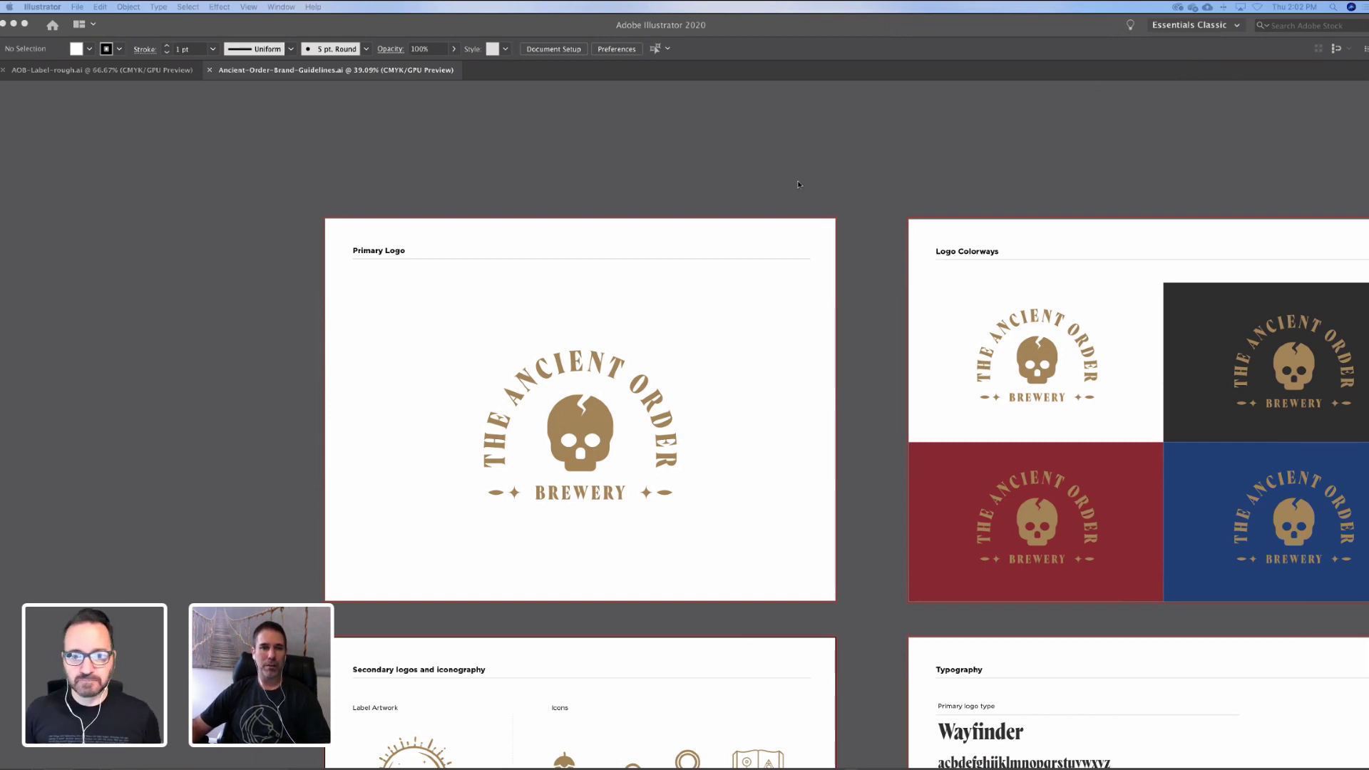
Look over the brand guidelines artboards, from the primary logo and logo colorways to the typography and 12oz can label
left_click(785, 199)
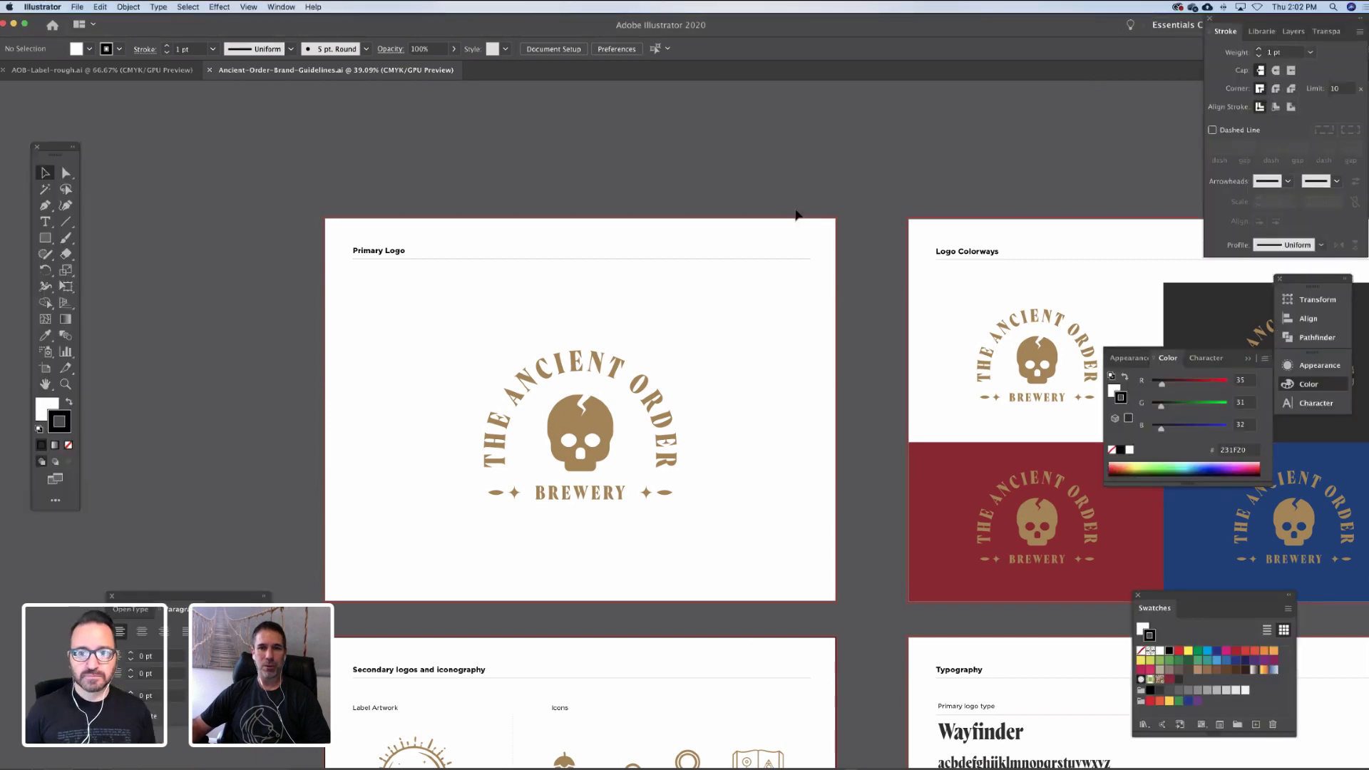
scroll(800, 212, "down", 5)
scroll(800, 212, "right", 3)
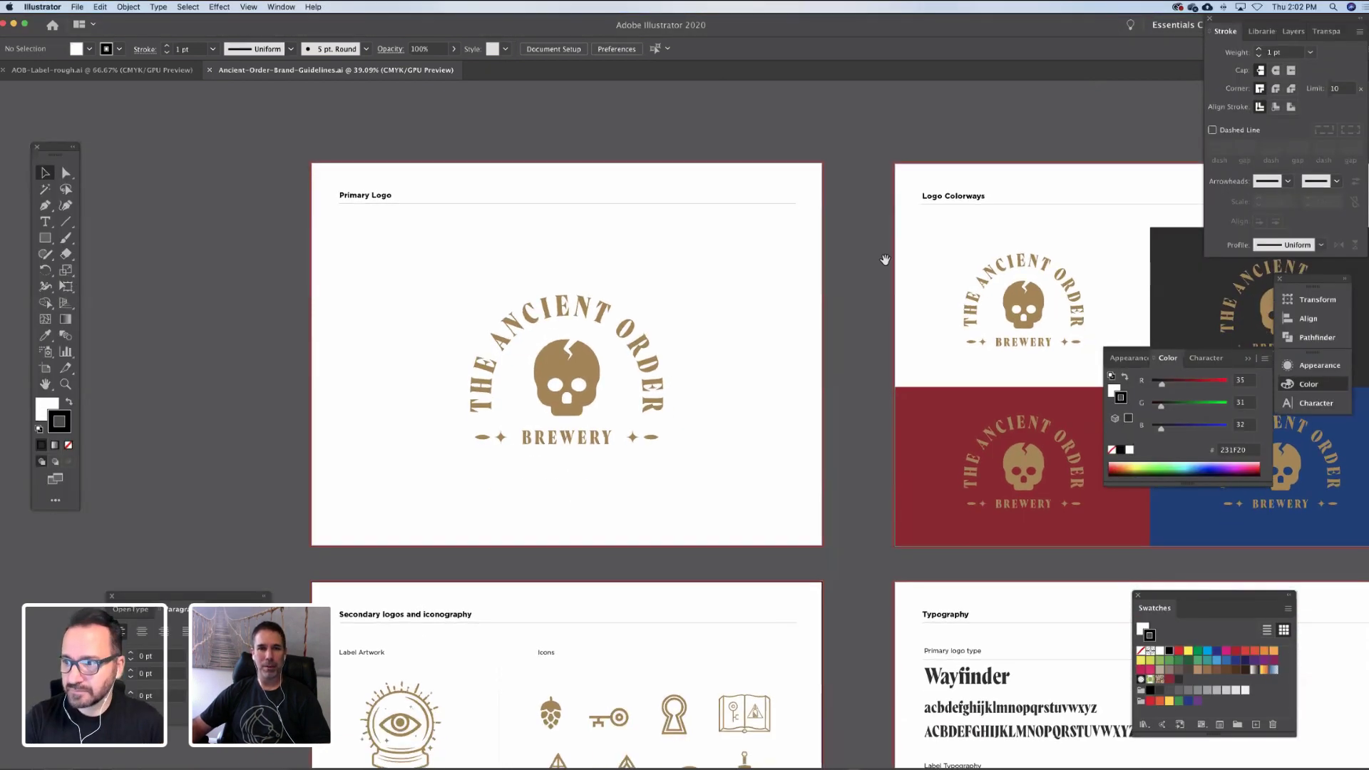
scroll(954, 265, "right", 6)
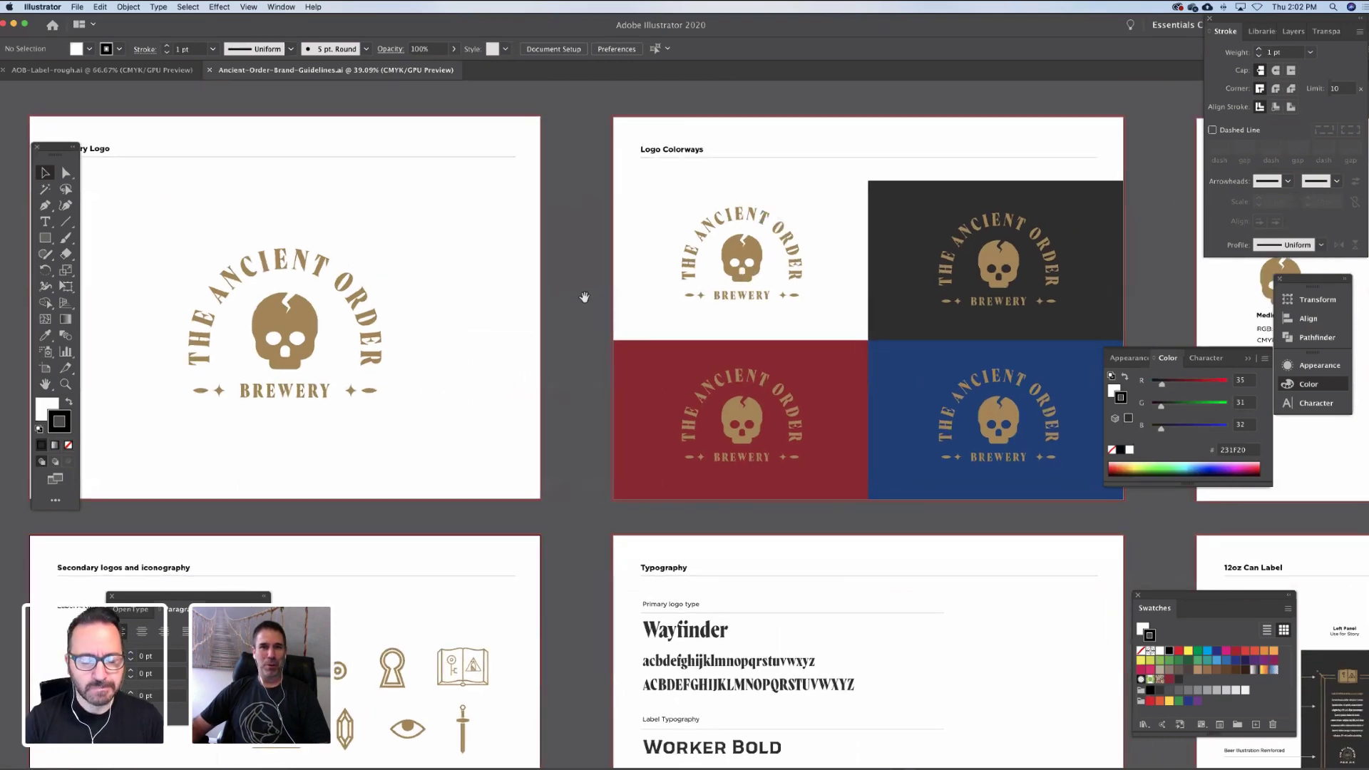
left_click_drag(592, 294, 622, 328)
left_click_drag(749, 321, 595, 320)
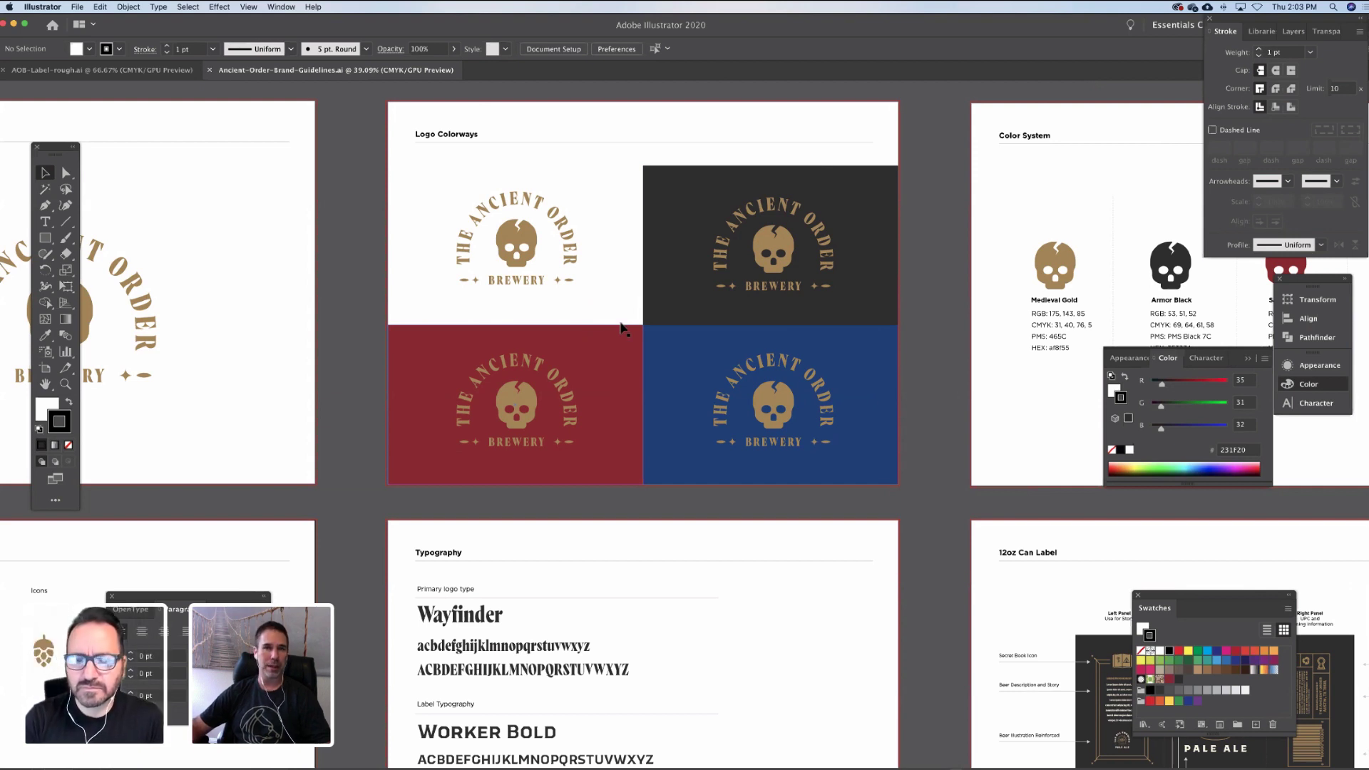
scroll(695, 360, "down", 6)
scroll(694, 360, "right", 4)
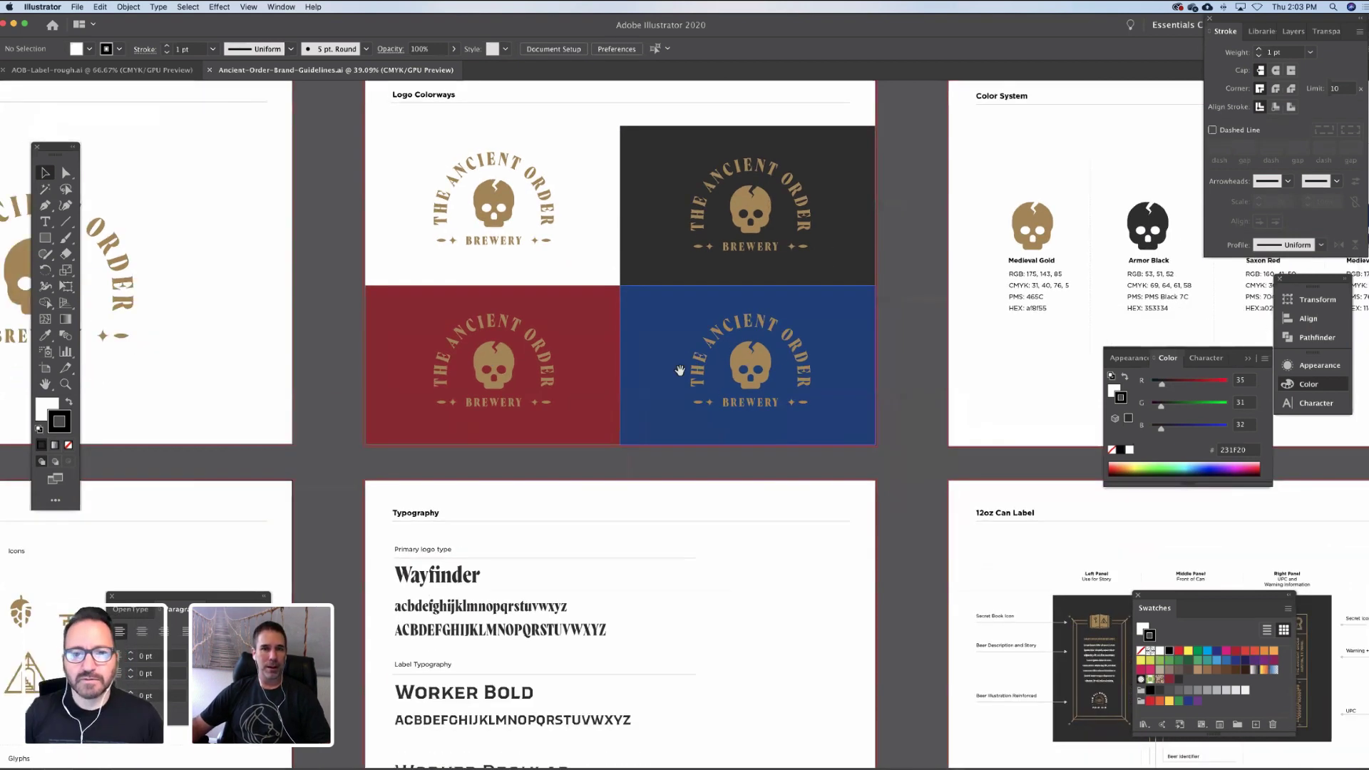
scroll(819, 434, "down", 2)
scroll(819, 434, "right", 6)
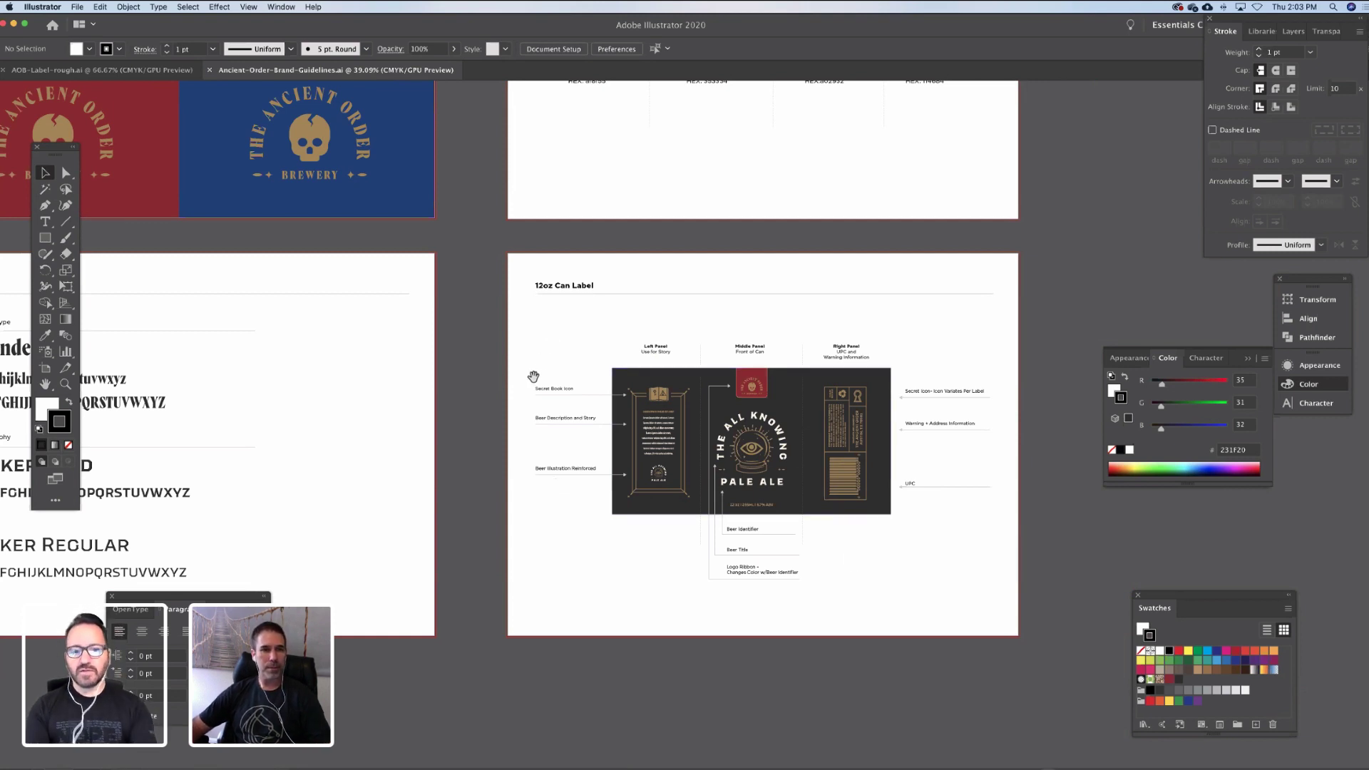
left_click_drag(482, 385, 539, 369)
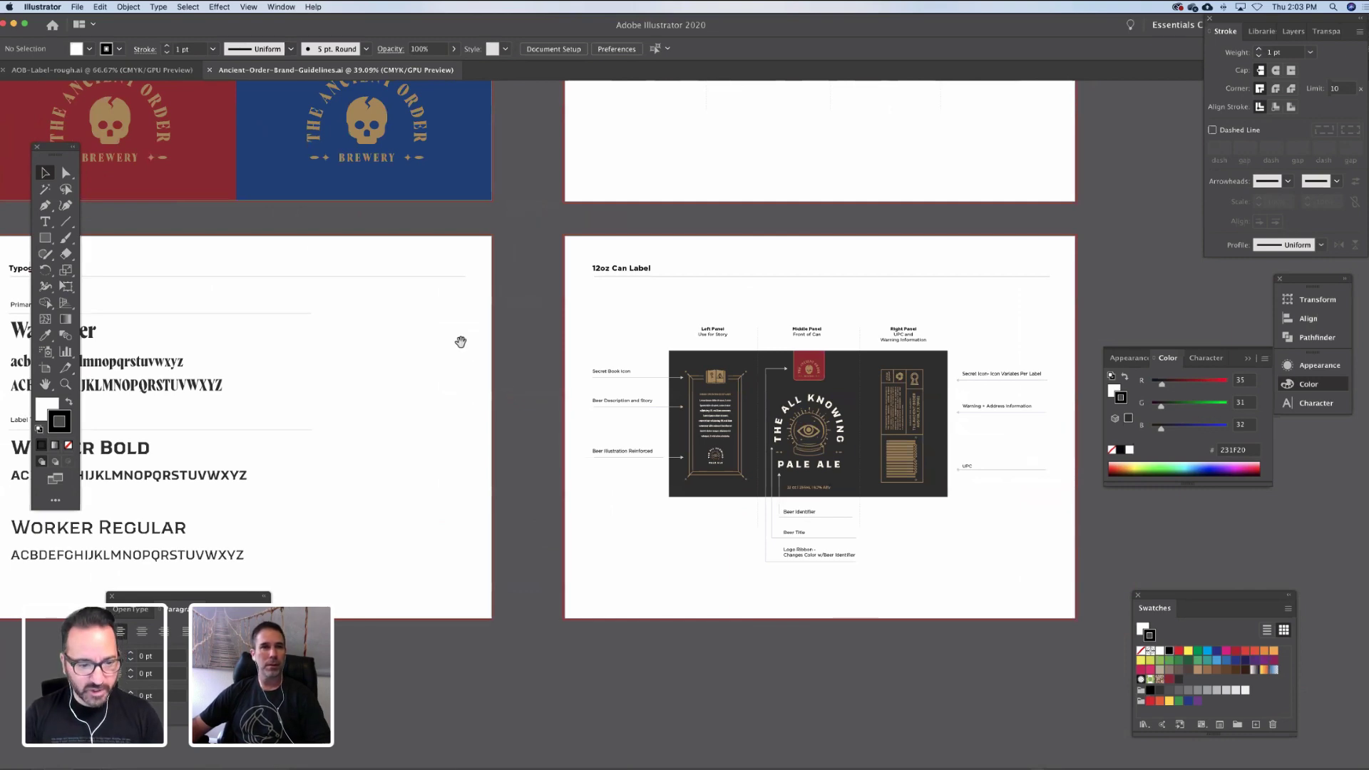
left_click_drag(462, 343, 532, 357)
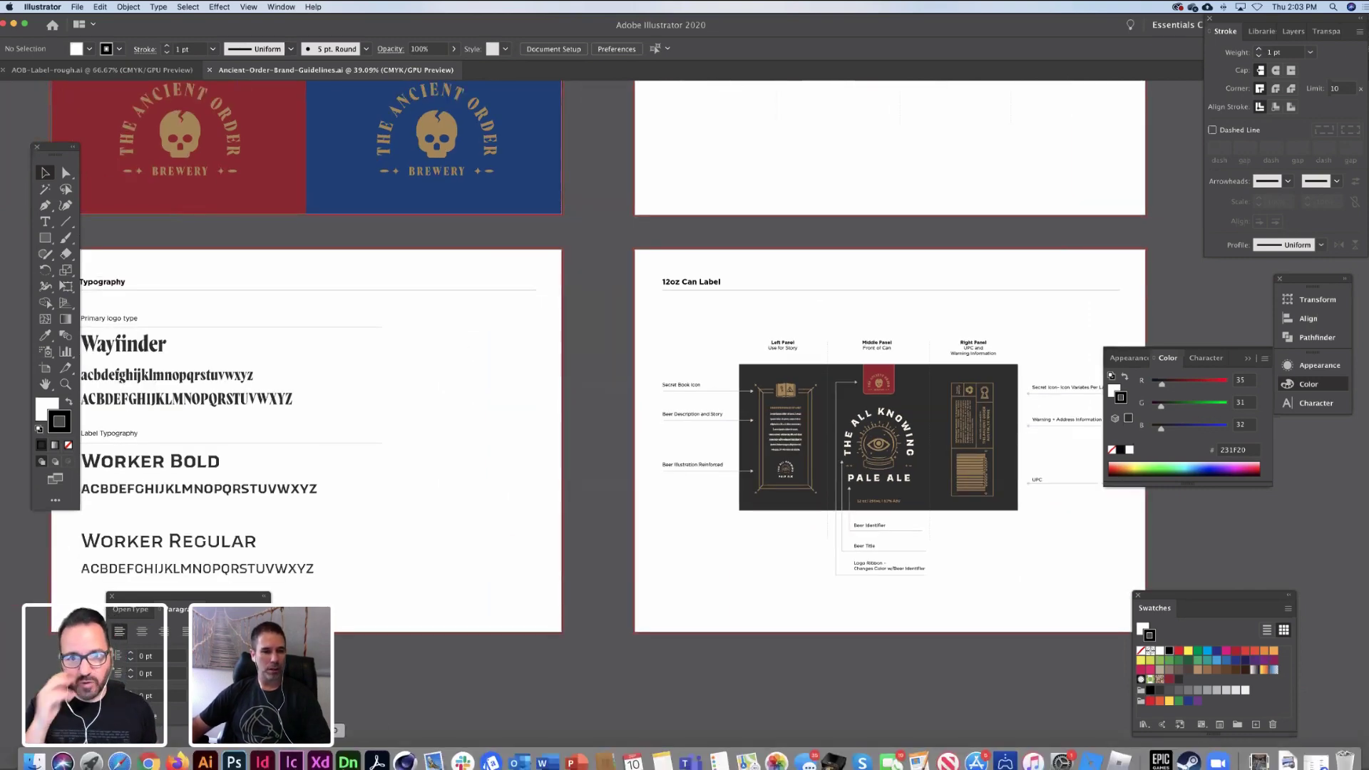
Switch to Adobe Dimension and examine the 3D beverage can mockup's label from the front, back and above
left_click(349, 764)
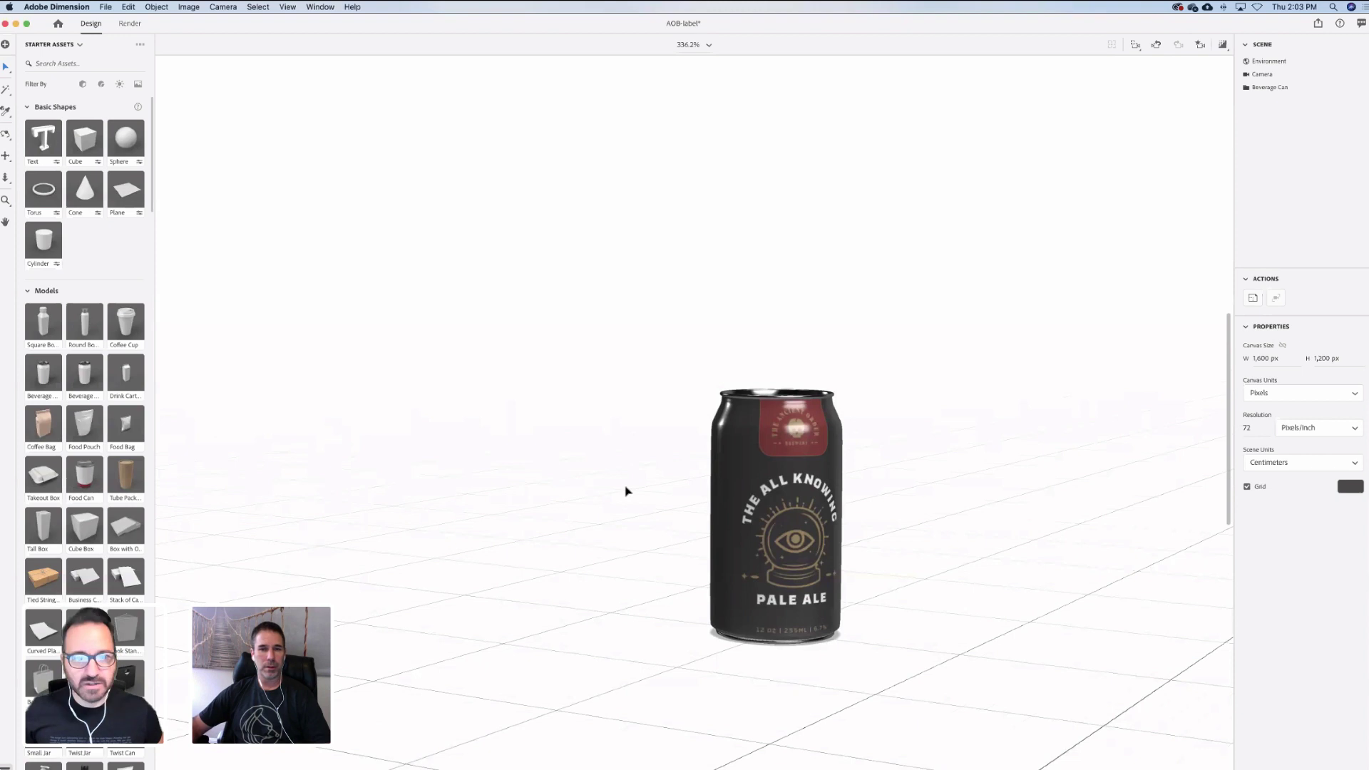
left_click_drag(672, 477, 579, 331)
left_click_drag(714, 425, 415, 456)
right_click_drag(415, 456, 351, 465)
right_click_drag(537, 456, 524, 401)
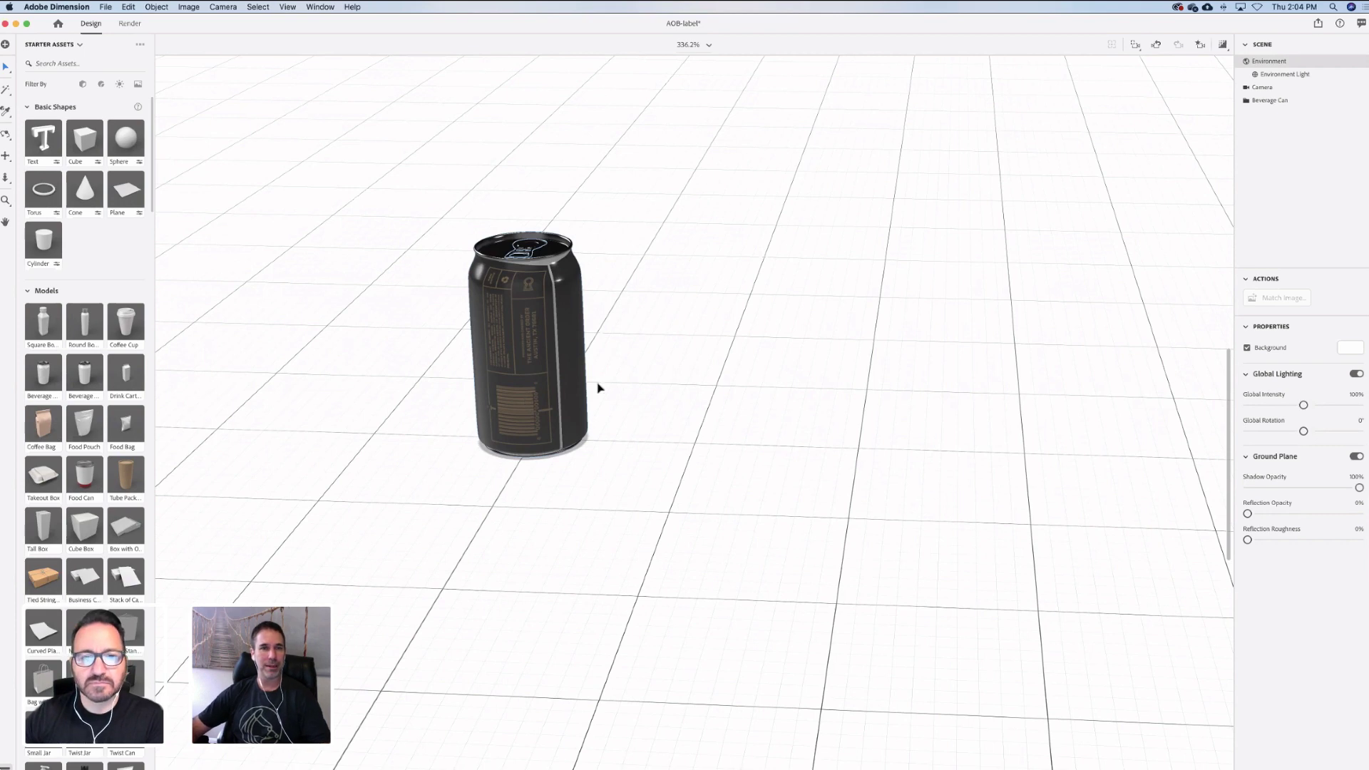
right_click_drag(536, 427, 529, 405)
scroll(528, 405, "up", 5)
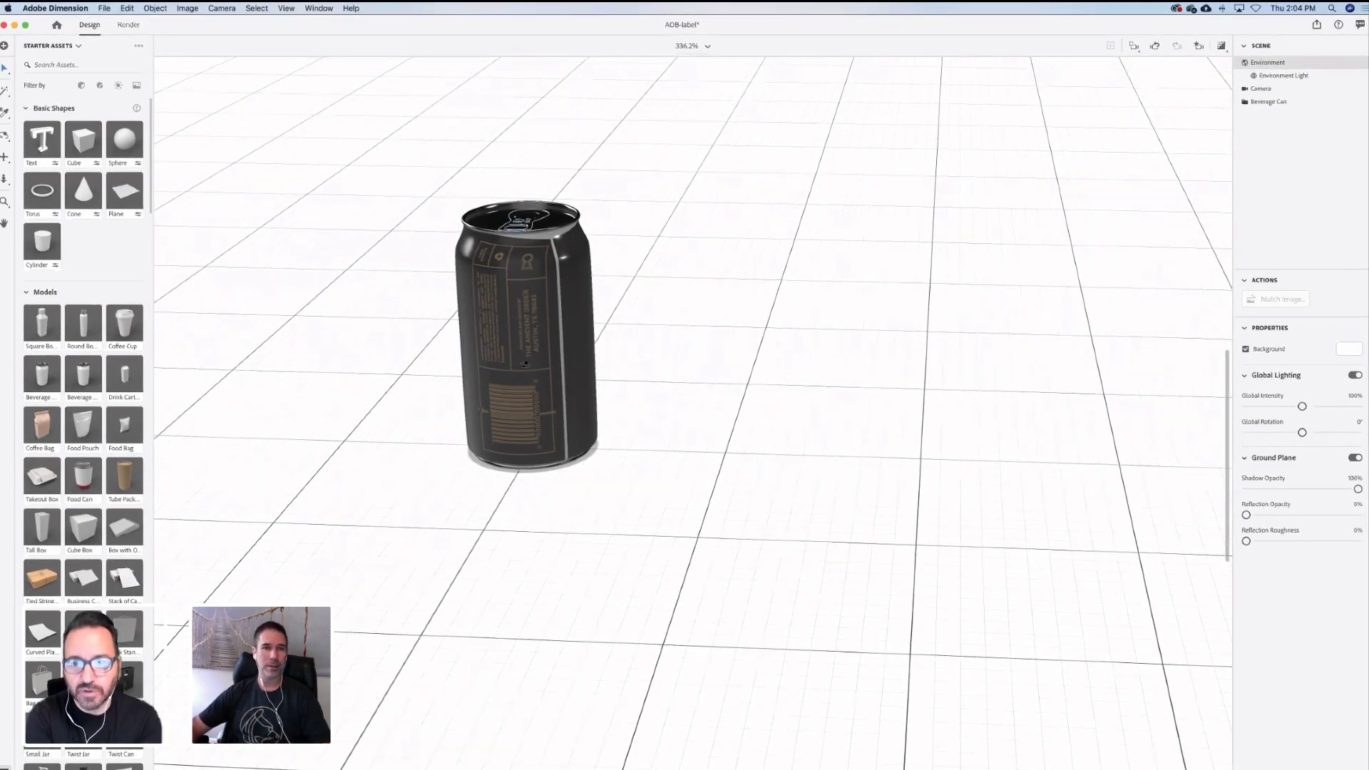
right_click_drag(623, 360, 610, 421)
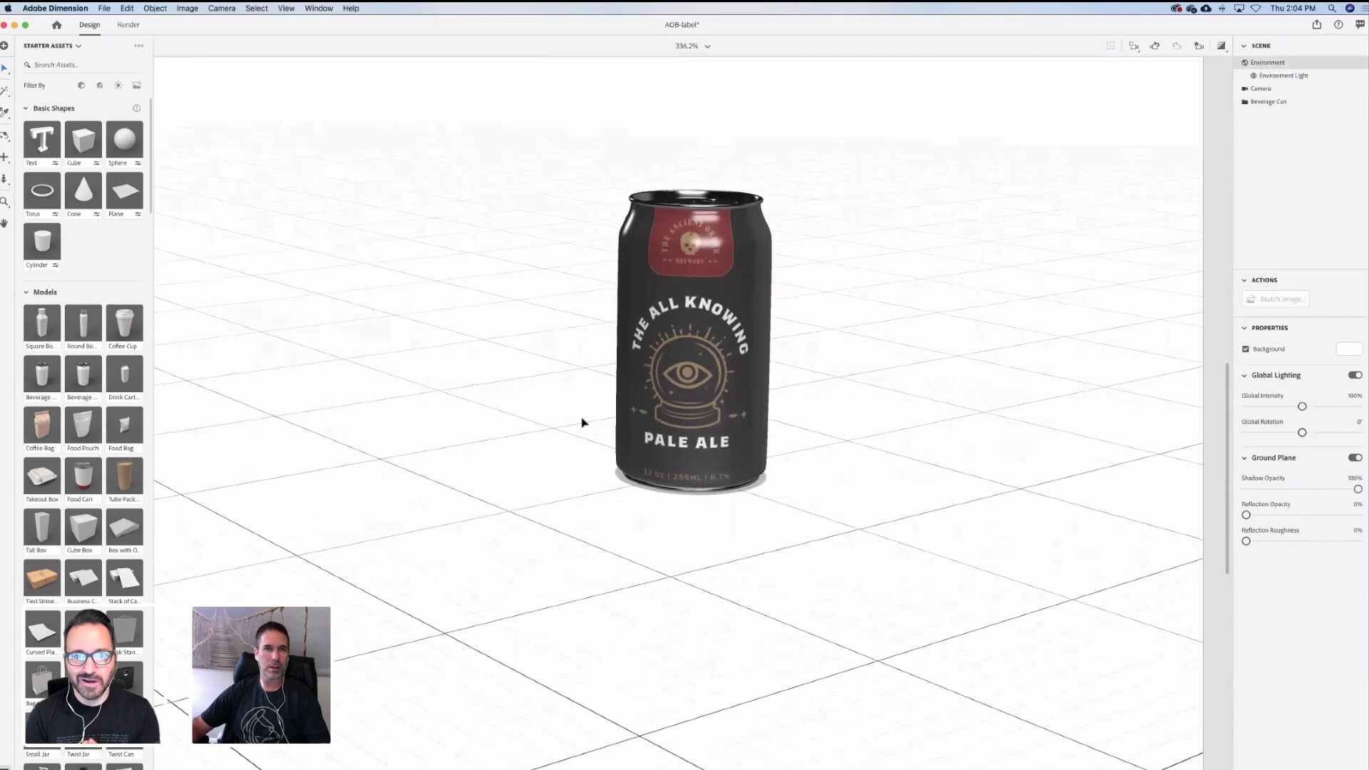
Return to Illustrator and bring up the AOB-Label-rough.ai document
mouse_move(515, 767)
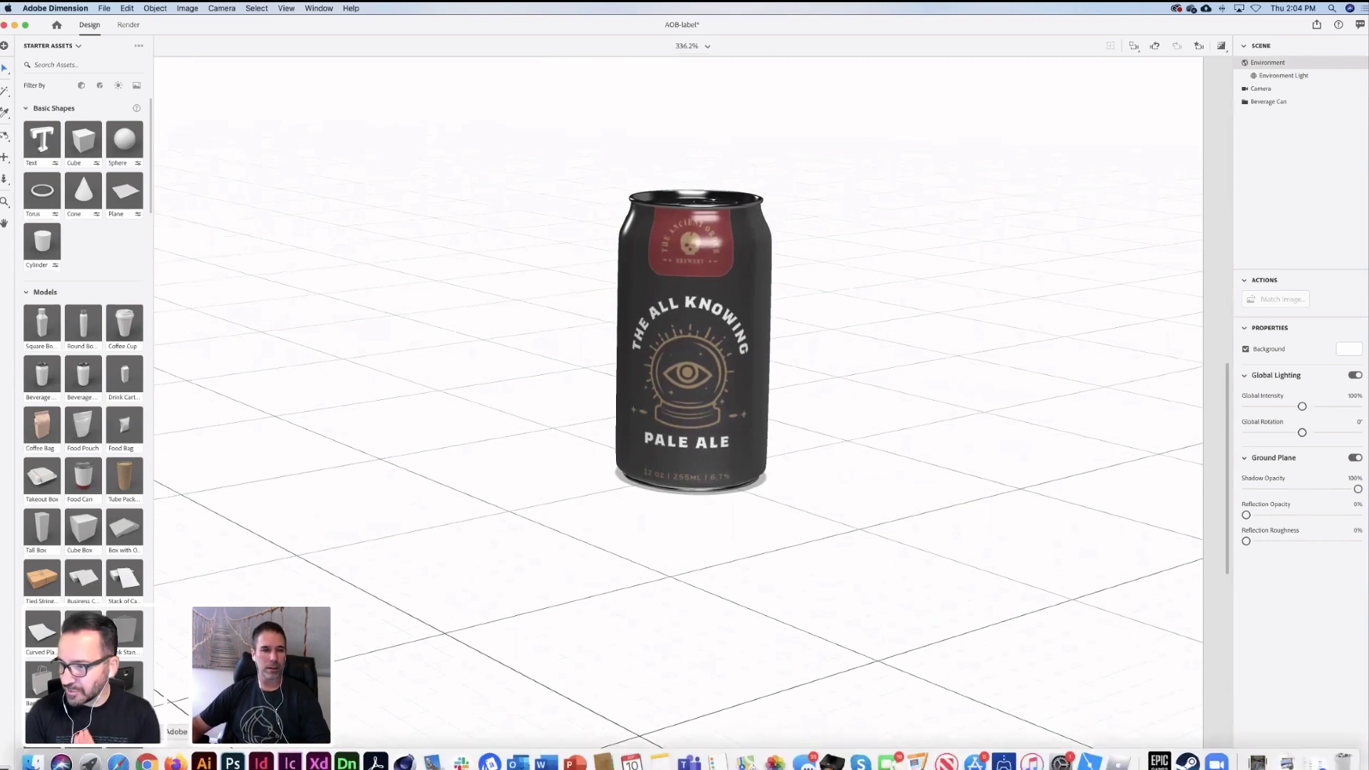
left_click(204, 763)
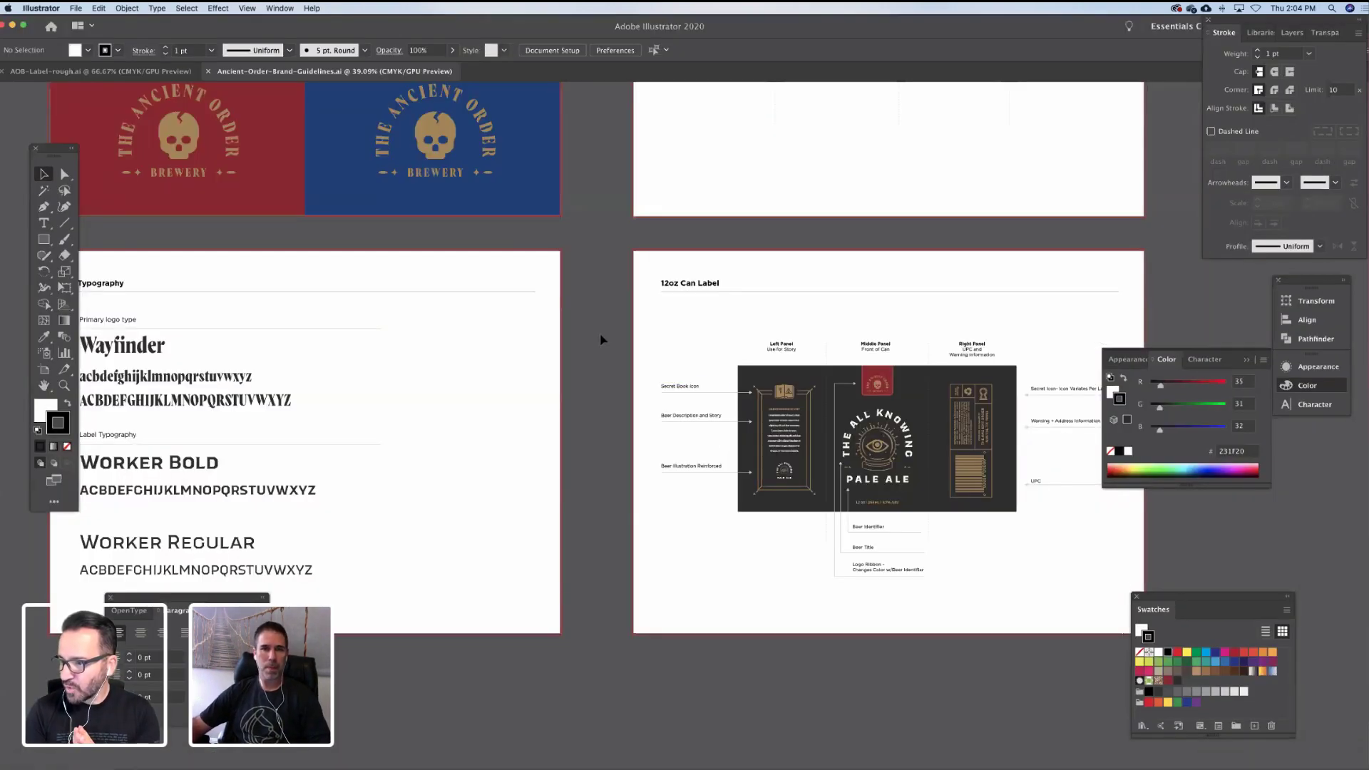
left_click_drag(601, 336, 610, 353)
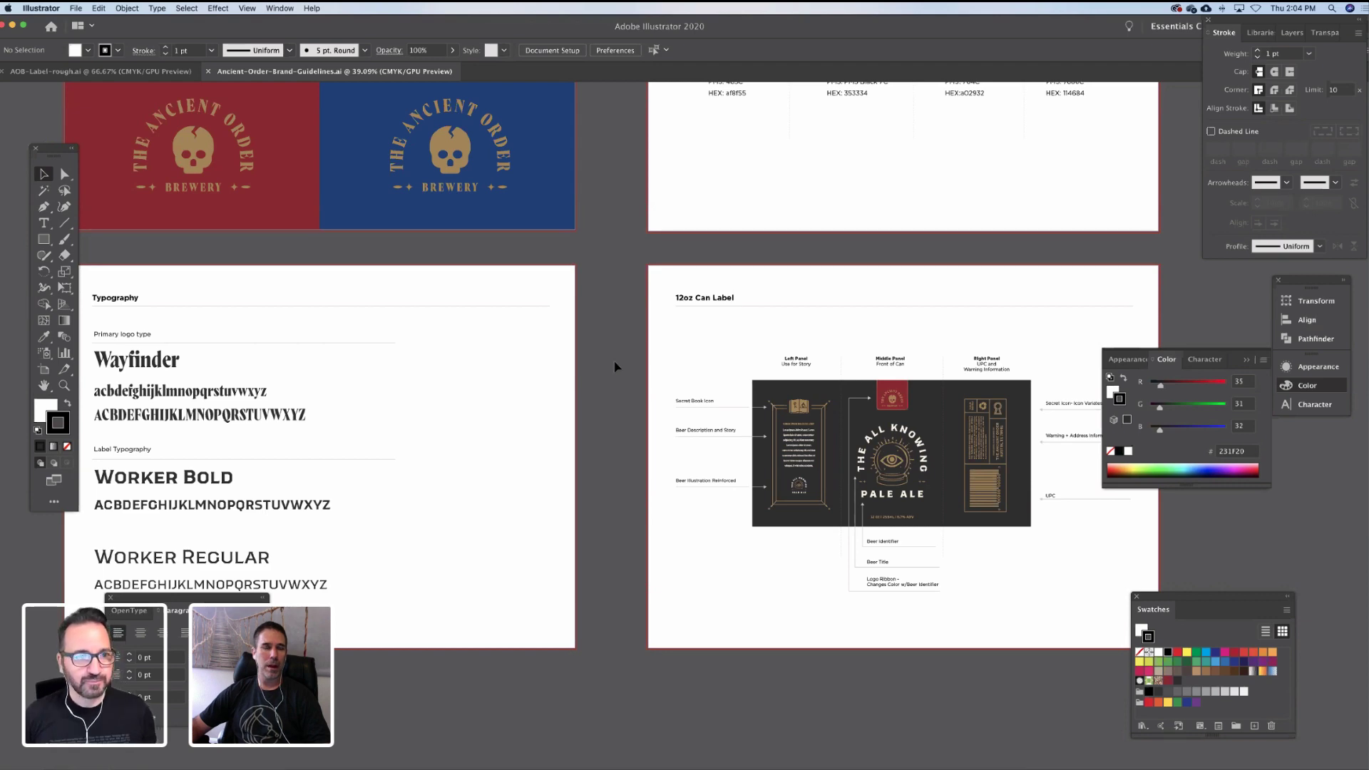
left_click_drag(546, 271, 634, 307)
scroll(635, 307, "left", 15)
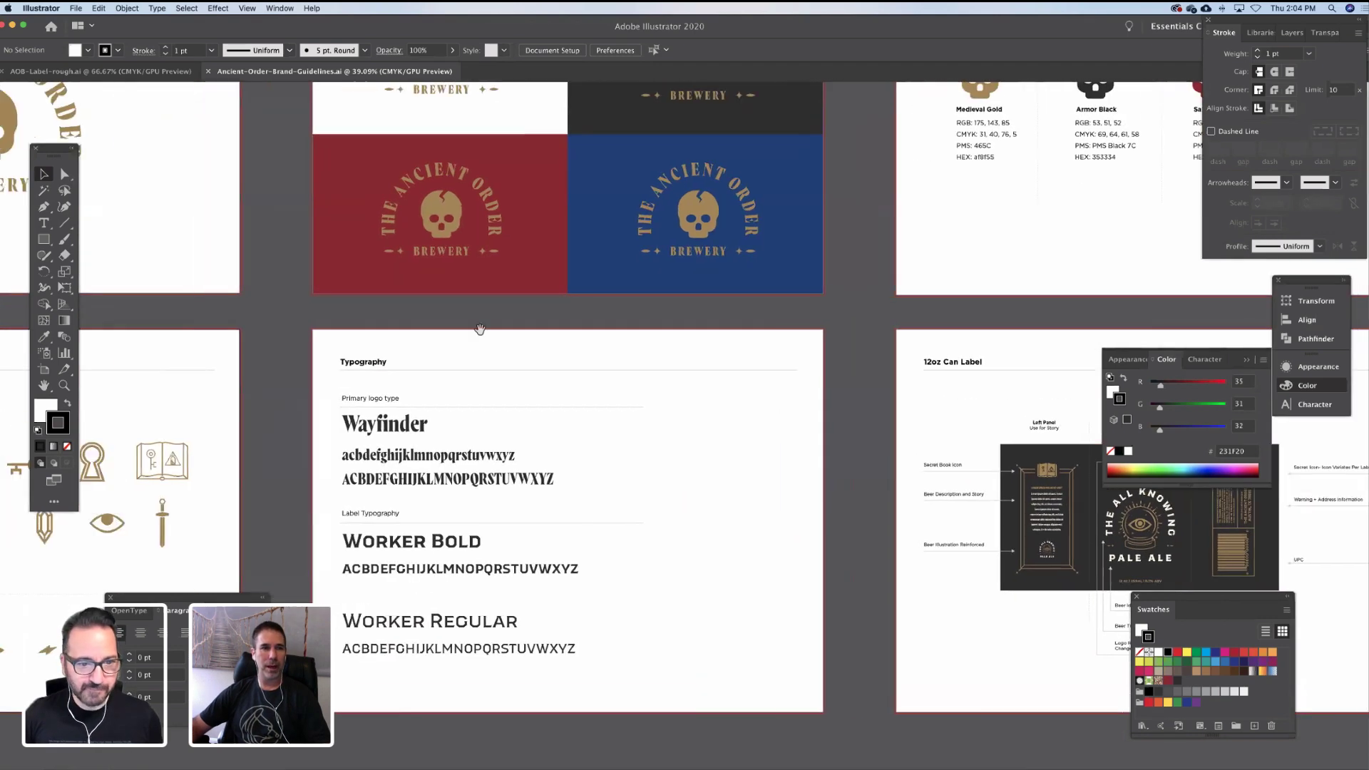
left_click(129, 72)
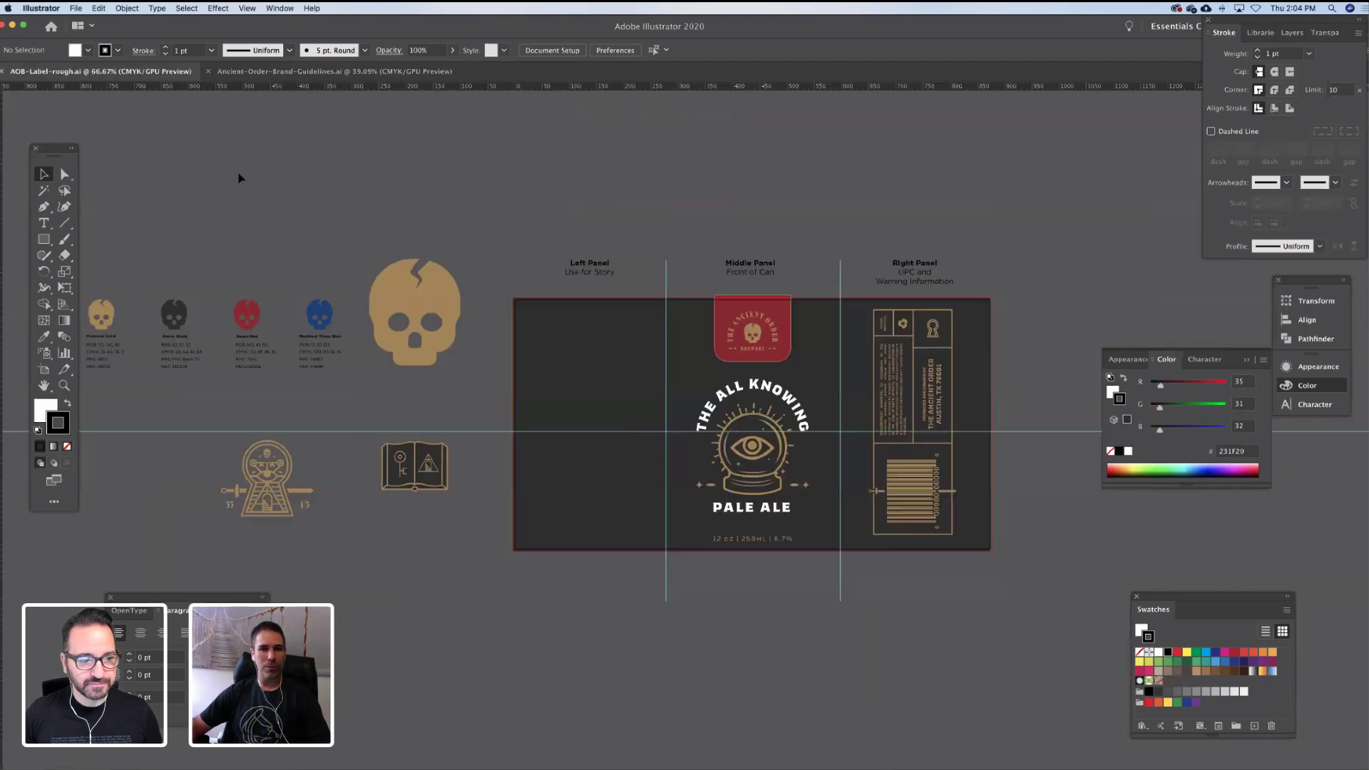
Examine the label's right panel up close, from the barcode up to the government warning, producer text and recycling icons
scroll(670, 442, "down", 3)
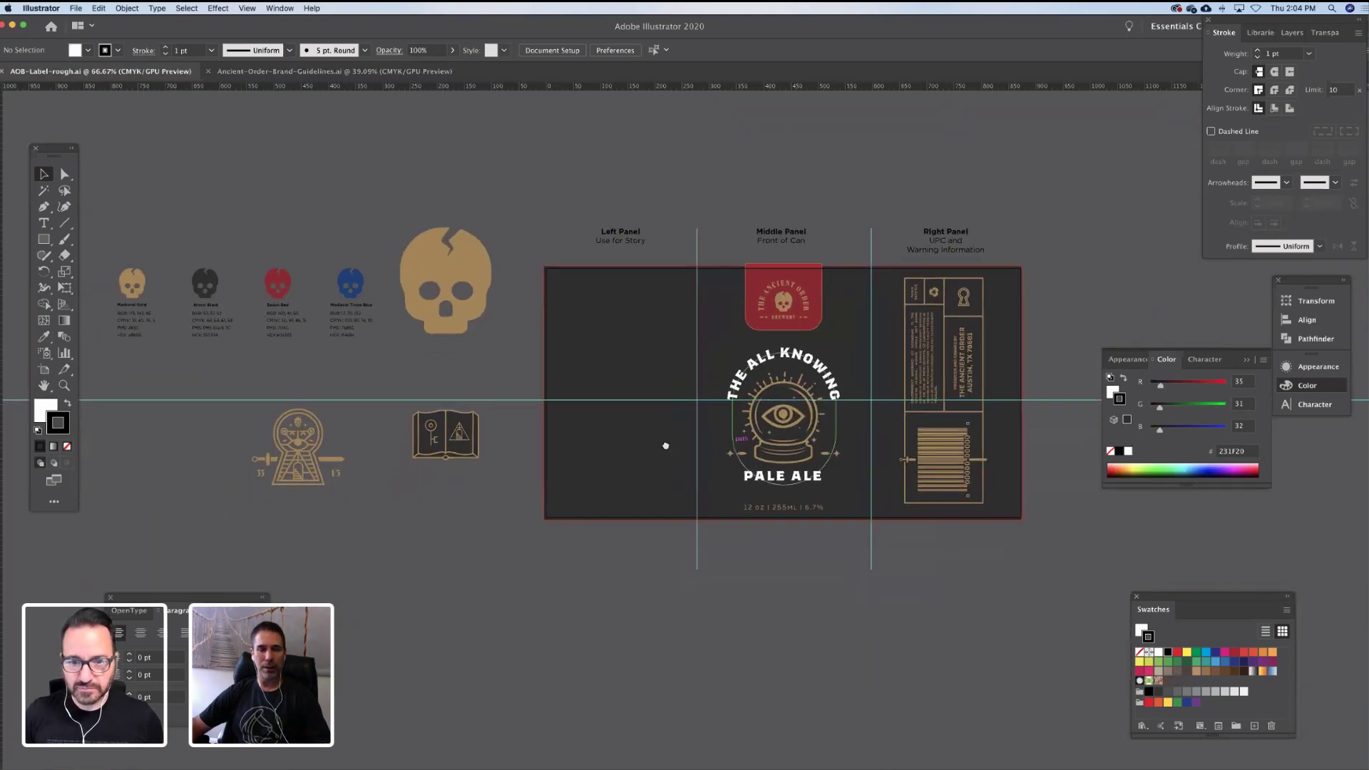
key("z")
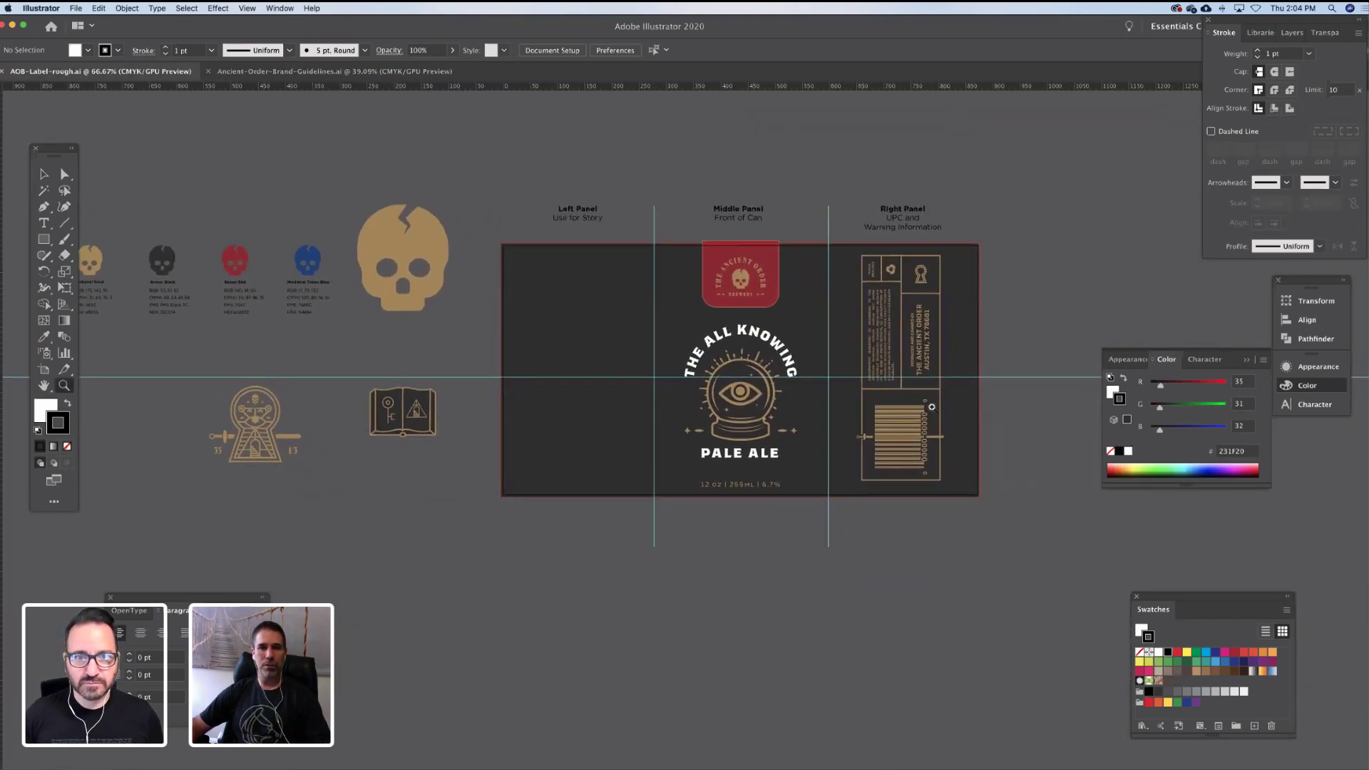
left_click_drag(872, 460, 938, 425)
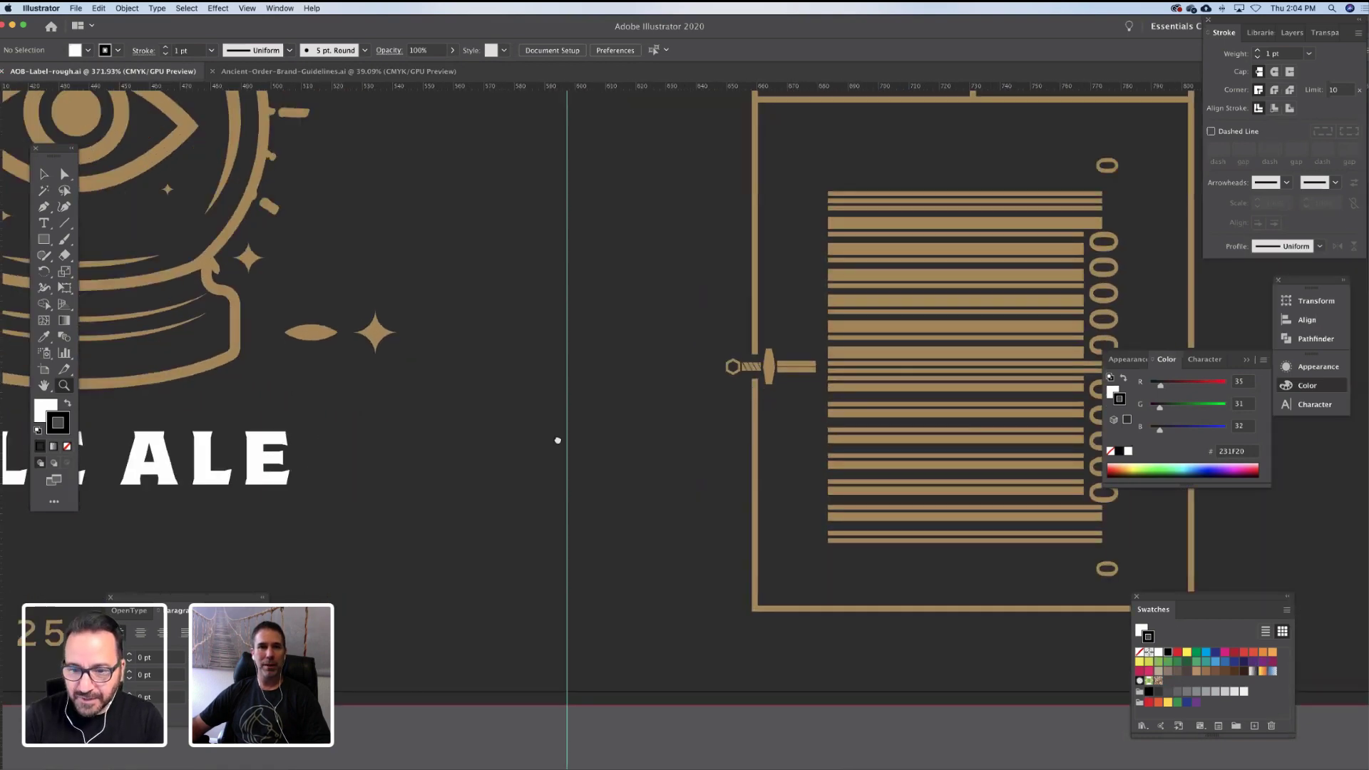
left_click_drag(1018, 448, 629, 514)
scroll(601, 453, "up", 5)
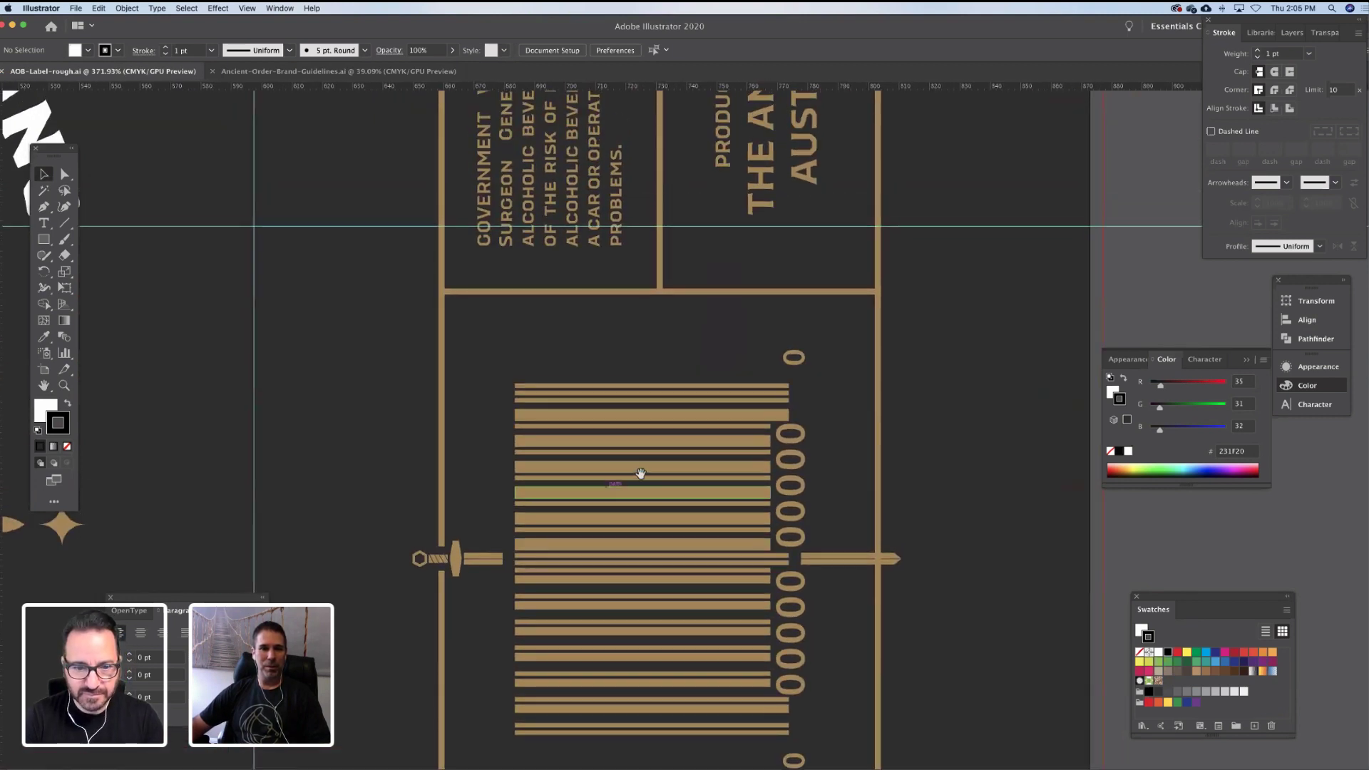
scroll(645, 414, "up", 6)
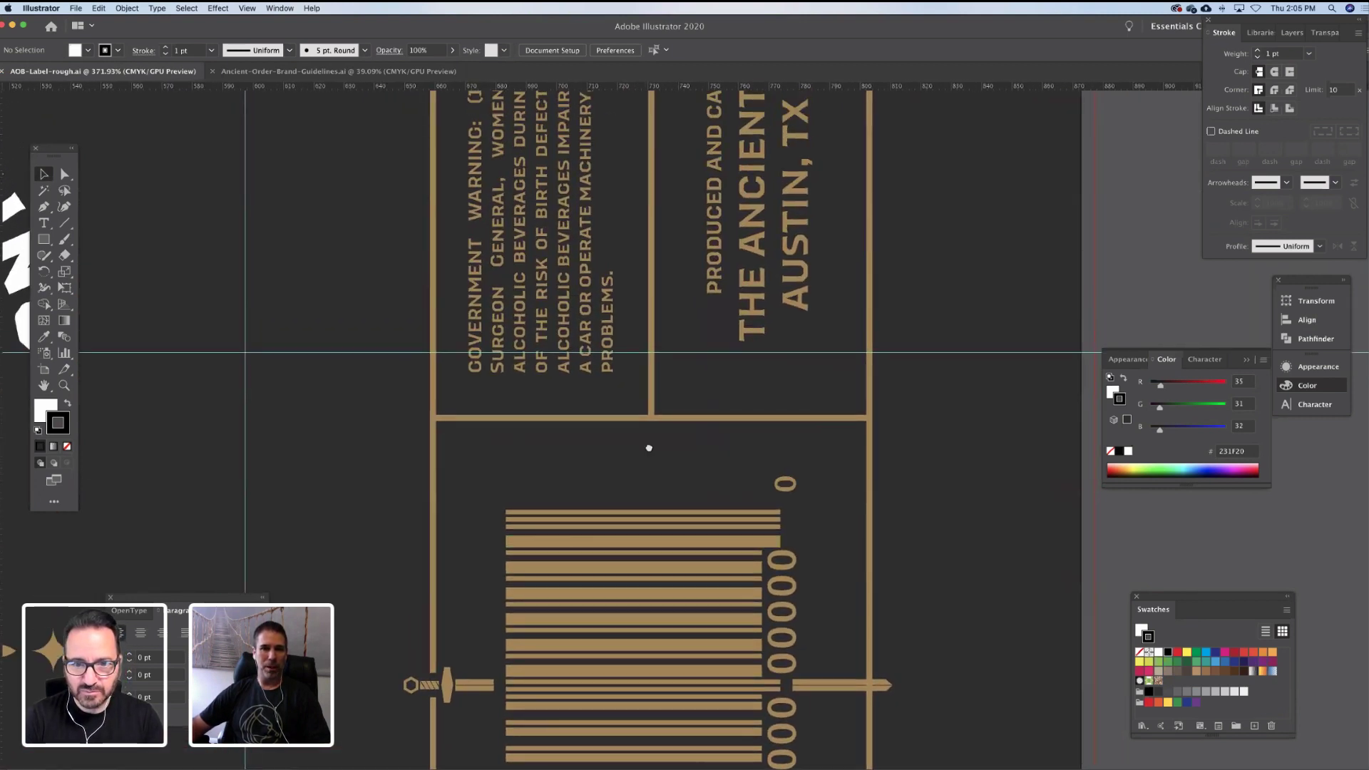
scroll(655, 410, "up", 9)
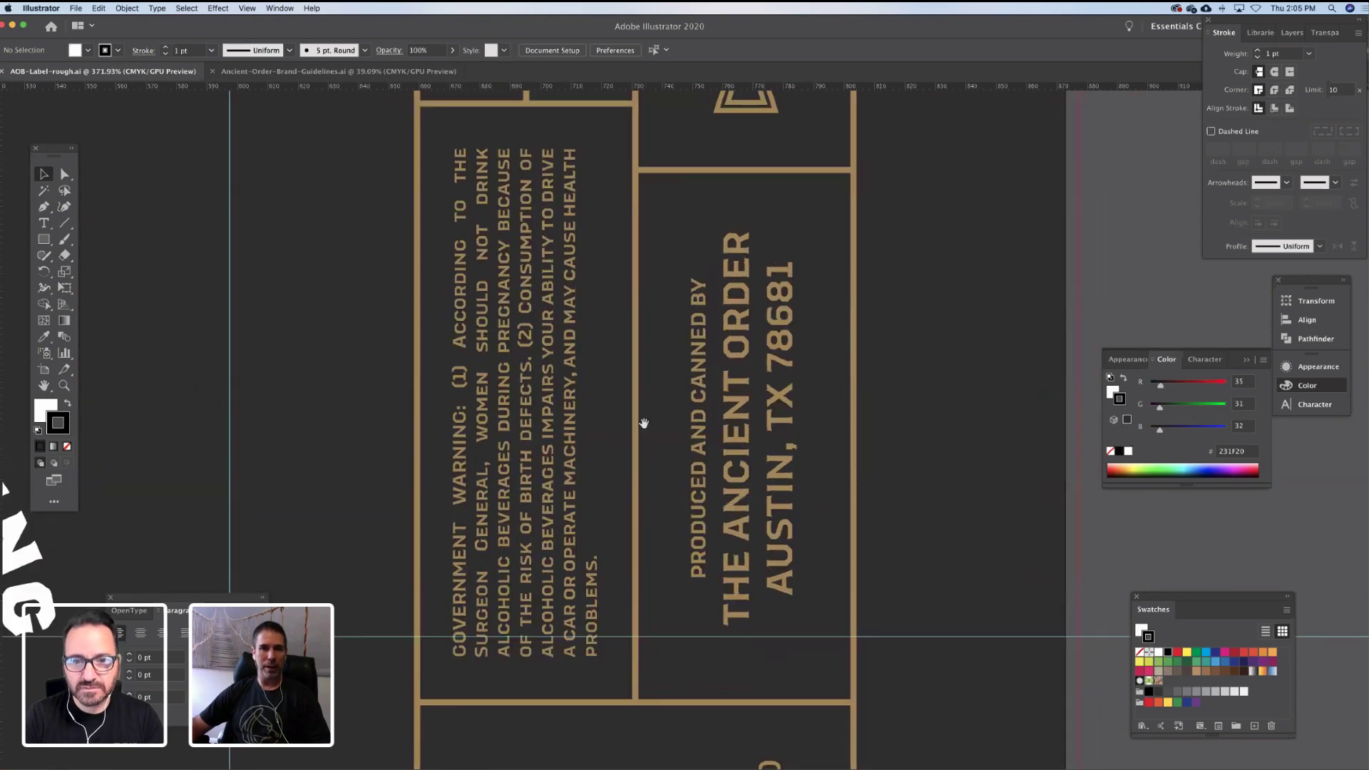
scroll(616, 459, "up", 2)
scroll(628, 463, "down", 3, "alt")
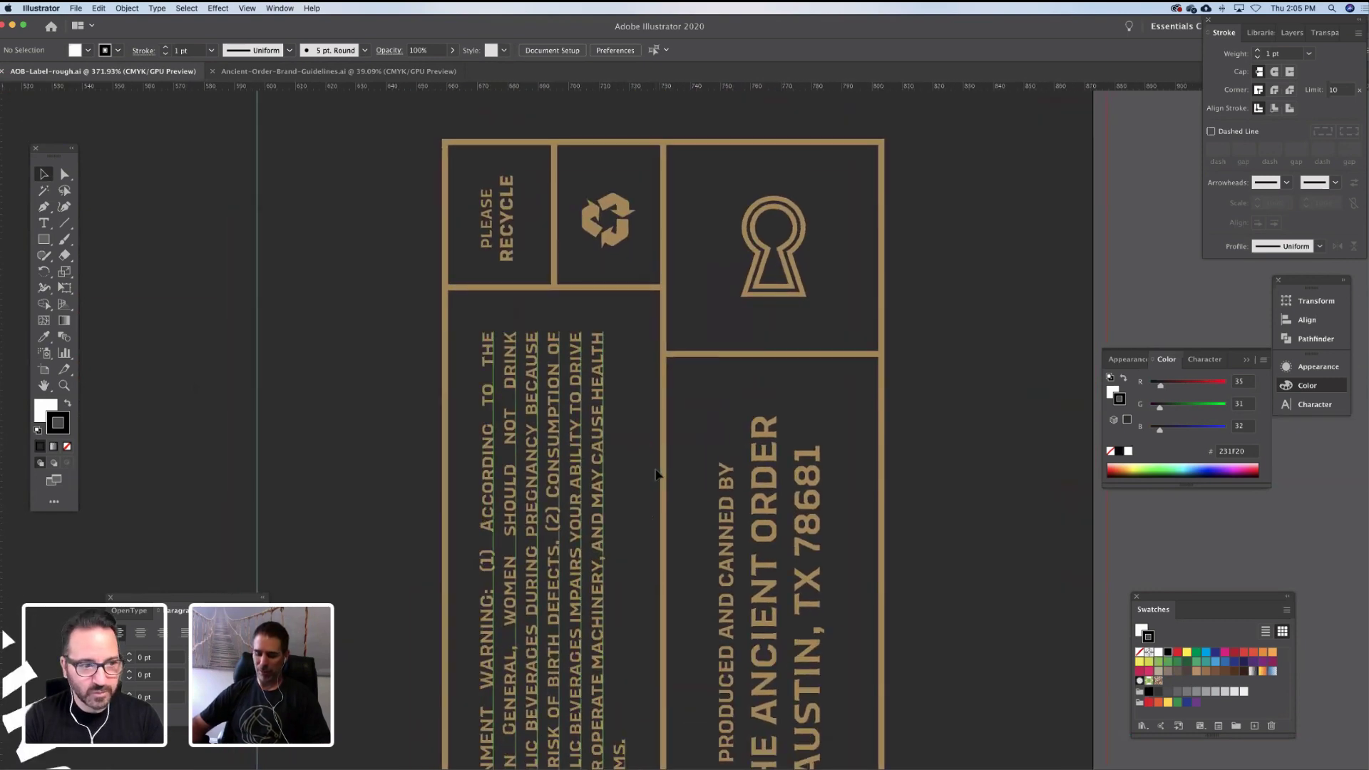
scroll(657, 476, "down", 4, "alt")
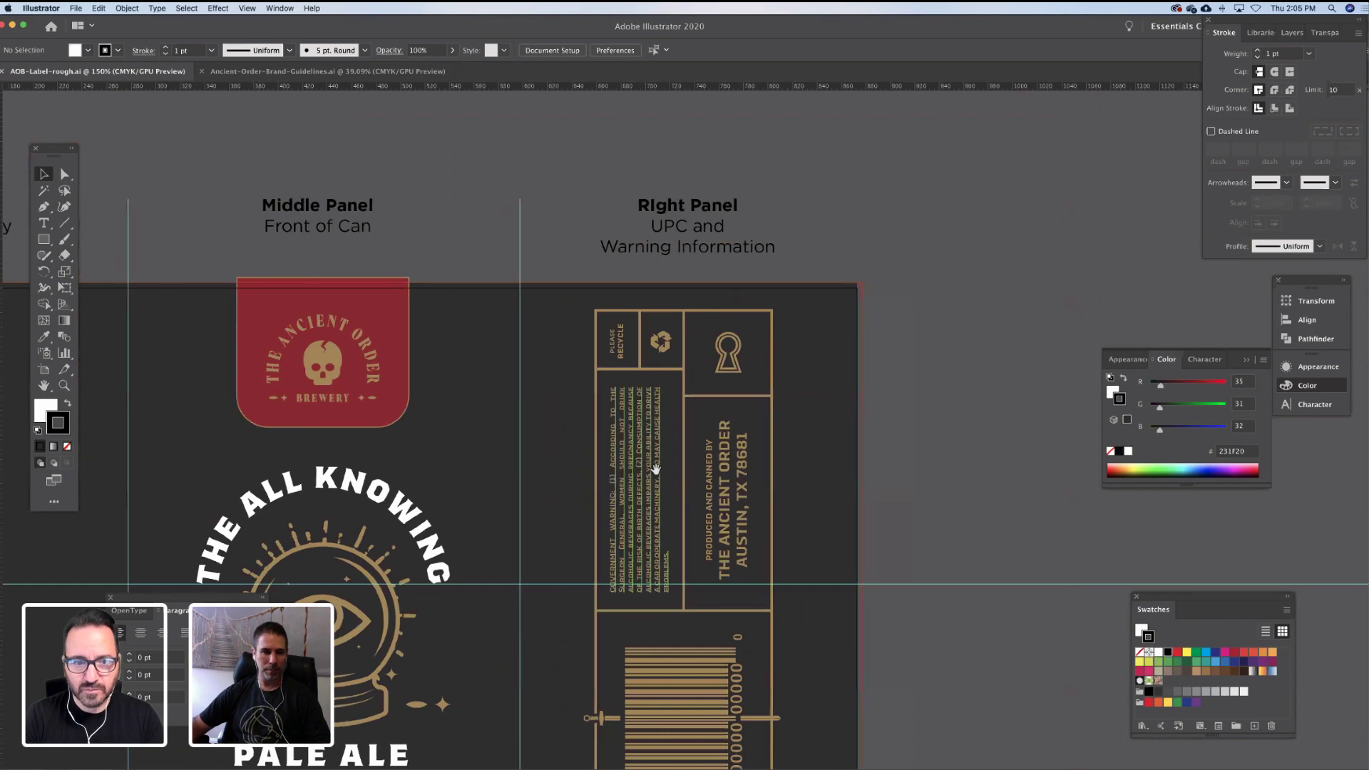
Draw a tall rectangle about 176 by 362 px in the empty left panel of the label
scroll(645, 492, "up", 1, "alt")
scroll(641, 506, "down", 3)
scroll(628, 499, "left", 7)
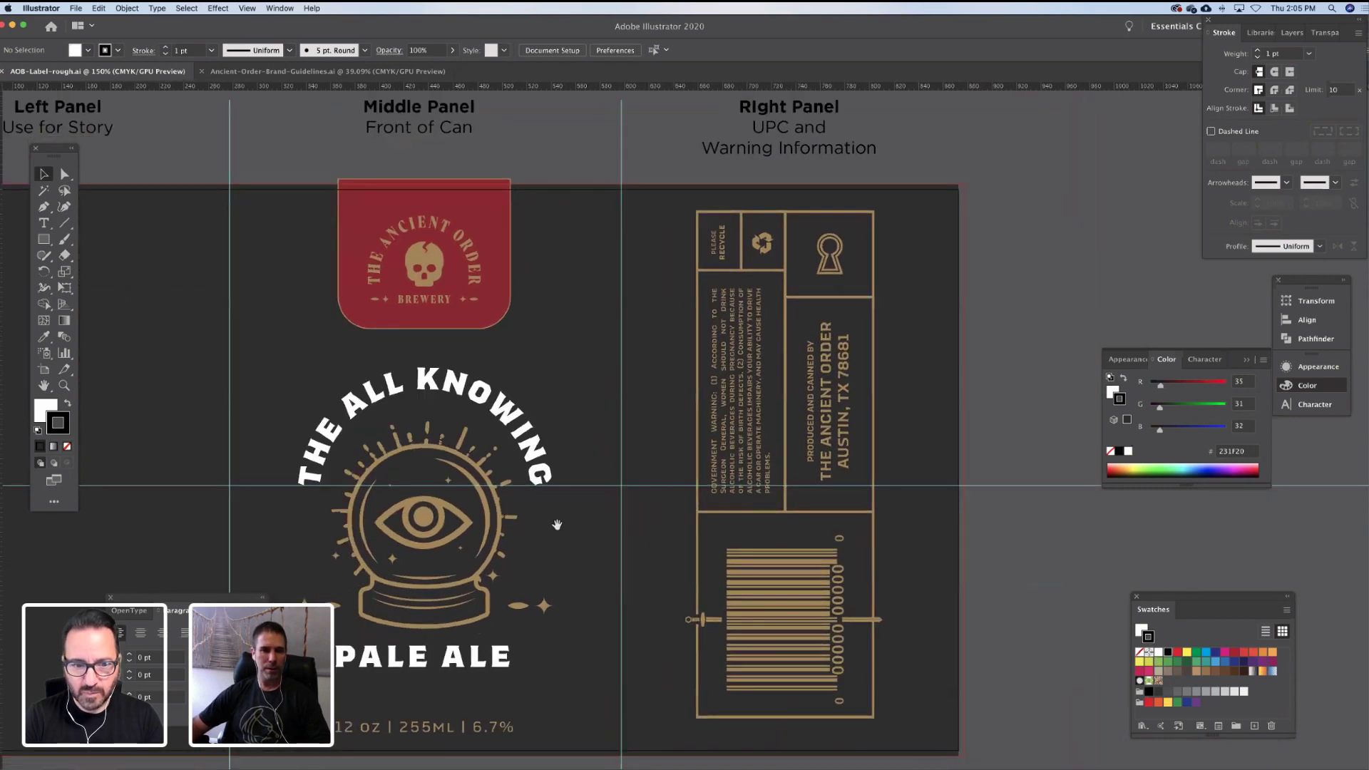
scroll(618, 494, "left", 4)
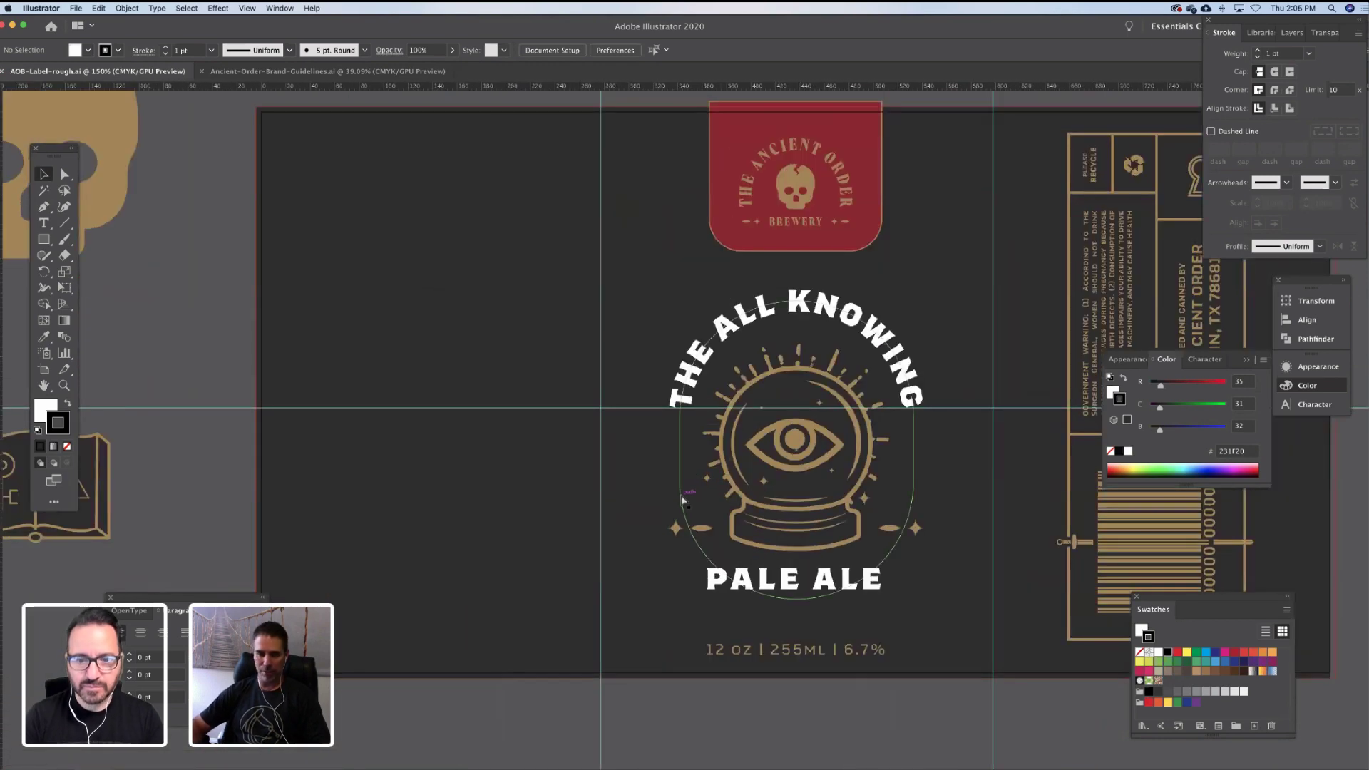
scroll(682, 500, "down", 2, "alt")
scroll(569, 416, "left", 3)
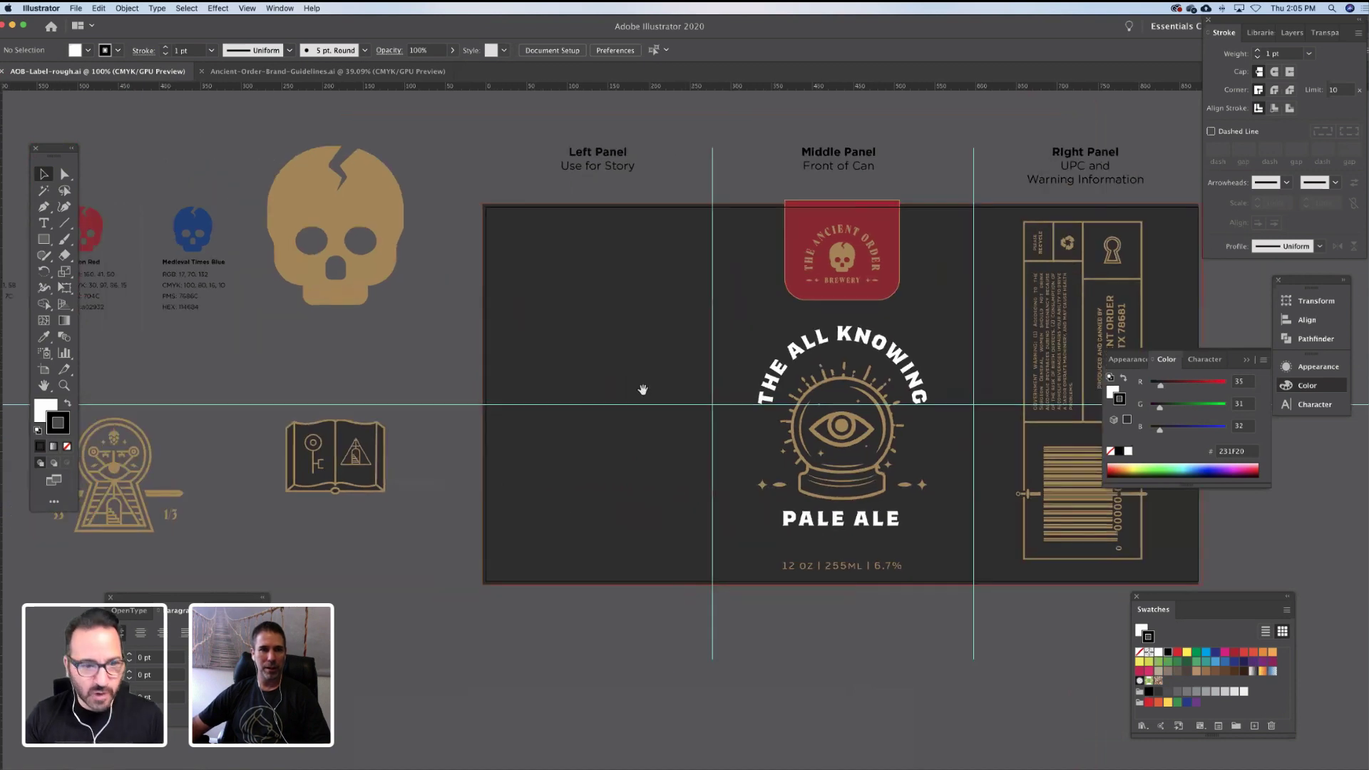
scroll(608, 416, "left", 2)
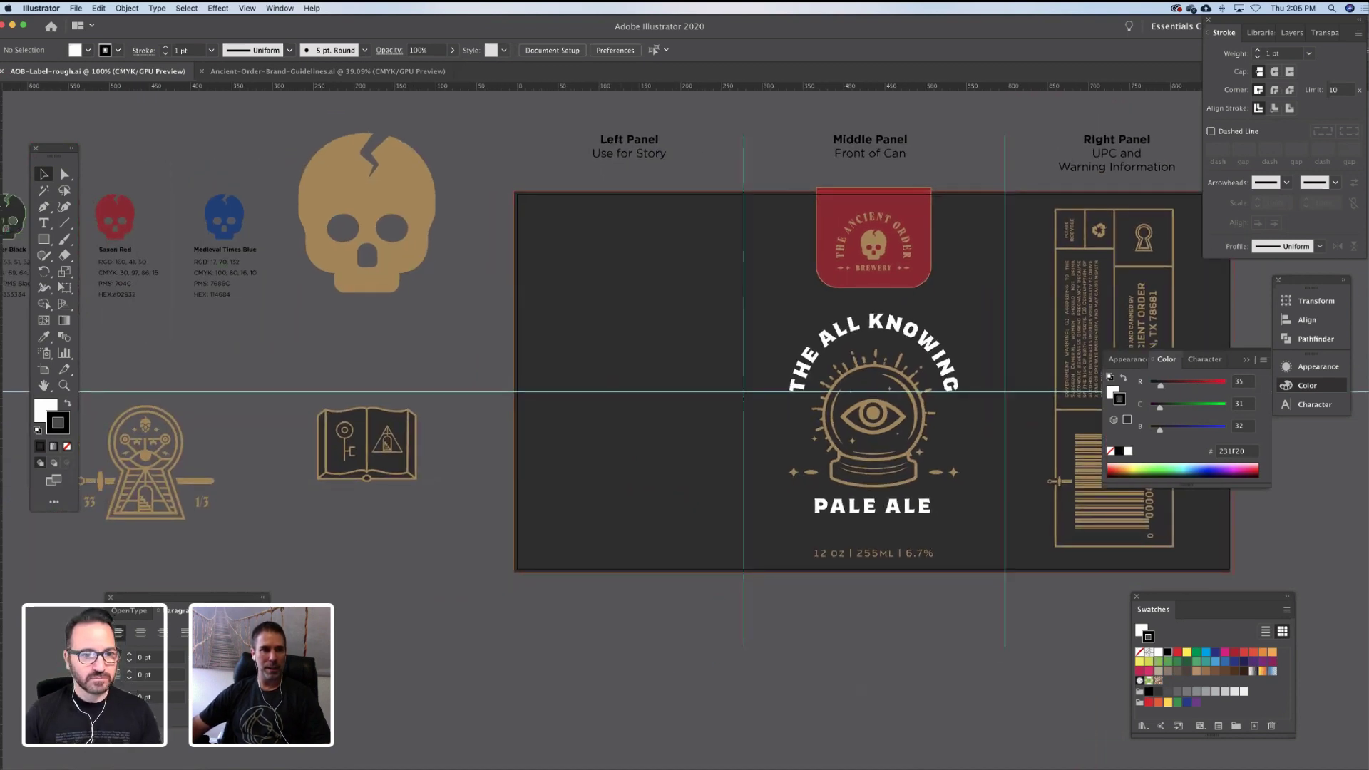
left_click(45, 241)
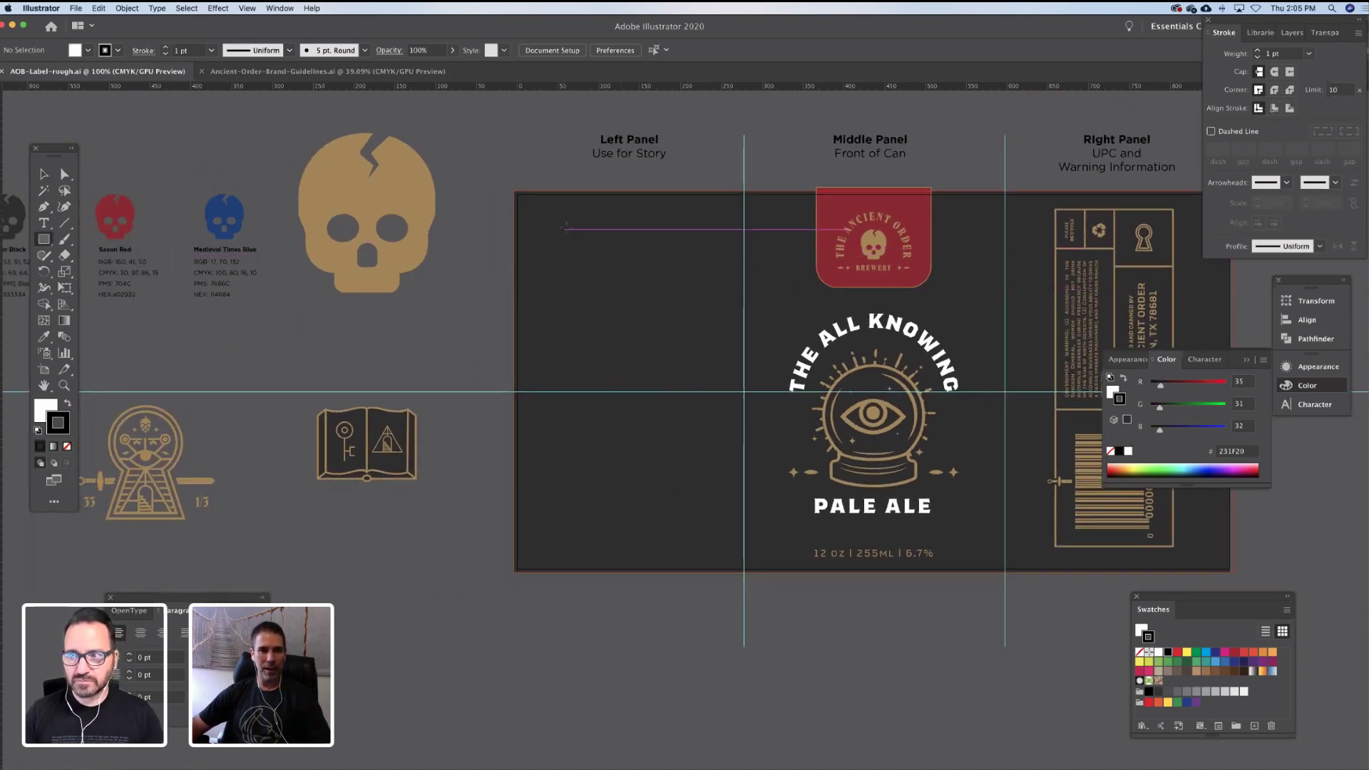
left_click_drag(557, 222, 700, 519)
key("v")
scroll(707, 503, "right", 2)
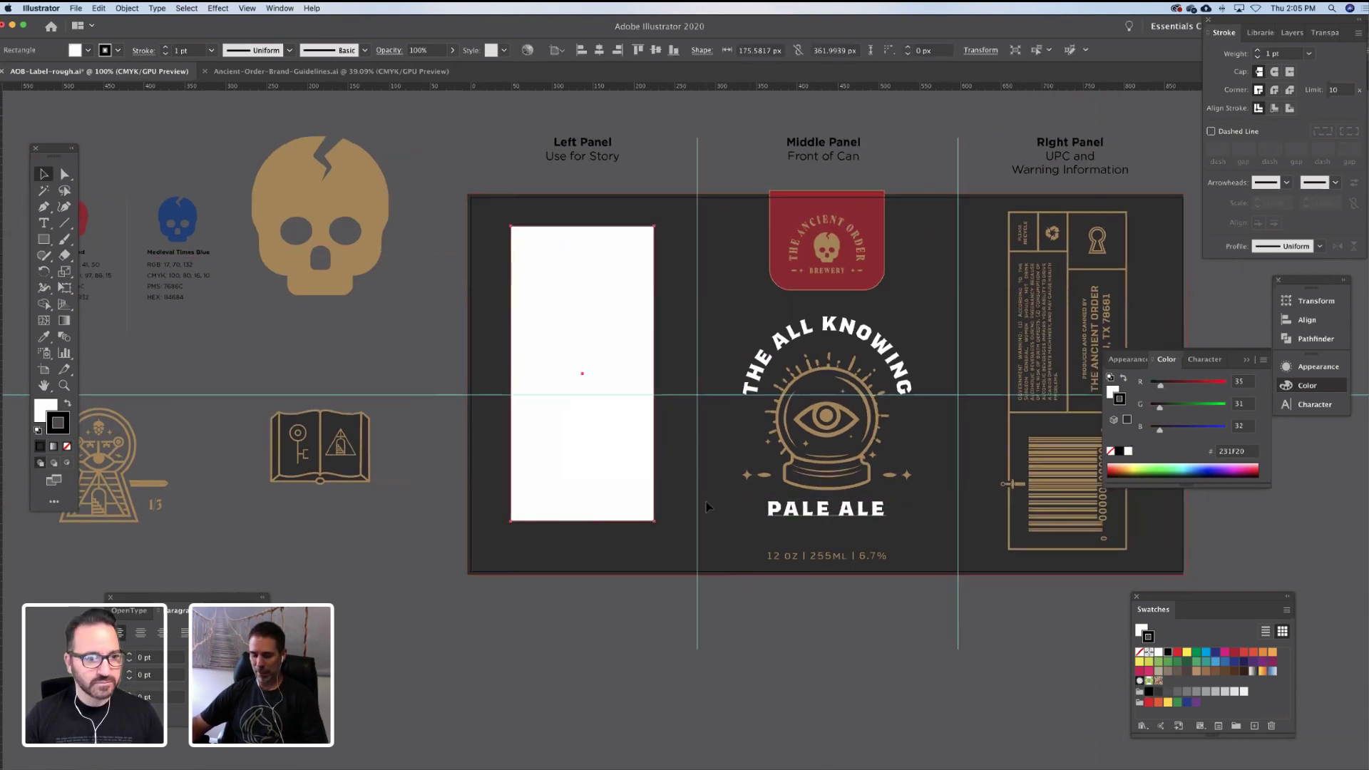
Give the rectangle the right panel frame's 2 pt gold stroke and no fill, and shift it slightly toward the label's left edge
left_click(1010, 292)
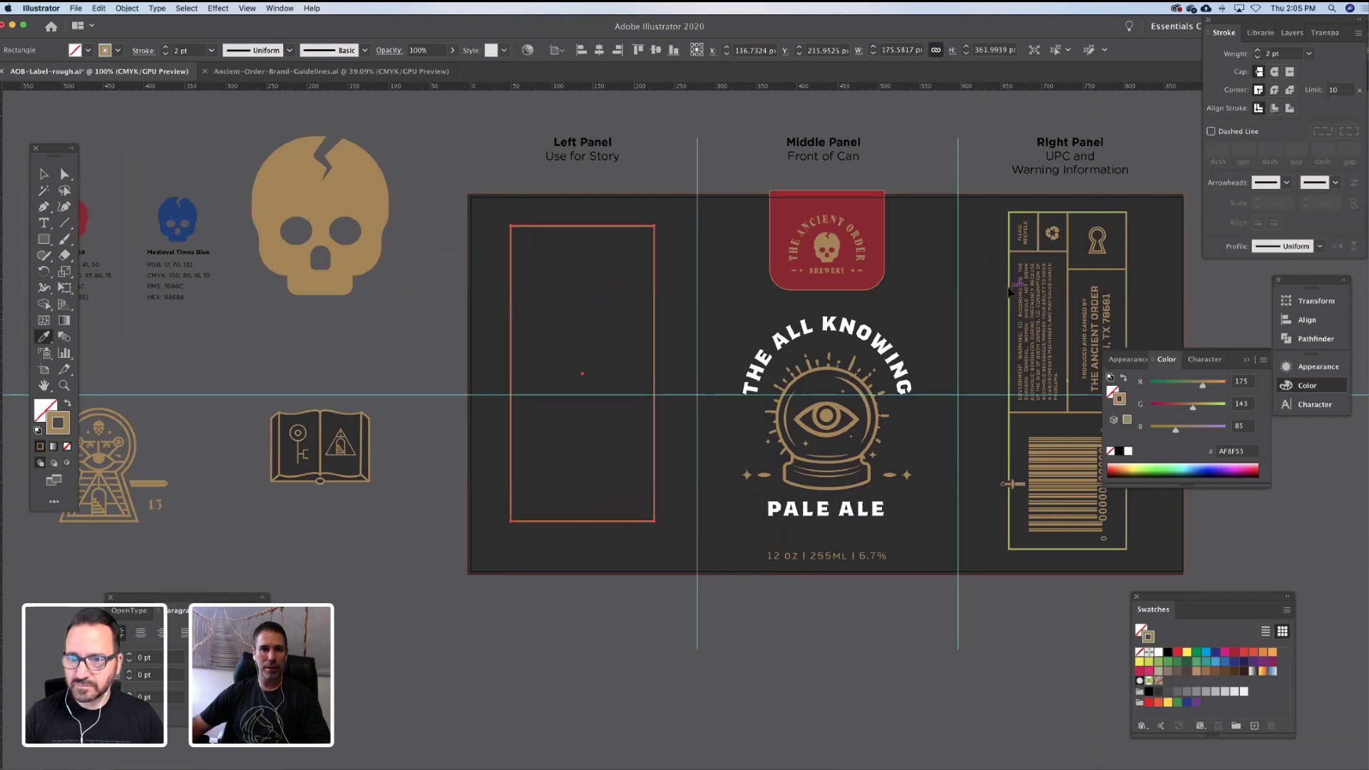
mouse_move(527, 375)
left_mouse_down()
mouse_move(517, 362)
mouse_move(503, 376)
left_mouse_up()
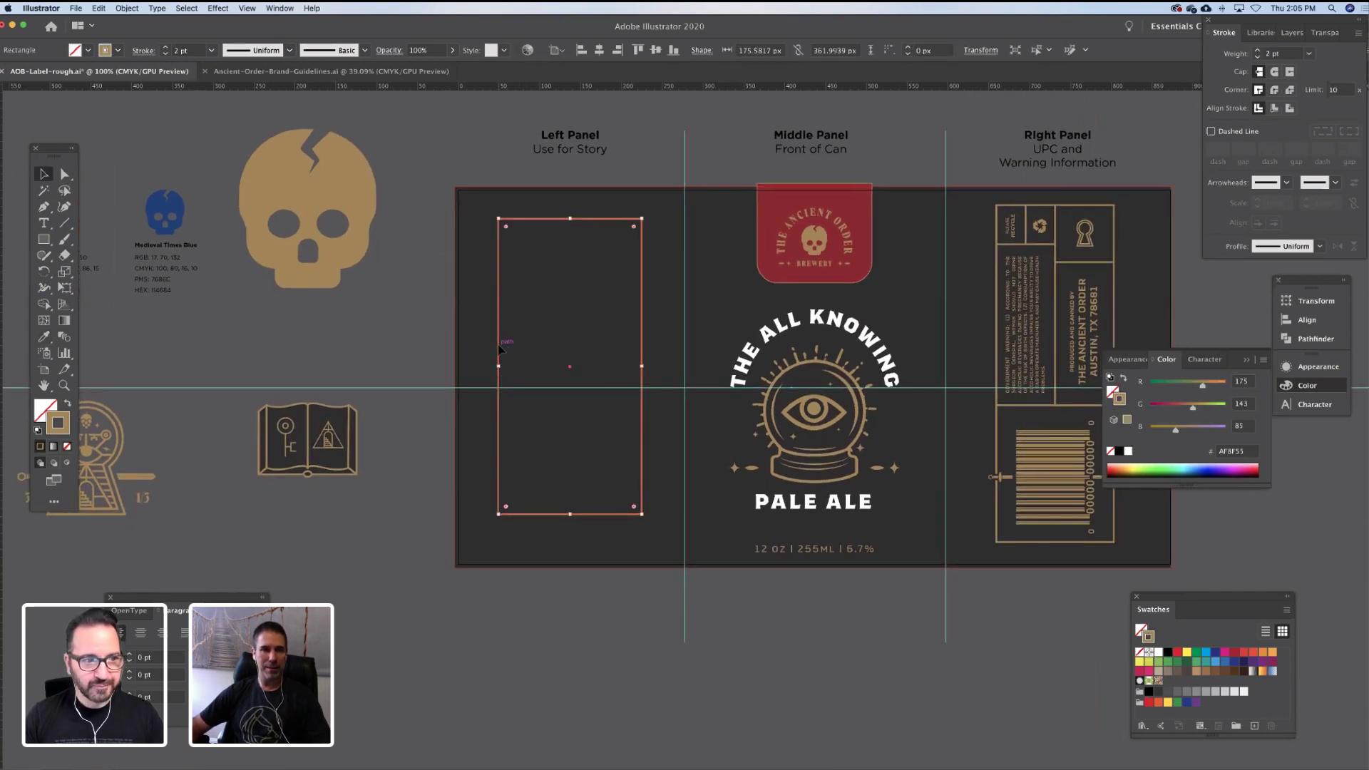
left_click_drag(497, 348, 496, 348)
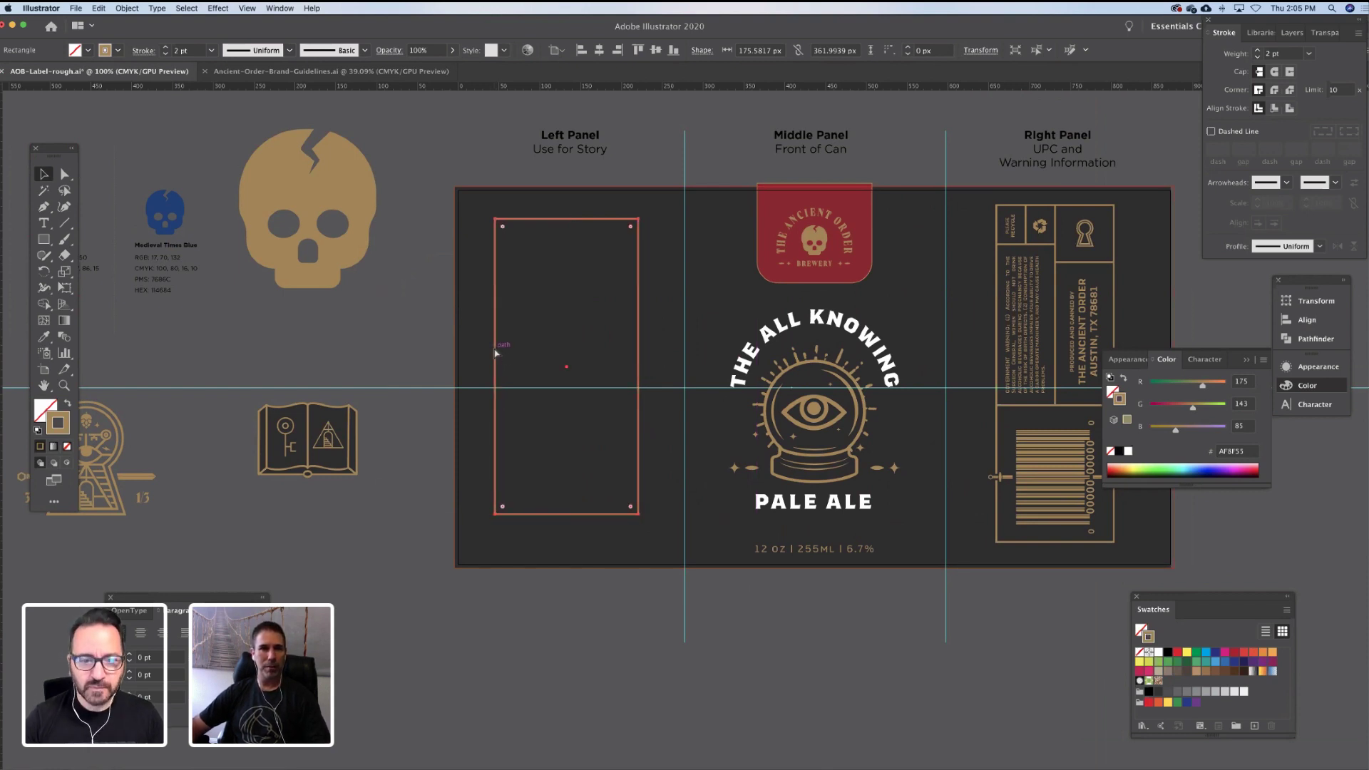
left_click(495, 361)
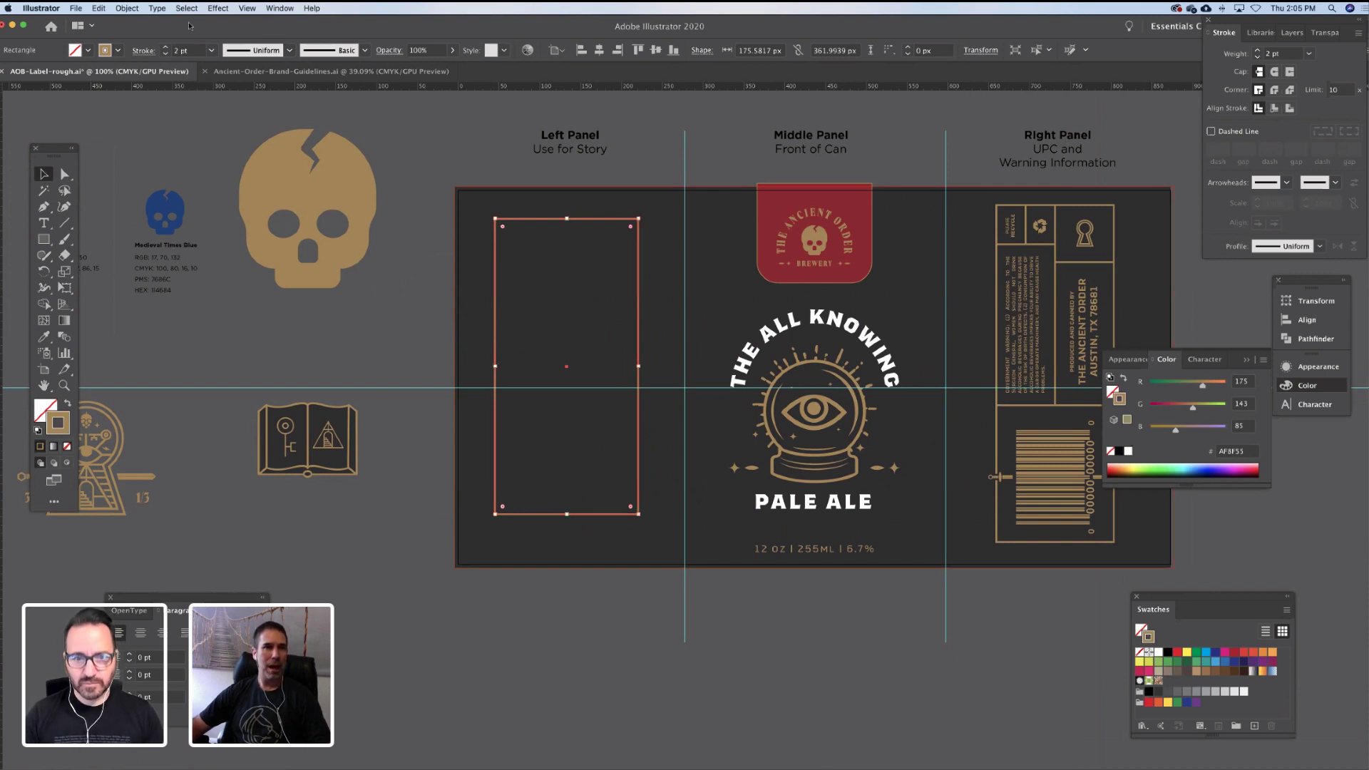
left_click(223, 7)
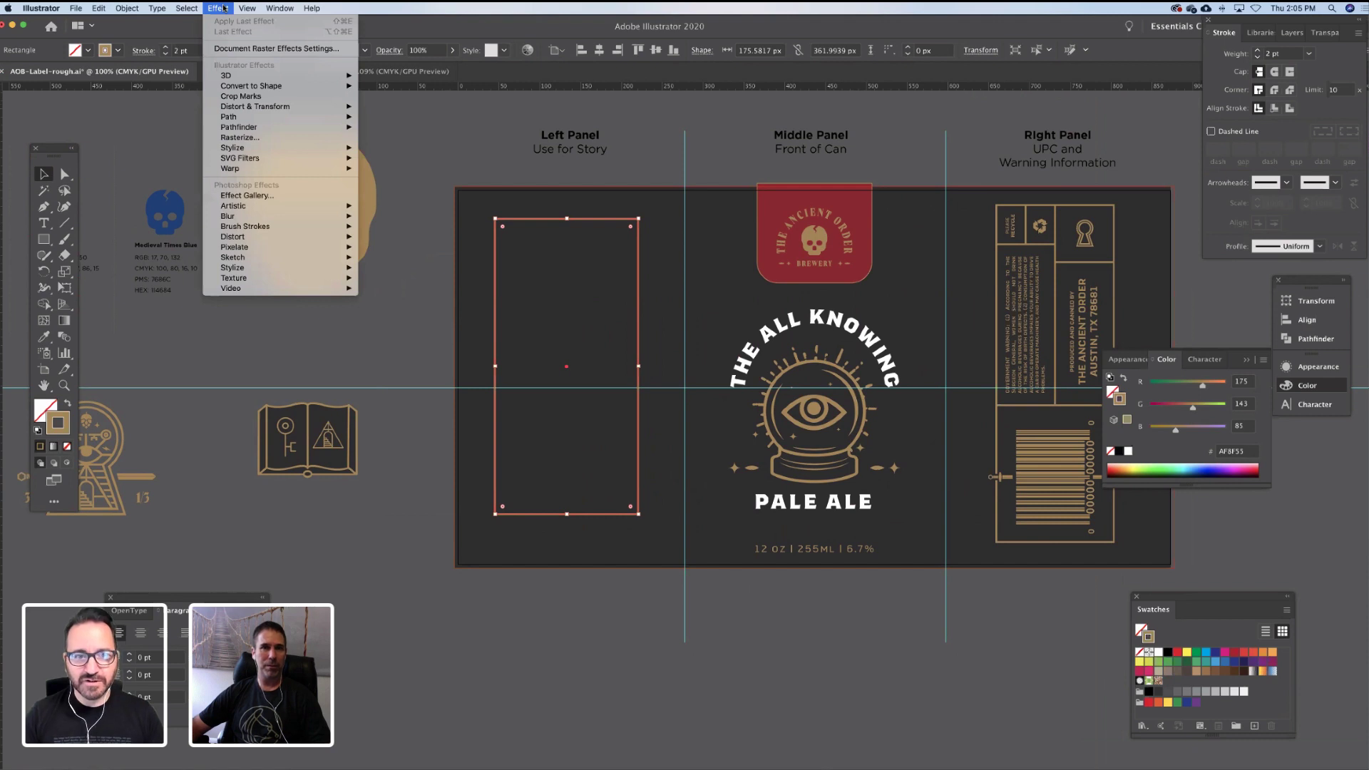
mouse_move(343, 117)
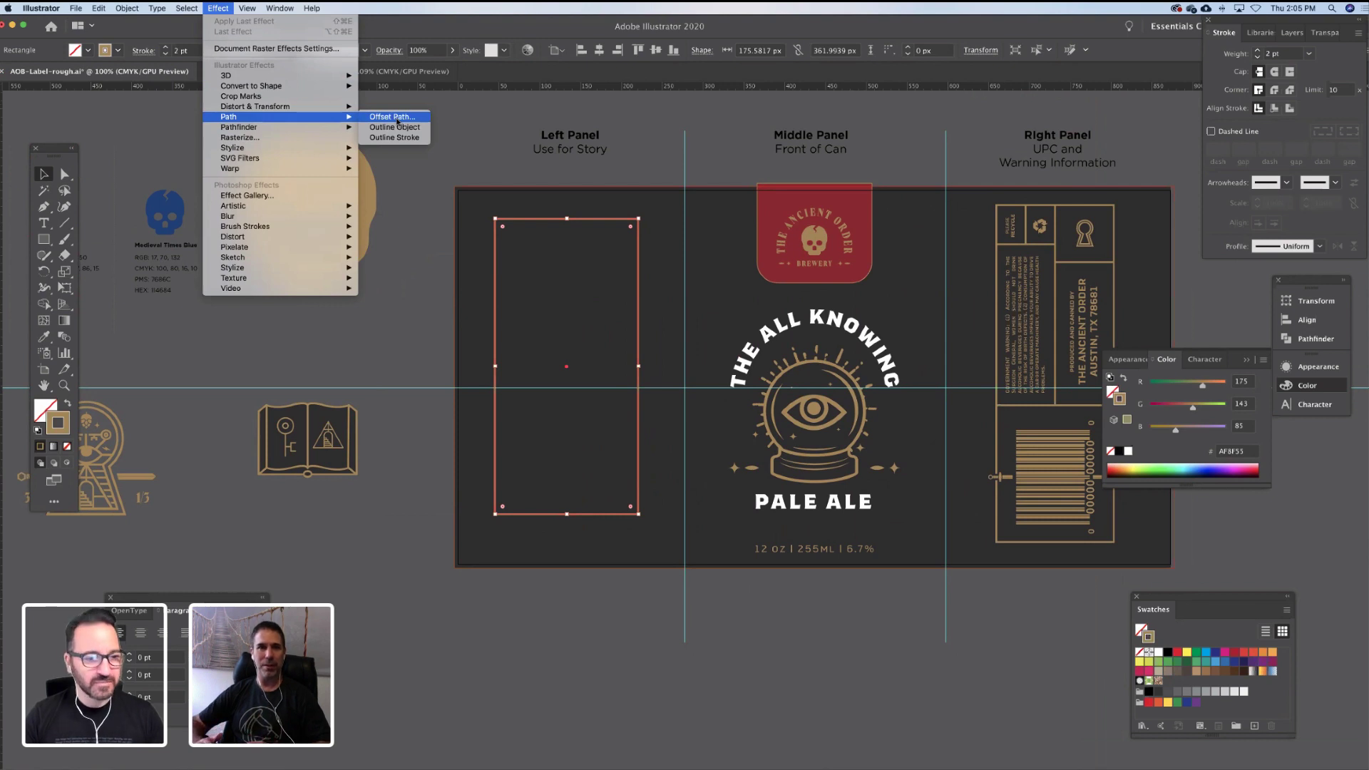
left_click(629, 251)
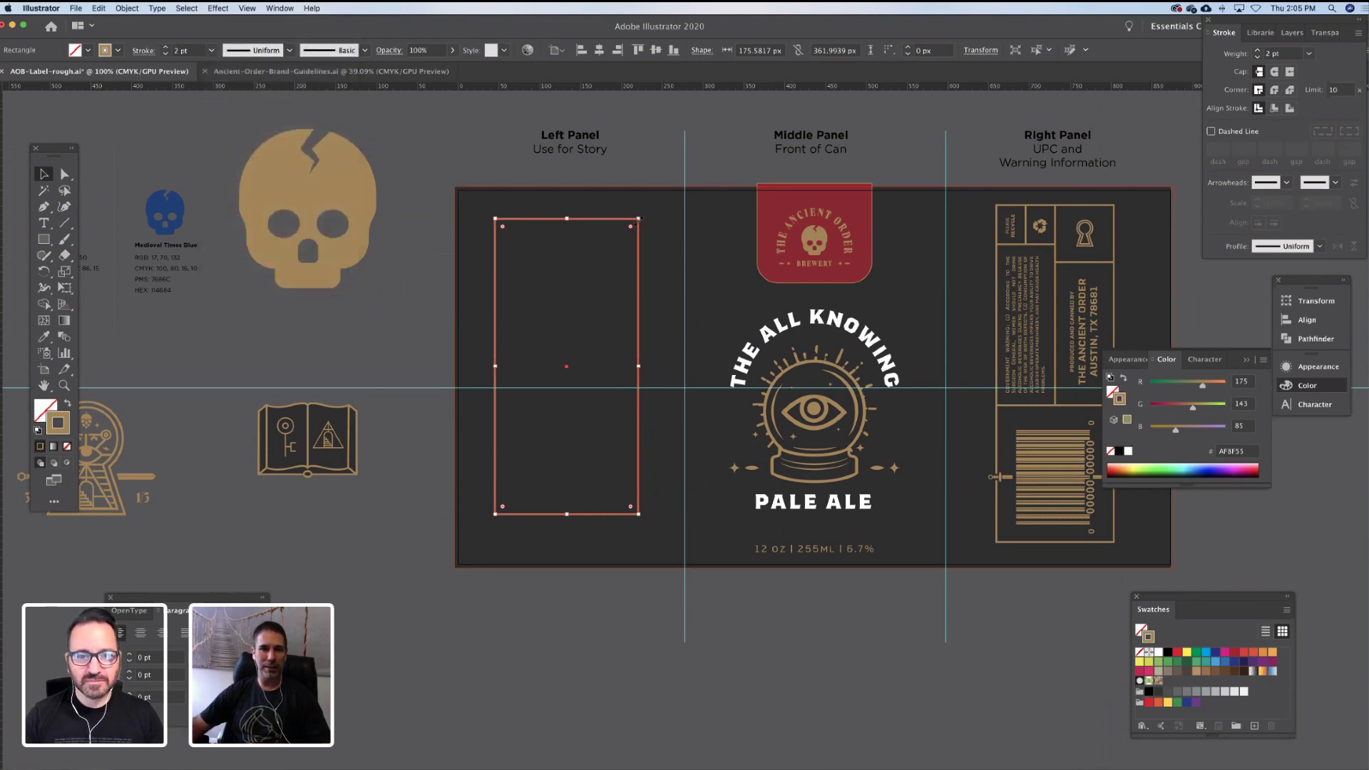
Try a smaller frame copy, about 152 by 341 px, inside the gold frame, with a gold-filled square about 14 px wide as a gap gauge
left_click_drag(639, 219, 630, 225)
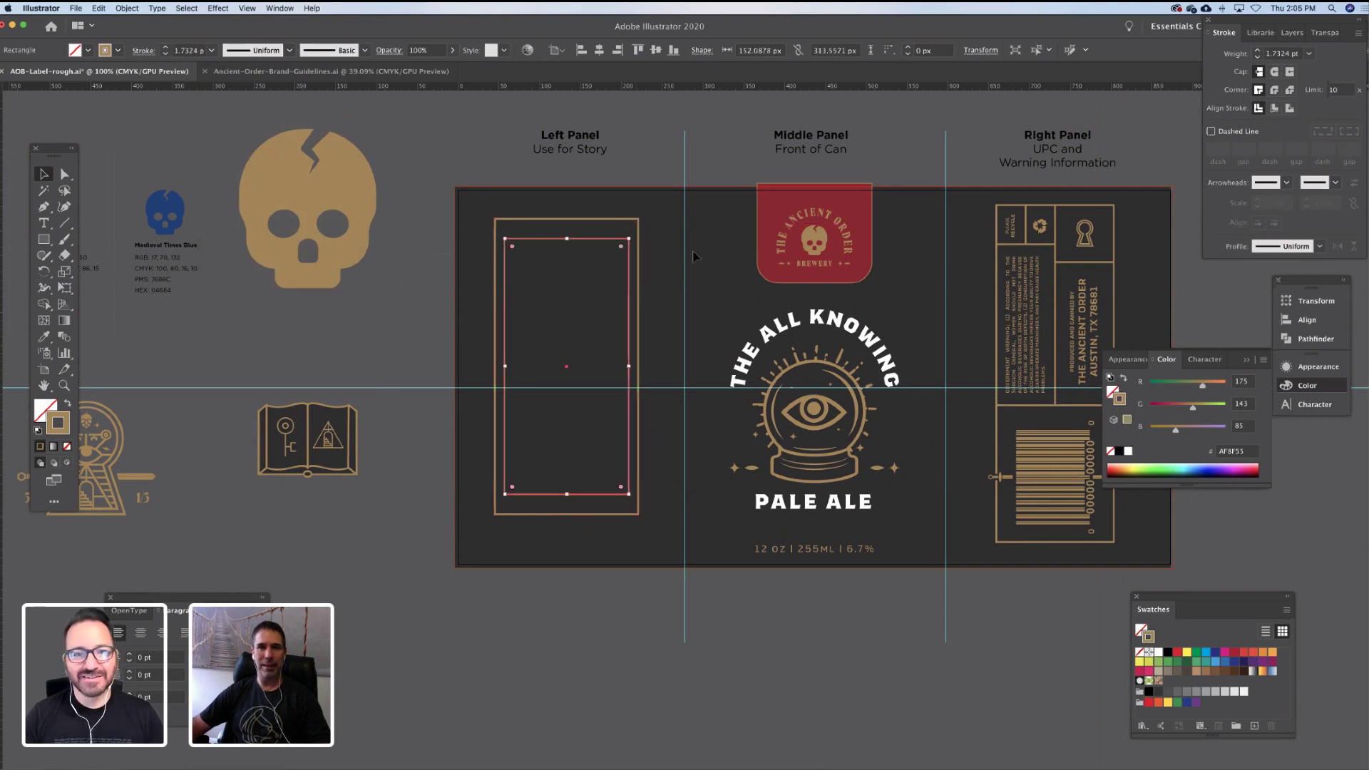
left_click_drag(568, 239, 568, 227, "alt")
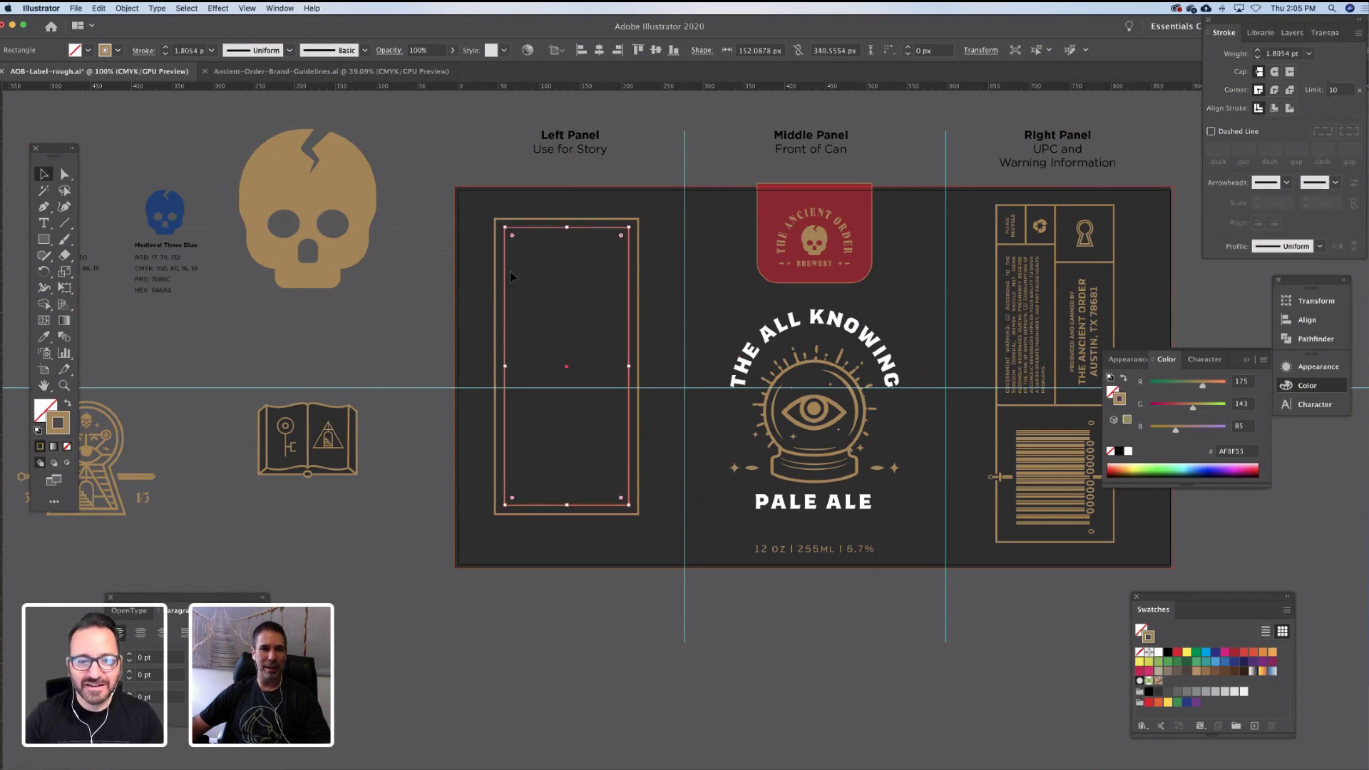
key("m")
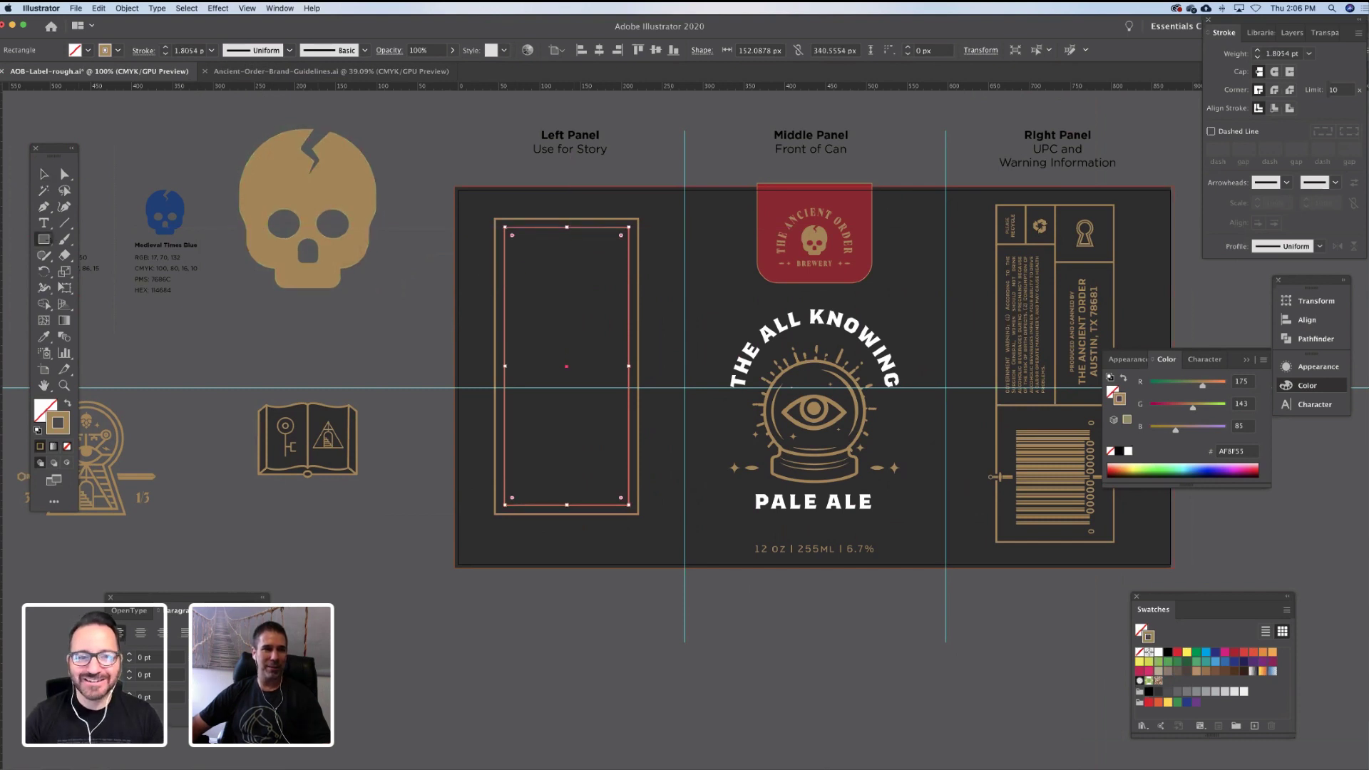
mouse_move(496, 274)
left_mouse_down("shift")
mouse_move(564, 273)
mouse_move(610, 179)
left_mouse_up("shift")
key("v")
left_click(68, 404)
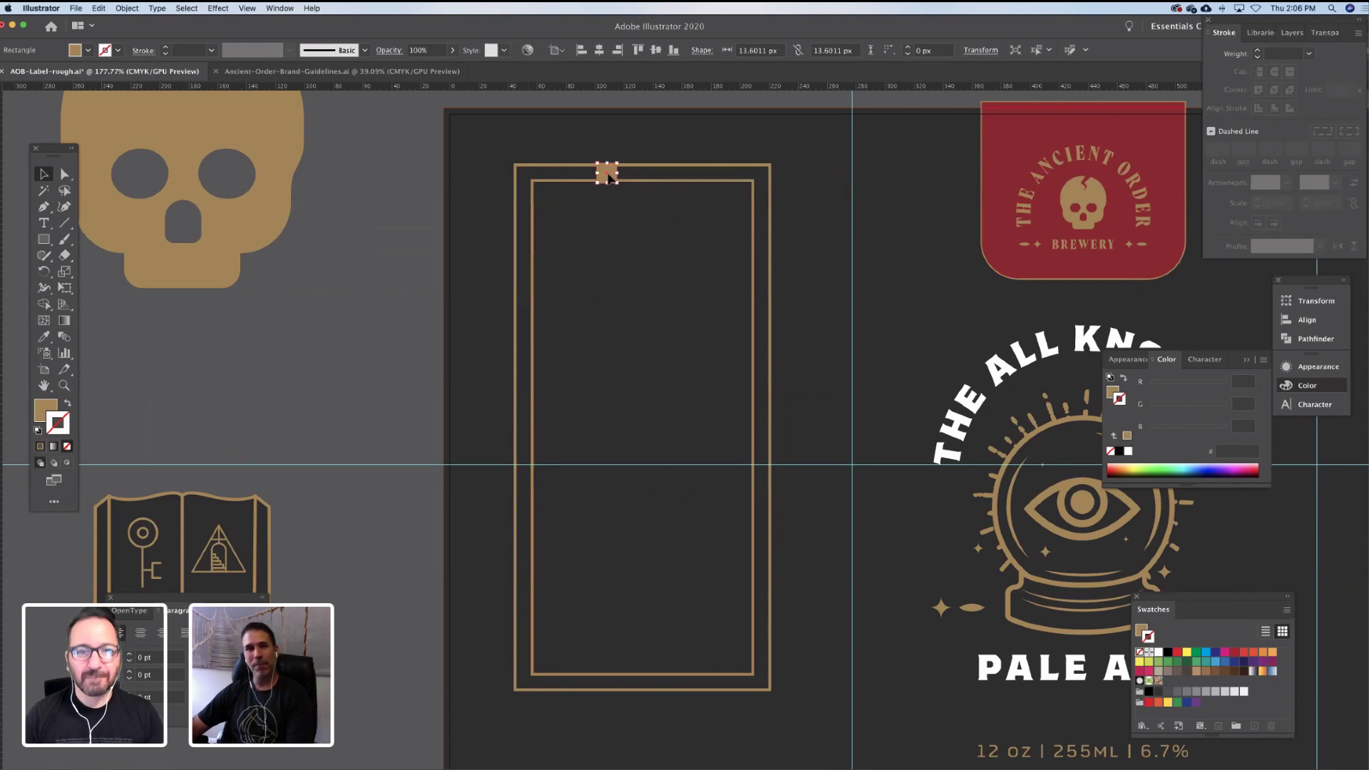
Delete the small gauge square and the inner frame copy, keeping only the original gold frame
left_click(623, 187)
left_click(623, 183)
key("Delete")
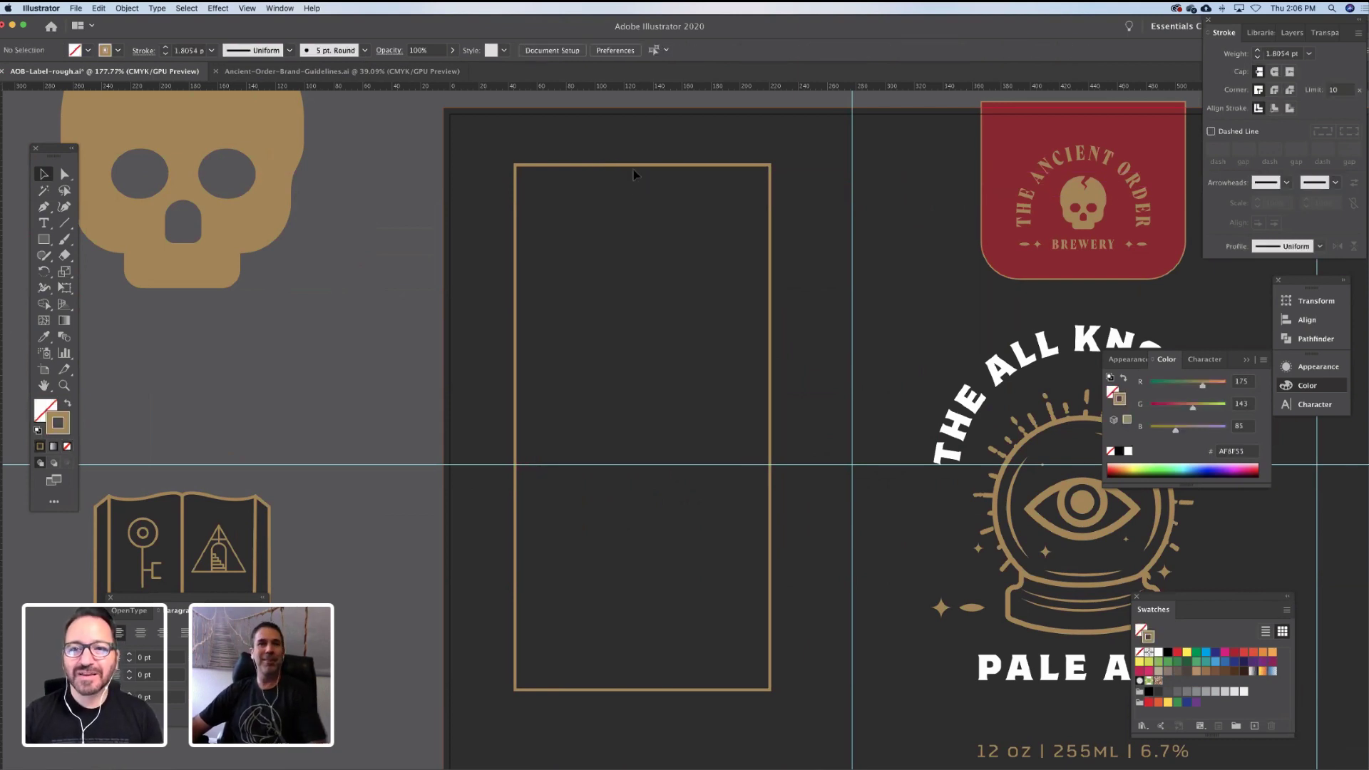
Try an Offset Path effect of -20 px on the left panel's gold frame and undo it
left_click(640, 166)
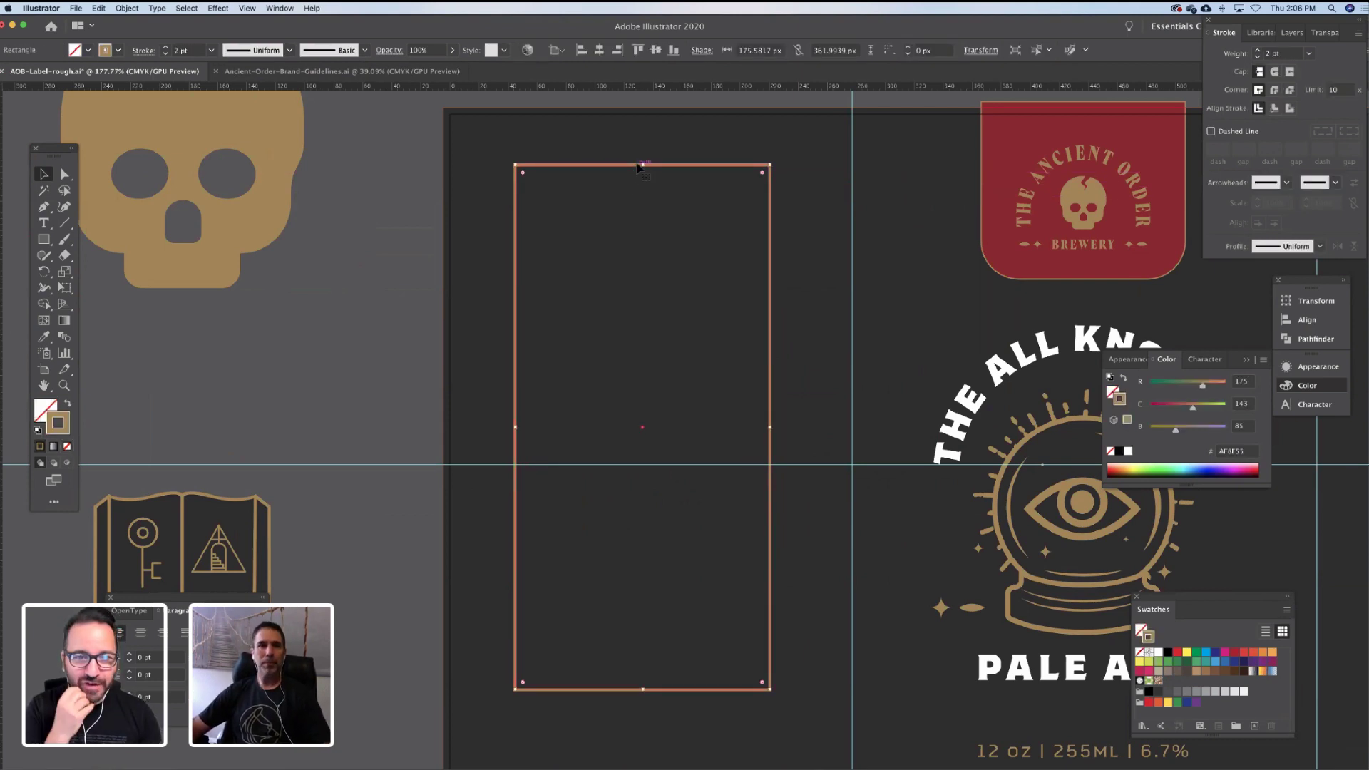
left_click(217, 9)
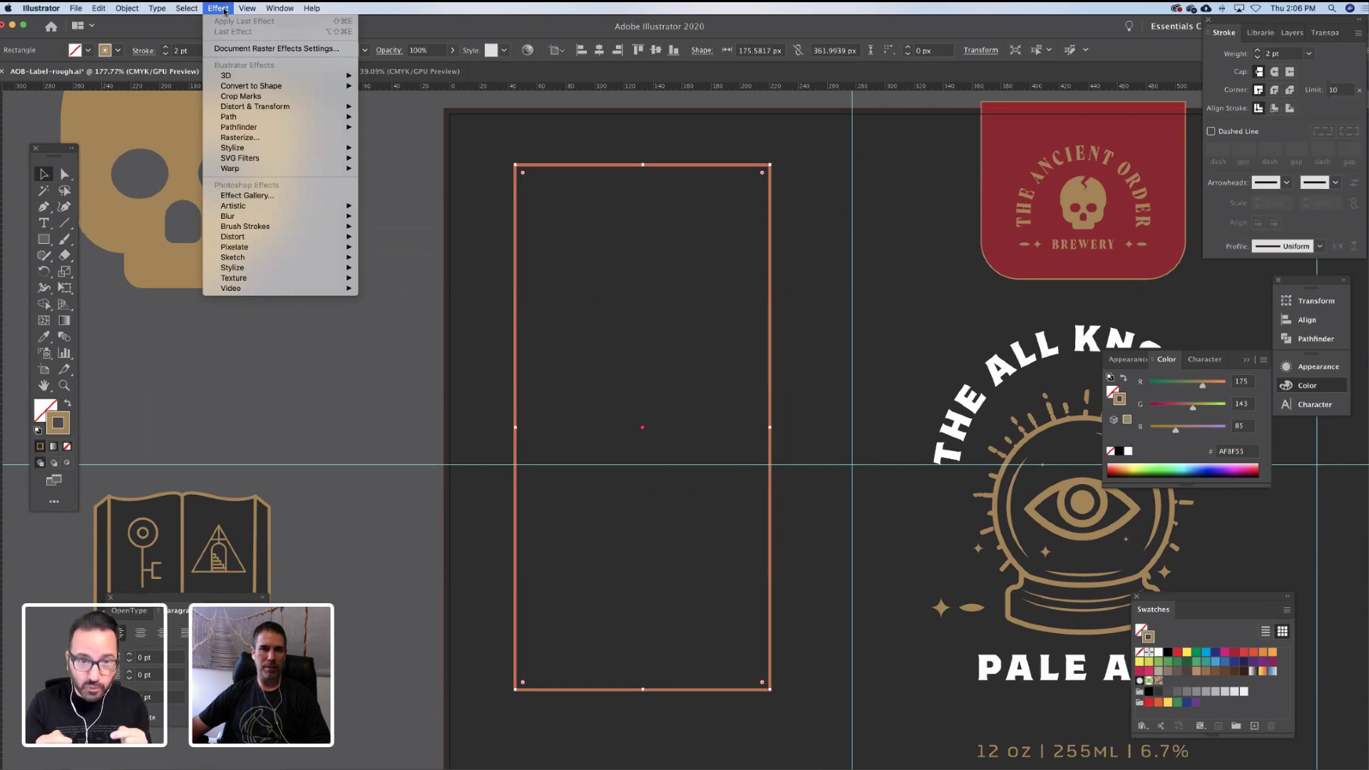
mouse_move(299, 116)
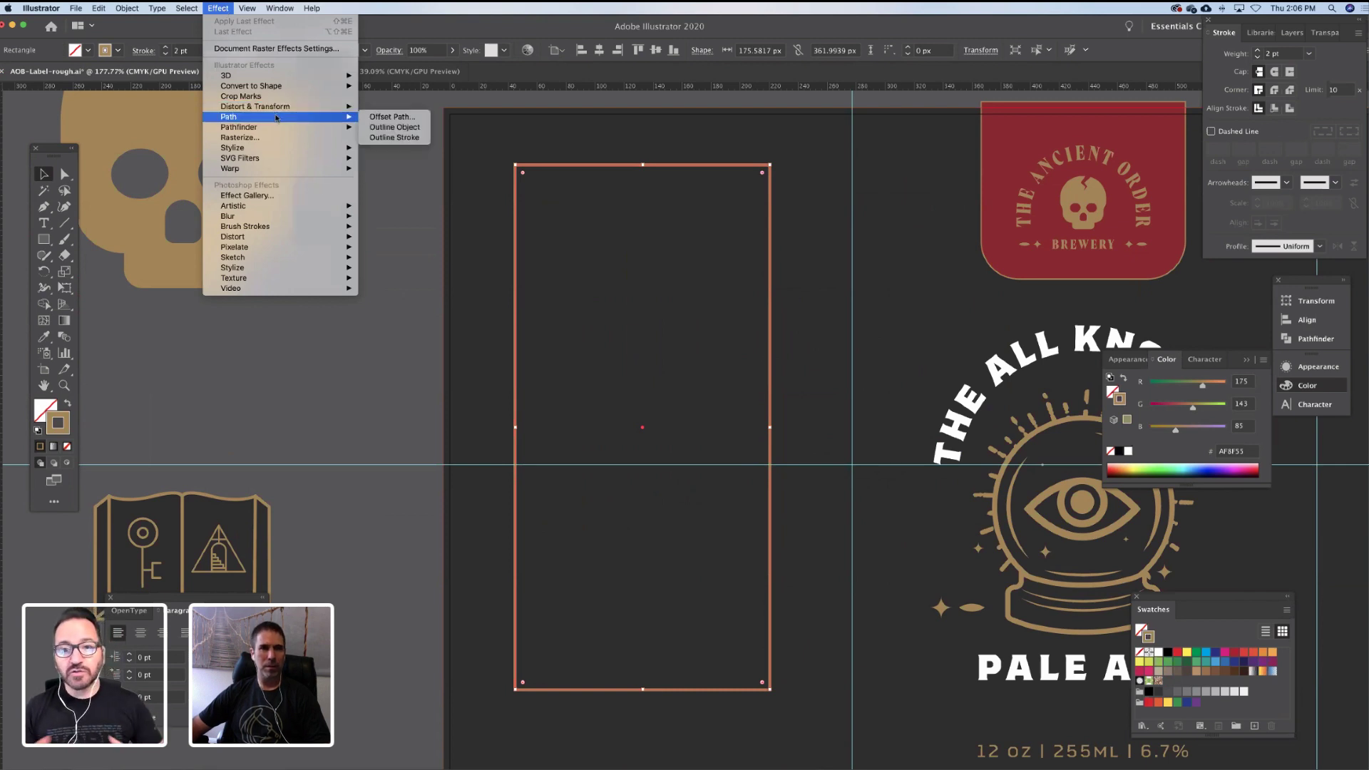
left_click(421, 119)
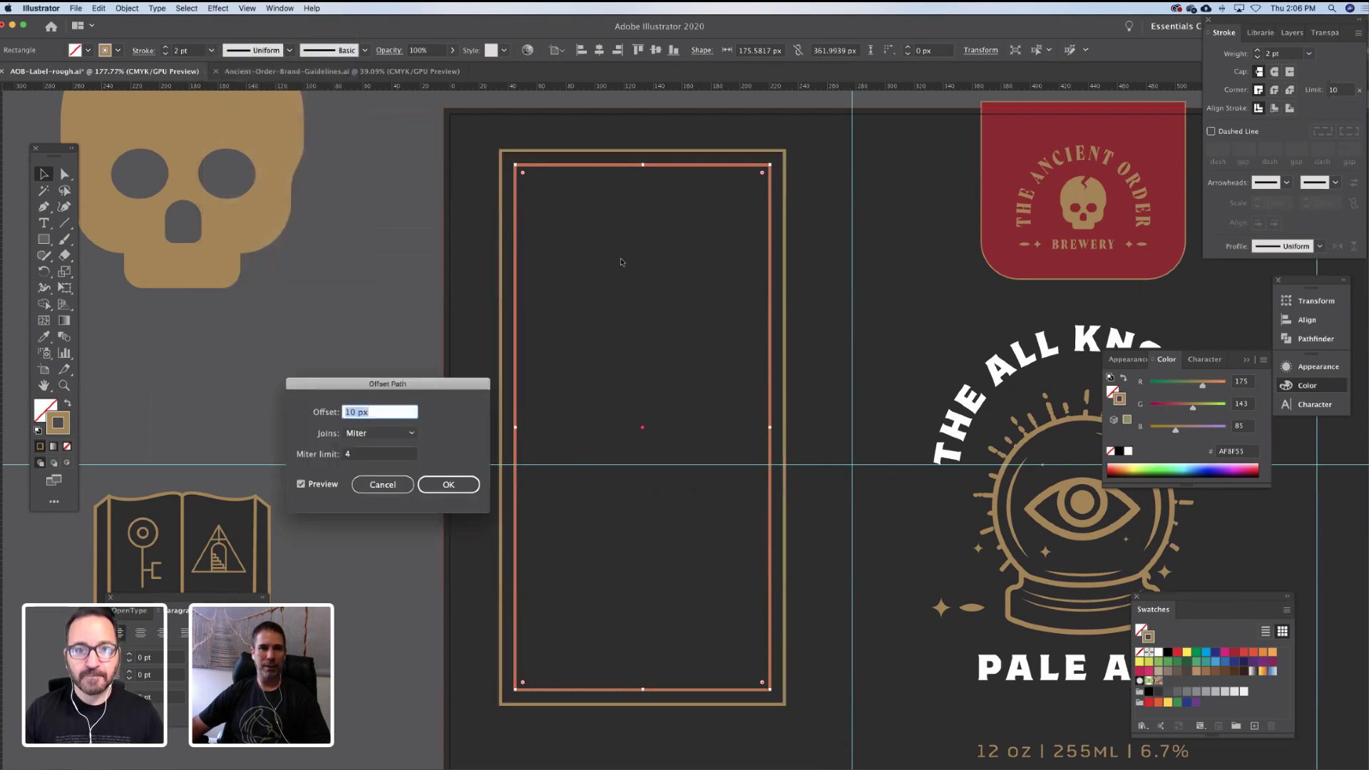
left_click_drag(424, 389, 350, 251)
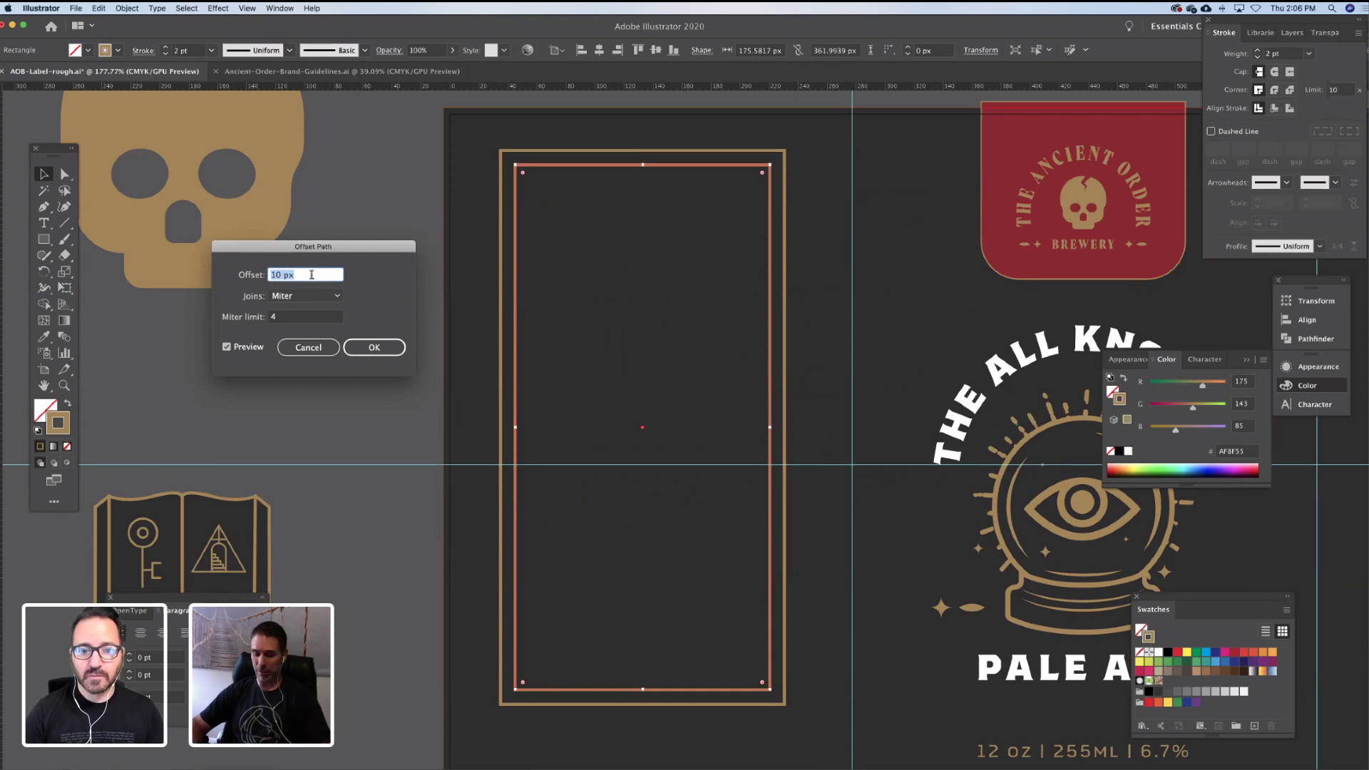
type("-102px")
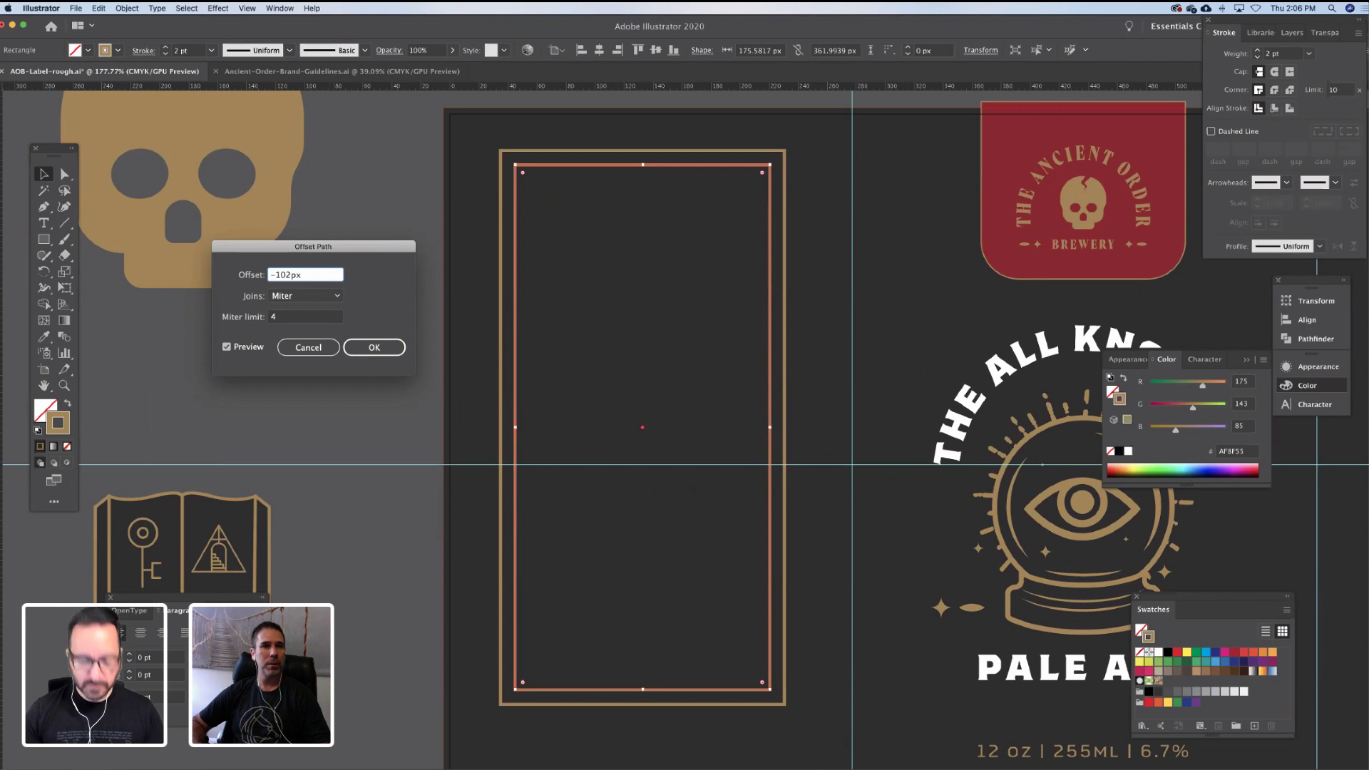
key("BackSpace")
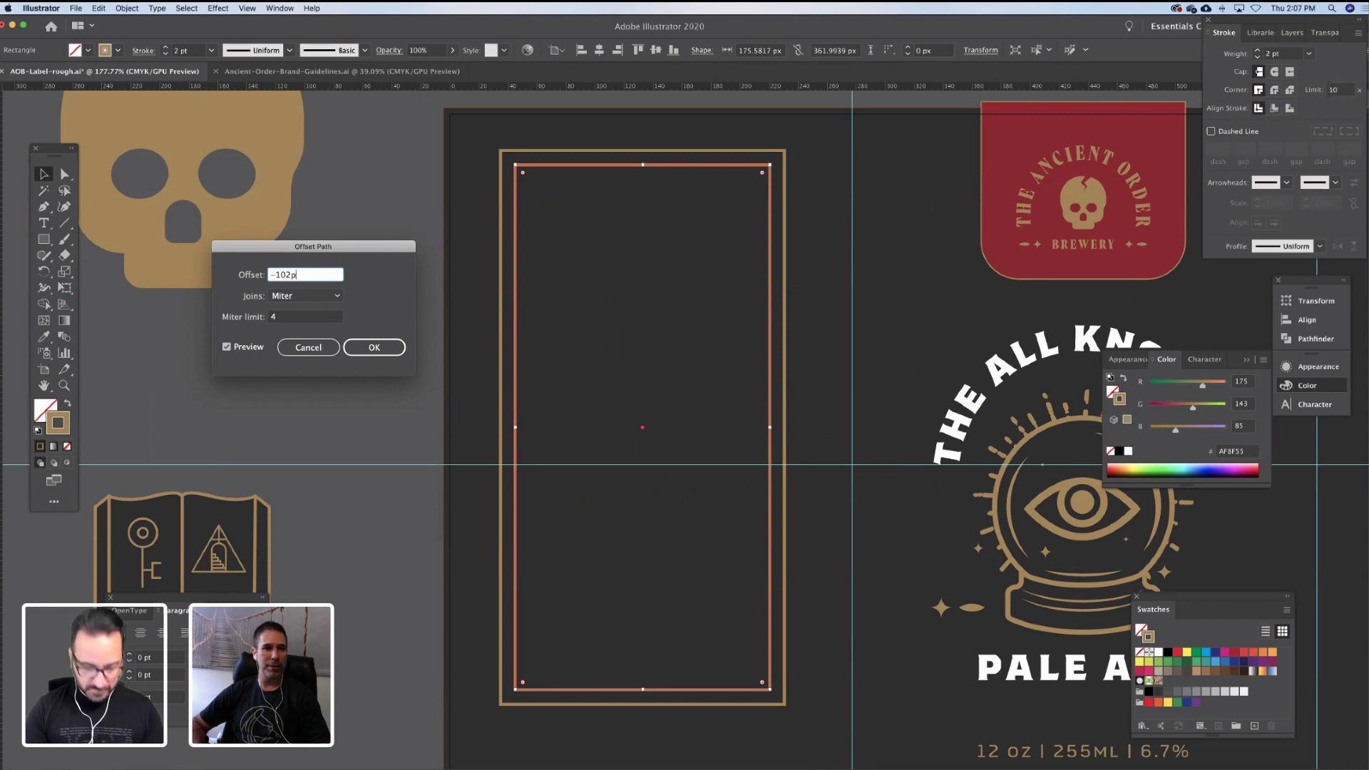
key("BackSpace")
key("BackSpace")
key("BackSpace")
key("BackSpace")
type("29")
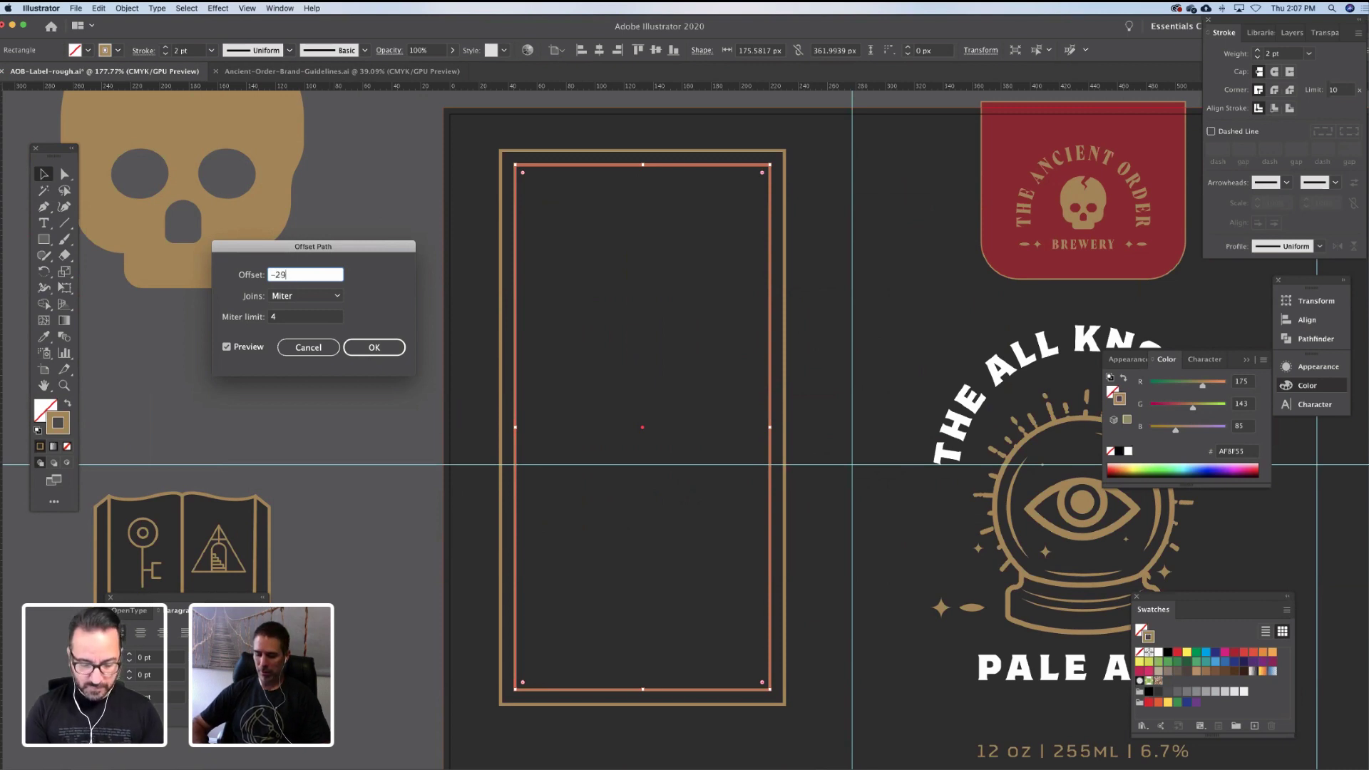
type("px")
key("BackSpace")
key("BackSpace")
key("BackSpace")
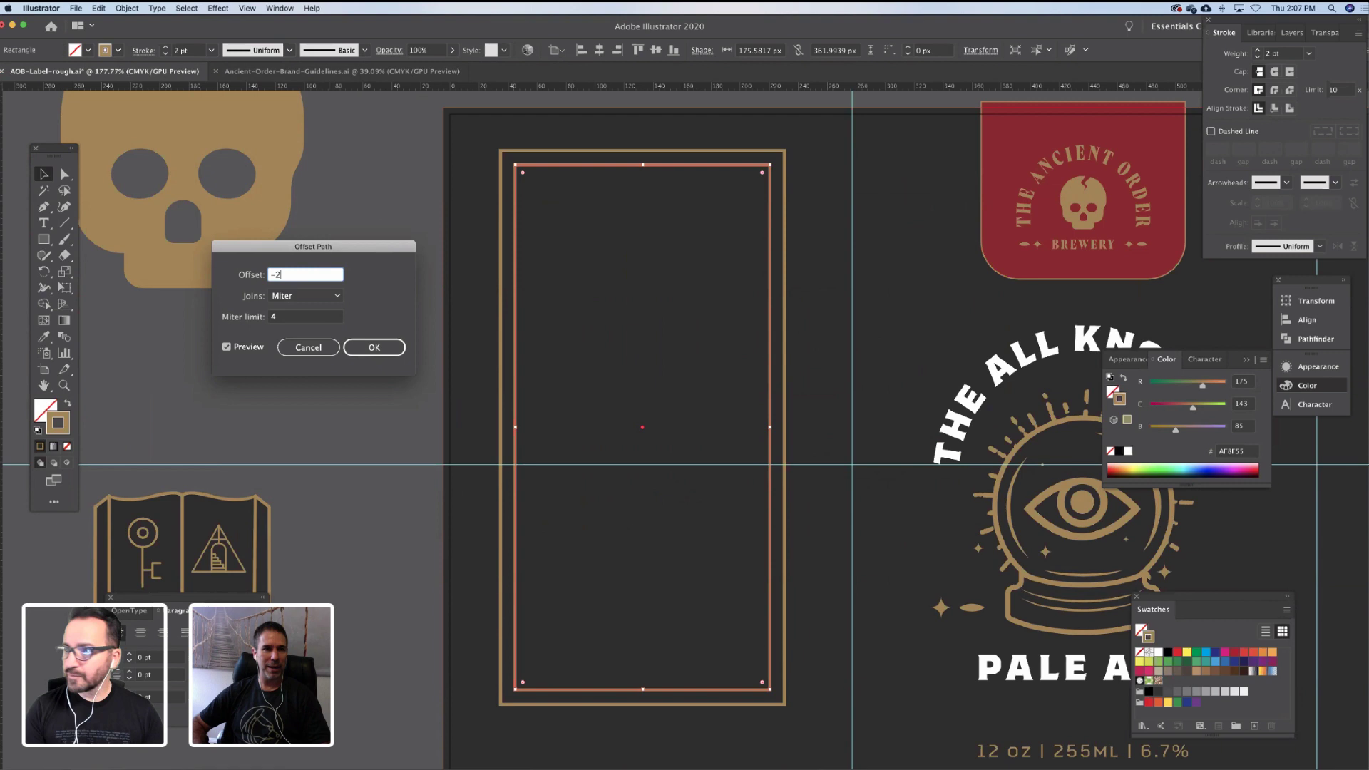
type("0px")
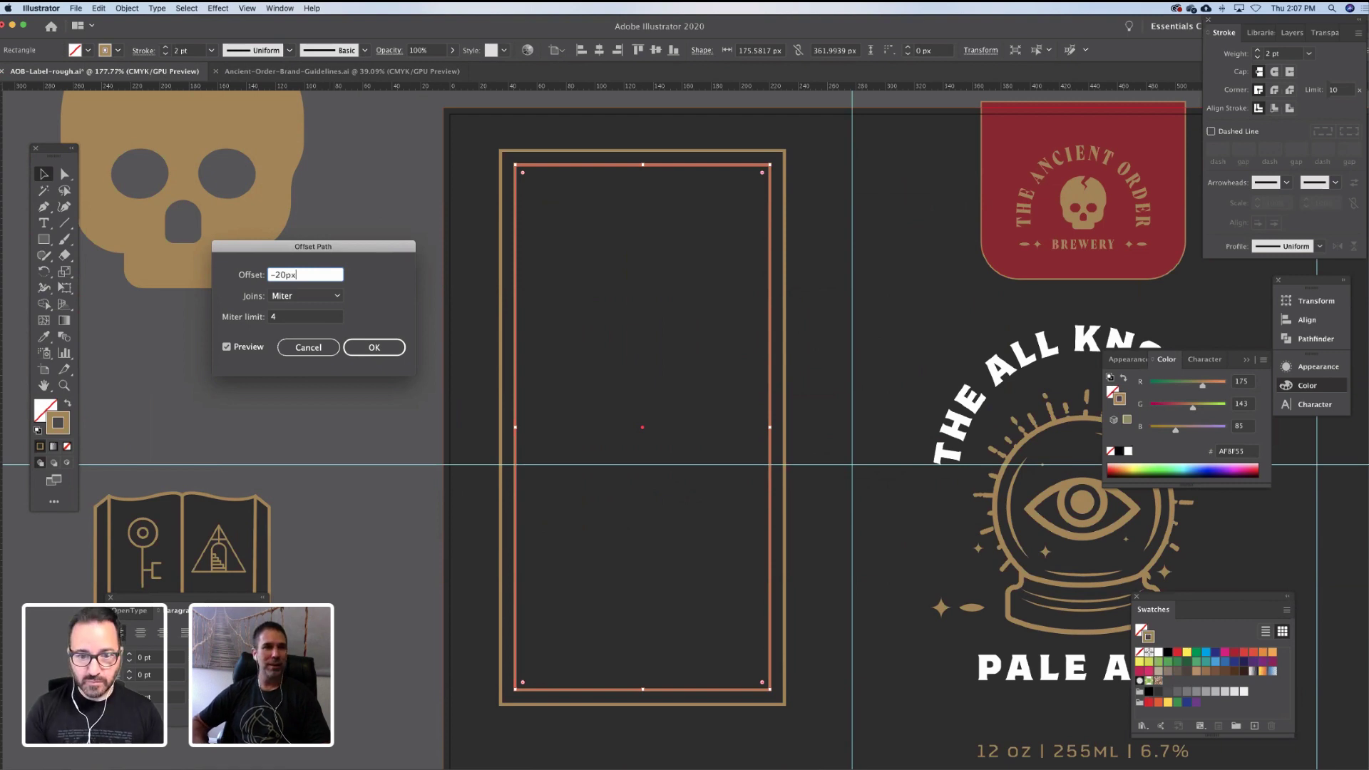
key("Return")
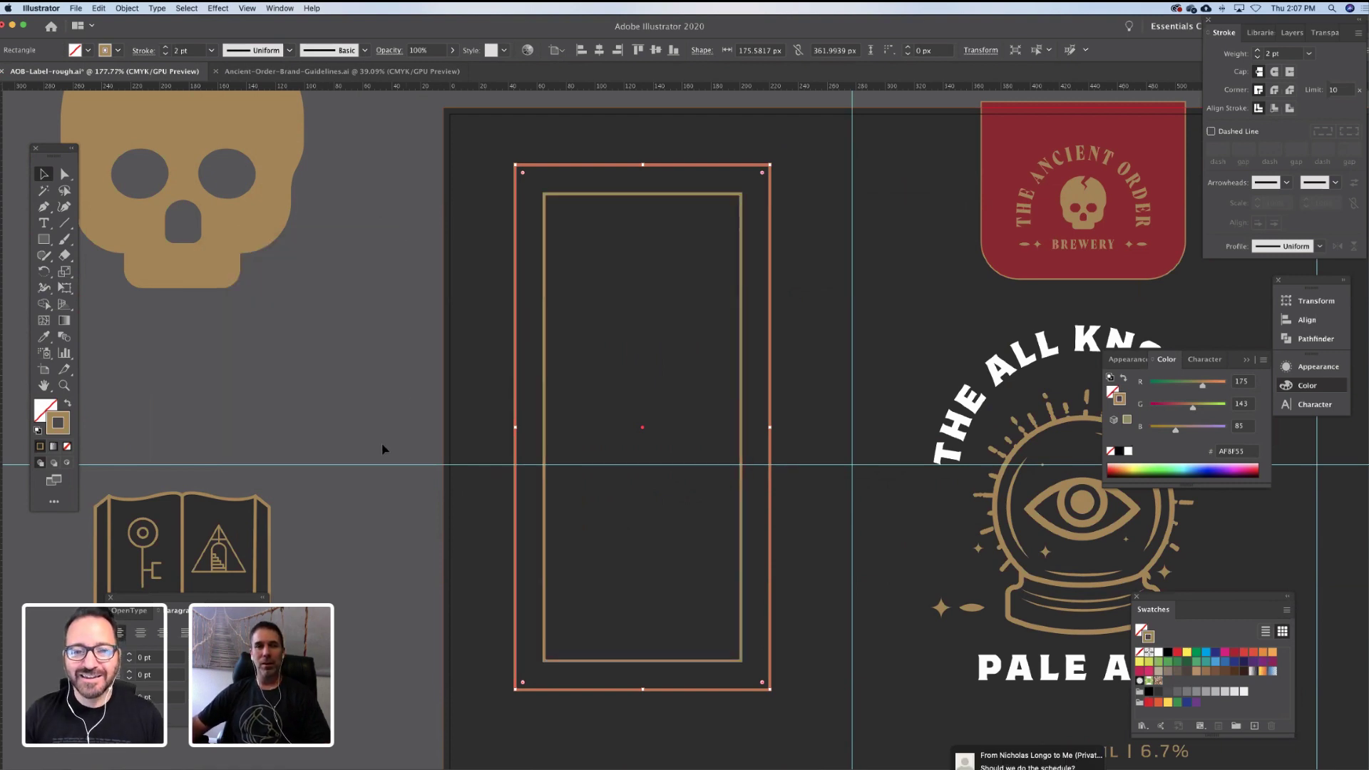
key("super+z")
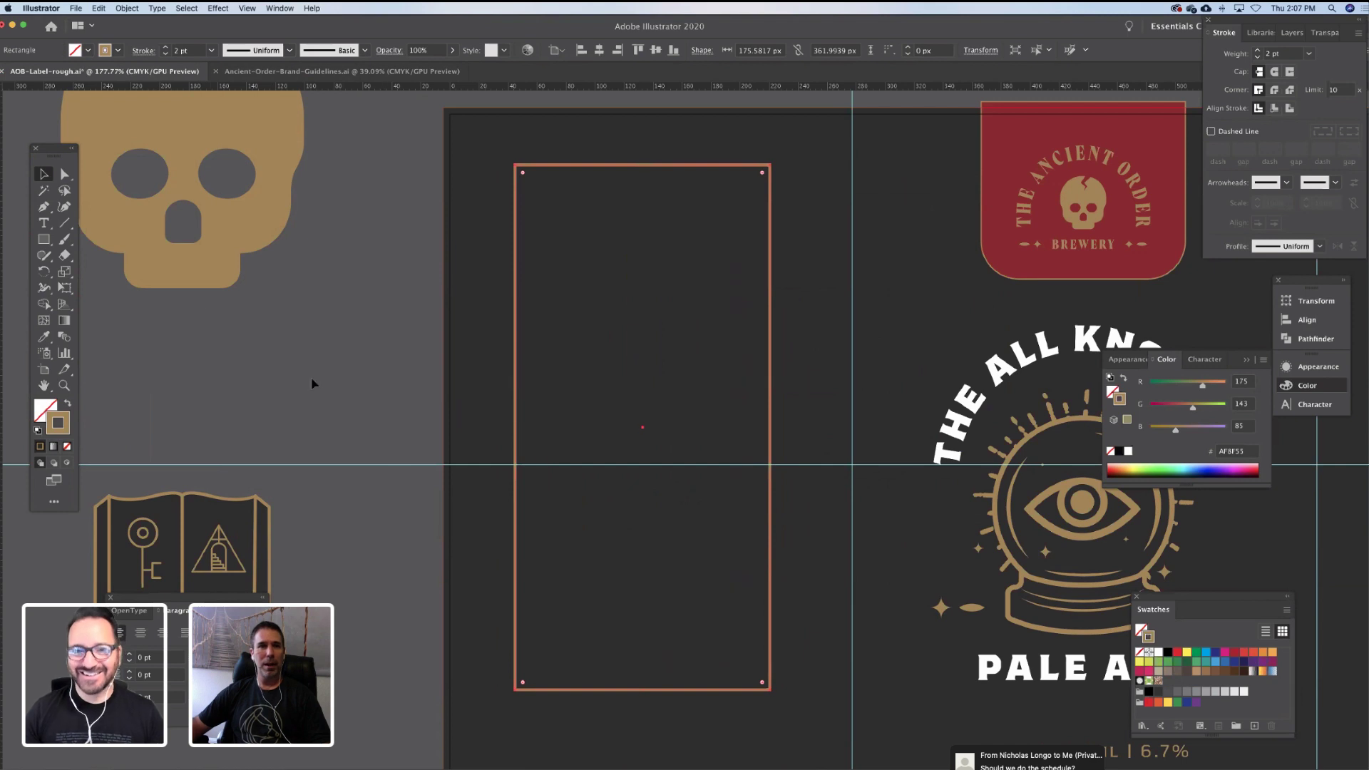
Apply an Offset Path effect of -10 px with miter joins to the gold frame and deselect it
left_click(218, 8)
left_click(238, 31)
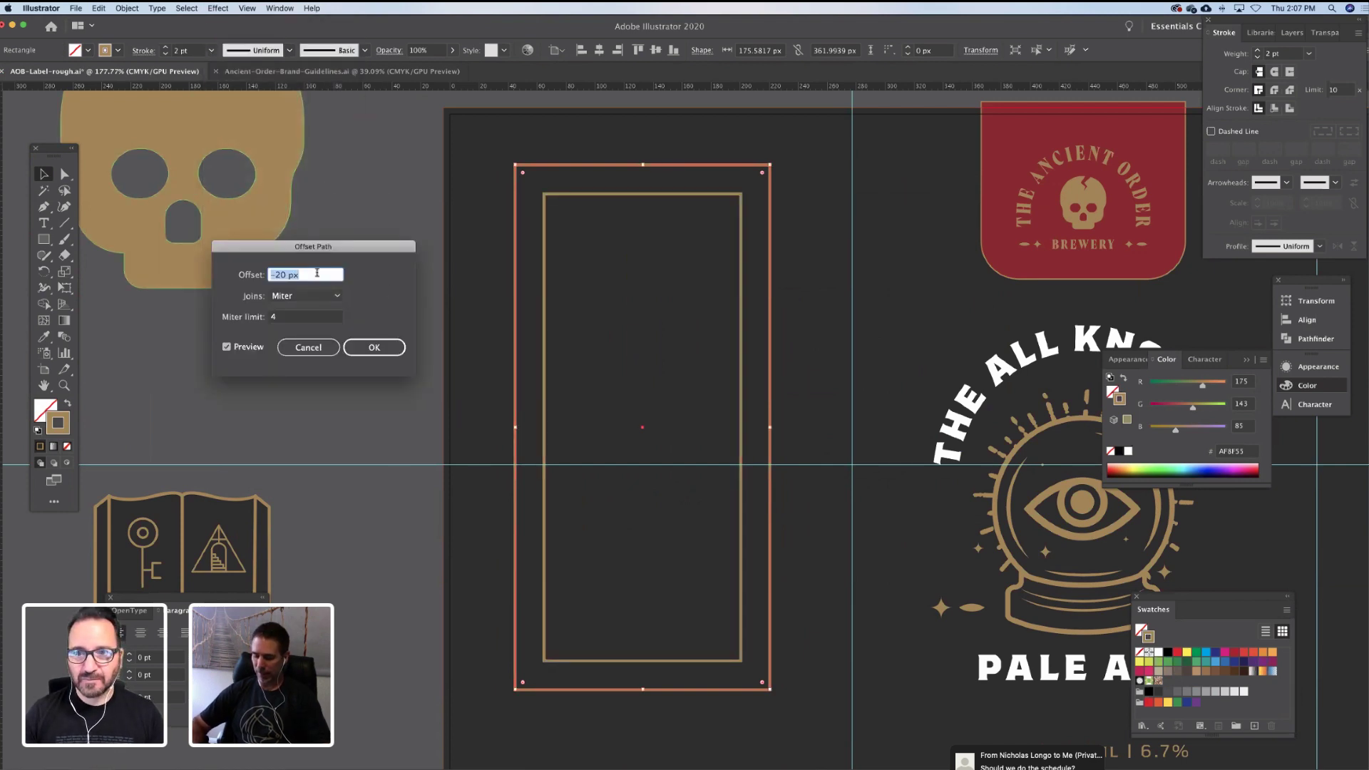
type("-10px")
key("Tab")
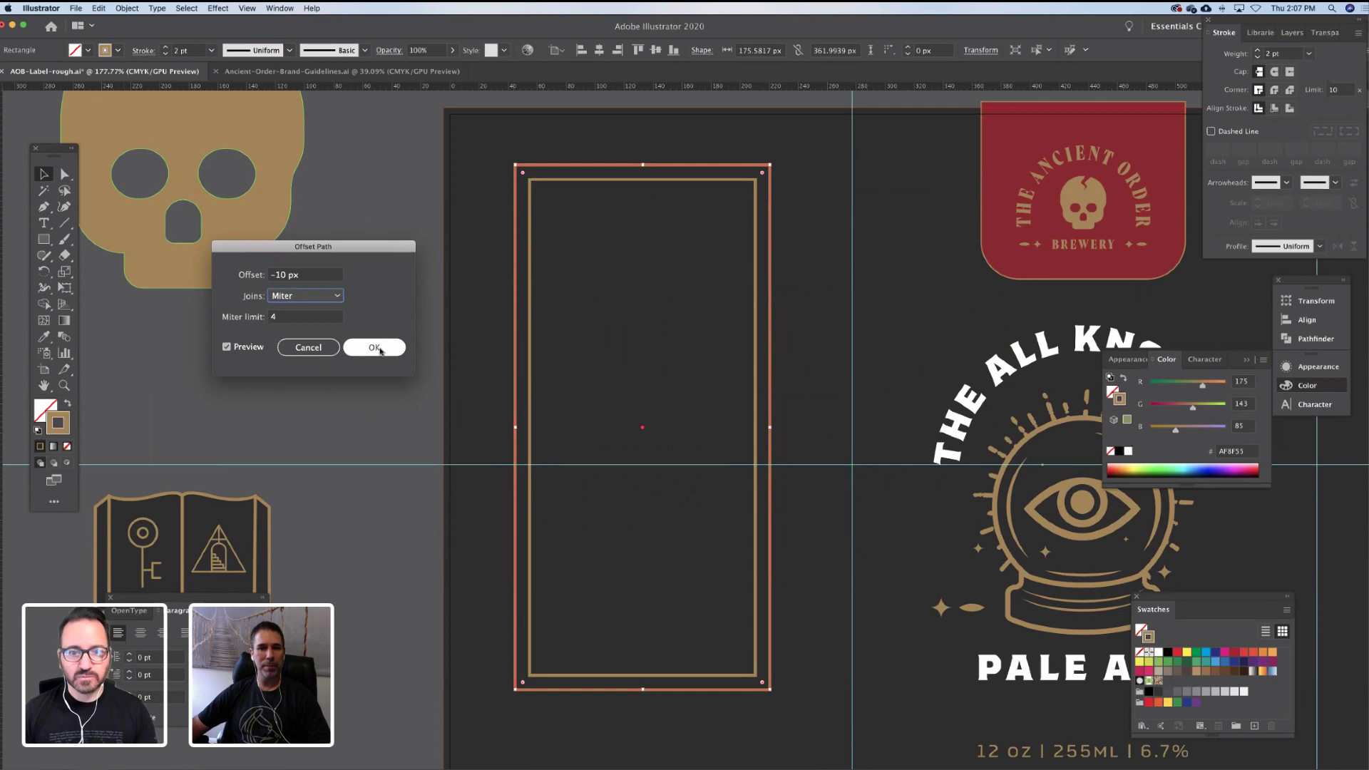
left_click(401, 349)
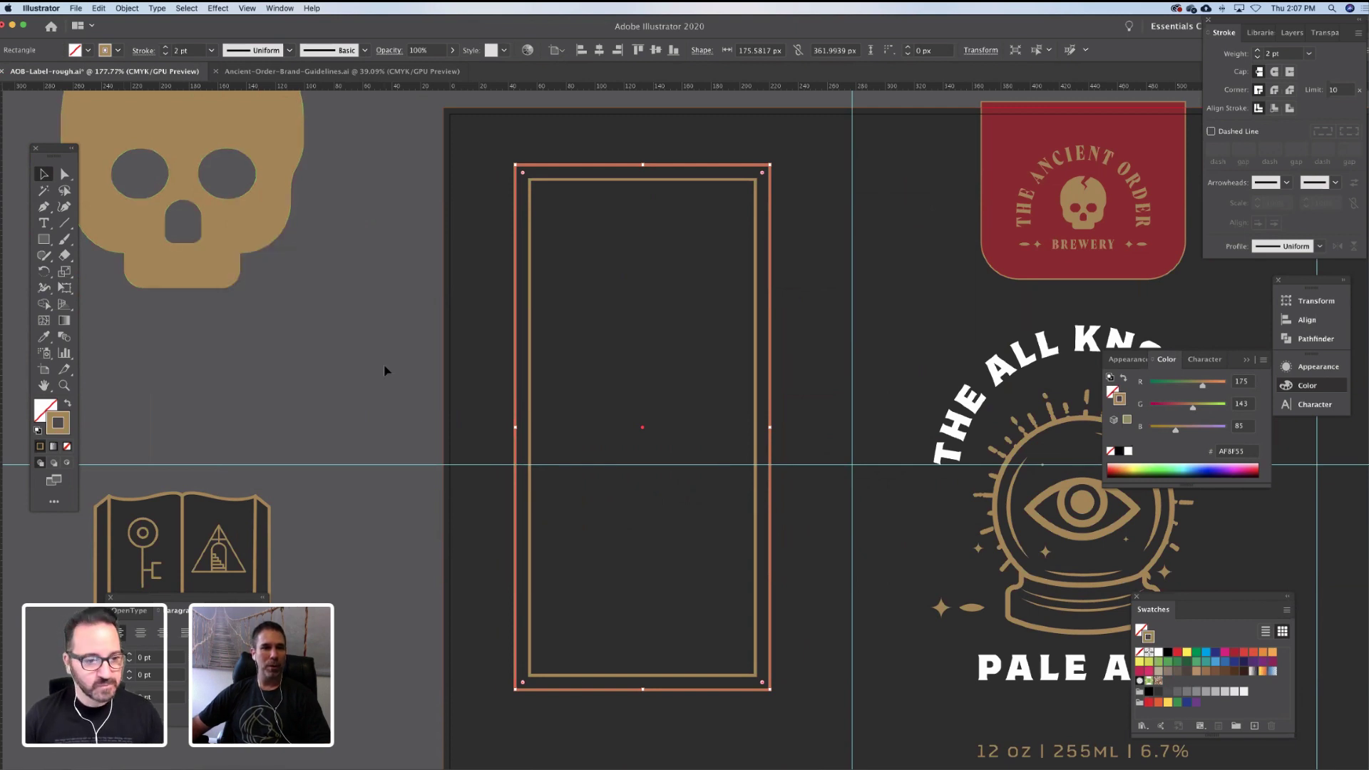
left_click(383, 364)
Draw an area text box about 127 px wide near the upper edge inside the inner frame
scroll(370, 367, "down", 1)
scroll(343, 374, "up", 2)
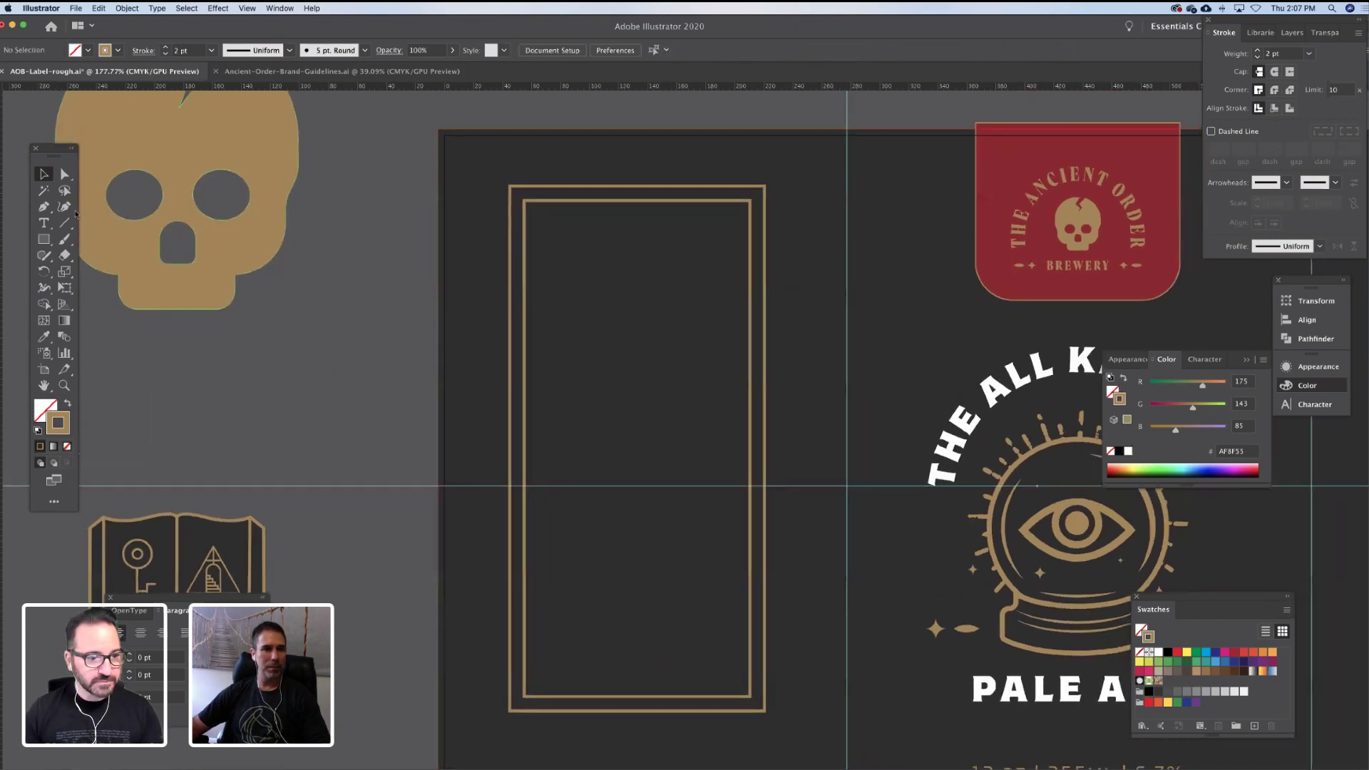
key("t")
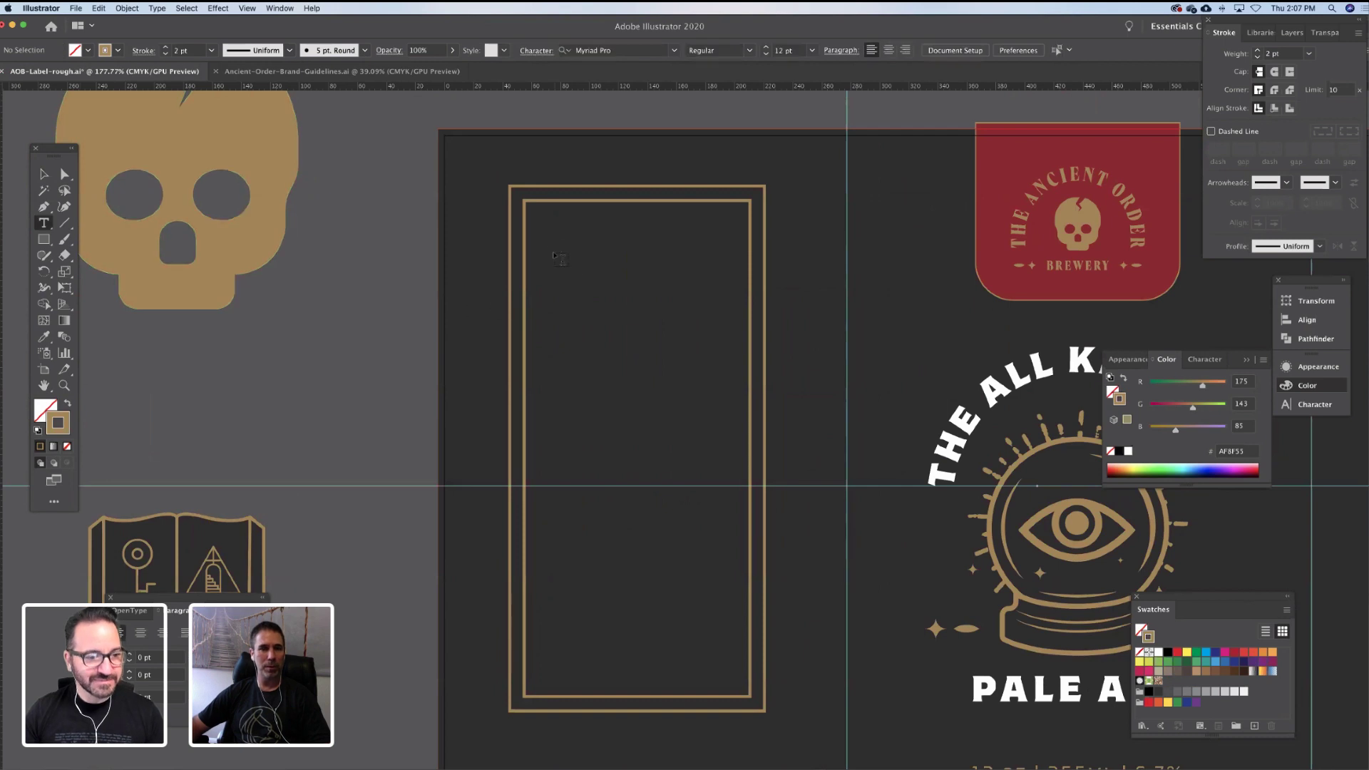
left_click_drag(550, 242, 737, 287)
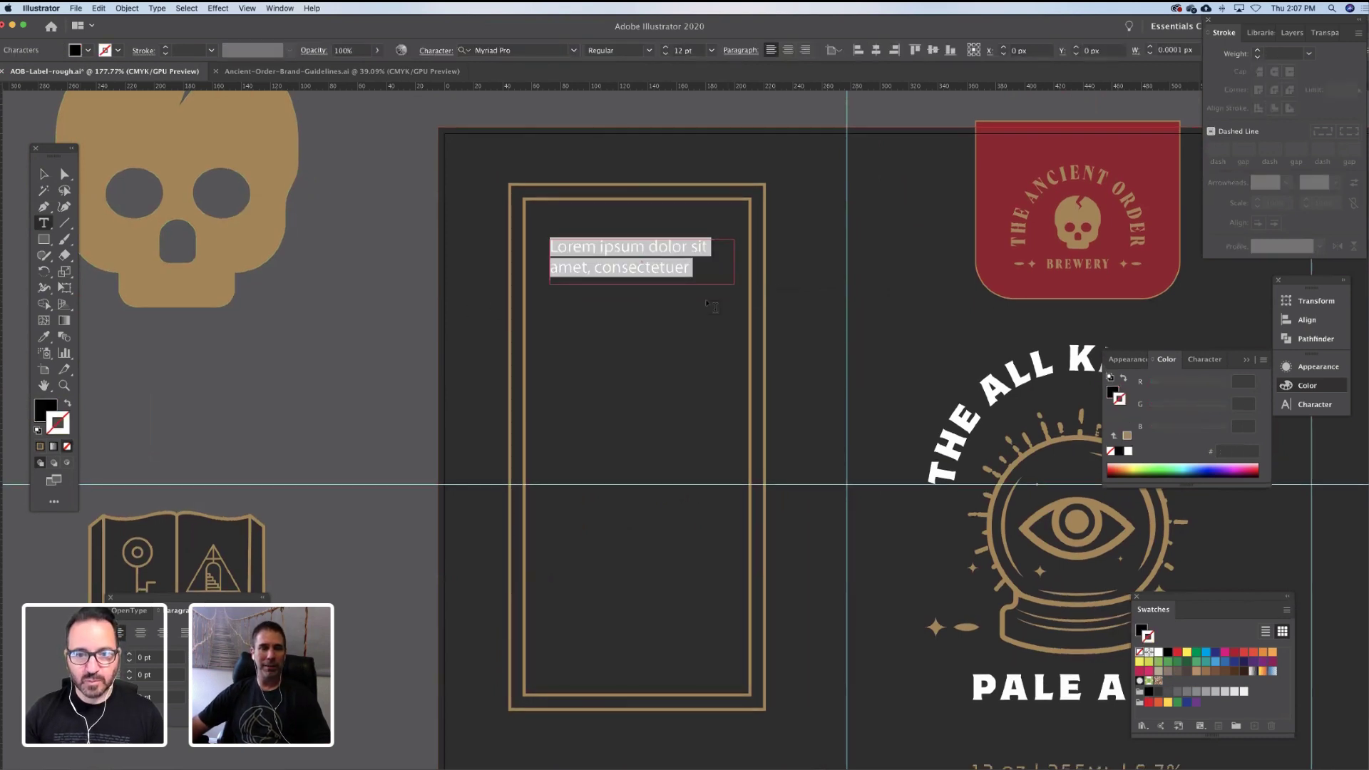
Set the placeholder text's font to Wayfinder CF Bold
left_click(492, 50)
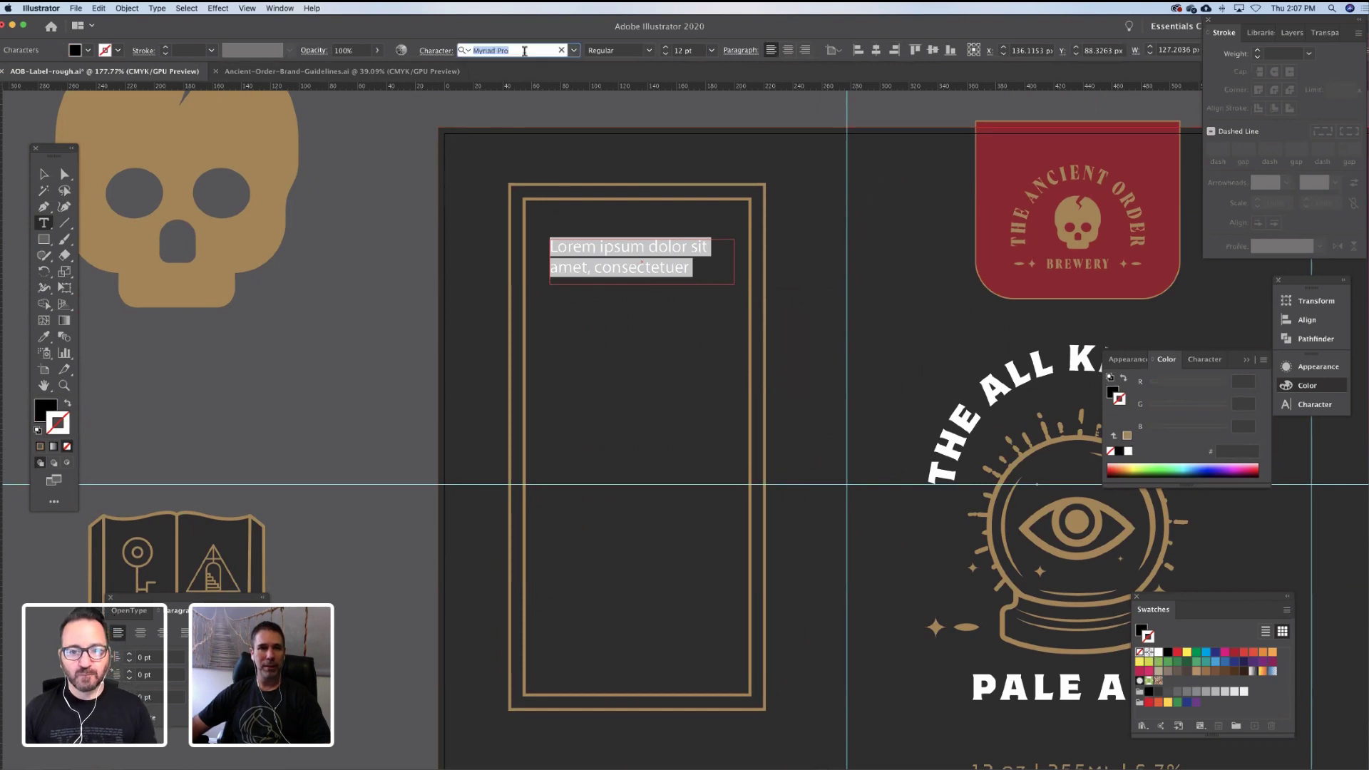
type("wayf")
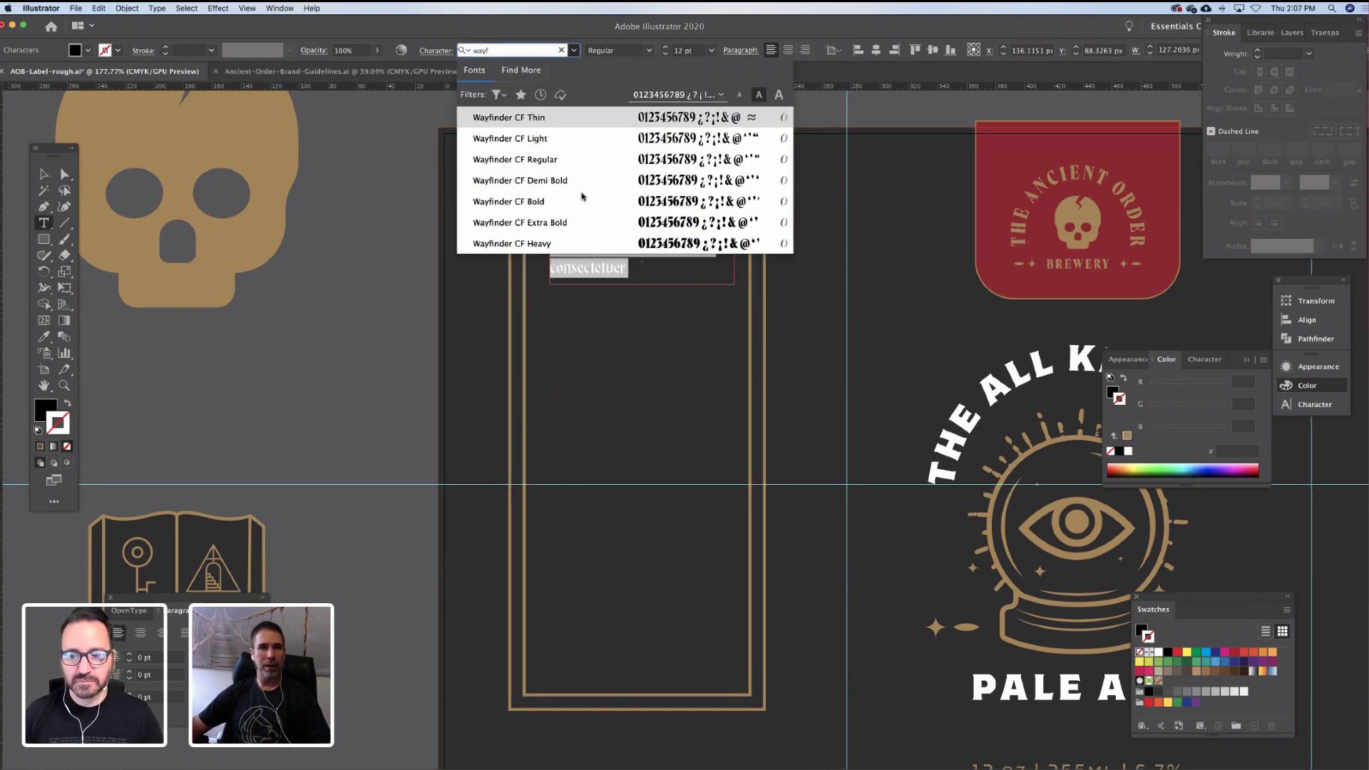
left_click(571, 201)
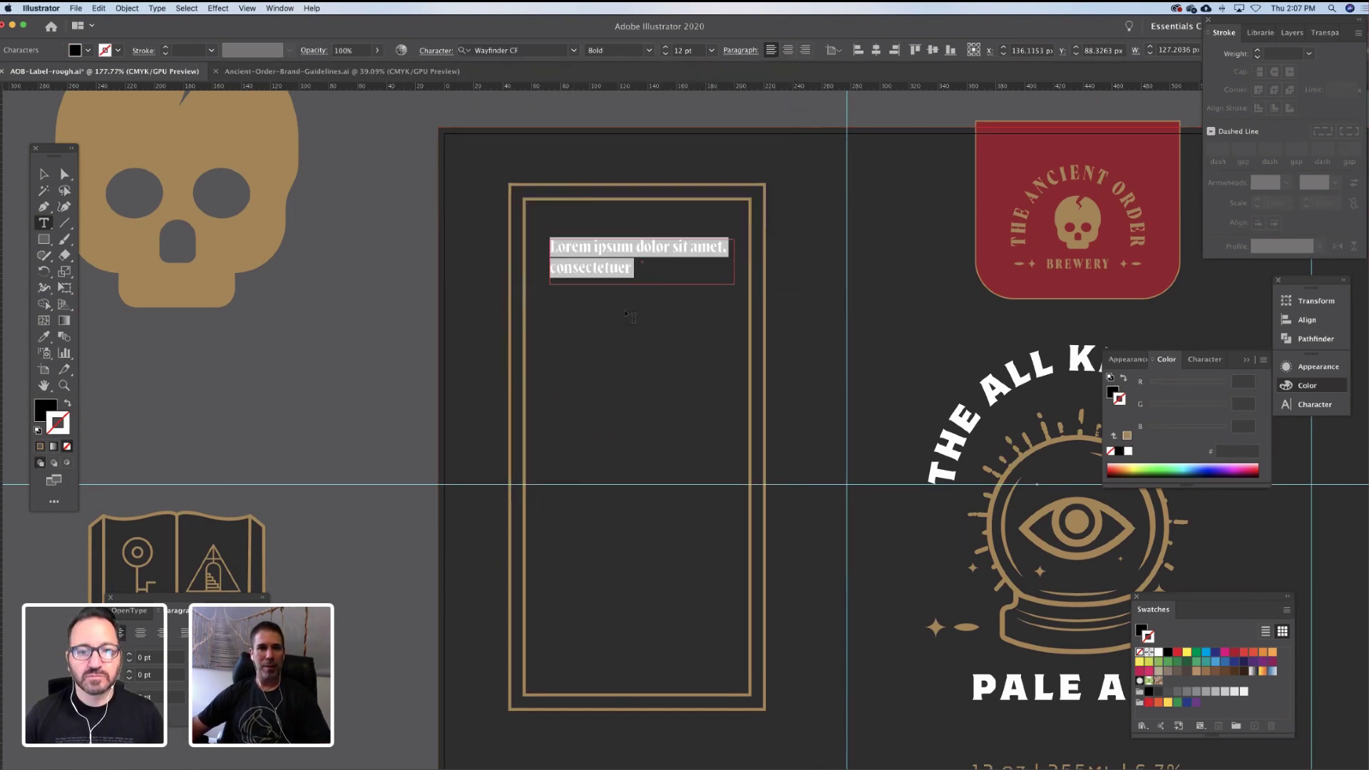
triple_click(628, 267)
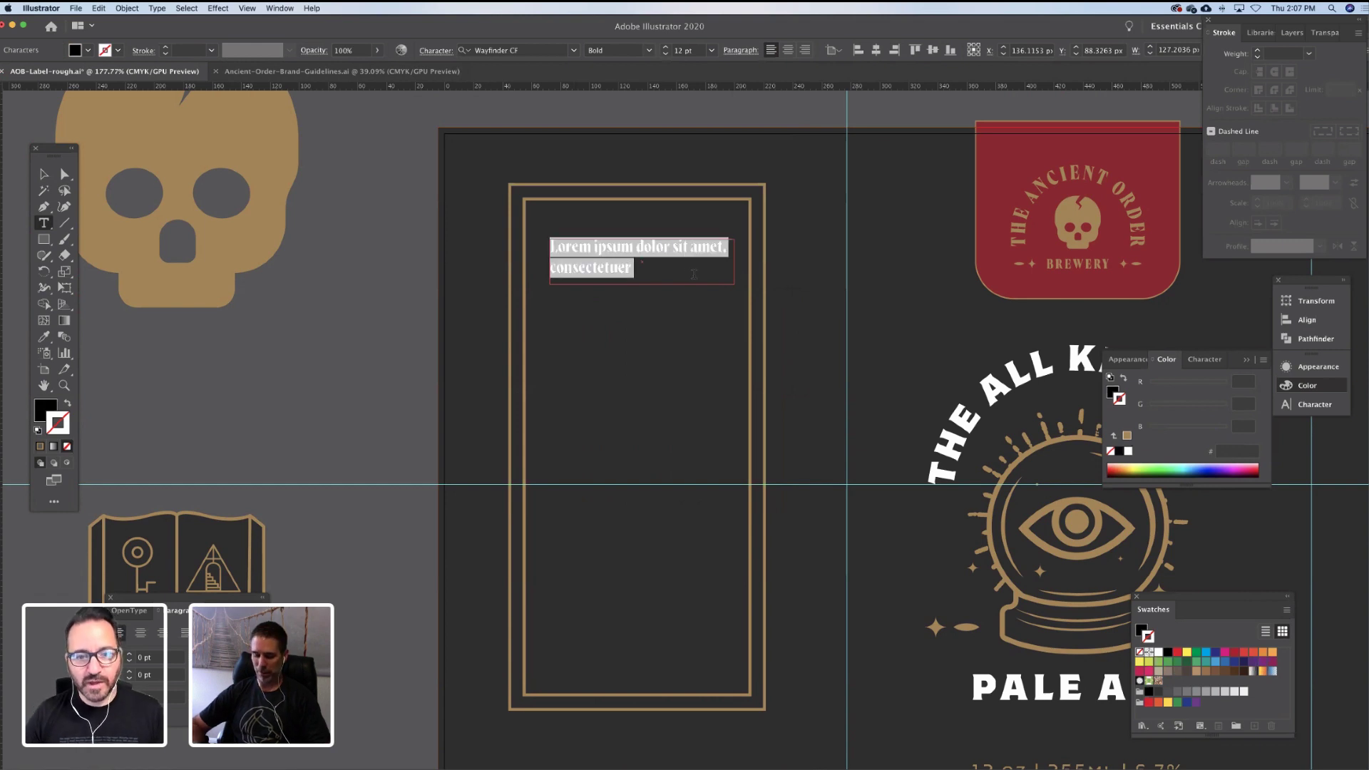
type("Th")
key("super+z")
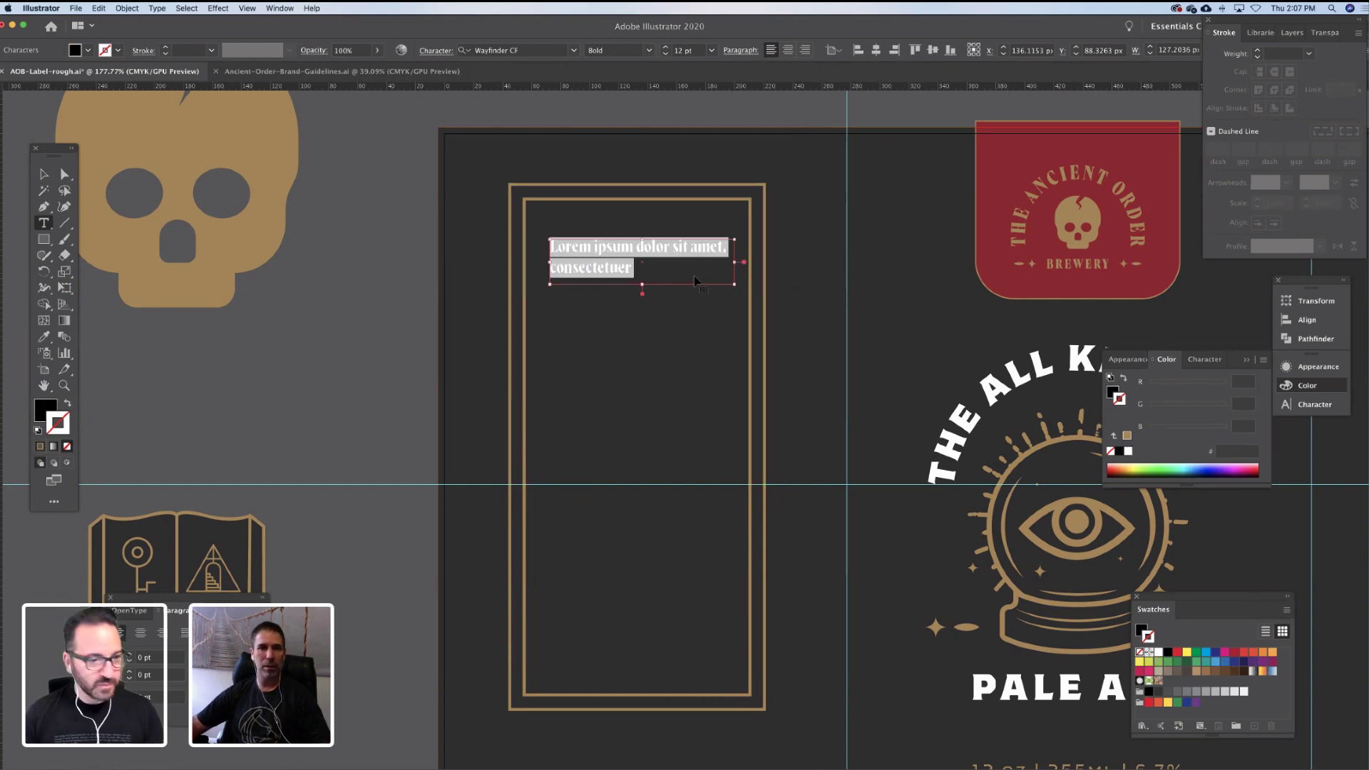
Change the placeholder text's fill colour to white
left_click(1159, 654)
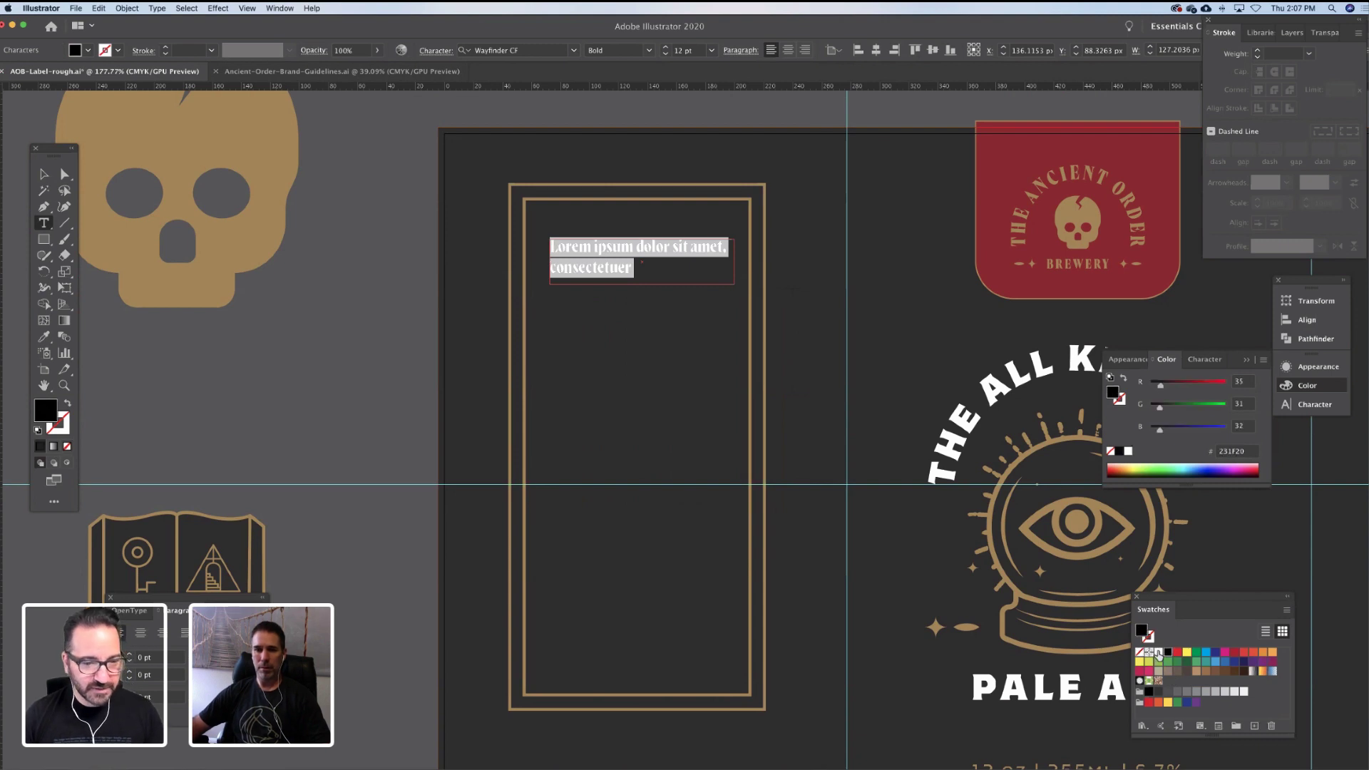
left_click(1159, 653)
left_click(44, 175)
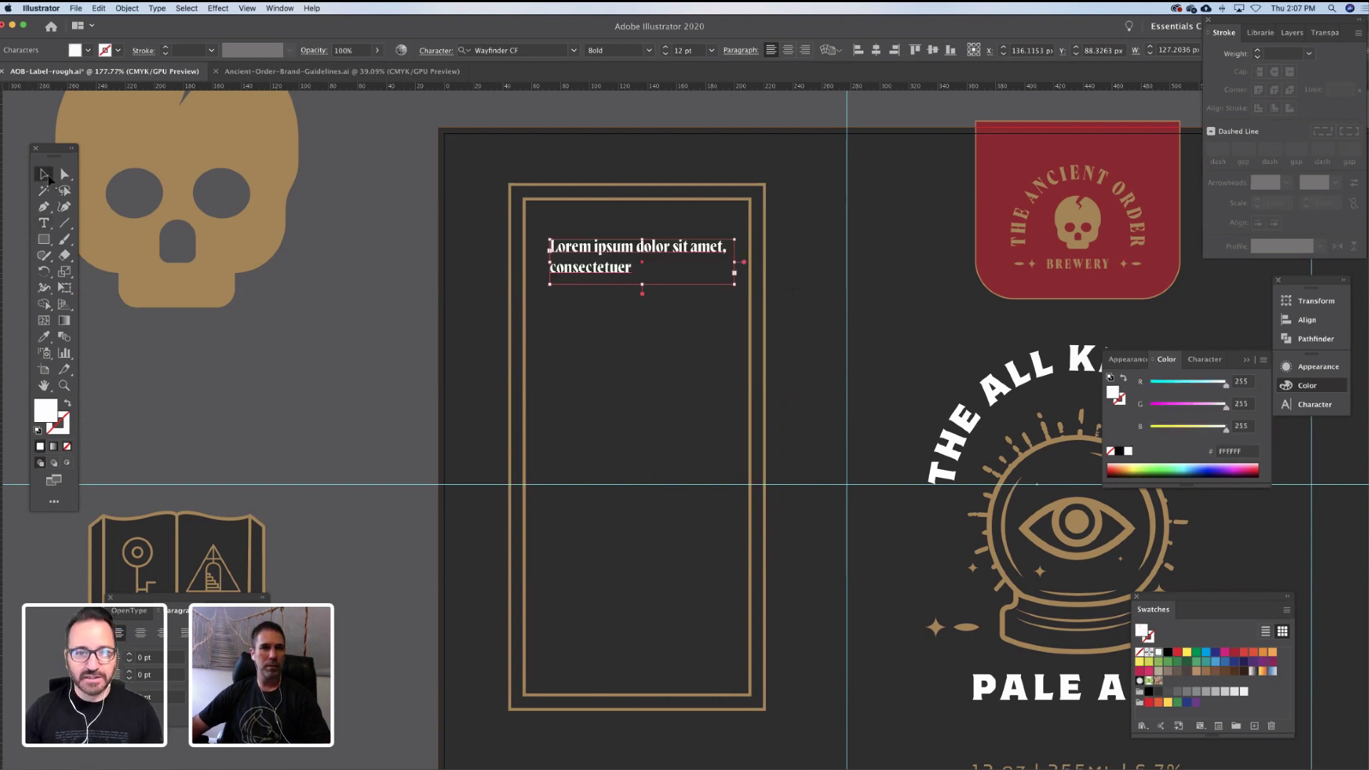
Shorten the placeholder text to the single line "Lorem ipsum dolor sit amet"
double_click(575, 269)
left_click(631, 269)
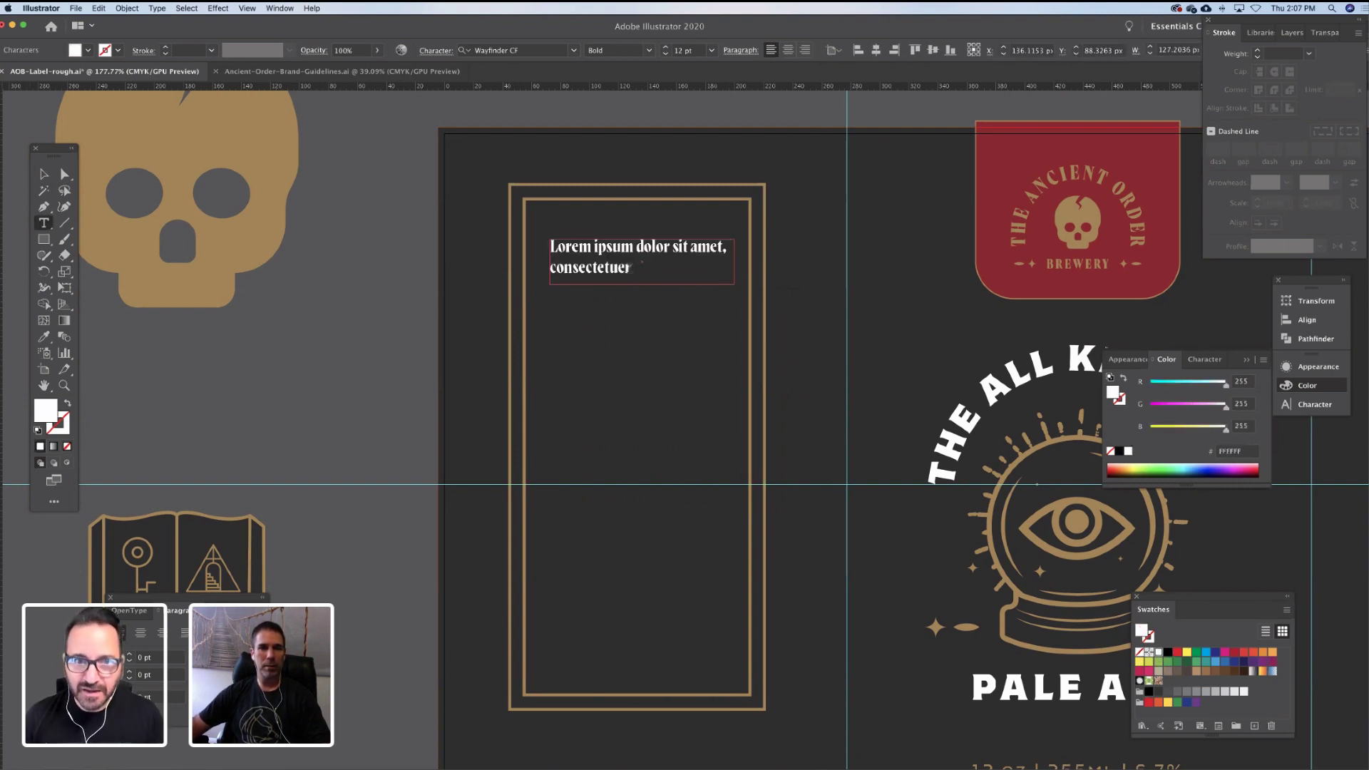
left_click_drag(632, 269, 490, 266)
key("BackSpace")
key("BackSpace")
key("BackSpace")
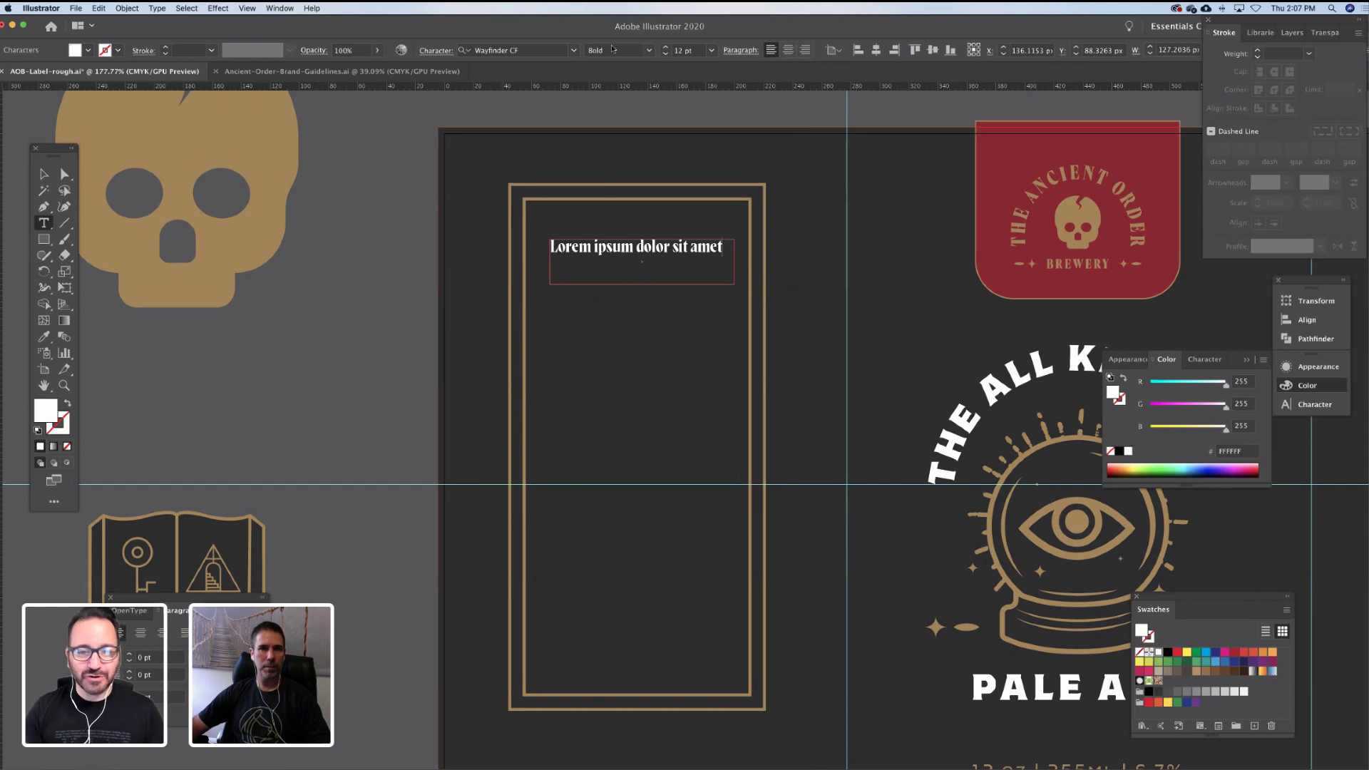
Centre-align the headline text and widen its text box to about 155 px so it spans the inner frame
left_click(788, 50)
key("Escape")
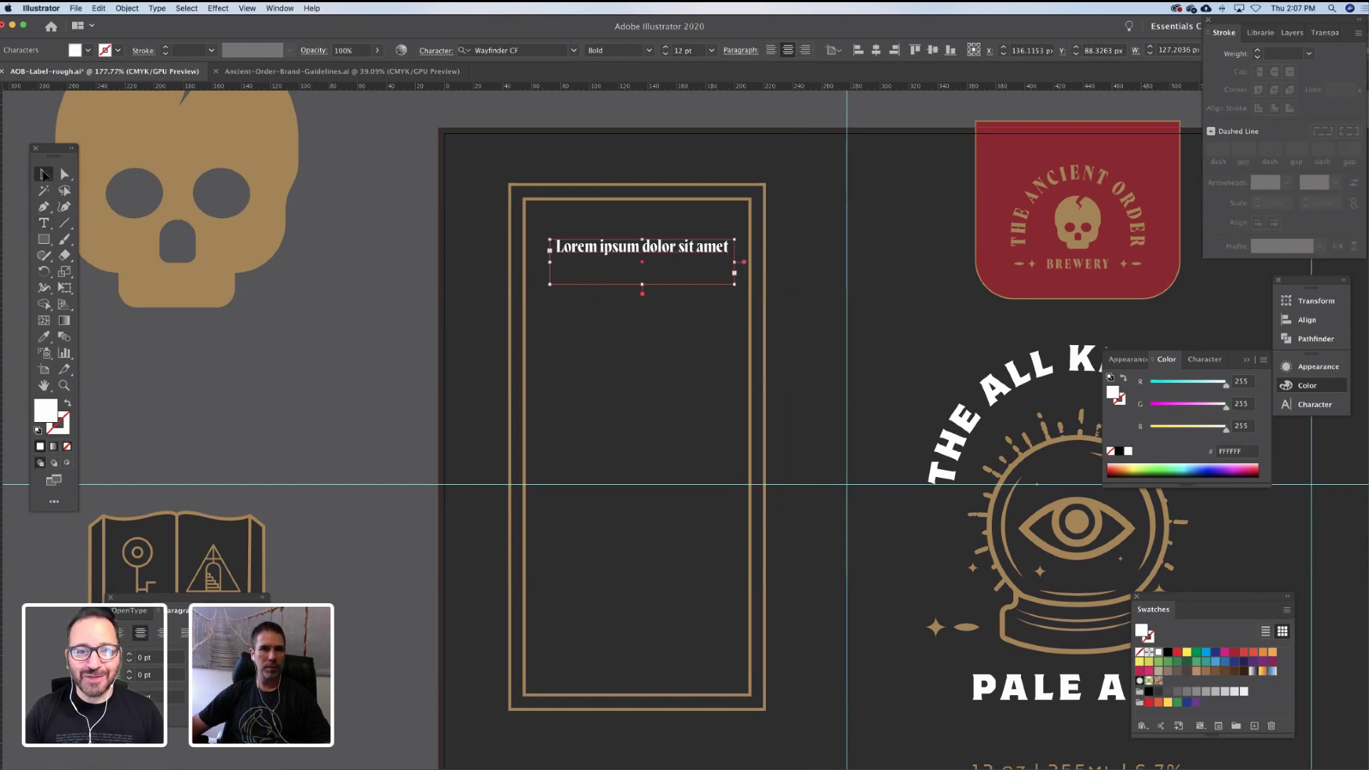
left_click_drag(550, 262, 523, 262)
left_click_drag(735, 262, 749, 262)
Duplicate the headline text box directly below the headline
left_click_drag(644, 282, 619, 306)
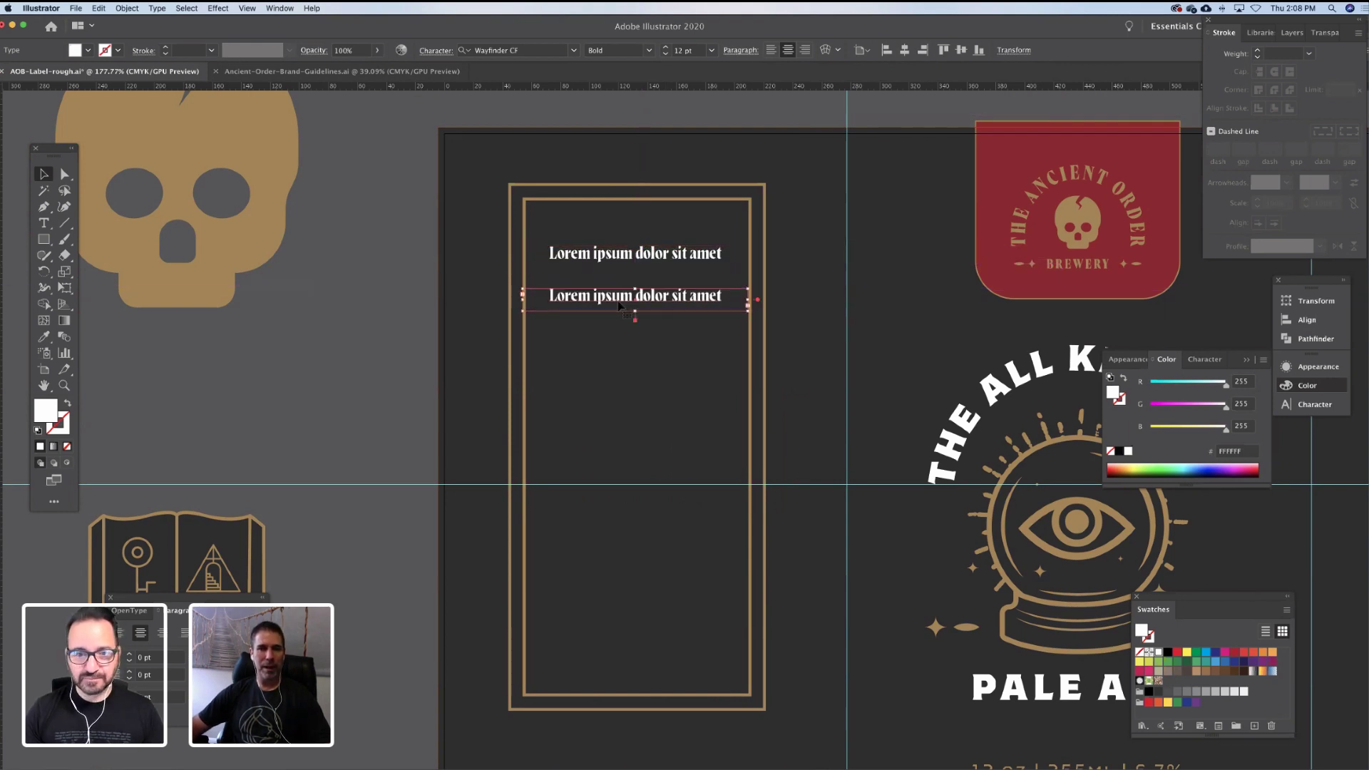
triple_click(619, 305)
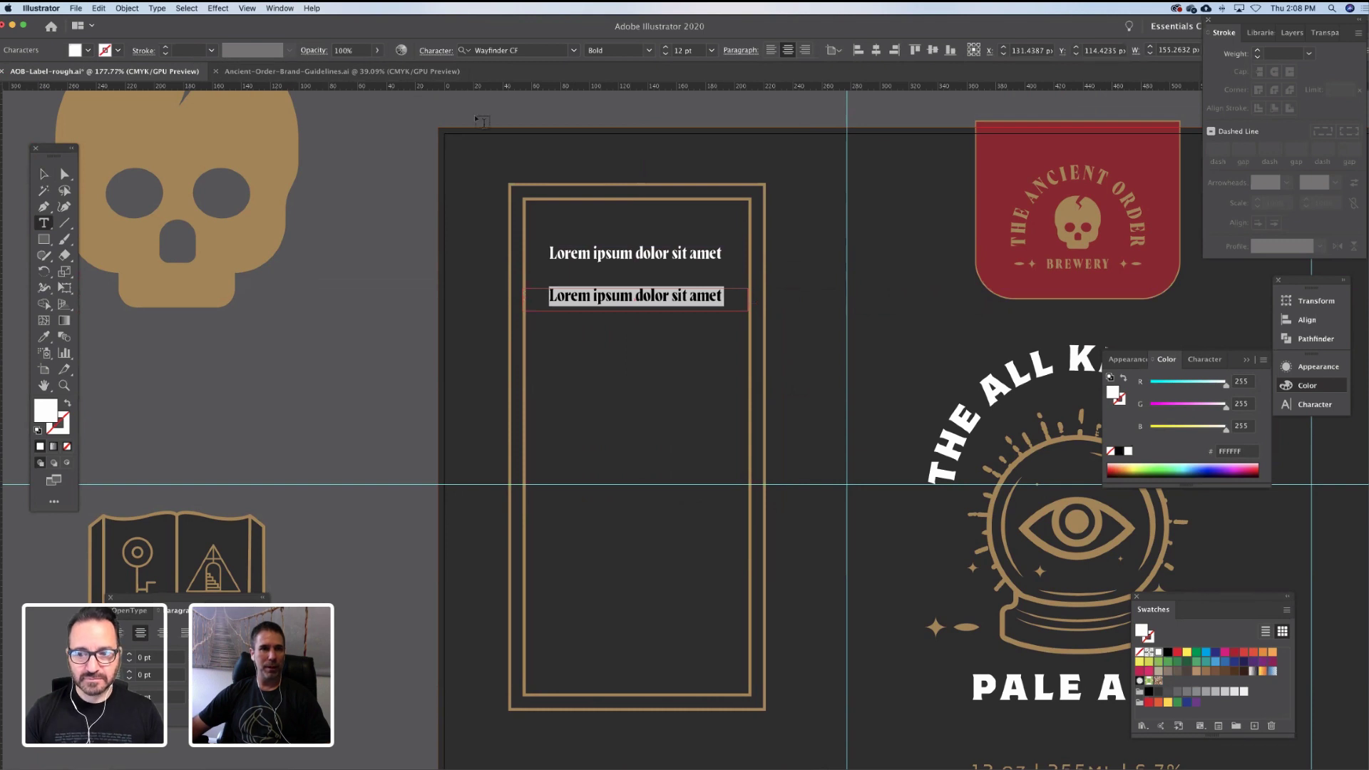
key("Escape")
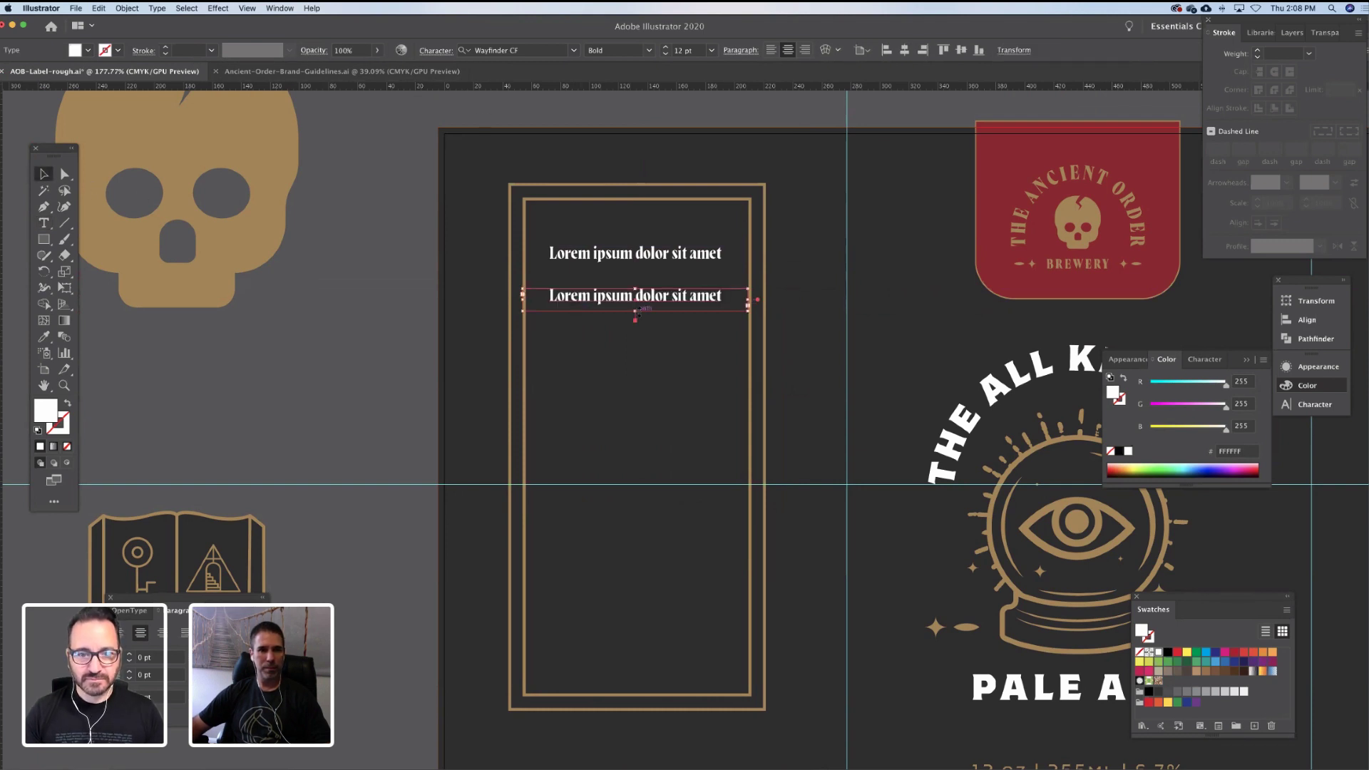
Resize the duplicated text box into a tall body-copy box about 129 px wide, inset evenly from the inner frame's sides
left_click_drag(655, 437, 637, 603)
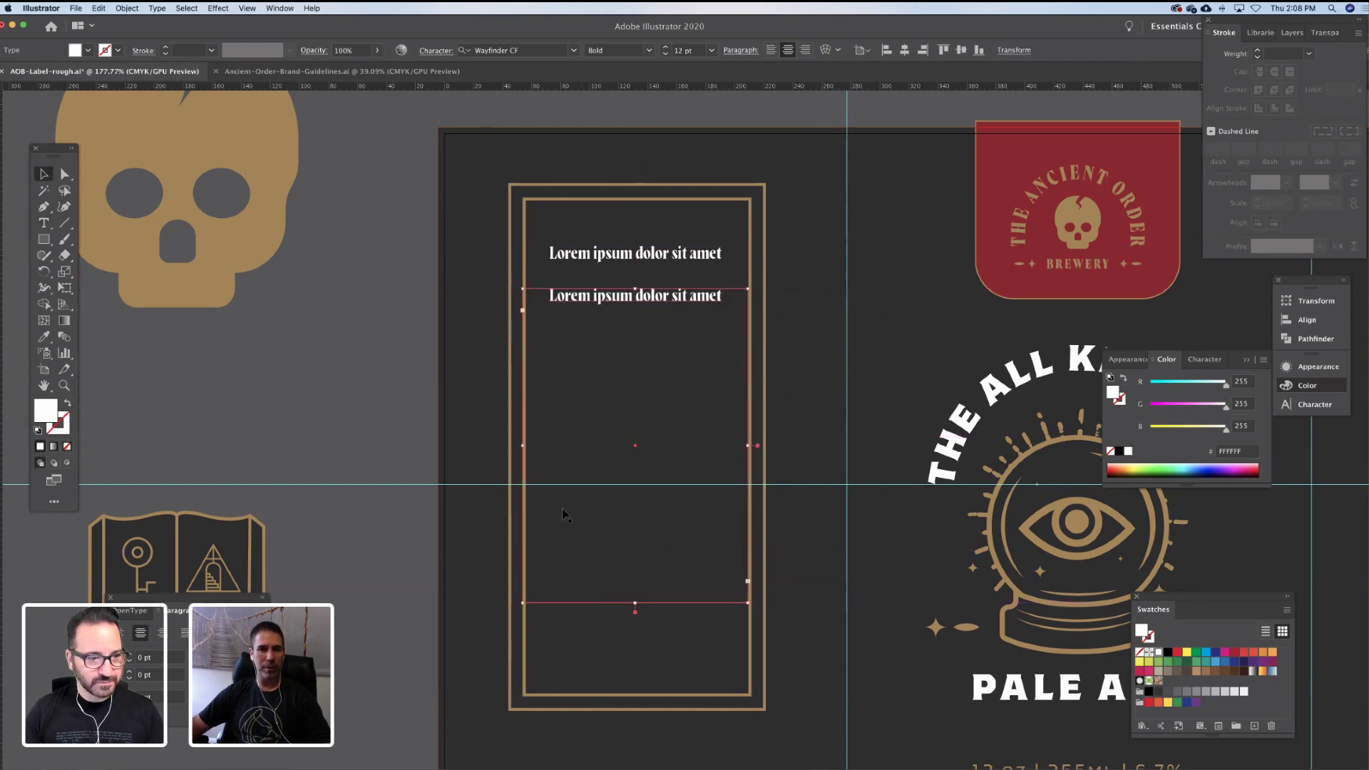
left_click_drag(526, 445, 542, 445, "alt")
left_click_drag(635, 603, 635, 587)
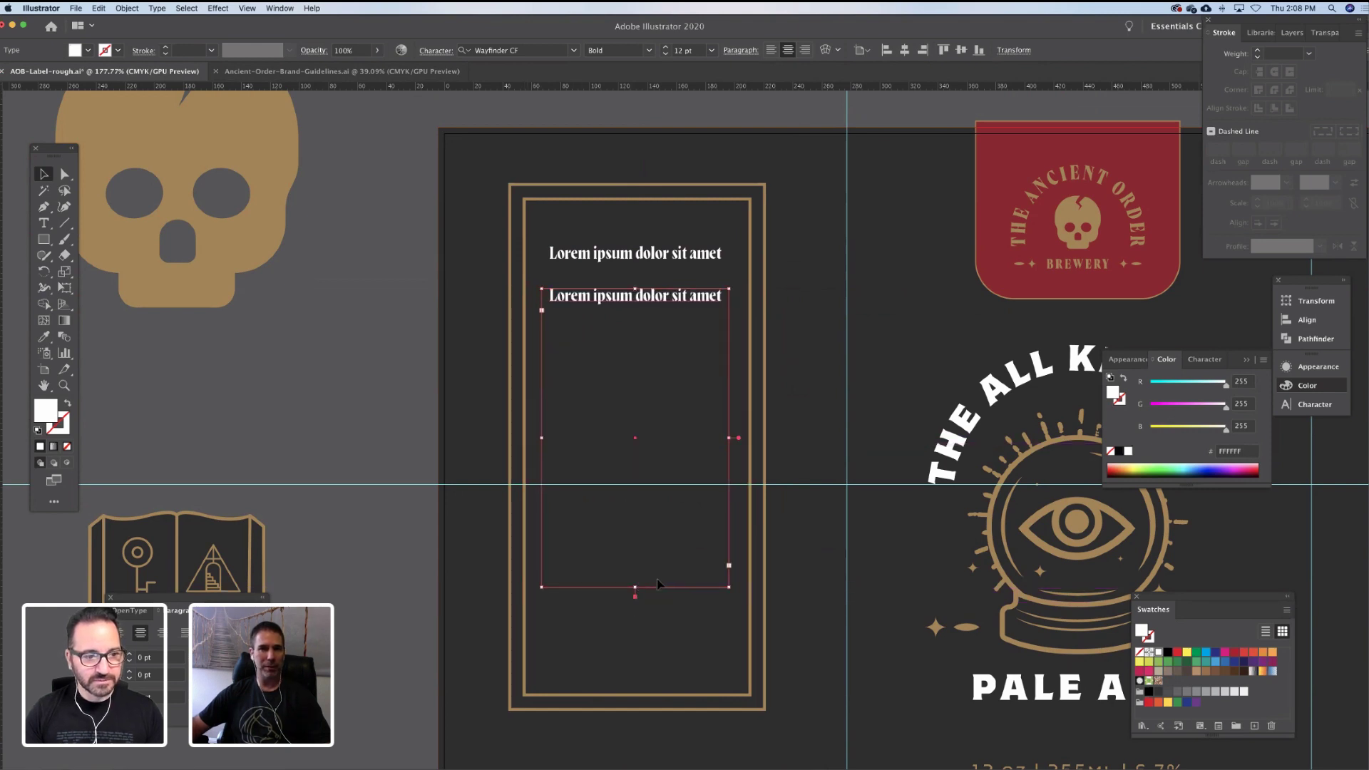
Set the body text box's font to Worker Regular at 8 pt
left_click(528, 52)
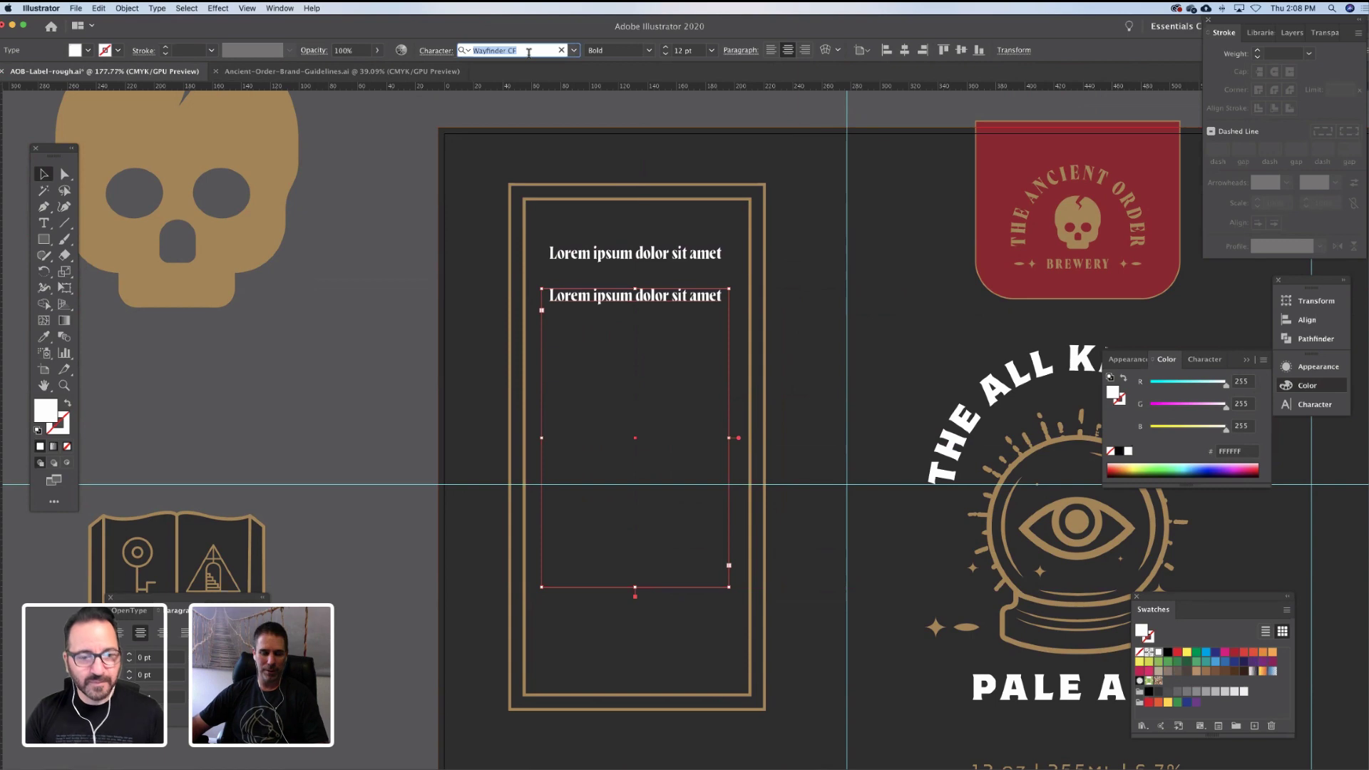
type("wq")
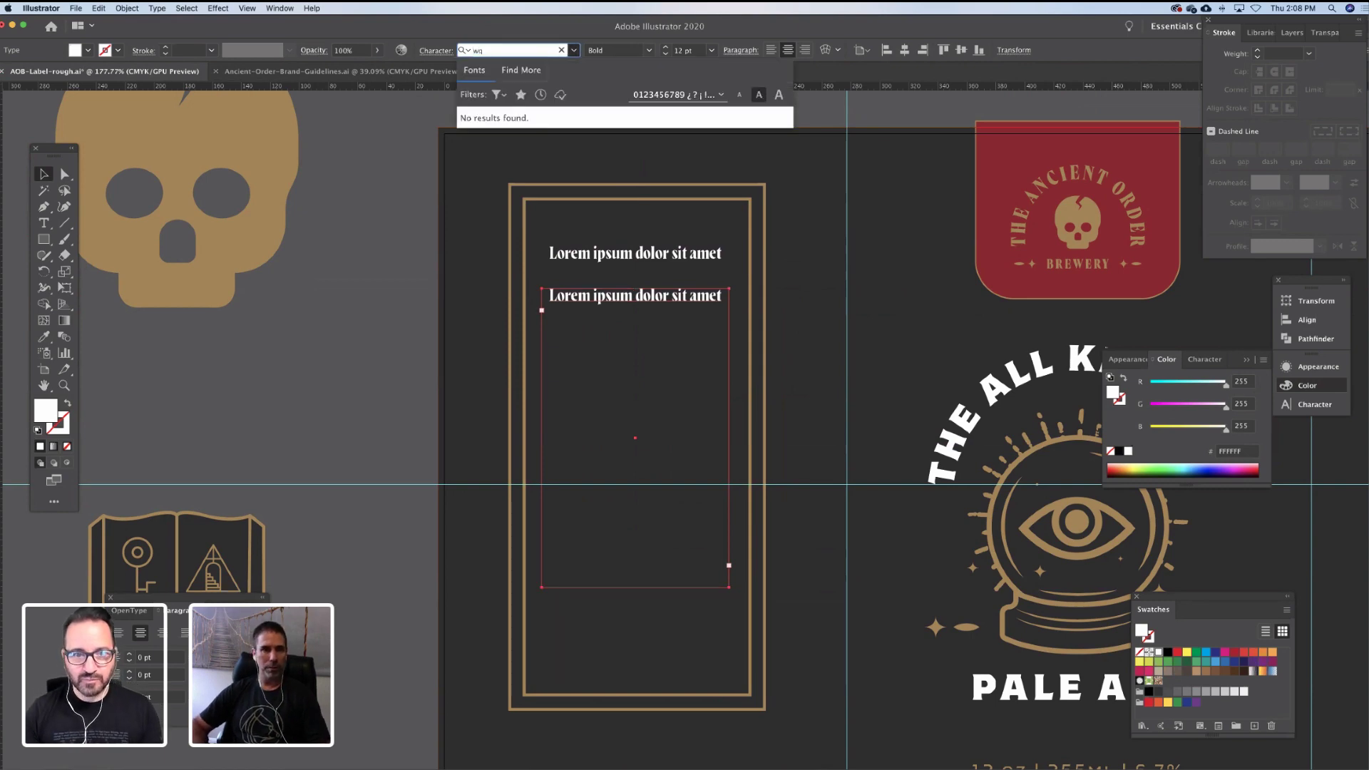
key("BackSpace")
type("orker")
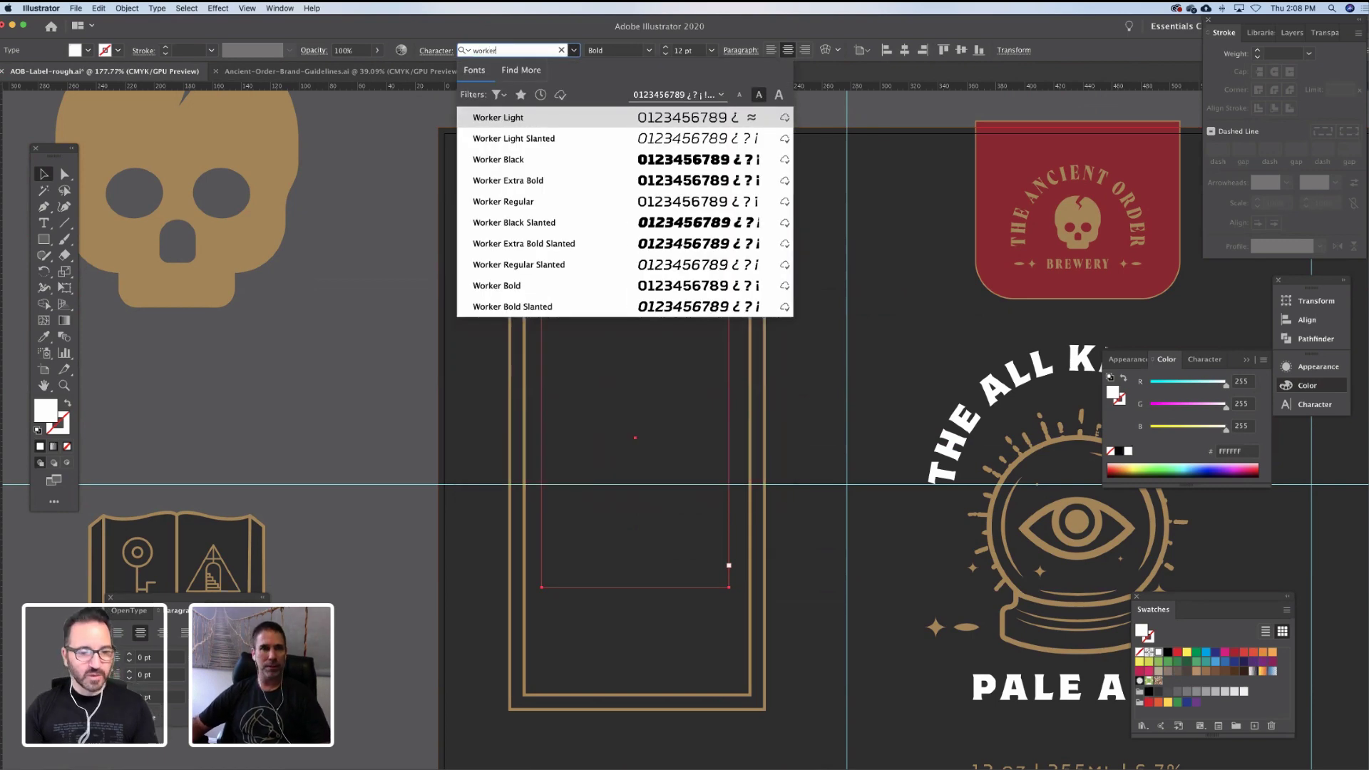
left_click(514, 202)
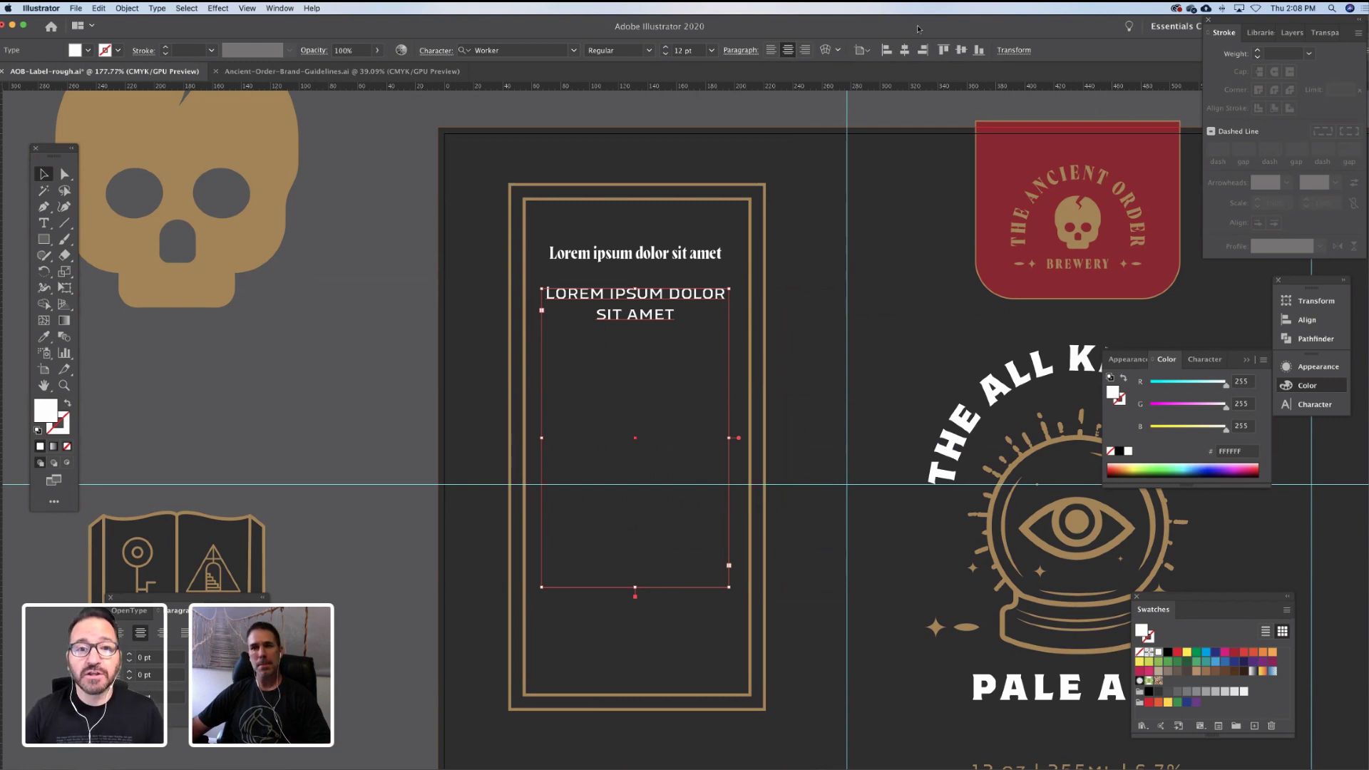
left_click(686, 50)
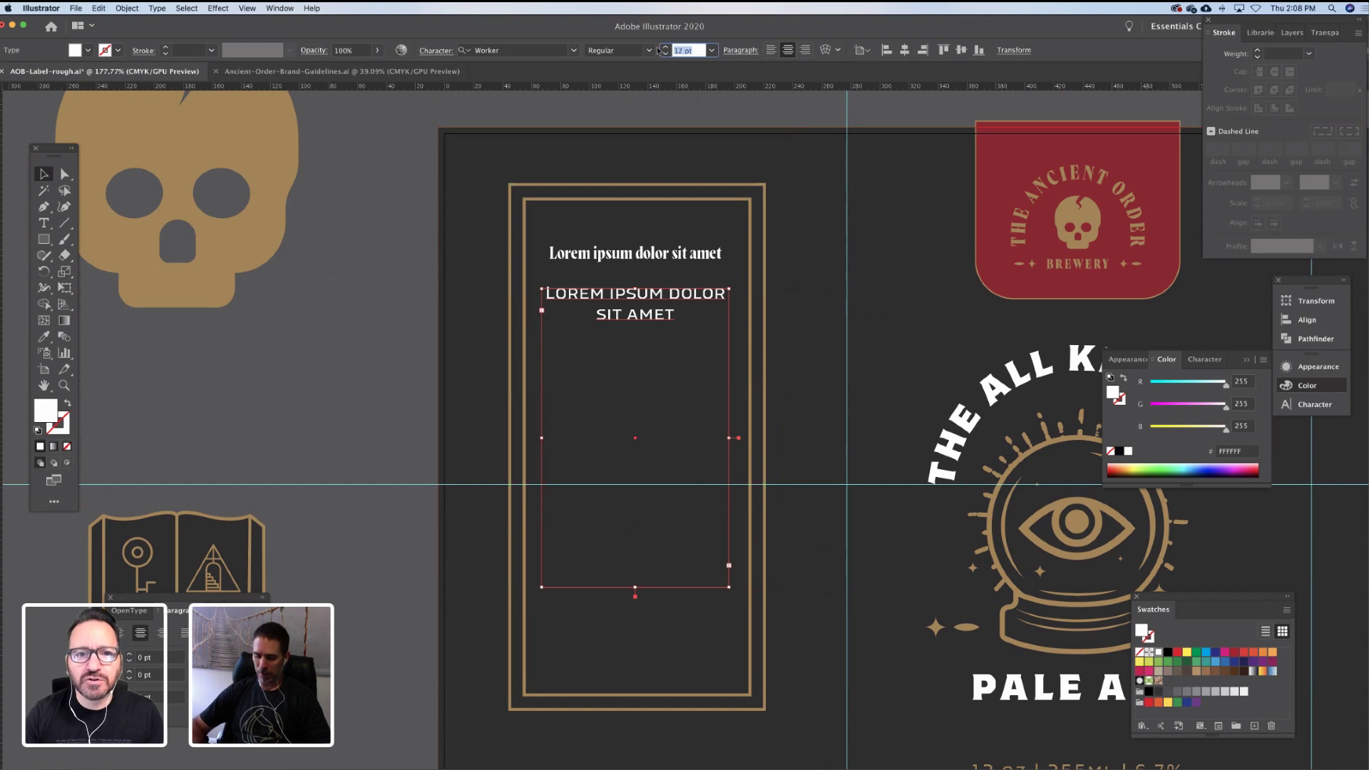
type("8")
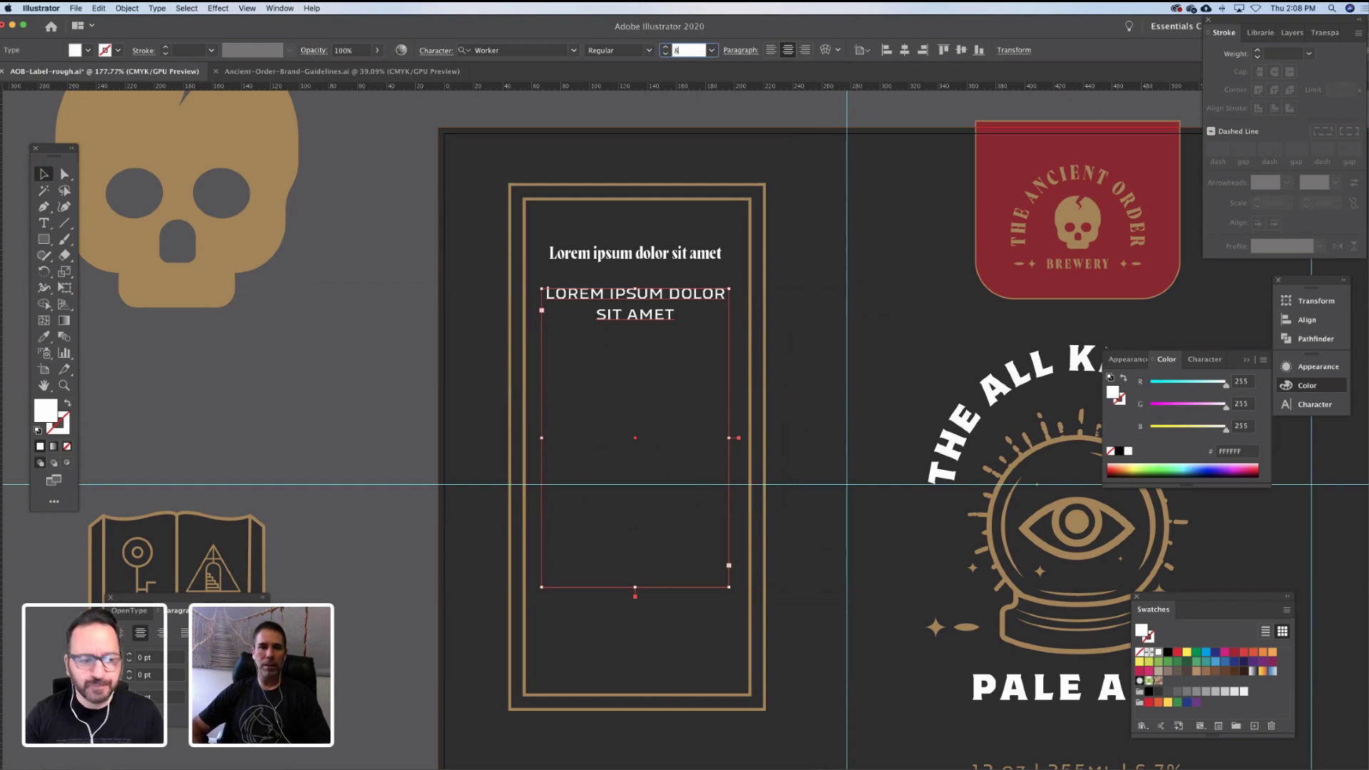
key("Tab")
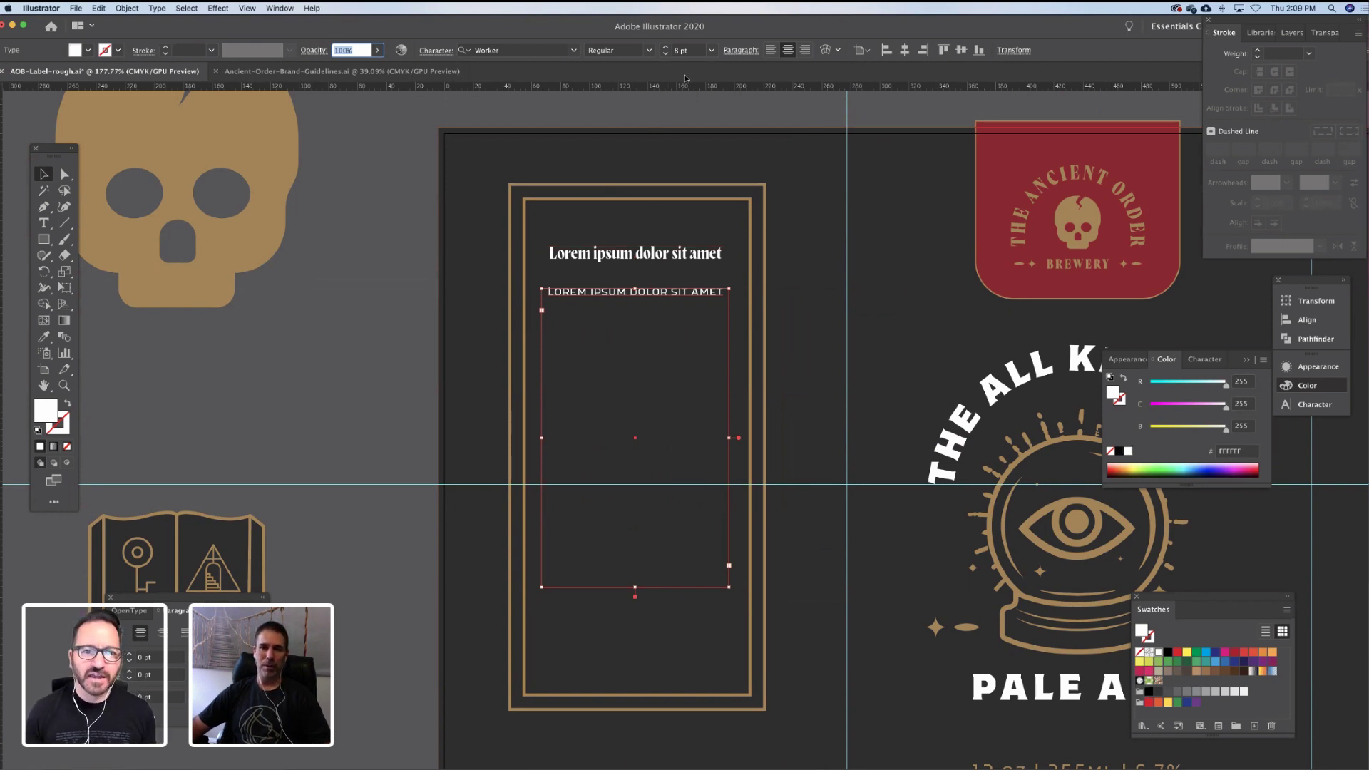
Fill the body box with placeholder text and cut it off so it ends with "autem vel eum iriure dolor,"
left_click(157, 8)
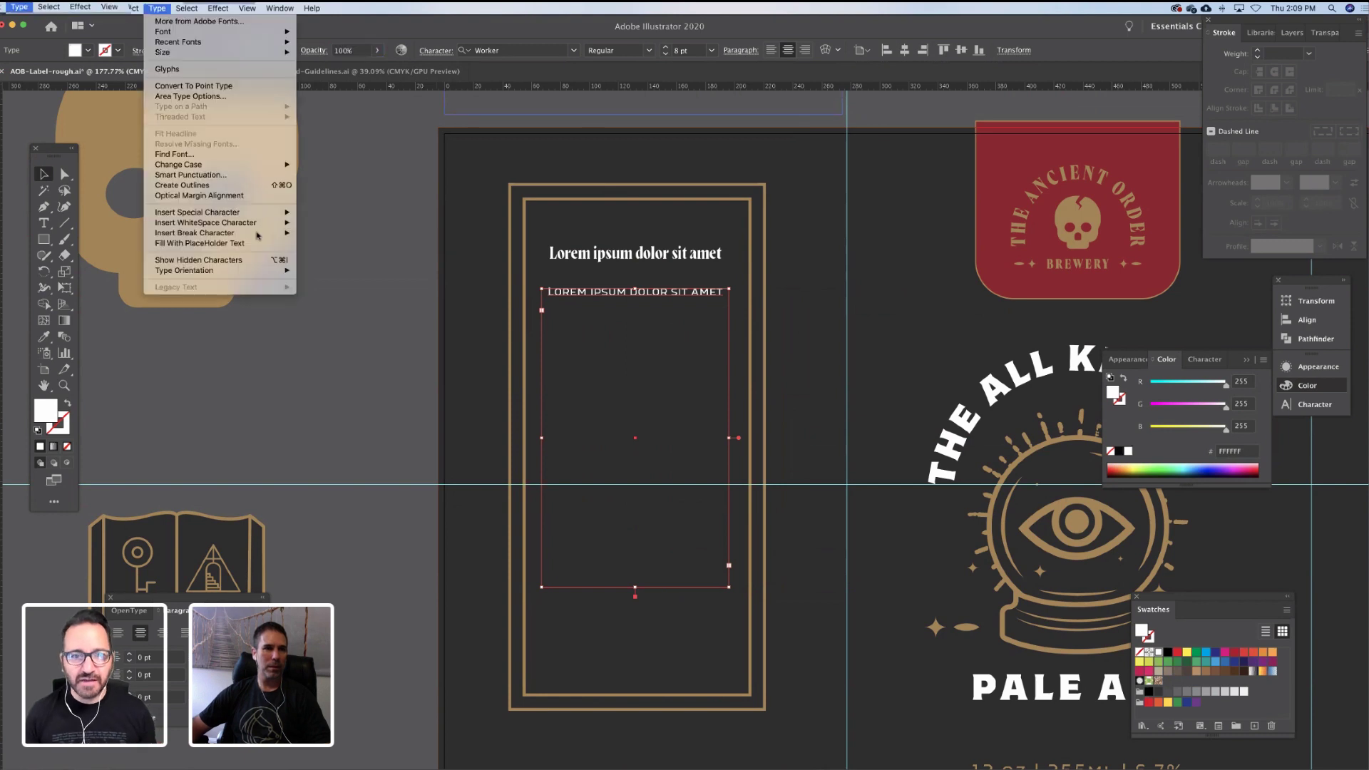
left_click(202, 243)
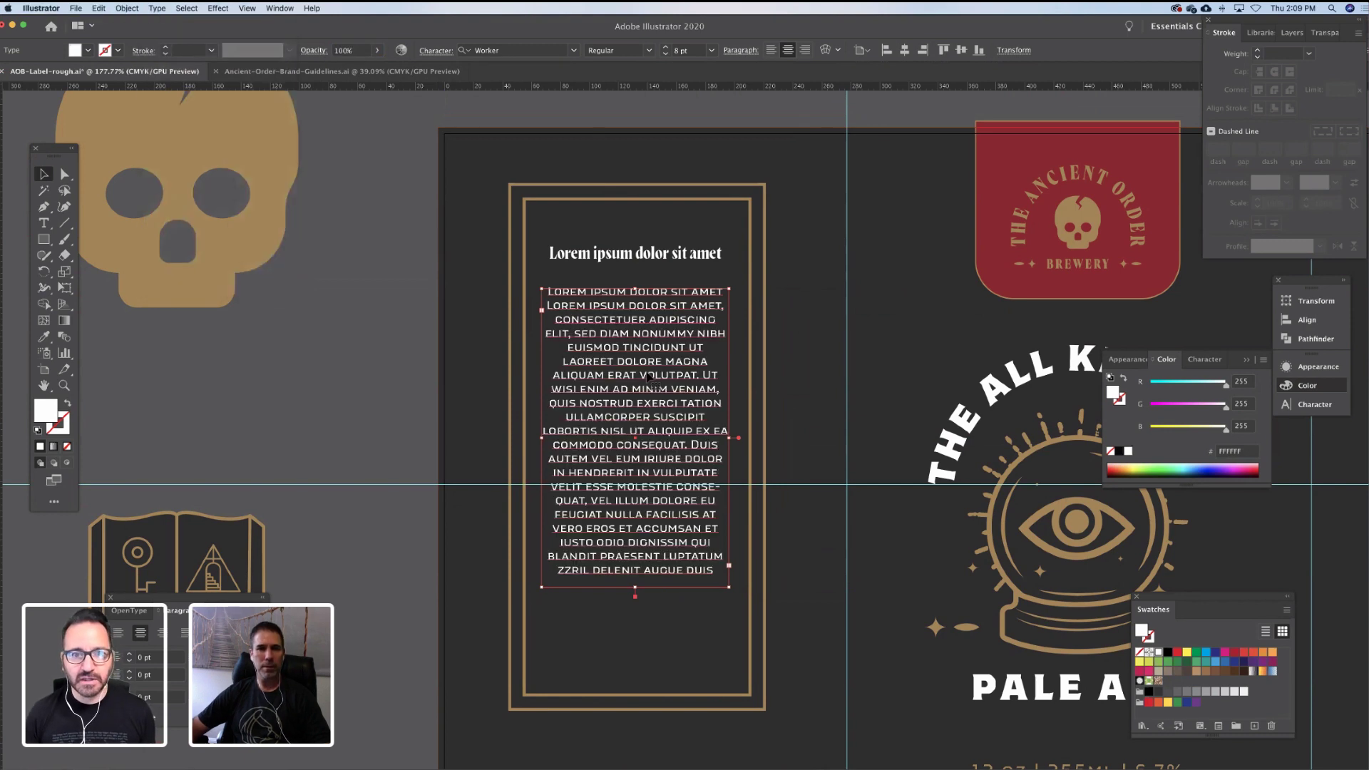
triple_click(645, 433)
left_click(652, 417)
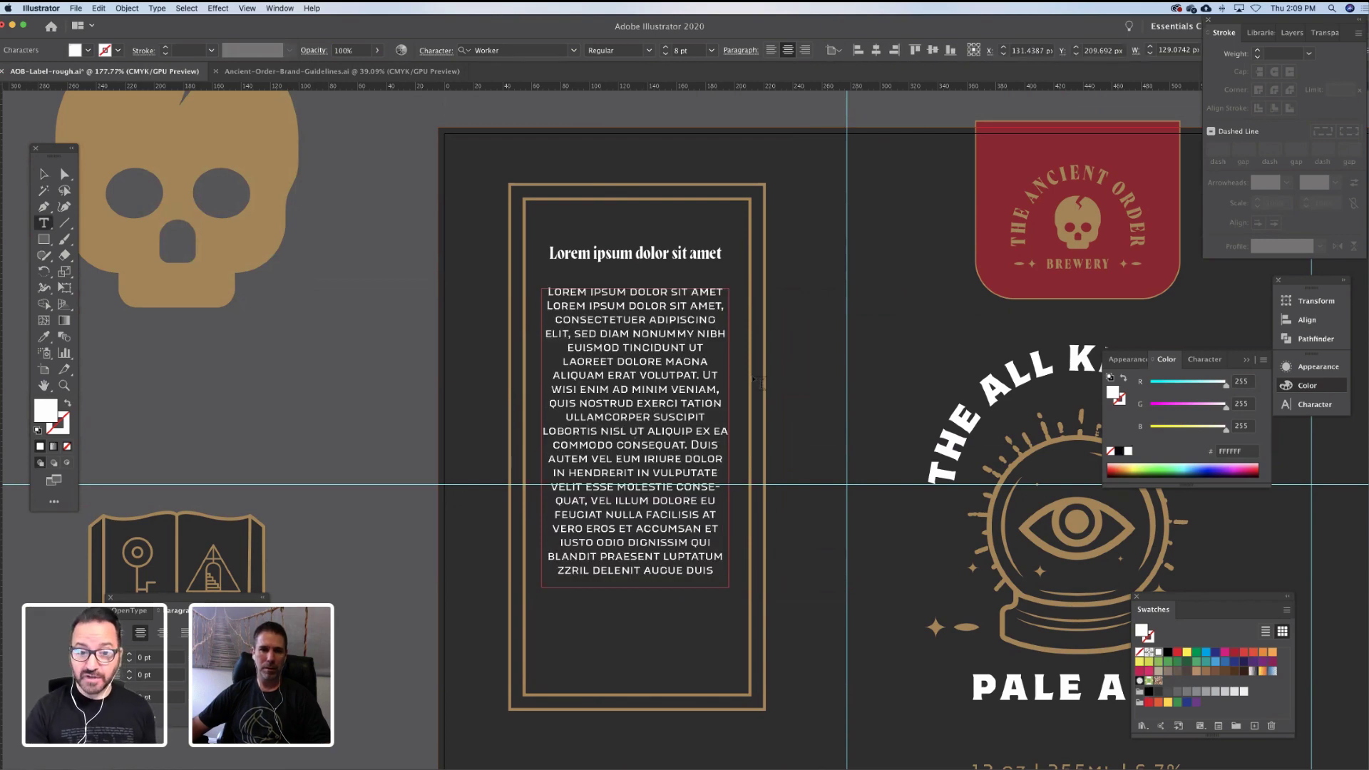
left_click_drag(703, 376, 721, 430)
left_click(709, 388)
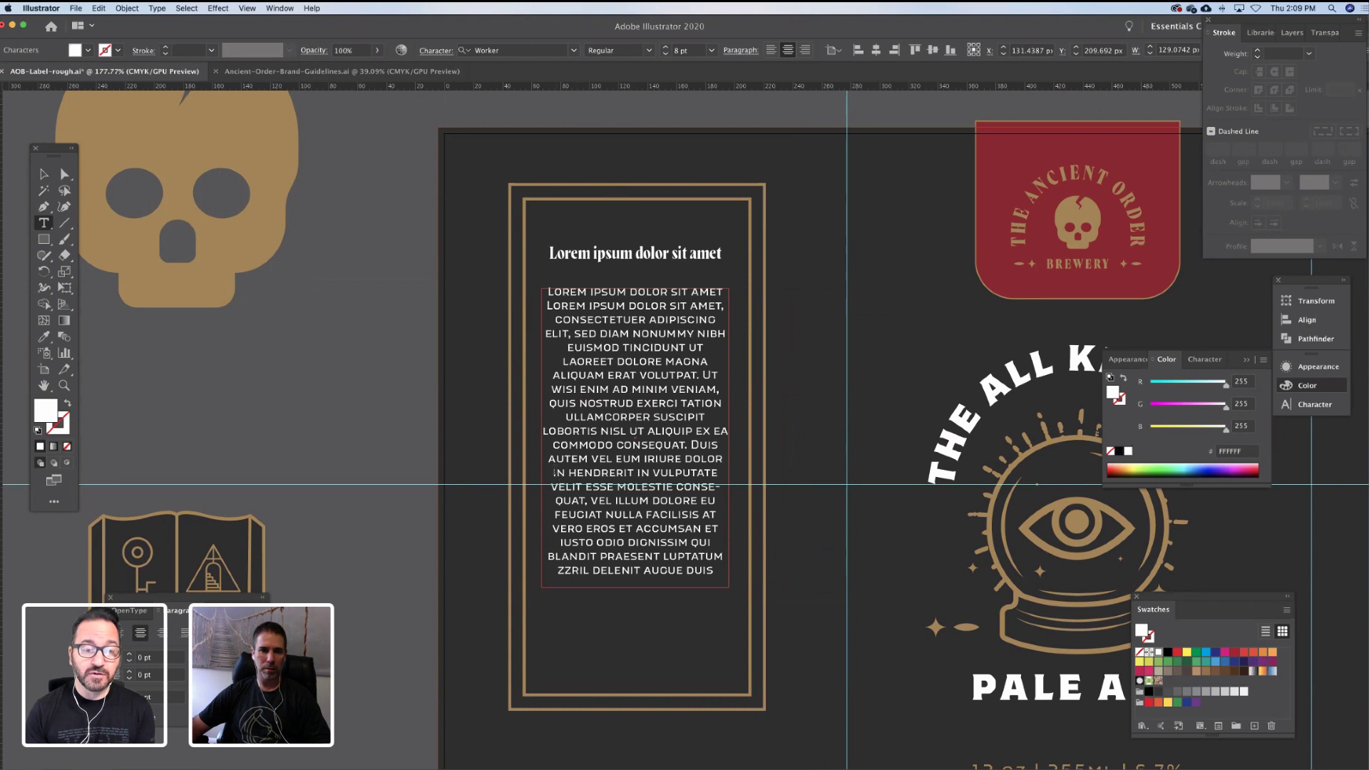
left_click_drag(554, 472, 746, 603)
key("BackSpace")
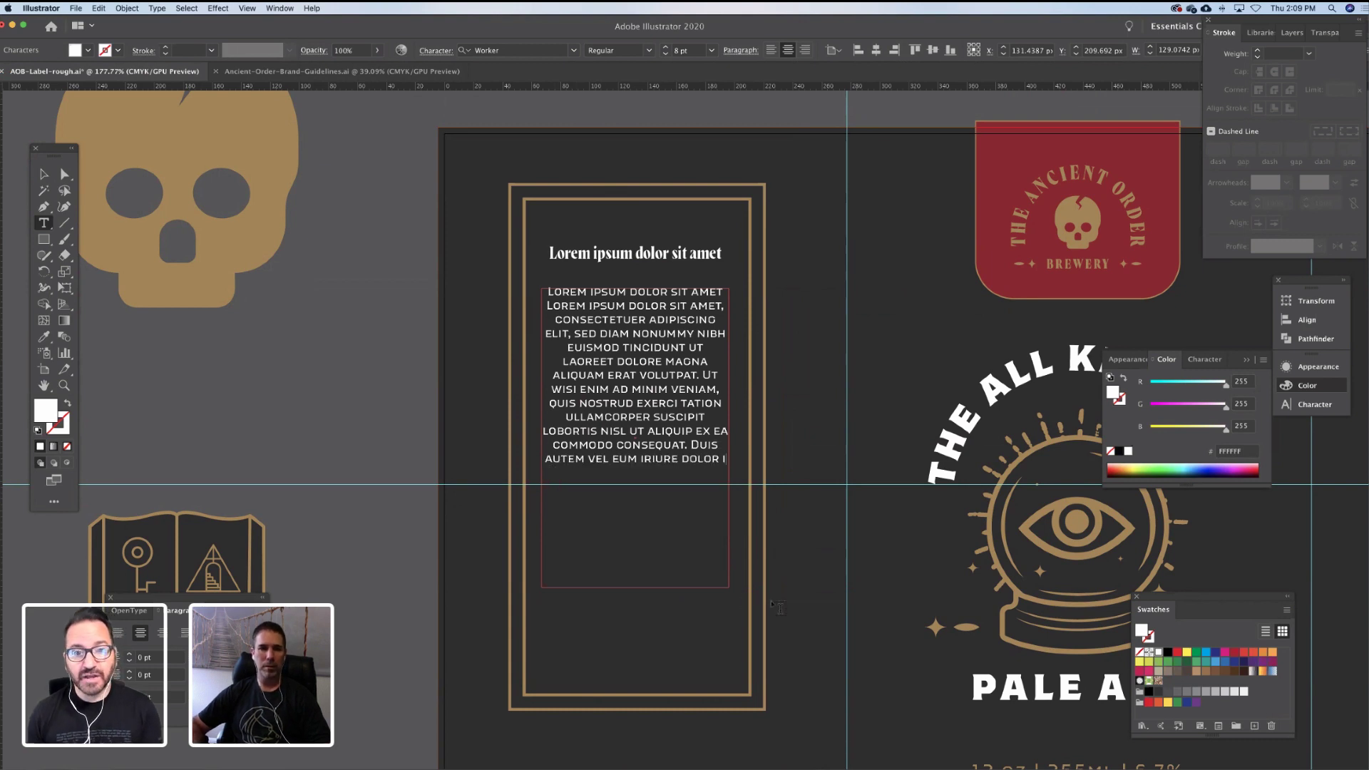
type(",")
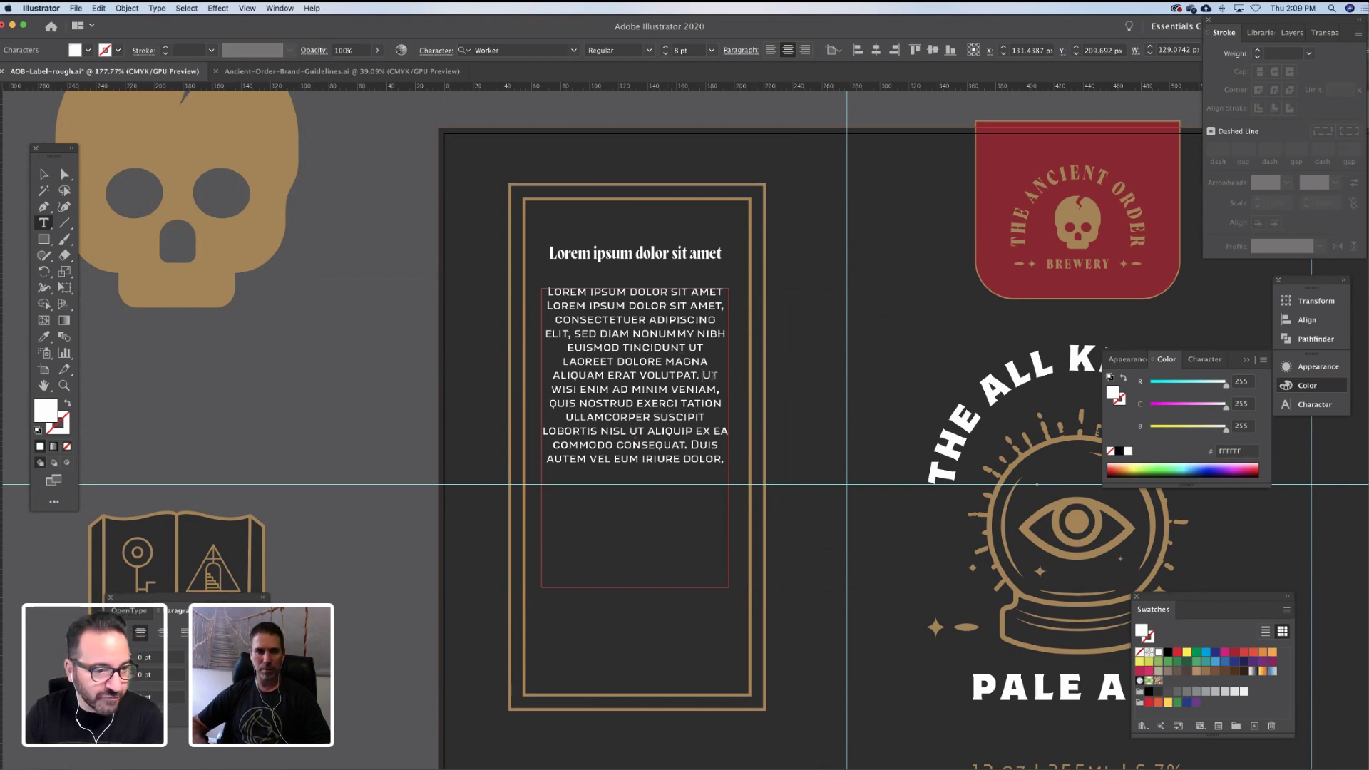
Split the body copy into two paragraphs separated by a blank line before "Ut wisi enim ad minim"
key("Return")
key("Return")
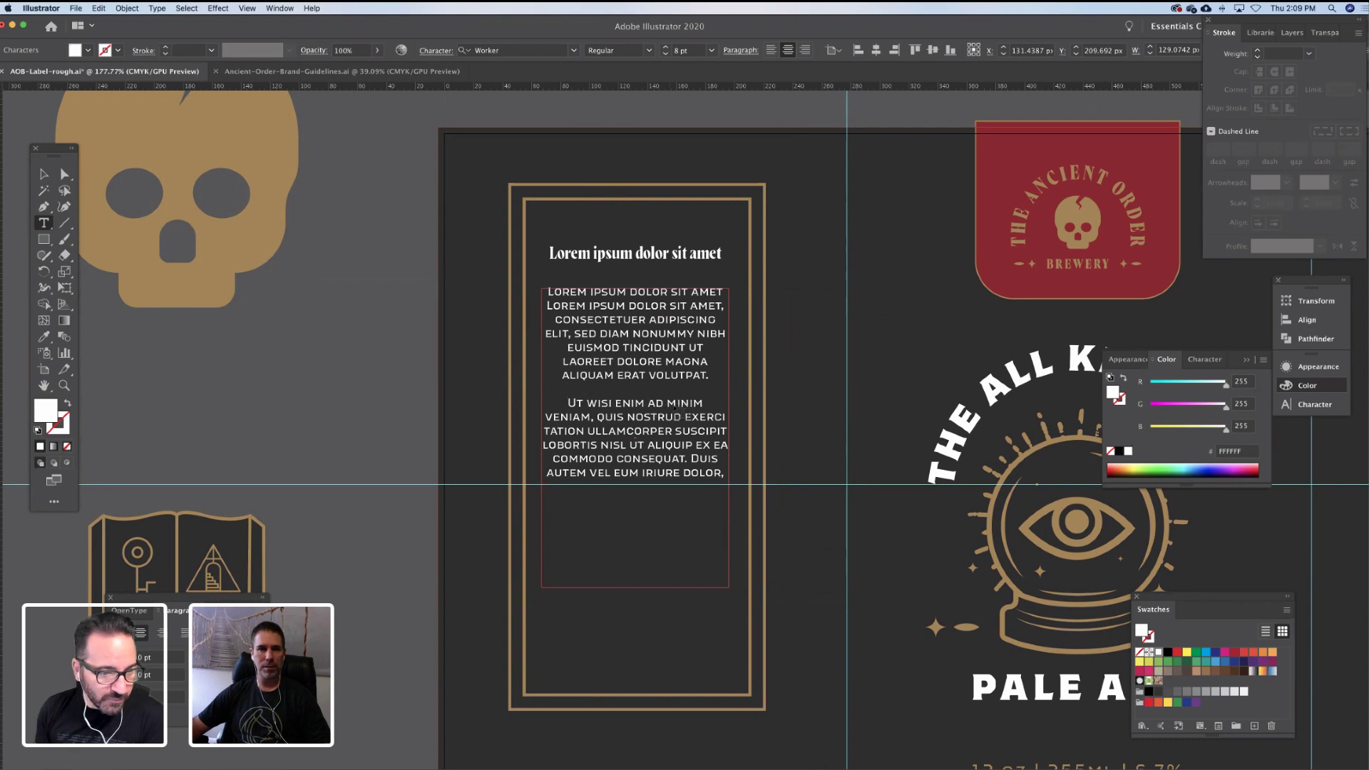
key("Escape")
left_click(390, 334)
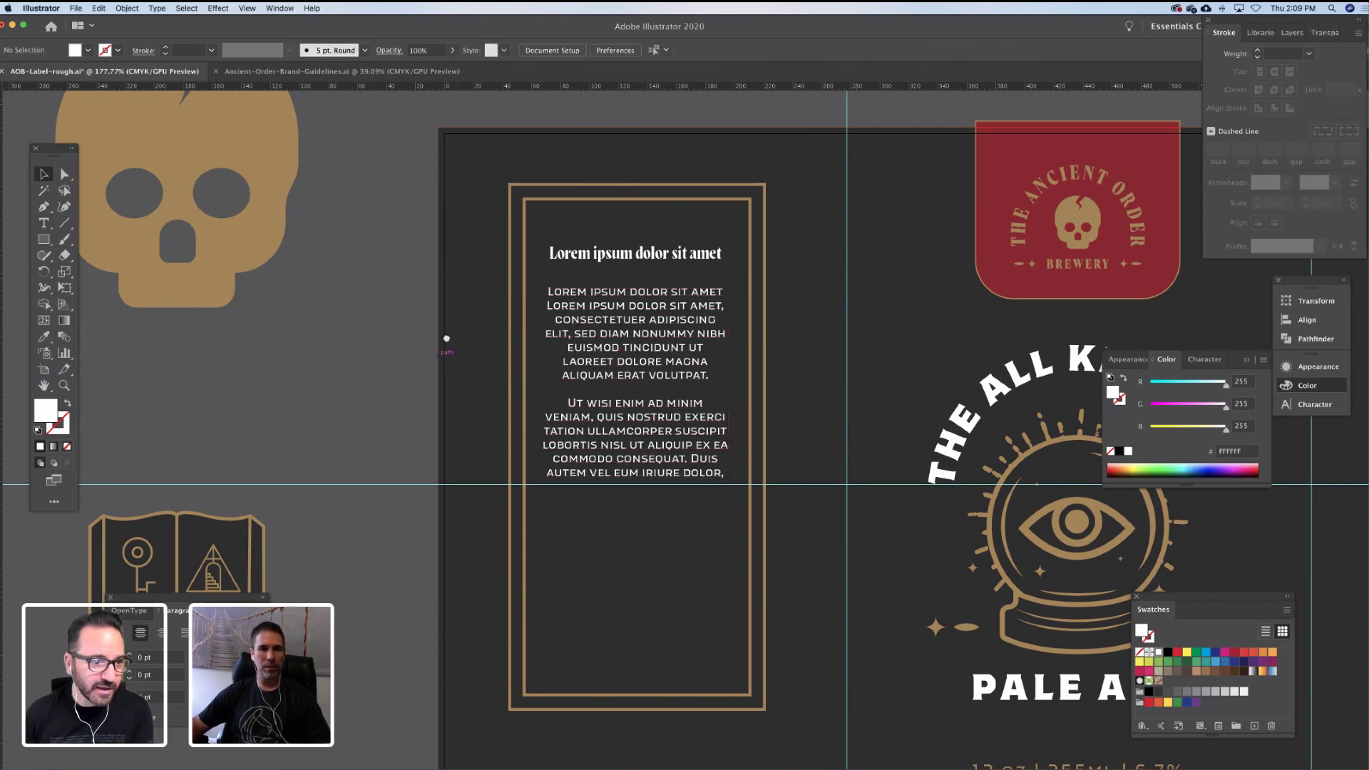
Delete the repeated opening line "Lorem ipsum dolor sit amet" from the body copy
scroll(447, 336, "down", 1)
key("t")
double_click(639, 271)
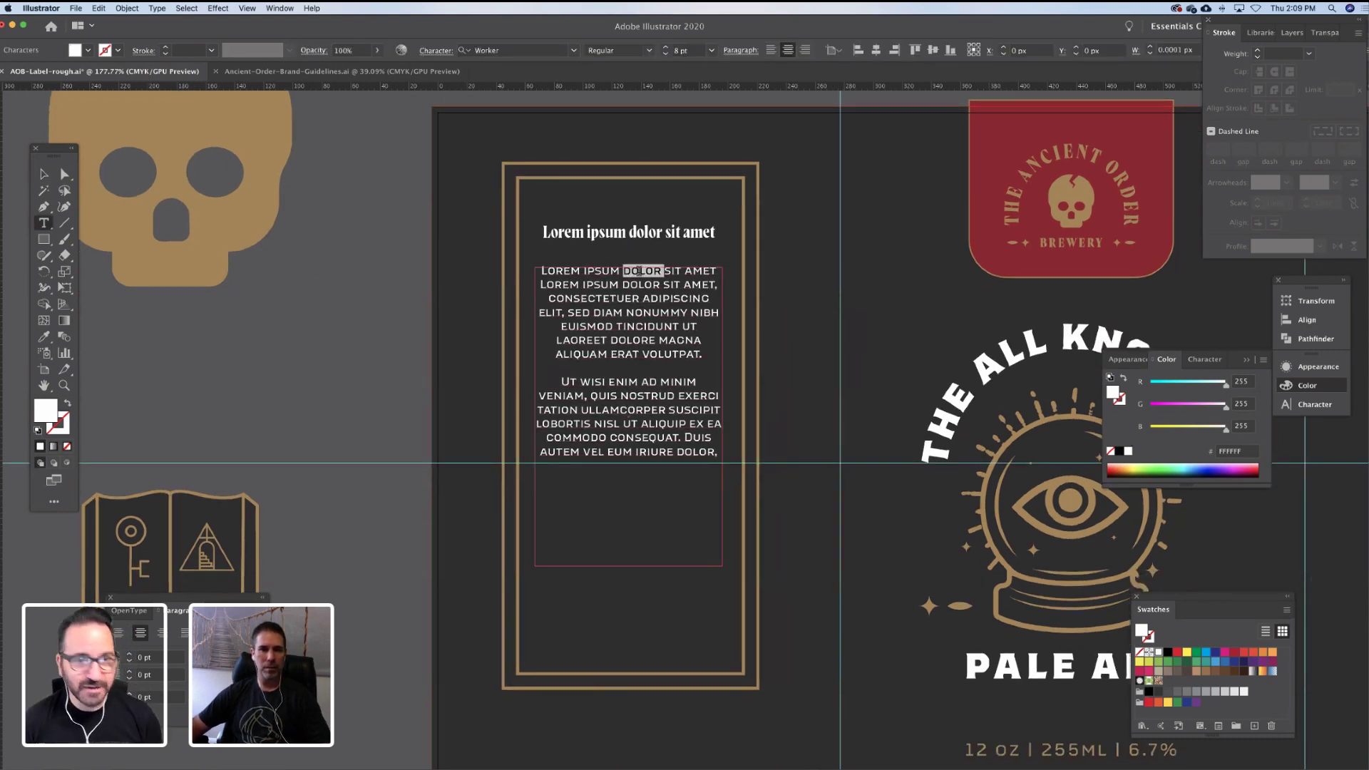
triple_click(640, 271)
double_click(640, 271)
triple_click(640, 271)
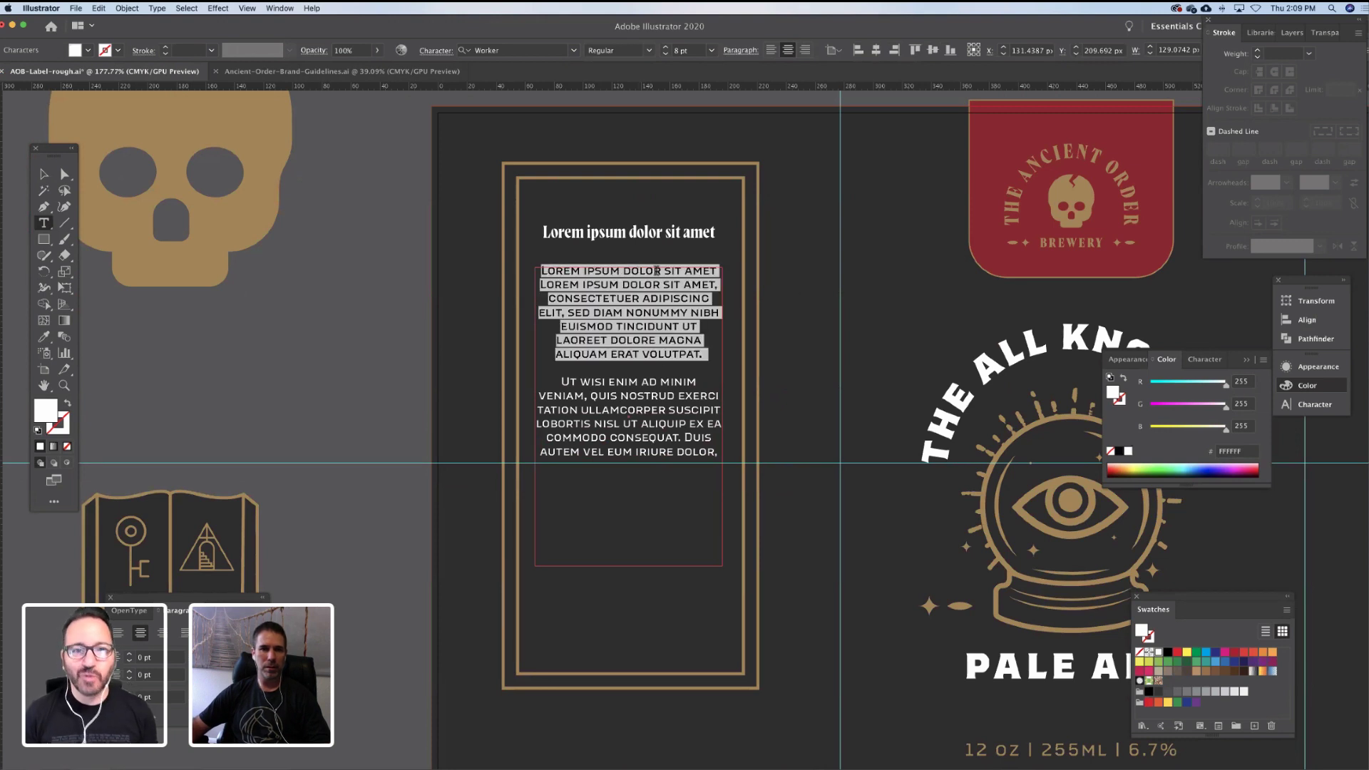
left_click_drag(712, 271, 531, 263)
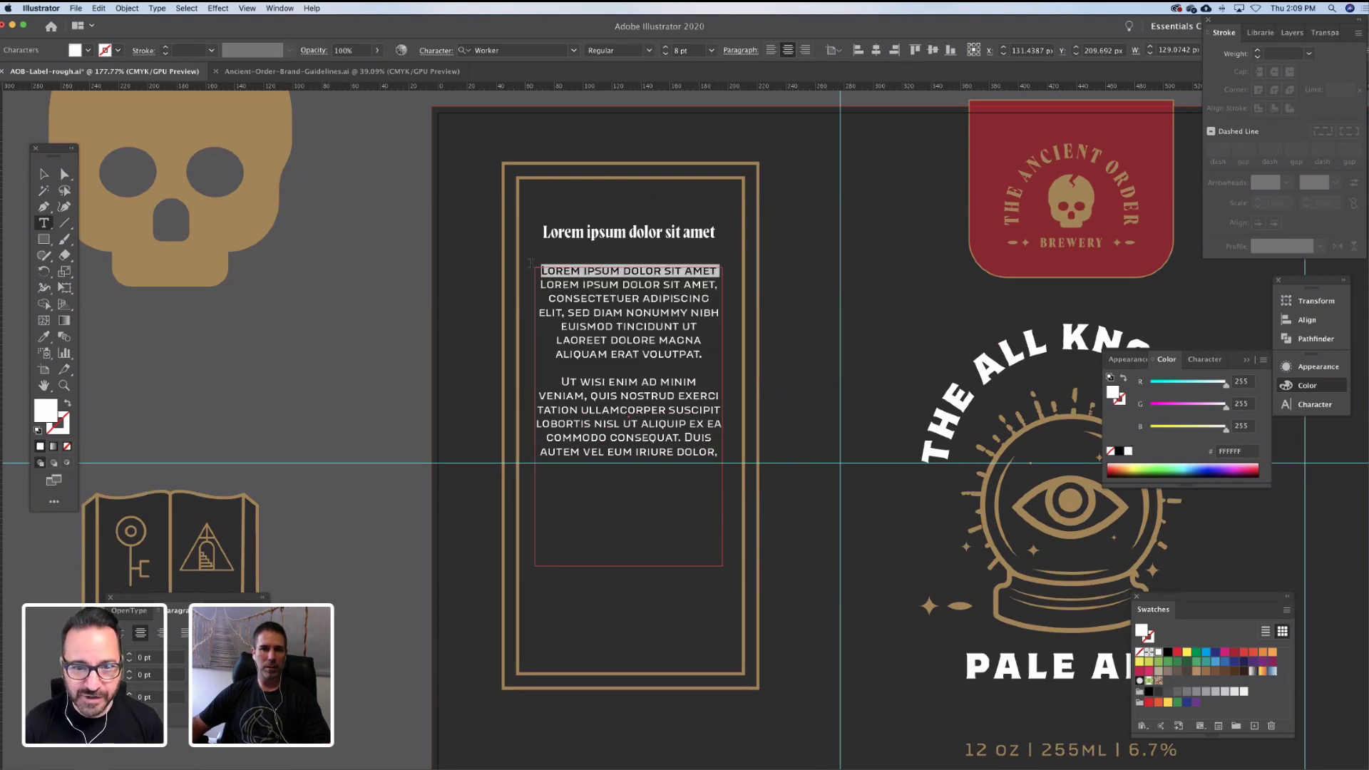
key("BackSpace")
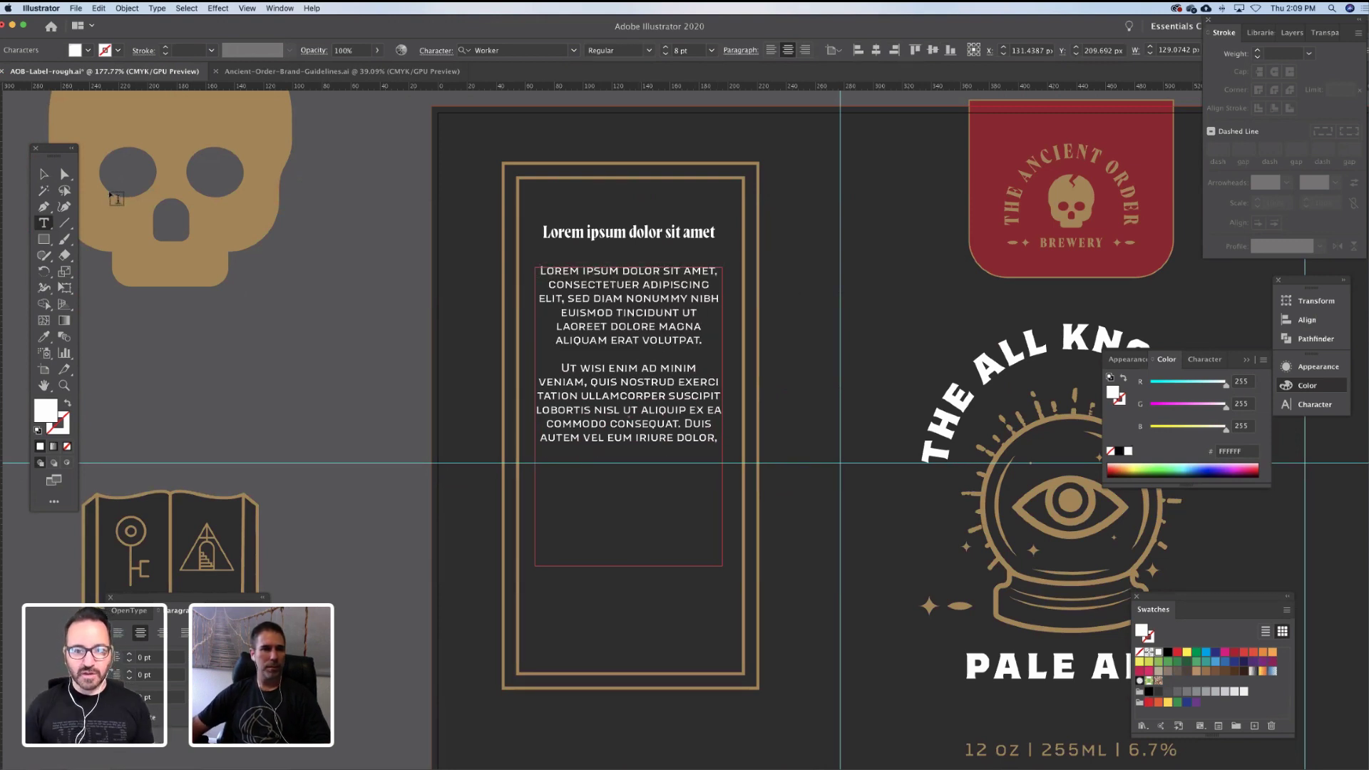
left_click(43, 174)
left_click(386, 300)
left_click_drag(438, 283, 413, 313)
scroll(522, 331, "down", 1)
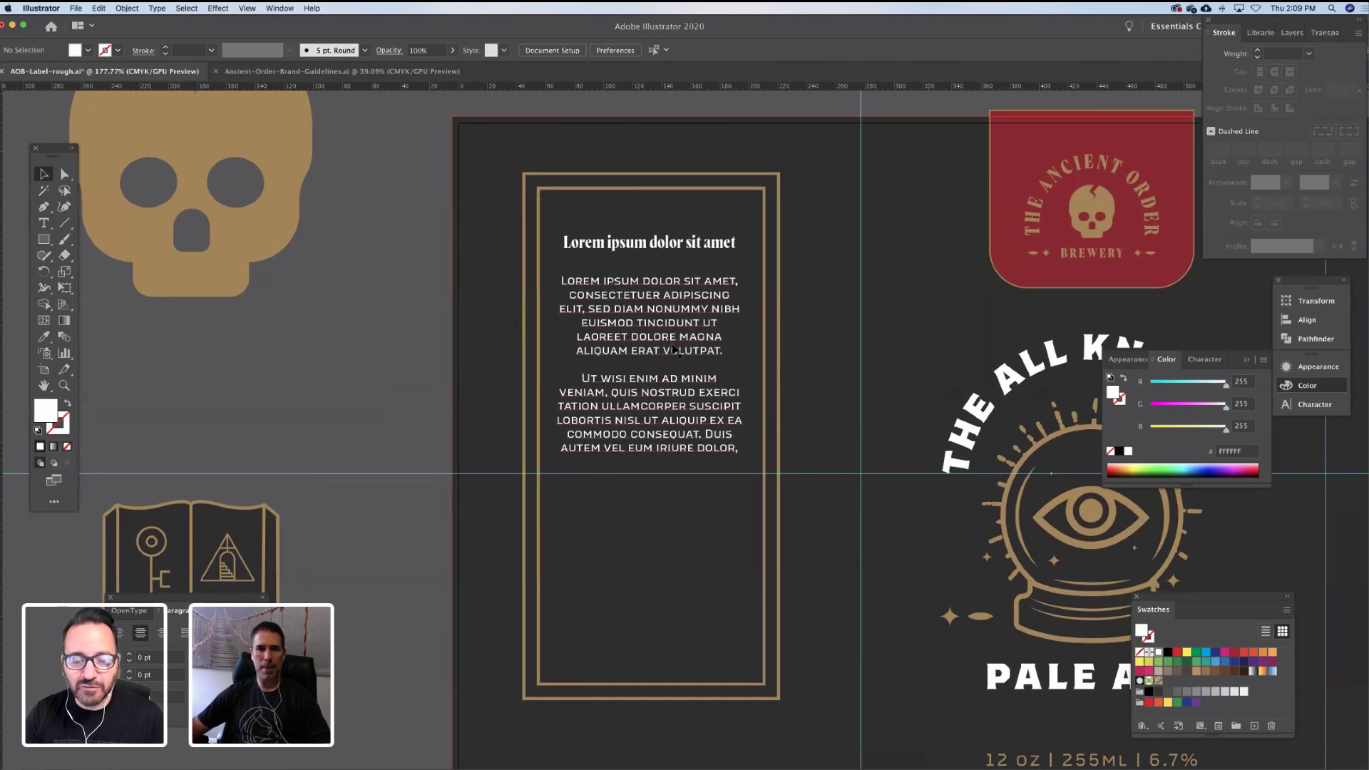
Shorten the body text box so its lower edge sits just beneath the last line of copy
left_click(637, 412)
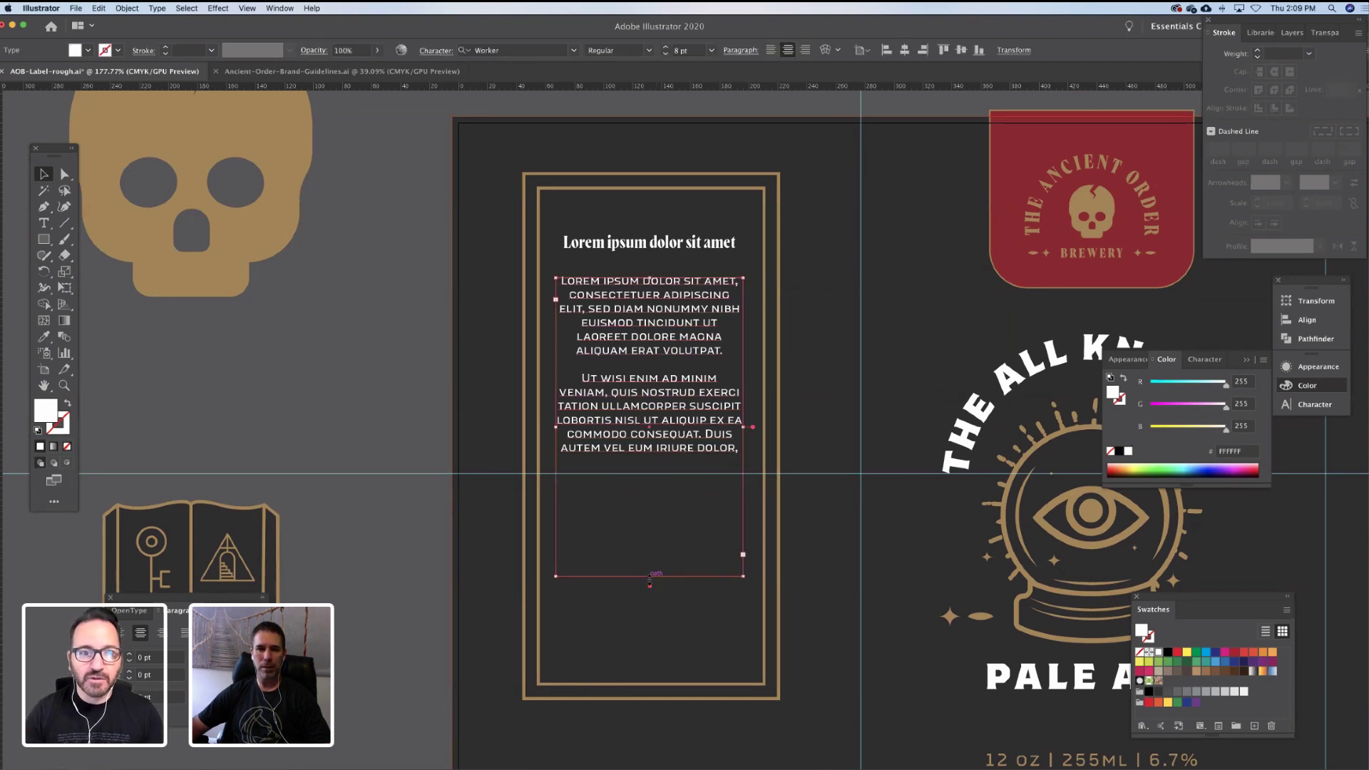
left_click_drag(650, 577, 651, 463)
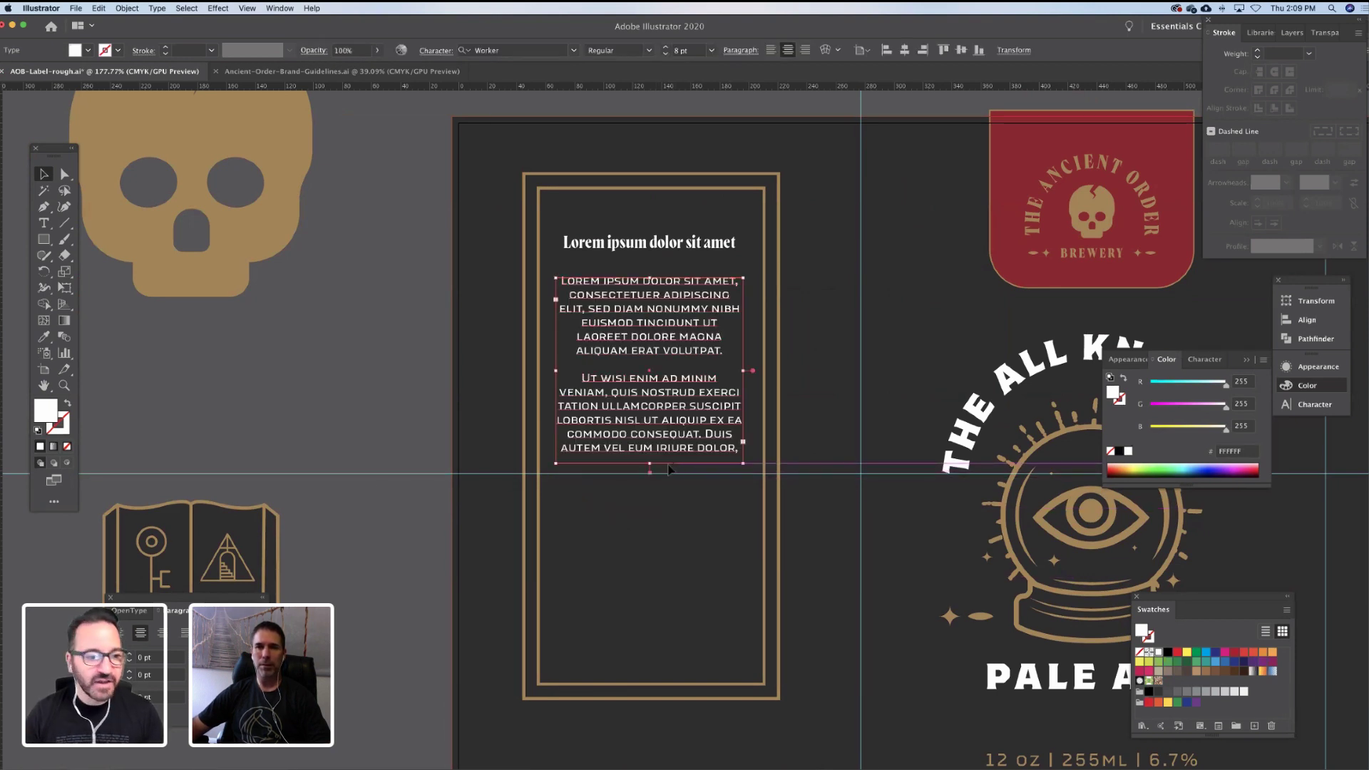
left_click(312, 406)
left_click_drag(327, 404, 415, 442)
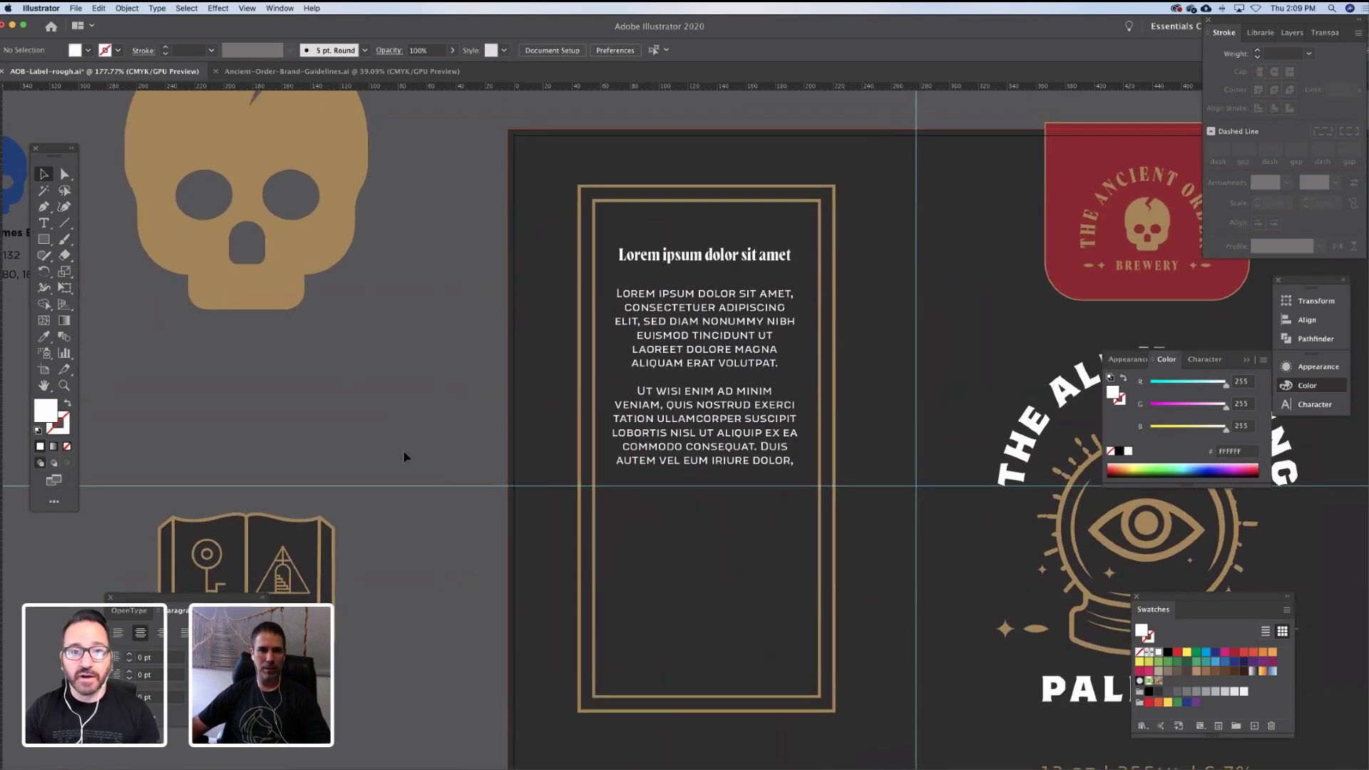
Select the open-book illustration on the pasteboard beside the label
left_click(741, 263)
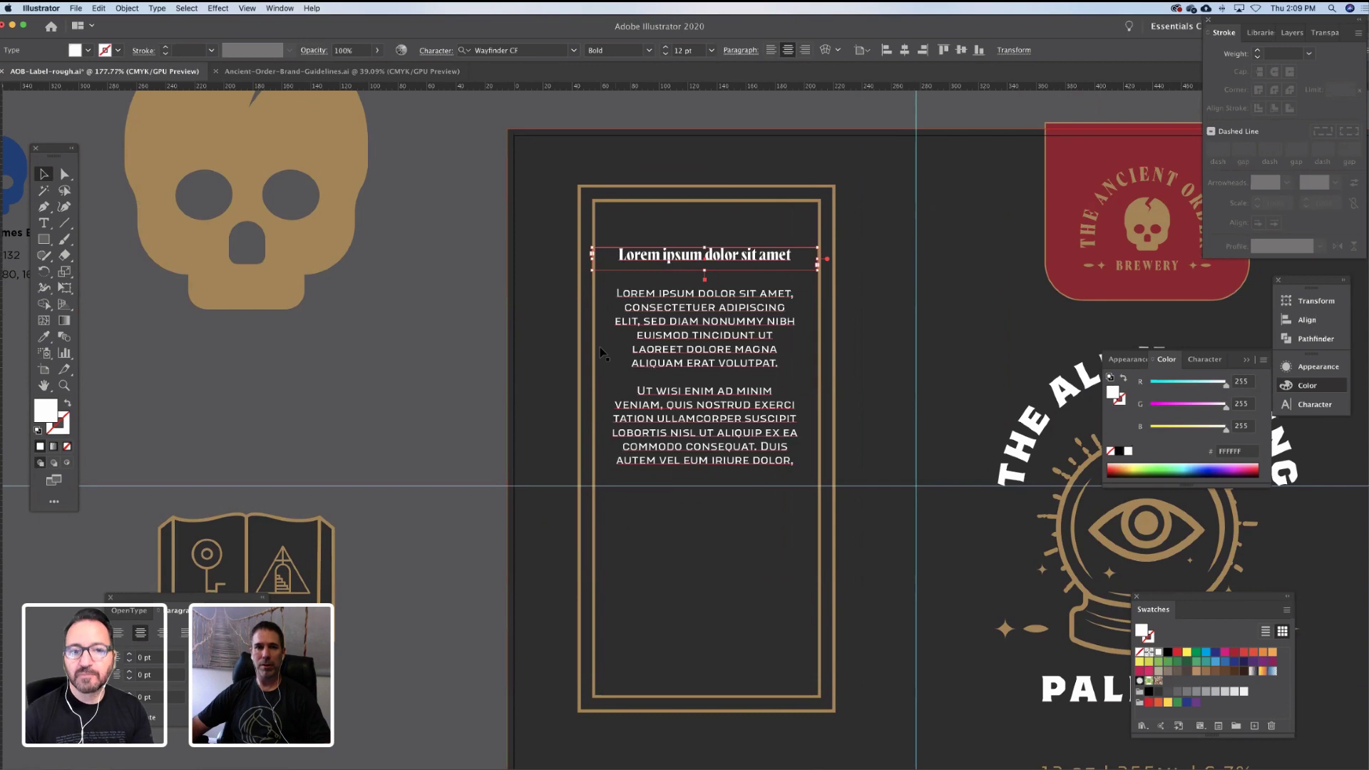
left_click_drag(536, 360, 542, 352)
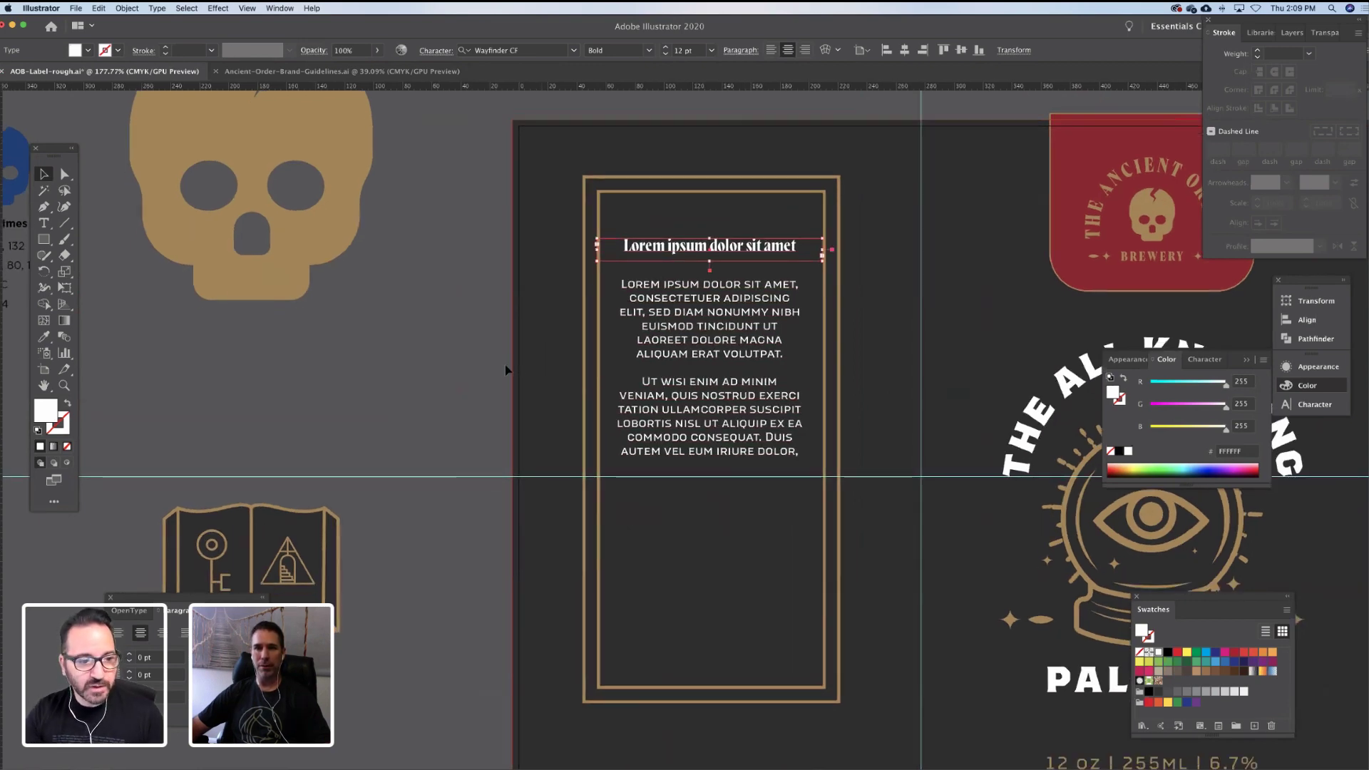
scroll(514, 339, "down", 2)
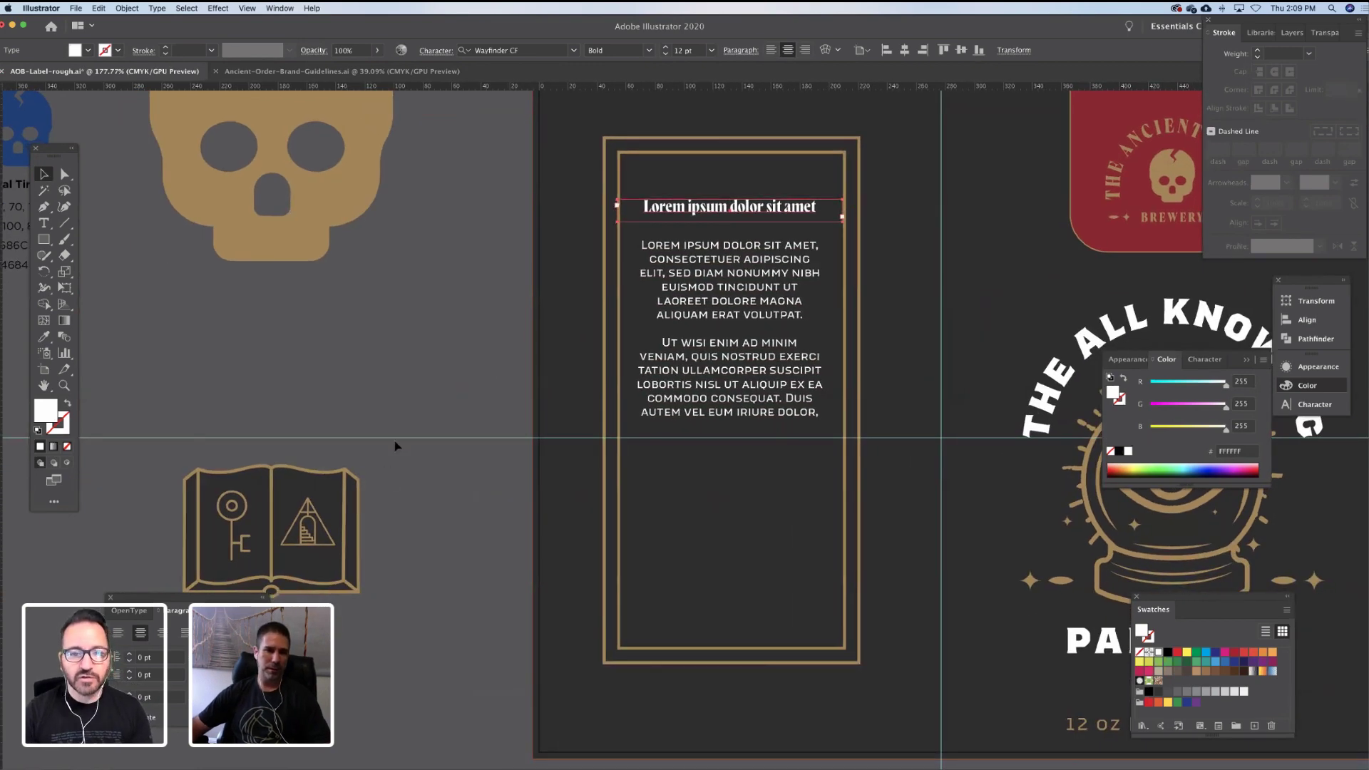
scroll(397, 441, "down", 2)
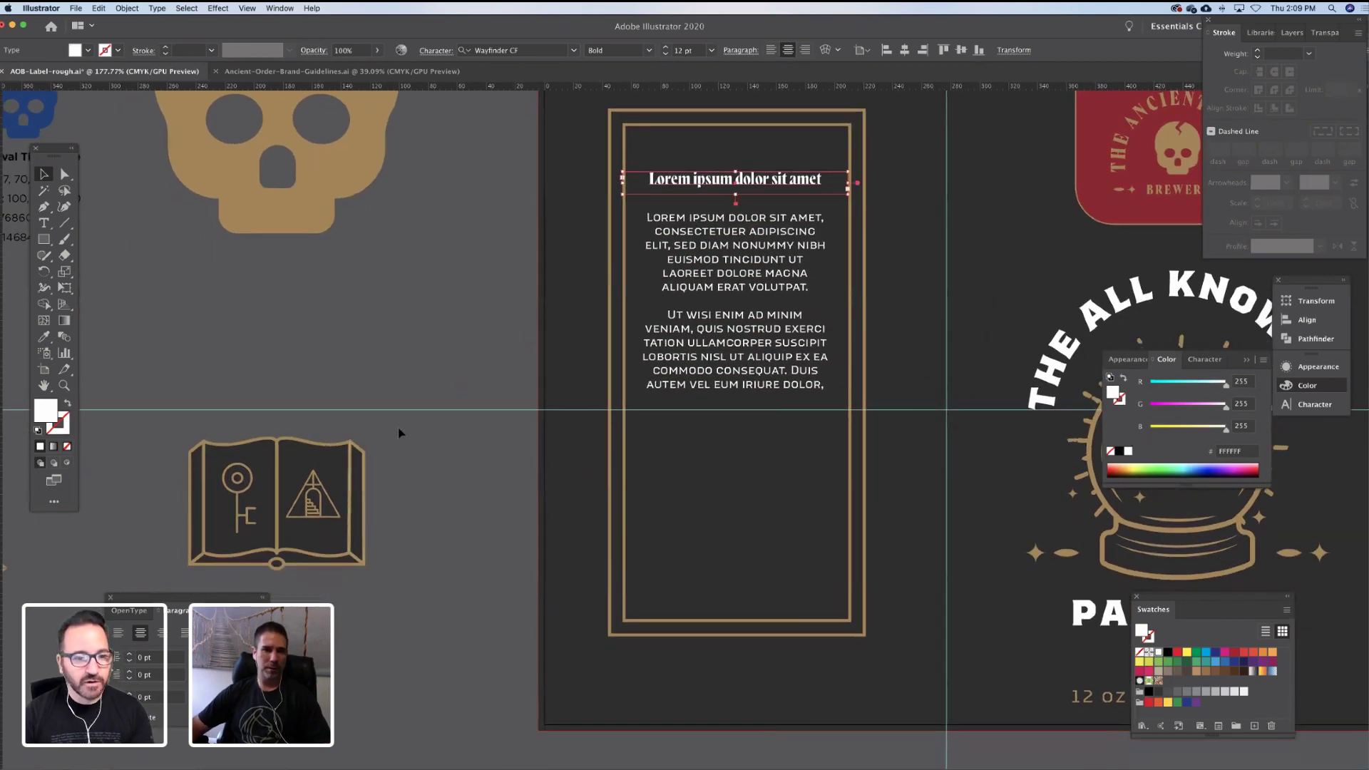
left_click(385, 488)
scroll(409, 480, "up", 1)
scroll(418, 468, "down", 1)
left_click_drag(419, 468, 194, 583)
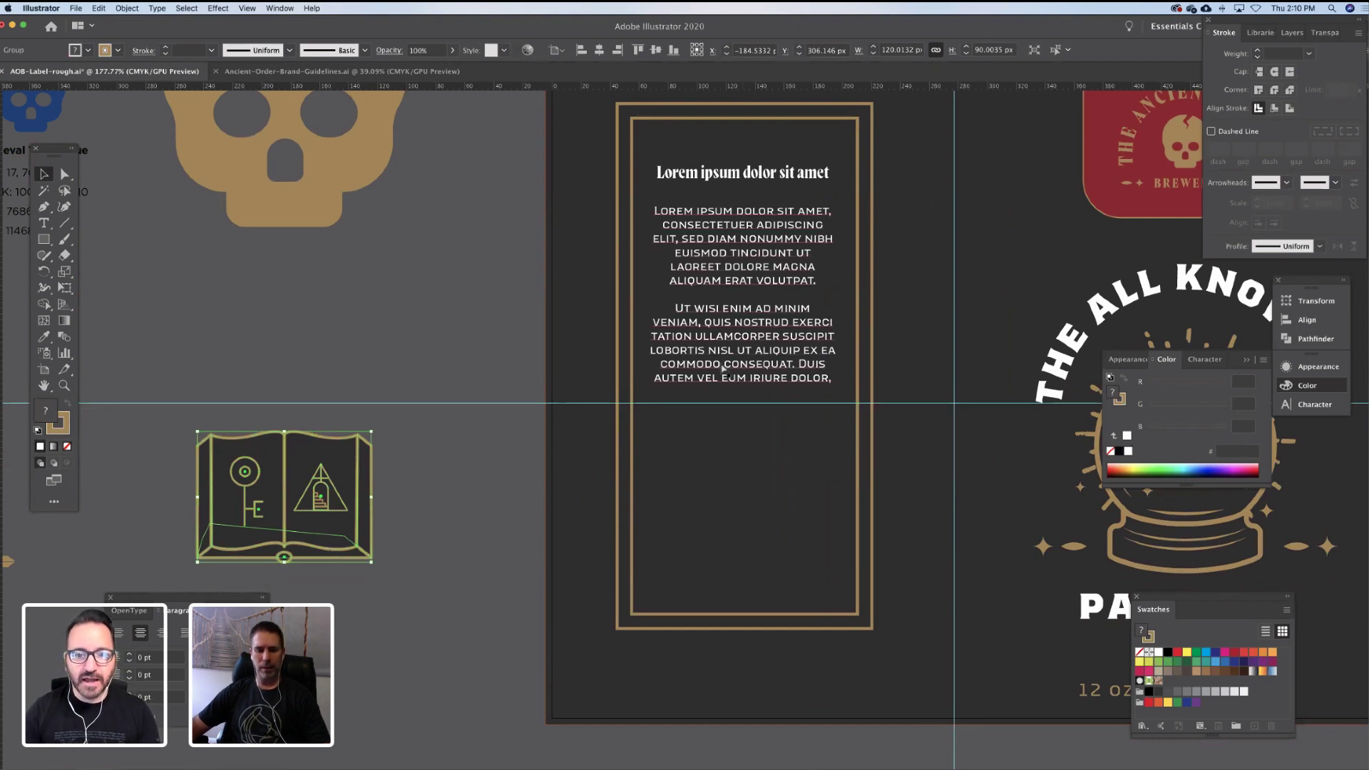
Examine the available font families and the style options of the Worker typeface
left_click(1314, 405)
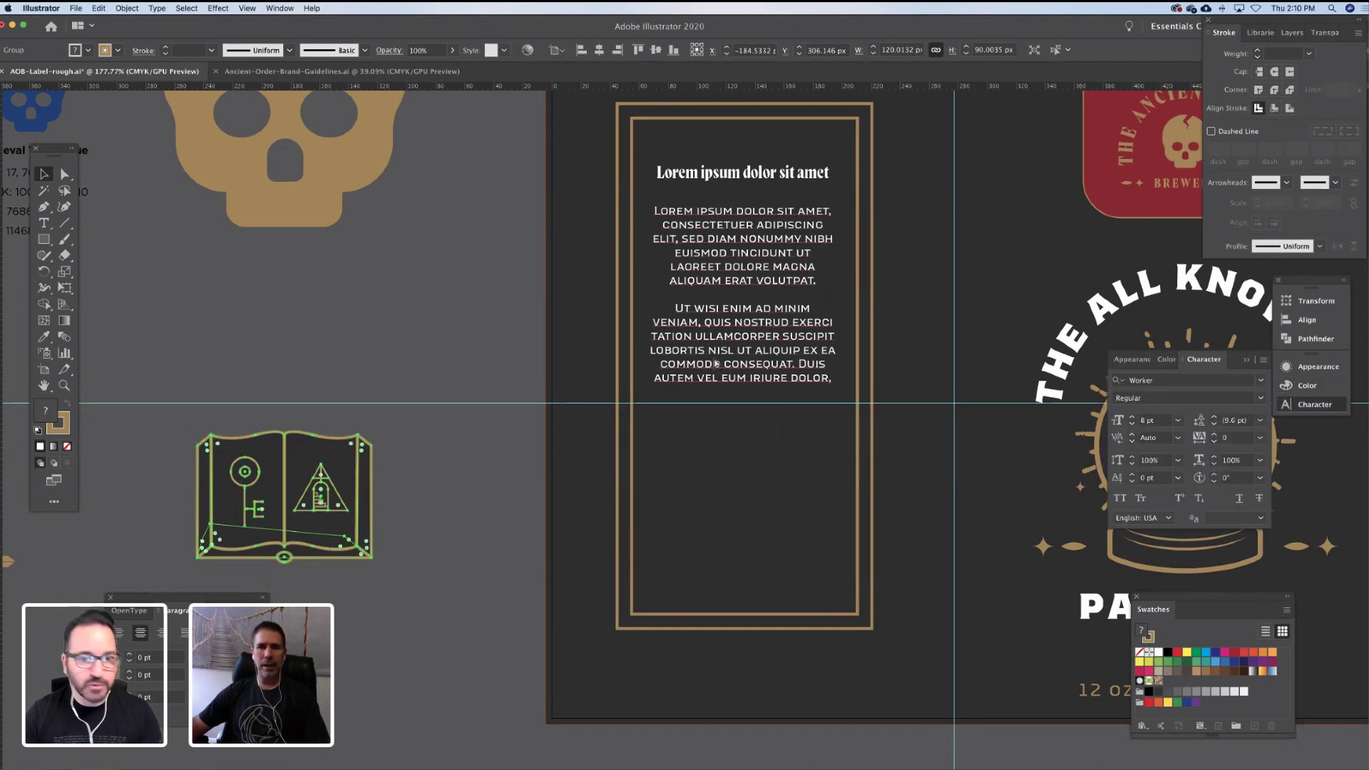
left_click(1263, 381)
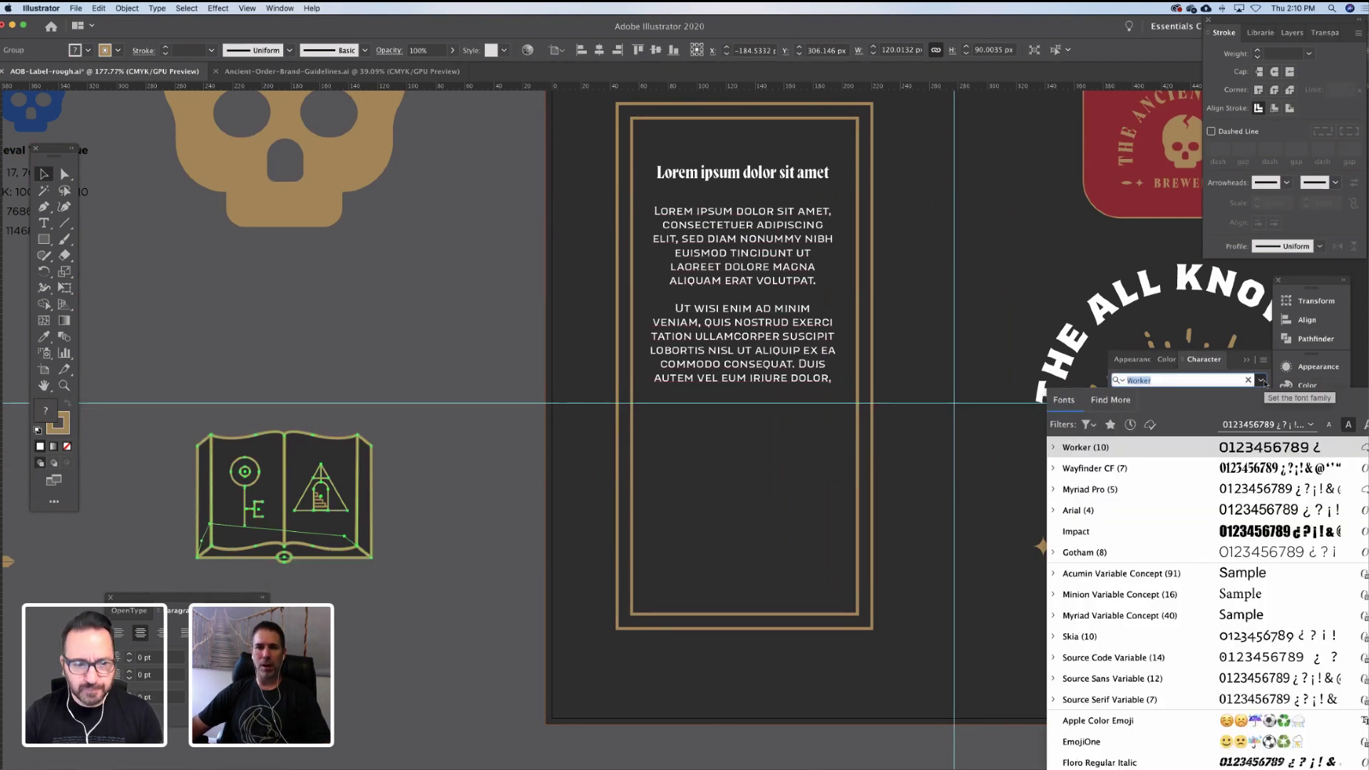
left_click(1144, 449)
left_click(1261, 401)
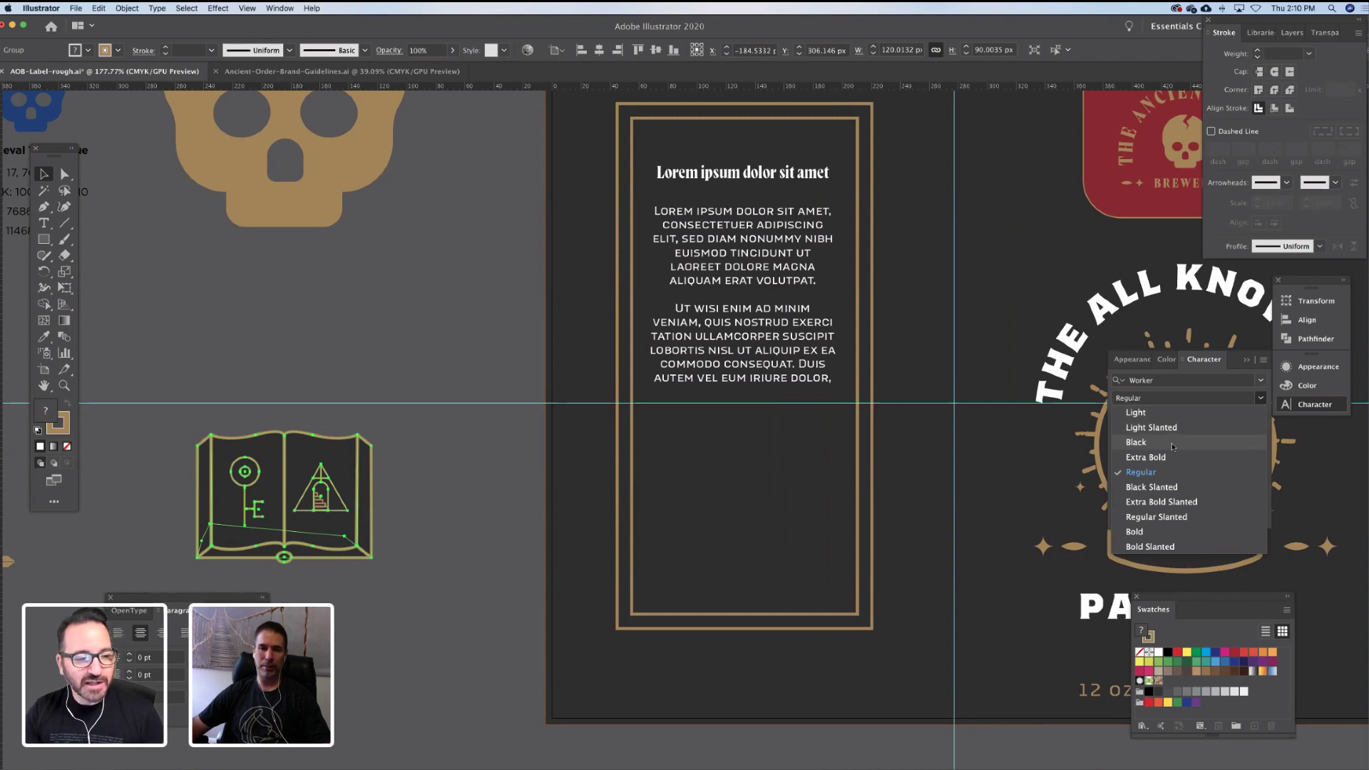
left_click(353, 378)
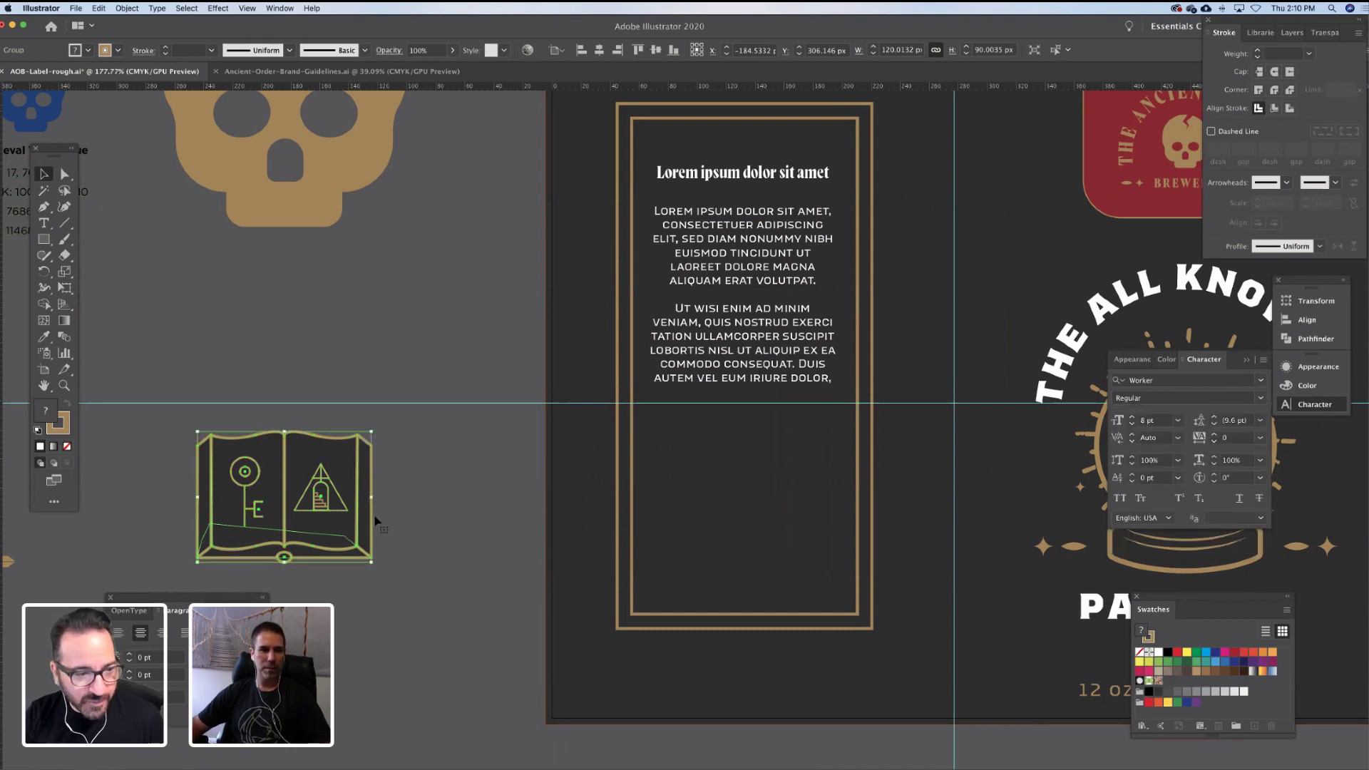
Scale the open-book illustration proportionally to about 62 × 47 px and centre it over the top edge of the story panel's frame
left_click_drag(373, 495, 540, 236, "shift")
scroll(468, 400, "up", 3)
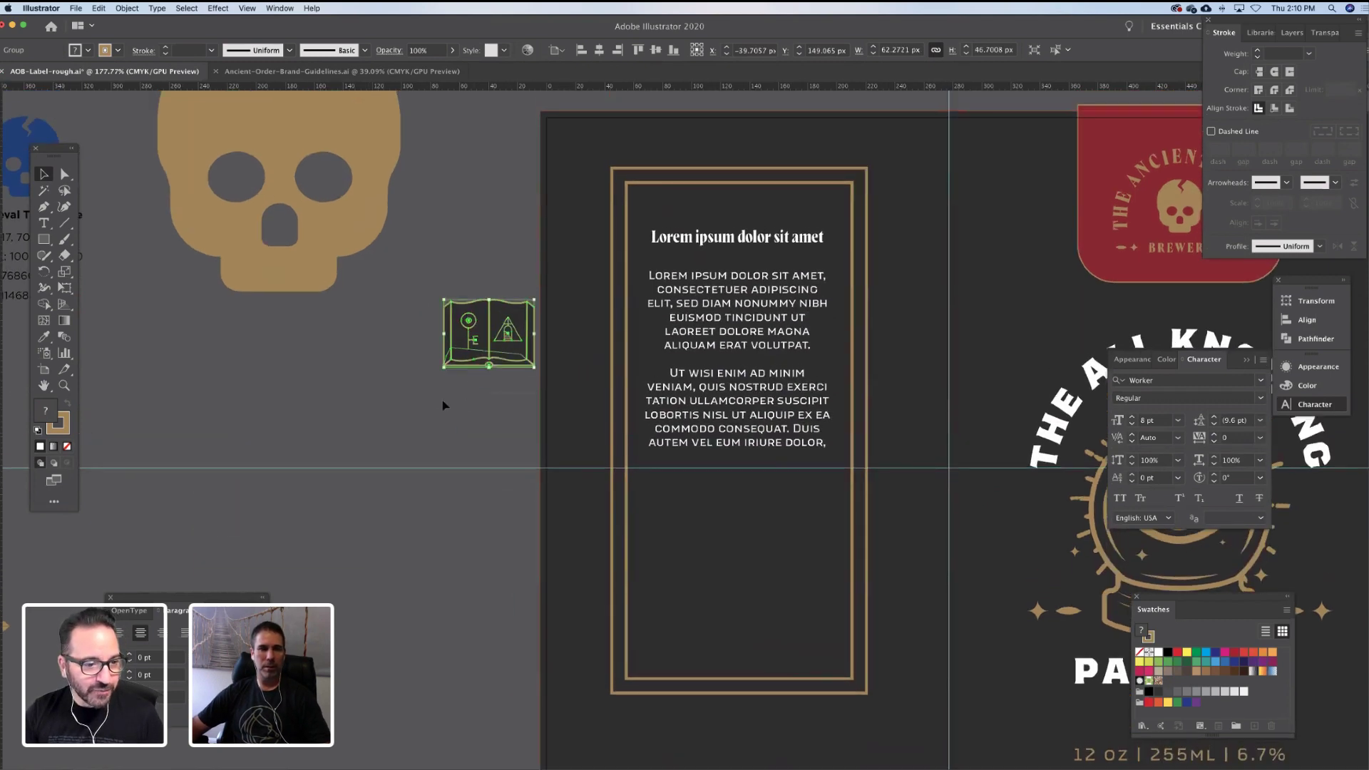
left_click(447, 394)
scroll(447, 393, "up", 2)
left_click(468, 392)
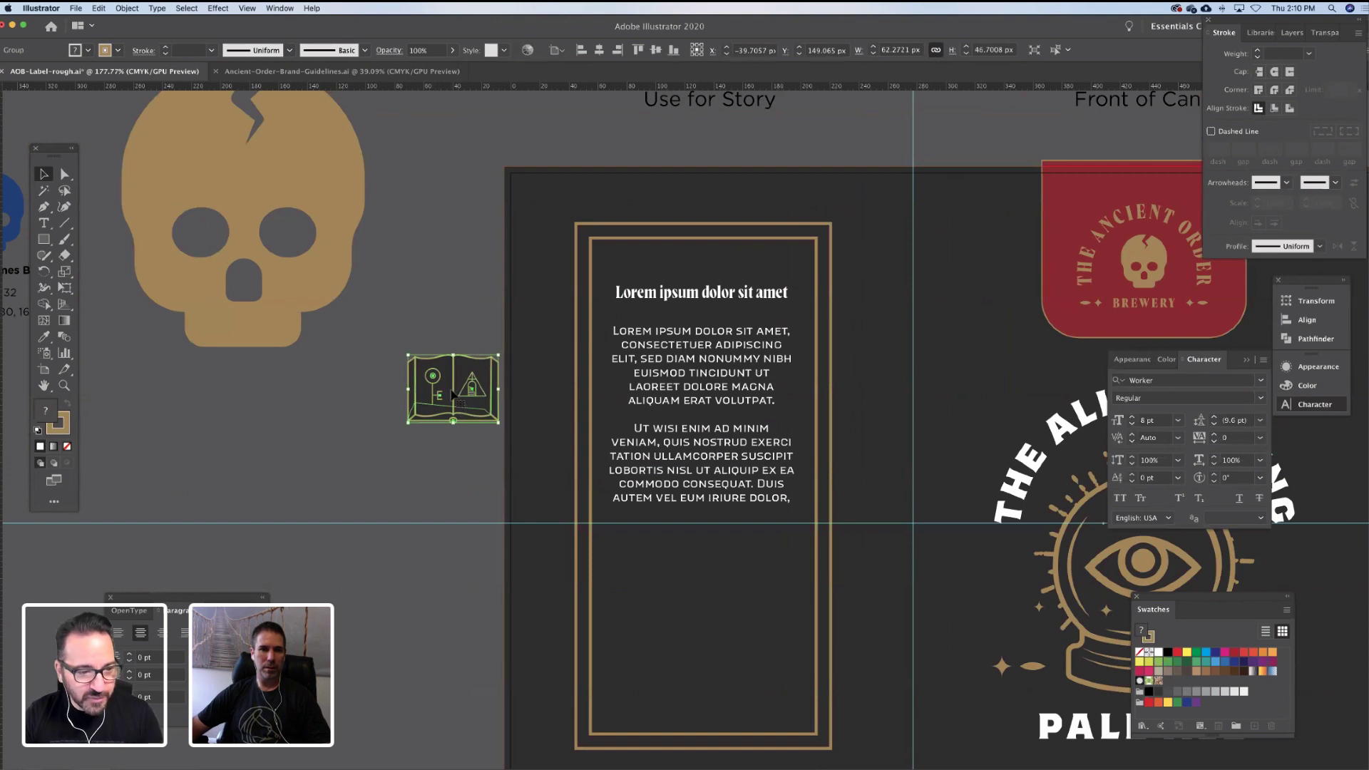
left_click_drag(468, 391, 701, 238)
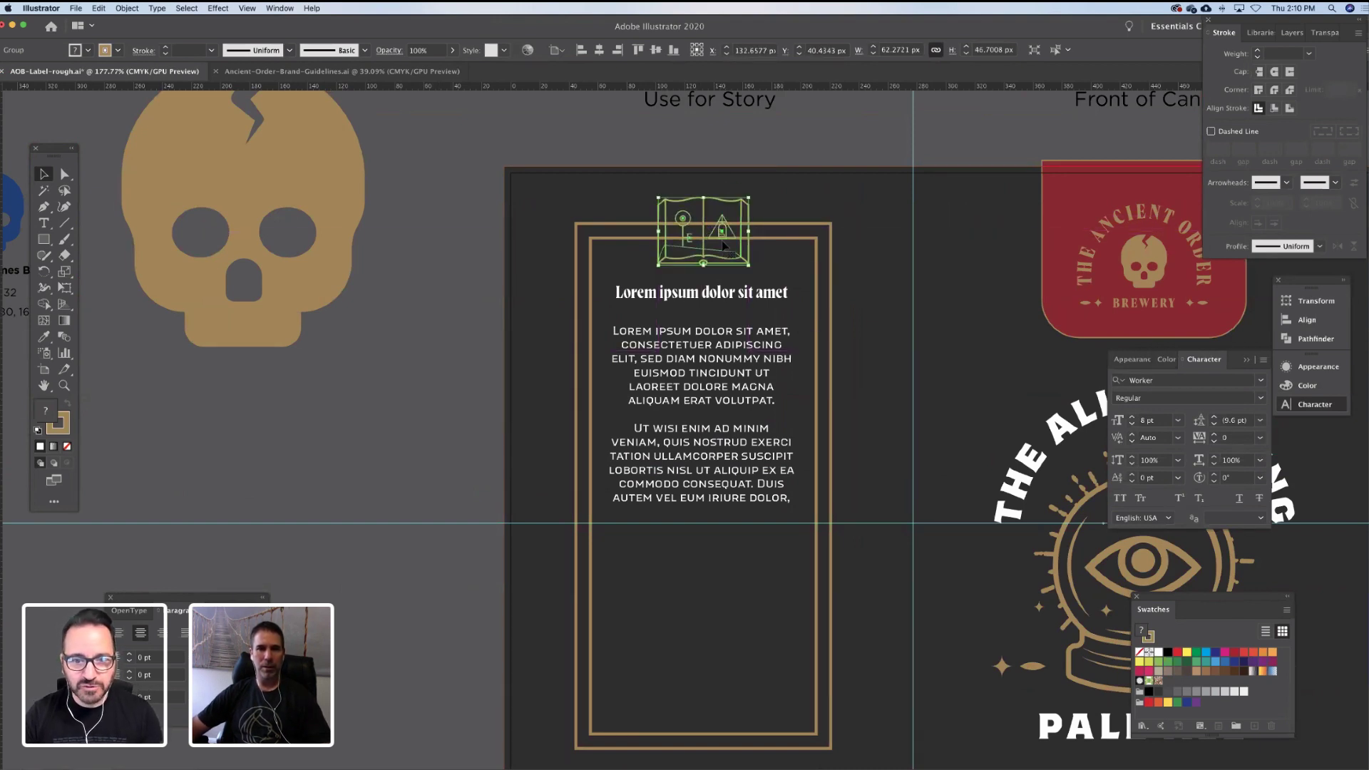
Cut the book illustration and paste it in place in front of the outer gold frame so it covers the frame lines
key("super+x")
key("super+f")
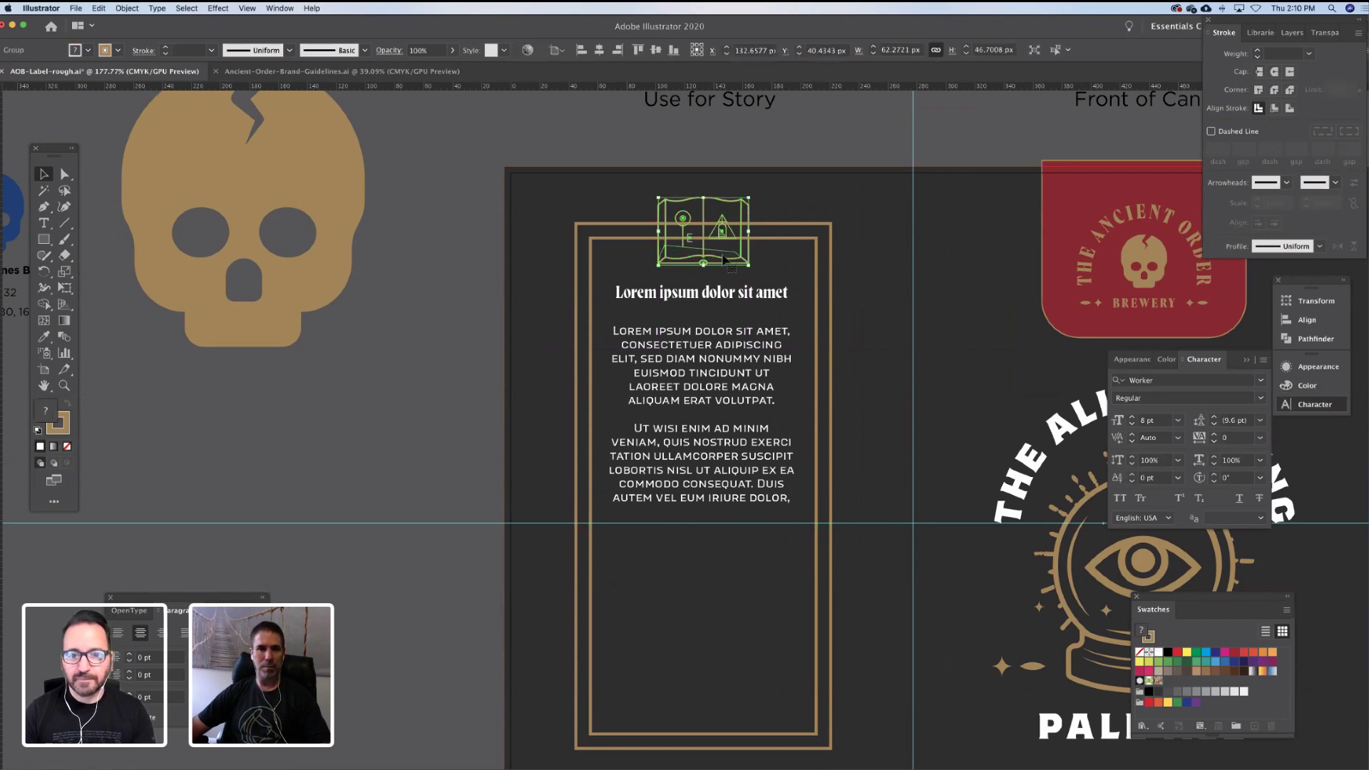
key("super+x")
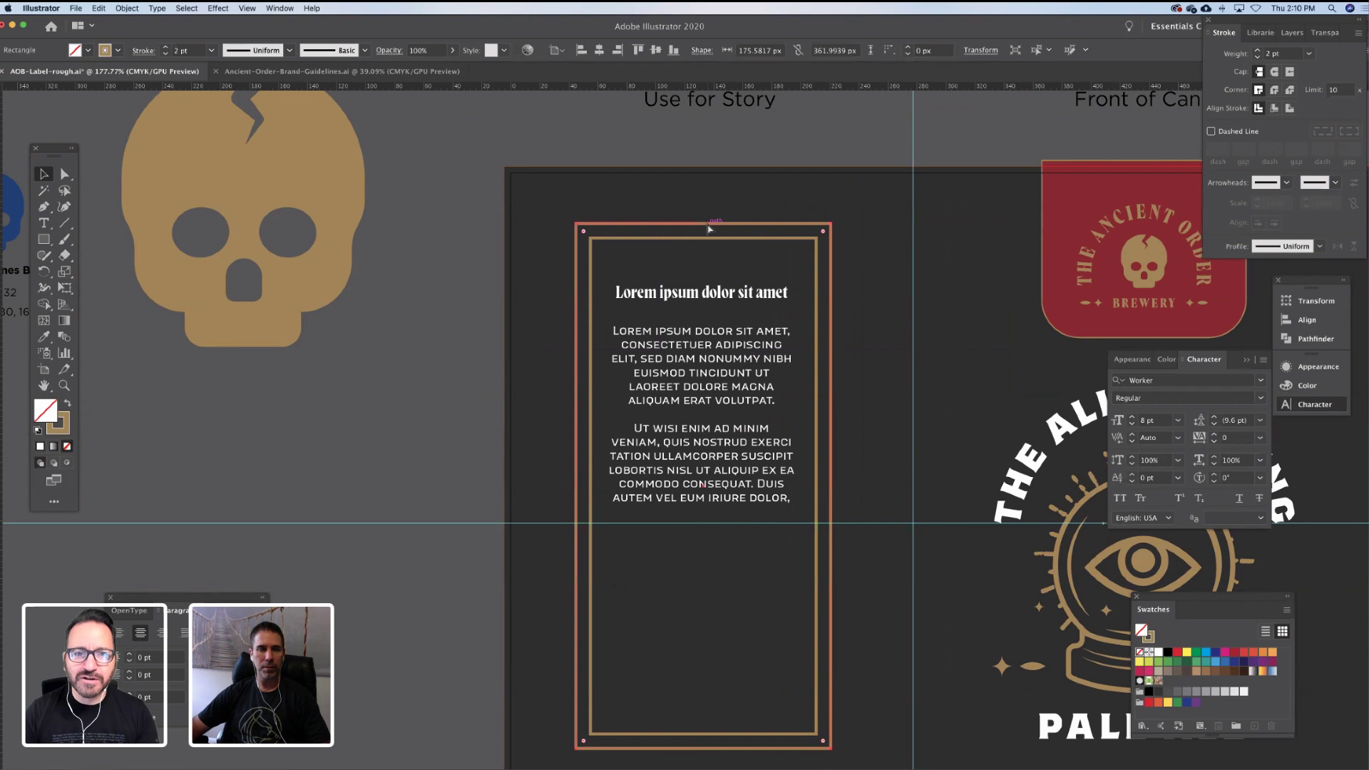
key("super+f")
left_click(442, 322)
scroll(442, 321, "up", 2)
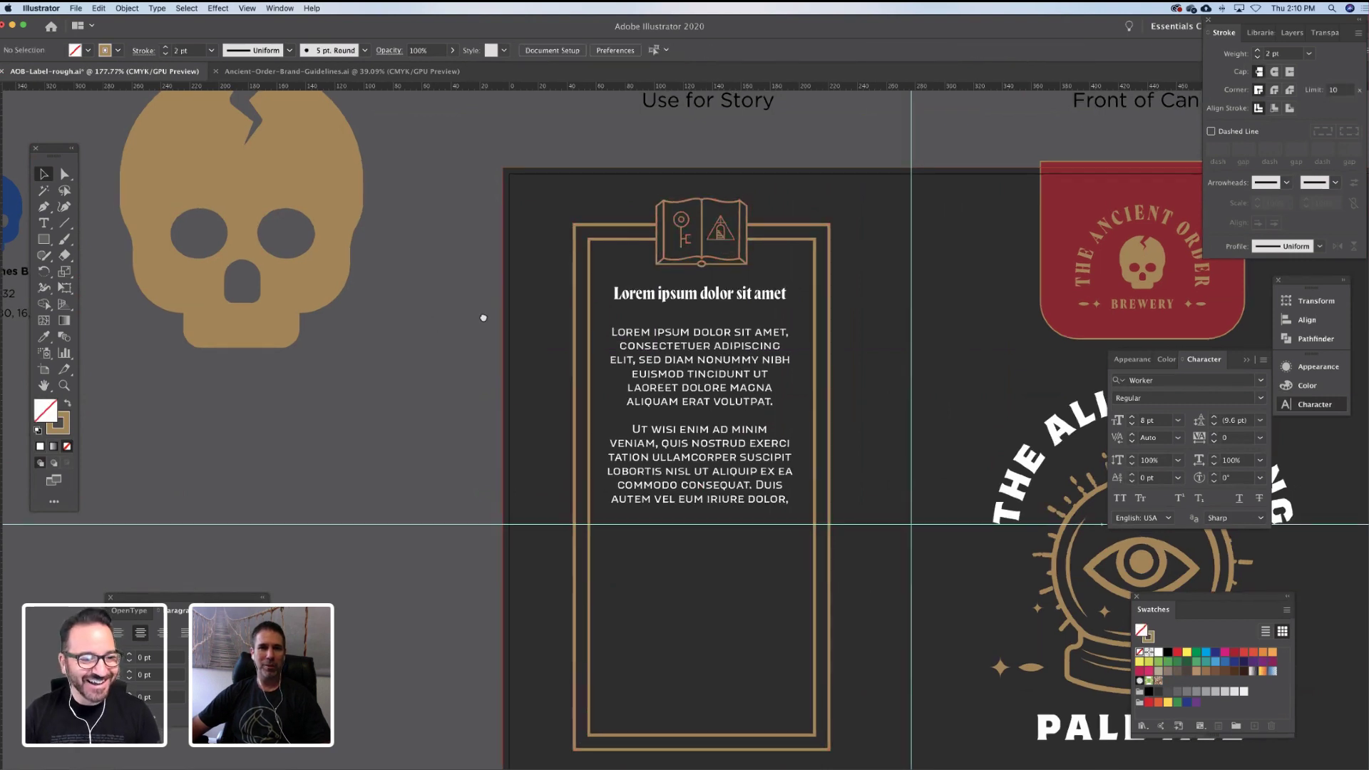
Scale the book illustration down slightly around its centre on the frame's top edge
left_click(689, 277)
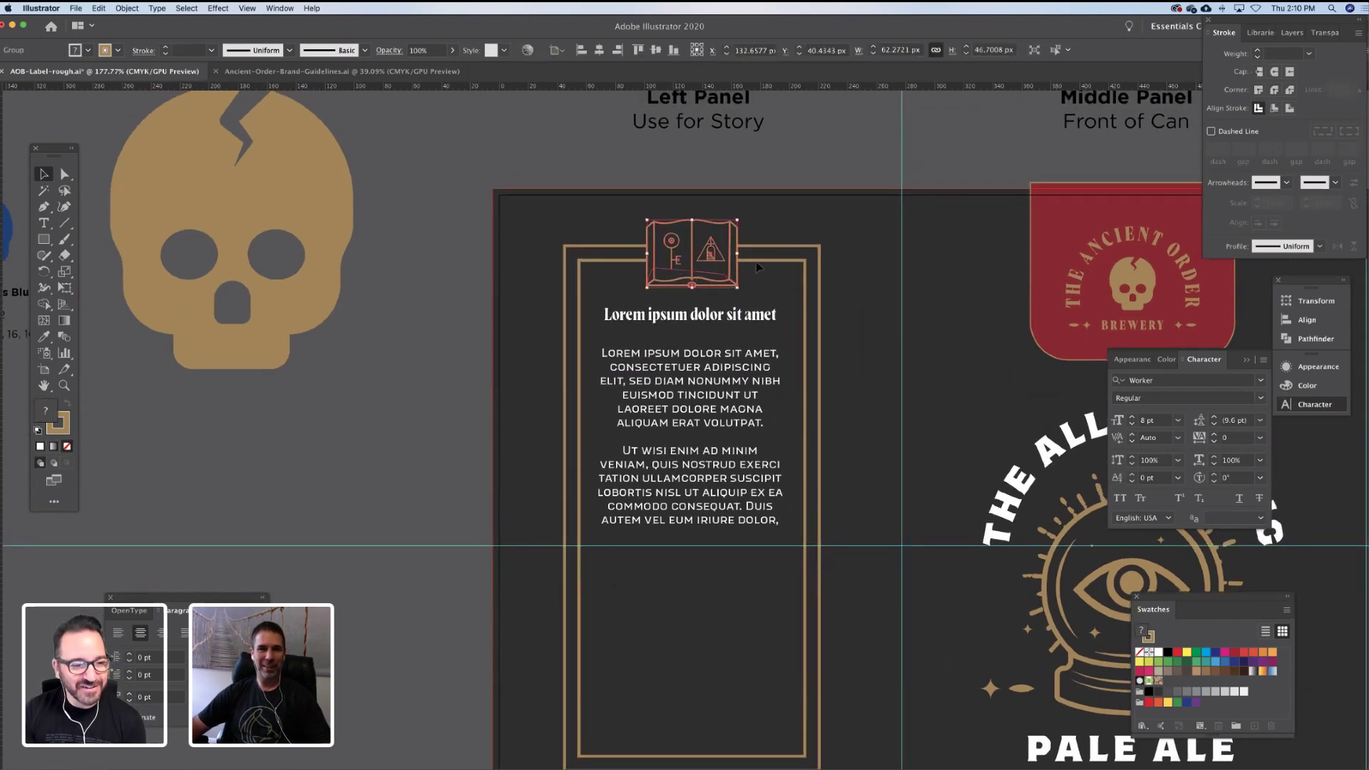
left_click_drag(737, 253, 735, 254)
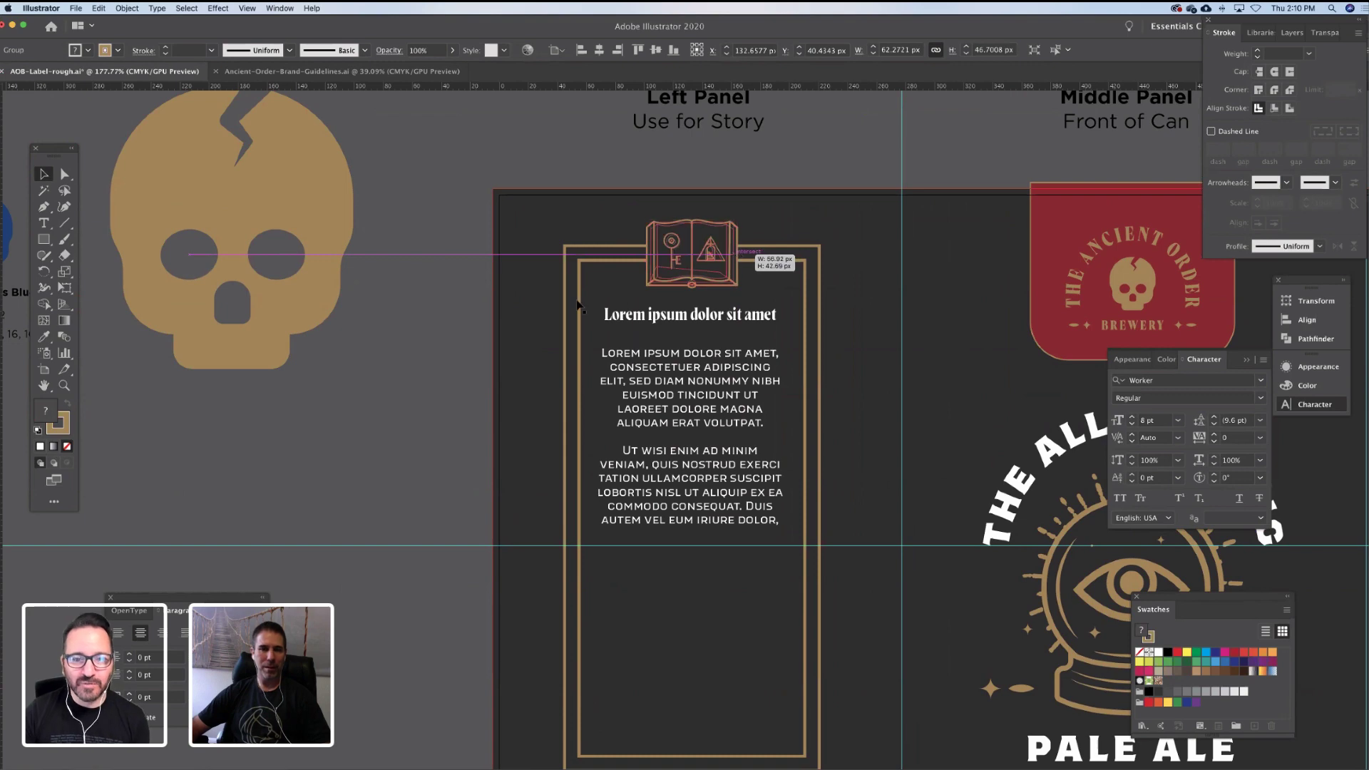
left_click(459, 331)
left_click_drag(458, 335, 499, 327)
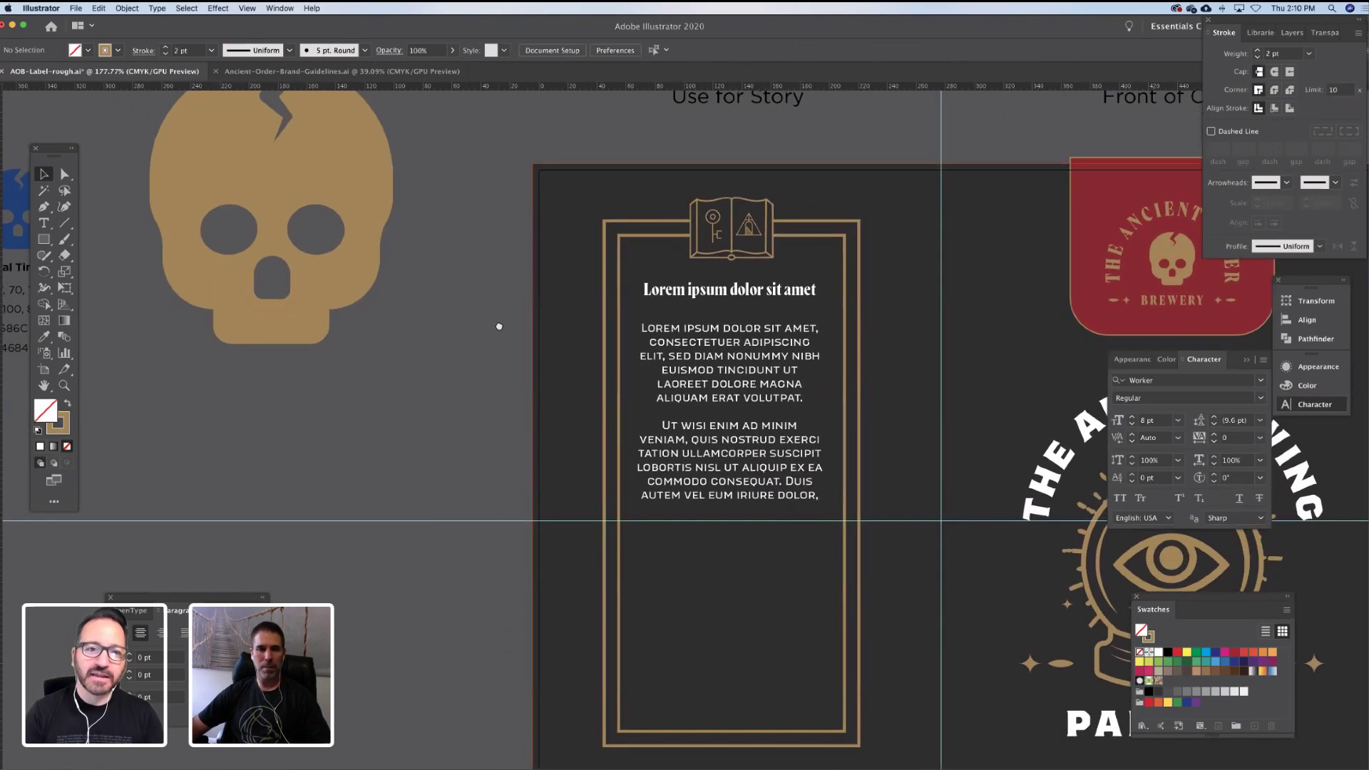
scroll(498, 323, "down", 1)
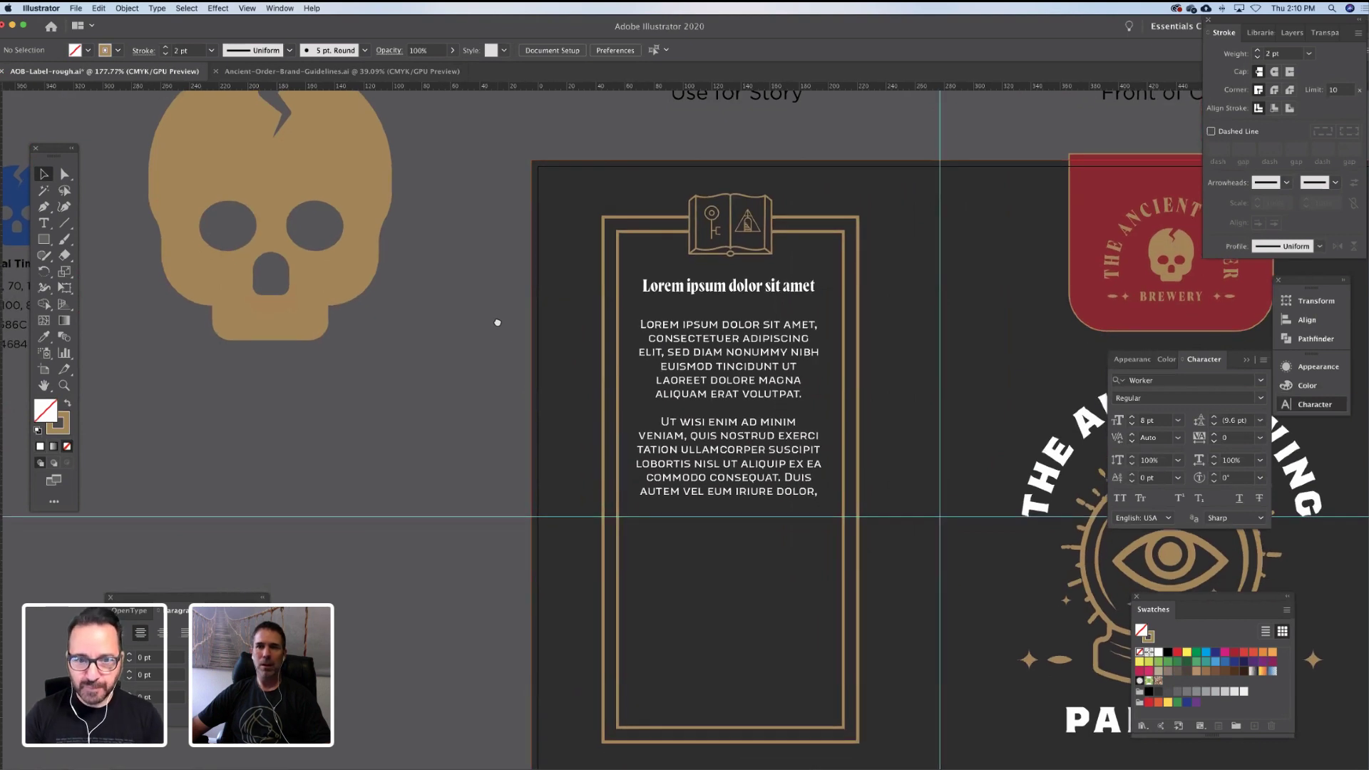
left_click_drag(498, 322, 473, 327)
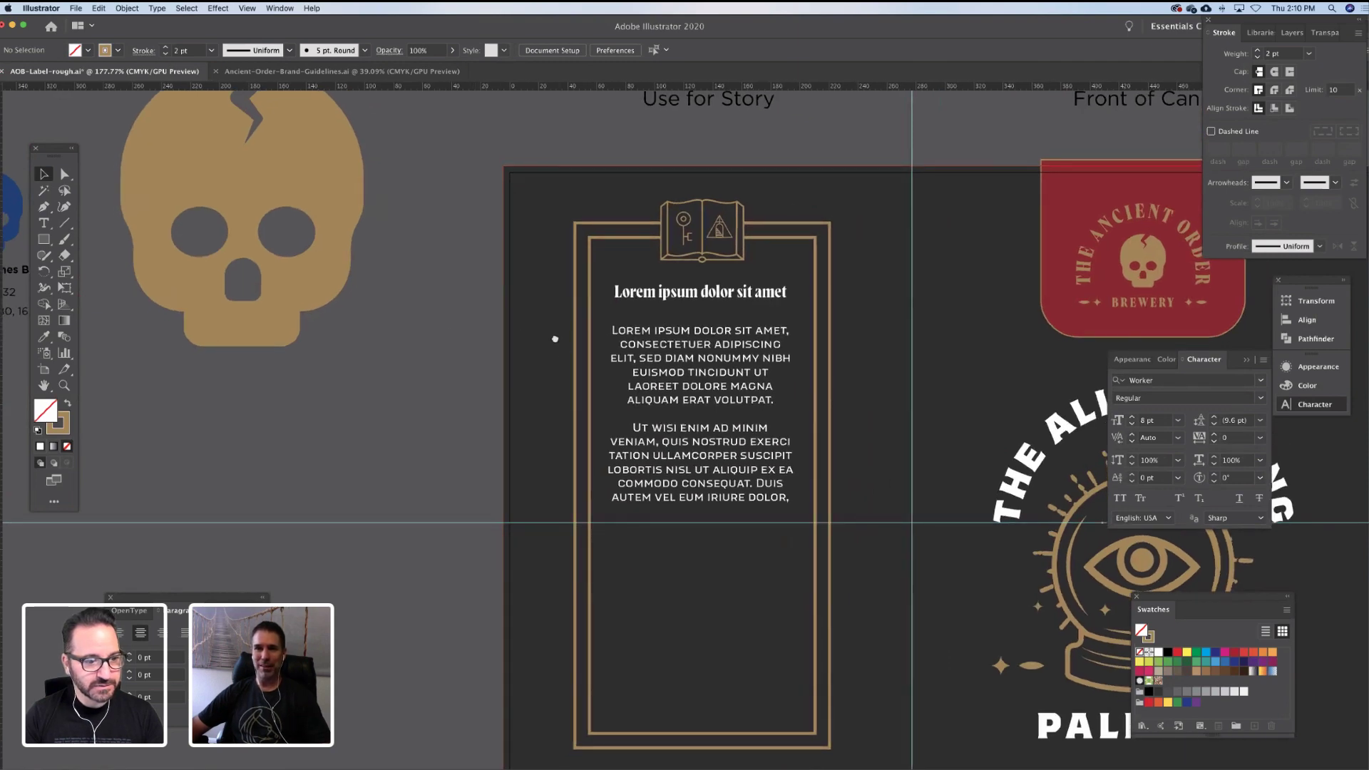
scroll(555, 338, "down", 2)
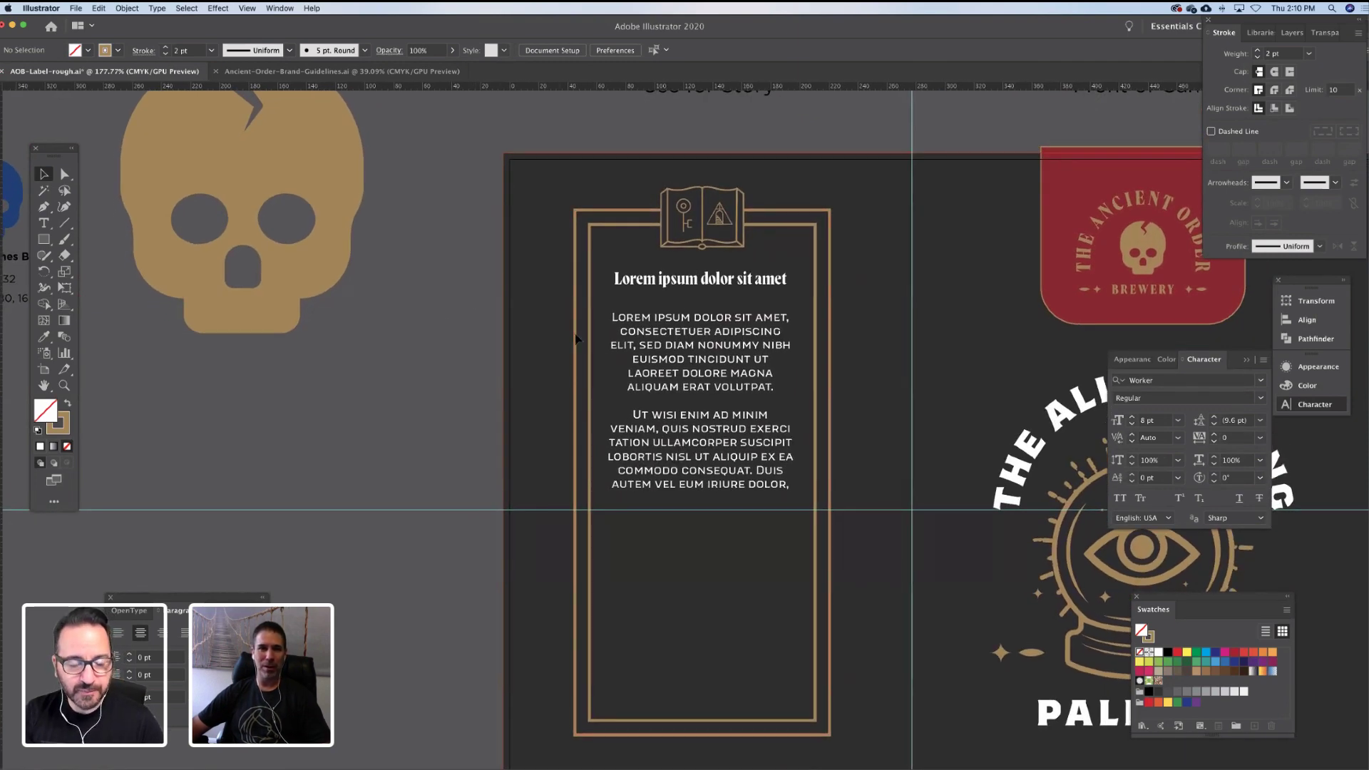
left_click(721, 281)
left_click(324, 410)
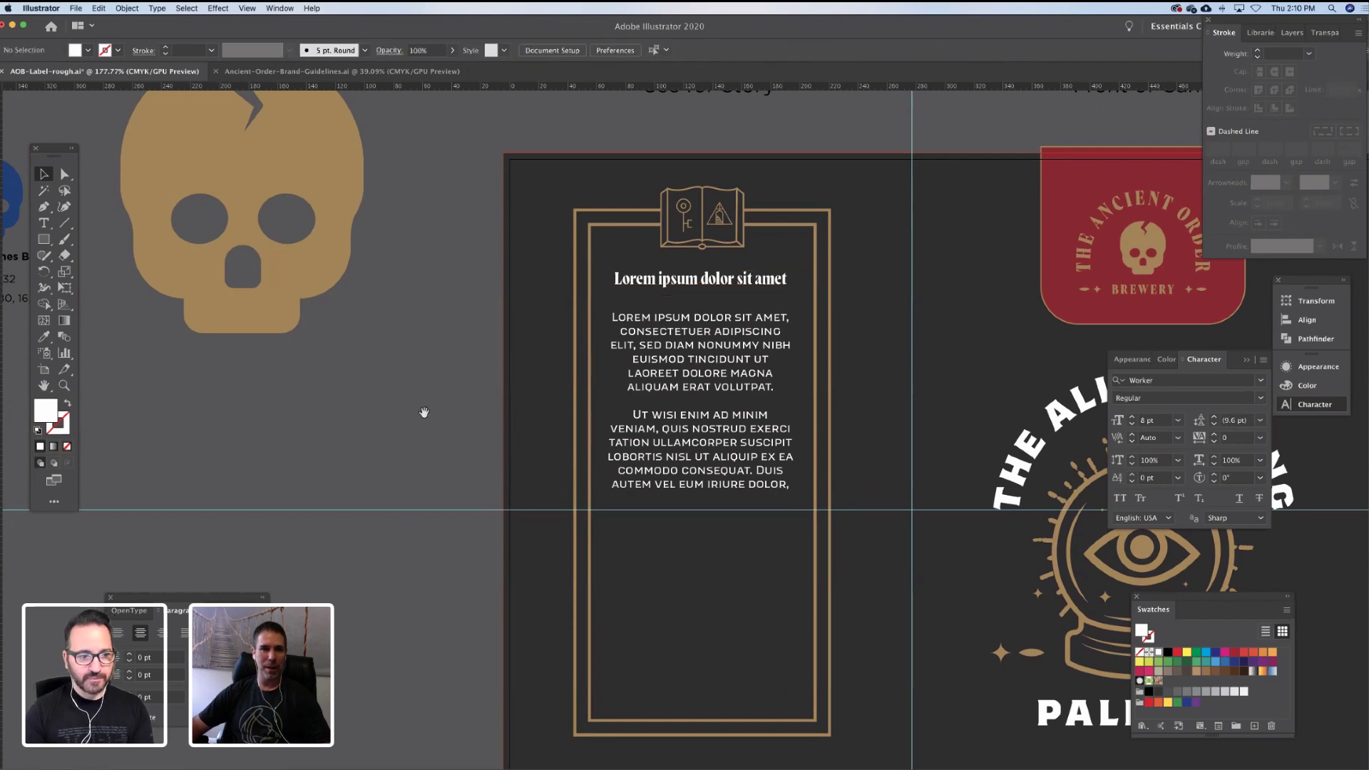
Copy the crystal ball illustration from inside its group on the middle panel, leaving isolation mode when done
scroll(513, 437, "right", 5)
scroll(514, 437, "down", 3)
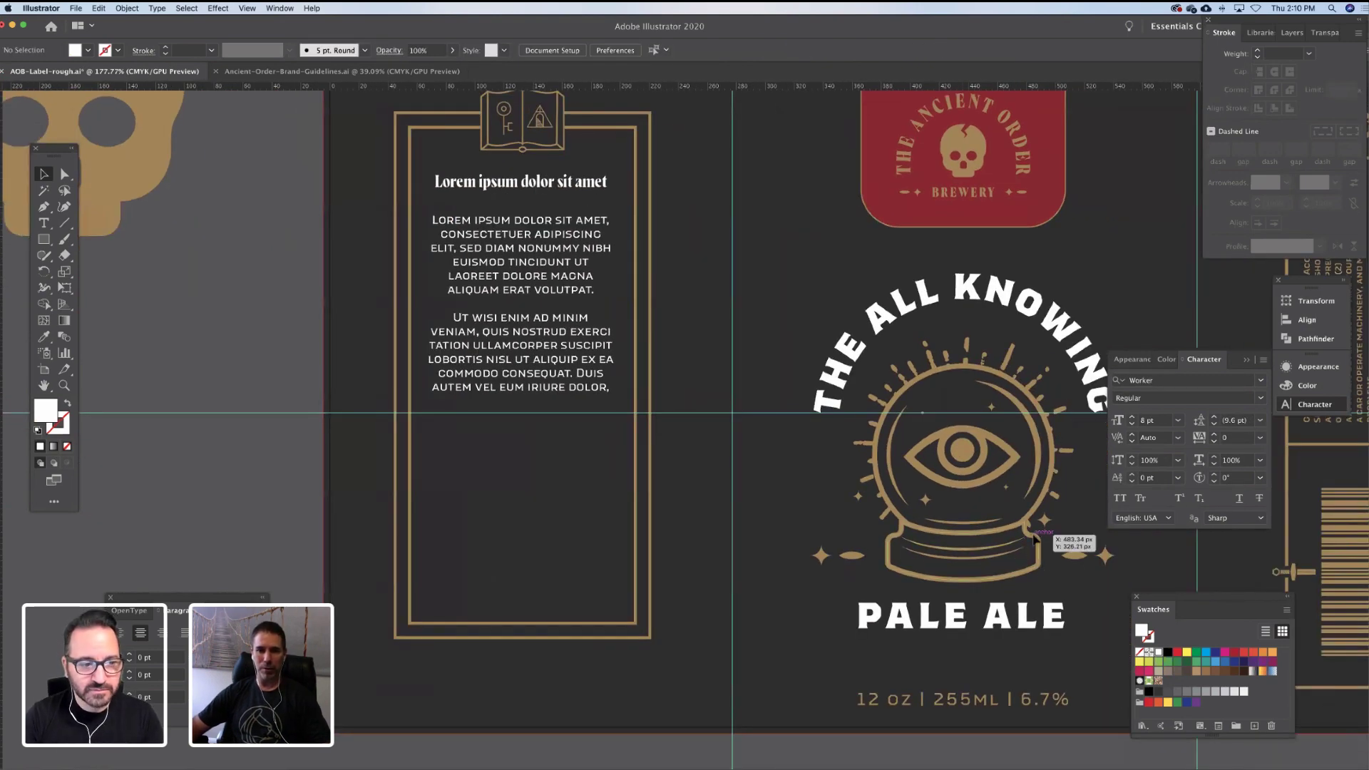
double_click(1038, 542)
left_click(974, 550)
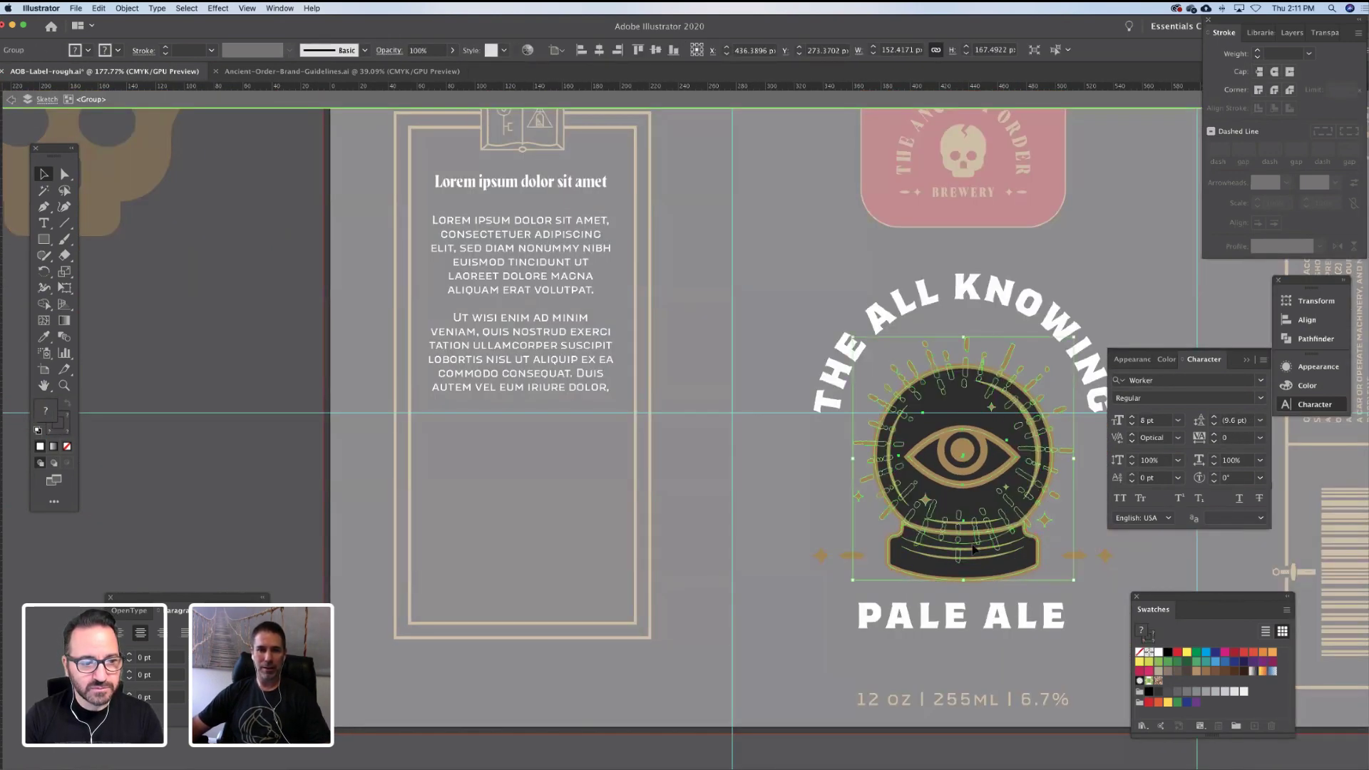
double_click(515, 523)
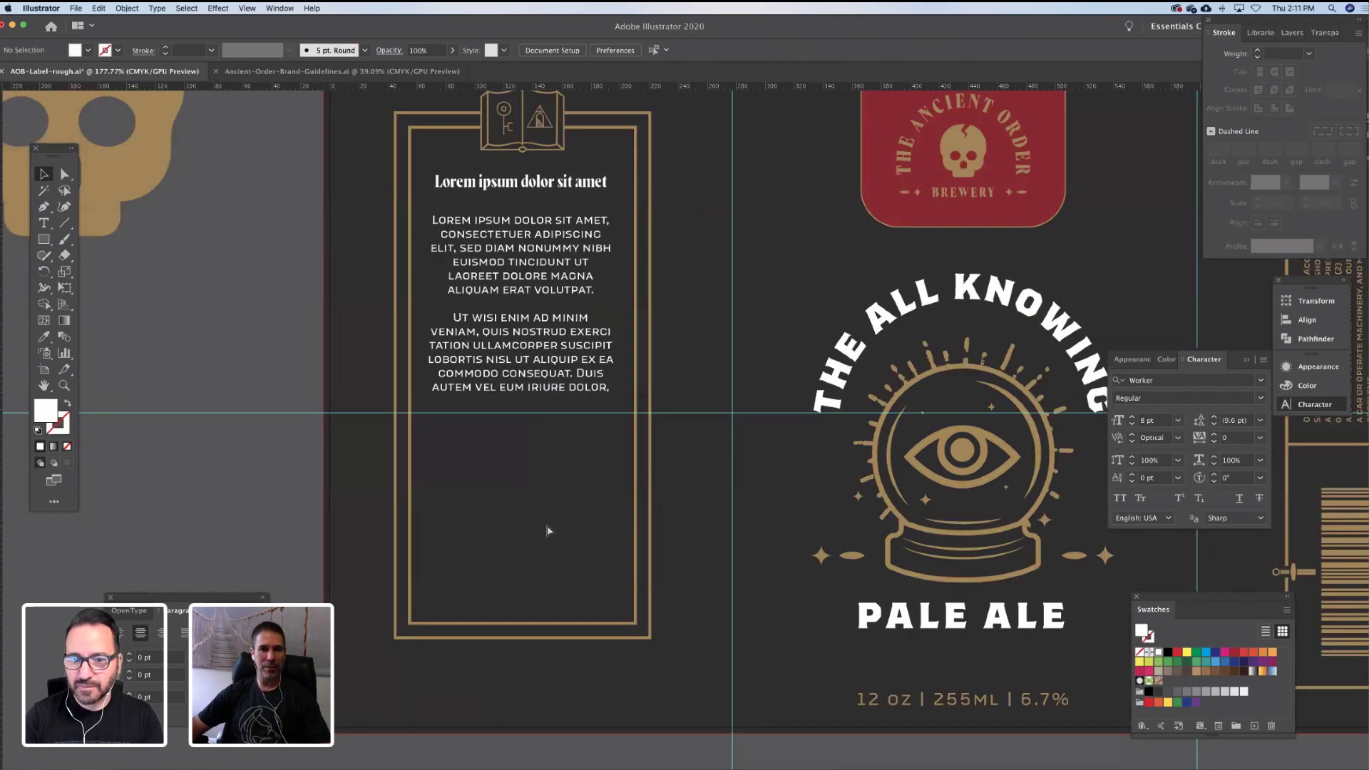
Paste the crystal ball, scale it proportionally to about 60 px wide and centre it in the lower part of the story frame
key("super+v")
left_click_drag(798, 308, 664, 453, "shift")
left_click_drag(633, 502, 533, 541)
Move the headline and body copy down together to leave more space beneath the book illustration
left_click(555, 299)
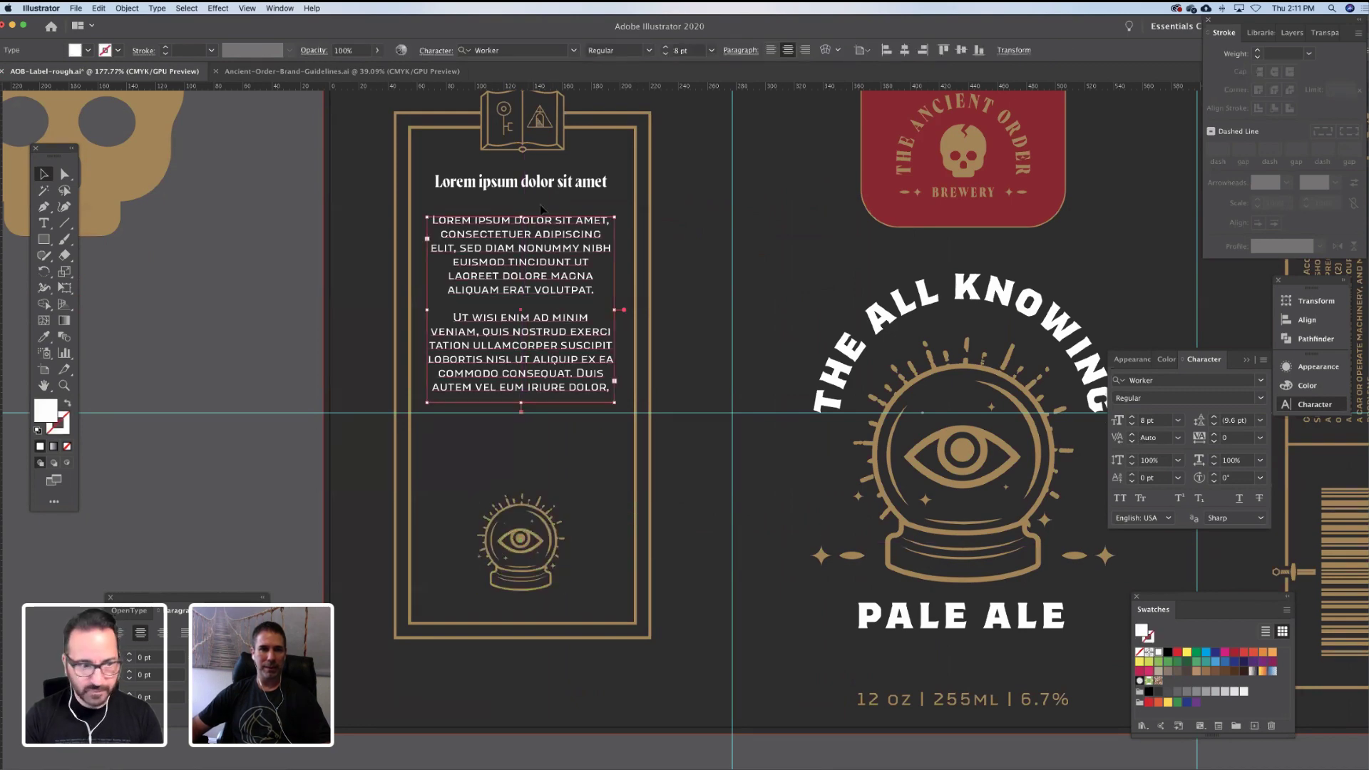
left_click(558, 189, "shift")
left_click_drag(559, 189, 559, 227)
scroll(413, 170, "up", 4)
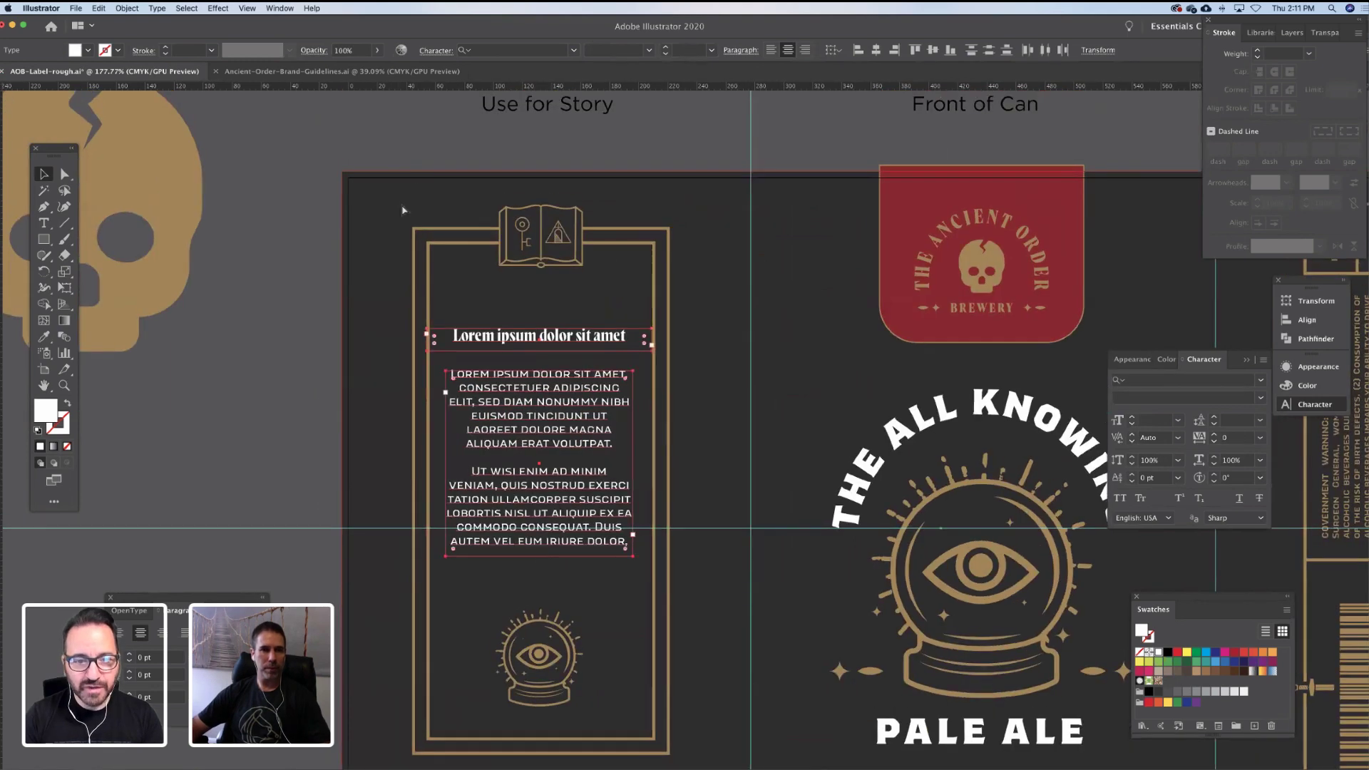
key("shift+super+a")
Direct-select the tops of both gold frames with the book illustration and move them down toward the headline
key("super+1")
left_click_drag(407, 236, 456, 204)
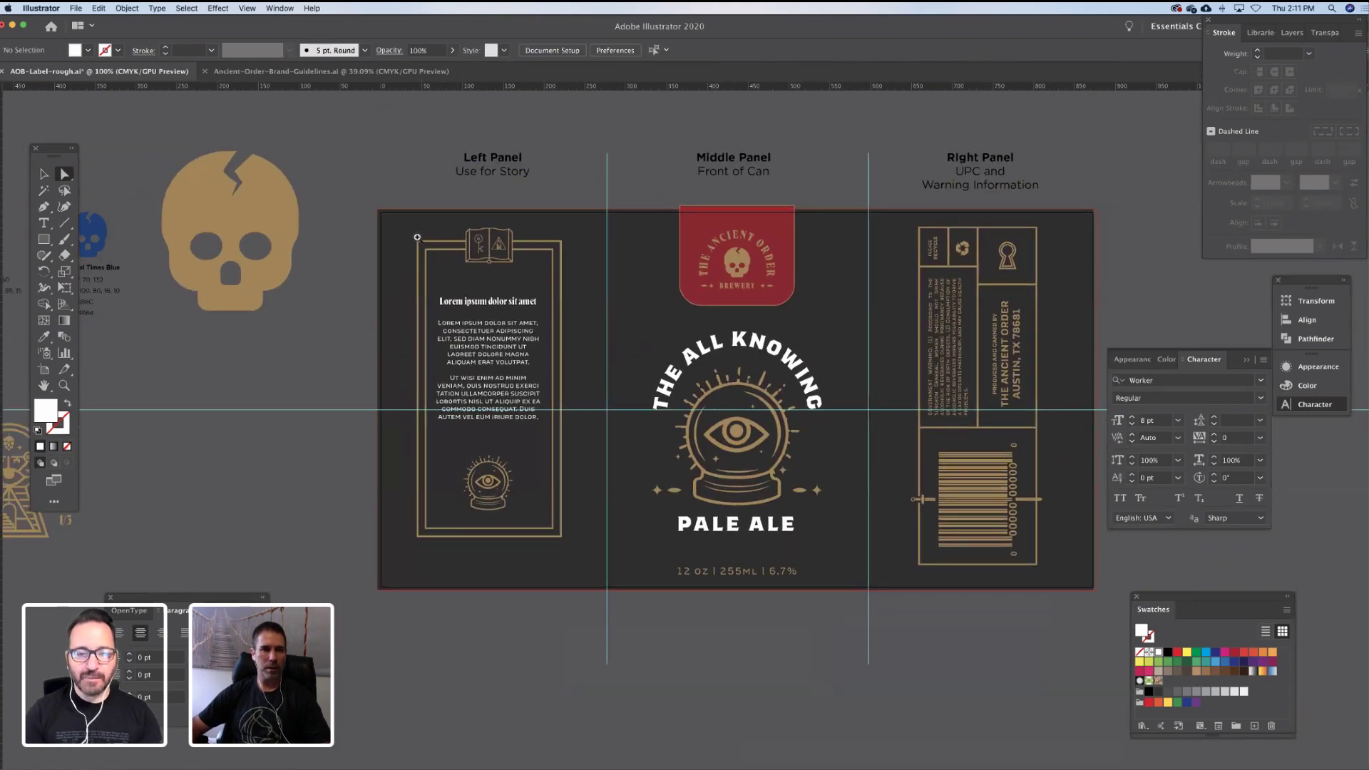
left_click_drag(405, 247, 524, 255, "super")
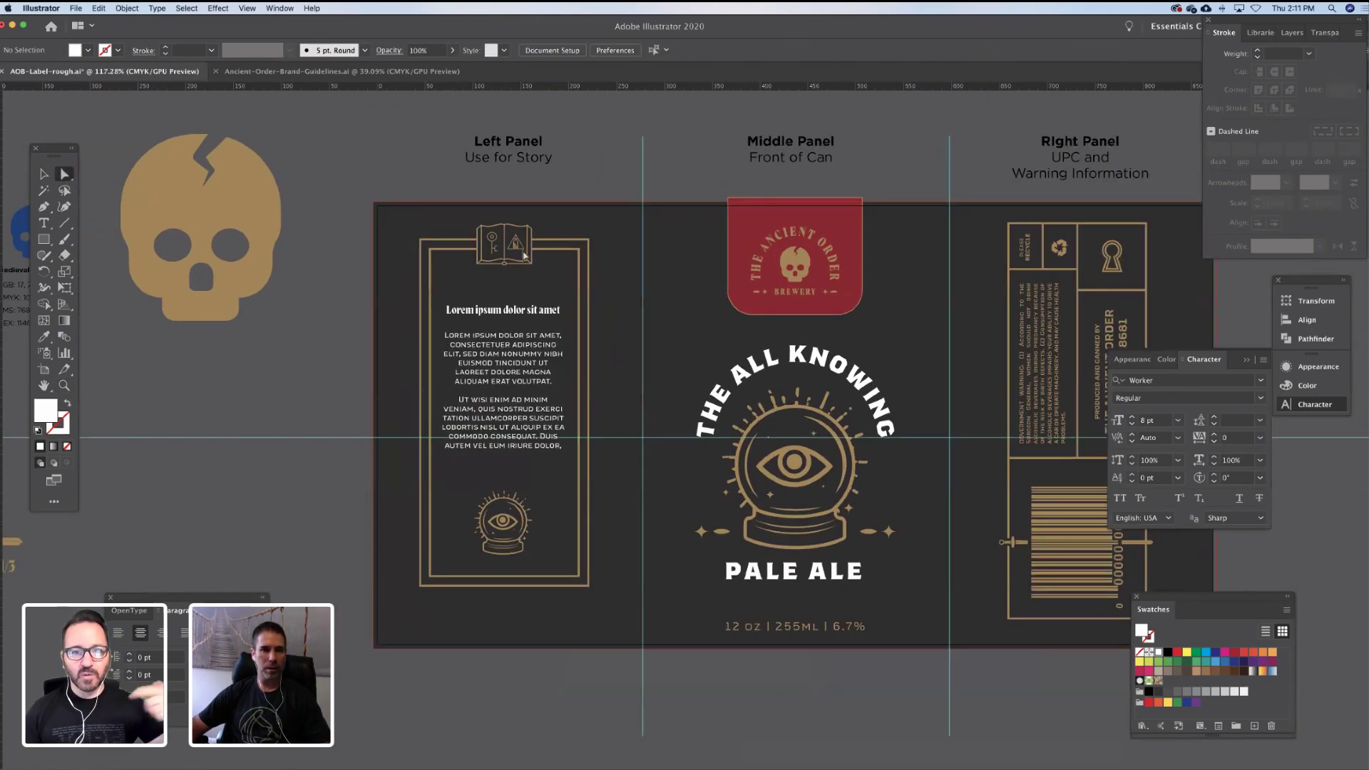
left_click_drag(612, 284, 615, 286)
left_click_drag(589, 241, 590, 261)
key("v")
left_click_drag(337, 411, 426, 393)
left_click(592, 532)
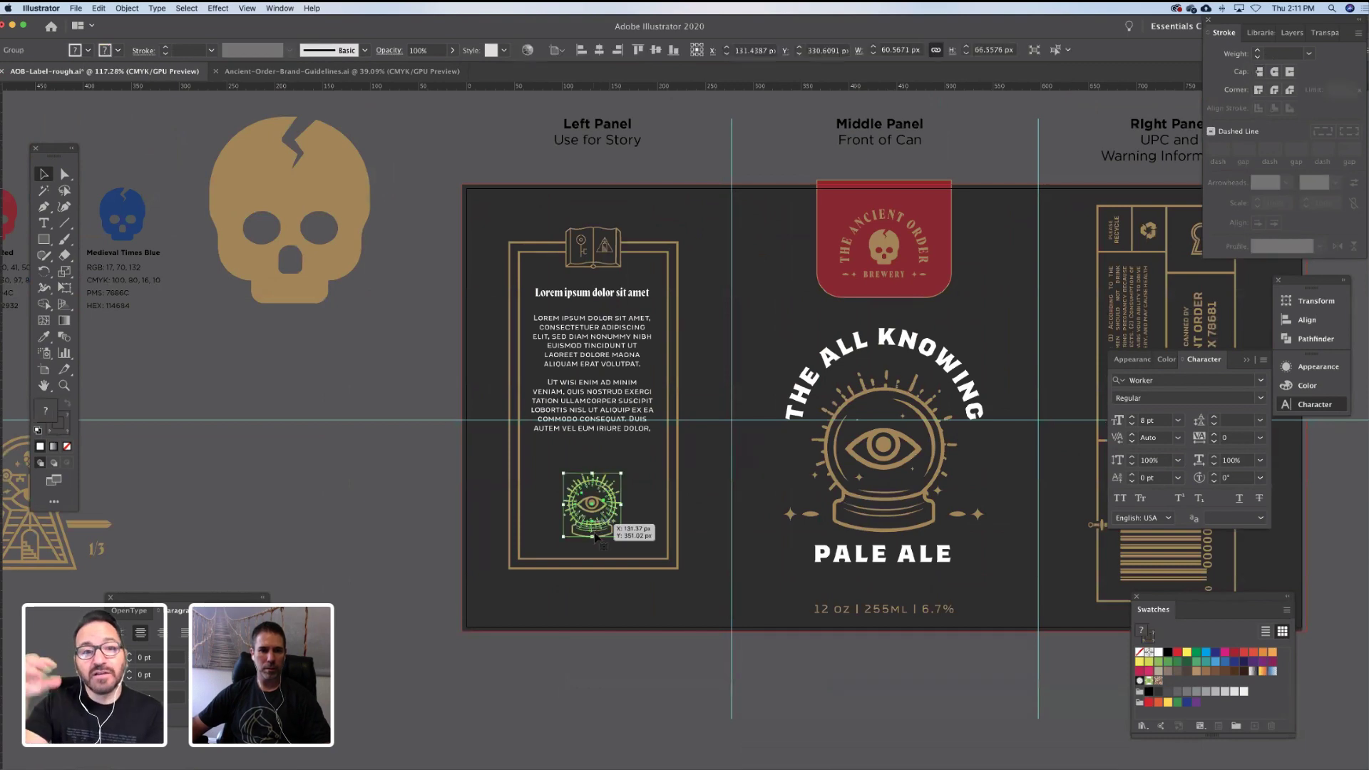
left_click_drag(592, 538, 521, 534, "shift")
key("cmd+z")
Extend the body text box slightly downward and set the leading of all its copy to 11 pt
left_click(551, 407)
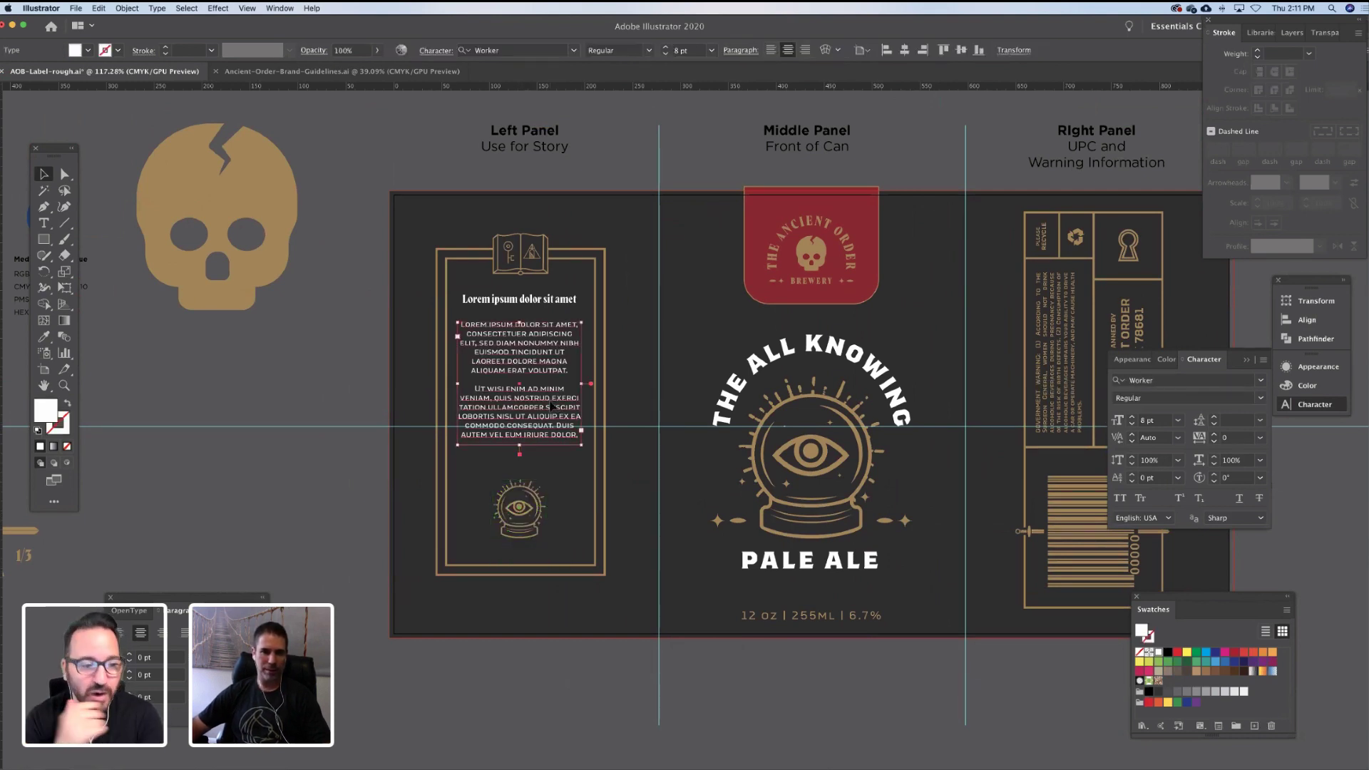
left_click_drag(519, 445, 524, 460)
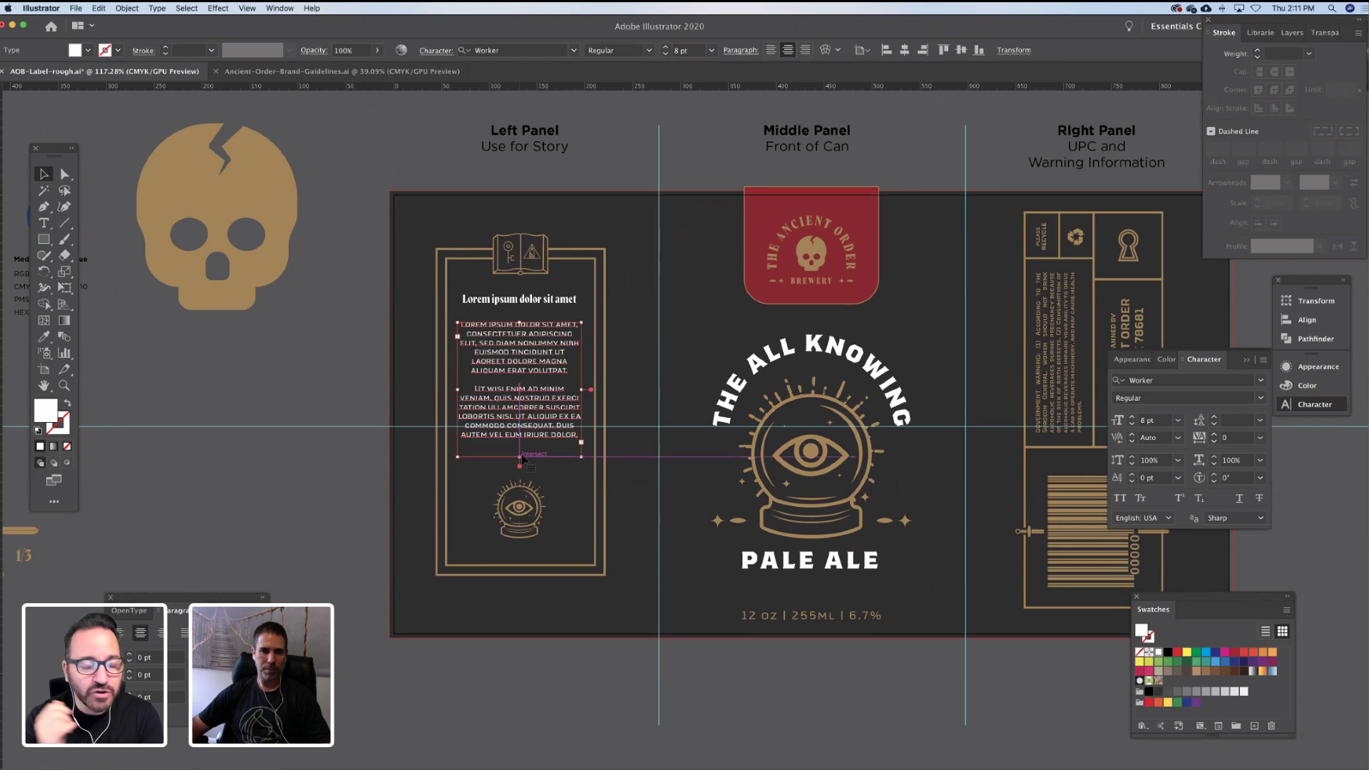
triple_click(536, 430)
key("cmd+a")
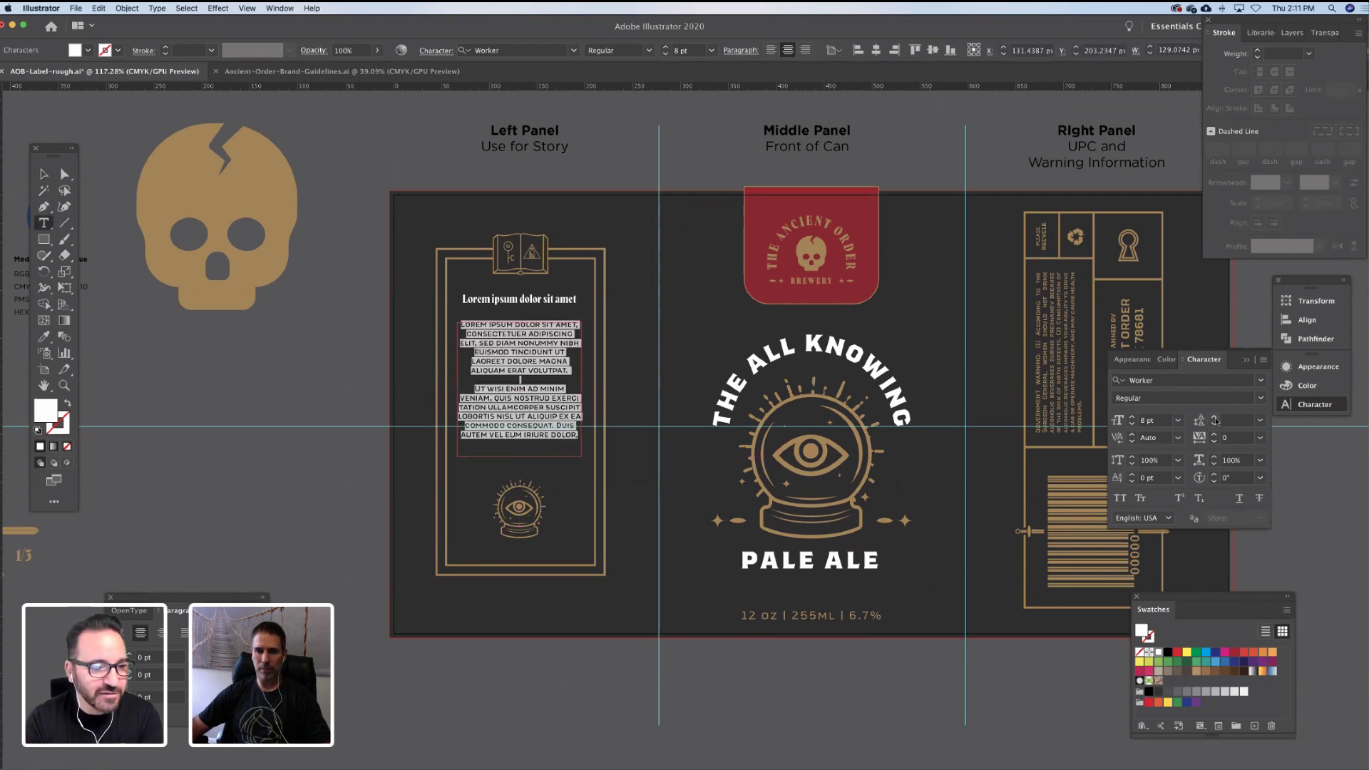
left_click(1215, 417)
left_click(1215, 418)
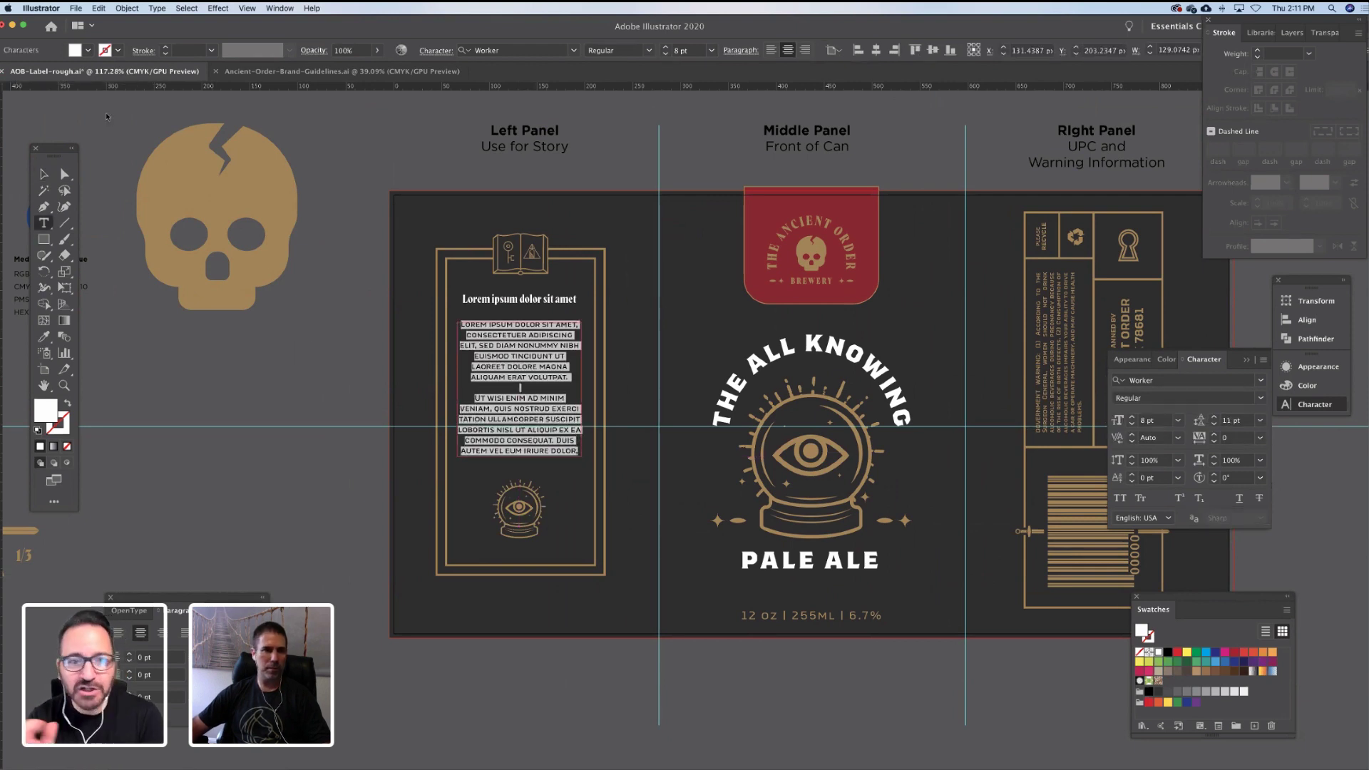
Set the body copy's font size to 7 pt and deselect the text box
left_click(48, 176)
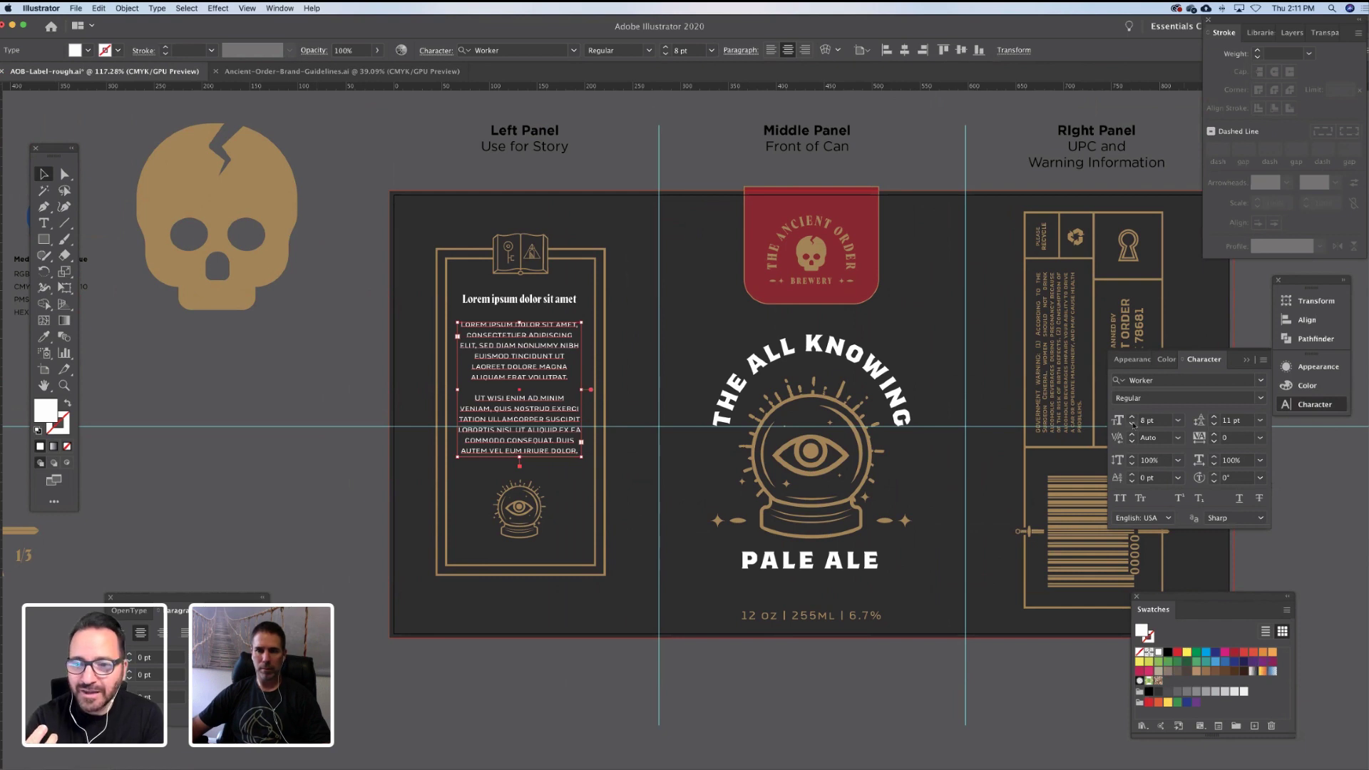
left_click(1134, 425)
left_click(329, 416)
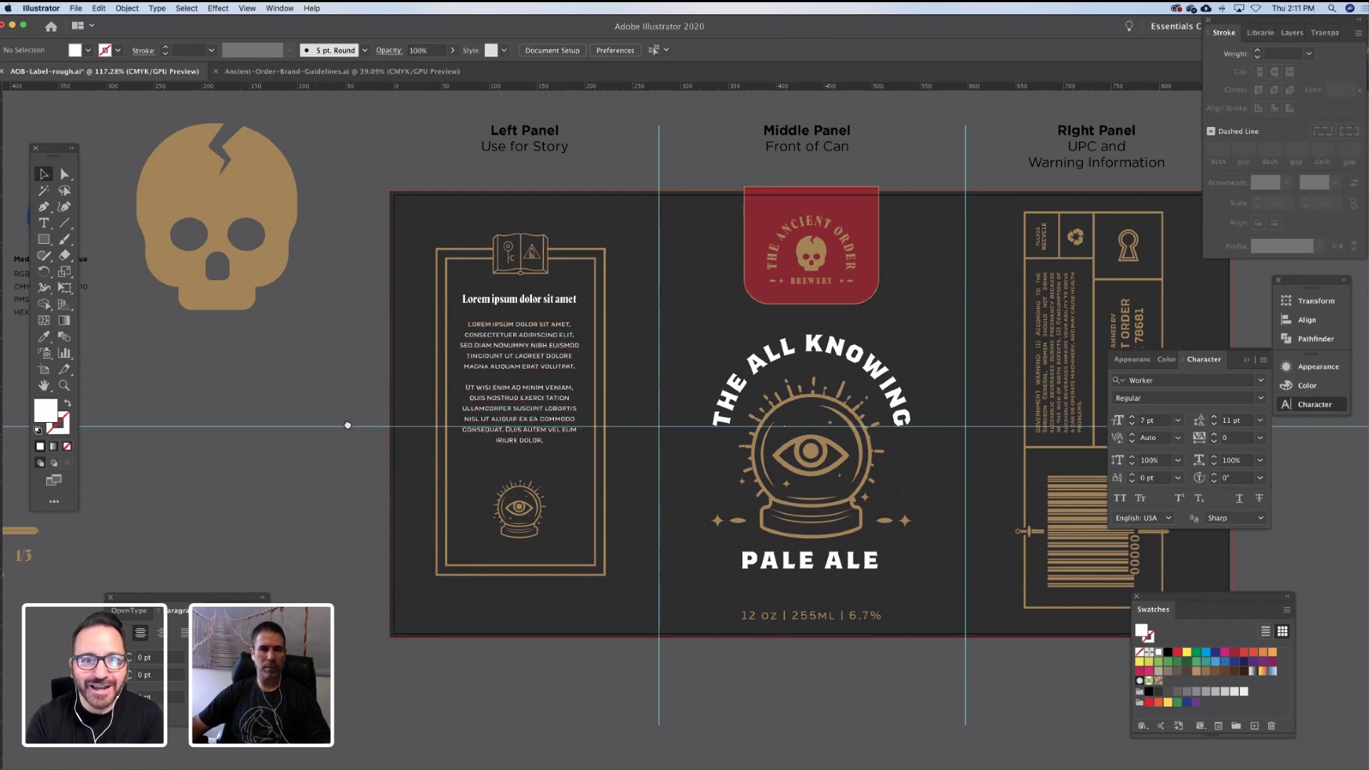
left_click_drag(347, 426, 356, 418)
Replace the comma at the end of the body copy with a full stop after "iriure dolor"
key("t")
left_click(551, 433)
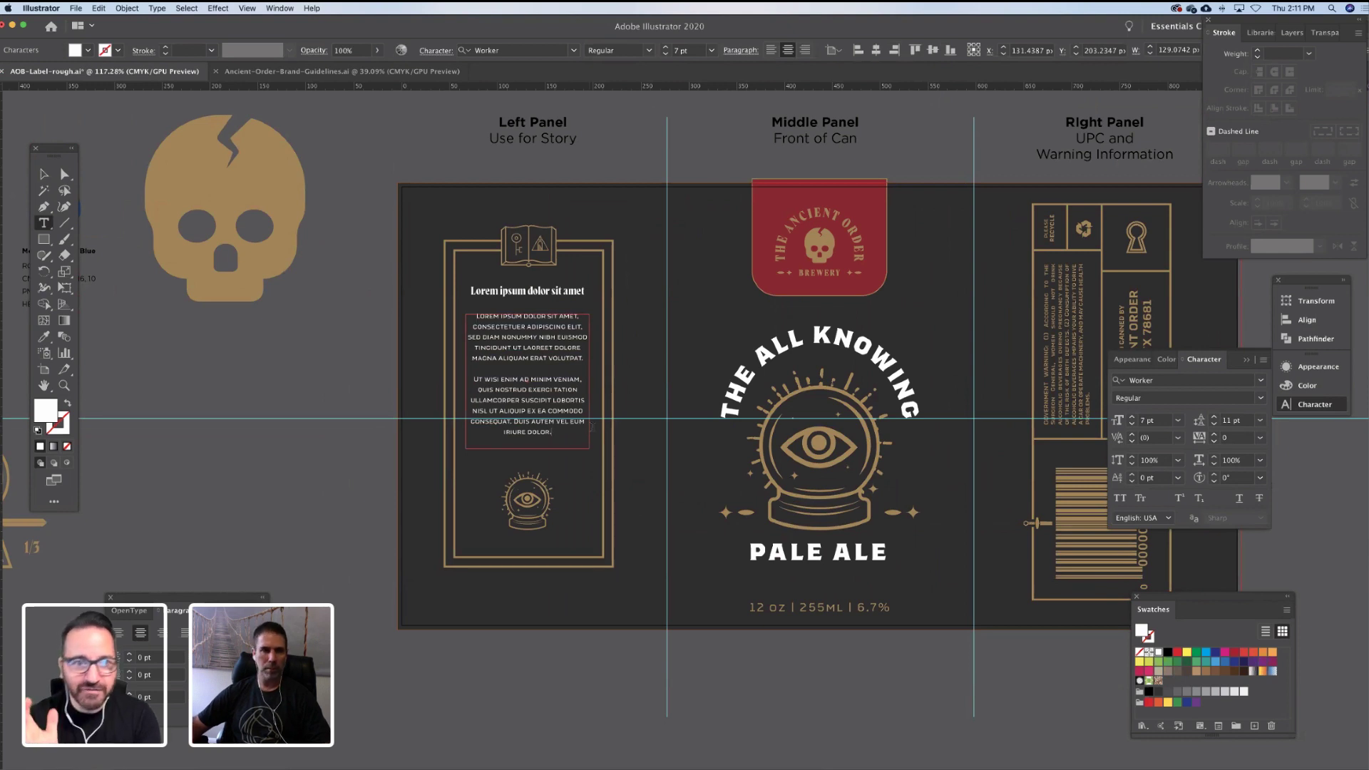
key("Escape")
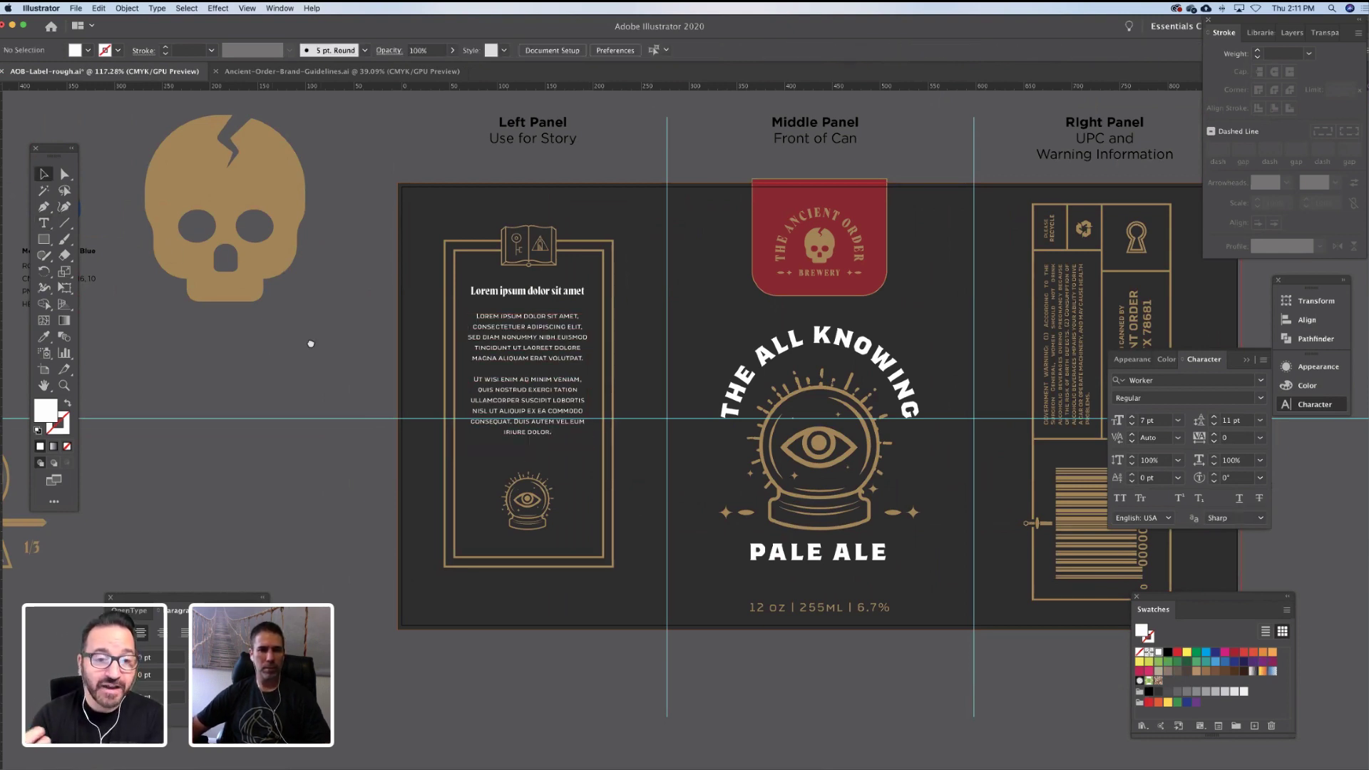
Move the headline and body copy text boxes slightly down together within the left story panel's frame
scroll(308, 342, "down", 2)
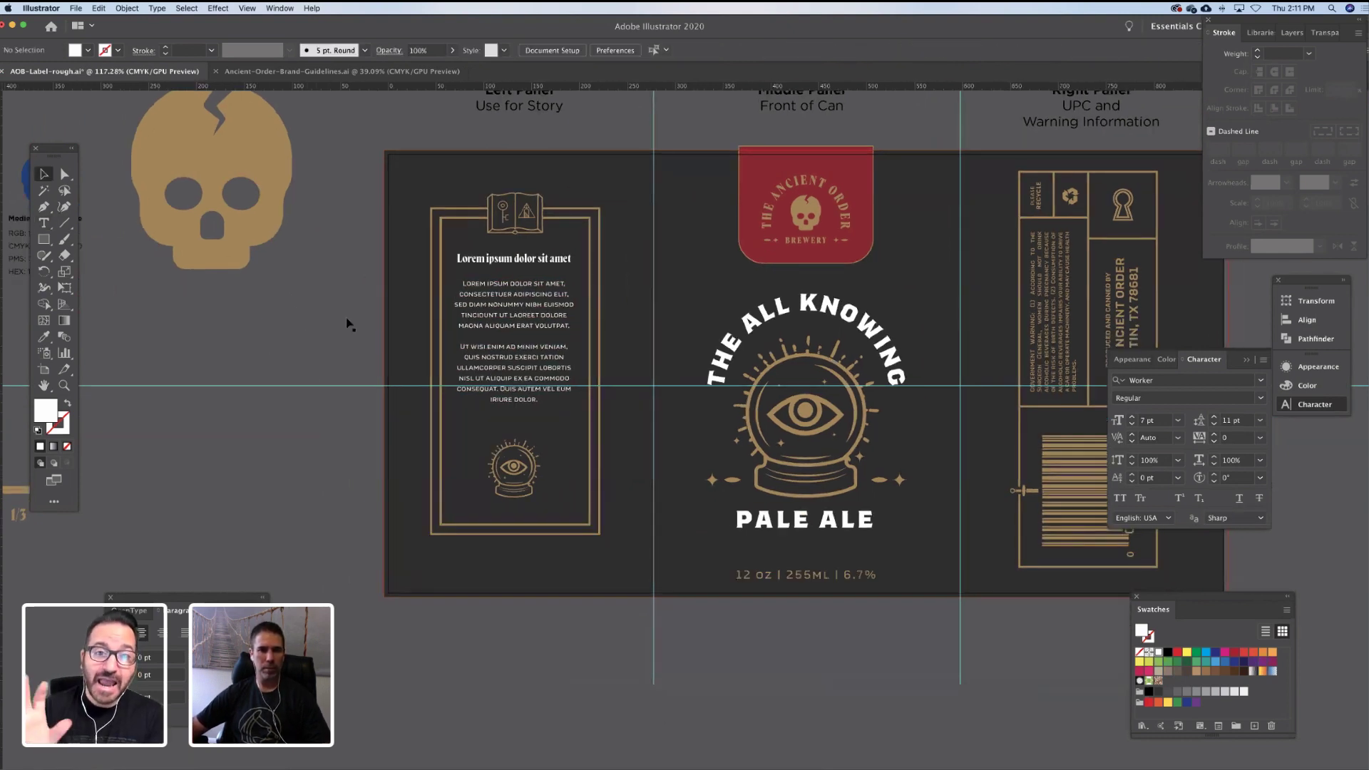
left_click(541, 263)
left_click(536, 296)
left_click(547, 269, "shift")
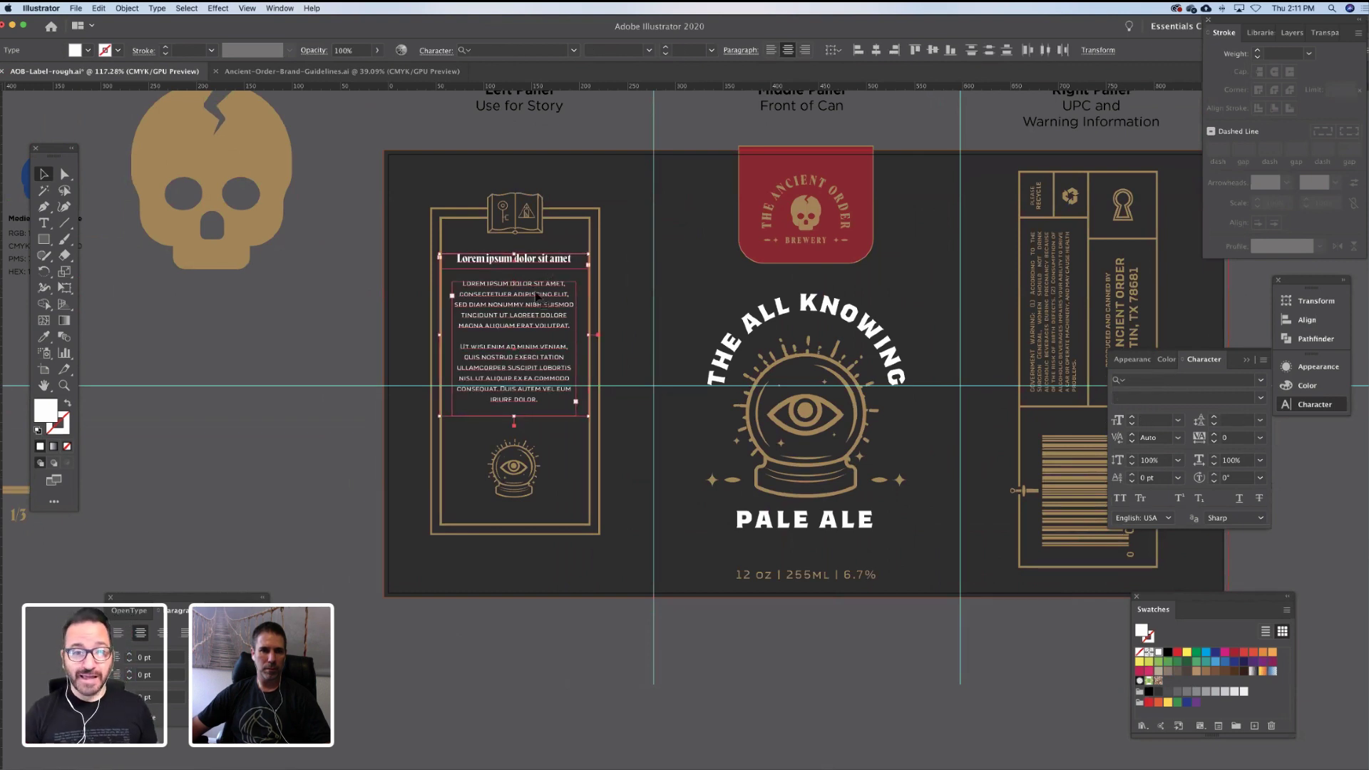
left_click(360, 344)
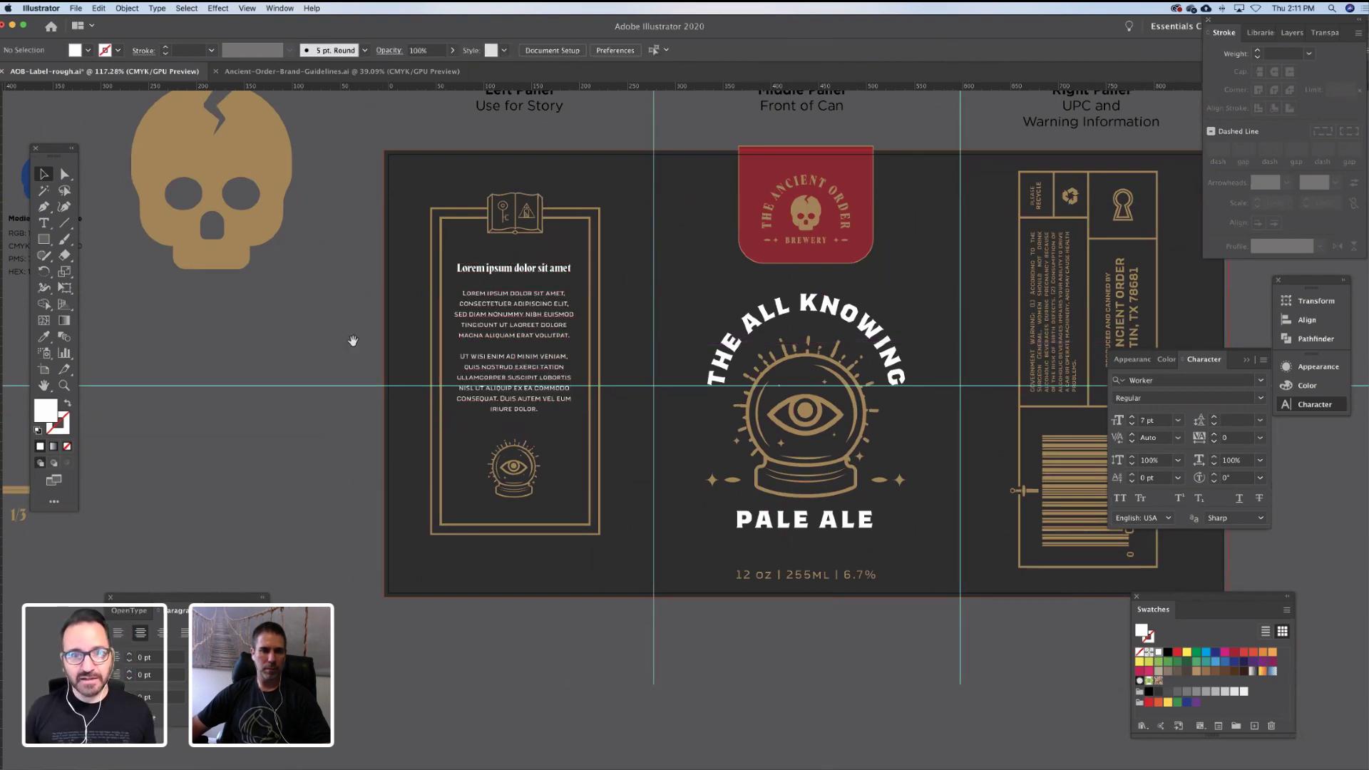
Recolor the left panel's headline gold by sampling the gold of the brewery badge, and deselect it
scroll(353, 331, "down", 2)
scroll(352, 321, "right", 1)
scroll(352, 321, "down", 1)
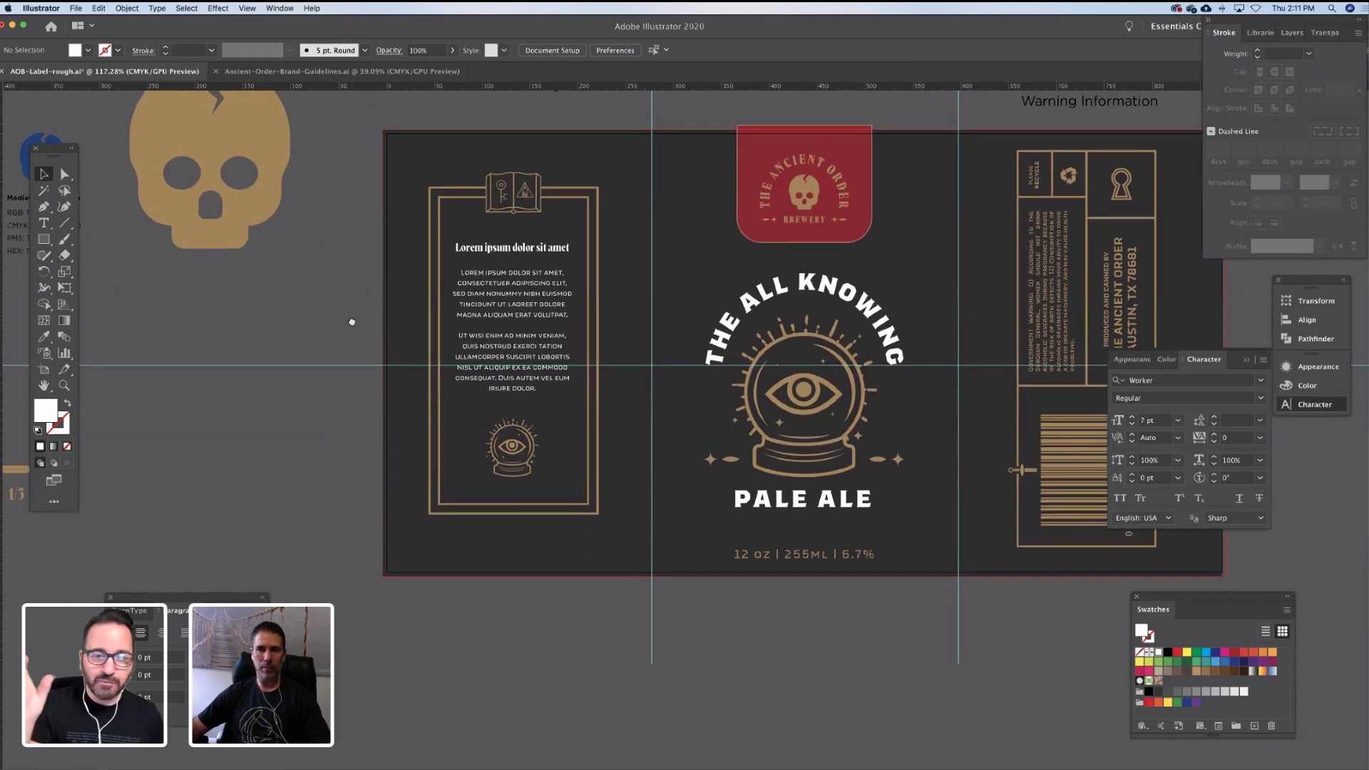
scroll(354, 312, "up", 2)
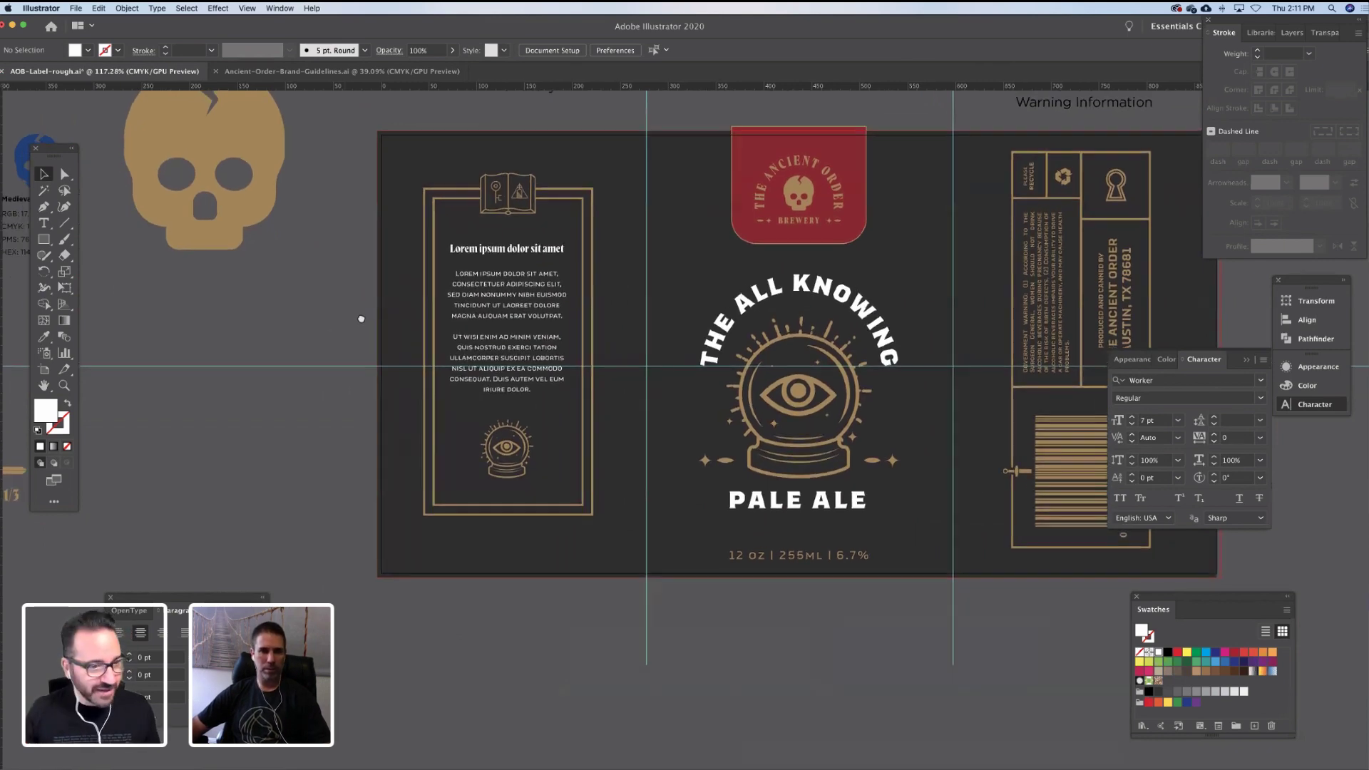
scroll(369, 333, "left", 2)
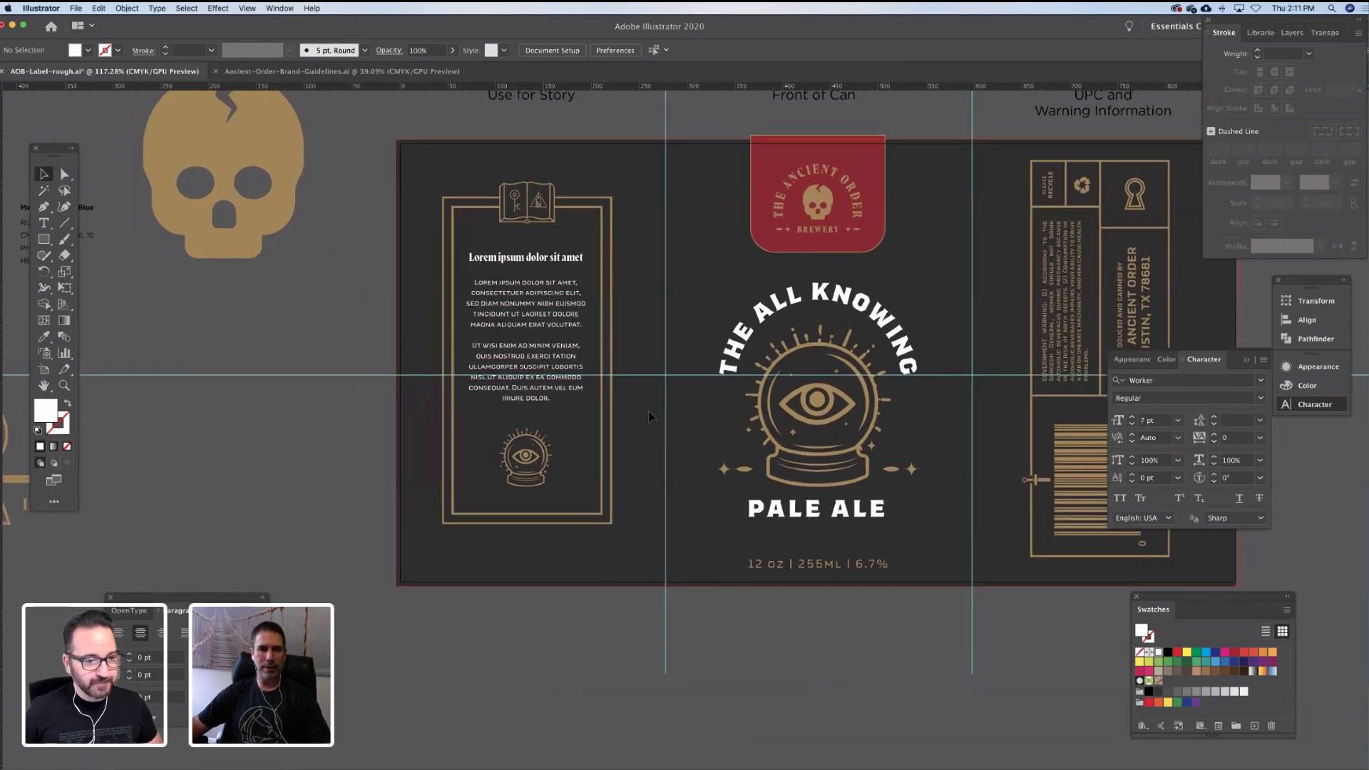
left_click(533, 260)
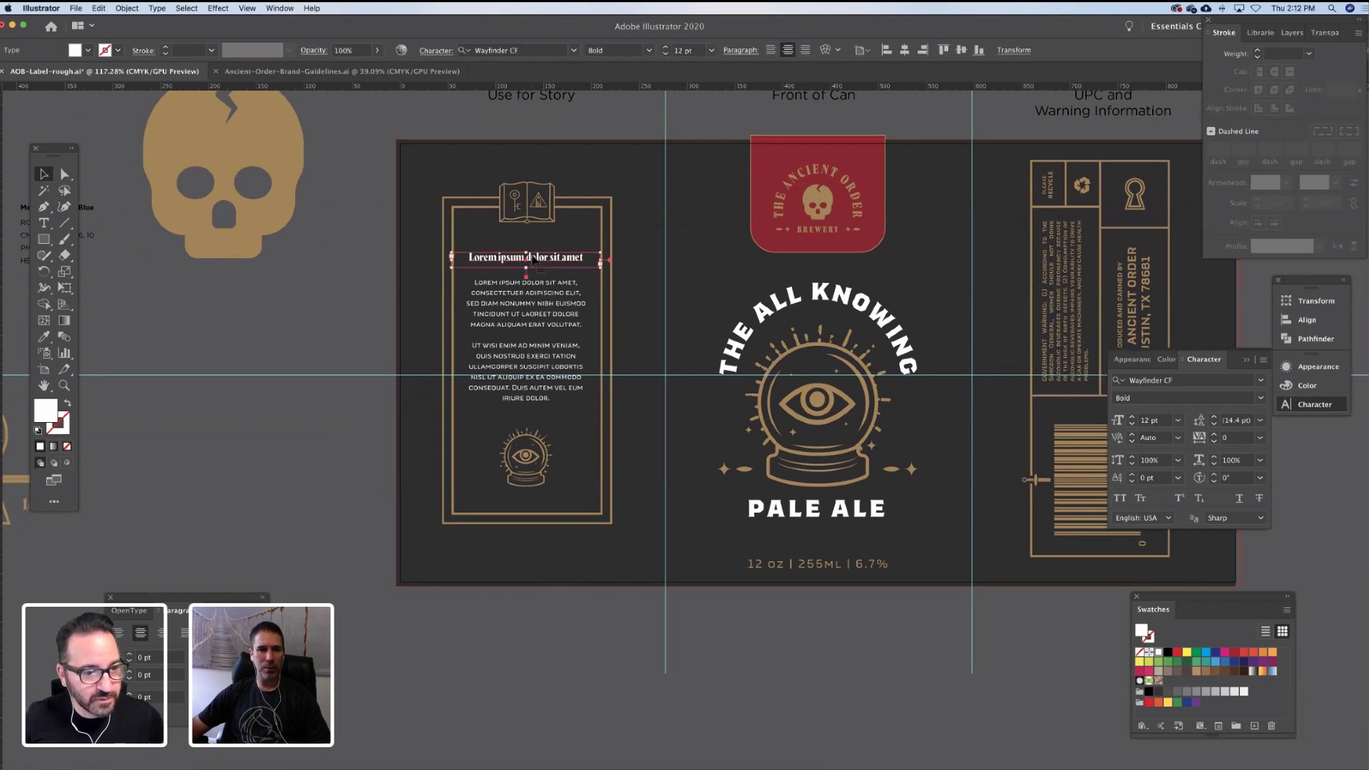
key("i")
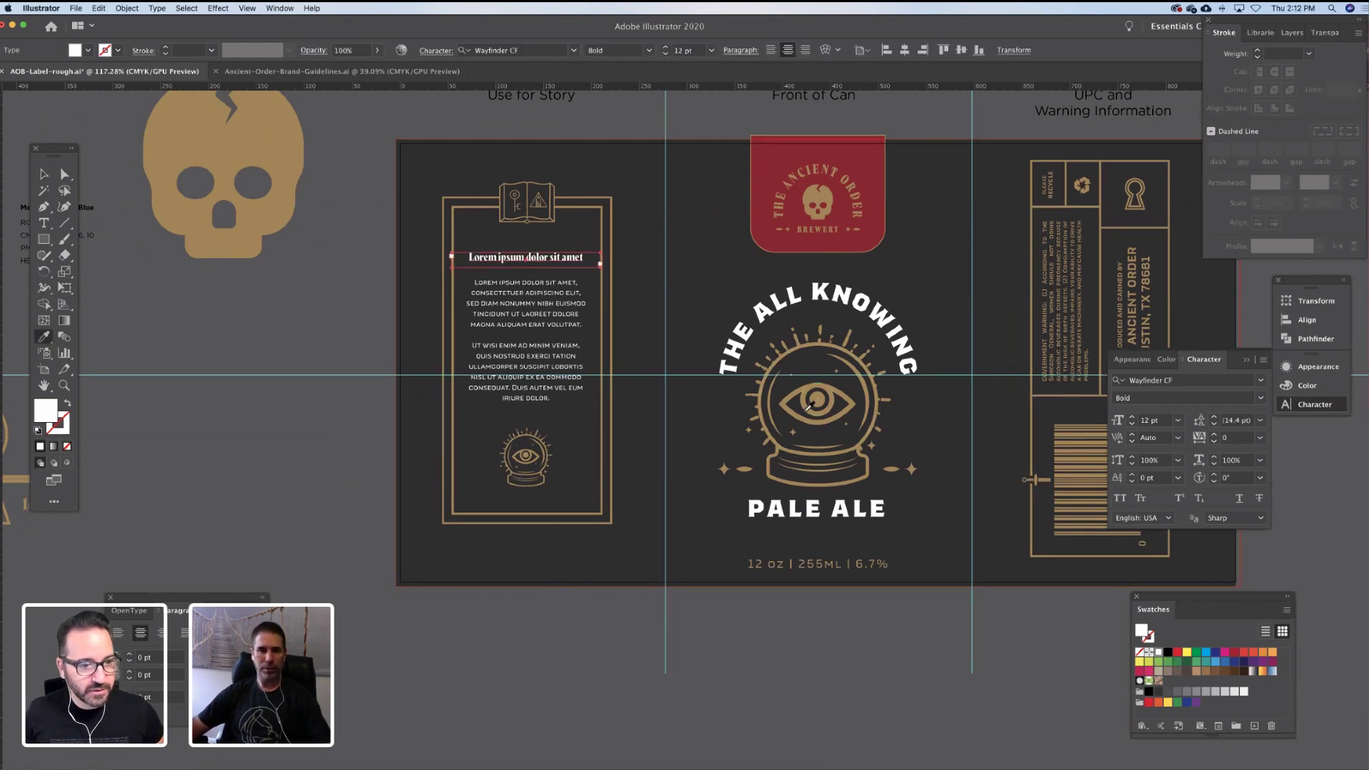
left_click(816, 198)
key("v")
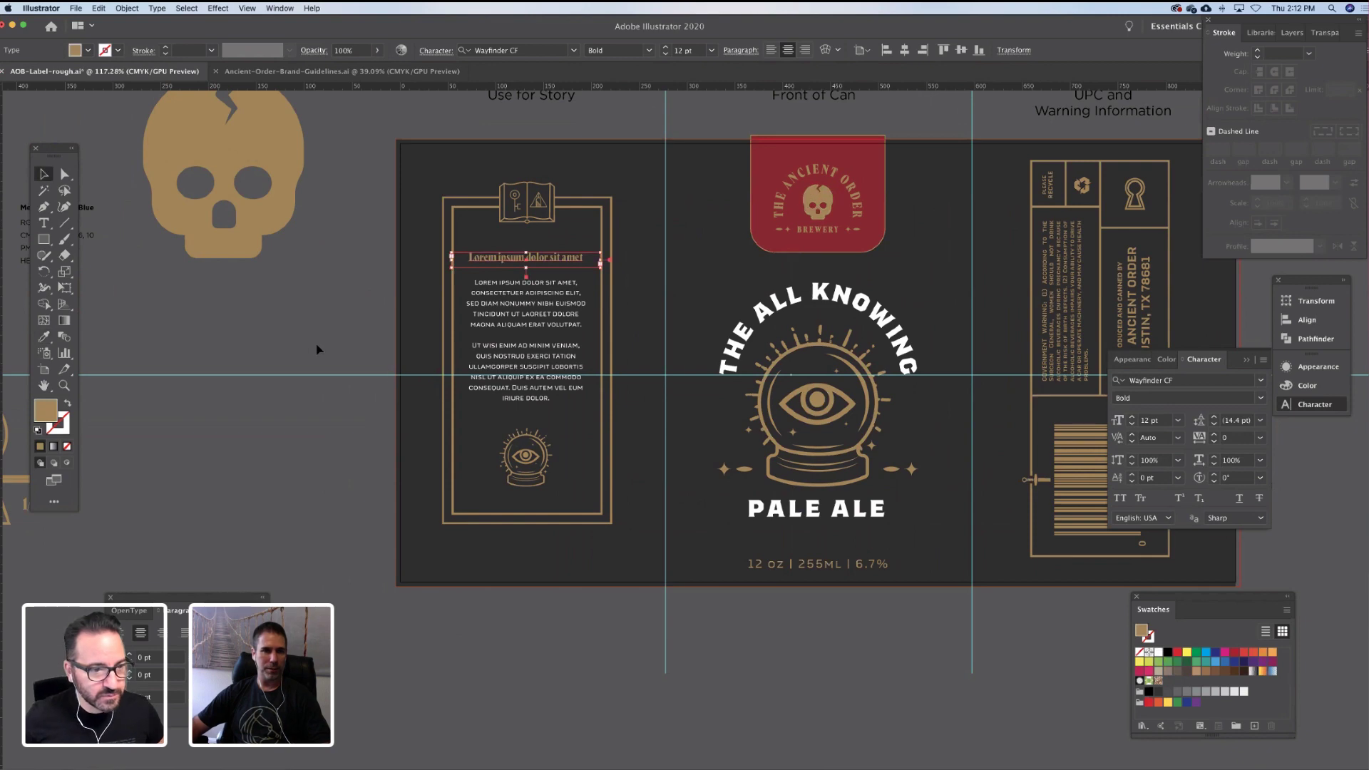
left_click(307, 379)
Scale the small crystal ball below the body copy down proportionally to about 48 px wide and deselect it
scroll(336, 406, "up", 2)
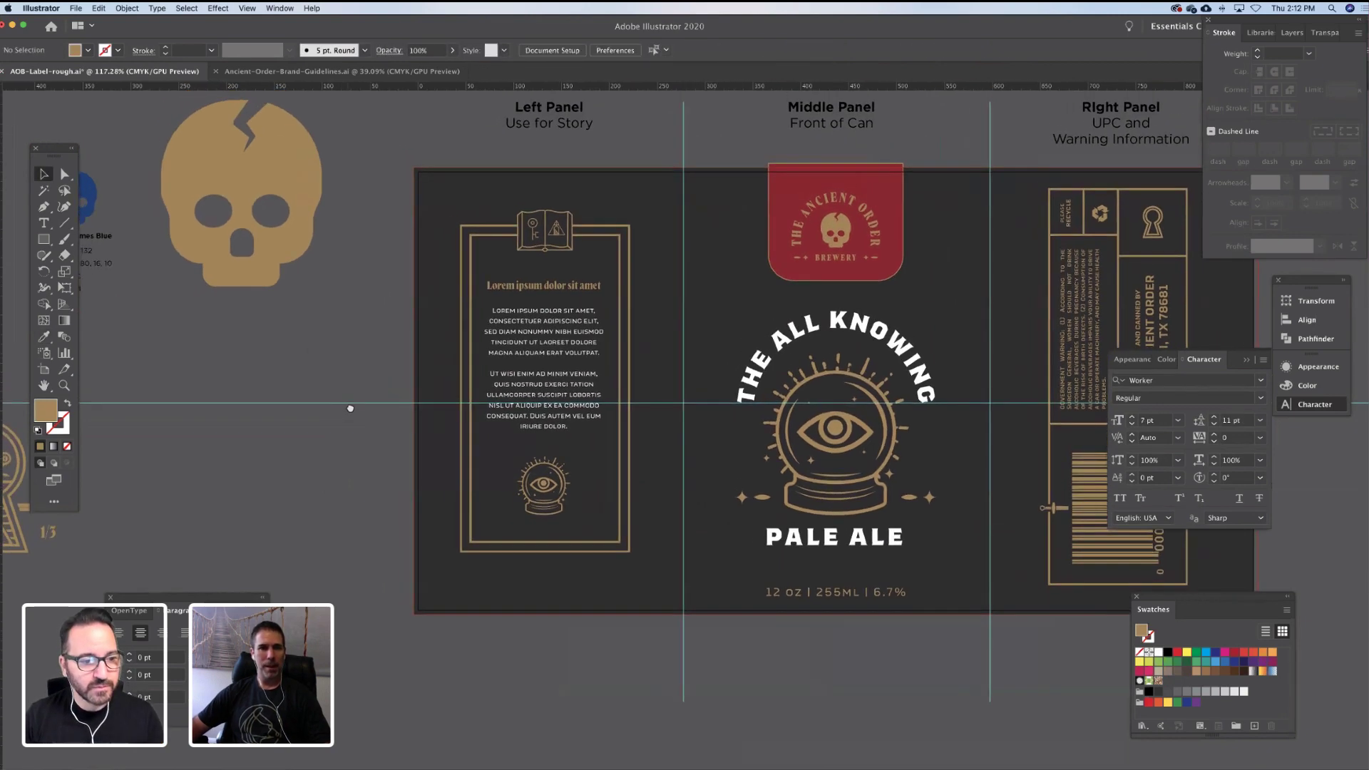
scroll(350, 408, "down", 1)
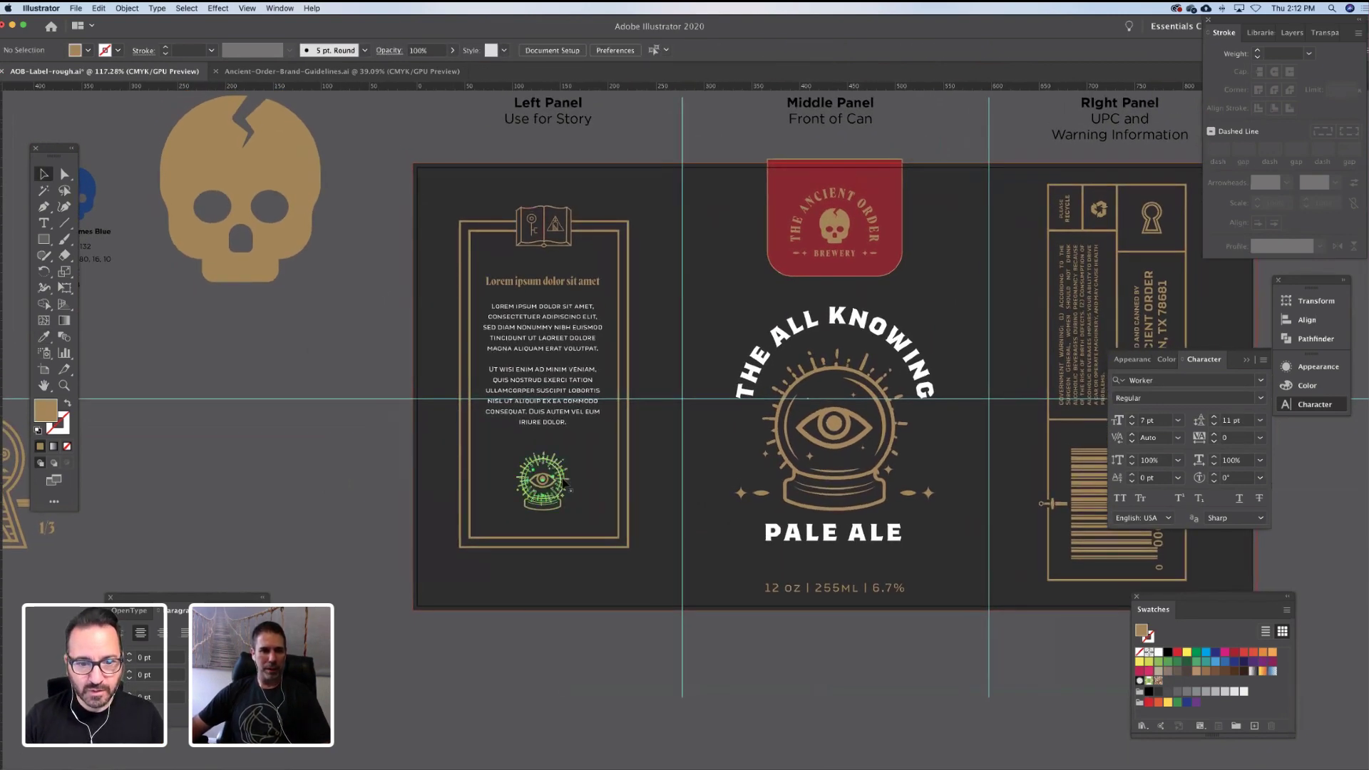
left_click(560, 499)
left_click_drag(544, 453, 544, 452)
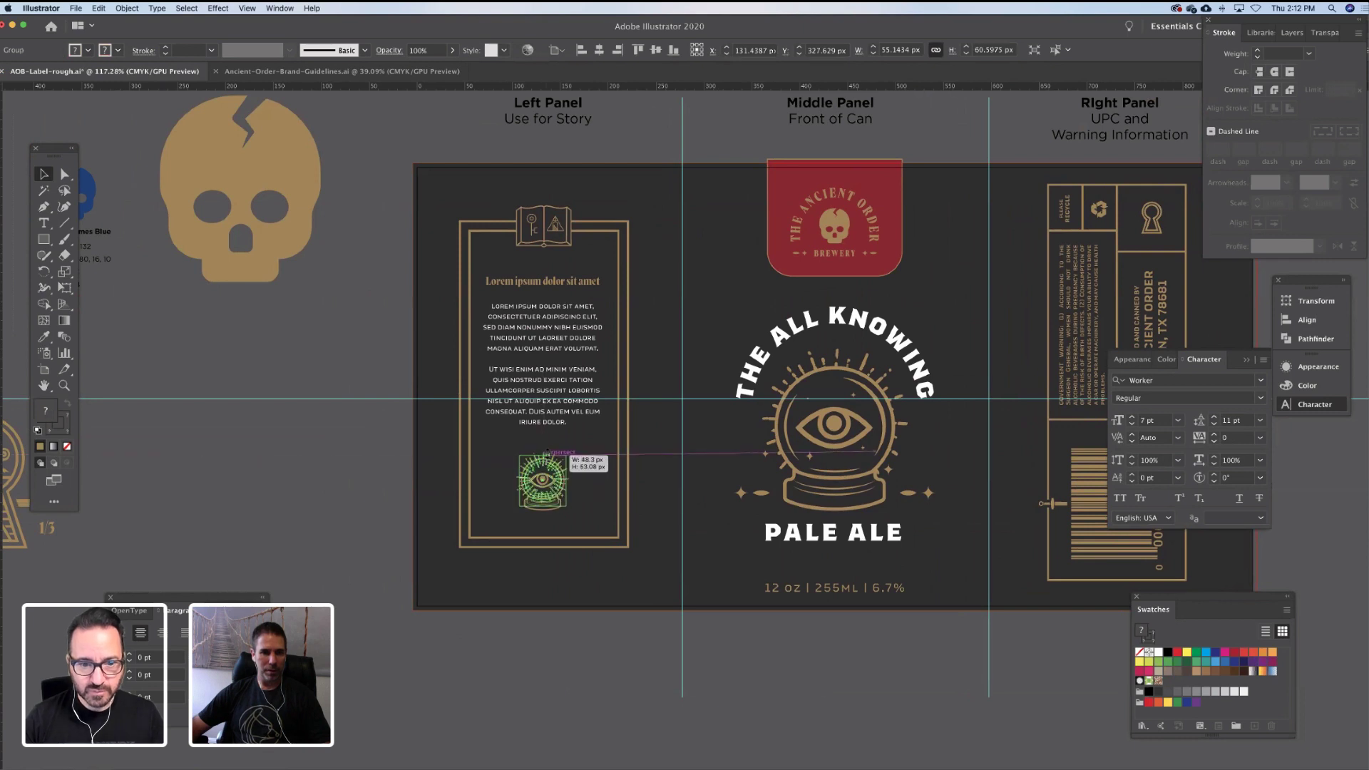
left_click(330, 502)
scroll(514, 453, "up", 2)
left_click(514, 453)
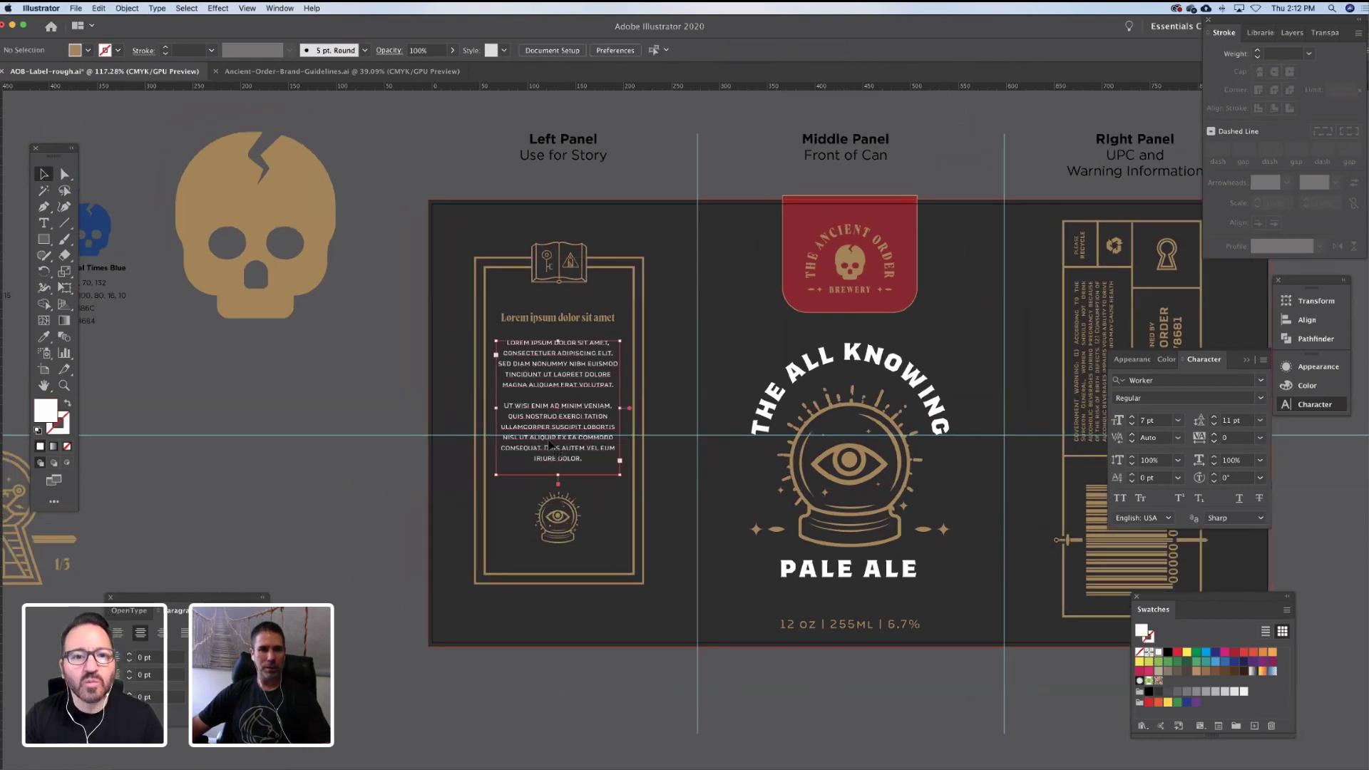
left_click(374, 564)
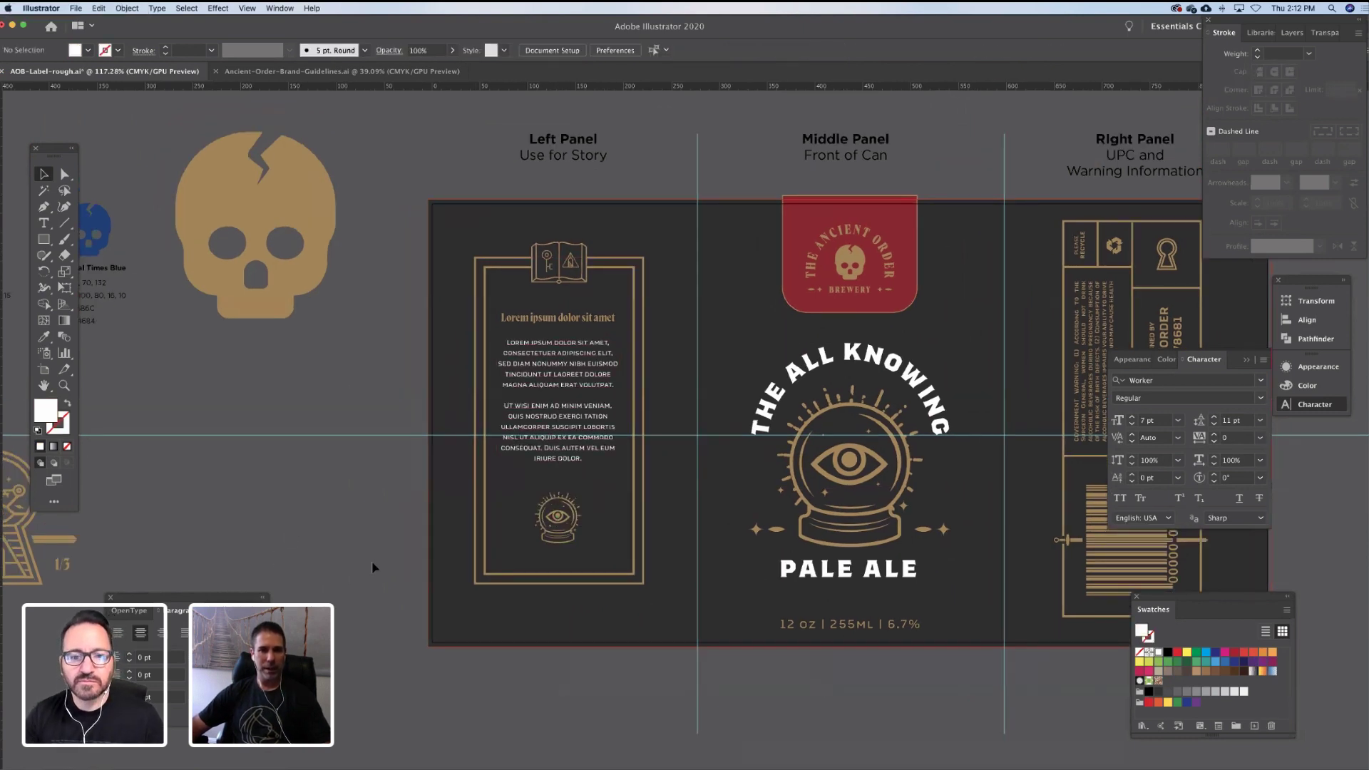
Copy the star-and-leaf ornament beside the middle panel's crystal ball out of its group and paste a duplicate onto the label
double_click(774, 534)
double_click(776, 533)
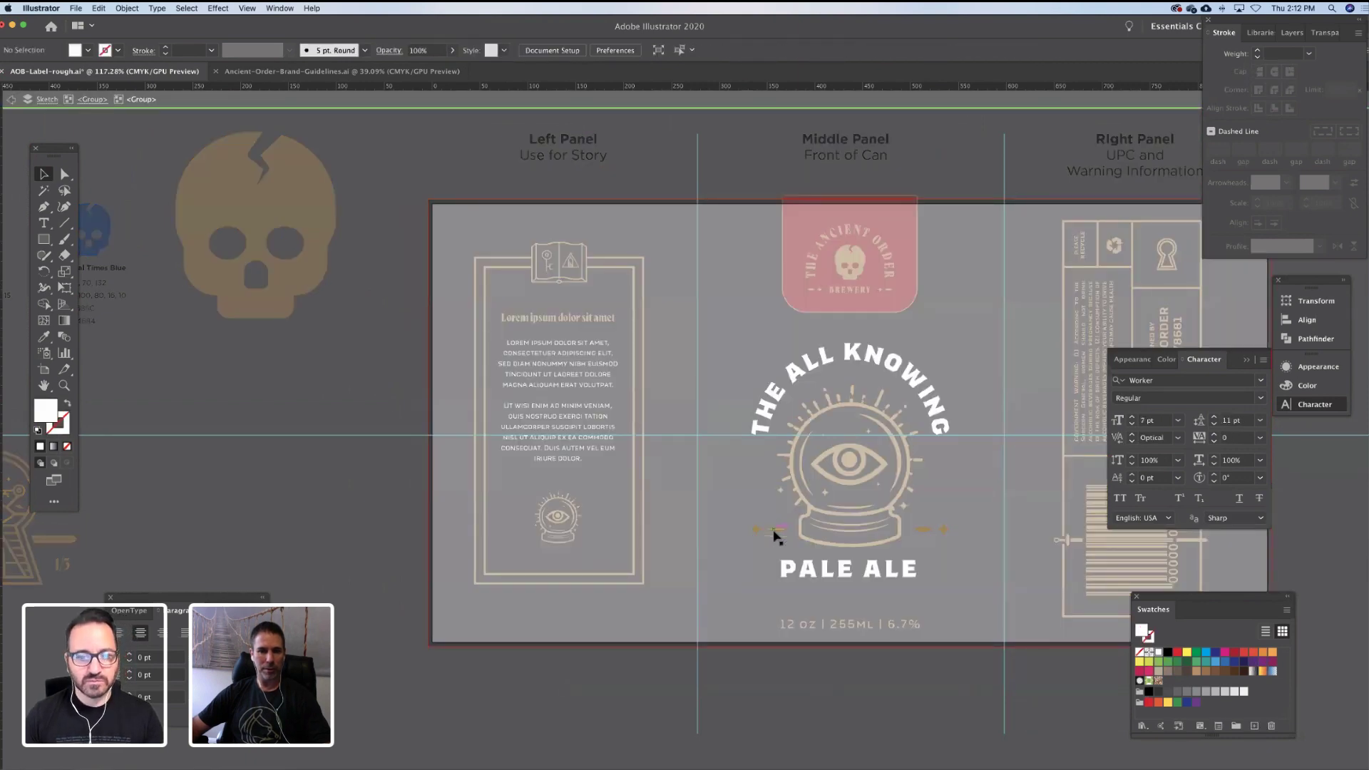
left_click(776, 533)
double_click(354, 568)
key("ctrl+v")
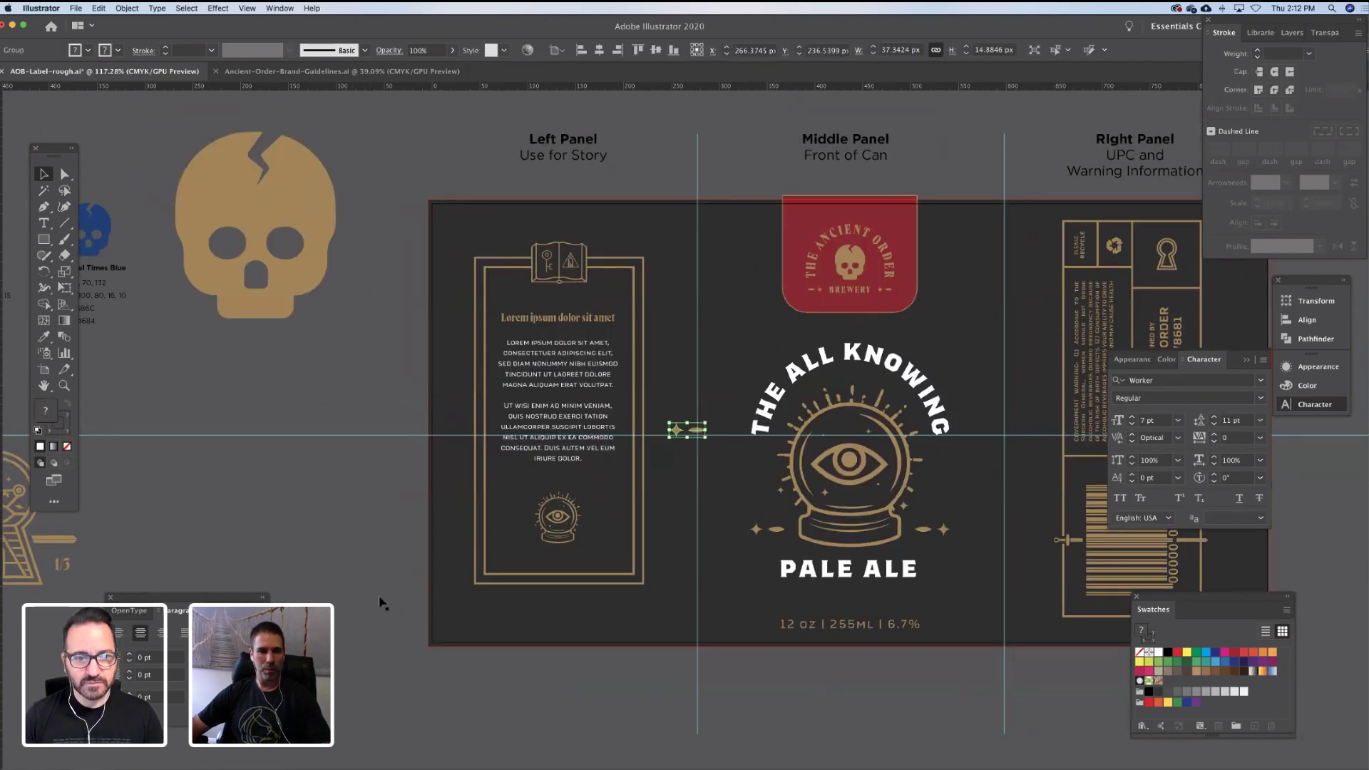
Rotate the pasted ornament 45° and place it pointing outward from the outer gold frame's top-right corner
left_click_drag(712, 420, 681, 438)
mouse_move(637, 288)
left_mouse_down()
mouse_move(651, 249)
mouse_move(721, 213)
mouse_move(675, 236)
mouse_move(695, 200)
mouse_move(642, 289)
left_mouse_up()
left_click(733, 243)
left_click(704, 275)
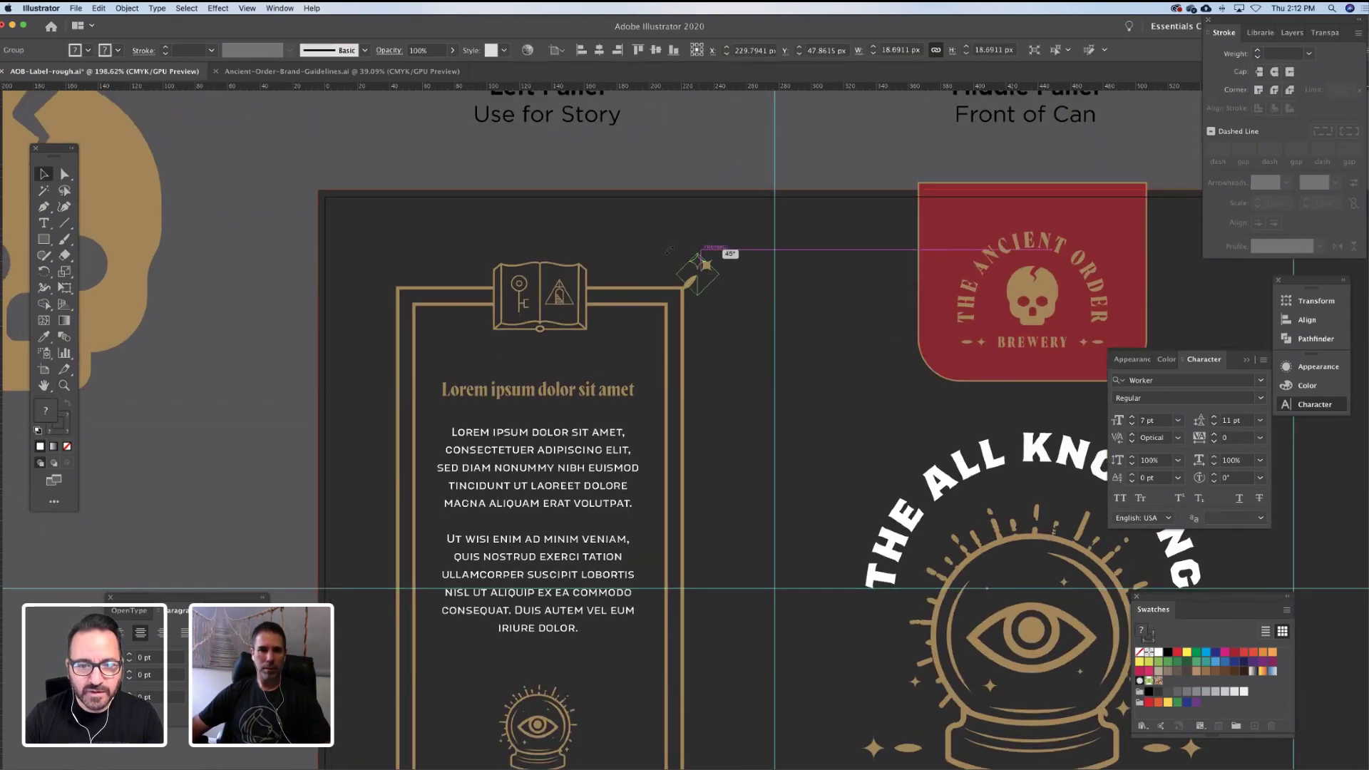
Place a mirrored copy of the corner ornament at the outer gold frame's top-left corner
left_click_drag(702, 276, 379, 288, "shift")
key("super+shift+a")
left_click_drag(268, 308, 338, 261)
Place flipped copies of both top corner ornaments at the bottom corners of the outer gold frame and check their alignment
left_click(462, 242)
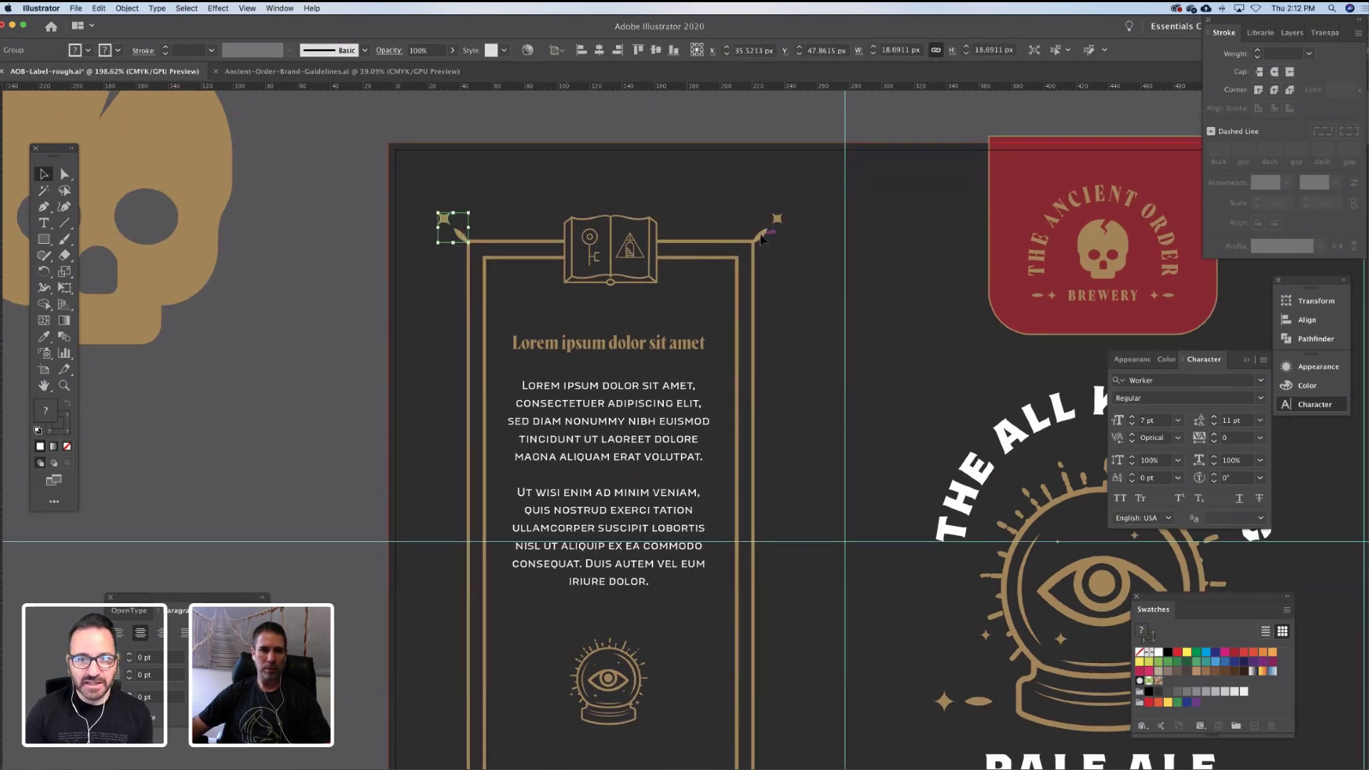
left_click(762, 239, "shift")
key("super+minus")
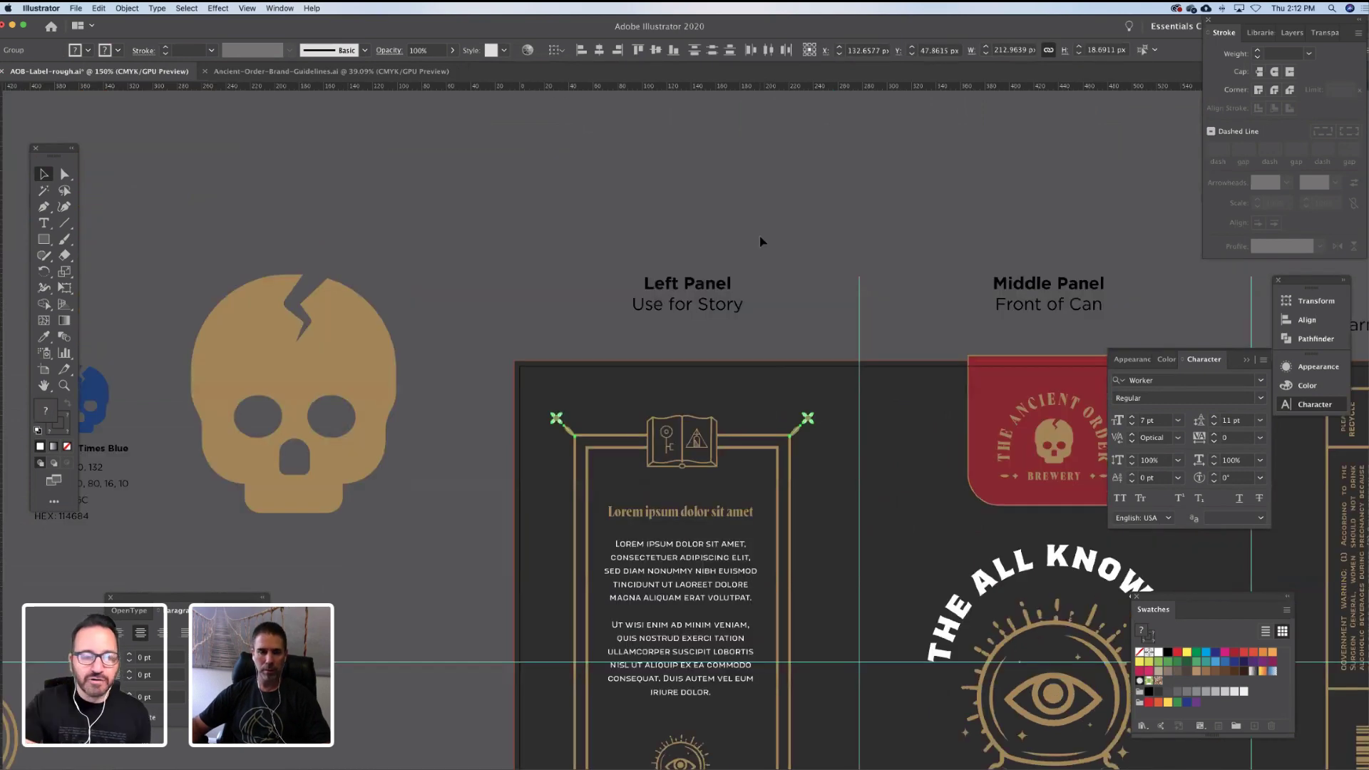
key("super+minus")
scroll(685, 391, "down", 6)
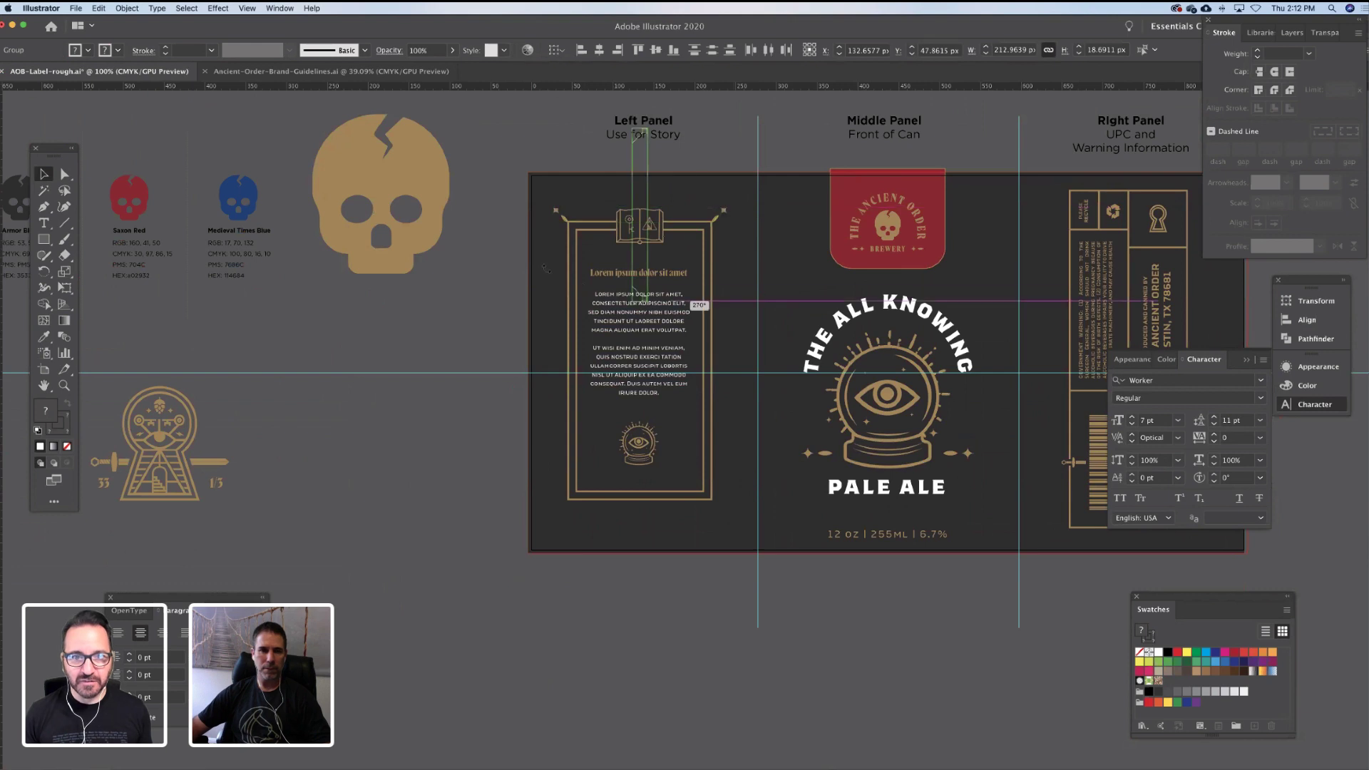
left_click_drag(569, 213, 585, 505)
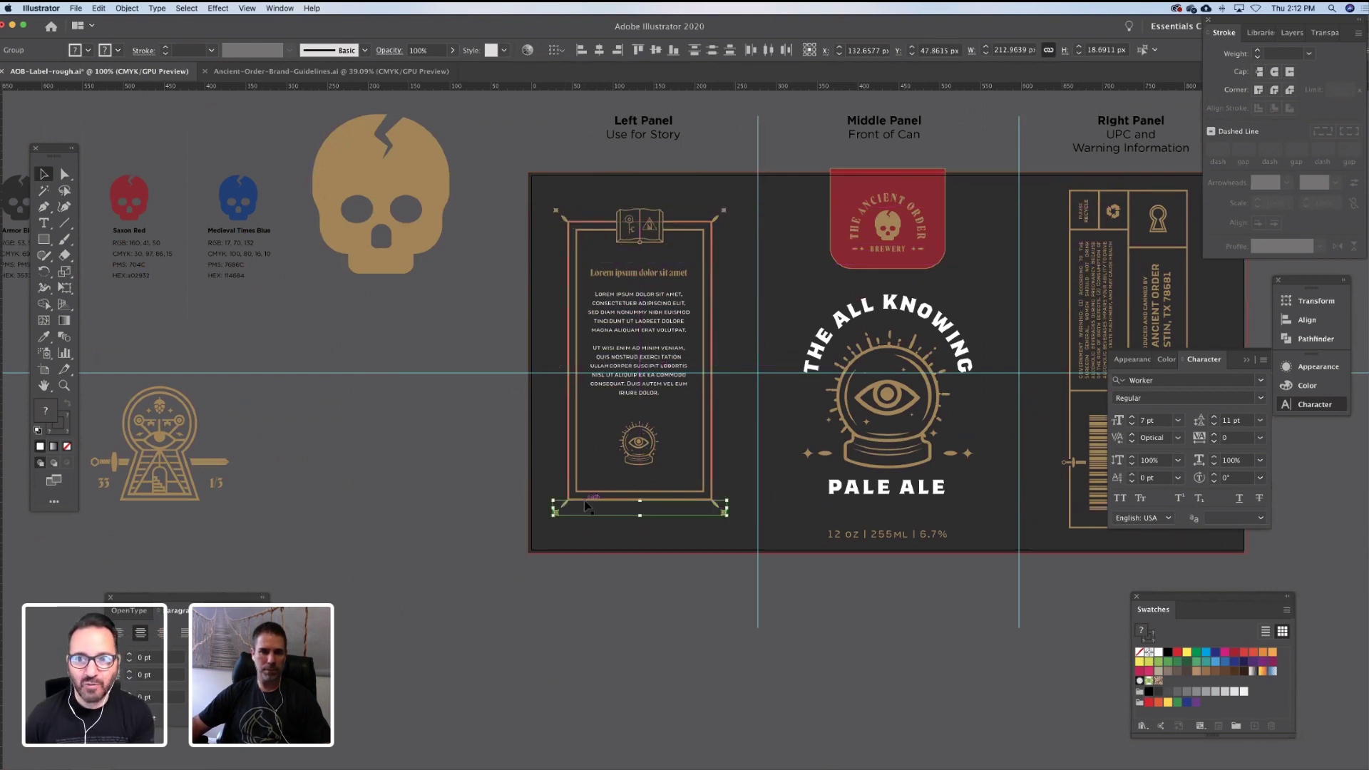
key("z")
left_click_drag(483, 533, 661, 506)
key("v")
left_click(382, 540)
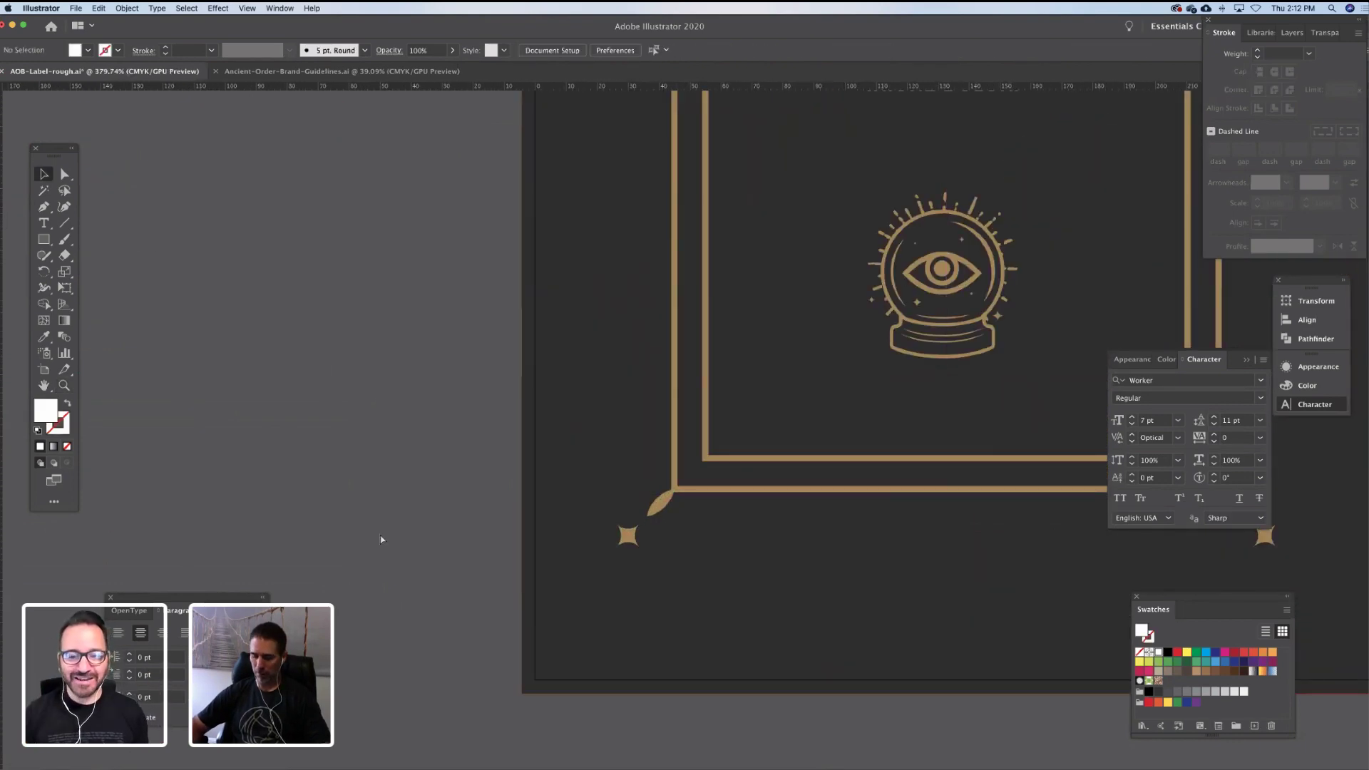
Review the whole label with its left, middle and right panels alongside the brand color references
key("super+minus")
key("super+minus")
key("super+minus")
key("super+minus")
key("super+minus")
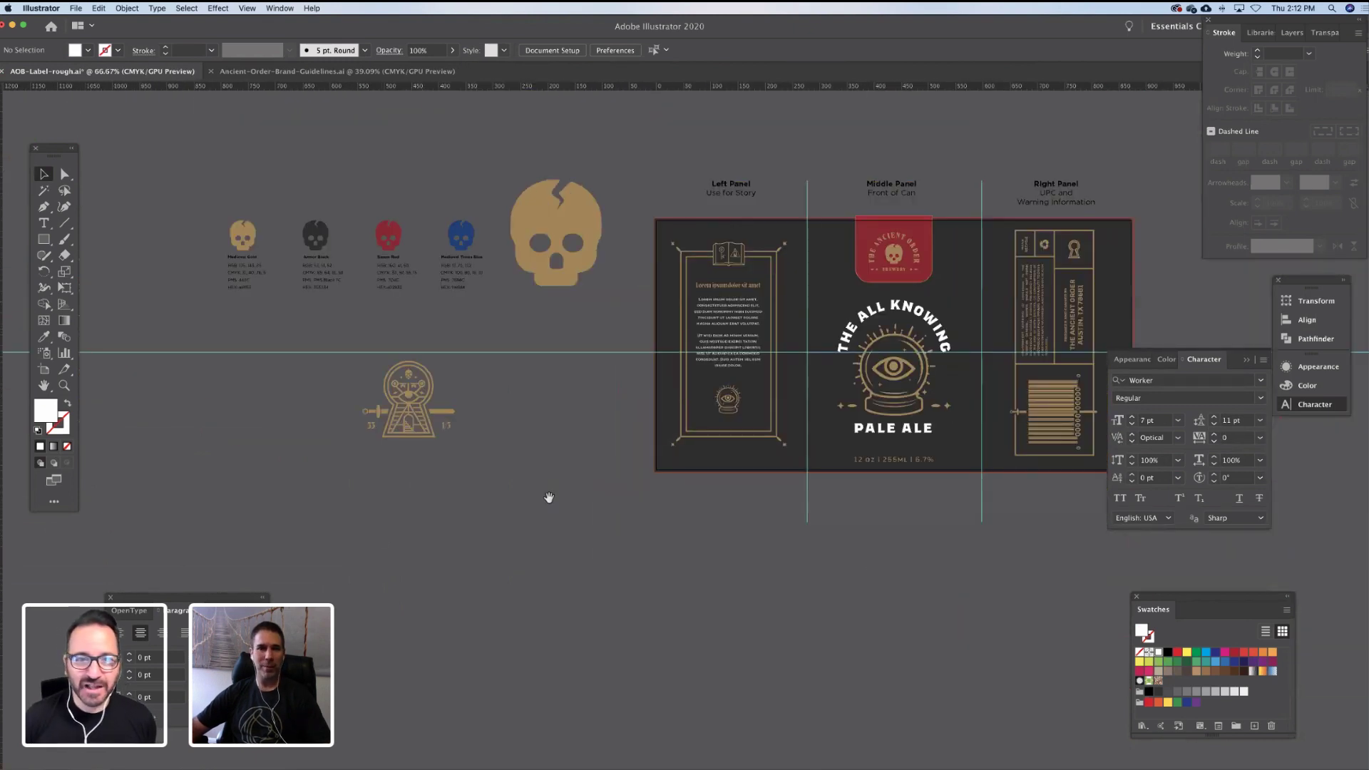
scroll(519, 504, "right", 5)
left_click_drag(587, 503, 584, 513)
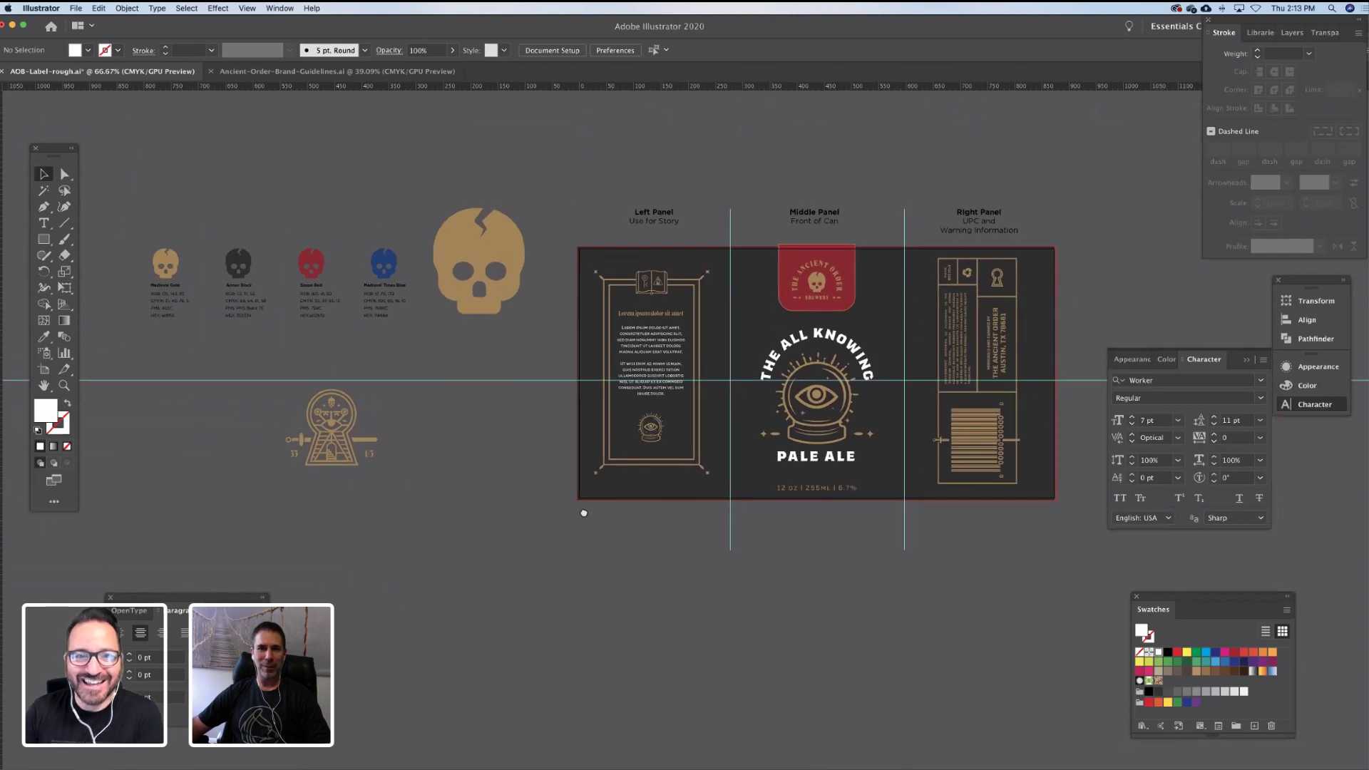
left_click_drag(472, 440, 492, 494)
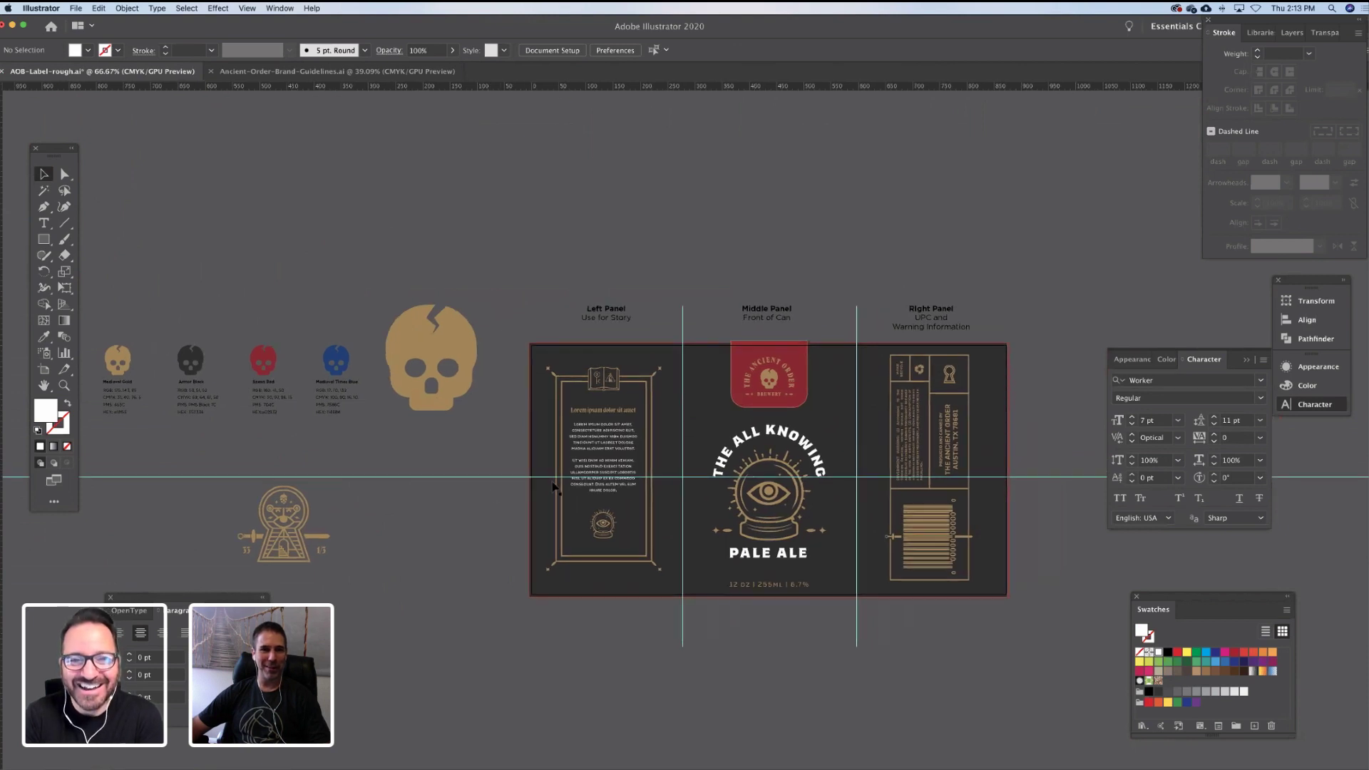
left_click_drag(697, 385, 733, 370, "super")
left_click_drag(622, 423, 696, 381)
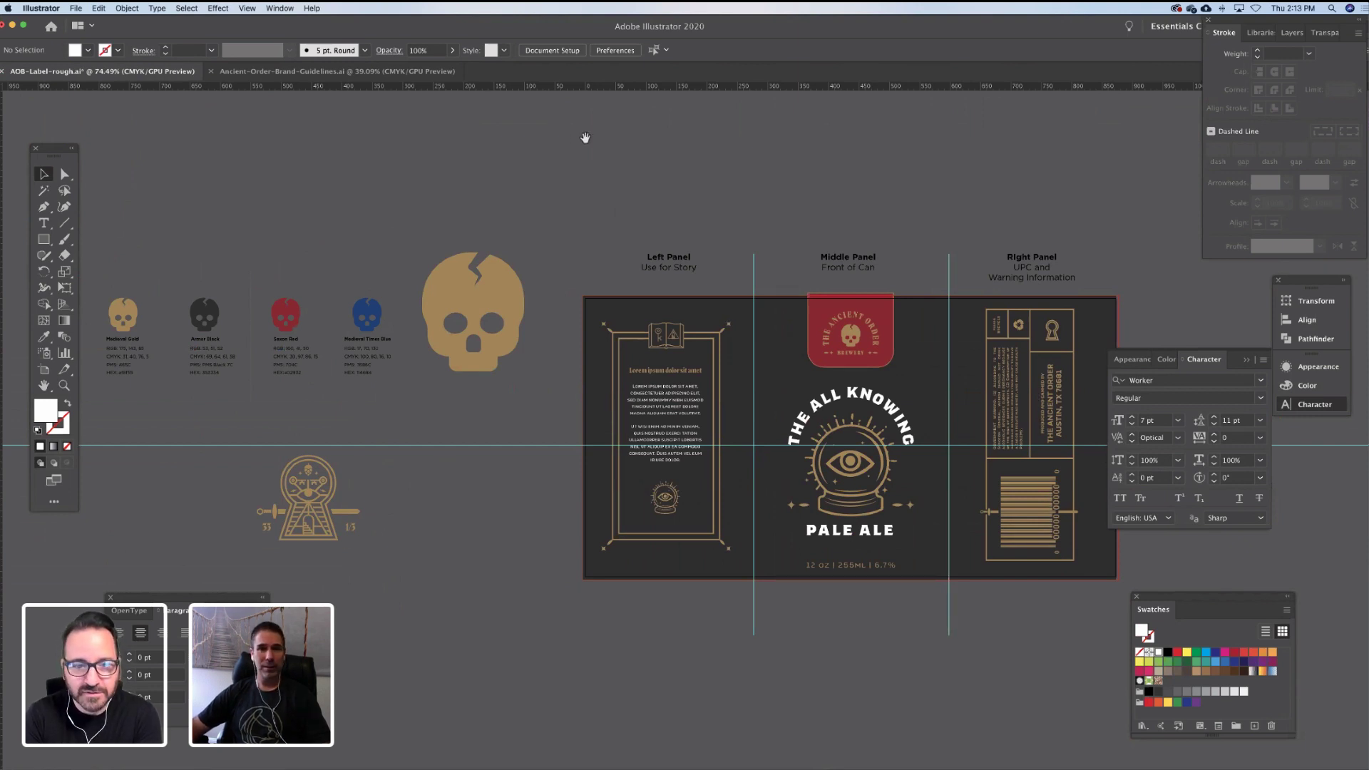
left_click_drag(586, 138, 571, 119)
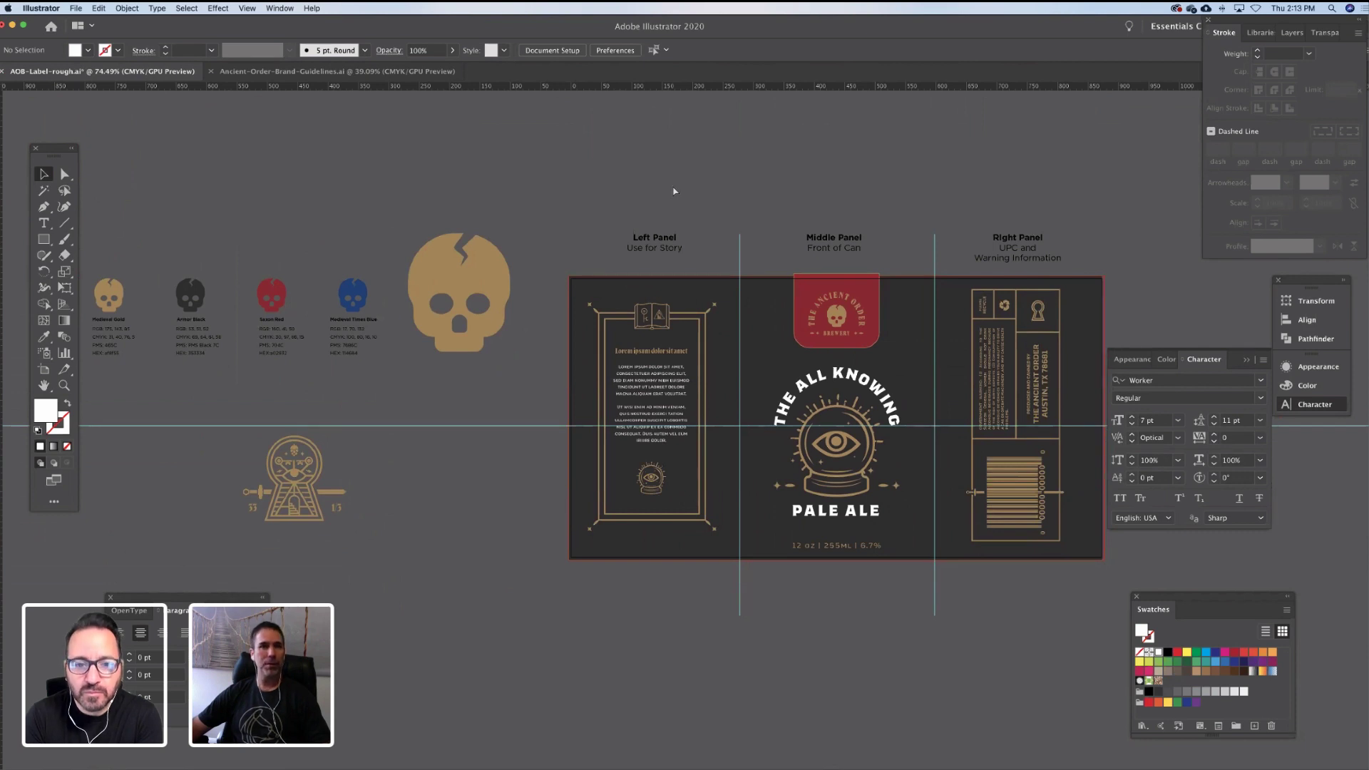
Save the label artwork and switch to the can mockup in Adobe Dimension
key("super+s")
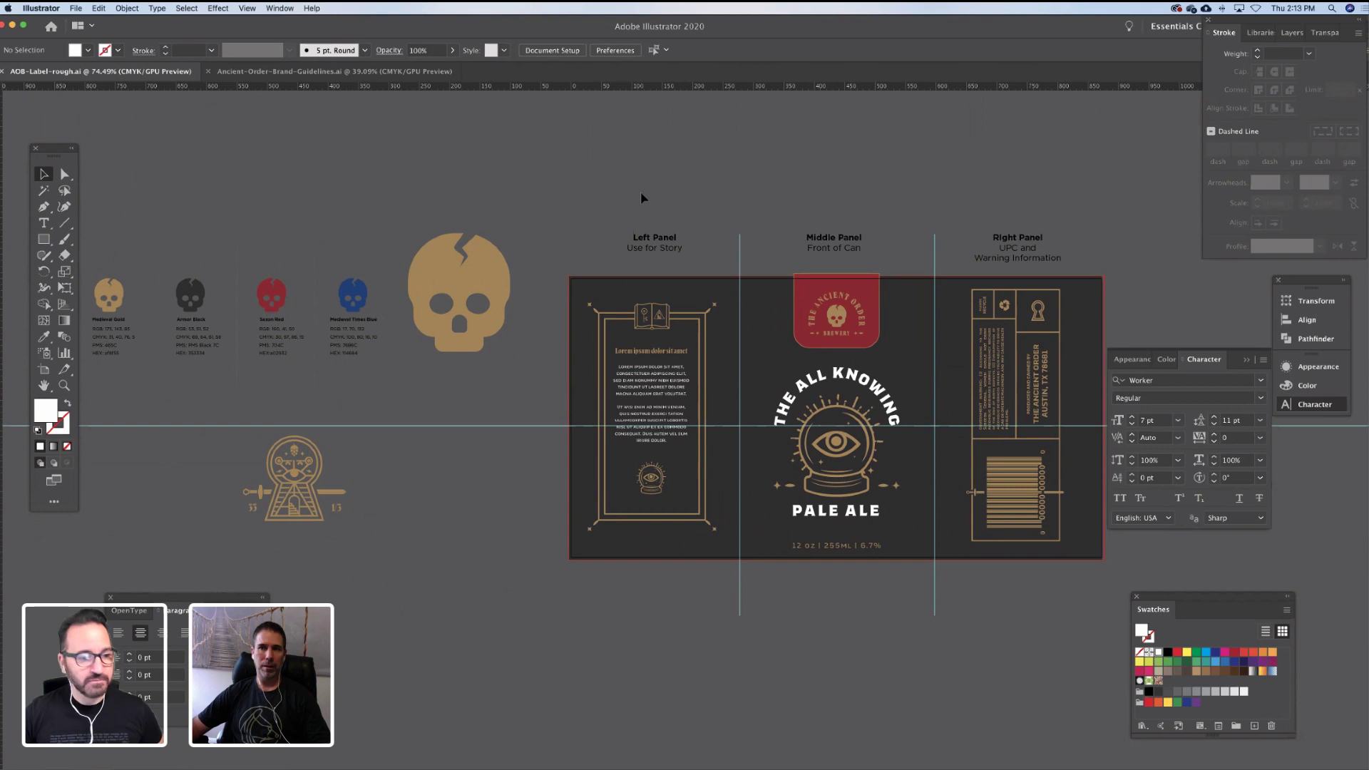
mouse_move(461, 761)
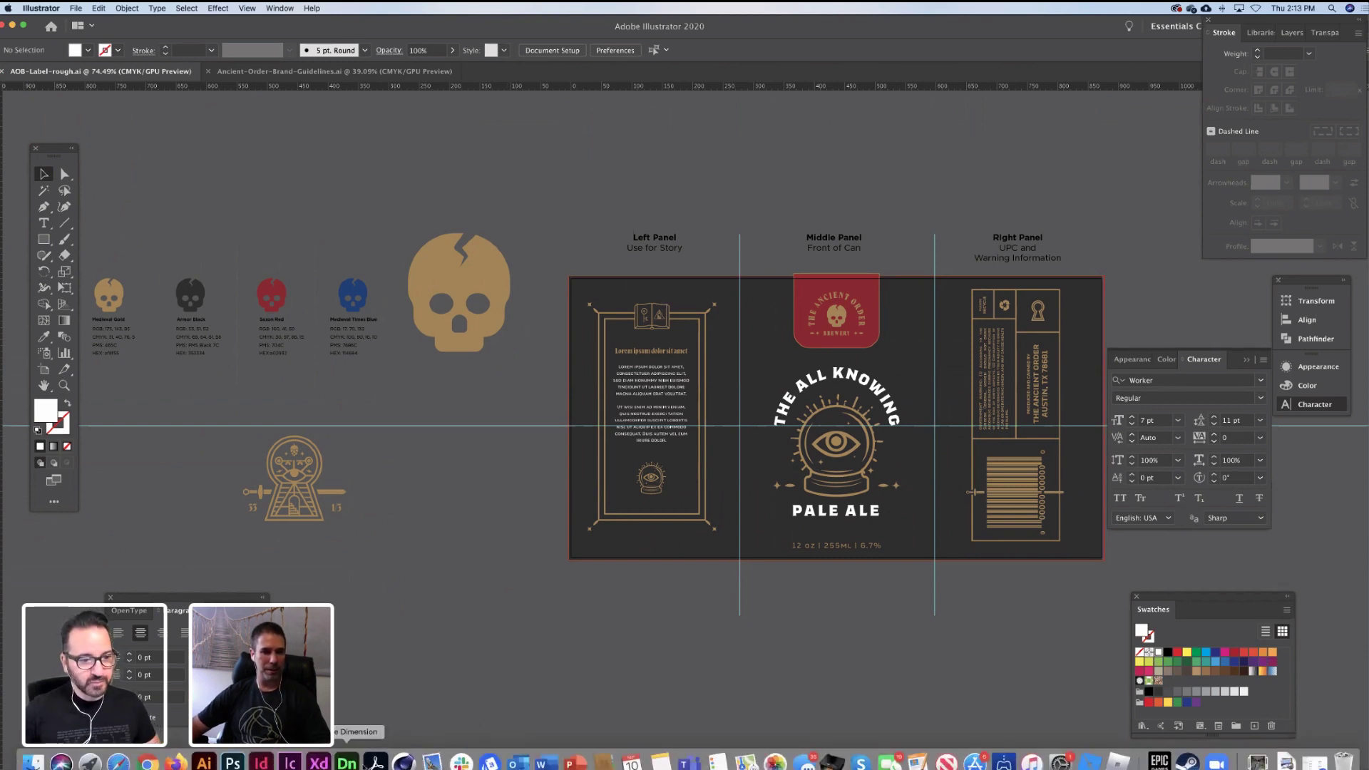
left_click(346, 761)
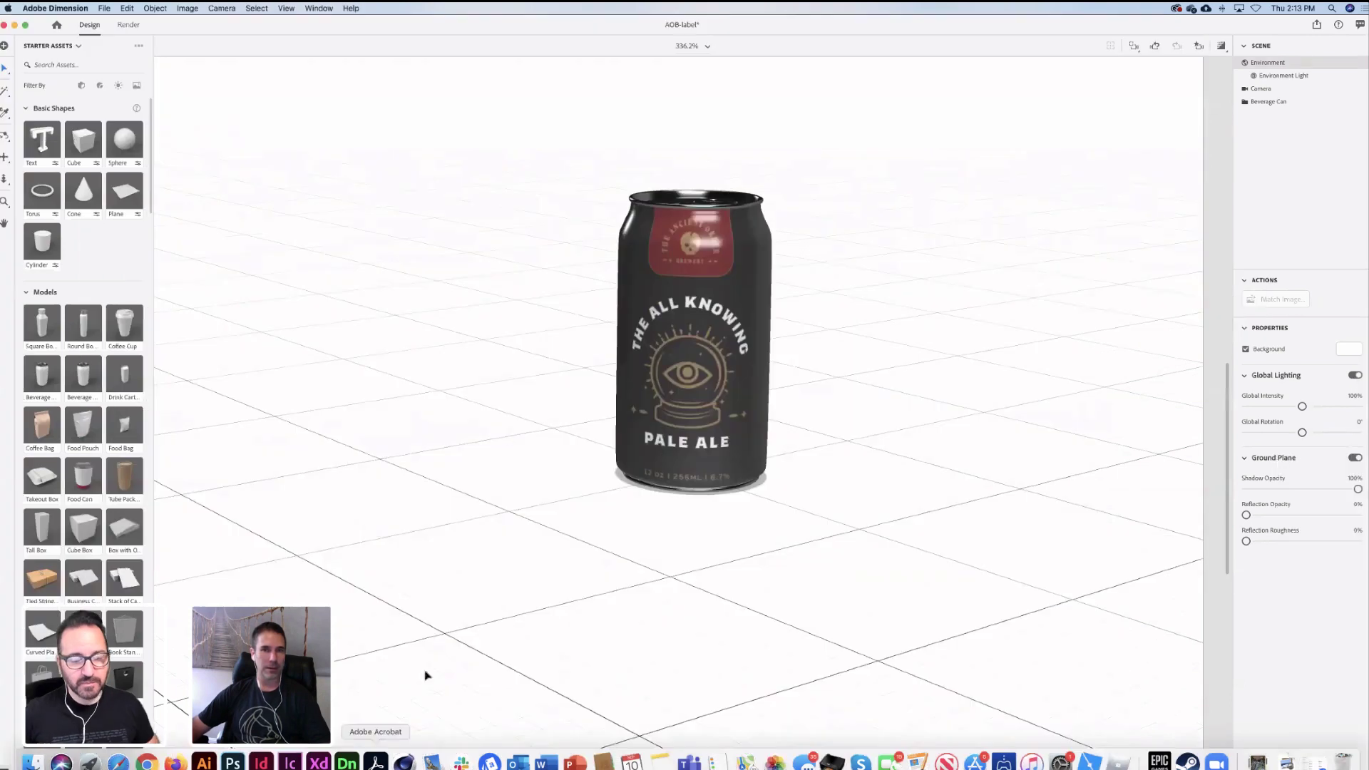
Select the Graphic decal among the materials of the Can object inside the Beverage Can model
left_click(647, 339)
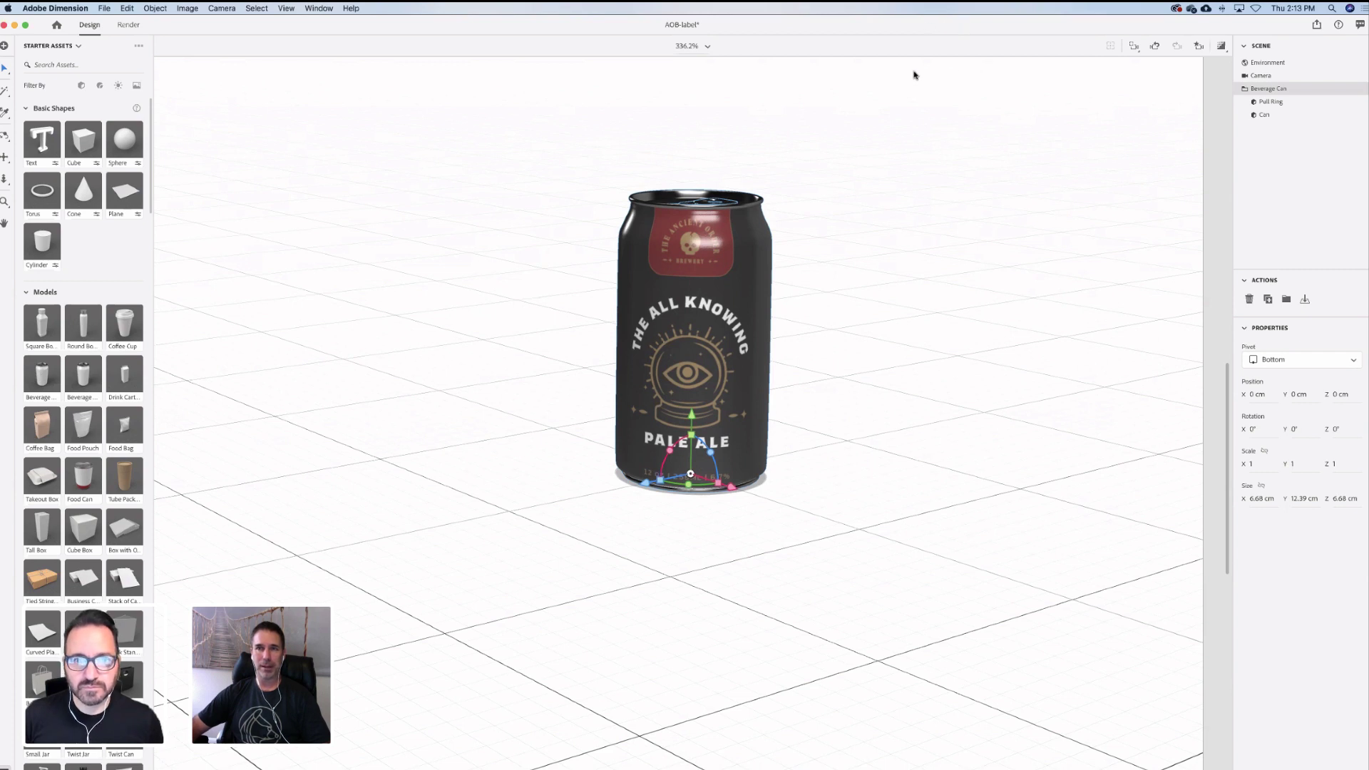
left_click(1267, 116)
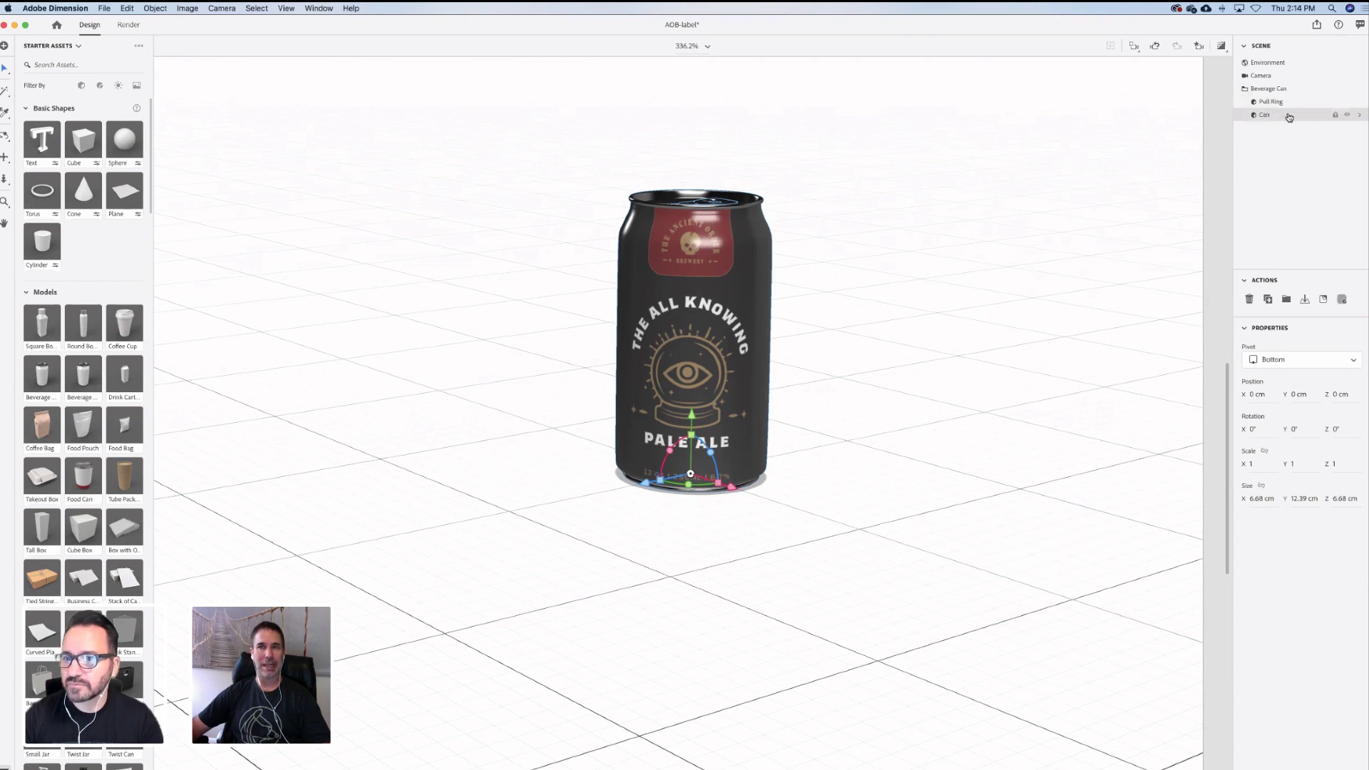
left_click(1362, 117)
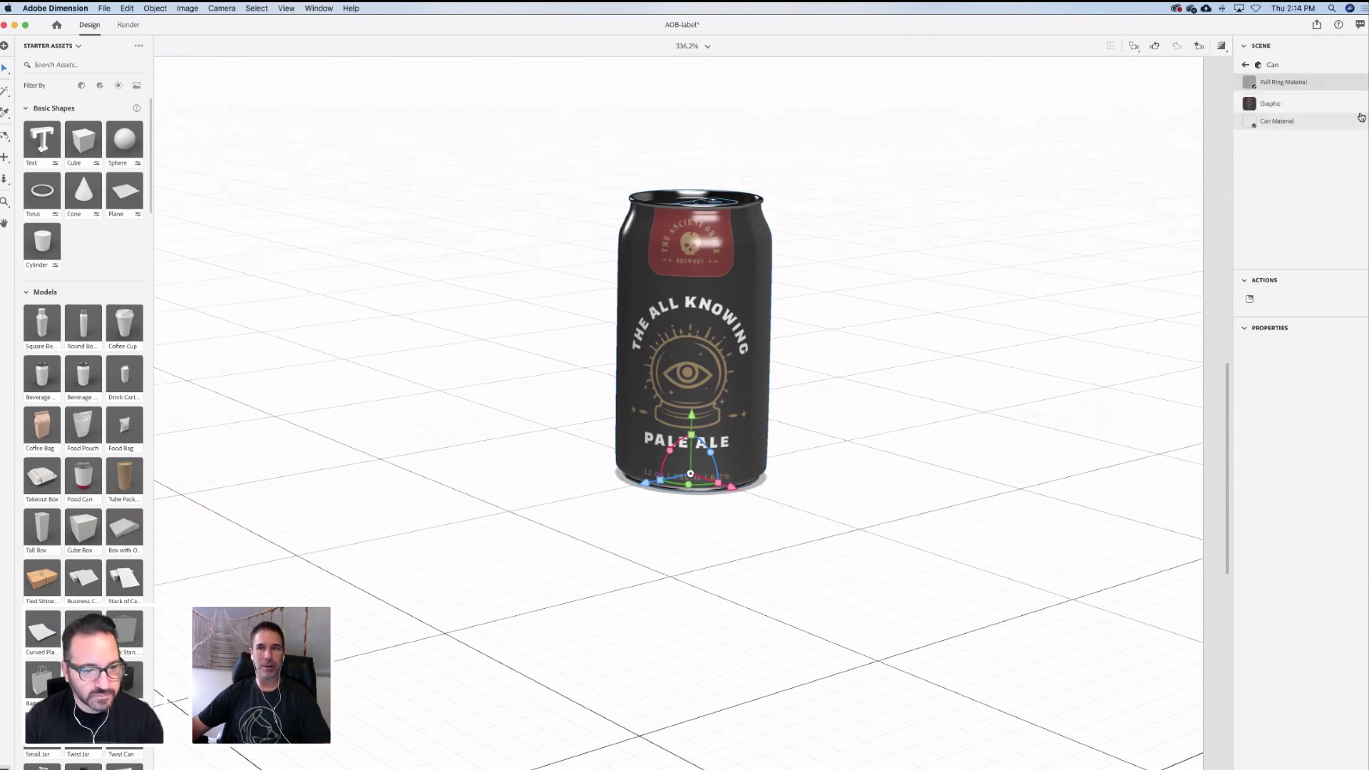
left_click(1280, 106)
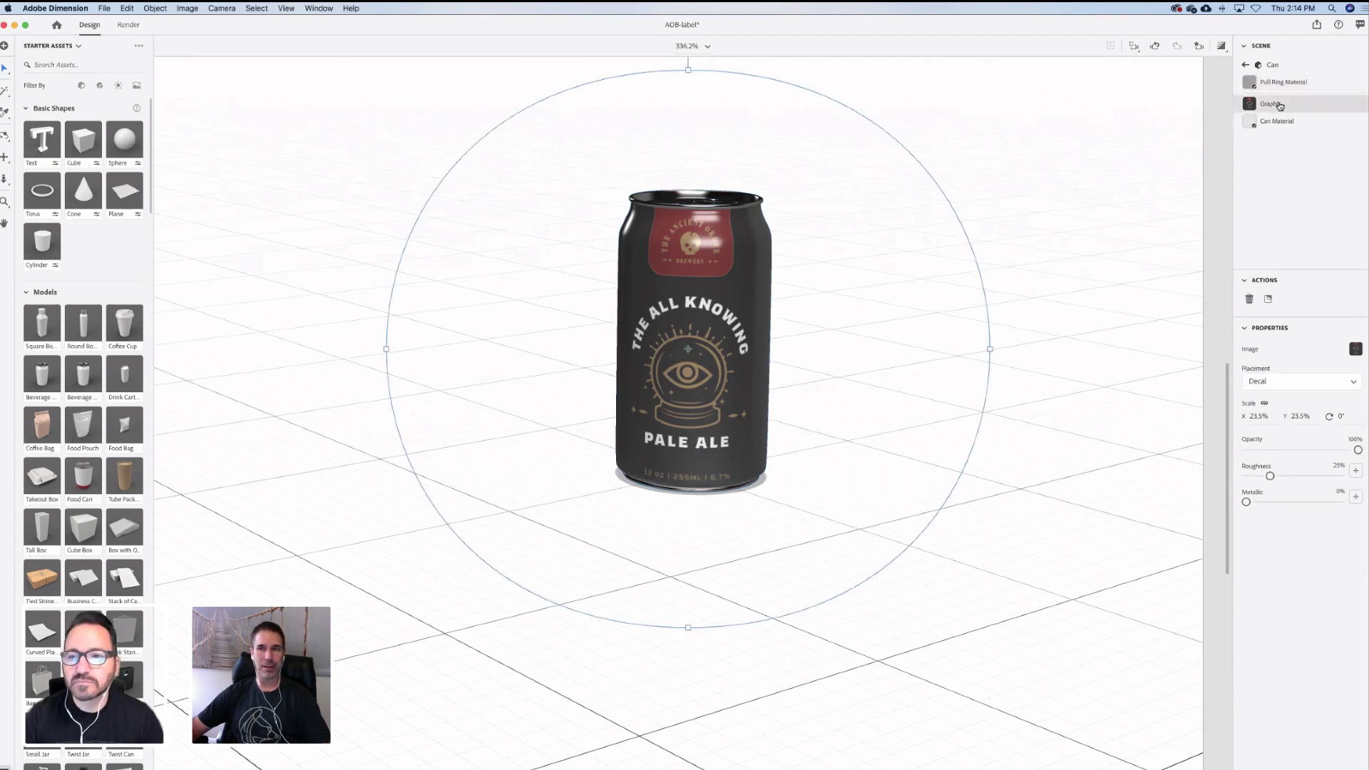
Try to replace the Graphic decal's image with AOB-Label-Dimension-Grid.ai from the Ancient Order project's Labels folder
left_click(1354, 350)
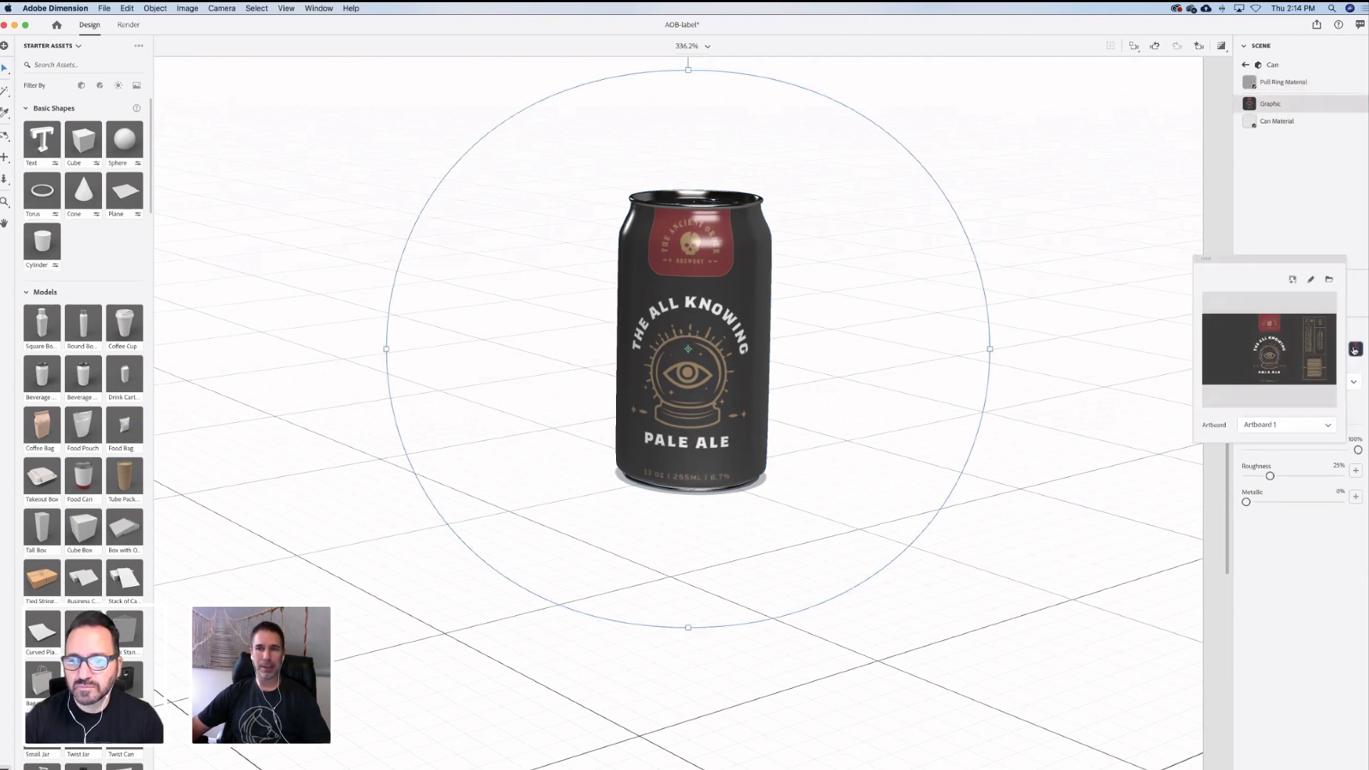
left_click(1330, 280)
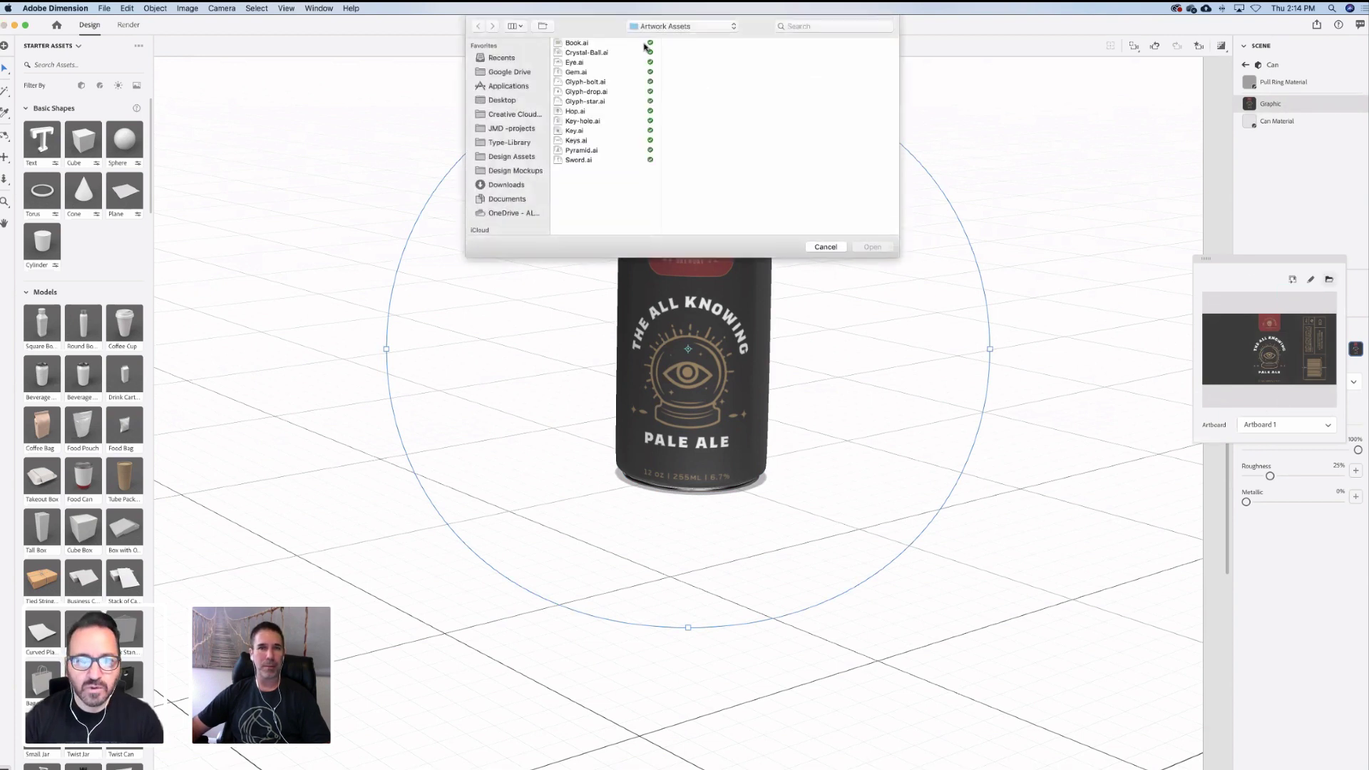
key("super+Up")
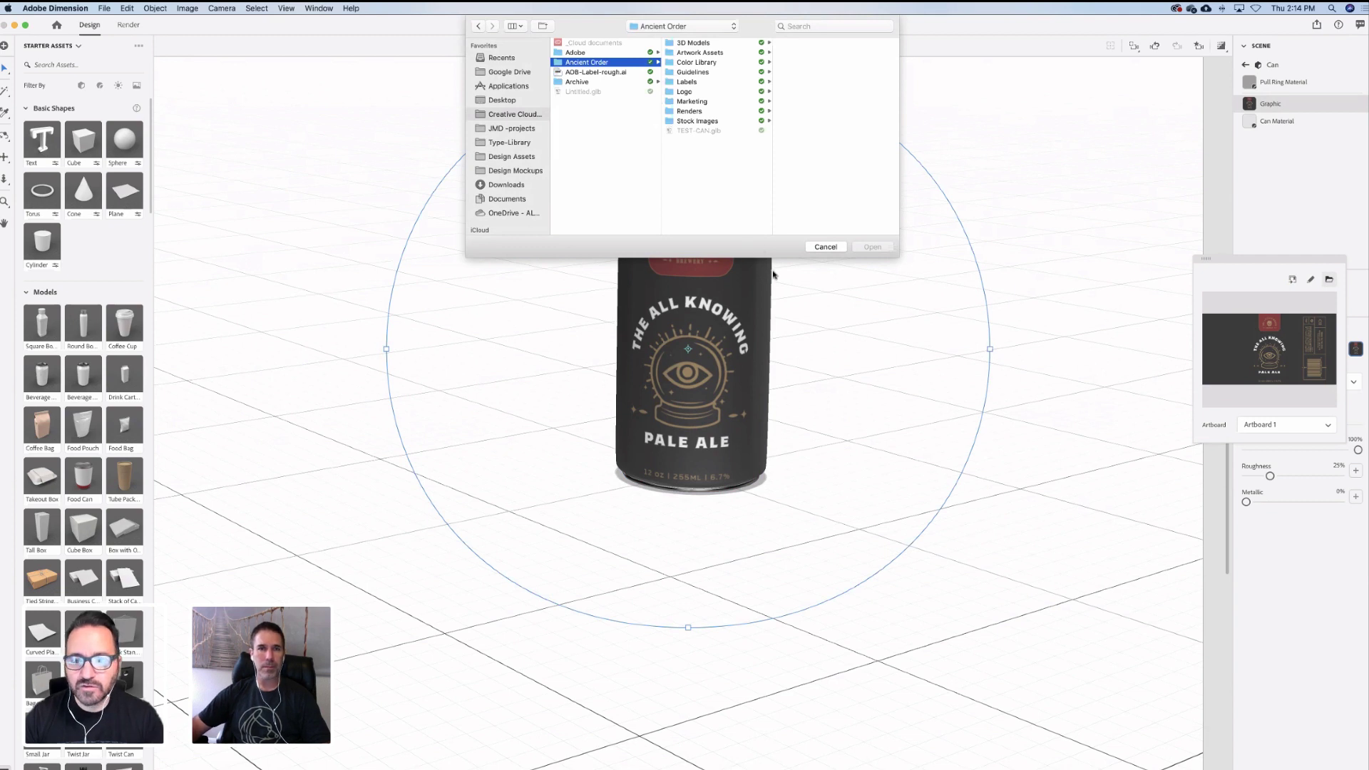
scroll(704, 105, "up", 2)
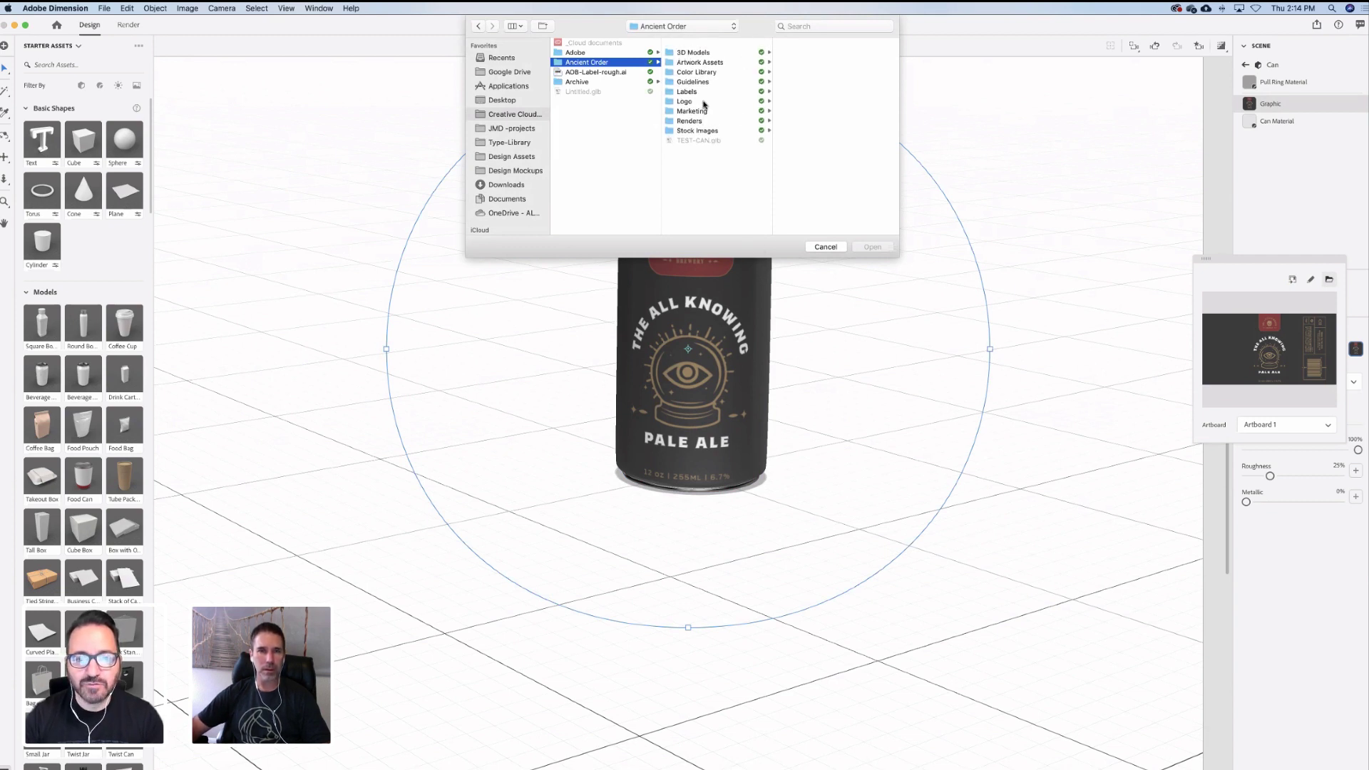
left_click(690, 82)
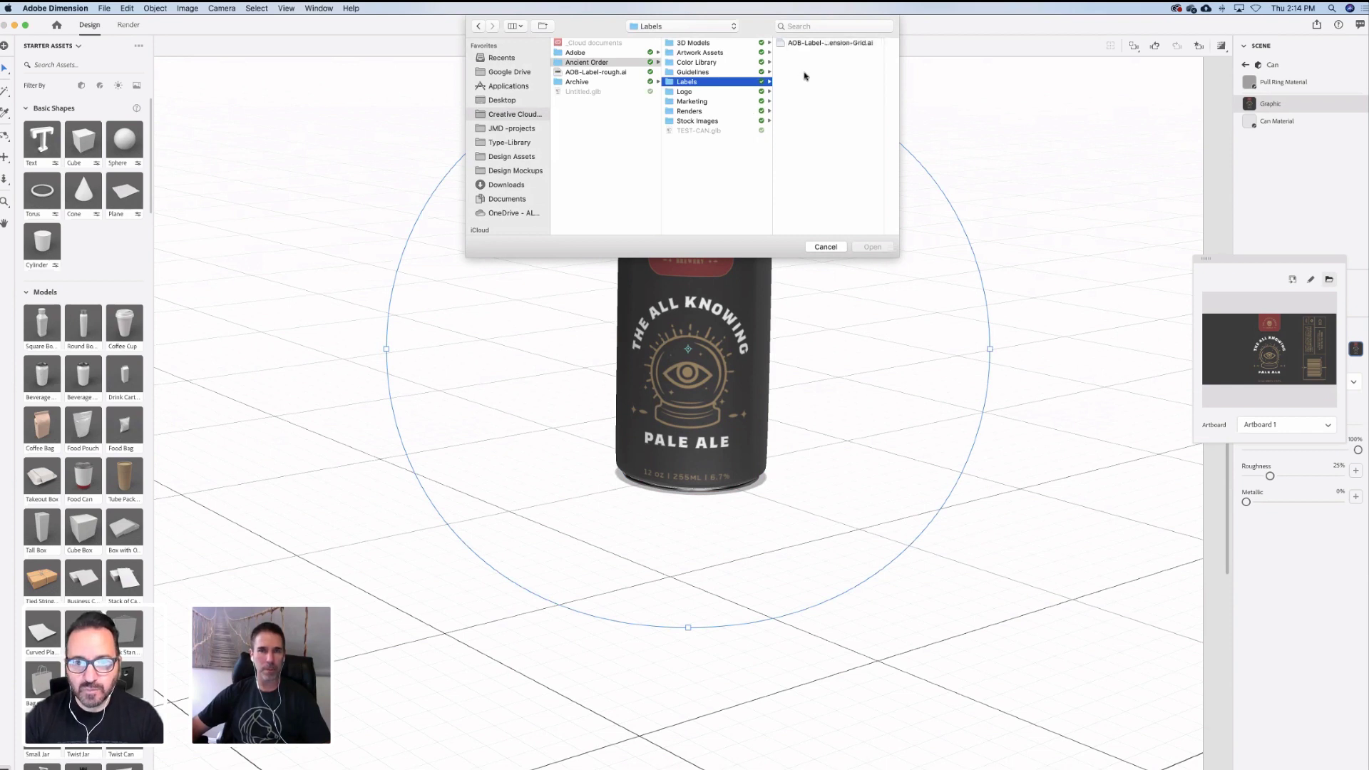
left_click(820, 45)
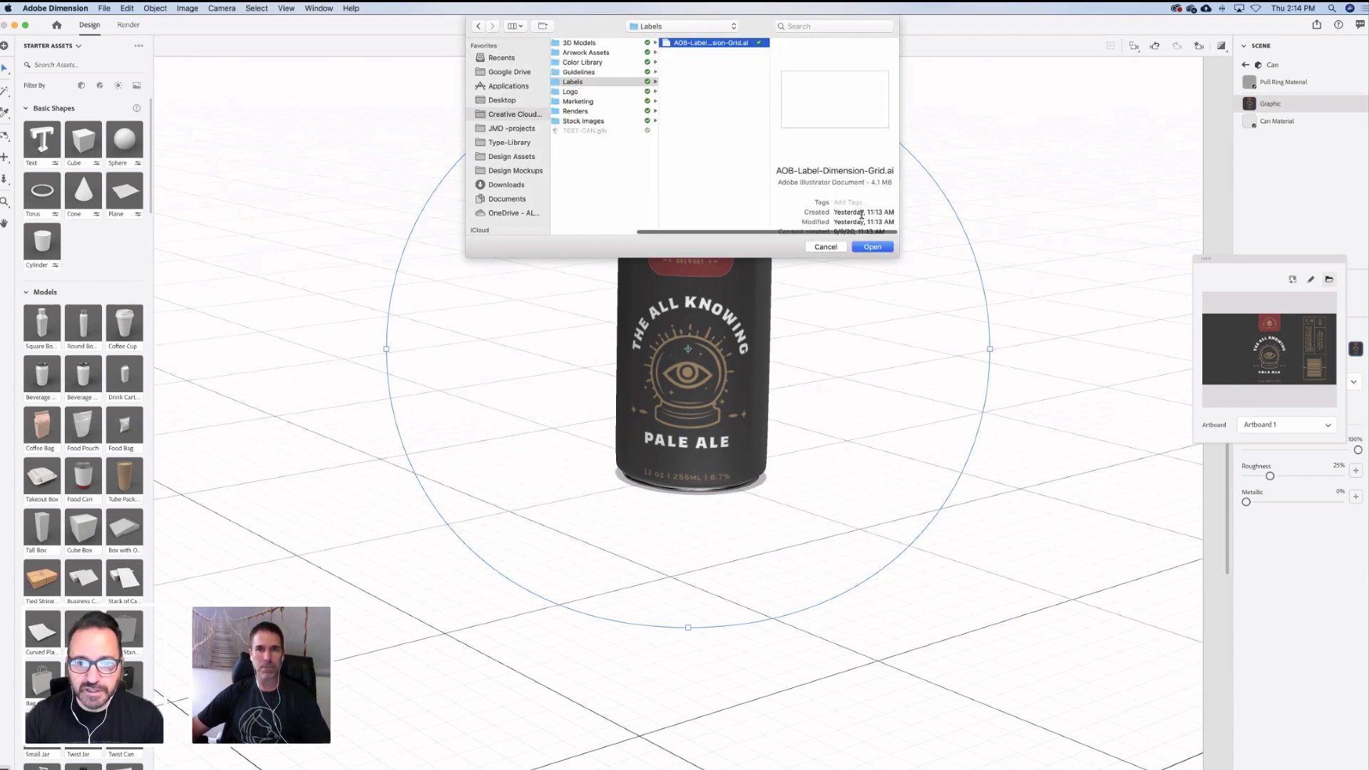
left_click(870, 247)
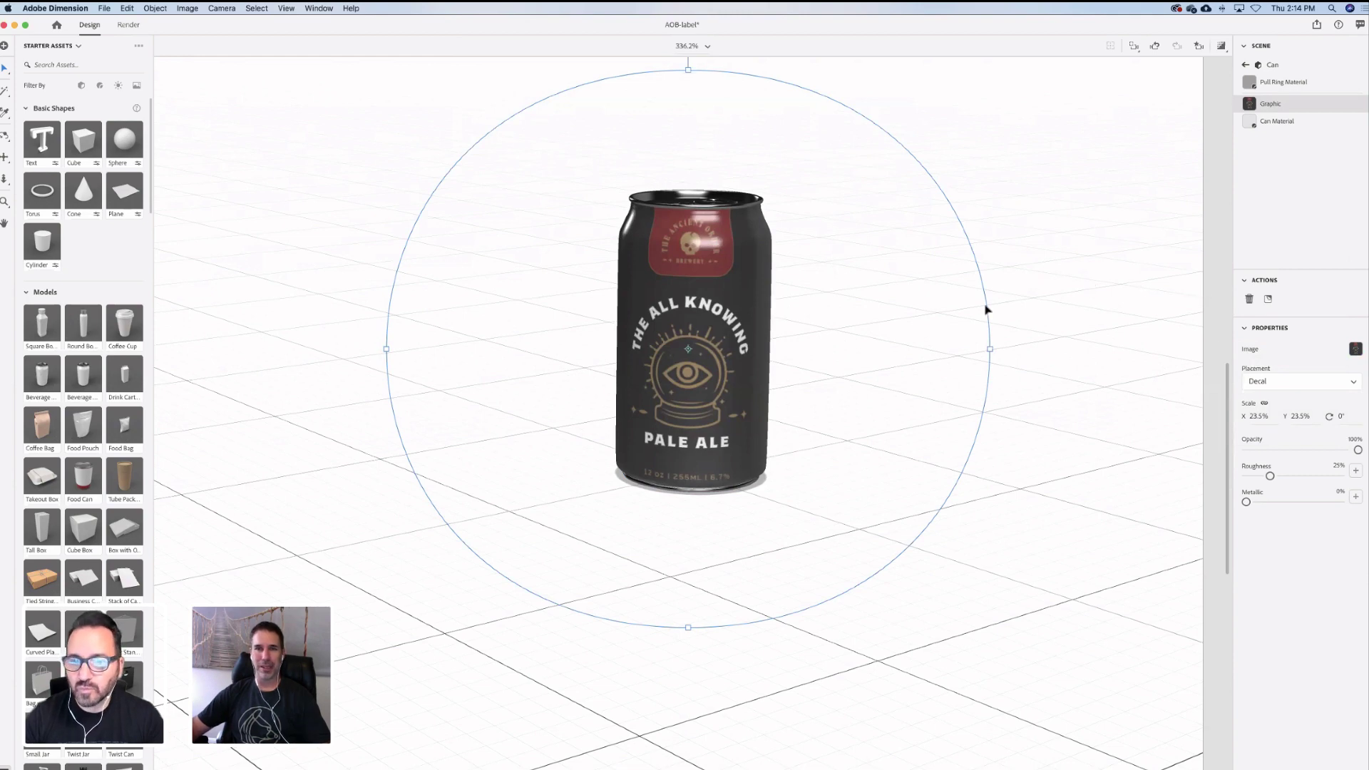
Switch to Illustrator and save the label as AOB-Label-rough.ai in Ancient Order's Labels folder, keeping the default Illustrator 2020 options
mouse_move(405, 768)
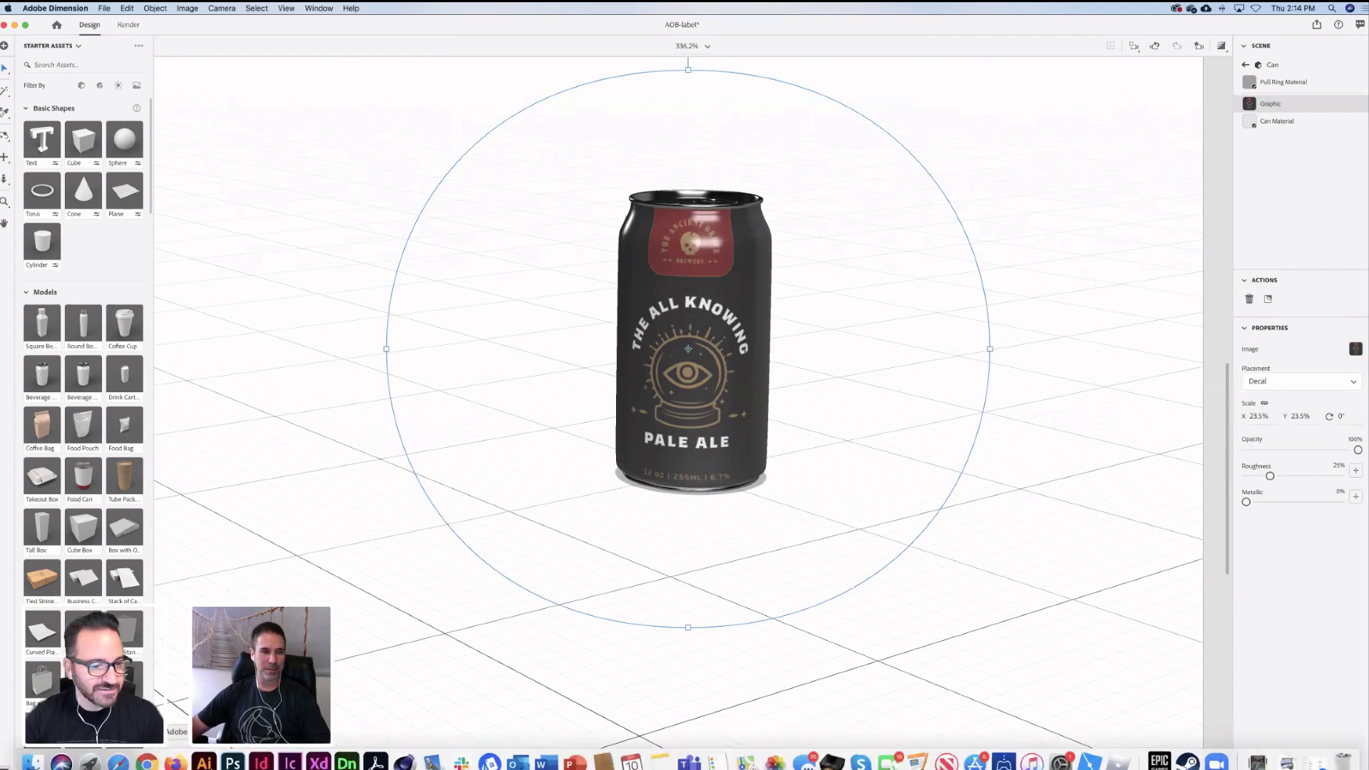
left_click(204, 763)
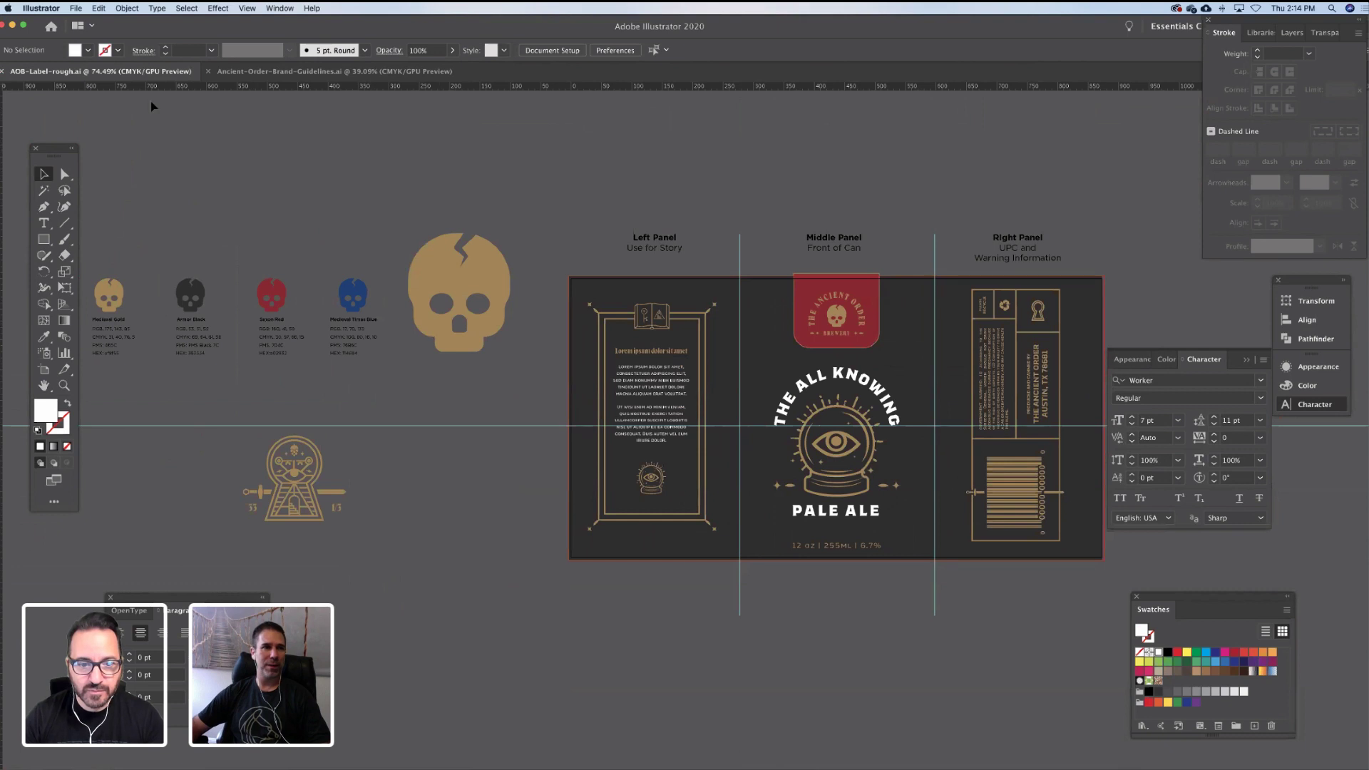
left_click(75, 8)
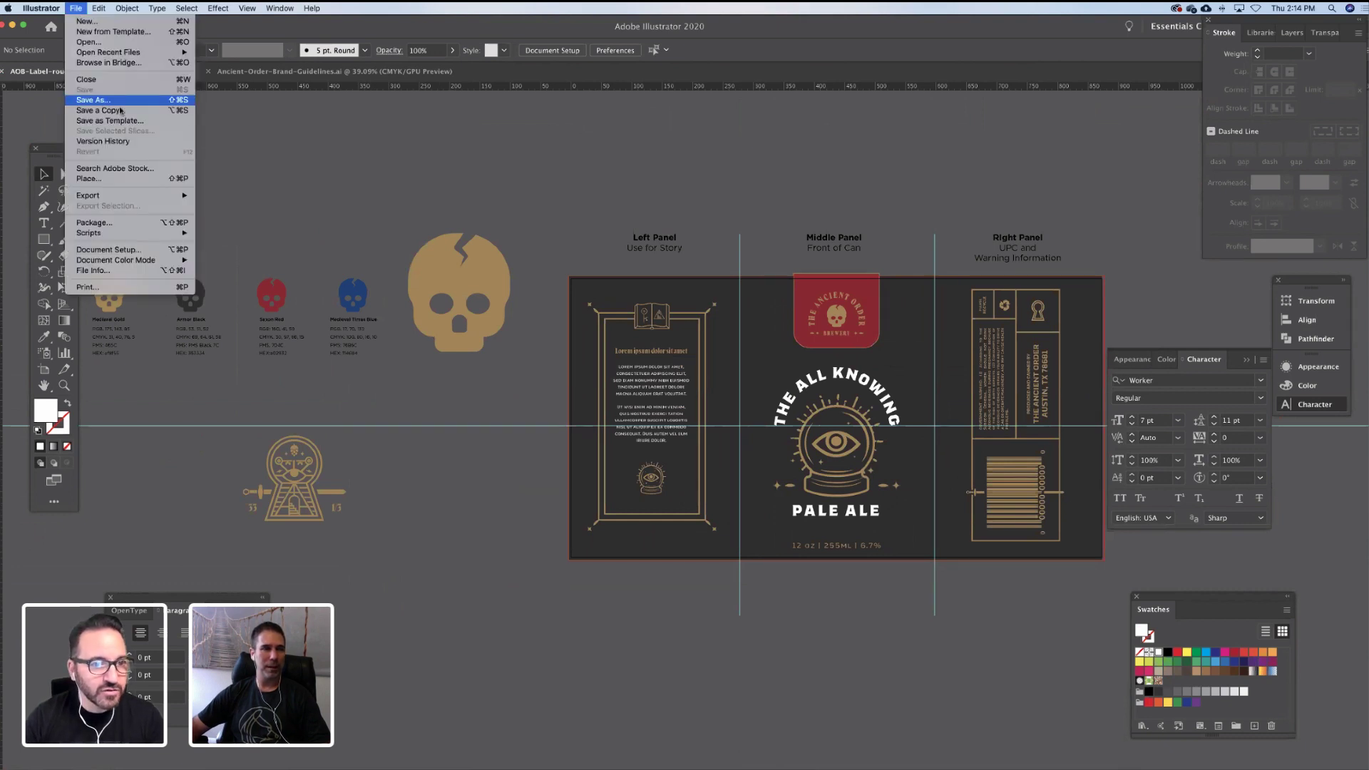
left_click(92, 105)
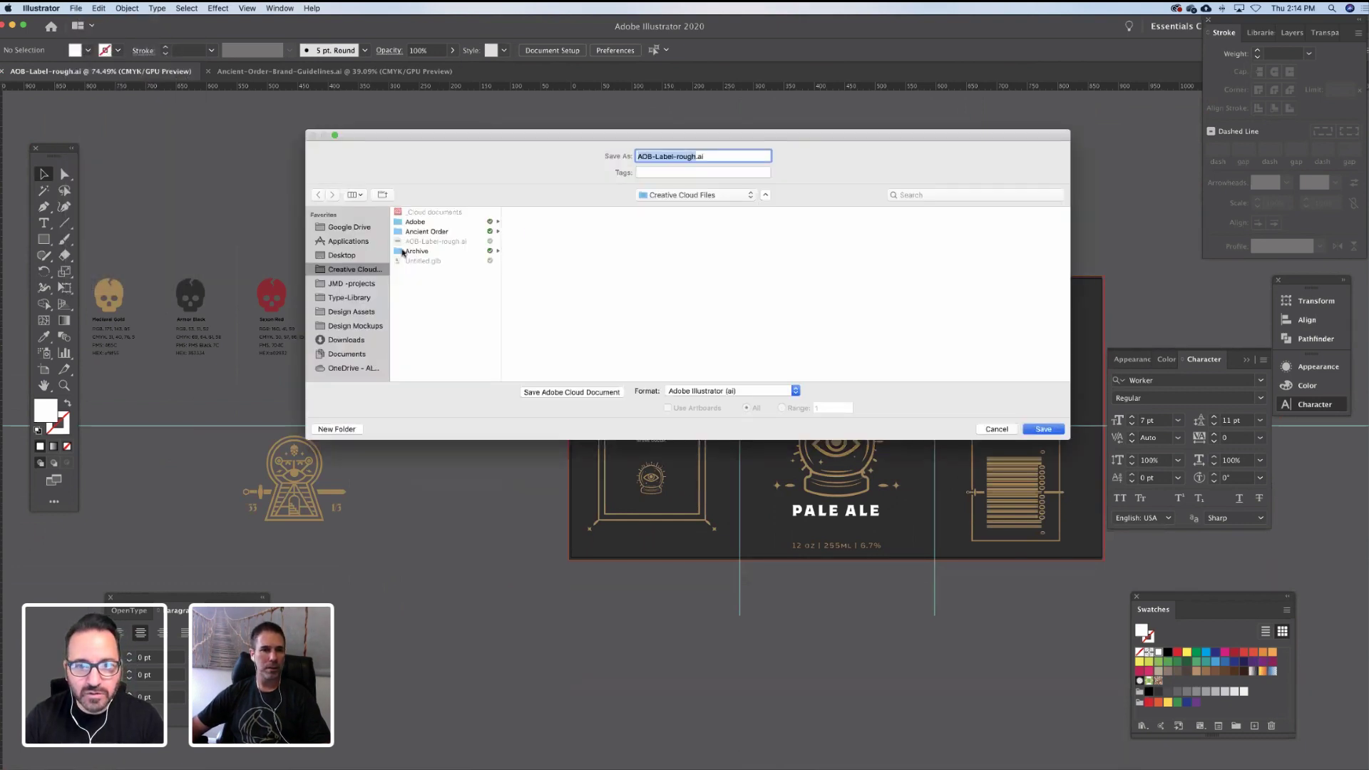
left_click(419, 231)
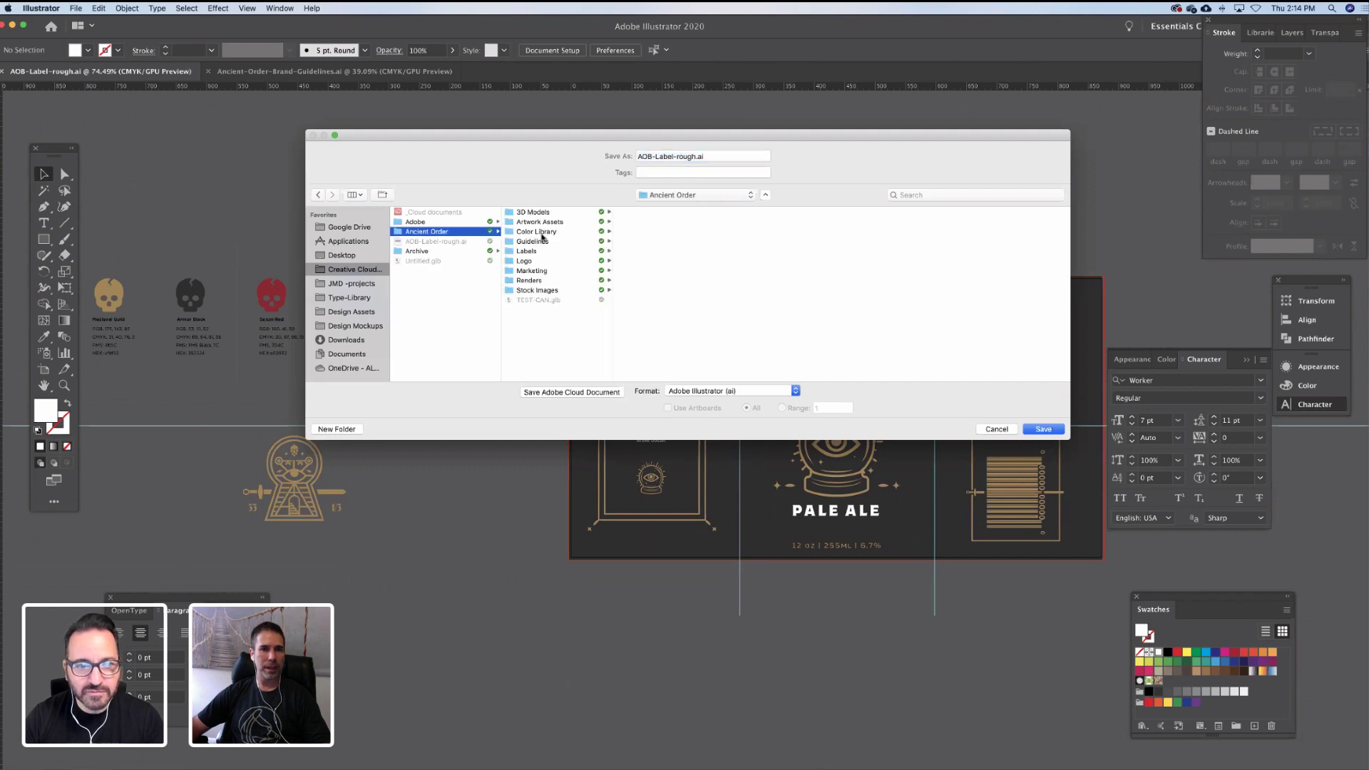
left_click(532, 251)
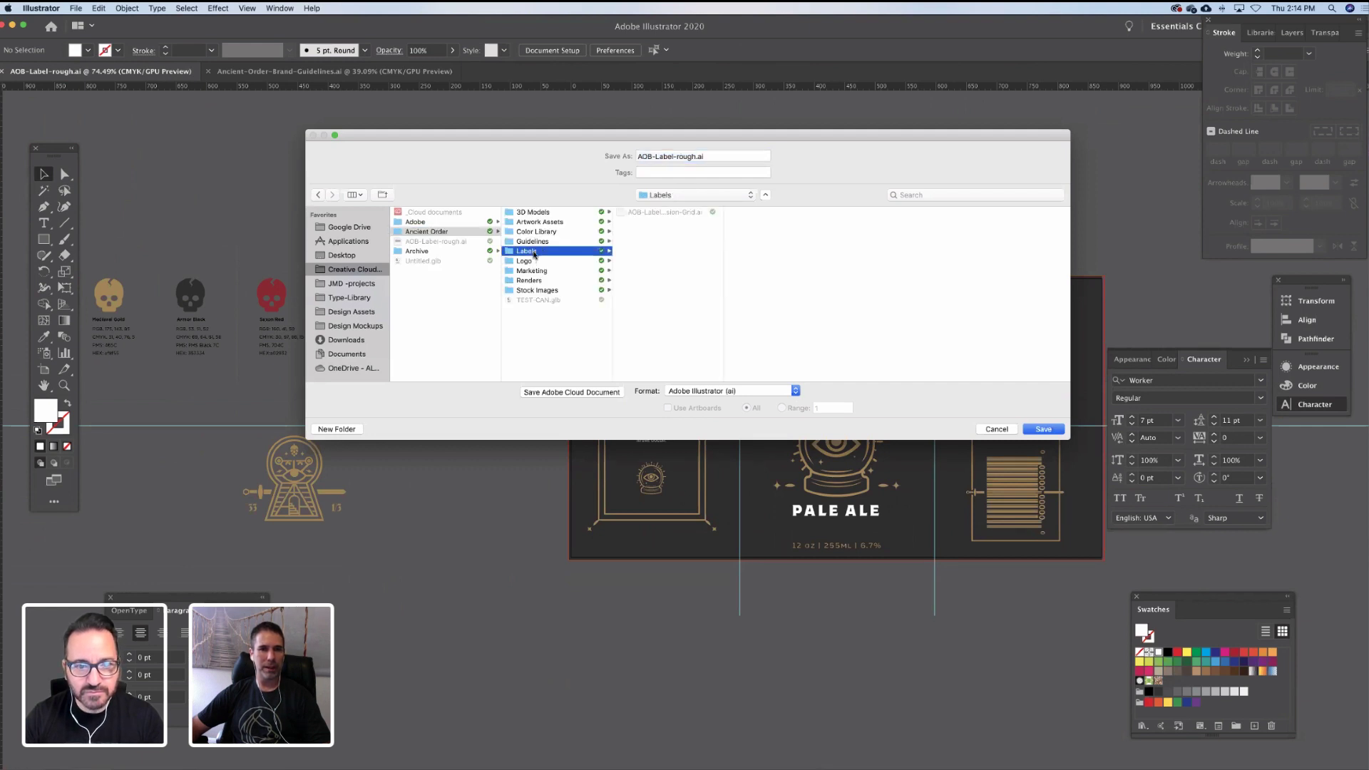
left_click(1043, 428)
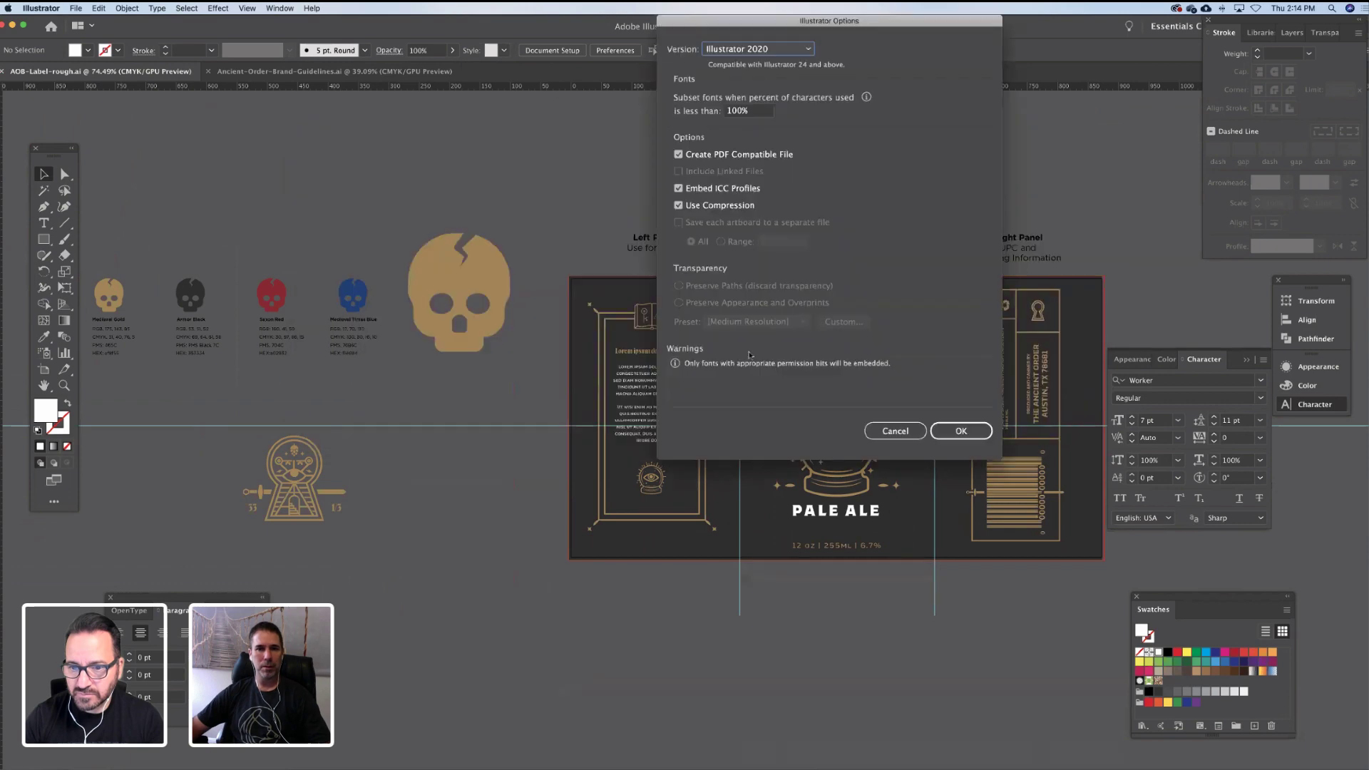
left_click(962, 431)
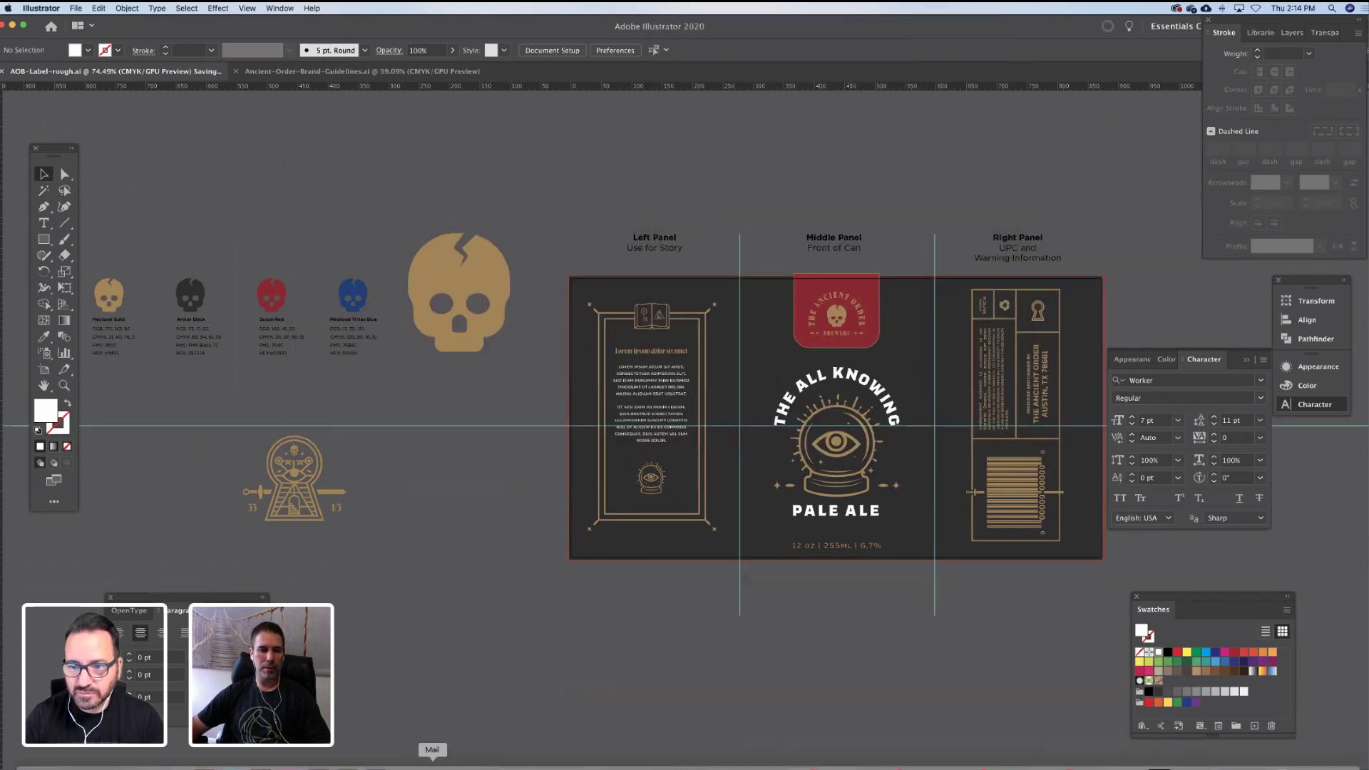
Return to Adobe Dimension and replace the Graphic decal's image with AOB-Label-rough.ai from the Labels folder
left_click(347, 760)
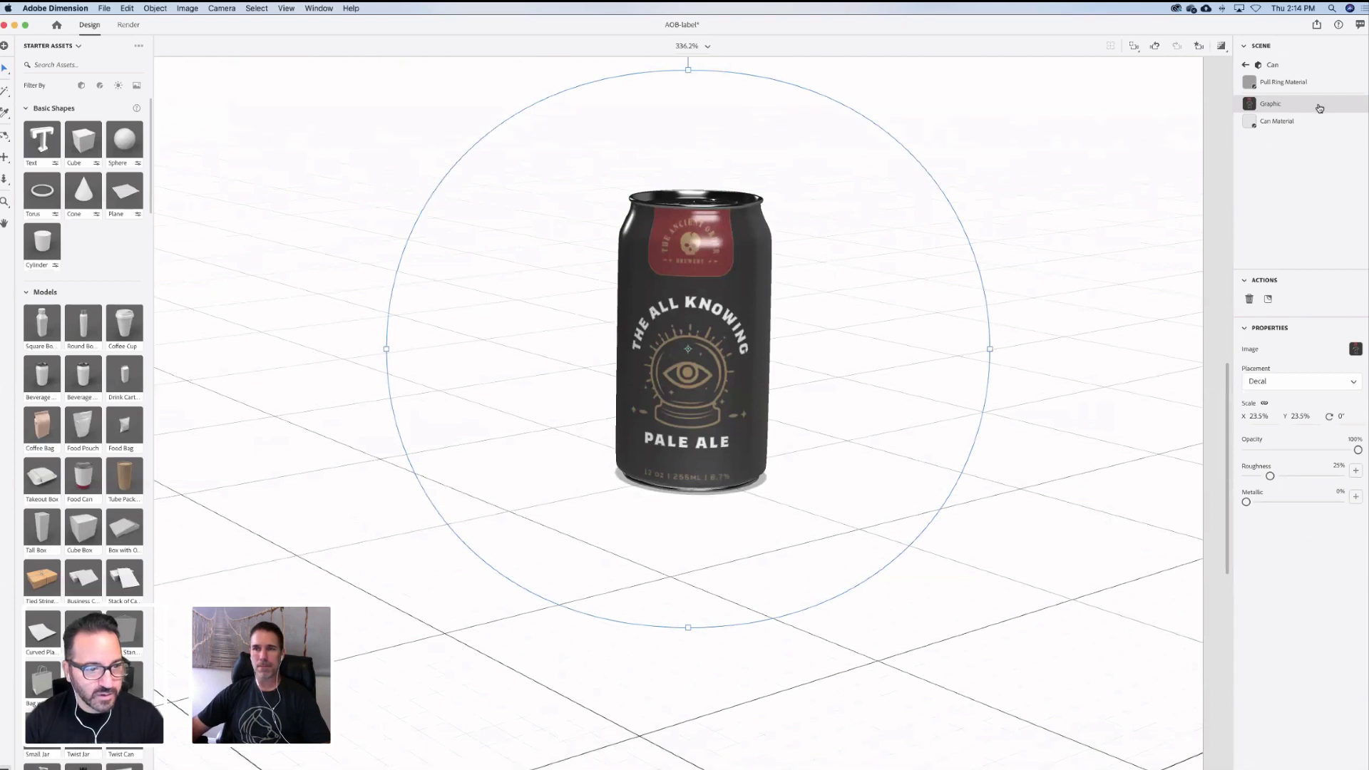
left_click(1356, 349)
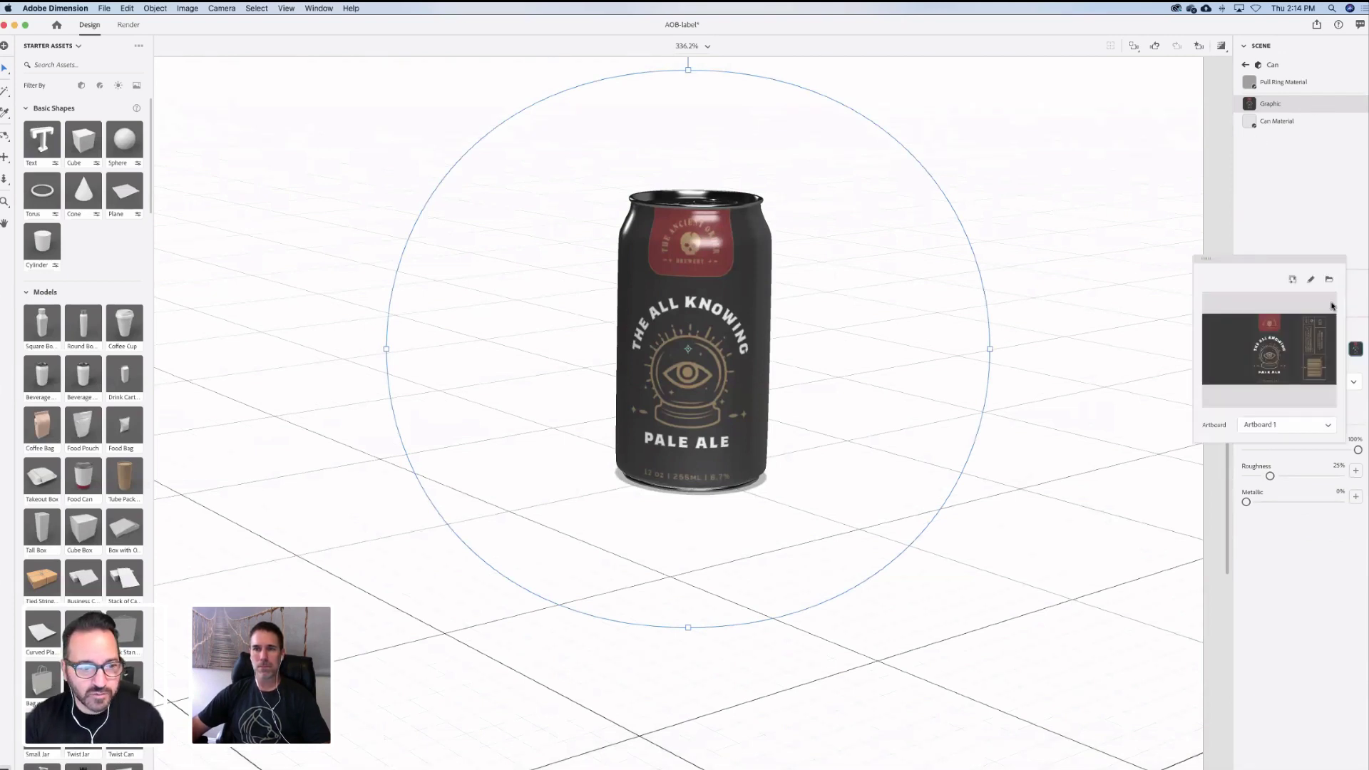
left_click(1330, 280)
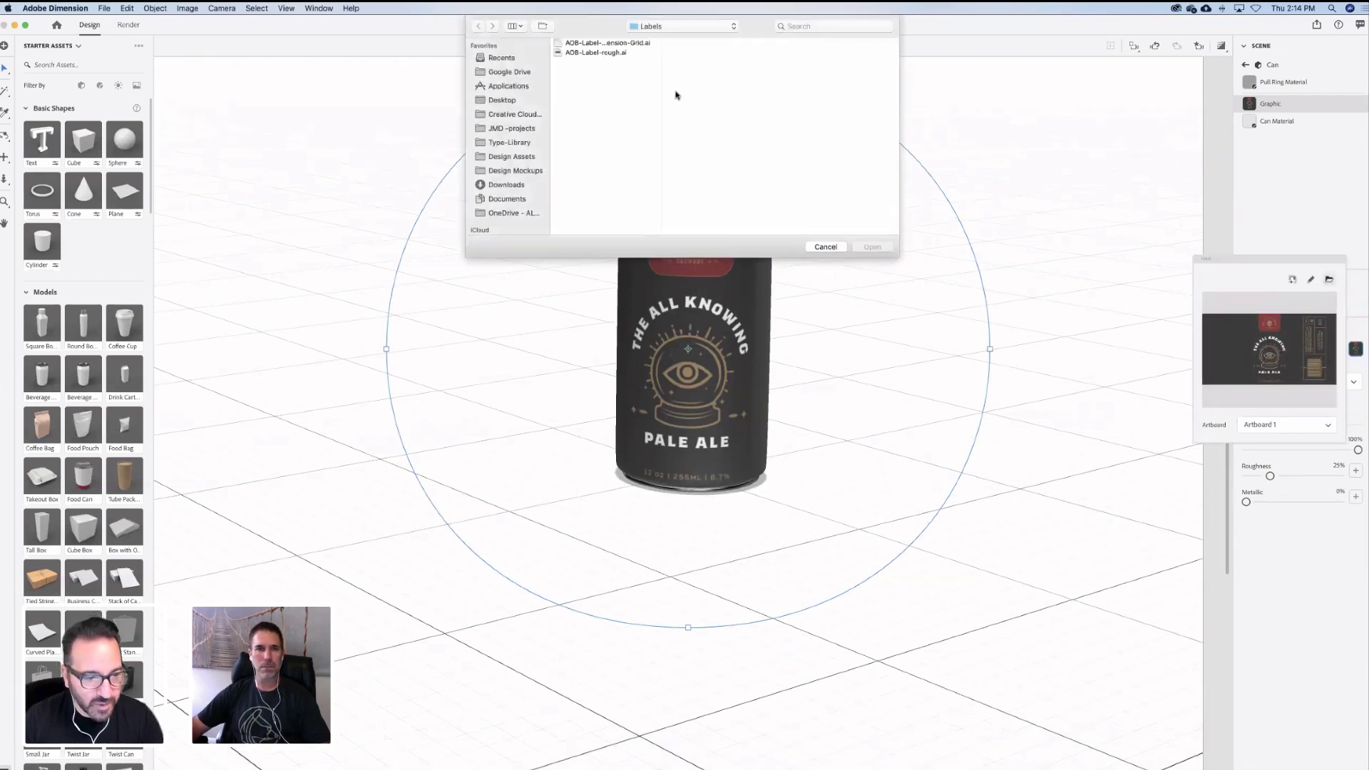
left_click(598, 52)
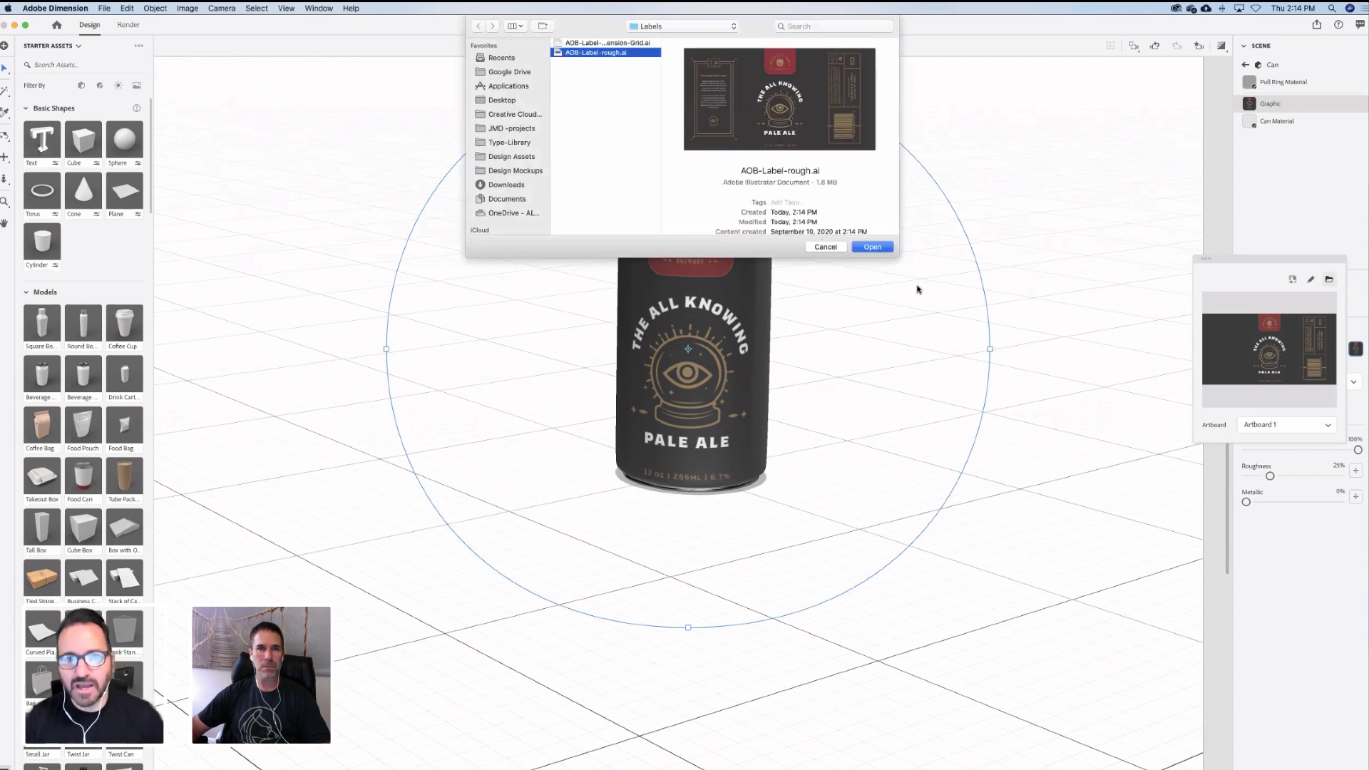
left_click(872, 248)
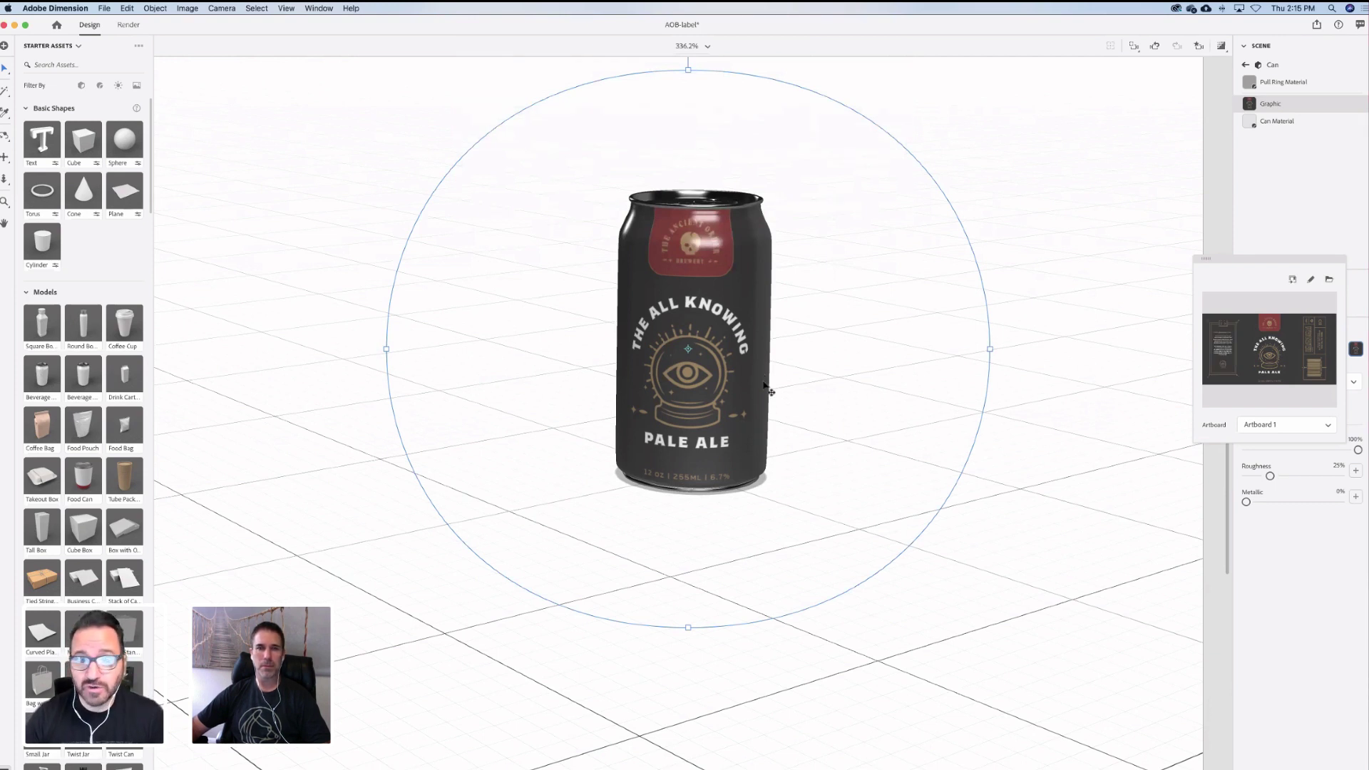
Examine the updated label around the 3D can, from the story panel and UPC panel to the front
left_click_drag(798, 359, 390, 359)
scroll(389, 359, "up", 6)
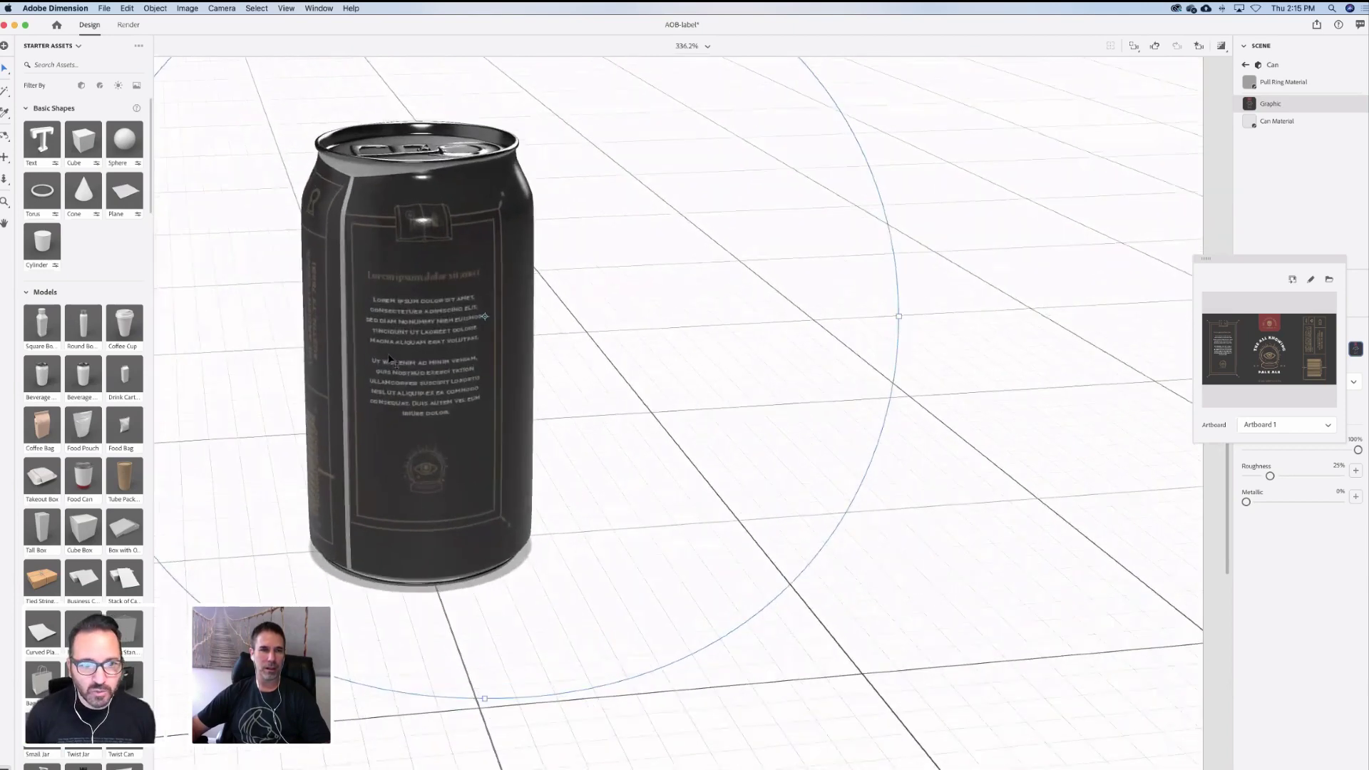
scroll(389, 358, "up", 4)
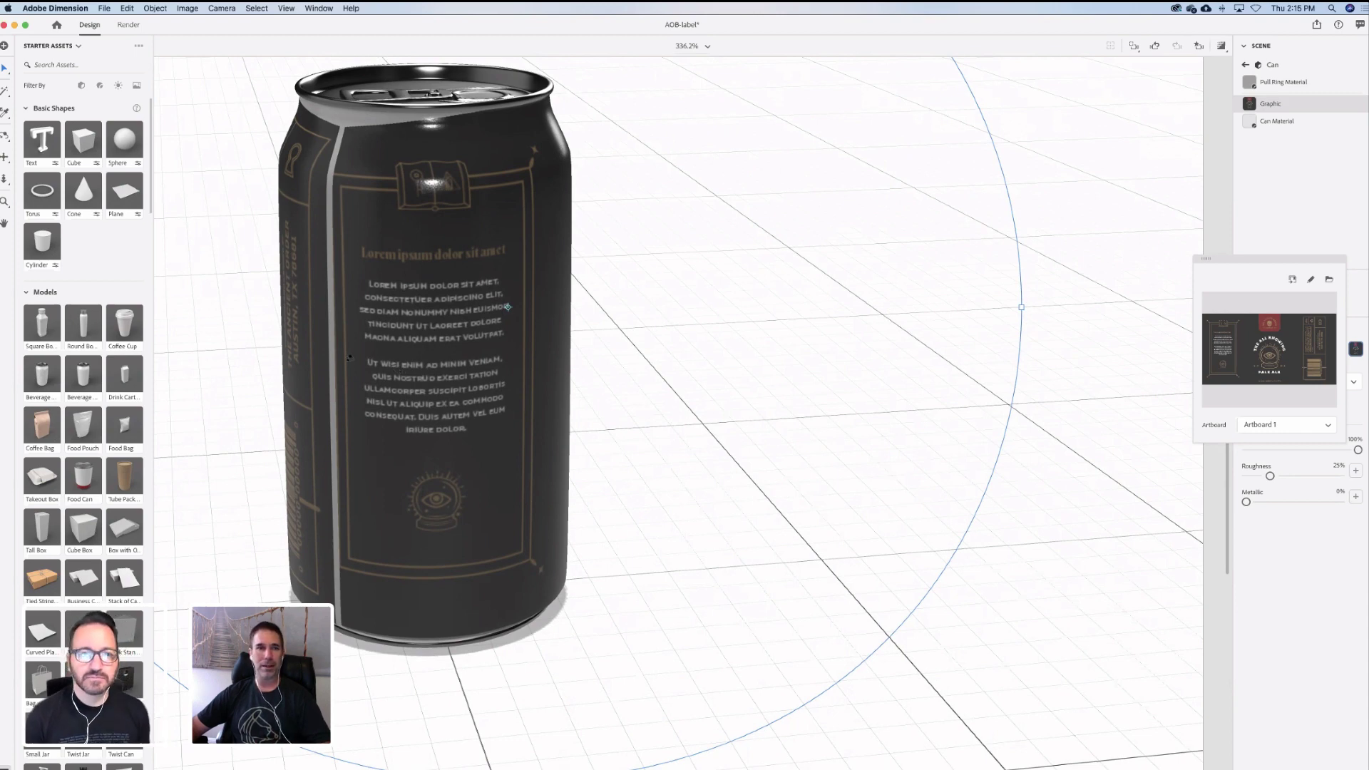
right_click_drag(349, 358, 429, 375)
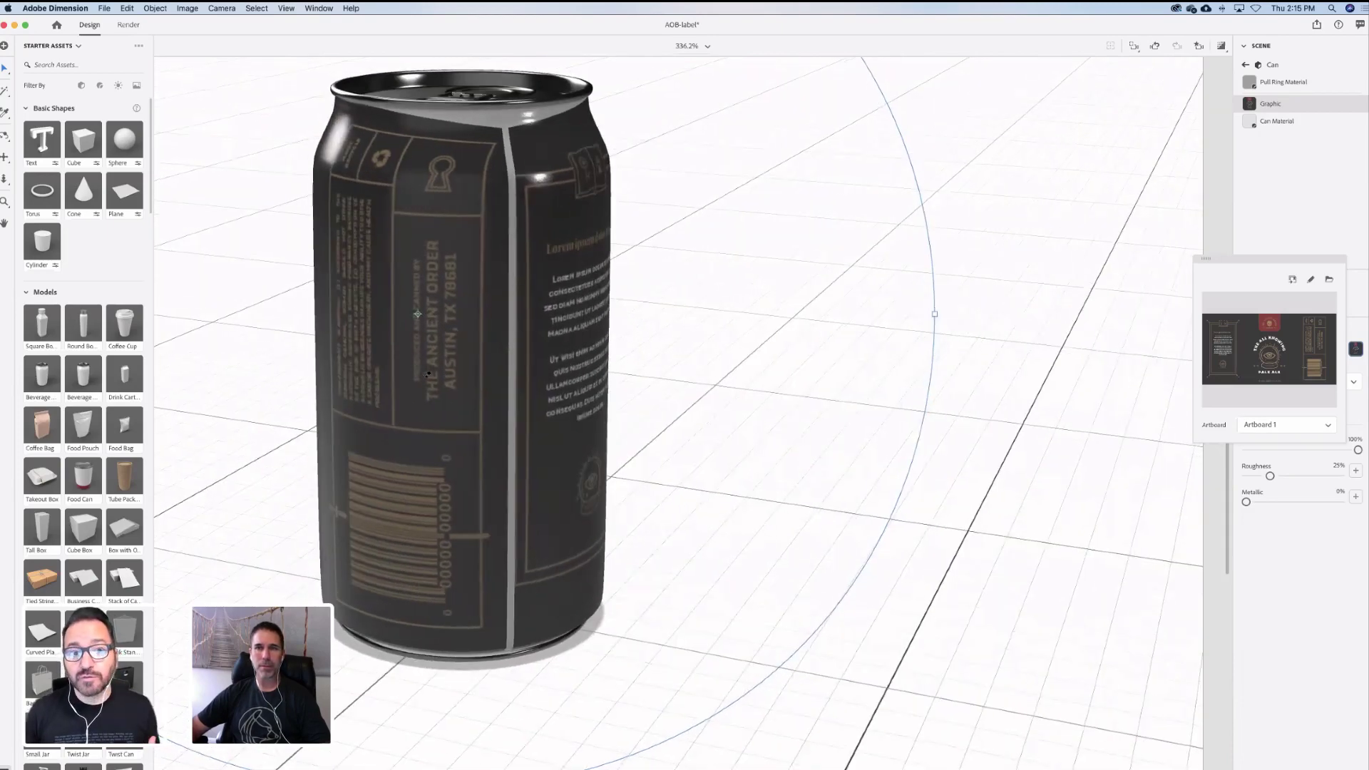
right_click_drag(455, 374, 605, 380)
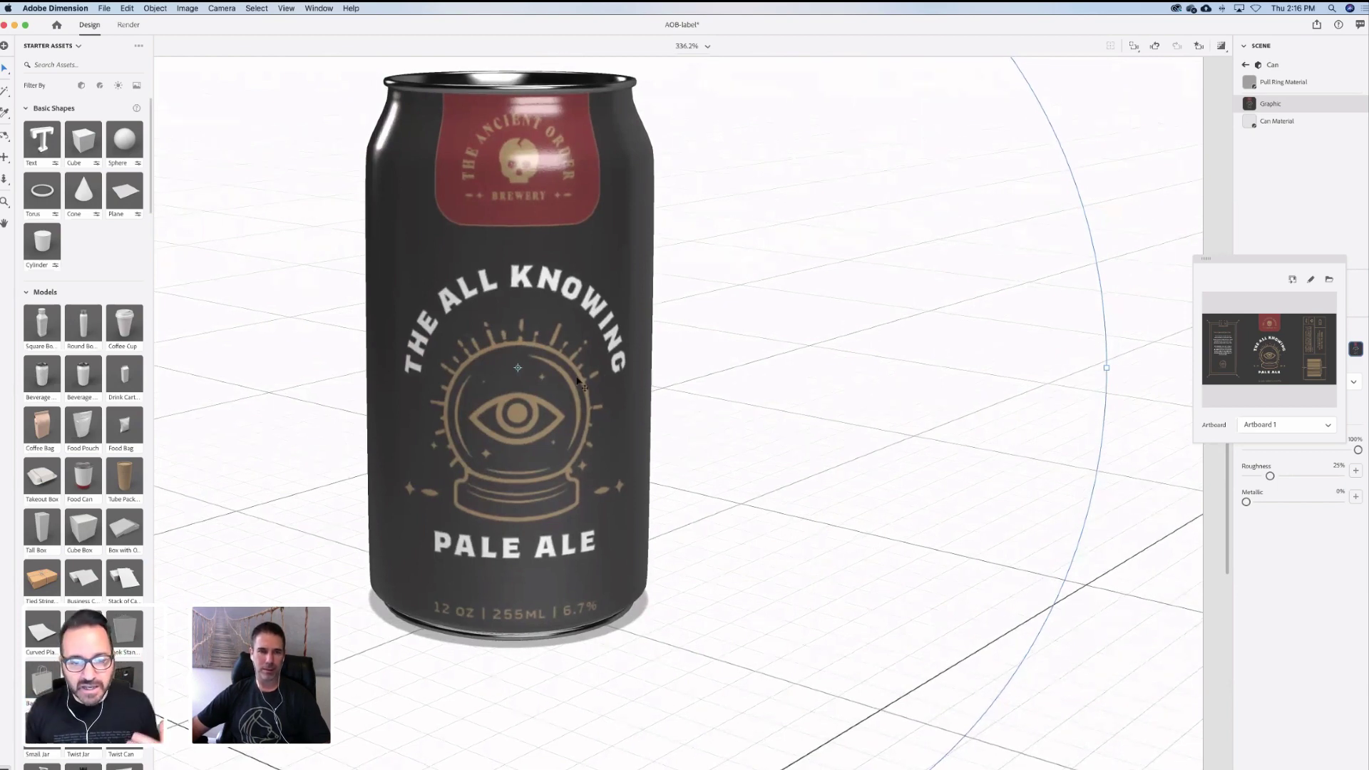
scroll(577, 382, "down", 3)
scroll(578, 383, "down", 5)
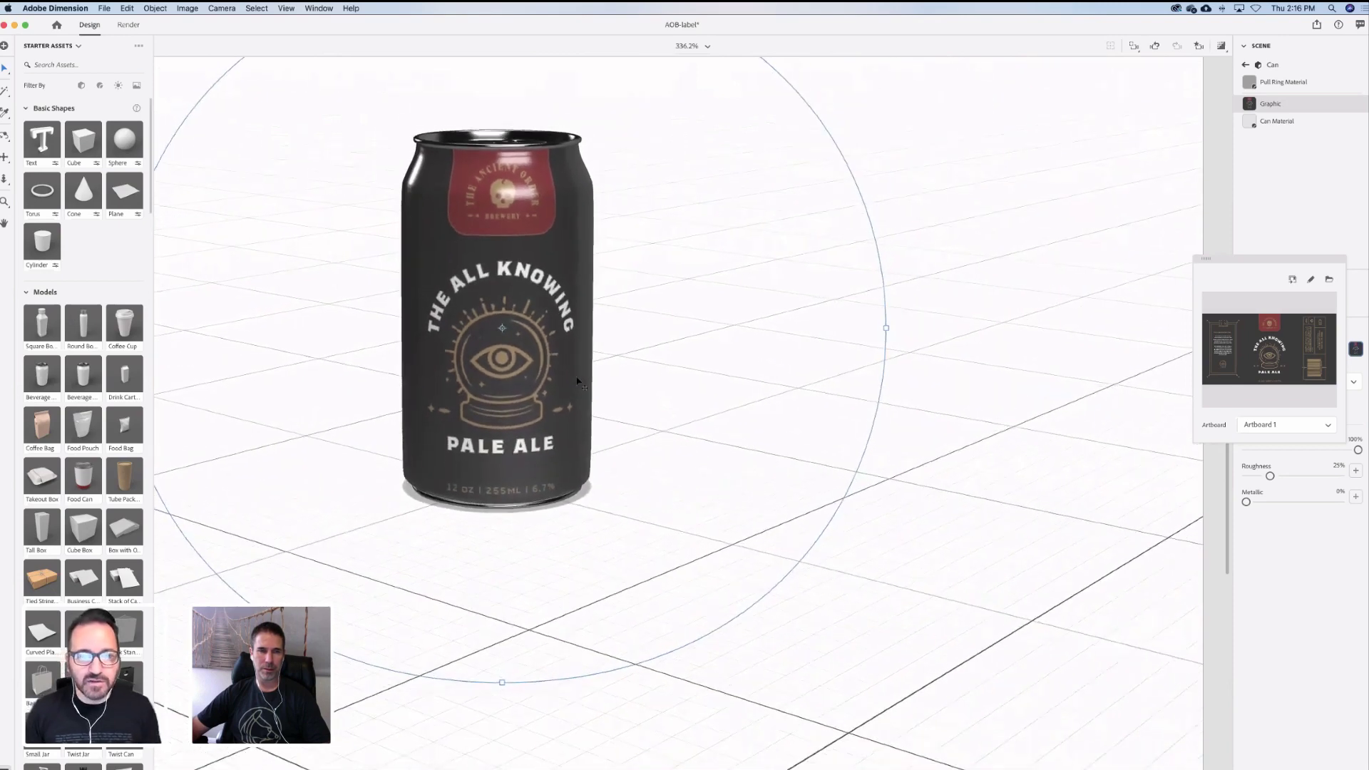
scroll(577, 383, "down", 1)
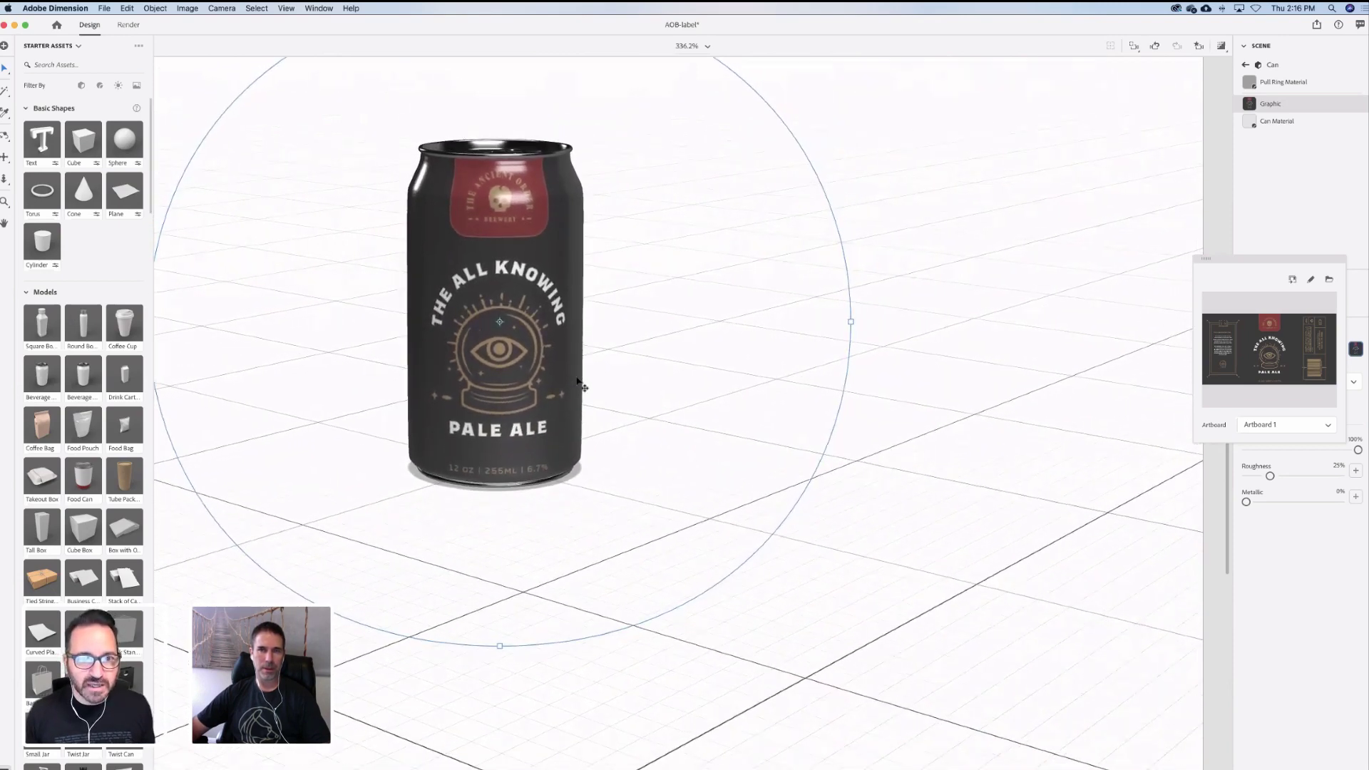
scroll(579, 383, "down", 1)
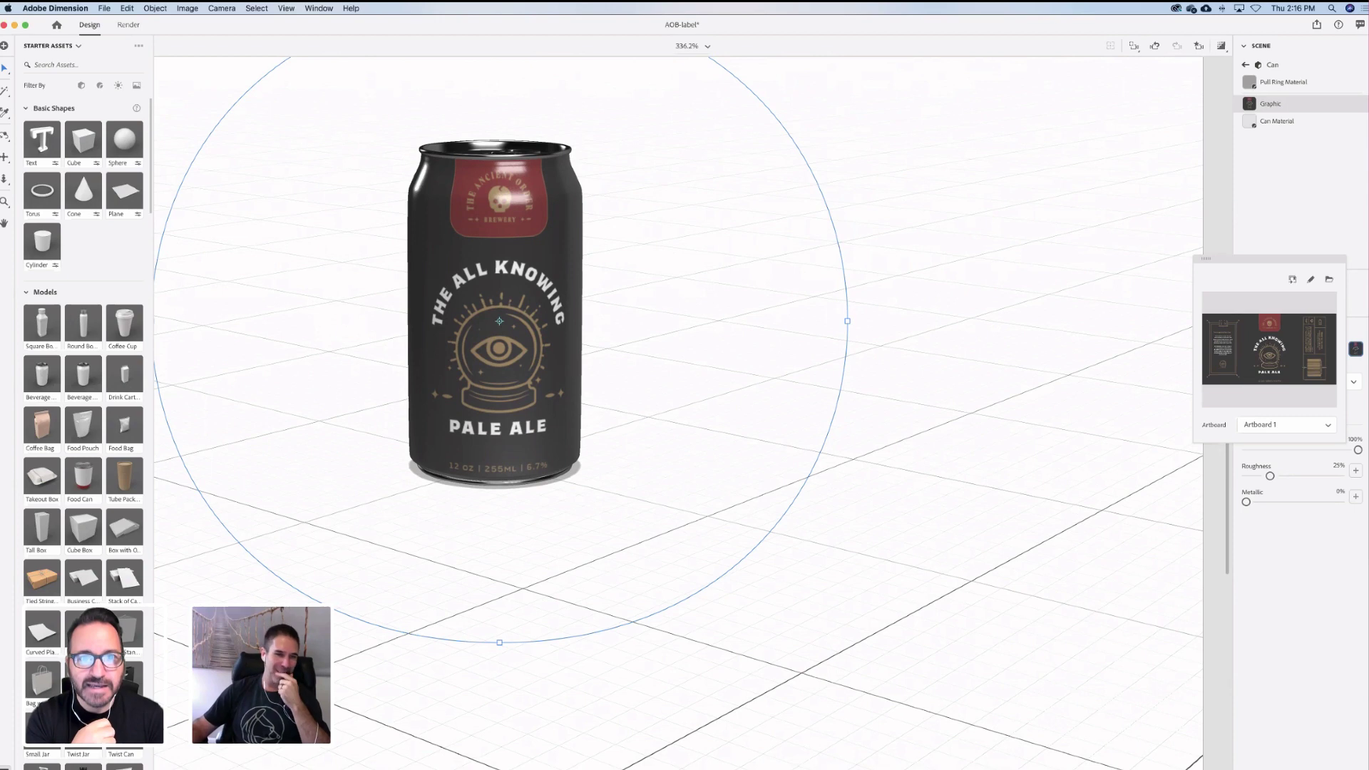
Close the decal's image preview and switch back to the label artwork in Illustrator
left_click(388, 600)
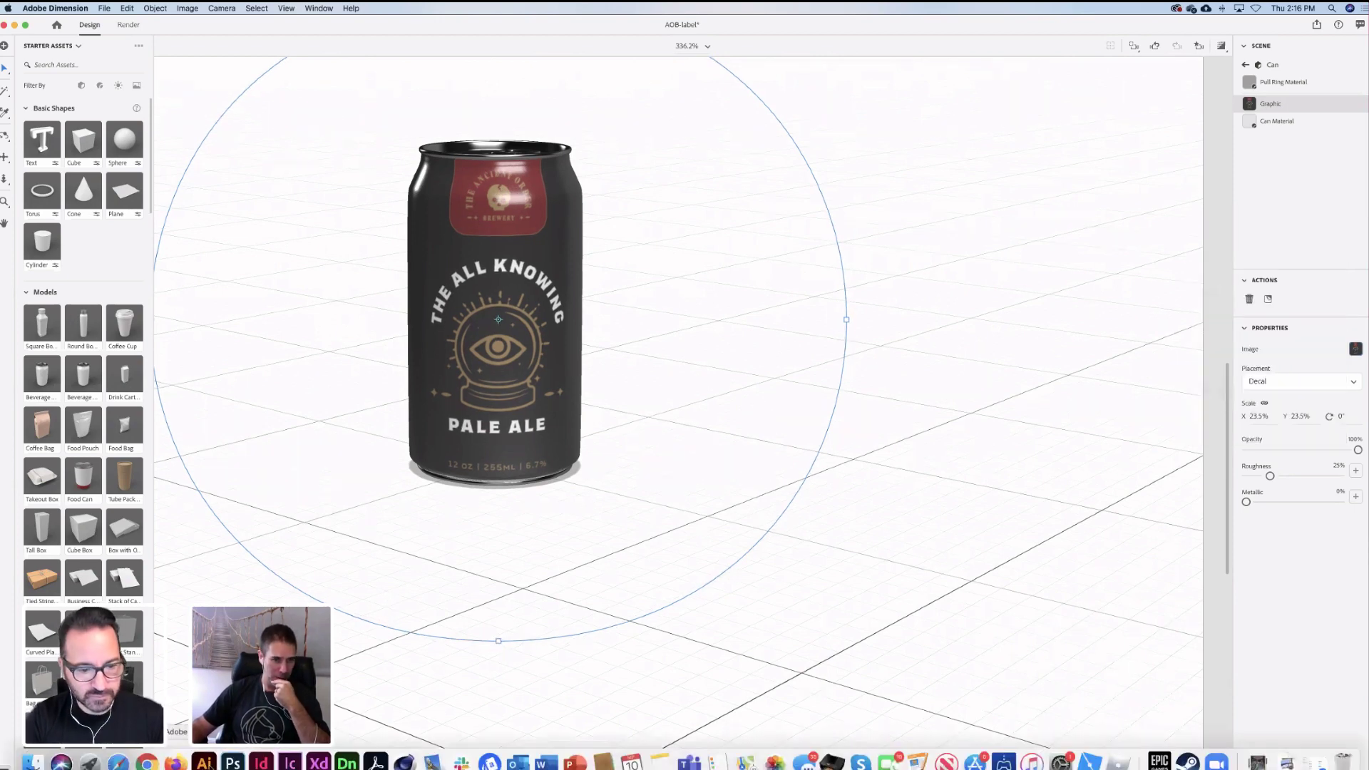
left_click(204, 762)
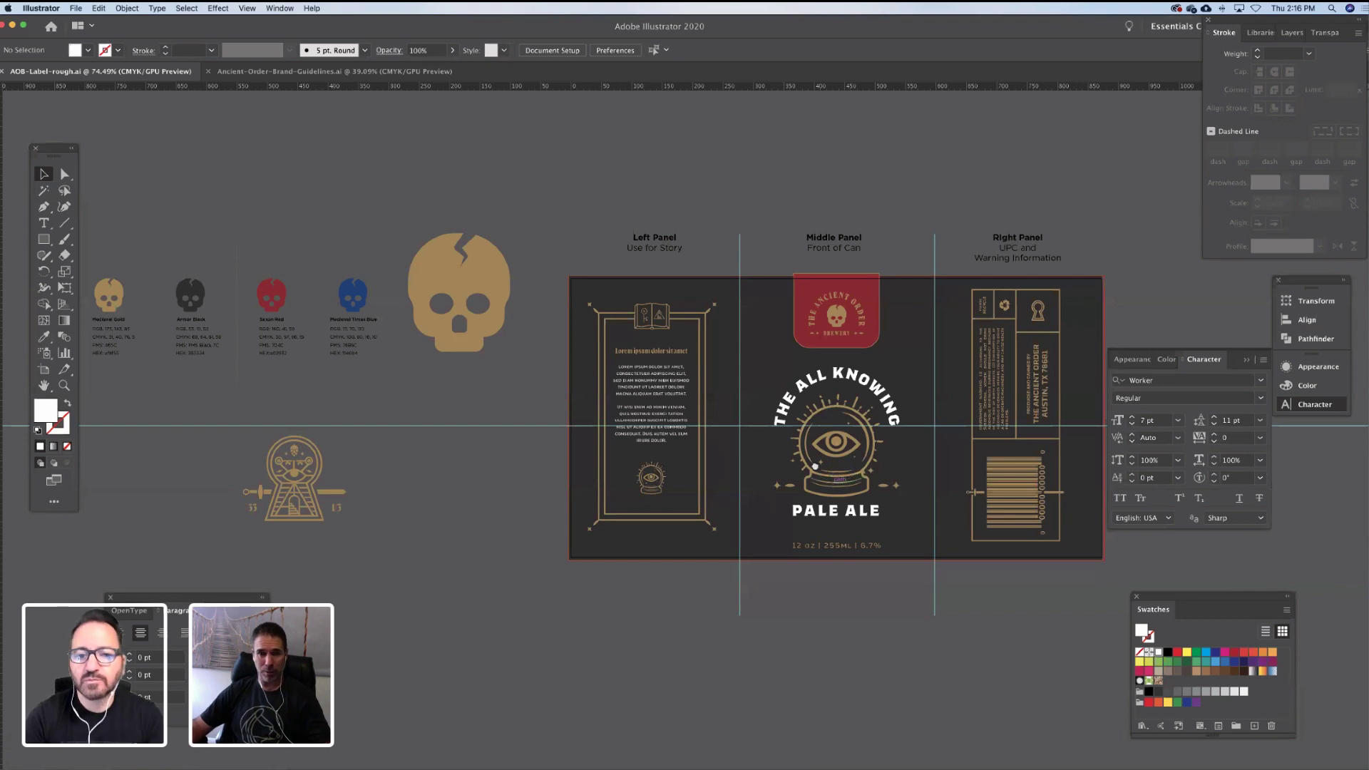
left_click_drag(831, 470, 702, 409)
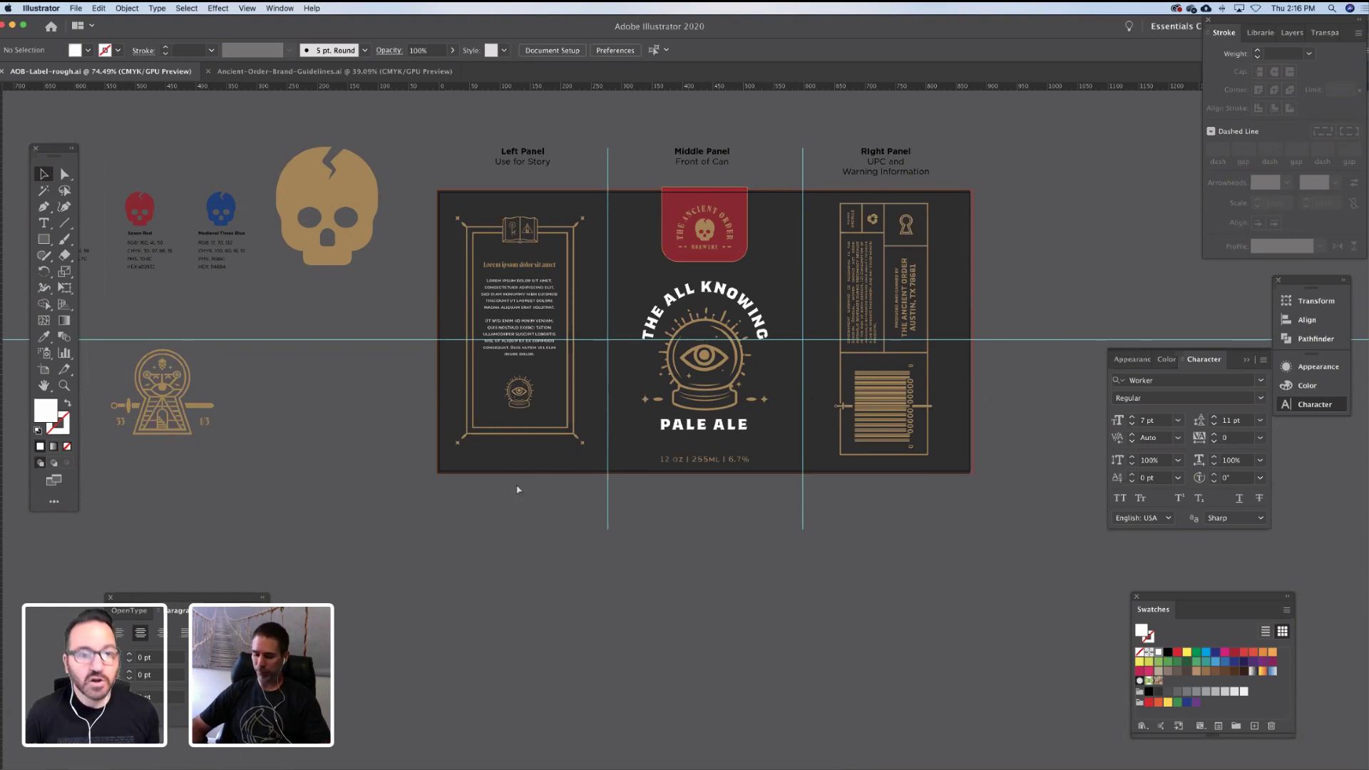
key("XF86AudioMute")
key("XF86AudioMute")
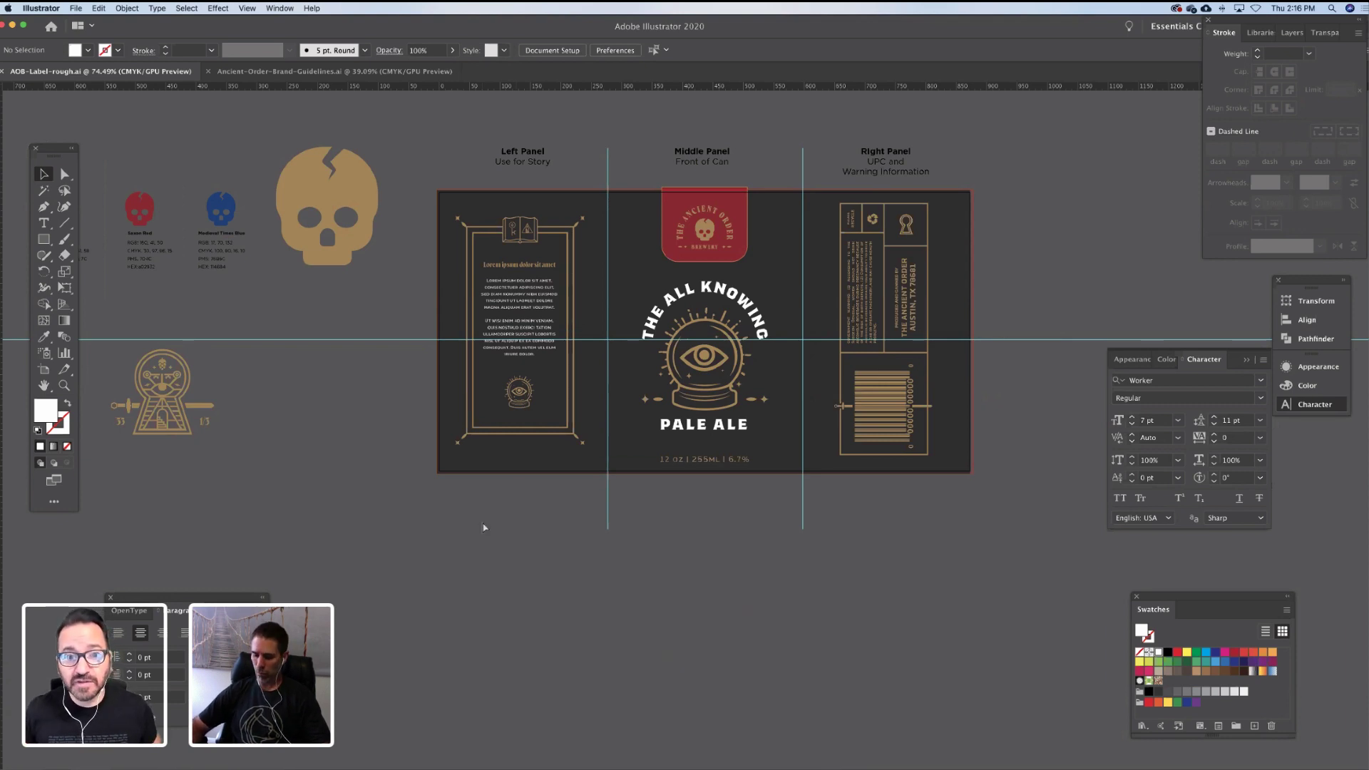
Add a new artboard of the same size beside the can label
key("super+minus")
key("super+minus")
key("super+minus")
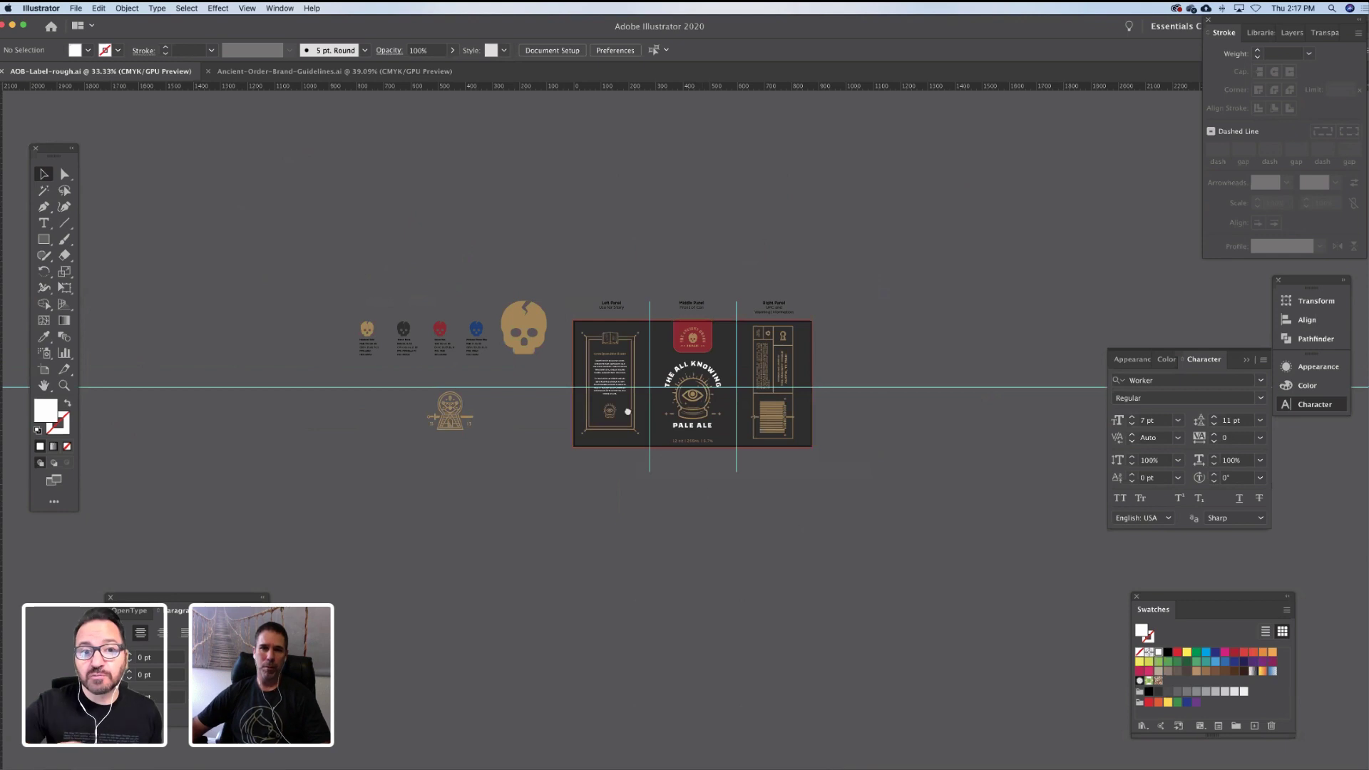
left_click_drag(706, 525, 657, 458)
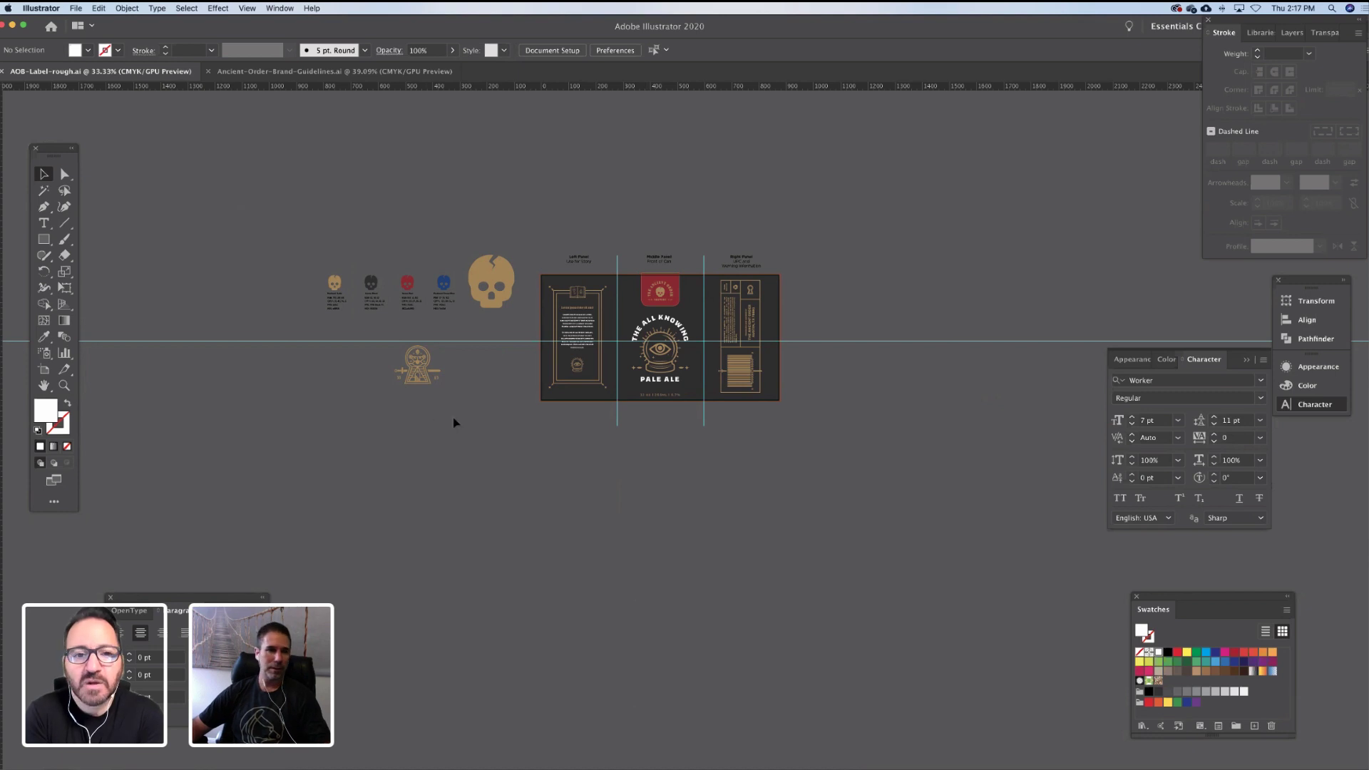
key("shift+o")
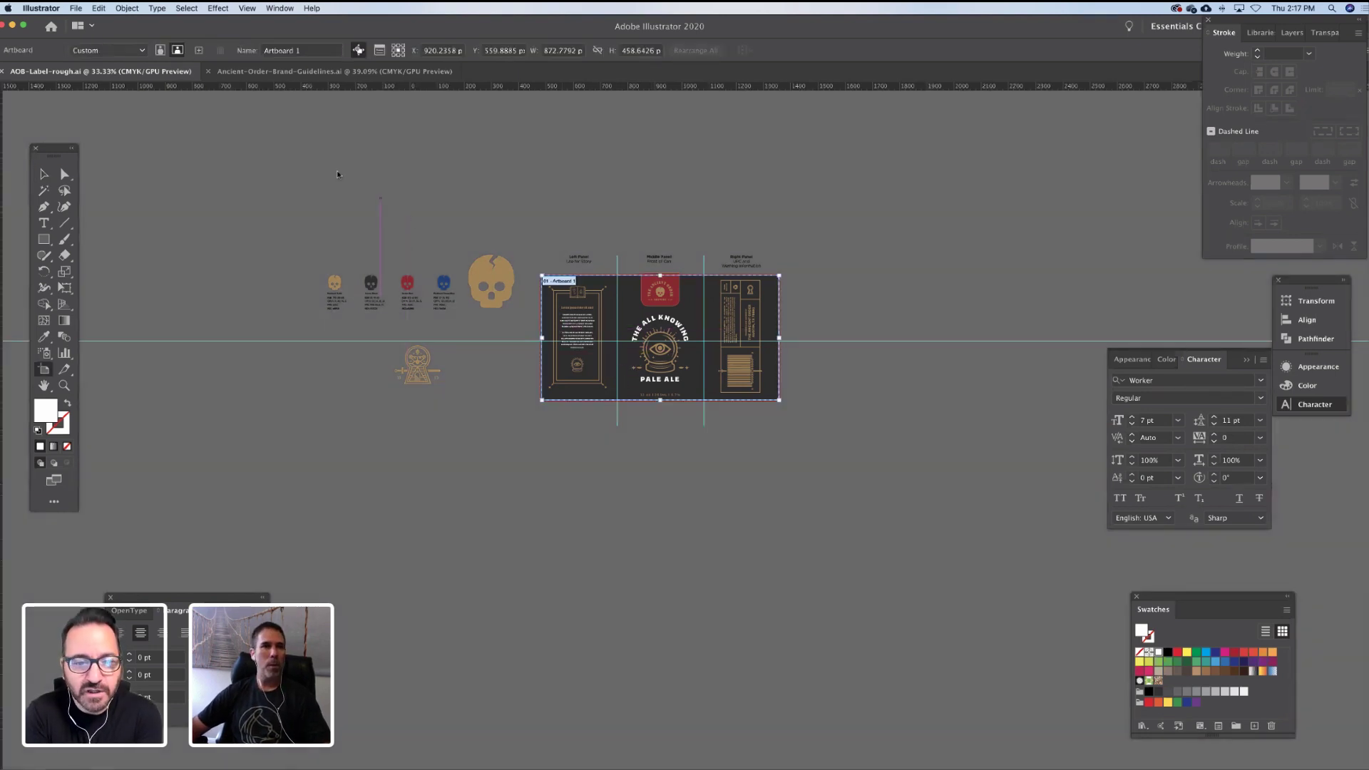
left_click(198, 52)
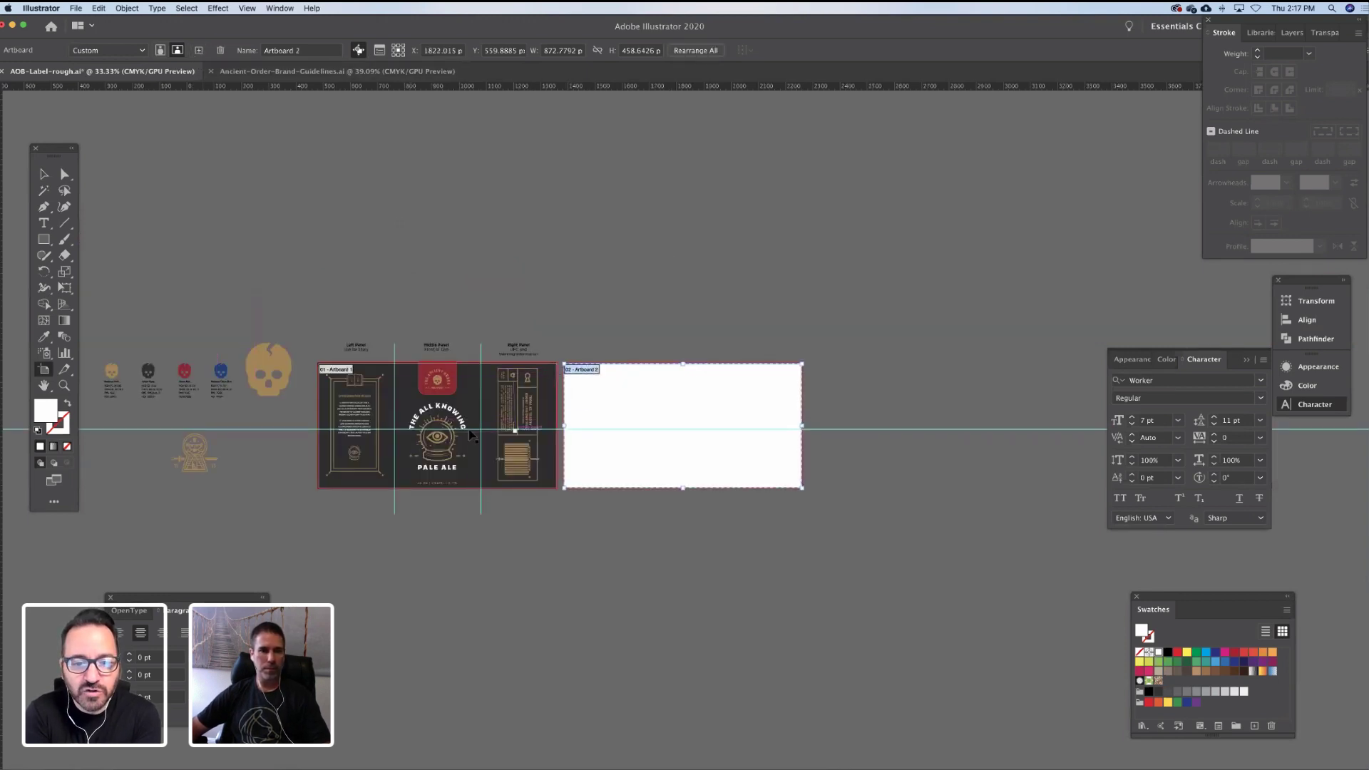
key("v")
left_click_drag(373, 438, 503, 380)
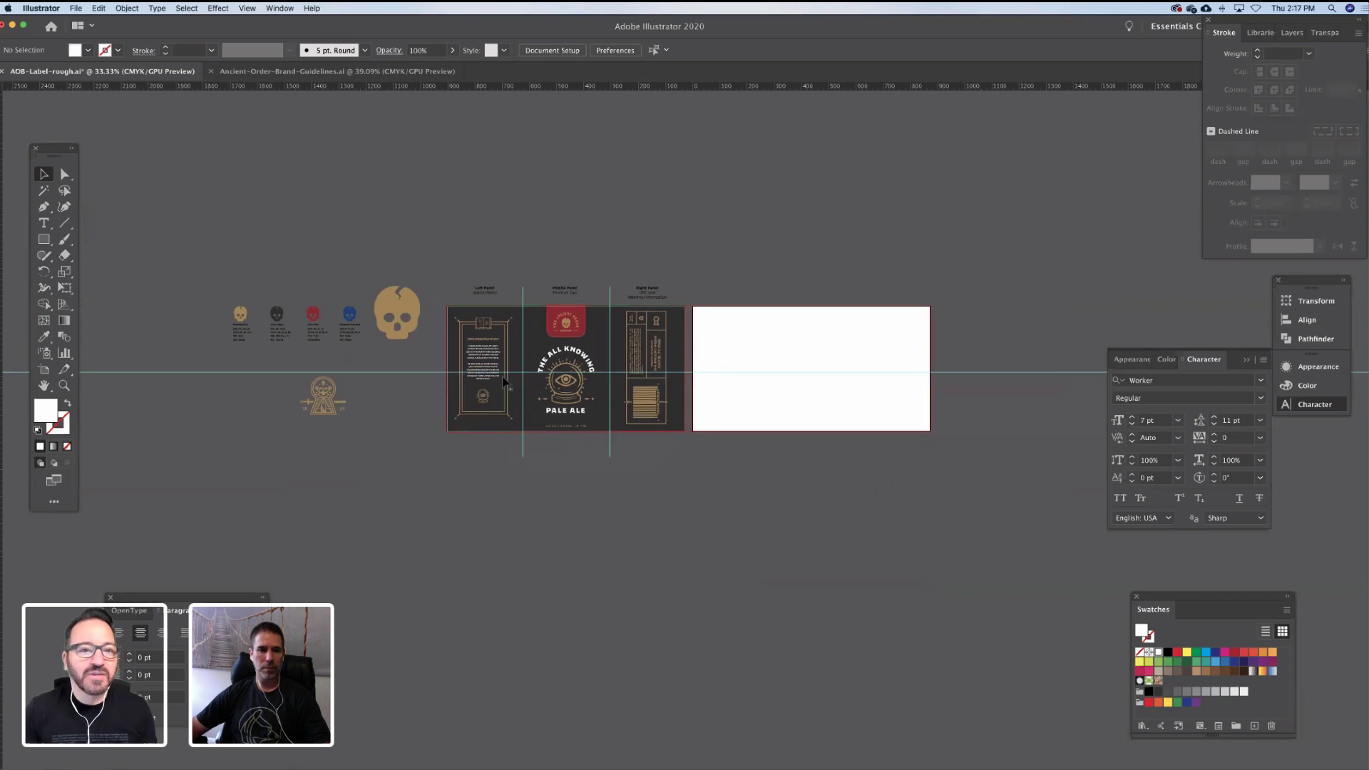
Group the left panel's story artwork, including its ornate frame, book icon, heading, body text and crystal ball
key("z")
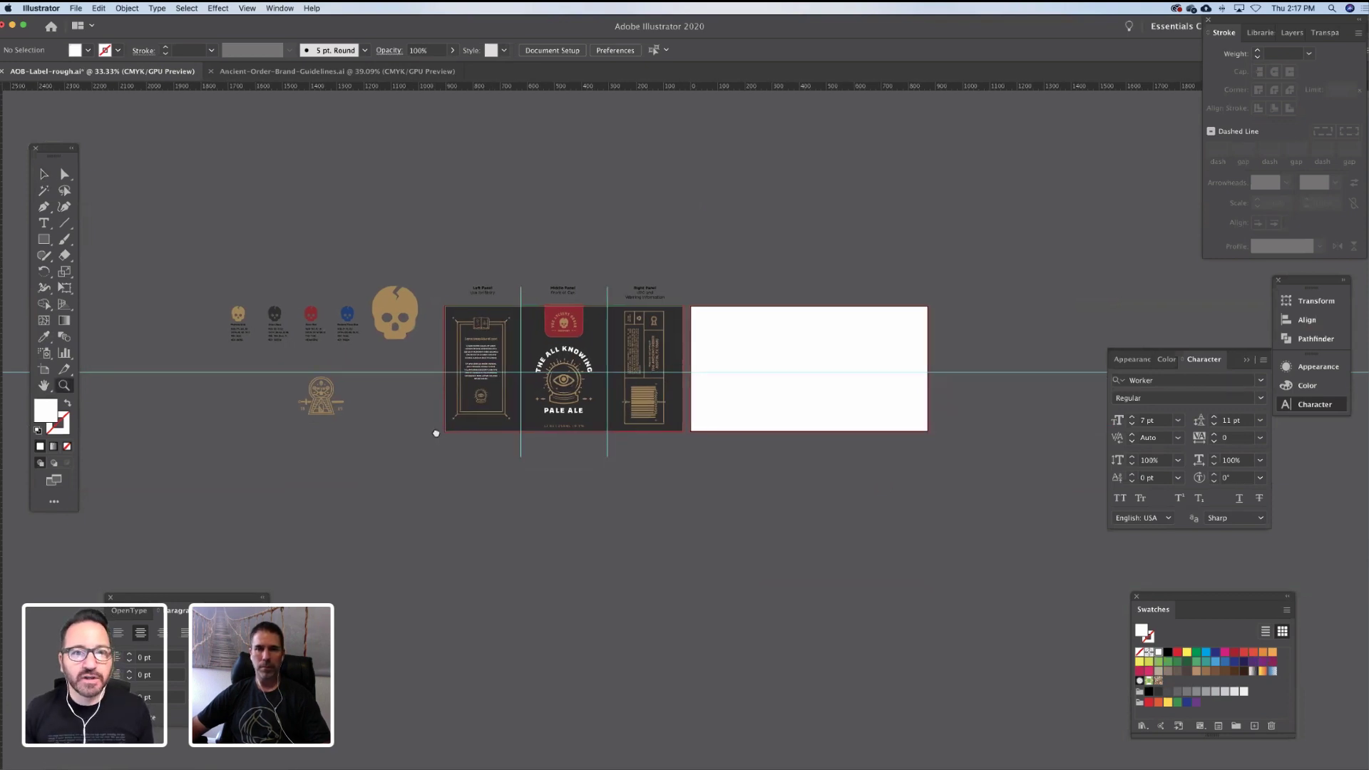
key("v")
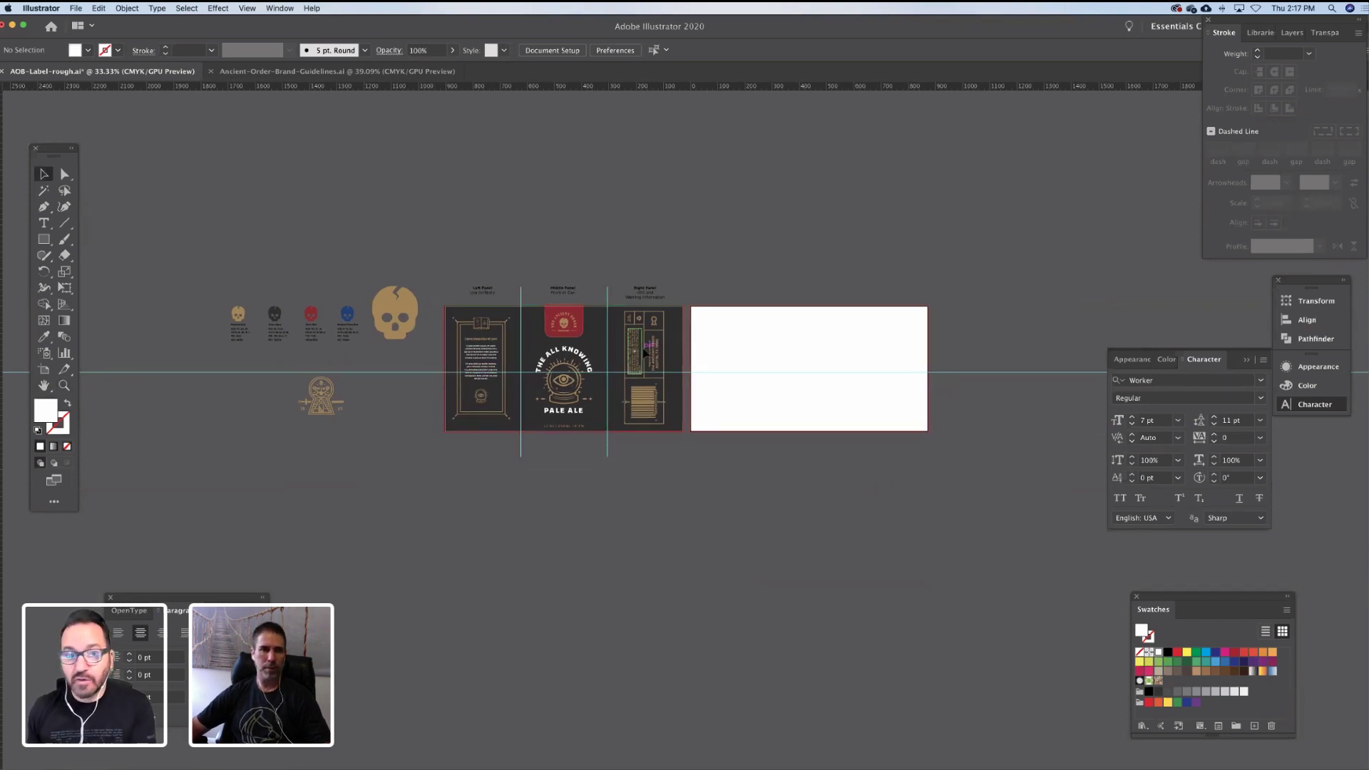
left_click(497, 325)
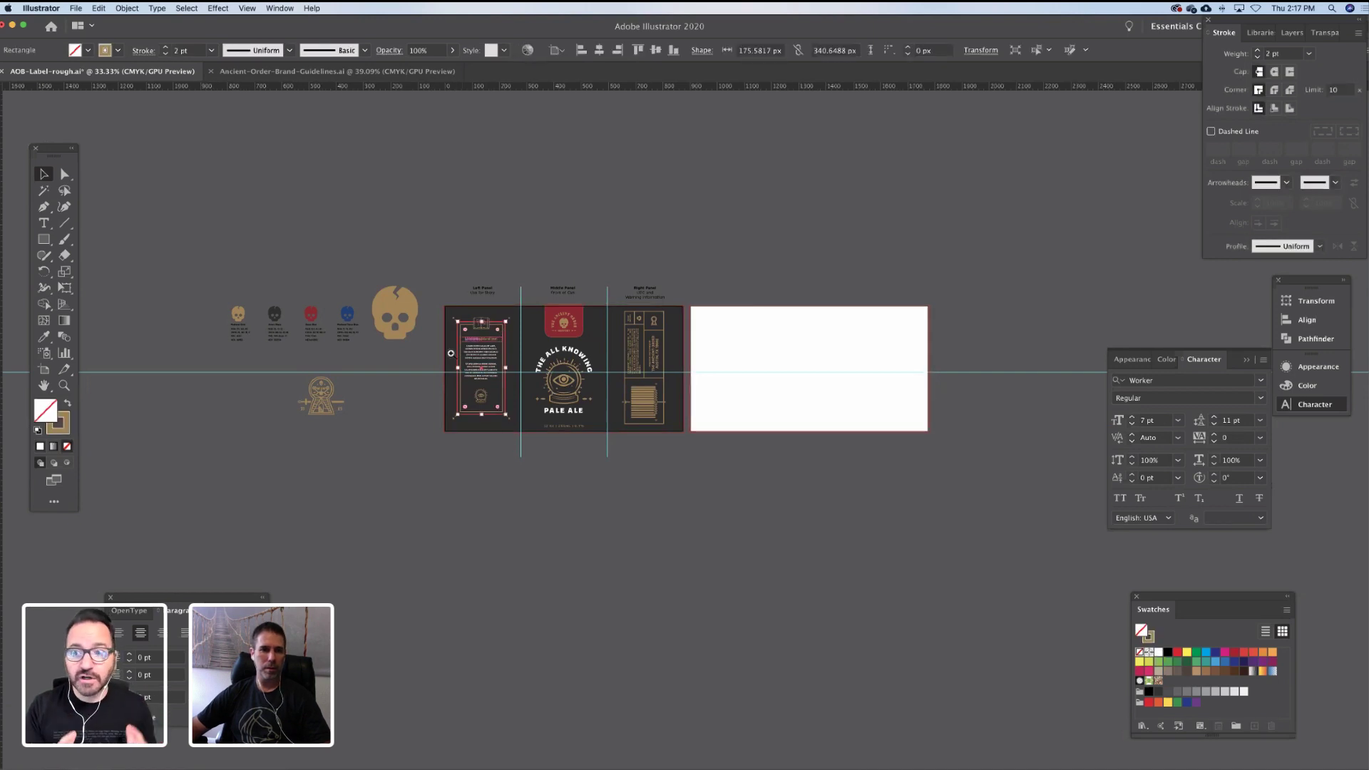
key("z")
left_click_drag(413, 384, 501, 342)
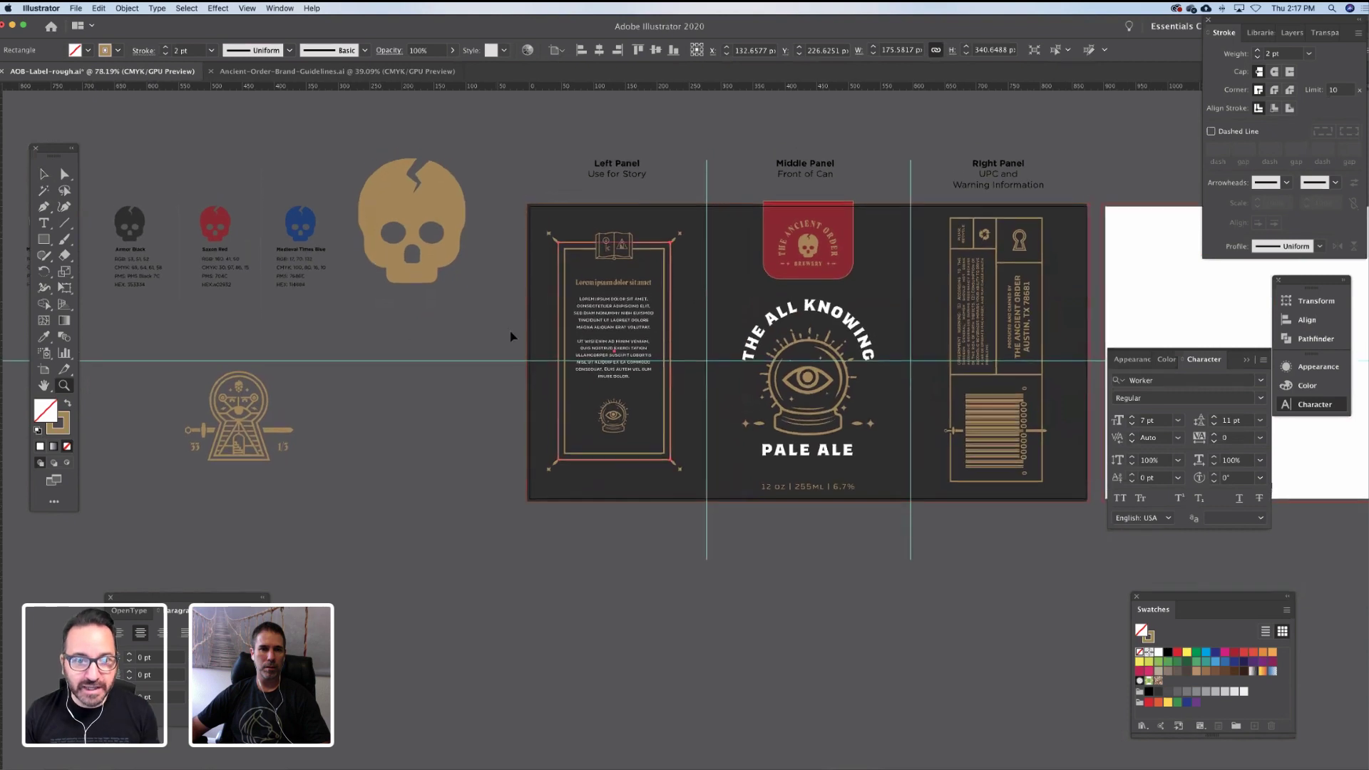
key("v")
left_click(596, 217)
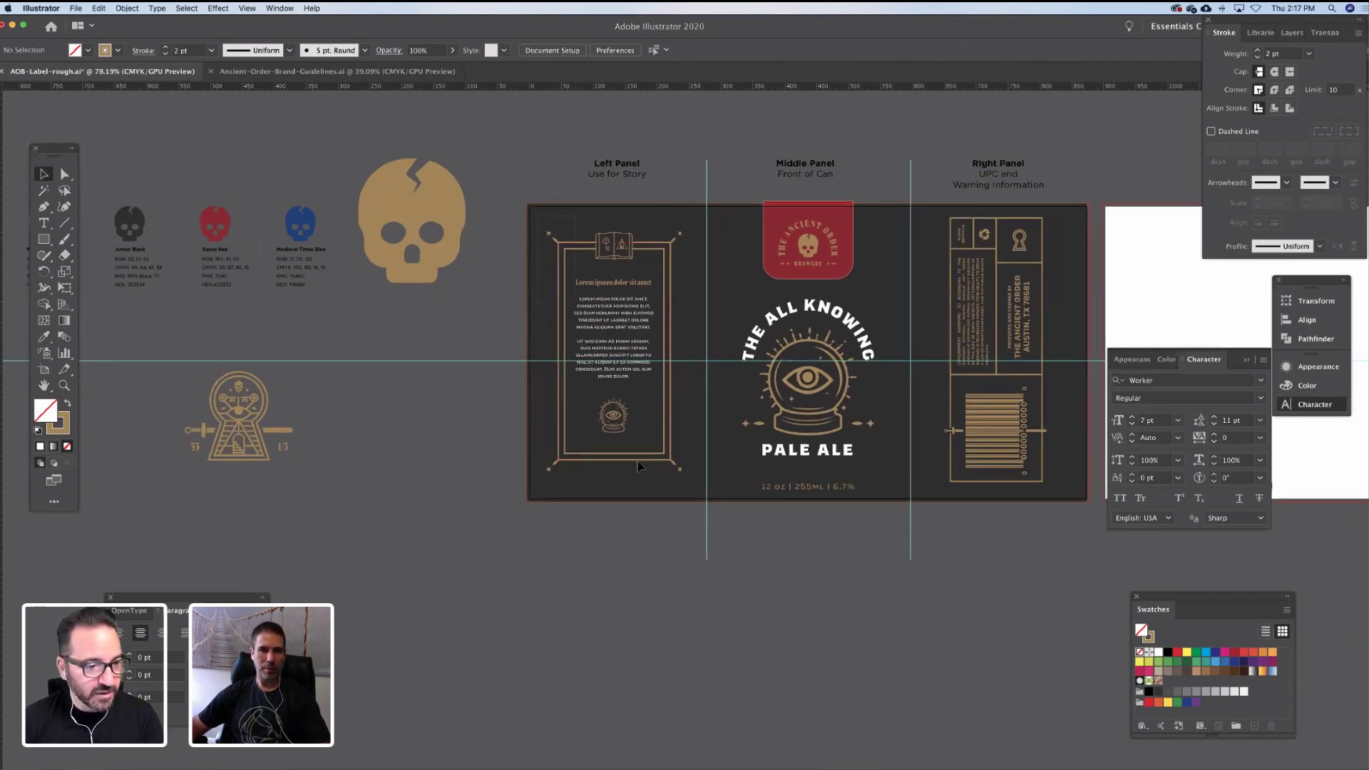
left_click(688, 492)
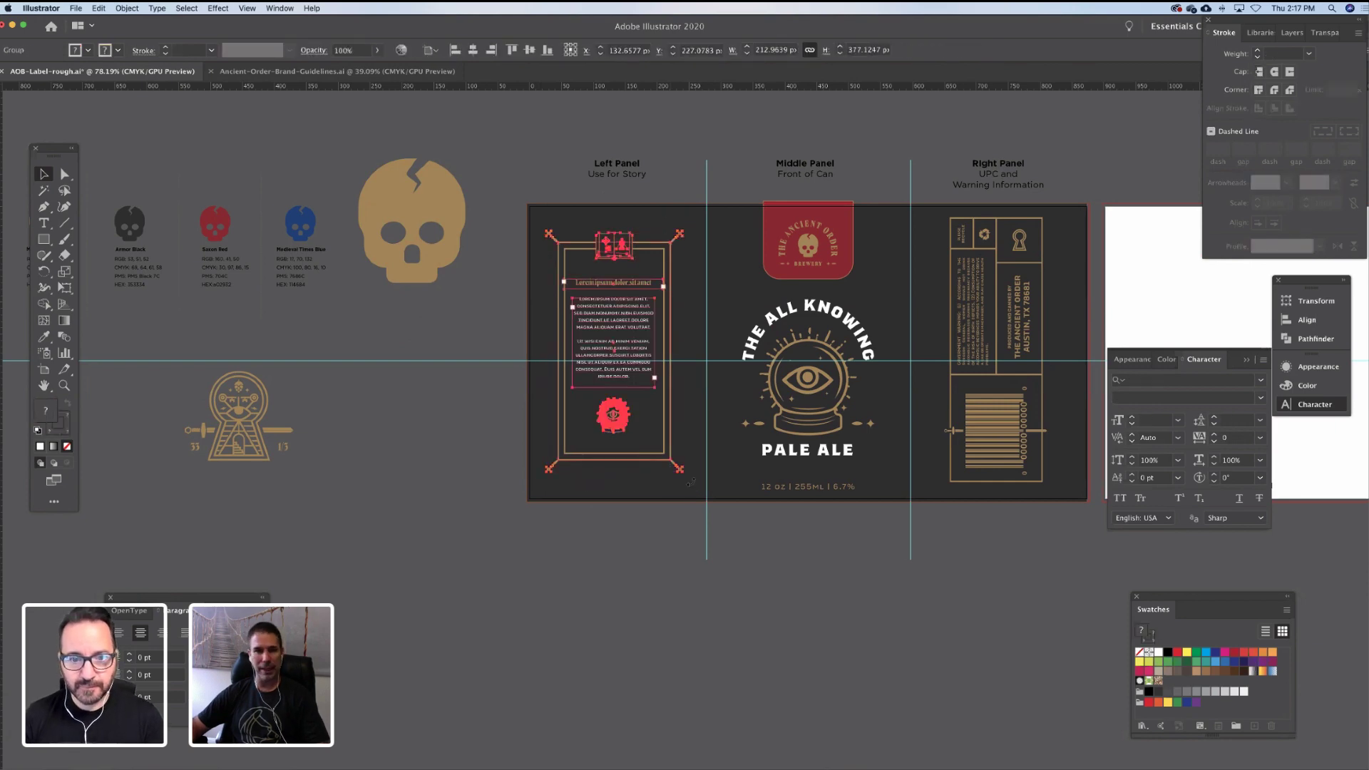
left_click_drag(497, 428, 198, 427)
left_click_drag(764, 382, 569, 379)
left_click(879, 360)
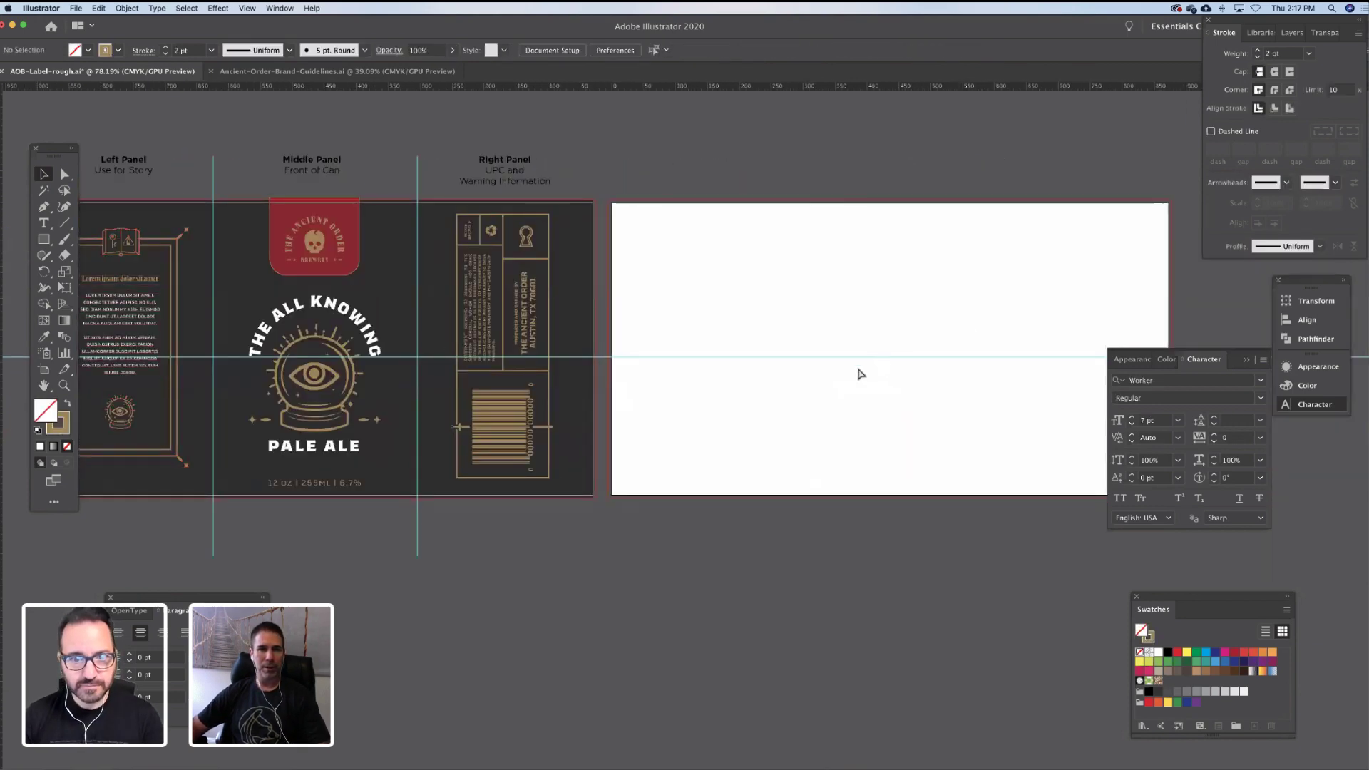
key("super+f")
key("super+z")
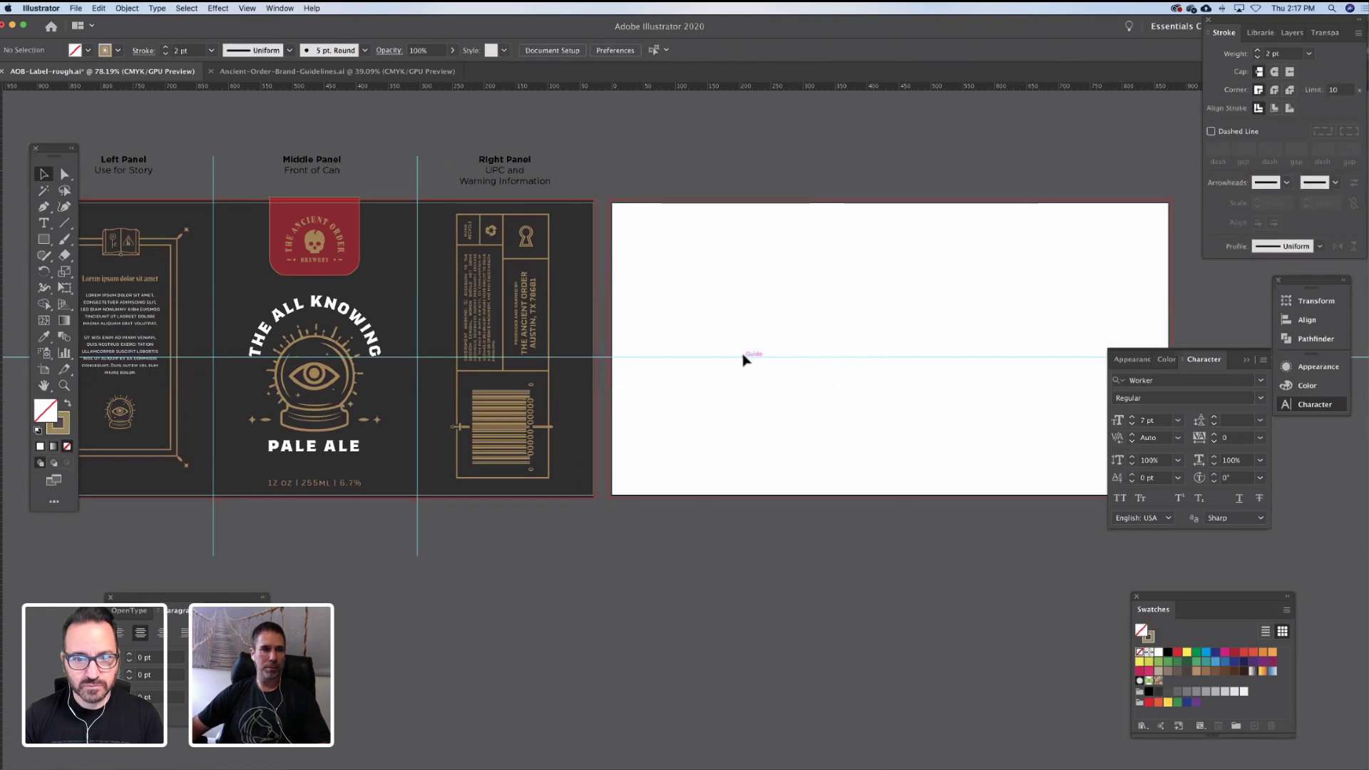
Copy the grouped story panel from the label and paste it in place on the blank second artboard
left_click_drag(129, 298, 540, 325)
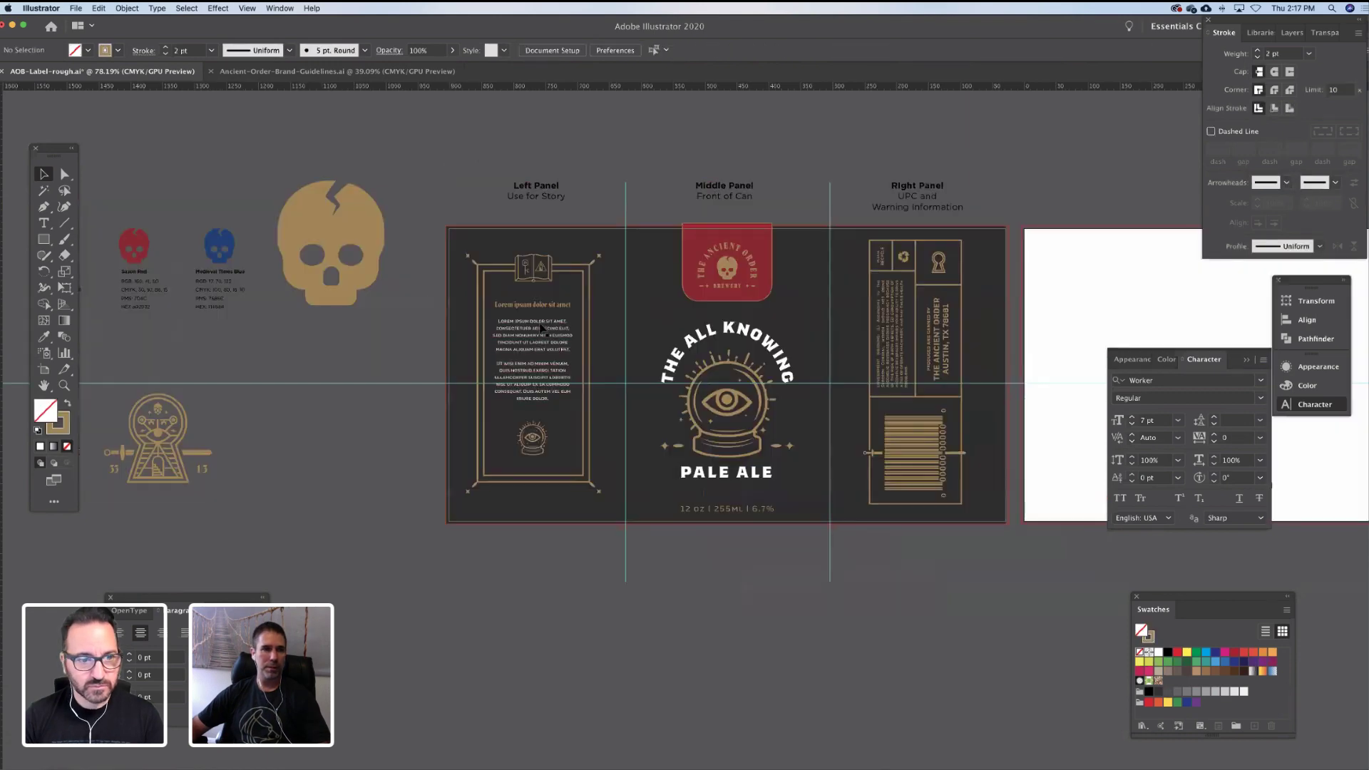
left_click(613, 510)
scroll(499, 471, "right", 10)
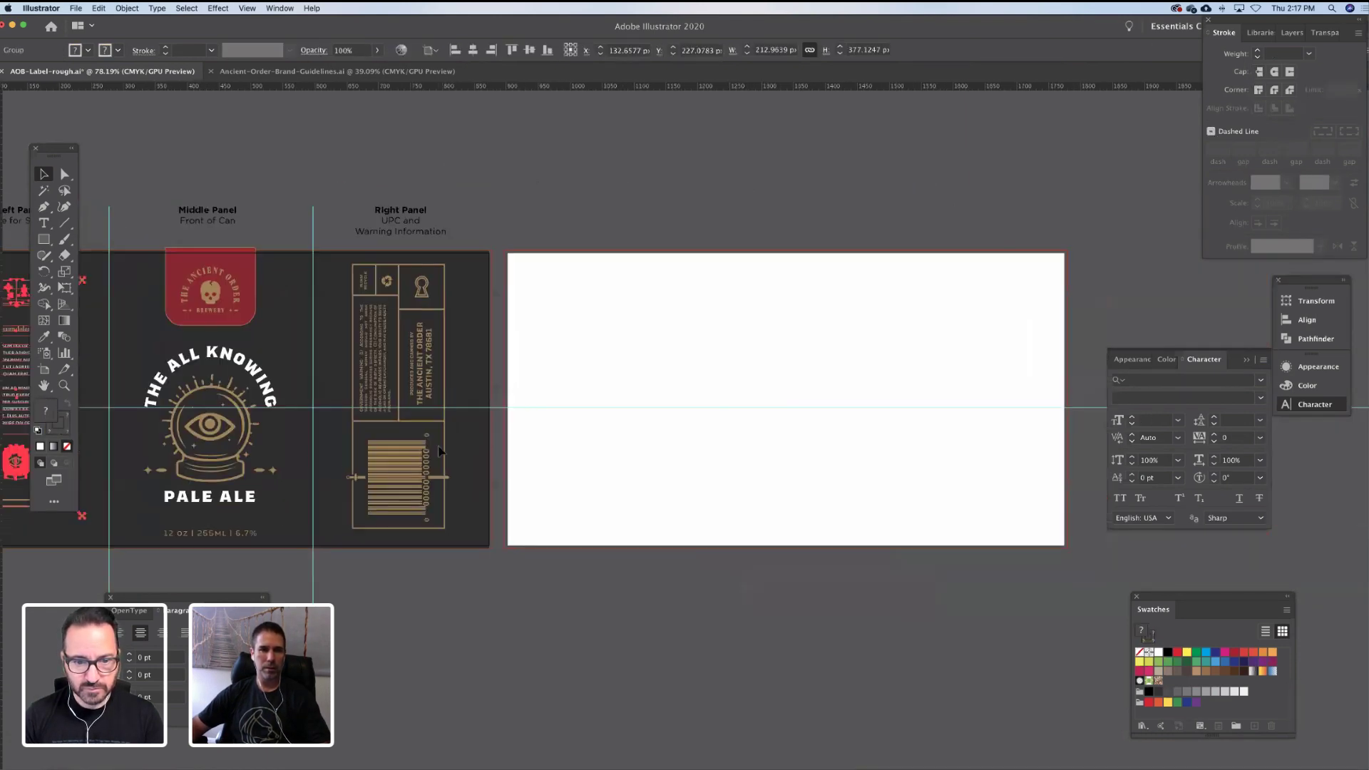
left_click(750, 409)
key("super+v")
key("super+z")
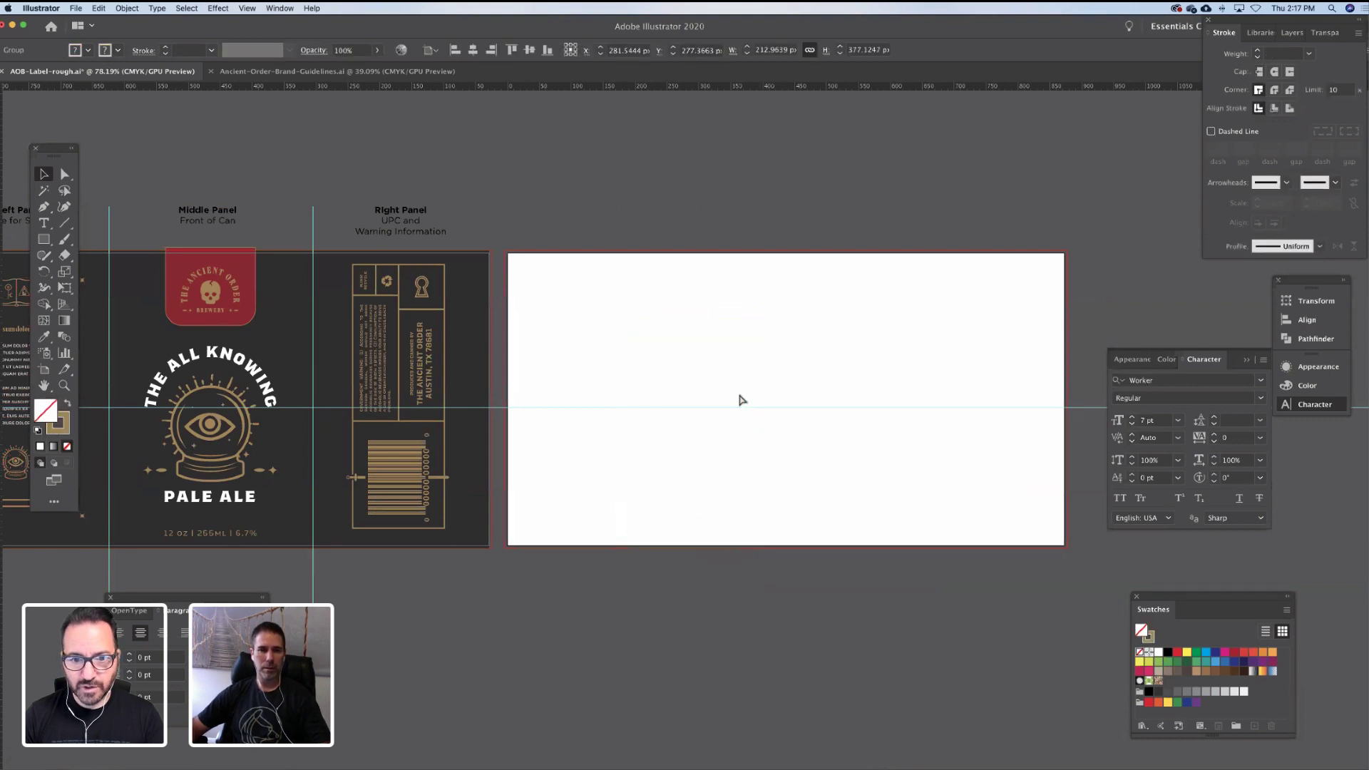
key("super+v")
scroll(749, 392, "left", 3)
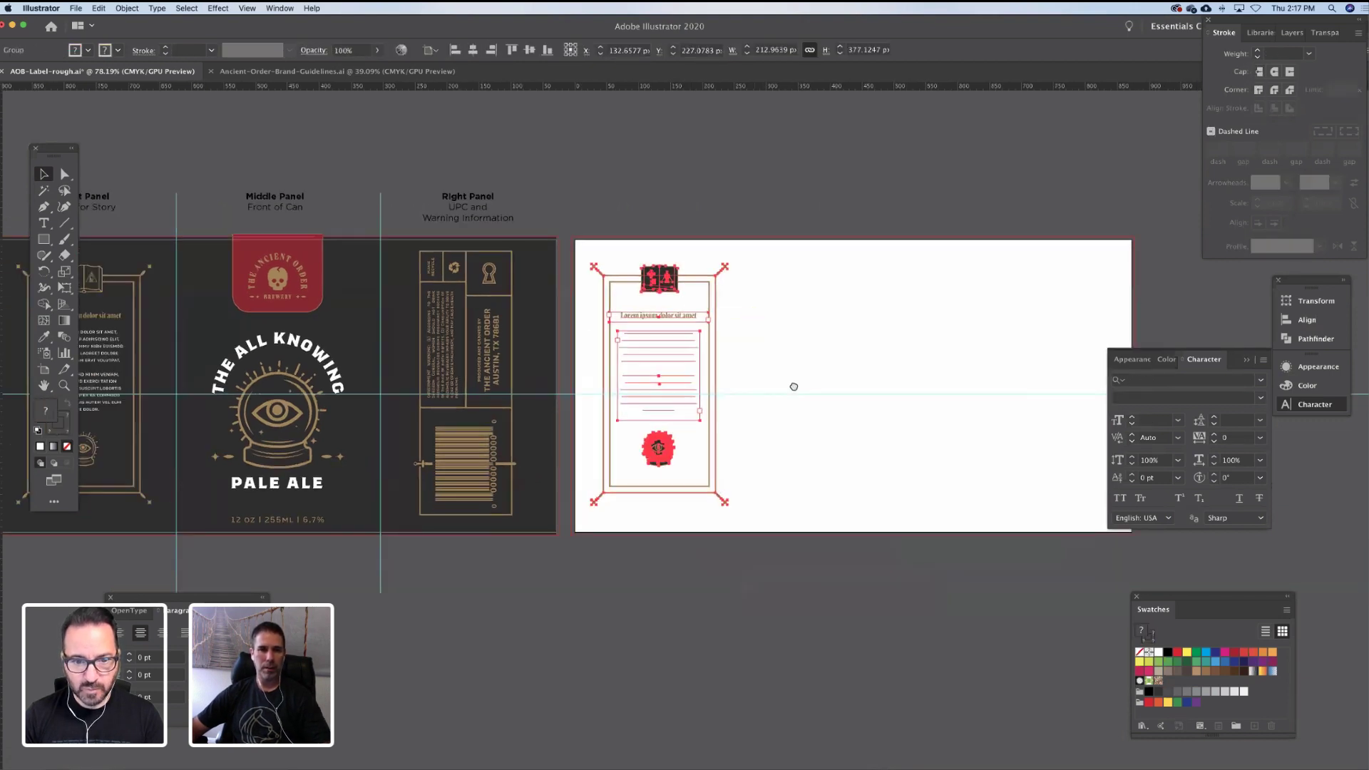
scroll(794, 387, "right", 4)
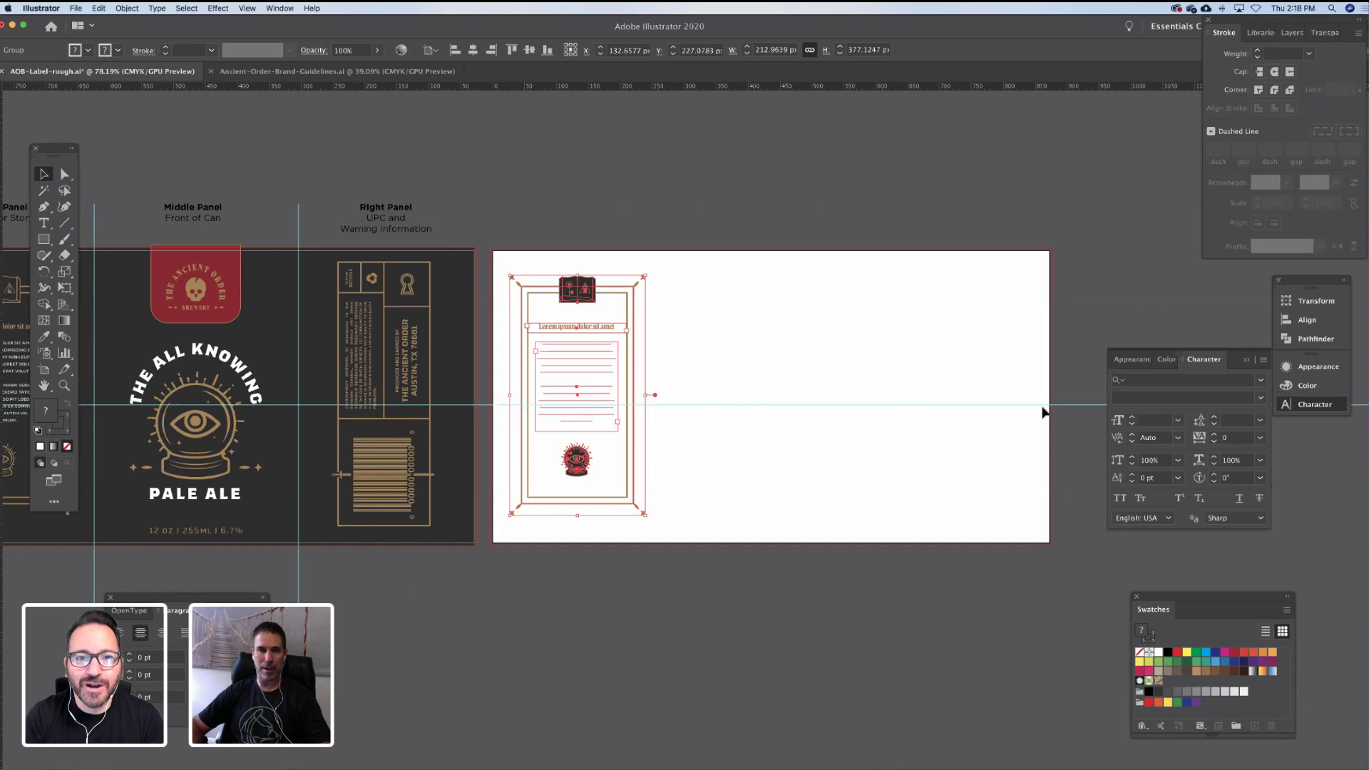
Narrow the second artboard to about 269 px wide so it fits around the pasted story panel
key("shift+o")
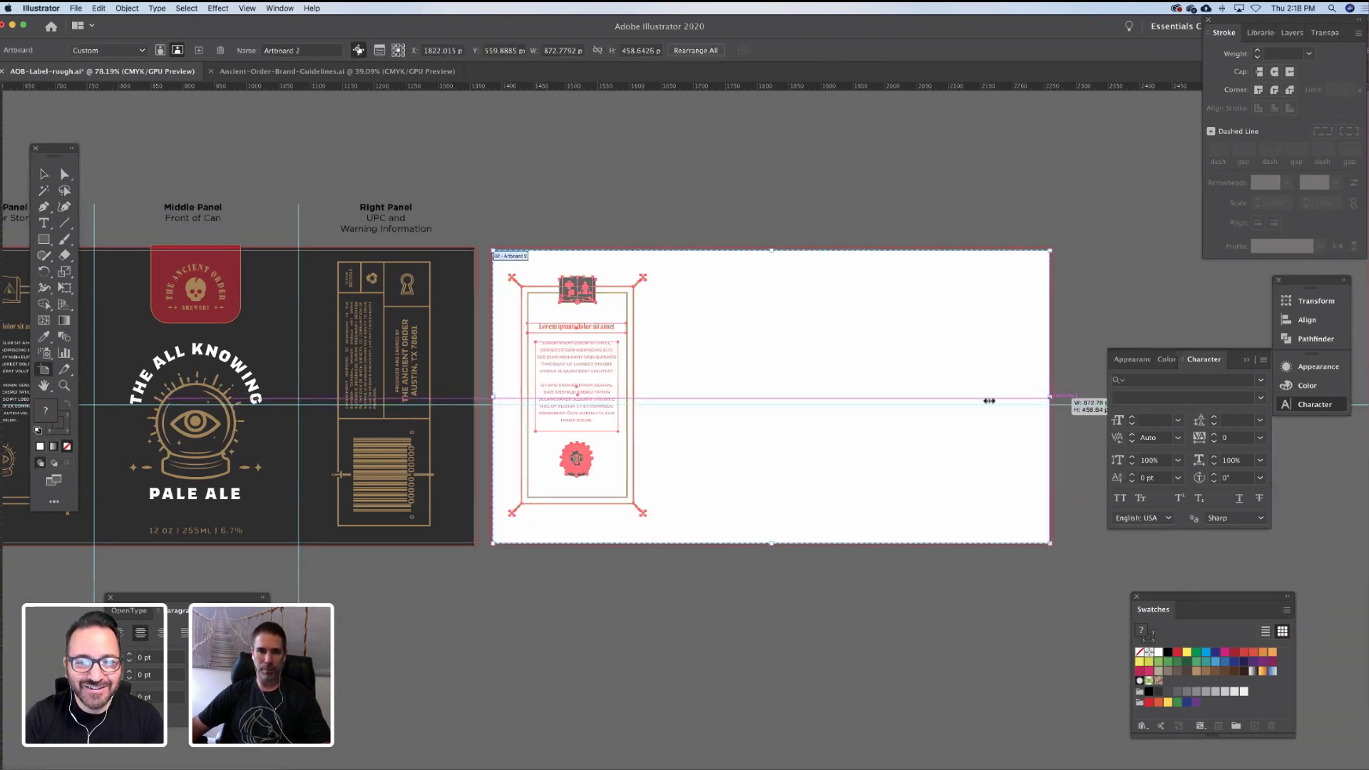
left_click_drag(990, 401, 666, 404)
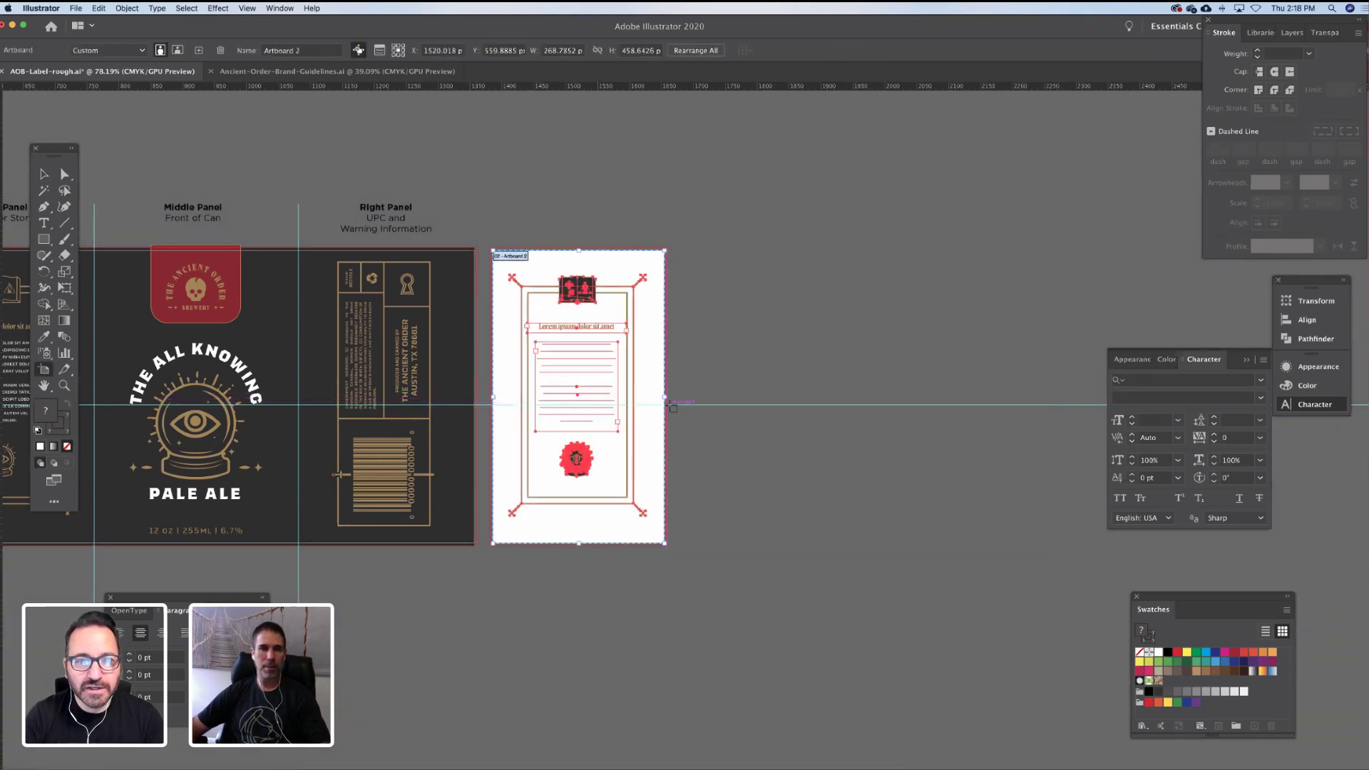
Center the pasted story panel group horizontally and vertically on the second artboard, and deselect it
key("v")
scroll(751, 397, "left", 5)
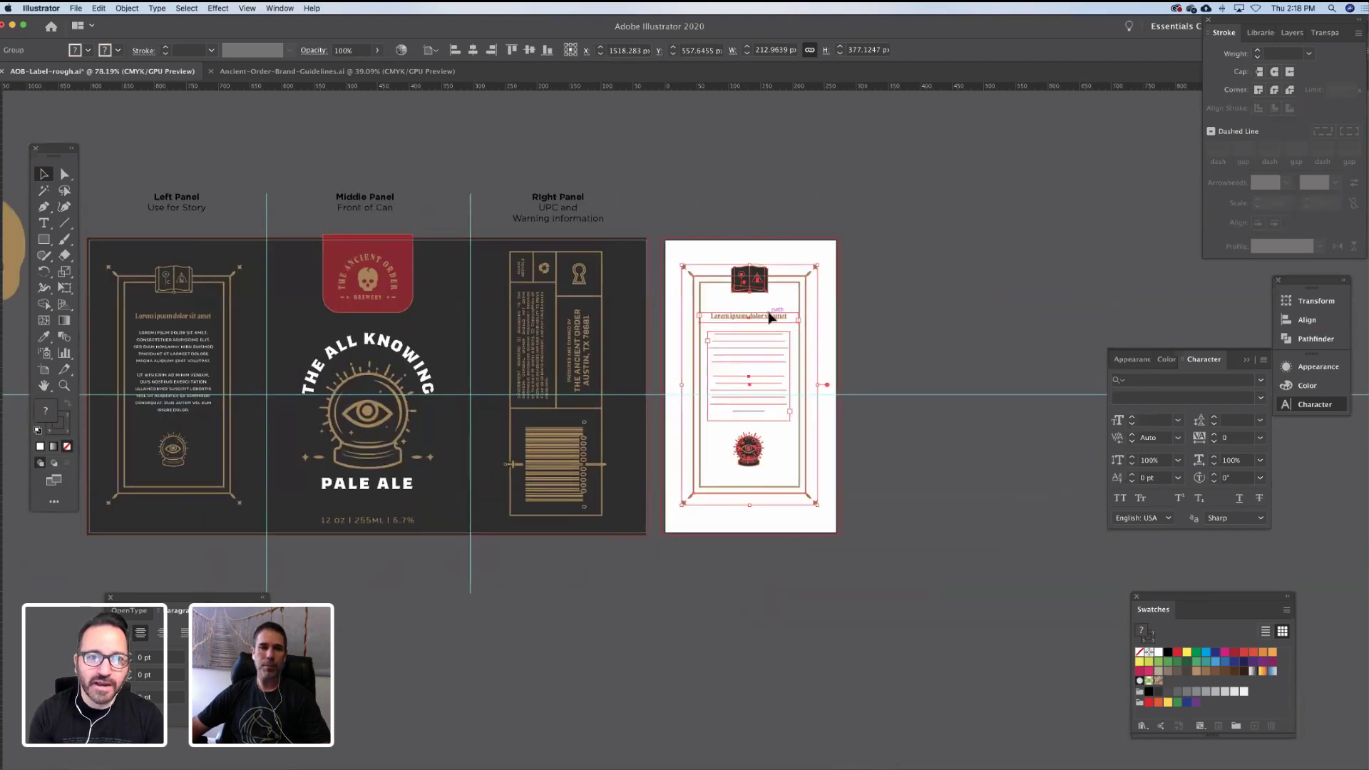
left_click(794, 254)
left_click_drag(827, 529, 674, 268)
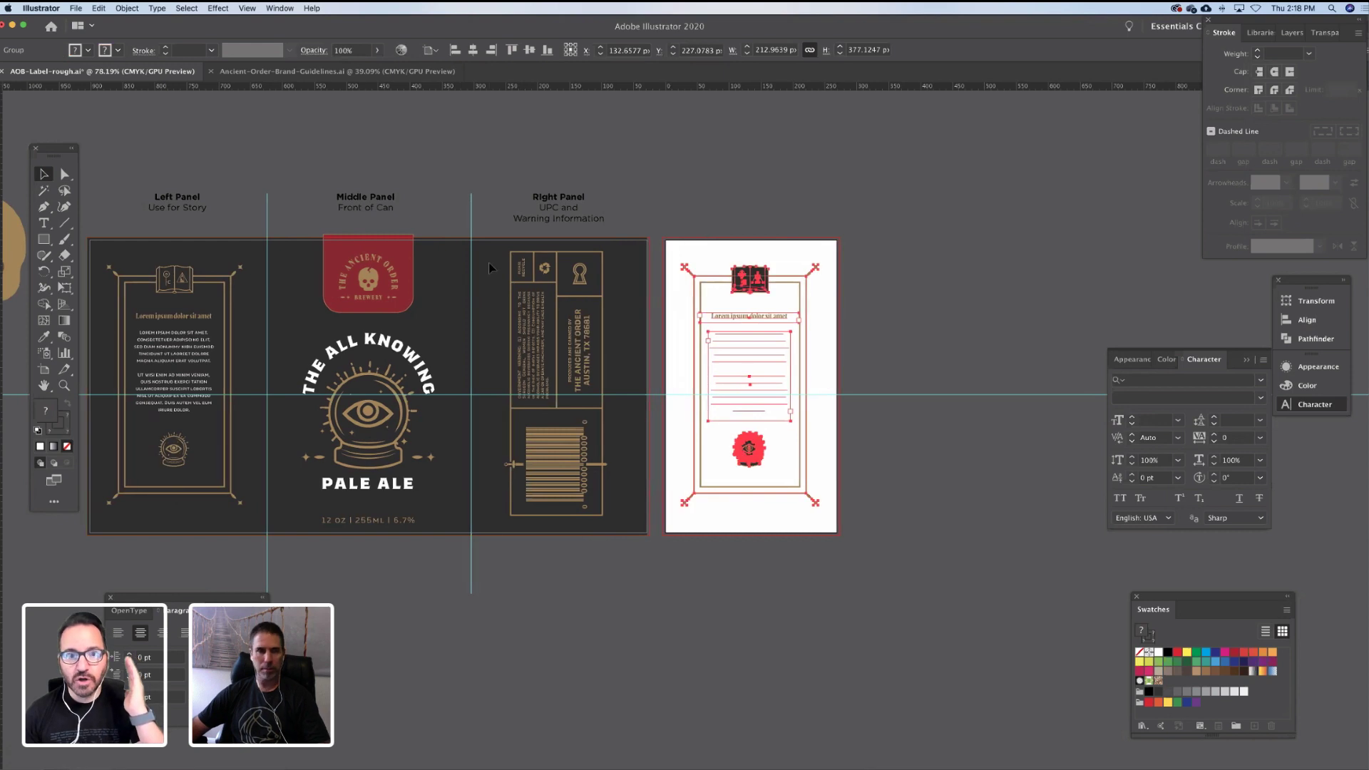
left_click(472, 49)
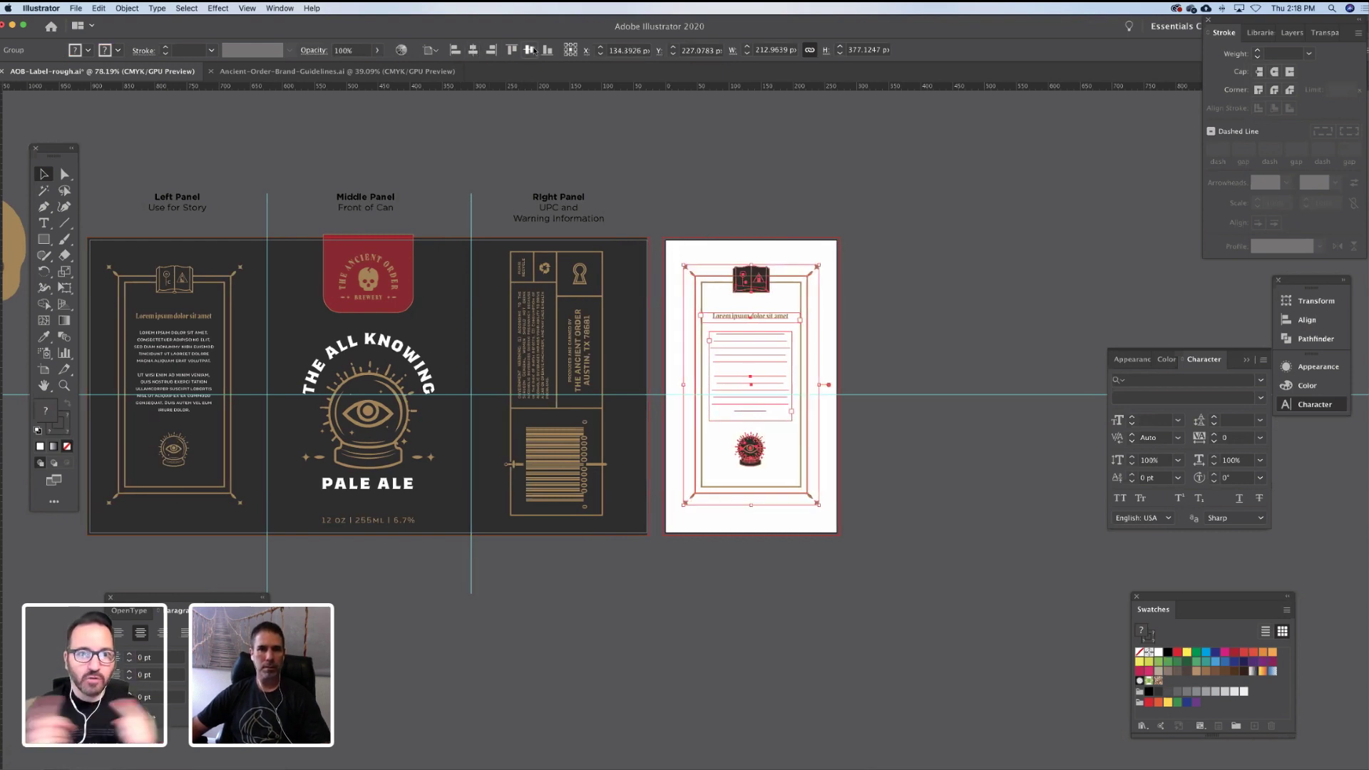
left_click(529, 50)
scroll(767, 312, "right", 3)
scroll(767, 313, "down", 1)
scroll(768, 312, "down", 2)
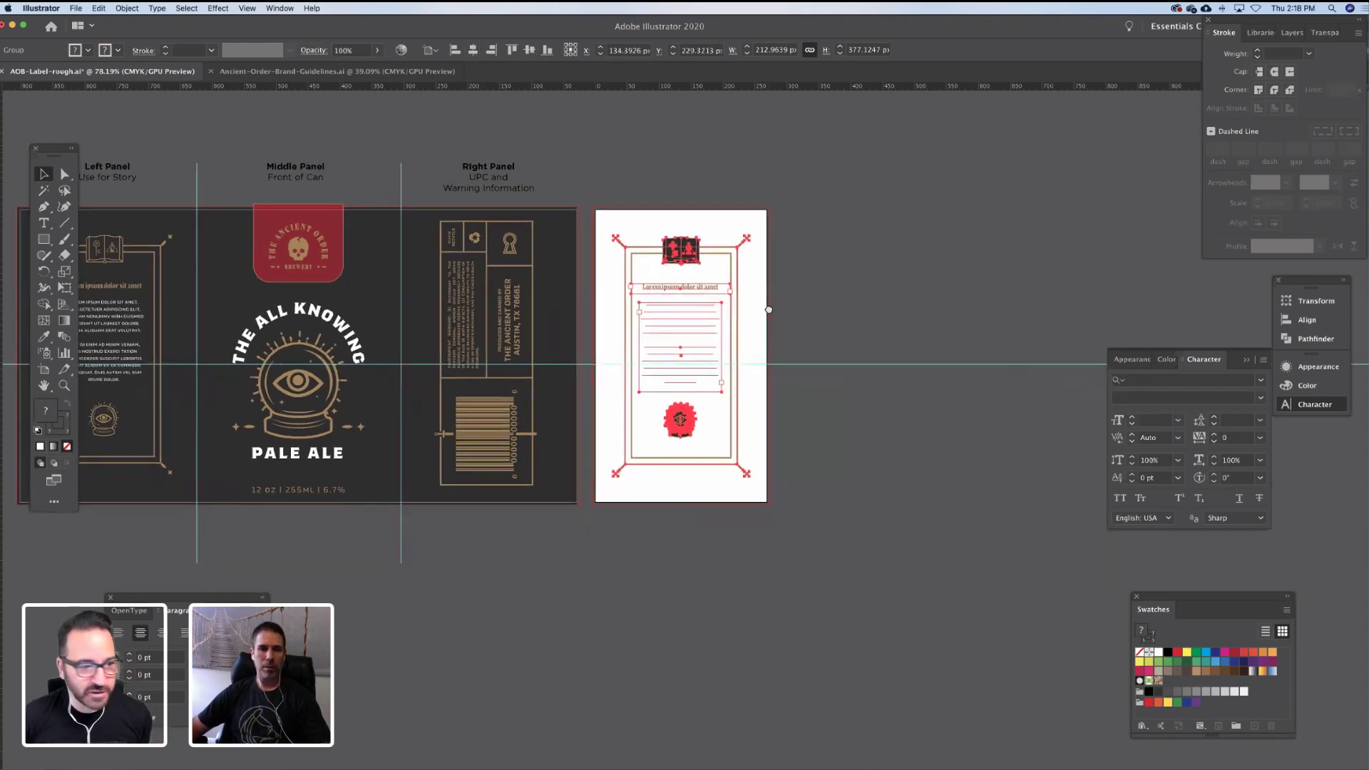
scroll(820, 322, "up", 1)
scroll(820, 322, "left", 1)
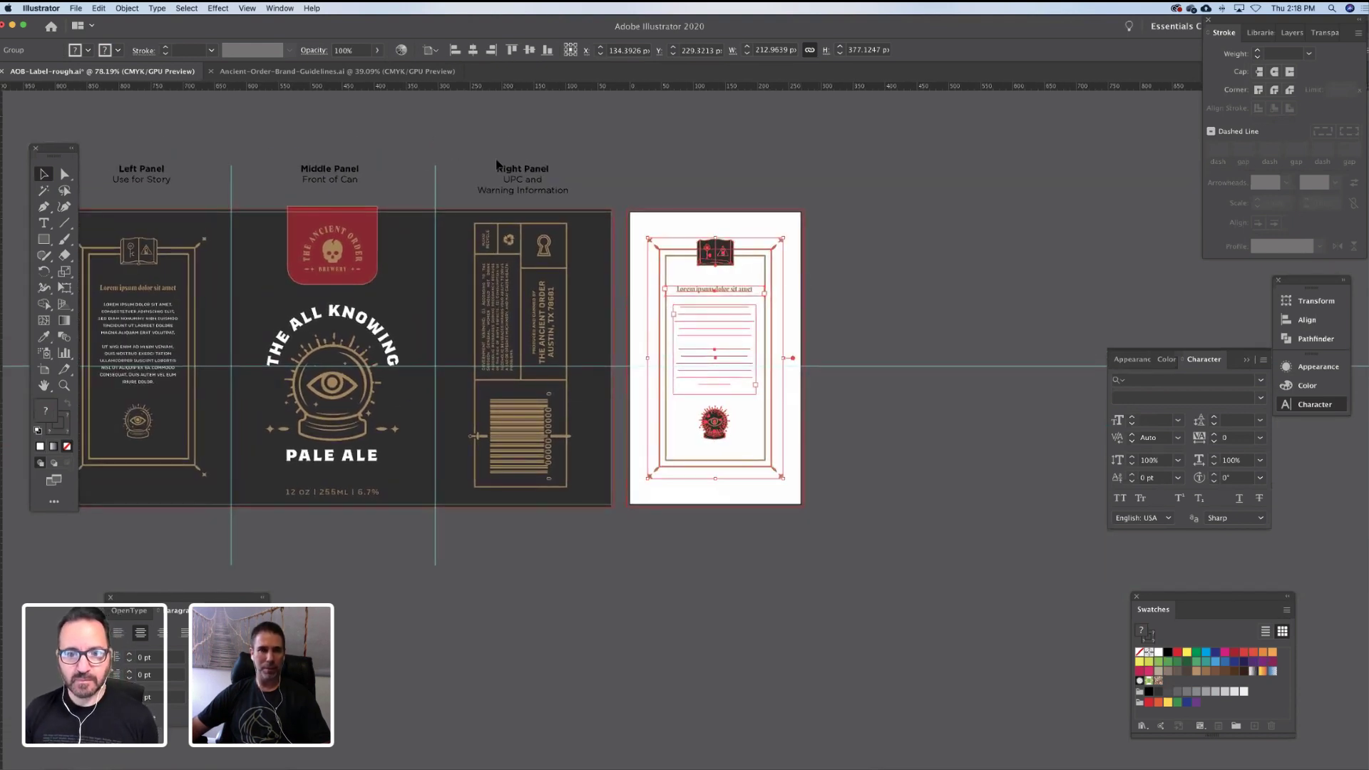
left_click(673, 202)
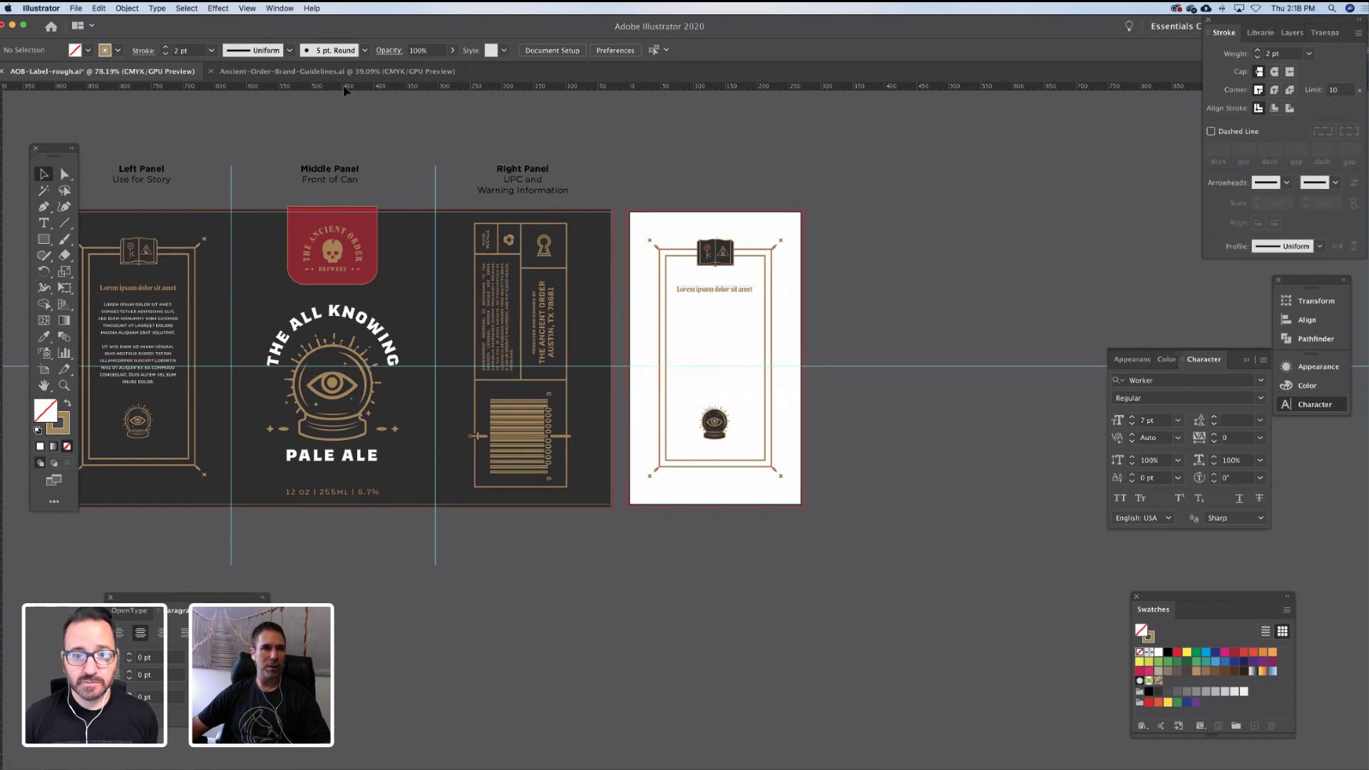
Add a third artboard of the same narrow size beside the story panel's artboard
key("shift+o")
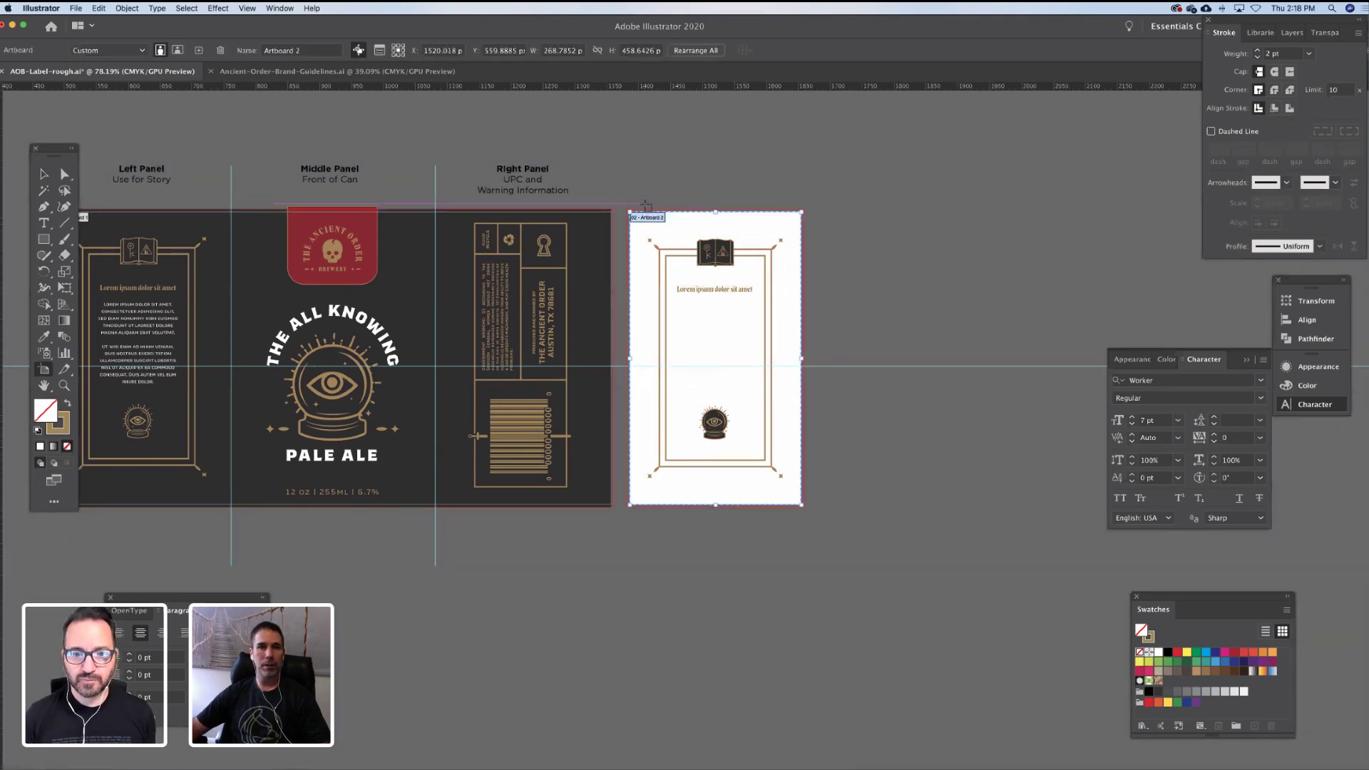
left_click(199, 51)
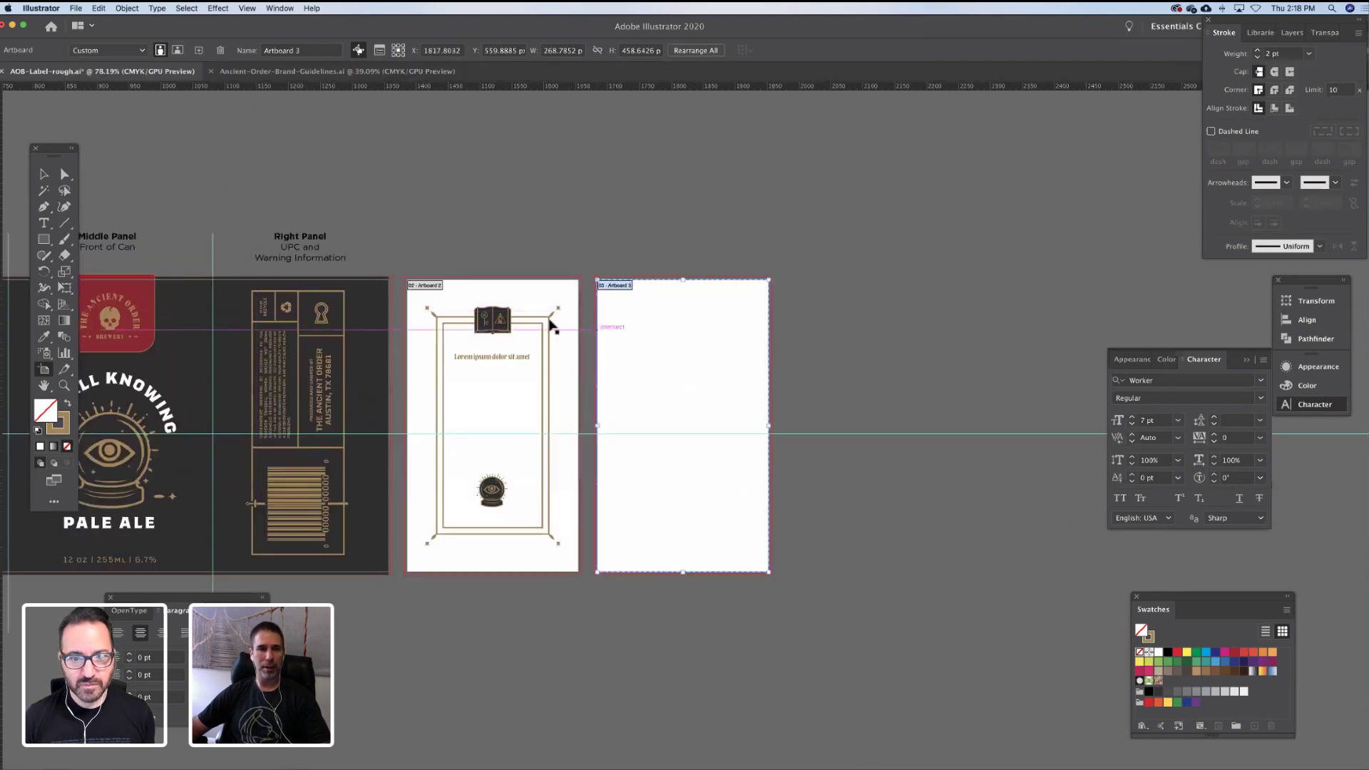
scroll(505, 308, "left", 8)
scroll(505, 309, "down", 4)
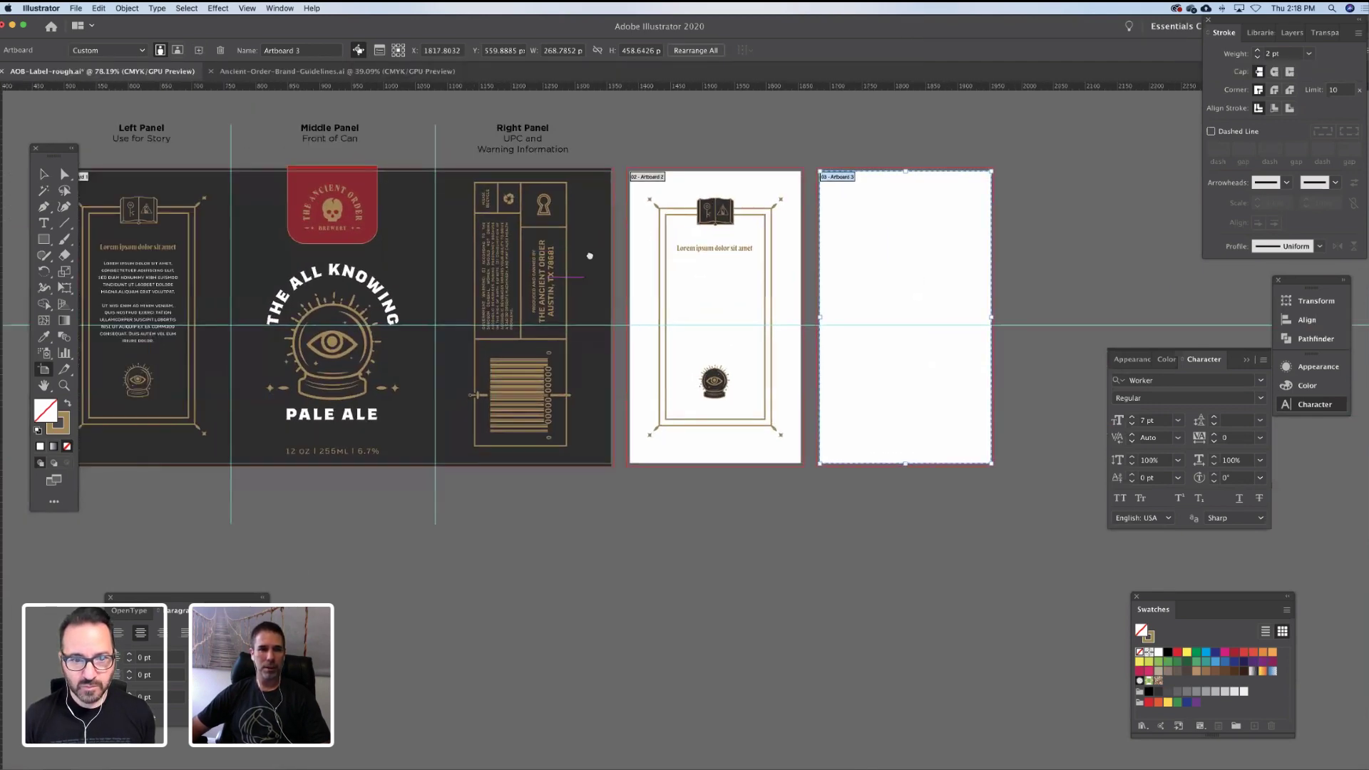
Copy the complete front-of-can artwork from the label's middle panel and paste it in place relative to the blank third artboard
key("v")
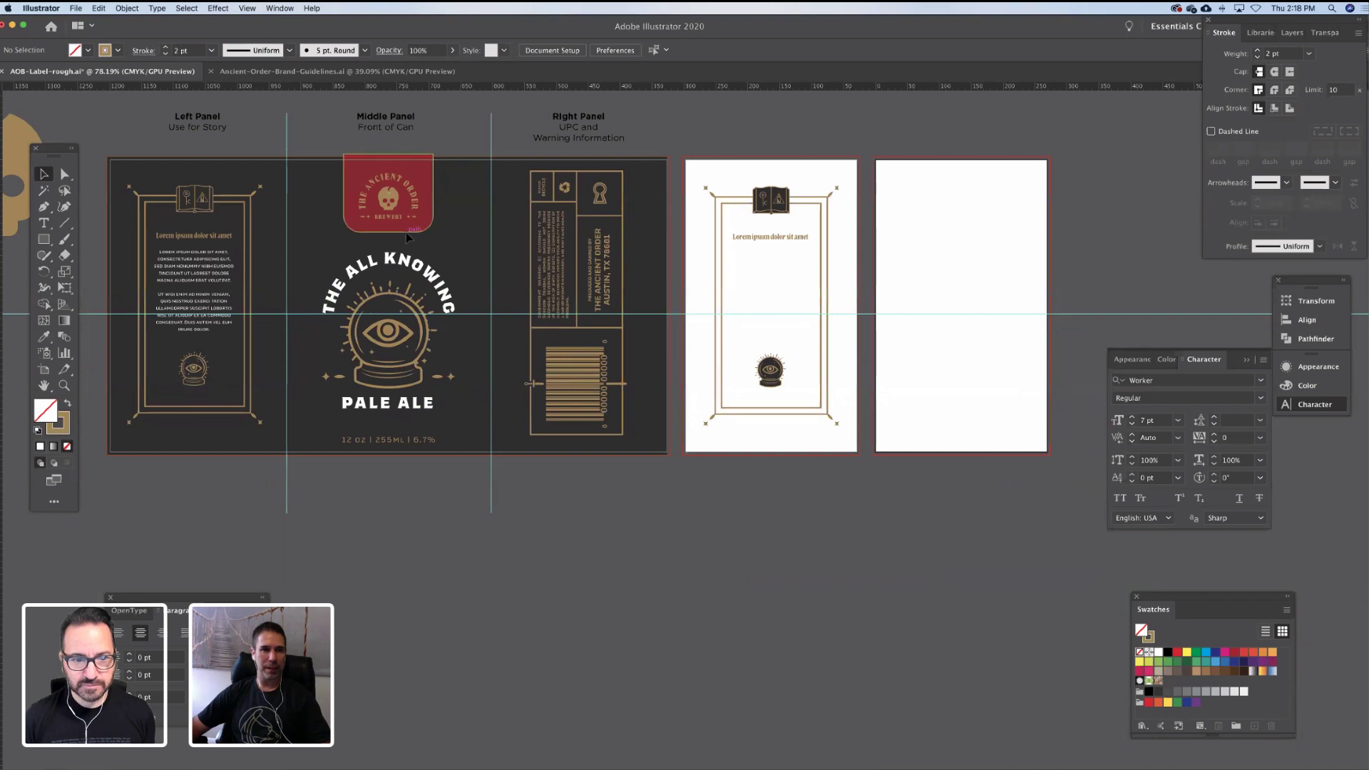
left_click(408, 230)
left_click_drag(421, 216, 417, 214)
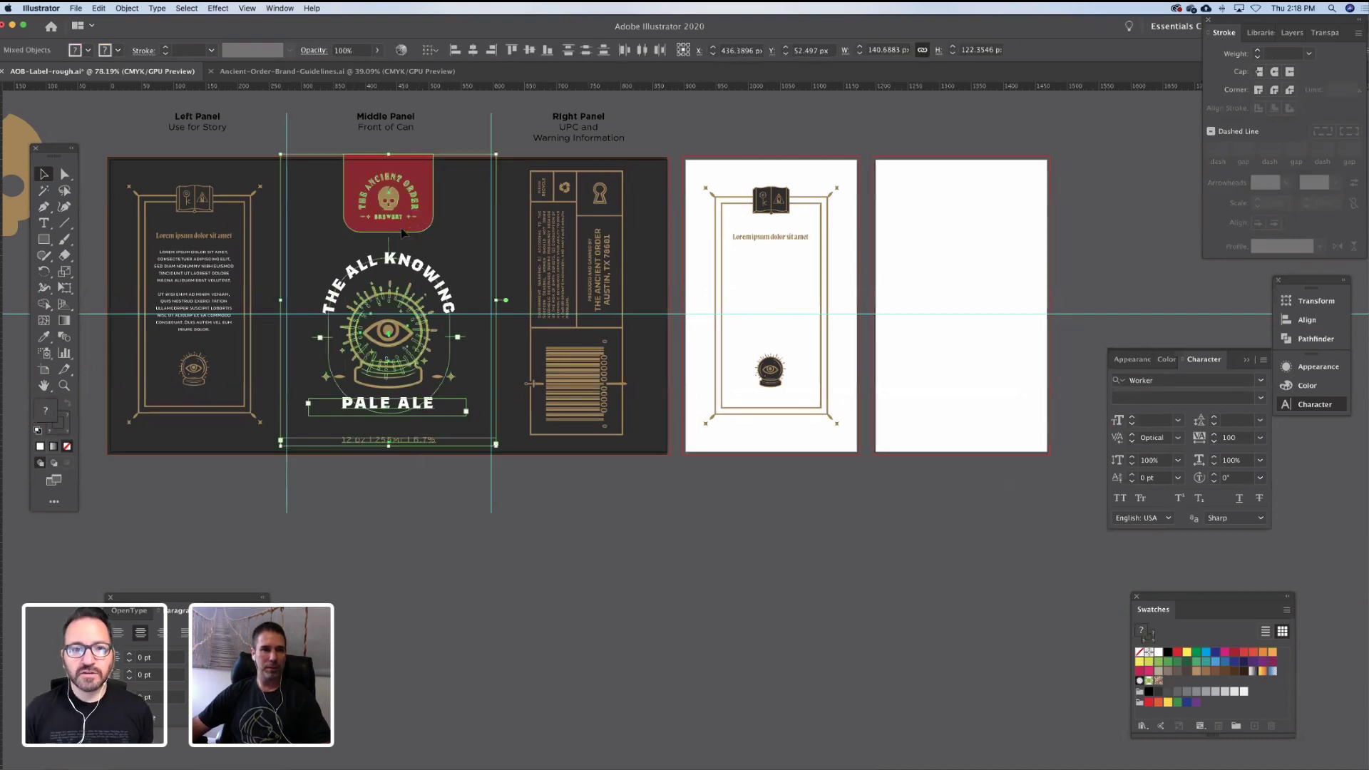
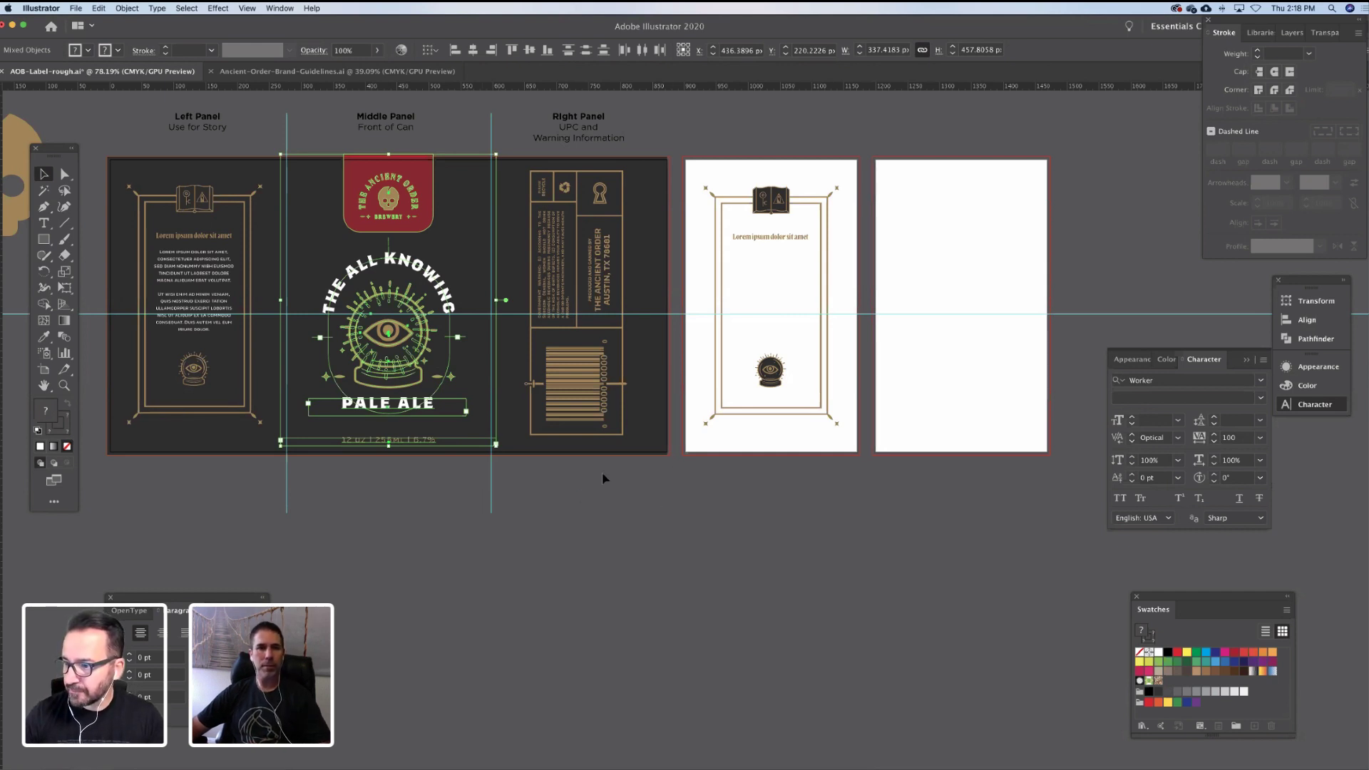
key("super+z")
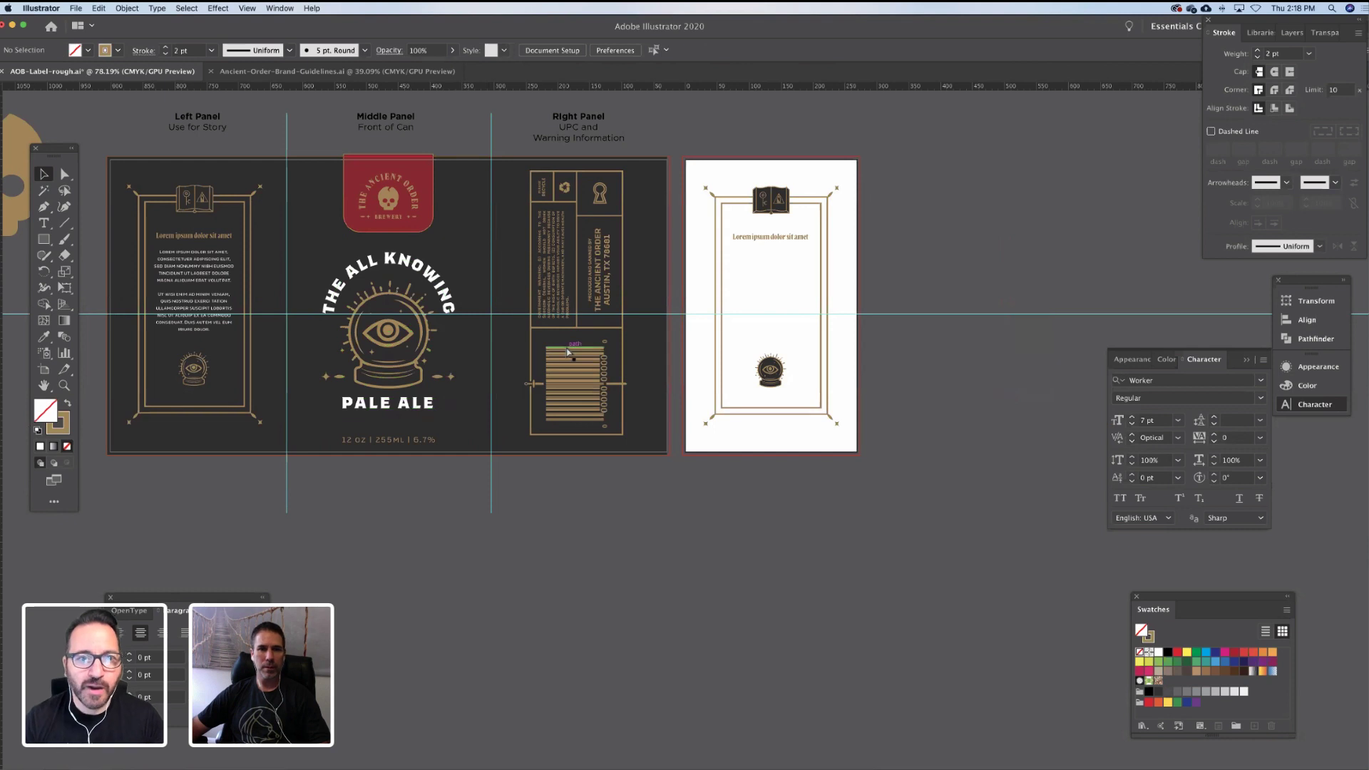
key("super+shift+z")
key("super+shift+z")
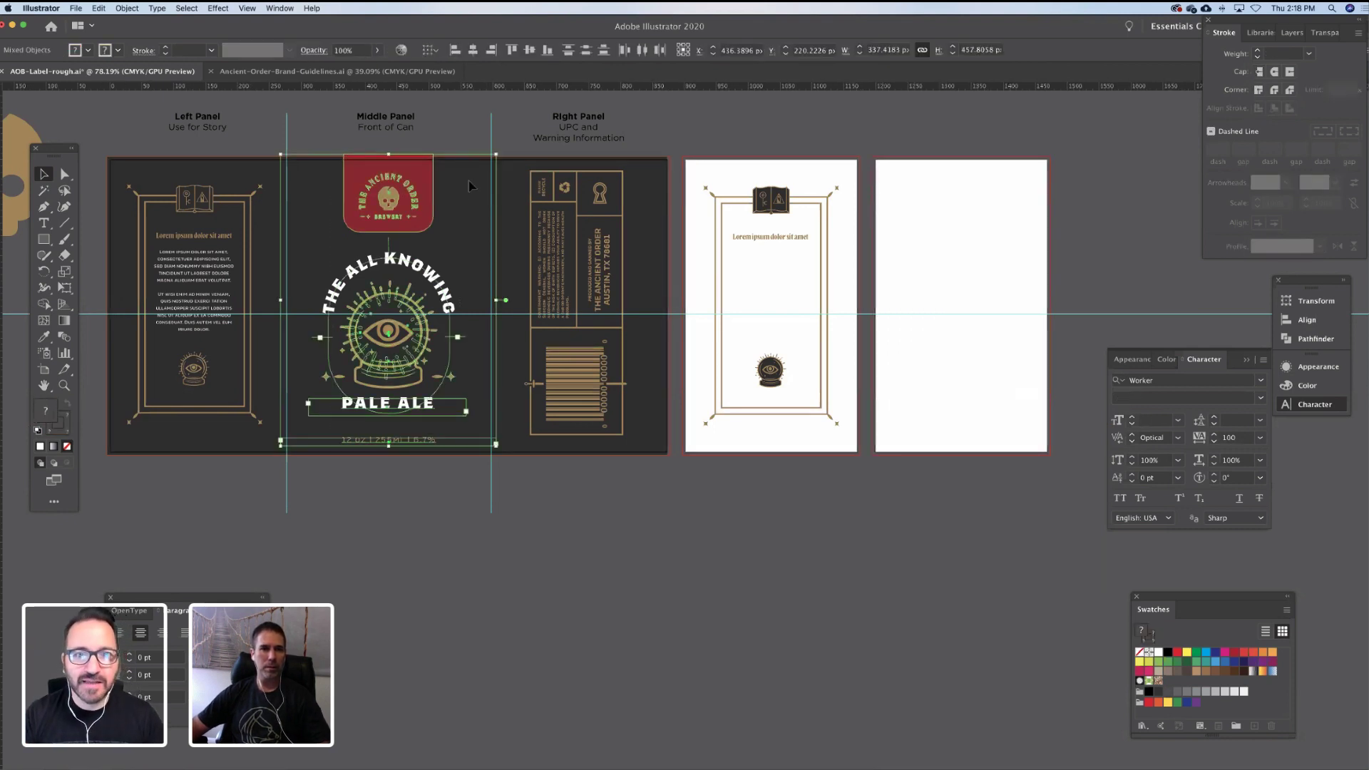
left_click(975, 272)
left_click_drag(975, 272, 717, 286)
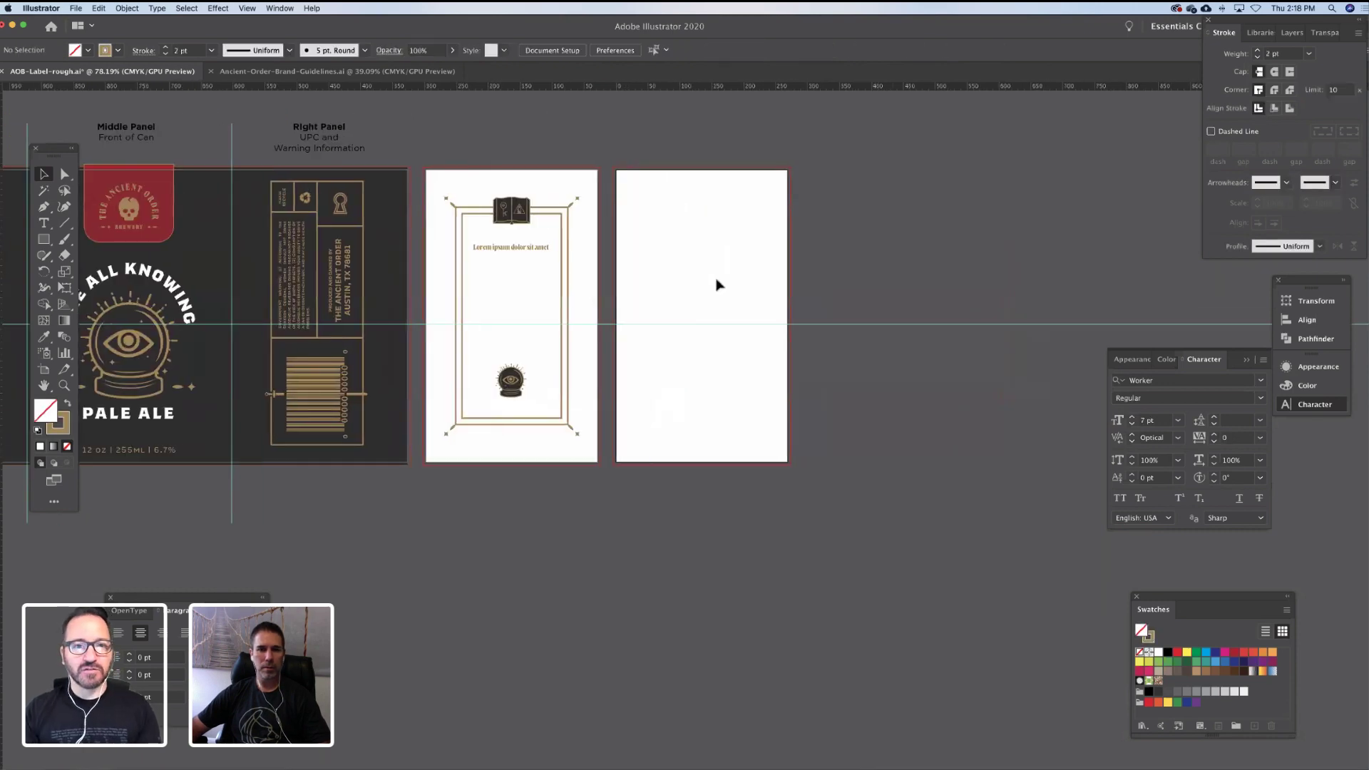
key("super+v")
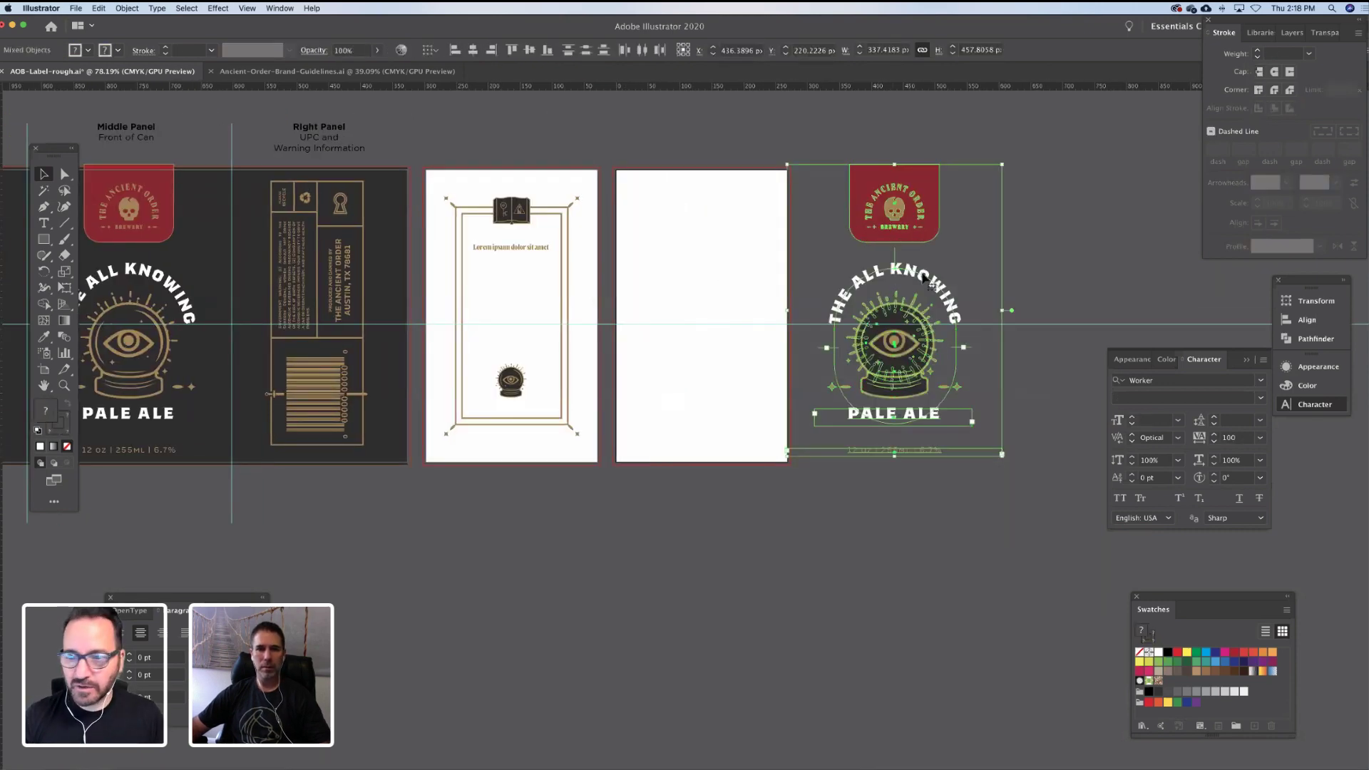
Try to center the ungrouped front-of-can artwork on the third artboard, adjusting the badge separately, and undo these moves
left_click_drag(827, 275, 733, 275)
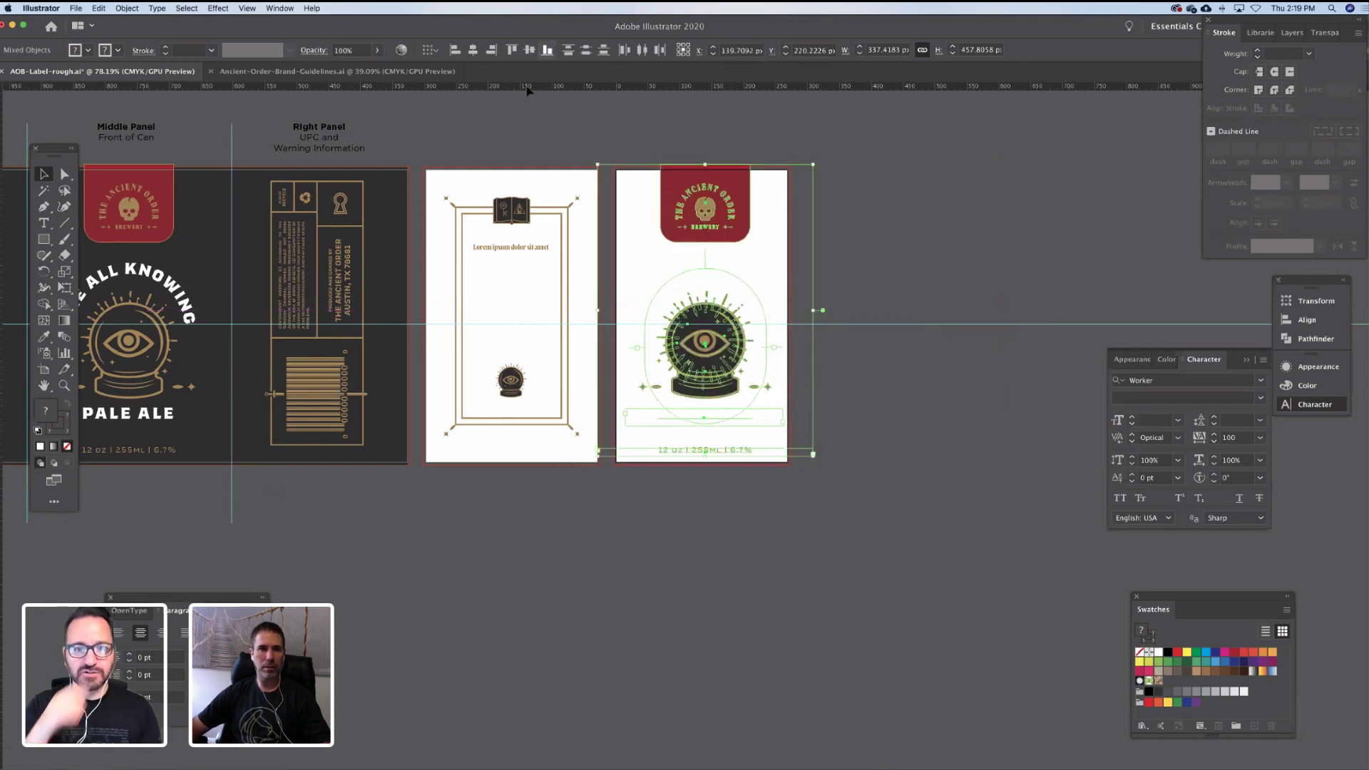
left_click(474, 51)
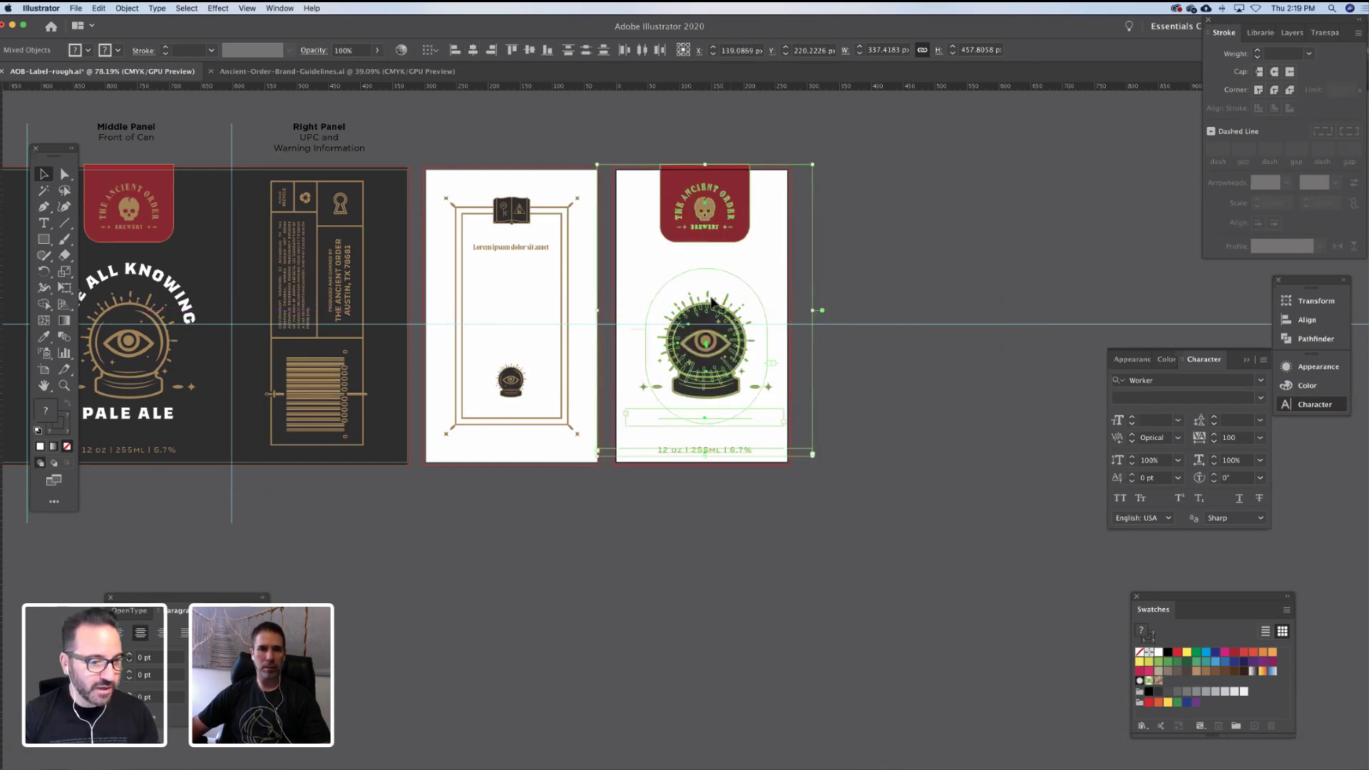
left_click(858, 269)
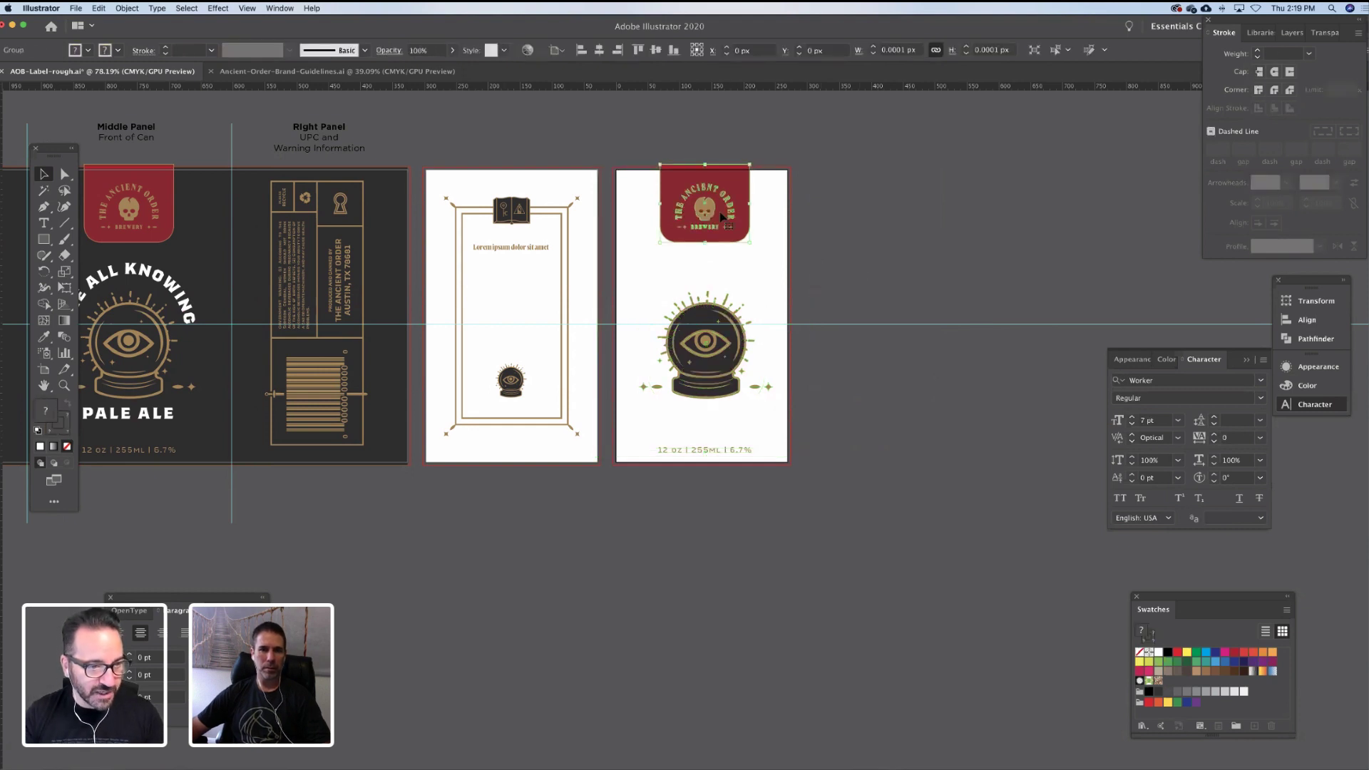
left_click(721, 219)
left_click_drag(721, 219, 719, 220)
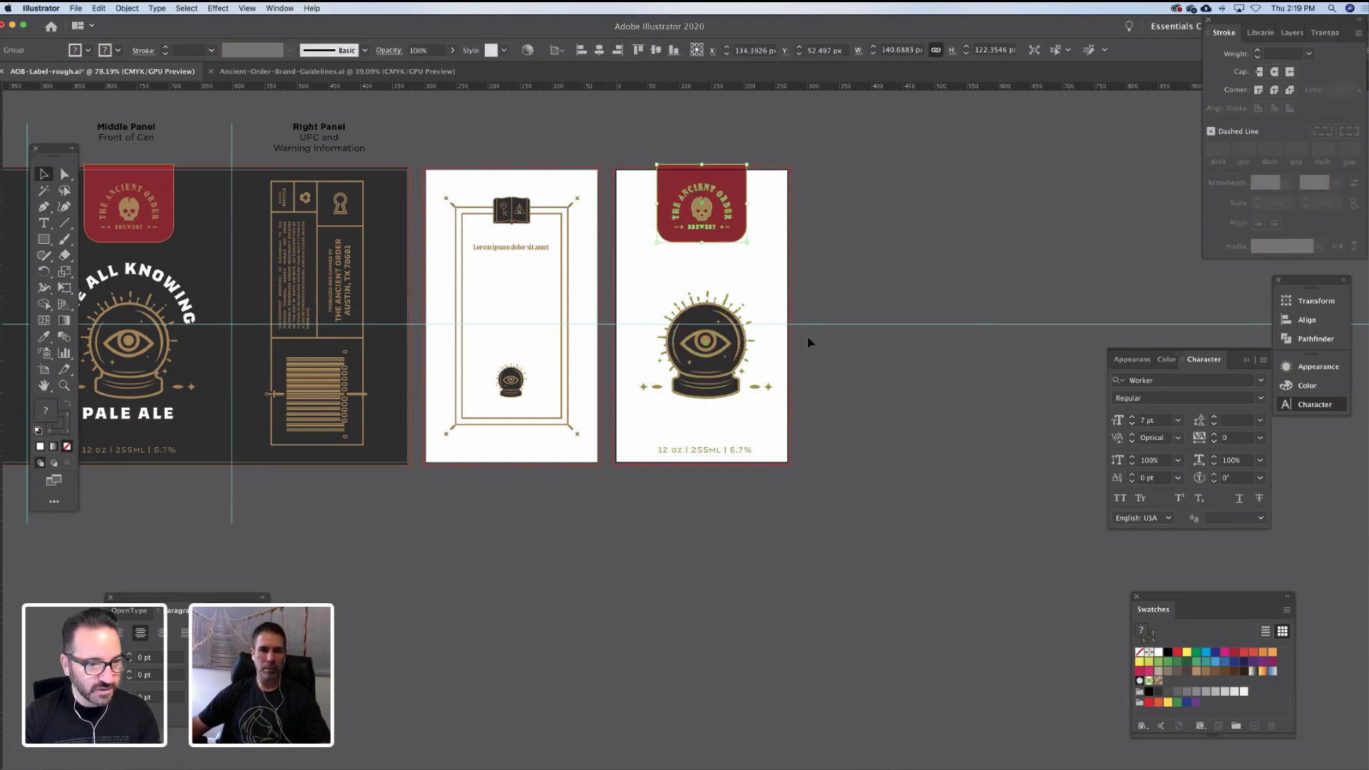
left_click(777, 289)
left_click(641, 396)
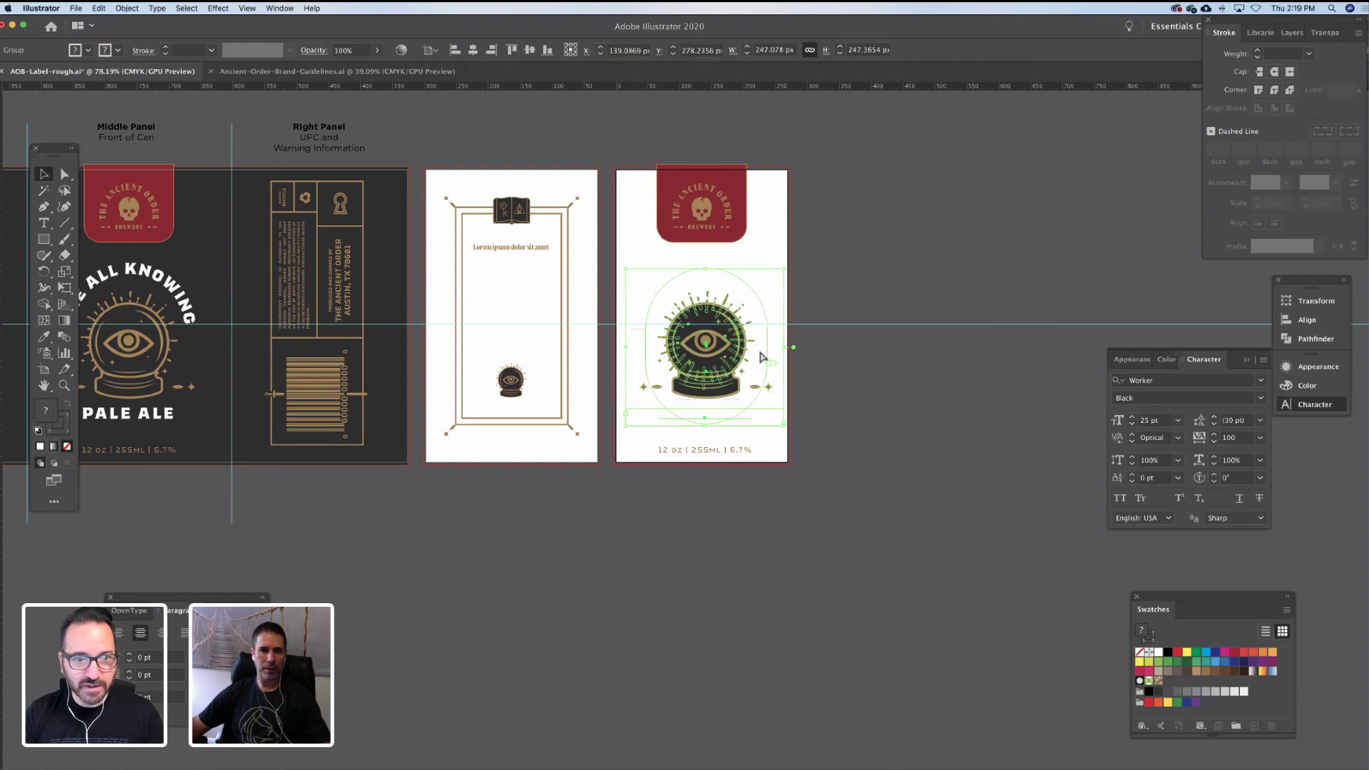
key("super+z")
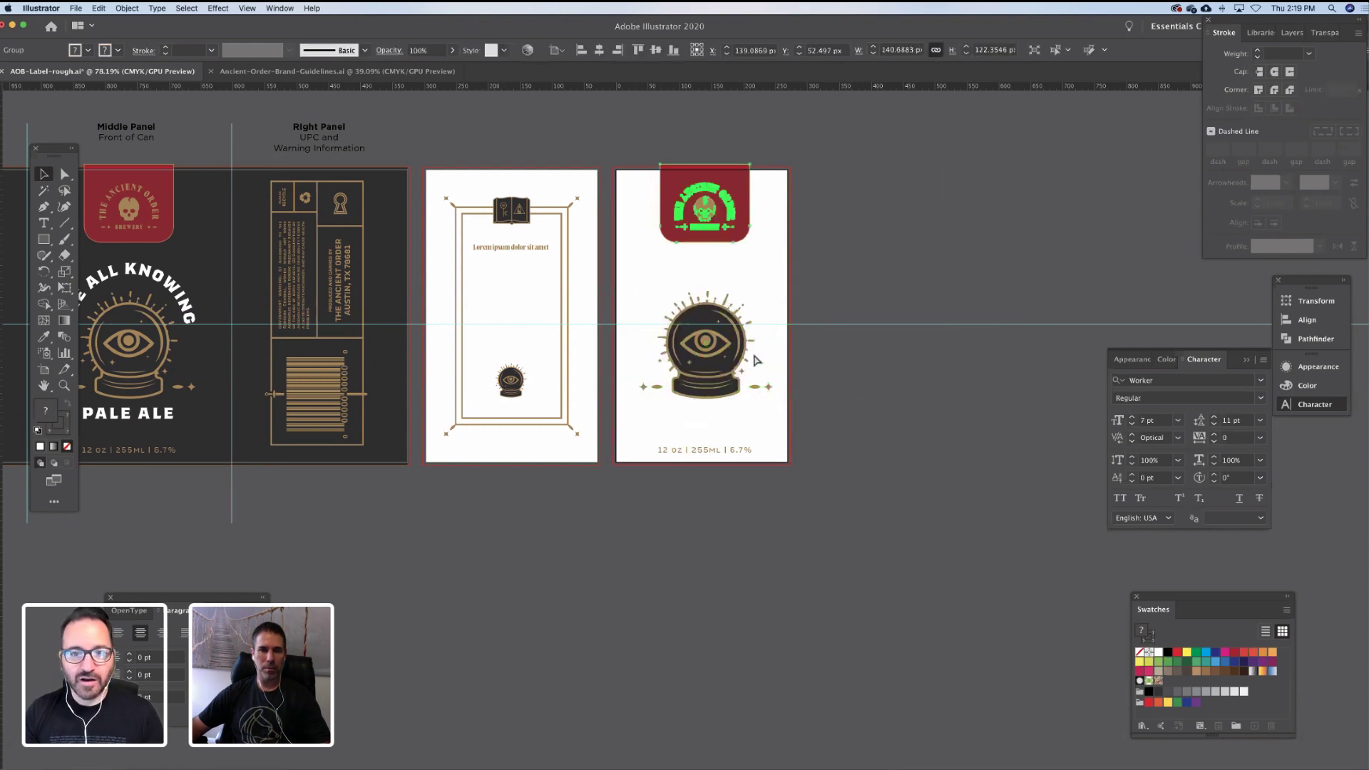
key("super+z")
key("super+z")
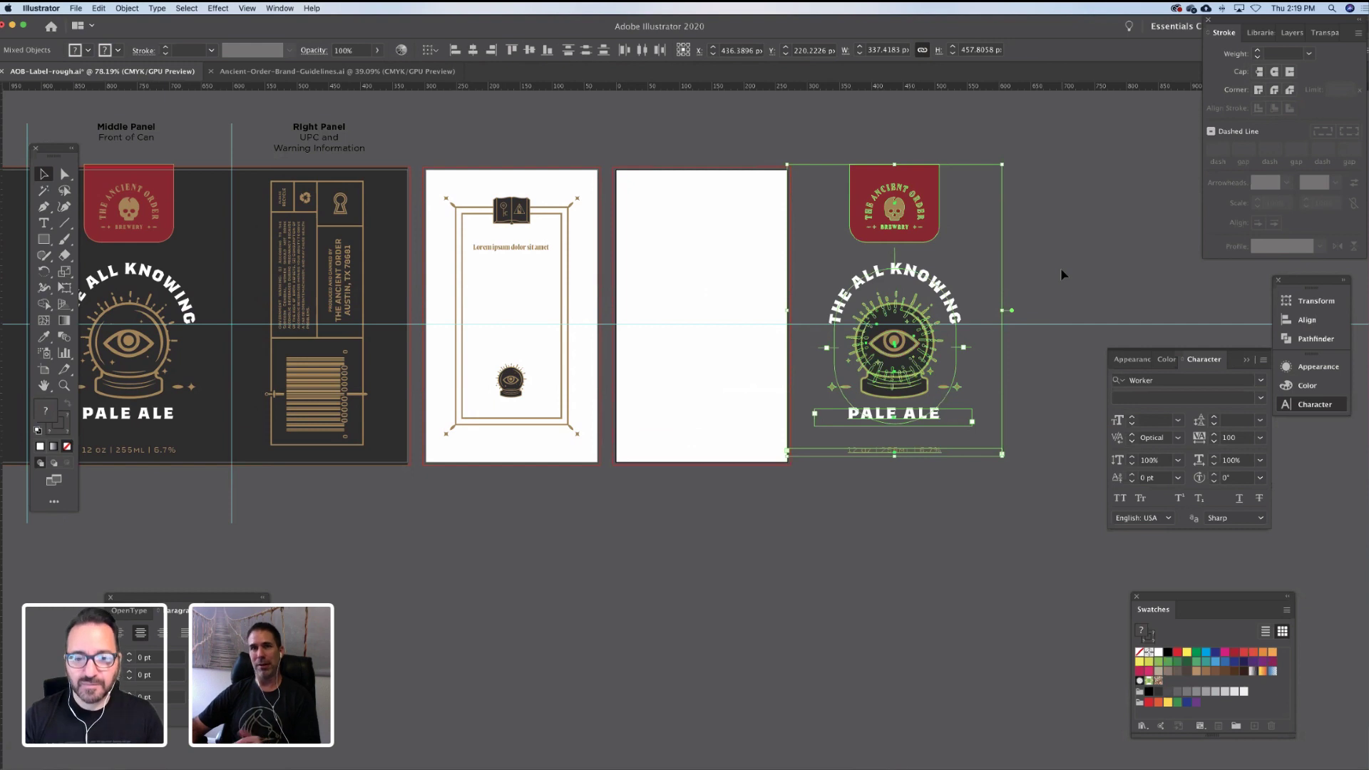
Group the pasted front-of-can artwork and center the group horizontally on the third artboard
key("super+g")
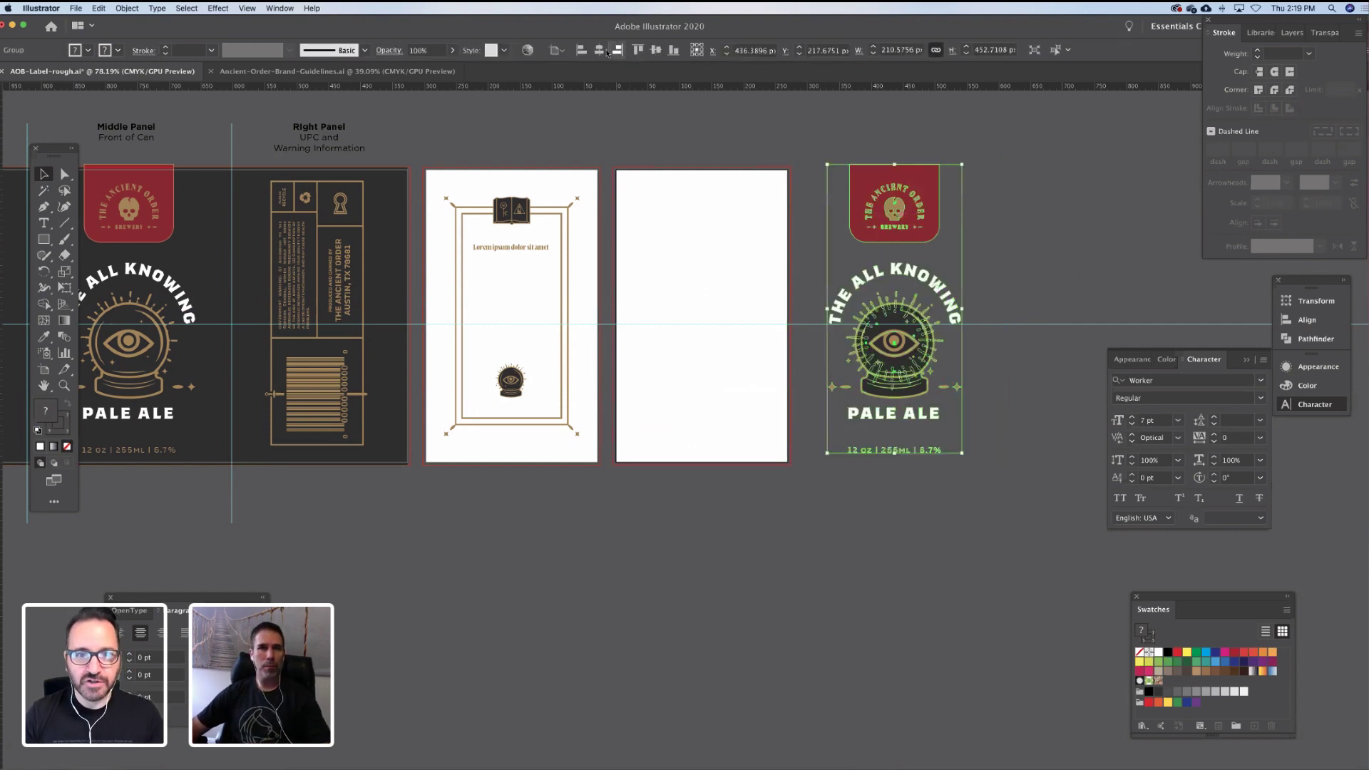
left_click(599, 50)
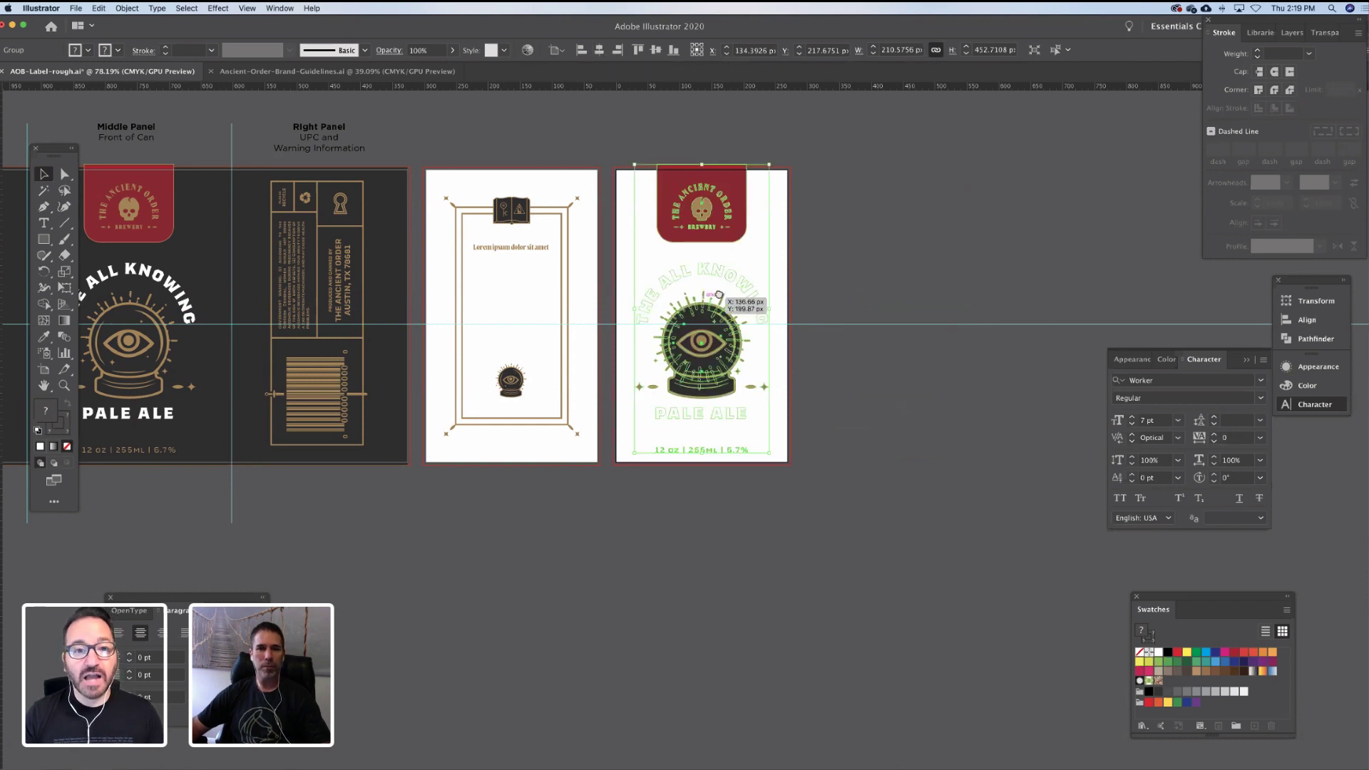
mouse_move(719, 295)
left_mouse_down()
mouse_move(723, 269)
mouse_move(709, 286)
left_mouse_up()
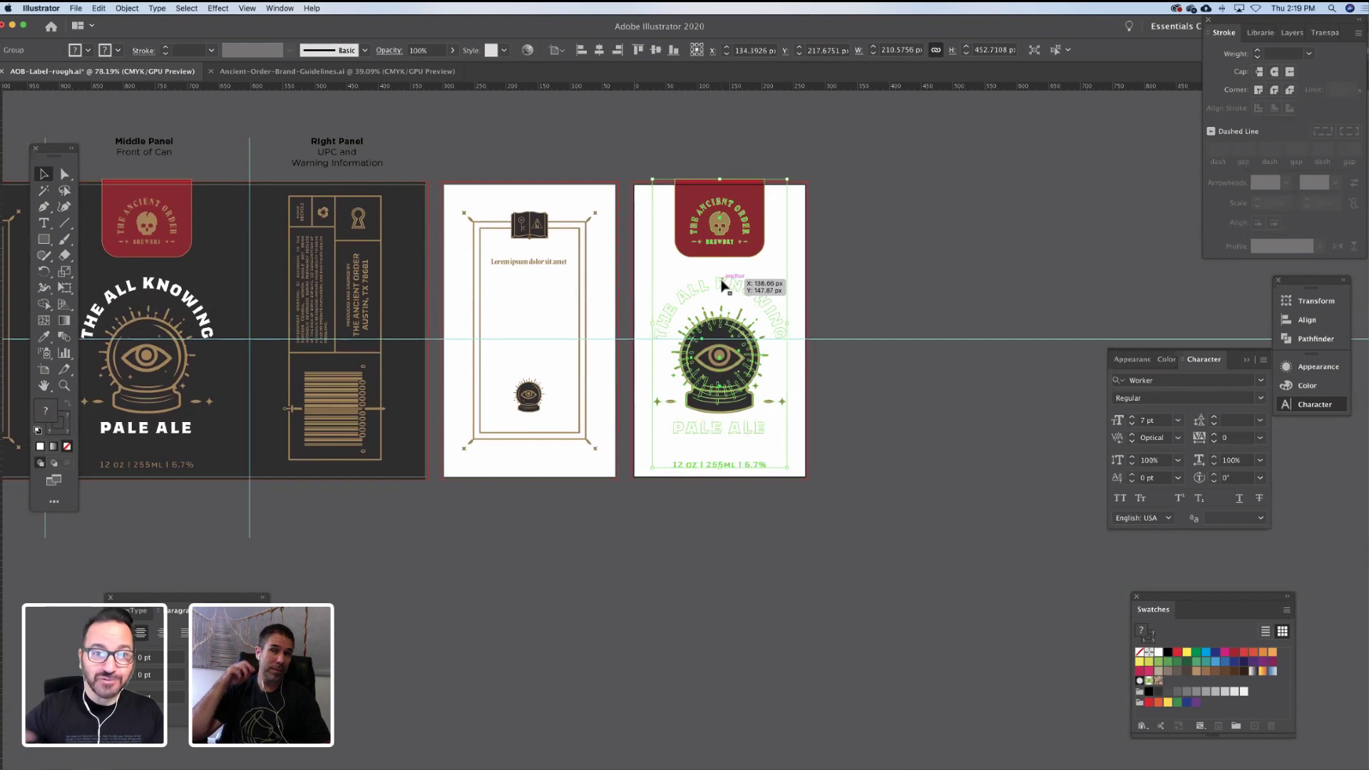
Add a fourth artboard of the same narrow size beside the front panel's artboard
left_click_drag(437, 336, 472, 331)
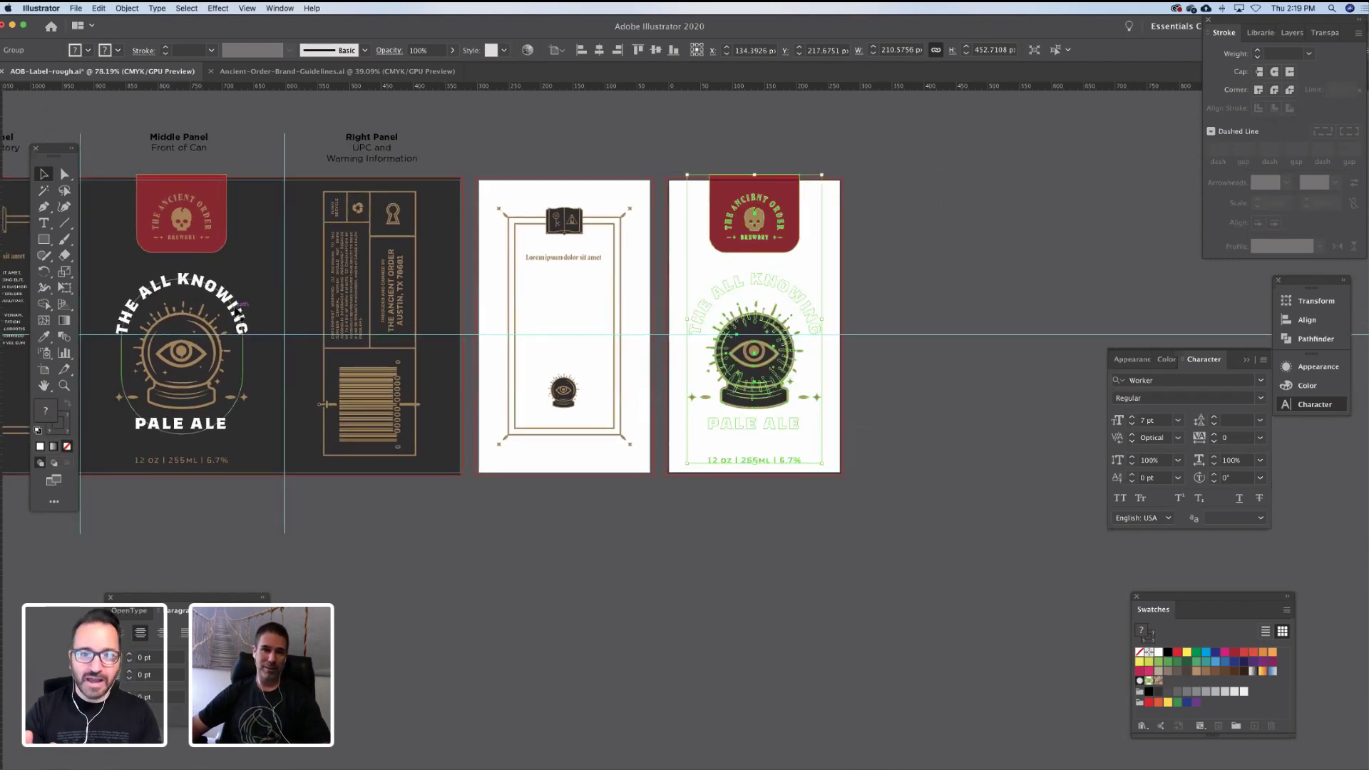
left_click_drag(317, 321, 336, 321)
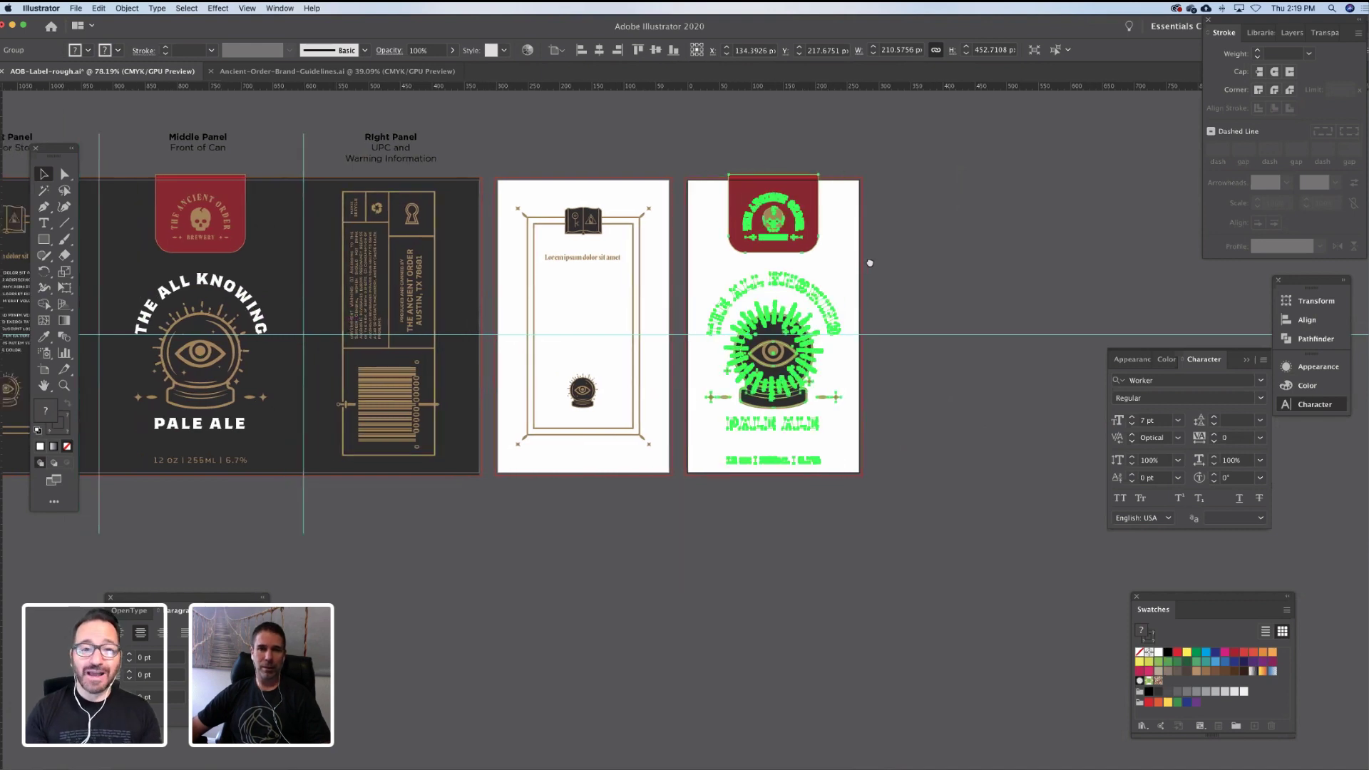
left_click_drag(870, 263, 873, 244)
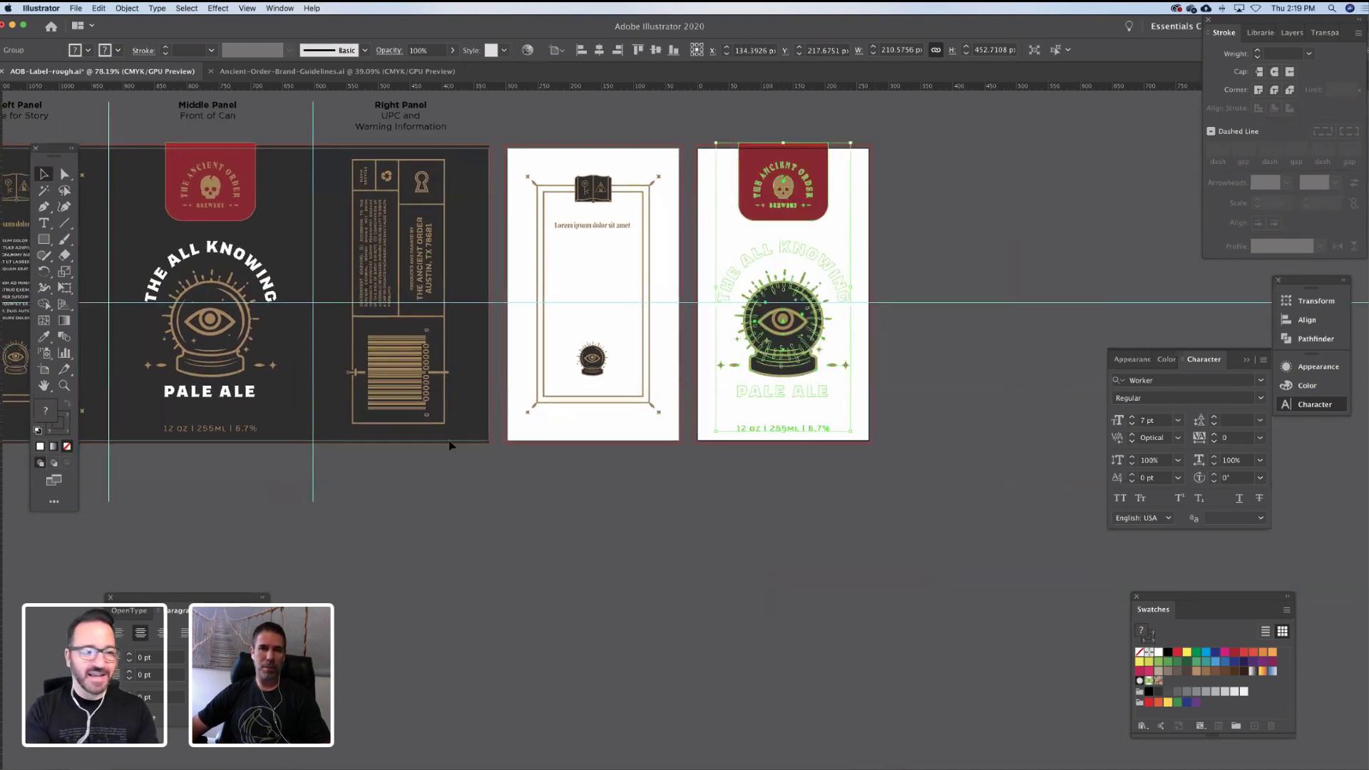
scroll(645, 305, "right", 2)
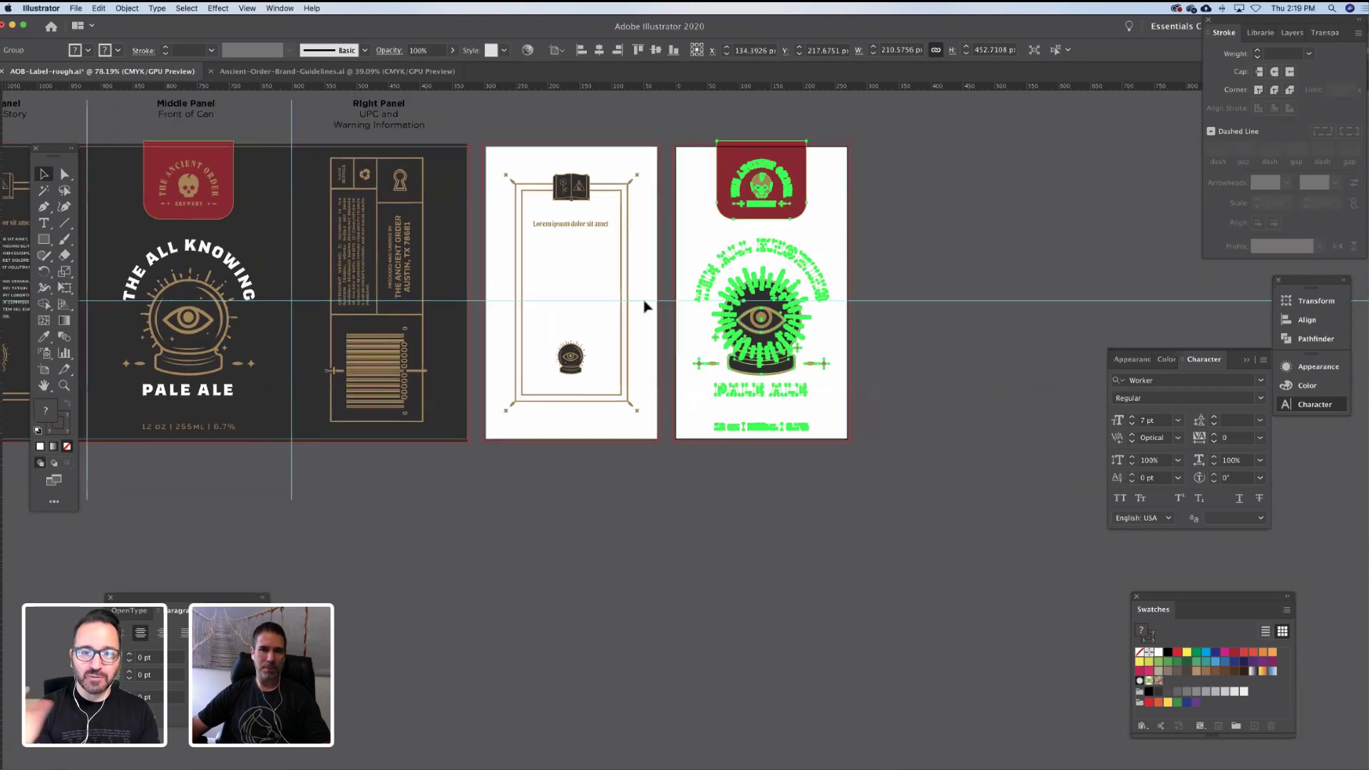
left_click(676, 220)
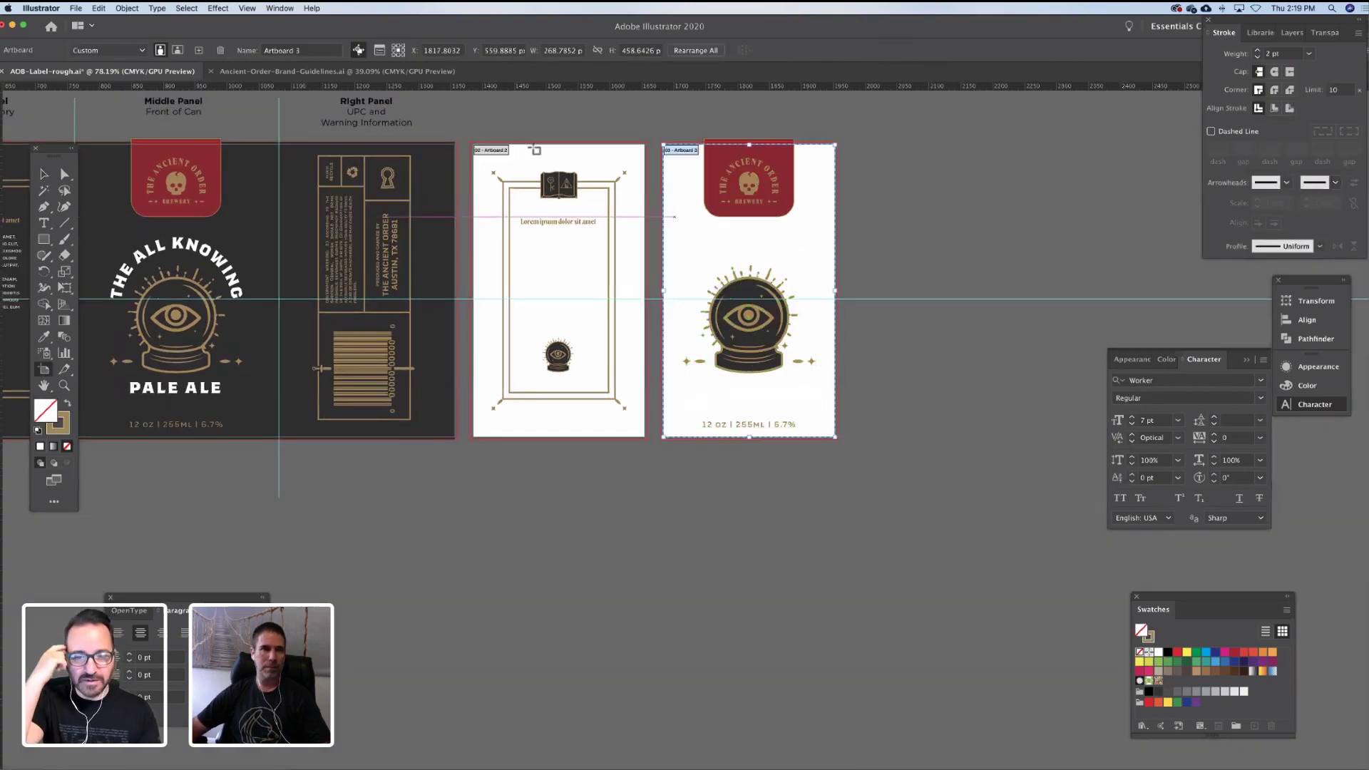
left_click(200, 51)
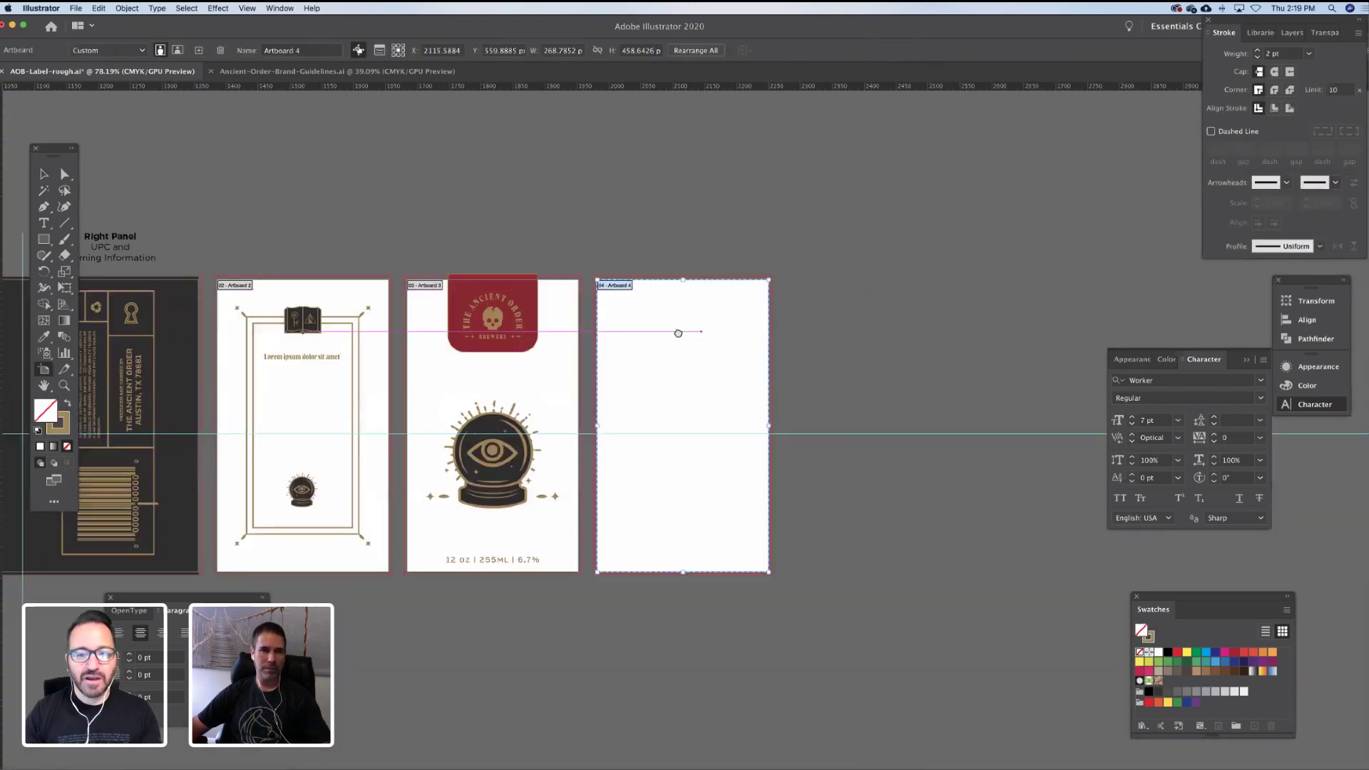
left_click_drag(642, 356, 806, 293)
Copy the UPC and warning information artwork from the label's right panel and paste it in place relative to the fourth artboard
key("v")
left_click_drag(308, 303, 336, 288)
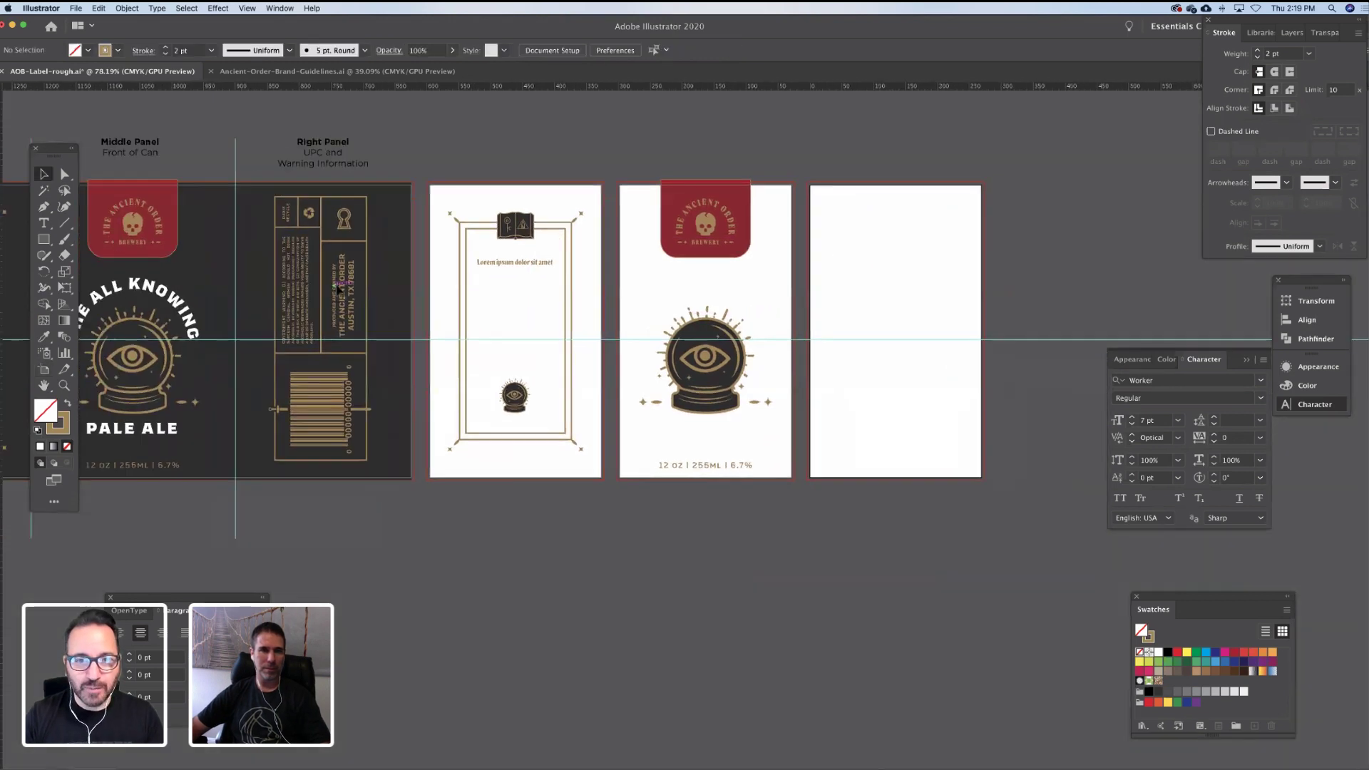
left_click(353, 202)
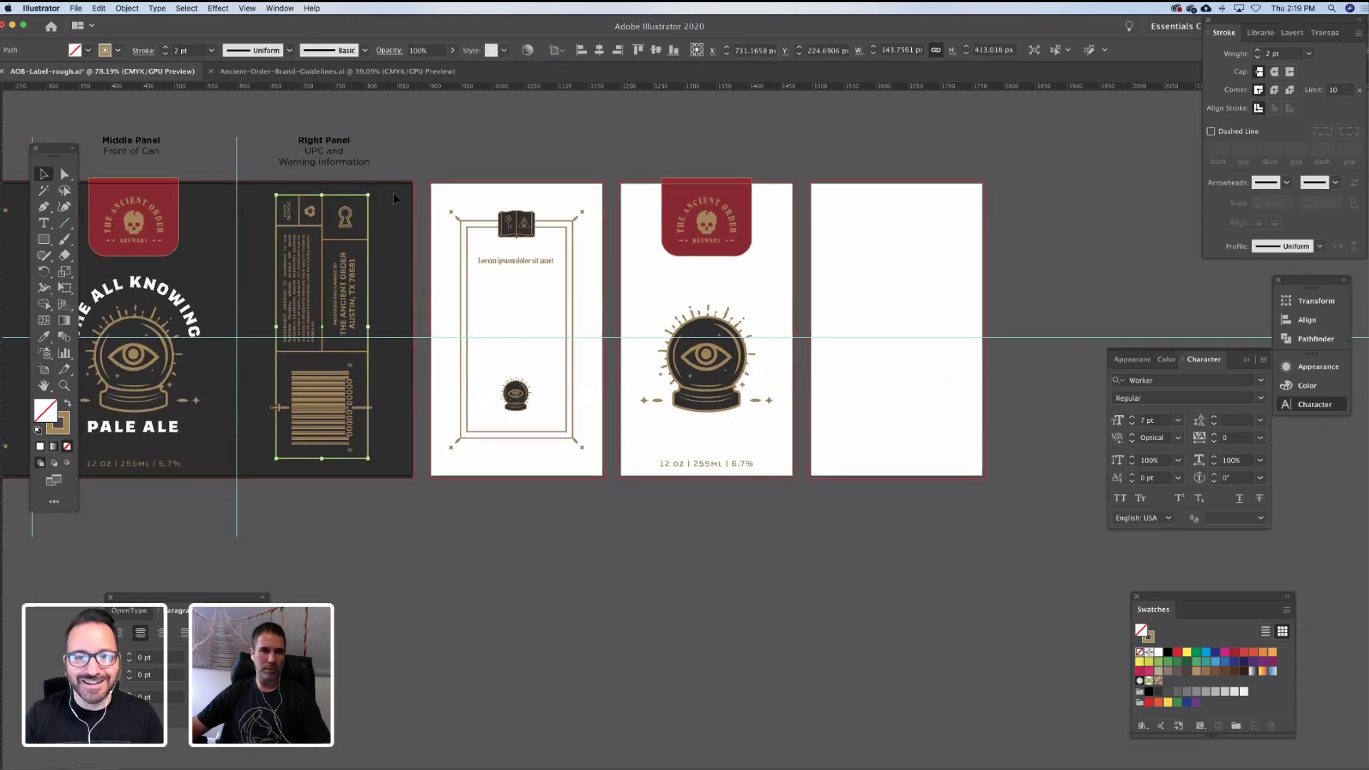
left_click(386, 193)
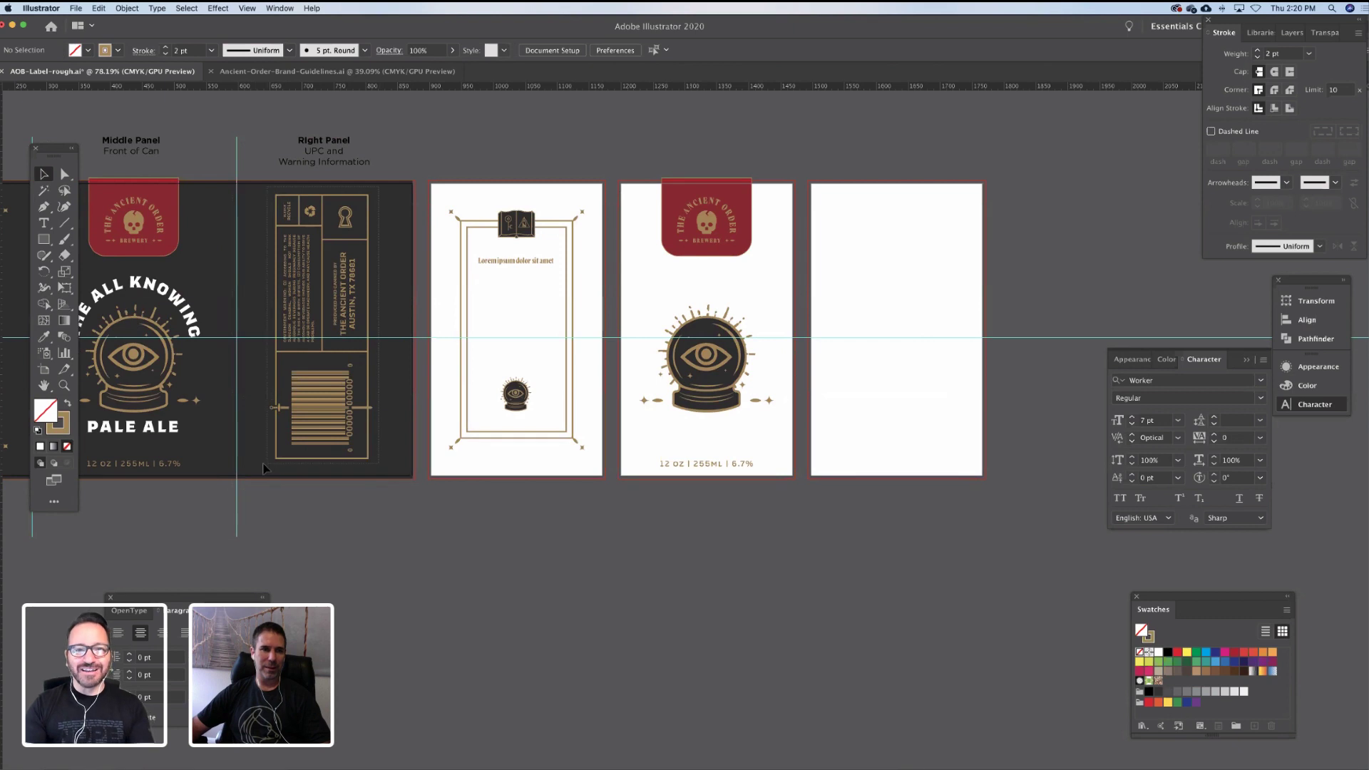
left_click_drag(264, 468, 267, 477)
left_click_drag(492, 498, 132, 507)
left_click(545, 346)
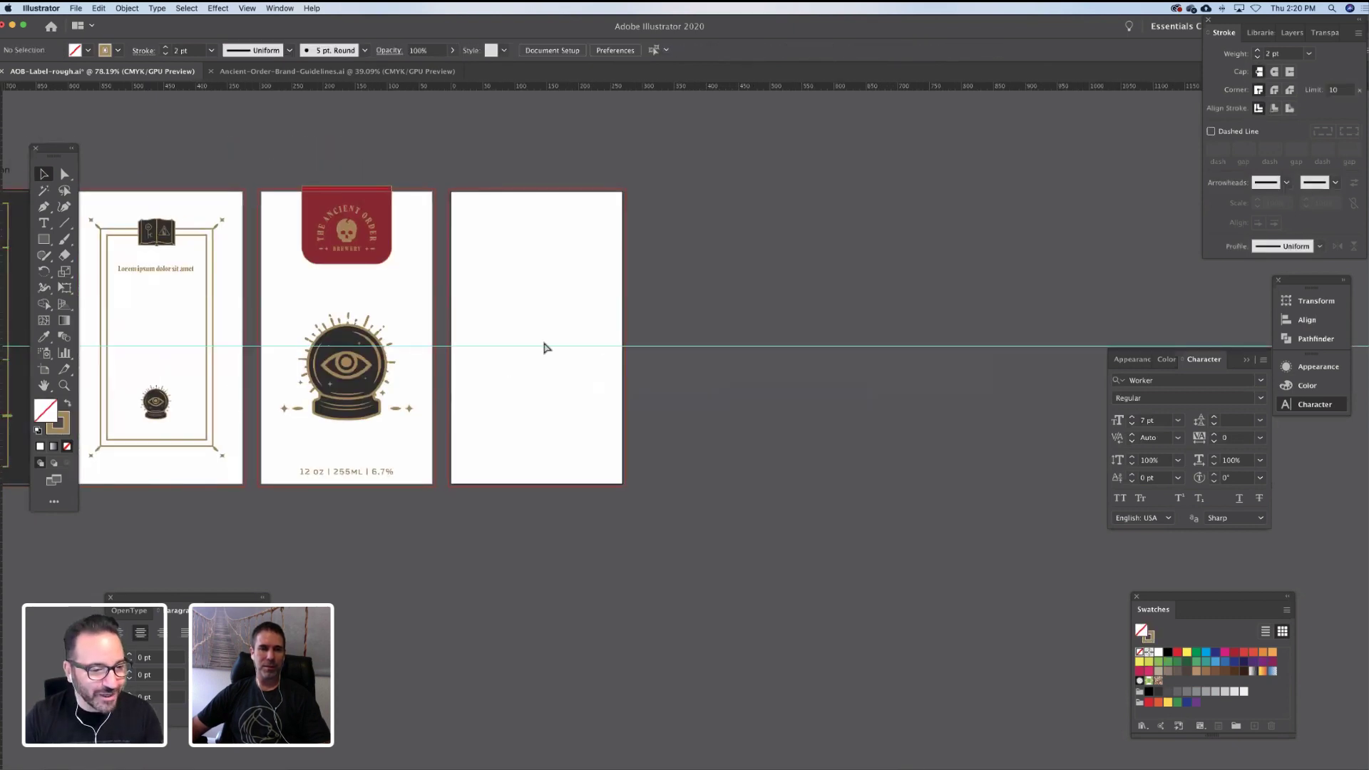
key("super+v")
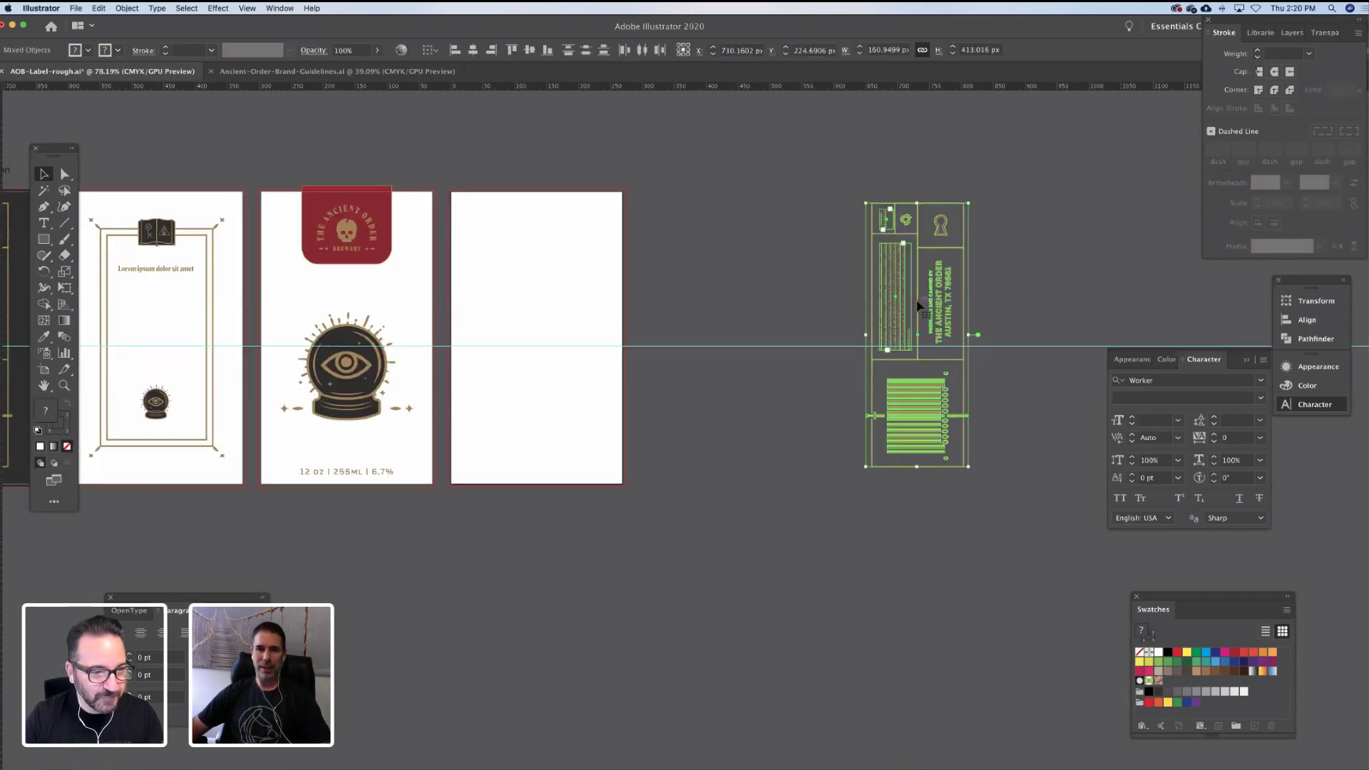
Move the pasted UPC artwork onto the fourth artboard, group it and center it horizontally and vertically there
left_click_drag(919, 303, 535, 335, "shift")
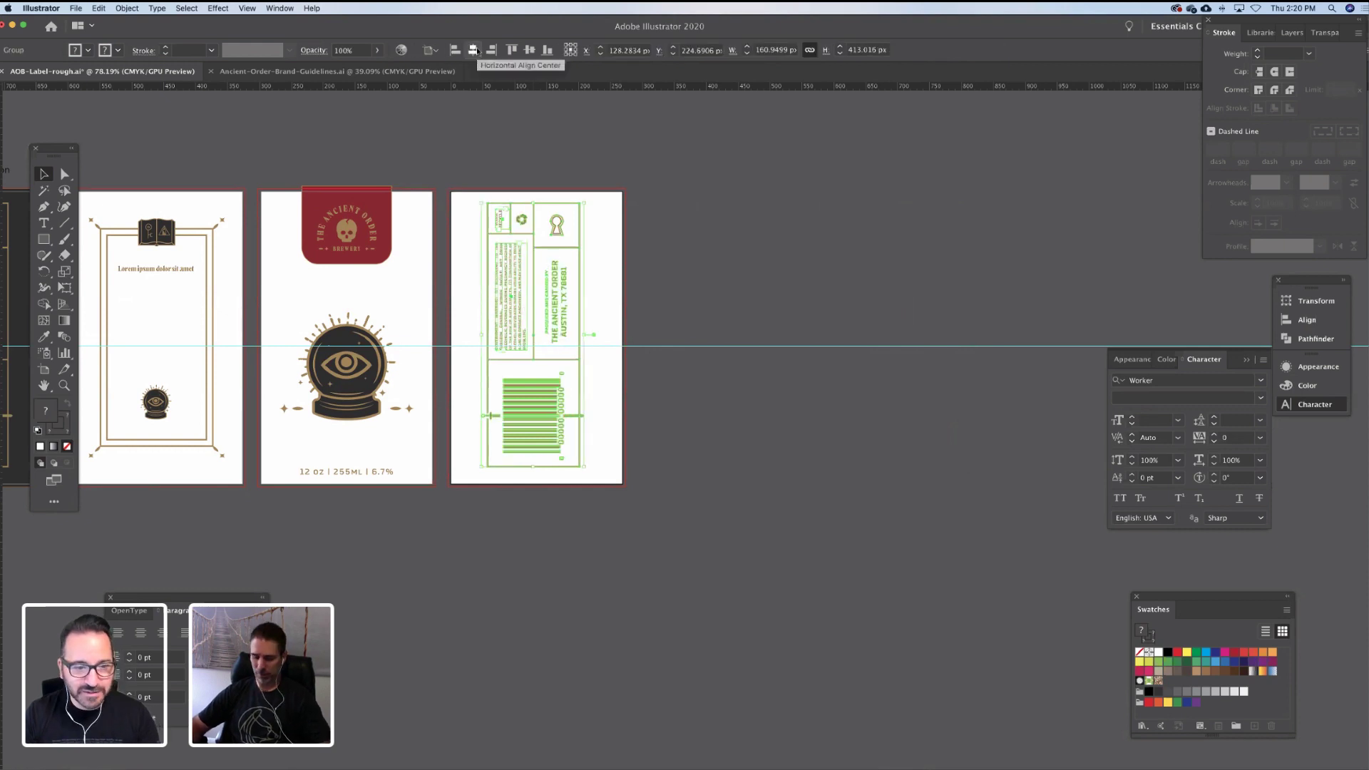
left_click(475, 52)
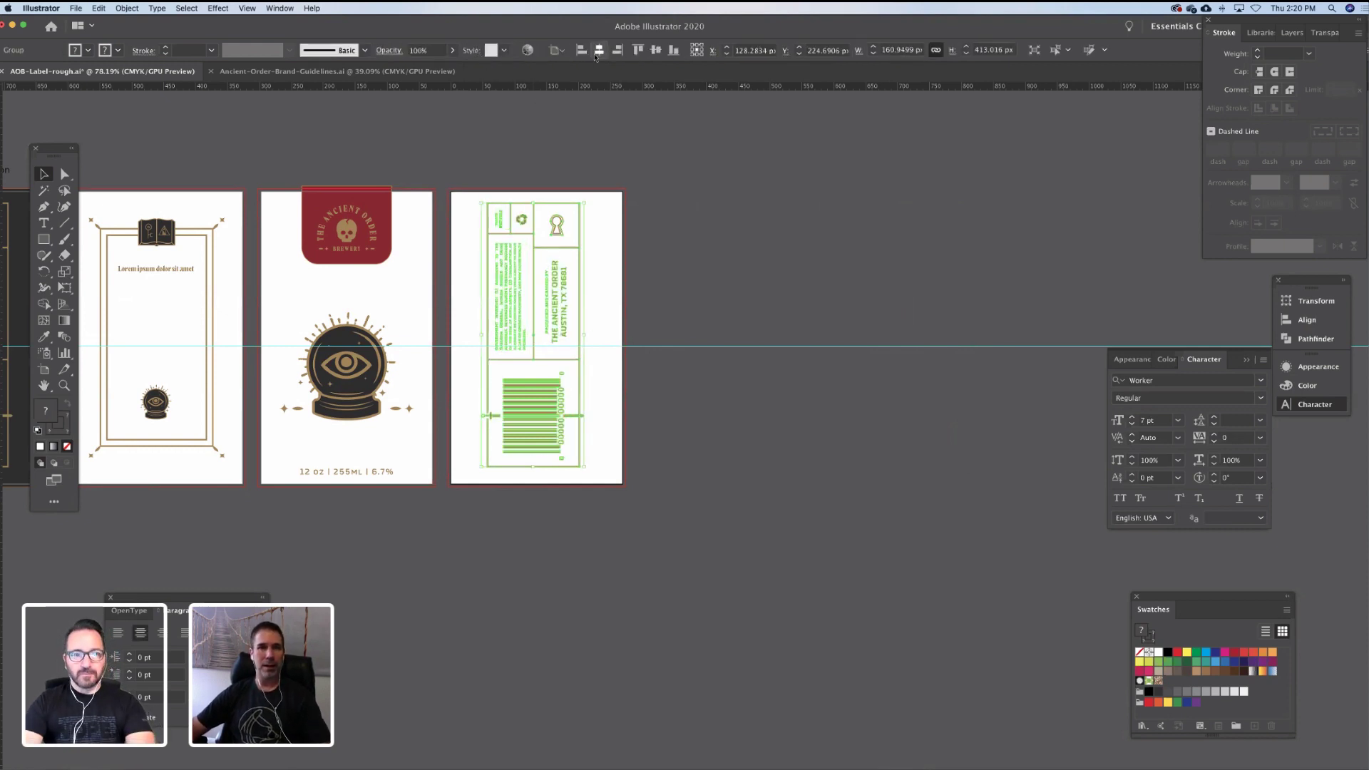
left_click(656, 50)
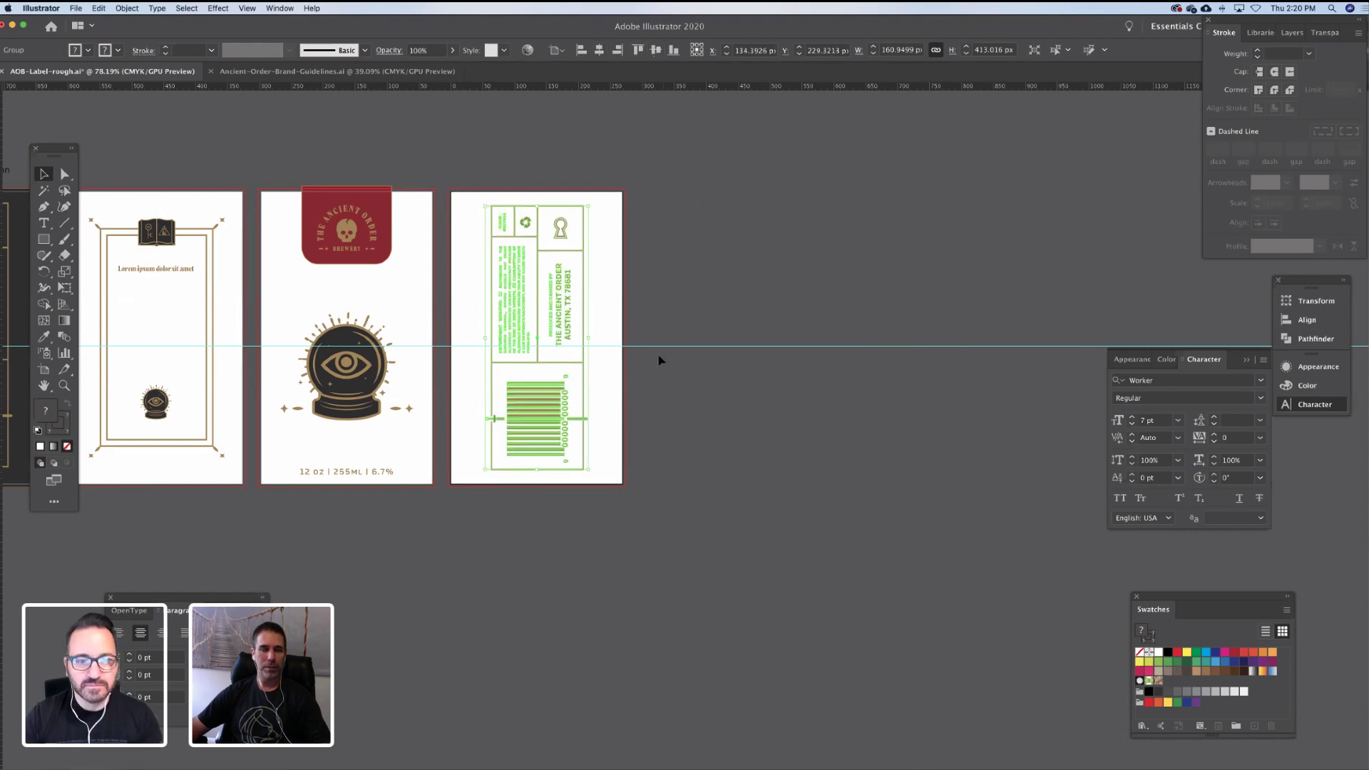
Look up the hex code of the label's dark background rectangle fill, and leave the color unchanged
scroll(674, 347, "down", 3)
scroll(675, 348, "left", 10)
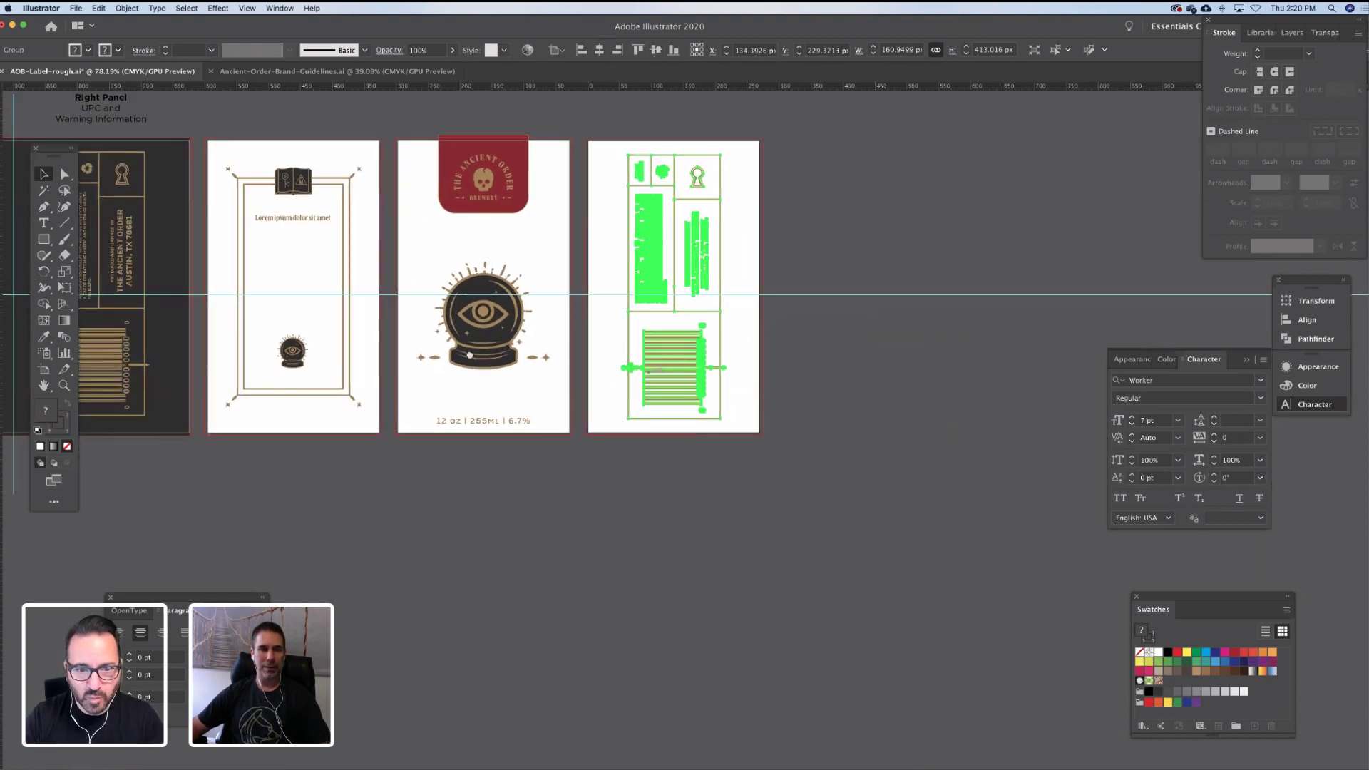
scroll(364, 343, "left", 6)
left_click(277, 411)
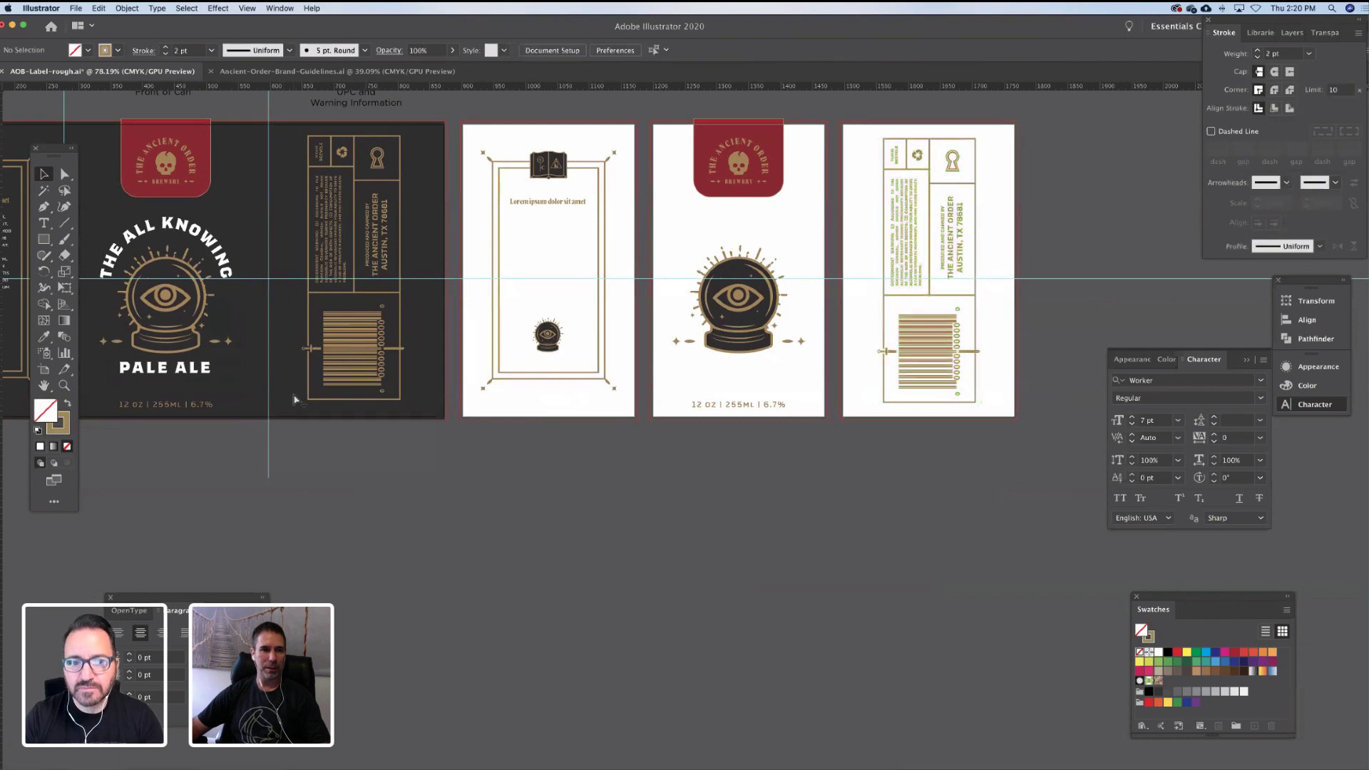
double_click(44, 413)
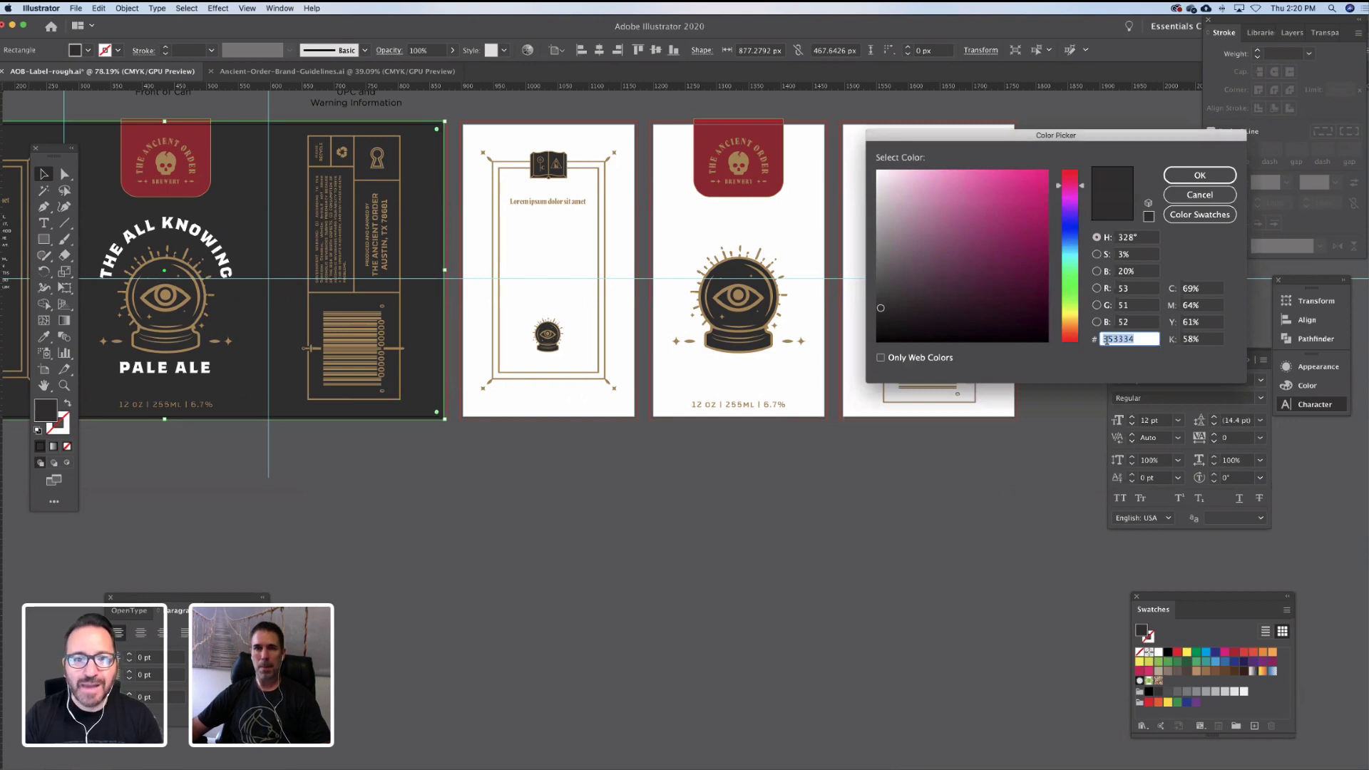
left_click(1198, 195)
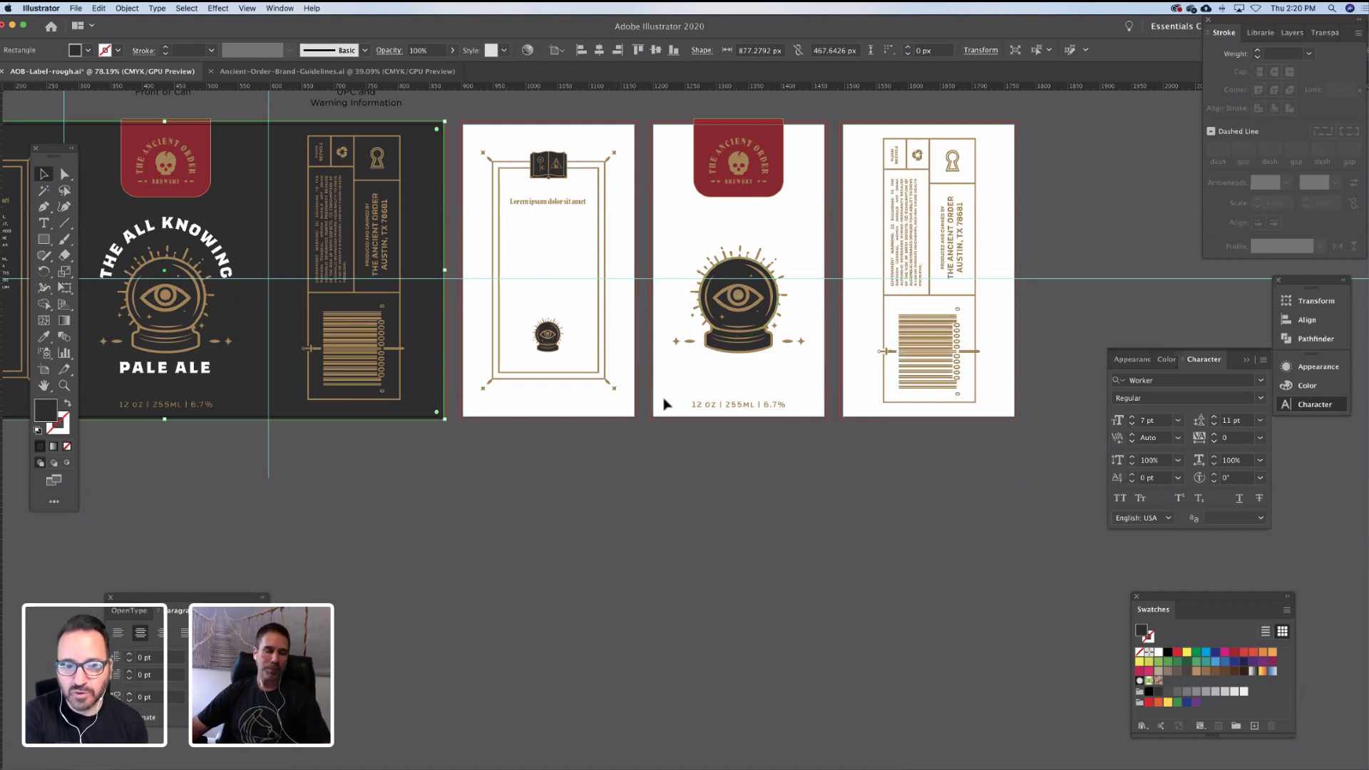
Save the label document and copy the hex code of the dark background rectangle's fill, keeping the color as it is
left_click_drag(772, 394, 777, 358)
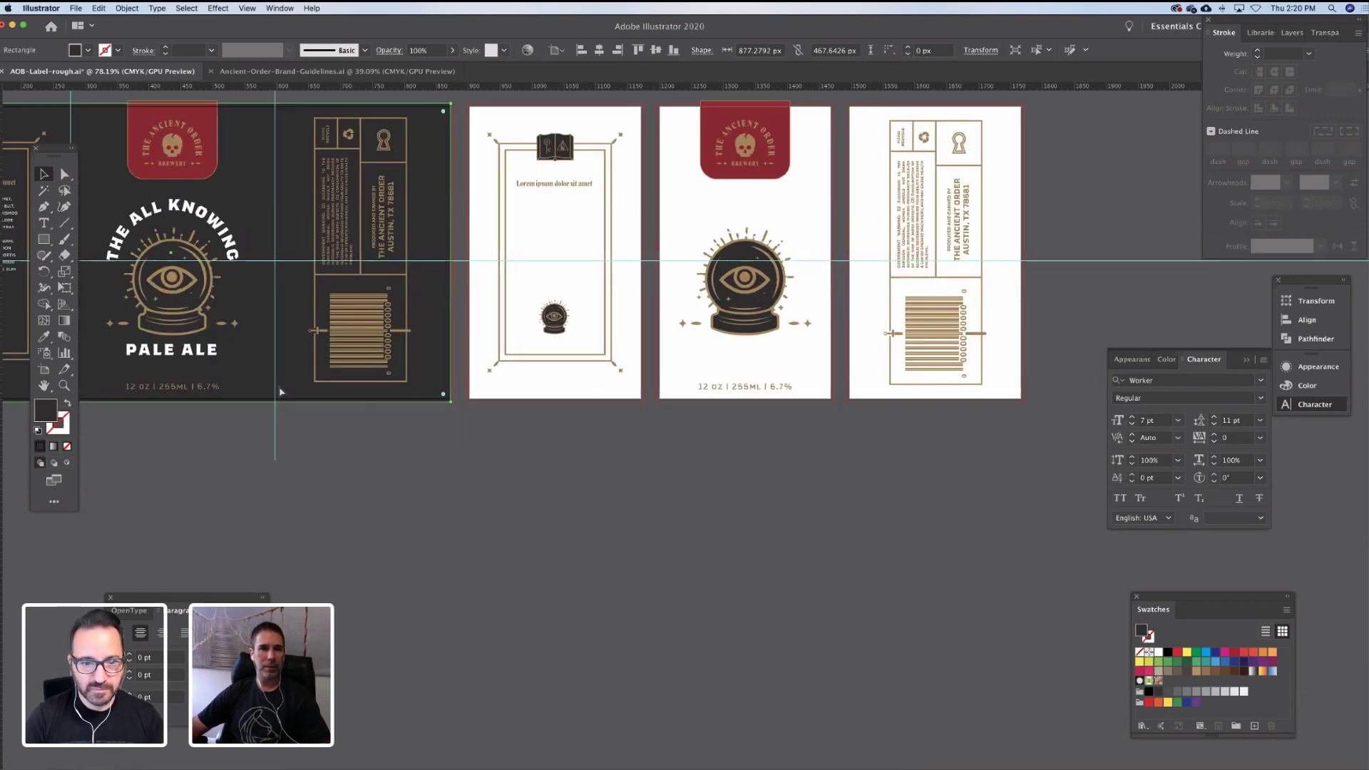
key("super+s")
double_click(45, 410)
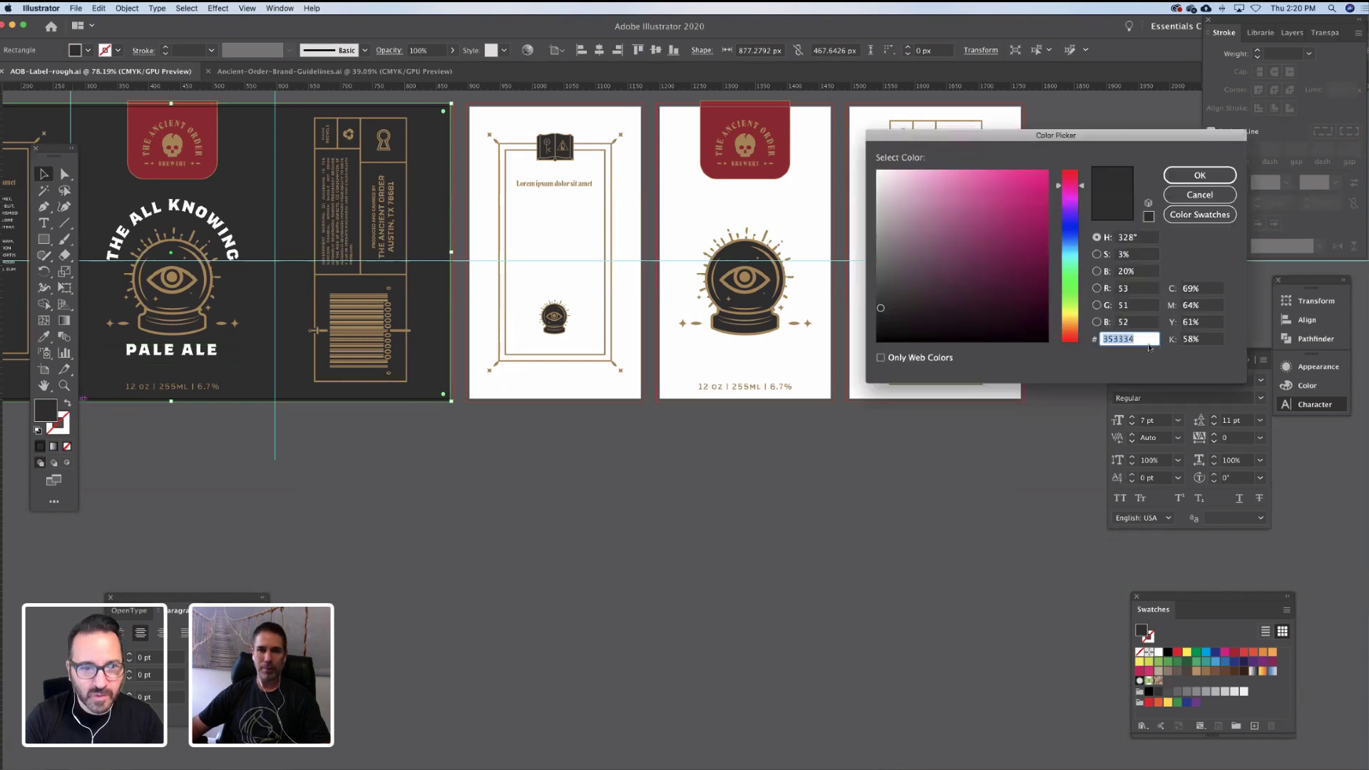
type("x")
key("super+z")
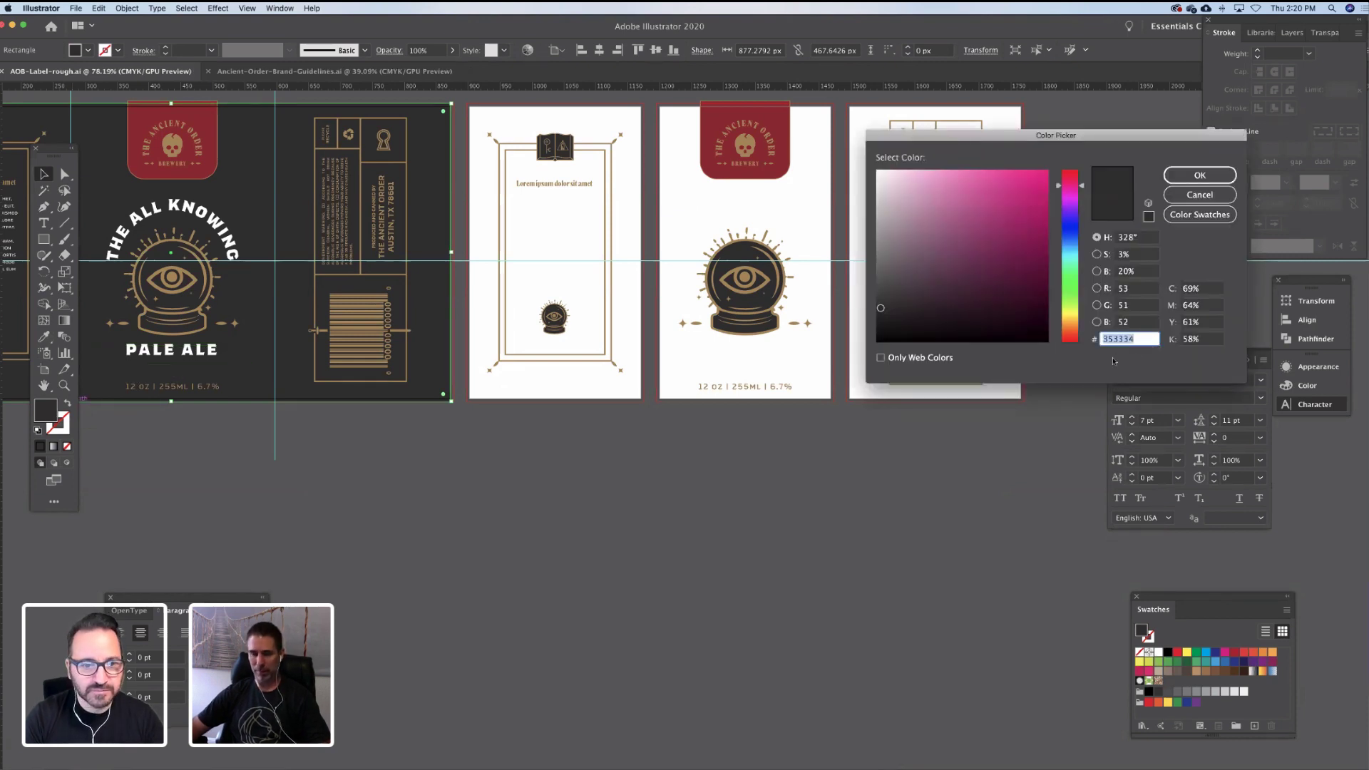
left_click(1216, 195)
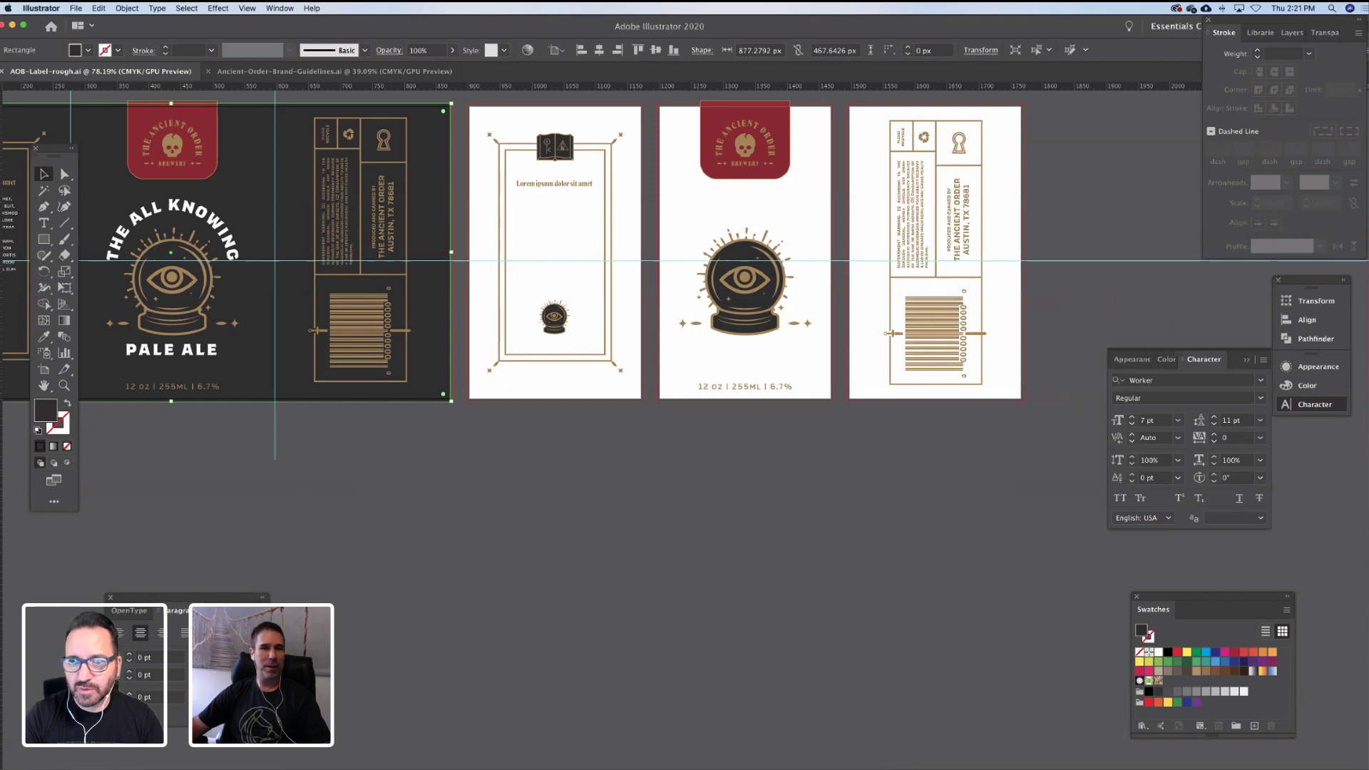
Switch to Adobe Dimension, add a second beverage can model to the scene and move it beside the labeled can
mouse_move(235, 768)
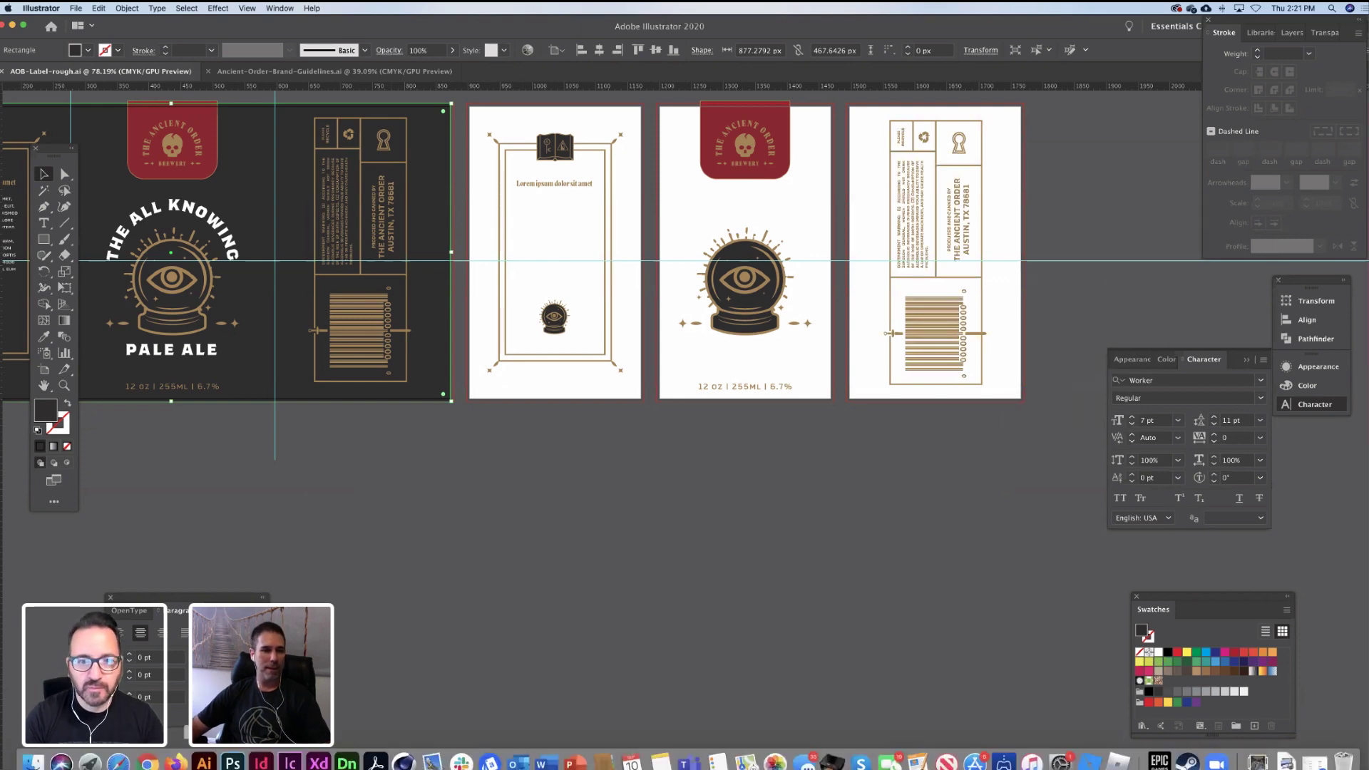
left_click(347, 762)
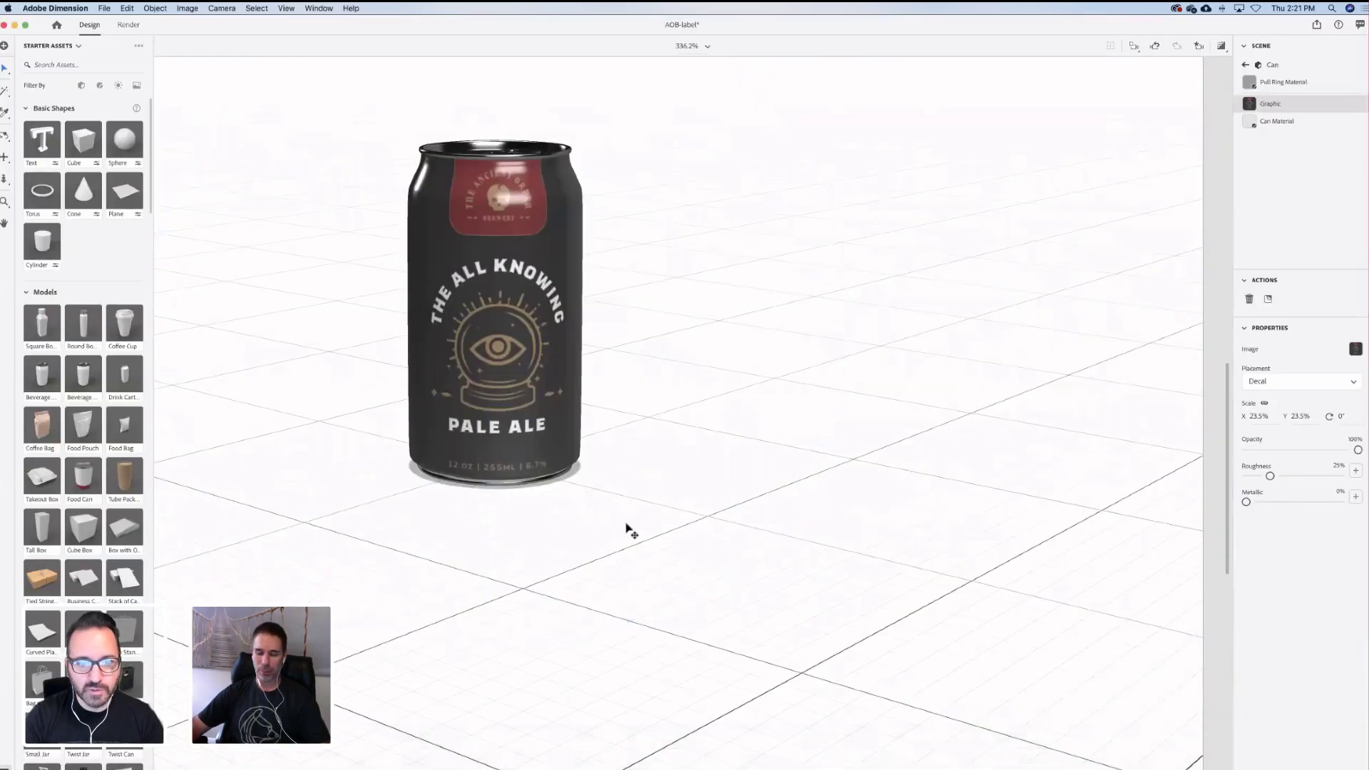
key("super+0")
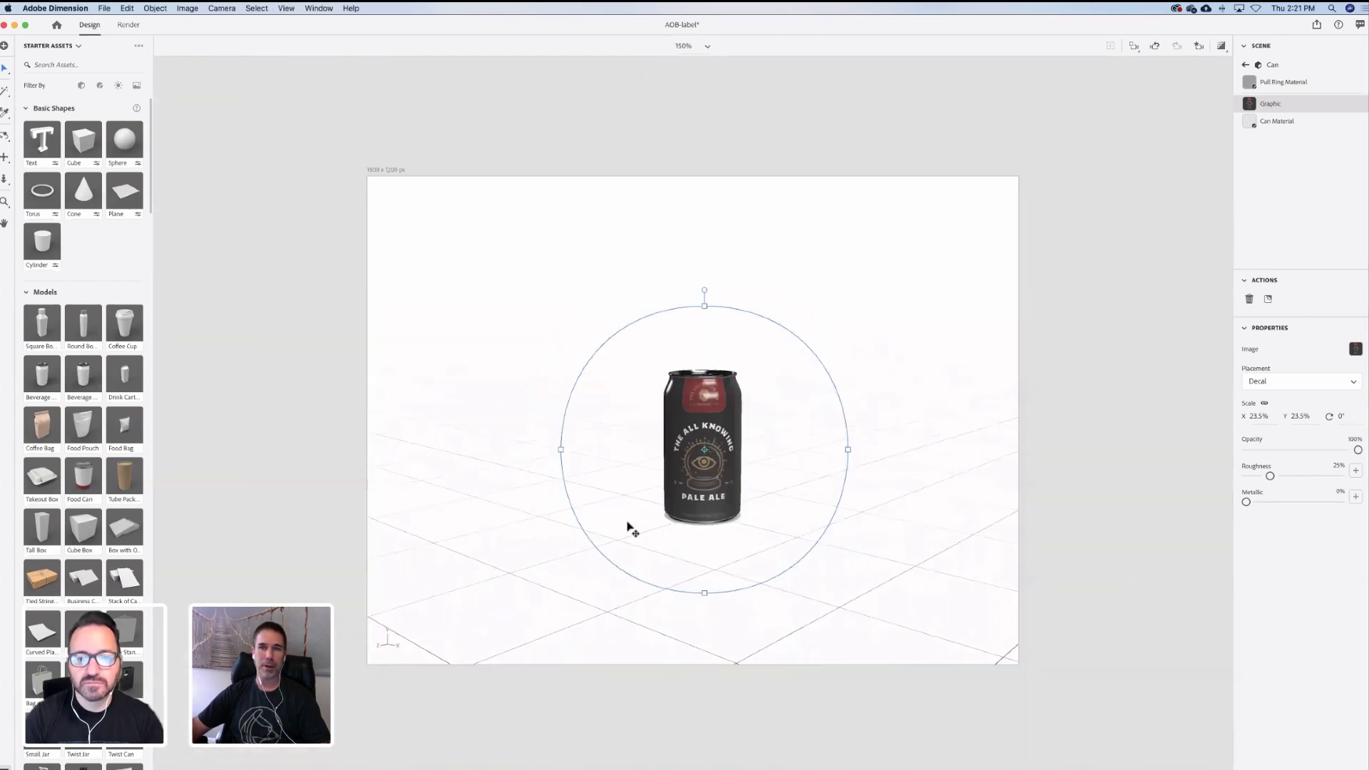
scroll(87, 380, "down", 1)
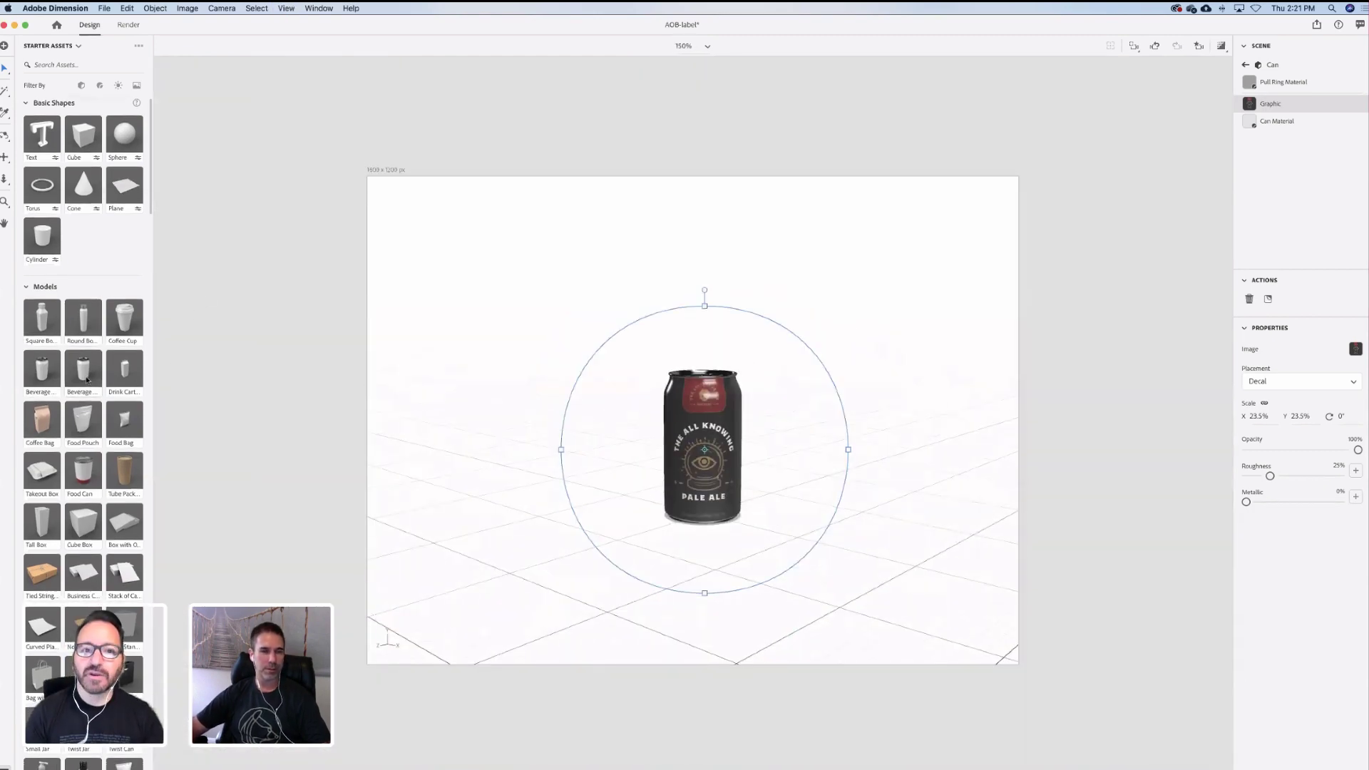
left_click(84, 372)
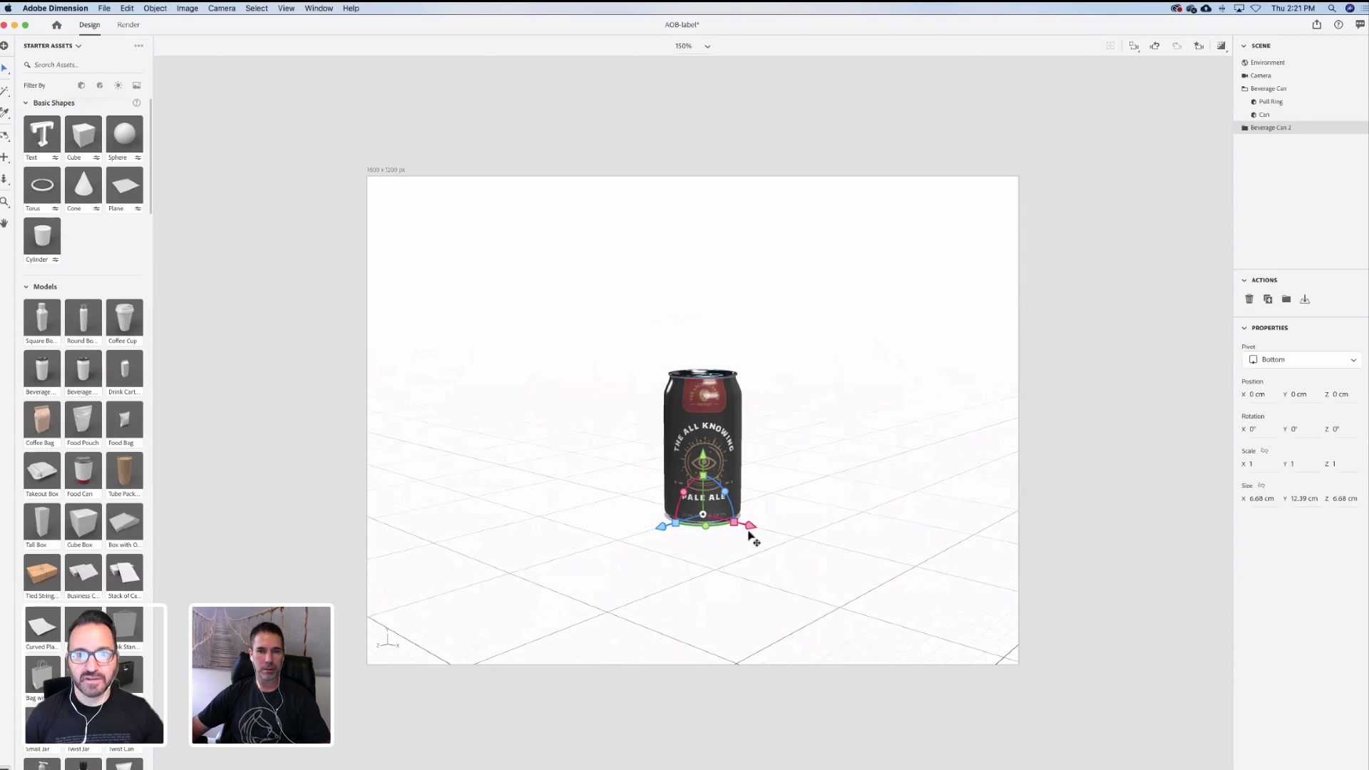
left_click_drag(750, 534, 491, 559)
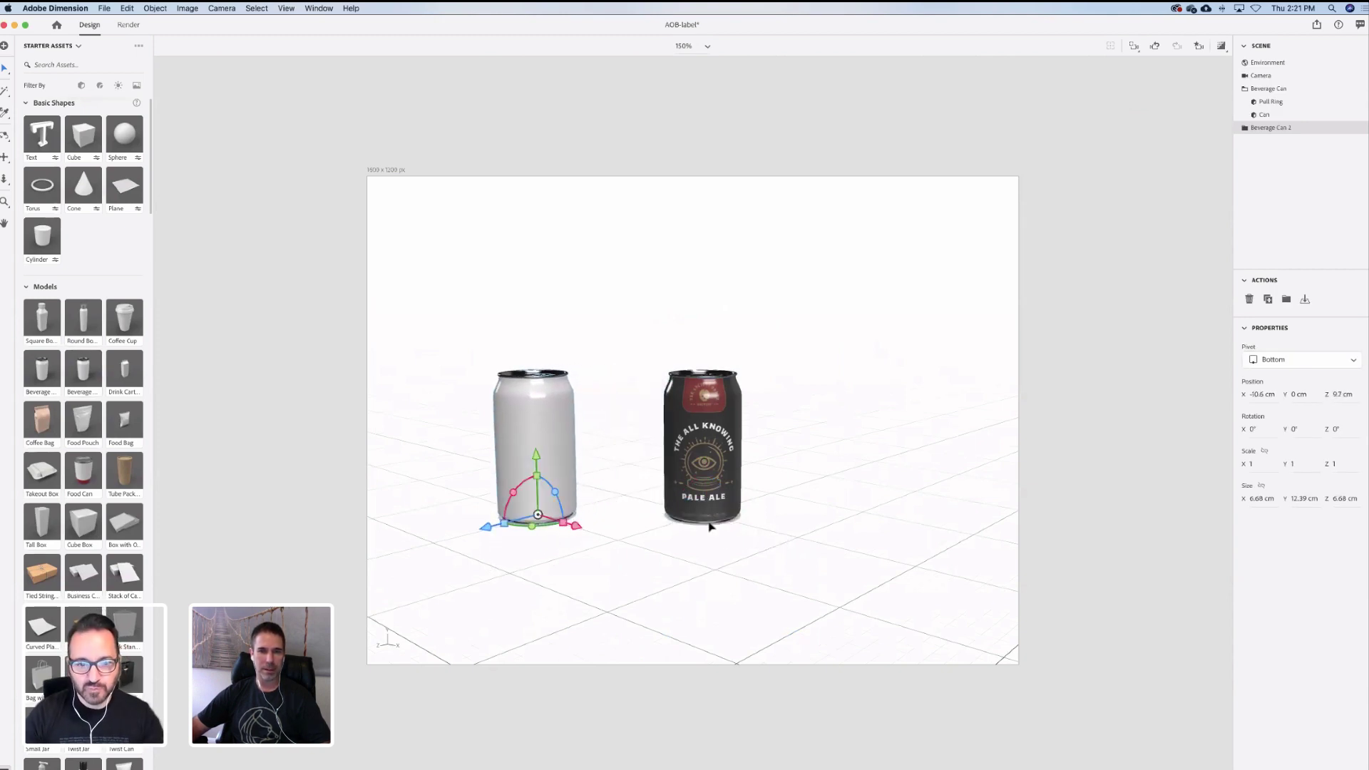
Move the labeled can back to Z -21.3 cm and bring the blank can to X -0.3 cm, Z 0.4 cm
left_click(738, 517)
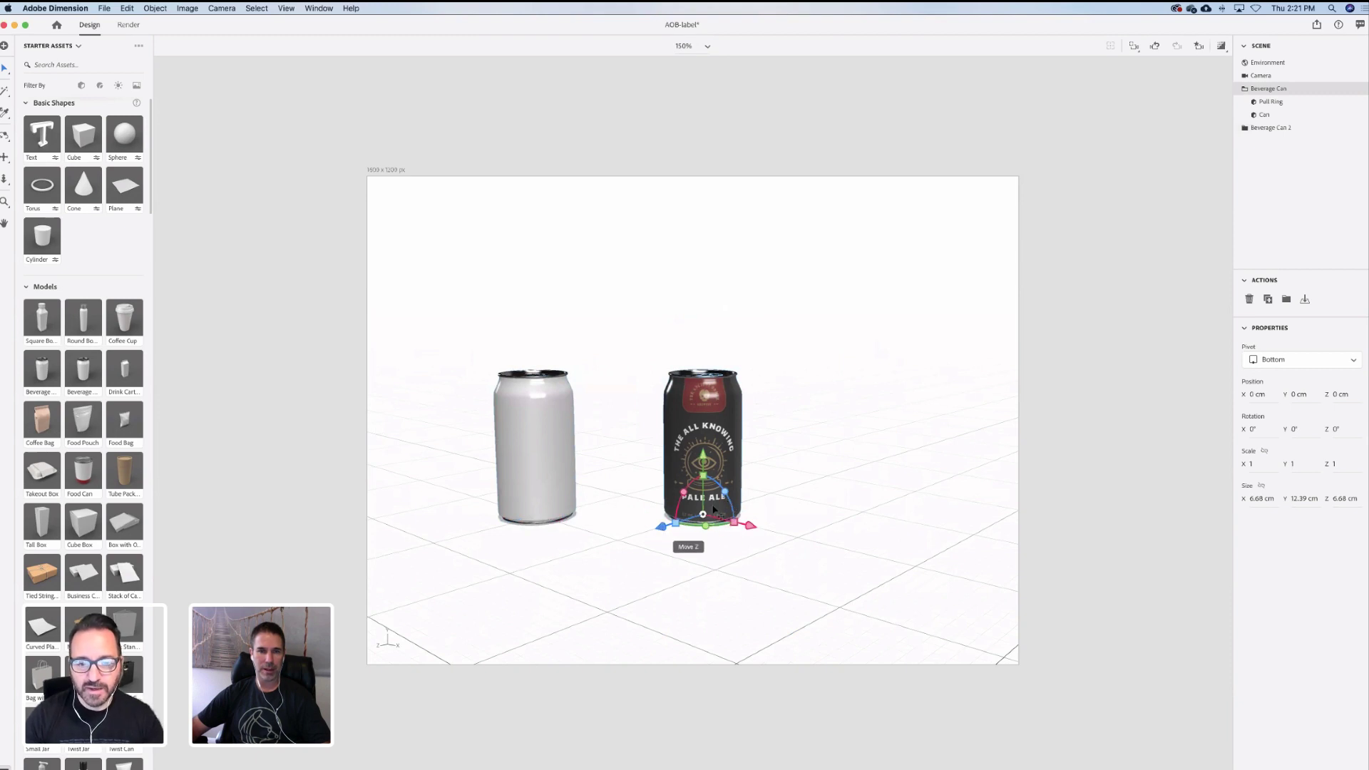
left_click_drag(662, 526, 793, 486)
left_click(529, 482)
left_click_drag(573, 526, 656, 526)
scroll(668, 517, "up", 8)
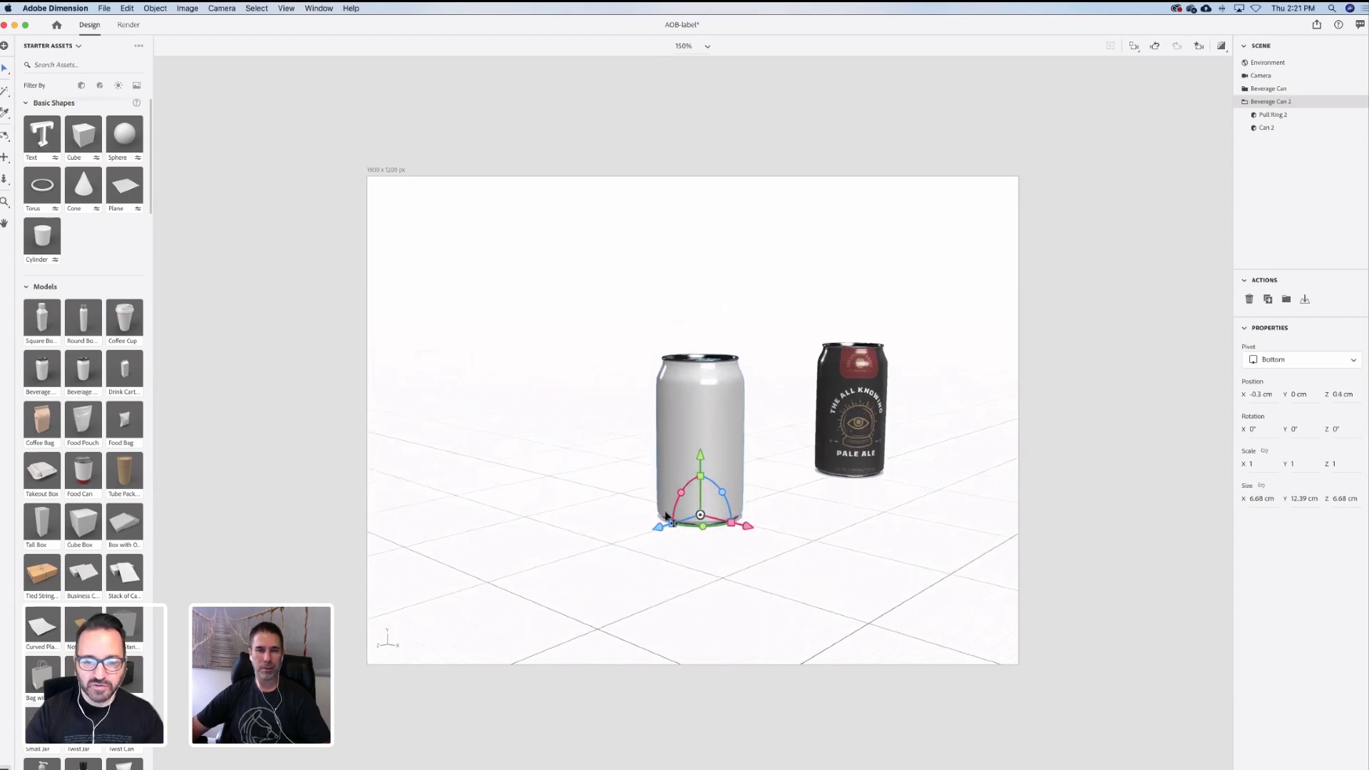
scroll(667, 516, "up", 2)
scroll(667, 516, "down", 1)
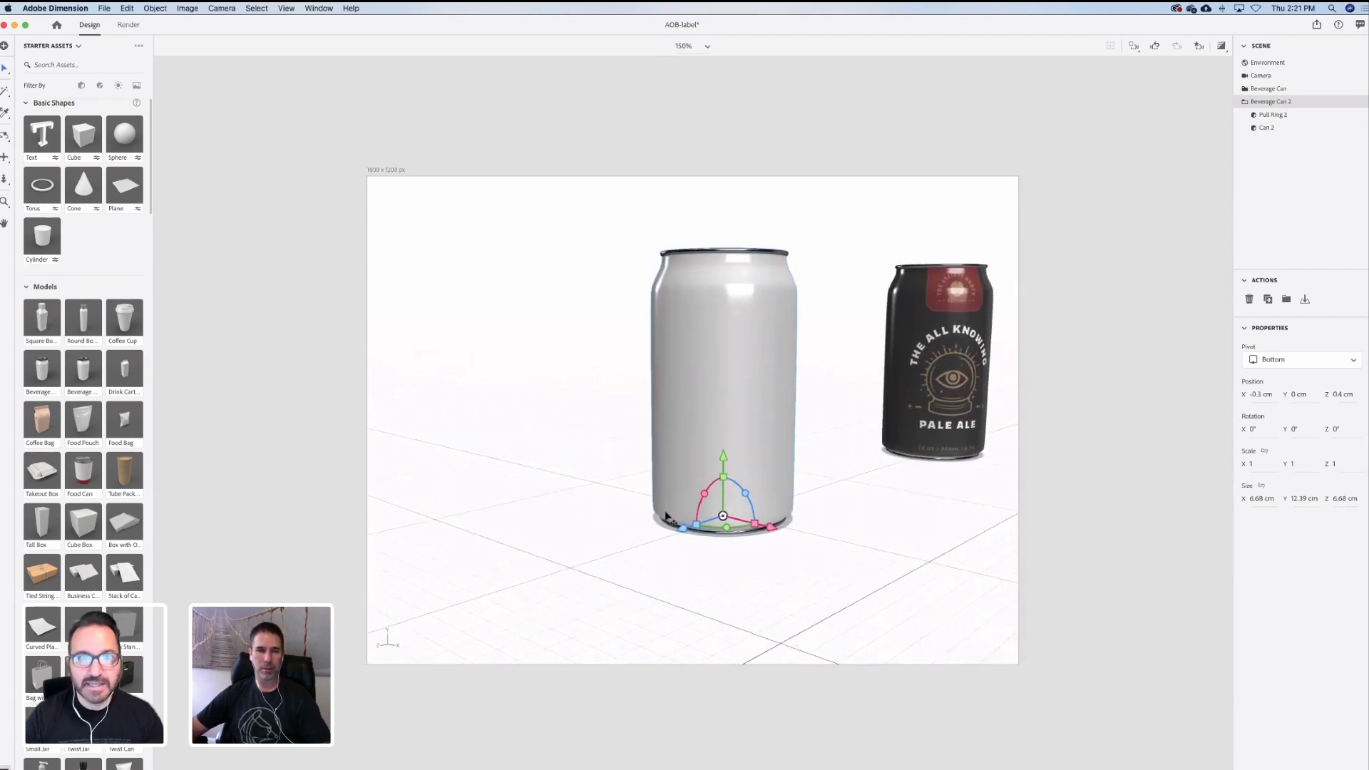
left_click_drag(726, 377, 668, 396)
key("super+z")
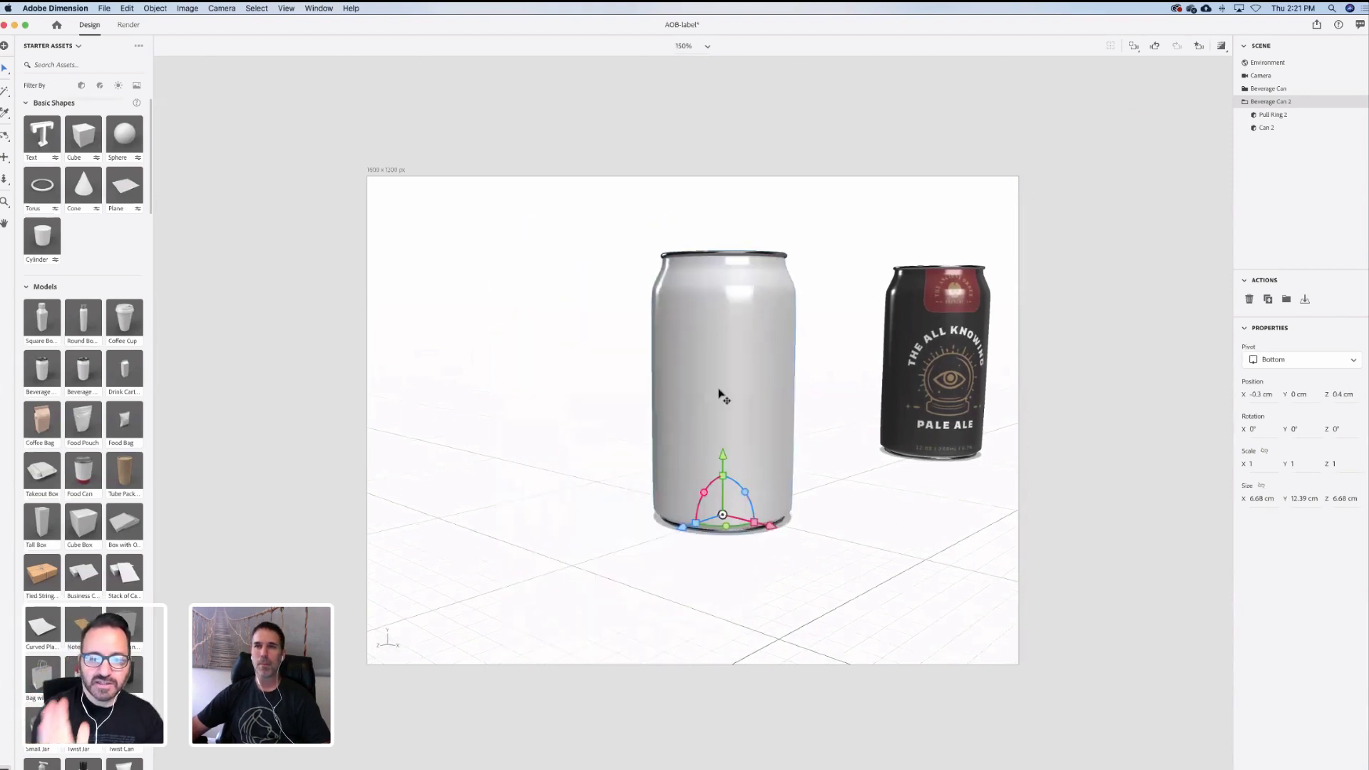
Delete the blank can and add a fresh copy of the same beverage can model at the scene origin
left_click(1270, 128)
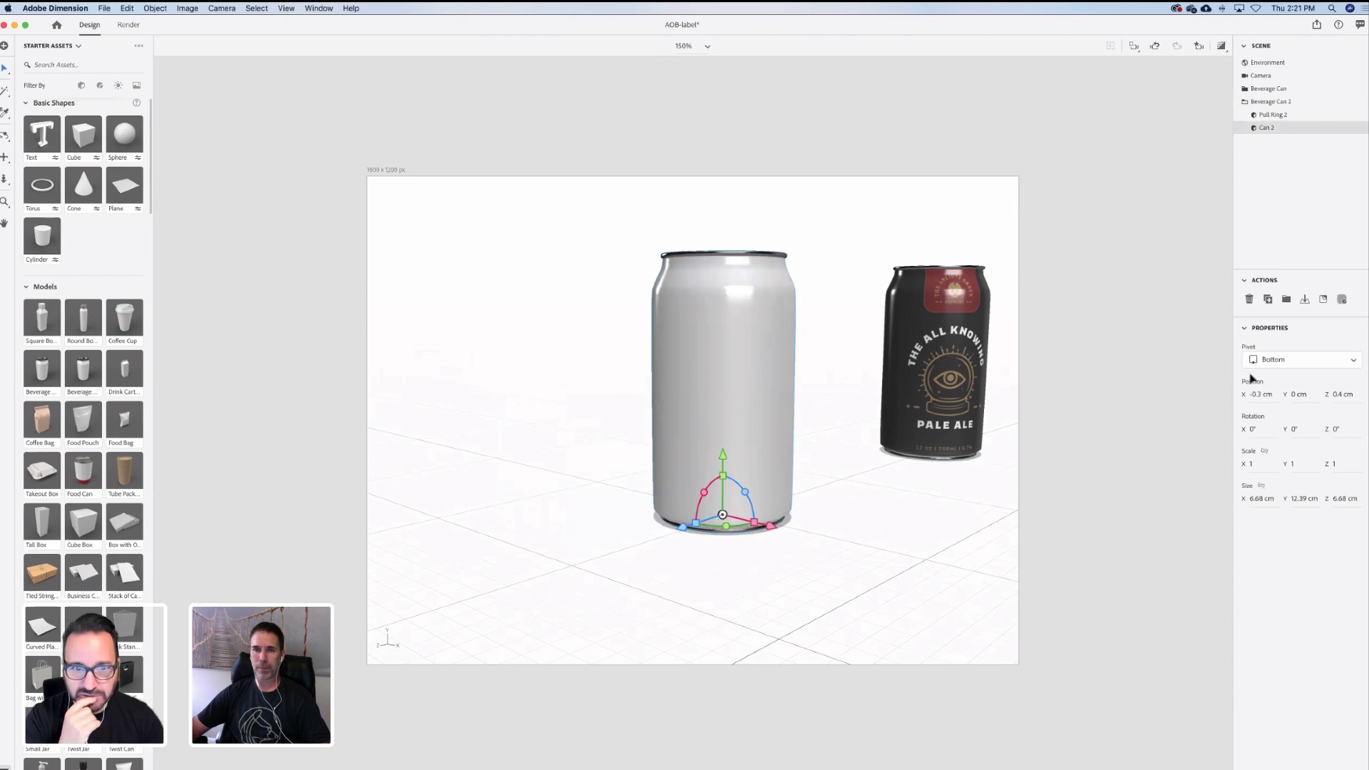
left_click(838, 196)
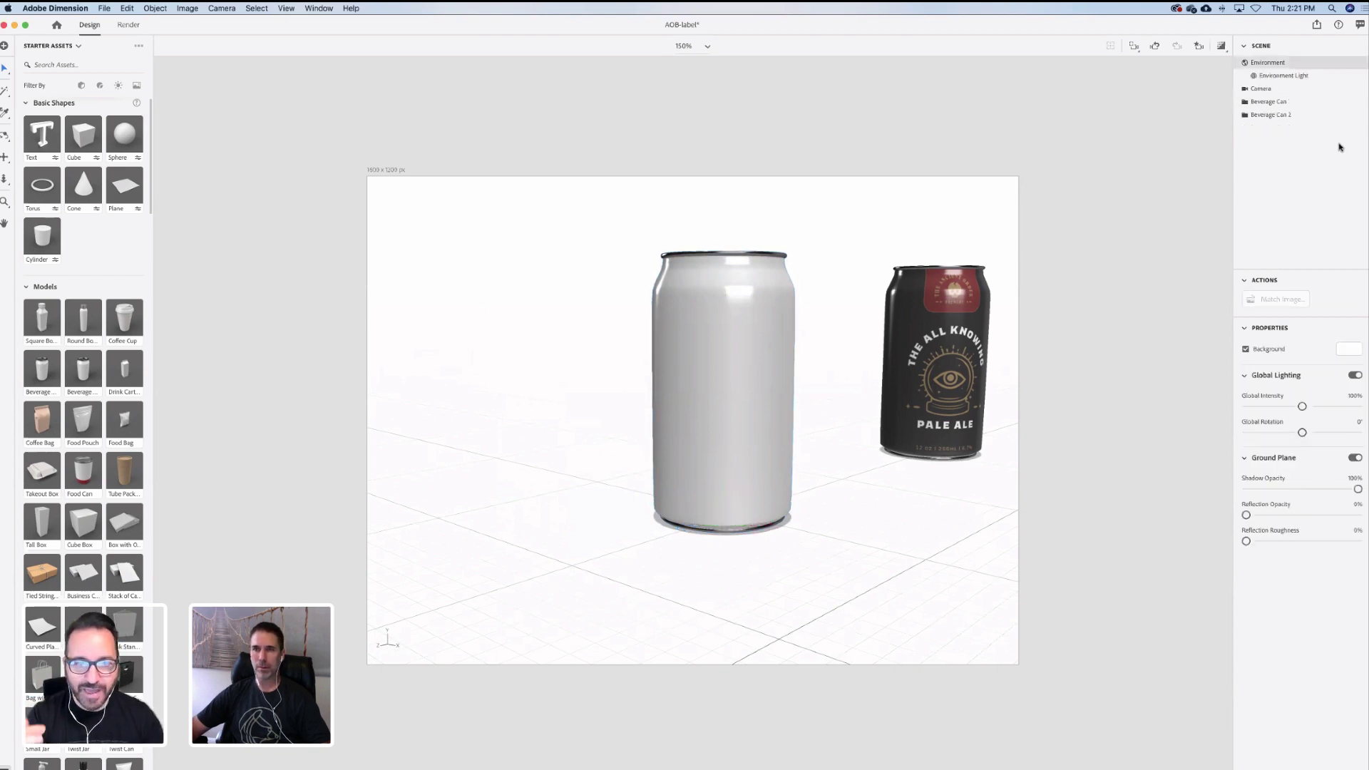
left_click(1272, 114)
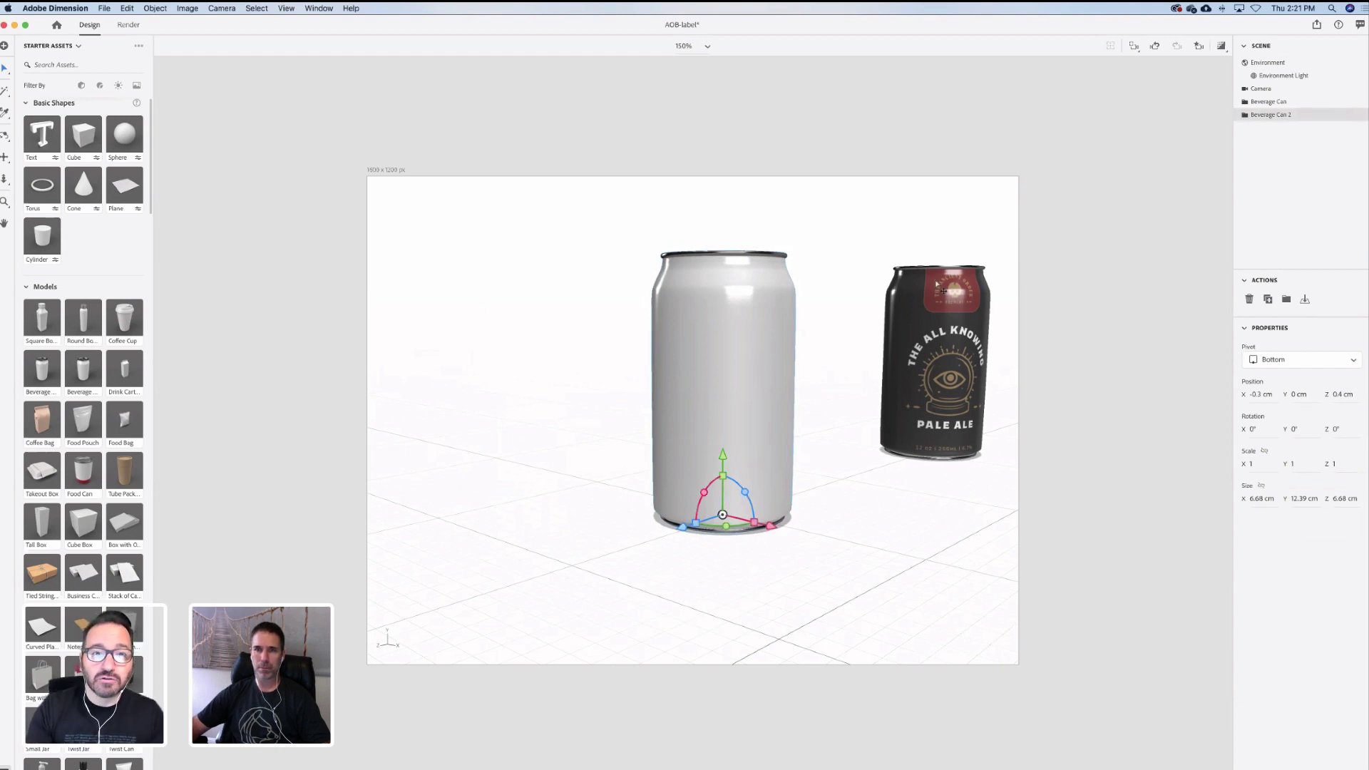
left_click(1336, 116)
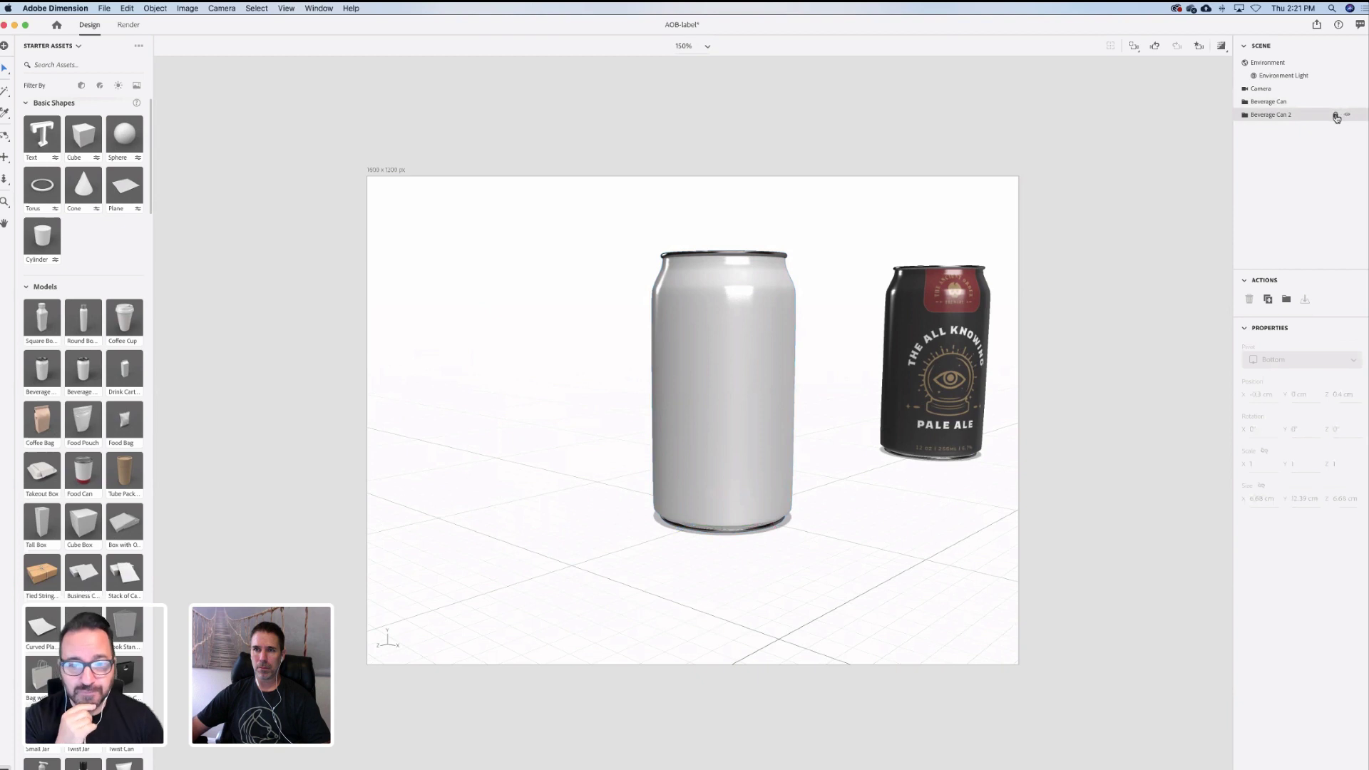
left_click(1336, 115)
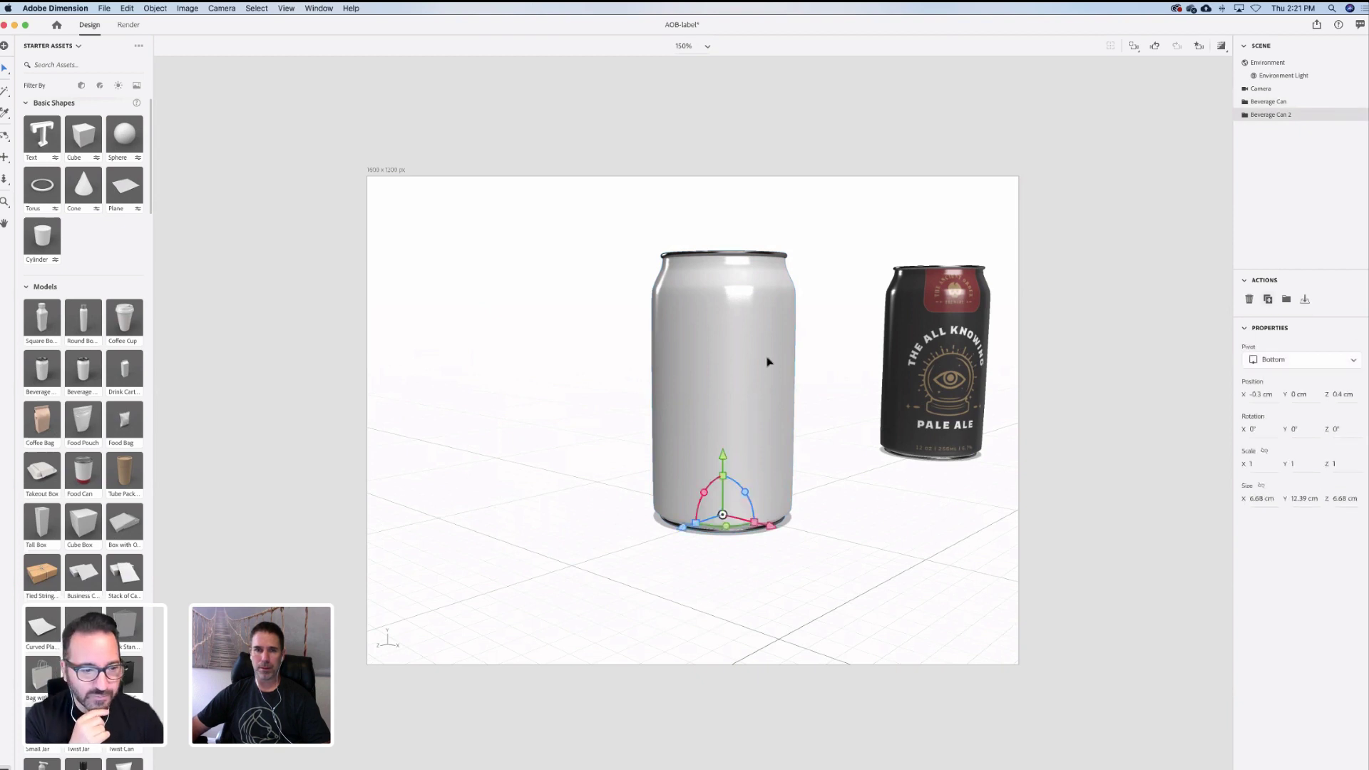
key("Delete")
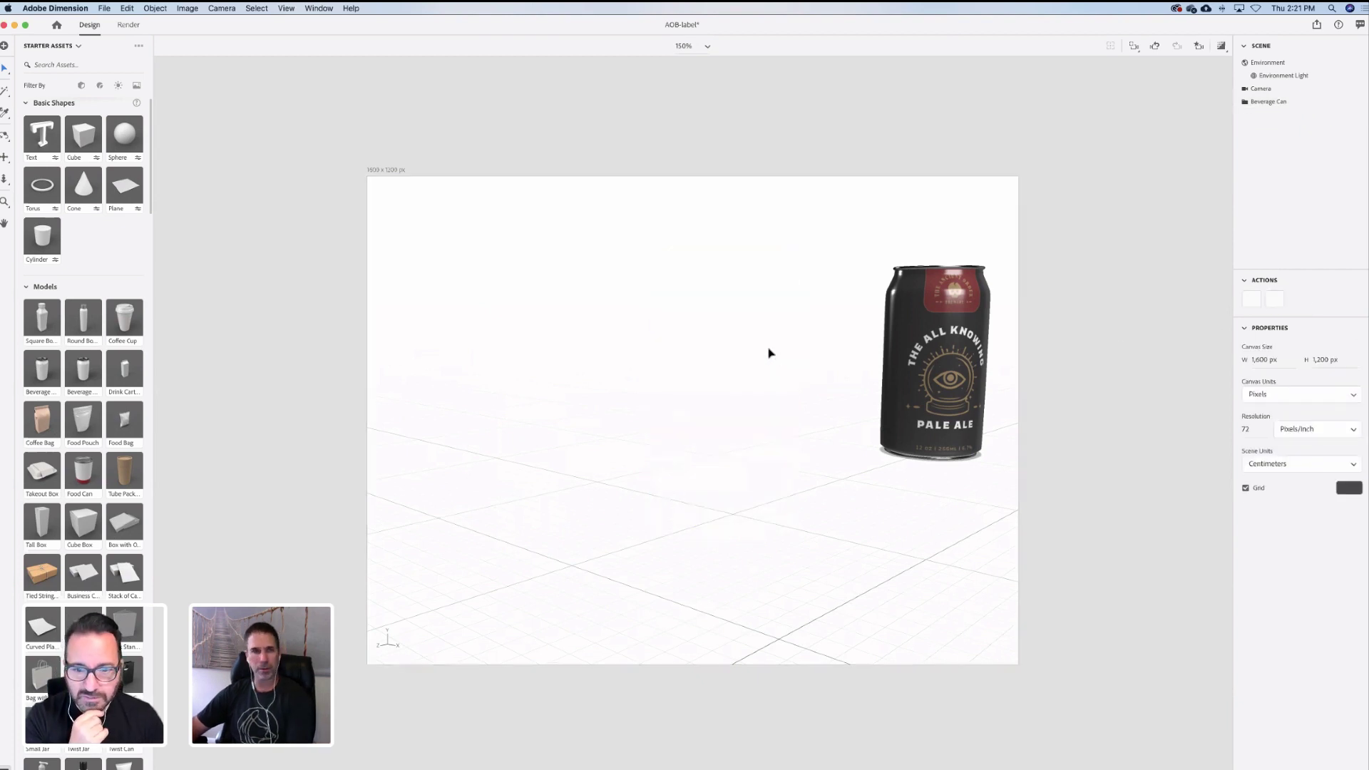
left_click(77, 371)
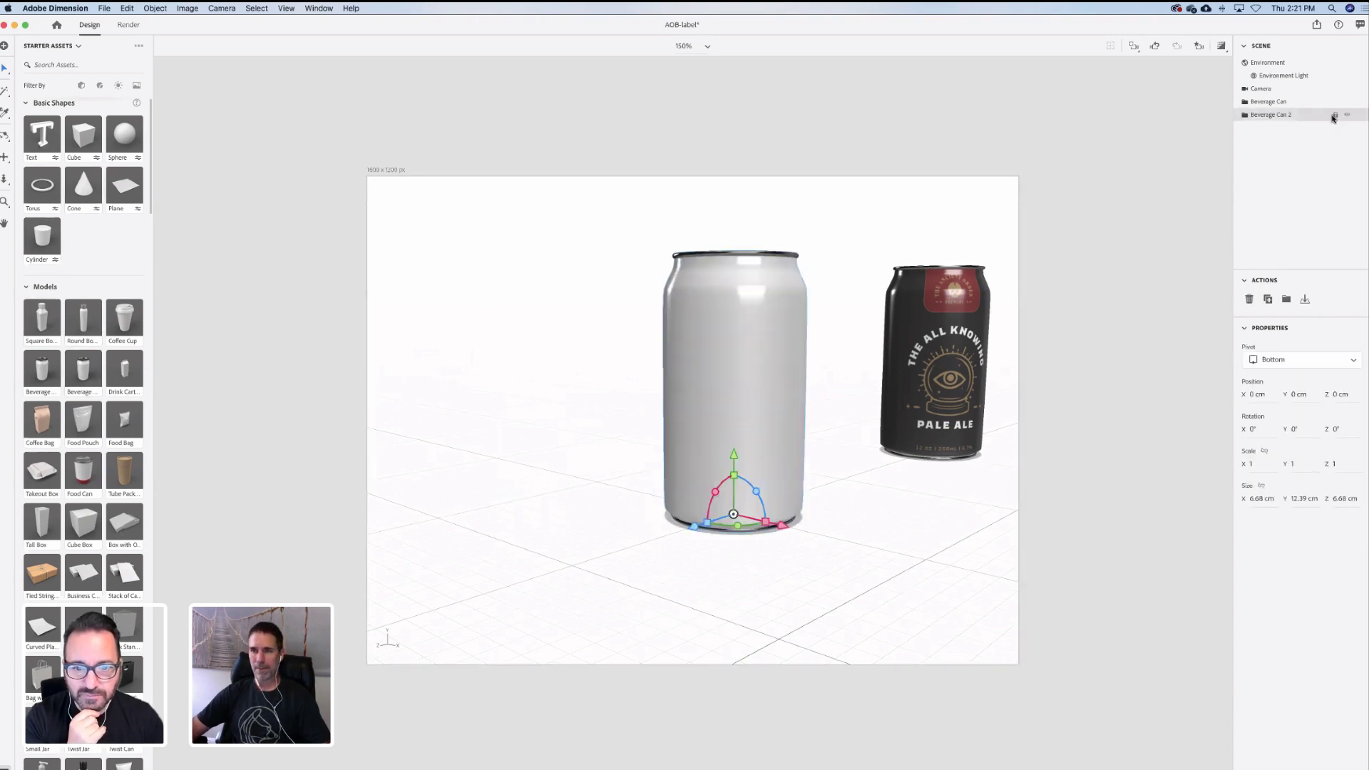
Try duplicating the new blank can, and remove the duplicate
left_click(1334, 116)
left_click(1334, 117)
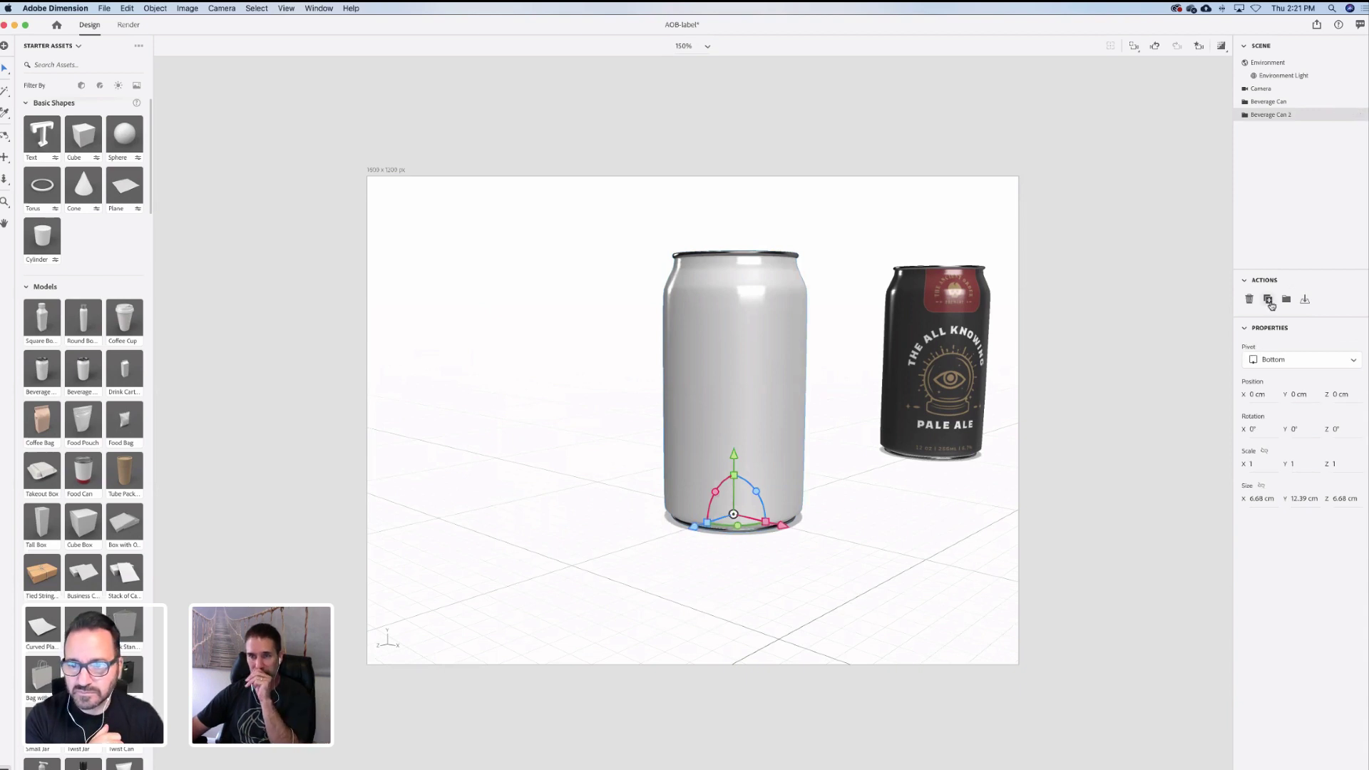
left_click(1269, 300)
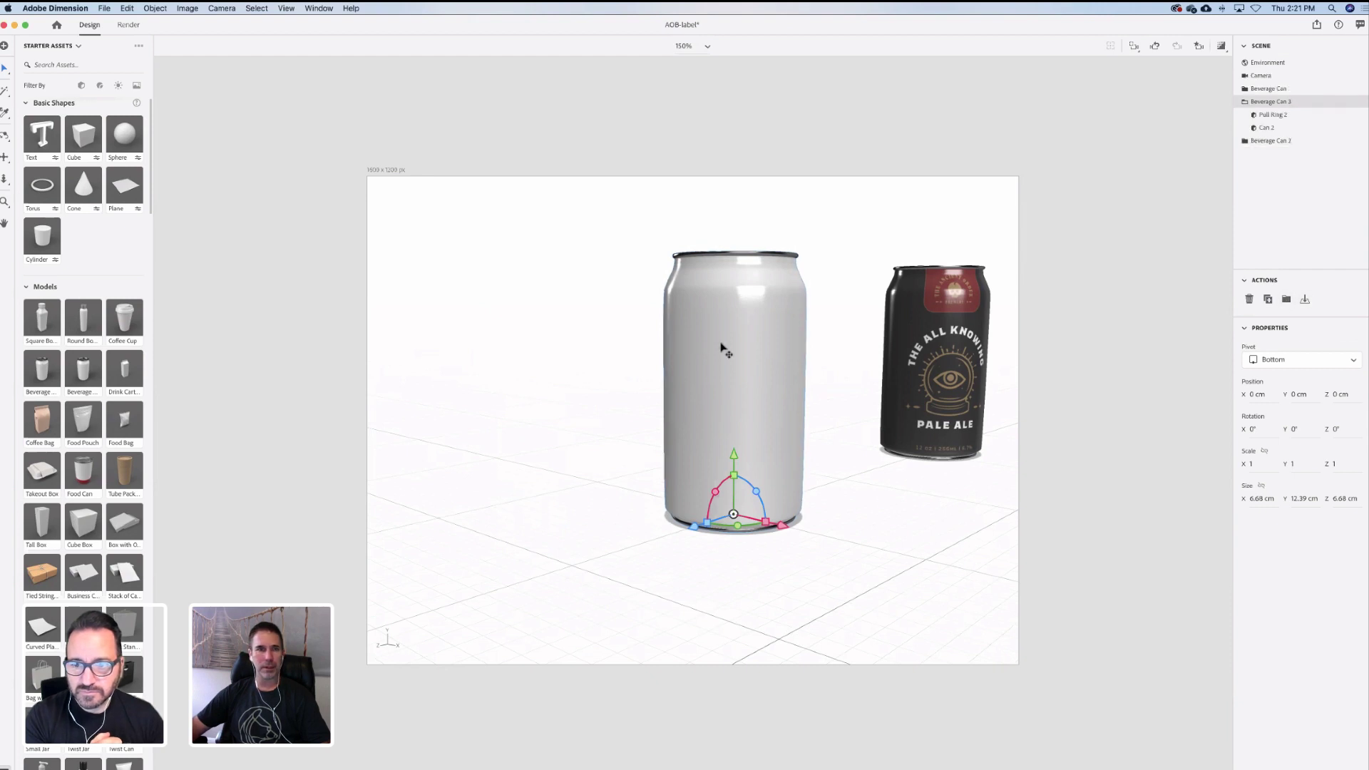
left_click_drag(783, 526, 773, 529)
key("Delete")
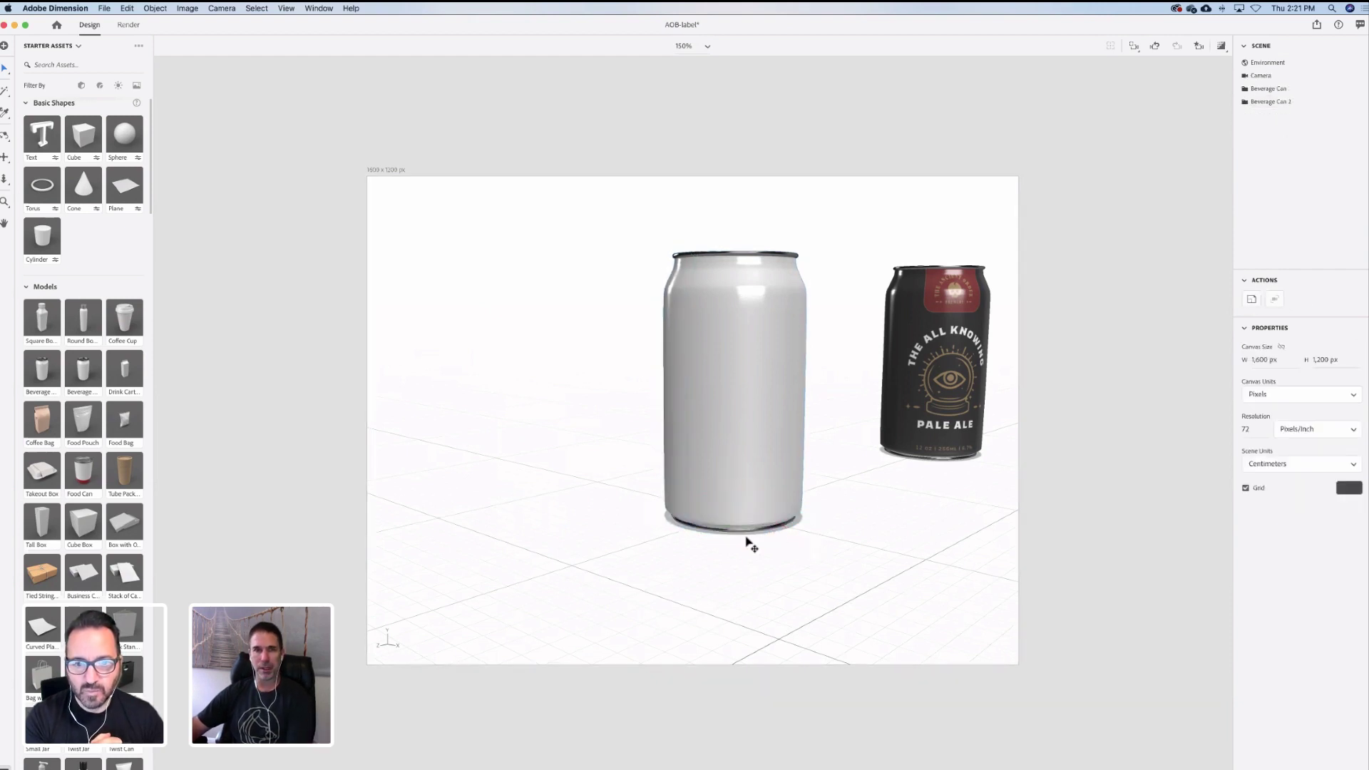
Expand both beverage can groups in the scene to list their pull ring and can parts
left_click(1269, 104)
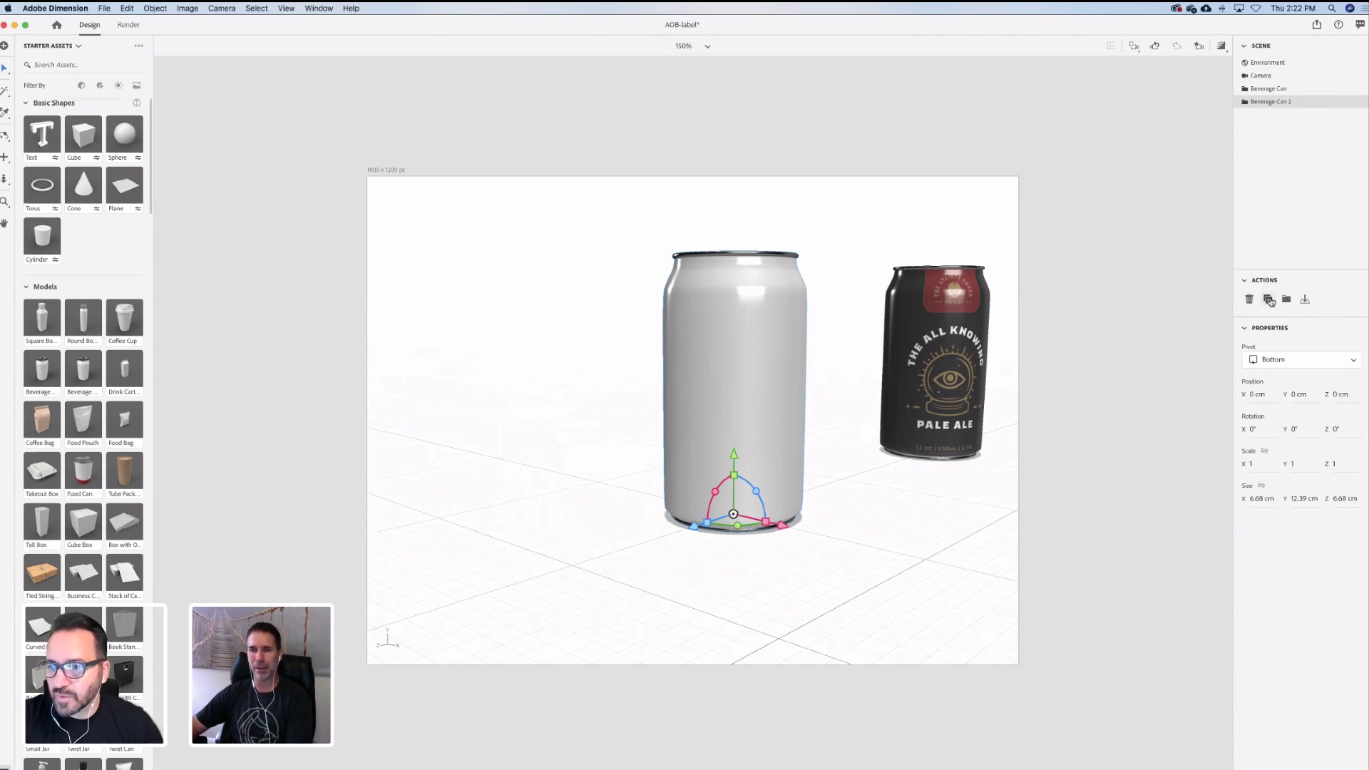
left_click(1360, 93)
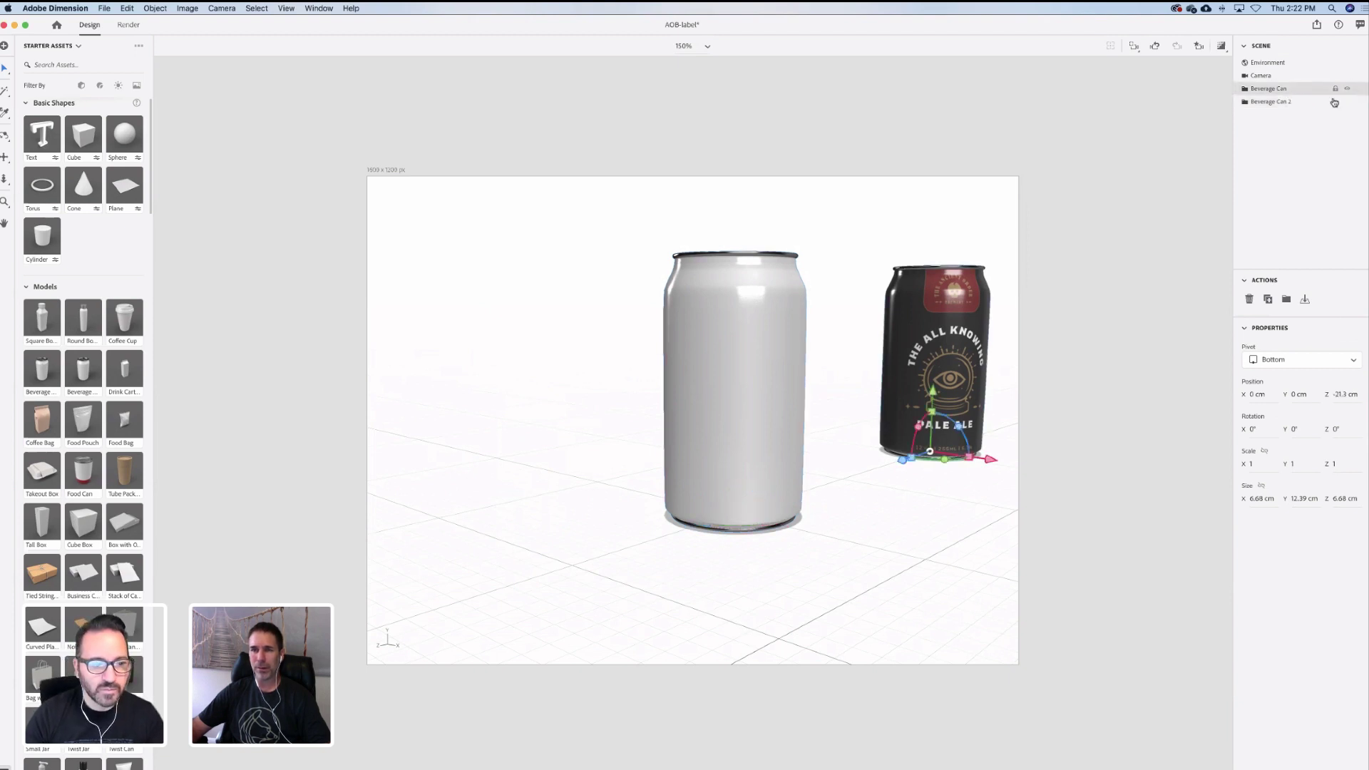
left_click(1245, 90)
left_click(1245, 127)
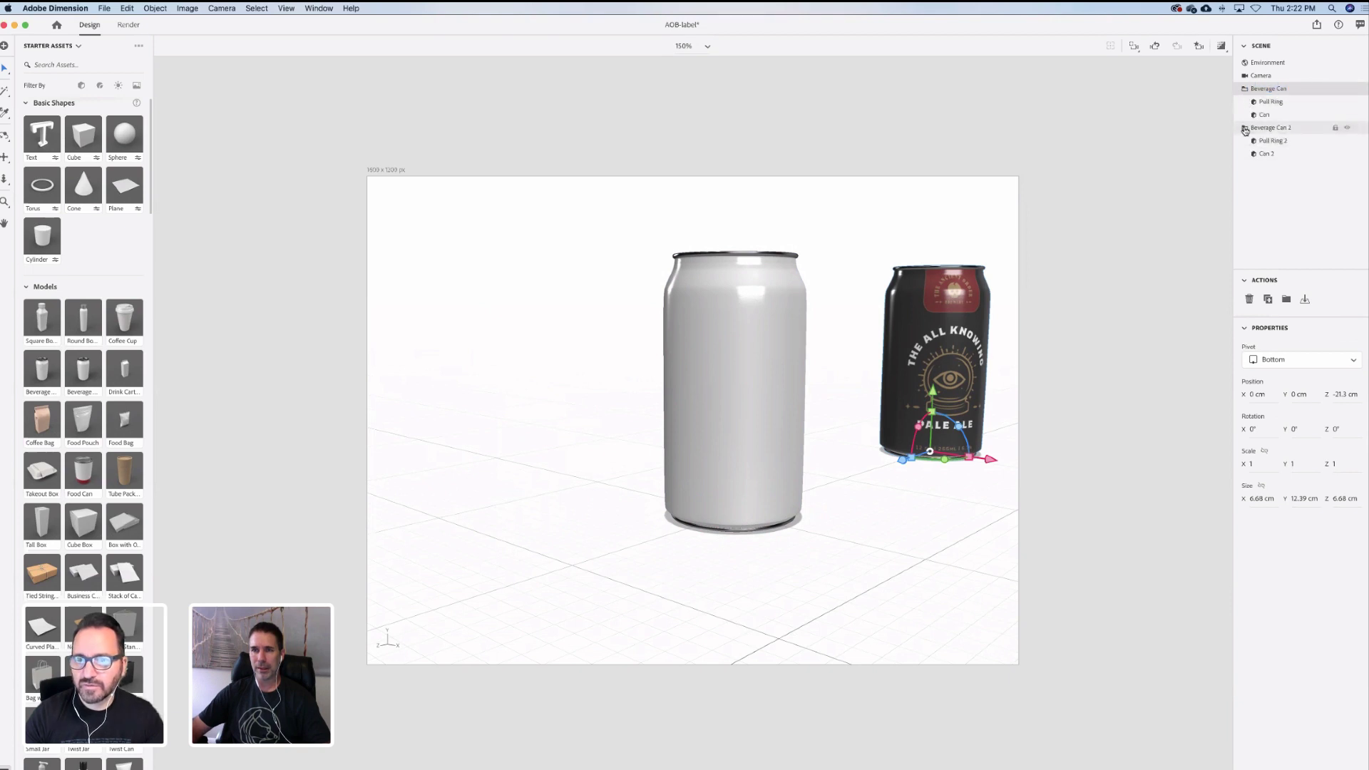
left_click(1245, 127)
left_click(1245, 127)
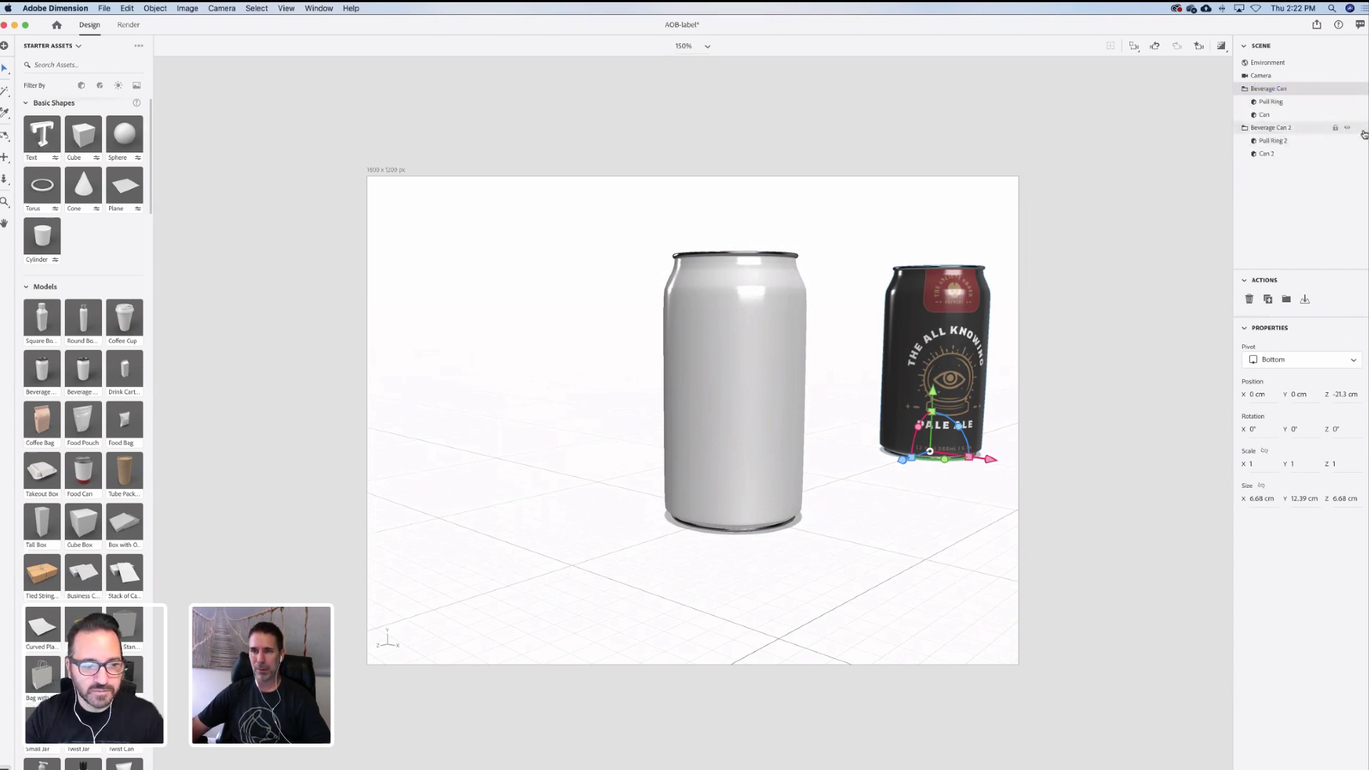
left_click(1271, 154)
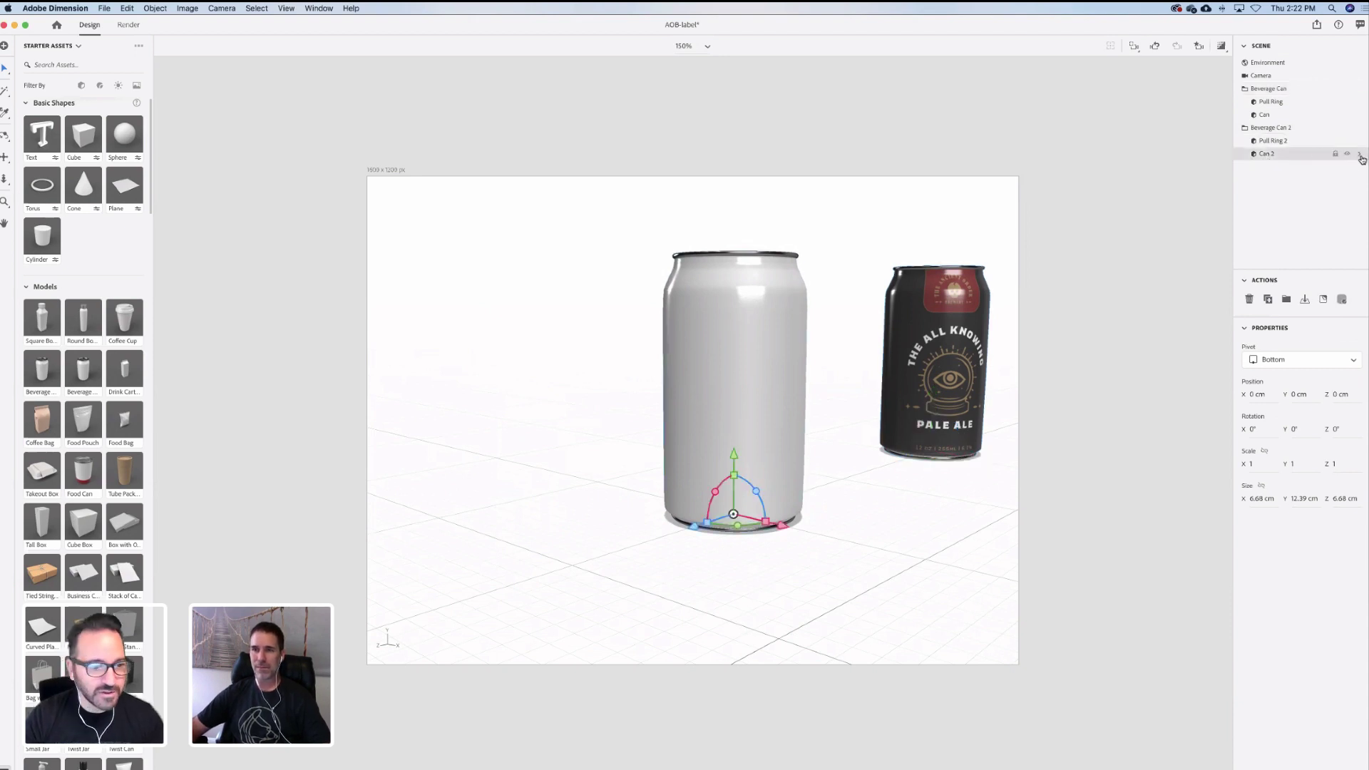
left_click(1362, 155)
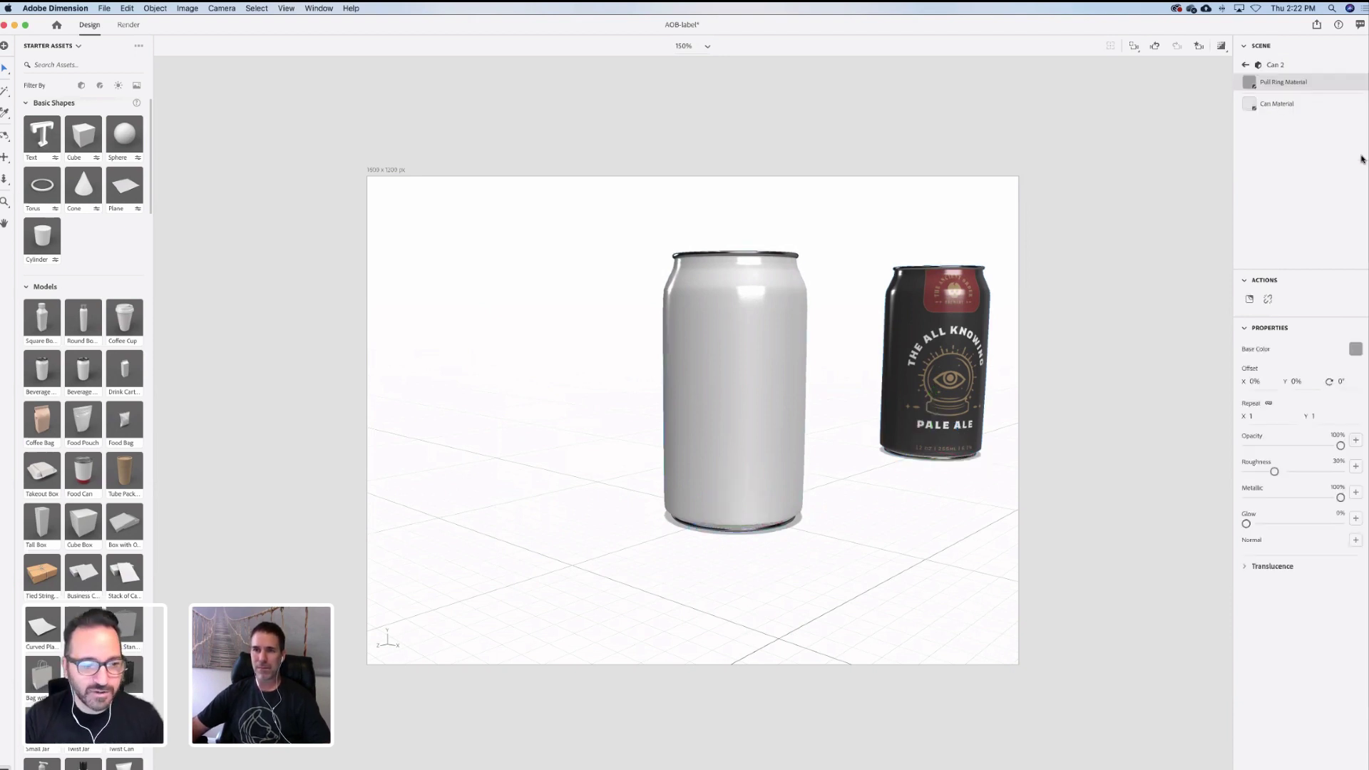
left_click(1273, 104)
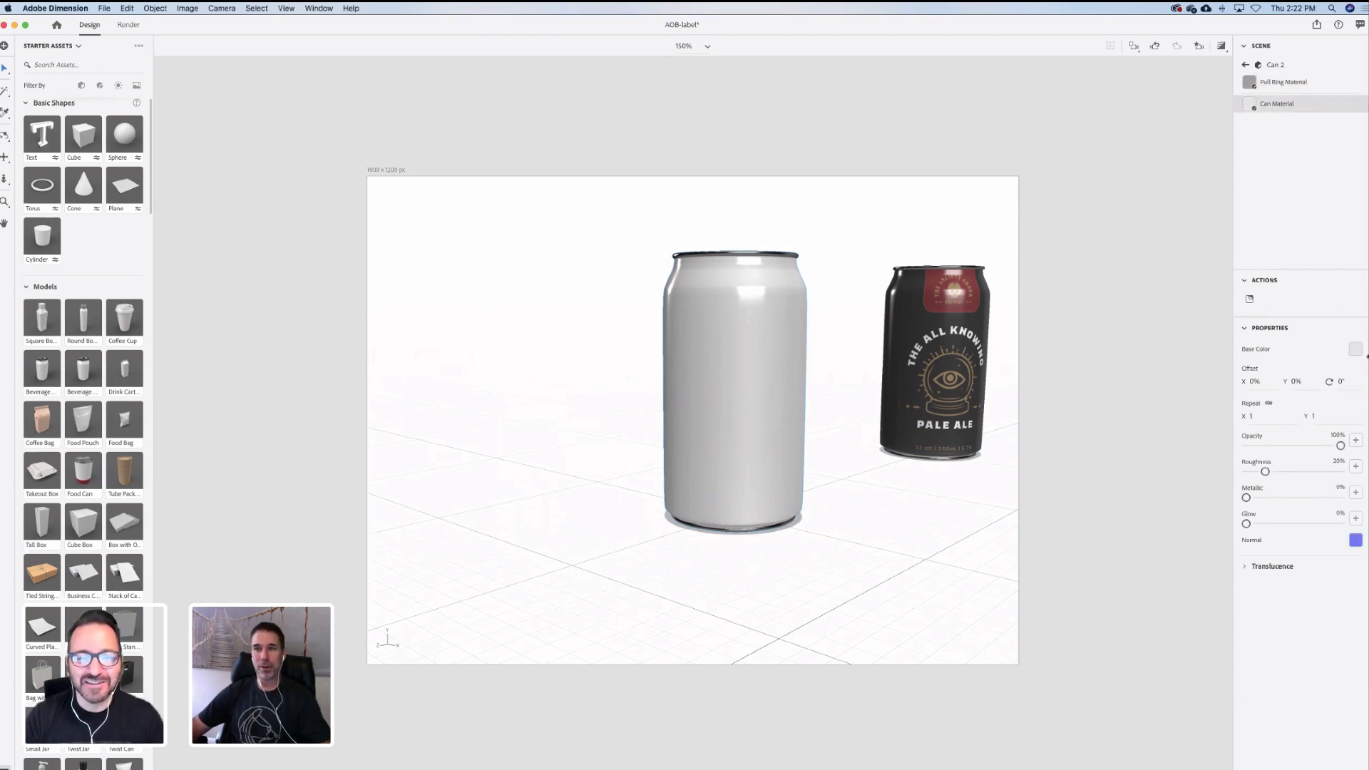
left_click(729, 392)
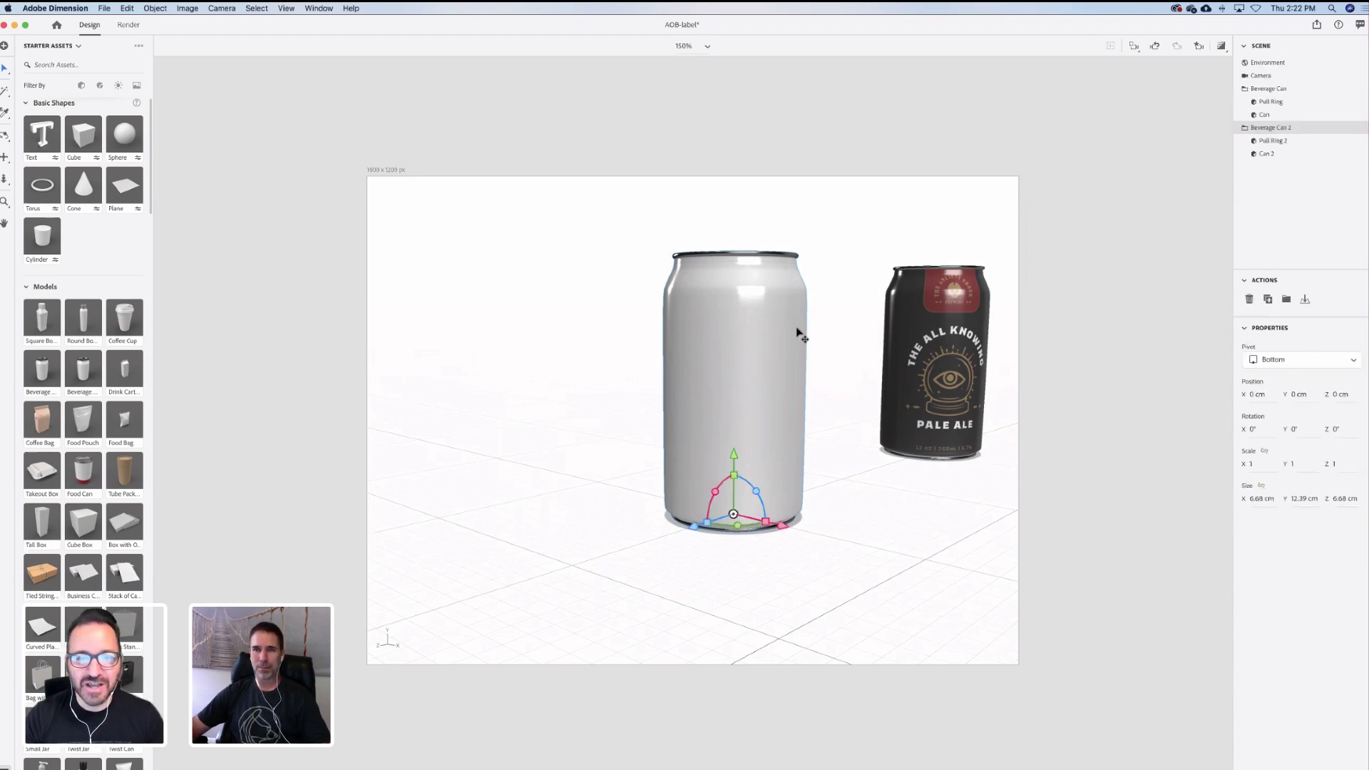
Open the base color of the blank can's Can Material for editing its hex value
left_click(1273, 153)
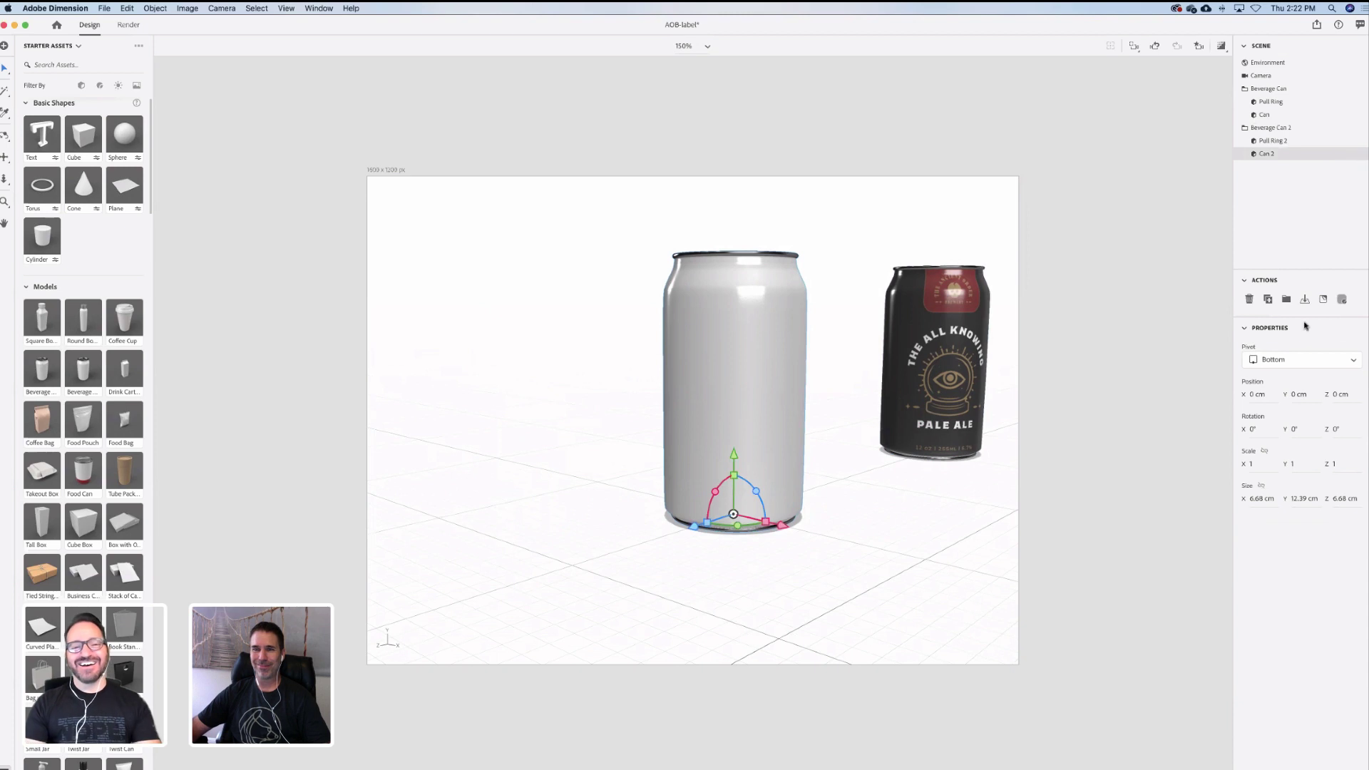
left_click(1342, 301)
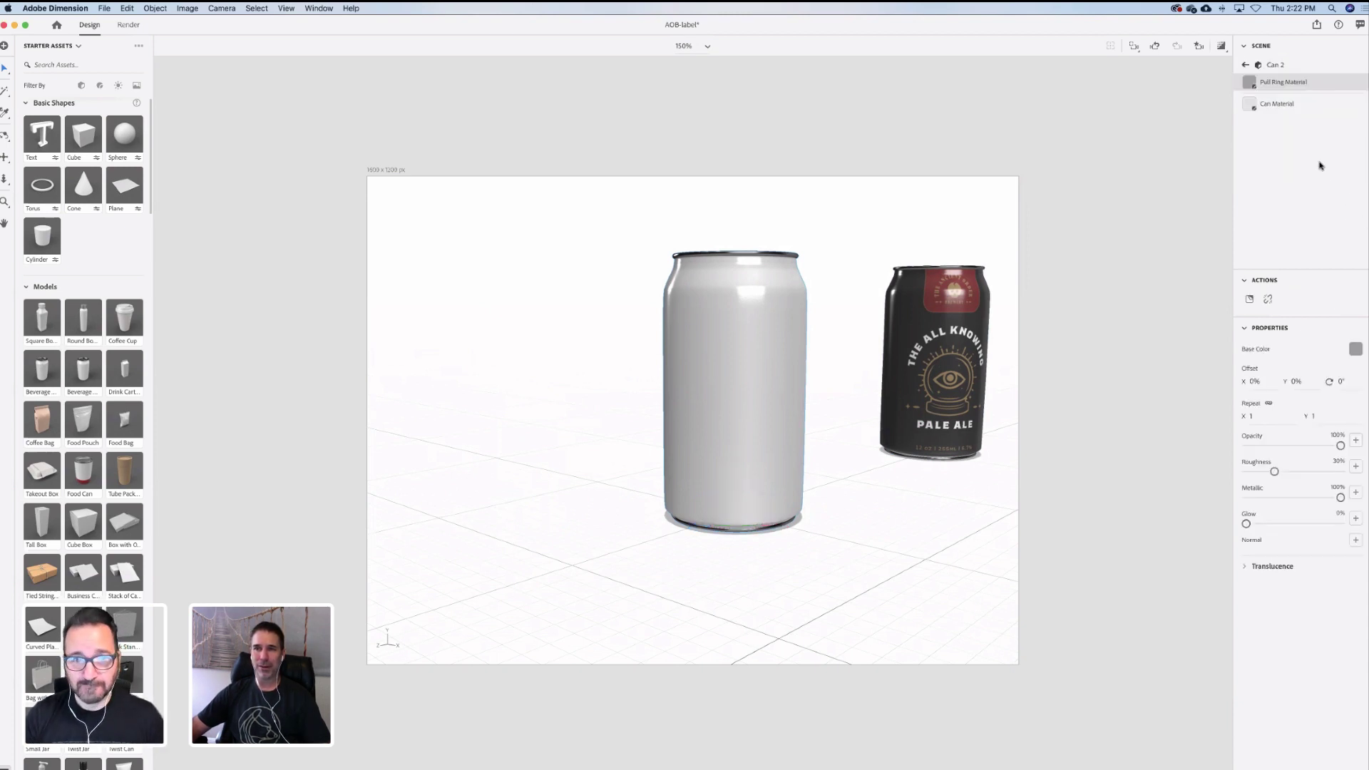
left_click(1327, 103)
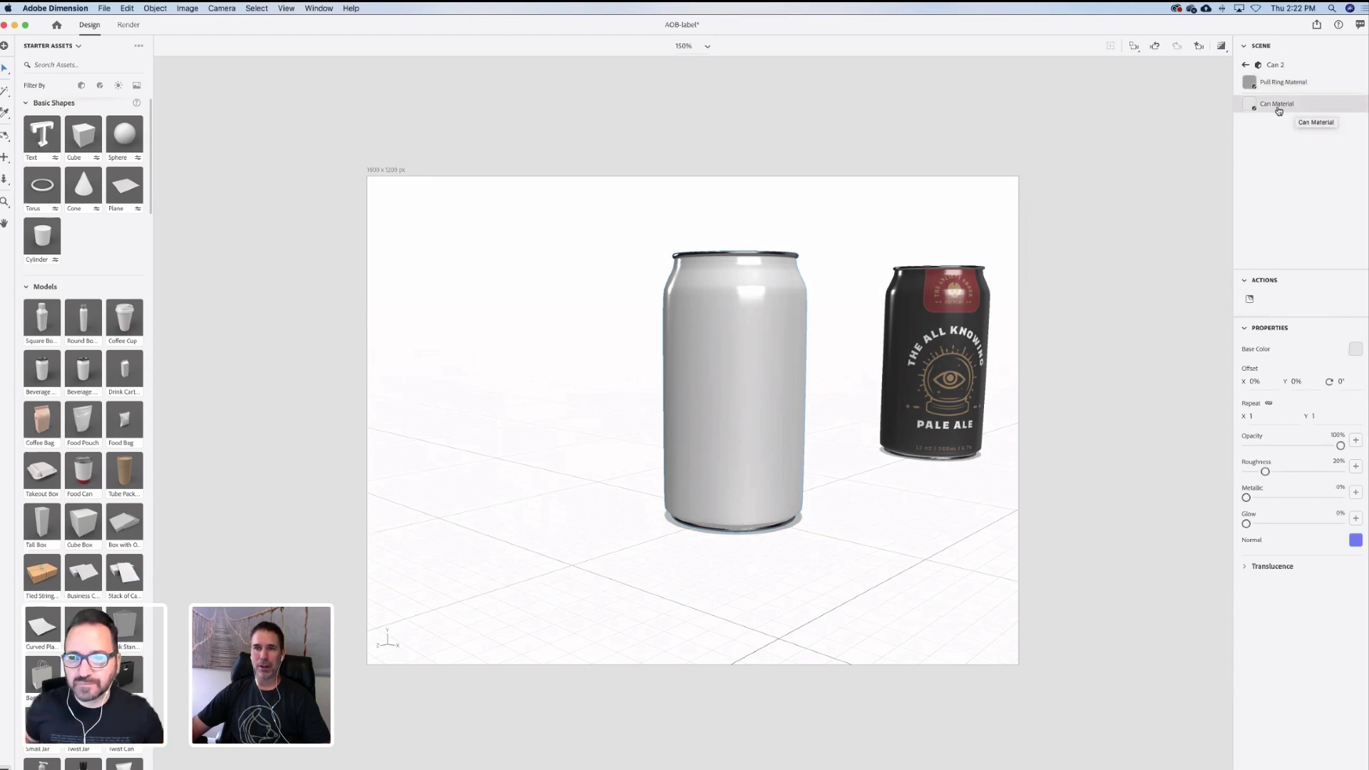
left_click(1354, 351)
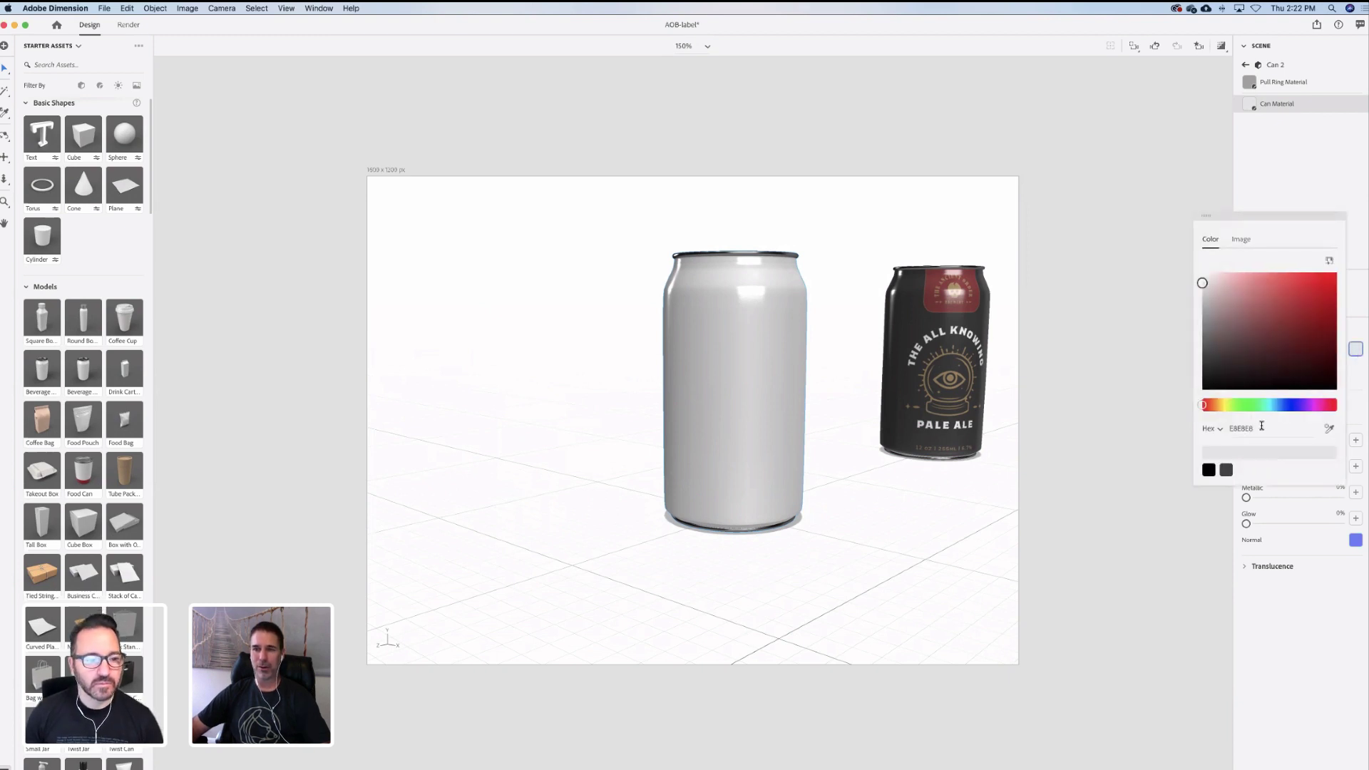
left_click(1265, 428)
key("BackSpace")
key("Return")
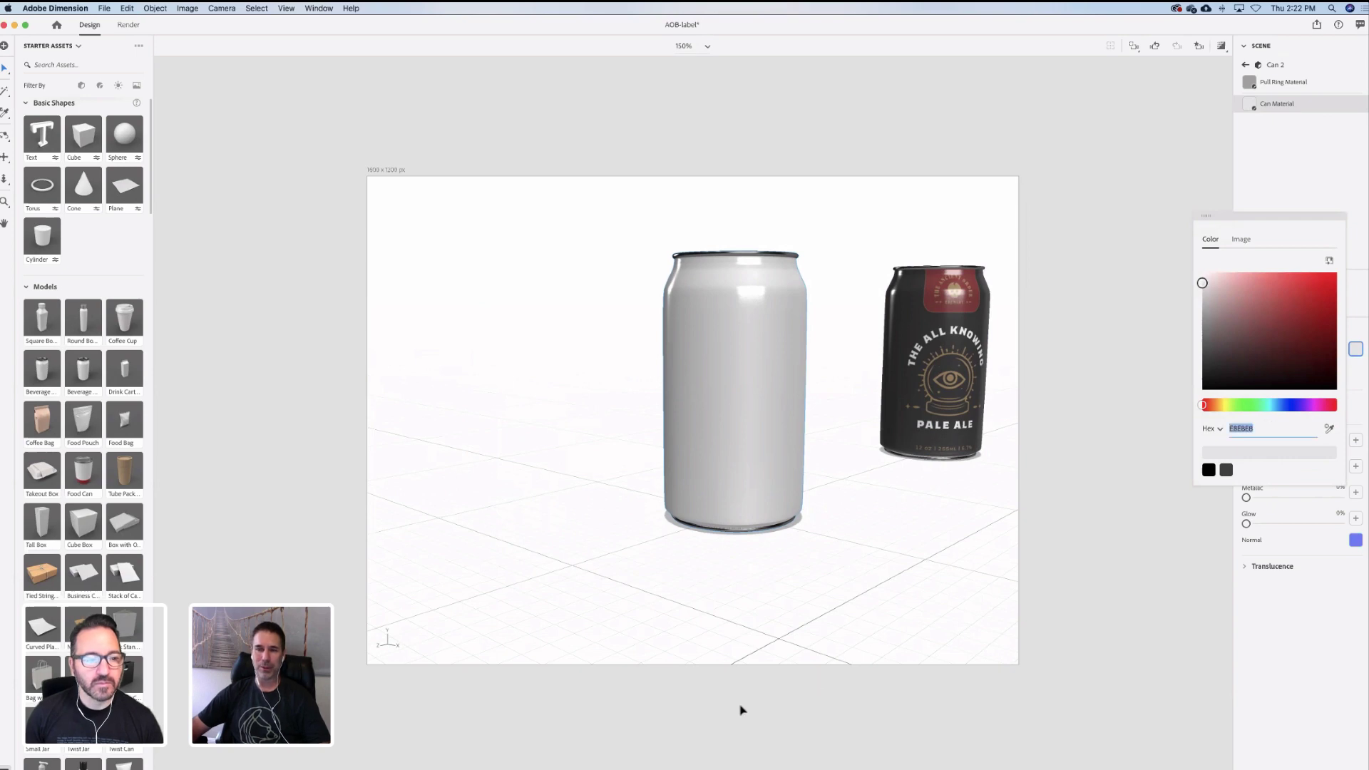
Switch to Illustrator and copy the hex value 353334 of the label background's fill color
mouse_move(318, 768)
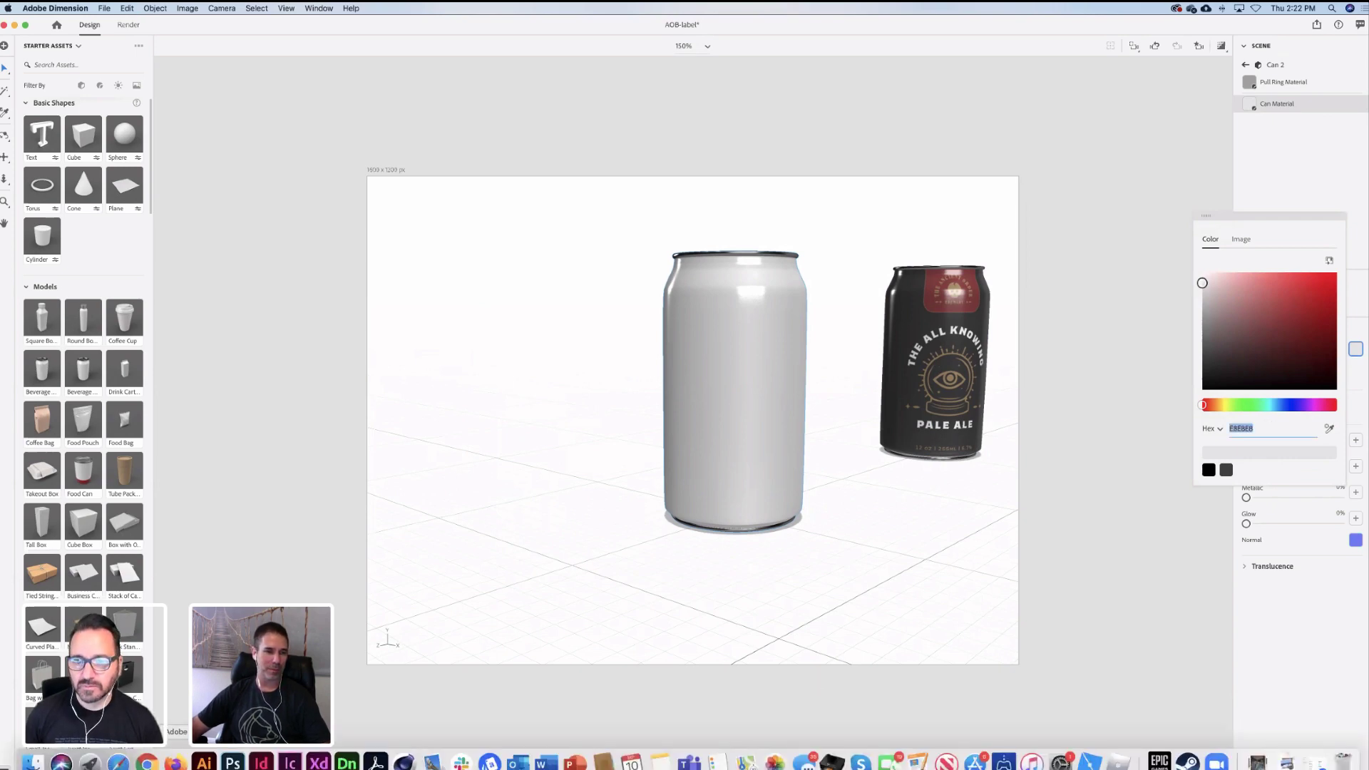
left_click(204, 763)
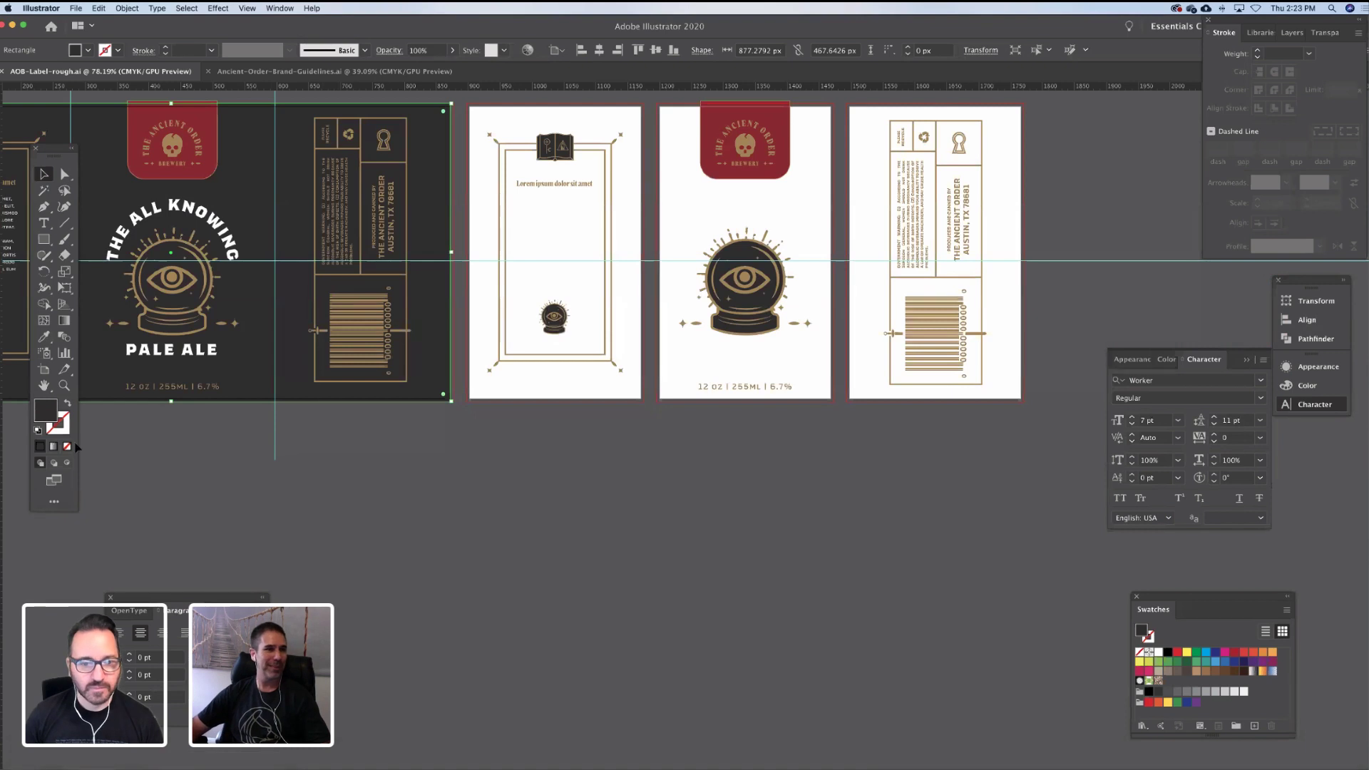
double_click(45, 411)
key("super+c")
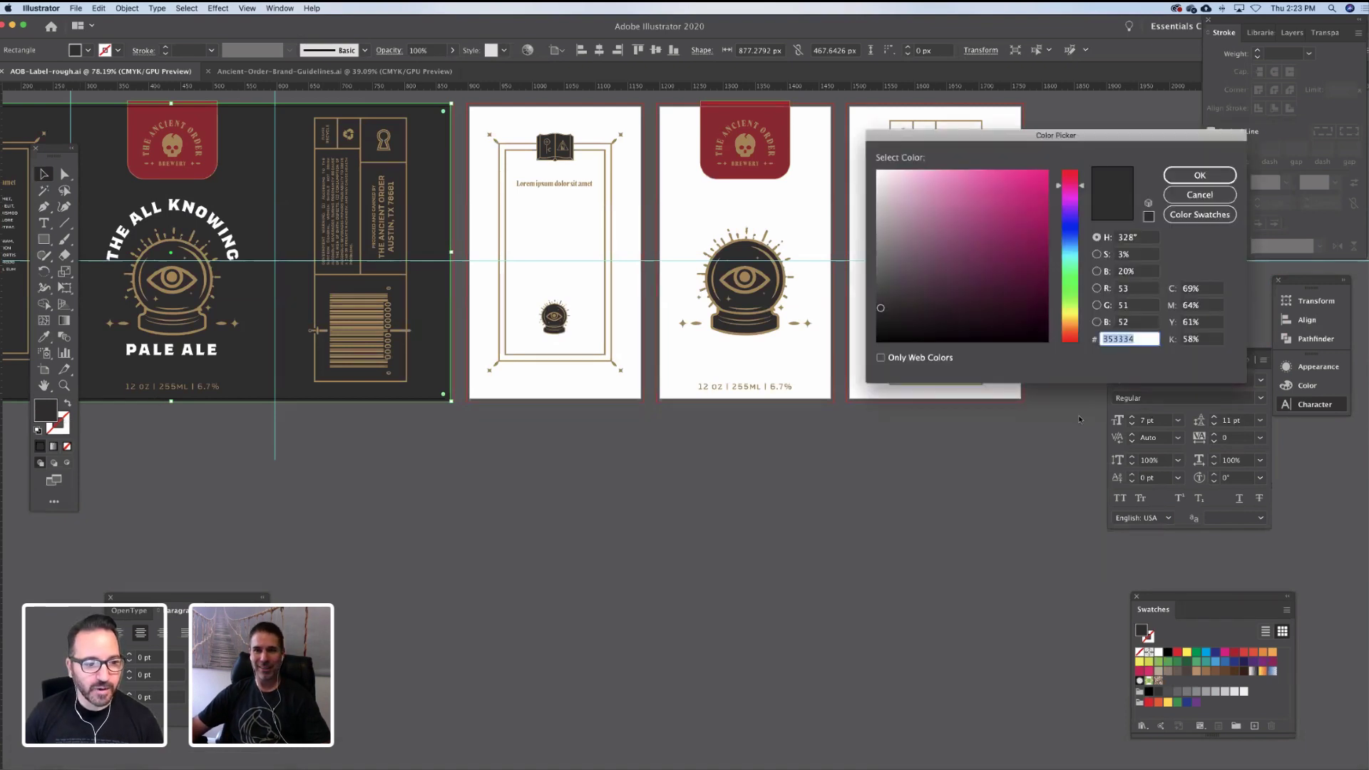
key("Return")
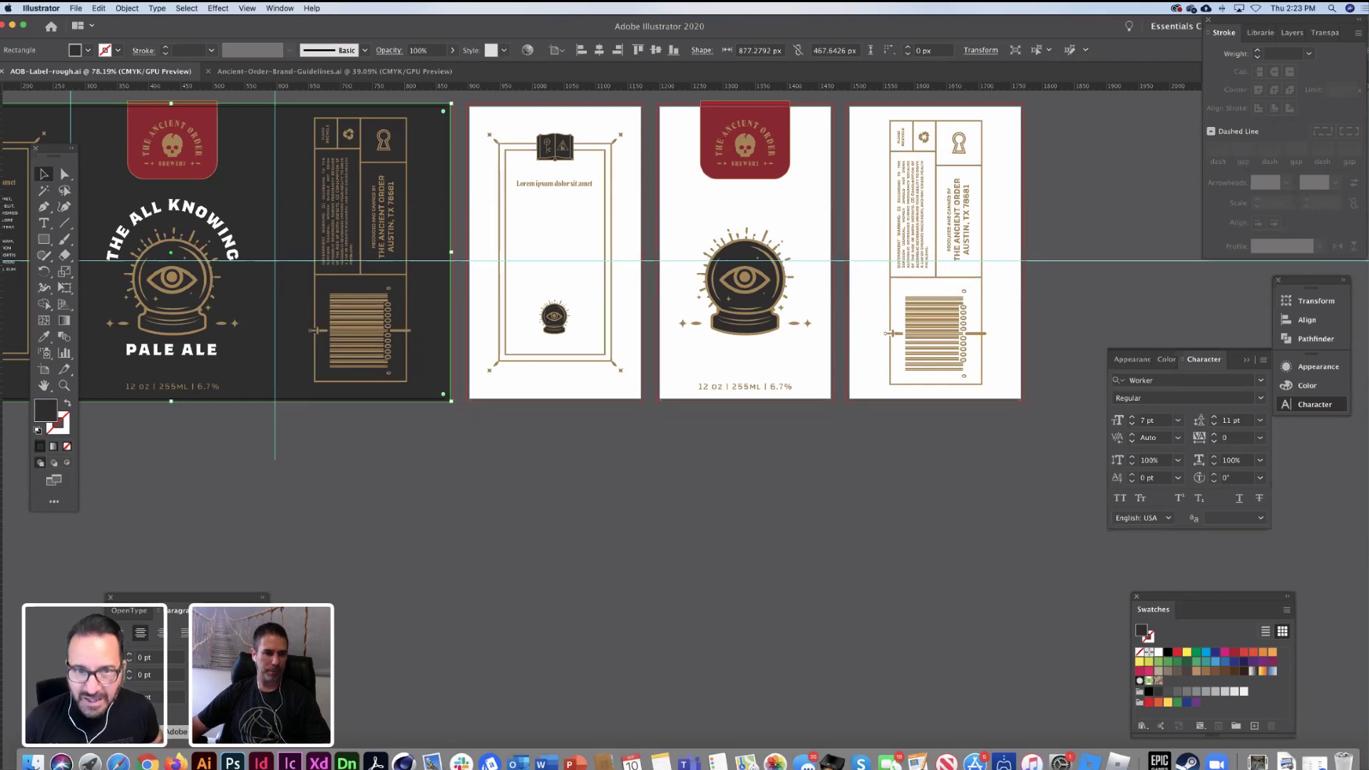
Switch back to Dimension and set the blank can's base color to the copied hex 353334
left_click(347, 765)
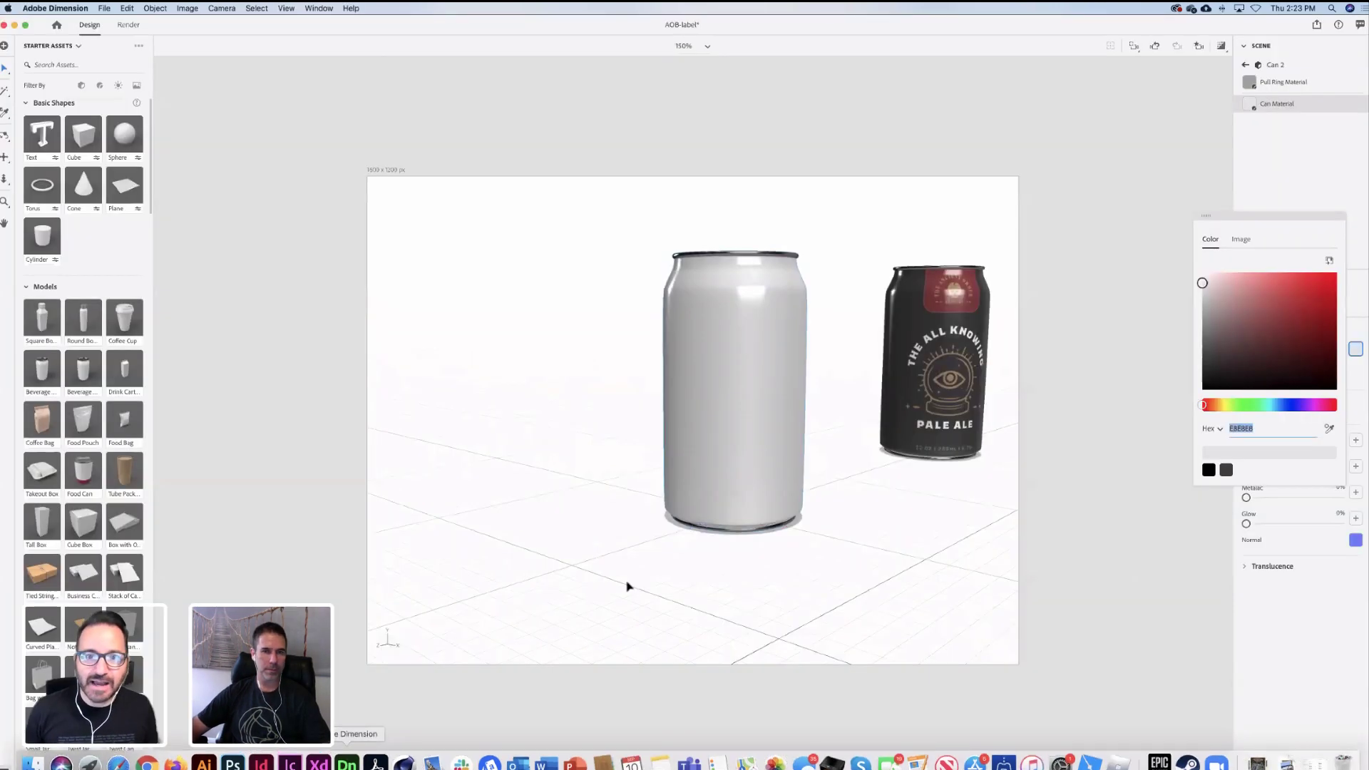
key("super+v")
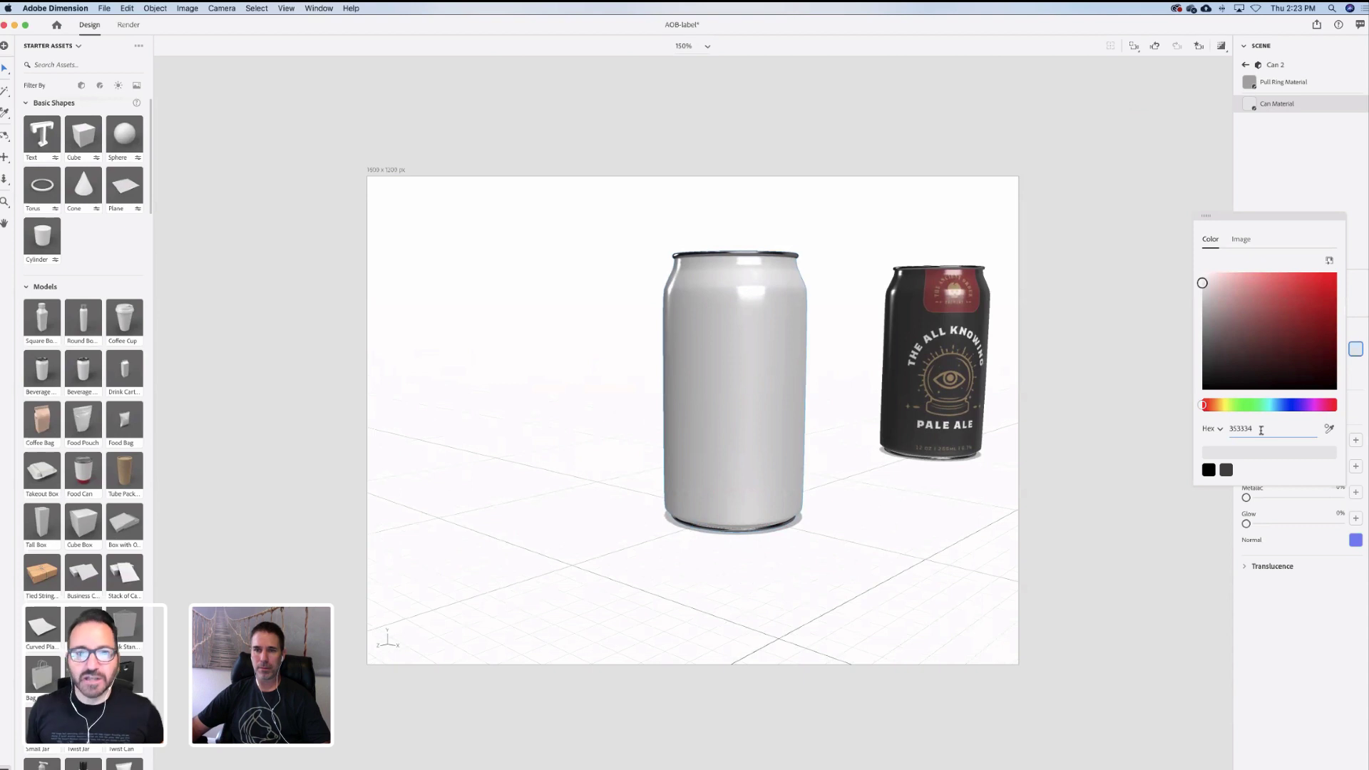
key("Return")
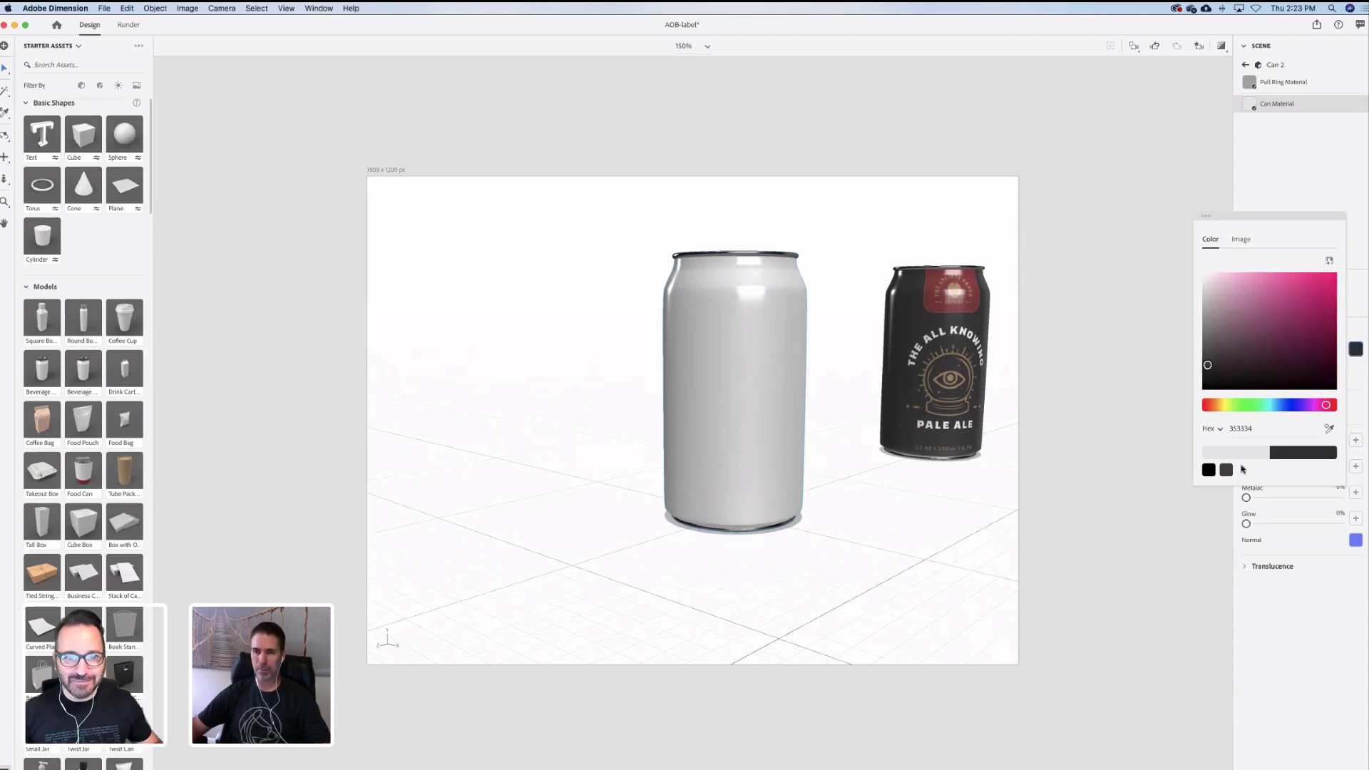
left_click(1309, 456)
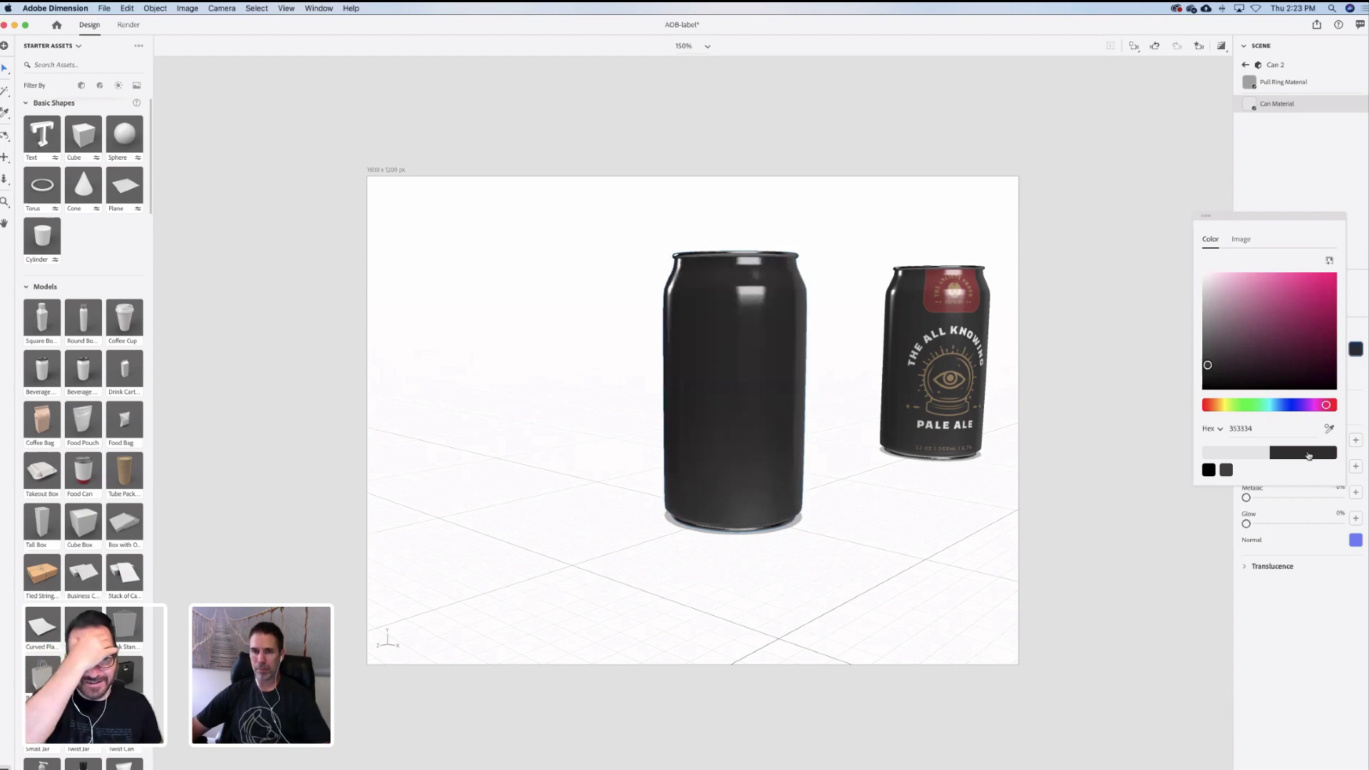
Apply the saved dark gray 474747 as the front can's base color and close the color picker
left_click(1225, 472)
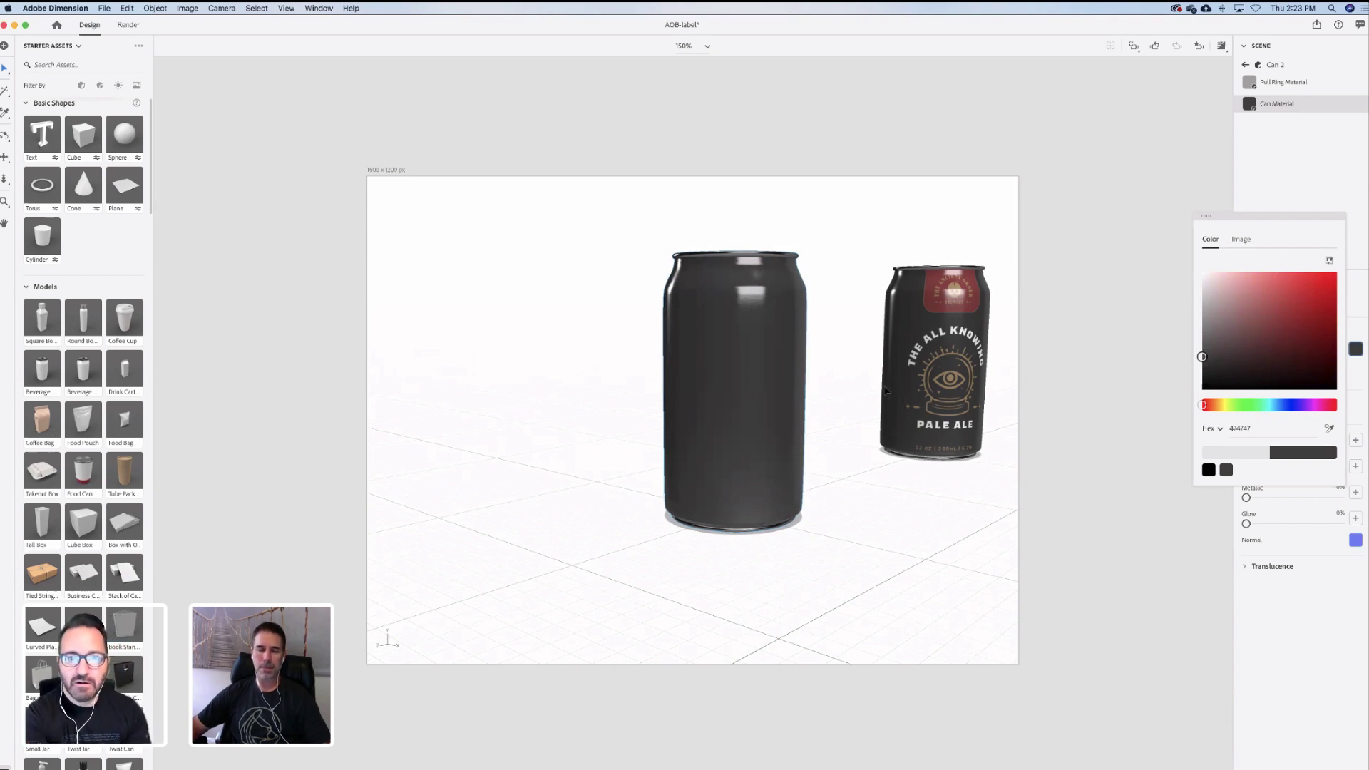
mouse_move(876, 382)
right_mouse_down()
mouse_move(860, 381)
mouse_move(886, 379)
right_mouse_up()
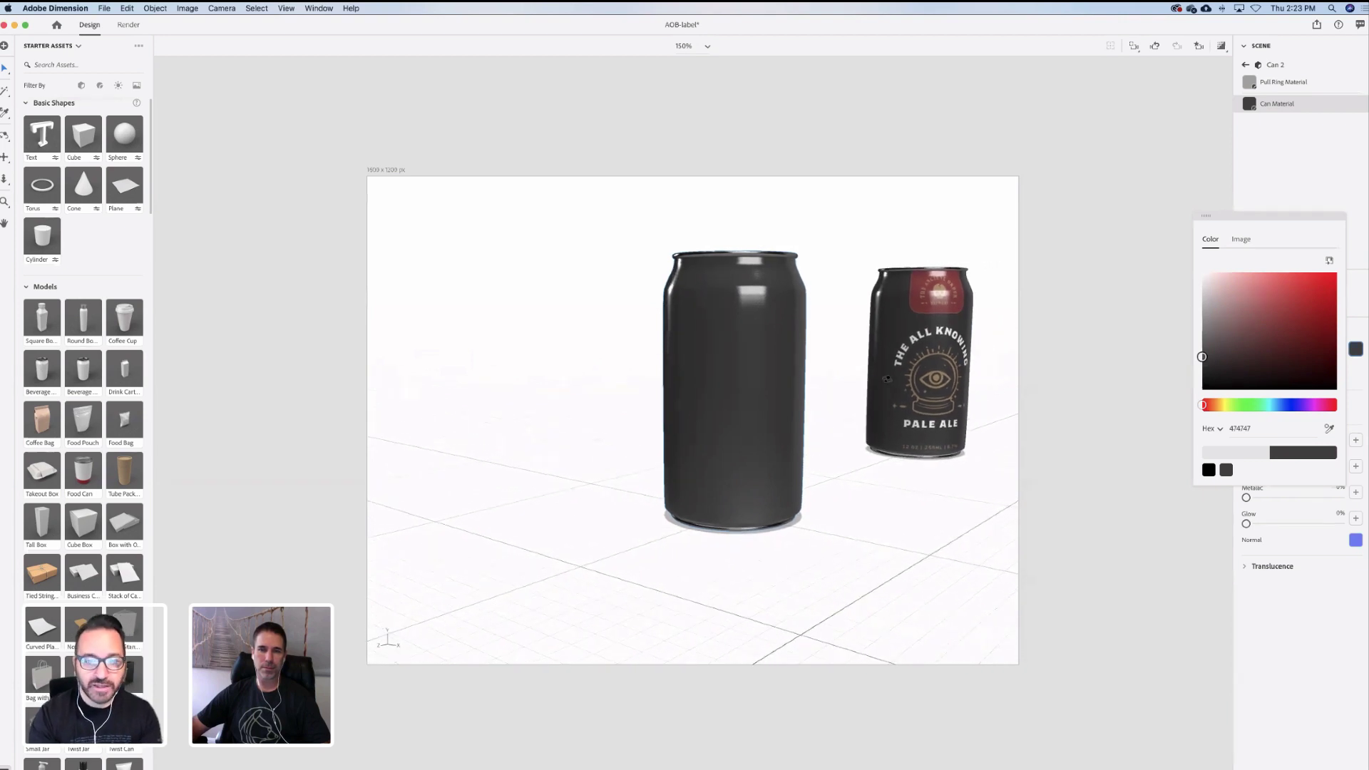
left_click(806, 395)
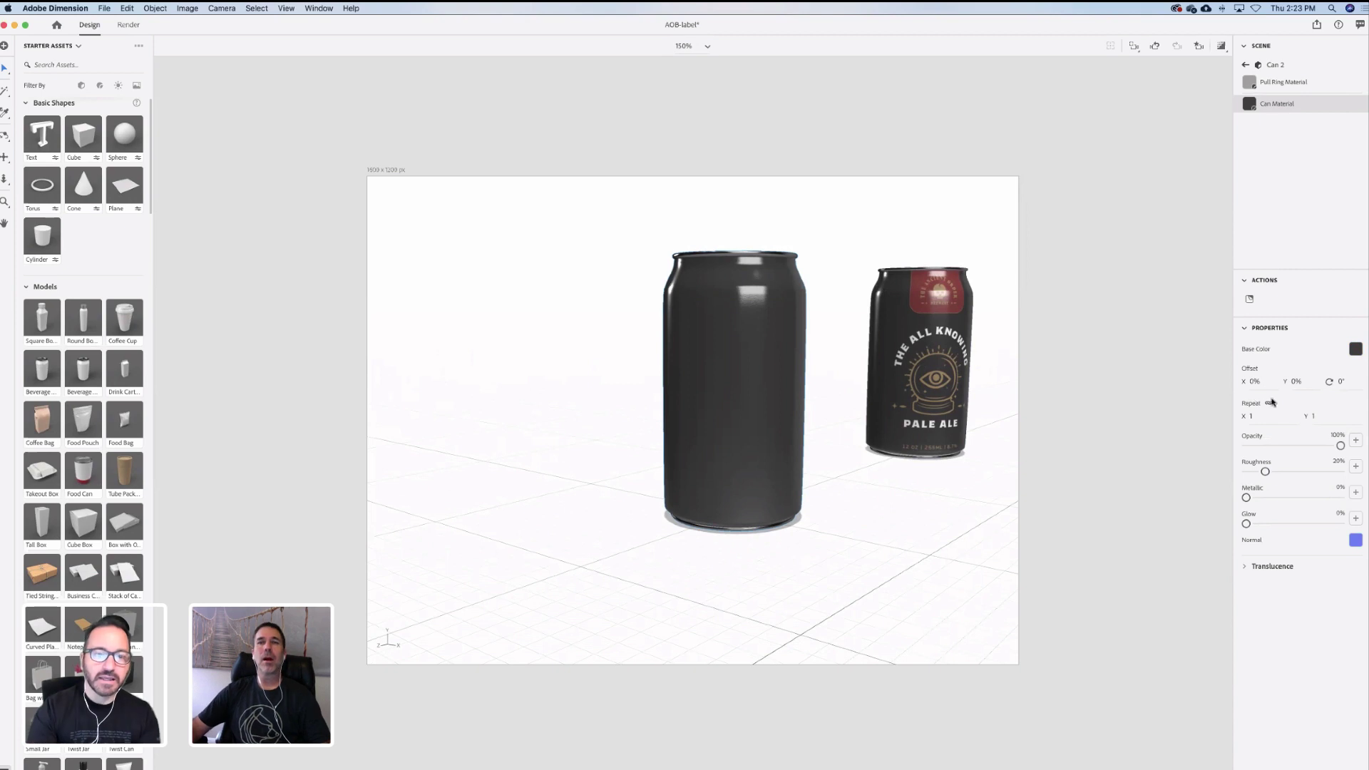
left_click(1353, 352)
left_click(1241, 240)
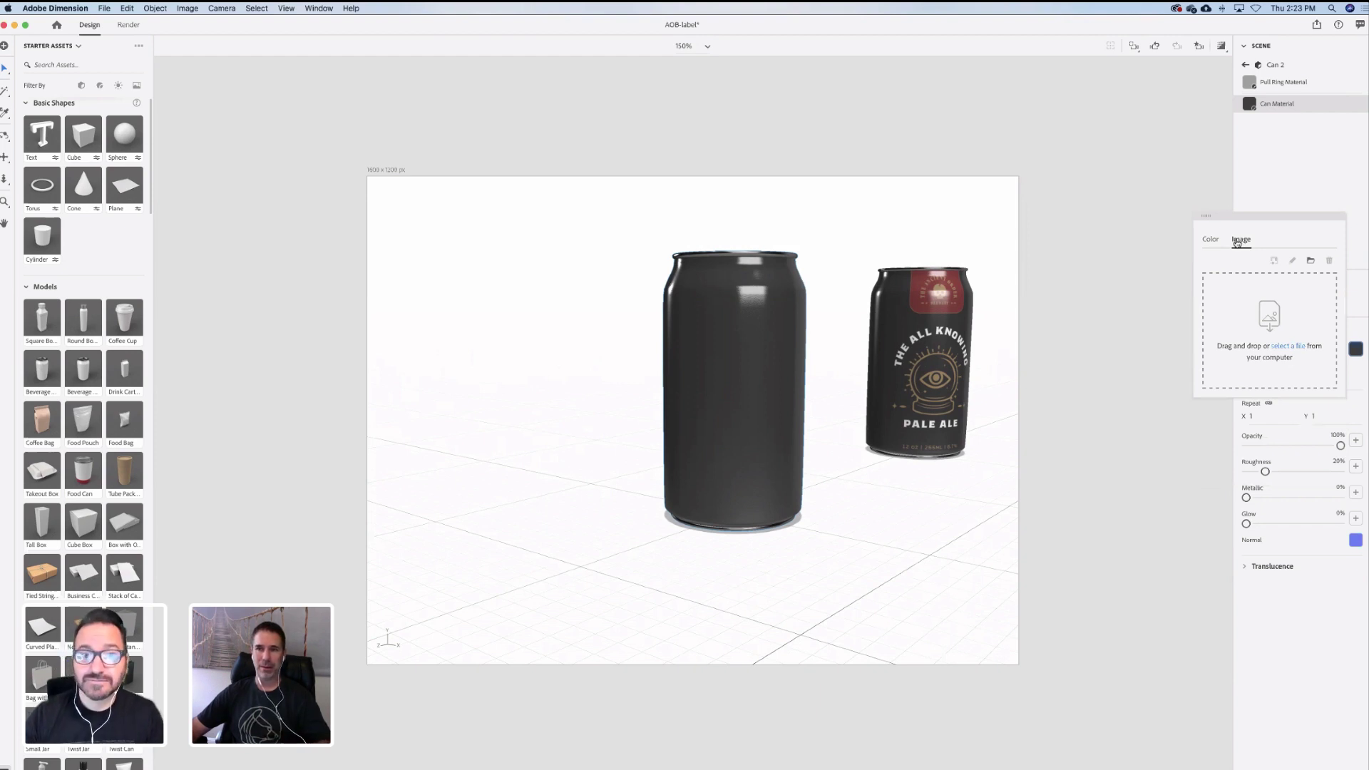
left_click(1257, 204)
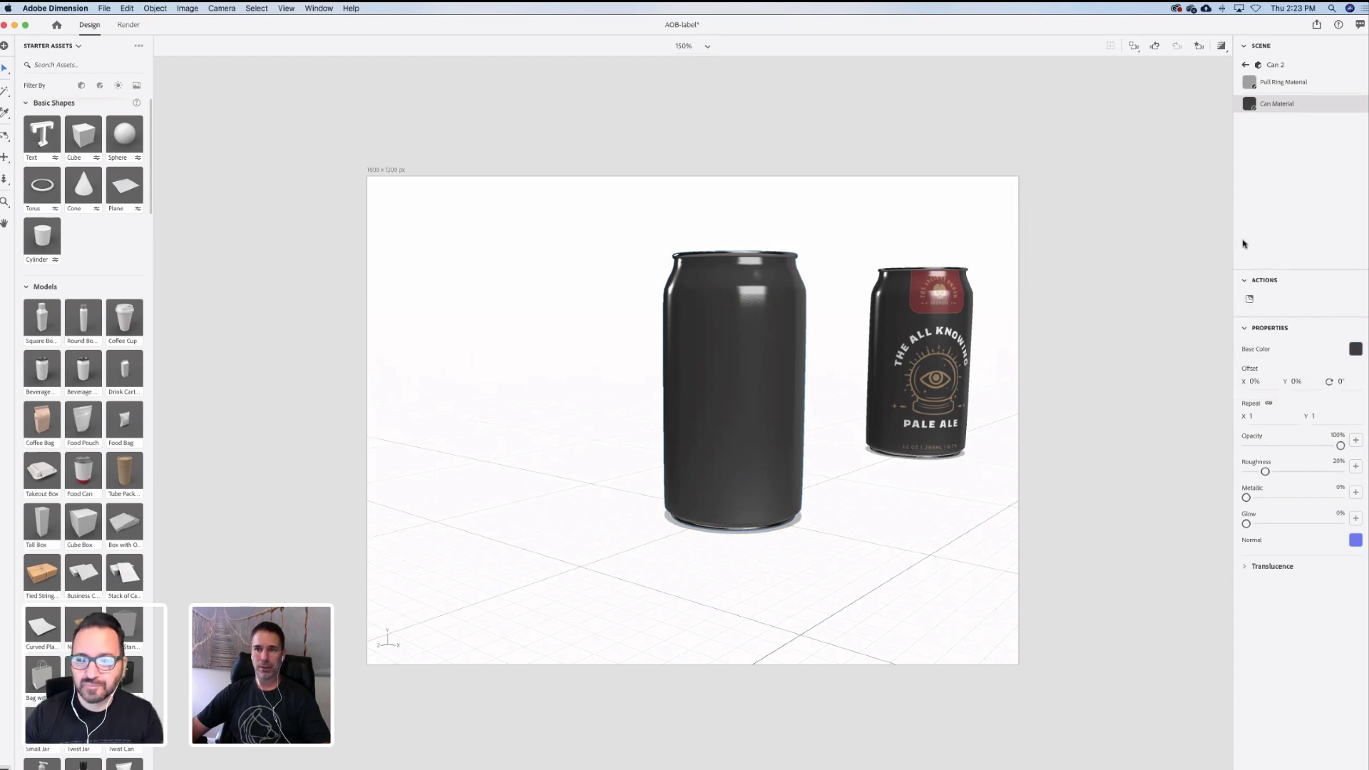
Place AOB-Label-rough.ai from the Labels folder as a graphic on the front can's material
left_click(1251, 301)
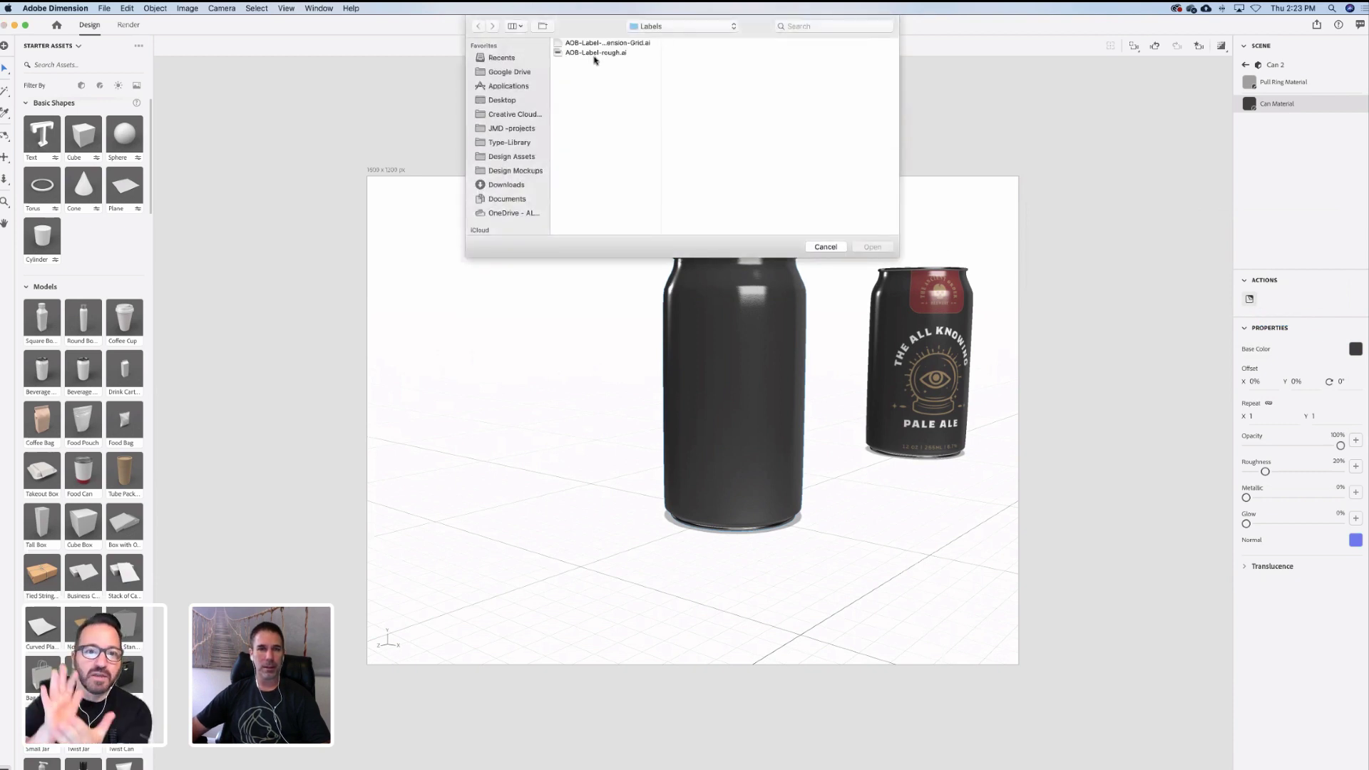
left_click(576, 54)
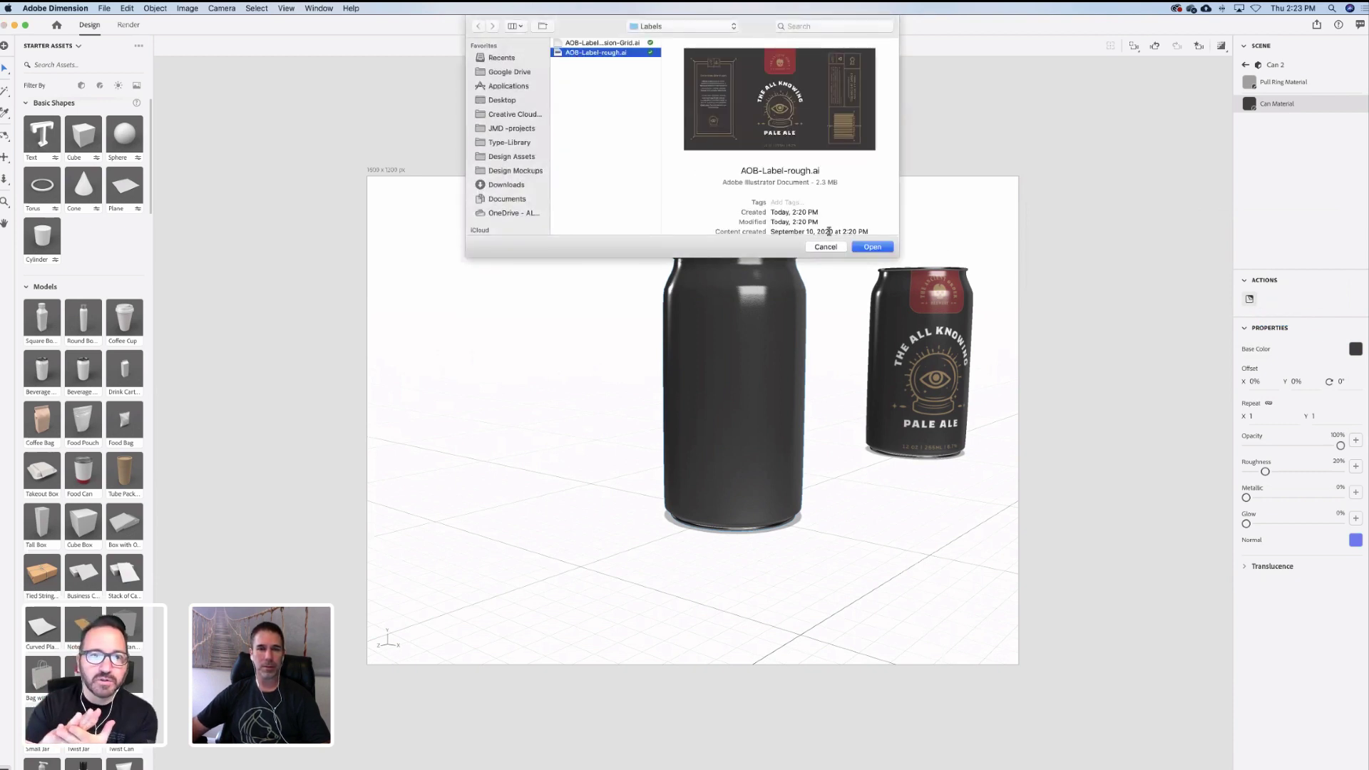
left_click(884, 250)
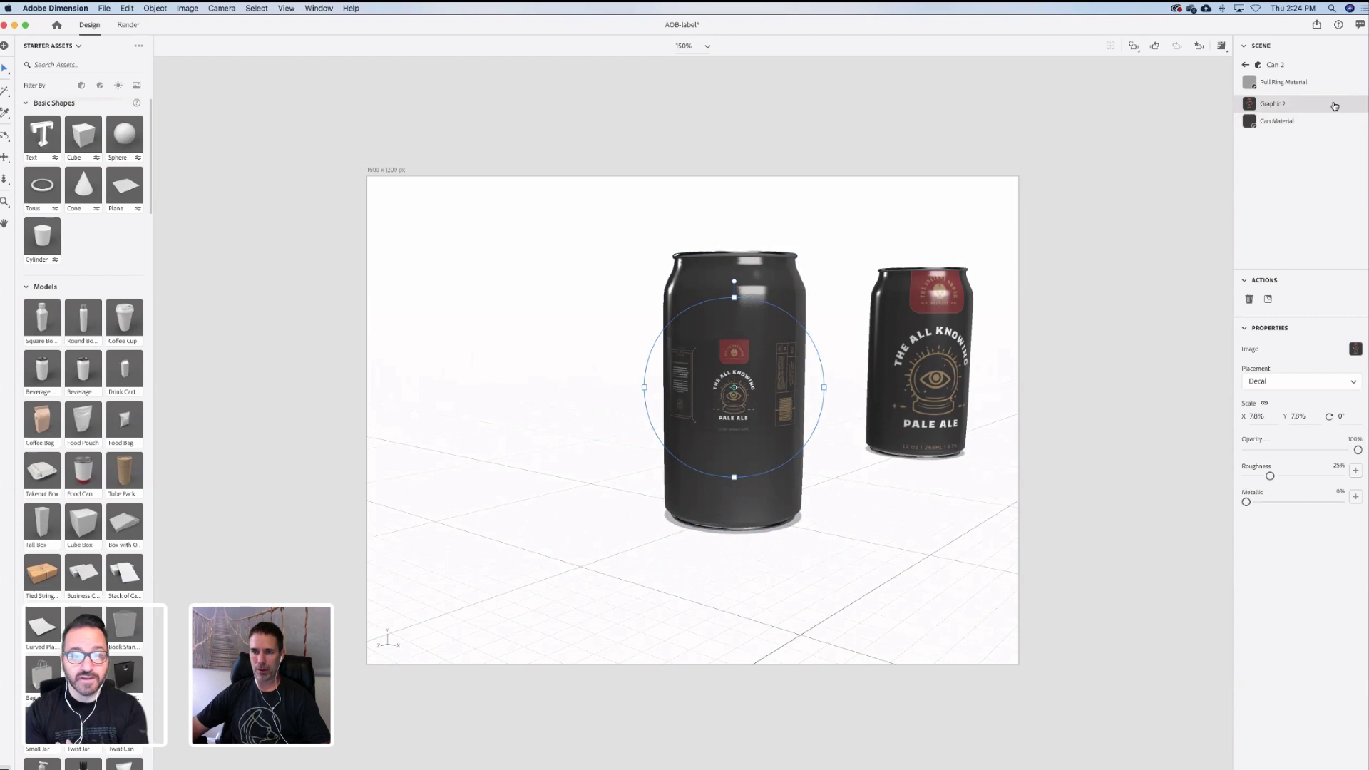
left_click(1308, 383)
left_click(1357, 350)
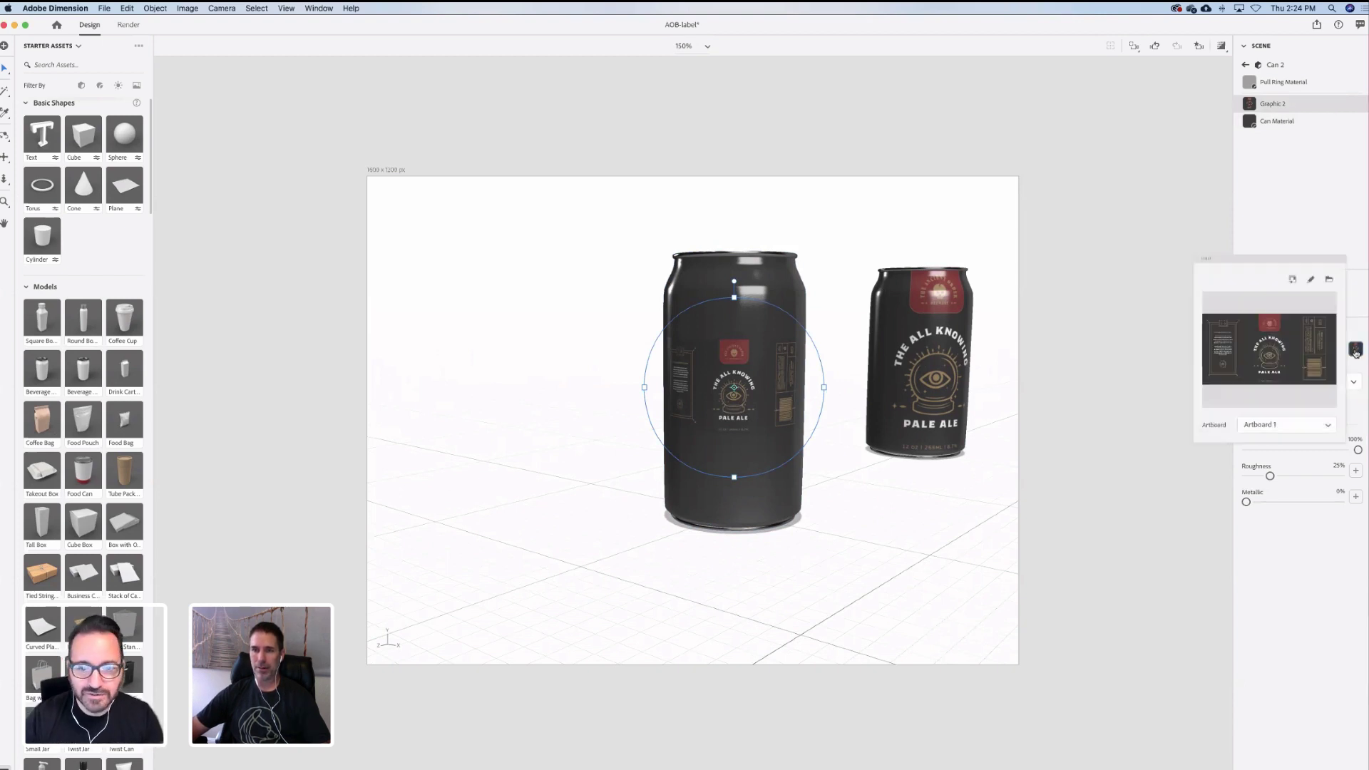
left_click(1307, 425)
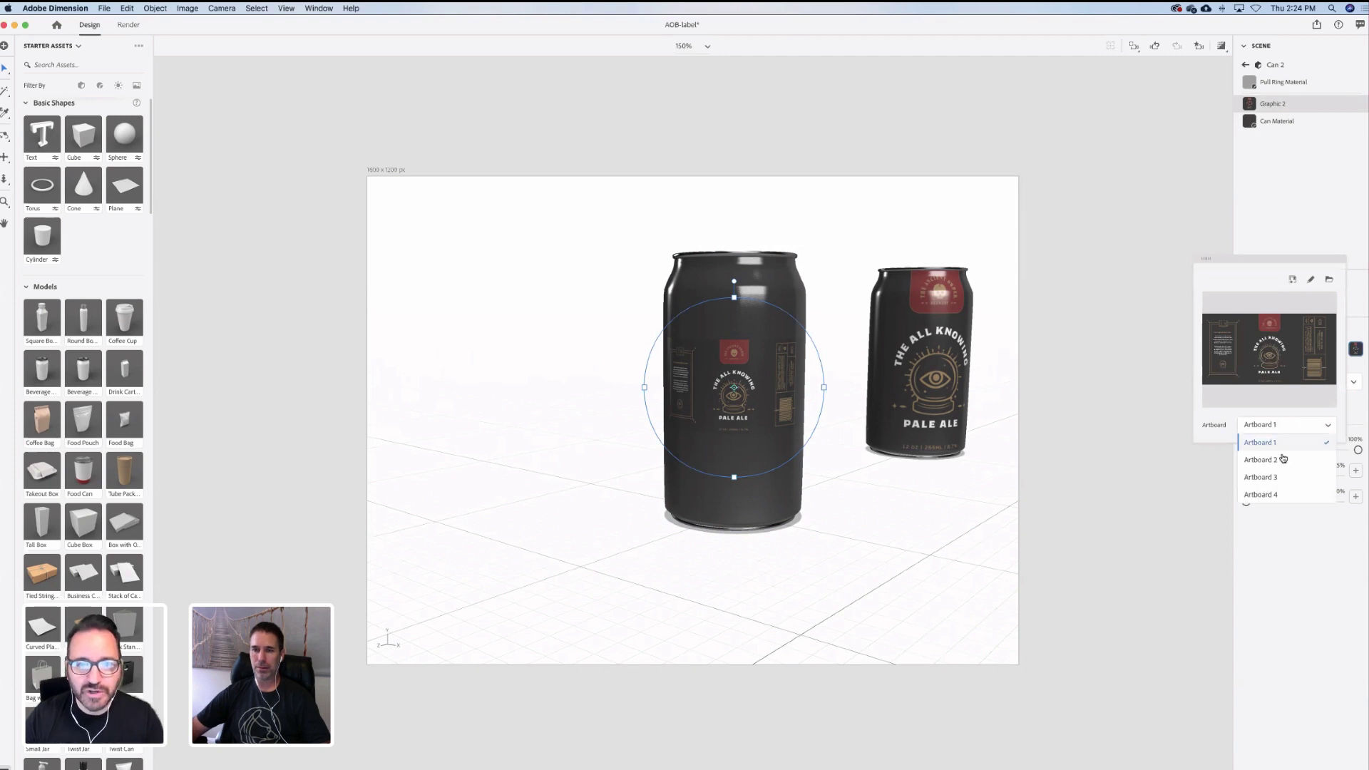
left_click(1286, 225)
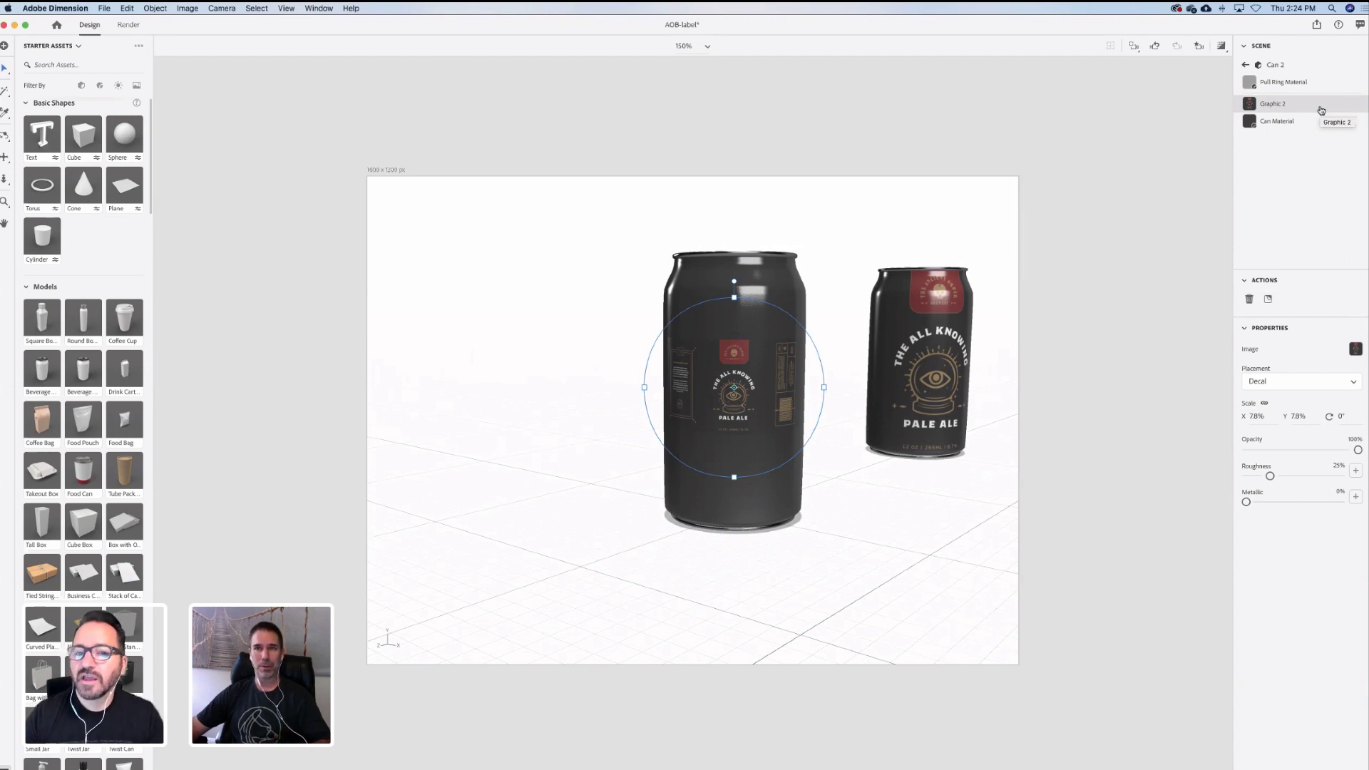
Switch the placed label graphic's image to Artboard 2, the framed text panel
left_click(1356, 351)
left_click(1300, 426)
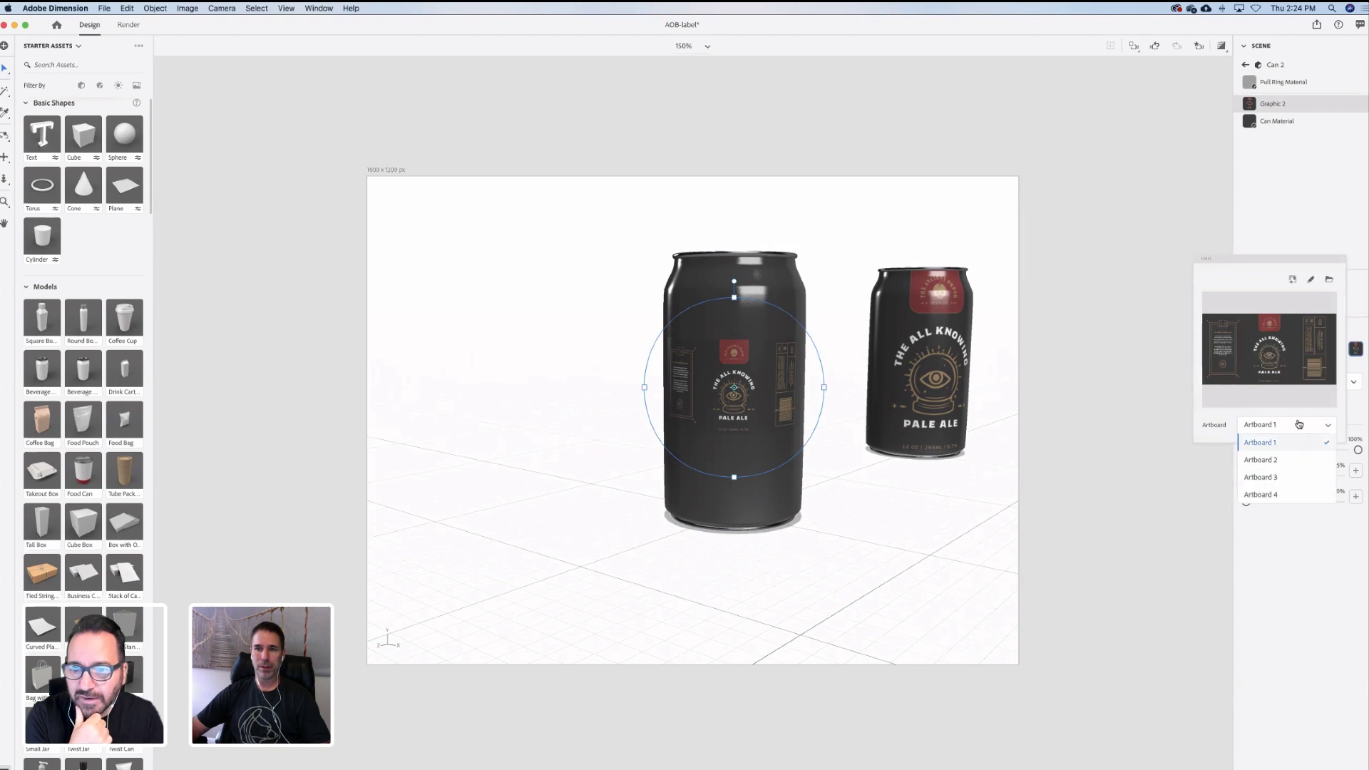
left_click(1263, 460)
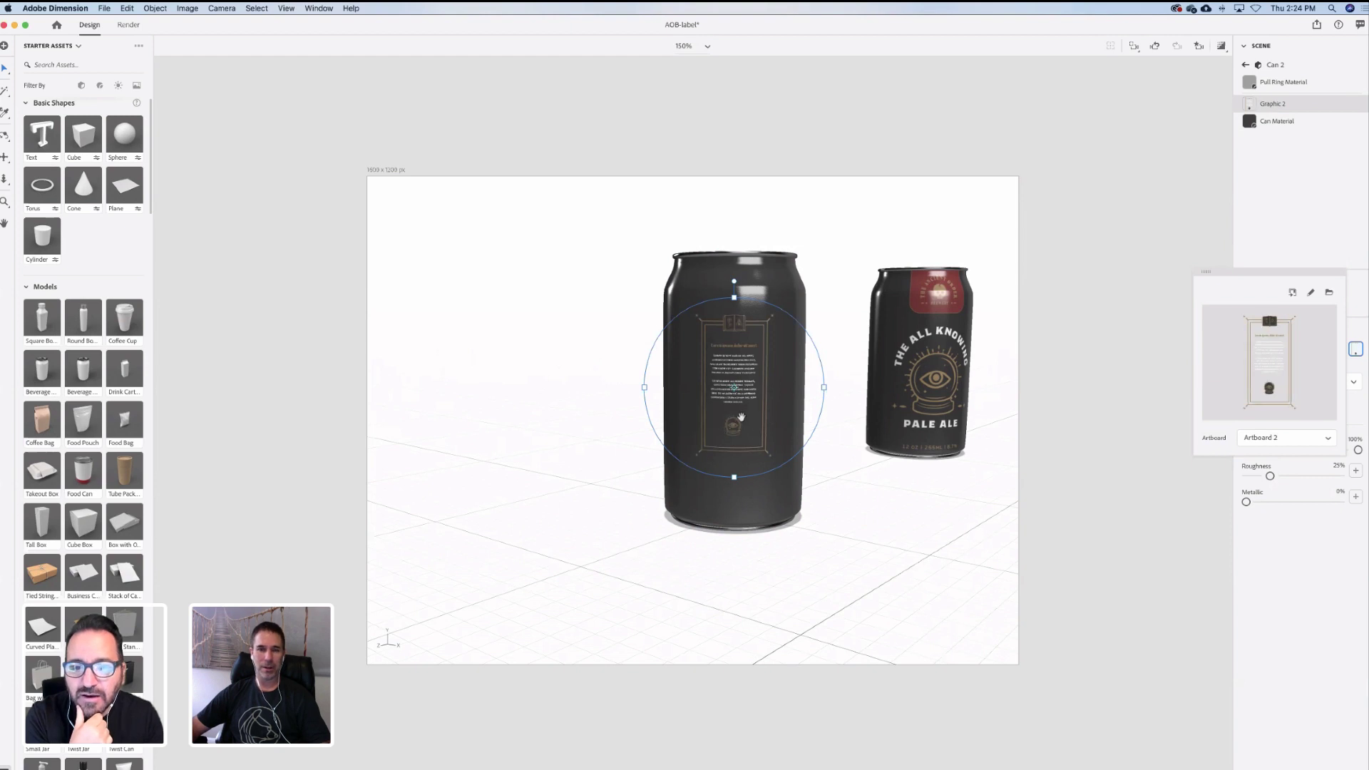
Move the framed text panel decal from the can's front around to its left side
left_click(826, 418)
right_click_drag(828, 416, 932, 430)
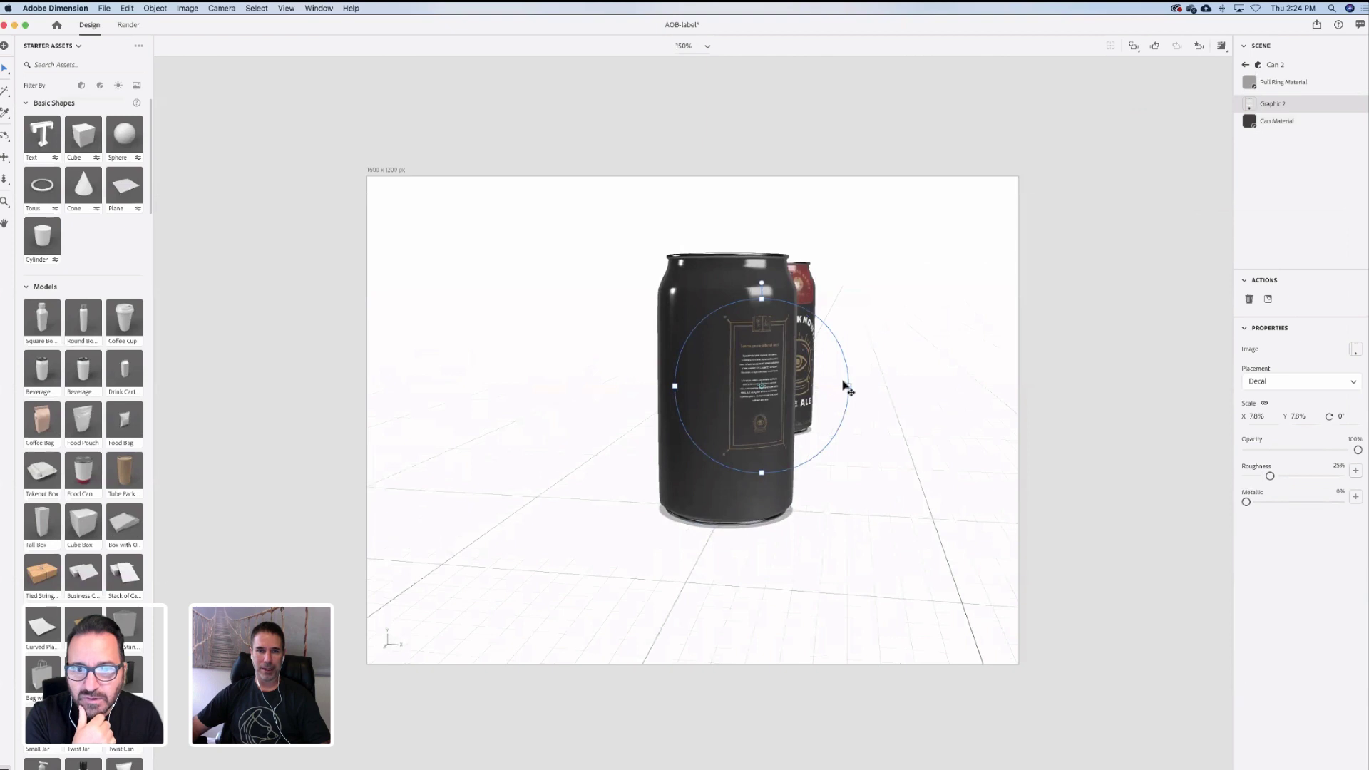
left_click_drag(762, 398, 706, 400)
right_click_drag(713, 398, 789, 394)
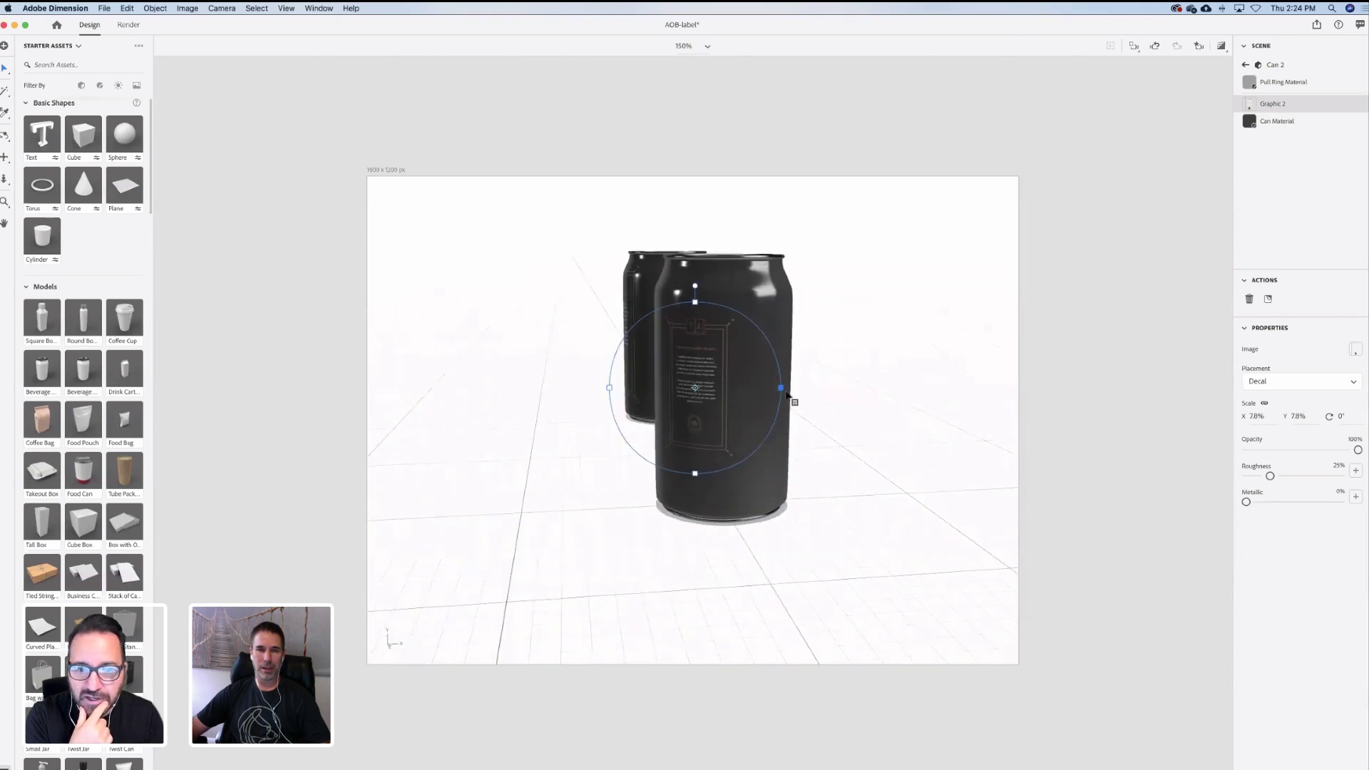
Scale the framed text panel decal to about 11.5% and shift it slightly lower on the can
left_click_drag(788, 390, 820, 387)
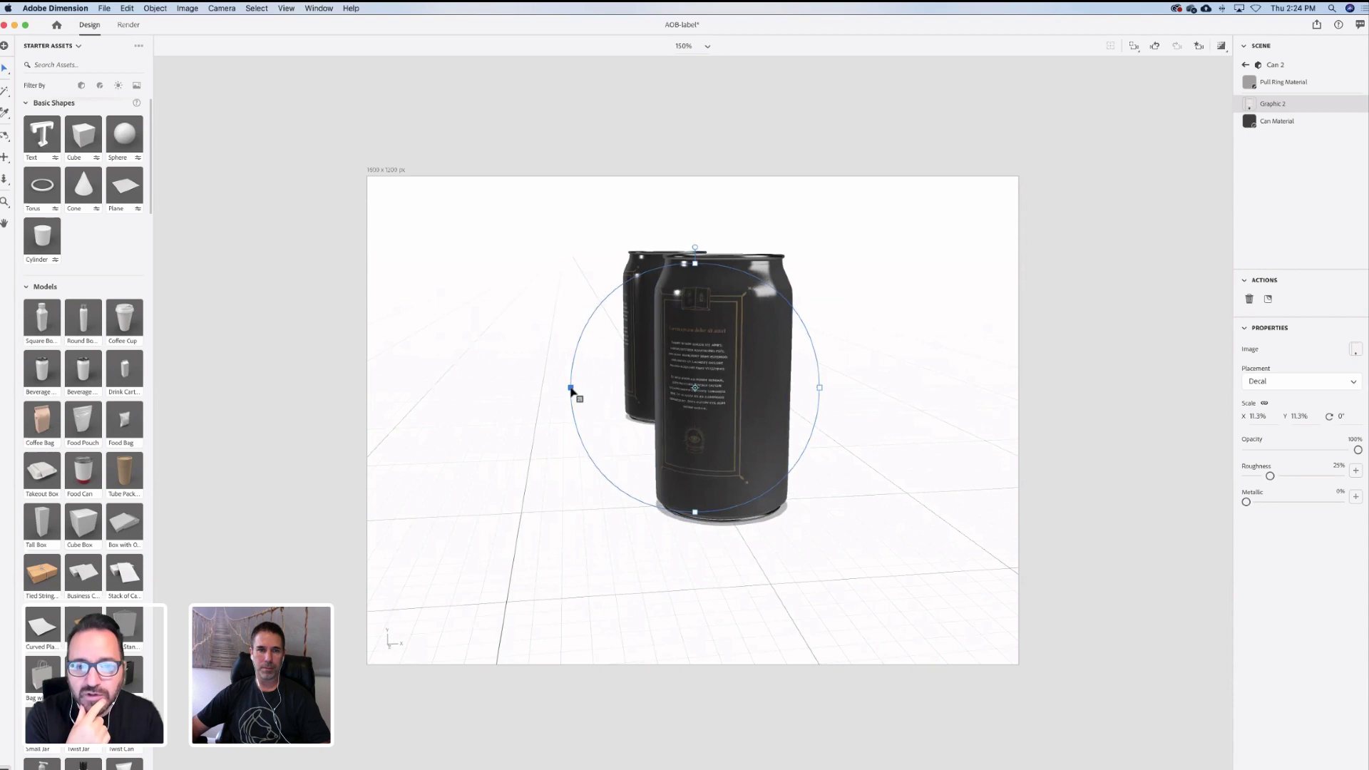
left_click_drag(571, 389, 561, 390)
left_click_drag(705, 398, 713, 417)
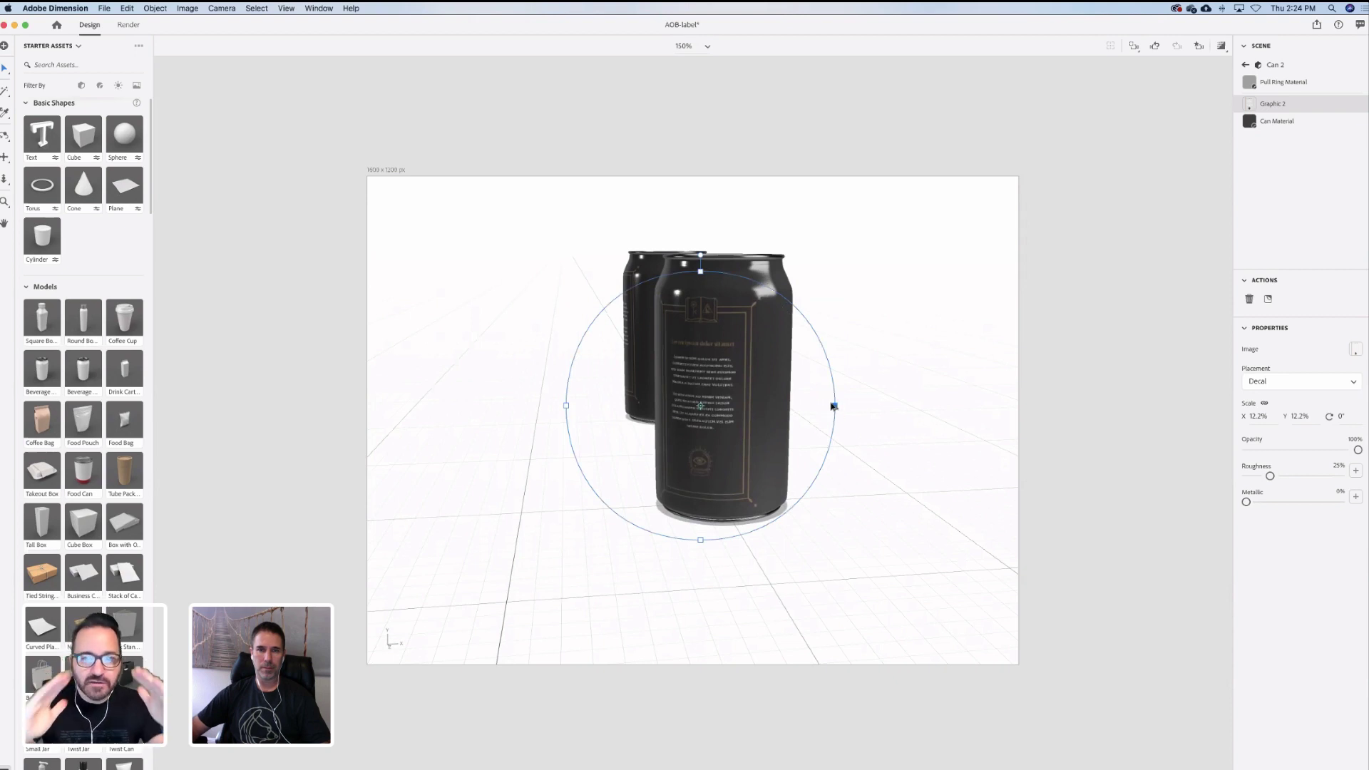
left_click_drag(834, 405, 825, 406)
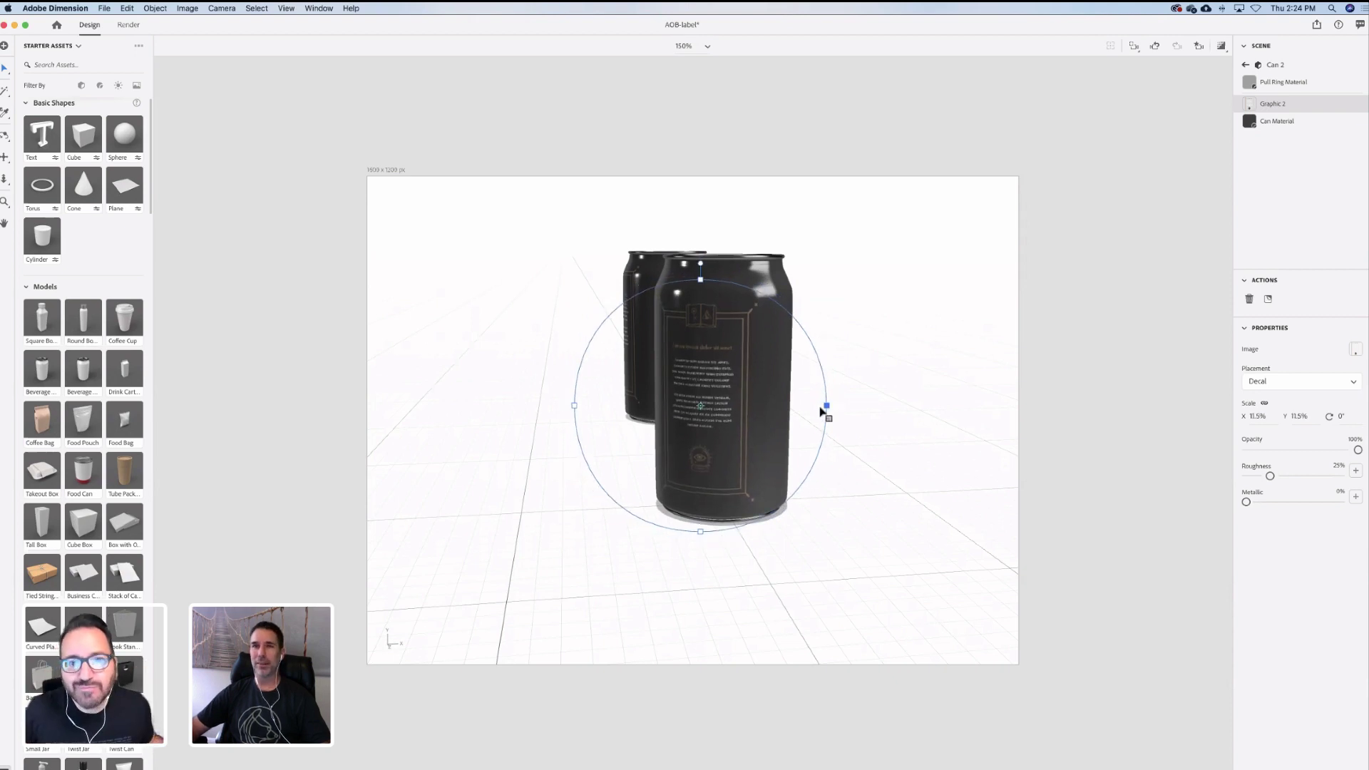
Nudge the framed text panel decal slightly, and place AOB-Label-rough.ai as another graphic on the can's blank front
left_click_drag(706, 320, 705, 317)
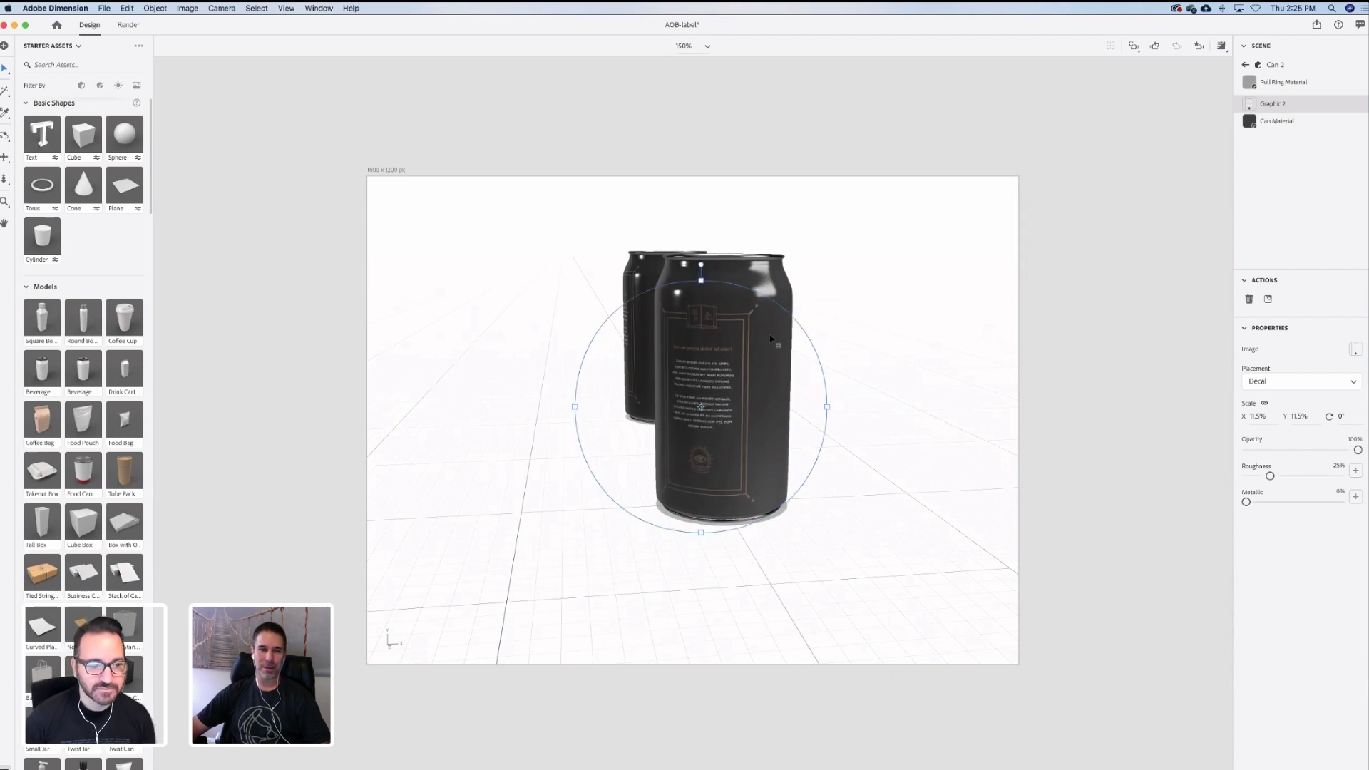
right_click_drag(905, 381, 560, 366)
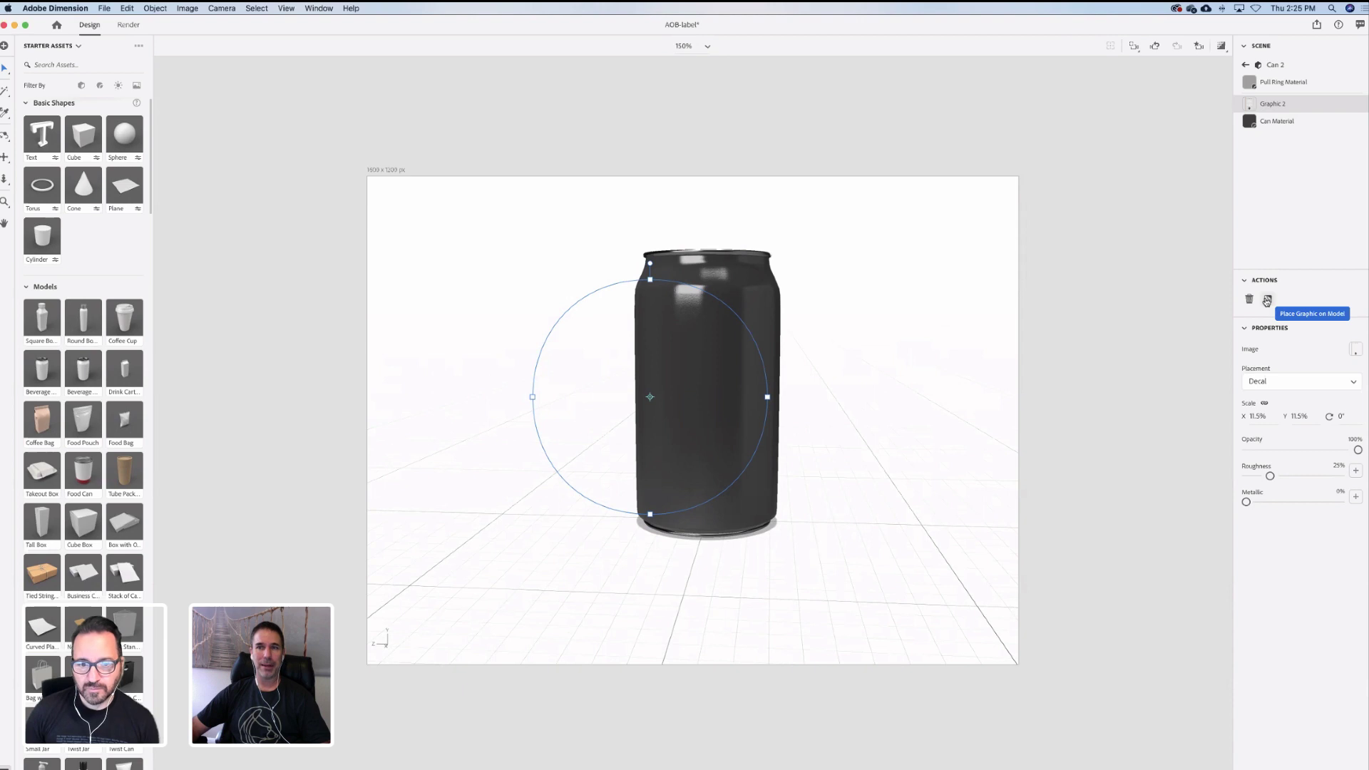
left_click(1268, 301)
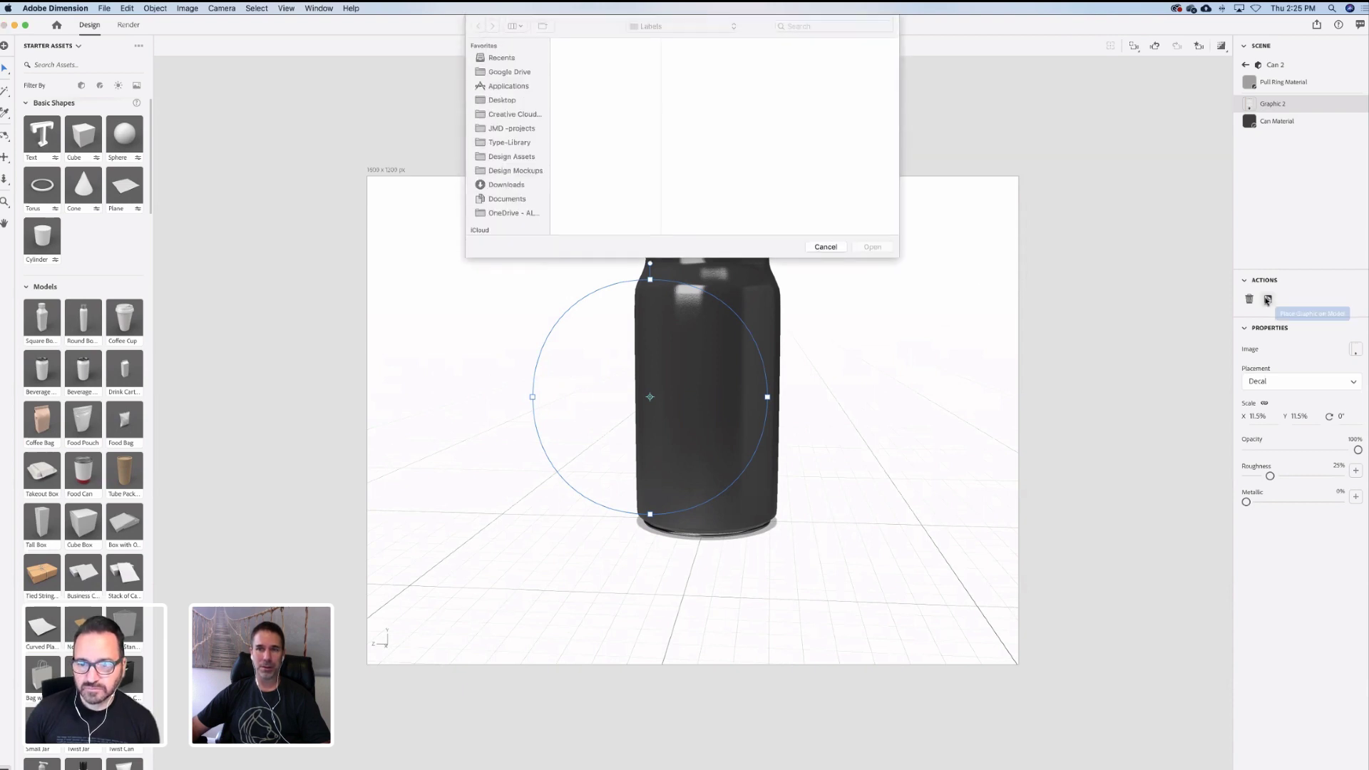
left_click(586, 54)
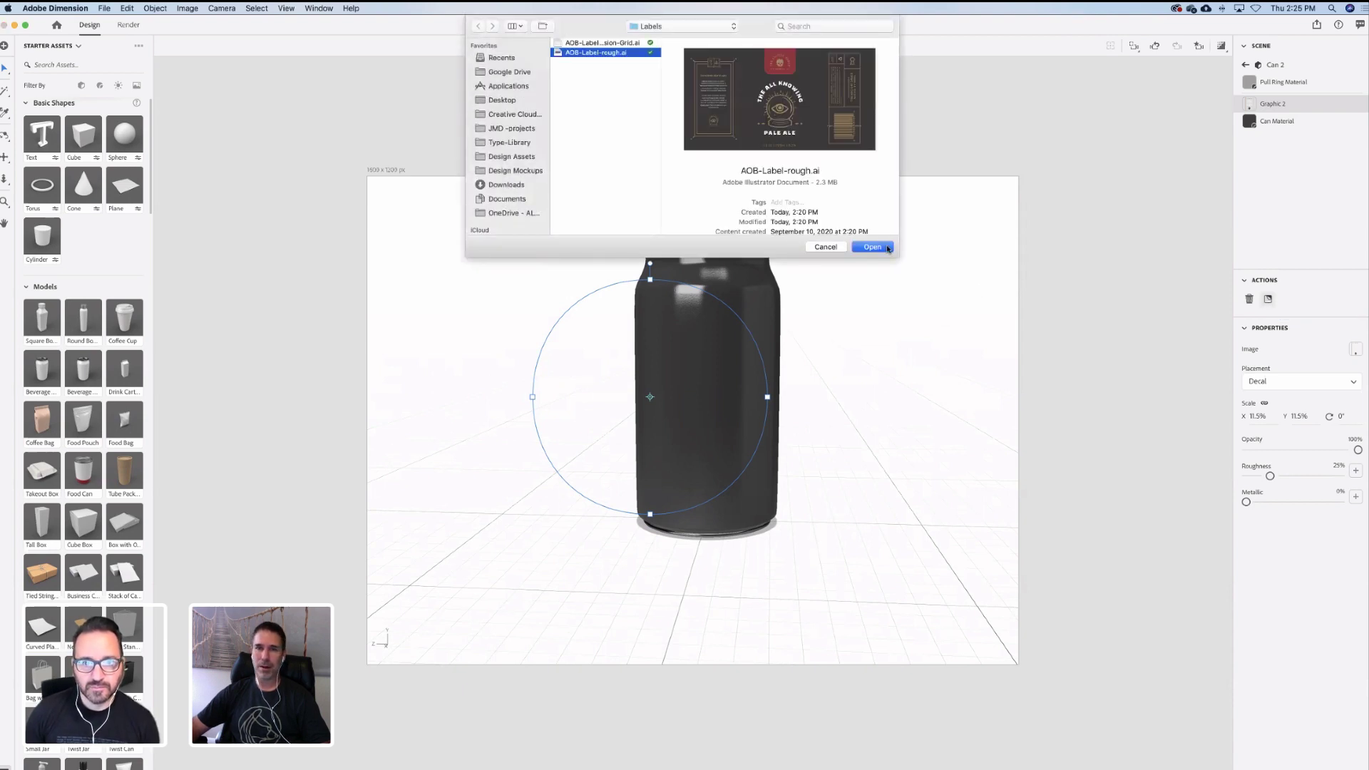
left_click(873, 247)
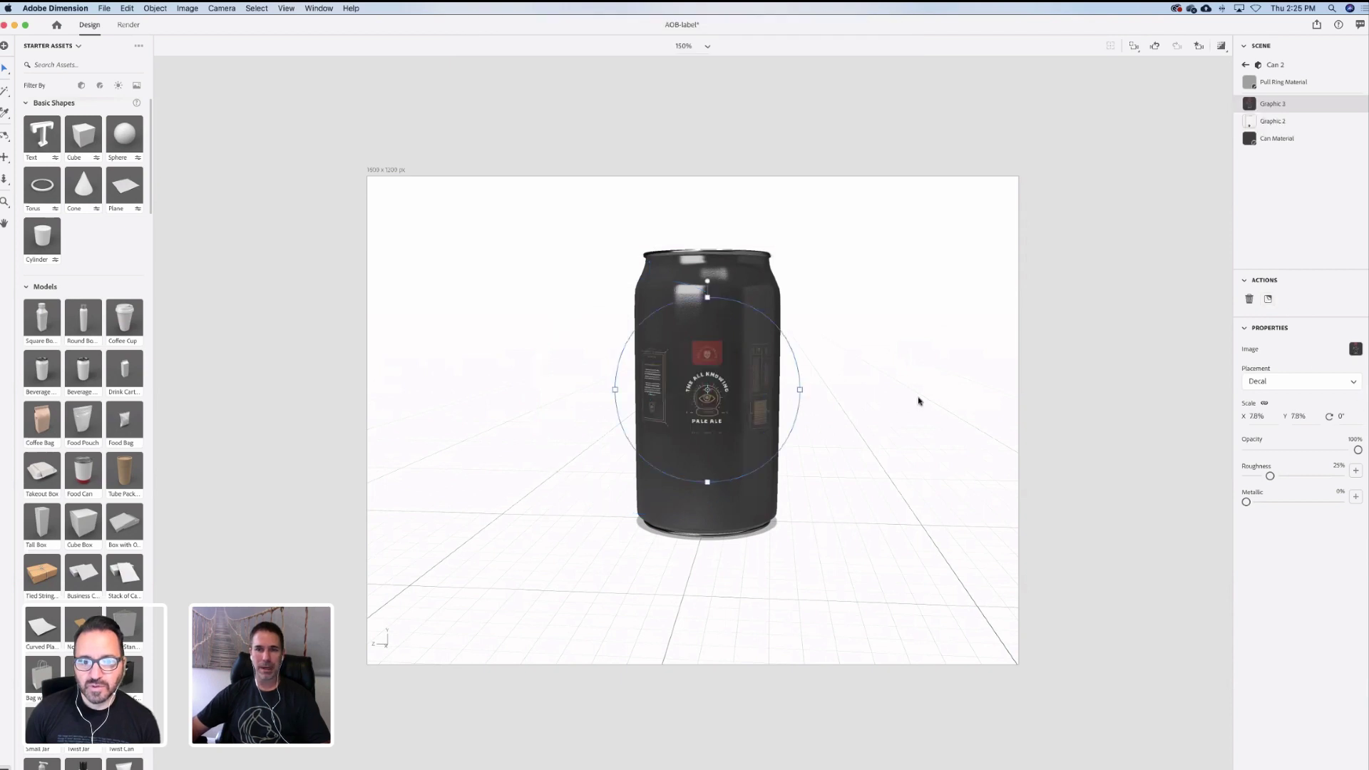
Switch the new graphic to Artboard 3, the Pale Ale front panel, and scale it to about 11.5%
left_click(1356, 350)
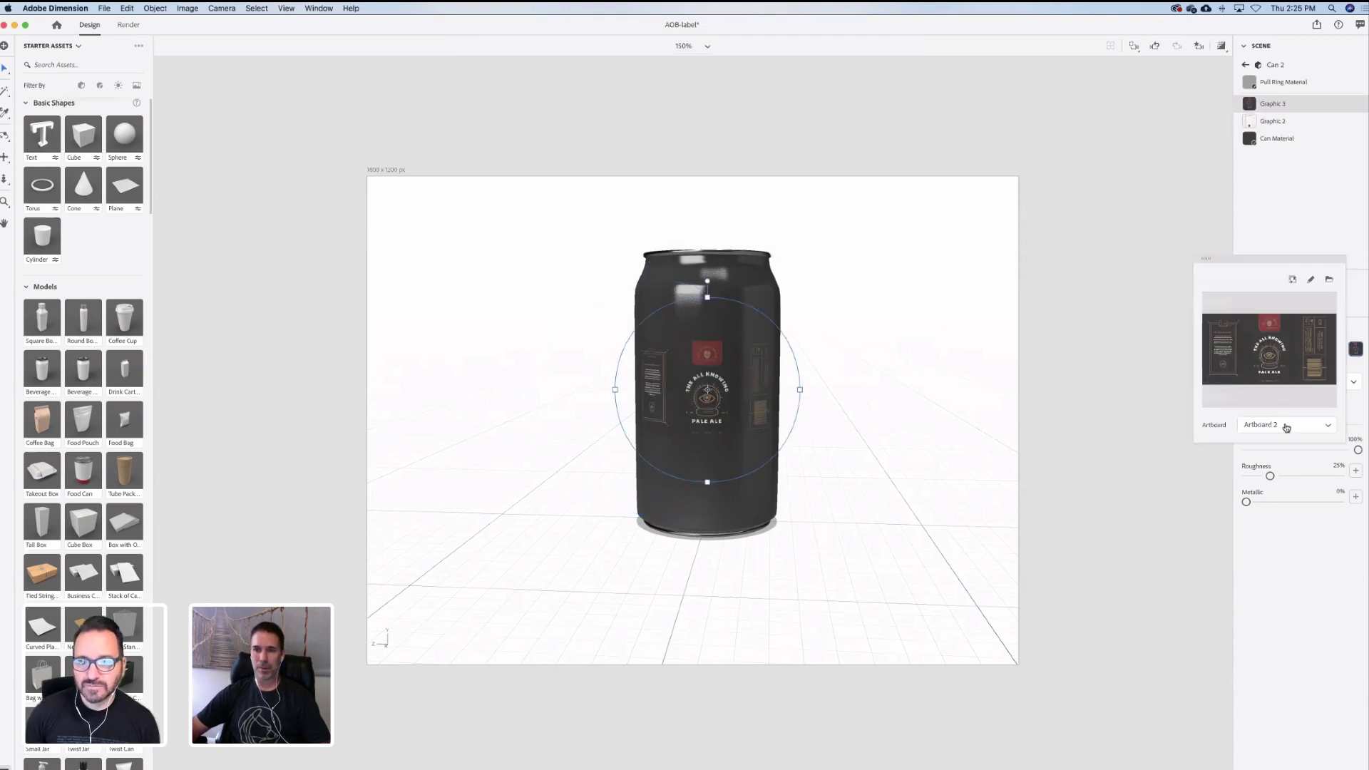
left_click(1287, 425)
left_click(1260, 442)
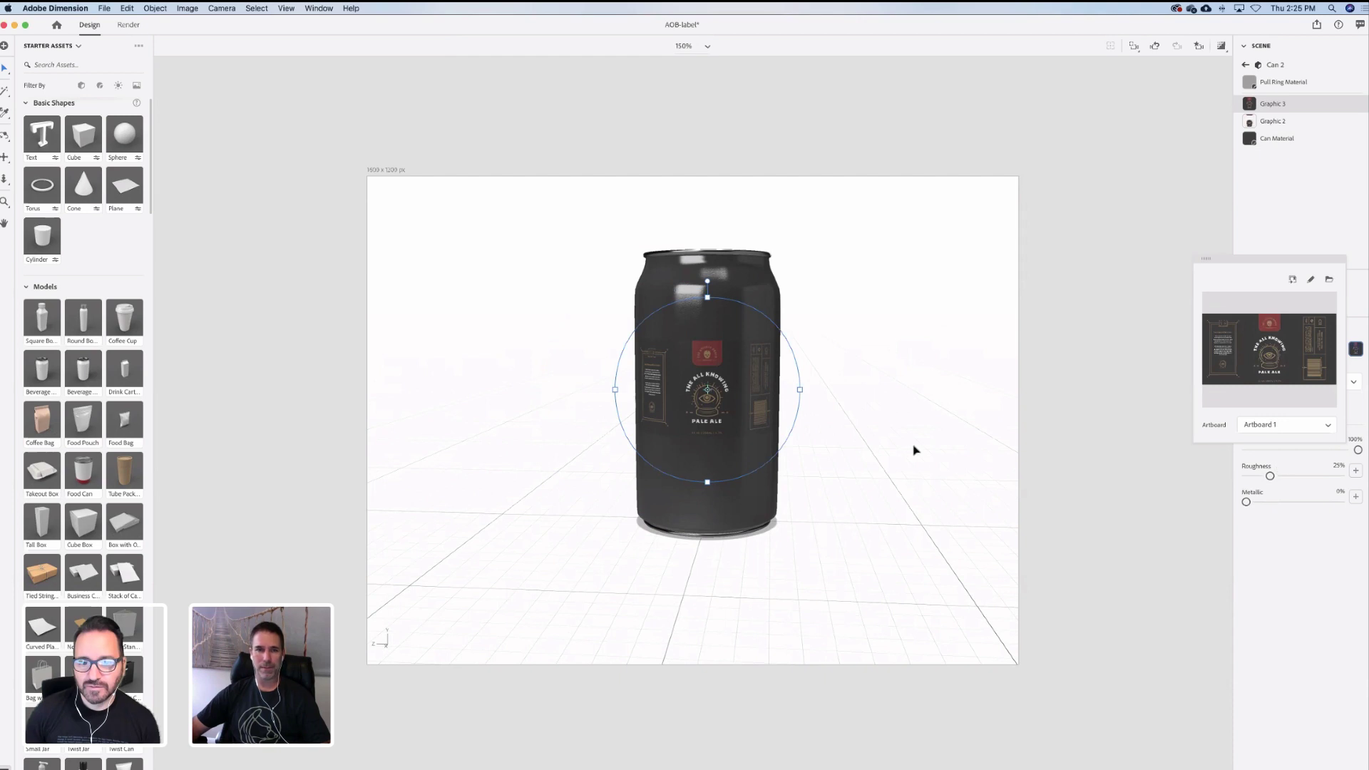
left_click(1285, 425)
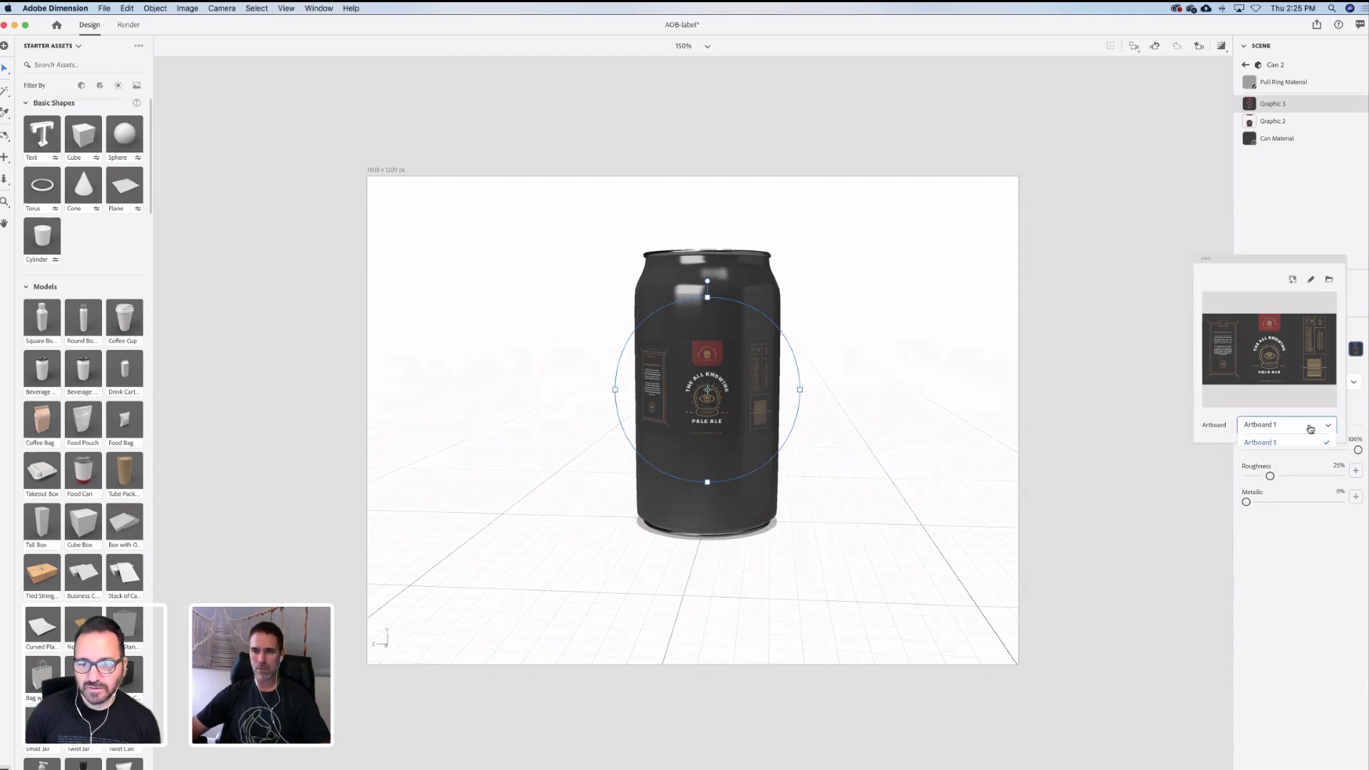
left_click(1268, 475)
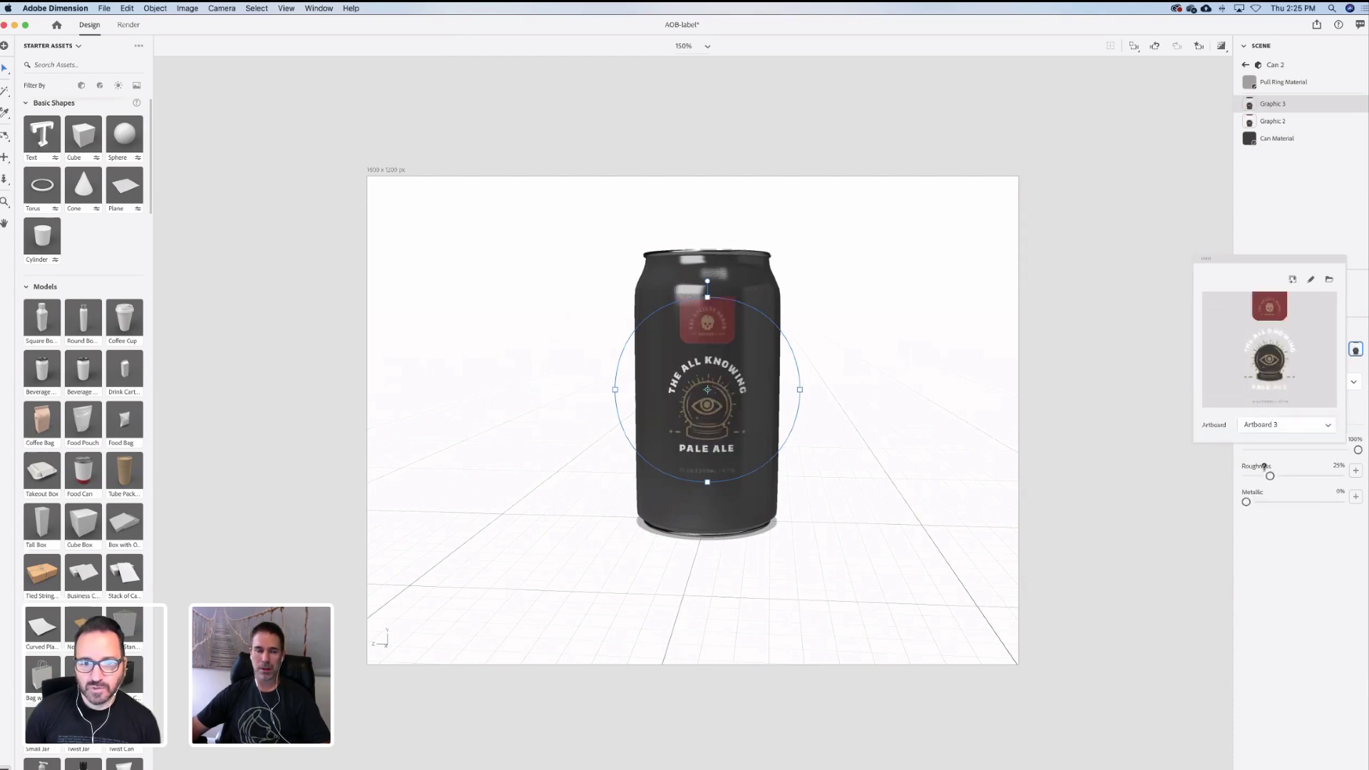
left_click_drag(802, 390, 843, 376)
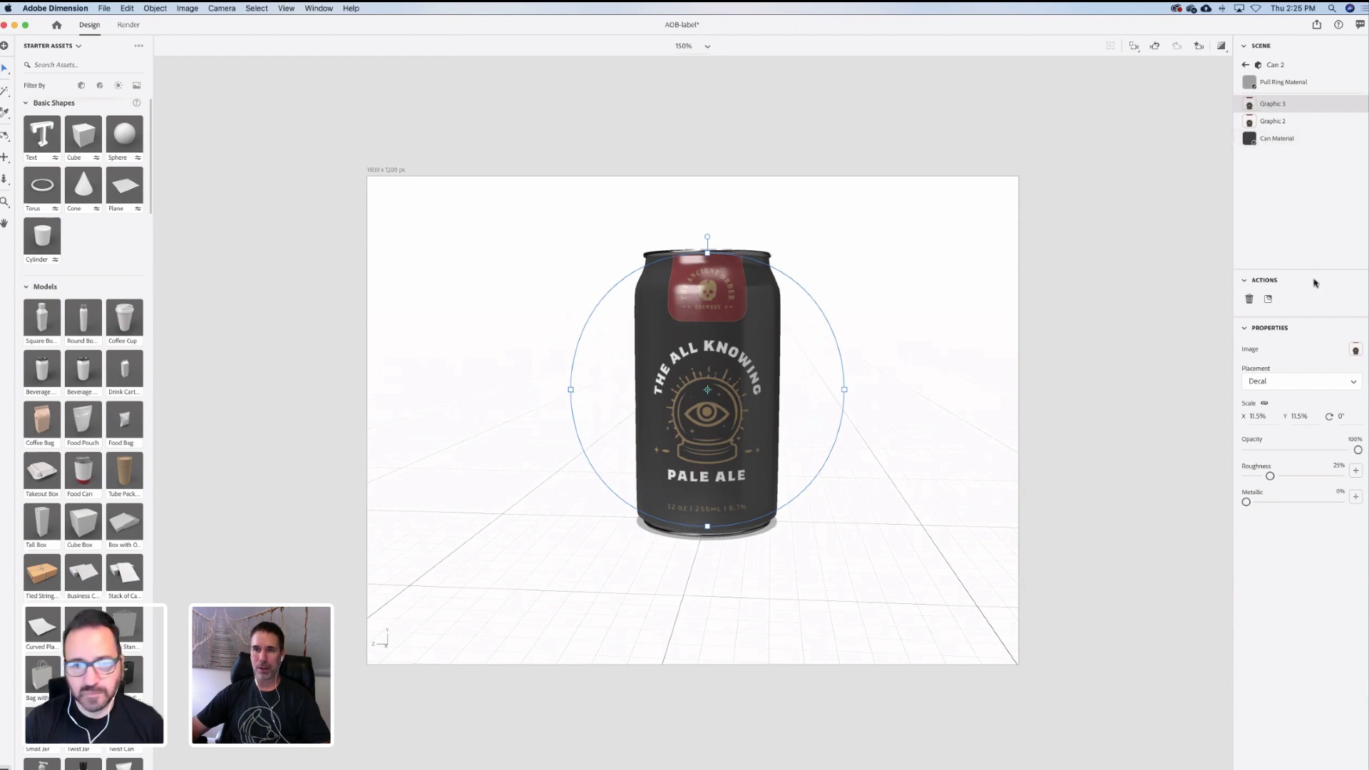
Place AOB-Label-rough.ai from the Labels folder once more on the Pale Ale can, keeping the placement as Decal
left_click(1267, 300)
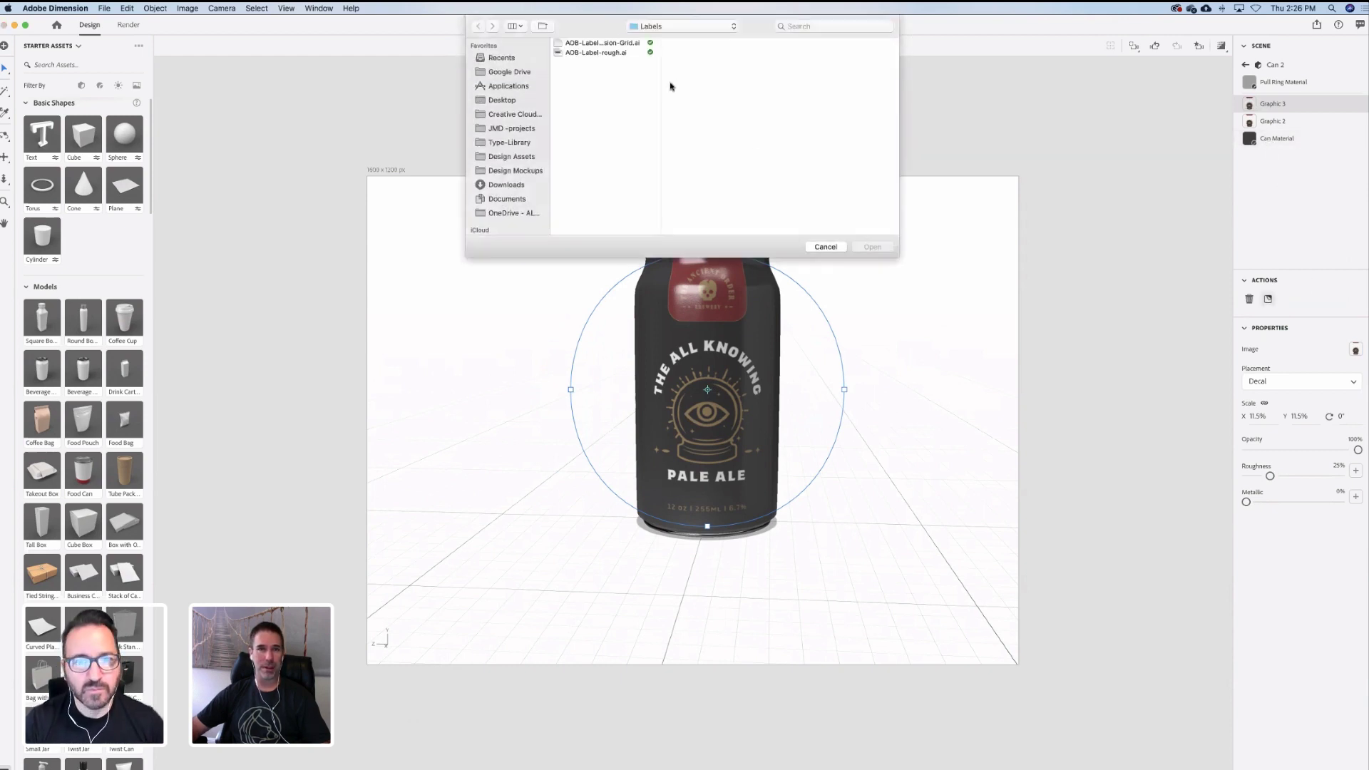
left_click(603, 53)
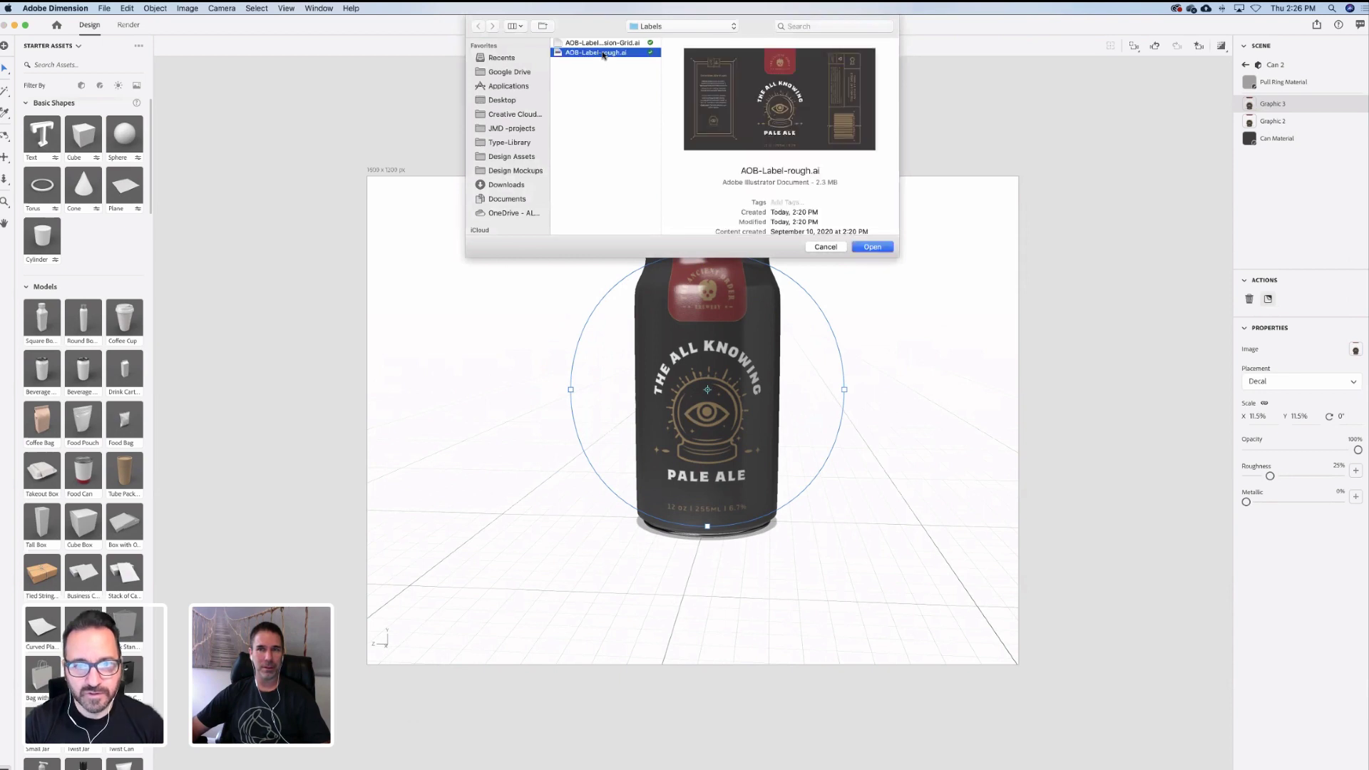
left_click(882, 245)
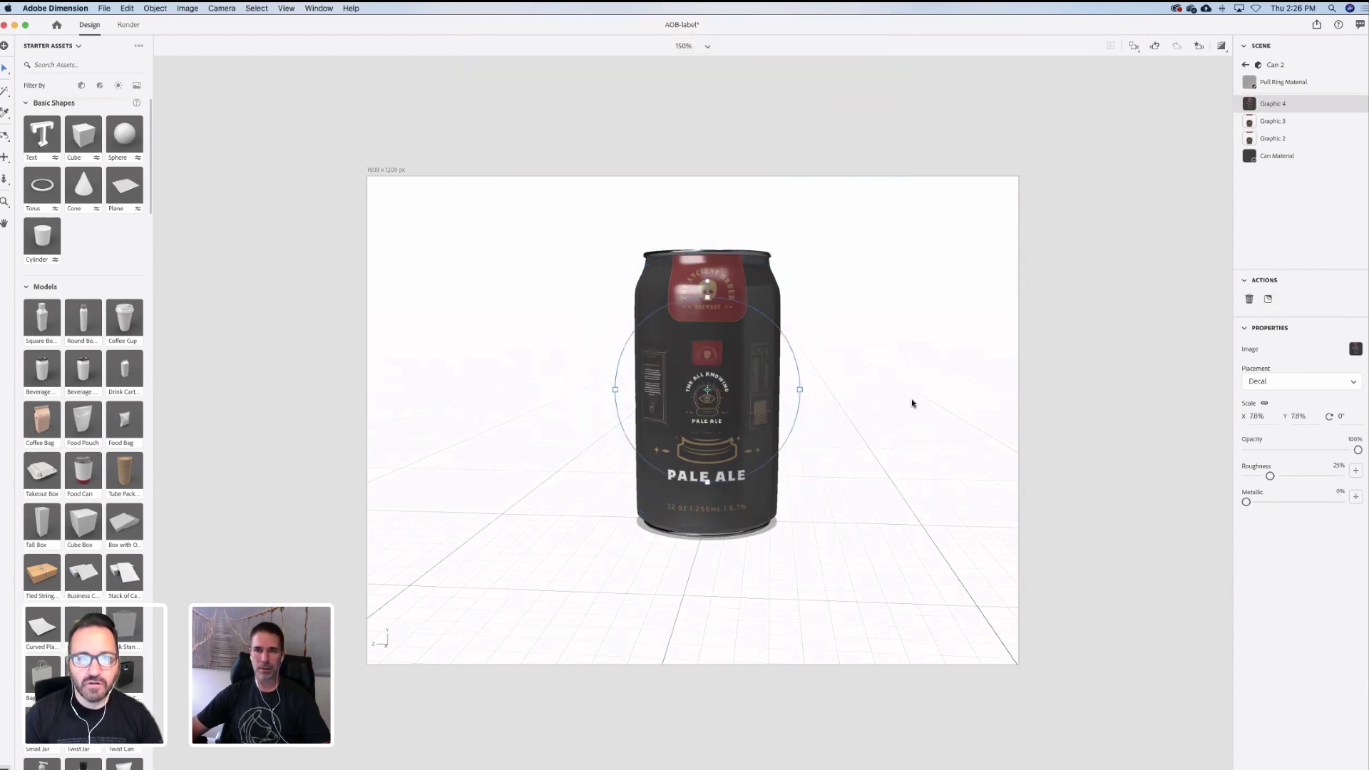
left_click(1303, 388)
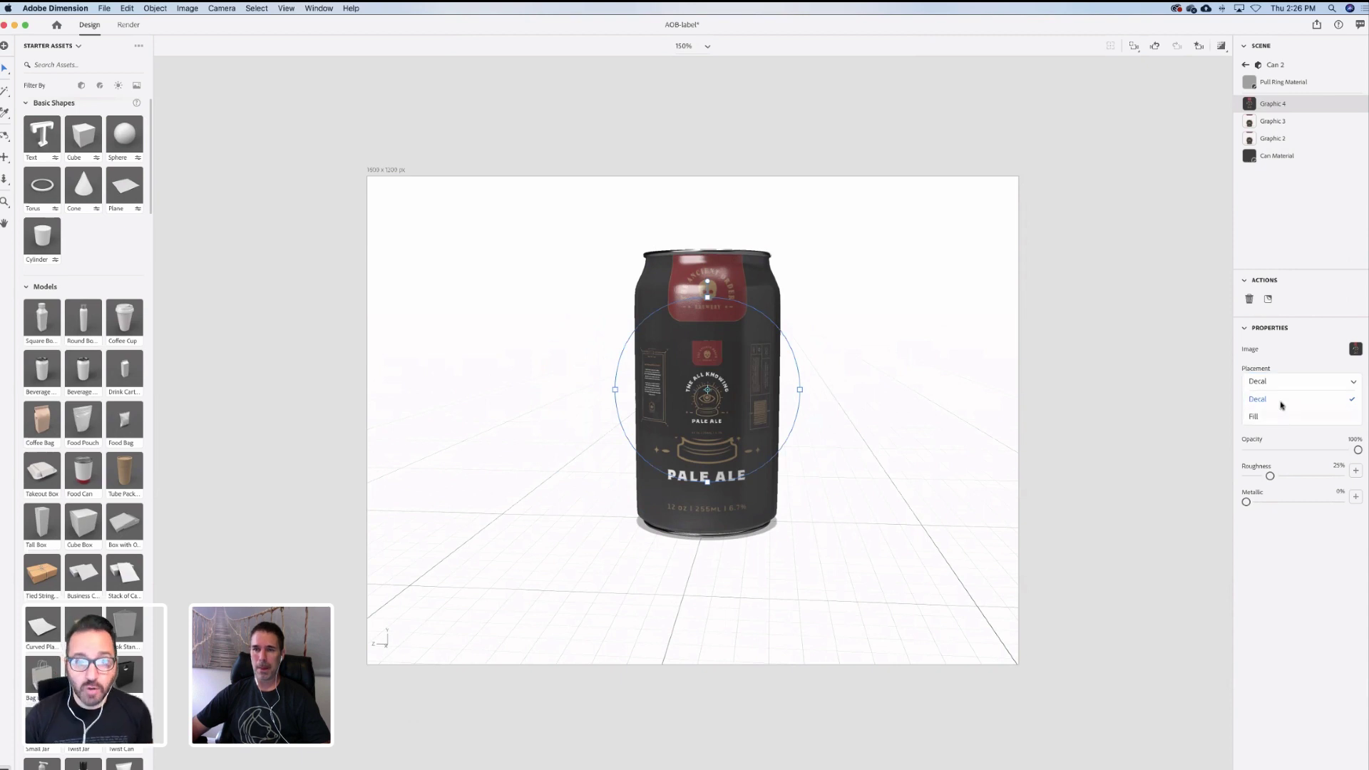
left_click(1282, 401)
Switch the newest label graphic's image to Artboard 4, the barcode panel
left_click(1355, 350)
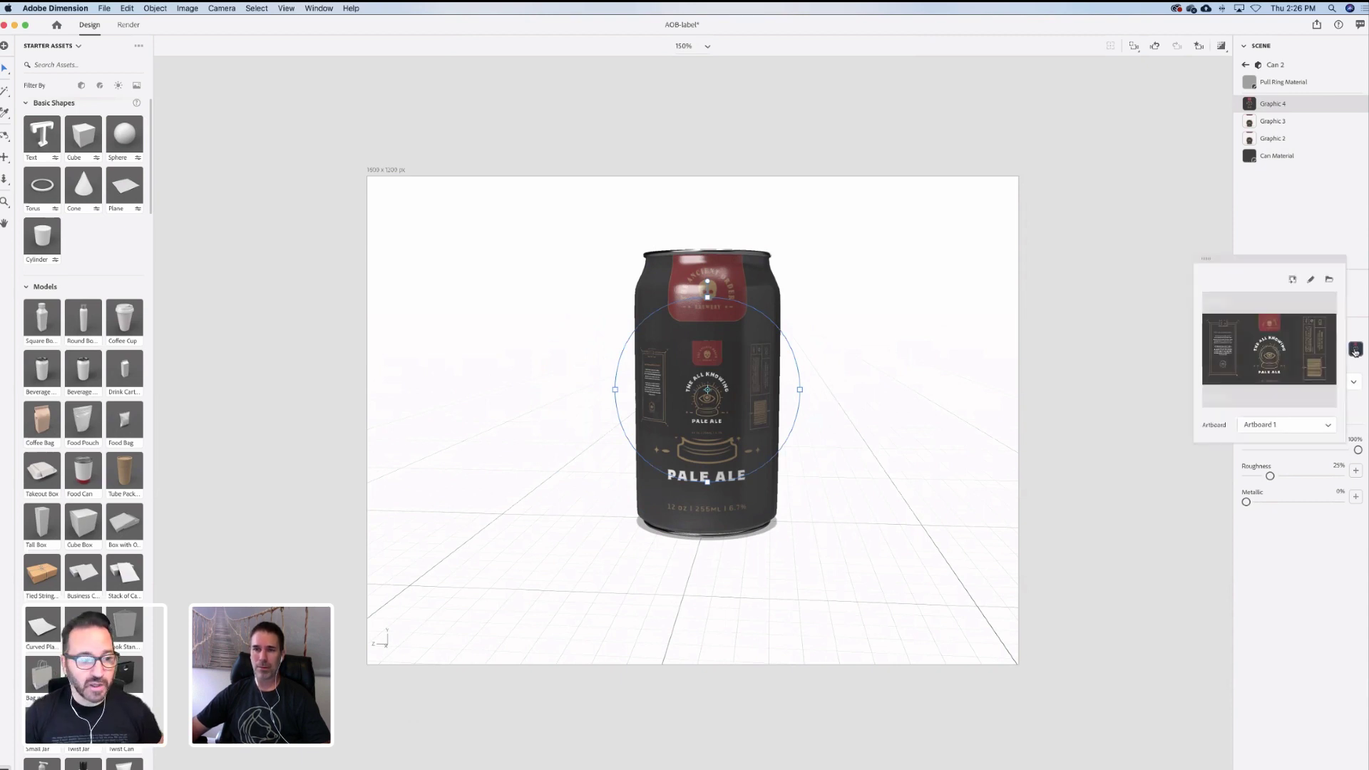
left_click(1318, 425)
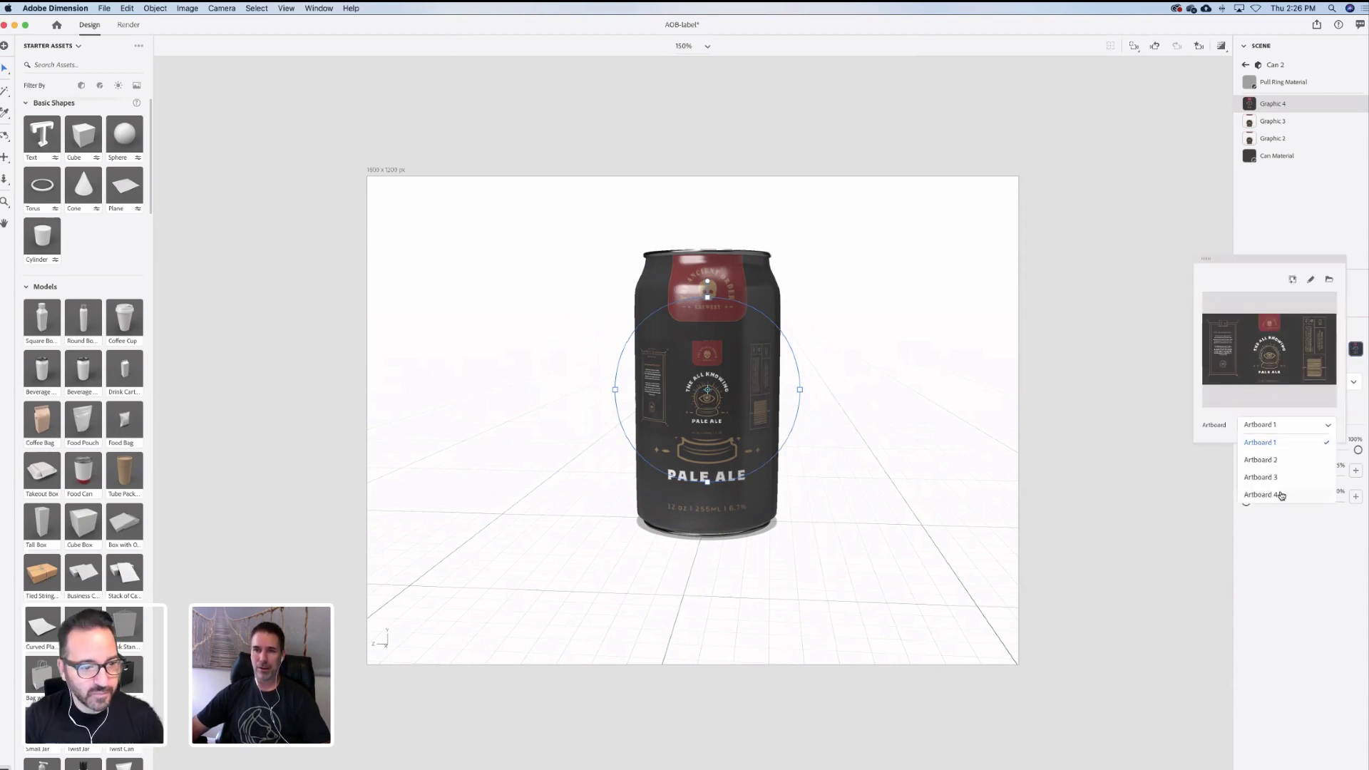
left_click(1281, 495)
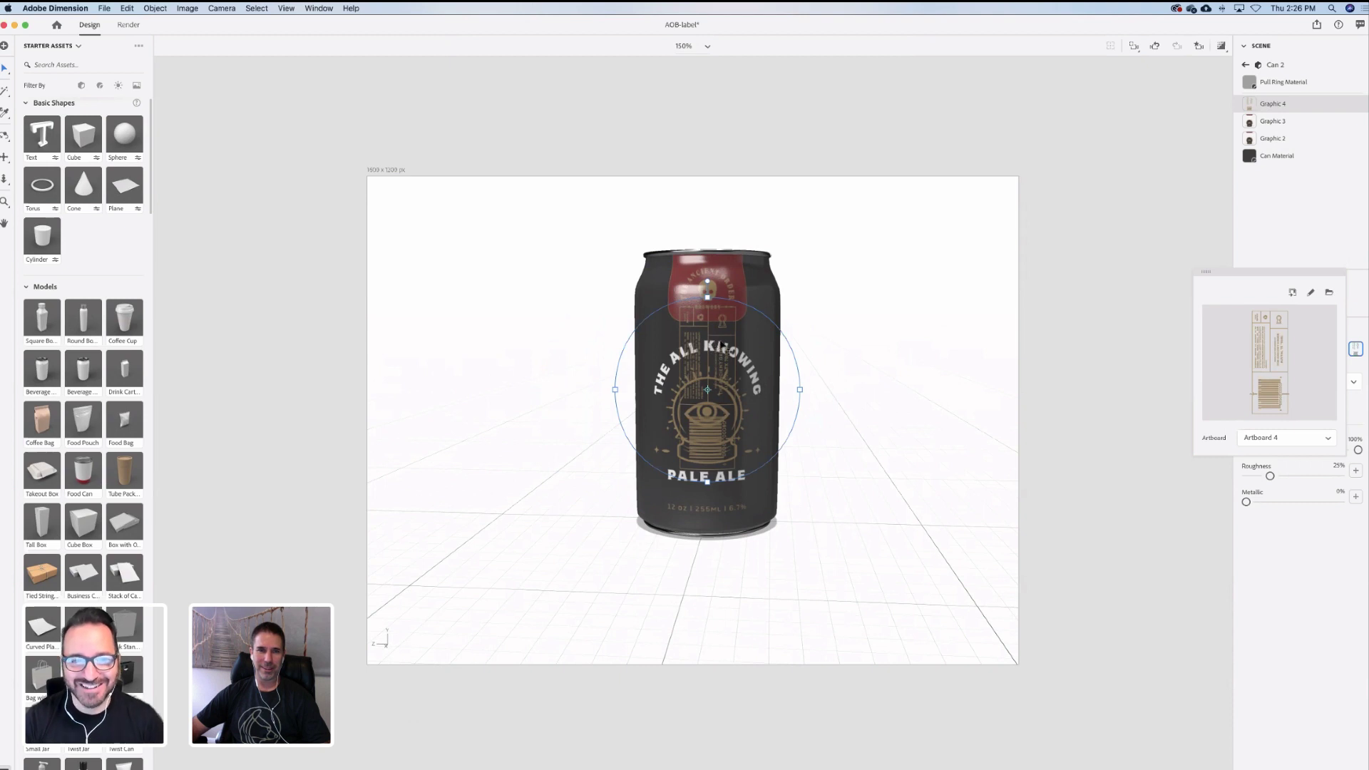
Move the barcode panel decal from the can's front around to its right side, clear of the Pale Ale artwork
left_click_drag(722, 345, 782, 357)
right_click_drag(699, 370, 729, 356)
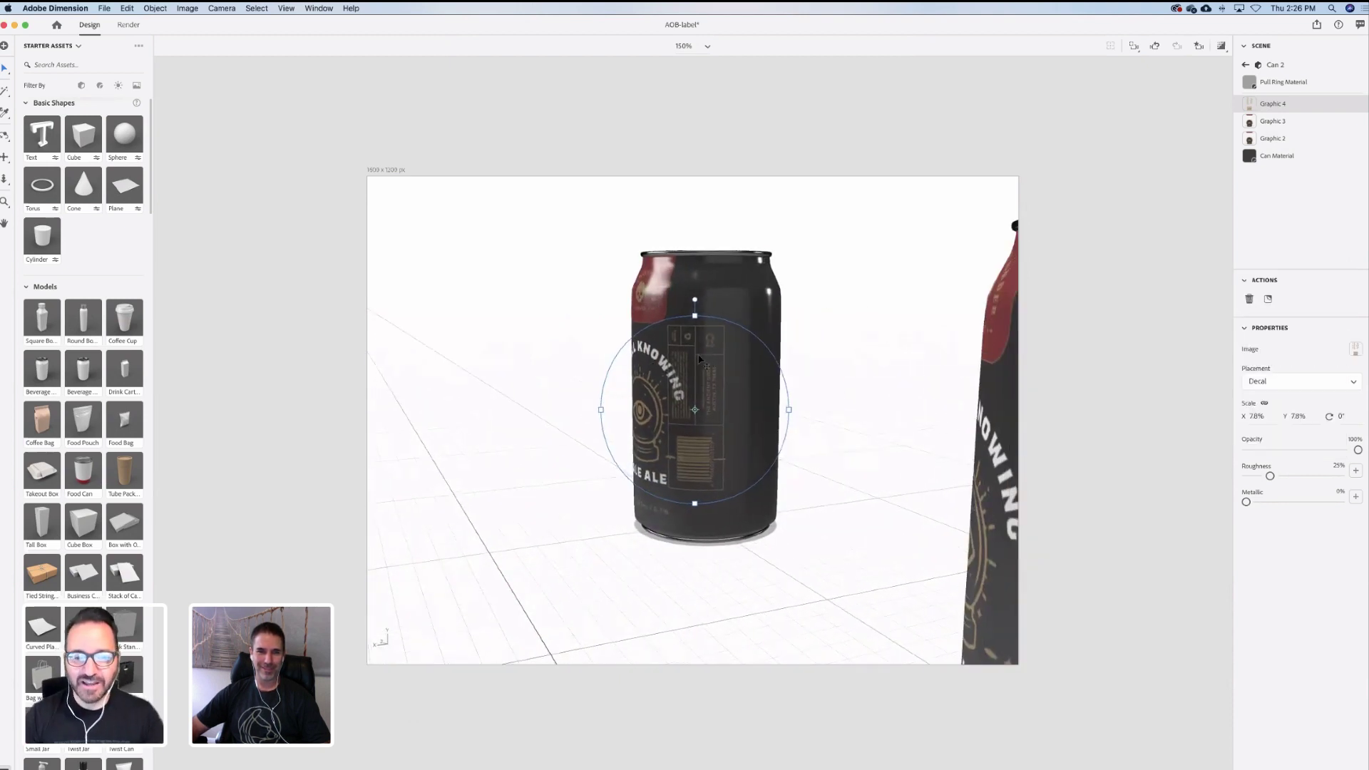
left_click_drag(702, 353, 747, 354)
right_click_drag(748, 354, 634, 375)
Move the other can, which blocks the view, sideways along the X axis to about 5.3 cm
left_click(585, 363)
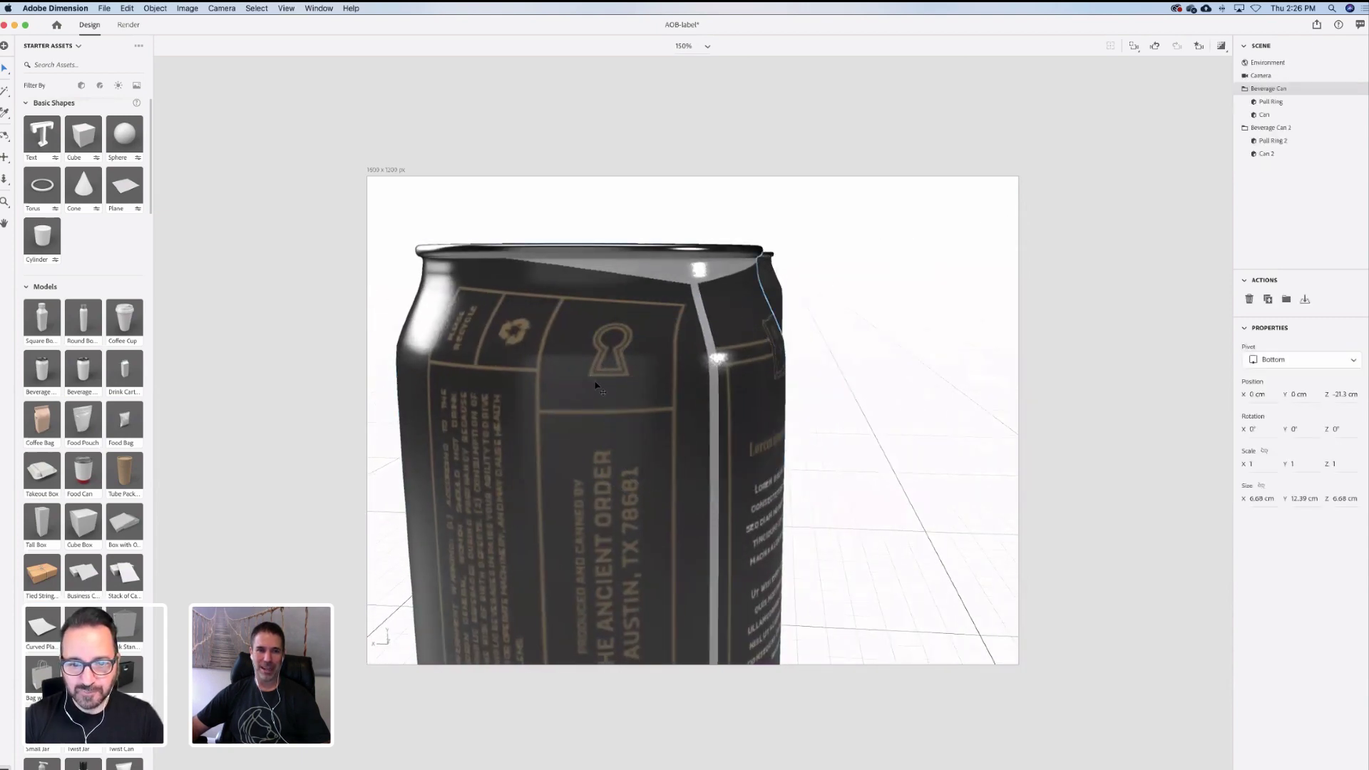
scroll(596, 384, "down", 5)
scroll(596, 384, "down", 8)
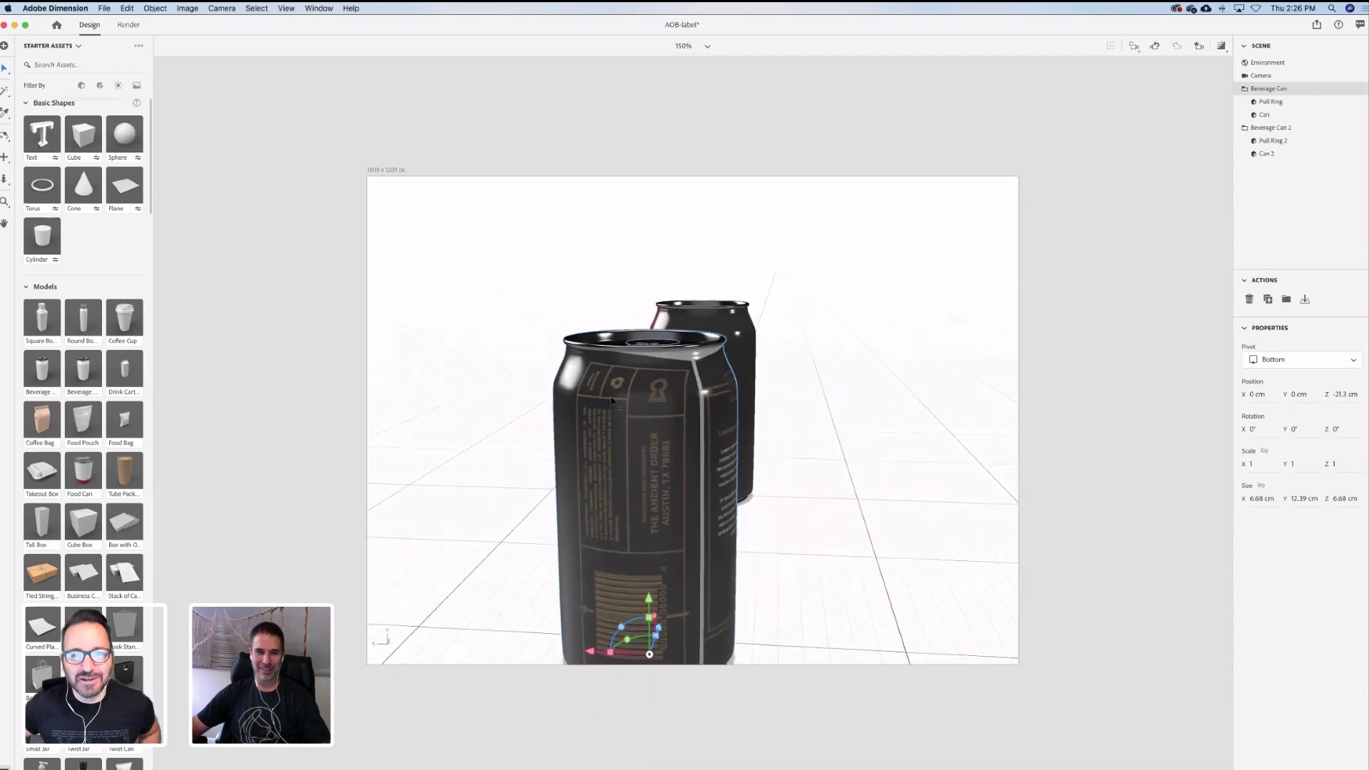
left_click_drag(591, 646, 465, 615)
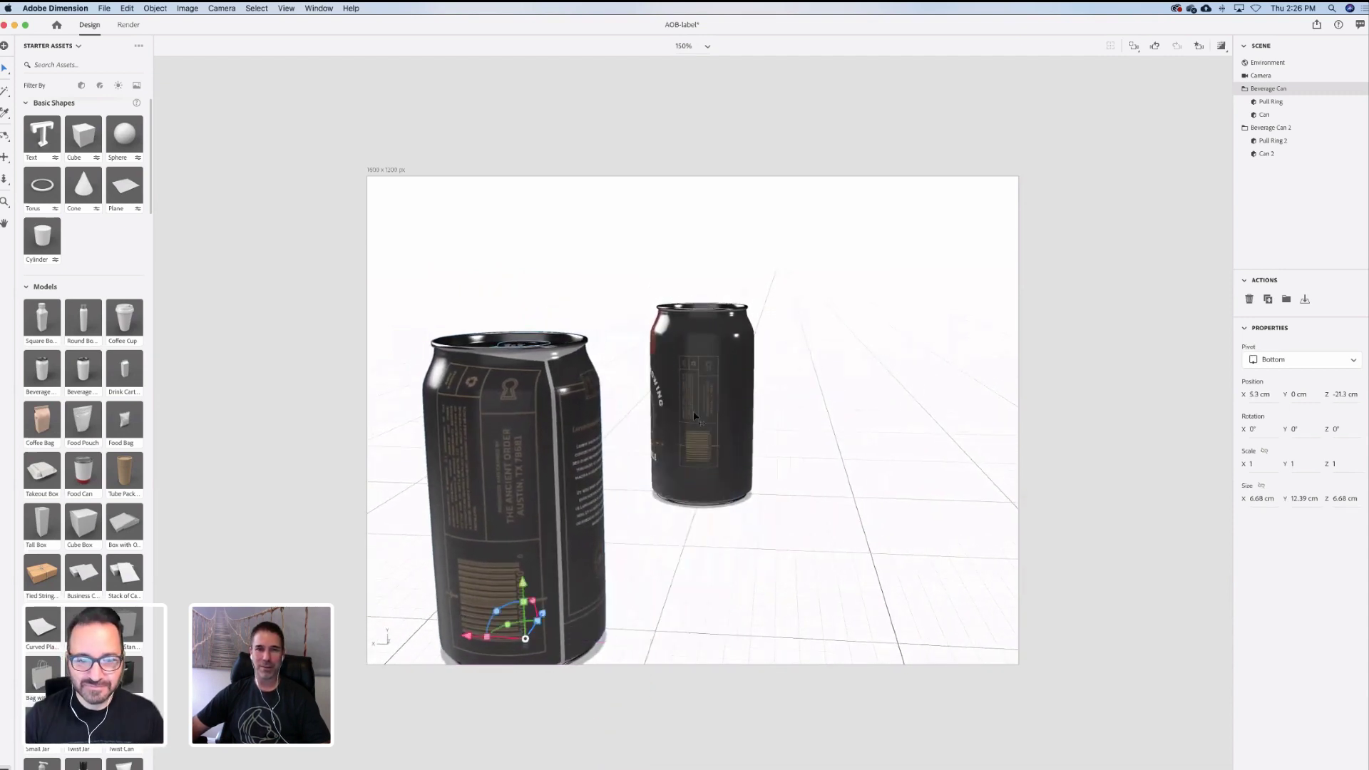
Scale the barcode panel decal on the can behind to about 10.2% and shift it further around the can's side
left_click(706, 438)
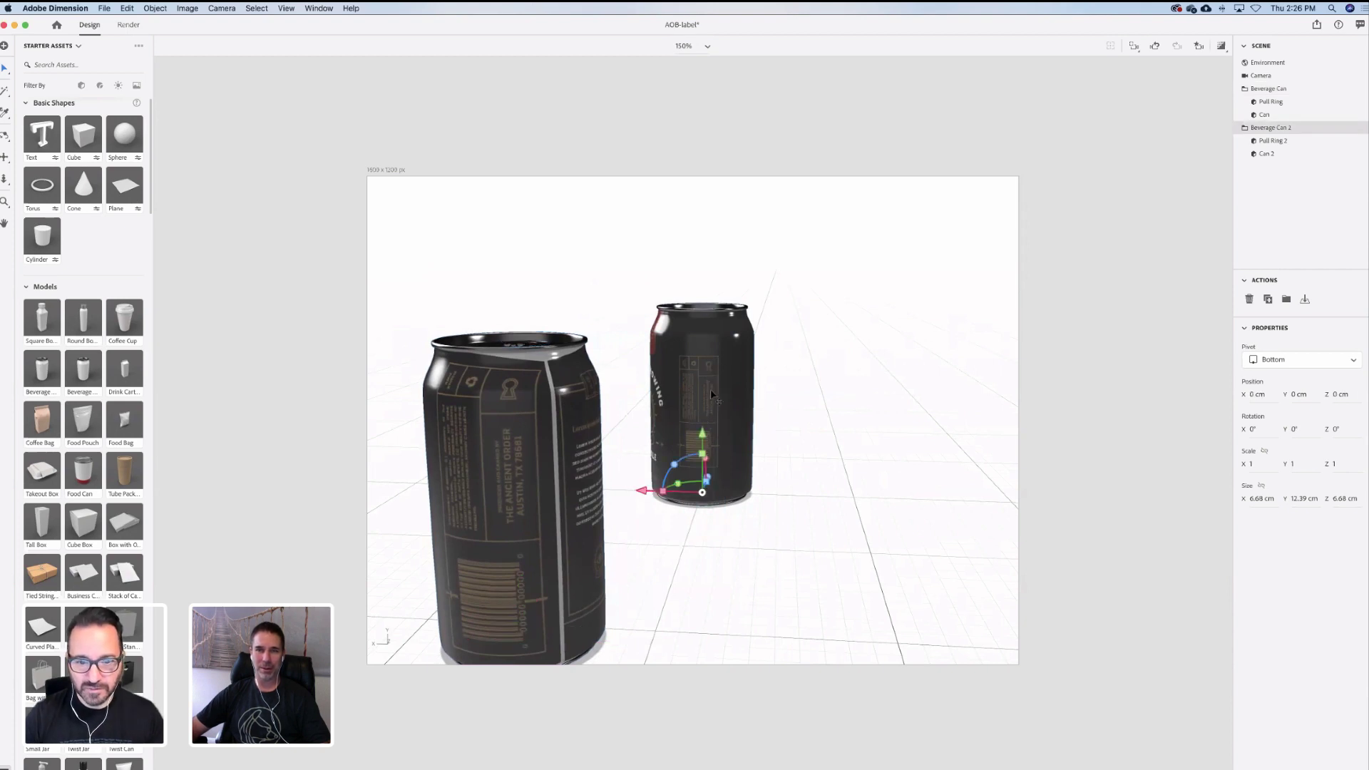
left_click(1360, 154)
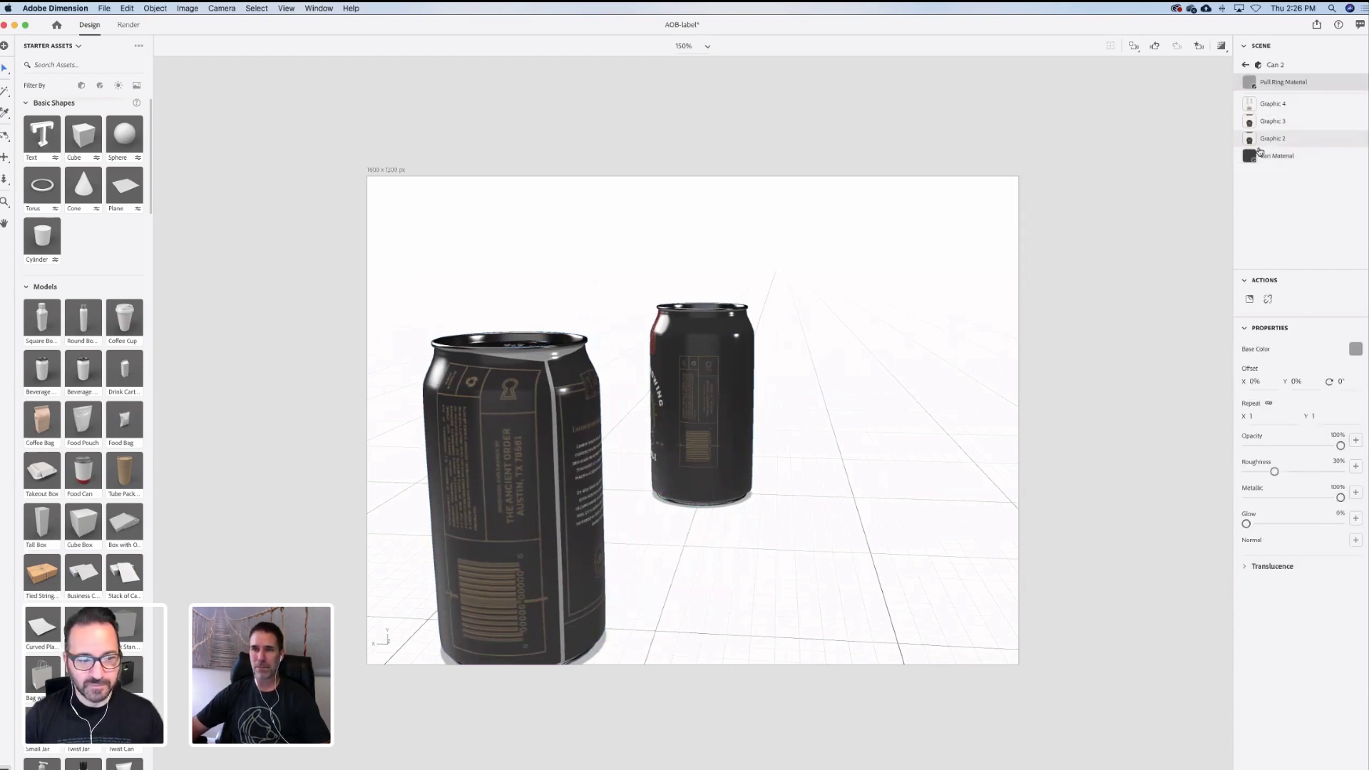
left_click(1275, 105)
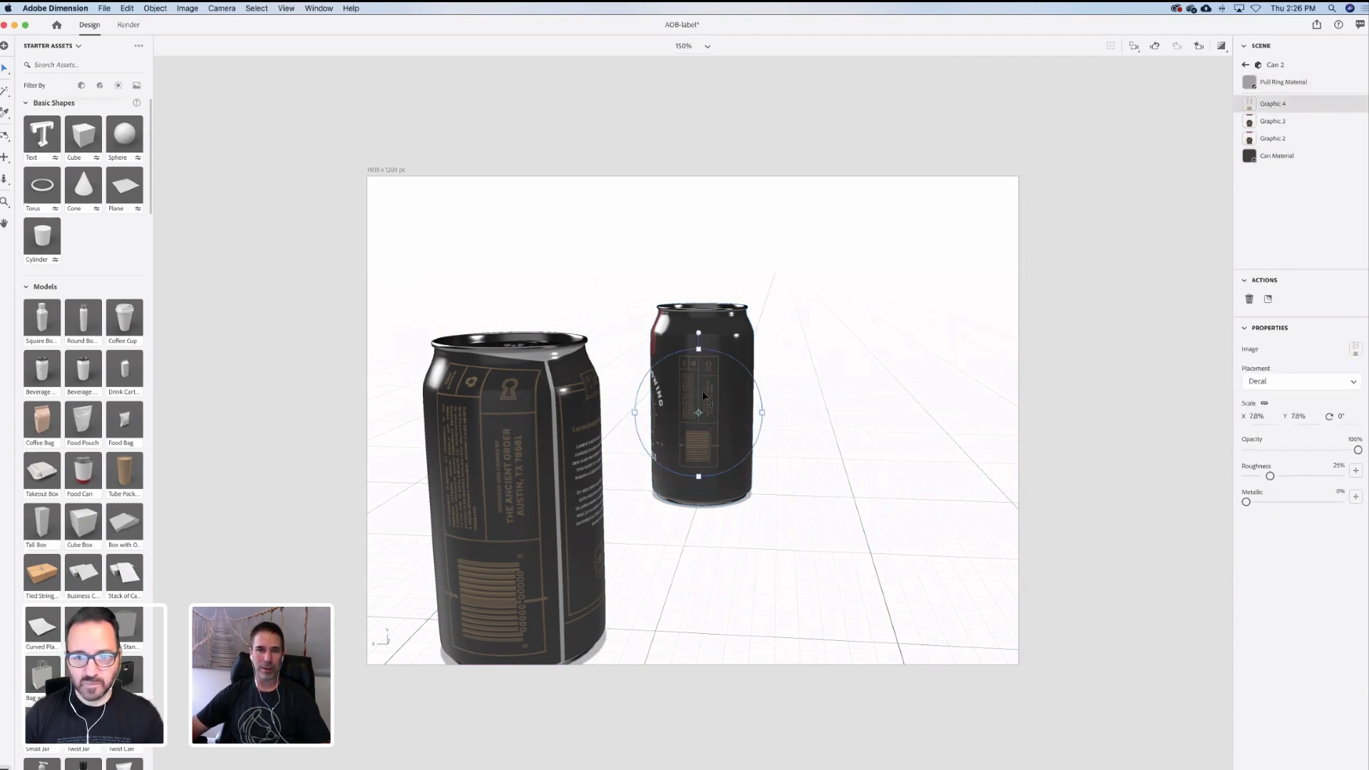
left_click_drag(704, 396, 810, 422)
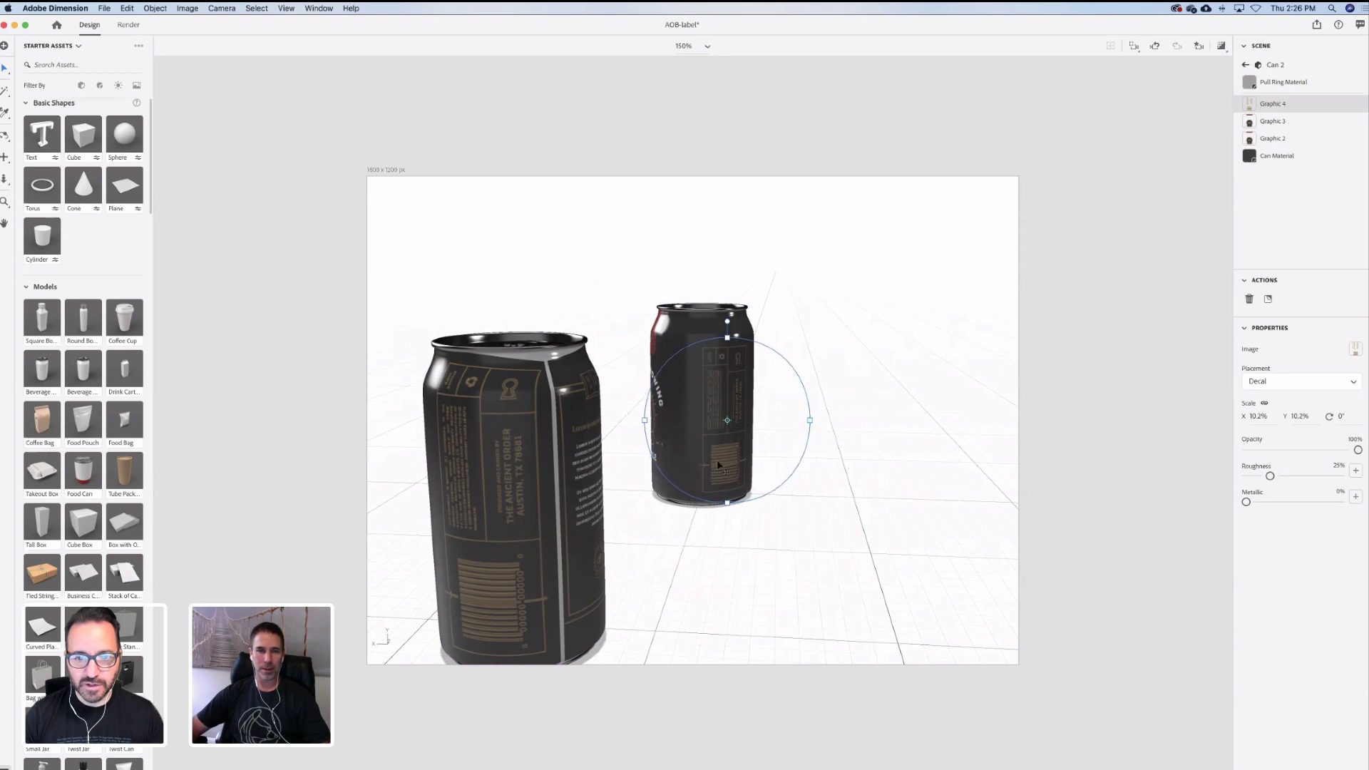
left_click_drag(717, 461, 718, 456)
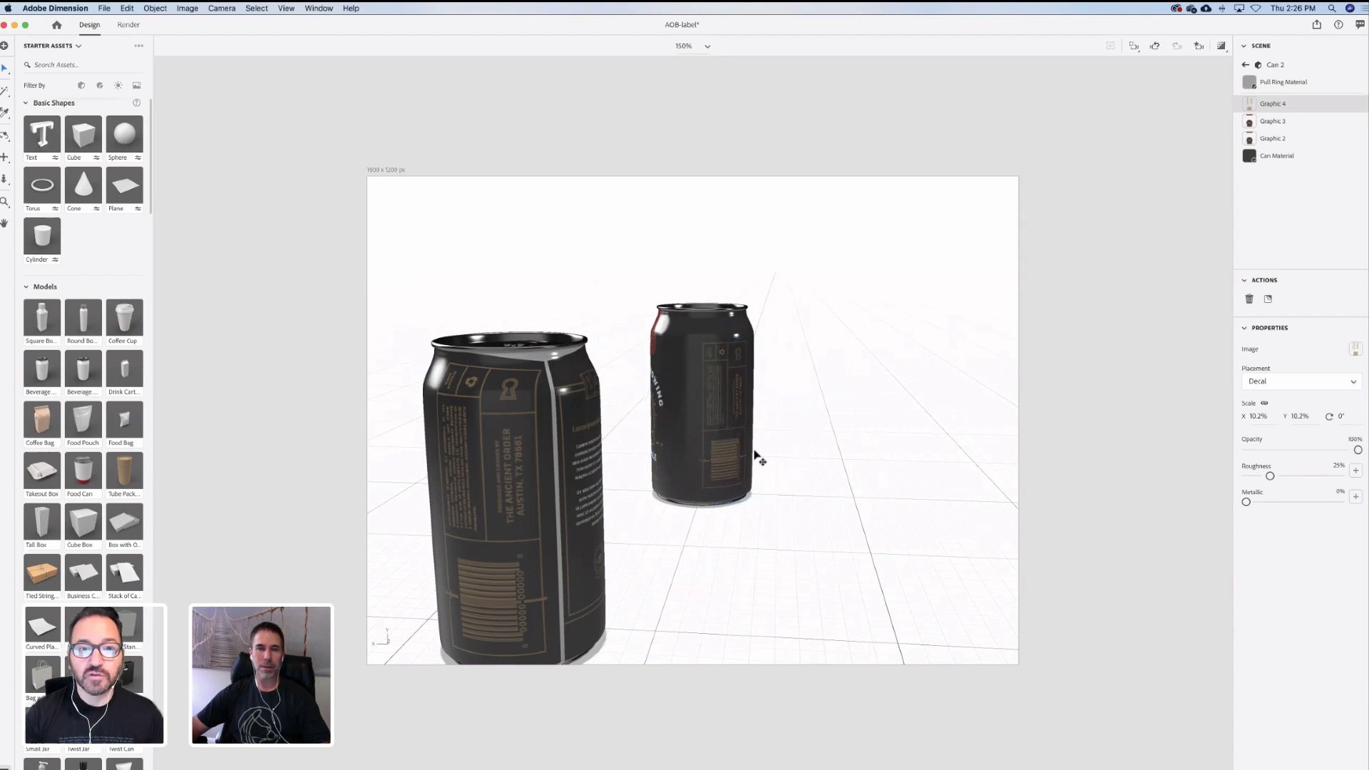
Duplicate the newly labelled can along the Z axis to about 10.4 cm and rotate the copy about Y so its barcode panel faces forward
right_click_drag(856, 432, 719, 452)
right_click_drag(881, 401, 844, 409)
right_click_drag(660, 428, 697, 426)
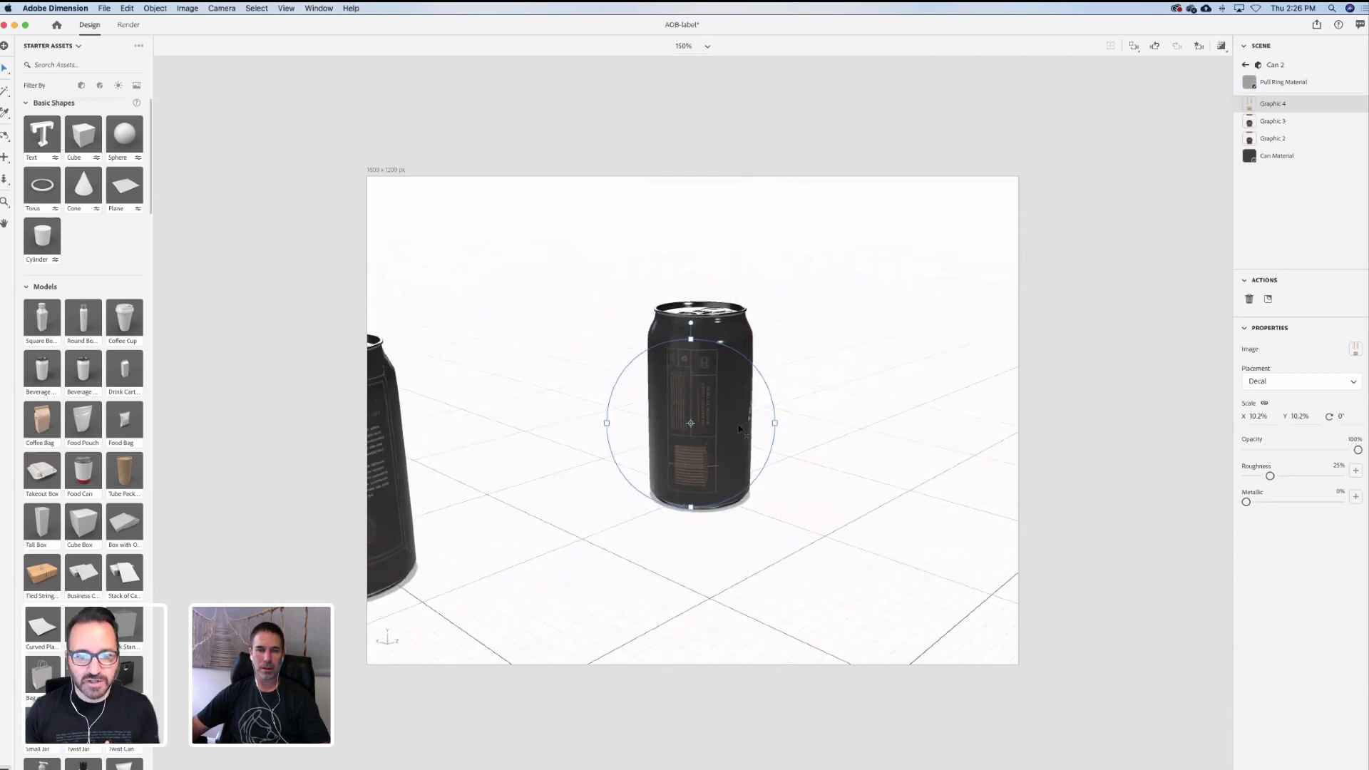
right_click_drag(568, 418, 717, 416)
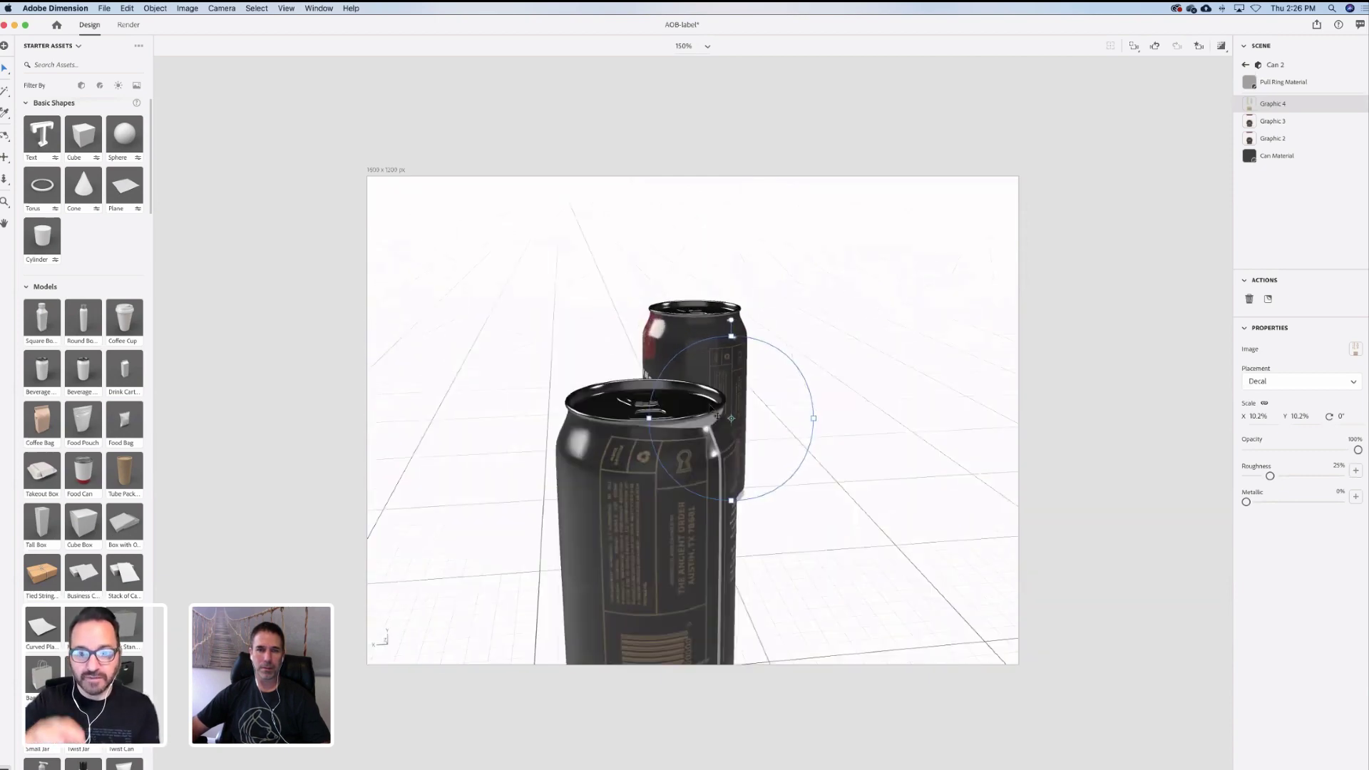
right_click_drag(607, 371, 749, 373)
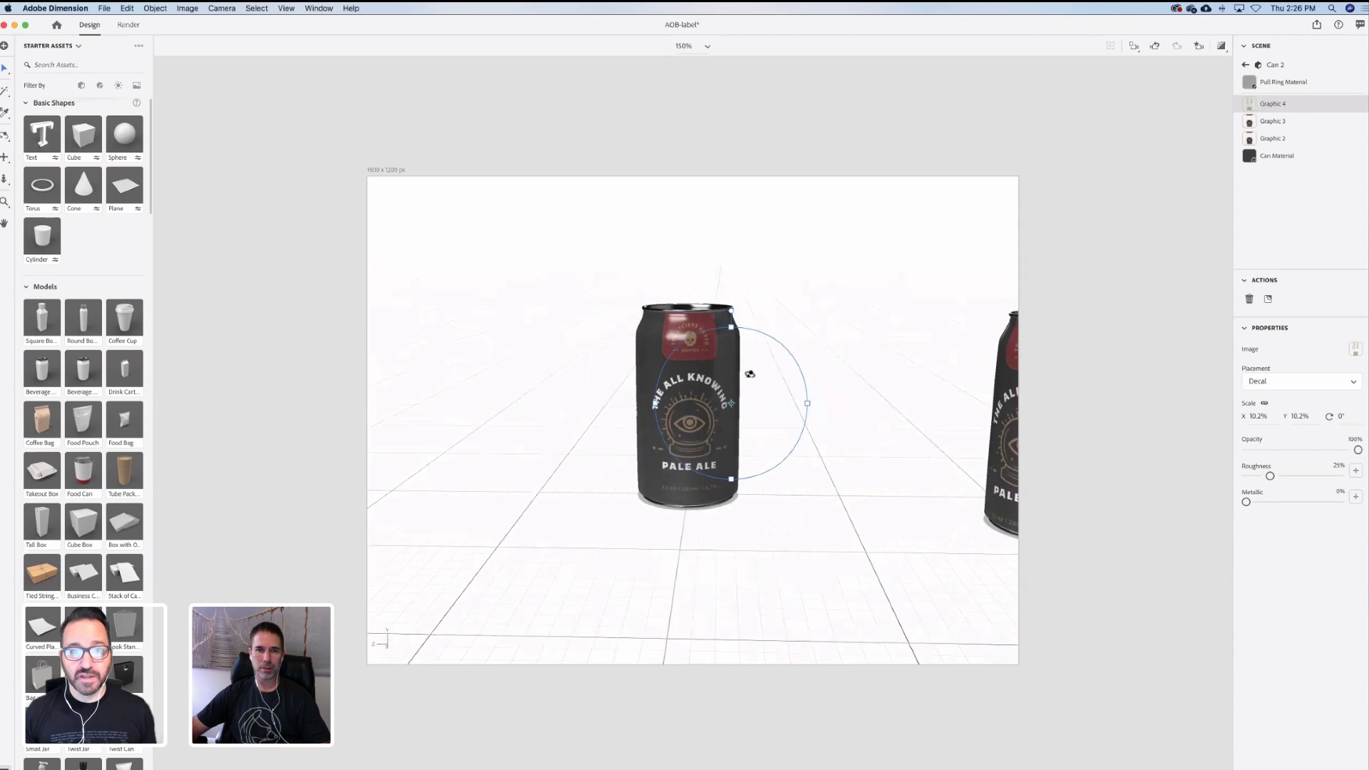
left_click(821, 318)
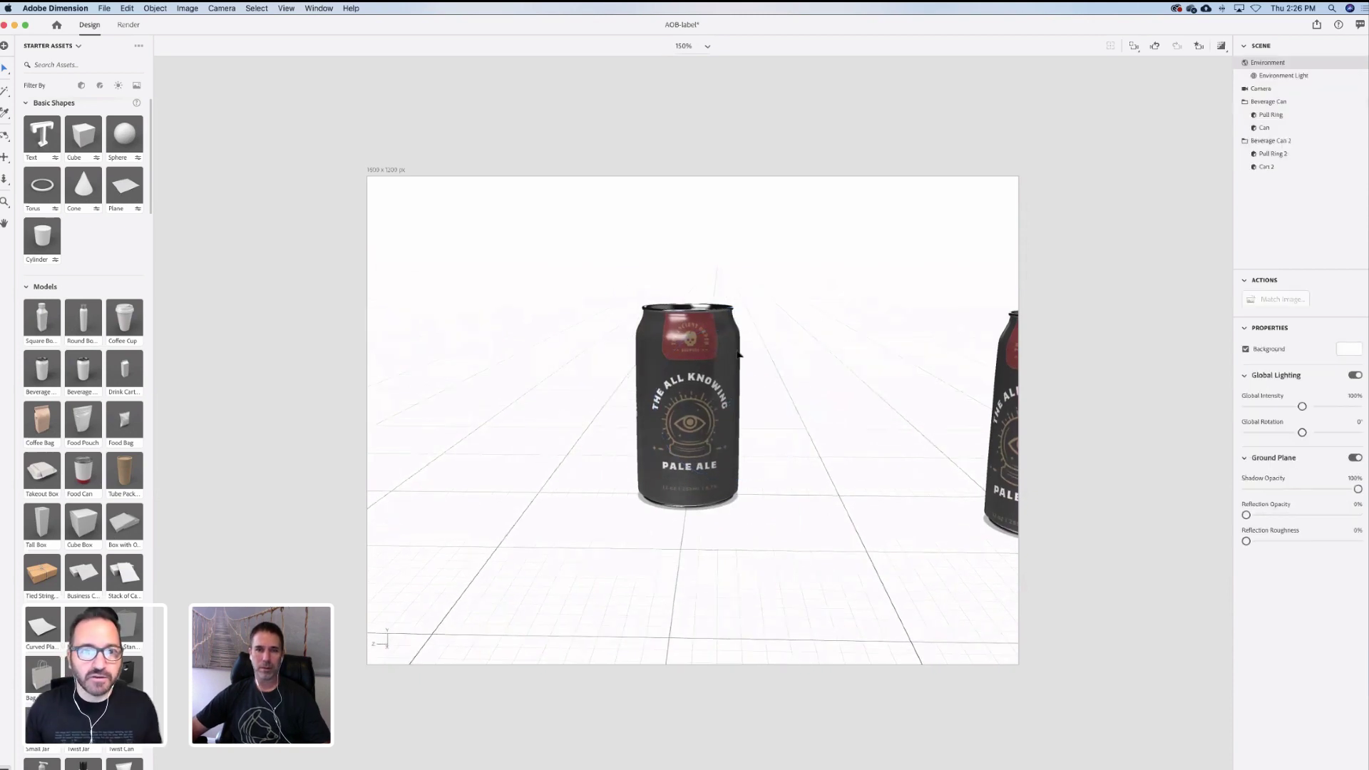
left_click(704, 353)
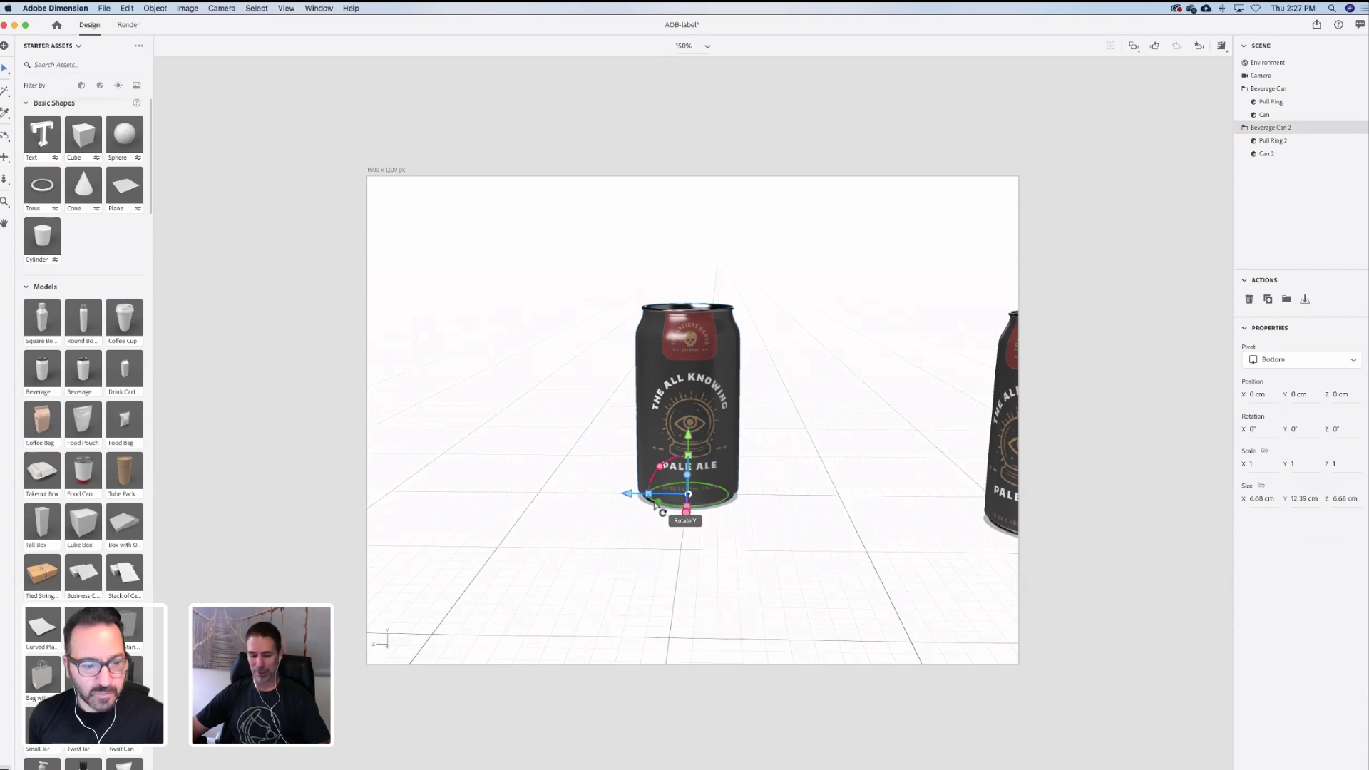
left_click_drag(640, 494, 474, 507, "alt")
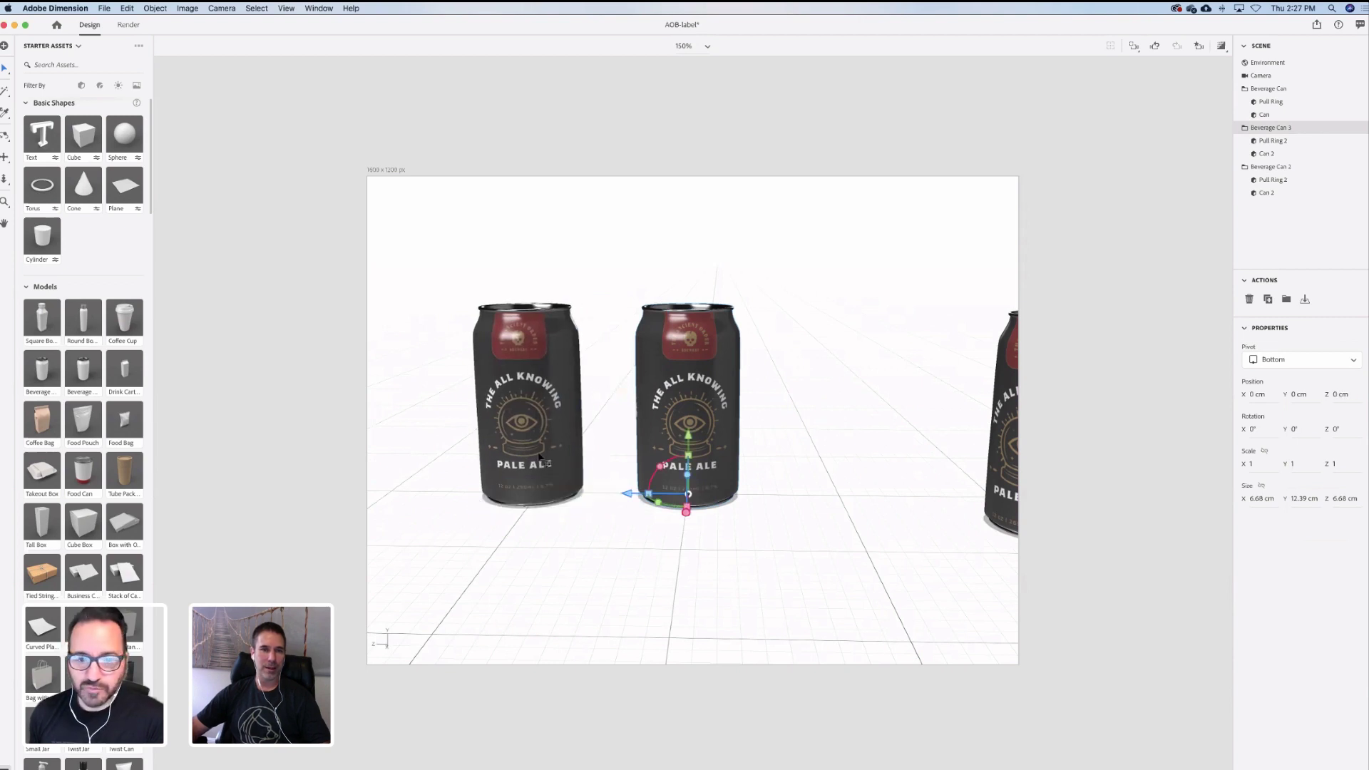
left_click(554, 447)
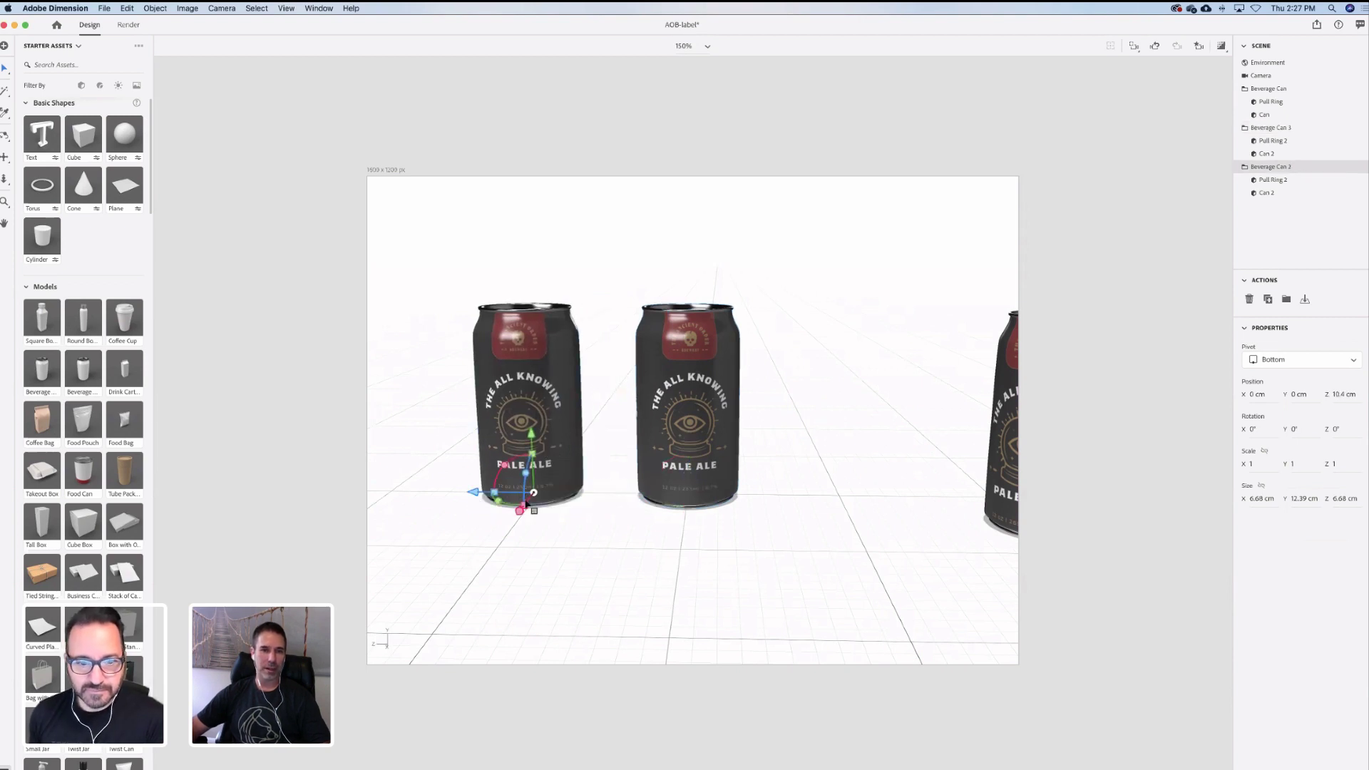
mouse_move(526, 503)
left_mouse_down()
mouse_move(489, 505)
mouse_move(345, 449)
mouse_move(503, 505)
left_mouse_up()
Duplicate the middle can along the Z axis to about -10.6 cm and delete the copy
left_click(664, 433)
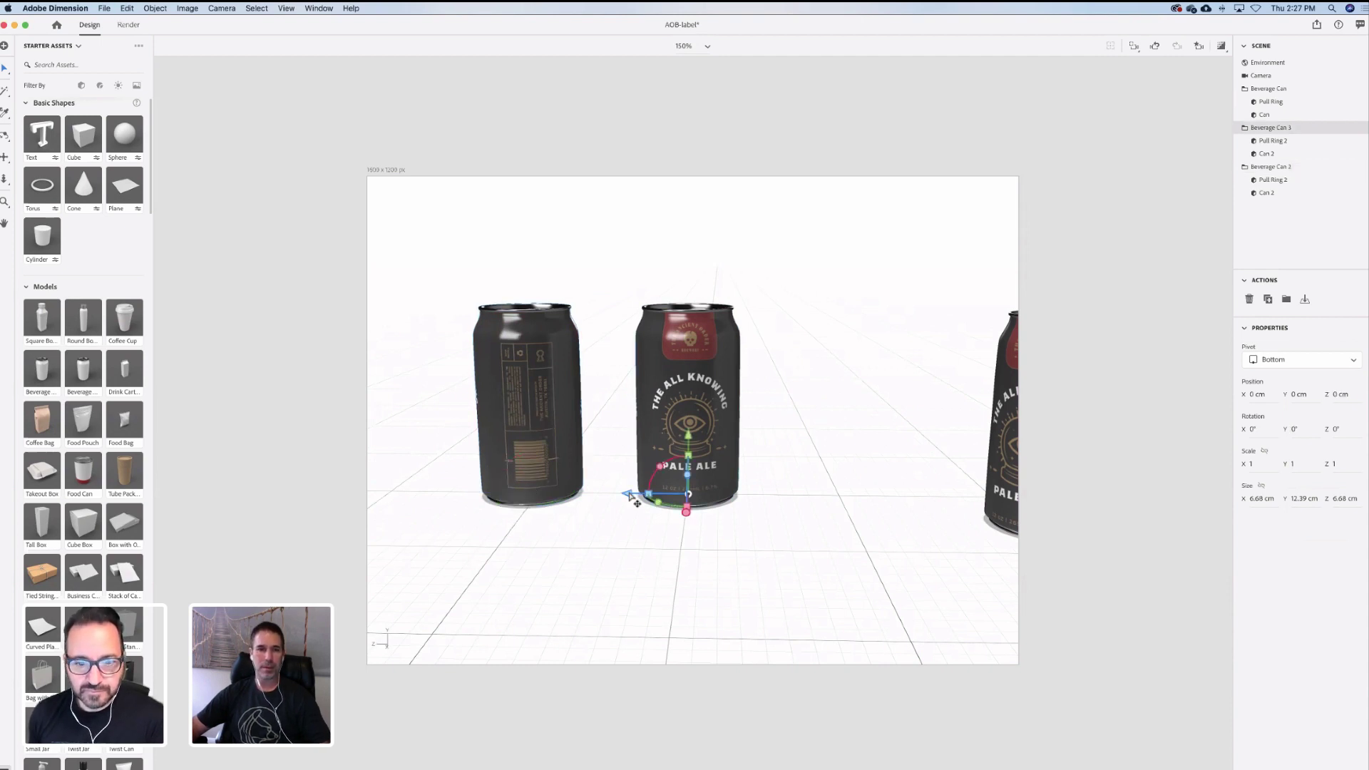
left_click_drag(637, 493, 825, 504, "alt")
left_click(831, 508)
key("Delete")
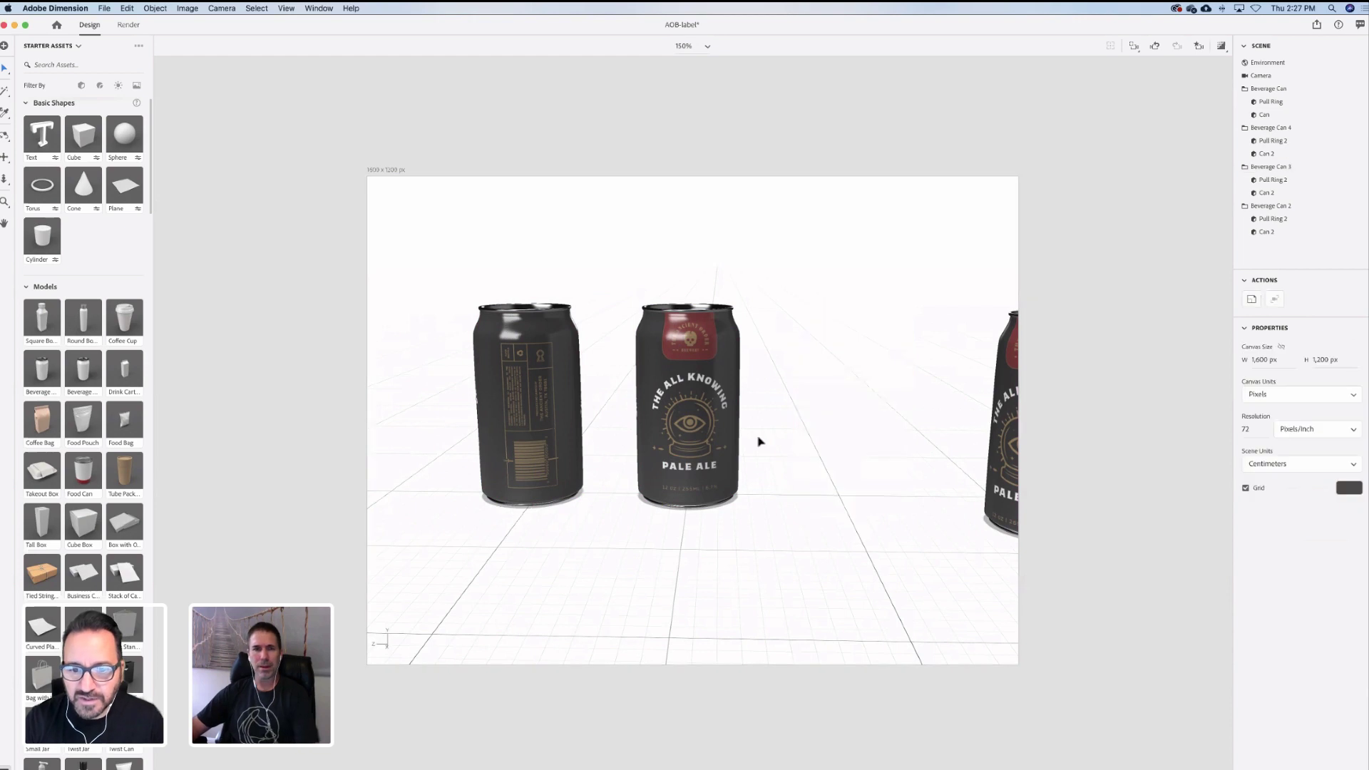
Rotate the middle can about Y to about 95°, and try moving its can body along the Z axis
left_click(651, 499)
left_click_drag(669, 504, 717, 509)
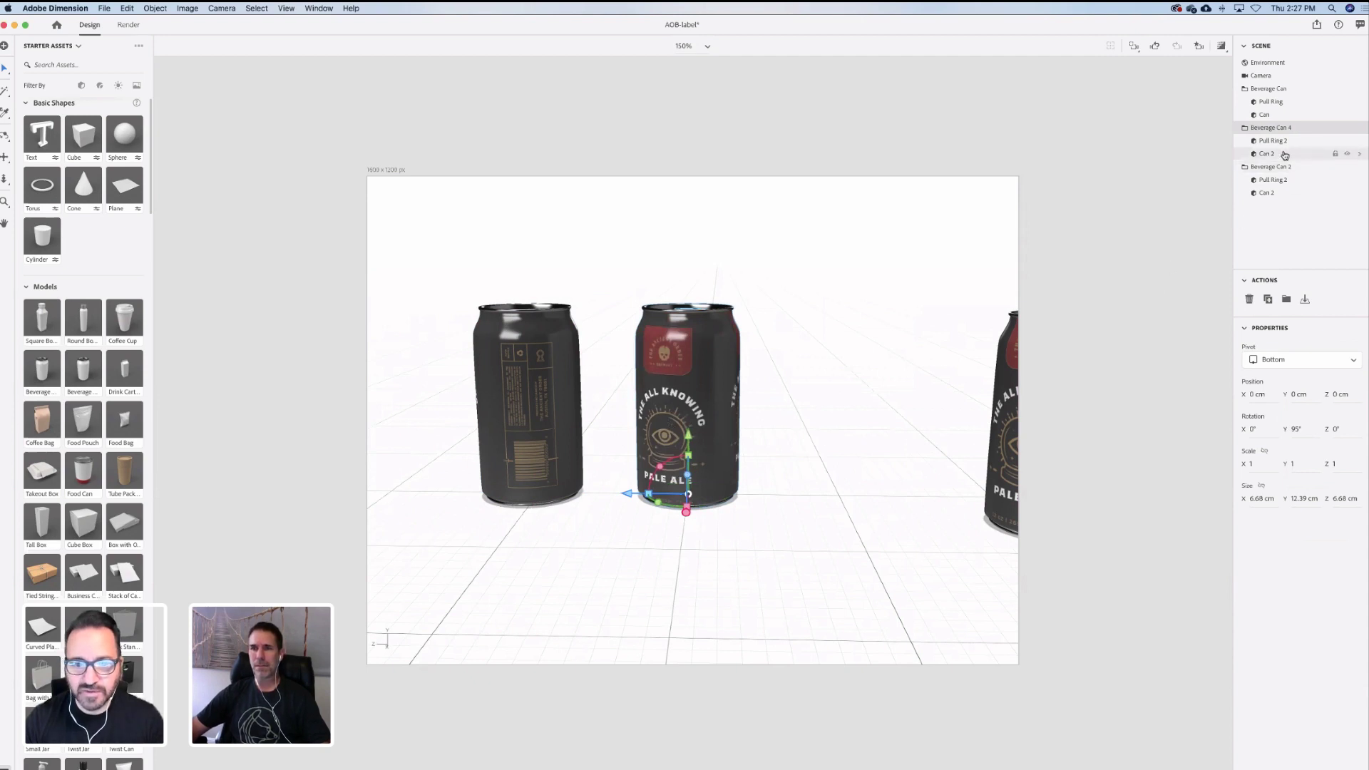
left_click(1285, 154)
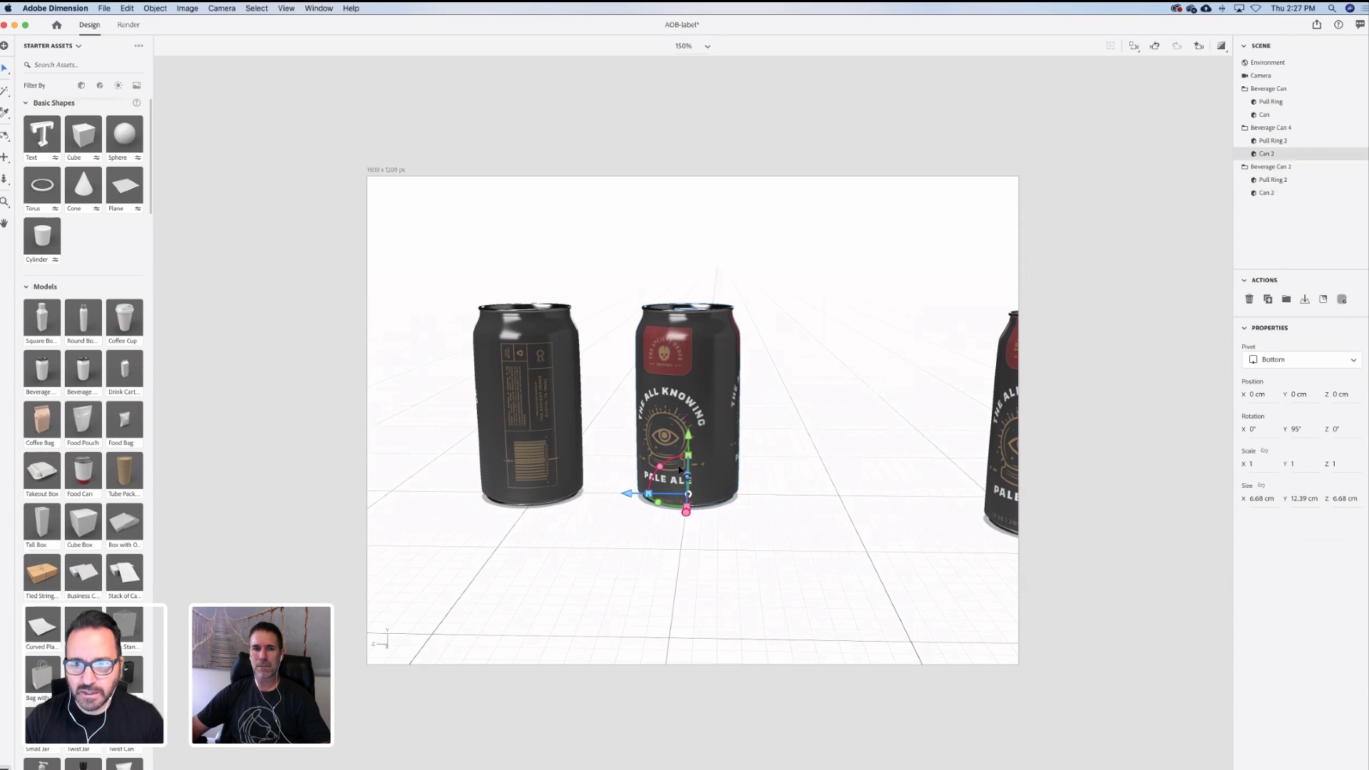
left_click_drag(626, 492, 834, 481)
key("super+z")
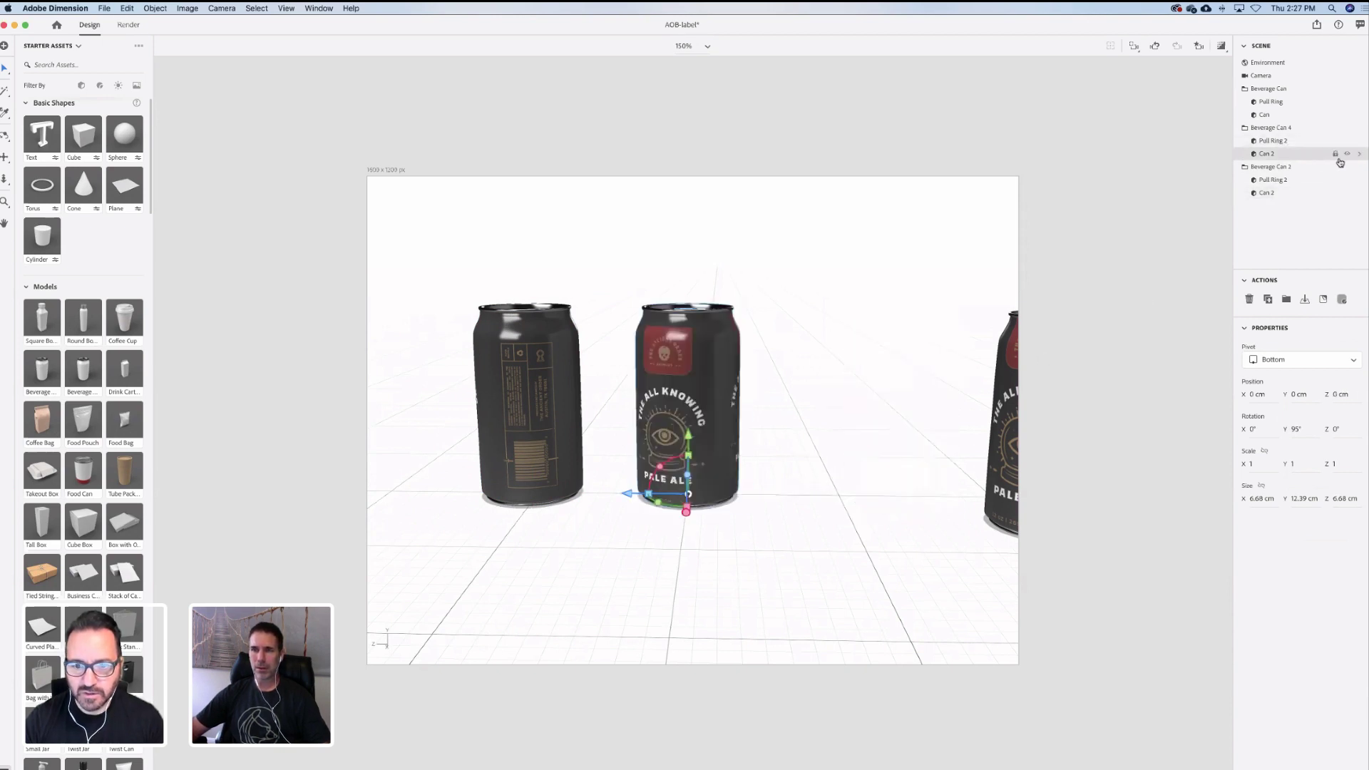
Swap the image of the middle can's Graphic 2 decal to the story panel on Artboard 2
left_click(1362, 157)
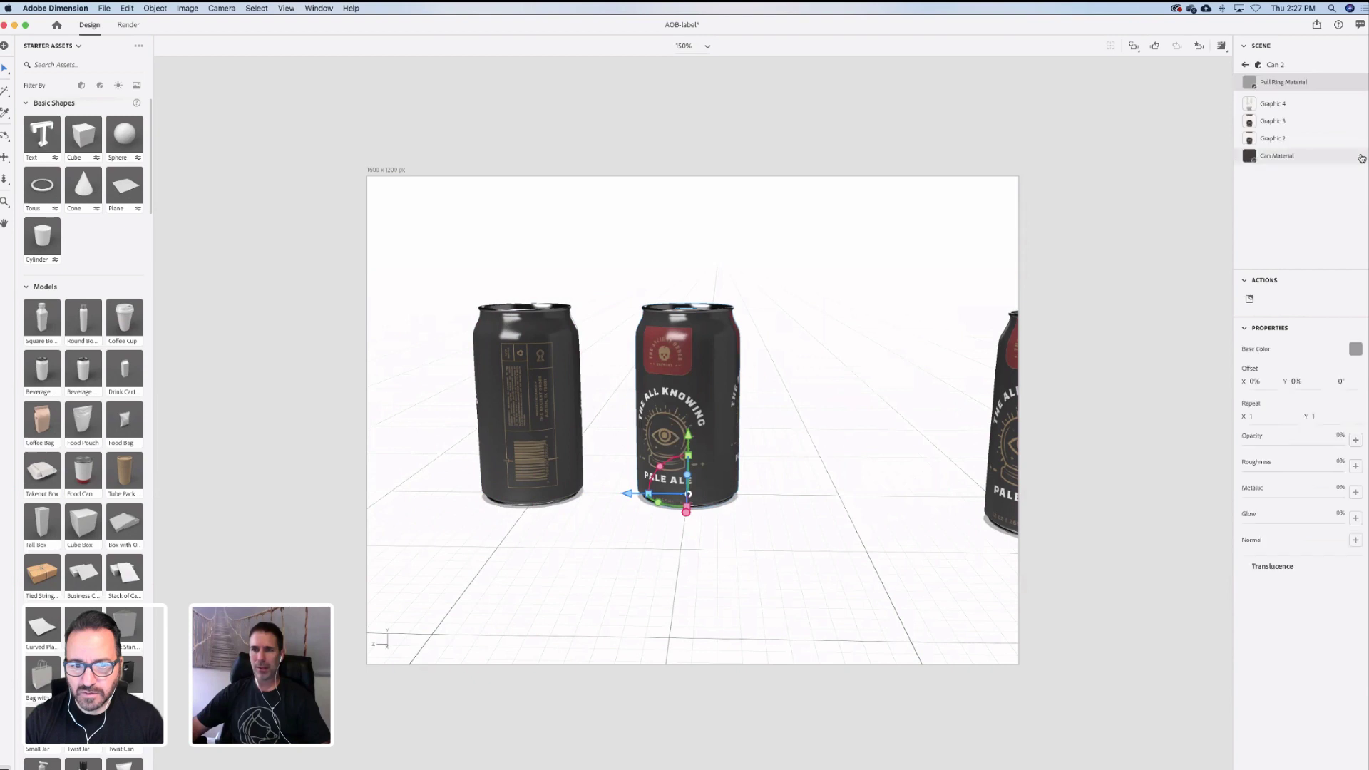
left_click(1293, 138)
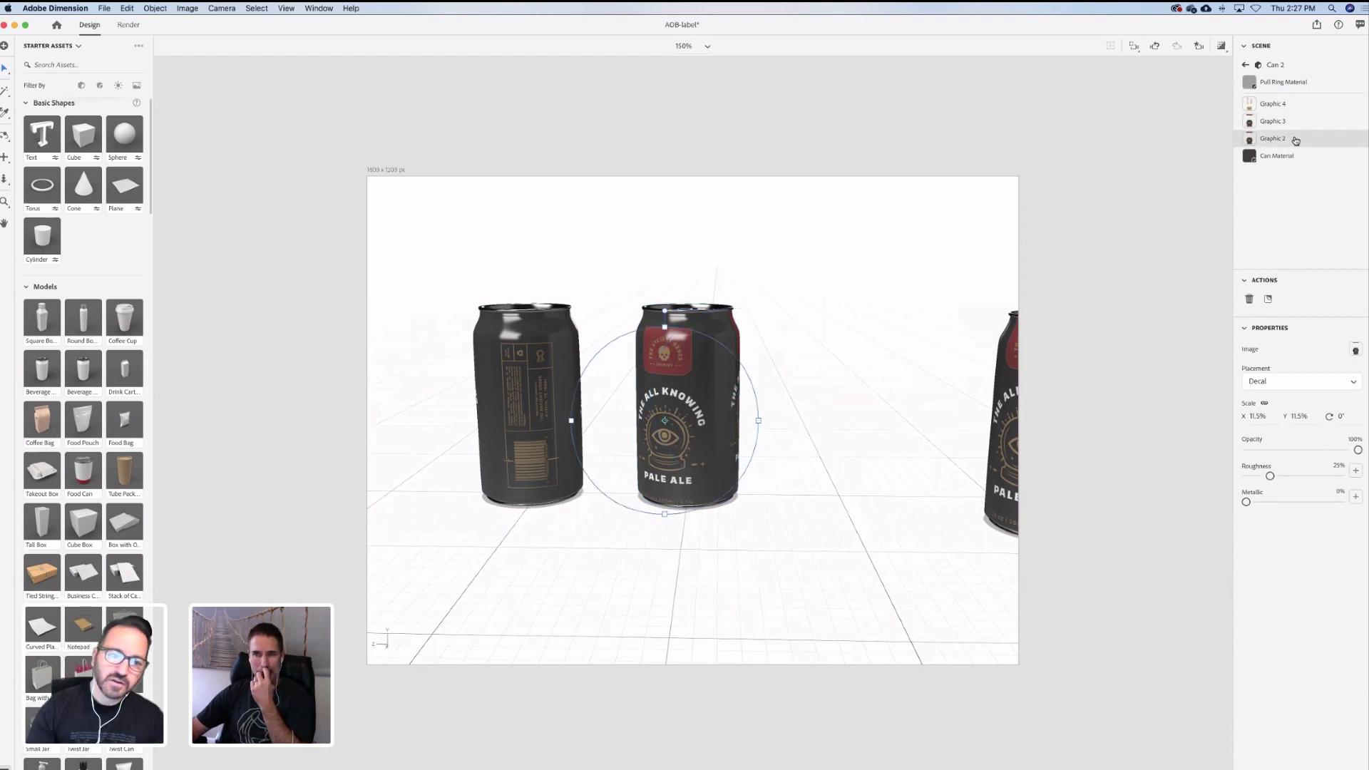
left_click(1357, 350)
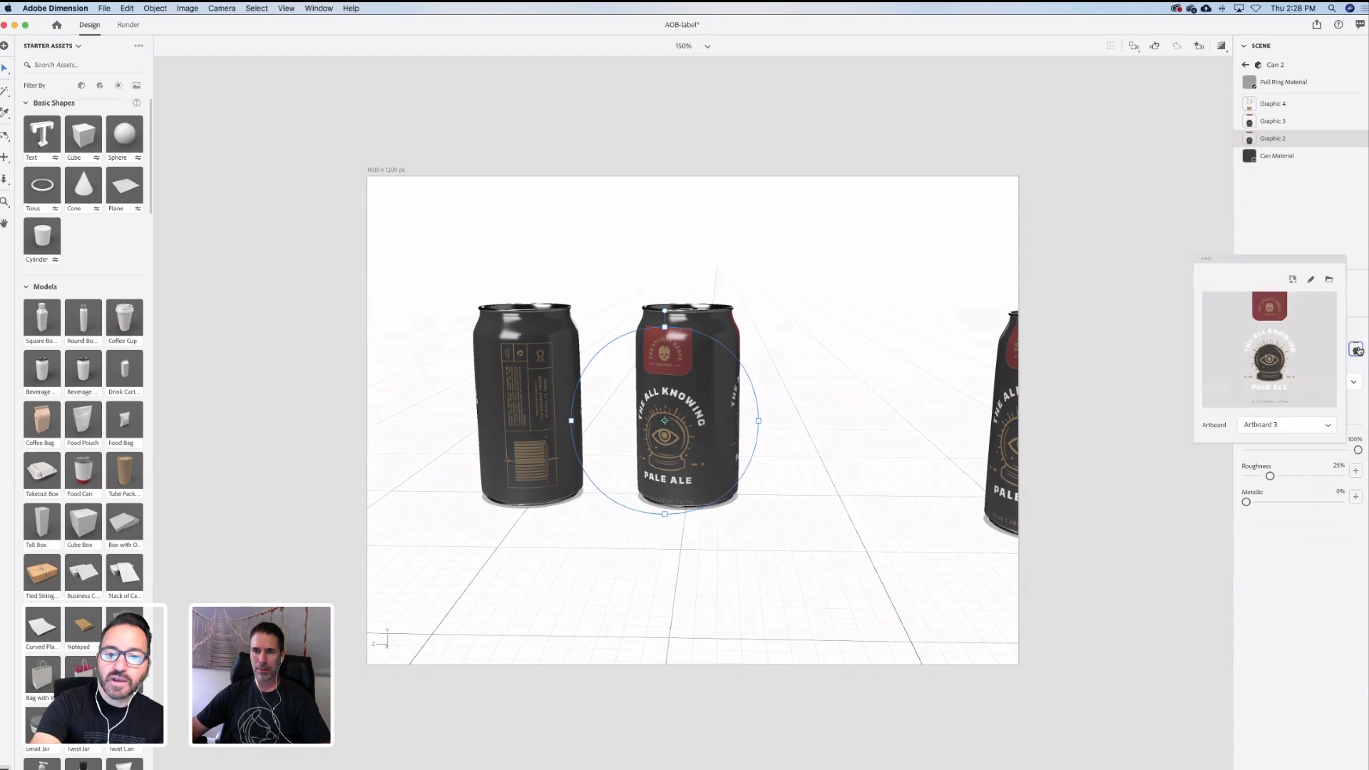
left_click(1282, 427)
left_click(1273, 461)
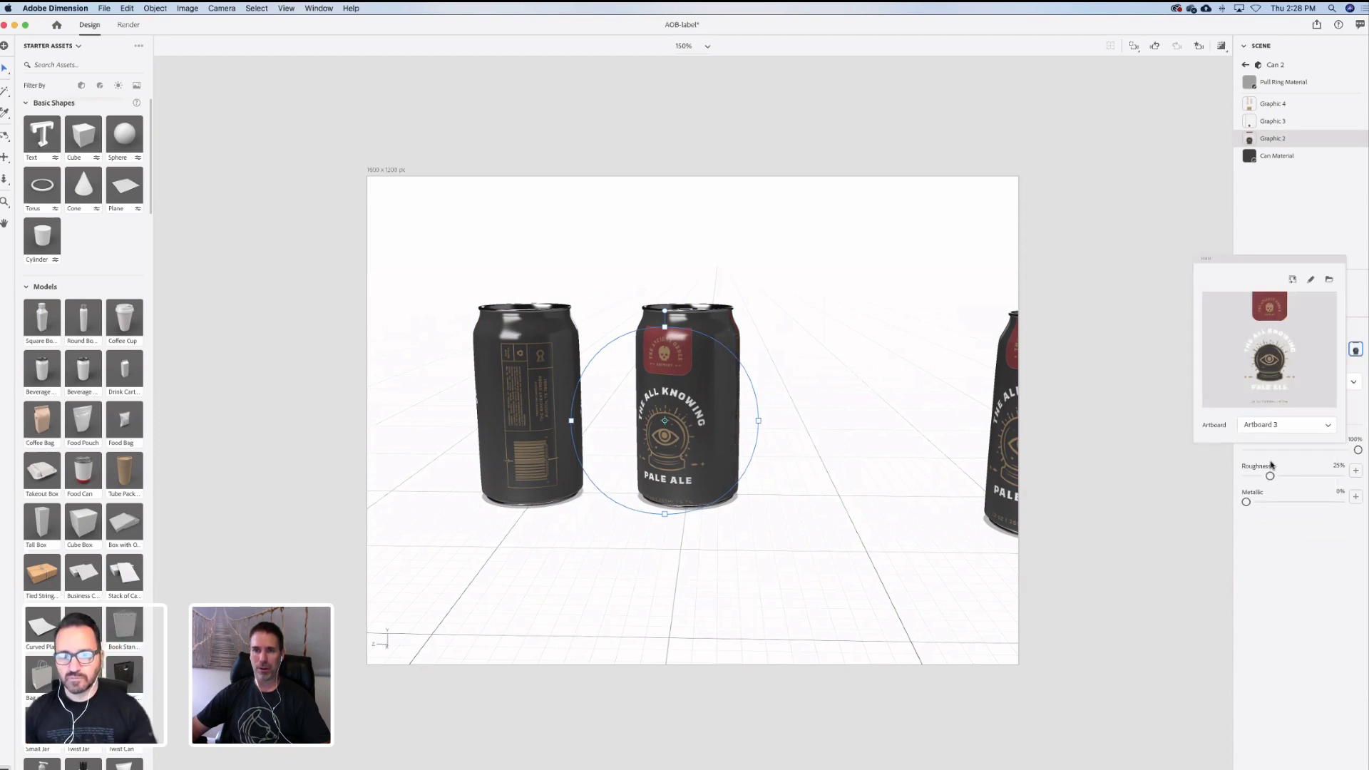
left_click(1306, 427)
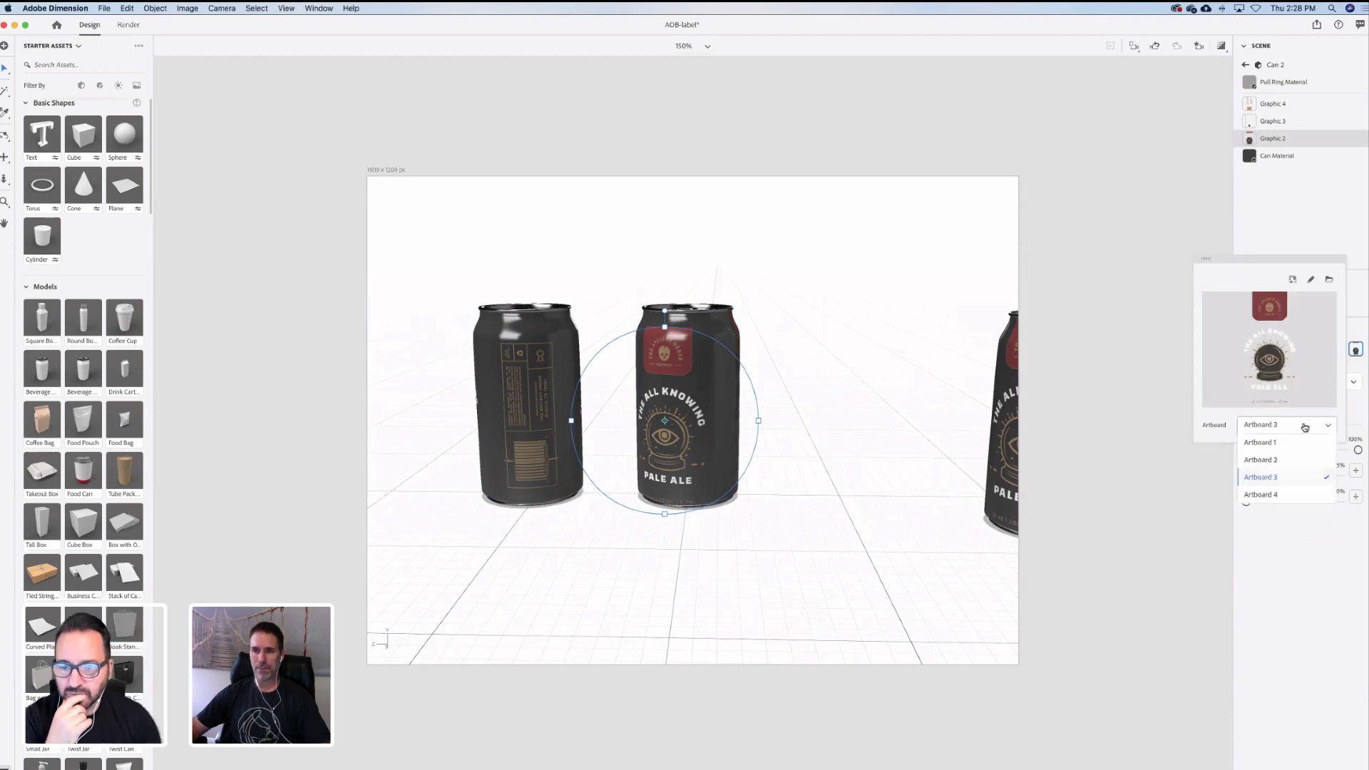
left_click(1269, 448)
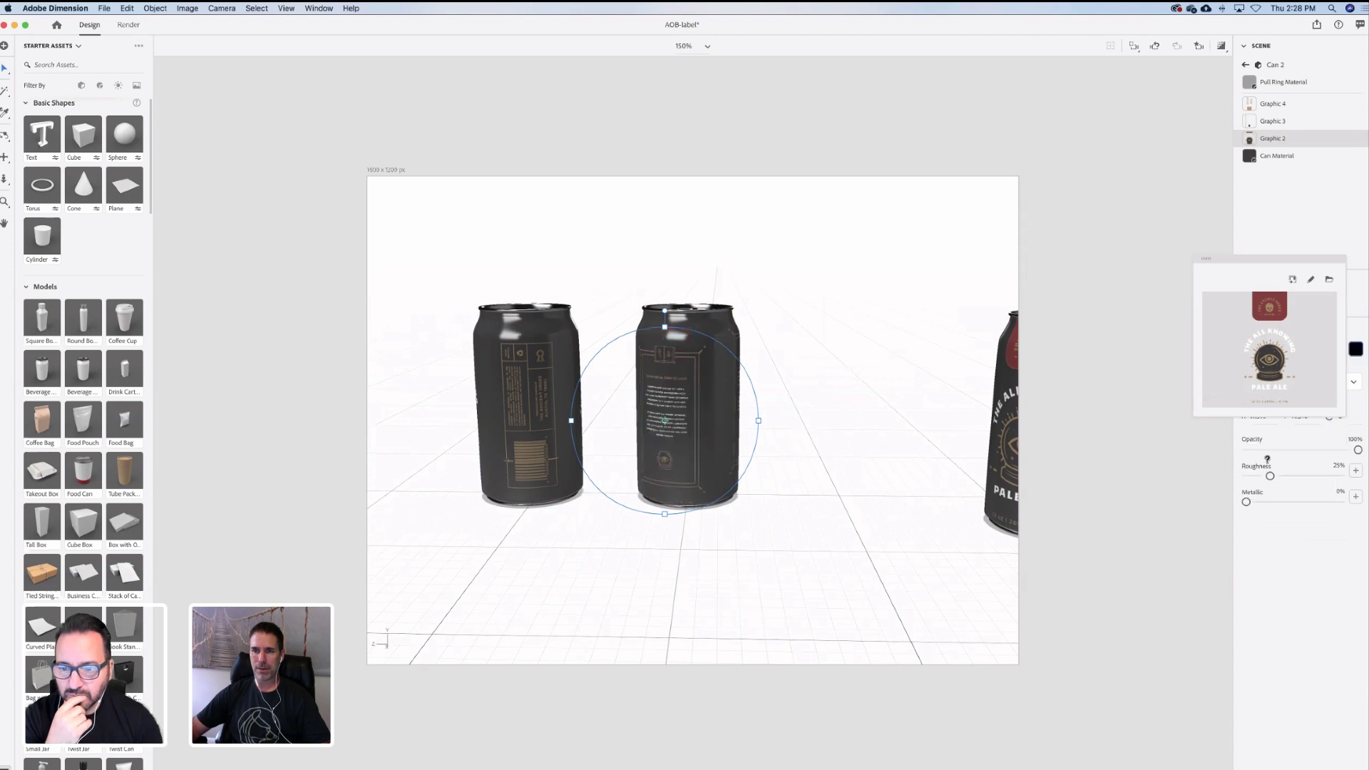
left_click(797, 448)
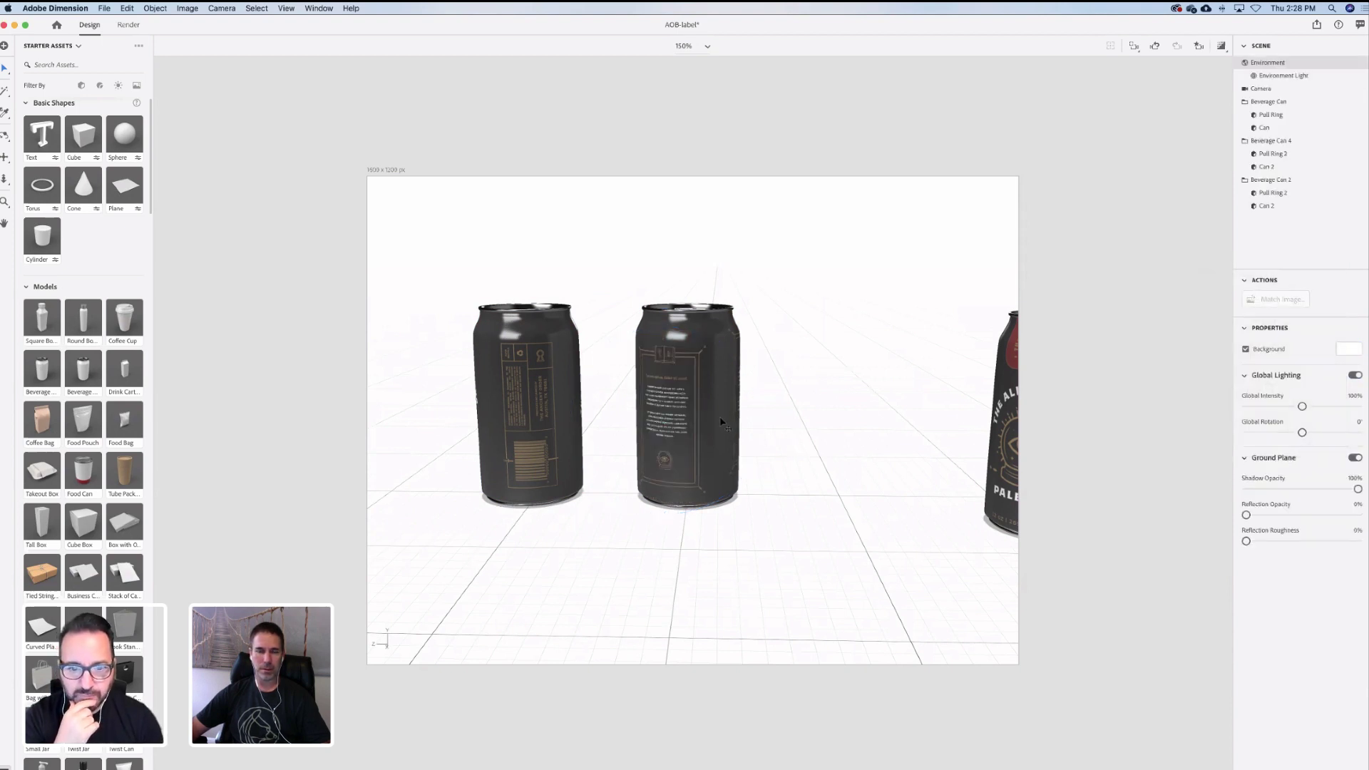
left_click(720, 420)
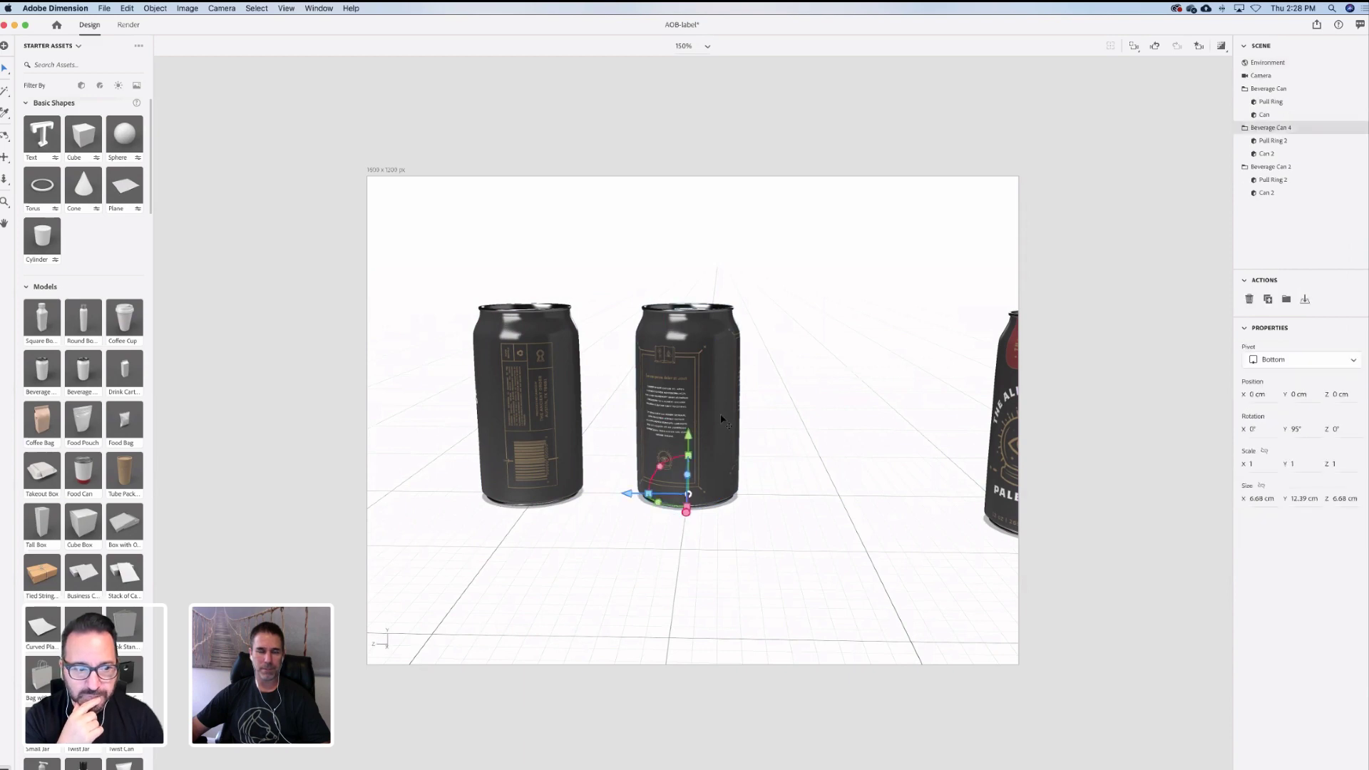
left_click_drag(812, 420, 681, 388)
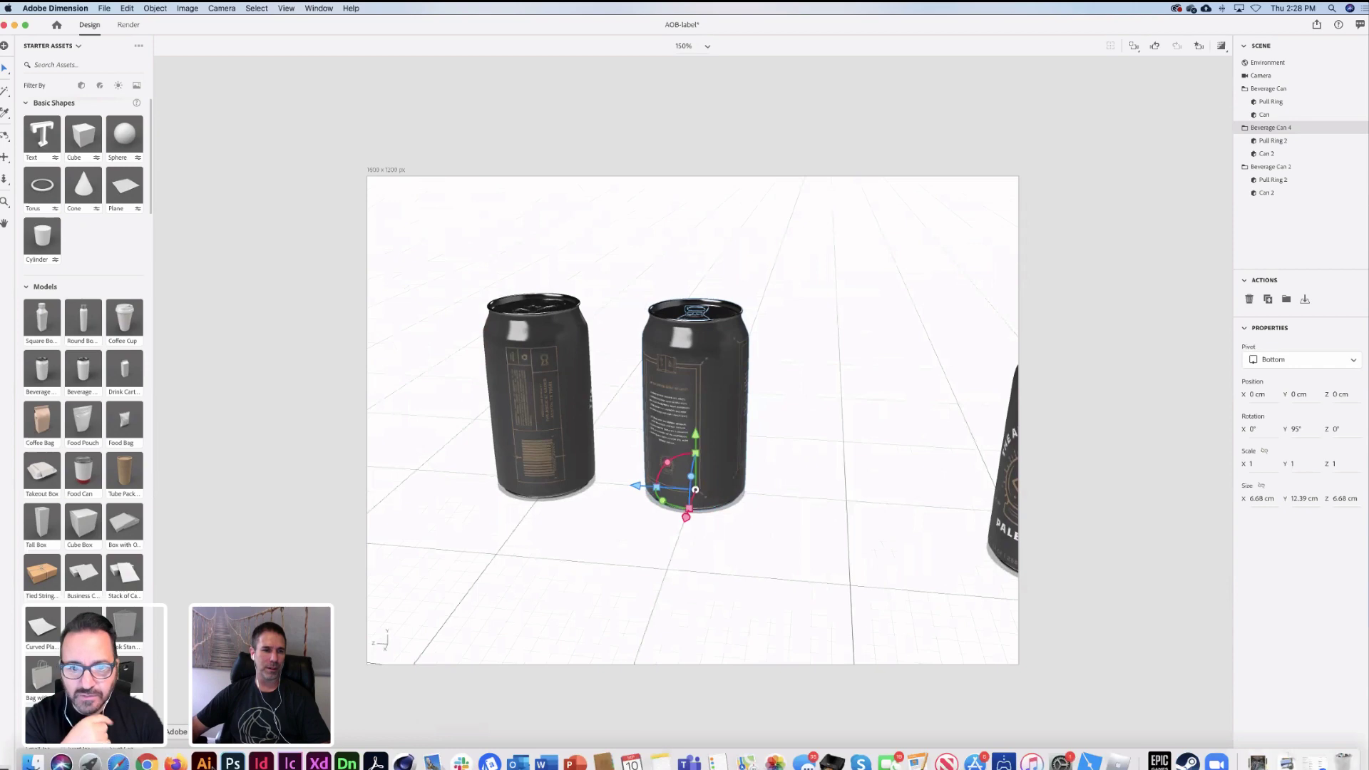
Switch to Illustrator and examine the label's story, front and barcode panel artboards beside the full dark label
left_click(204, 763)
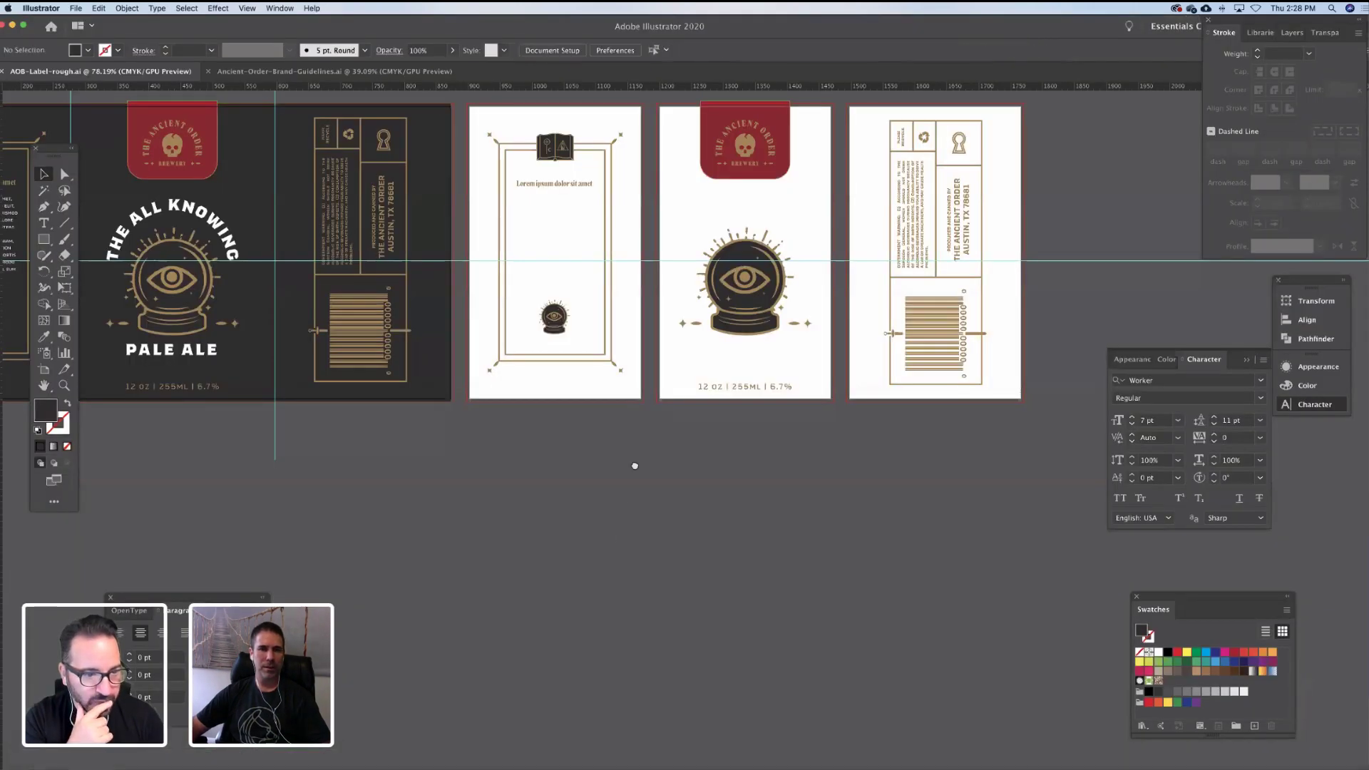
left_click_drag(633, 465, 672, 581)
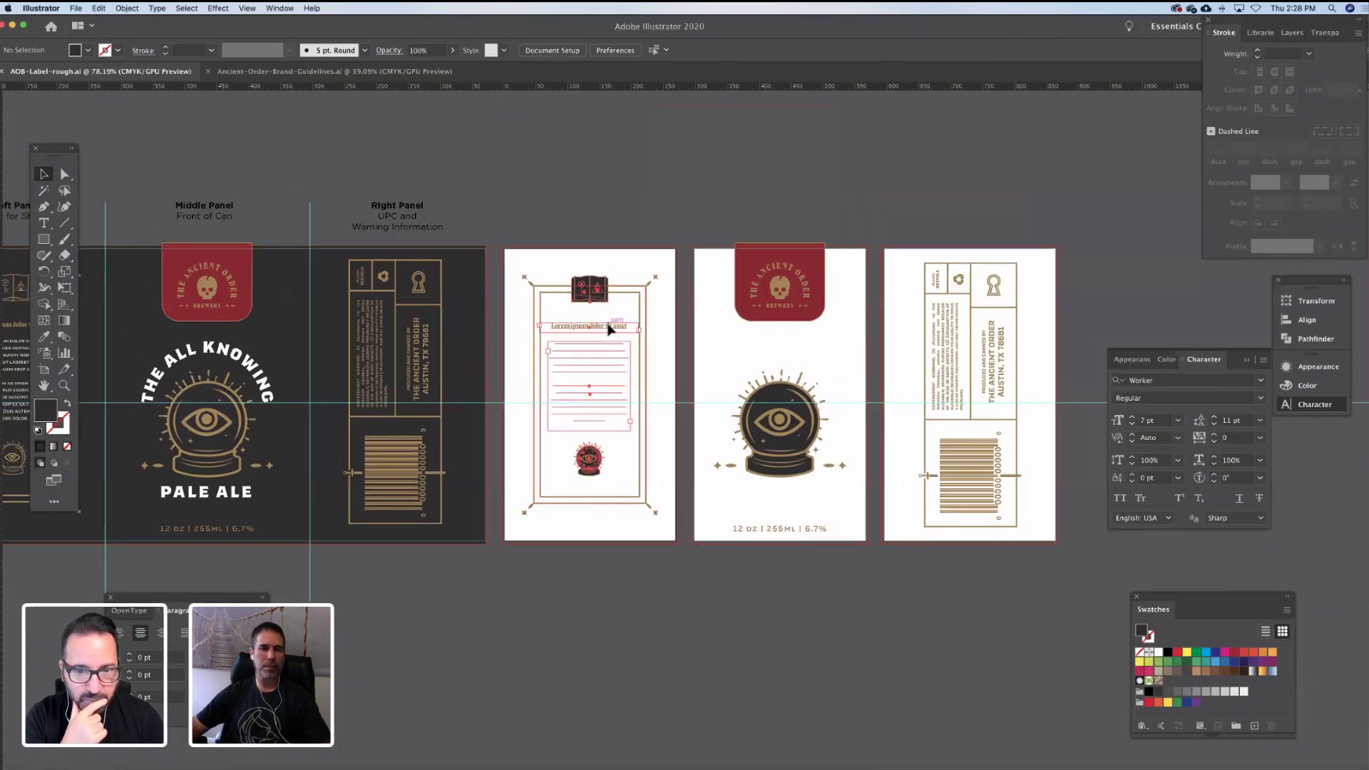
left_click(610, 329)
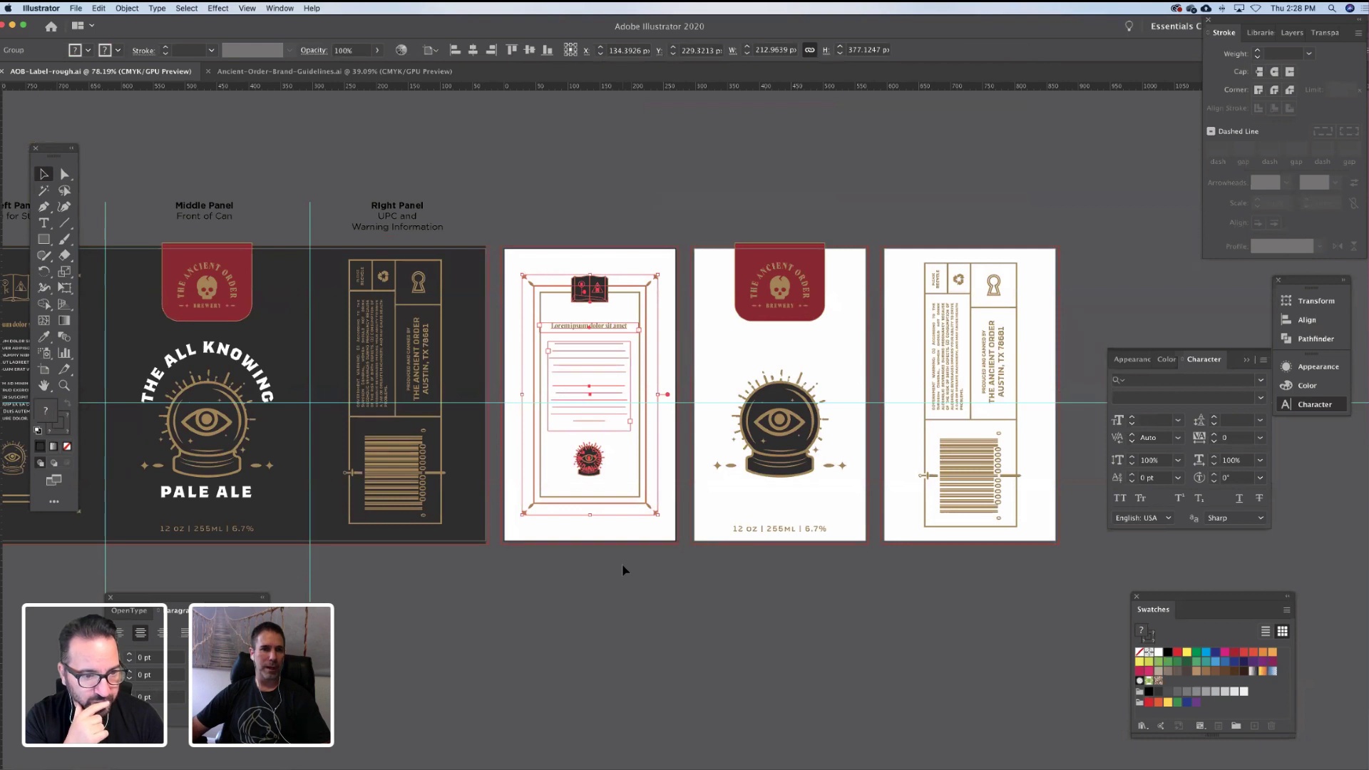
left_click(771, 460)
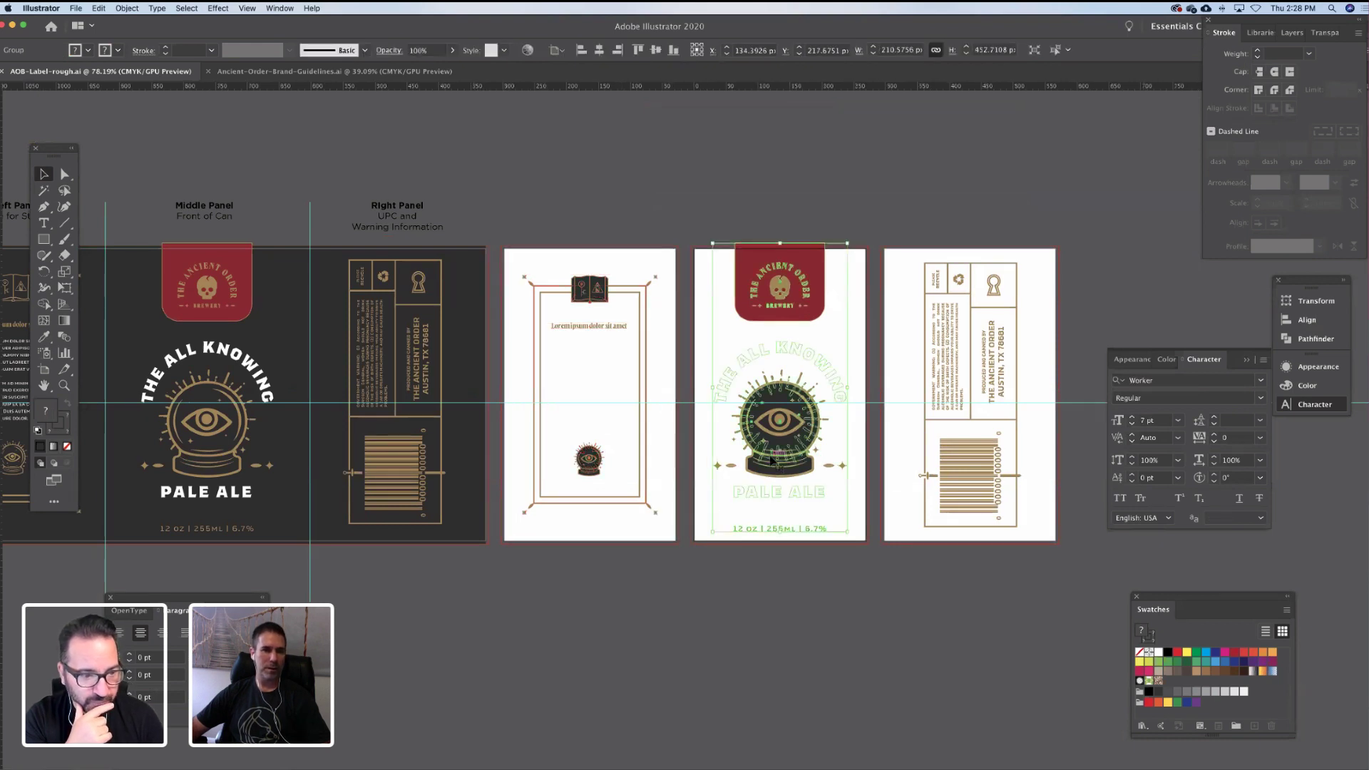
left_click(947, 424)
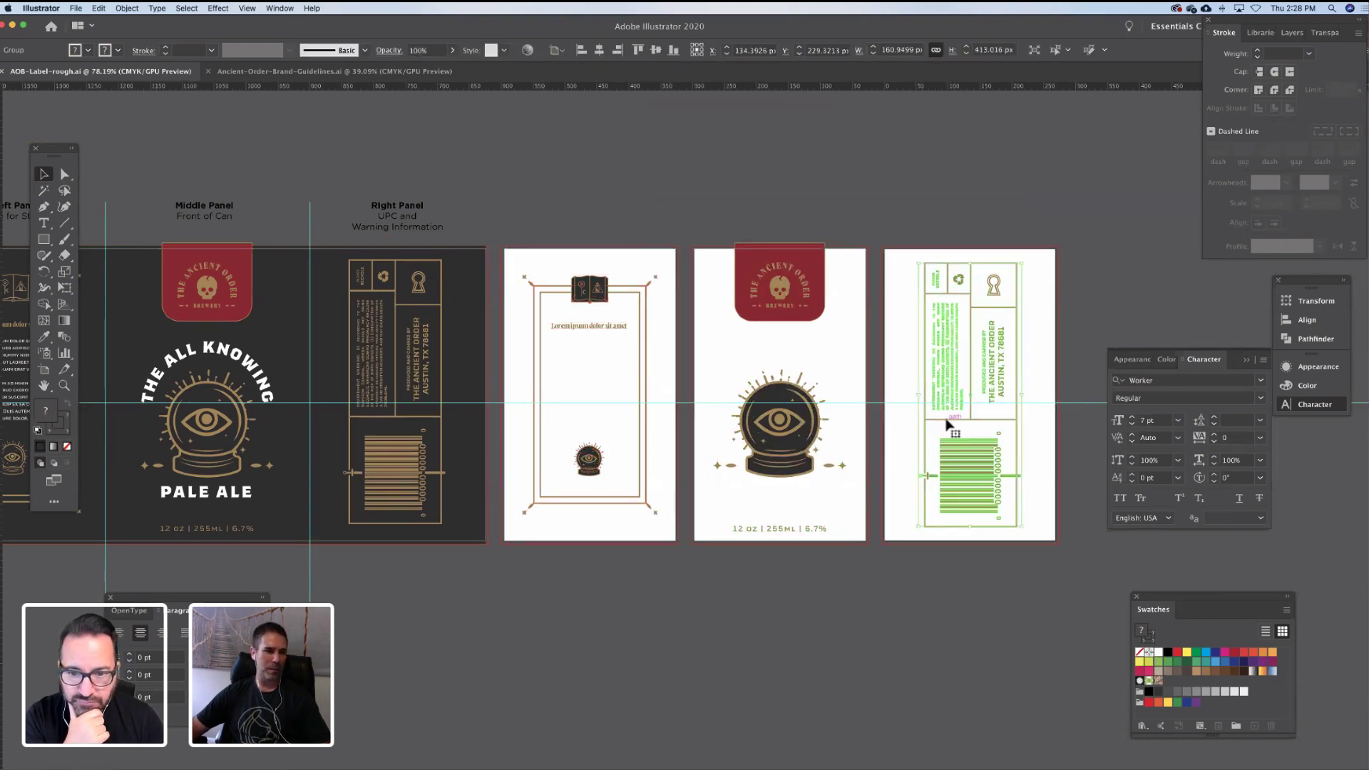
left_click(593, 538)
scroll(599, 529, "left", 4)
scroll(599, 529, "down", 1)
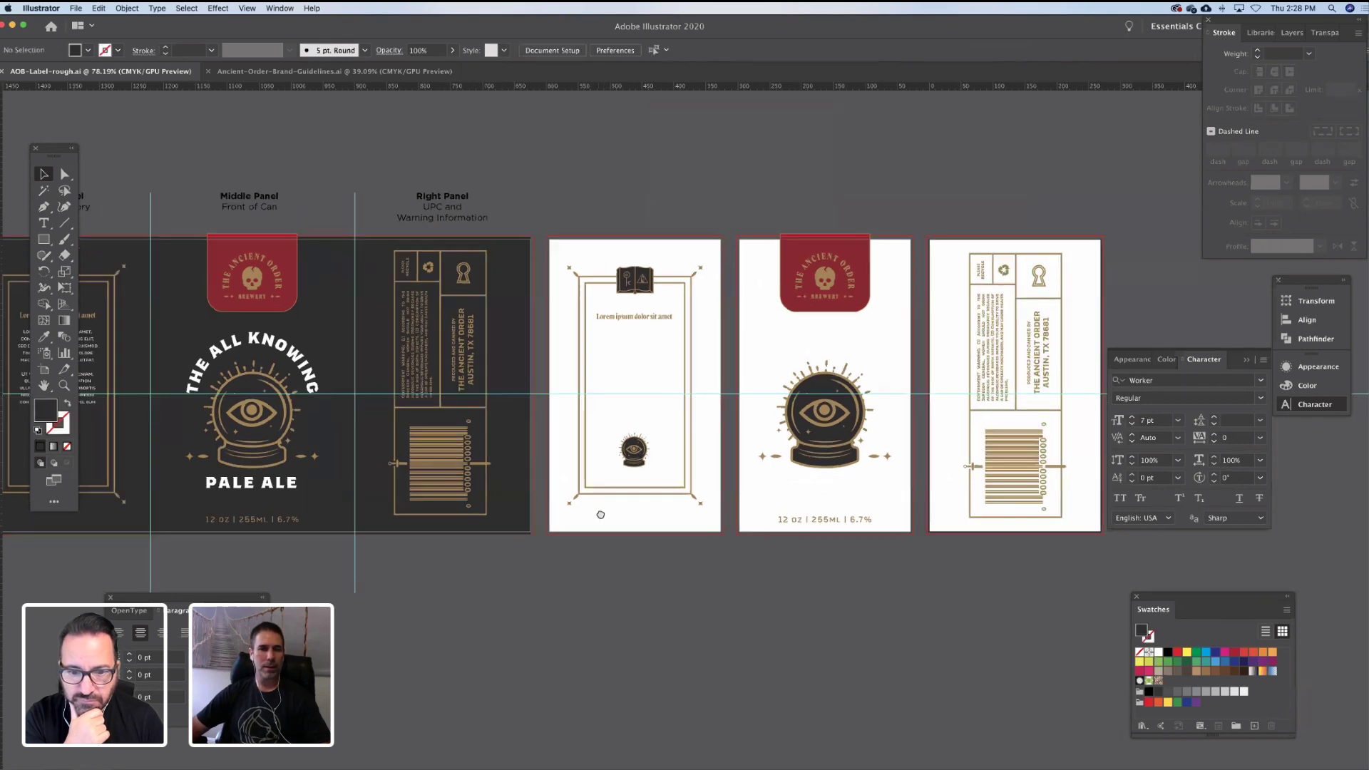
scroll(606, 521, "up", 2)
scroll(606, 520, "right", 2)
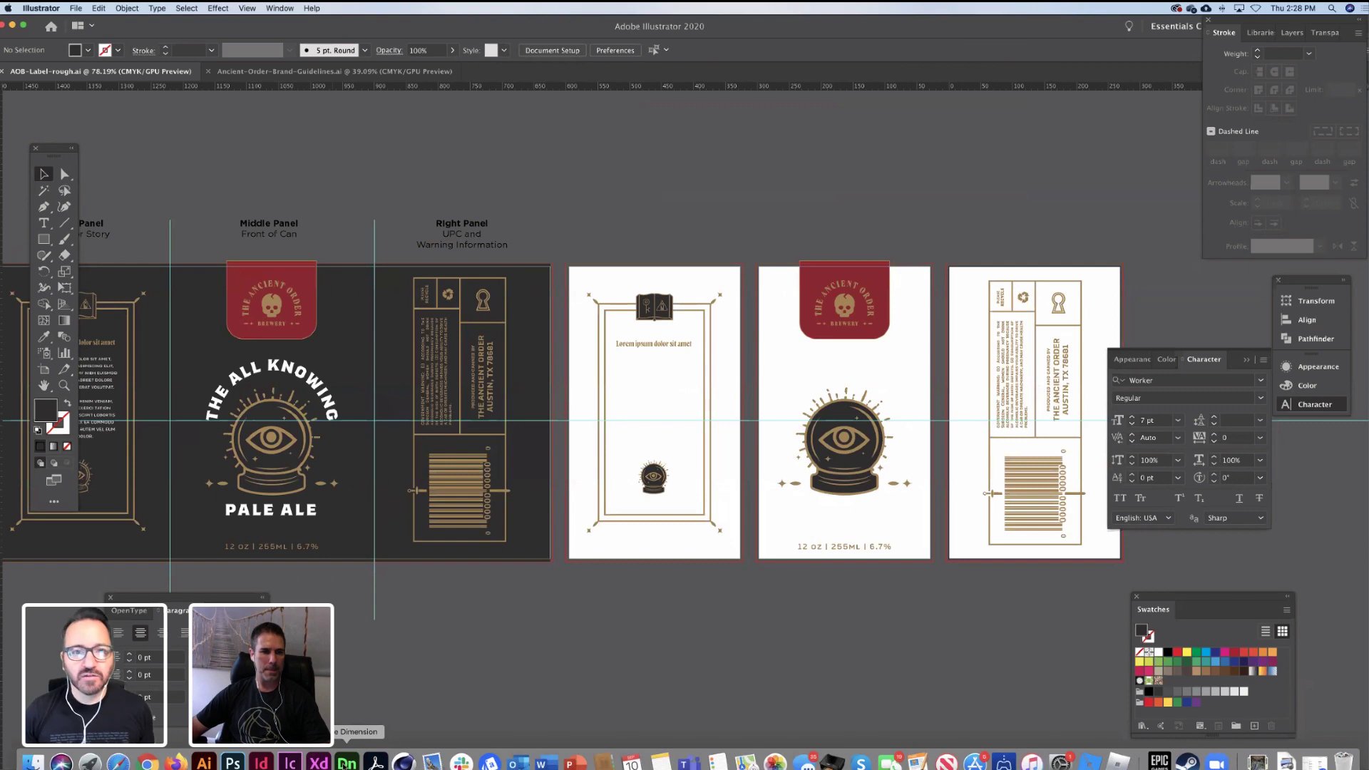
Switch back to Dimension and undo the decal's artboard swap, the middle can's rotation and the duplicate's deletion
left_click(348, 763)
left_click(555, 402)
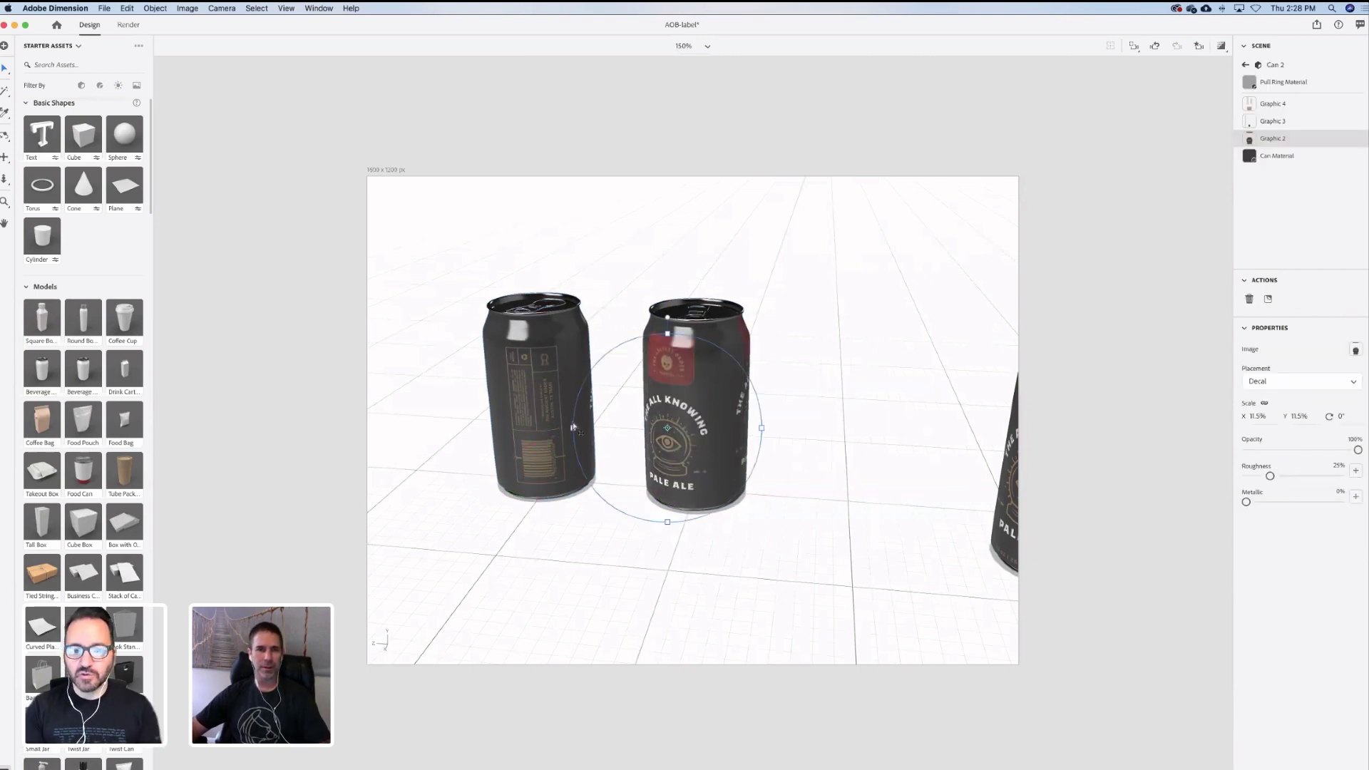
key("super+z")
key("super+z")
key("super+z")
key("super+z")
key("super+z")
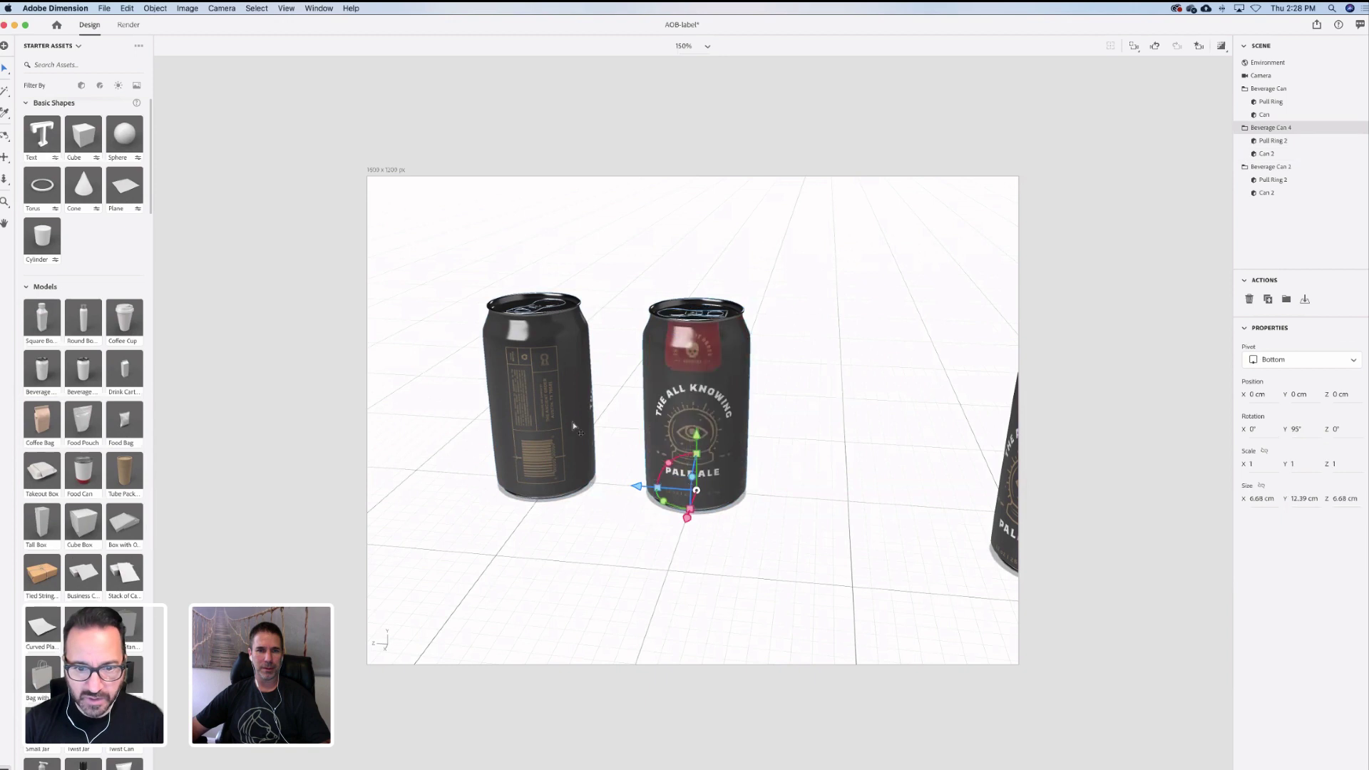
key("super+z")
key("super+z")
key("super+z")
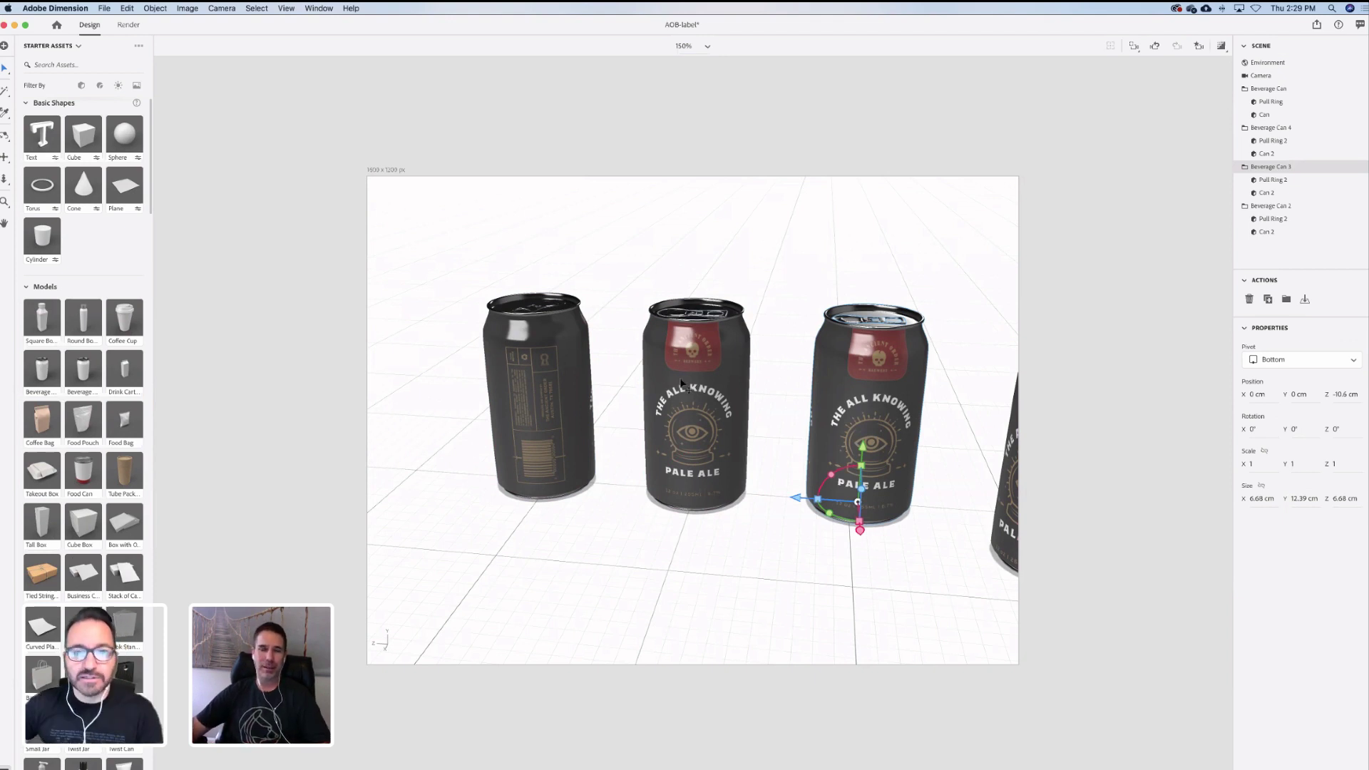
Delete the barcode-facing can and the front-facing duplicate on the other side of the middle Pale Ale can
left_click(591, 435)
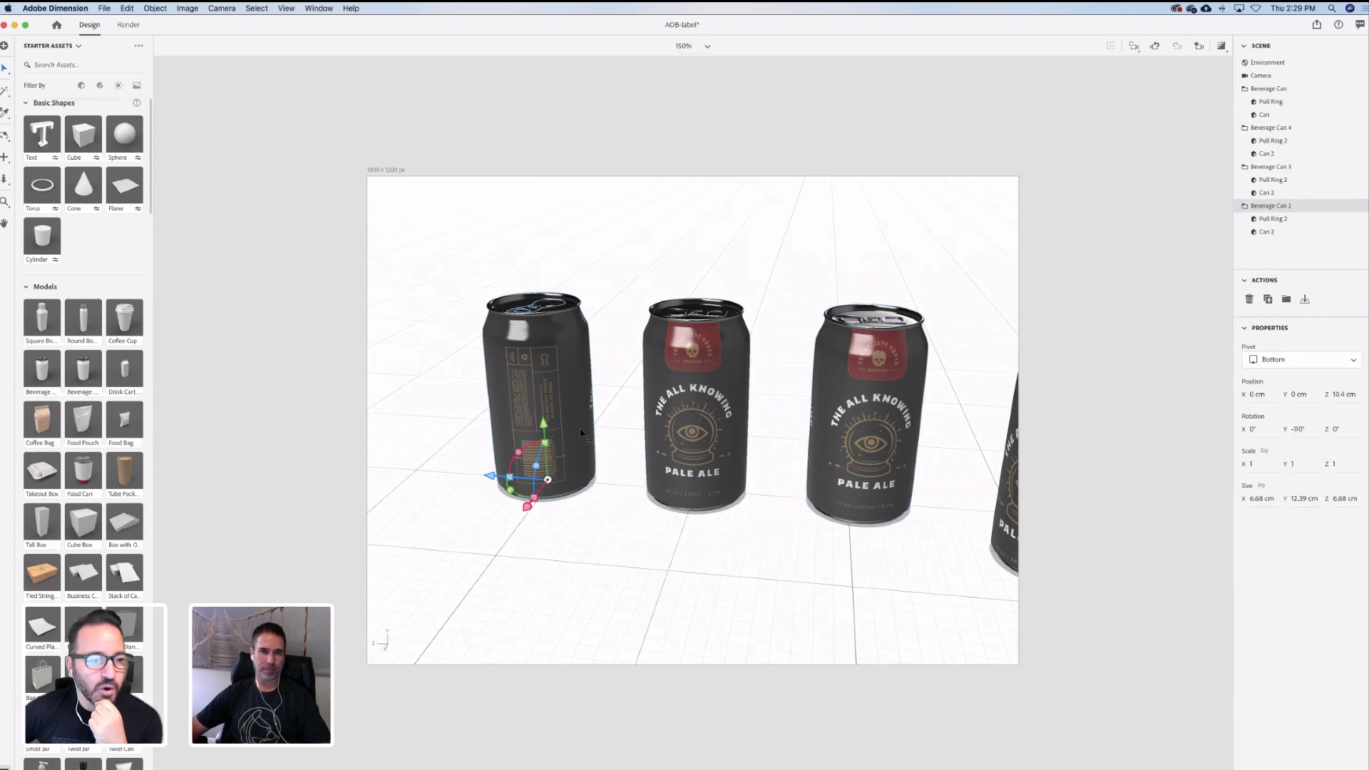
key("Delete")
left_click(866, 437)
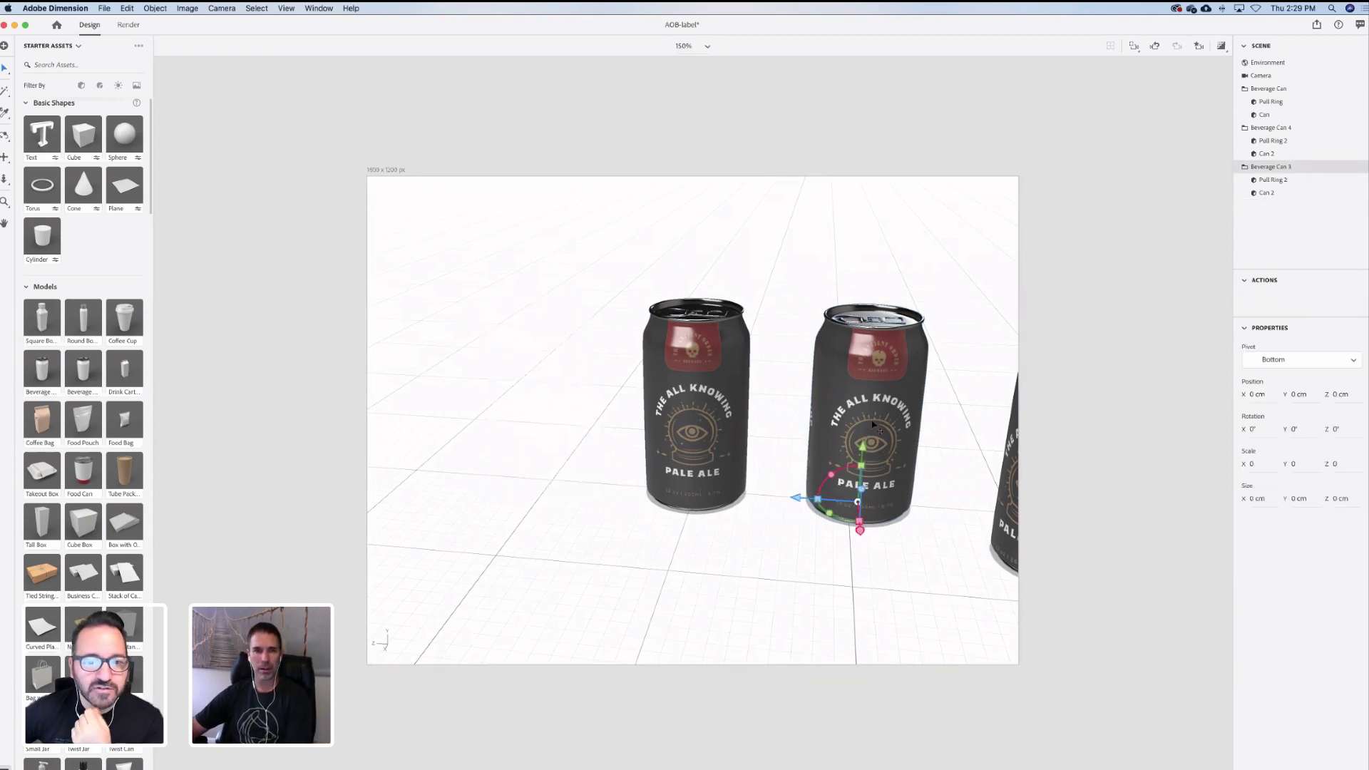
key("Delete")
Start creating a new document in place of the can scene
right_click_drag(735, 403, 694, 395)
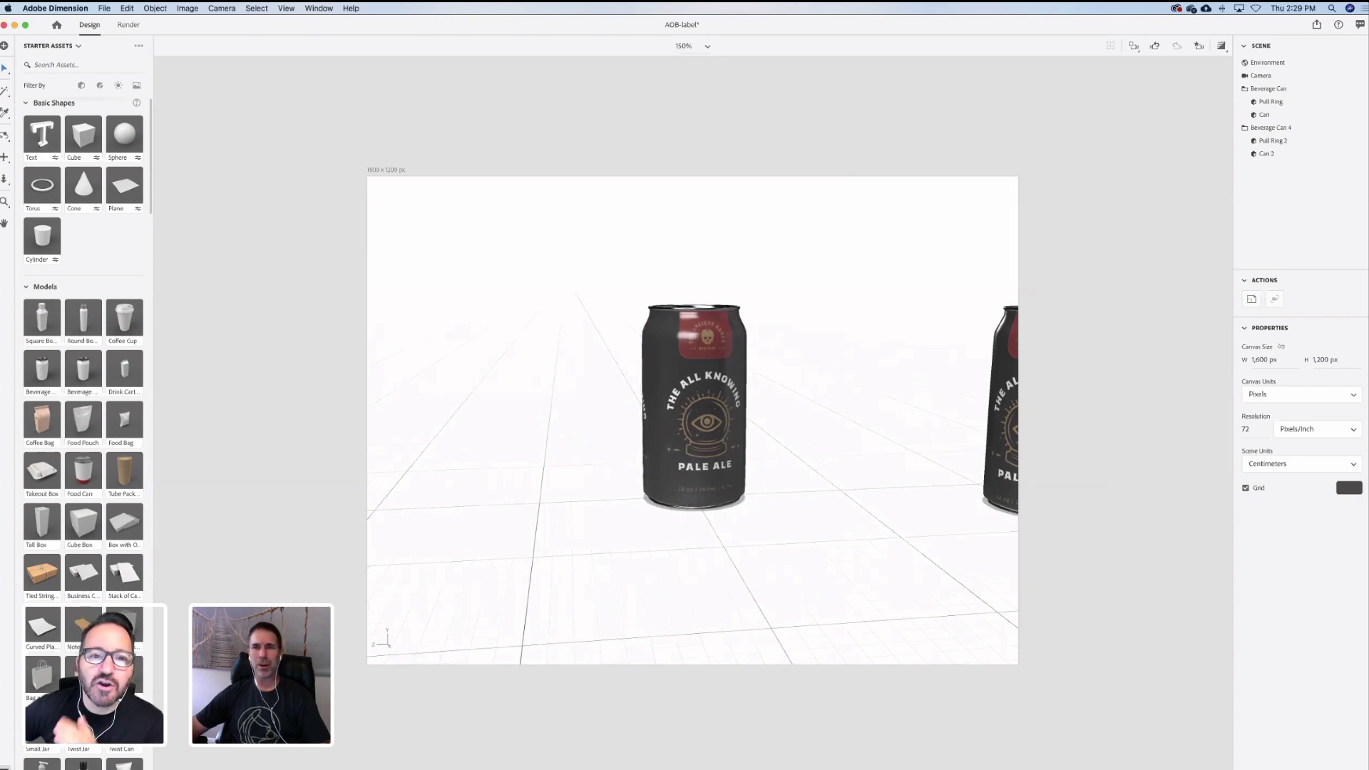
left_click(105, 9)
left_click(111, 22)
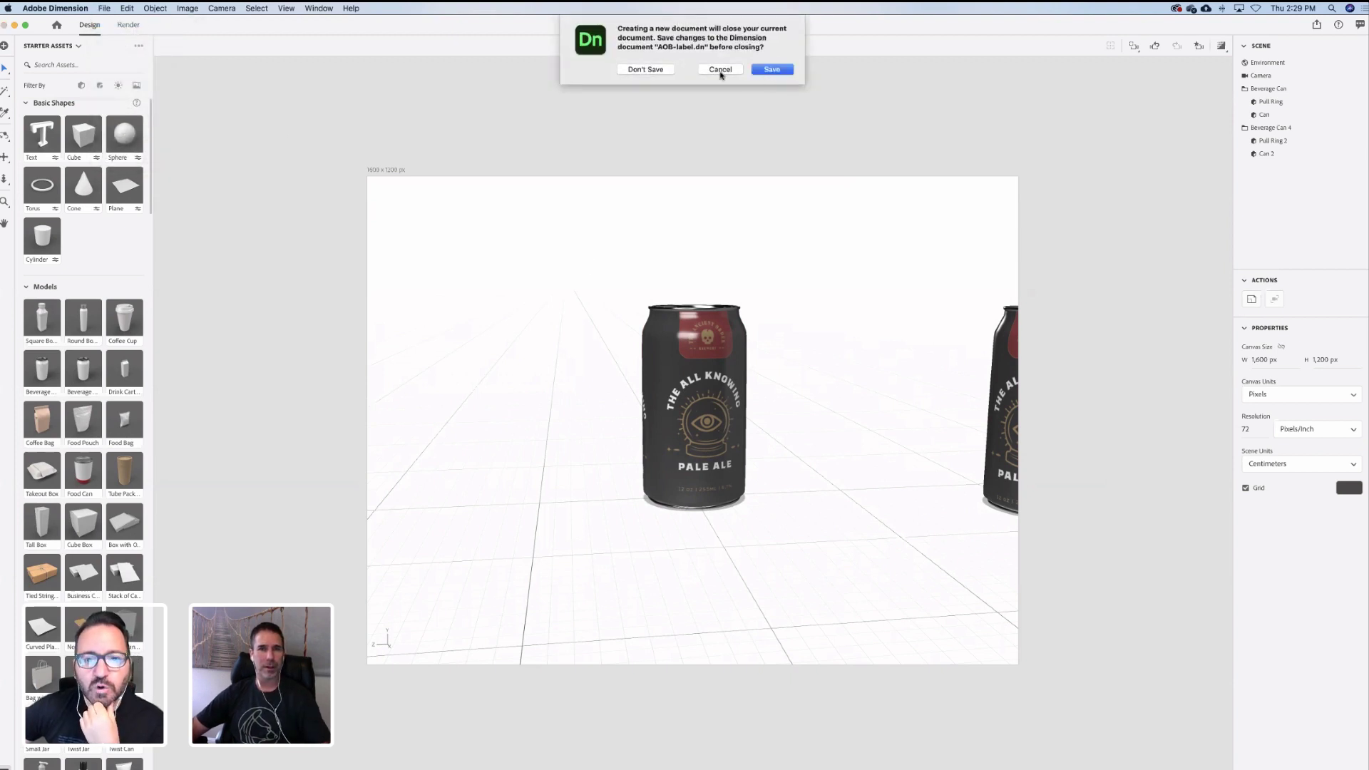
Save the changes to AOB-label.dn before it closes for the new document
left_click(780, 72)
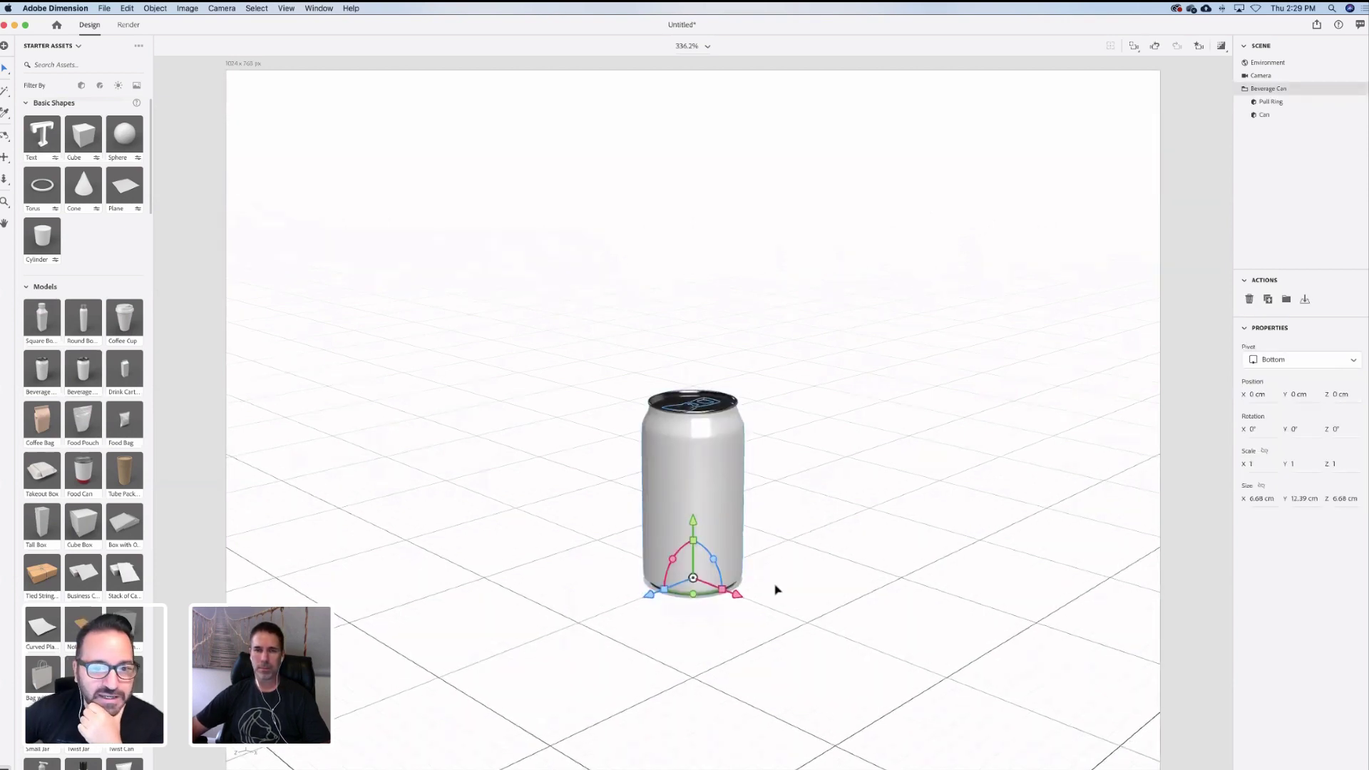
Switch to Illustrator and copy the hex code 353334 from the dark label background's fill colour
mouse_move(612, 769)
left_click(204, 762)
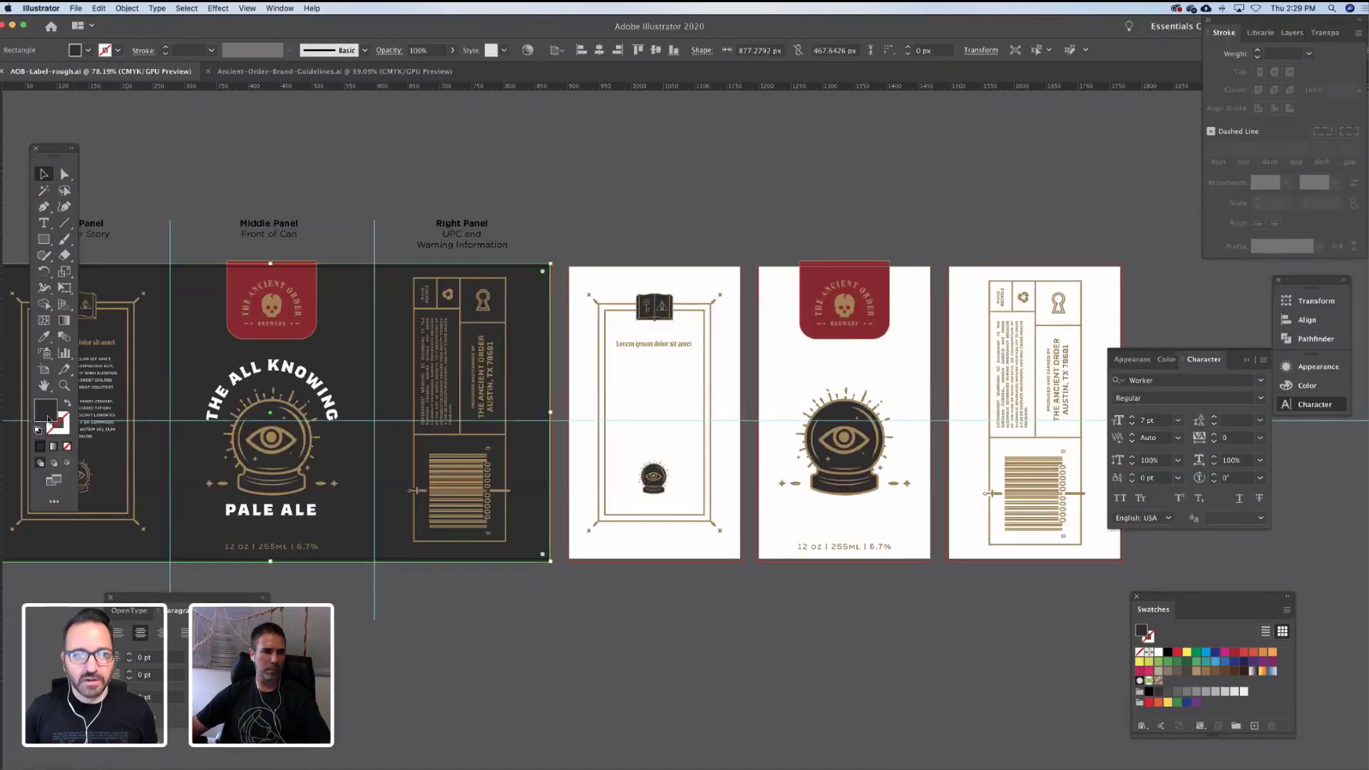
double_click(45, 410)
key("super+c")
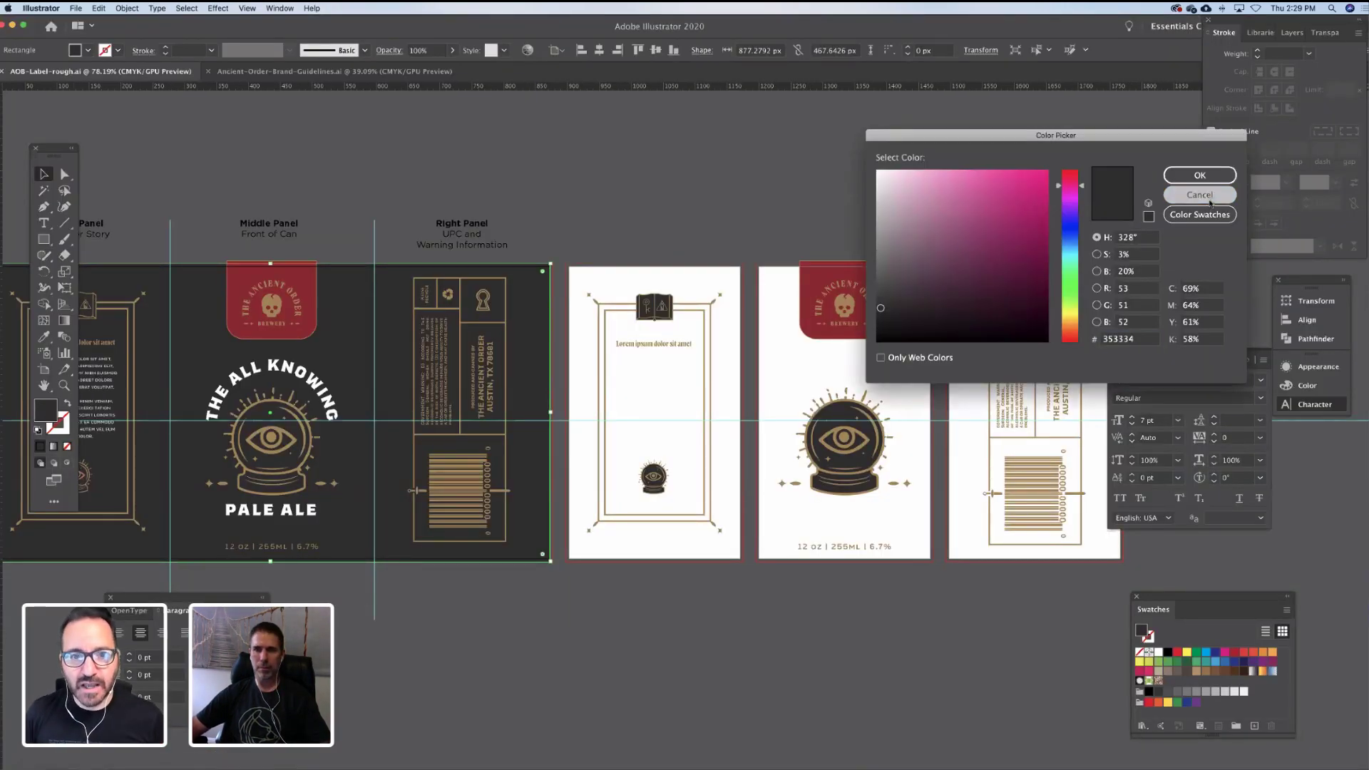
left_click(1200, 194)
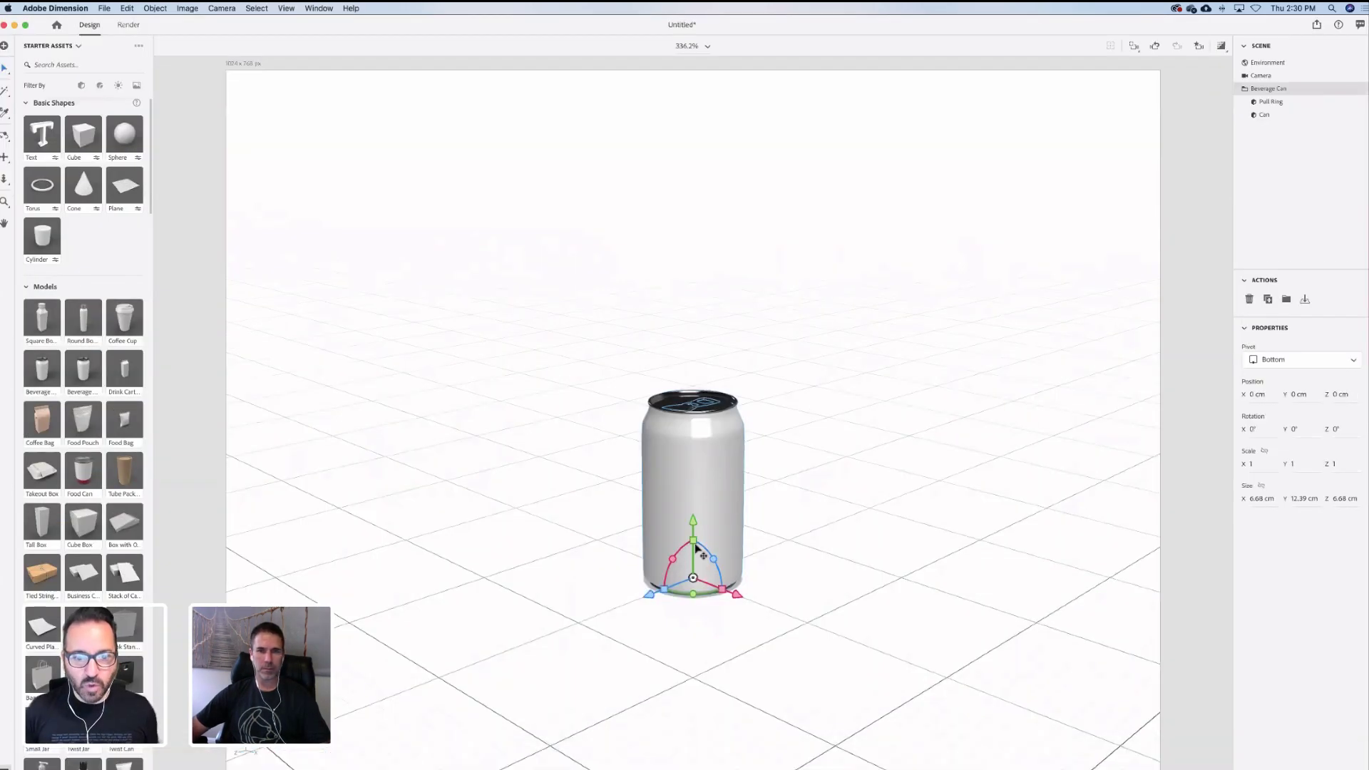
Back in Dimension, set the base colour of the can's Pull Ring Material to the copied hex 353334
left_click(1282, 116)
left_click(1343, 300)
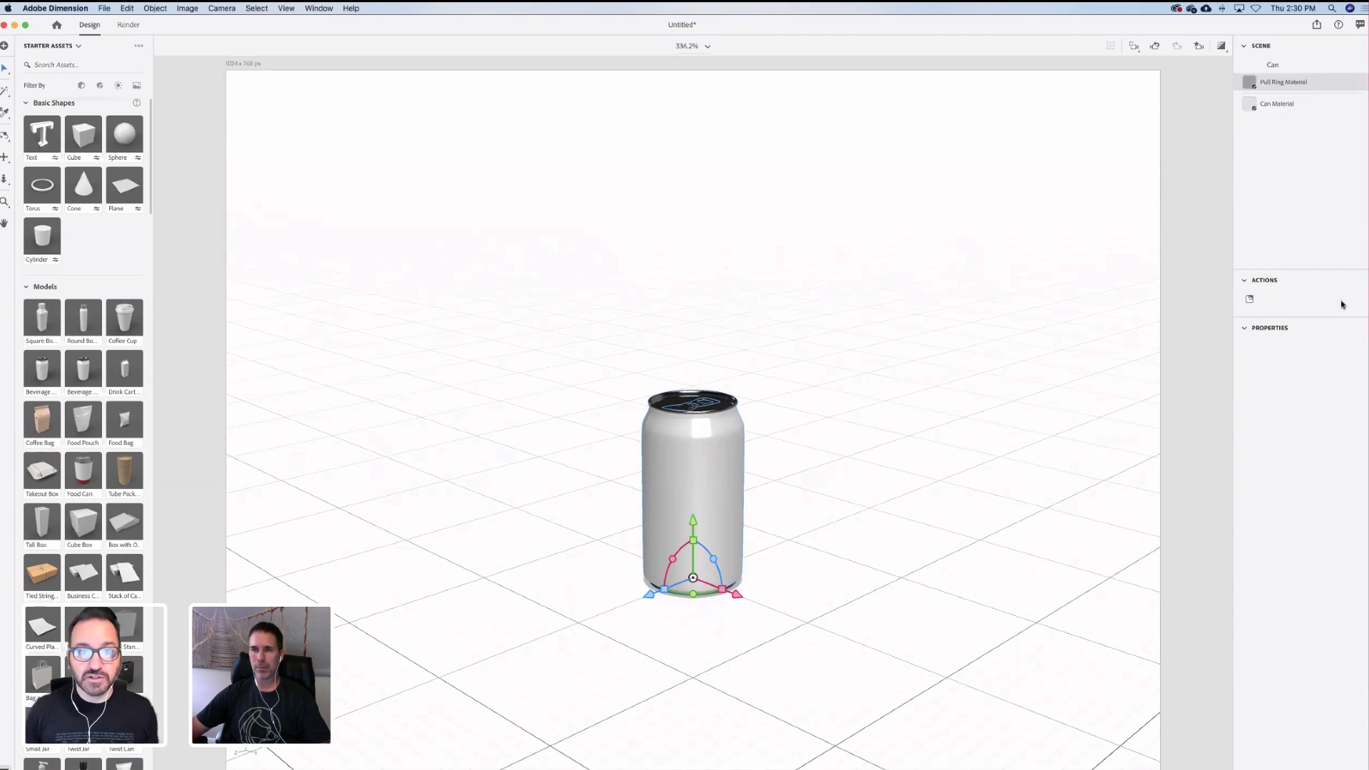
left_click(1356, 349)
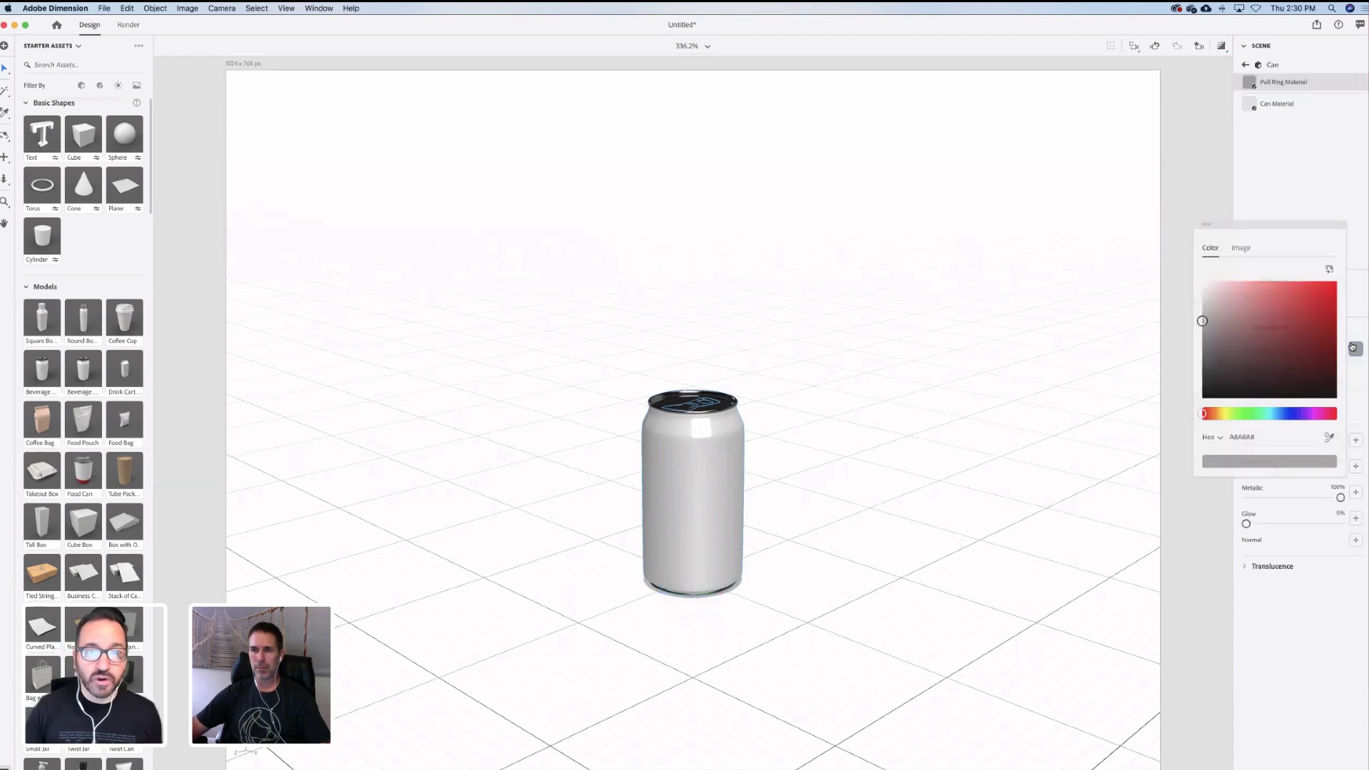
left_click(1245, 437)
key("super+v")
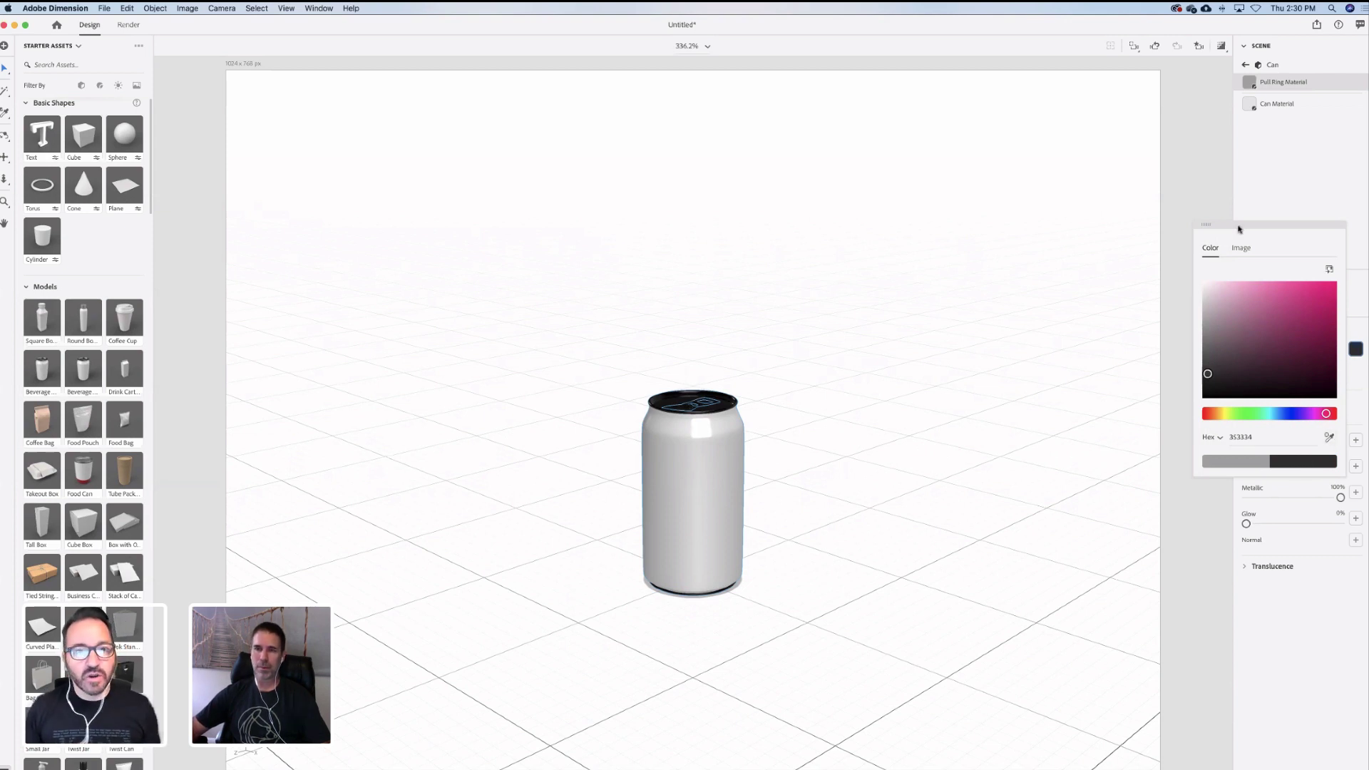
left_click(1301, 220)
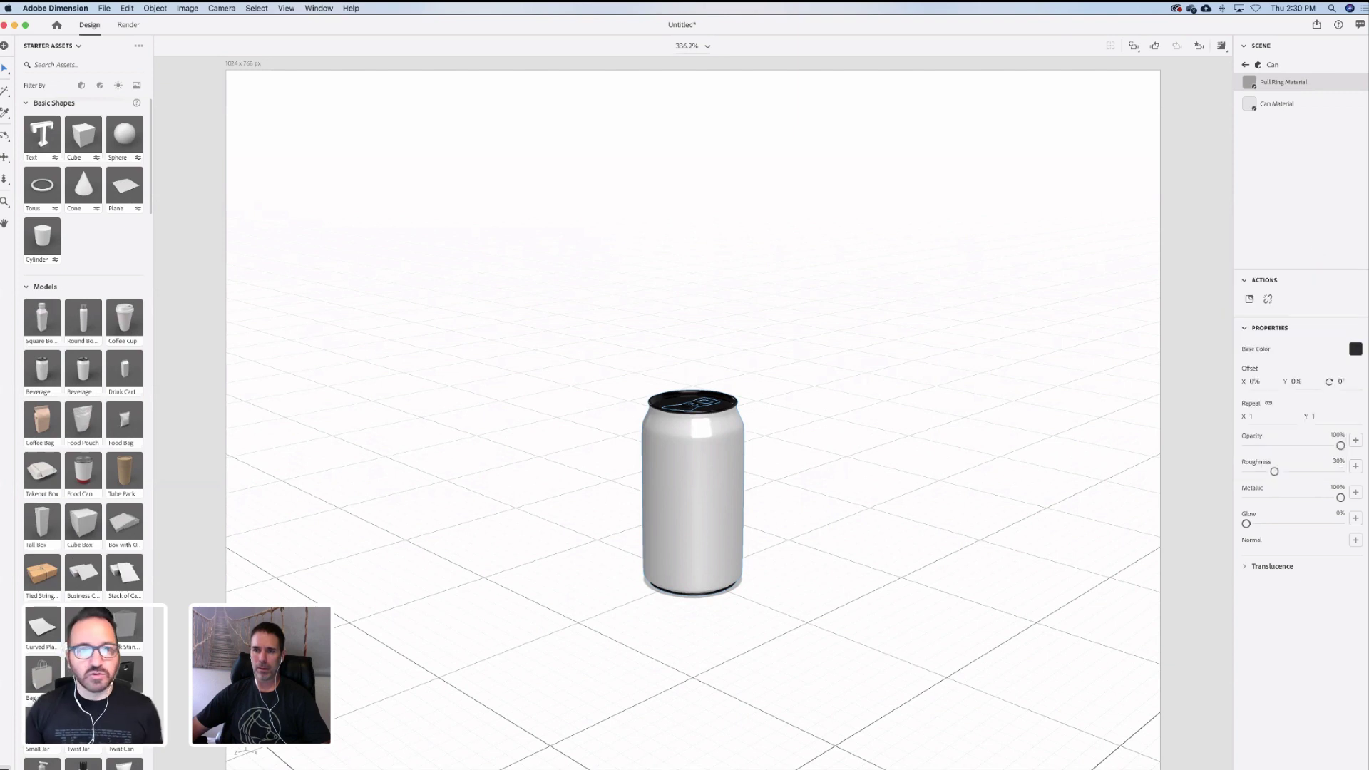
left_click(1357, 350)
left_click(691, 498)
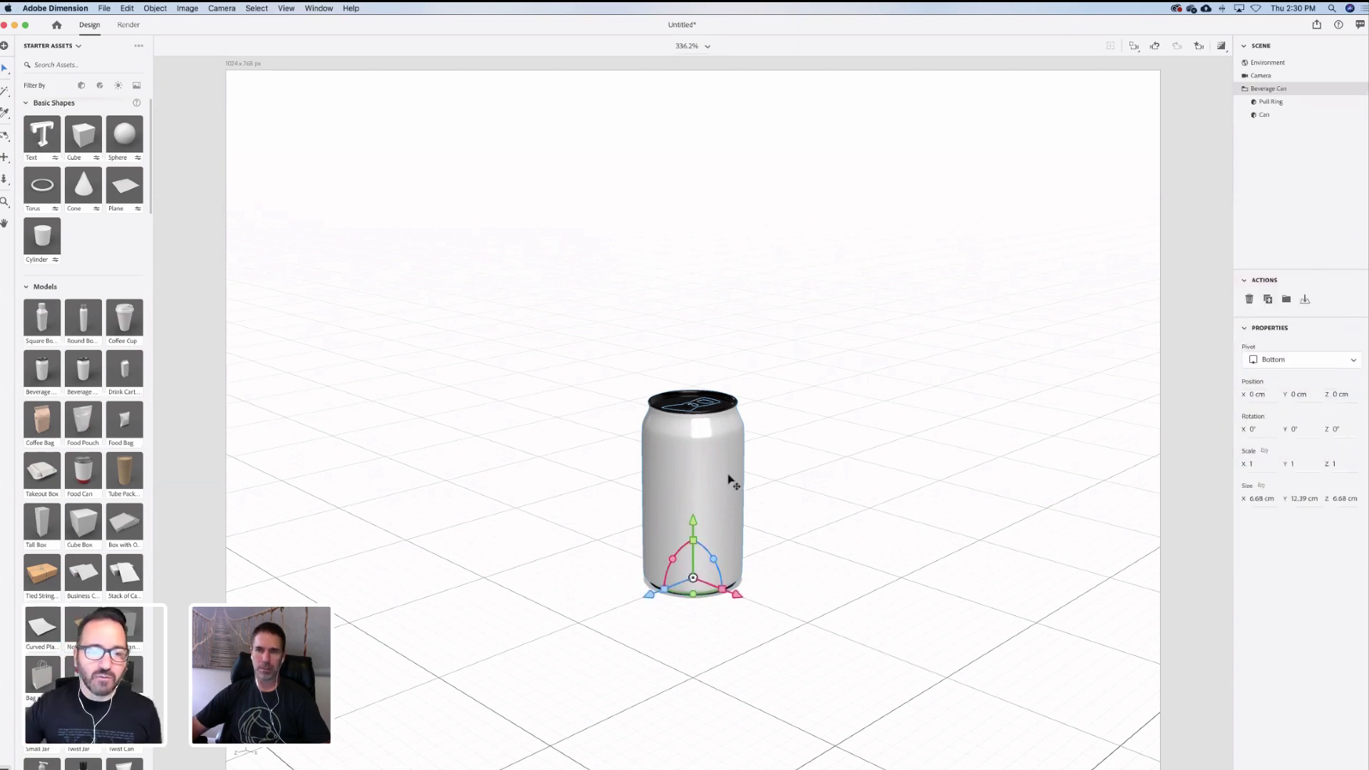
Set the base colour of the can body's Can Material to hex 353334
left_click(1275, 116)
left_click(1359, 114)
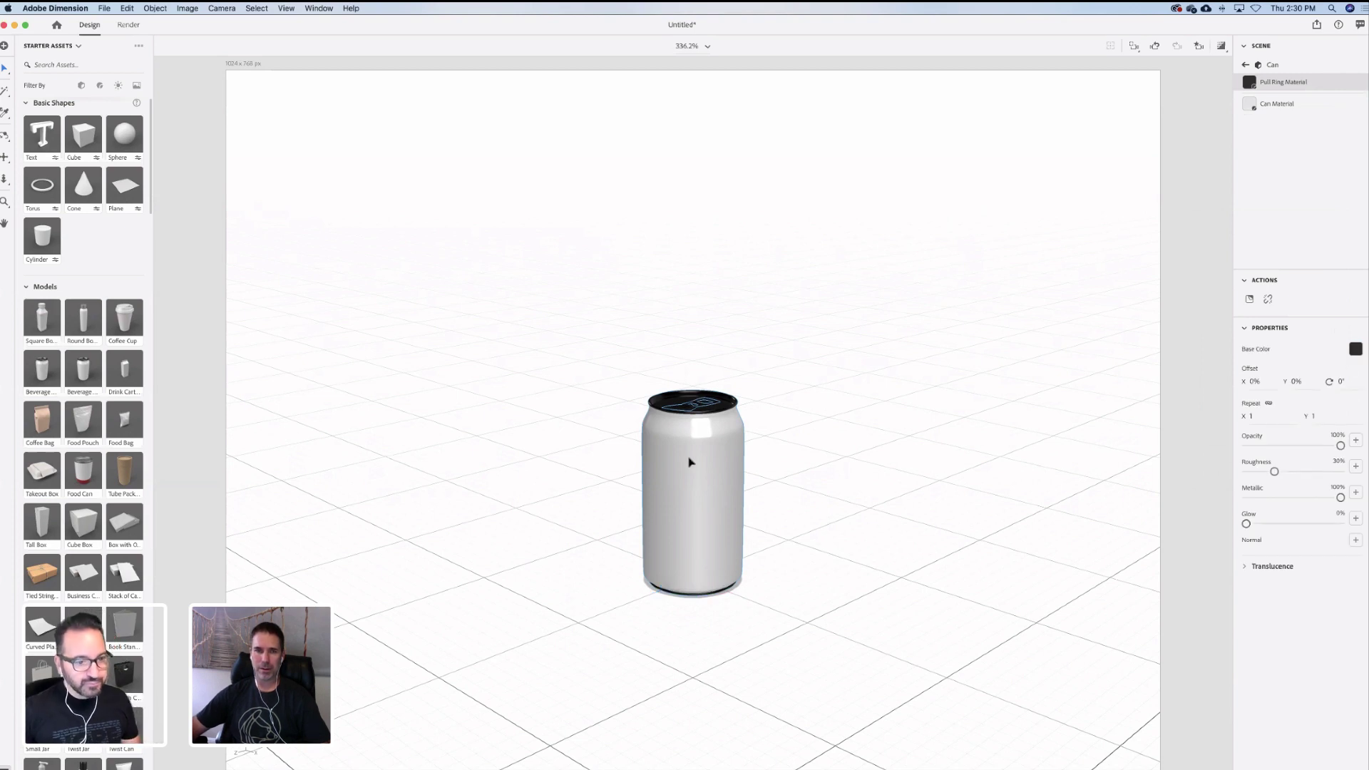
left_click(1356, 349)
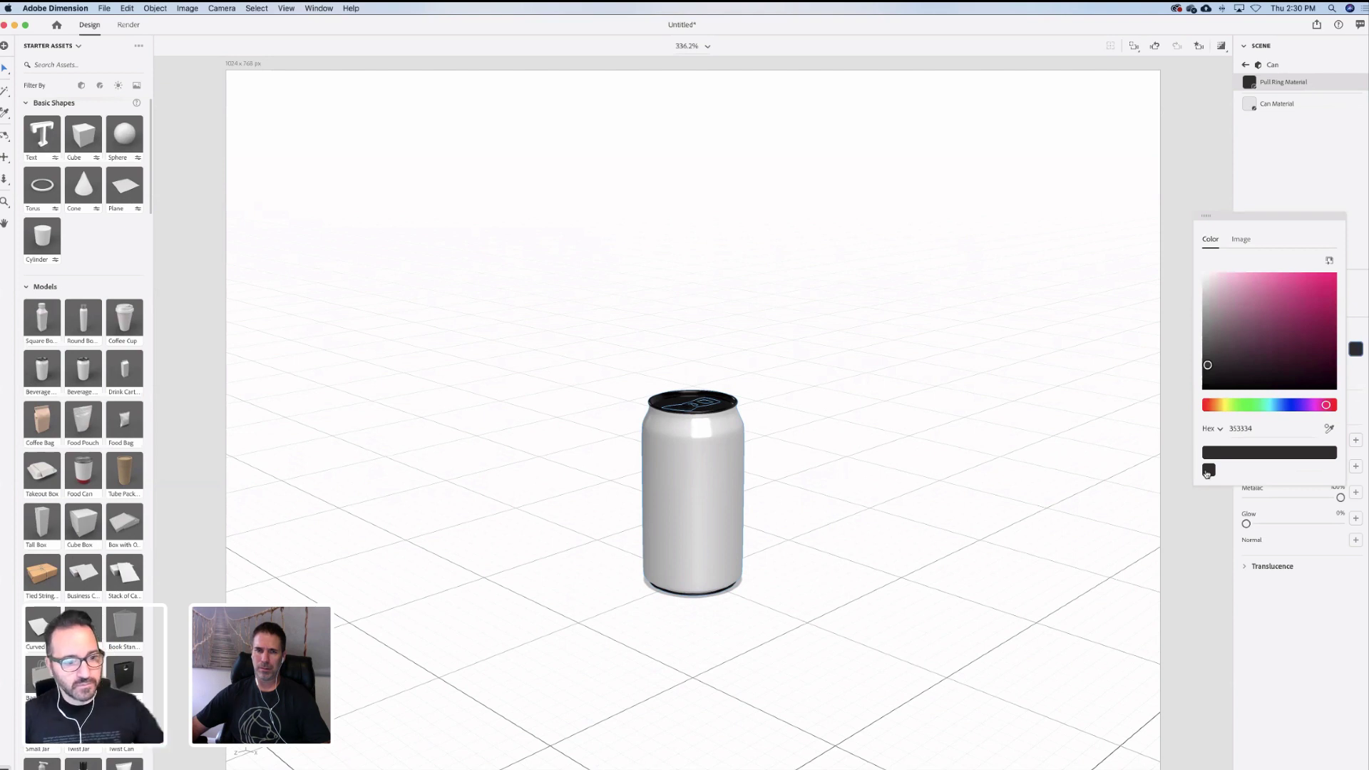
left_click(1277, 103)
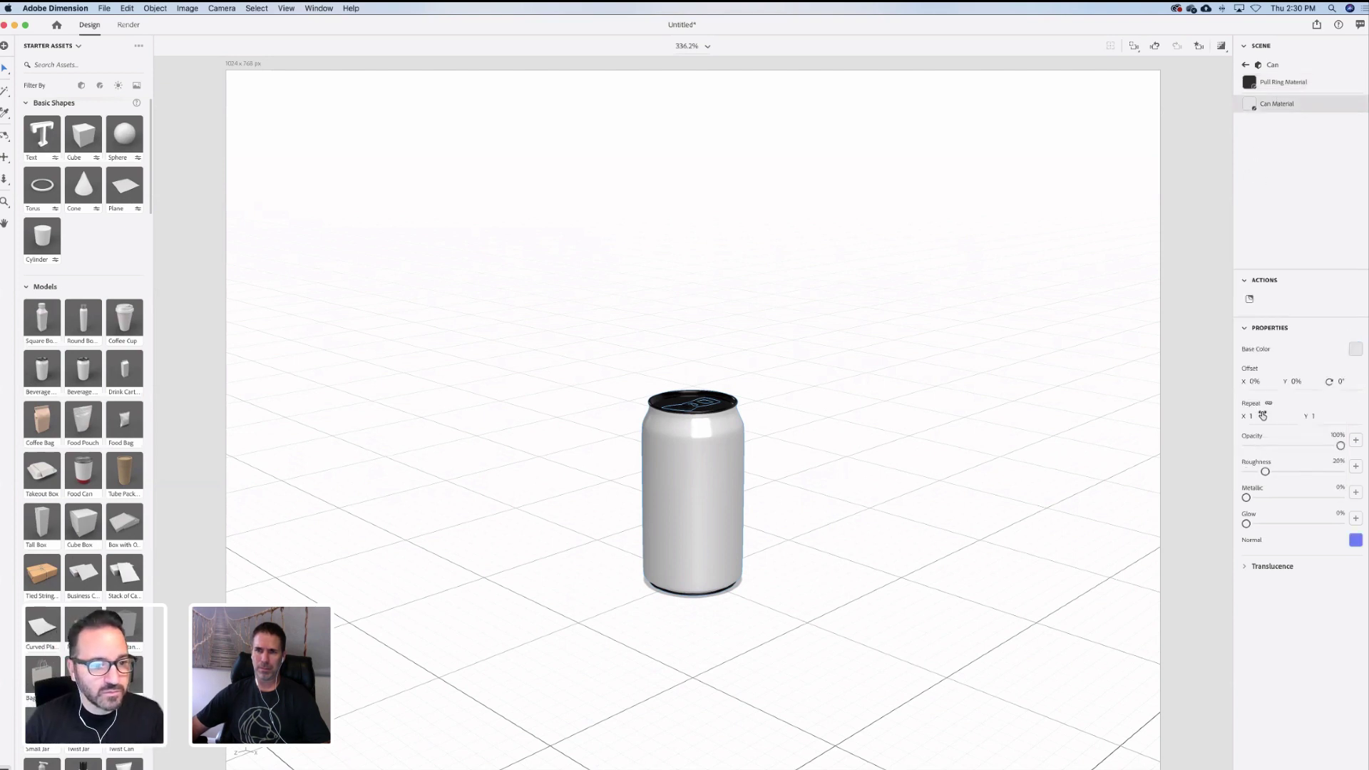
left_click(1355, 354)
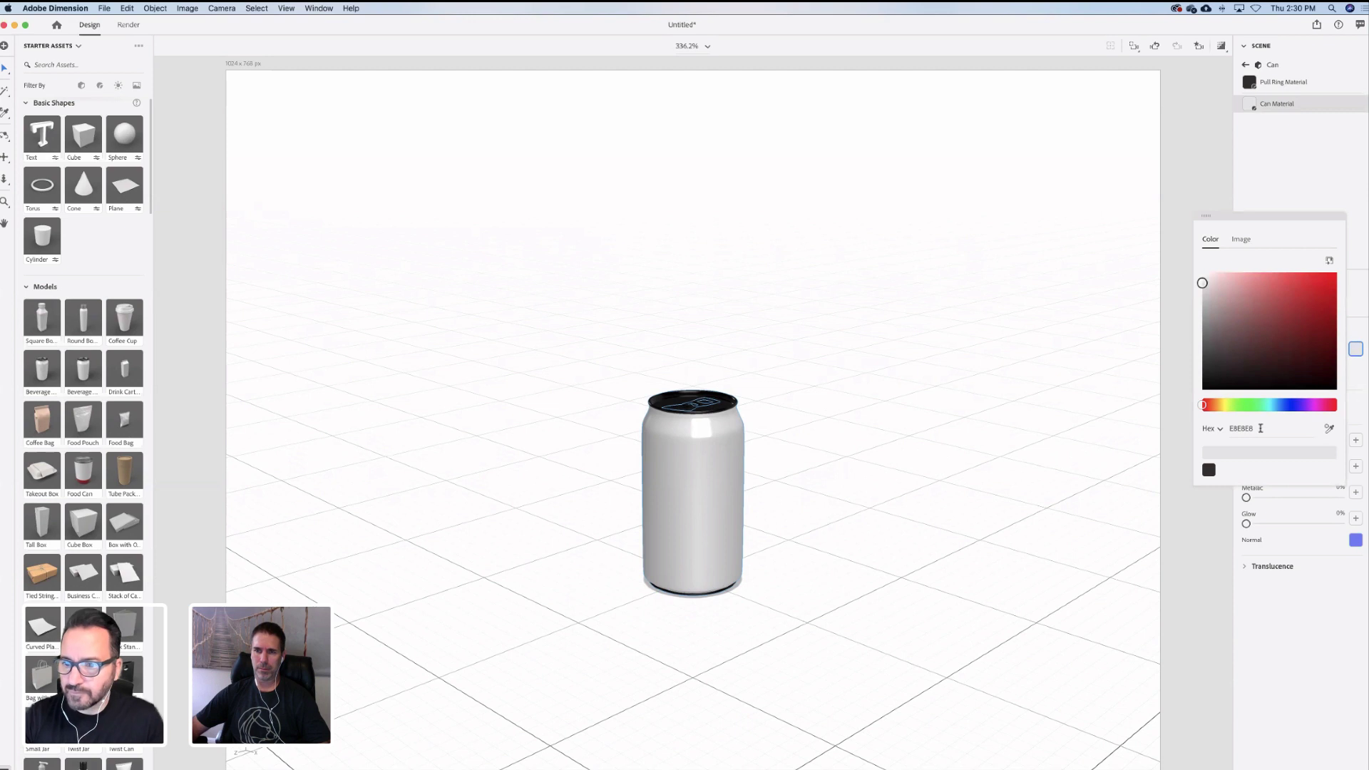
left_click_drag(1262, 430, 1174, 429)
key("super+v")
key("super+v")
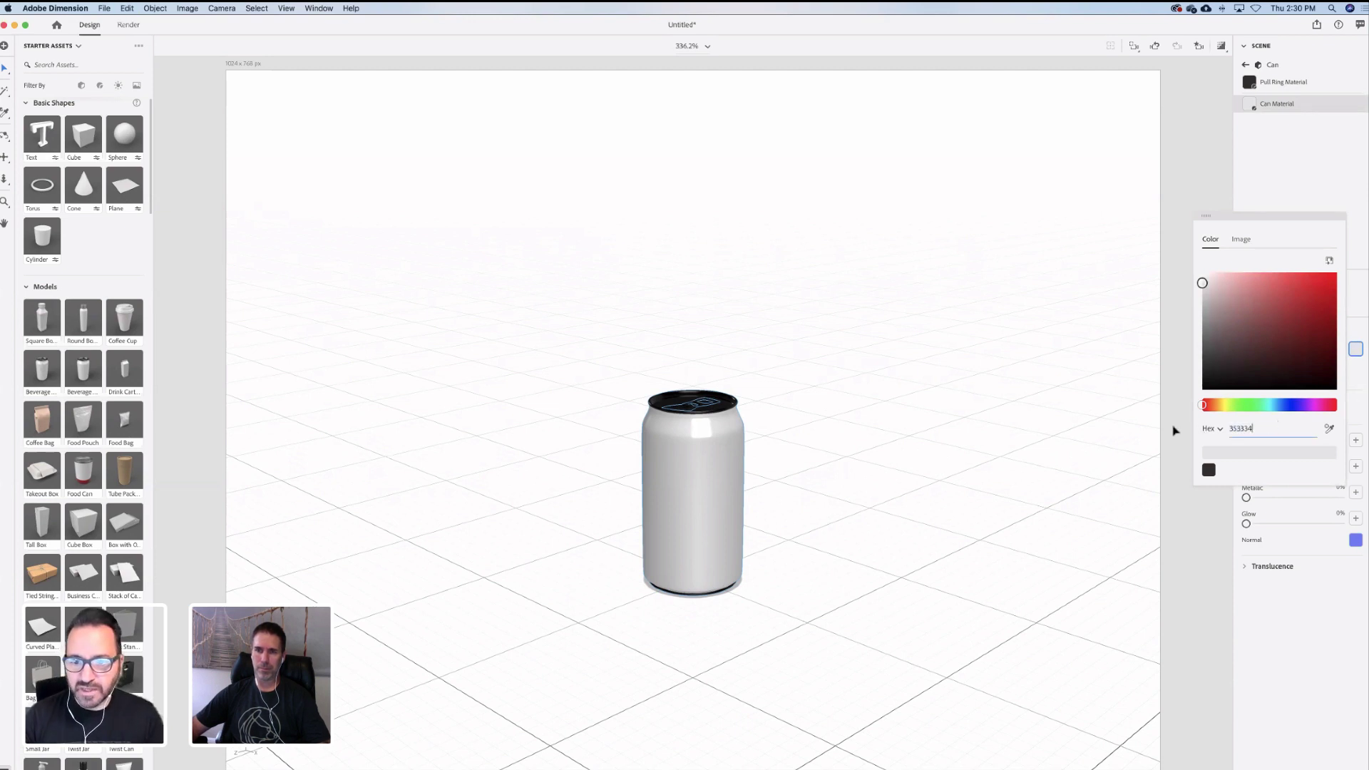
key("Return")
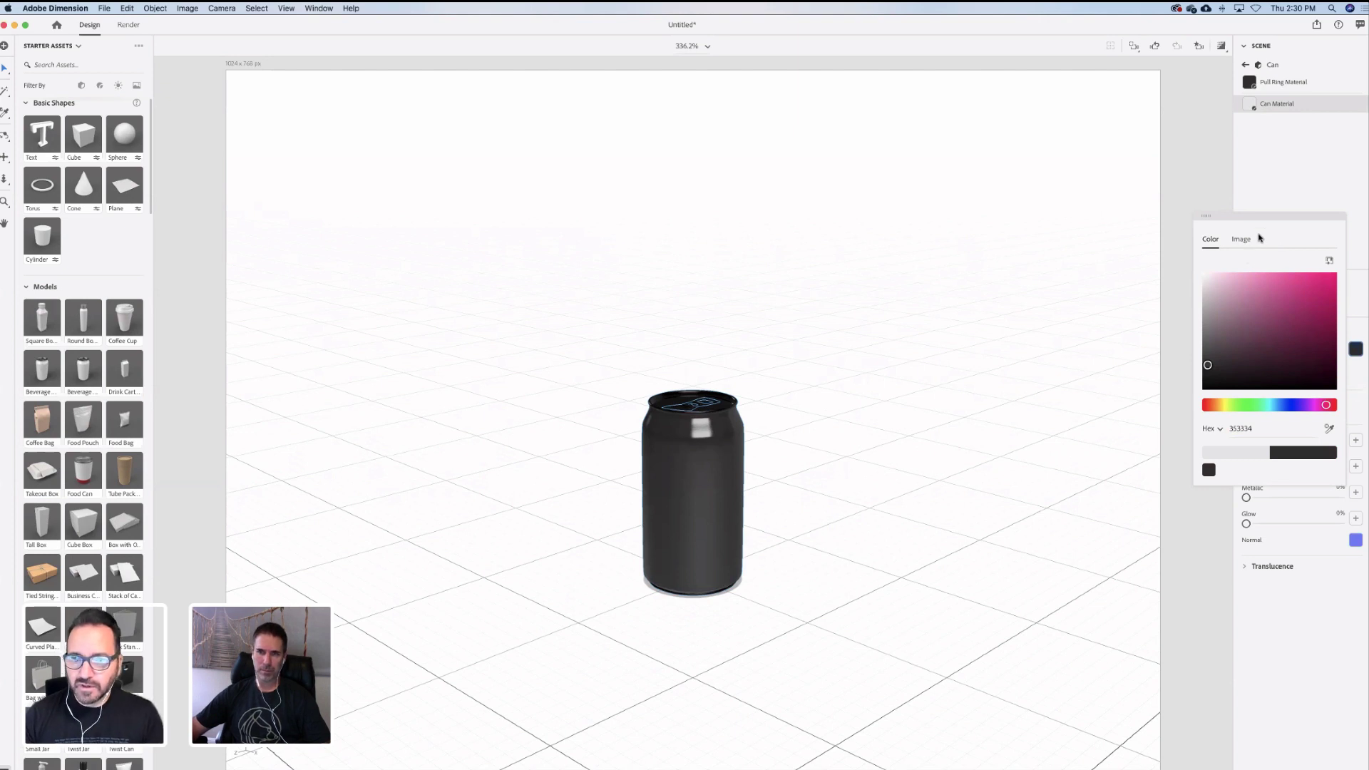
left_click(1268, 201)
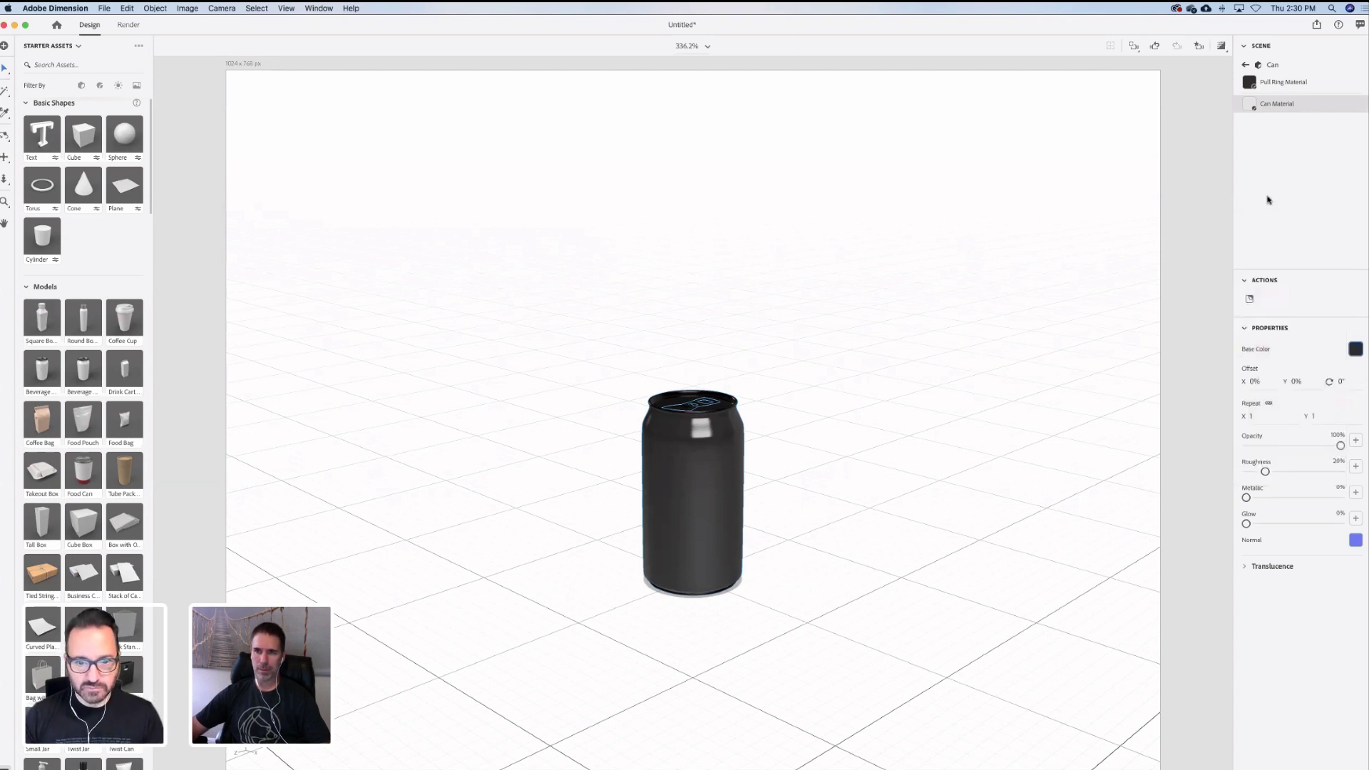
Place AOB-Label-rough.ai from the Labels folder as a decal graphic on the Can Material
left_click(1249, 300)
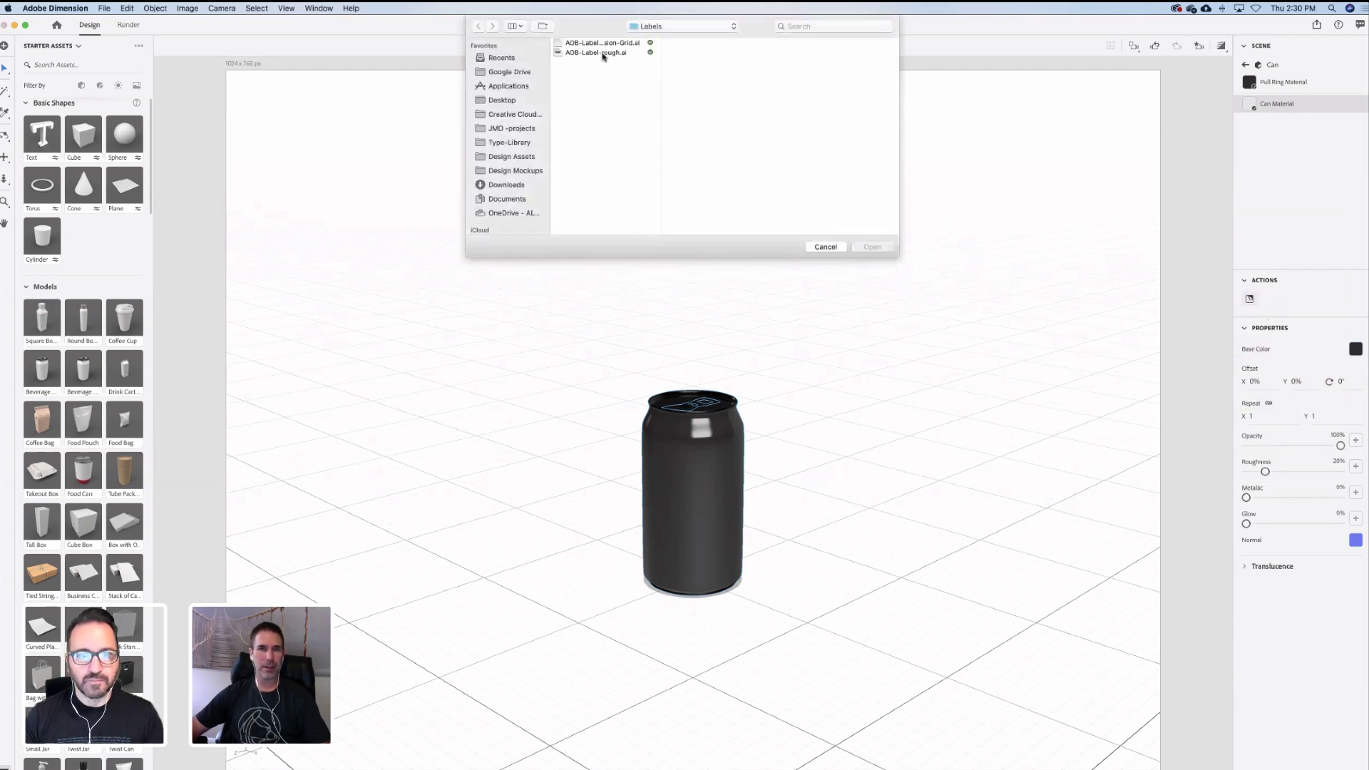
left_click(603, 53)
left_click(872, 248)
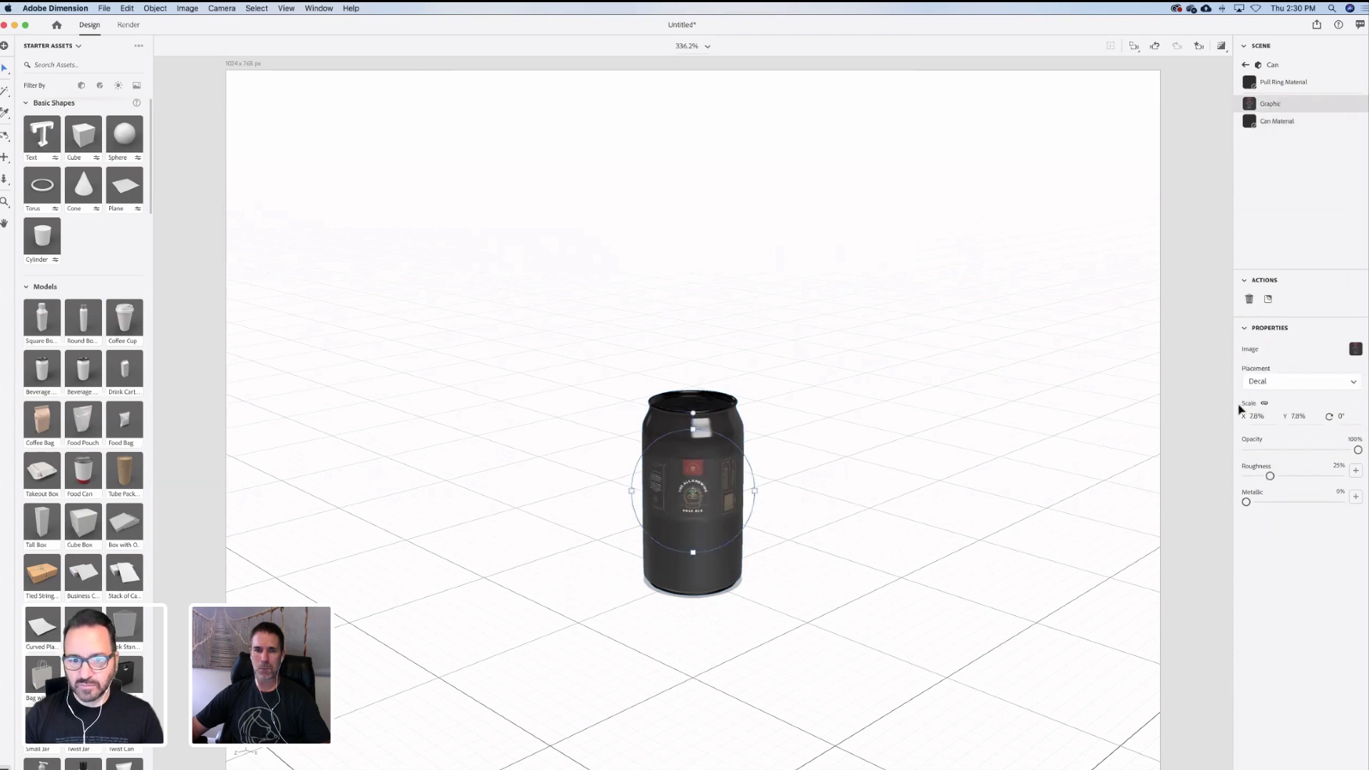
left_click(1357, 383)
left_click(1297, 359)
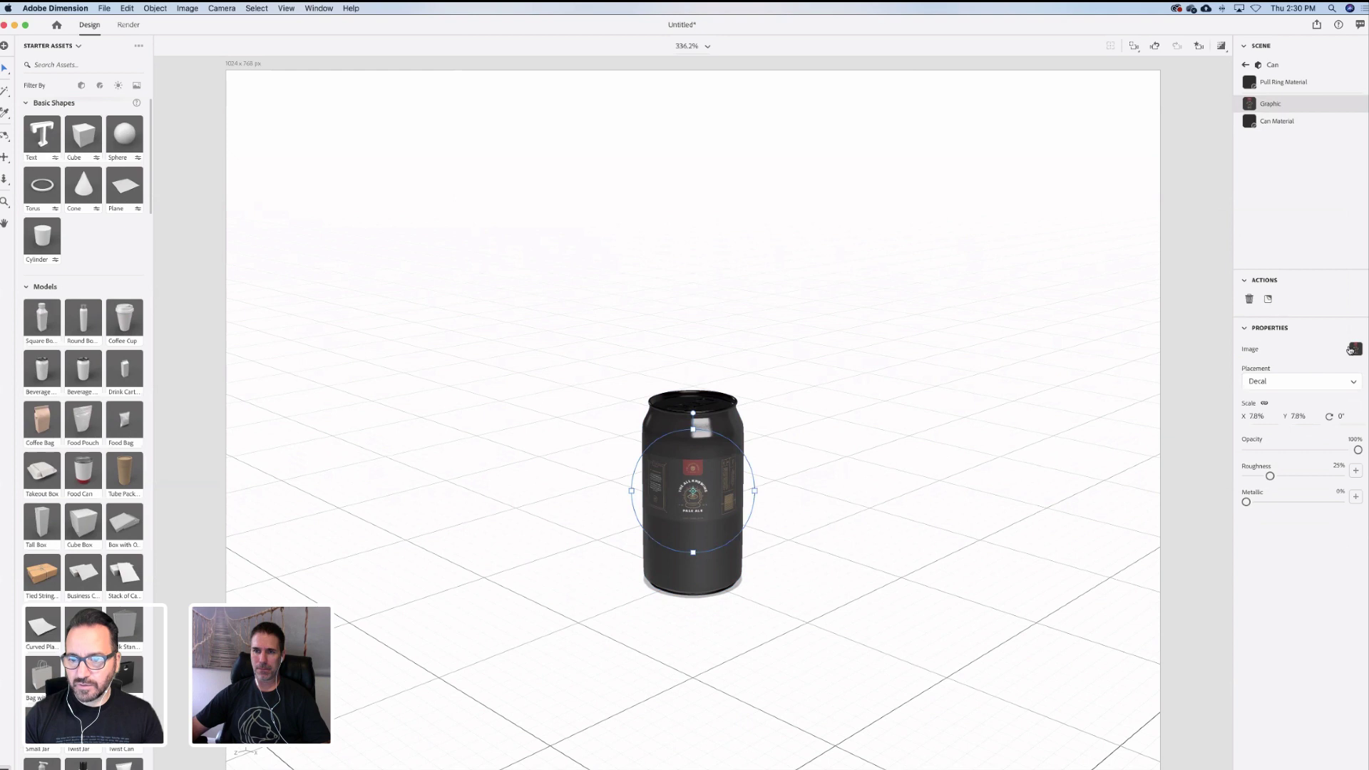
Switch the placed label graphic's artwork to Artboard 2
left_click(1354, 349)
left_click(1287, 427)
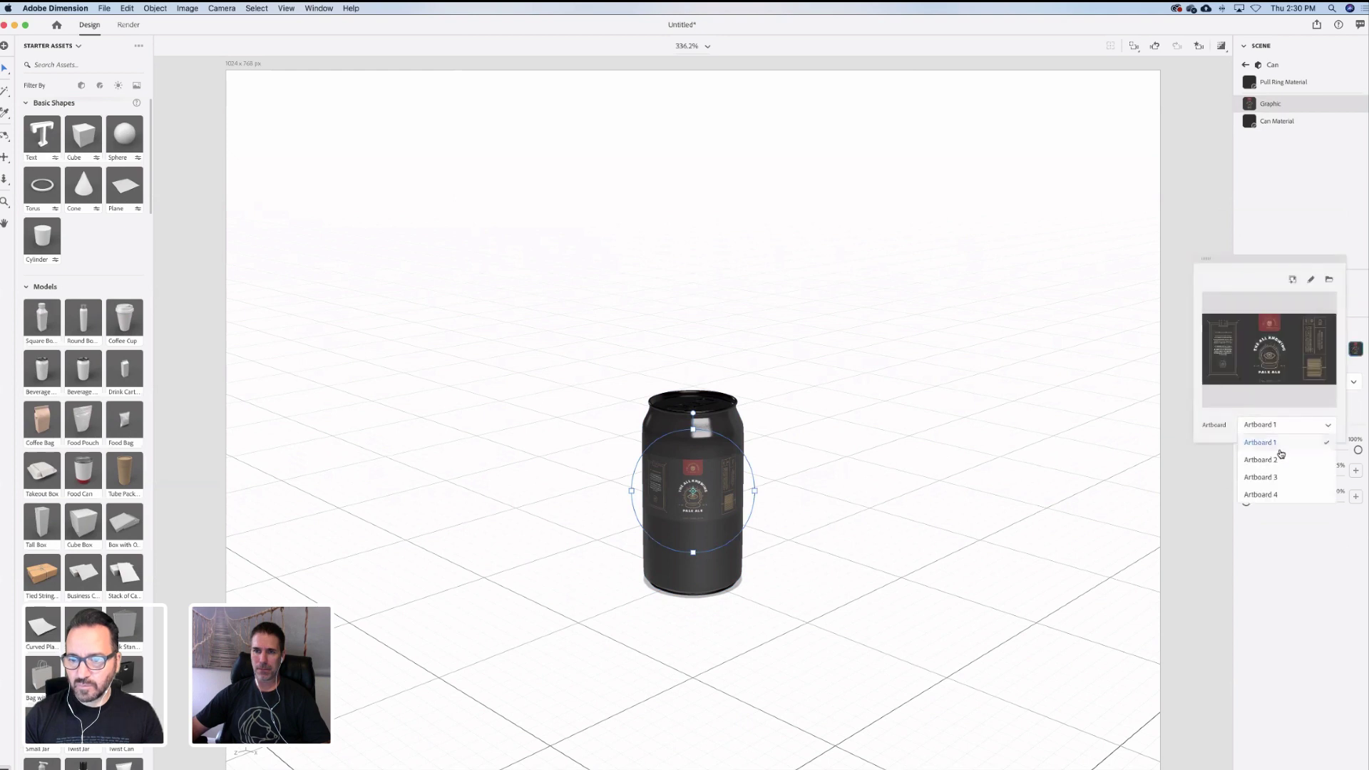
left_click(1266, 467)
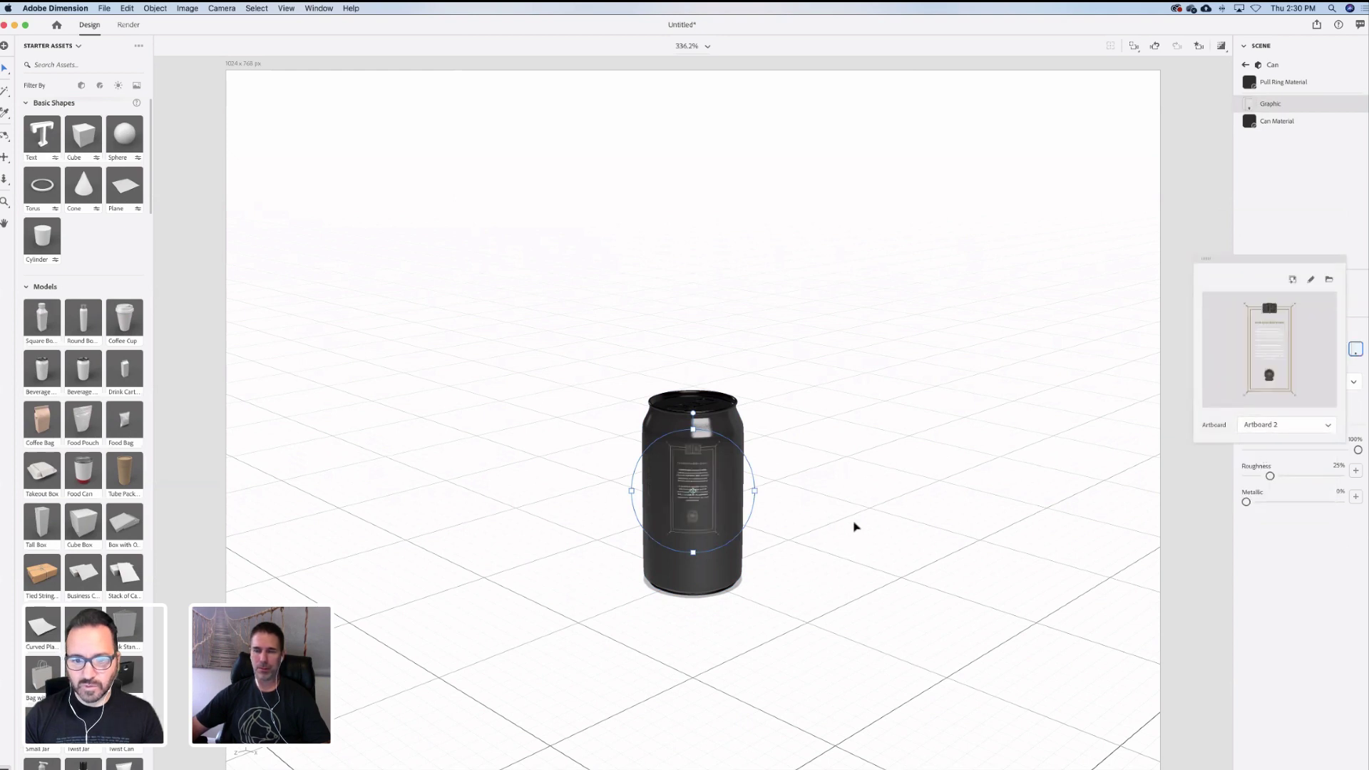
Enlarge the Artboard 2 decal to about 10.7% scale and move it around to the can's left side
left_click_drag(696, 530, 682, 589)
left_click(686, 543)
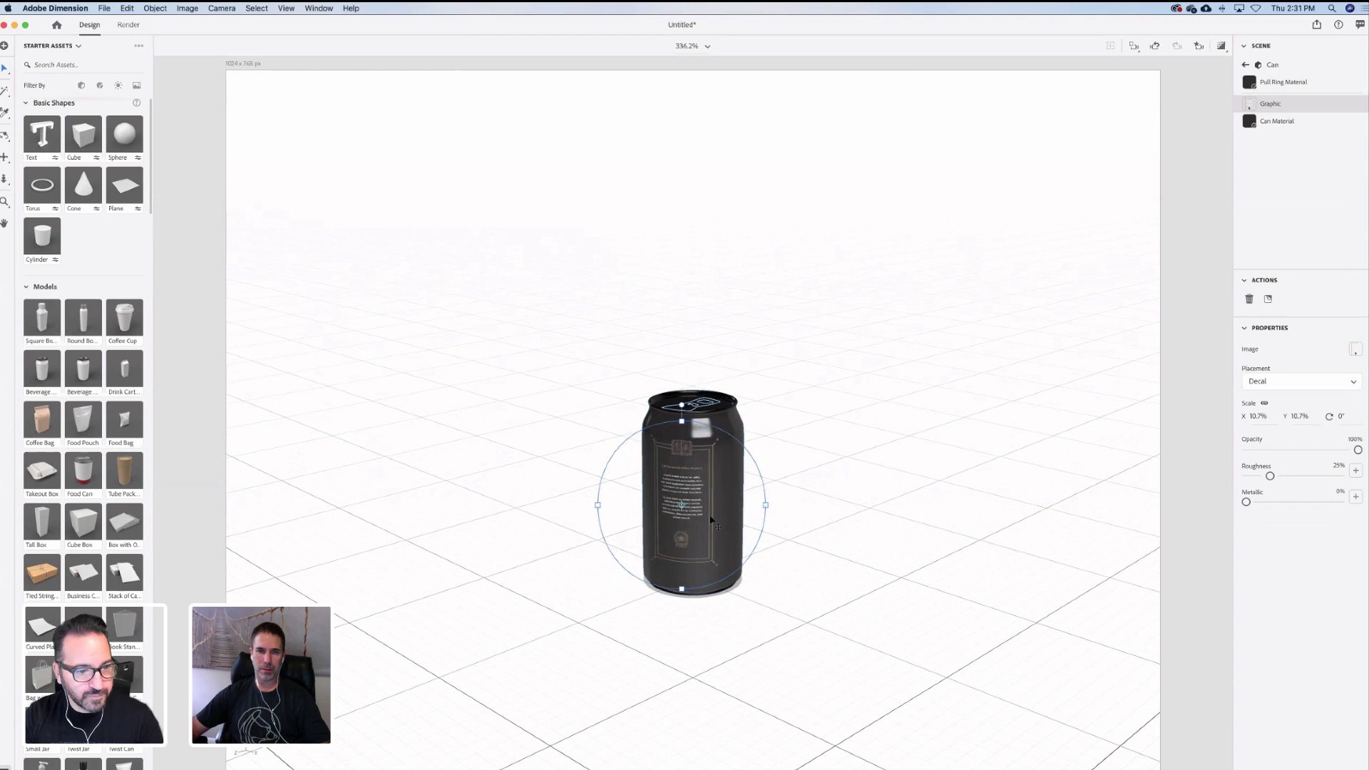
left_click_drag(711, 521, 678, 506)
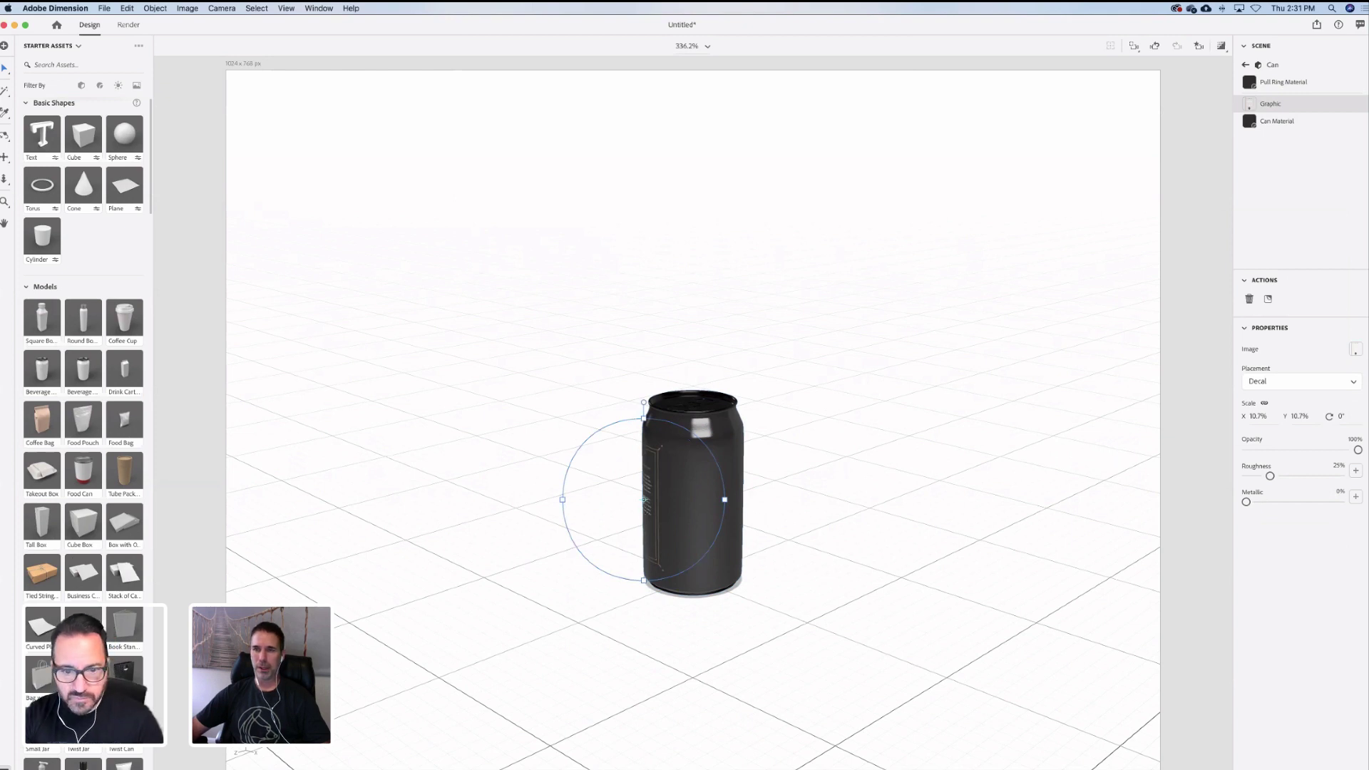
Place AOB-Label-rough.ai on the can again as a second decal graphic
left_click(1266, 299)
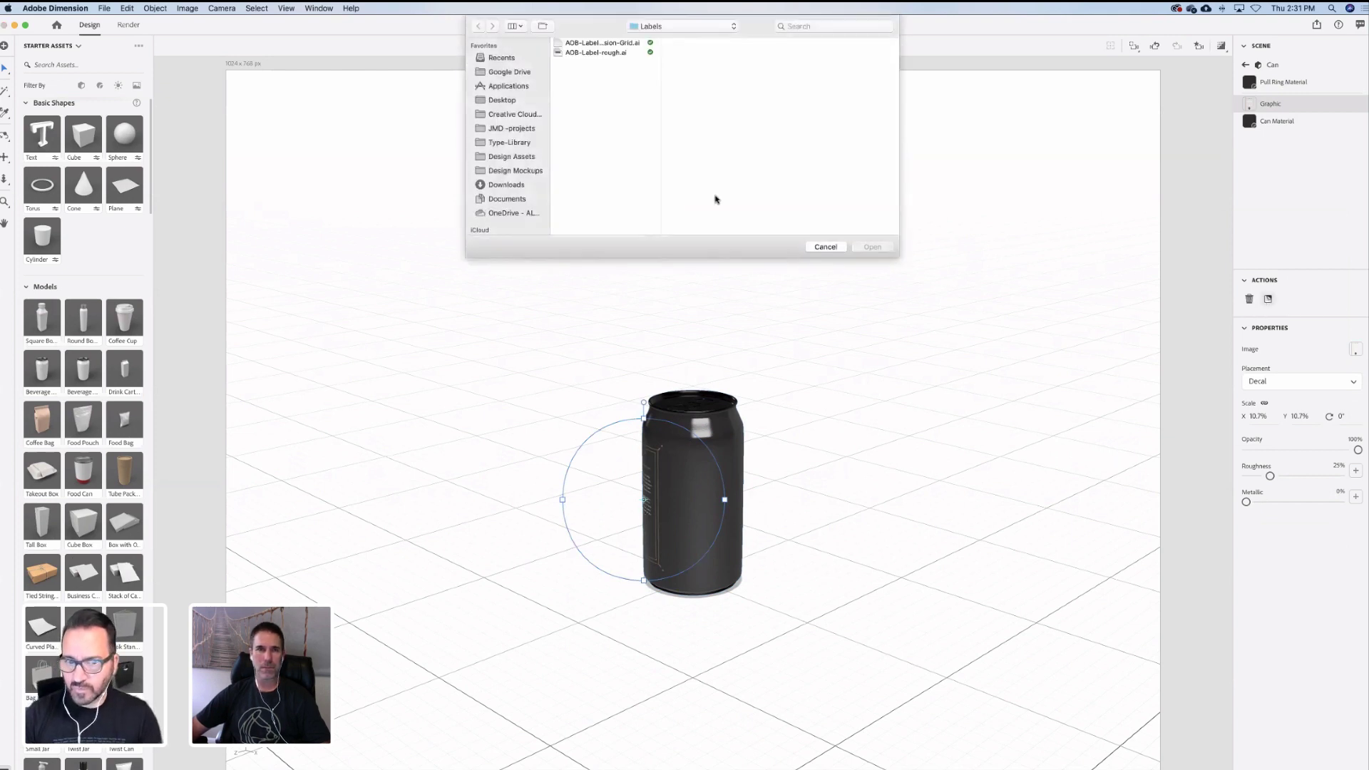
left_click(606, 53)
left_click(873, 247)
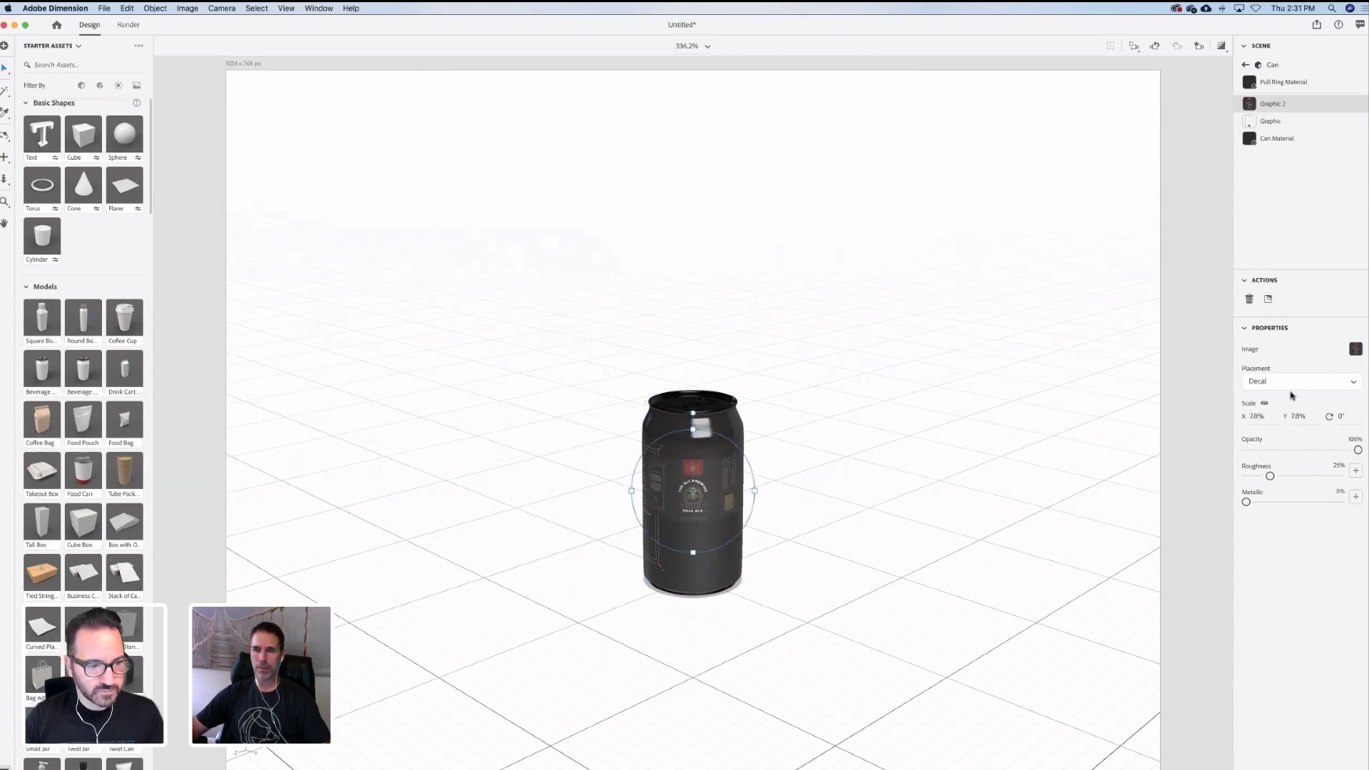
Choose Artboard 3 as the artwork for both label graphics on the can
left_click(1355, 350)
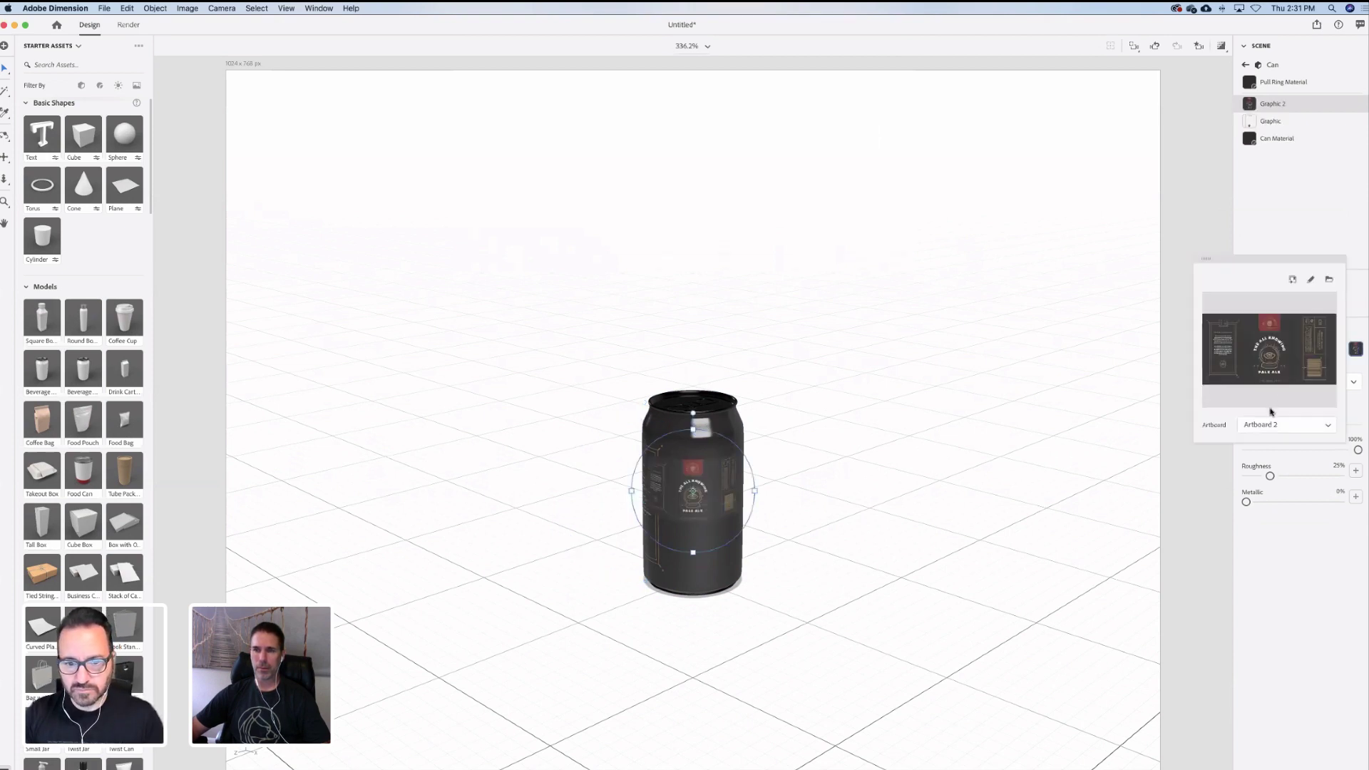
left_click(1267, 427)
left_click(1264, 472)
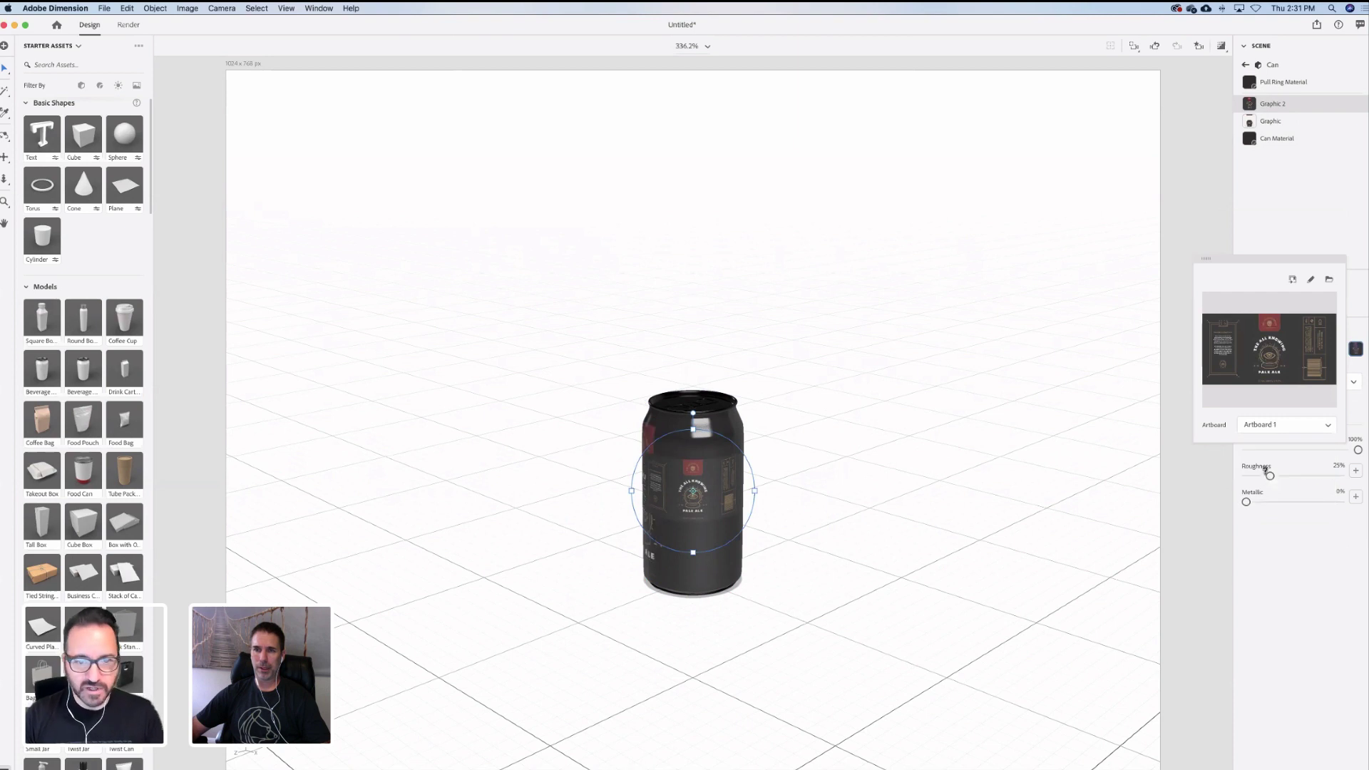
left_click(1312, 426)
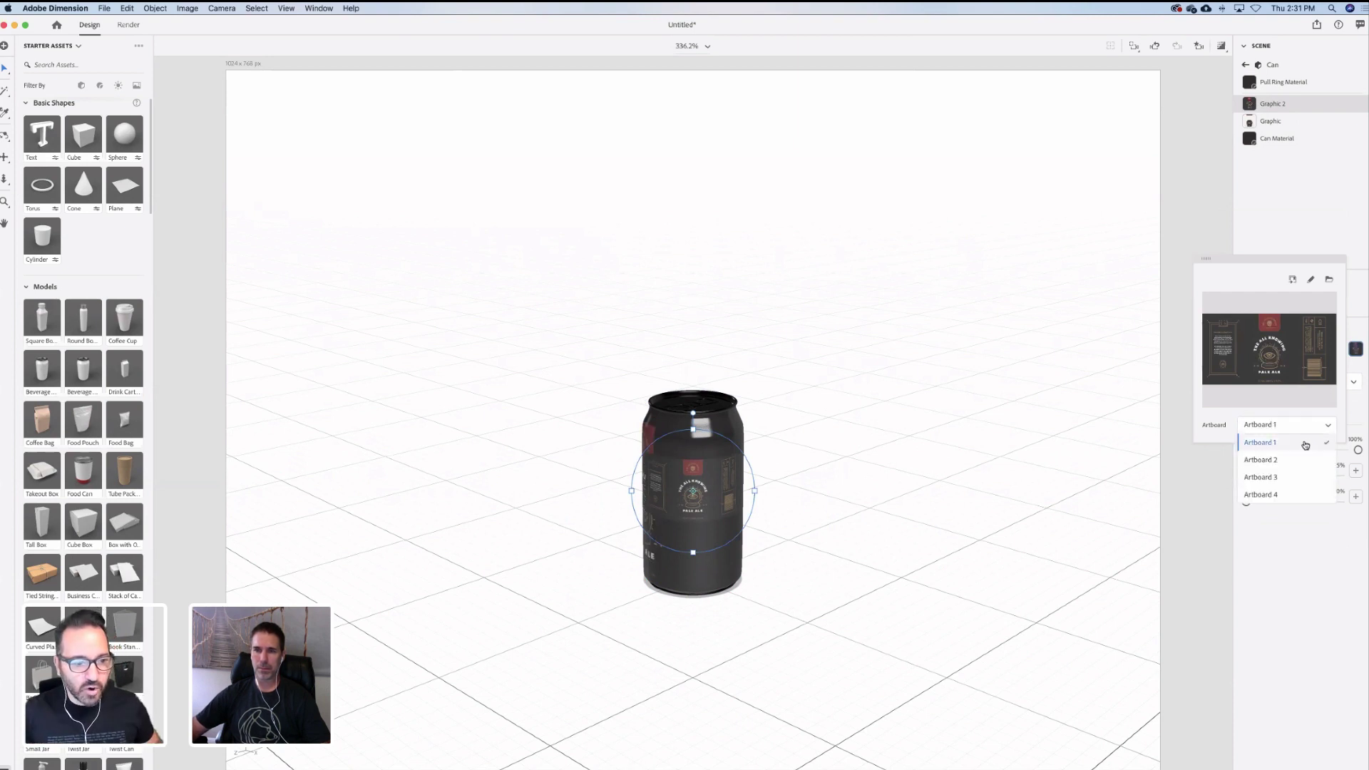
left_click(1272, 478)
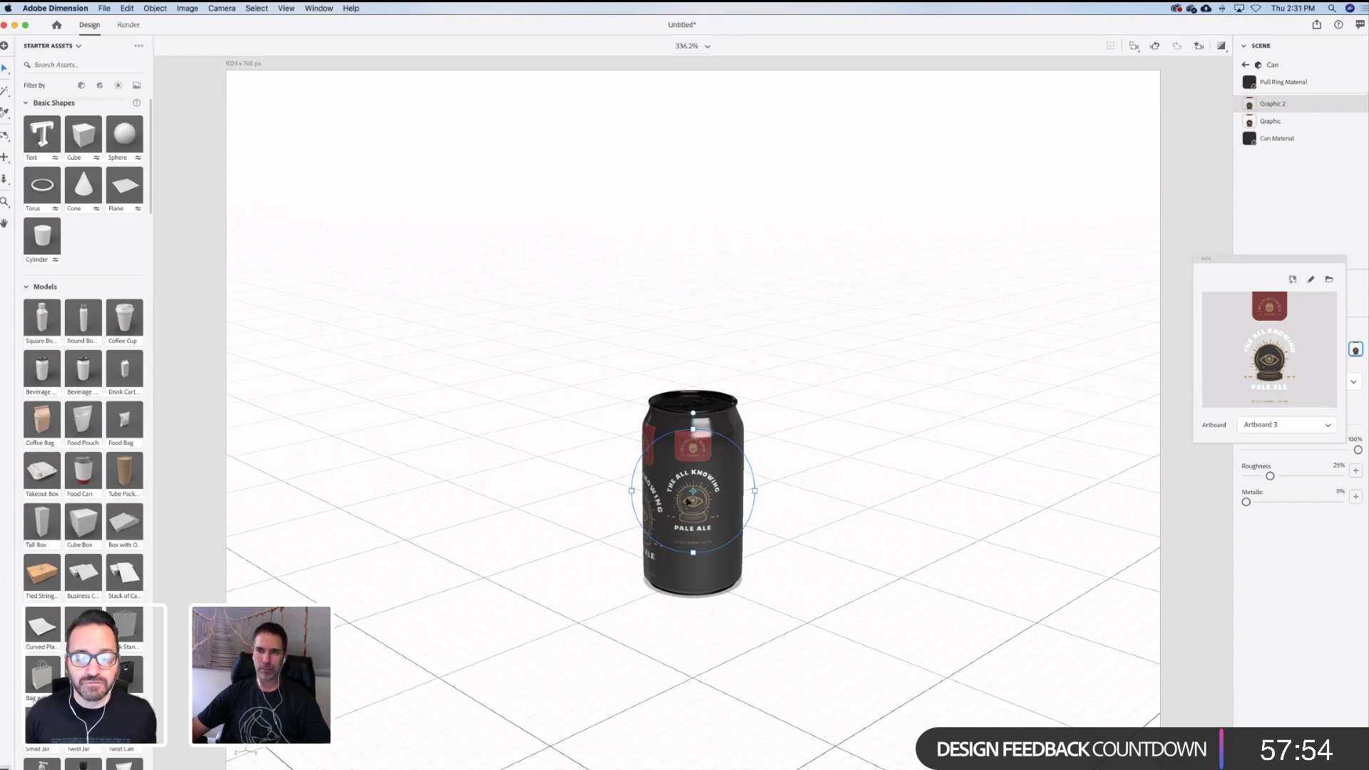
Switch the second graphic to the barcode panel on Artboard 4 and move it around to the can's right side
left_click(1262, 427)
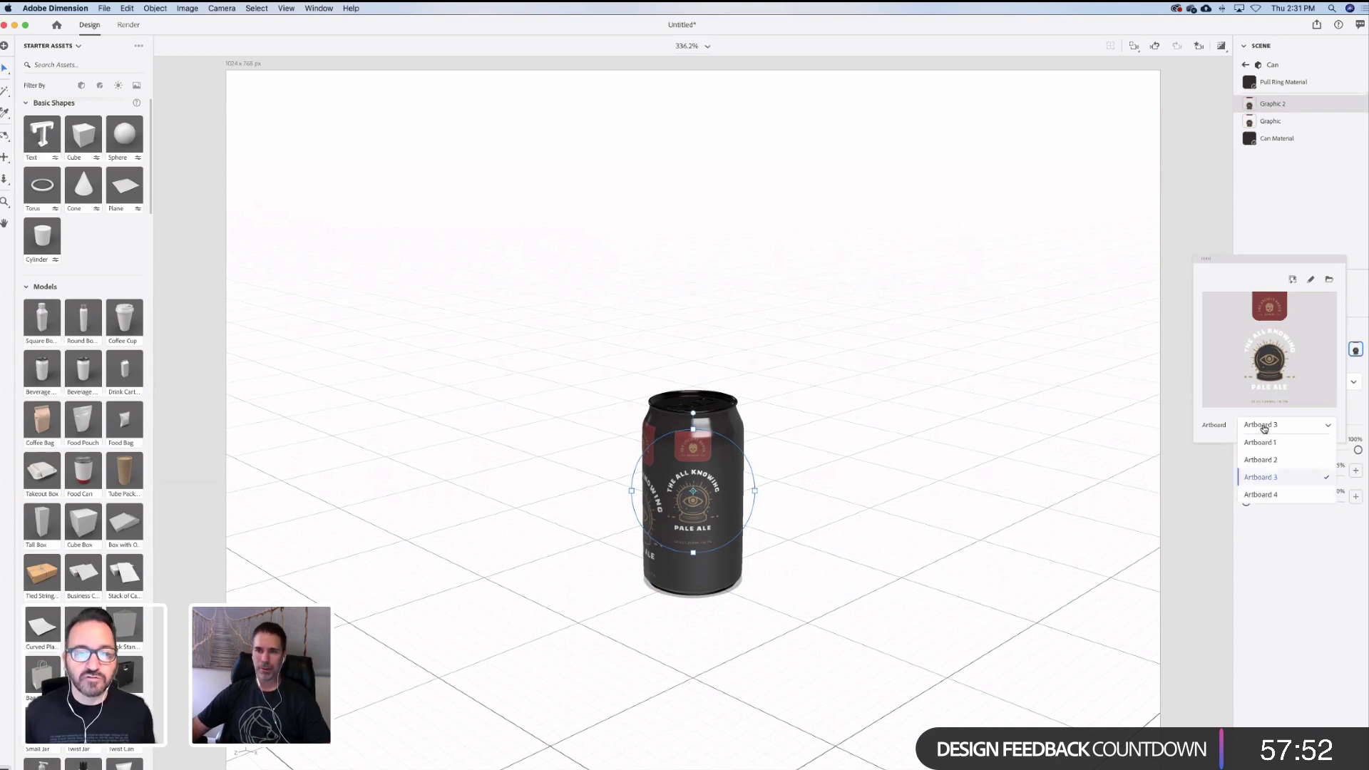
left_click(1261, 495)
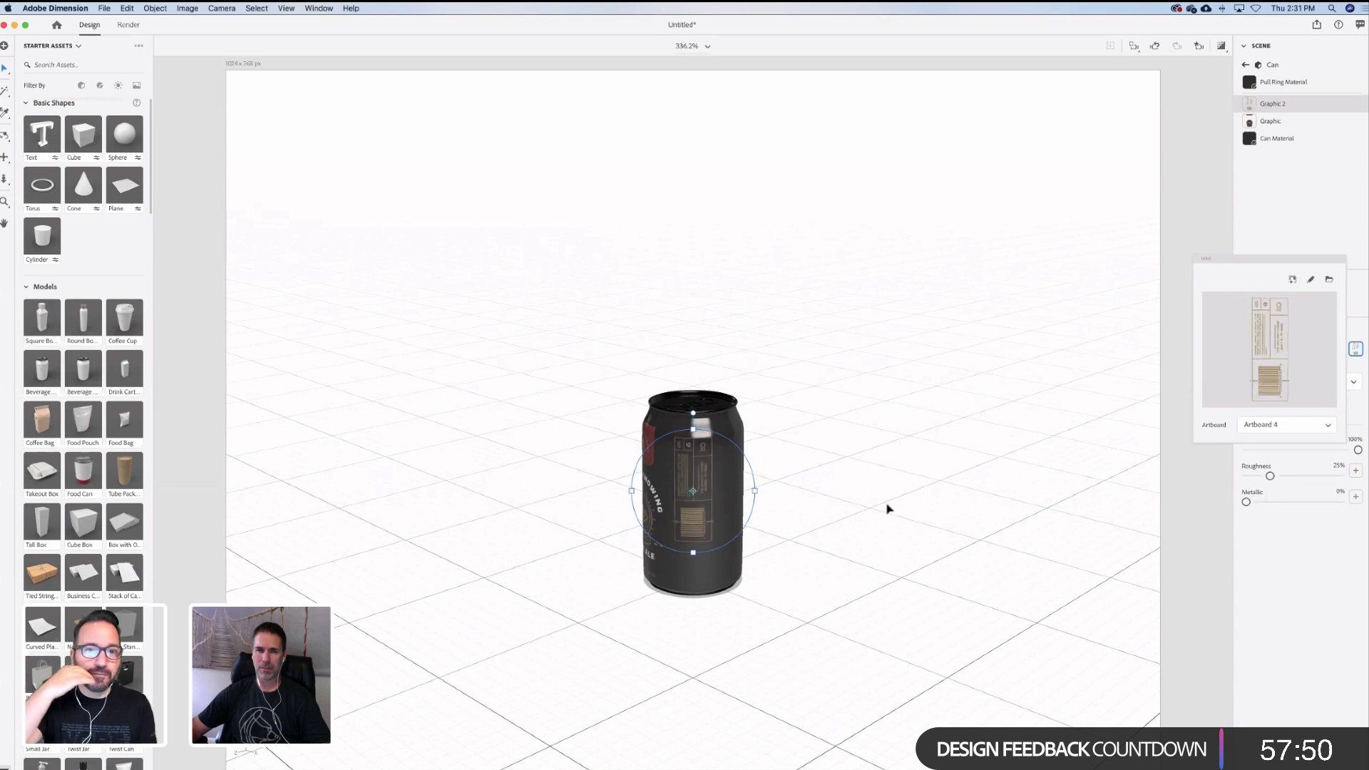
left_click_drag(729, 503, 762, 507)
right_click_drag(556, 489, 756, 512)
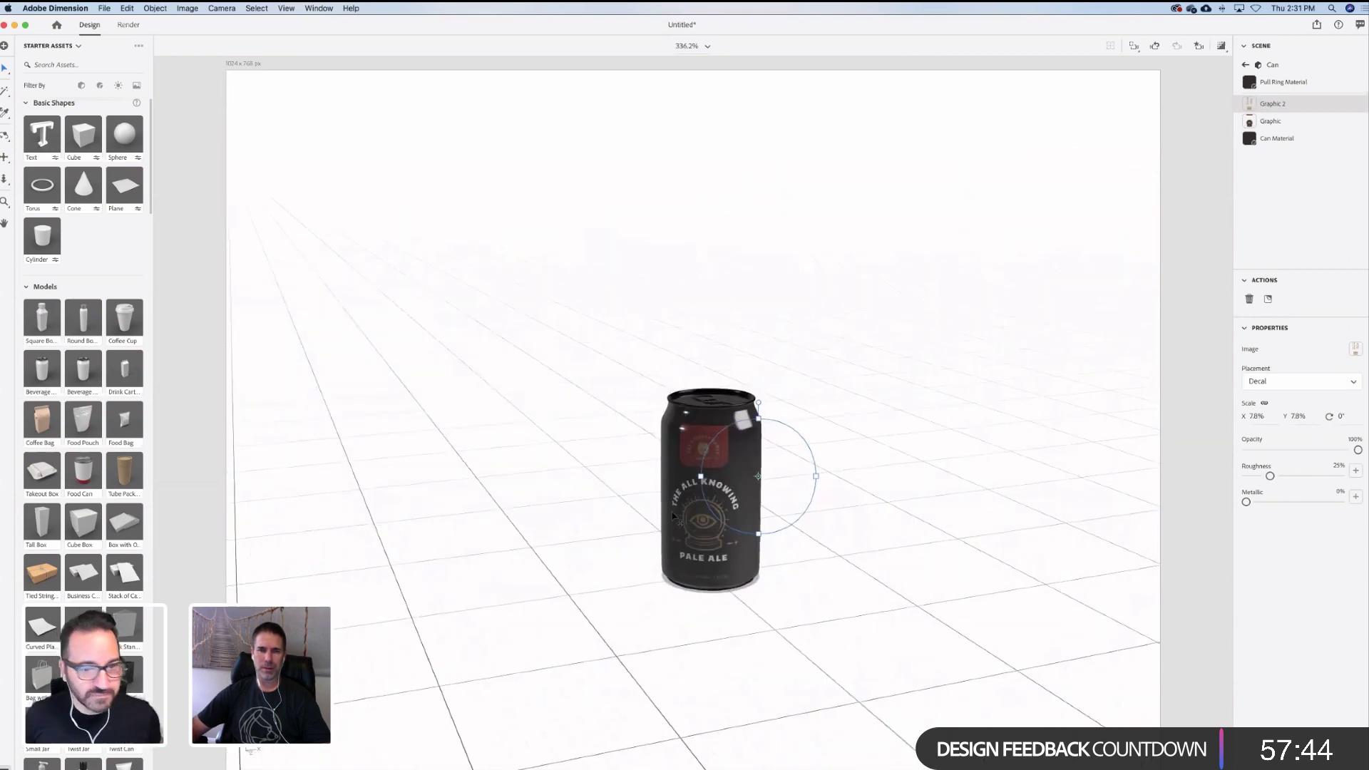
right_click_drag(628, 515, 756, 521)
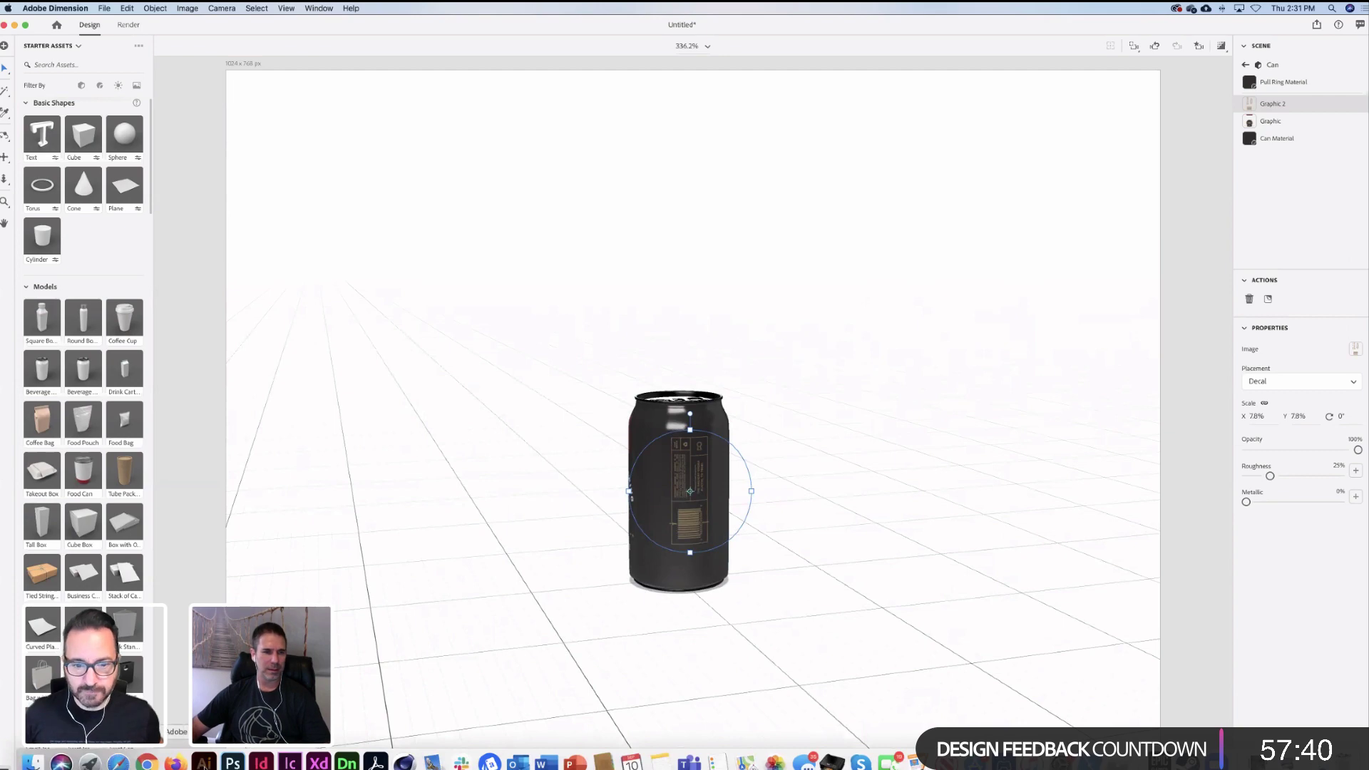
Switch to Illustrator and examine how the label panels are laid out across the artboards of AOB-Label-rough.ai
left_click(269, 760)
left_click(683, 570)
key("super+minus")
key("super+minus")
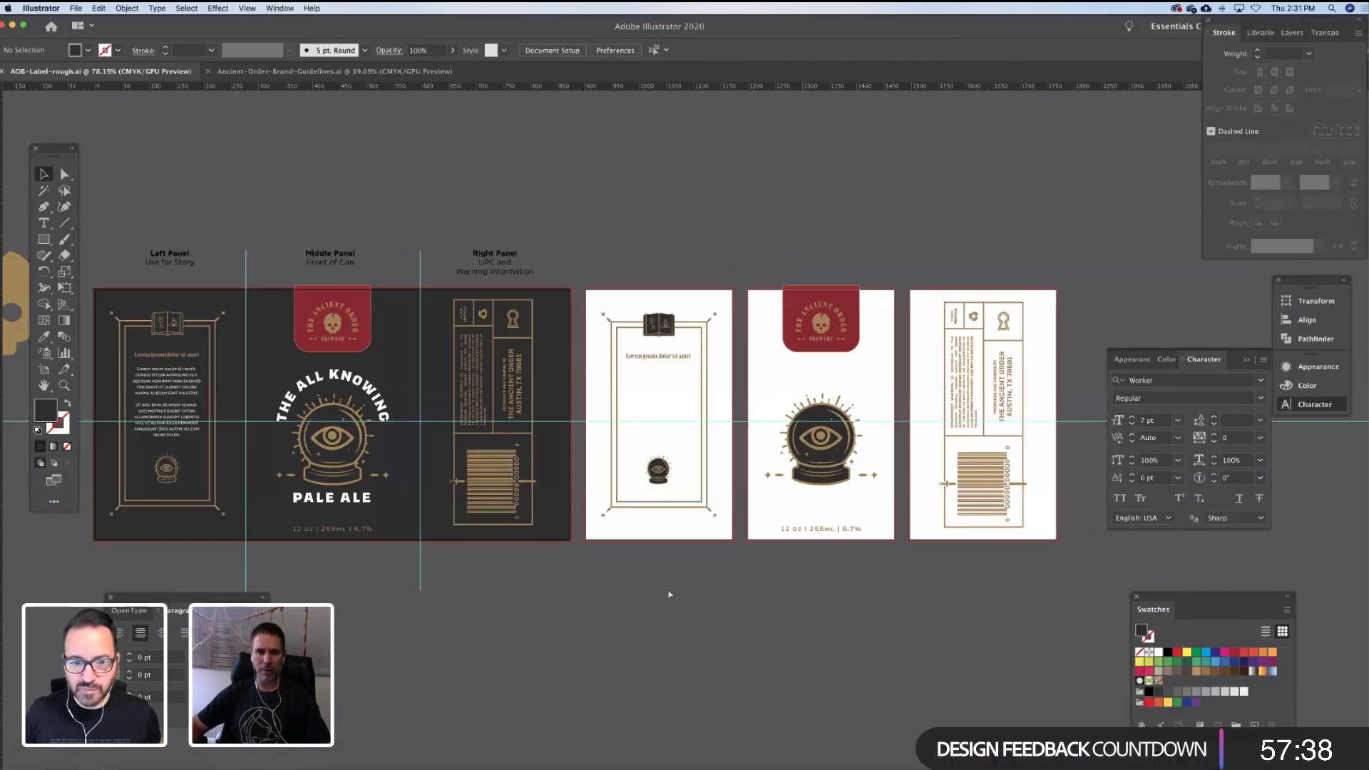
scroll(764, 542, "left", 10)
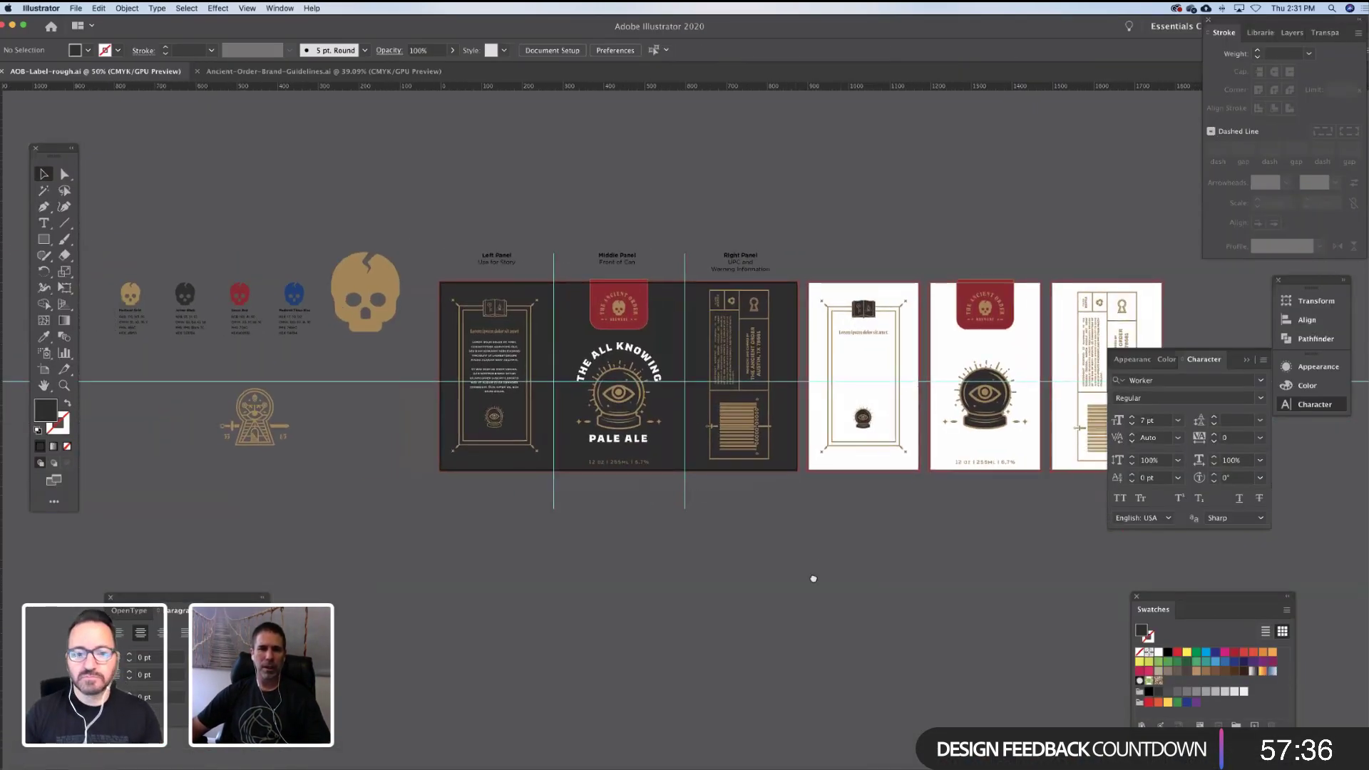
Change the ruler units to inches and check the dimensions of Artboard 1 and Artboard 2
scroll(813, 578, "up", 1)
scroll(924, 325, "right", 4)
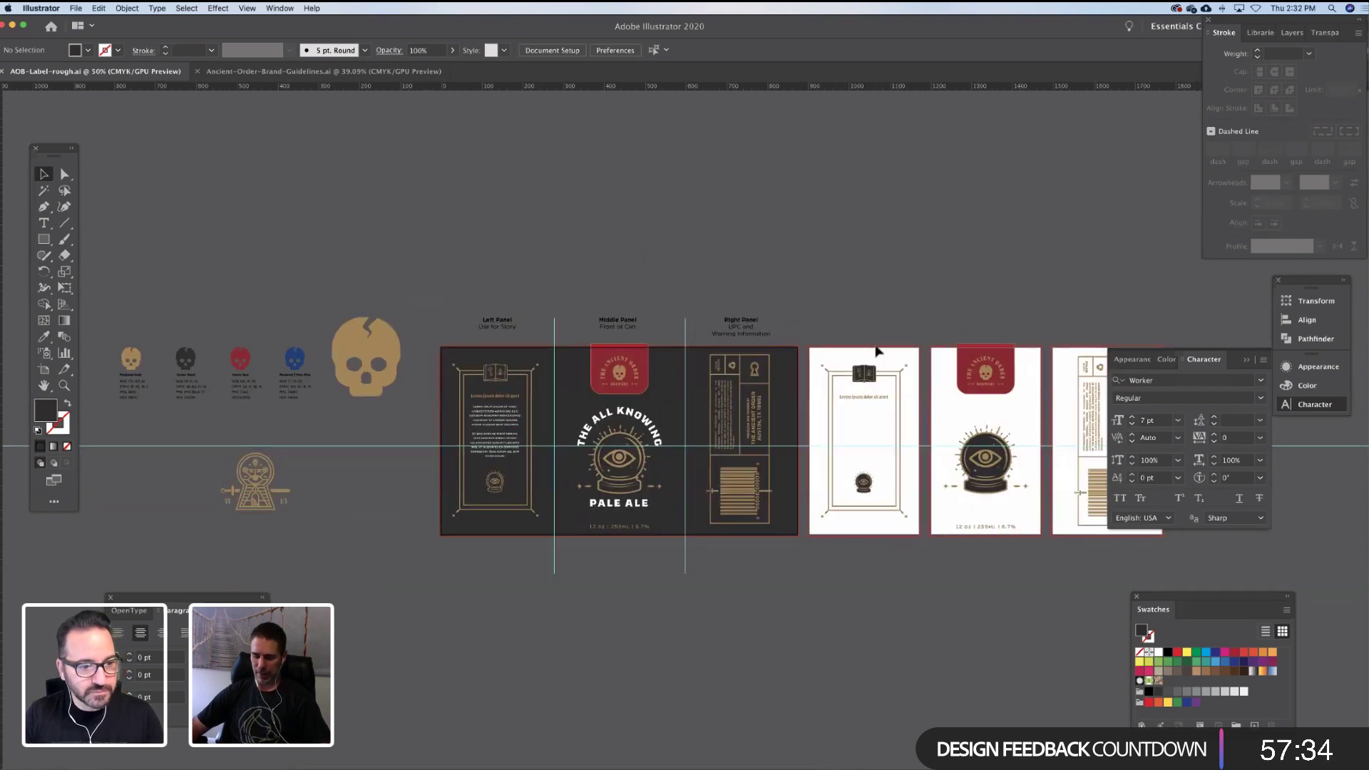
key("shift+o")
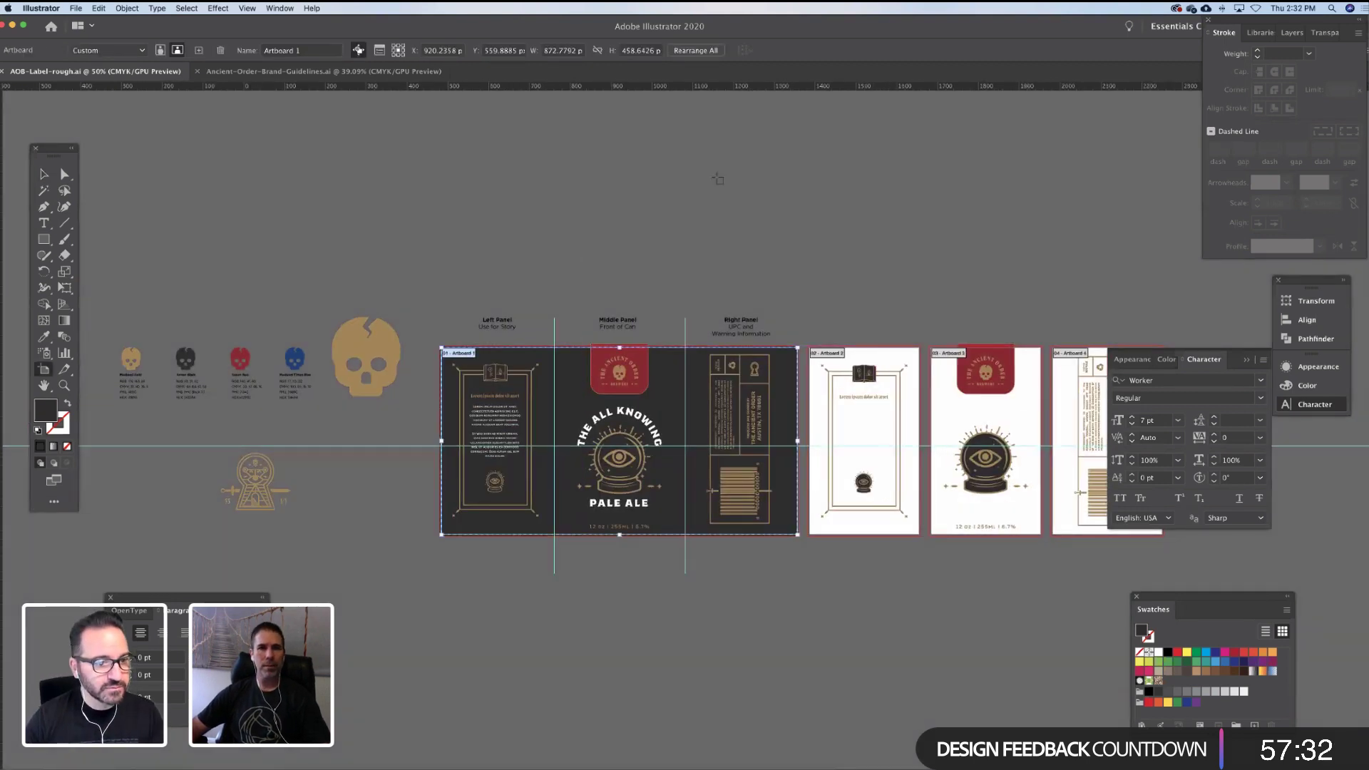
right_click(699, 87)
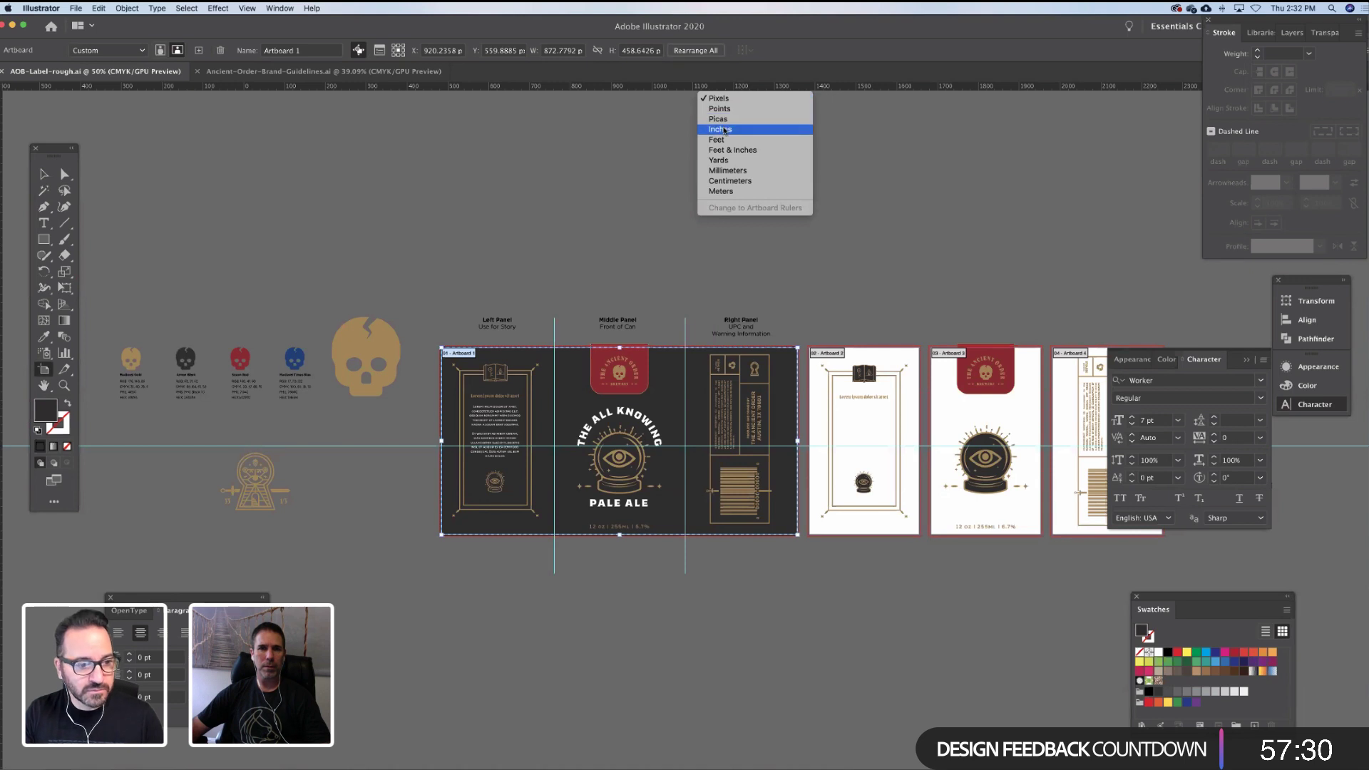
left_click(721, 129)
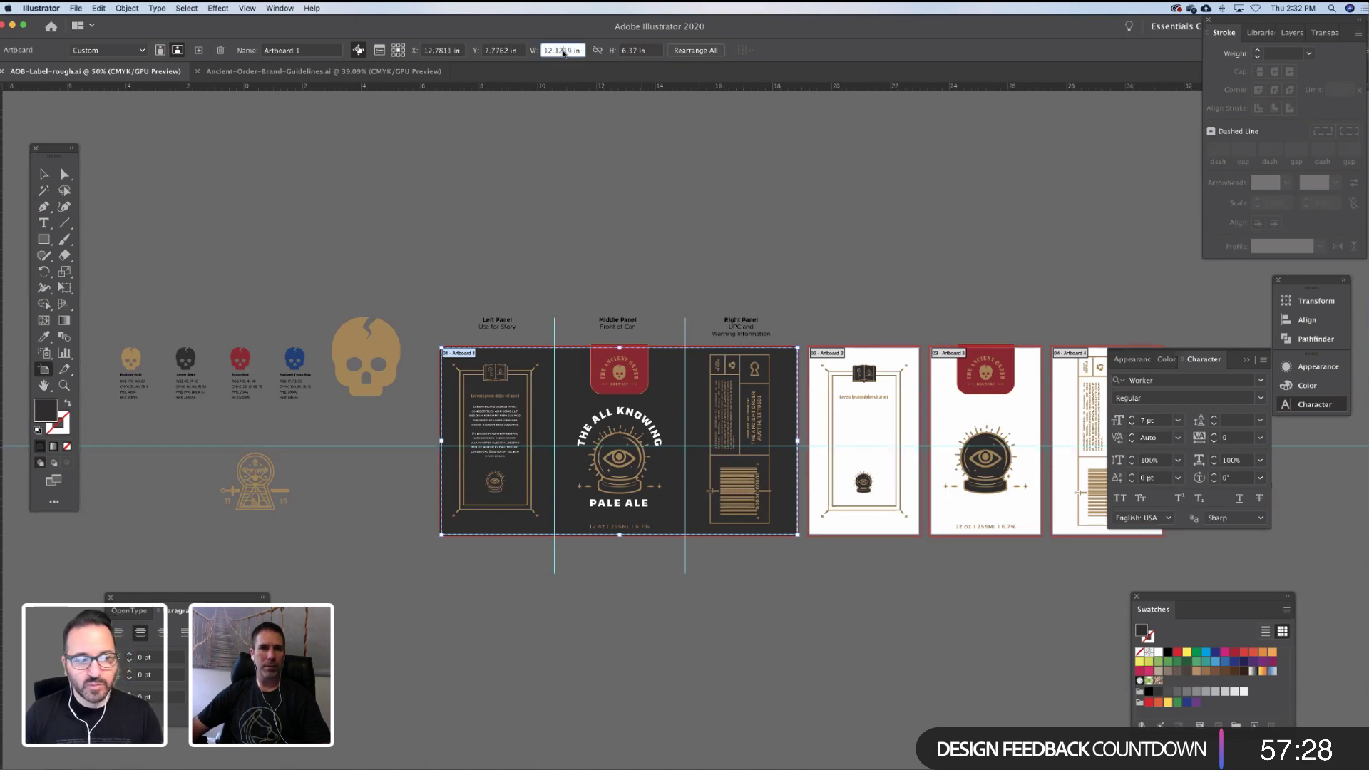
left_click(889, 354)
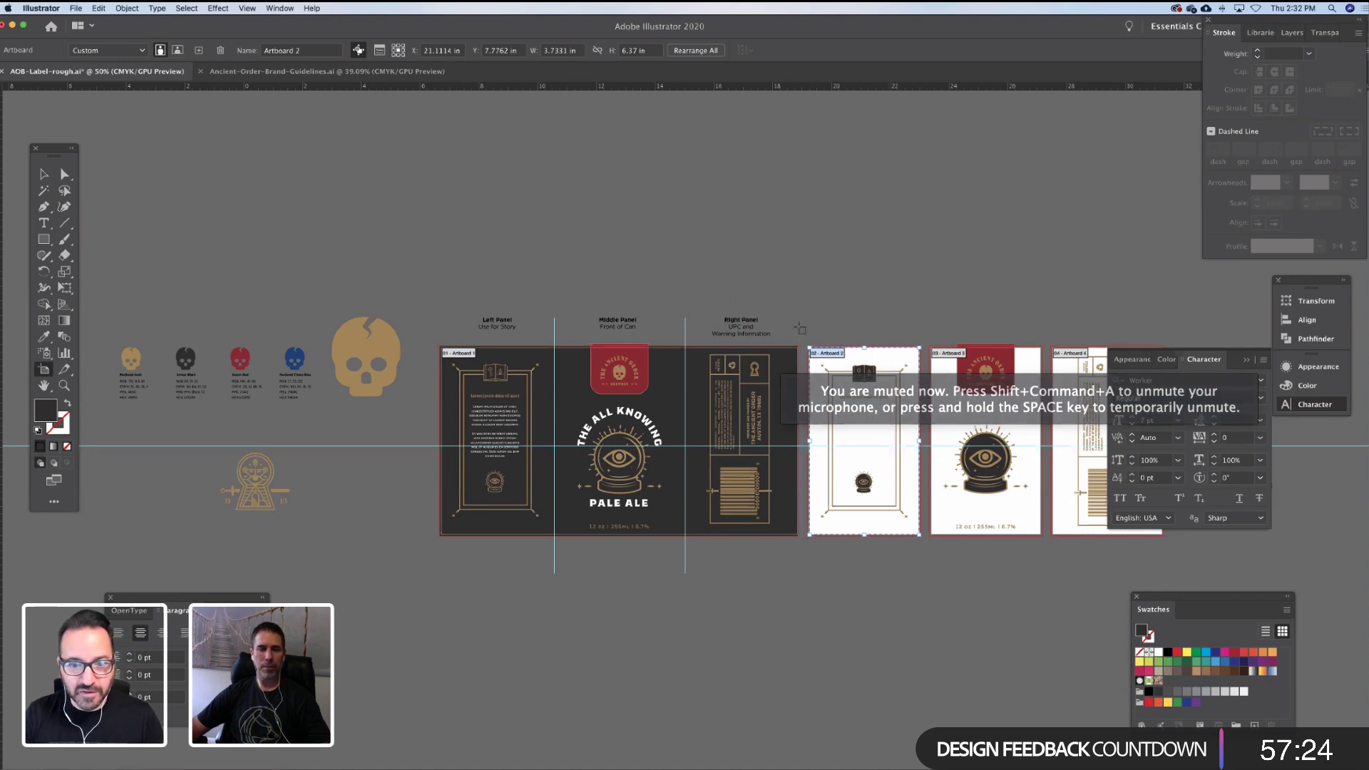
left_click_drag(795, 326, 813, 301)
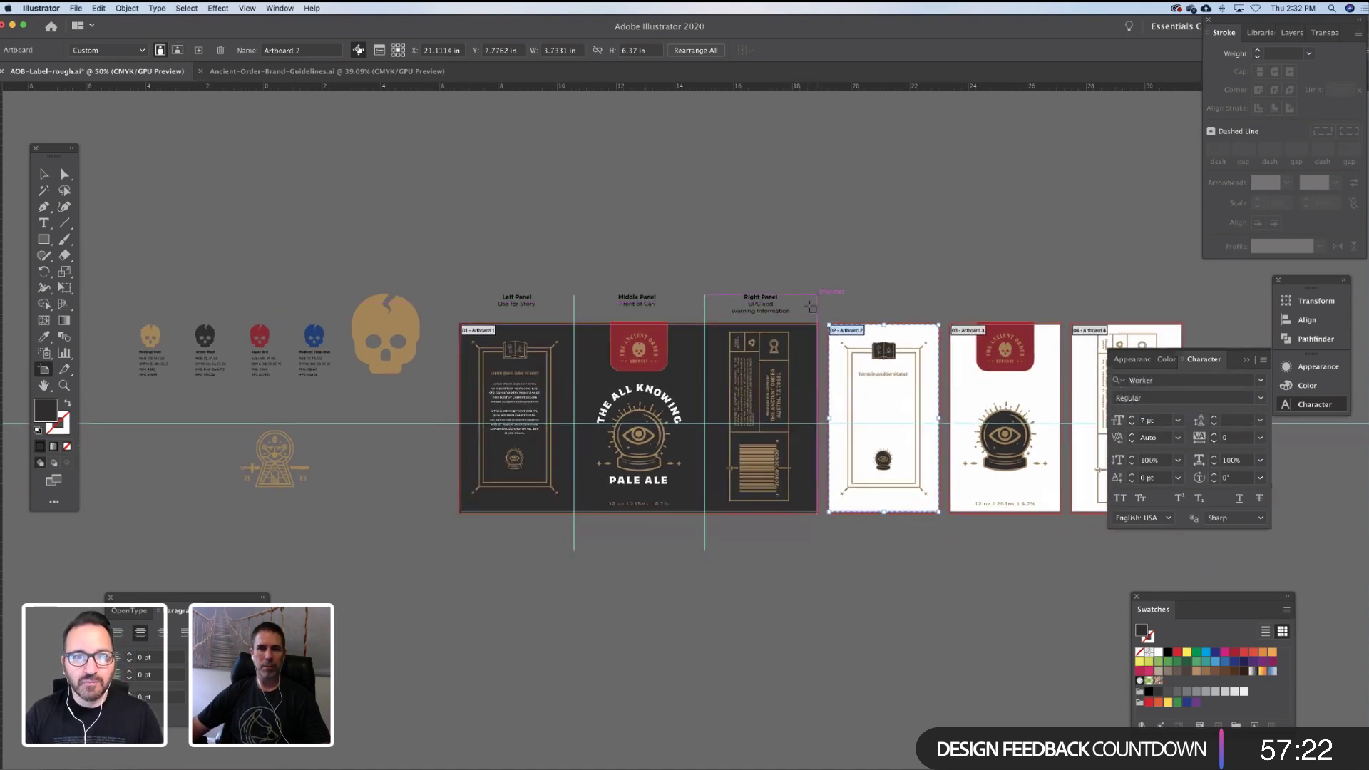
key("Escape")
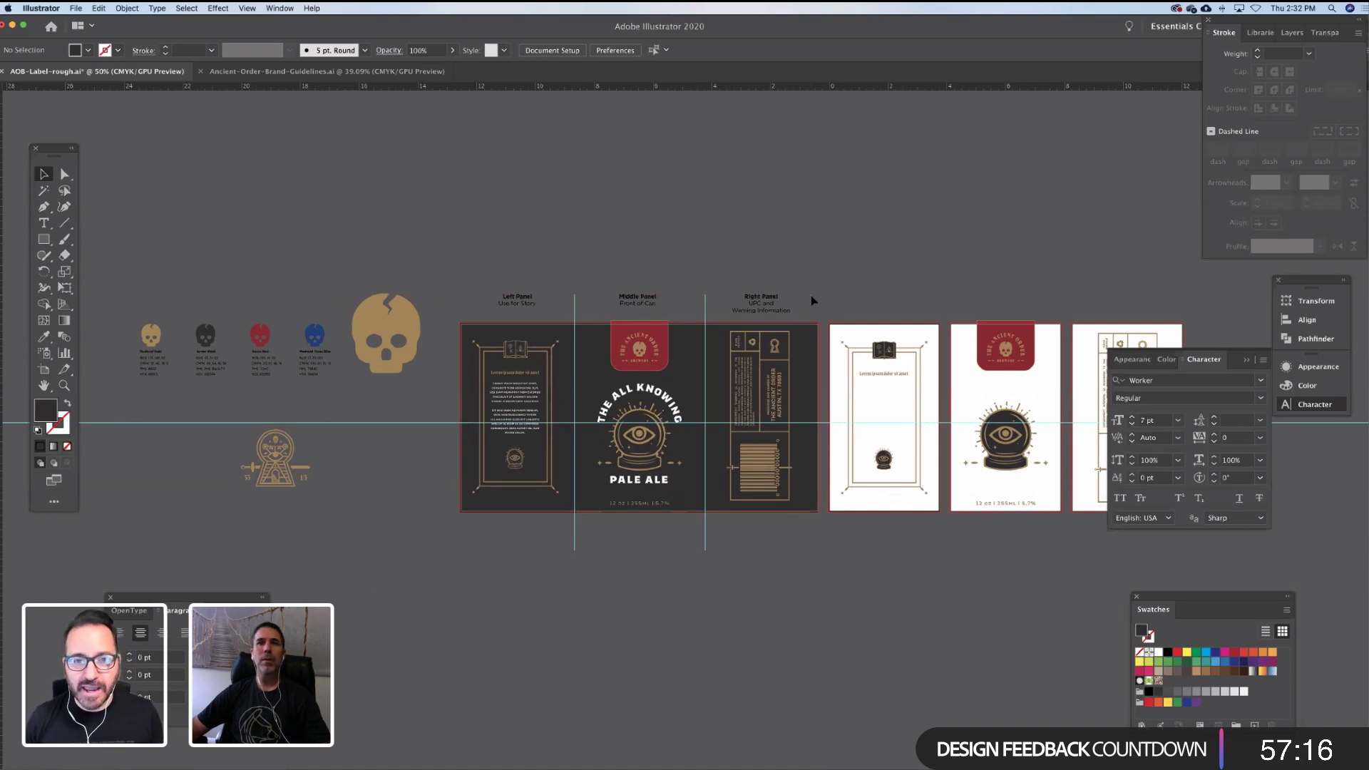
Delete the full three-panel label artwork with its panel headings, along with Artboard 1 underneath it
scroll(798, 280, "down", 1)
scroll(796, 276, "left", 1)
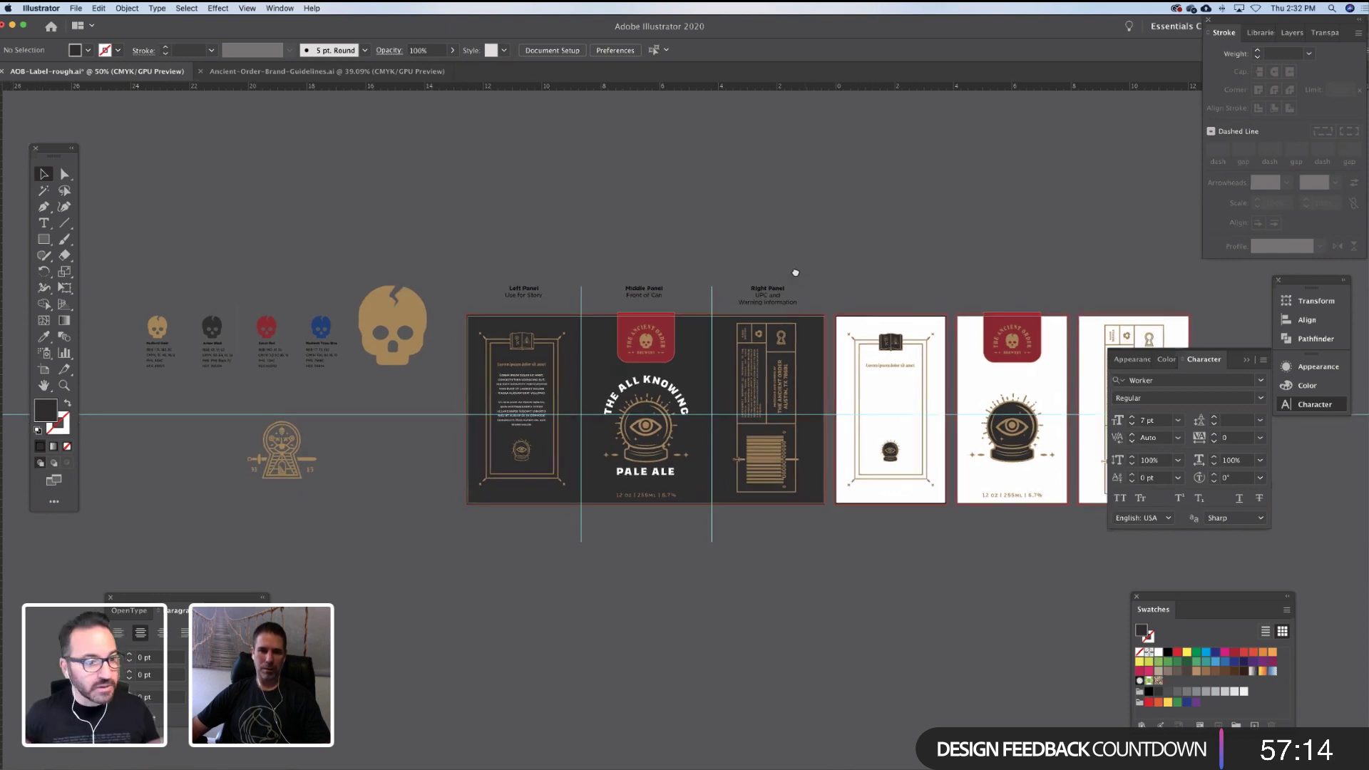
scroll(794, 271, "right", 1)
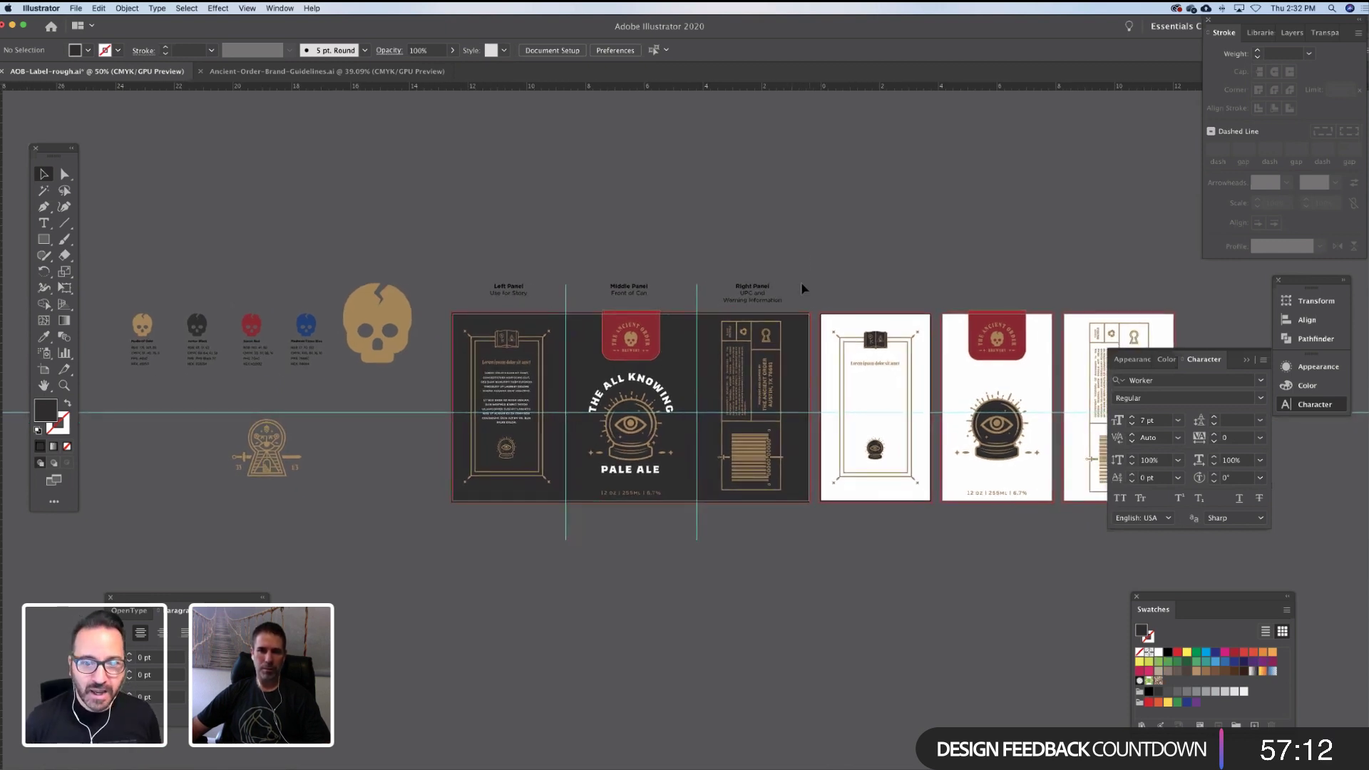
key("super+alt+a")
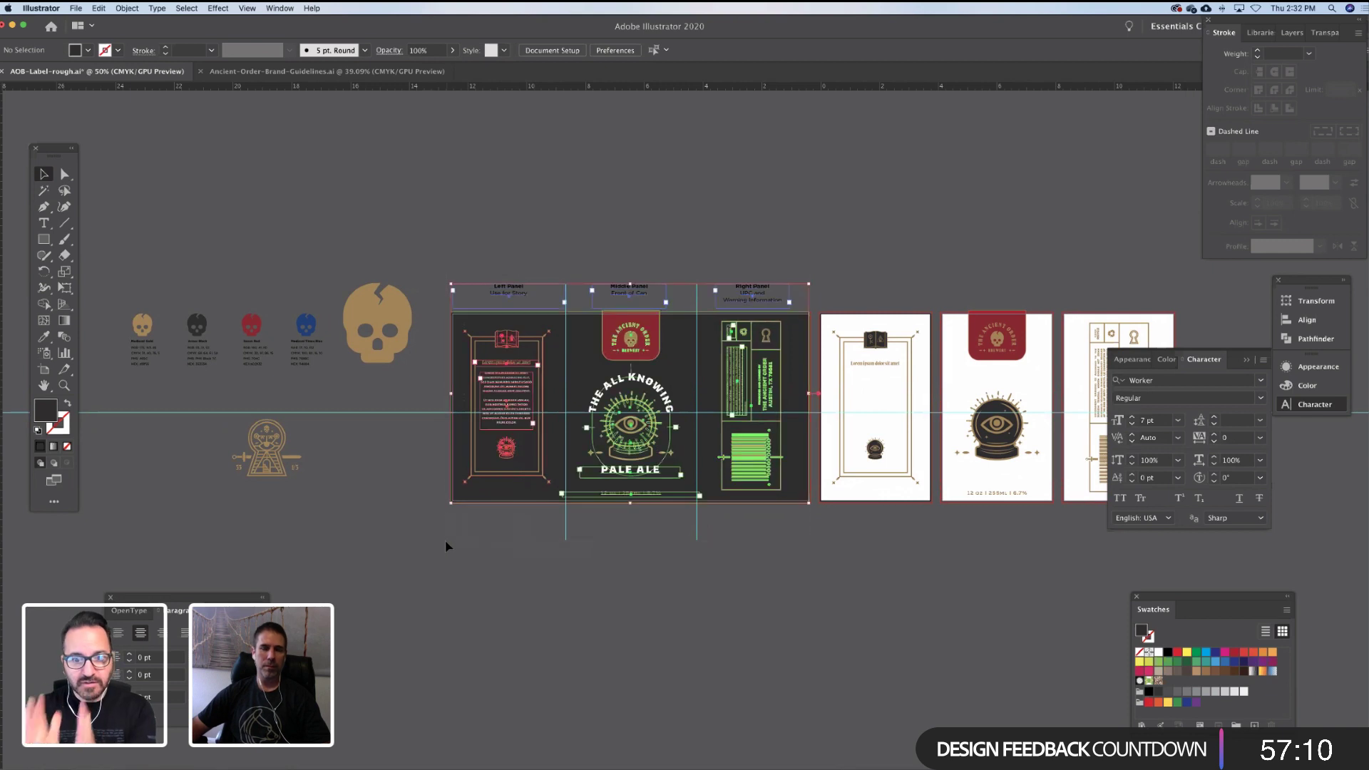
key("Delete")
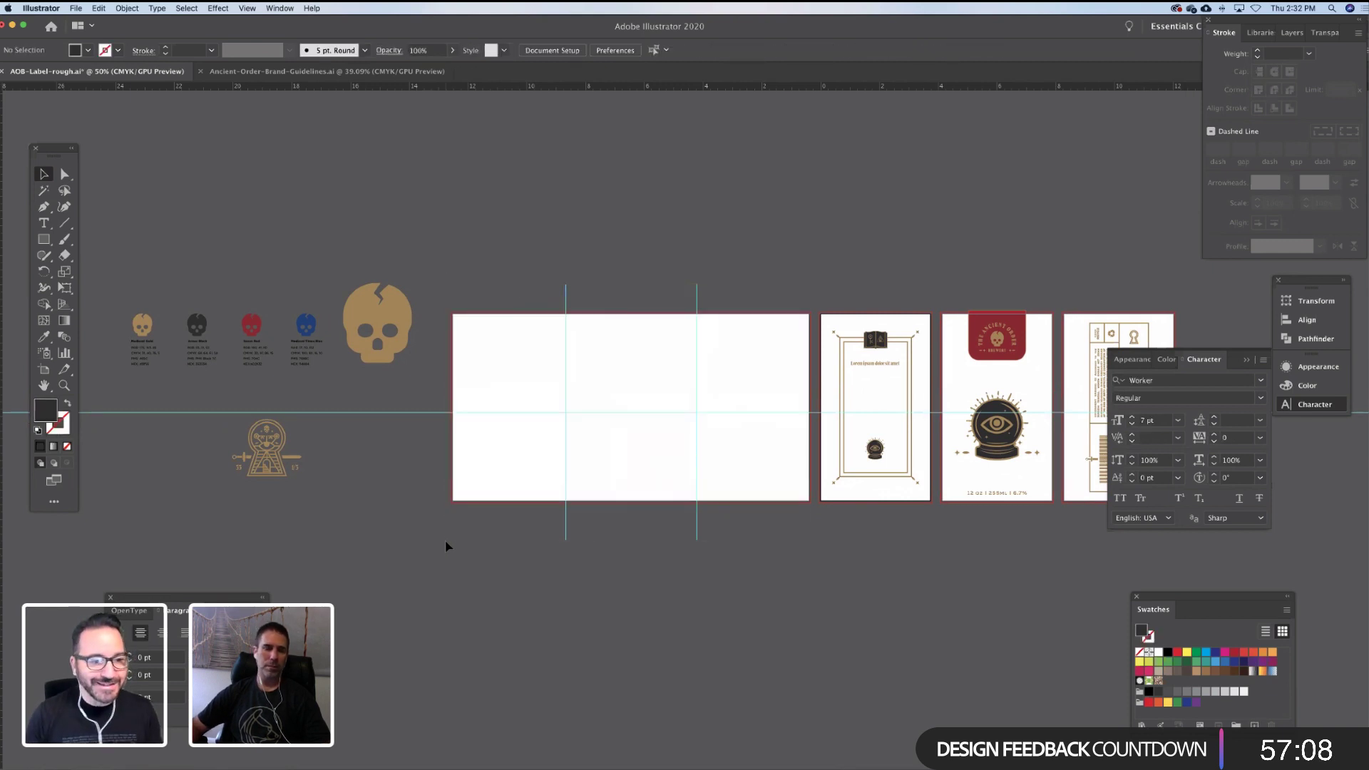
key("shift+o")
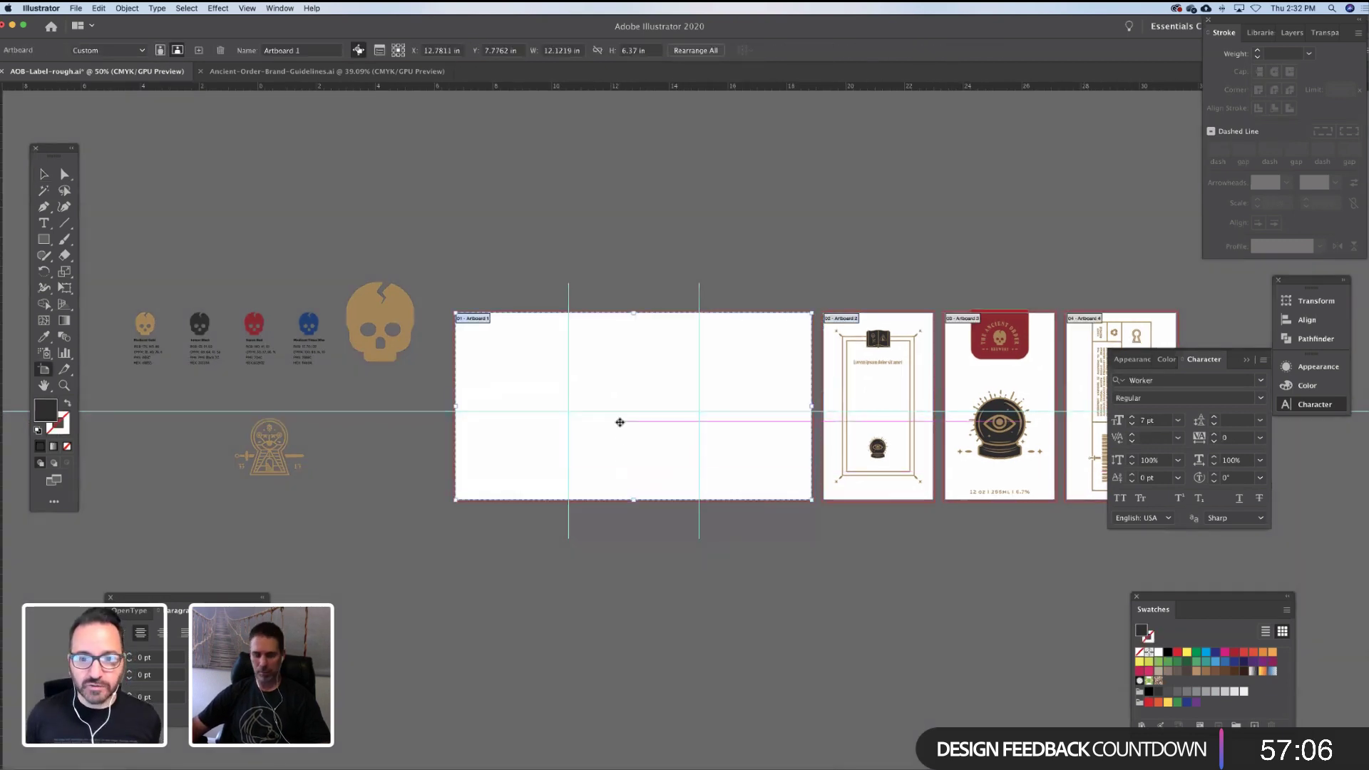
key("Delete")
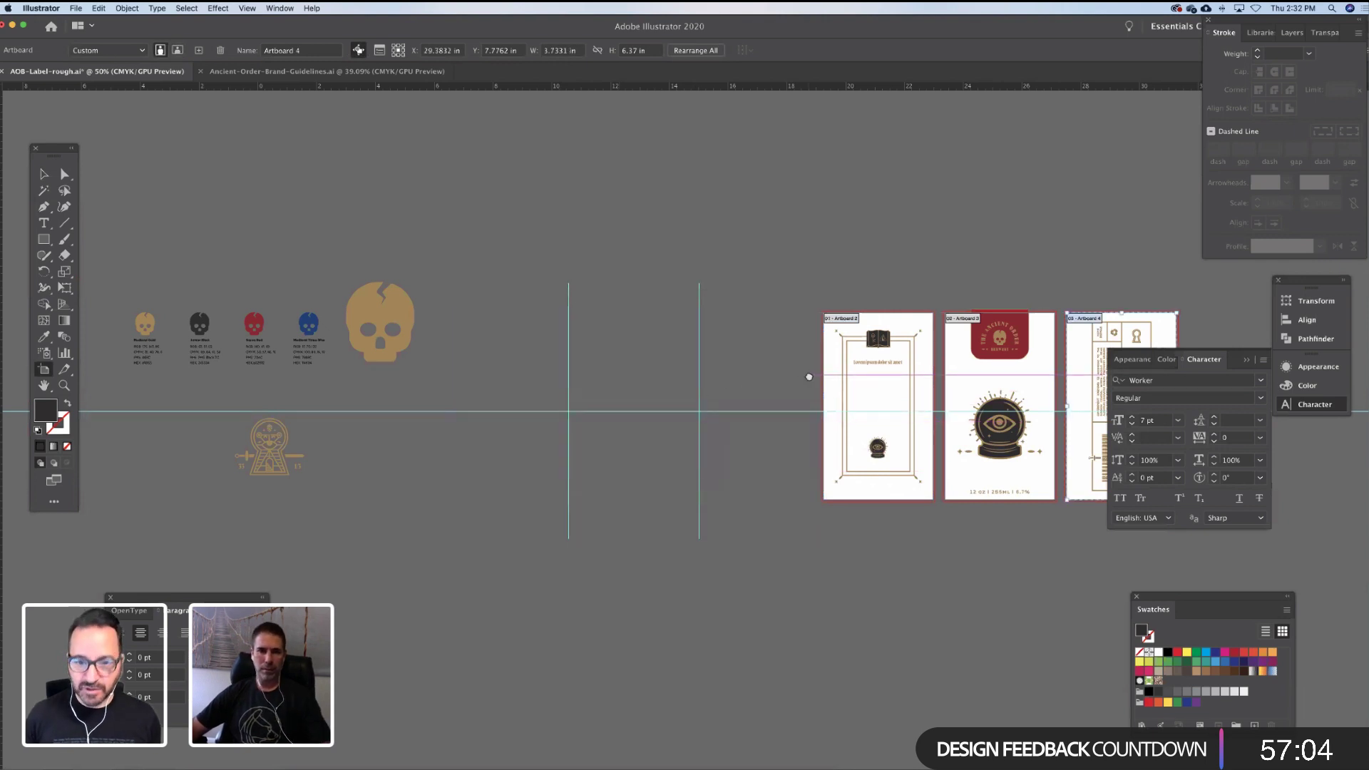
Delete the front and barcode artwork together with Artboards 3 and 4, keeping only the story panel's artboard
left_click_drag(809, 373, 639, 358)
scroll(639, 358, "right", 2)
key("Escape")
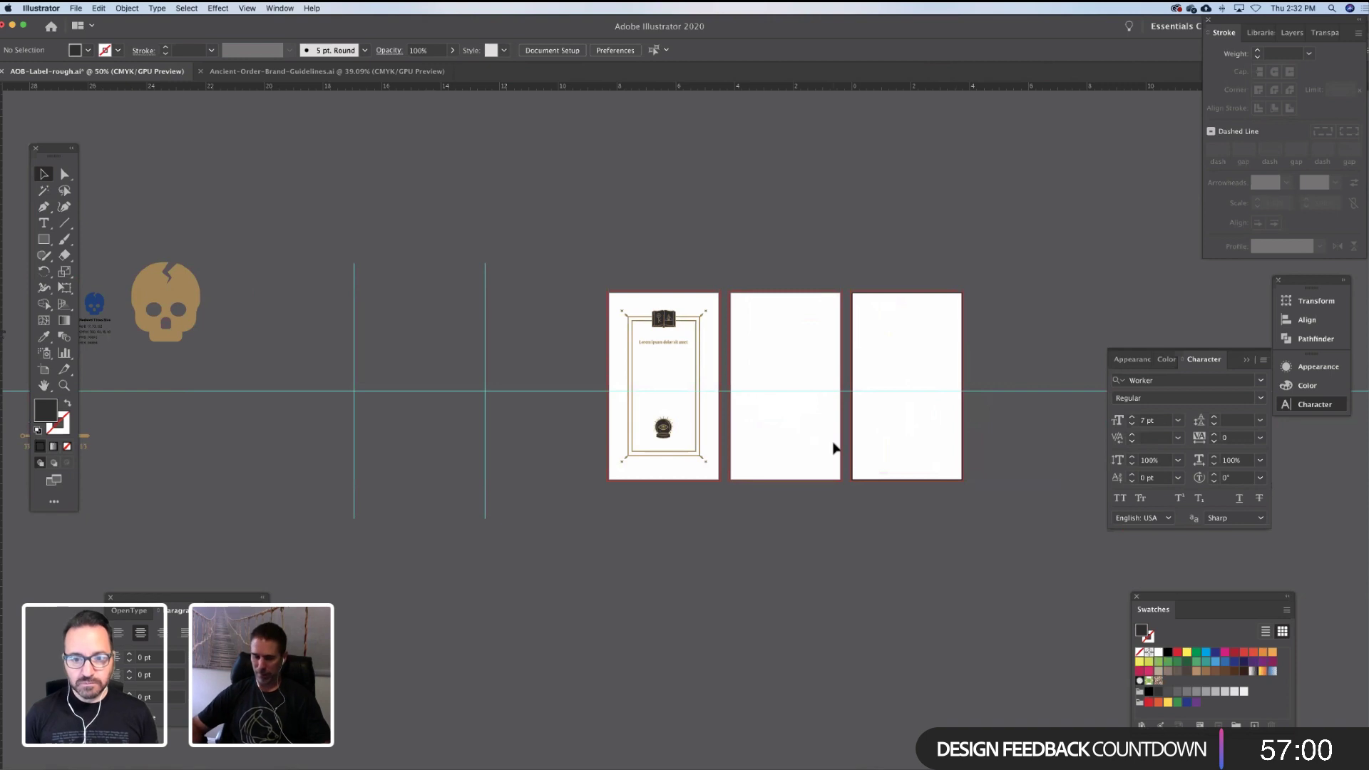
key("shift+o")
key("Delete")
key("Delete")
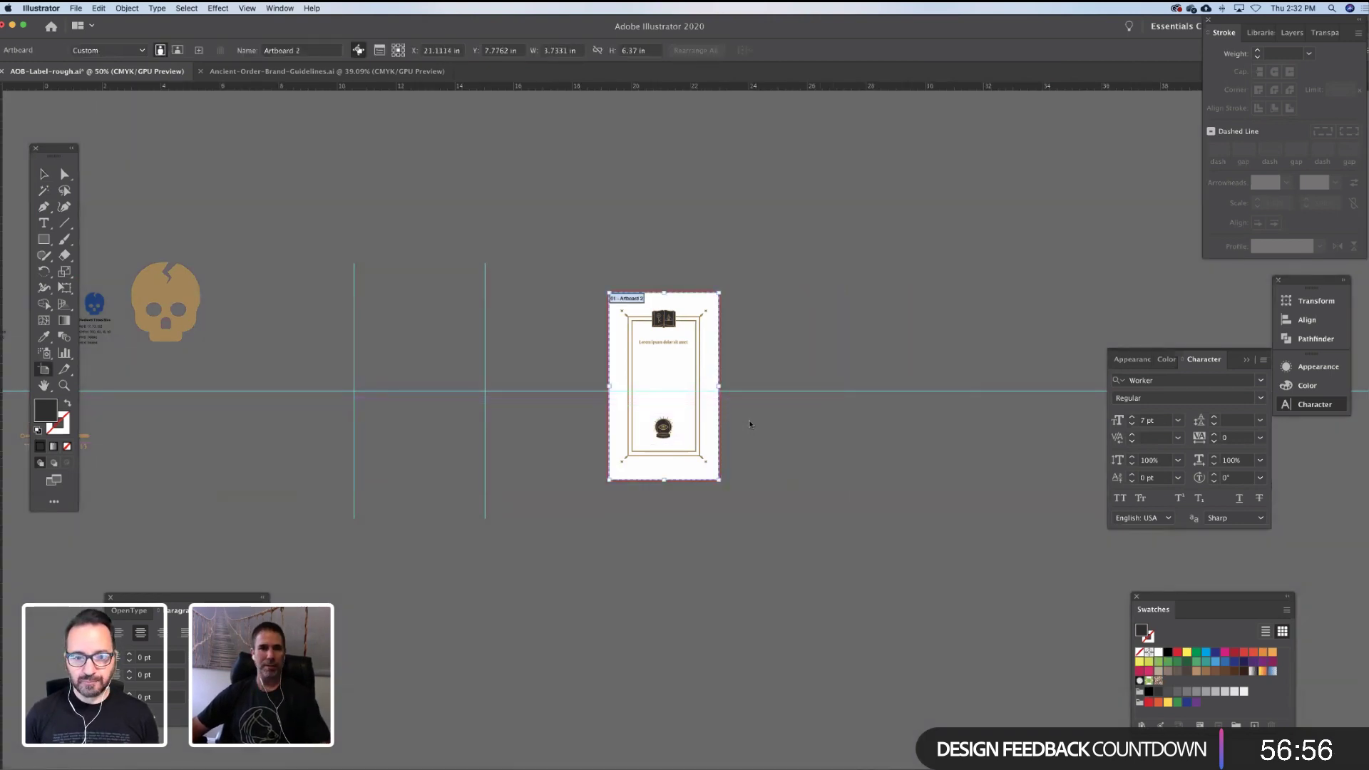
Save the story panel as a separate Illustrator file named AOB-Label-Storyai.ai in the Labels folder, with the default Illustrator options
key("super+shift+s")
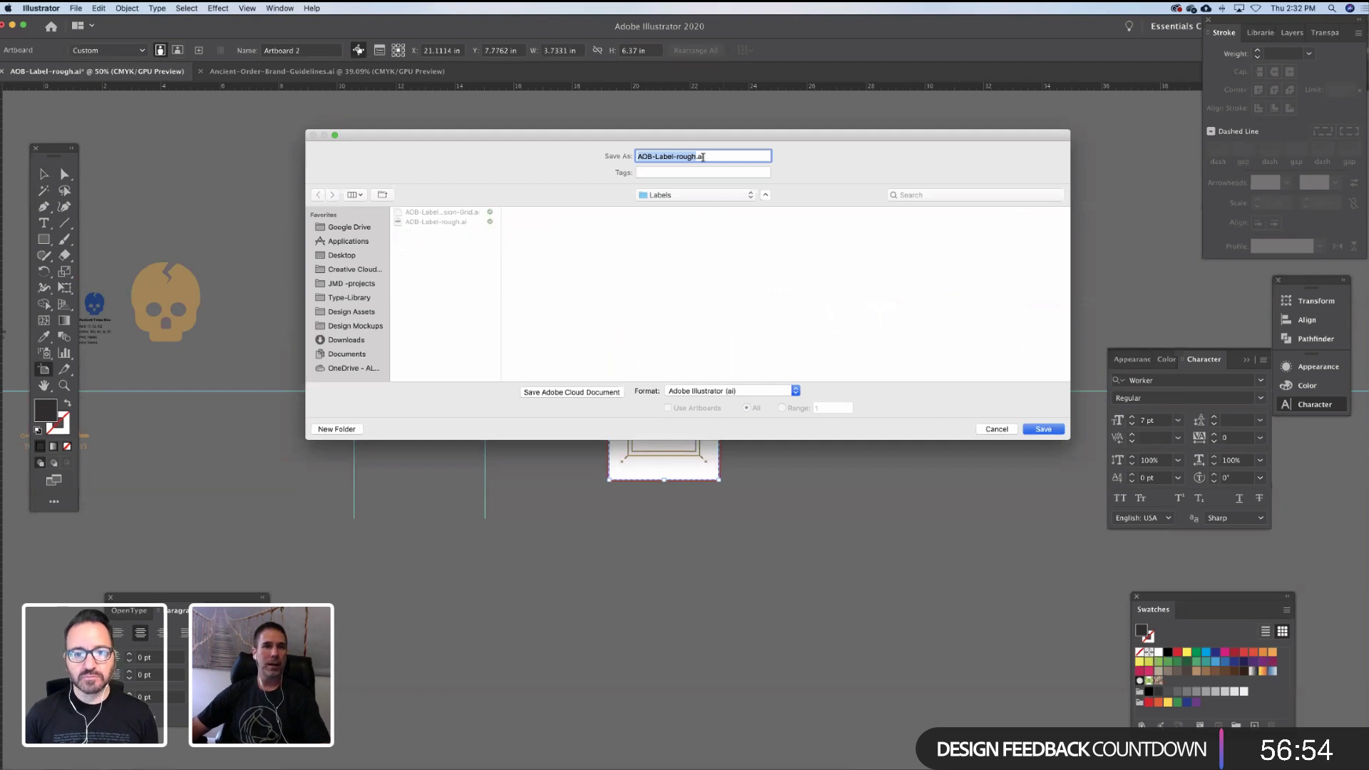
left_click(697, 157)
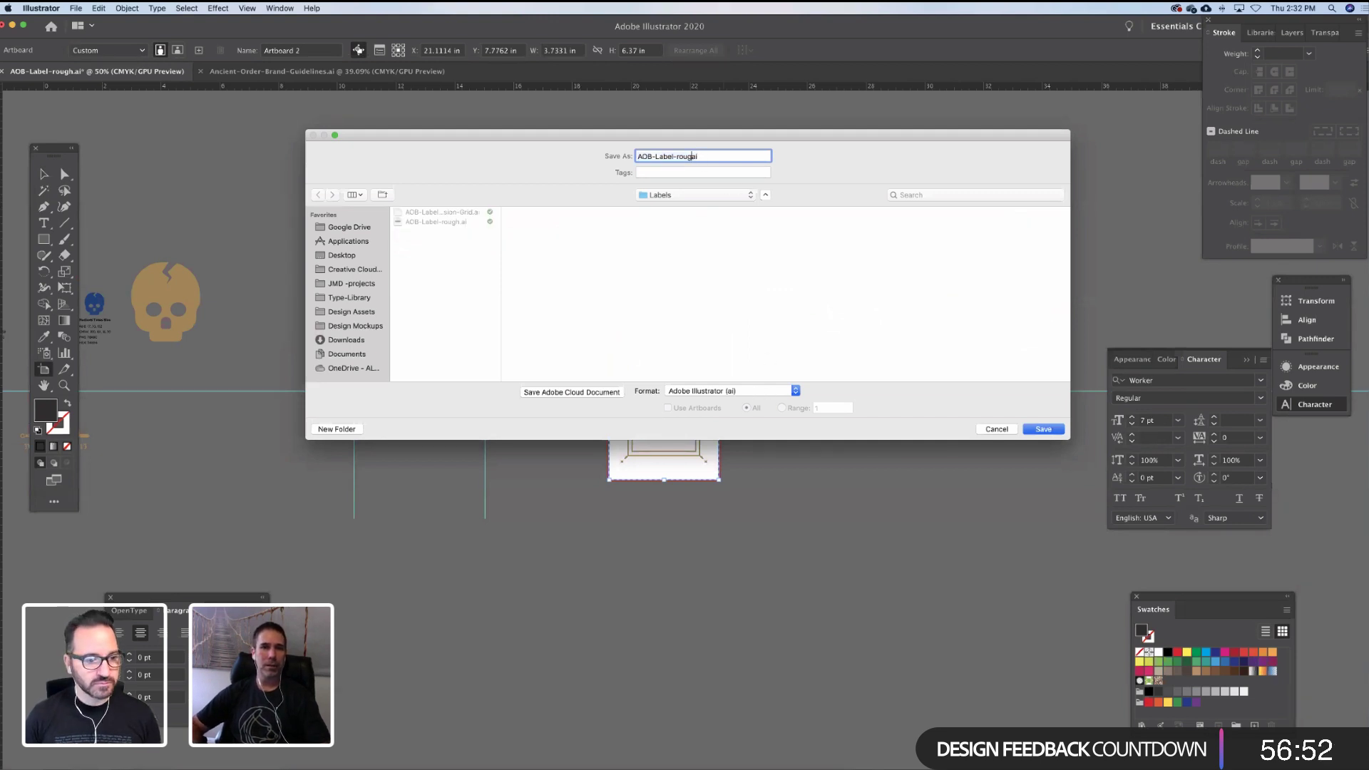
key("BackSpace")
key("BackSpace")
key("BackSpace")
key("BackSpace")
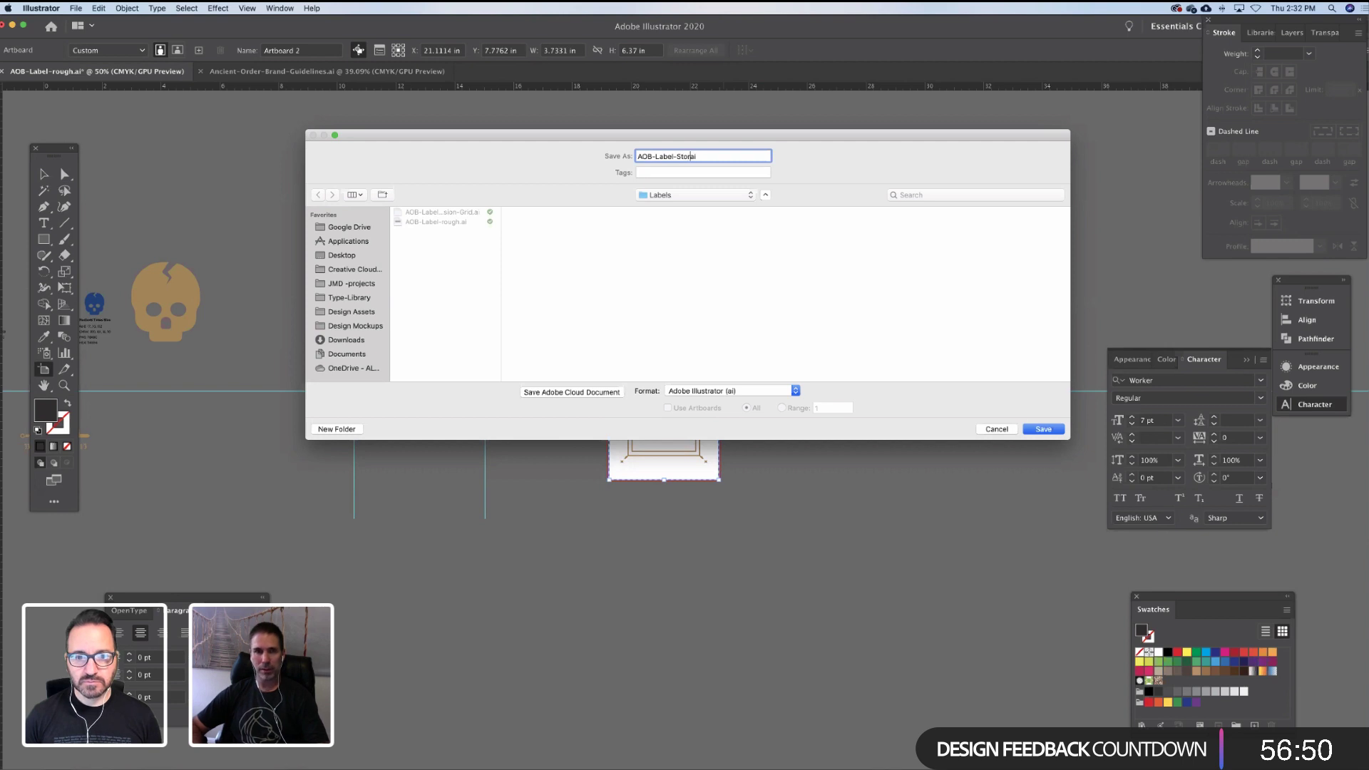
type("Stor")
key("Return")
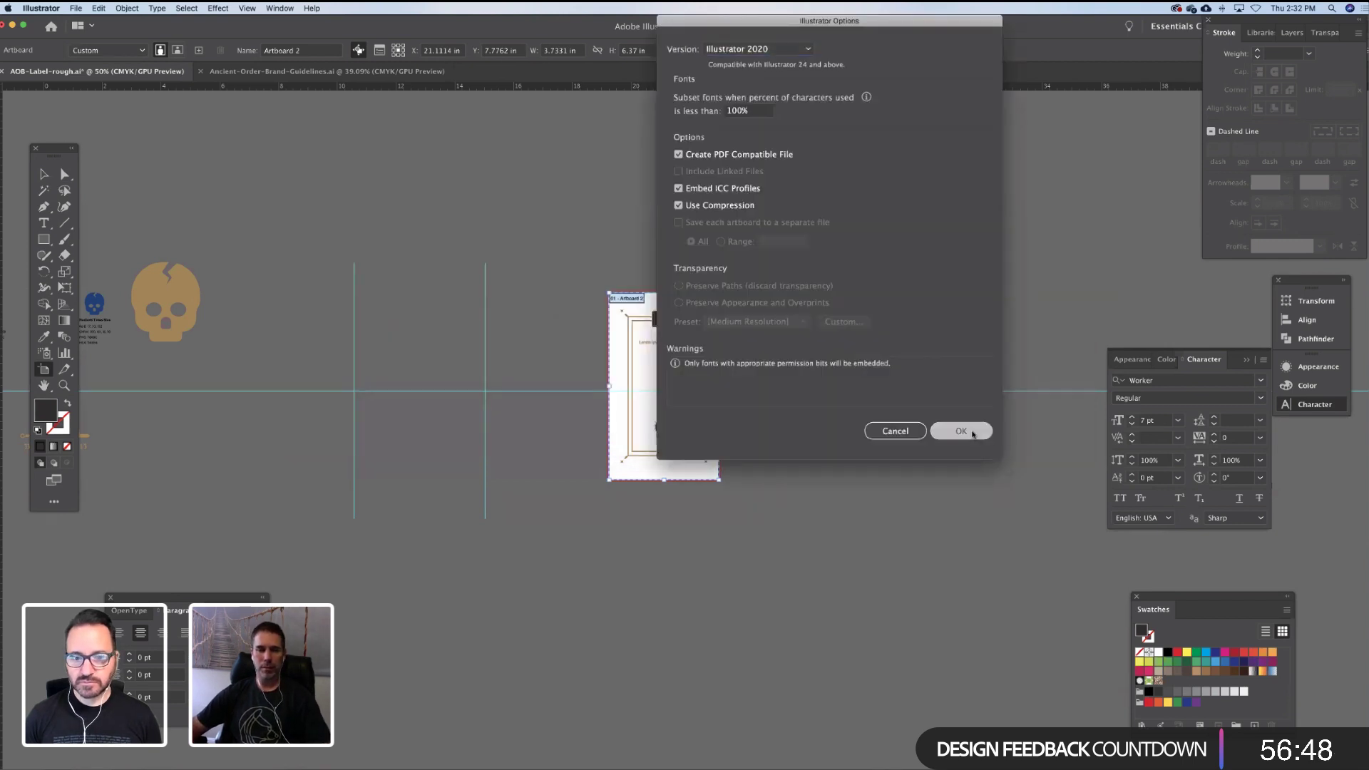
key("Return")
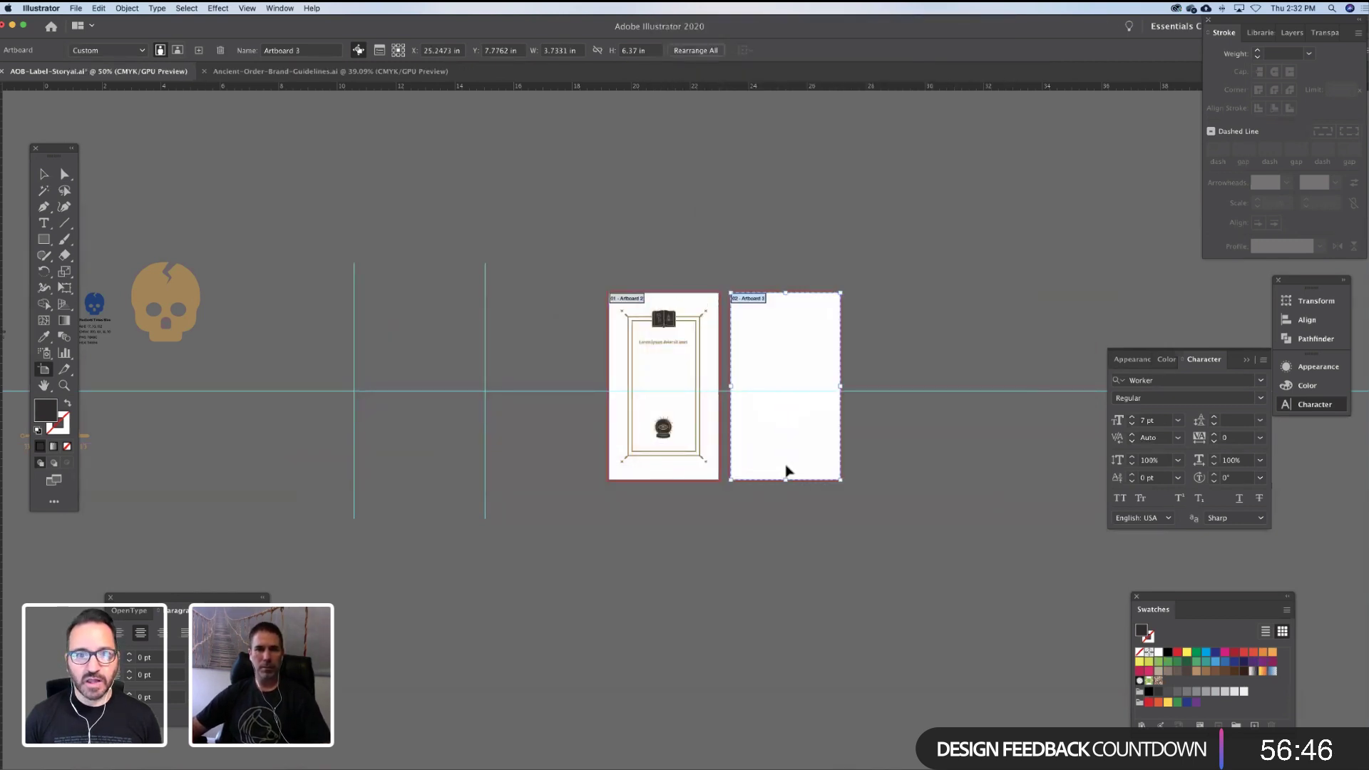
Undo the deletion of Artboards 3 and 4 and of their front and barcode artwork
key("super+z")
key("super+z")
key("v")
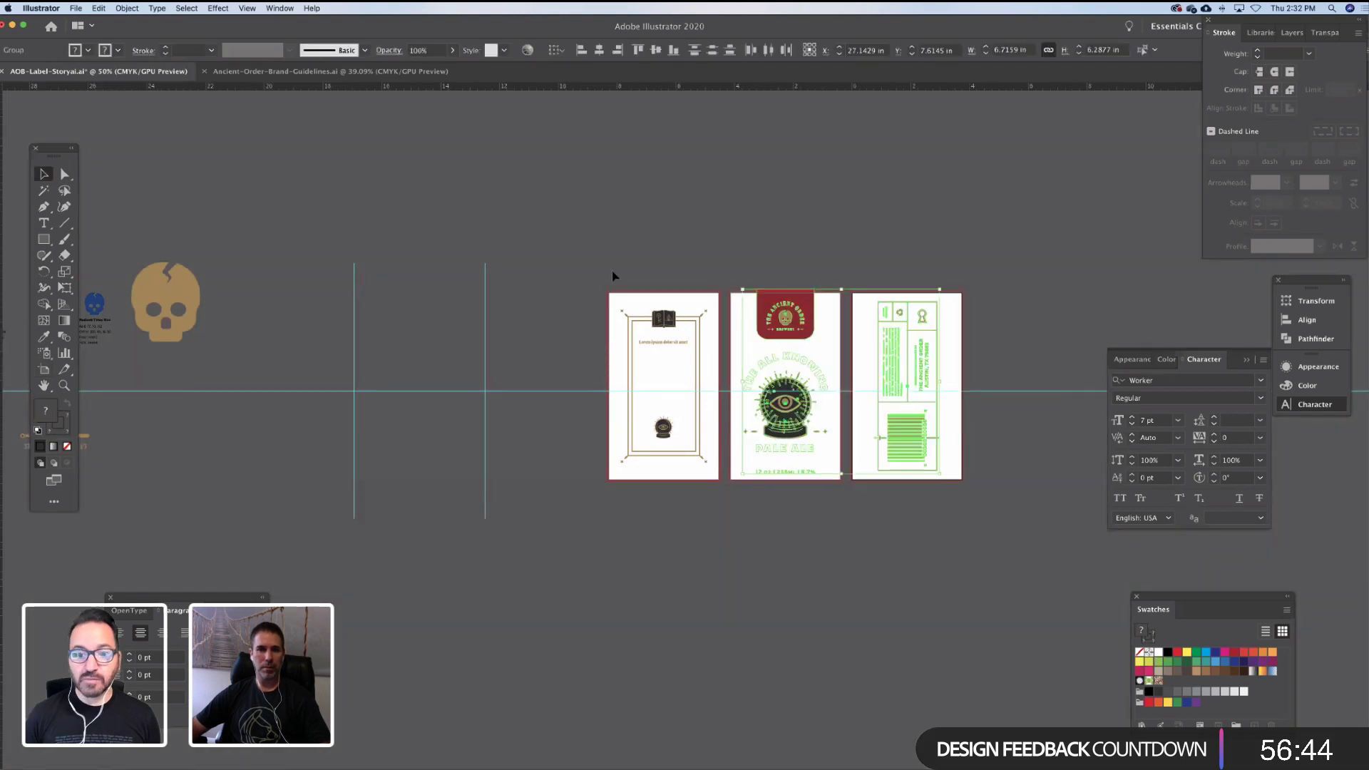
left_click(722, 540)
Delete the story and barcode artwork together with Artboards 2 and 4, keeping only the front panel's artboard
key("super+z")
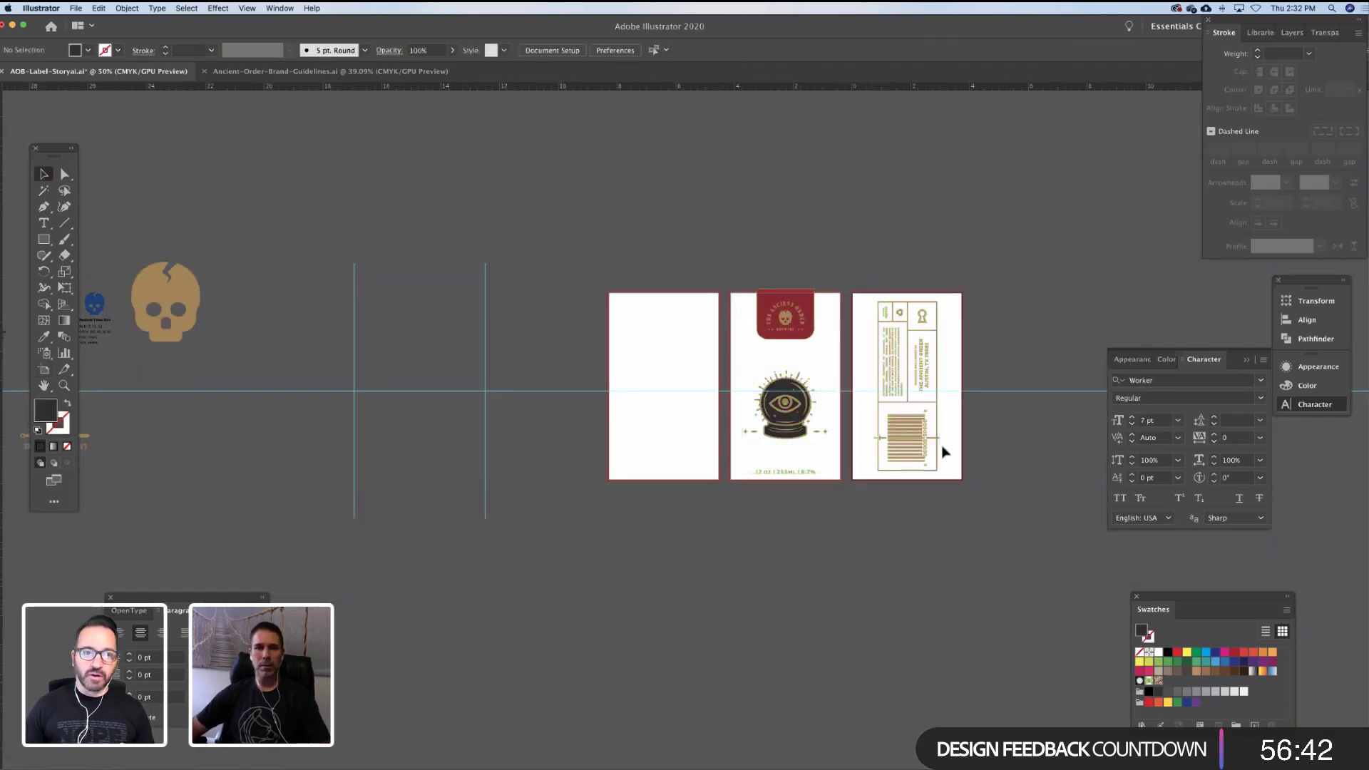
key("super+z")
key("super+z")
key("super+z")
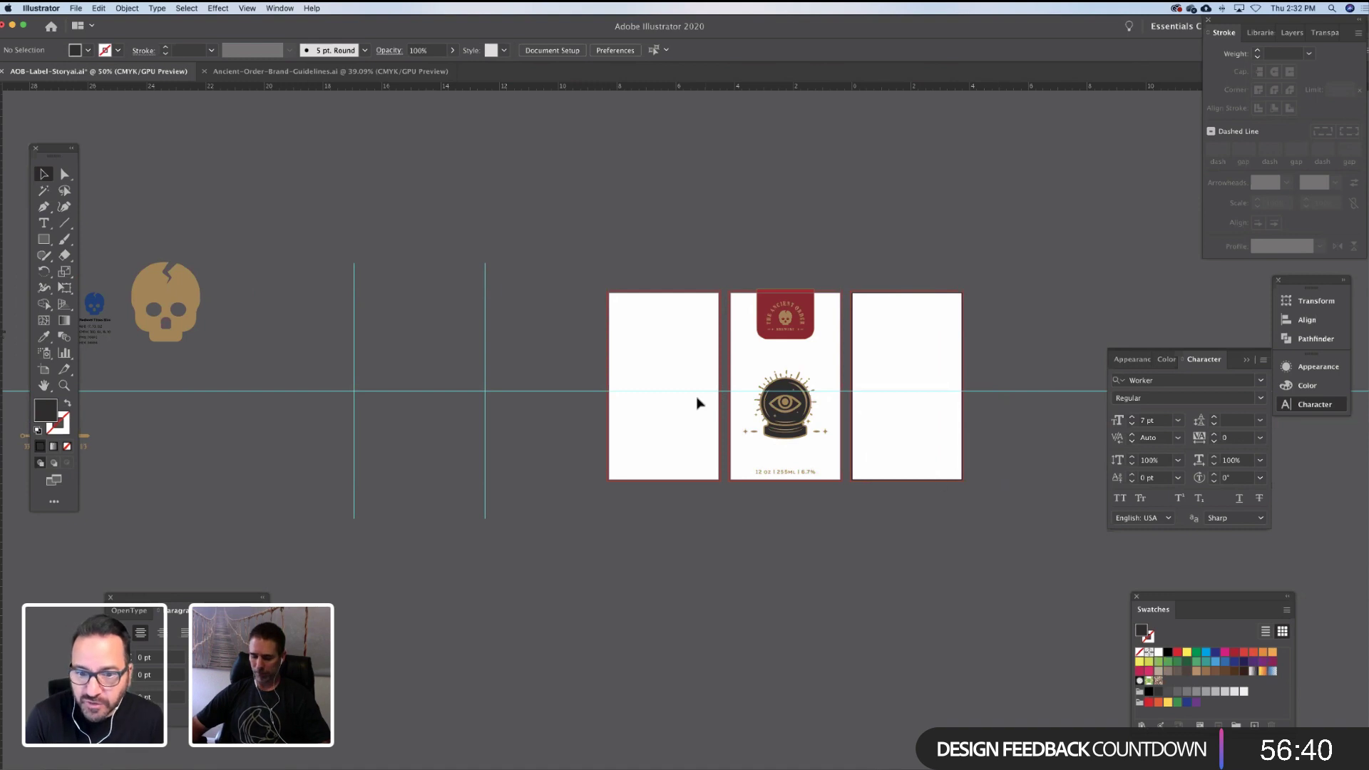
key("shift+o")
key("Delete")
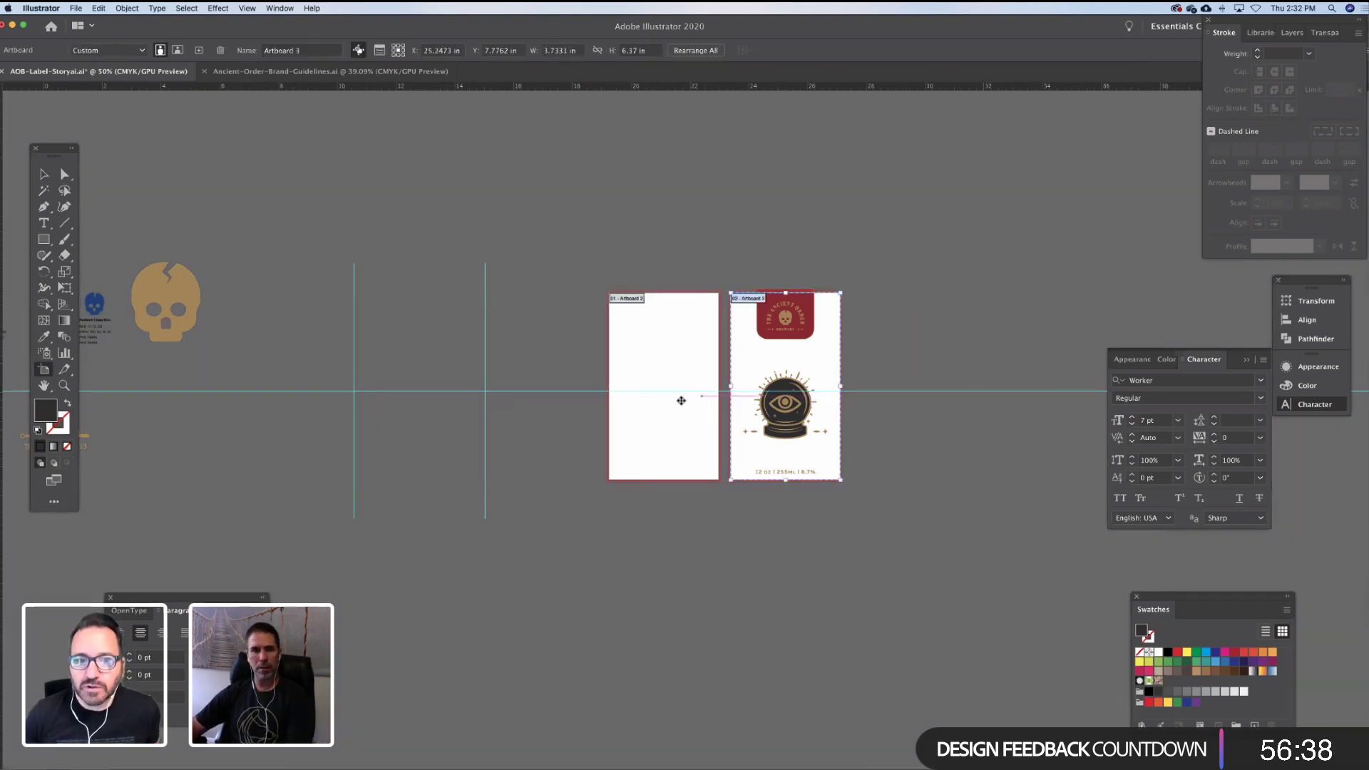
left_click(678, 397)
key("Delete")
Save the front panel as a separate Illustrator file named AOB-Label-Front.ai in the Labels folder, with the default Illustrator options
key("super+shift+s")
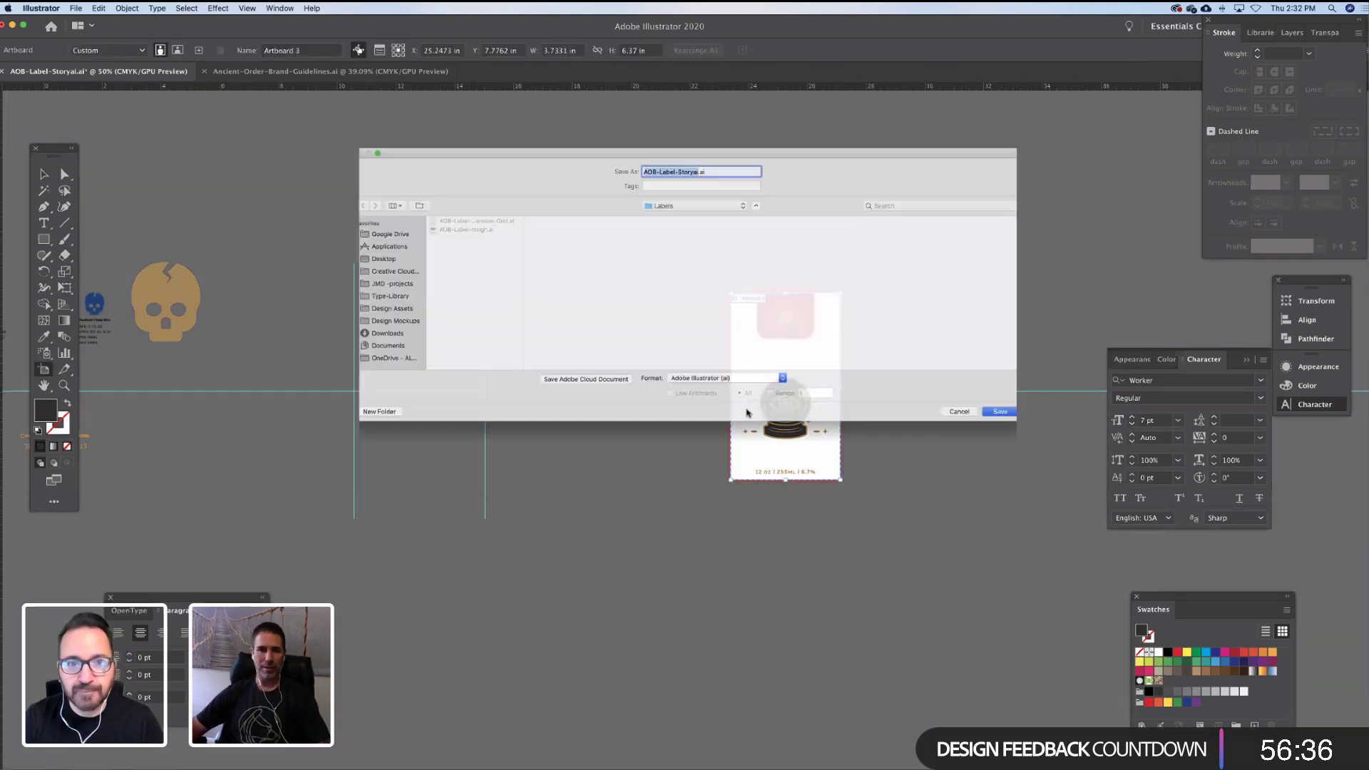
left_click(698, 157)
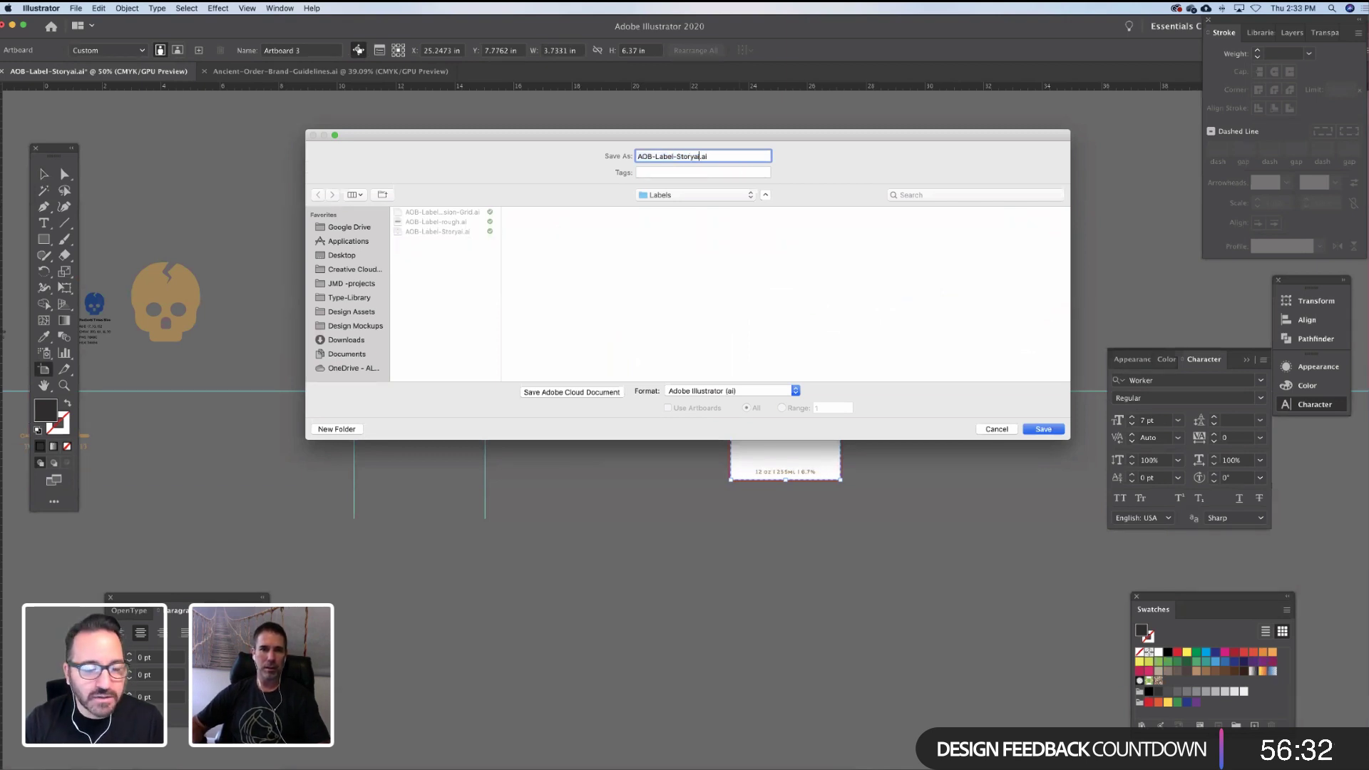
key("BackSpace")
key("BackSpace")
key("BackSpace")
key("BackSpace")
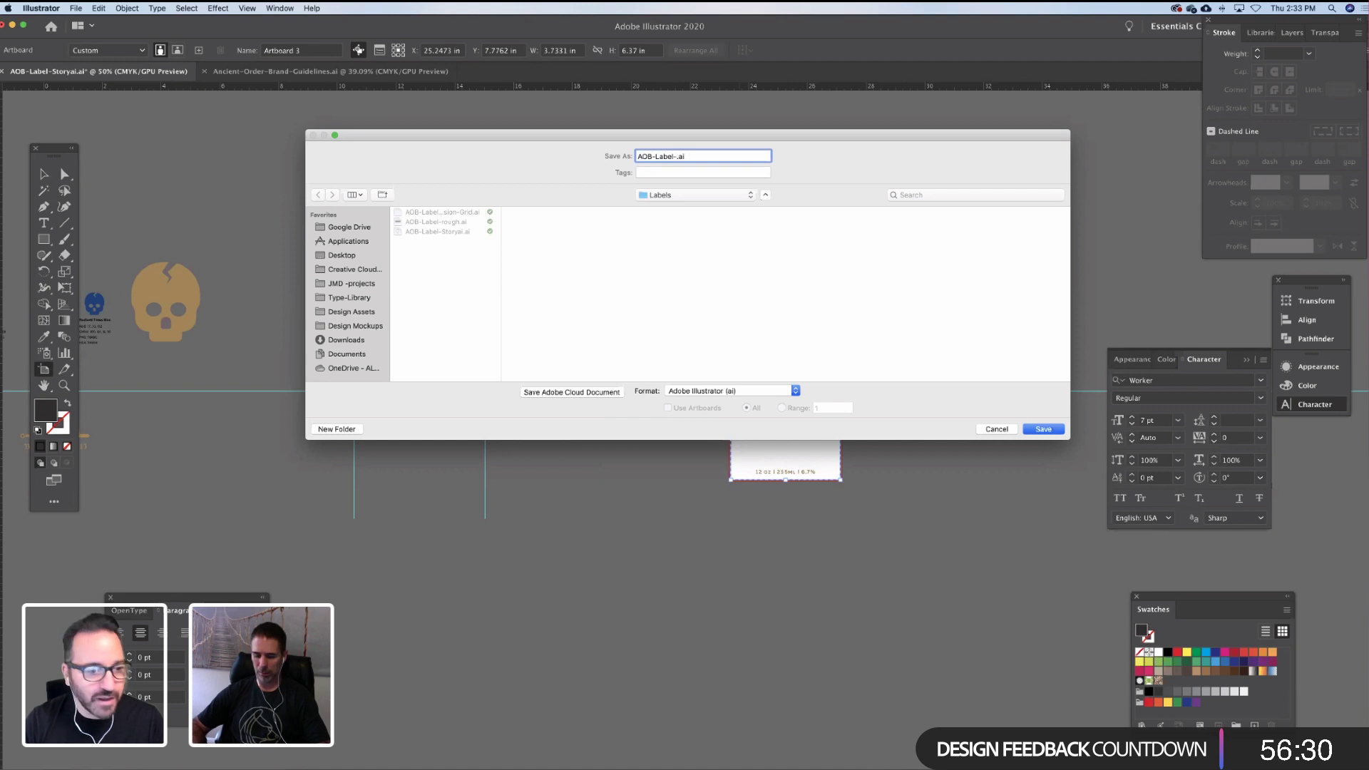
type("Final")
key("Return")
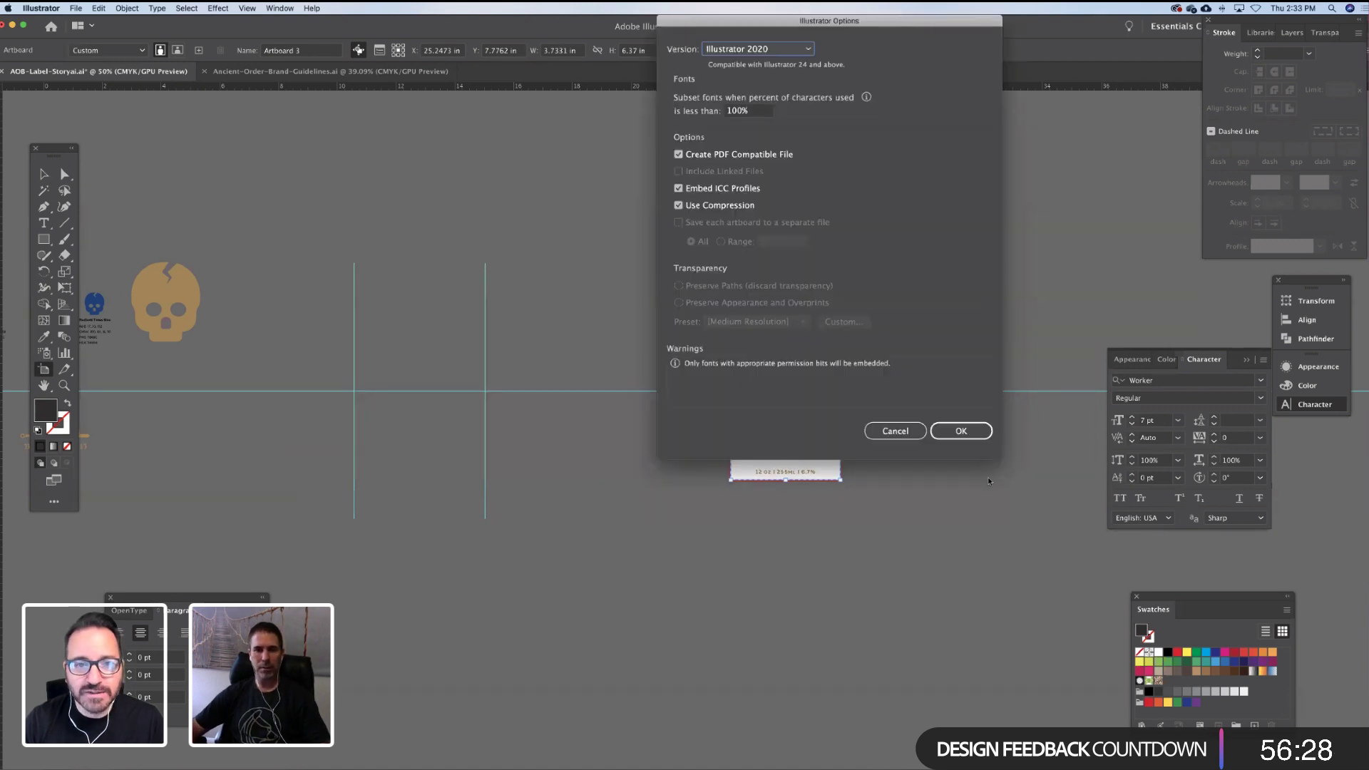
left_click(961, 431)
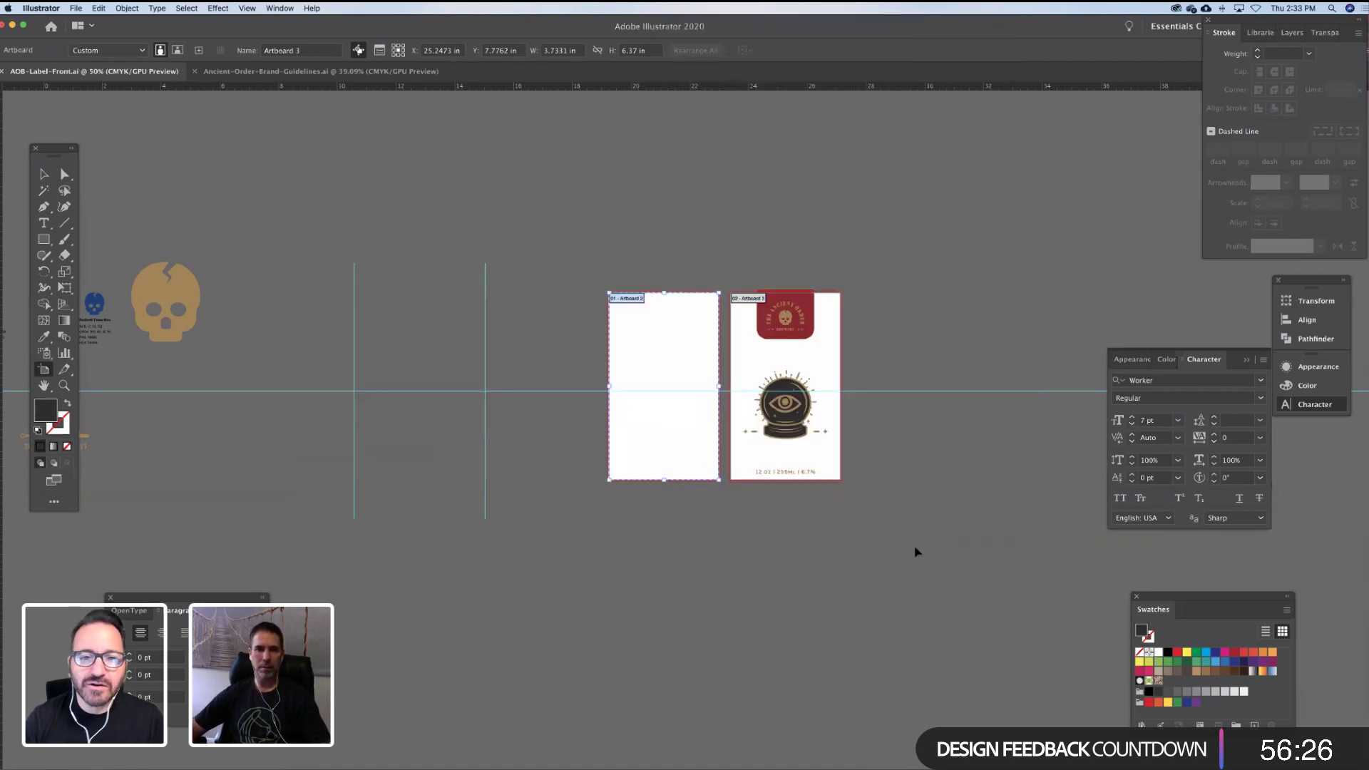
Undo the deletion of Artboards 2 and 4 and of the barcode panel's artwork
key("super+z")
key("super+z")
key("v")
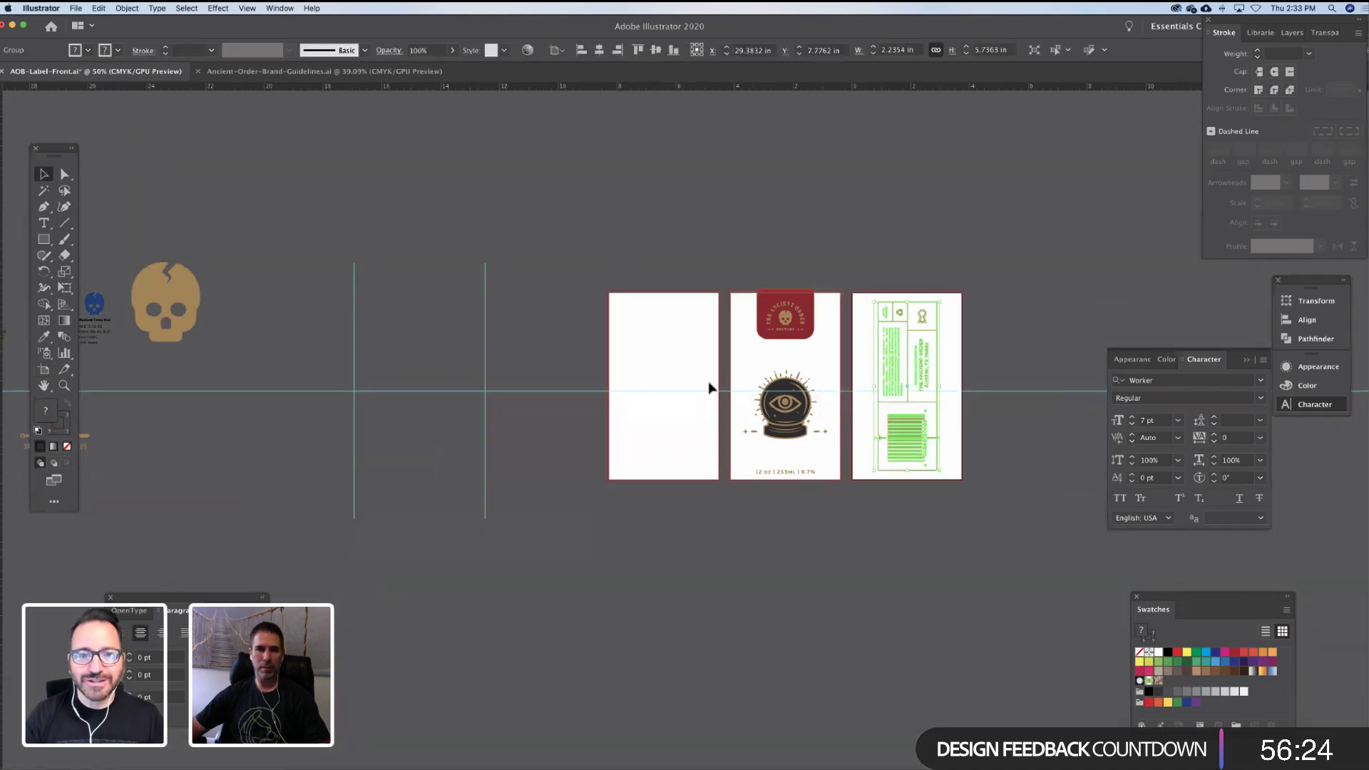
Delete the front label artwork and the empty Artboards 3 and 2, keeping only the barcode panel's artboard
key("super+z")
key("super+z")
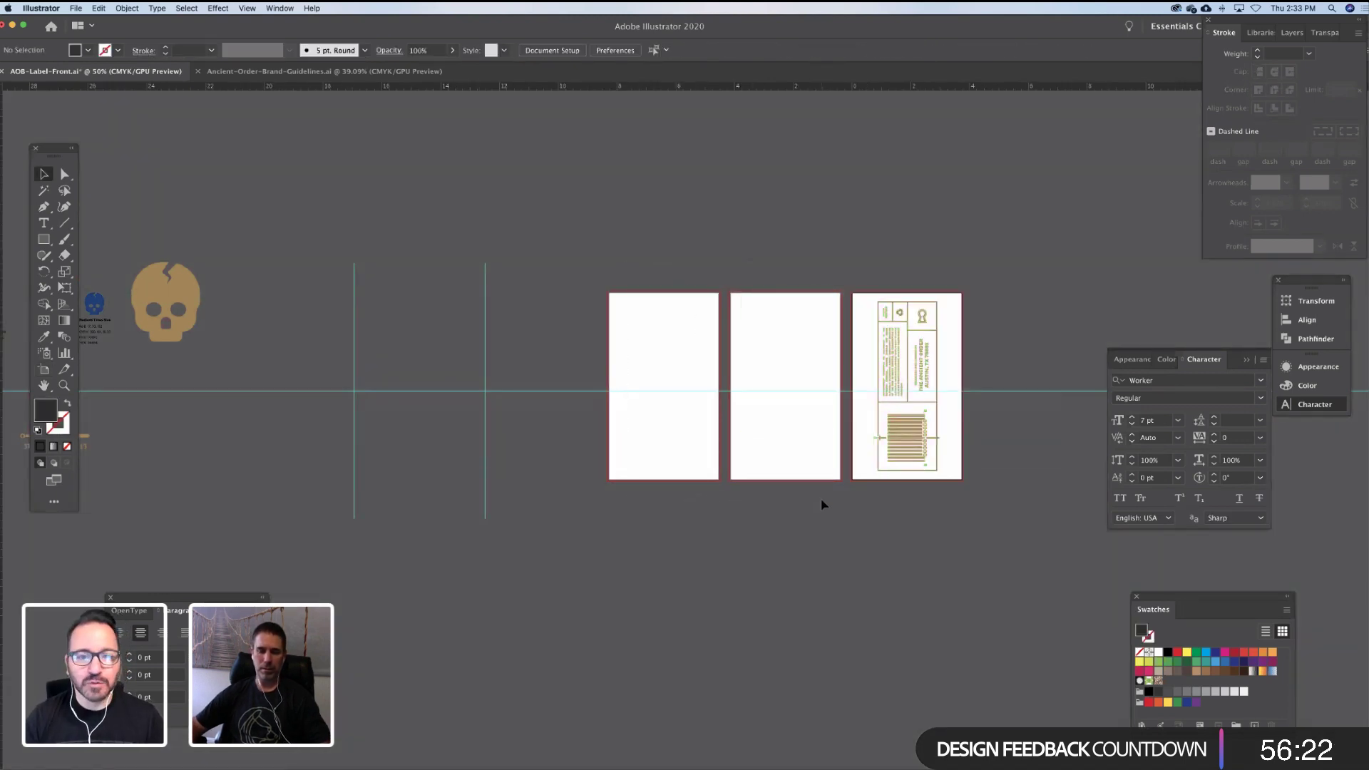
left_click(791, 381)
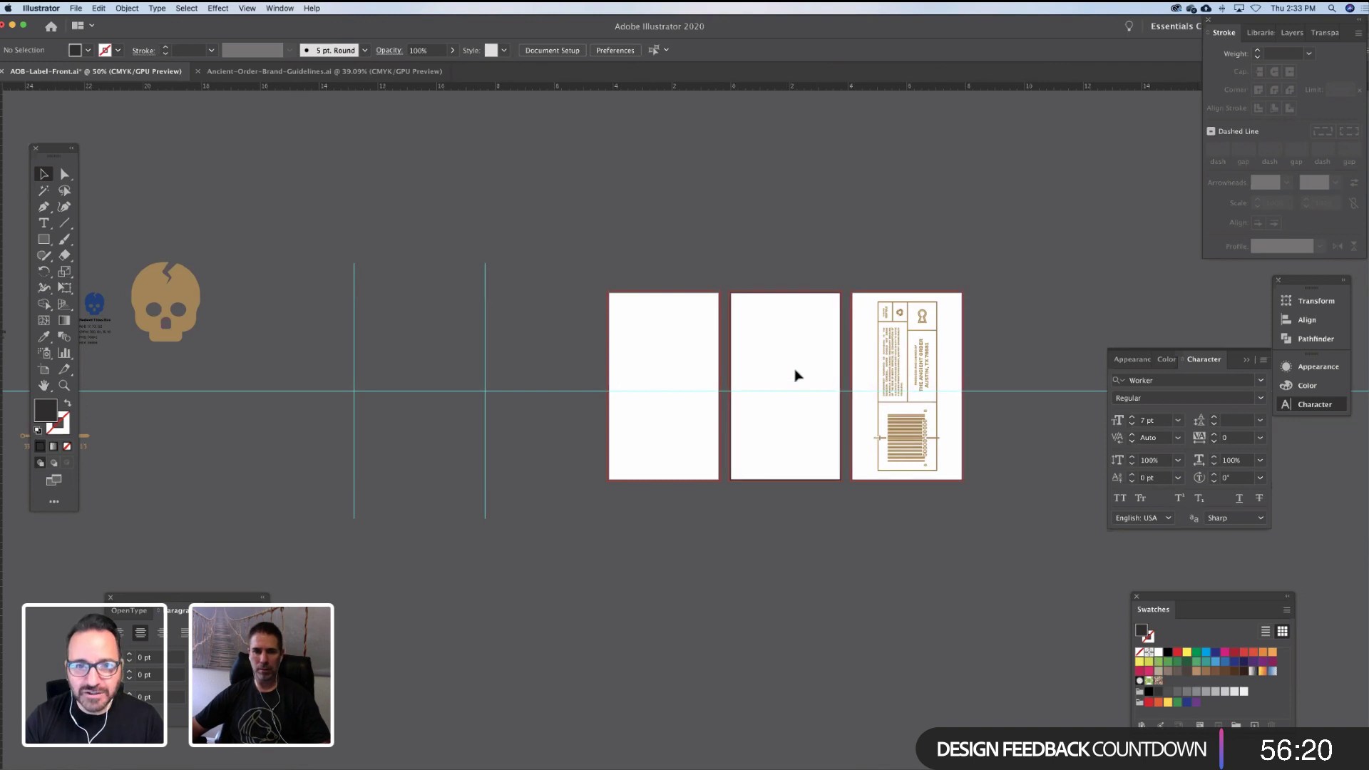
key("shift+o")
key("Delete")
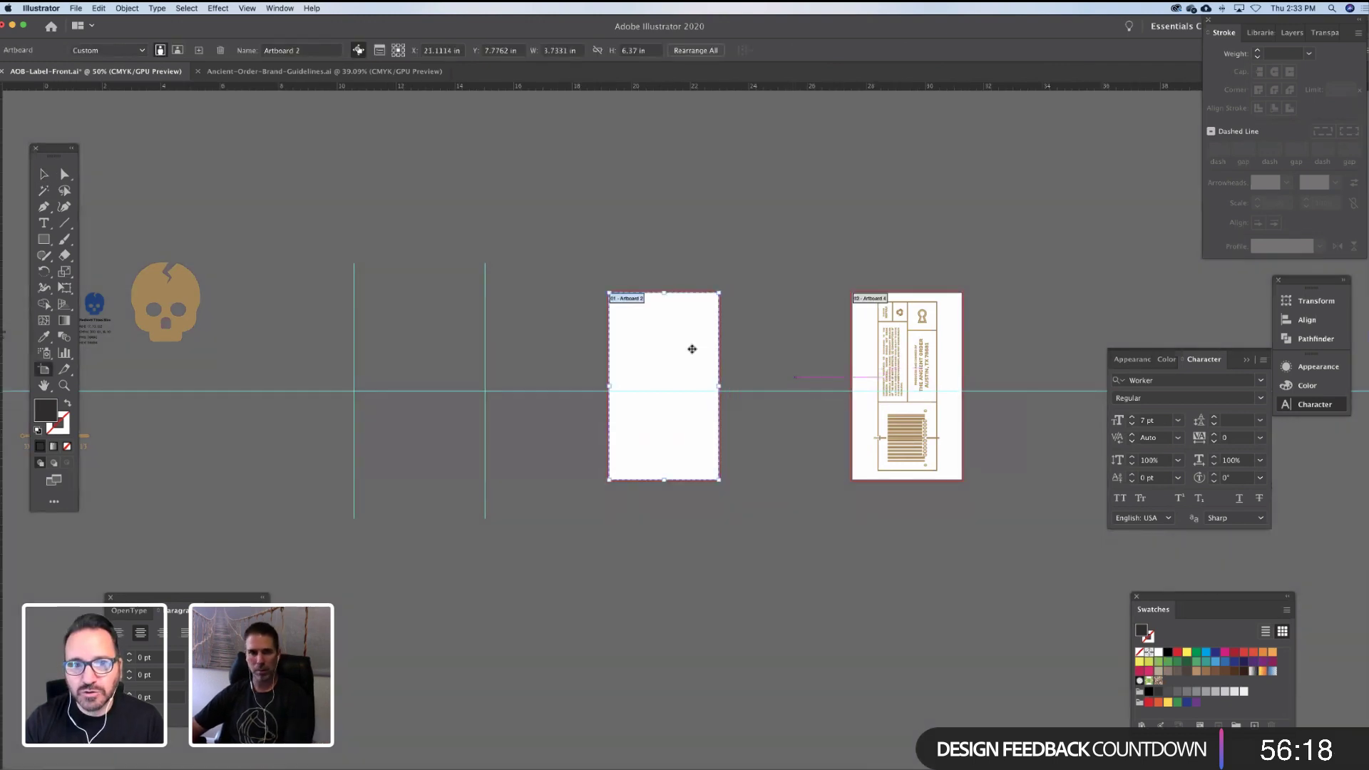
left_click(689, 346)
key("Delete")
key("v")
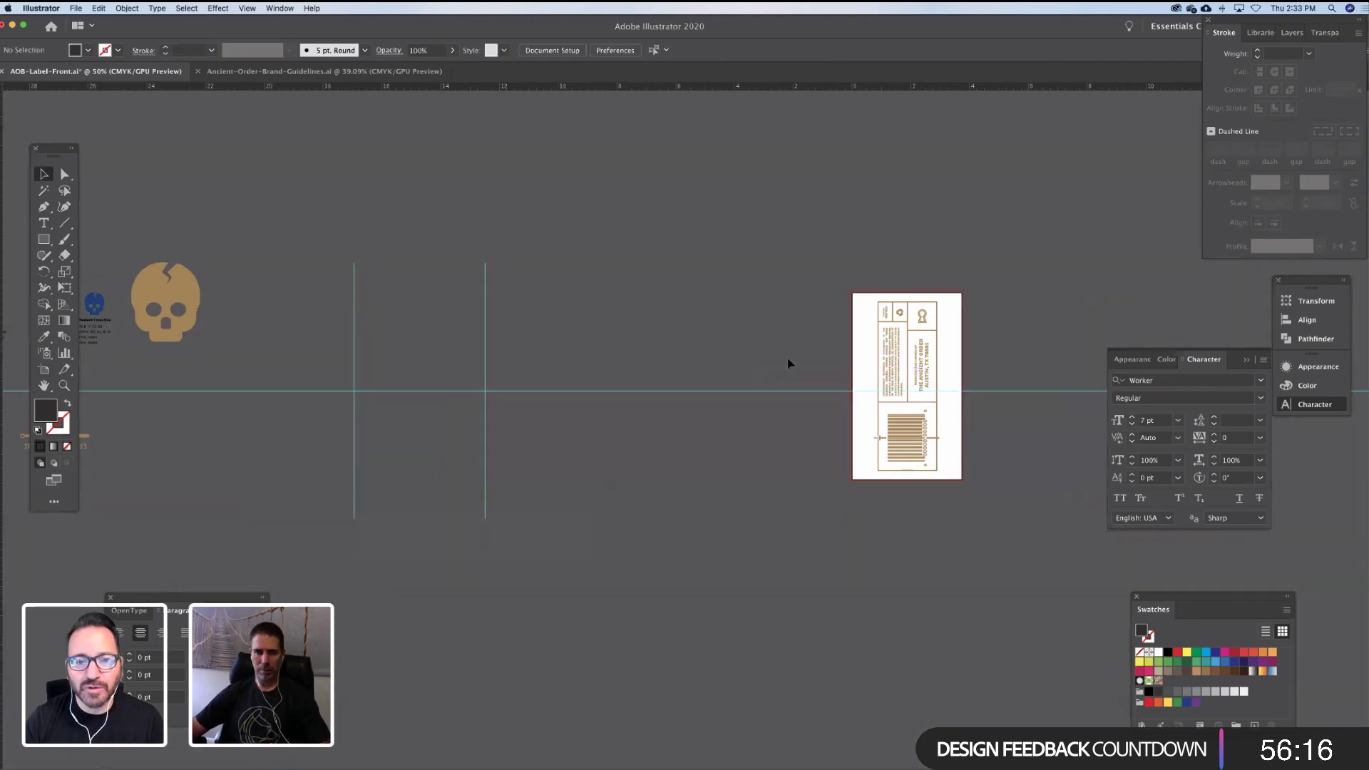
Save the barcode panel as a separate Illustrator file named AOB-Label-UPC.ai in the Labels folder, with the default Illustrator options
left_click_drag(789, 363, 637, 359)
key("super+shift+s")
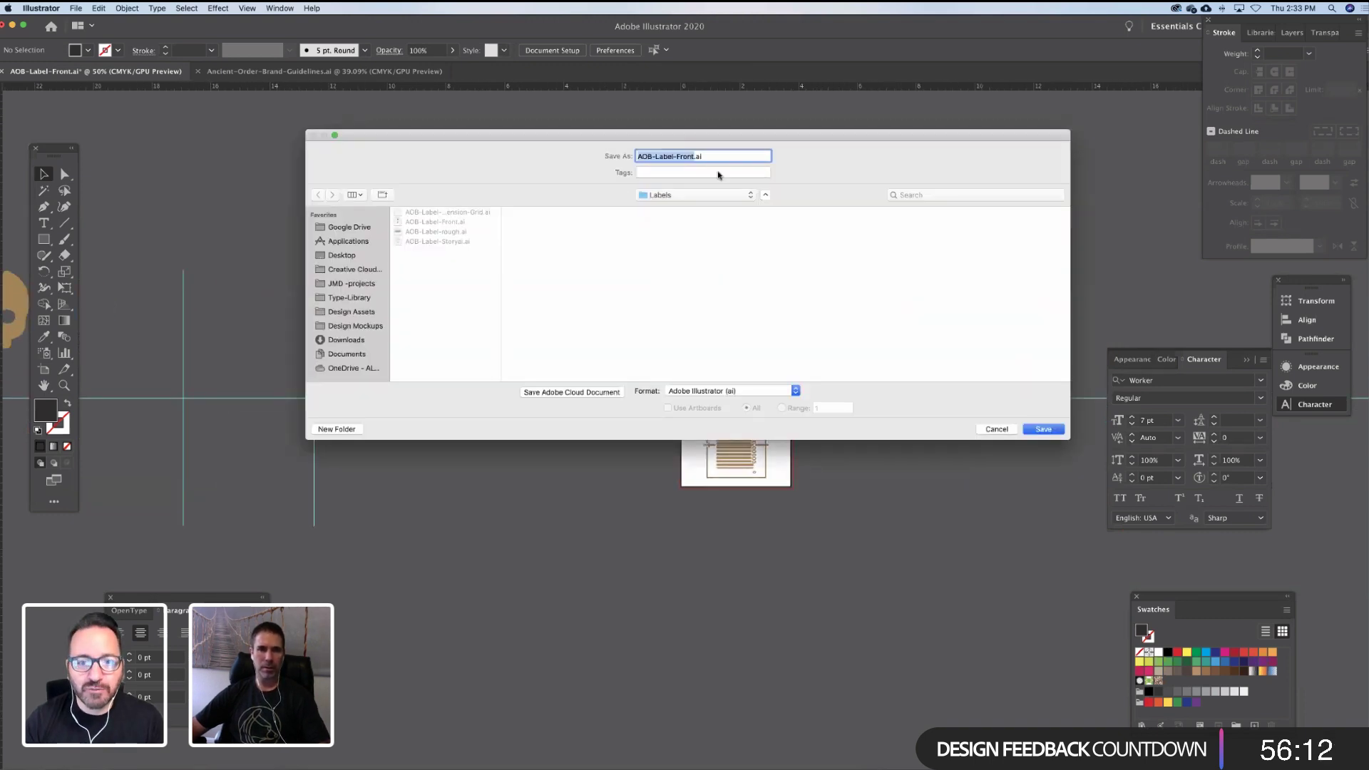
left_click(694, 155)
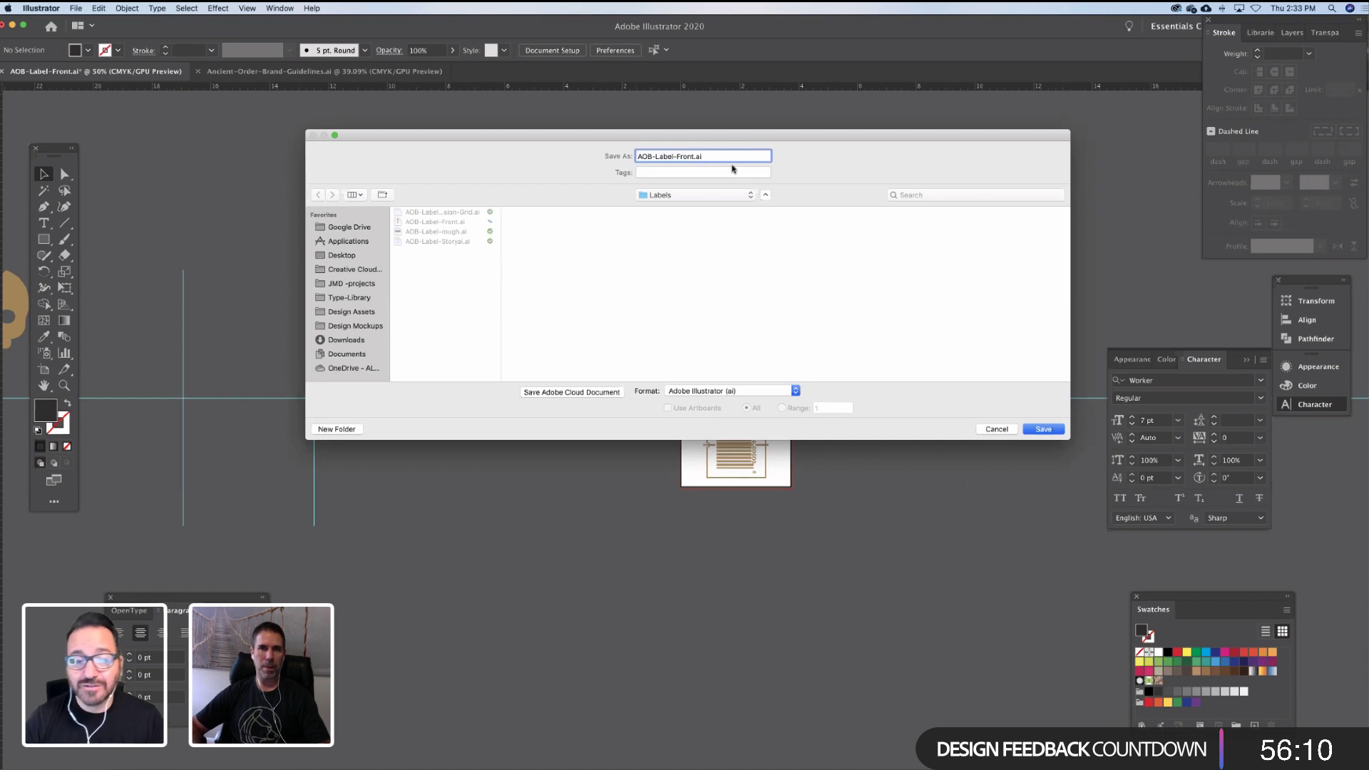
key("BackSpace")
key("BackSpace")
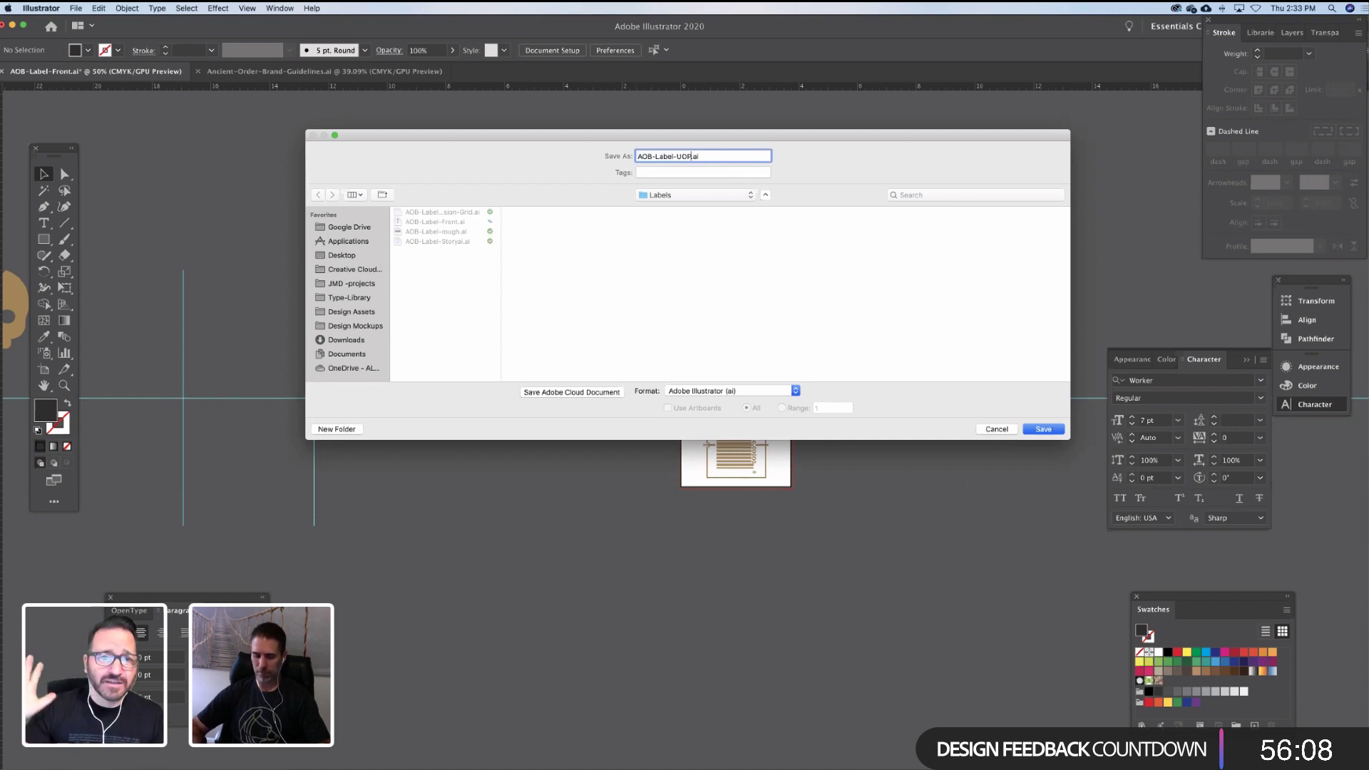
key("BackSpace")
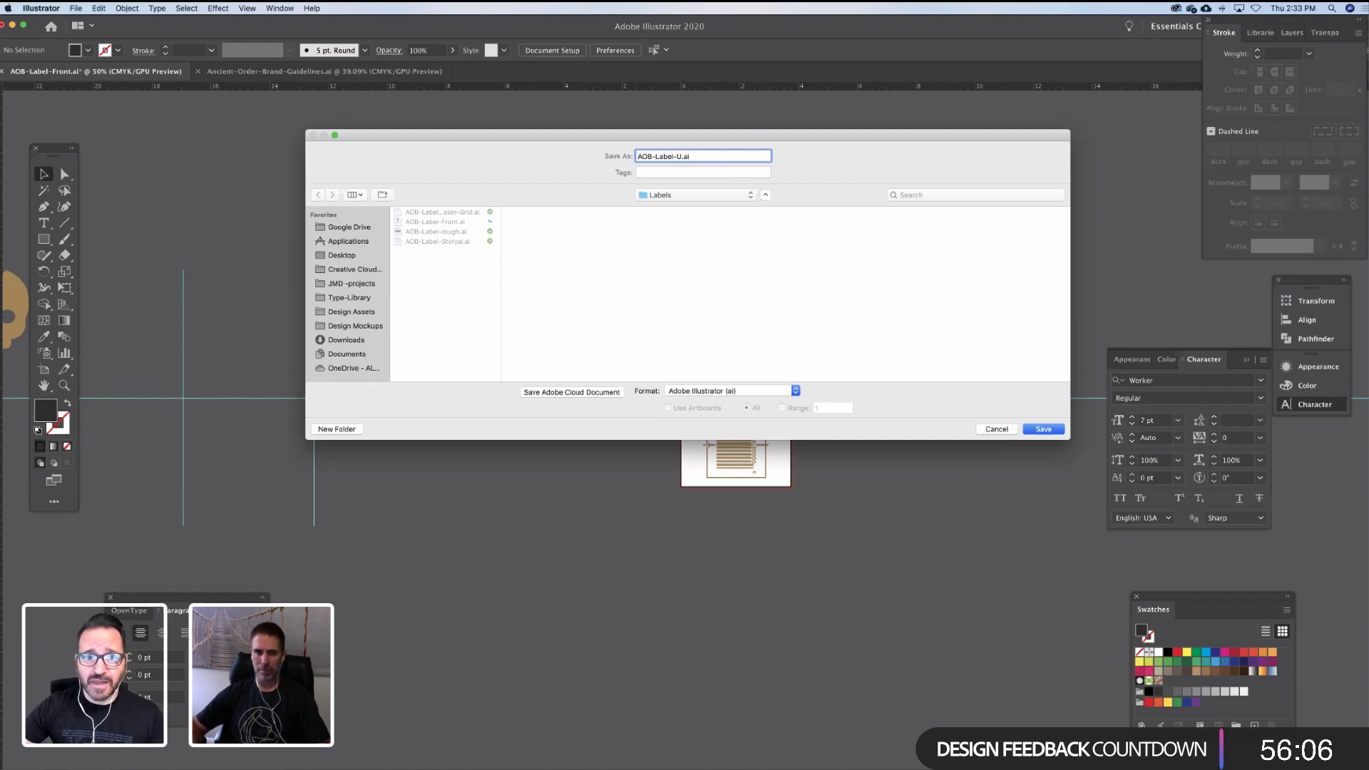
key("Return")
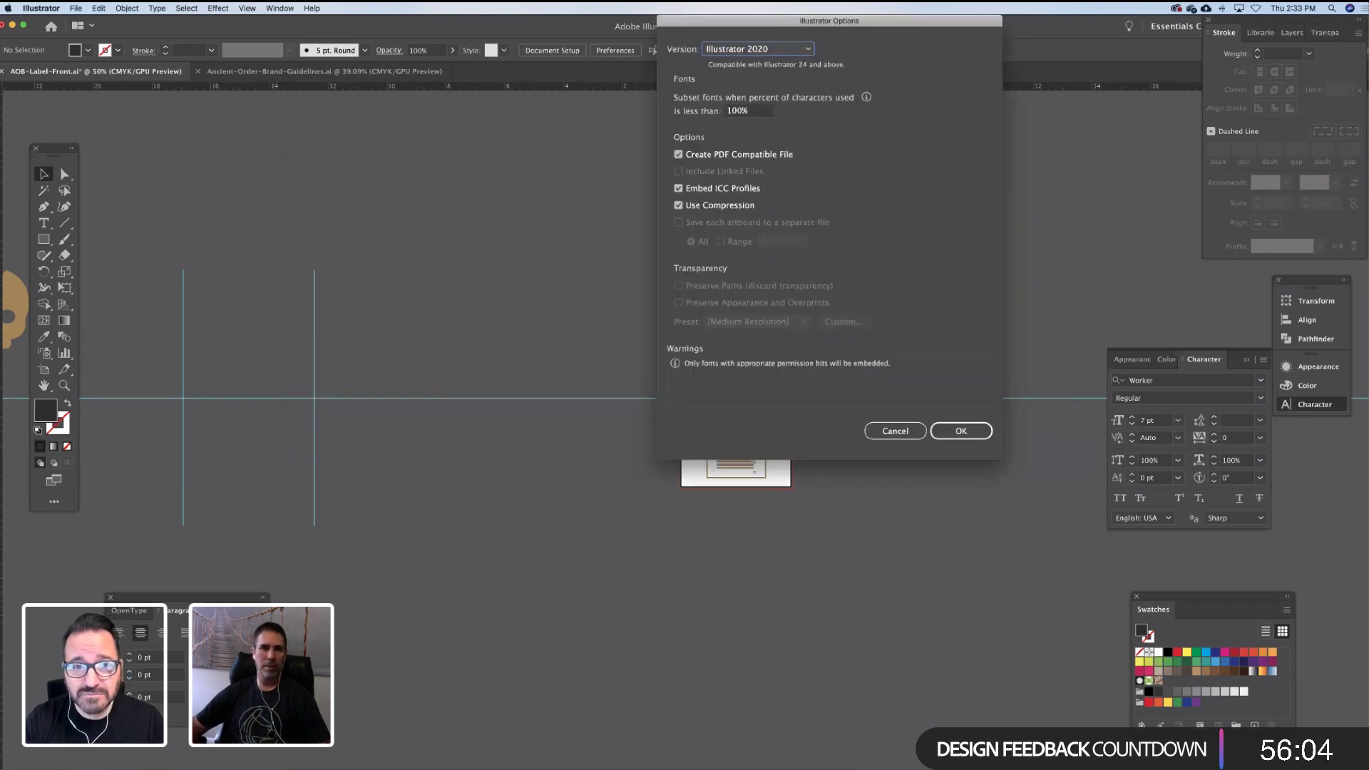
key("Return")
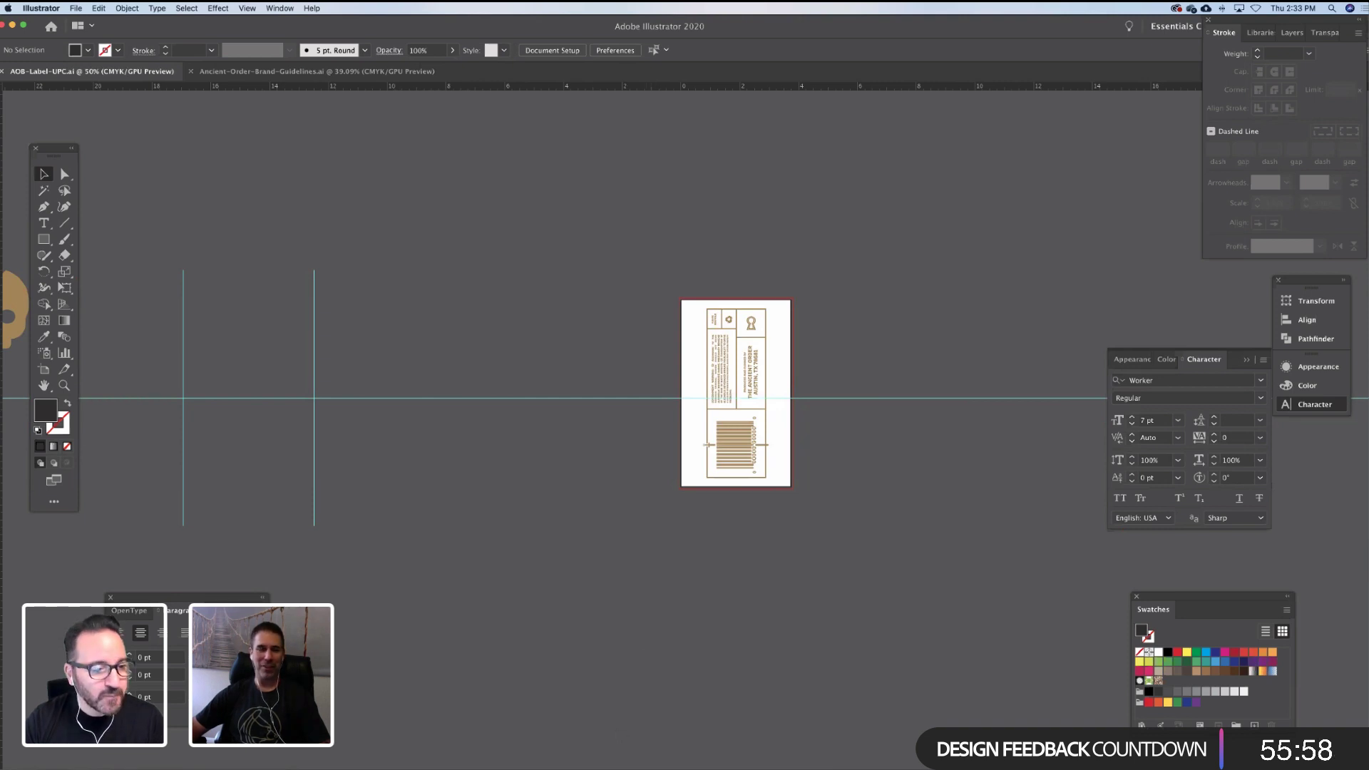
Switch to Adobe Dimension and place the story label file from the Labels folder as another graphic on the can
mouse_move(490, 768)
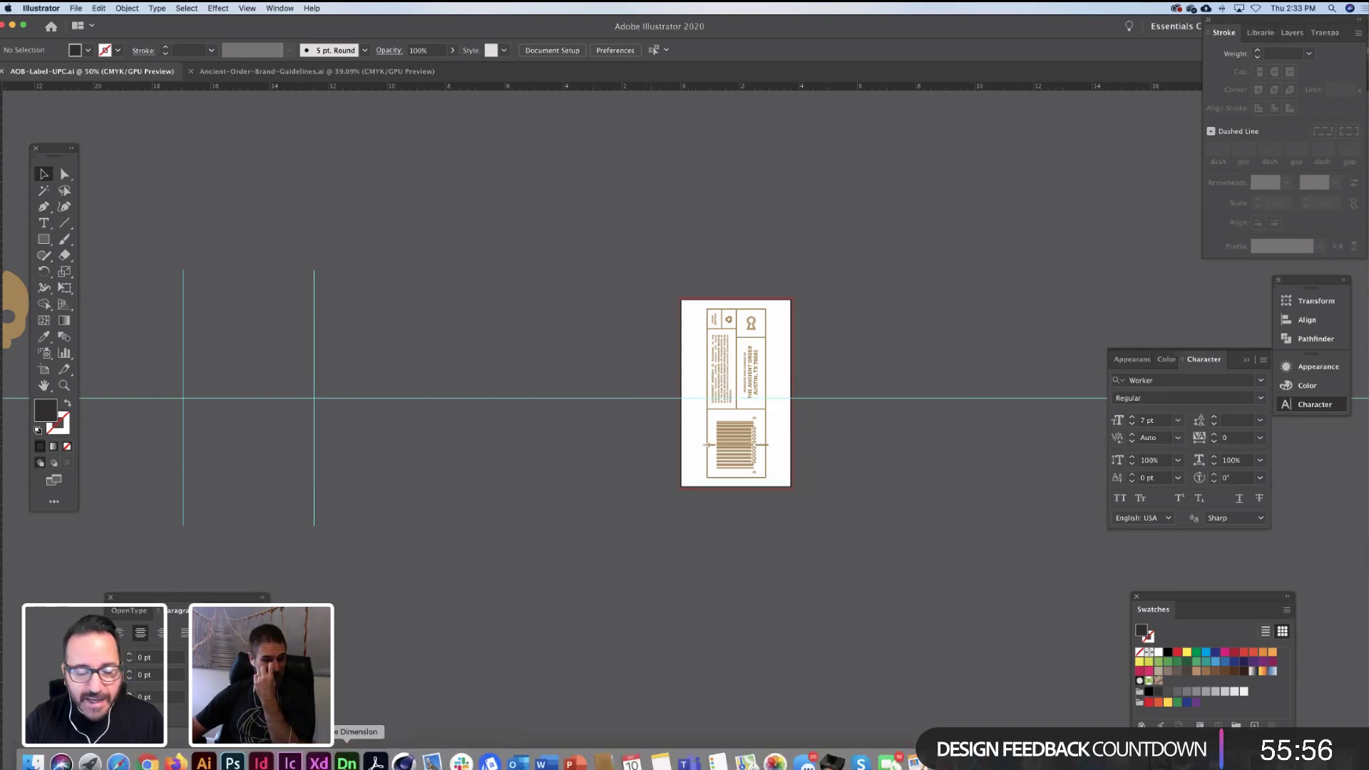
left_click(348, 762)
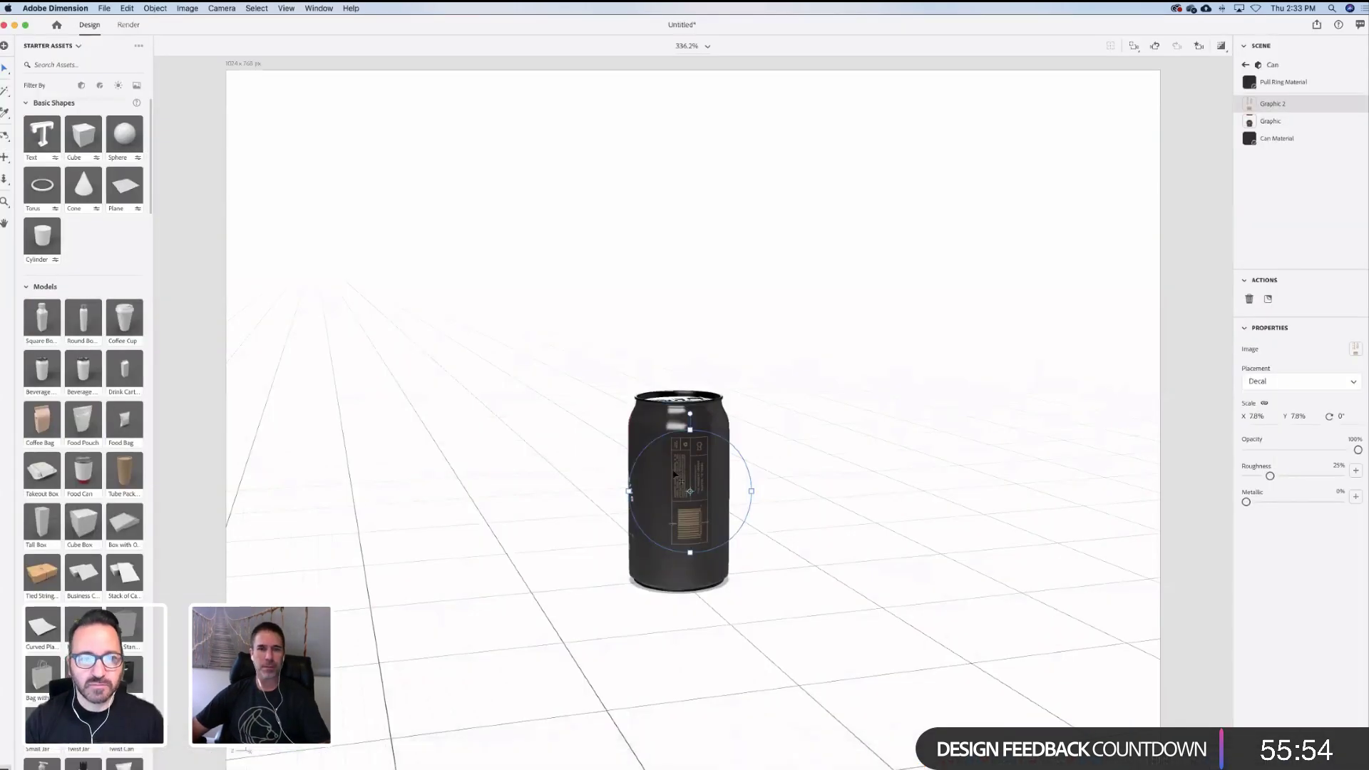
right_click_drag(626, 480, 528, 508)
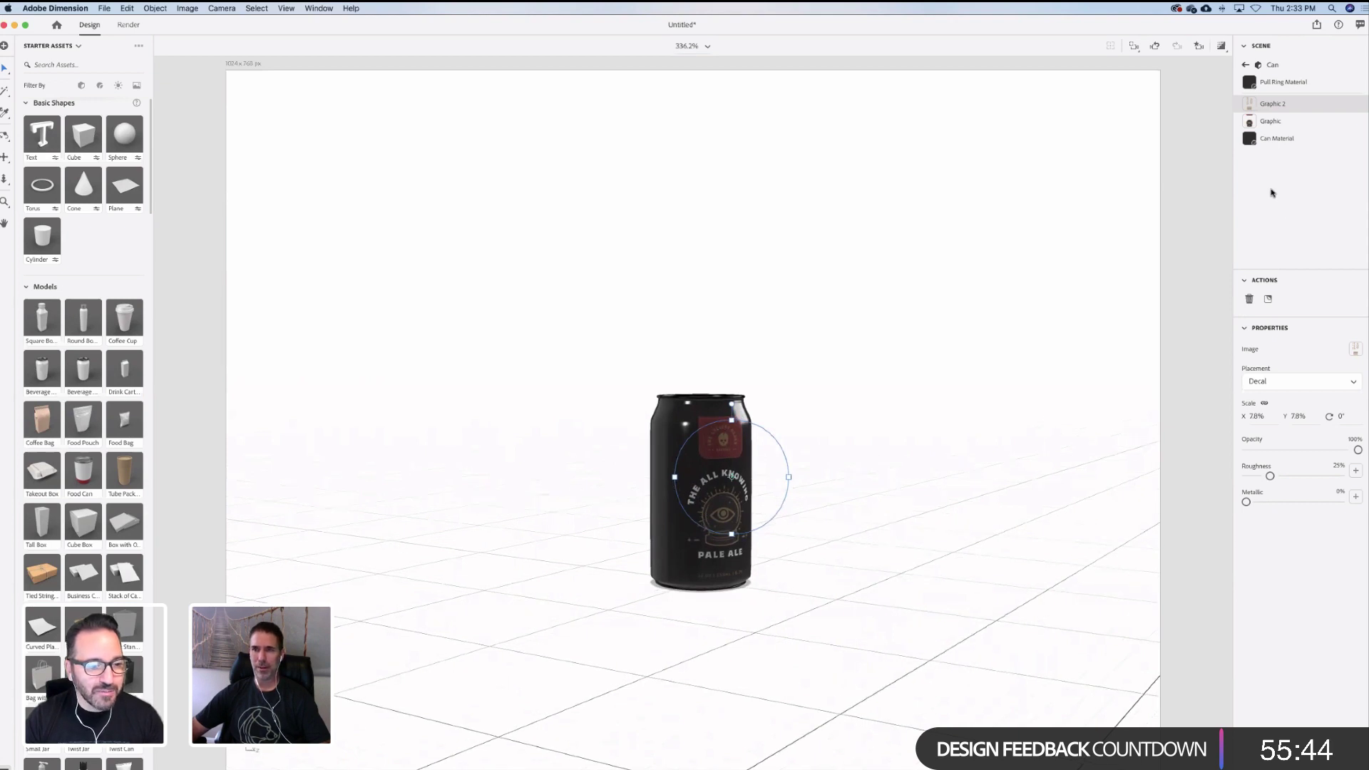
left_click(1269, 300)
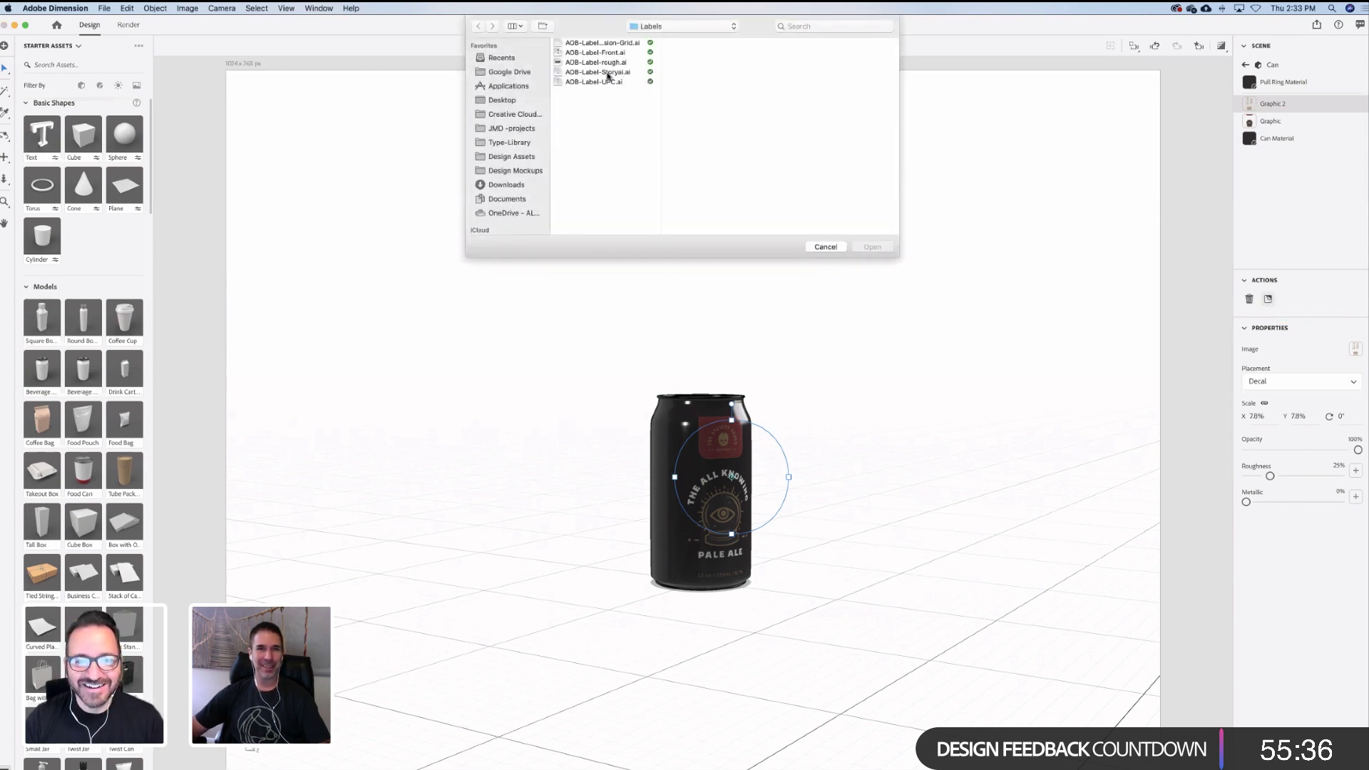
left_click(608, 72)
left_click(873, 248)
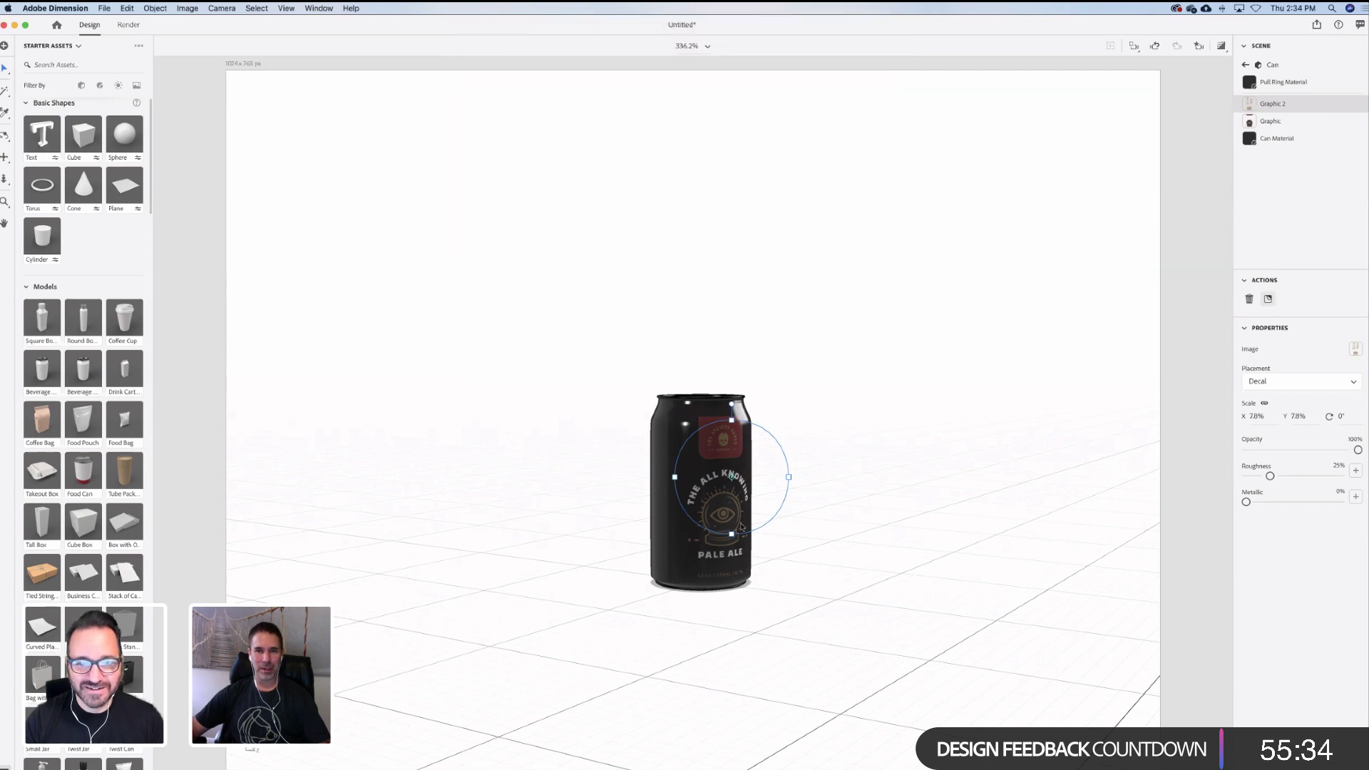
Move the story graphic around to the can's plain side beside the front label, scale it to 11.4% and adjust its height
left_click_drag(699, 527, 676, 528)
right_click_drag(783, 529, 867, 524)
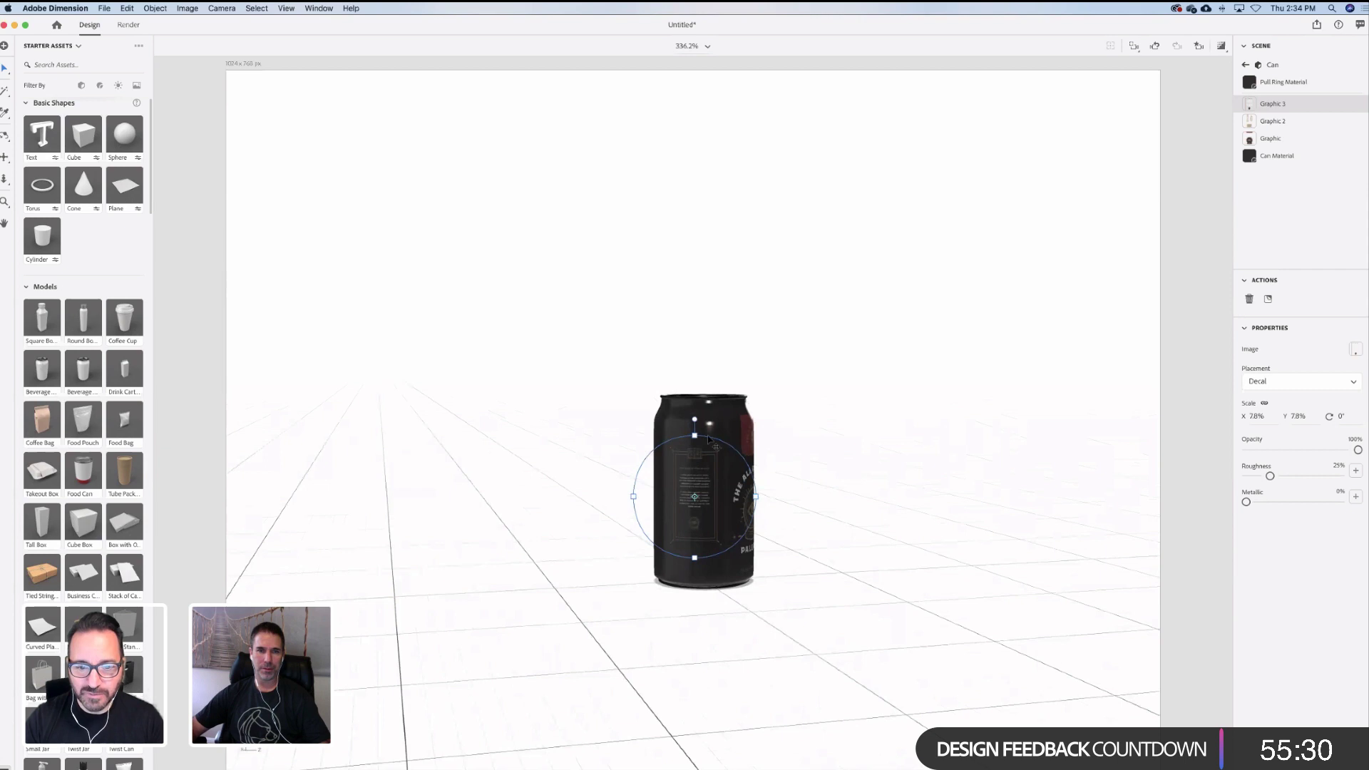
left_click_drag(695, 435, 695, 413)
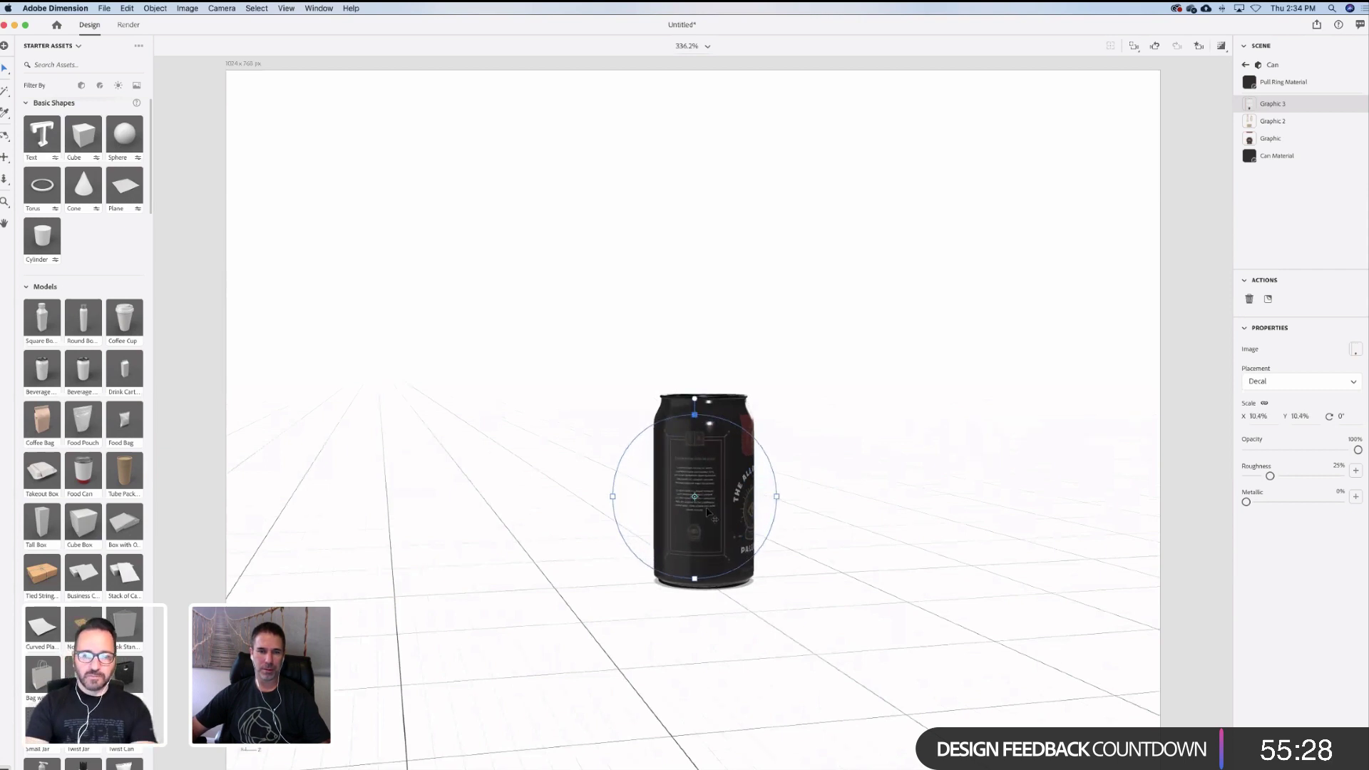
left_click_drag(706, 510, 688, 509)
right_click_drag(753, 512, 799, 513)
left_click_drag(749, 491, 730, 489)
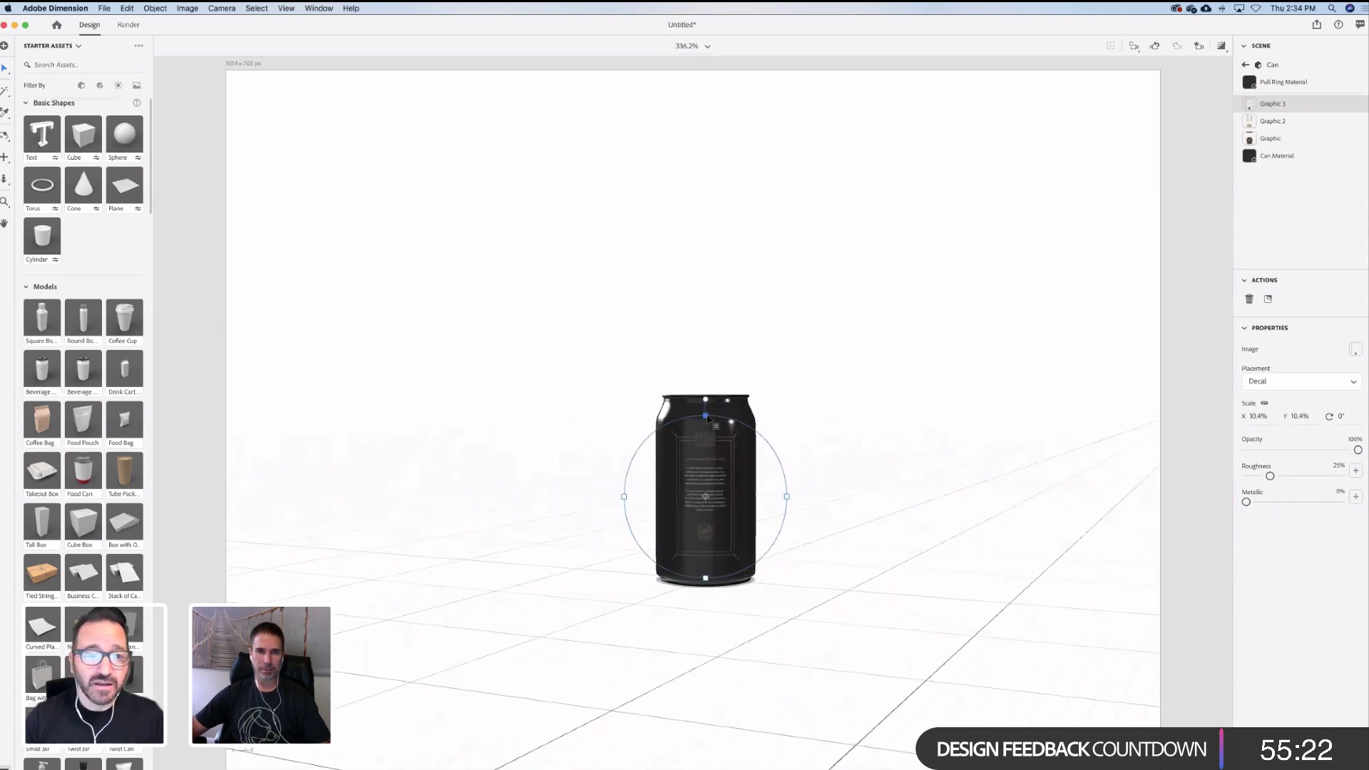
left_click_drag(706, 415, 709, 411)
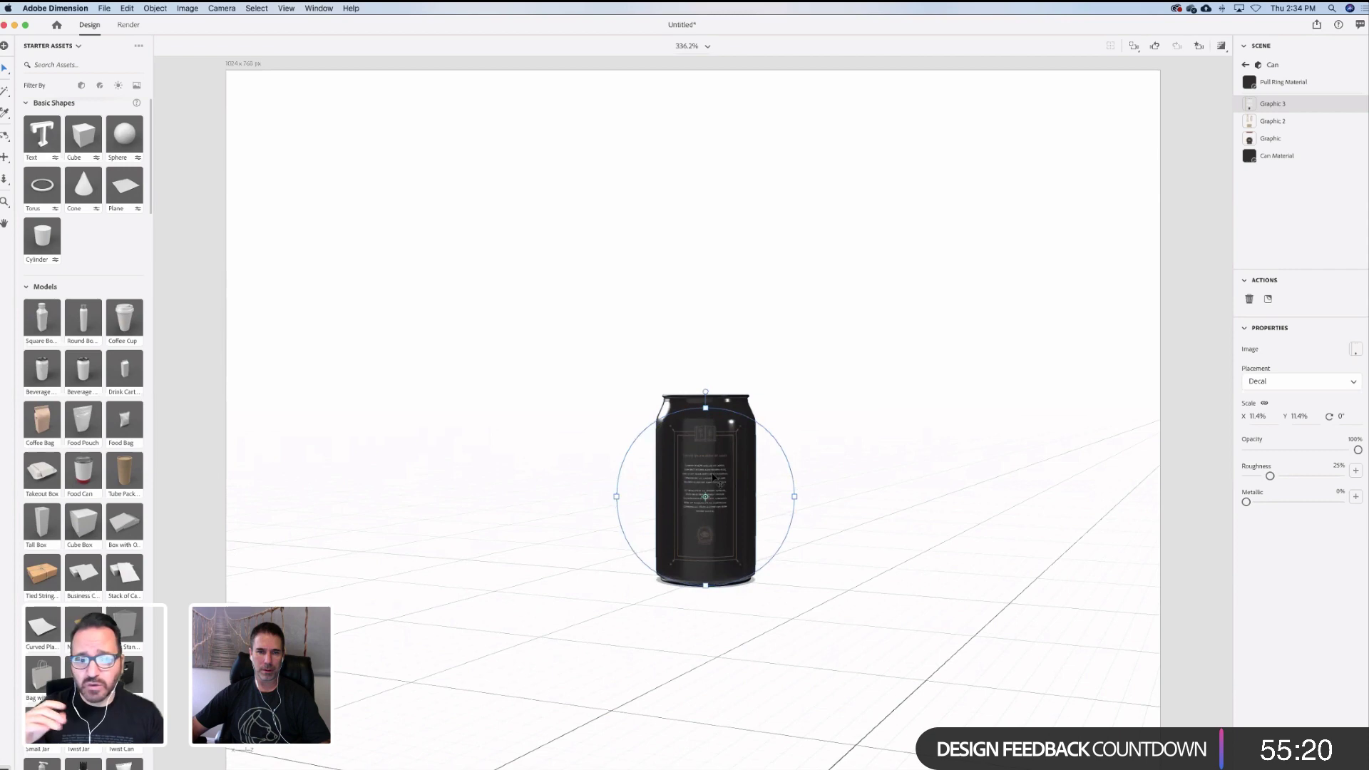
left_click_drag(715, 479, 716, 482)
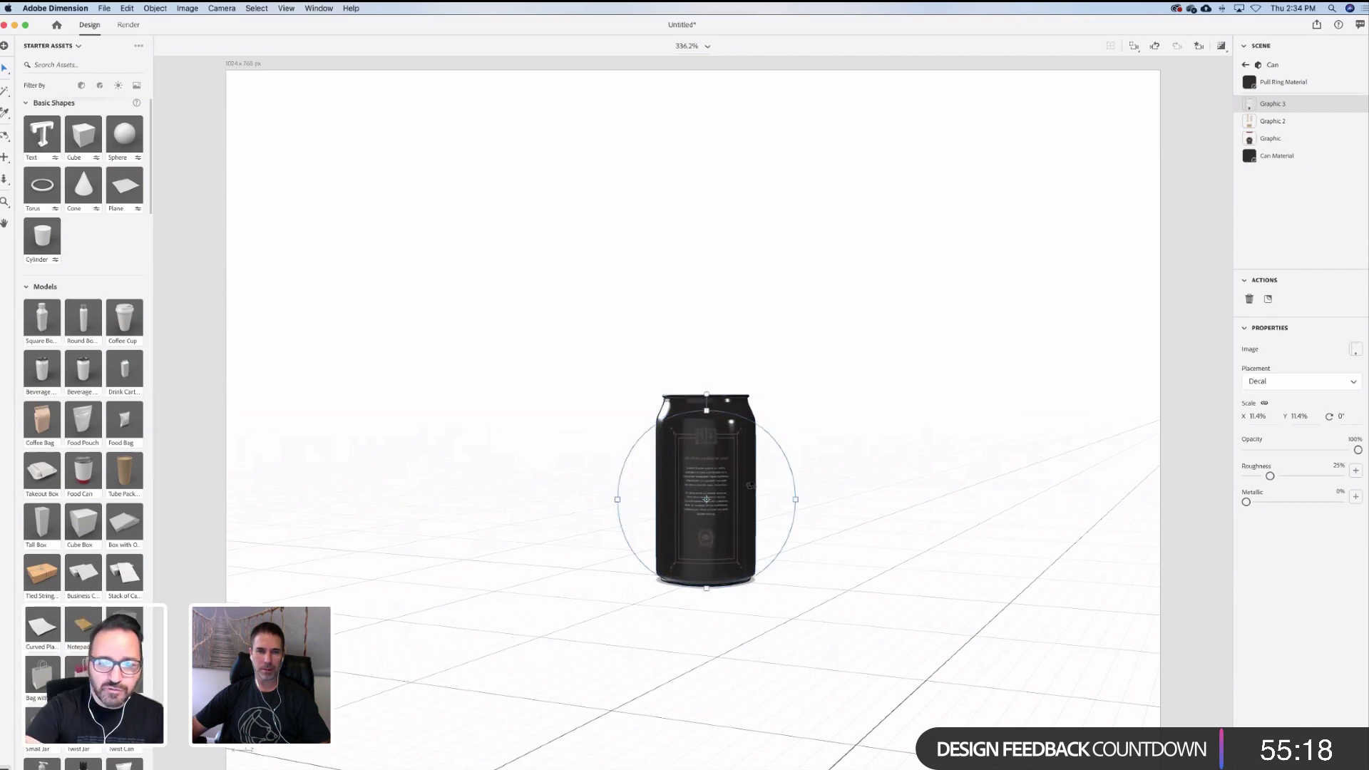
Scale the front label graphic to 12% and shift it slightly up the can
right_click_drag(750, 485, 680, 453)
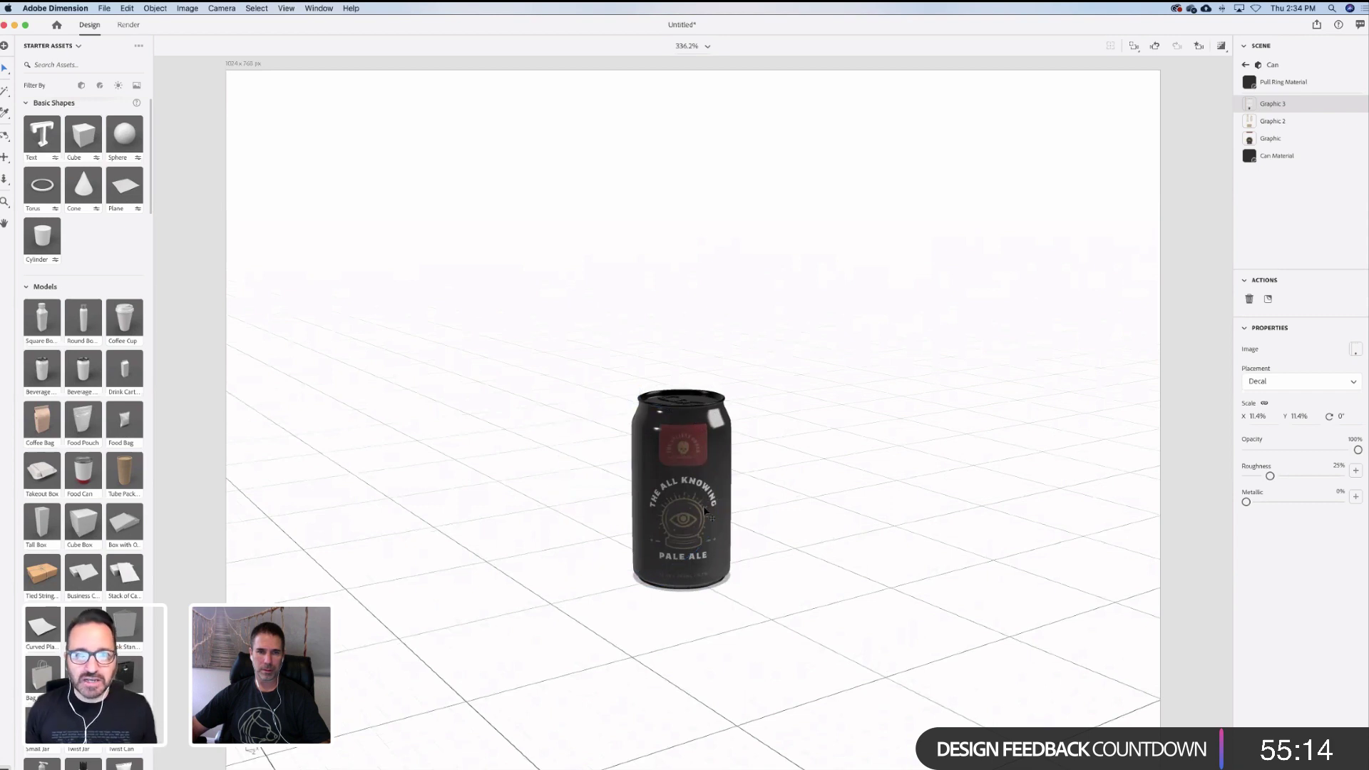
left_click(1270, 139)
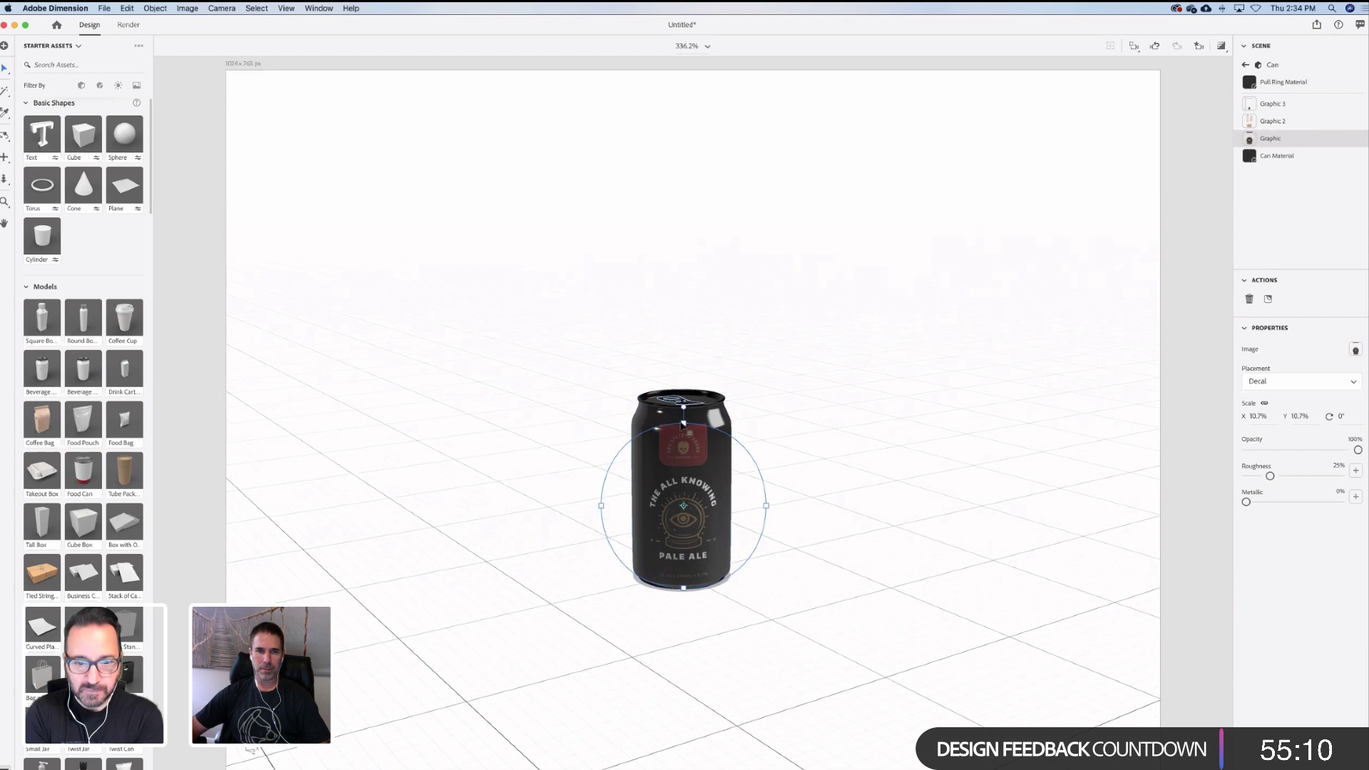
left_click_drag(684, 423, 683, 494)
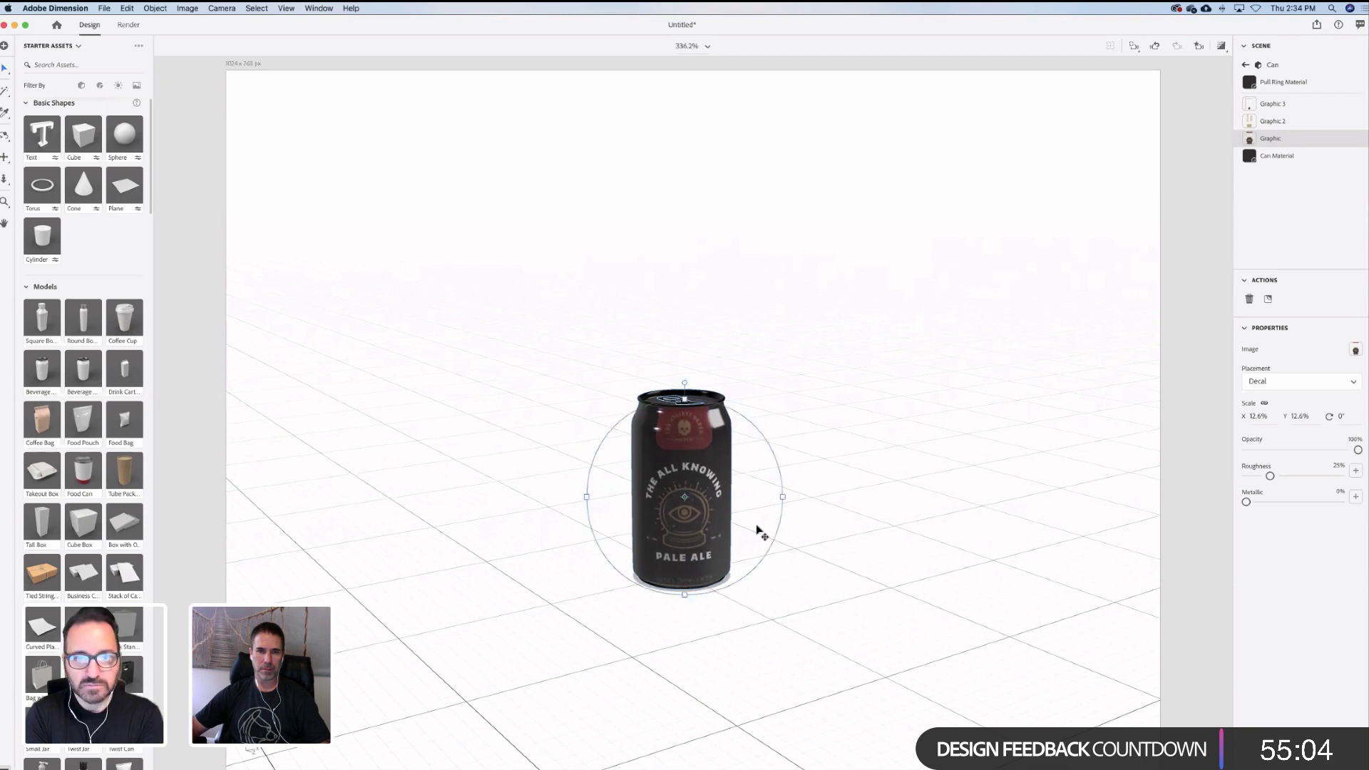
left_click_drag(784, 498, 779, 498)
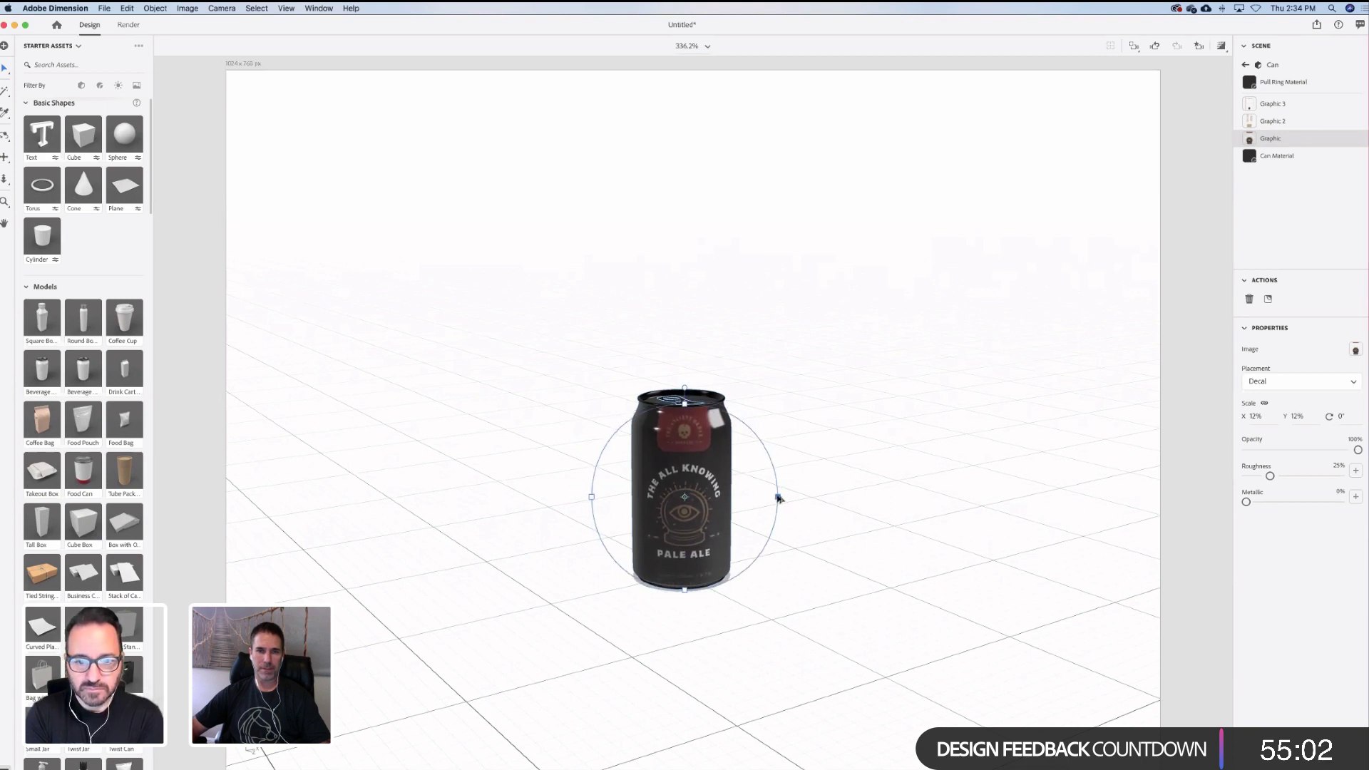
Scale the barcode graphic to 10% and adjust its height on the can to line up with the story panel
right_click_drag(817, 497, 656, 516)
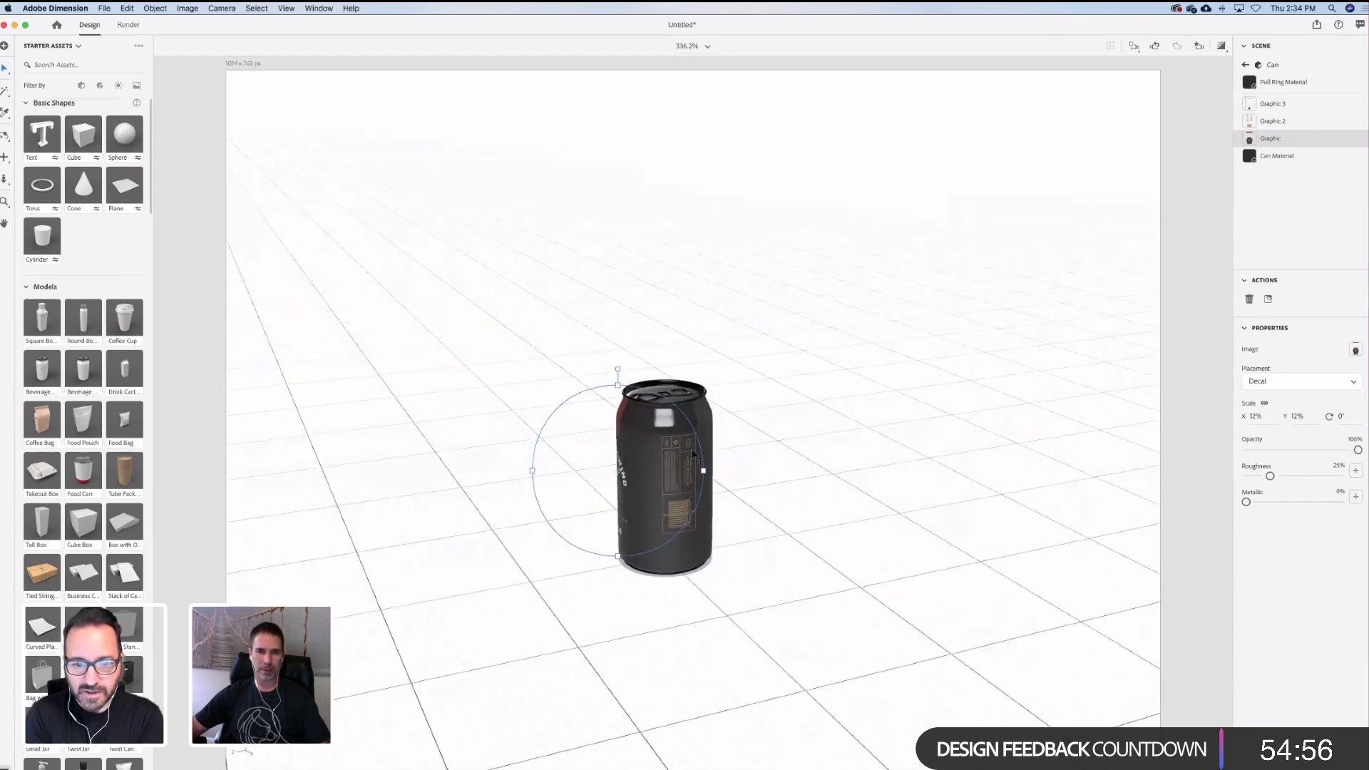
left_click(737, 473)
scroll(683, 544, "up", 5)
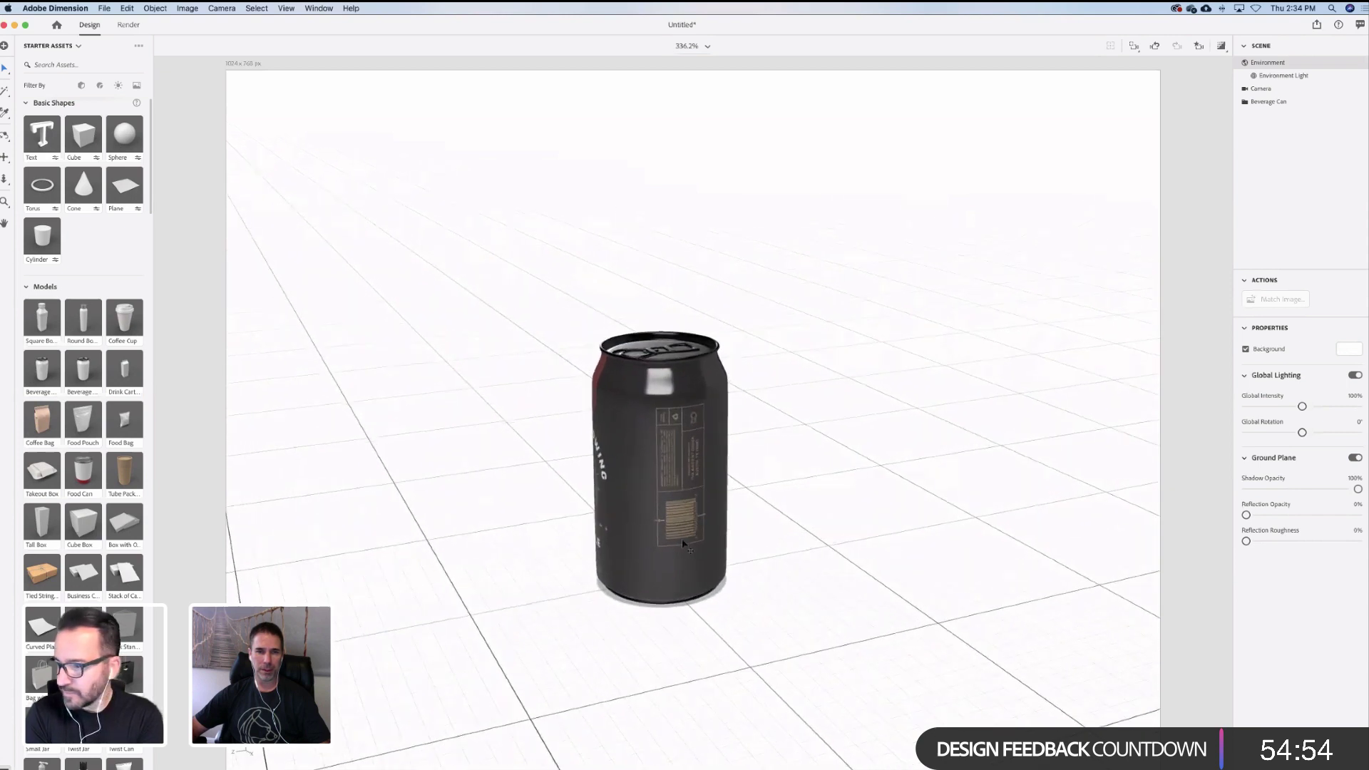
left_click(682, 544)
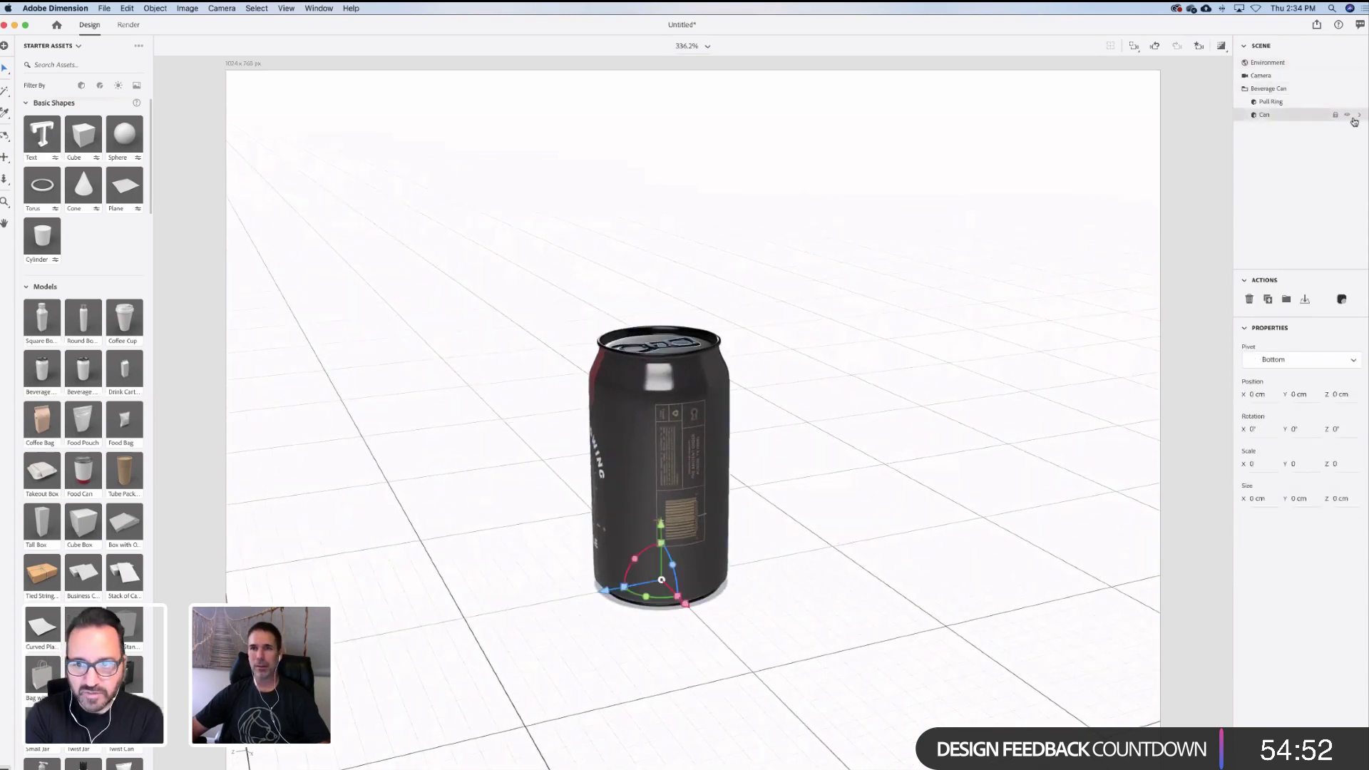
left_click(1357, 117)
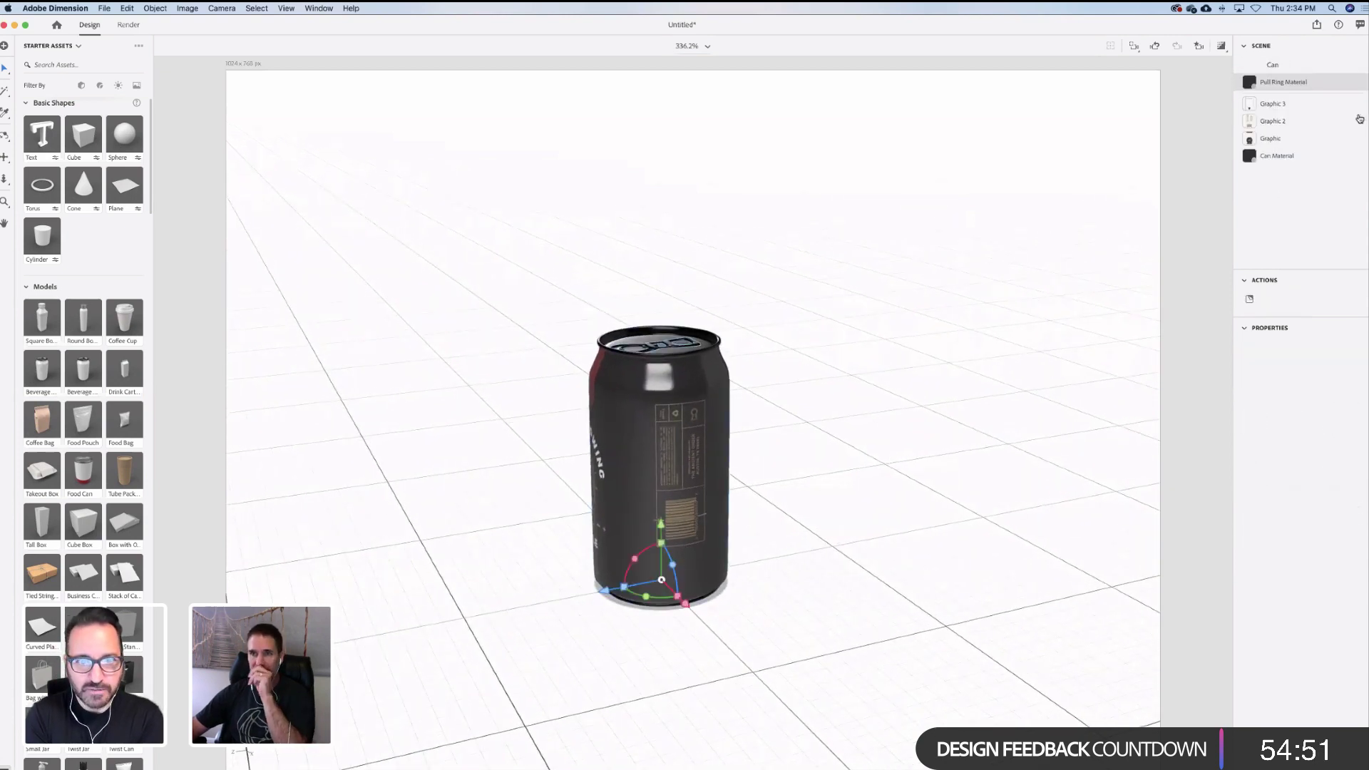
left_click(1267, 122)
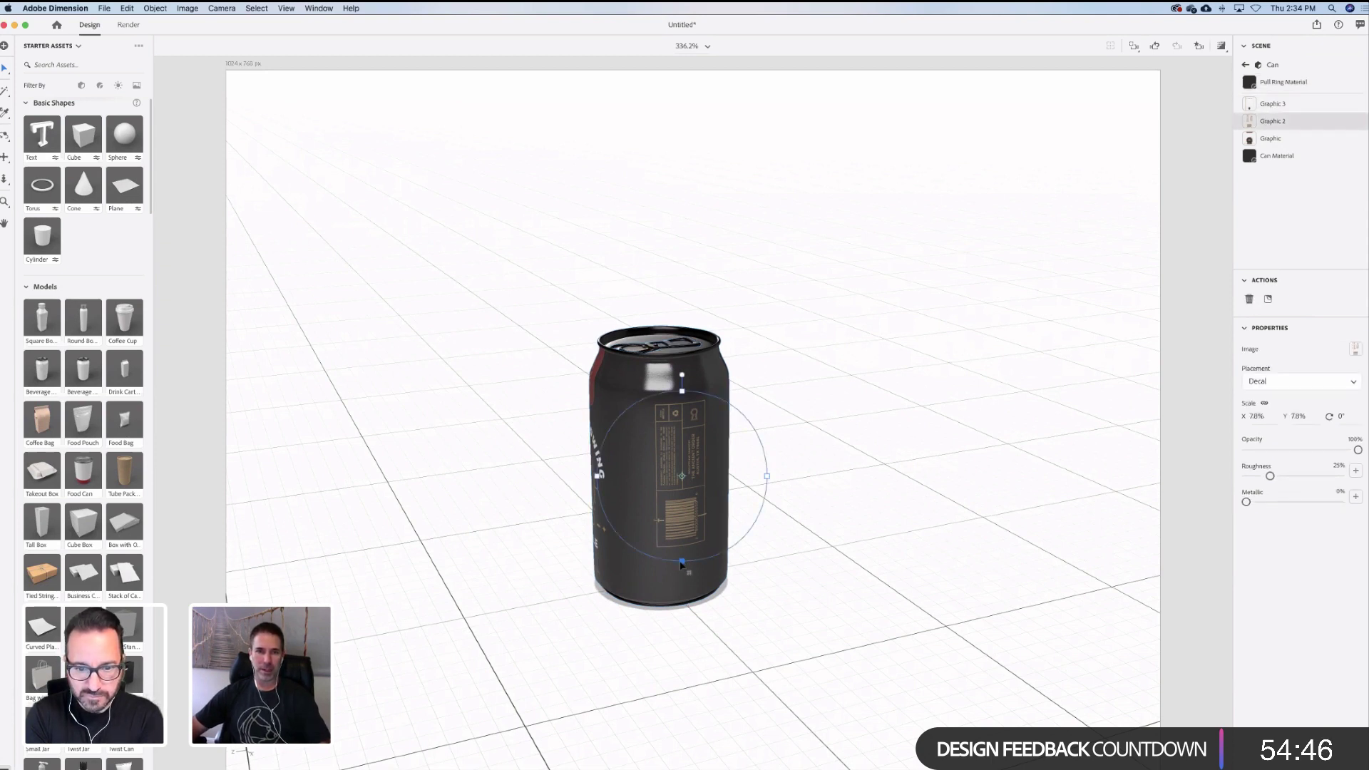
left_click_drag(681, 564, 833, 371)
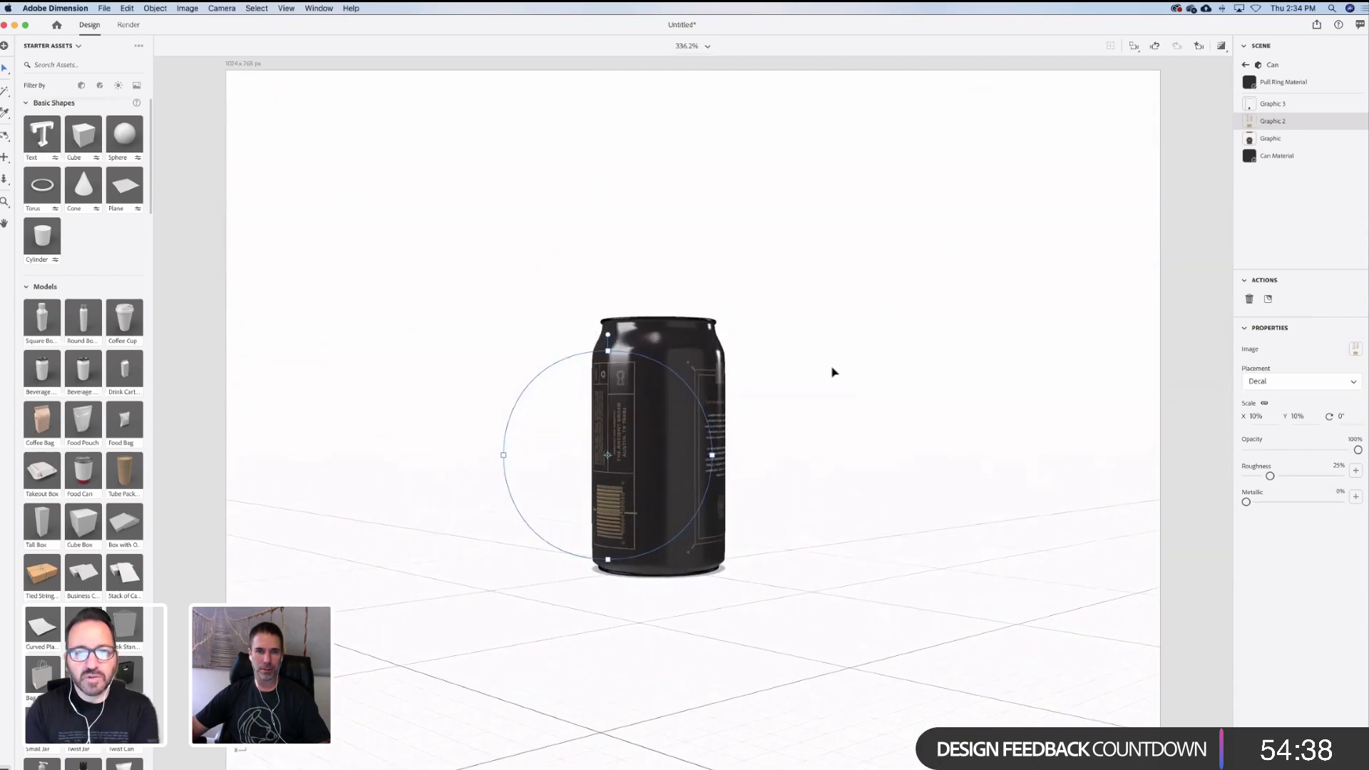
mouse_move(844, 431)
left_mouse_down()
mouse_move(816, 435)
mouse_move(853, 437)
left_mouse_up()
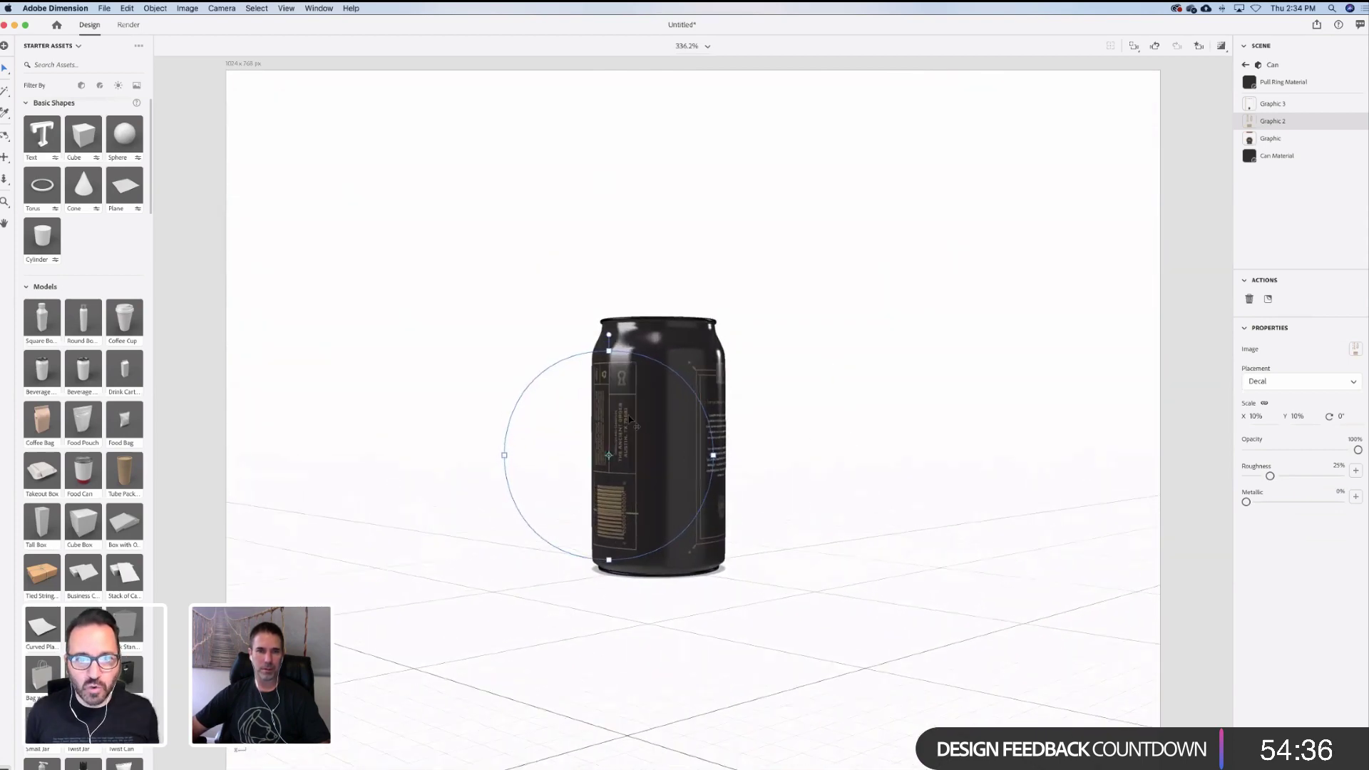
left_click_drag(623, 409, 623, 414)
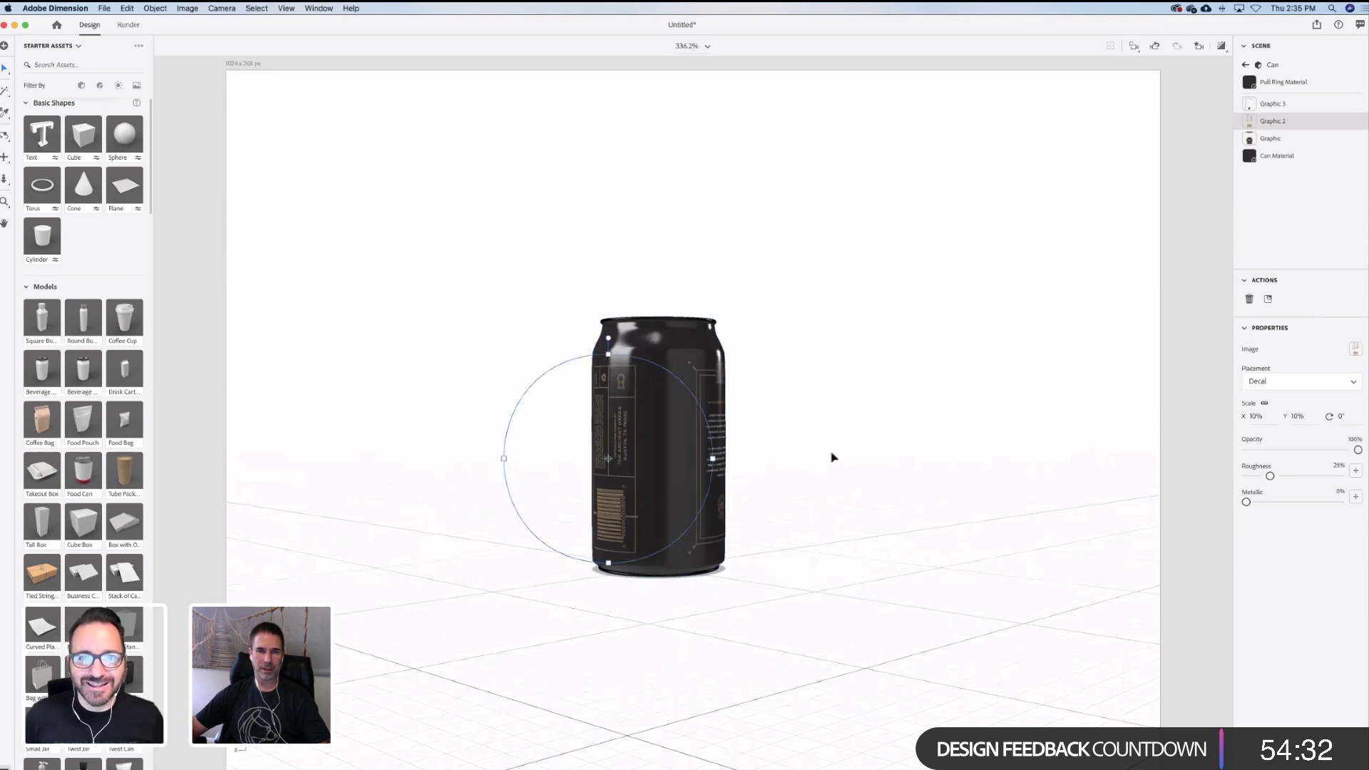
Shift the barcode graphic slightly sideways around the can toward the front label
right_click_drag(833, 457, 717, 465)
right_click_drag(898, 437, 589, 468)
right_click_drag(792, 467, 712, 418)
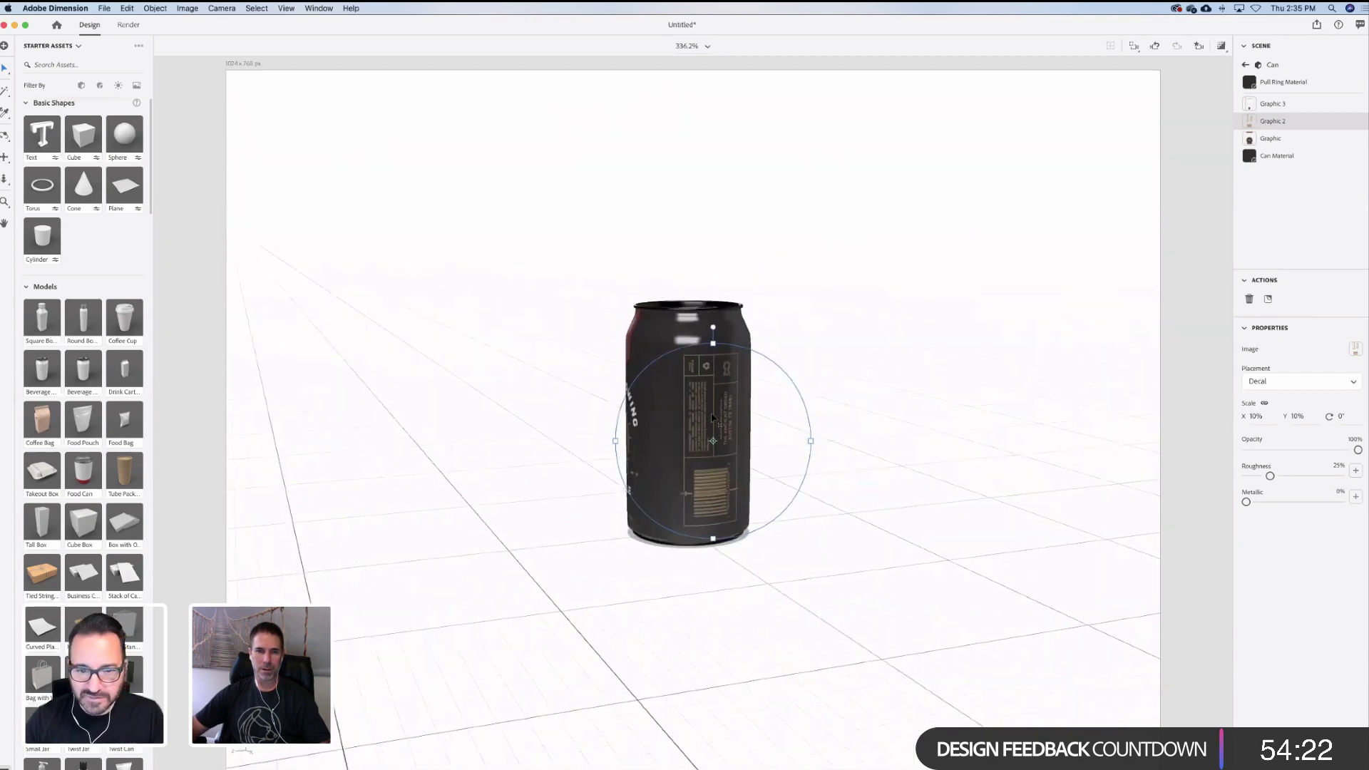
left_click_drag(714, 417, 711, 417)
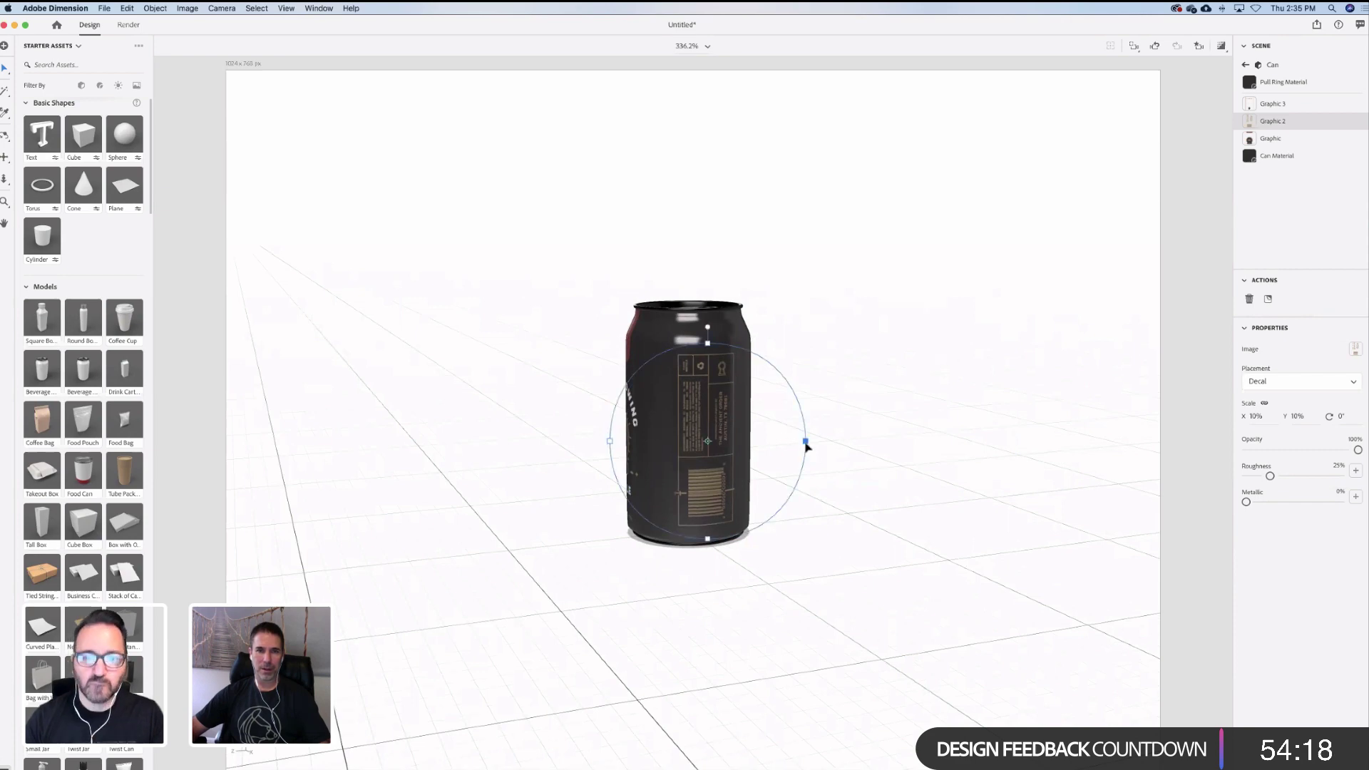
Deselect the graphic and frame the can's front label large in the scene, with the canvas at 300% zoom
right_click_drag(806, 446, 562, 511)
left_click(557, 508)
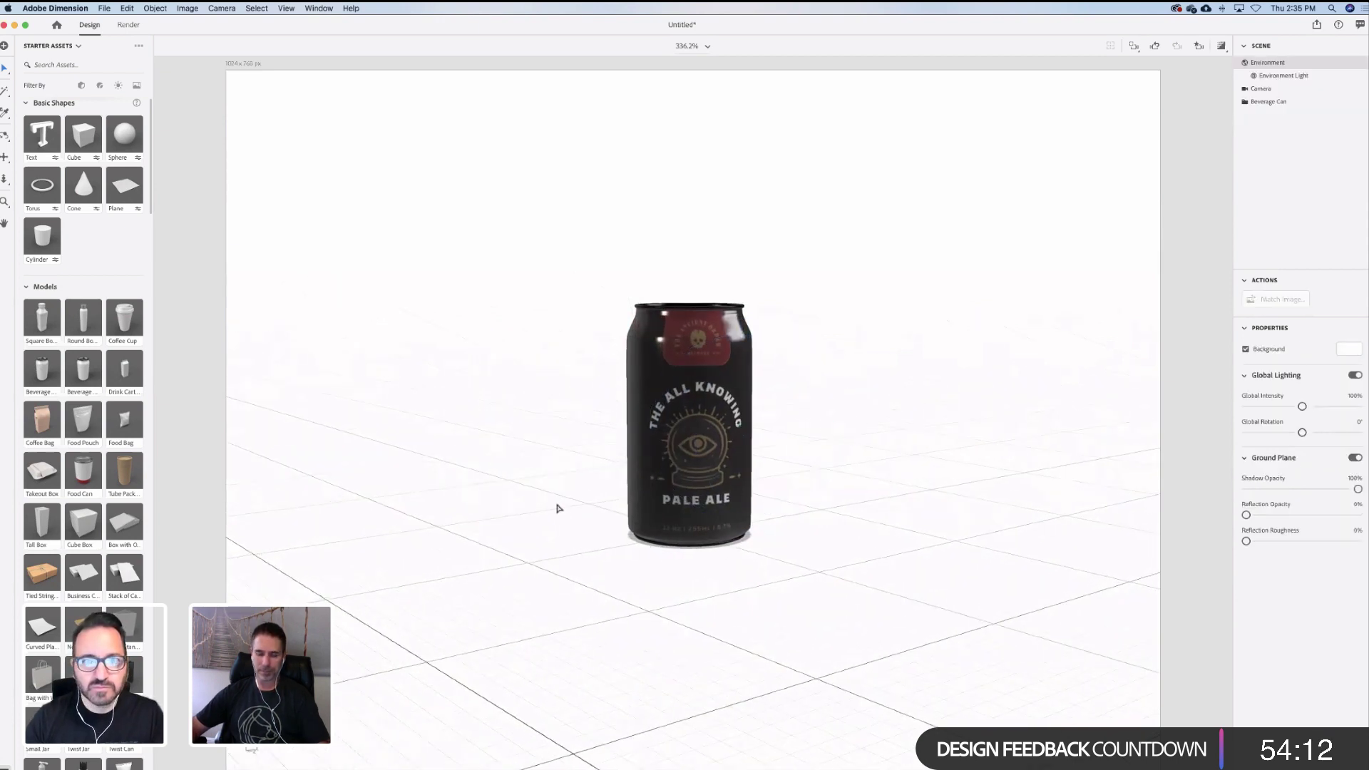
key("super+0")
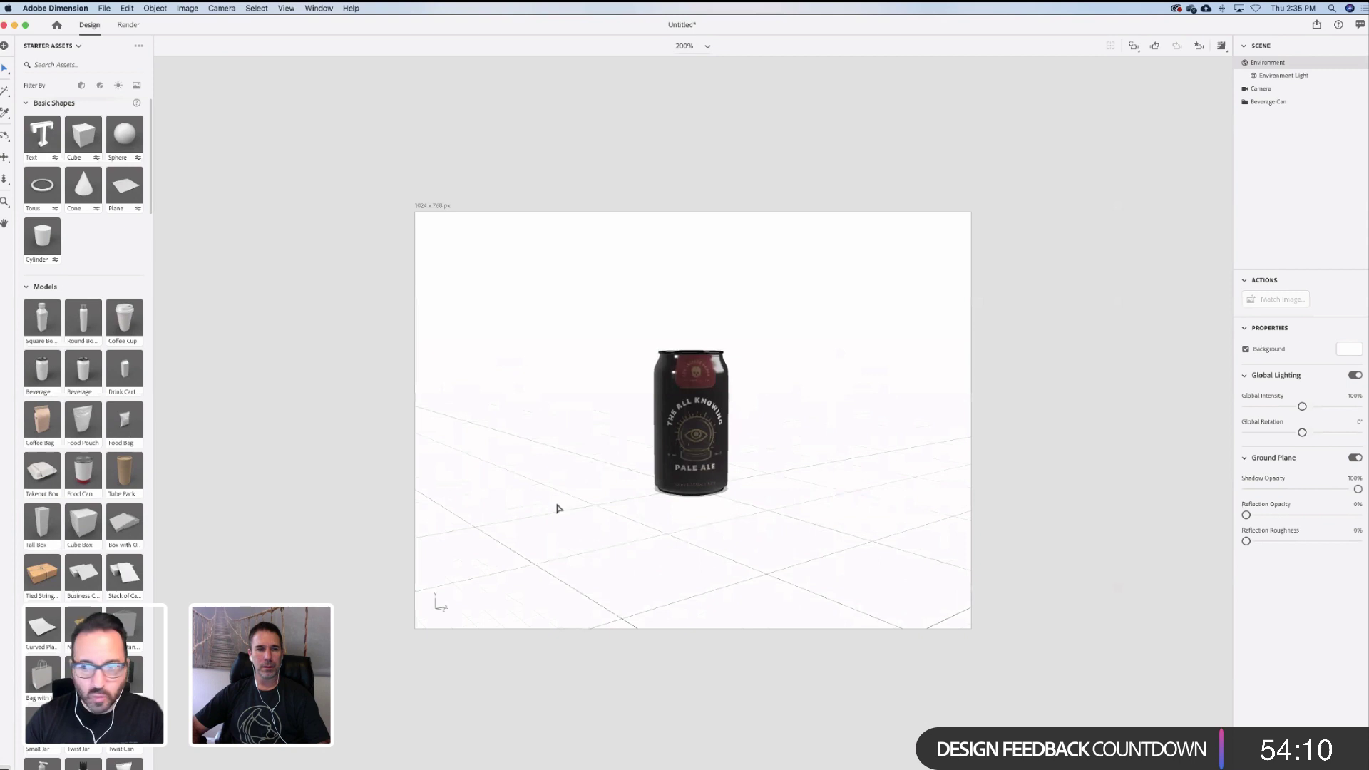
scroll(633, 477, "up", 5)
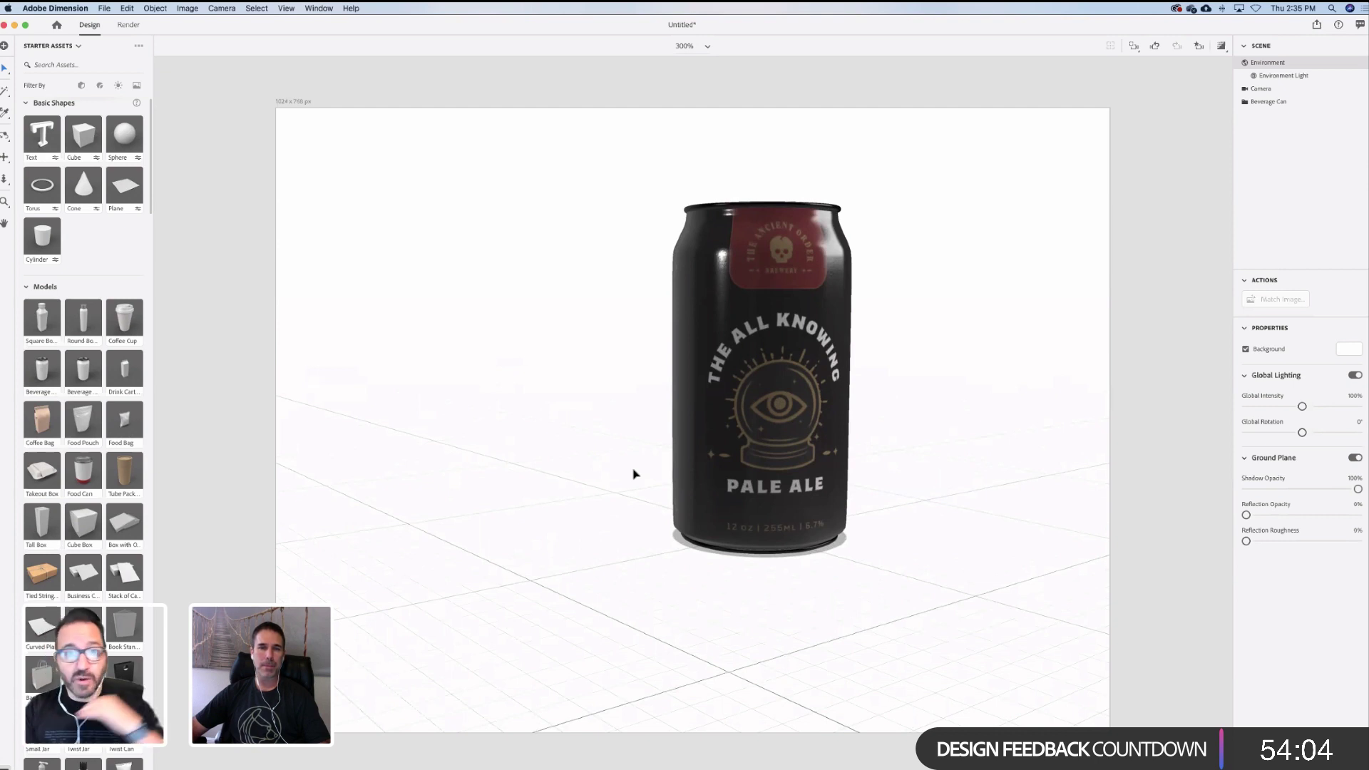
scroll(654, 469, "down", 2)
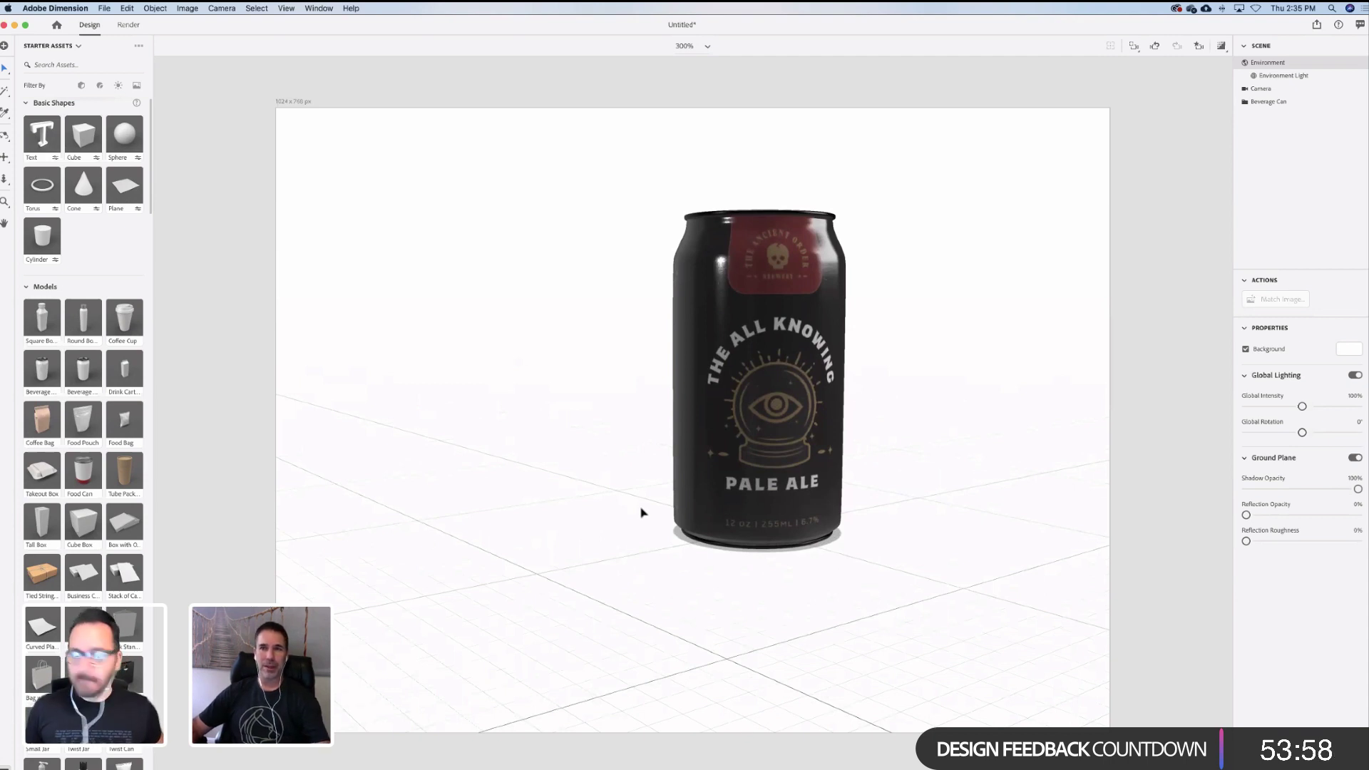
Start an Aero export of the can scene and choose the Ancient Order folder in Creative Cloud Files as its destination
left_click(104, 9)
mouse_move(178, 143)
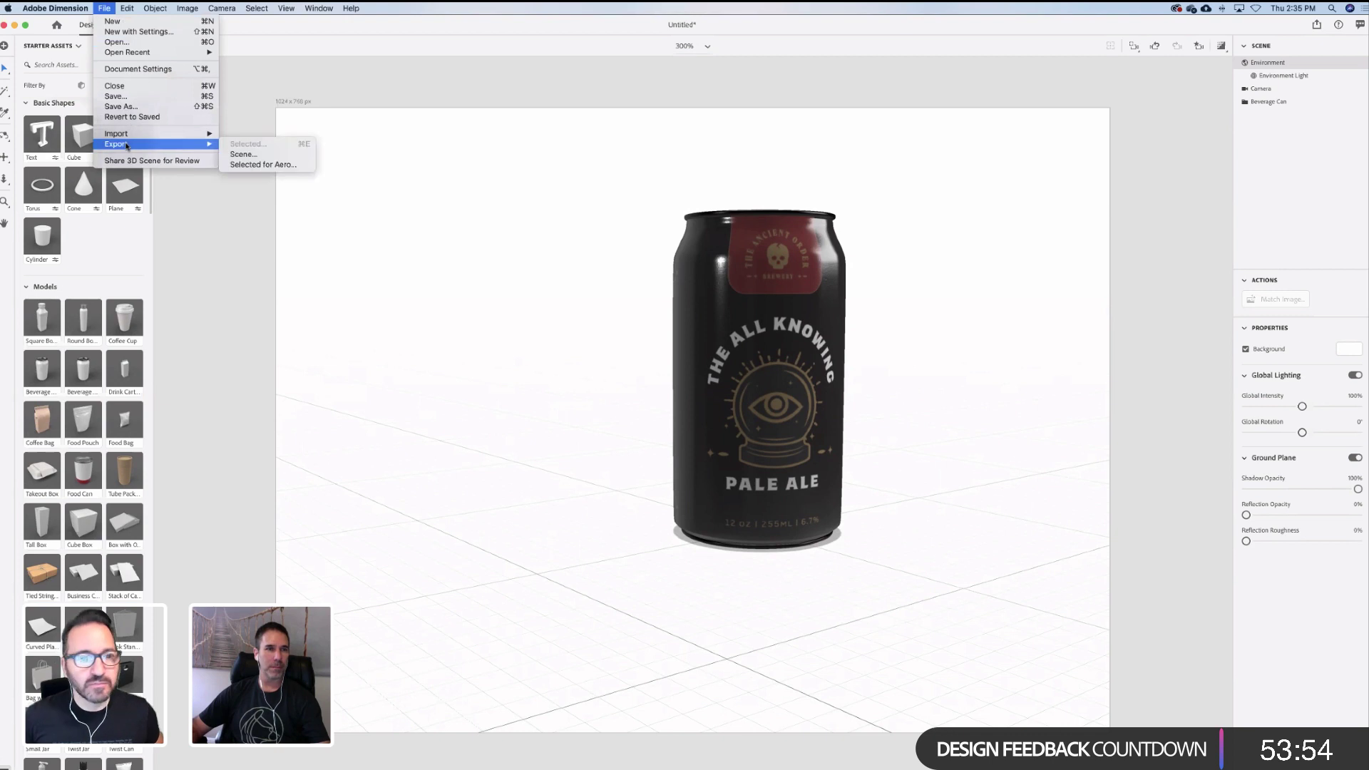
left_click(271, 165)
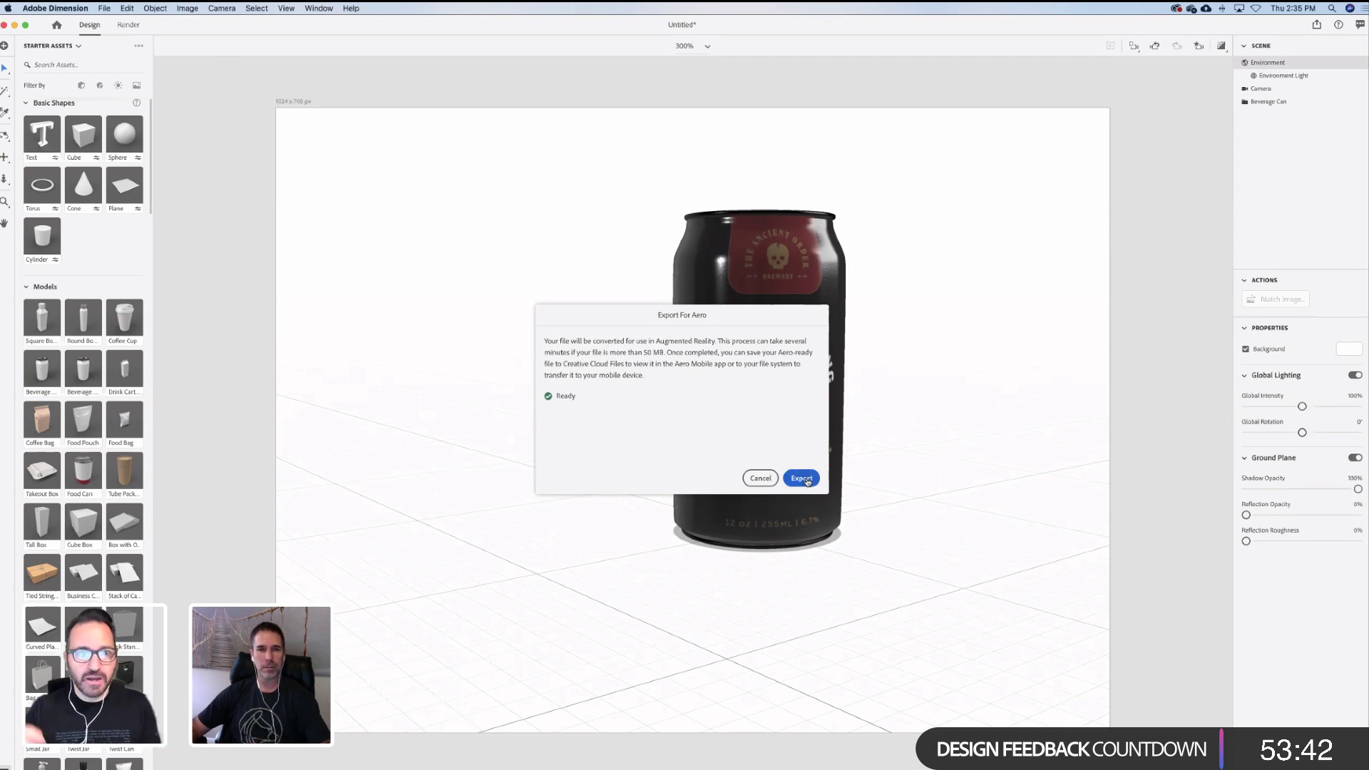
left_click(805, 478)
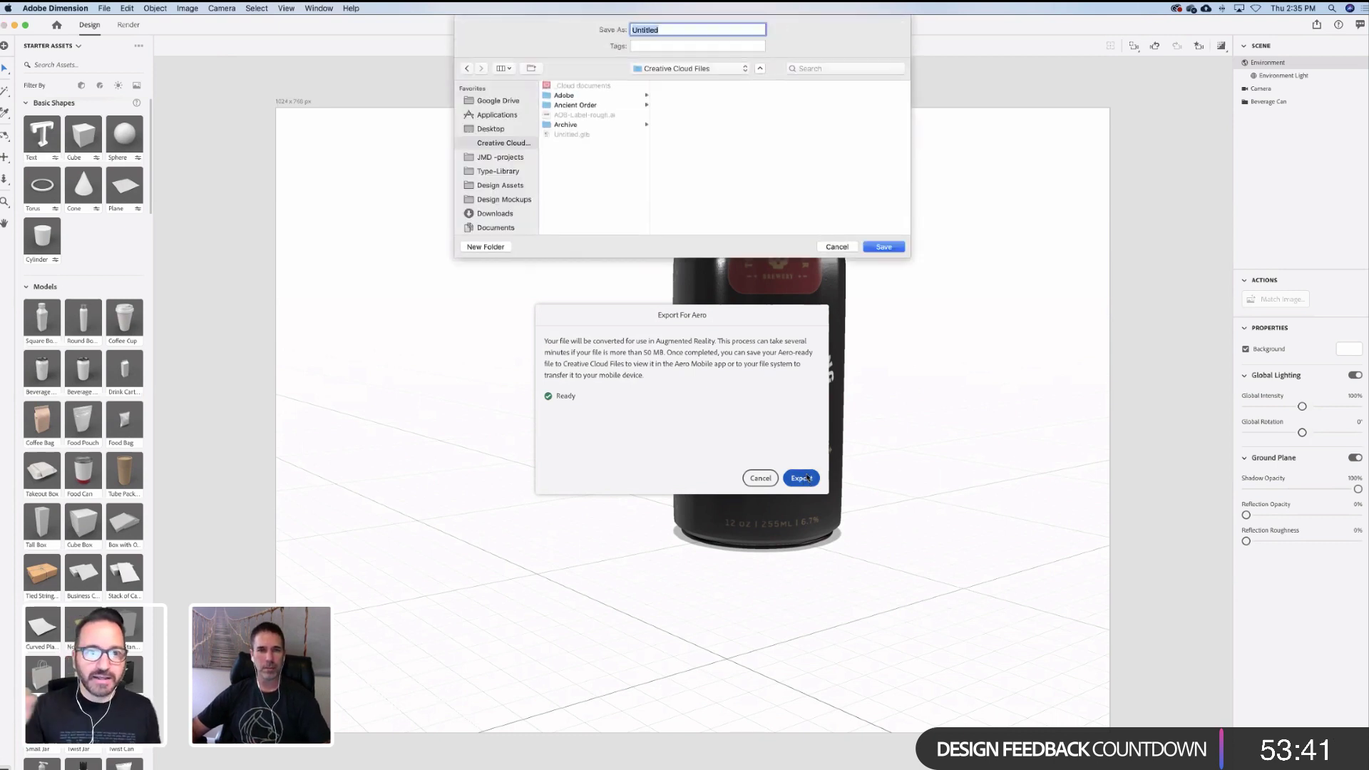
left_click(580, 105)
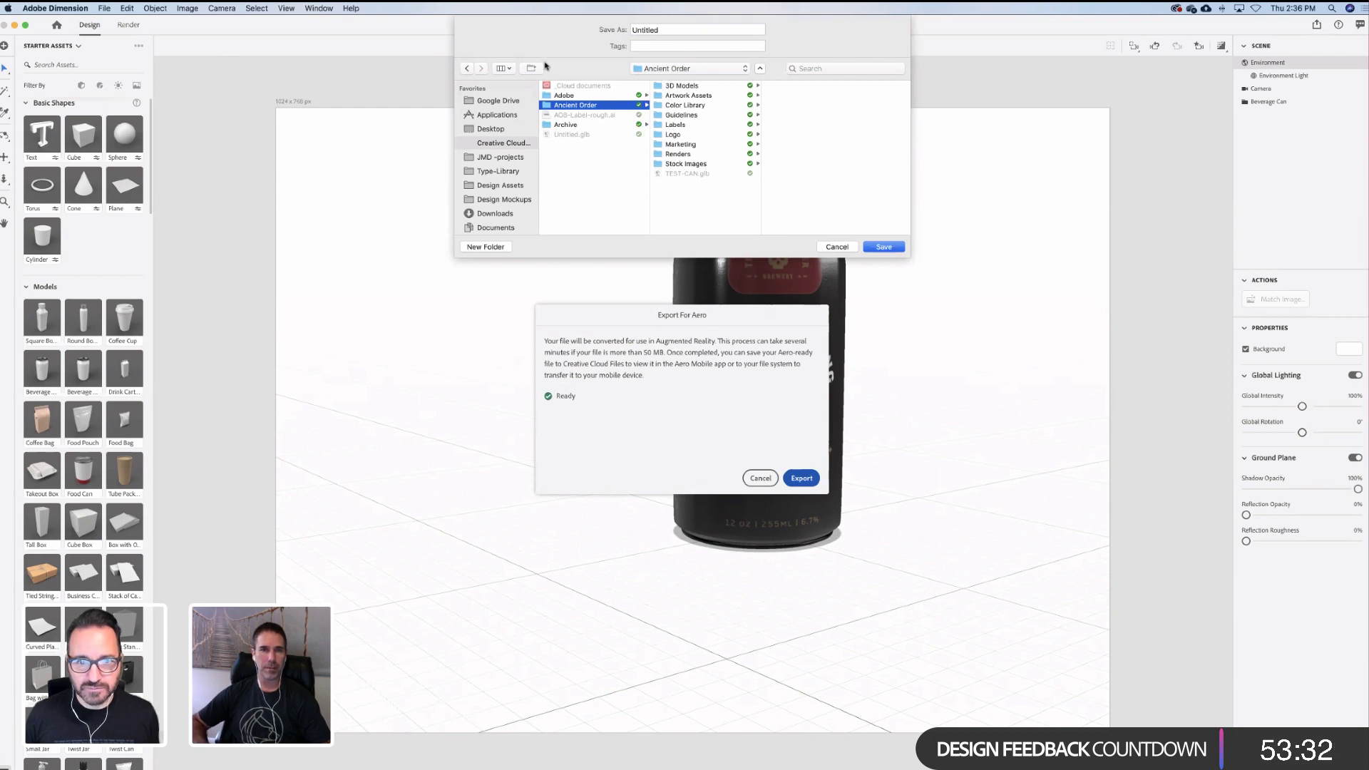
key("Up")
key("Down")
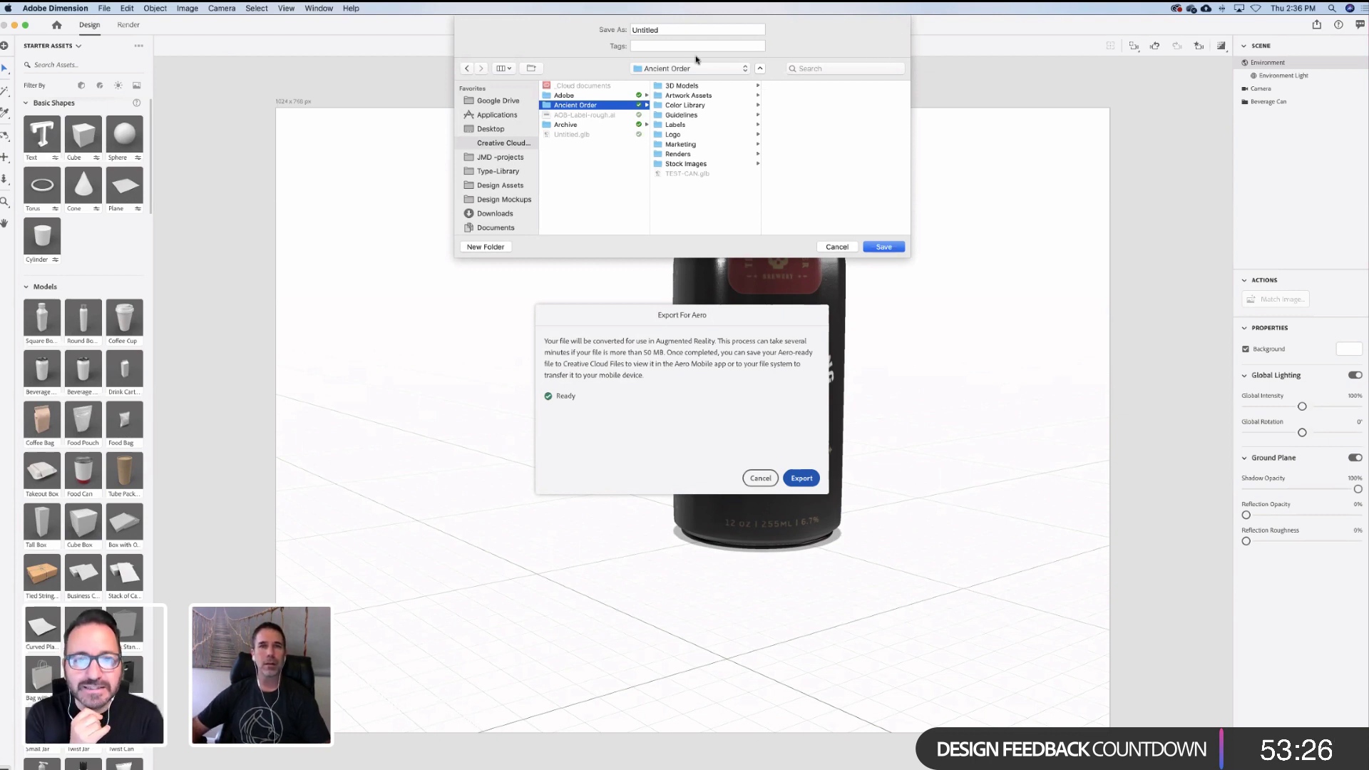
left_click(669, 44)
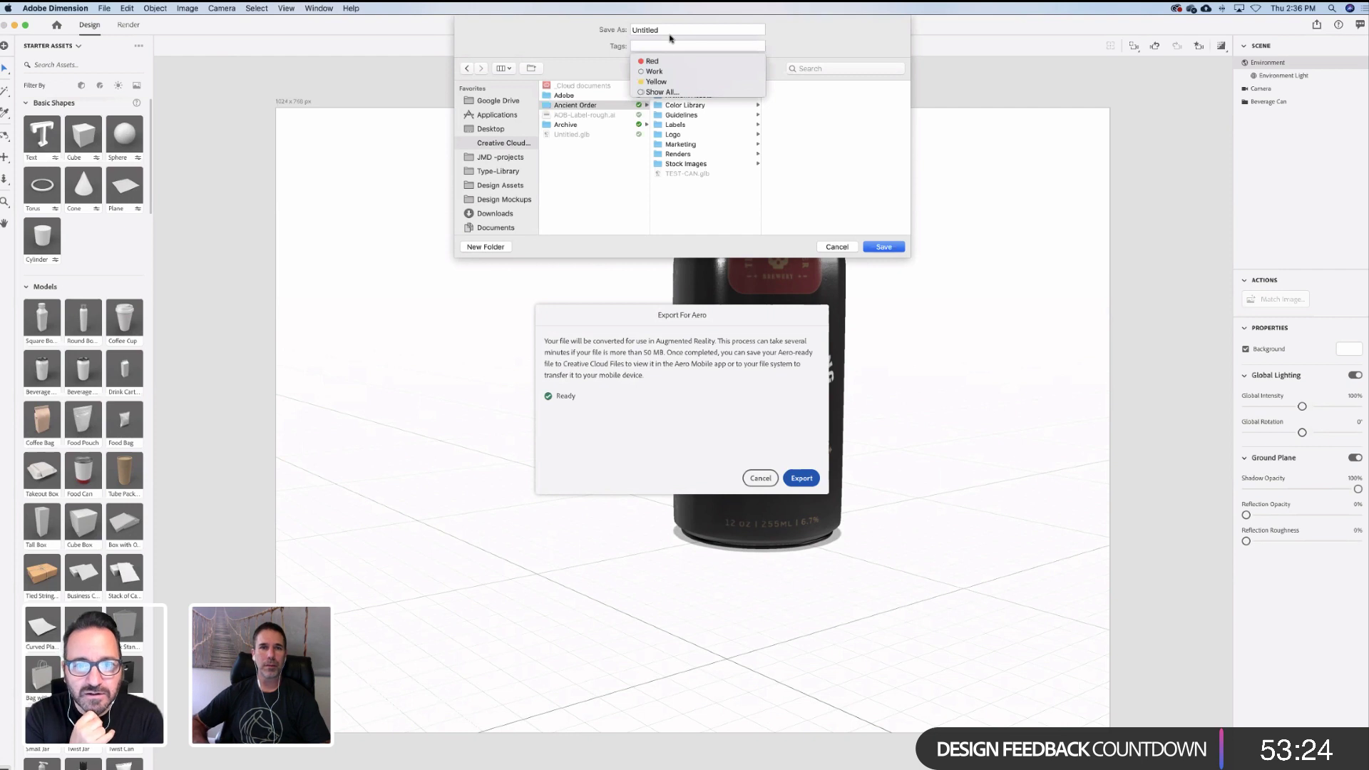
left_click(891, 47)
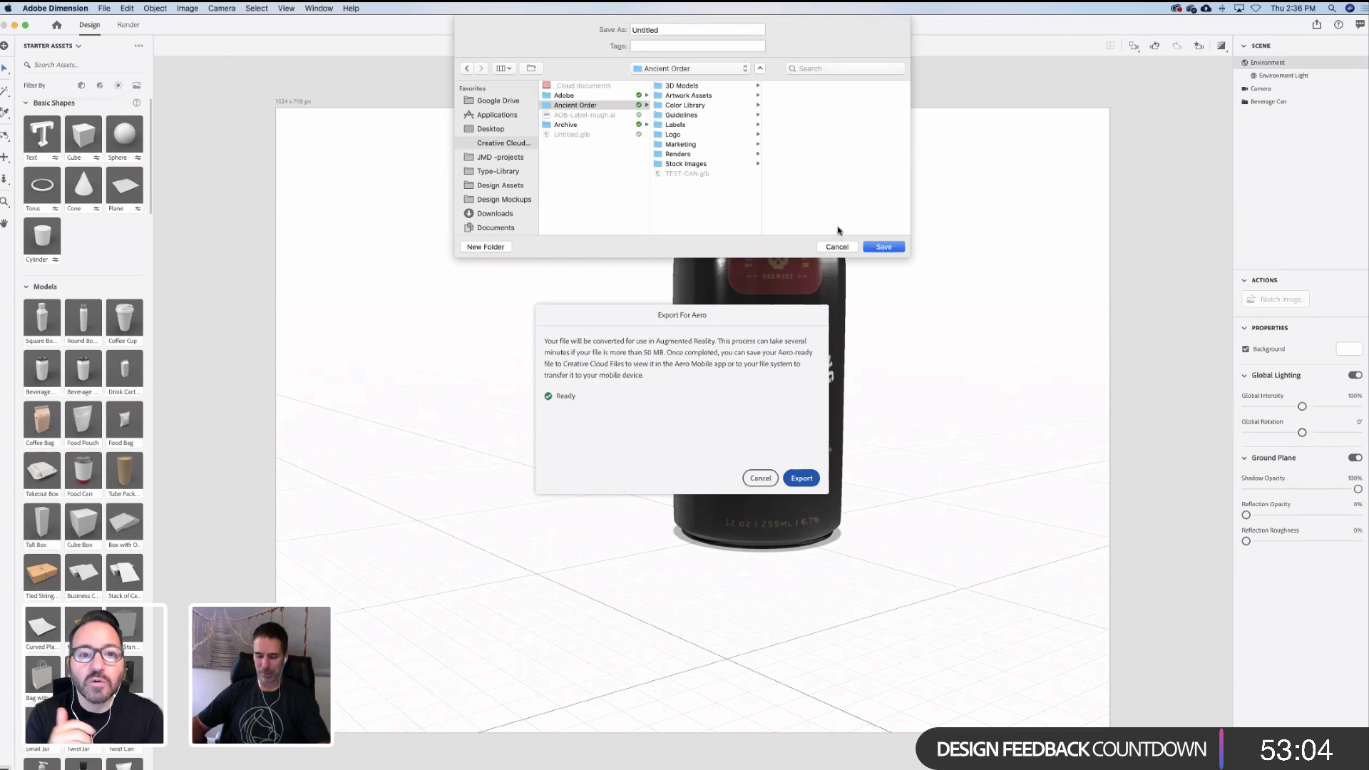
Give the Aero export the tag Test, name it AOB-Can and save it
type("Test")
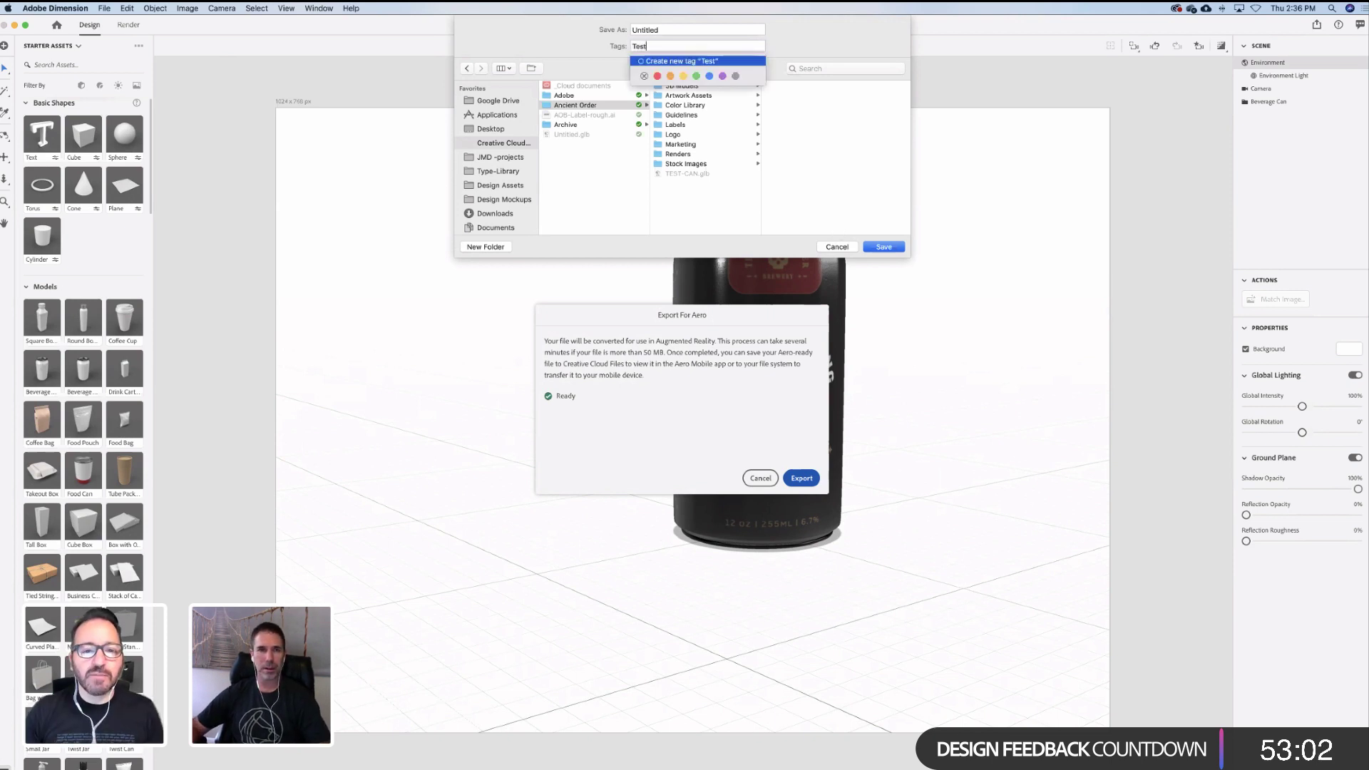
key("super+a")
left_click(671, 30)
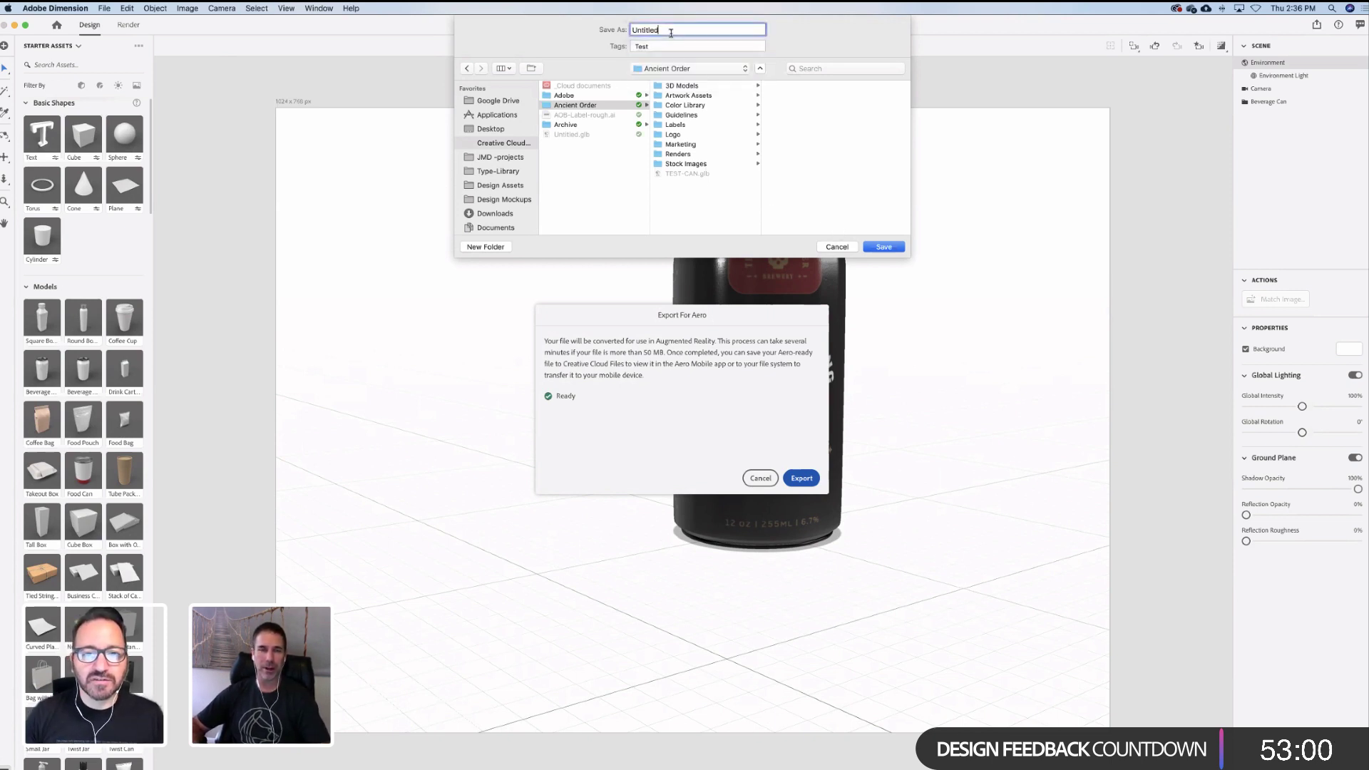
key("BackSpace")
key("BackSpace")
key("BackSpace")
key("BackSpace")
key("BackSpace")
key("BackSpace")
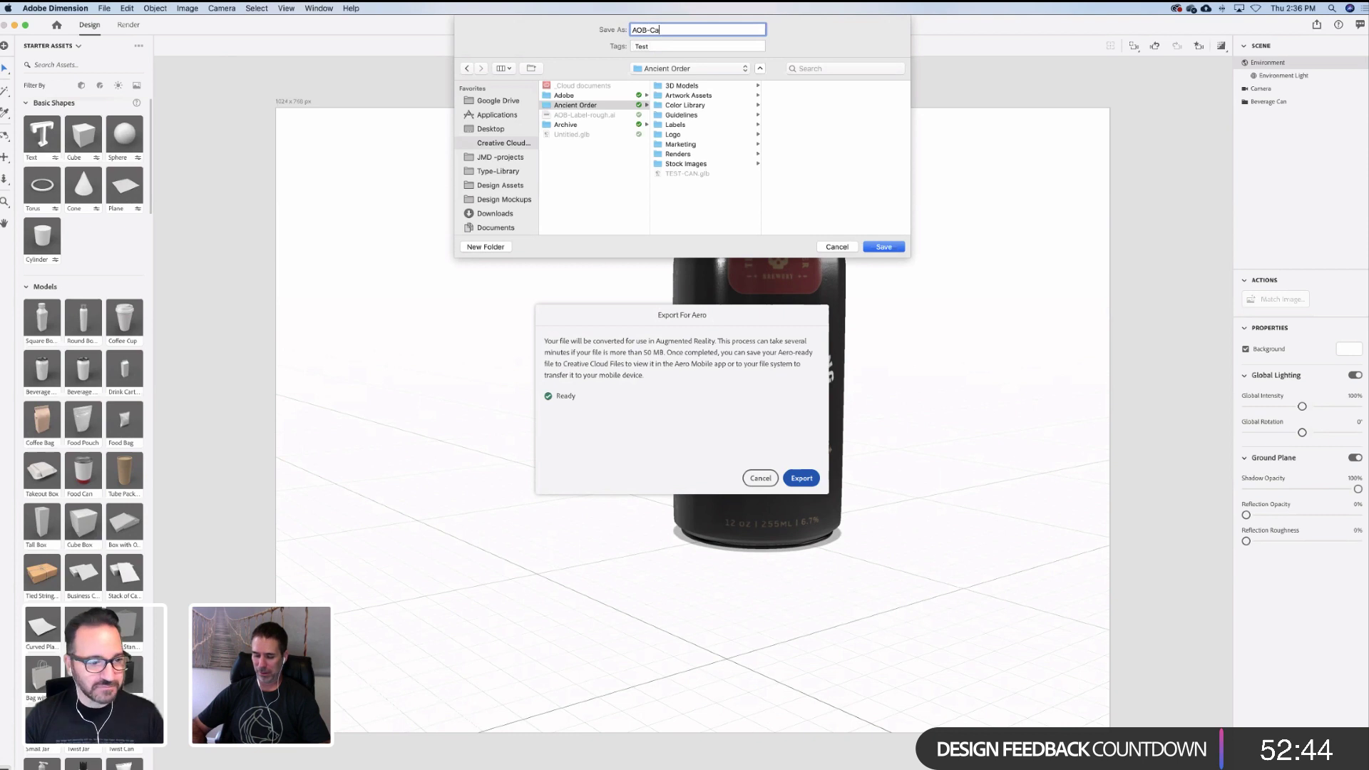
left_click(883, 247)
left_click(800, 478)
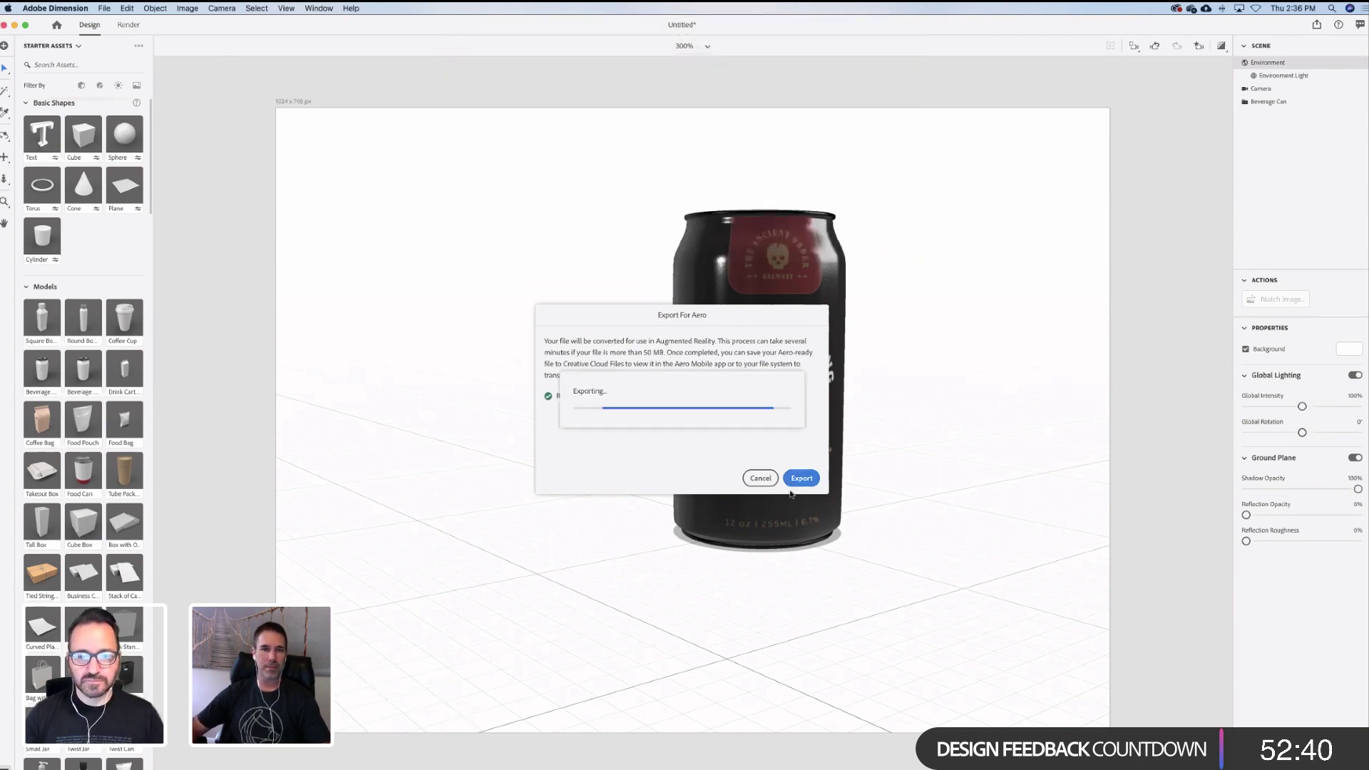
Save the scene itself as AOB-Can in the Ancient Order folder
left_click(105, 8)
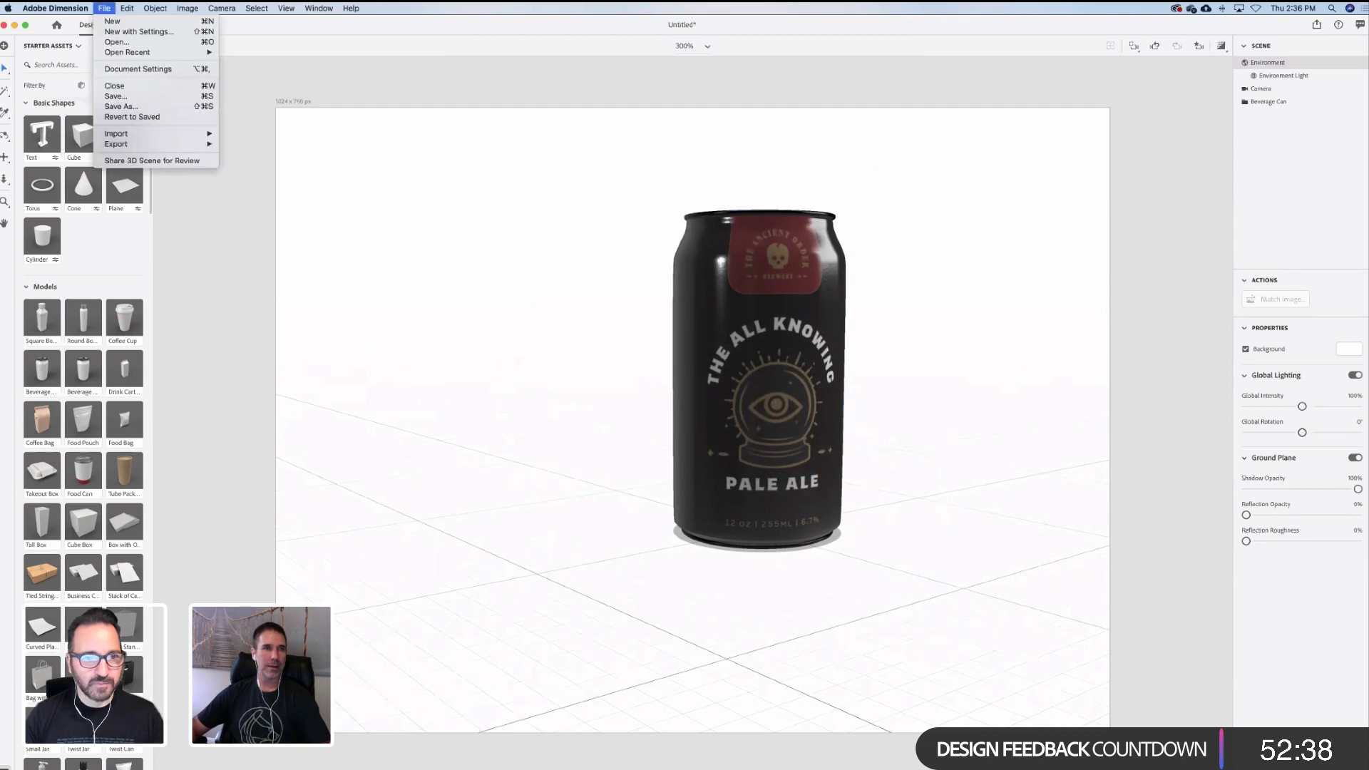
left_click(128, 95)
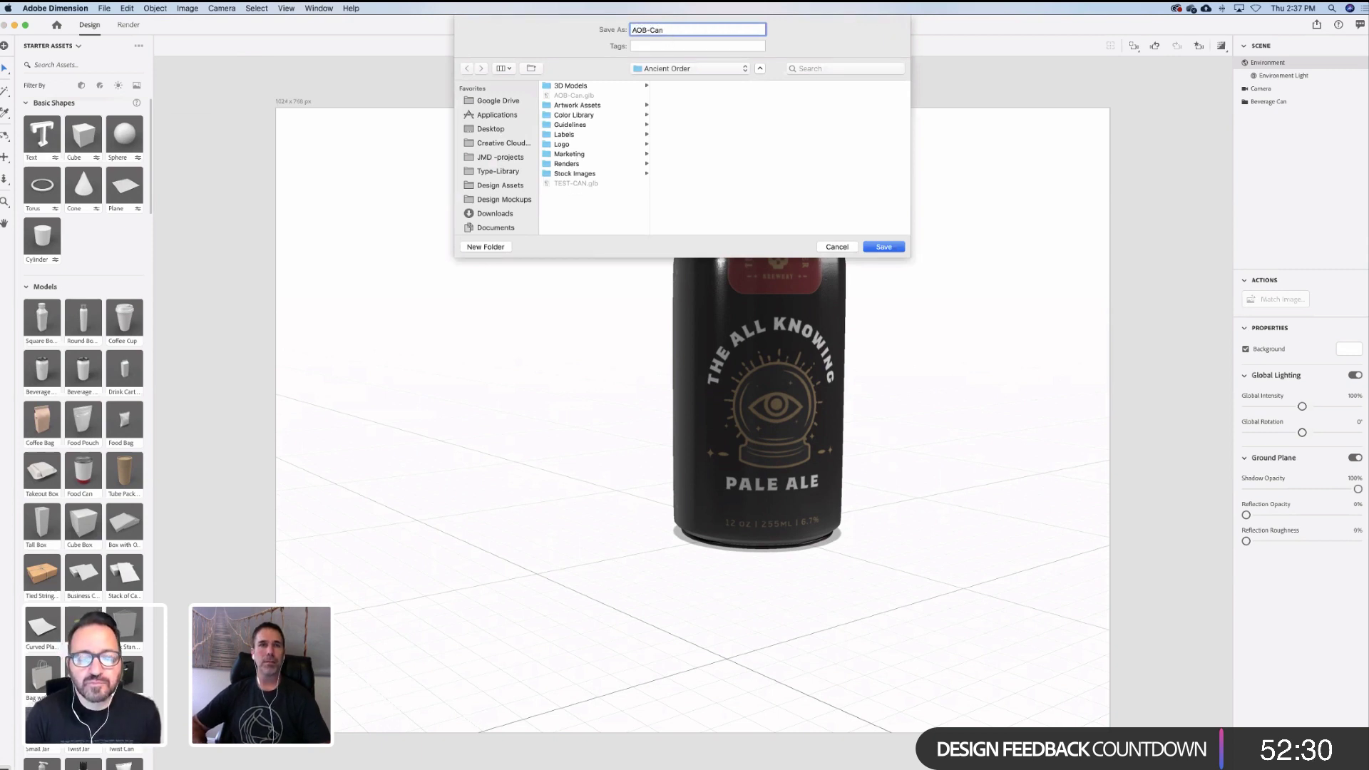
key("Return")
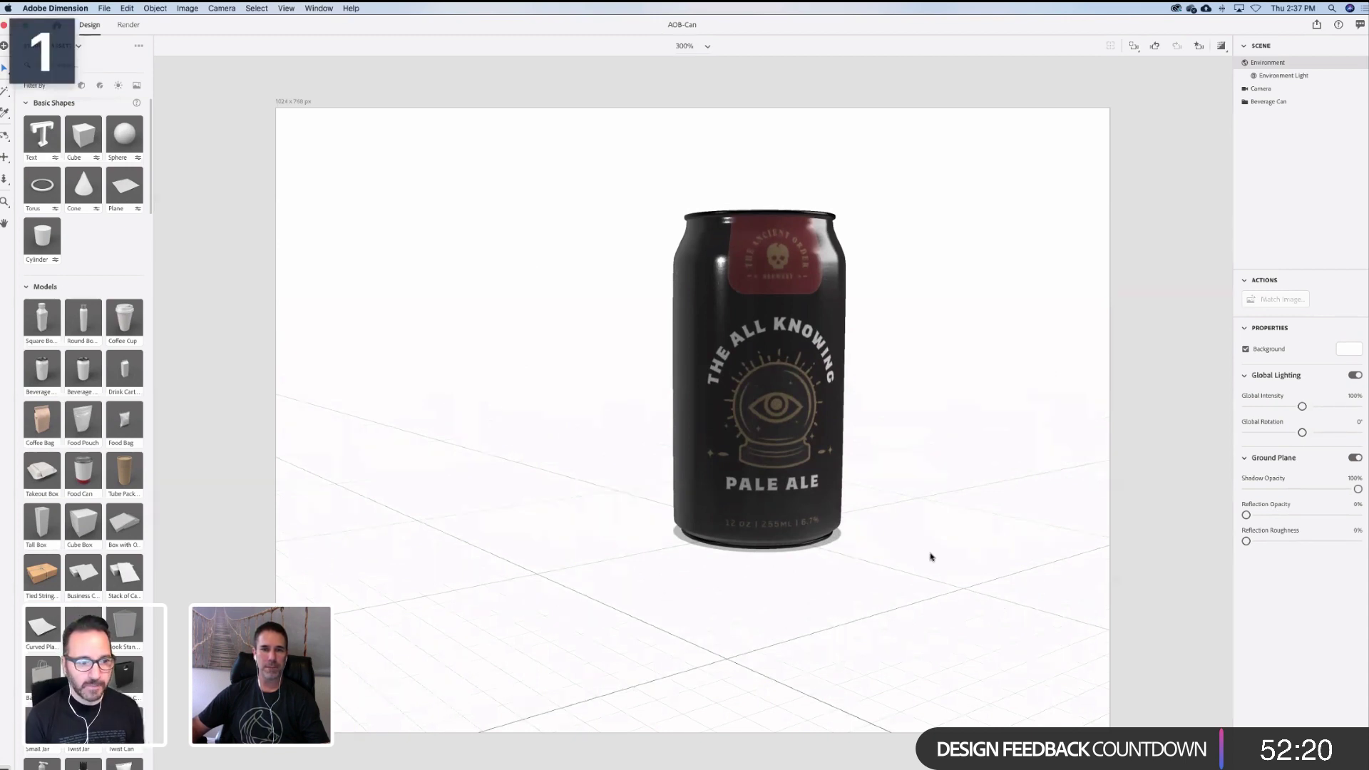
Switch to the mirrored Aero mobile app and start a new augmented reality scene
key("super+Tab")
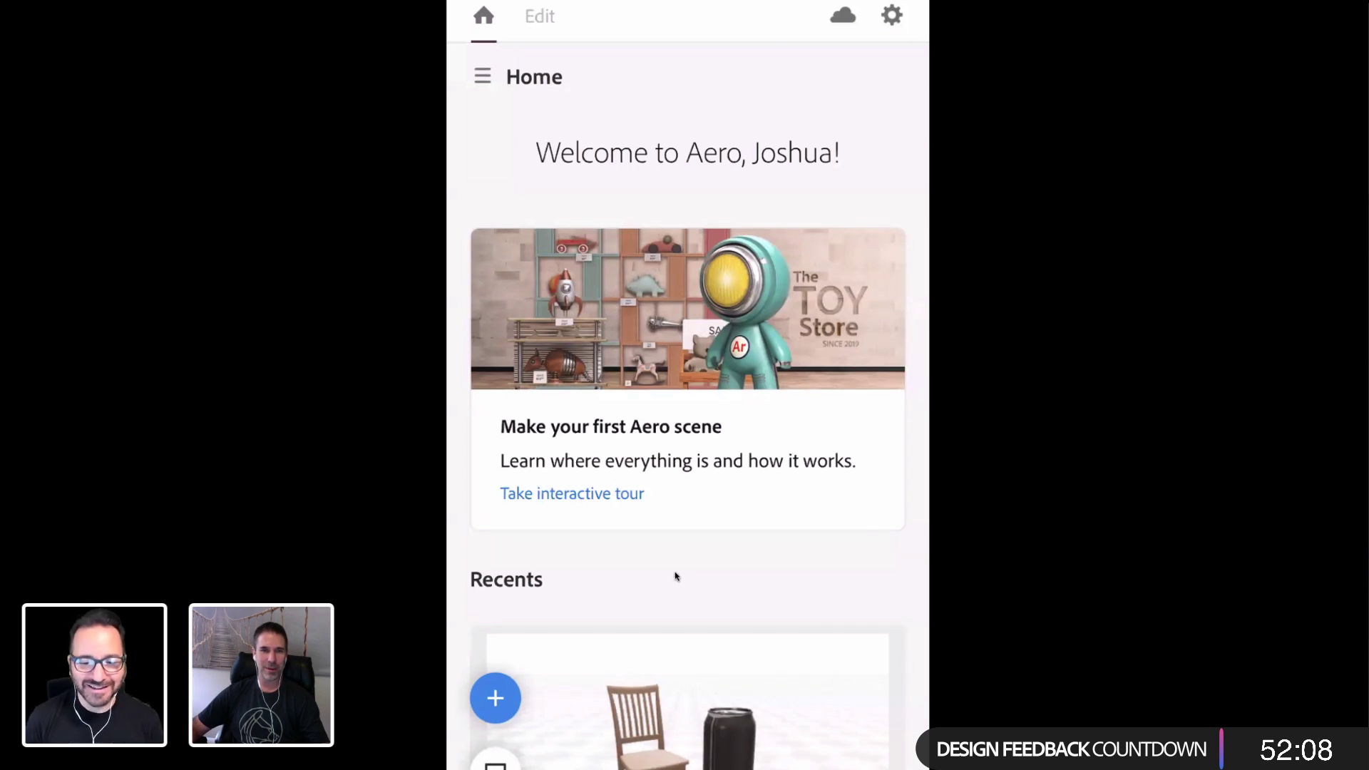
left_click(495, 697)
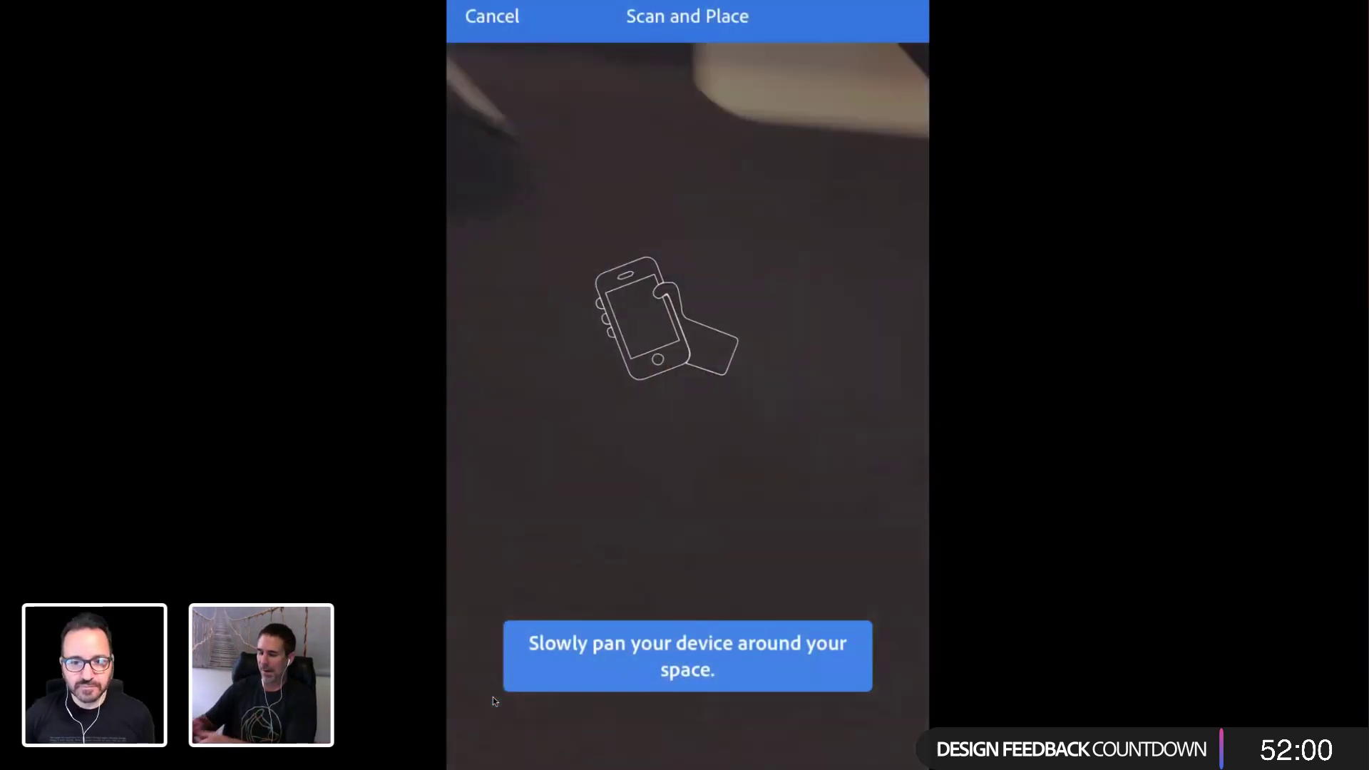
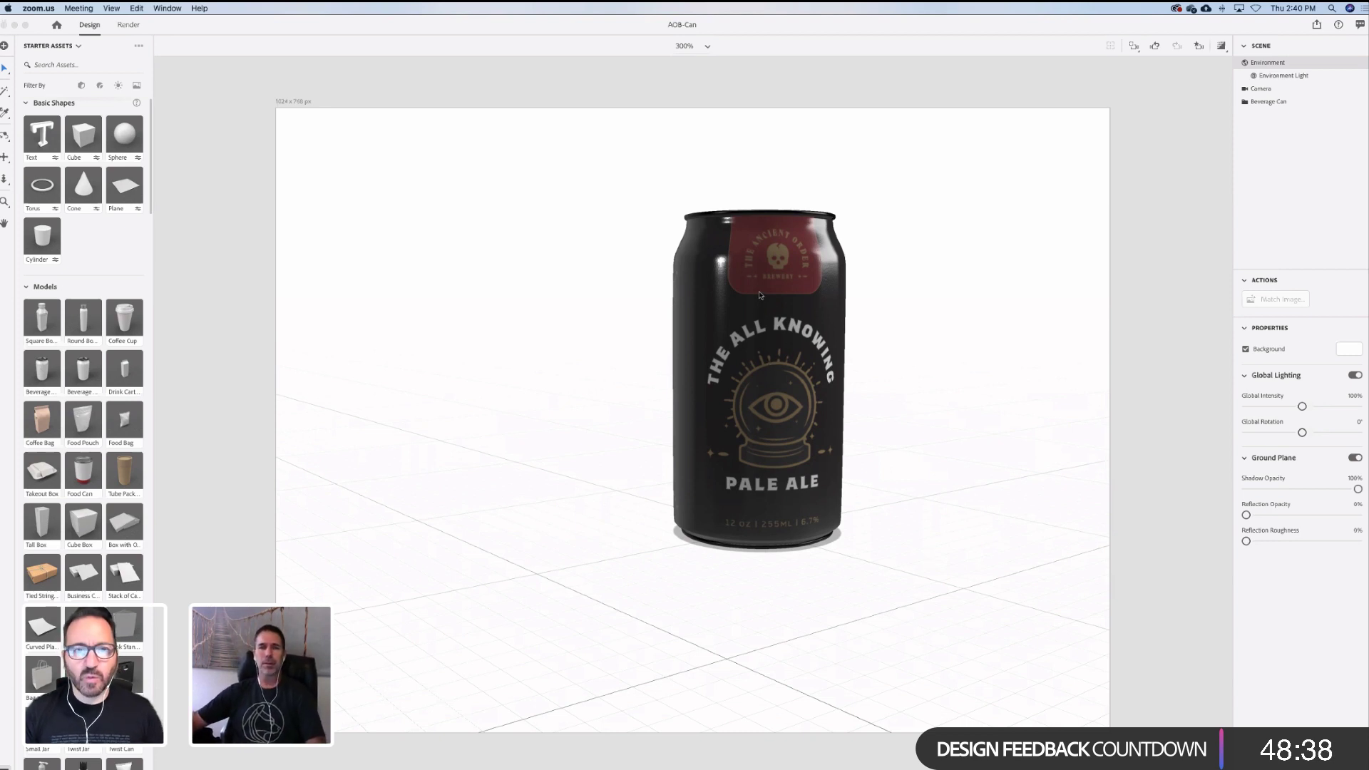
Return to Adobe Dimension and set the environment's global light intensity to 88% and its rotation to -70°
left_click(760, 296)
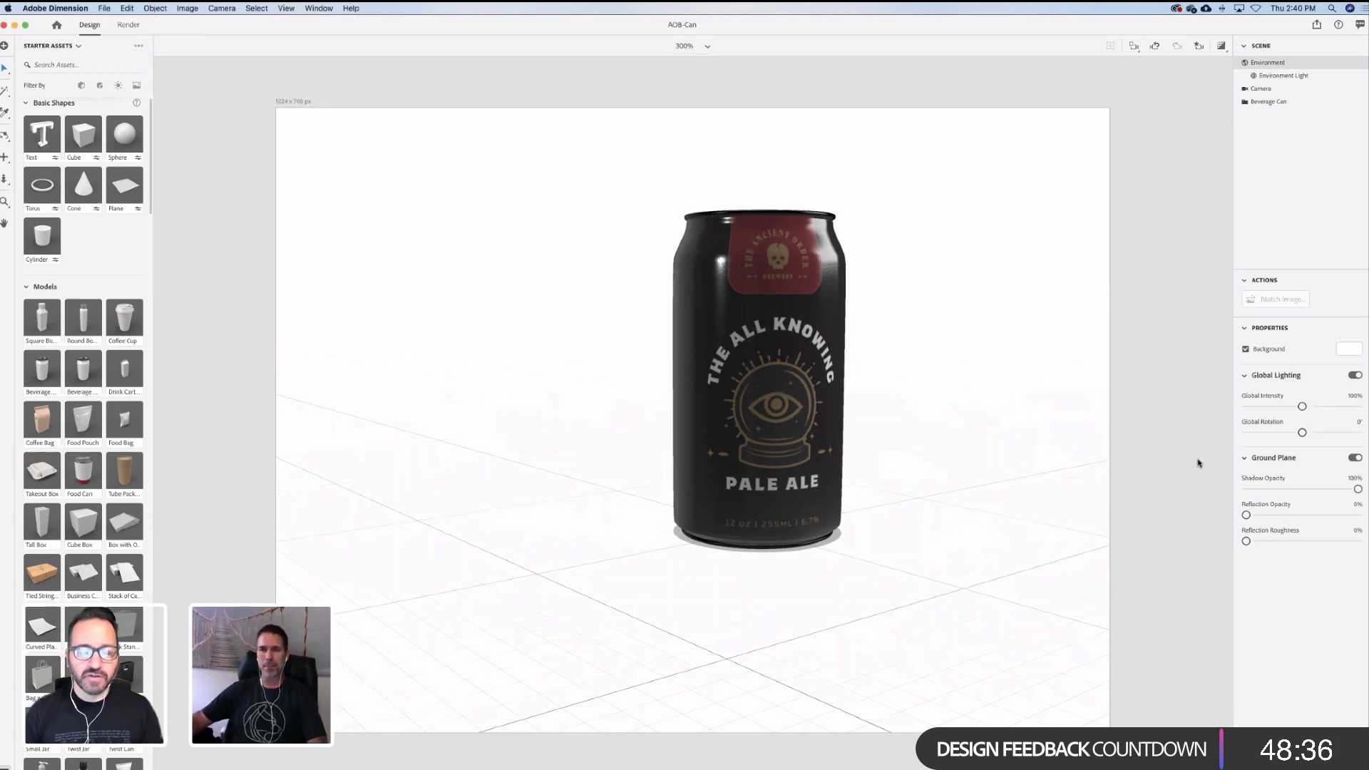
left_click_drag(1303, 408, 1282, 431)
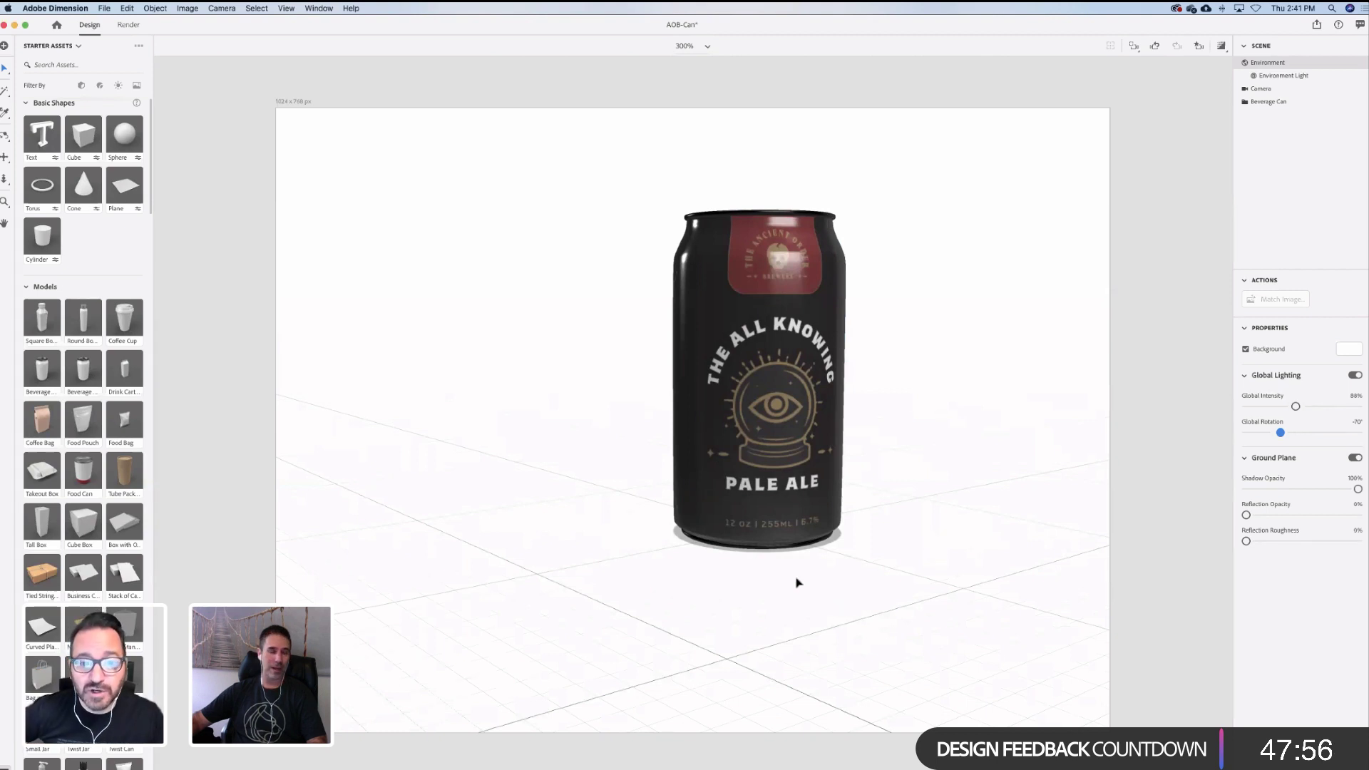
mouse_move(476, 769)
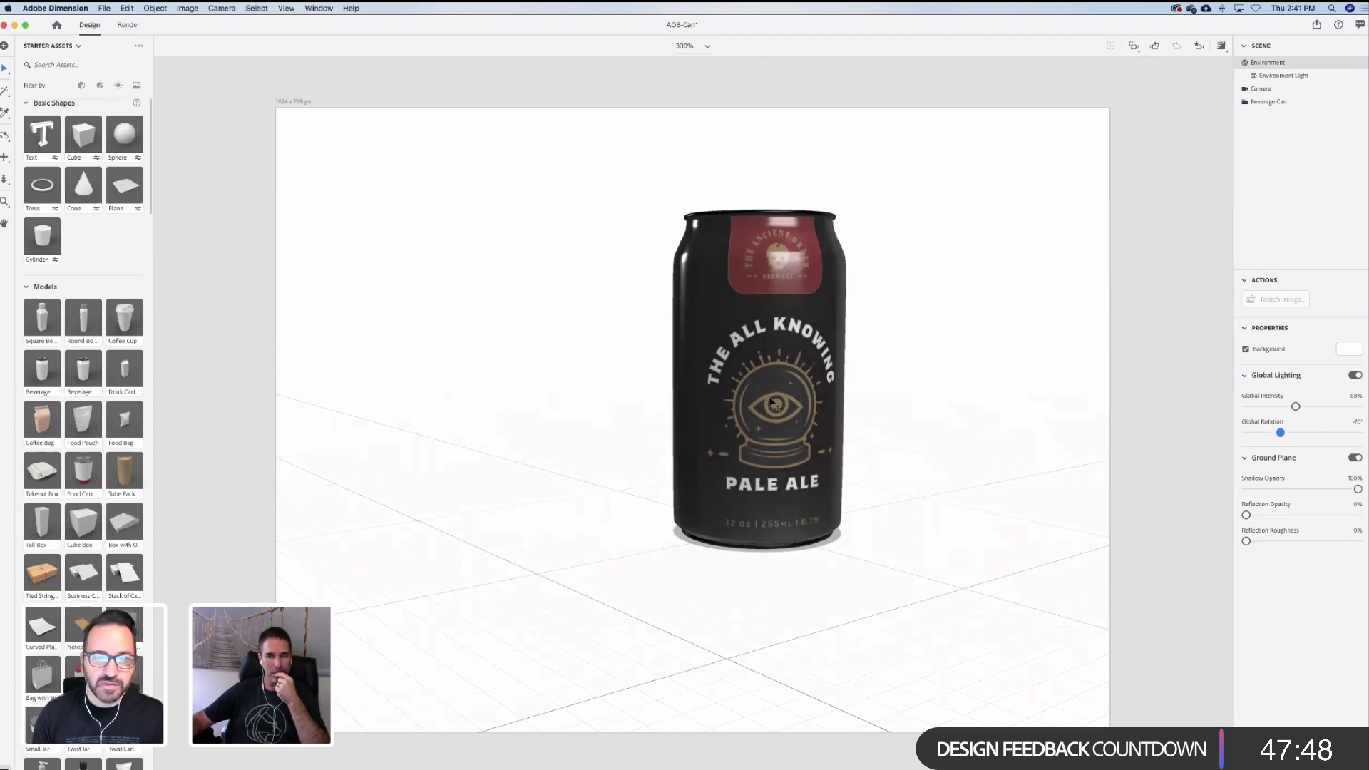
Set the front label graphic on the Can model to 67% metallic and check its reflections from the side and front
left_click(1286, 102)
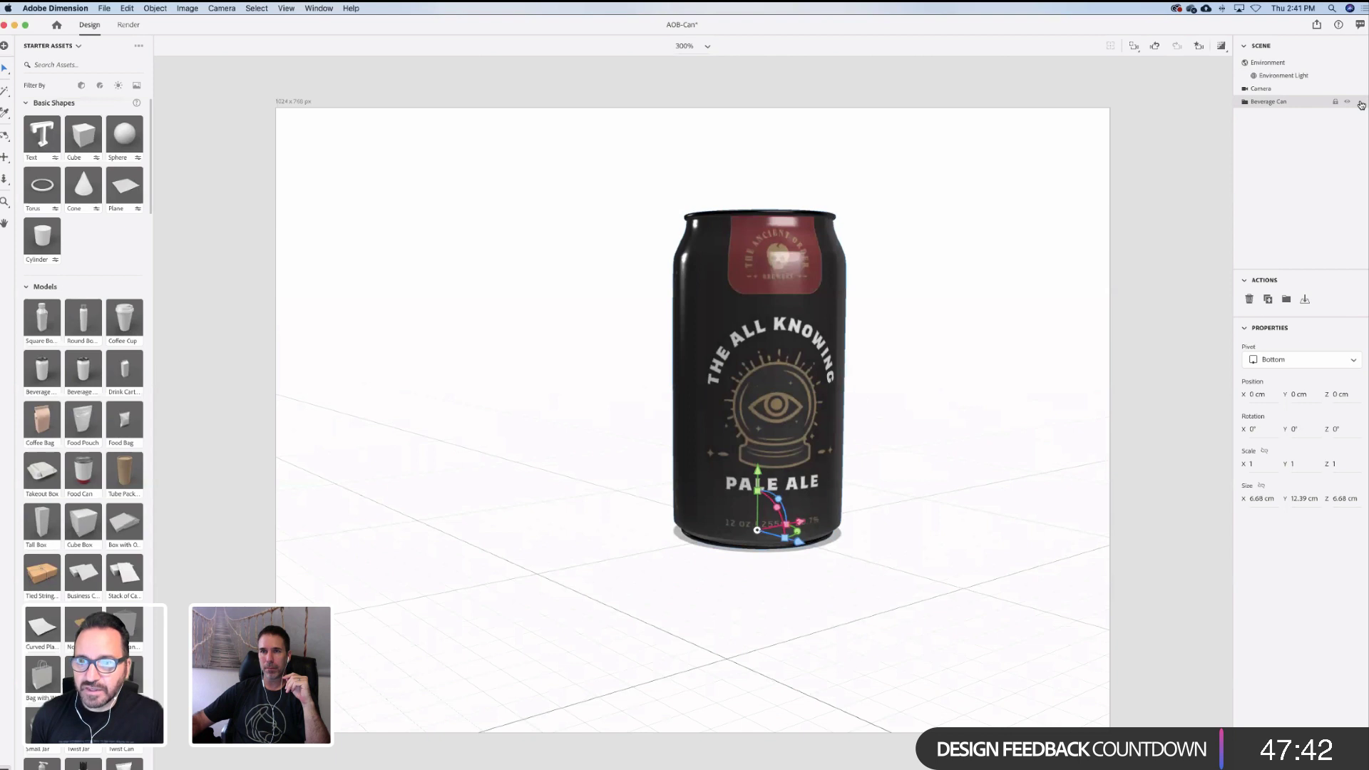
left_click(1243, 104)
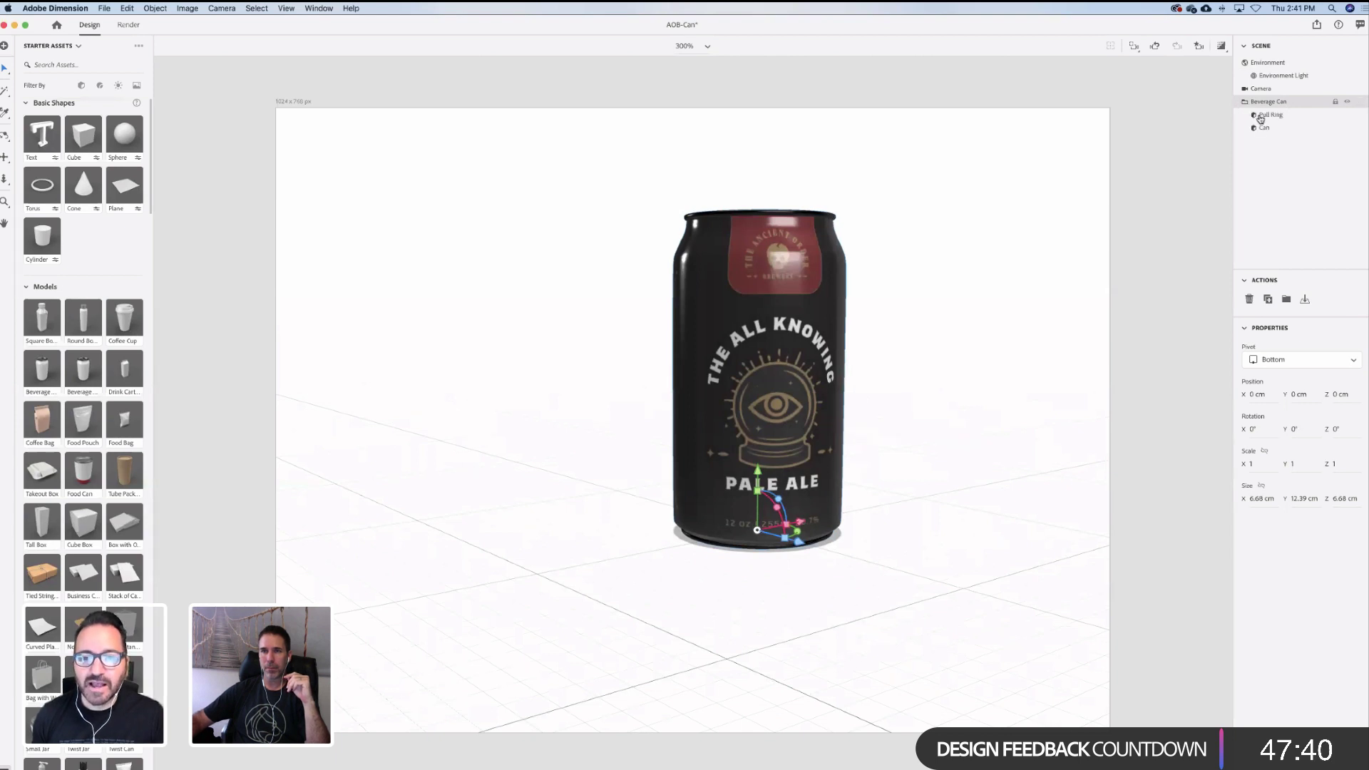
left_click(1267, 128)
left_click(1360, 130)
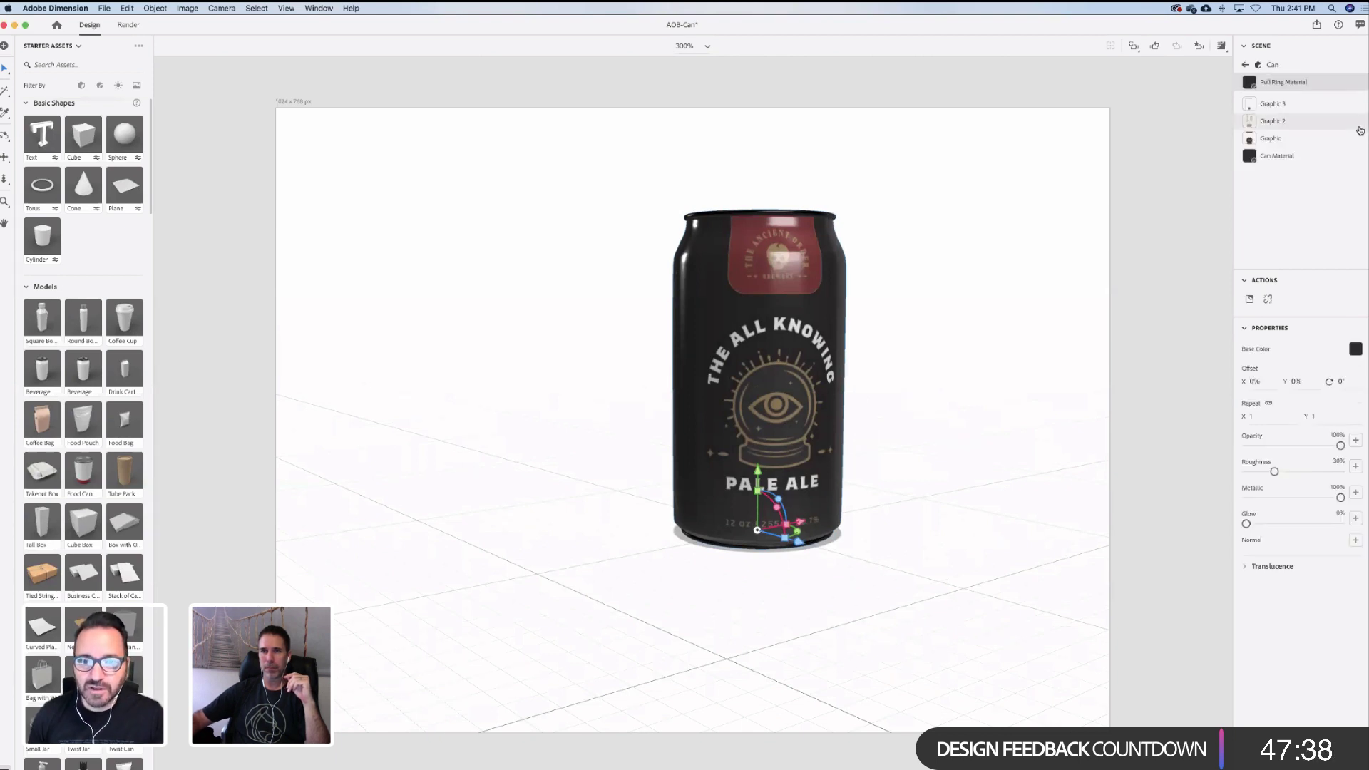
left_click(1276, 138)
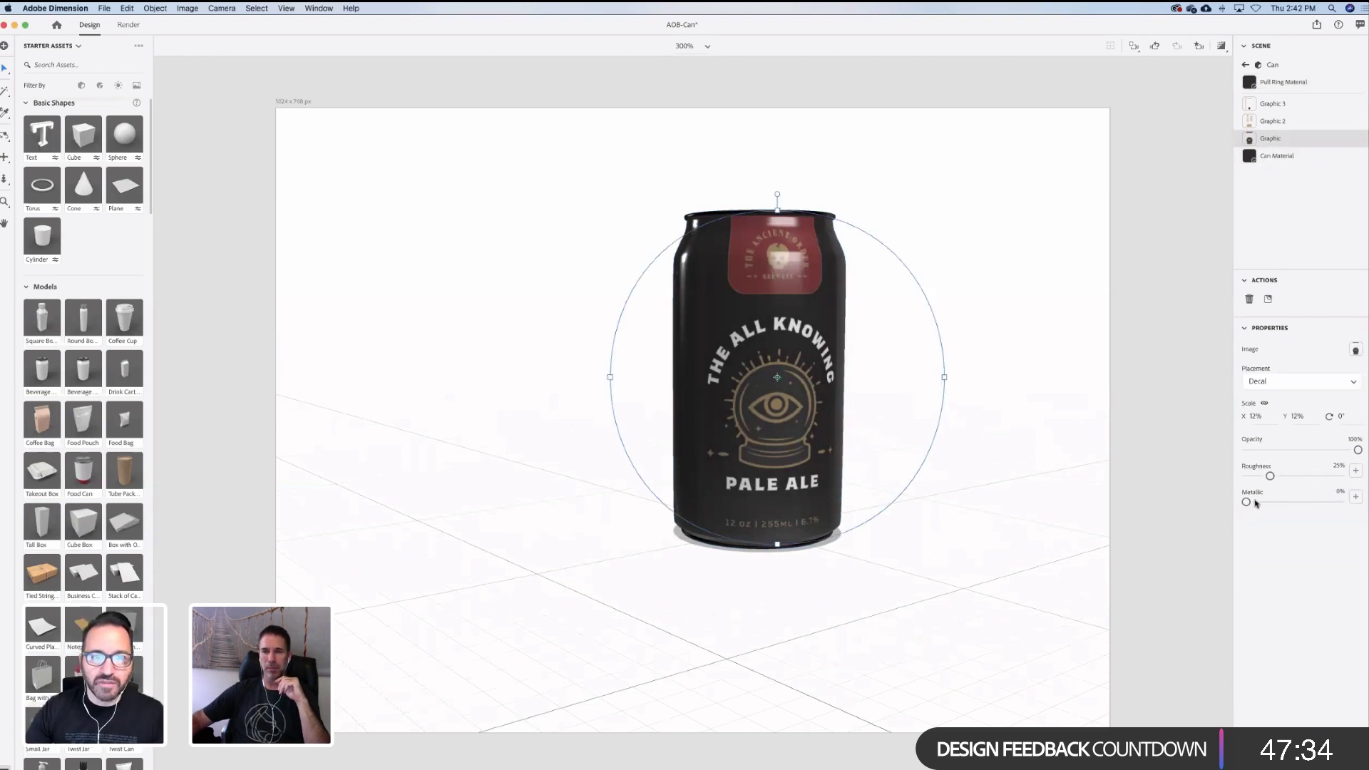
left_click_drag(1247, 502, 1310, 505)
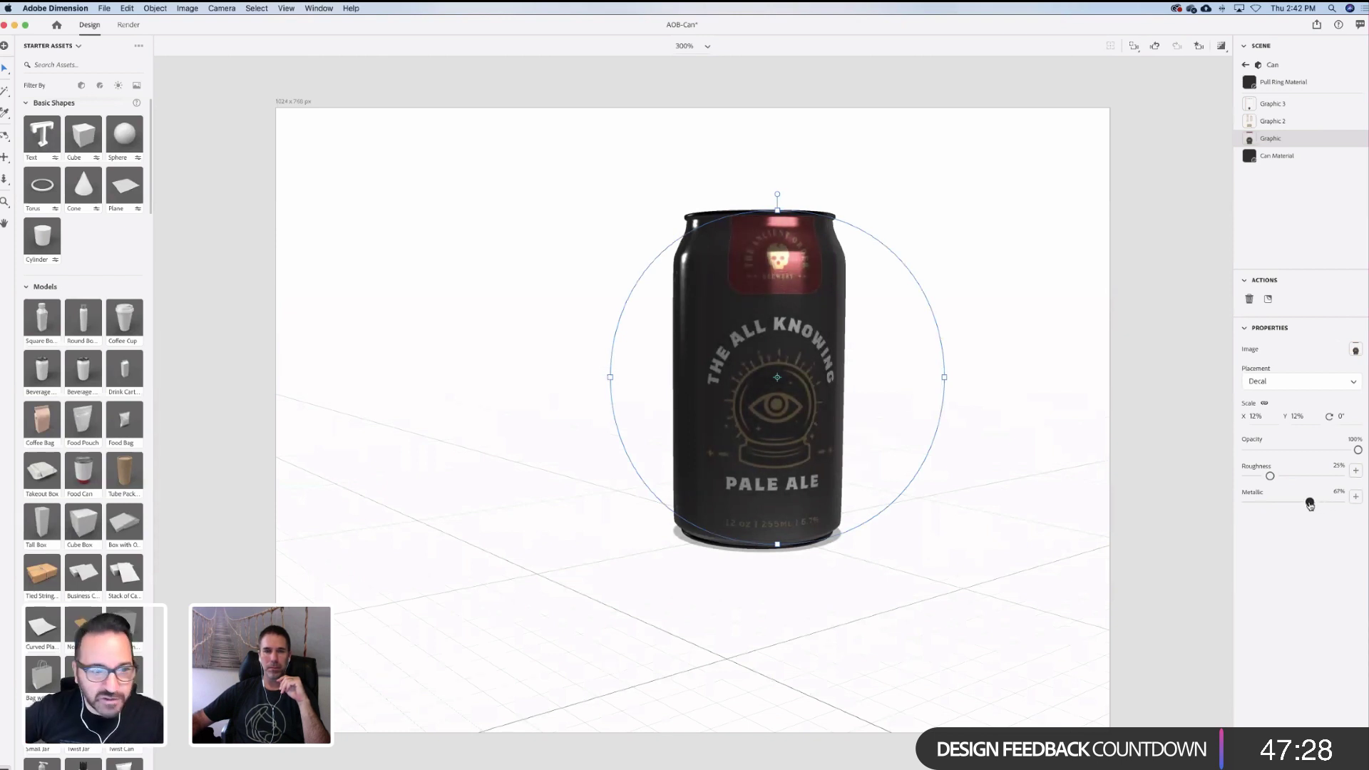
left_click_drag(972, 468, 801, 431)
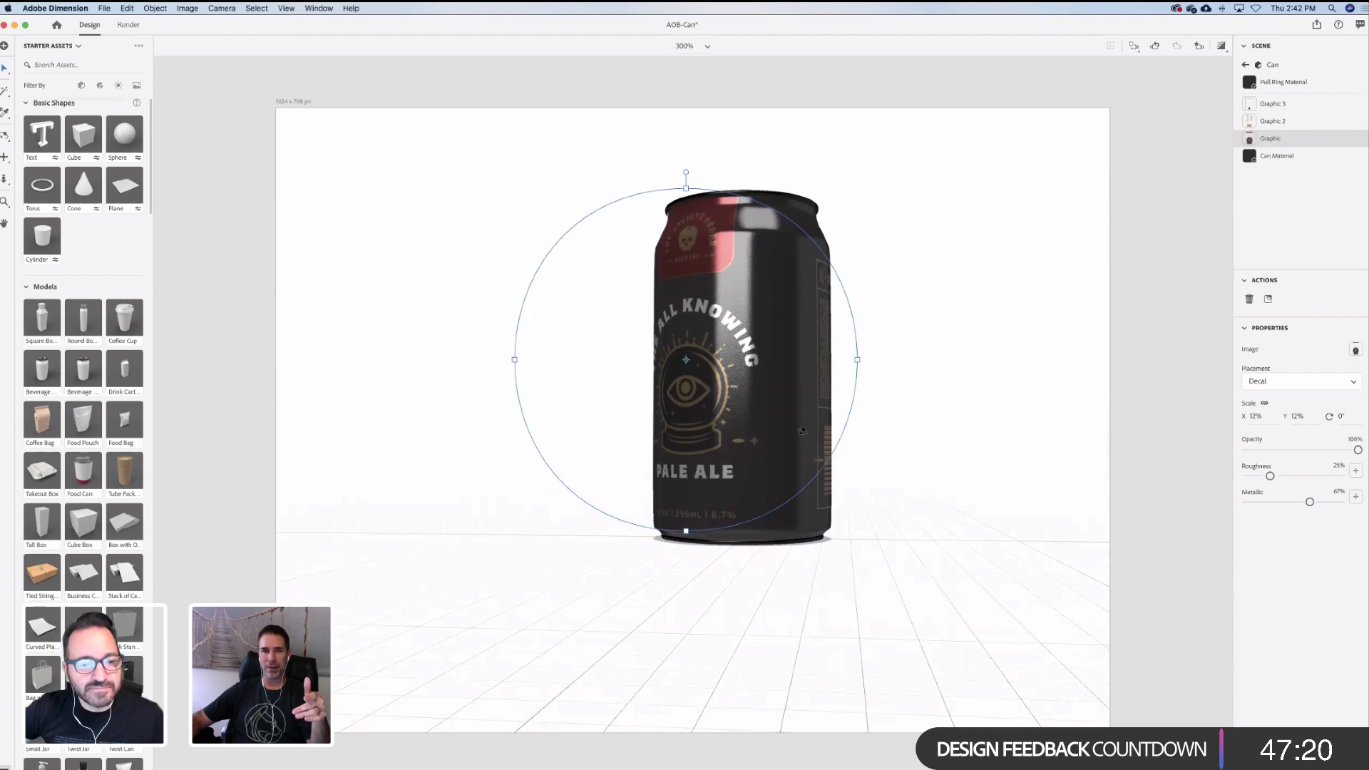
left_click_drag(802, 431, 737, 509)
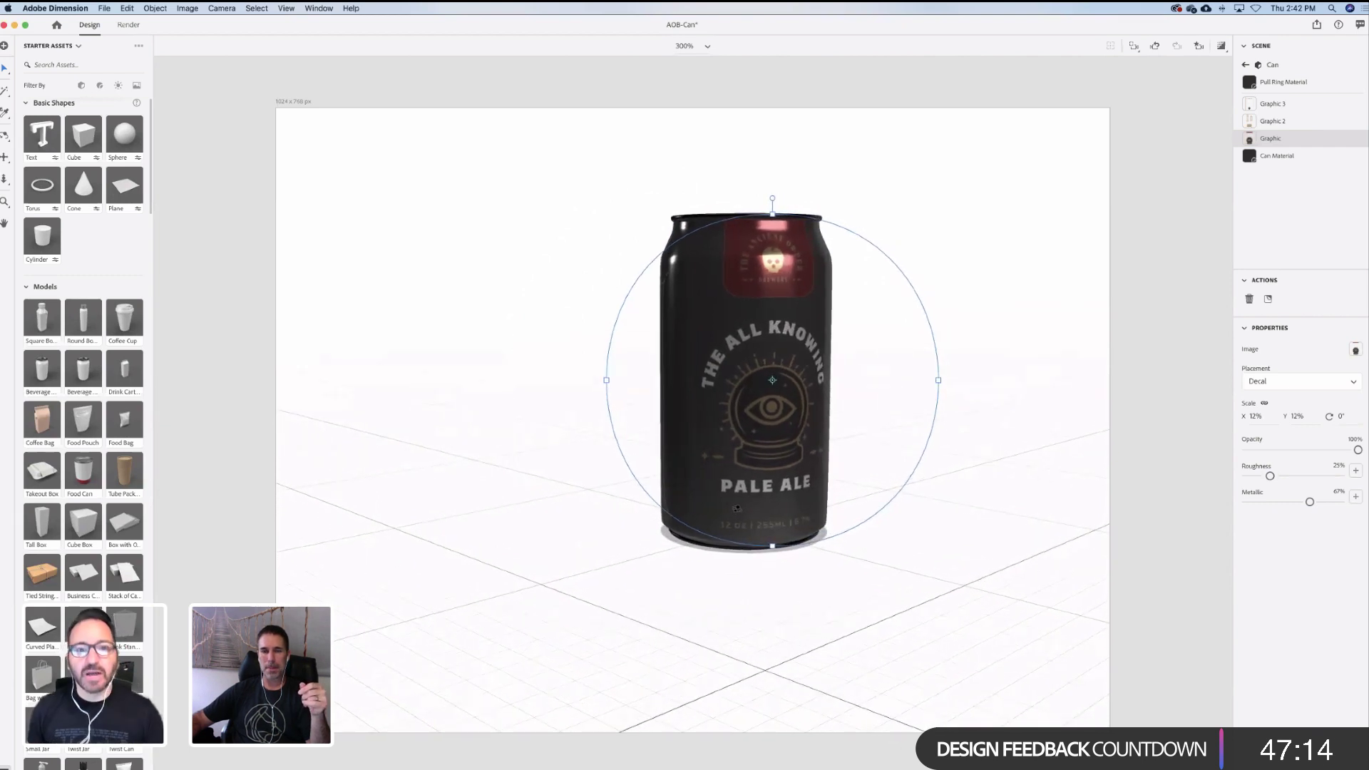
right_click_drag(719, 497, 718, 497)
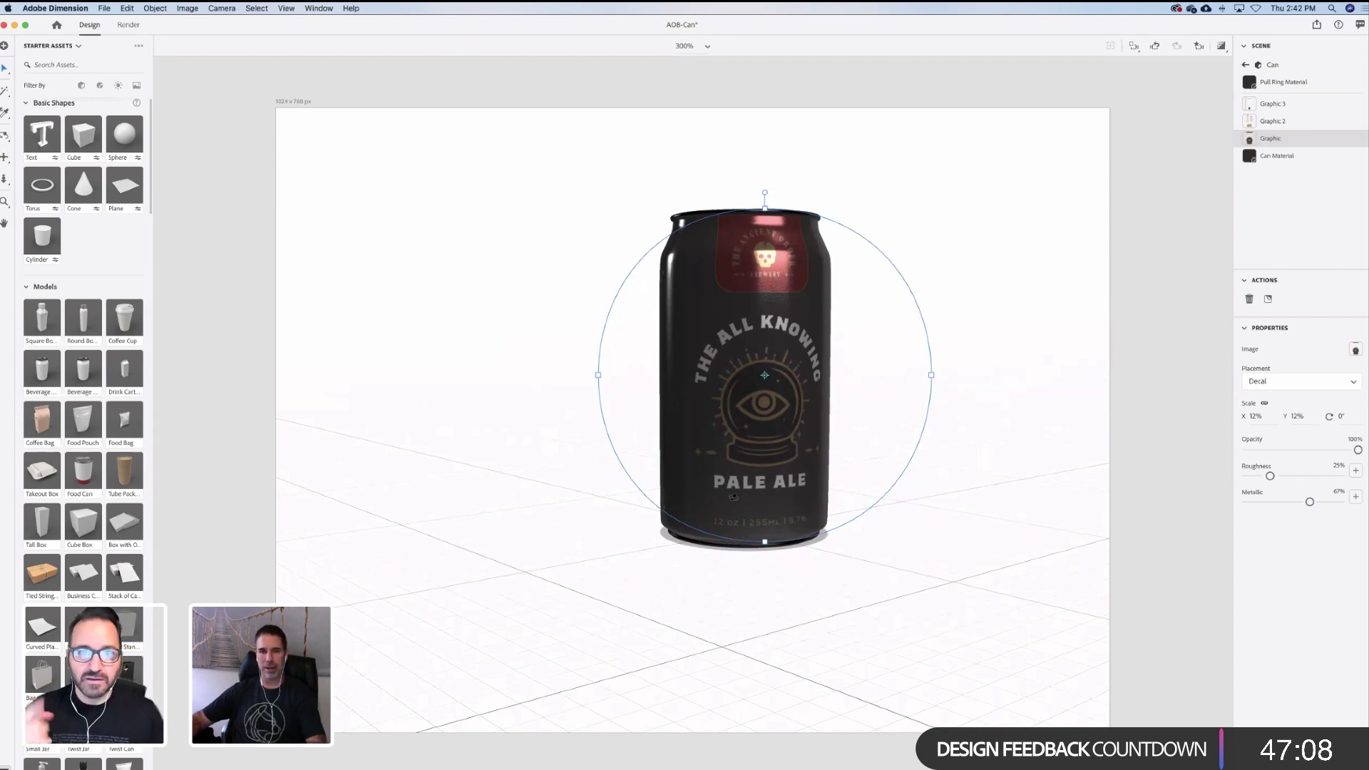
Set the story panel graphic (Graphic 2) to 46% metallic and raise its roughness to about 50%
right_click_drag(718, 497, 820, 464)
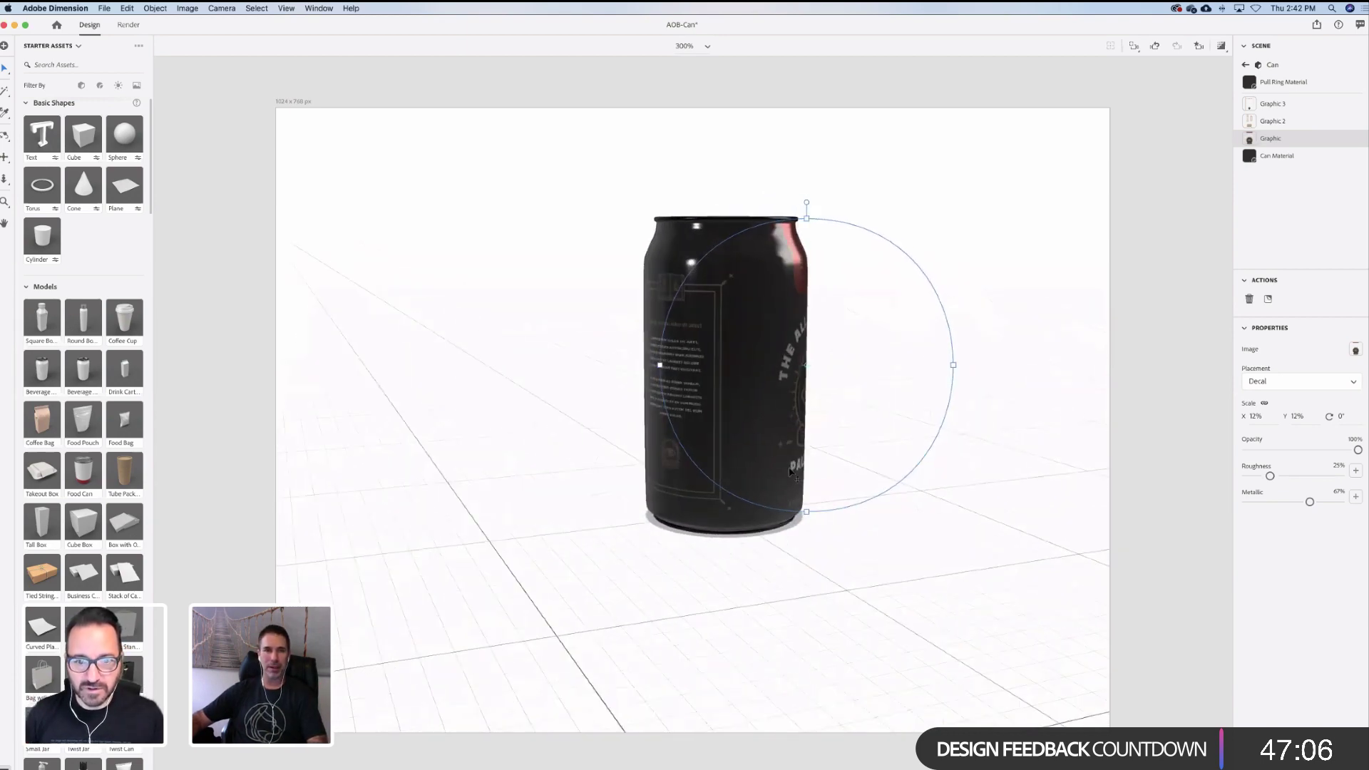
right_click_drag(717, 446, 761, 447)
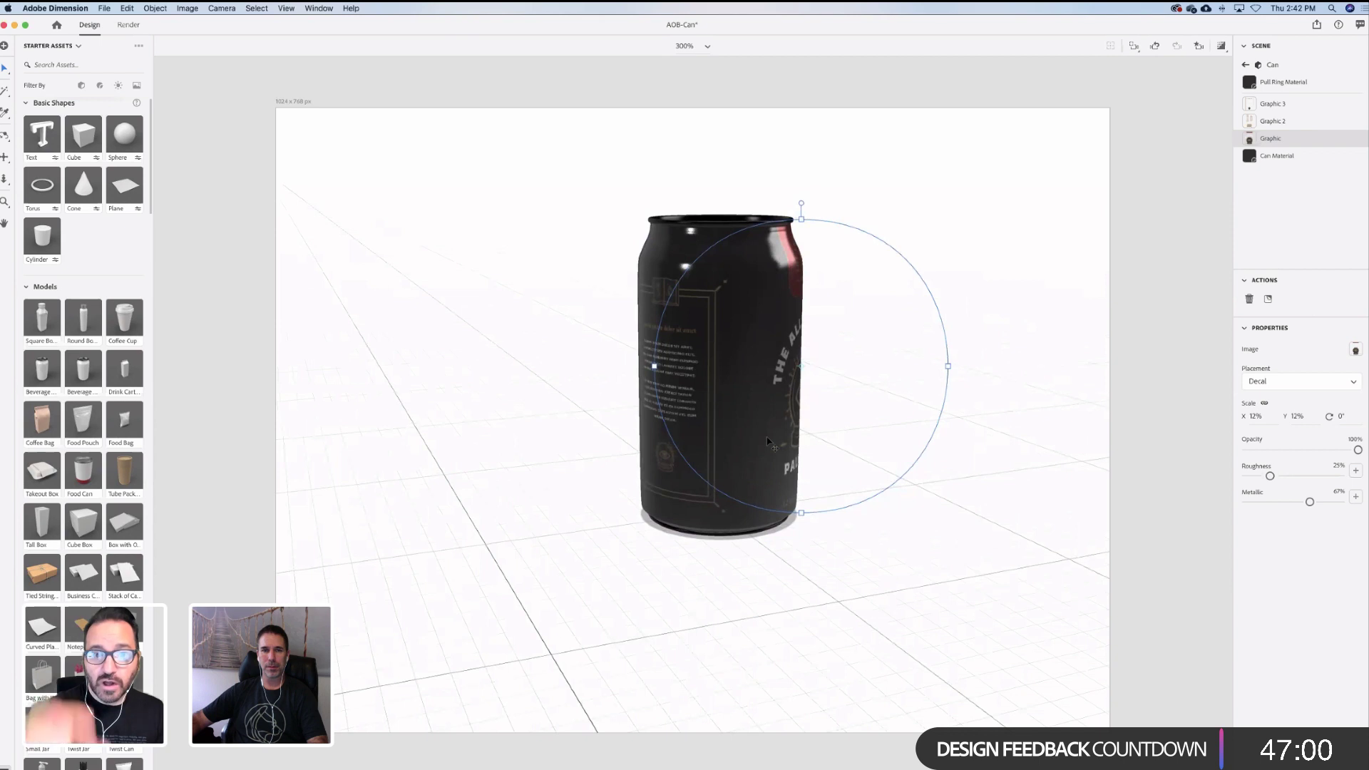
mouse_move(760, 448)
right_mouse_down()
mouse_move(688, 431)
mouse_move(746, 434)
right_mouse_up()
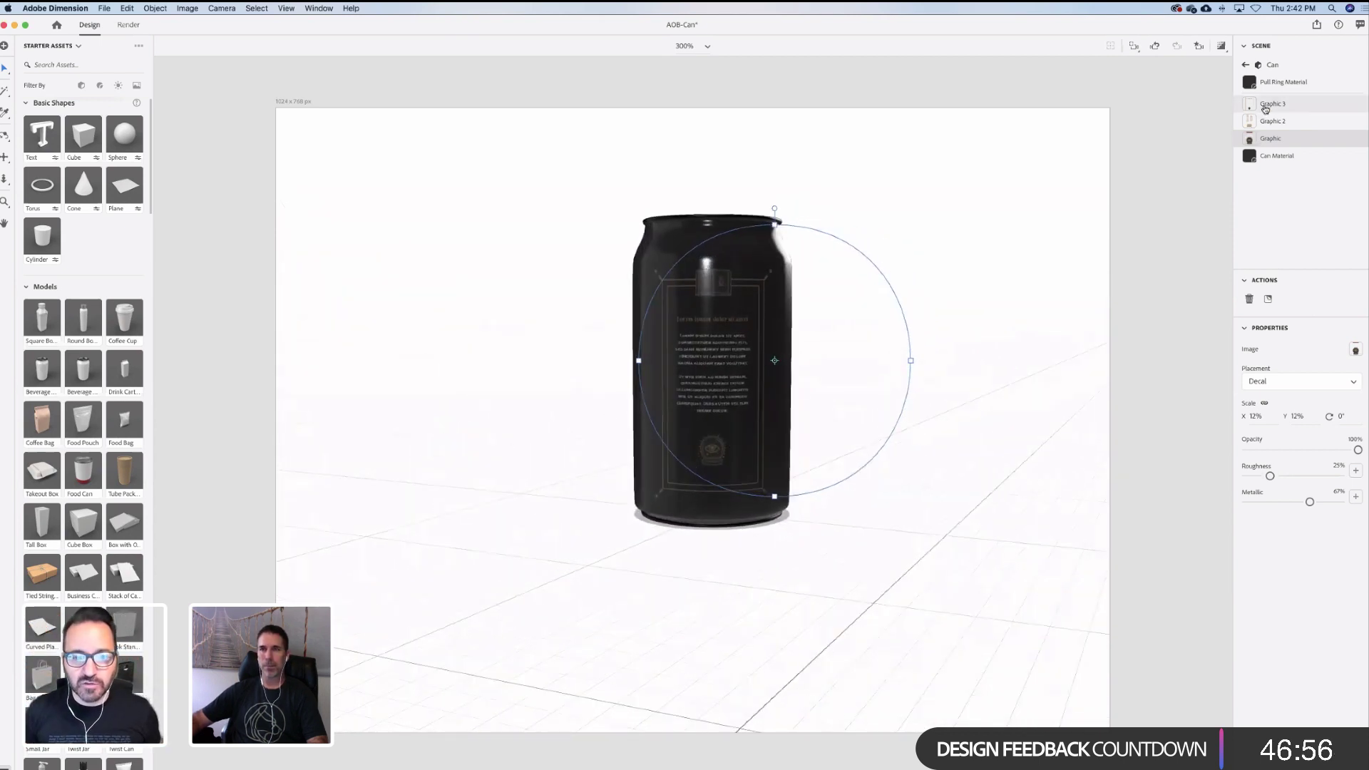
left_click(1269, 121)
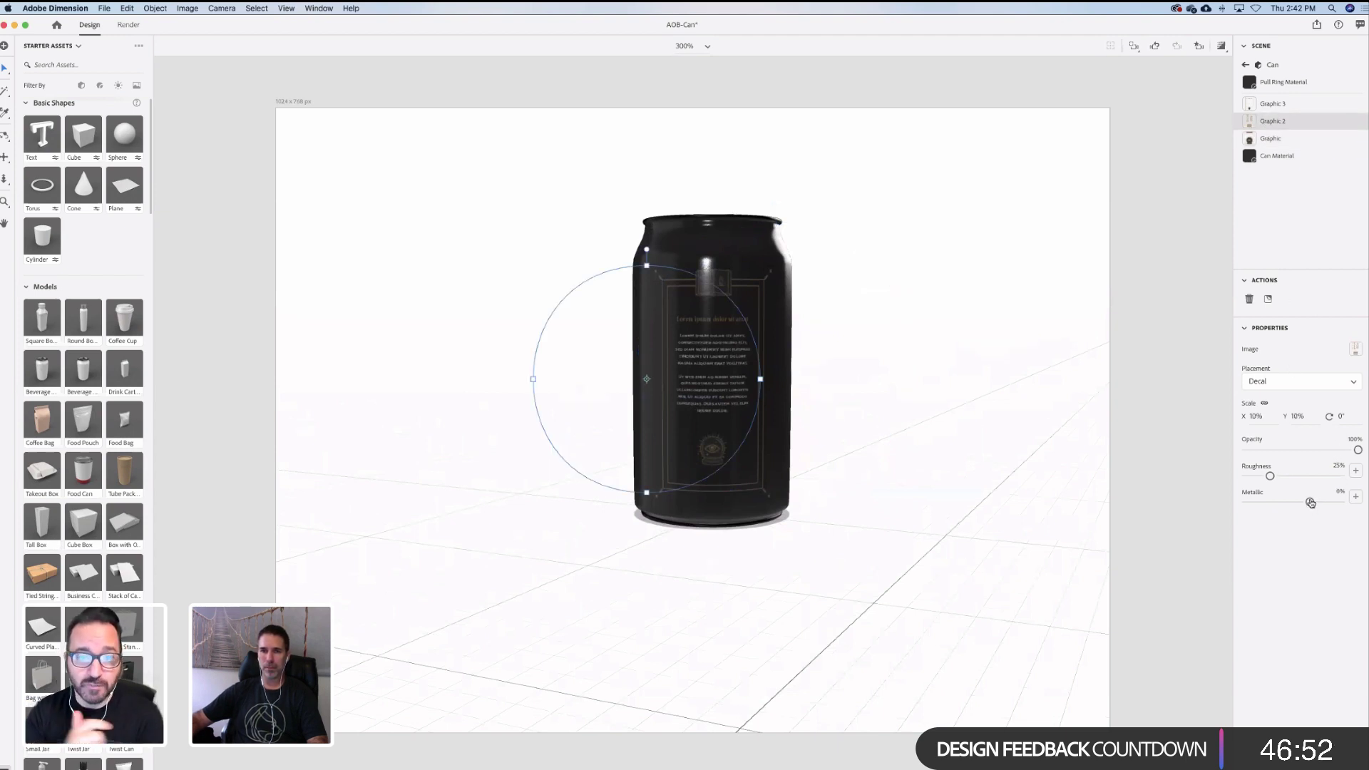
mouse_move(1309, 502)
left_mouse_down()
mouse_move(1356, 503)
mouse_move(1275, 504)
mouse_move(1338, 509)
mouse_move(1289, 504)
left_mouse_up()
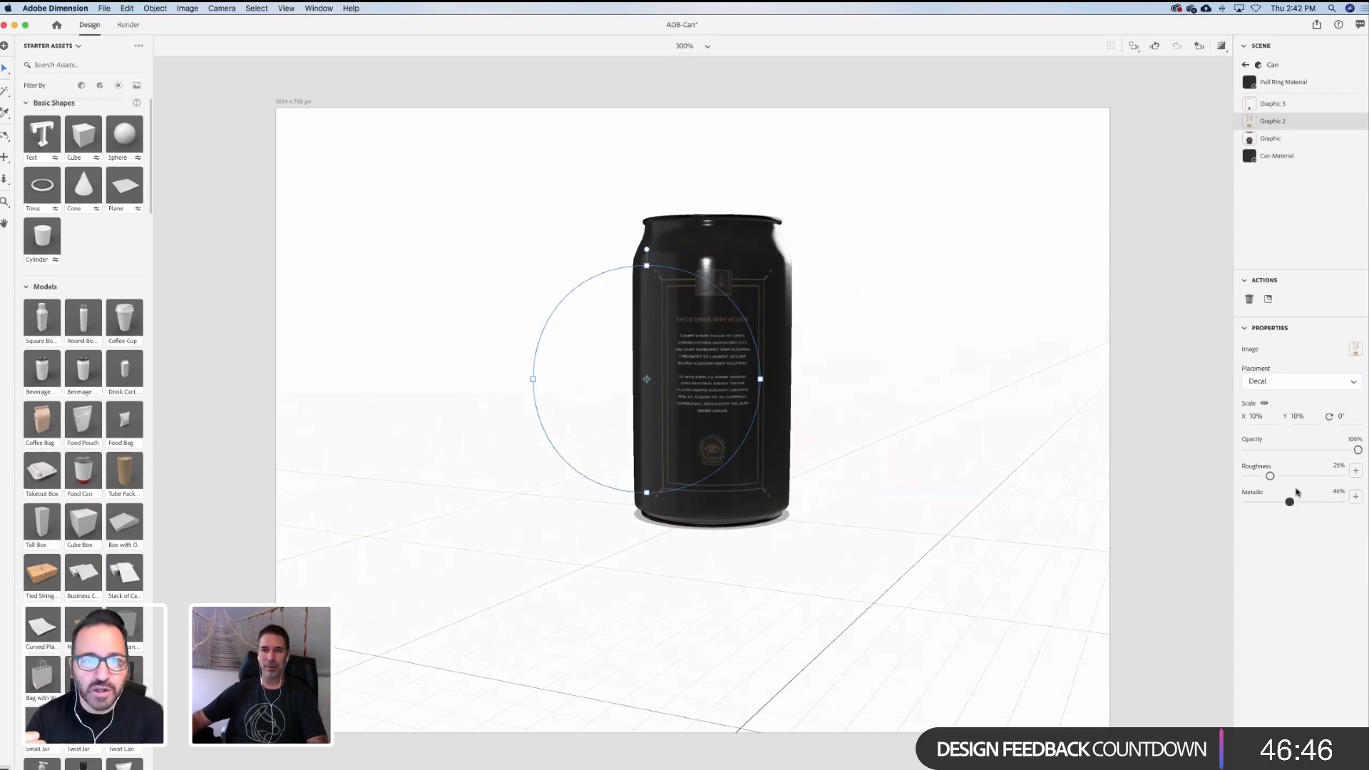
scroll(795, 343, "up", 3)
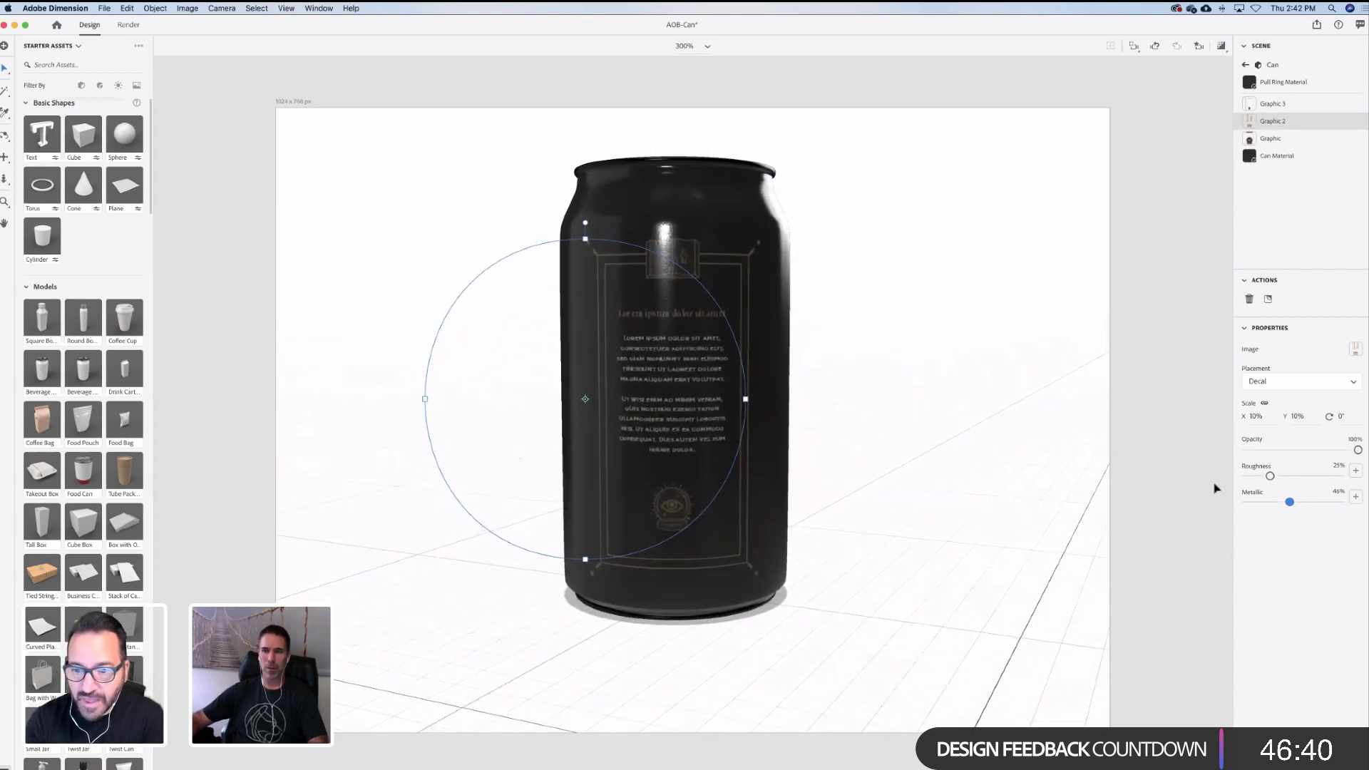
mouse_move(1290, 476)
left_mouse_down()
mouse_move(1336, 475)
mouse_move(1240, 475)
mouse_move(1292, 475)
left_mouse_up()
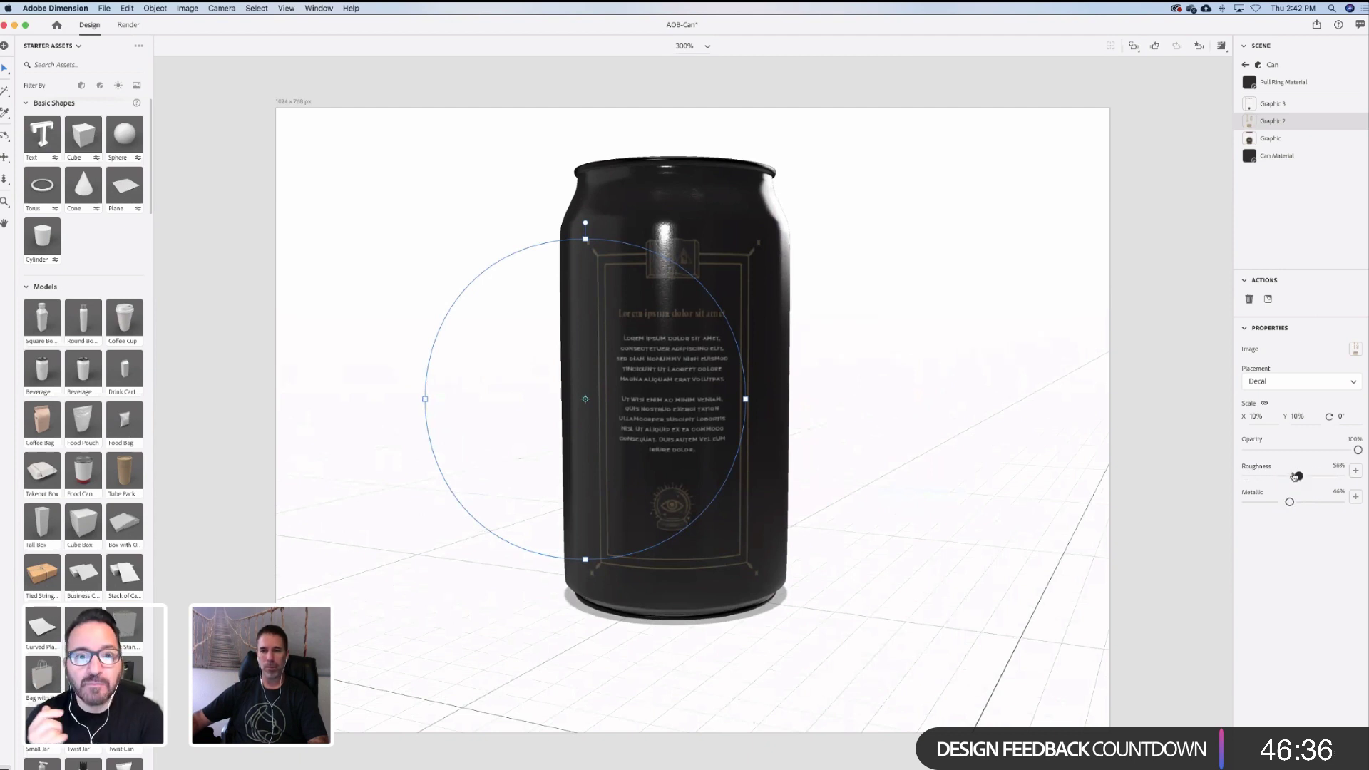
Orbit around to the front of the can and view its label finish from farther away
right_click_drag(927, 408, 673, 428)
scroll(673, 428, "down", 5)
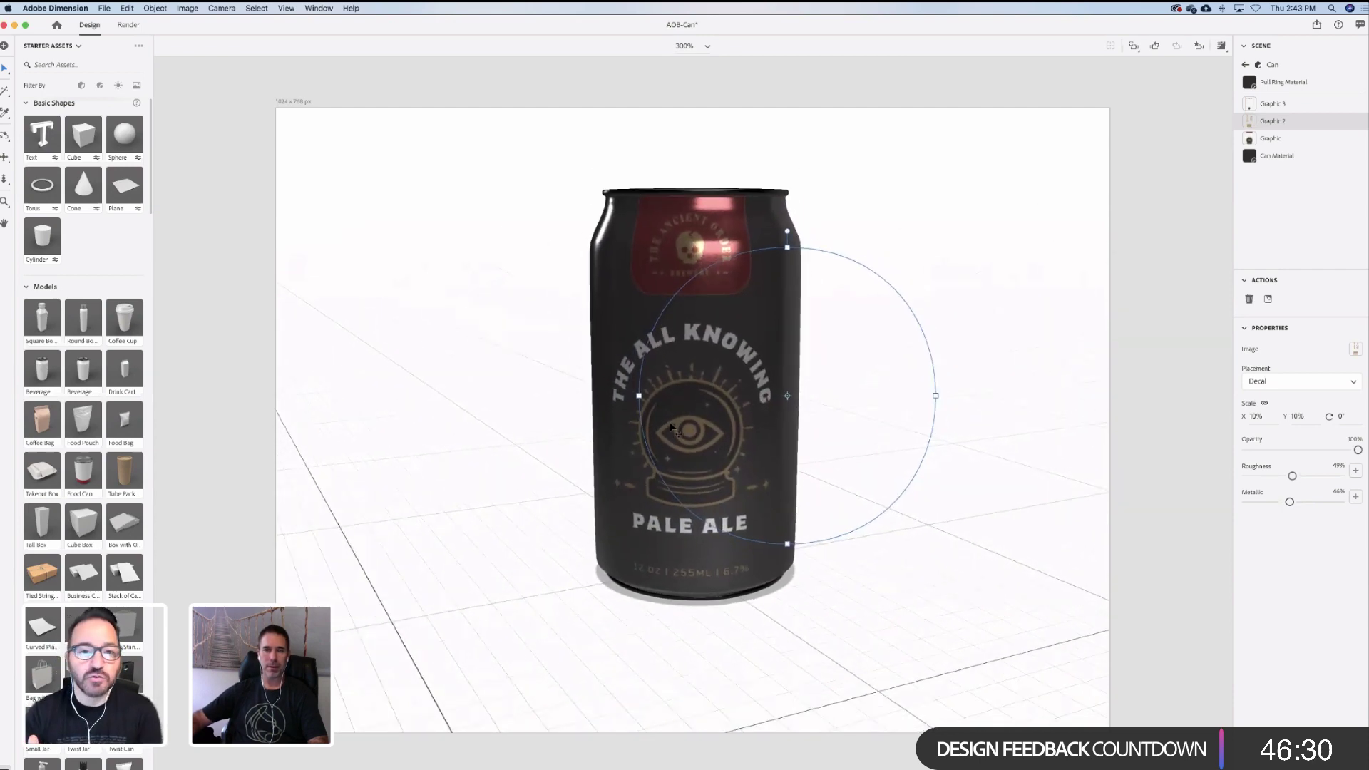
scroll(673, 428, "down", 1)
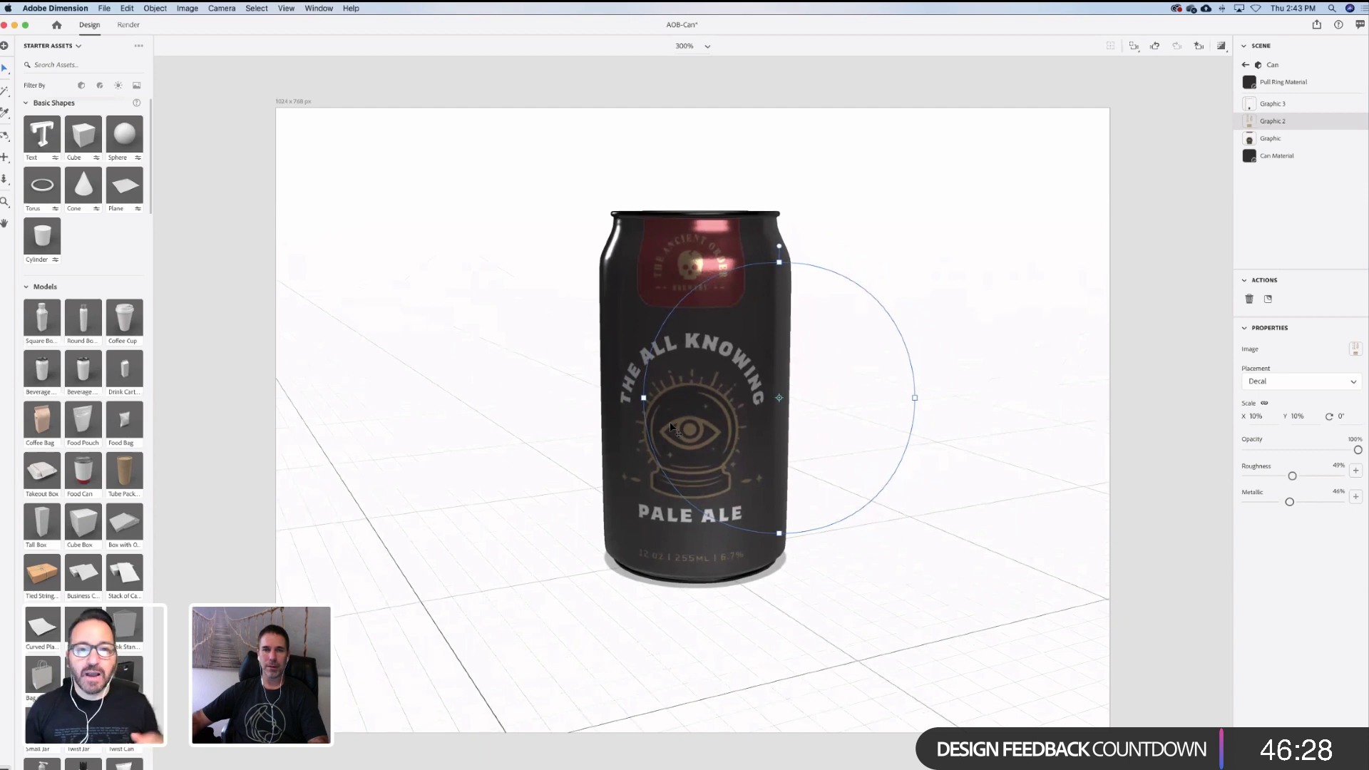
scroll(673, 428, "down", 1)
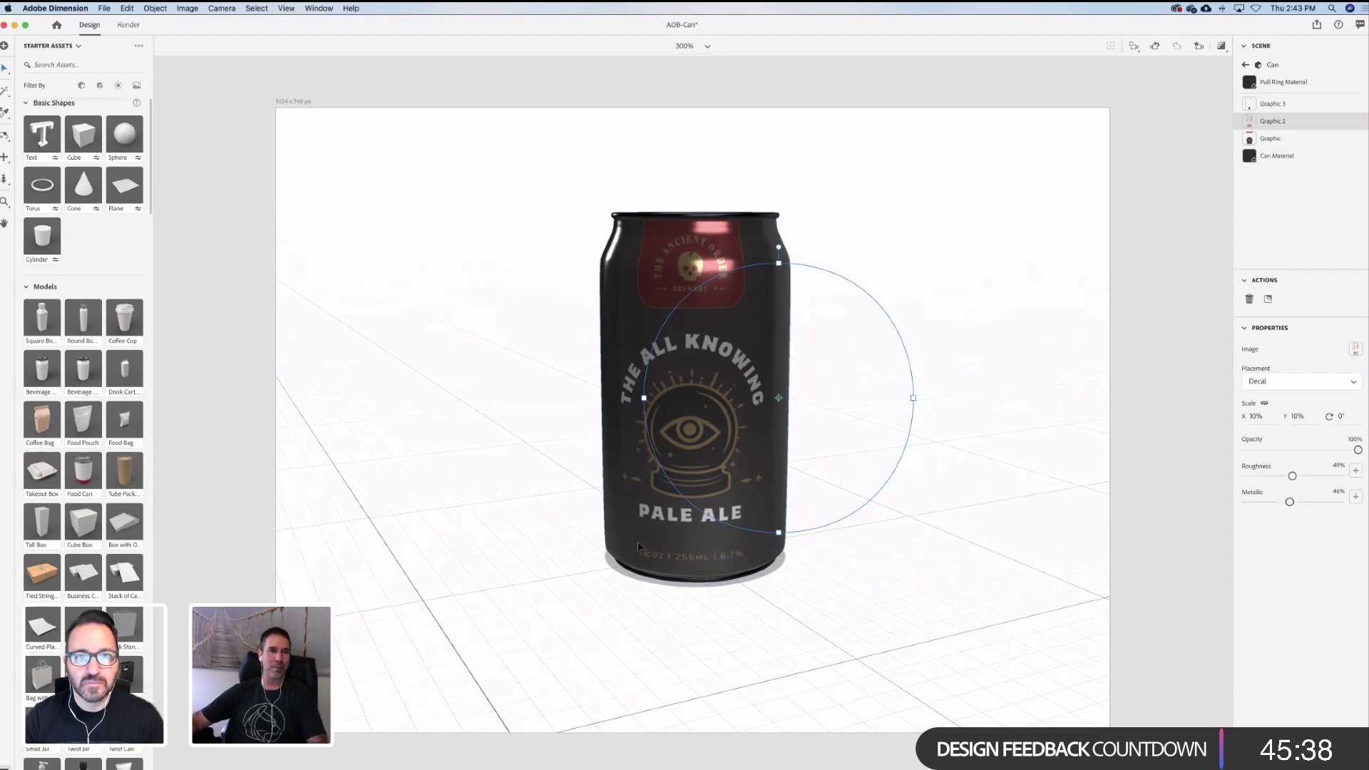
scroll(574, 547, "down", 2)
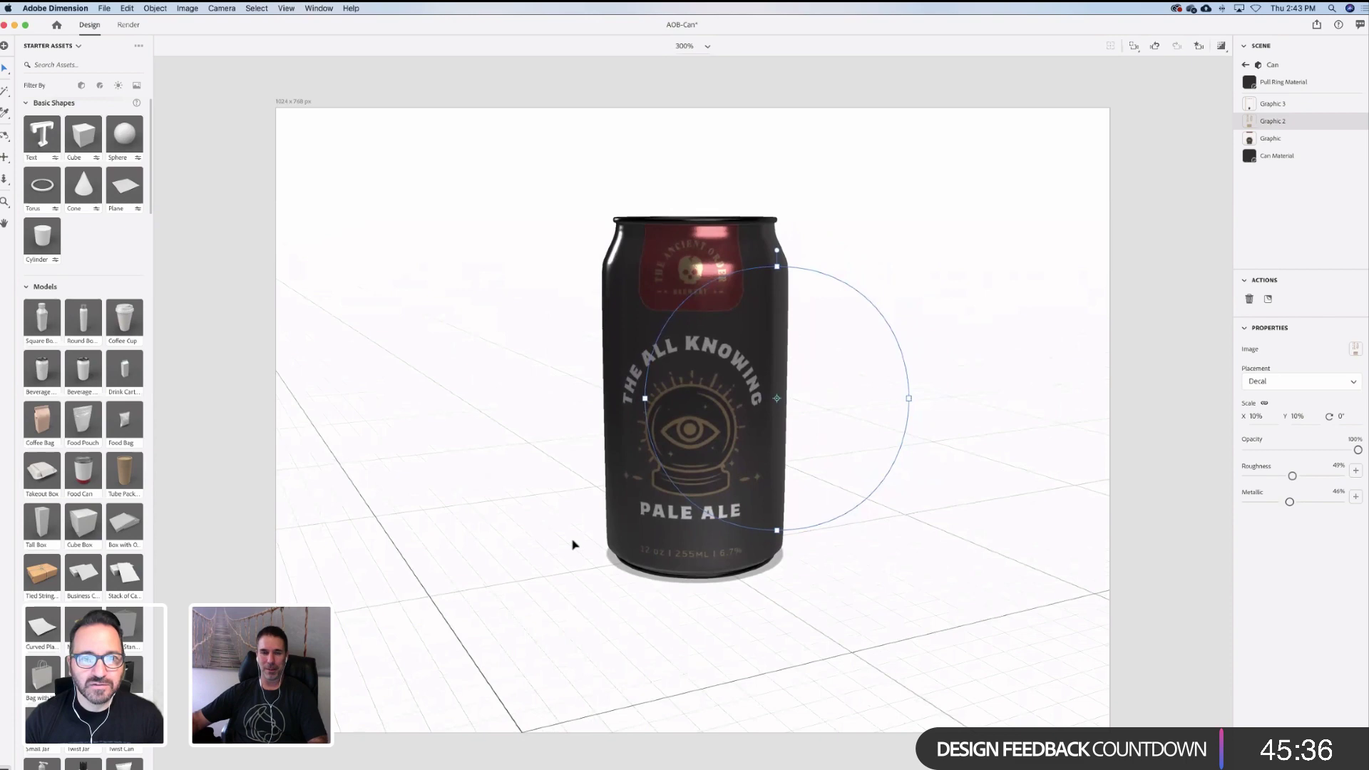
scroll(572, 546, "down", 4)
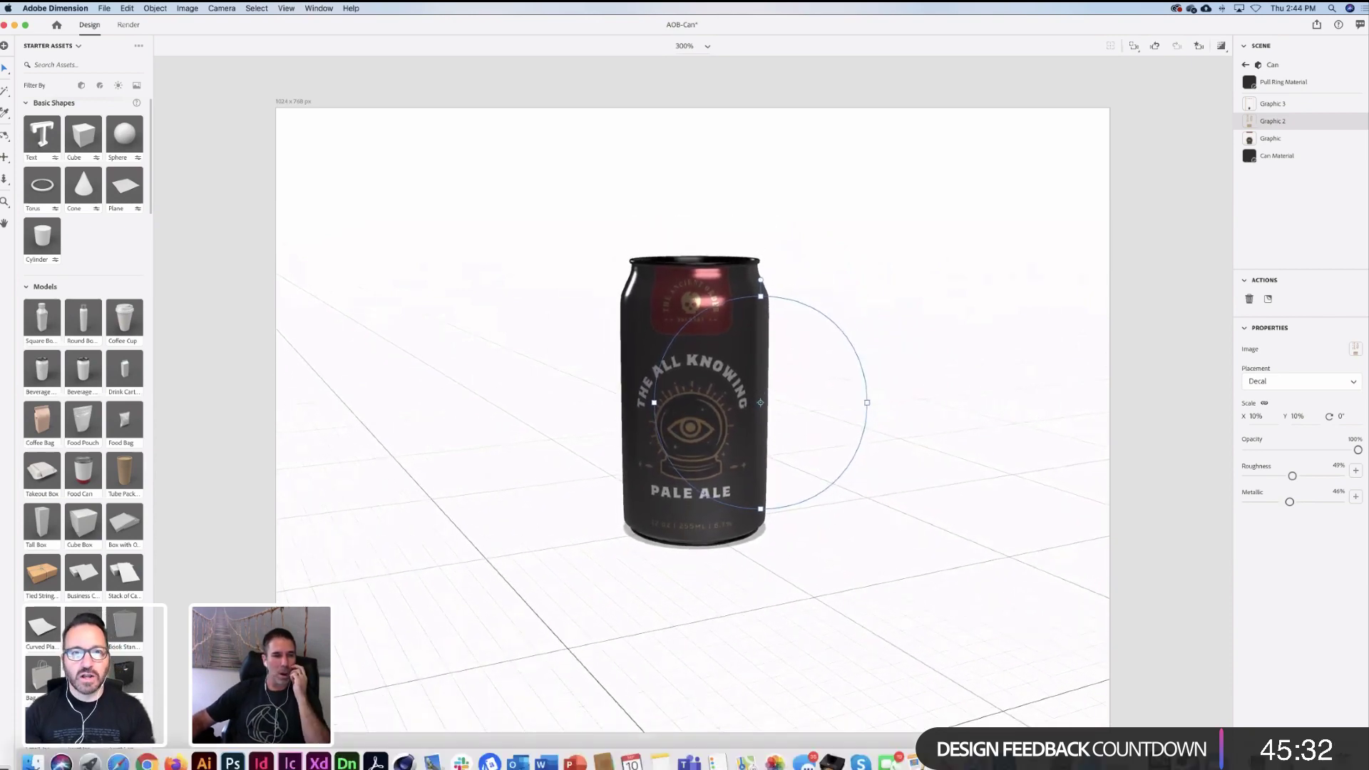
Switch to Adobe Illustrator and open the recent file AOB-Label-rough.ai
left_click(204, 761)
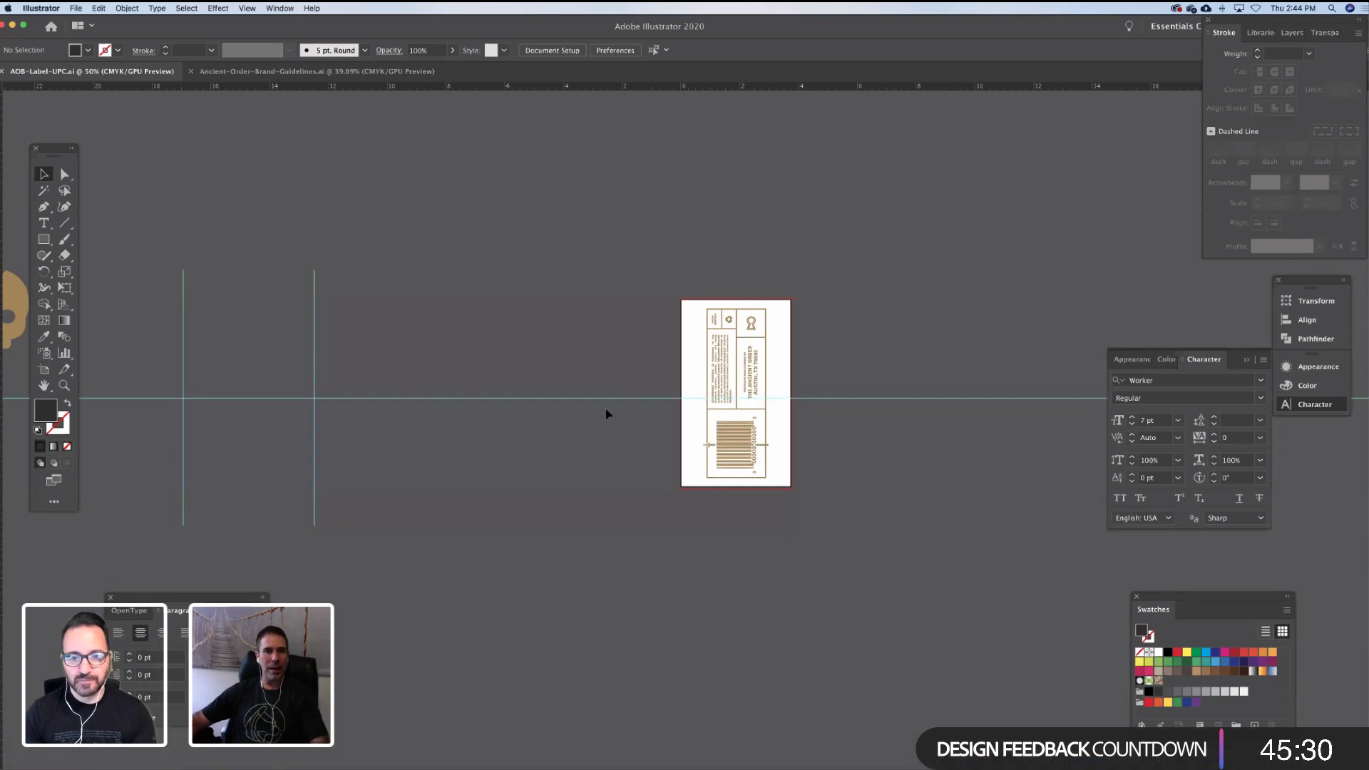
left_click_drag(559, 422, 585, 429)
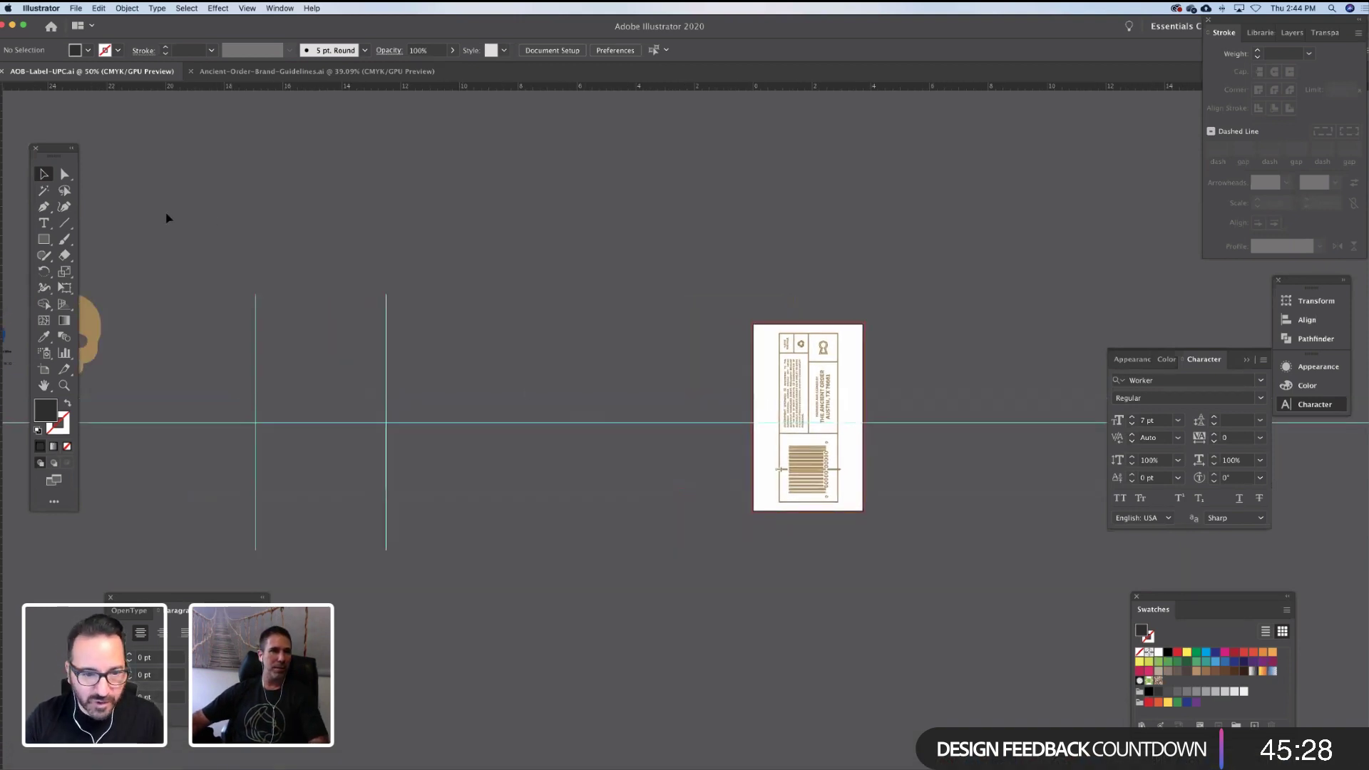
left_click(76, 8)
mouse_move(134, 55)
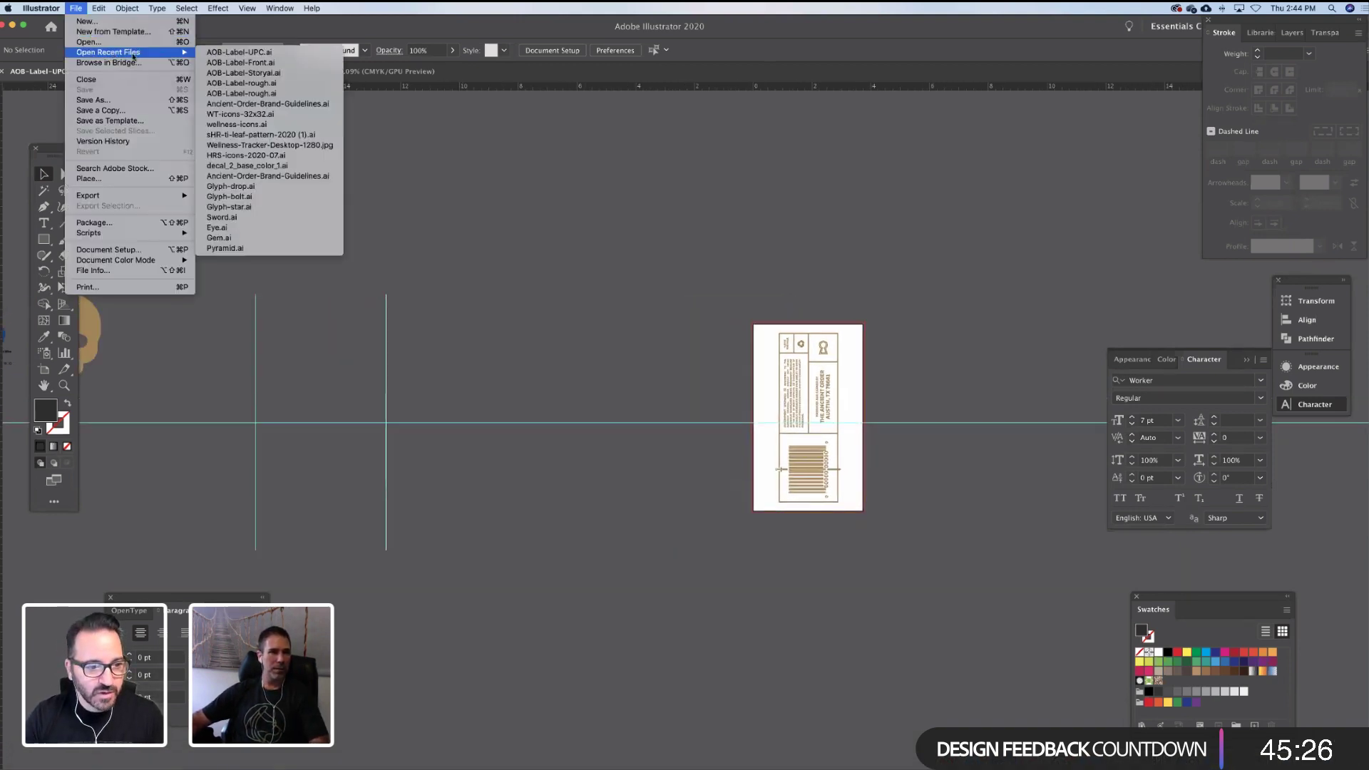
left_click(261, 84)
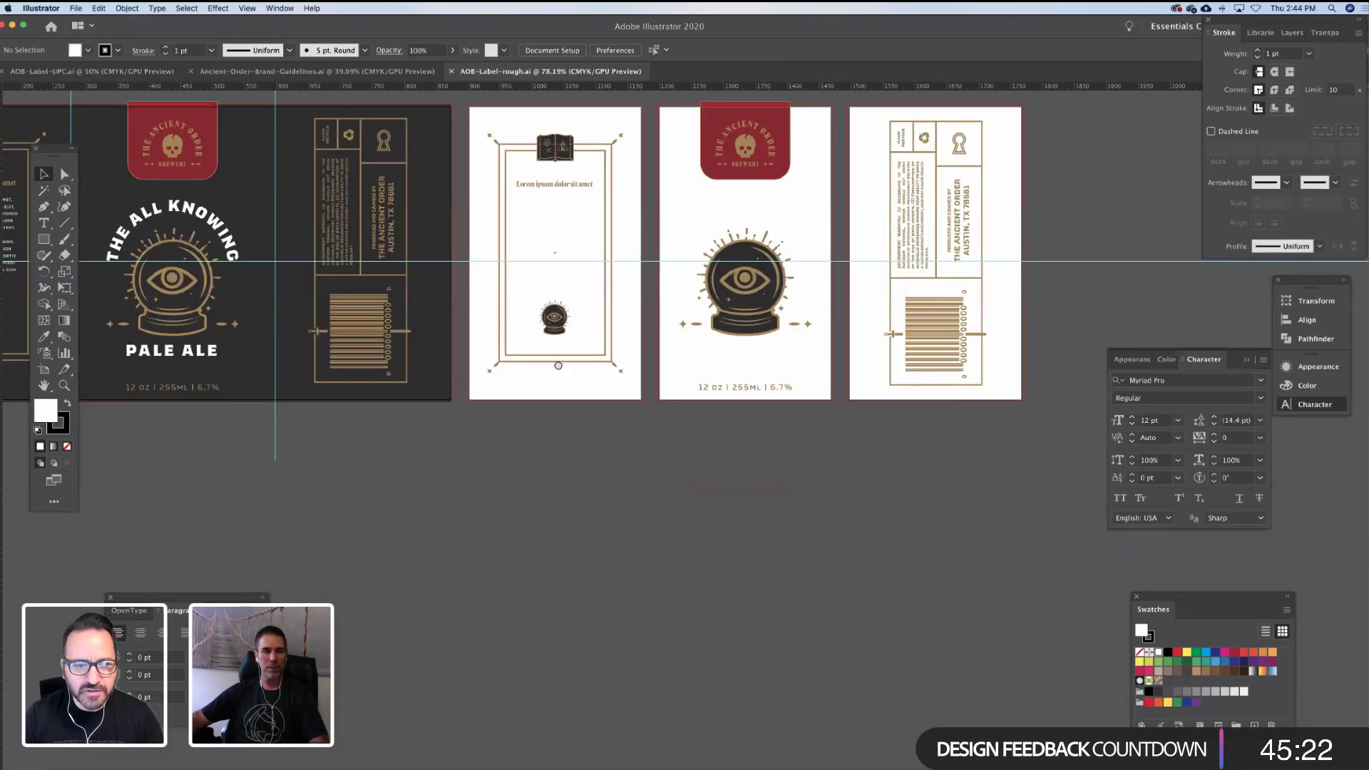
Duplicate the full dark three-panel label artboard with its artwork and place the copy directly below the original
scroll(559, 365, "left", 10)
scroll(642, 393, "up", 3)
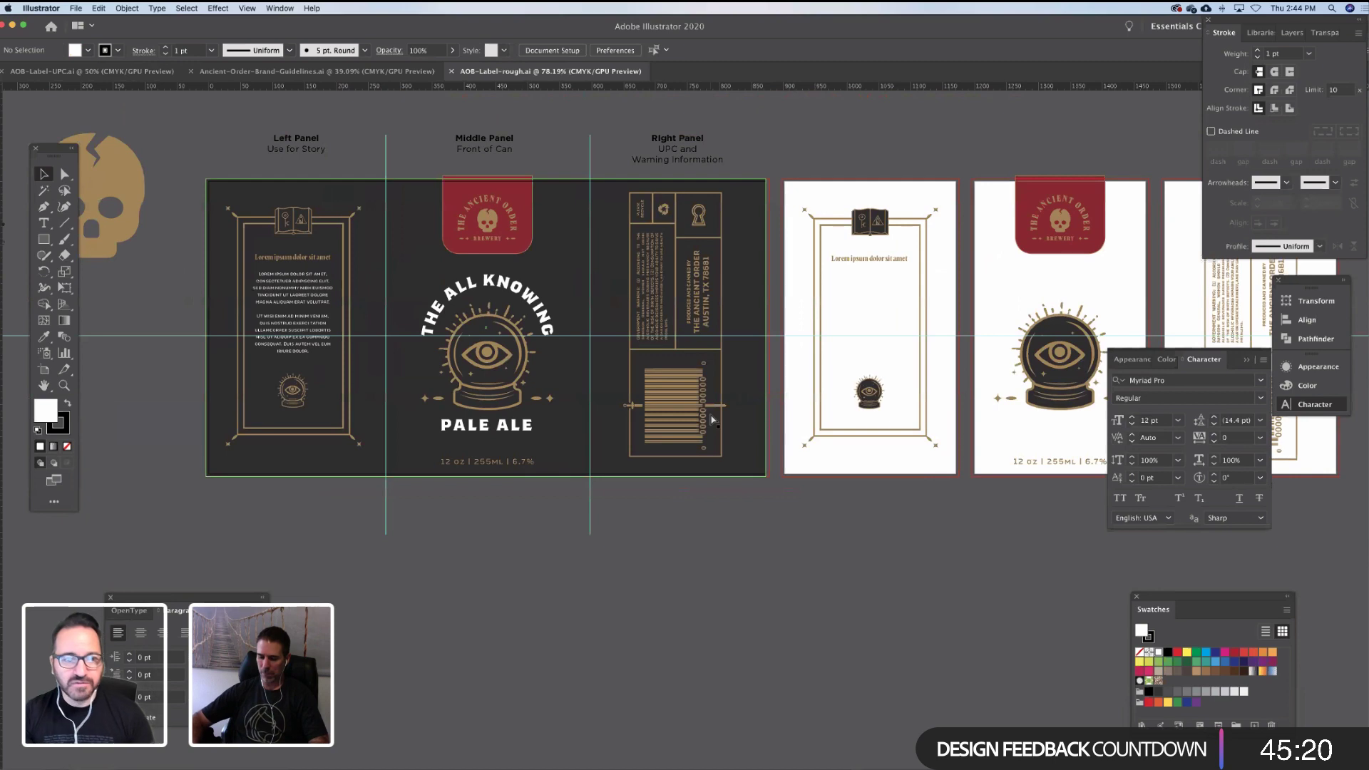
scroll(713, 419, "down", 2, "alt")
scroll(579, 323, "left", 5)
scroll(579, 323, "down", 1)
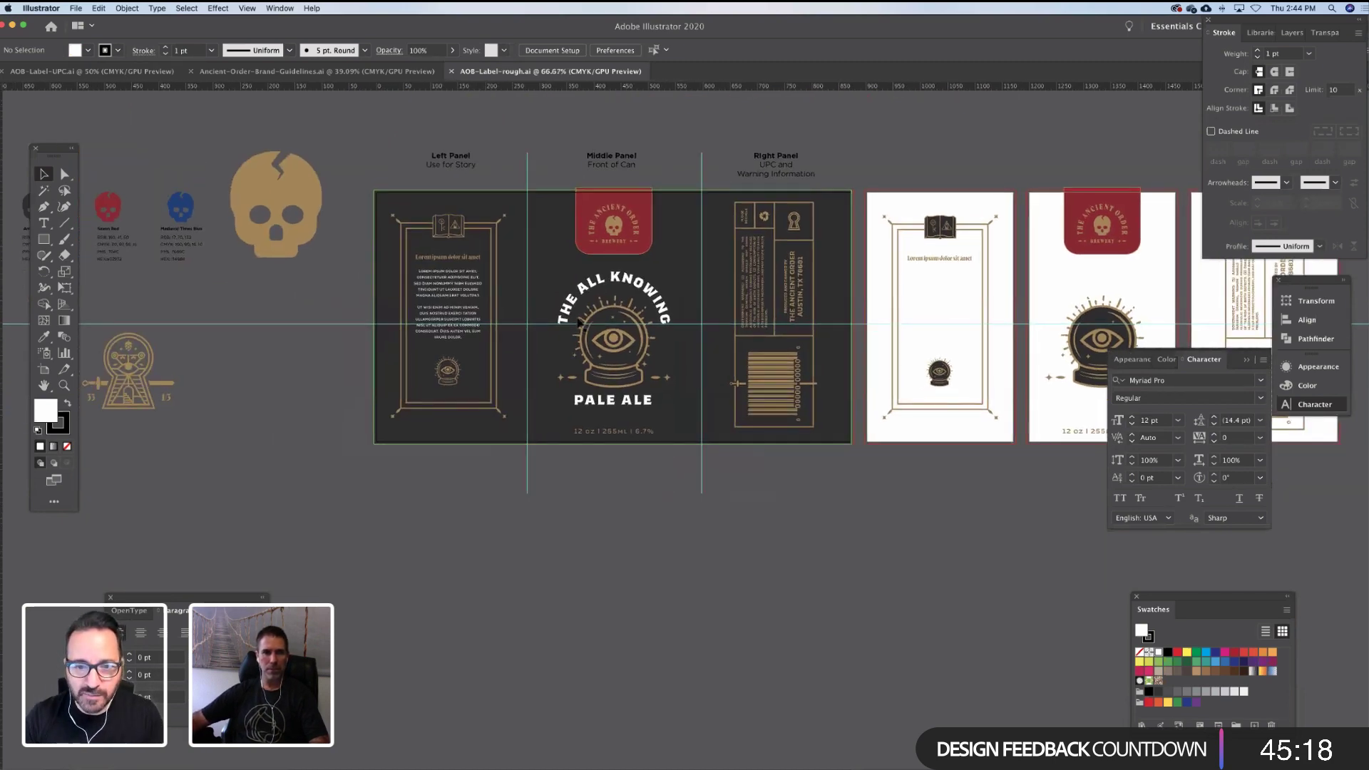
scroll(579, 323, "down", 3)
scroll(579, 323, "left", 3)
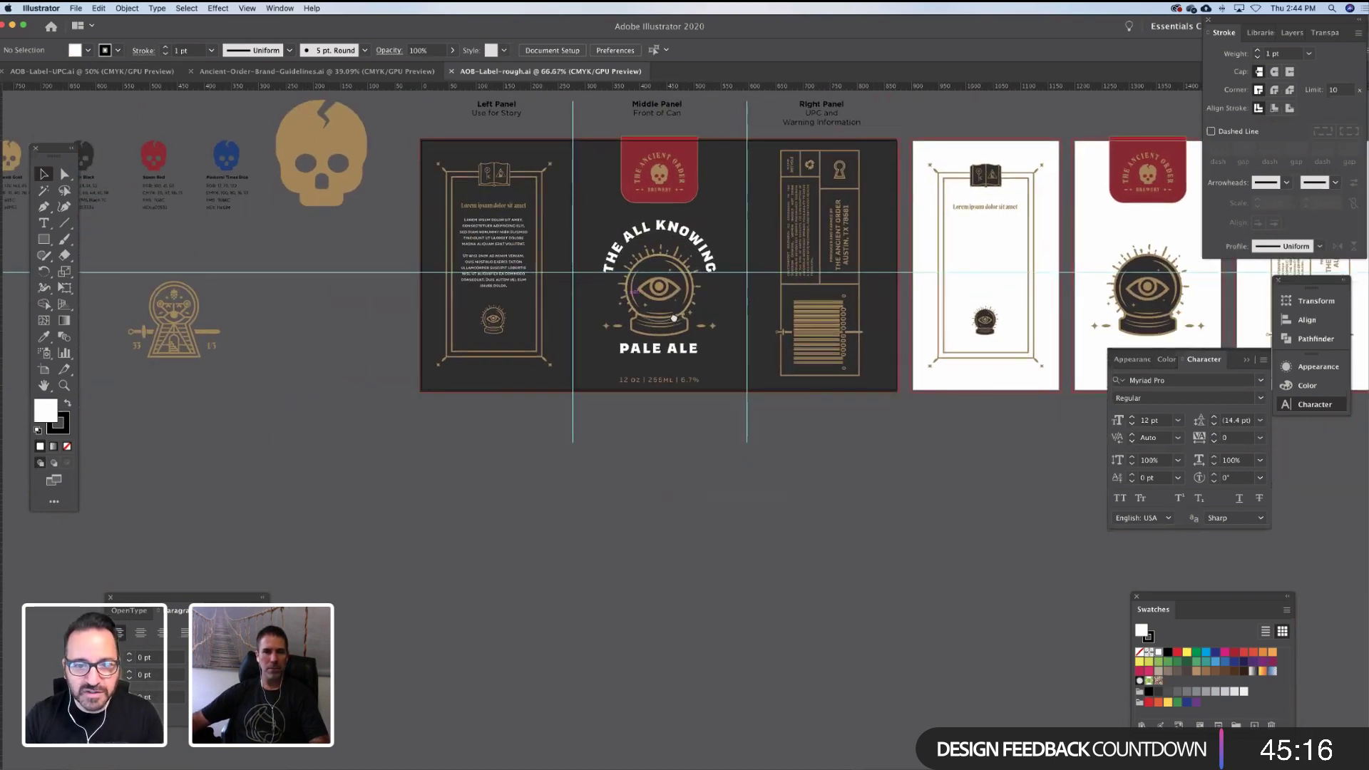
scroll(674, 317, "up", 1)
key("shift+o")
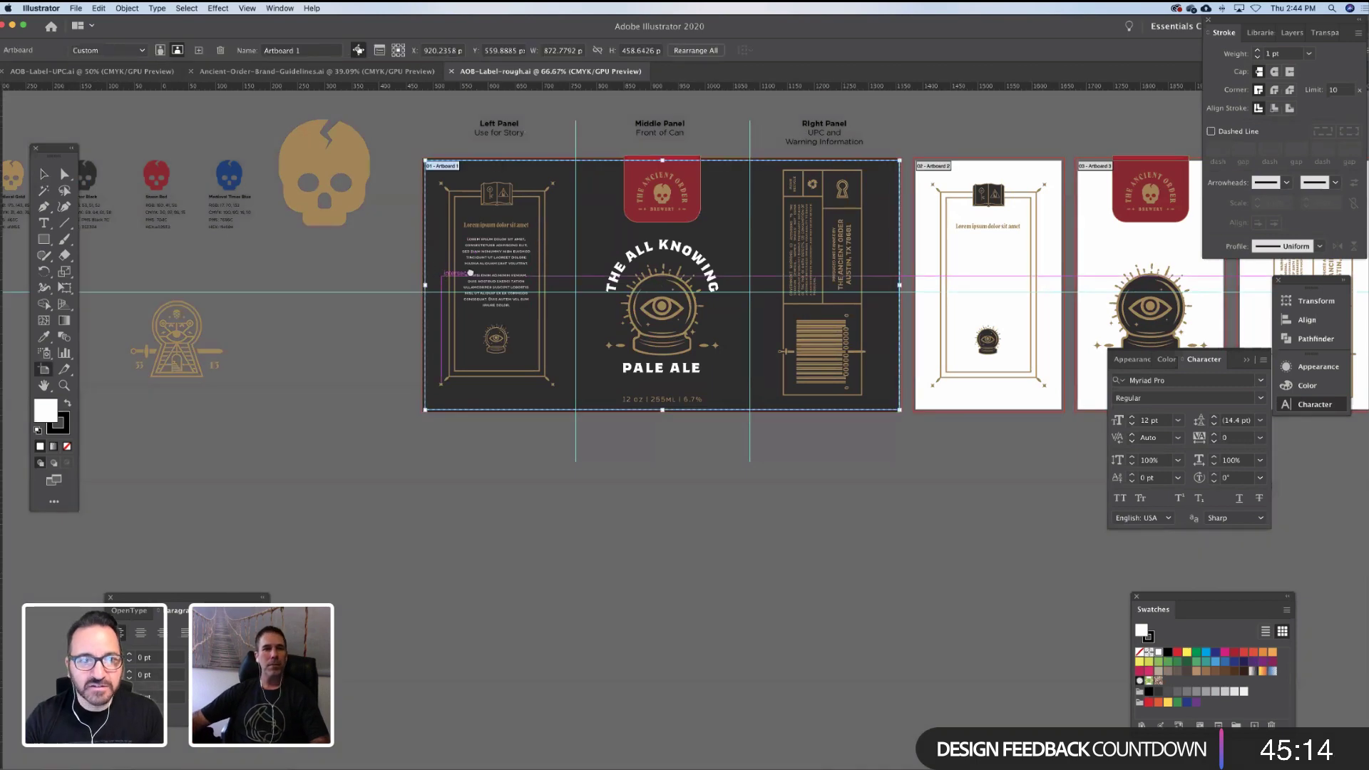
scroll(471, 273, "down", 2)
scroll(471, 272, "left", 2)
left_click_drag(558, 154, 556, 476)
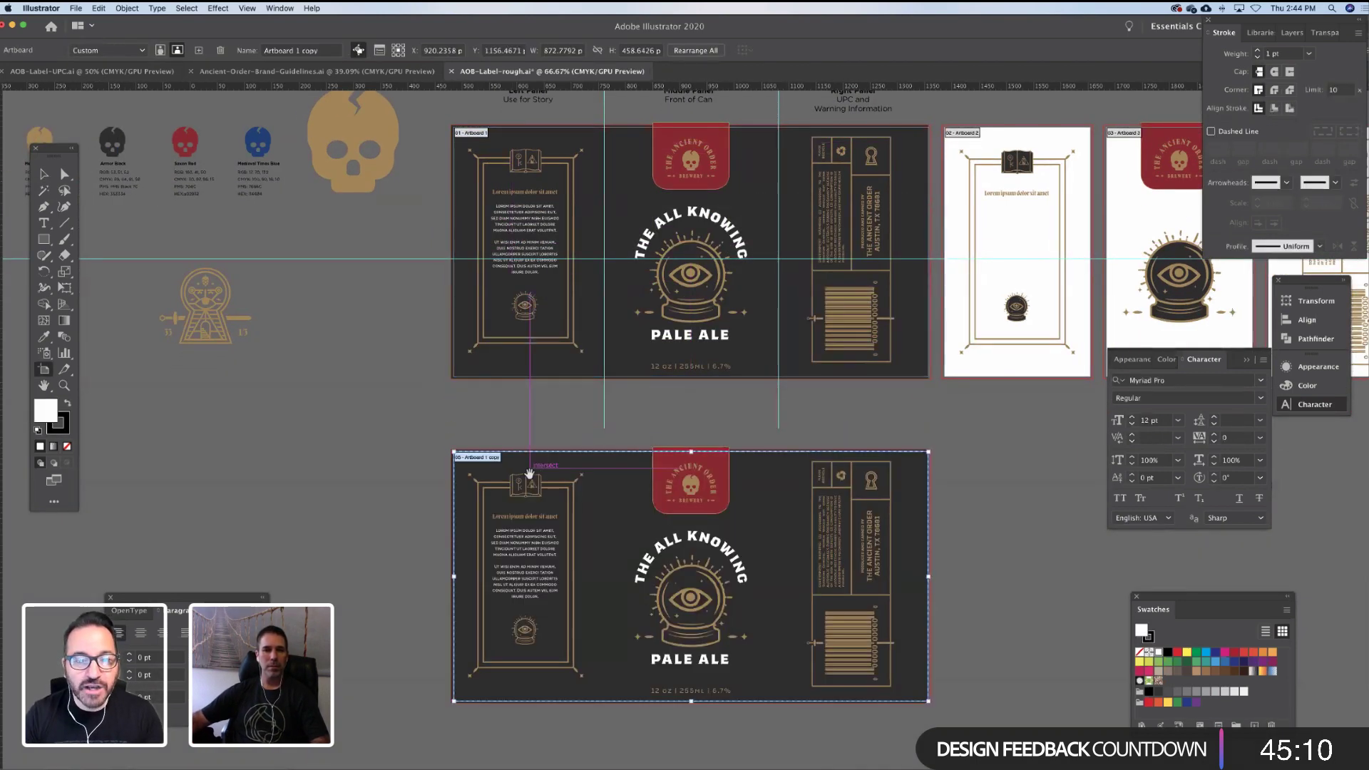
scroll(530, 473, "down", 3)
scroll(529, 473, "left", 1)
key("Escape")
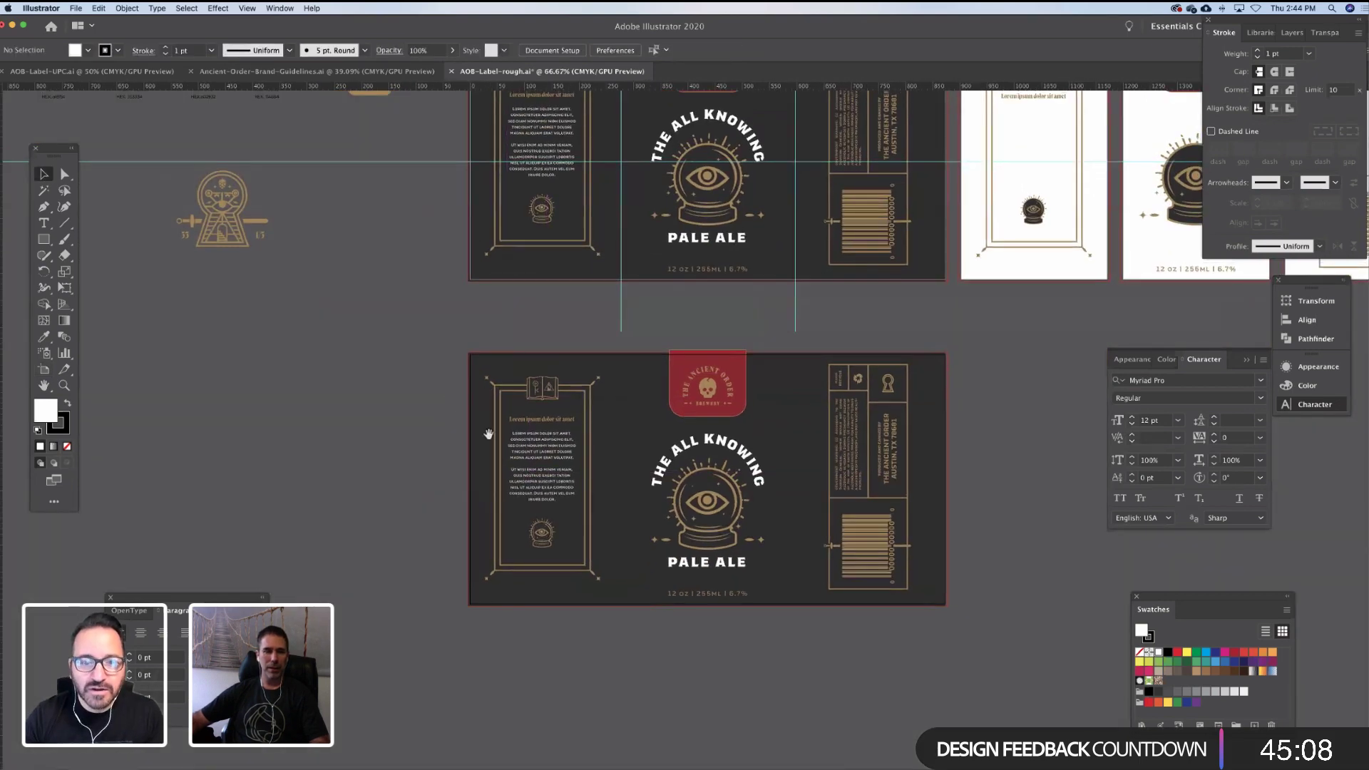
Recolor the red brewery badge on the duplicate label with the blue sampled from the blue skull in the brand palette
scroll(488, 435, "up", 5)
scroll(488, 434, "right", 2)
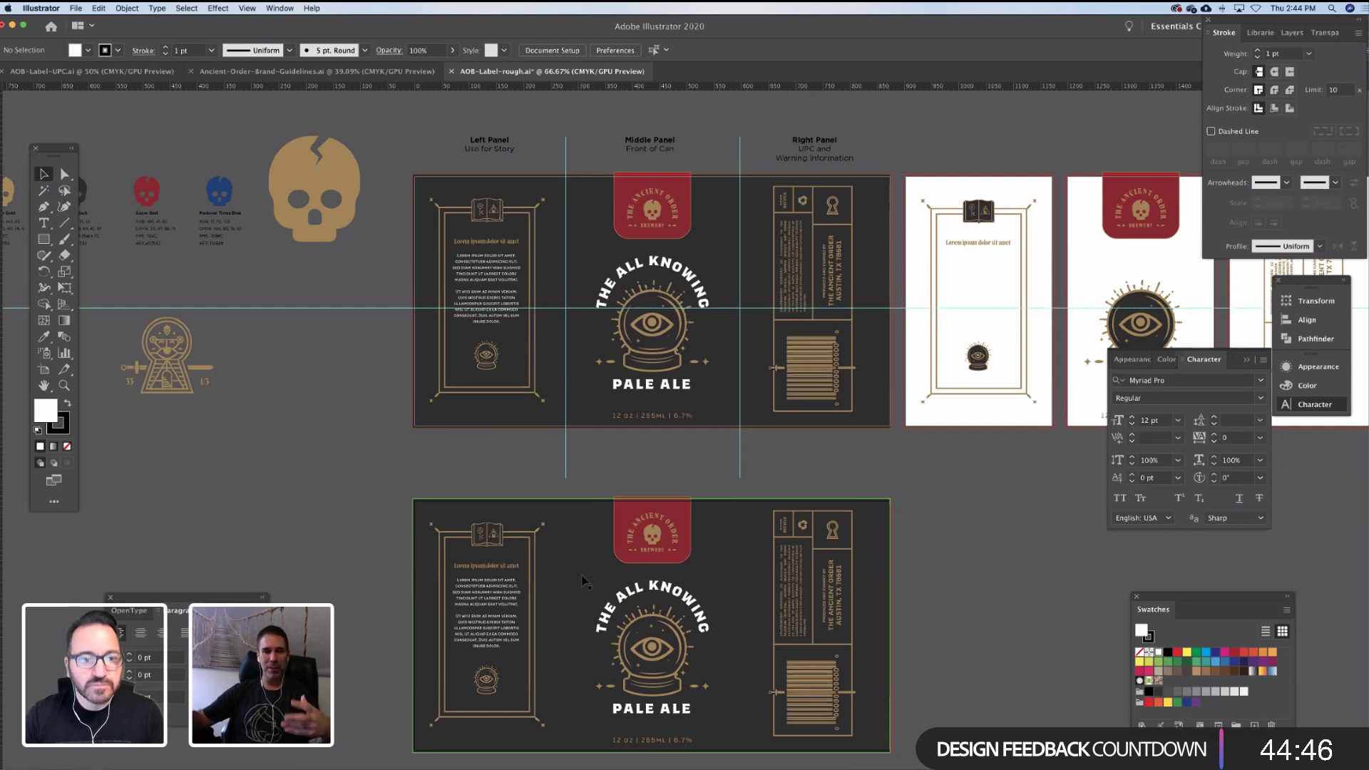
left_click(683, 513)
key("a")
left_click(683, 514)
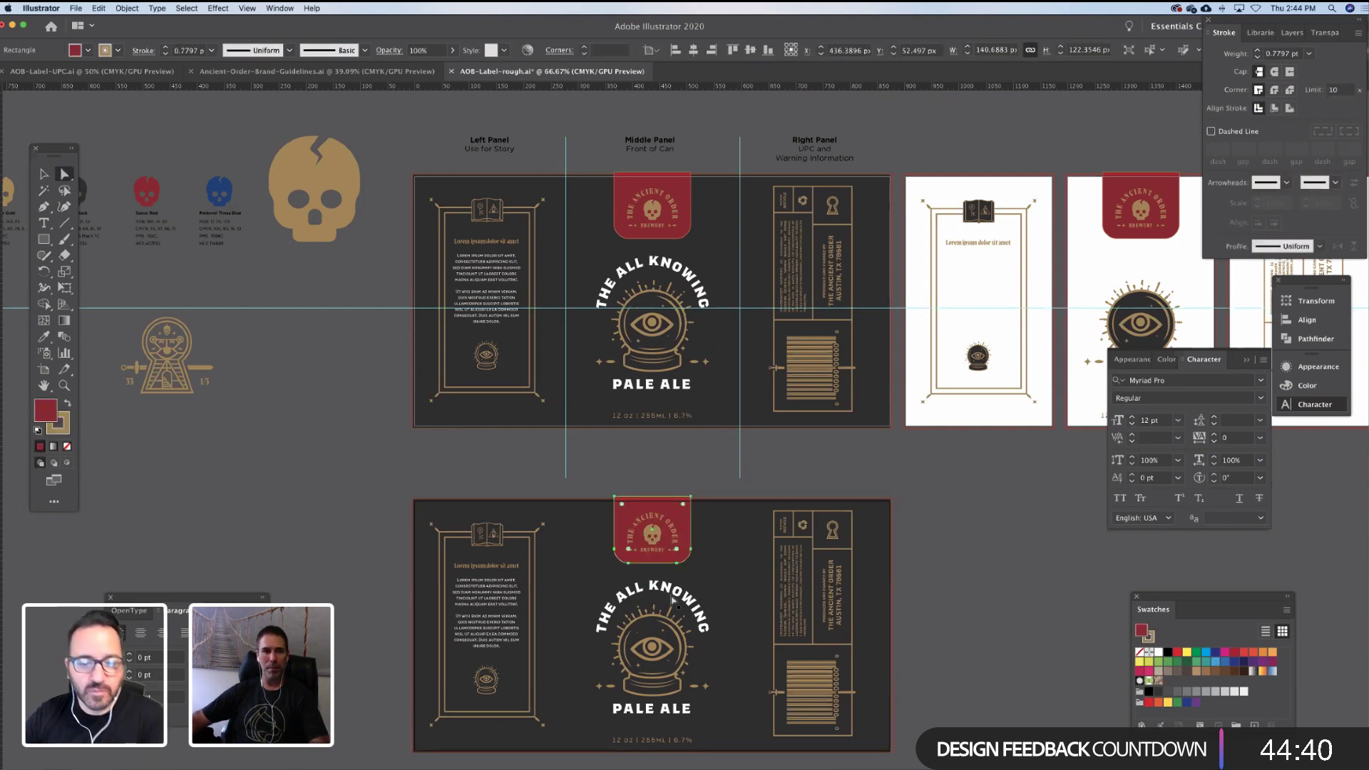
key("i")
left_click(230, 187)
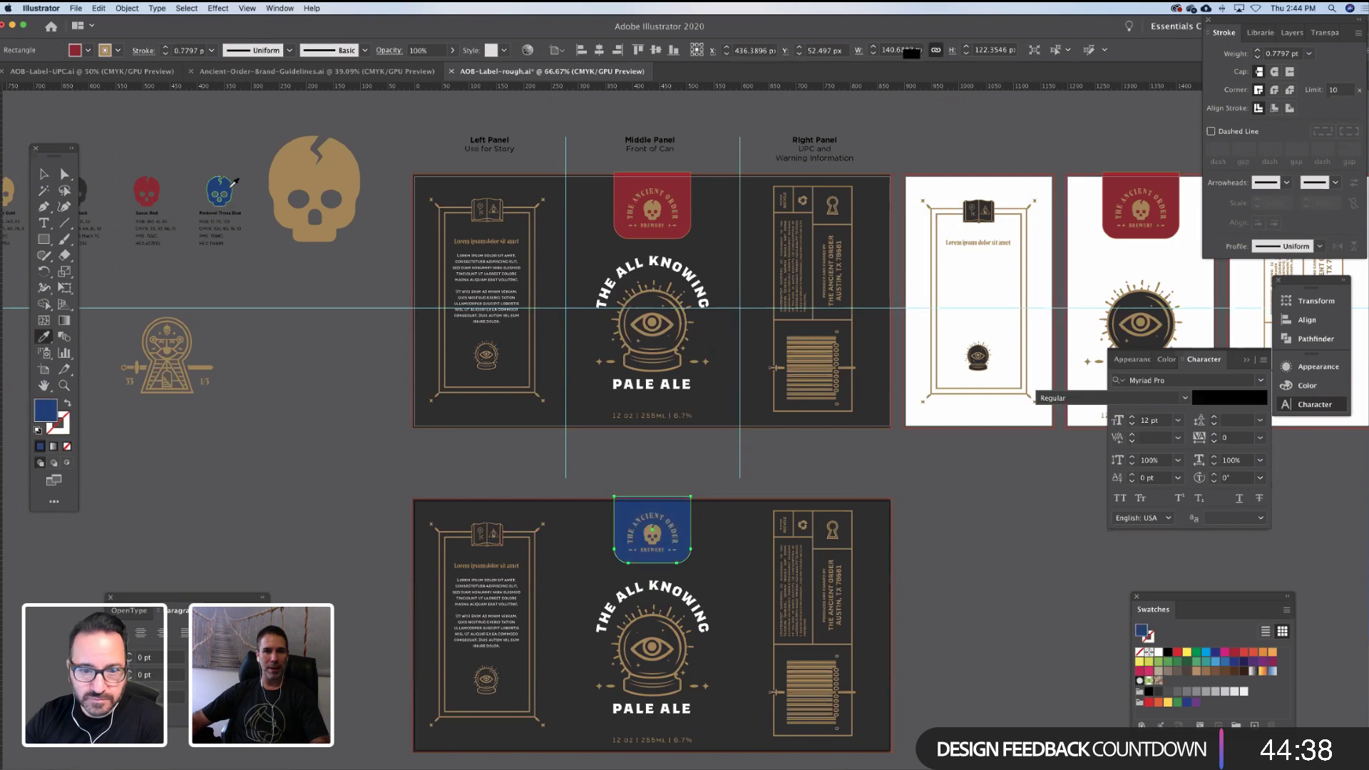
key("v")
left_click(380, 431)
Delete the crystal ball emblem and its side ornaments from the duplicate label's front panel, keeping the lettering
key("space")
left_click_drag(391, 496, 410, 390)
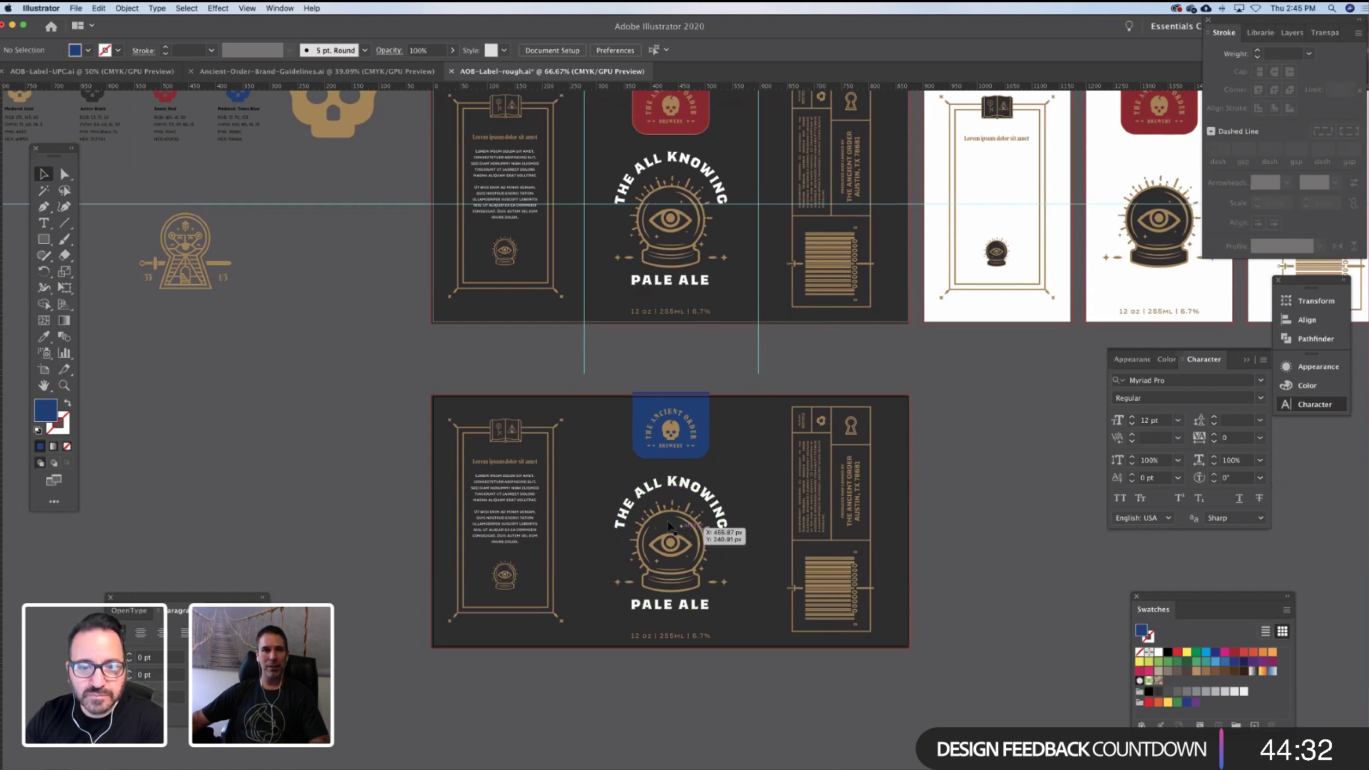
key("space")
left_click_drag(442, 415, 451, 406)
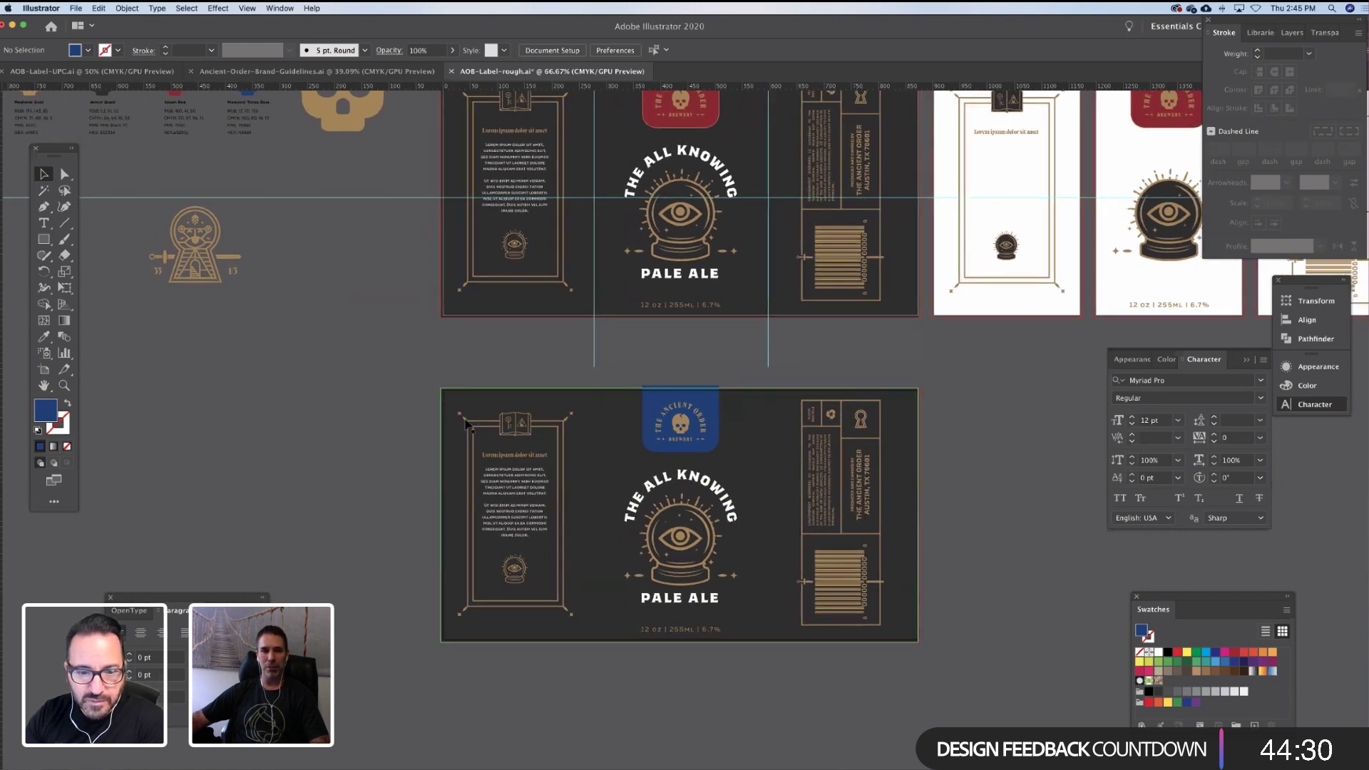
left_click(698, 511)
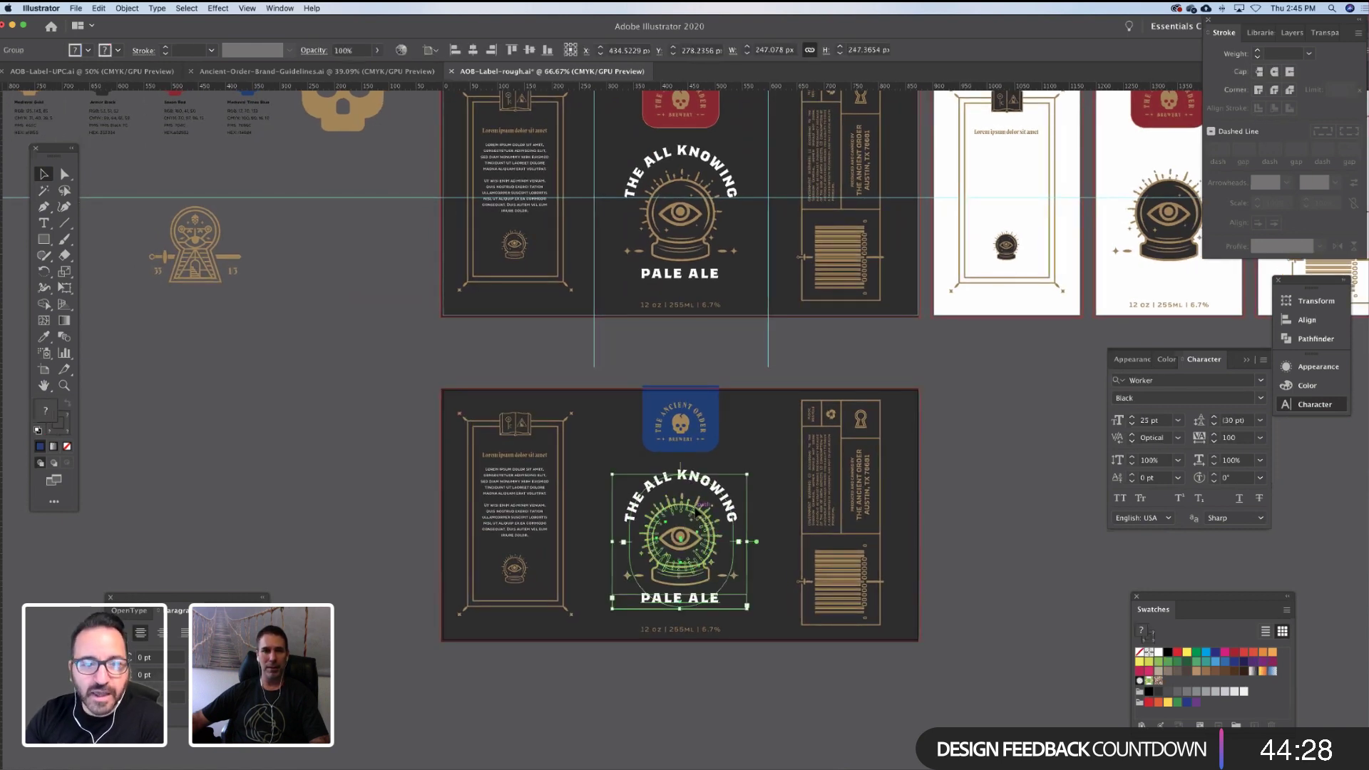
double_click(697, 511)
left_click(698, 510)
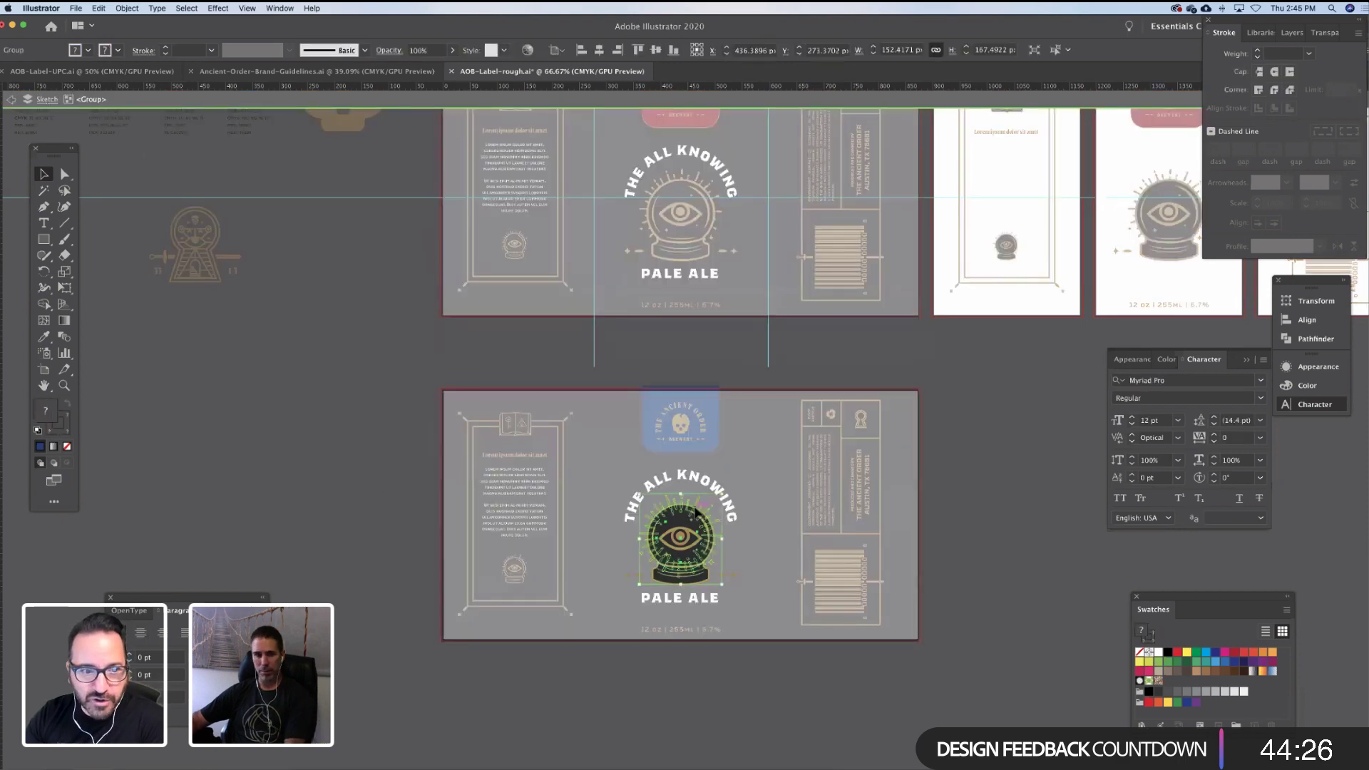
key("Delete")
left_click(728, 576)
key("Delete")
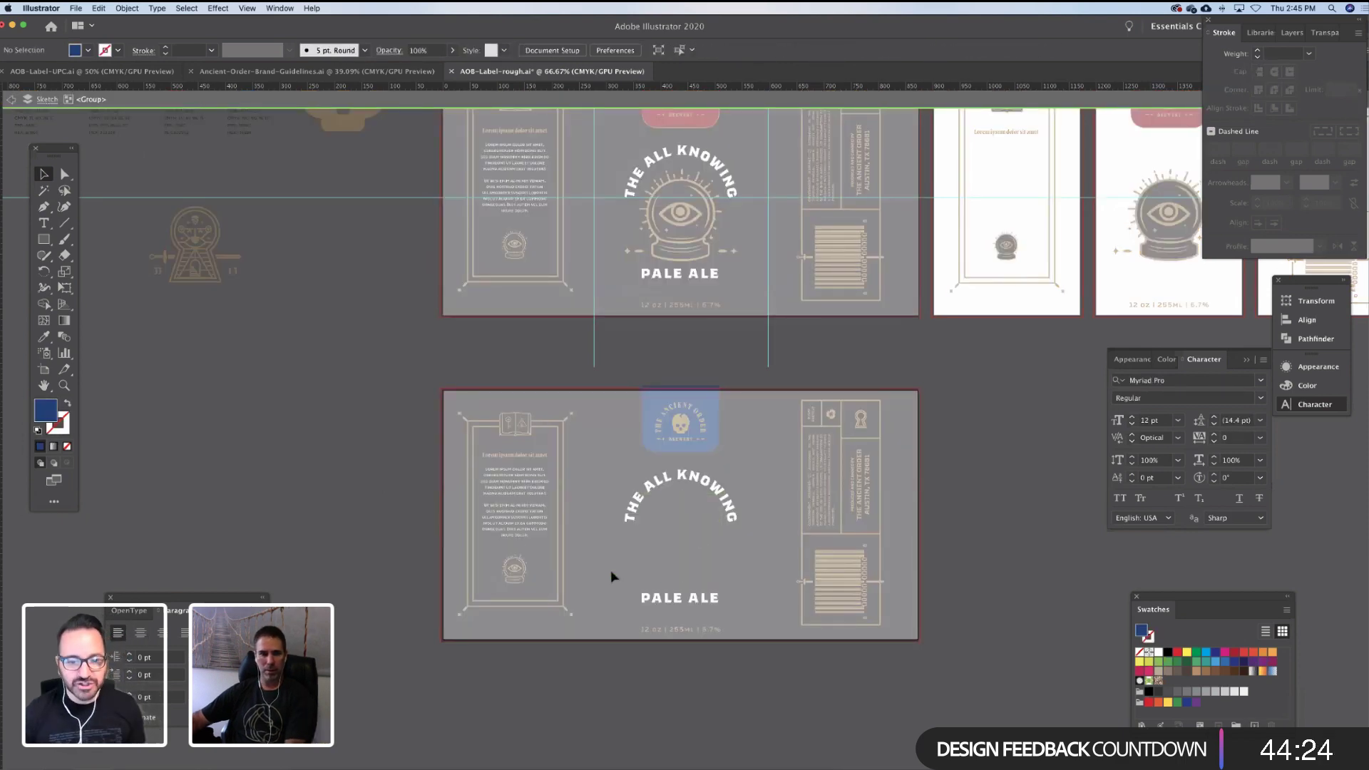
double_click(270, 326)
Move the keyhole illustration between the duplicate label's arched title and PALE ALE, enlarged to about 204 × 165 px
left_click(215, 257)
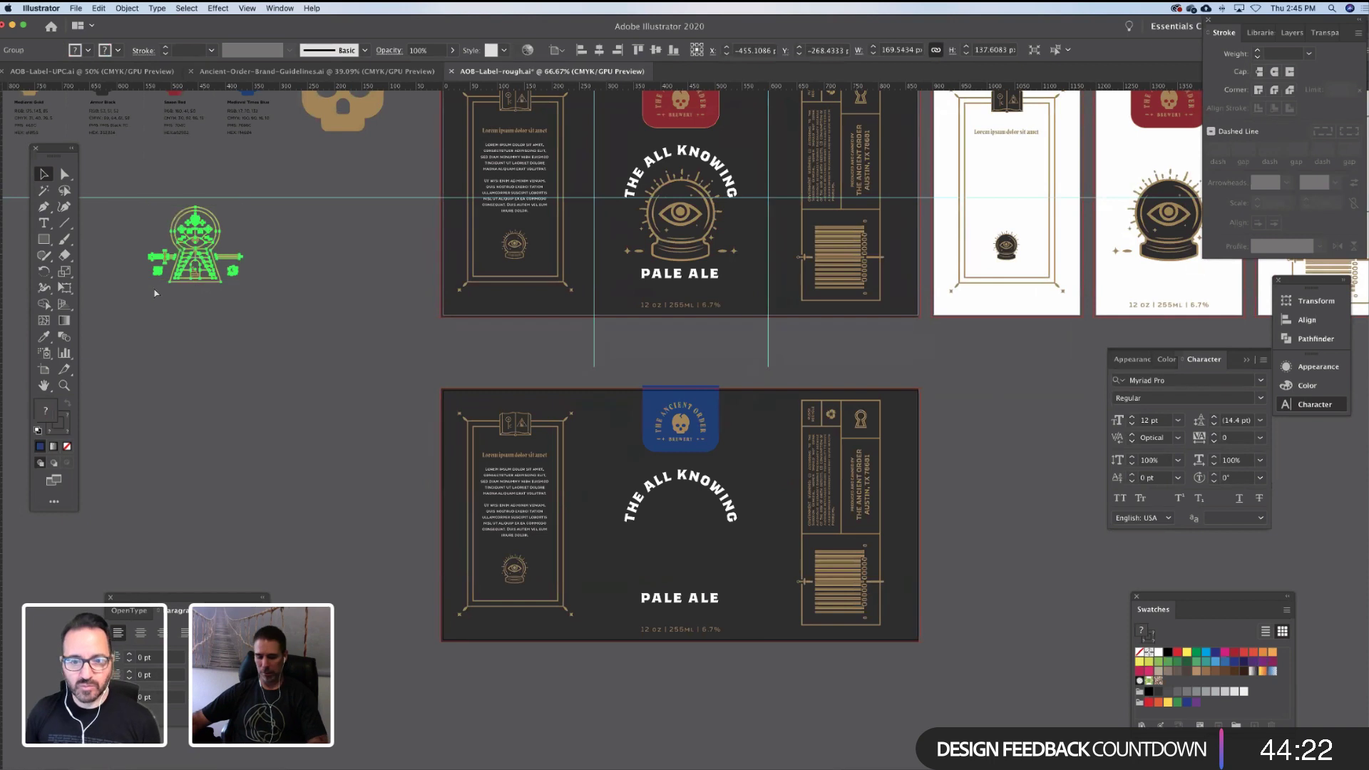
left_click_drag(216, 257, 686, 582)
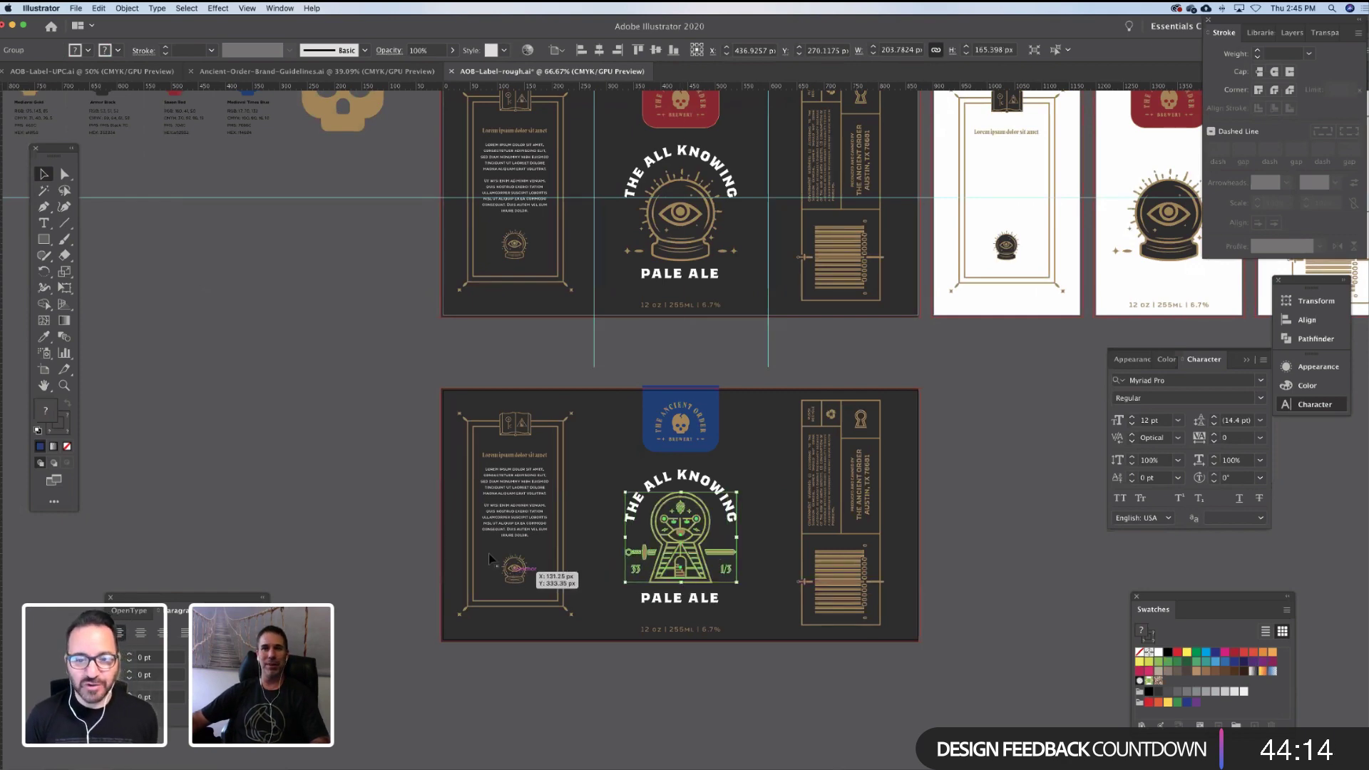
mouse_move(412, 519)
left_mouse_down()
mouse_move(421, 527)
mouse_move(390, 510)
mouse_move(431, 507)
mouse_move(416, 511)
left_mouse_up()
left_click(418, 525)
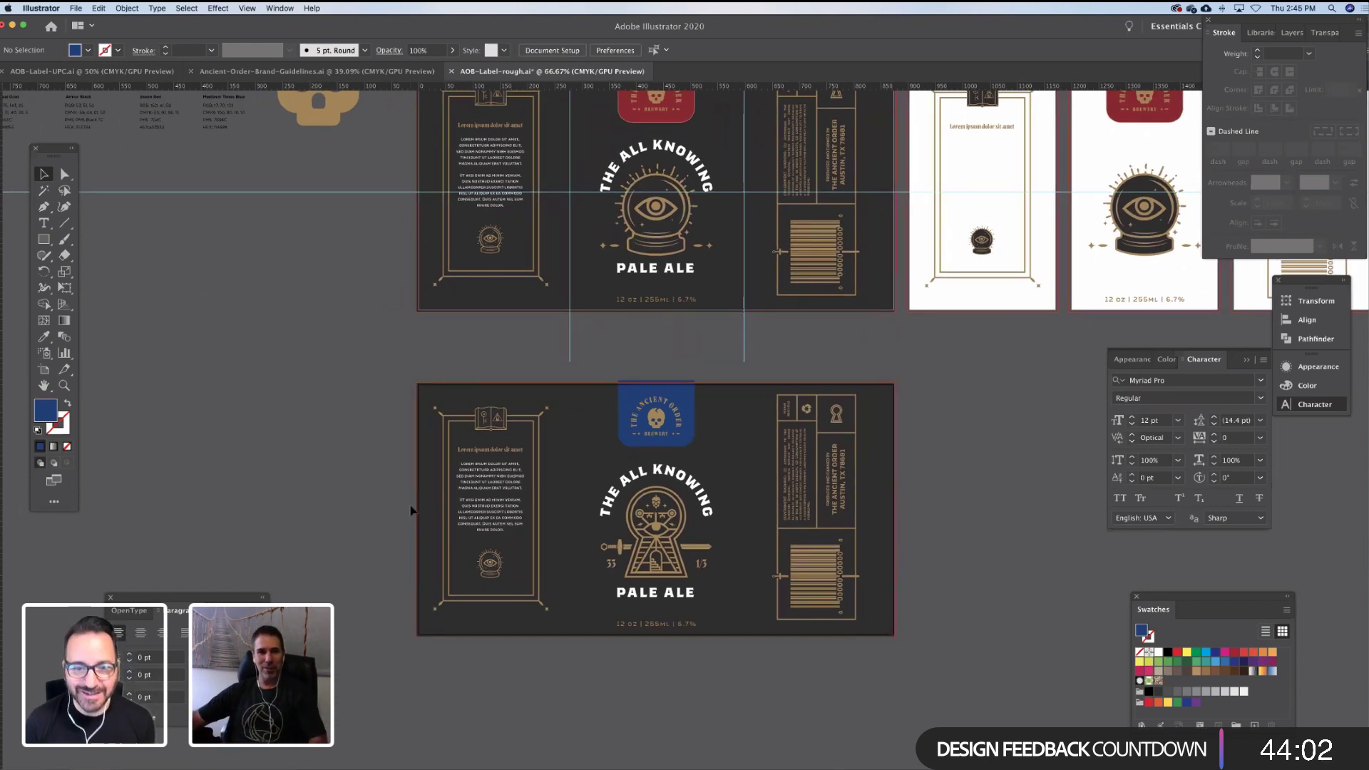
Examine the keyhole illustration and surrounding lettering on the duplicate label's front panel up close
key("z")
left_click(649, 556)
left_click_drag(649, 556, 740, 512)
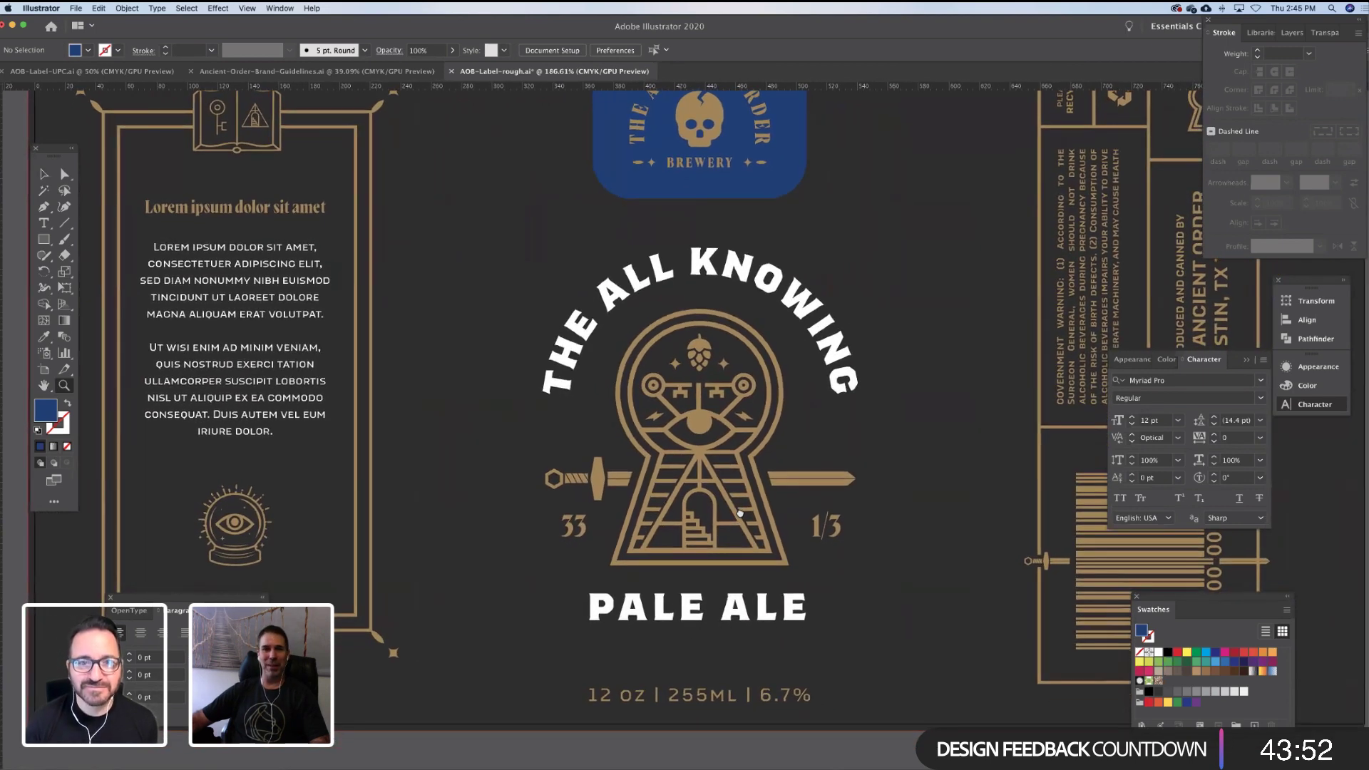
key("v")
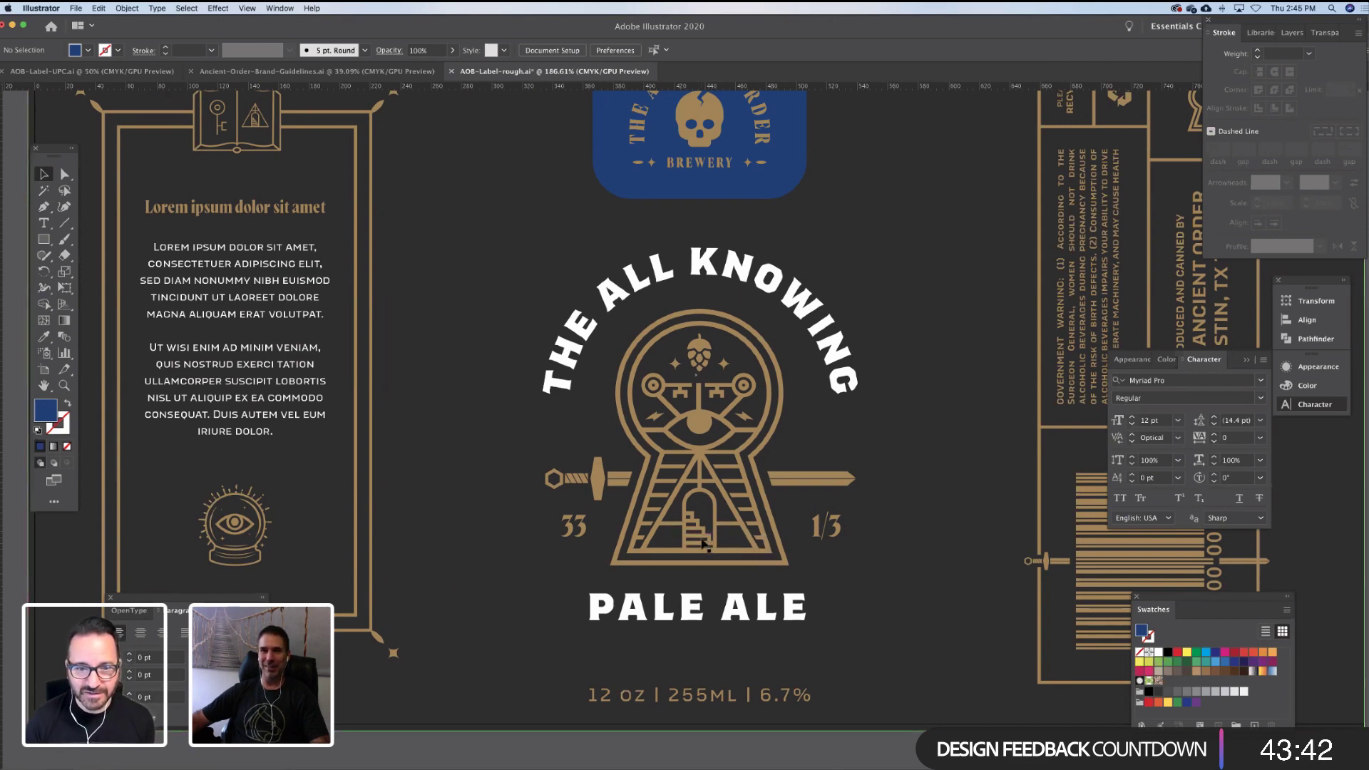
scroll(707, 535, "left", 1)
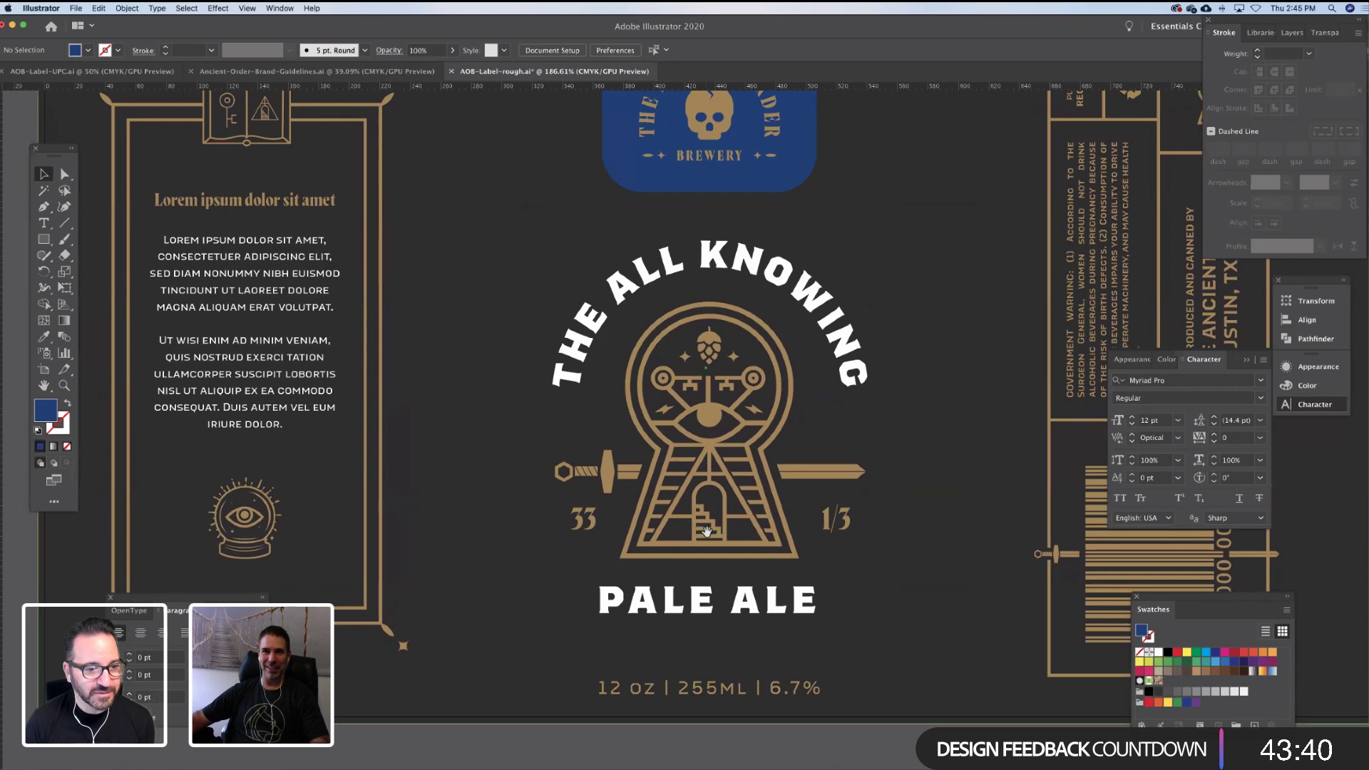
scroll(708, 531, "right", 1)
scroll(698, 532, "right", 1)
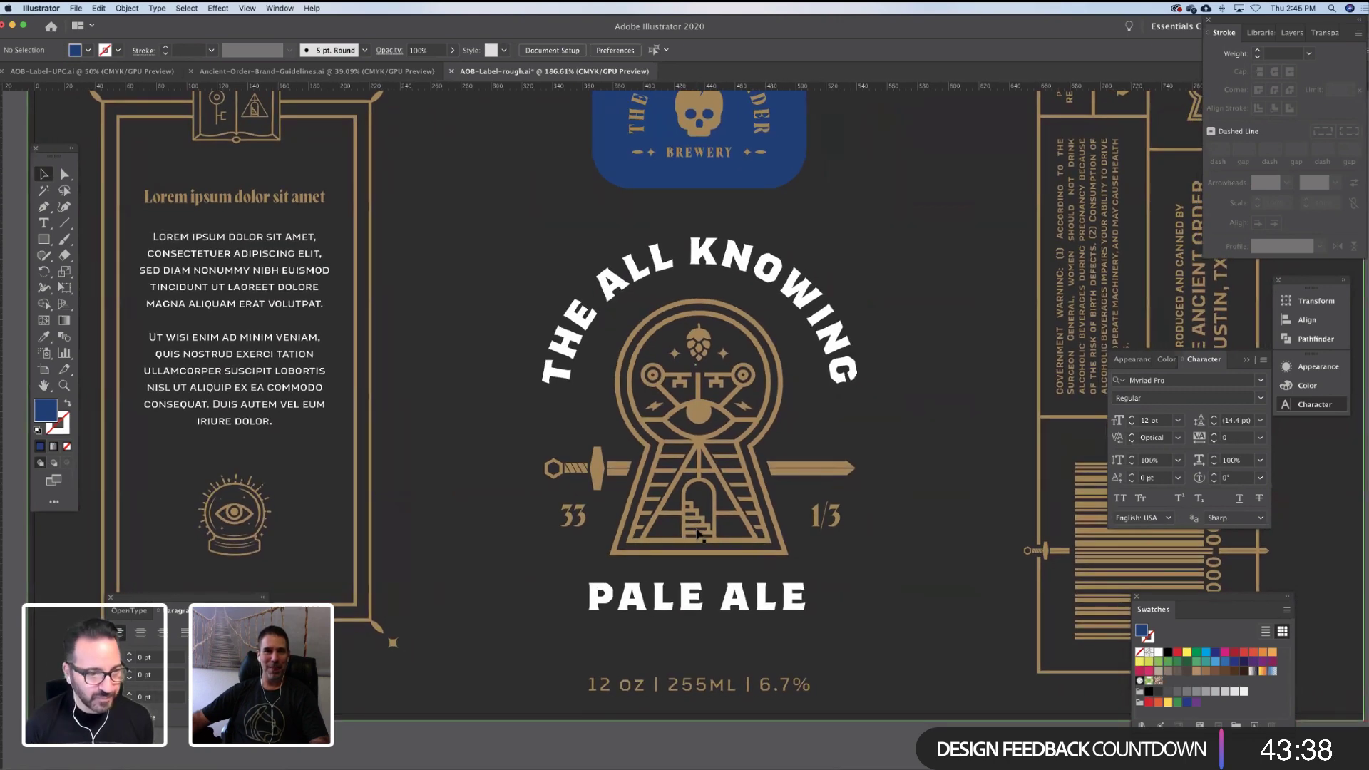
scroll(699, 534, "down", 2)
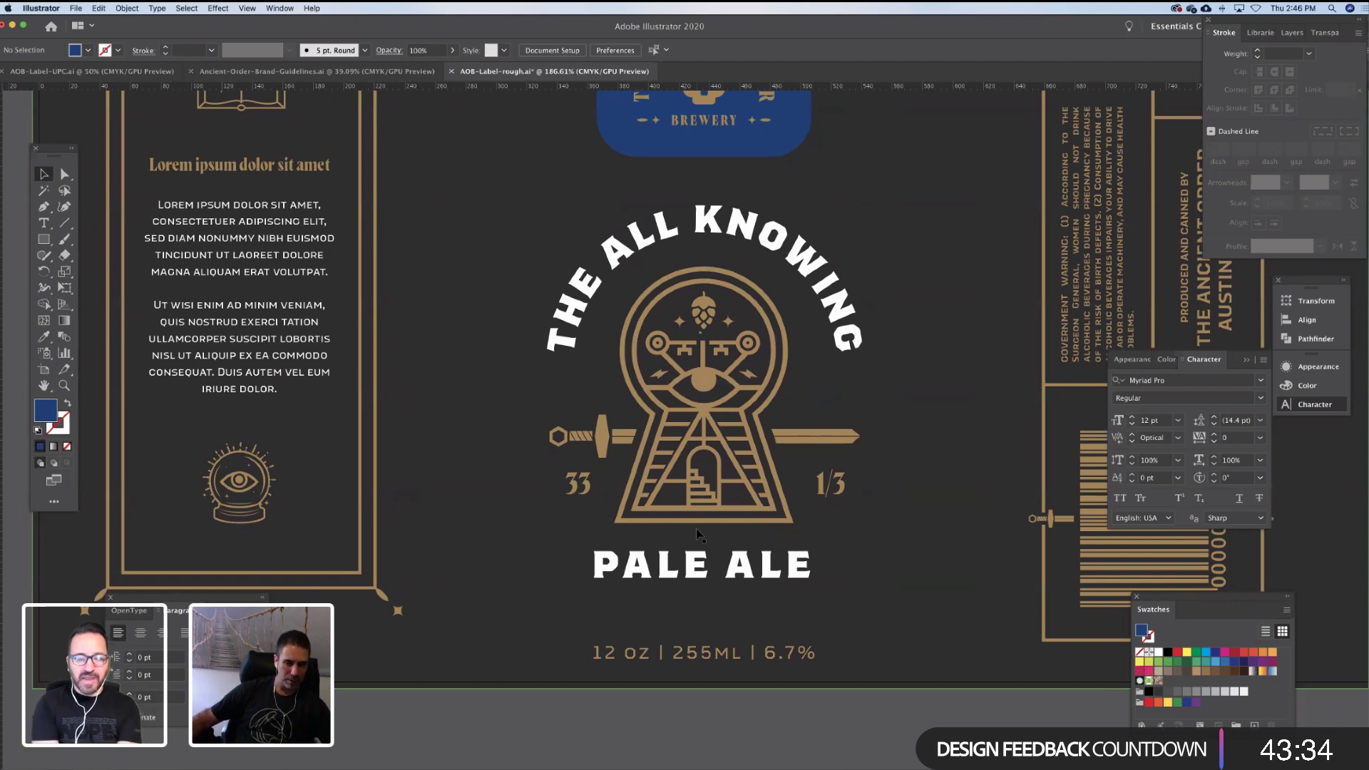
scroll(699, 535, "right", 1)
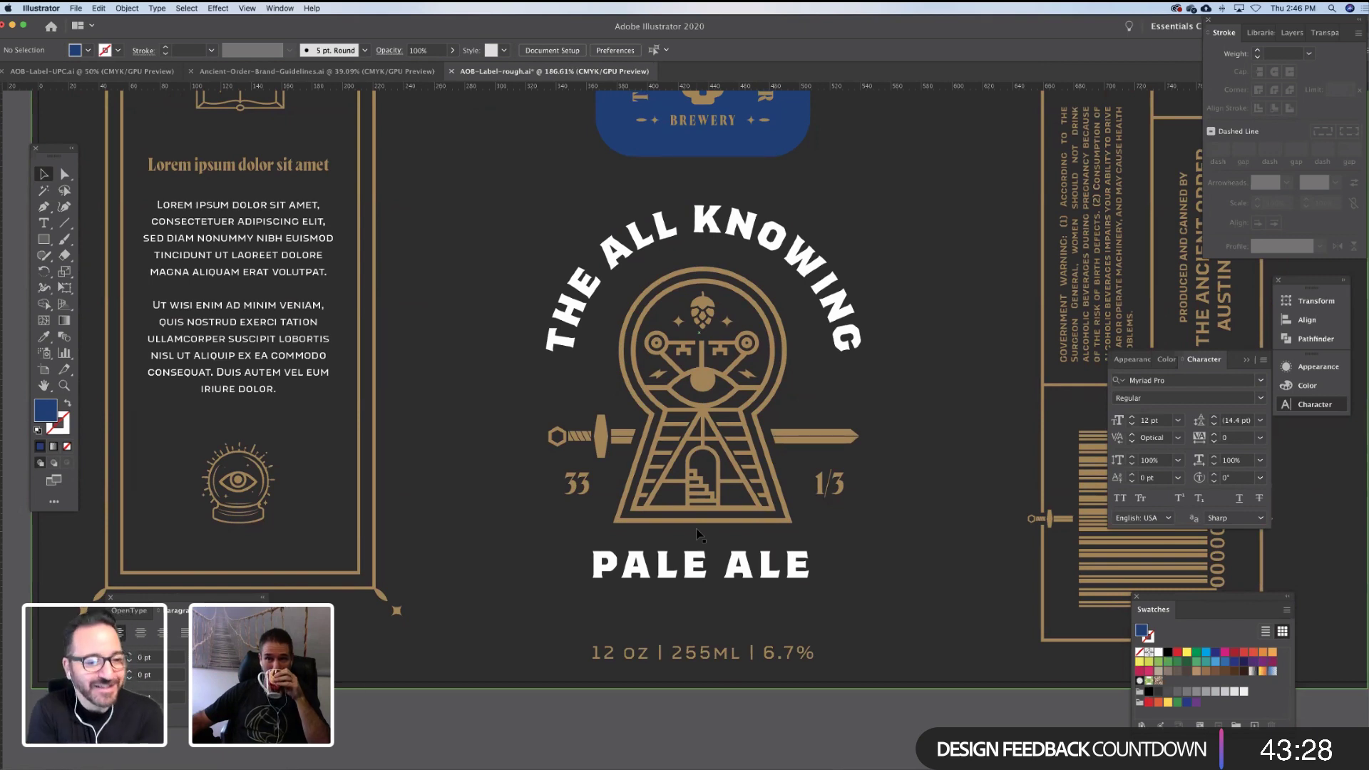
scroll(698, 535, "down", 1)
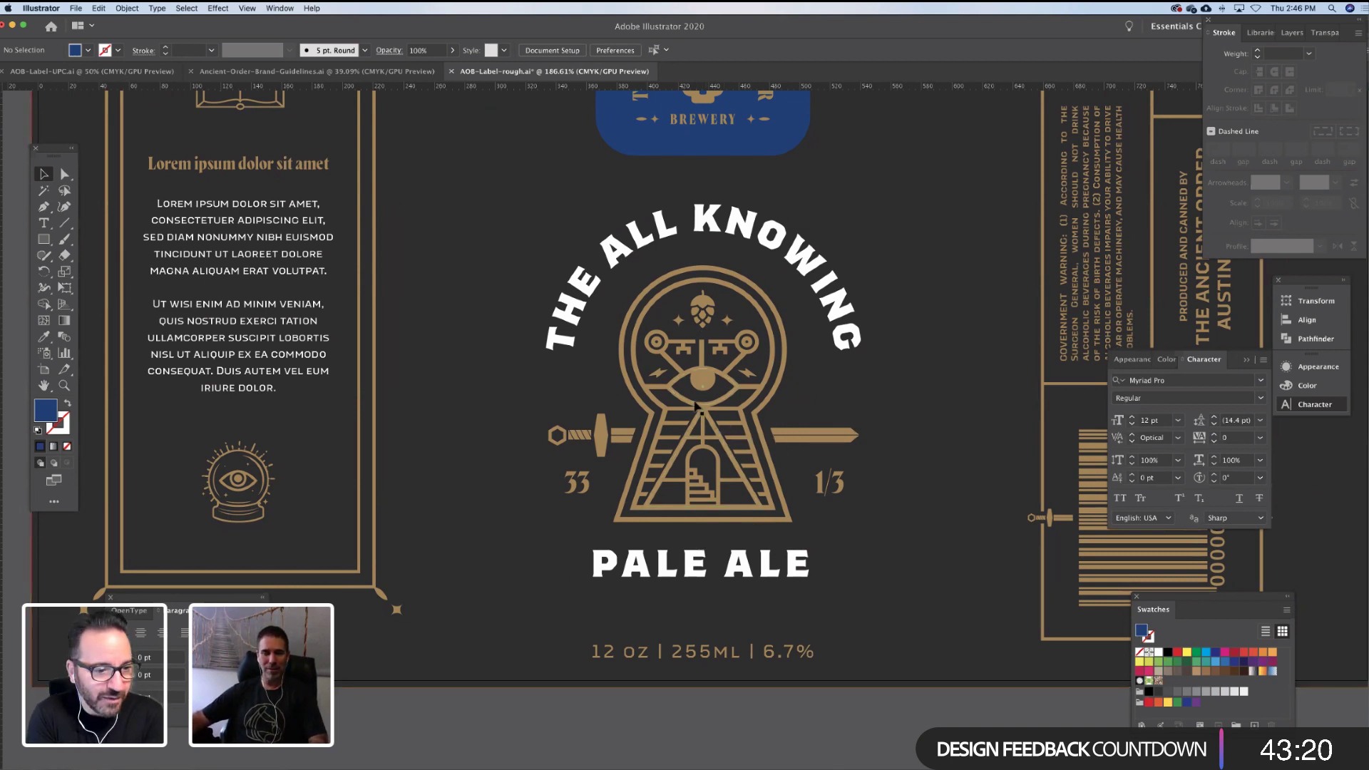
Compare the duplicate label's blue badge and front panel with the red badge and its outline on the original label
left_click(650, 134)
key("a")
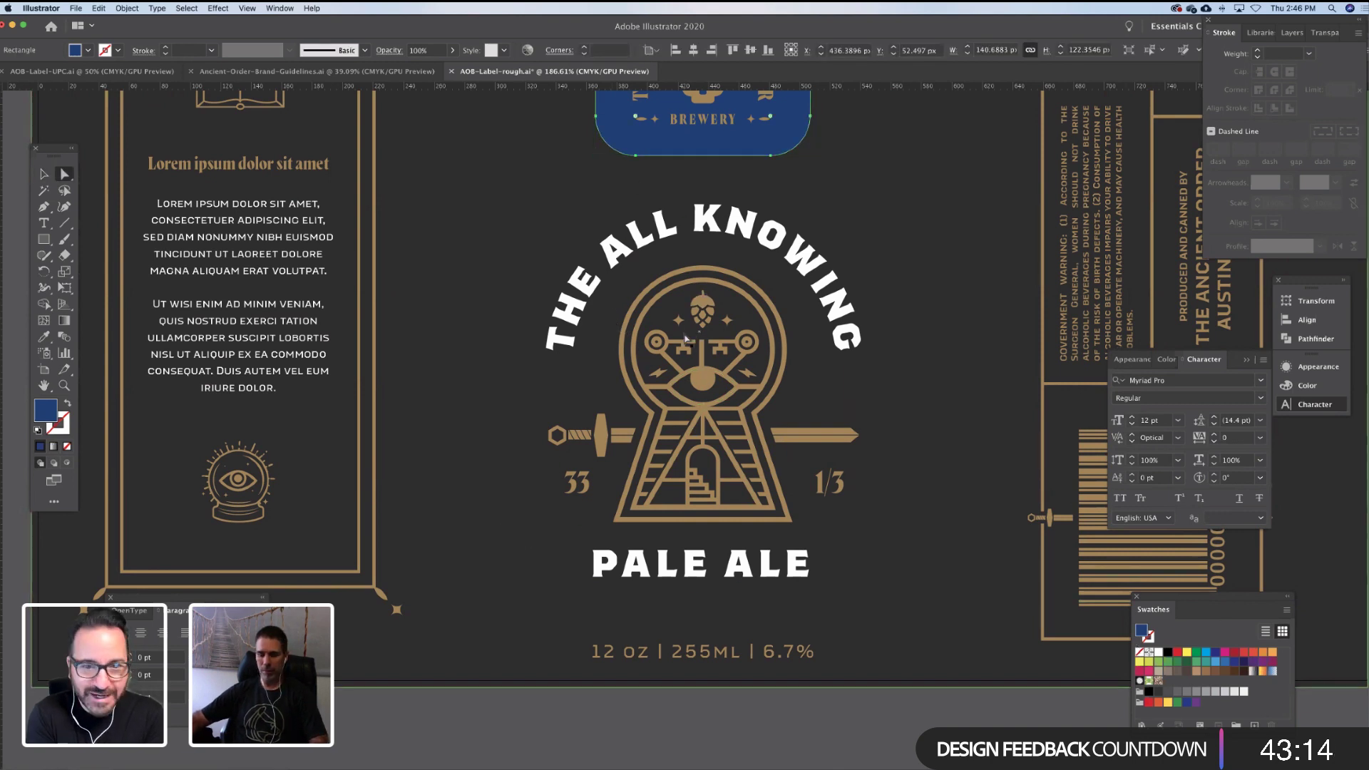
key("super+minus")
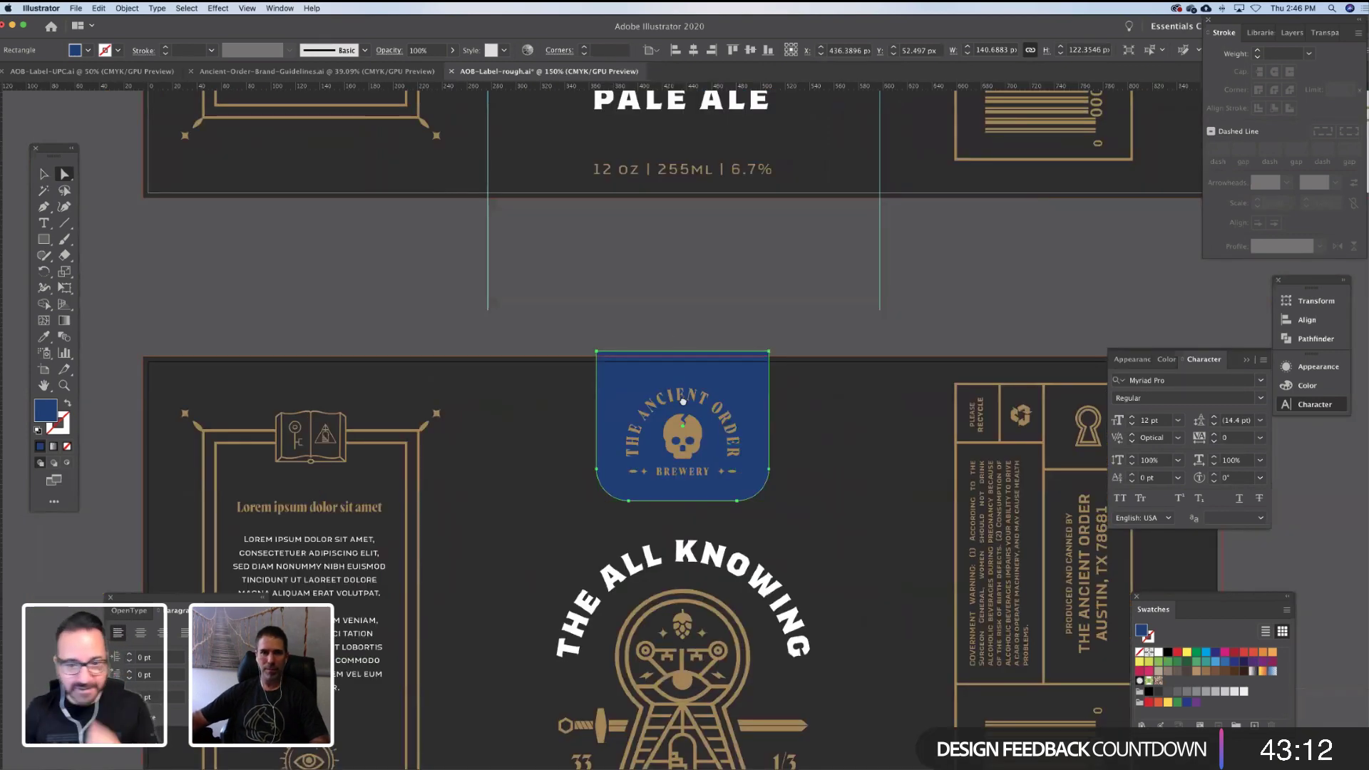
scroll(684, 402, "down", 5)
scroll(683, 402, "left", 2)
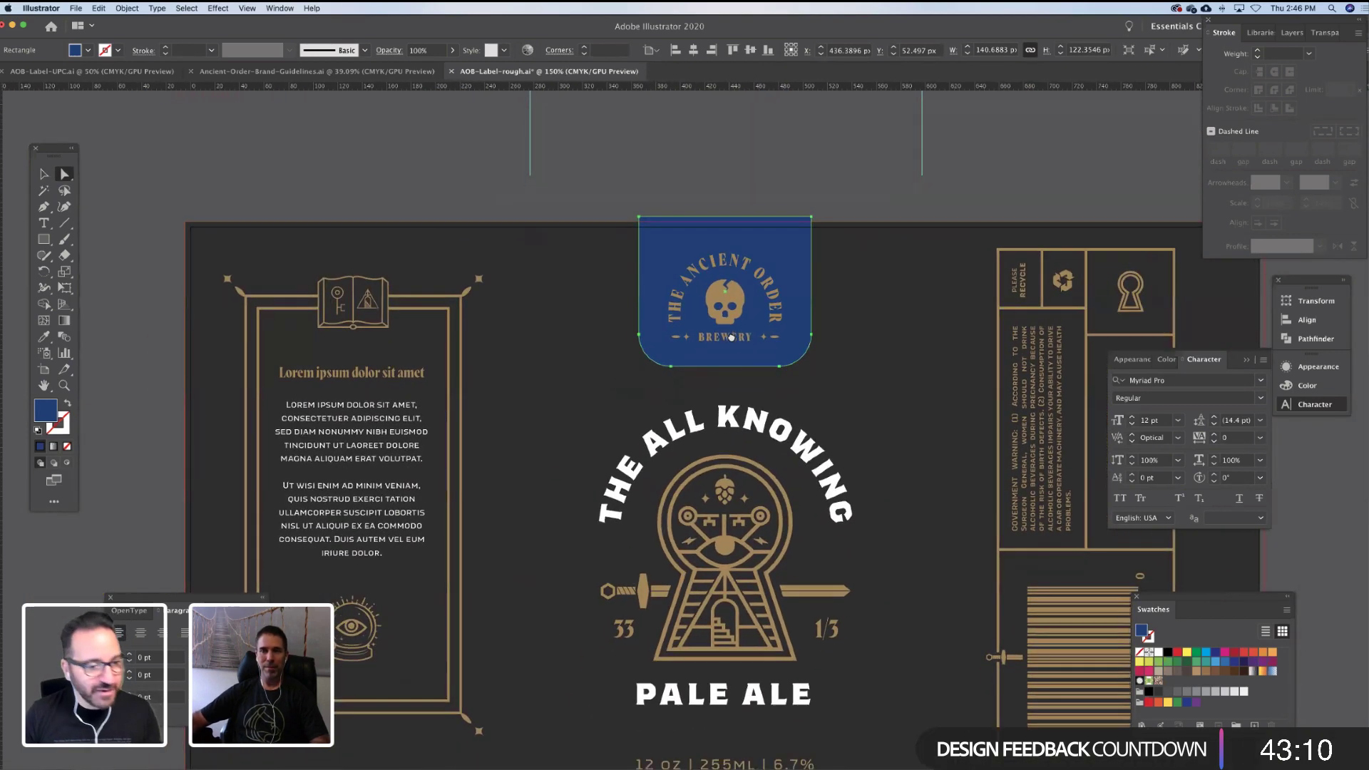
scroll(731, 337, "down", 1)
scroll(731, 337, "down", 1)
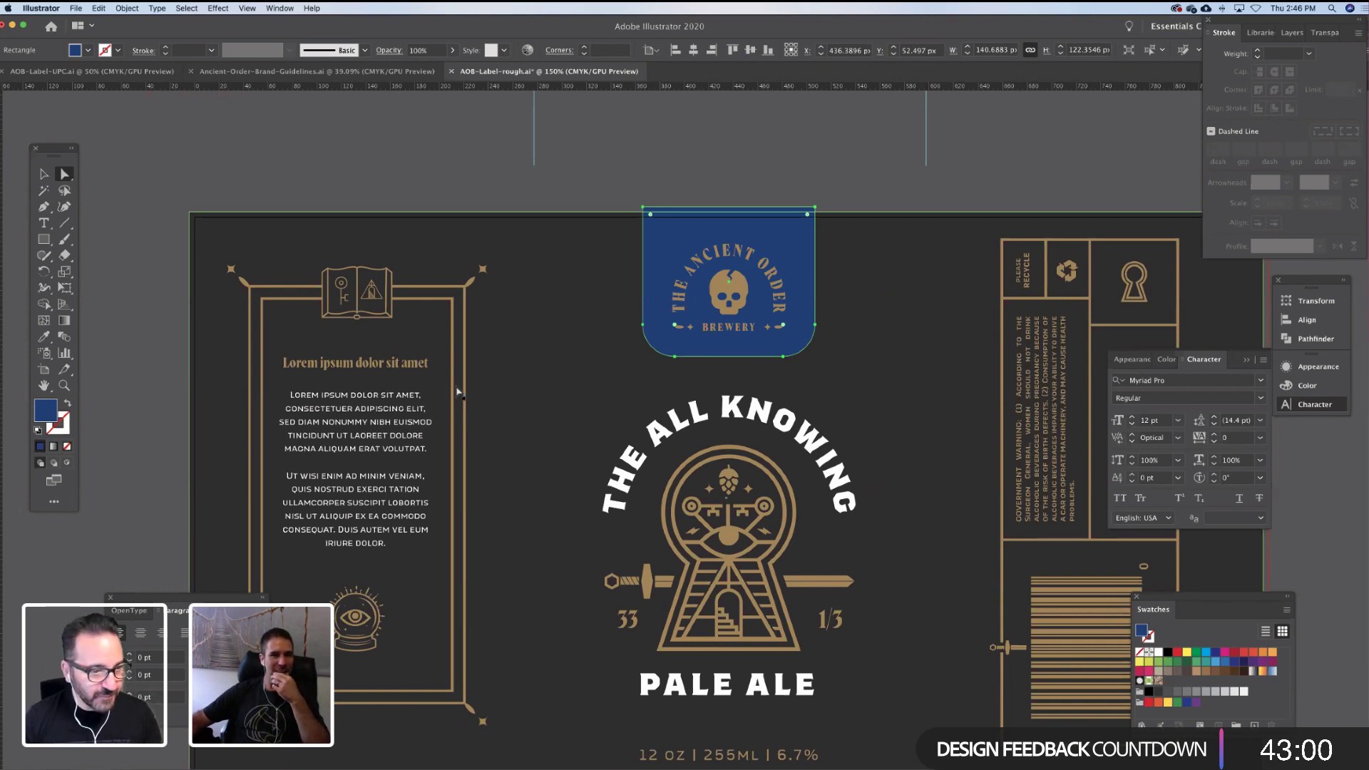
scroll(543, 370, "up", 2)
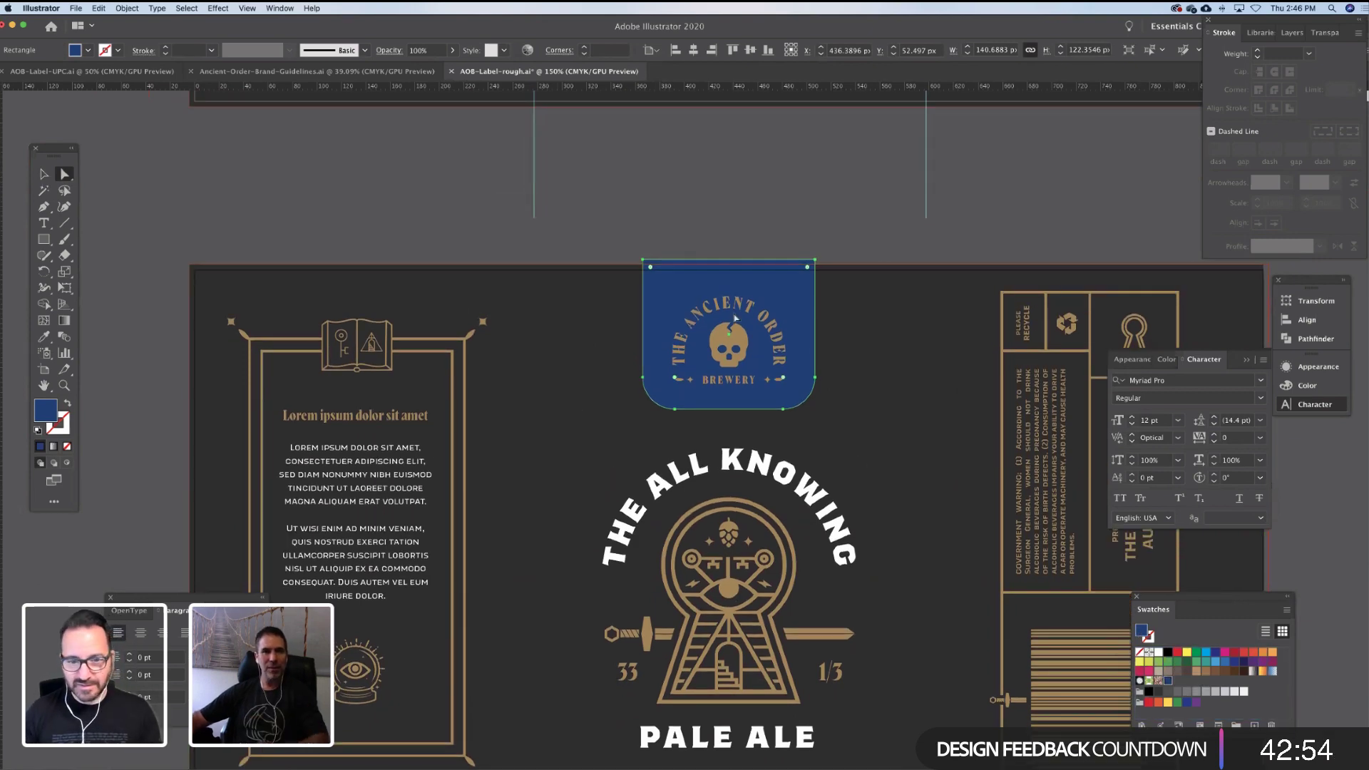
scroll(731, 318, "up", 5)
scroll(731, 319, "up", 6)
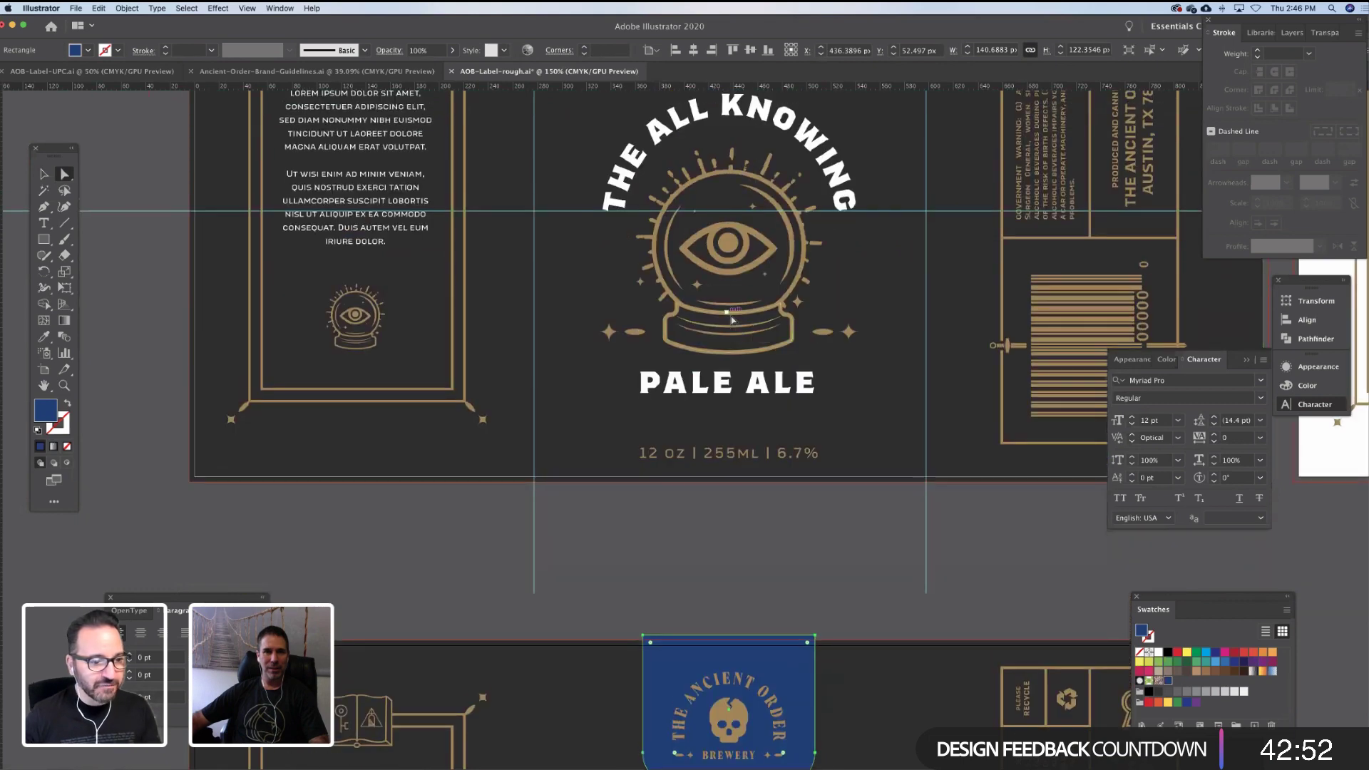
left_click(657, 162)
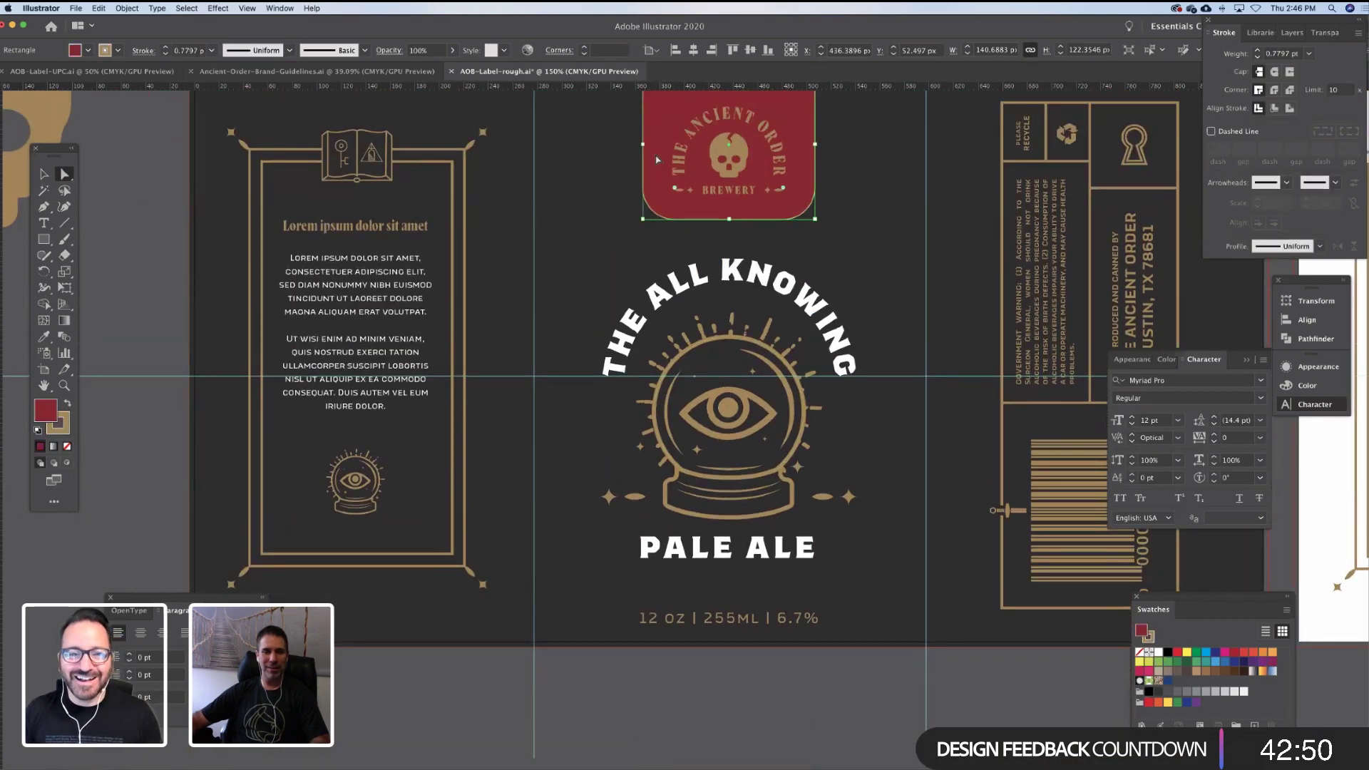
left_click_drag(739, 235, 735, 5)
left_click_drag(784, 387, 784, 237)
Delete the loose blue shape covering the duplicate label's badge and fill the red badge beneath with the blue swatch, keeping its gold outline
left_click(785, 451)
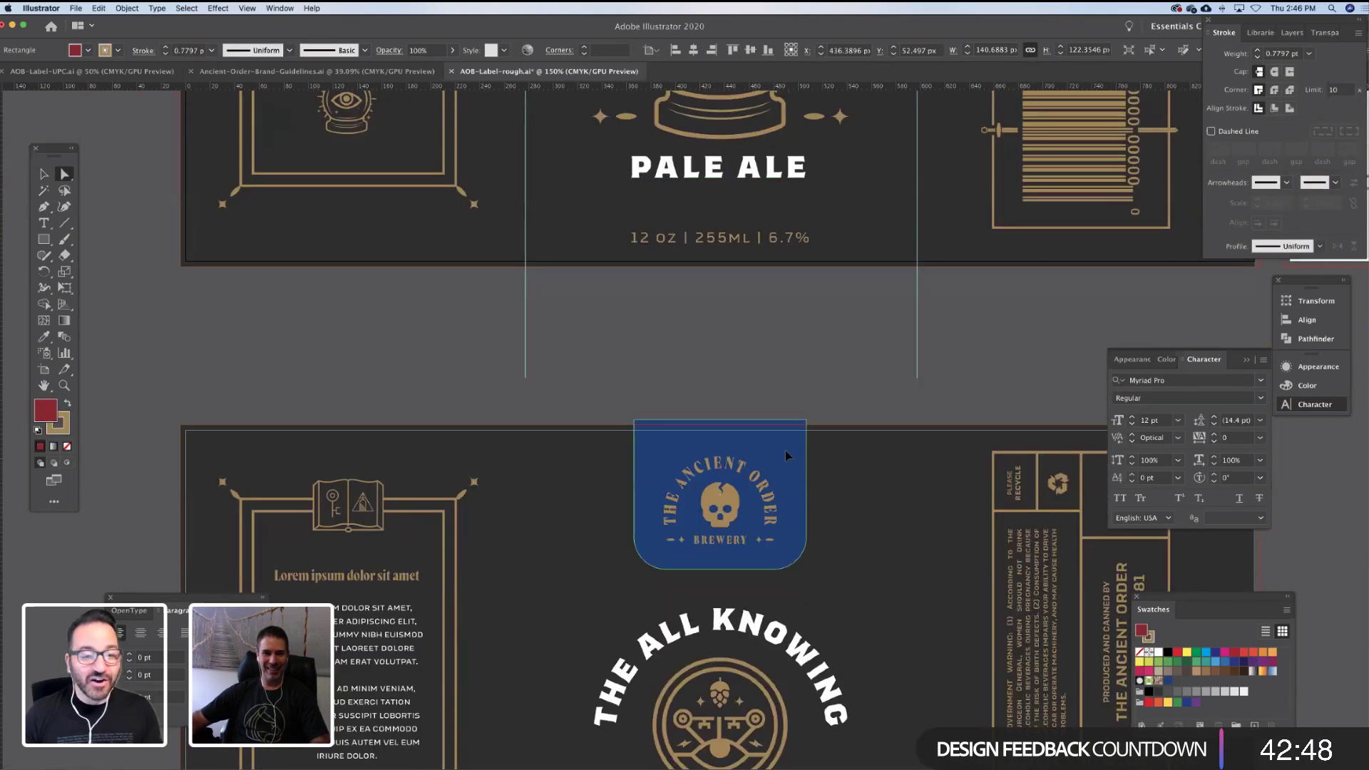
left_click(787, 450)
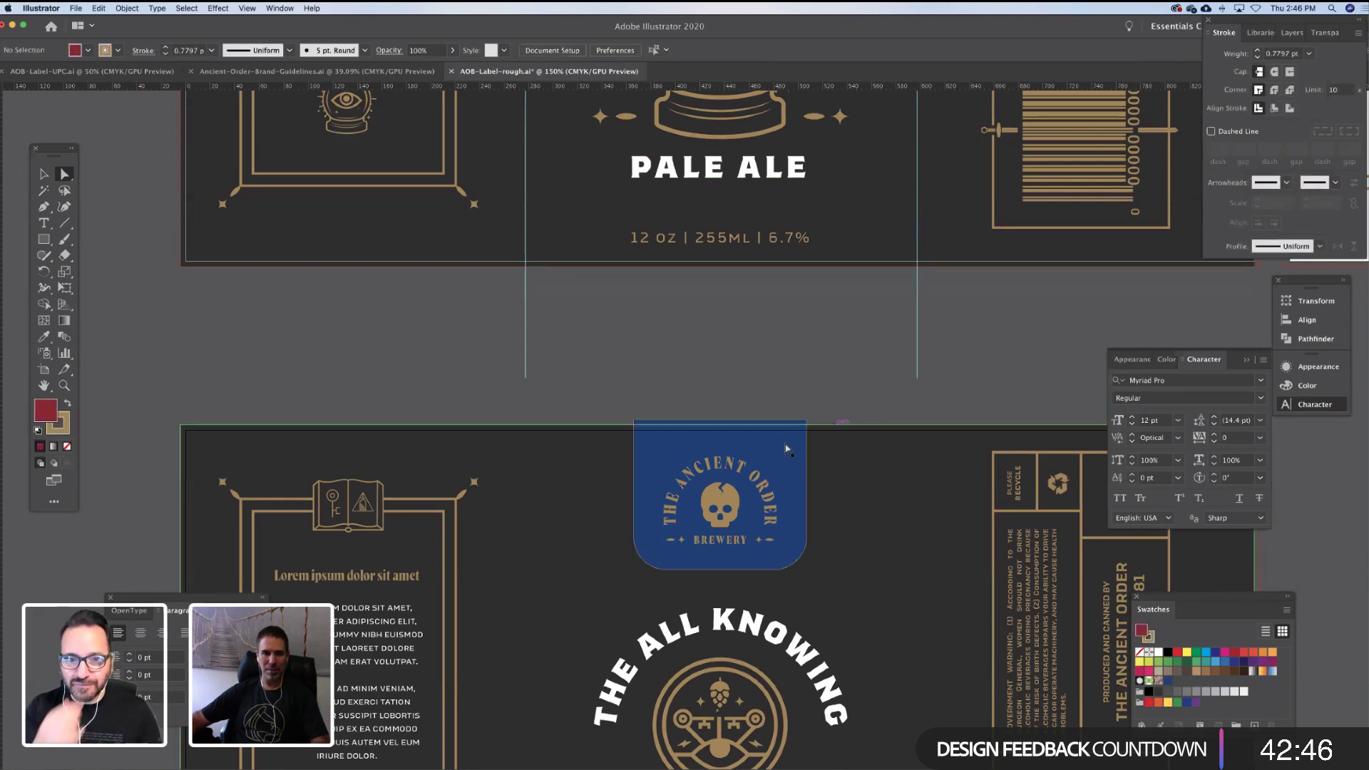
key("Delete")
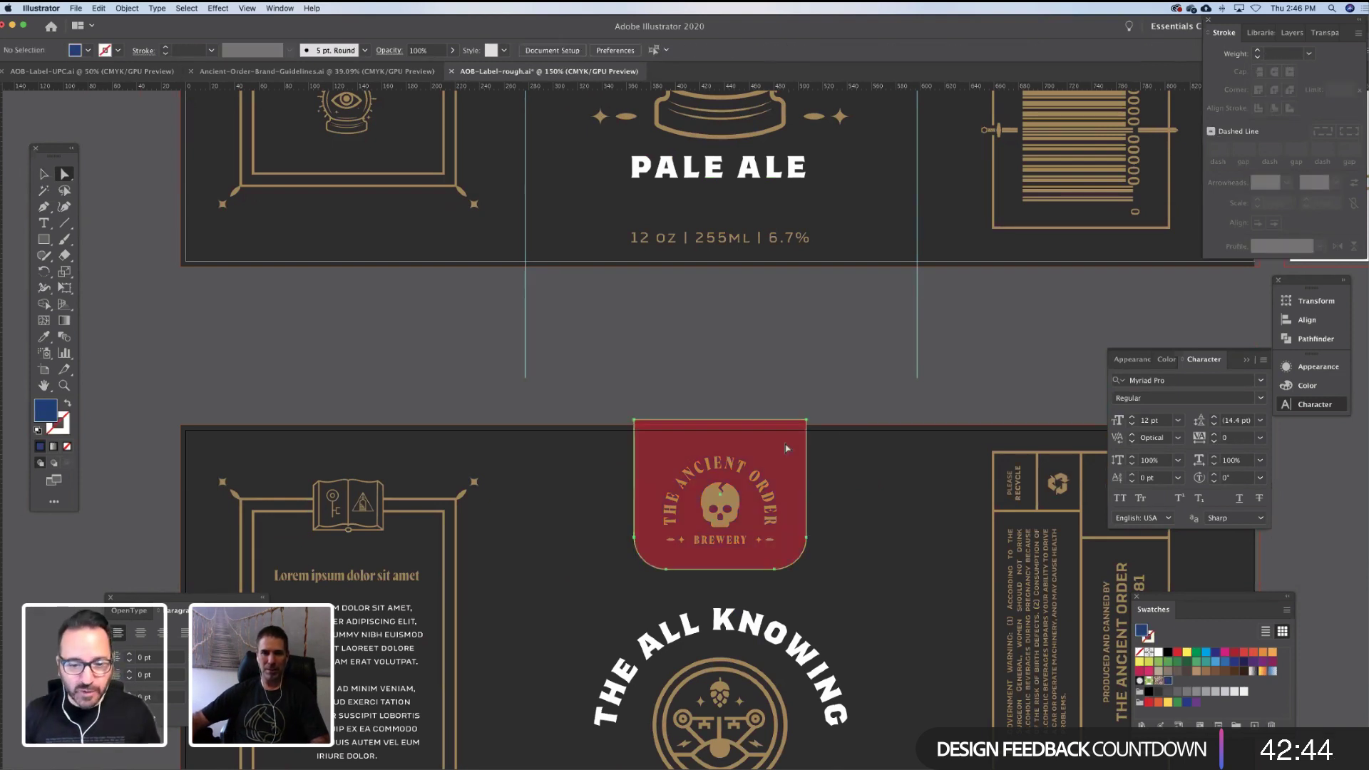
left_click(786, 450)
left_click(1169, 682)
left_click(773, 395)
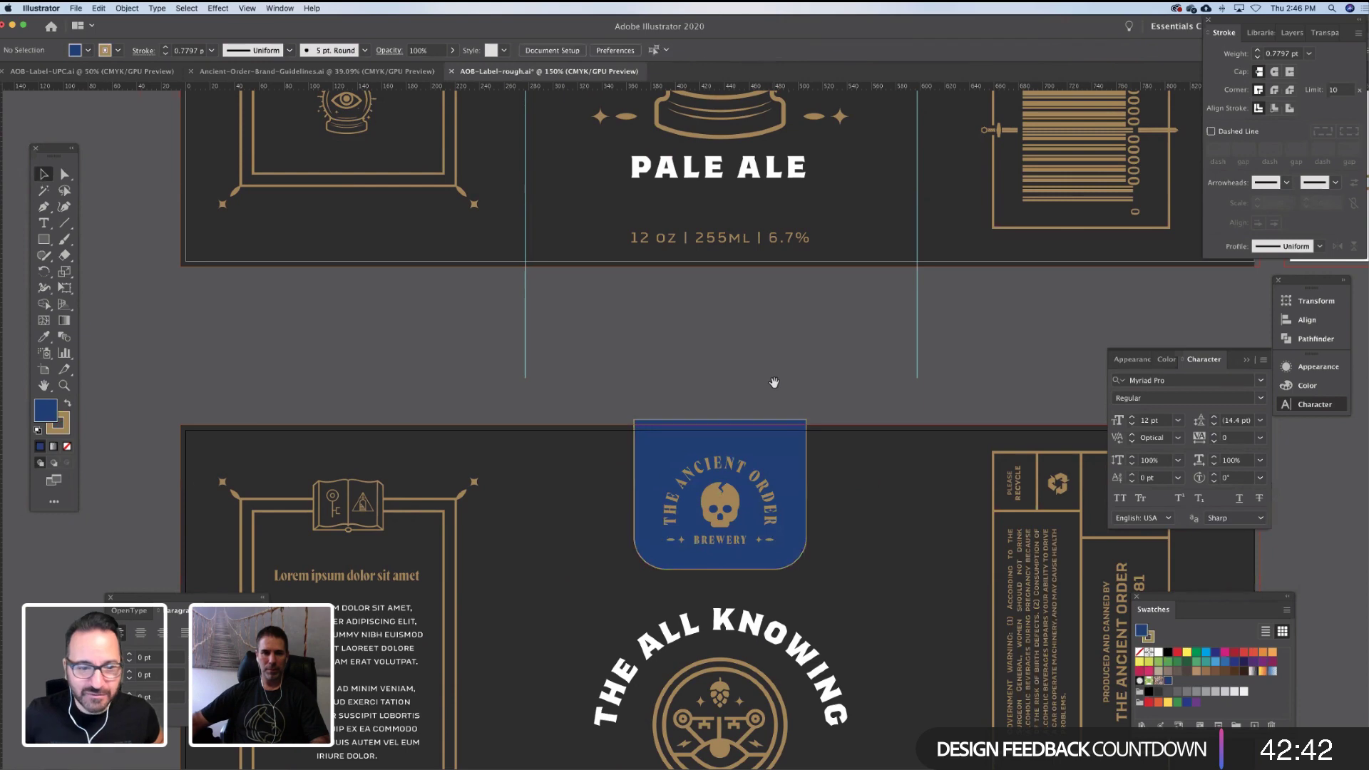
Replace the arched title on the duplicate label's front panel with THE SECRET PASSAGE
left_click_drag(708, 602, 727, 525)
scroll(728, 524, "down", 6)
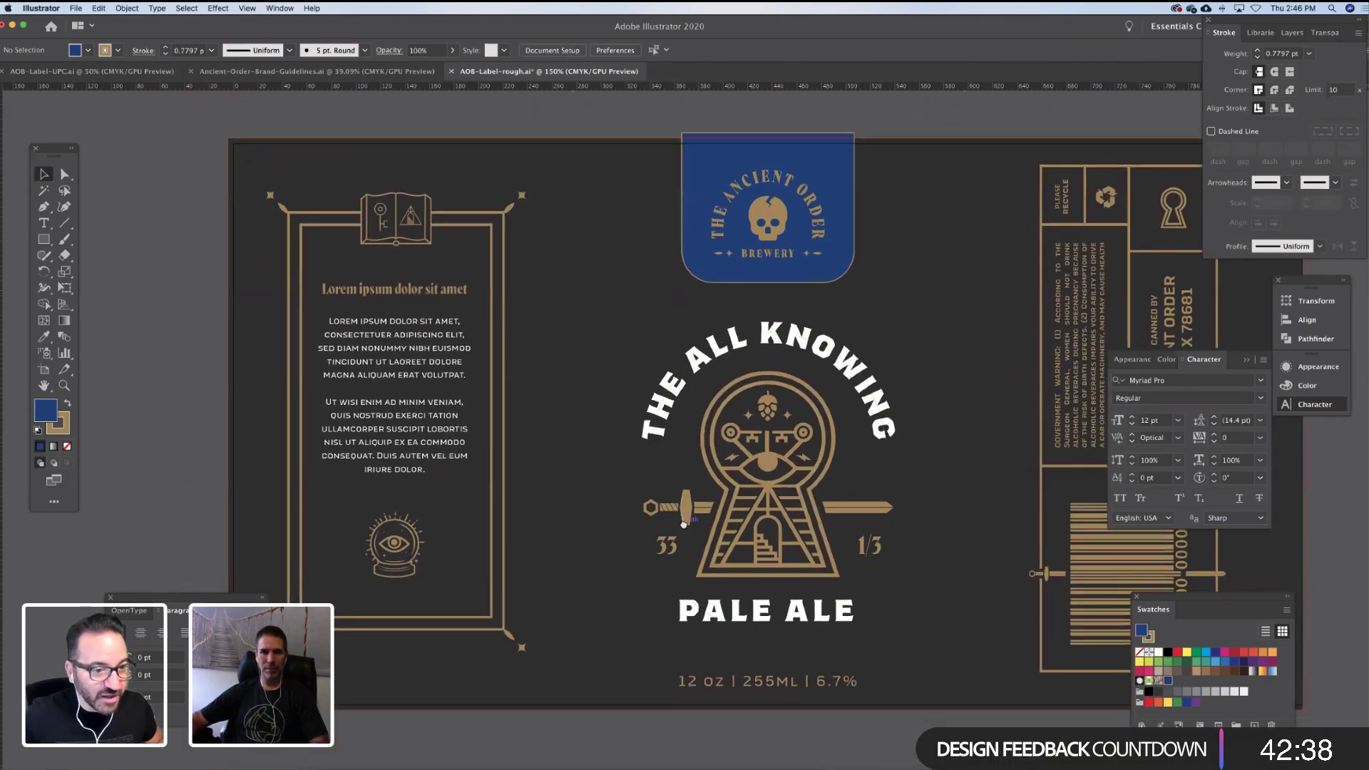
scroll(689, 513, "down", 1)
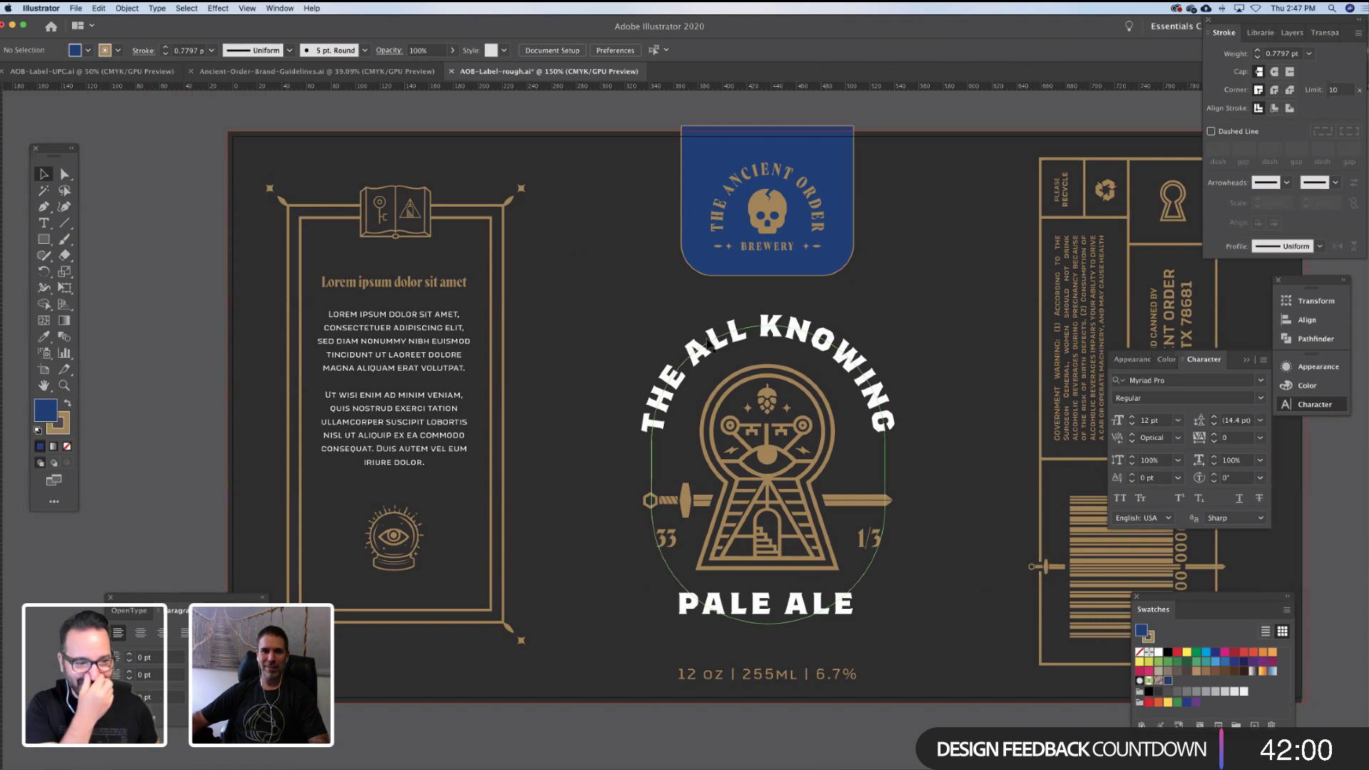
key("t")
left_click(702, 352)
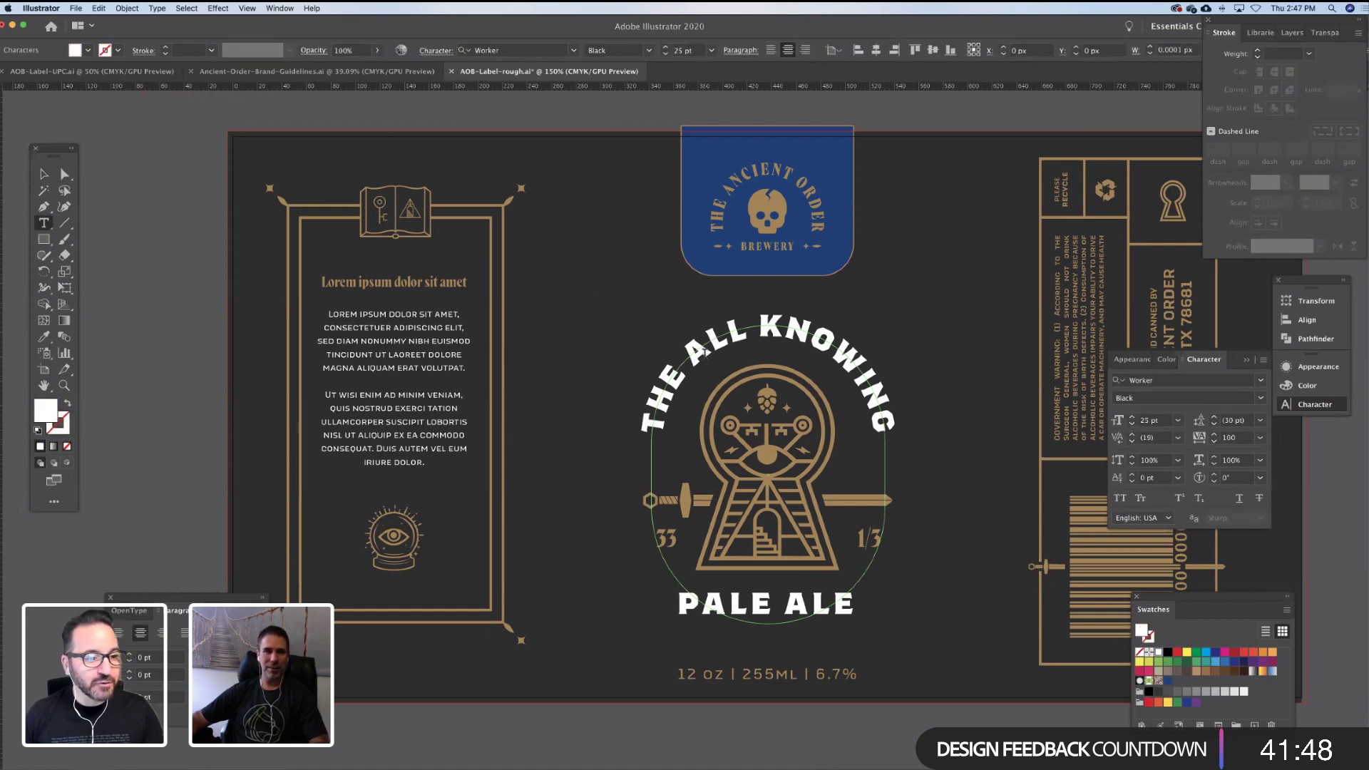
key("super+a")
type("SE")
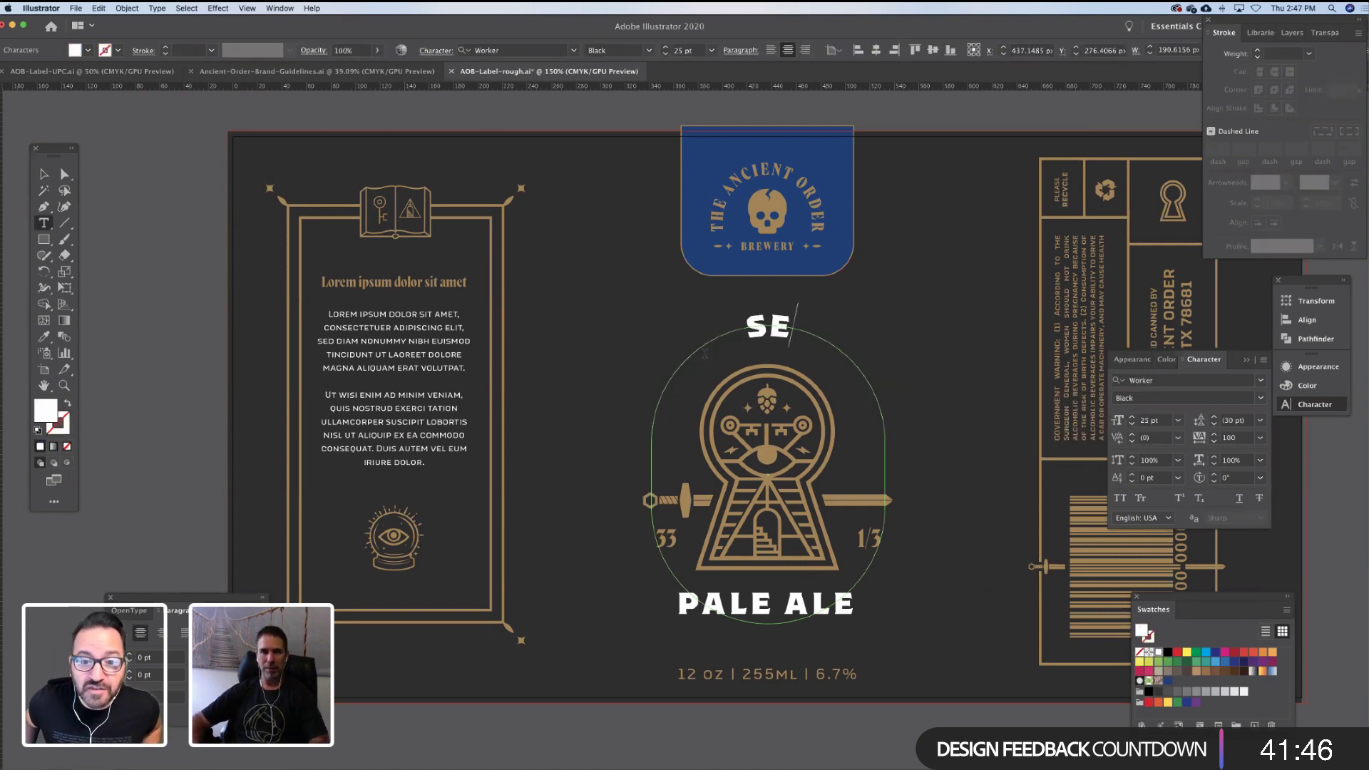
type("CRET")
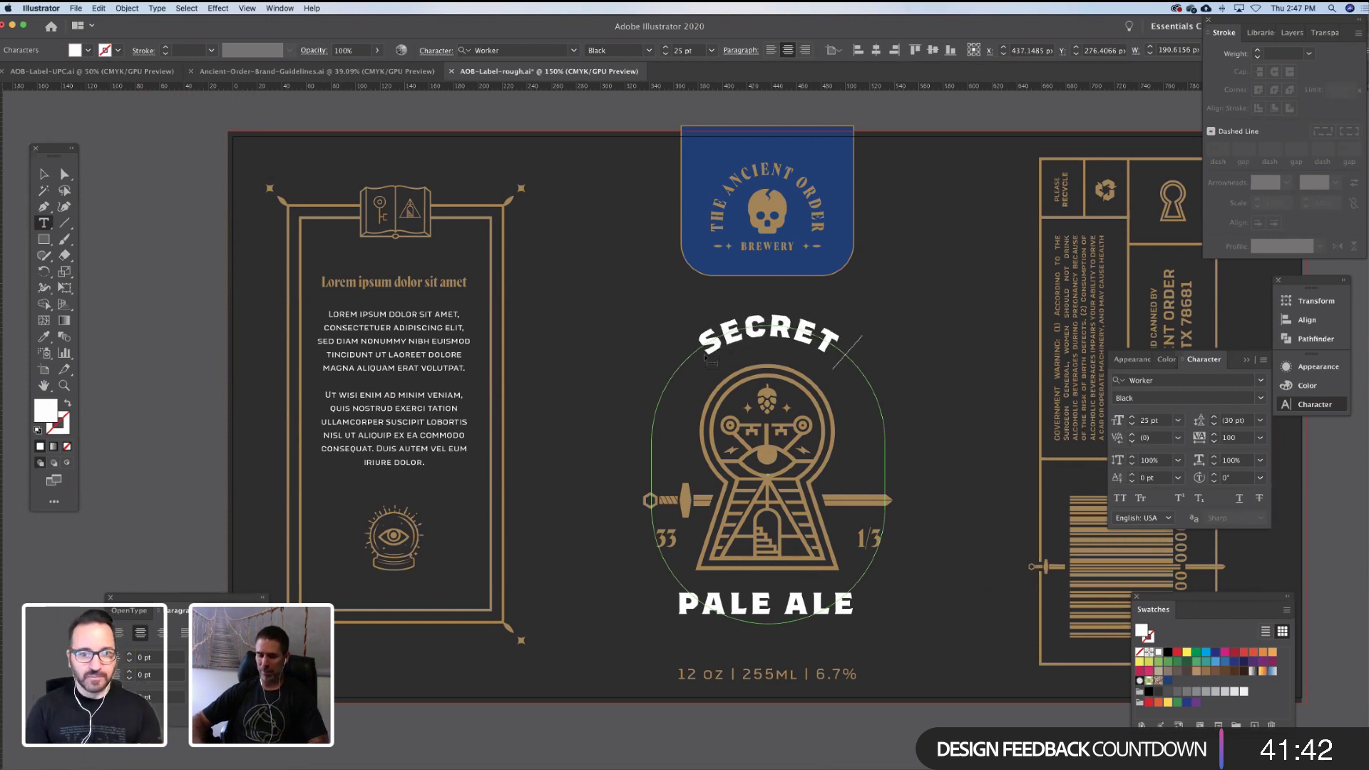
type(" PASSAGE")
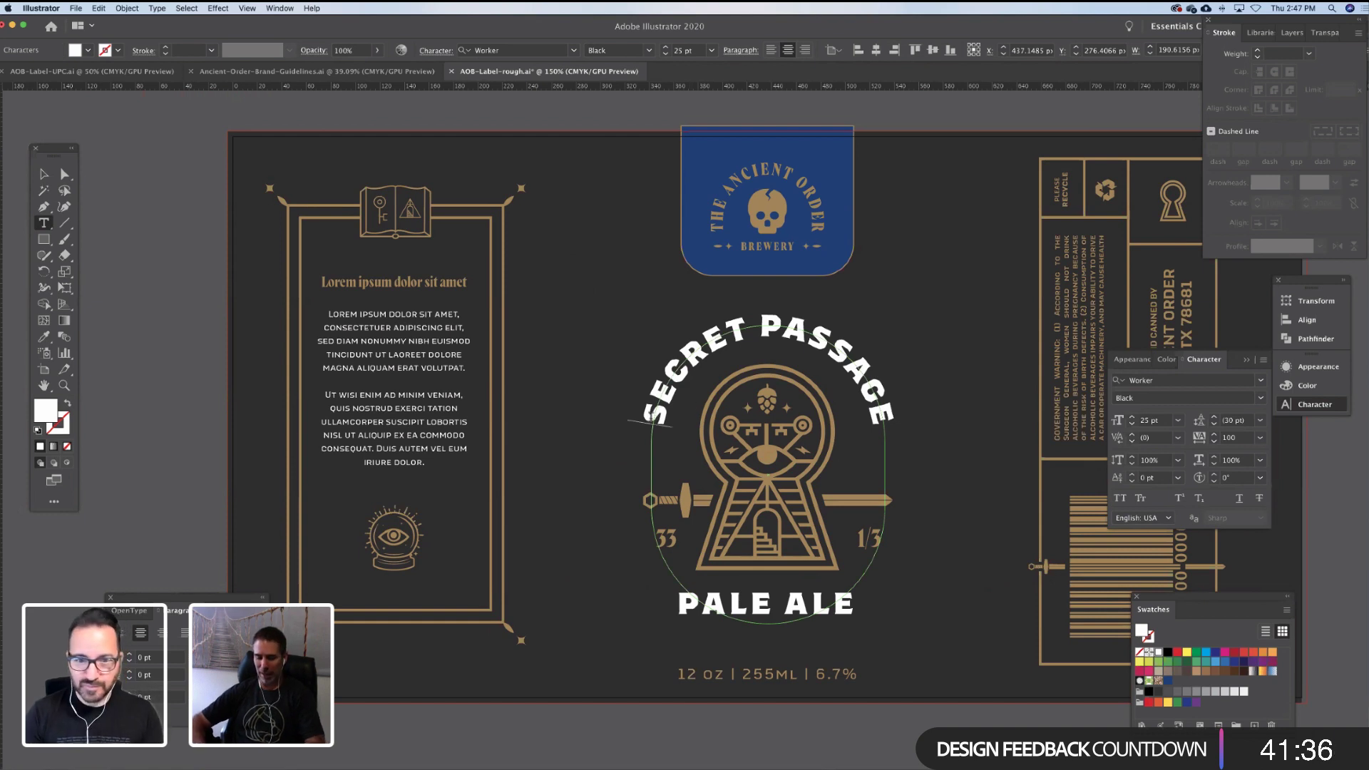
type("THE")
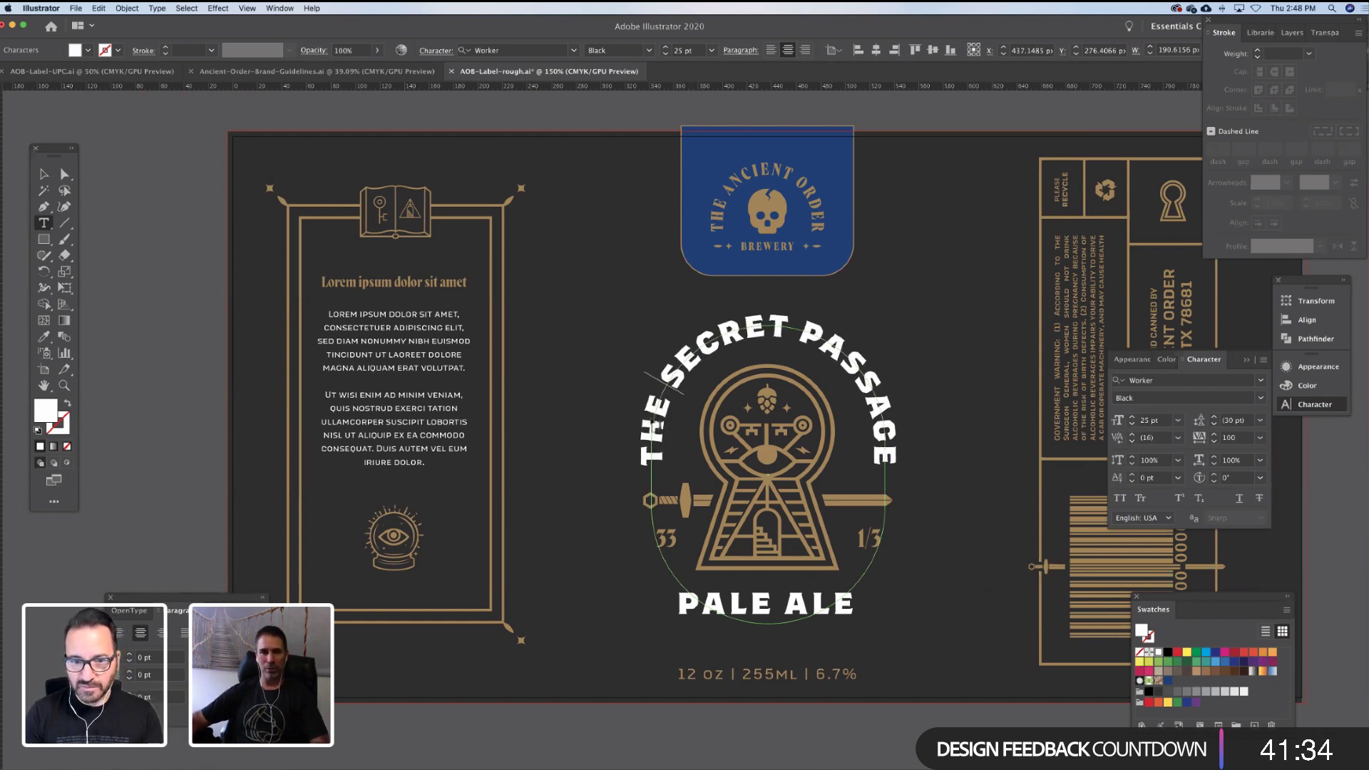
left_click(44, 174)
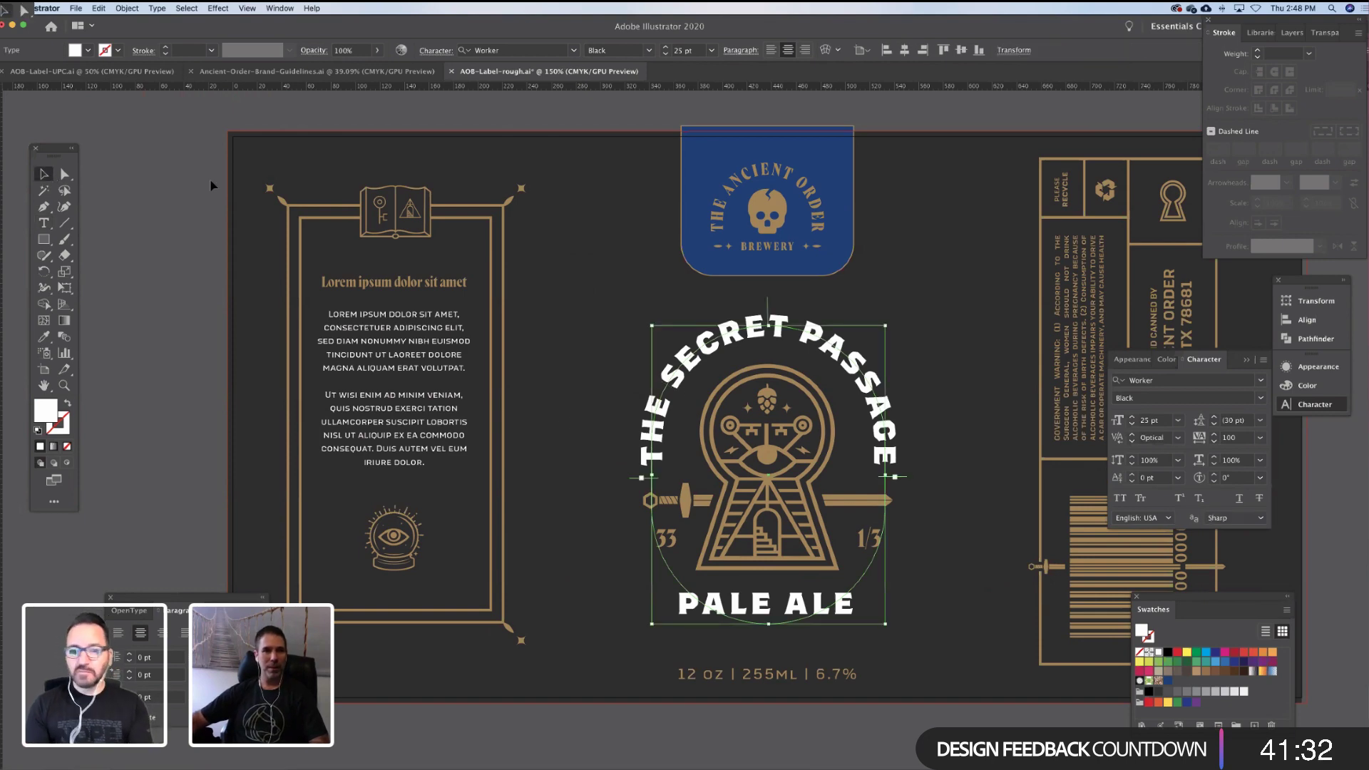
left_click(220, 188)
left_click_drag(374, 231, 379, 226)
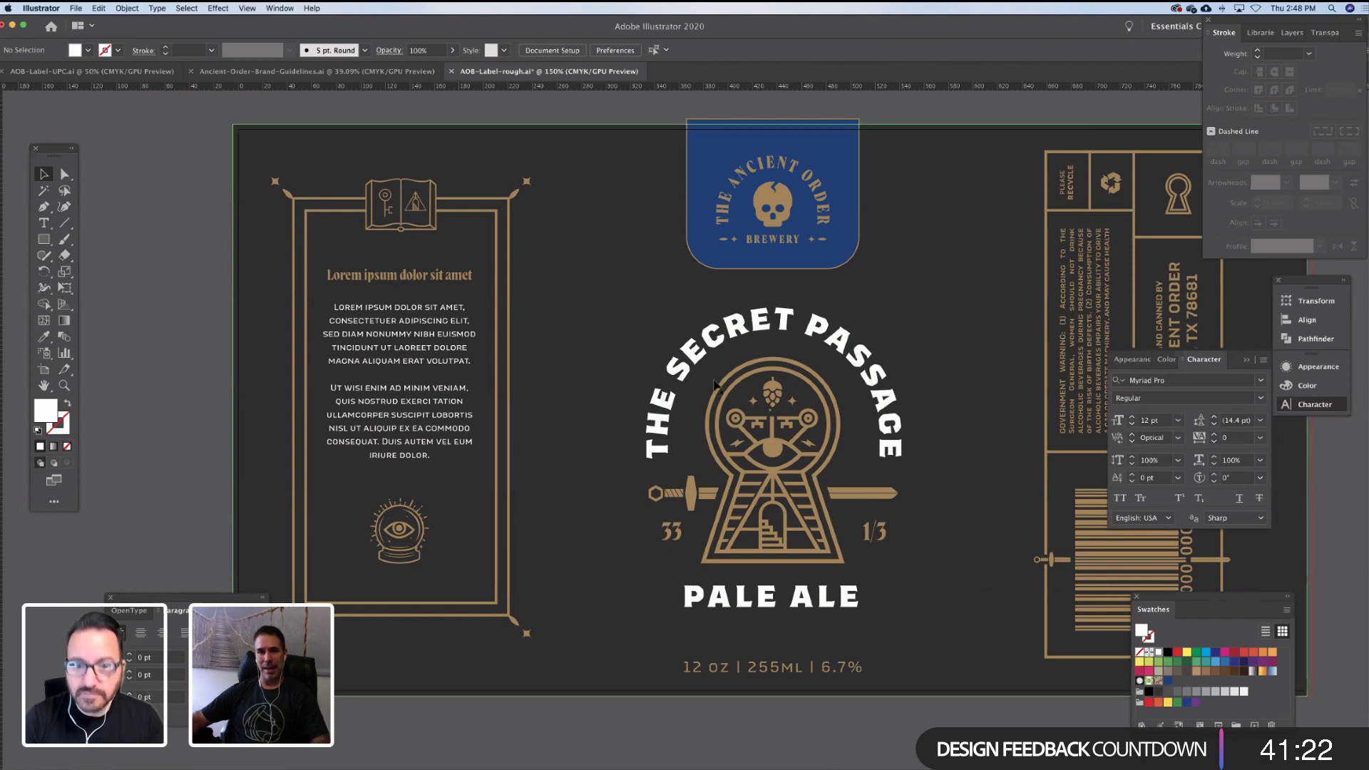
left_click(668, 439)
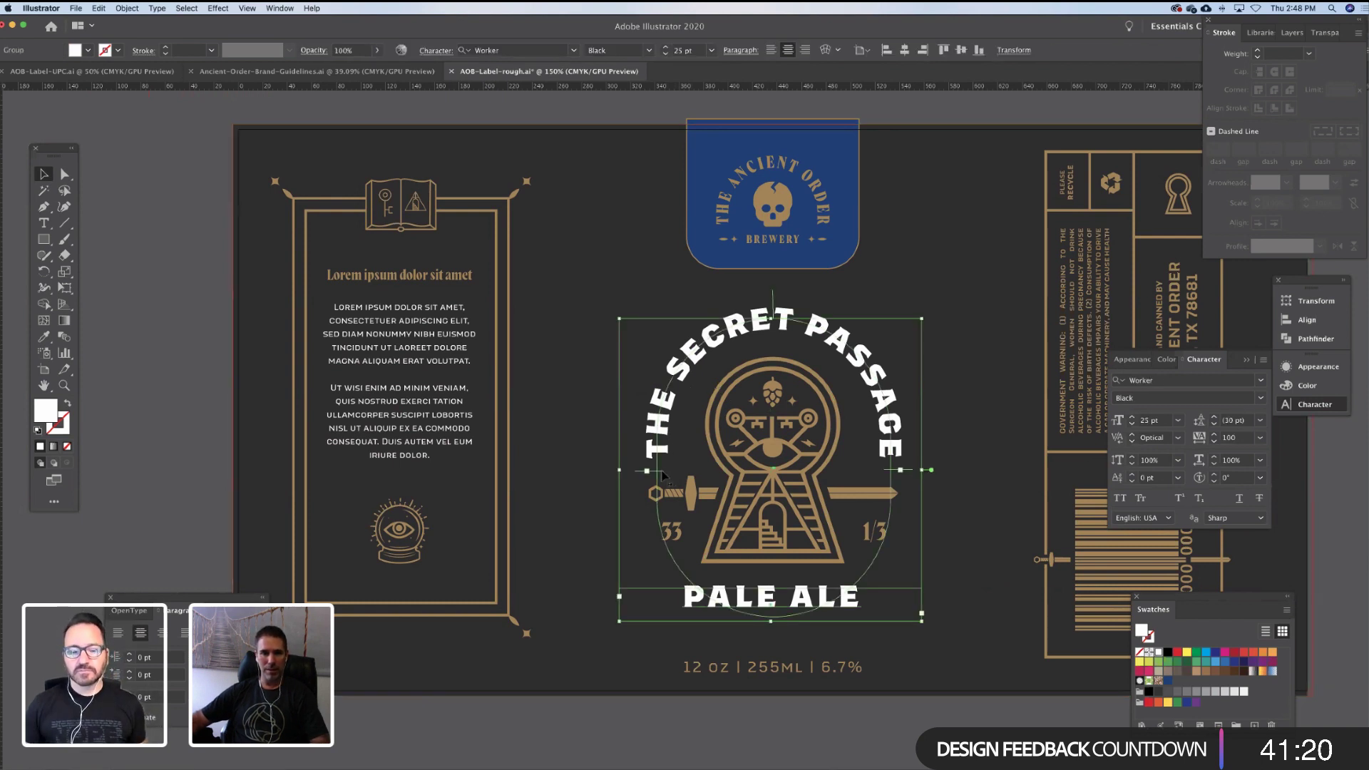
key("a")
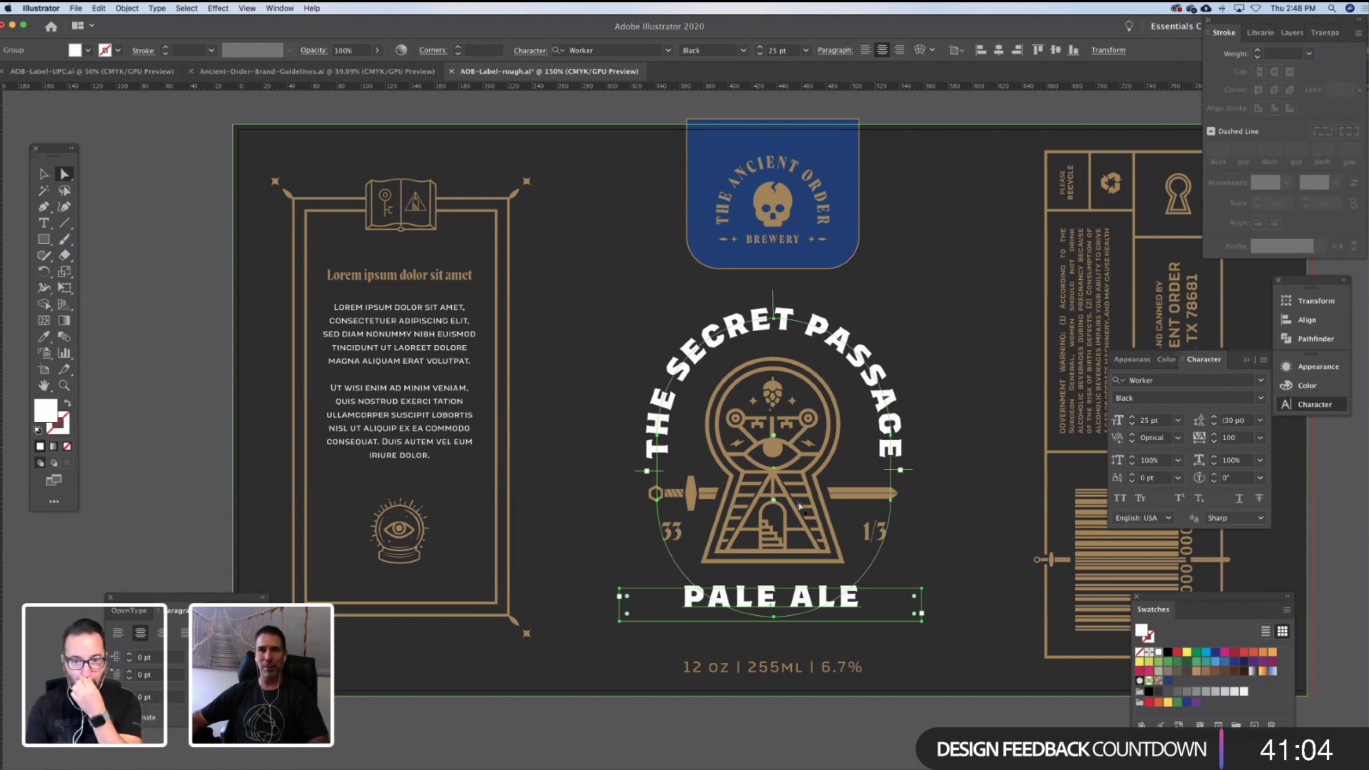
scroll(784, 515, "down", 2)
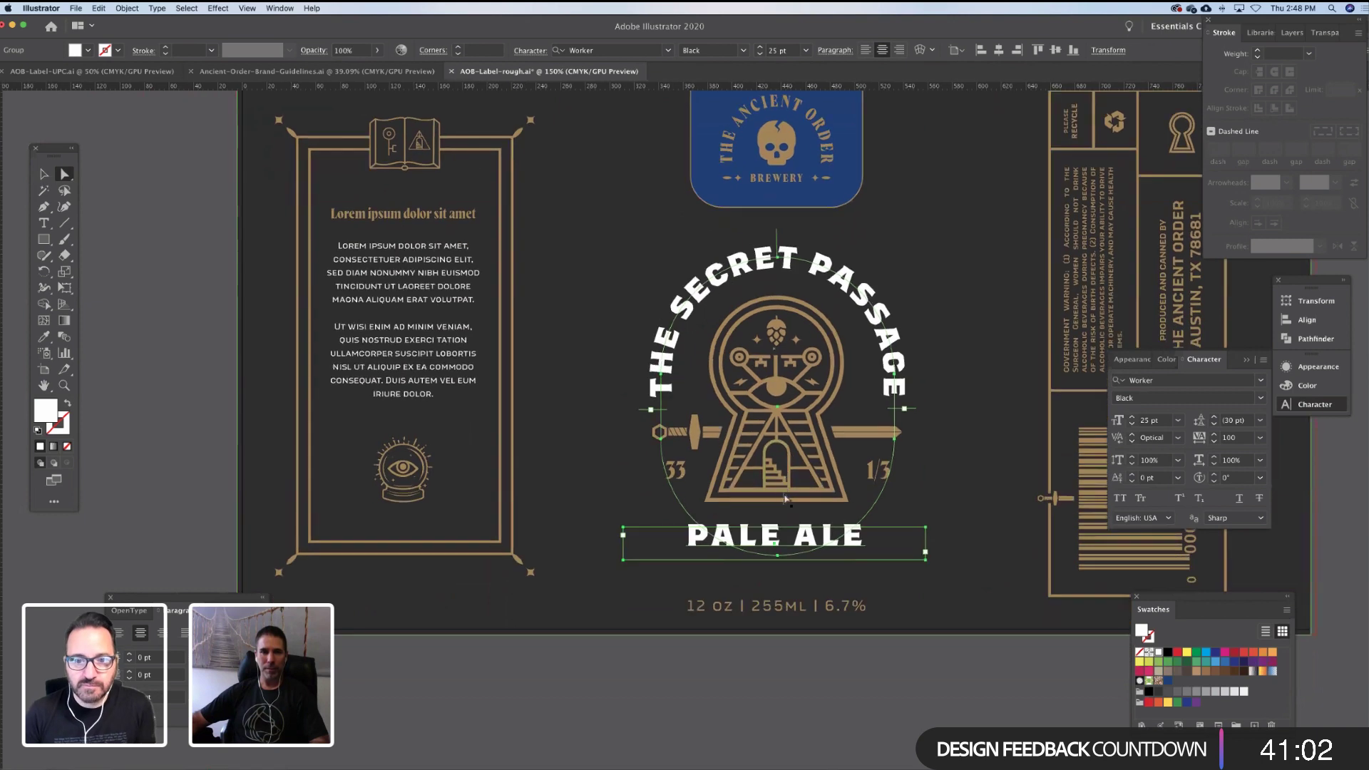
key("v")
left_click(659, 655)
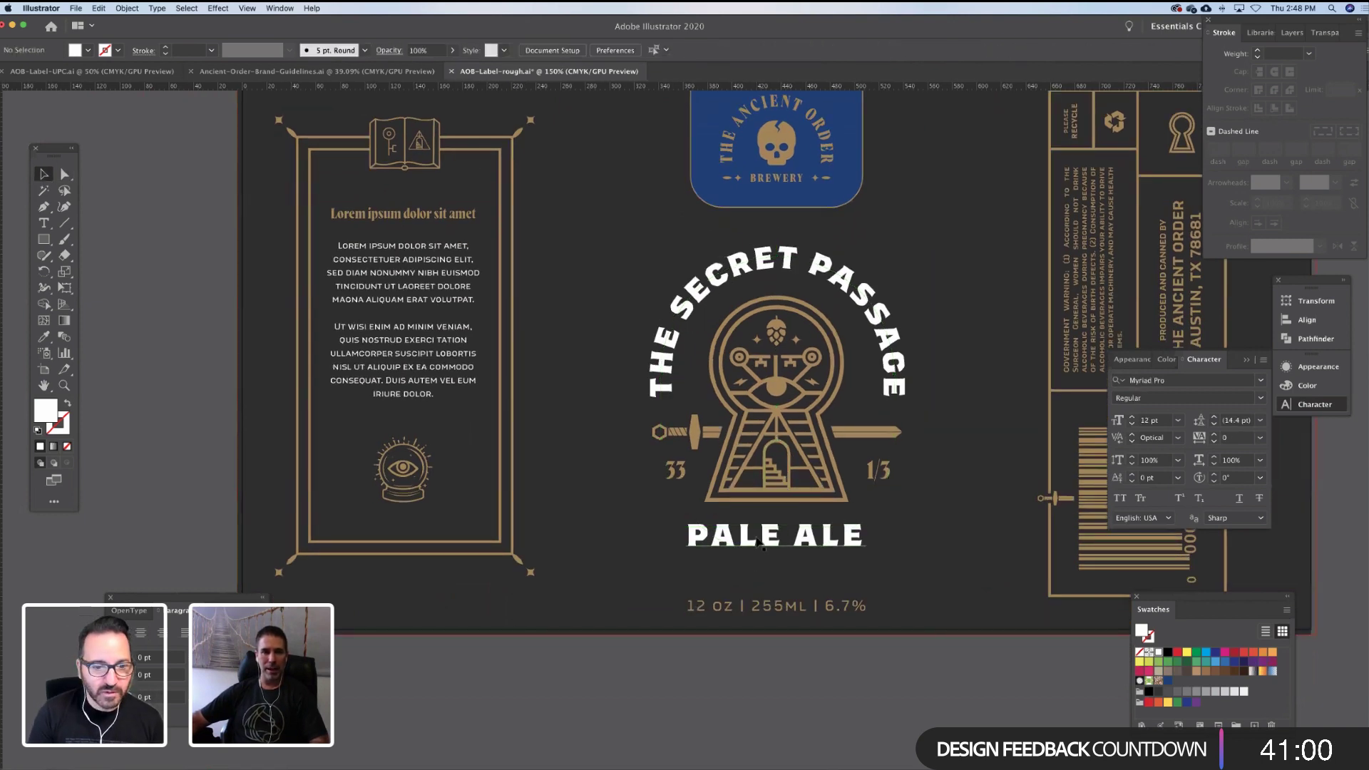
Replace the PALE ALE text beneath the keyhole illustration with COFFEE IPA
key("t")
triple_click(756, 536)
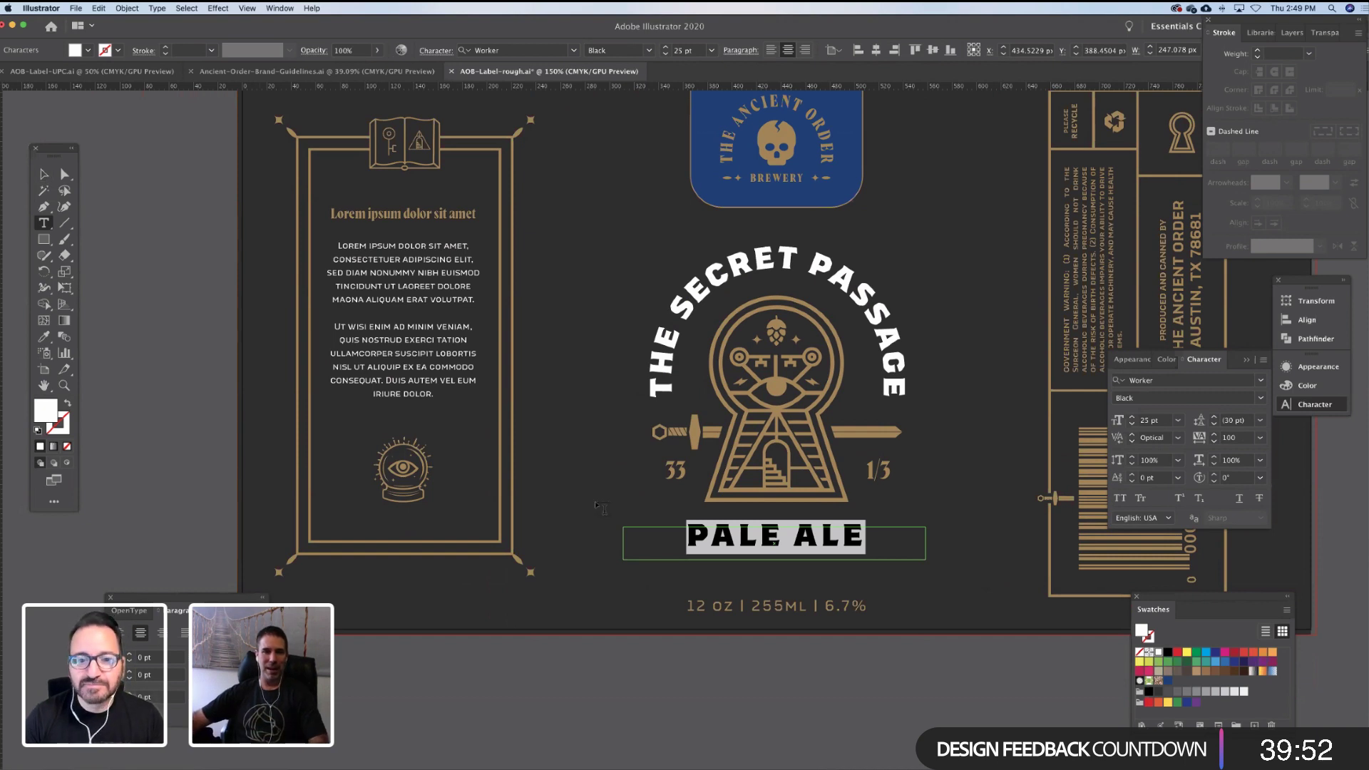
triple_click(691, 538)
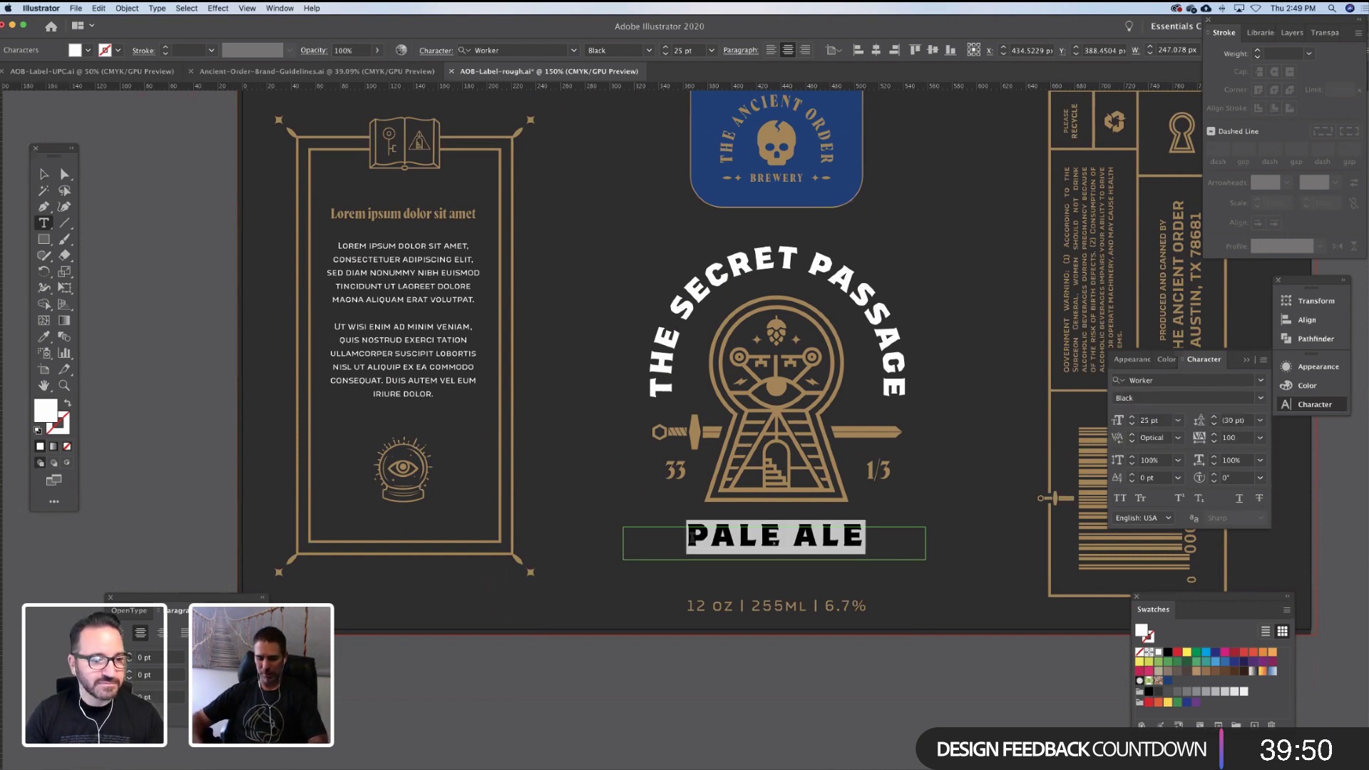
type("COFFEE")
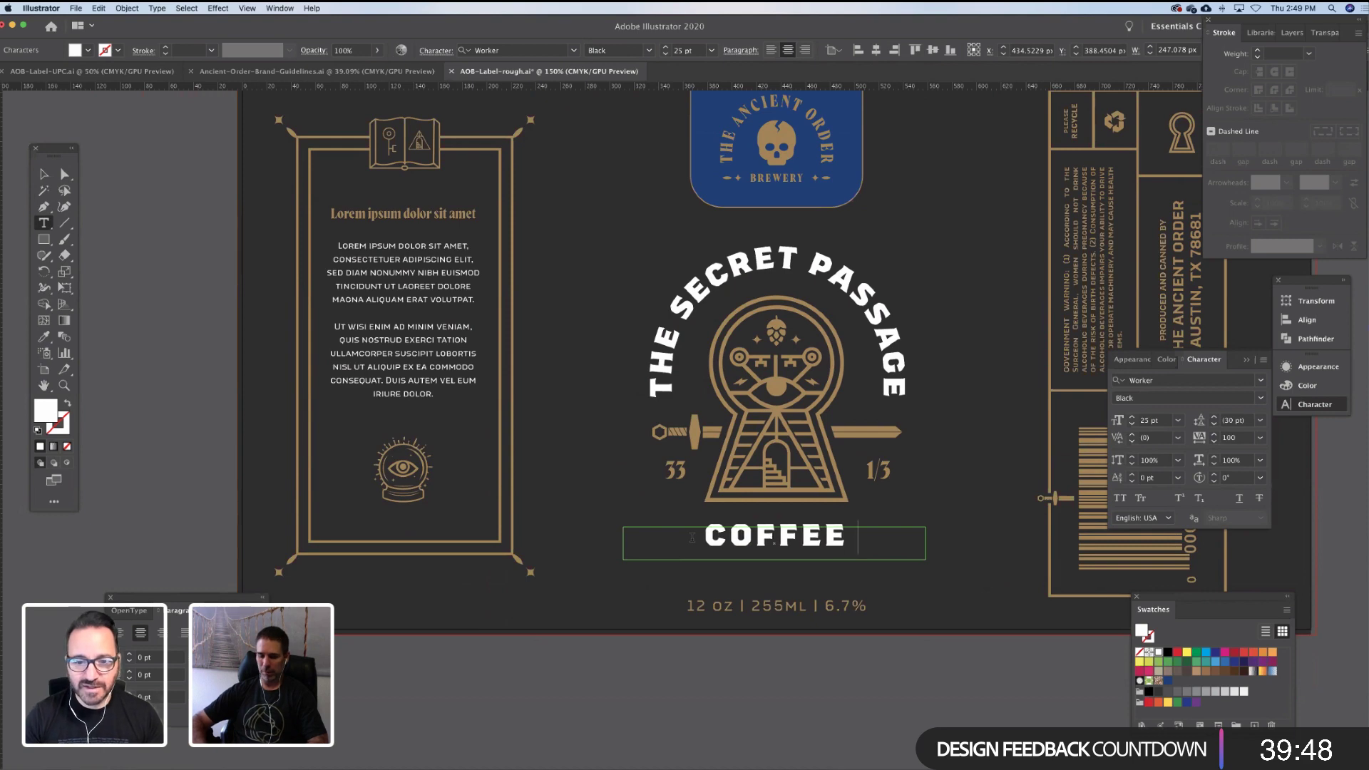
type(" IPA")
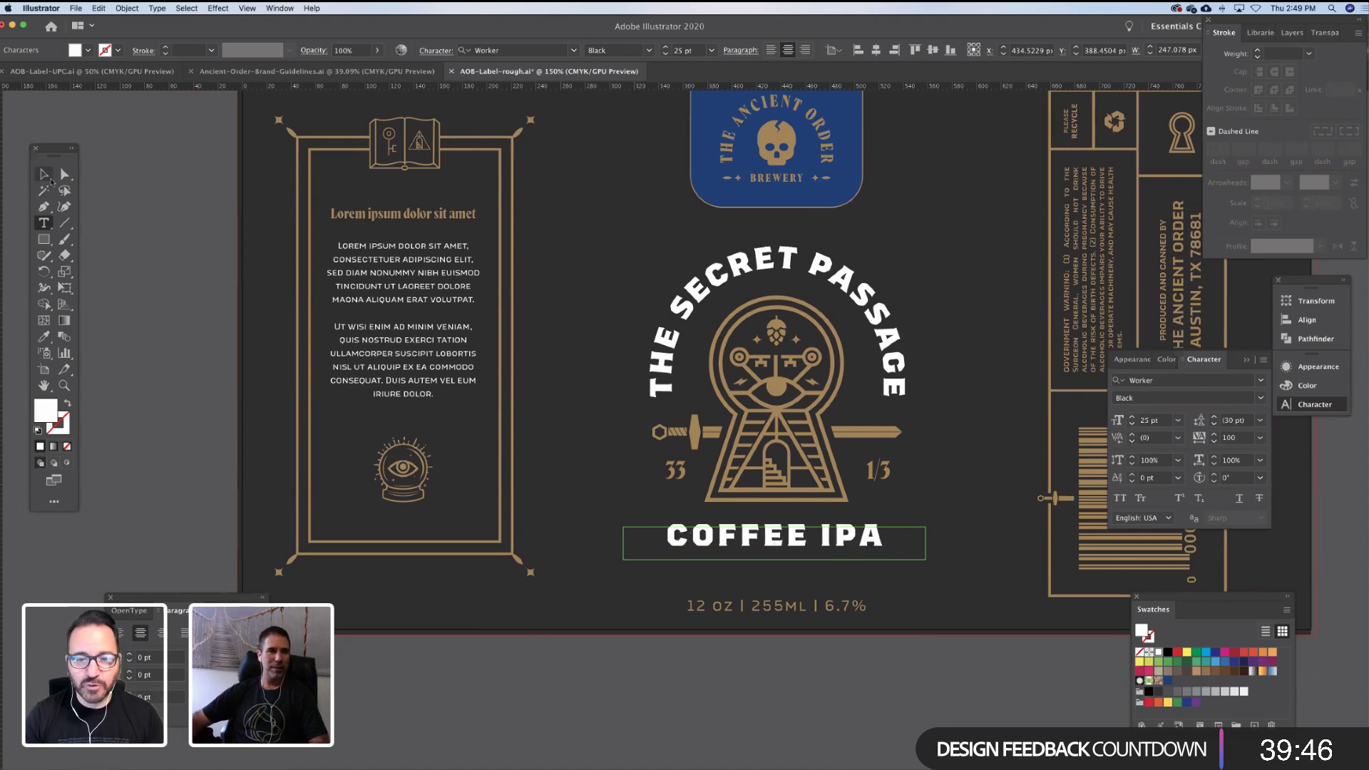
left_click(48, 178)
left_click(237, 219)
left_click_drag(266, 231, 289, 249)
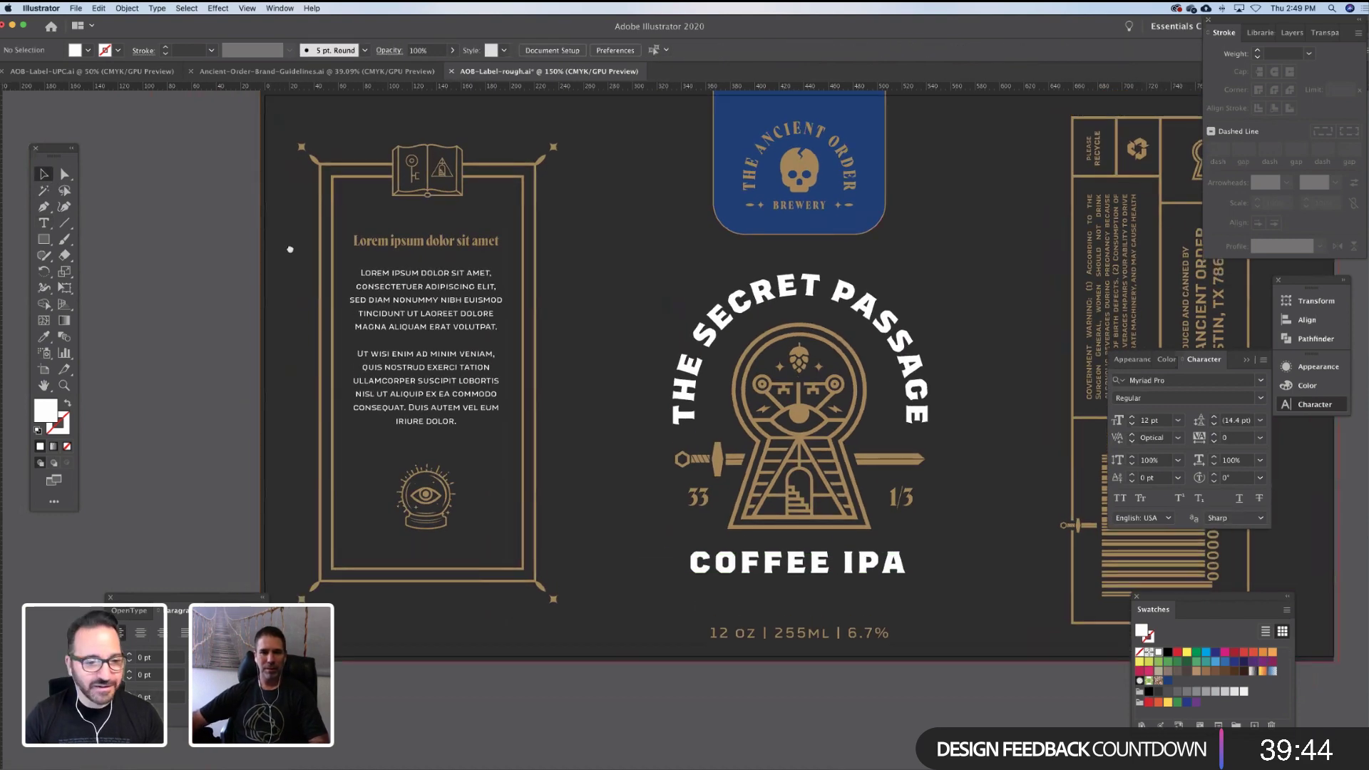
scroll(300, 256, "right", 5)
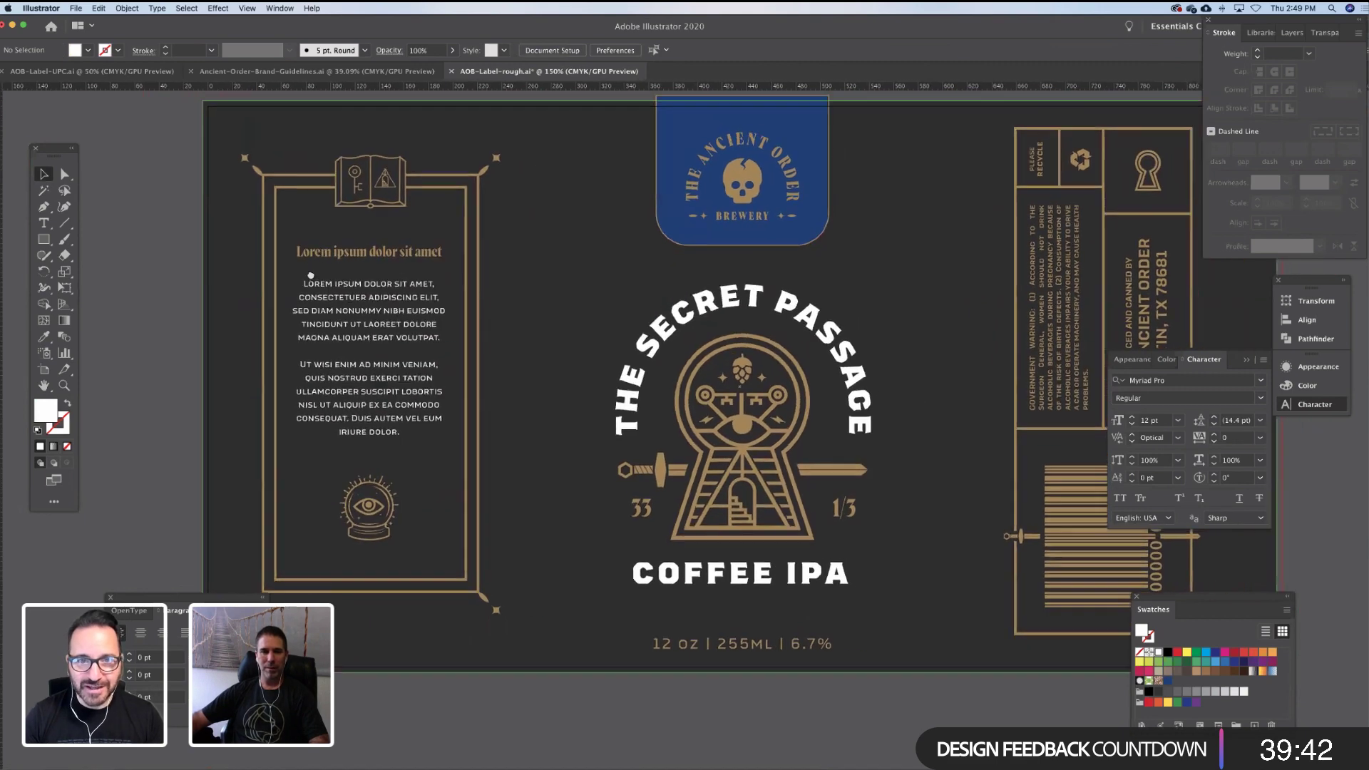
scroll(311, 275, "down", 2)
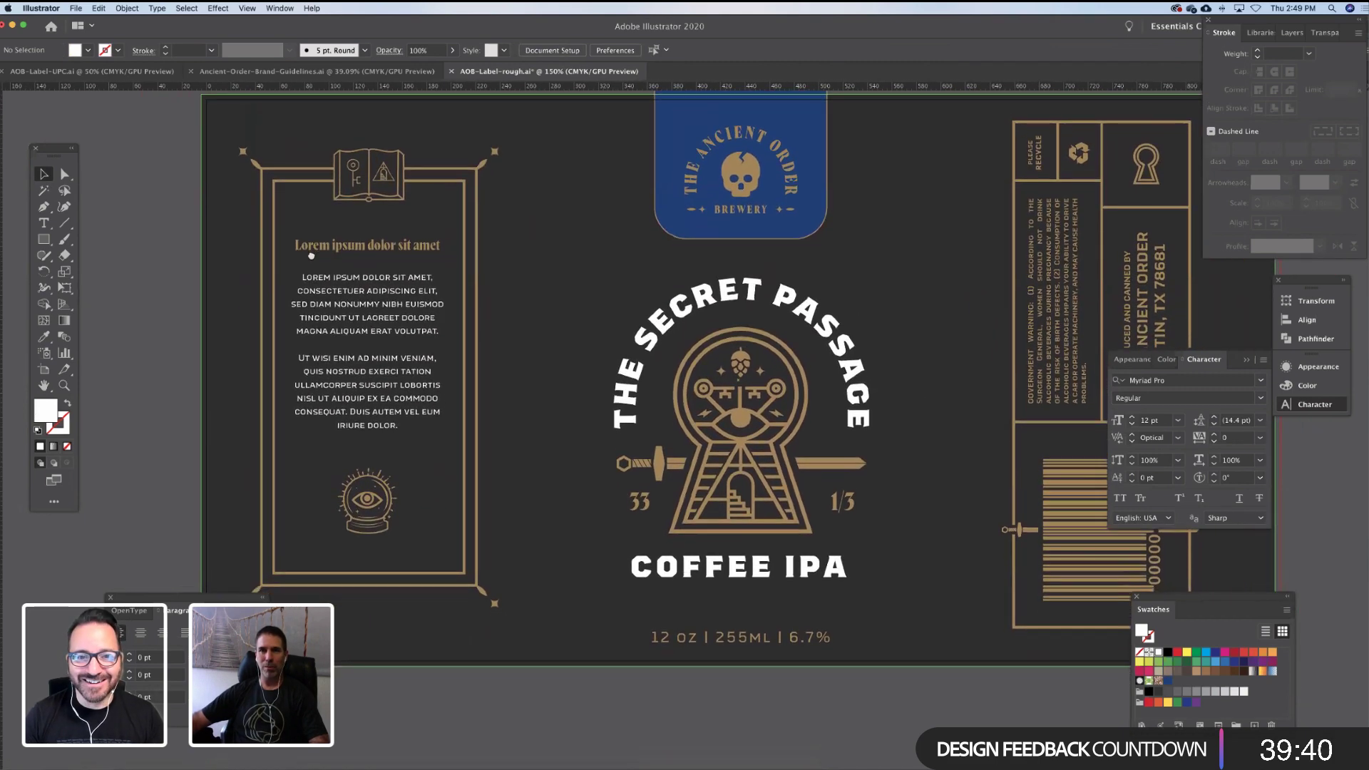
scroll(311, 256, "up", 2)
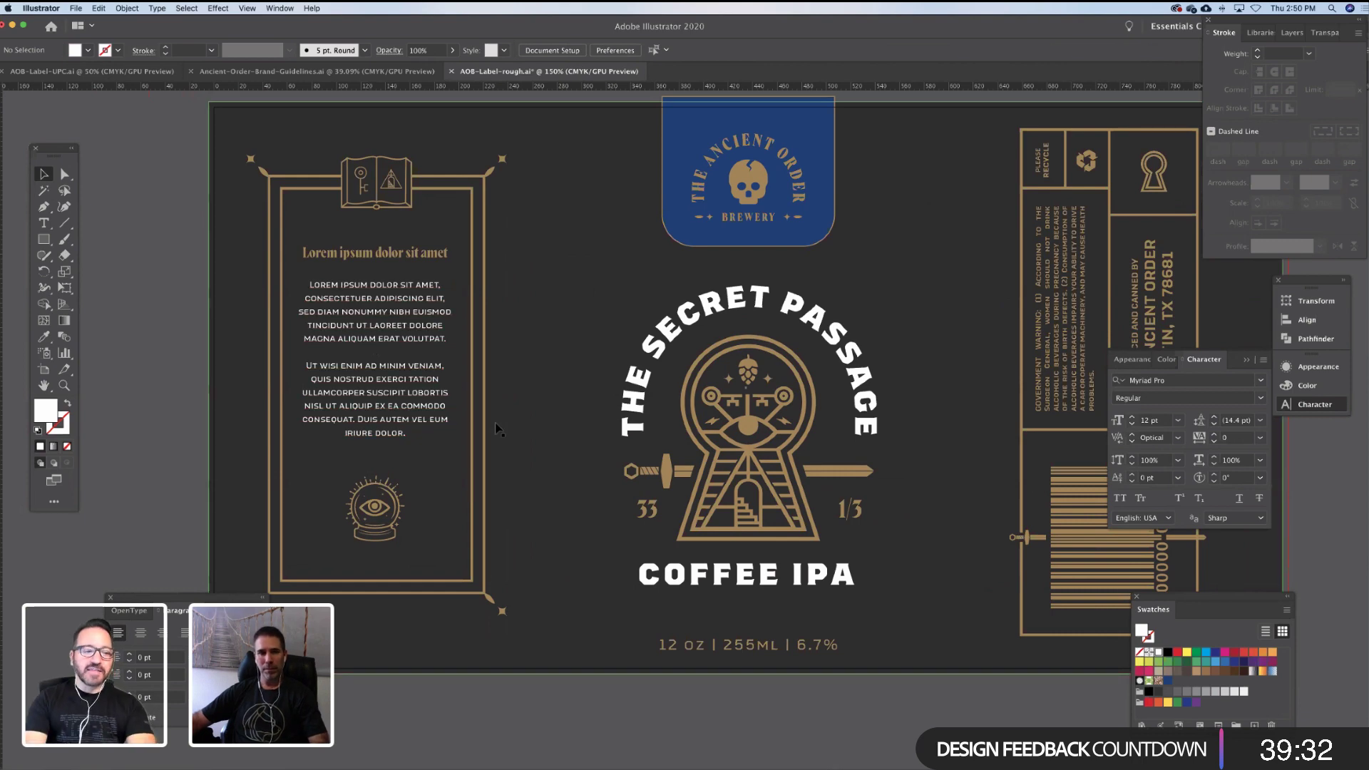
left_click_drag(537, 421, 515, 431)
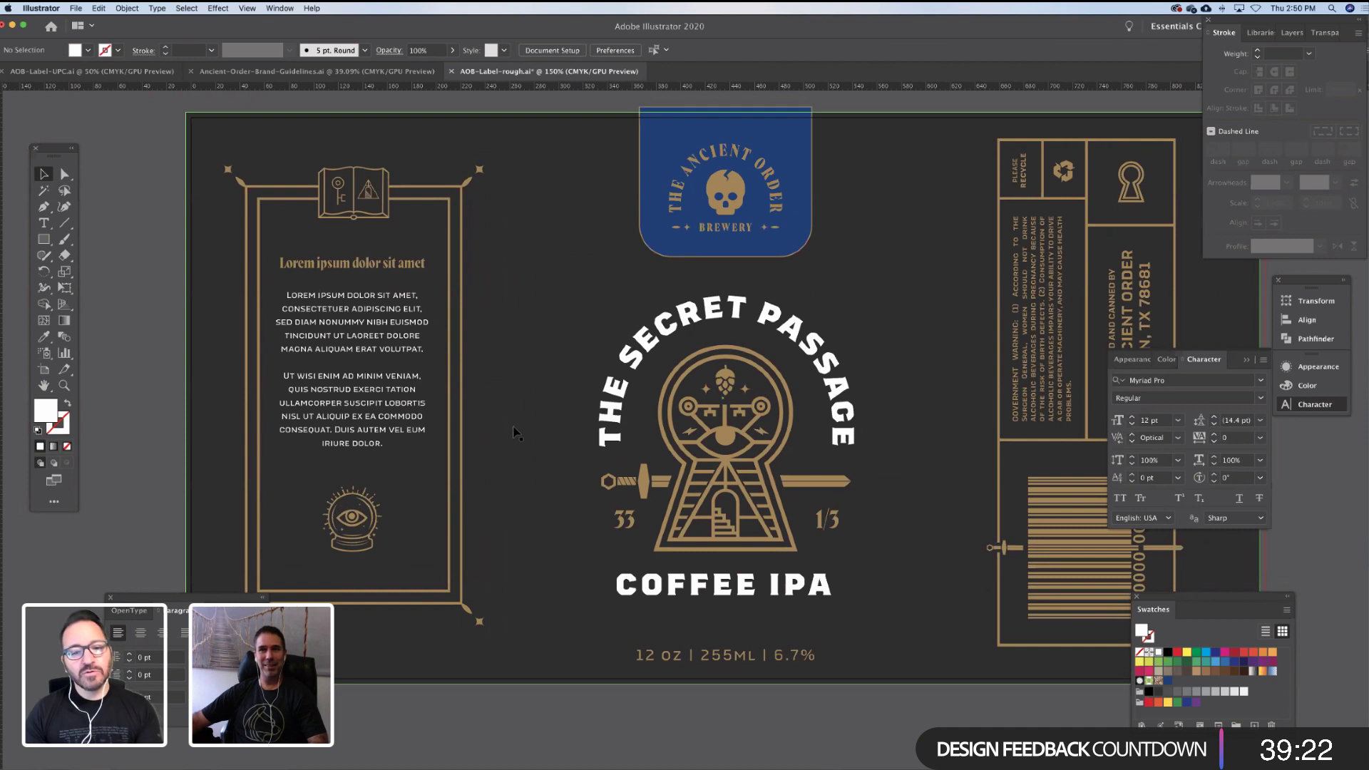
Replace COFFEE with VANILLA in the beer style text beneath the keyhole illustration, making it VANILLA IPA
double_click(759, 585)
left_click_drag(758, 587, 641, 586)
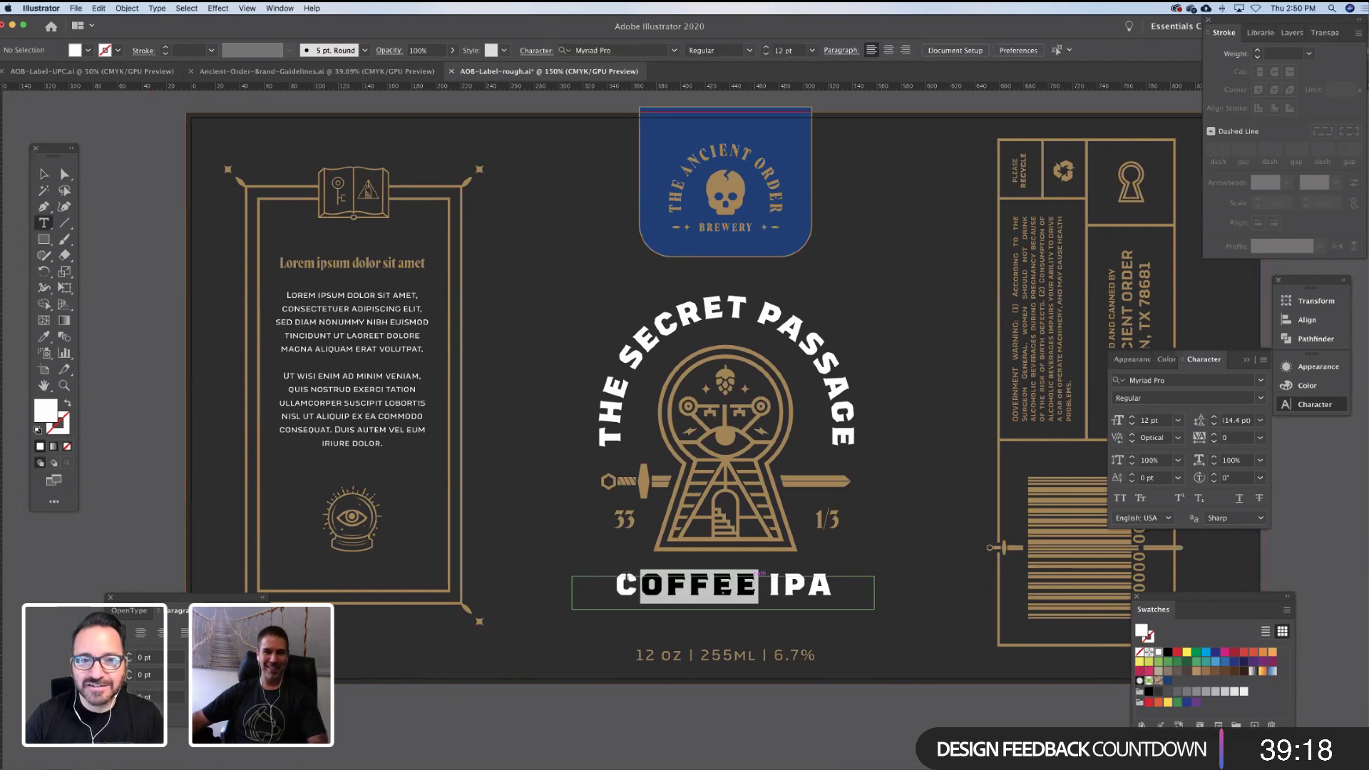
key("shift+Left")
type("VANILL")
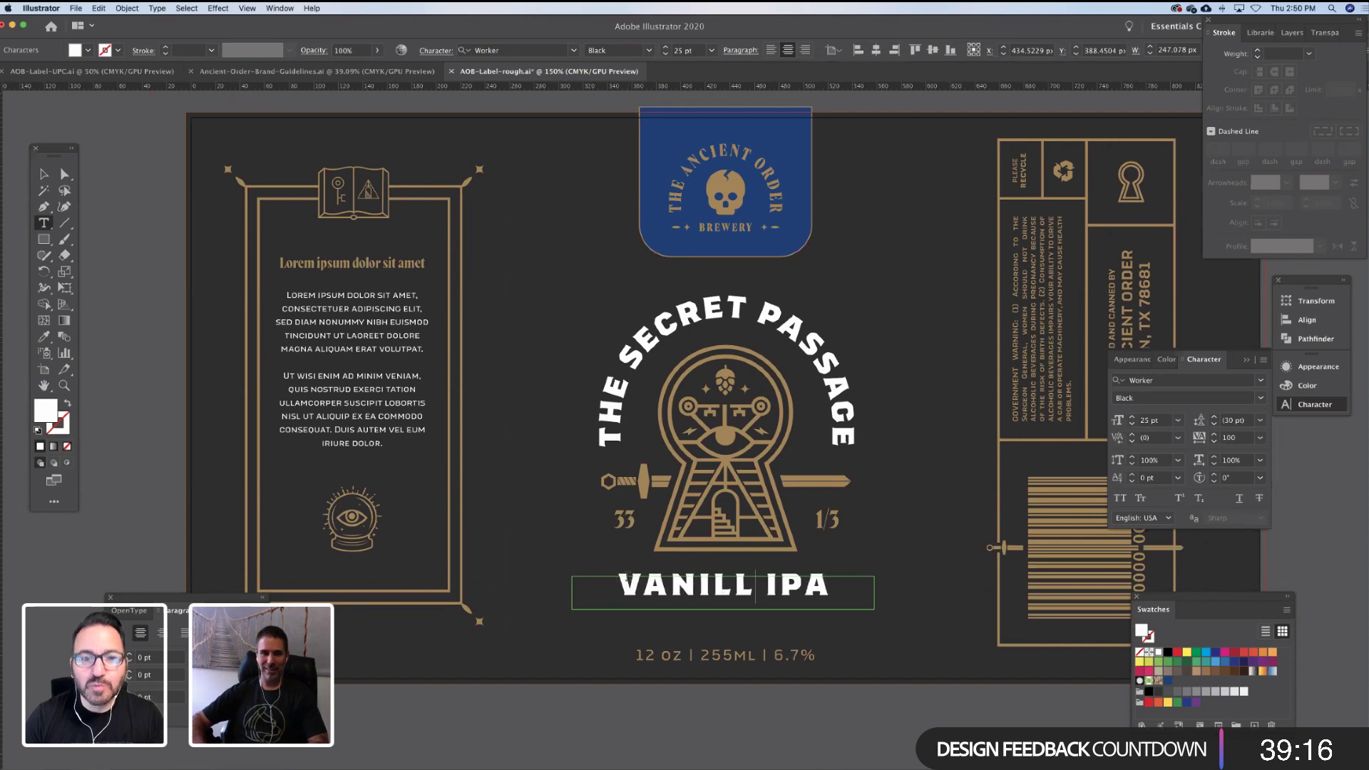
type("A")
left_click(55, 176)
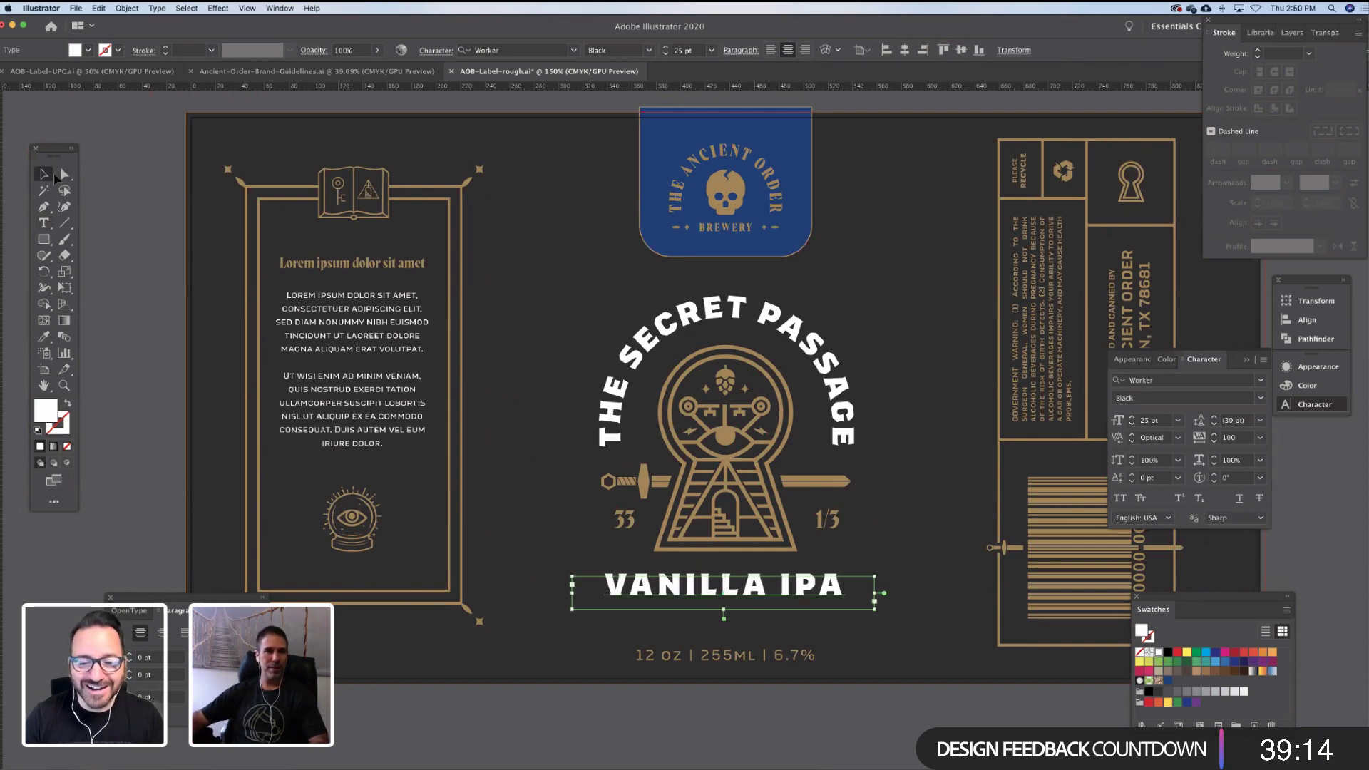
left_click(143, 191)
Move the floating Paragraph panel off the label, collapse the Character panel, and bring both complete label designs into view
mouse_move(353, 303)
left_mouse_down()
mouse_move(390, 309)
mouse_move(373, 304)
left_mouse_up()
left_click_drag(256, 596, 187, 570)
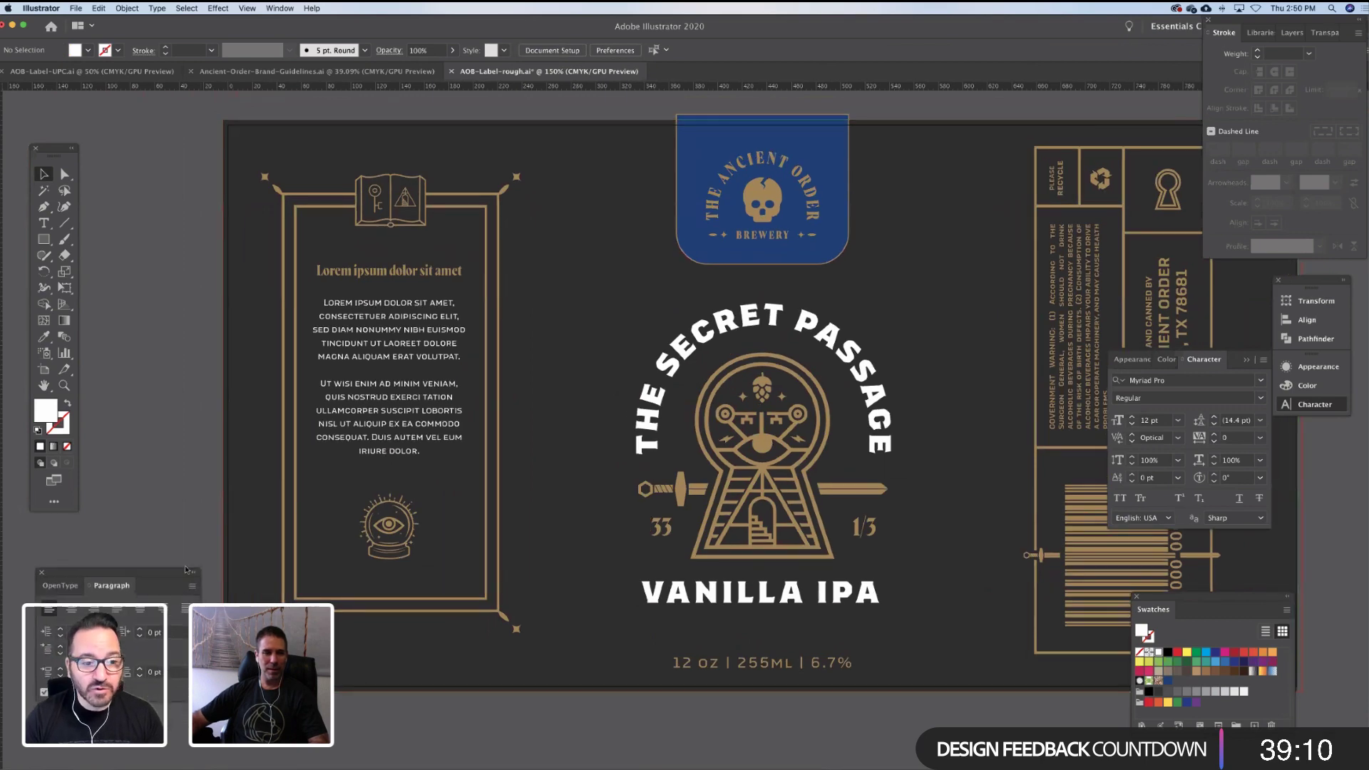
left_click_drag(455, 495, 424, 488)
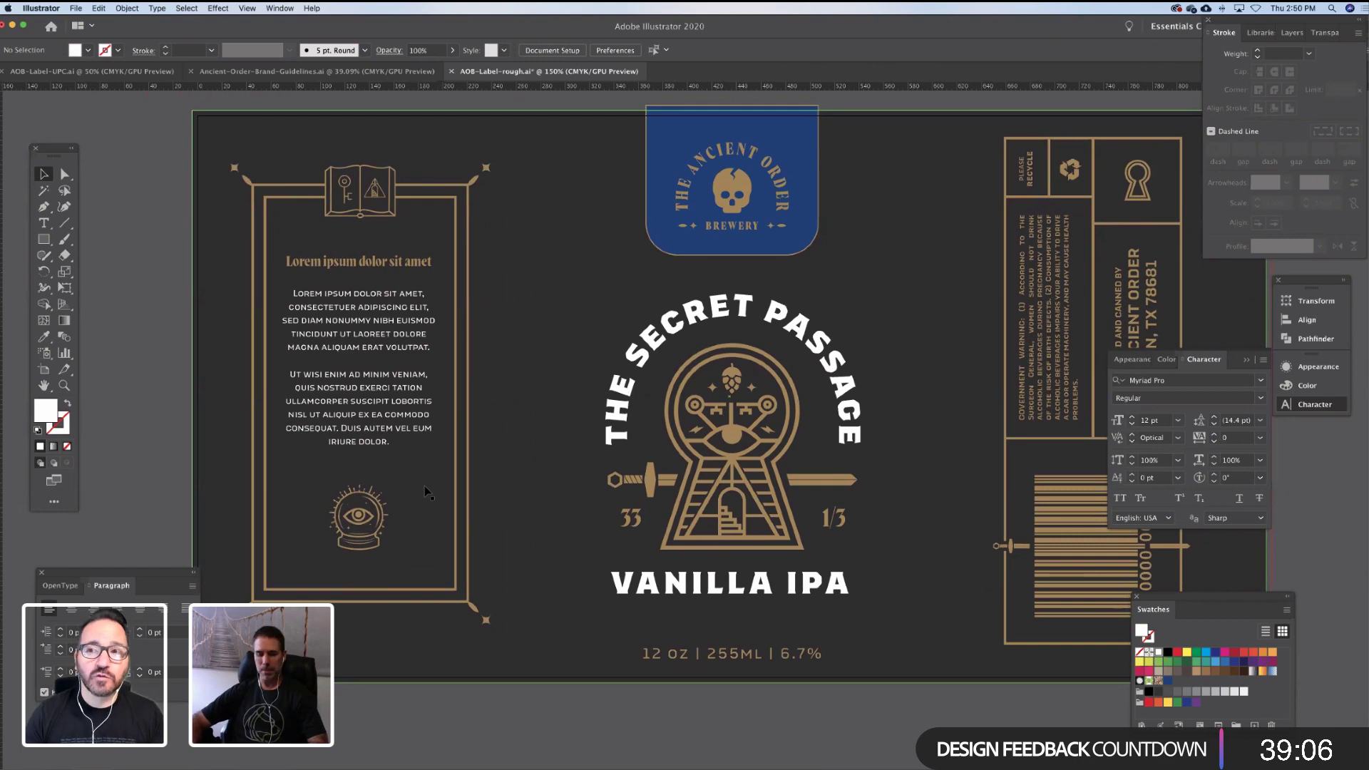
key("super+0")
key("super+minus")
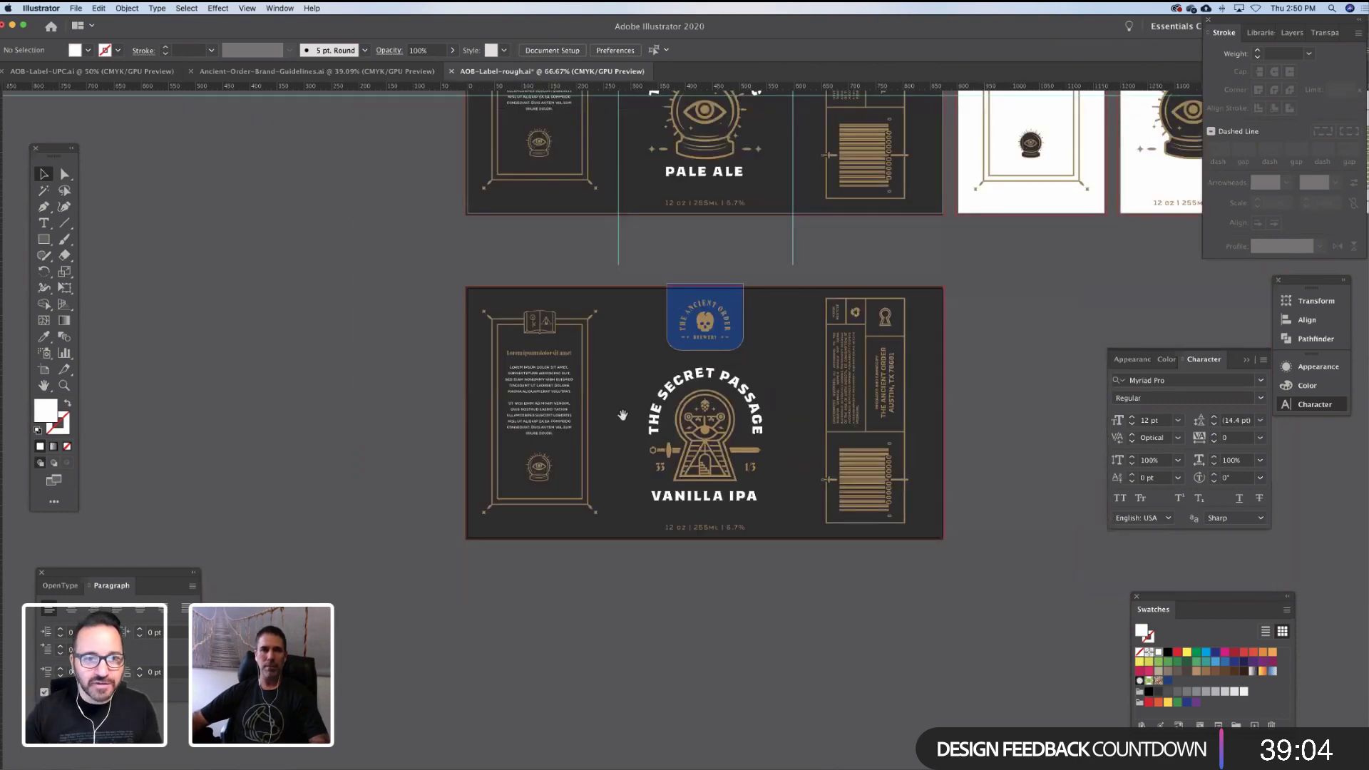
left_click_drag(606, 415, 525, 430)
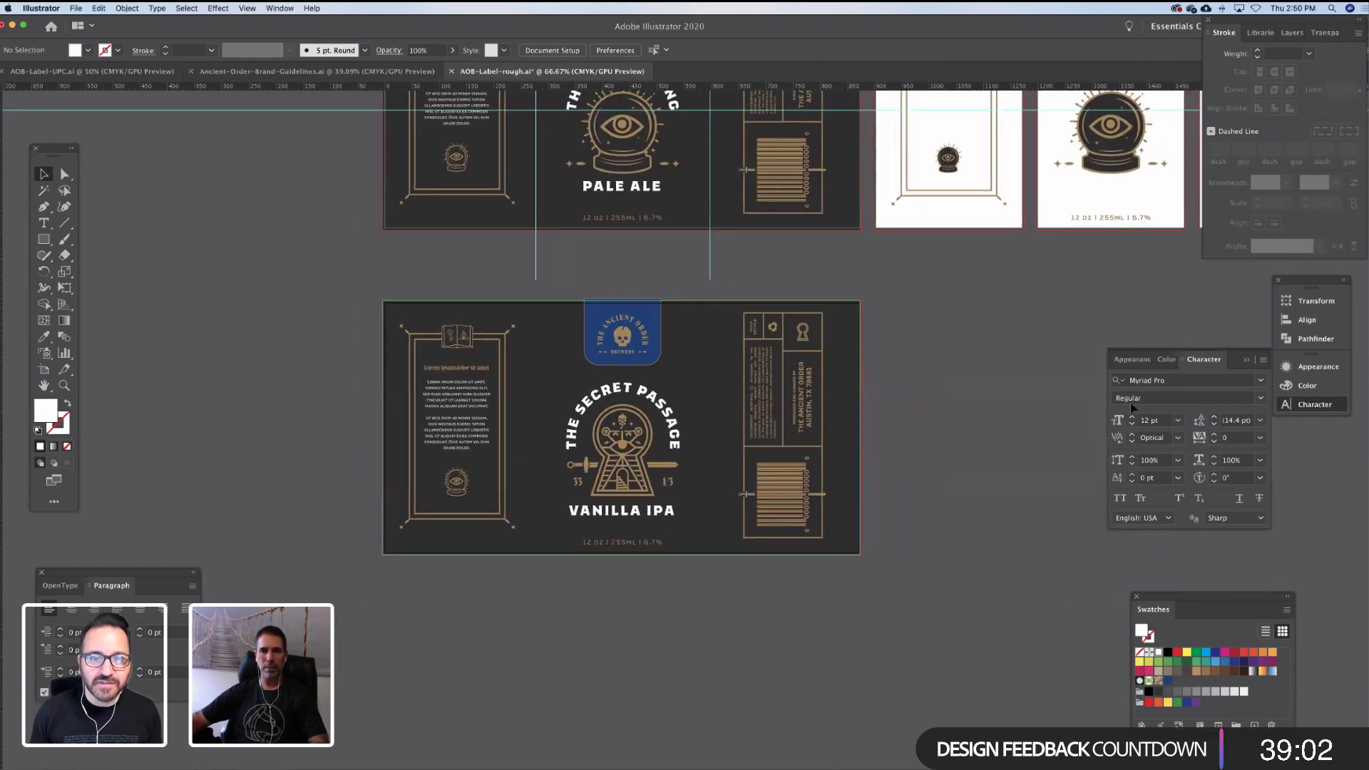
left_click(1249, 359)
left_click_drag(1002, 379, 985, 393)
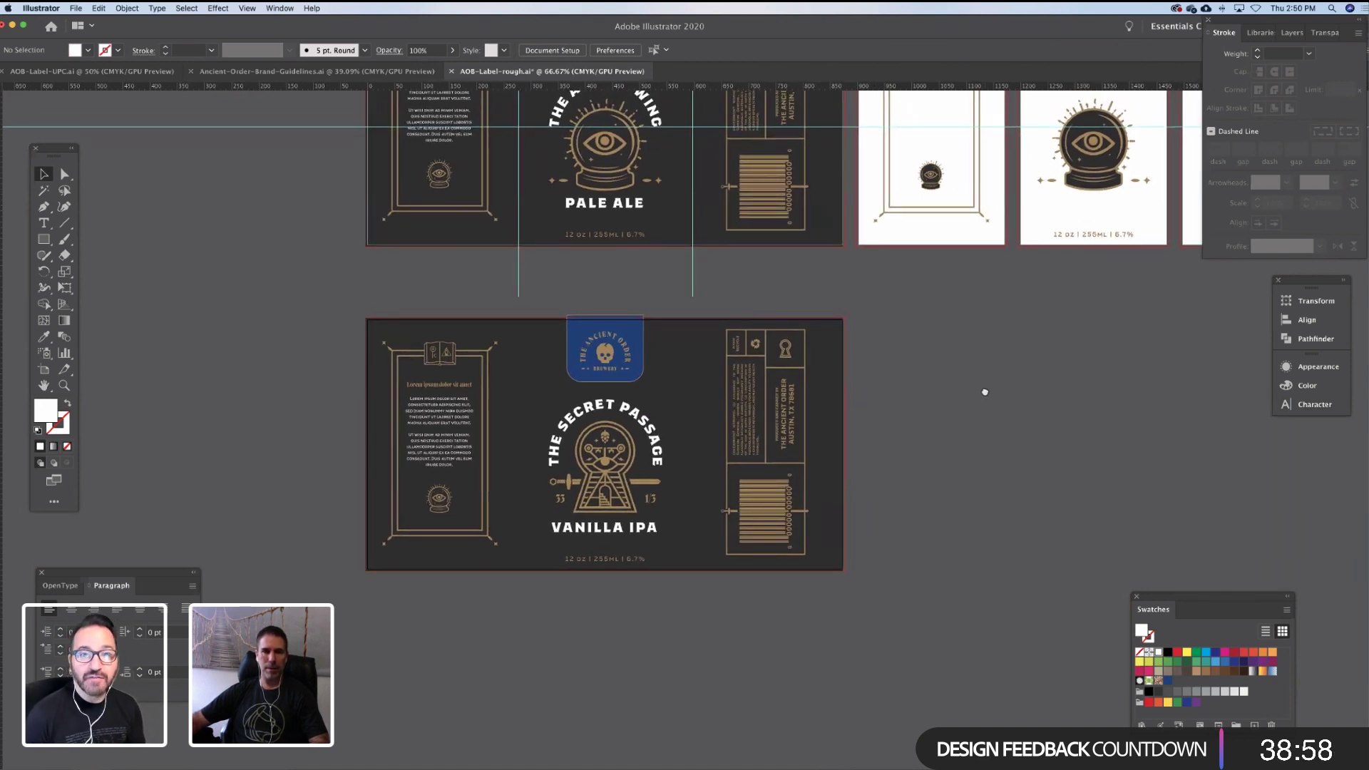
mouse_move(985, 392)
left_mouse_down()
mouse_move(954, 403)
mouse_move(956, 426)
mouse_move(984, 397)
mouse_move(969, 434)
mouse_move(987, 433)
mouse_move(963, 432)
mouse_move(935, 471)
mouse_move(946, 463)
left_mouse_up()
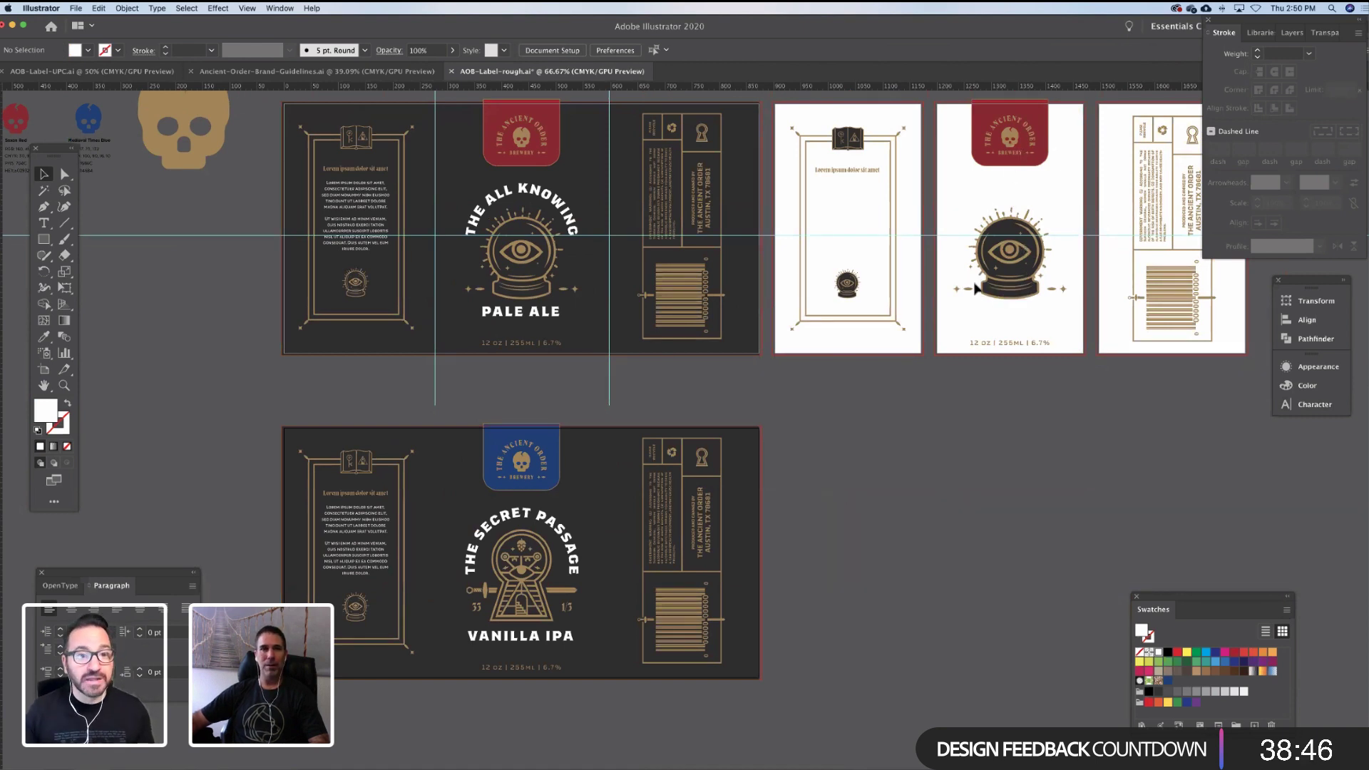
Open the recent file AOB-Label-Front.ai
left_click(76, 8)
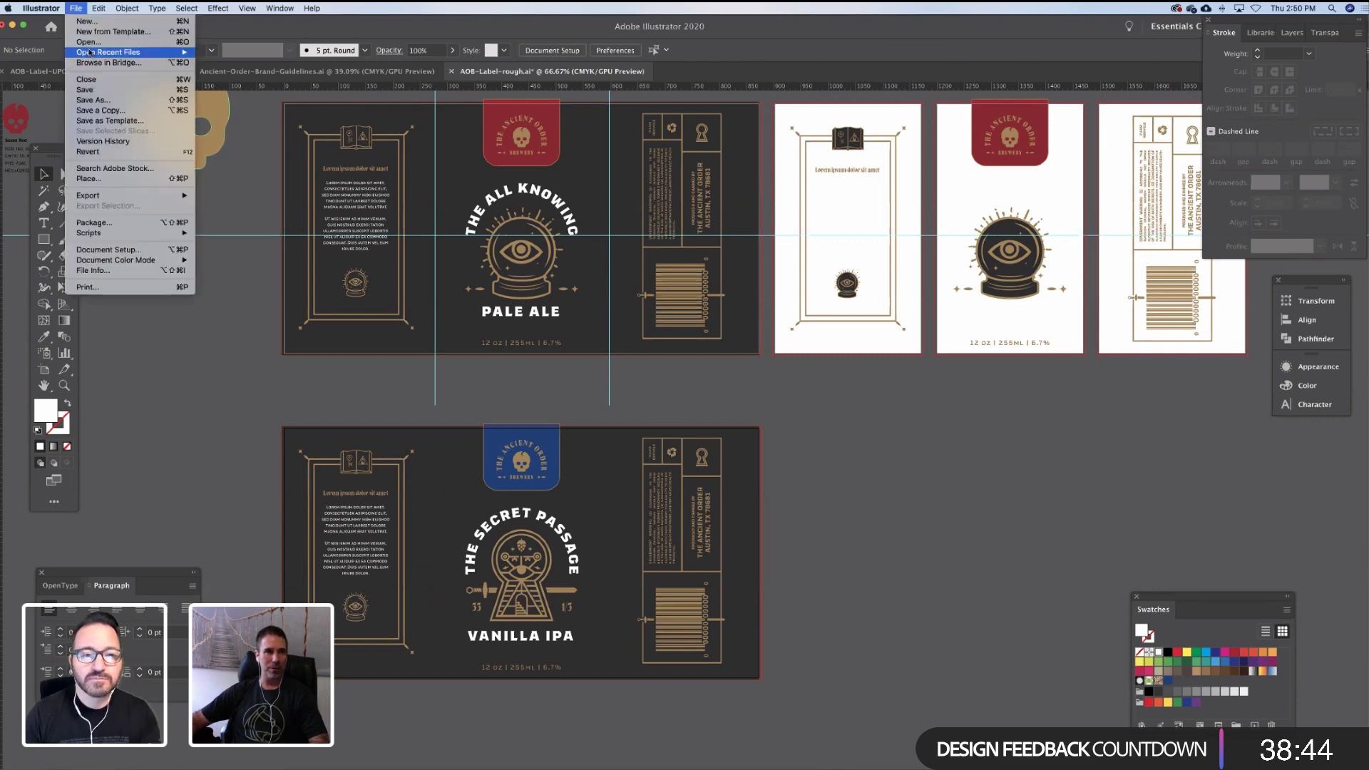
mouse_move(90, 53)
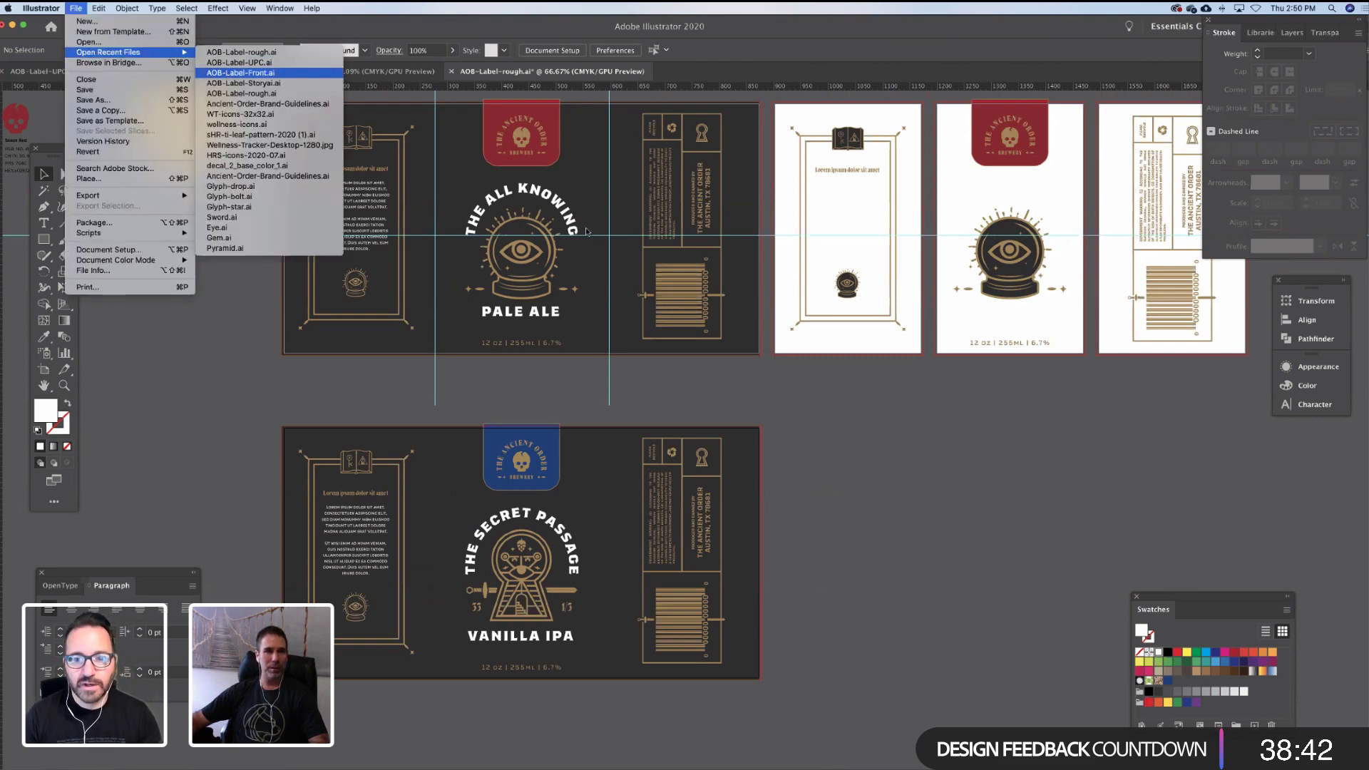
left_click(240, 73)
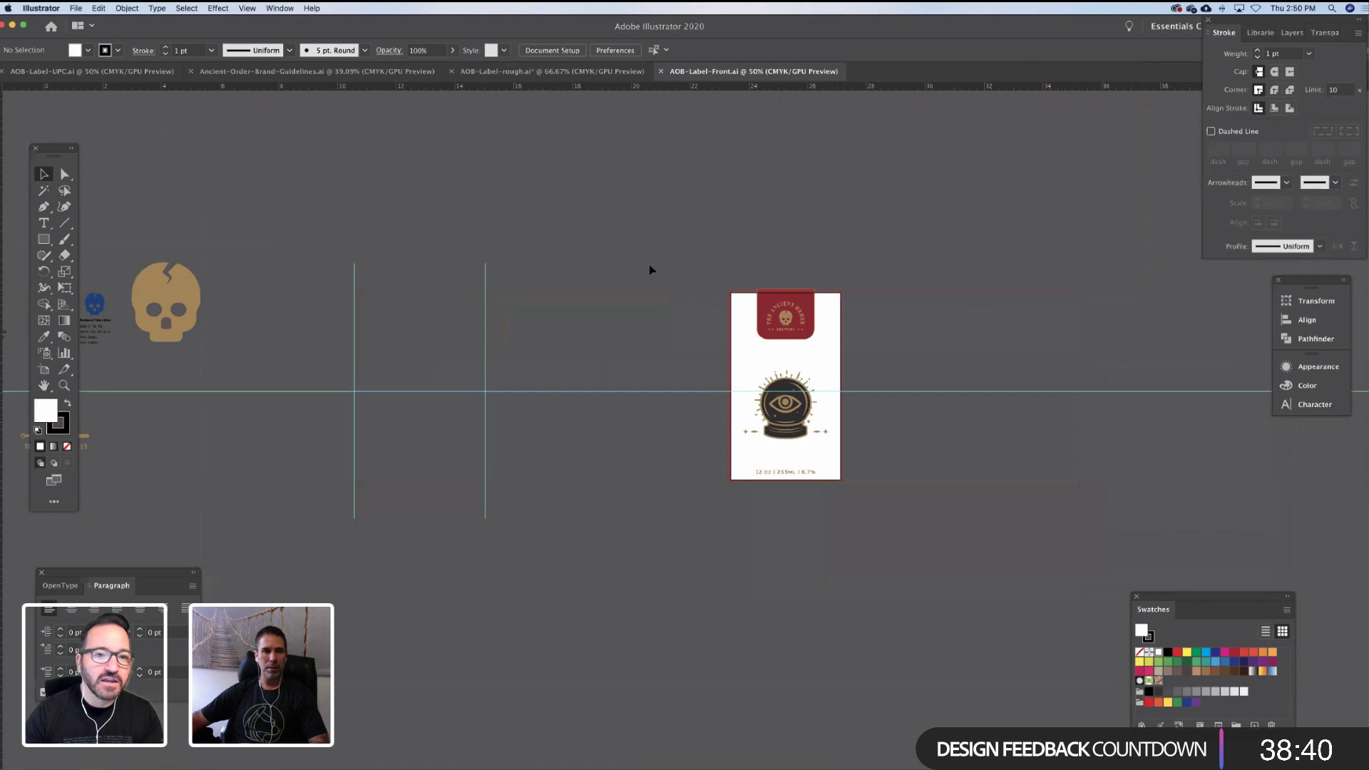
Copy the Secret Passage title, keyhole illustration, VANILLA IPA and volume line from AOB-Label-rough.ai into AOB-Label-Front.ai
left_click(563, 71)
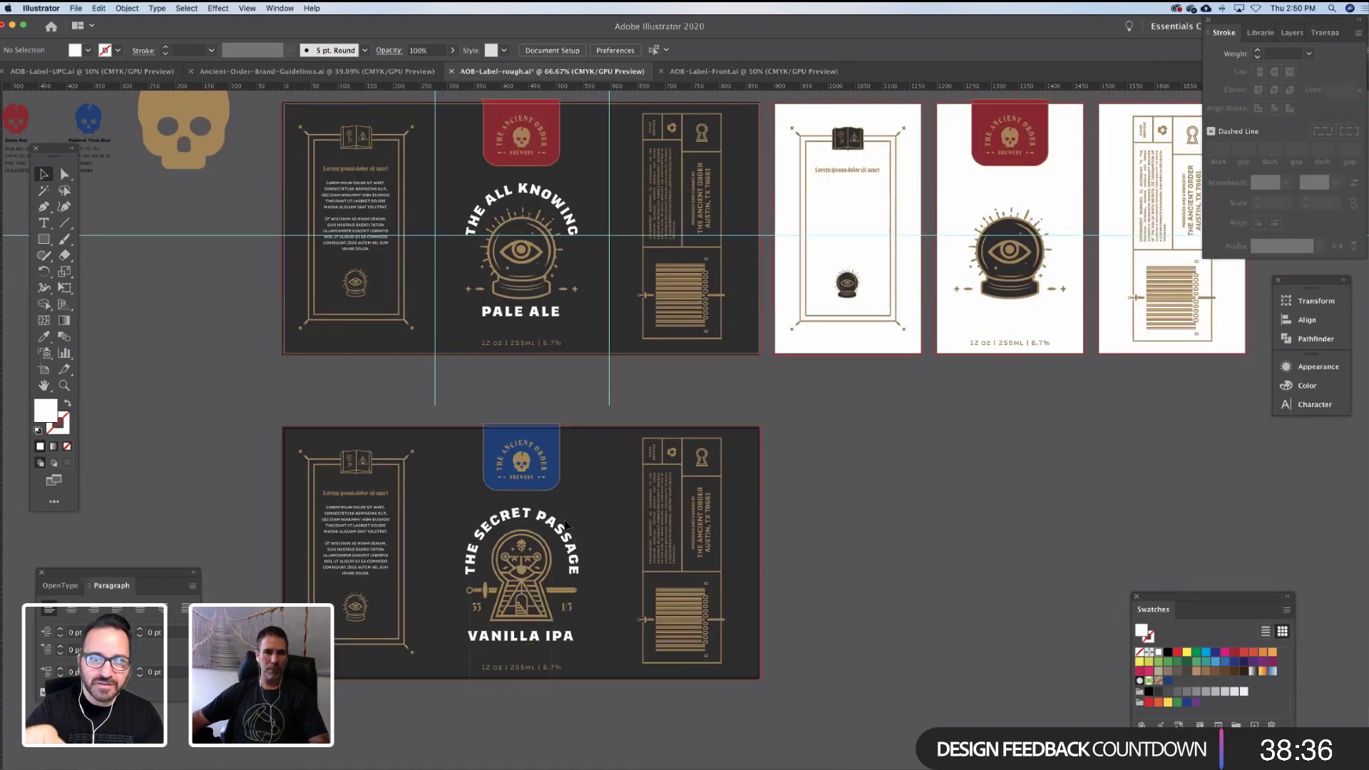
left_click_drag(564, 521, 570, 524)
left_click(443, 629, "shift")
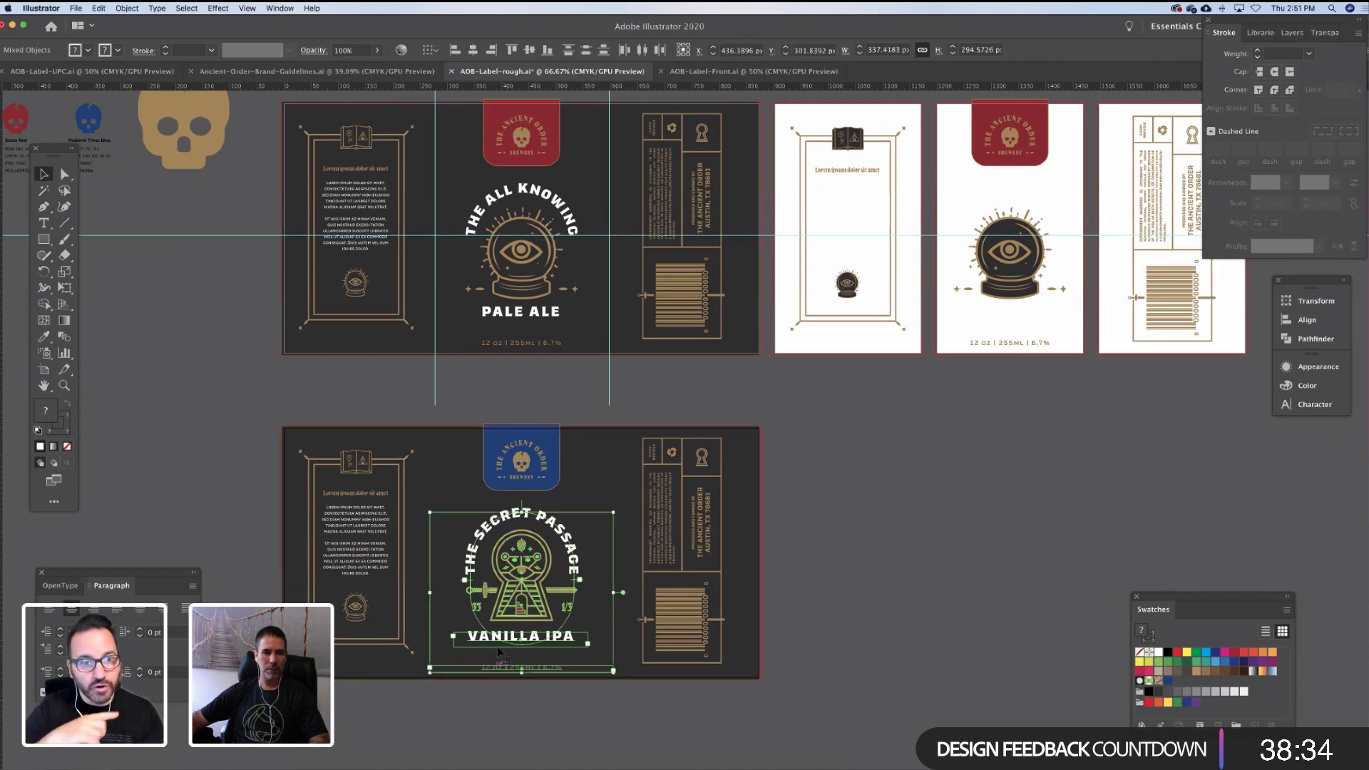
left_click(721, 72)
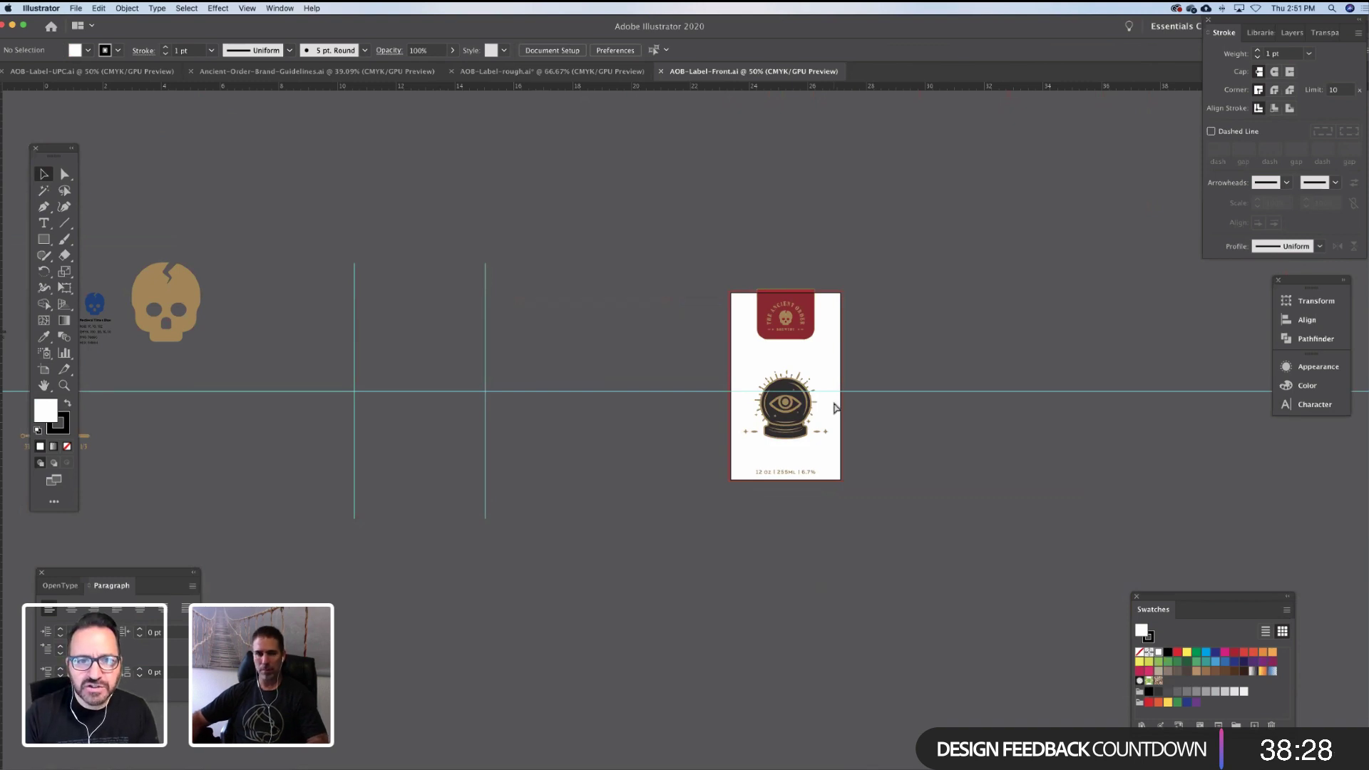
key("super+v")
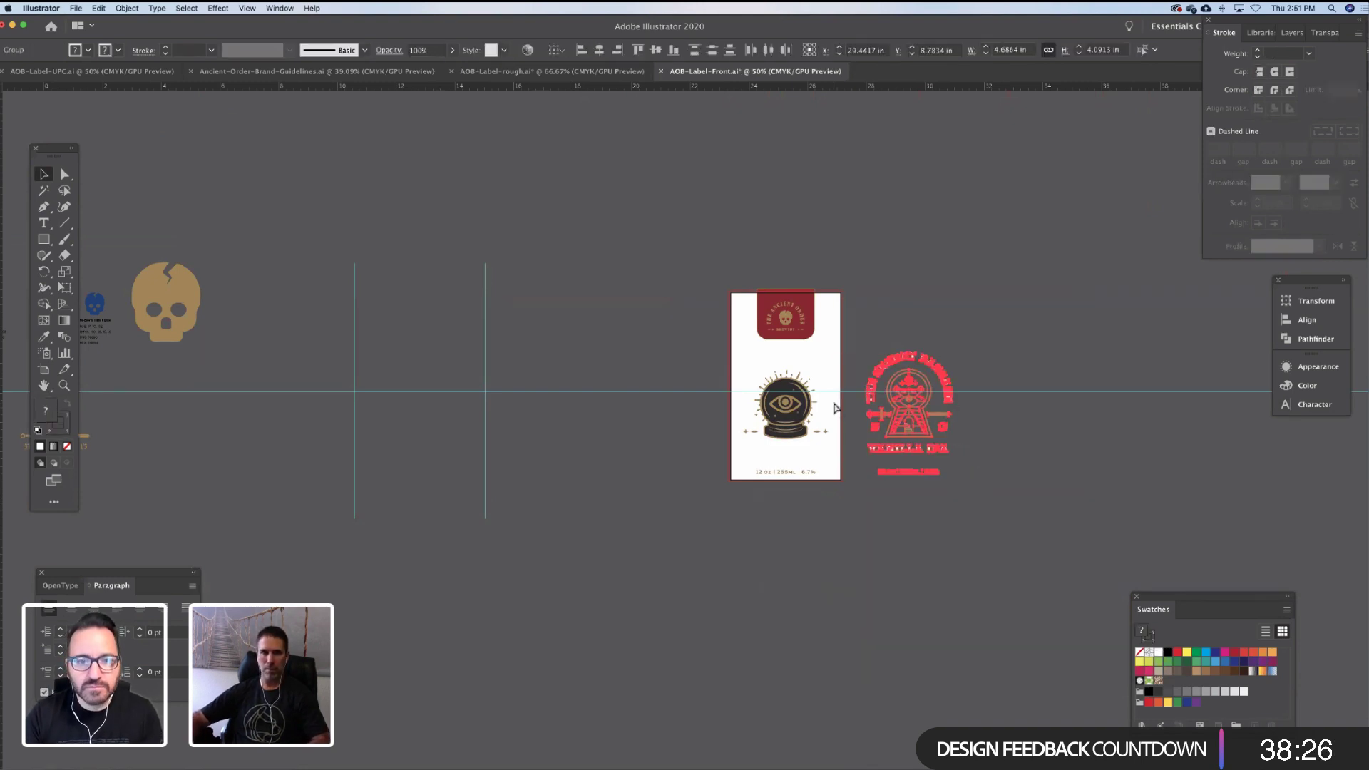
Place the pasted keyhole artwork over the crystal ball design on the front label and centre it horizontally on the artboard
left_click_drag(885, 390, 776, 357, "super")
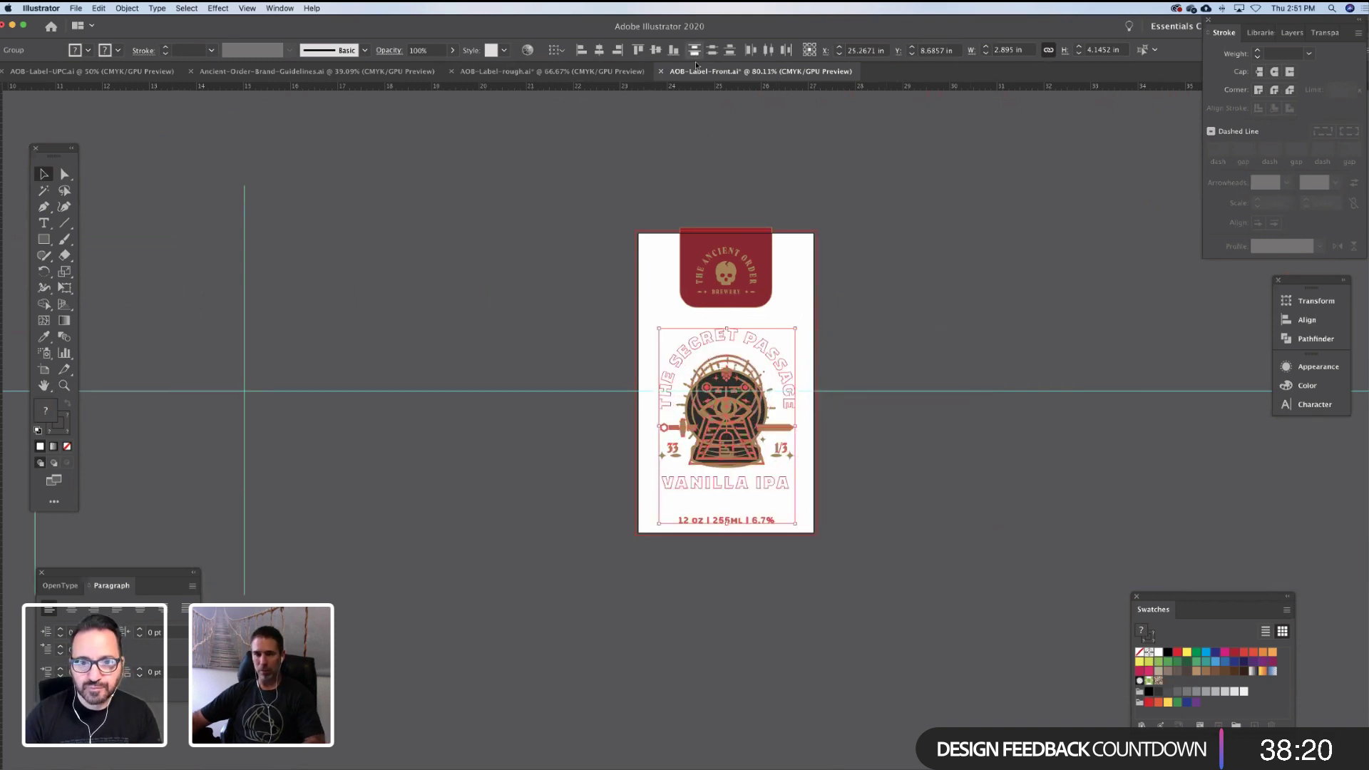
key("super+g")
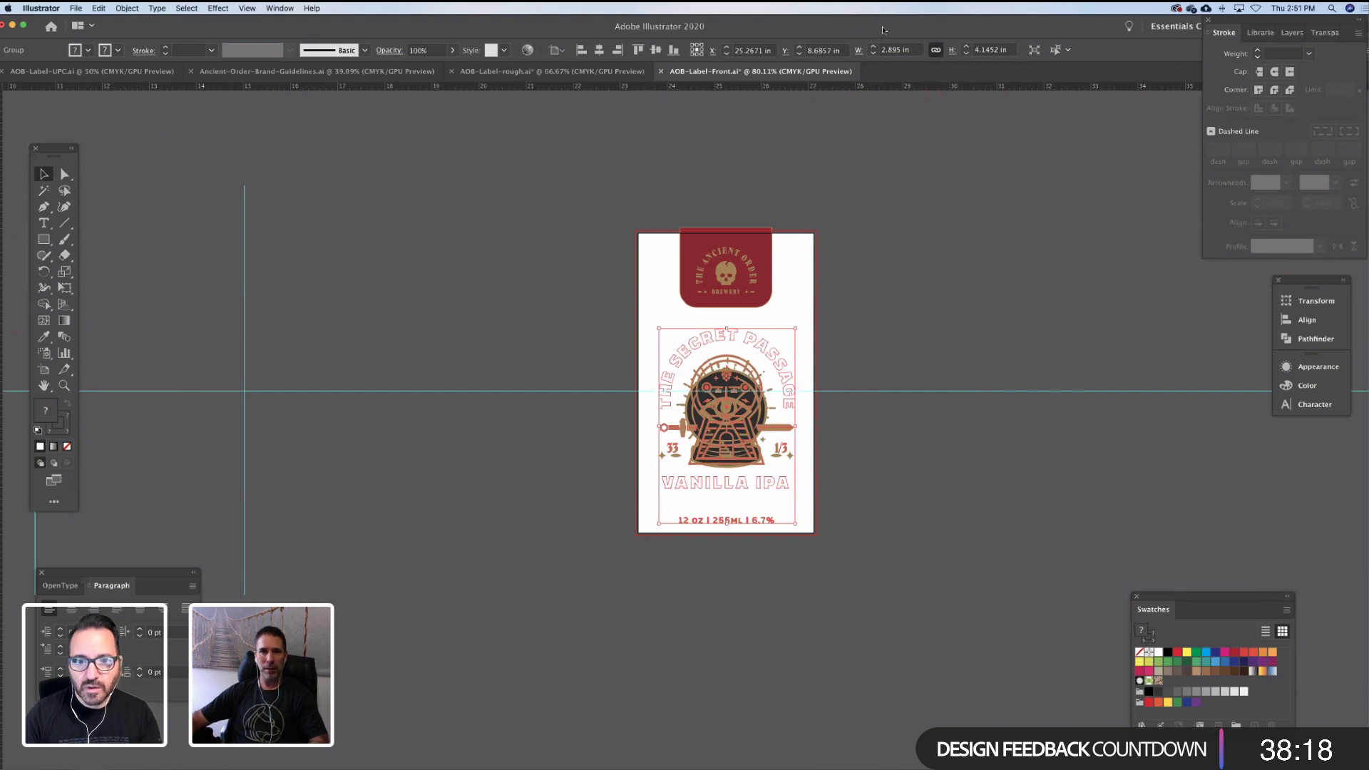
left_click_drag(875, 34, 875, 73)
left_click(600, 93)
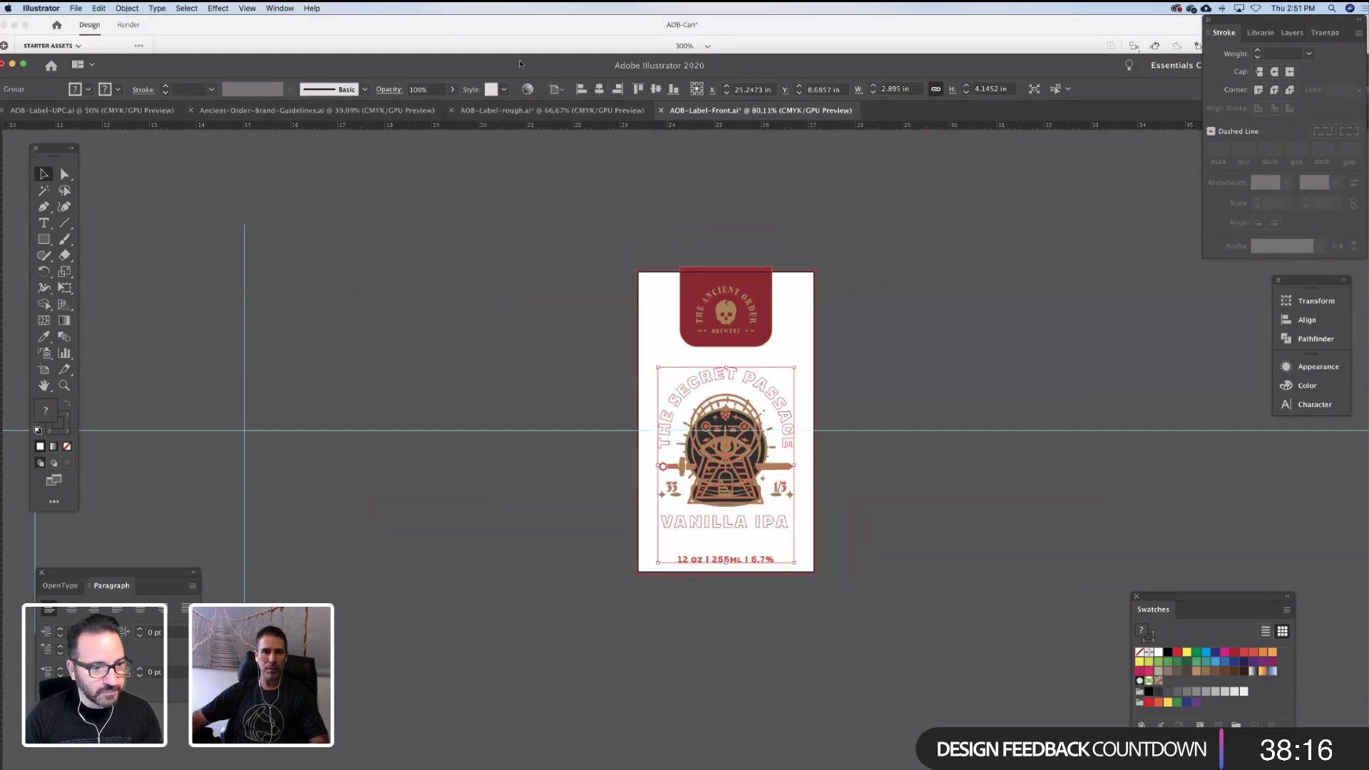
left_click_drag(513, 64, 514, 53)
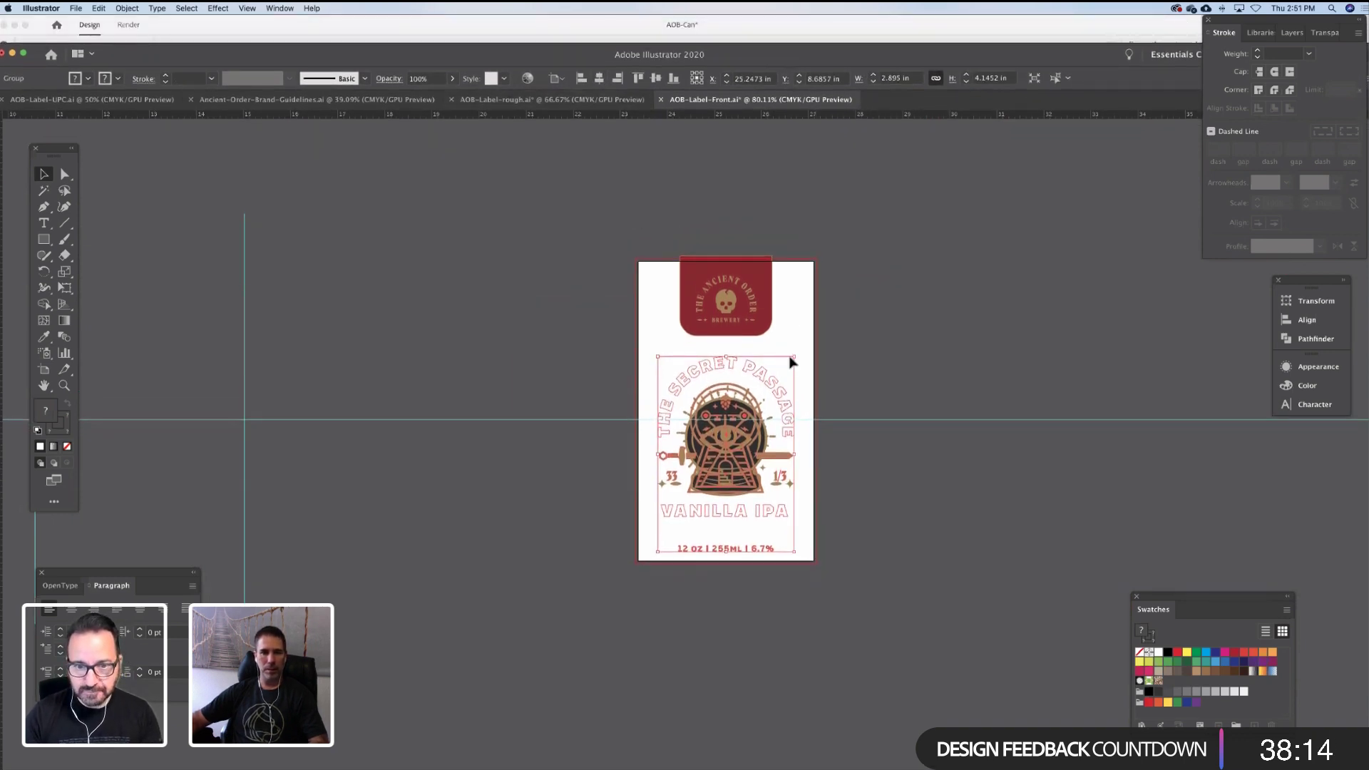
Hide the pasted keyhole artwork and try clearing the whole group of original artwork beneath it
key("super+3")
left_click(670, 546)
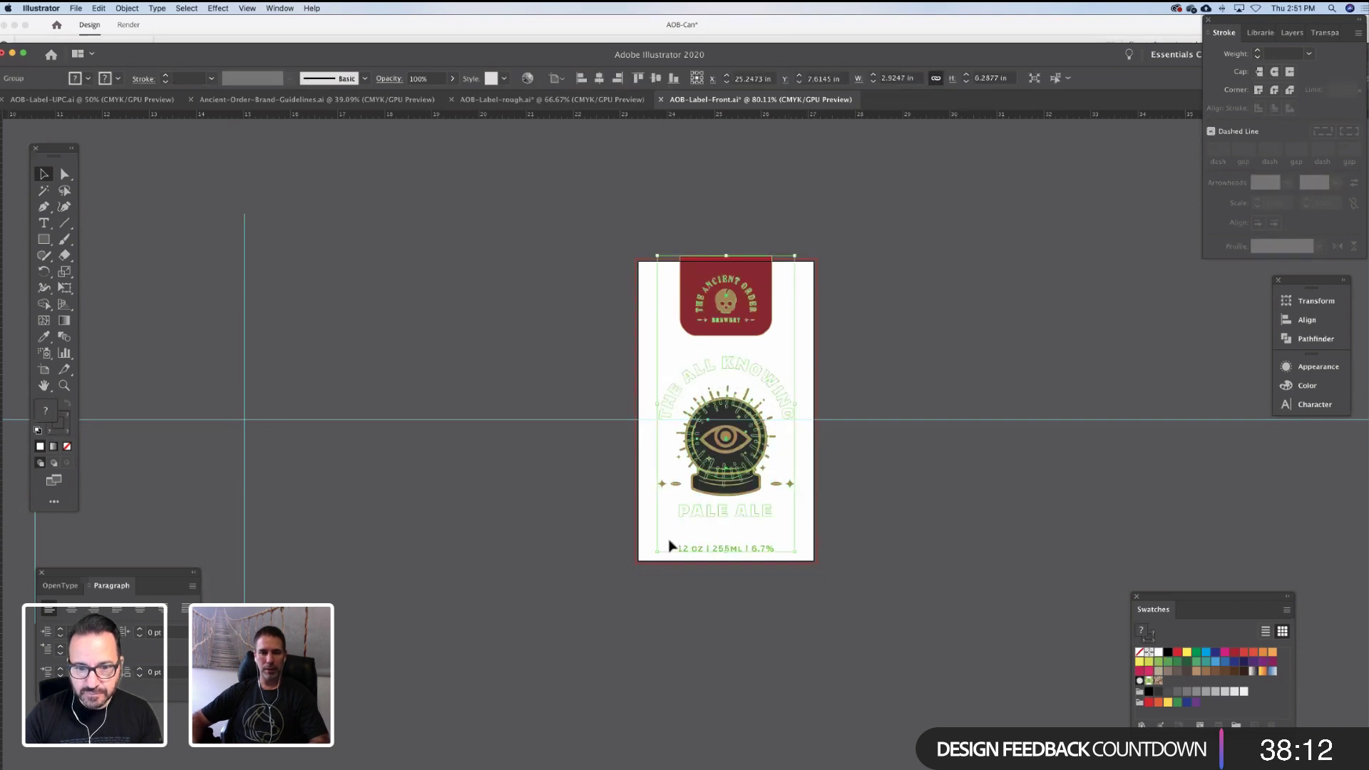
key("super+3")
left_click(671, 547)
key("super+3")
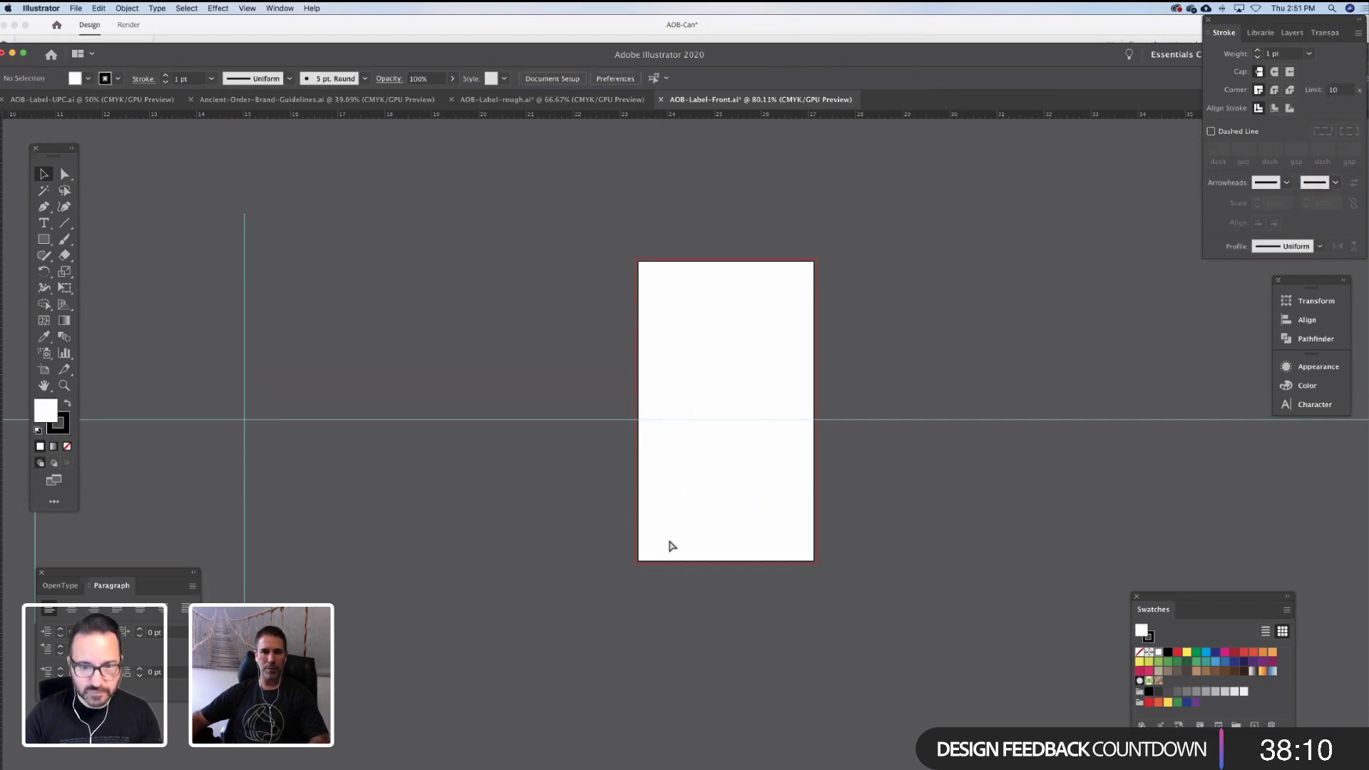
key("super+alt+3")
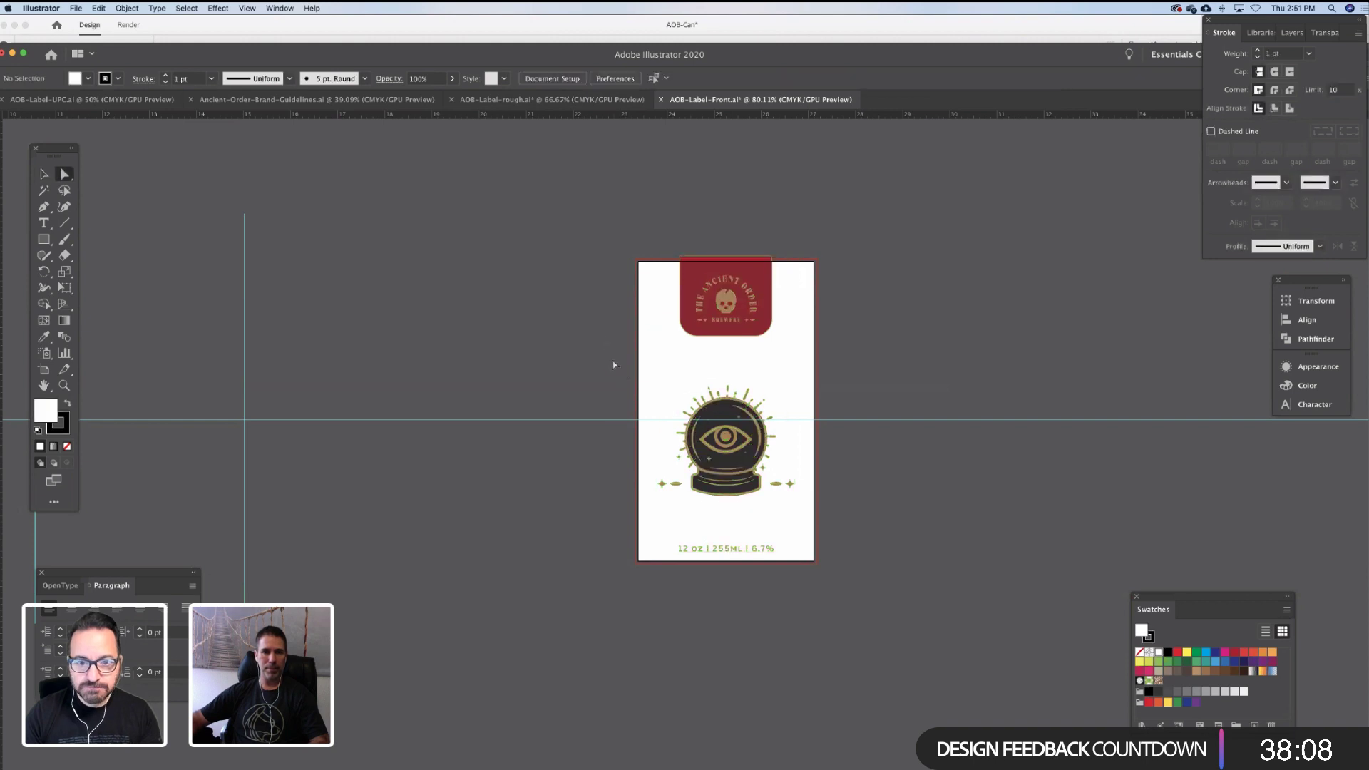
Remove the original crystal ball artwork and its text while keeping the red badge, and show the hidden keyhole artwork again
key("super+a")
key("super+3")
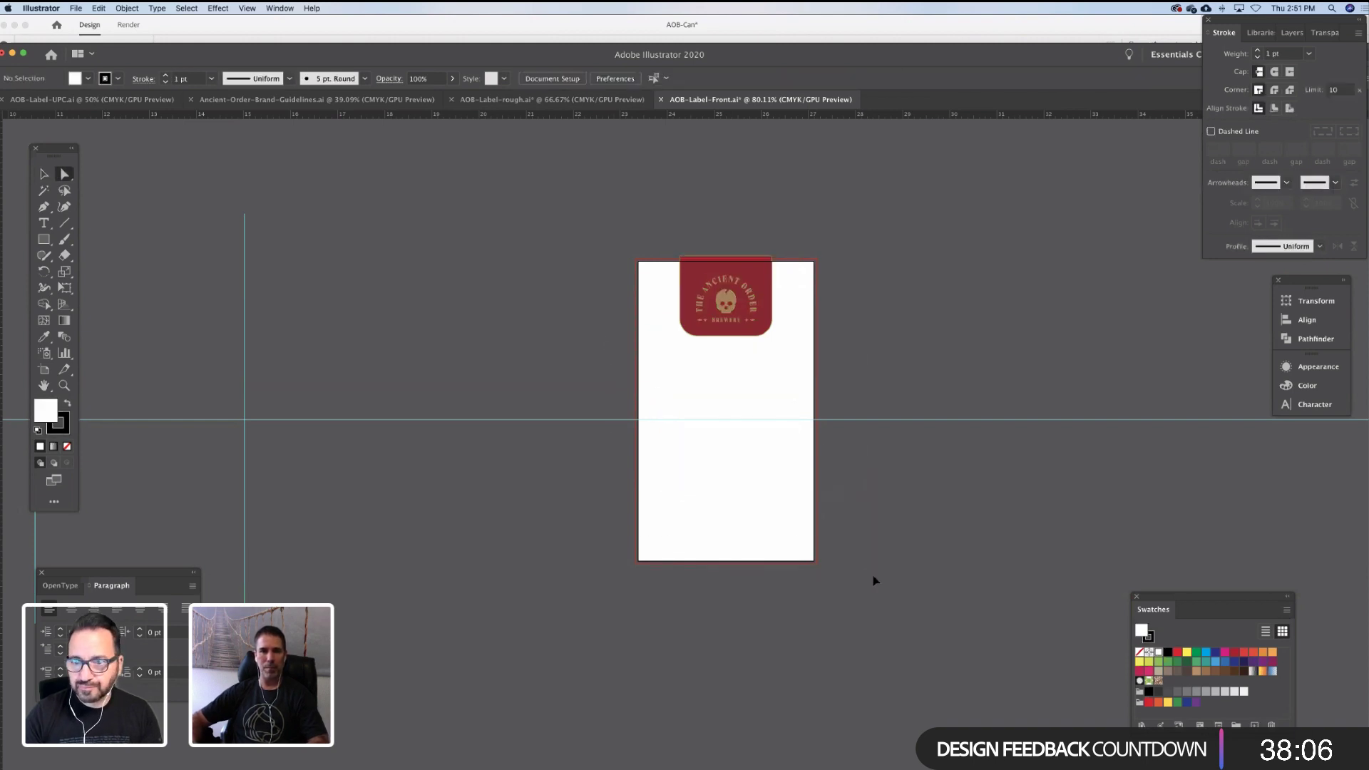
key("super+f")
key("v")
scroll(749, 557, "left", 5)
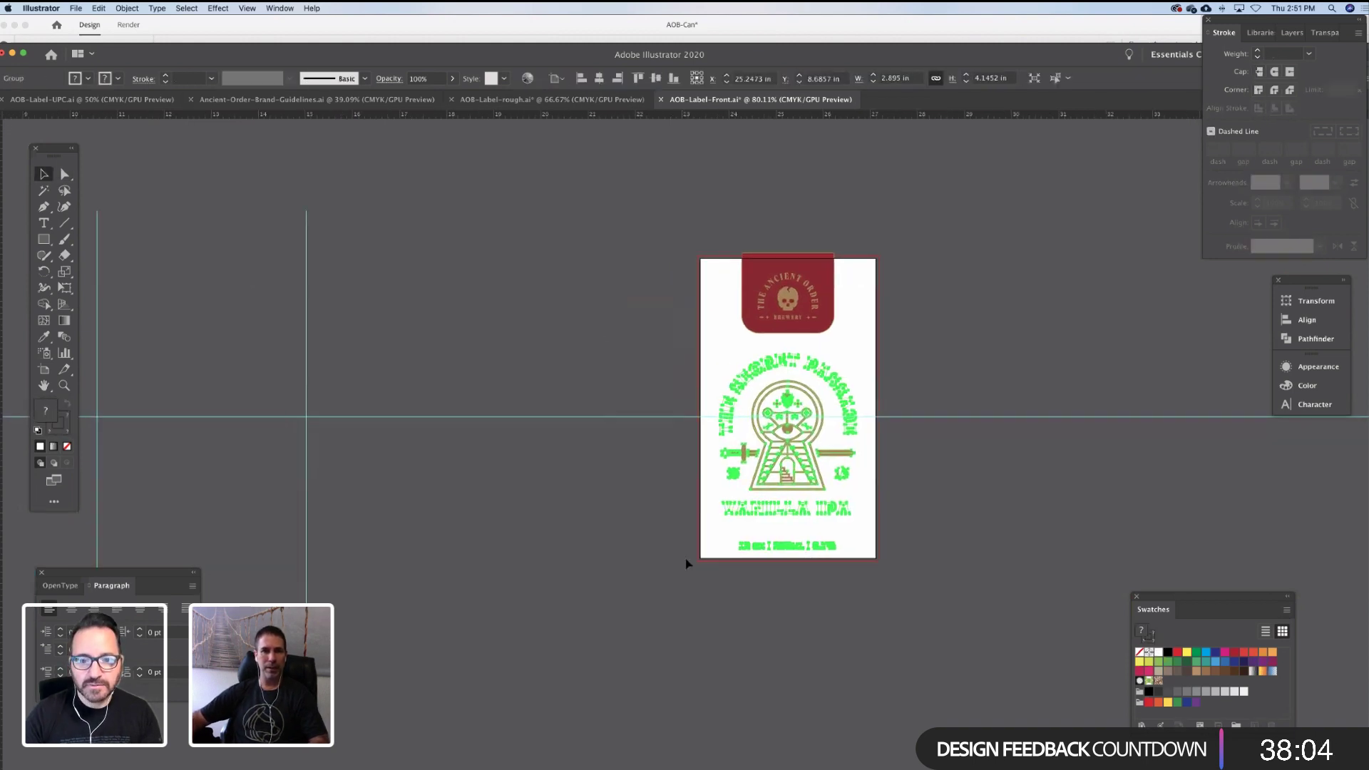
left_click(625, 518)
scroll(608, 389, "up", 1)
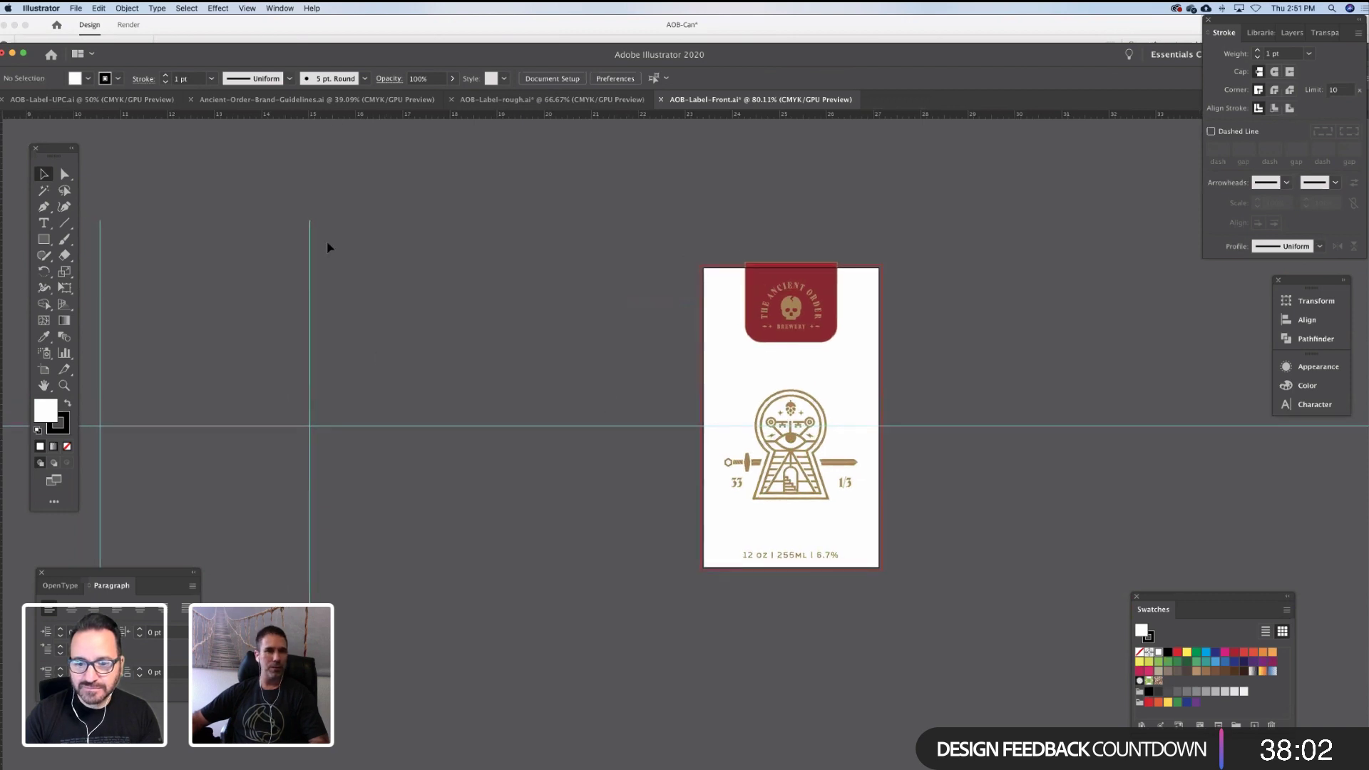
Load the AOB-Labels.ase swatch library from the Ancient Order Color Library folder and enlarge it beside the label to show all swatches
left_click(279, 11)
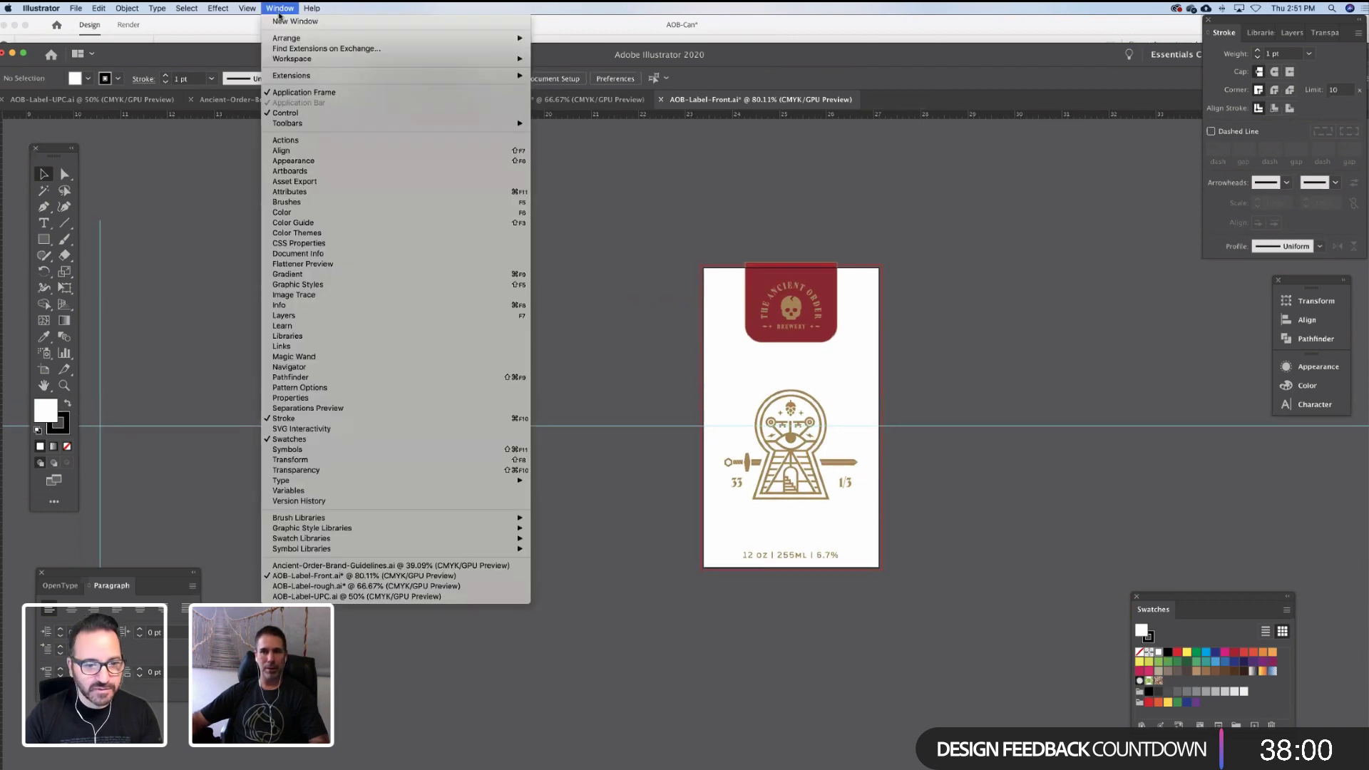
mouse_move(399, 538)
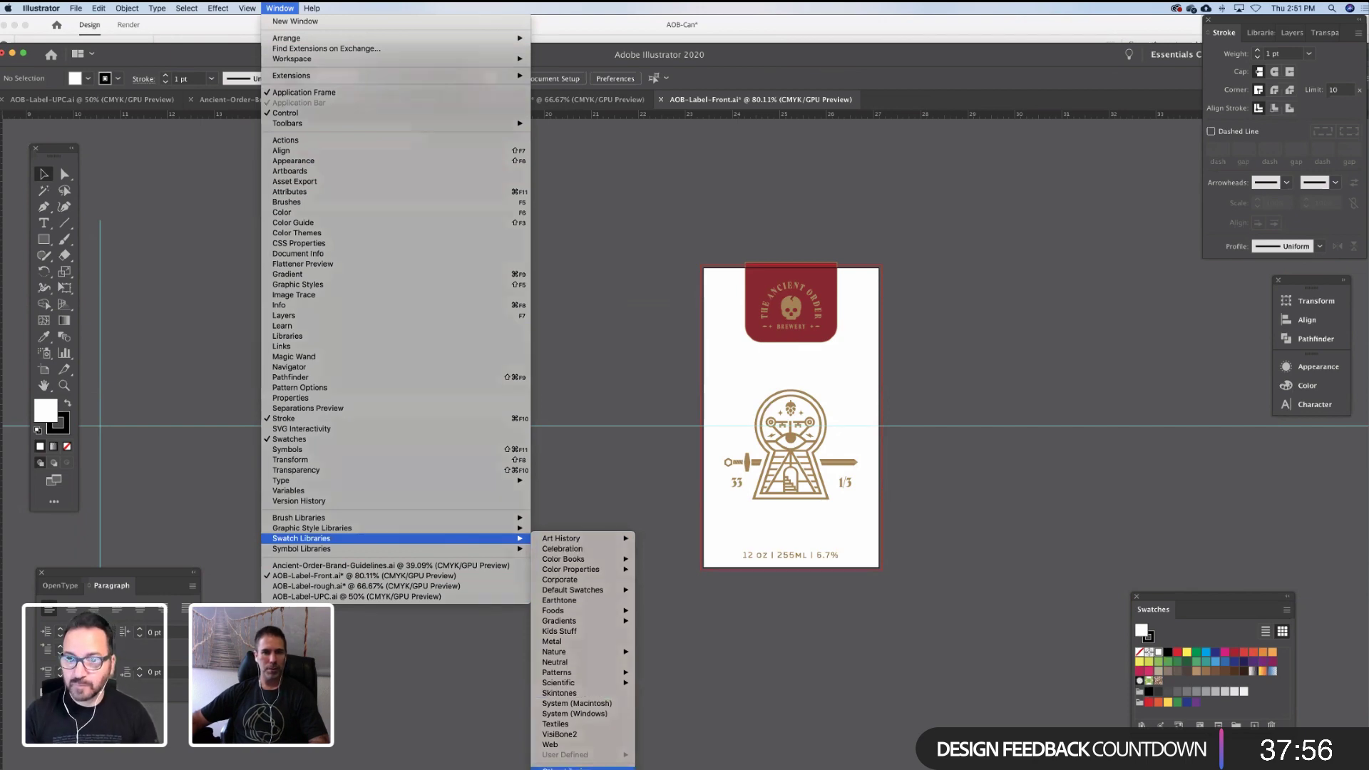
left_click(581, 768)
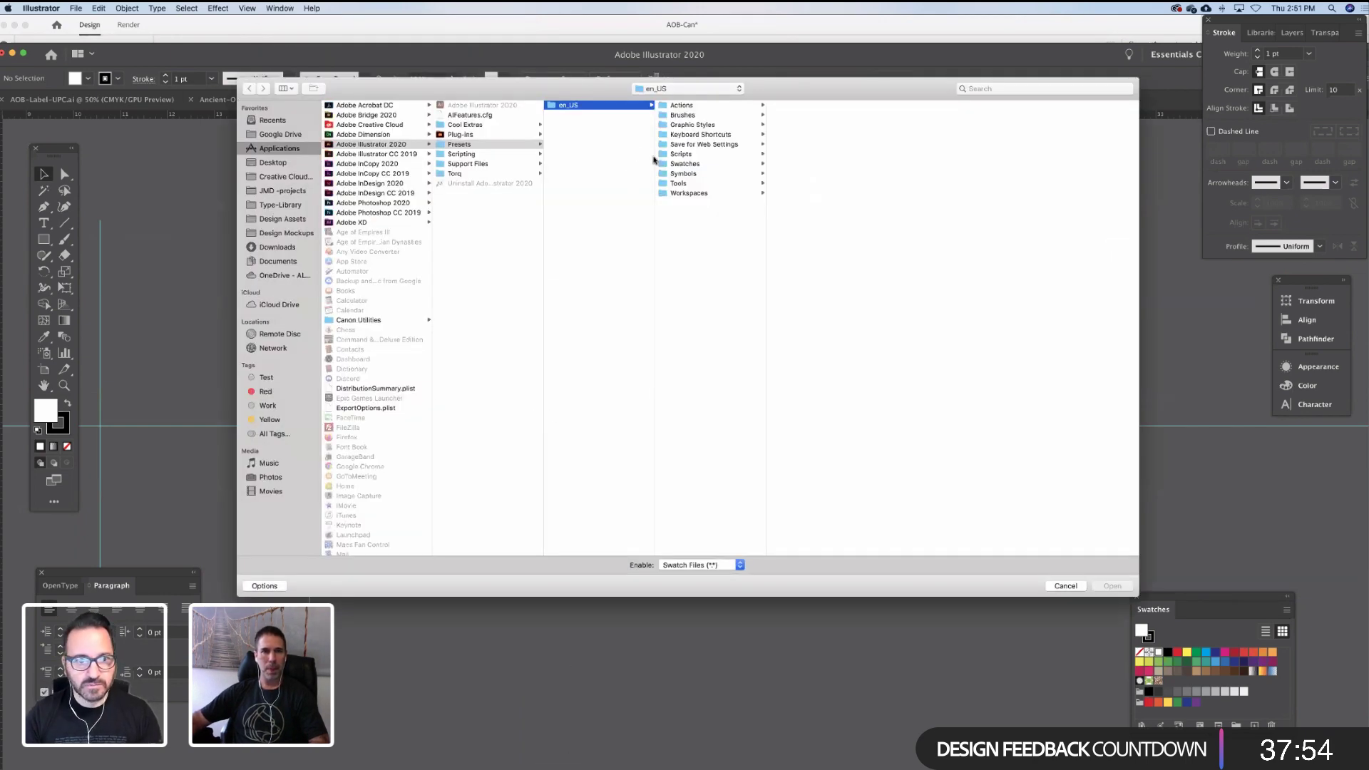
left_click(669, 90)
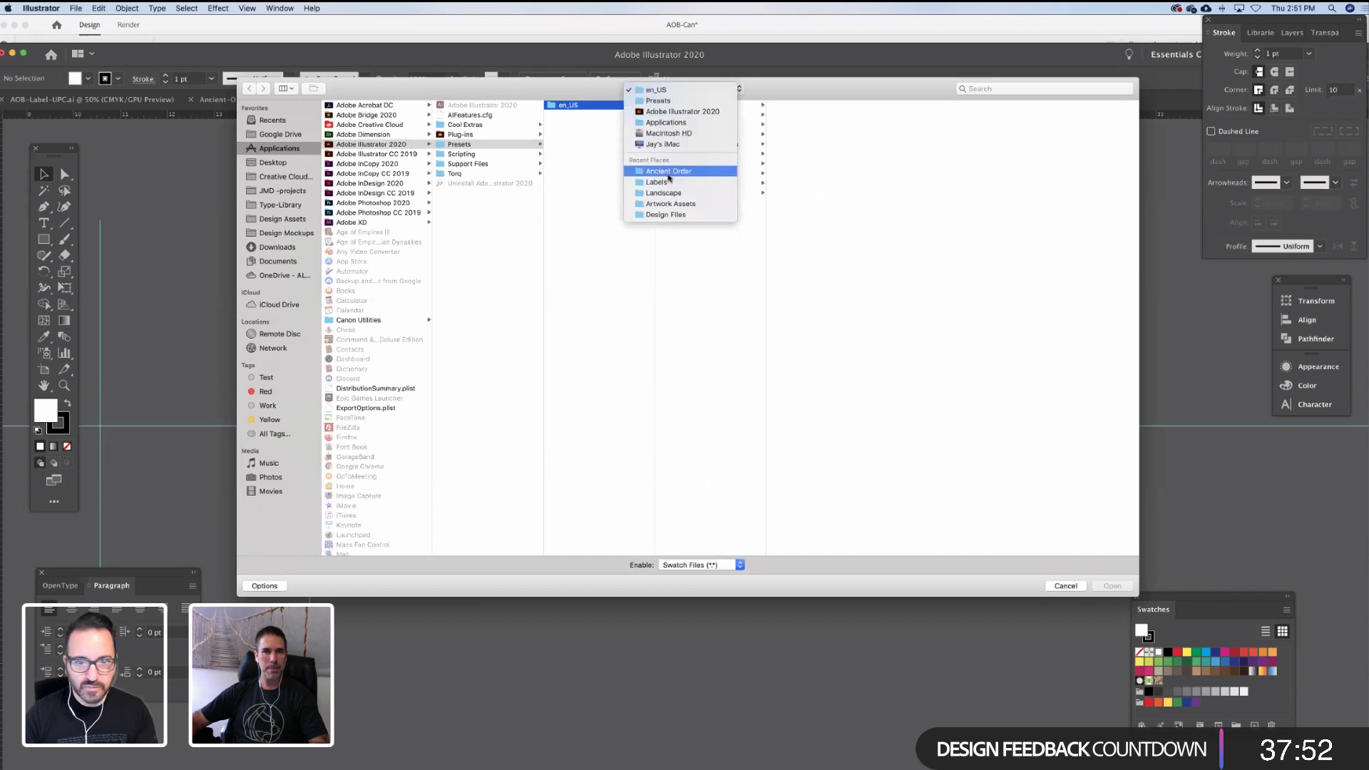
left_click(668, 173)
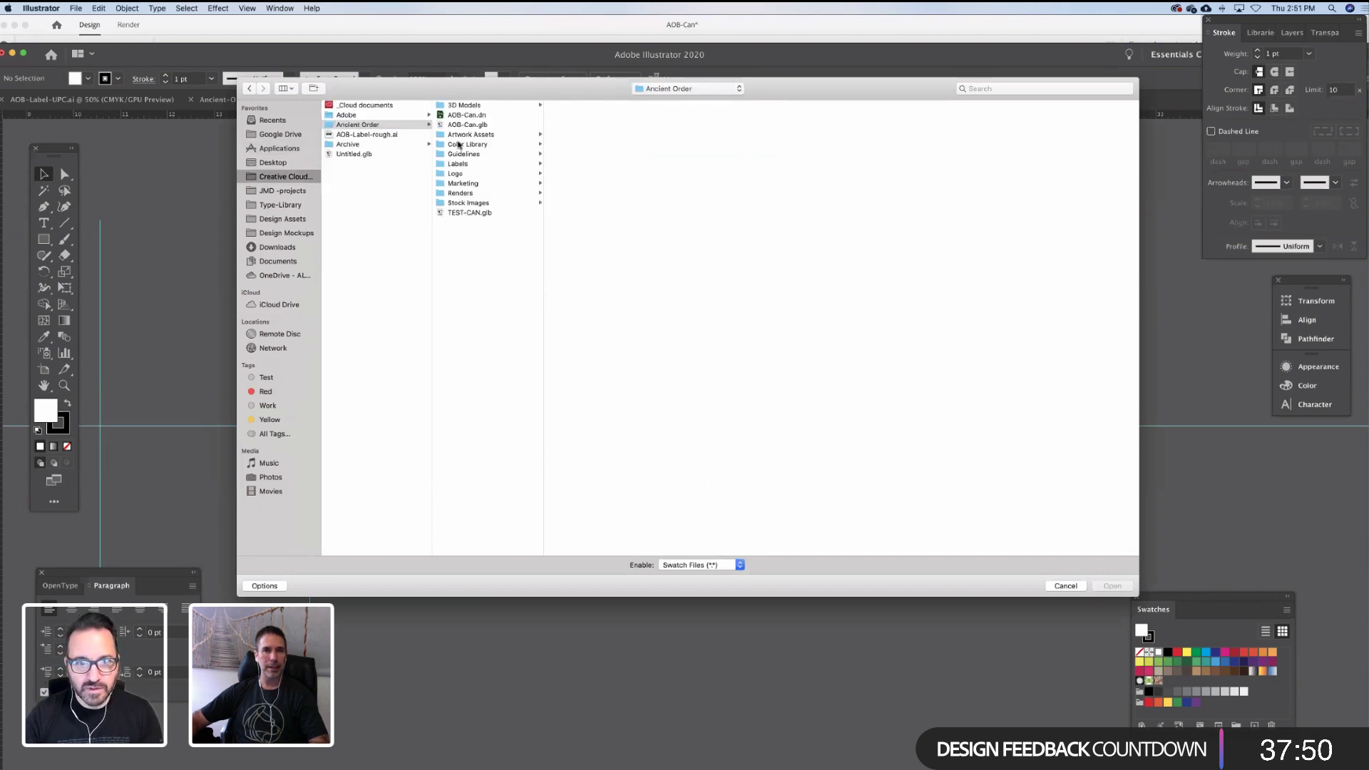
left_click(464, 145)
left_click(583, 107)
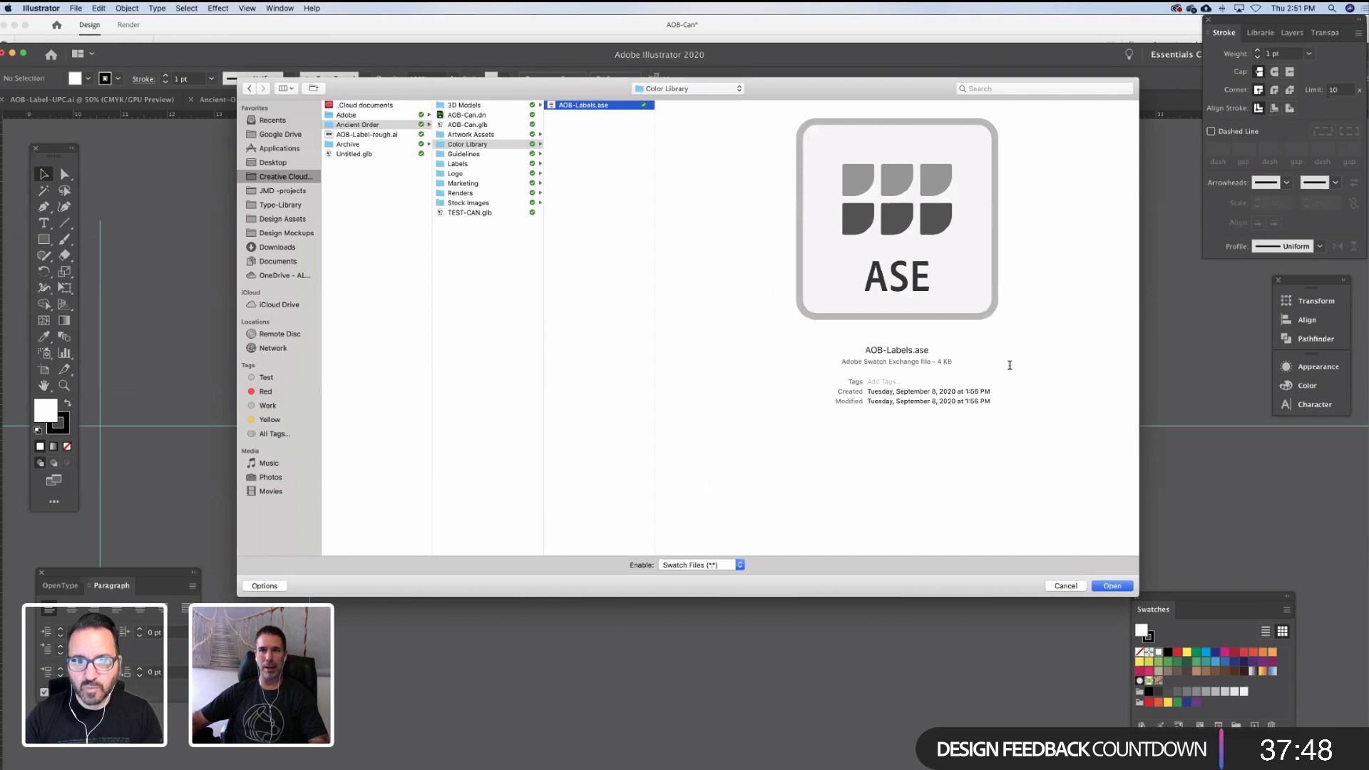
left_click(1110, 586)
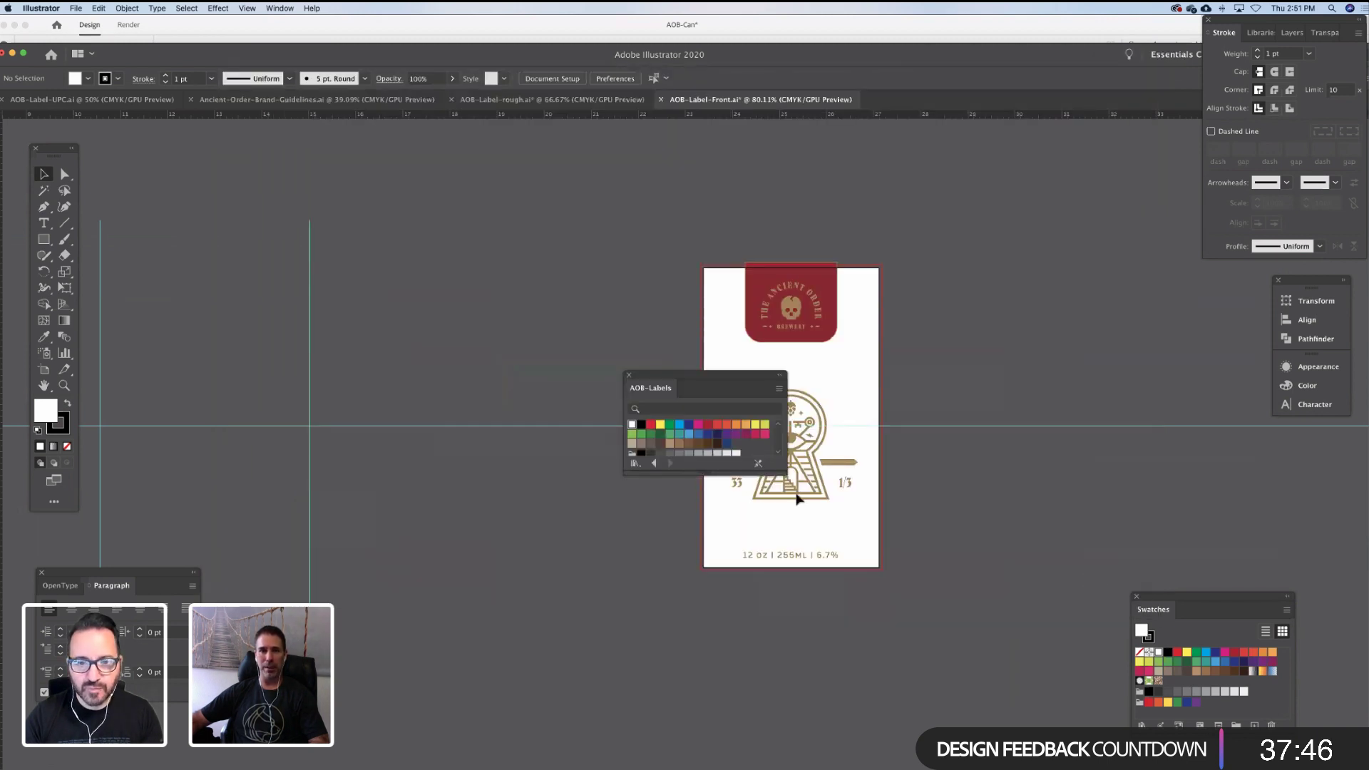
left_click_drag(712, 378, 589, 294)
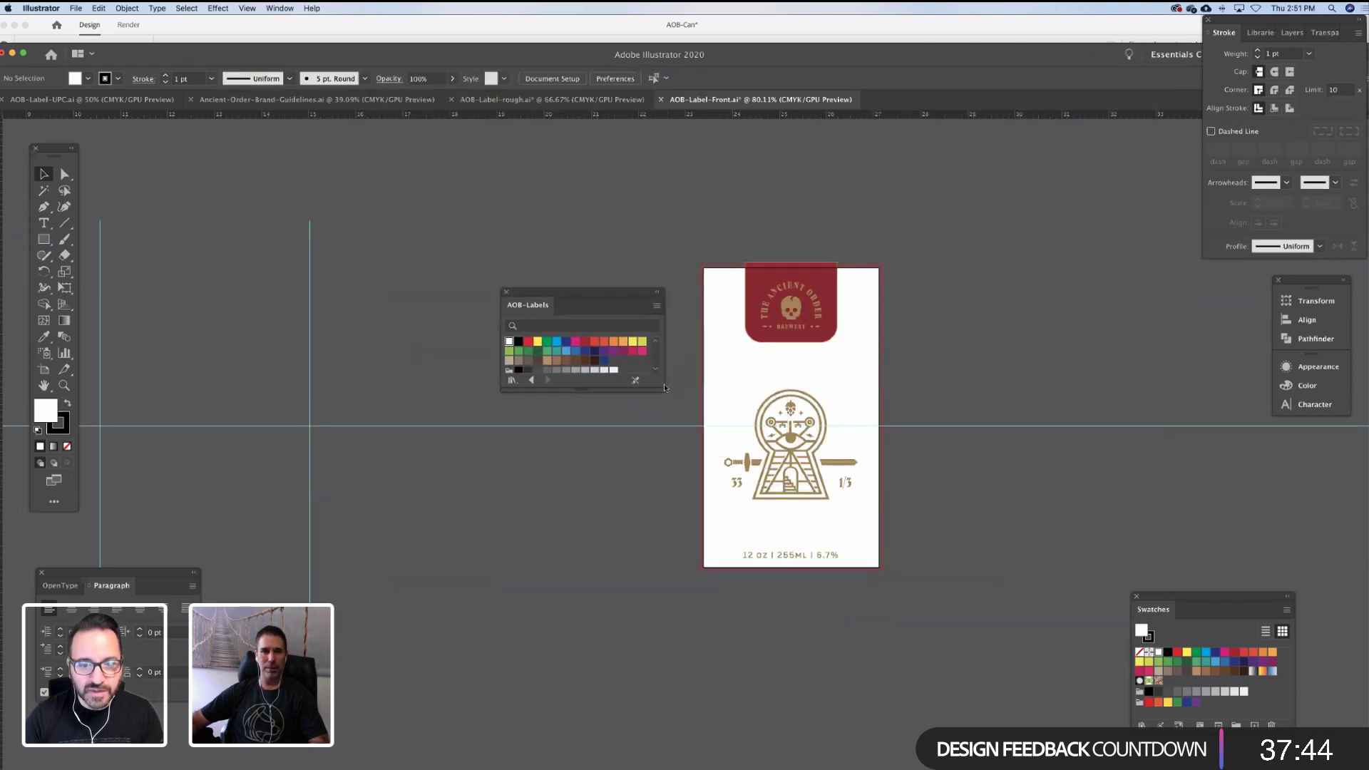
left_click_drag(664, 392, 673, 491)
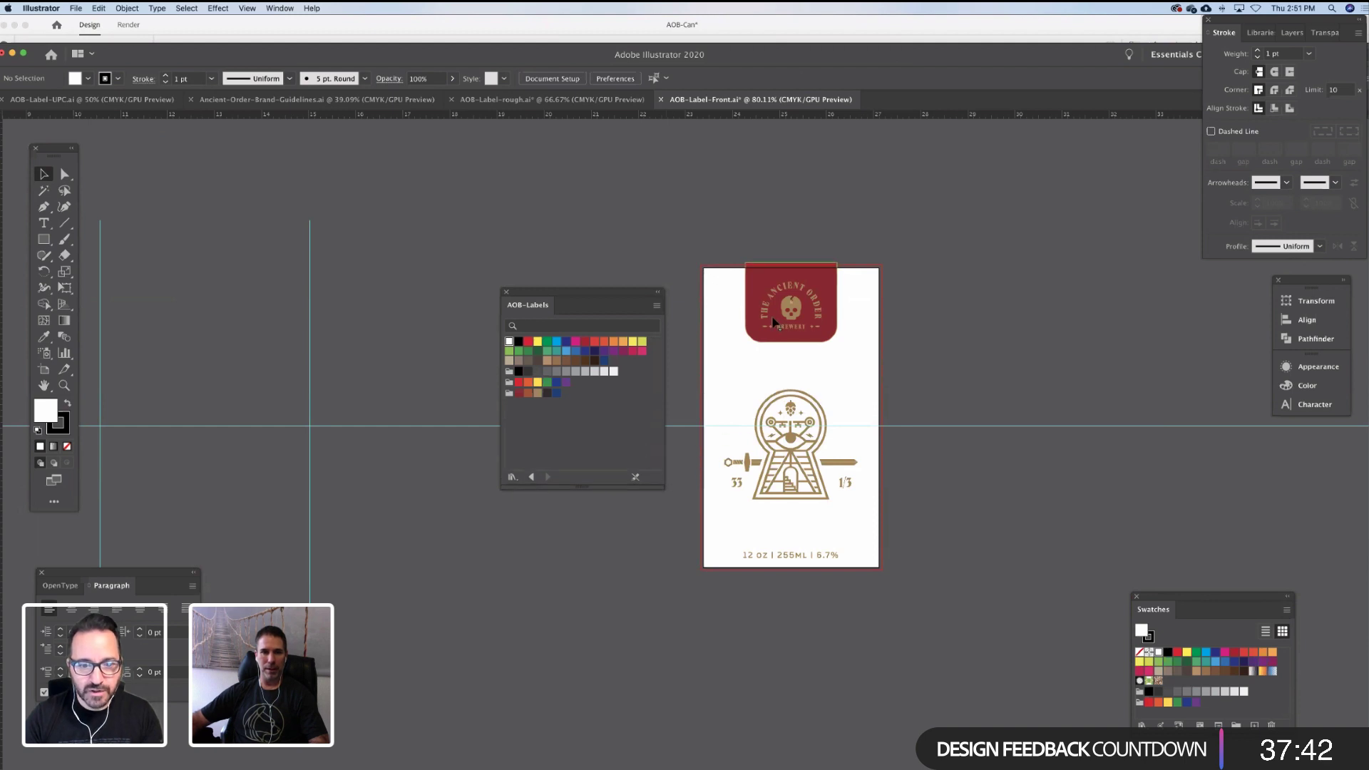
Try filling the whole brewery badge group with the dark blue AOB-Labels swatch
left_click(759, 279)
left_click(557, 393)
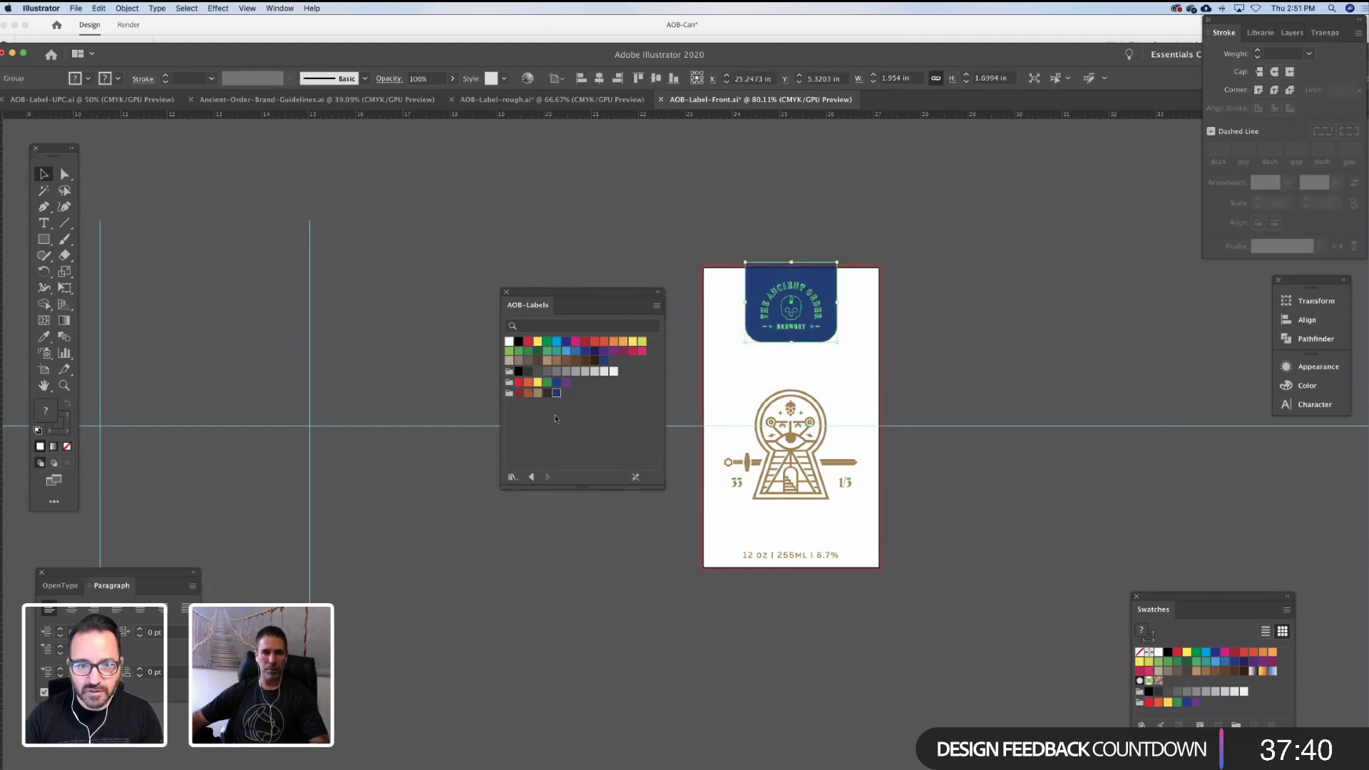
left_click(737, 209)
Fill only the badge's background rectangle with the dark blue AOB-Labels swatch, leaving the gold logo colours as they are
key("a")
left_click(756, 272)
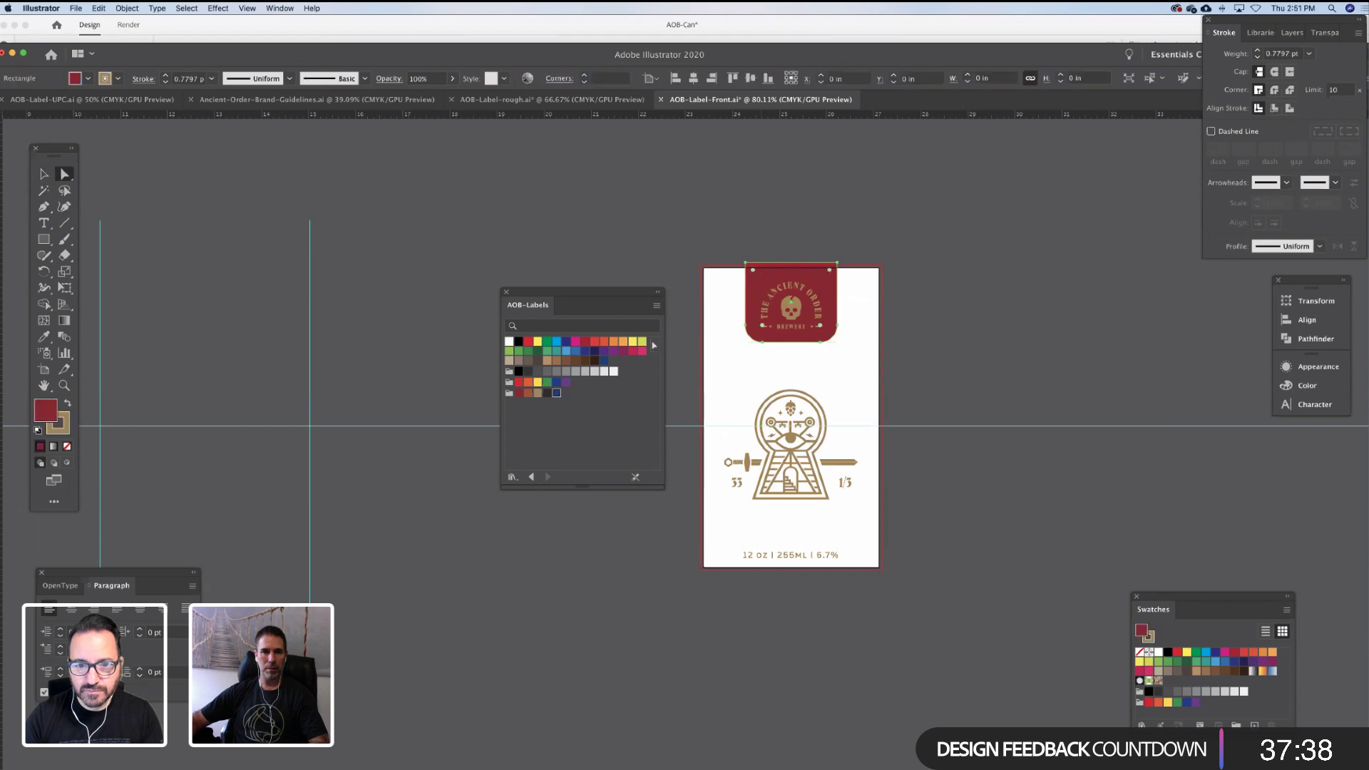
left_click(557, 393)
left_click(690, 205)
key("v")
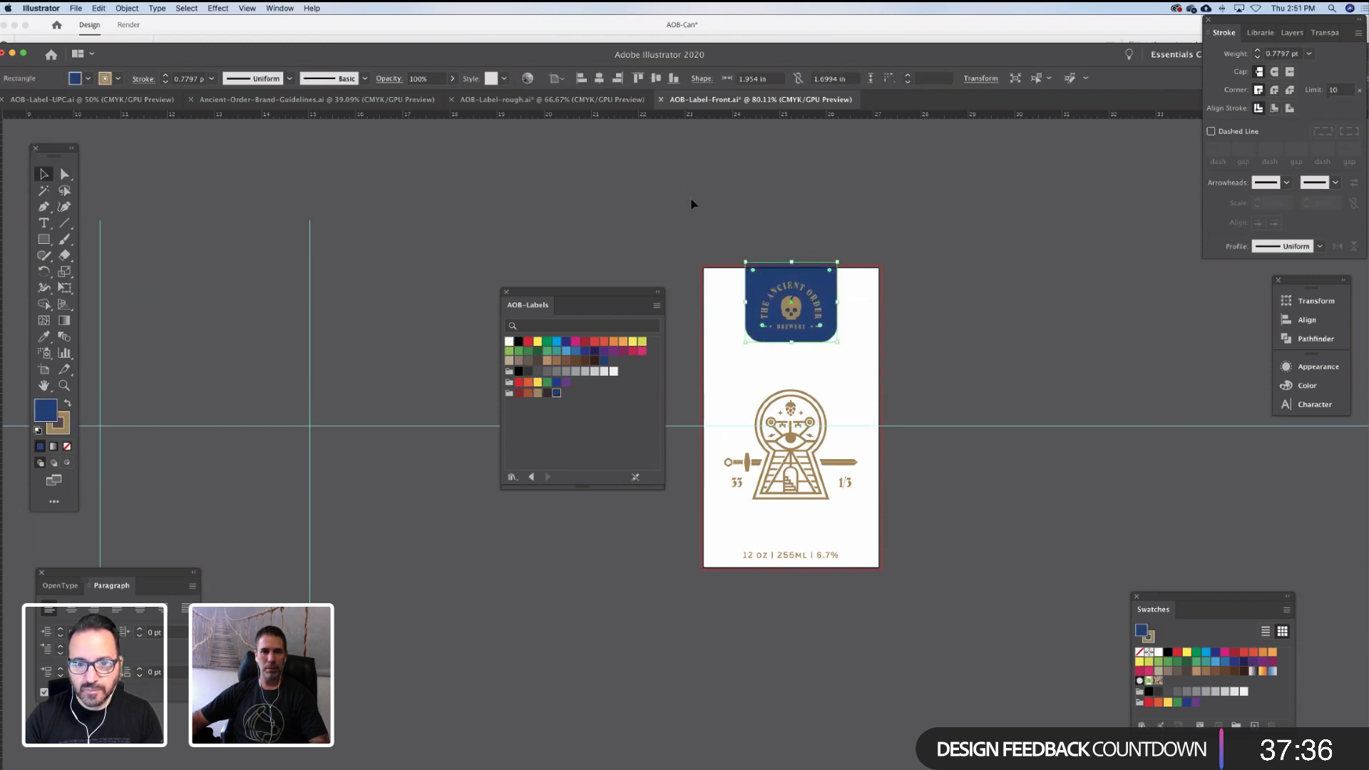
scroll(703, 162, "down", 2)
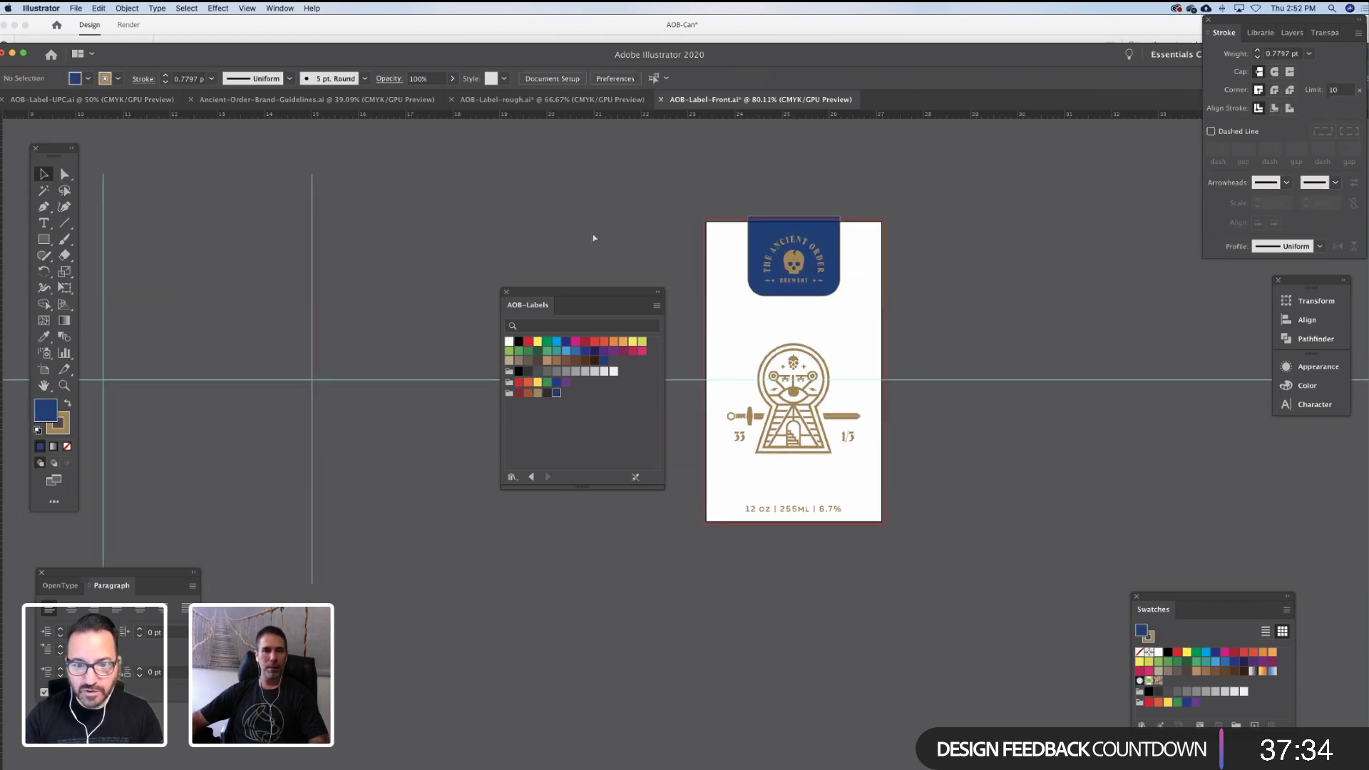
left_click(792, 336)
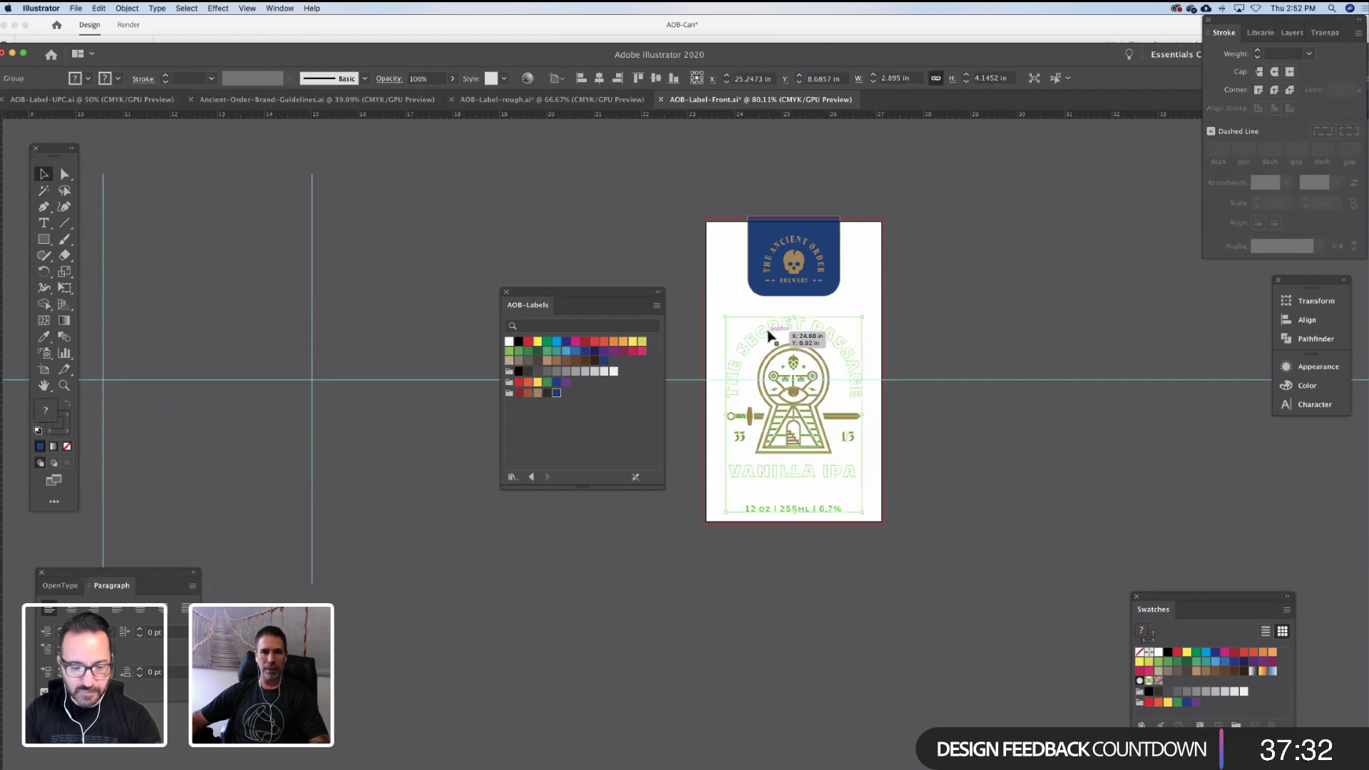
left_click(602, 219)
Save the label as a new Illustrator 2020 file named AOB-Label-Secret-Passage-Front.ai in the Labels folder
key("super+shift+s")
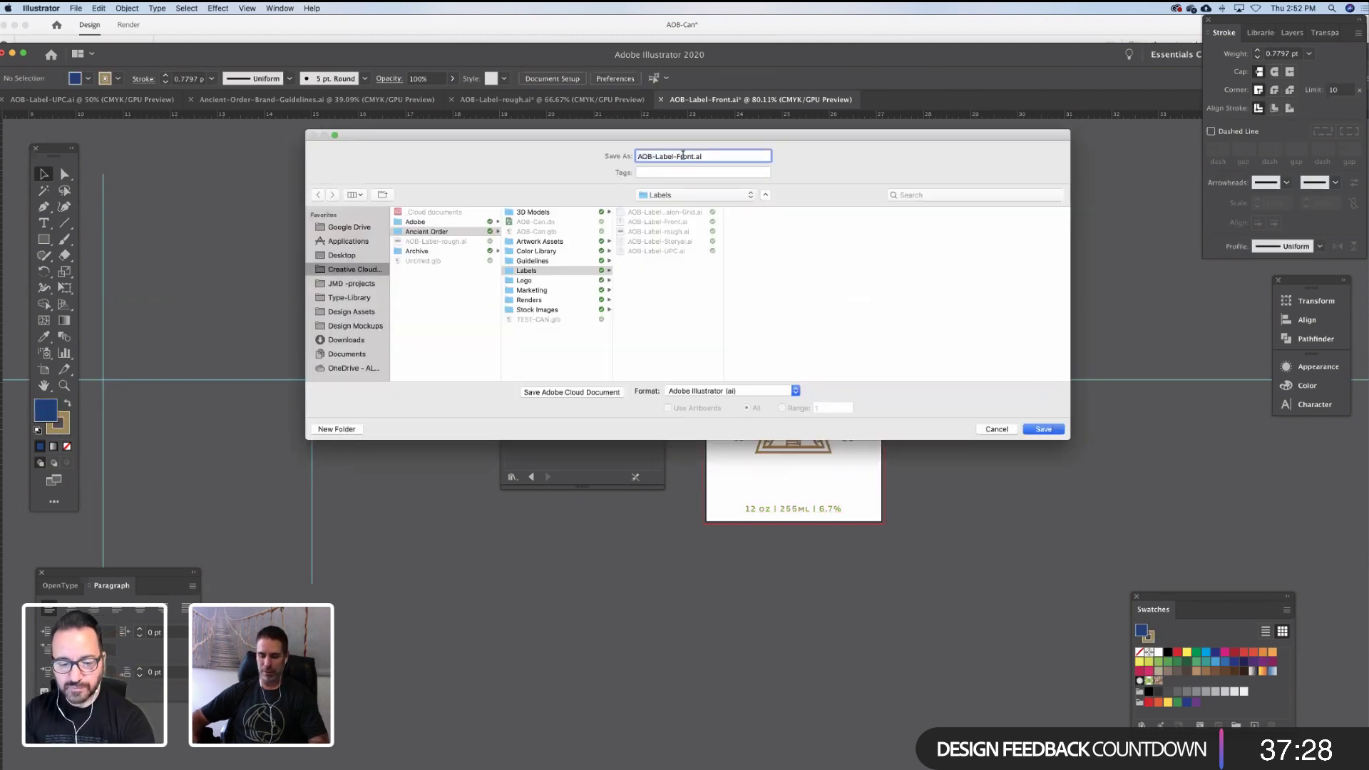
left_click(677, 156)
type("Secret")
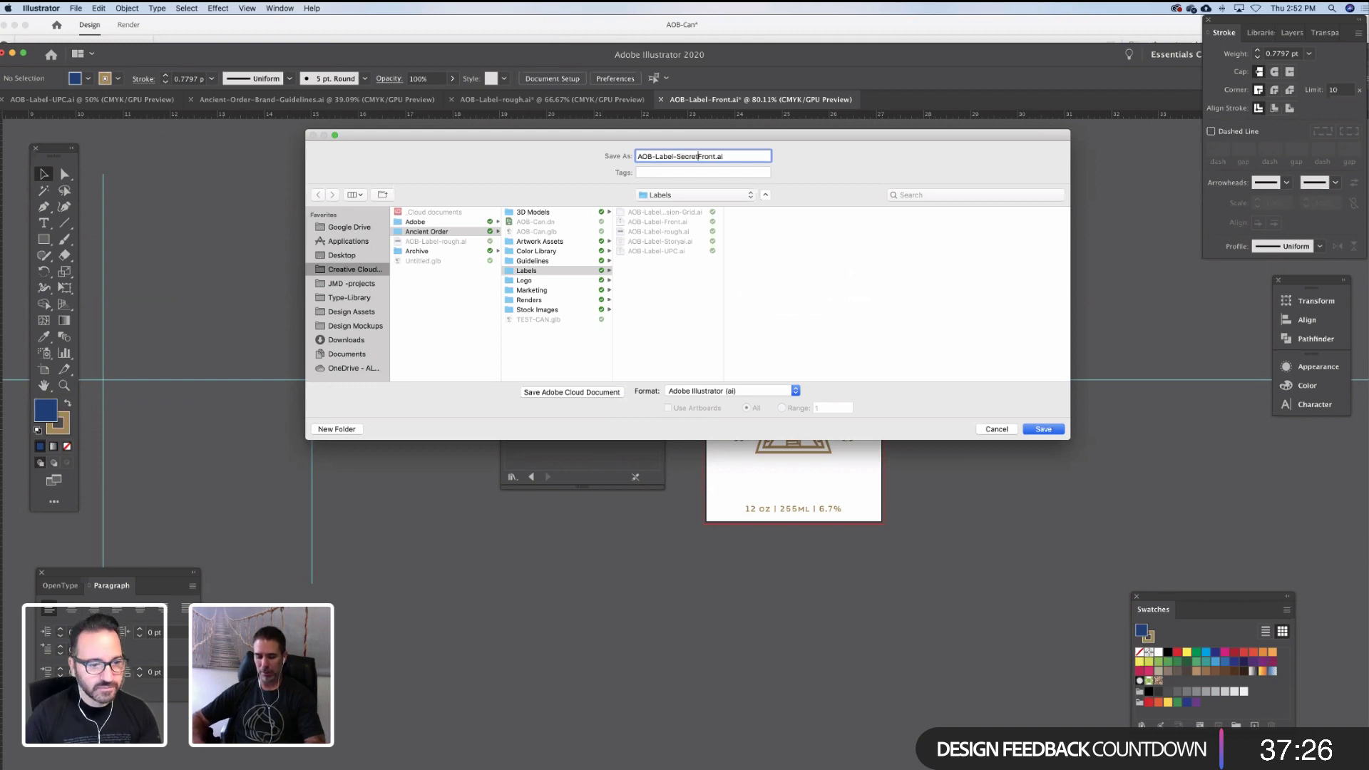
type("-Passage-")
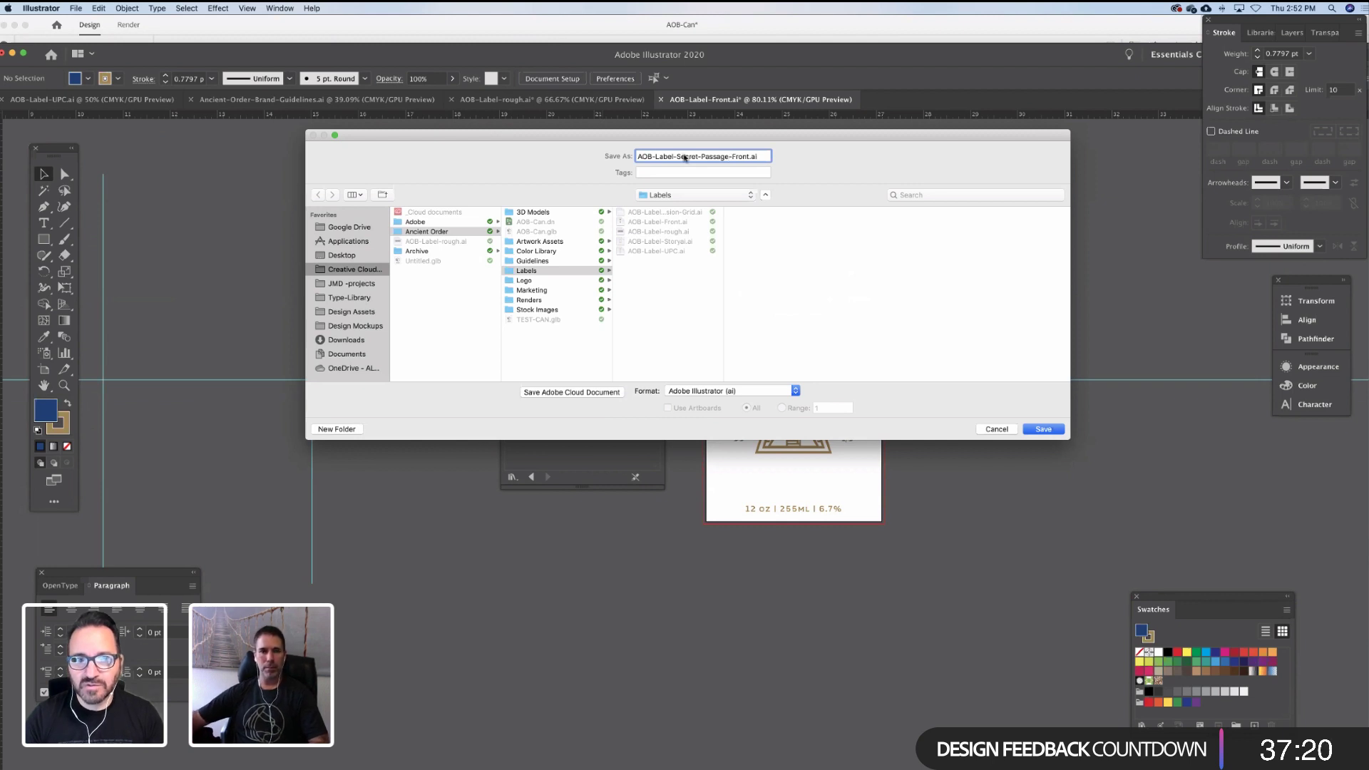
left_click(1042, 431)
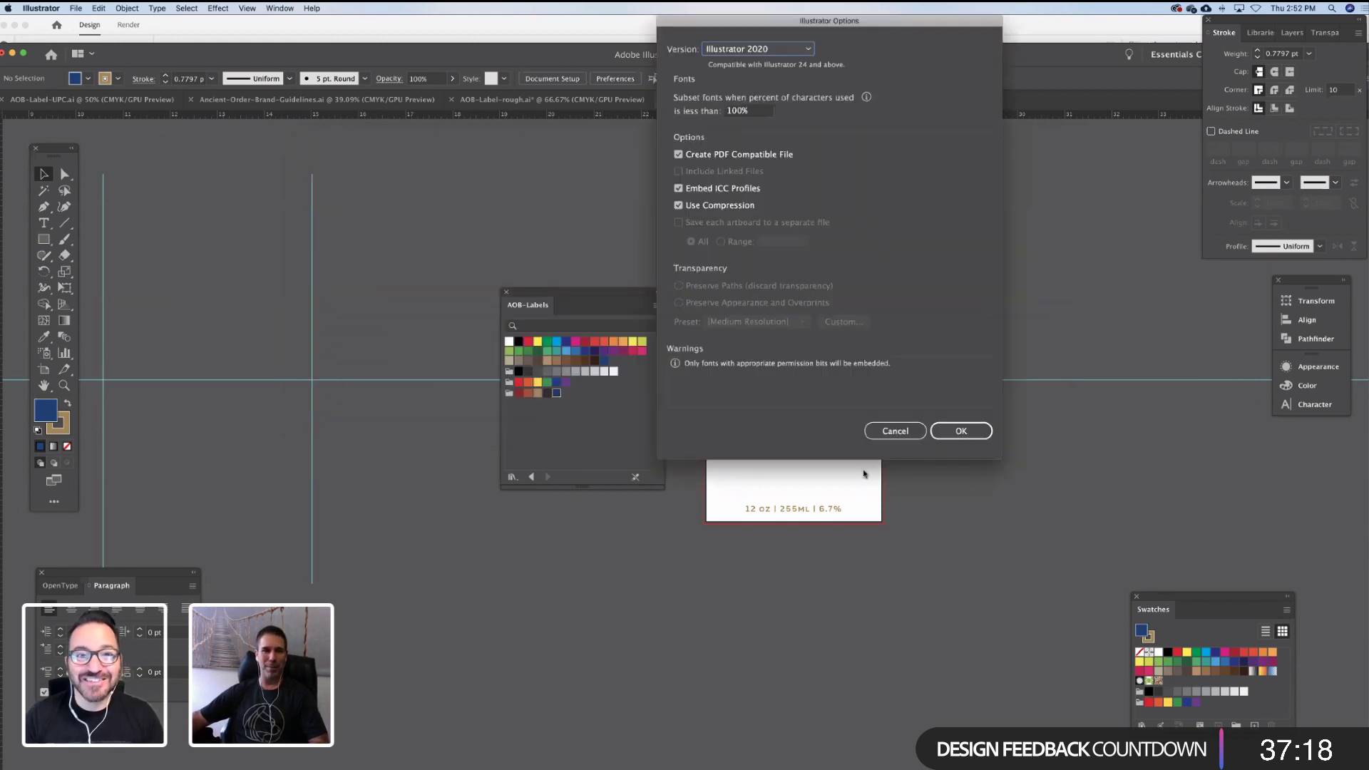
left_click(961, 431)
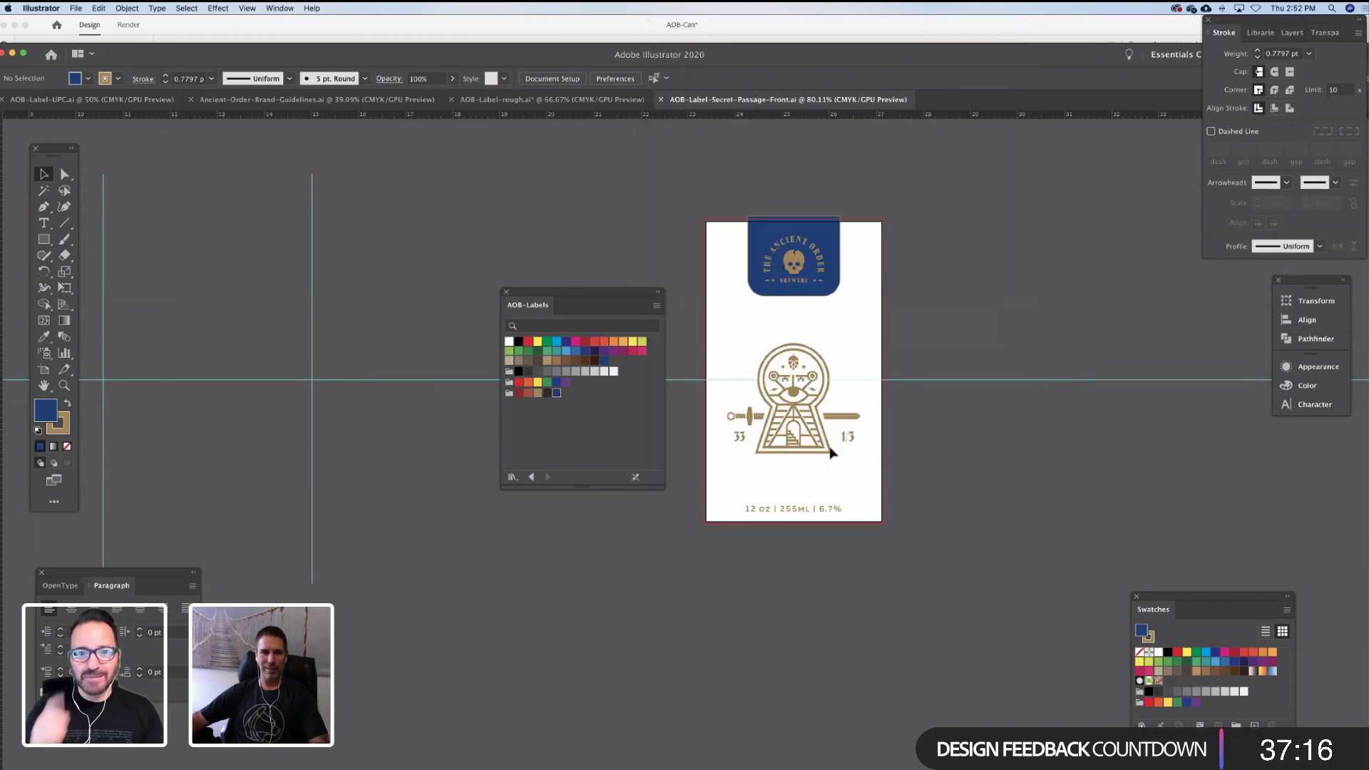
left_click_drag(563, 300, 524, 236)
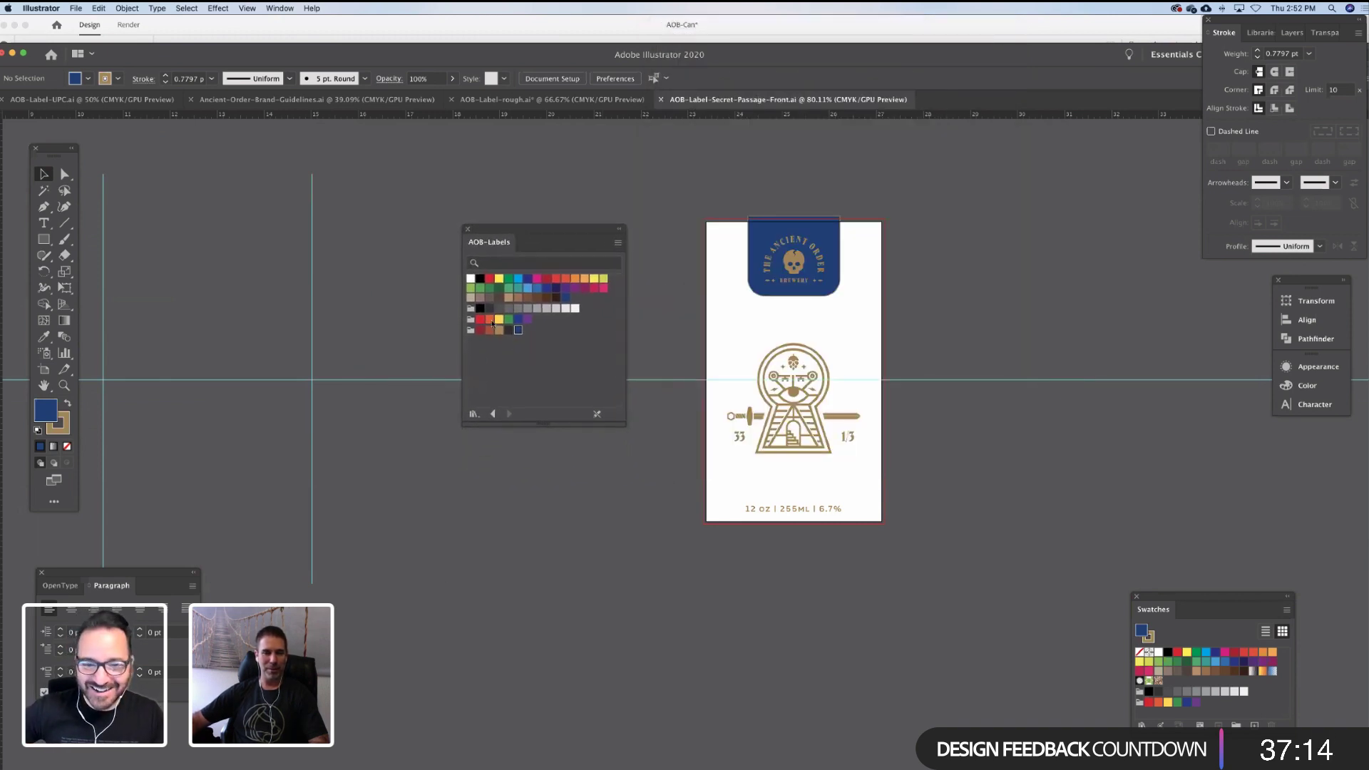
Switch to the AOB-Can scene in Adobe Dimension, deselect the can graphic and show the whole canvas
mouse_move(403, 761)
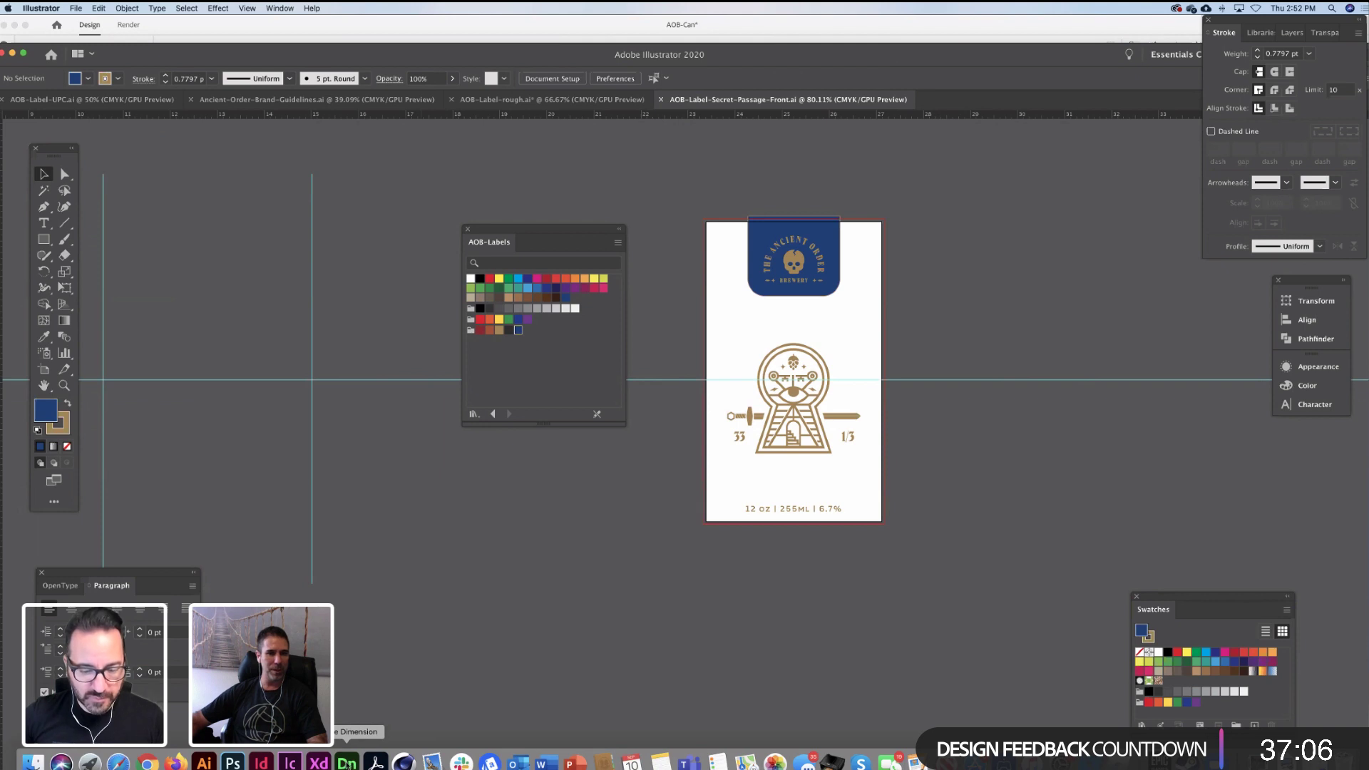
left_click(347, 761)
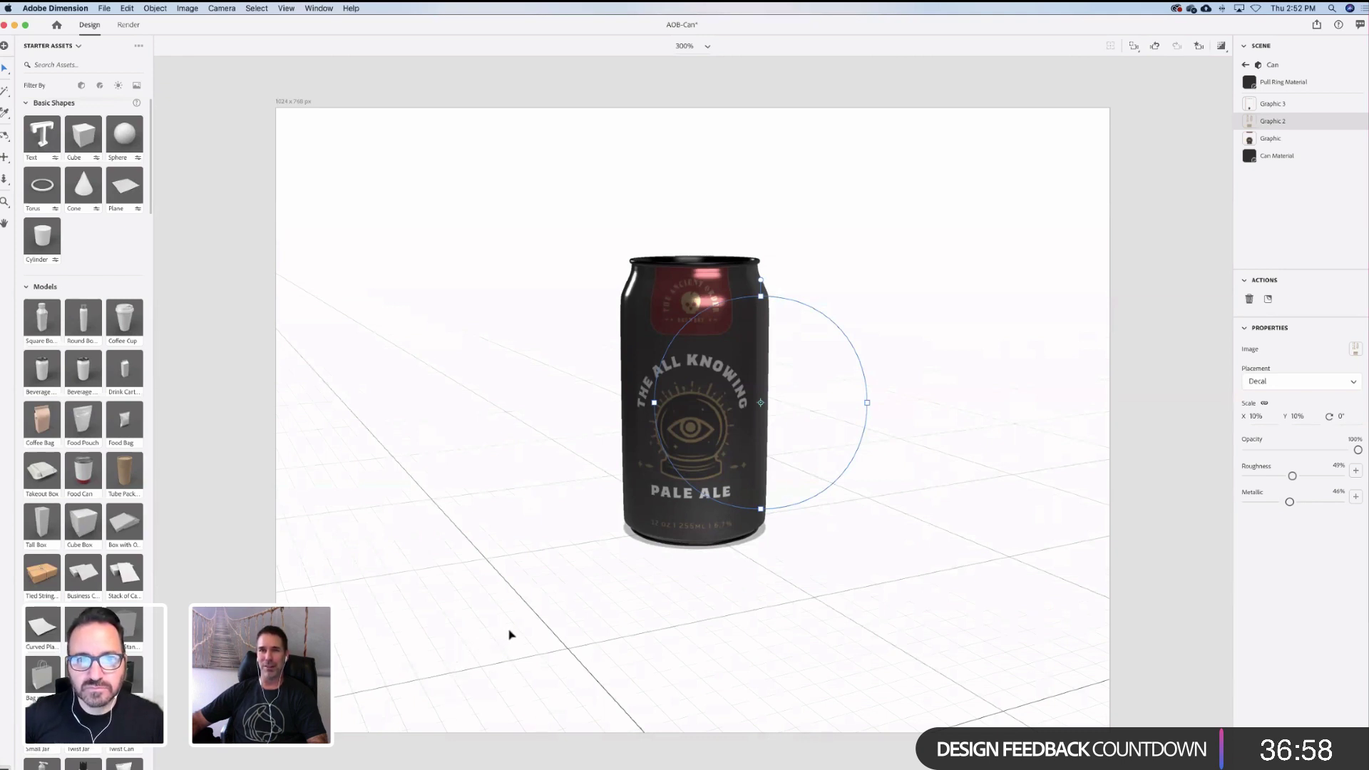
left_click(572, 616)
key("super+minus")
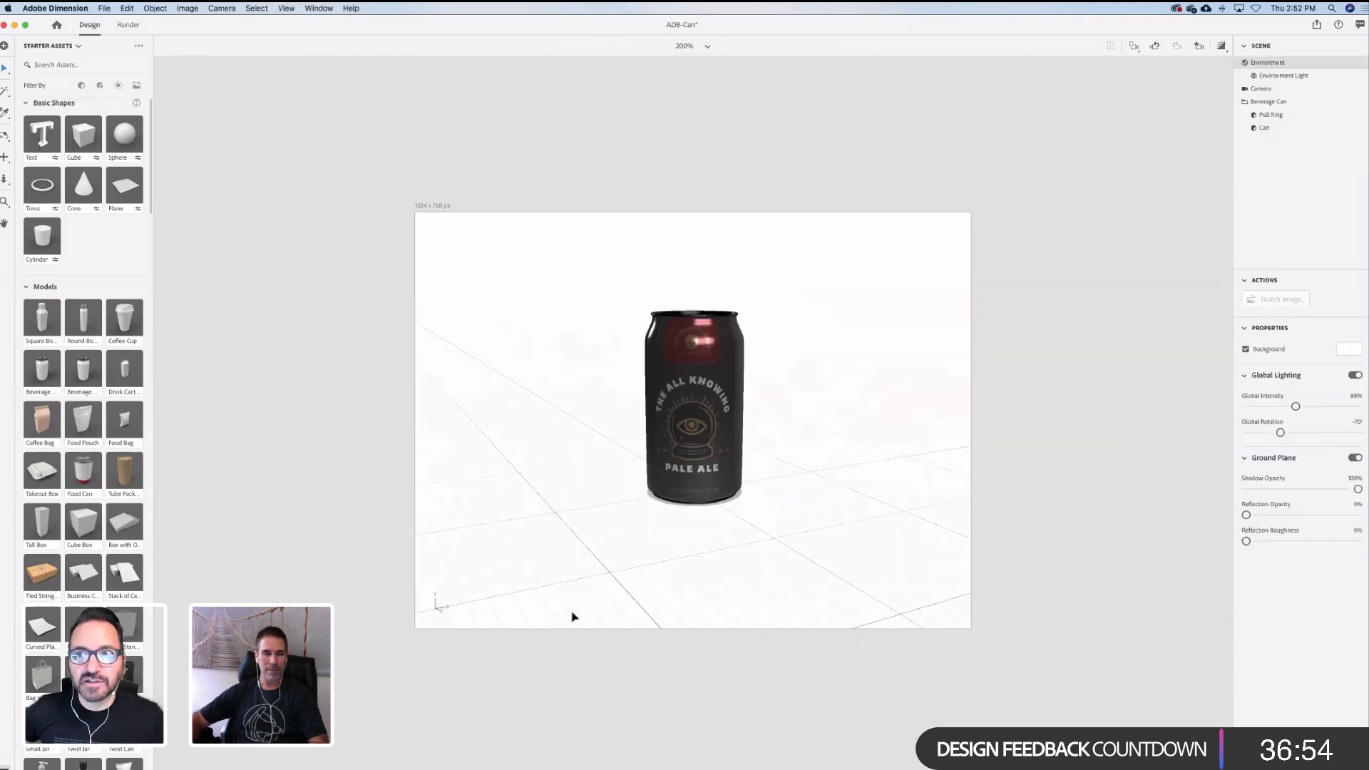
Duplicate the beverage can along the X axis, keep the one at about X 2.9 cm and delete the one at about X -8.3 cm
left_click(665, 495)
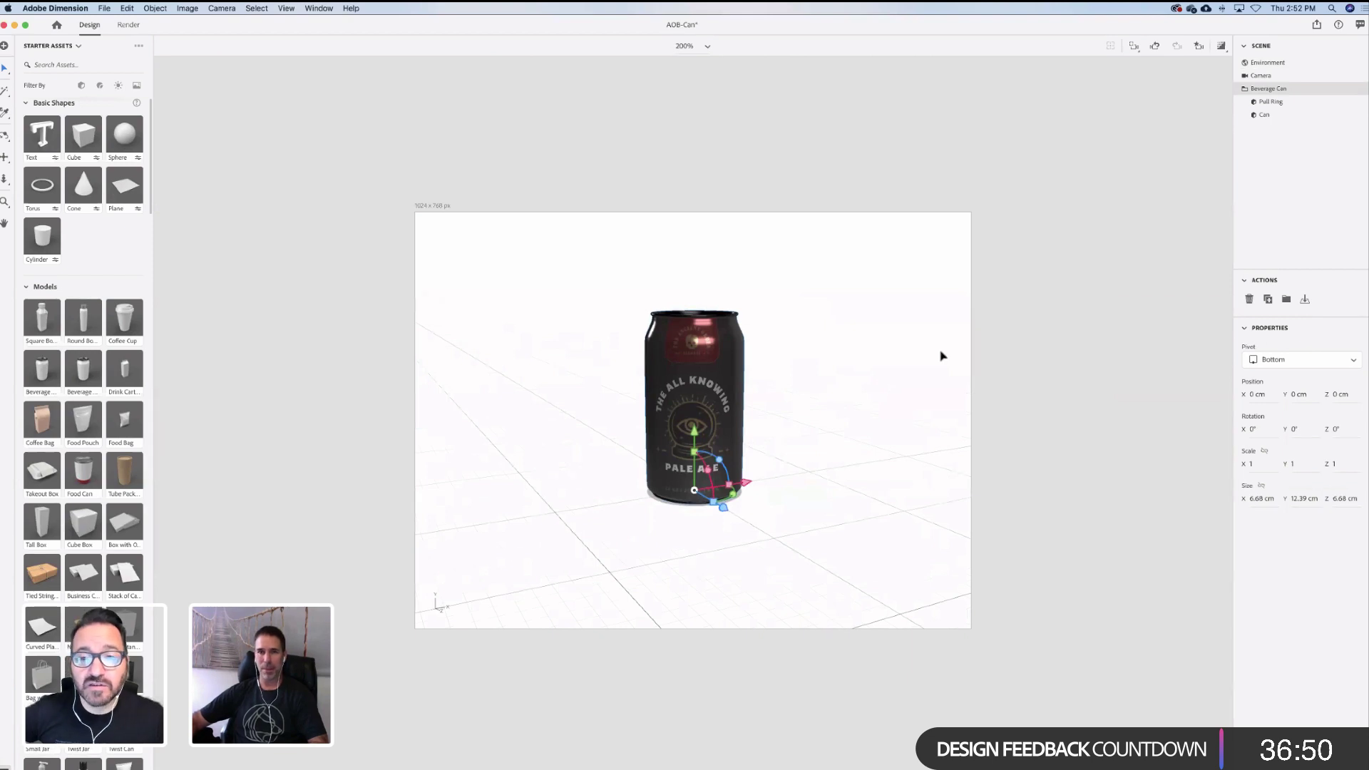
left_click(925, 333)
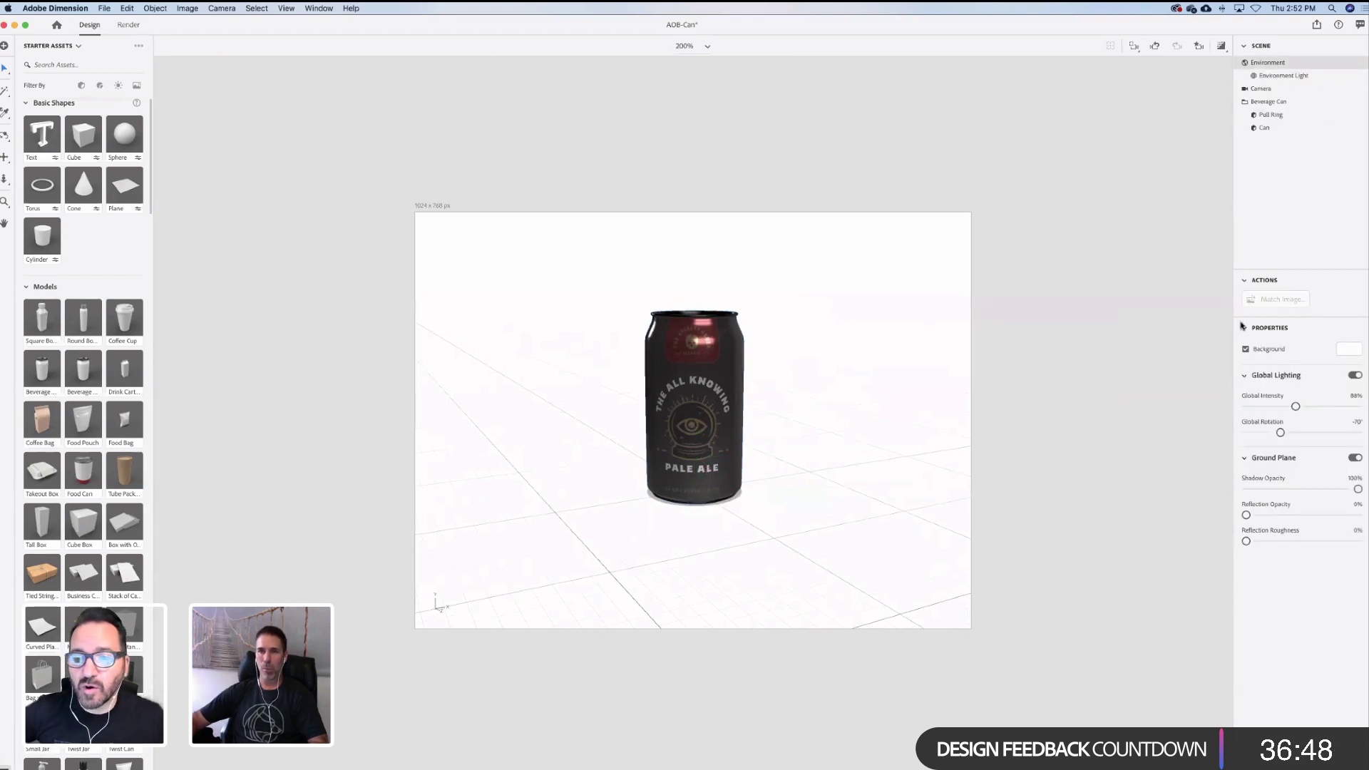
left_click(706, 485)
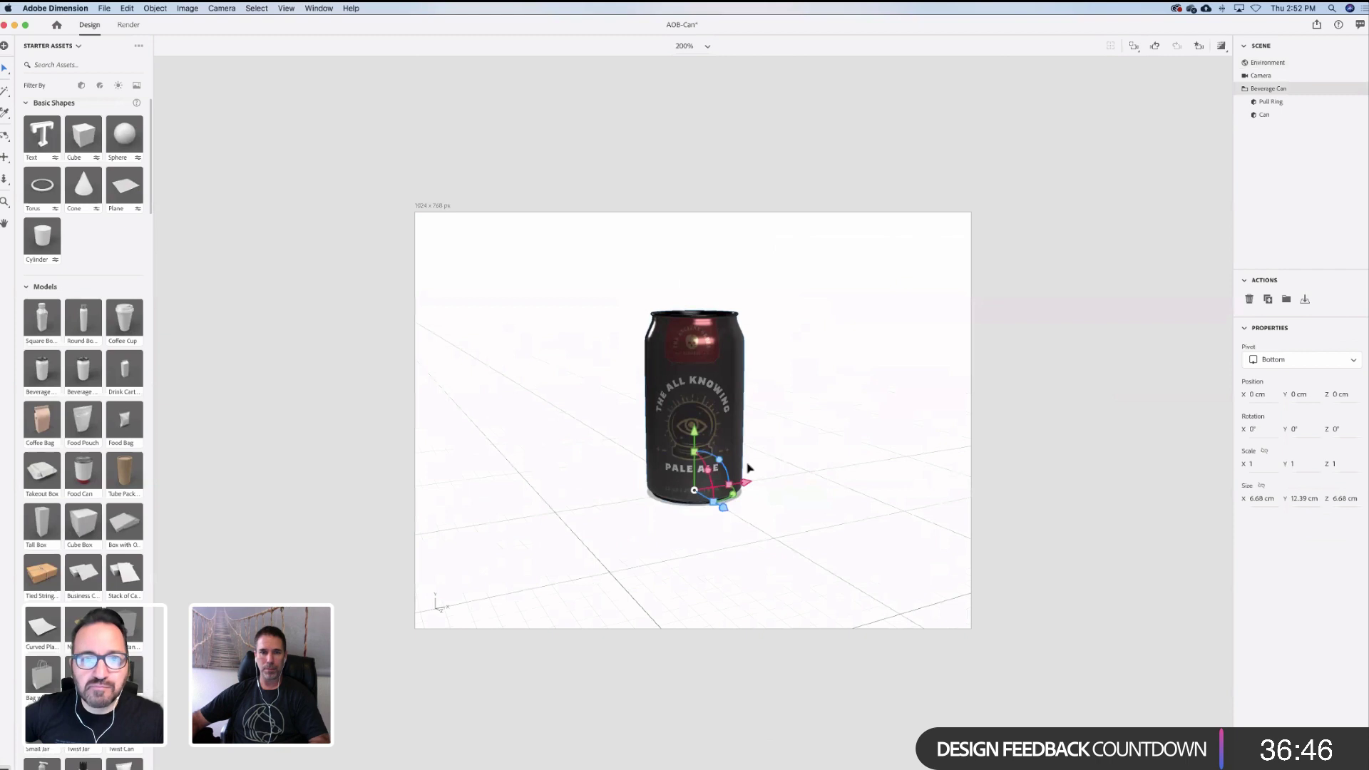
left_click_drag(749, 485, 637, 497)
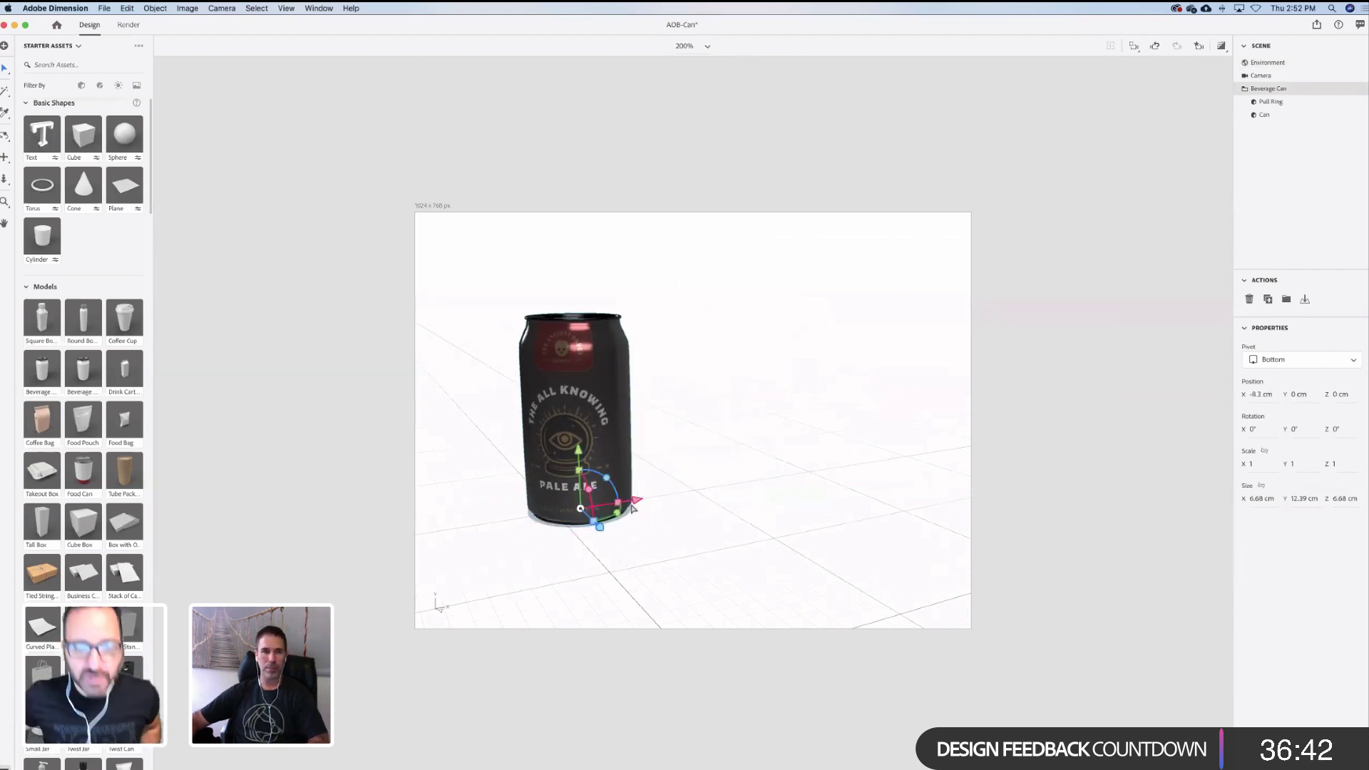
left_click_drag(680, 495, 784, 456, "alt")
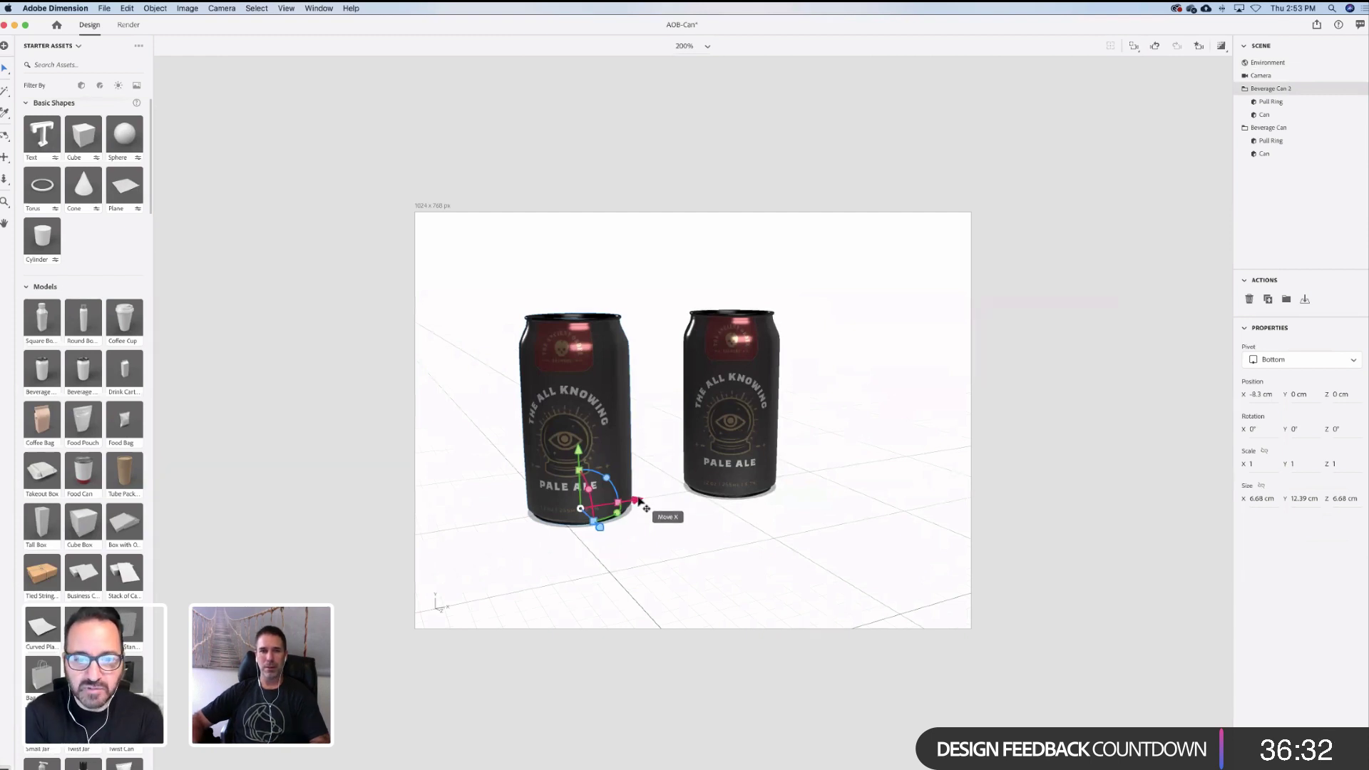
key("Delete")
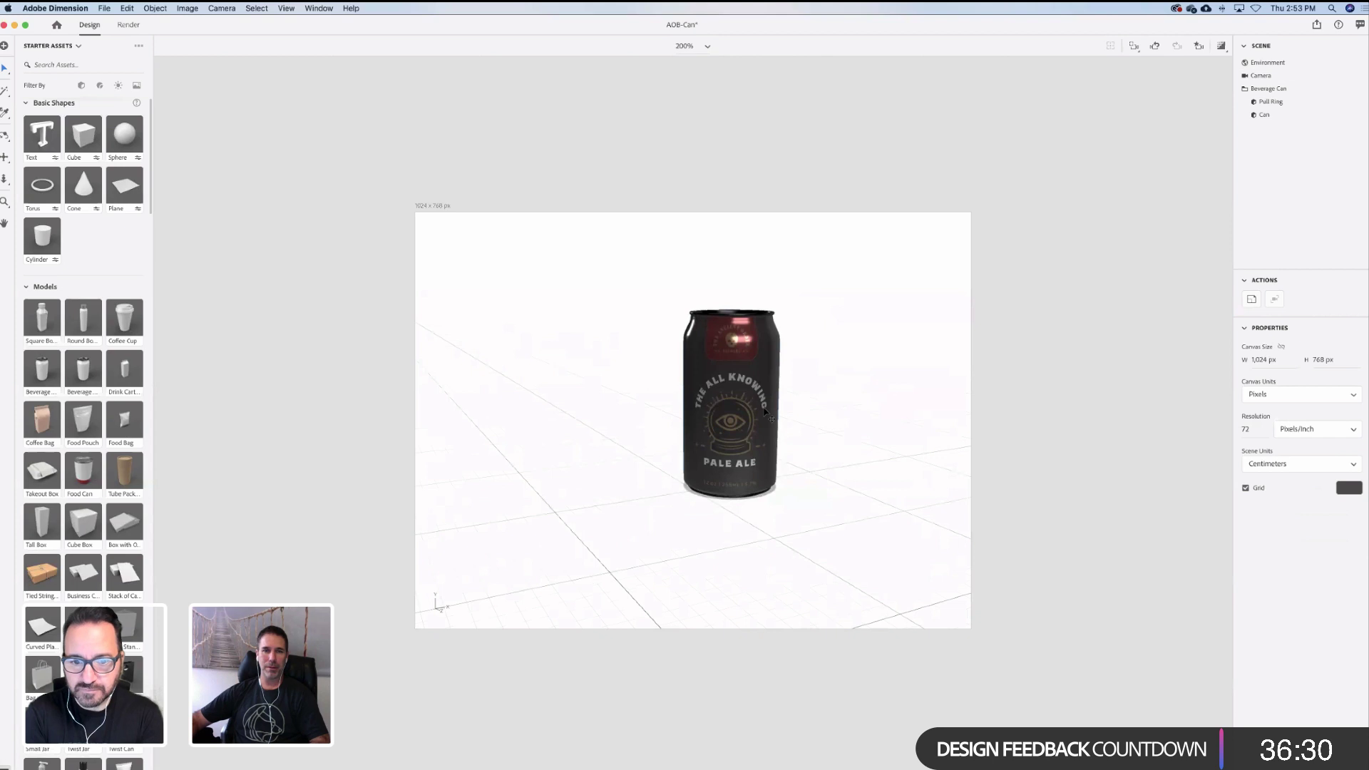
Duplicate the remaining can along the X axis so one stands at about X -7 cm beside the other
left_click(760, 439)
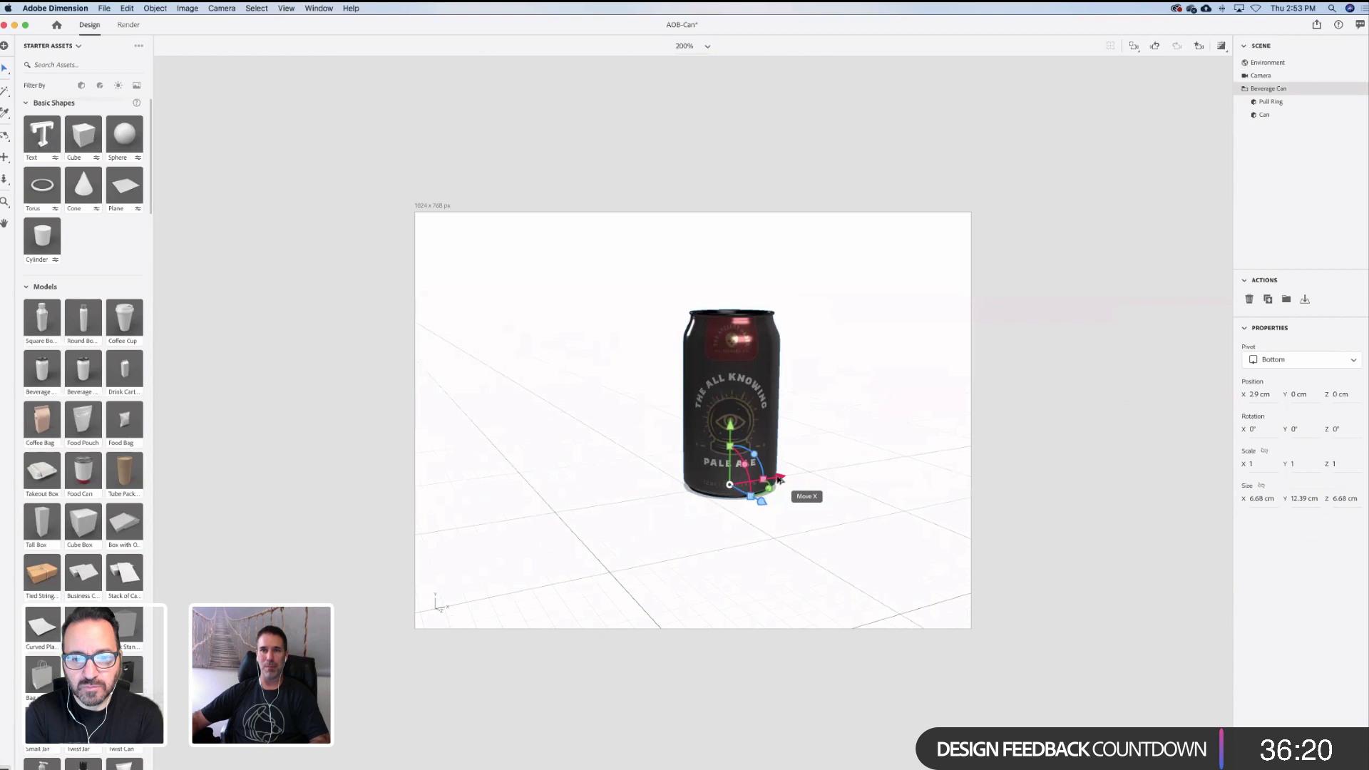
left_click_drag(780, 480, 658, 497, "alt")
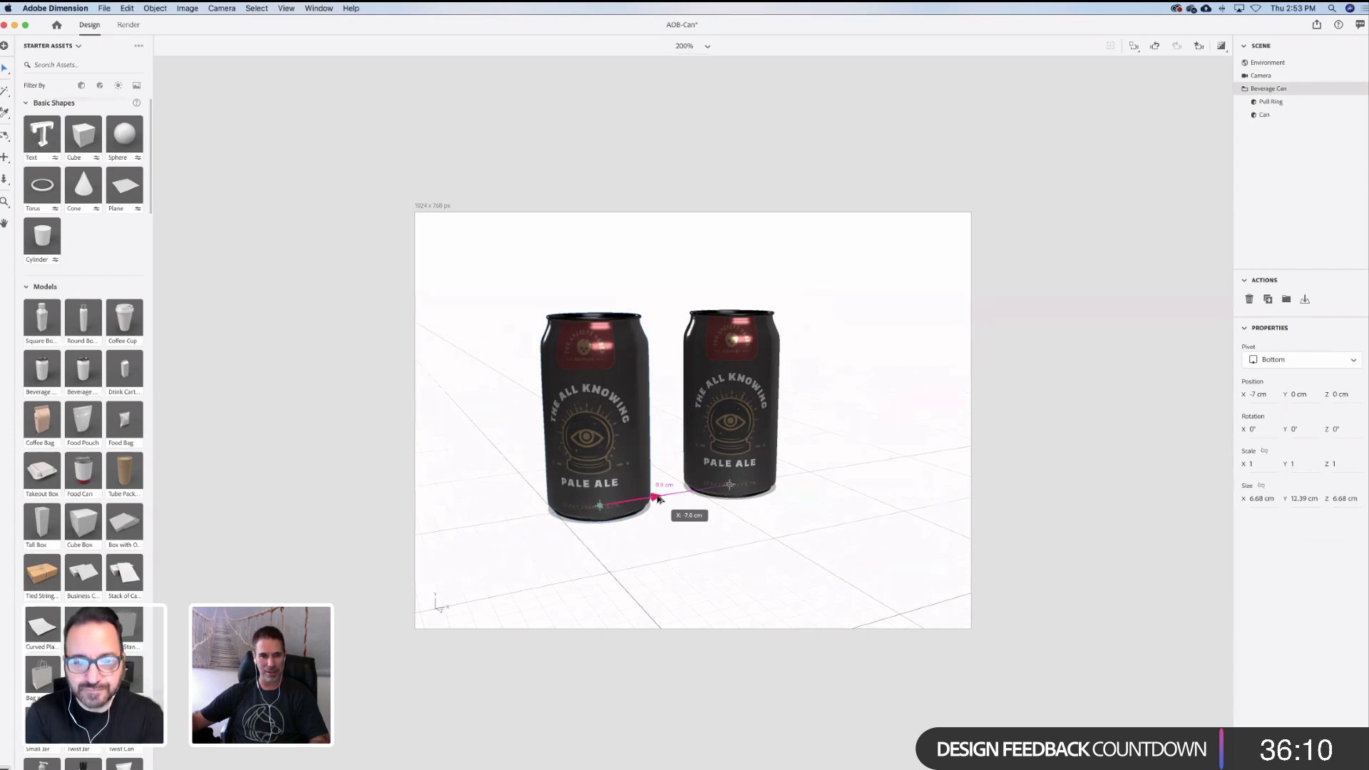
left_click_drag(660, 499, 658, 498, "alt")
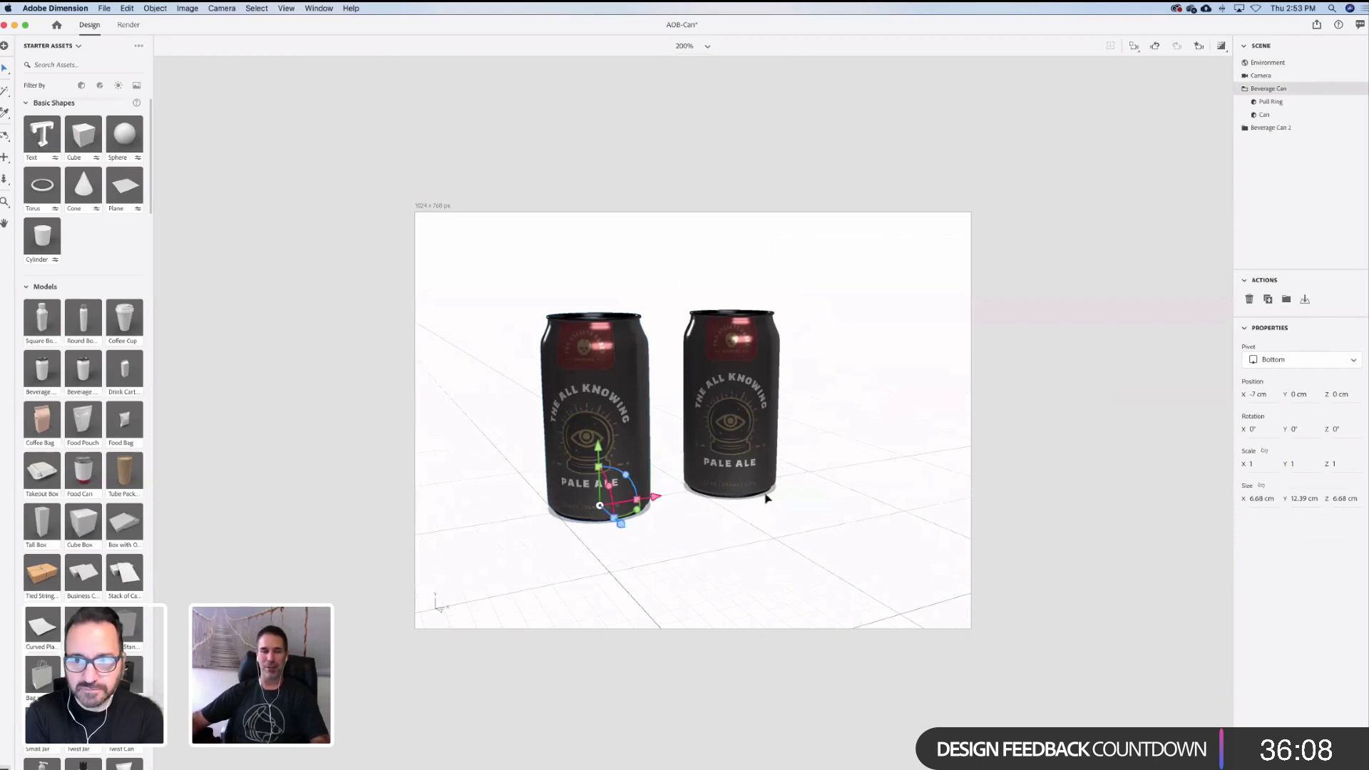
Replace the front label image on the can at X 2.9 cm with AOB-Label-Secret-Passage-Front.ai from the Labels folder
left_click(753, 475)
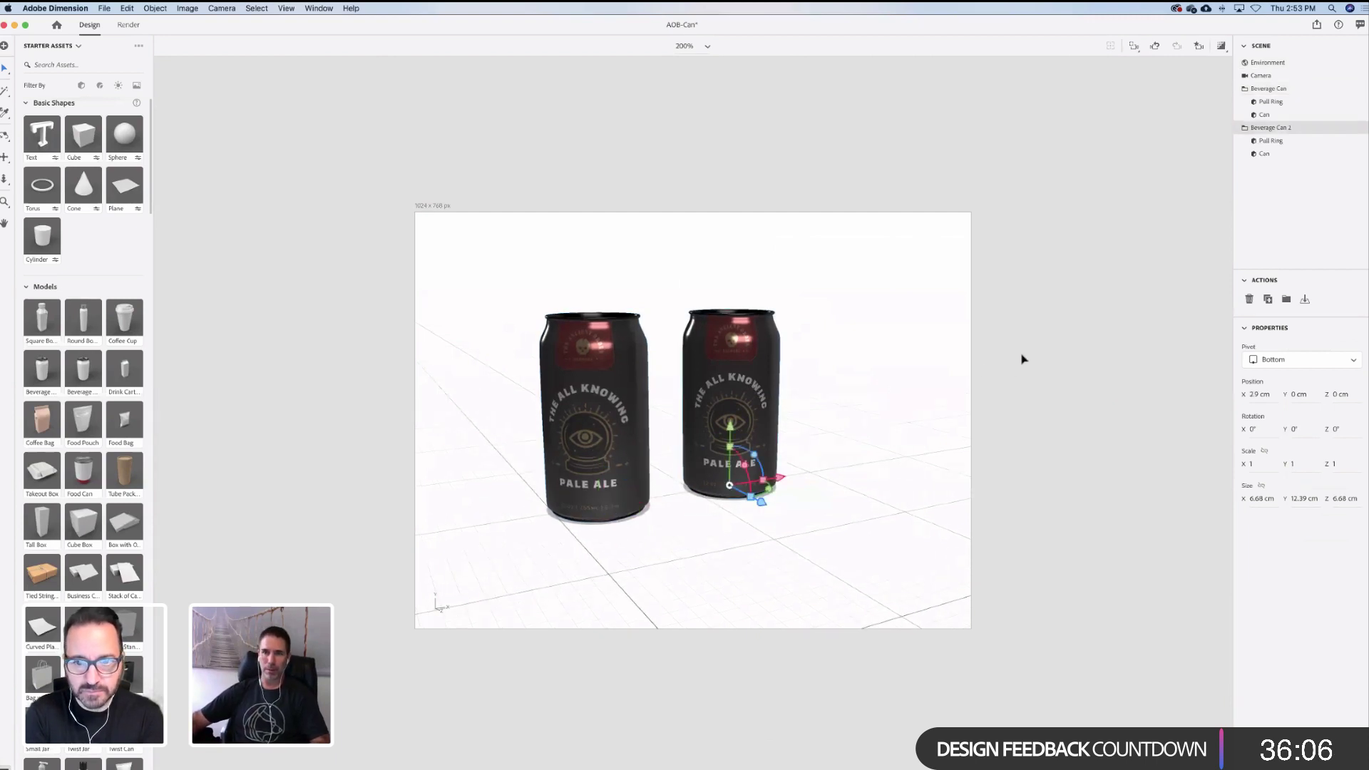
left_click(1284, 154)
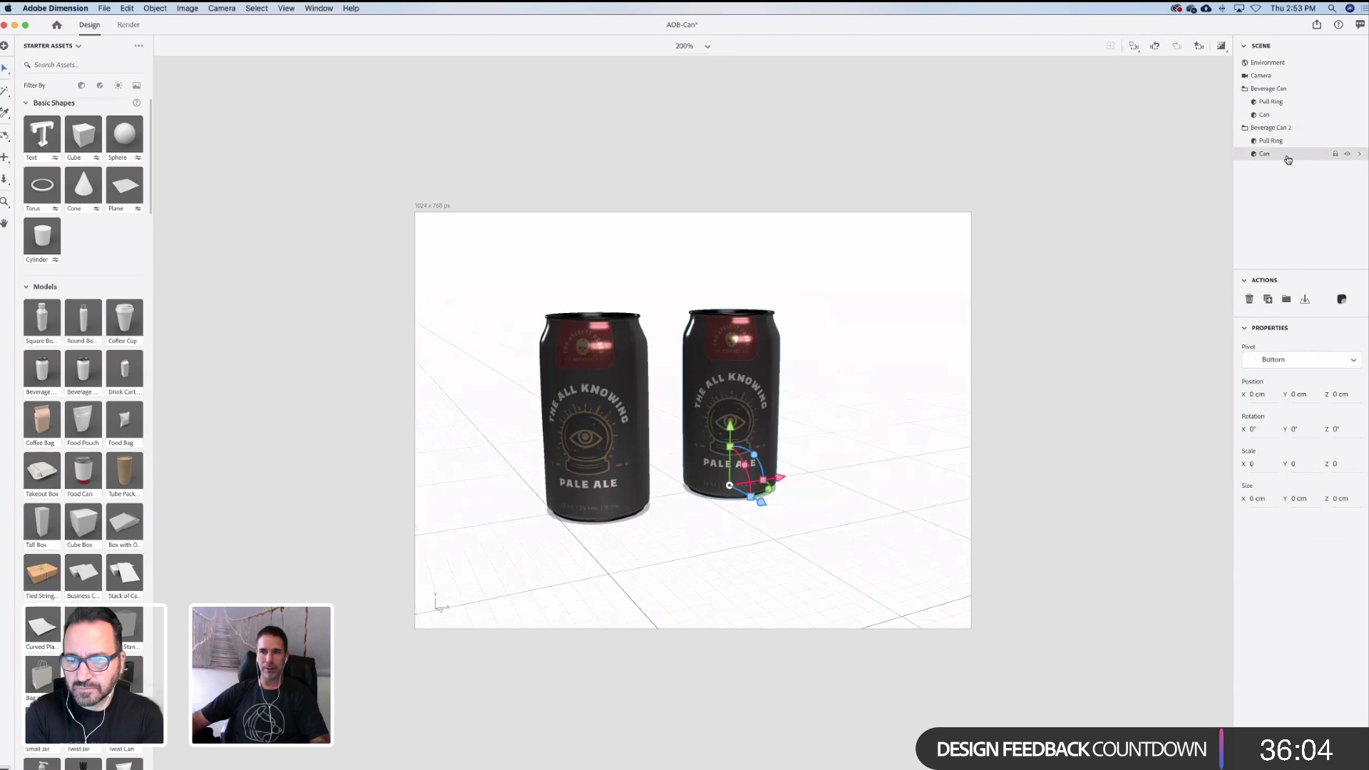
left_click(1358, 154)
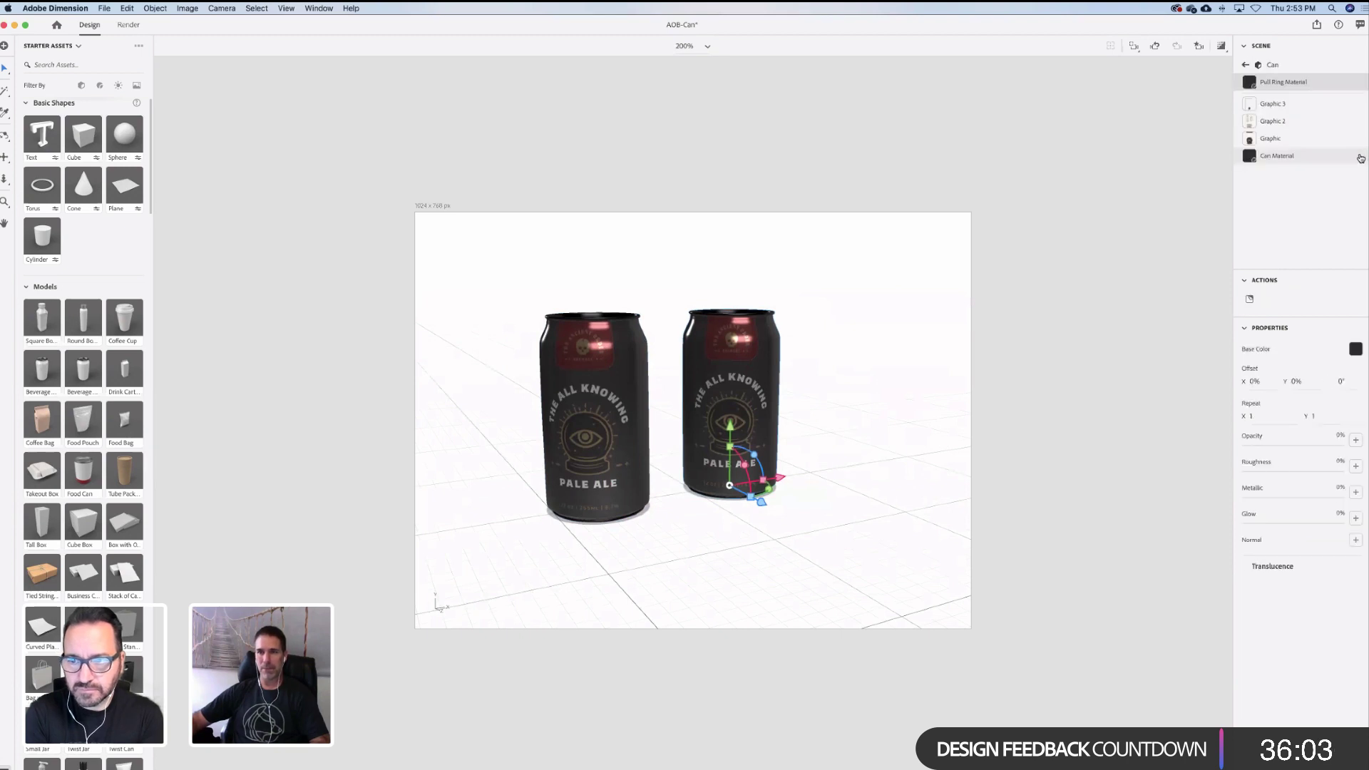
left_click(1306, 141)
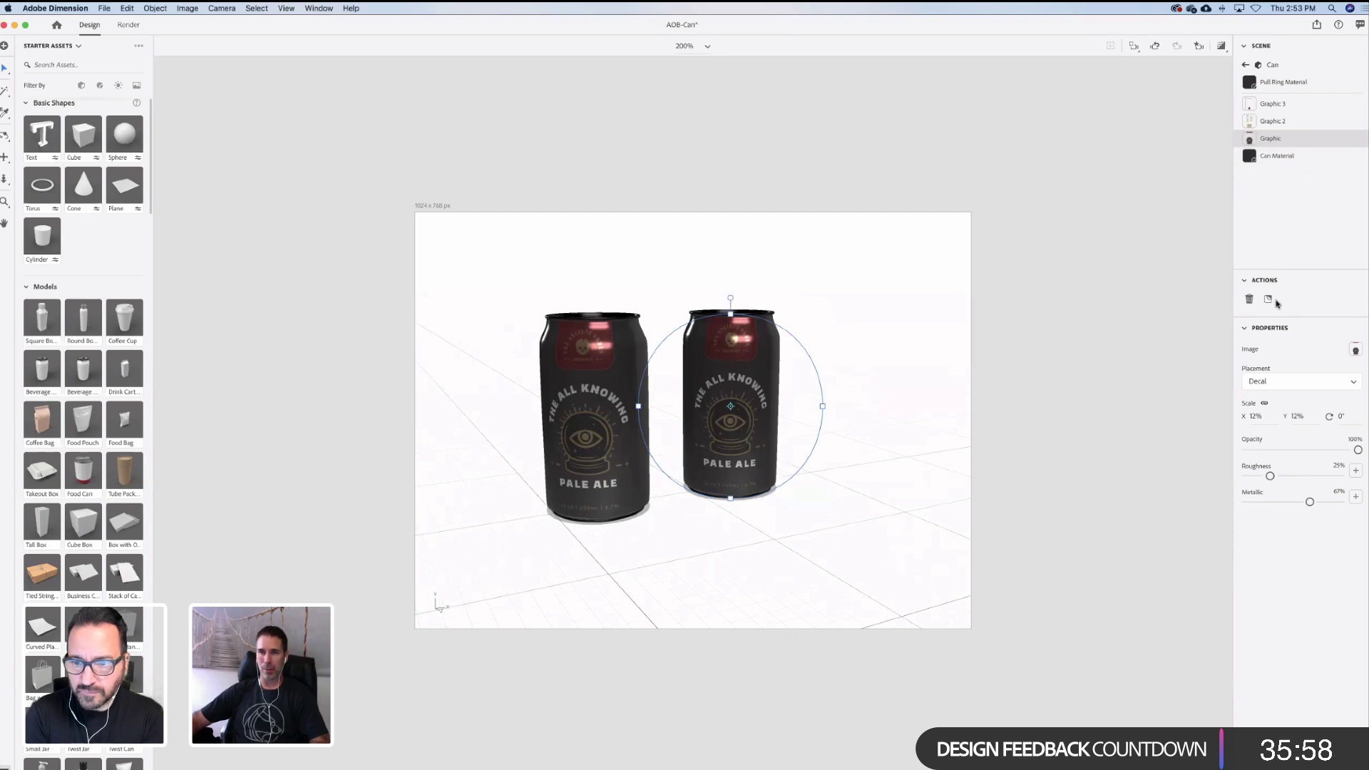
left_click(1356, 351)
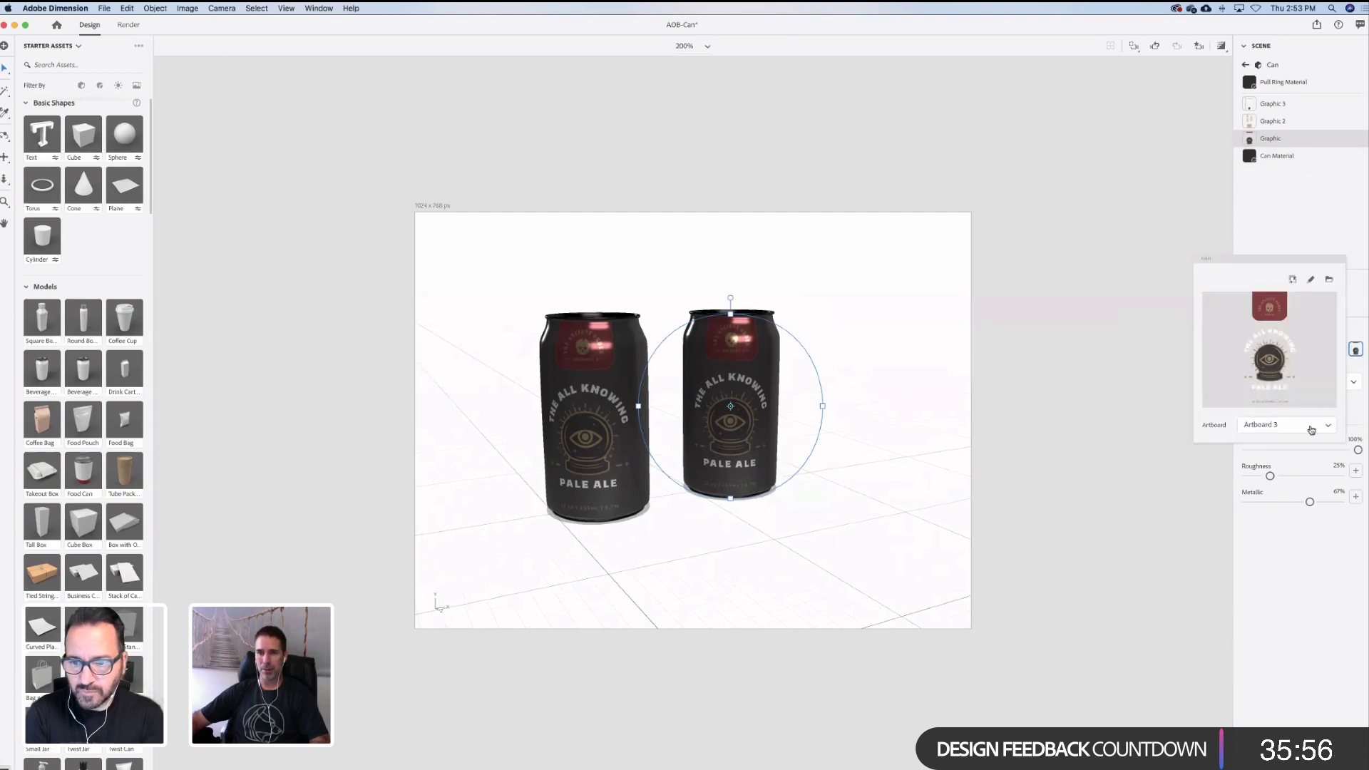
left_click(1328, 280)
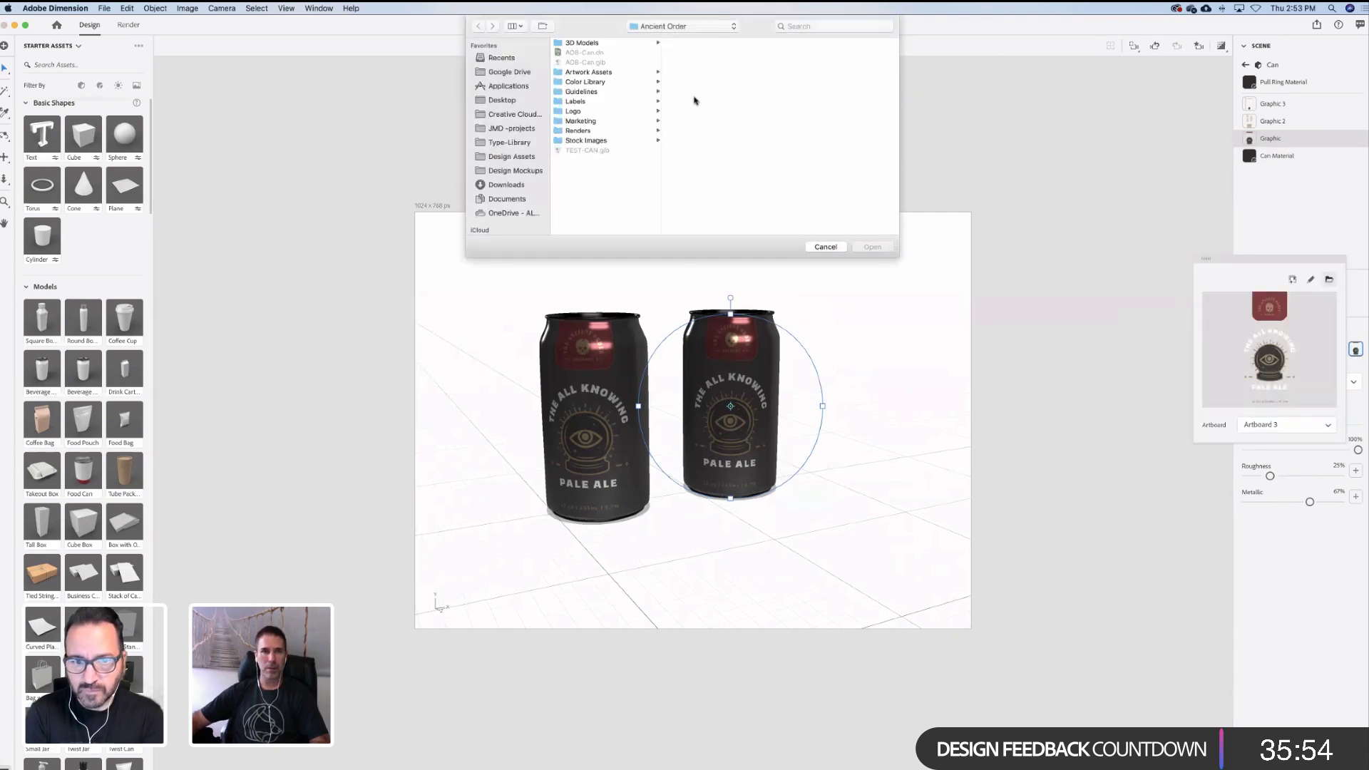
left_click(591, 102)
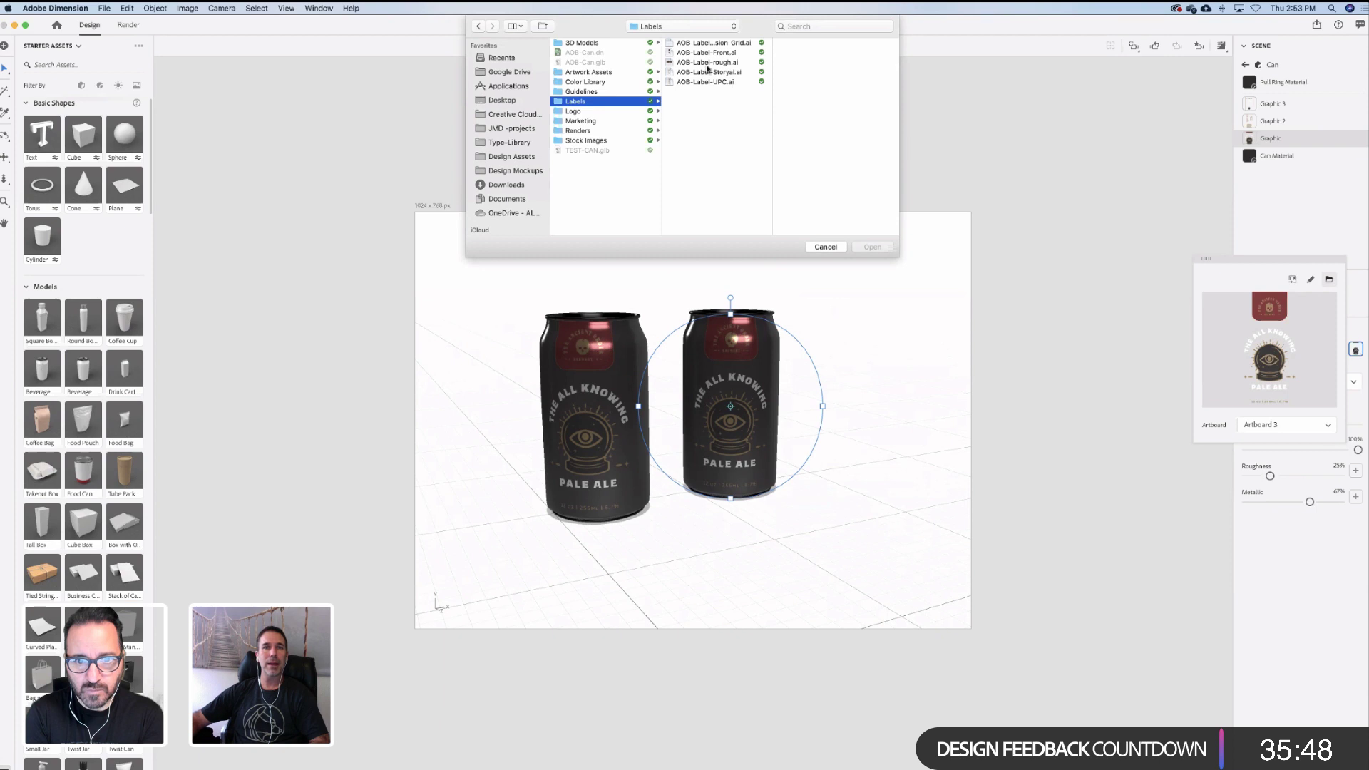
left_click(707, 65)
key("Up")
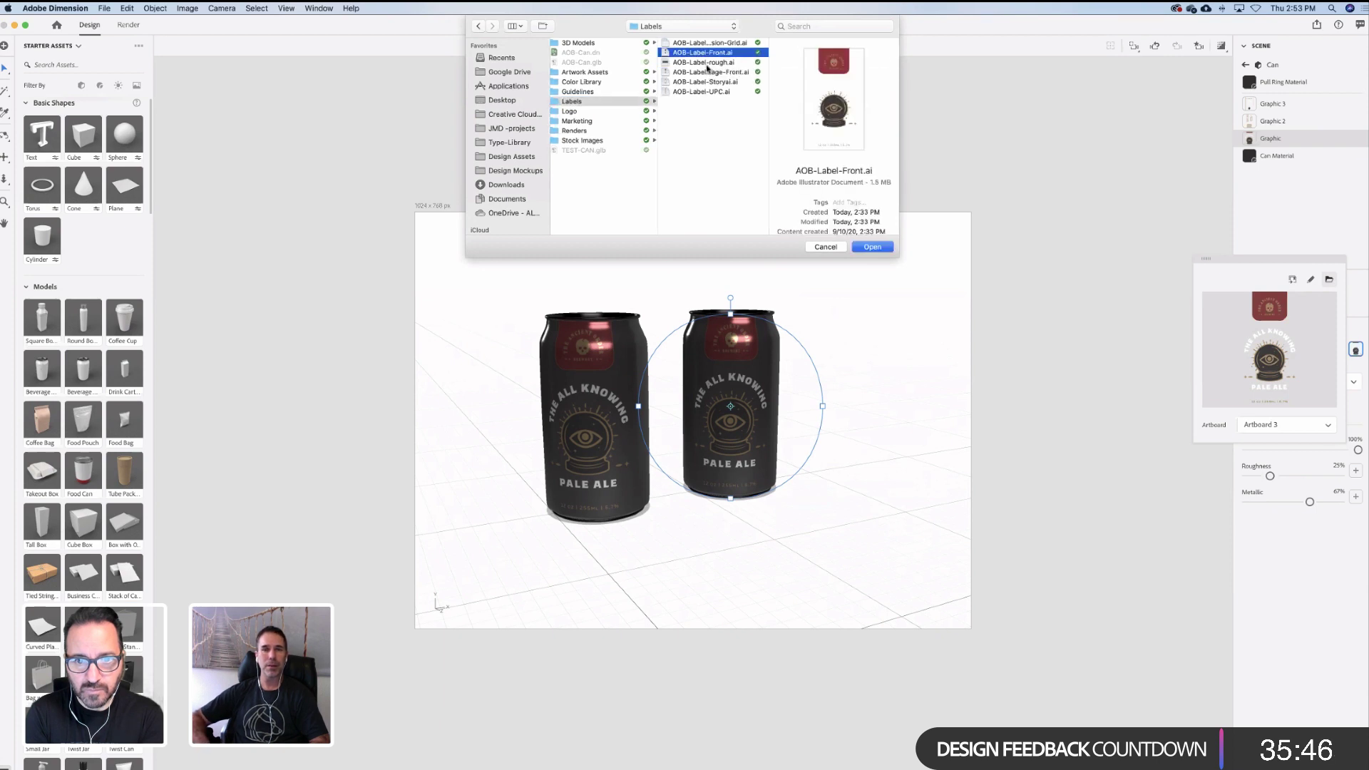
key("Up")
key("Down")
key("Down")
key("Down")
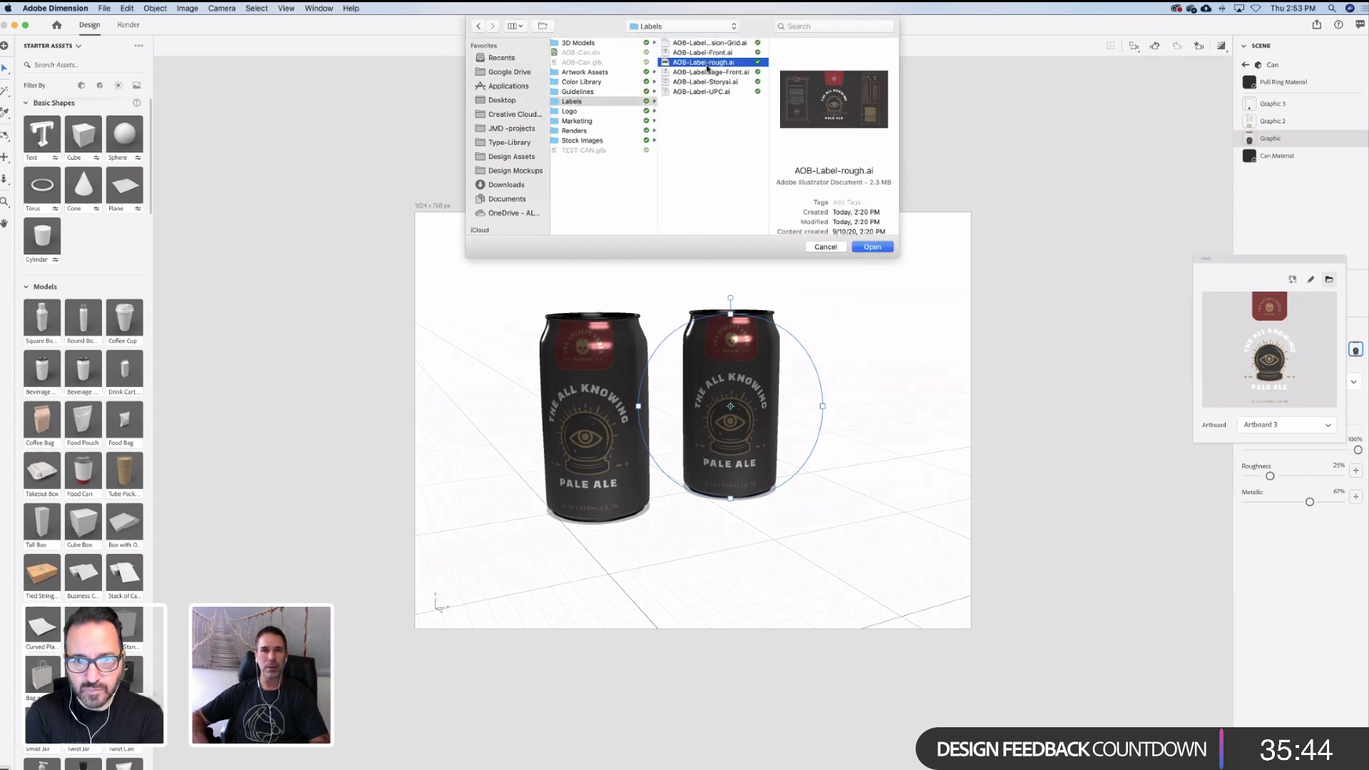
left_click(871, 247)
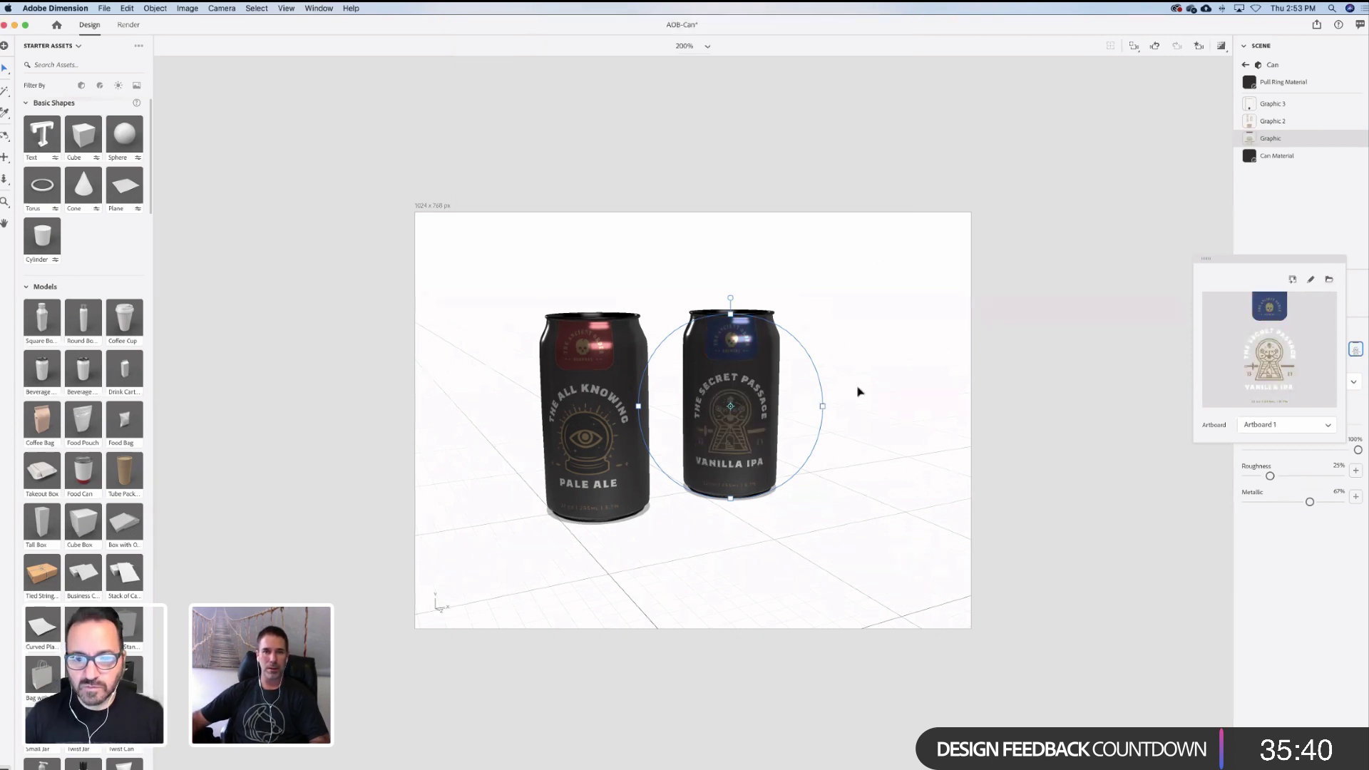
left_click(914, 401)
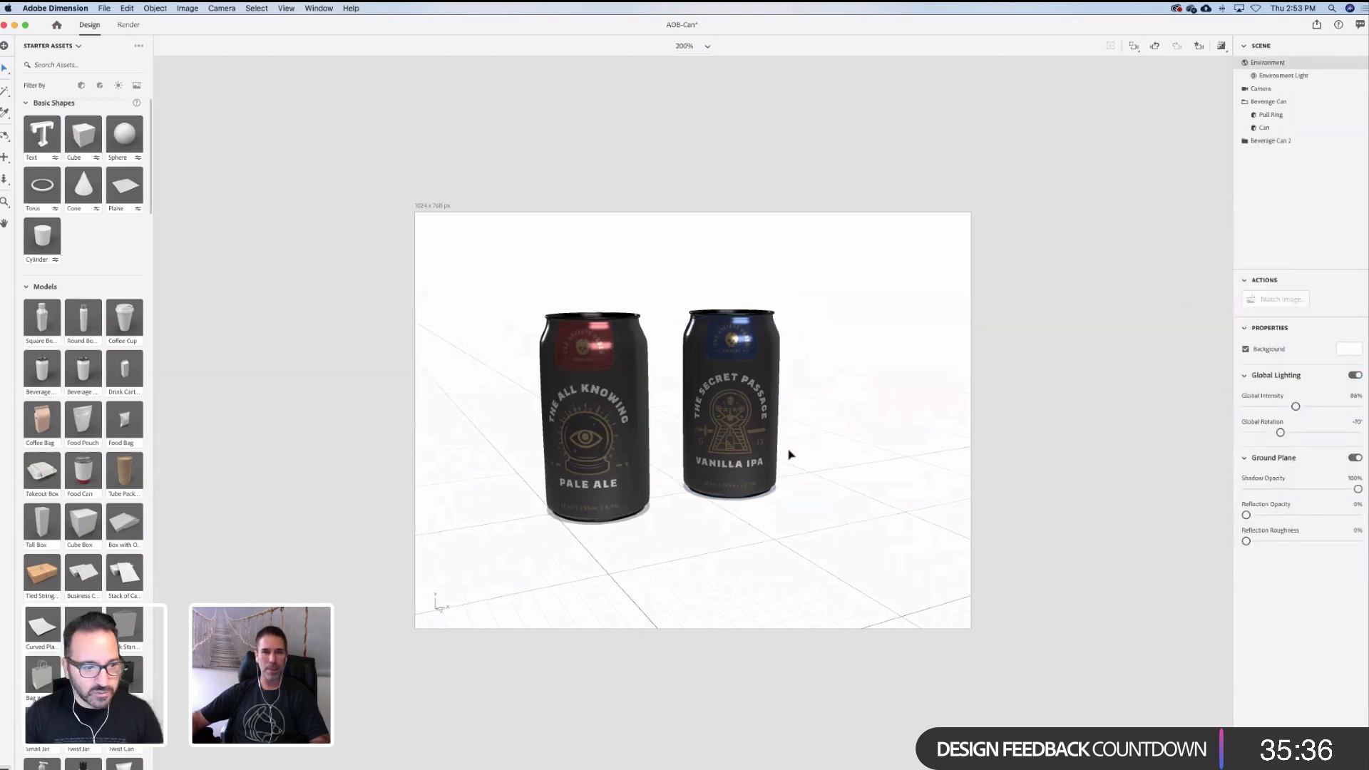
Set the canvas size to 1600 px wide and 1200 px high
scroll(742, 451, "up", 2)
scroll(742, 451, "up", 1)
scroll(742, 451, "down", 3)
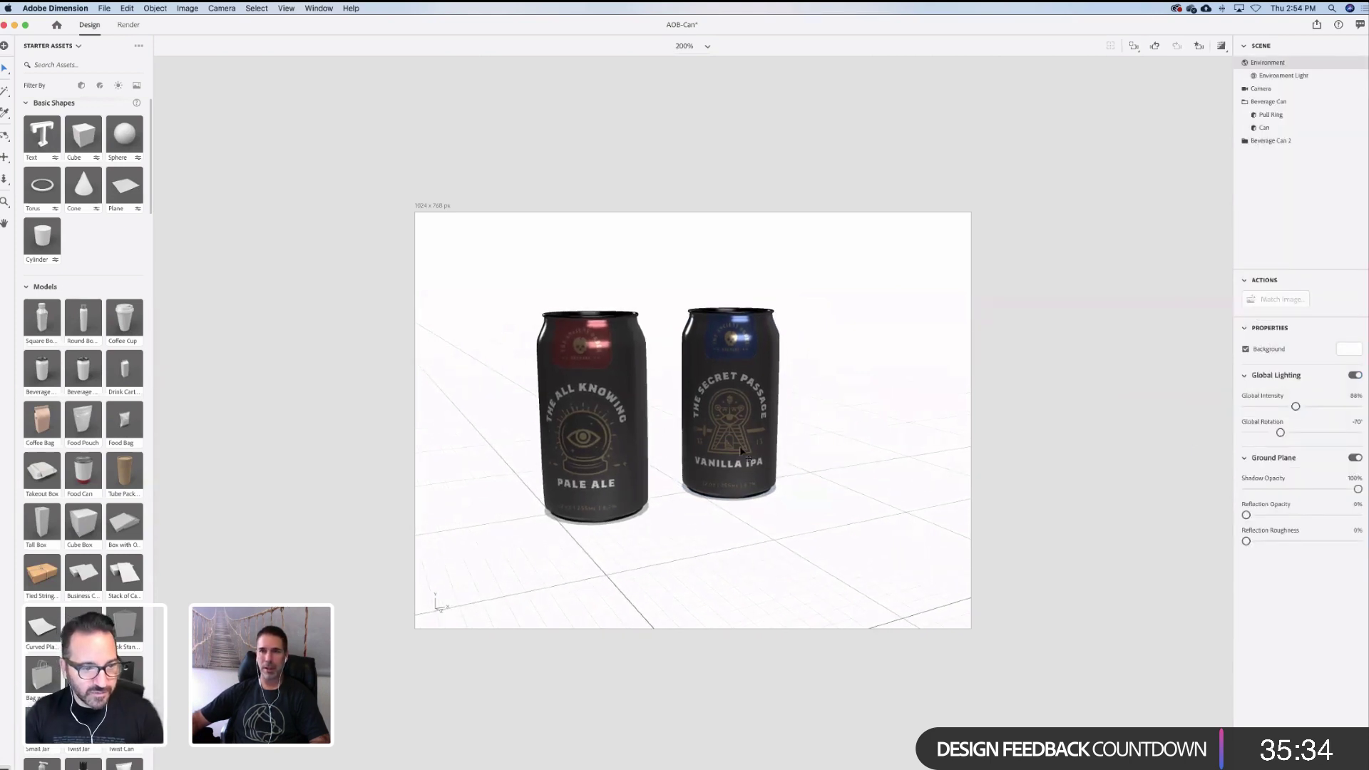
scroll(742, 452, "down", 1)
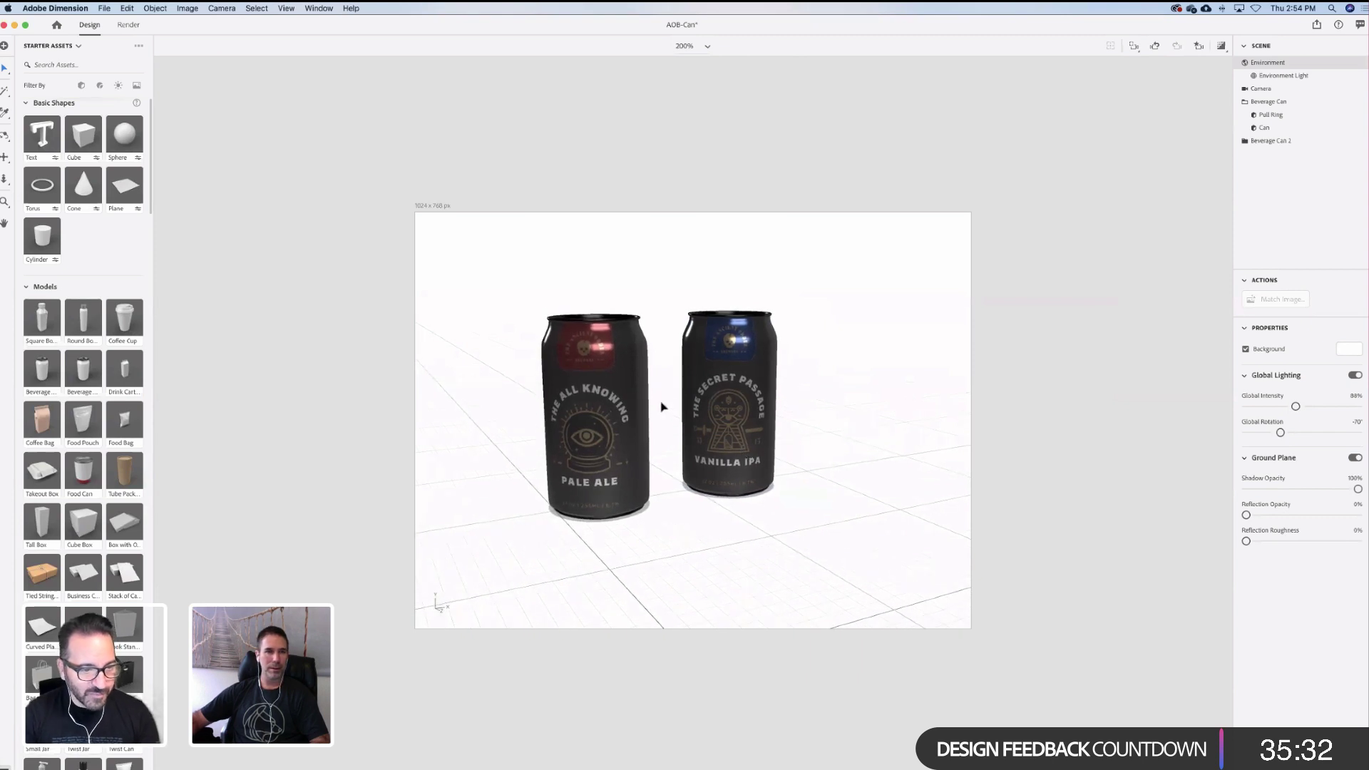
left_click(430, 207)
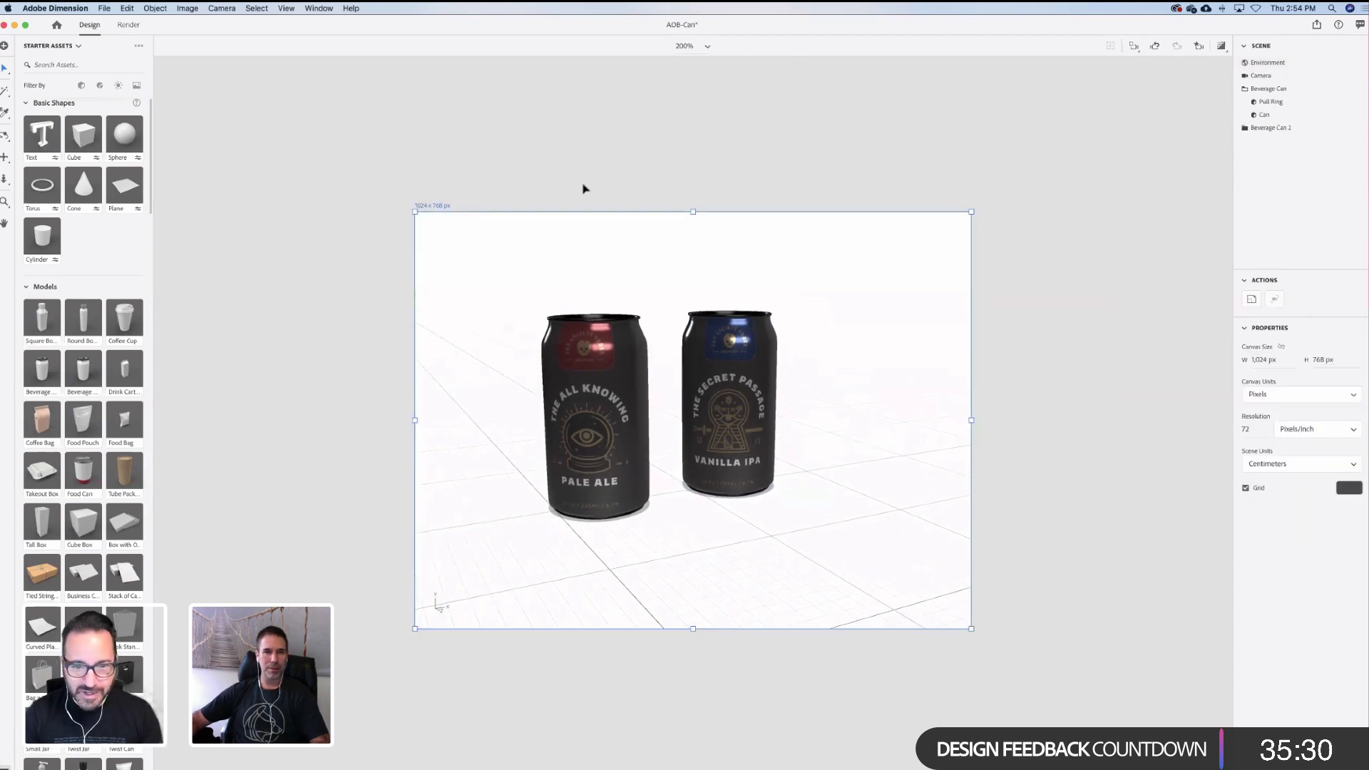
left_click(431, 197)
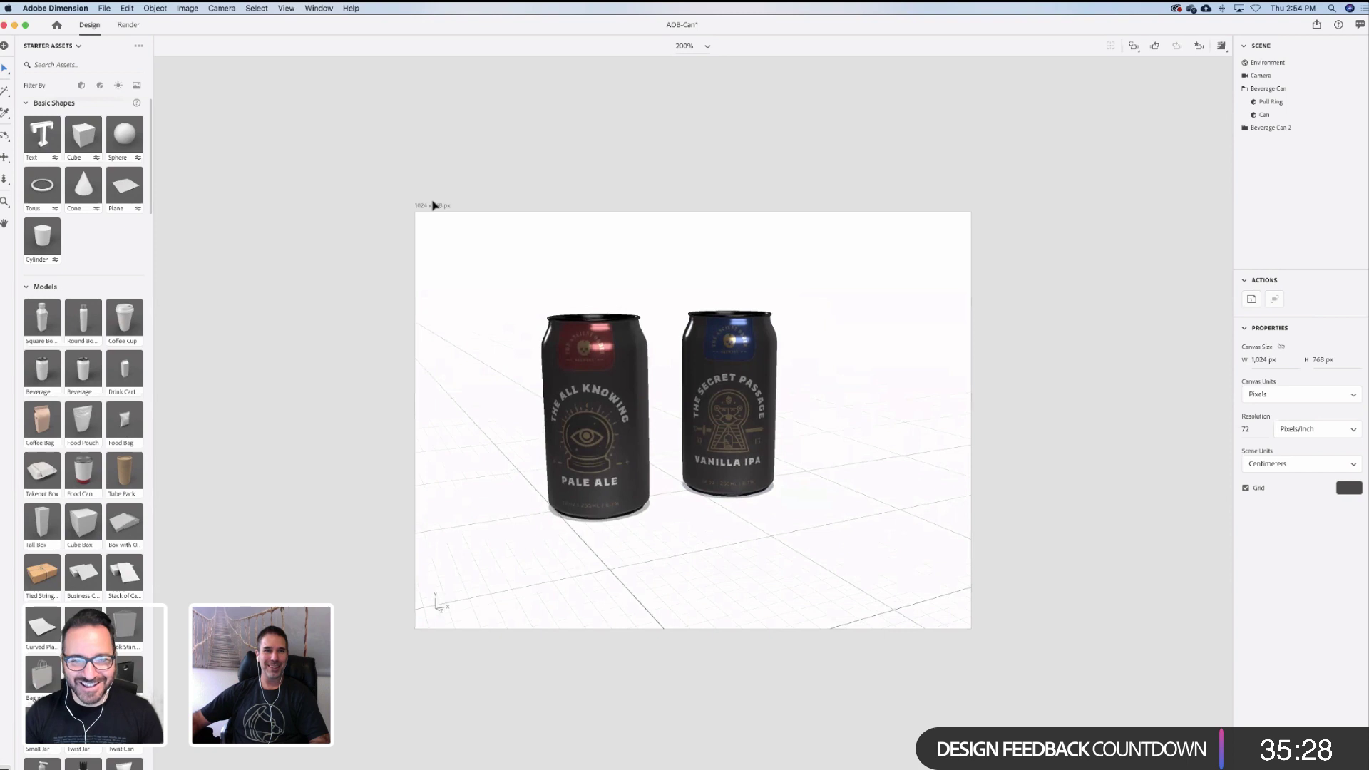
left_click(433, 206)
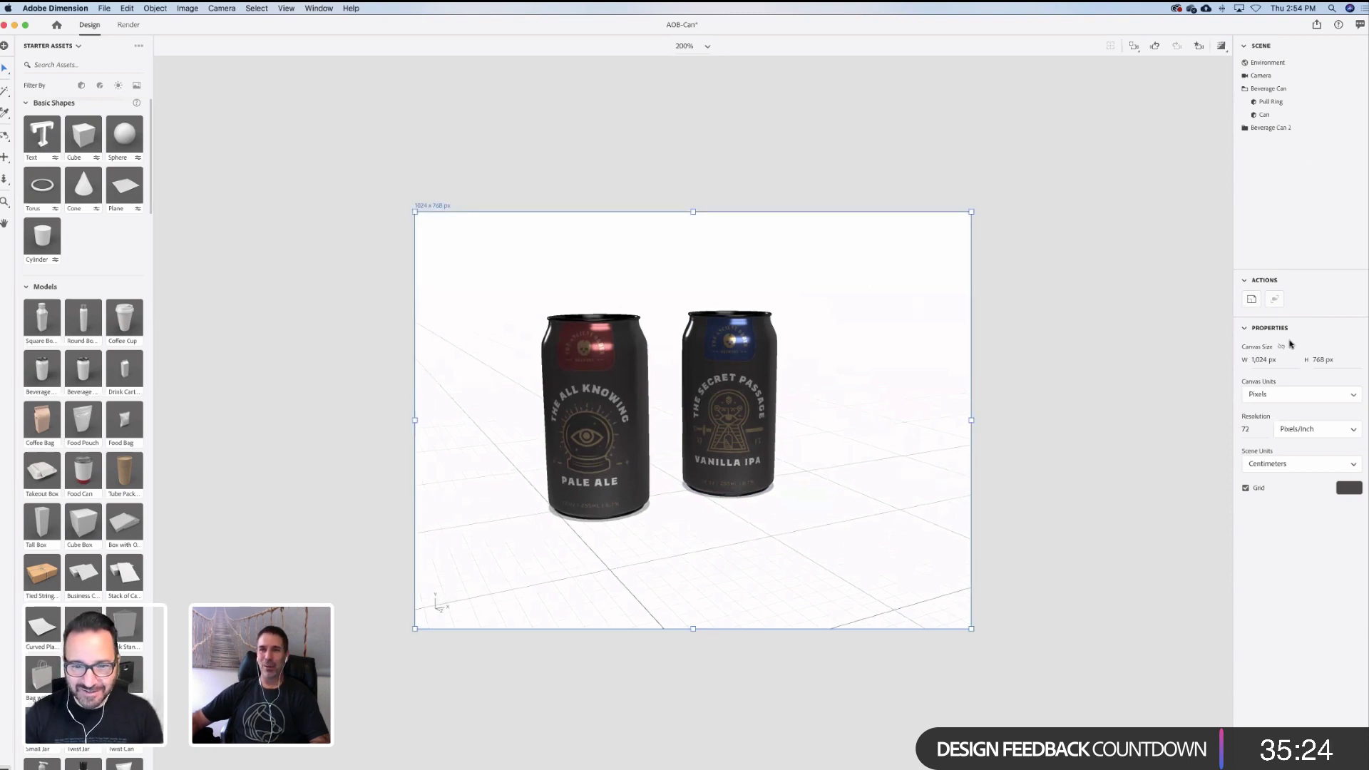
left_click(1266, 360)
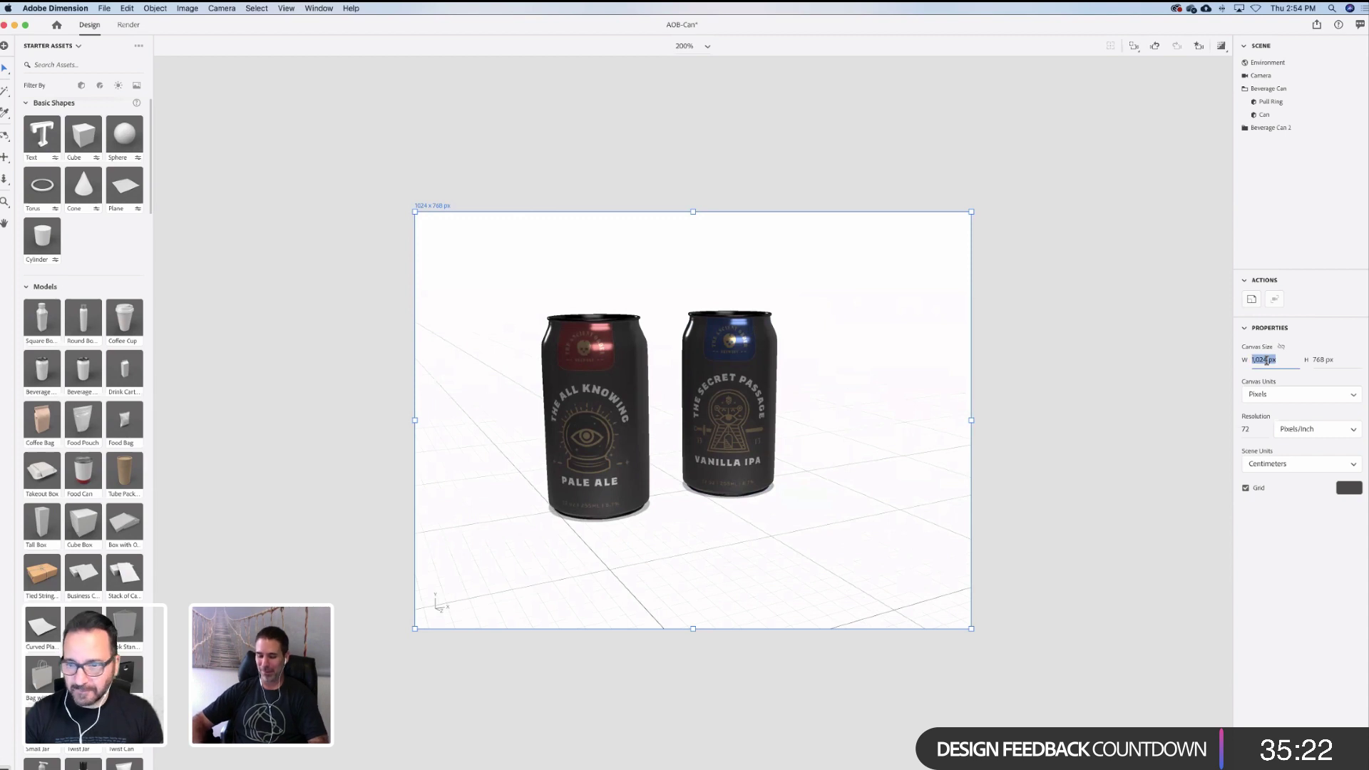
type("1600")
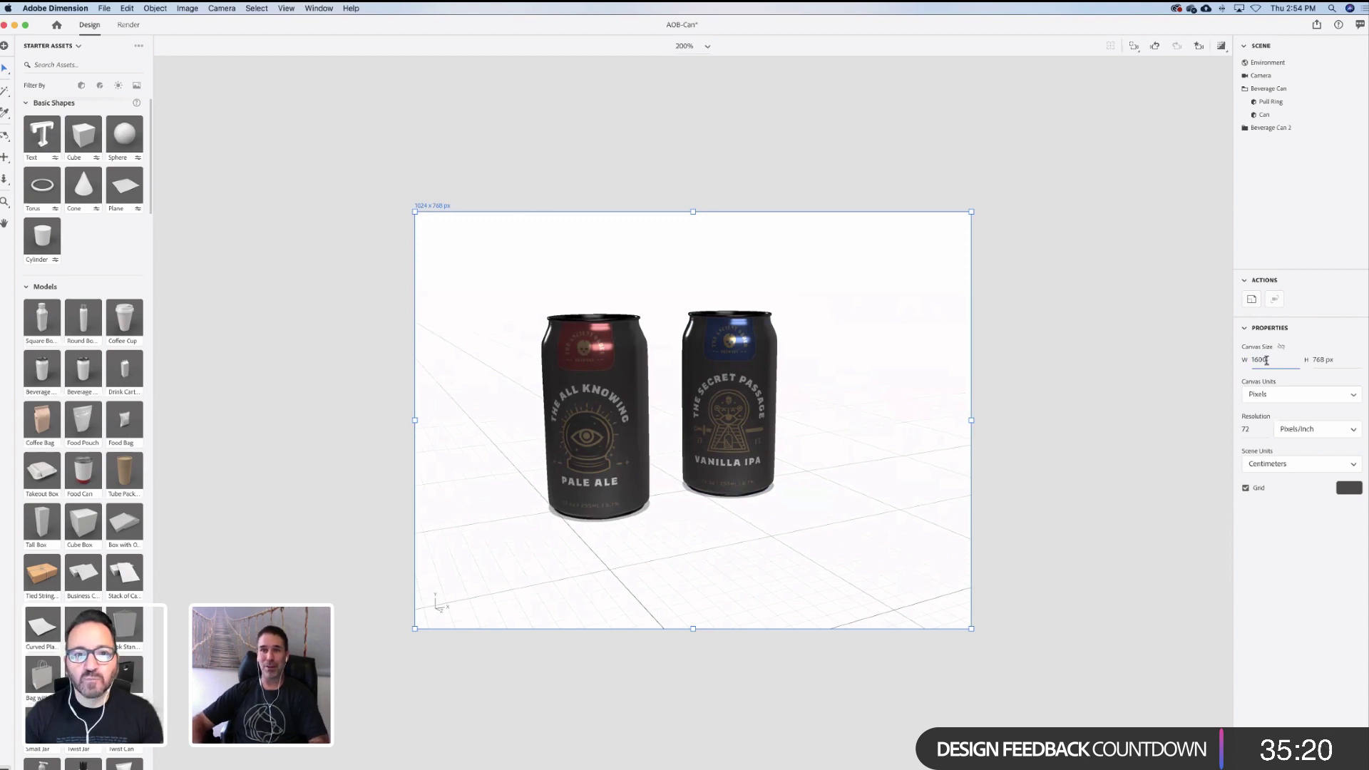
key("Tab")
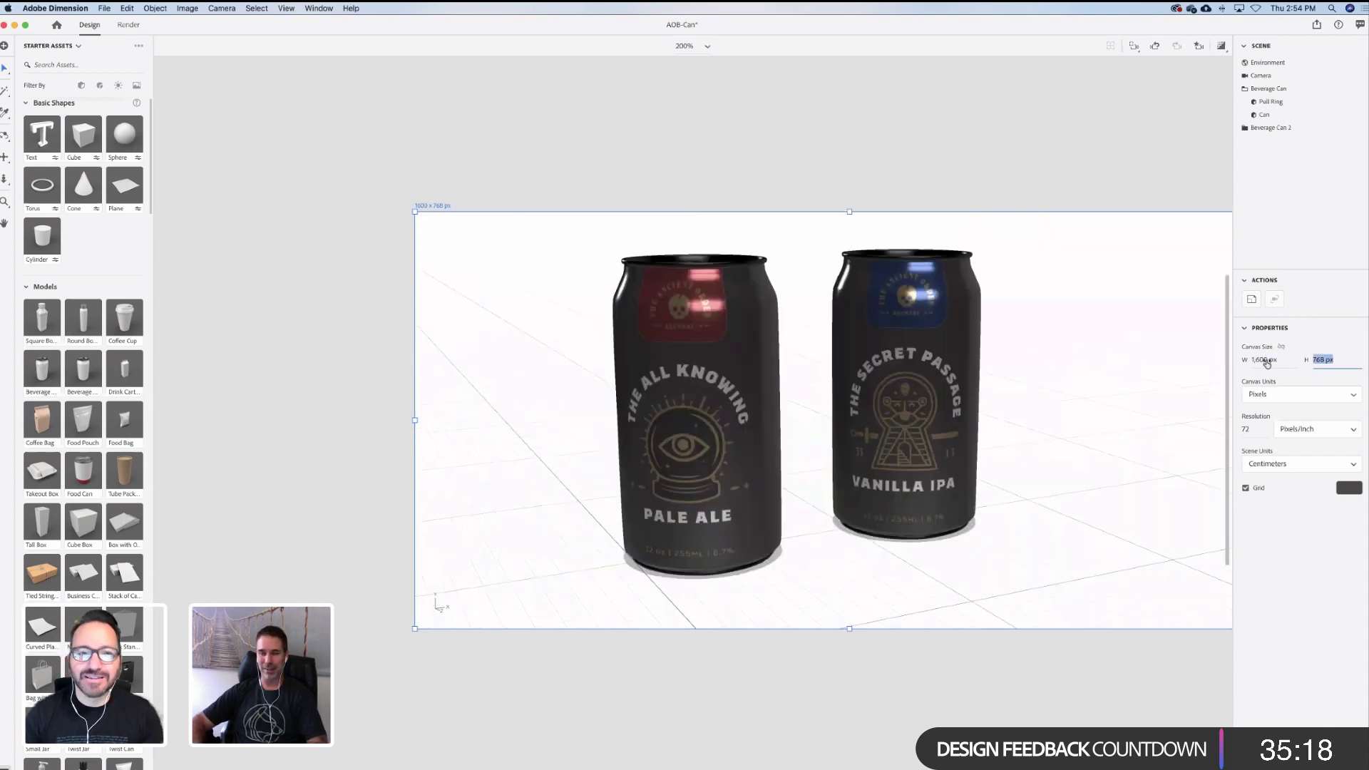
type("2")
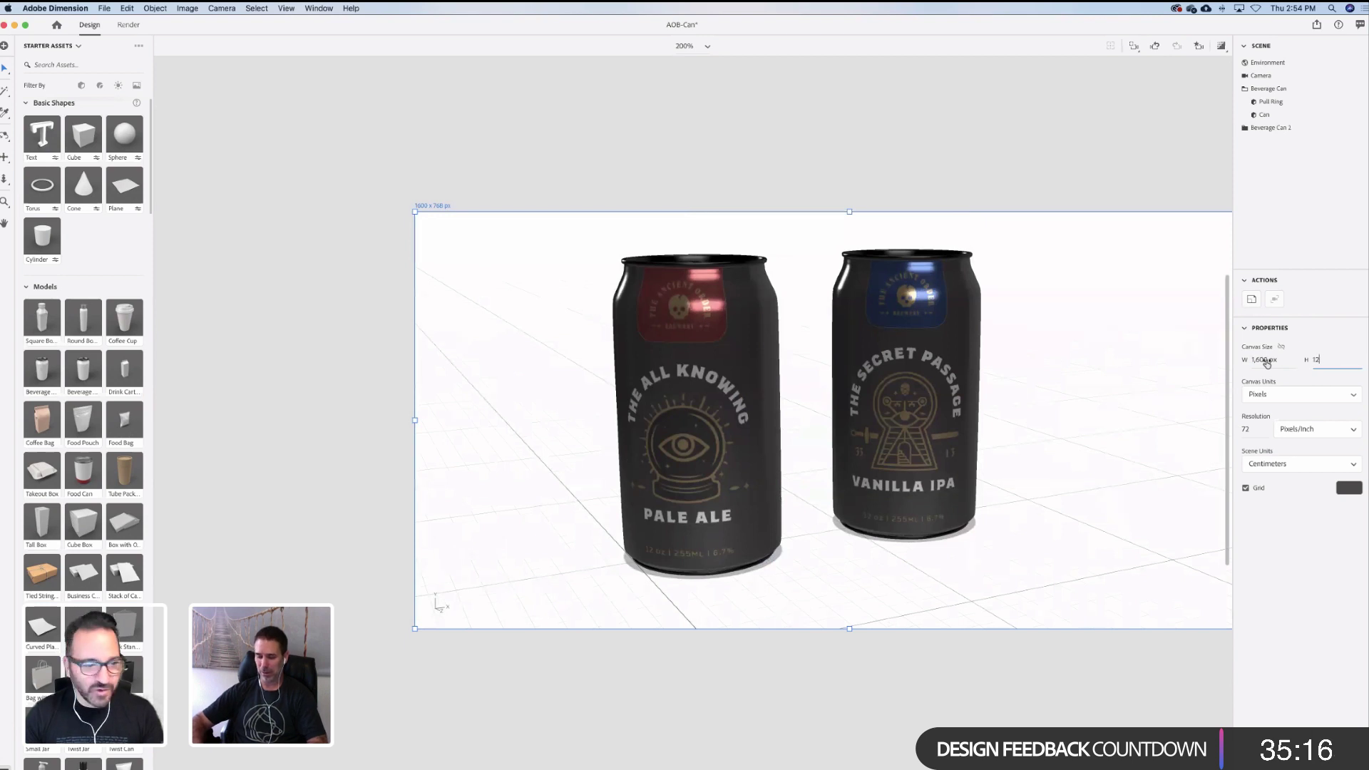
type("200")
key("Return")
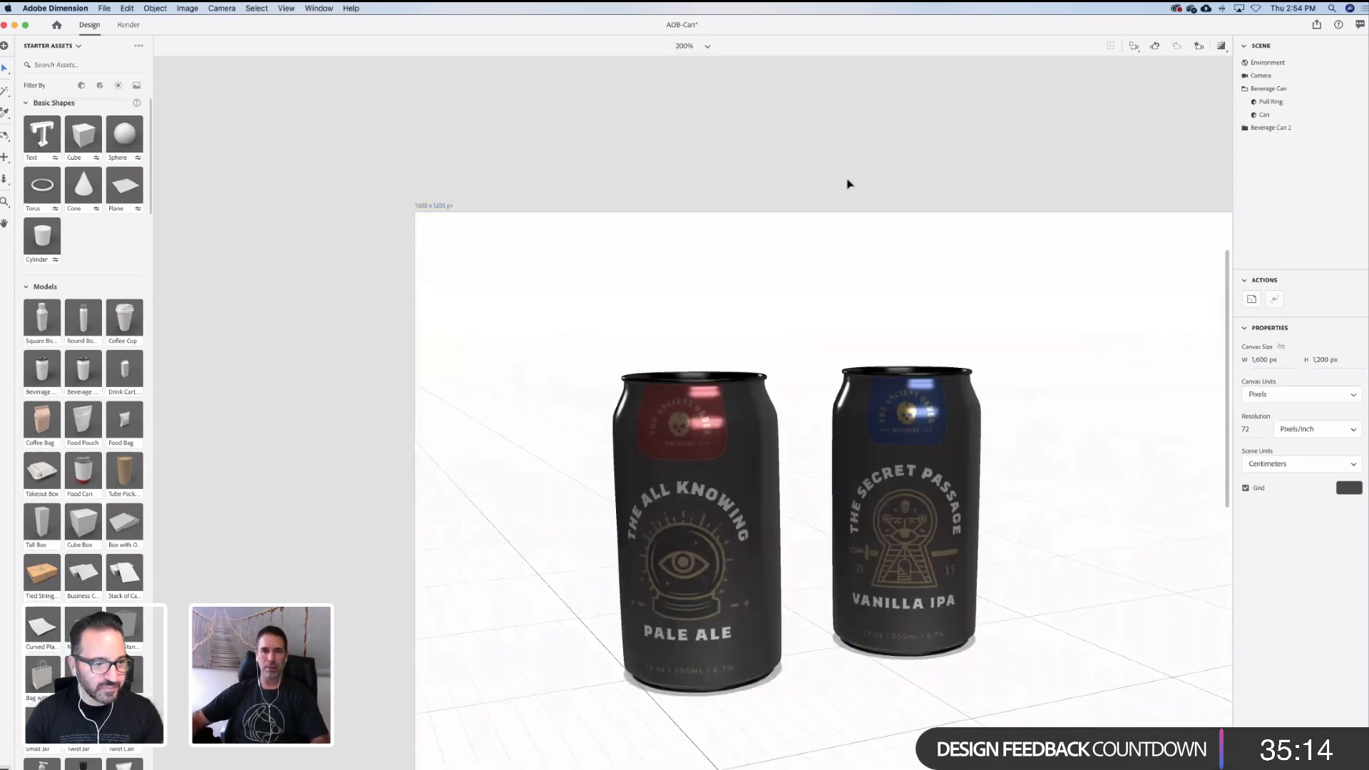
Move the Vanilla IPA can along the X axis to about 4.1 cm and the Pale Ale can to about -5.9 cm
left_click_drag(976, 386, 835, 231)
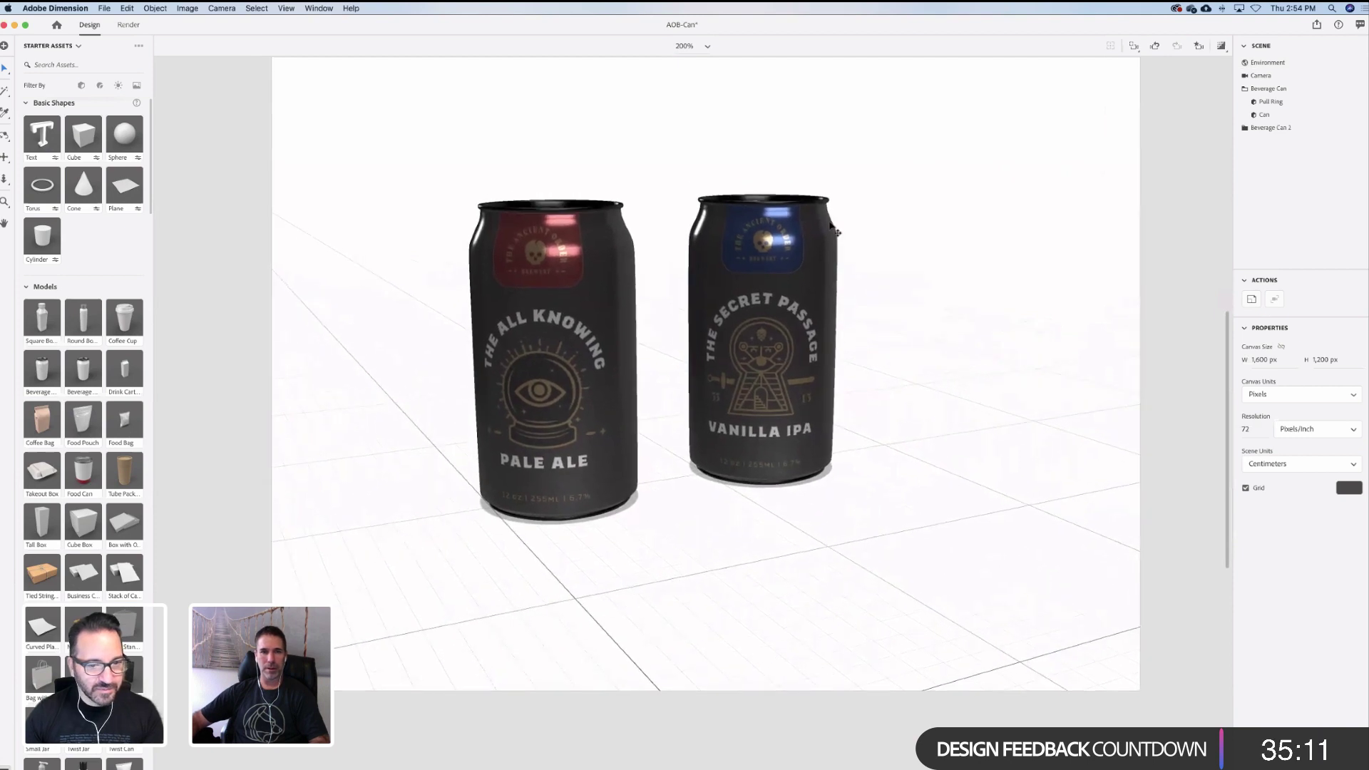
left_click(799, 255)
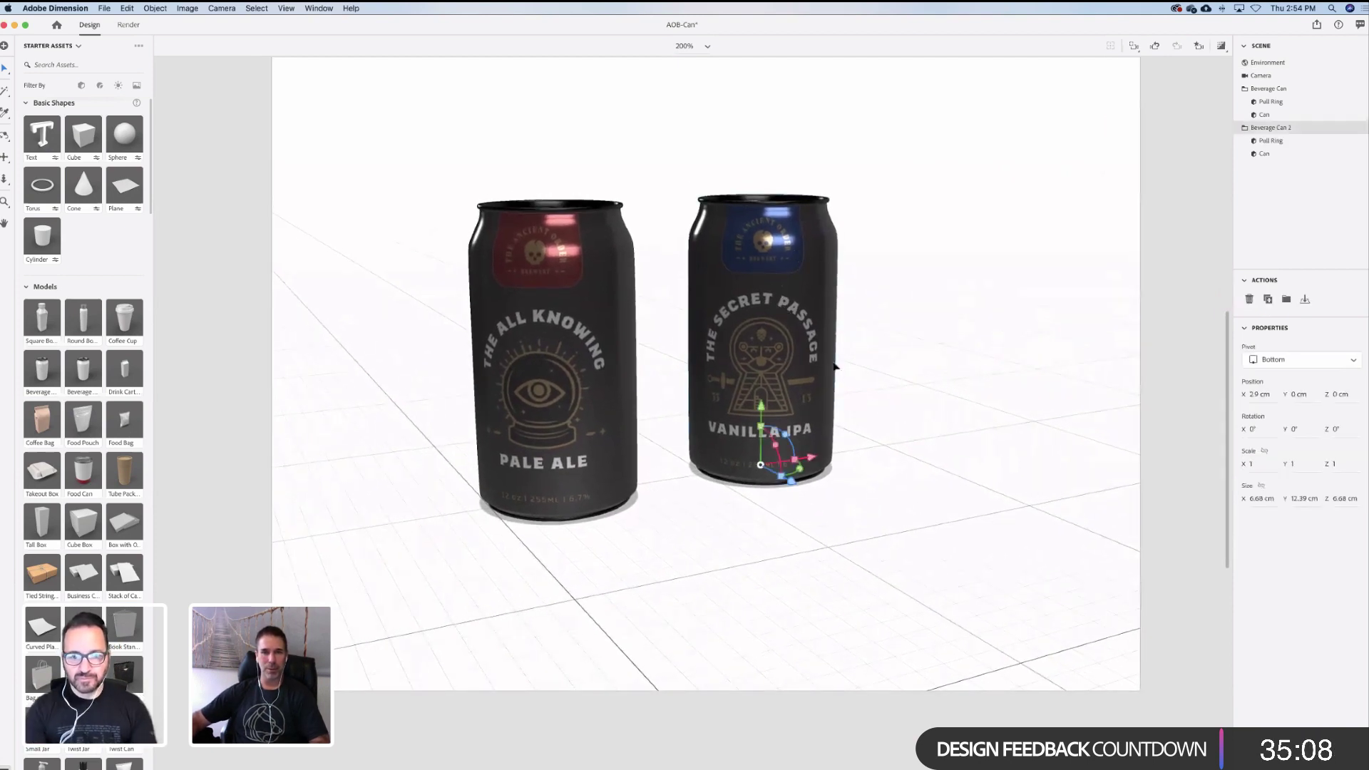
left_click_drag(797, 476, 821, 478)
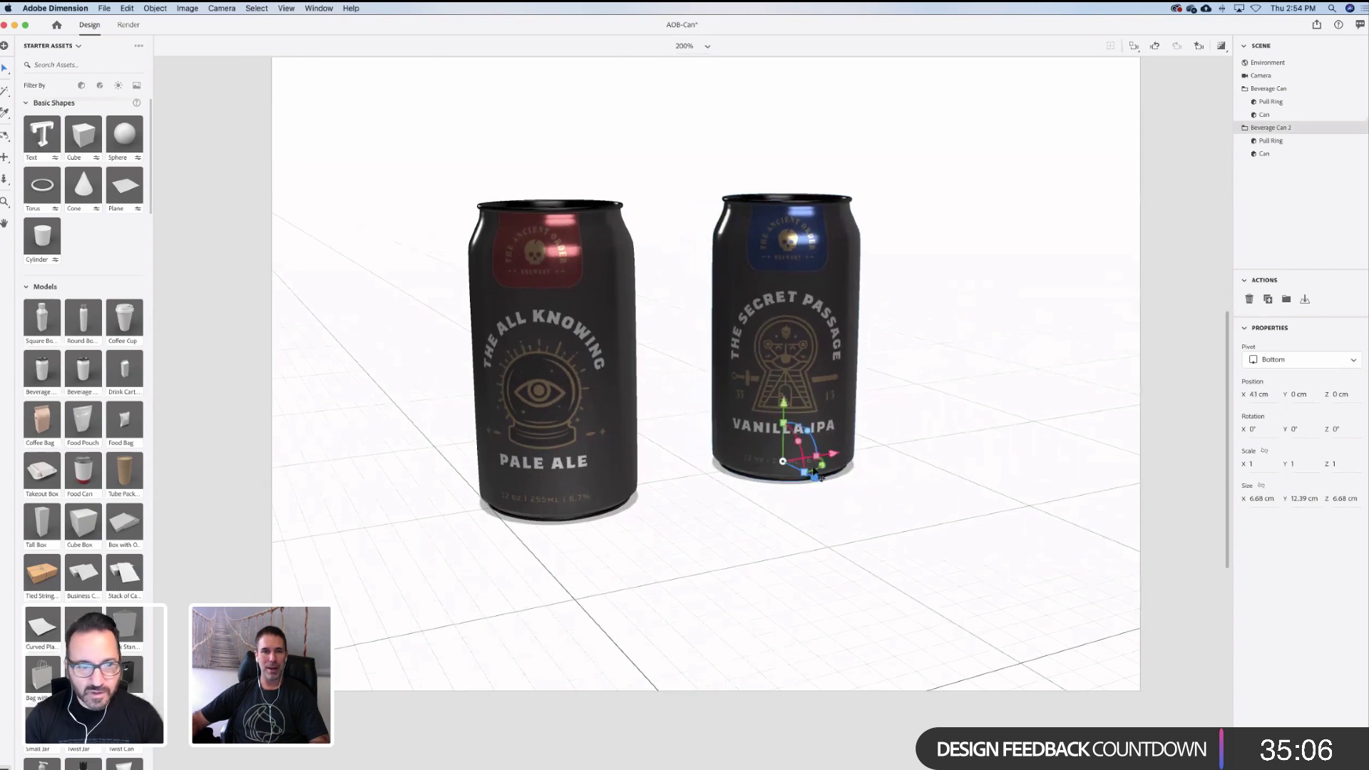
left_click(614, 457)
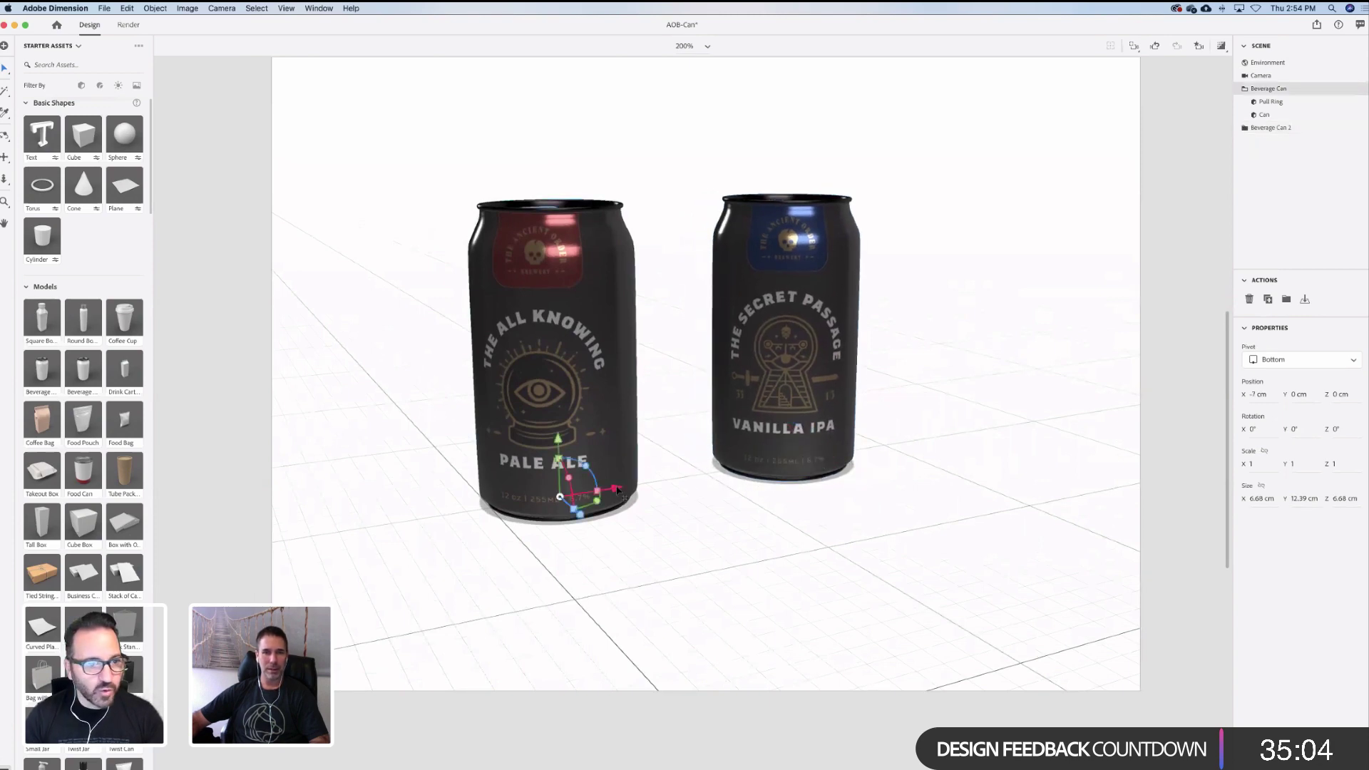
left_click_drag(618, 490, 646, 485)
Add a plane beneath the two cans and scale it uniformly to about 3.5, making it about 71 cm square
right_click_drag(858, 436, 749, 451)
mouse_move(865, 432)
right_mouse_down()
mouse_move(801, 450)
mouse_move(856, 452)
right_mouse_up()
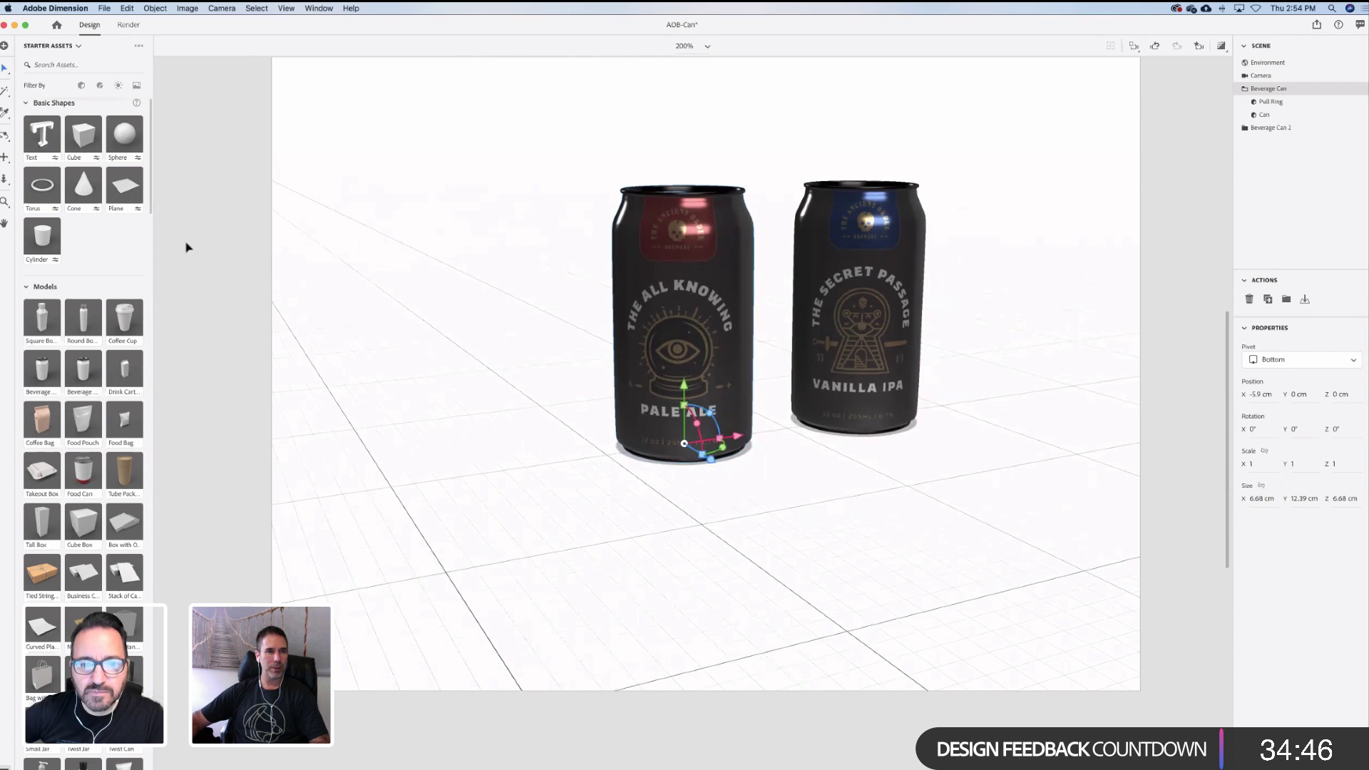
left_click(127, 192)
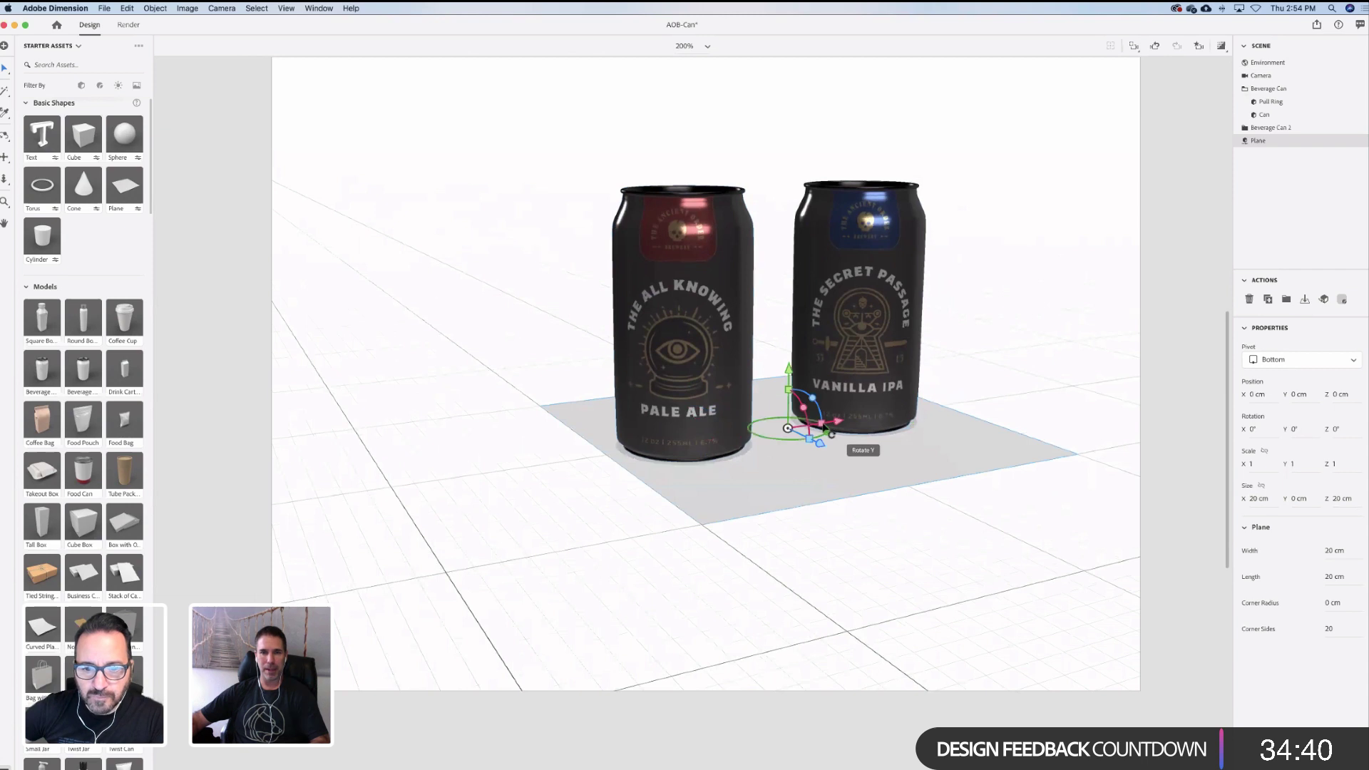
left_click_drag(825, 426, 900, 408)
Apply the Metal material from Adobe Standard Materials to the plane
scroll(116, 528, "down", 5)
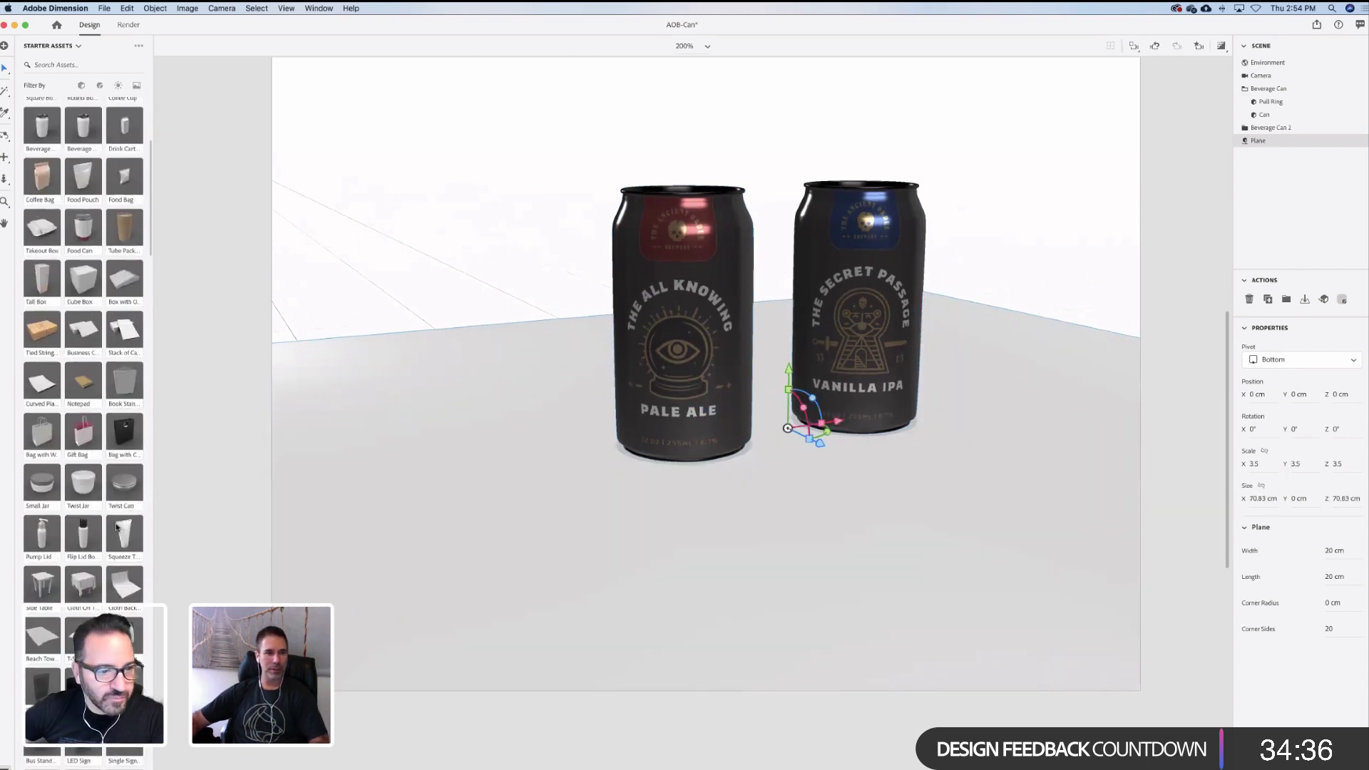
scroll(116, 527, "down", 15)
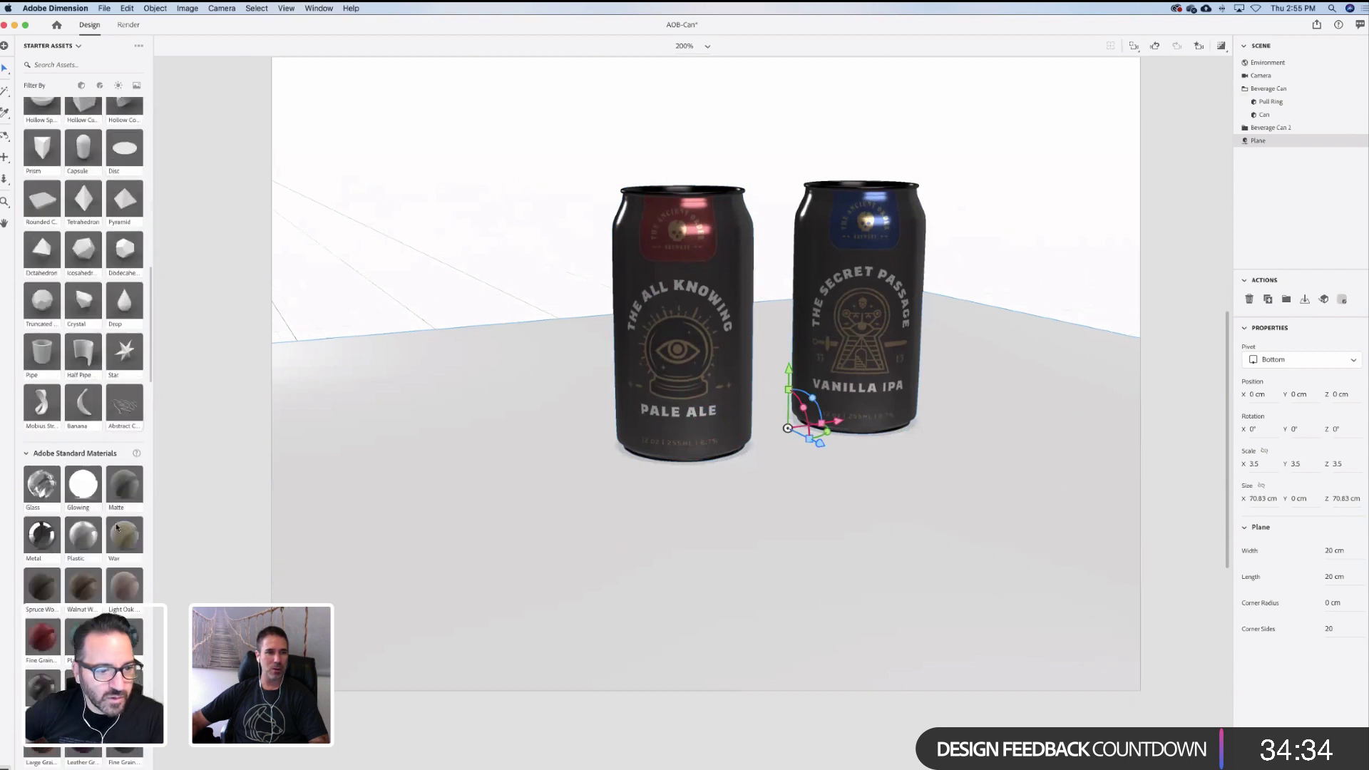
scroll(116, 528, "down", 5)
scroll(118, 528, "down", 1)
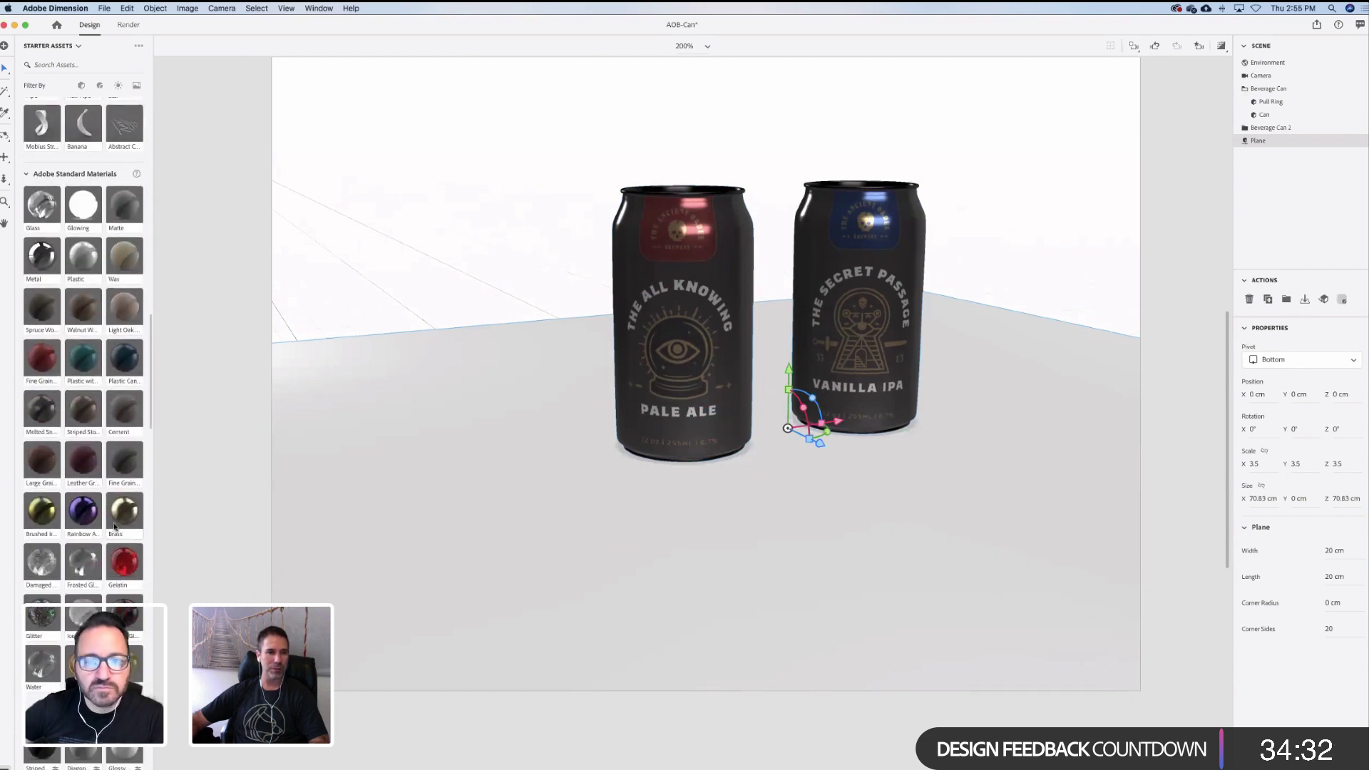
scroll(115, 528, "down", 2)
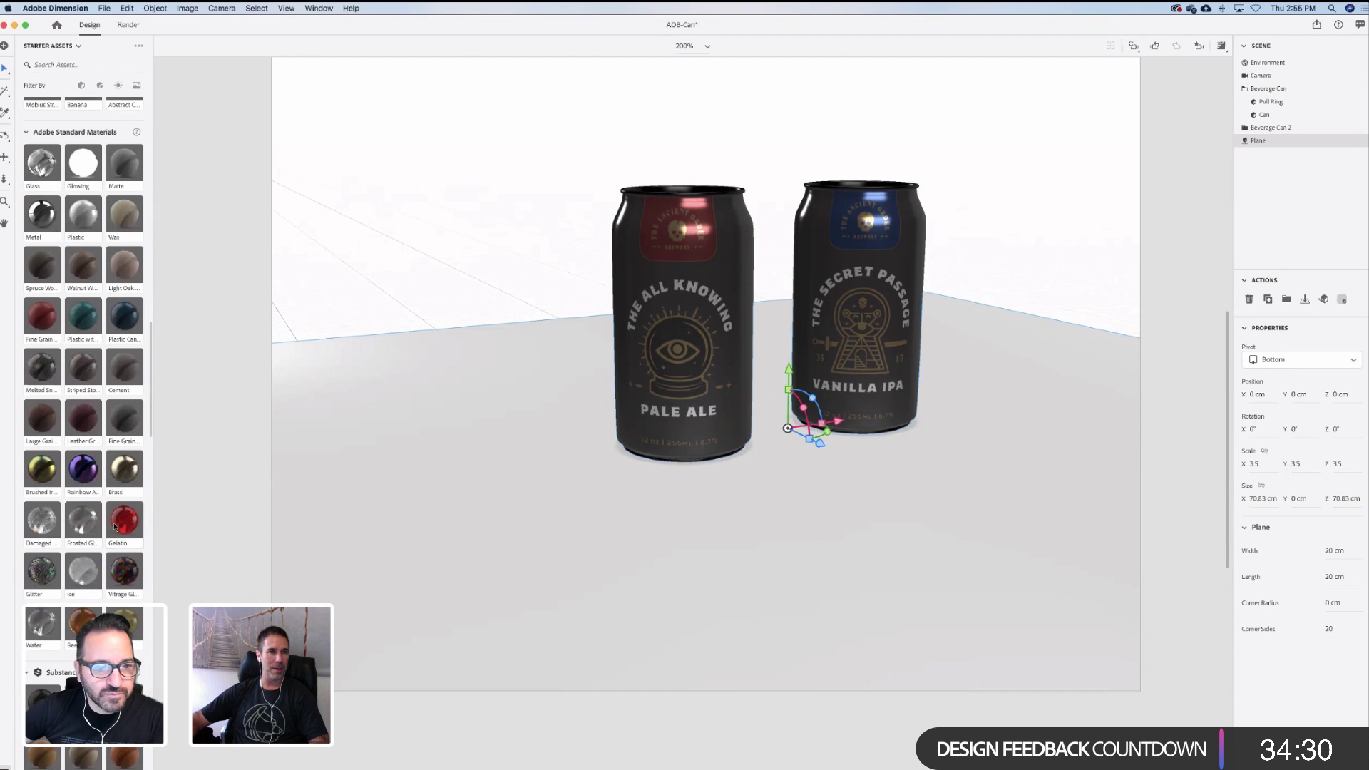
scroll(115, 528, "up", 2)
left_click(42, 263)
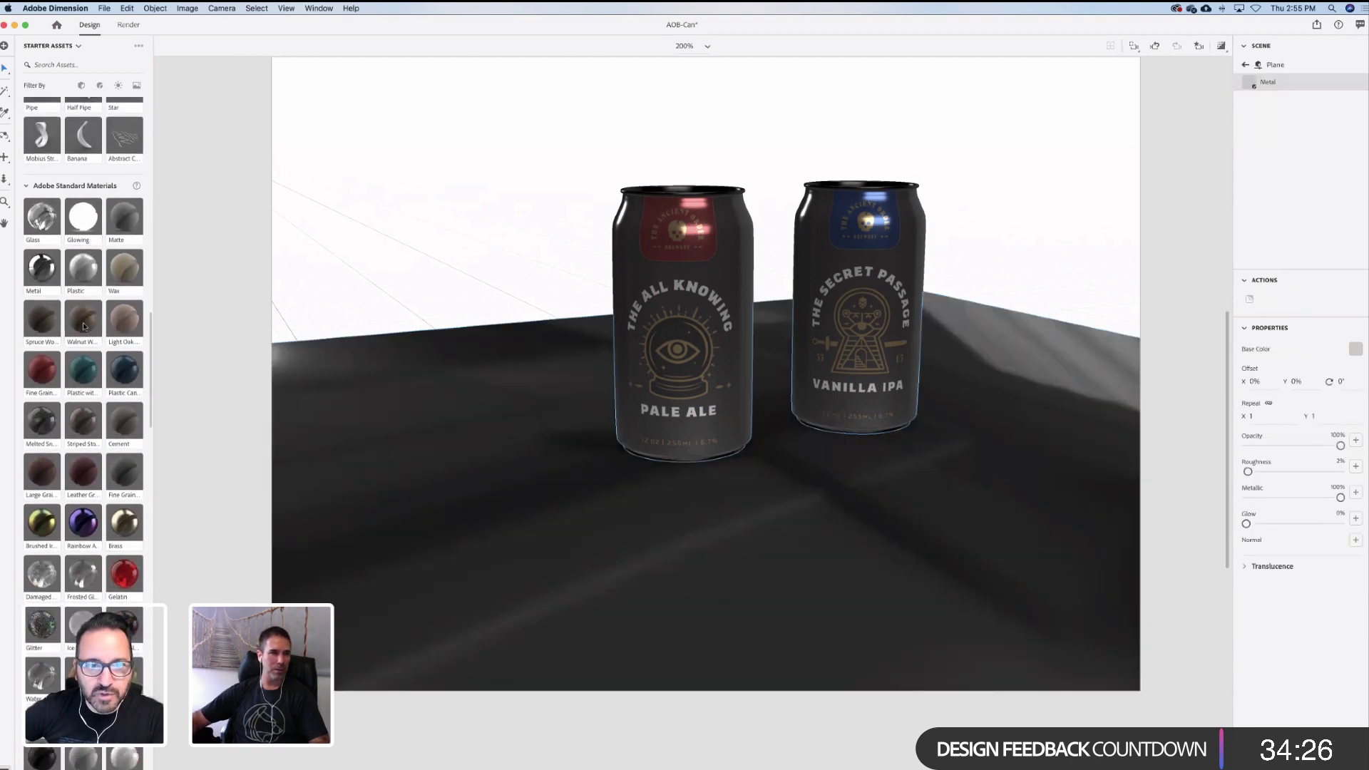
Replace the plane's material with Beer from Adobe Standard Materials
scroll(84, 327, "down", 15)
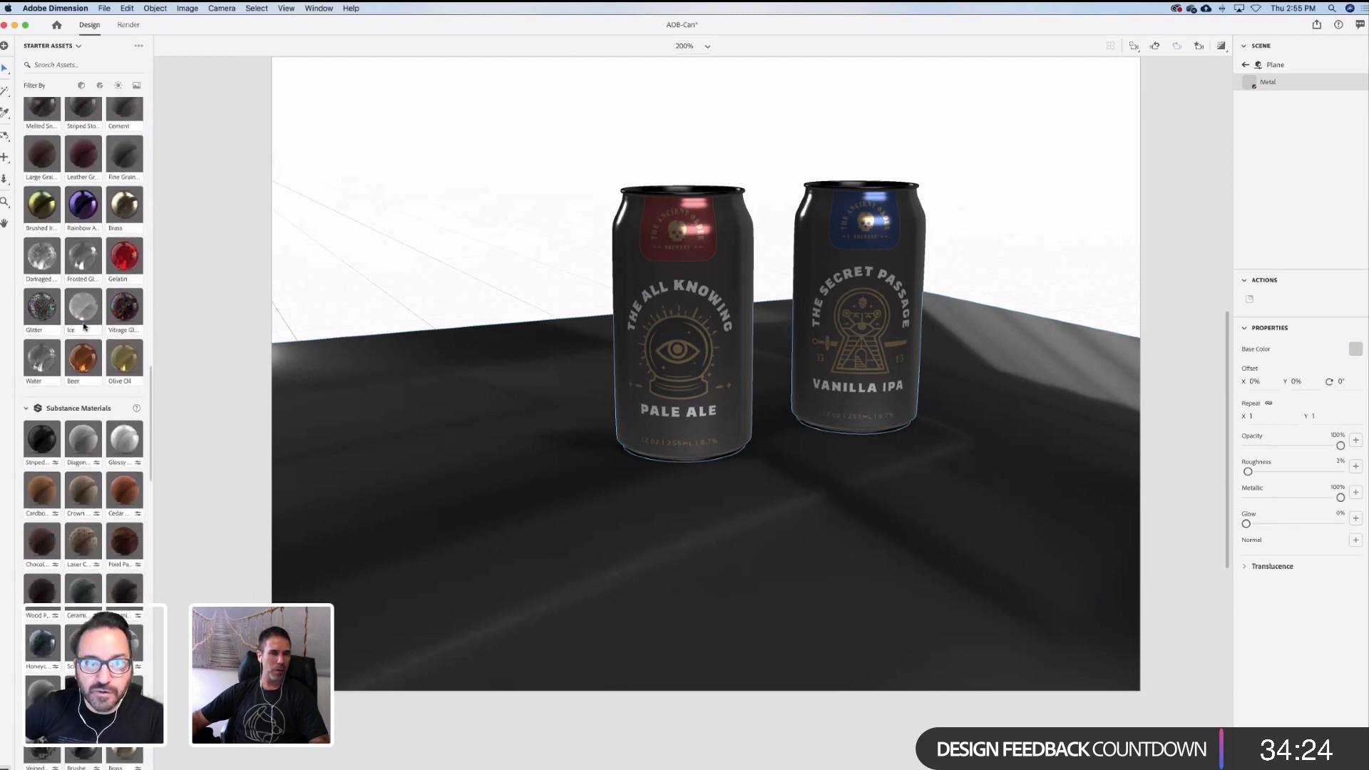
scroll(84, 327, "down", 7)
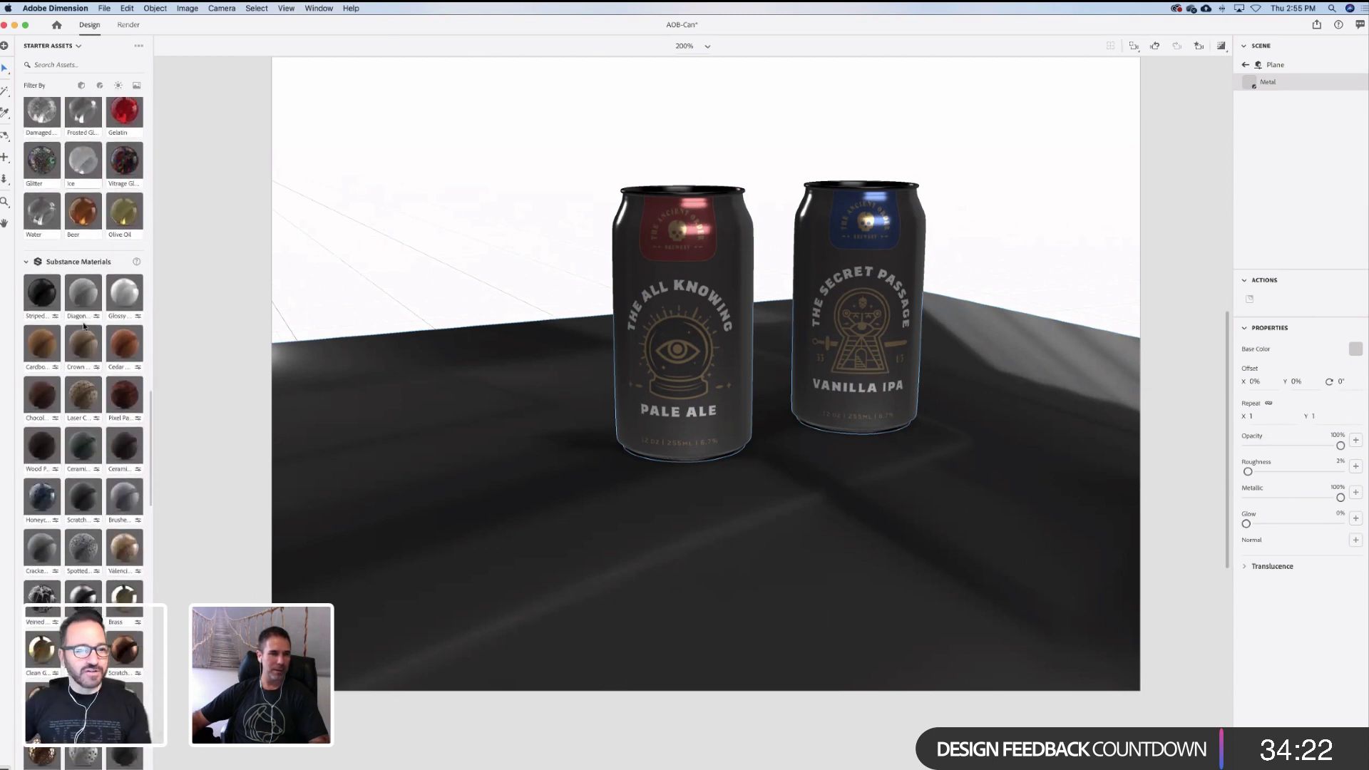
scroll(85, 338, "up", 1)
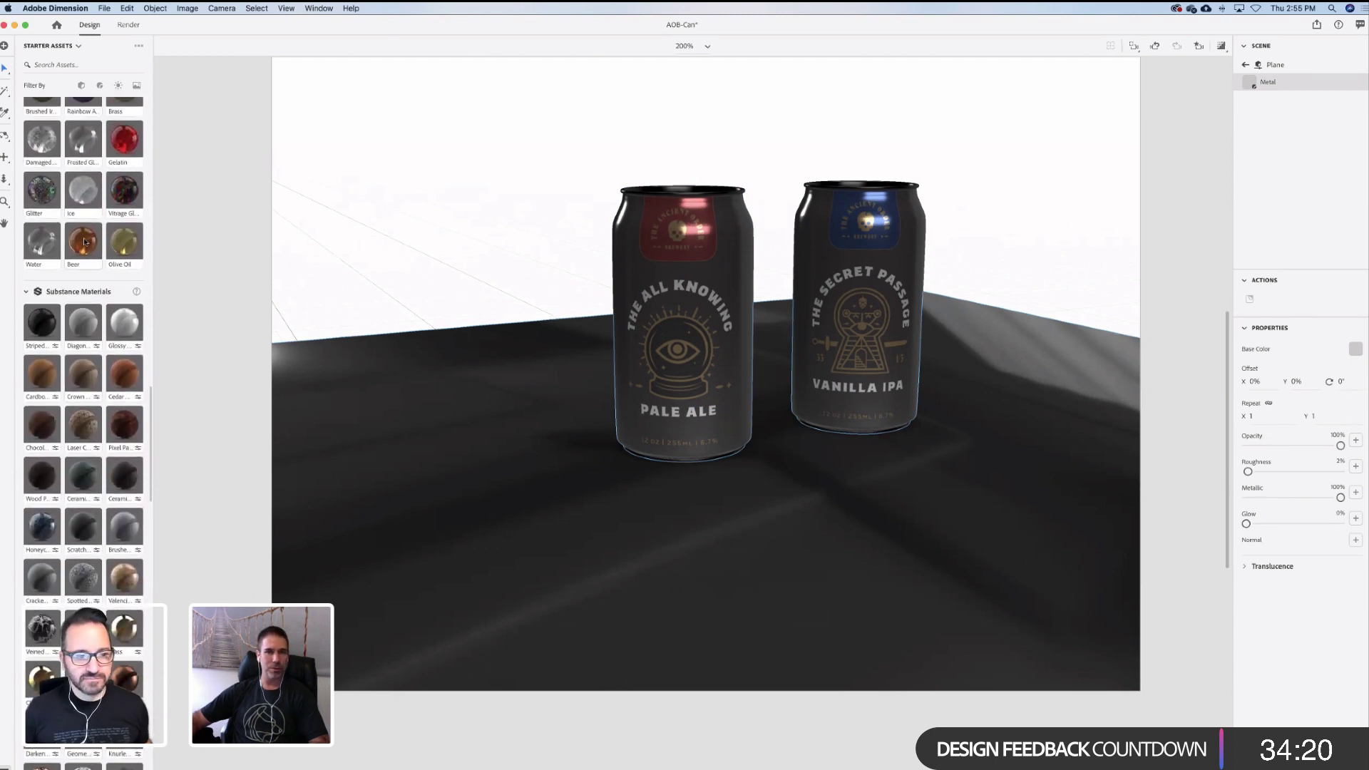
left_click(85, 245)
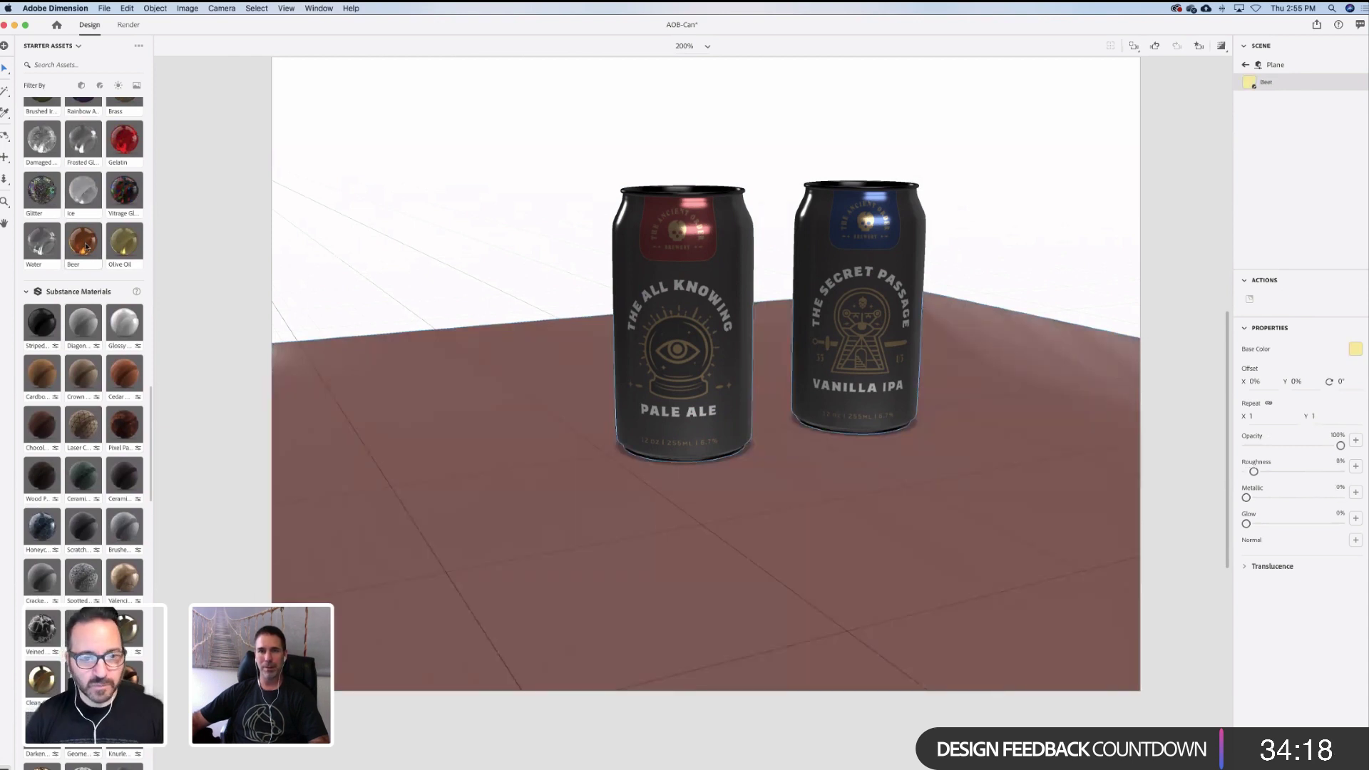
scroll(85, 249, "down", 1)
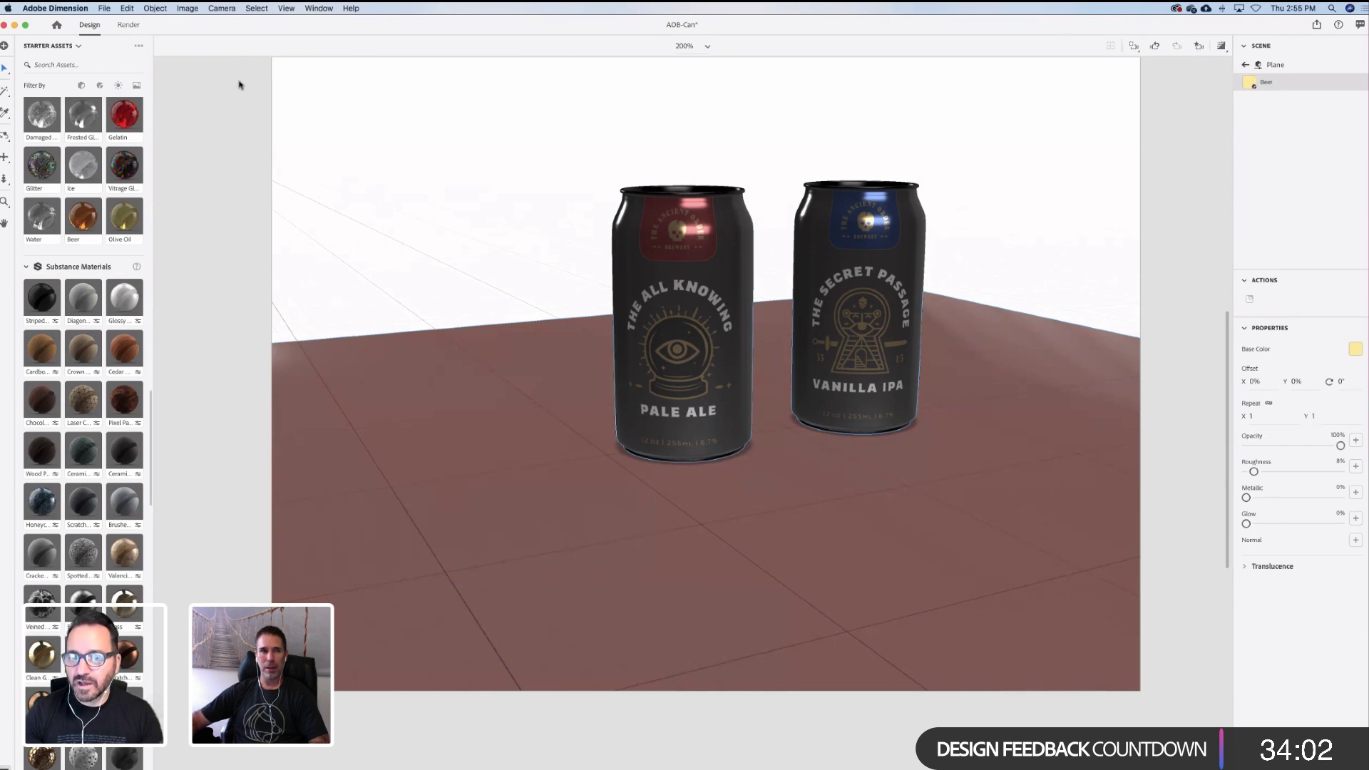
Turn on the render preview and examine the two cans and their reflections on the plane from slightly different angles
left_click(133, 27)
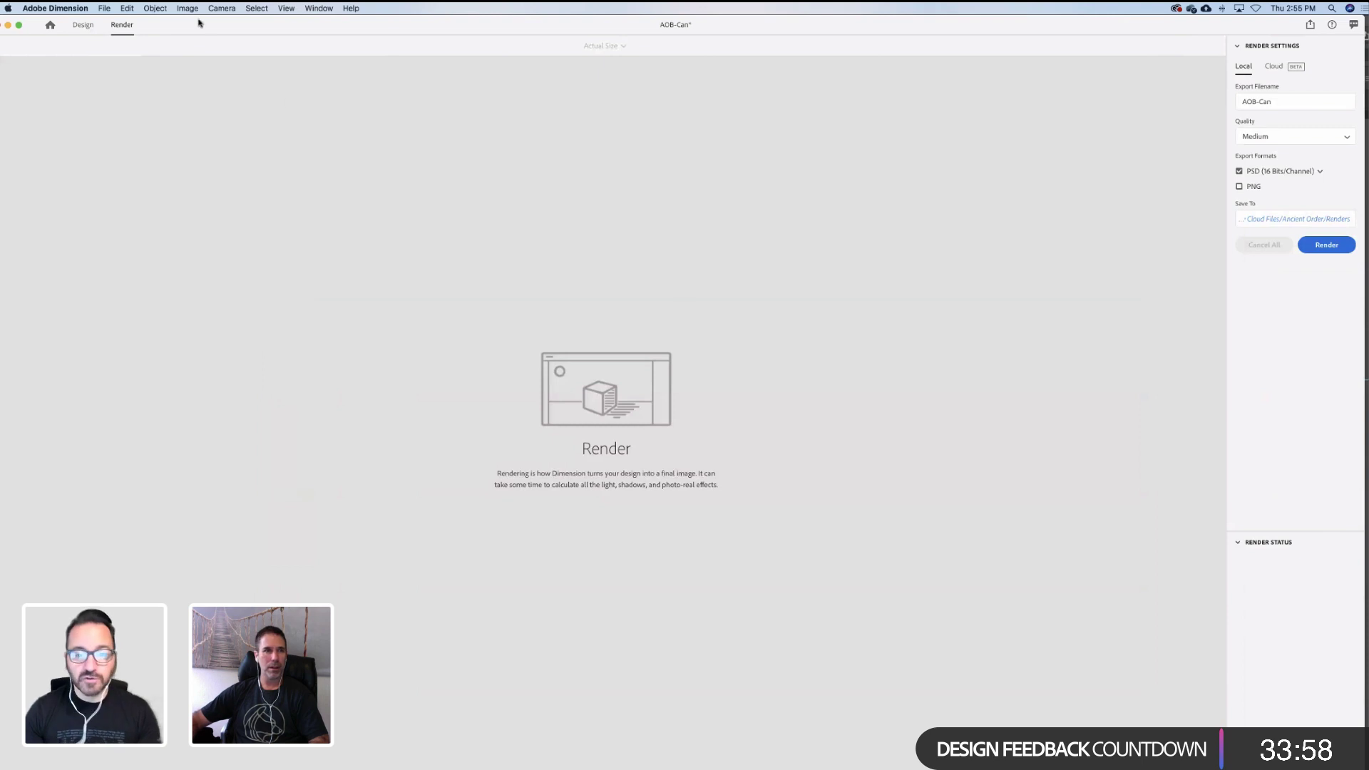
mouse_move(171, 19)
left_mouse_down()
mouse_move(222, 25)
mouse_move(172, 24)
left_mouse_up()
left_click(89, 25)
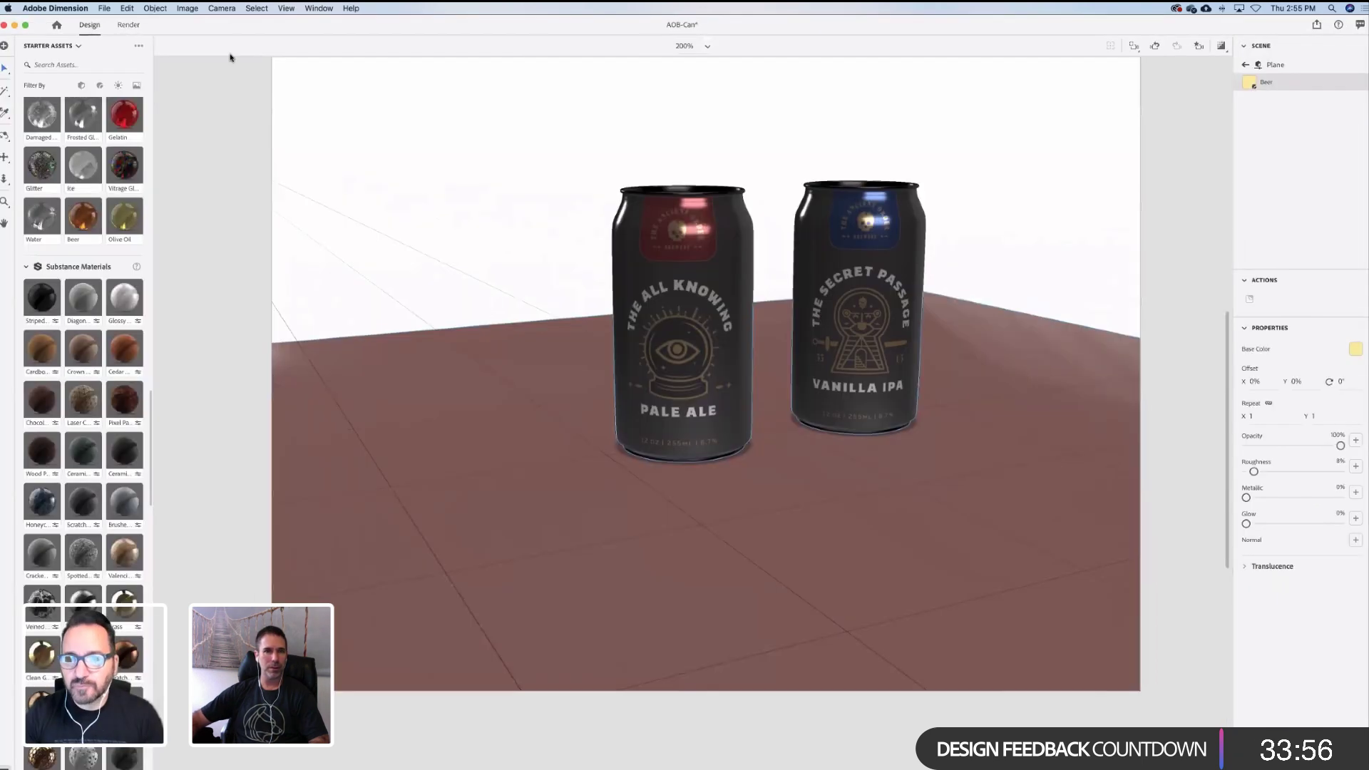
left_click(1221, 46)
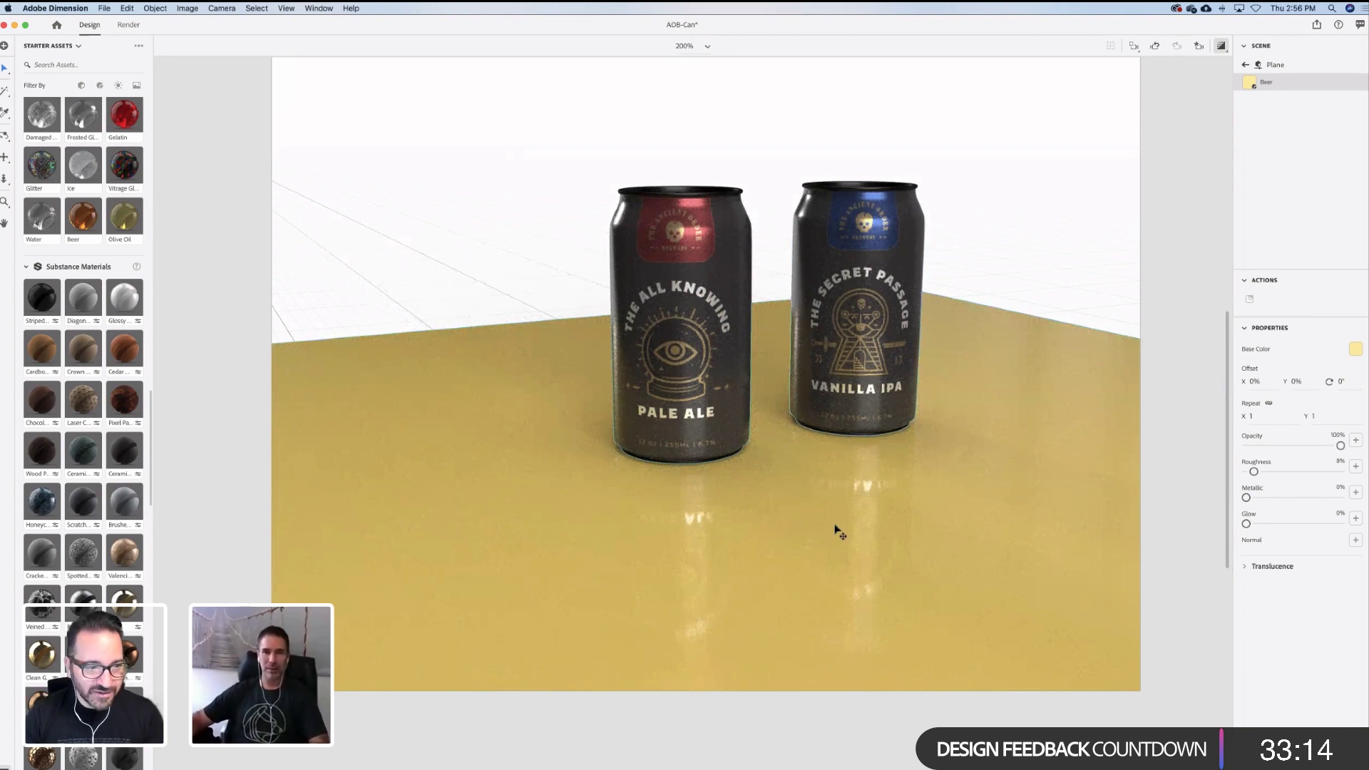
right_click_drag(858, 502, 869, 501)
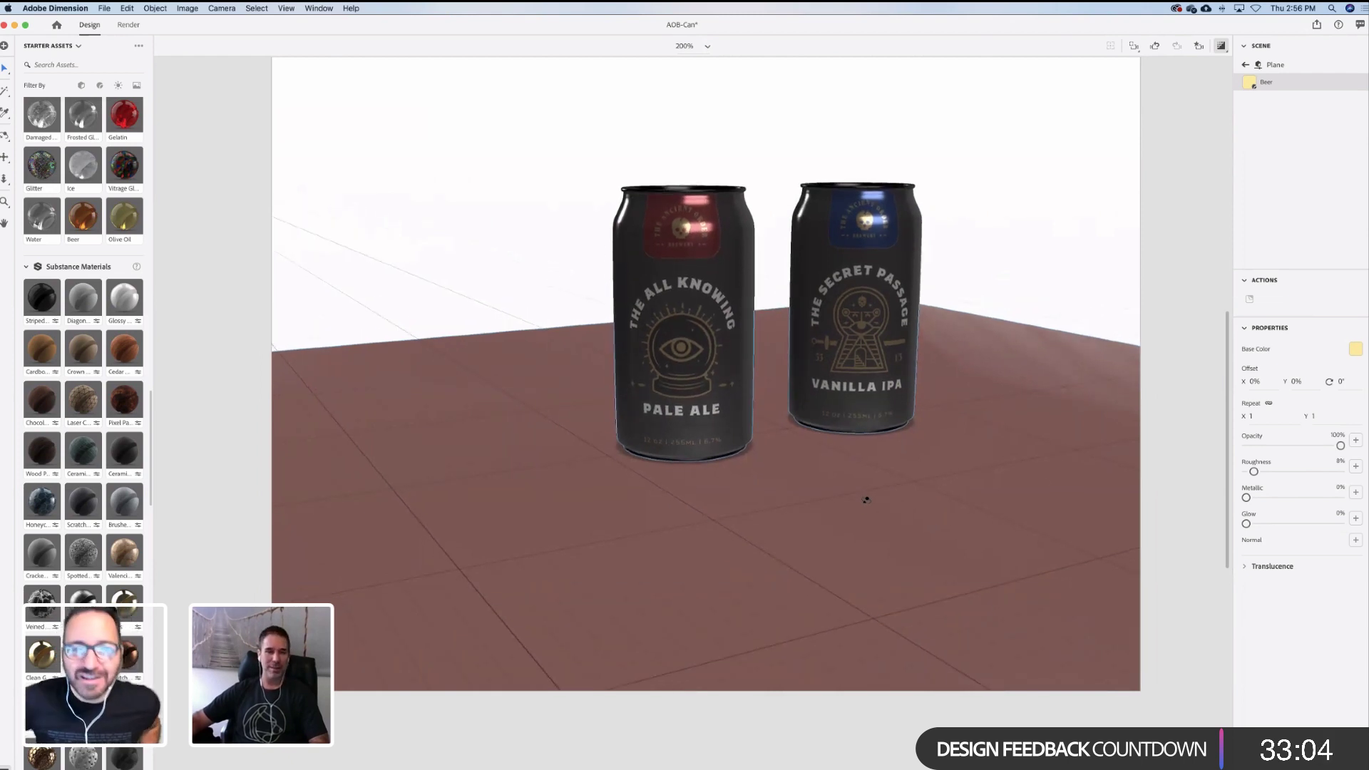
right_click_drag(866, 499, 859, 497)
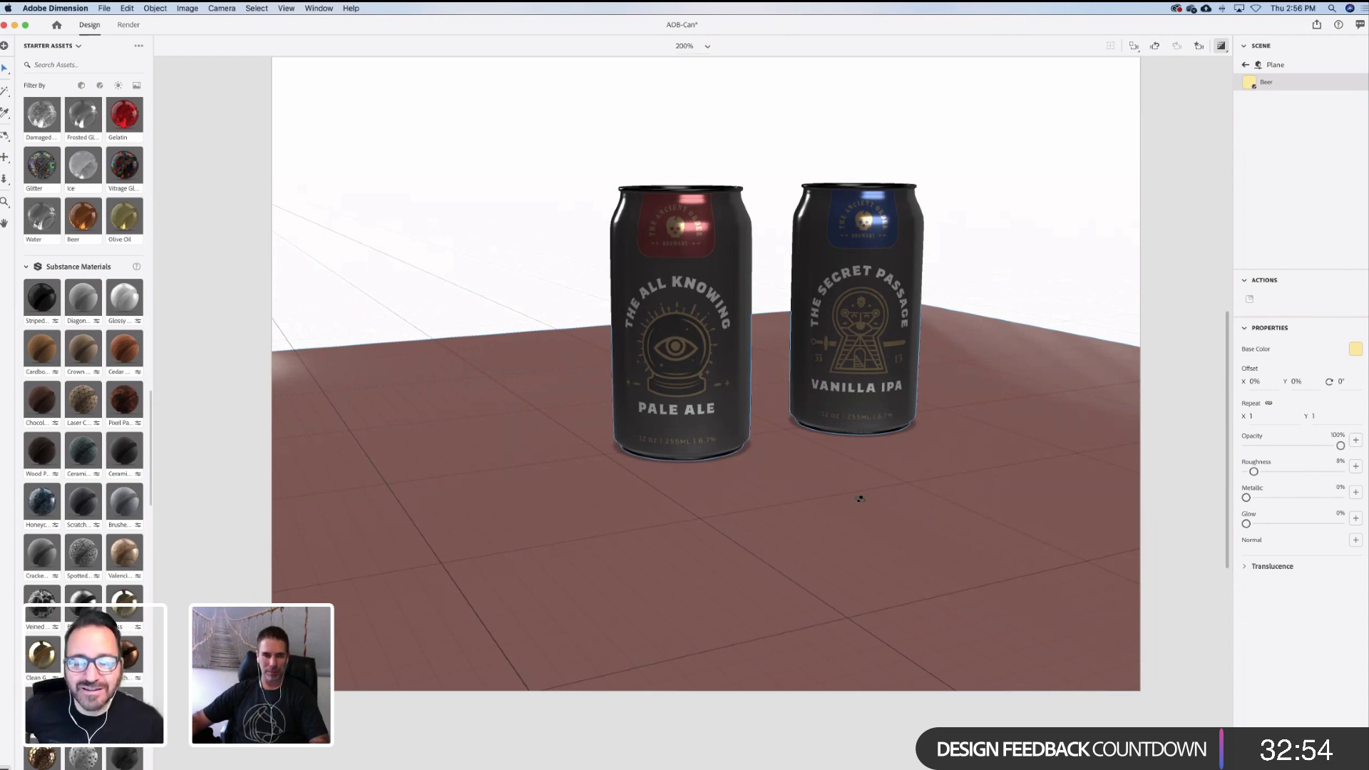
left_click_drag(860, 500, 839, 500)
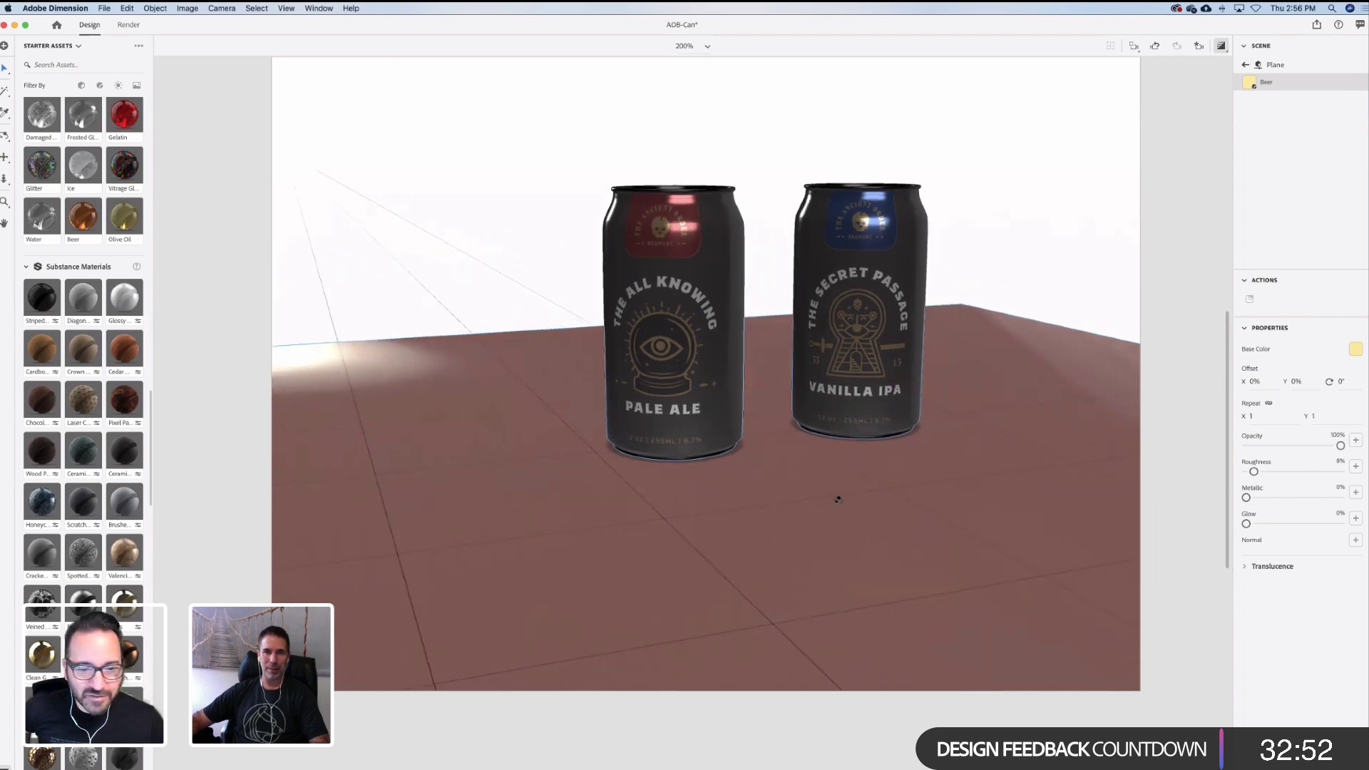
right_click_drag(838, 500, 830, 501)
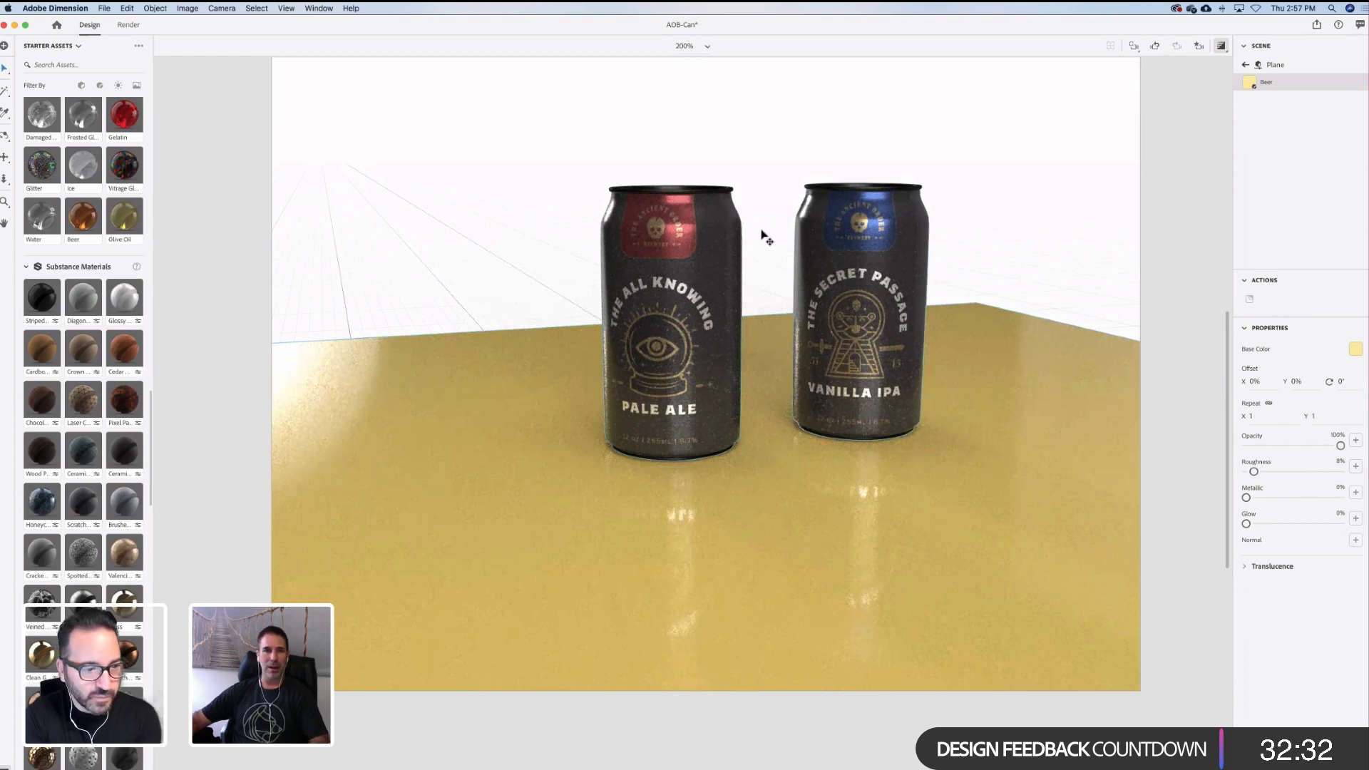
left_click(1062, 370)
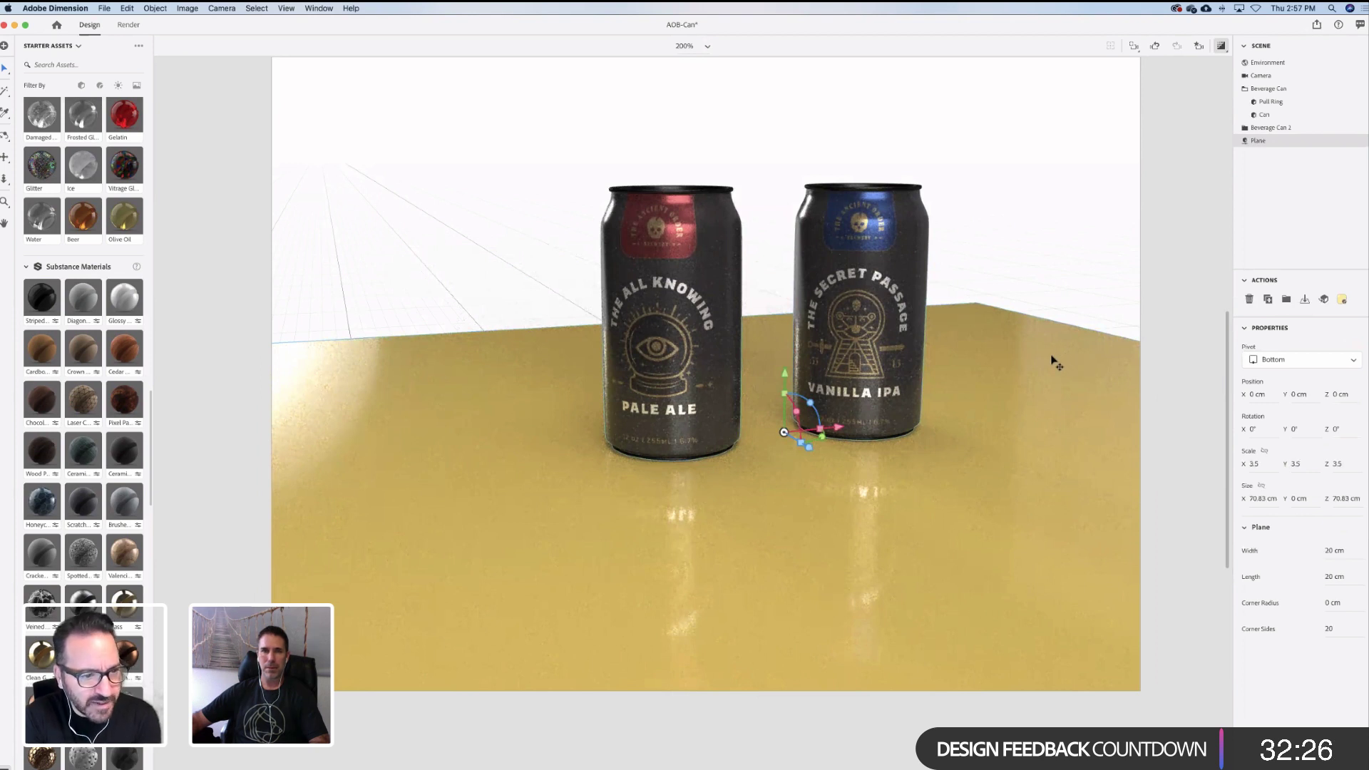
scroll(114, 293, "up", 10)
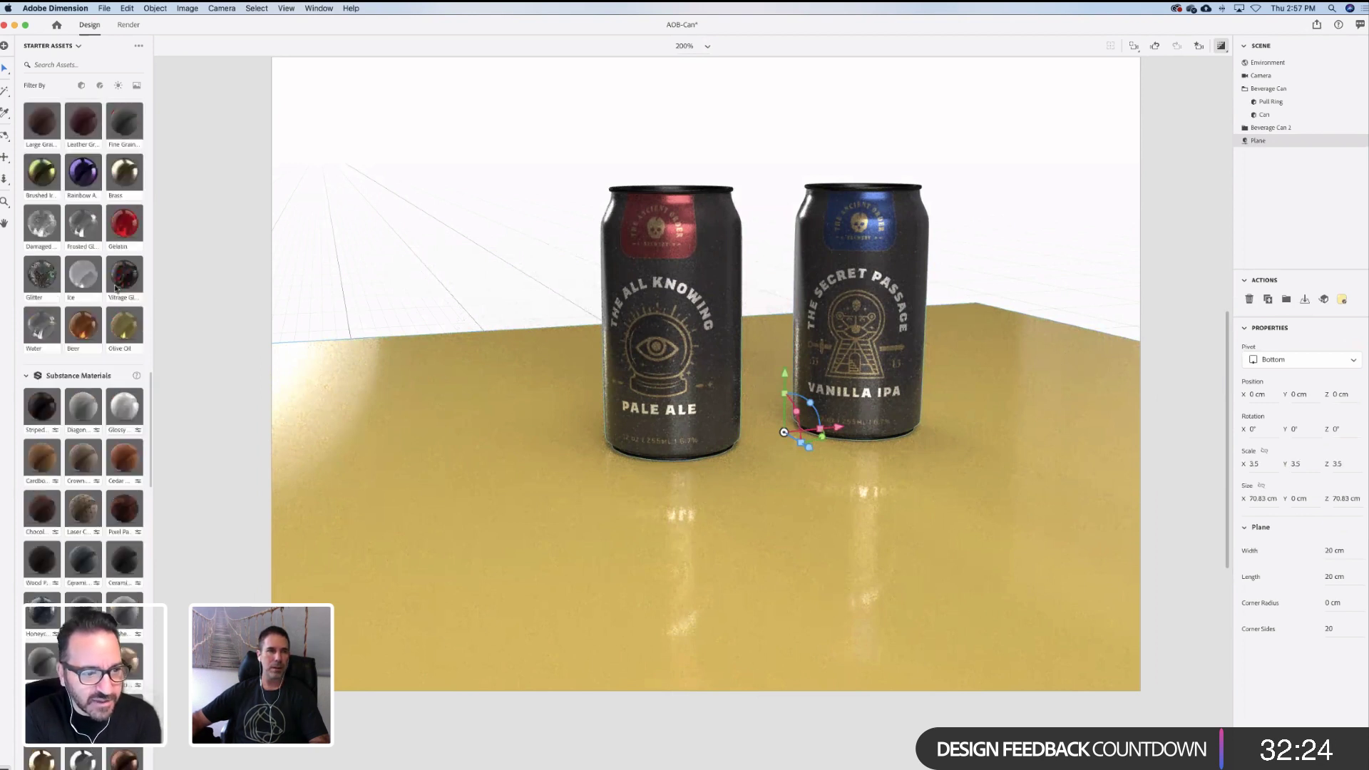
scroll(214, 364, "up", 1)
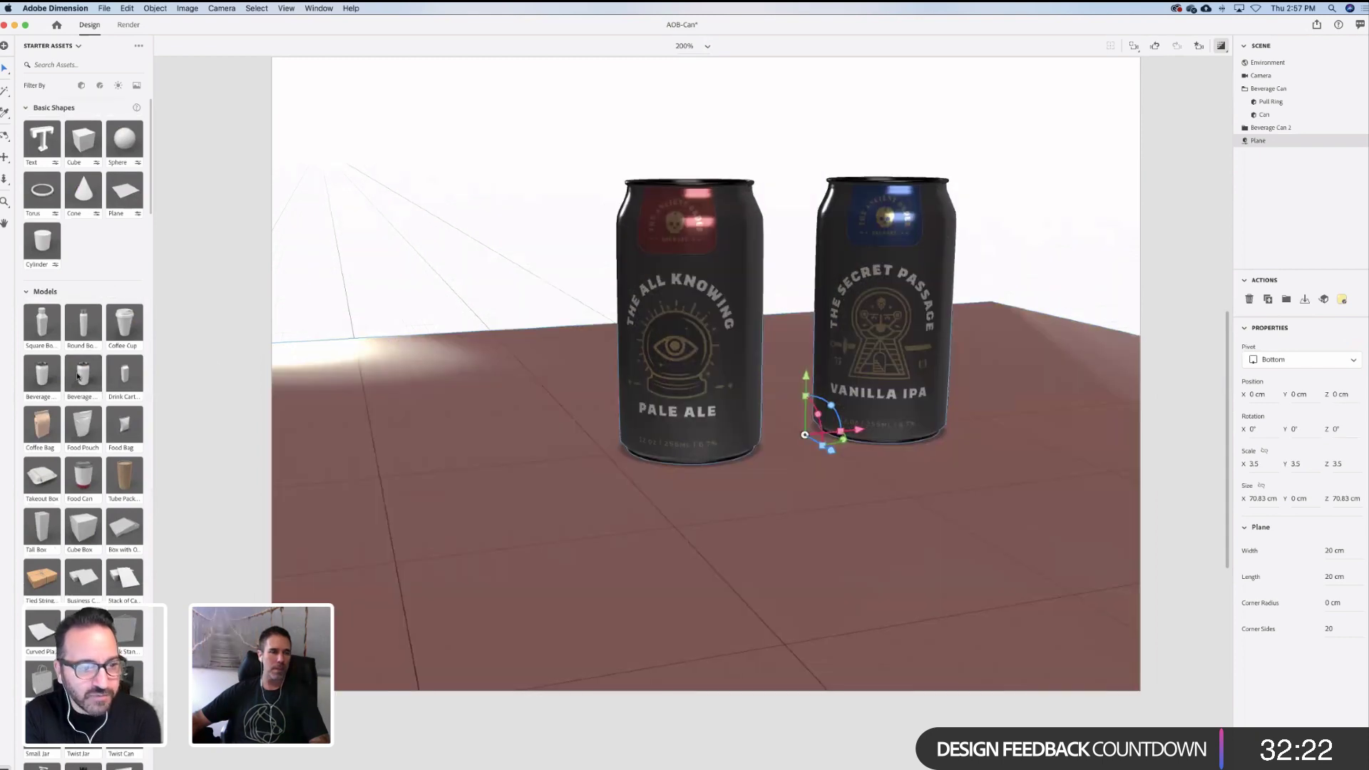
scroll(78, 376, "down", 1)
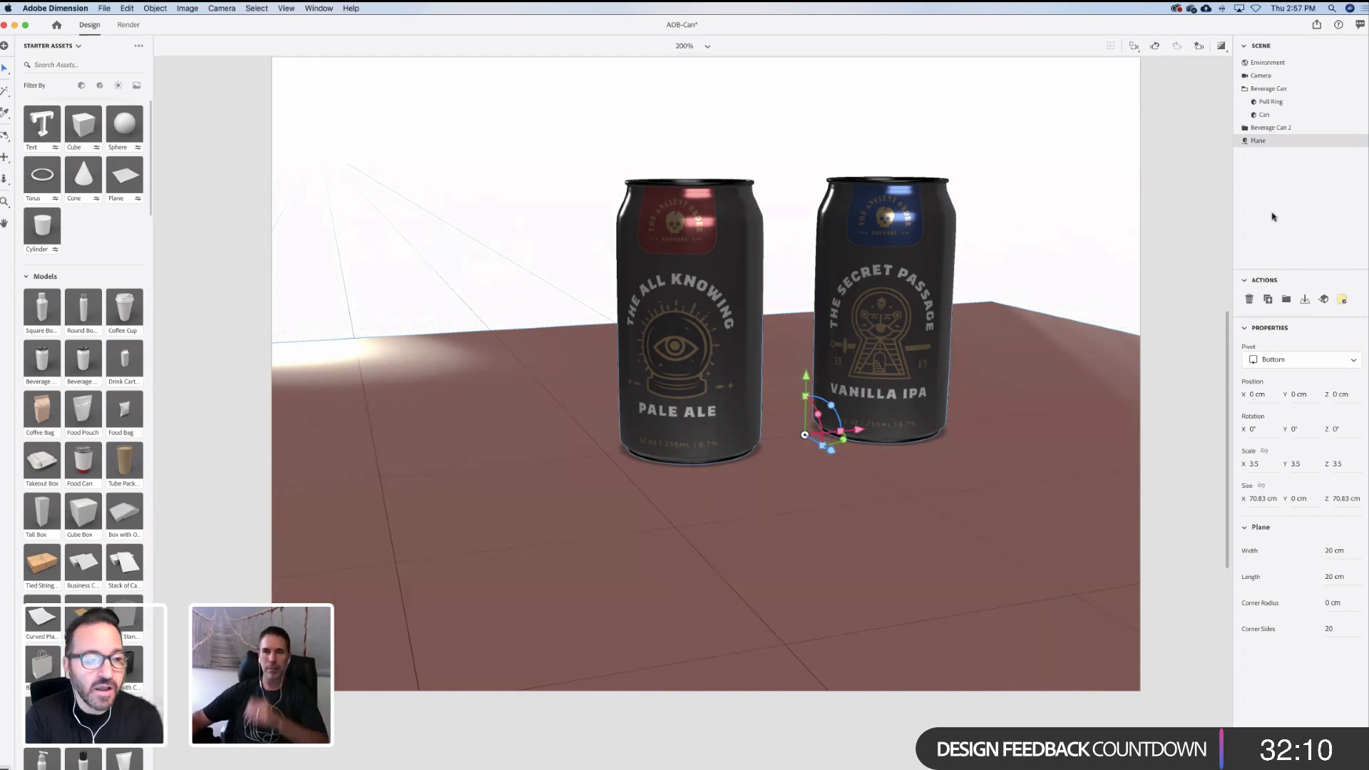
Set Table.jpeg from the Ancient Order project's Stock Images folder as the environment's background image
left_click(1268, 65)
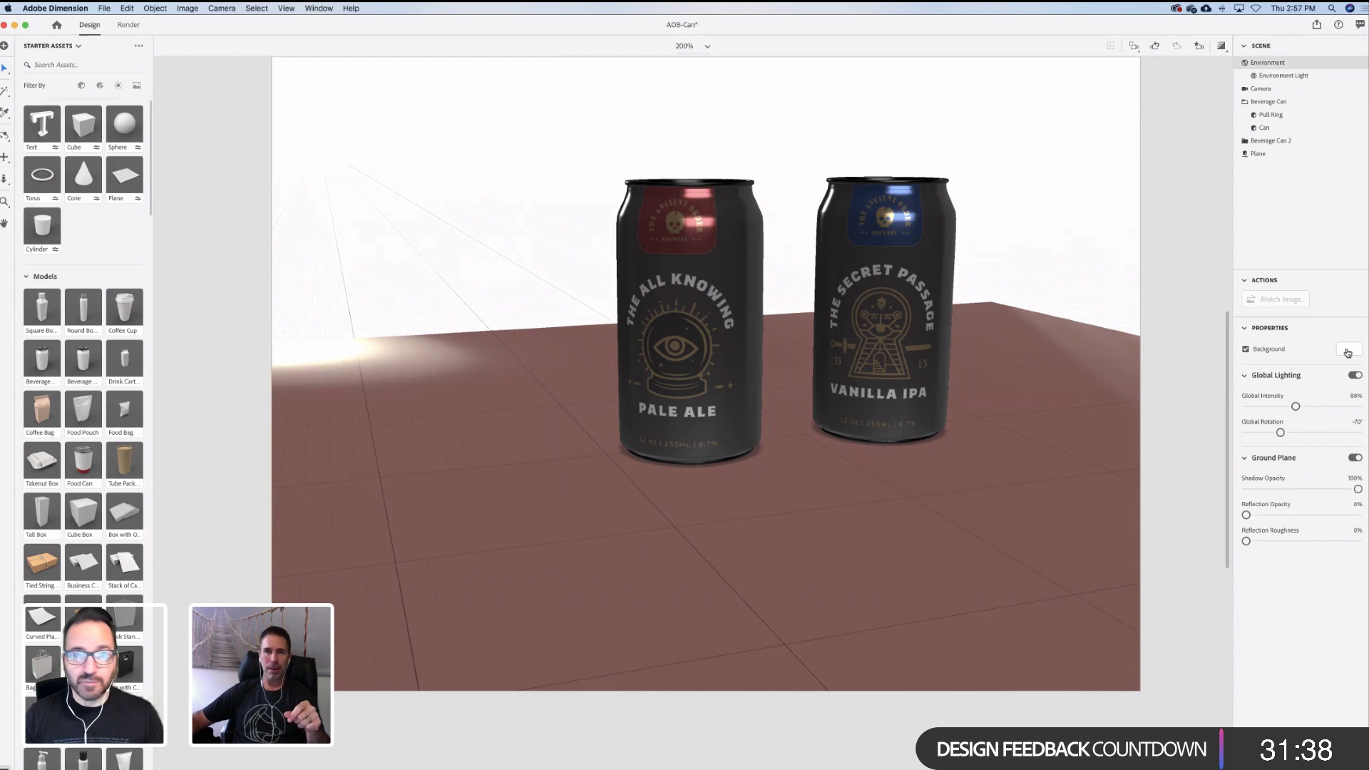
left_click(1348, 352)
left_click(1228, 239)
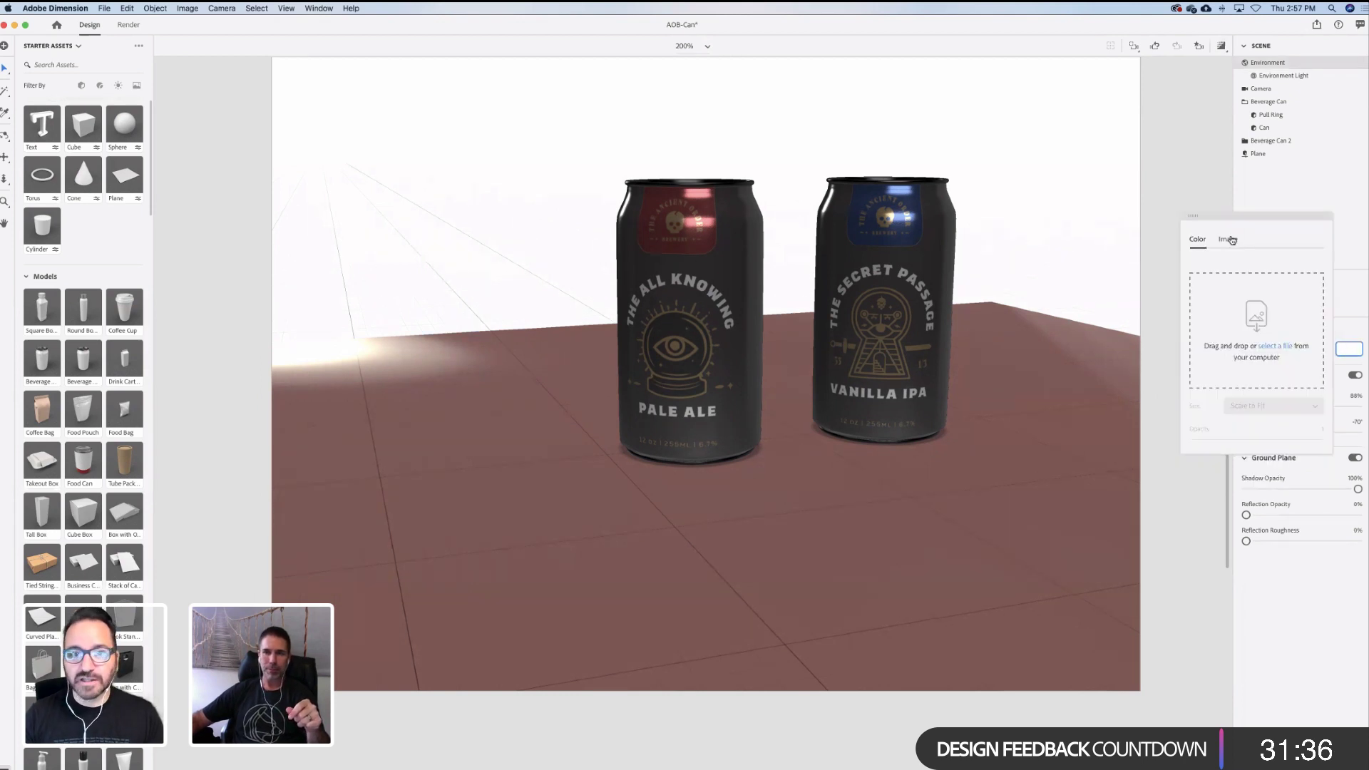
left_click(1275, 347)
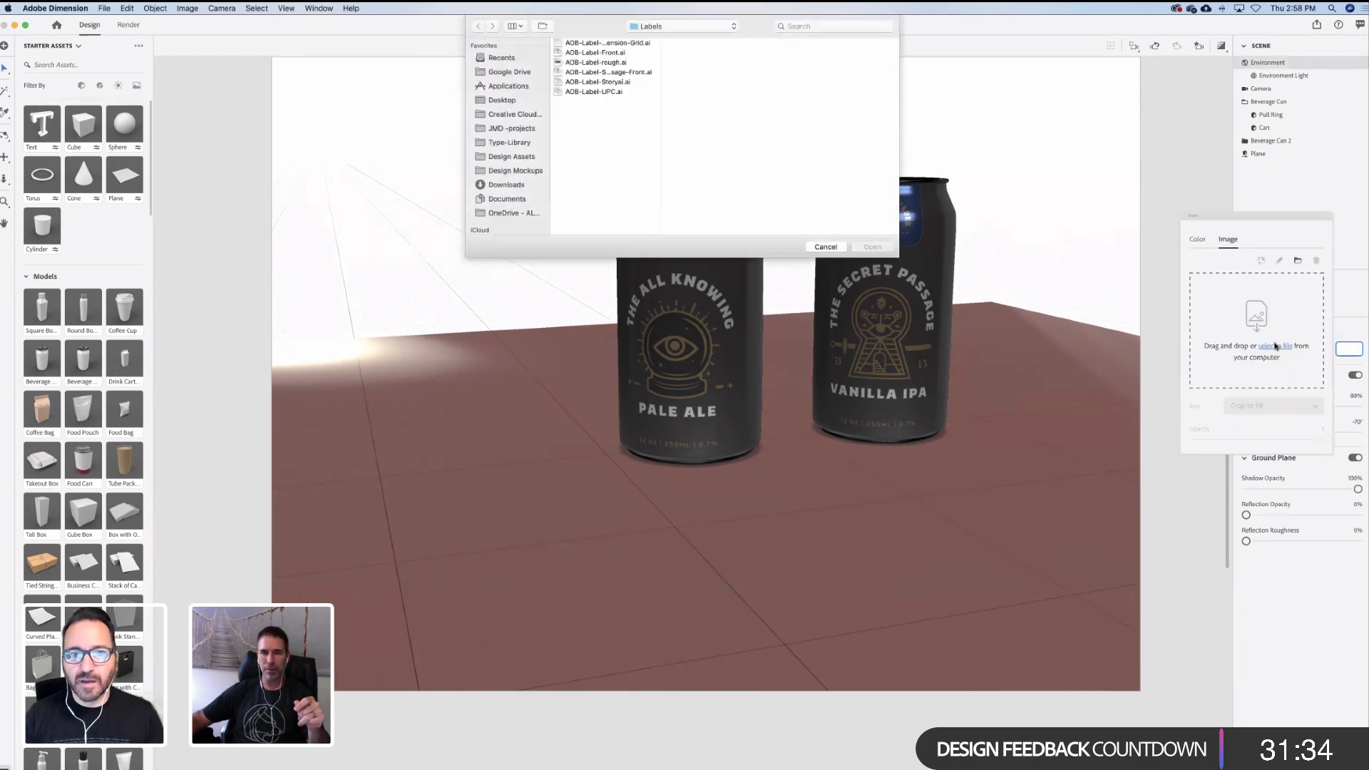
key("super+Up")
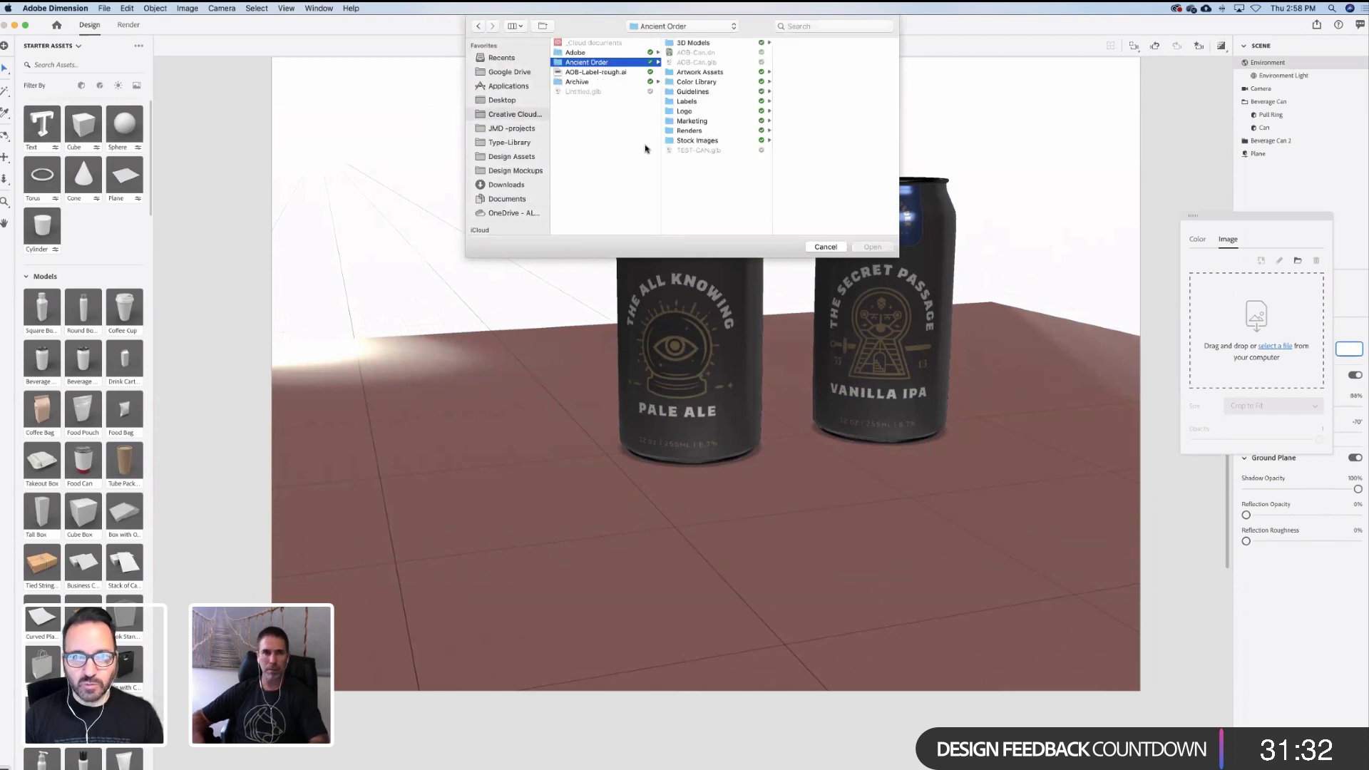
left_click(695, 141)
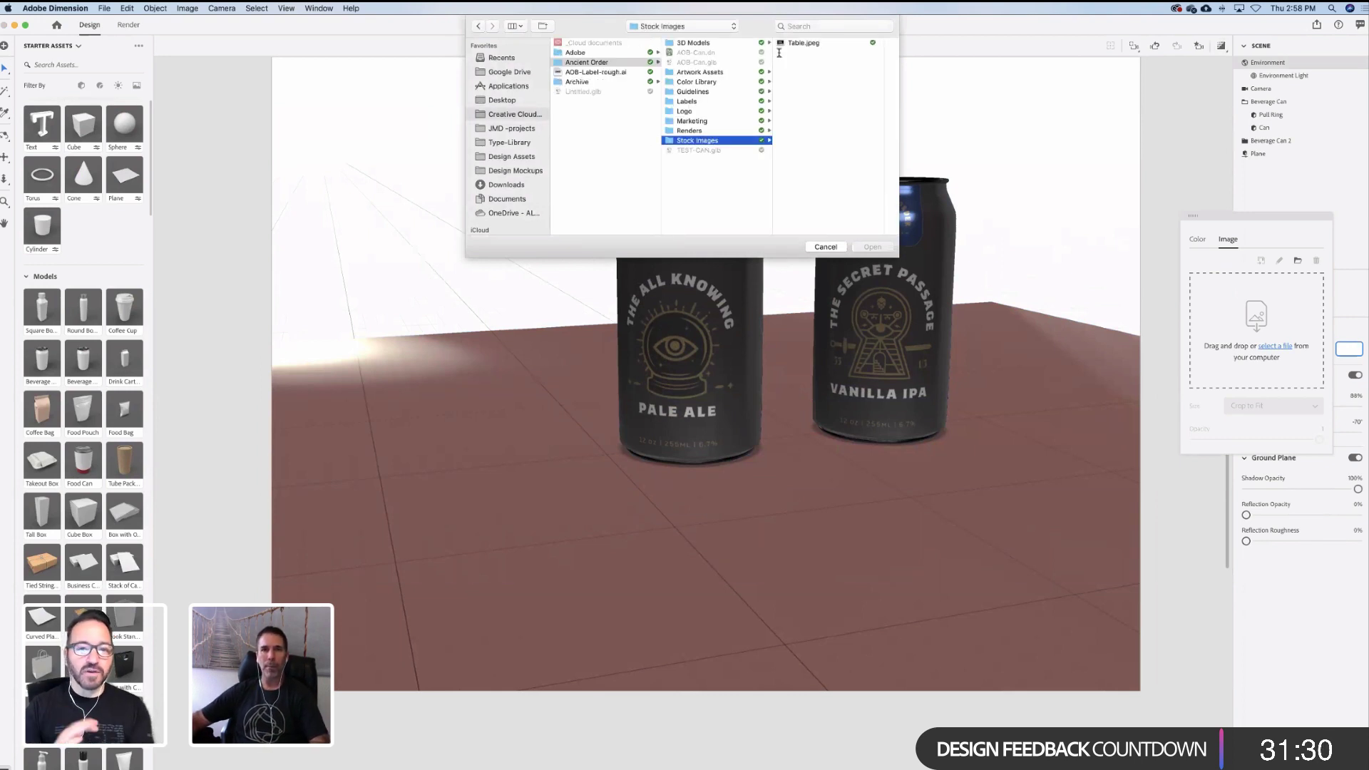
left_click(800, 44)
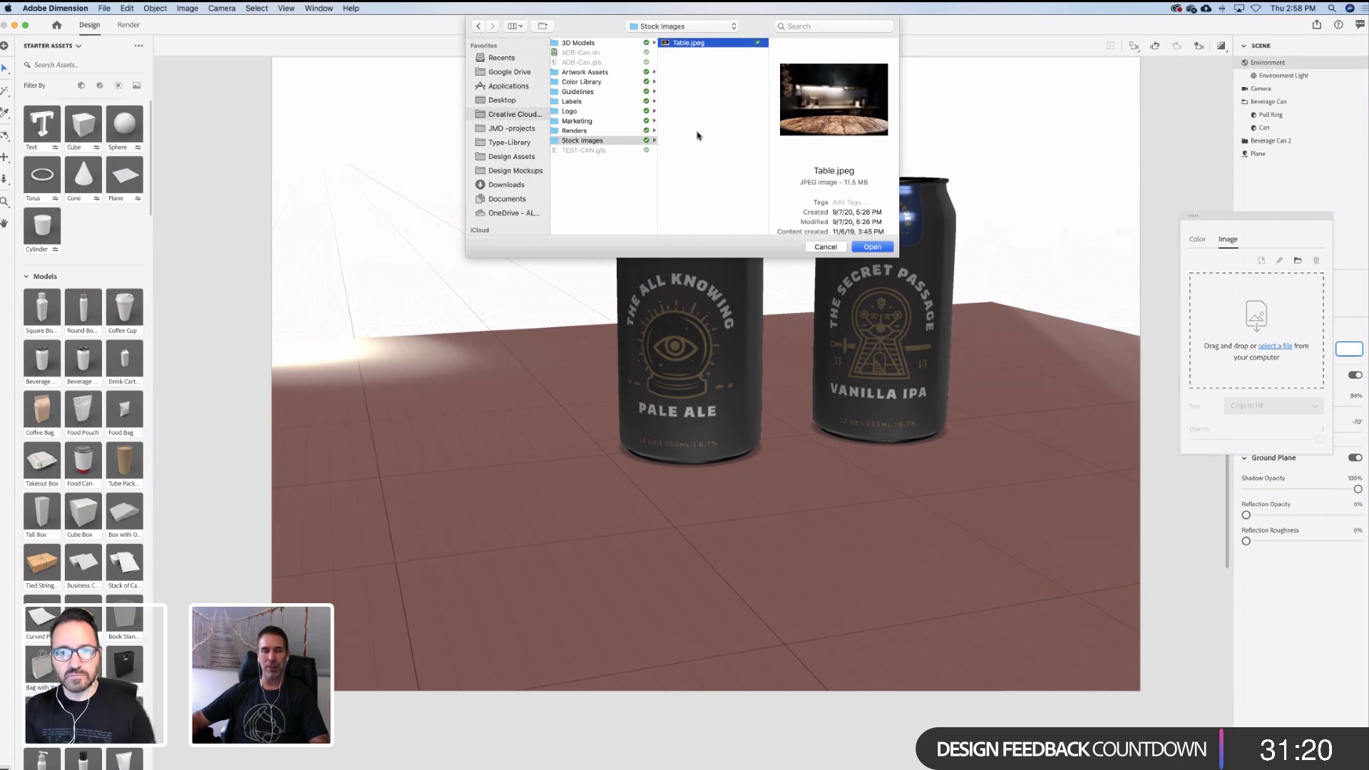
left_click(872, 247)
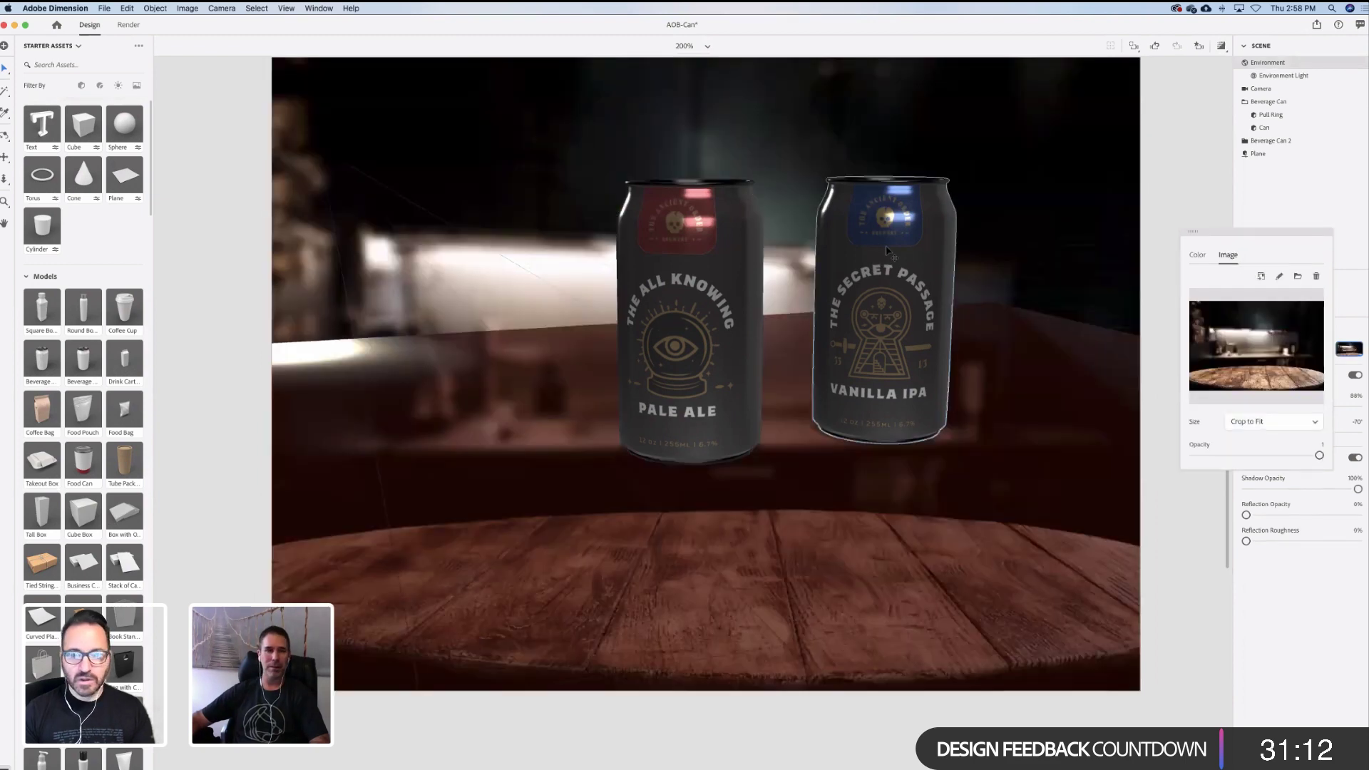
Delete the plane beneath the two cans
left_click(527, 370)
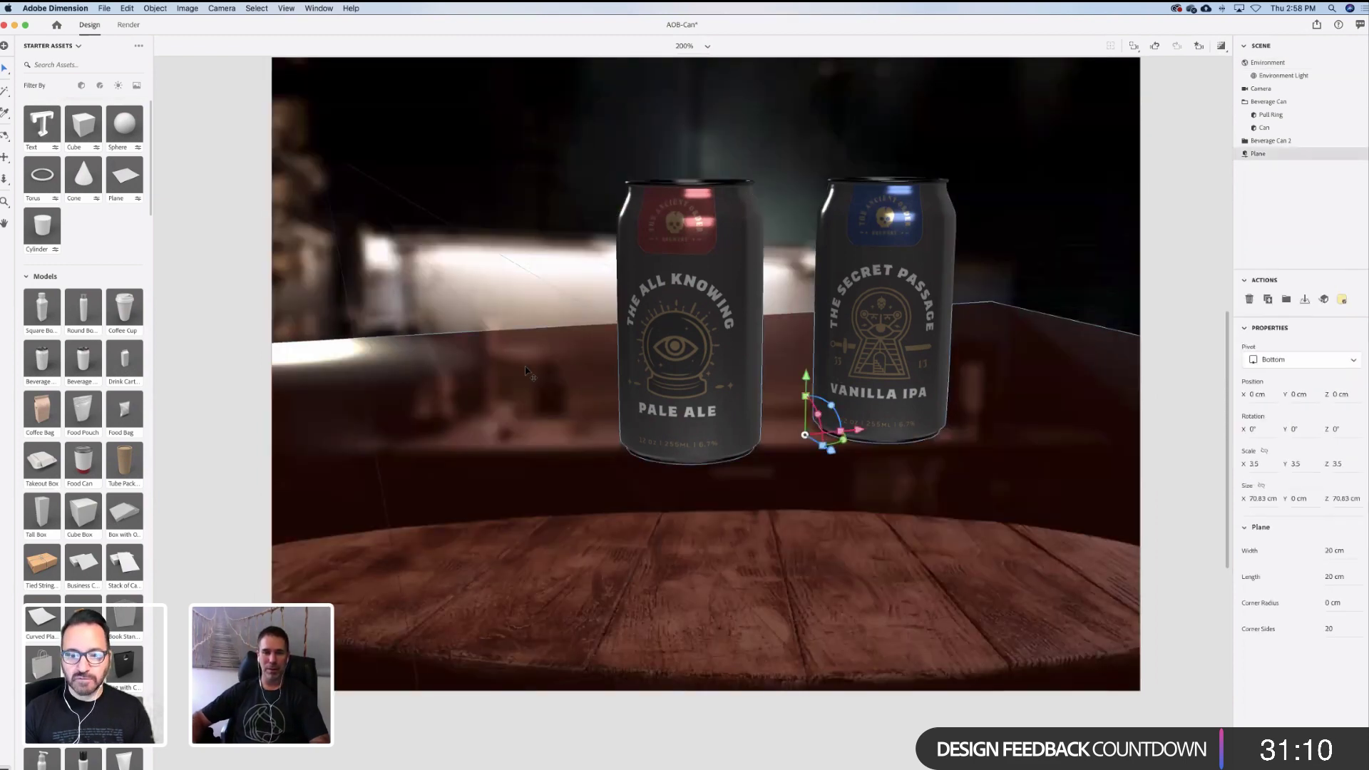
key("Delete")
left_click(762, 368)
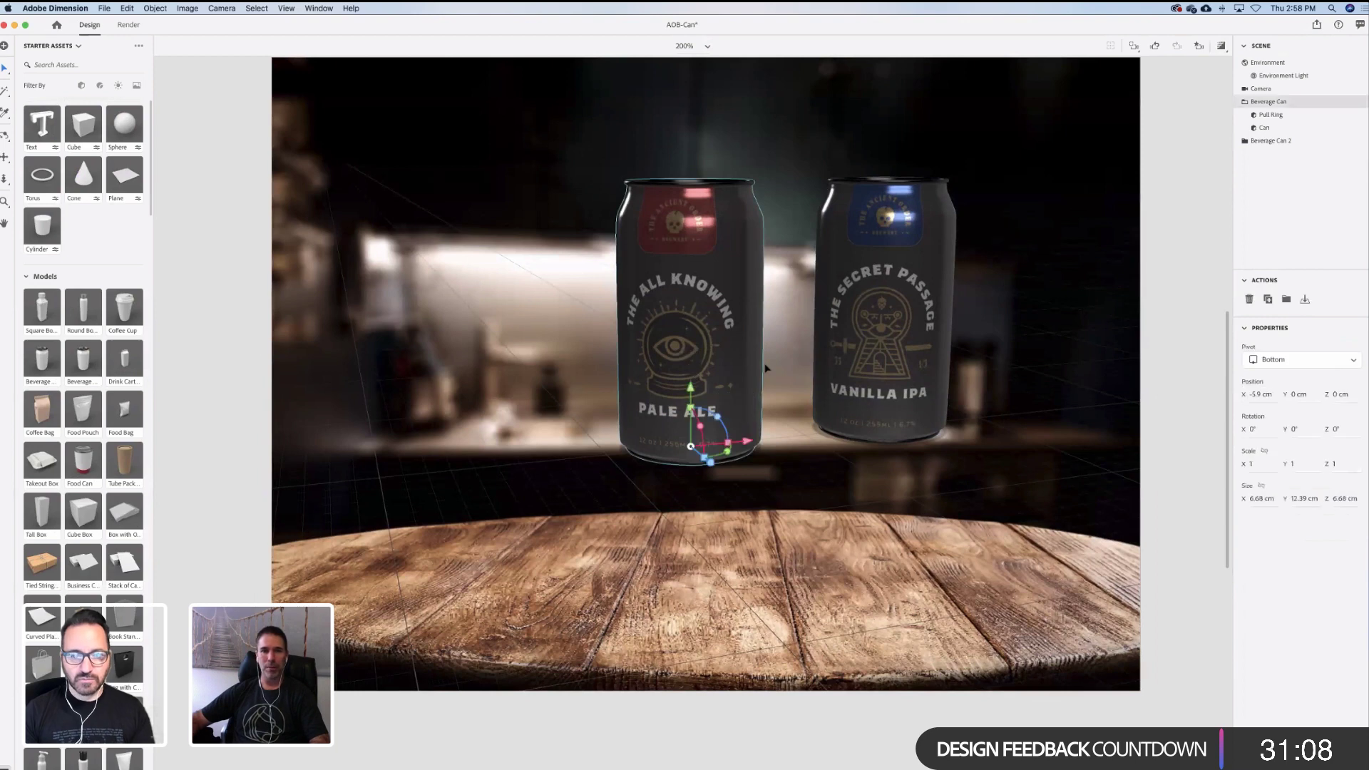
Match the environment to the background image, resizing the canvas to Image Aspect Ratio and creating Multiple Lights
left_click(1285, 61)
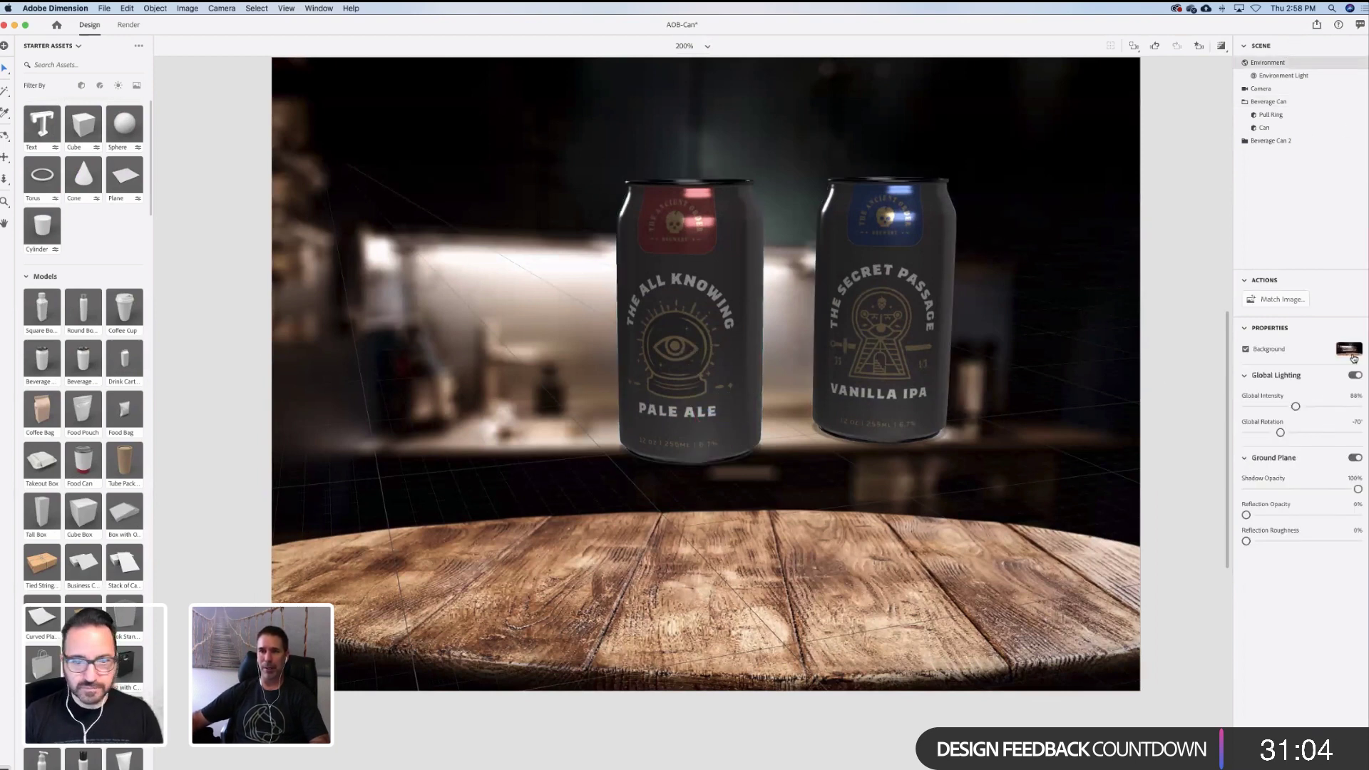
left_click(1272, 304)
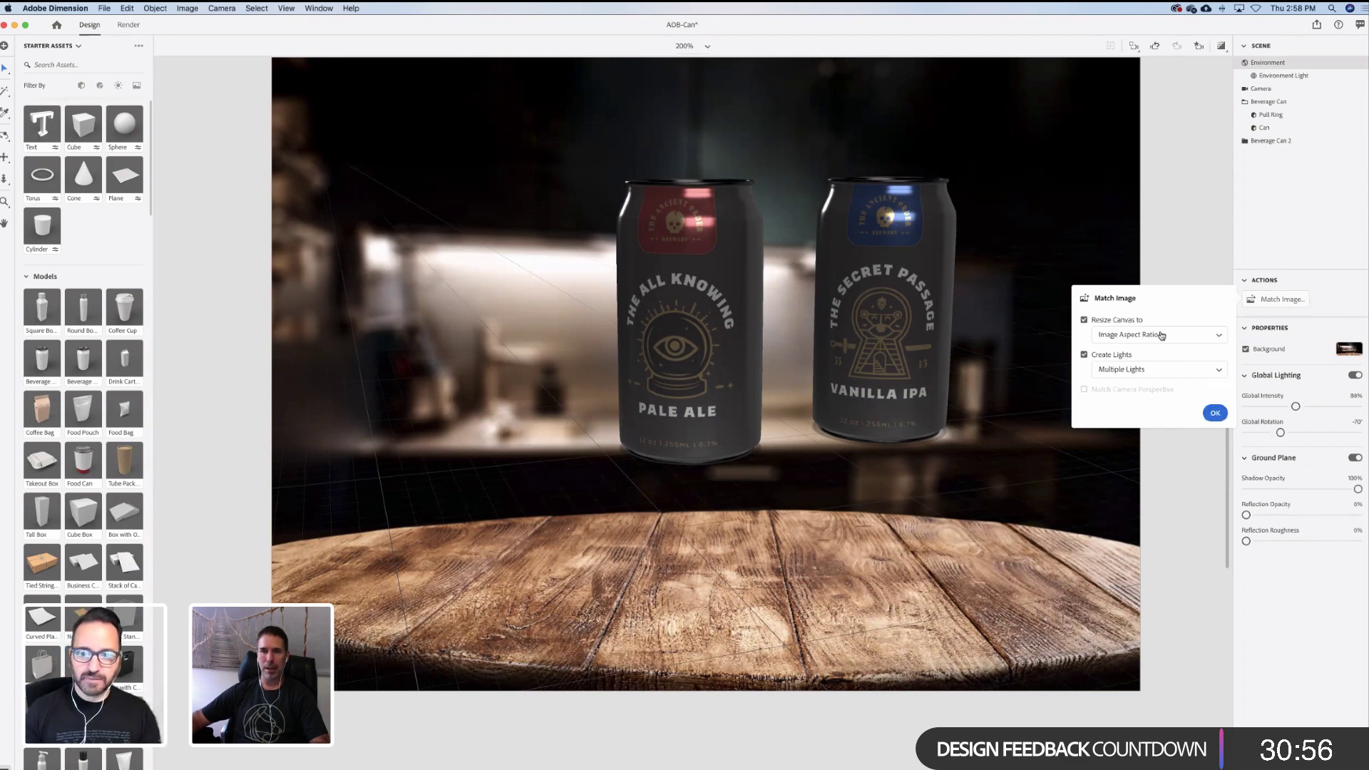
left_click(1217, 414)
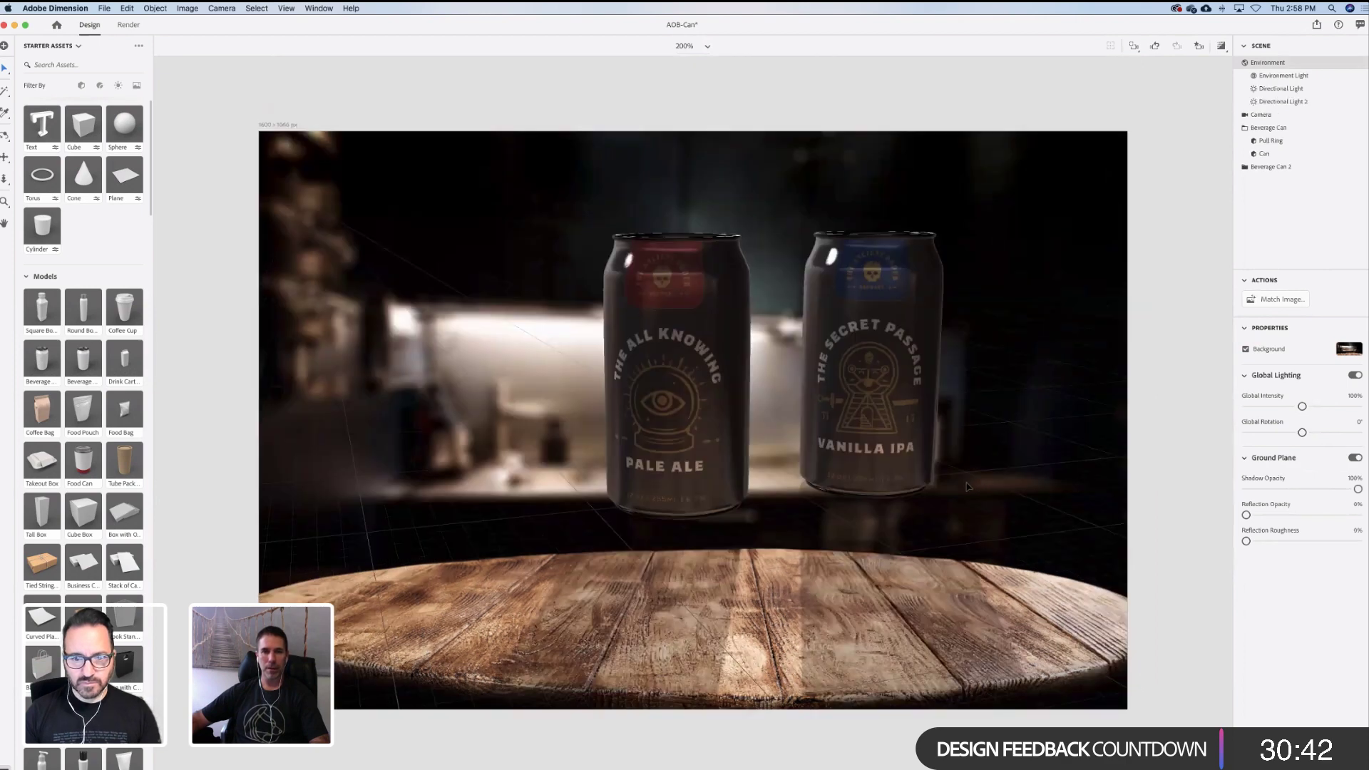
Try lowering the Pale Ale can along the Y axis to about -4.5 cm, and undo the move
left_click(680, 470)
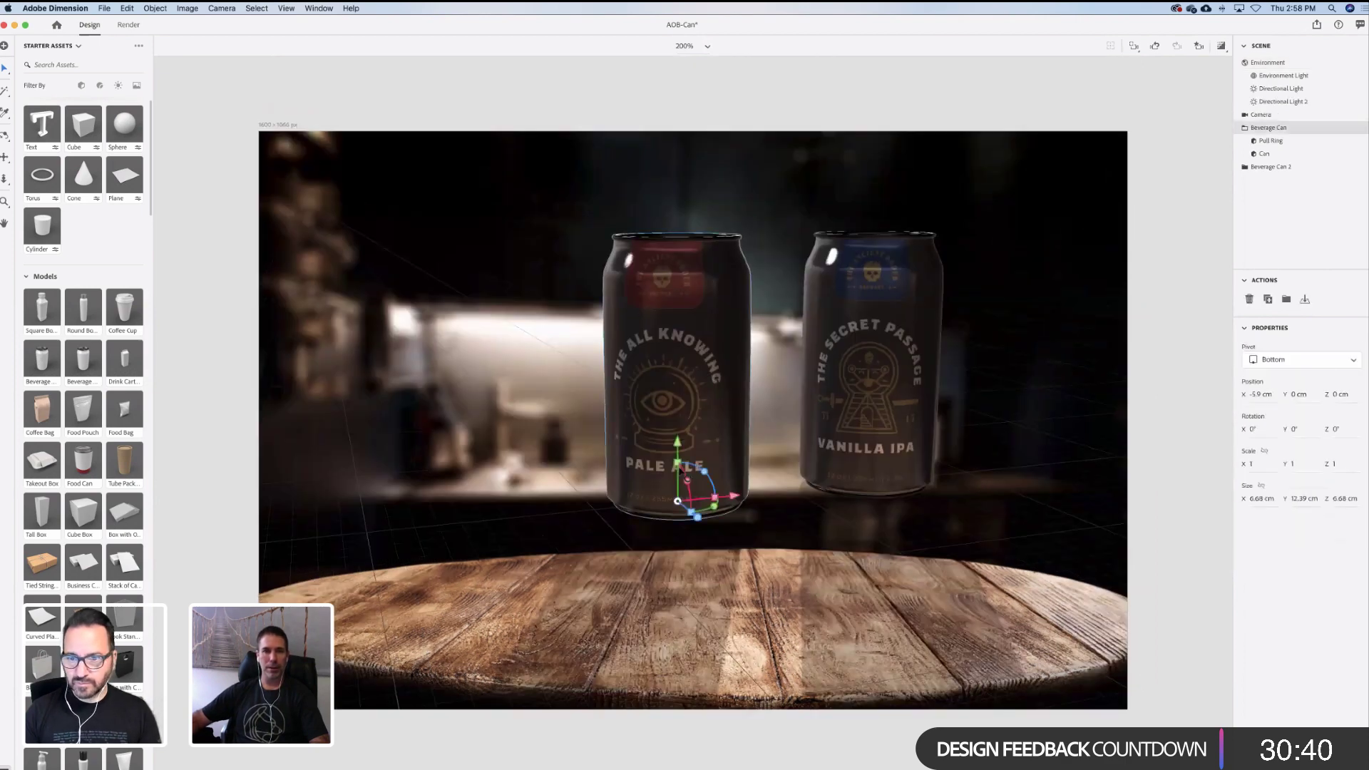
left_click_drag(680, 470, 679, 545)
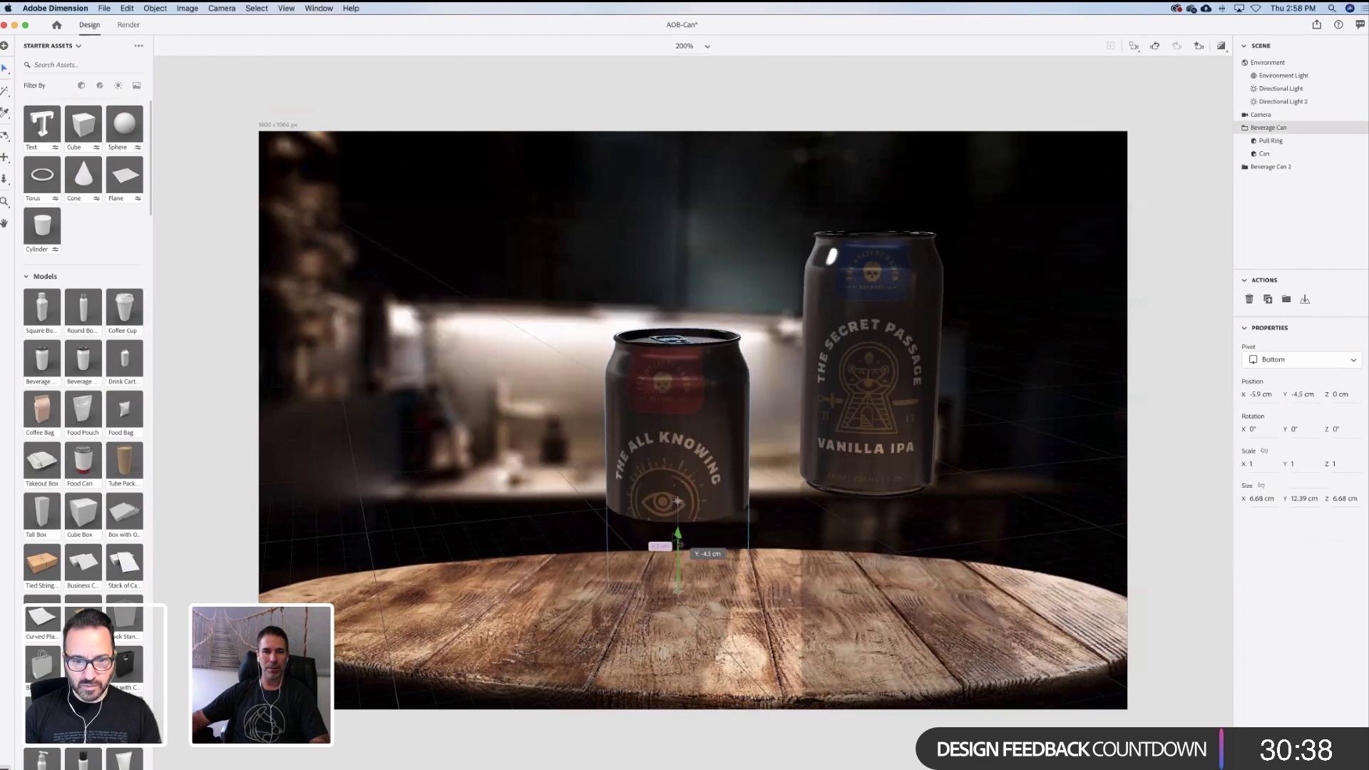
key("super+z")
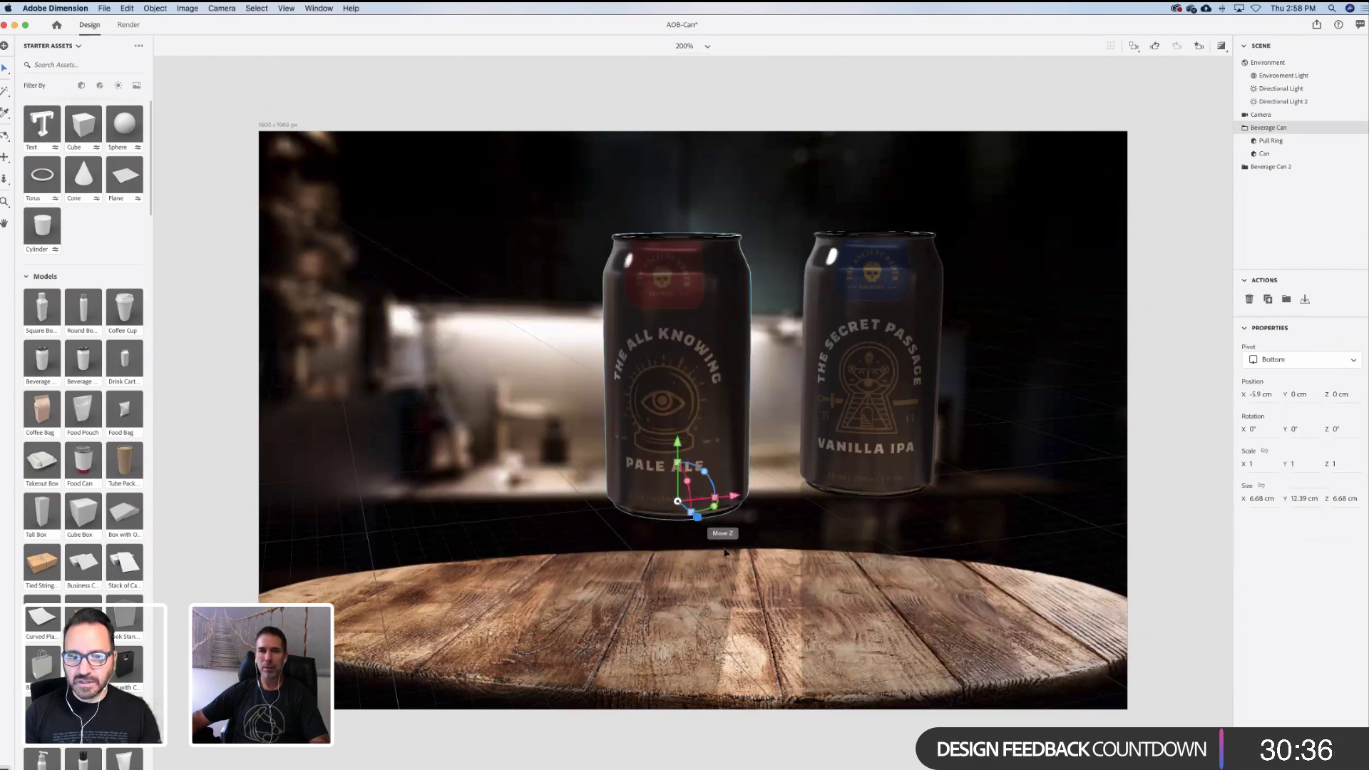
Match the environment to the background image again, with the canvas resized to Image Aspect Ratio and Multiple Lights created
left_click(730, 557)
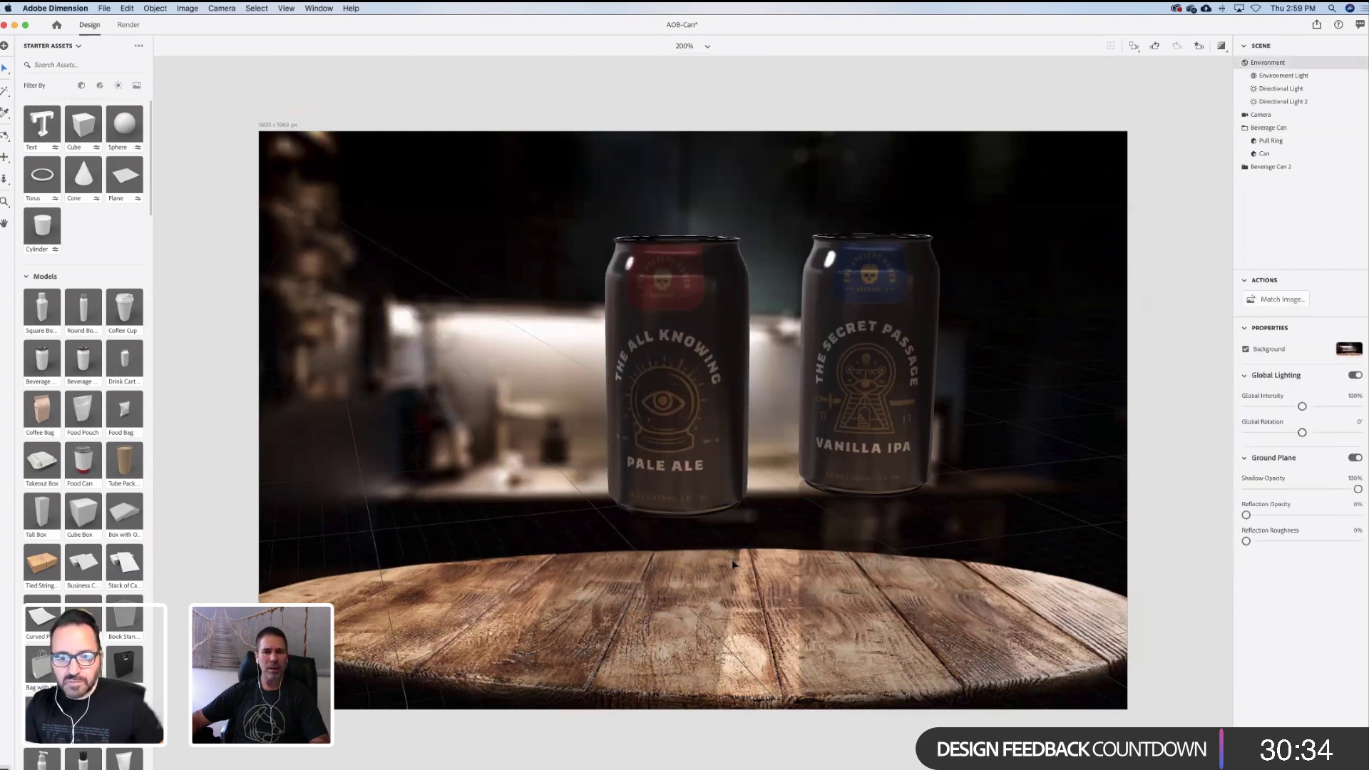
scroll(733, 564, "down", 5)
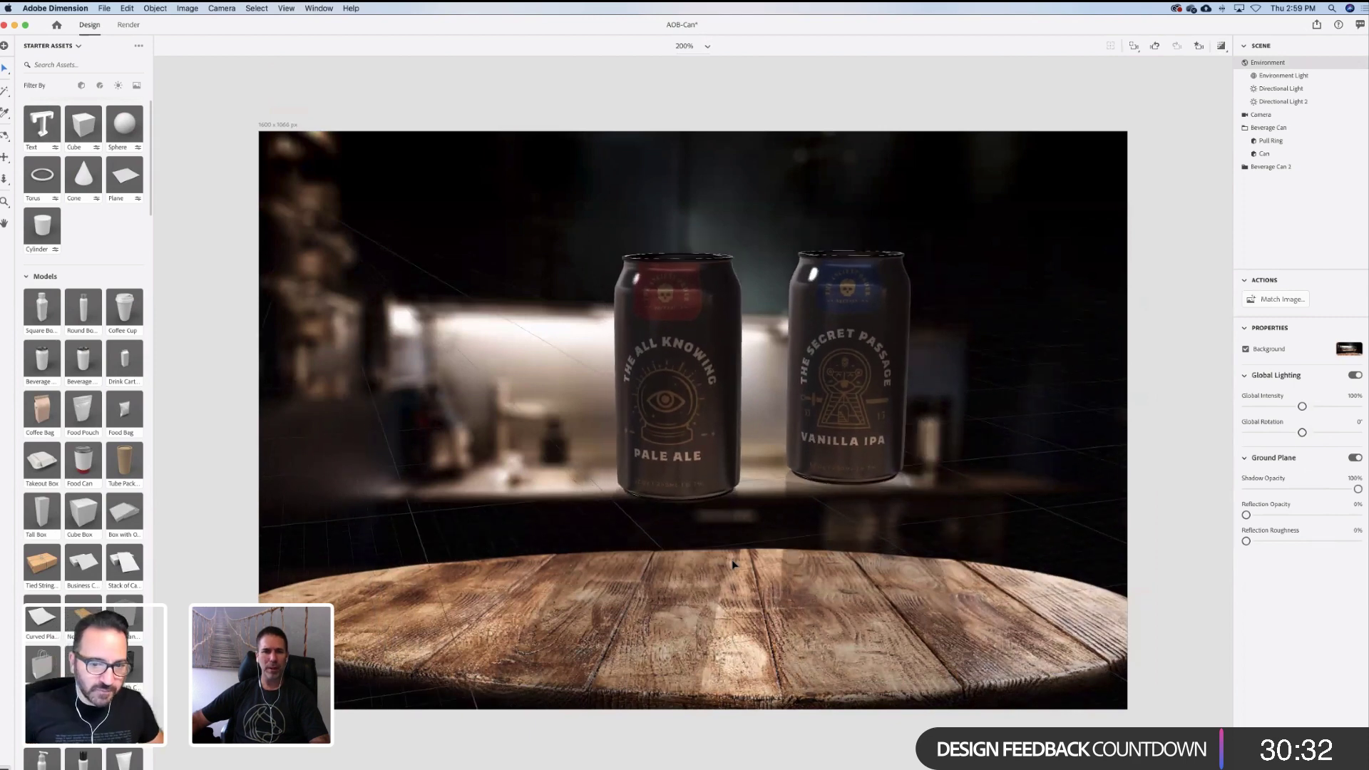
scroll(733, 563, "up", 5)
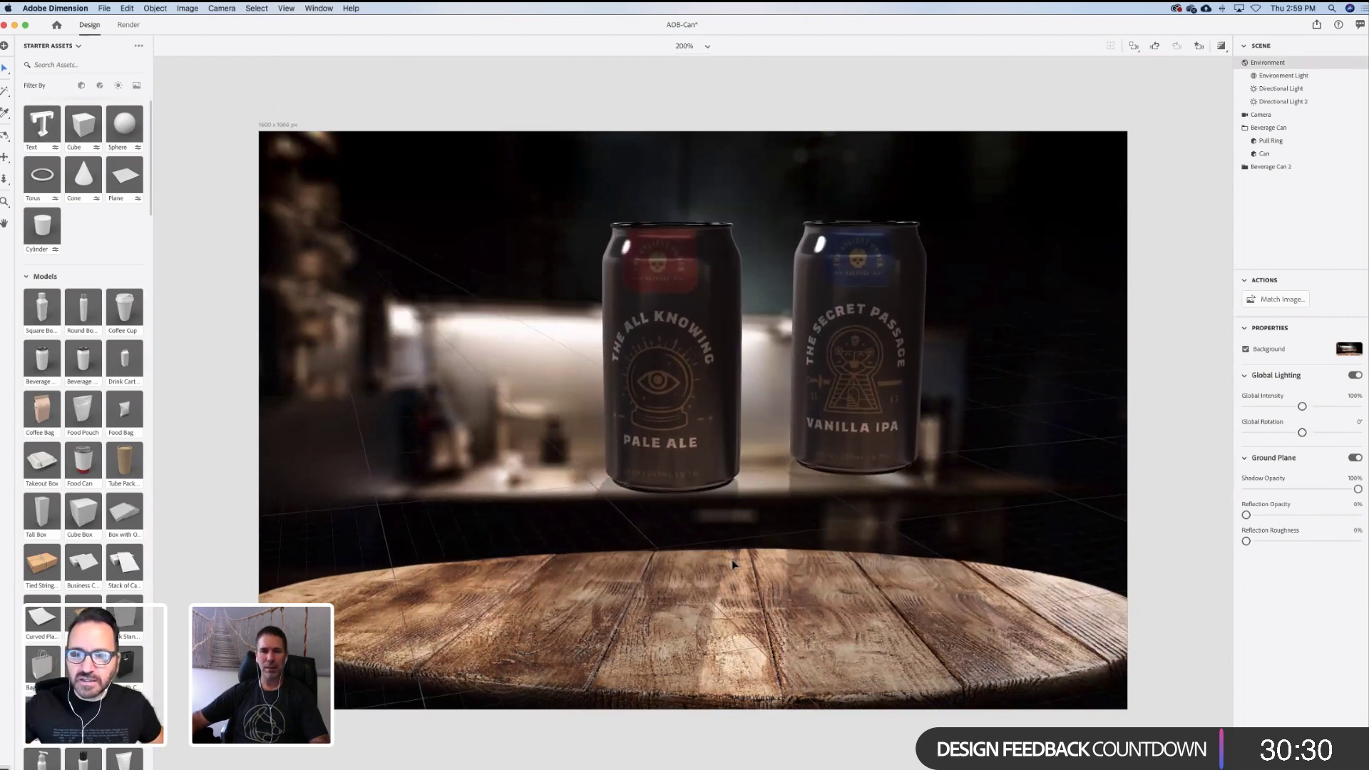
scroll(733, 564, "down", 2)
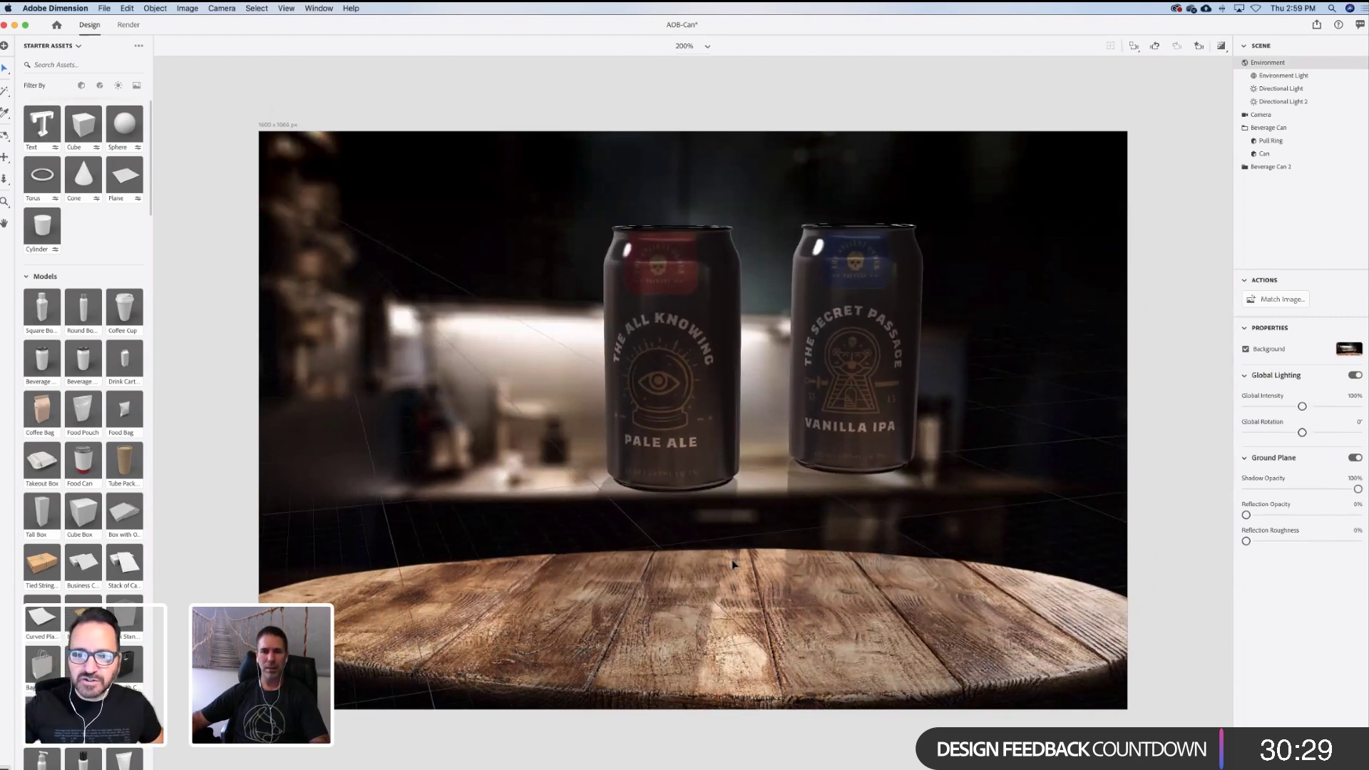
left_click(1273, 298)
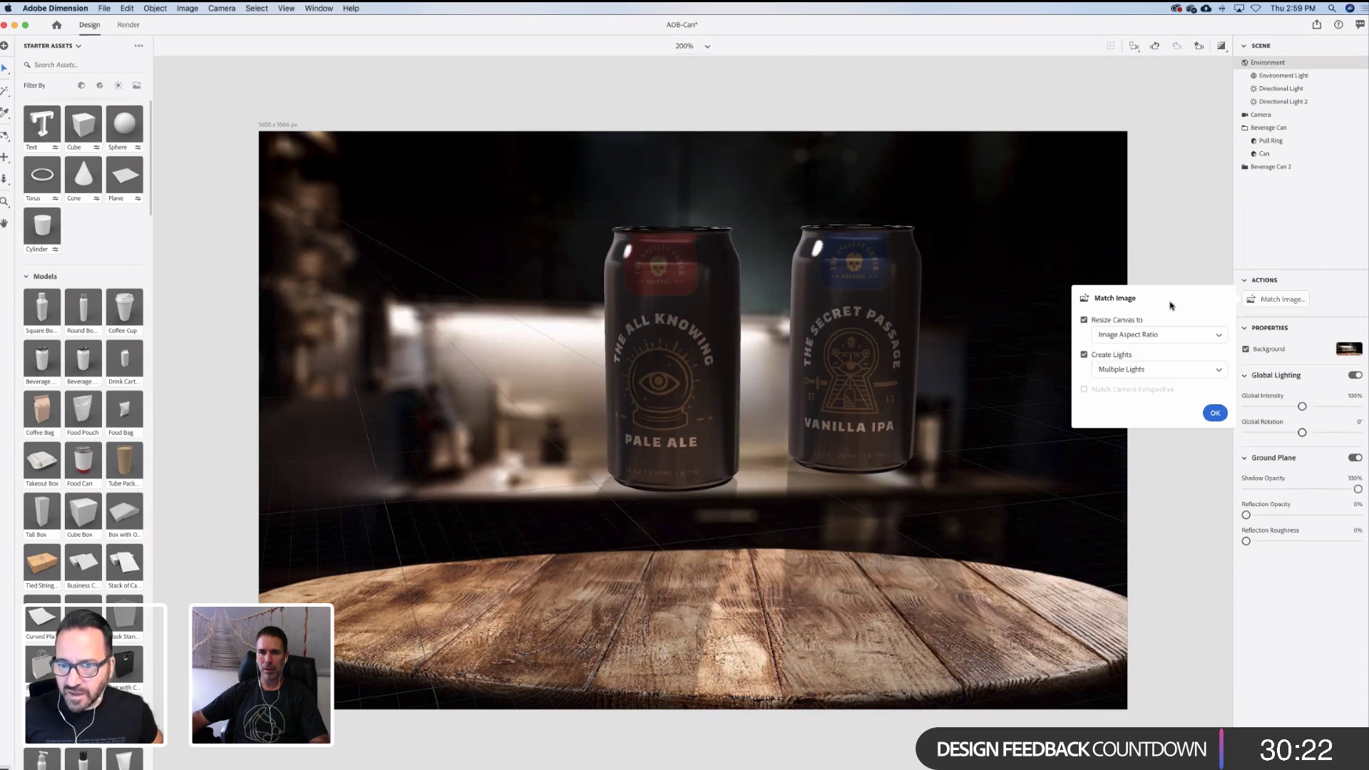
left_click(1215, 371)
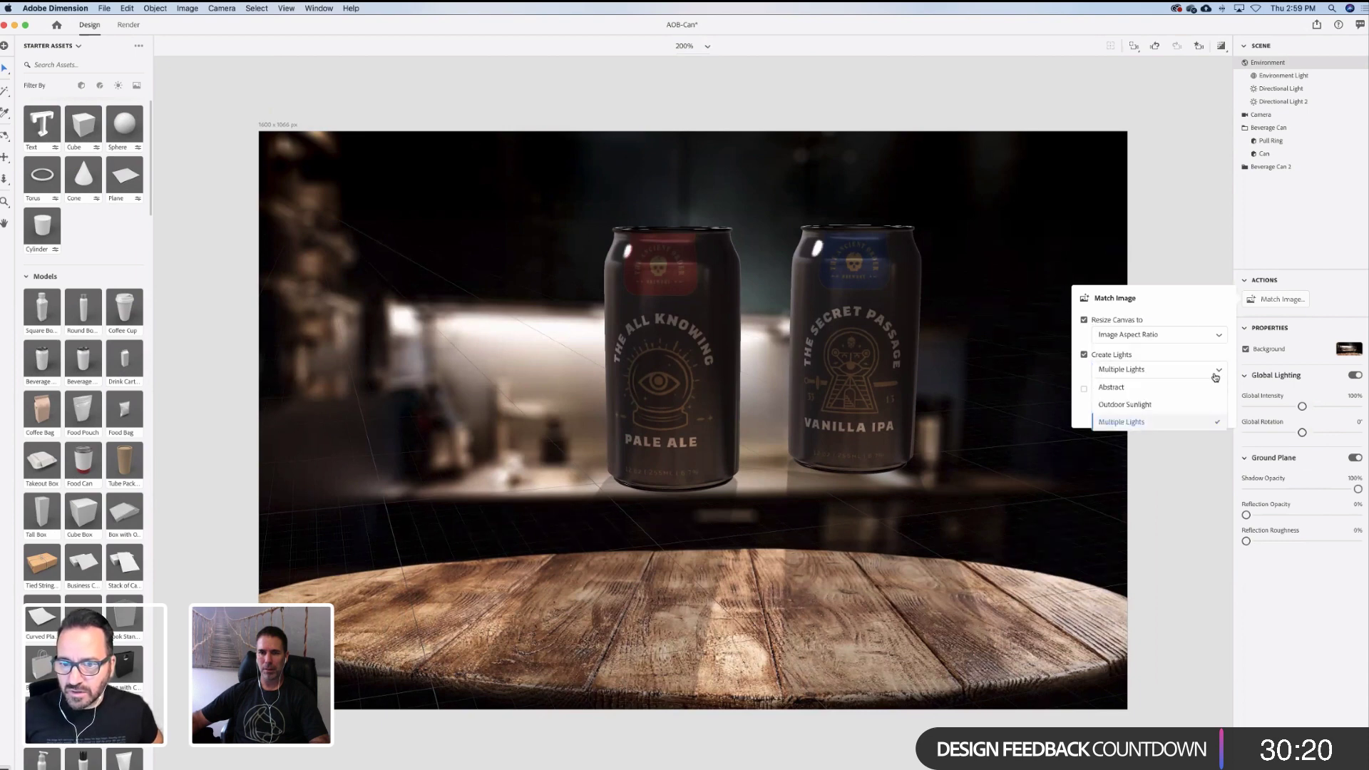
left_click(1203, 316)
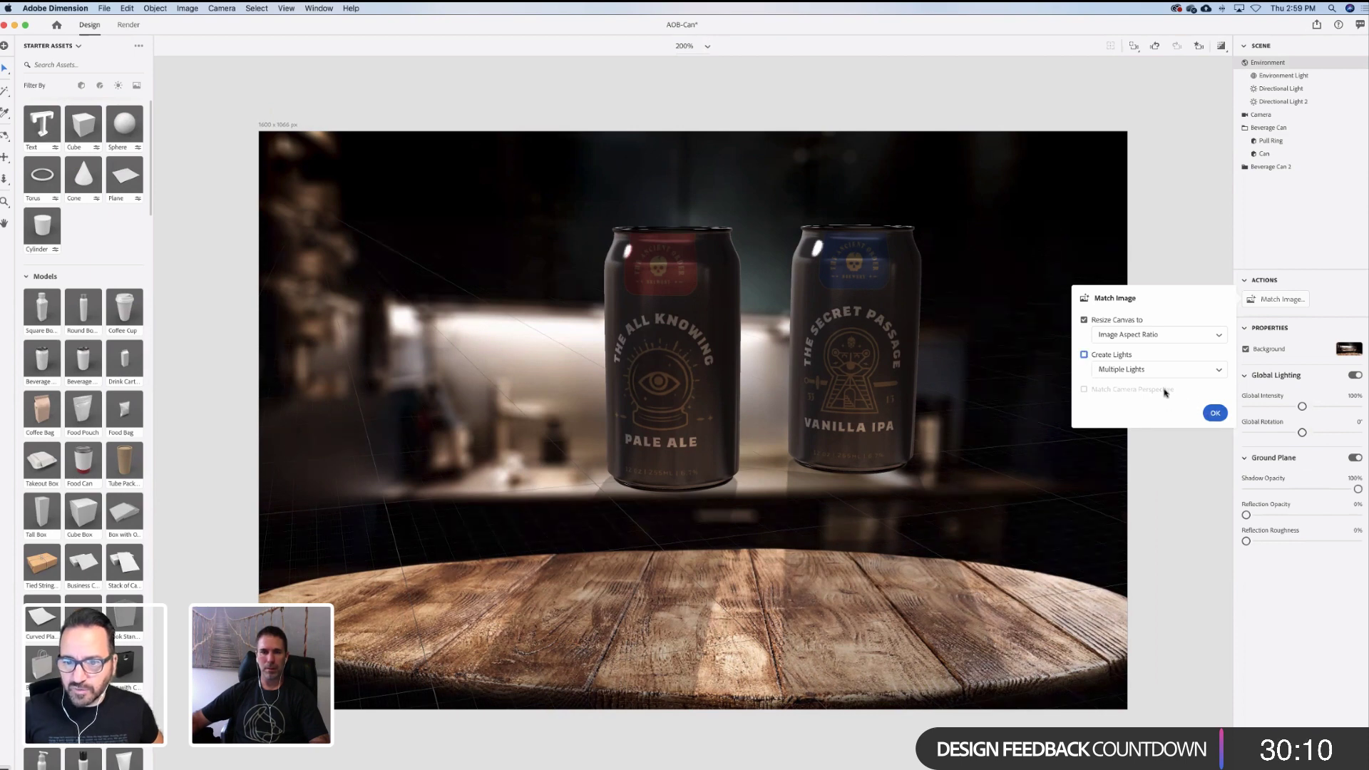
left_click(1085, 355)
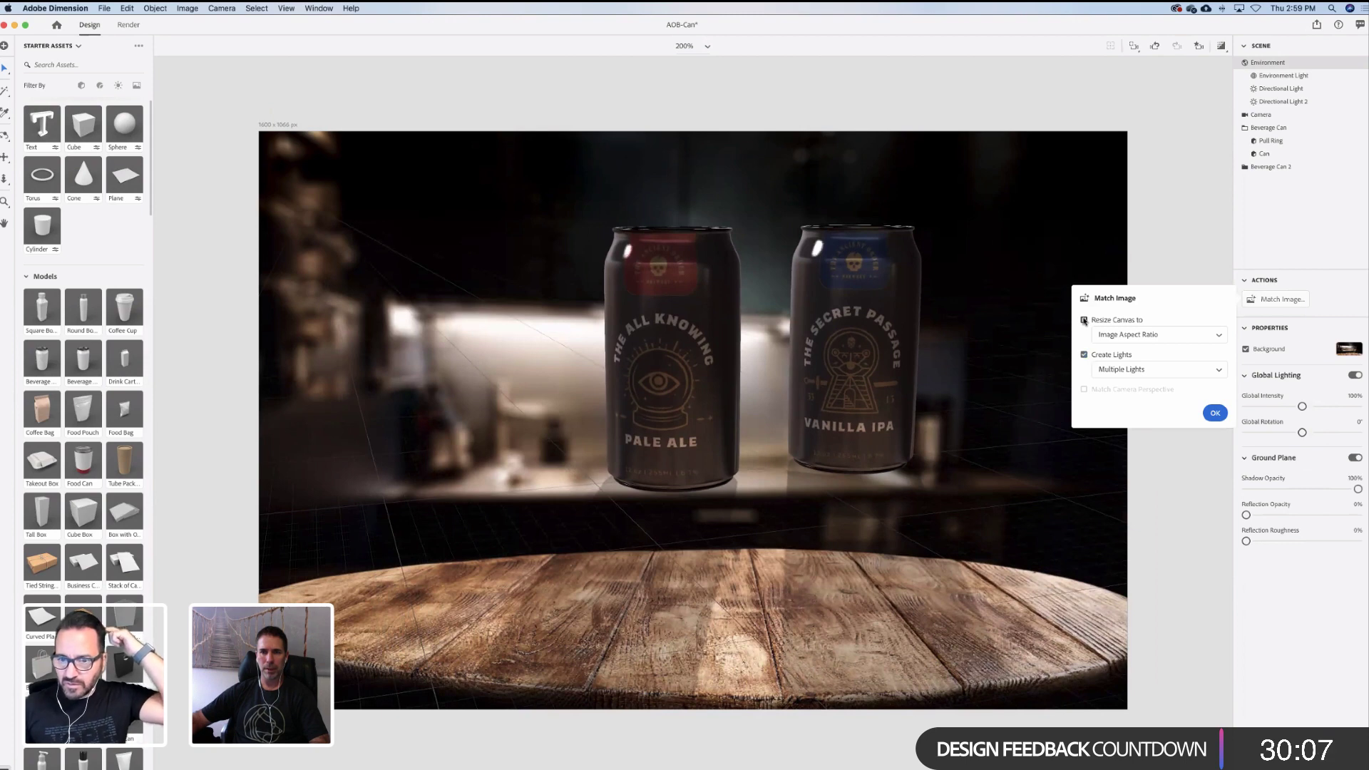
left_click(1085, 354)
left_click(1215, 414)
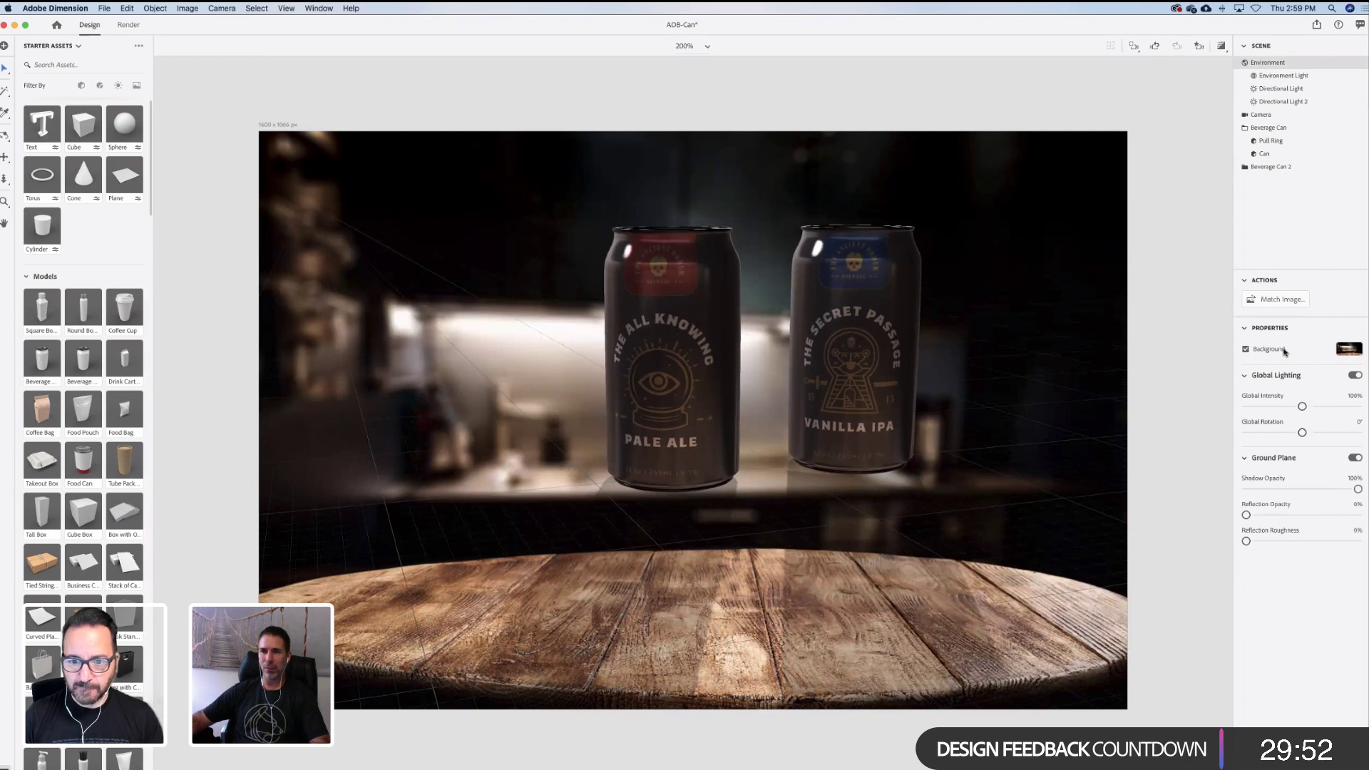
Try Scale to Fit as the background image's size option, and return it to Crop to Fit
left_click(1356, 351)
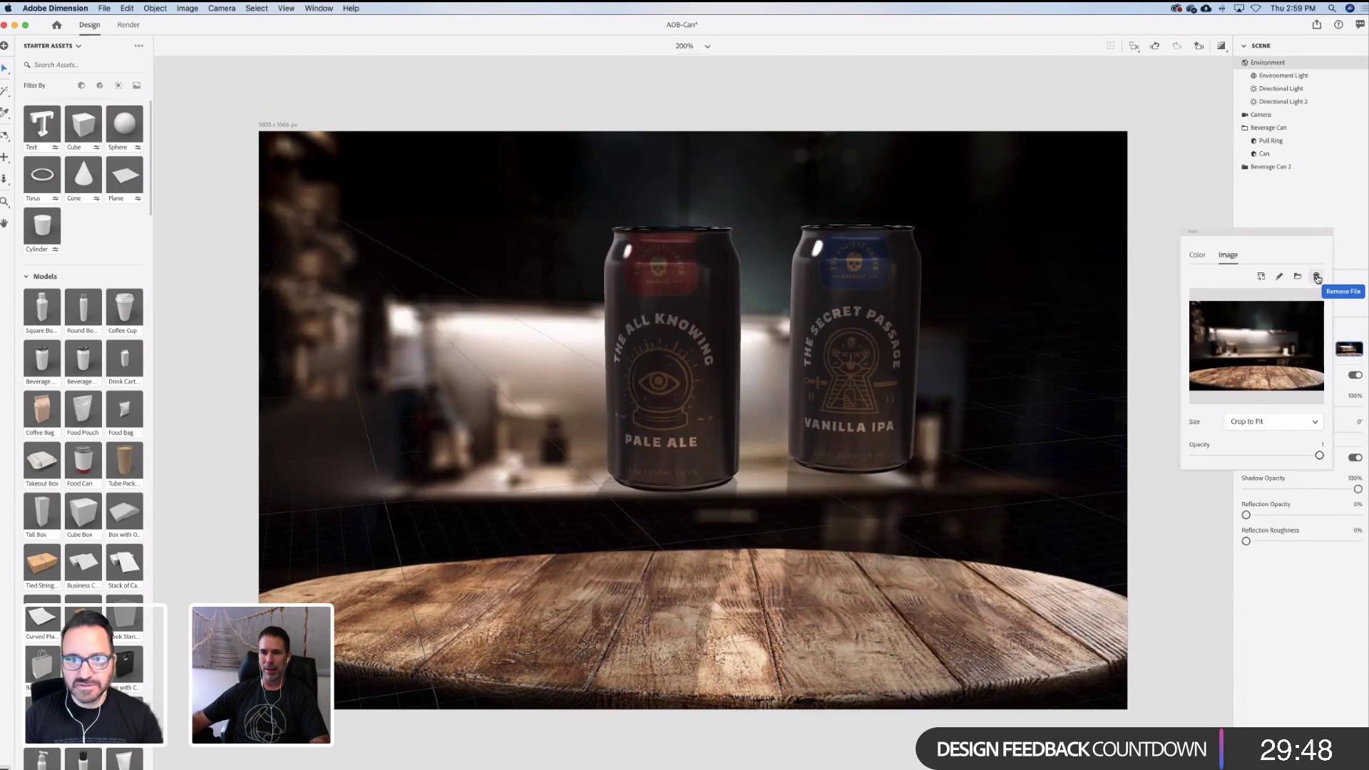
left_click(1281, 426)
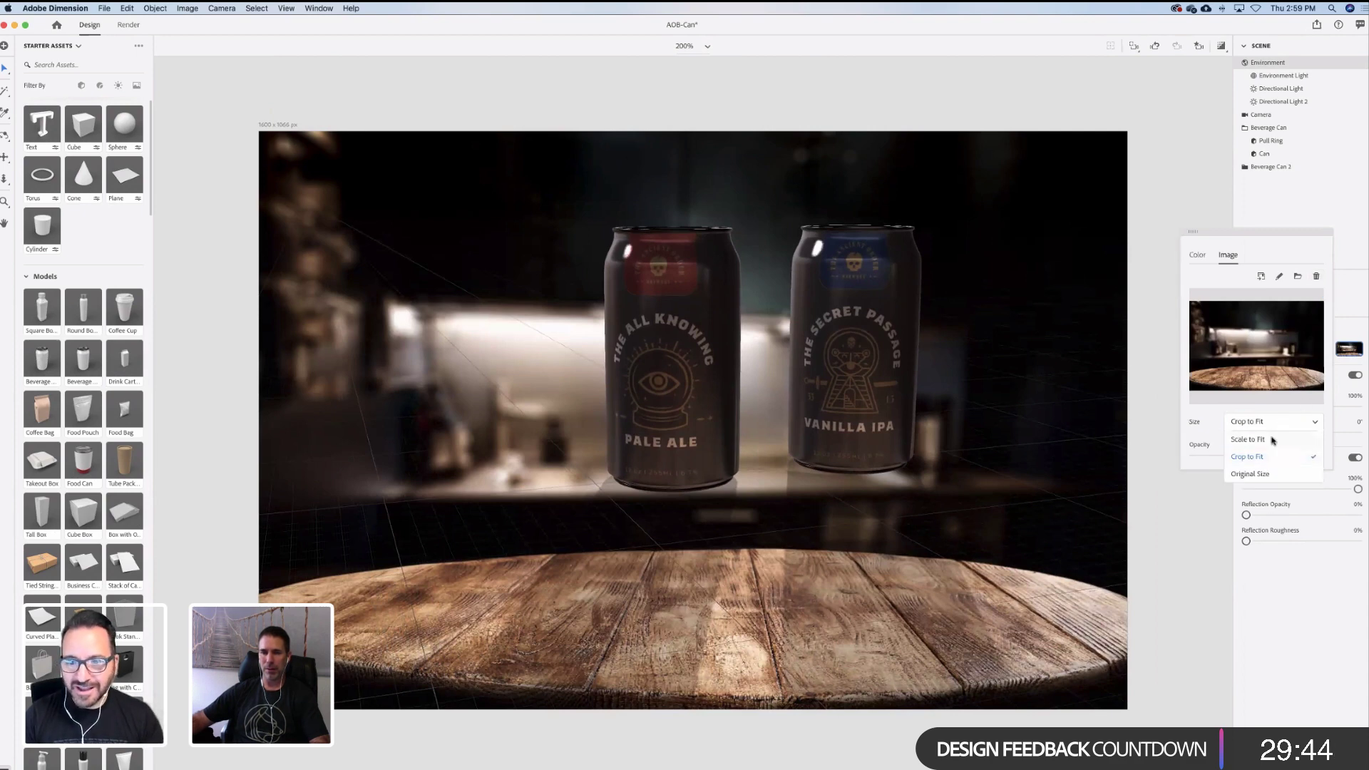
left_click(1273, 440)
left_click(1298, 421)
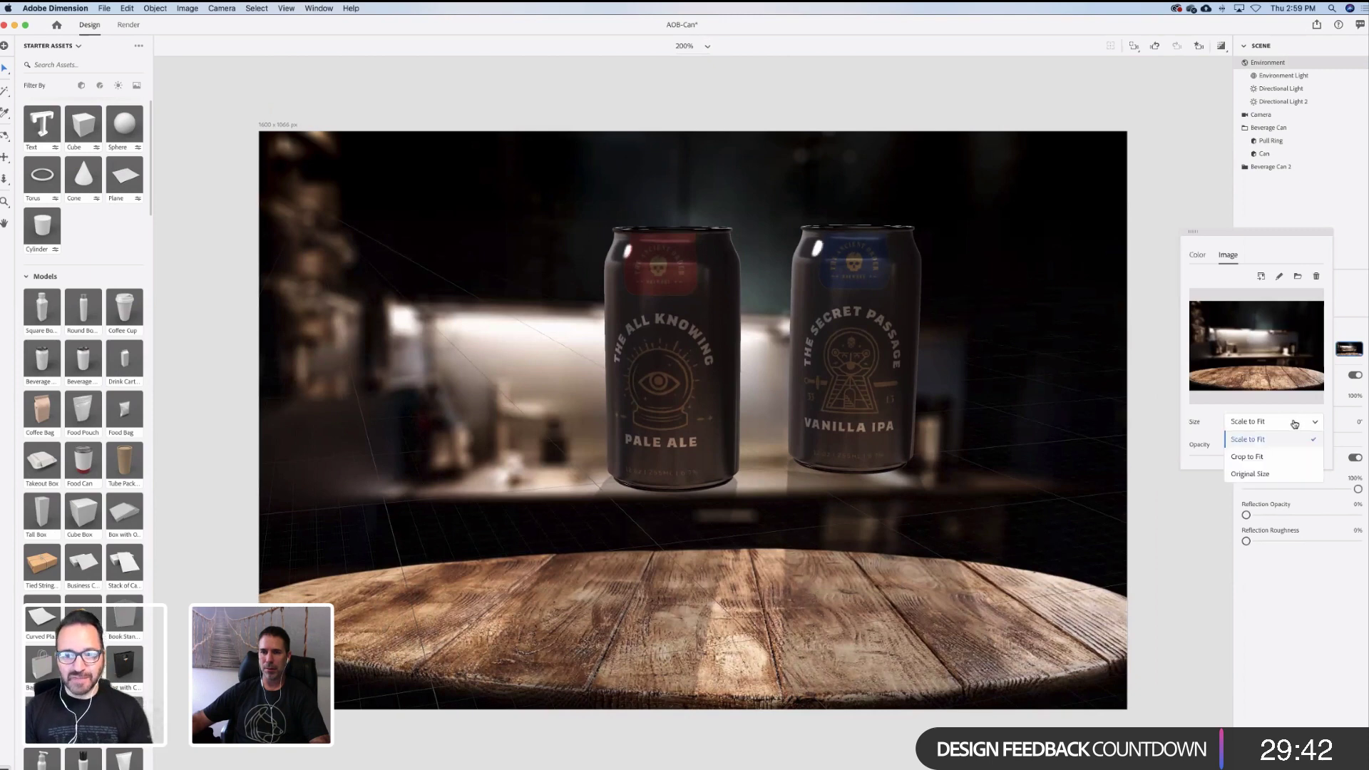
left_click(1257, 451)
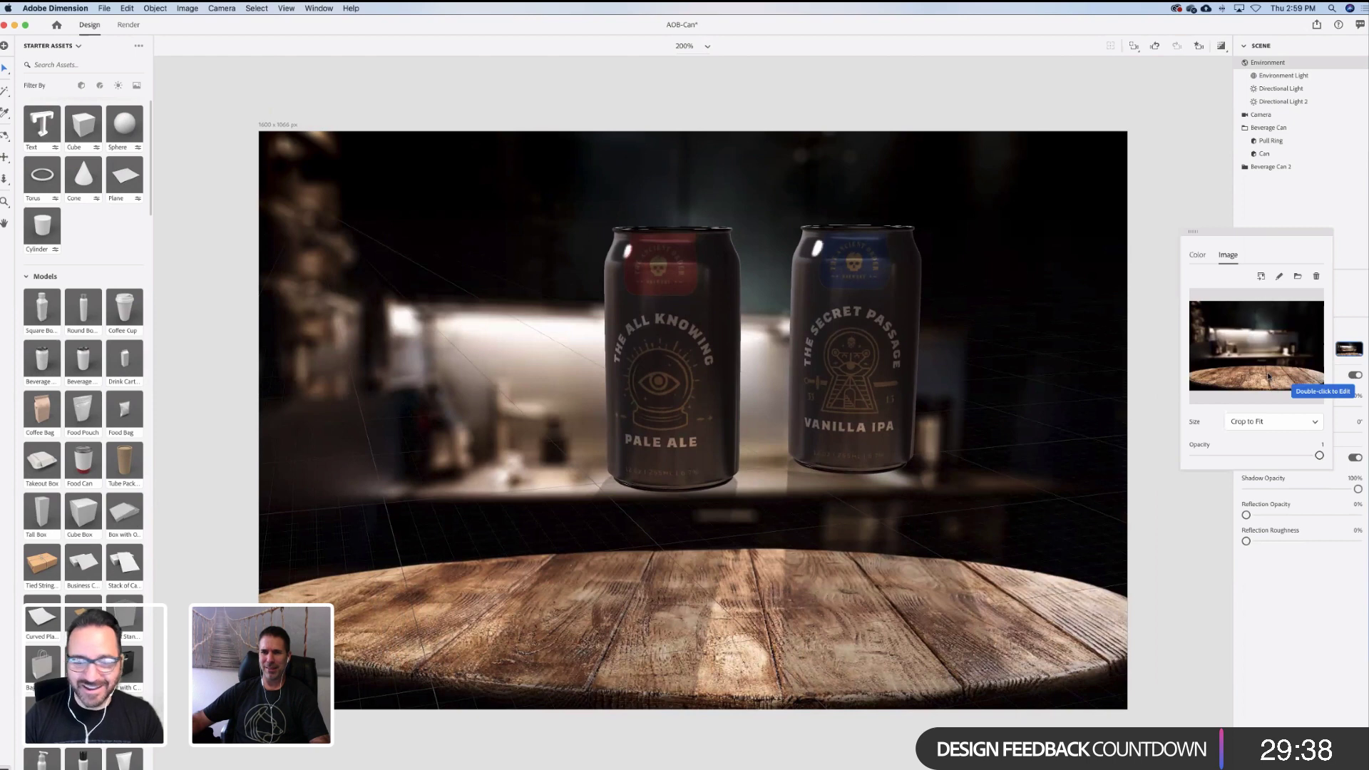
Reload Table.jpeg from the Stock Images folder as the background image and set its size to Scale to Fit
left_click(1298, 276)
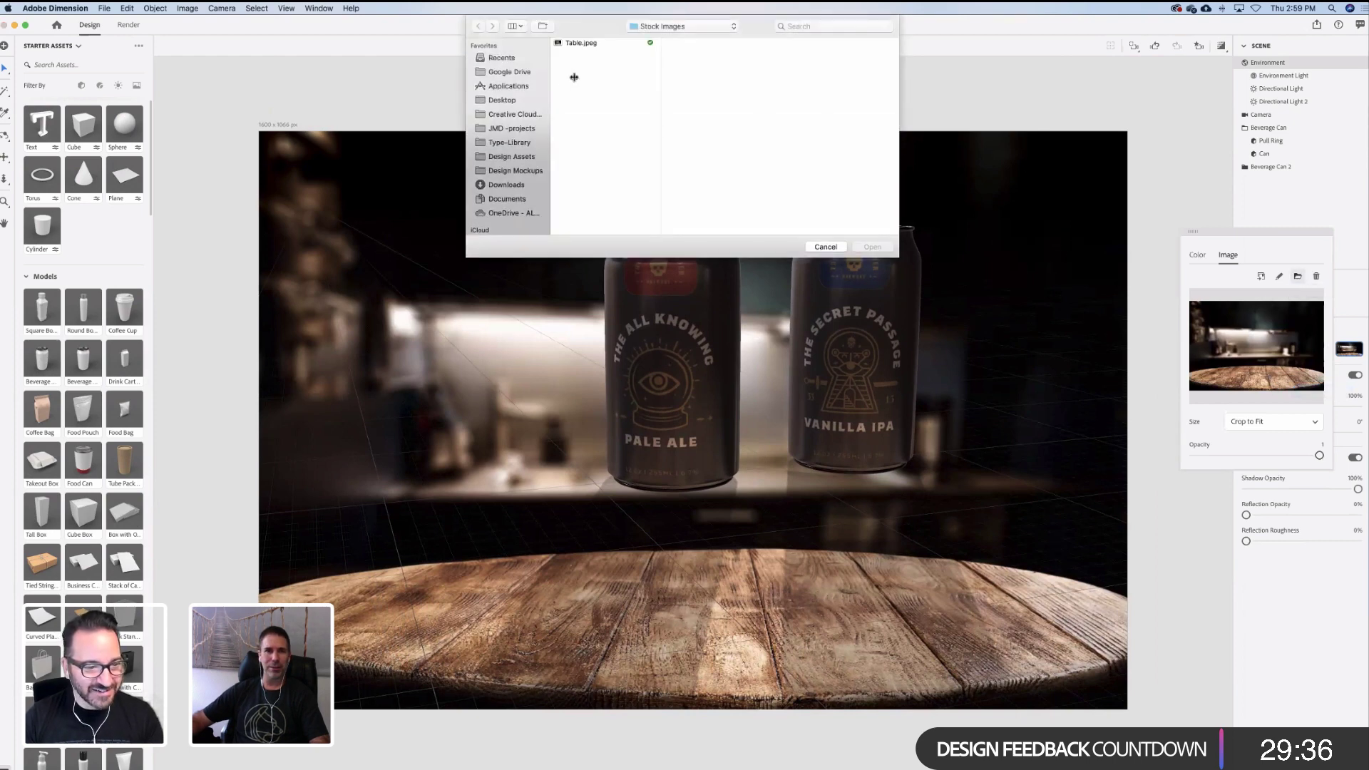
left_click(567, 43)
left_click(870, 247)
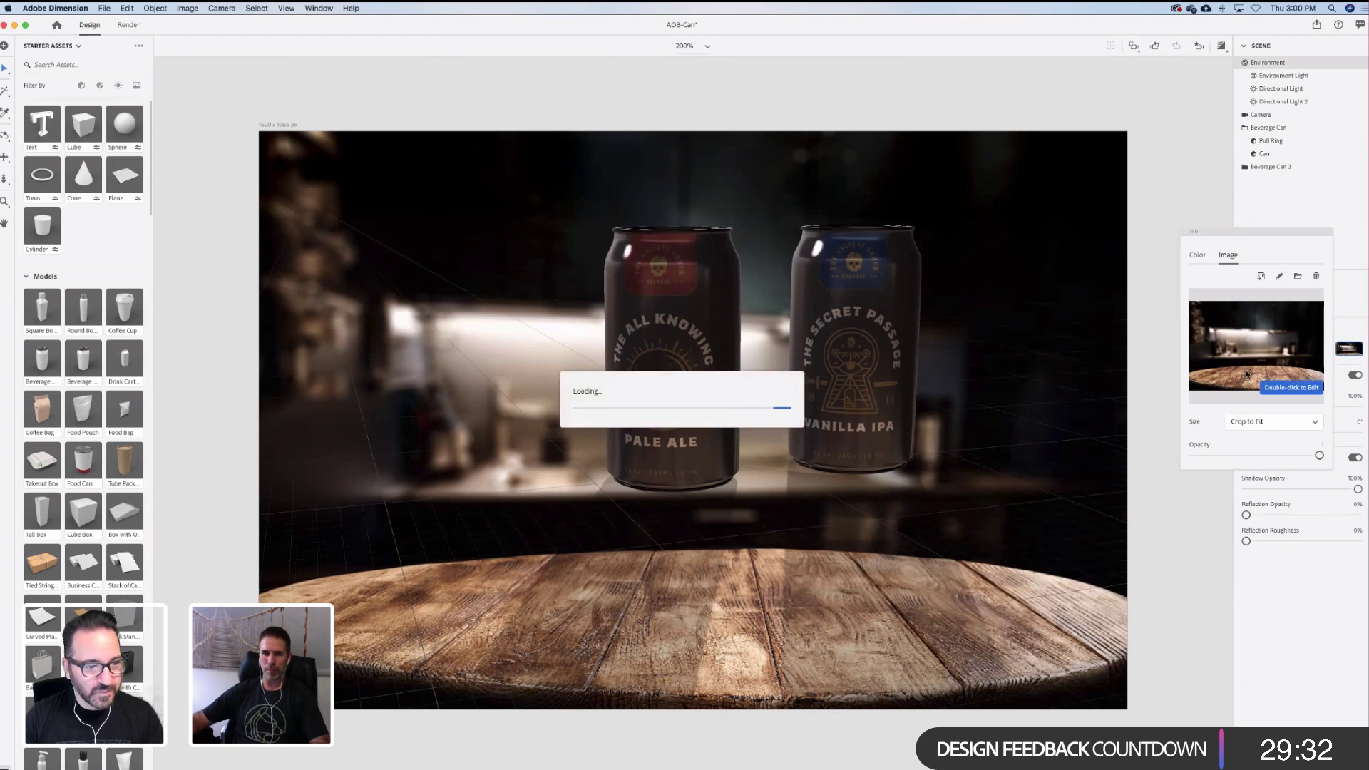
left_click(1285, 426)
left_click(1268, 442)
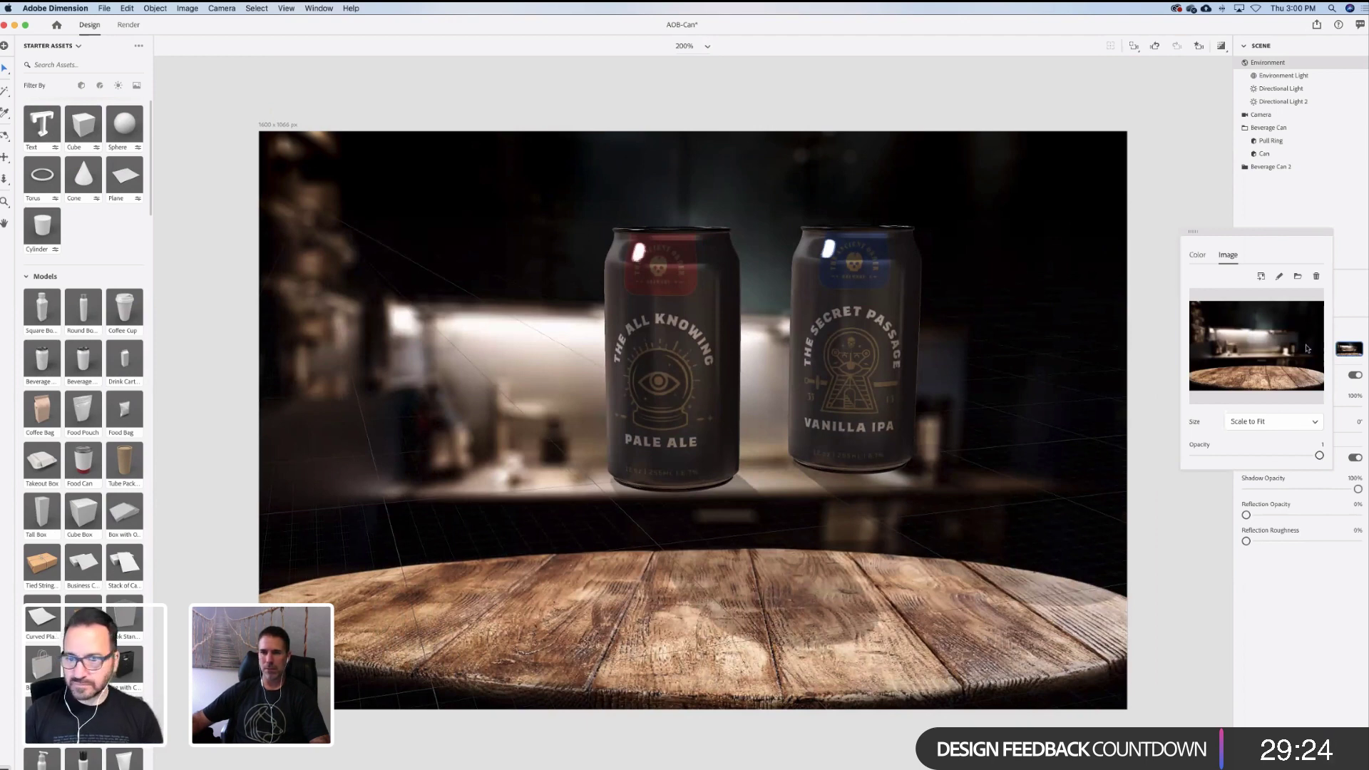
Rerun Match Image on the environment for the reloaded background, using Image Aspect Ratio and Multiple Lights
left_click(1288, 211)
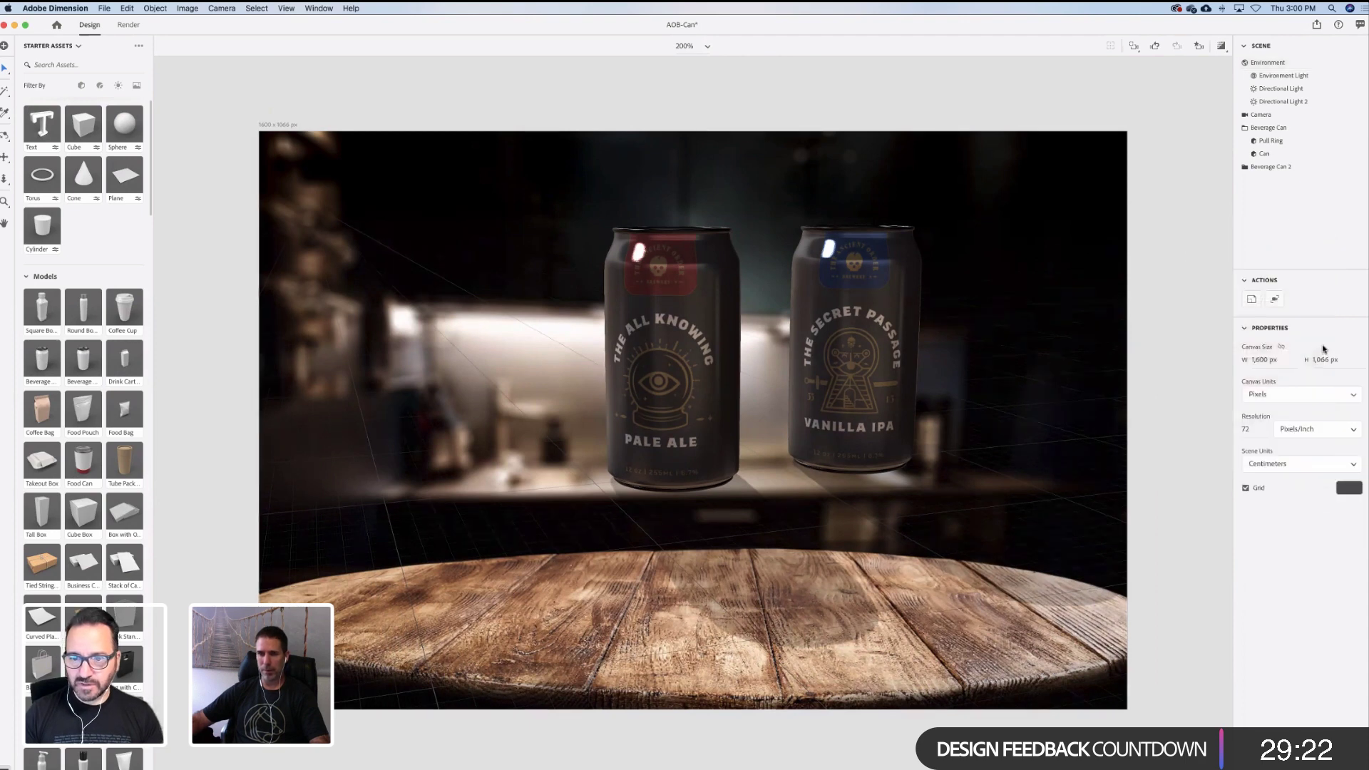
left_click(1290, 62)
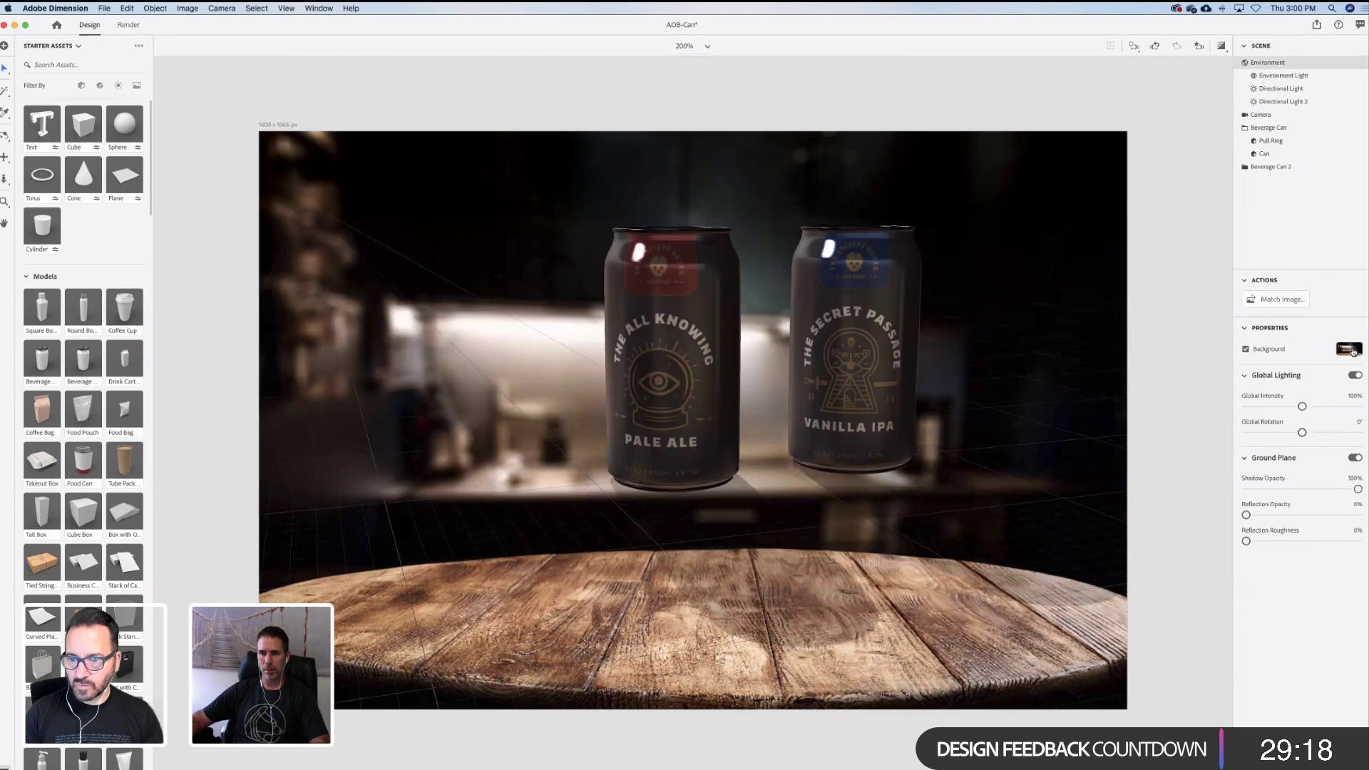
left_click(1352, 350)
left_click(1347, 199)
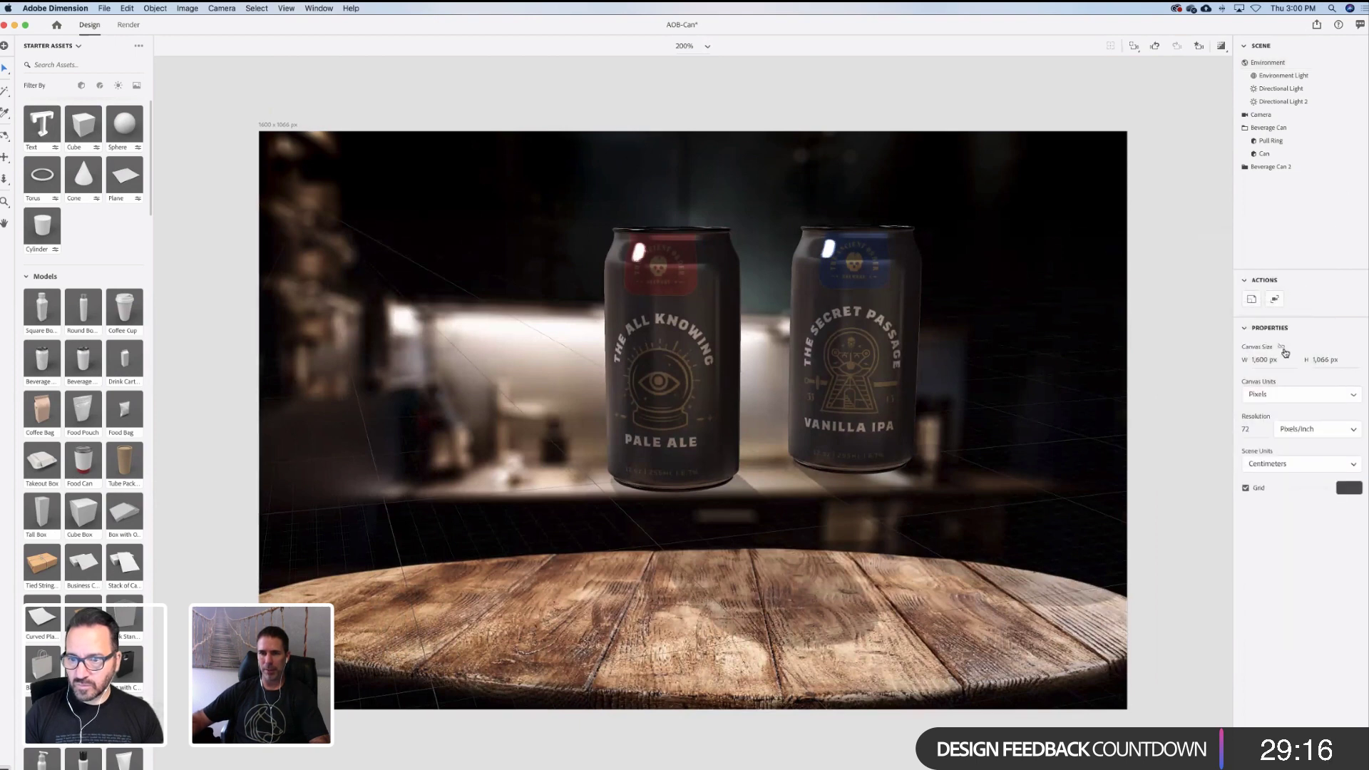
left_click(1283, 63)
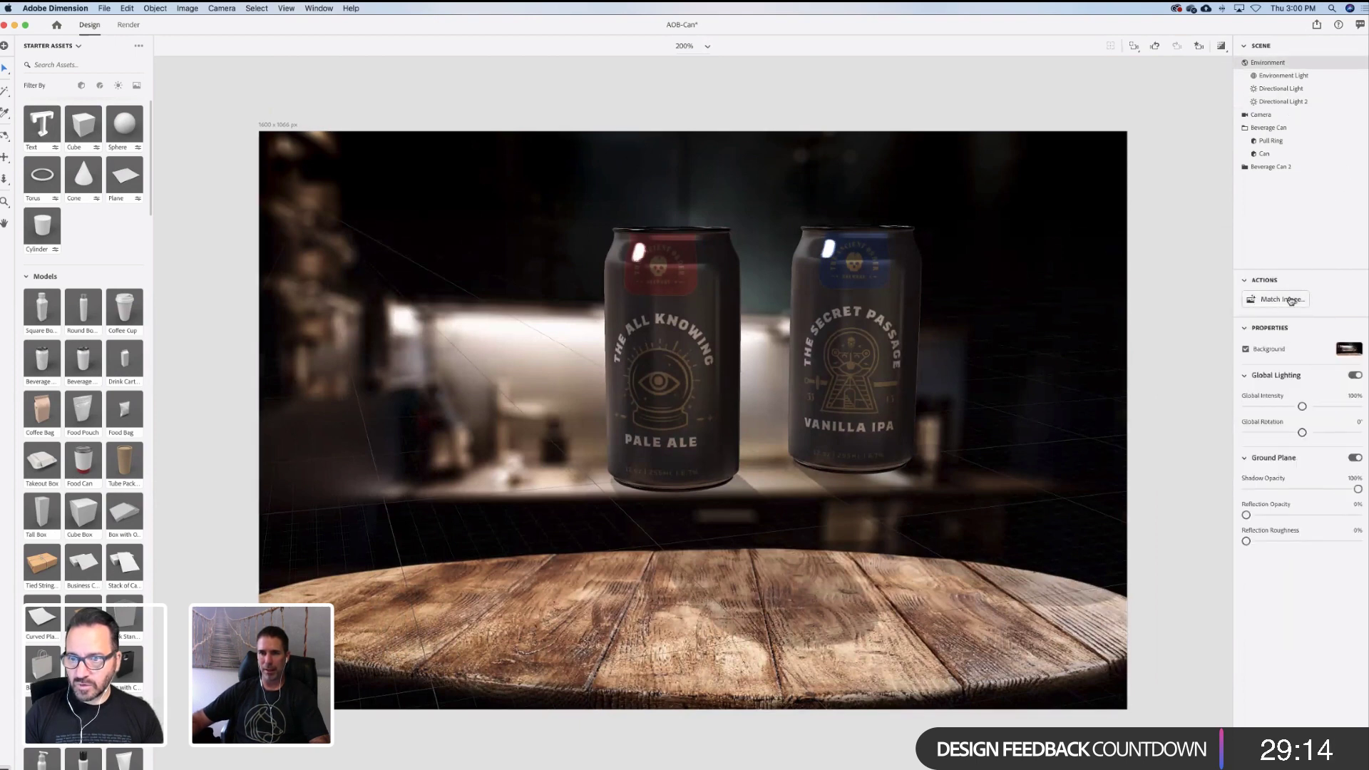
left_click(1283, 299)
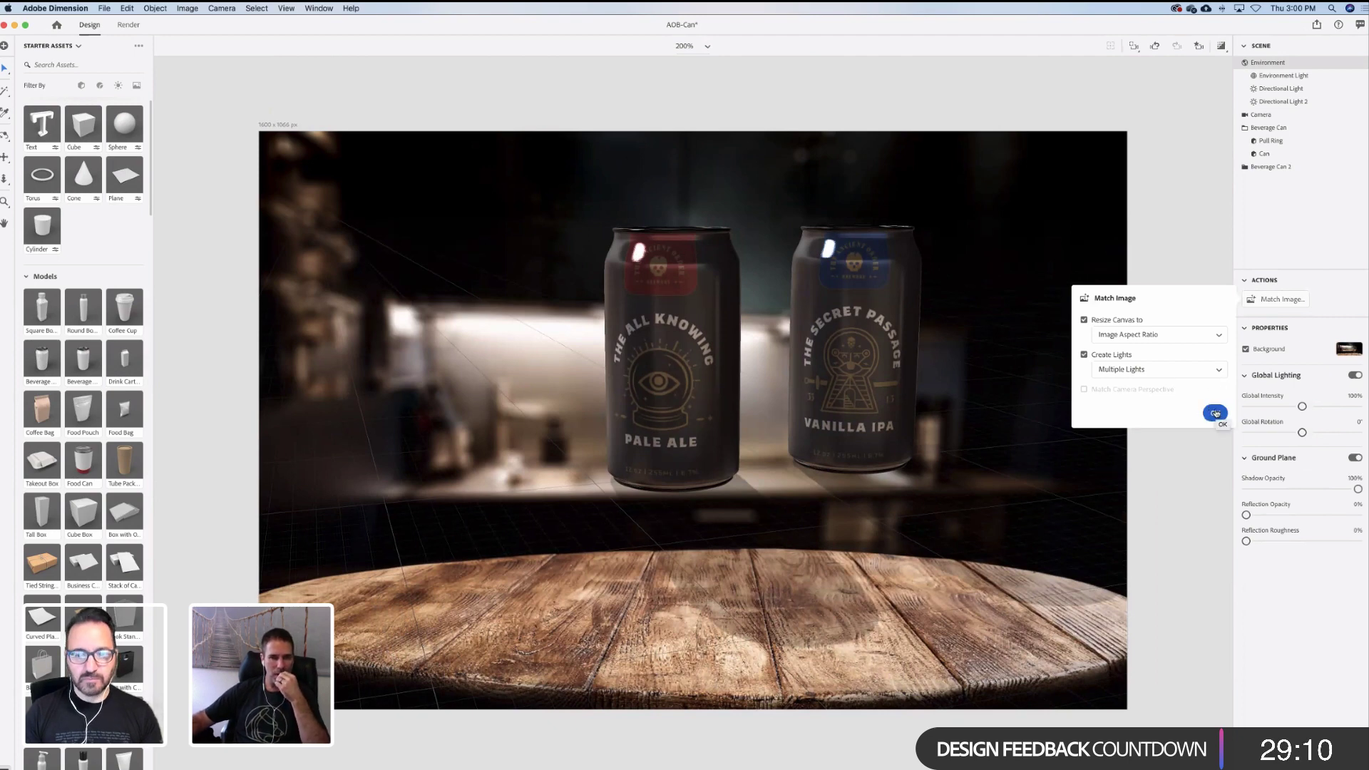
left_click(1215, 414)
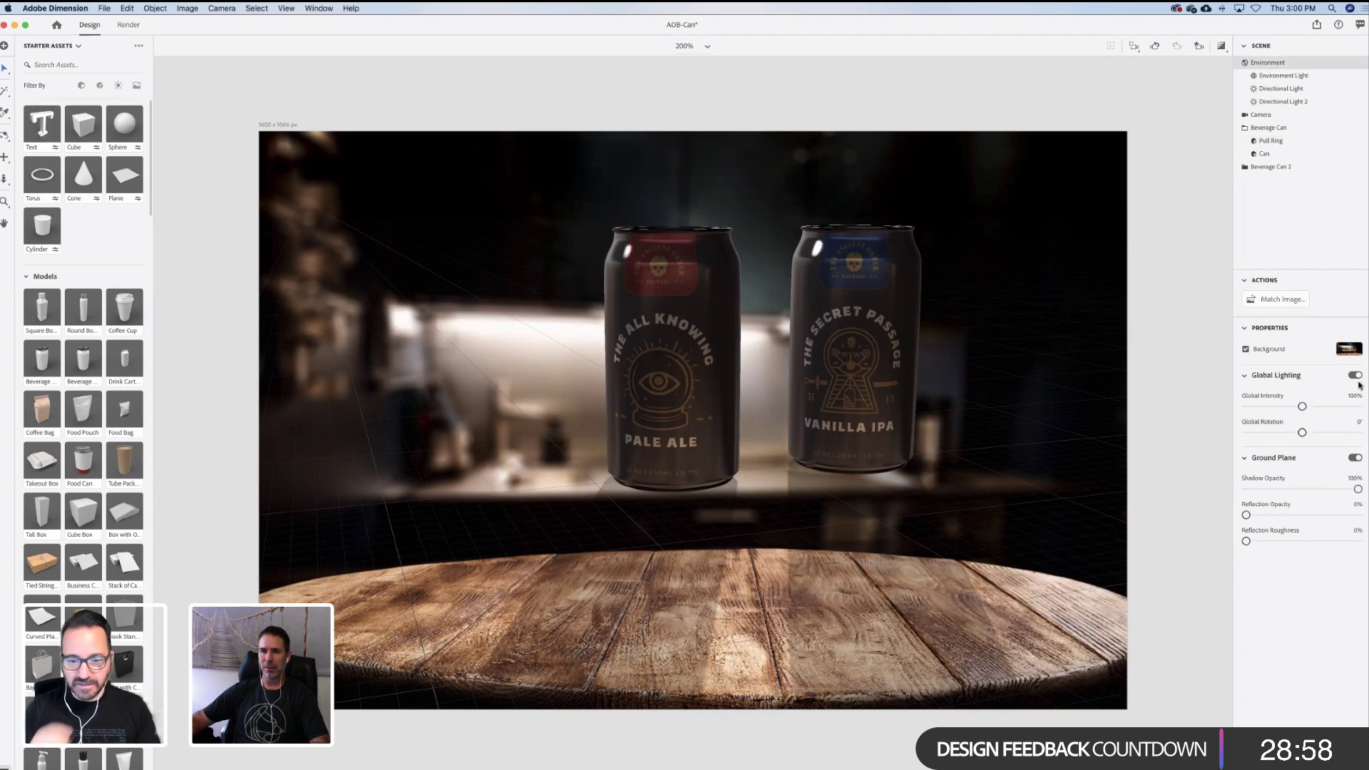
Remove the table photo from the environment's background
left_click(1351, 349)
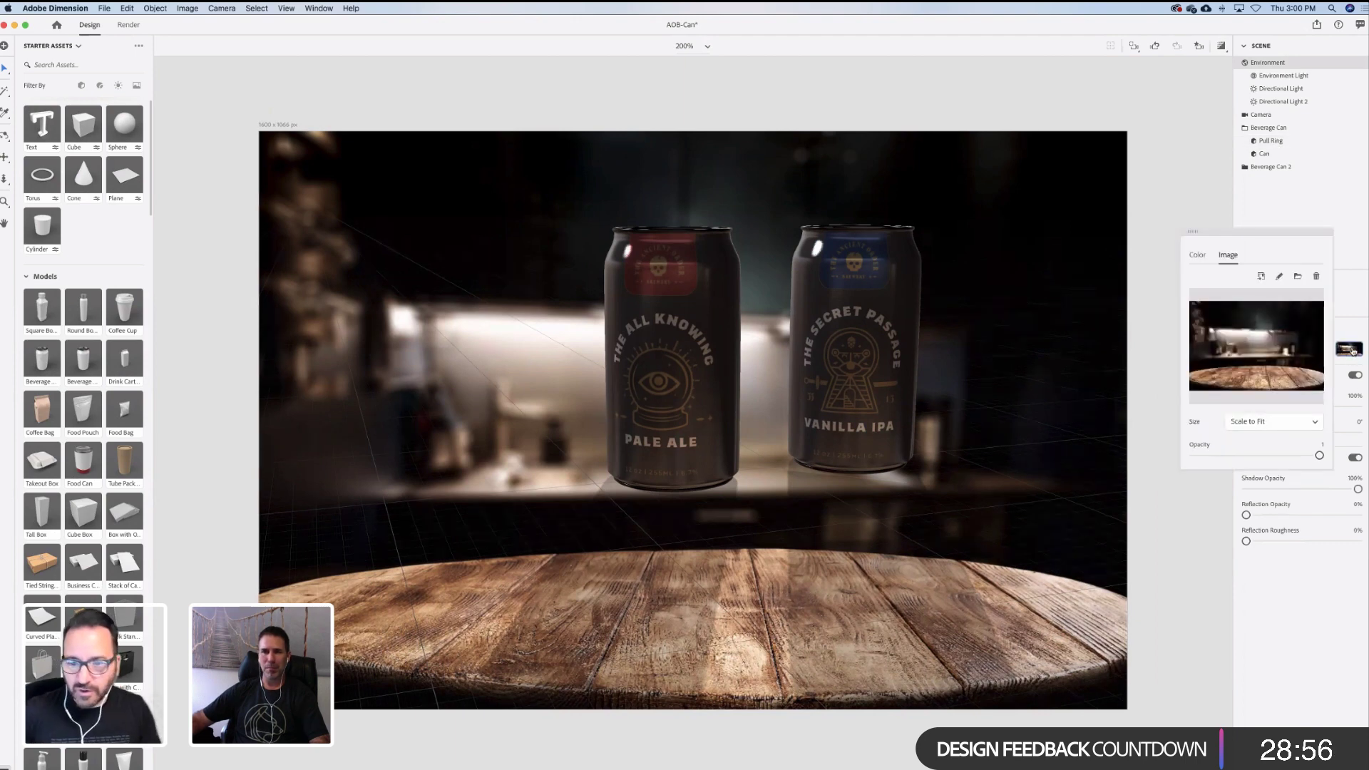
left_click(1317, 277)
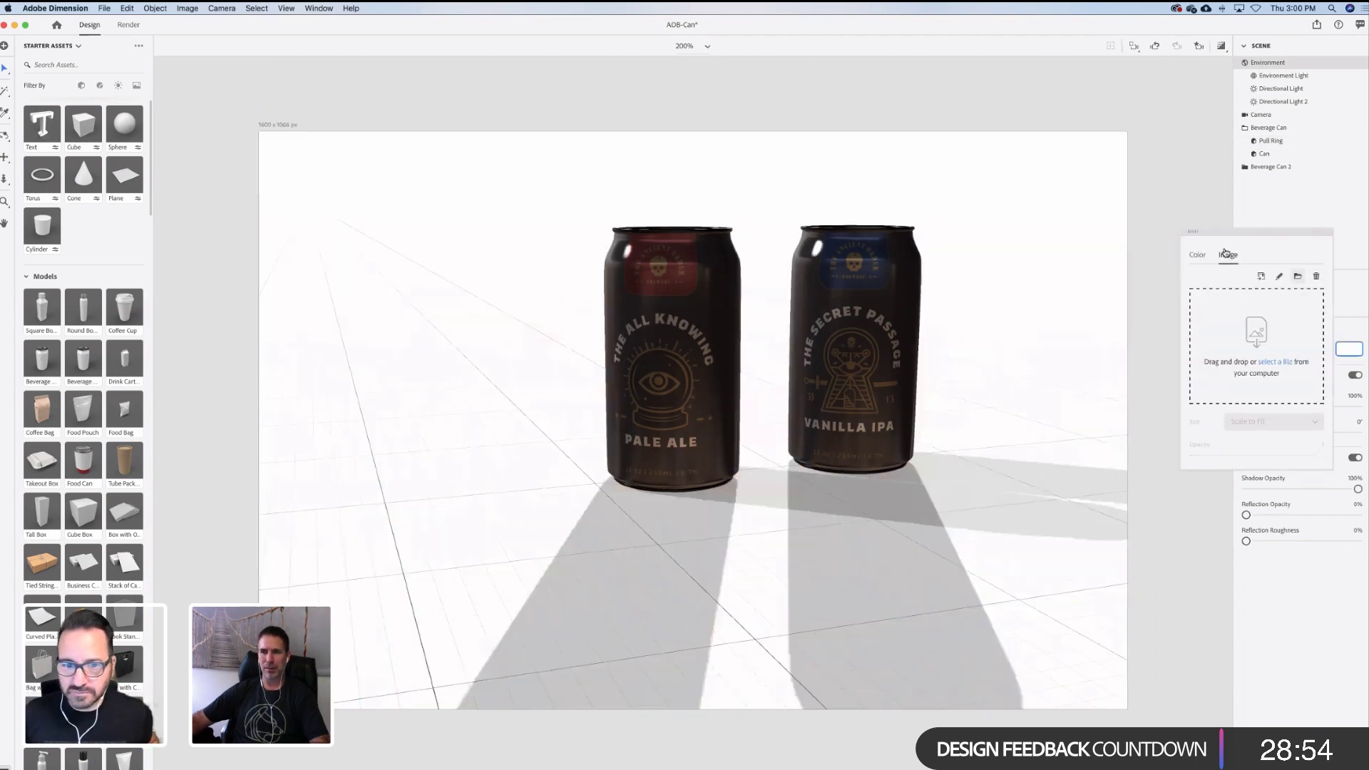
left_click(1002, 297)
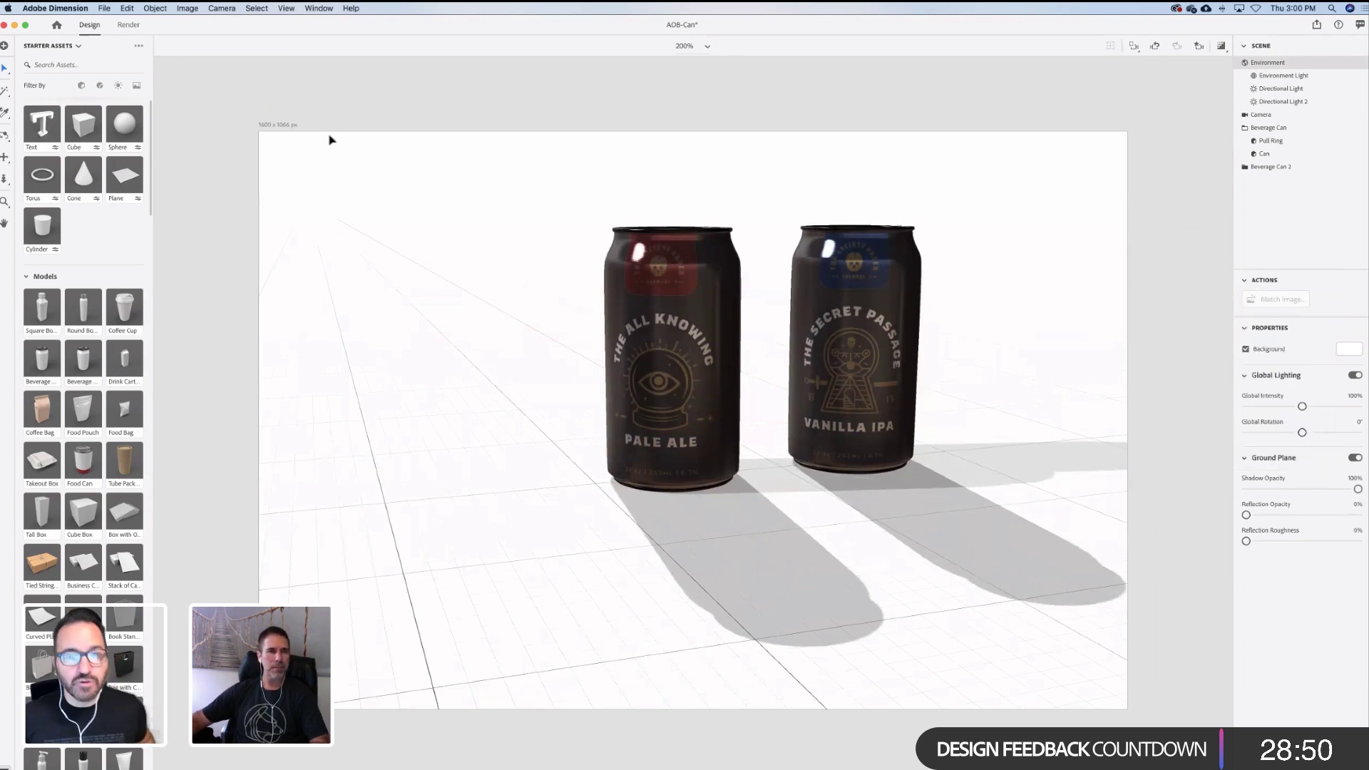
Open the recent document AOB-Skull-Pale.dn, saving the changes to AOB-Can.dn
left_click(105, 8)
mouse_move(137, 52)
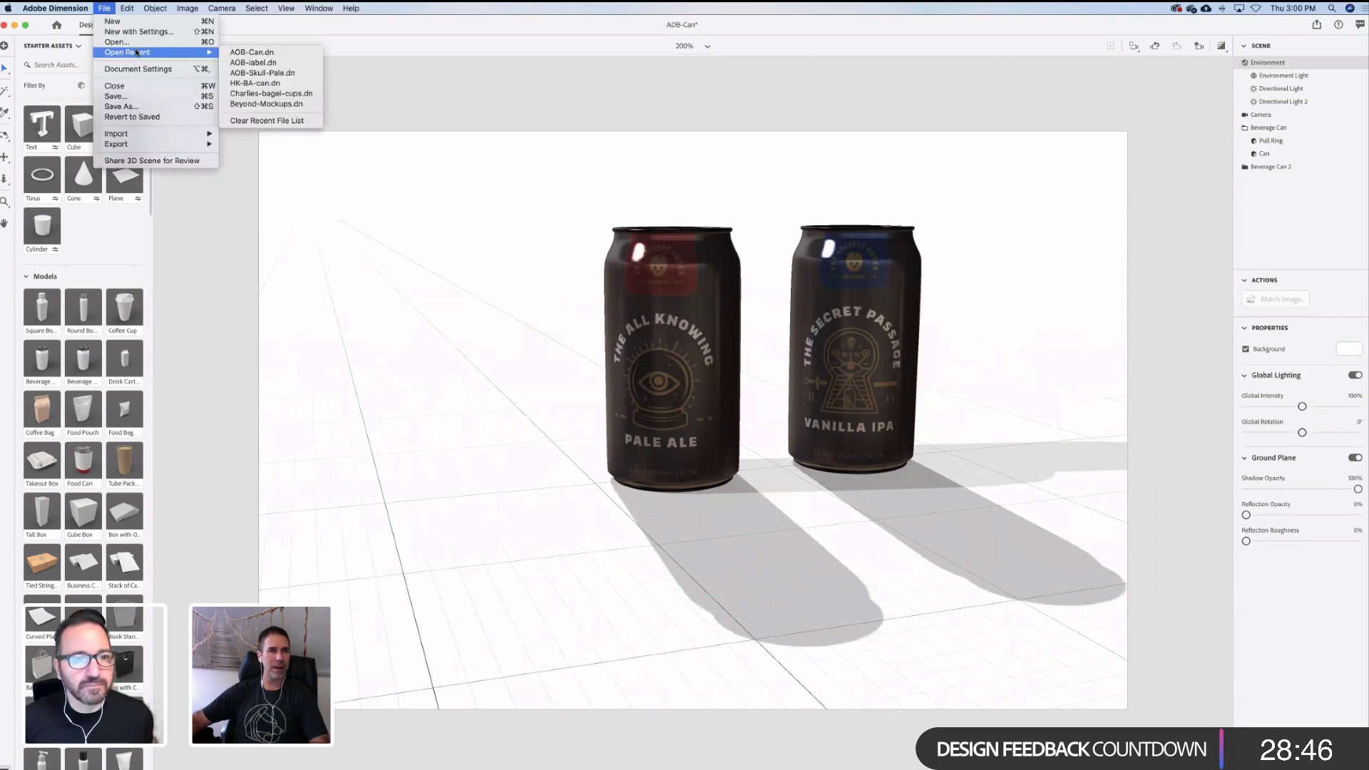
left_click(275, 73)
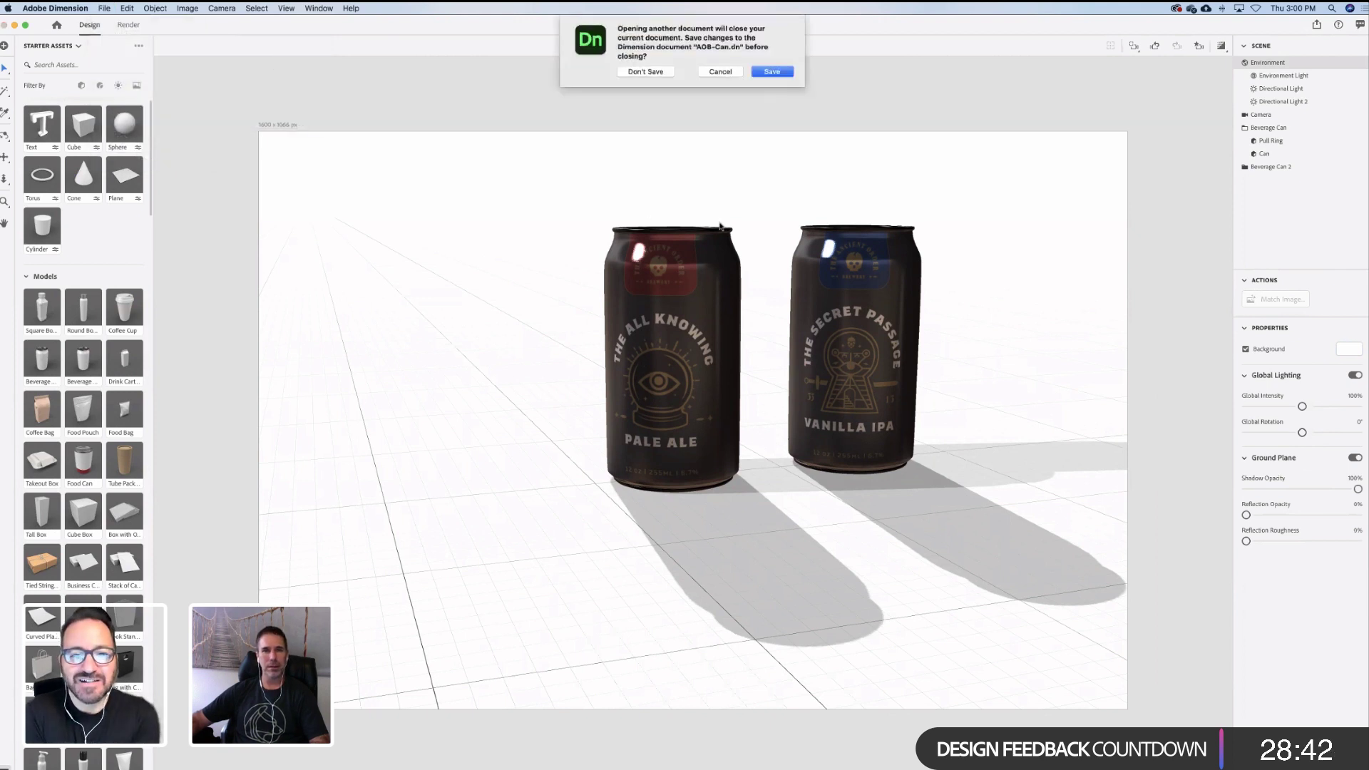
left_click(766, 74)
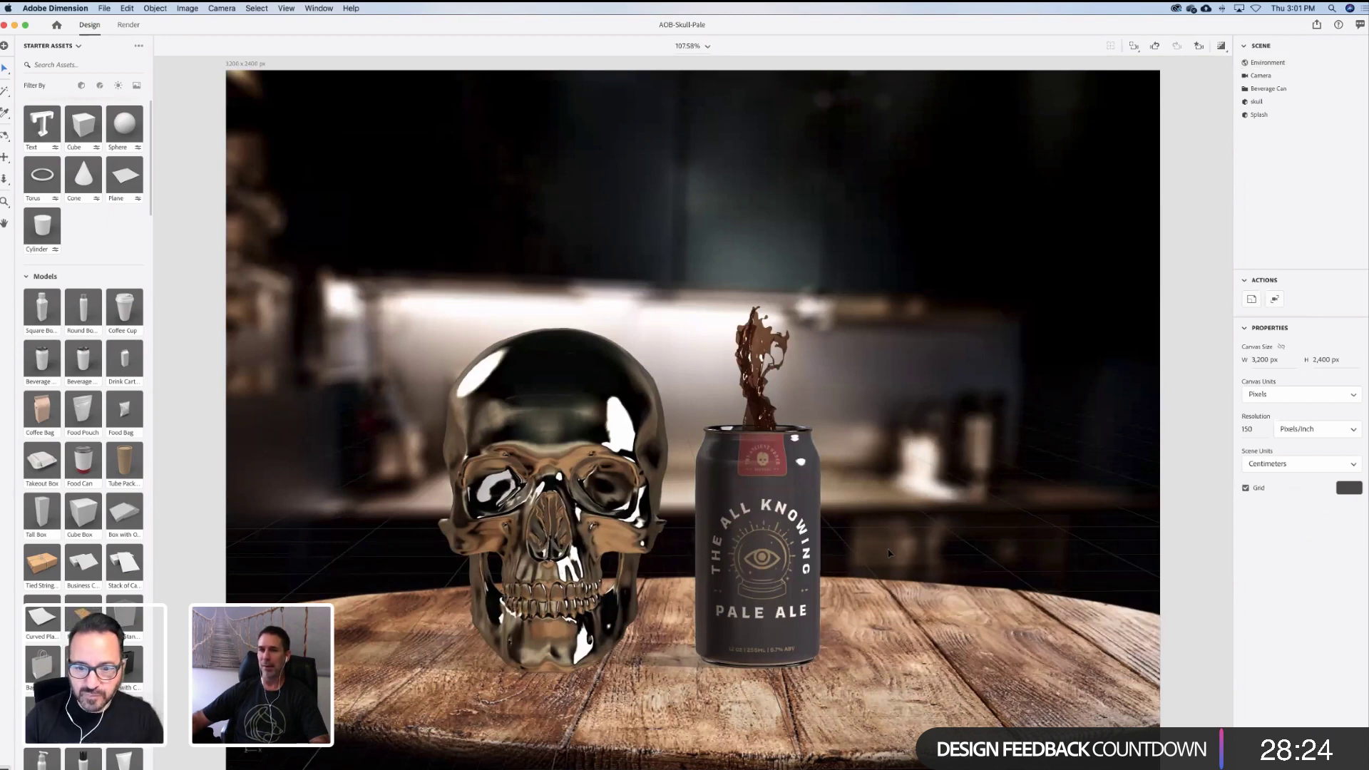
Examine the environment's background image settings in the skull and can scene
left_click(1268, 63)
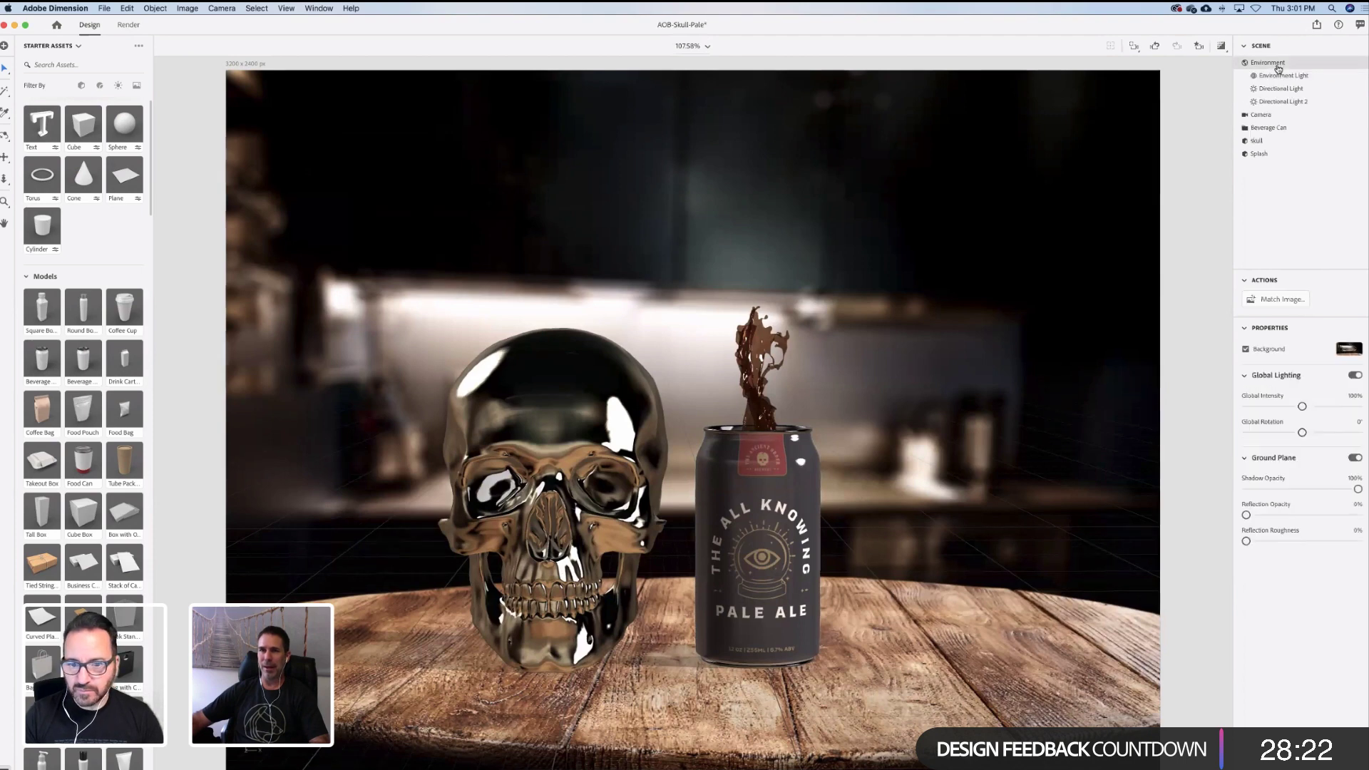
left_click(1350, 349)
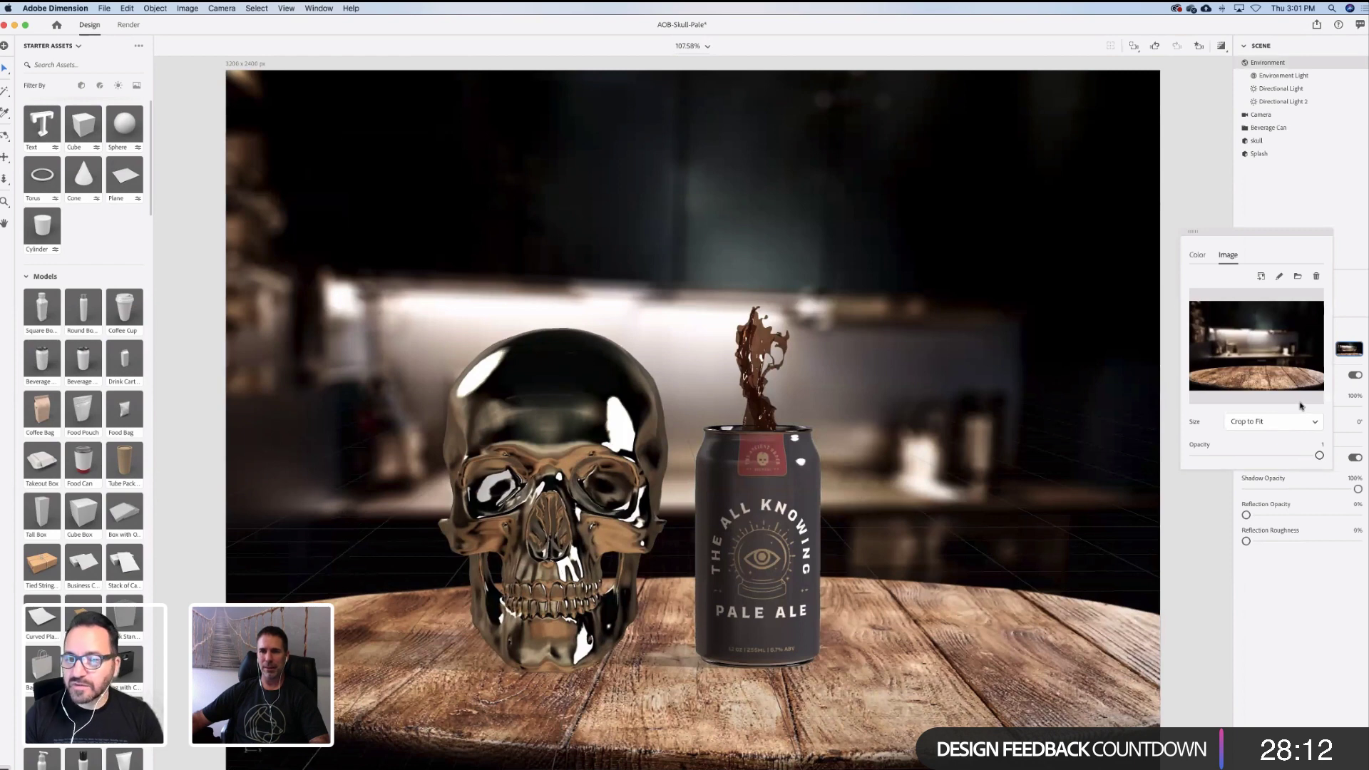
left_click(1348, 219)
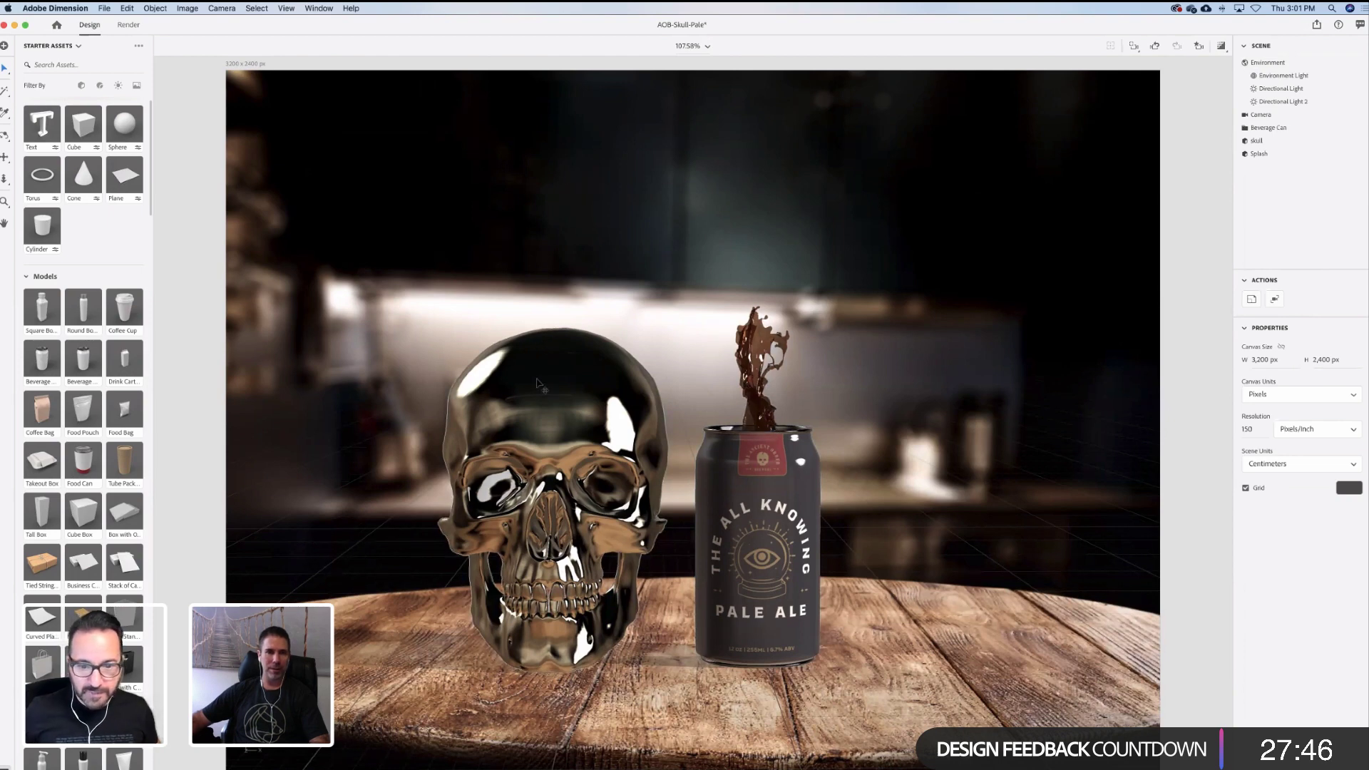
Apply the Glass standard material to the skull, and replace it with Spruce Wood
left_click(546, 397)
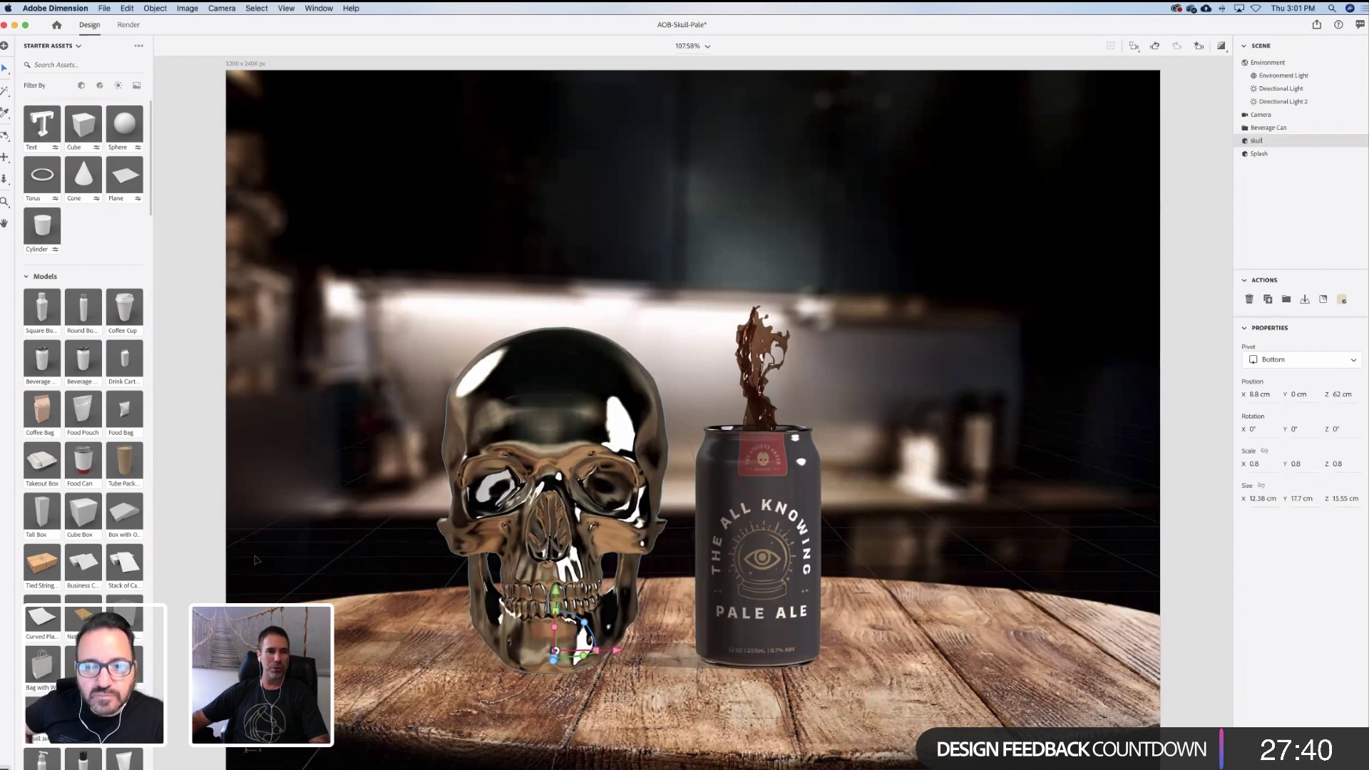
scroll(101, 567, "down", 10)
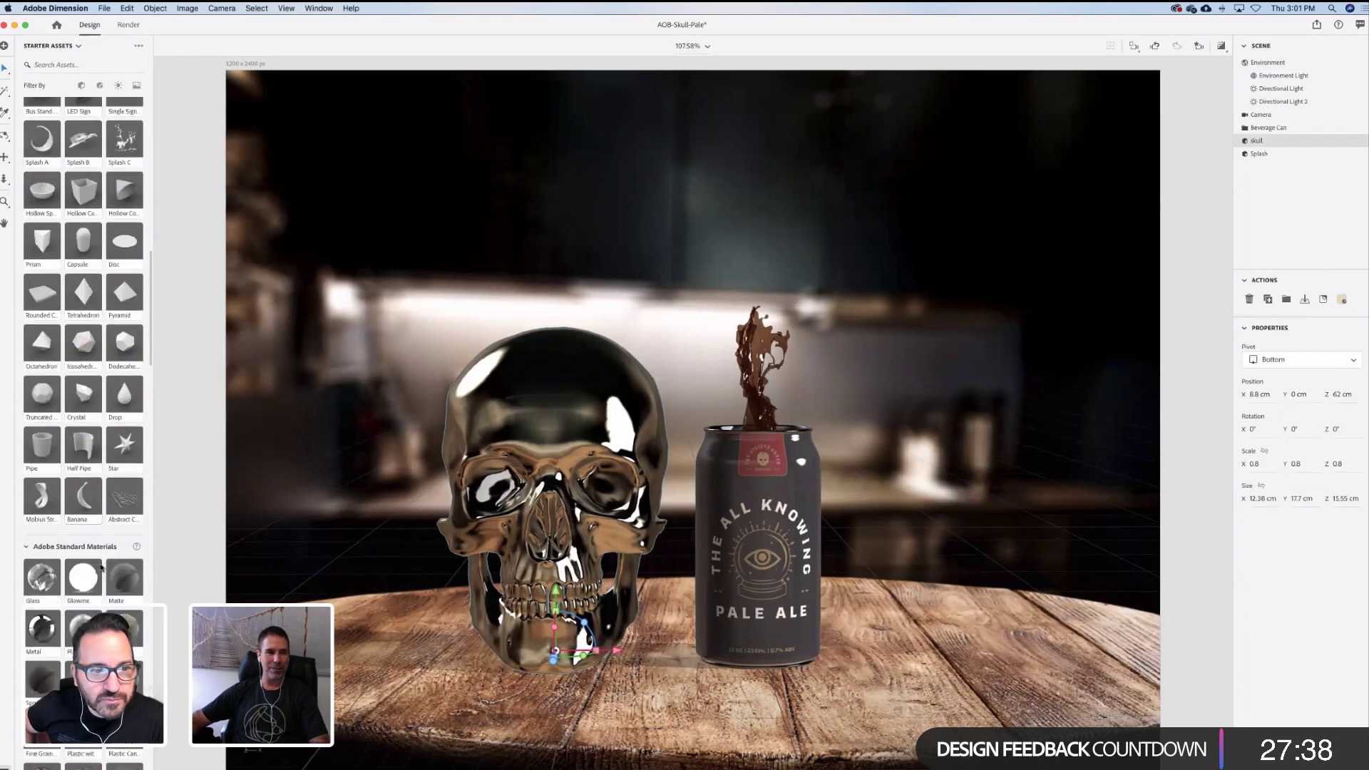
scroll(100, 567, "down", 5)
left_click(45, 408)
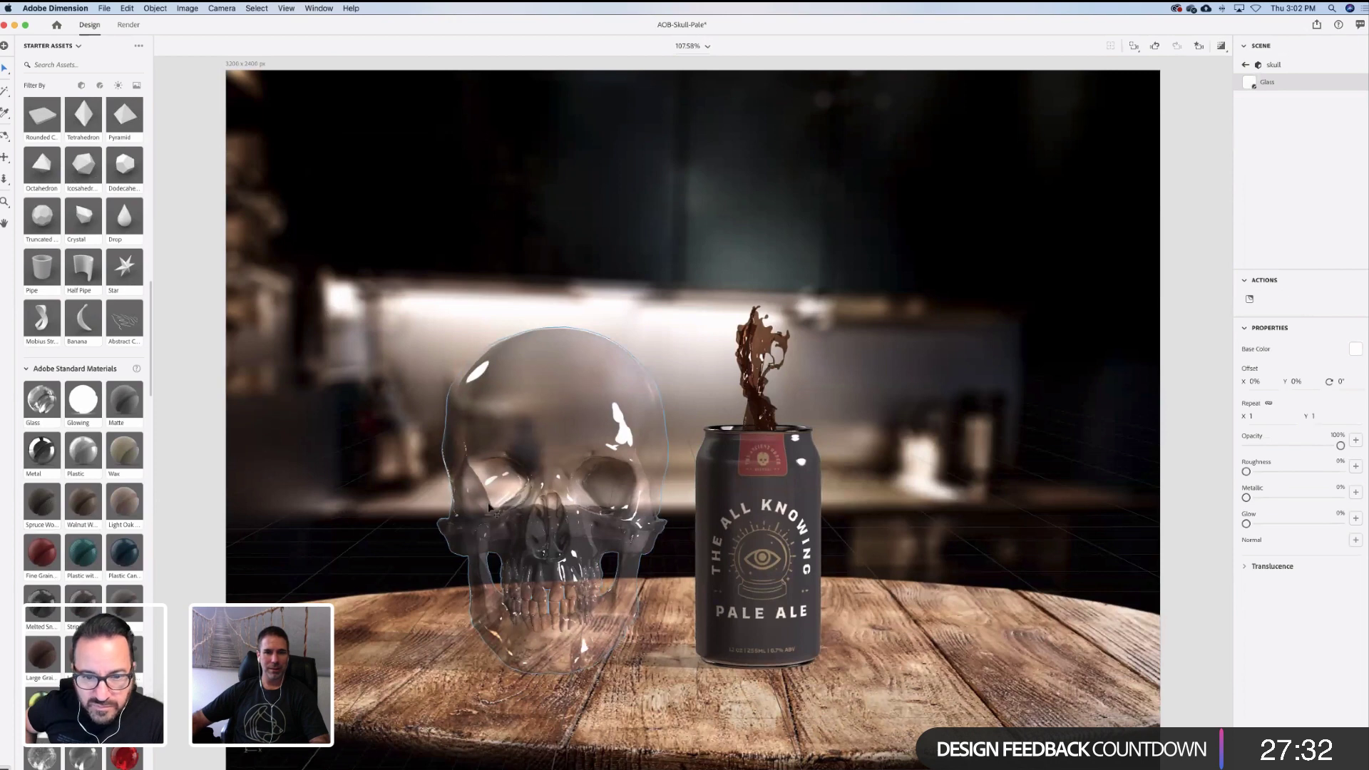
left_click_drag(489, 507, 492, 506)
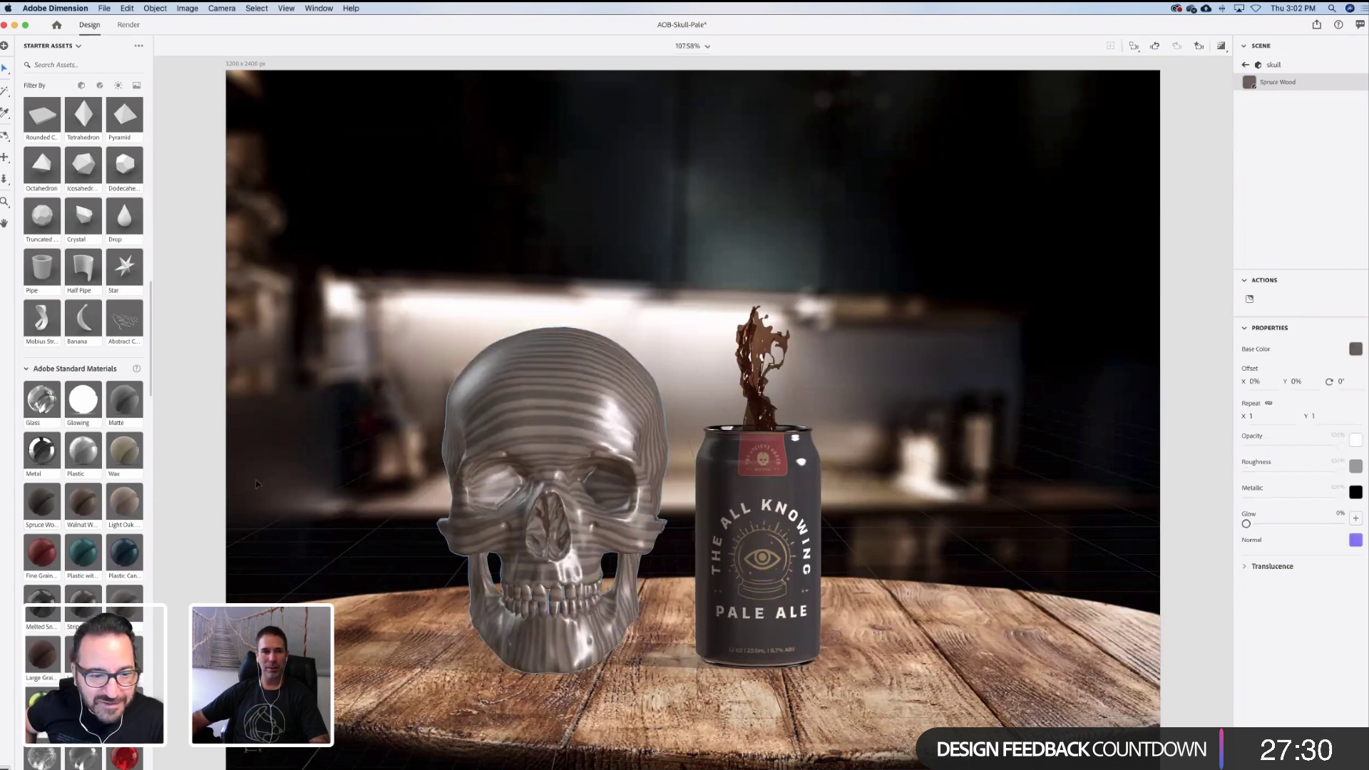
Replace the skull's material with the Brass standard material
scroll(122, 447, "down", 3)
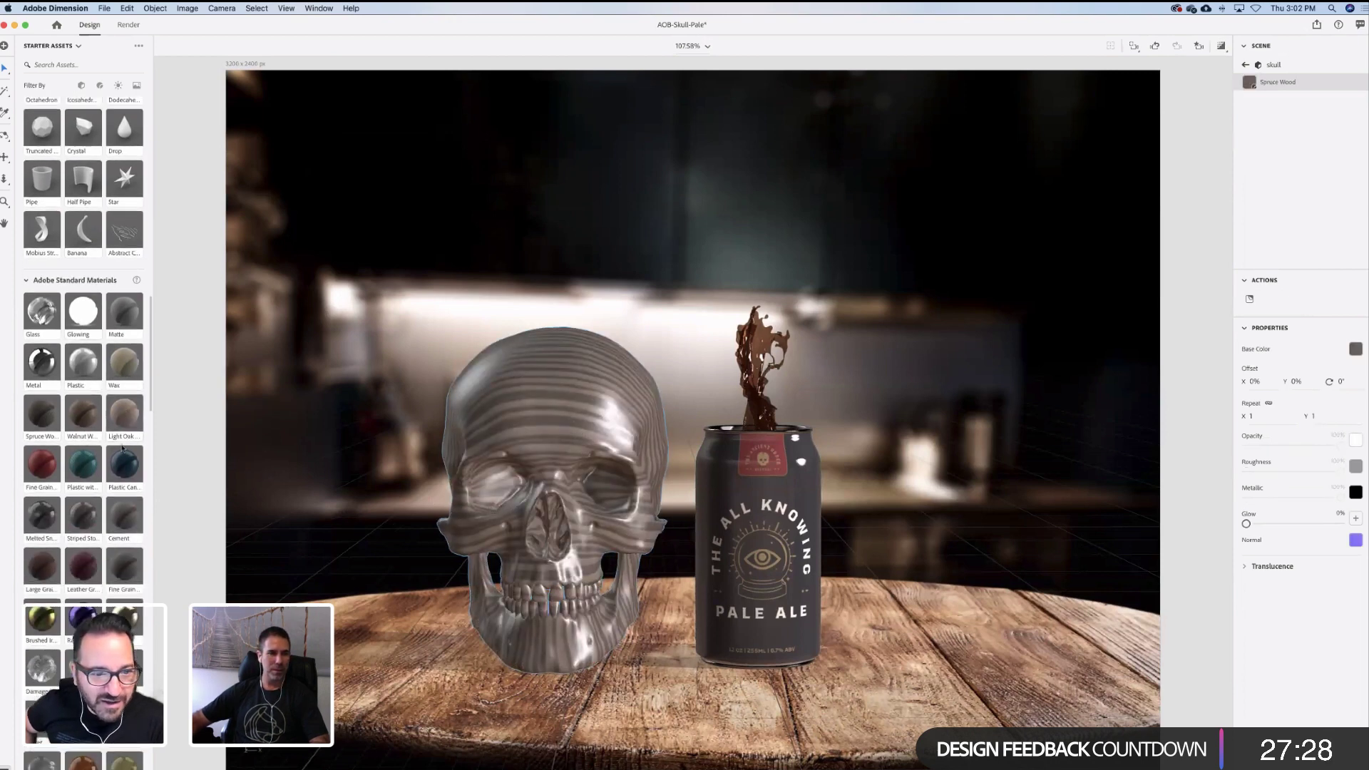
scroll(123, 447, "down", 4)
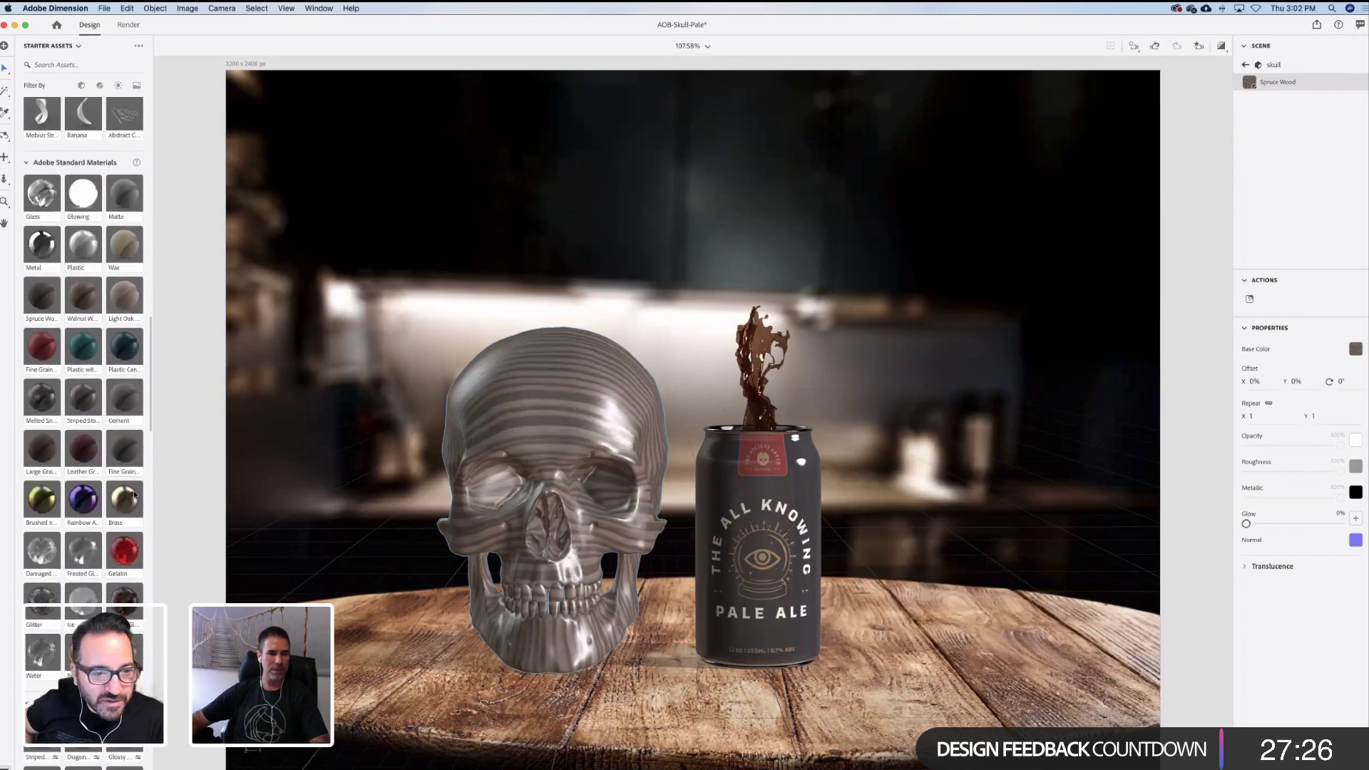
left_click(136, 494)
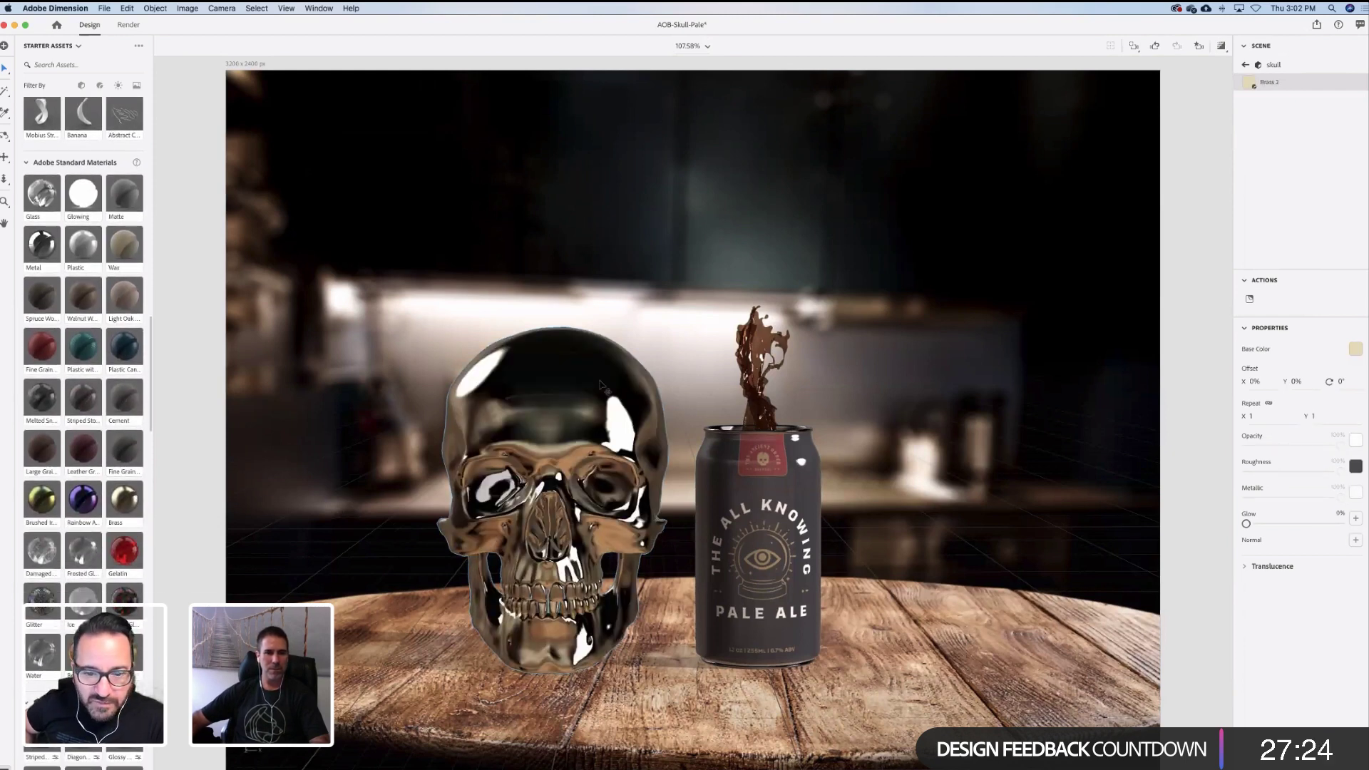
Place Pyramid.ai from the Ancient Order Artwork Assets folder as a graphic on the skull
left_click(563, 425)
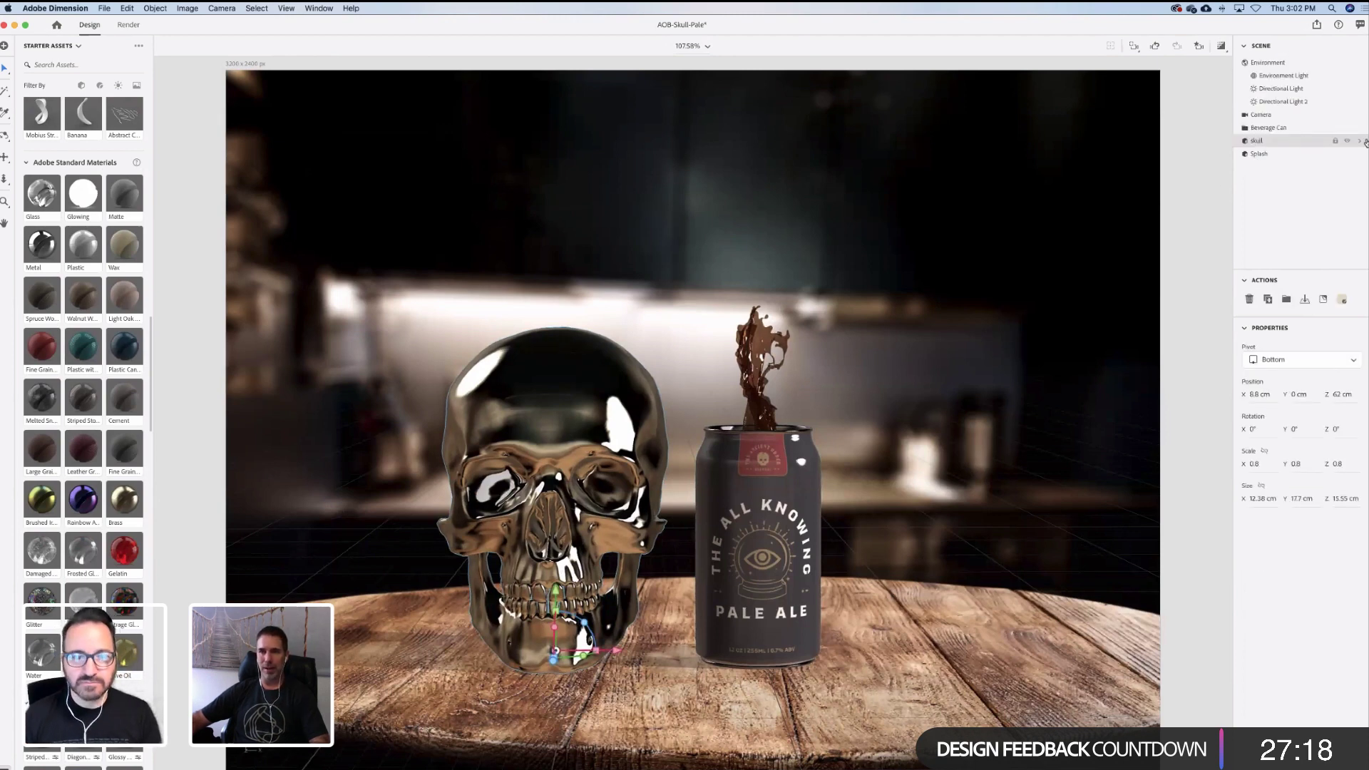
left_click(1363, 141)
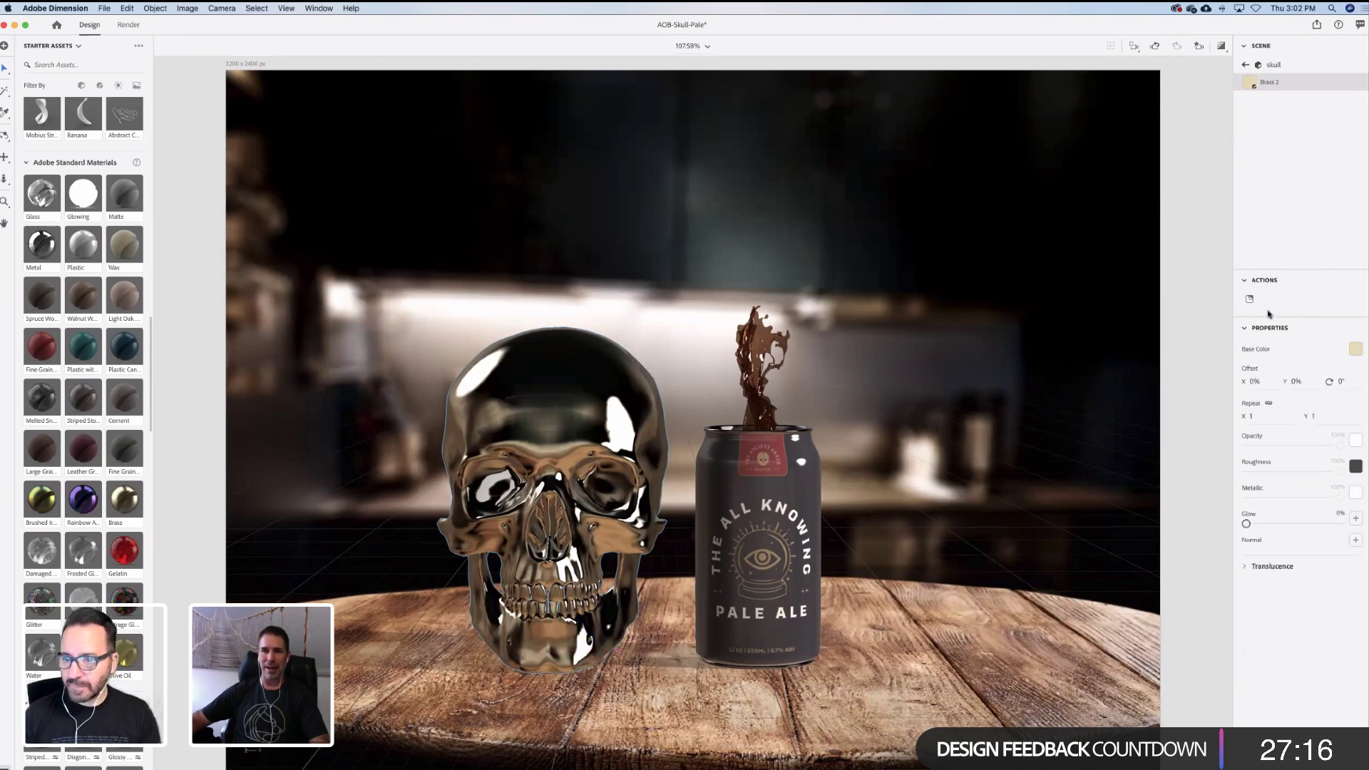
left_click(1250, 299)
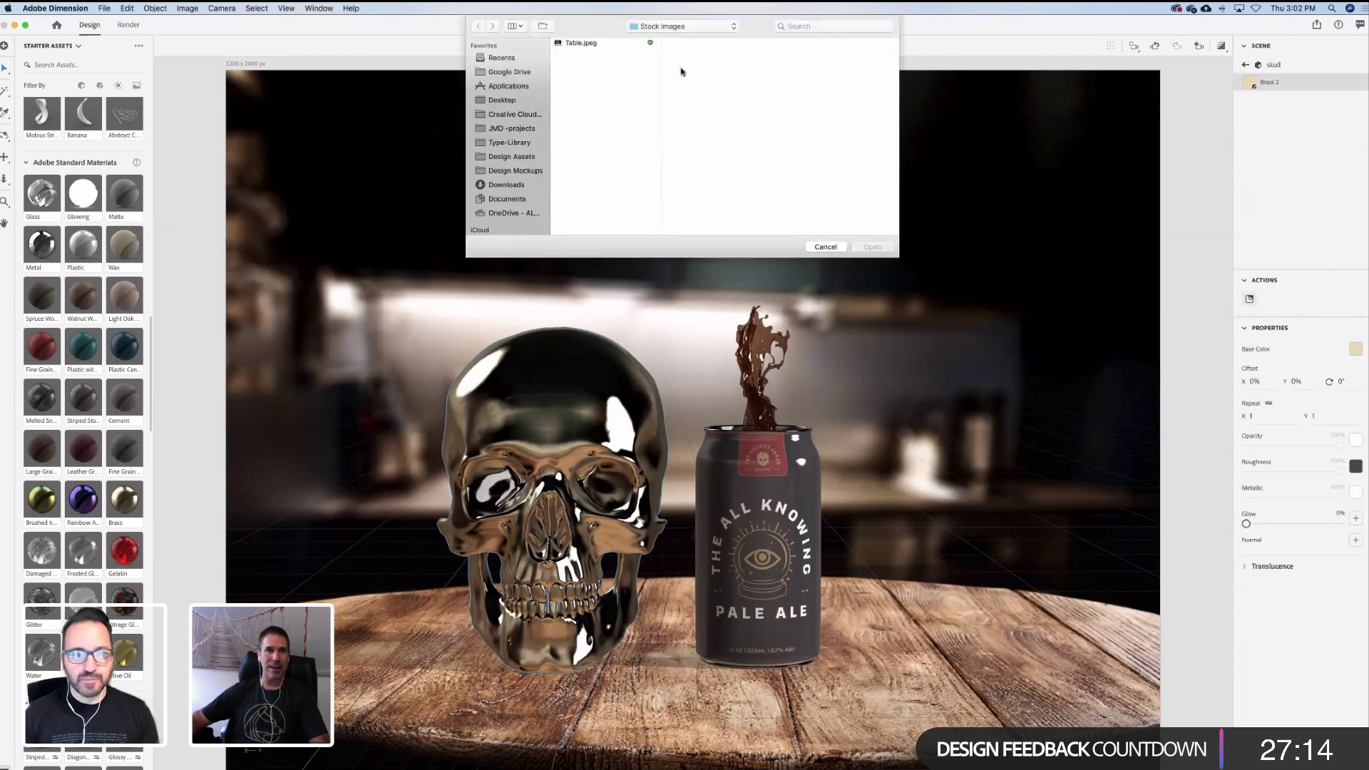
left_click_drag(693, 20, 693, 34)
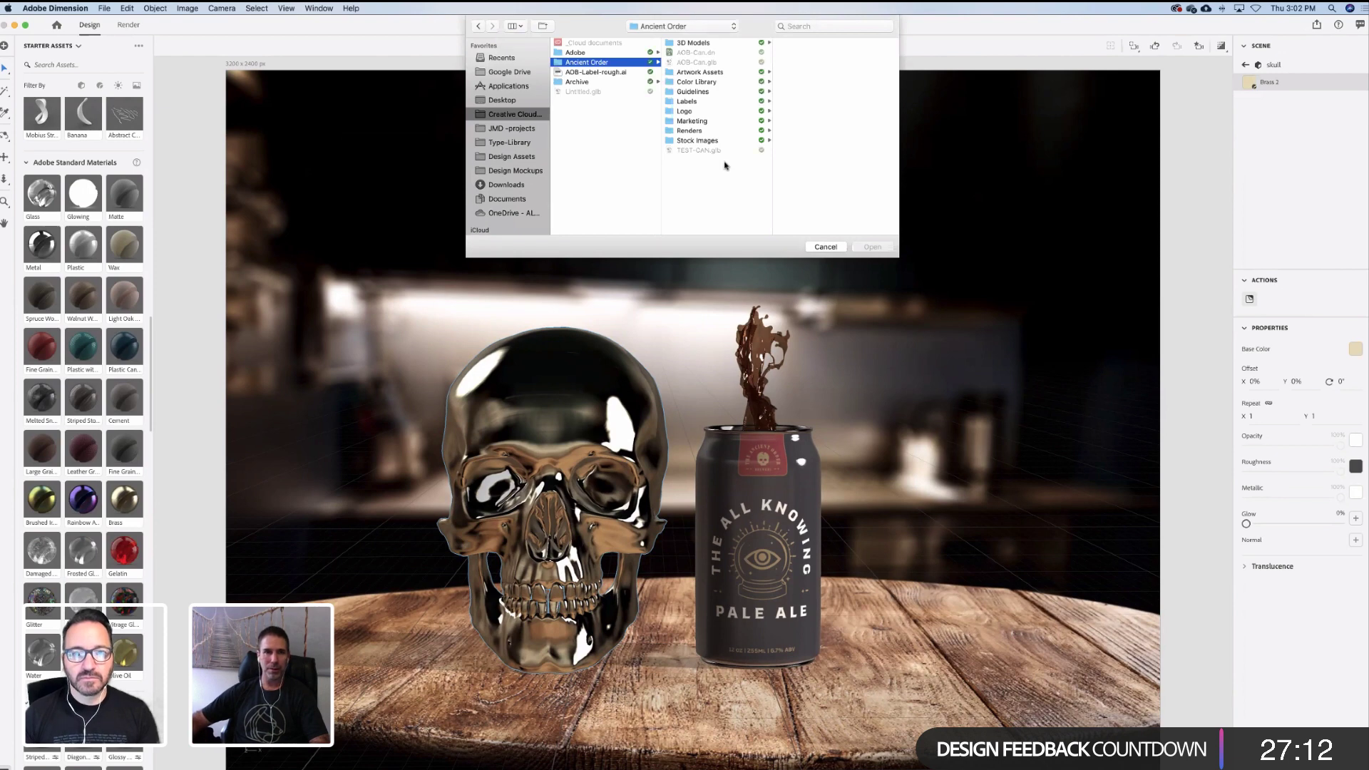
left_click(699, 74)
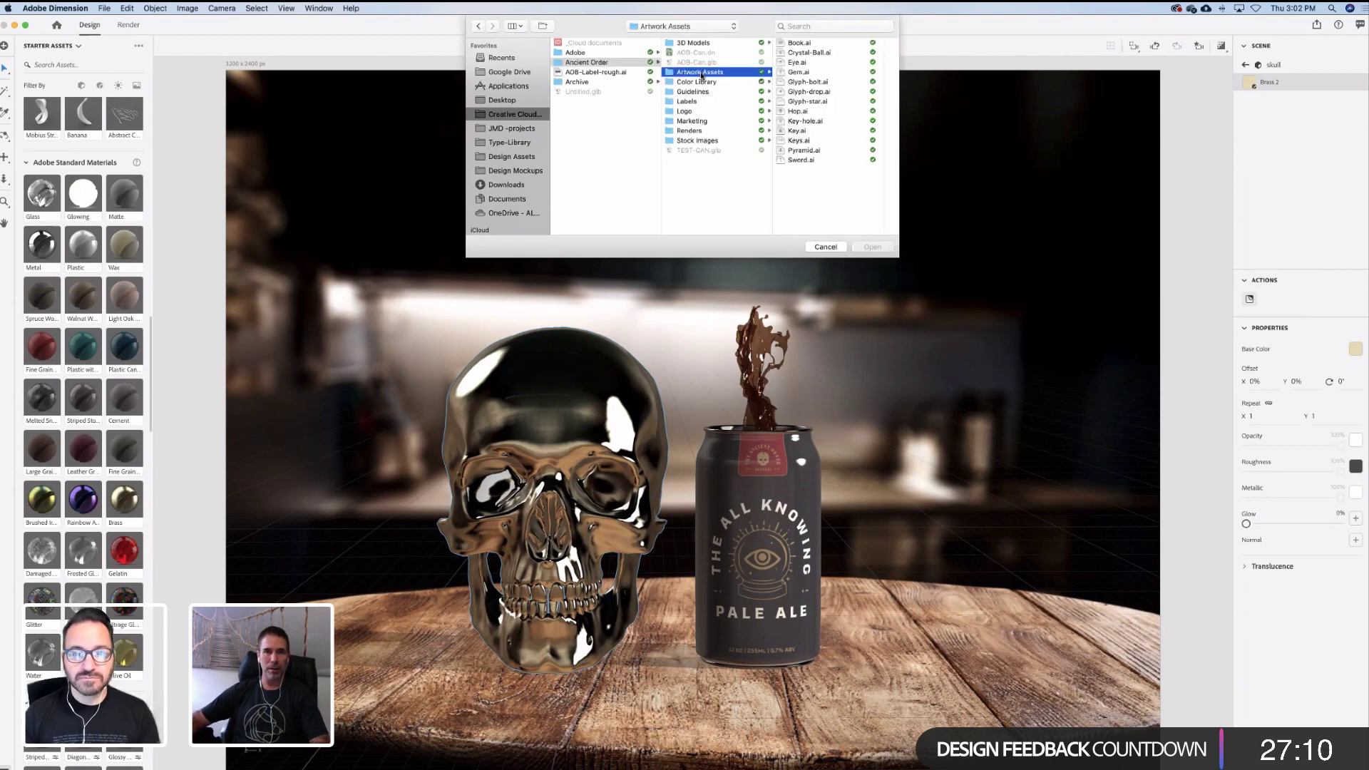
left_click(806, 151)
left_click(862, 247)
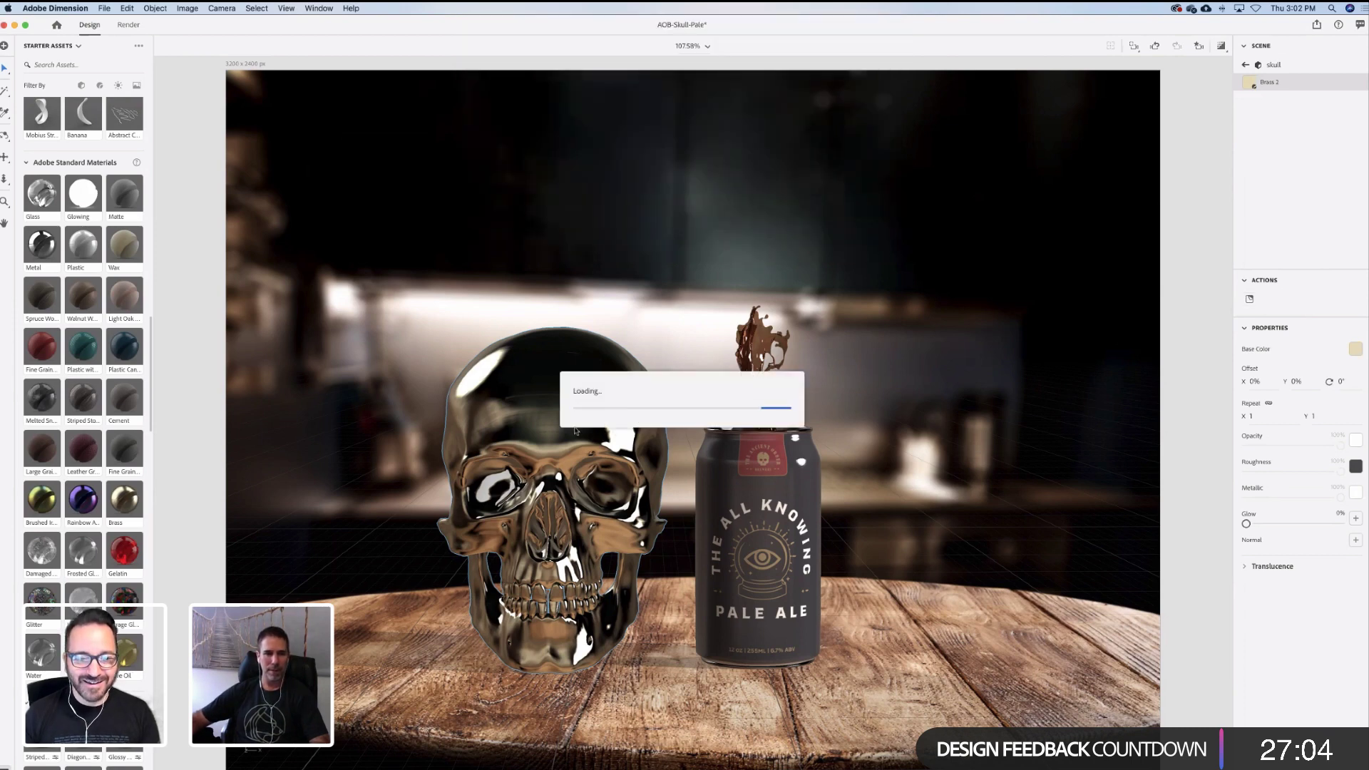
Position the pyramid decal centrally on the skull's forehead and scale it down to about 5%
left_click_drag(569, 468, 563, 336)
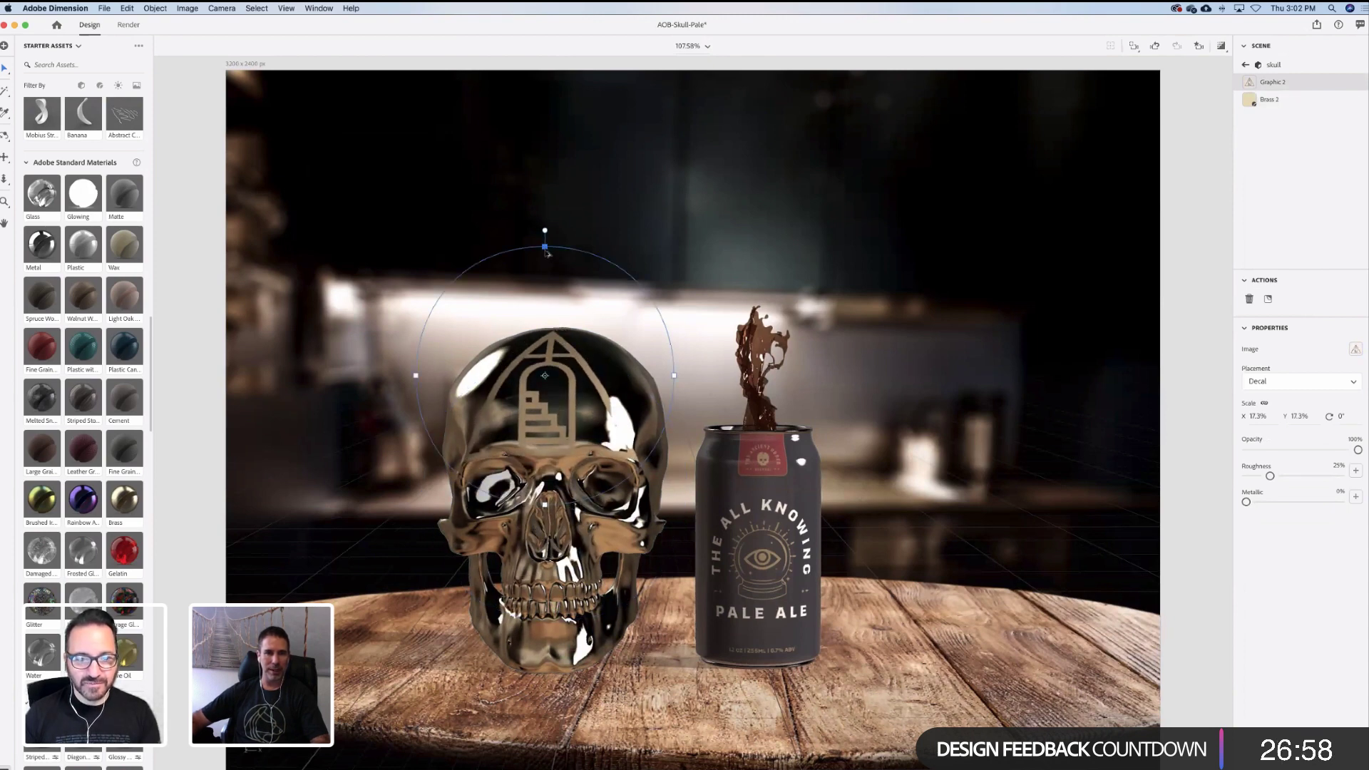
left_click_drag(547, 253, 545, 314)
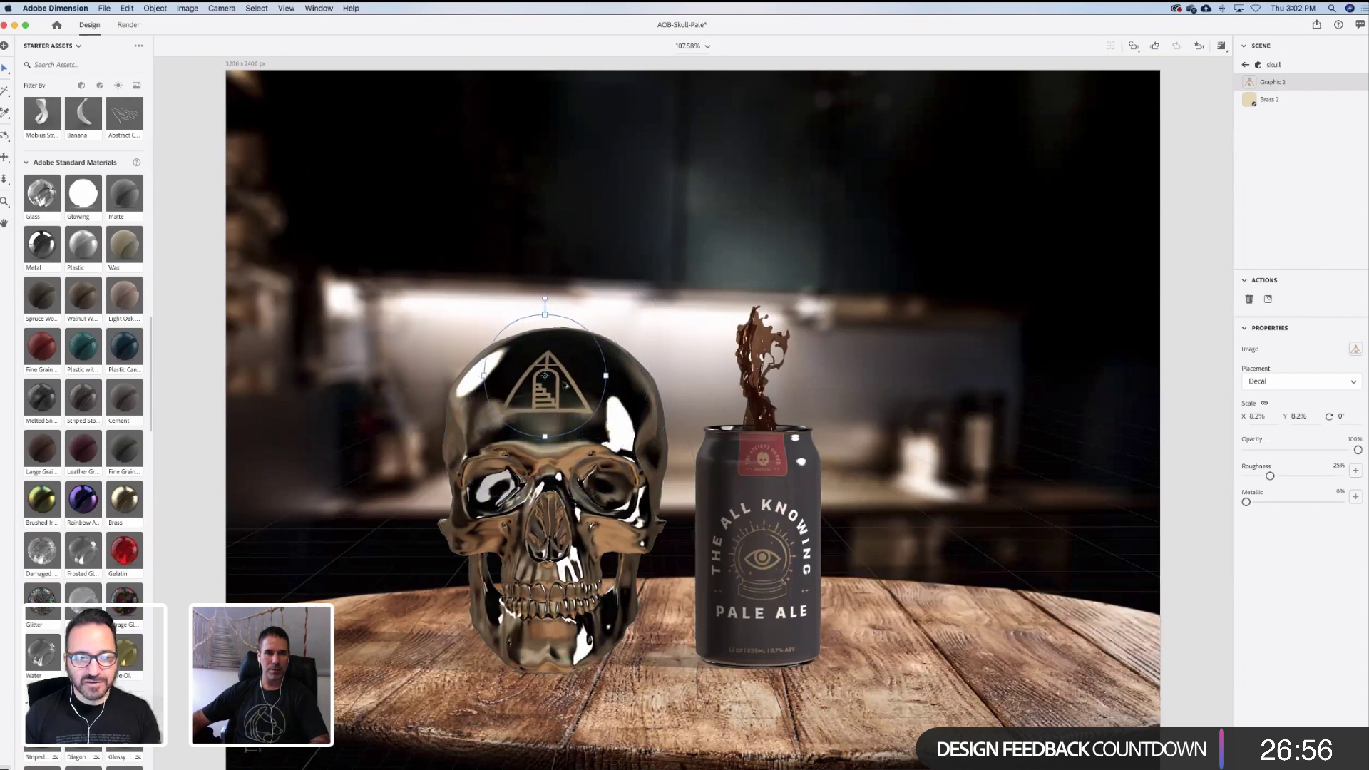
left_click_drag(564, 397, 563, 422)
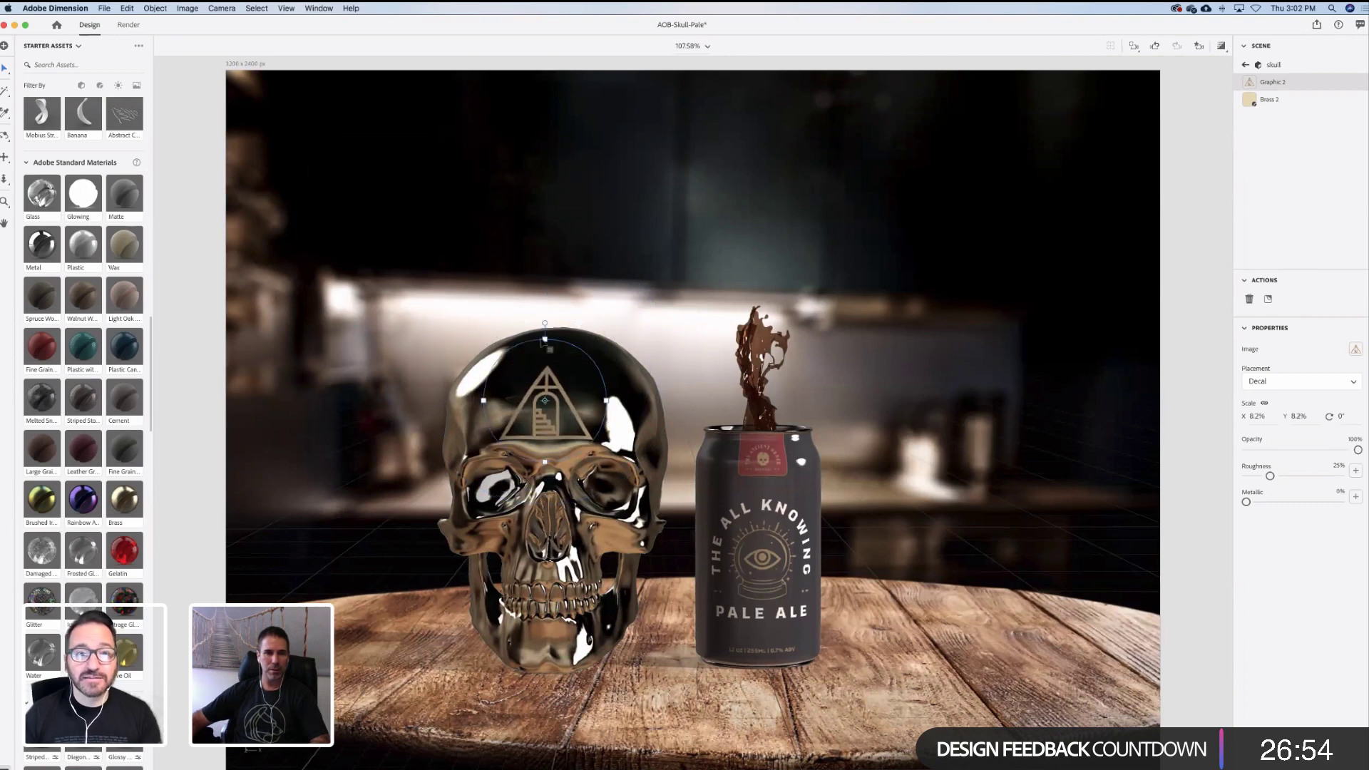
left_click_drag(543, 341, 545, 357)
left_click_drag(553, 421, 554, 426)
left_click_drag(546, 364, 558, 384)
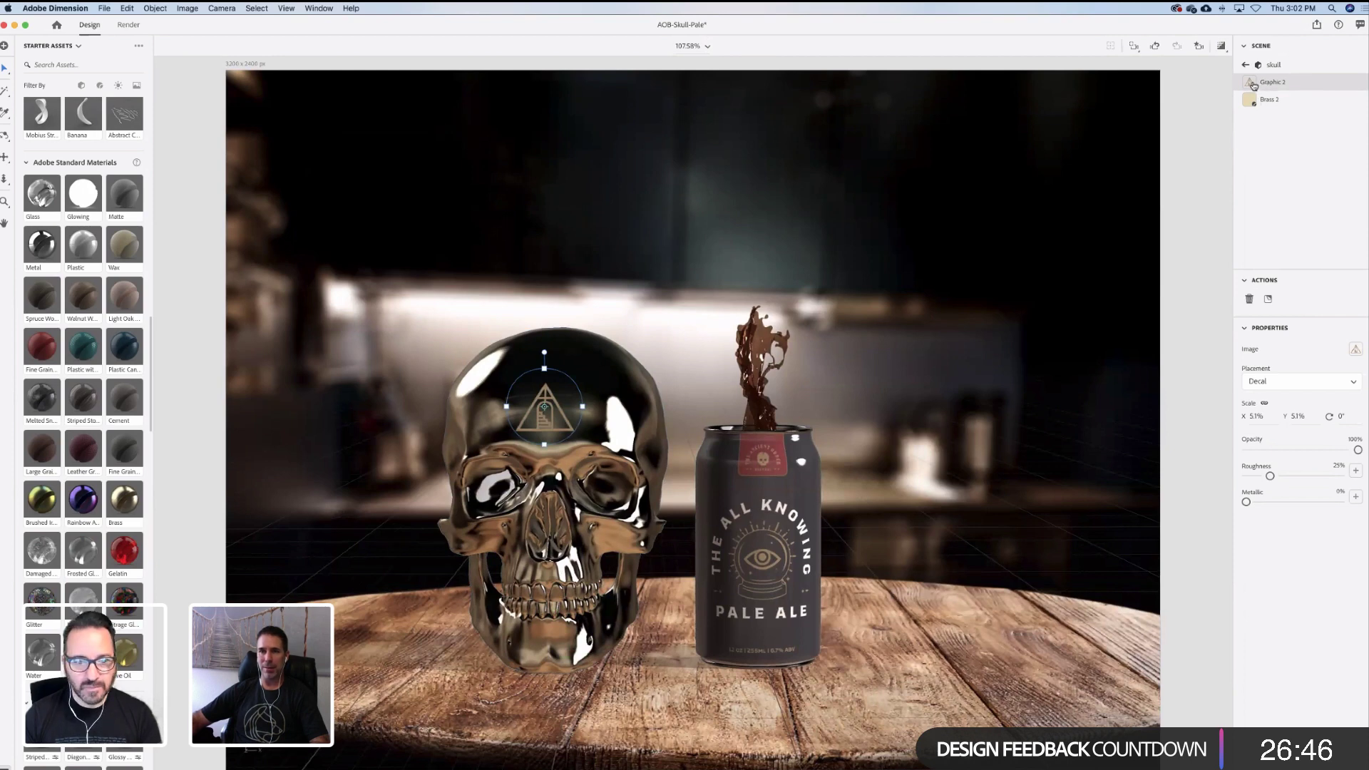
Edit the pyramid decal's image in Illustrator, changing its stroke to the dark grey AOB-Labels swatch (#353334), and save it
left_click(1357, 350)
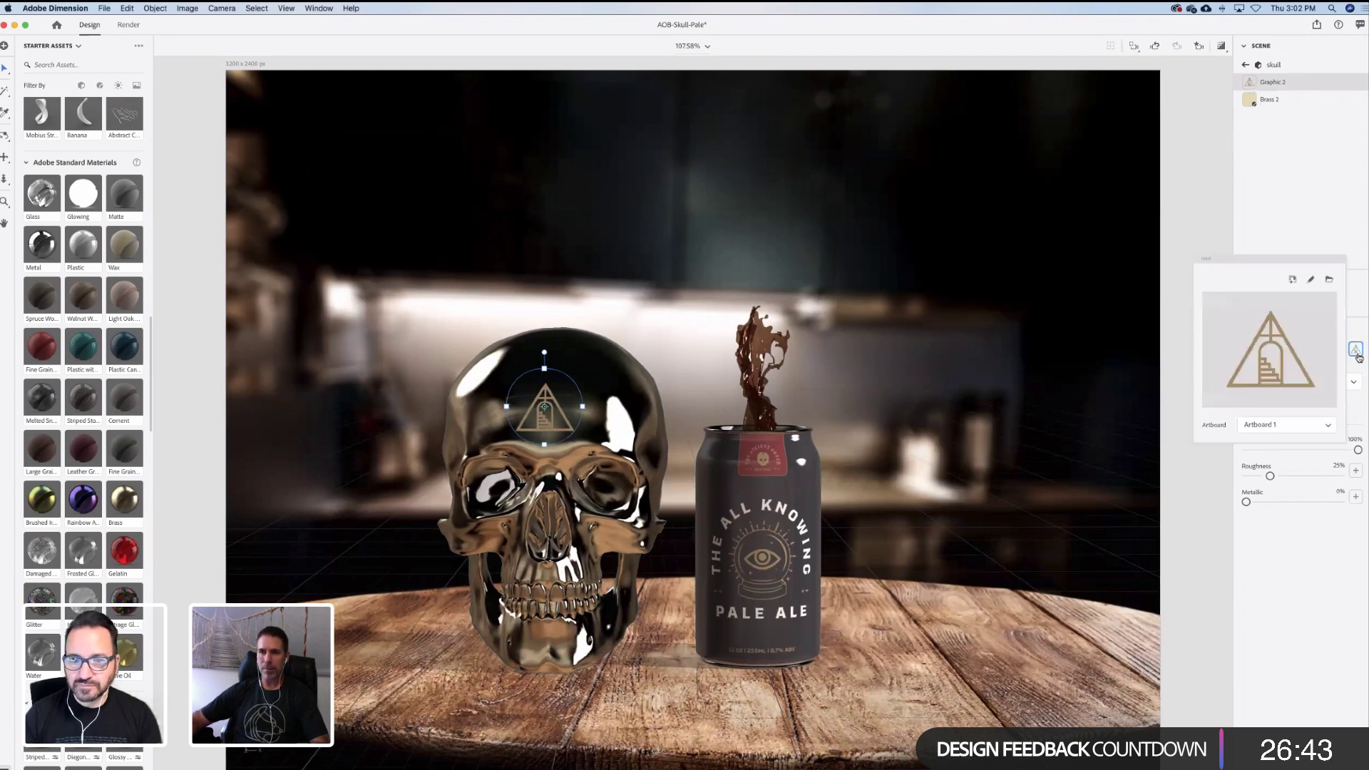
left_click(1311, 282)
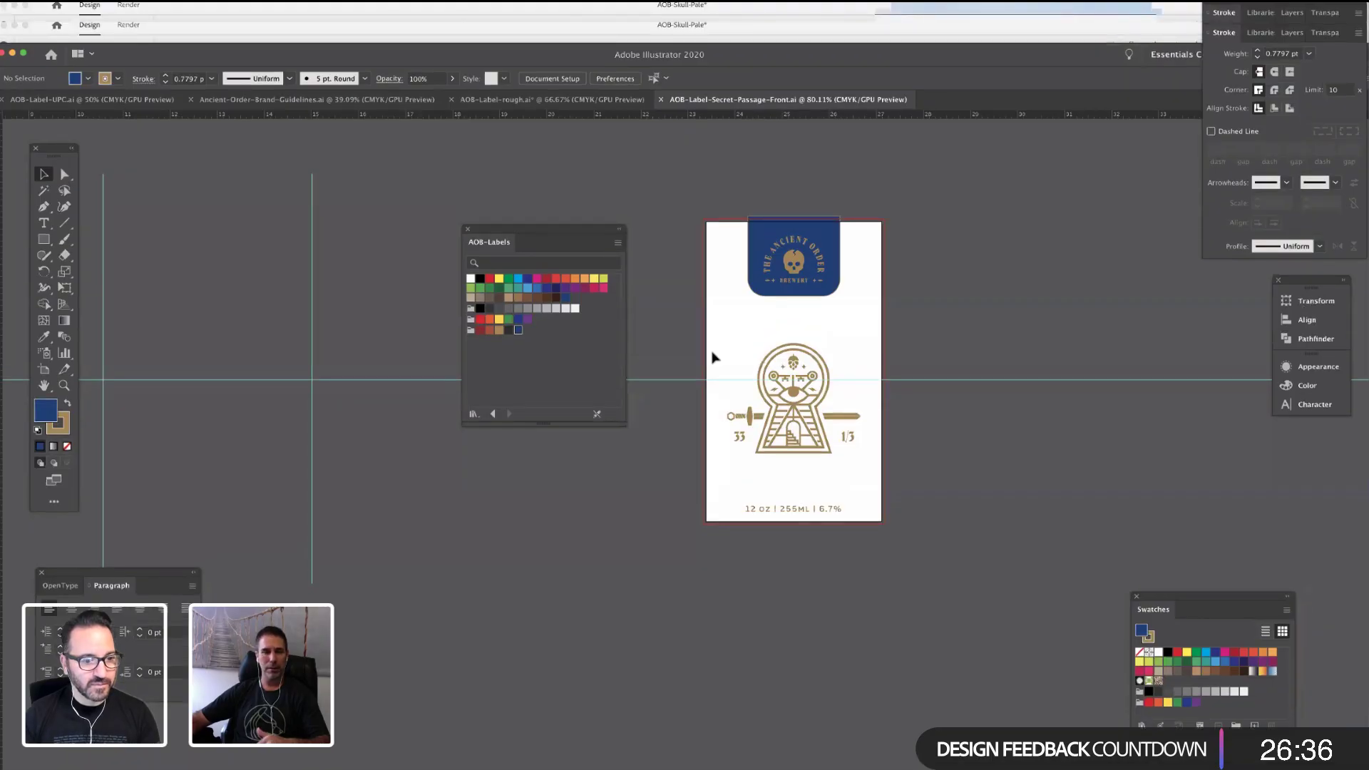
left_click(706, 445)
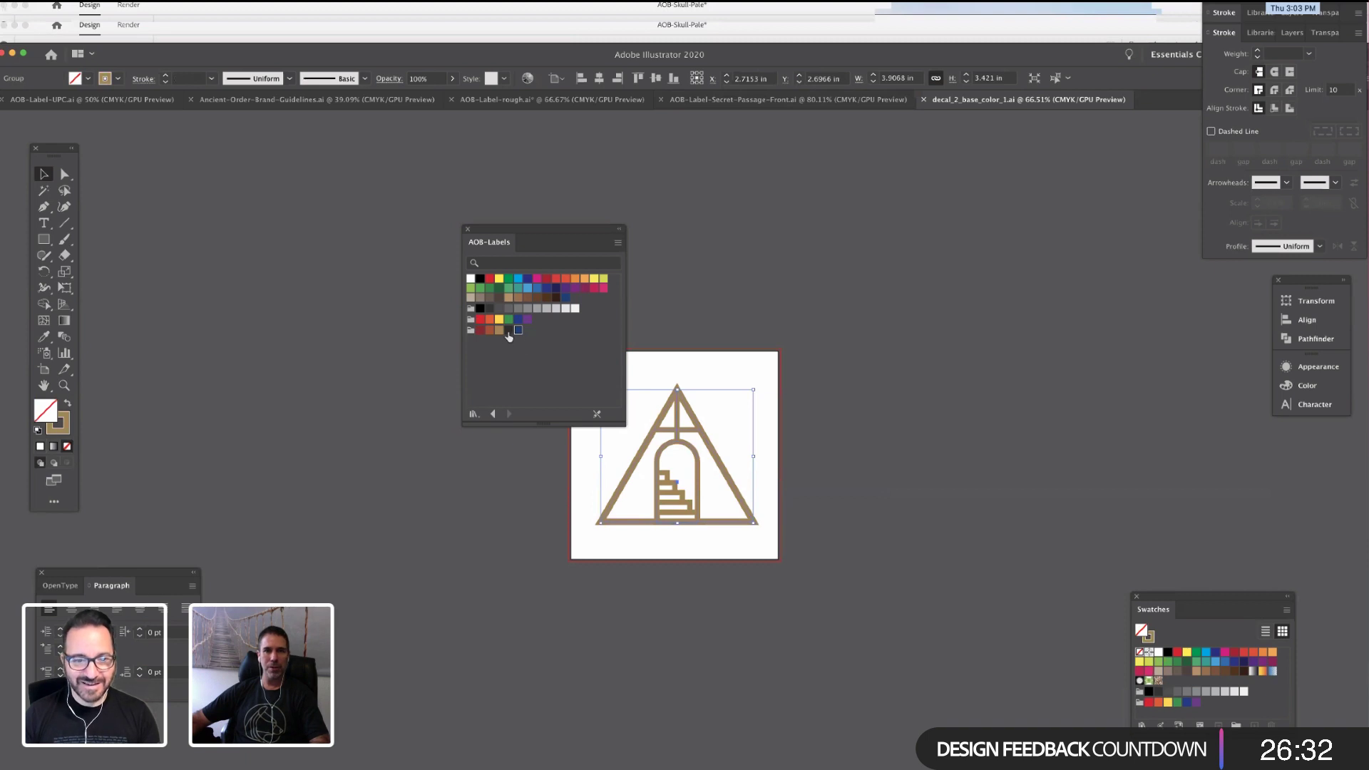
left_click(509, 330)
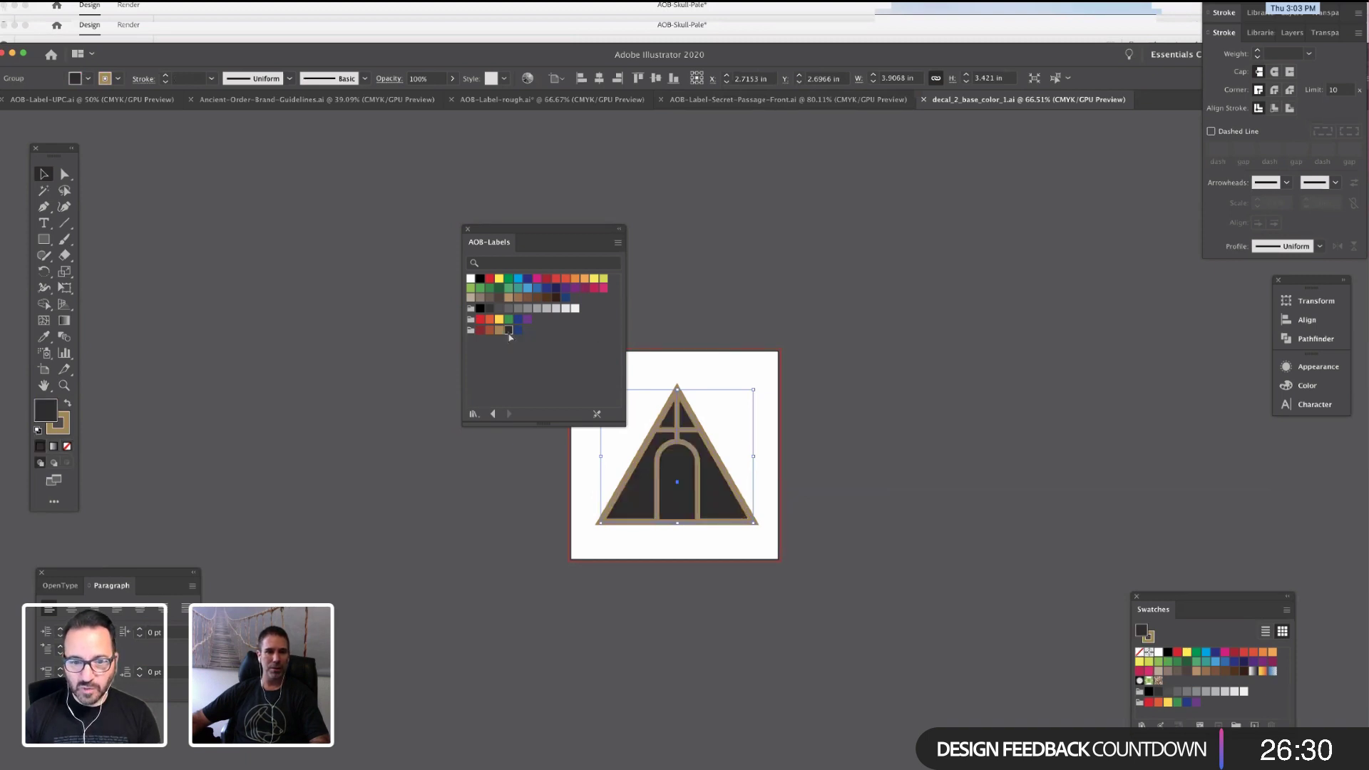
key("super+z")
left_click(65, 428)
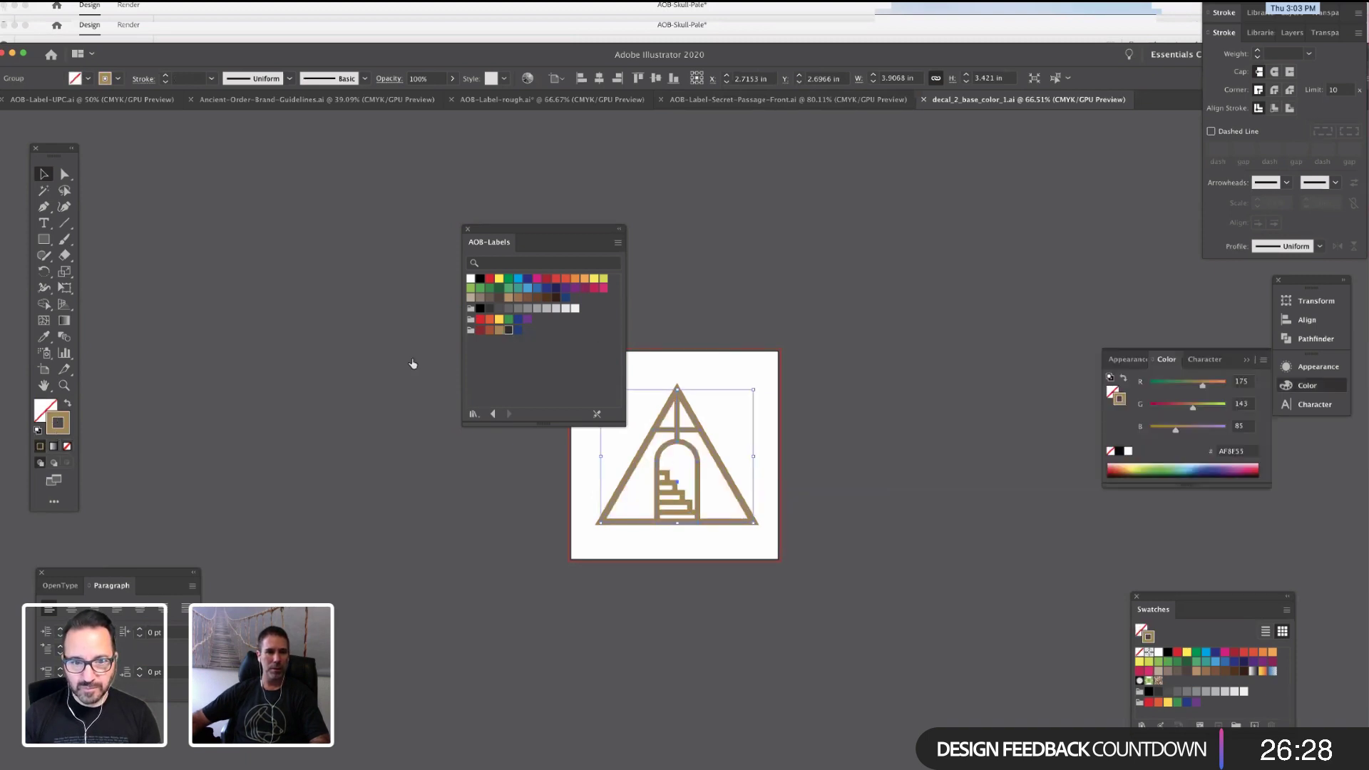
left_click(508, 330)
left_click(828, 348)
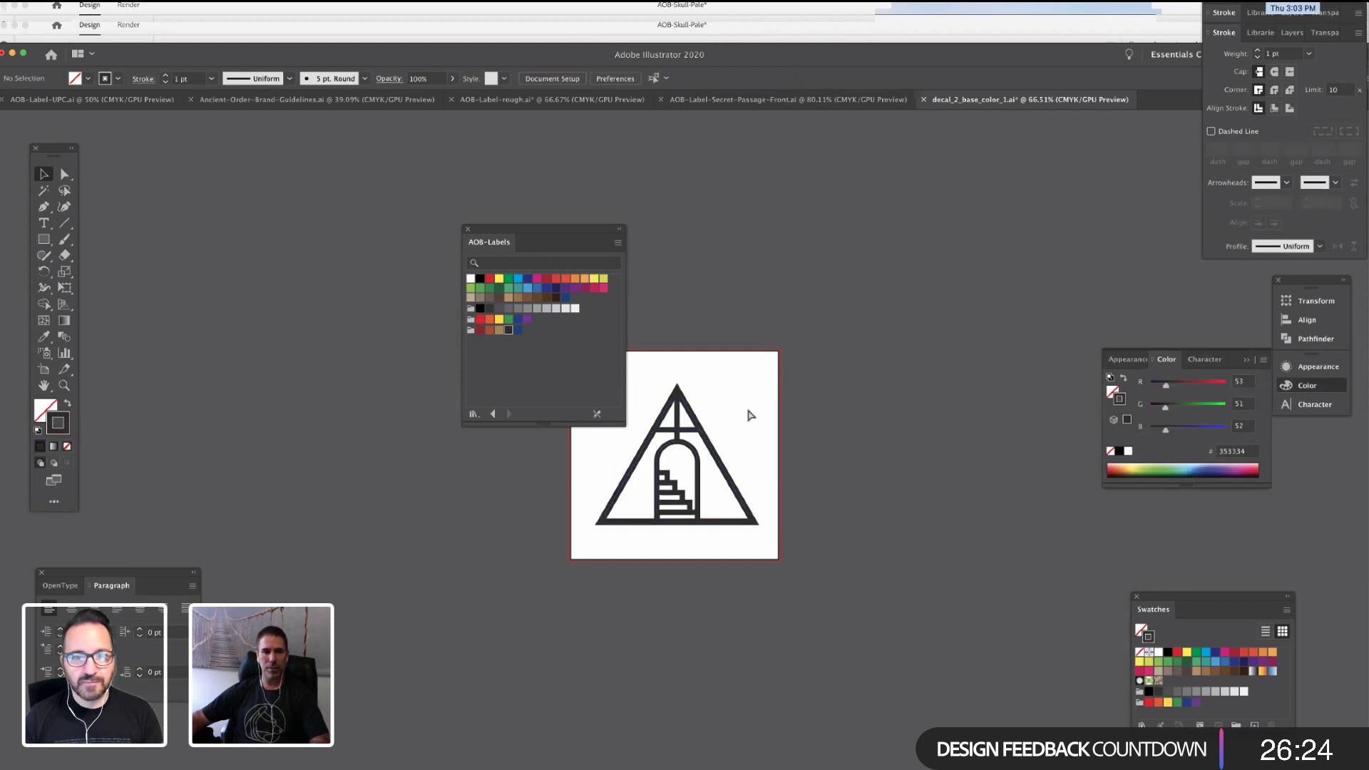
Switch back to Adobe Dimension, enlarge the pyramid decal to about 9.4% scale and move it slightly higher on the forehead
mouse_move(432, 768)
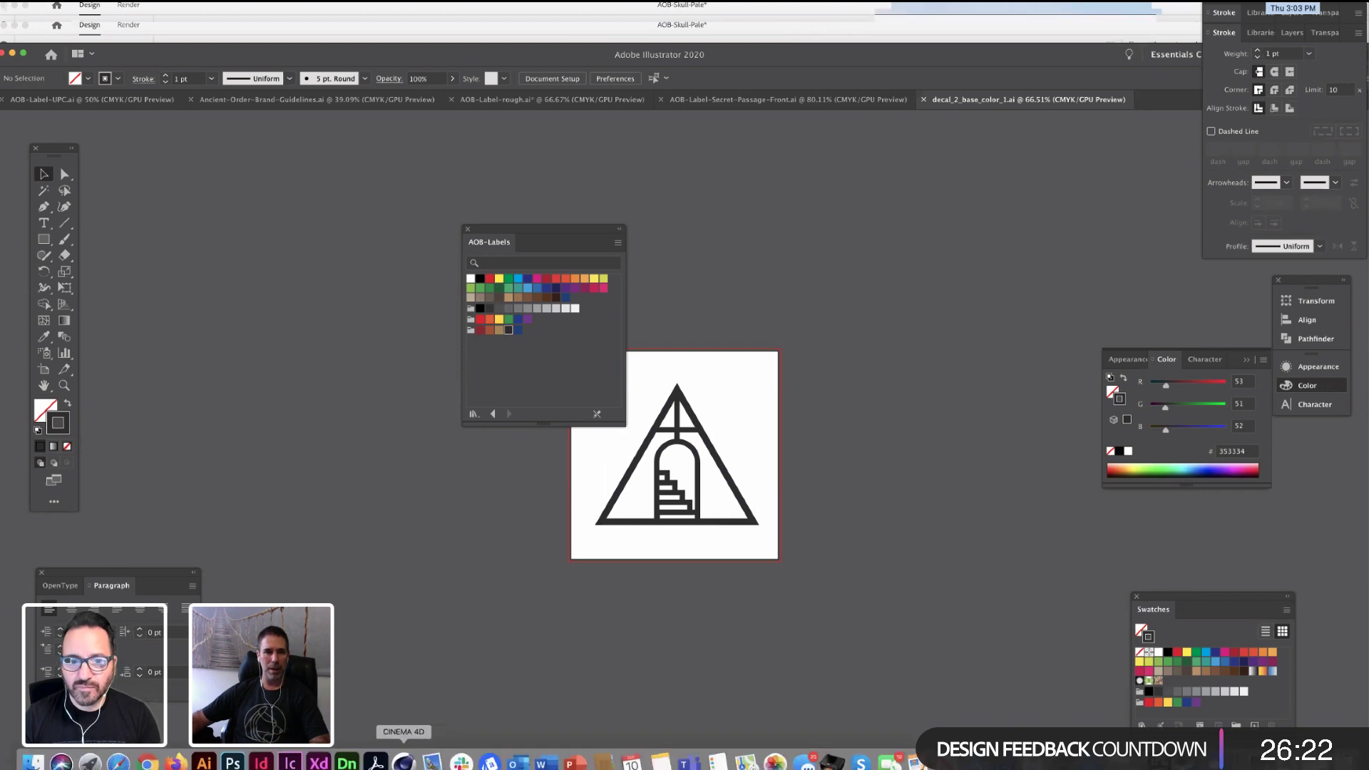
left_click(347, 762)
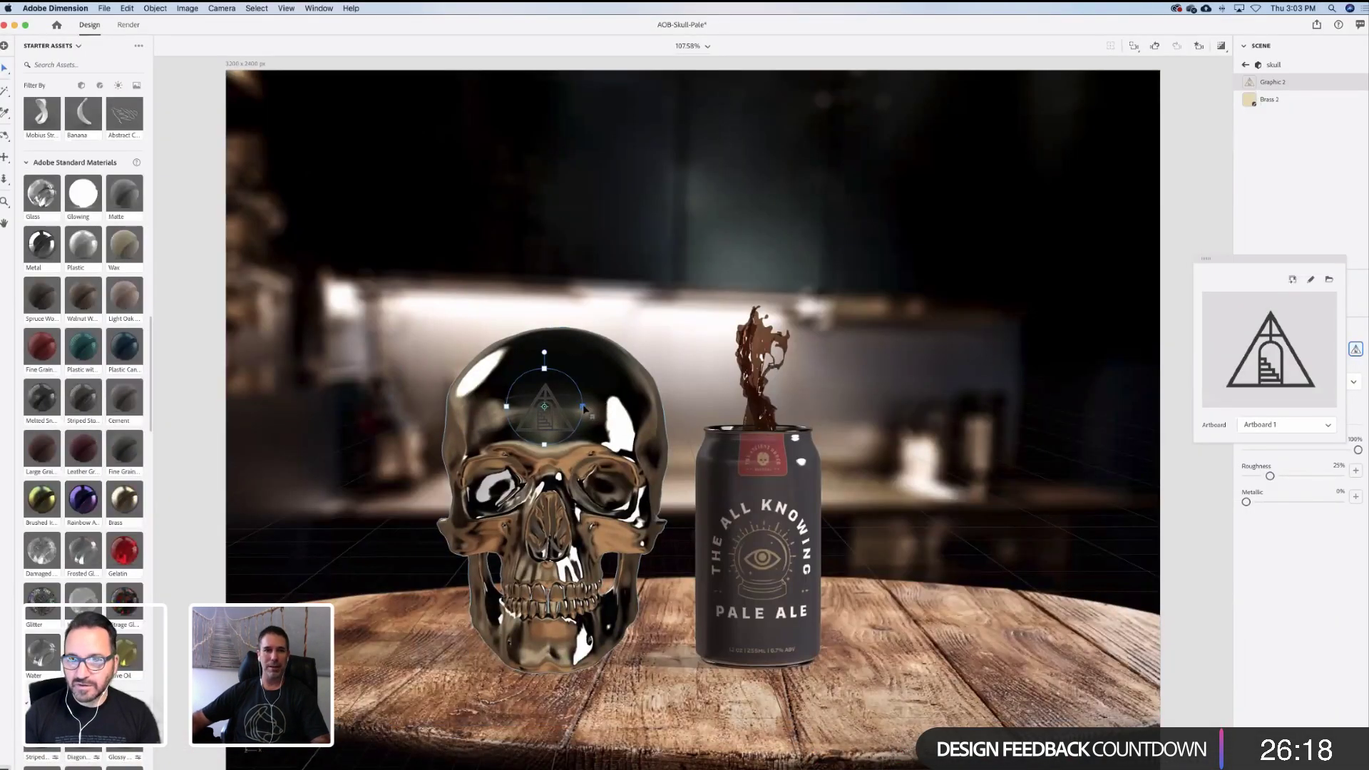
left_click_drag(583, 405, 618, 403)
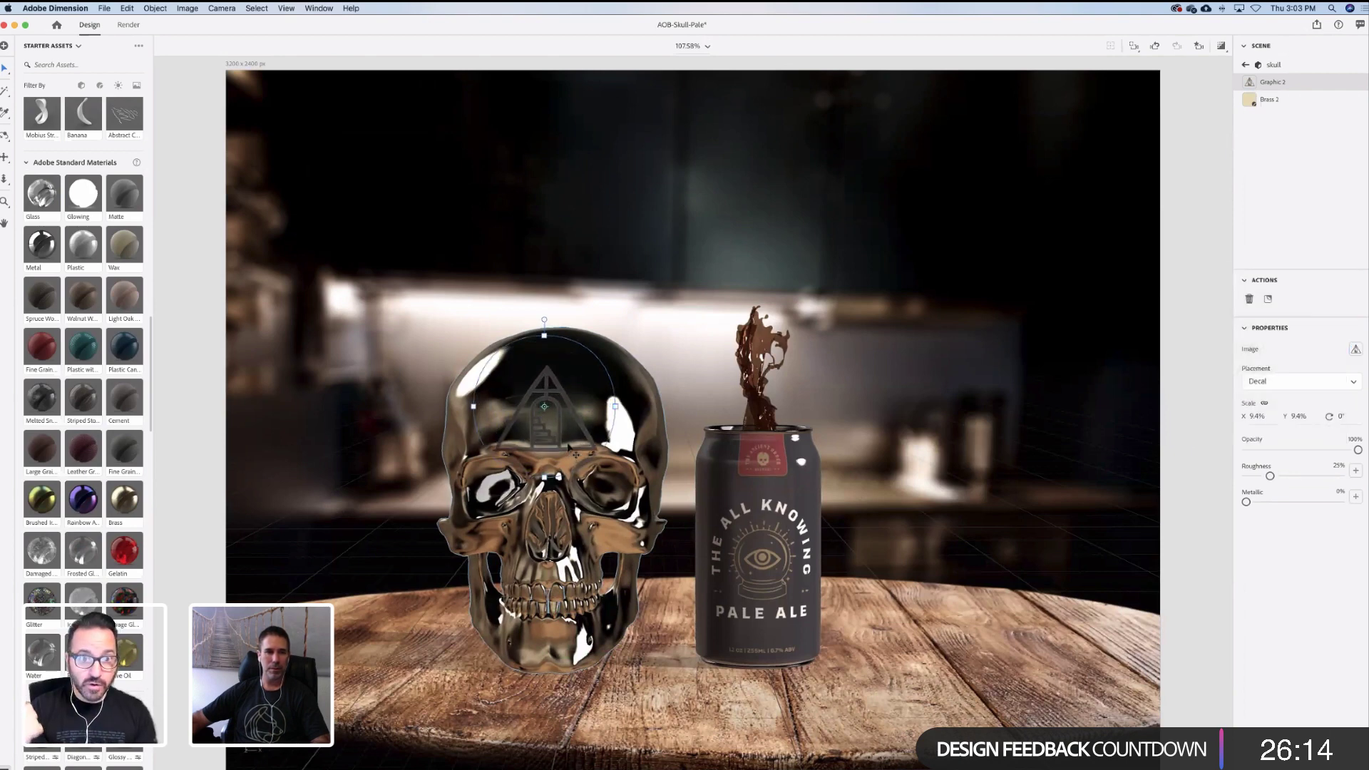
left_click_drag(568, 447, 569, 429)
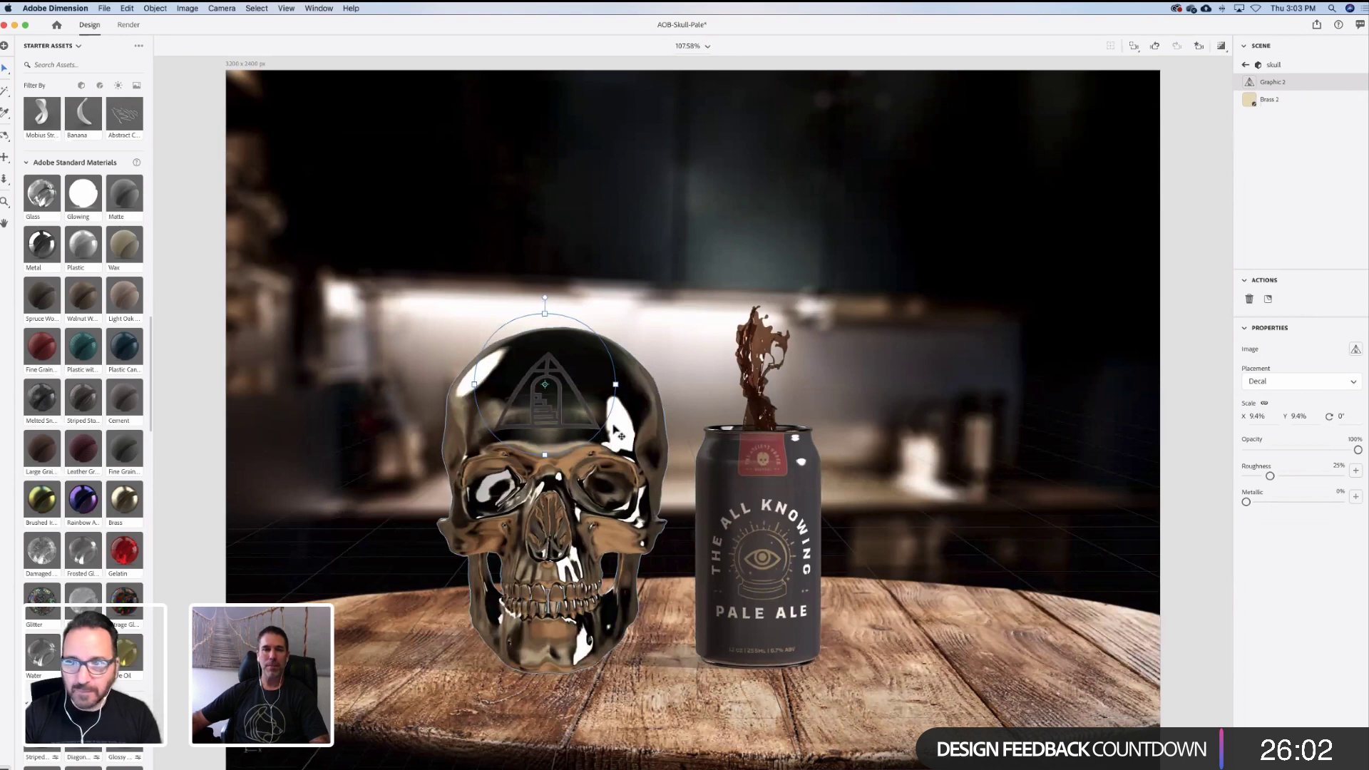
Delete the brown splash above the Pale Ale can
left_click(761, 360)
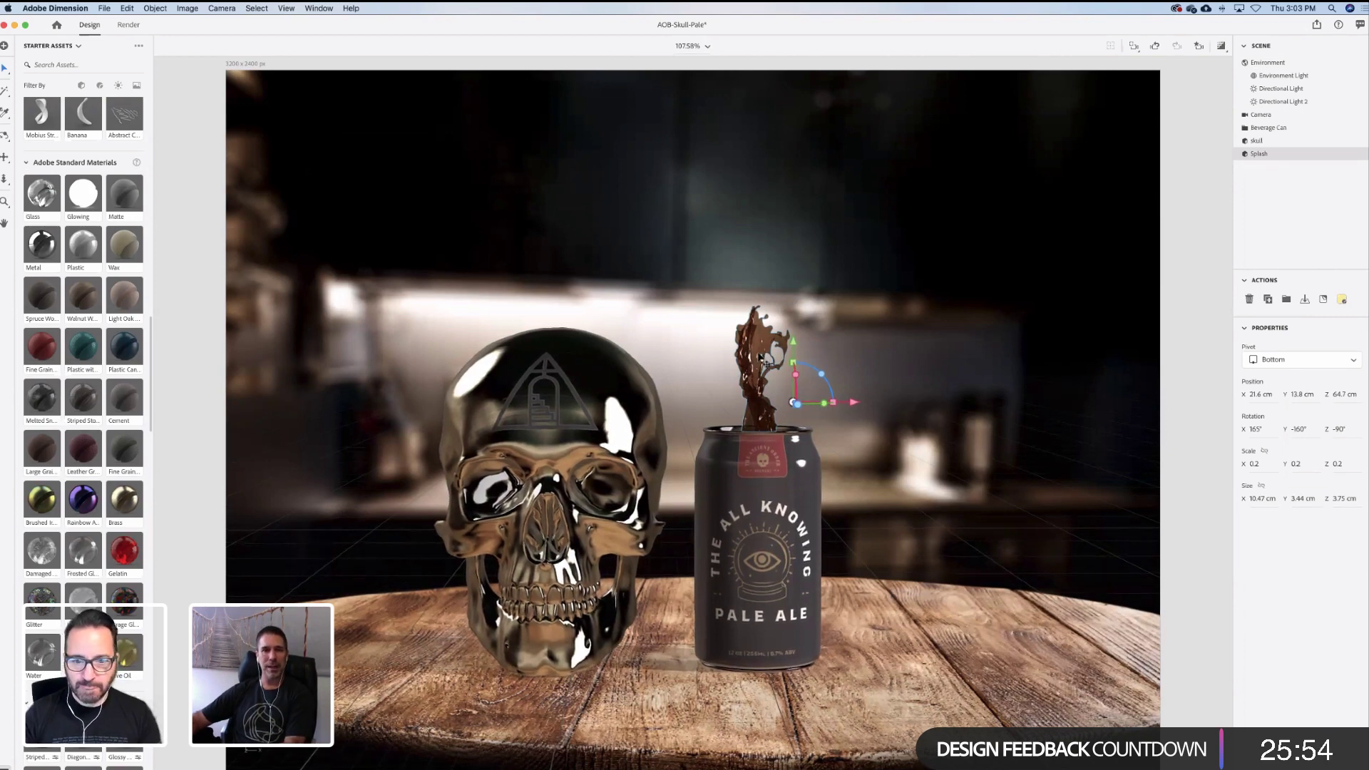
key("Delete")
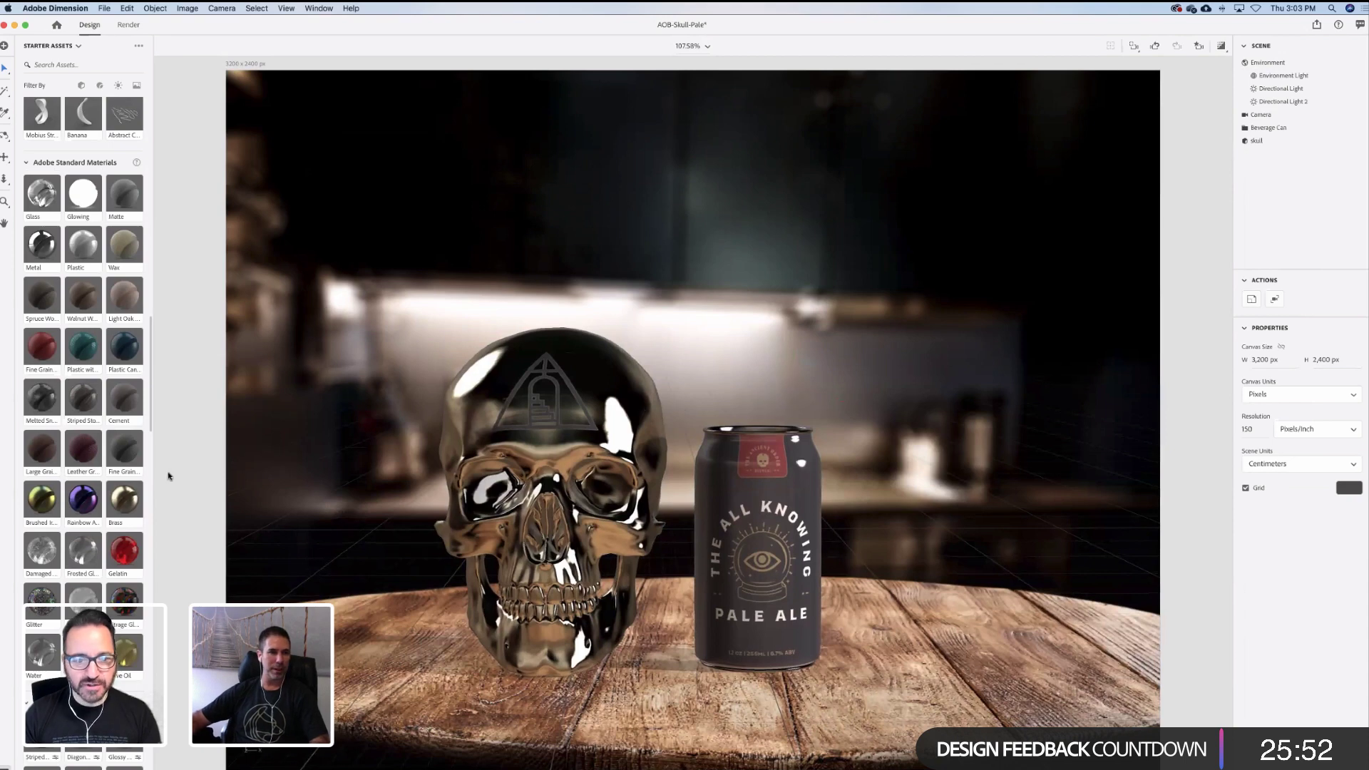
Try the Splash A model around the Pale Ale can, and delete it
scroll(129, 491, "up", 5)
scroll(130, 491, "up", 10)
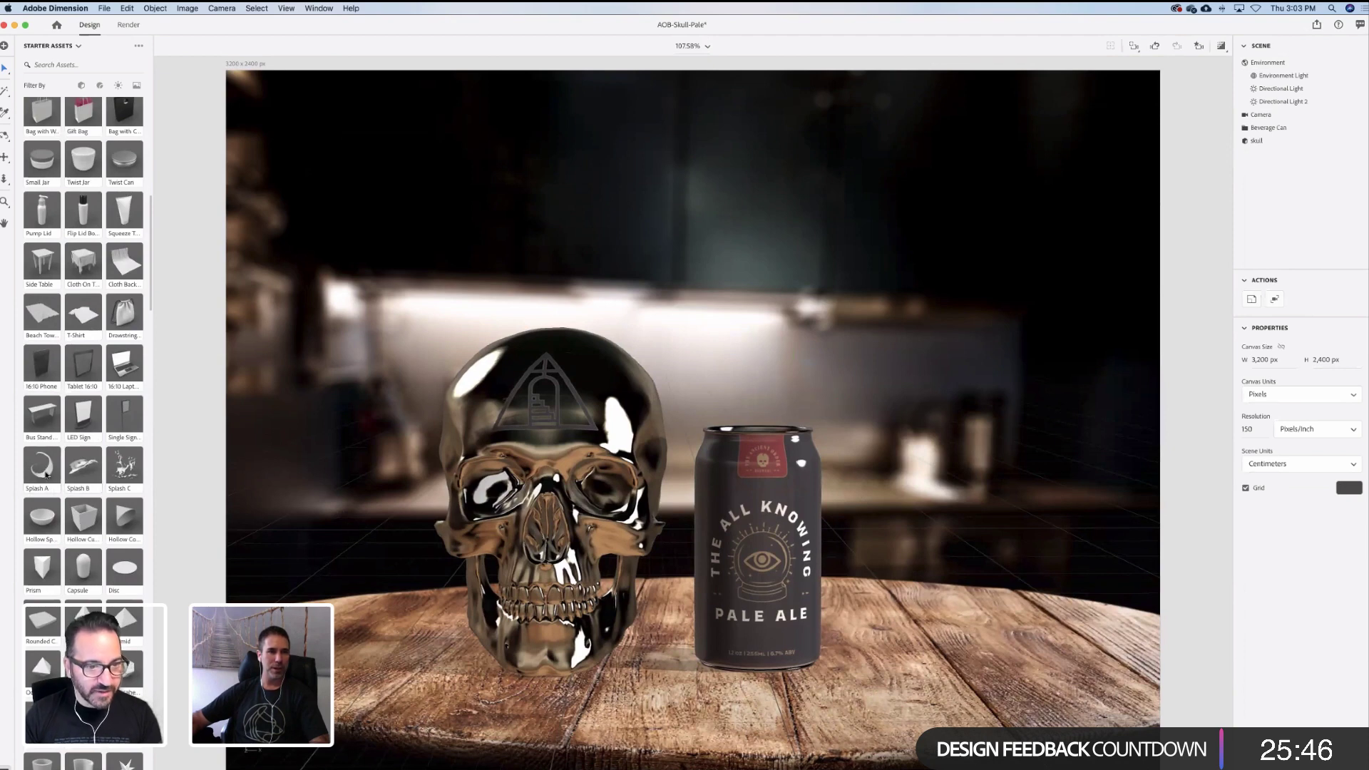
left_click_drag(46, 474, 780, 302)
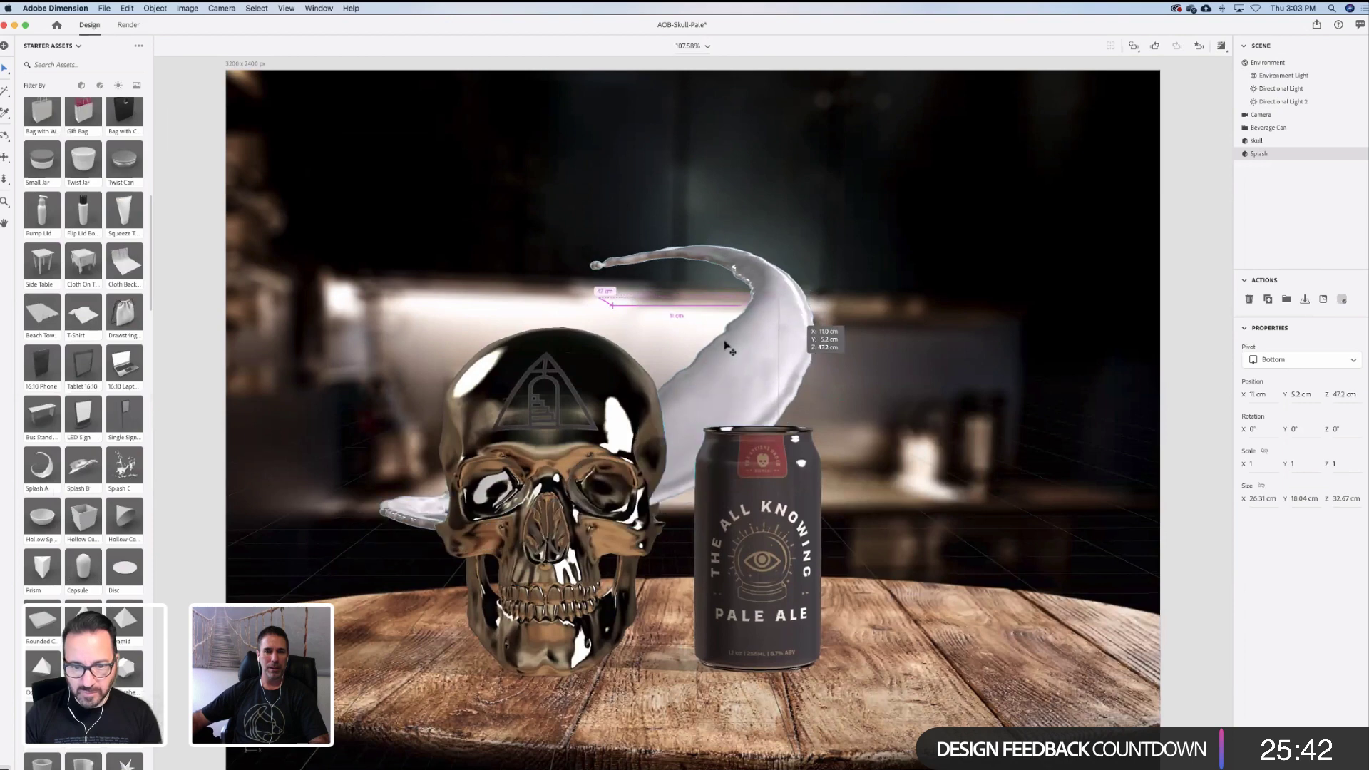
left_click_drag(727, 347, 729, 463)
left_click_drag(715, 620, 871, 611)
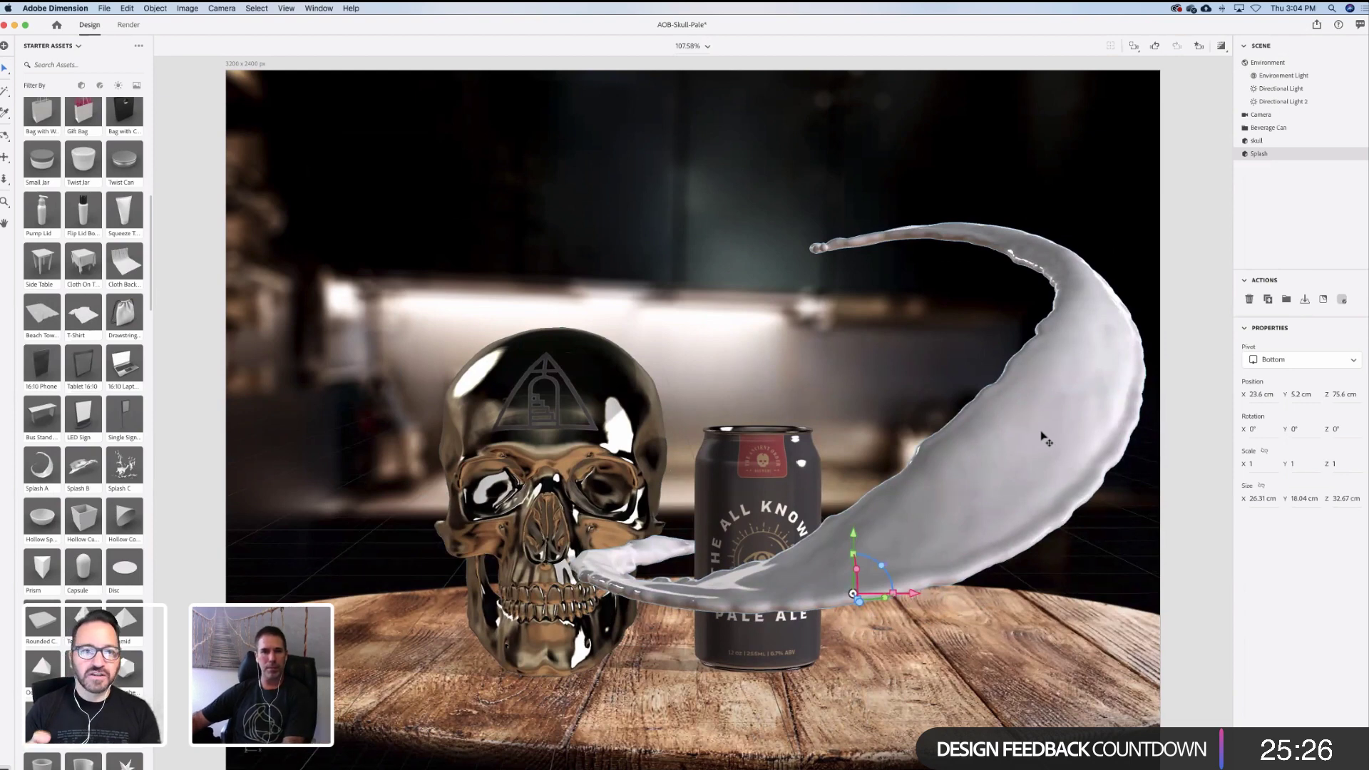
key("Delete")
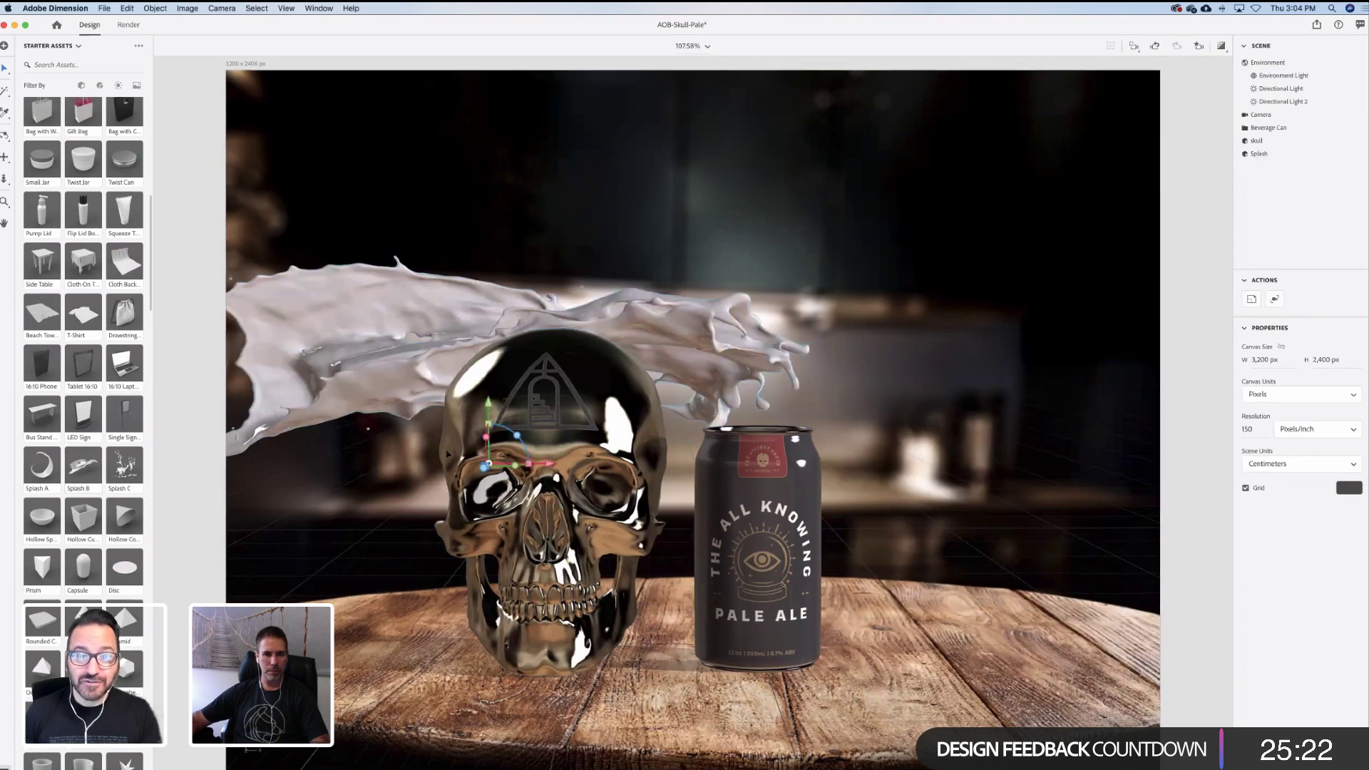
Add the Splash B model and move it above the can, to about X 37.5, Y 5.8, Z -114.9 cm
left_click_drag(423, 322, 504, 342)
left_click_drag(621, 406, 875, 407)
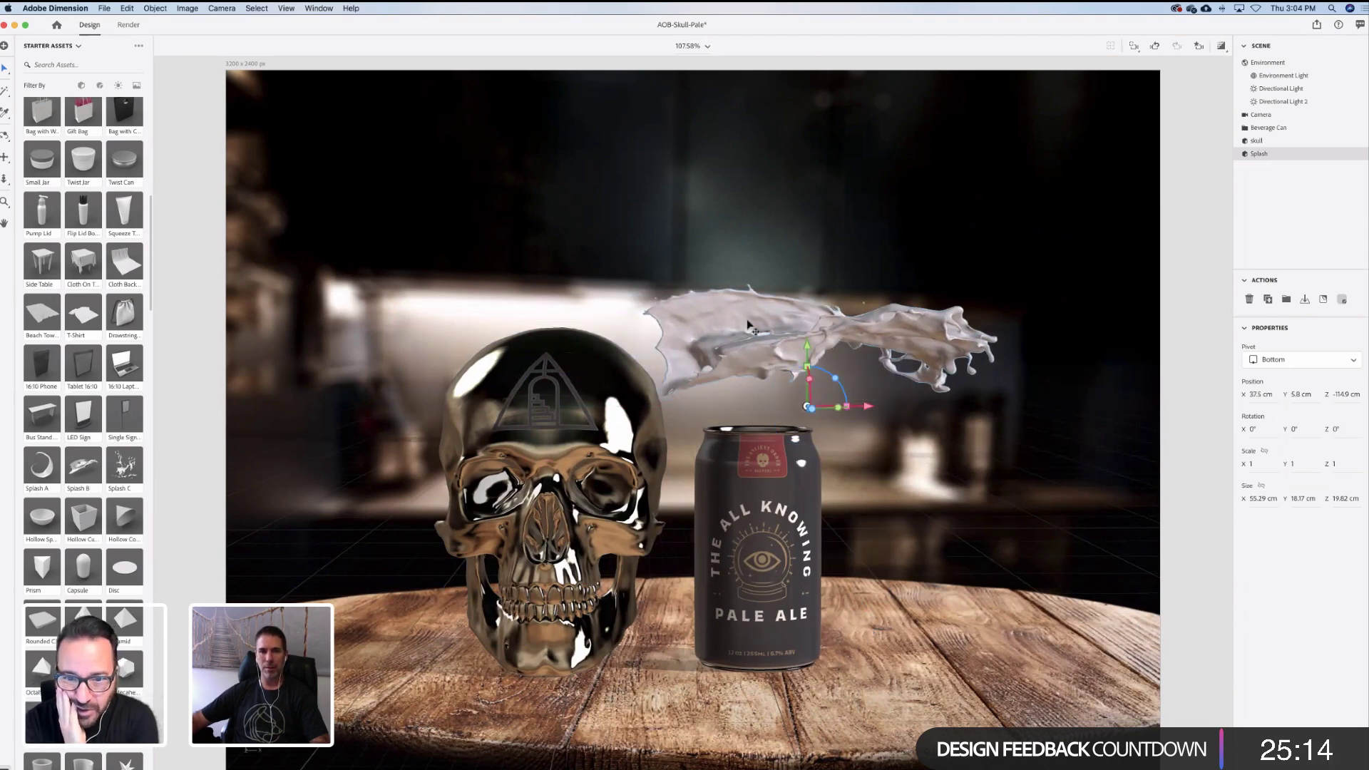
Apply the translucent brown liquid material from the standard materials to the splash model
scroll(56, 513, "down", 10)
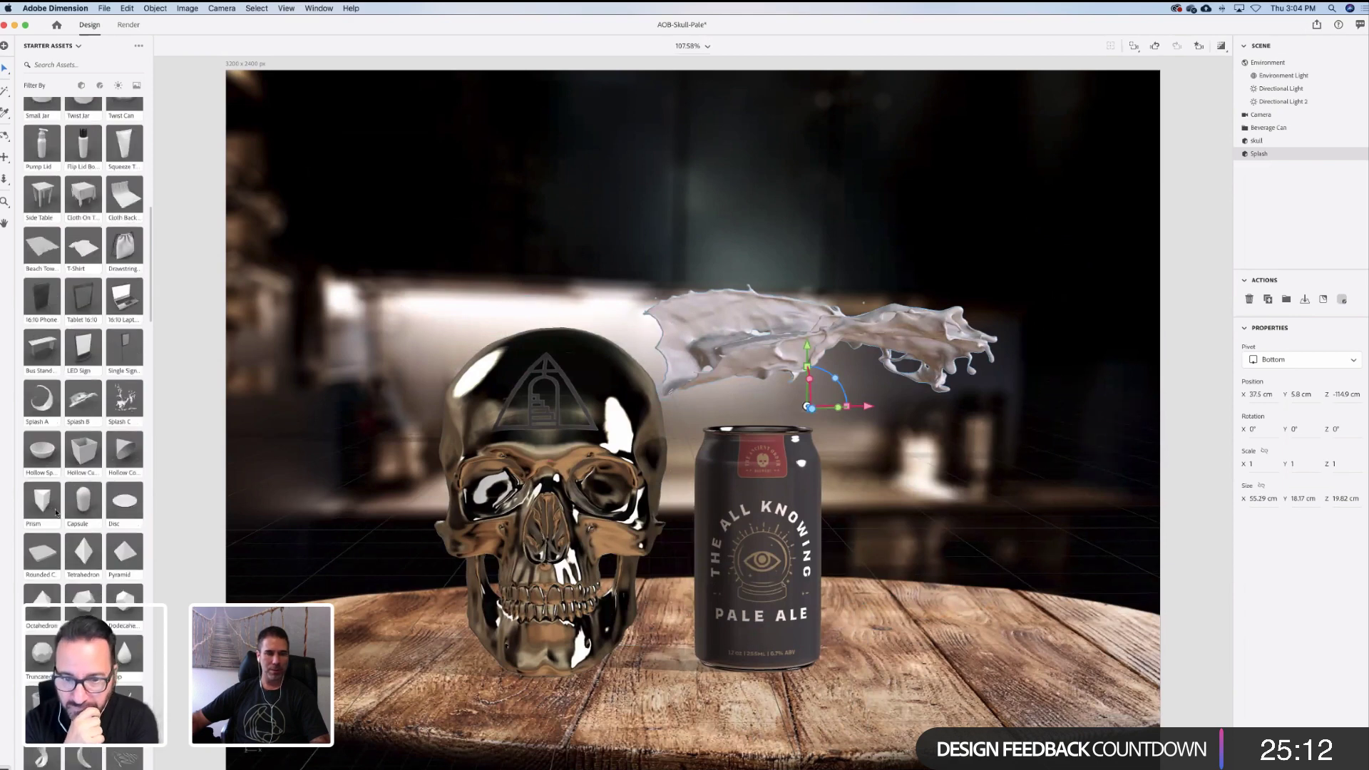
scroll(55, 512, "down", 5)
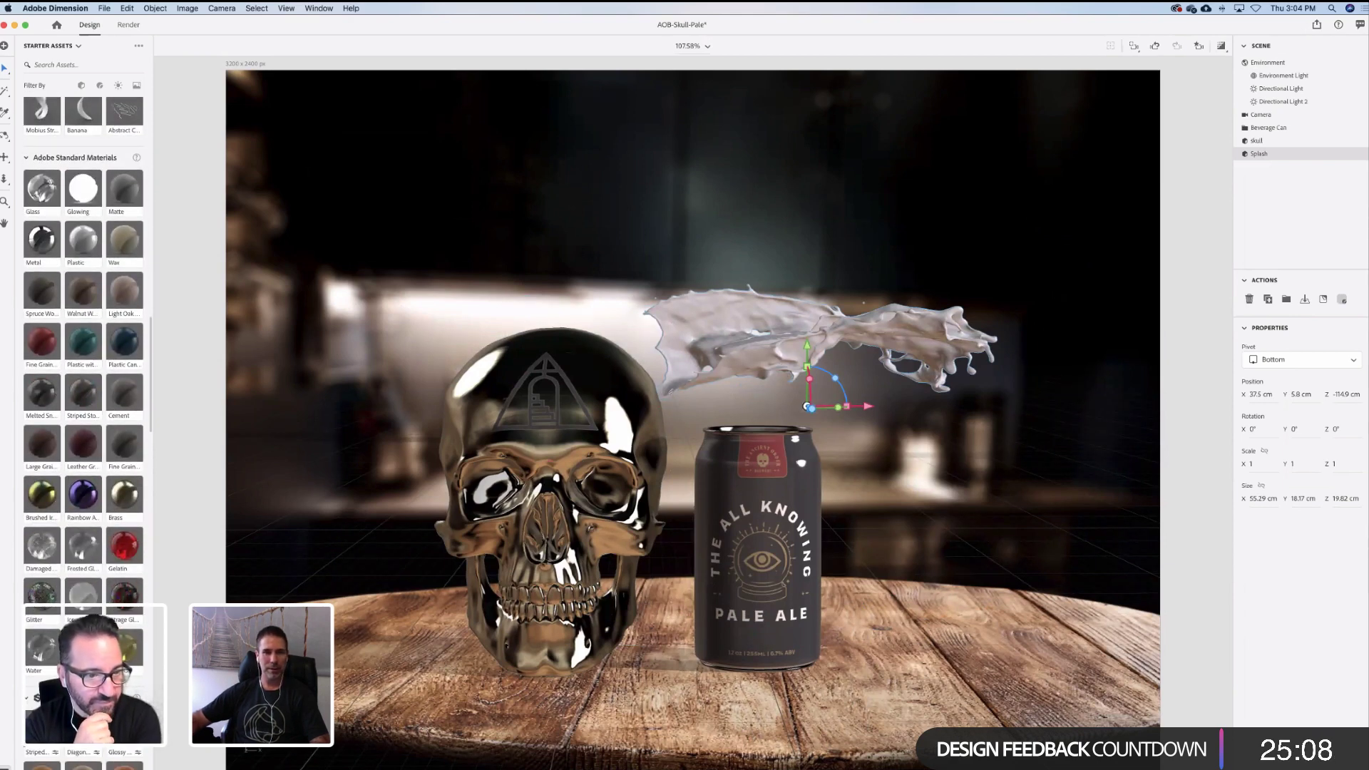
left_click(84, 647)
left_click(856, 322)
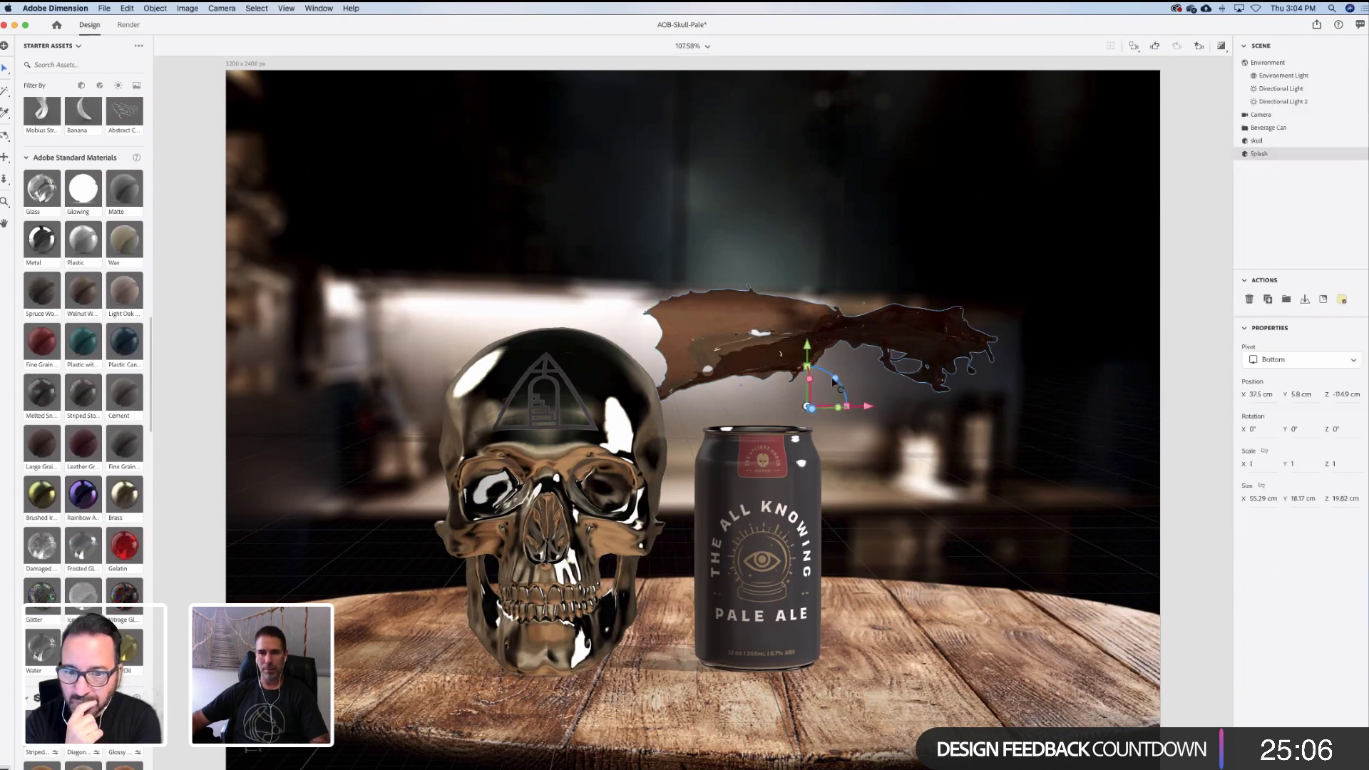
Scale the splash to 0.4, then move and rotate it so it shoots up out of the Pale Ale can's opening
left_click_drag(834, 382, 1091, 605)
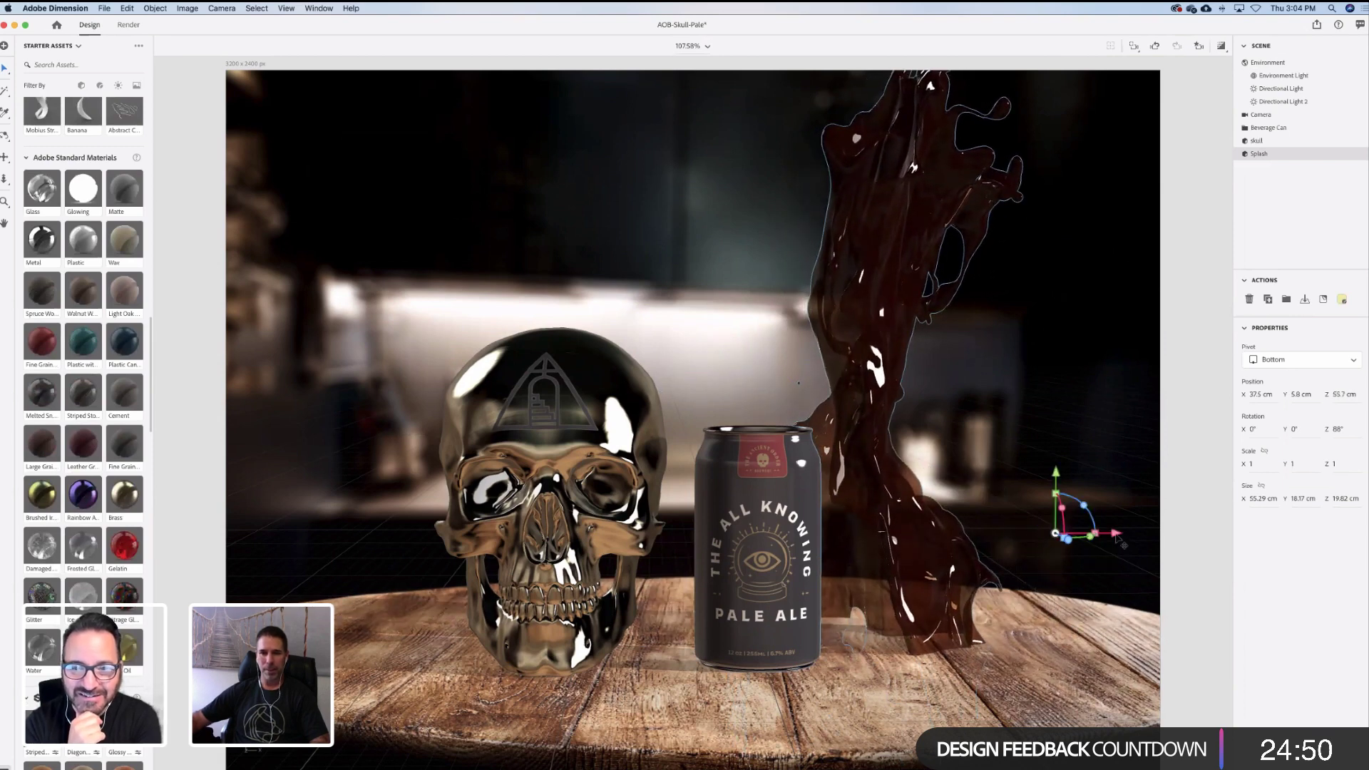
left_click_drag(1117, 535, 963, 541)
left_click_drag(943, 495, 941, 523)
left_click_drag(877, 465, 850, 477)
mouse_move(837, 546)
left_mouse_down()
mouse_move(854, 552)
mouse_move(848, 534)
left_mouse_up()
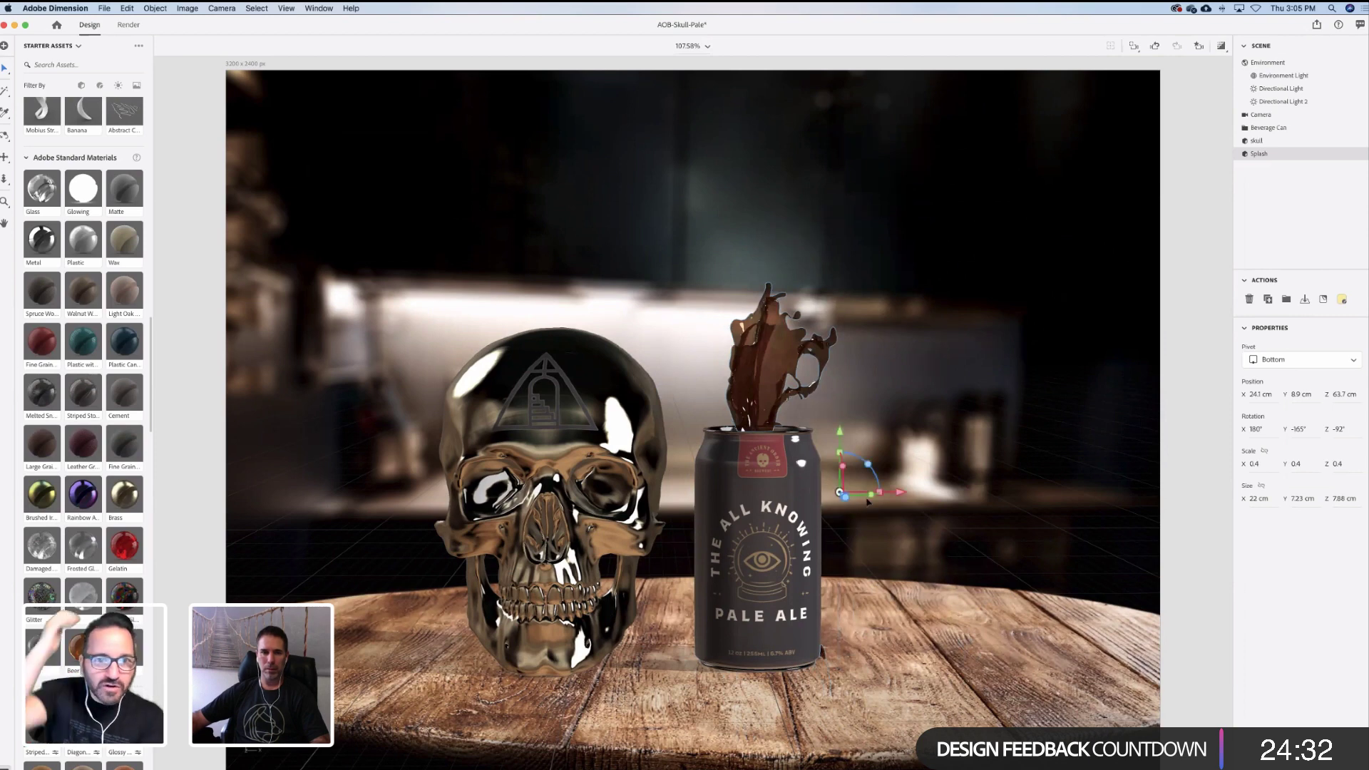
left_click_drag(870, 471, 871, 495)
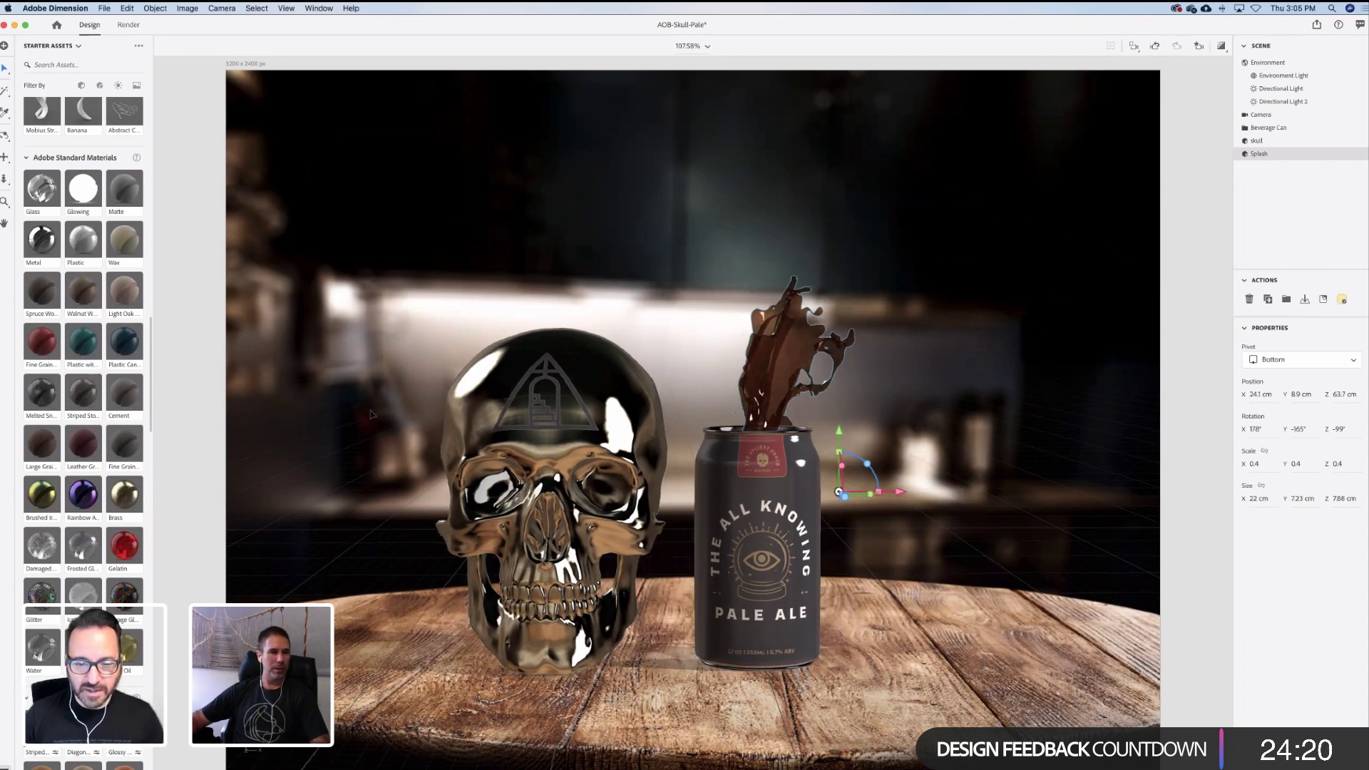
Set the height of Directional Light 2 to 6°
left_click(778, 507)
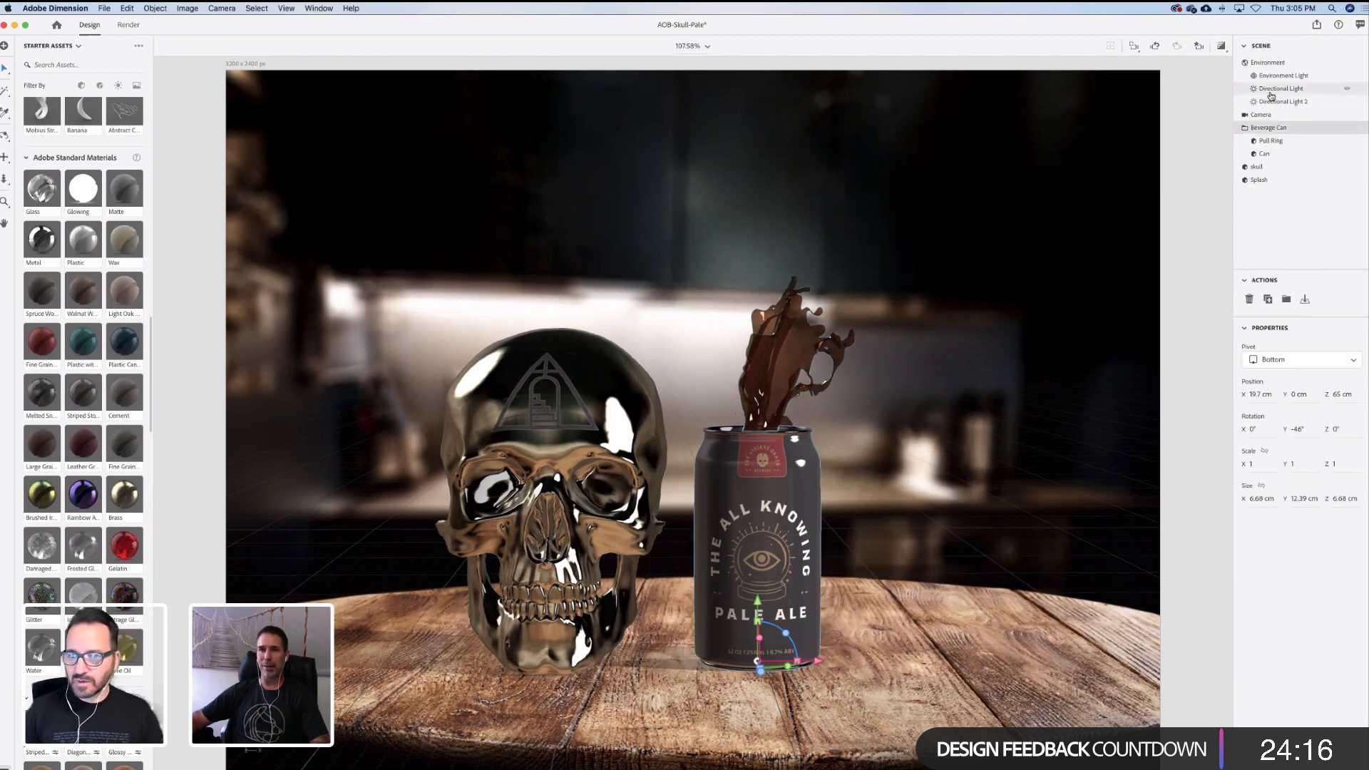
left_click(1271, 64)
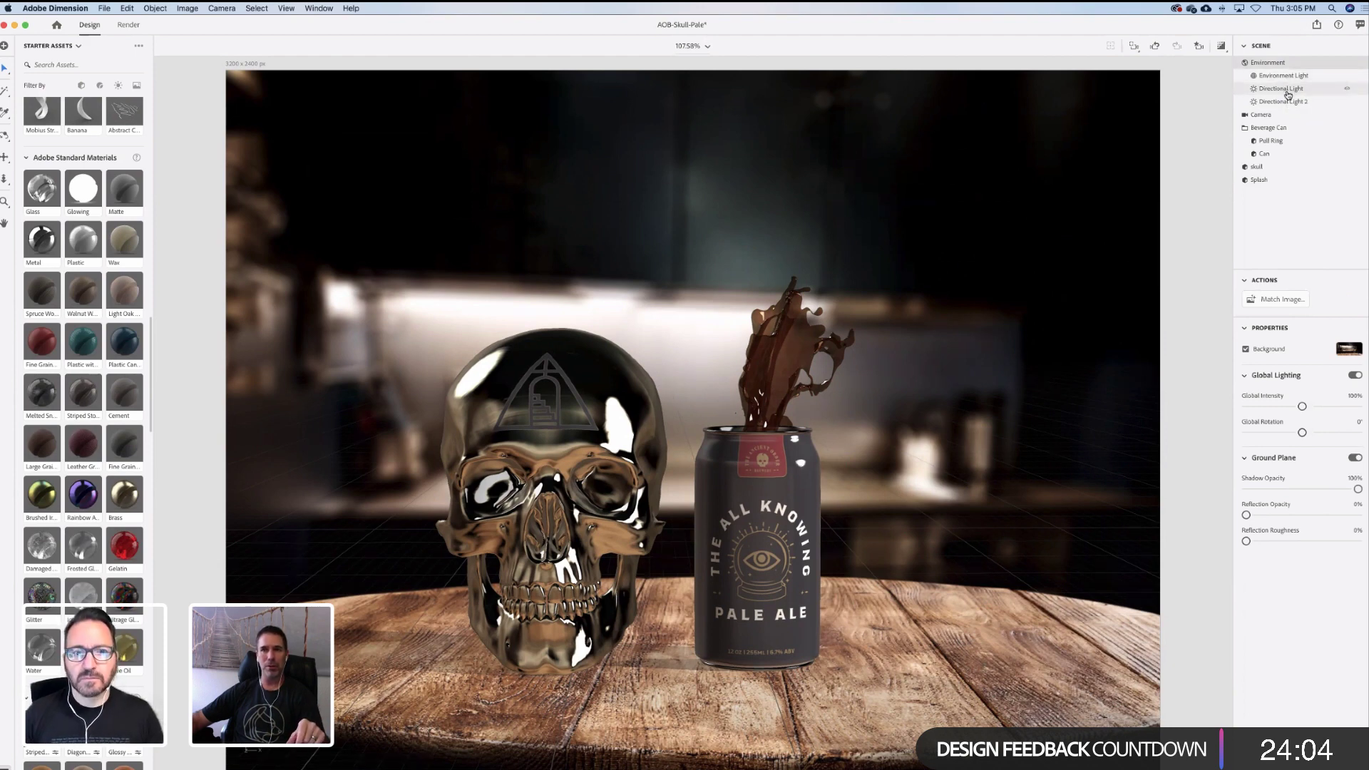
left_click(1287, 90)
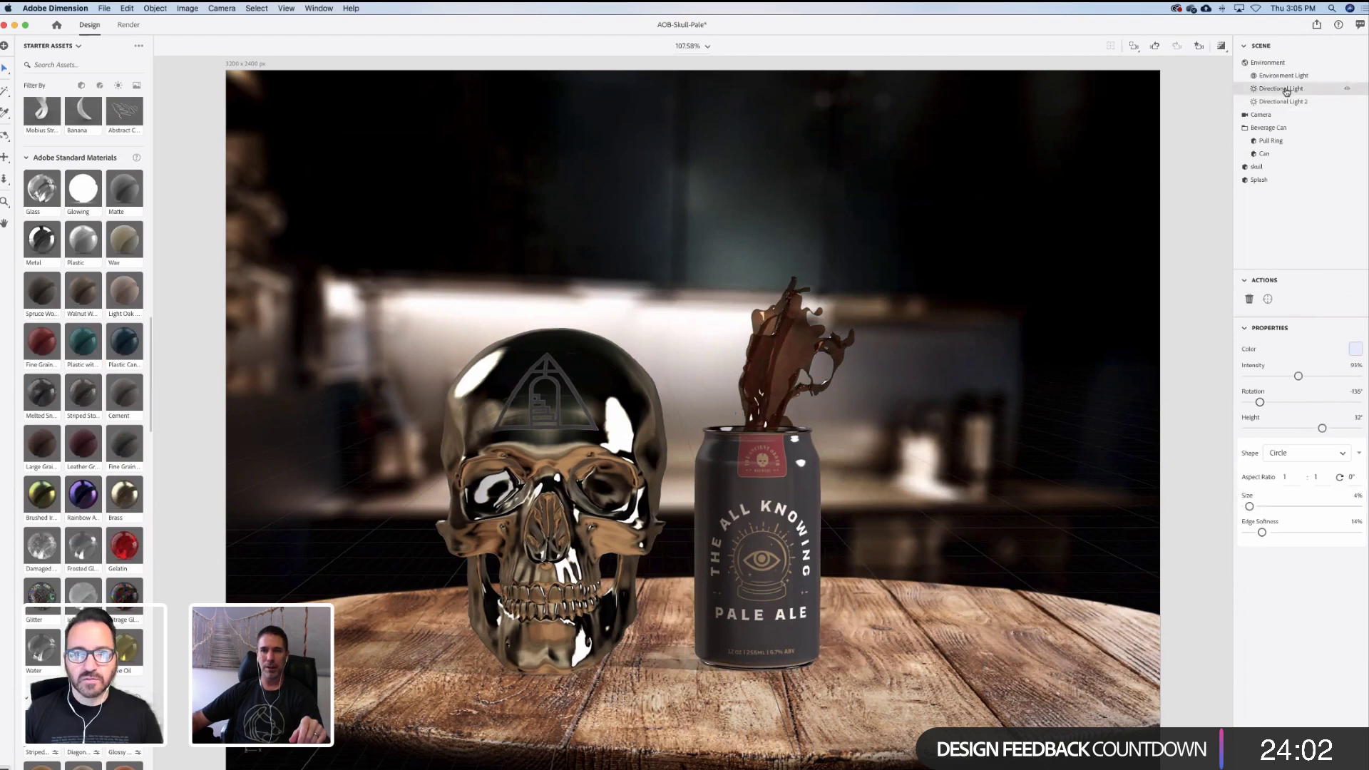
left_click(1286, 103)
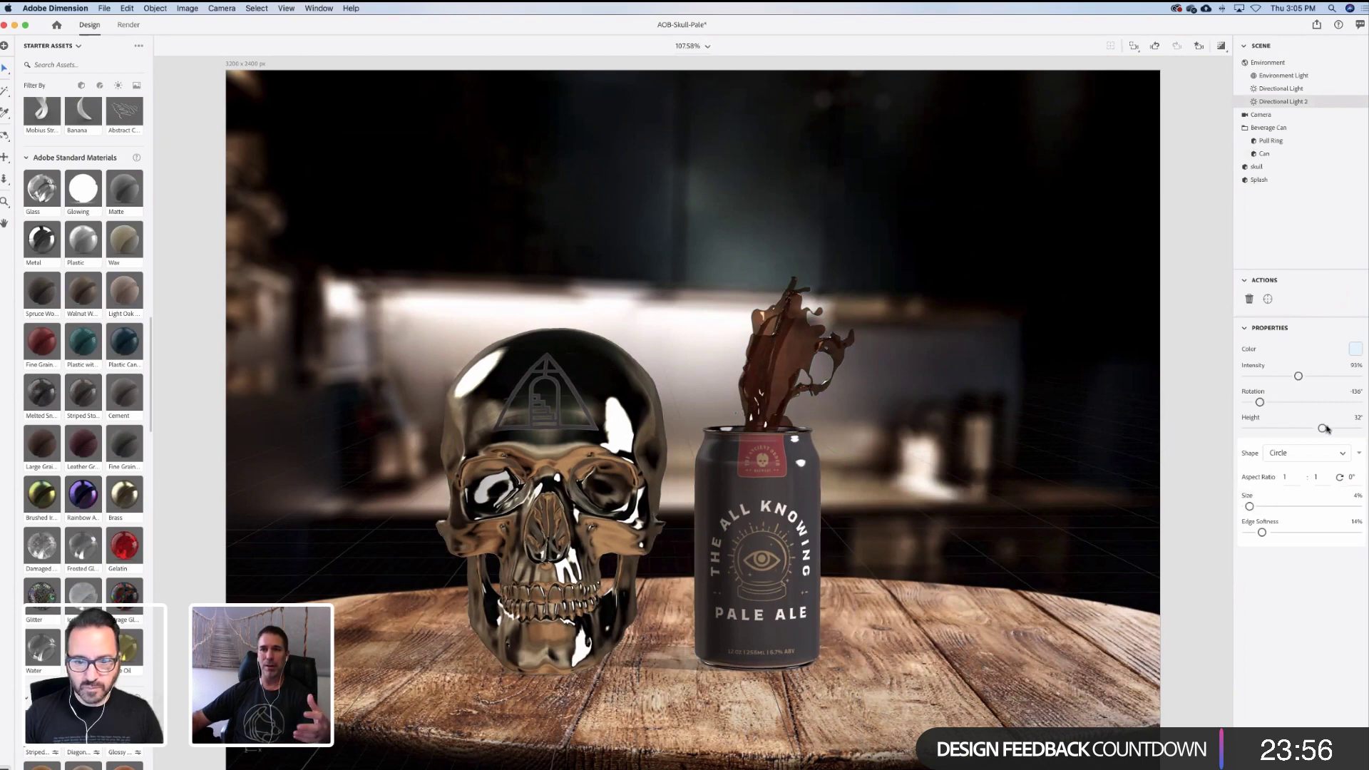
left_click_drag(1323, 429, 1306, 428)
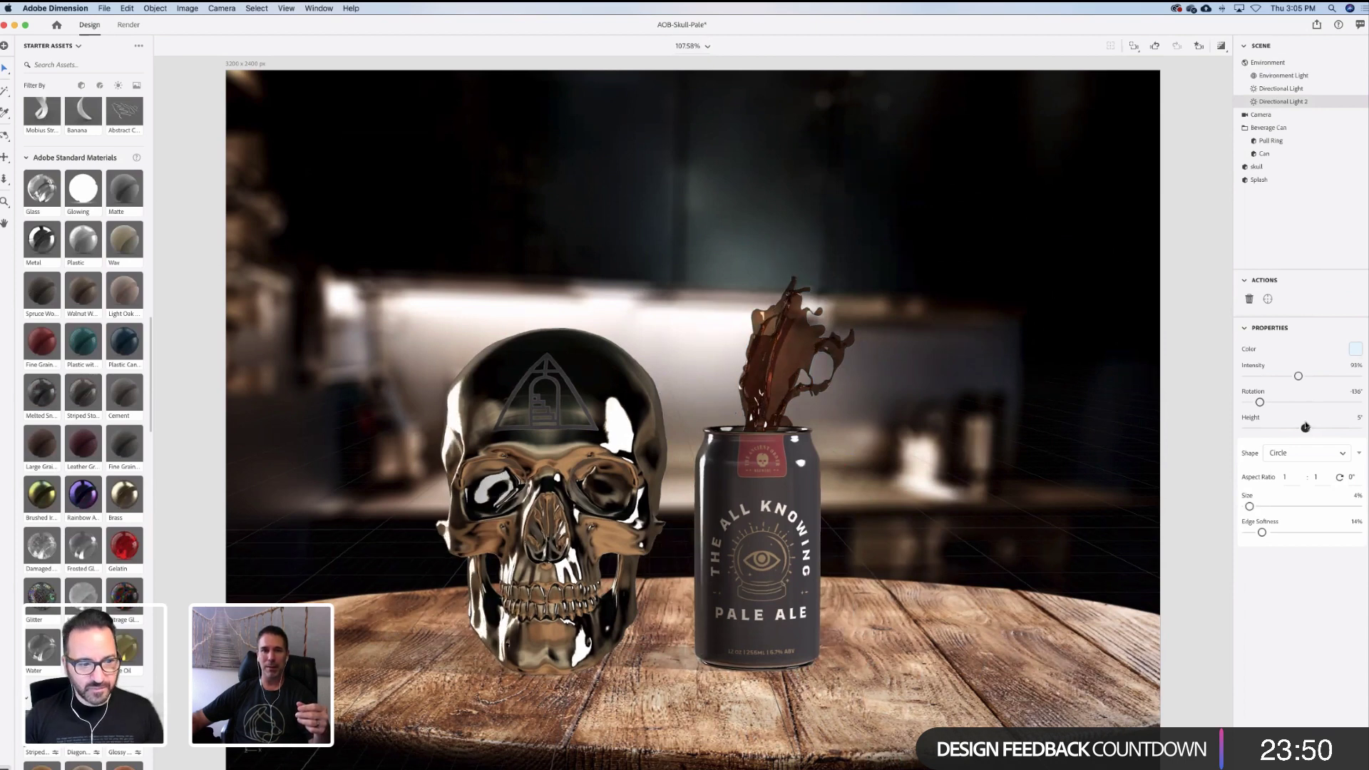
left_click_drag(1306, 428, 1306, 427)
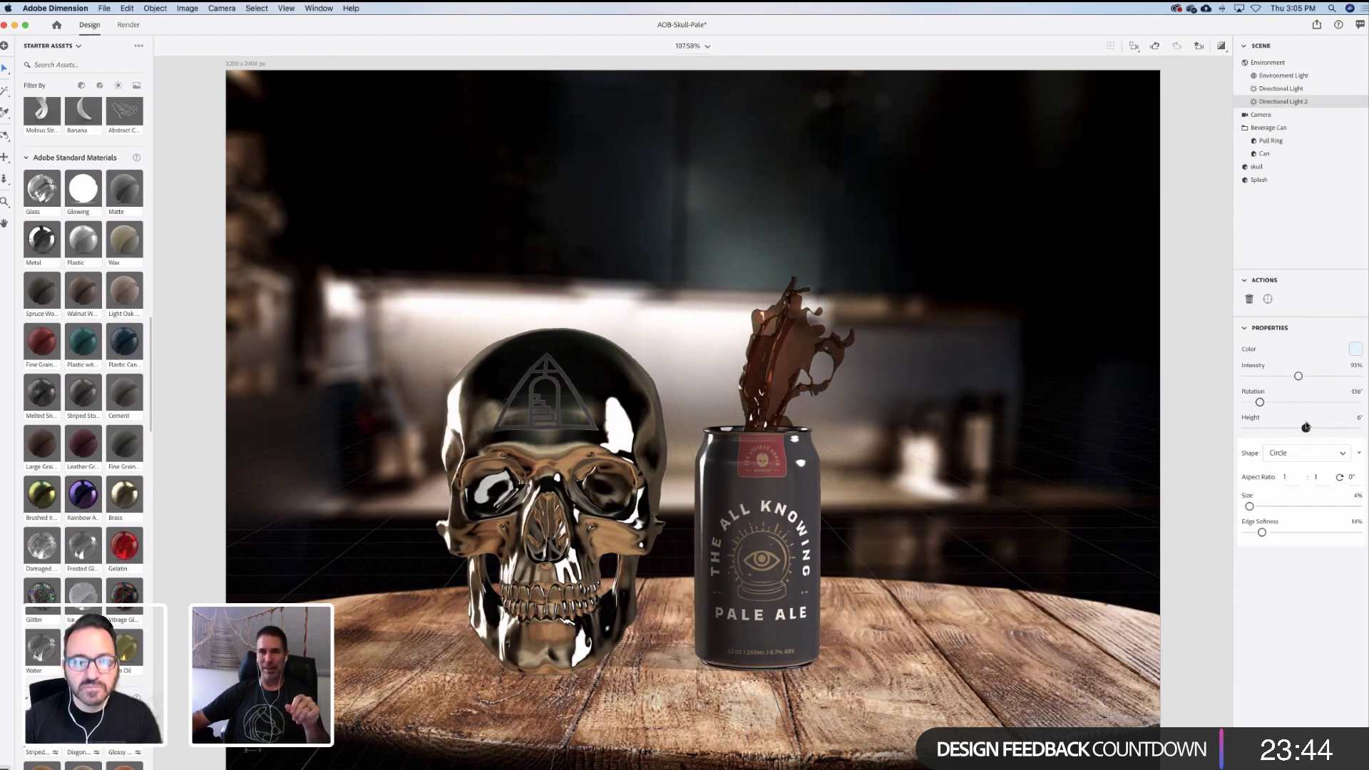
Try the Square shape on Directional Light 2, keep Circle, and set its edge softness to 57%
left_click(1304, 453)
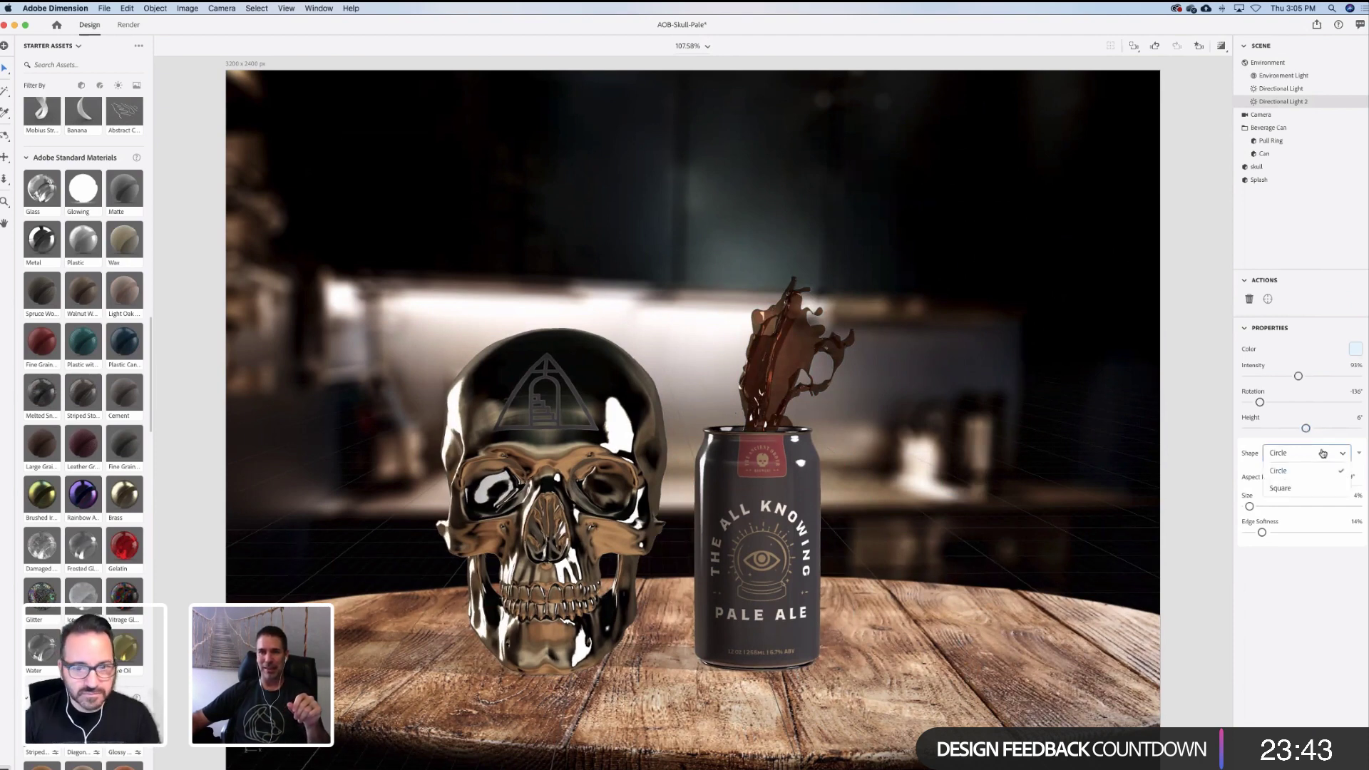
left_click(1280, 488)
left_click(1324, 455)
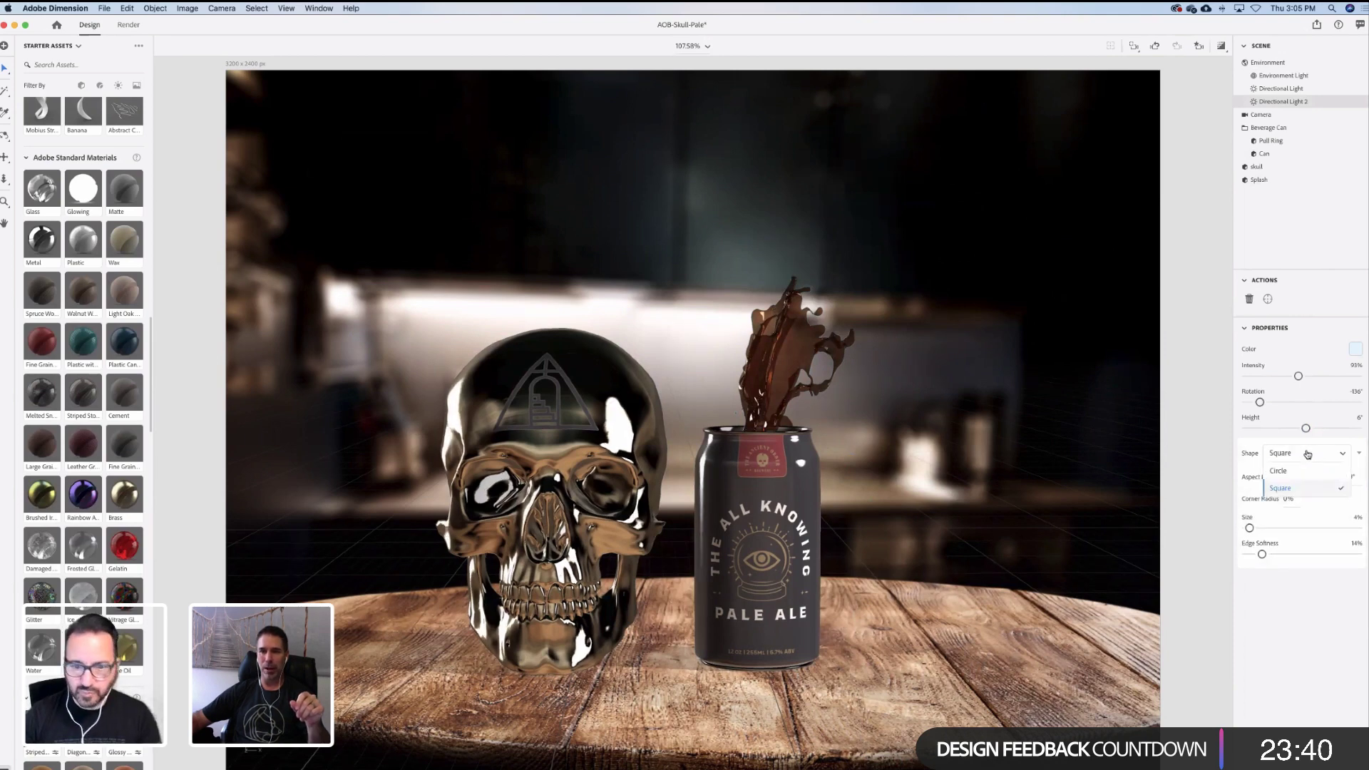
left_click(1278, 471)
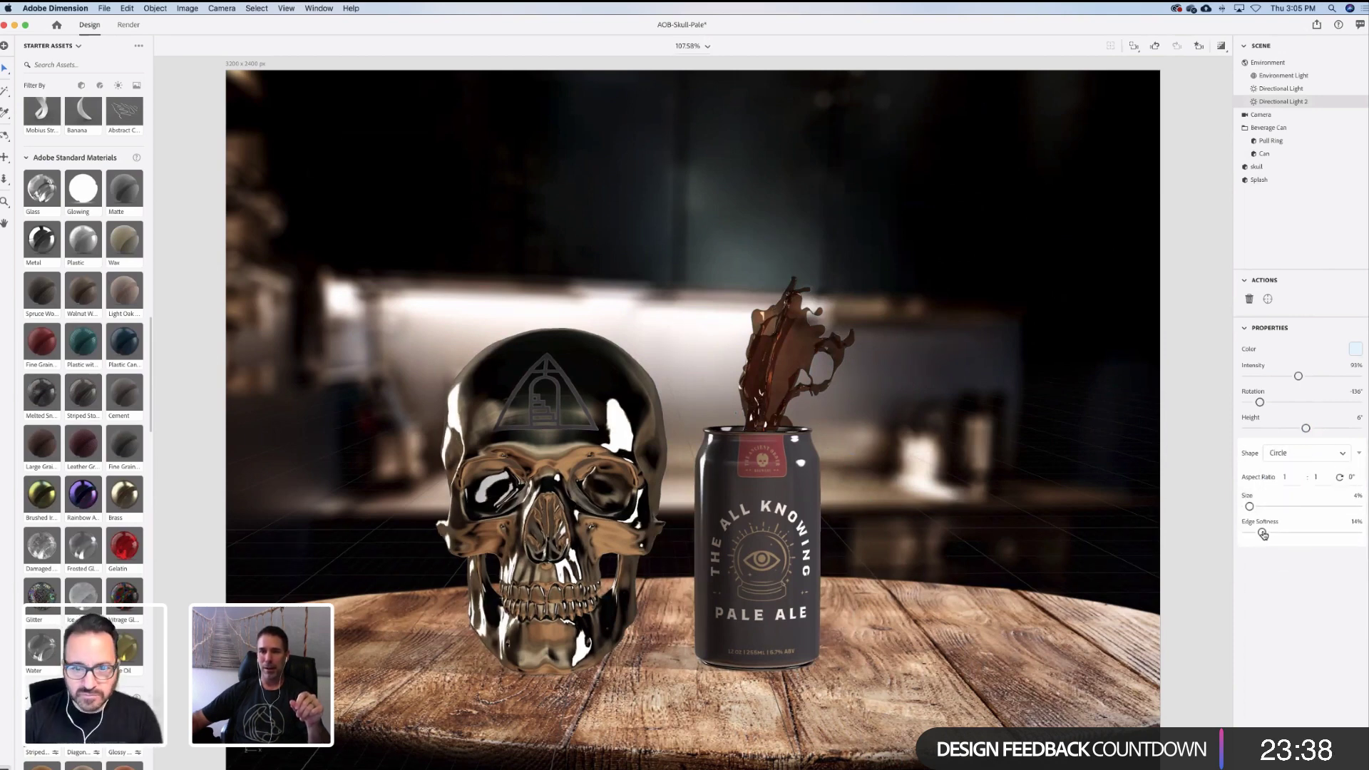
left_click_drag(1263, 535, 1310, 532)
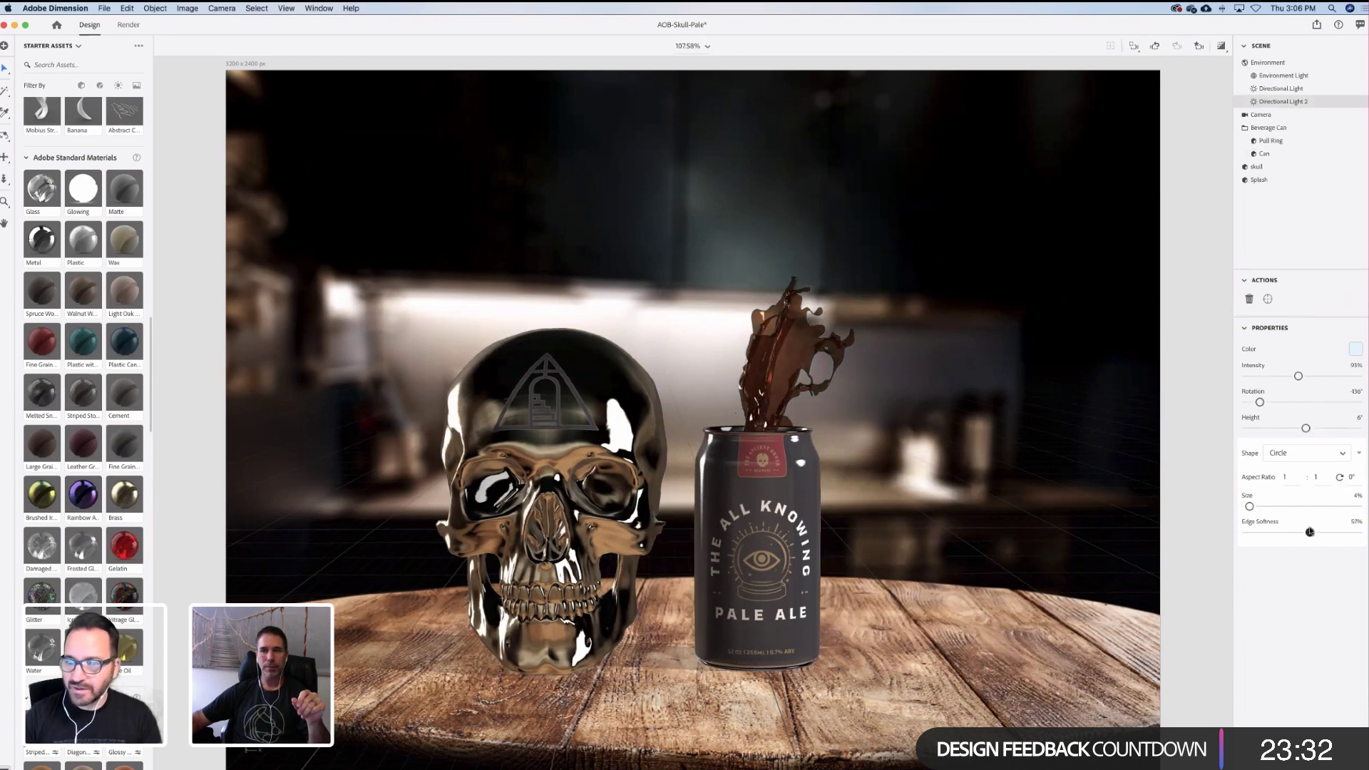
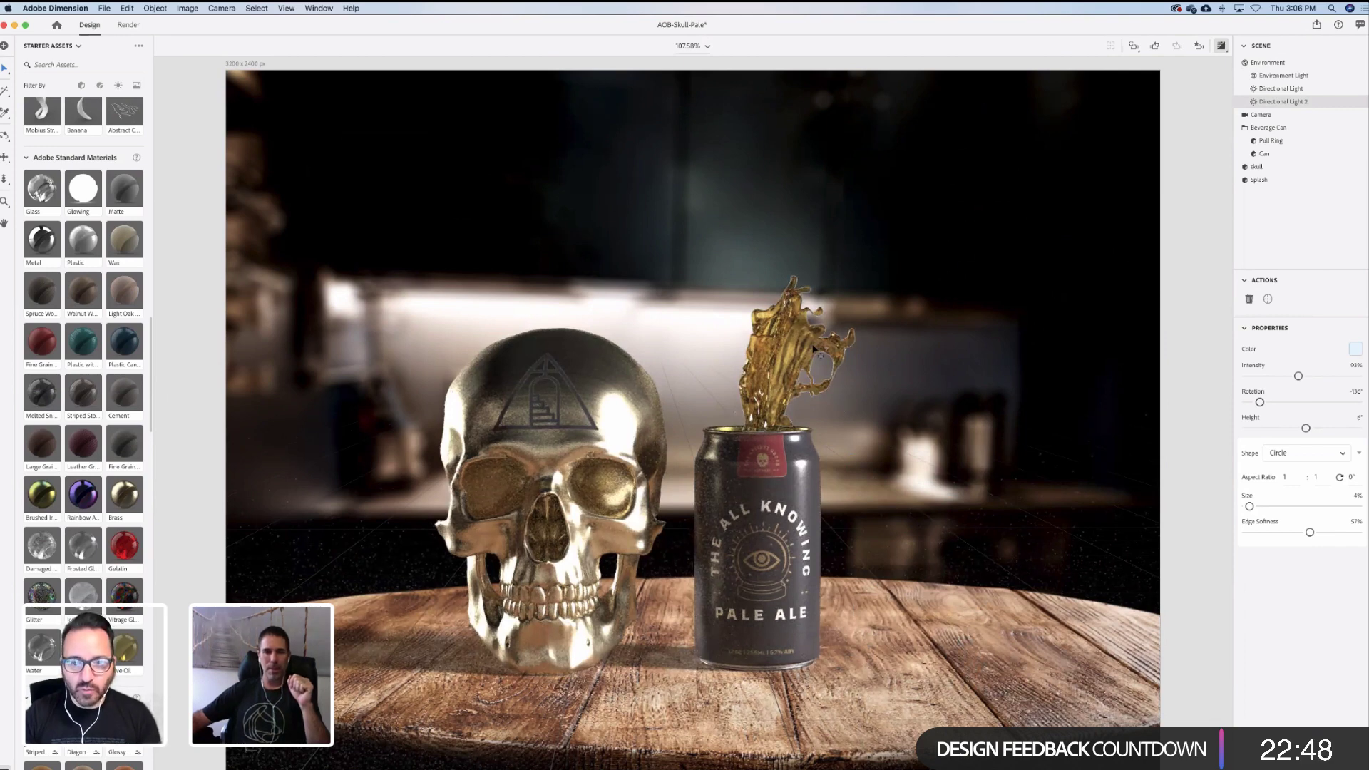
Select the splash and save the AOB-Skull-Pale scene
left_click(802, 346)
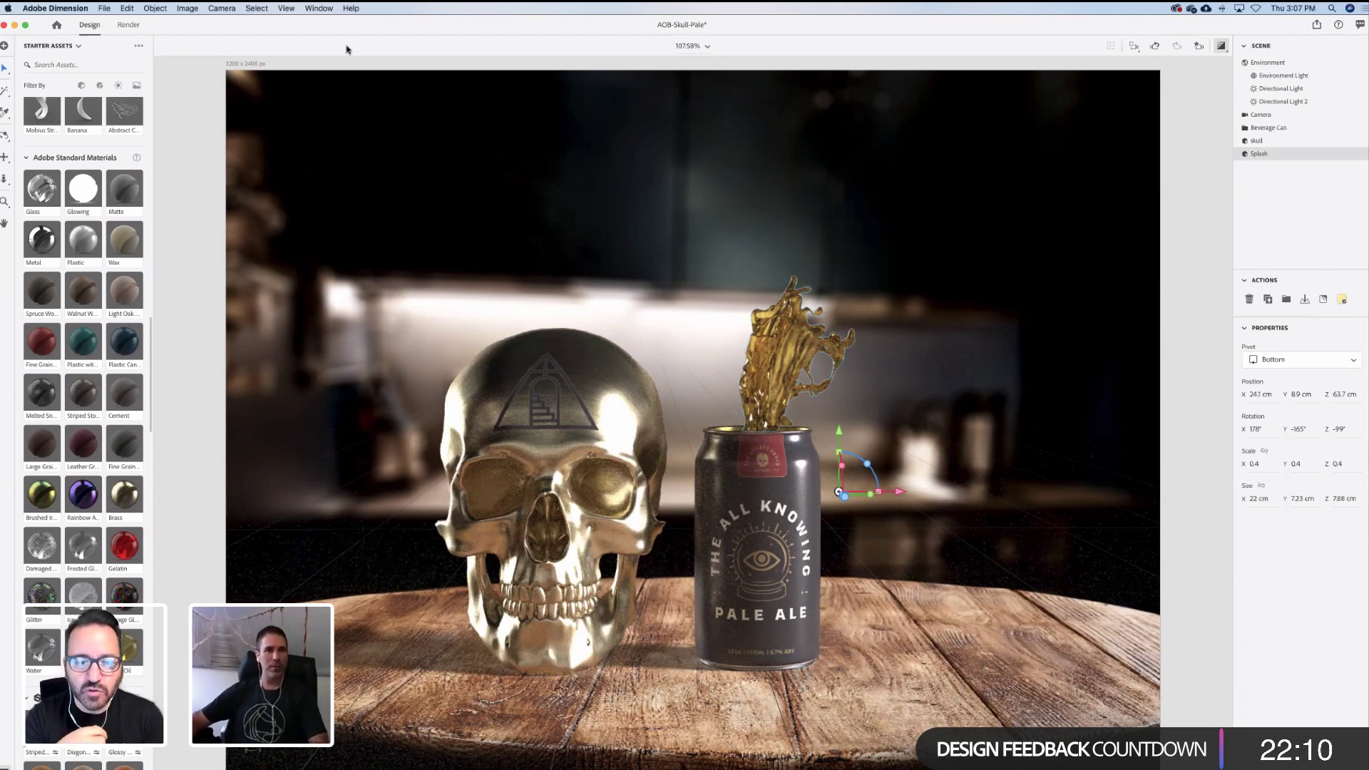
left_click(127, 9)
left_click(104, 10)
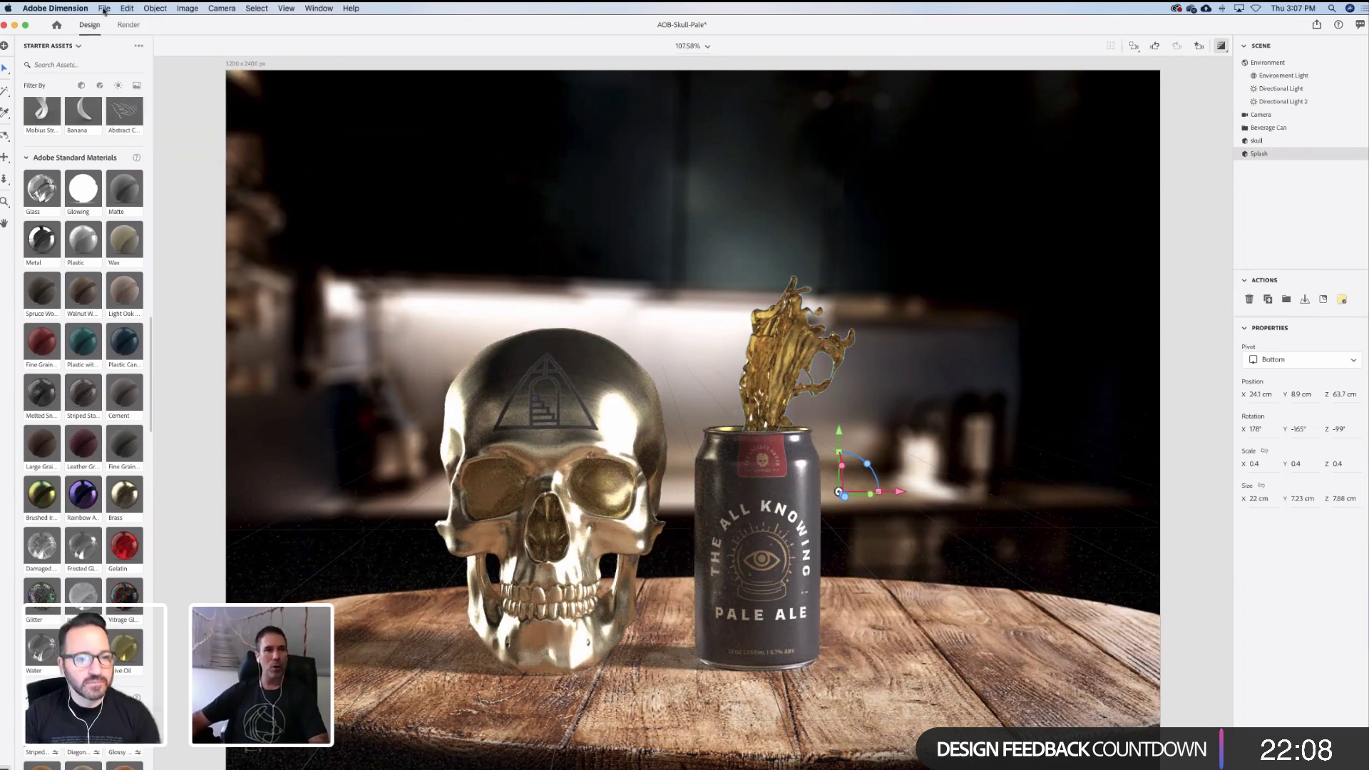
key("super+s")
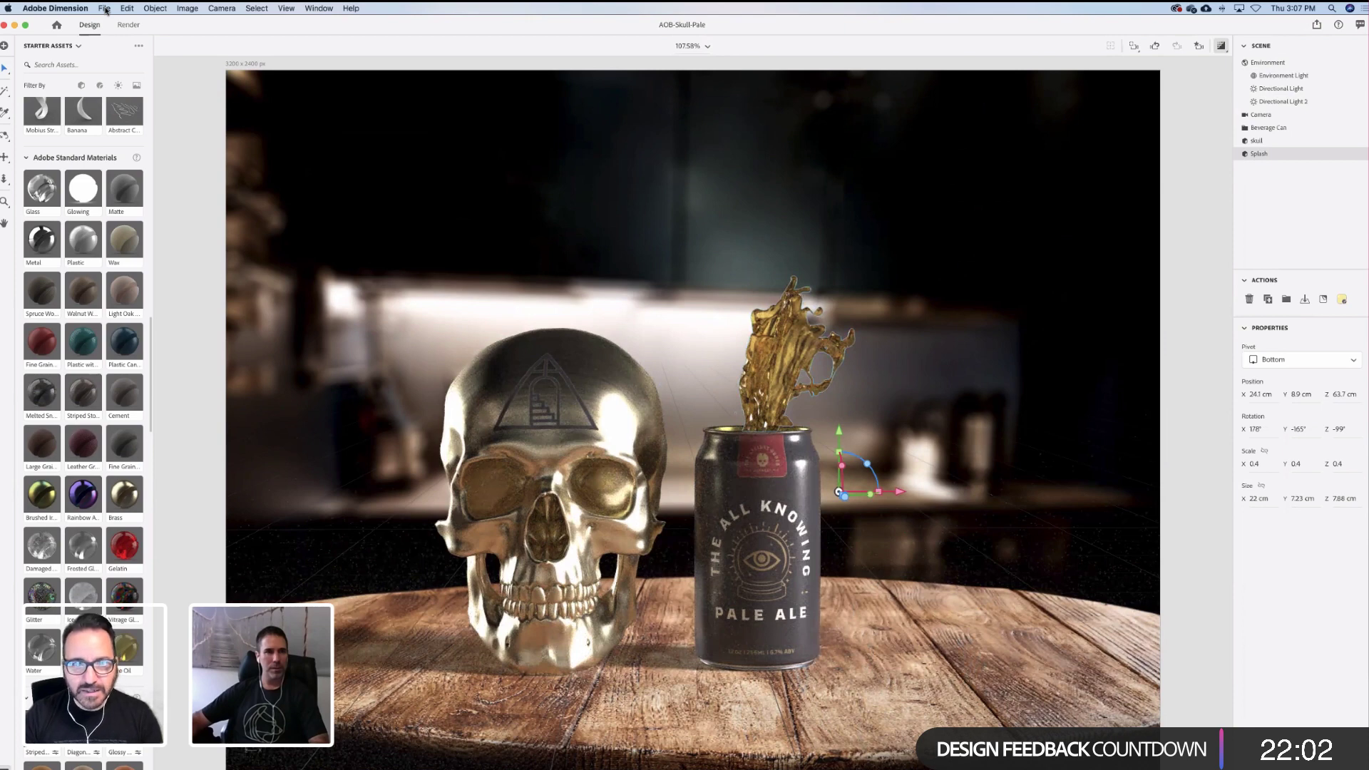
Open the recent file AOB-Can.dn and select the Pale Ale can
mouse_move(164, 144)
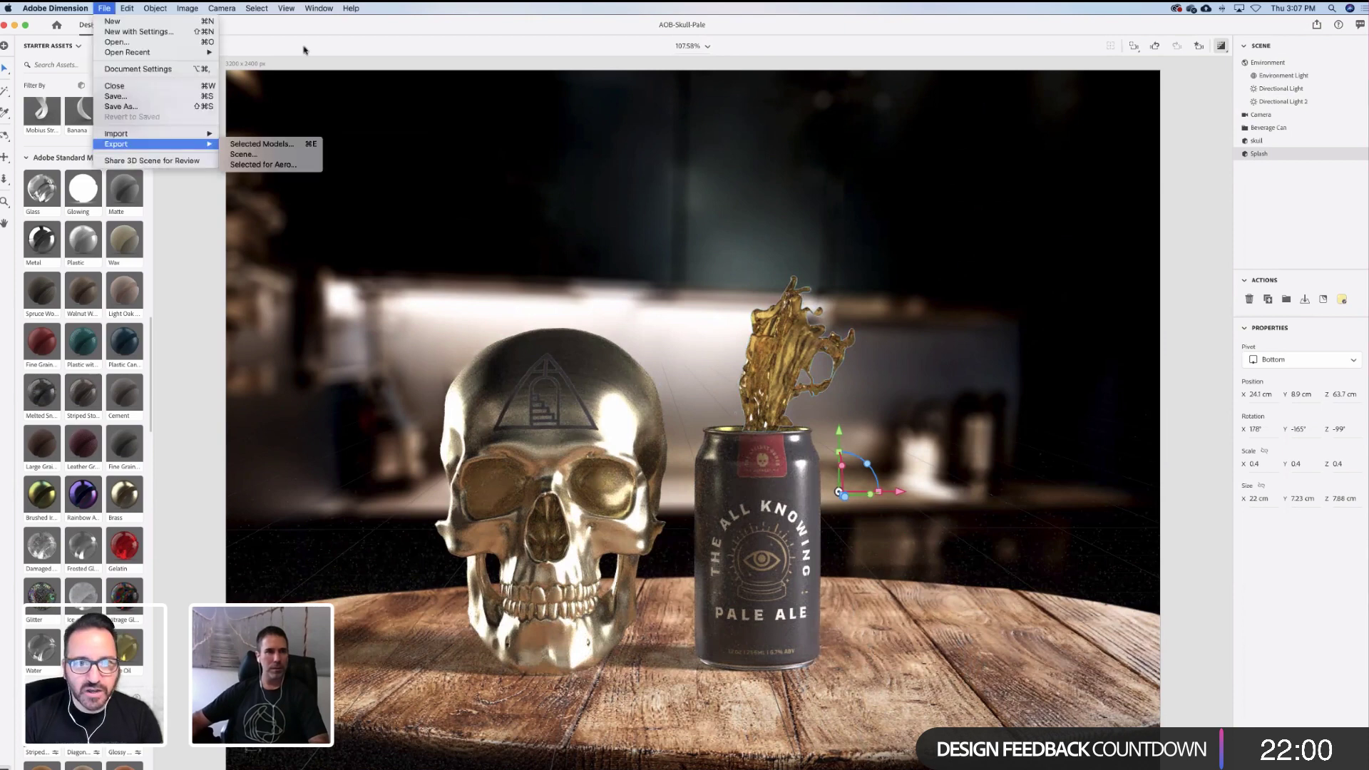
key("Escape")
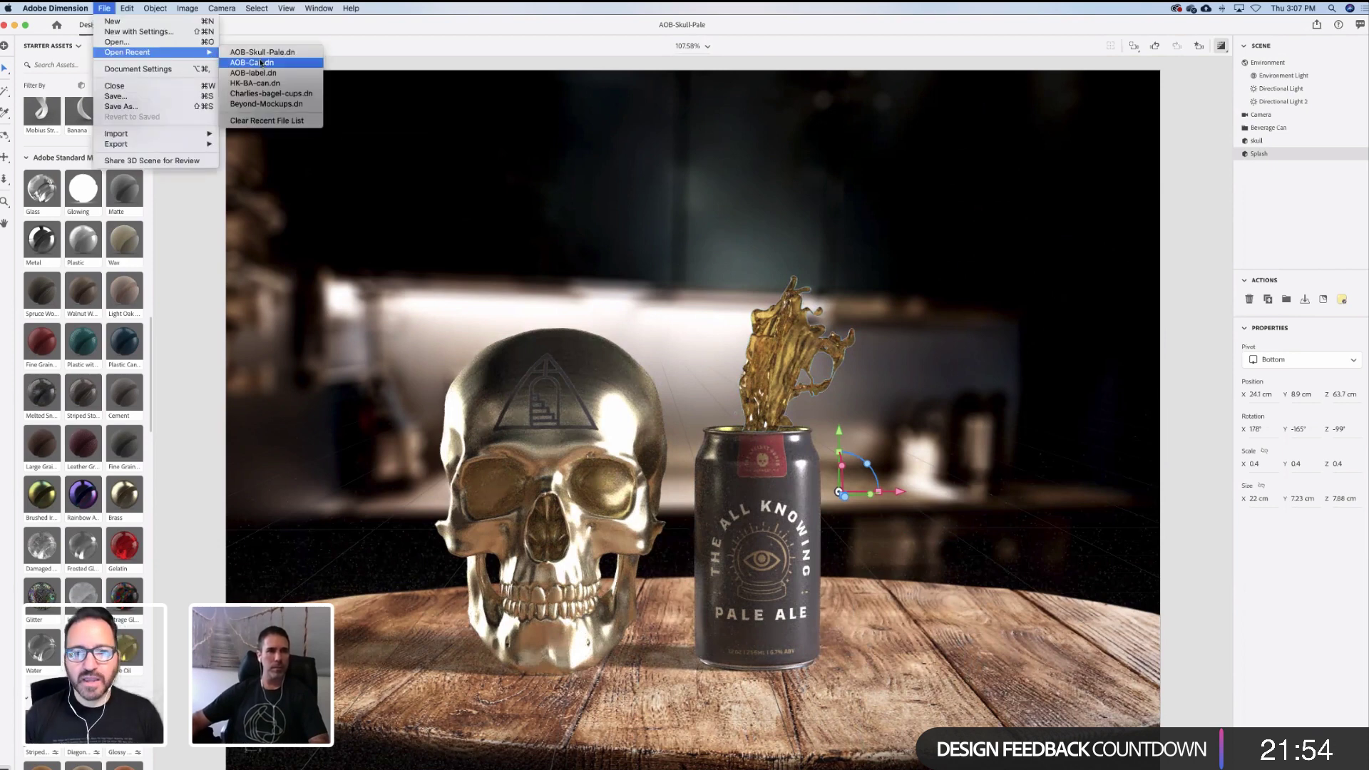
left_click(261, 62)
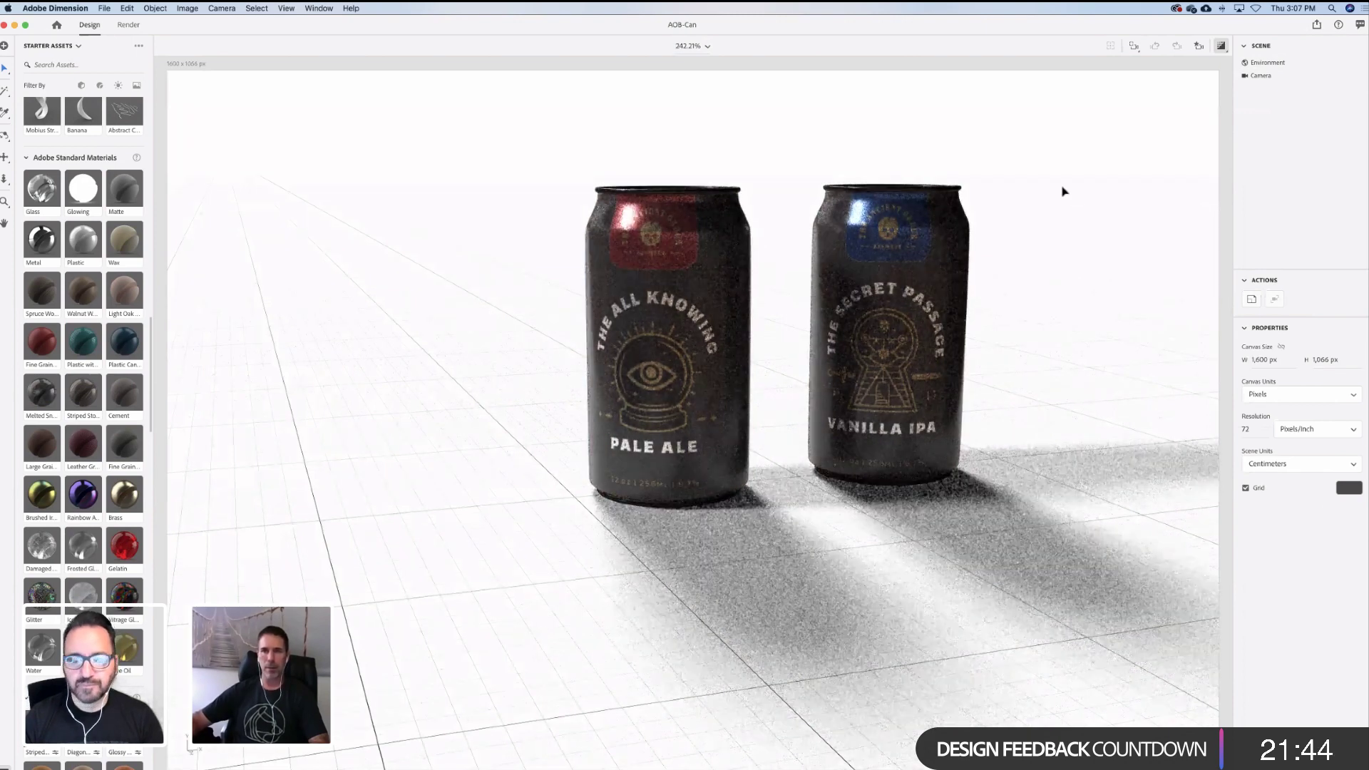
left_click(676, 278)
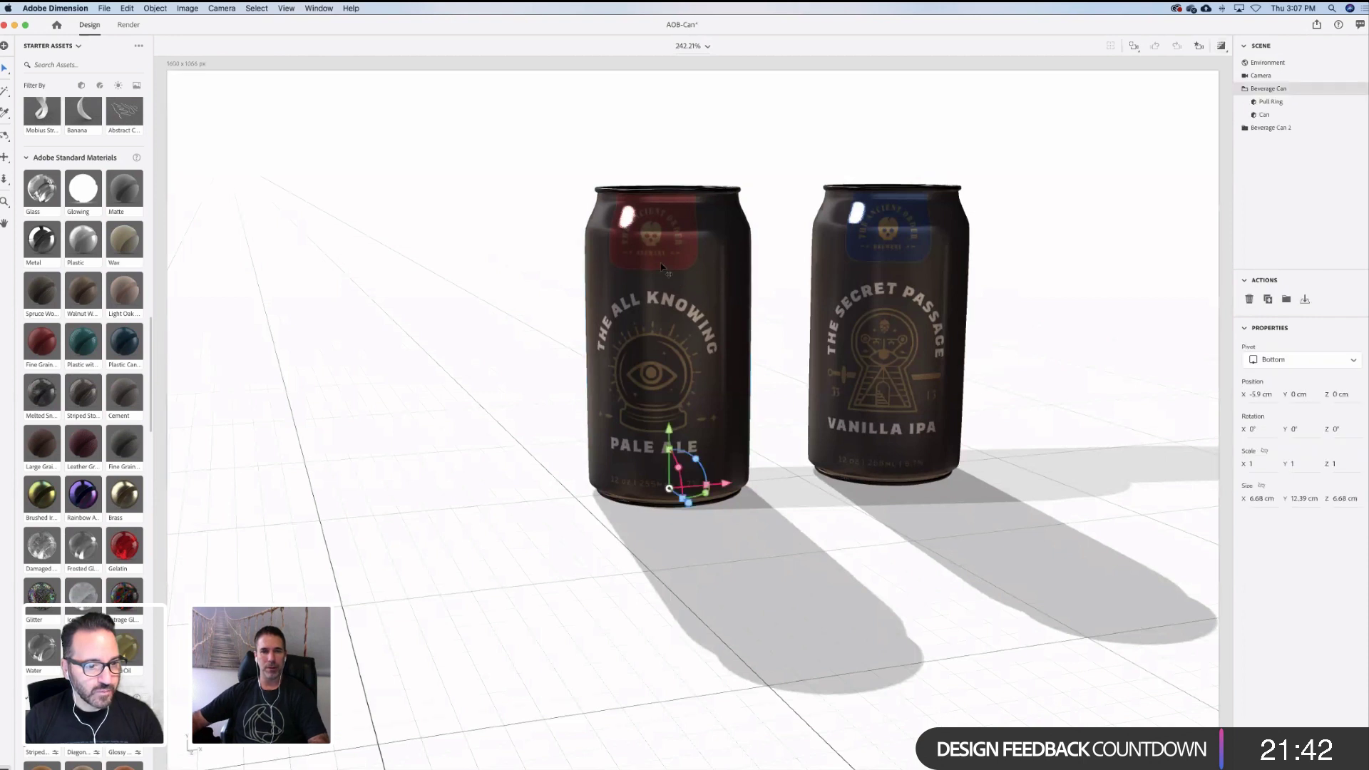
left_click(104, 9)
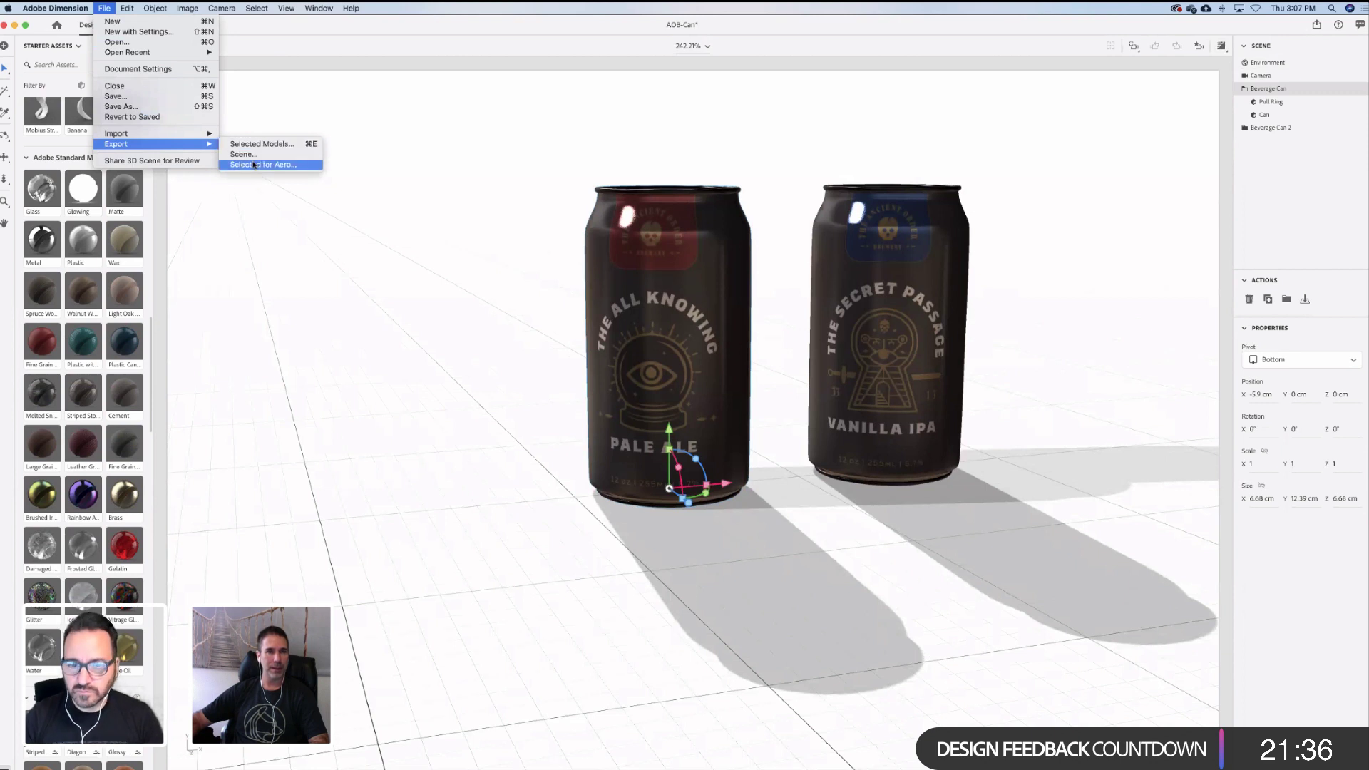
left_click(254, 165)
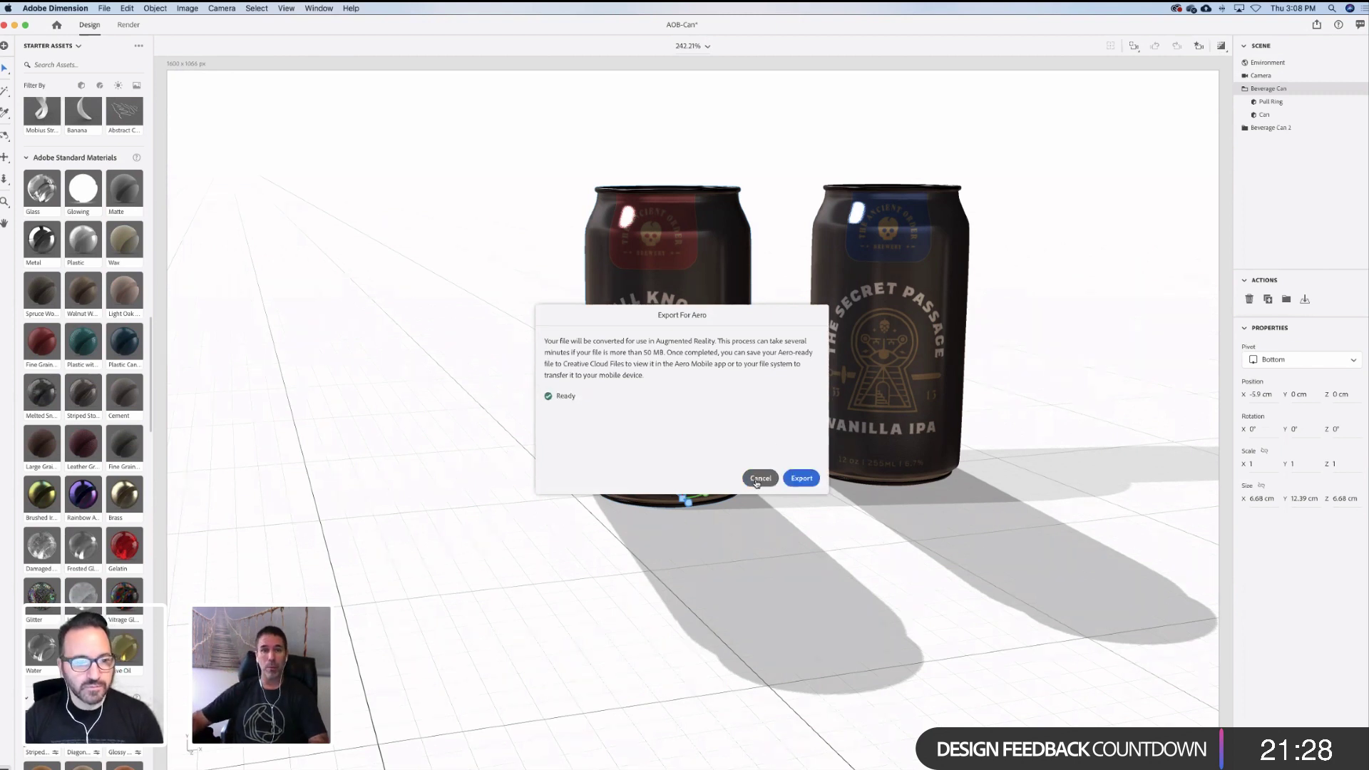
left_click(759, 478)
Add the Vanilla IPA can to the selection, try shifting both cans sideways, and undo that move
left_click(855, 309, "shift")
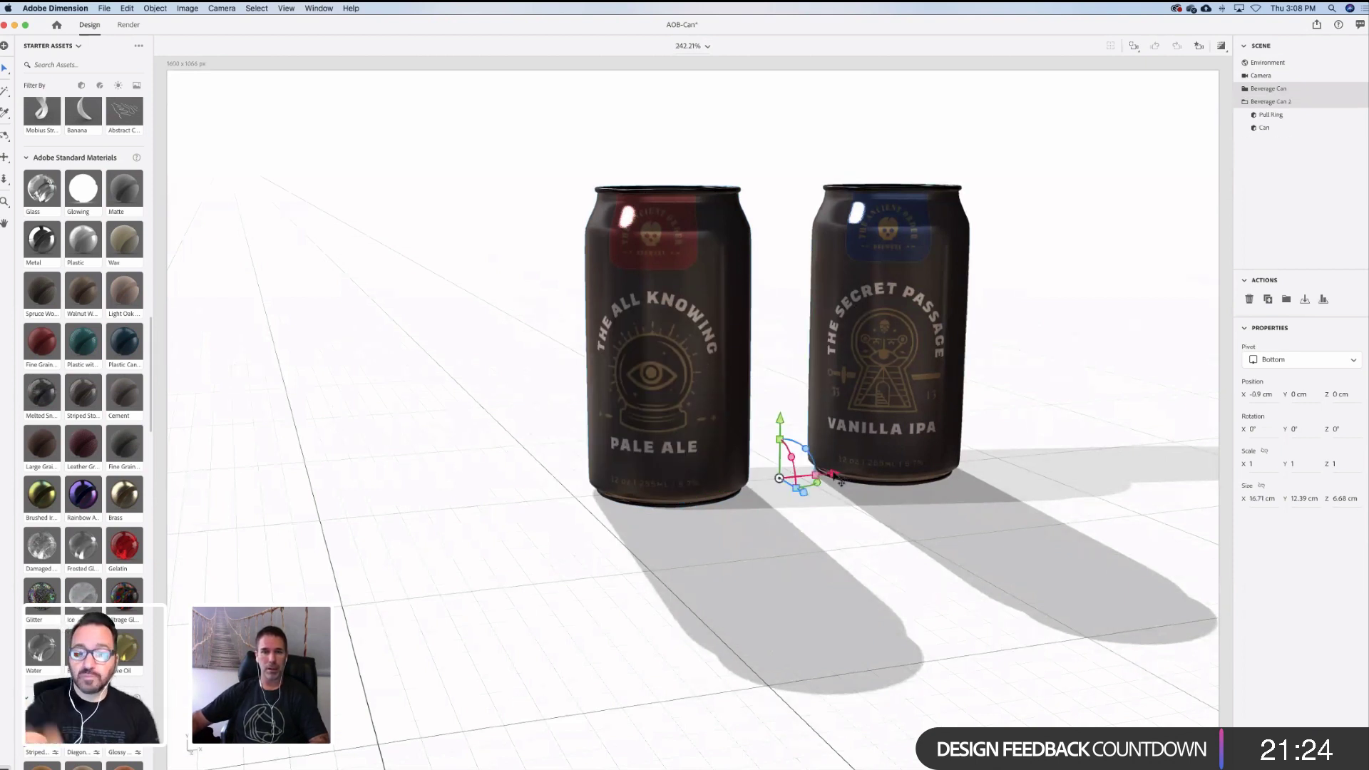
left_click_drag(834, 476, 760, 479)
key("super+z")
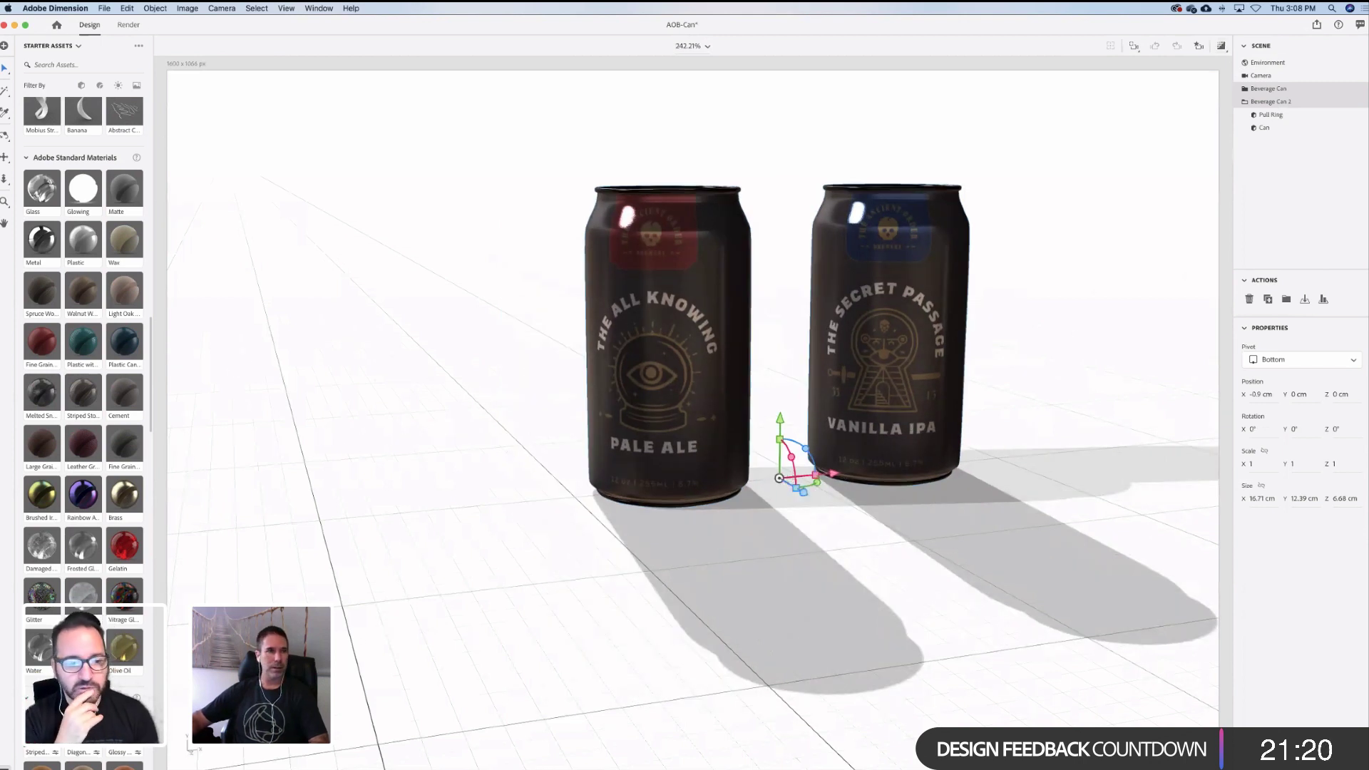
Export the two selected cans for Aero, choosing the Ancient Order folder in Creative Cloud Files as the destination
left_click(104, 8)
mouse_move(180, 144)
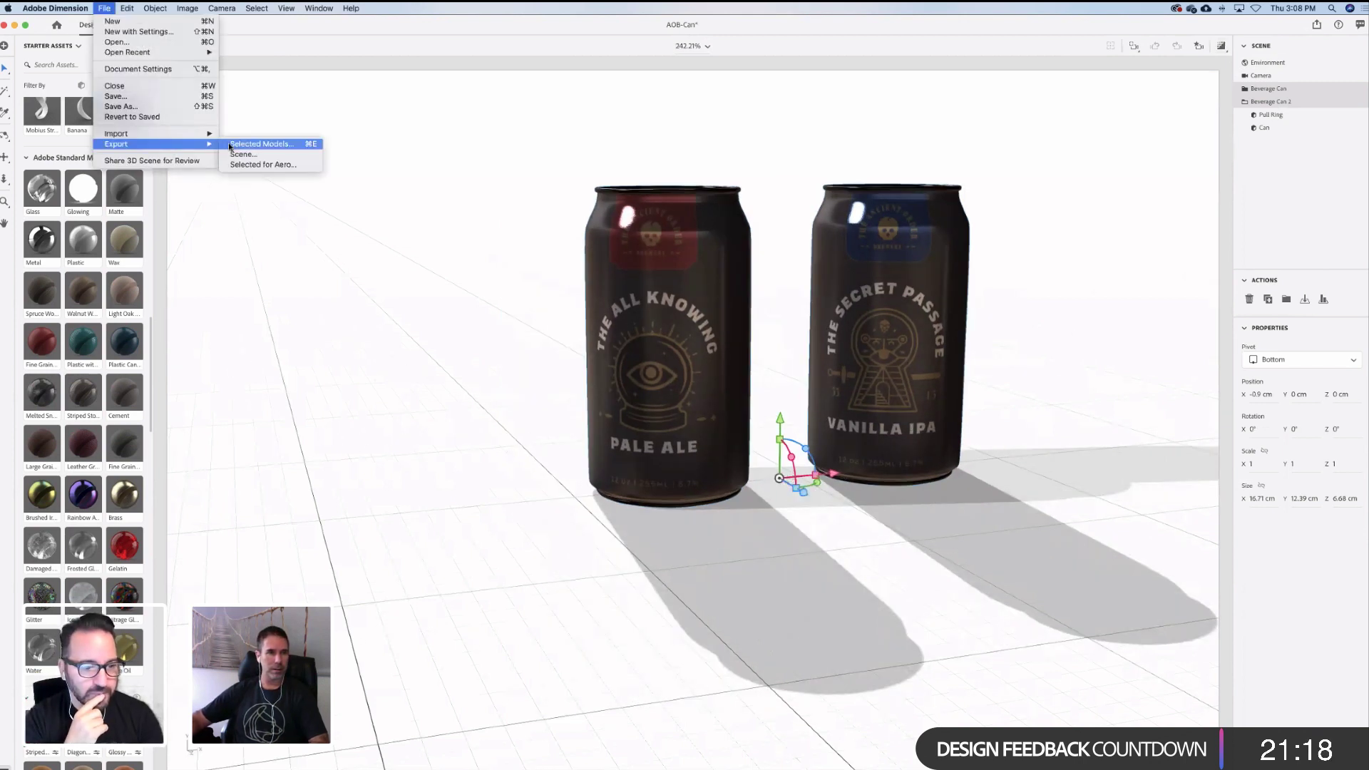
left_click(253, 165)
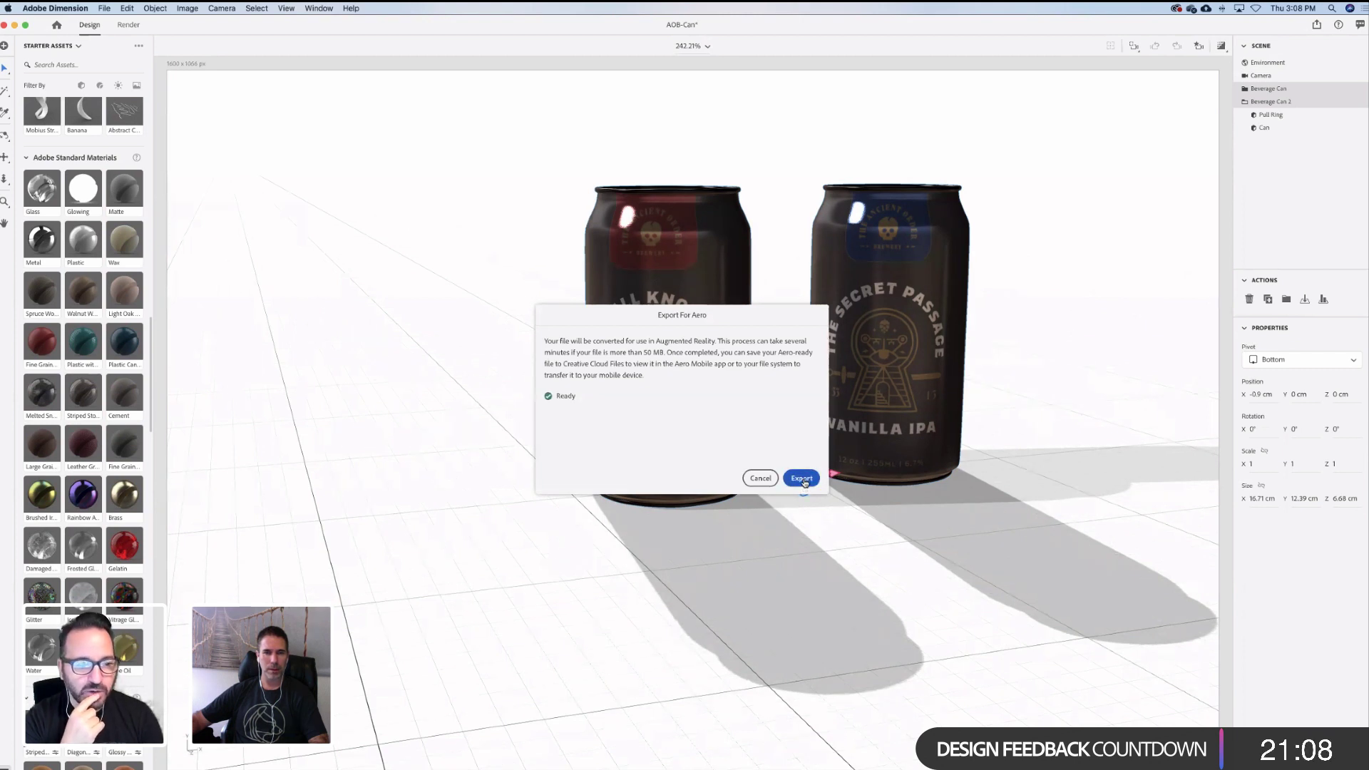
left_click(804, 480)
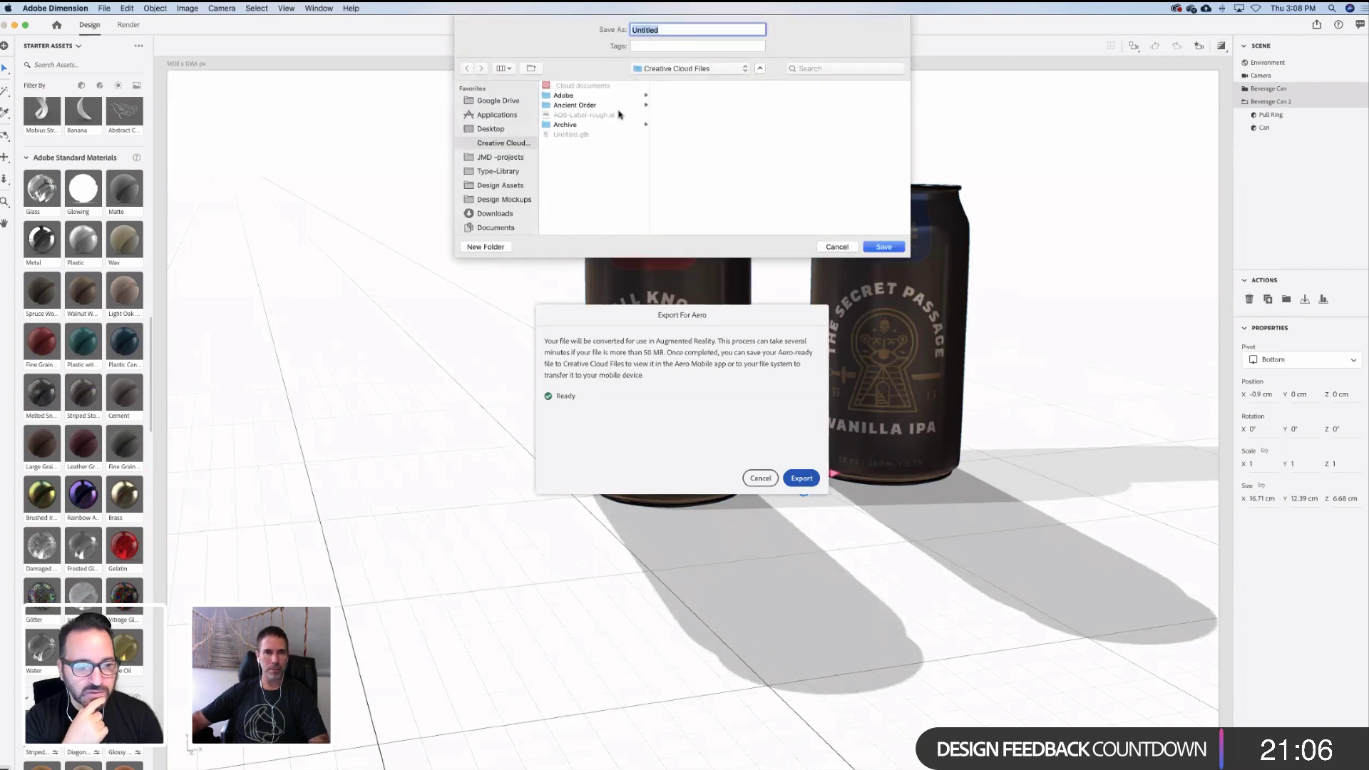
left_click(596, 106)
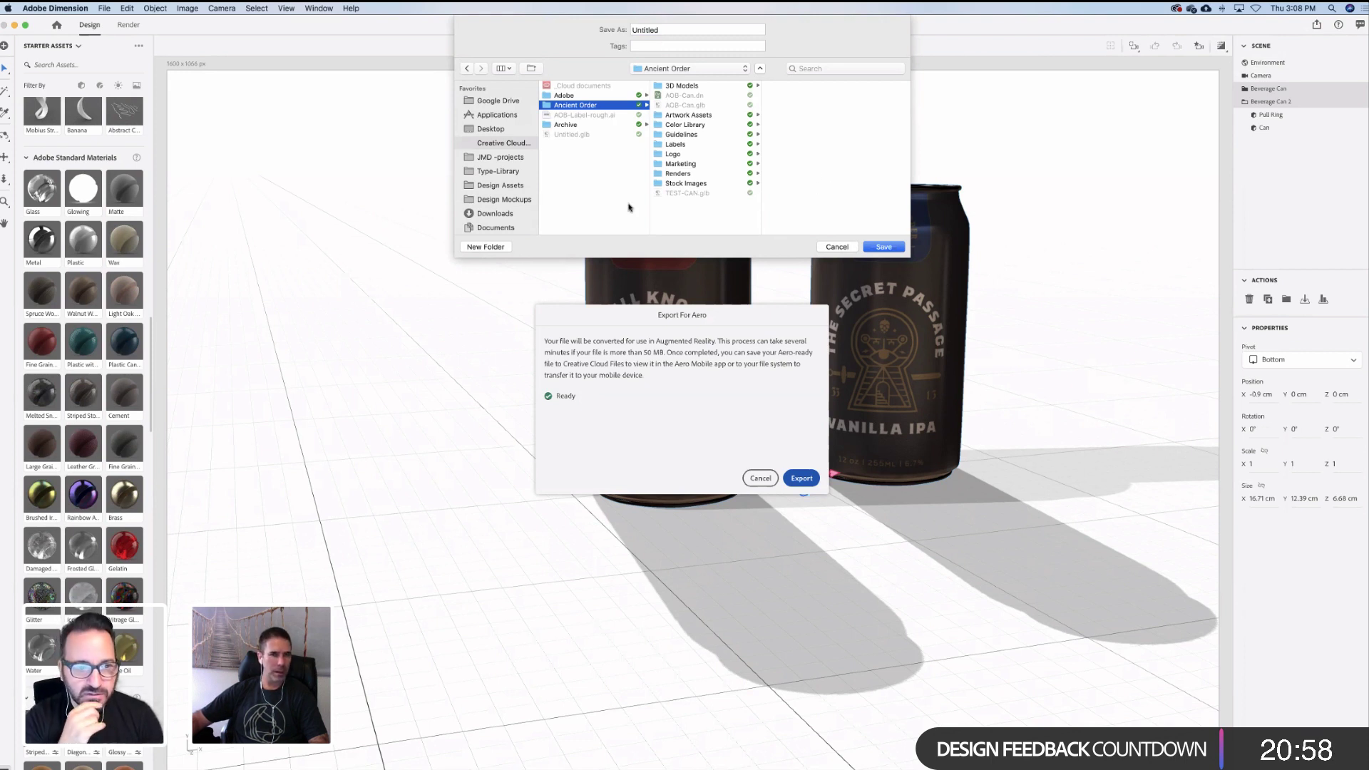
Name the Aero export AOB-Can-two and save it in the Ancient Order folder
left_click(696, 29)
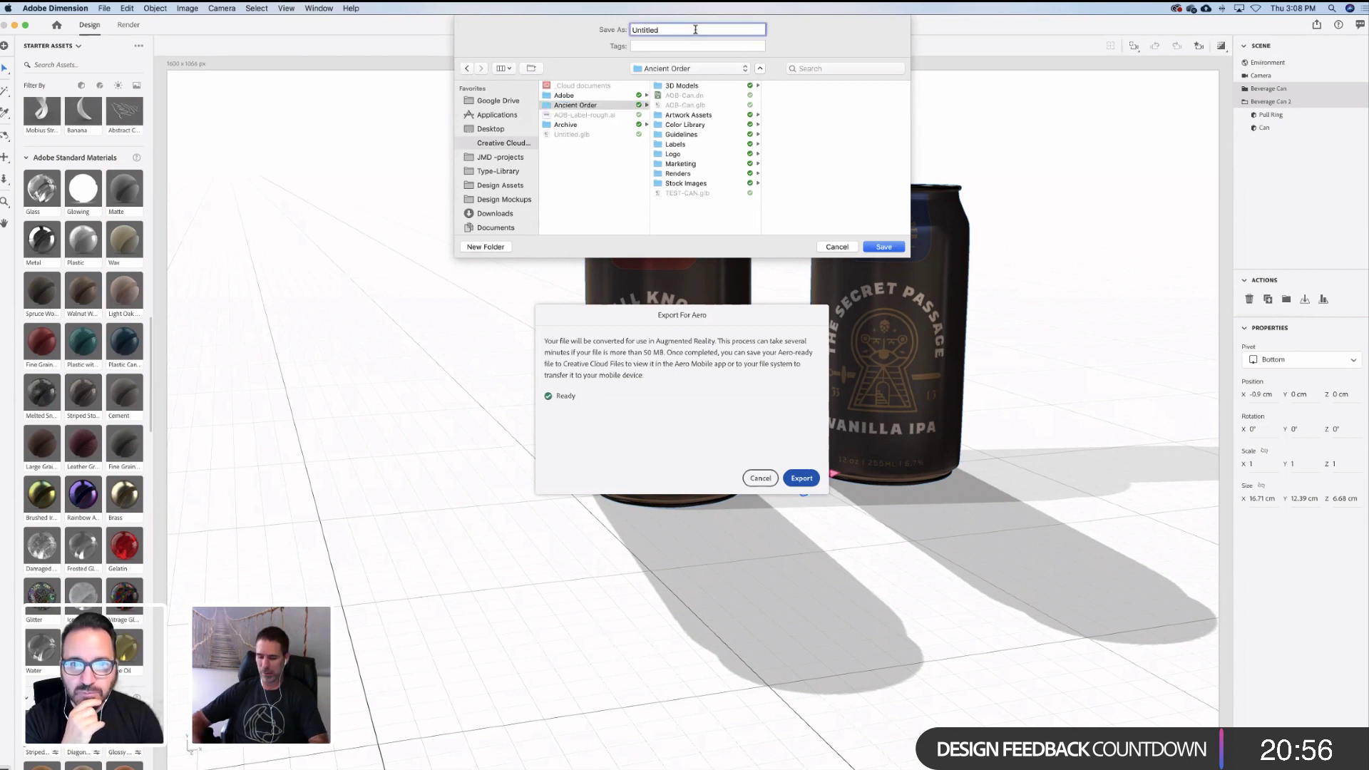
key("BackSpace")
key("BackSpace")
key("BackSpace")
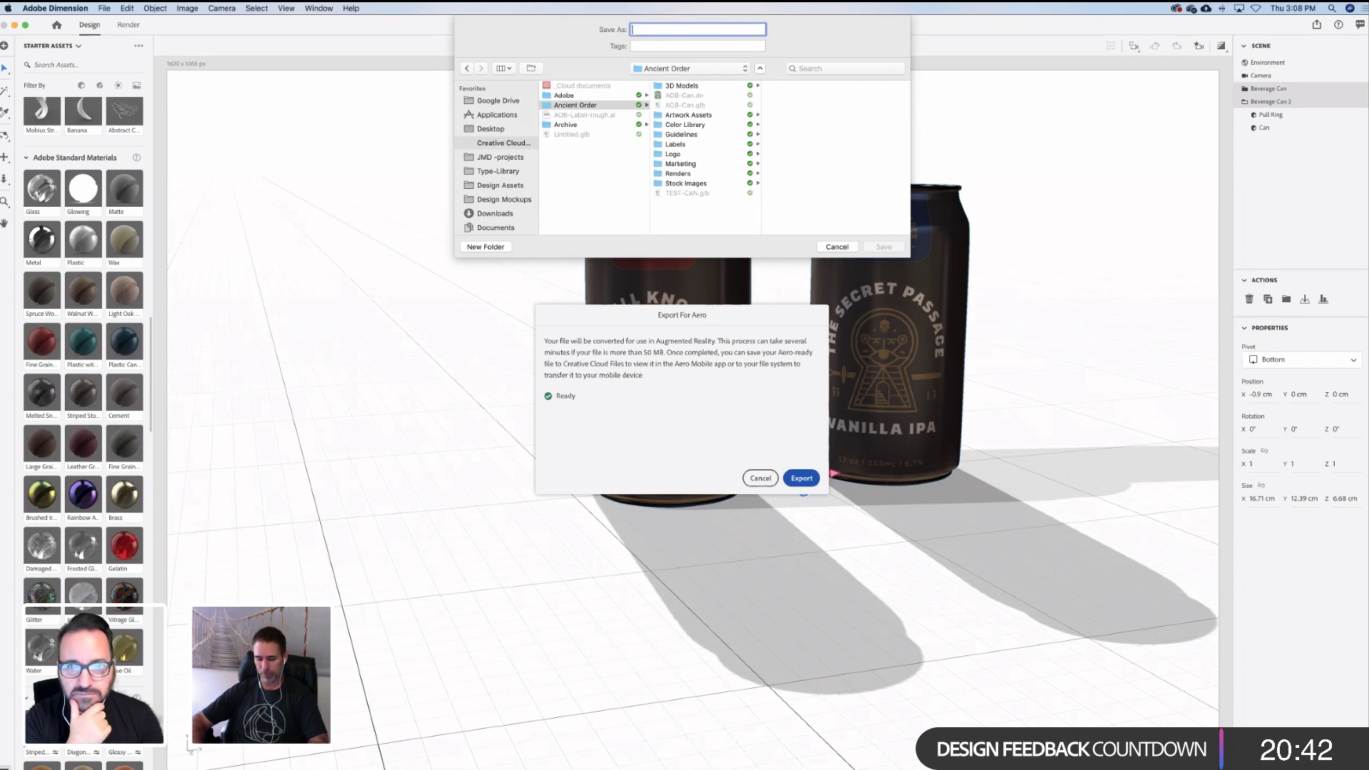
type("AOB-C")
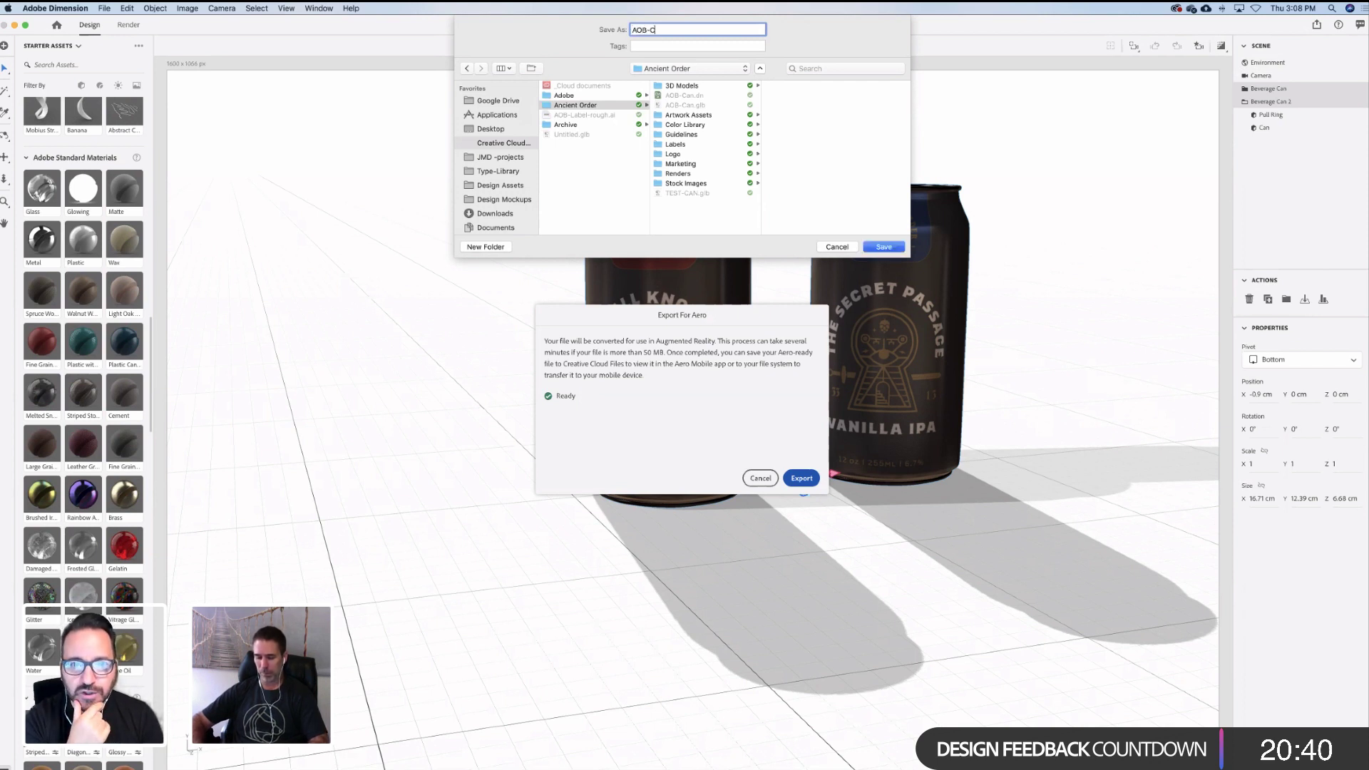
type("an-two")
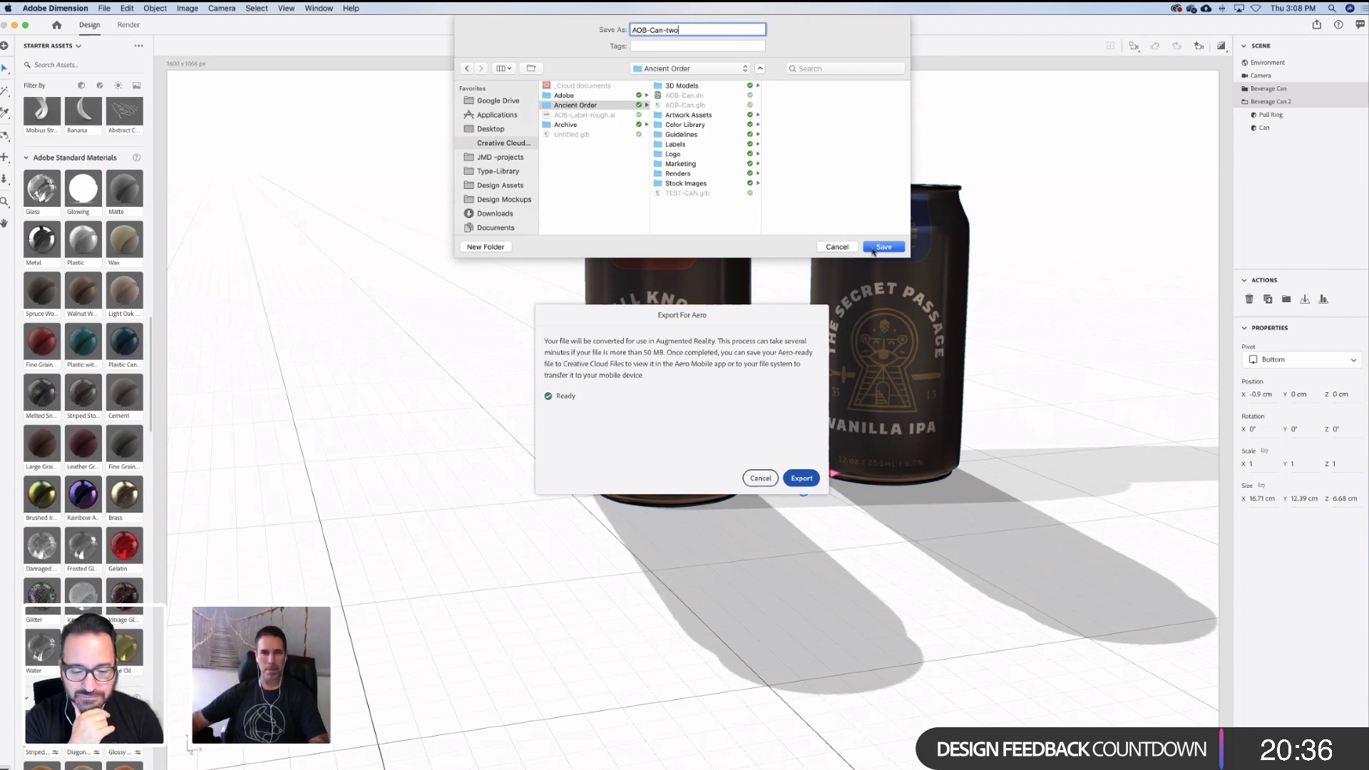
left_click(883, 246)
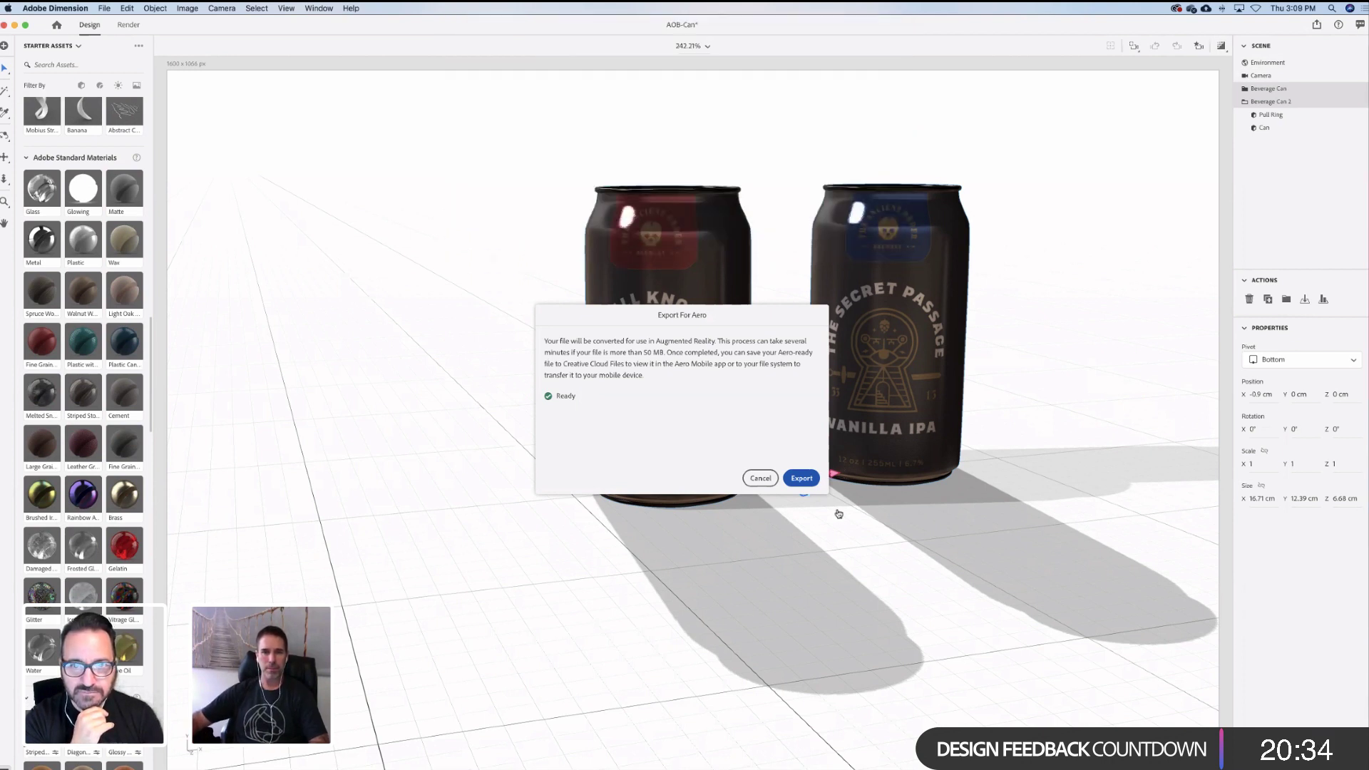
left_click(802, 478)
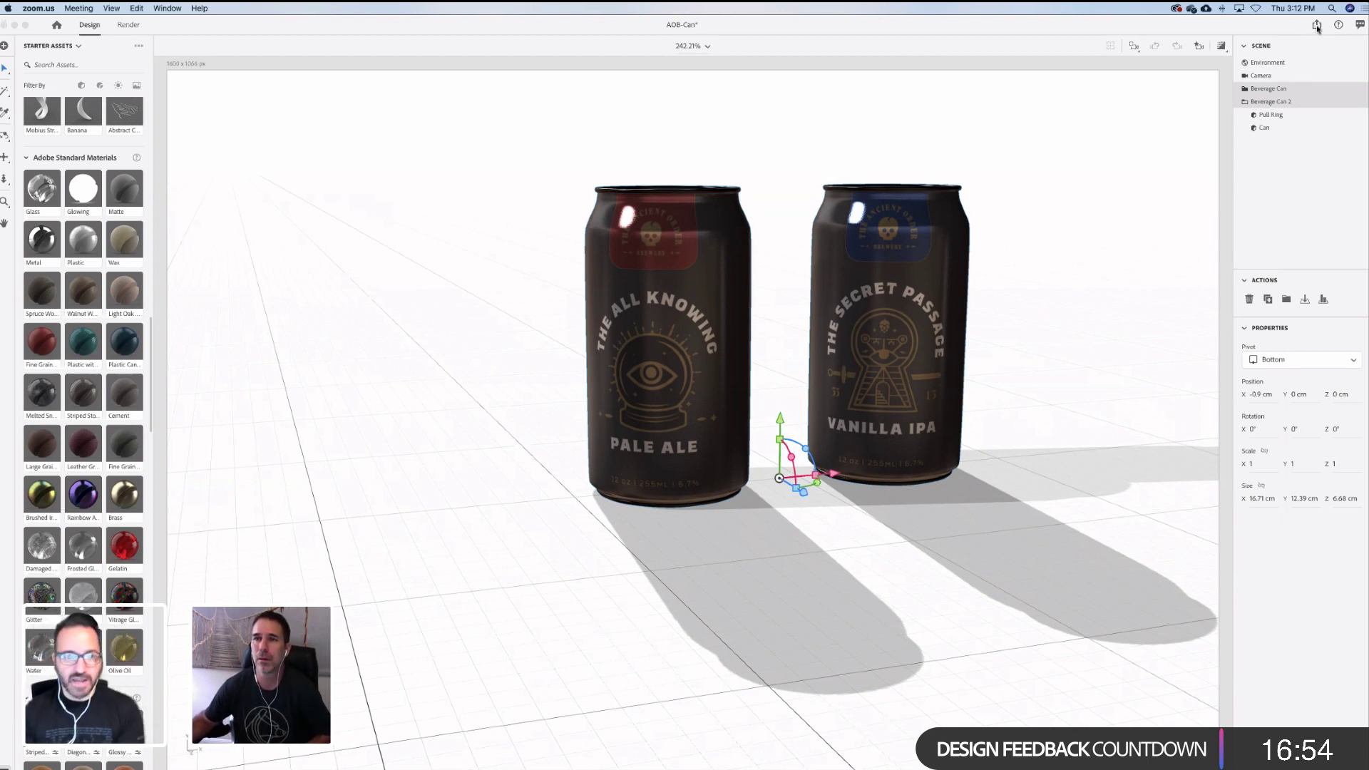
Publish the AOB-Can 3D scene with a public link and copy that link
left_click(1317, 25)
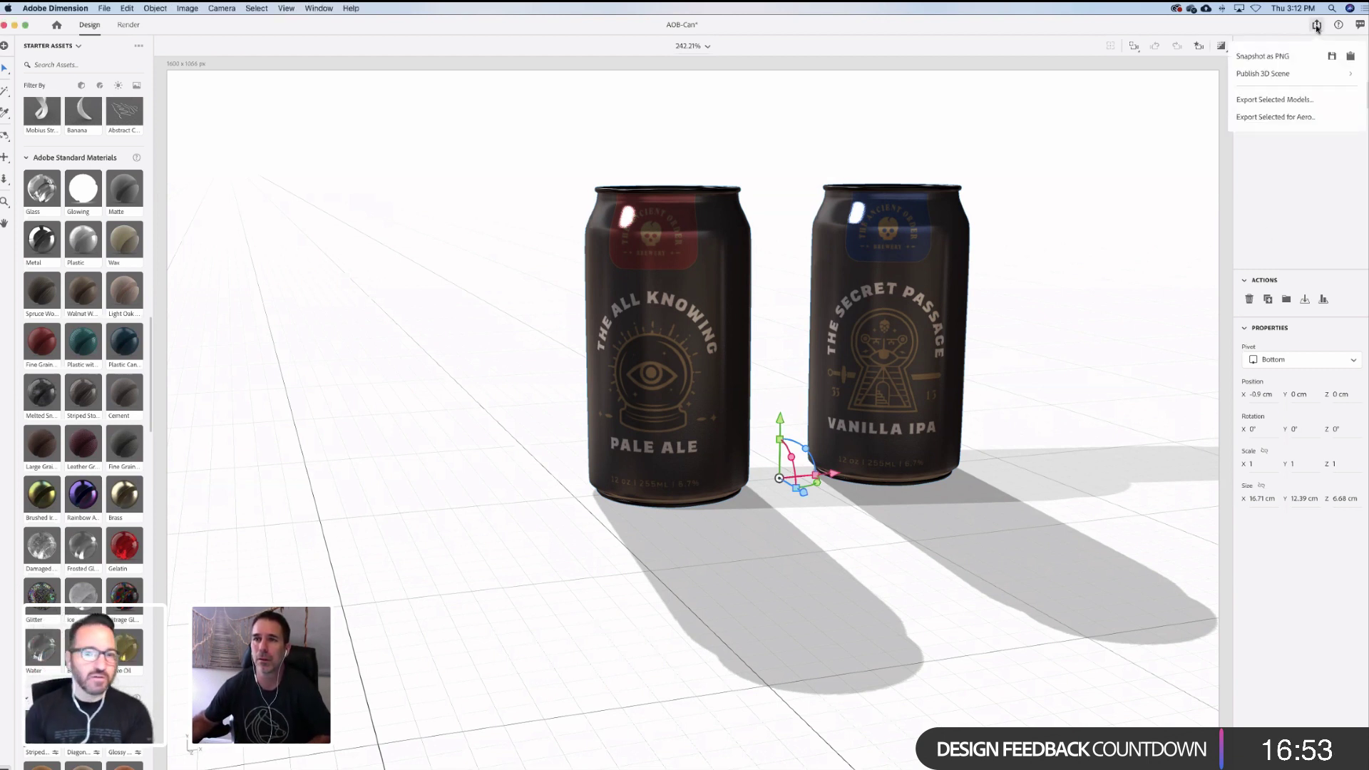
left_click(1273, 75)
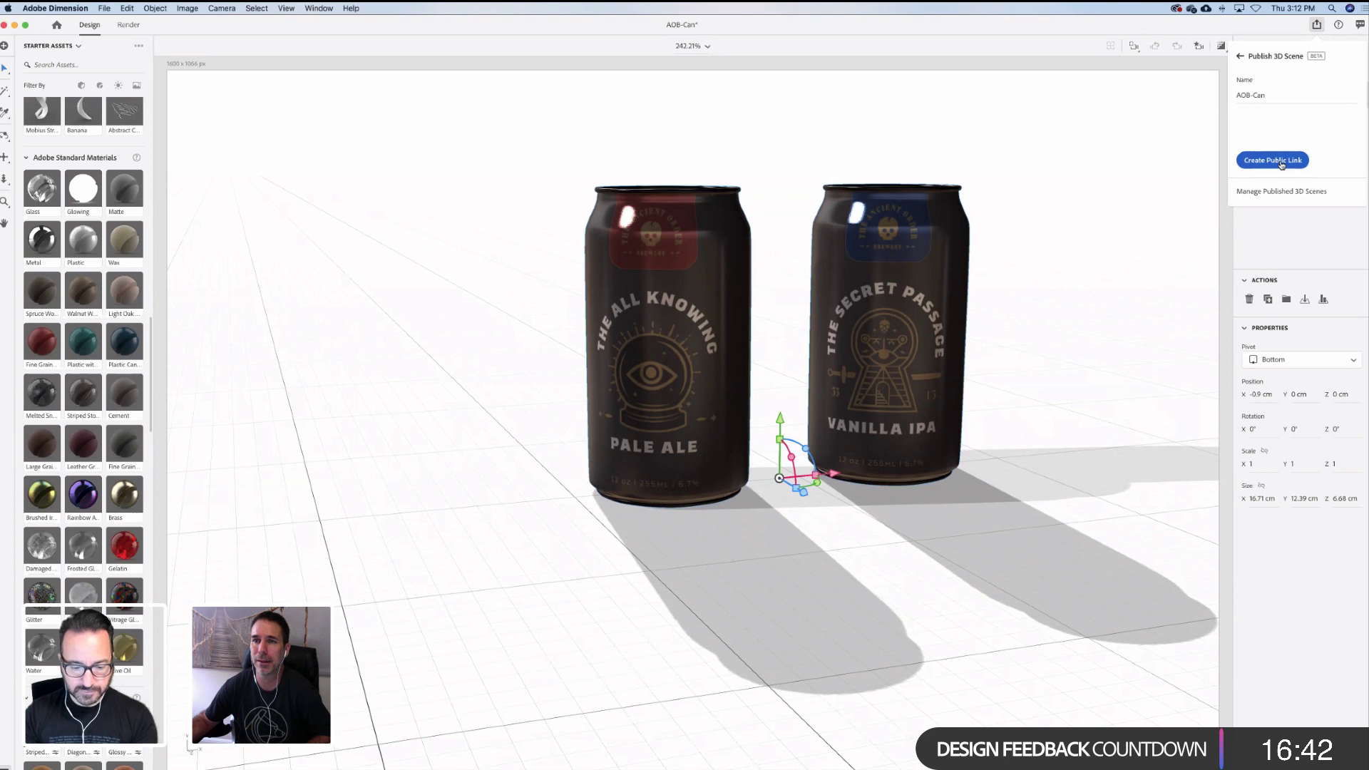
left_click(1281, 160)
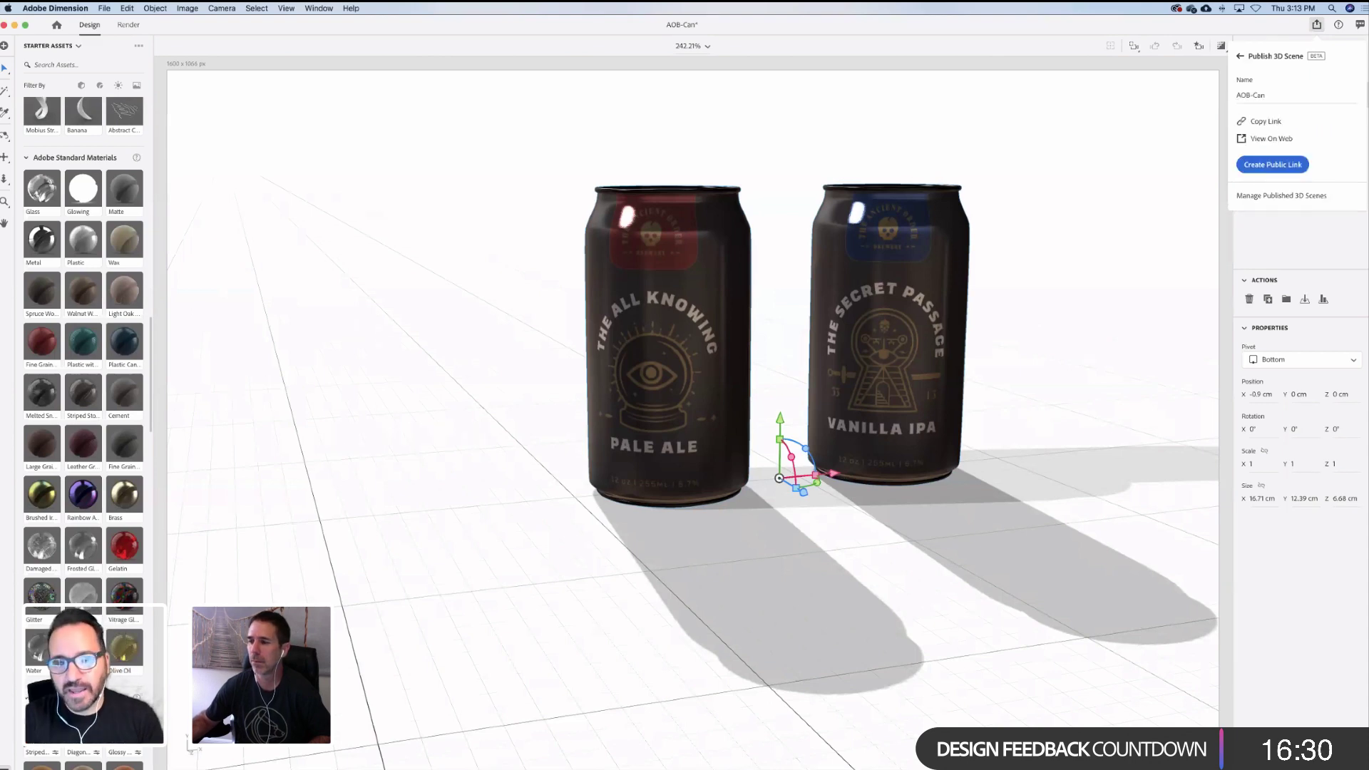
key("super+Tab")
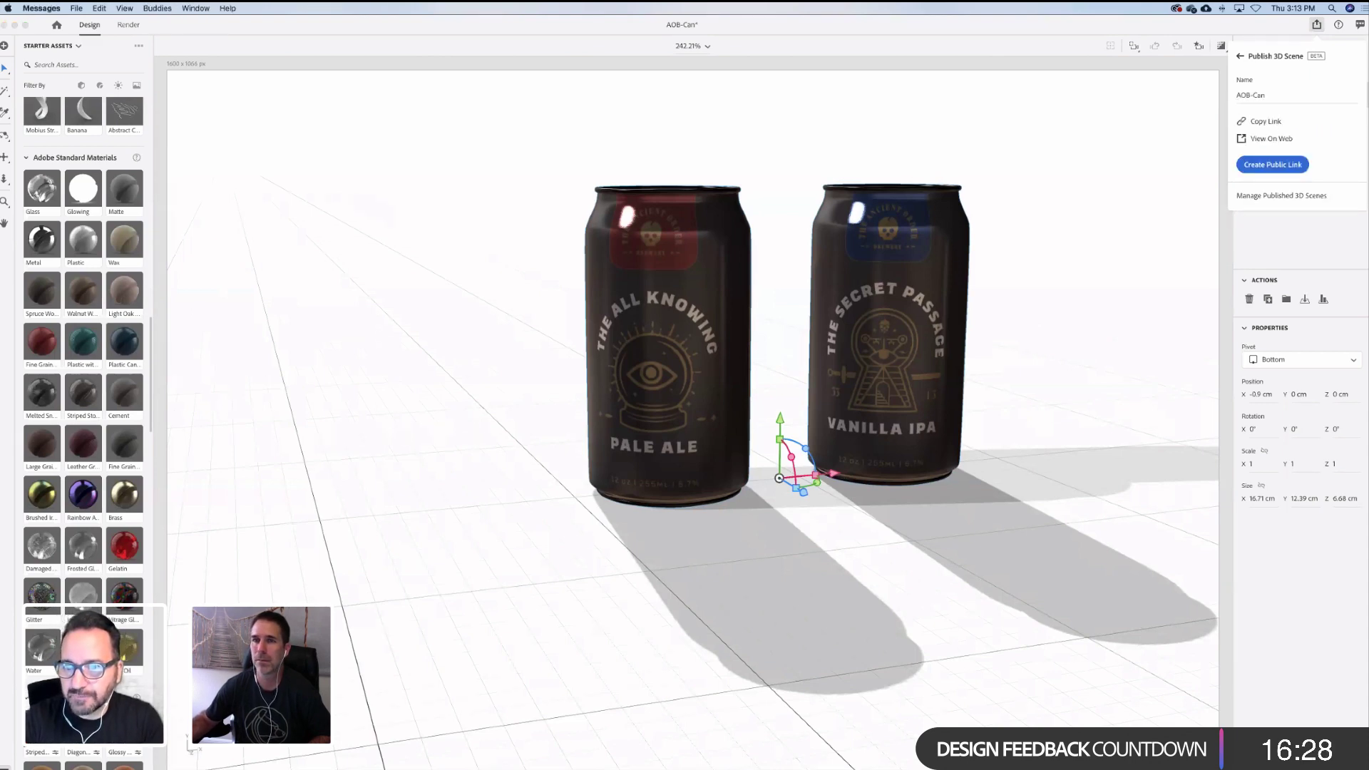
left_click_drag(815, 28, 818, 0)
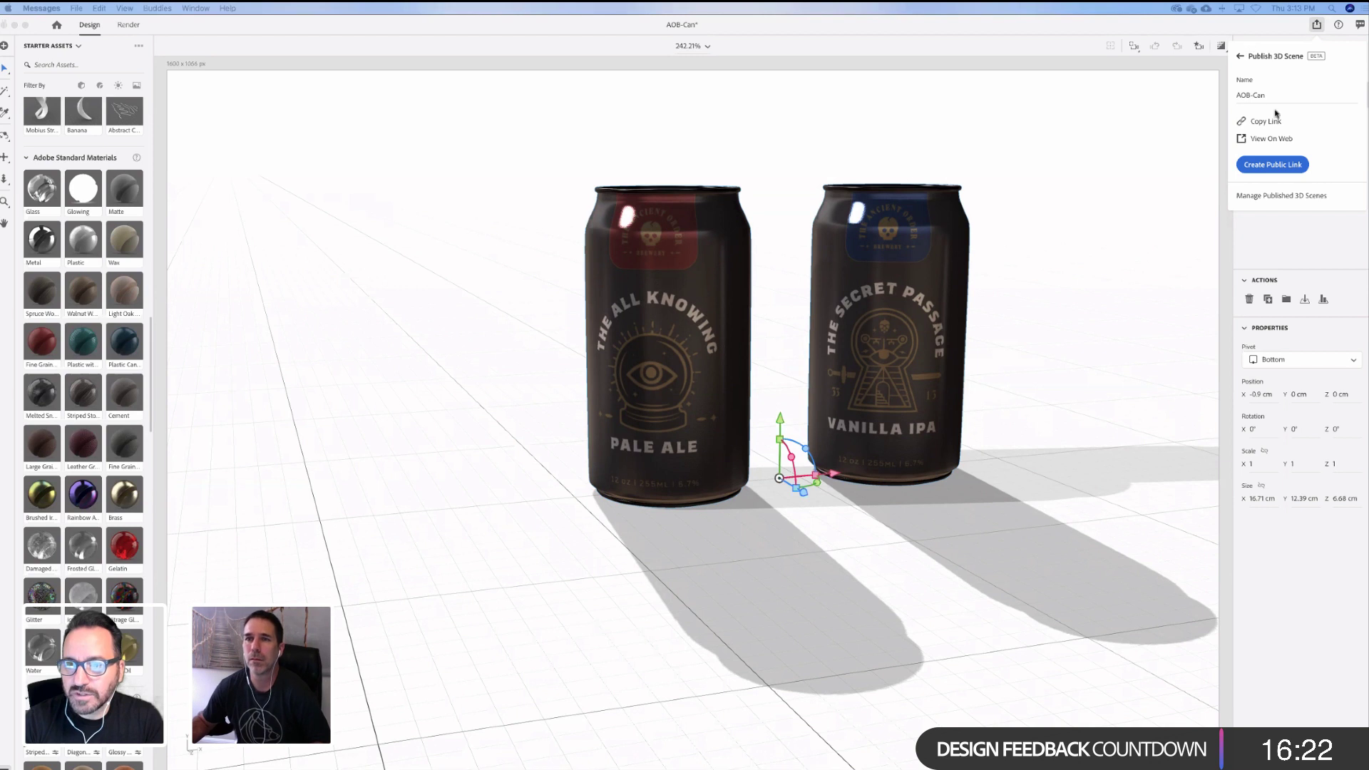
left_click(1265, 123)
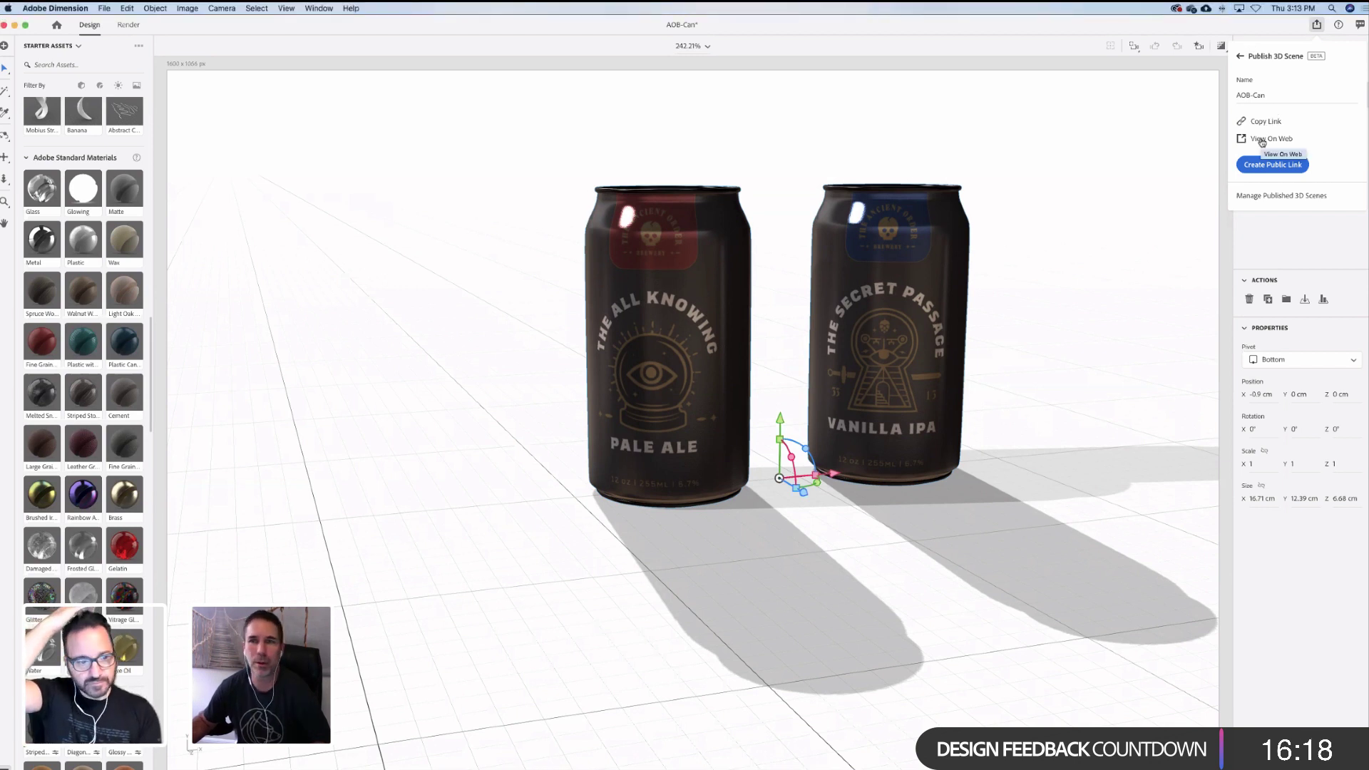
Open the published AOB-Can scene on the web, examine both cans in the browser, and move the browser window out of the way
left_click(1261, 142)
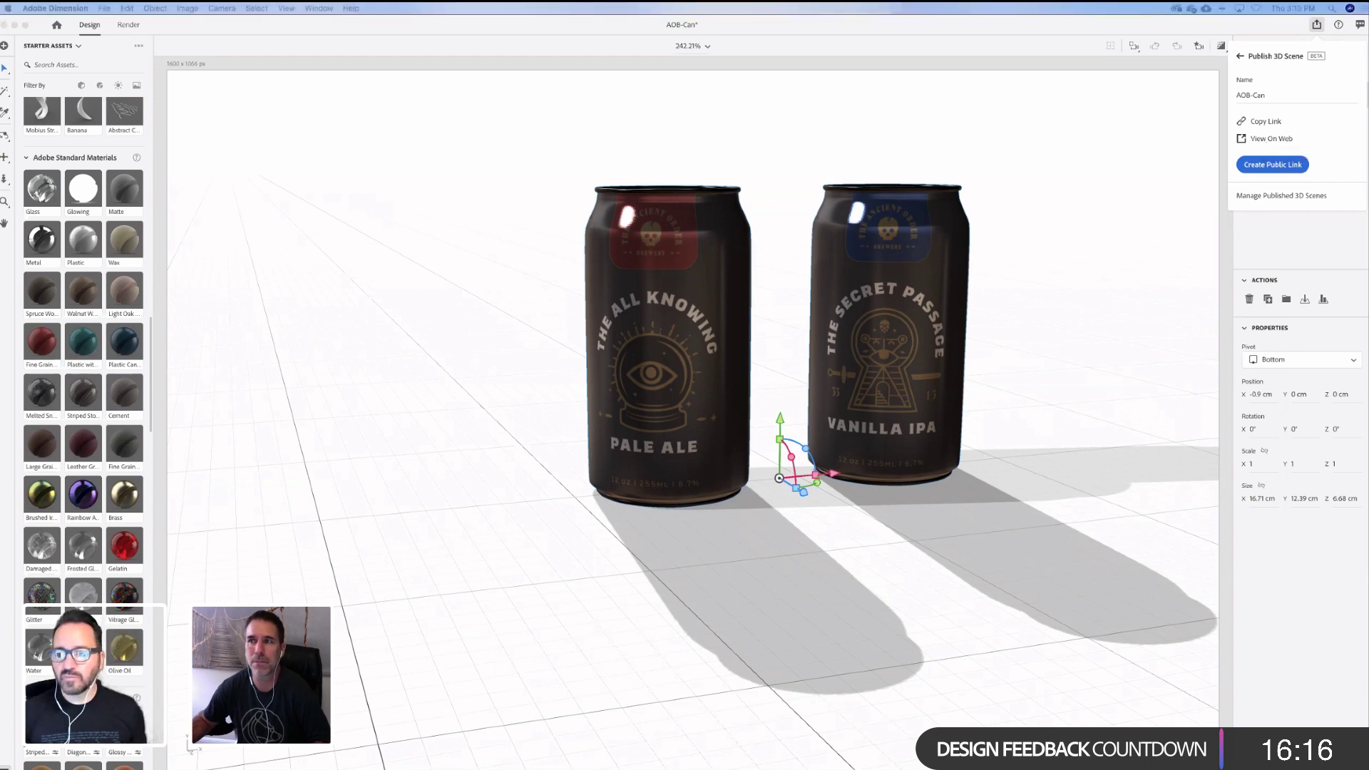
left_click_drag(1260, 190, 453, 86)
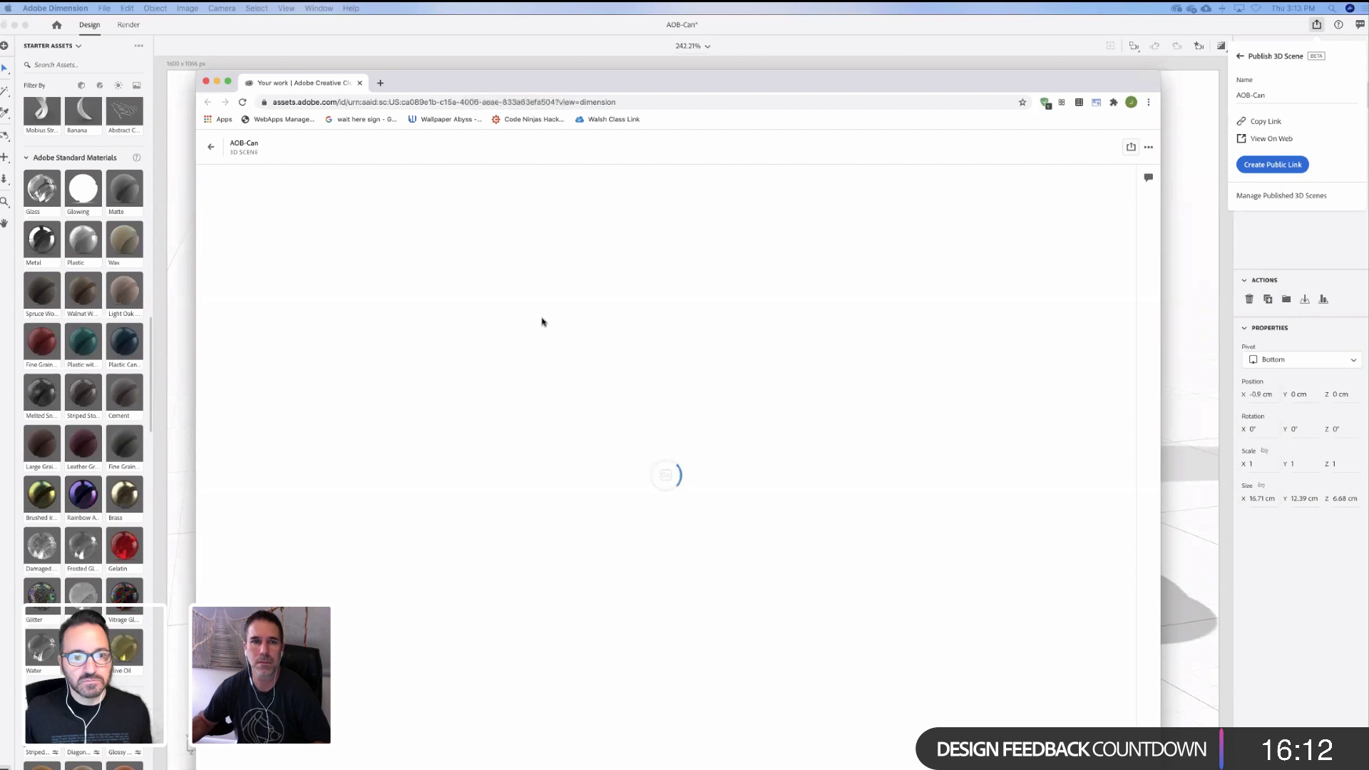
left_click_drag(669, 80, 628, 36)
left_click_drag(743, 366, 626, 400)
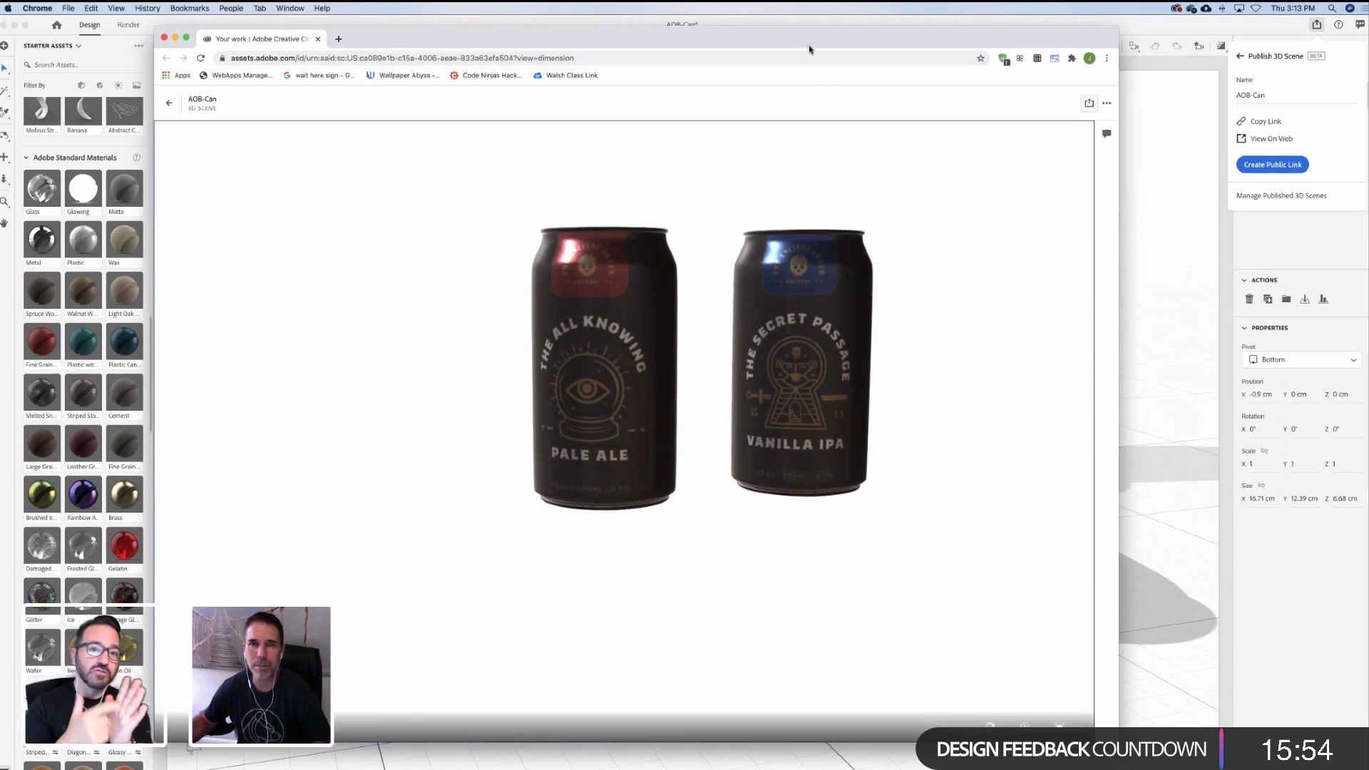
left_click_drag(810, 49, 808, 38)
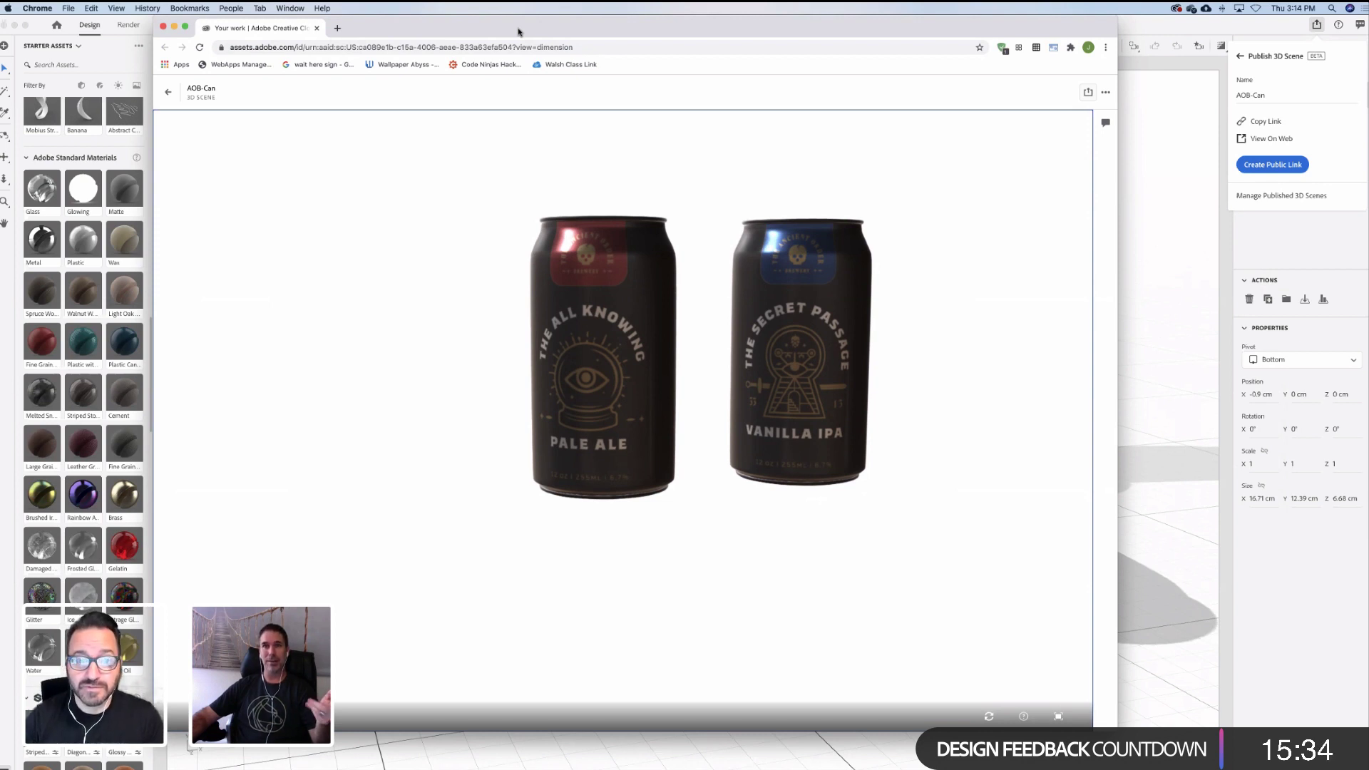
mouse_move(483, 25)
left_mouse_down()
mouse_move(520, 28)
mouse_move(507, 14)
mouse_move(485, 21)
left_mouse_up()
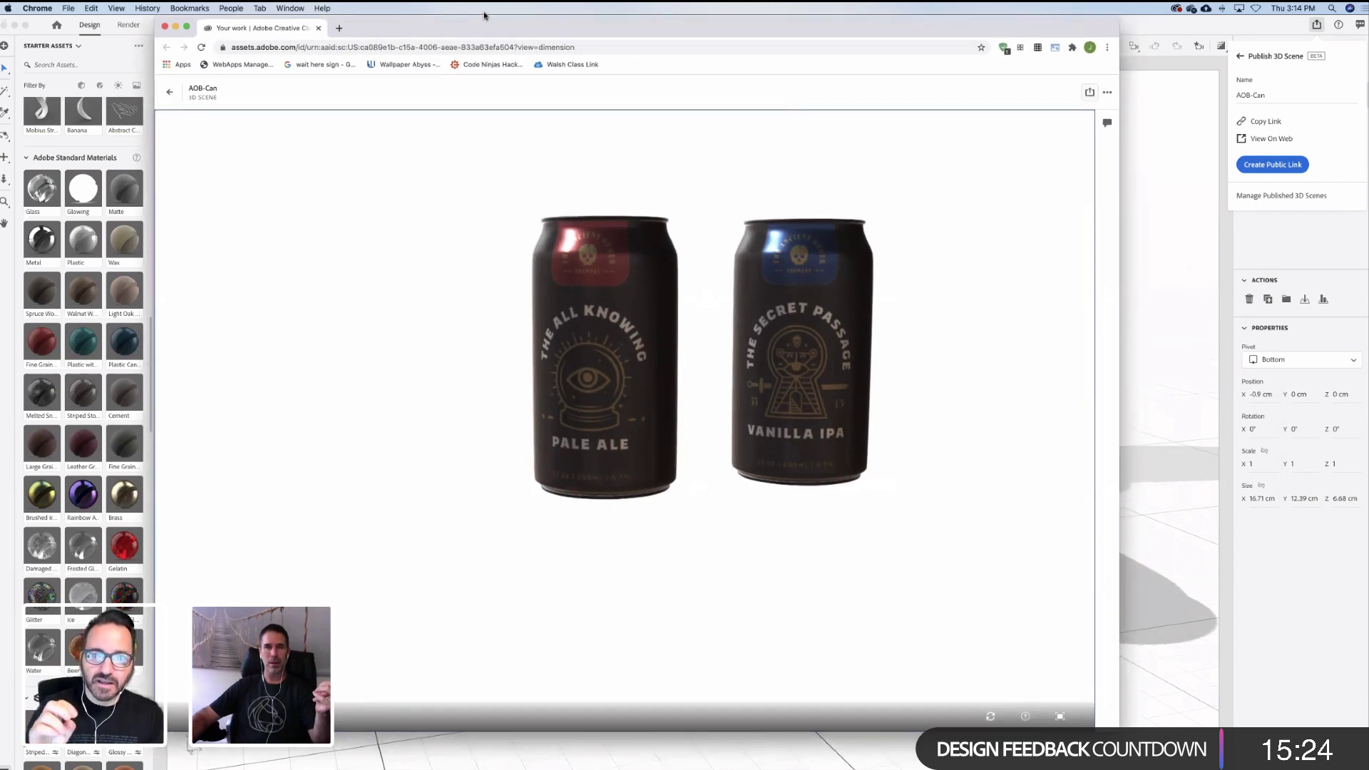
left_click_drag(484, 16, 482, 22)
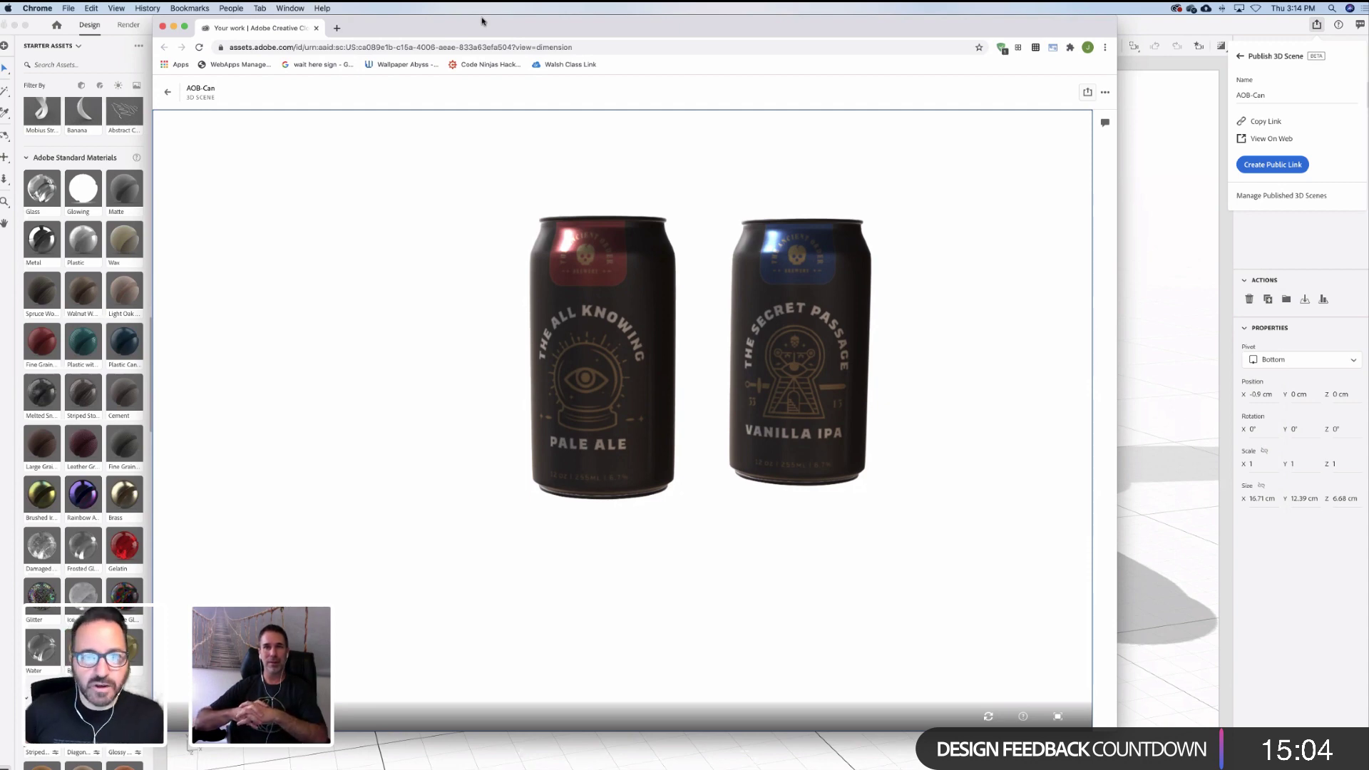
left_click_drag(477, 26, 1368, 50)
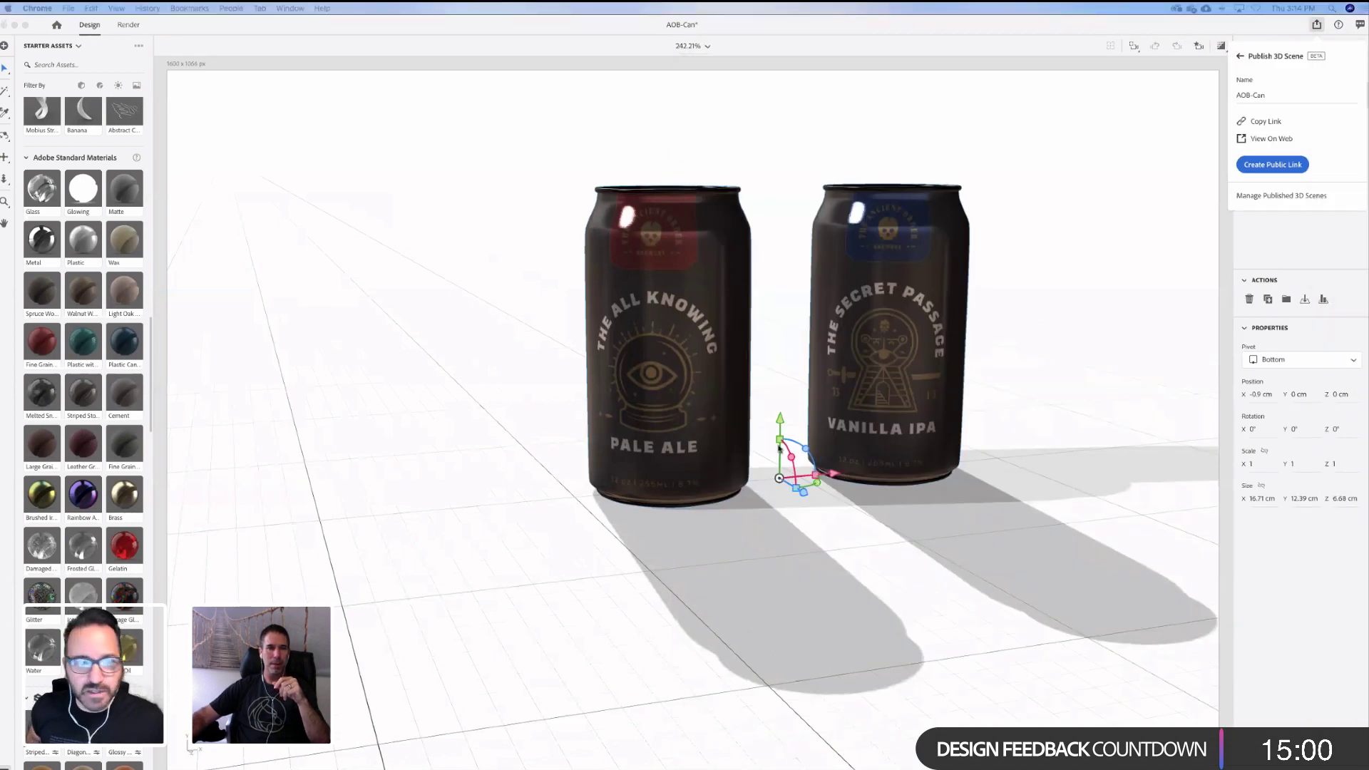
Switch to Photoshop and view the beer cooler image in Shelf-Comparison.psd
mouse_move(319, 763)
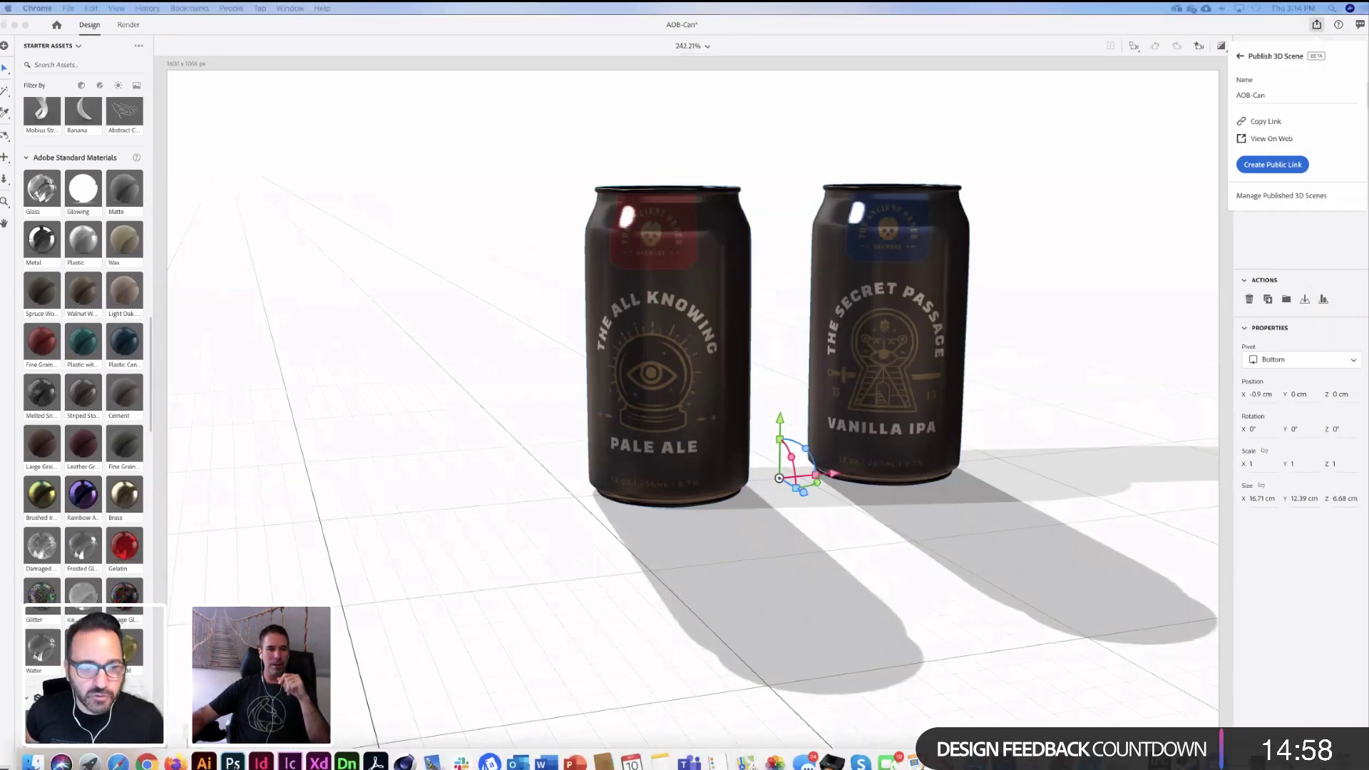
left_click(232, 762)
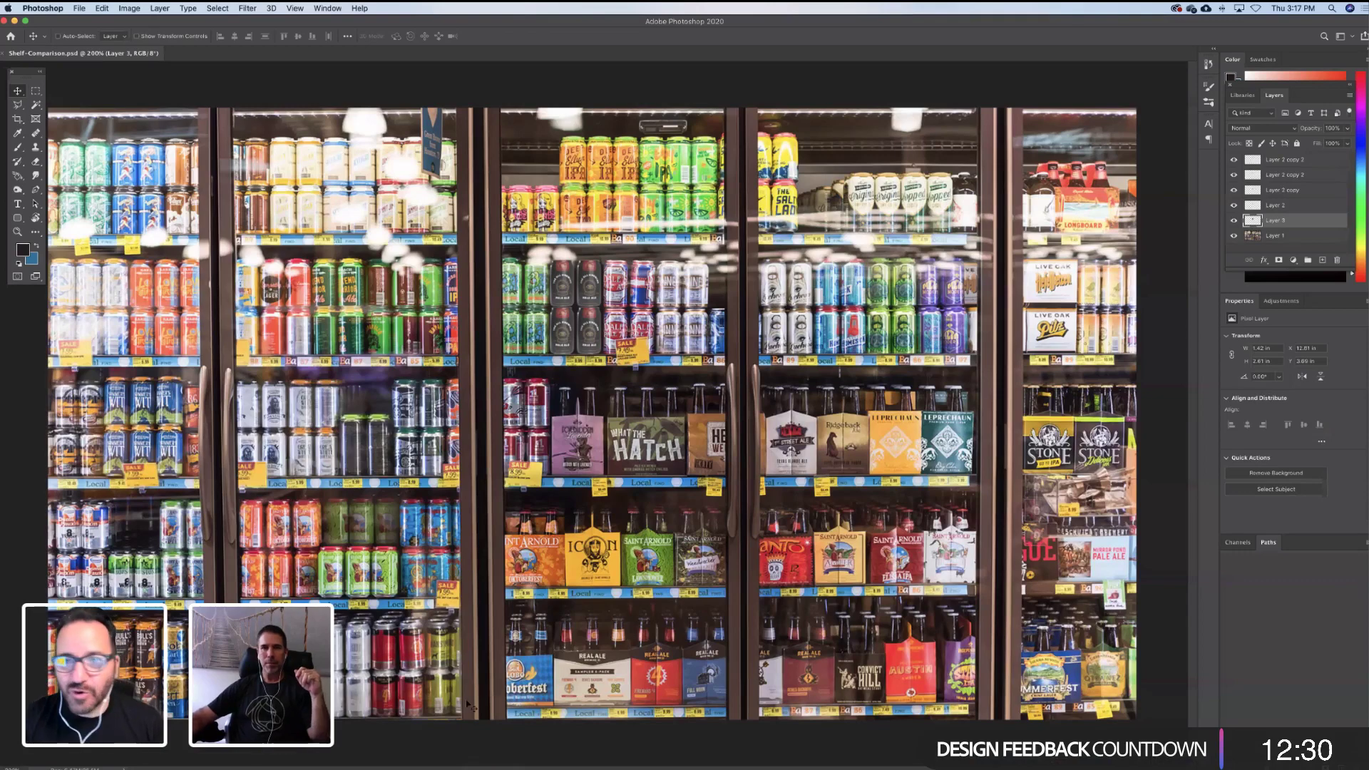
Switch to Illustrator, bring up AOB-Label-rough.ai, and move the AOB-Labels swatches off the Pale Ale label artwork
mouse_move(347, 765)
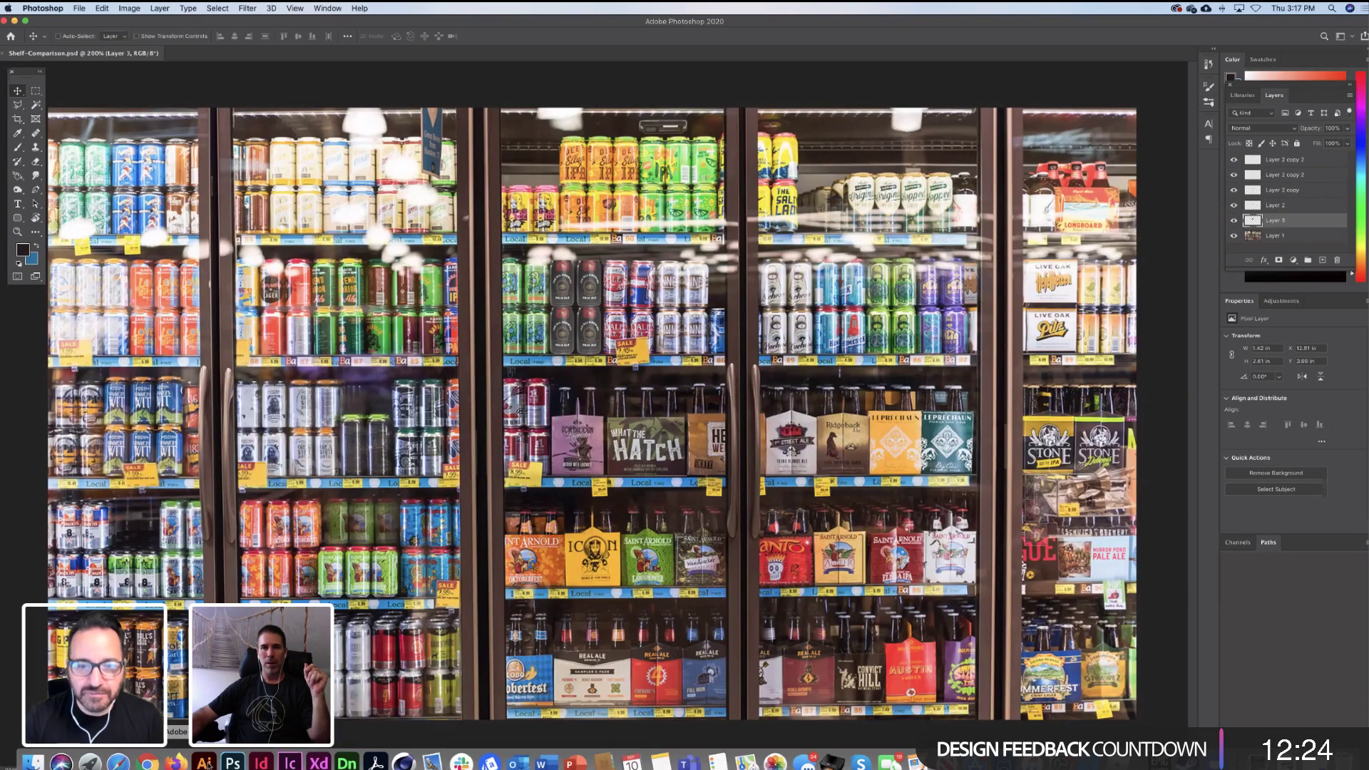
left_click(206, 763)
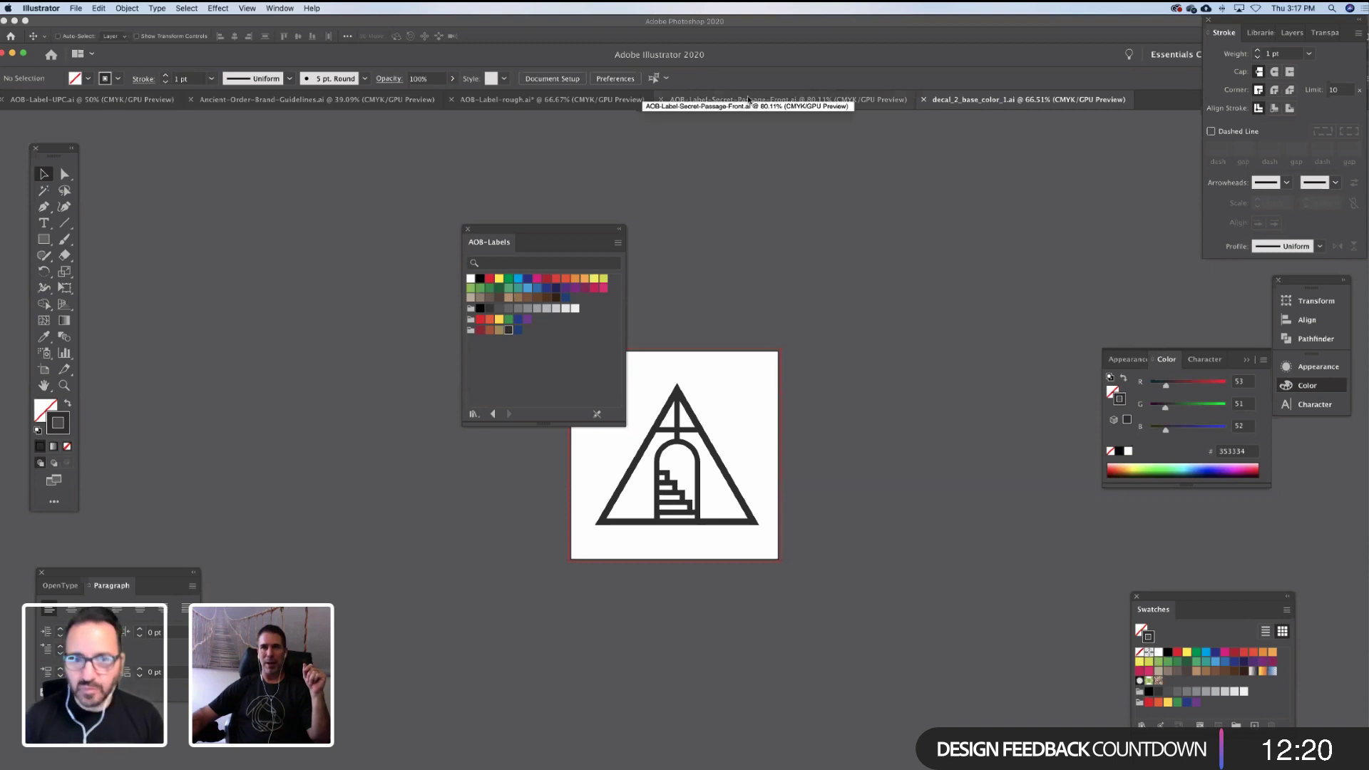
left_click(748, 100)
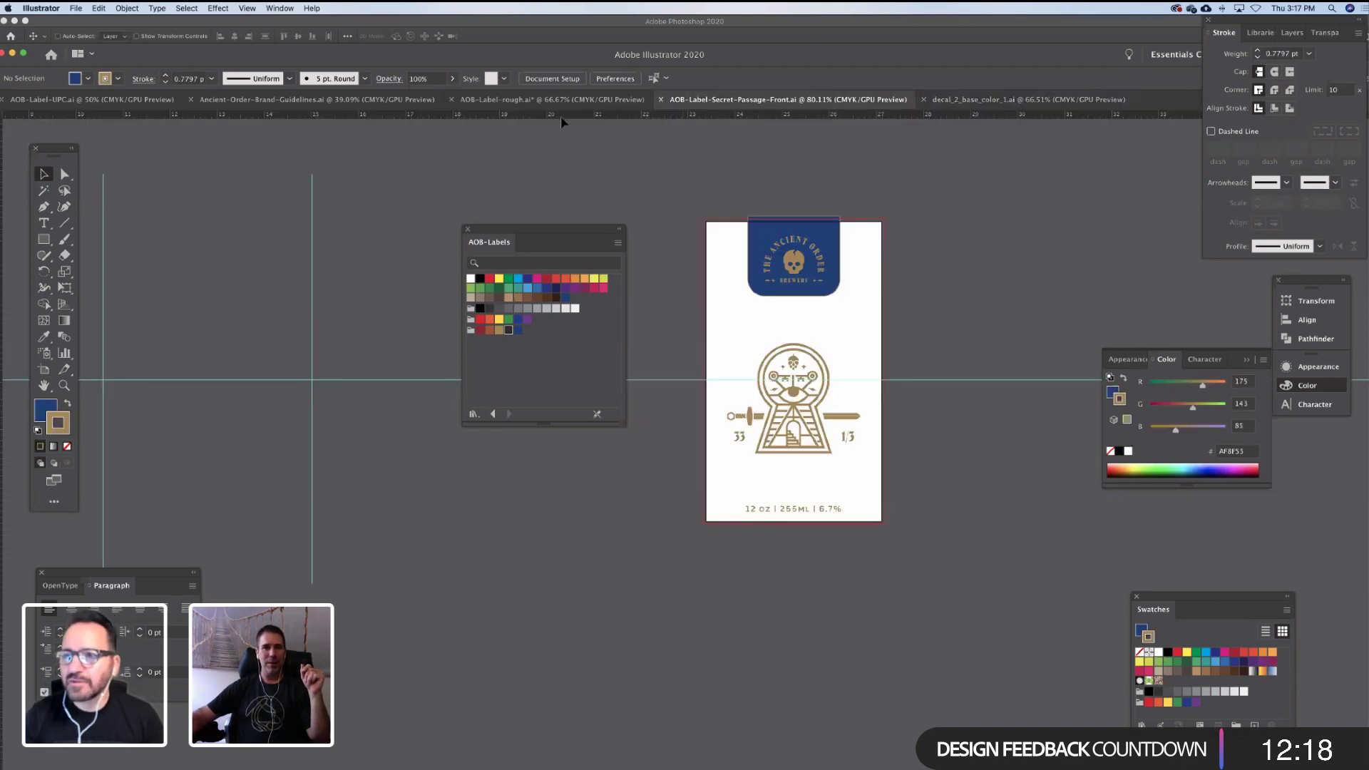
left_click(551, 99)
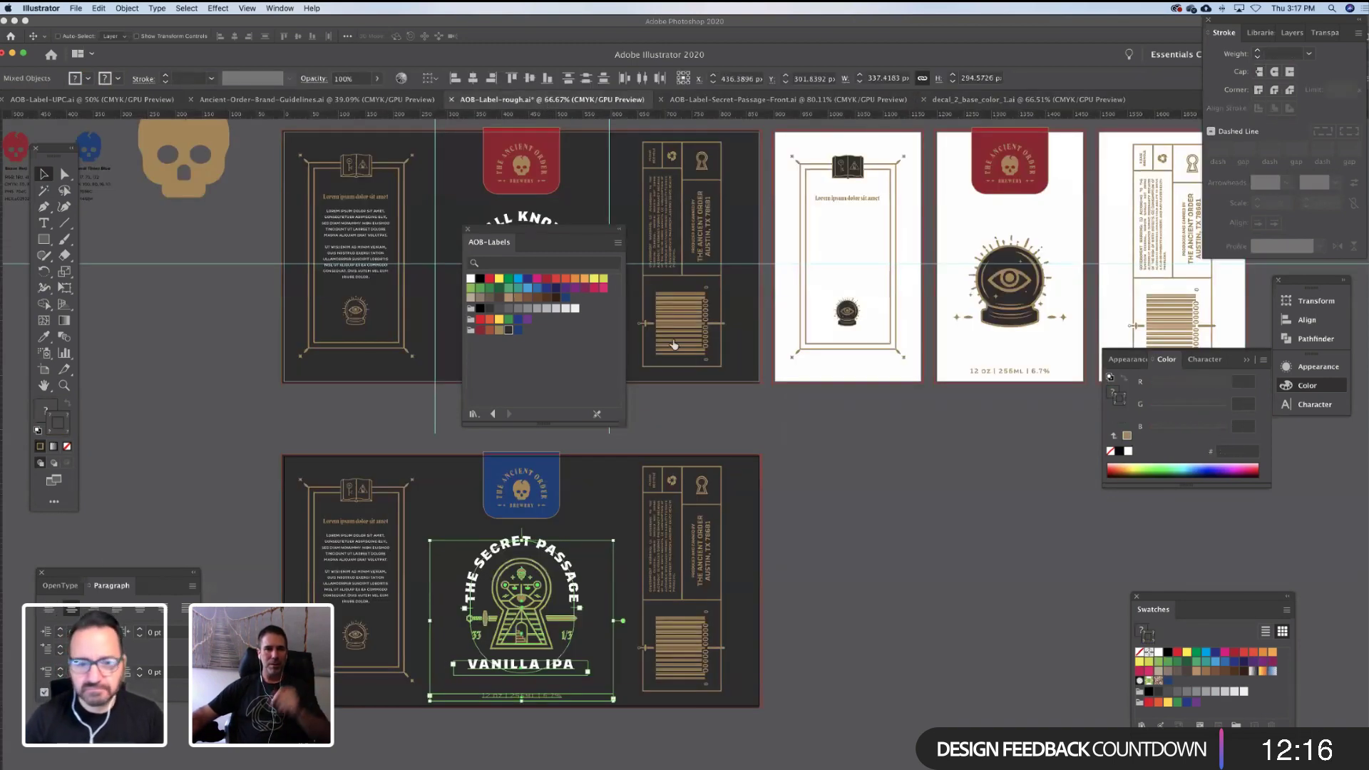
left_click_drag(560, 233, 176, 311)
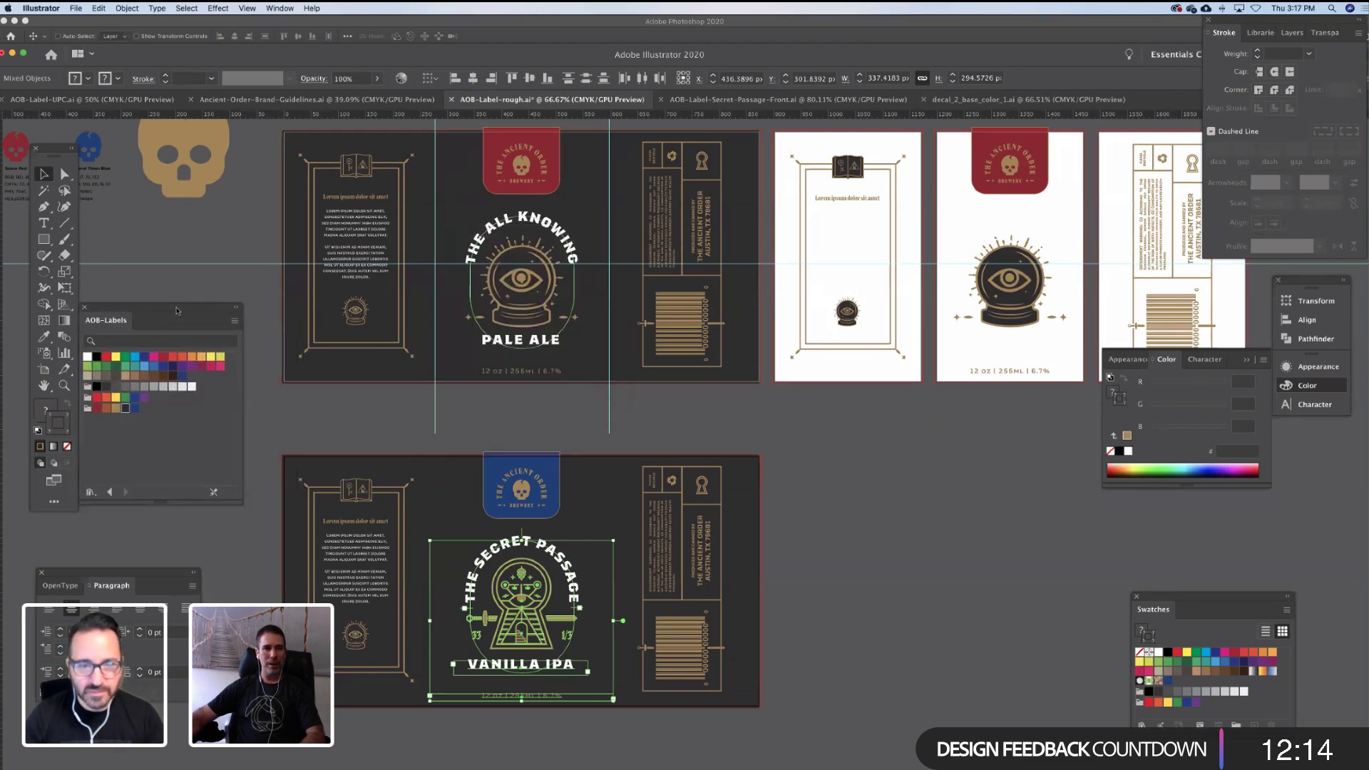
Examine the full Pale Ale and Vanilla IPA can labels and the separate white artboards for the left, middle and right panels
scroll(799, 470, "right", 5)
scroll(799, 471, "up", 2)
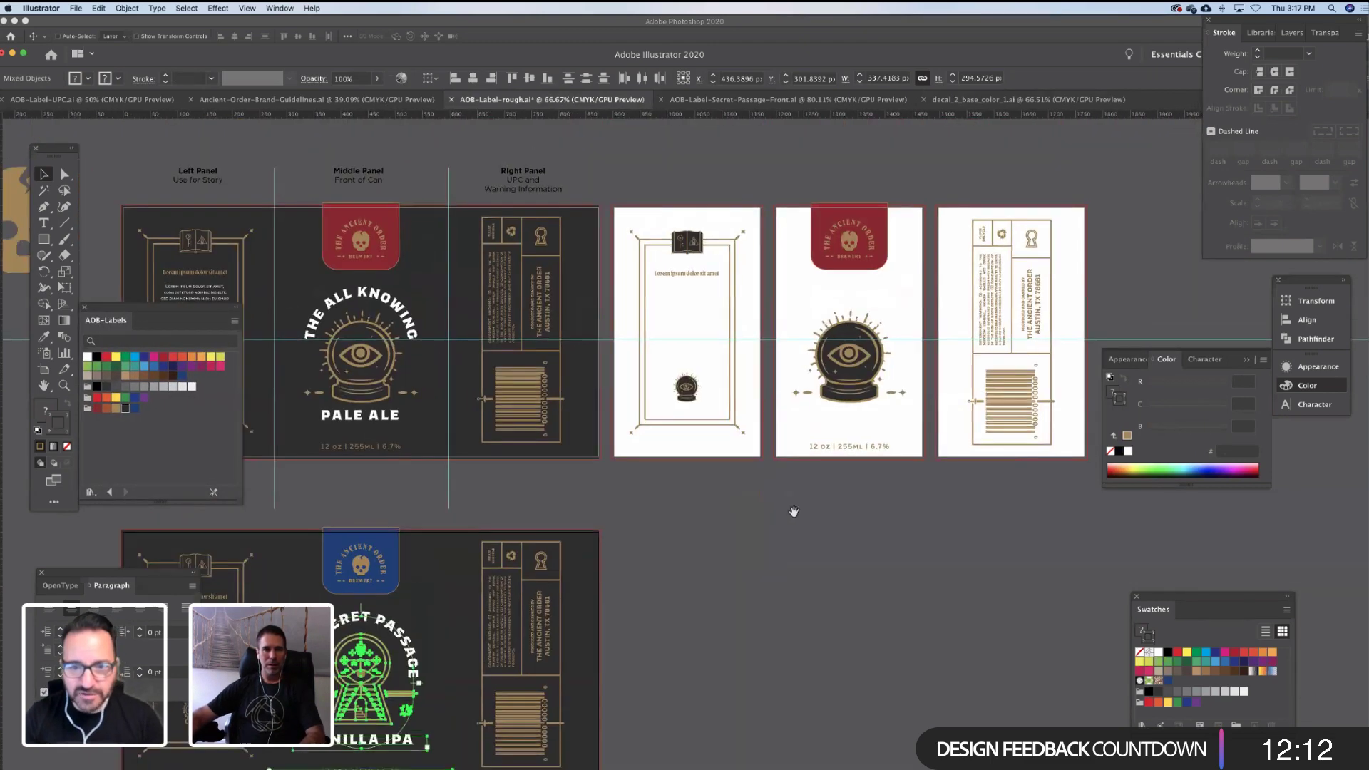
left_click_drag(833, 522, 838, 448)
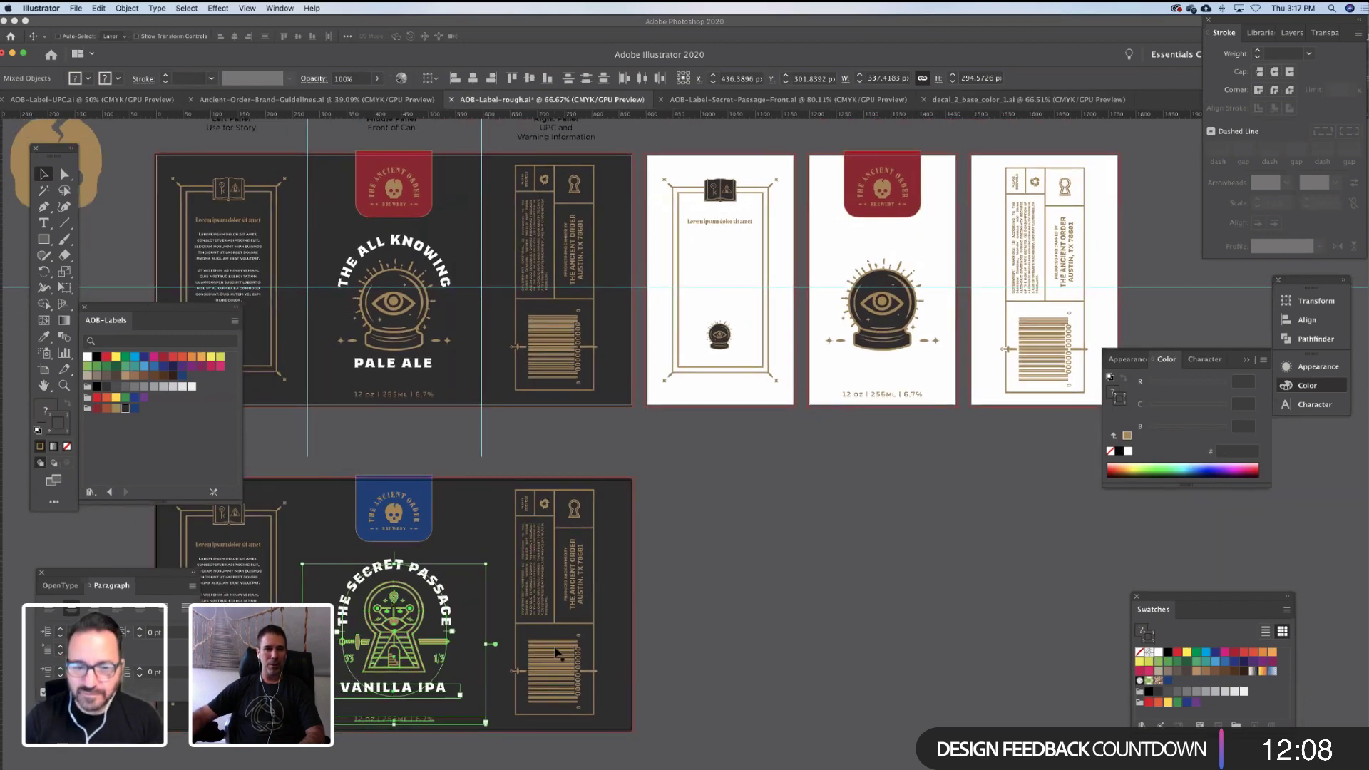
scroll(545, 651, "up", 1, "alt")
scroll(756, 558, "up", 5)
scroll(756, 558, "right", 2)
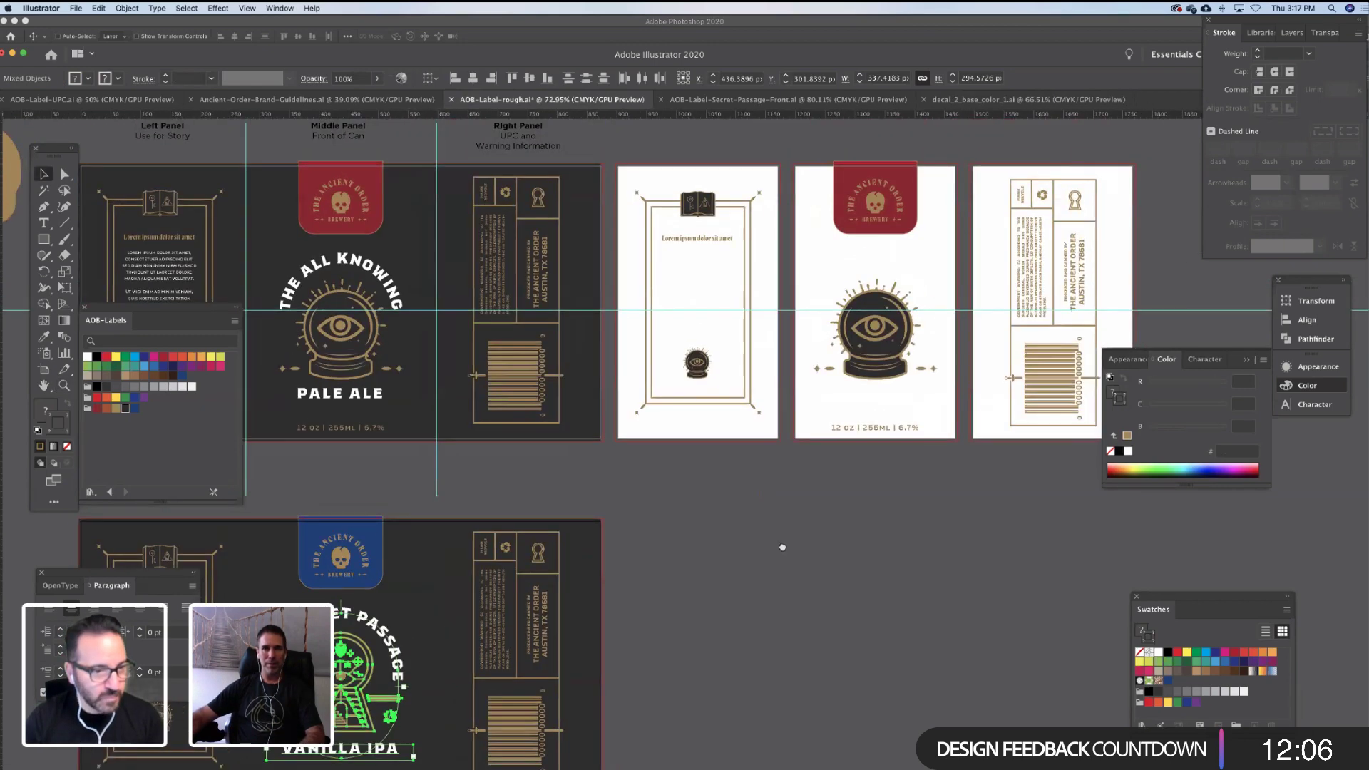
key("z")
scroll(762, 550, "up", 1, "alt")
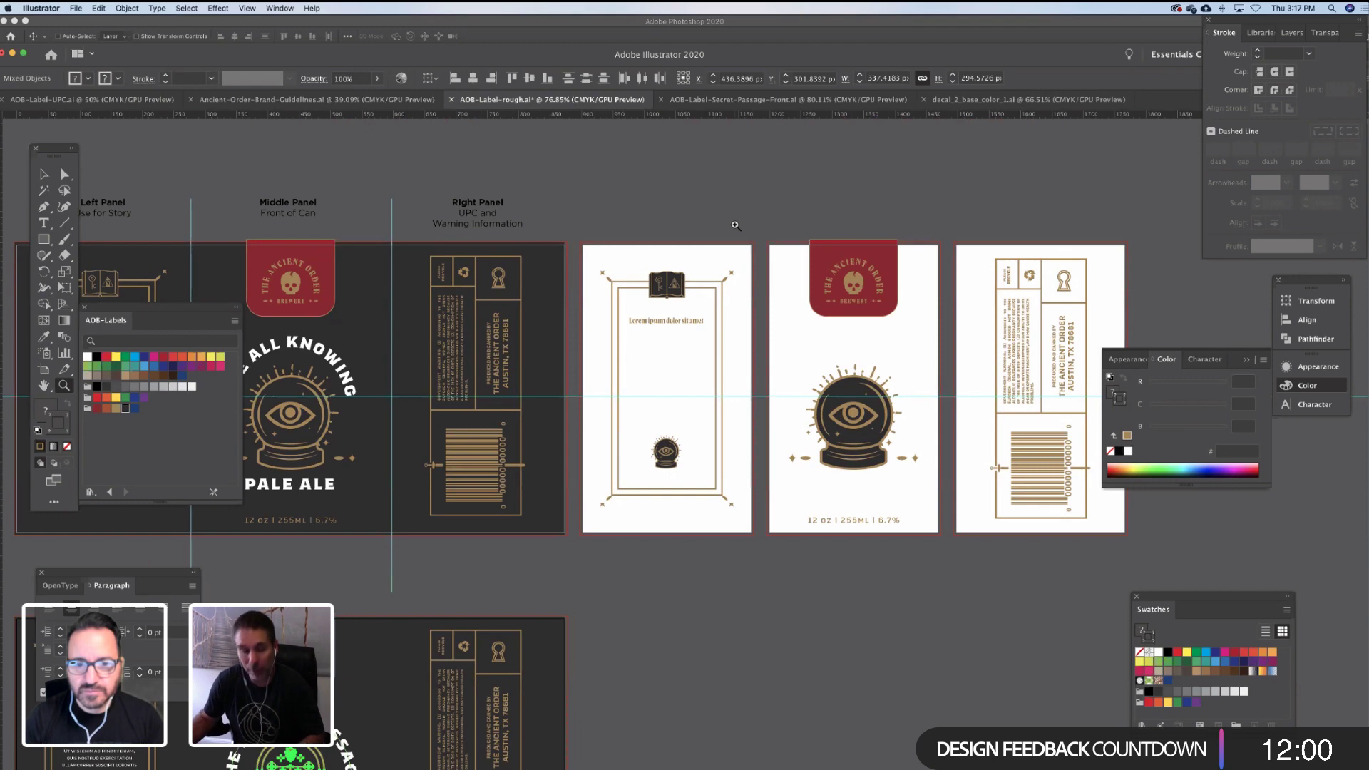
key("c")
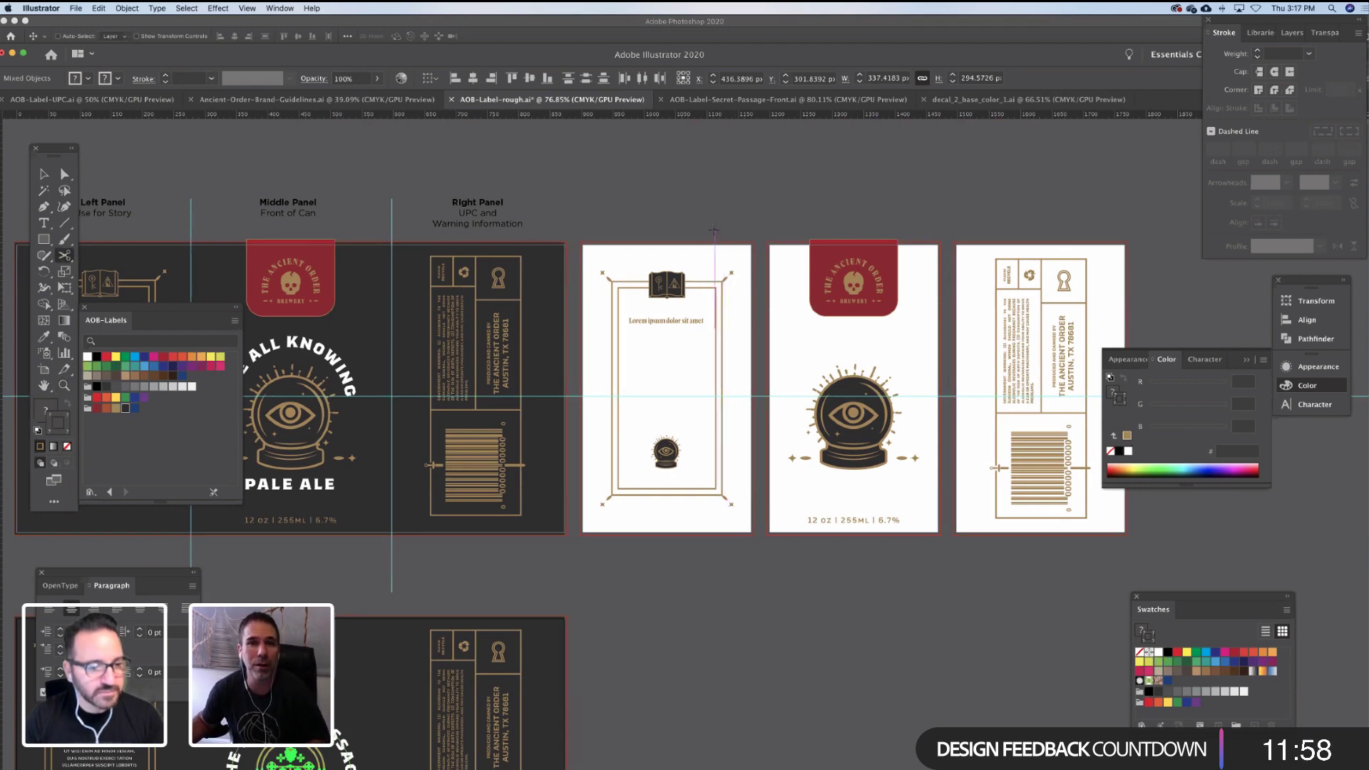
key("v")
left_click_drag(692, 228, 666, 202)
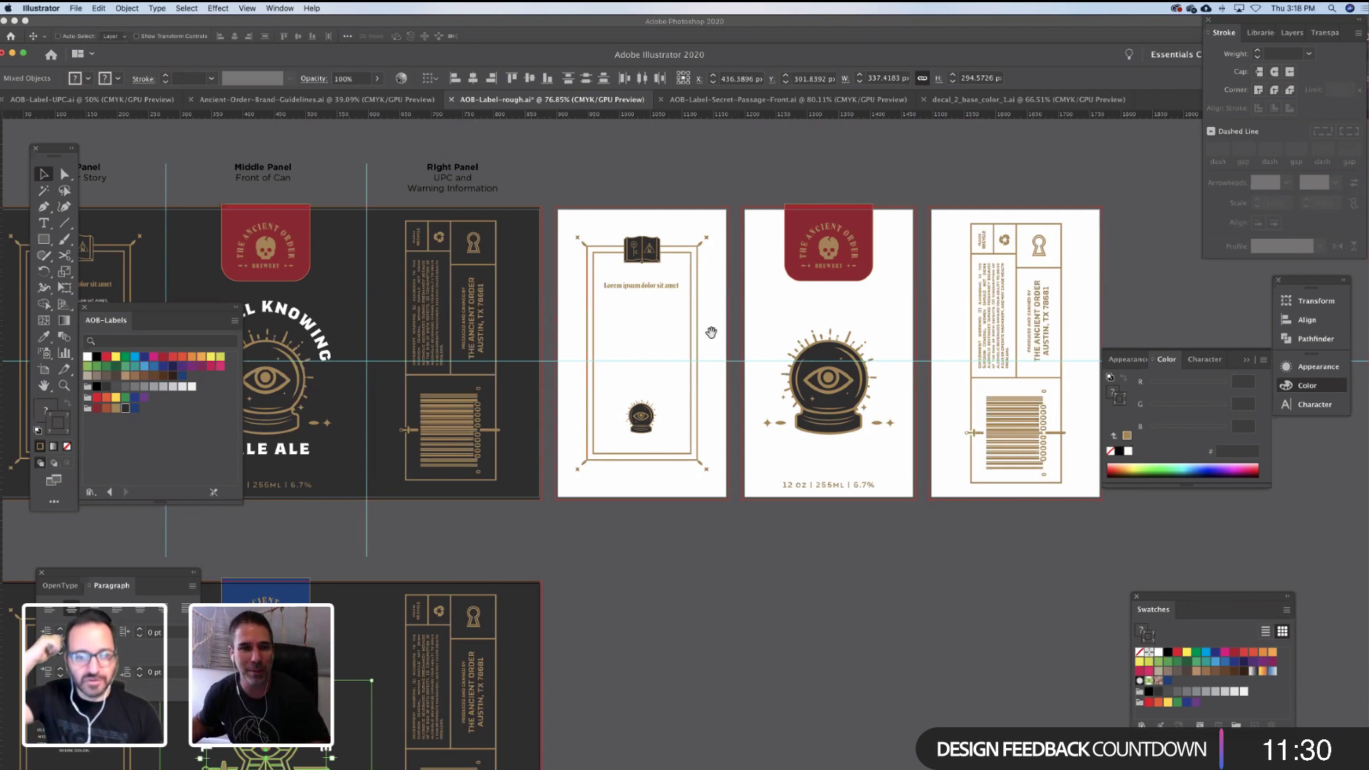
left_click_drag(663, 342, 763, 243)
left_click_drag(739, 336, 655, 372)
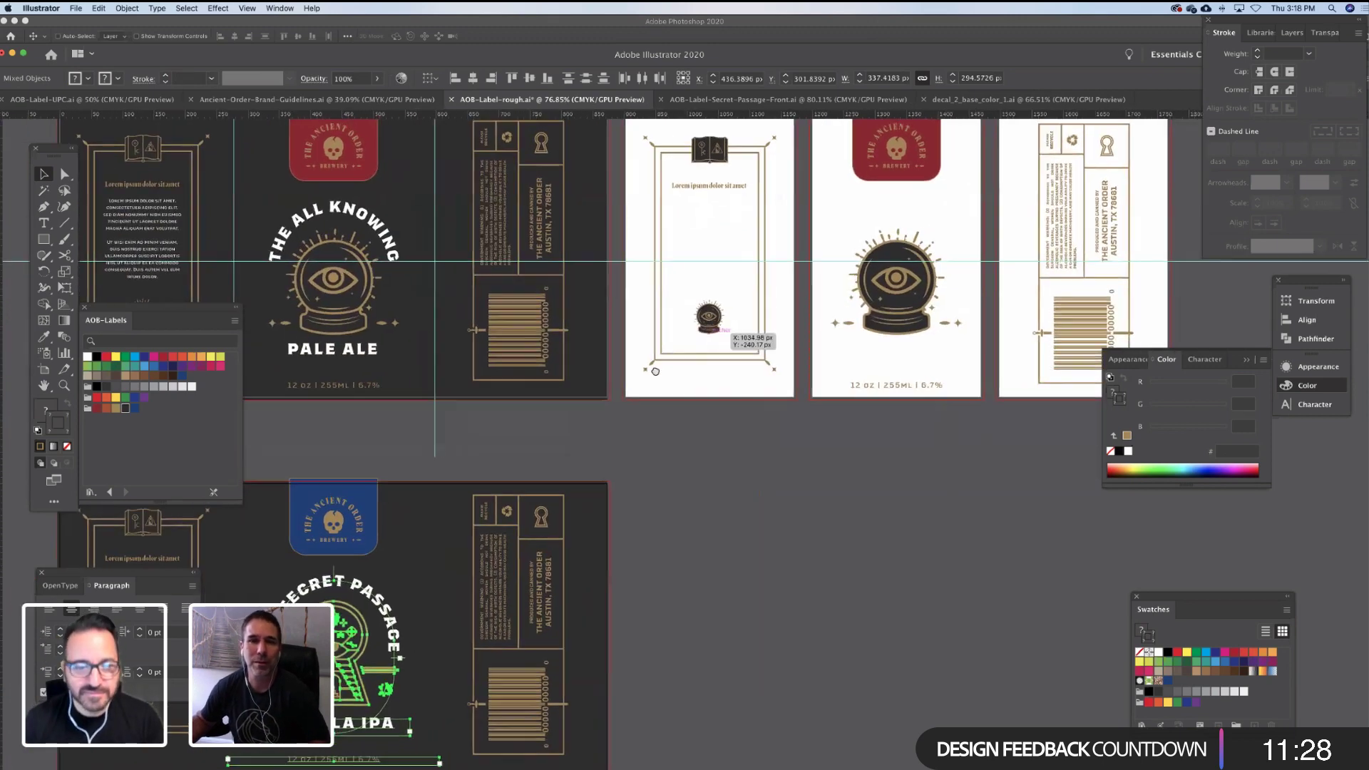
scroll(623, 390, "right", 5)
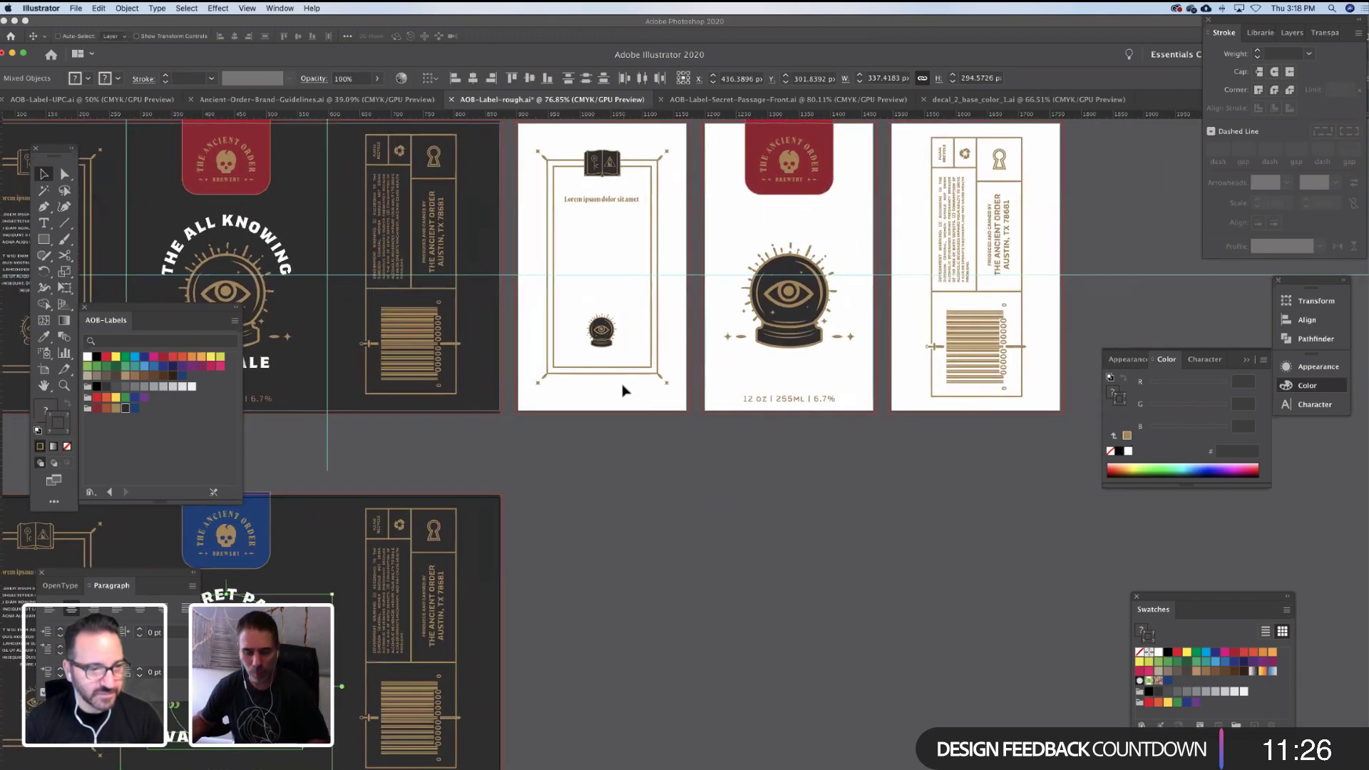
scroll(628, 485, "down", 3)
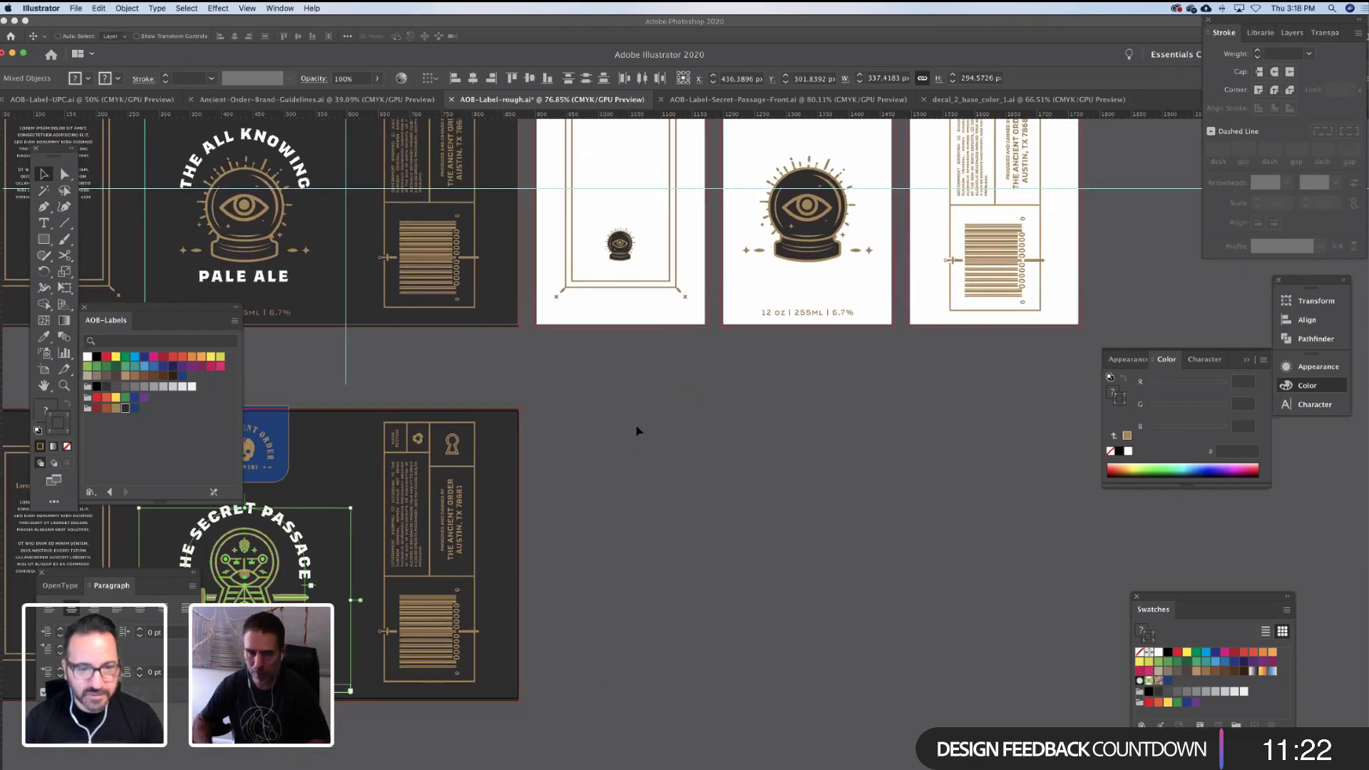
key("shift+o")
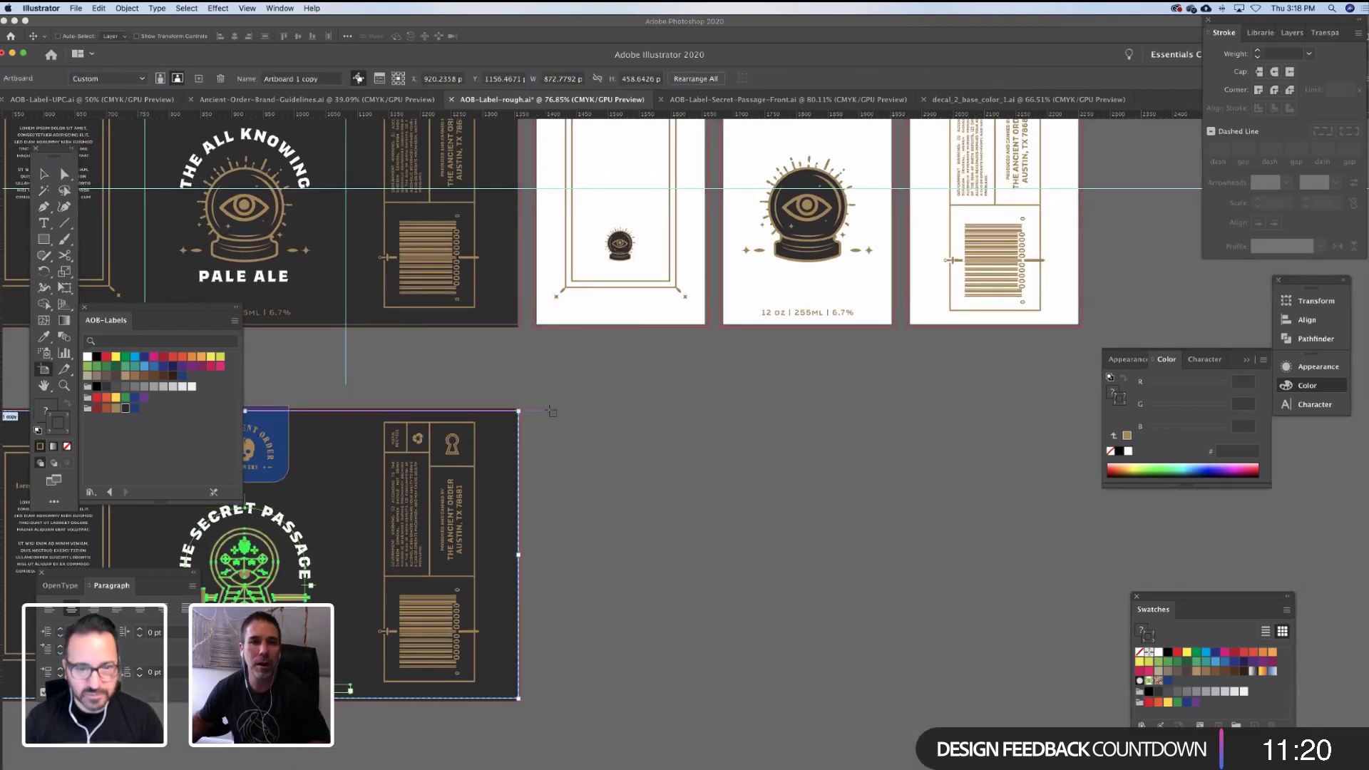
key("v")
scroll(553, 421, "left", 2)
left_click(564, 431)
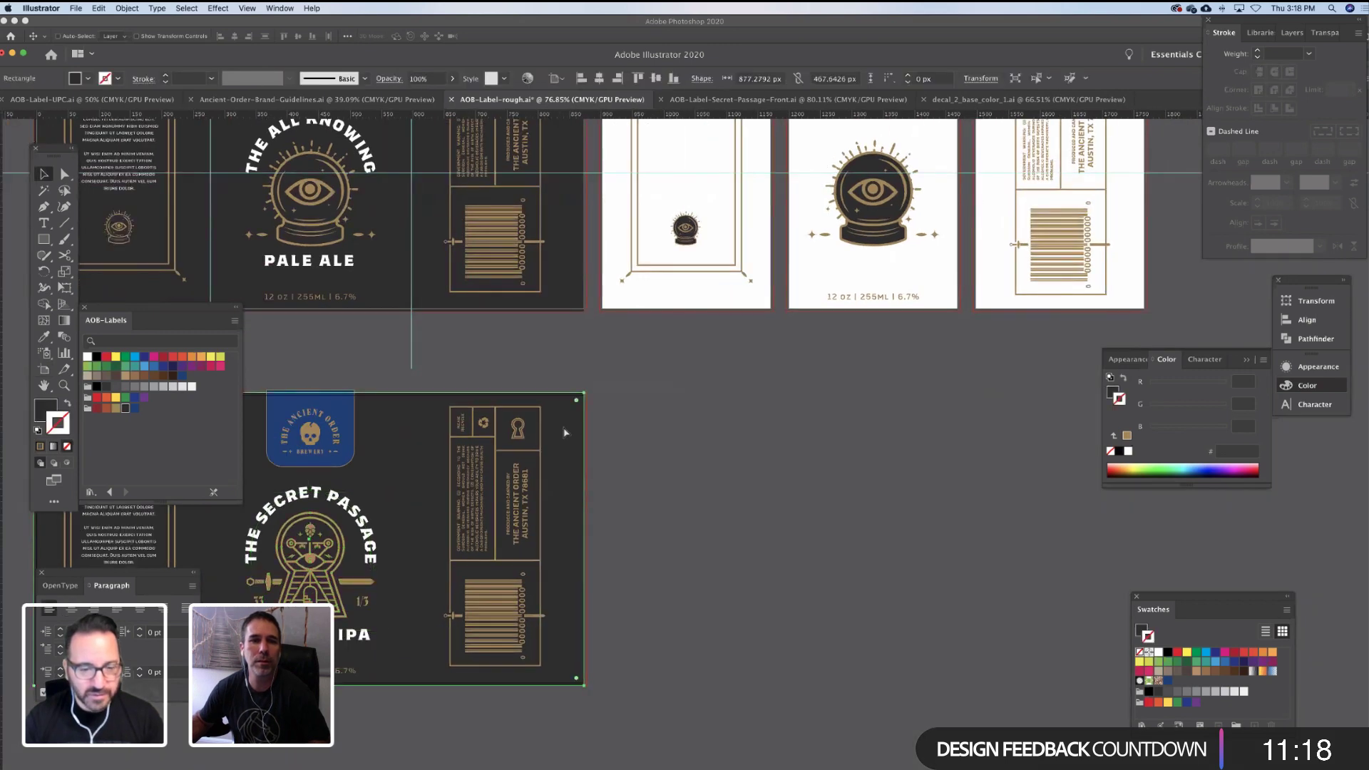
key("shift+o")
left_click_drag(563, 432, 1035, 433, "alt")
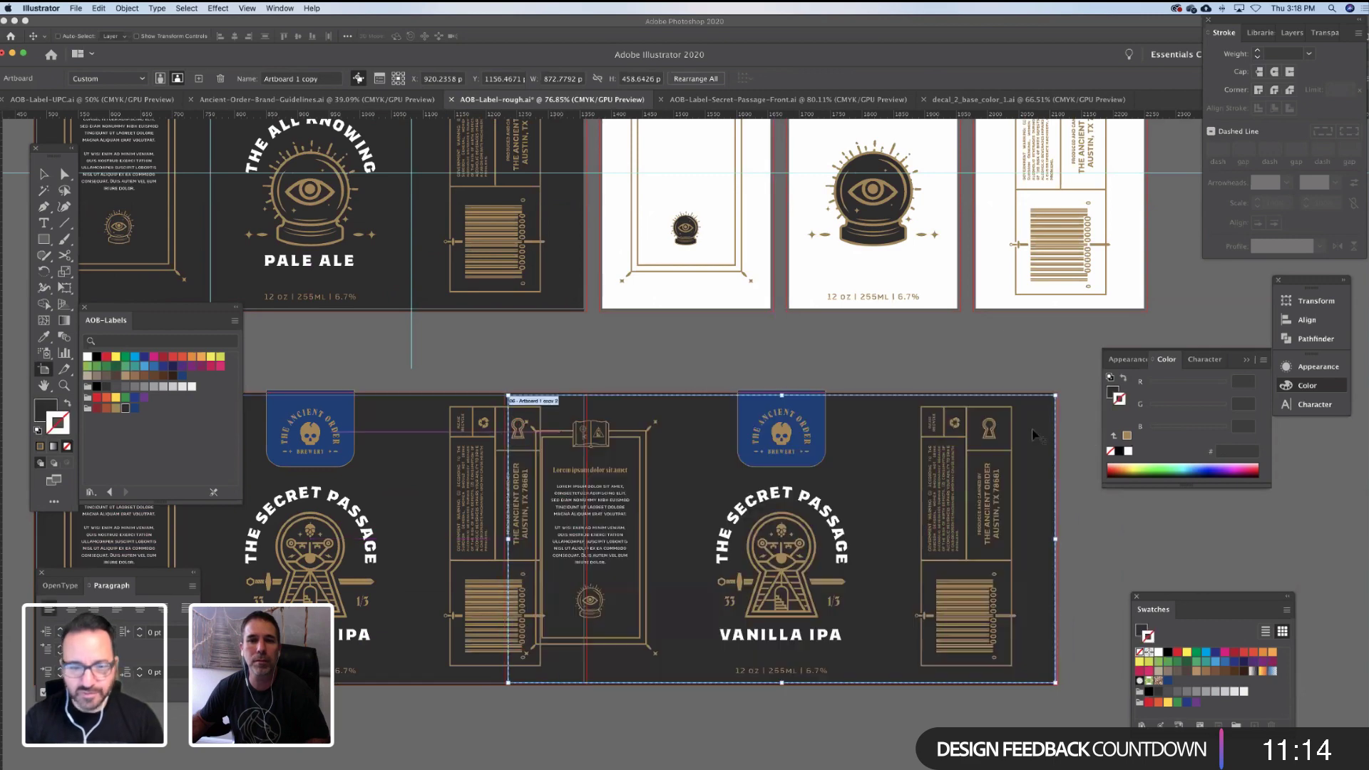
scroll(671, 455, "right", 5)
key("super+z")
Duplicate the Vanilla IPA artboard with its artwork into the empty canvas to the right of the original, leaving a gap between them
scroll(602, 467, "down", 3)
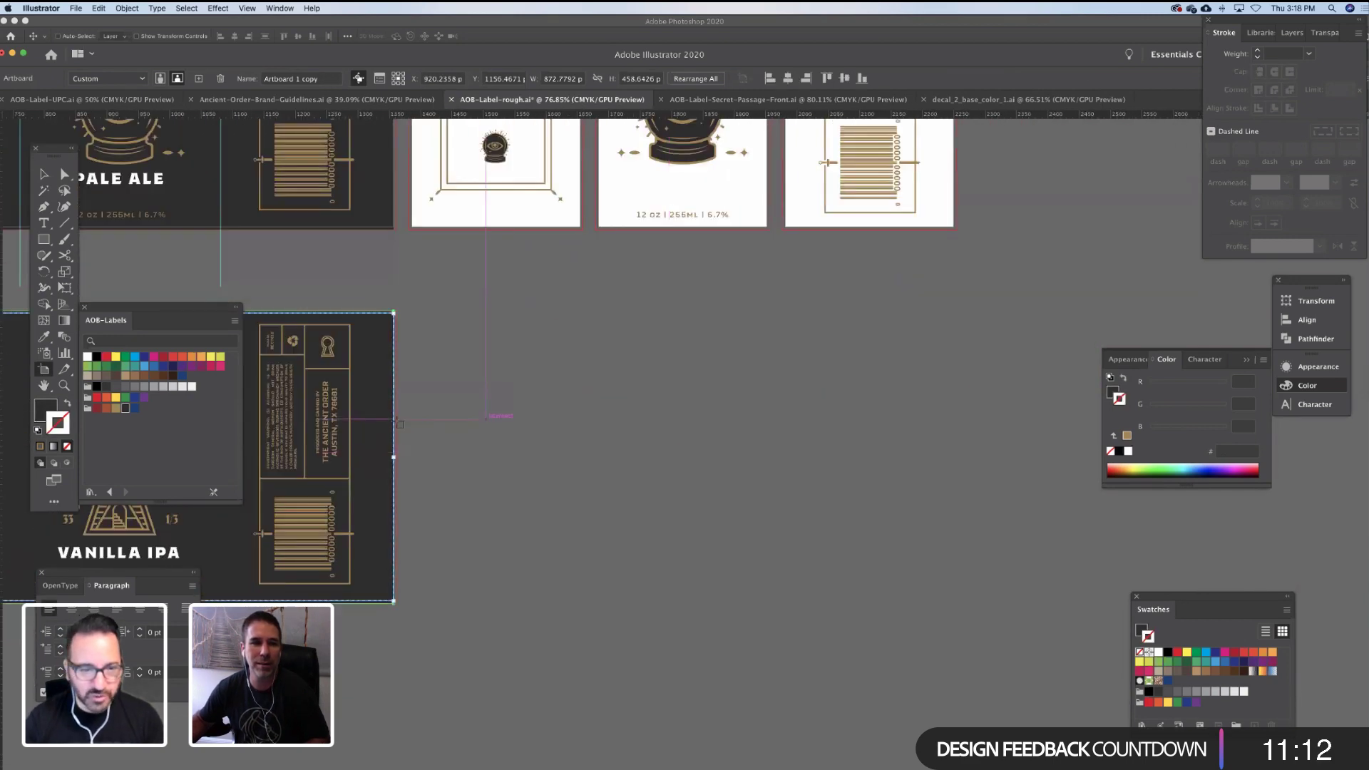
left_click_drag(370, 425, 960, 421, "alt")
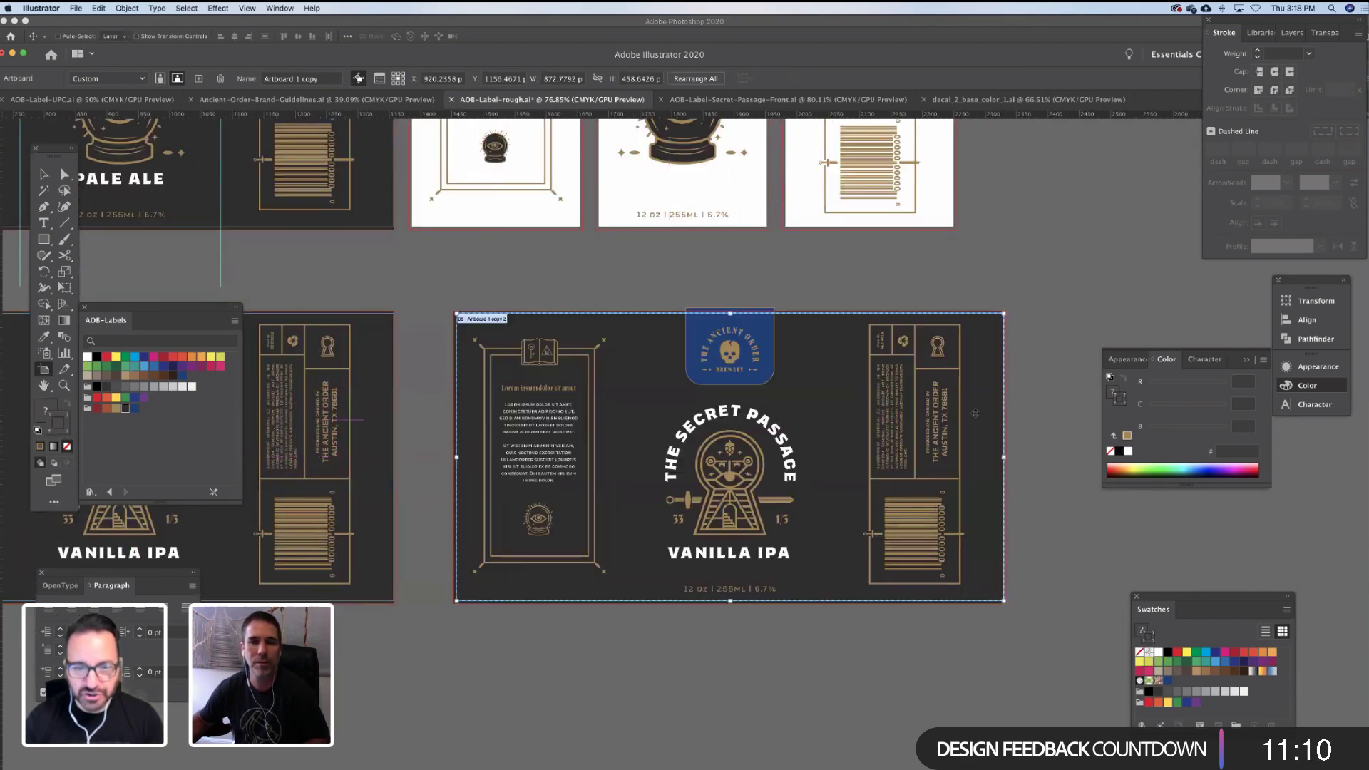
key("Escape")
Fill the duplicated Vanilla IPA label's background rectangle with the gold sampled from its barcode
left_click_drag(542, 513, 642, 567)
left_click(782, 384)
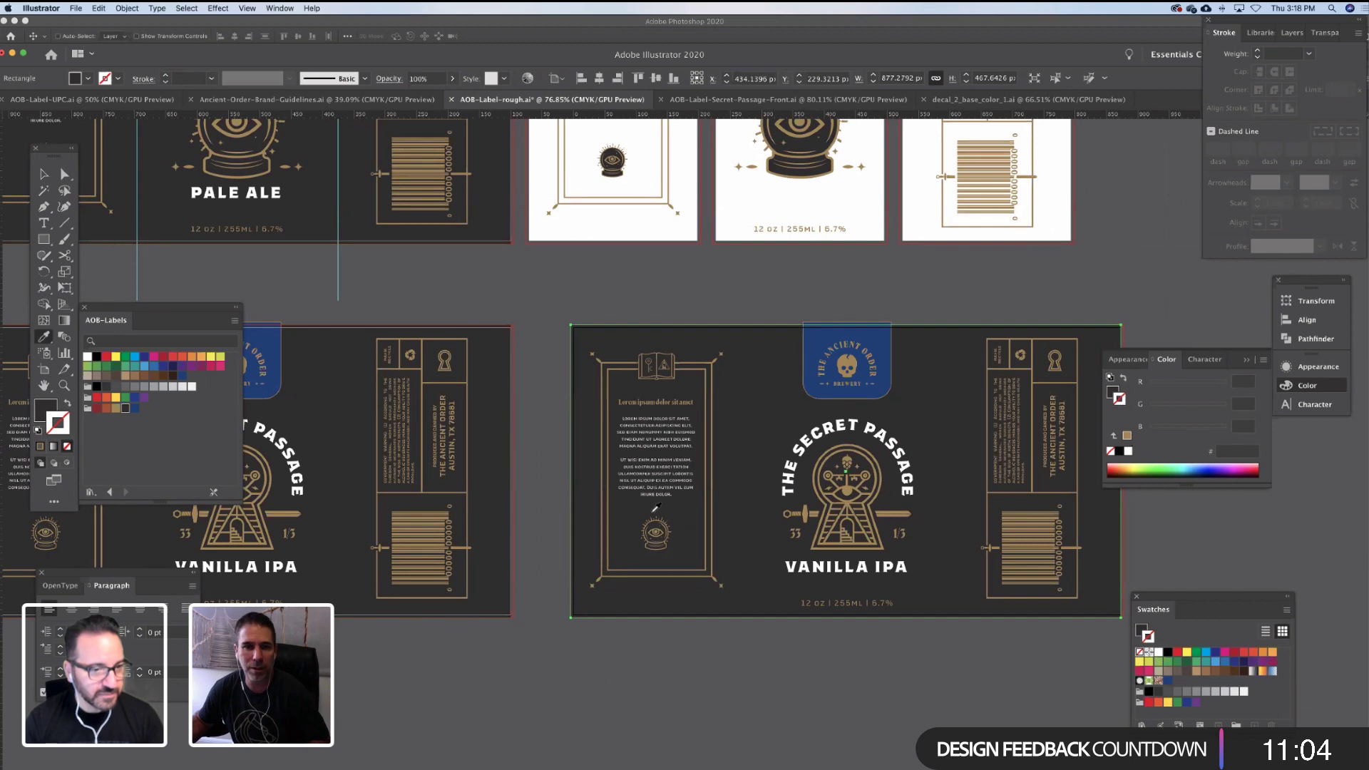
left_click(1025, 511)
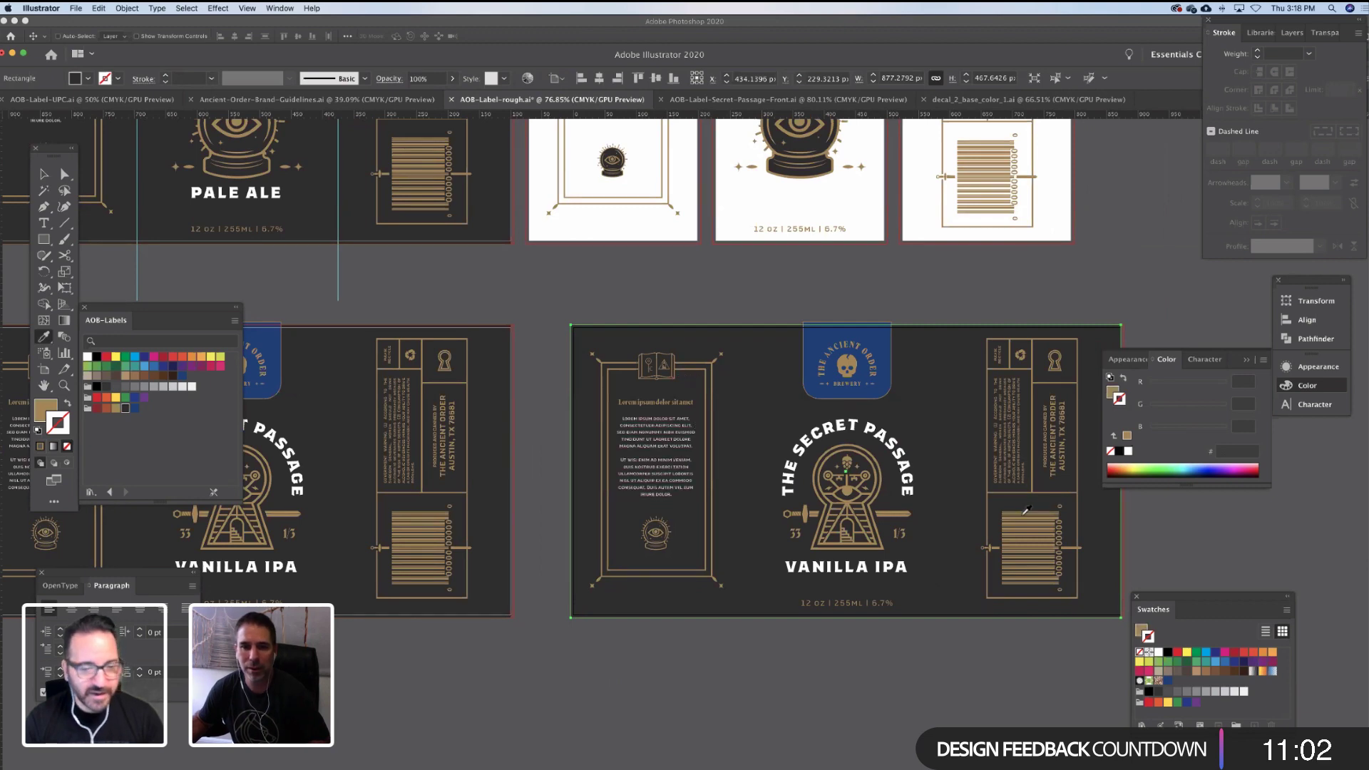
key("v")
left_click_drag(794, 634, 750, 574)
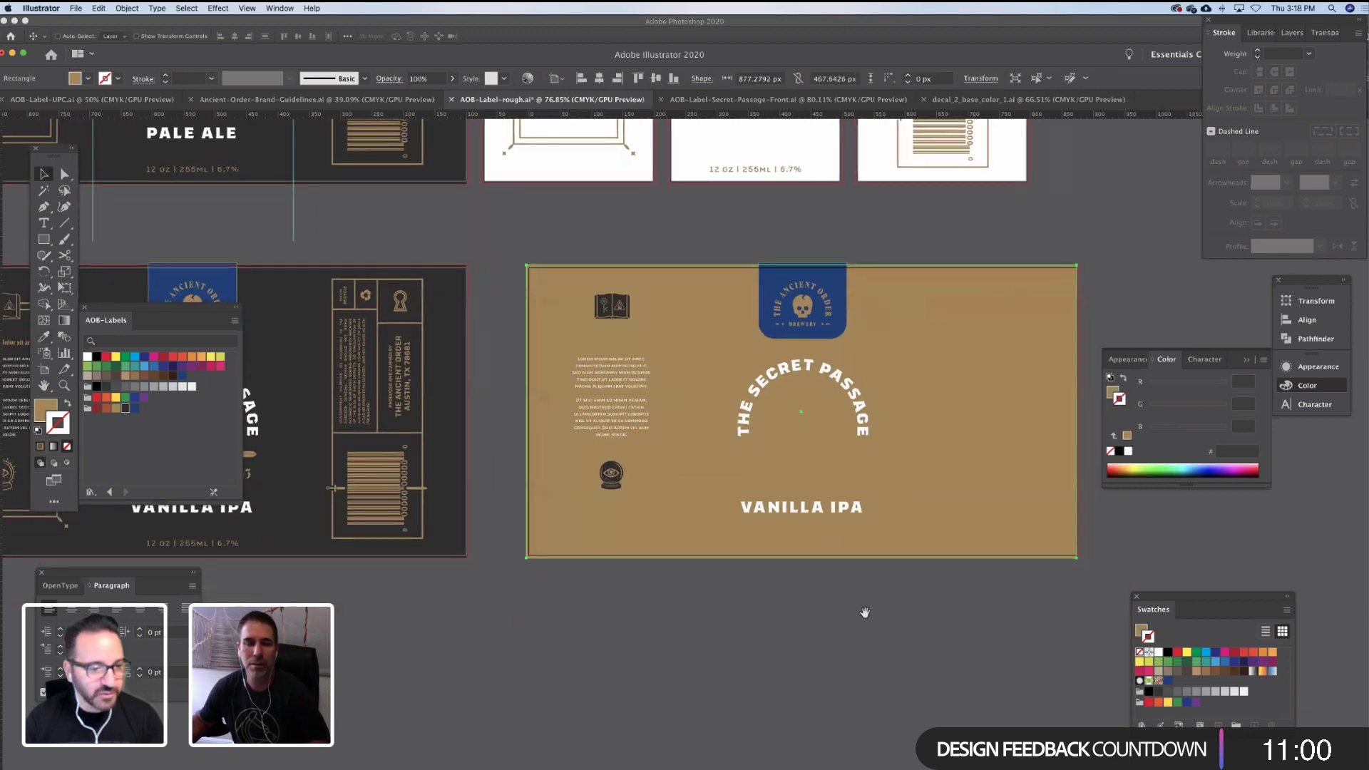
left_click_drag(865, 612, 814, 600)
left_click_drag(526, 541, 529, 543)
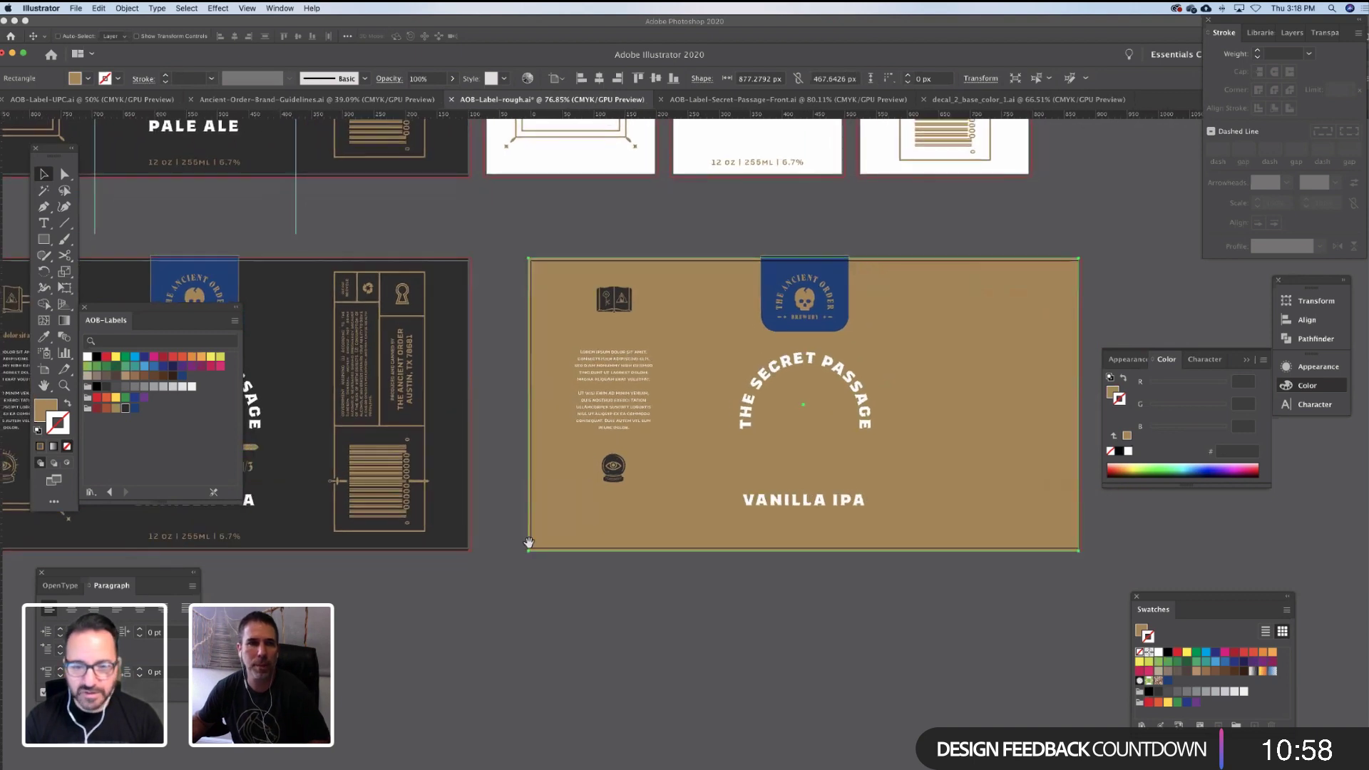
scroll(528, 542, "left", 3)
scroll(529, 542, "up", 2)
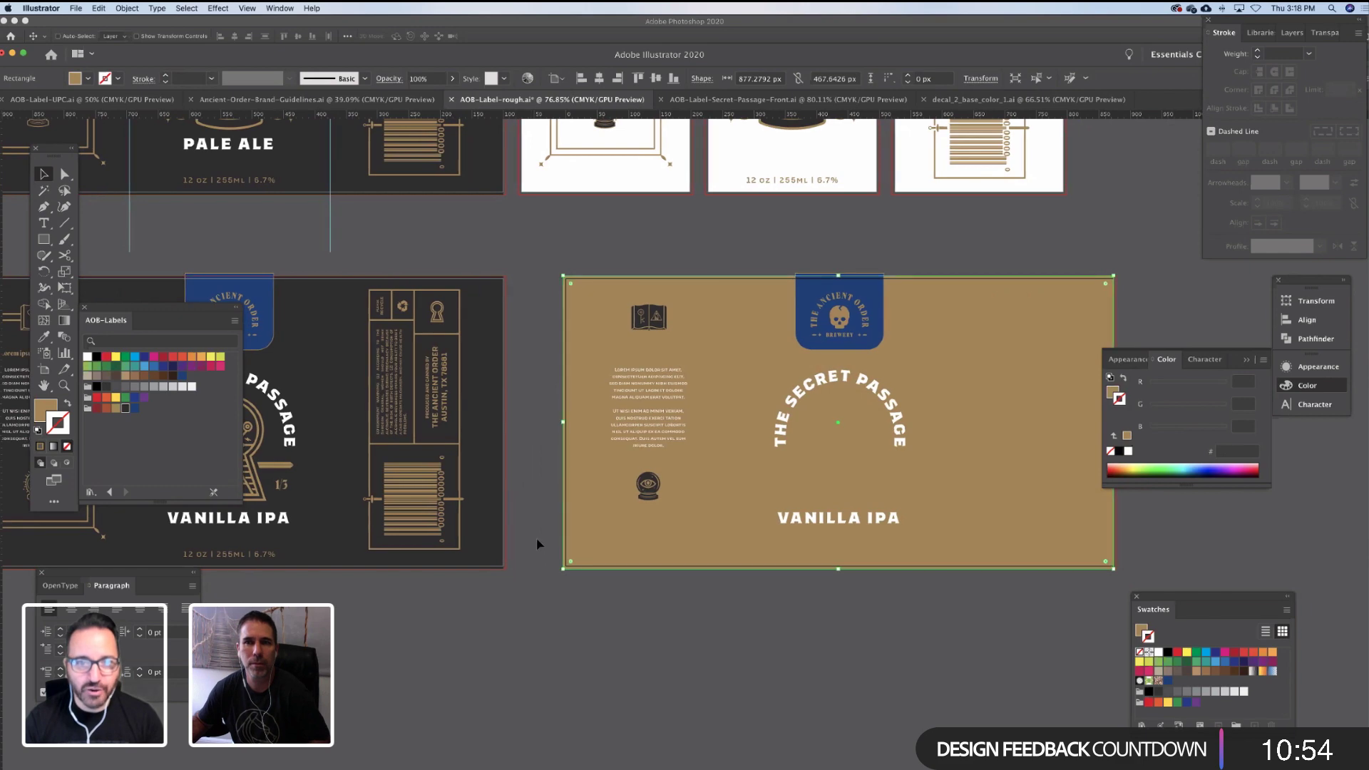
scroll(535, 541, "right", 1)
scroll(535, 541, "up", 1)
scroll(542, 538, "right", 1)
scroll(542, 539, "up", 1)
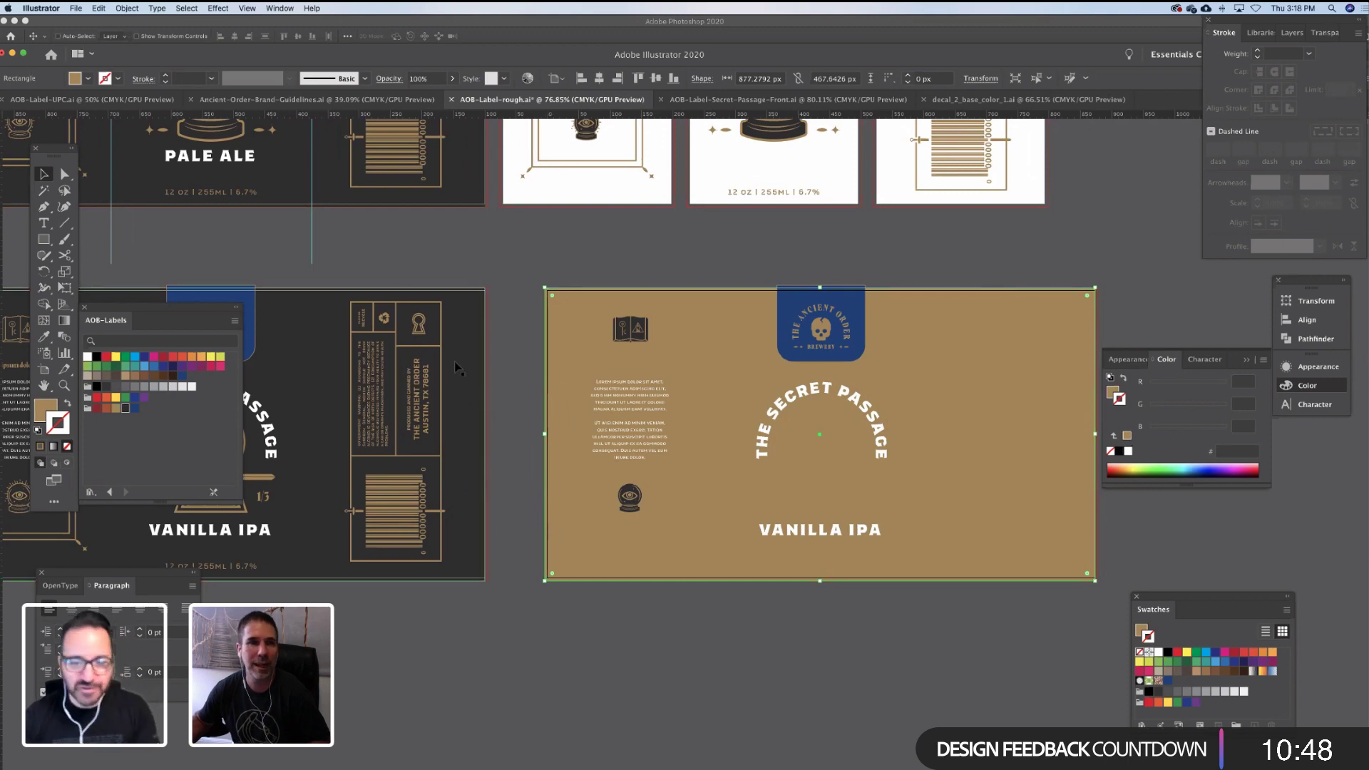
scroll(443, 345, "left", 2)
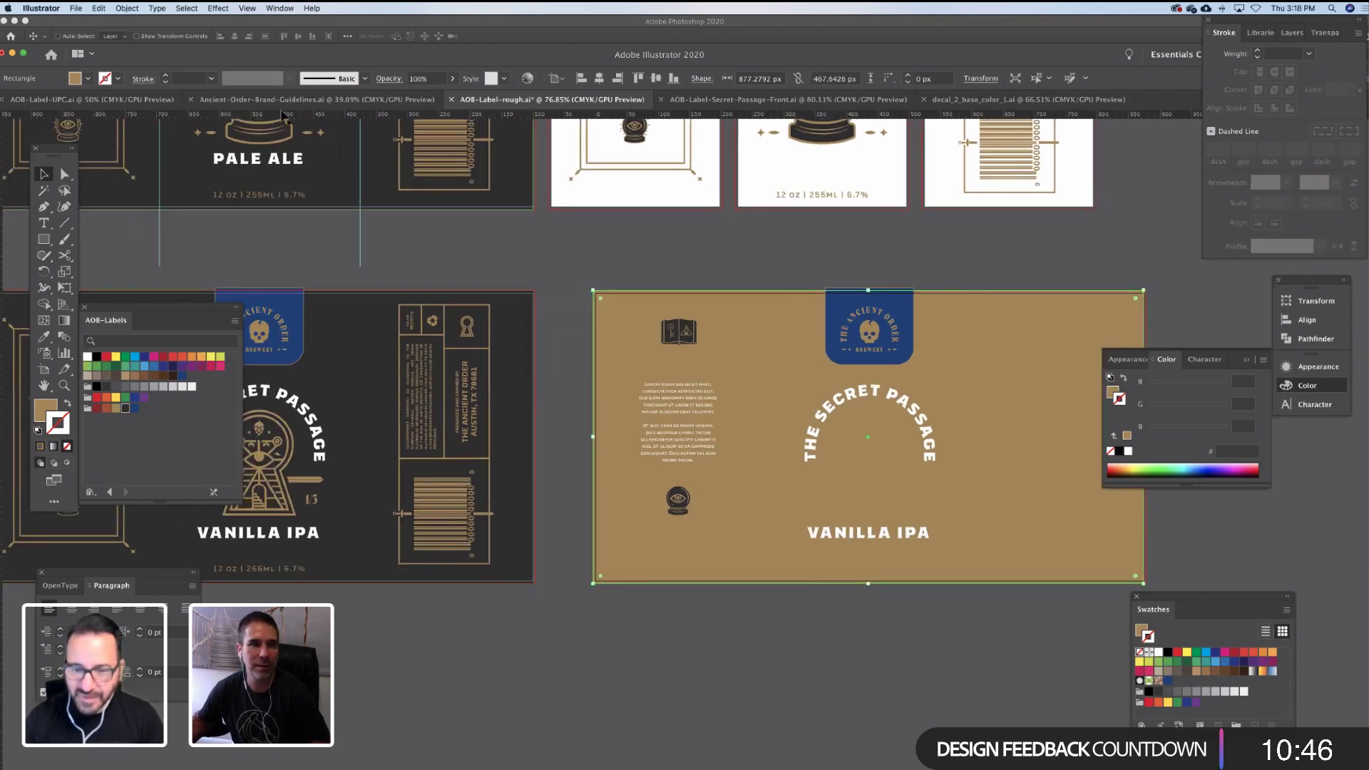
In Ancient-Order-Brand-Guidelines.ai, select the open book and sword icons on the Secondary logos and iconography artboard and copy them
left_click(240, 104)
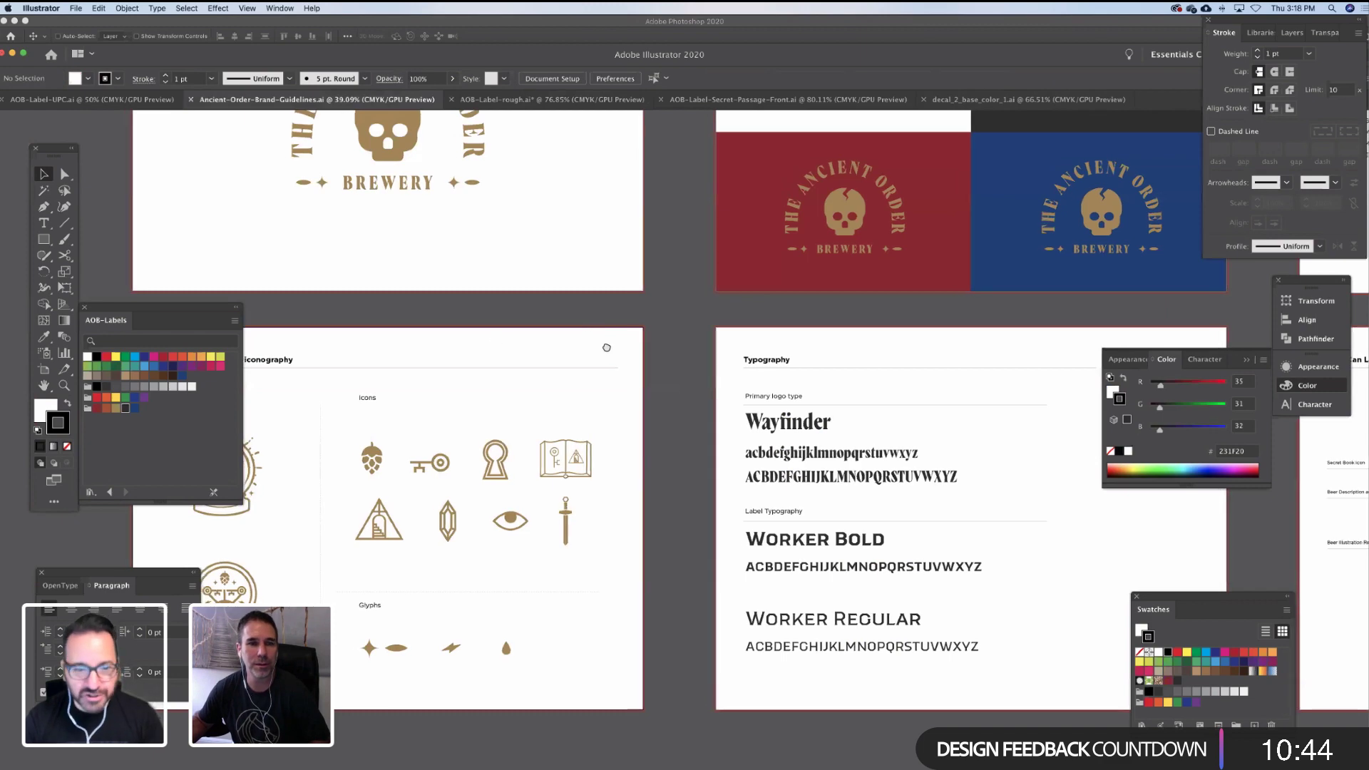
scroll(545, 375, "left", 3)
scroll(545, 374, "down", 5)
scroll(544, 374, "left", 2)
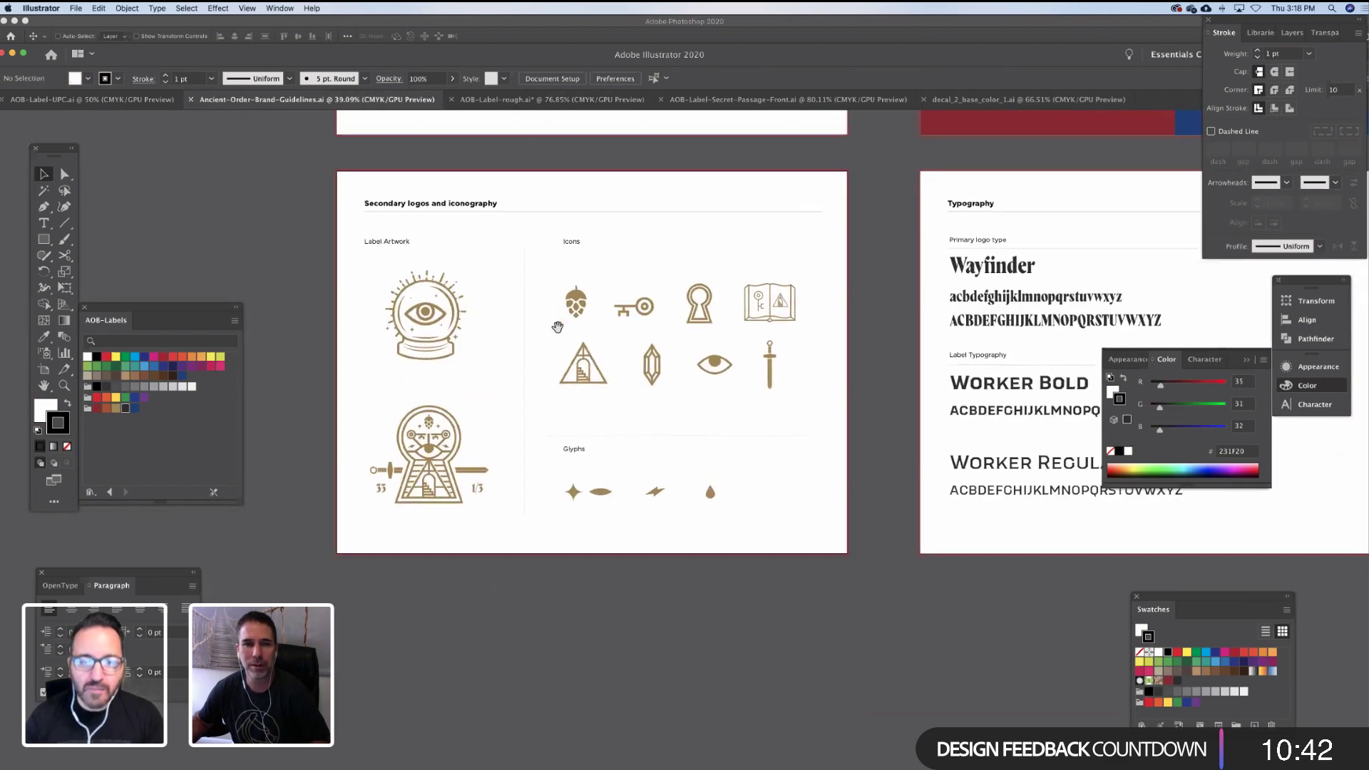
scroll(557, 337, "left", 1)
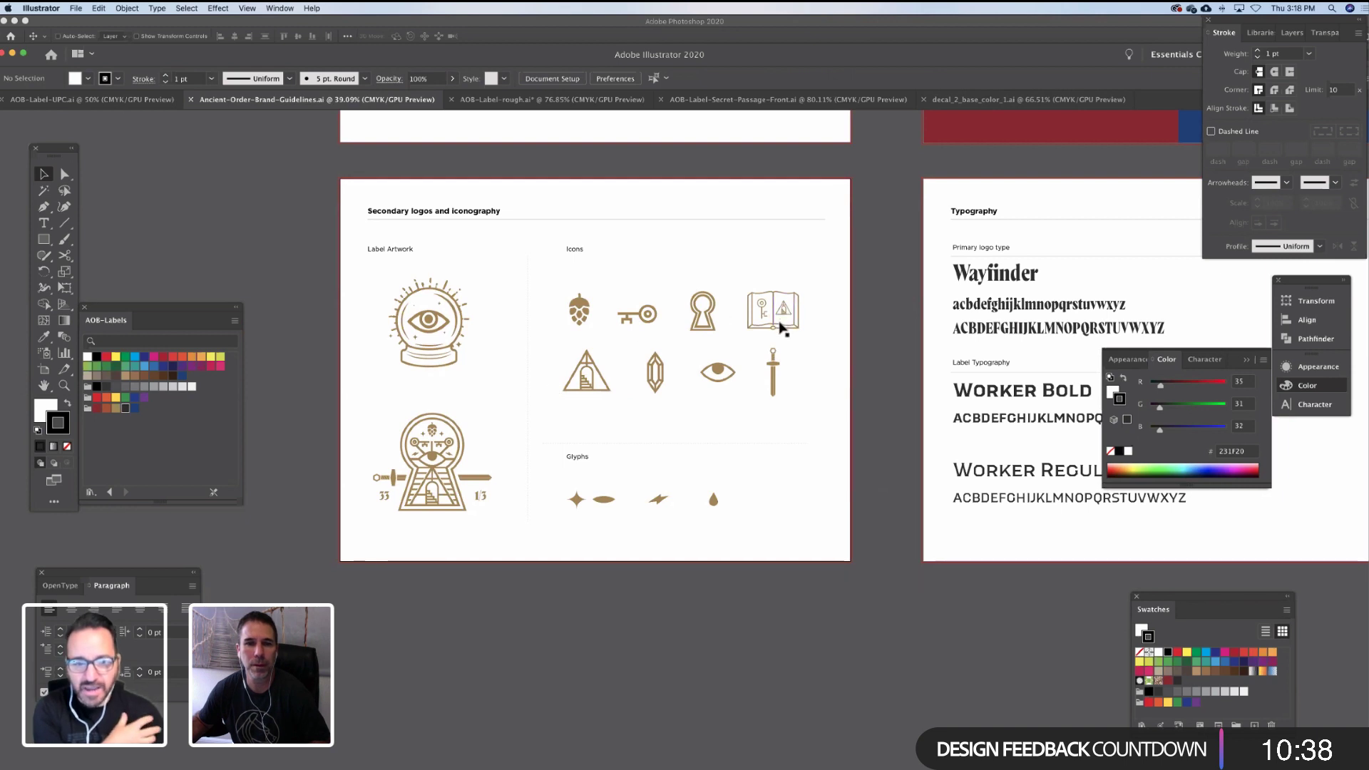
left_click(781, 327)
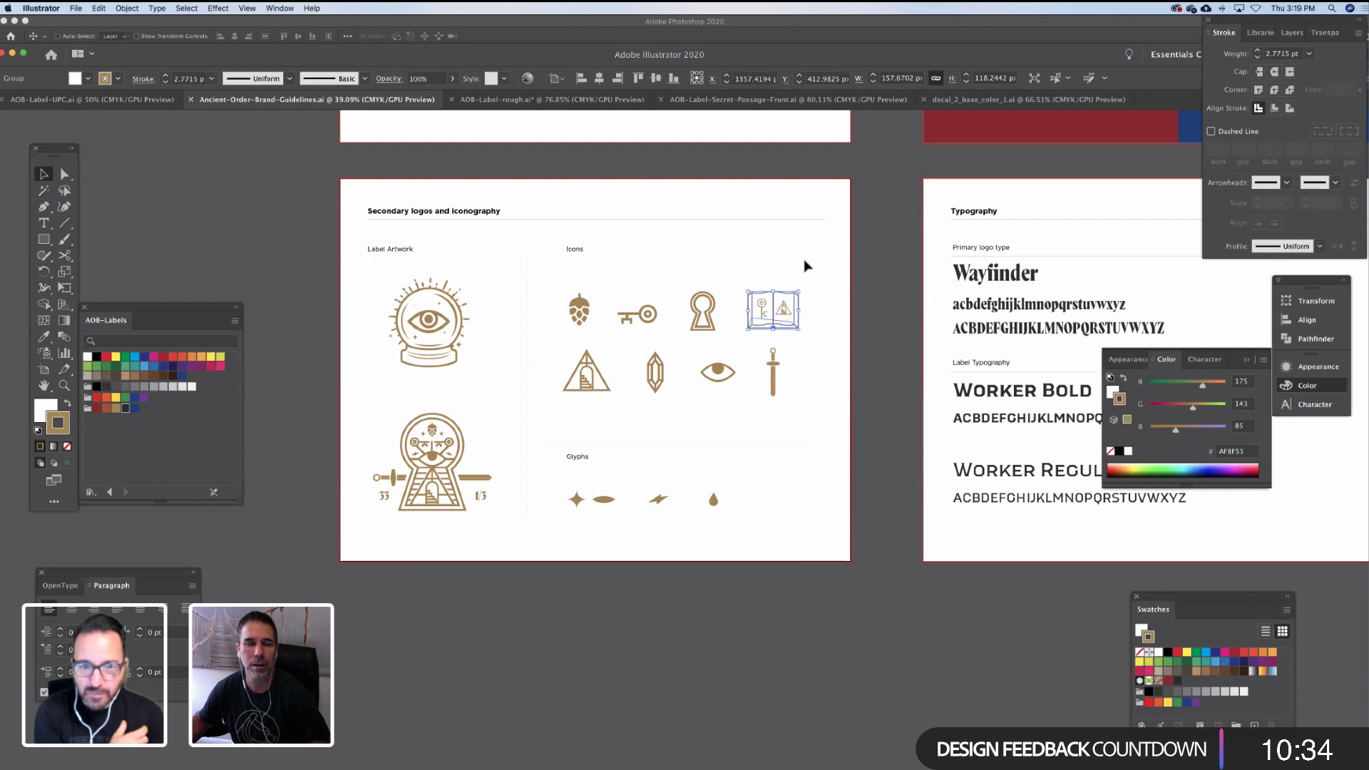
scroll(805, 266, "down", 2)
scroll(806, 265, "right", 2)
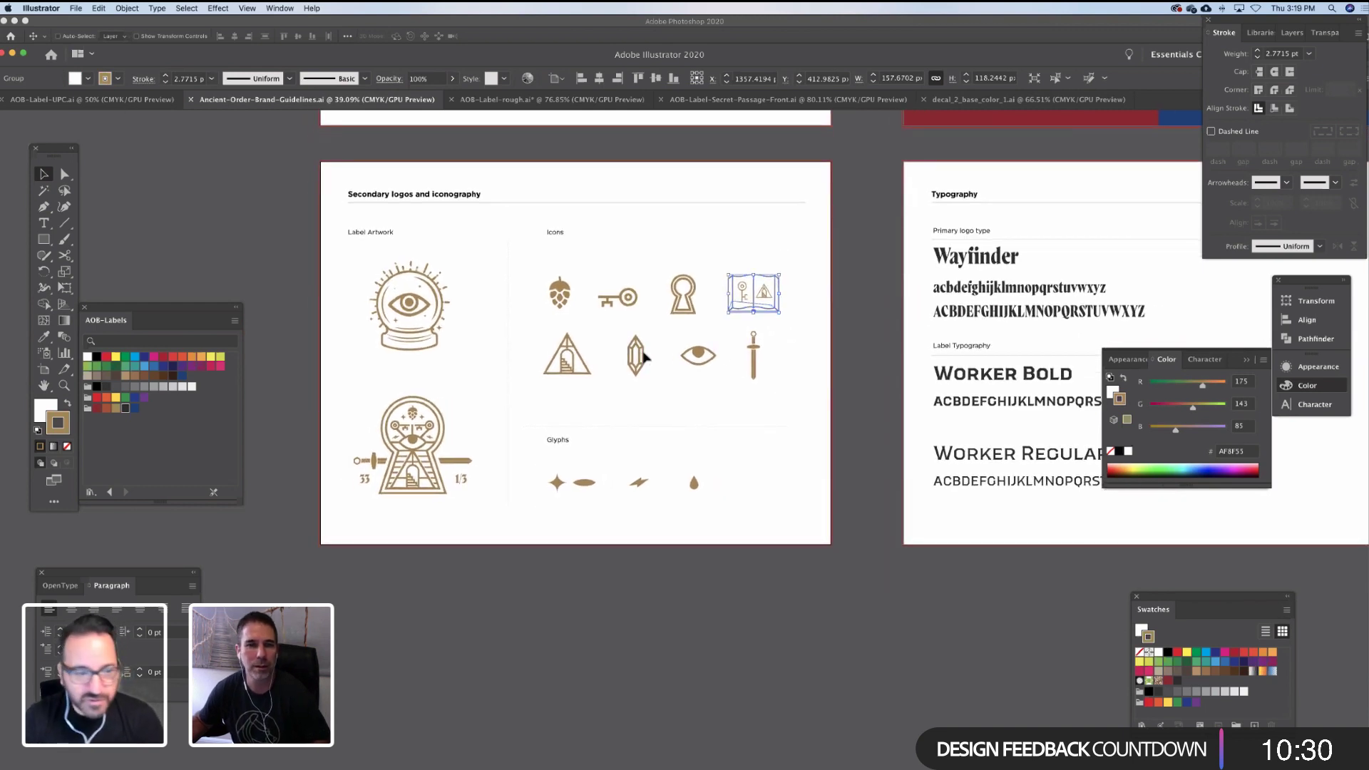
left_click(754, 359)
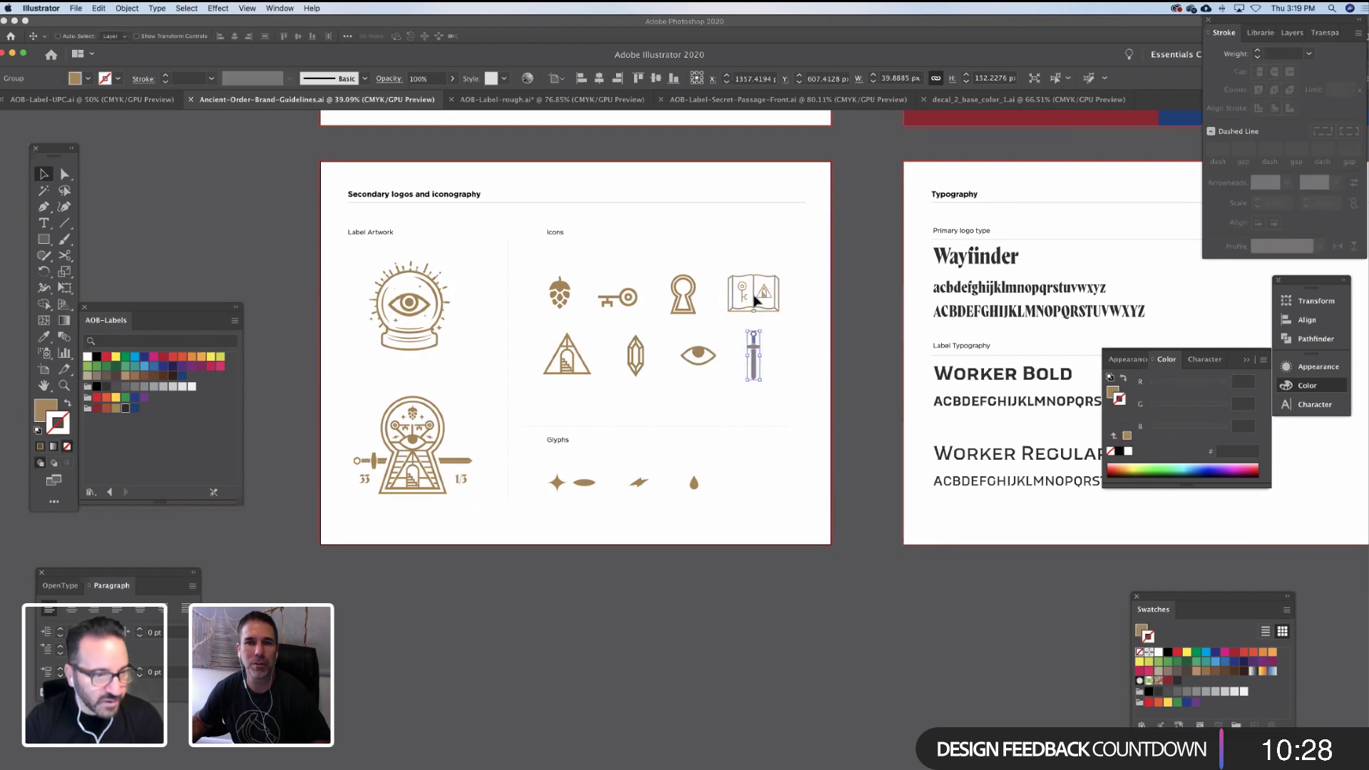
left_click(754, 298, "shift")
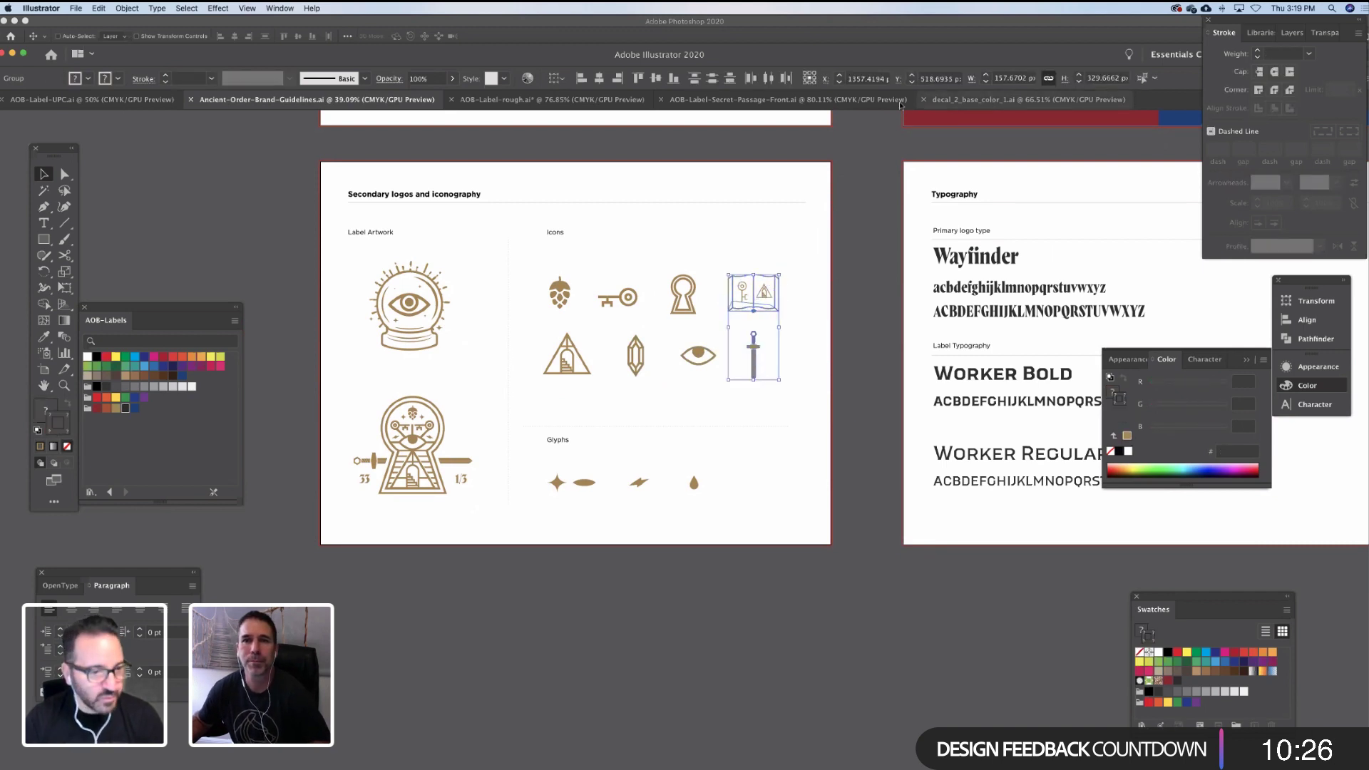
In AOB-Label-rough.ai, delete the keyhole illustration from the gold label and paste the book and sword icons onto the canvas below it
left_click(549, 99)
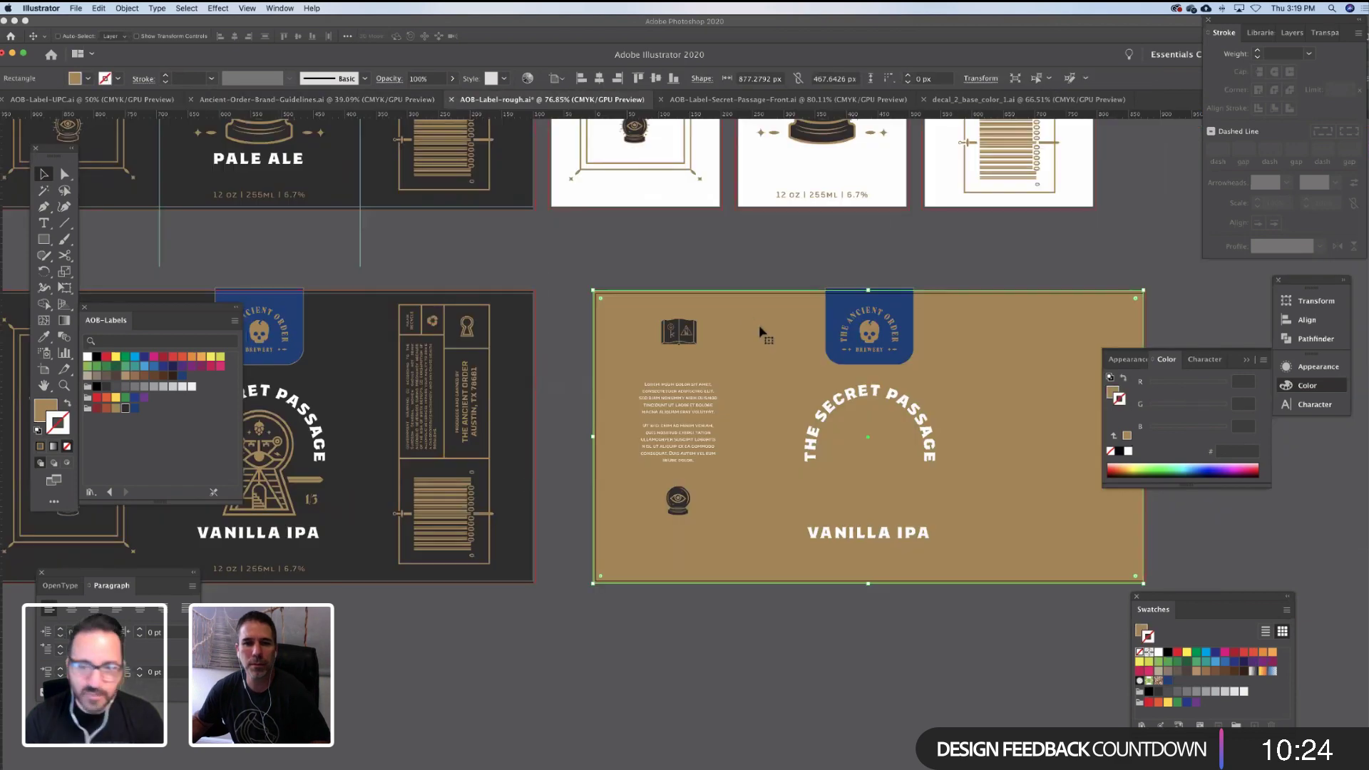
scroll(762, 333, "down", 5)
scroll(762, 334, "right", 5)
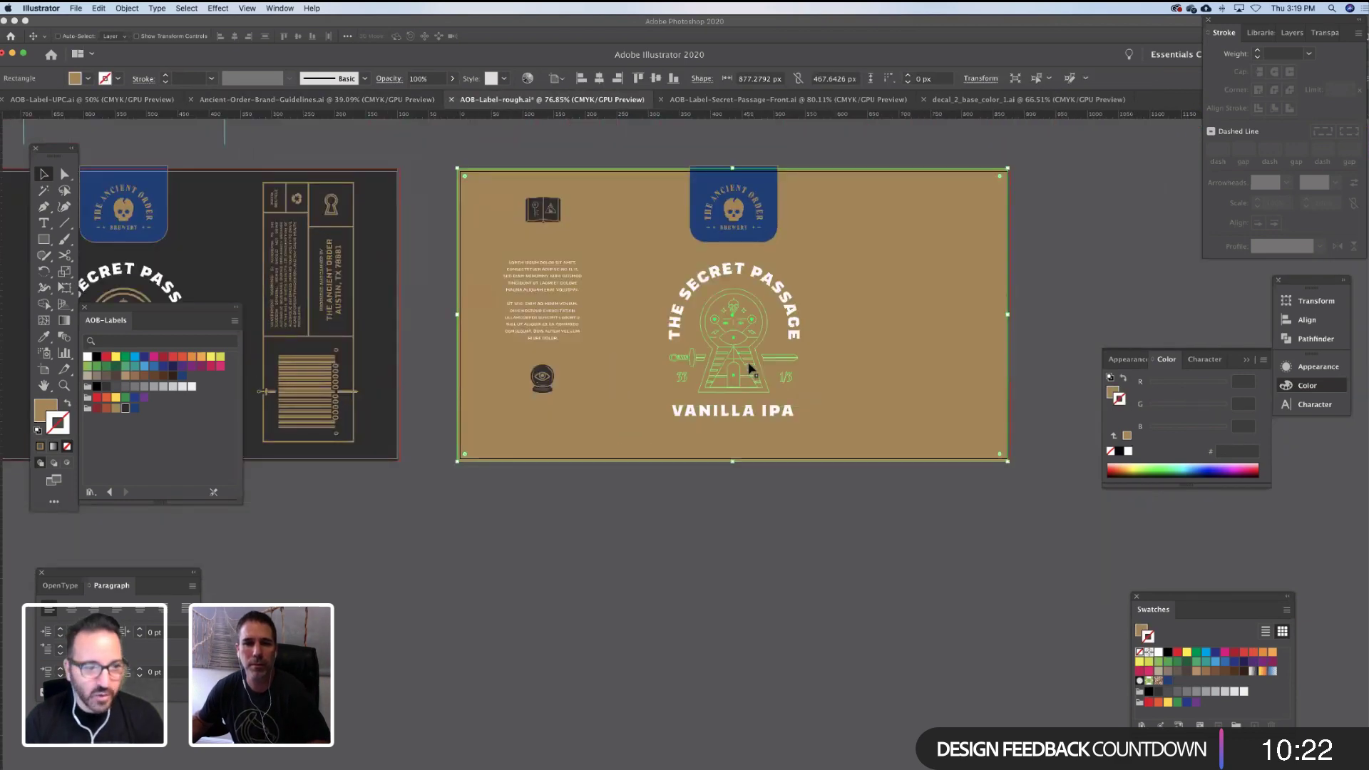
left_click(749, 367)
key("Delete")
key("super+v")
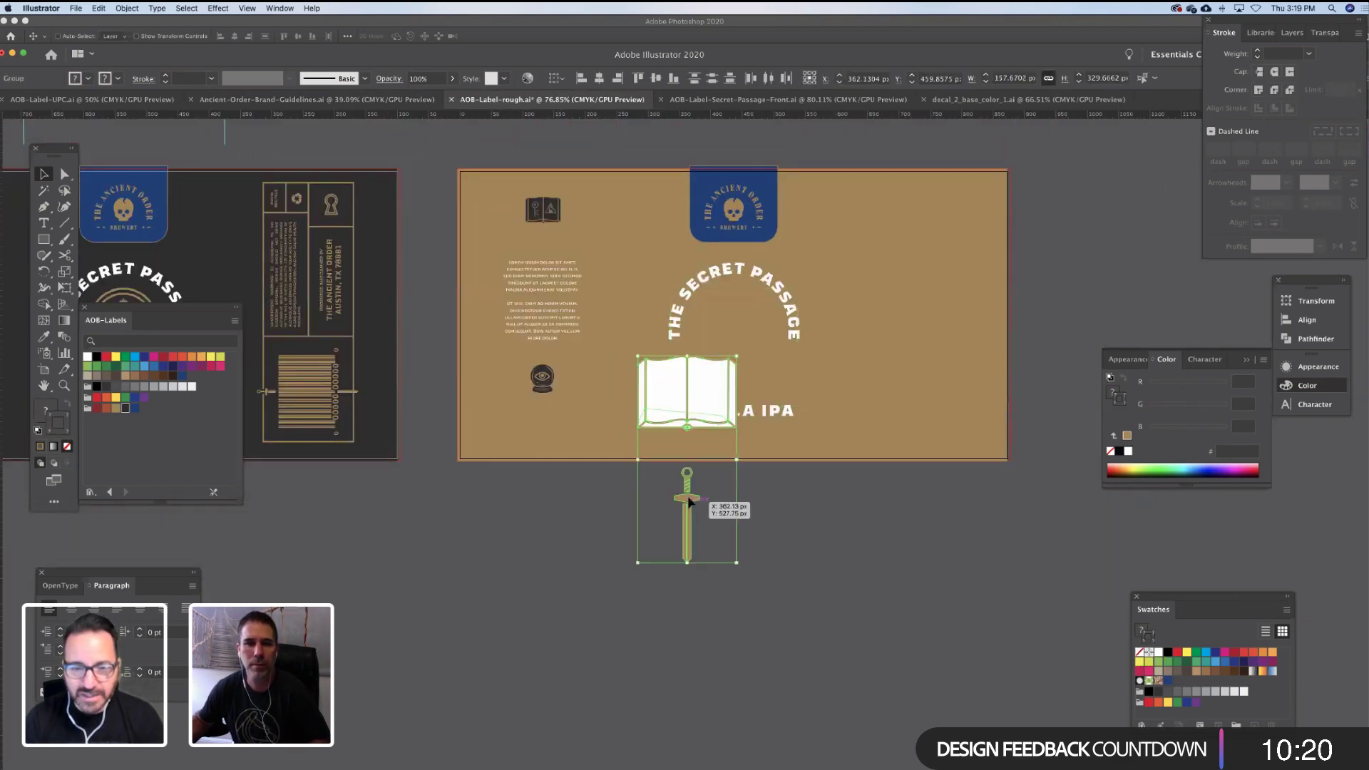
left_click_drag(689, 502, 717, 652)
Recolor the book's pages and cover with a dark grey stroke (RGB 53, 51, 52) and a gold fill (AF8F55)
scroll(698, 617, "up", 2, "alt")
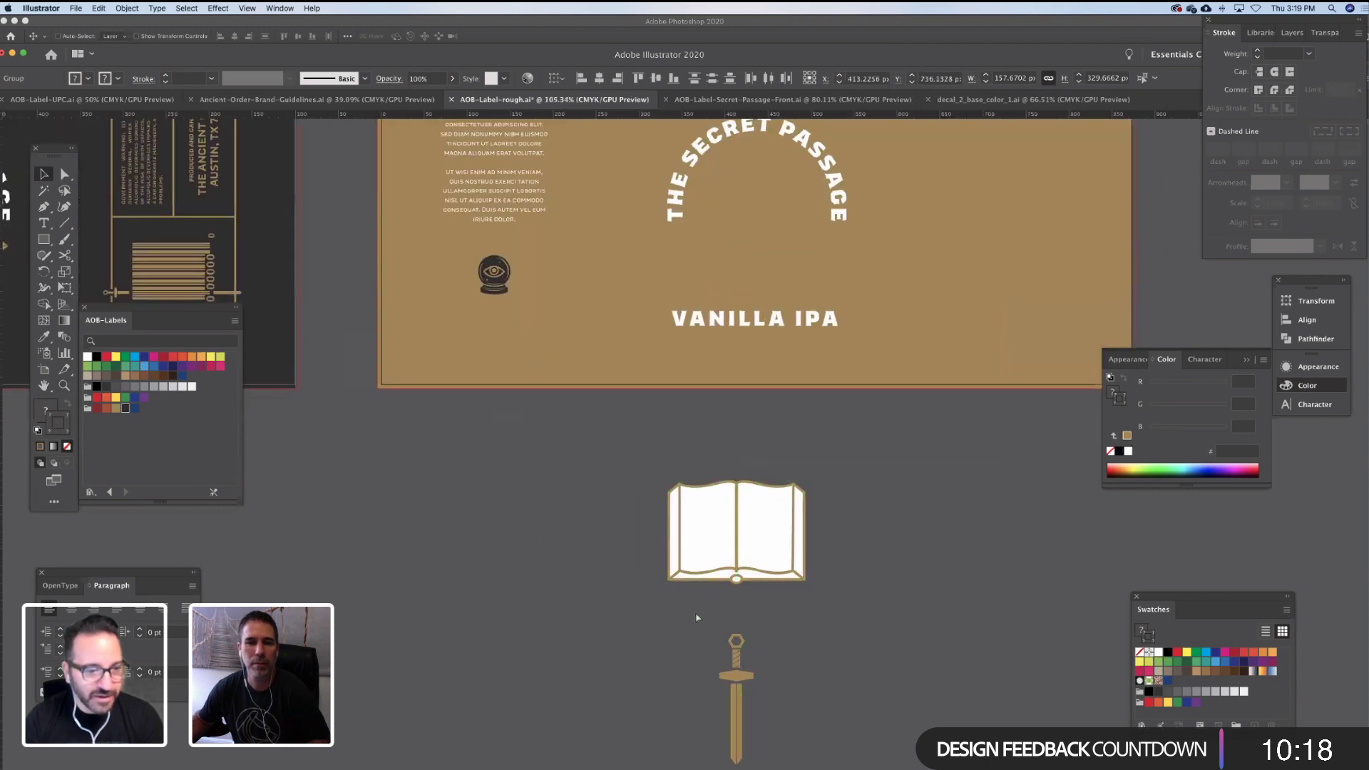
key("a")
left_click(713, 544)
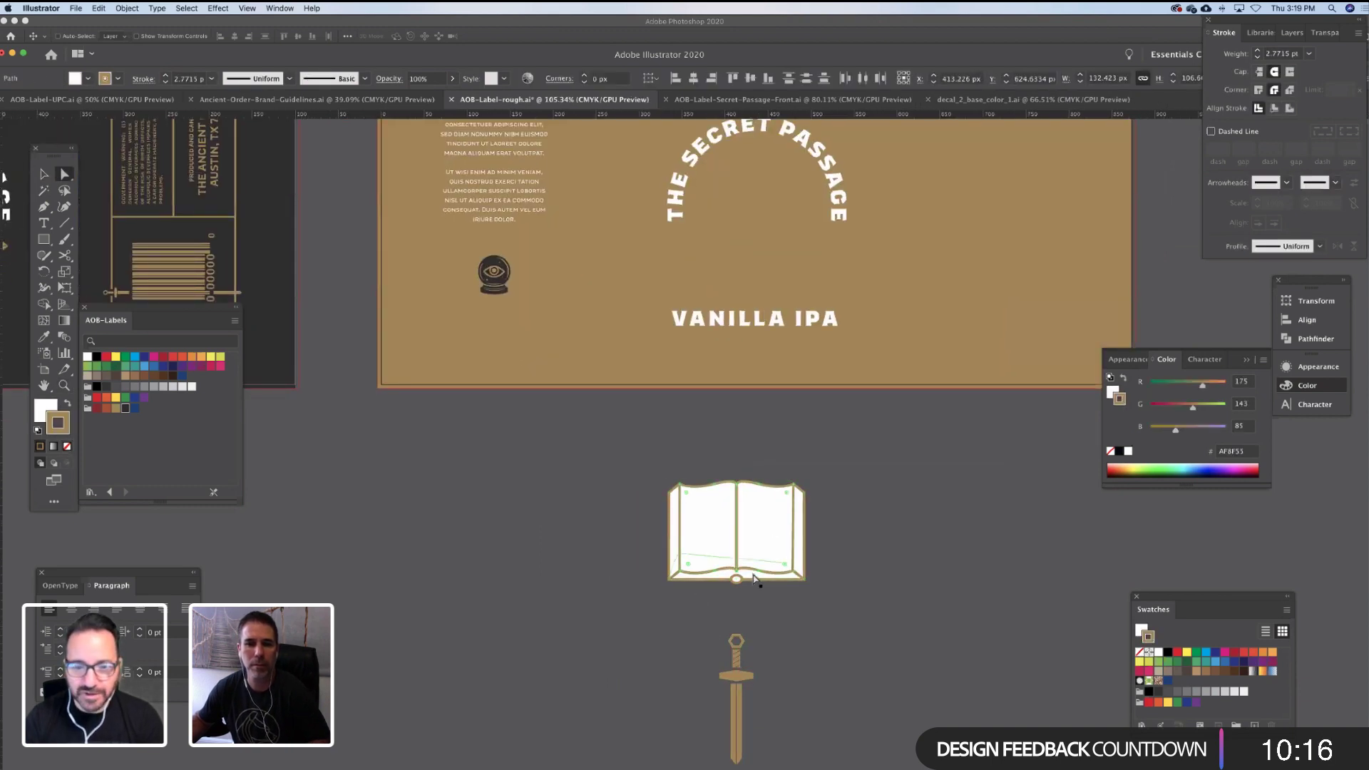
left_click(798, 542)
left_click(689, 542, "shift")
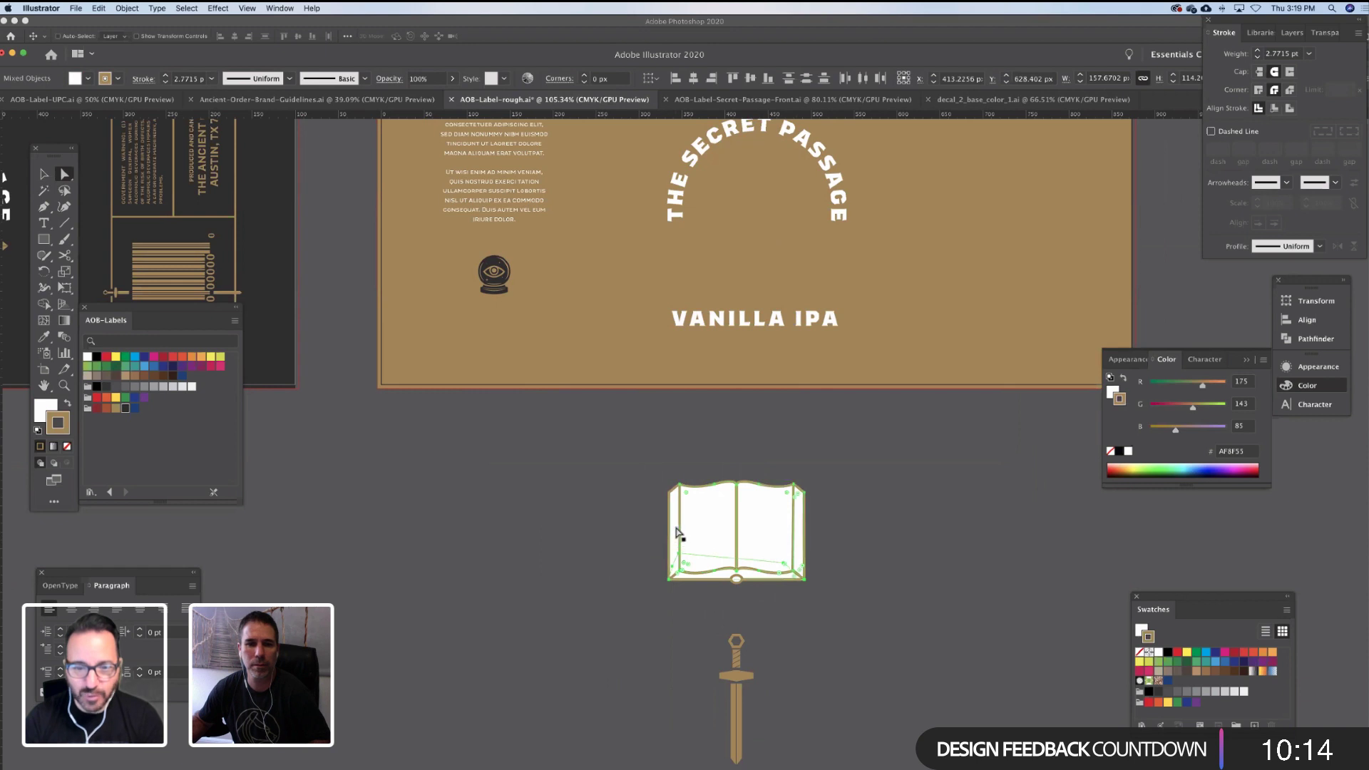
scroll(732, 492, "left", 2)
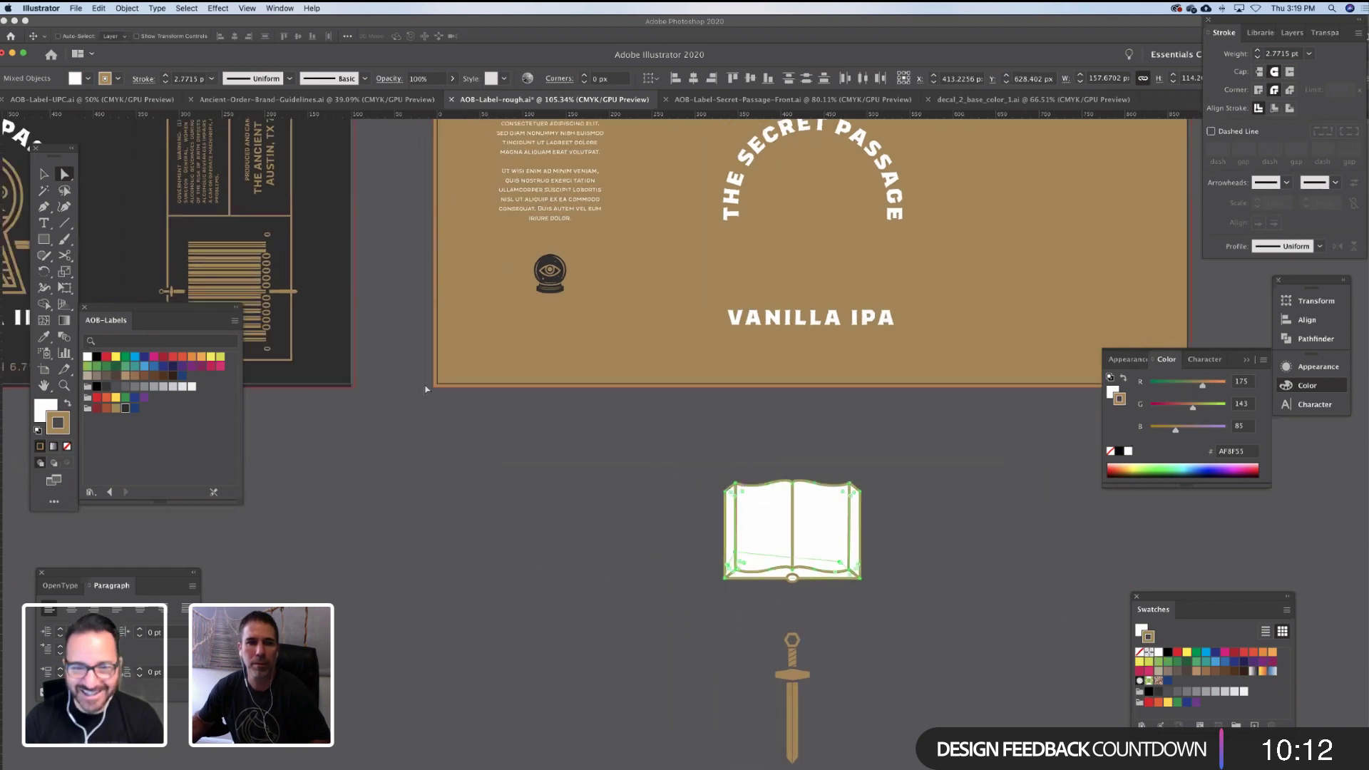
left_click(125, 408)
left_click(41, 412)
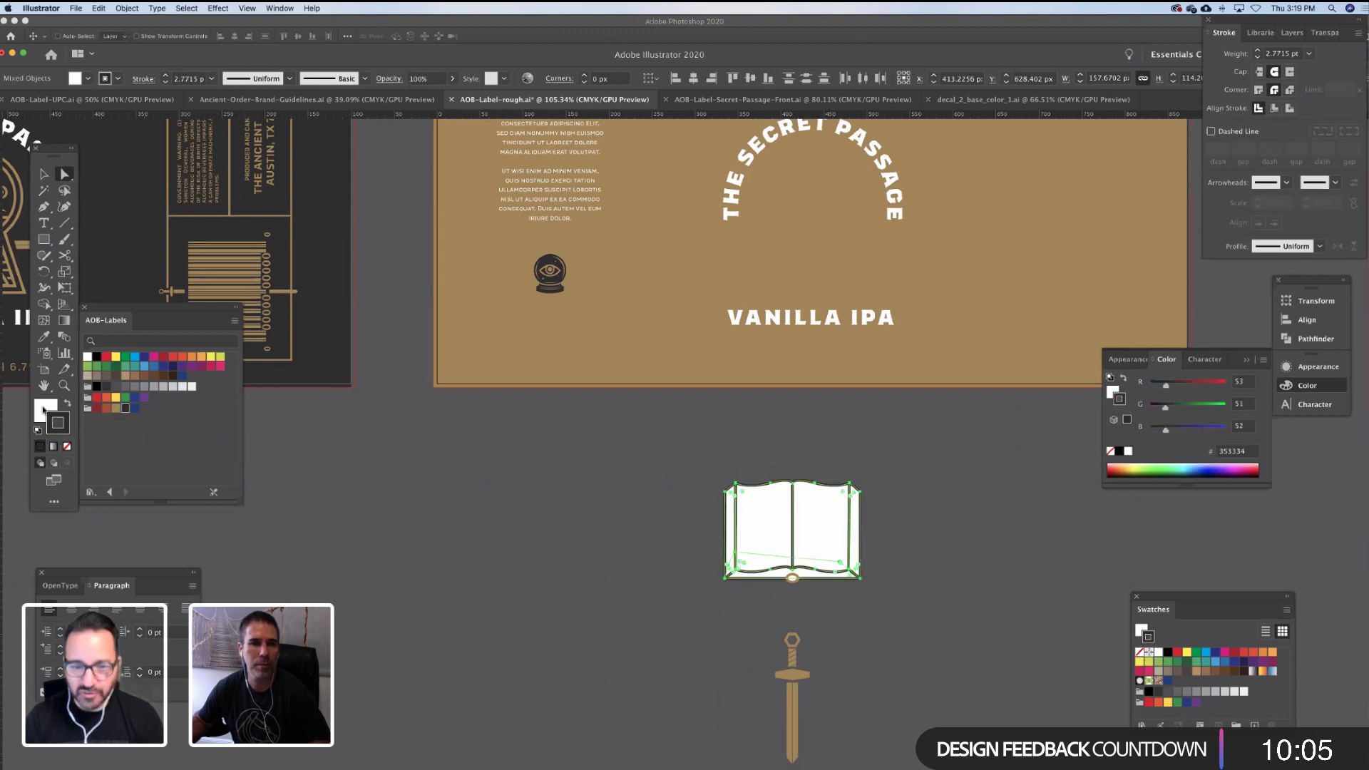
left_click(117, 408)
left_click(583, 587)
Match the small ellipse at the bottom of the book's spine to the gold fill and dark stroke of the pages
scroll(644, 605, "right", 2)
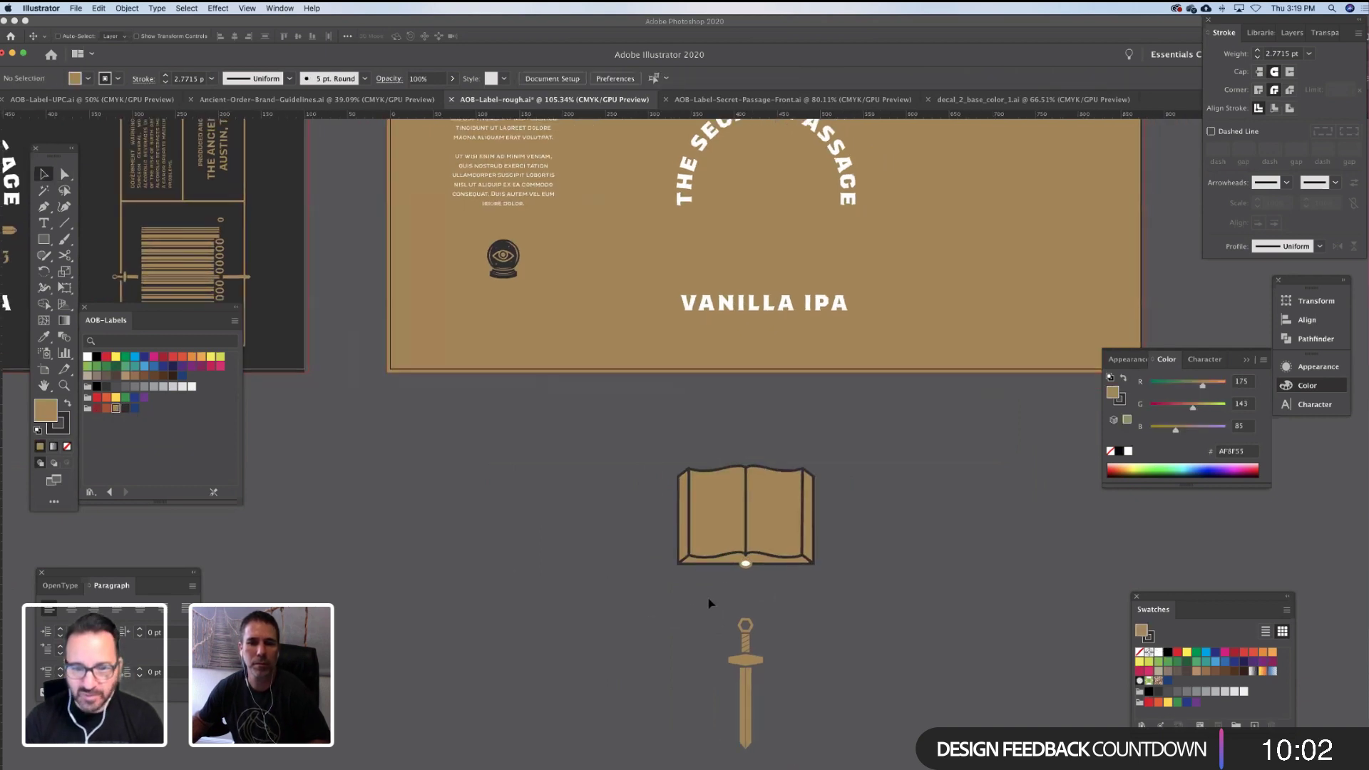
scroll(749, 564, "up", 2, "alt")
key("a")
left_click(750, 559)
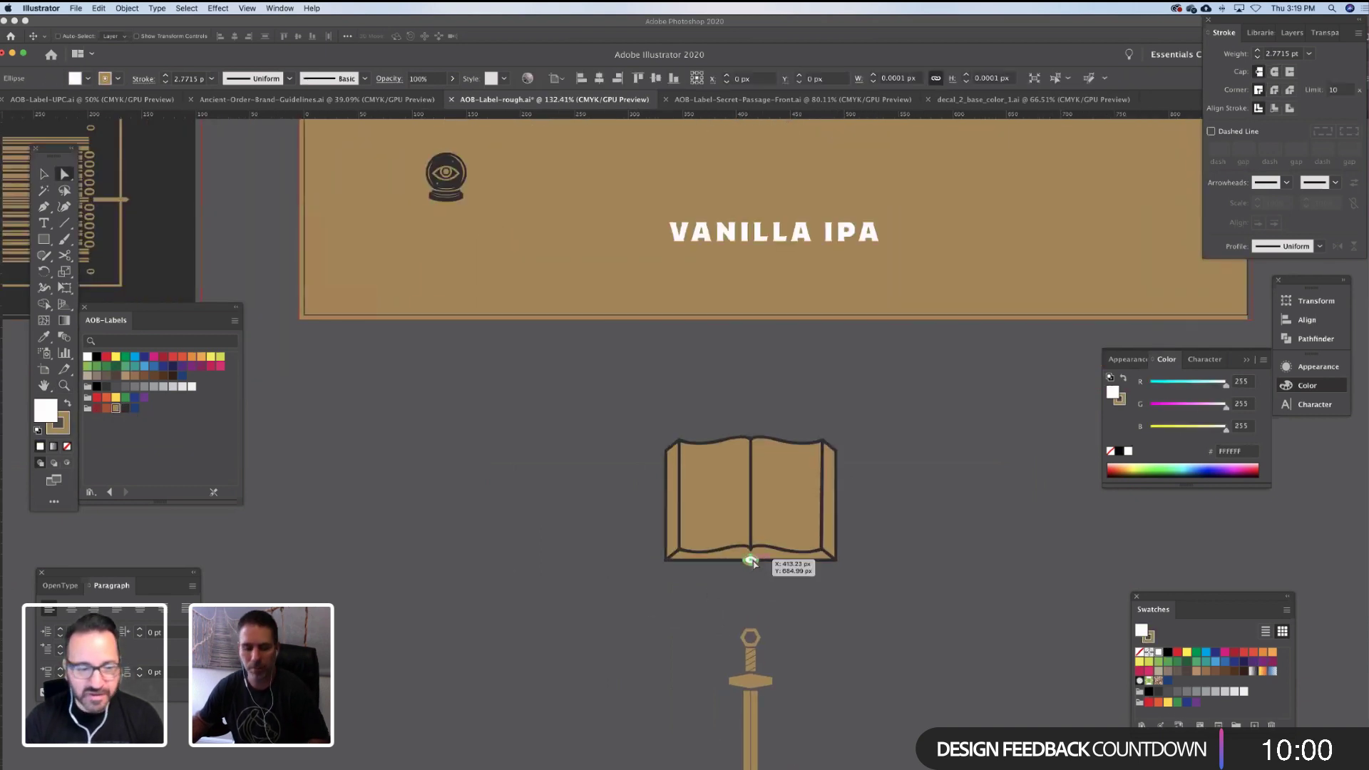
key("i")
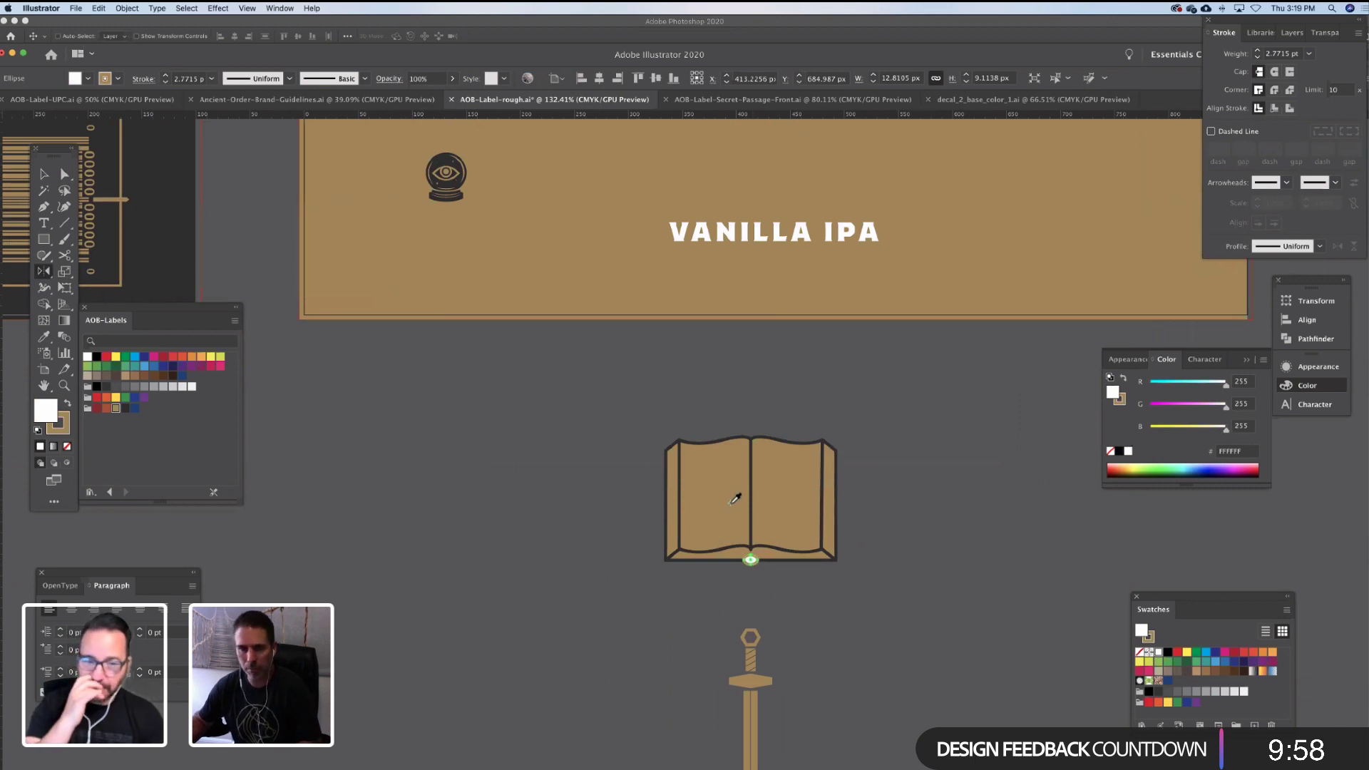
left_click(727, 507)
key("v")
left_click(708, 574)
left_click(720, 532)
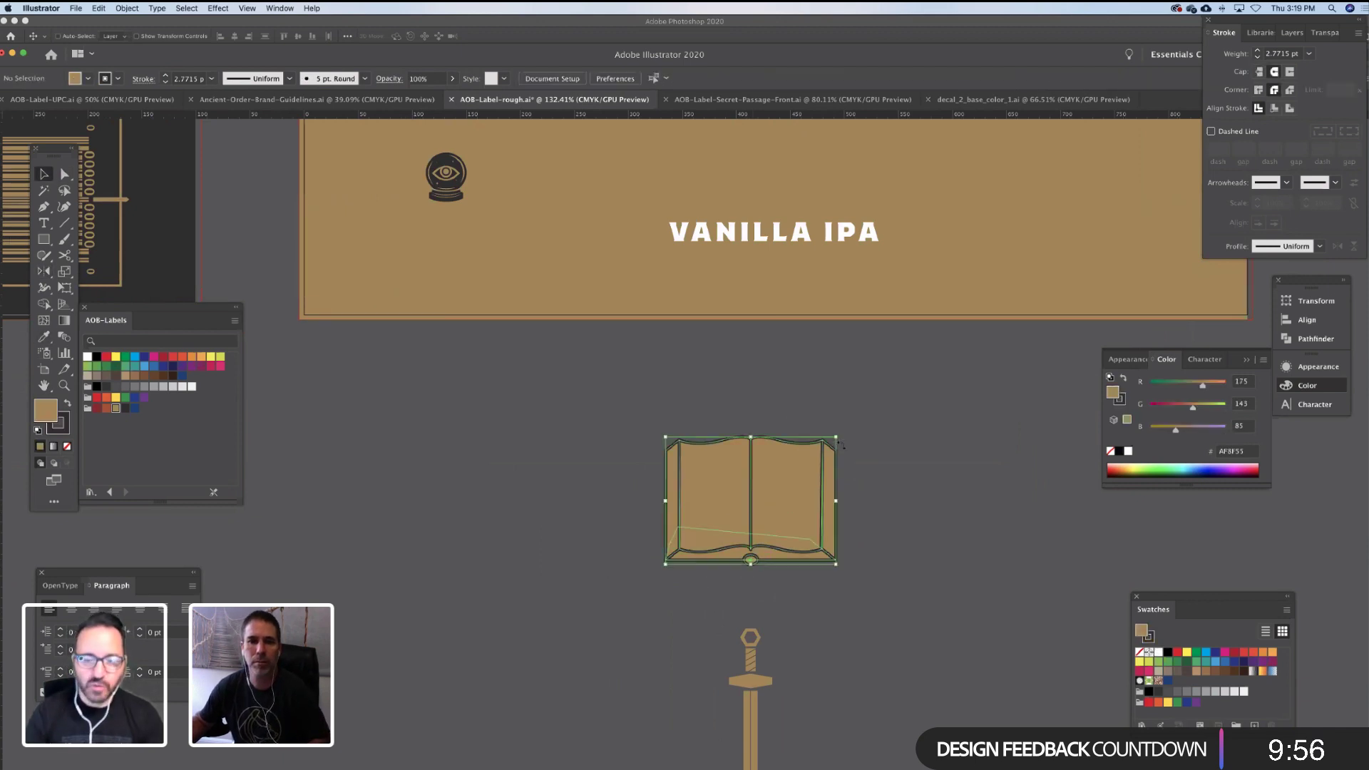
left_click(831, 578)
Enlarge the sword proportionally to about 58 × 220 px against the book, and place it on the canvas to the book's left
left_click_drag(763, 674, 756, 415)
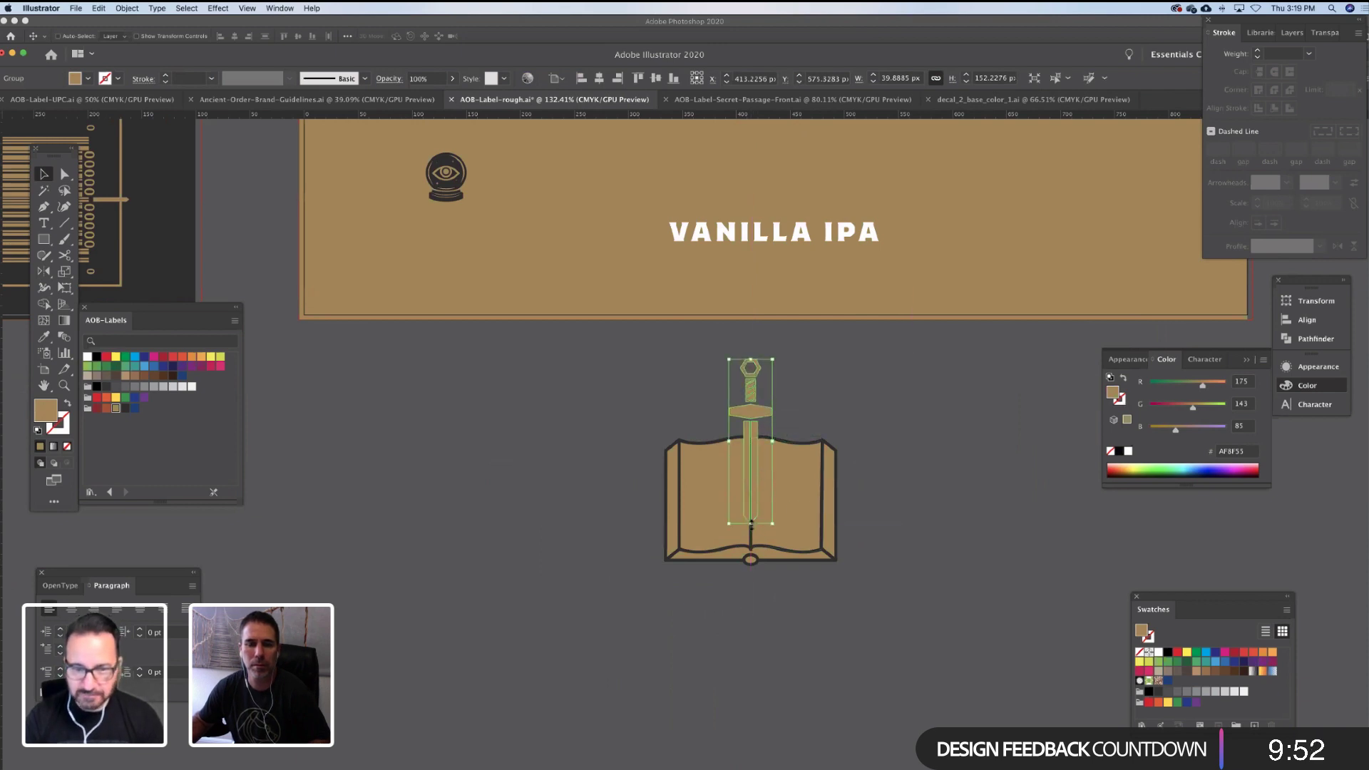
left_click_drag(751, 524, 751, 561, "shift")
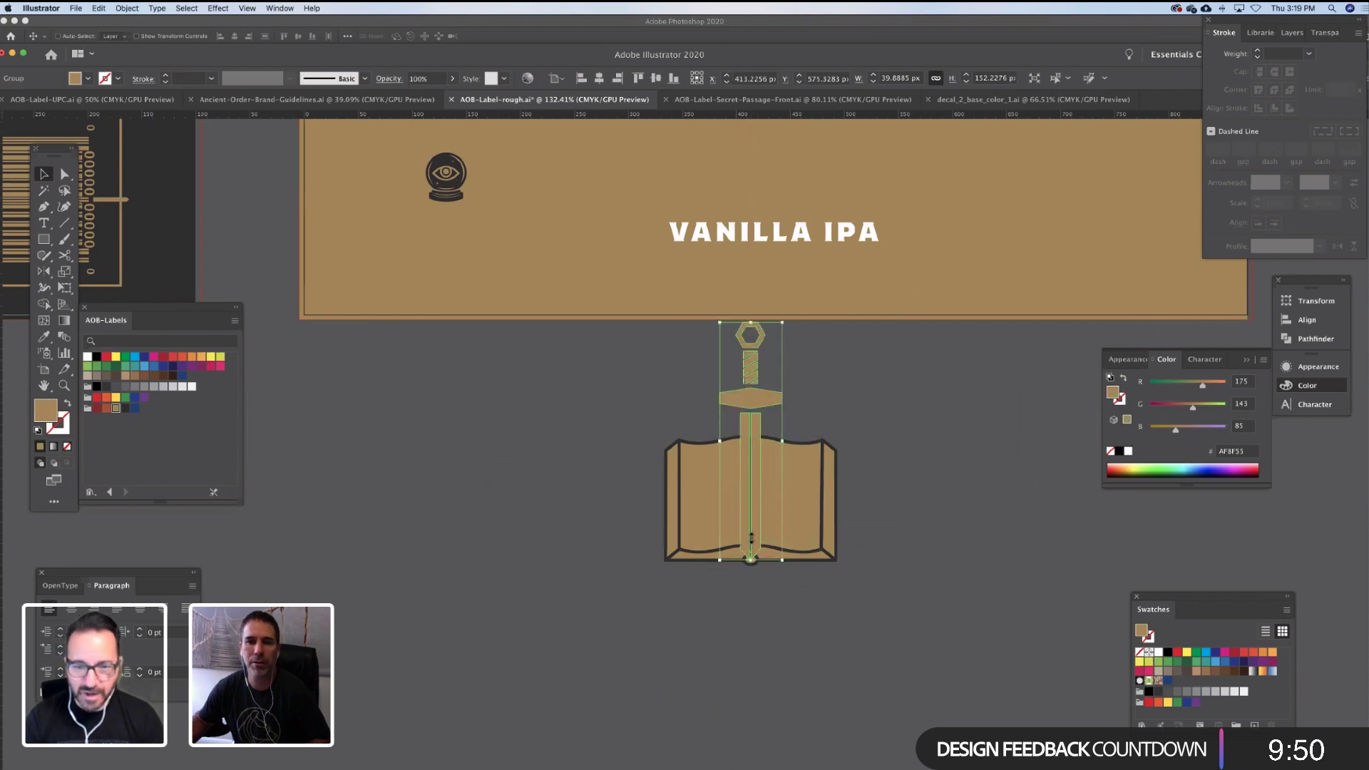
left_click_drag(763, 401, 545, 401)
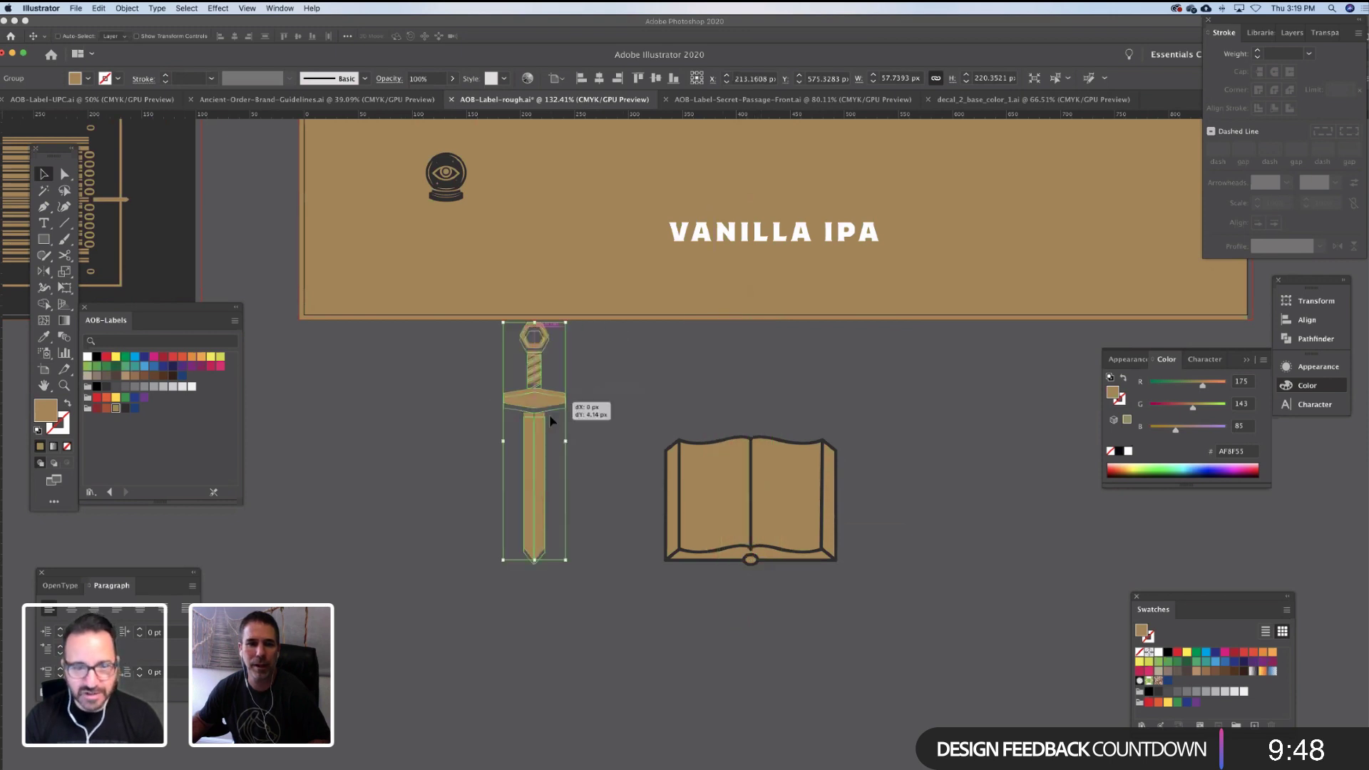
left_click(517, 602)
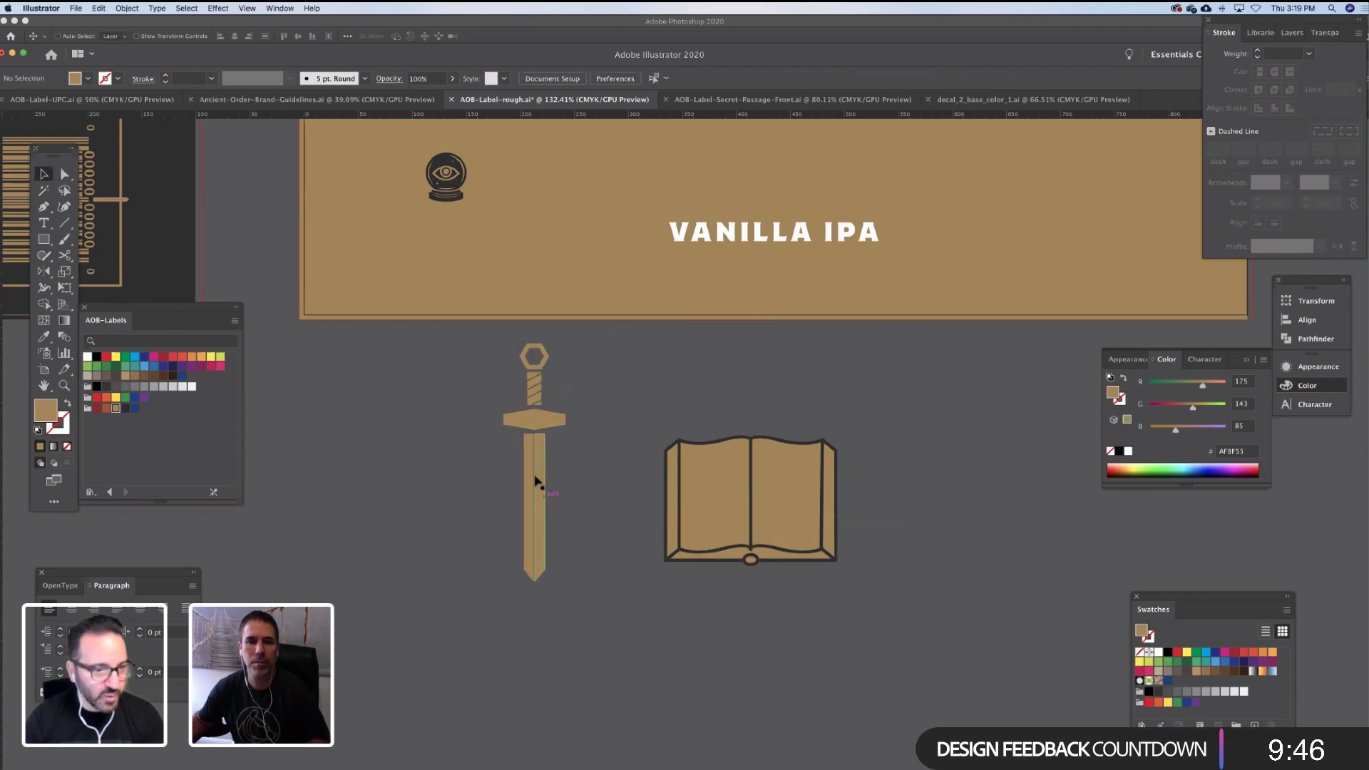
Recolor the whole sword with the book's dark grey (RGB 53, 51, 52) as its fill
key("a")
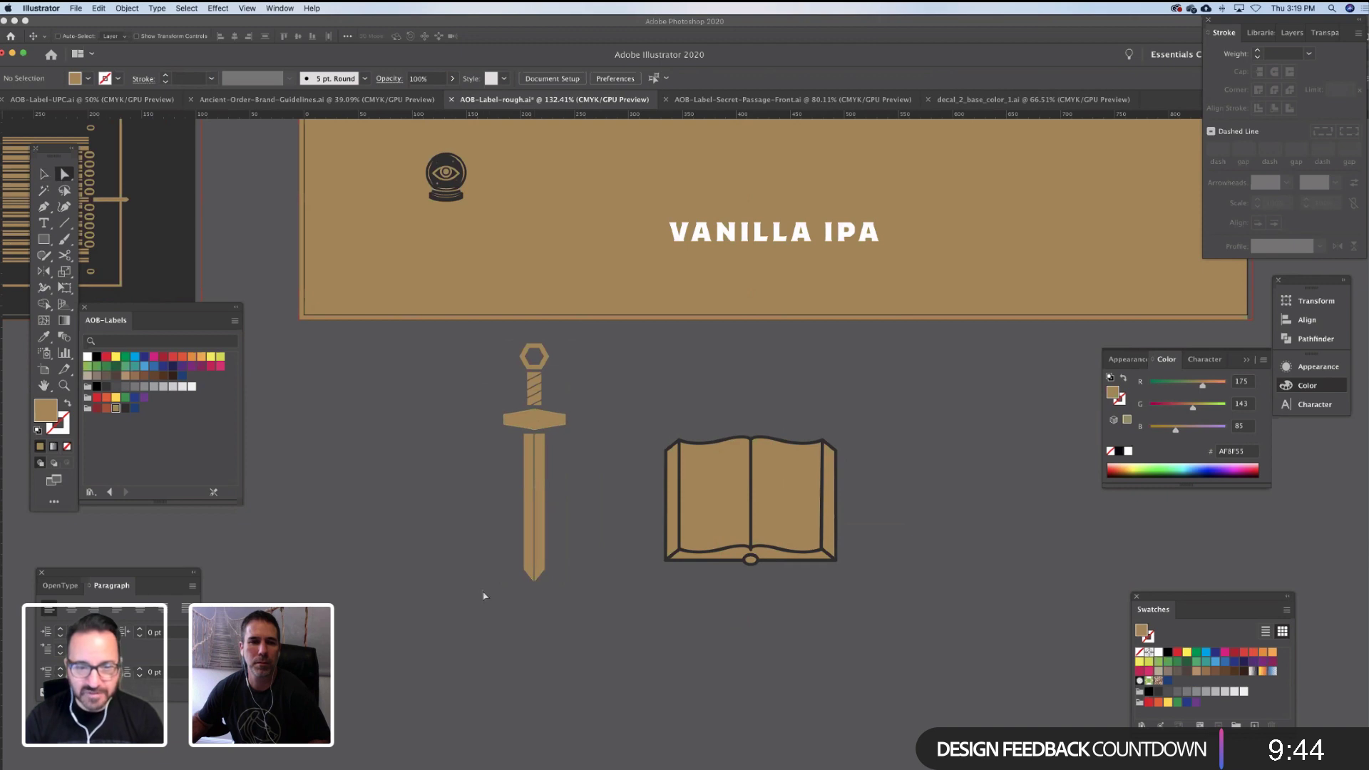
left_click(577, 346)
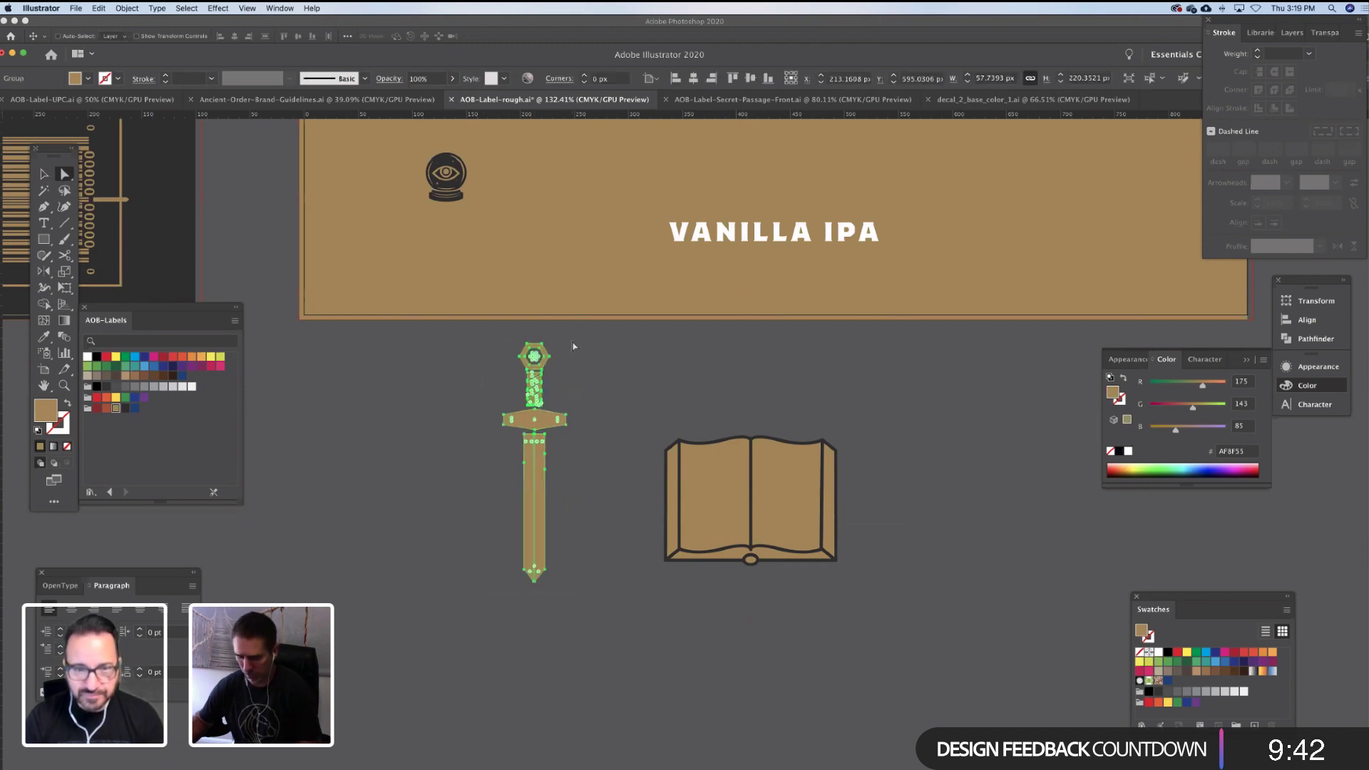
key("i")
left_click(187, 286)
key("v")
left_click(408, 427)
left_click_drag(422, 423, 402, 454)
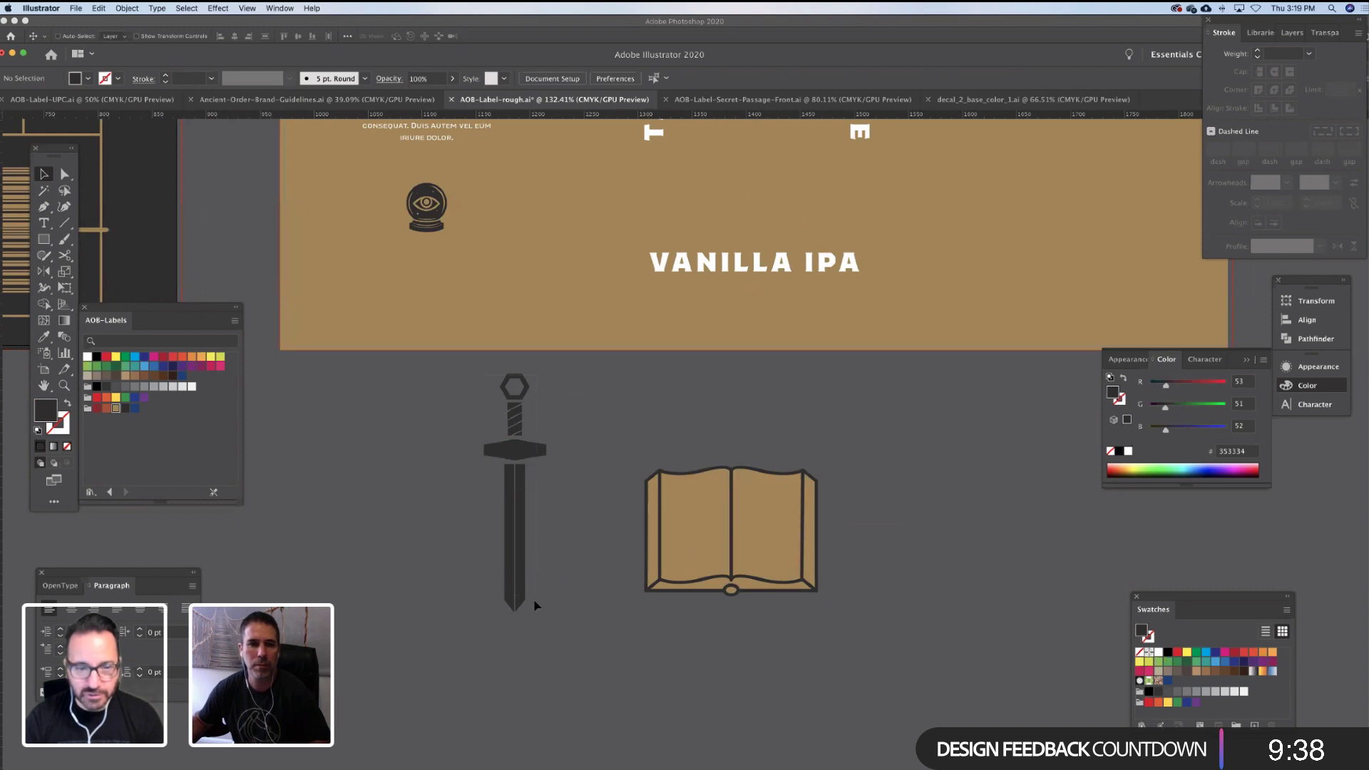
Move the sword onto the book, centering it along the spine with the blade tip just past the lower edge
left_click_drag(511, 598, 727, 596)
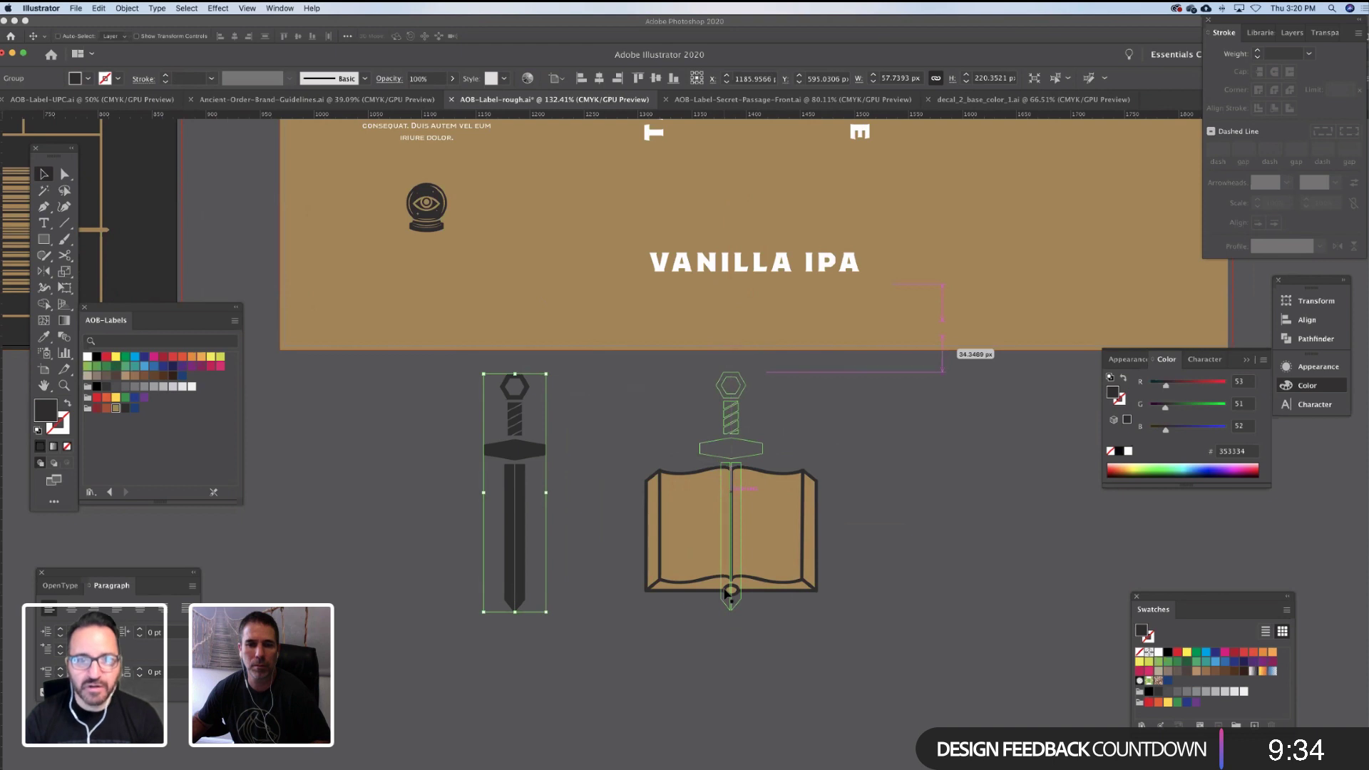
left_click_drag(728, 592, 728, 592)
scroll(713, 595, "up", 4)
scroll(713, 596, "right", 3)
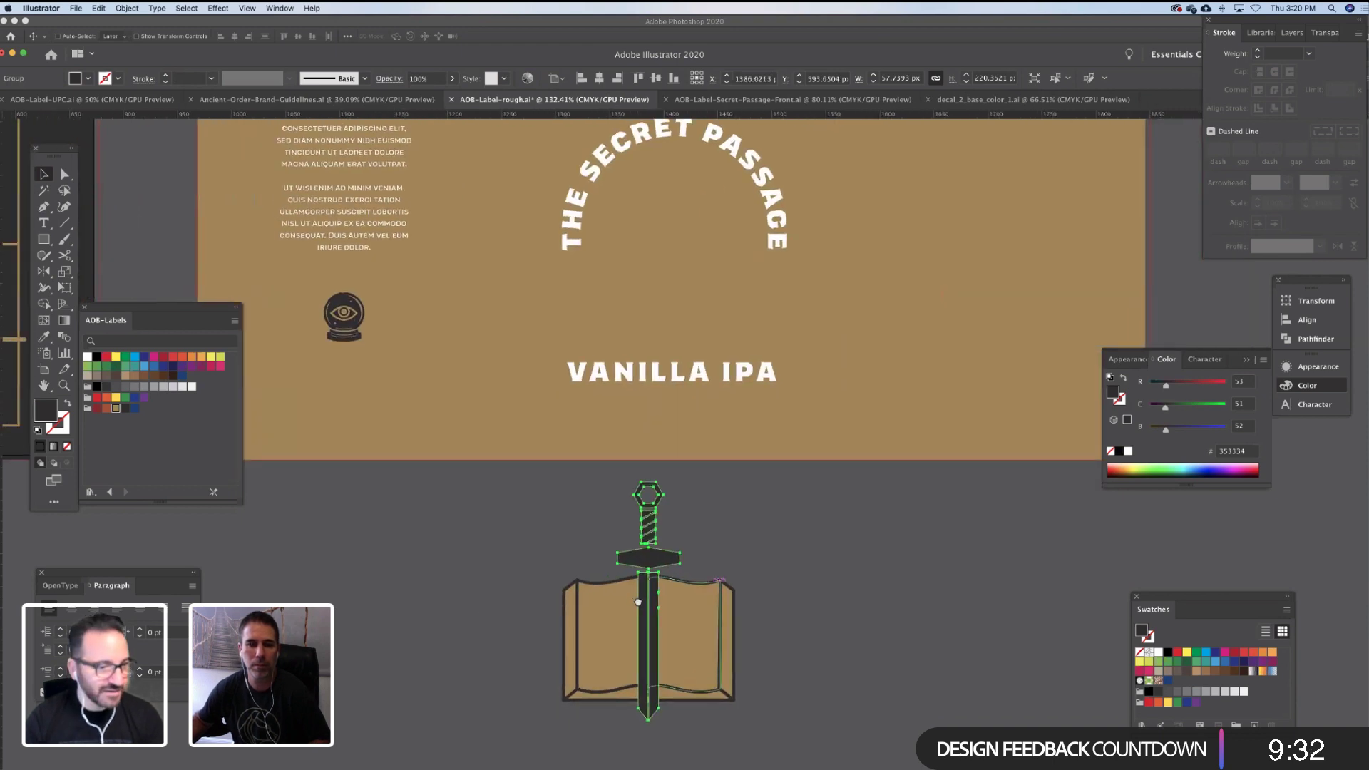
left_click_drag(638, 602, 652, 589)
left_click_drag(545, 587, 548, 583)
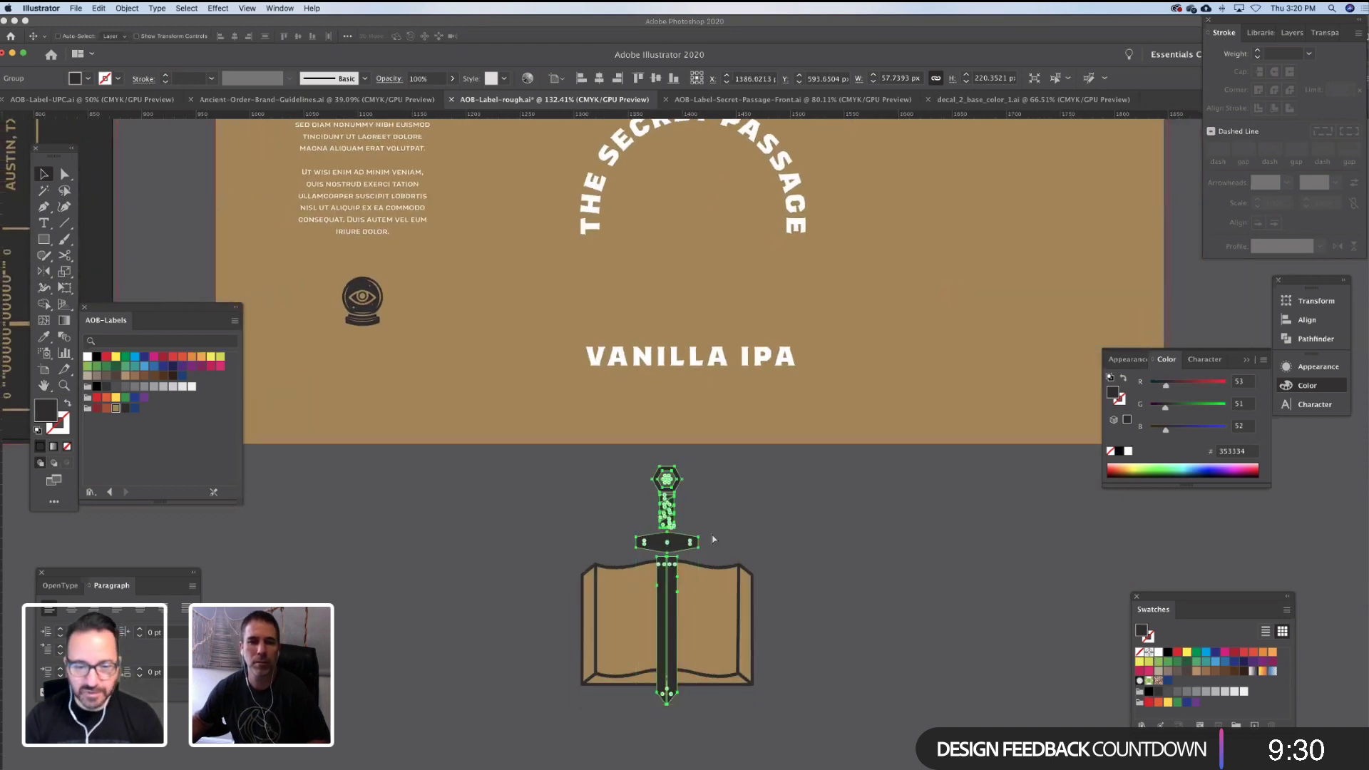
Place the sword behind the book with only the handle and blade ends showing, and shift it slightly upward
key("super+x")
left_click_drag(756, 520, 564, 705)
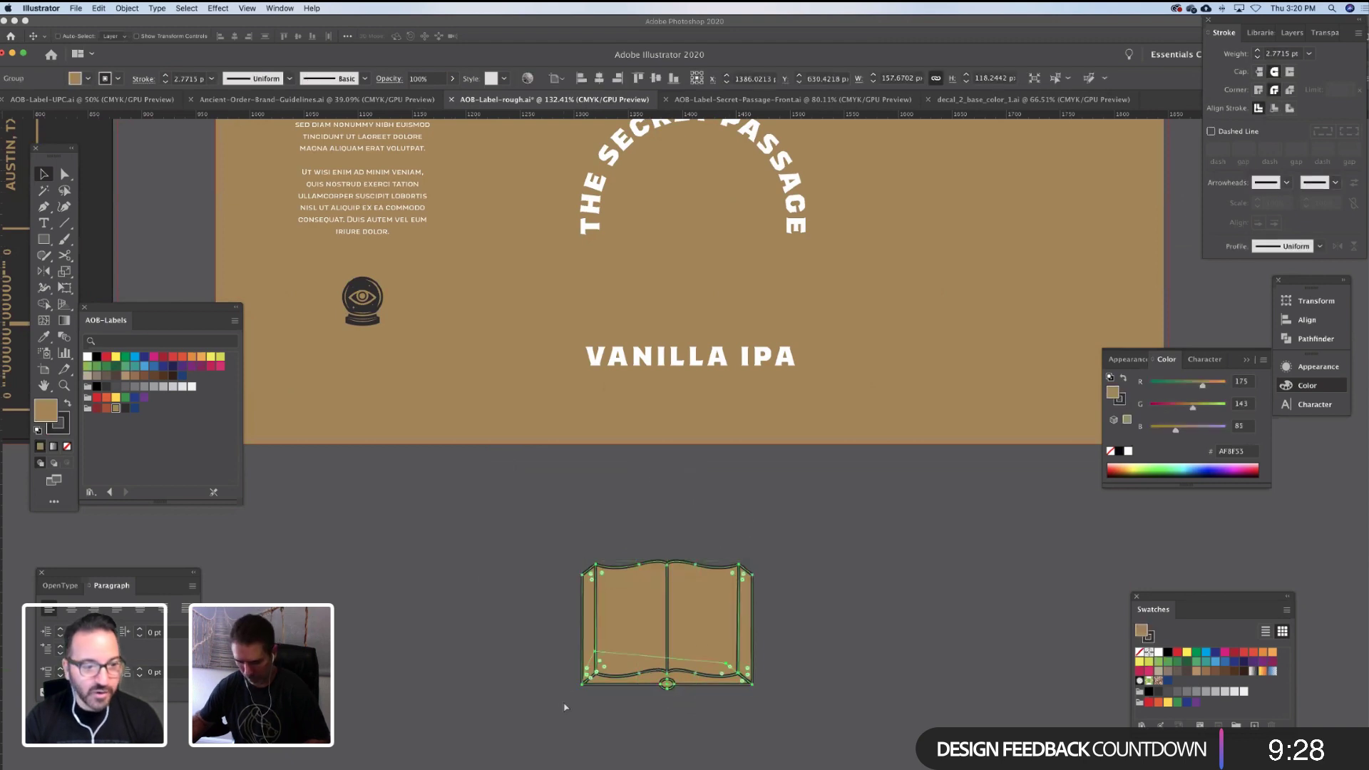
key("super+f")
left_click_drag(819, 566, 865, 528)
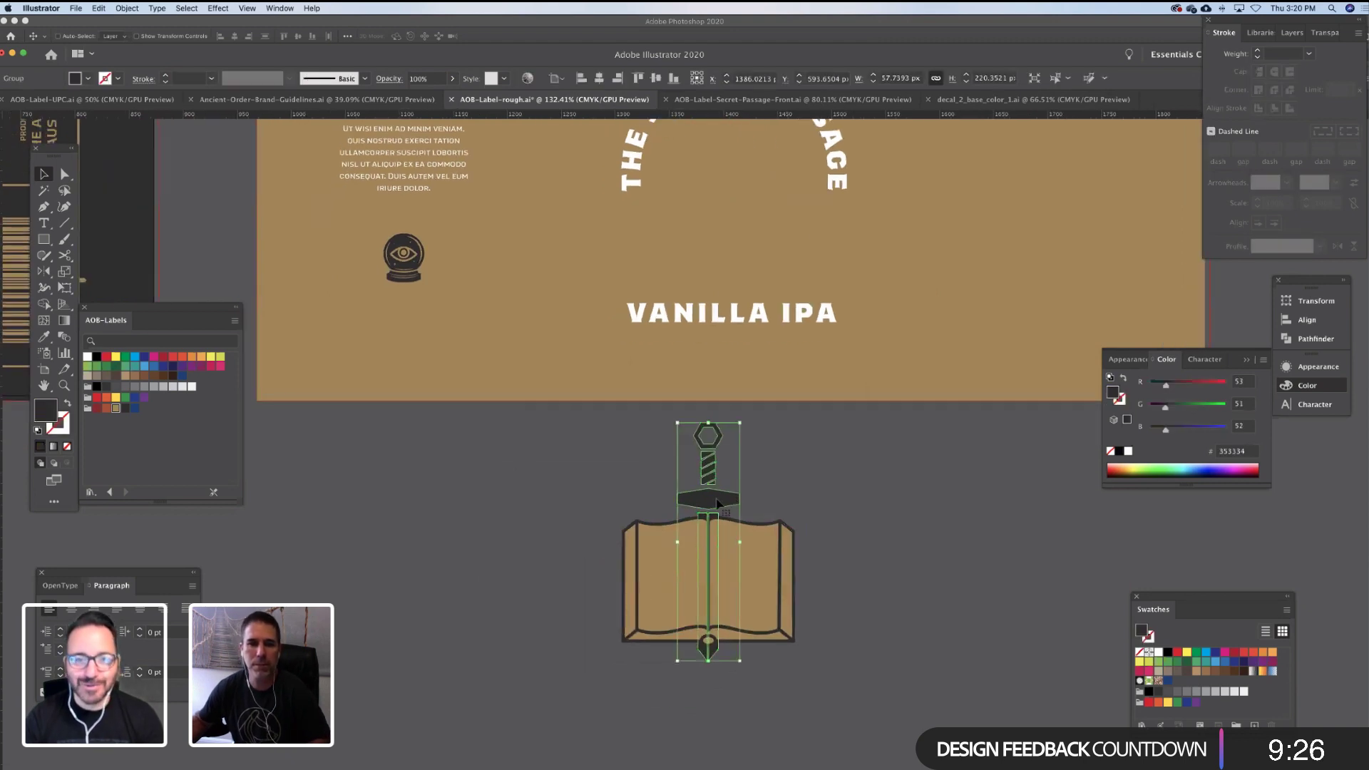
left_click_drag(718, 503, 719, 499)
left_click(863, 526)
Lengthen both halves of the sword's blade by moving their lower tip points farther down below the book
key("a")
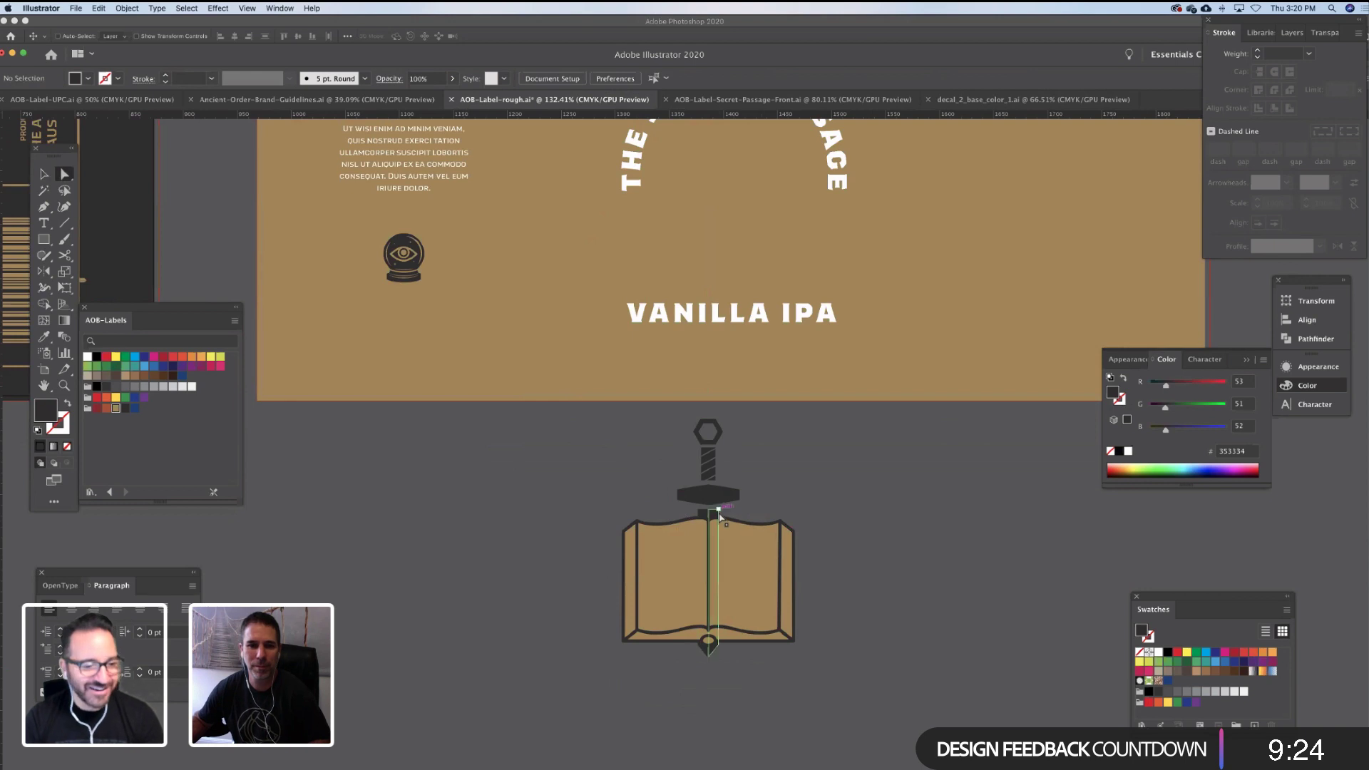
left_click(717, 510)
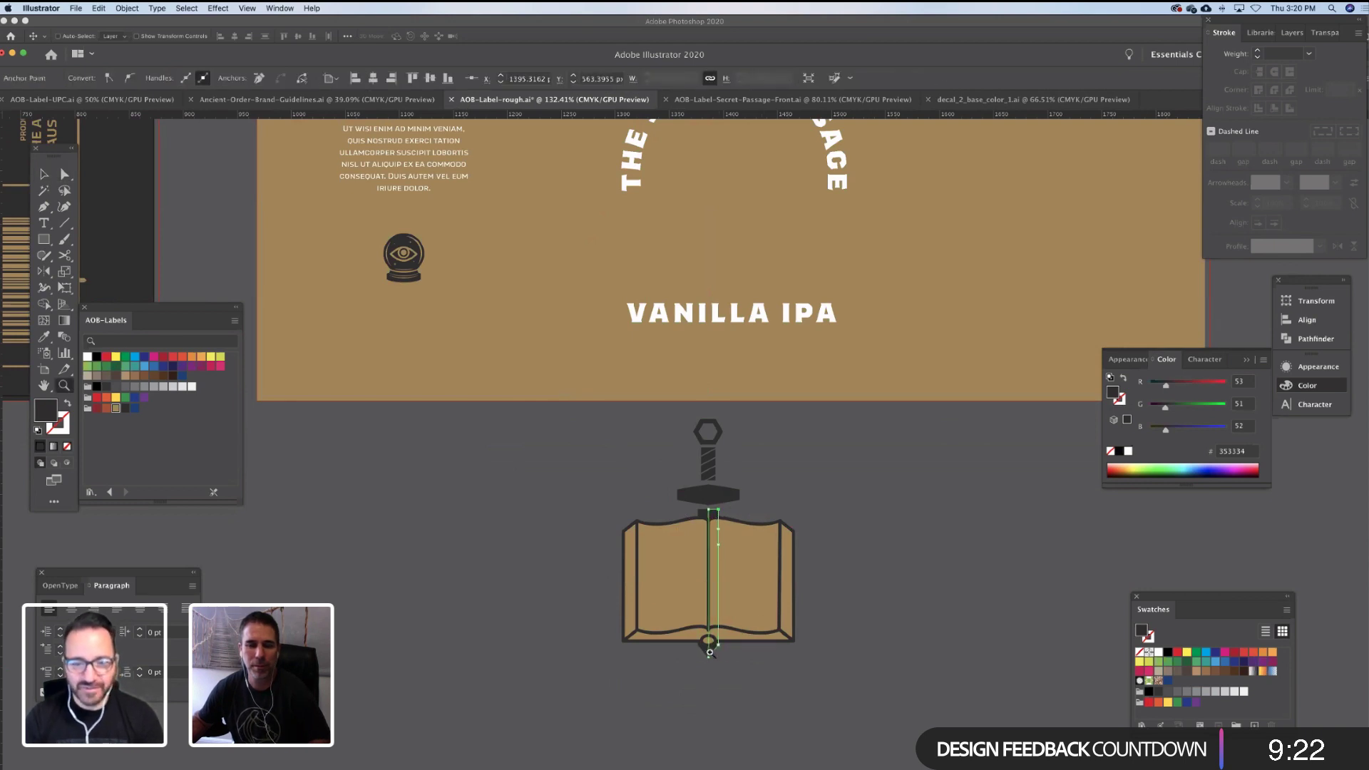
left_click_drag(669, 672, 719, 655, "super")
left_click(719, 643)
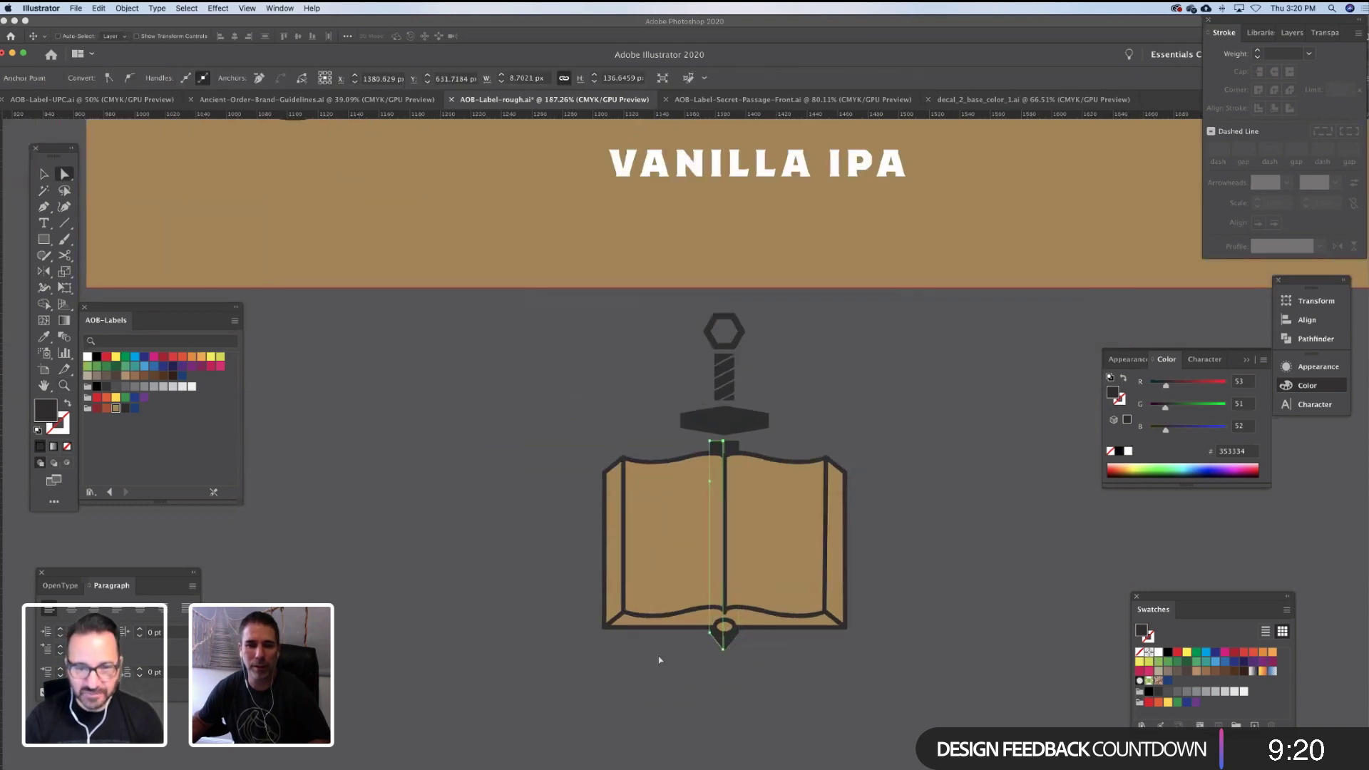
left_click_drag(721, 635, 745, 632, "super")
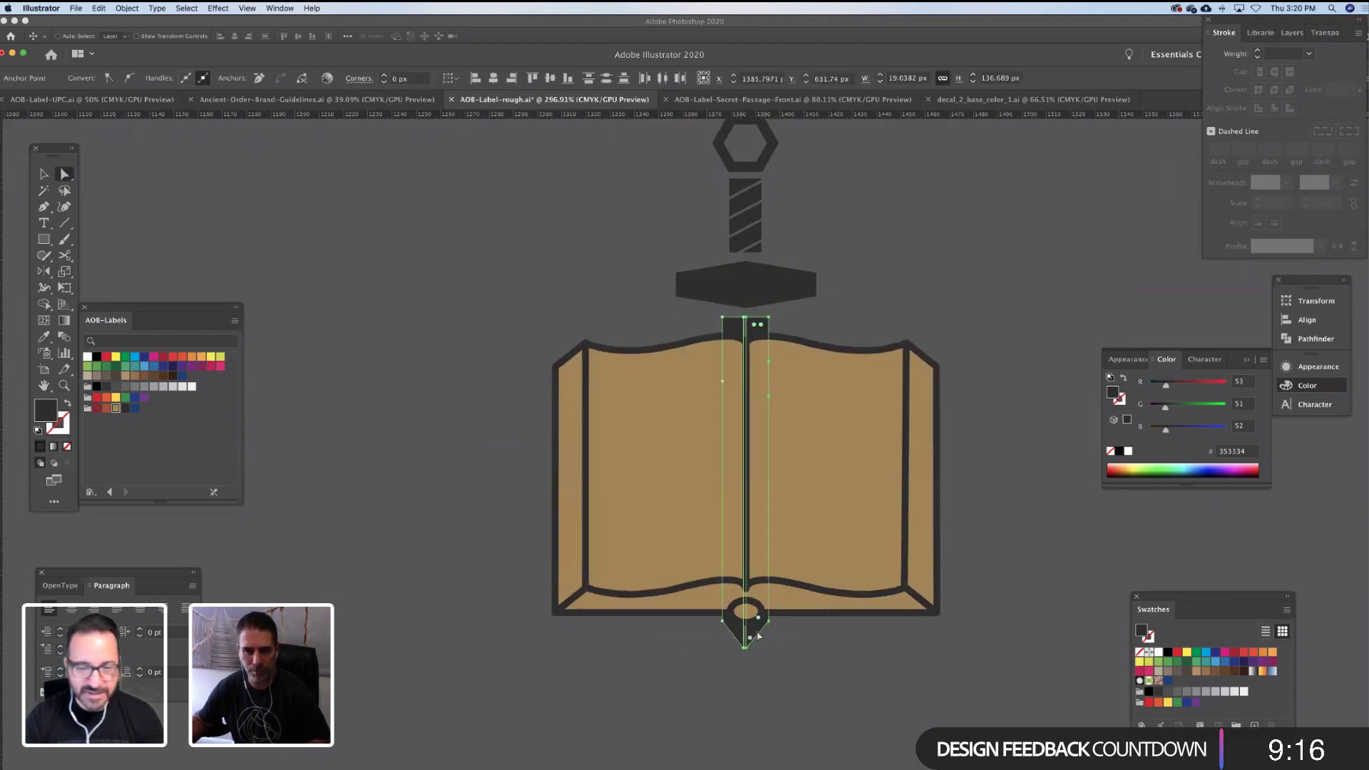
left_click_drag(757, 637, 757, 669)
key("super+z")
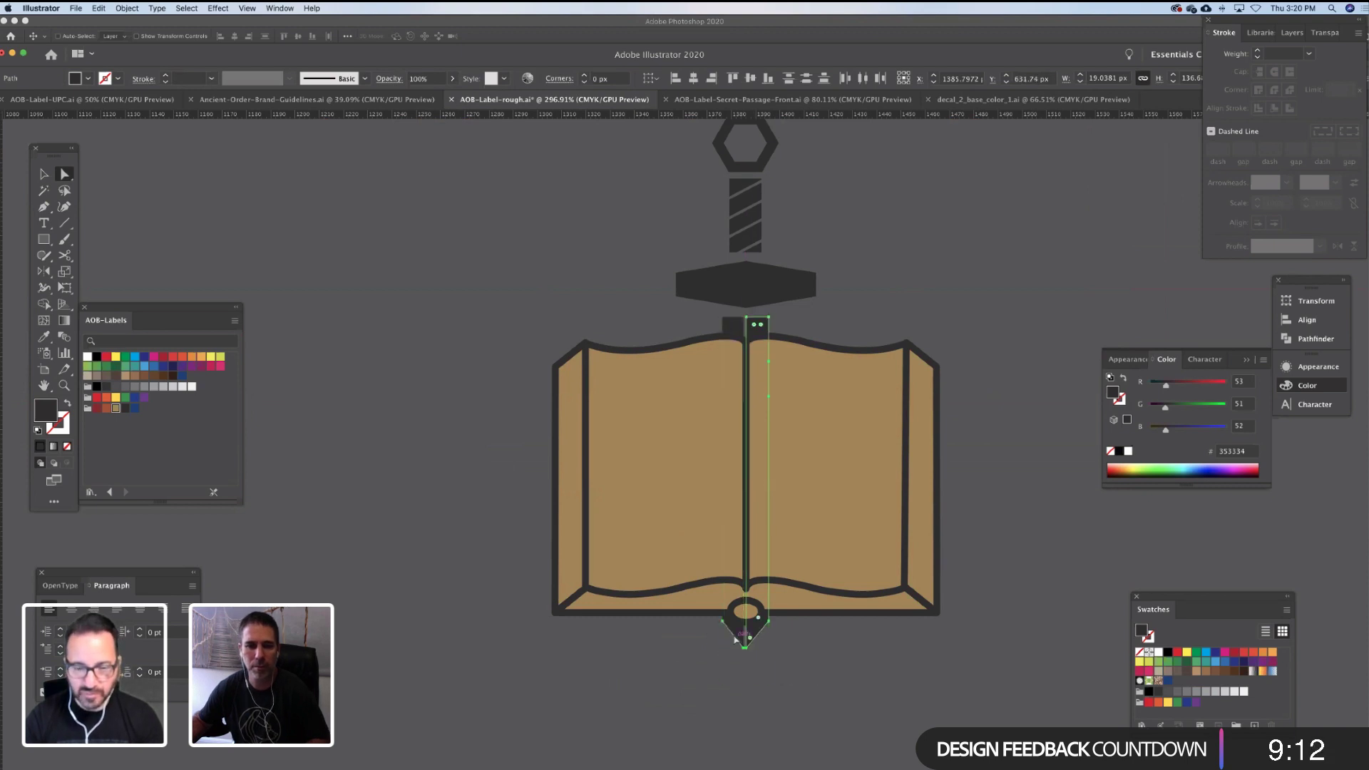
left_click(736, 634)
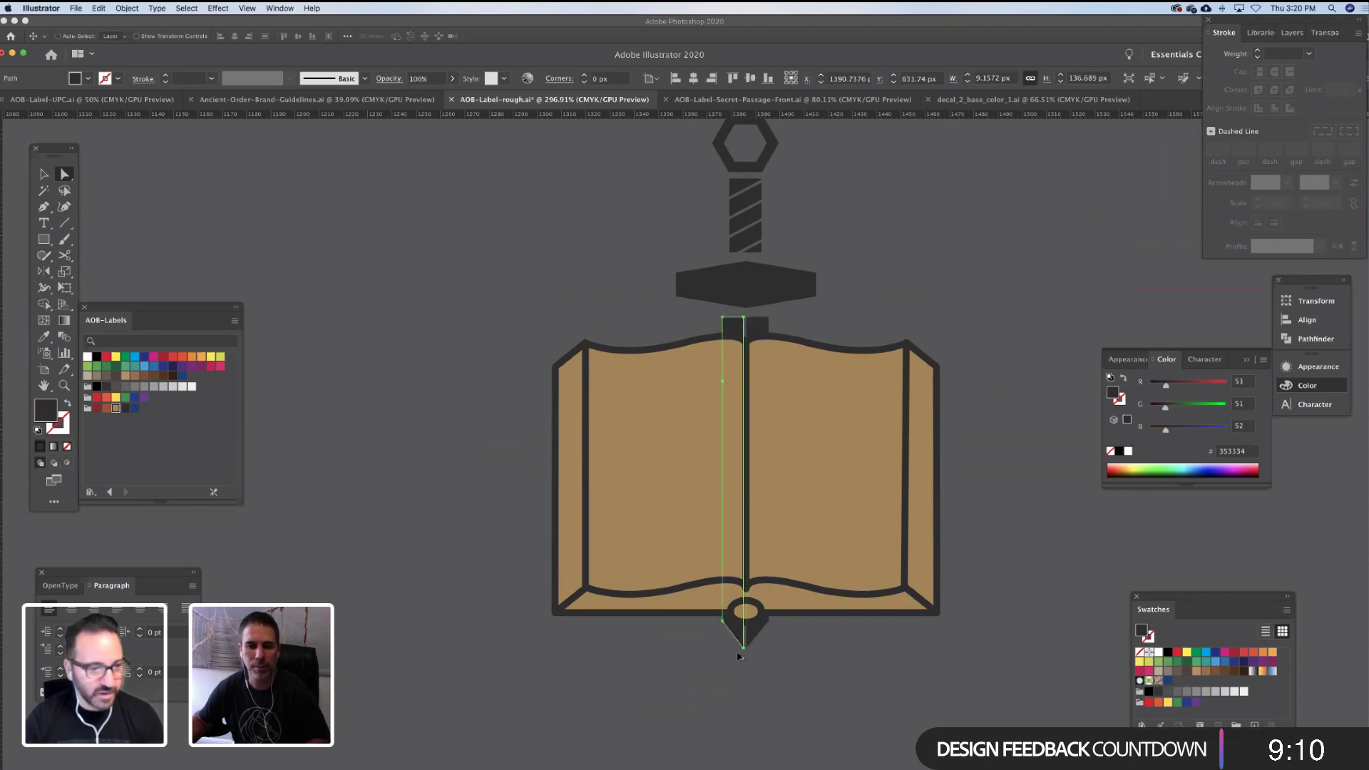
mouse_move(742, 638)
left_mouse_down()
mouse_move(742, 679)
mouse_move(755, 657)
mouse_move(757, 677)
mouse_move(758, 649)
left_mouse_up()
key("super+z")
left_click(756, 638)
key("v")
left_click(907, 644)
key("super+minus")
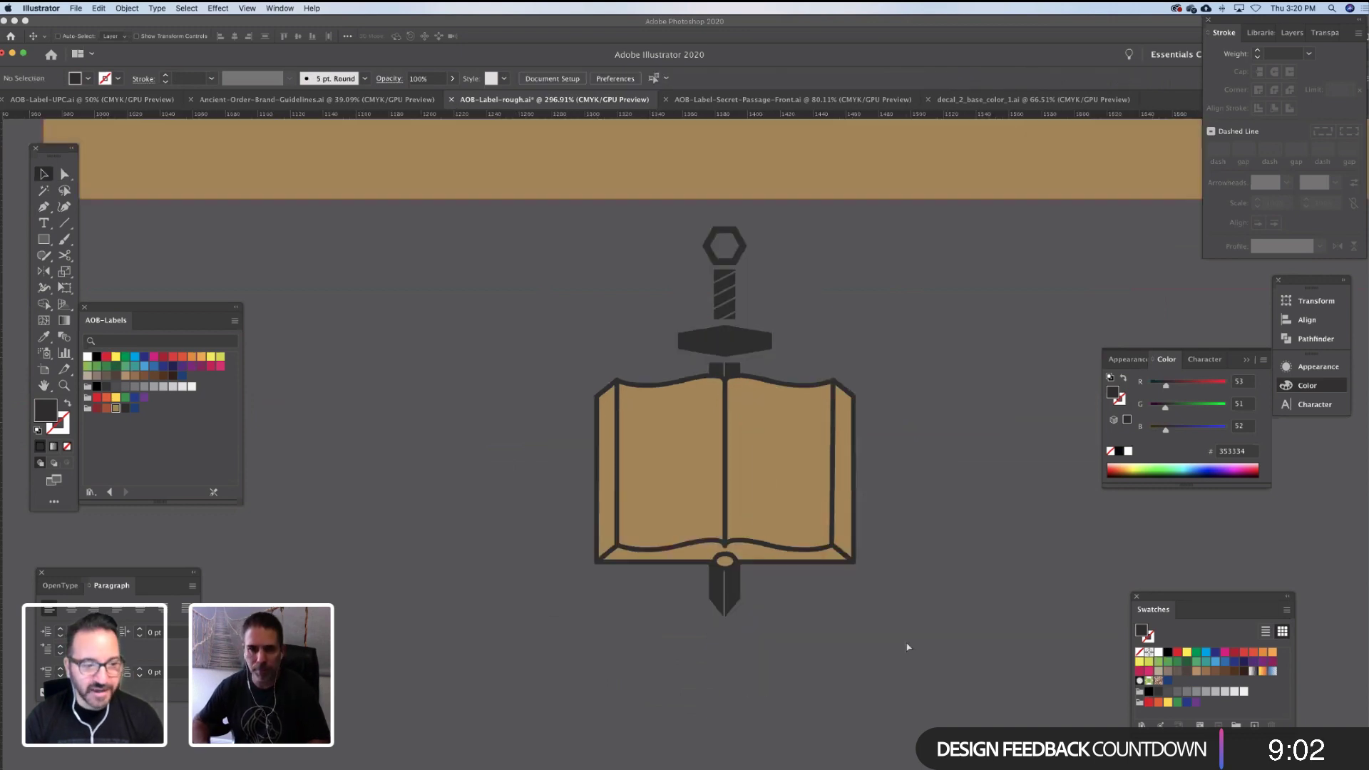
Examine the gold label's crystal ball icon and the dark label's keyhole artwork and layout as reference for the book illustration
key("super+minus")
key("super+minus")
key("super+minus")
left_click_drag(631, 492, 716, 552)
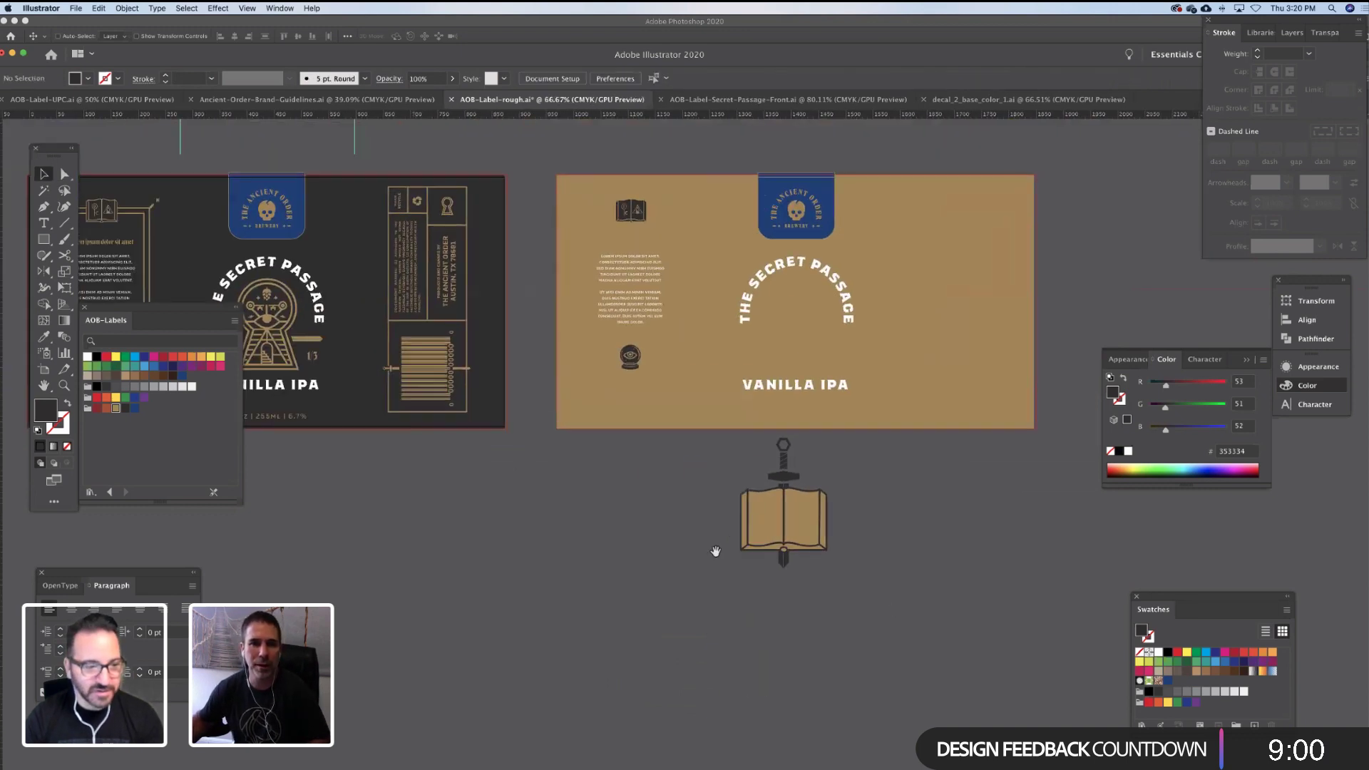
left_click_drag(605, 522, 981, 382)
key("z")
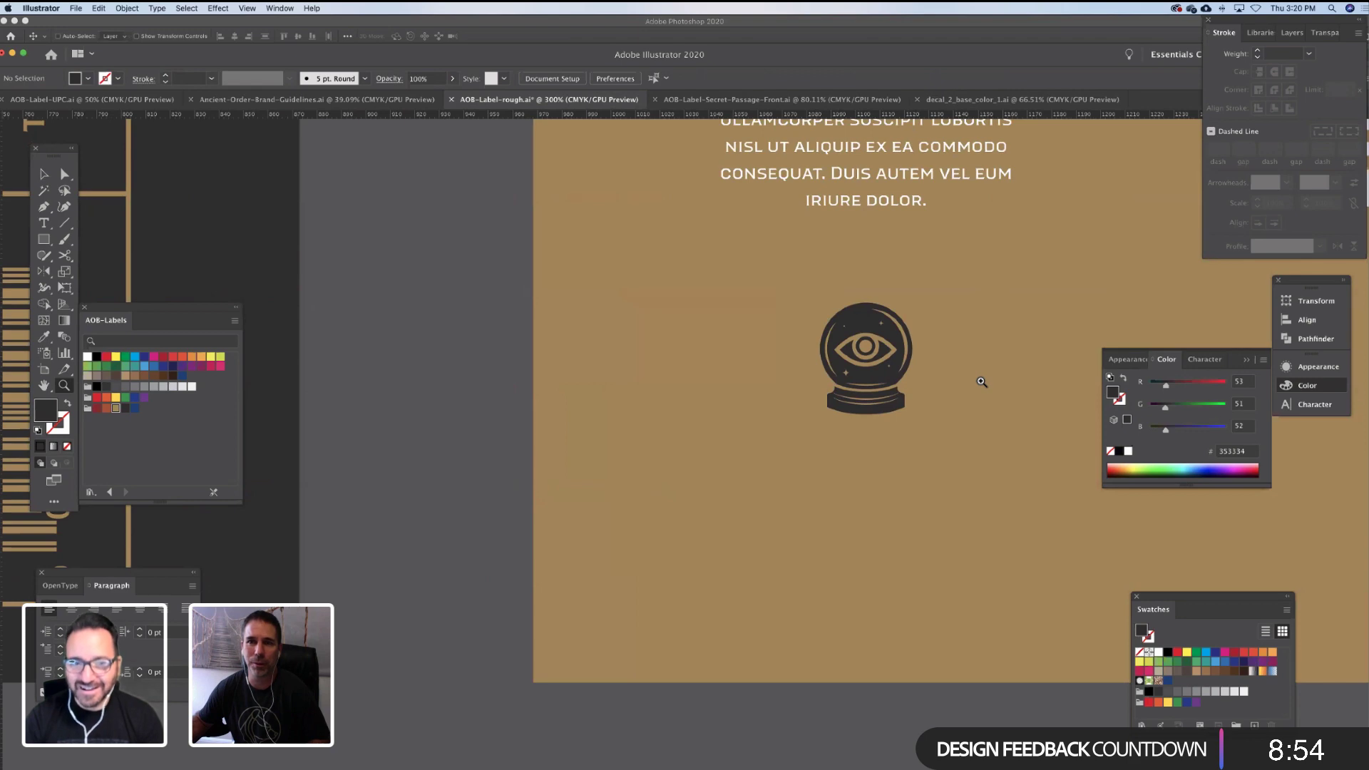
left_click_drag(912, 412, 809, 468)
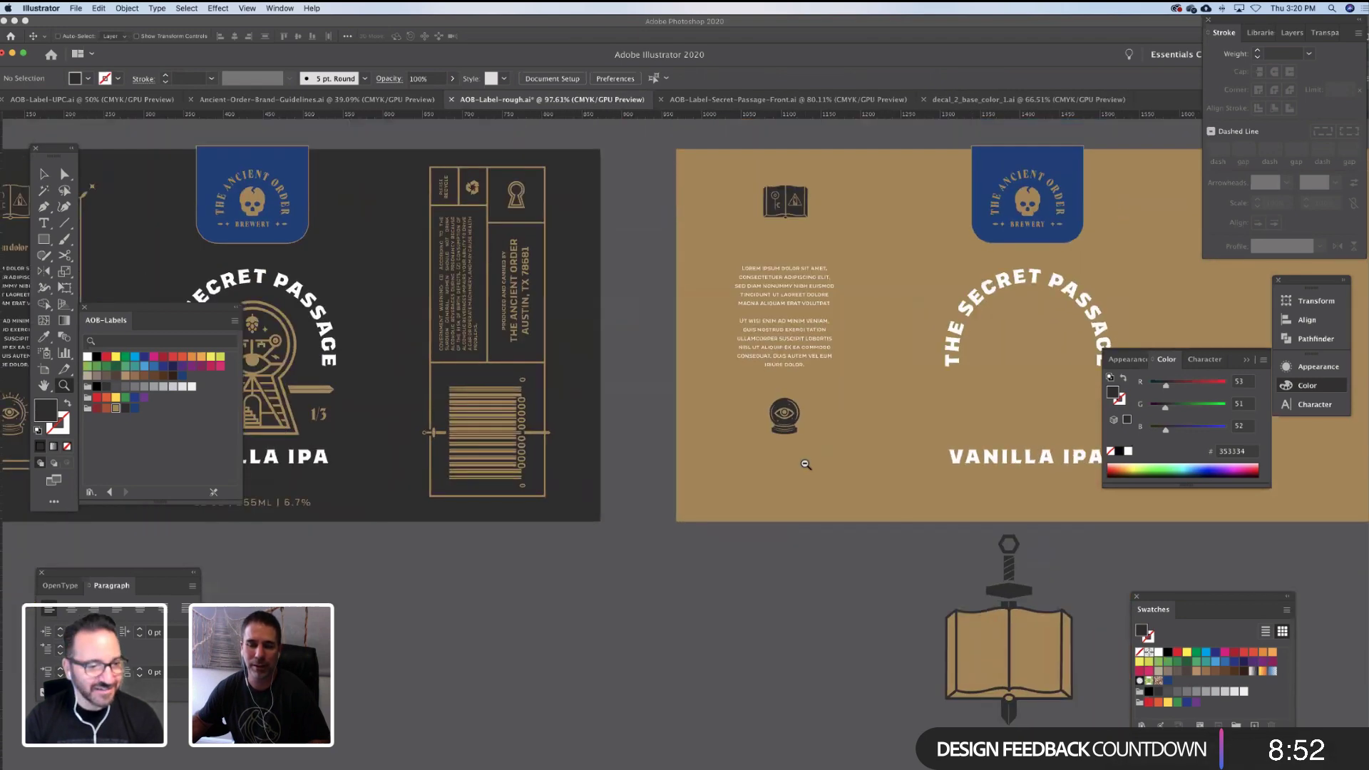
left_click_drag(817, 534, 824, 454)
left_click_drag(555, 460, 581, 452)
left_click_drag(457, 432, 565, 413)
left_click_drag(599, 476, 704, 541)
scroll(421, 426, "right", 6)
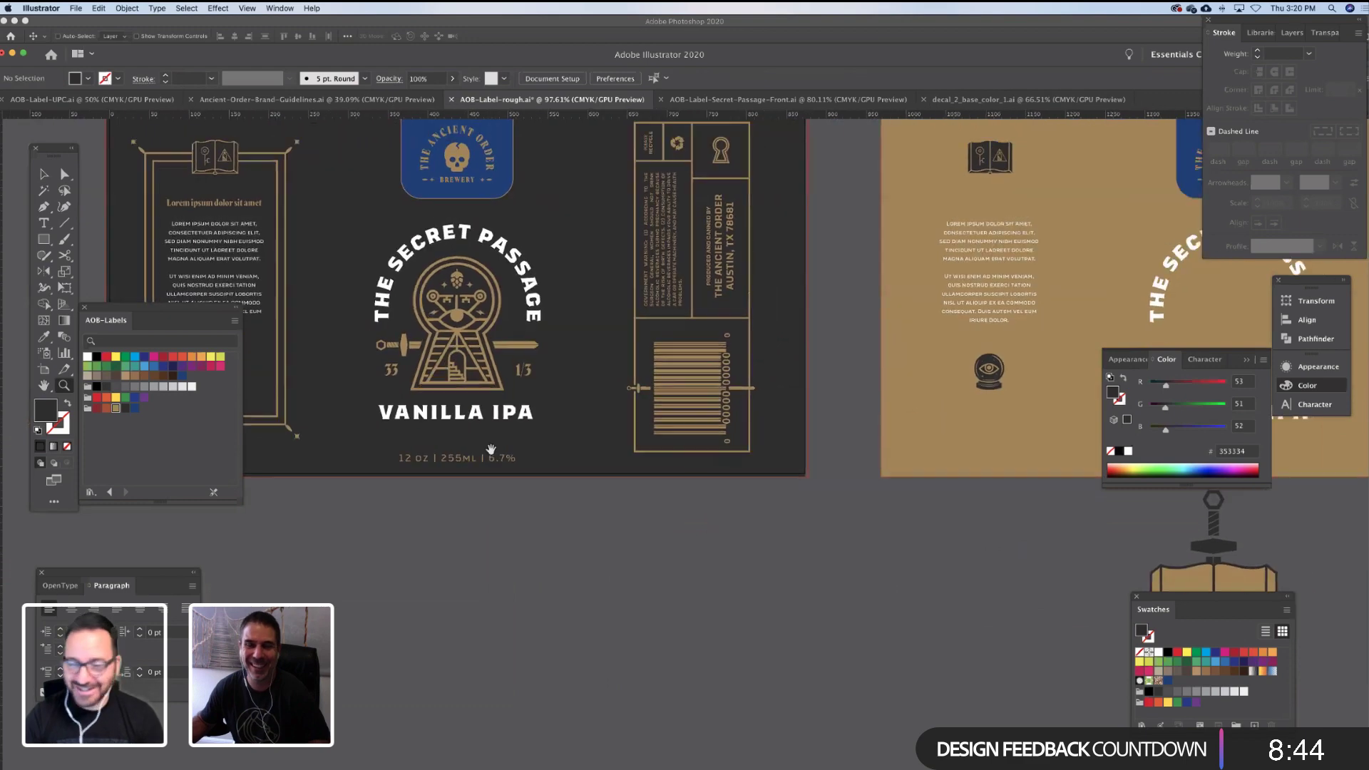
scroll(474, 442, "right", 2)
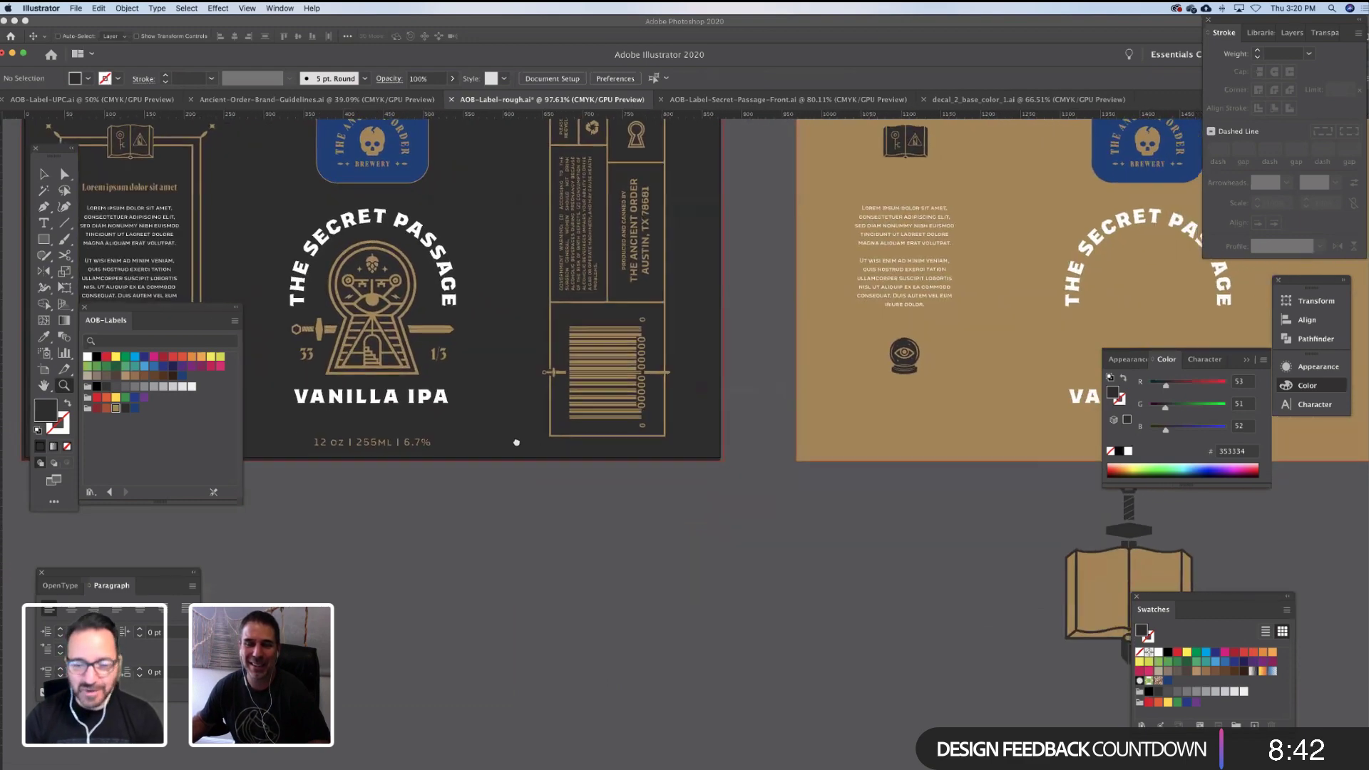
left_click_drag(566, 456, 568, 485)
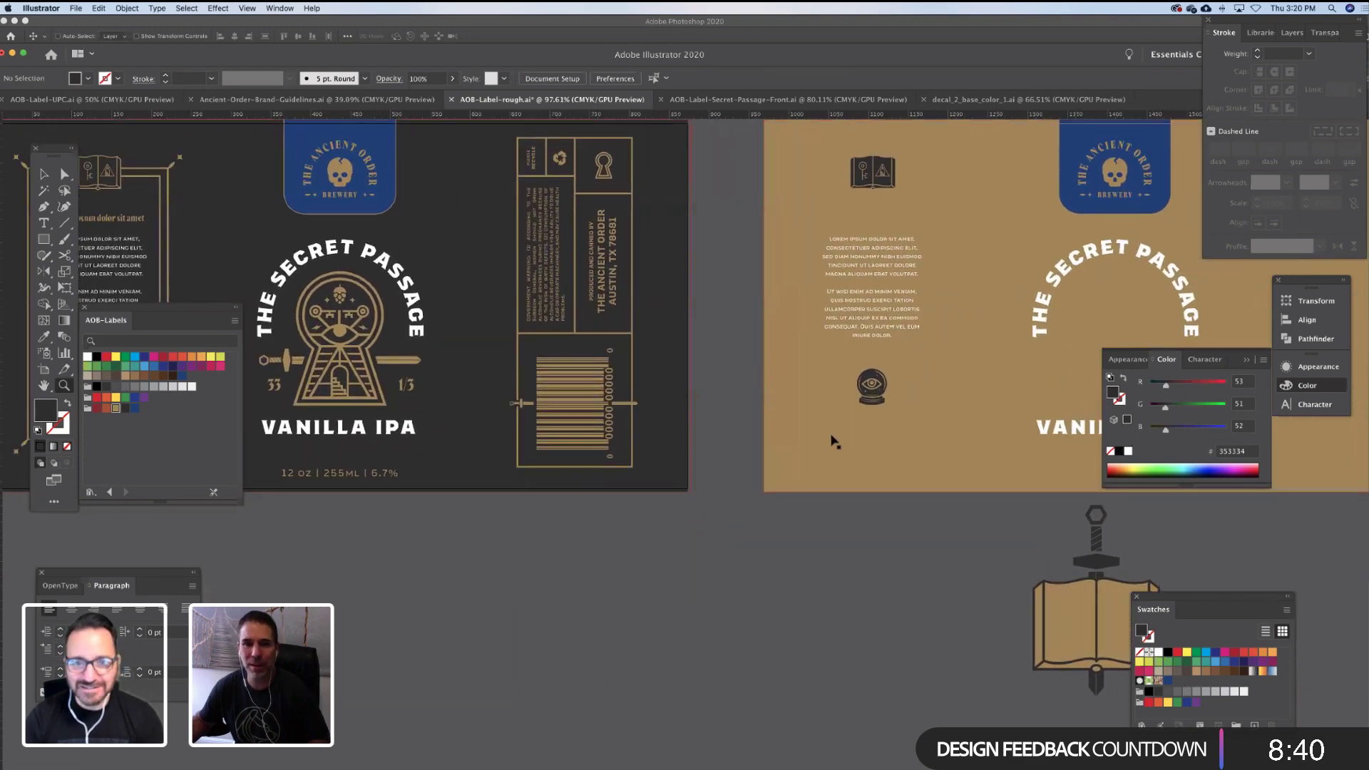
Copy the gold label's crystal ball icon and place the copy on the book's left page
double_click(887, 390)
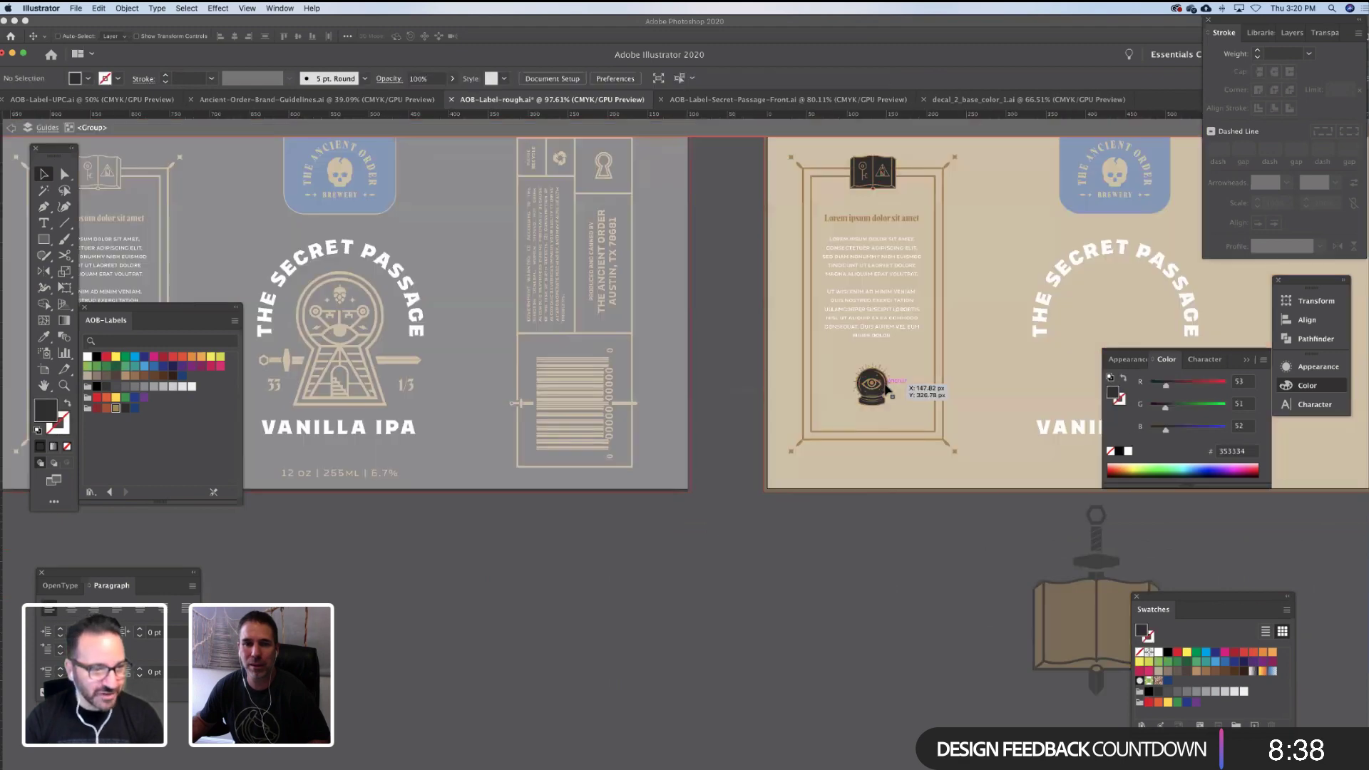
left_click(887, 391)
left_click_drag(967, 566, 853, 484)
left_click(825, 507)
double_click(743, 447)
key("super+v")
left_click(708, 486)
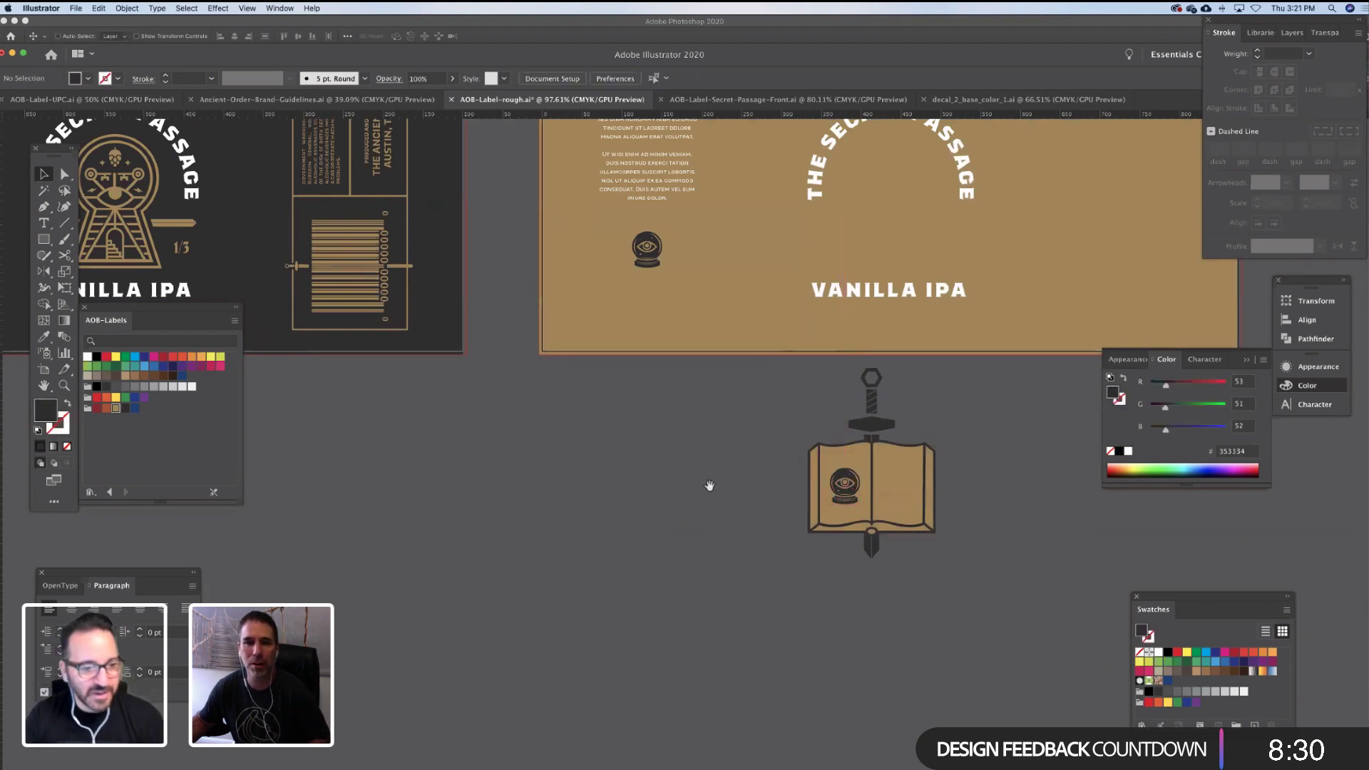
Copy the crystal icon from Ancient-Order-Brand-Guidelines.ai and paste it into AOB-Label-rough.ai beside the book illustration
left_click_drag(633, 271, 651, 372)
left_click_drag(564, 343, 630, 403)
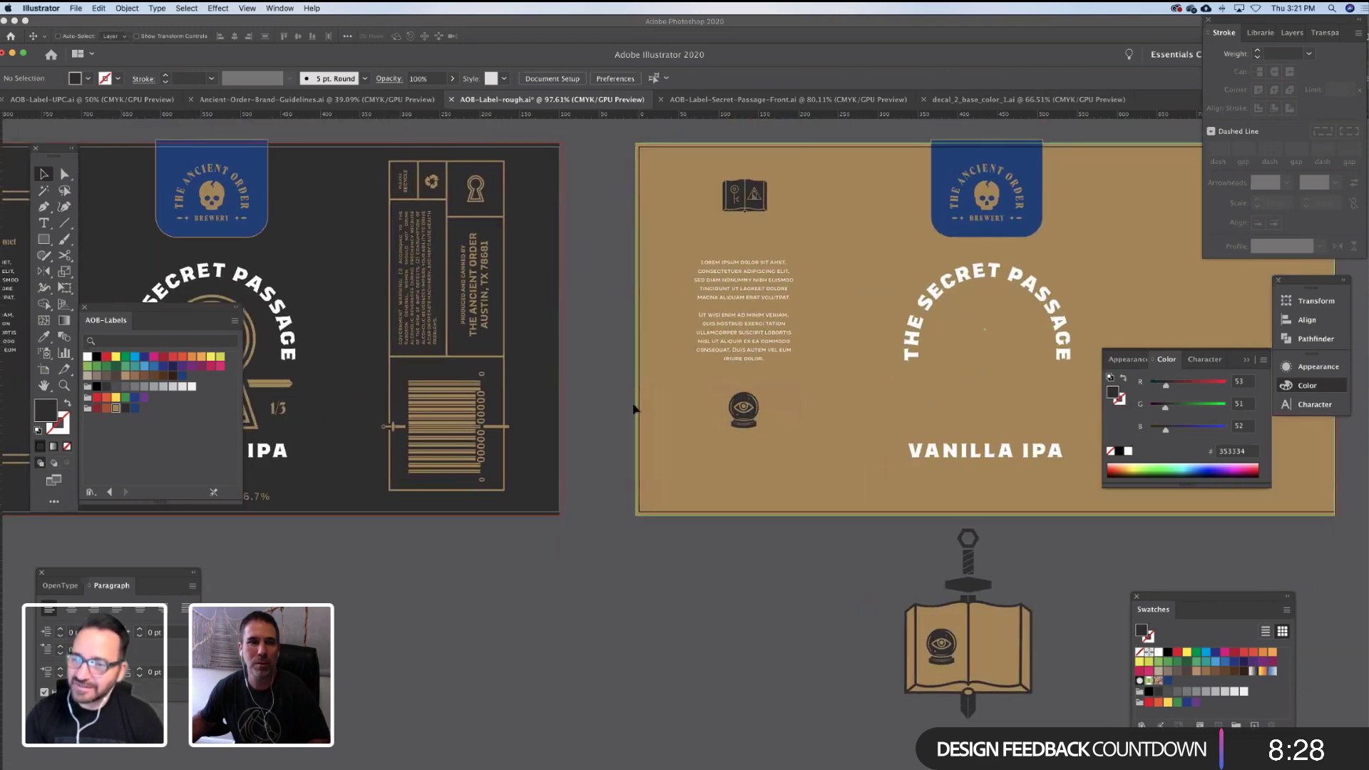
left_click(317, 99)
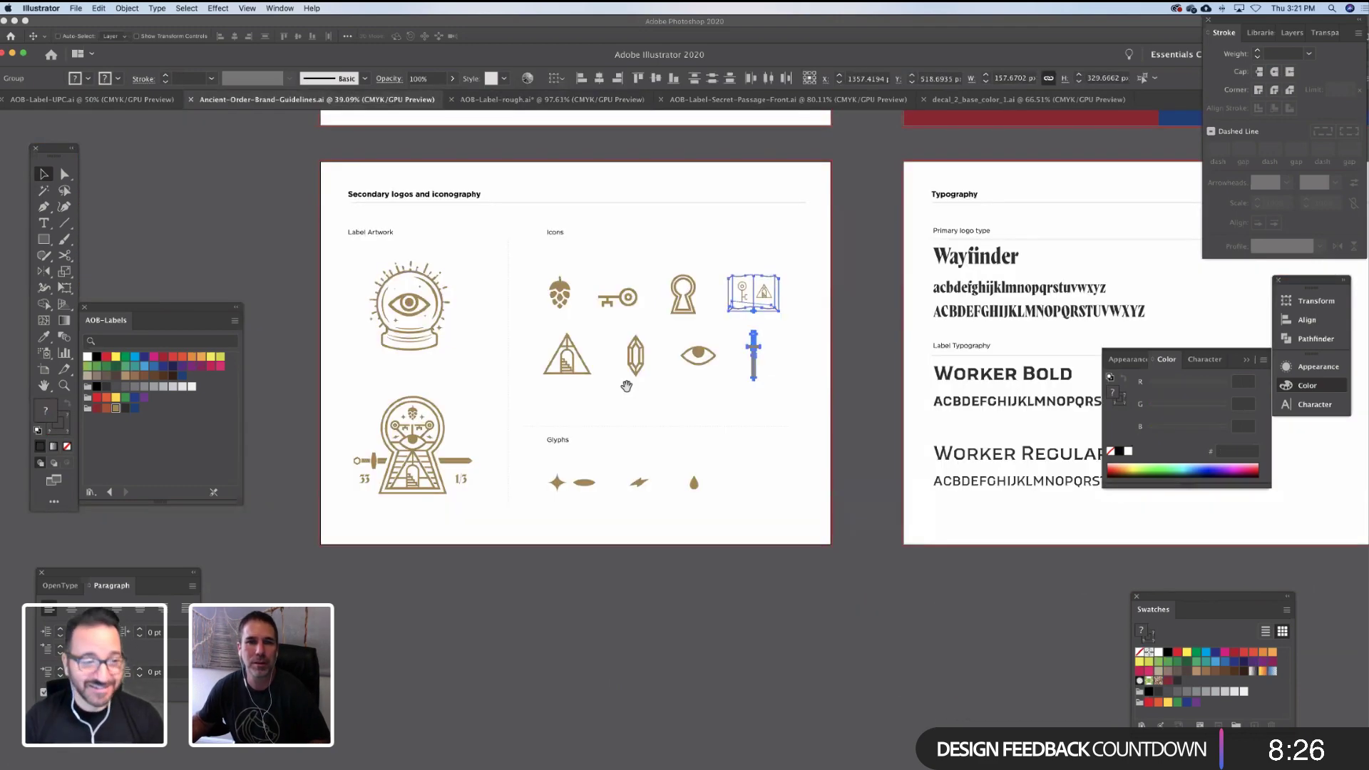
left_click_drag(626, 386, 676, 371)
left_click(690, 335)
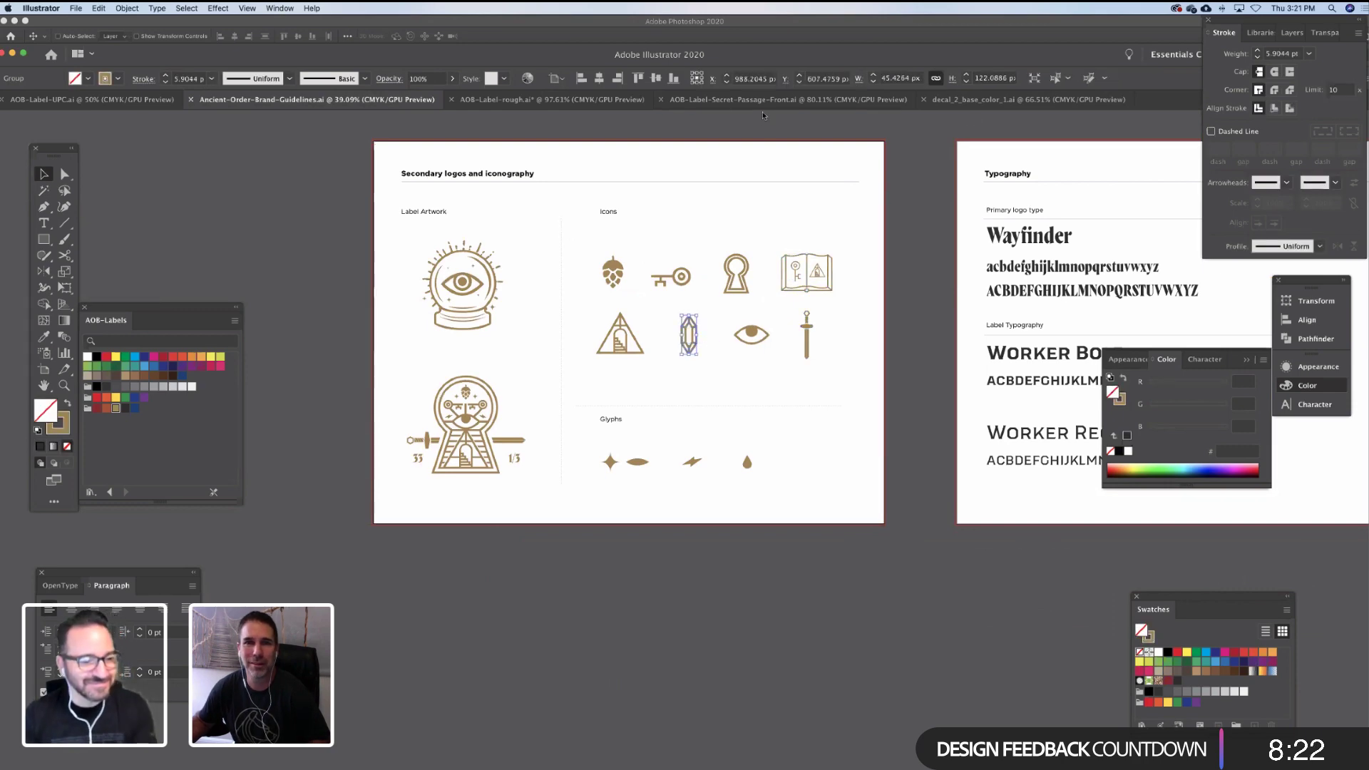
left_click(551, 99)
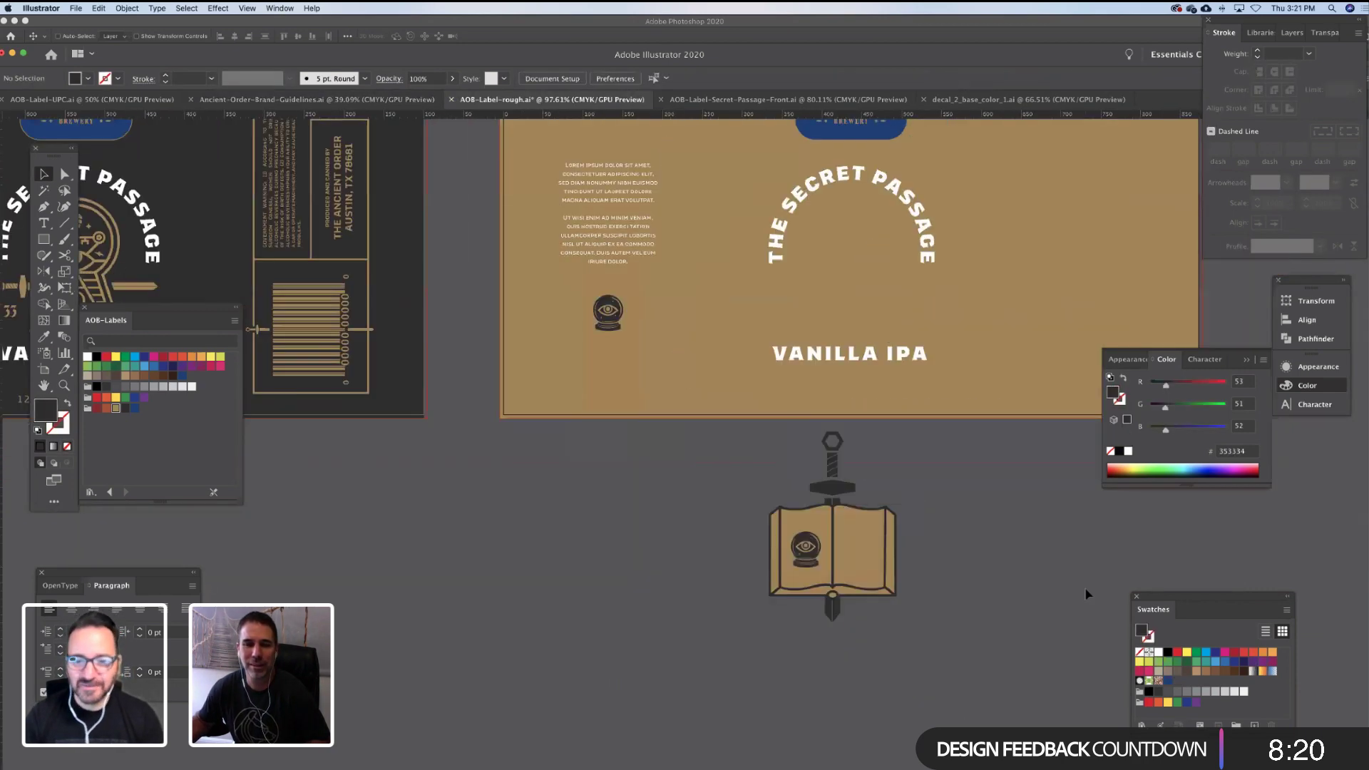
key("super+v")
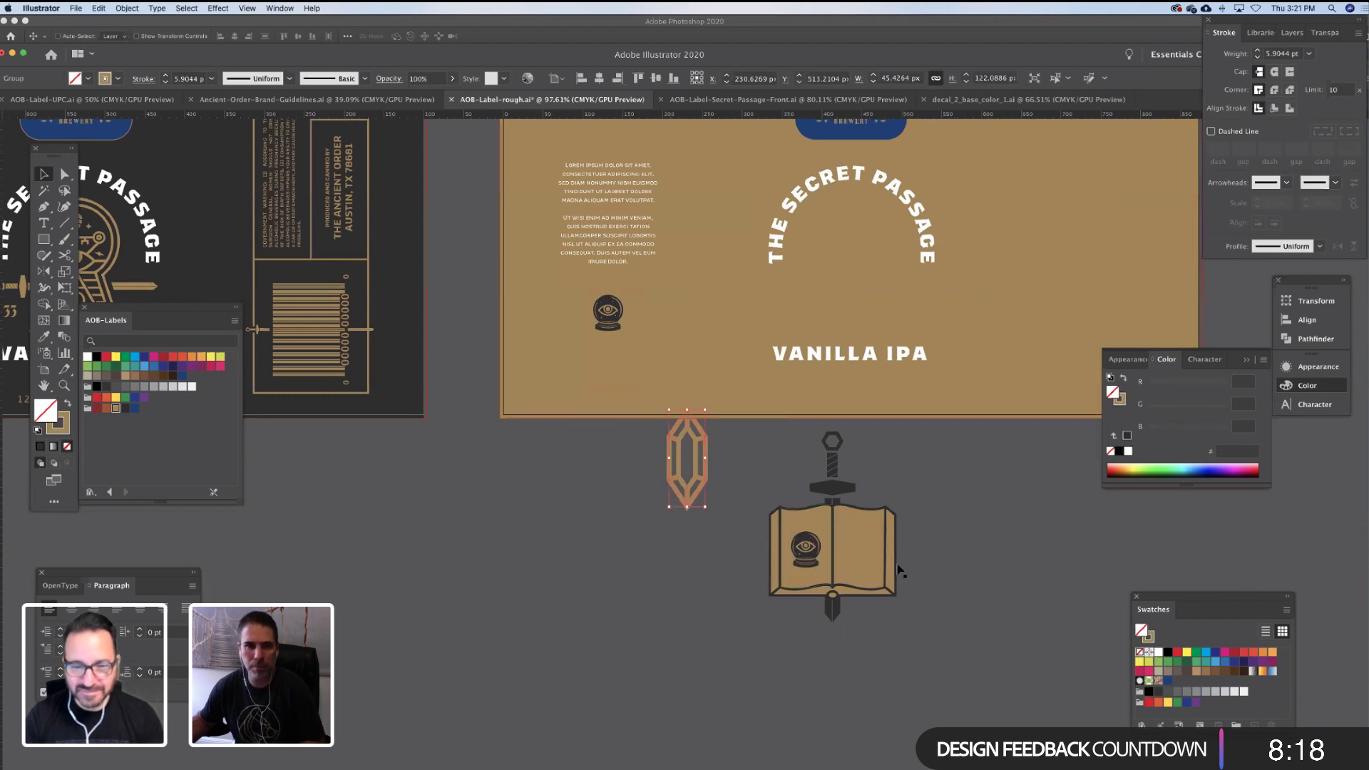
Recolor the crystal's stroke dark grey (353334), then shrink and tilt it to about 36 × 36 px to the right of the sword's handle
left_click(64, 428)
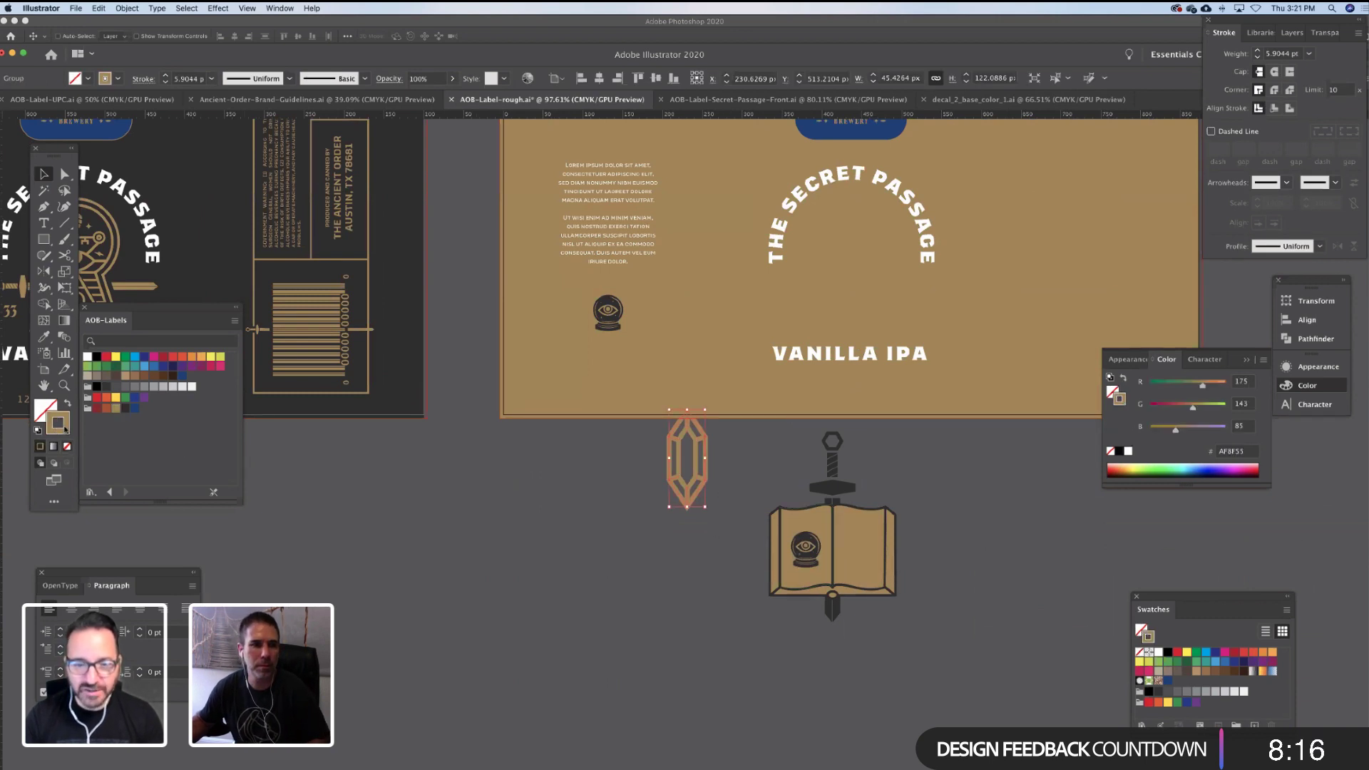
left_click(130, 410)
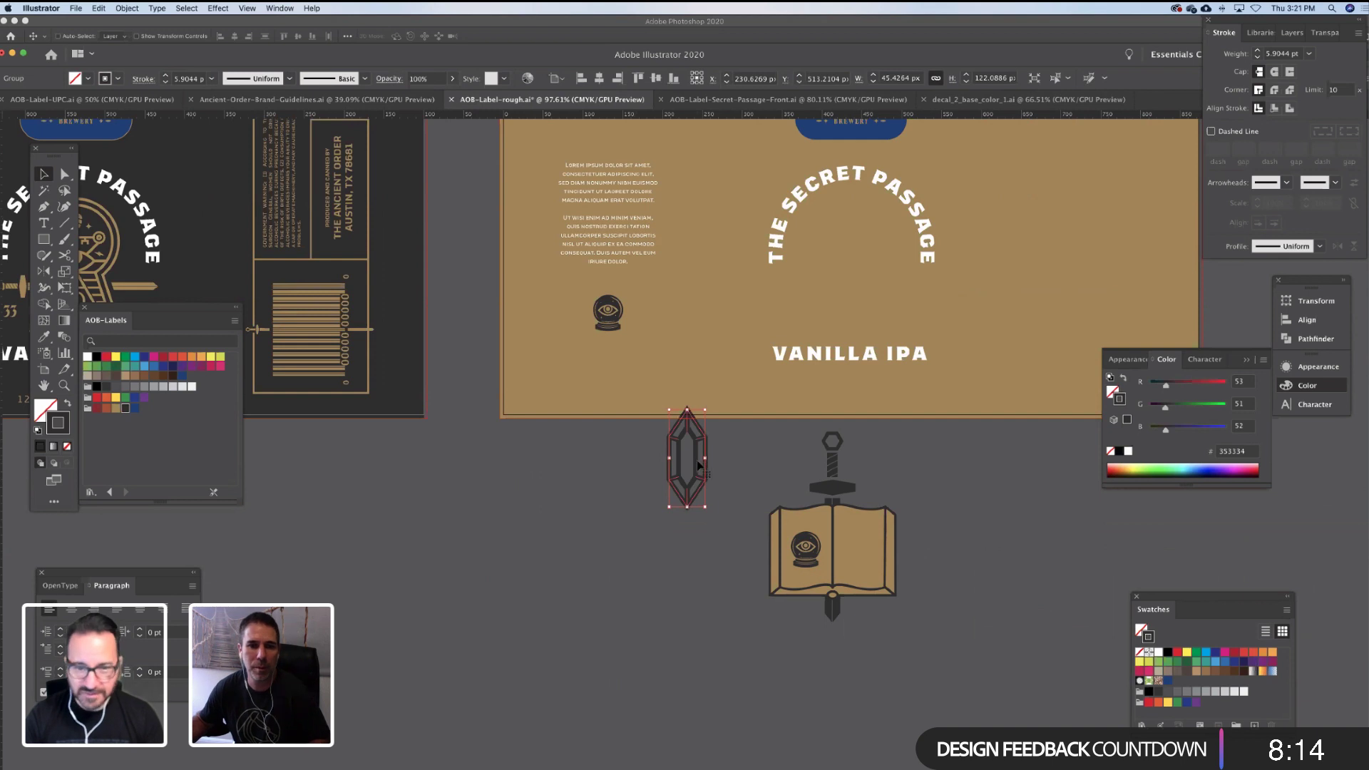
mouse_move(698, 467)
left_mouse_down()
mouse_move(981, 421)
mouse_move(981, 441)
mouse_move(864, 539)
mouse_move(890, 496)
mouse_move(897, 445)
mouse_move(867, 516)
mouse_move(888, 447)
mouse_move(910, 486)
mouse_move(896, 516)
left_mouse_up()
left_click_drag(886, 471, 879, 472)
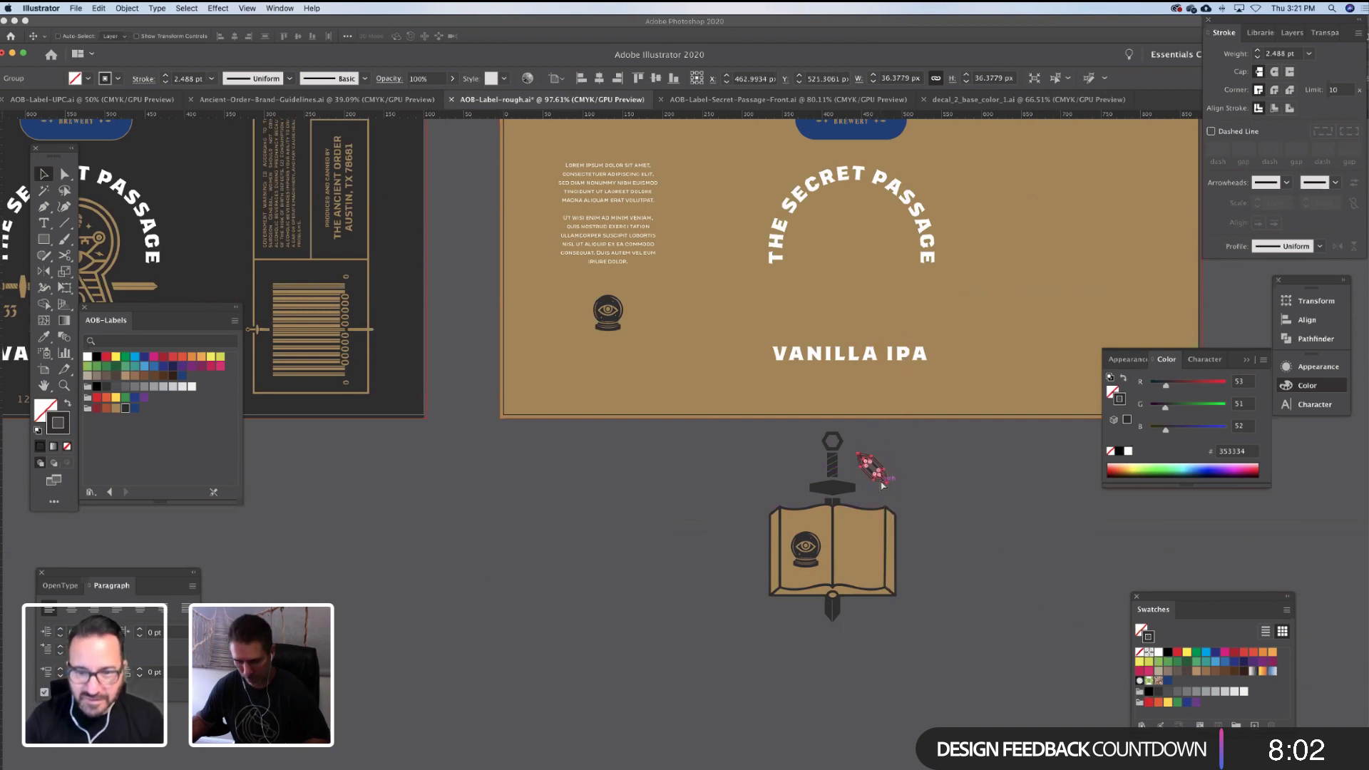
Add a mirrored copy of the crystal to the left of the sword's handle and group the two crystals
left_click_drag(891, 451, 803, 477)
key("super+z")
left_click(869, 472, "shift")
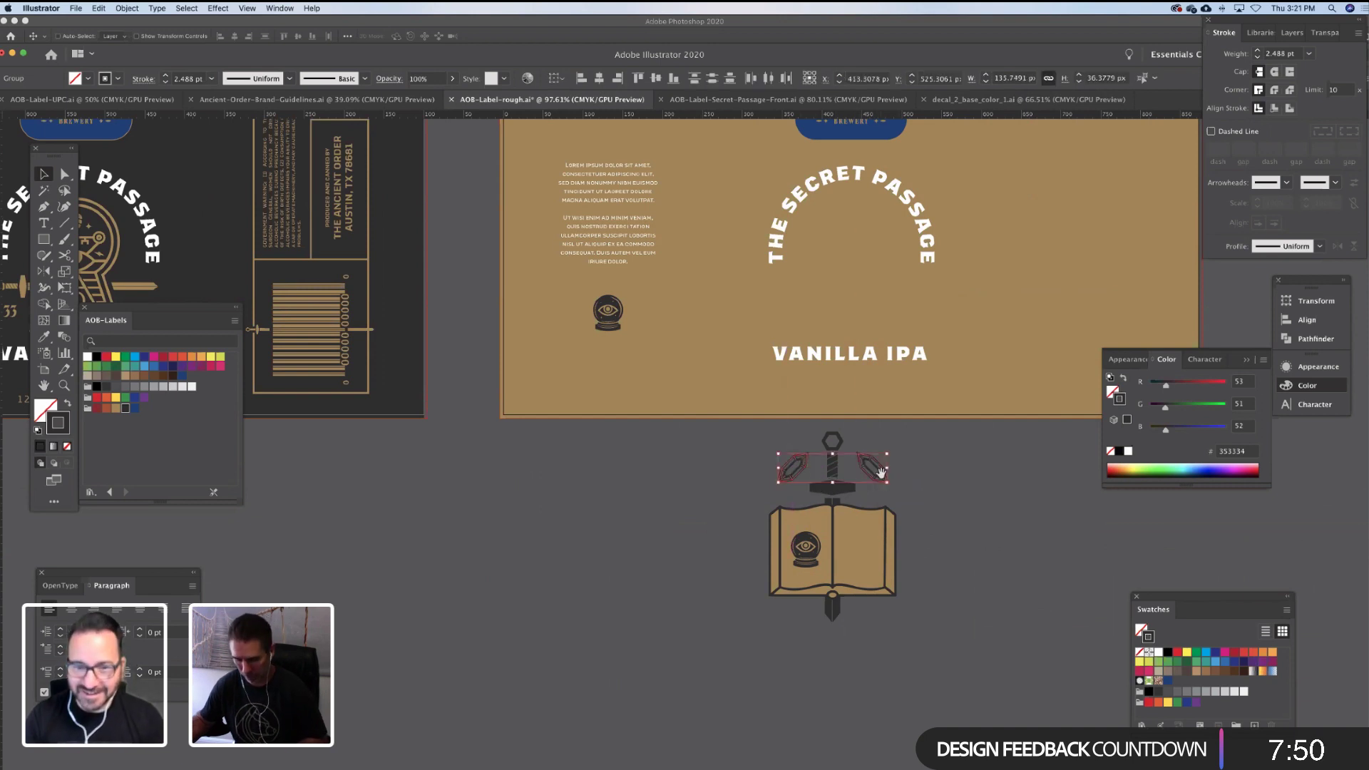
key("super+g")
Center the grouped crystals around the sword's handle and nudge them down about 6 px
left_click_drag(882, 474, 876, 476)
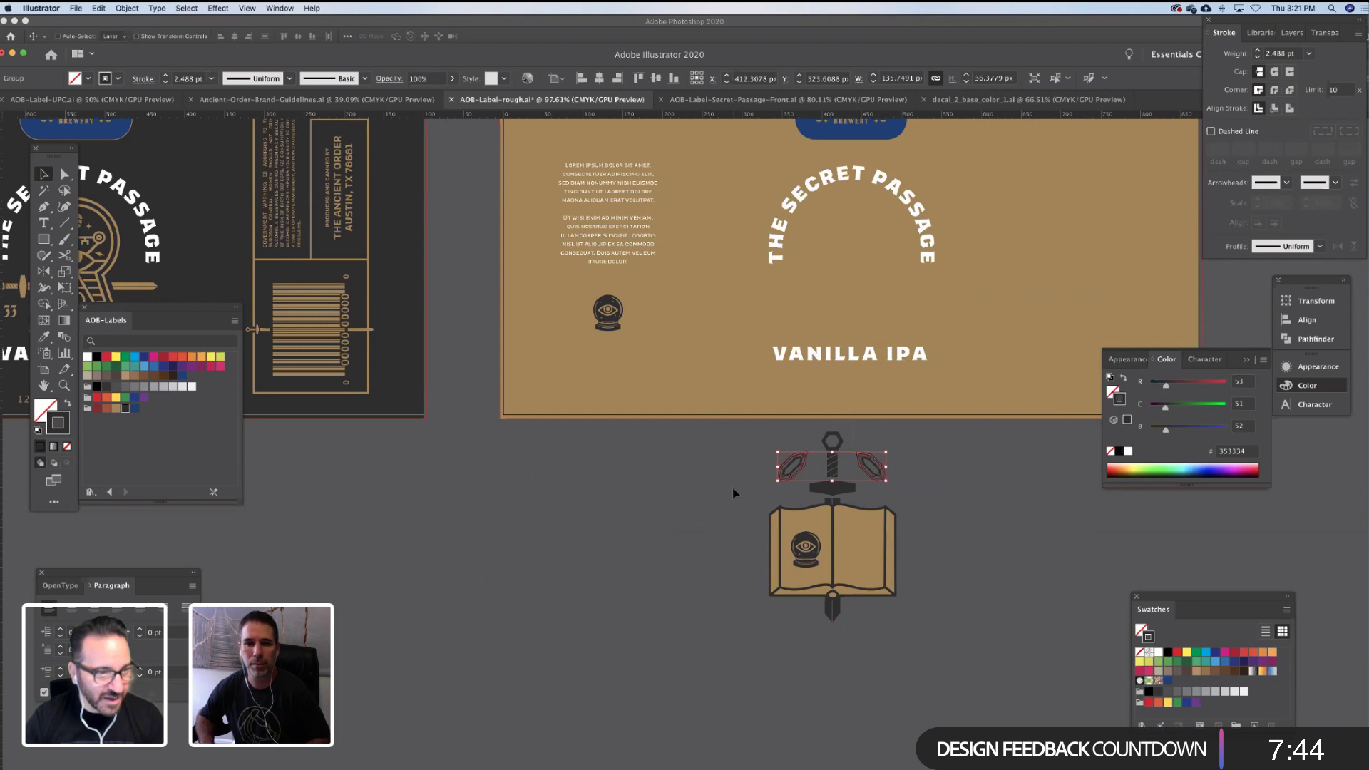
key("Down")
key("Down")
key("Down")
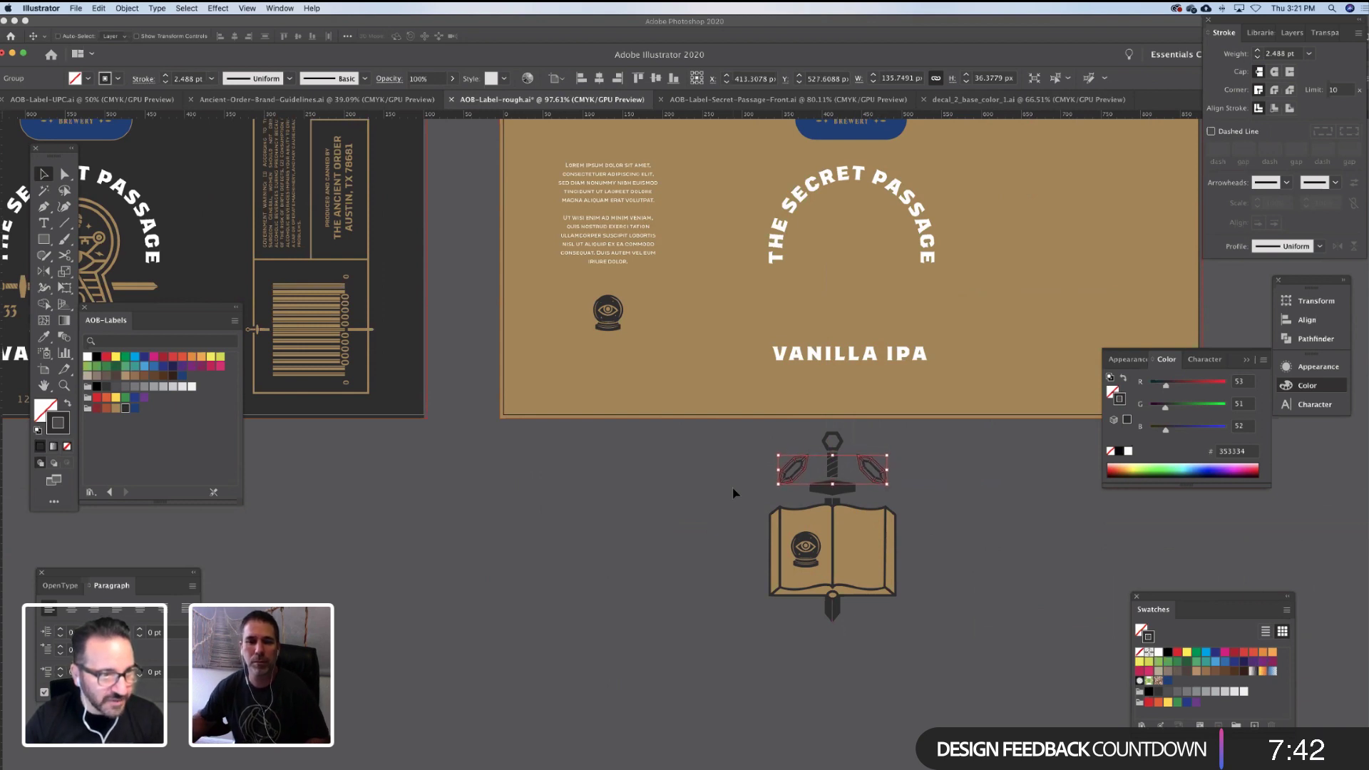
key("super+shift+a")
scroll(709, 483, "down", 2)
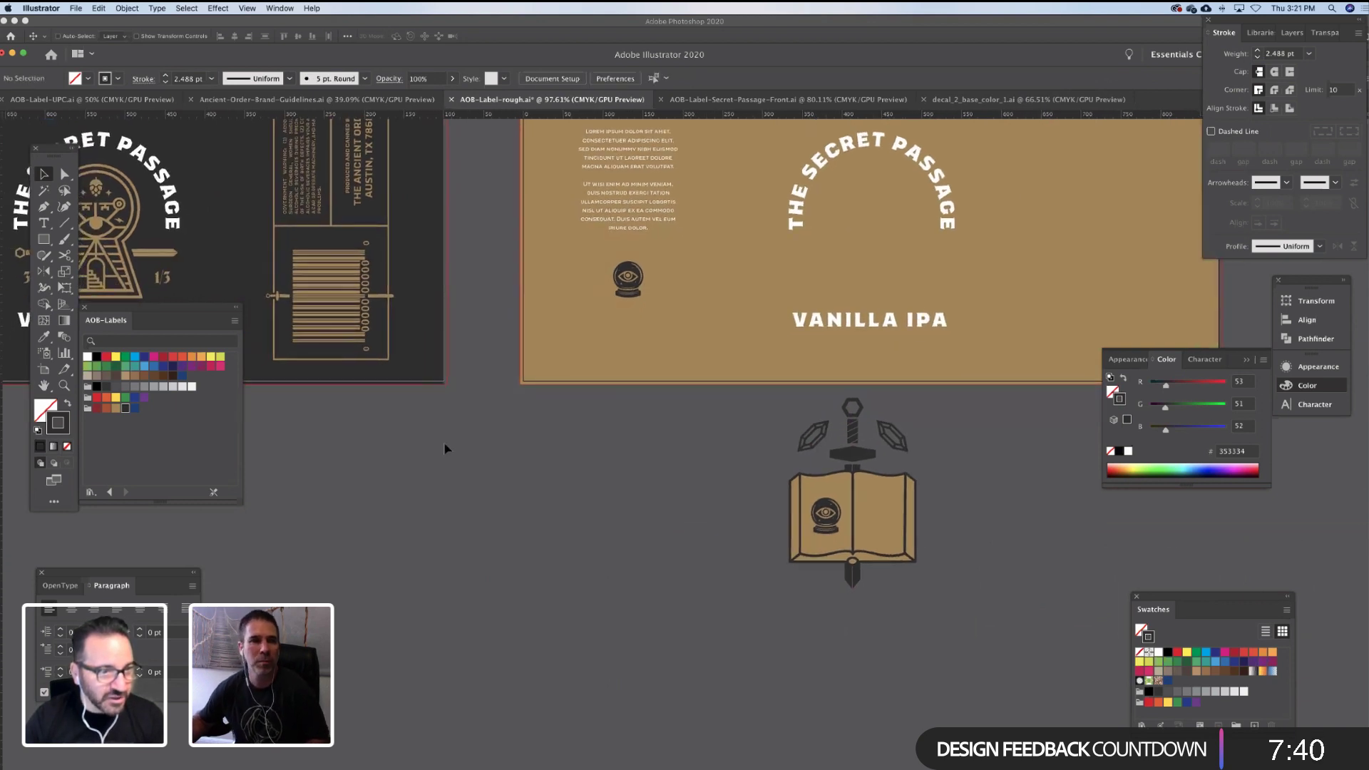
Copy the key icon and the star-and-ellipse glyphs from Ancient-Order-Brand-Guidelines.ai and paste them into AOB-Label-rough.ai
left_click(317, 100)
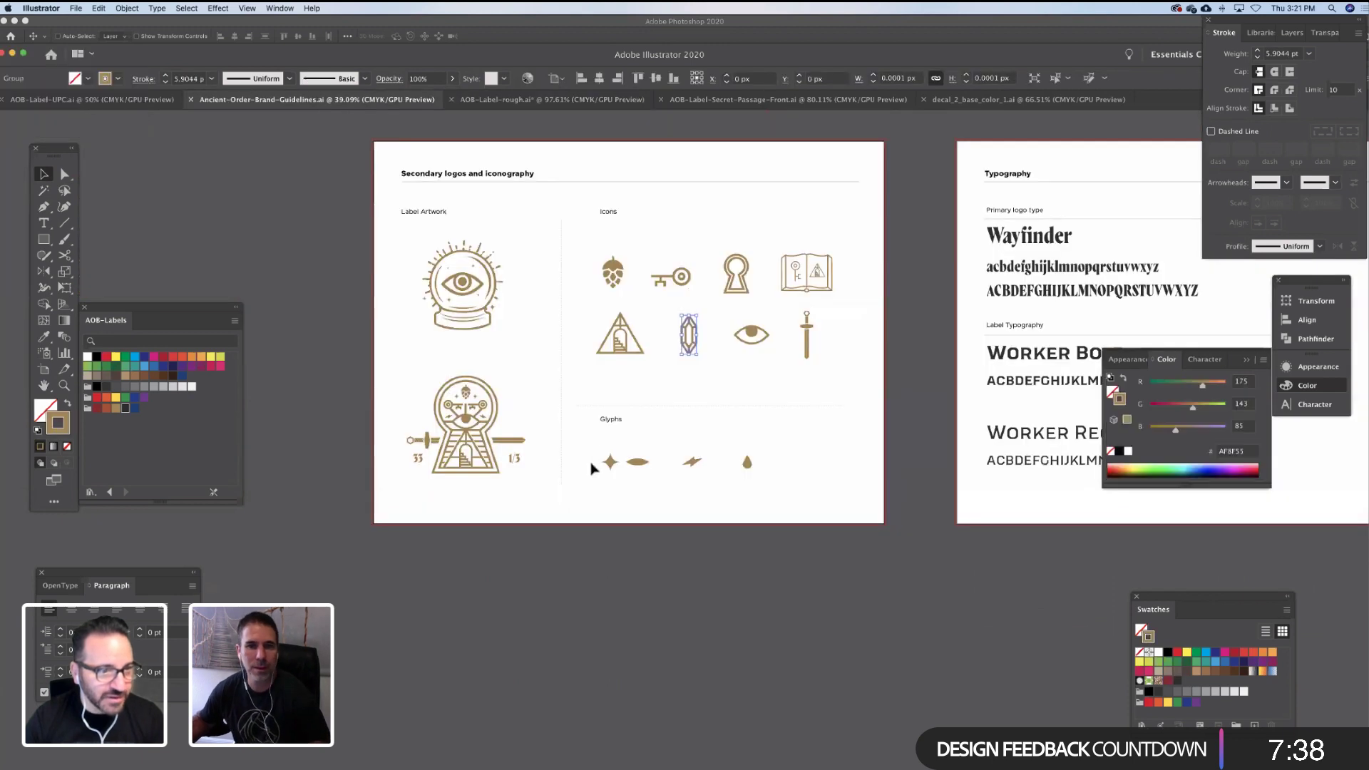
scroll(584, 474, "right", 2)
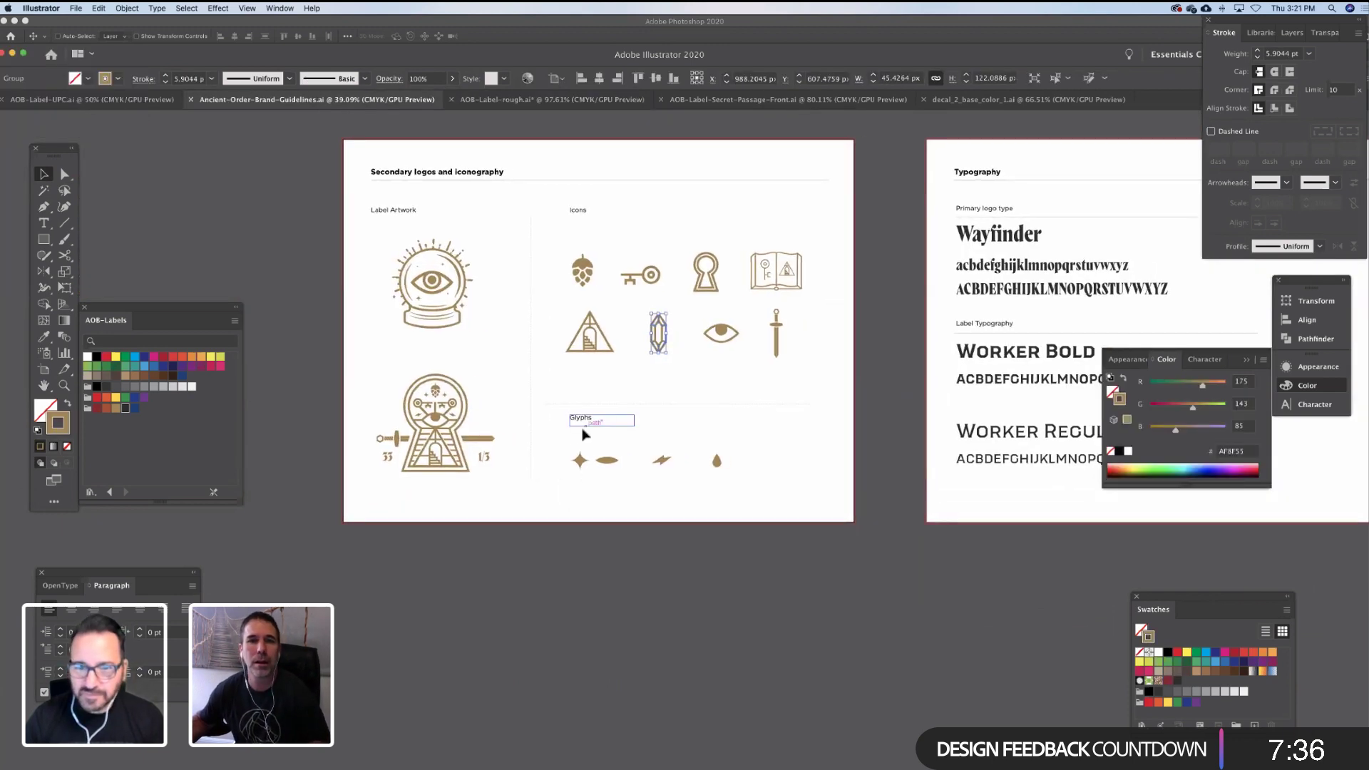
left_click(645, 274)
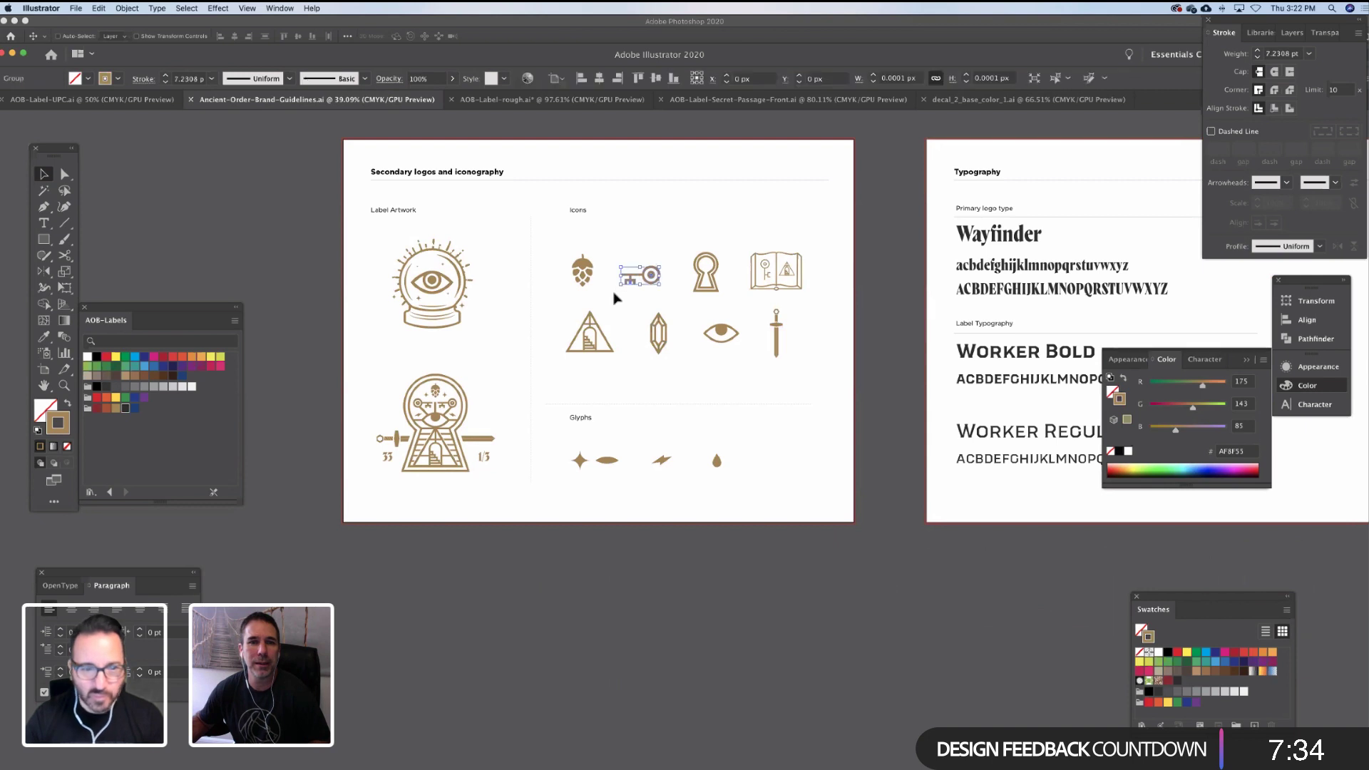
key("a")
key("v")
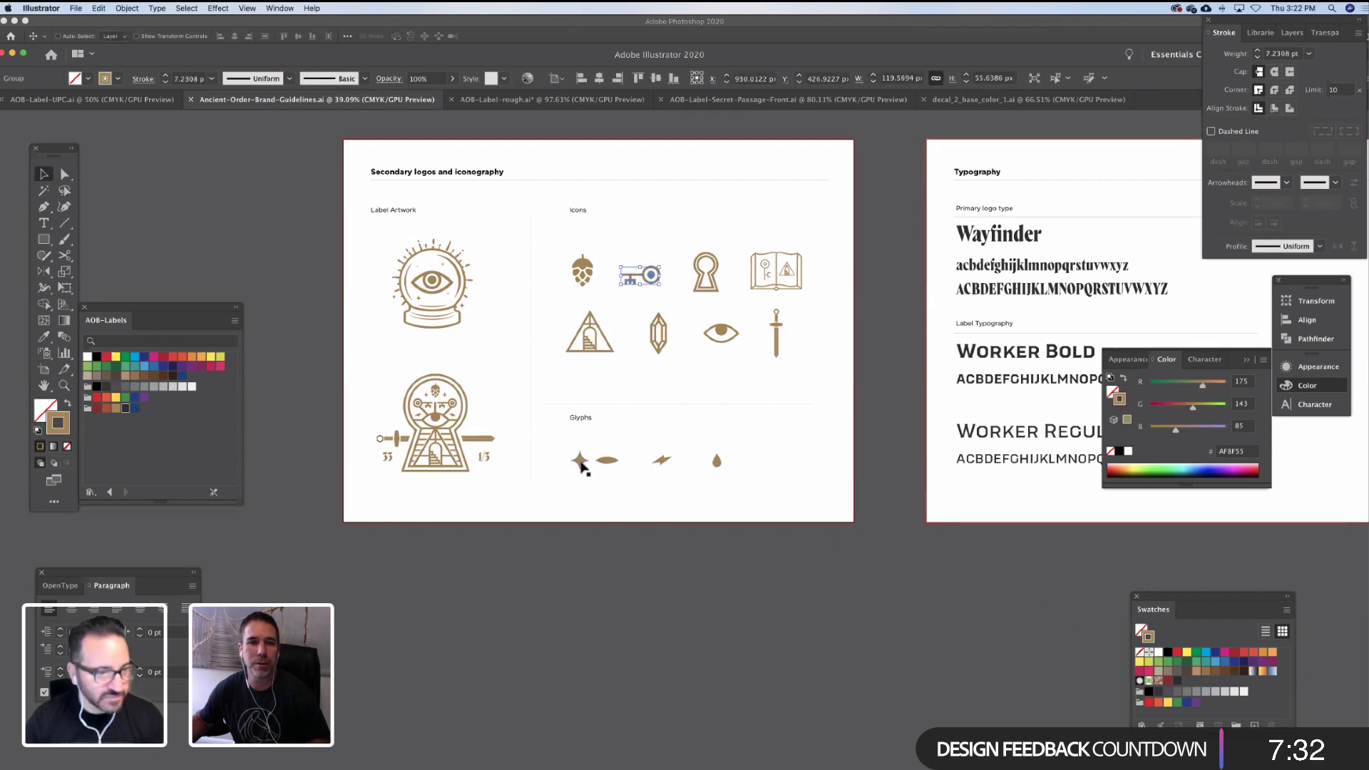
left_click(580, 462, "shift")
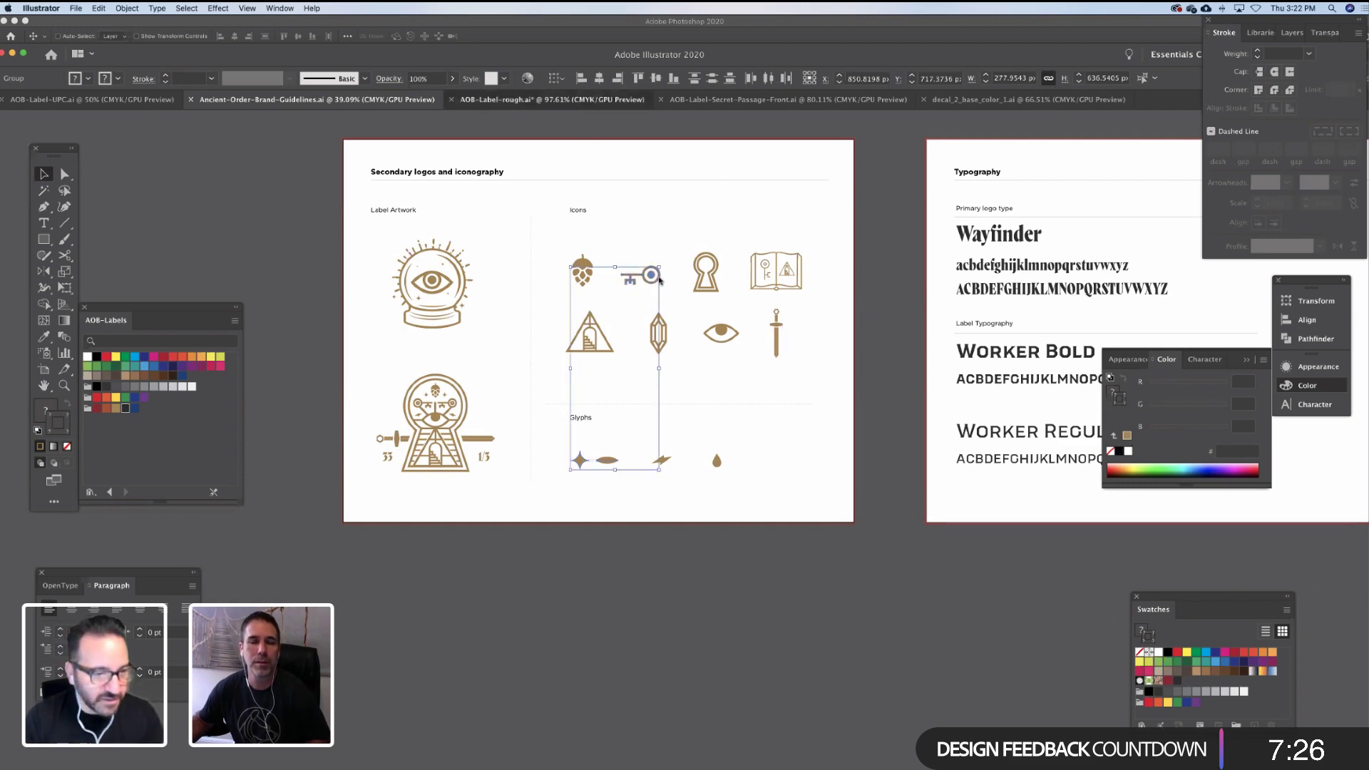
key("super+grave")
left_click_drag(820, 665, 715, 574)
key("super+v")
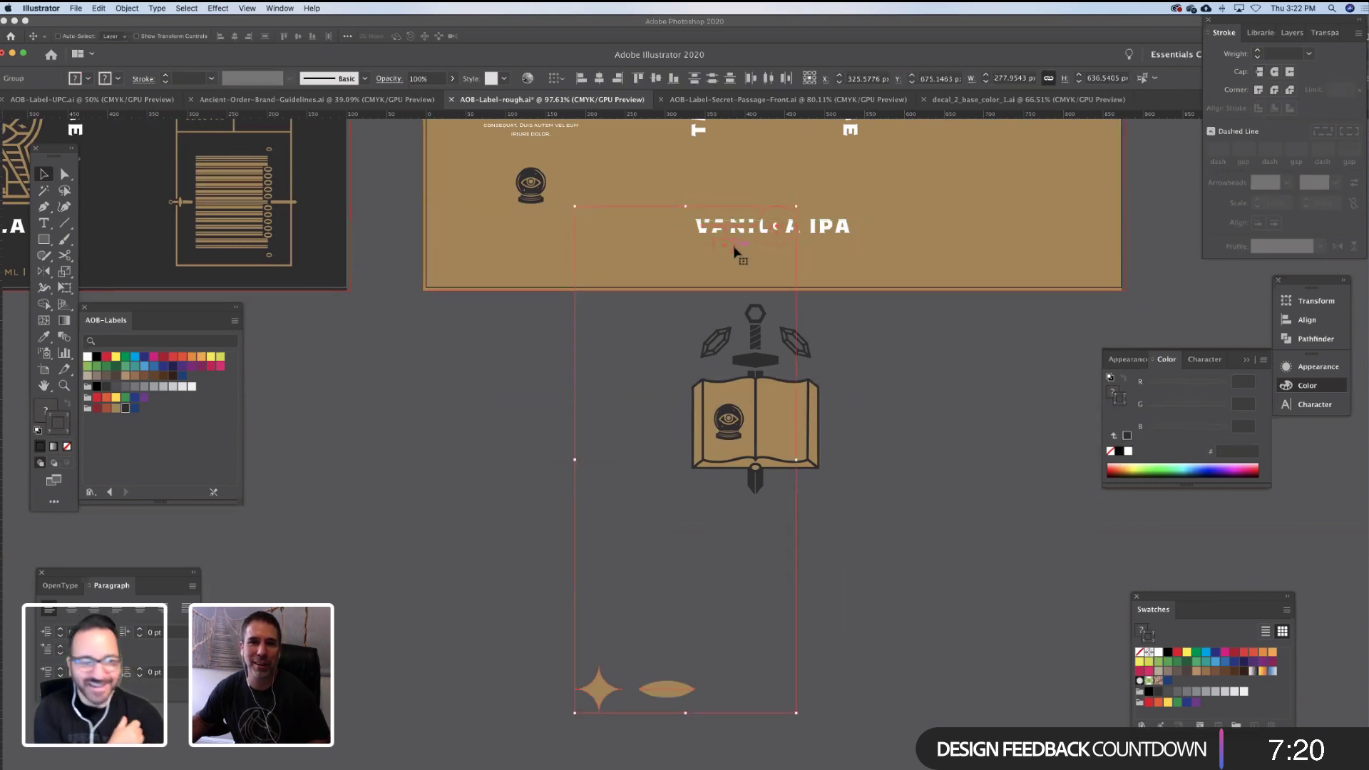
Move the pasted artwork beside the book illustration and bring the star and ellipse glyphs up just below the key
left_click_drag(667, 352, 546, 398)
scroll(642, 449, "down", 5)
scroll(642, 449, "left", 3)
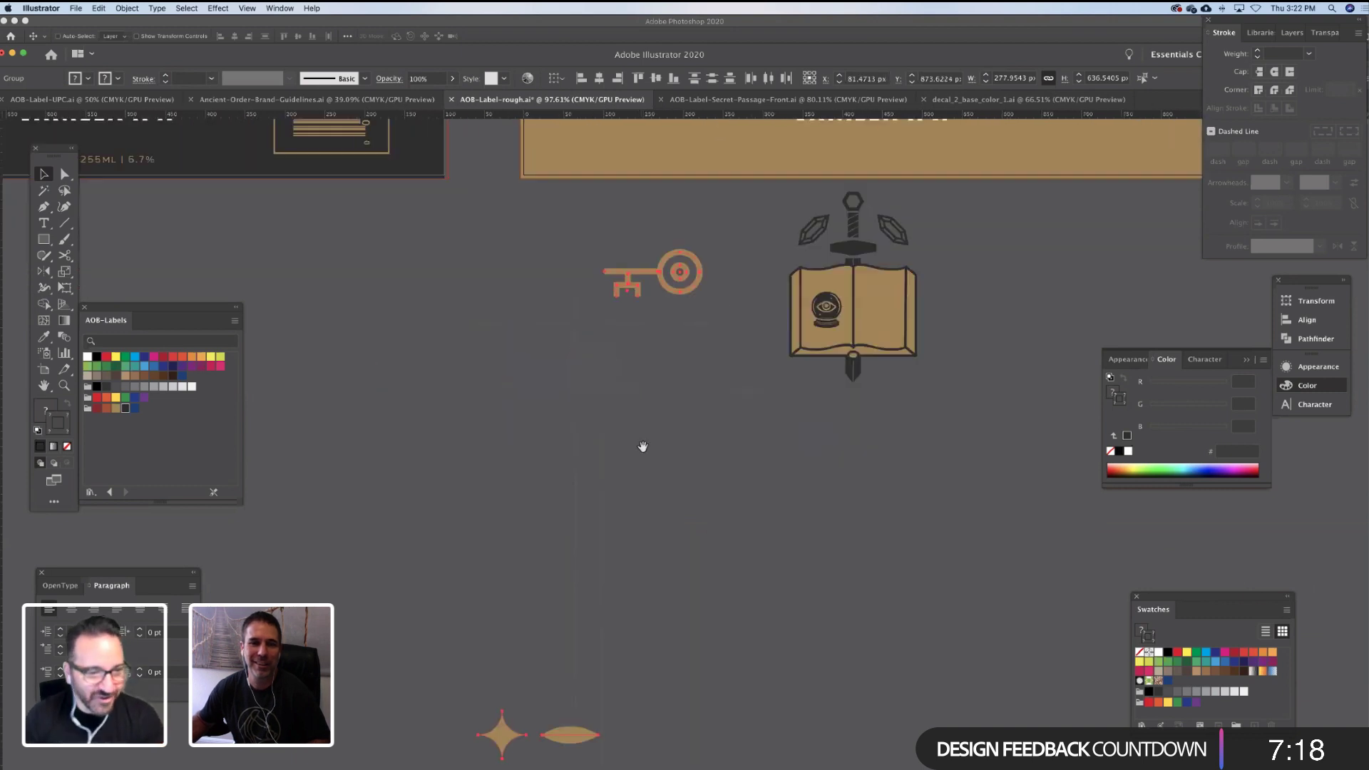
left_click_drag(505, 672, 619, 298)
scroll(544, 423, "up", 5)
scroll(544, 424, "right", 3)
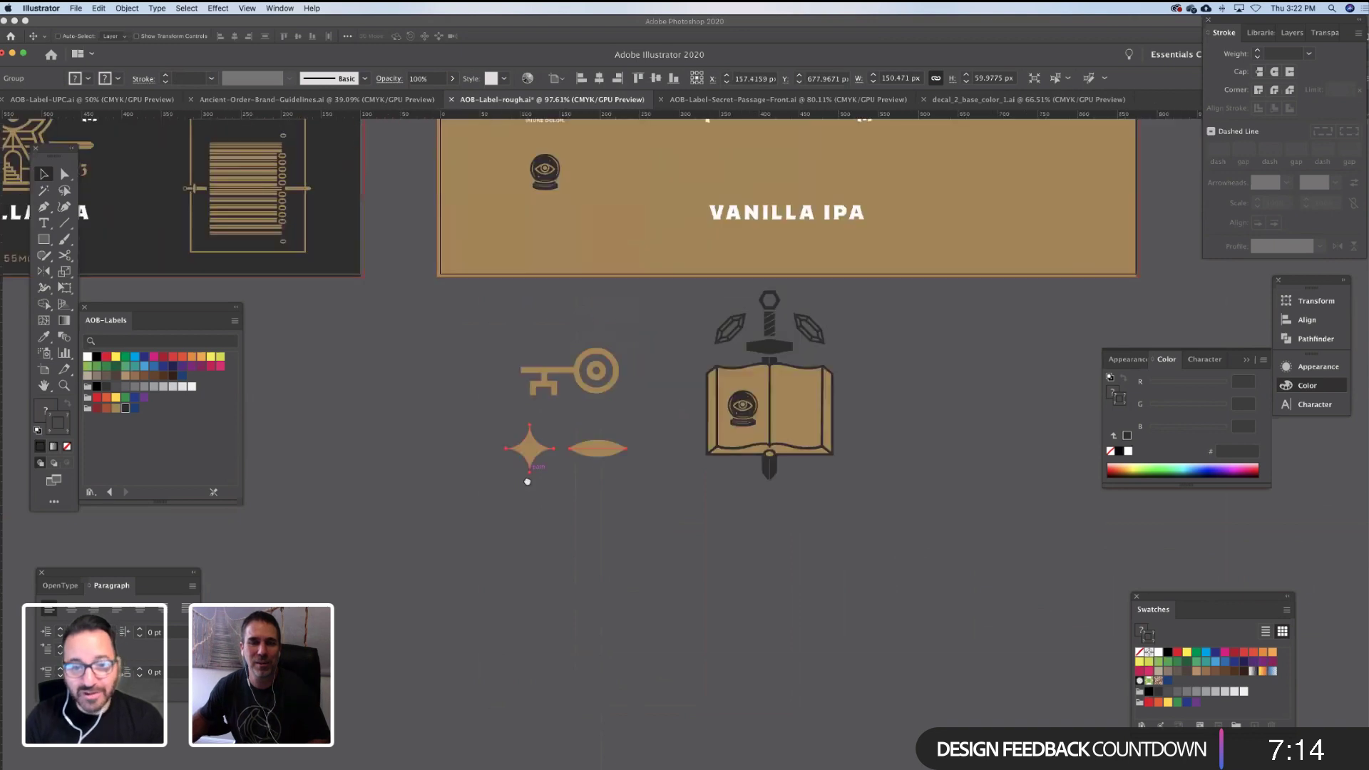
Recolor the key dark grey (353334), then shrink it and stand it upright on the book's right page
key("a")
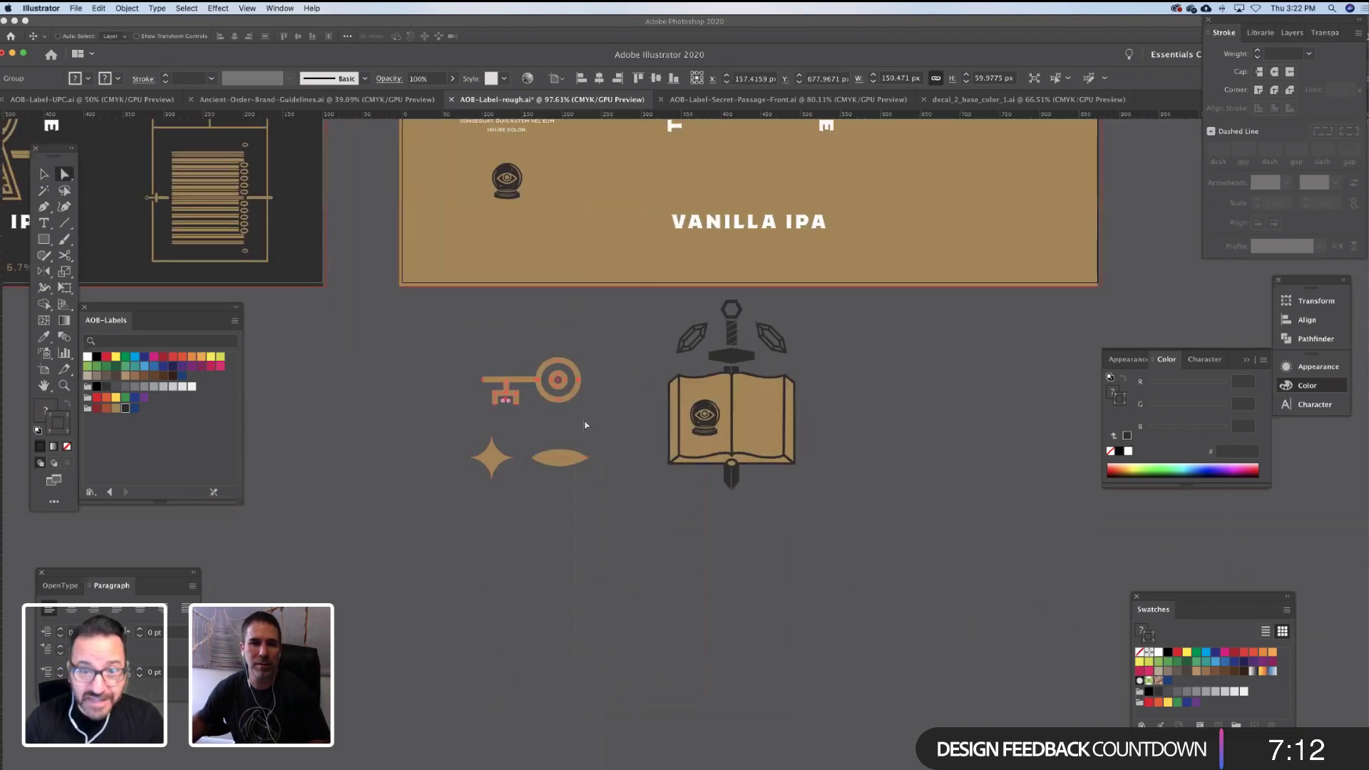
left_click(125, 409)
key("v")
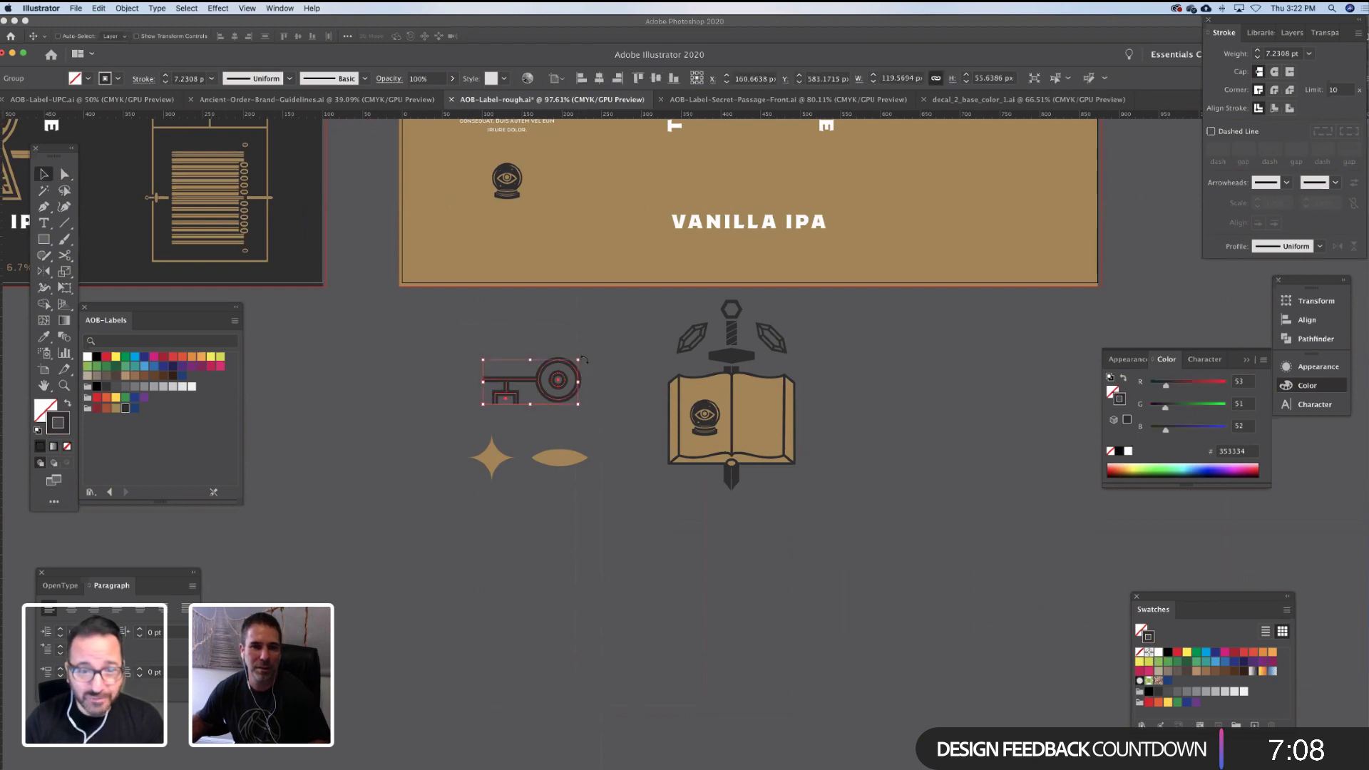
left_click_drag(583, 361, 767, 394)
left_click_drag(516, 471, 590, 468)
left_click(508, 482)
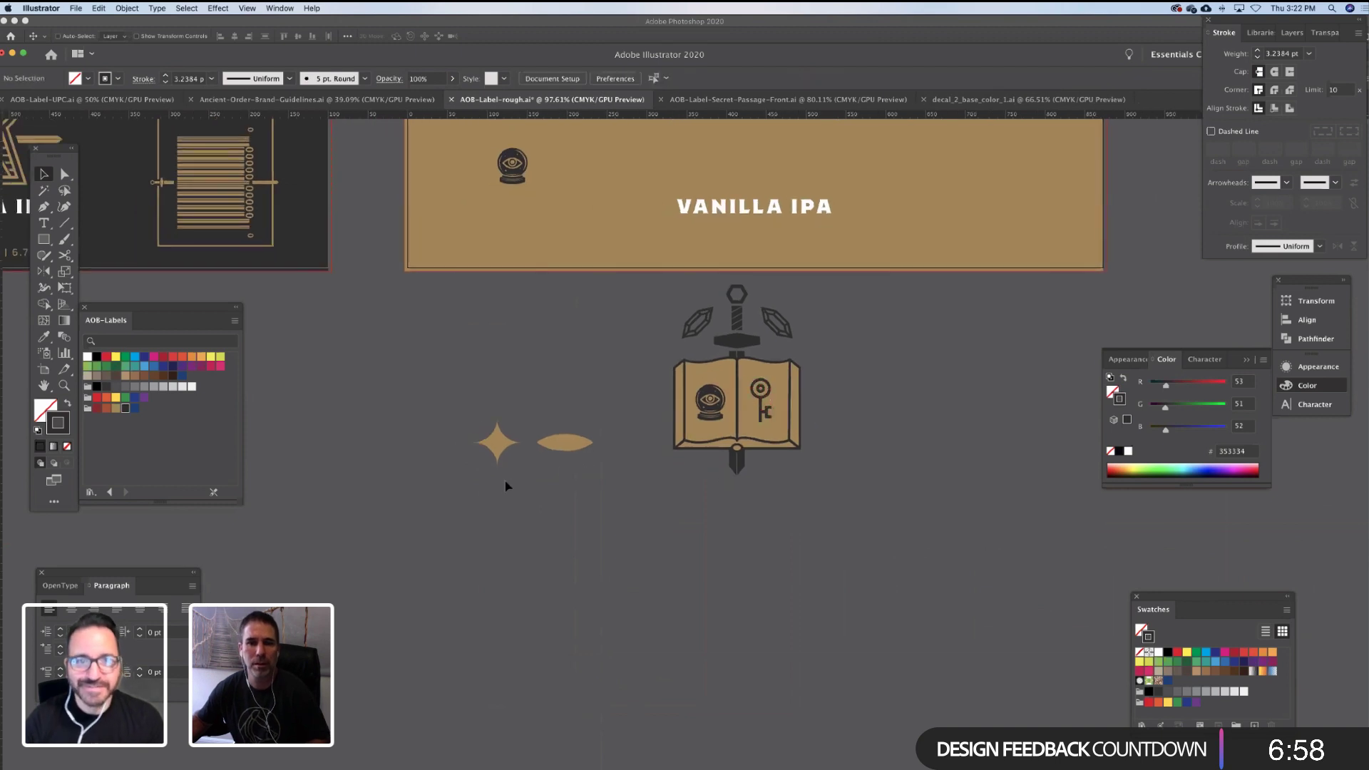
Place two small star copies, about 18 × 18 px each, on either side of the sword's tip below the book
key("z")
left_click_drag(492, 479, 811, 469)
key("a")
left_click(494, 444)
key("v")
left_click(738, 463, "shift")
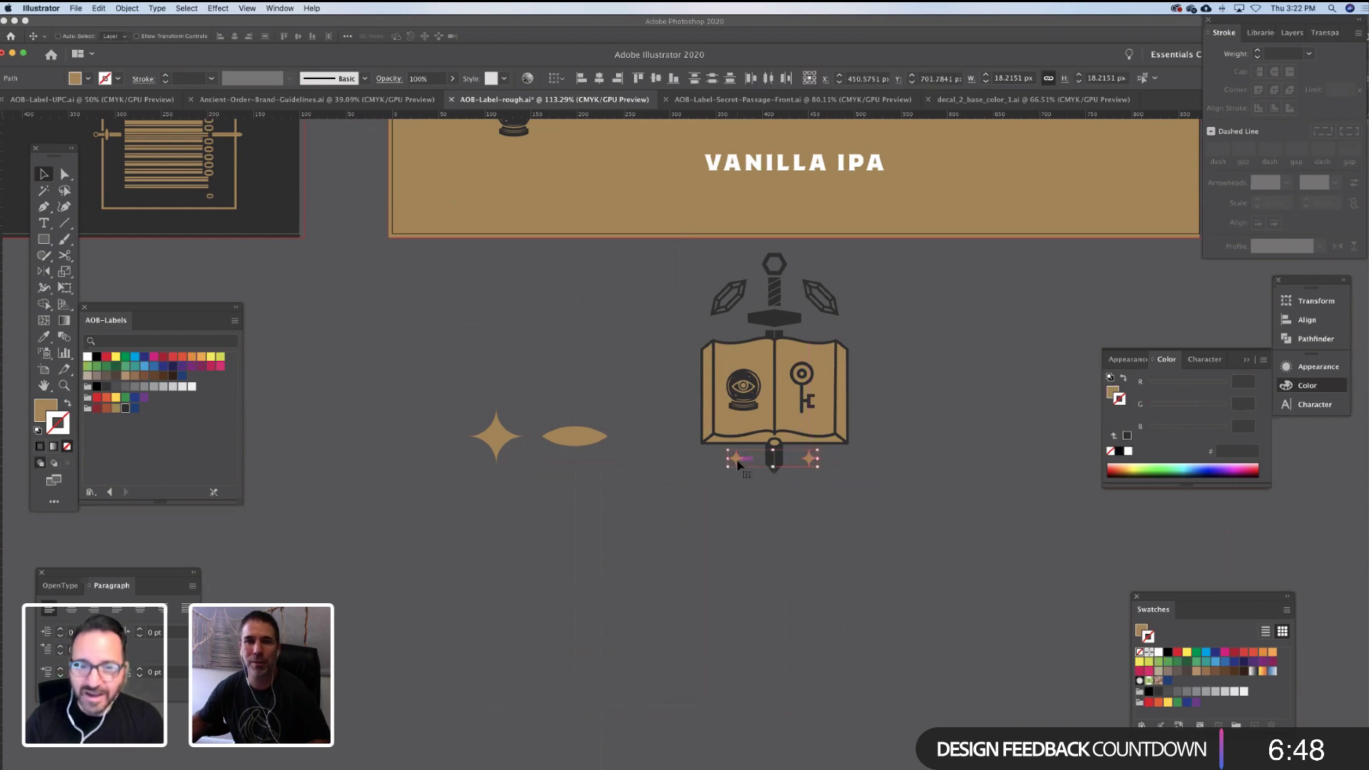
Recolor the two small stars with the dark grey sampled from the sword's handle
key("i")
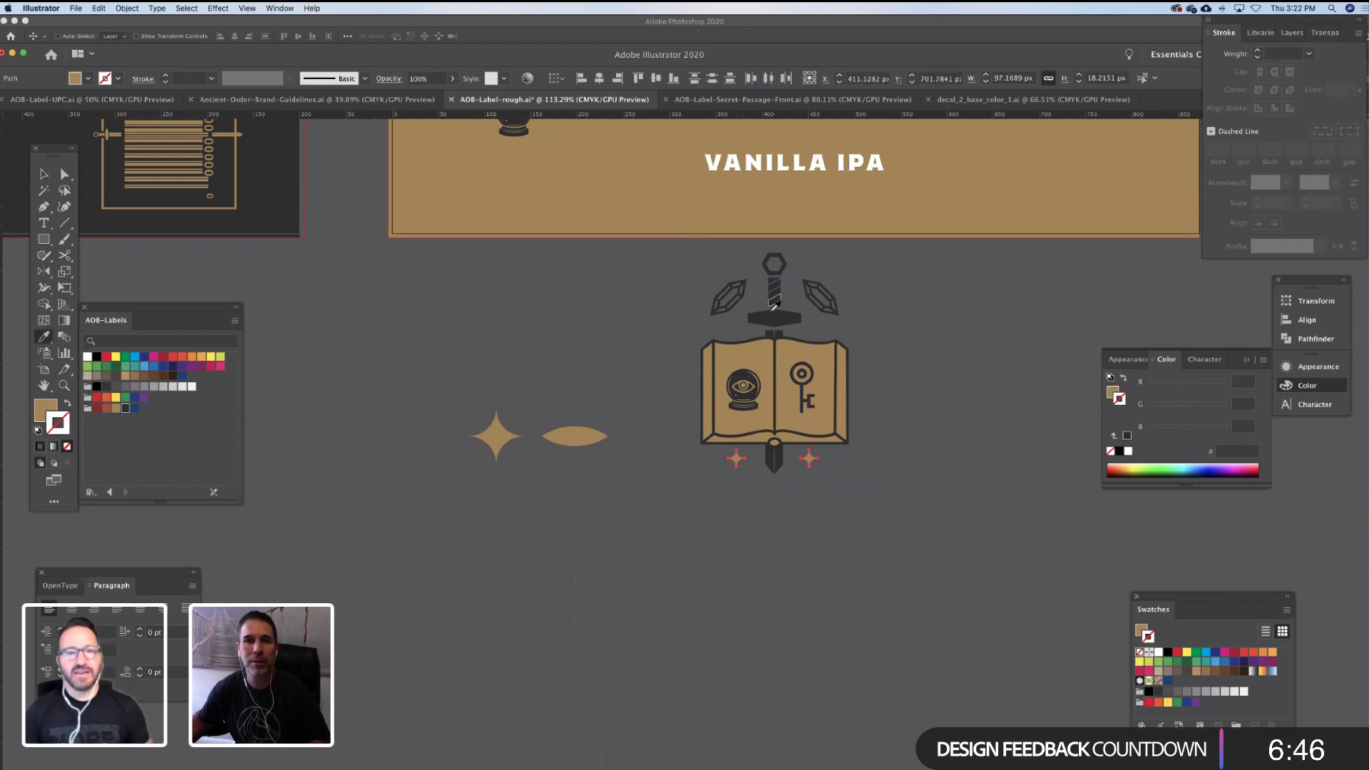
left_click(771, 305)
key("v")
scroll(691, 493, "left", 2)
scroll(691, 492, "down", 1)
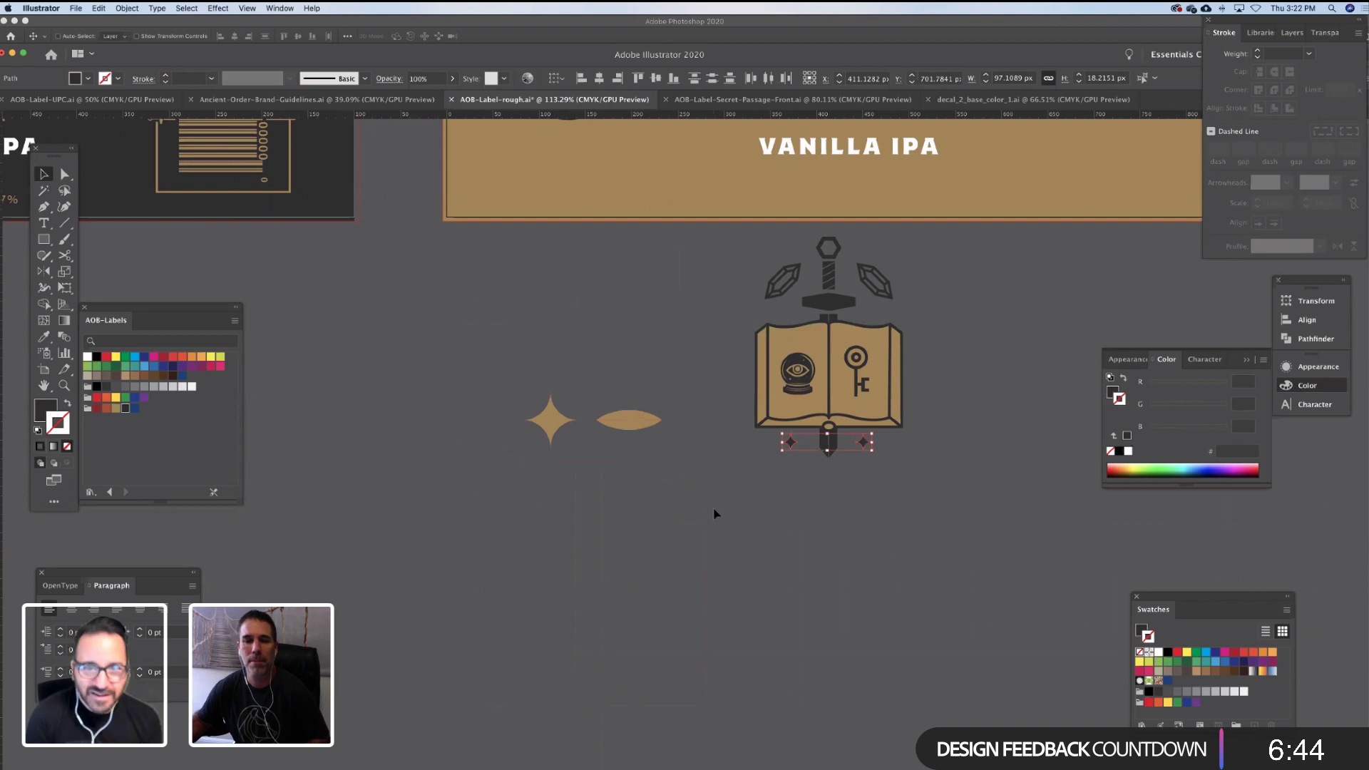
Group the two small stars and shift them about 2 px right to center them on the sword's tip
left_click(716, 513)
scroll(593, 511, "right", 4)
left_click(662, 455)
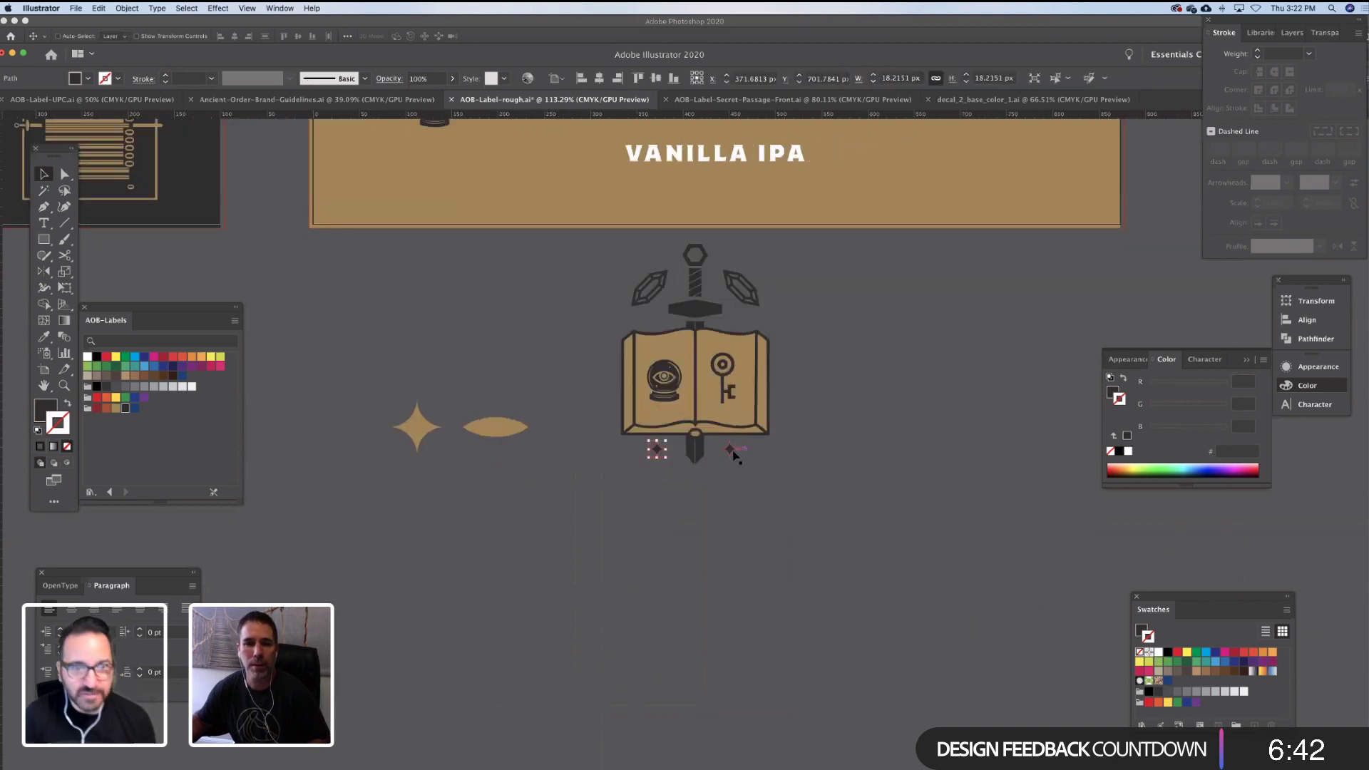
left_click(735, 455, "shift")
key("super+g")
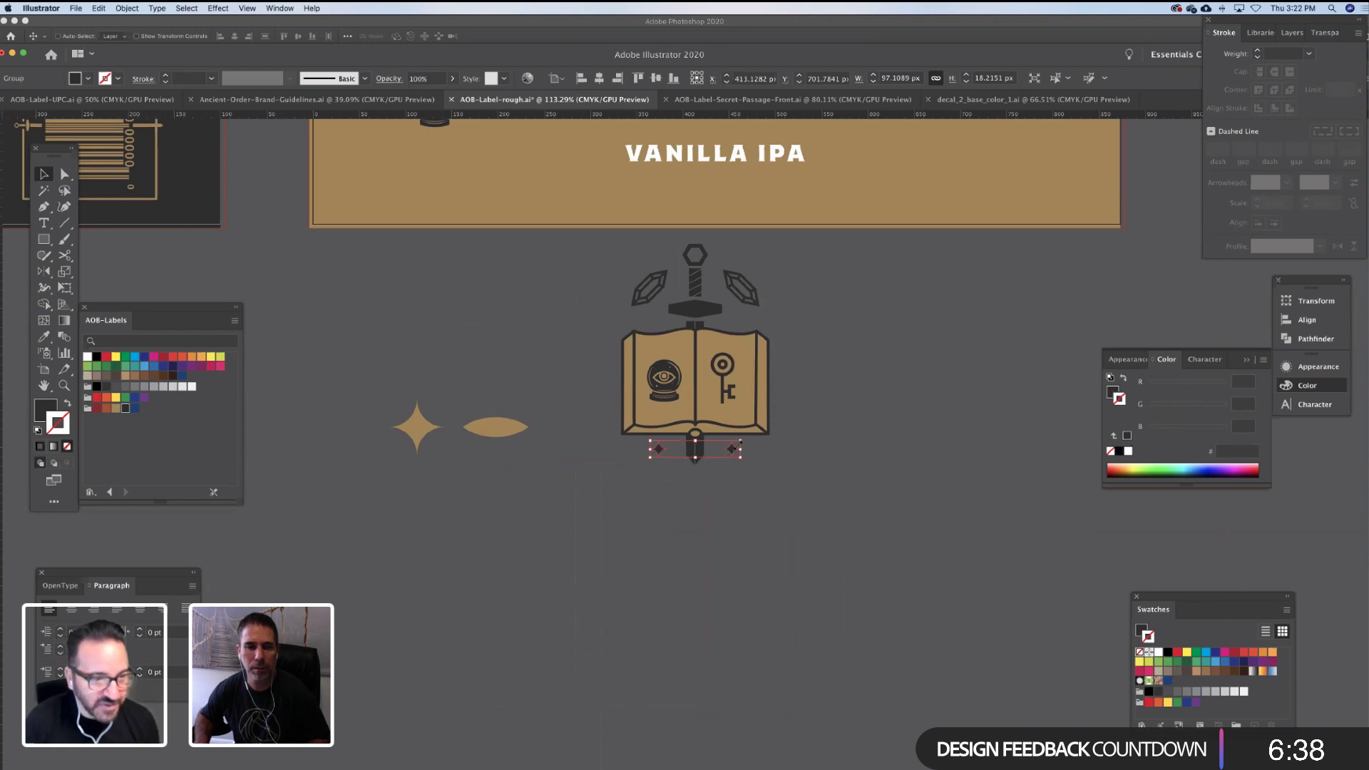
left_click(832, 428)
scroll(825, 464, "up", 5)
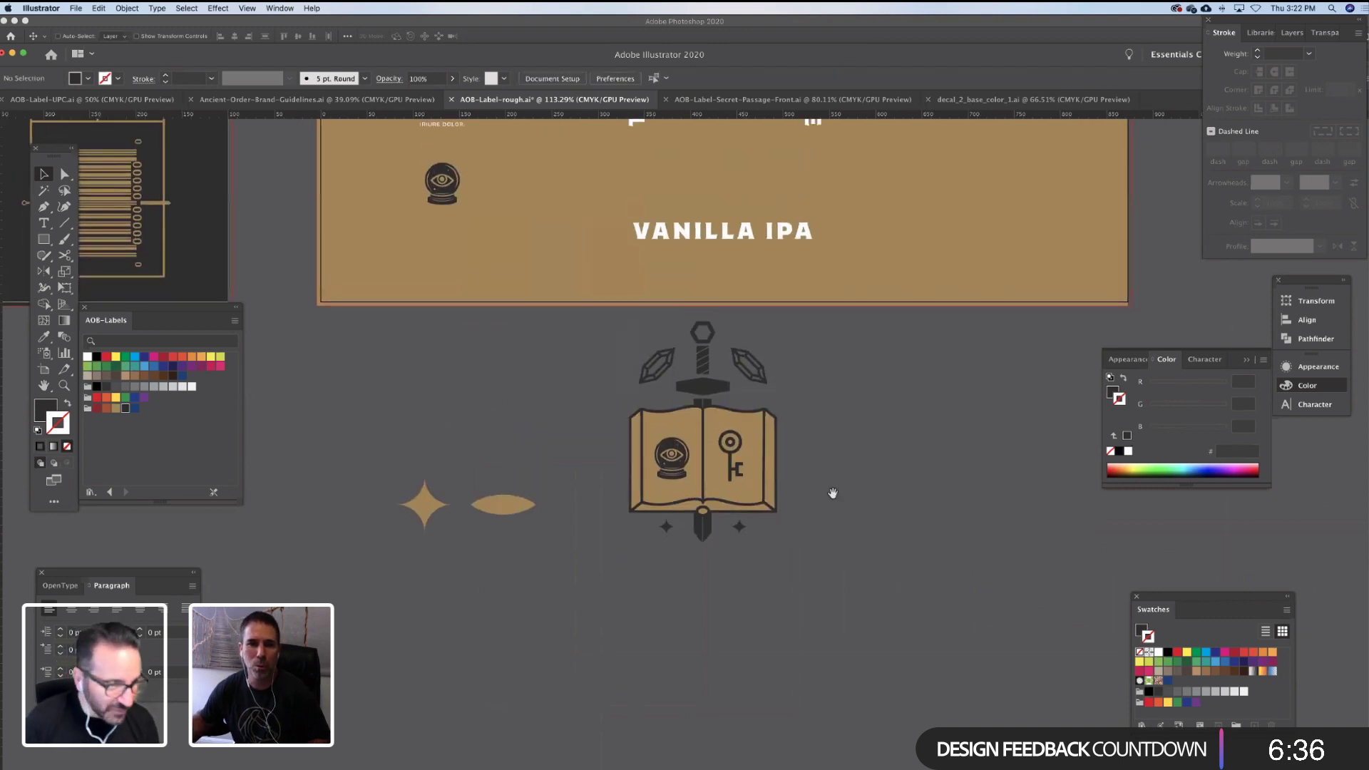
left_click_drag(562, 437, 561, 520, "super")
scroll(611, 558, "up", 1)
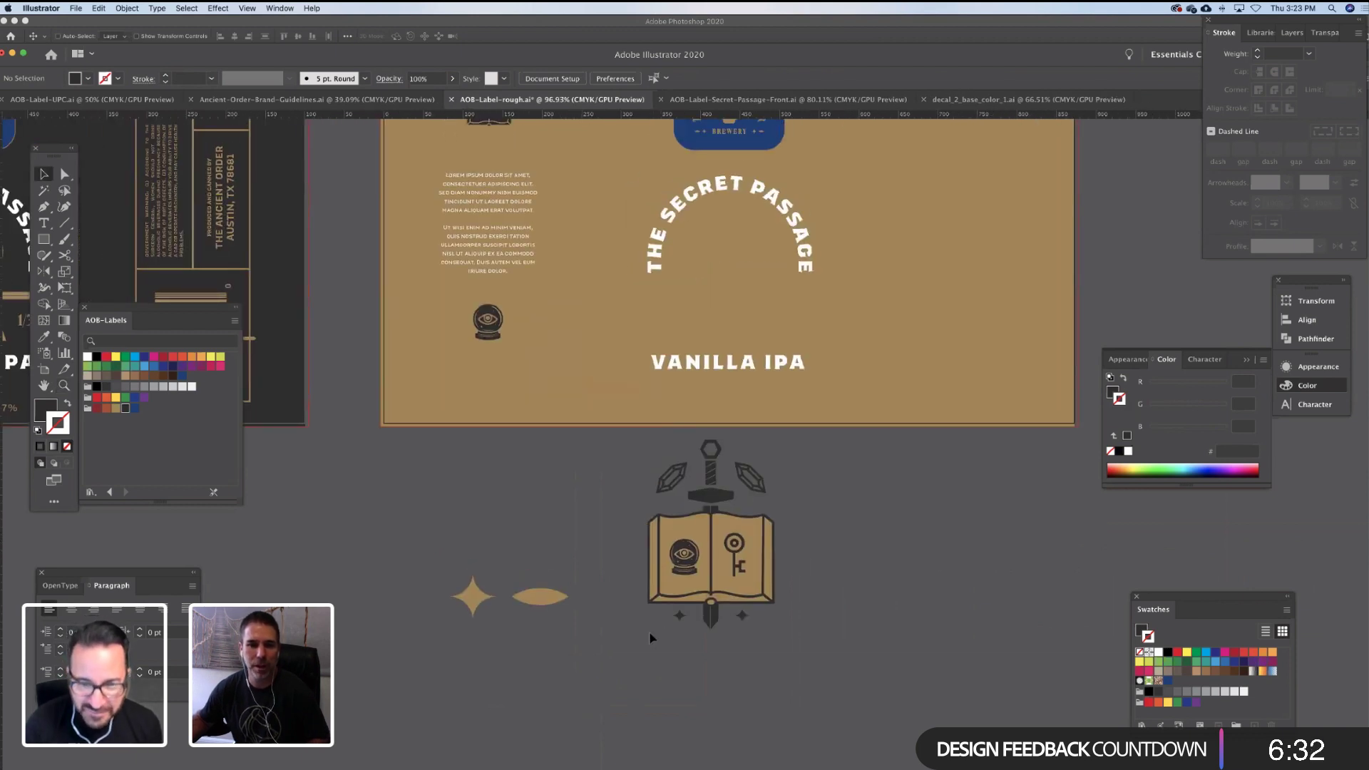
left_click_drag(633, 630, 652, 640)
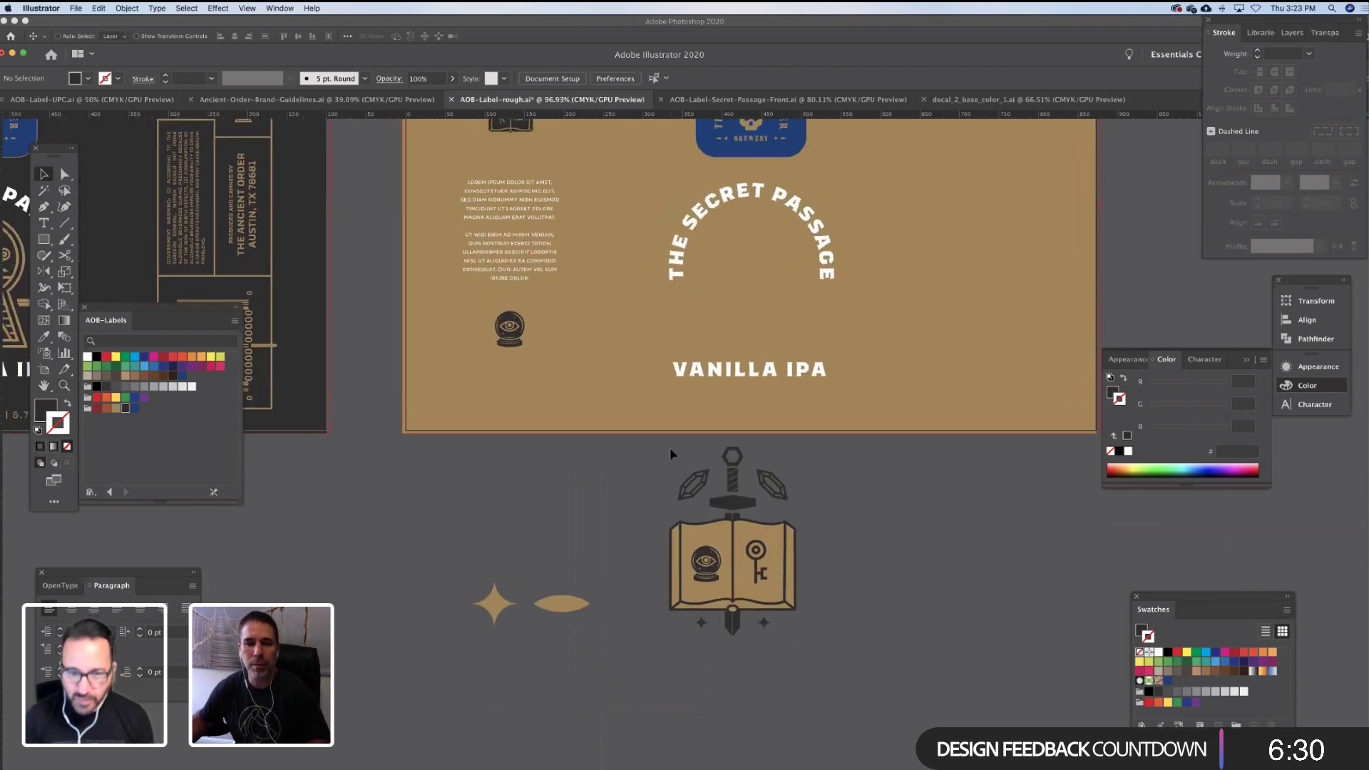
key("a")
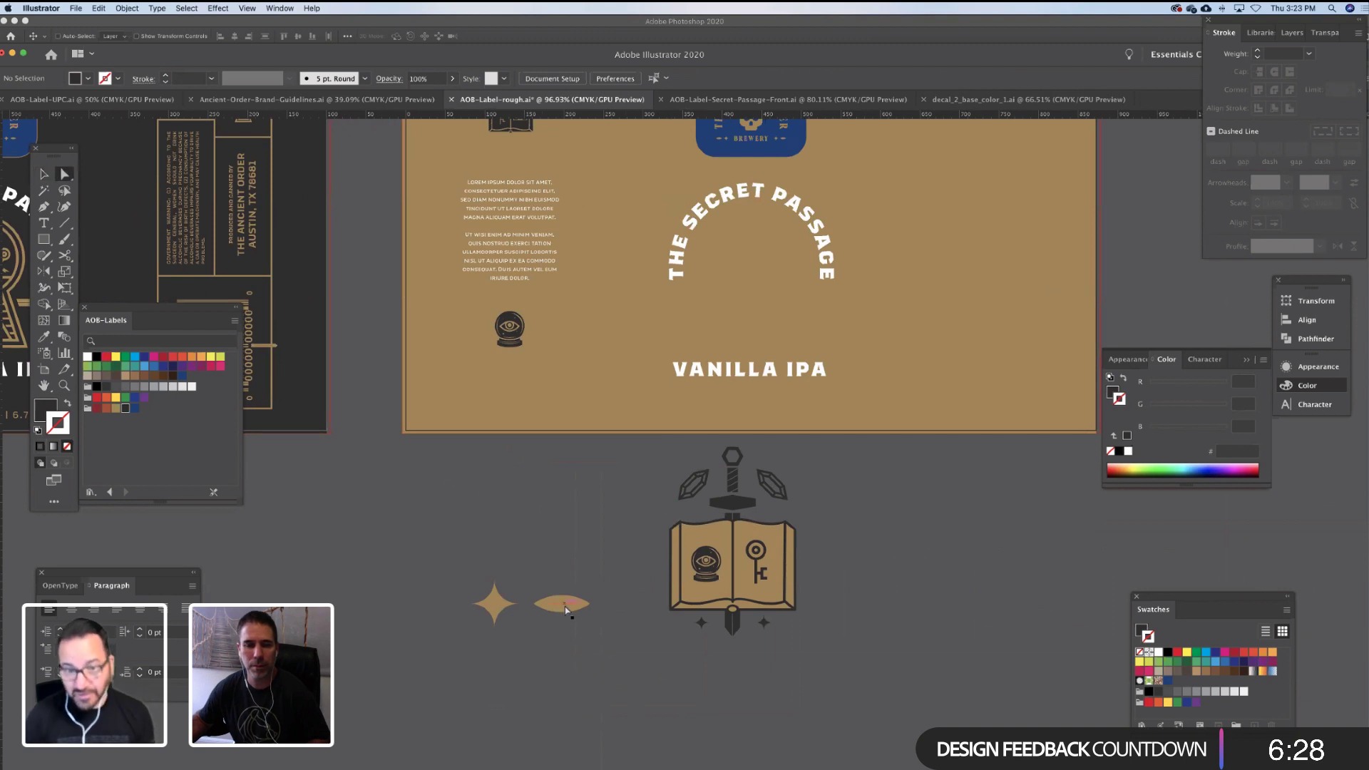
left_click_drag(565, 607, 592, 617)
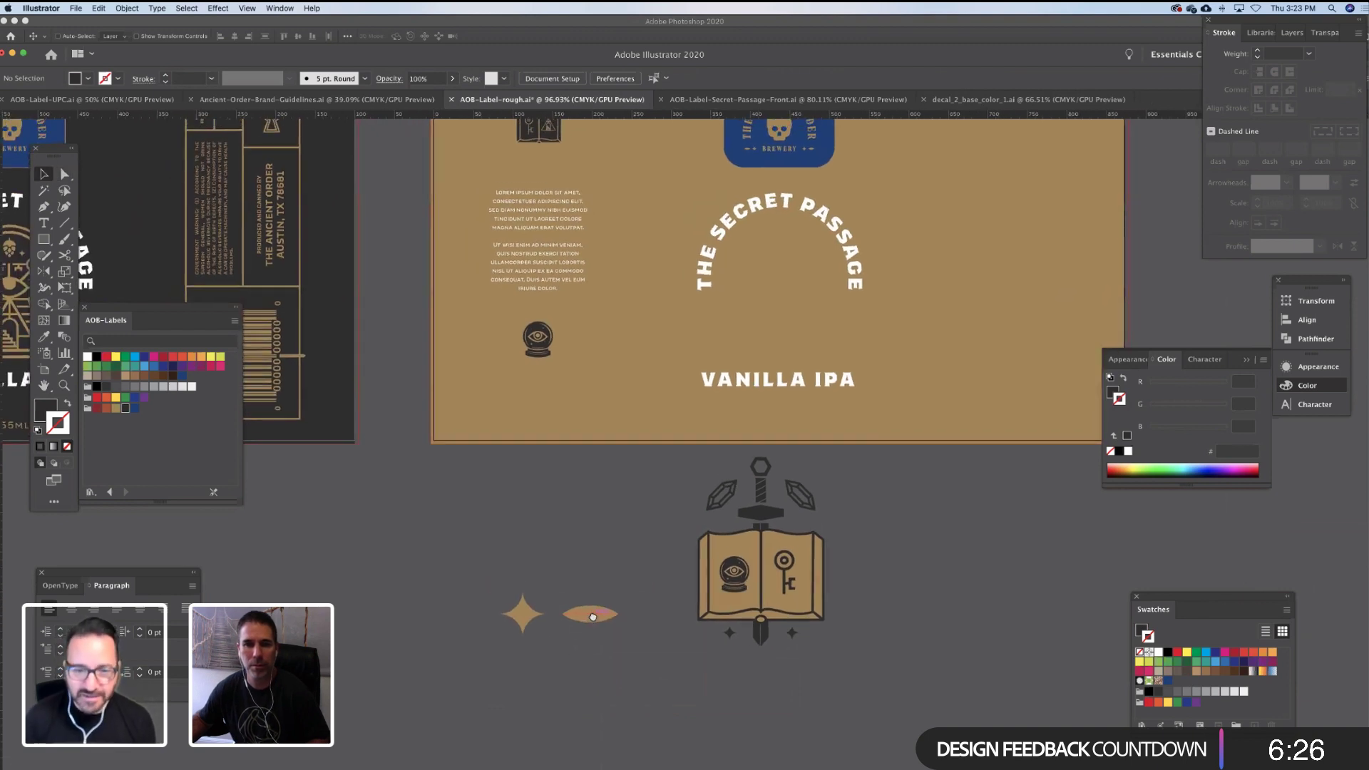
left_click(585, 615)
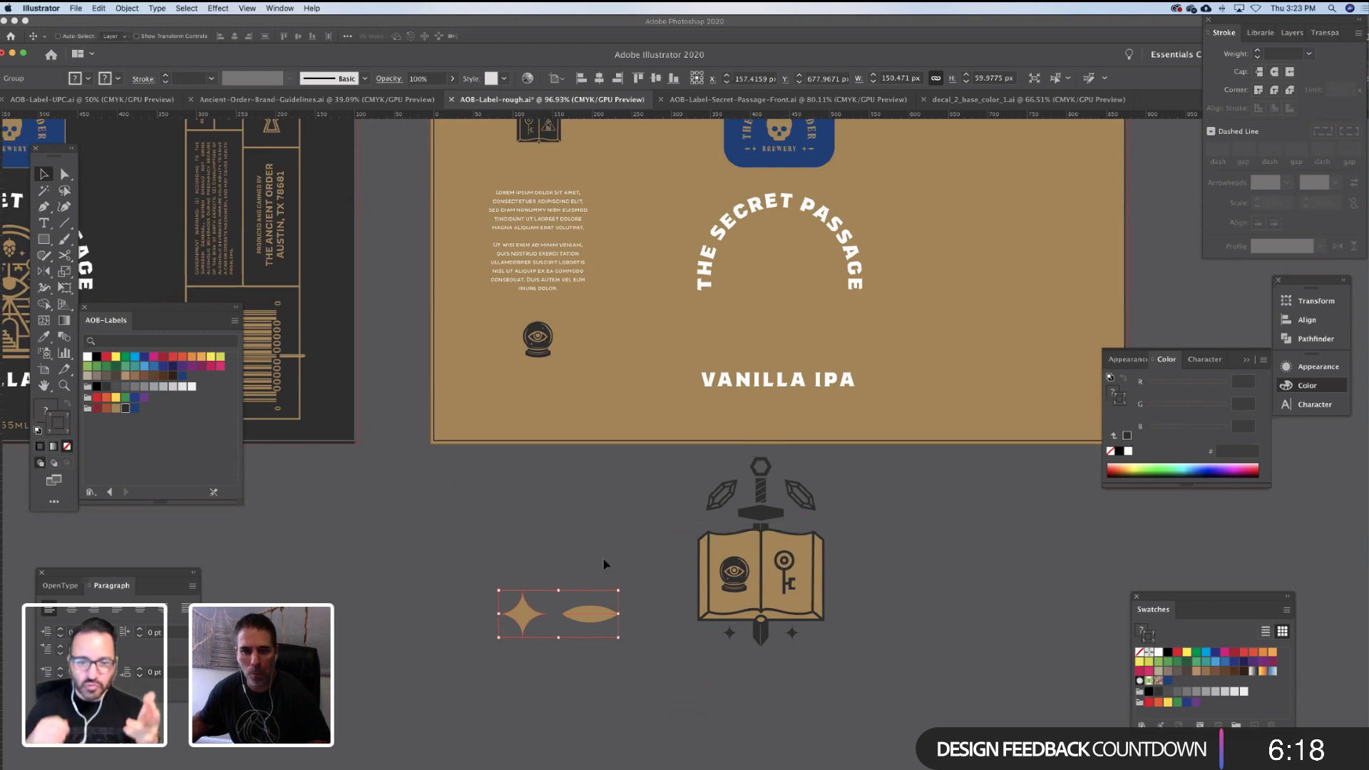
left_click_drag(604, 559, 619, 533)
left_click_drag(619, 533, 616, 561)
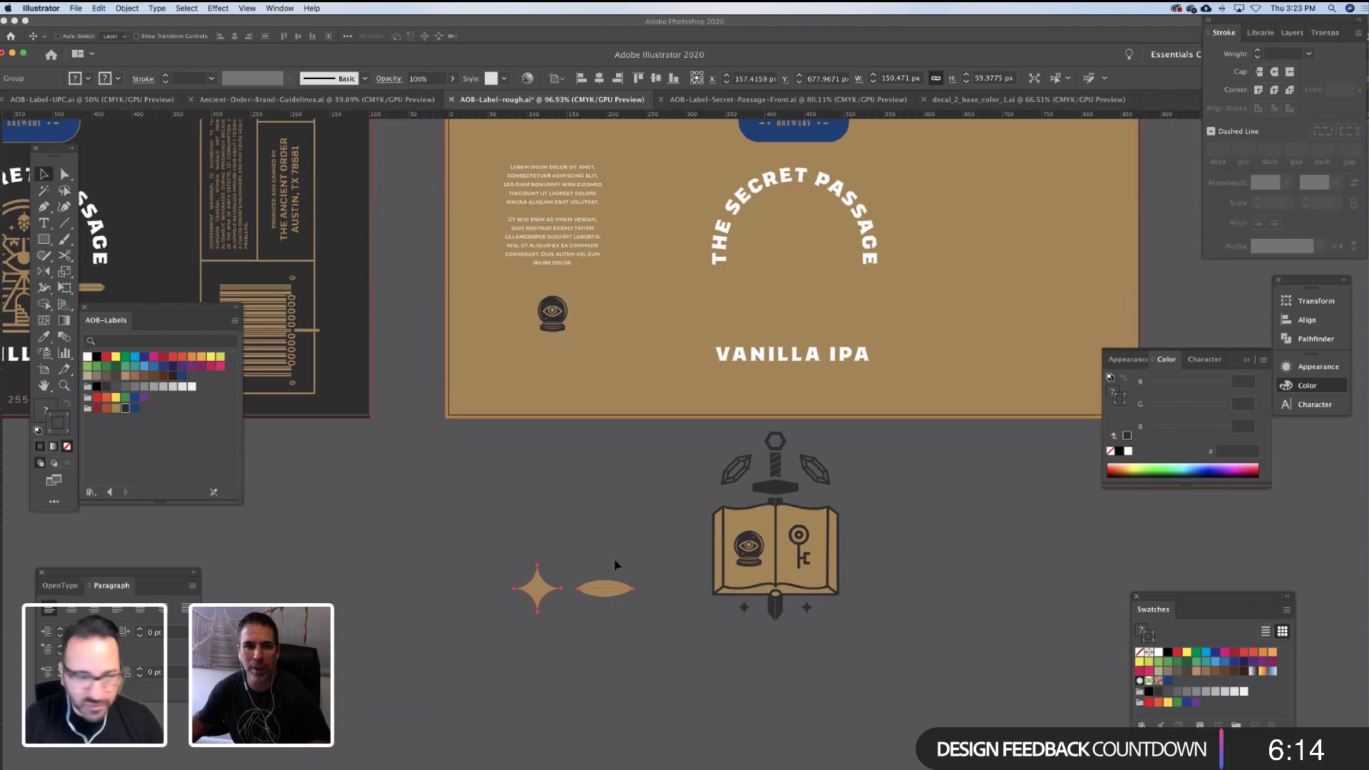
Copy the hop cone icon from Ancient-Order-Brand-Guidelines.ai and paste it into AOB-Label-rough.ai
left_click(307, 100)
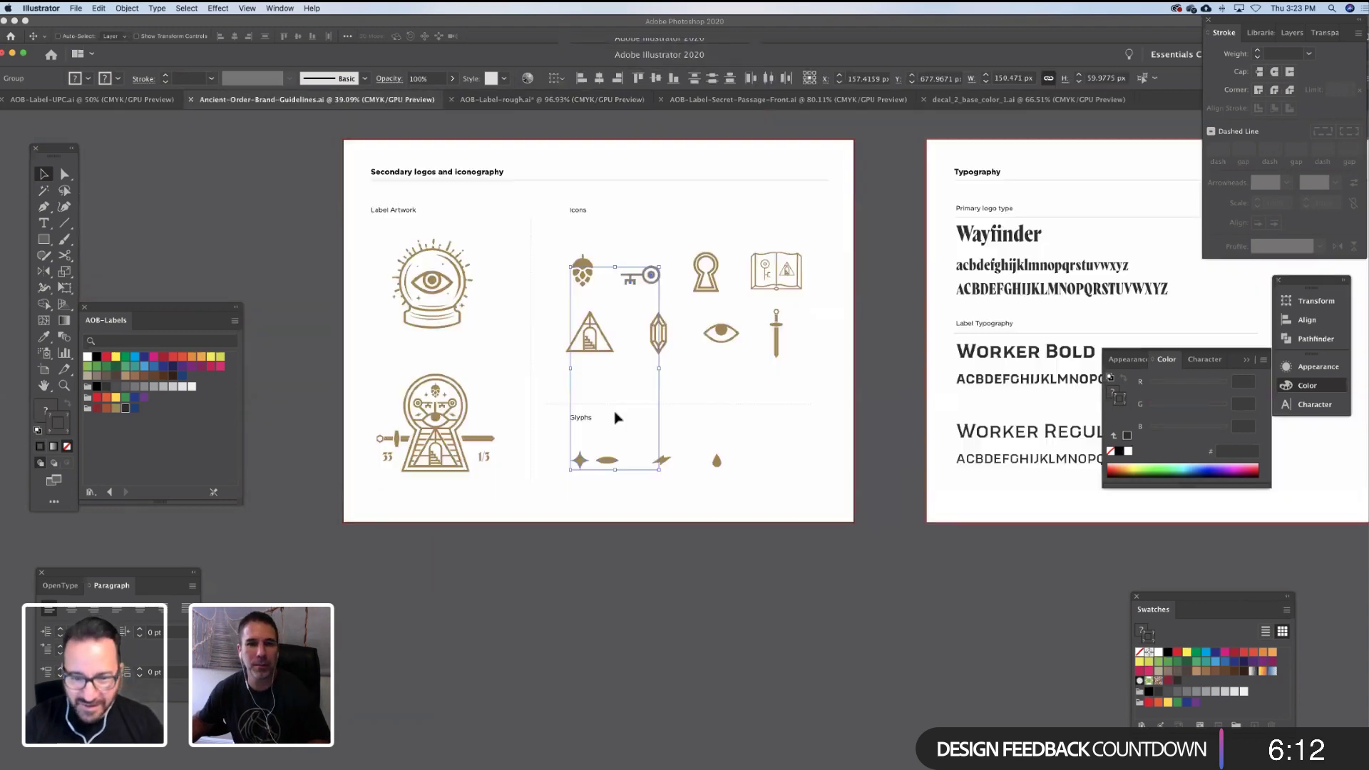
left_click_drag(697, 501, 677, 537)
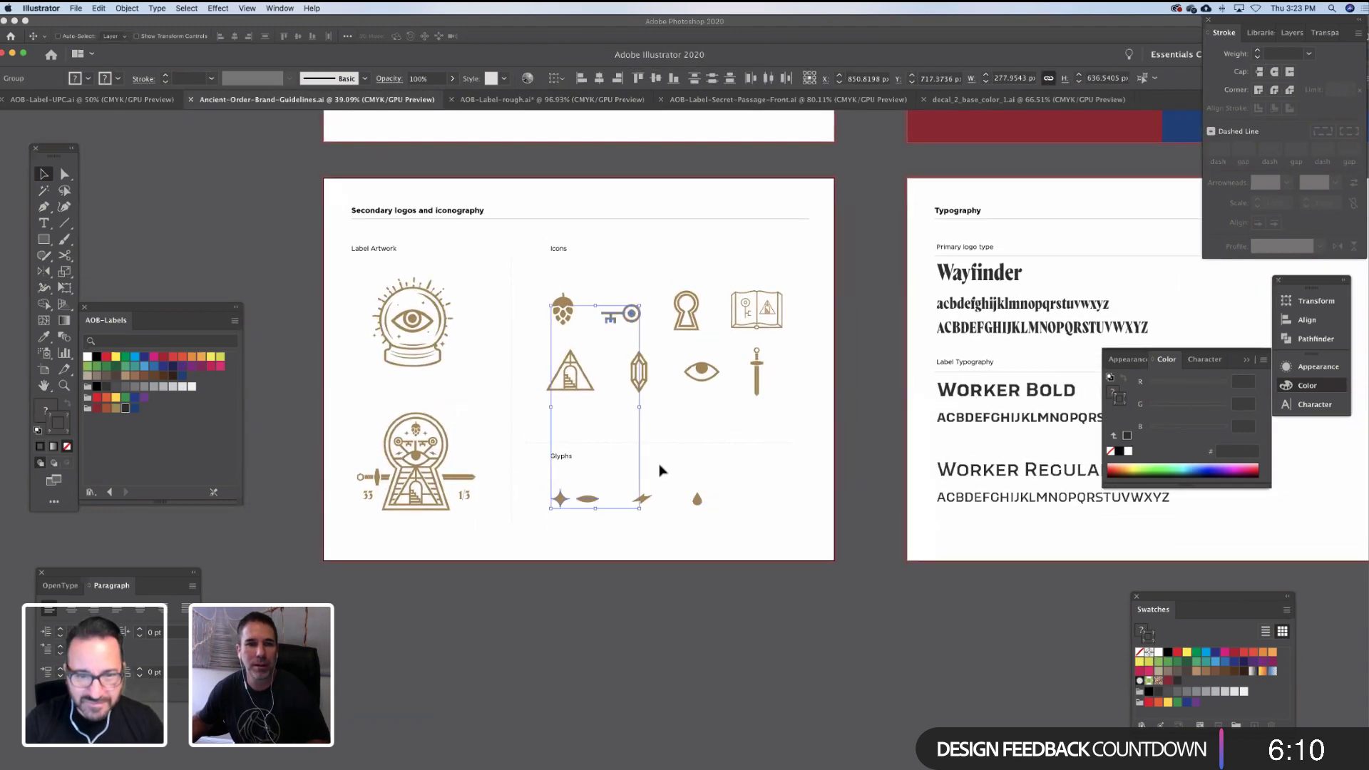
left_click(564, 309)
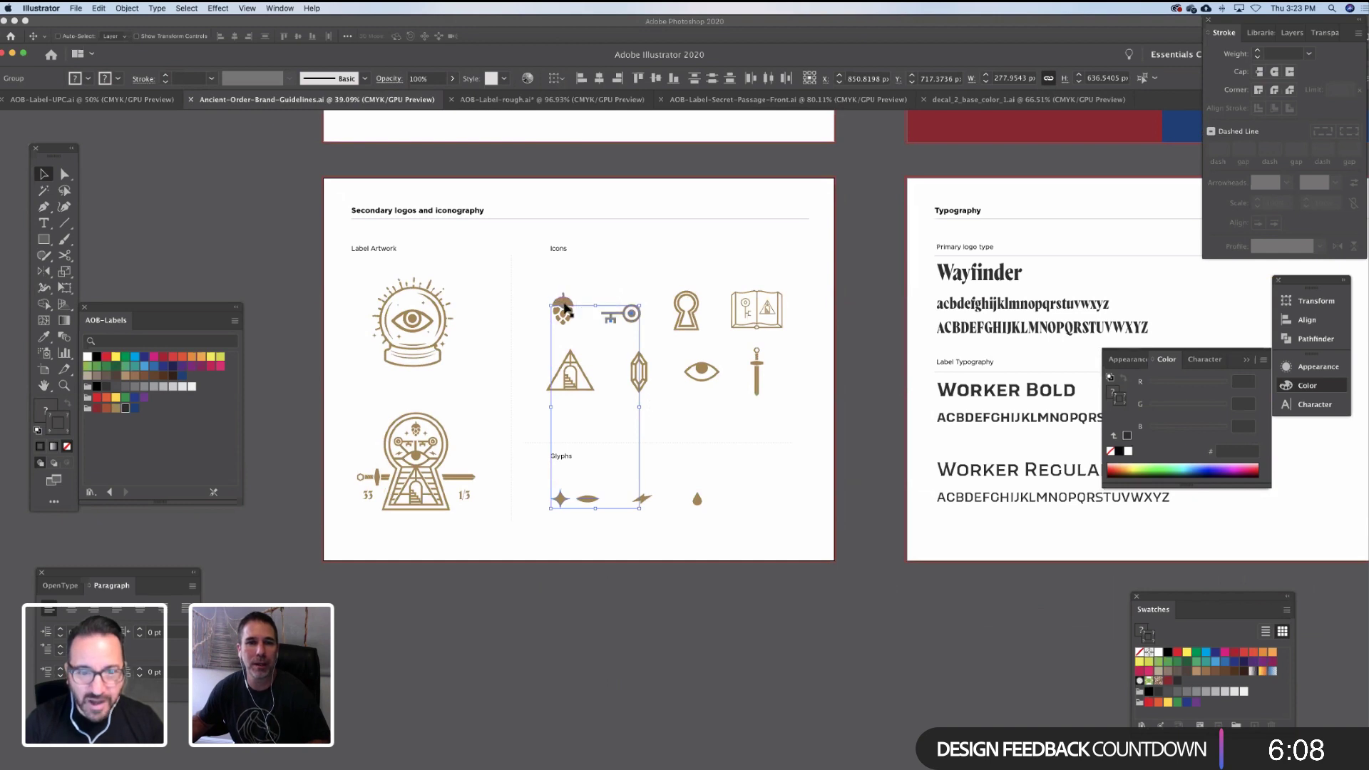
left_click(724, 100)
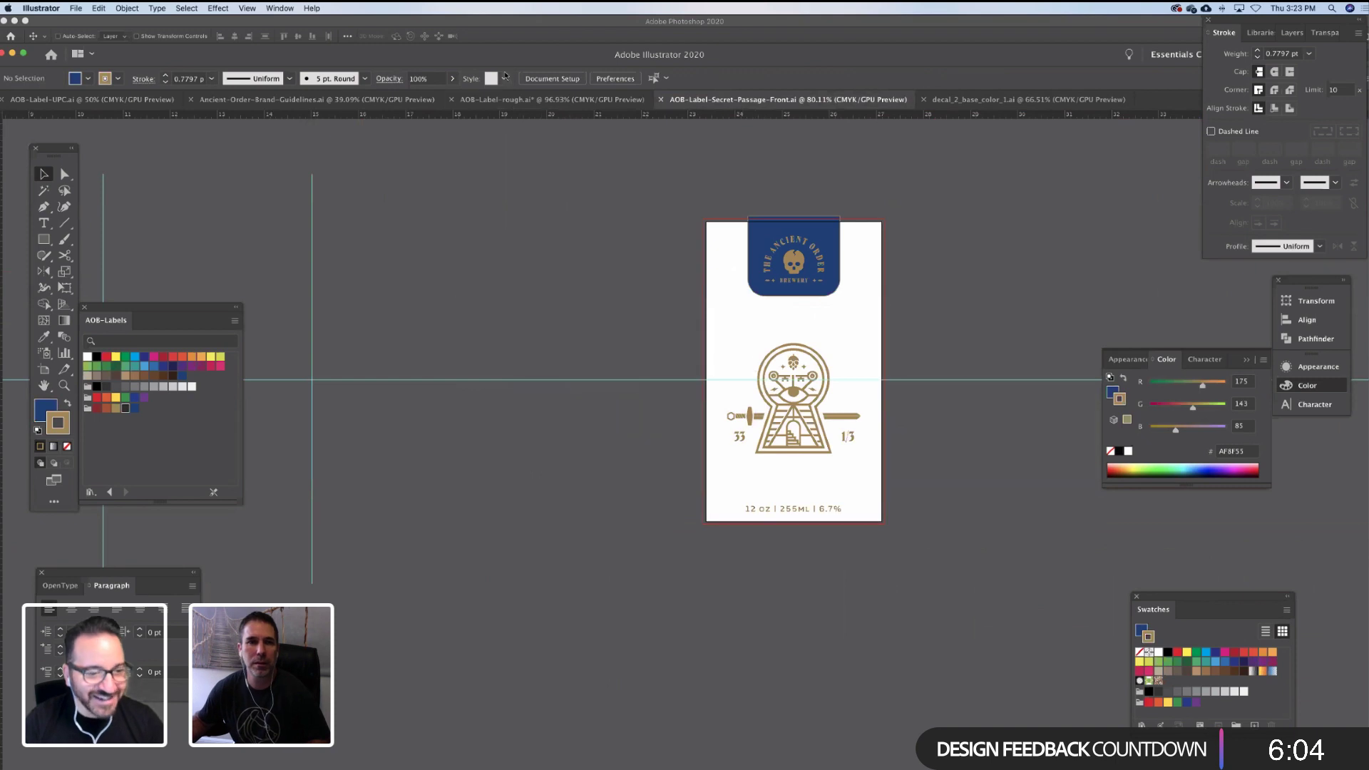
left_click(549, 100)
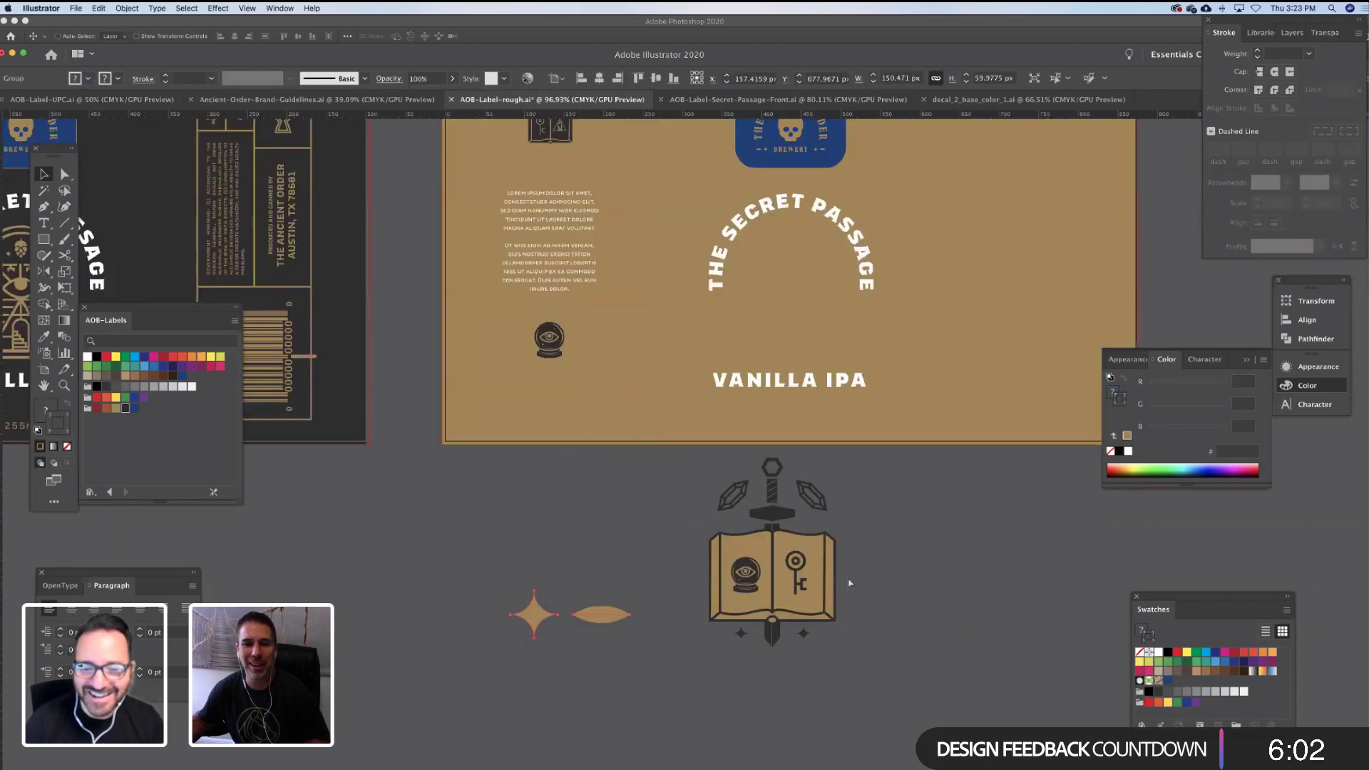
key("super+v")
Recolor the hop cone dark grey, shrink it and position it beside the sword's hexagonal pommel
left_click_drag(707, 472, 847, 479)
key("z")
key("v")
left_click_drag(909, 435, 914, 488)
key("v")
left_click(846, 641)
scroll(927, 471, "up", 3)
left_click_drag(916, 532, 836, 452)
Replace the sword's hexagonal pommel with the hop cone, scaled to about 21 × 32 px and centered above the handle
key("a")
left_click(852, 446)
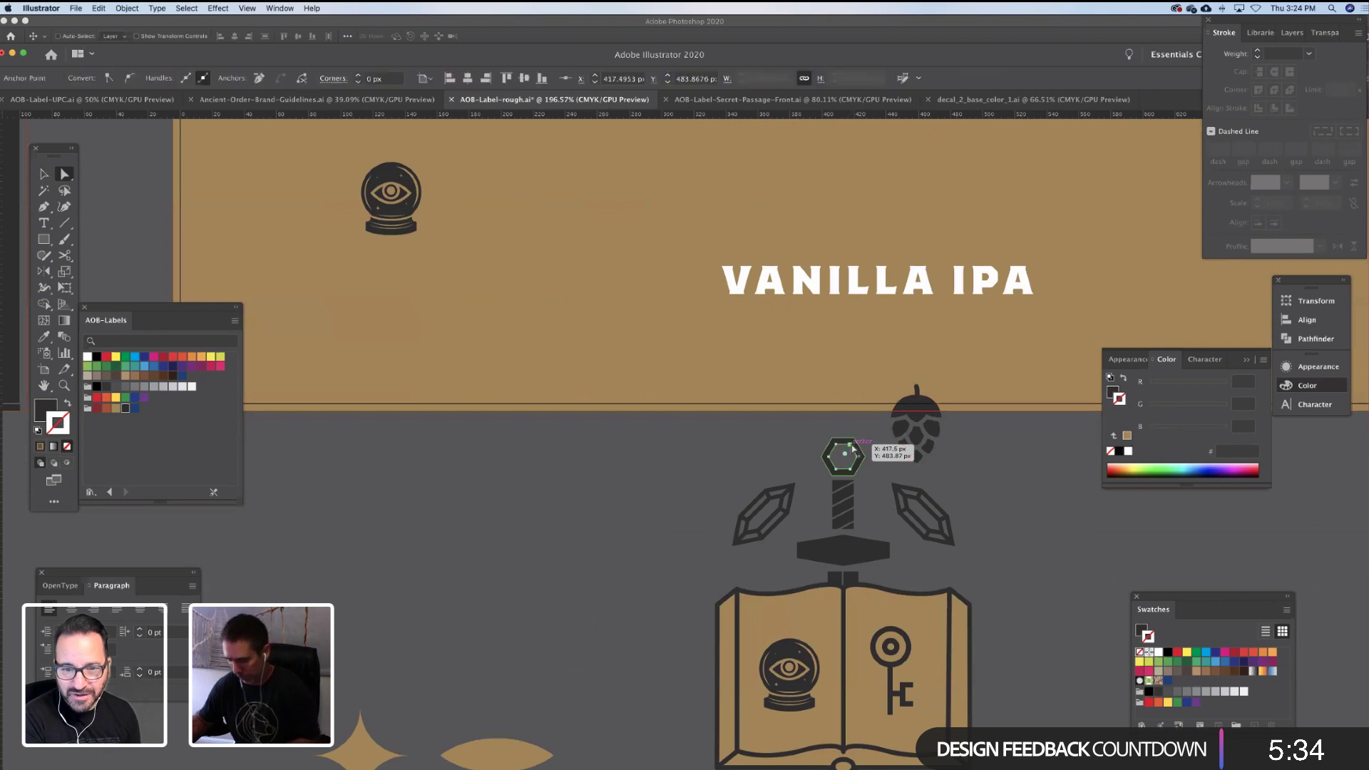
key("Delete")
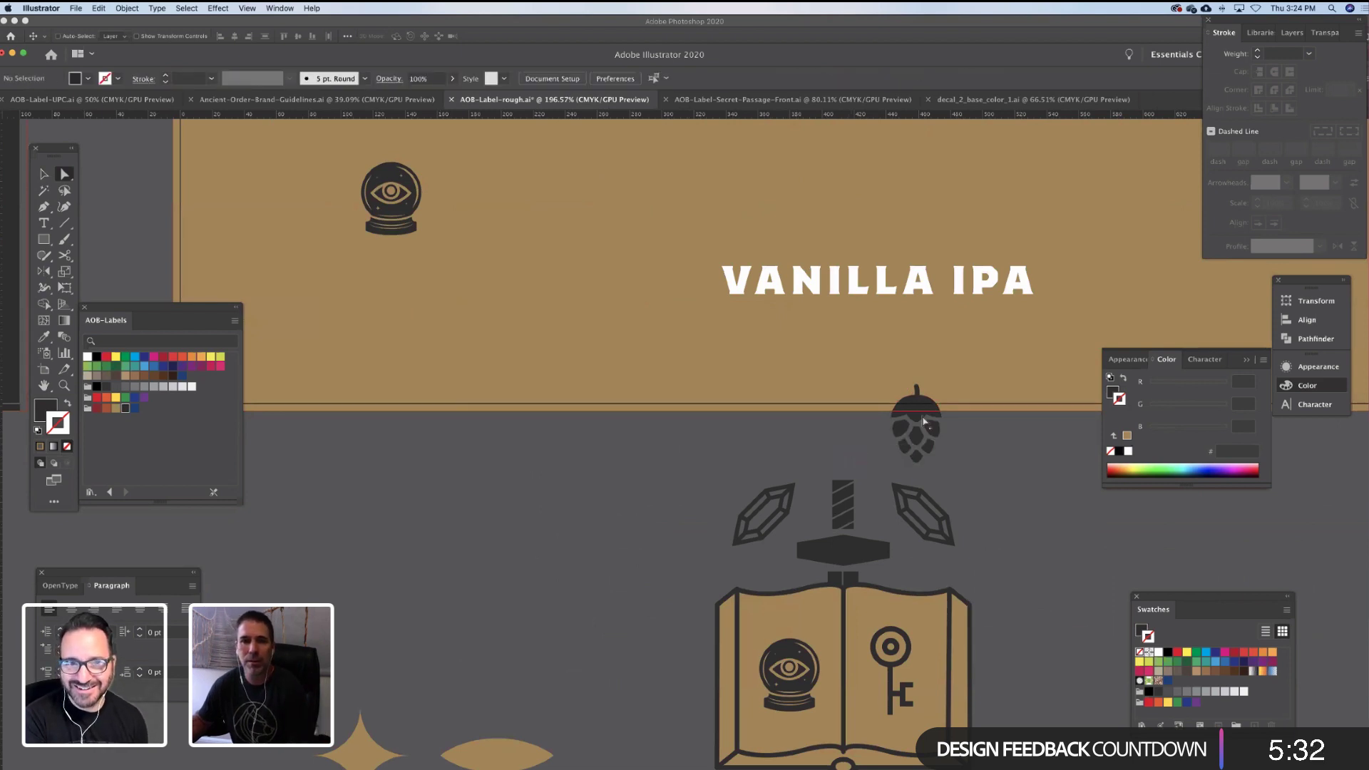
key("v")
left_click_drag(925, 422, 843, 440)
left_click_drag(846, 393, 846, 422, "shift")
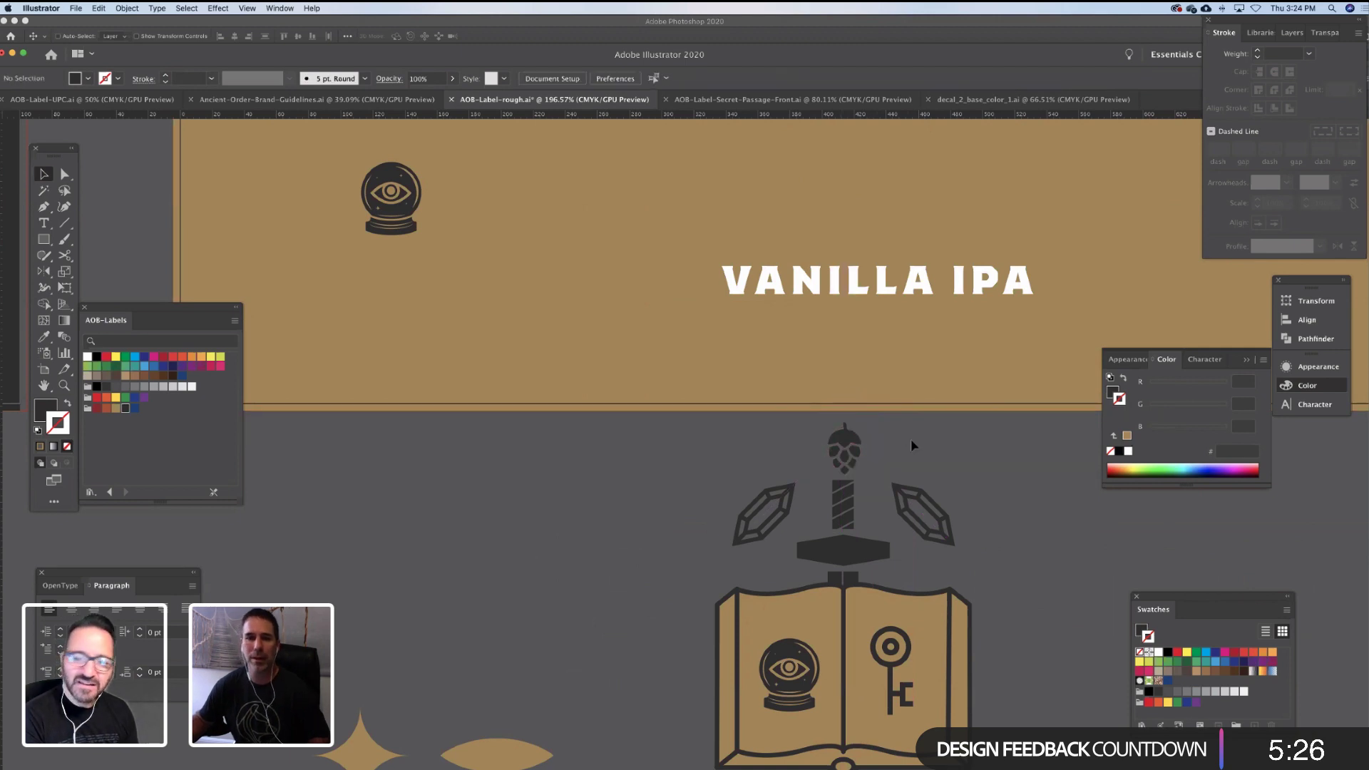
Try the hop cone turned sideways by 90° on top of the sword's handle, and undo the rotation
scroll(910, 438, "down", 1)
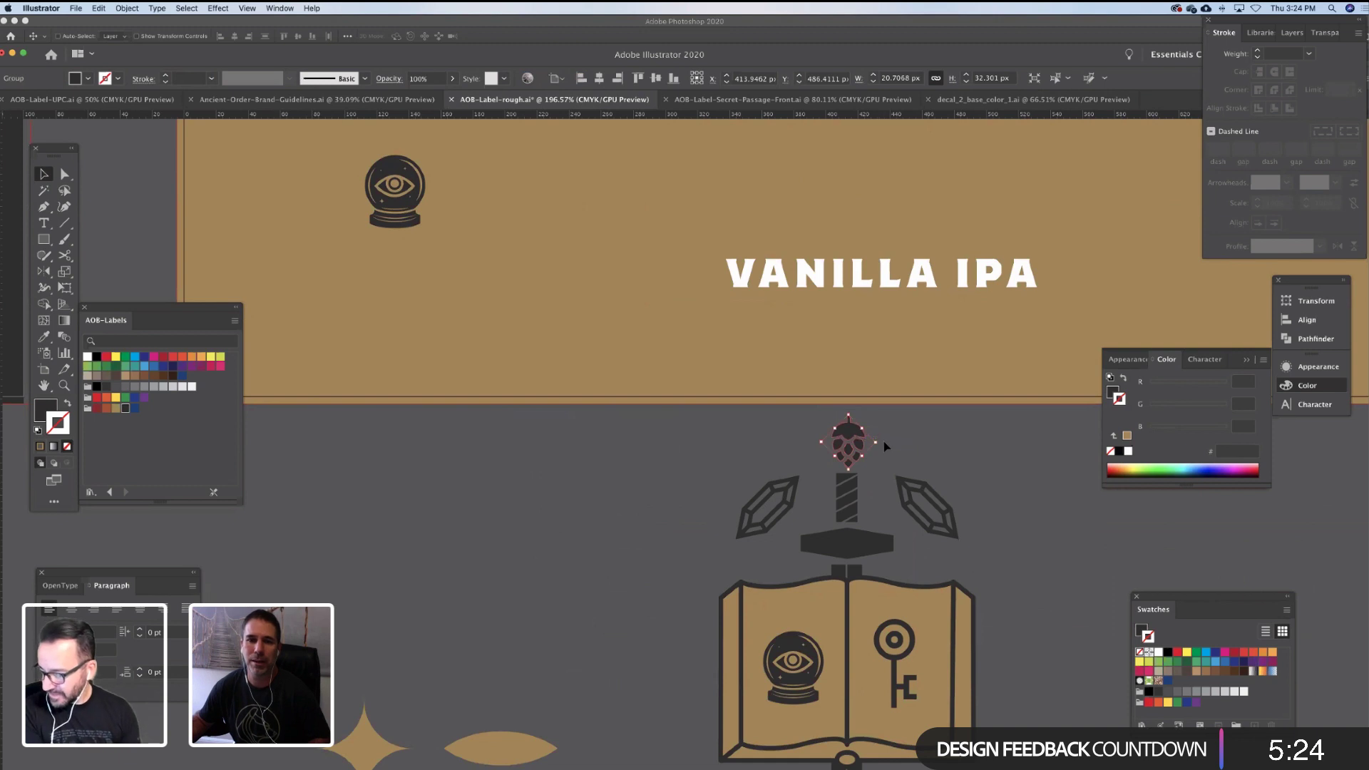
mouse_move(882, 442)
left_mouse_down()
mouse_move(882, 430)
mouse_move(893, 443)
mouse_move(861, 453)
left_mouse_up()
left_click(884, 447)
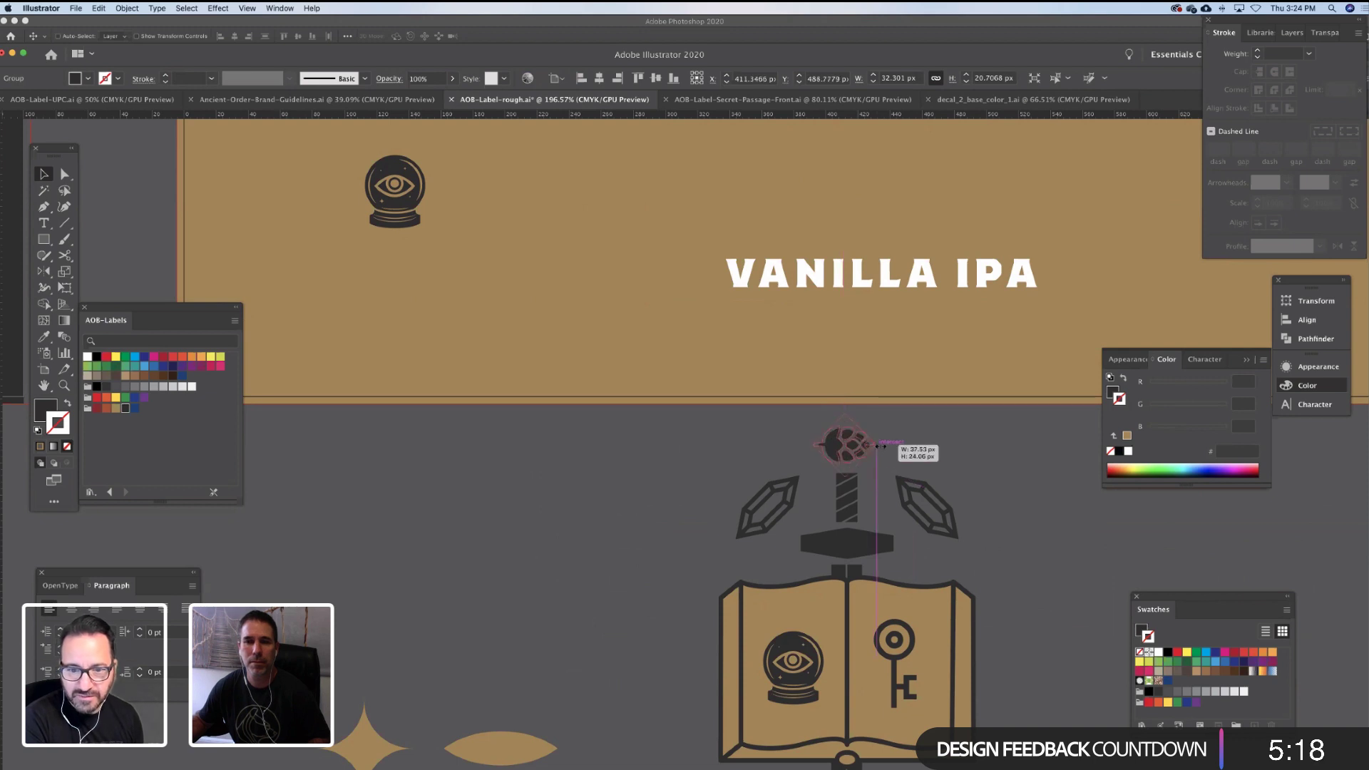
left_click(910, 451)
key("ctrl+minus")
key("ctrl+minus")
key("ctrl+minus")
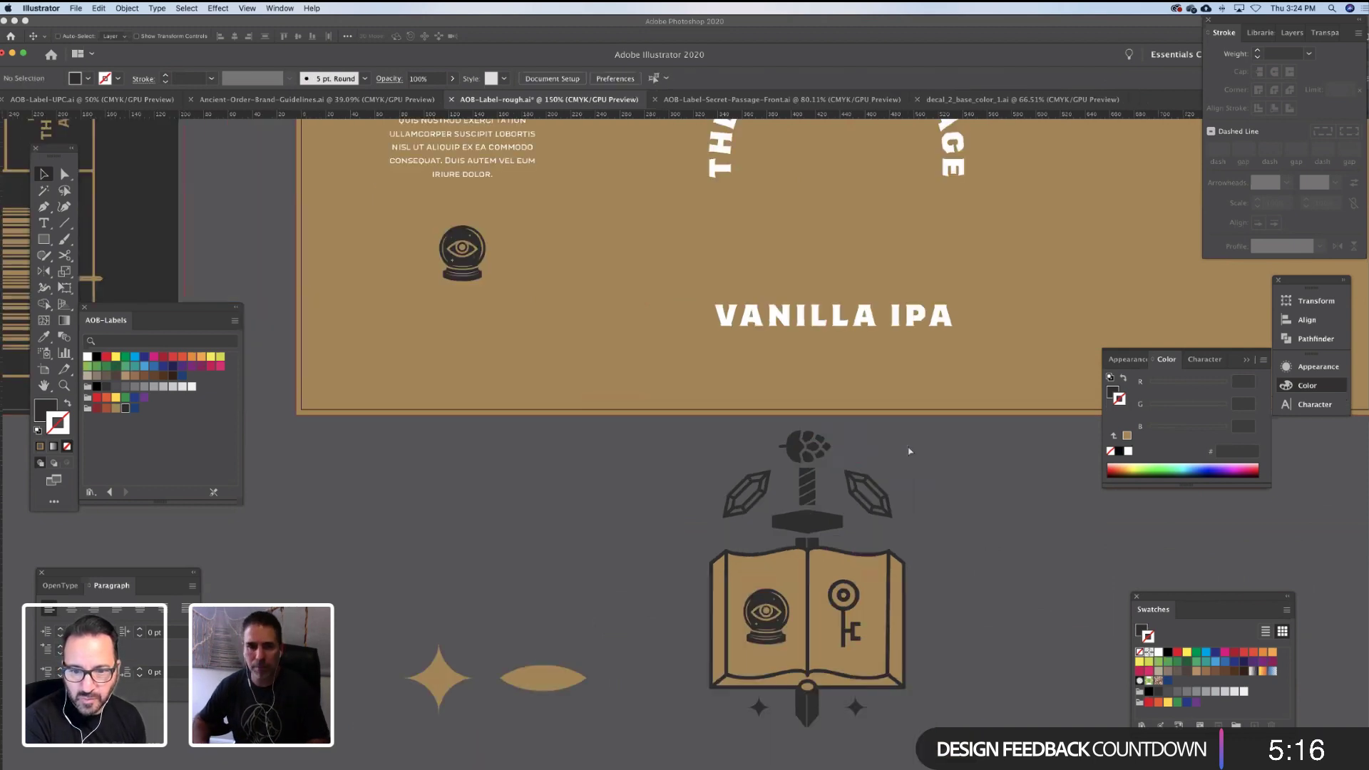
key("ctrl+z")
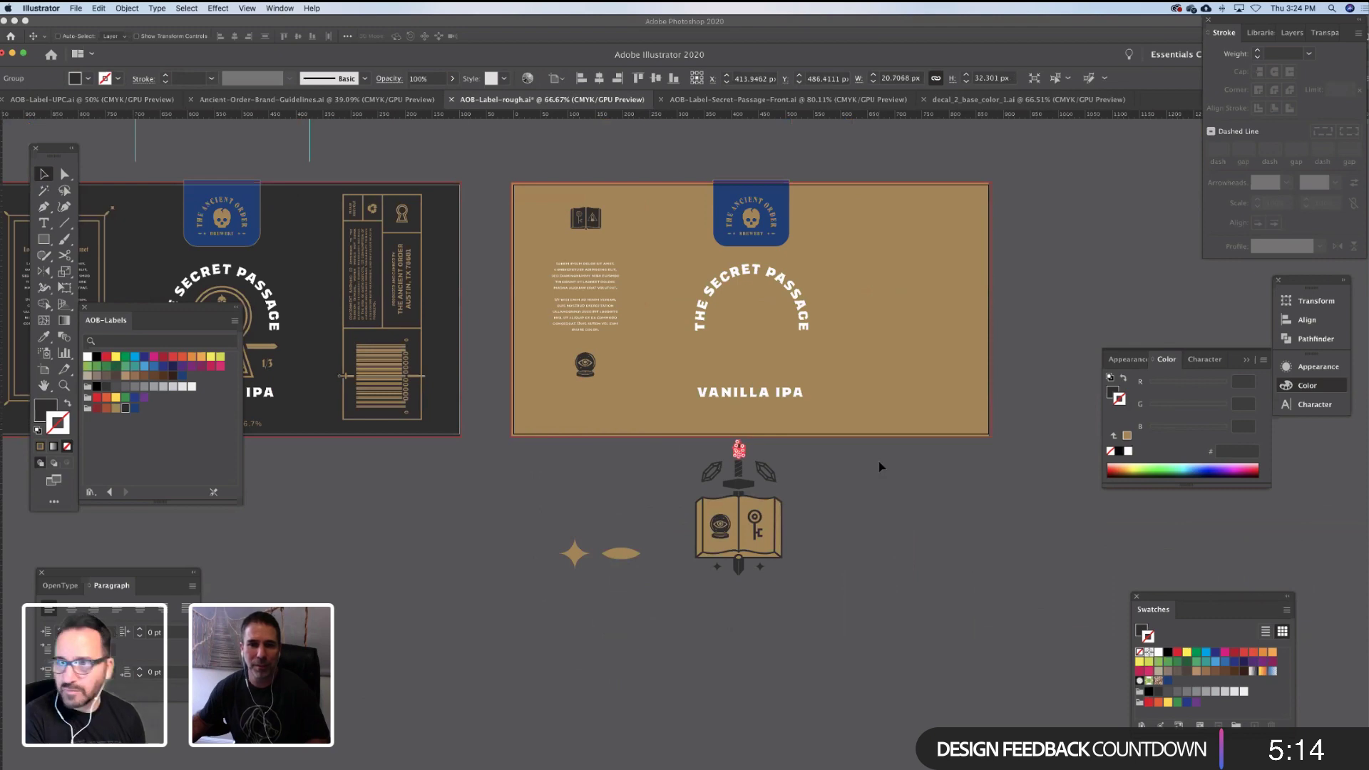
Delete the old keyhole illustration between the arched title and VANILLA IPA on the gold label
left_click(878, 461)
scroll(920, 471, "up", 4)
scroll(920, 471, "left", 5)
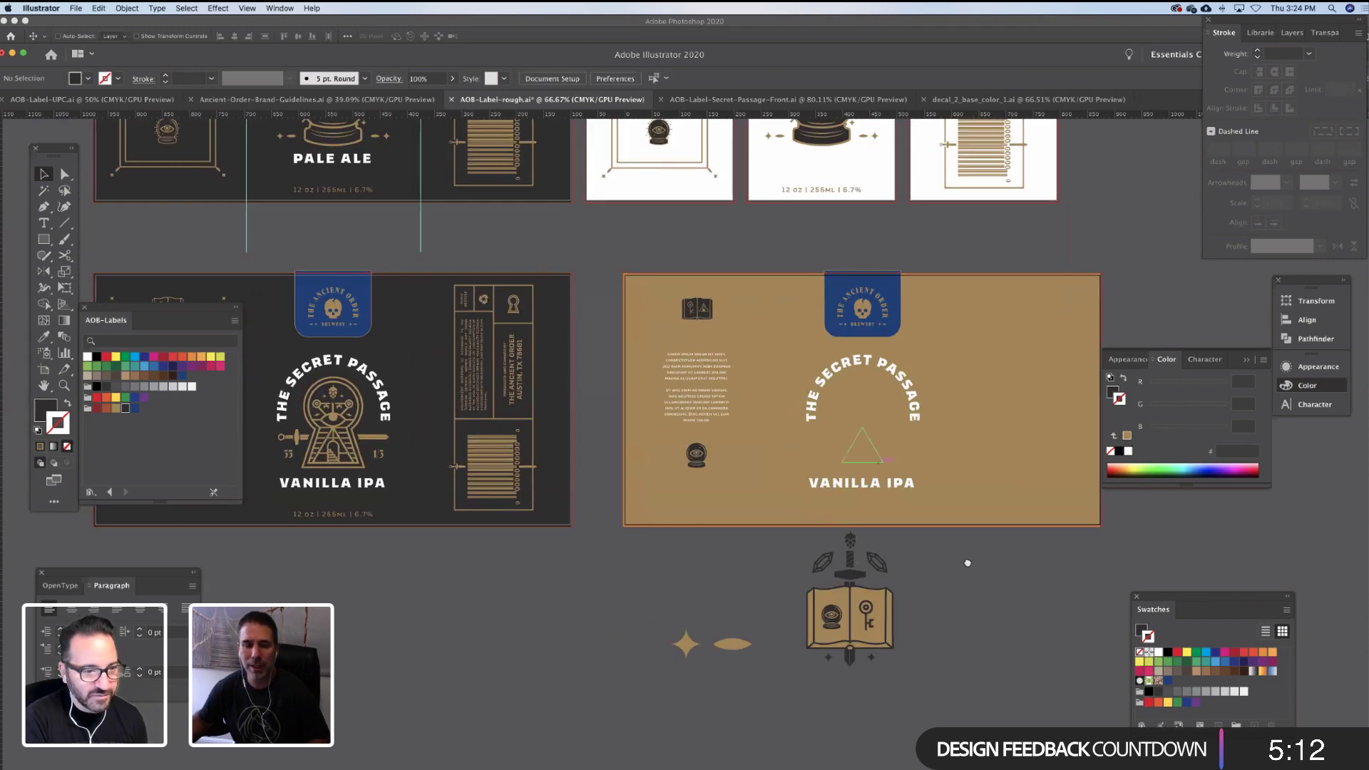
left_click_drag(968, 563, 969, 557)
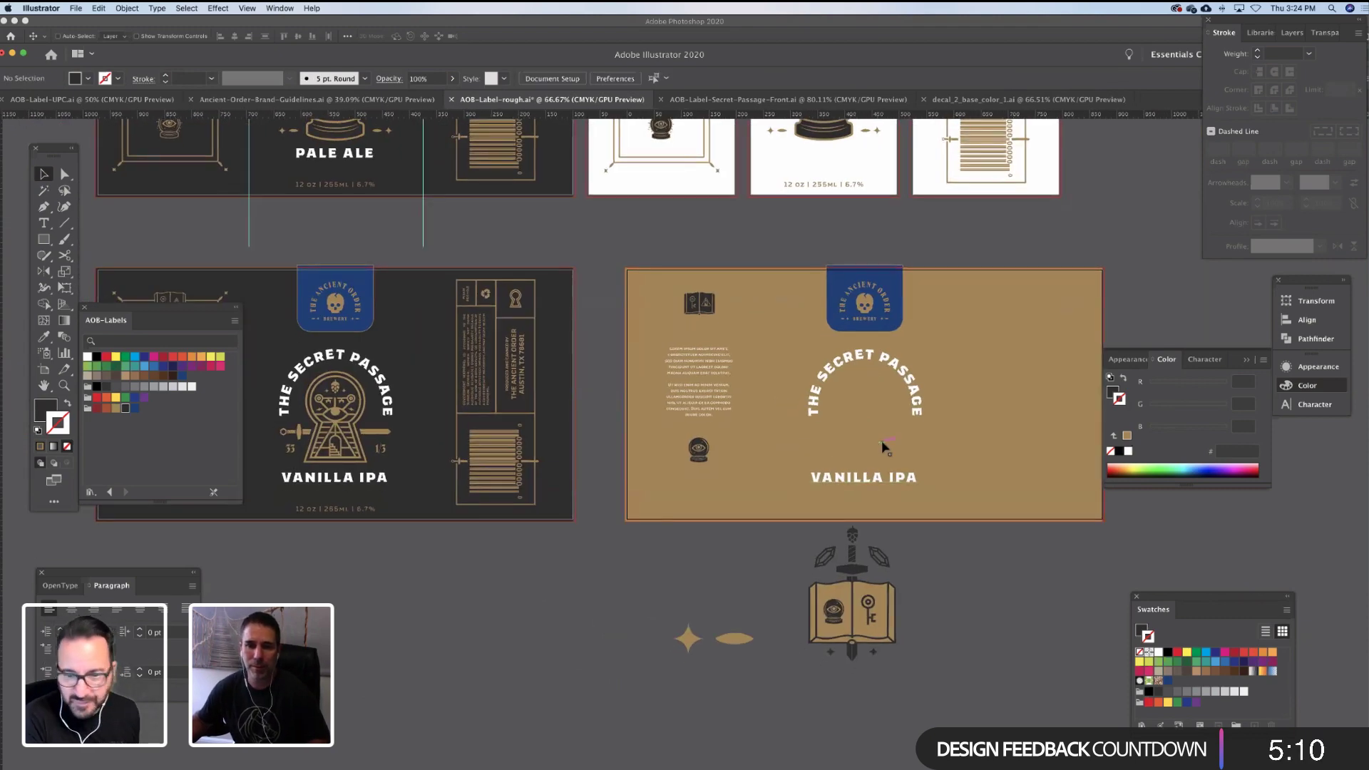
left_click(890, 445)
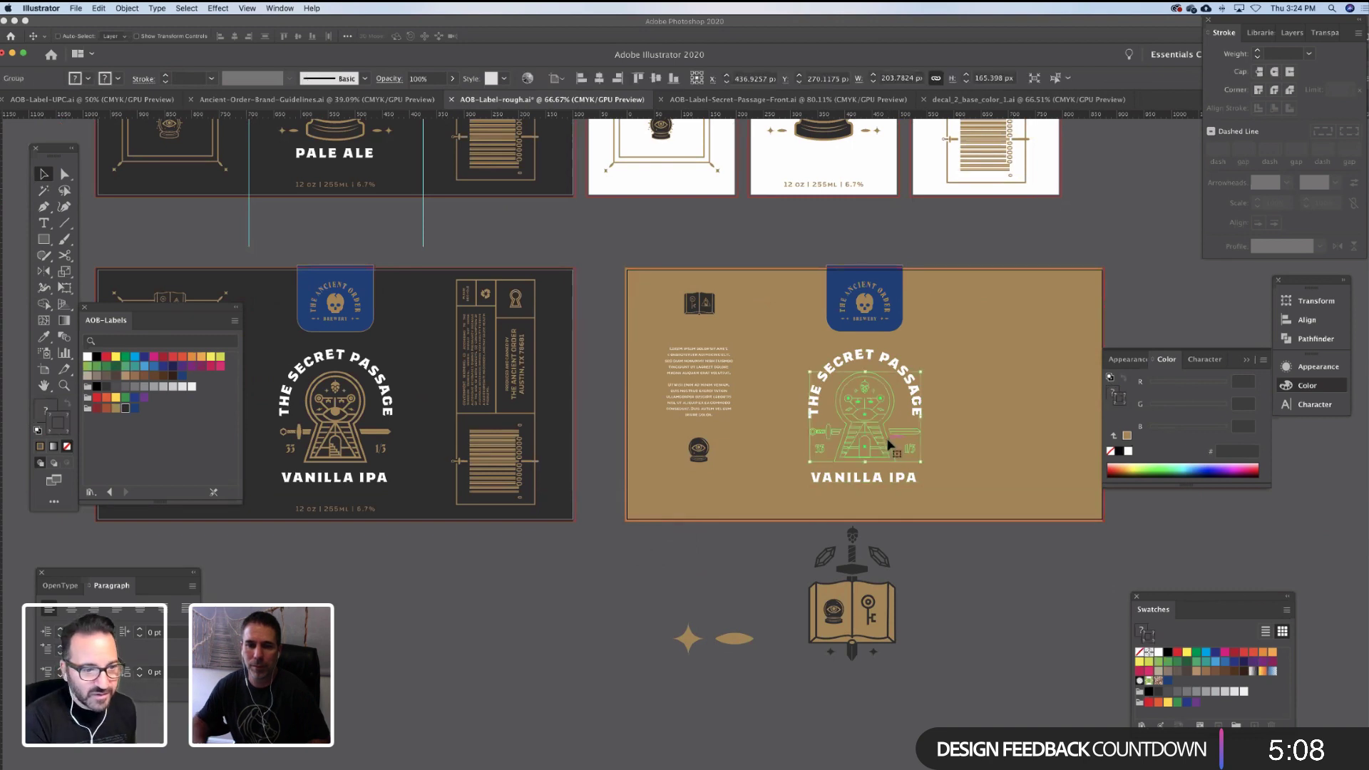
key("Delete")
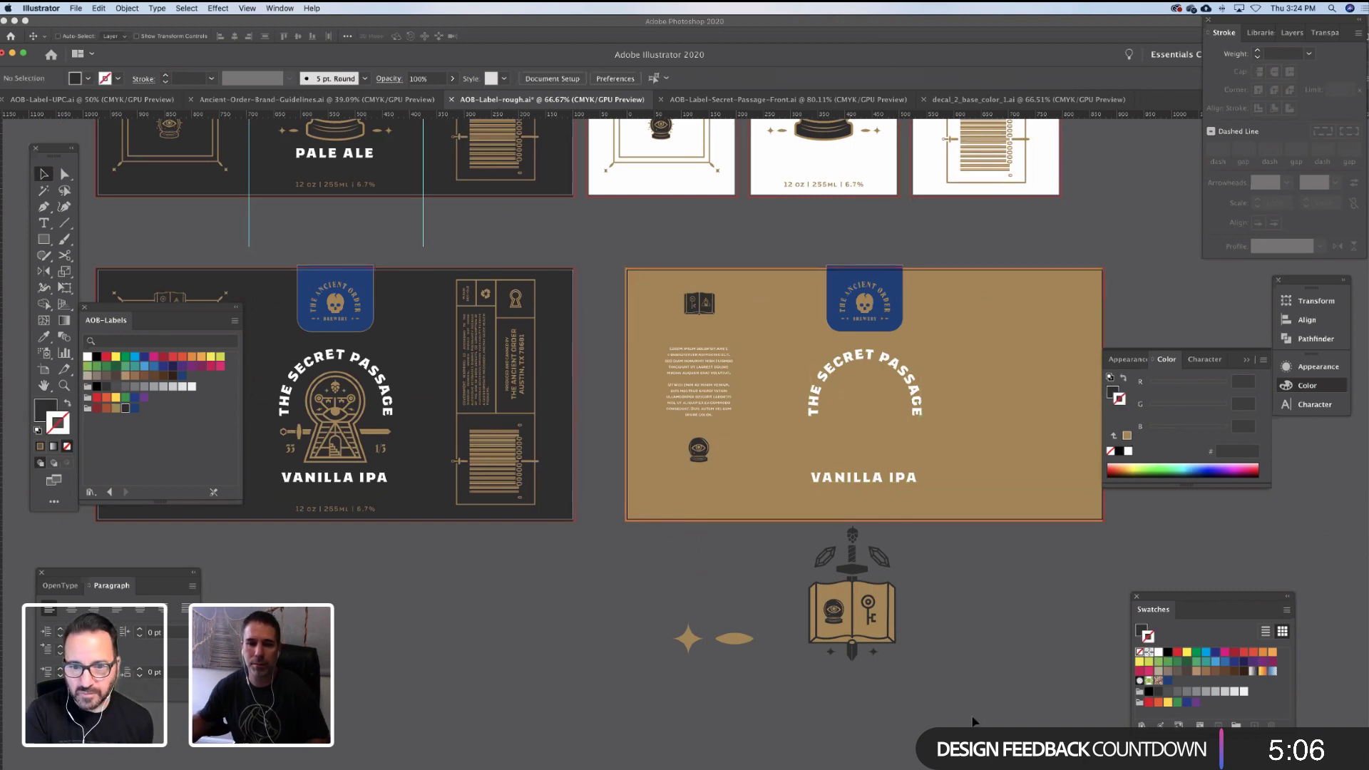
Move the book-and-sword illustration onto the gold label beneath the arched title, scaled to about 113 × 179 px
left_click(825, 601)
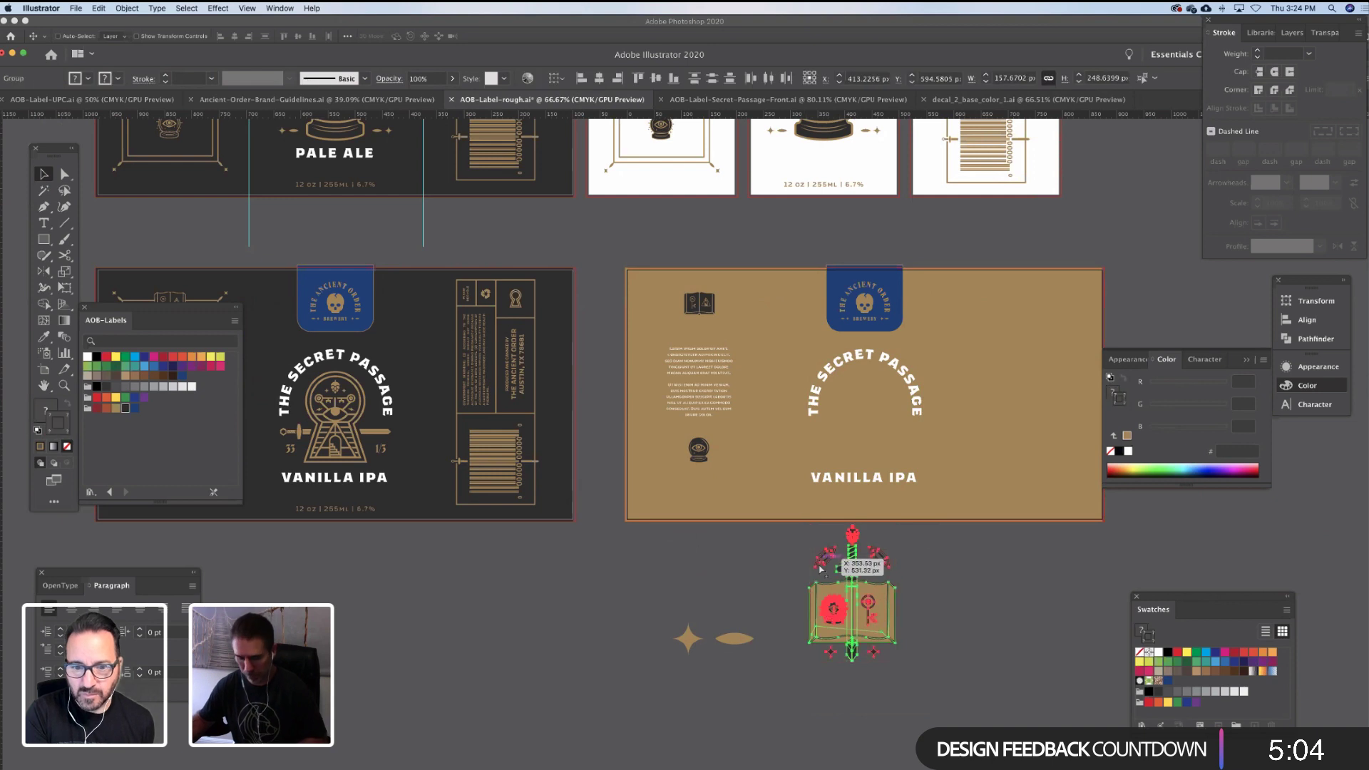
left_click_drag(853, 632, 863, 456)
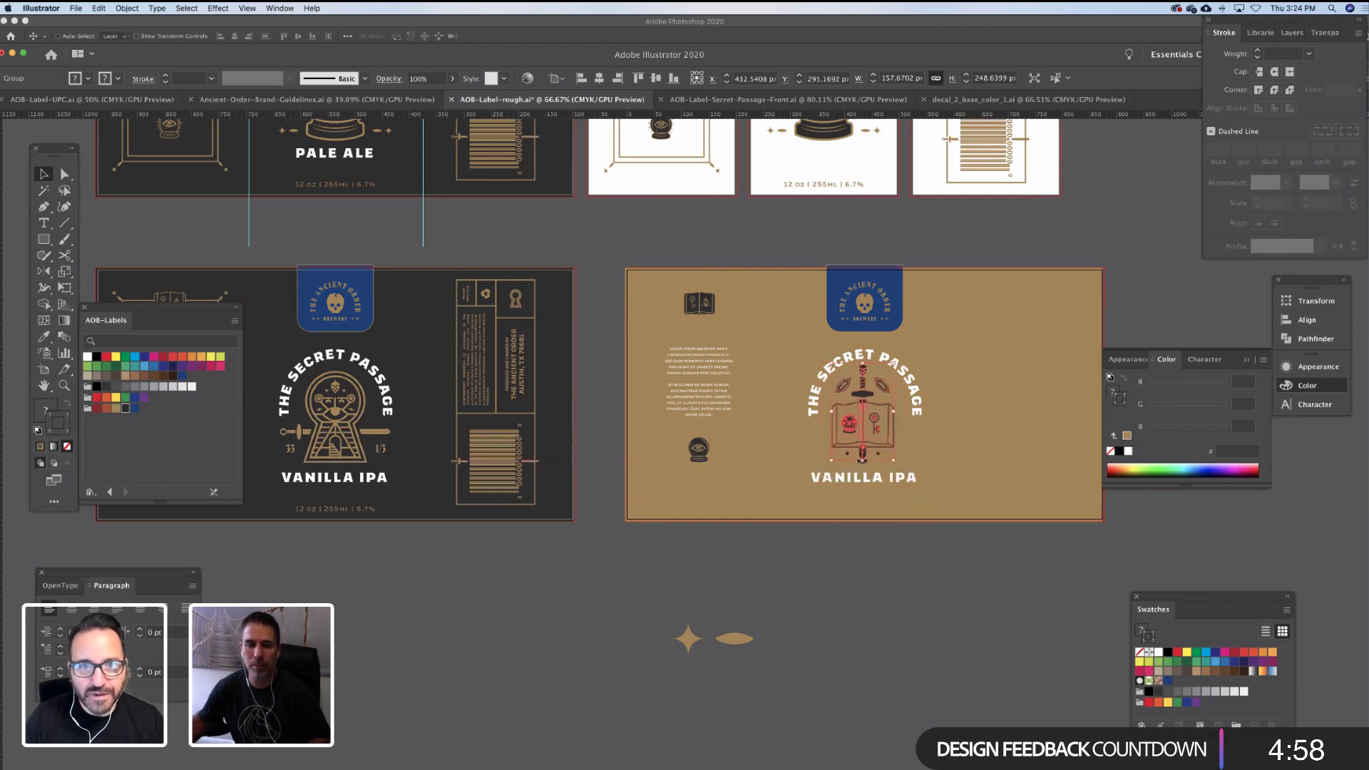
key("z")
left_click(846, 436)
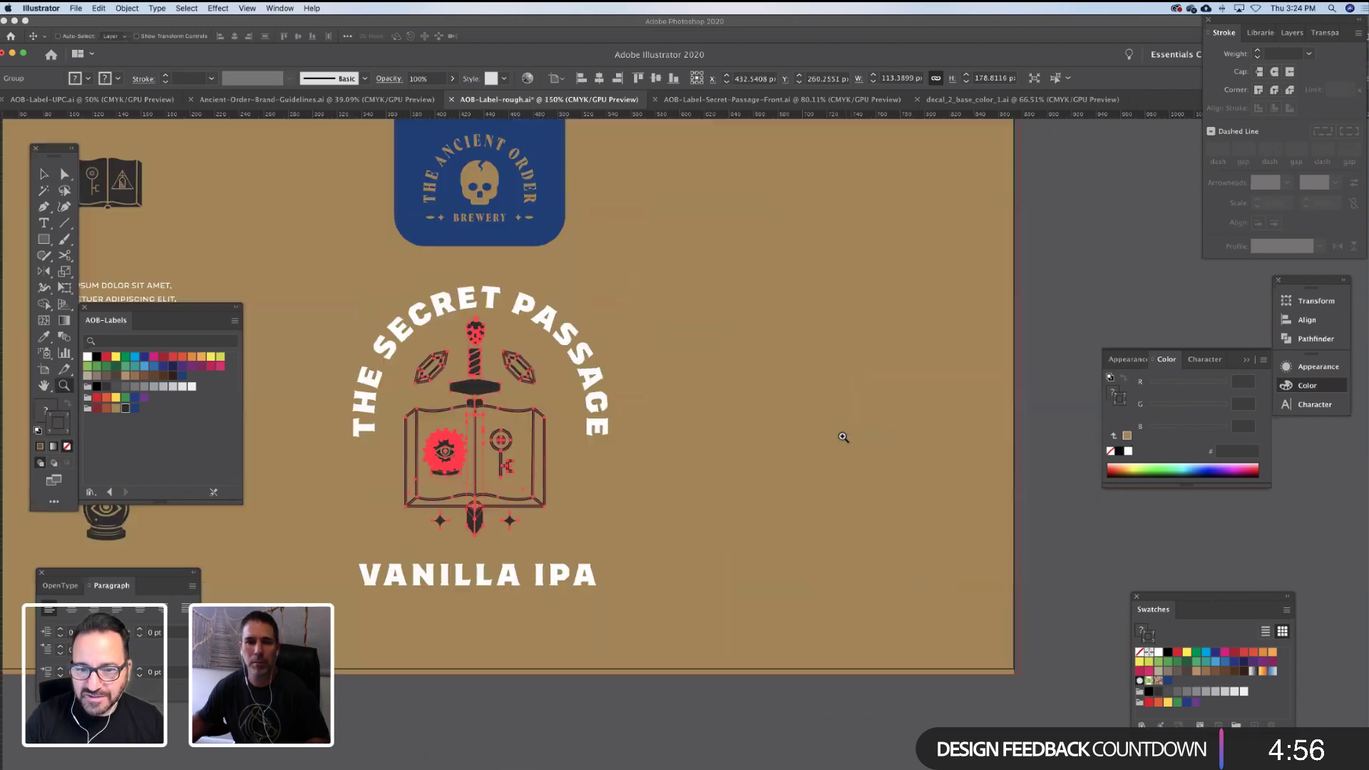
scroll(872, 453, "left", 3)
left_click_drag(657, 367, 661, 373)
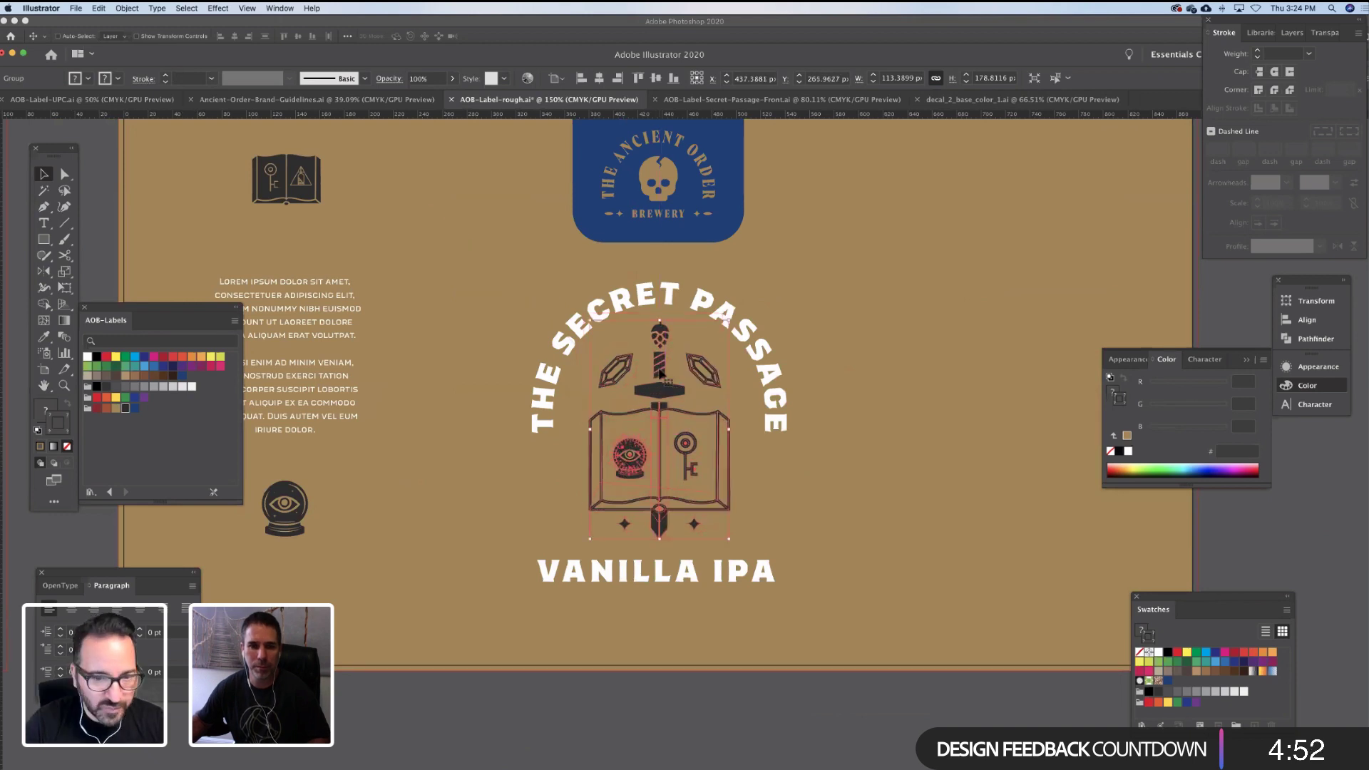
Center the book-and-sword illustration horizontally on the gold label
scroll(619, 289, "left", 3)
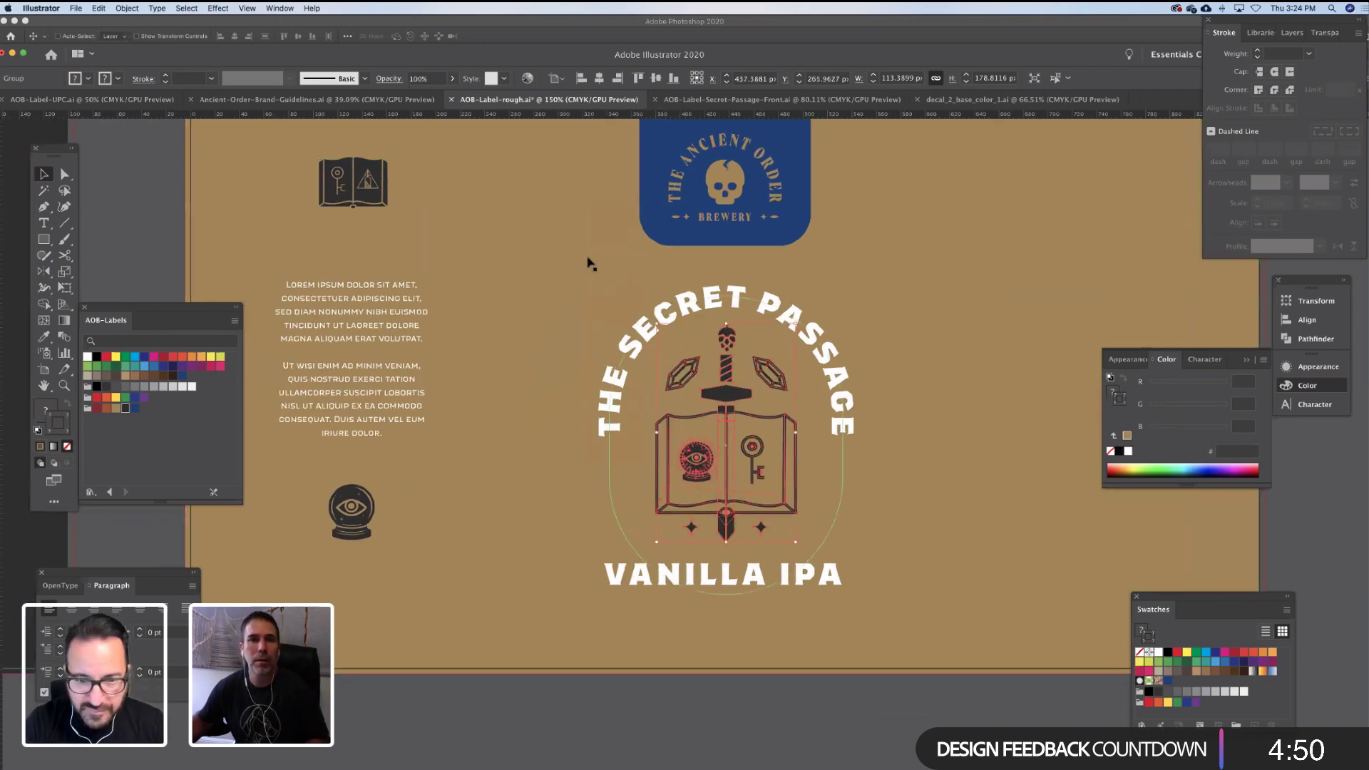
left_click(656, 80)
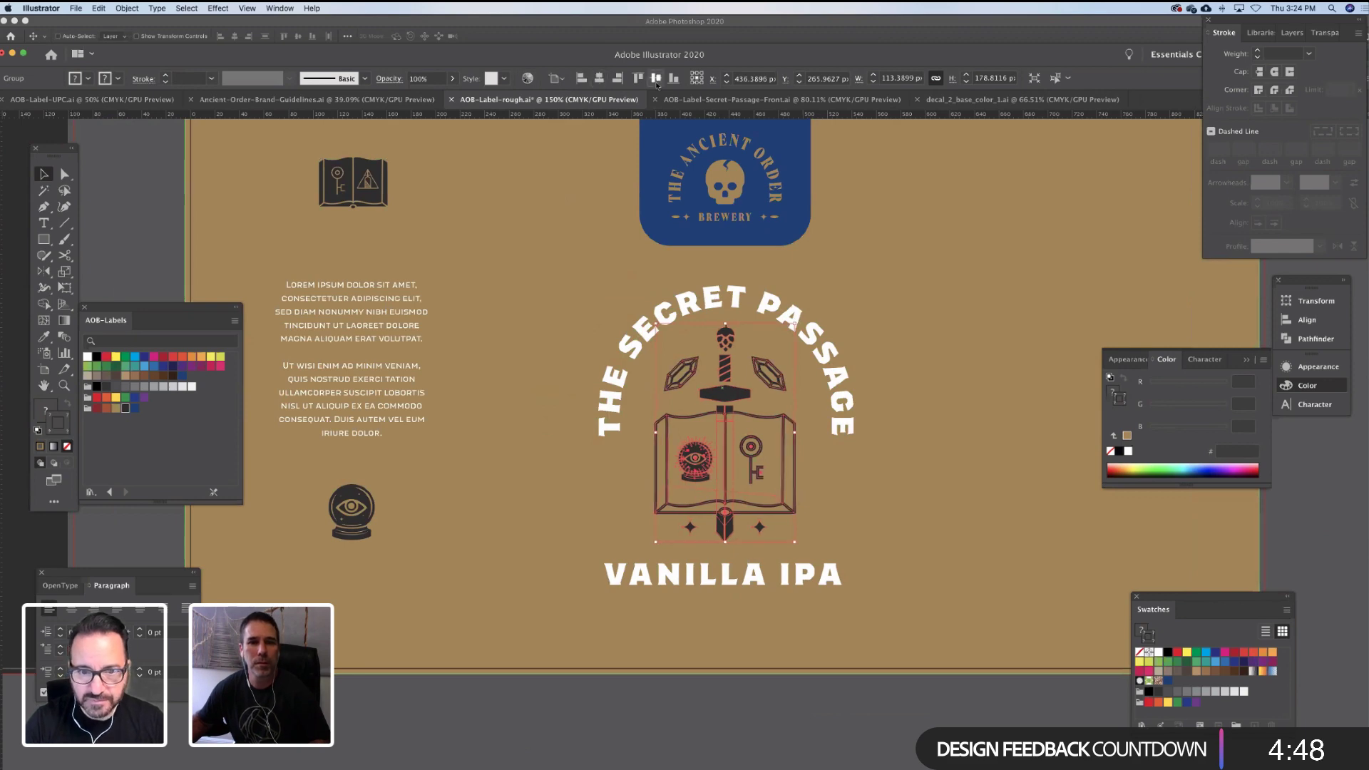
scroll(692, 499, "down", 5)
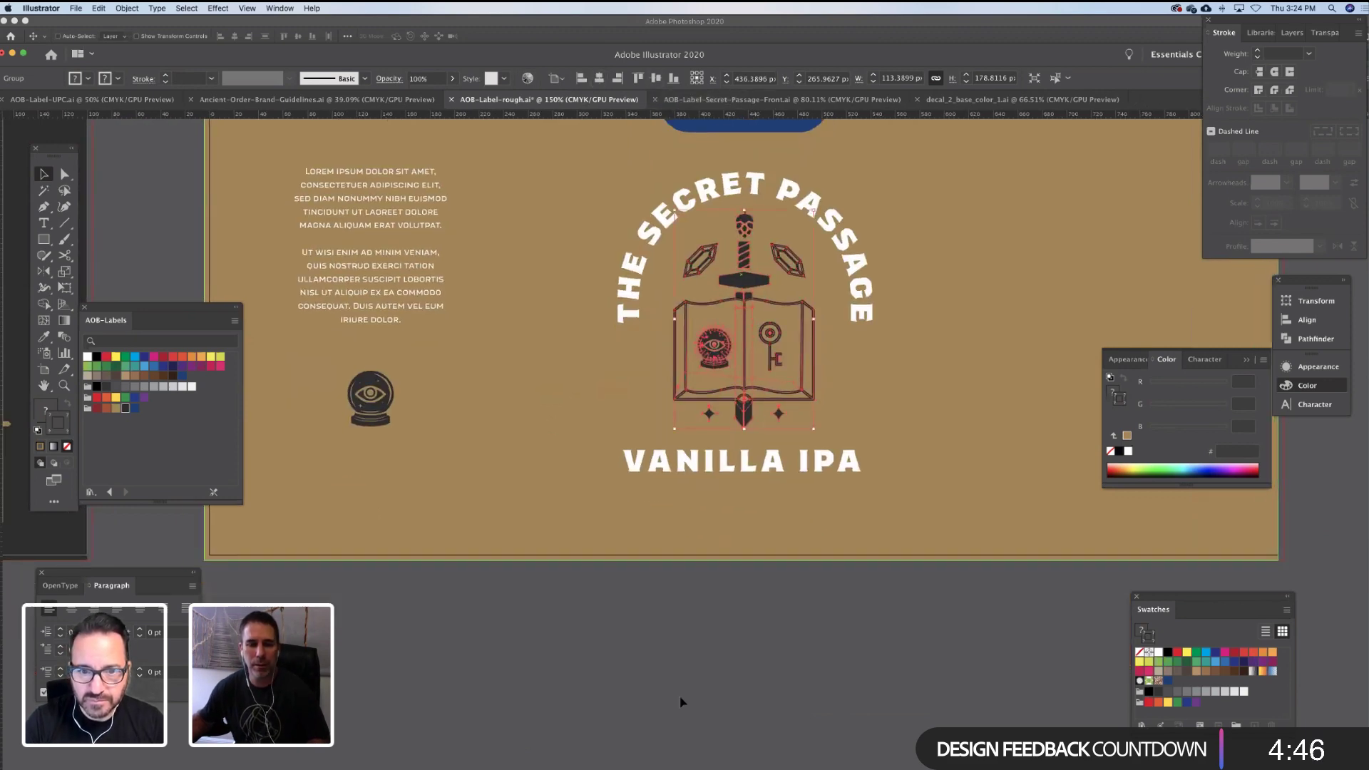
left_click(681, 703)
key("super+minus")
key("super+minus")
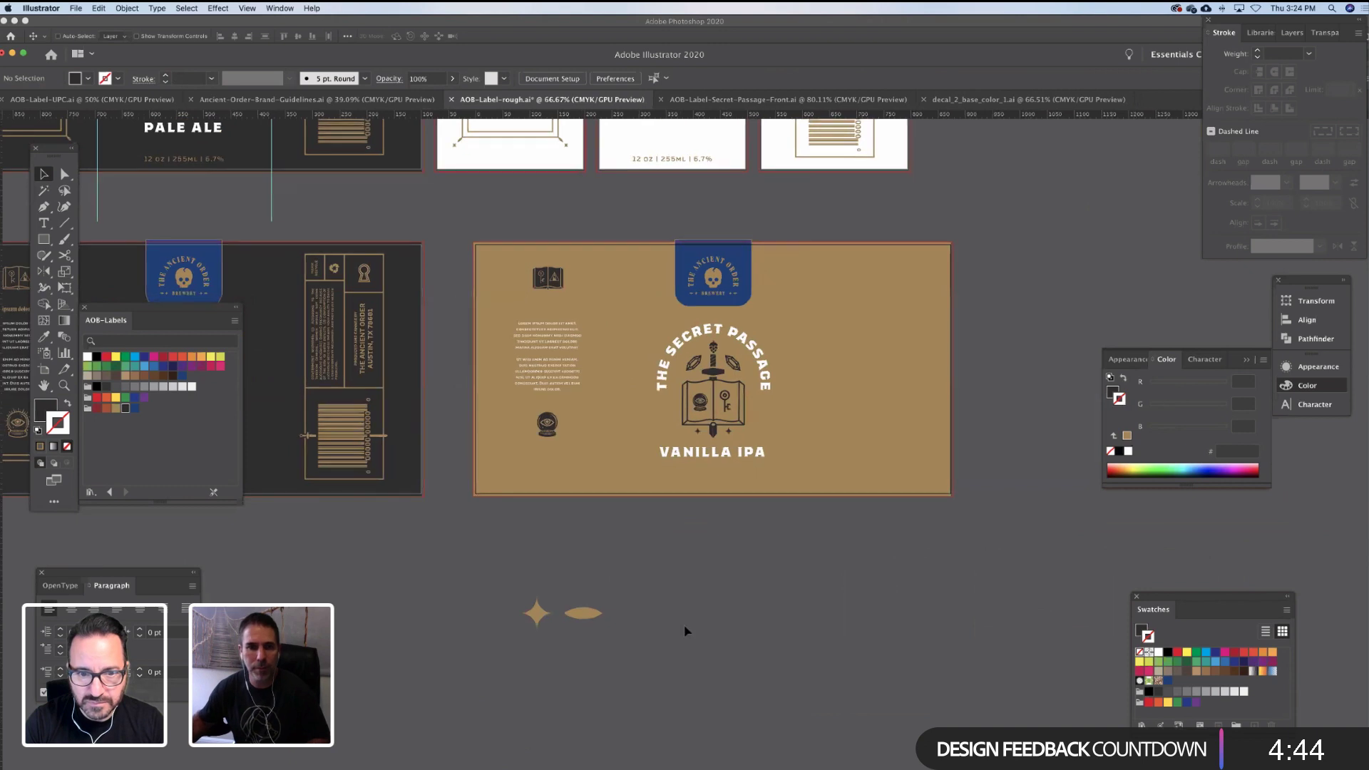
Recolor the loose leaf and star glyphs below the gold label dark grey (#353334)
scroll(683, 626, "down", 1)
left_click(597, 601)
key("a")
key("super+shift+a")
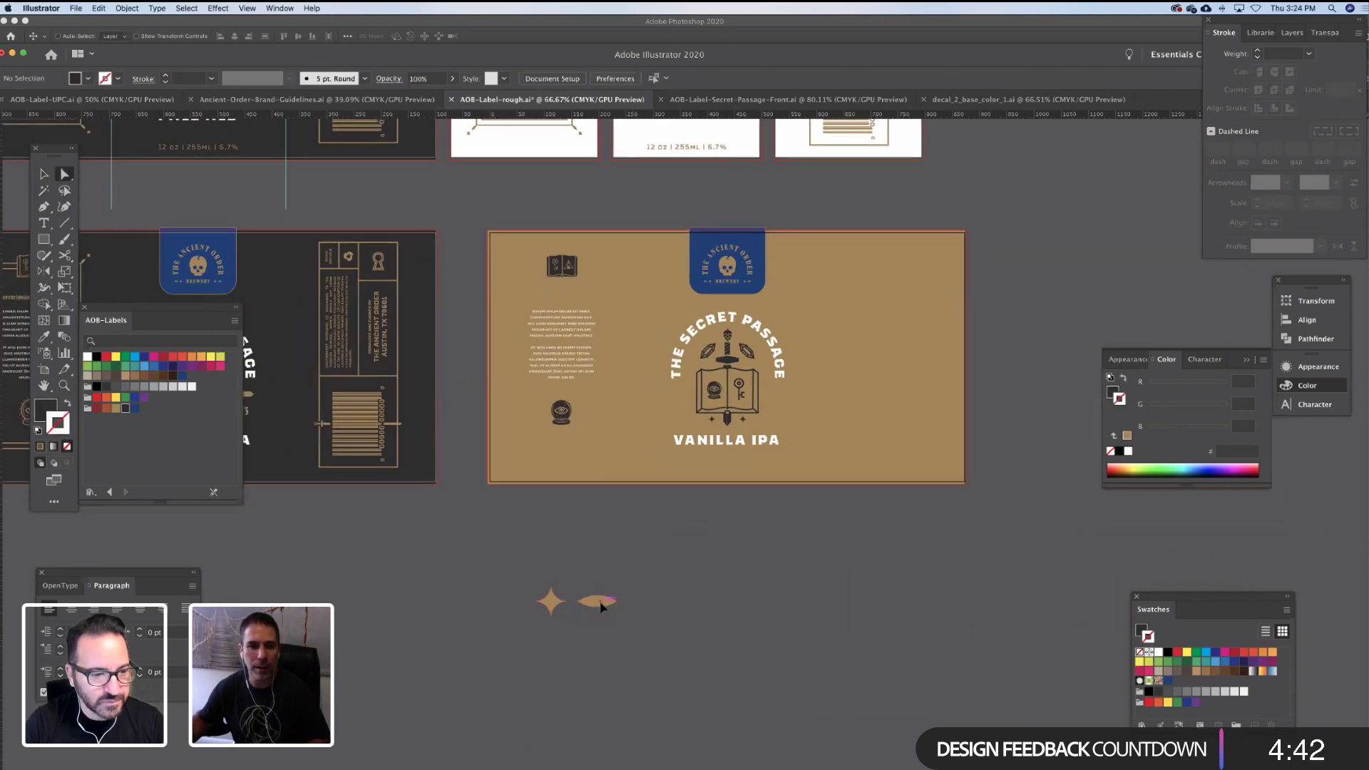
left_click(611, 609)
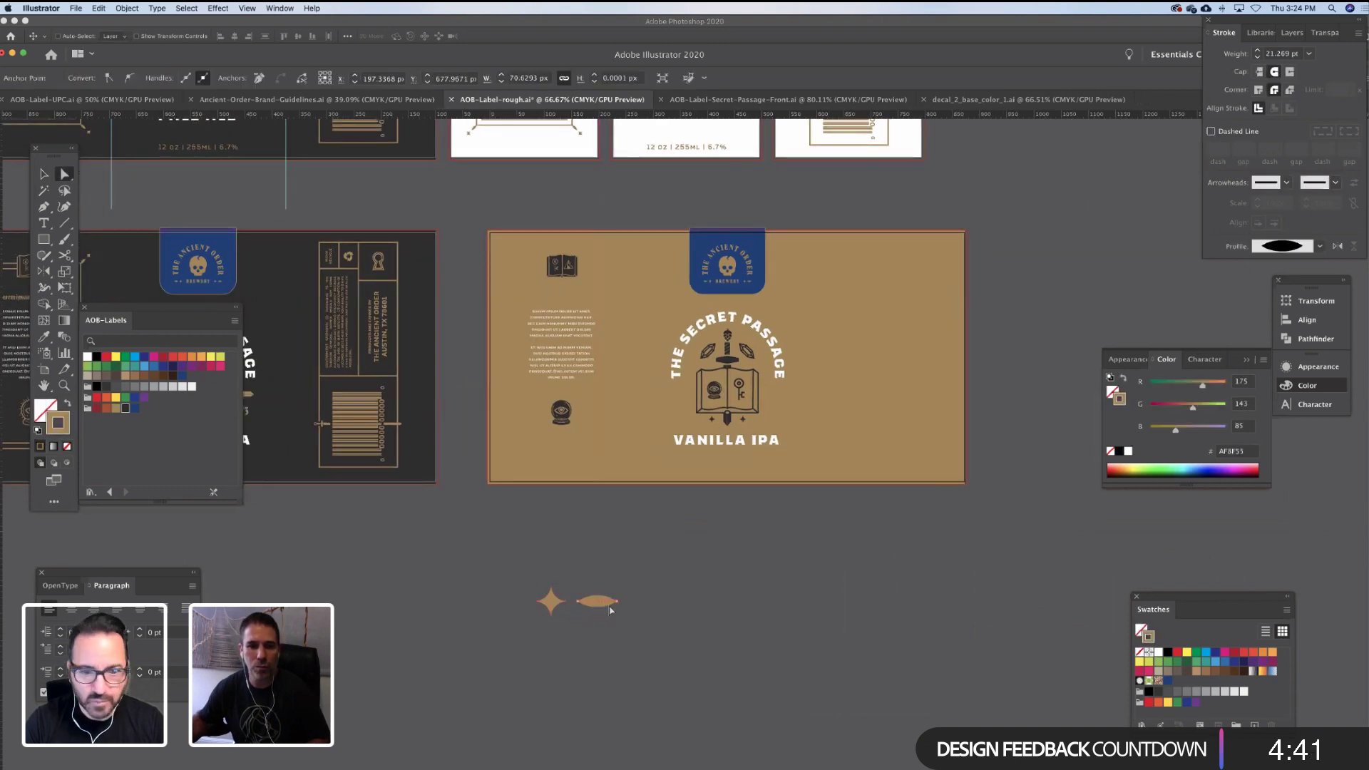
left_click(125, 410)
left_click(651, 593)
left_click(548, 603)
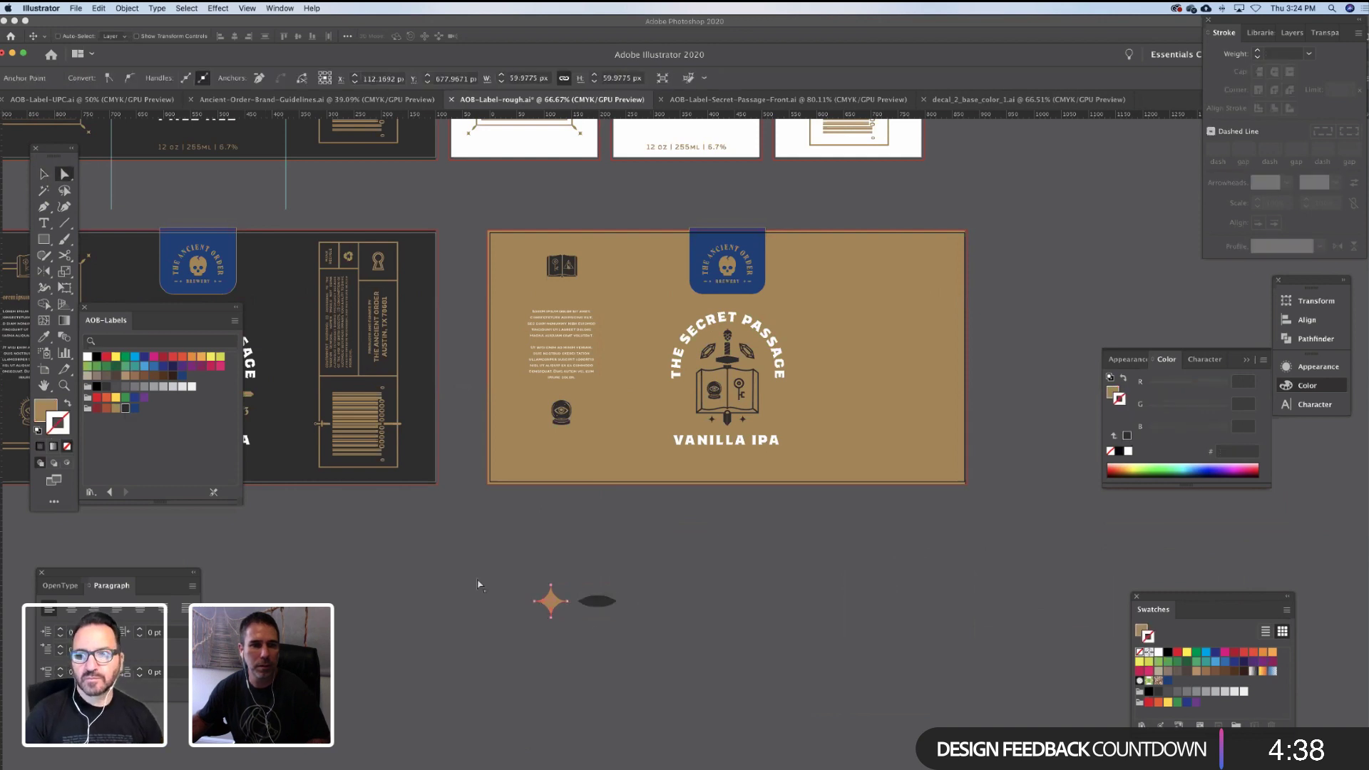
left_click(125, 410)
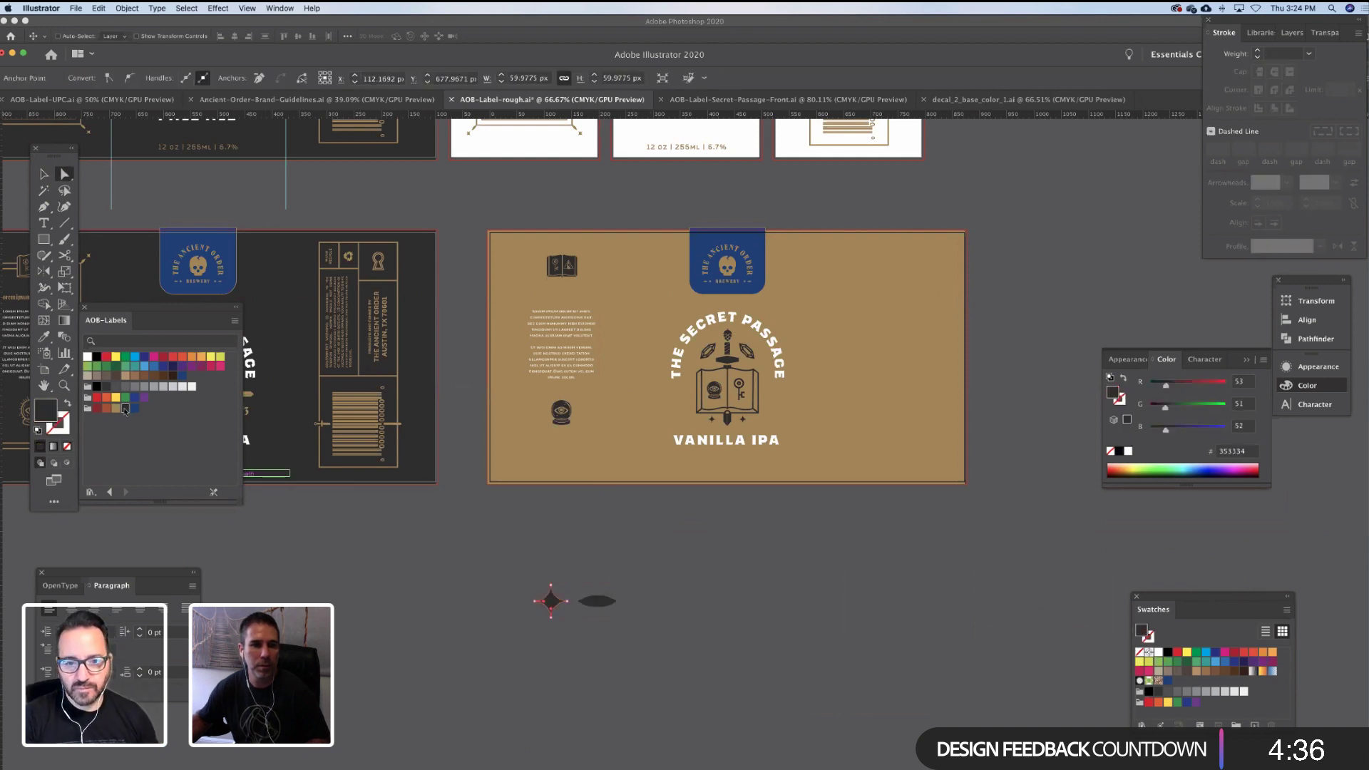
Try the star and leaf glyphs beside the sword's tip, scaled to about 57 × 23 px, and delete them
key("v")
left_click(612, 602)
left_click_drag(613, 605, 688, 419, "shift")
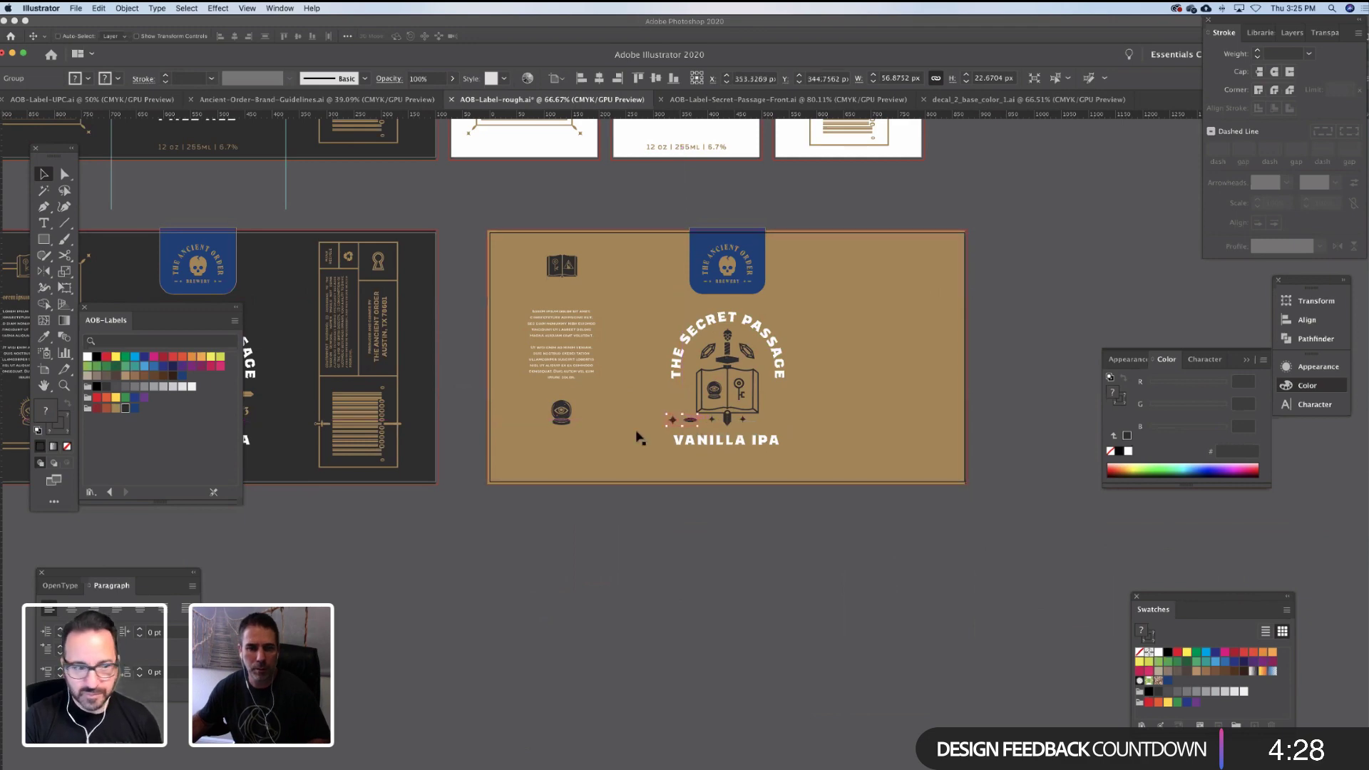
scroll(688, 421, "up", 5, "alt")
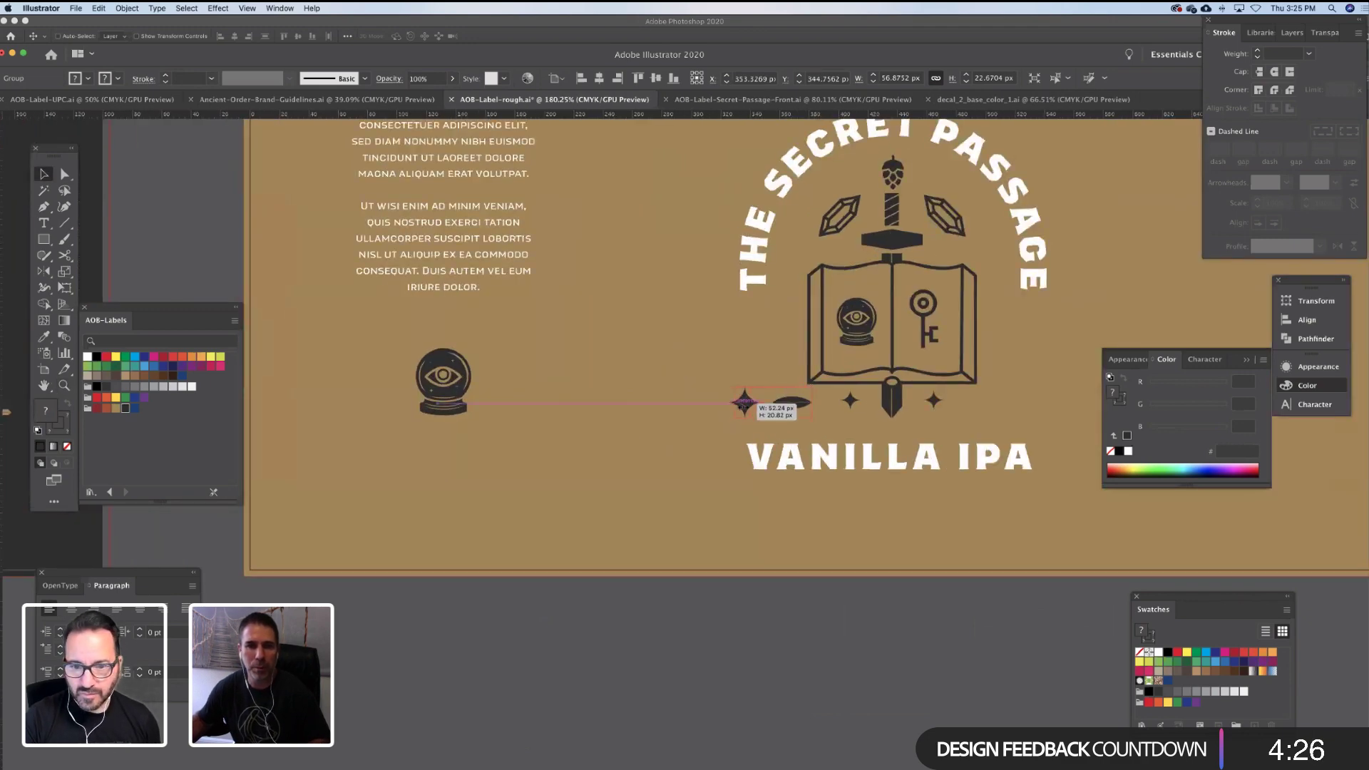
key("Delete")
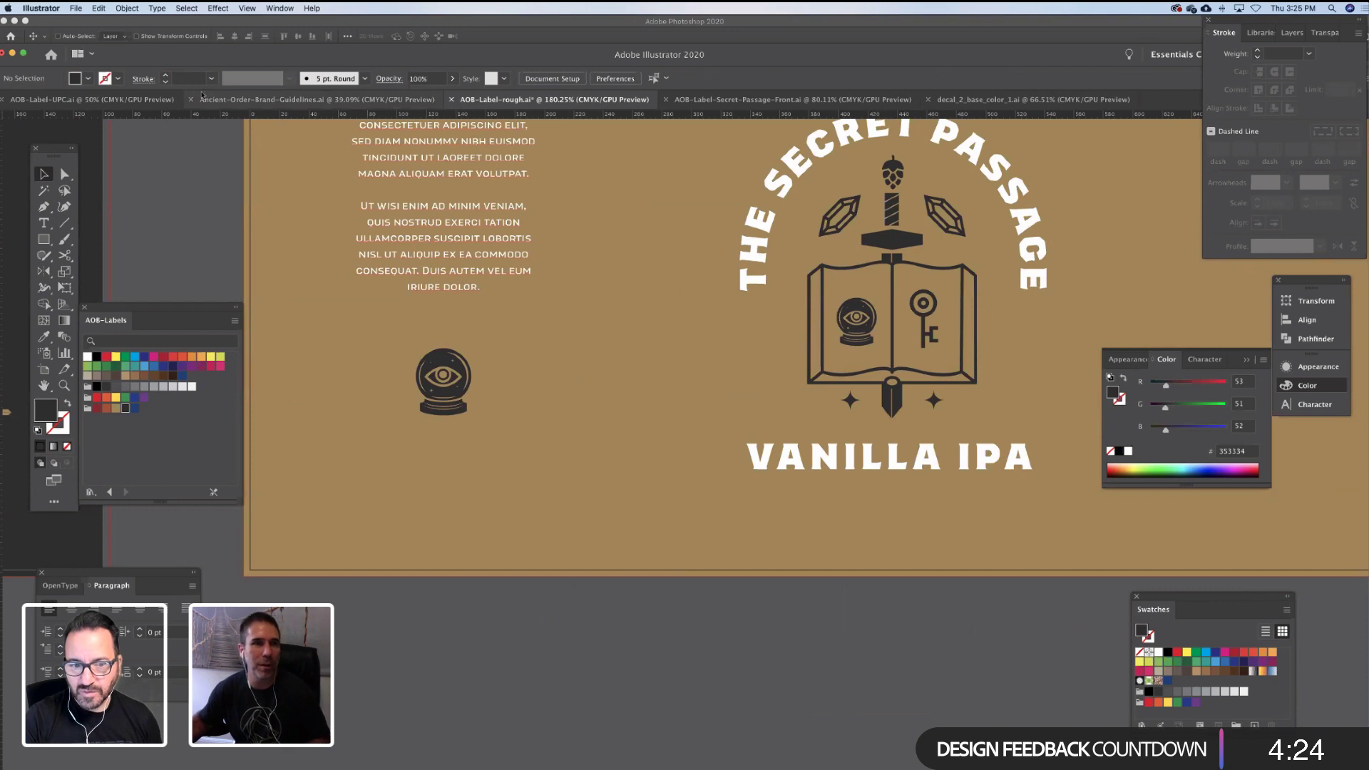
Copy the lightning bolt glyph from Ancient-Order-Brand-Guidelines.ai into AOB-Label-rough.ai and scale it to about 46 × 21 px
left_click(314, 99)
key("a")
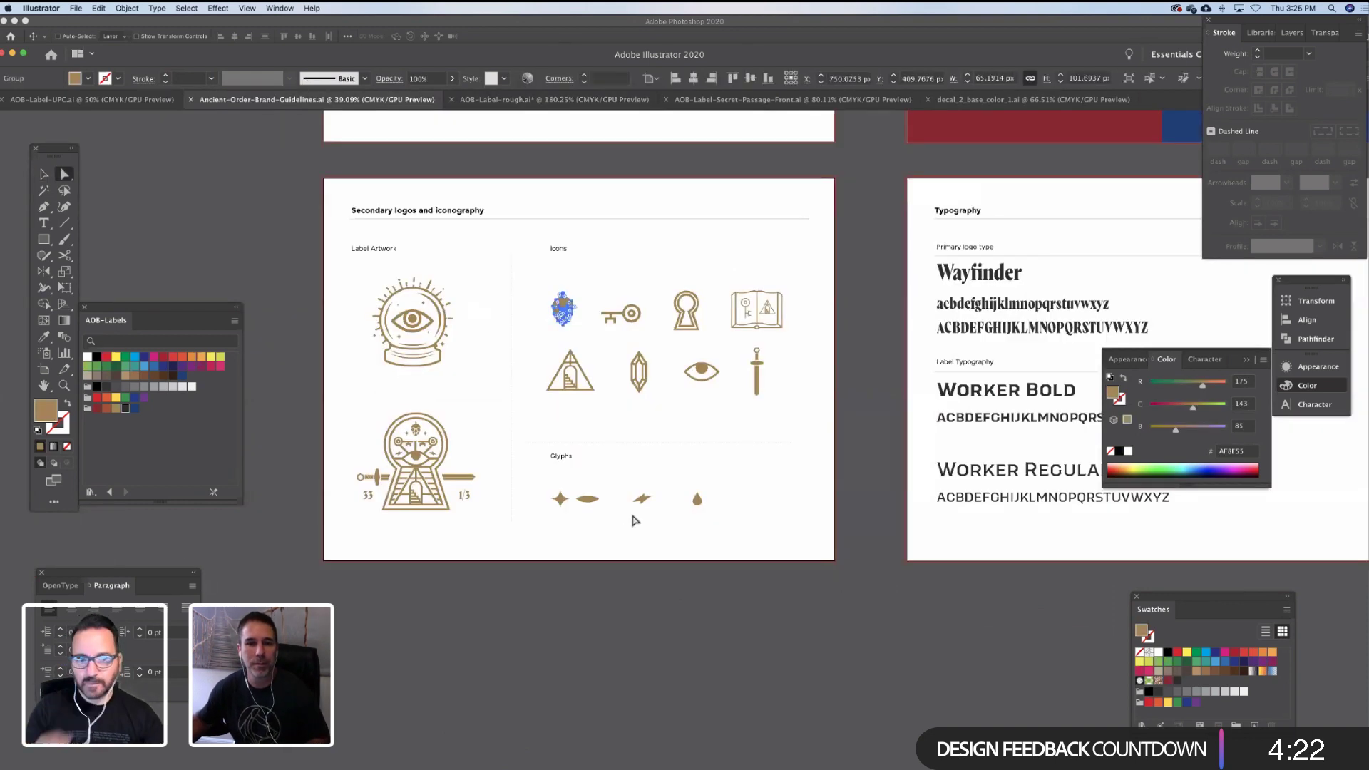
left_click_drag(662, 485, 633, 519)
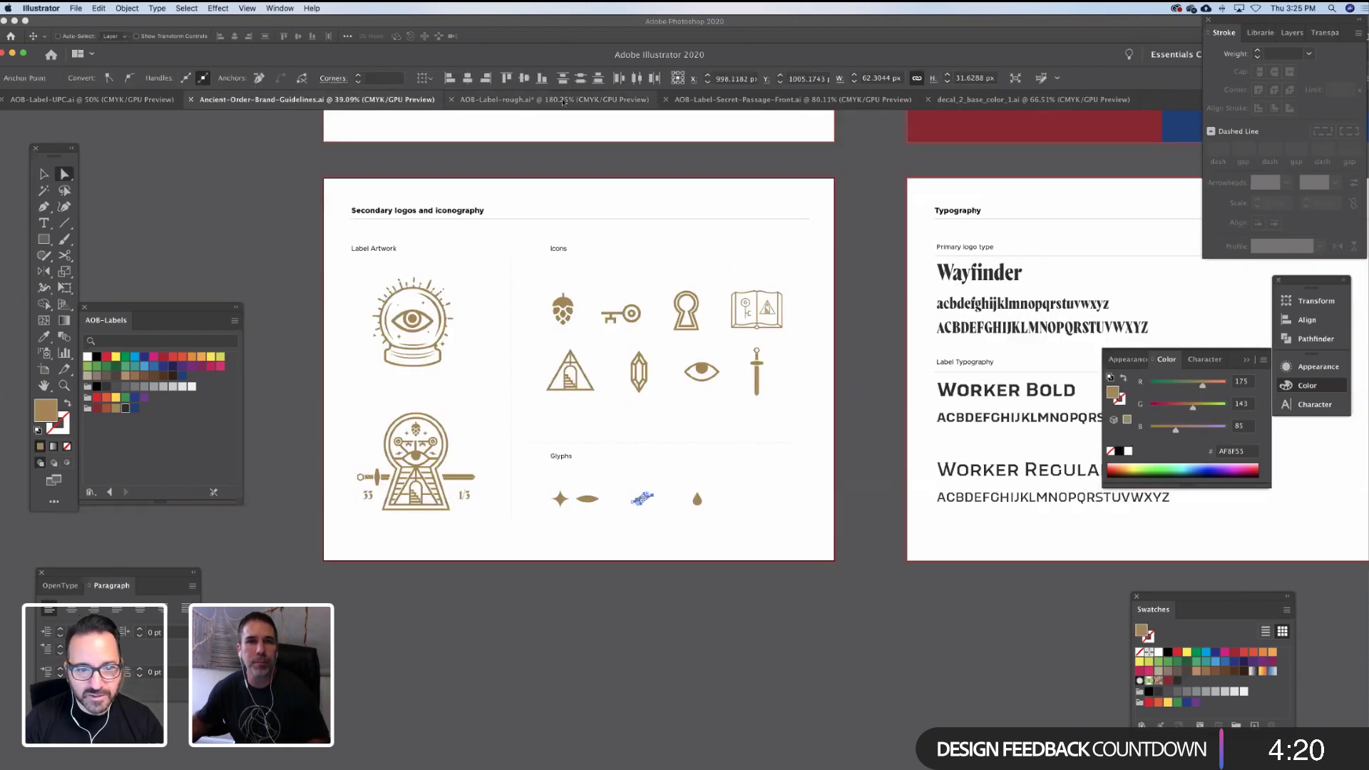
left_click(499, 99)
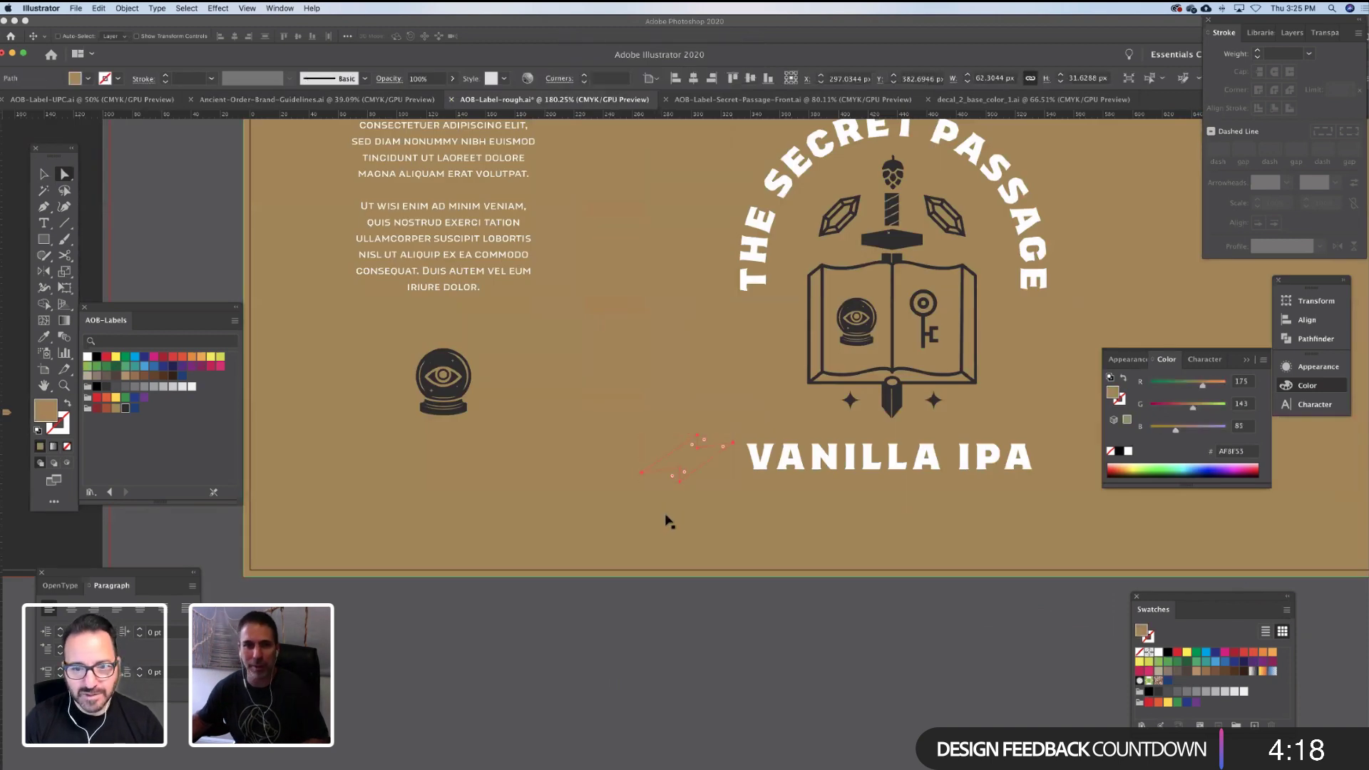
key("v")
left_click_drag(642, 458, 666, 460, "shift")
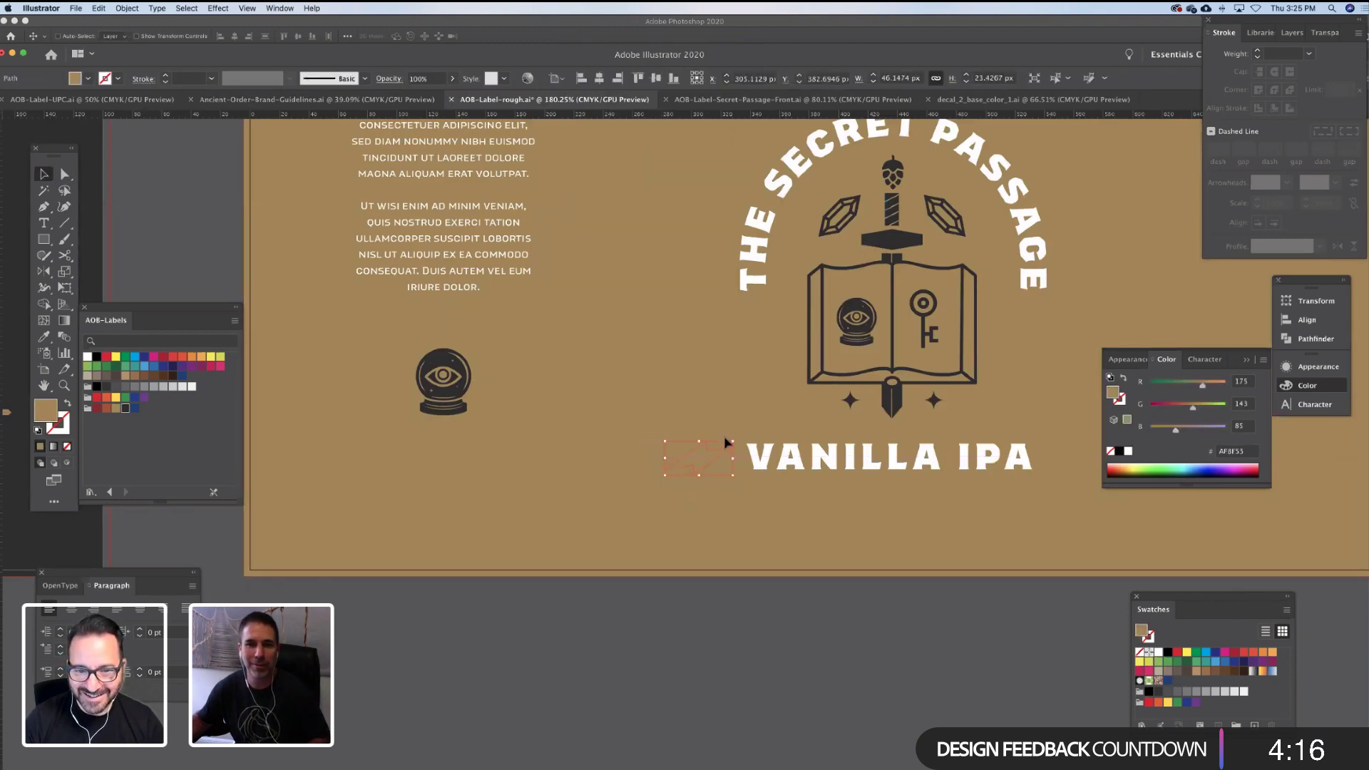
Recolor the lightning bolt dark grey, stand it upright to the left of the book, and place a mirrored copy on the opposite side
left_click_drag(752, 410, 1055, 376)
key("i")
left_click(896, 408)
key("v")
key("o")
key("v")
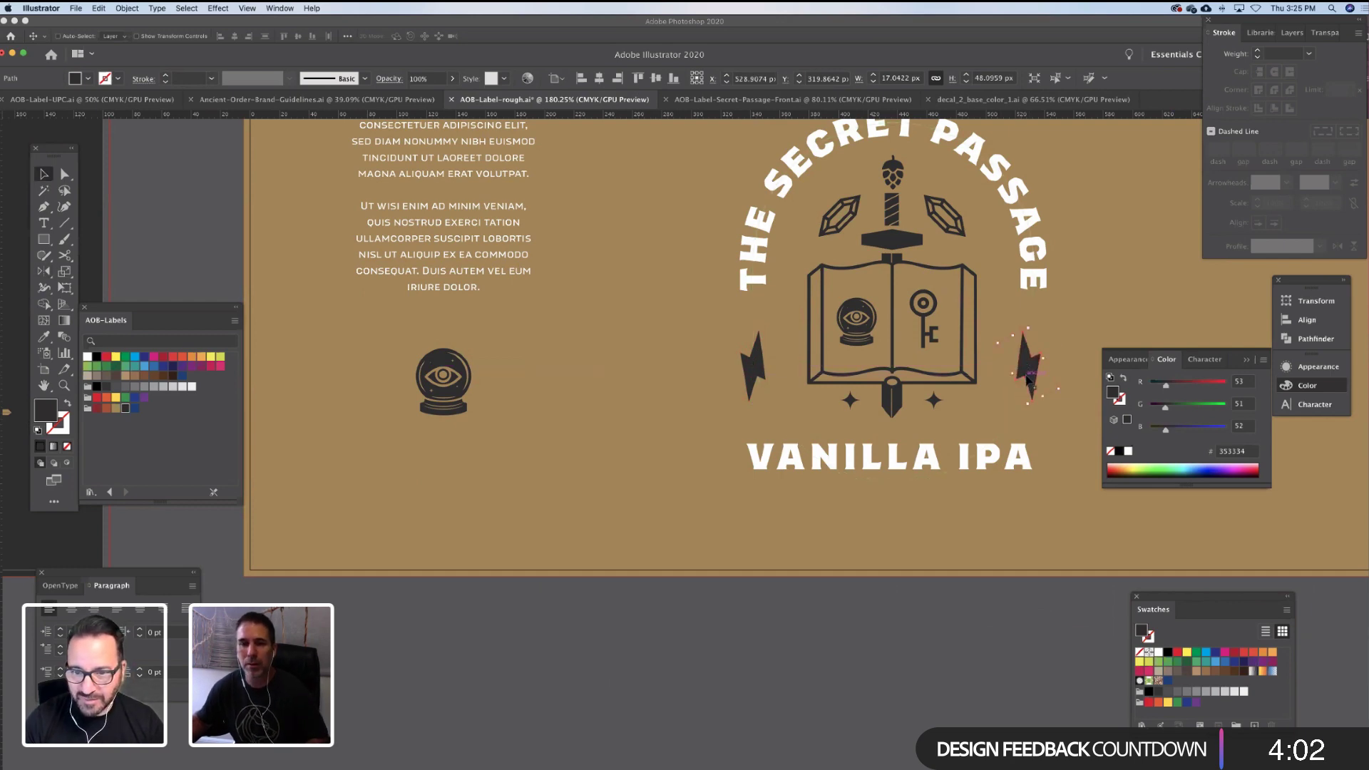
Change the arched title on the gold label to THE SEVENTH SEAL
scroll(1001, 403, "up", 3)
scroll(1001, 403, "up", 3)
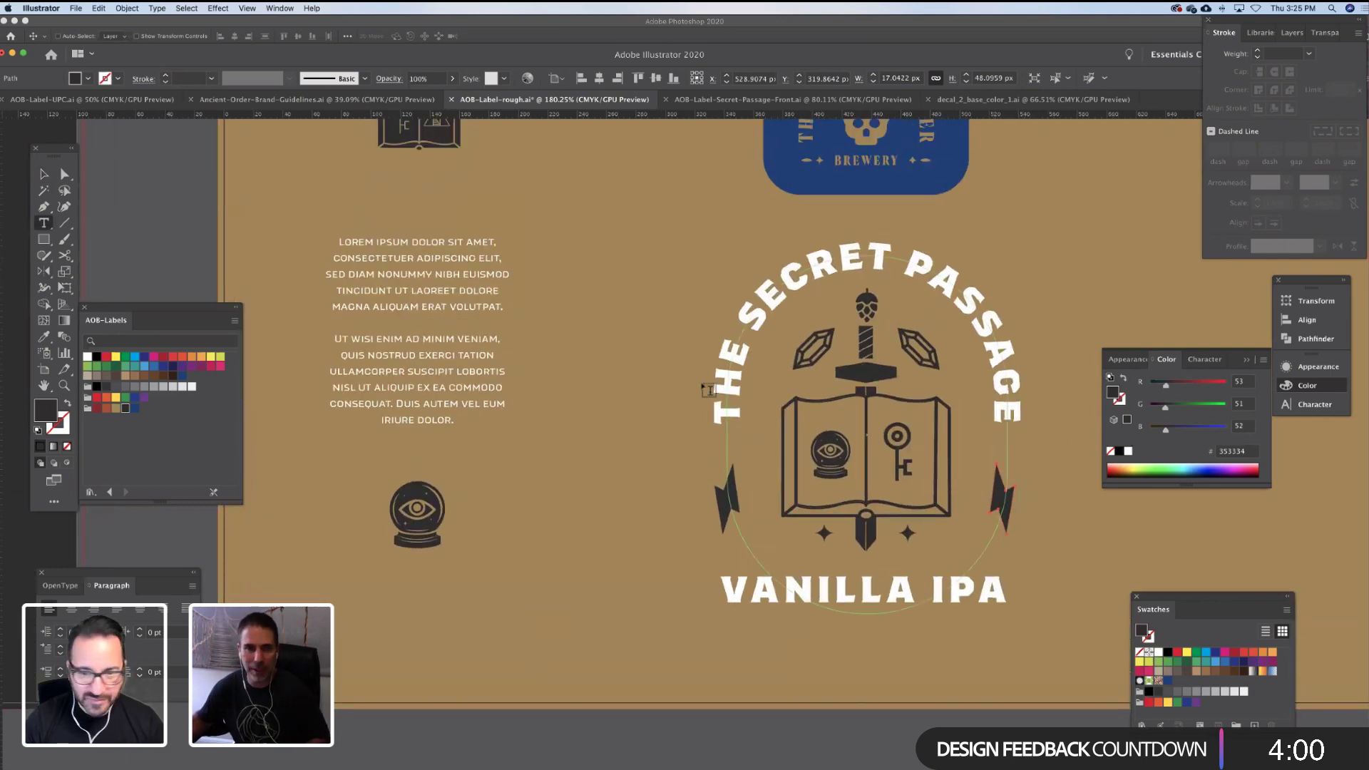
key("t")
triple_click(731, 376)
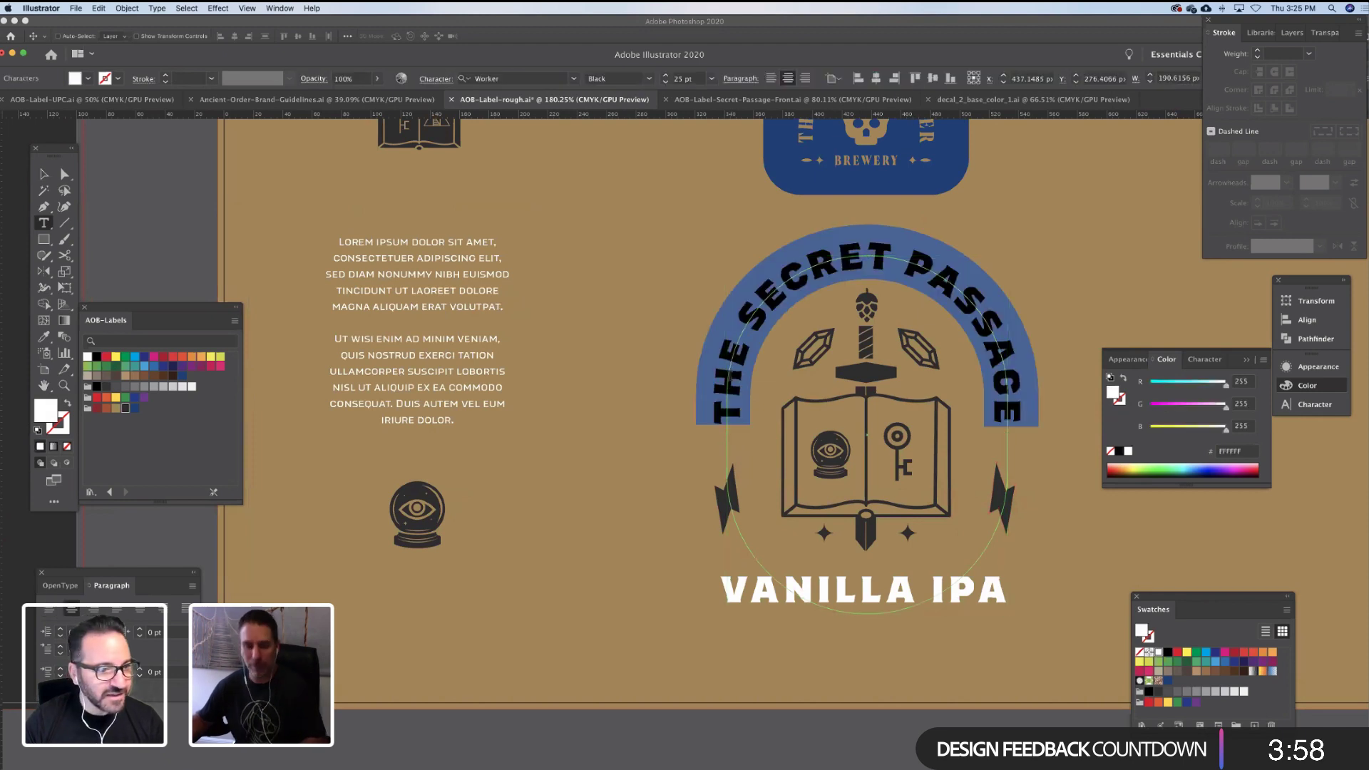
type("THE SEV")
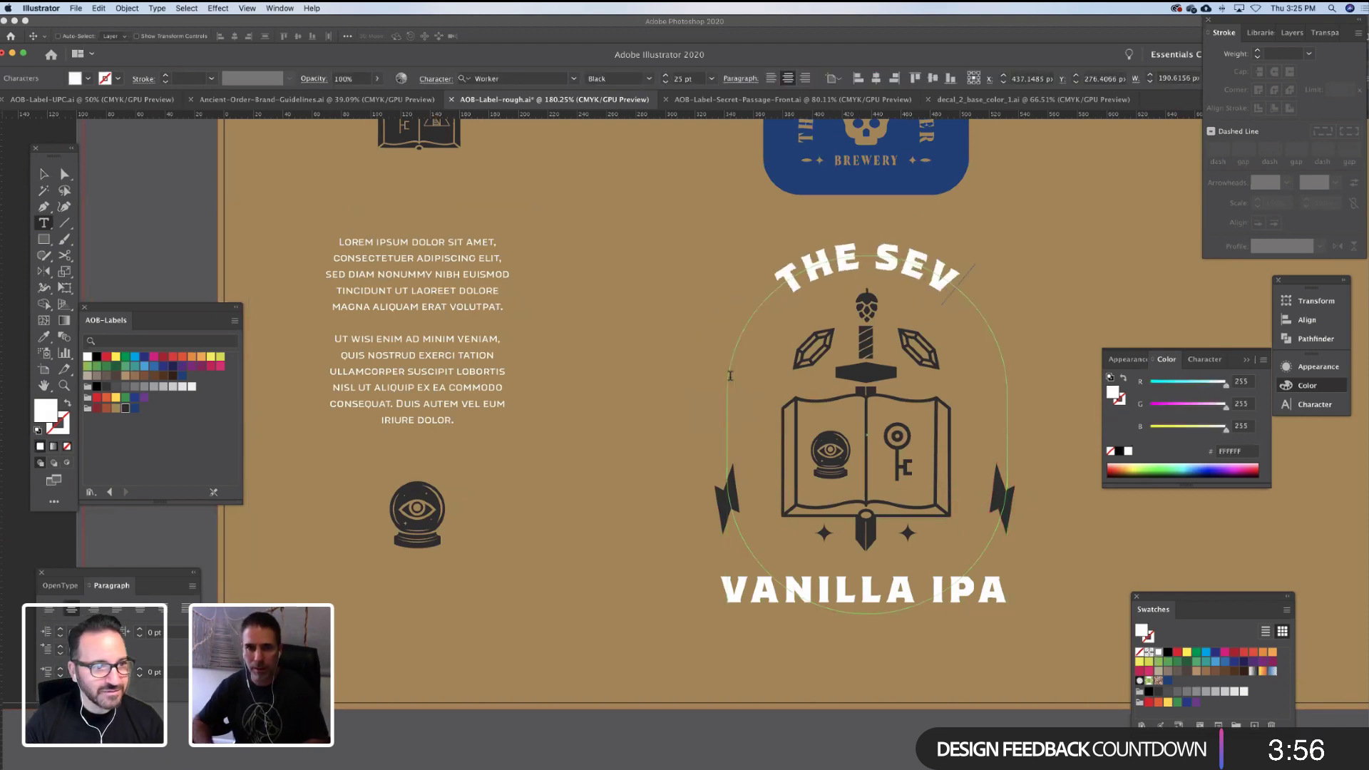
type("ENTH SEAL")
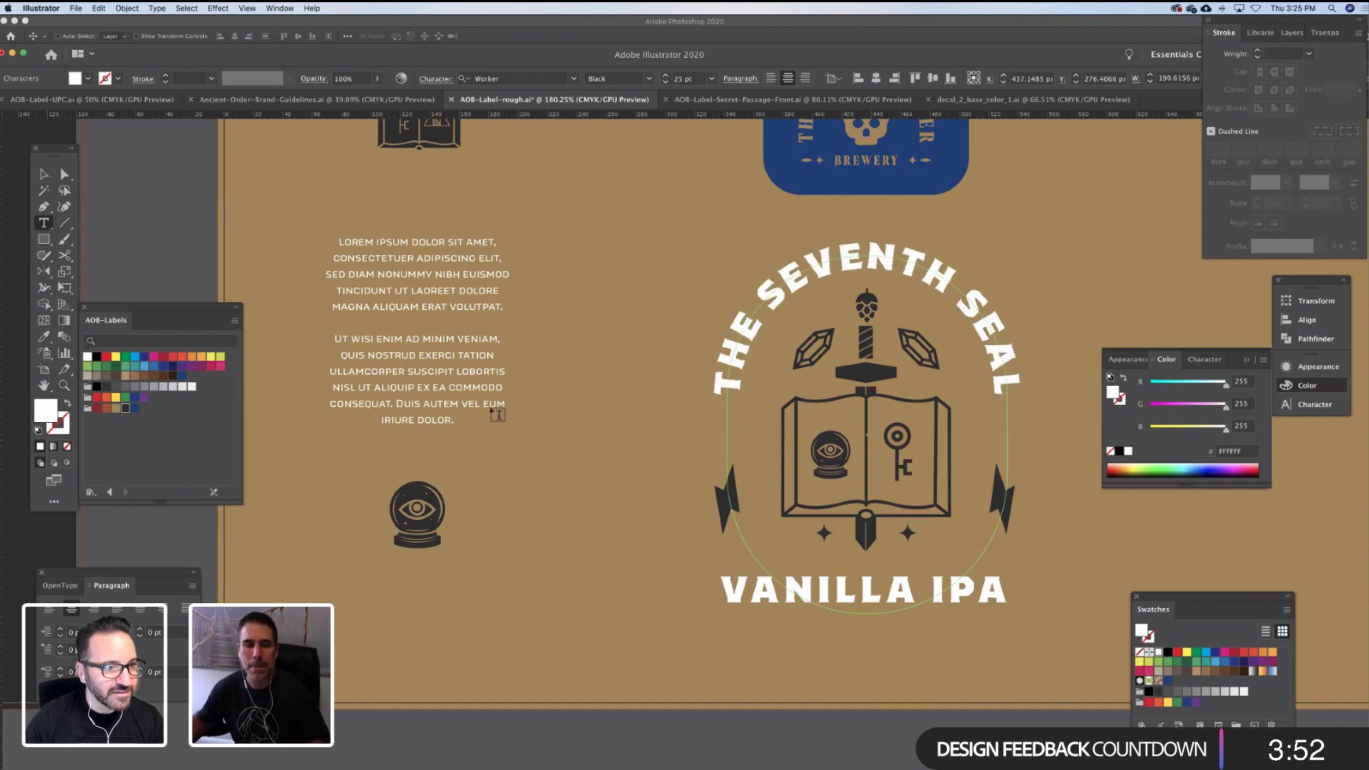
left_click_drag(726, 546, 663, 497)
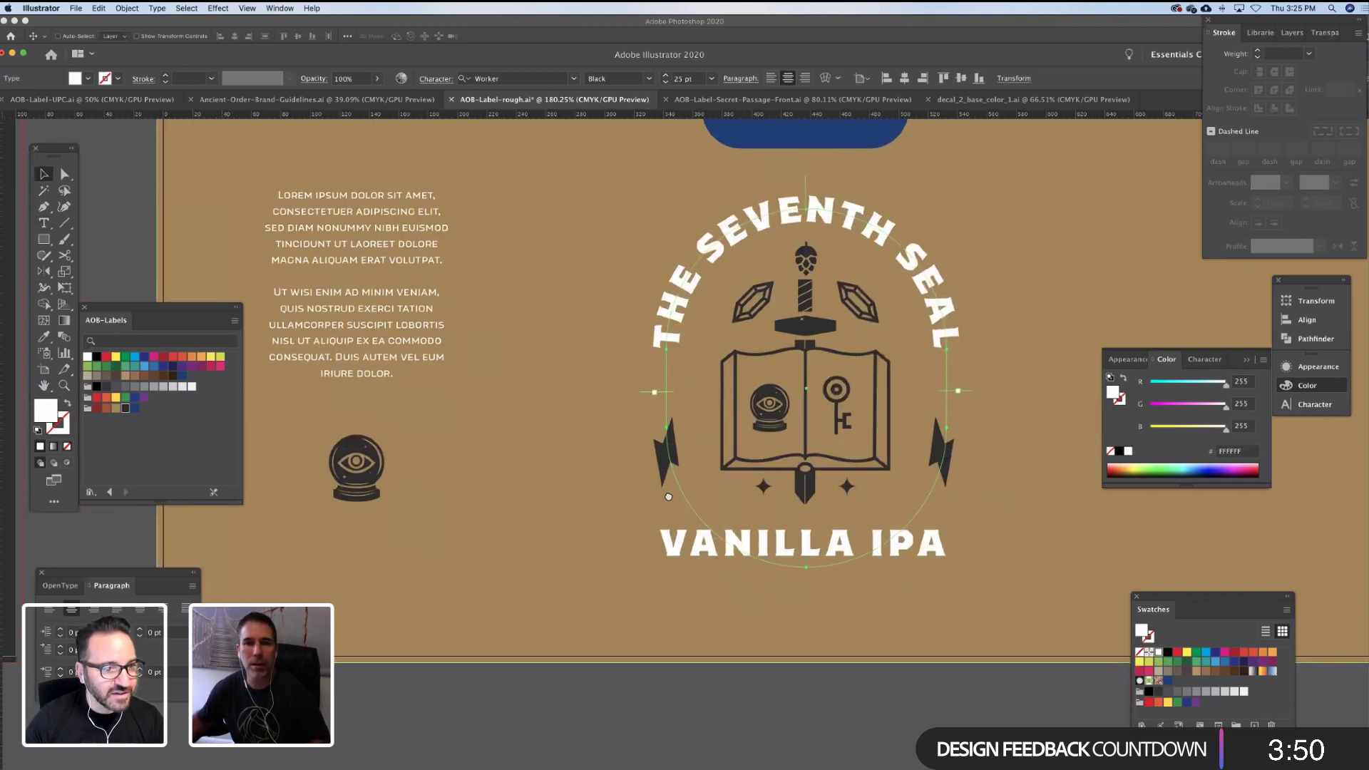
left_click(702, 645)
left_click_drag(692, 651, 681, 652)
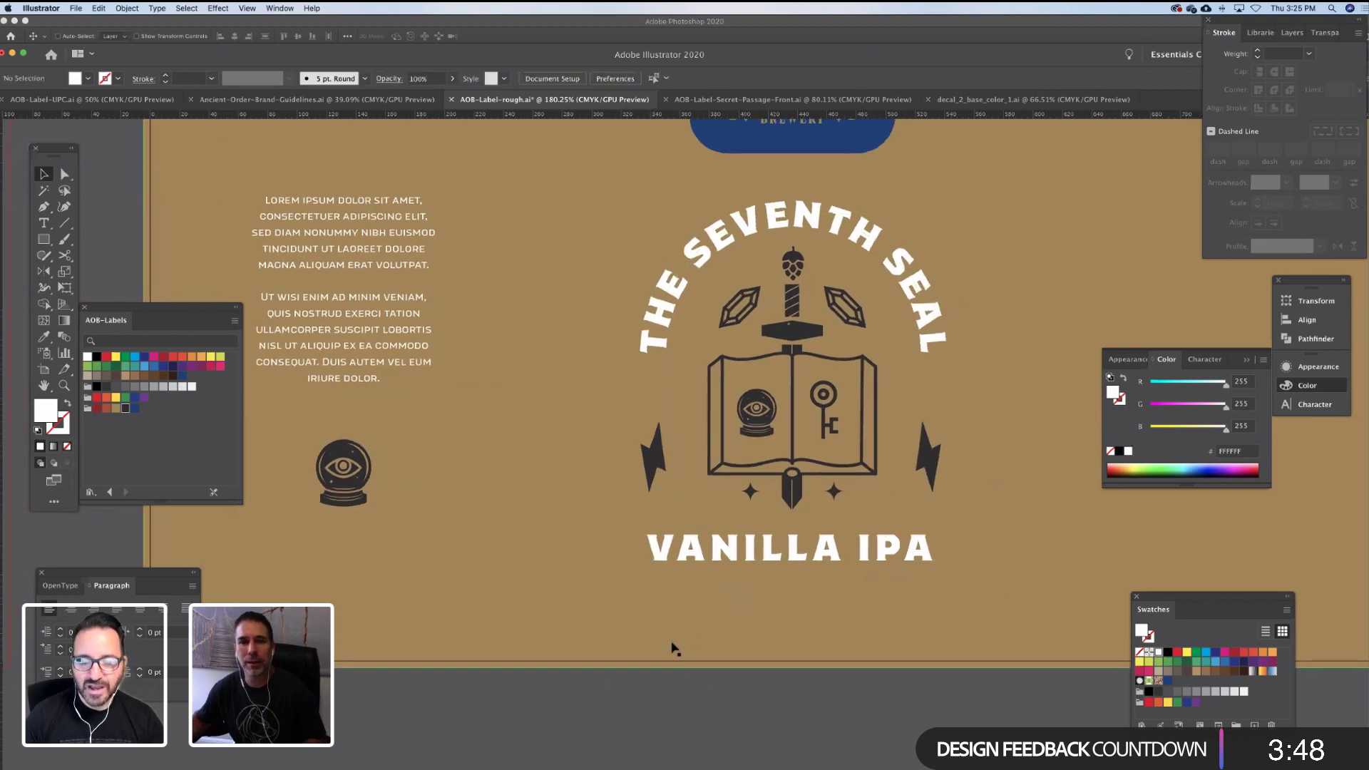
Replace the VANILLA IPA text below the illustration with NITRO STOUT
key("t")
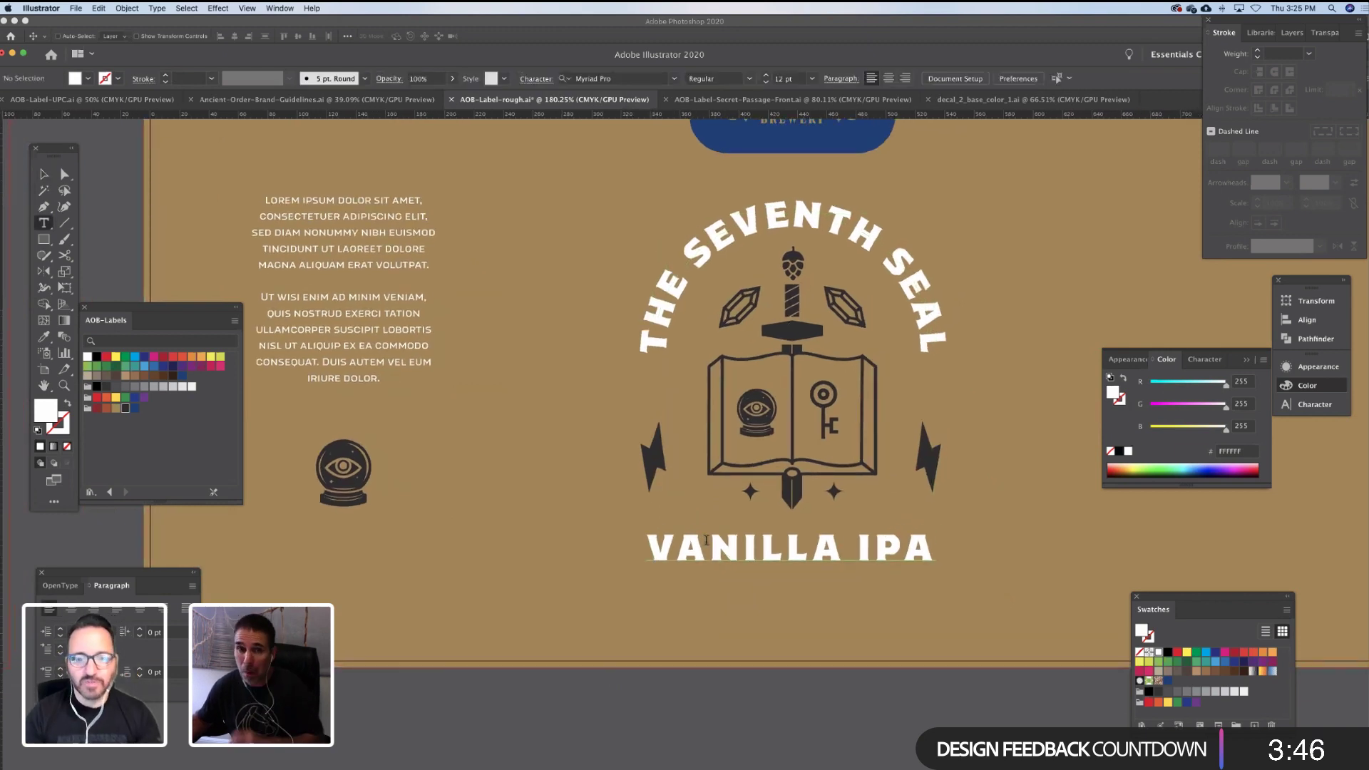
triple_click(706, 540)
type("NITRO DS")
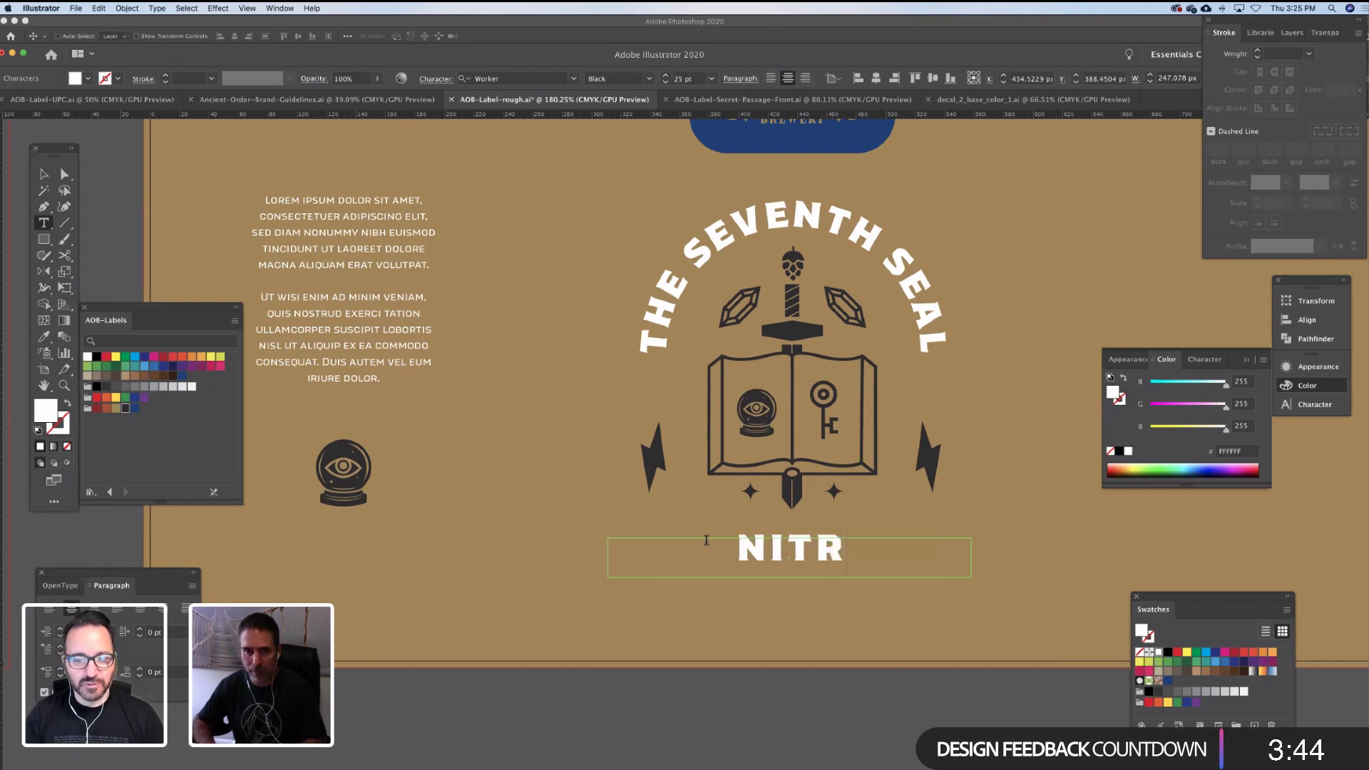
key("BackSpace")
key("BackSpace")
type("STP")
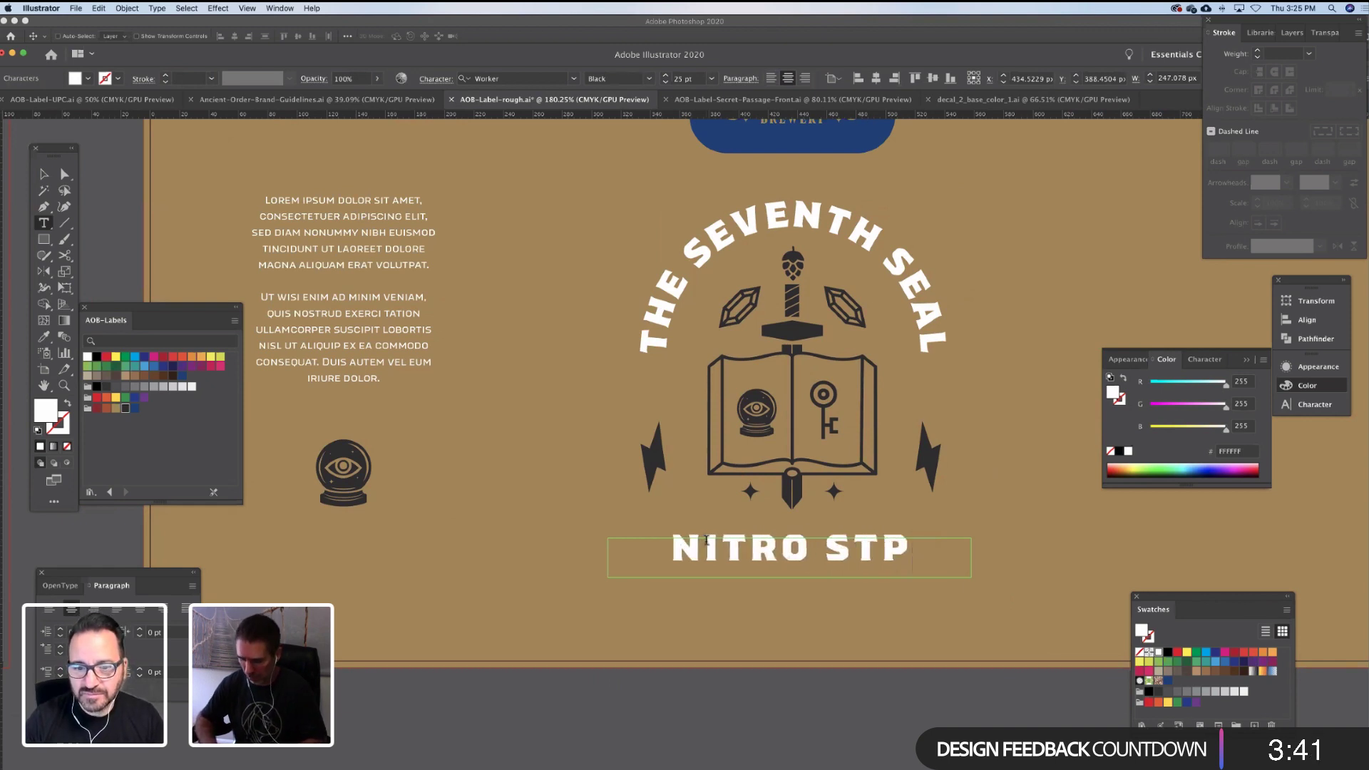
key("BackSpace")
type("OUT")
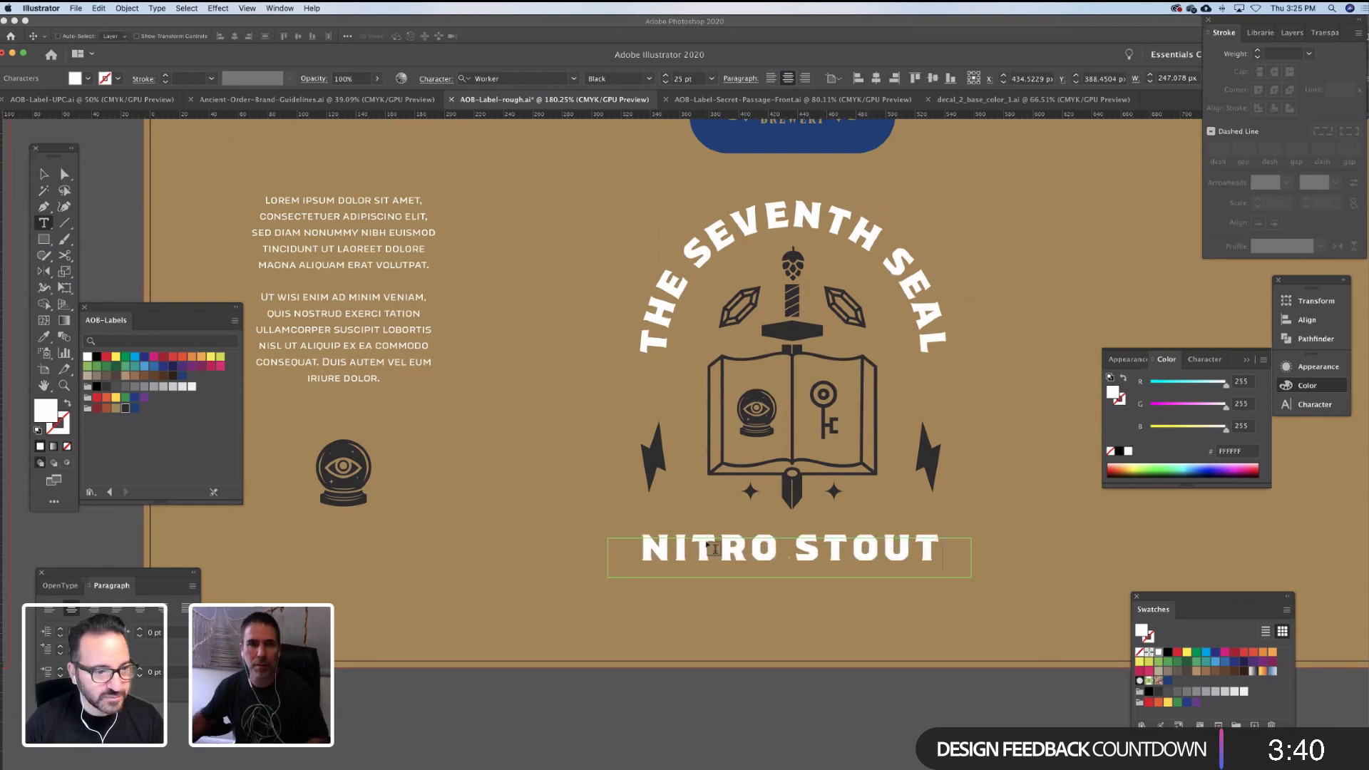
key("Escape")
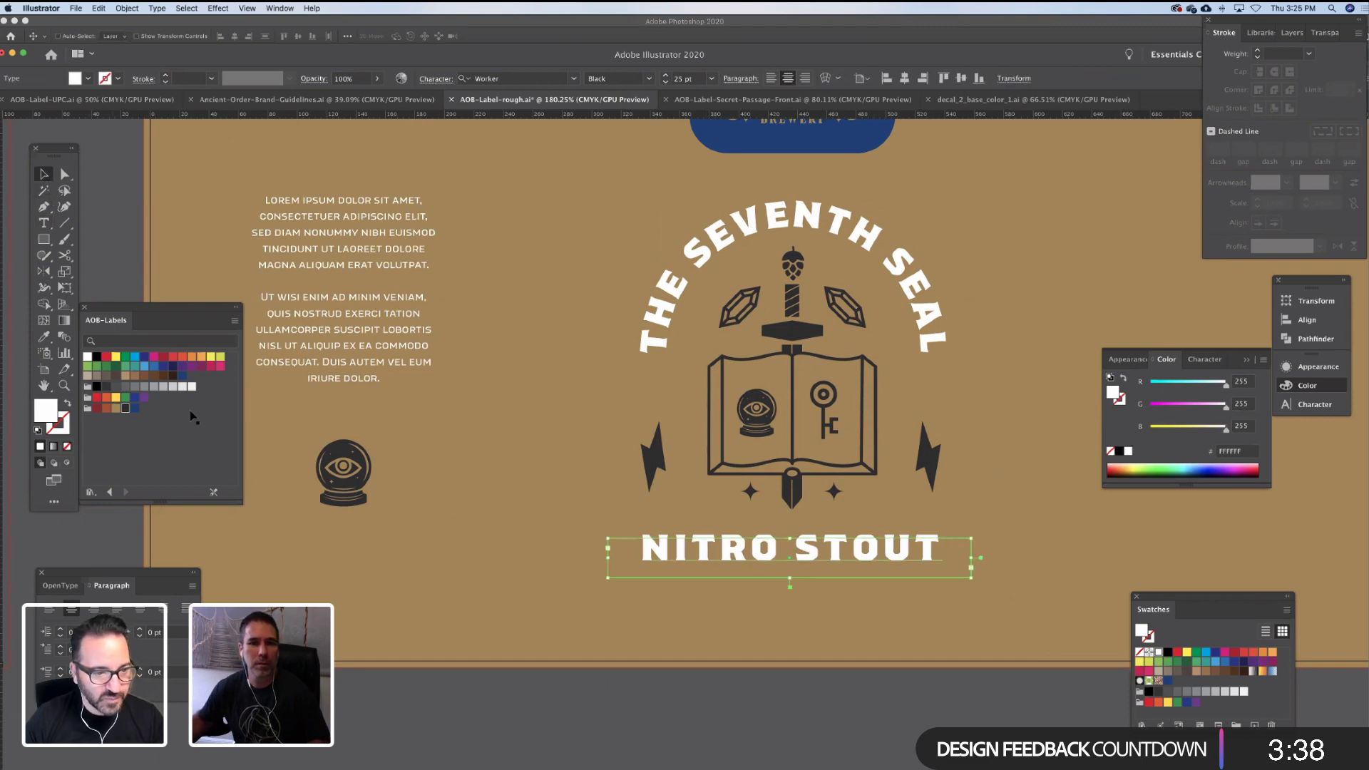
Examine the full gold label layout, from the brewery badge and arched title down to the NITRO STOUT text
left_click(478, 696)
key("super+minus")
key("super+minus")
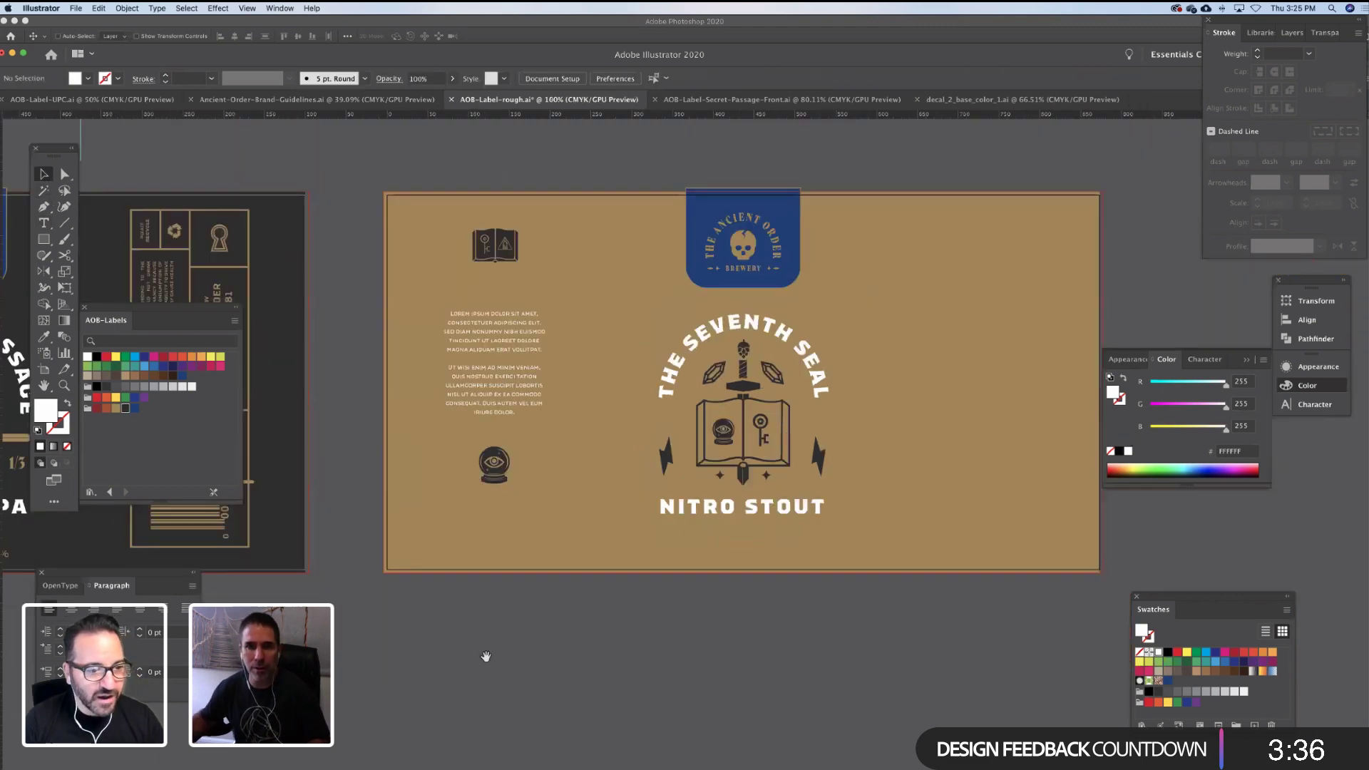
left_click_drag(902, 333, 891, 405)
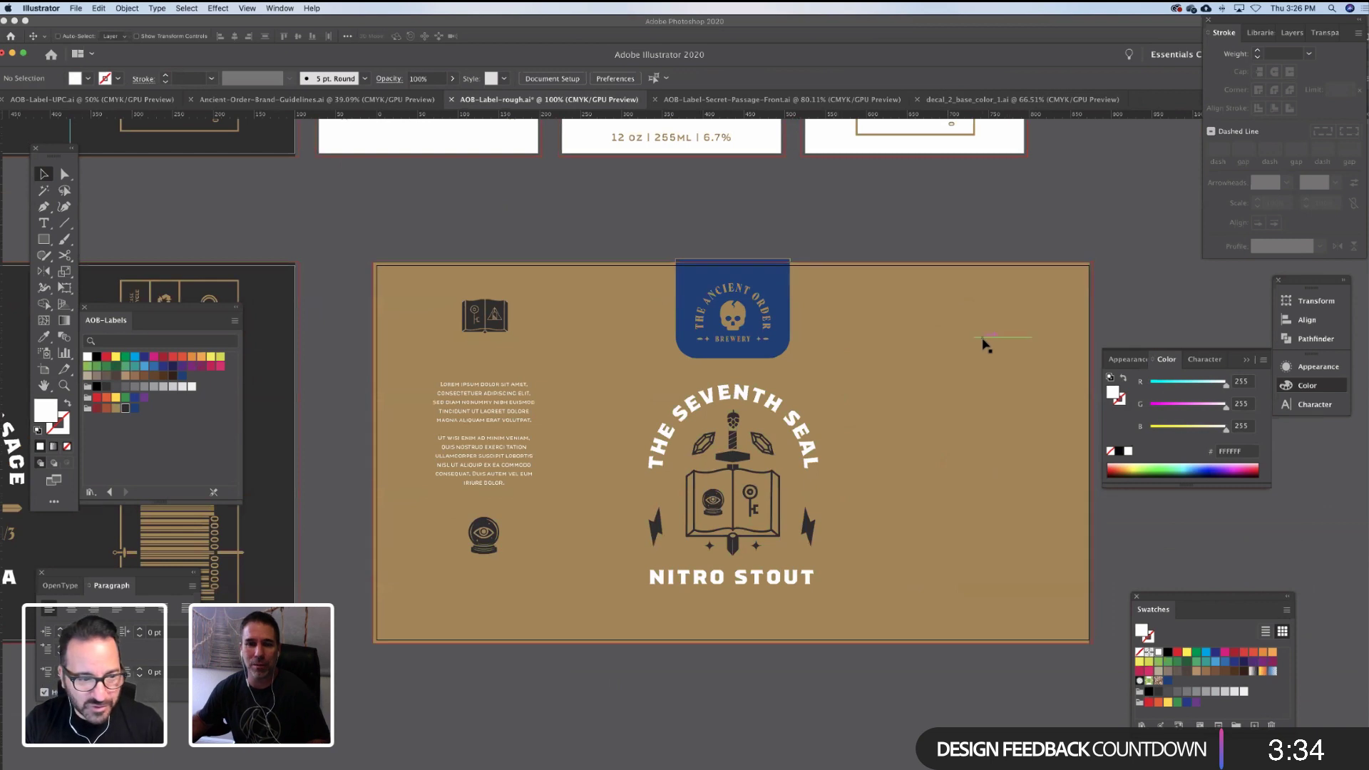
scroll(955, 331, "left", 3)
scroll(955, 332, "down", 2)
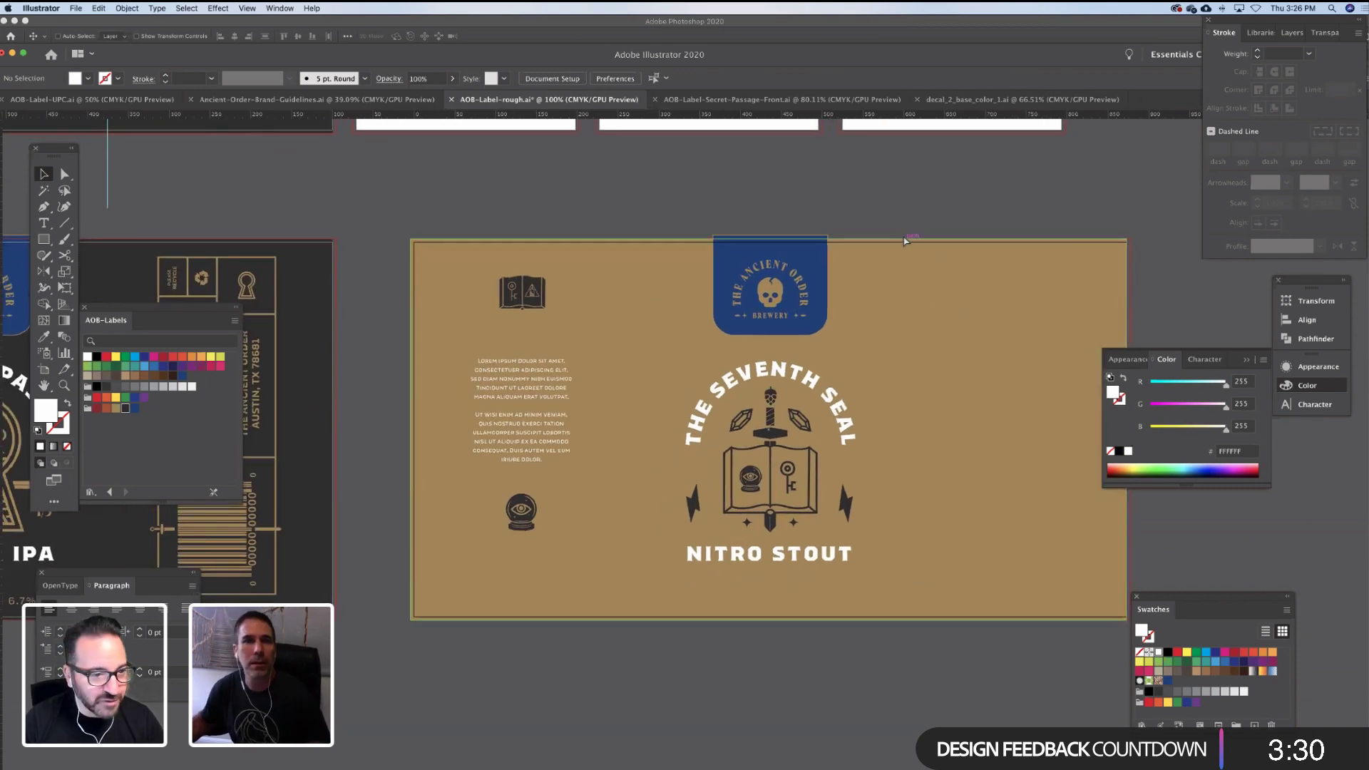
scroll(662, 198, "down", 1)
scroll(662, 198, "right", 1)
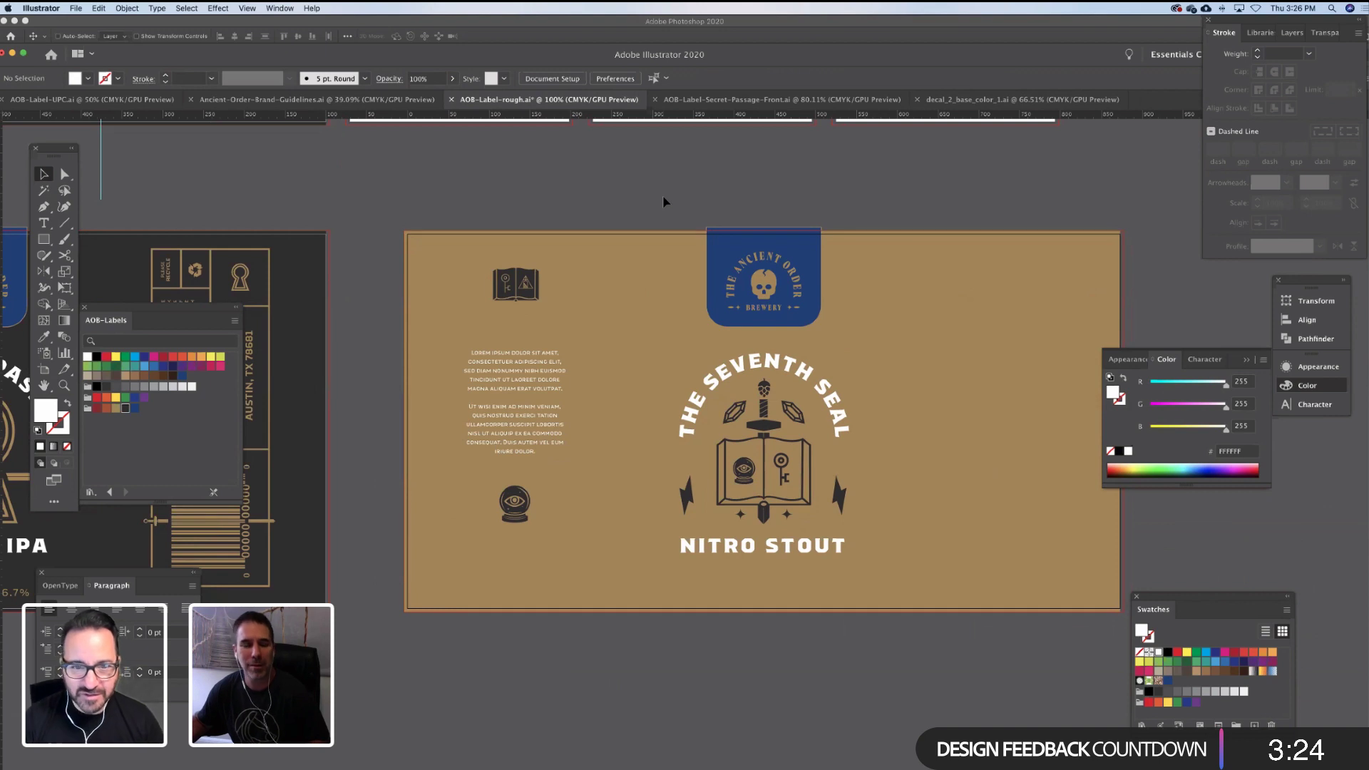
scroll(662, 203, "up", 1)
scroll(662, 202, "left", 1)
scroll(662, 198, "down", 1)
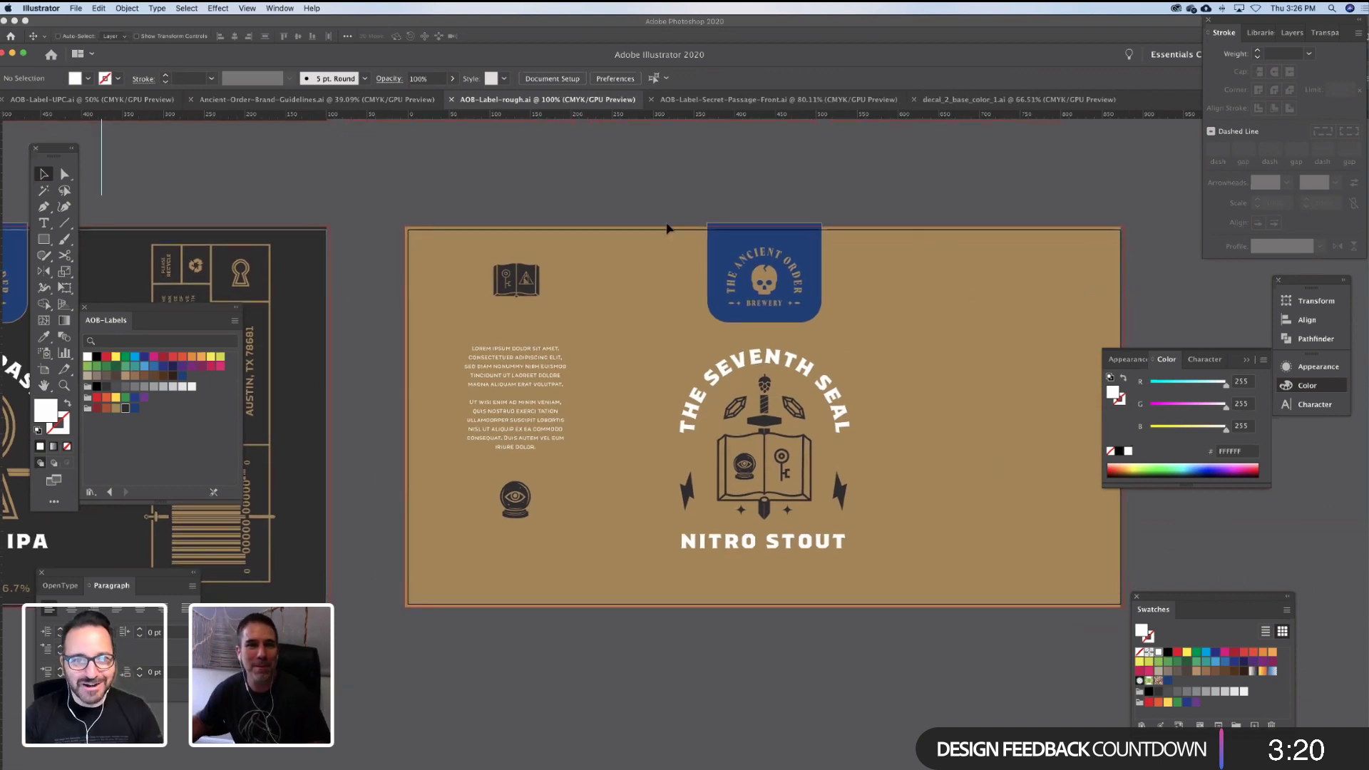
mouse_move(348, 761)
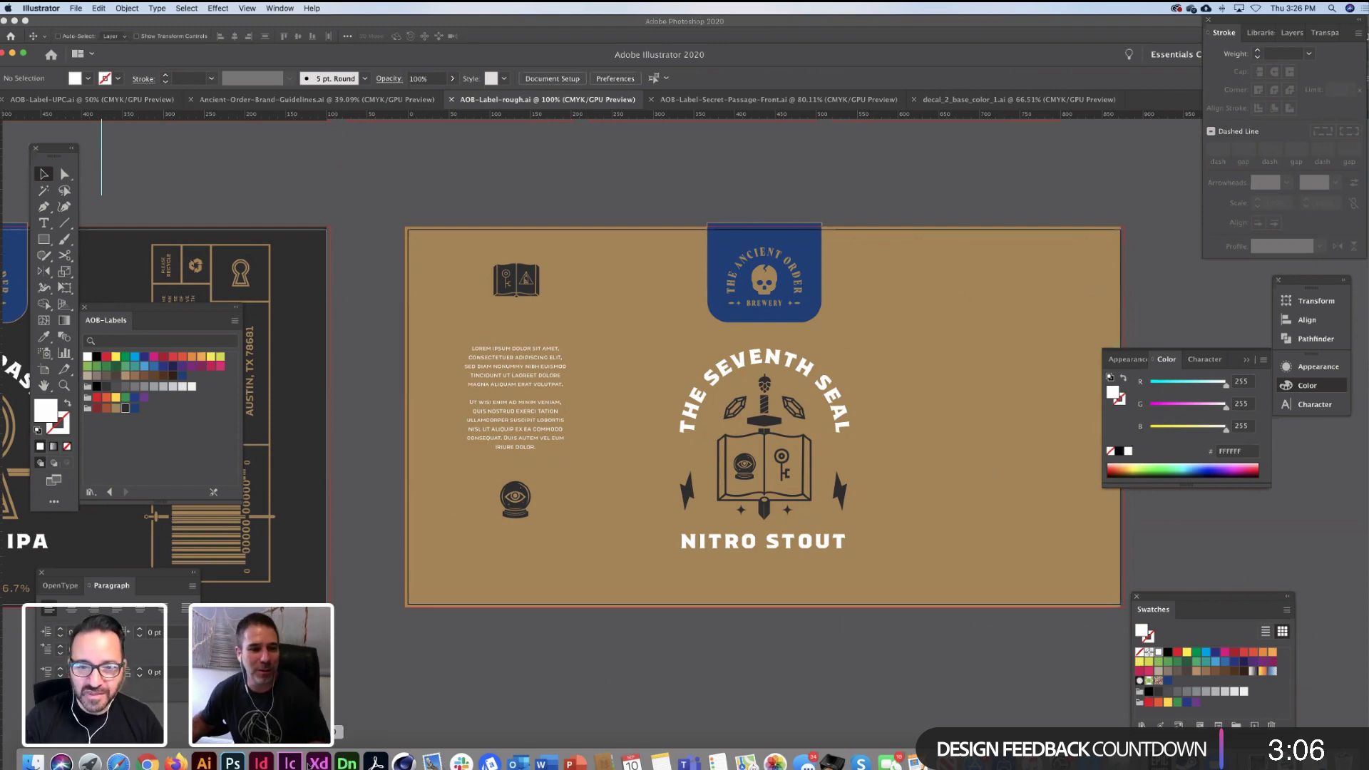
left_click(347, 761)
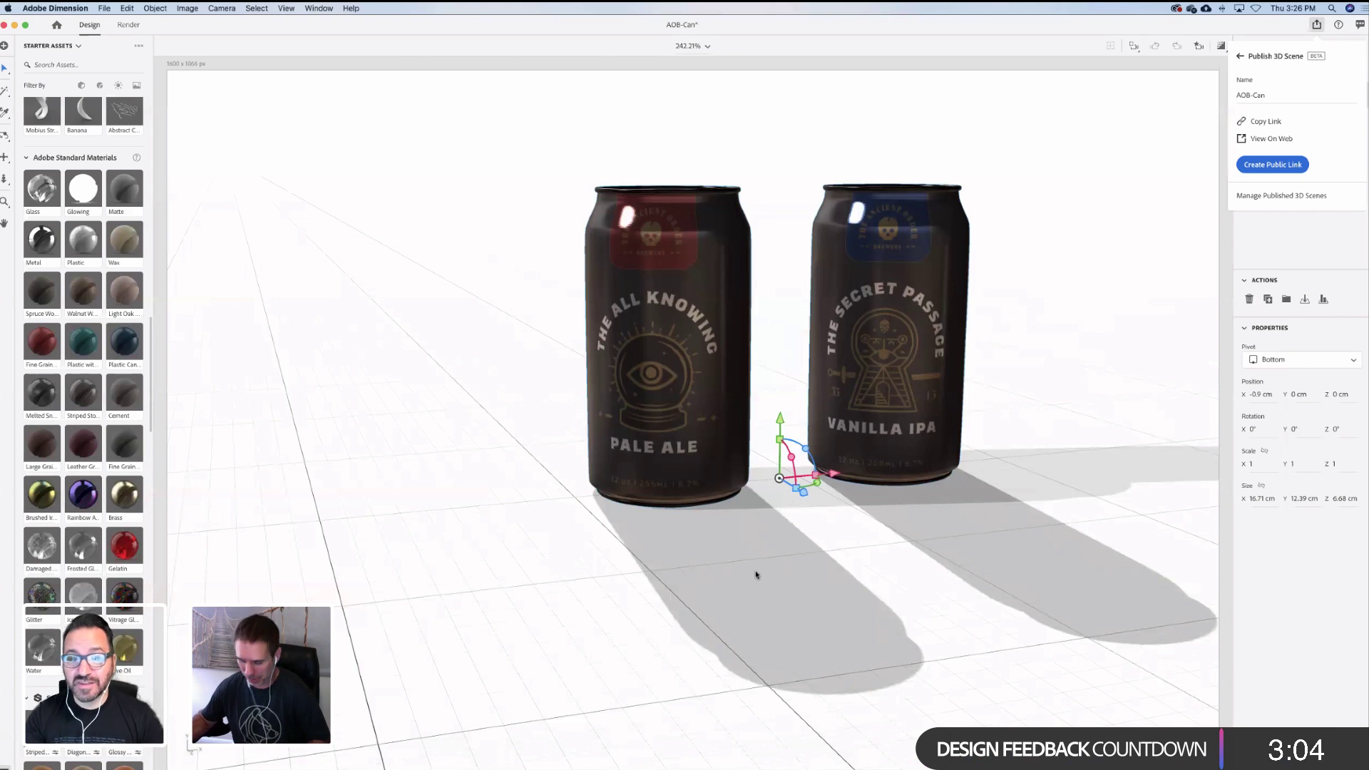
mouse_move(292, 766)
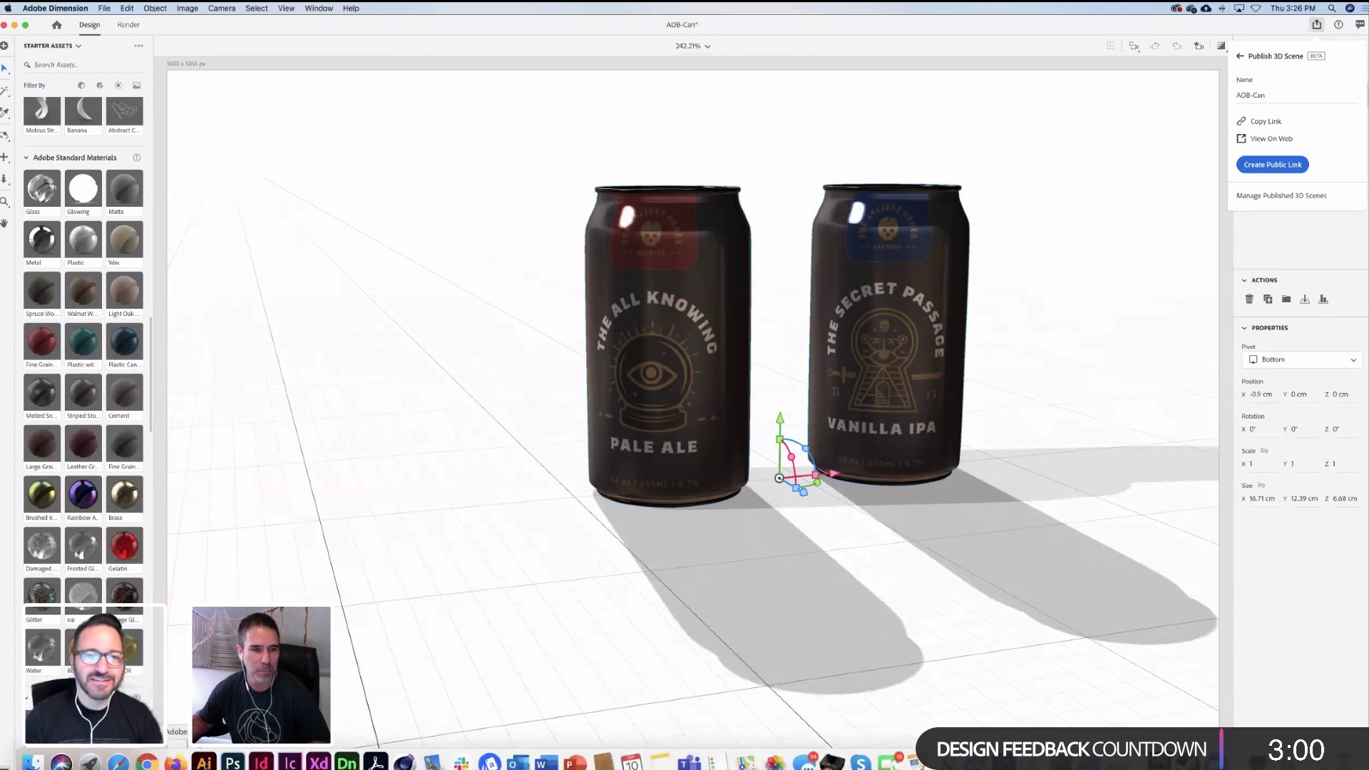
left_click(204, 763)
Replace the word SEAL with ELEMENT in the gold label's arched title, making it THE SEVENTH ELEMENT
left_click(821, 378)
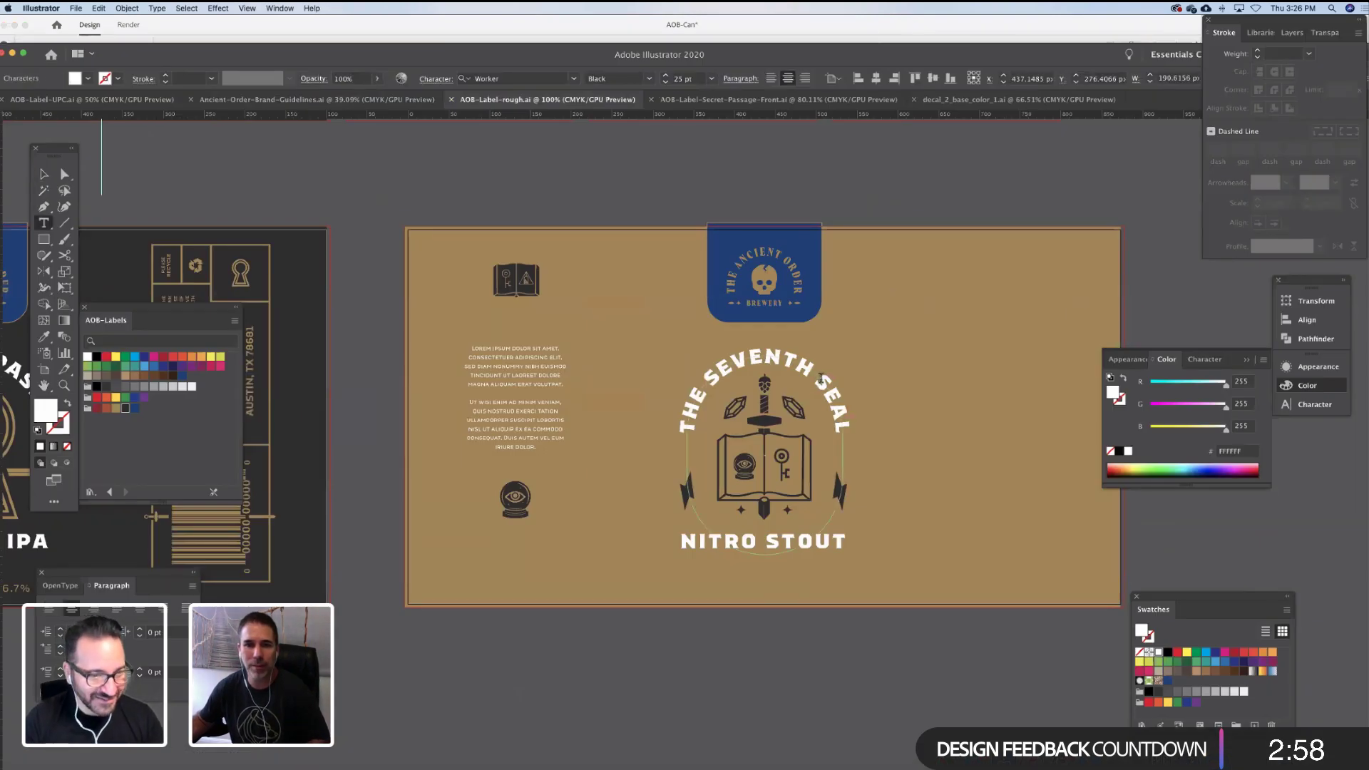
left_click_drag(832, 403, 842, 431)
type("E")
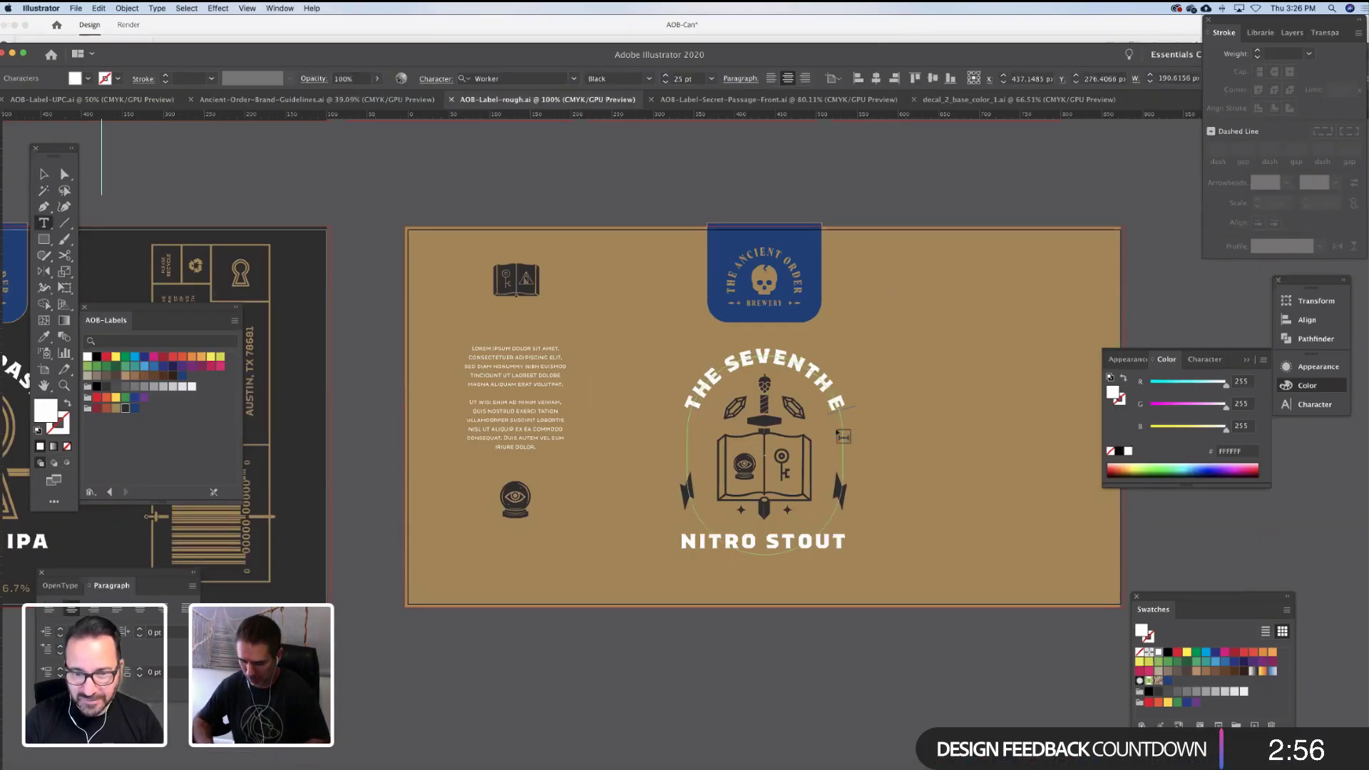
type("LEME")
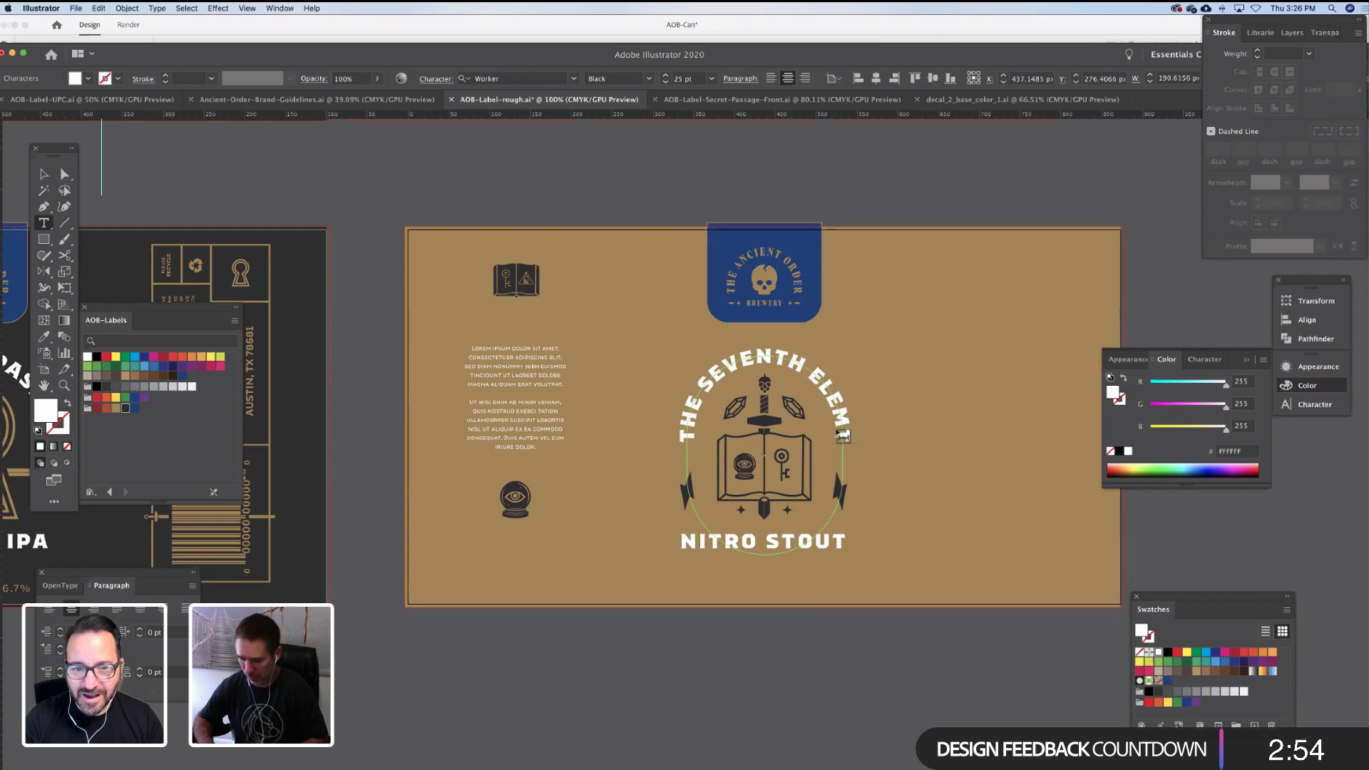
key("BackSpace")
type("ENT")
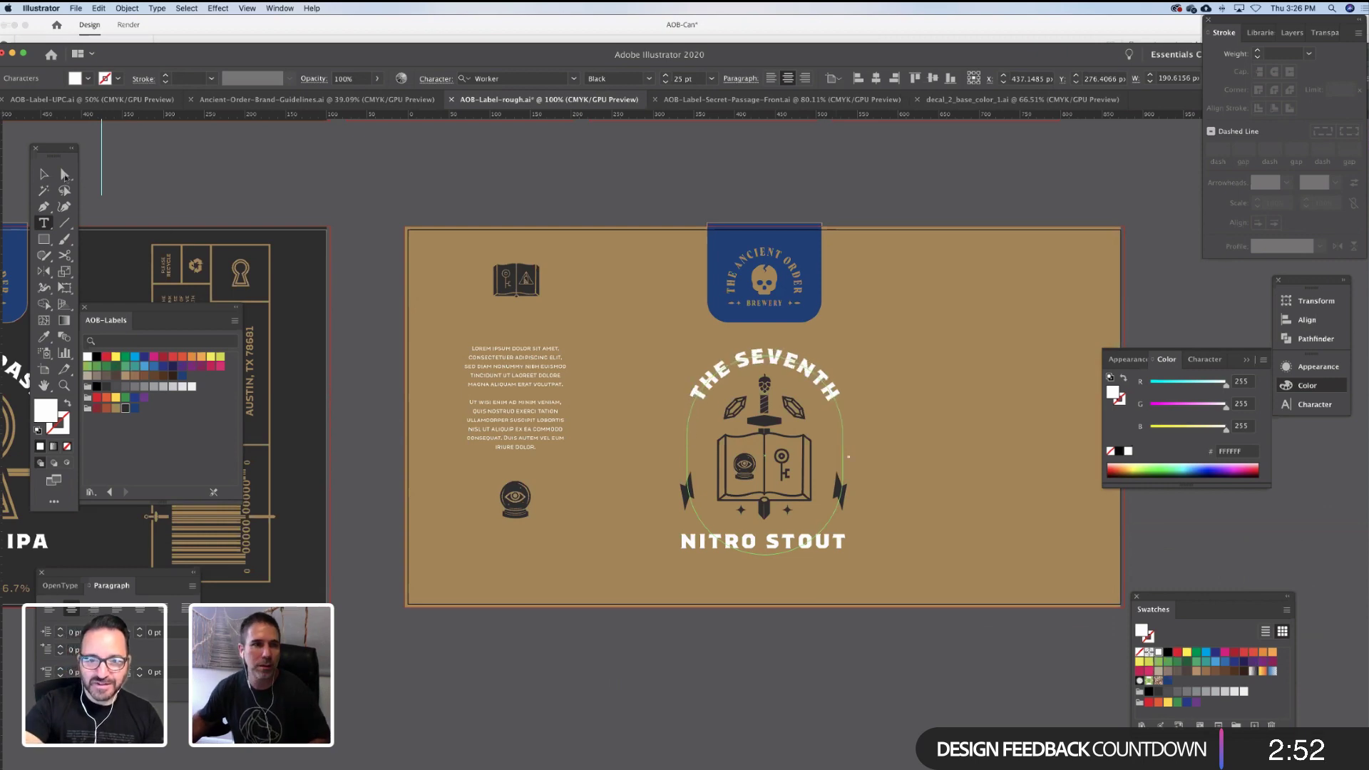
Set the font size of the arched title THE SEVENTH ELEMENT to 24 pt and deselect it
left_click(64, 175)
scroll(659, 437, "up", 3, "alt")
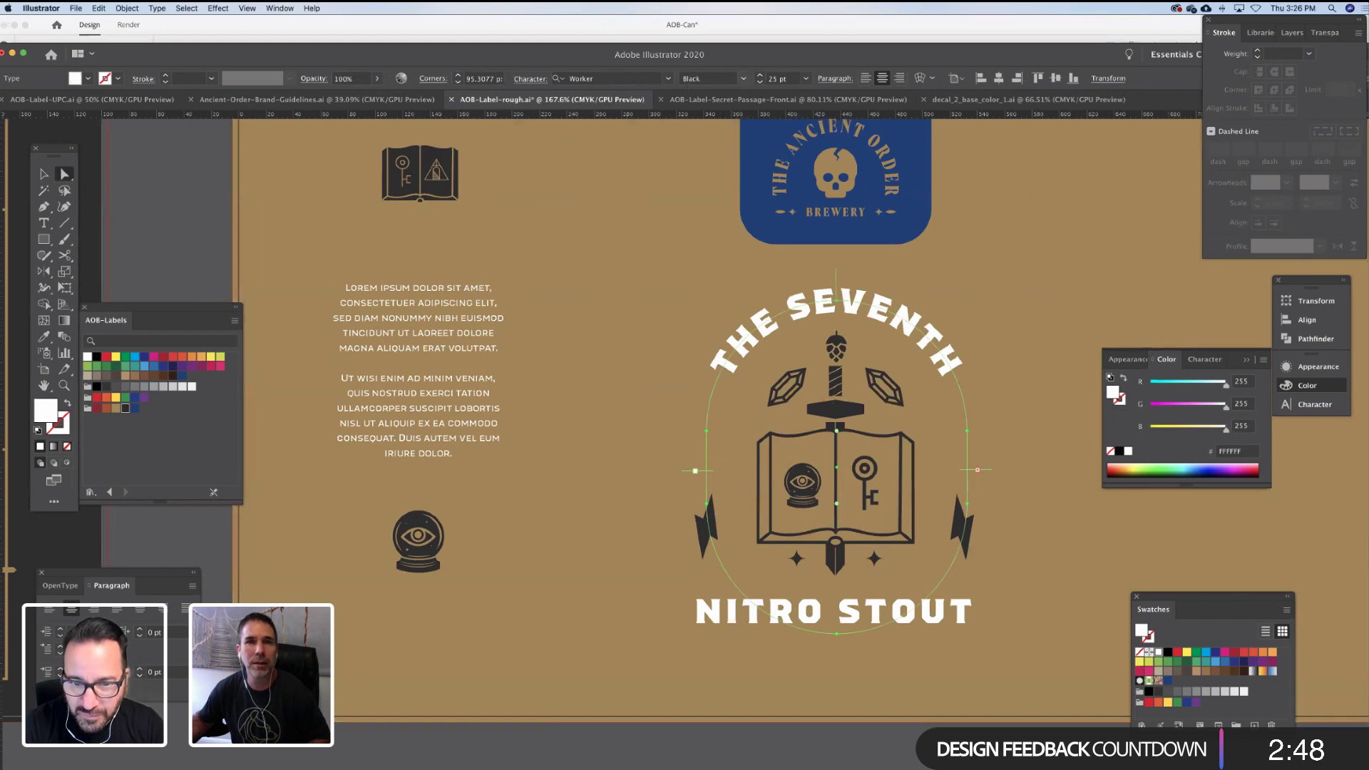
left_click(760, 82)
left_click(760, 82)
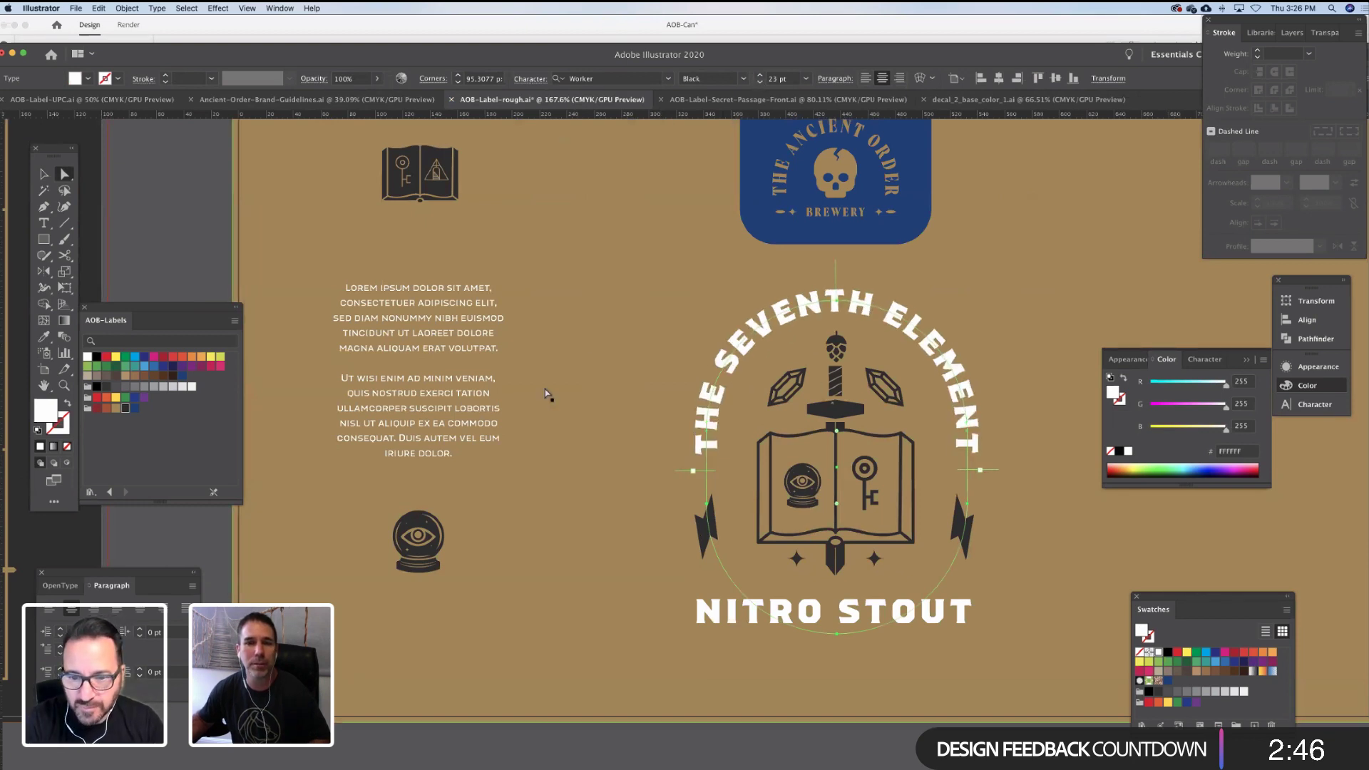
left_click(761, 75)
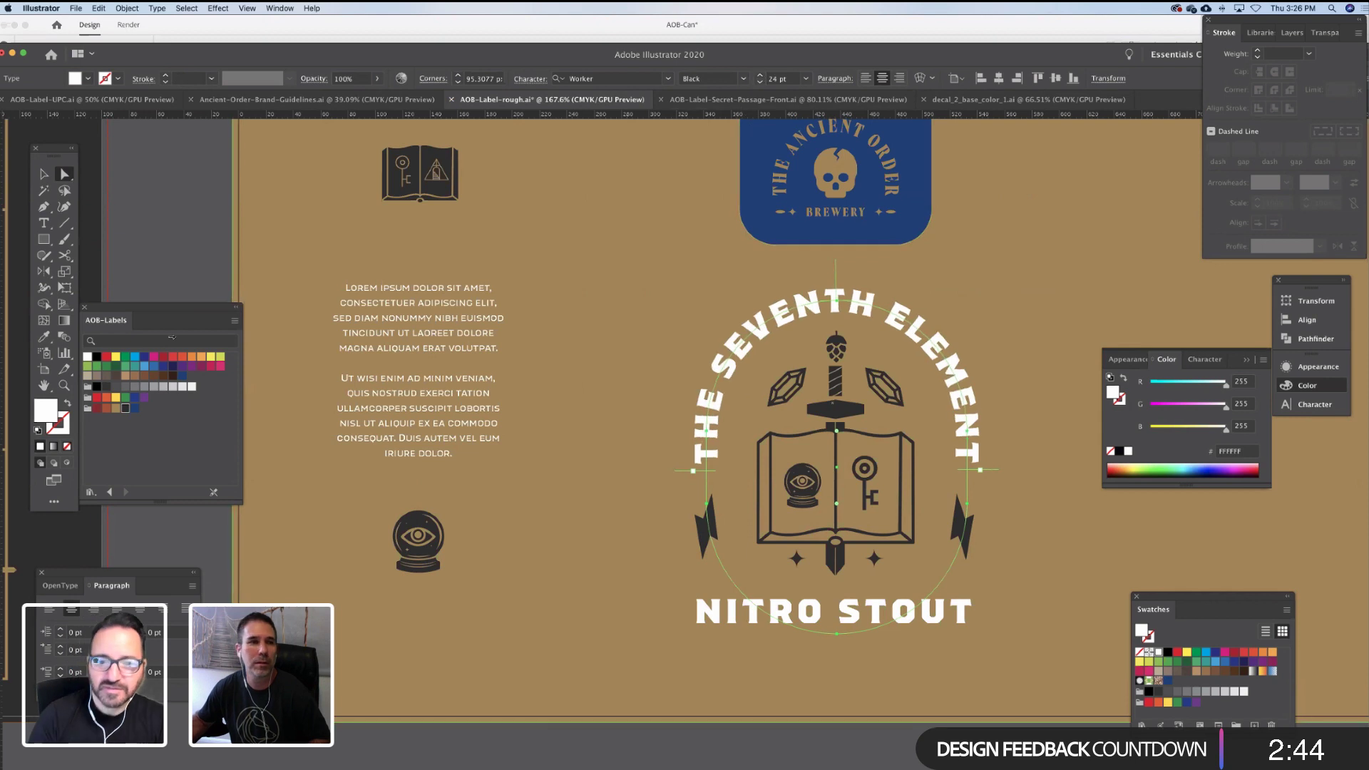
left_click(44, 174)
left_click(190, 183)
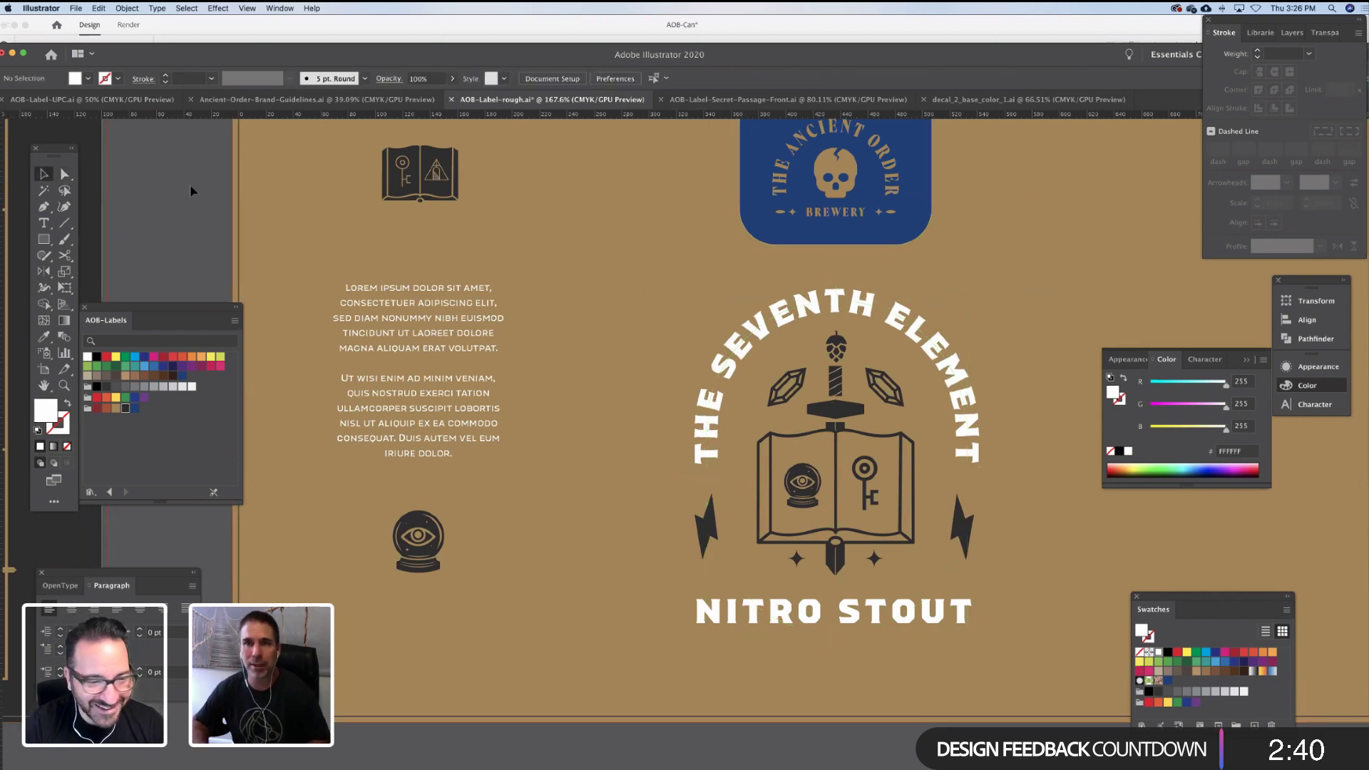
Save the updated label document AOB-Label-rough.ai
key("super+minus")
key("super+minus")
key("super+minus")
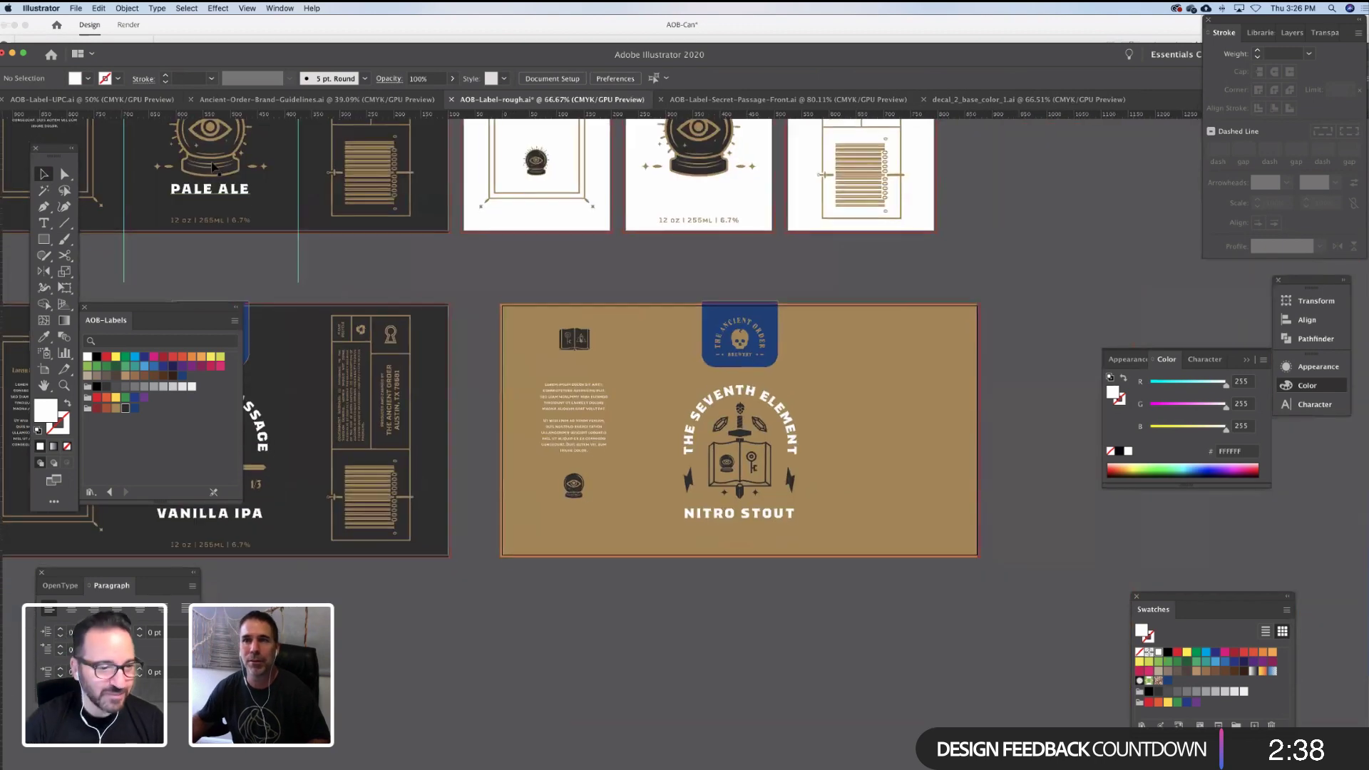
scroll(528, 310, "down", 1)
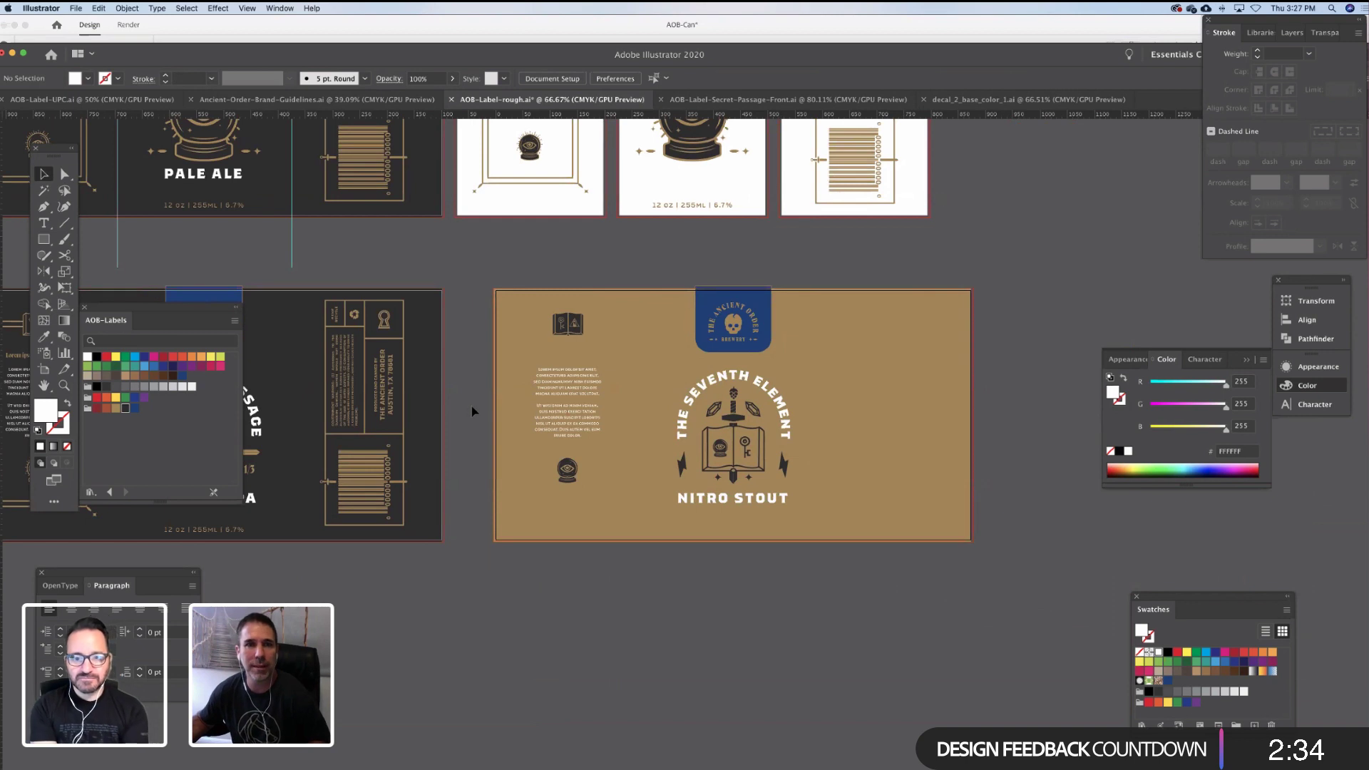
key("super+s")
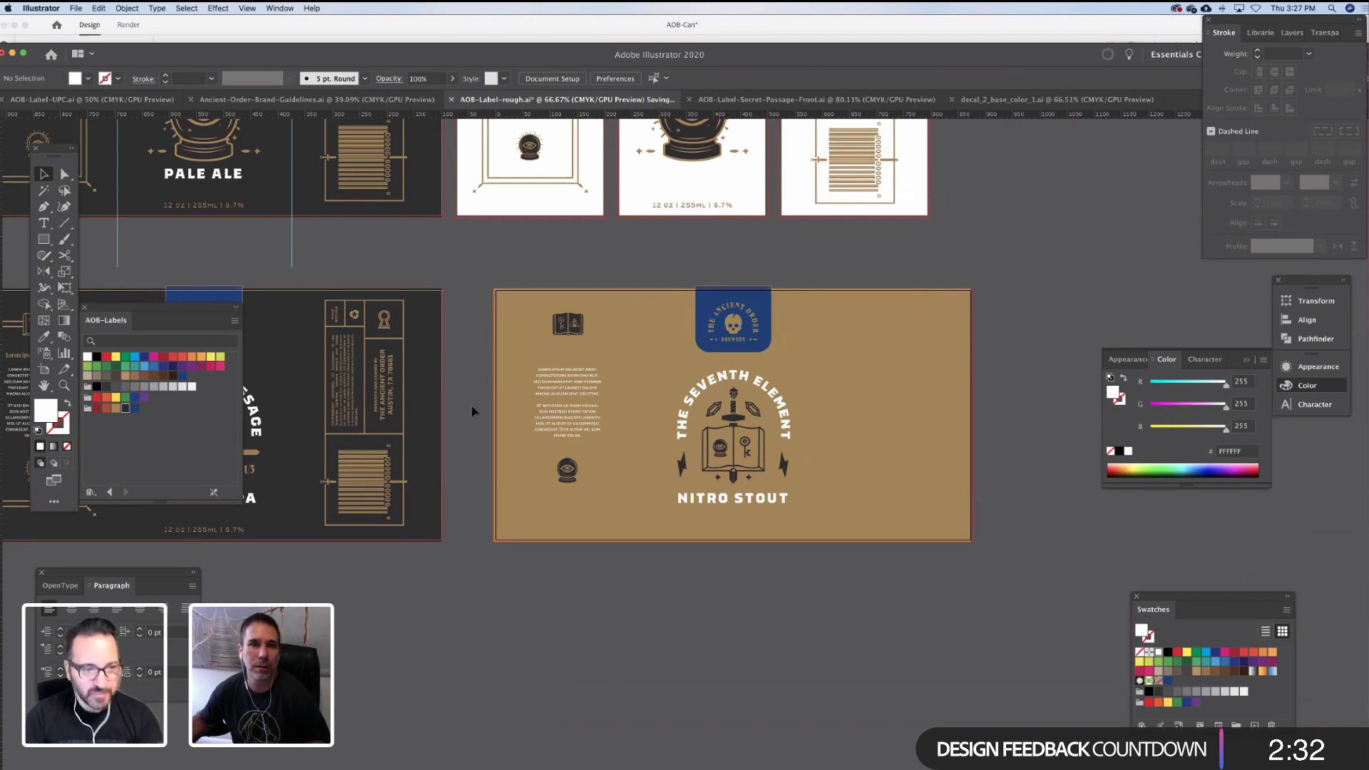
Switch to Adobe Dimension, add a third beverage can, and move it to about X -16.8 cm, left of the All Knowing can
mouse_move(403, 769)
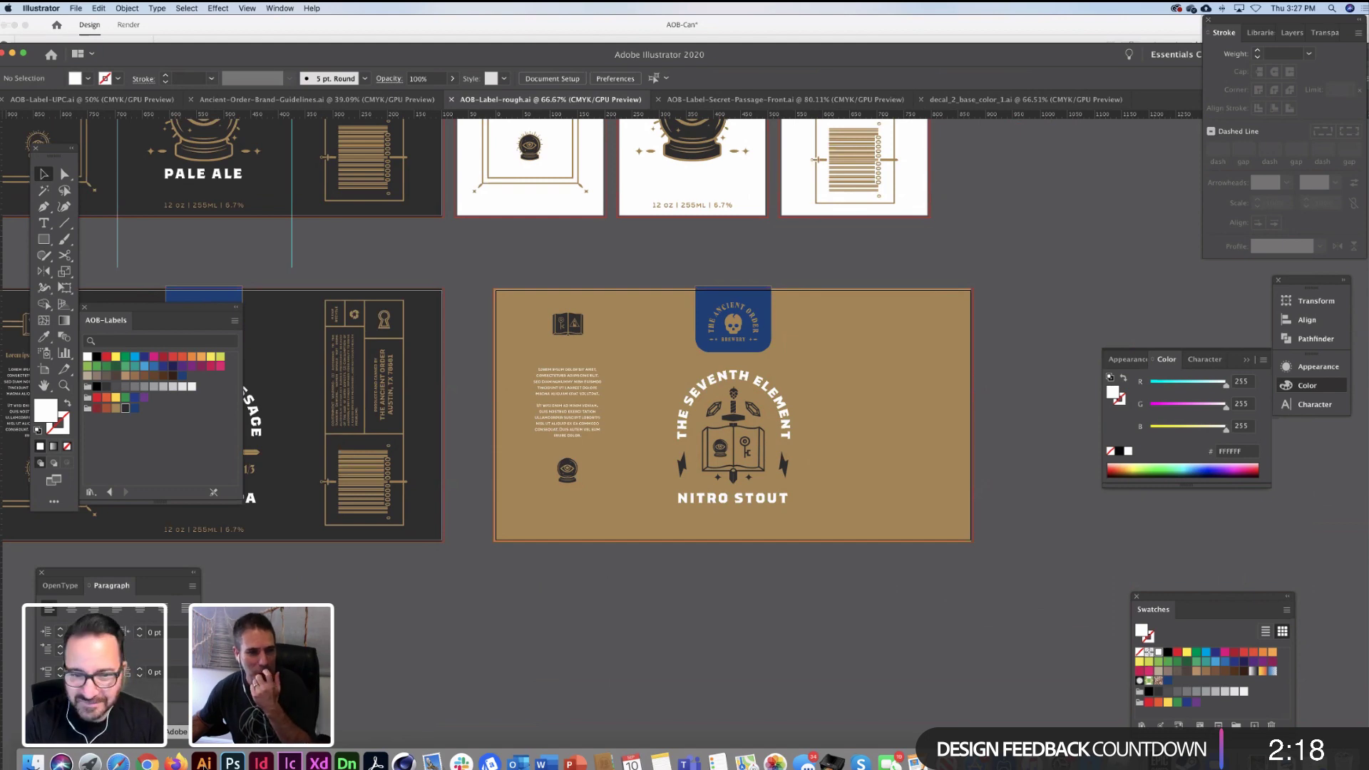
left_click(347, 761)
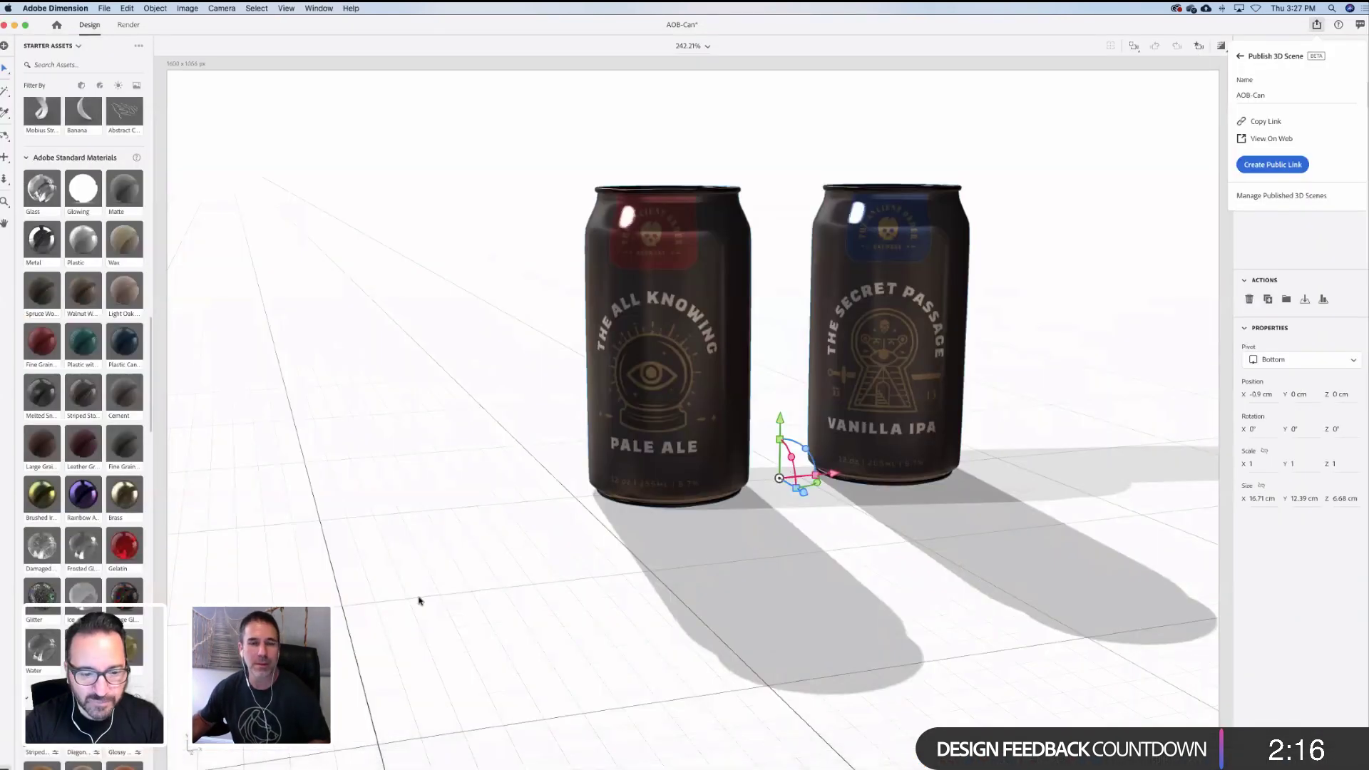
left_click(901, 249)
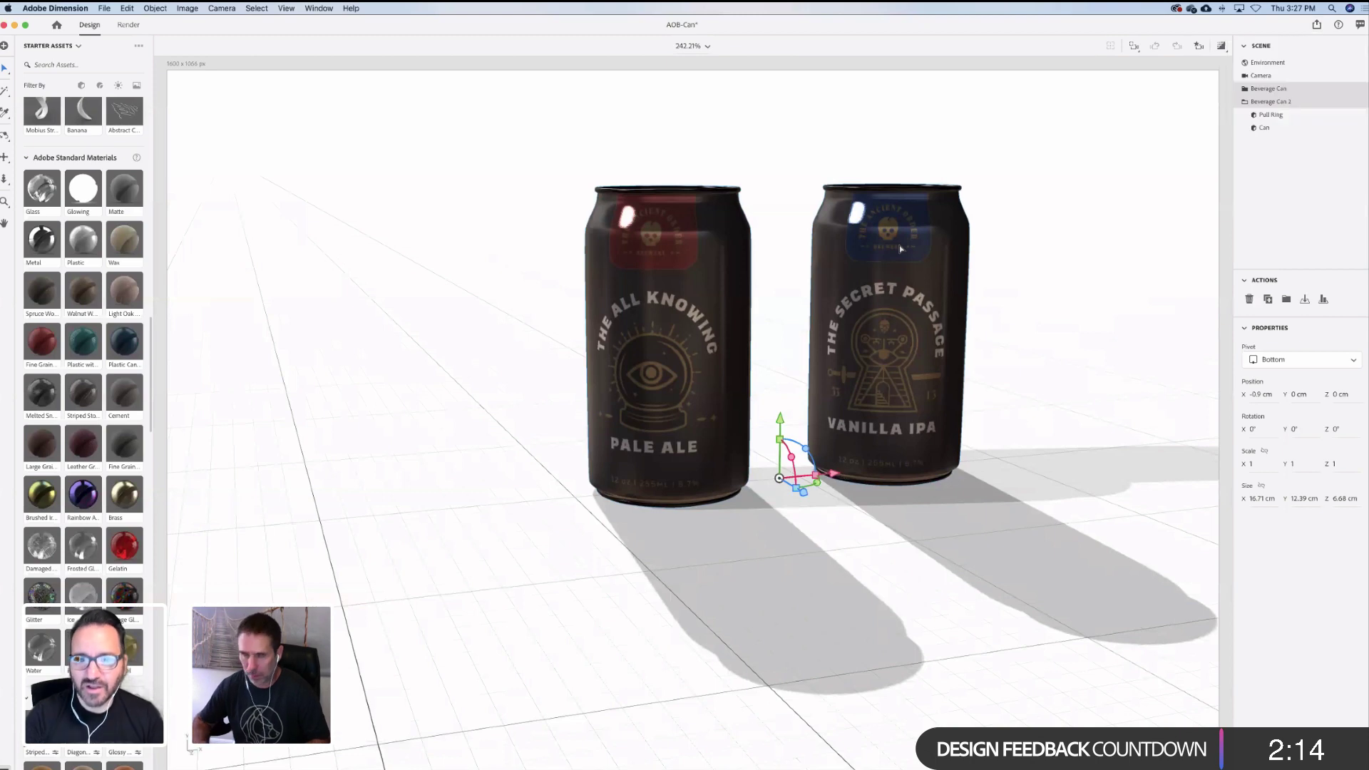
right_click_drag(900, 248, 900, 349, "alt")
left_click_drag(900, 349, 900, 348)
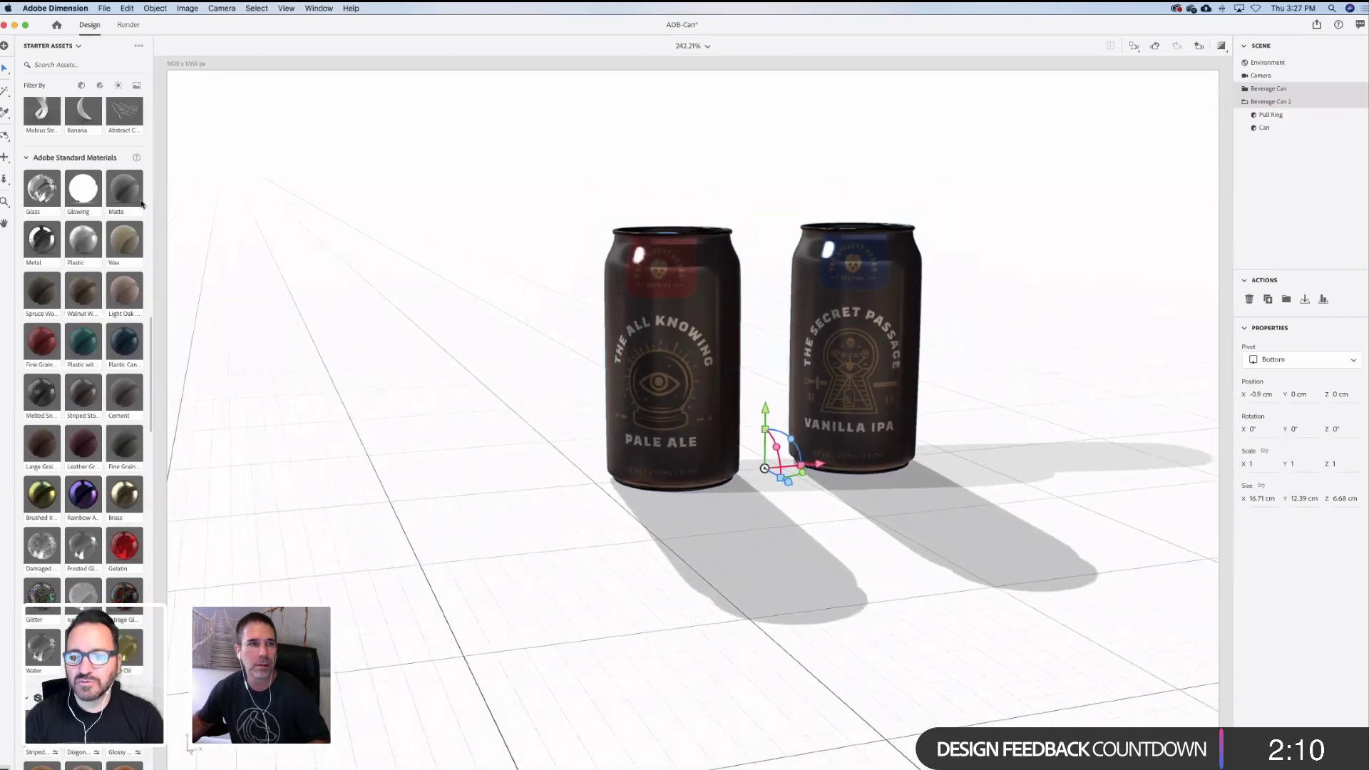
scroll(49, 324, "up", 15)
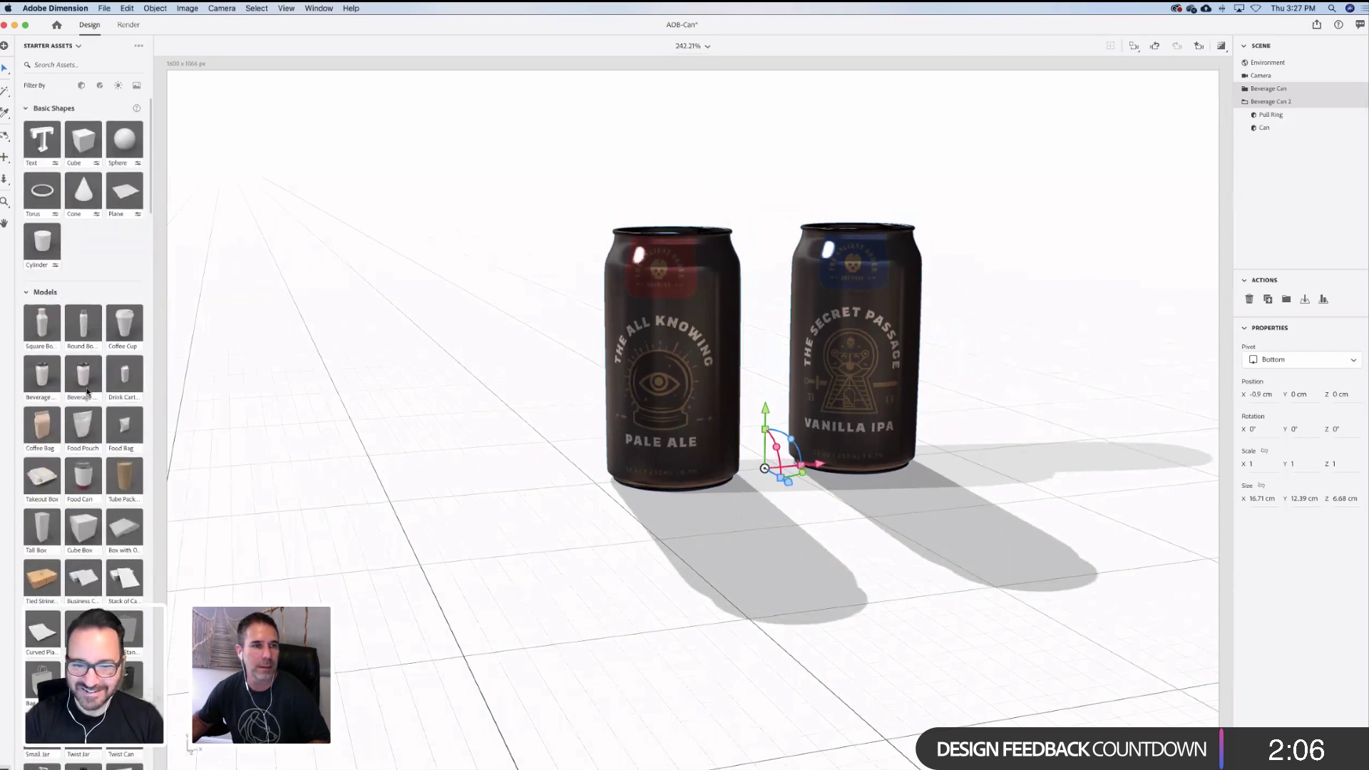
left_click(84, 374)
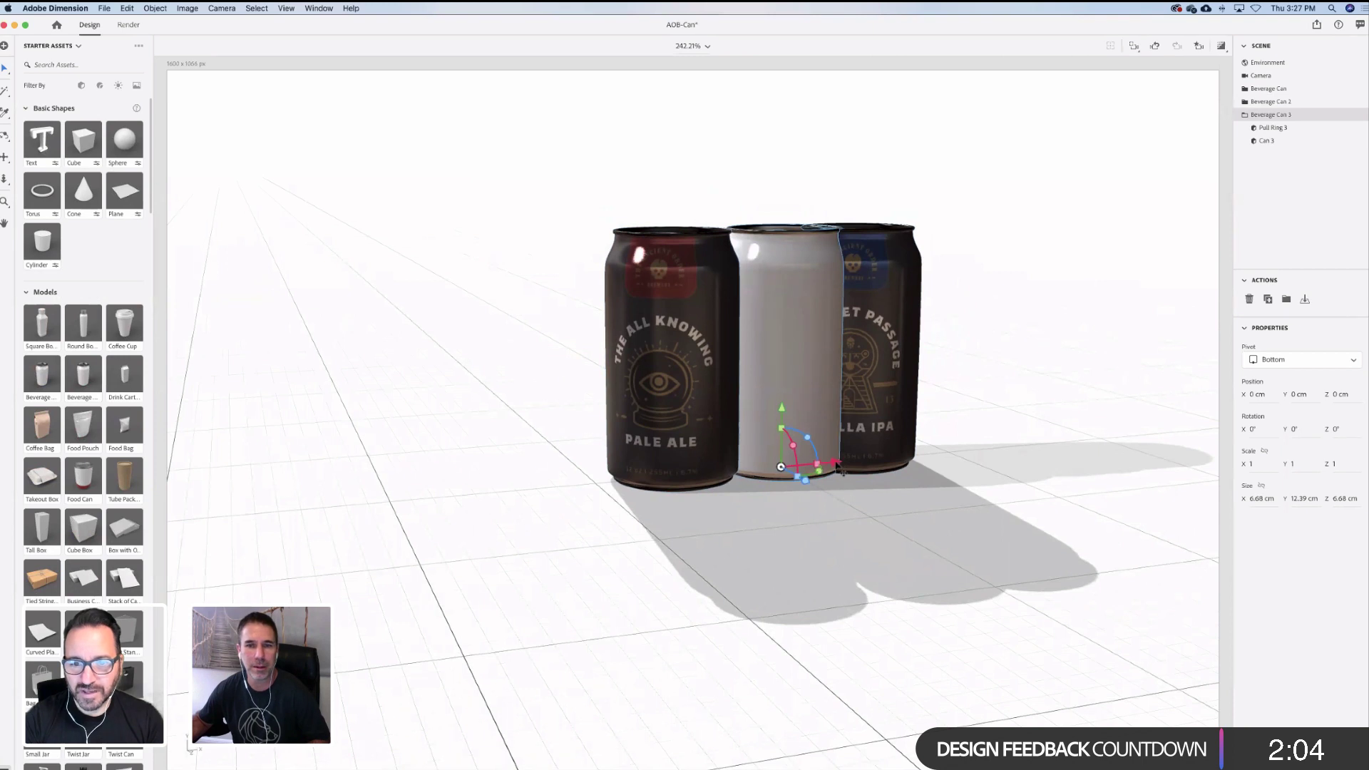
left_click_drag(837, 465, 545, 478)
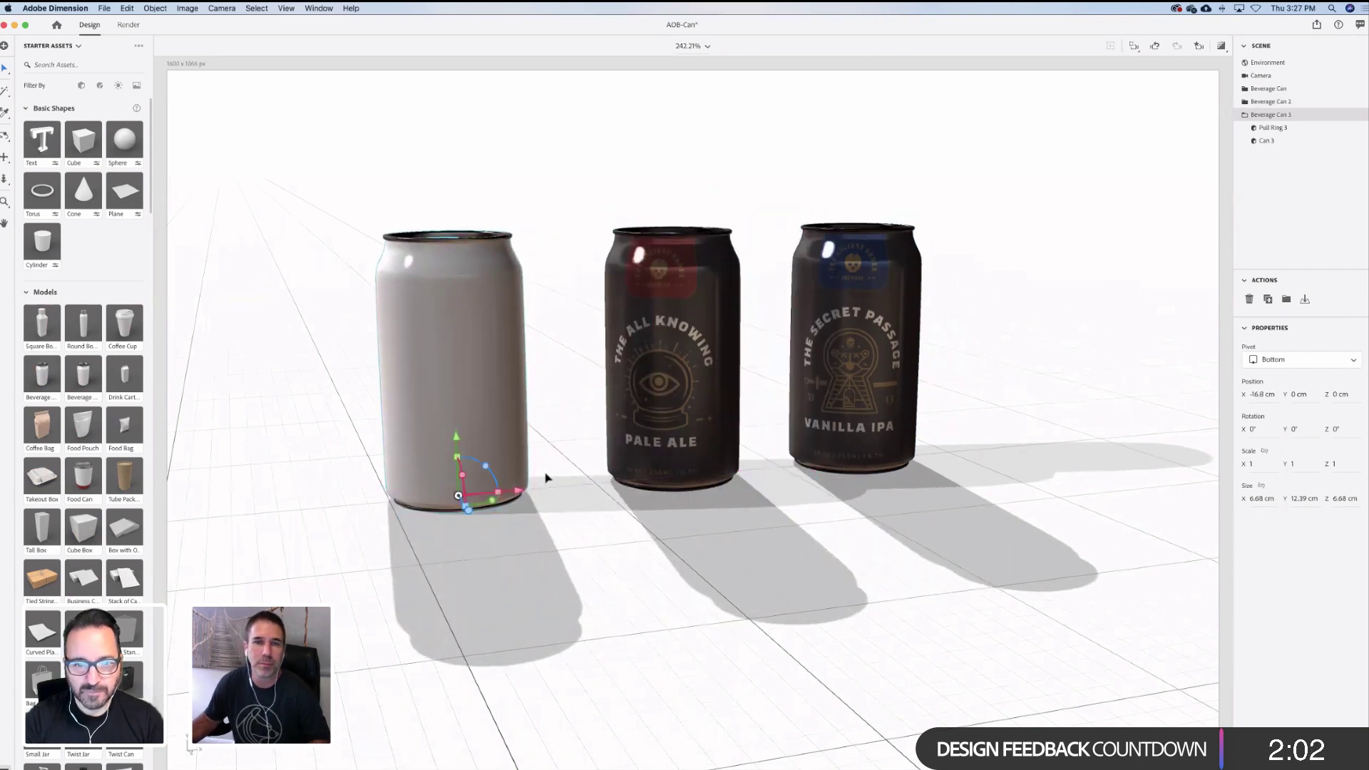
Place AOB-Label-rough.ai from the Labels folder as a graphic on the new can's Can Material
left_click(1267, 140)
left_click(1360, 140)
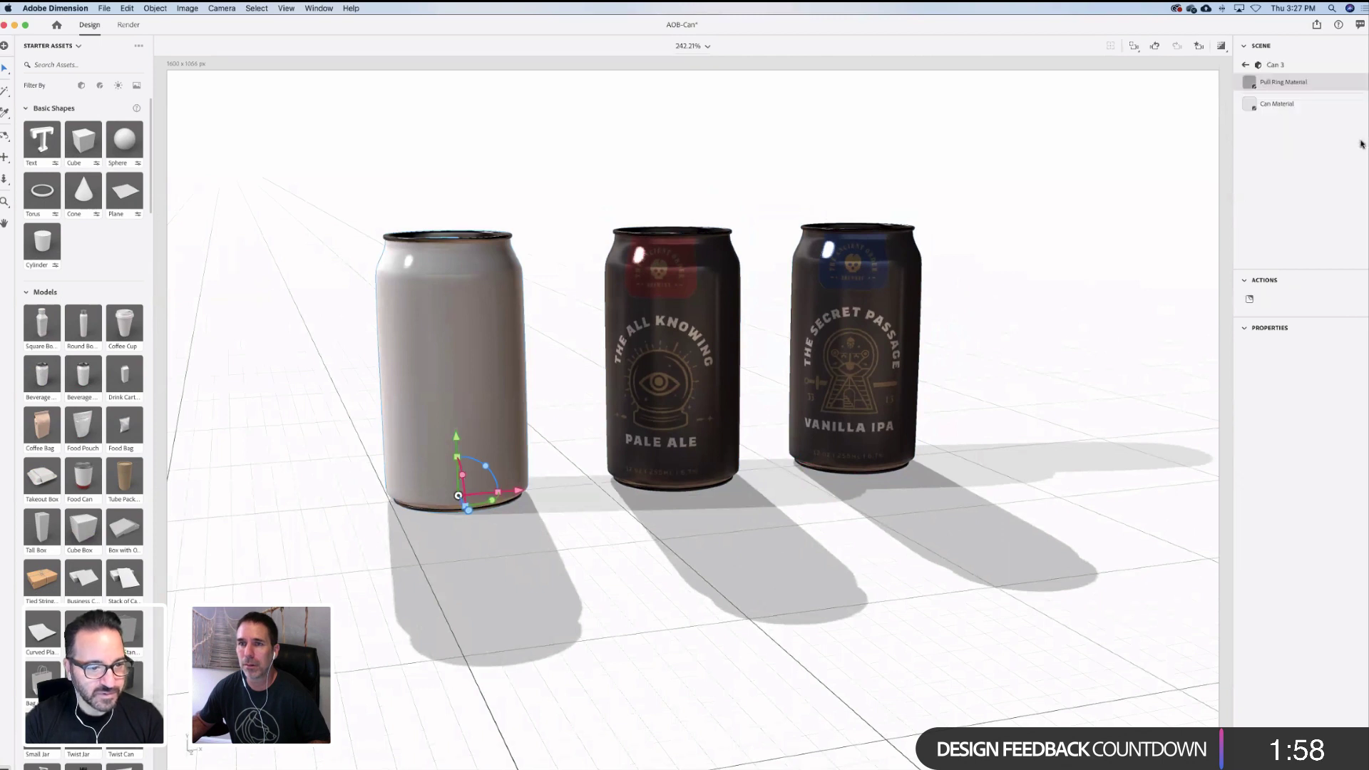
left_click(1270, 107)
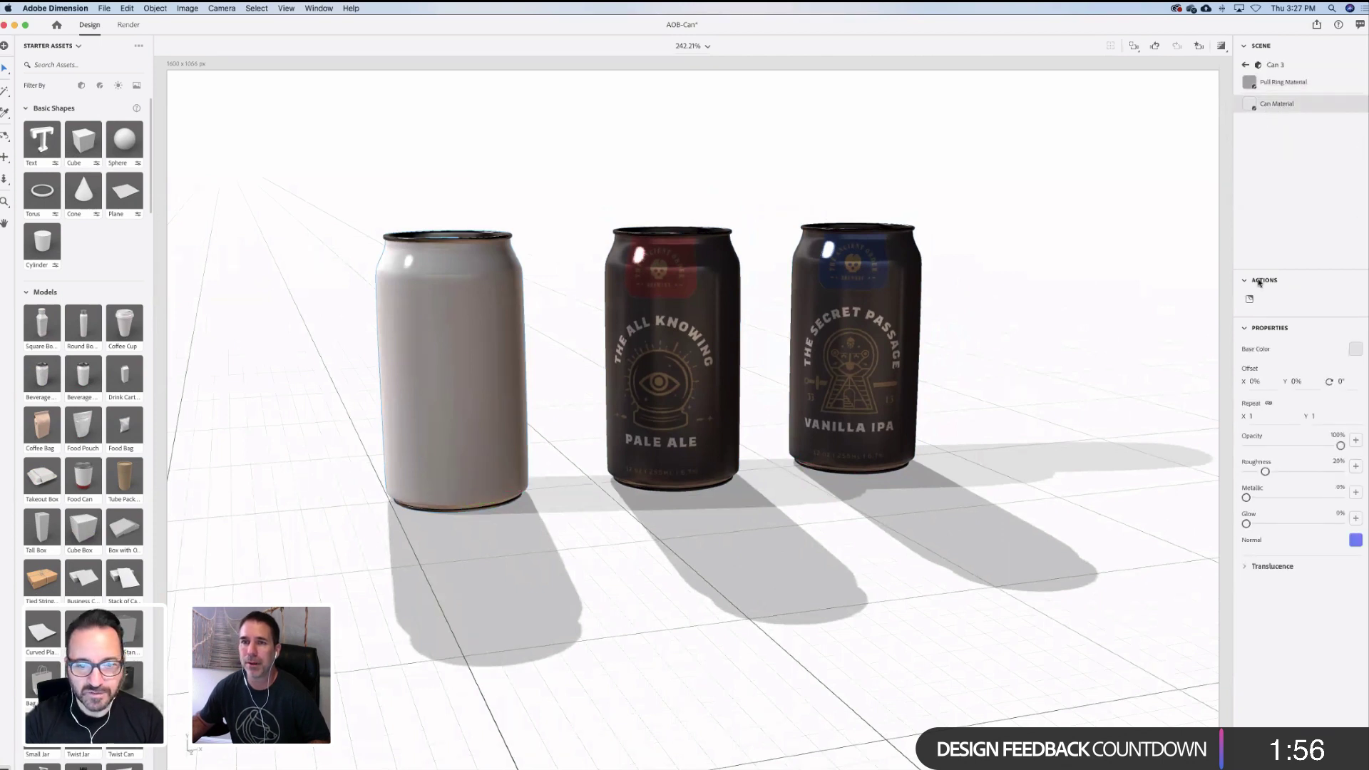
left_click(1249, 301)
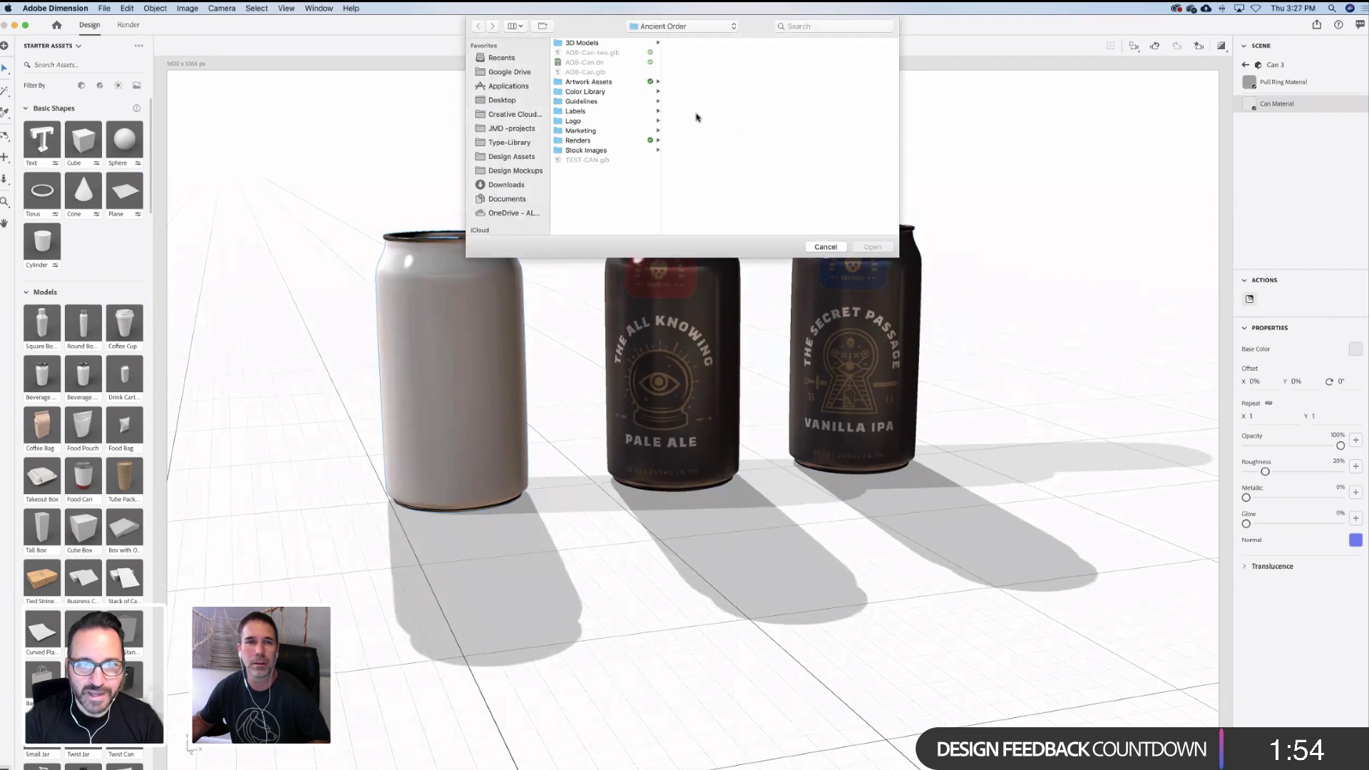
left_click(577, 111)
left_click(703, 62)
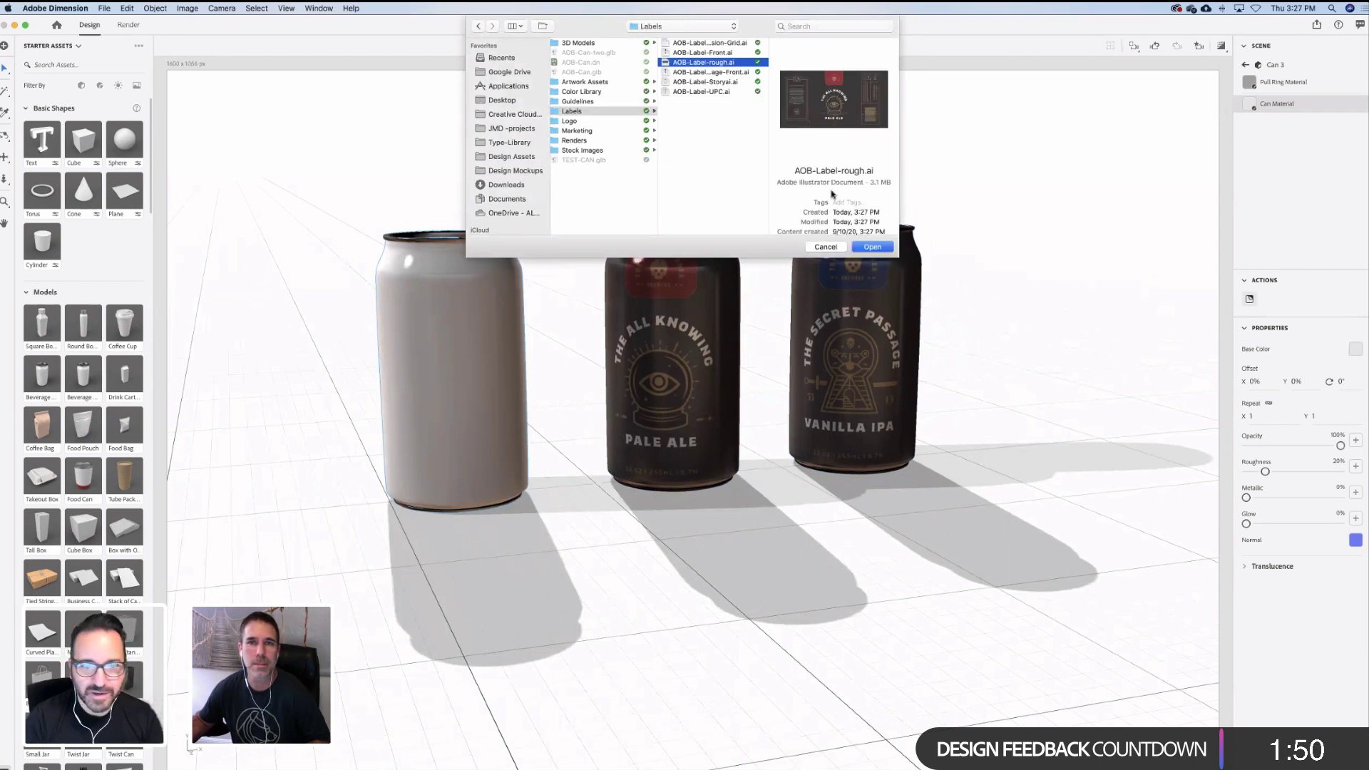
left_click(873, 247)
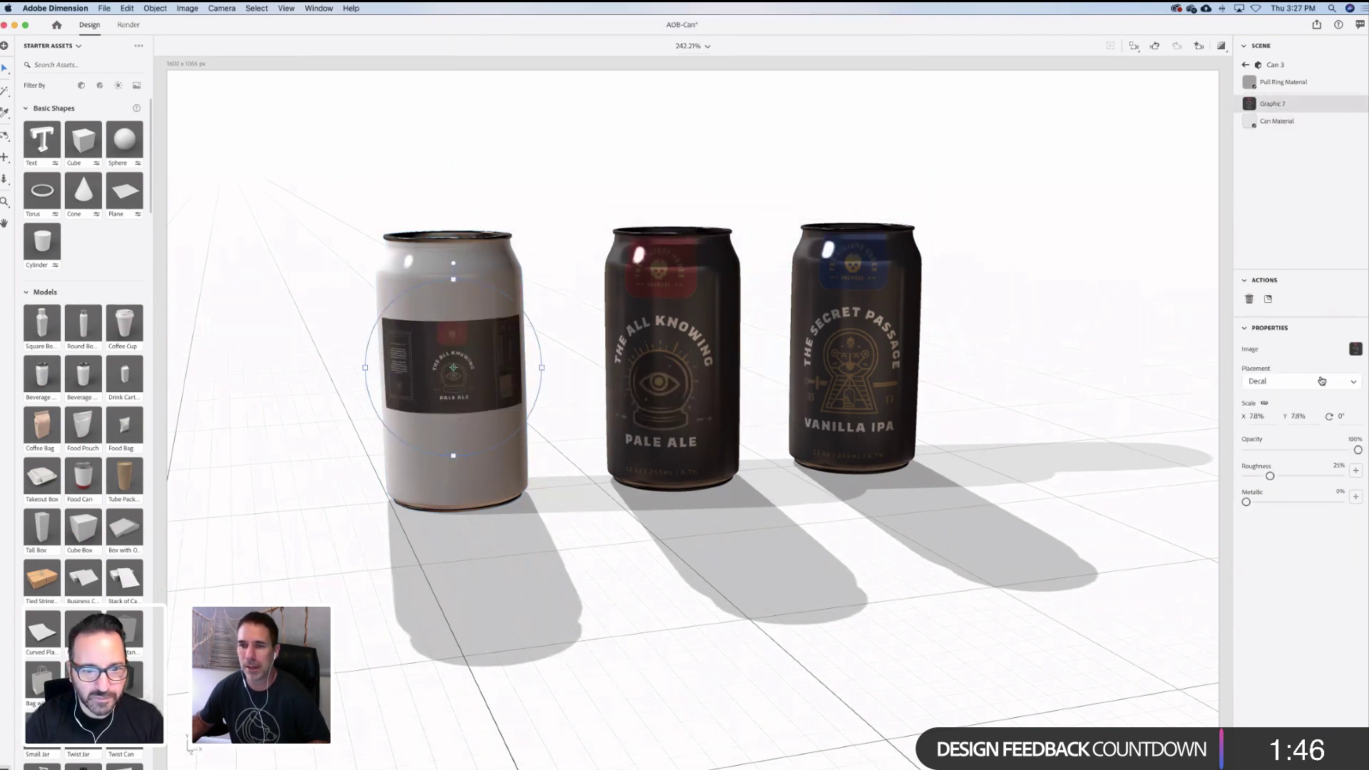
Set the new can's label graphic to use Artboard 6, the gold Nitro Stout label
left_click(1356, 349)
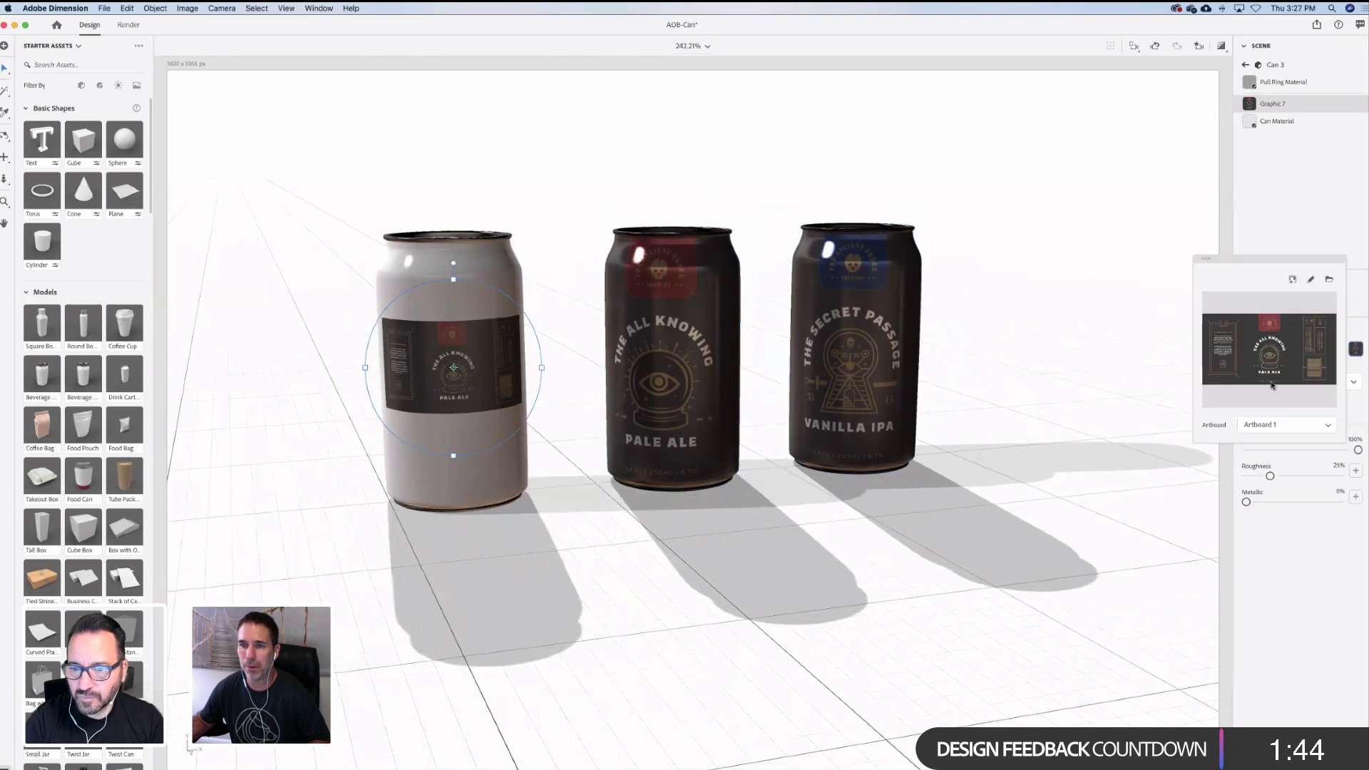
left_click(1284, 425)
left_click(1264, 529)
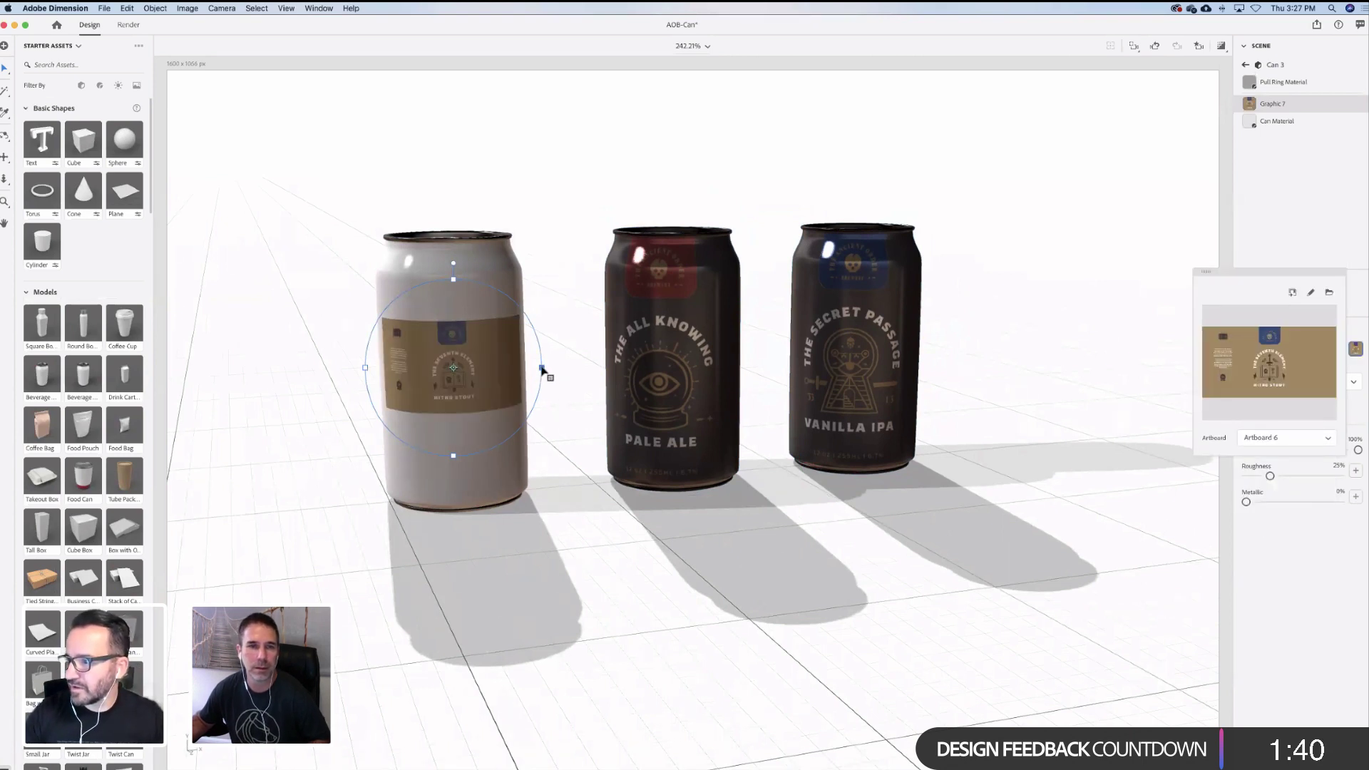
Scale the gold label decal to about 24.7% so it covers the can, and set its metallic value to about 46%
left_click_drag(542, 368, 728, 356)
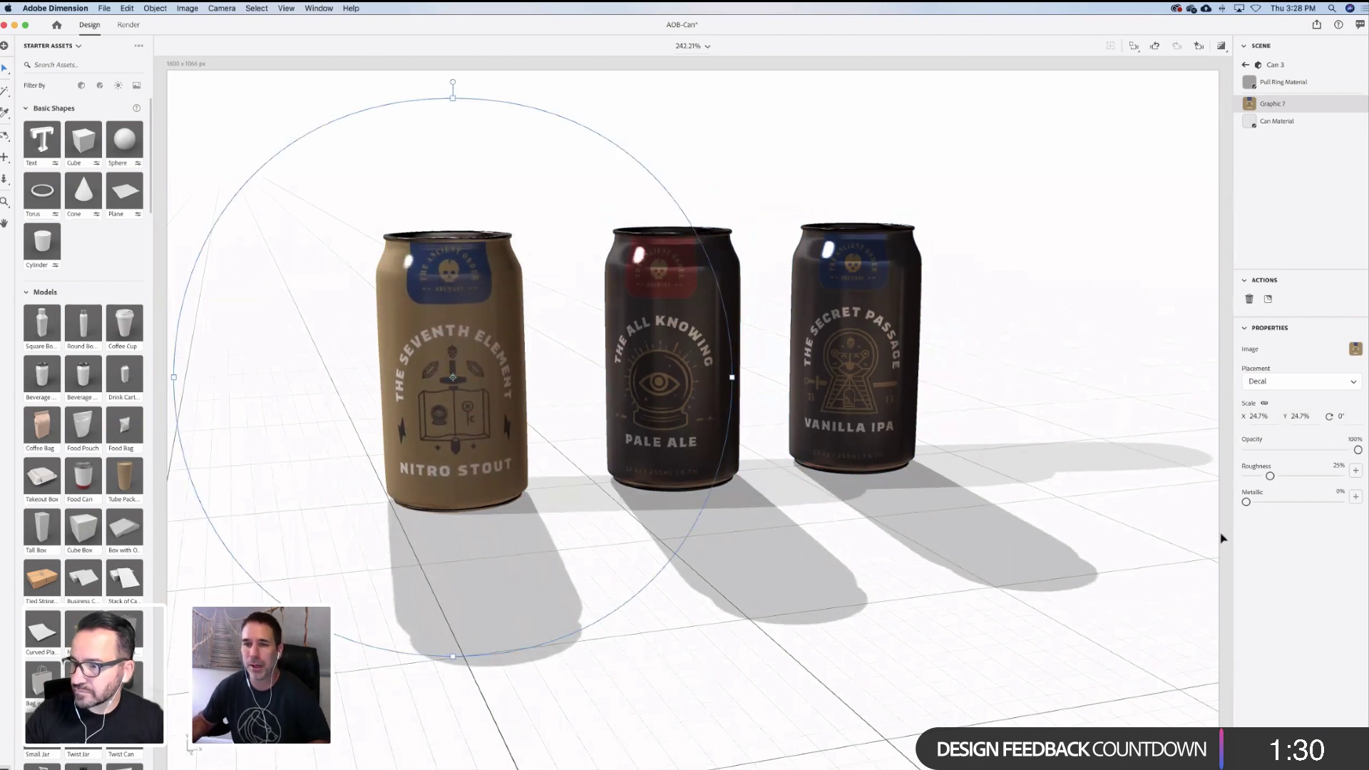
left_click_drag(1246, 502, 1290, 502)
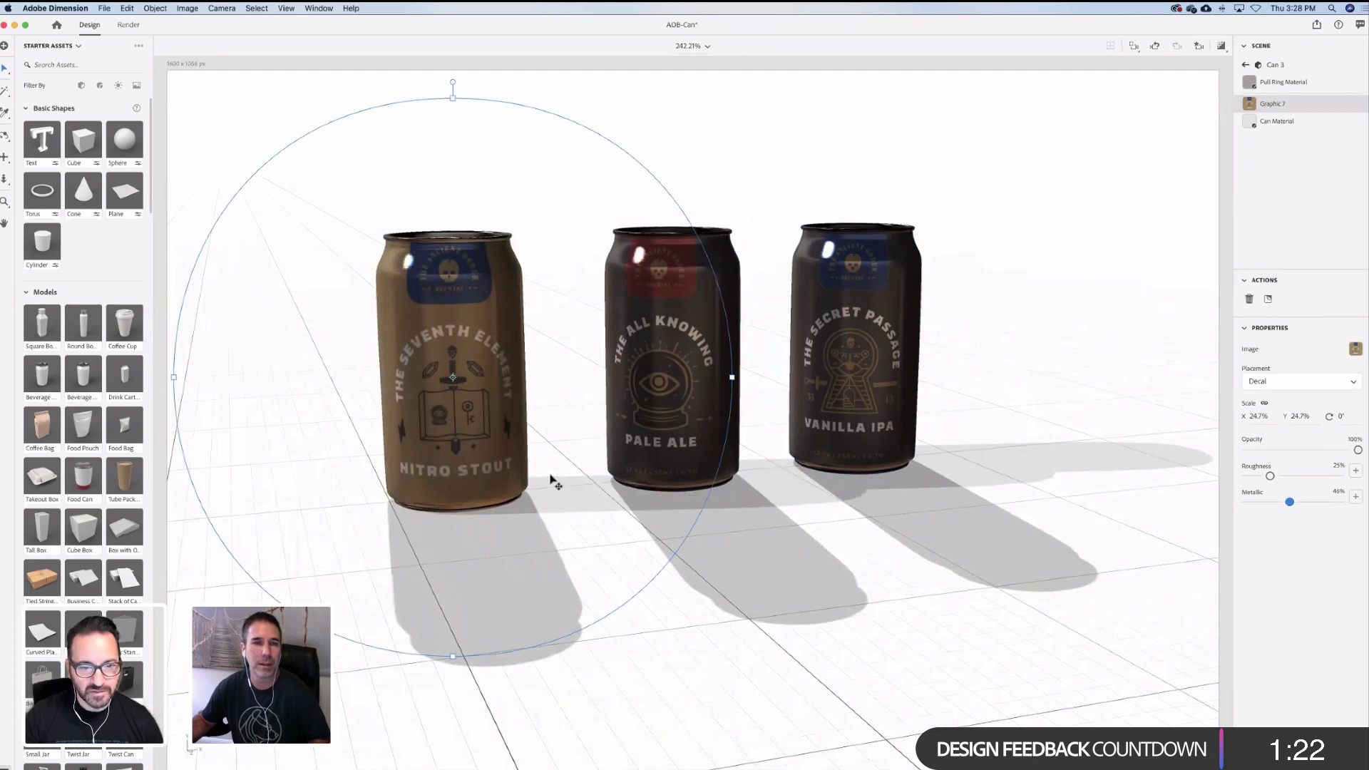
Scale the gold Nitro Stout label decal down to 23.9% on its can
scroll(551, 480, "up", 3)
scroll(553, 481, "up", 5)
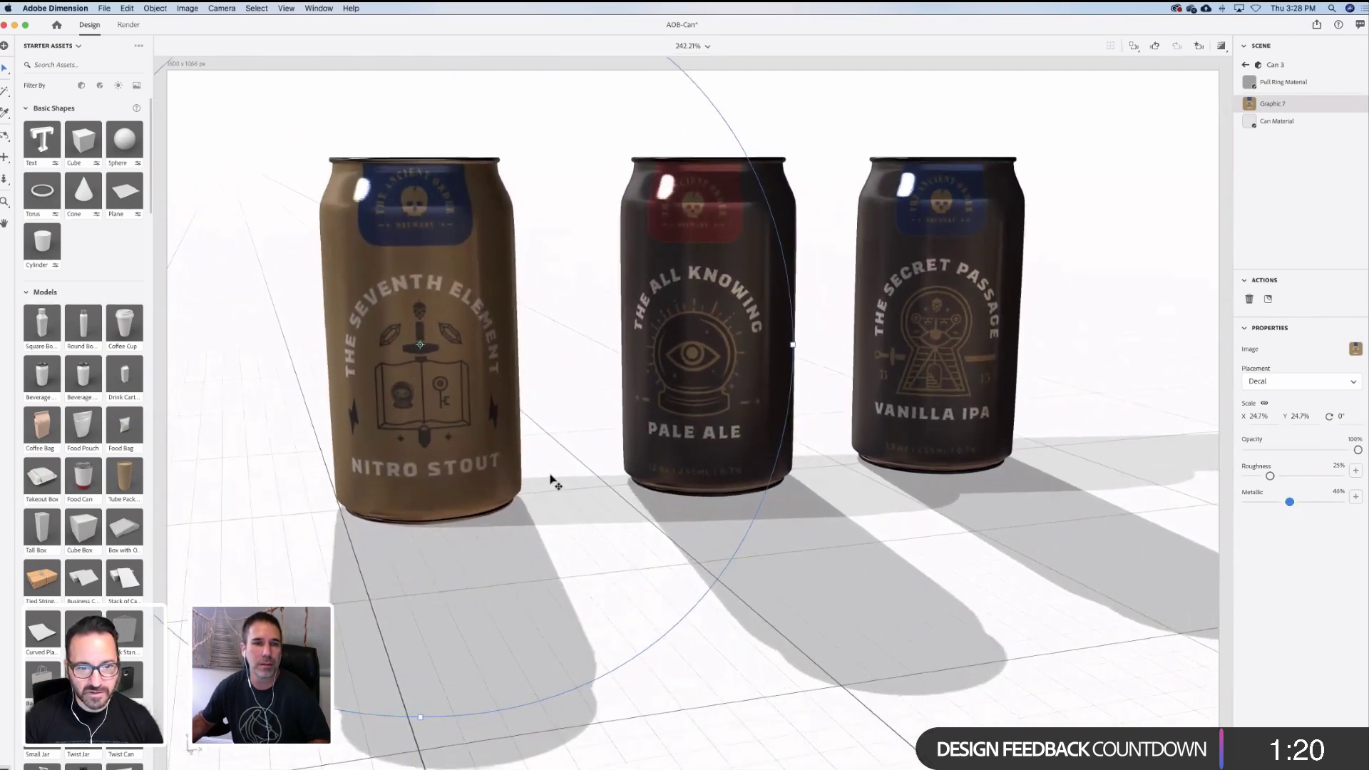
scroll(553, 481, "up", 2)
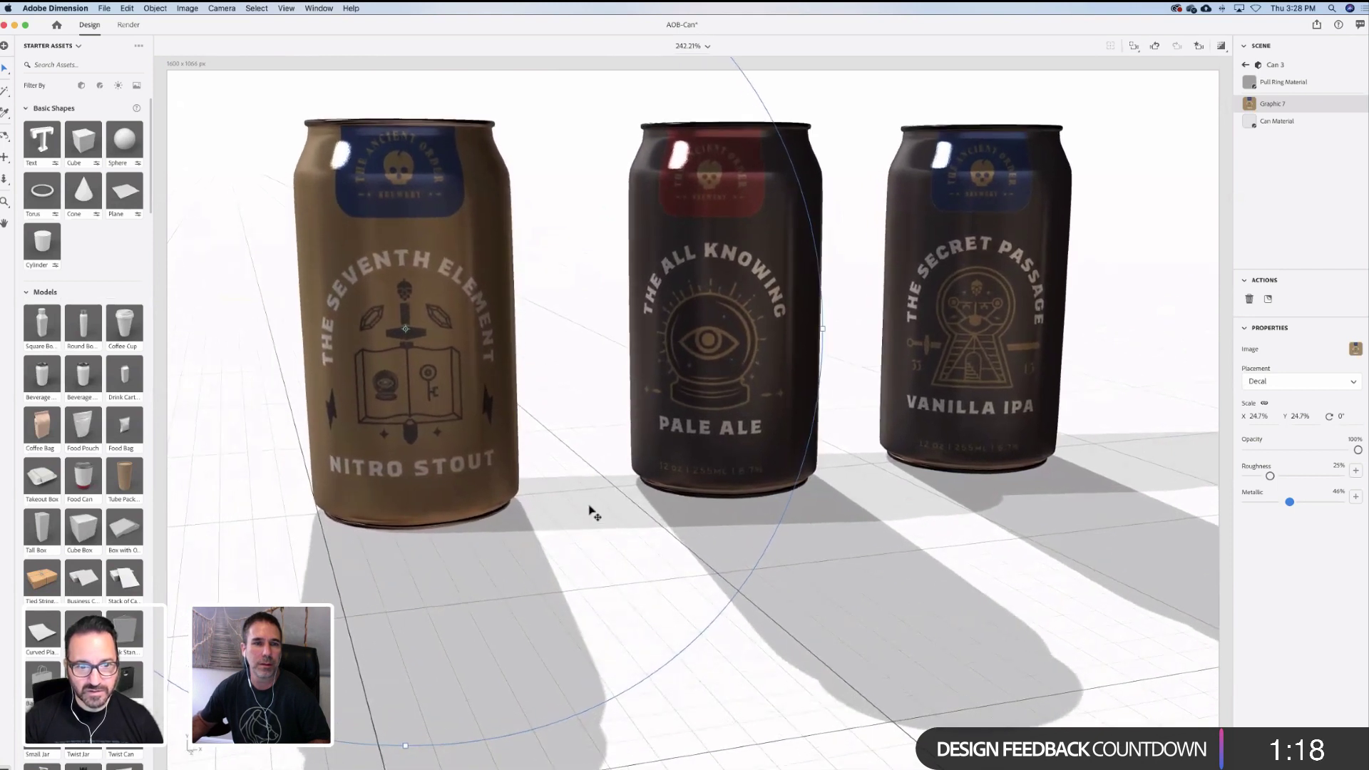
left_click_drag(405, 745, 408, 735)
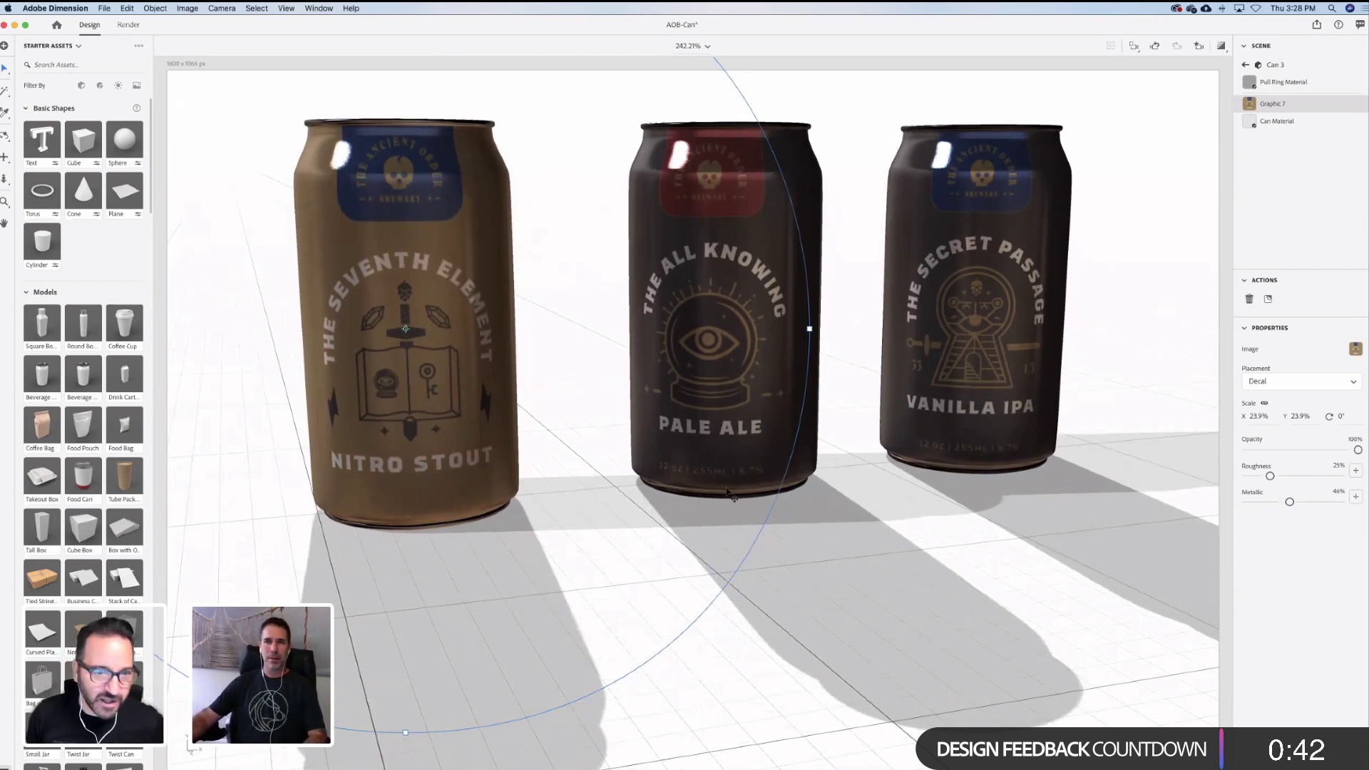
Switch to Illustrator and compare the All Knowing, Secret Passage and Seventh Element label artboards in AOB-Label-rough.ai
mouse_move(192, 767)
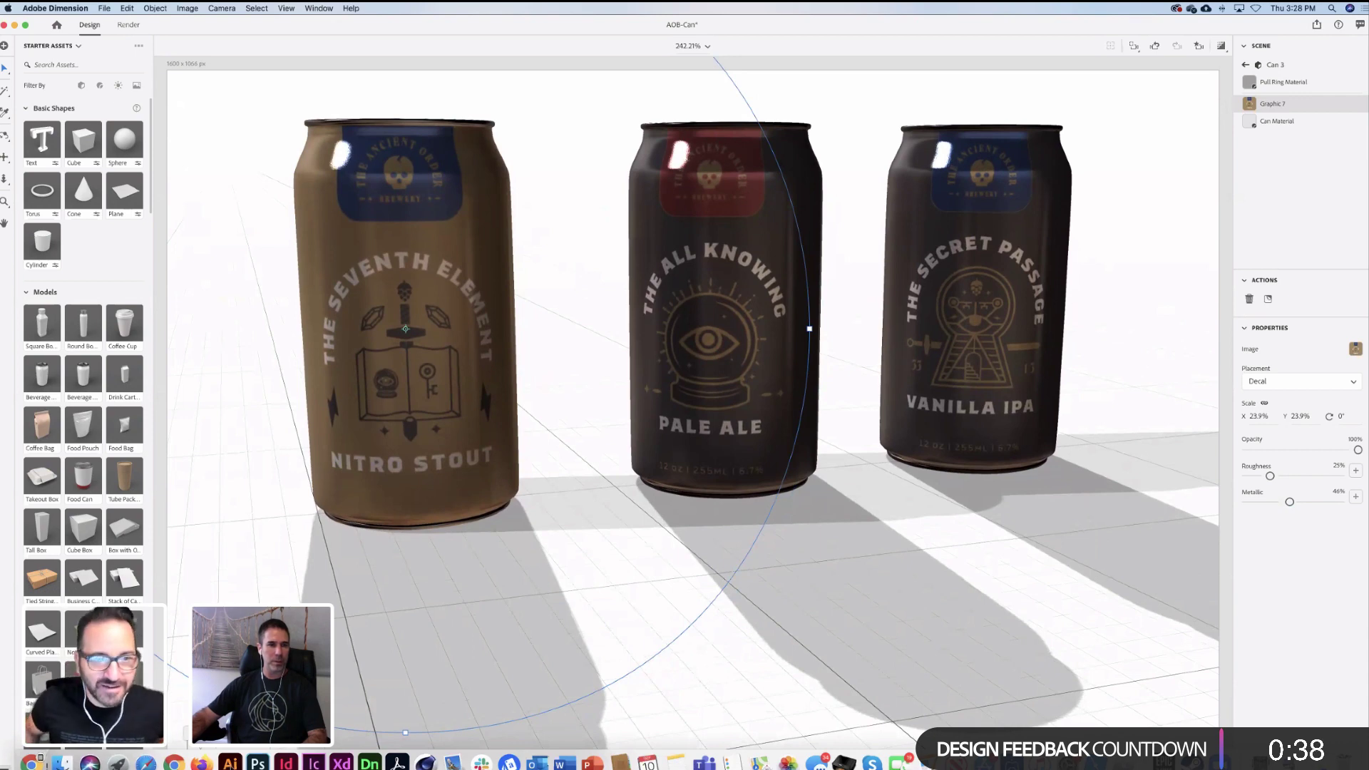
key("super+Tab")
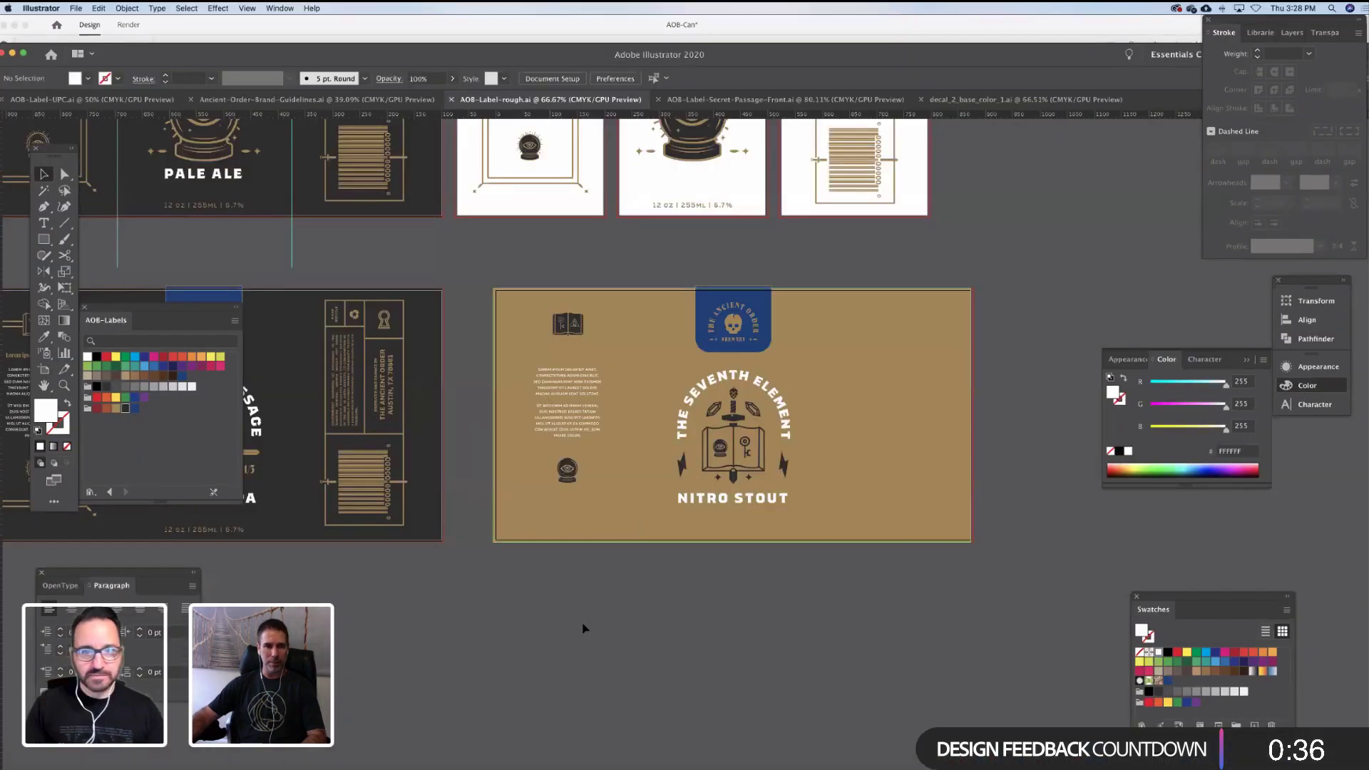
scroll(486, 338, "up", 2)
scroll(486, 338, "left", 5)
scroll(486, 338, "up", 3)
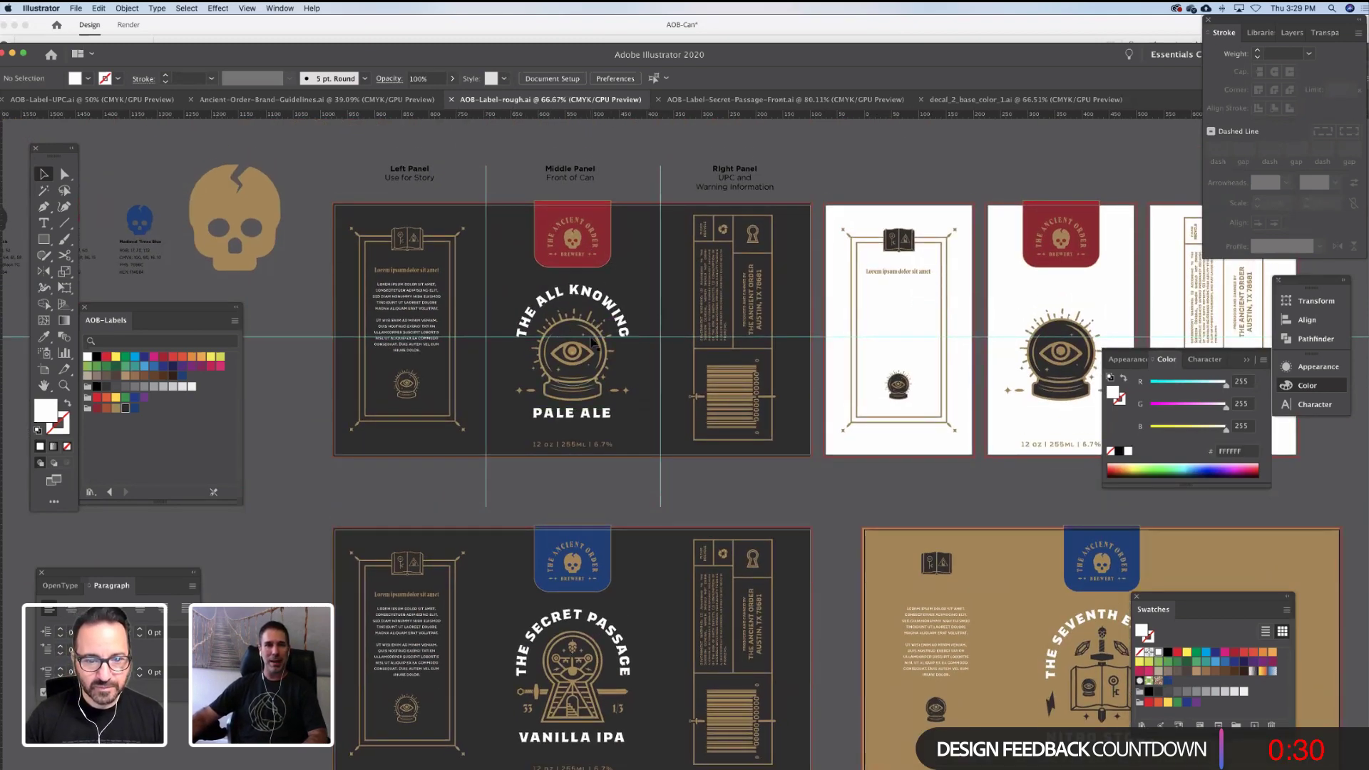
scroll(605, 332, "left", 3)
scroll(605, 332, "down", 2)
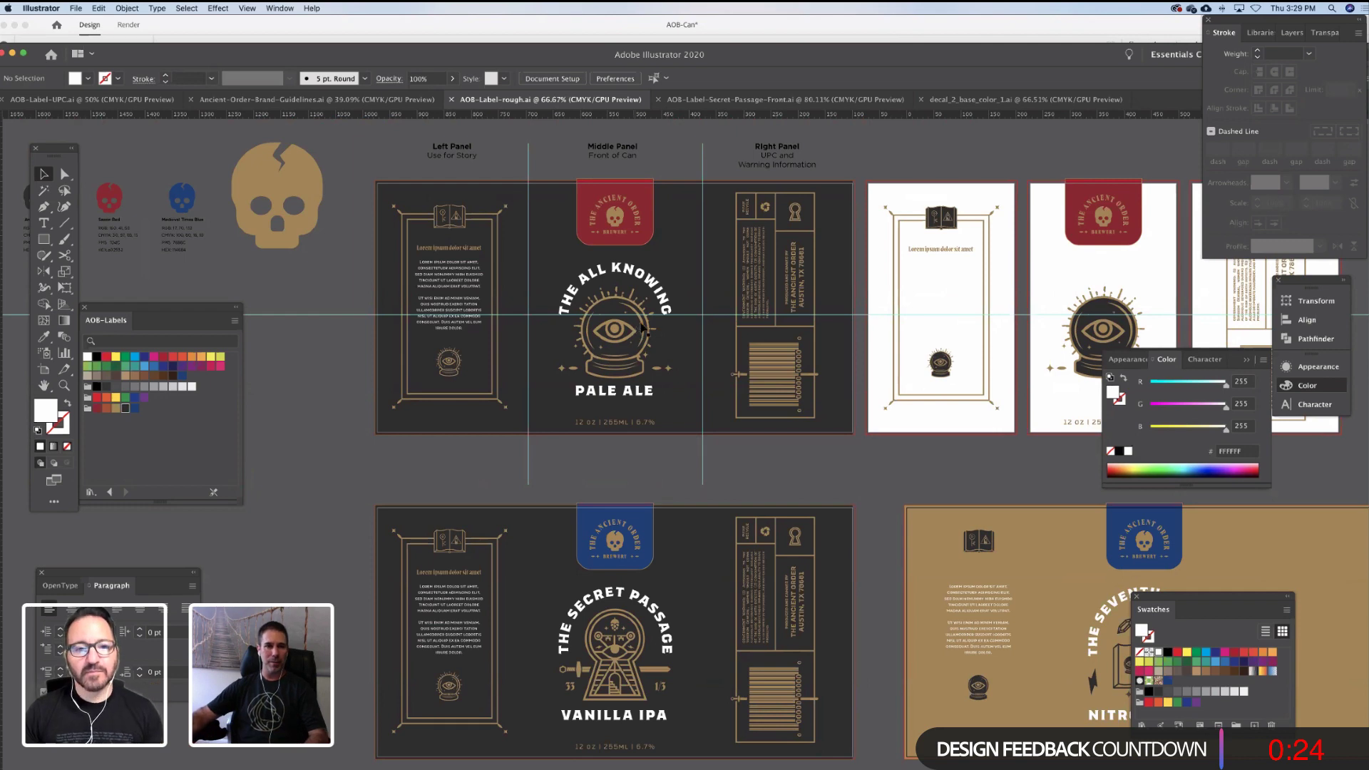
left_click_drag(699, 320, 611, 326)
left_click_drag(825, 321, 697, 327)
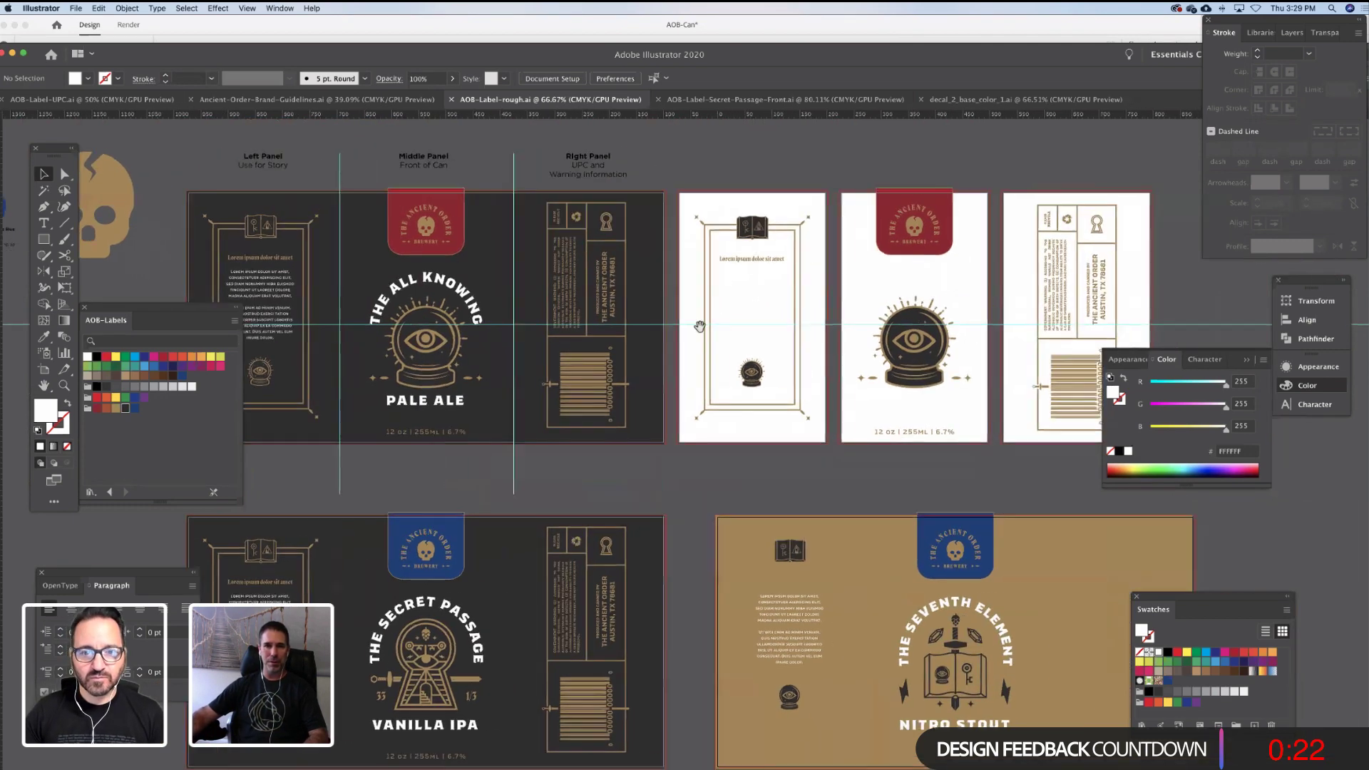
left_click_drag(1041, 340, 899, 357)
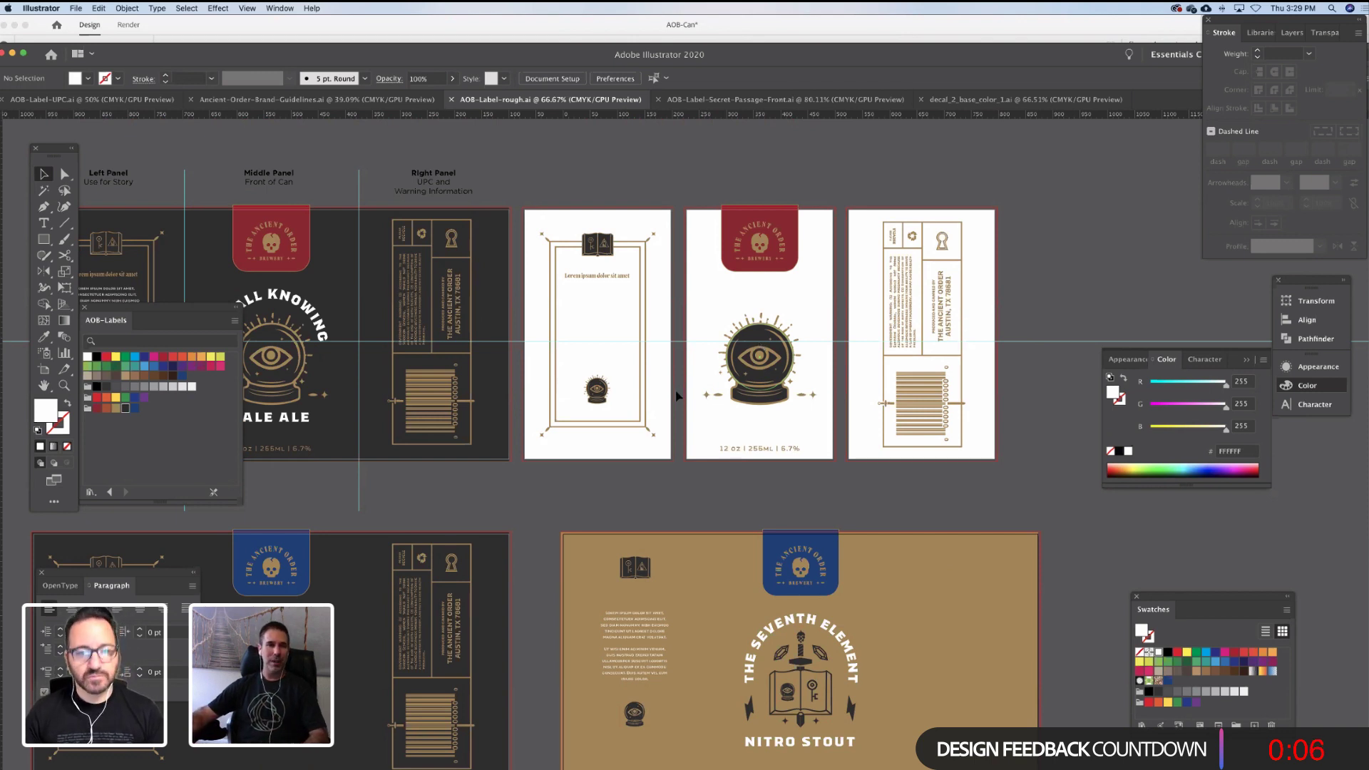
left_click_drag(622, 396, 772, 324)
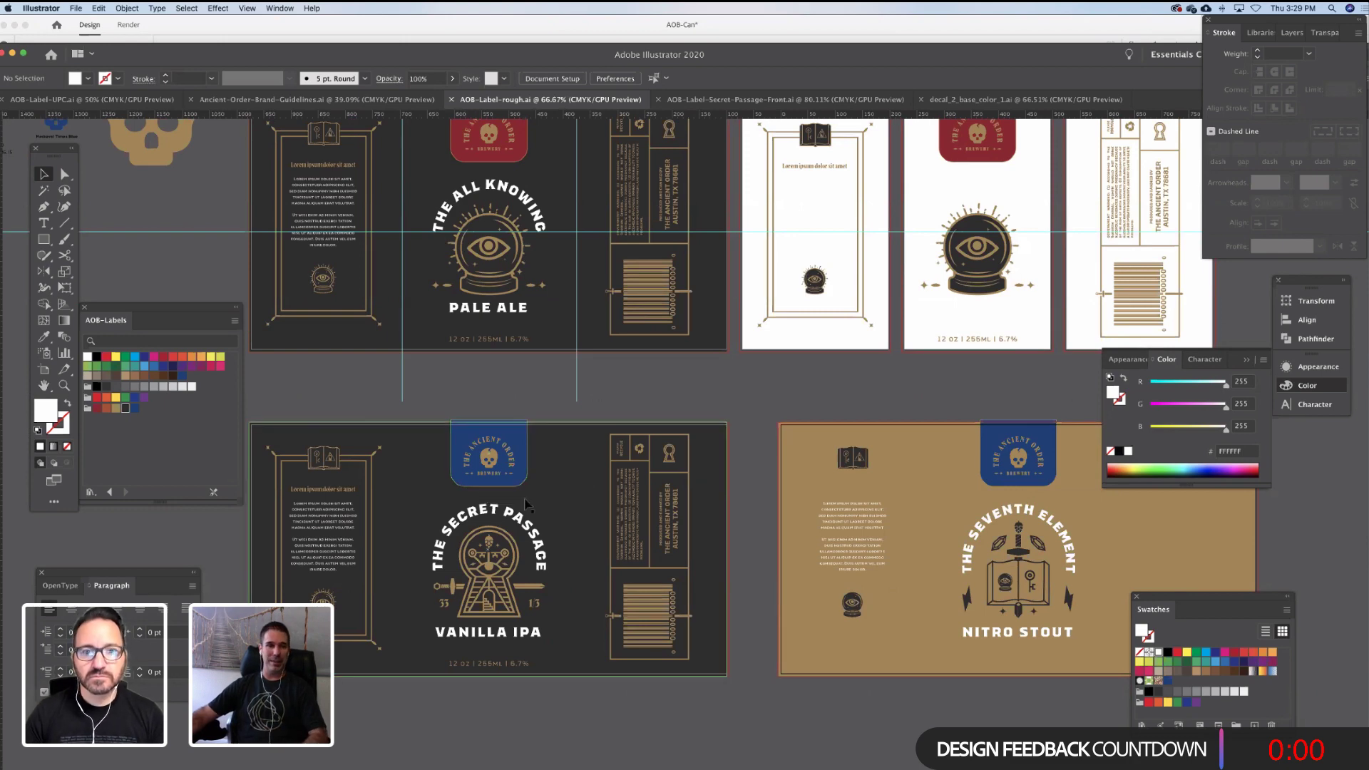
scroll(525, 488, "down", 2)
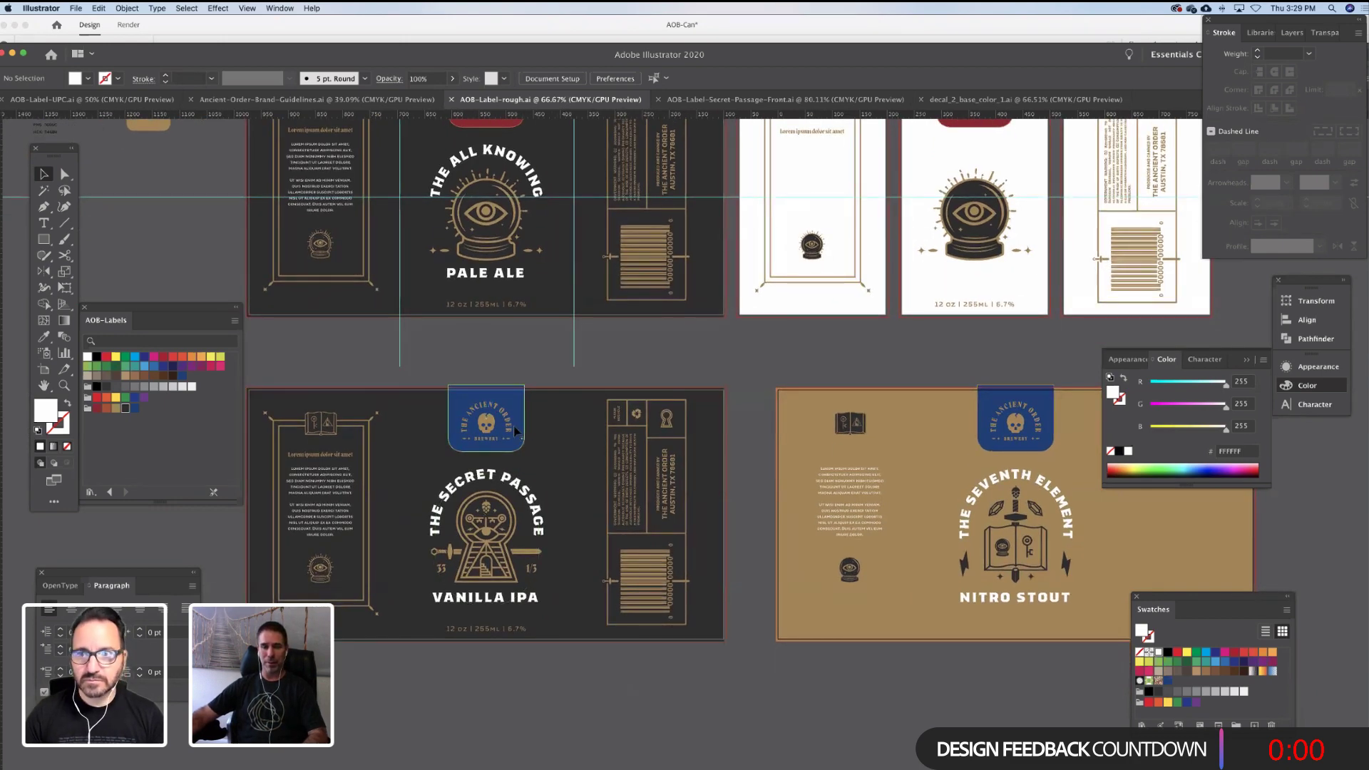
scroll(547, 433, "right", 2)
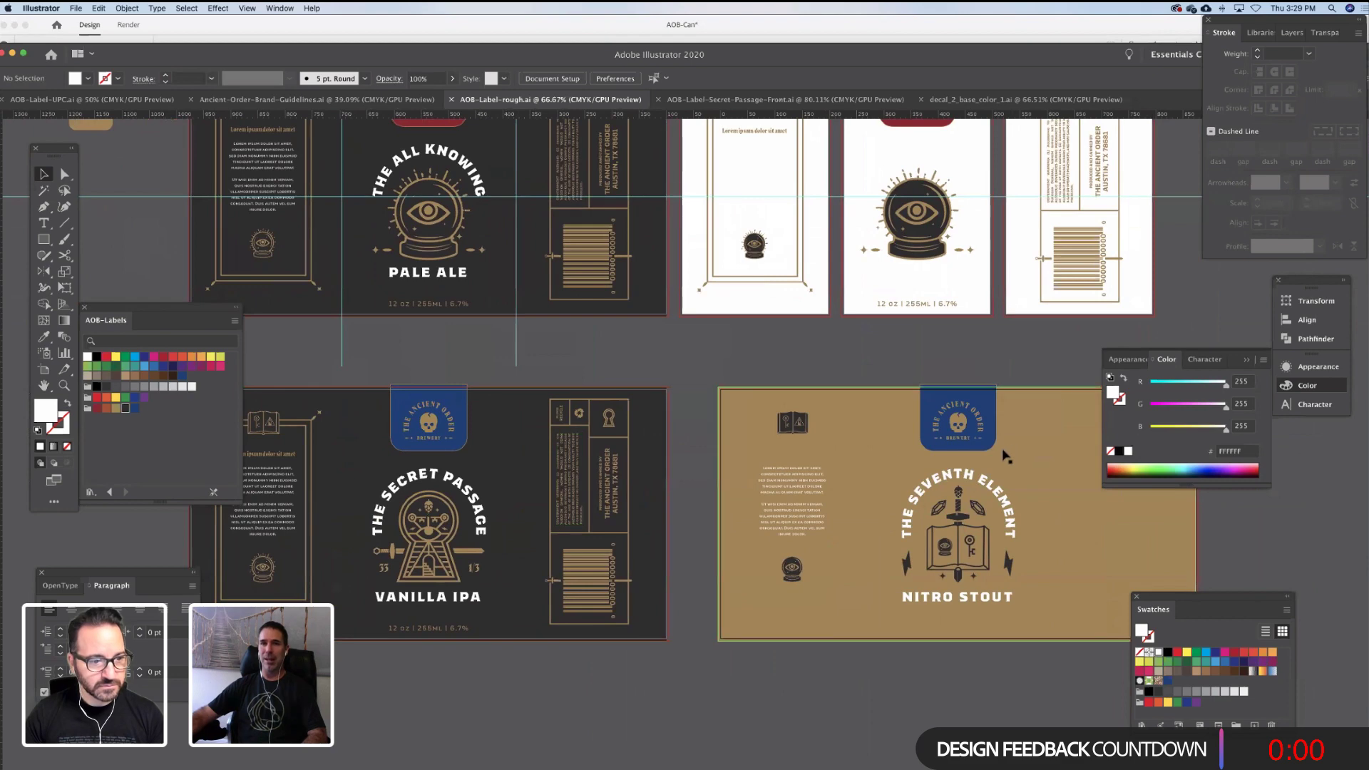
scroll(1011, 452, "right", 3)
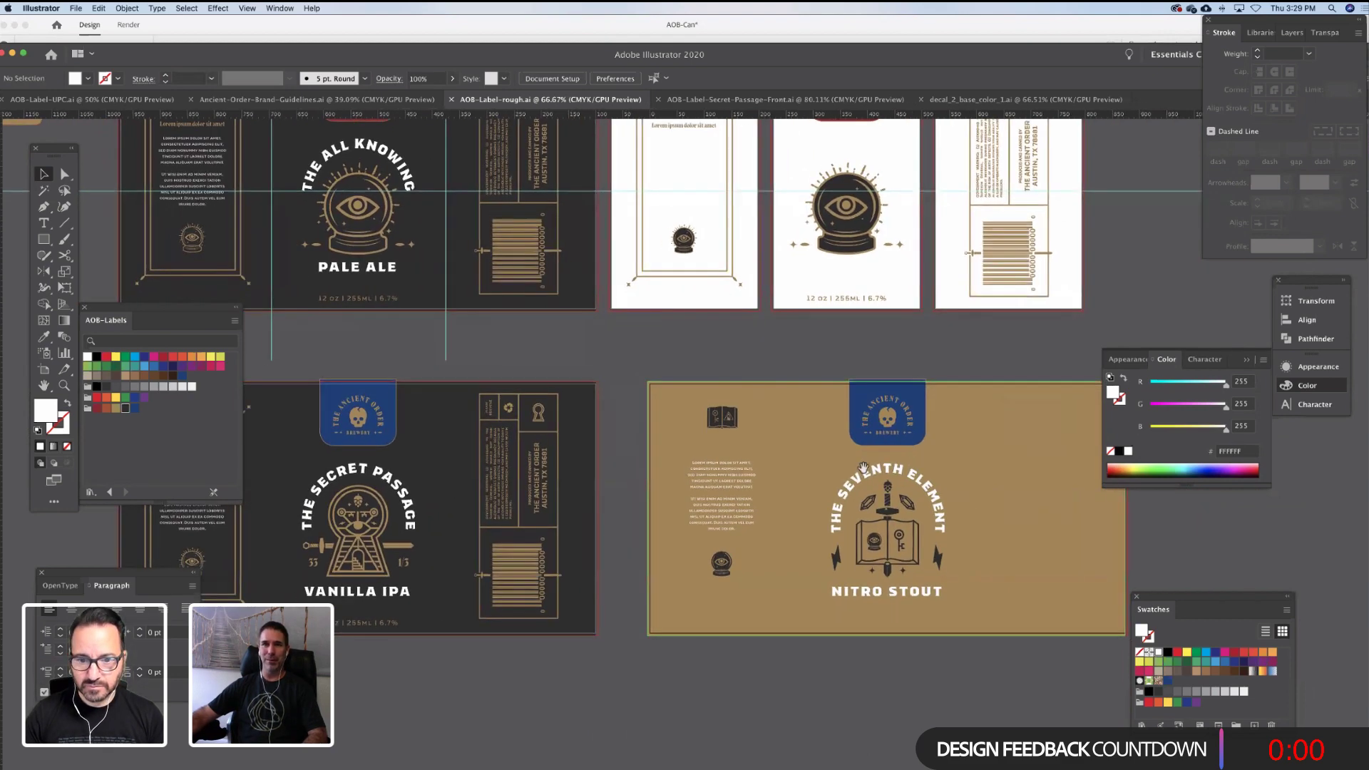
scroll(851, 464, "left", 1)
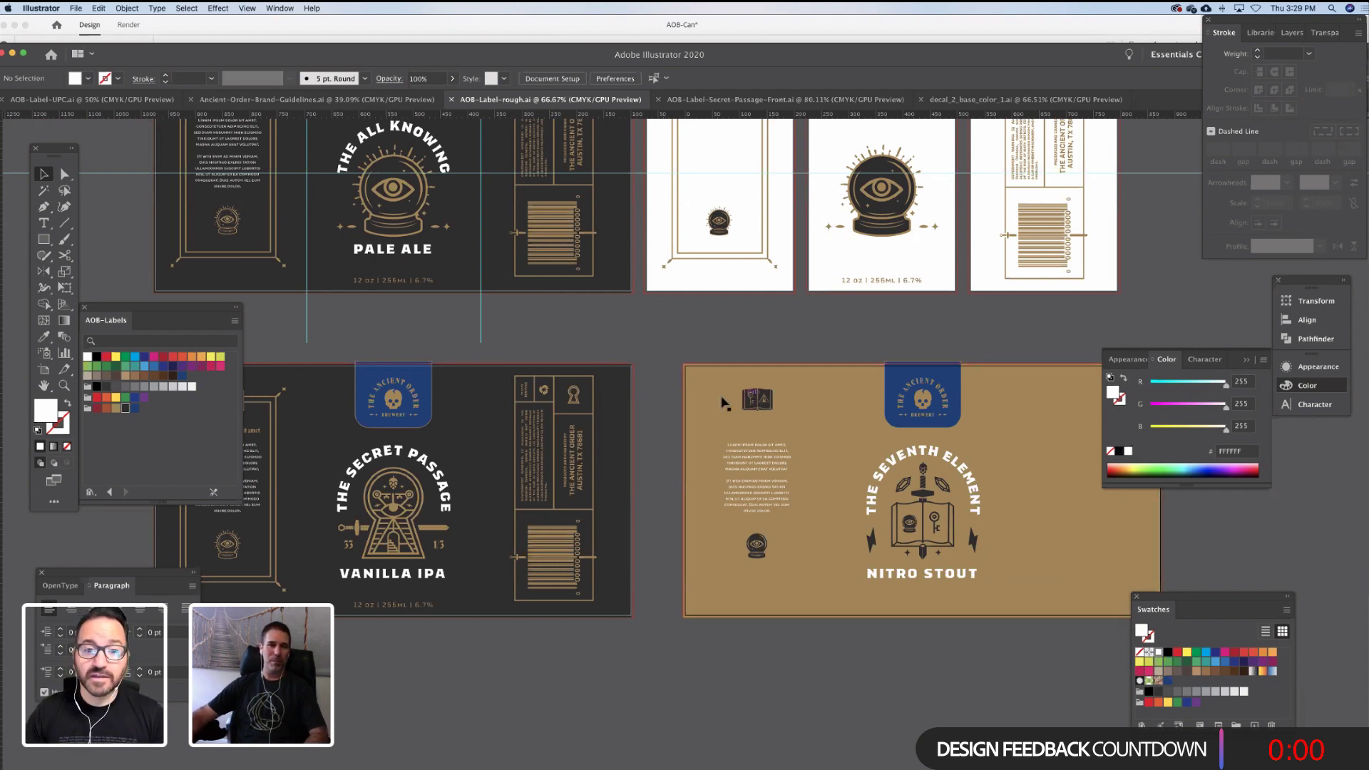
left_click_drag(644, 363, 675, 356)
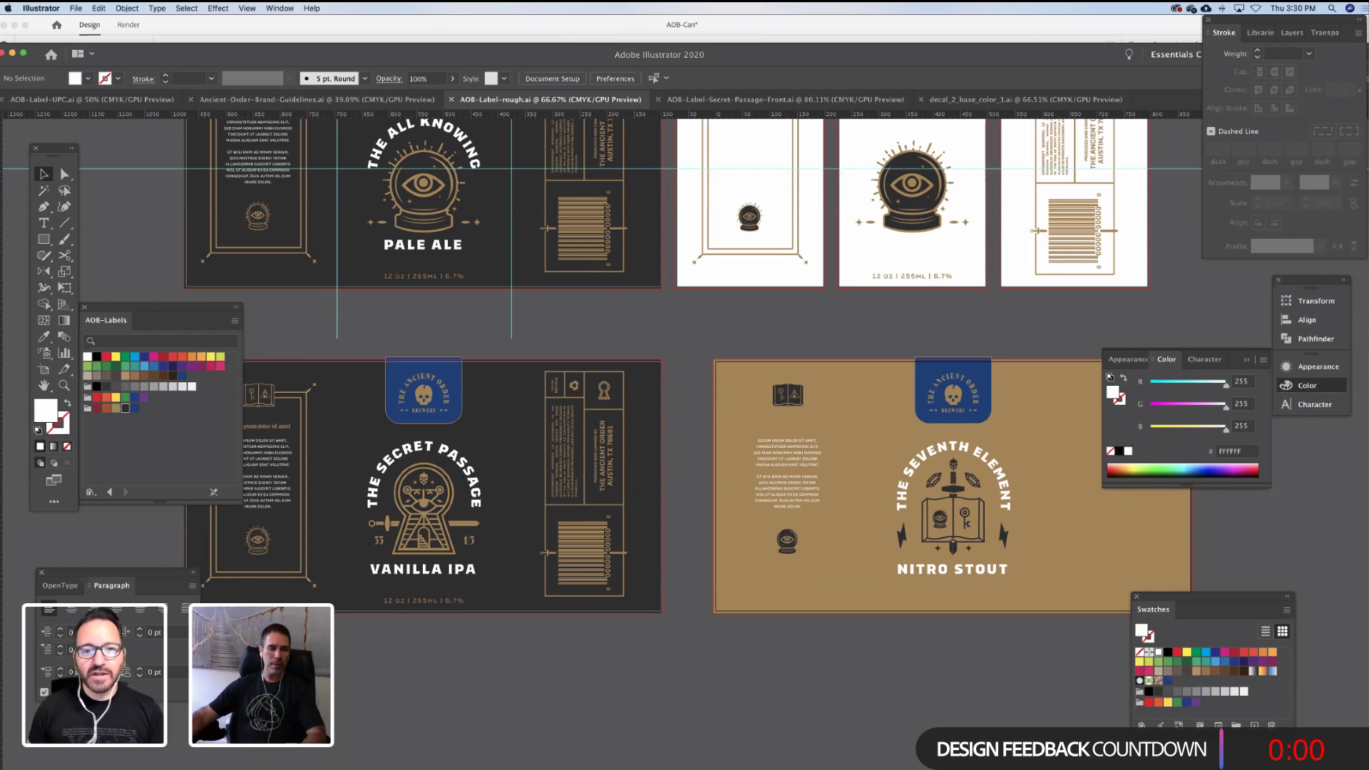
Switch to Adobe Dimension, add a plane under the cans, and scale it uniformly to 3.1, about 61.67 cm per side
mouse_move(374, 763)
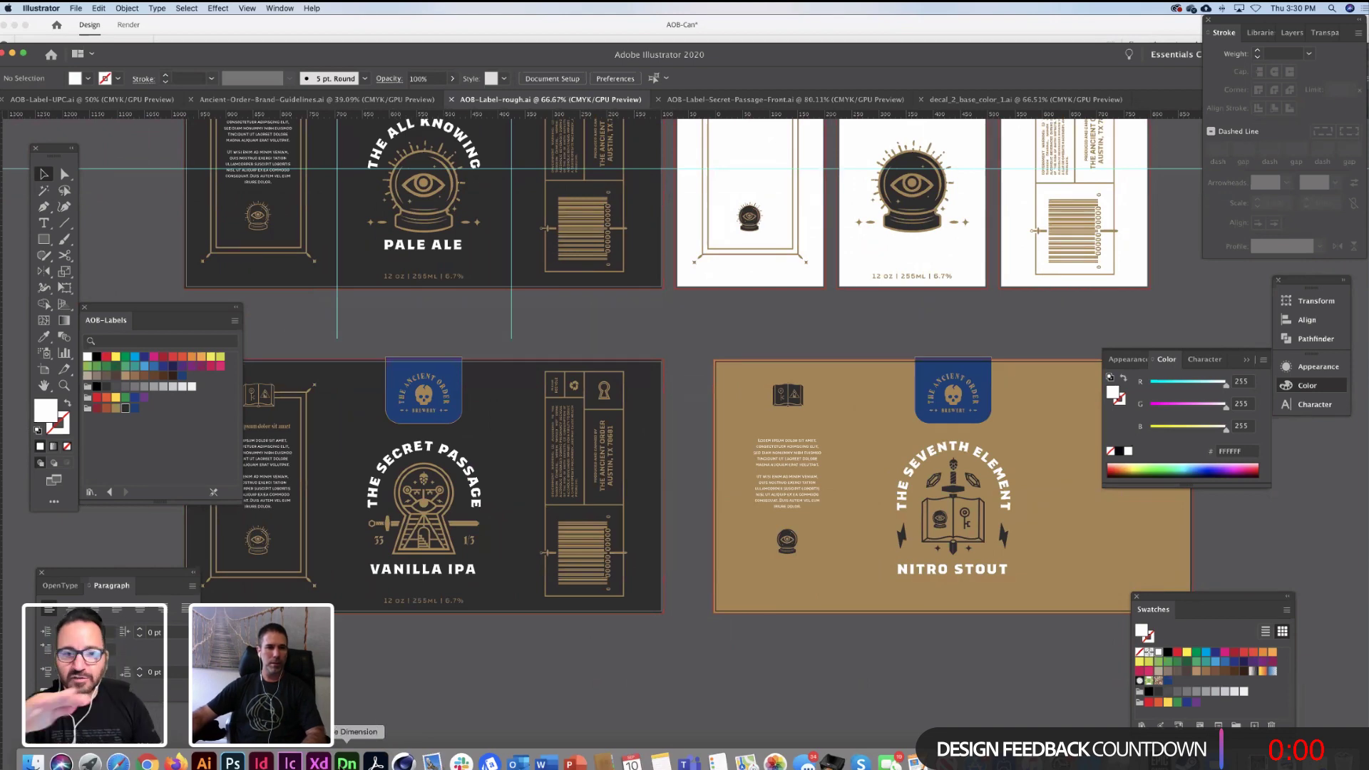
left_click(346, 763)
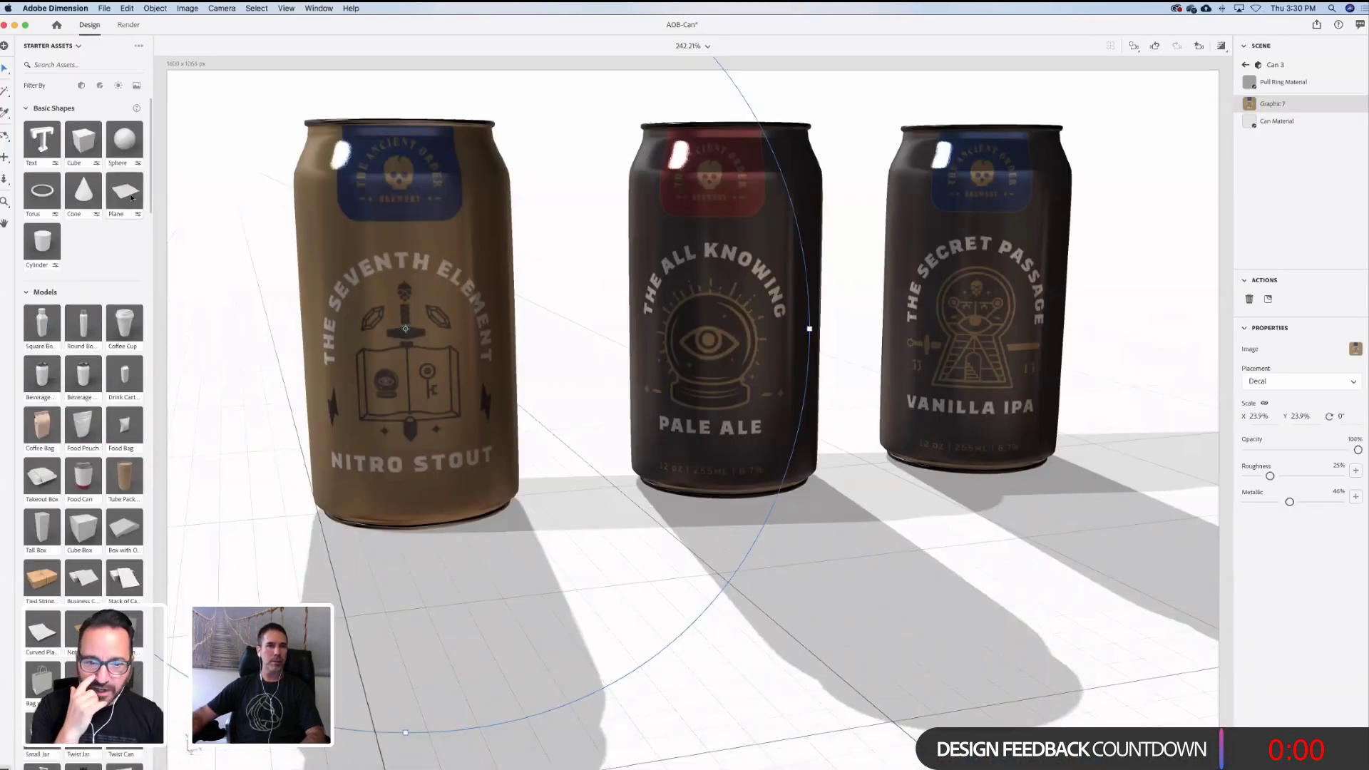
left_click(125, 191)
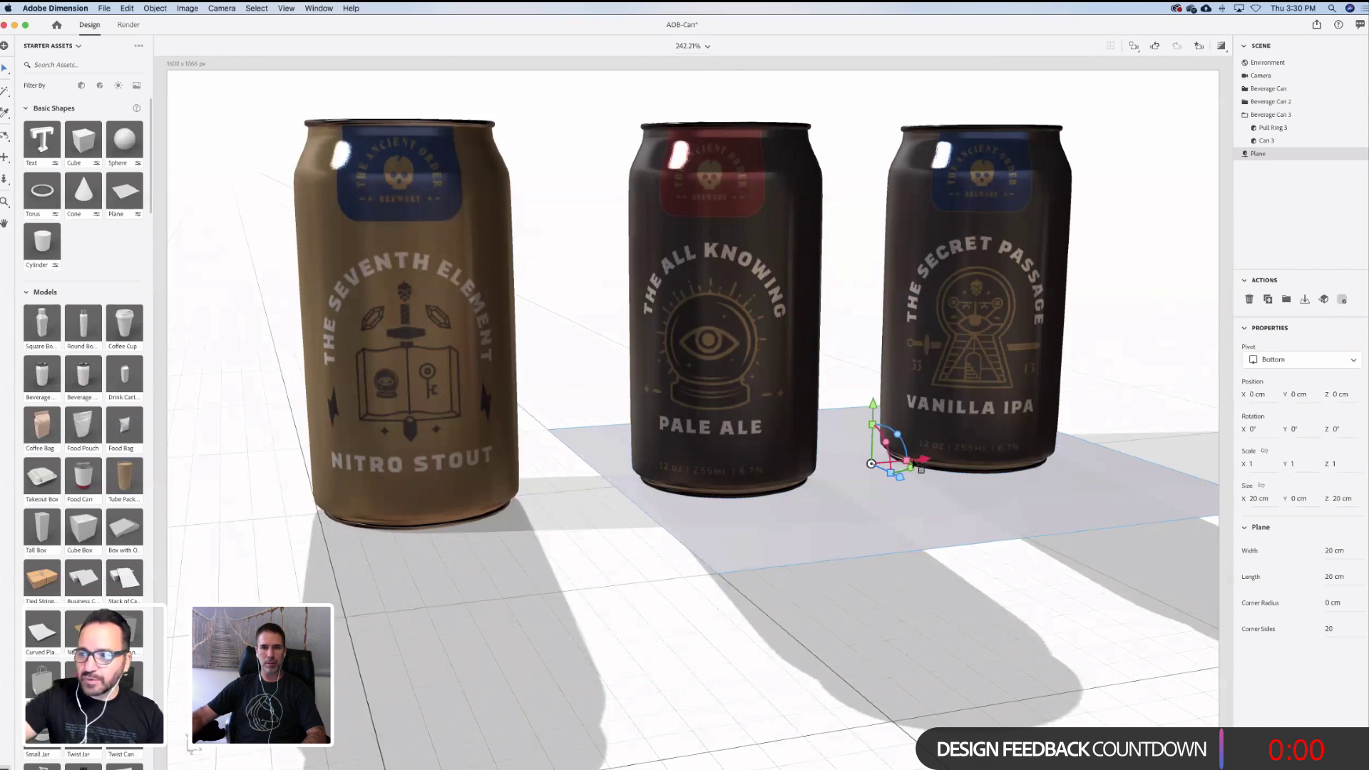
left_click_drag(917, 469, 979, 460)
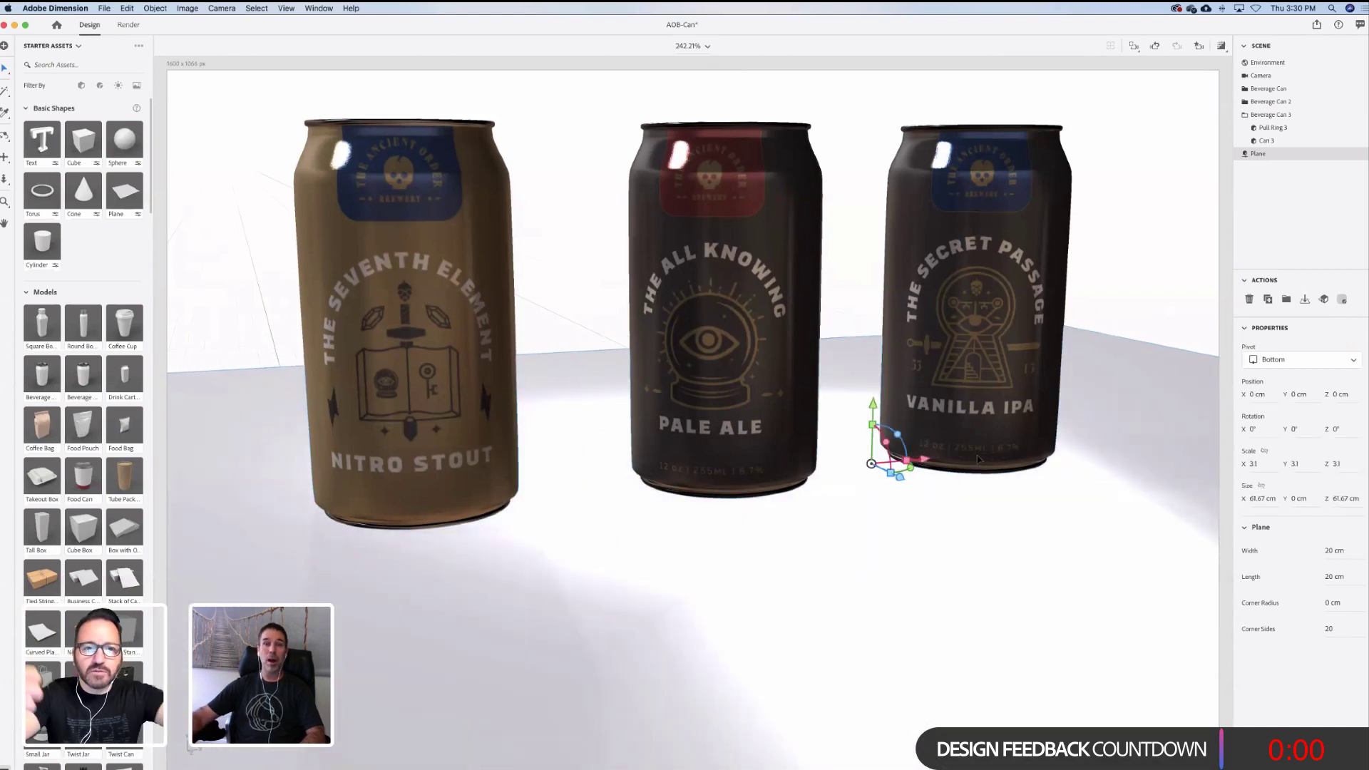
Duplicate the floor plane, rotate the copy to -90° about Z, and move it to X 30 cm as an upright wall
scroll(978, 460, "down", 6)
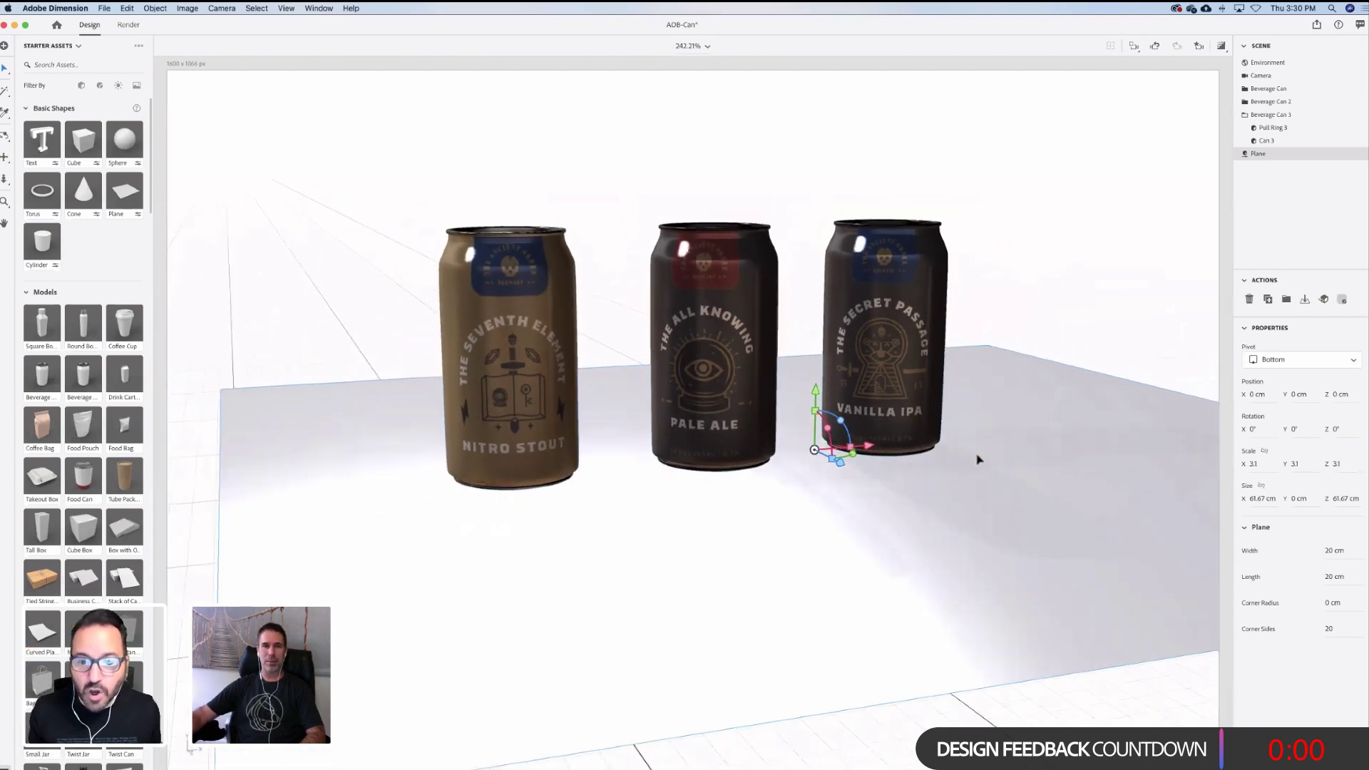
scroll(978, 460, "down", 5)
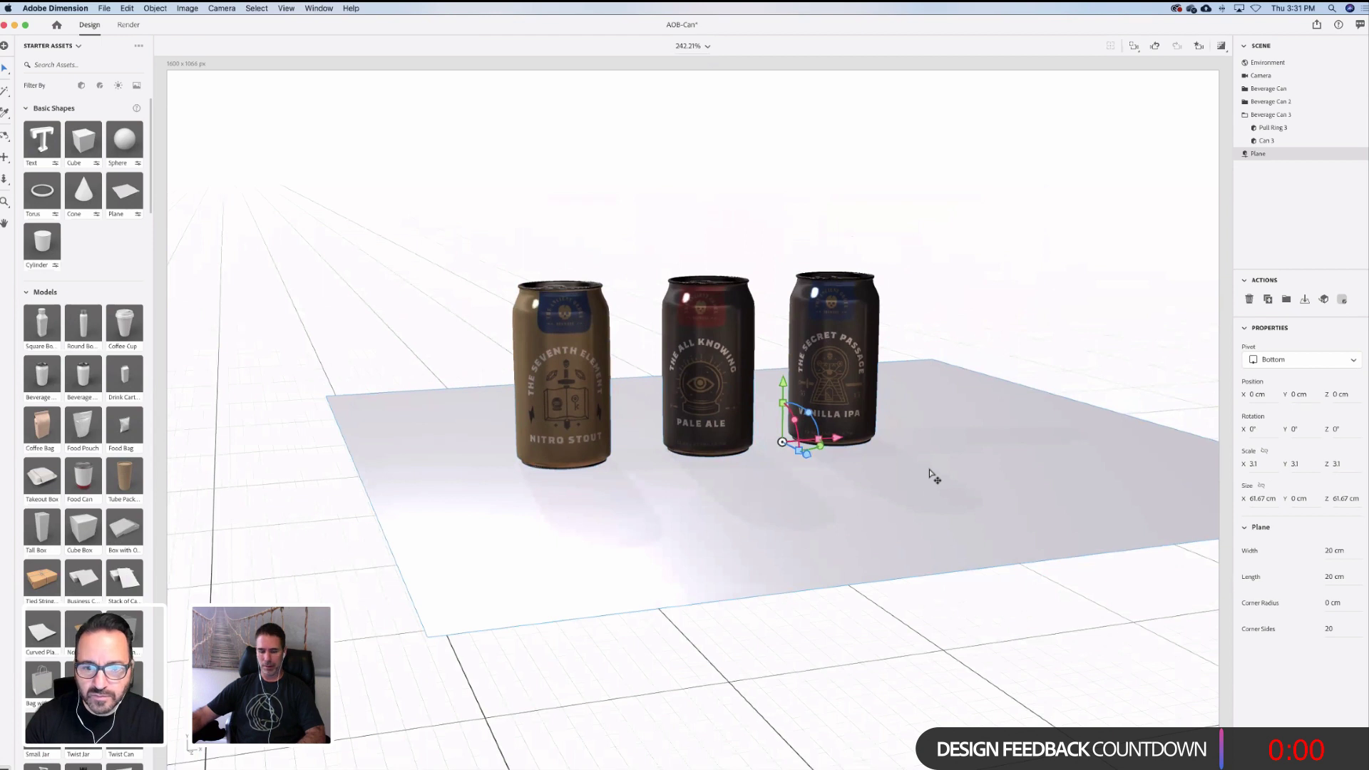
key("super+d")
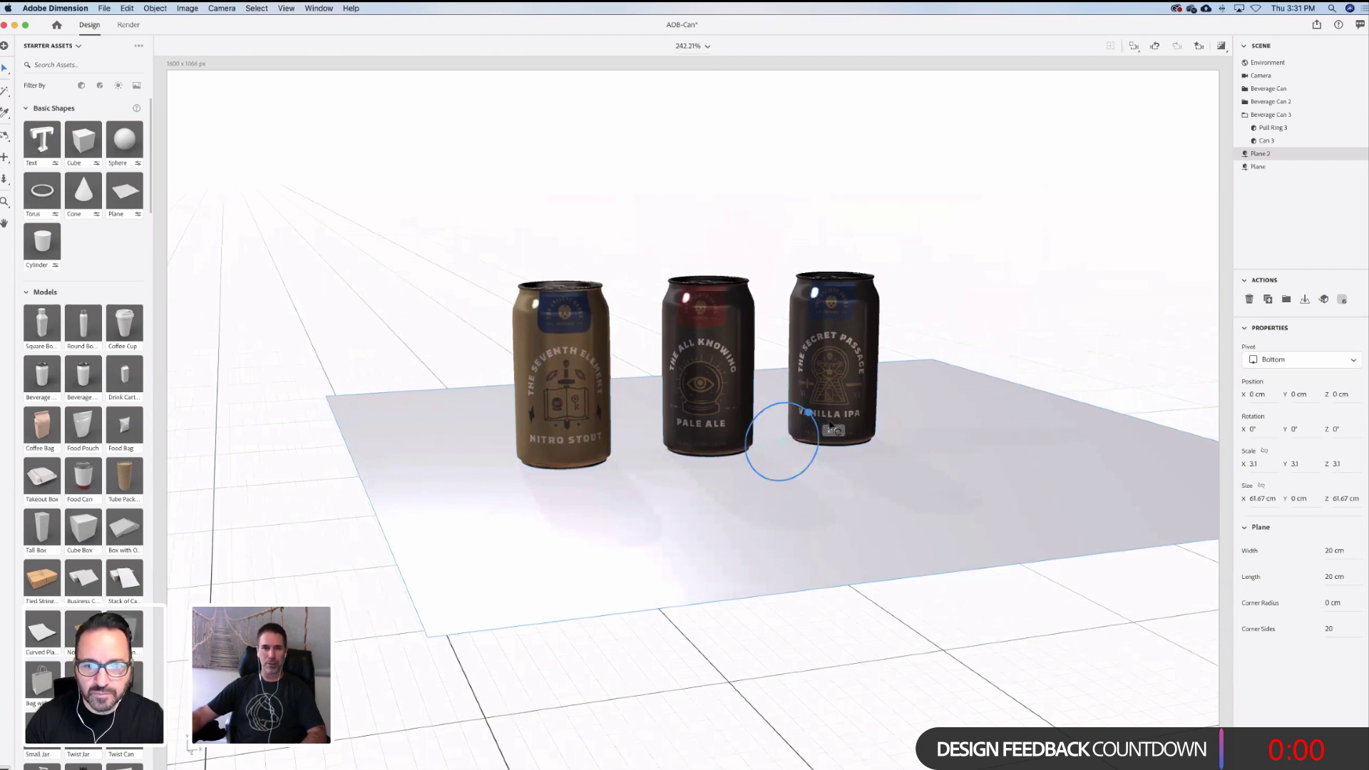
left_click_drag(831, 426, 1164, 355)
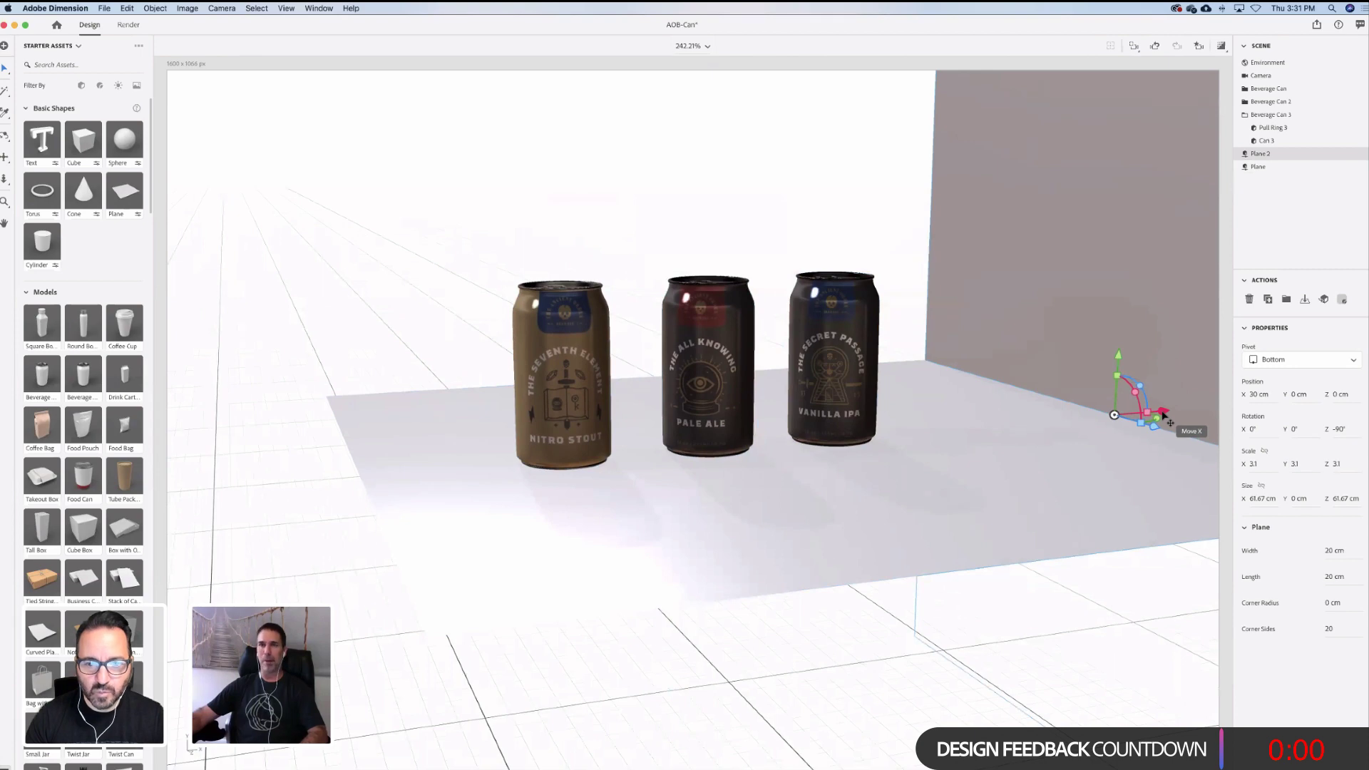
Apply the Spruce Wood material to the floor plane and the upright wall plane
left_click(1096, 498)
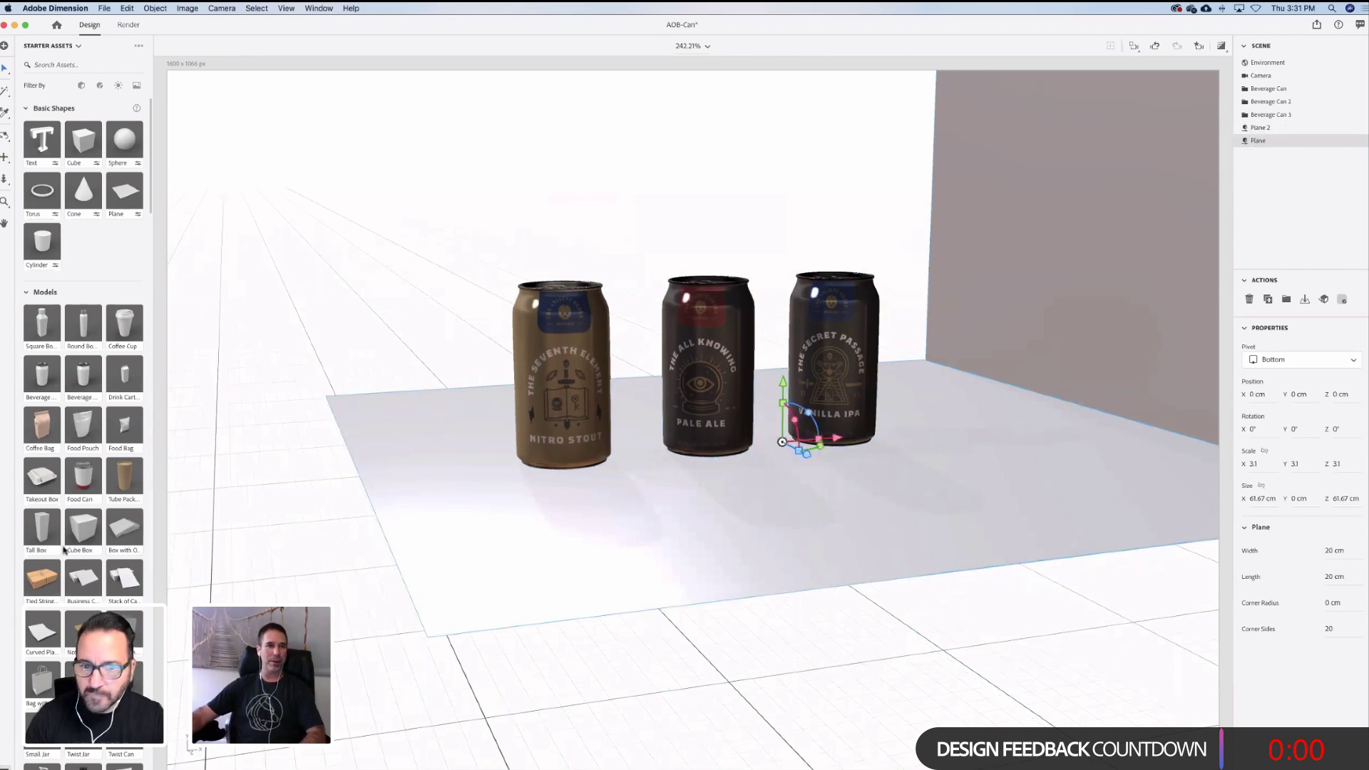
scroll(64, 550, "down", 15)
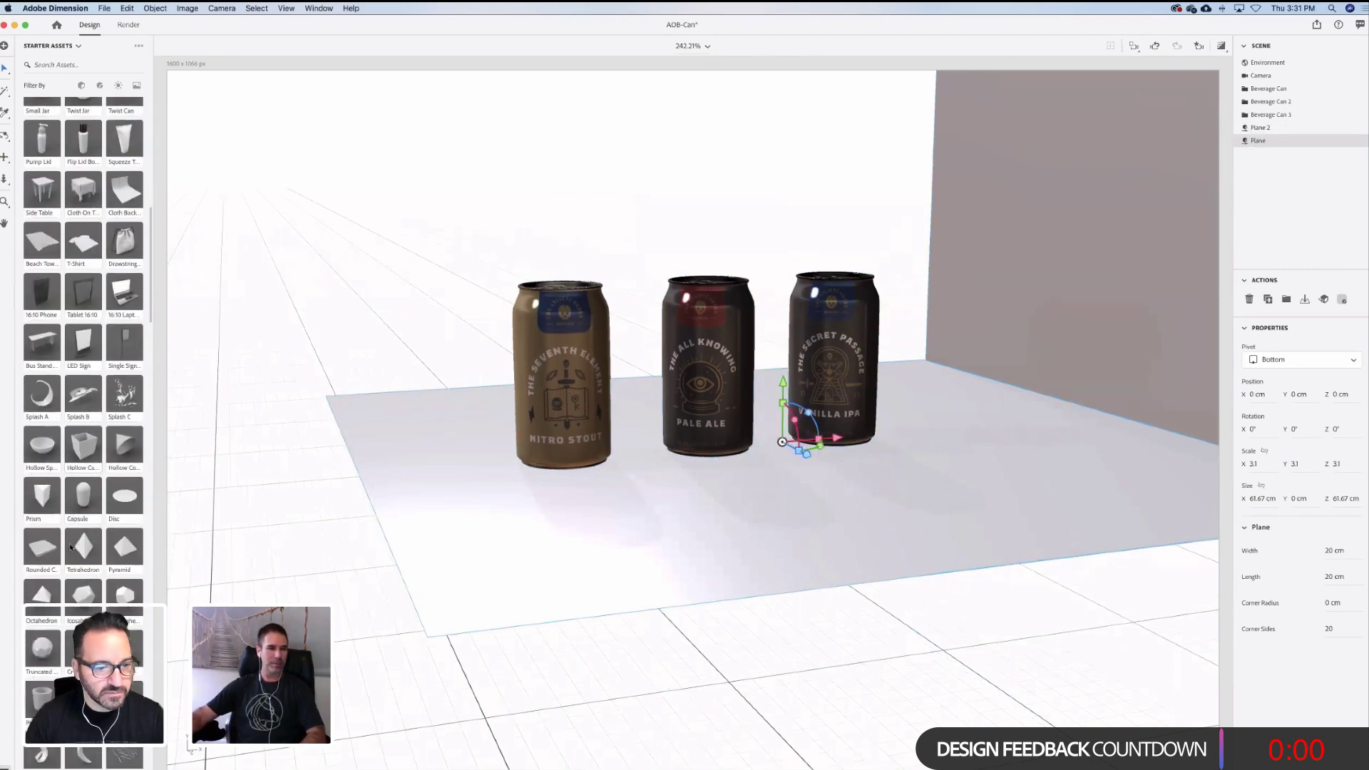
scroll(70, 547, "down", 9)
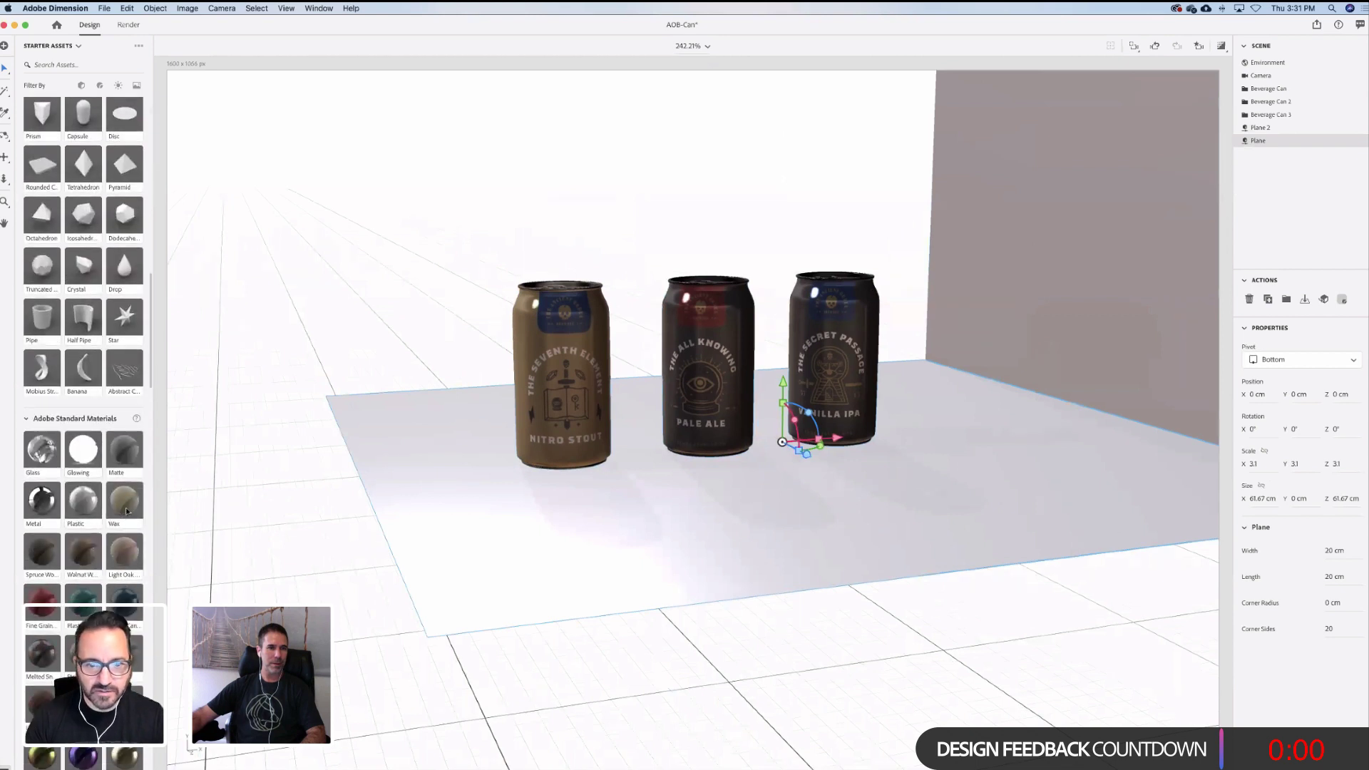
left_click(126, 509)
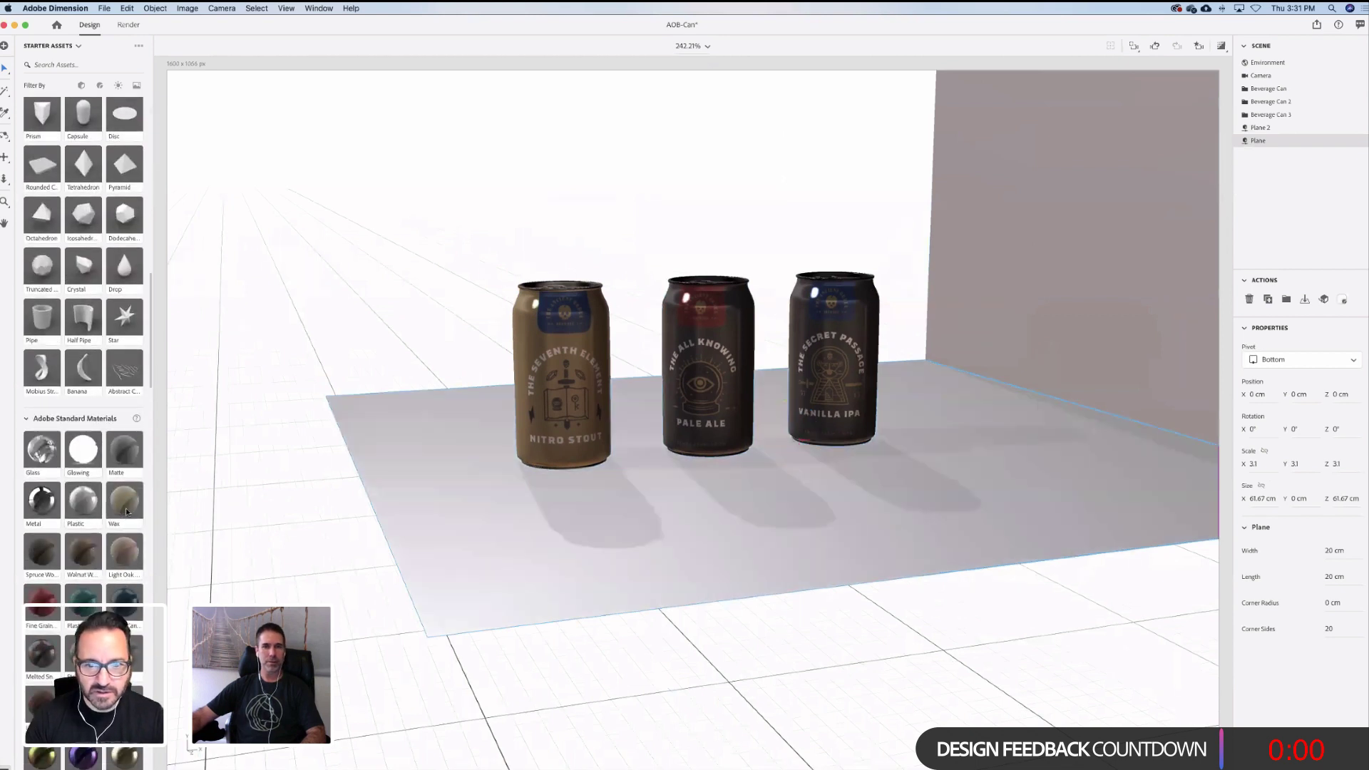
left_click(45, 555)
left_click(1137, 285)
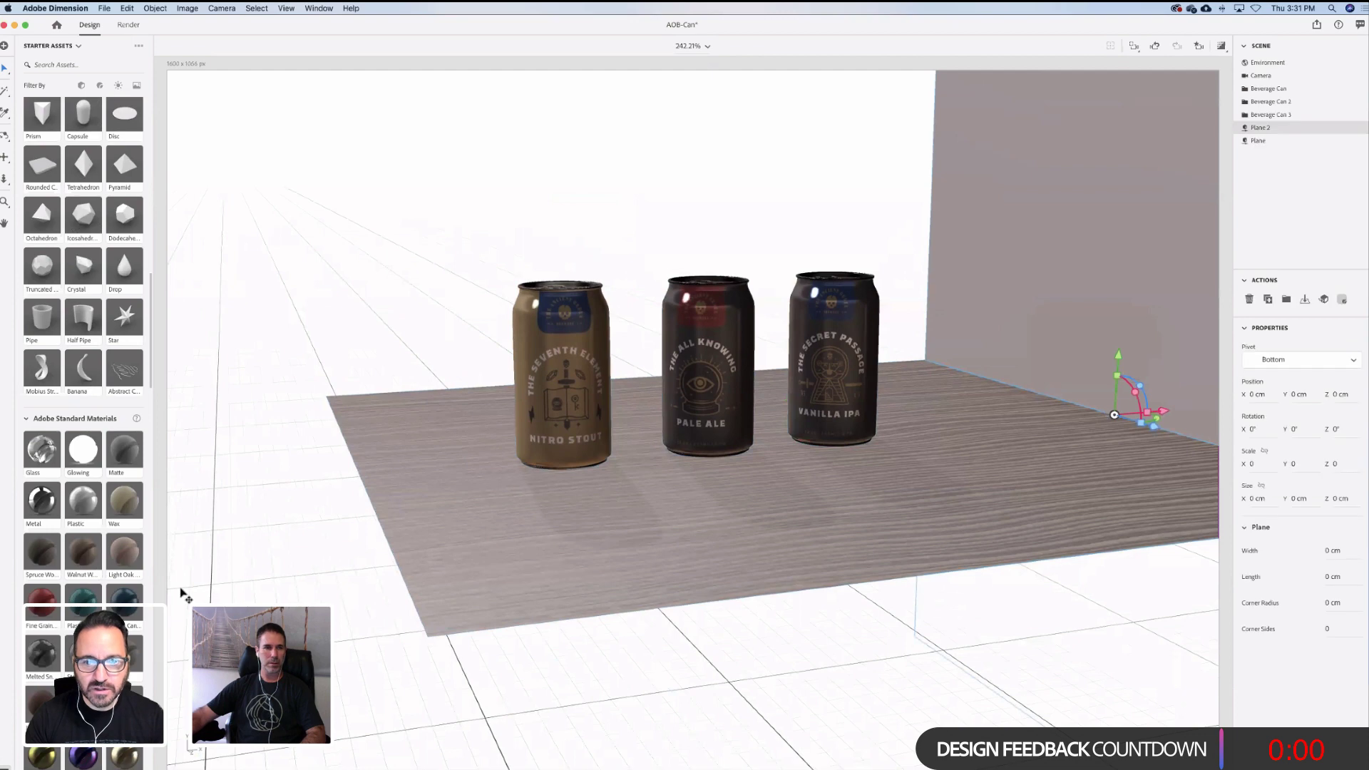
left_click(42, 553)
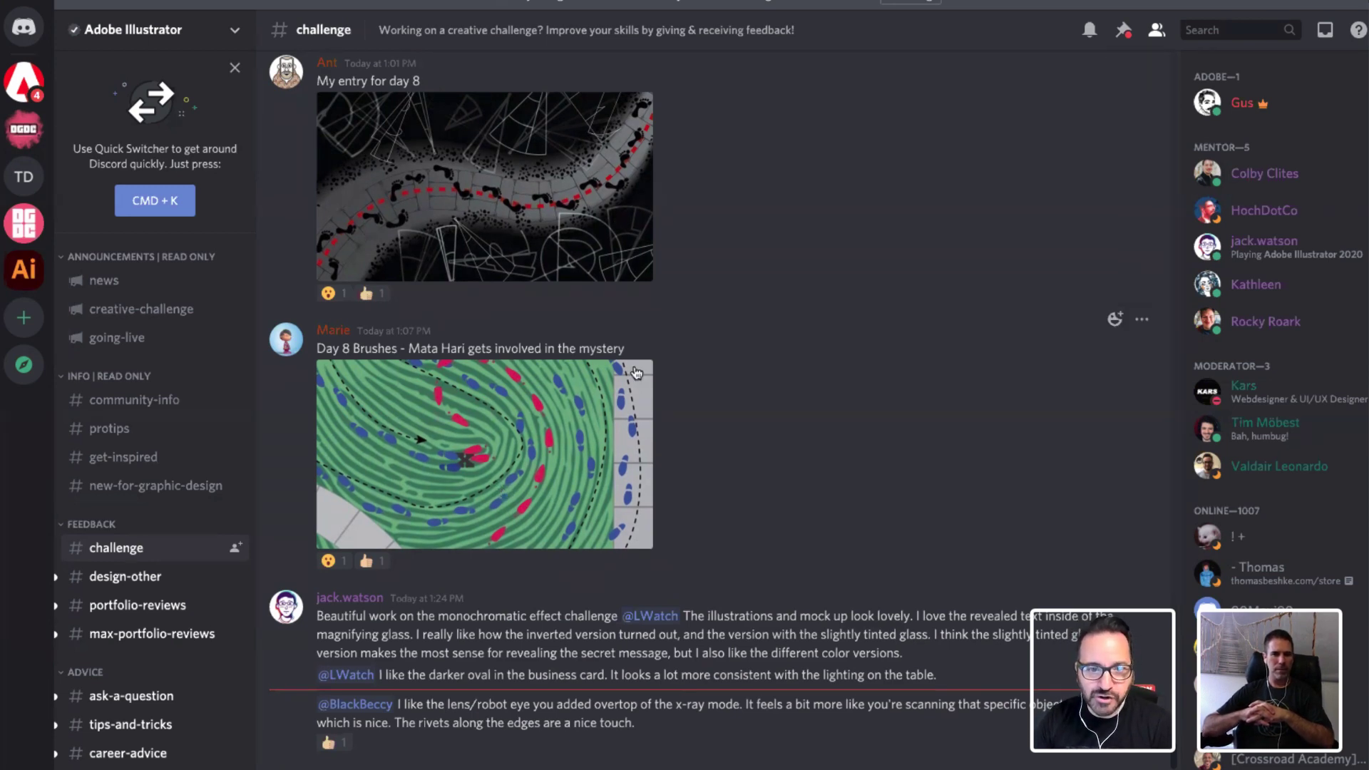
View the green fingerprint Day 8 Brushes entry enlarged in Discord's challenge channel, and close it
scroll(645, 468, "down", 1)
scroll(643, 499, "up", 2)
scroll(642, 508, "up", 2)
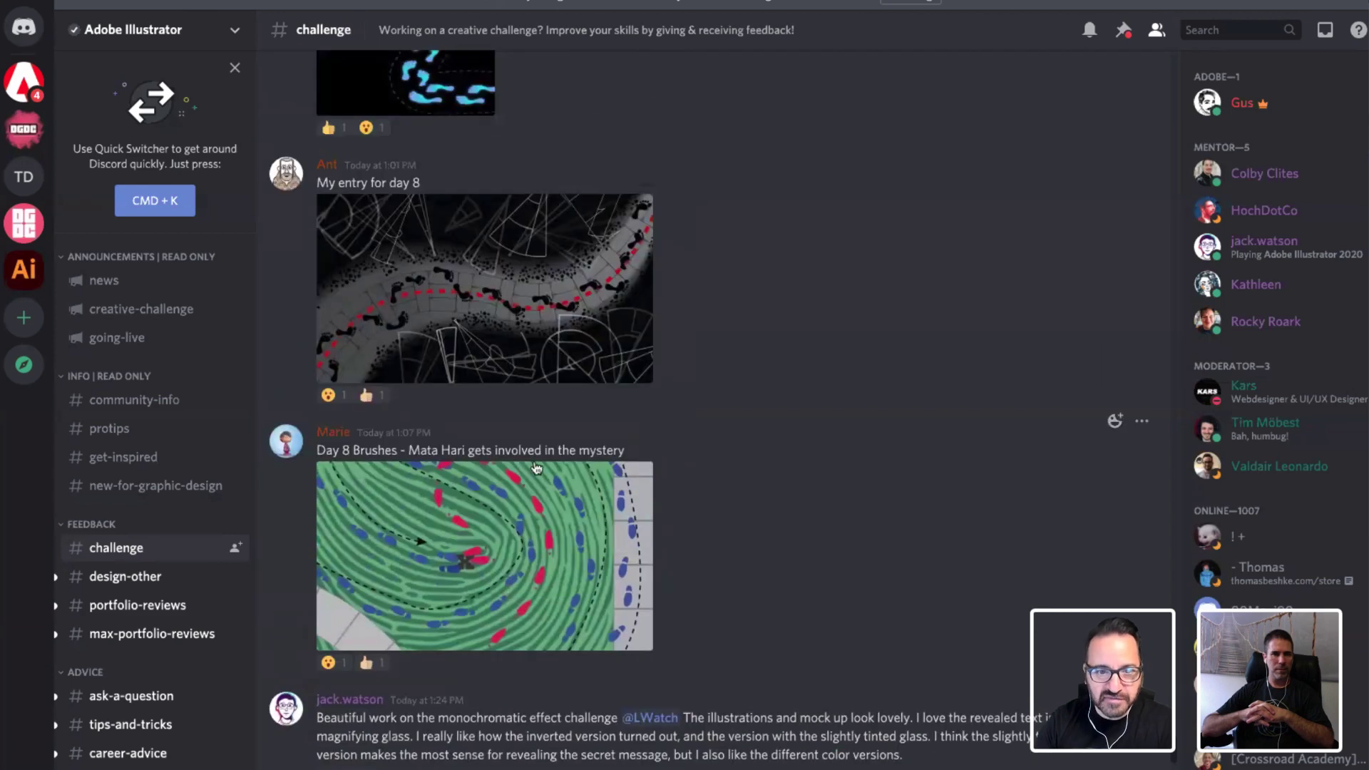
left_click(506, 556)
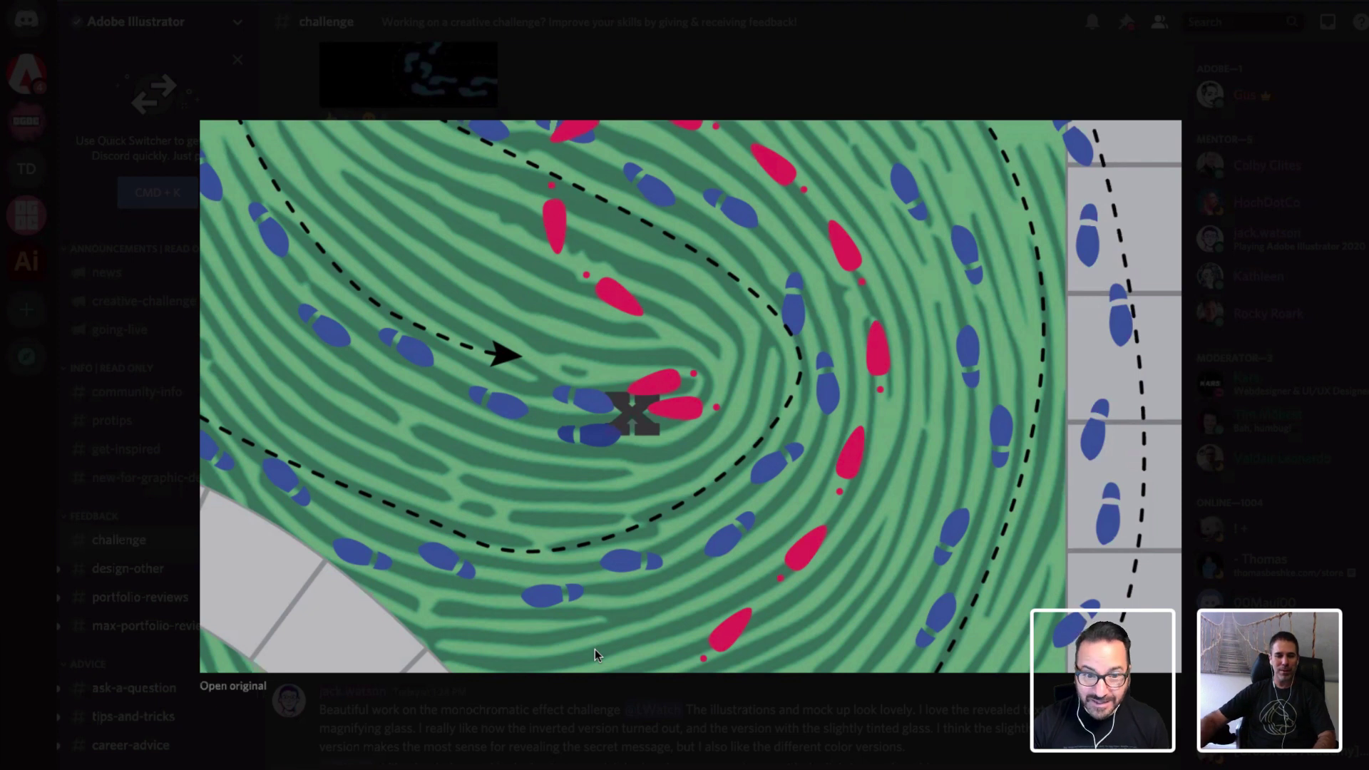
left_click(532, 742)
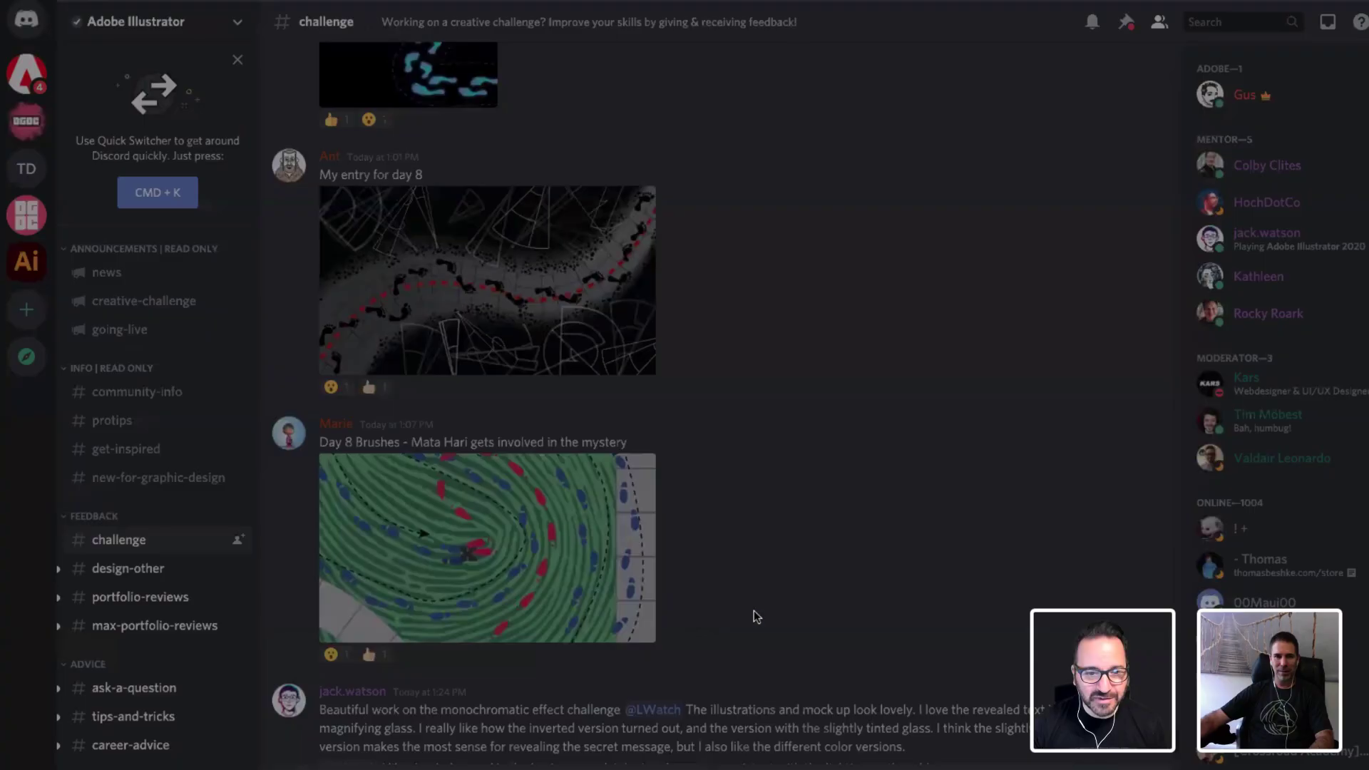
View the dark footprint-path entry for day 8 enlarged, and close the preview
scroll(523, 288, "up", 1)
left_click(524, 289)
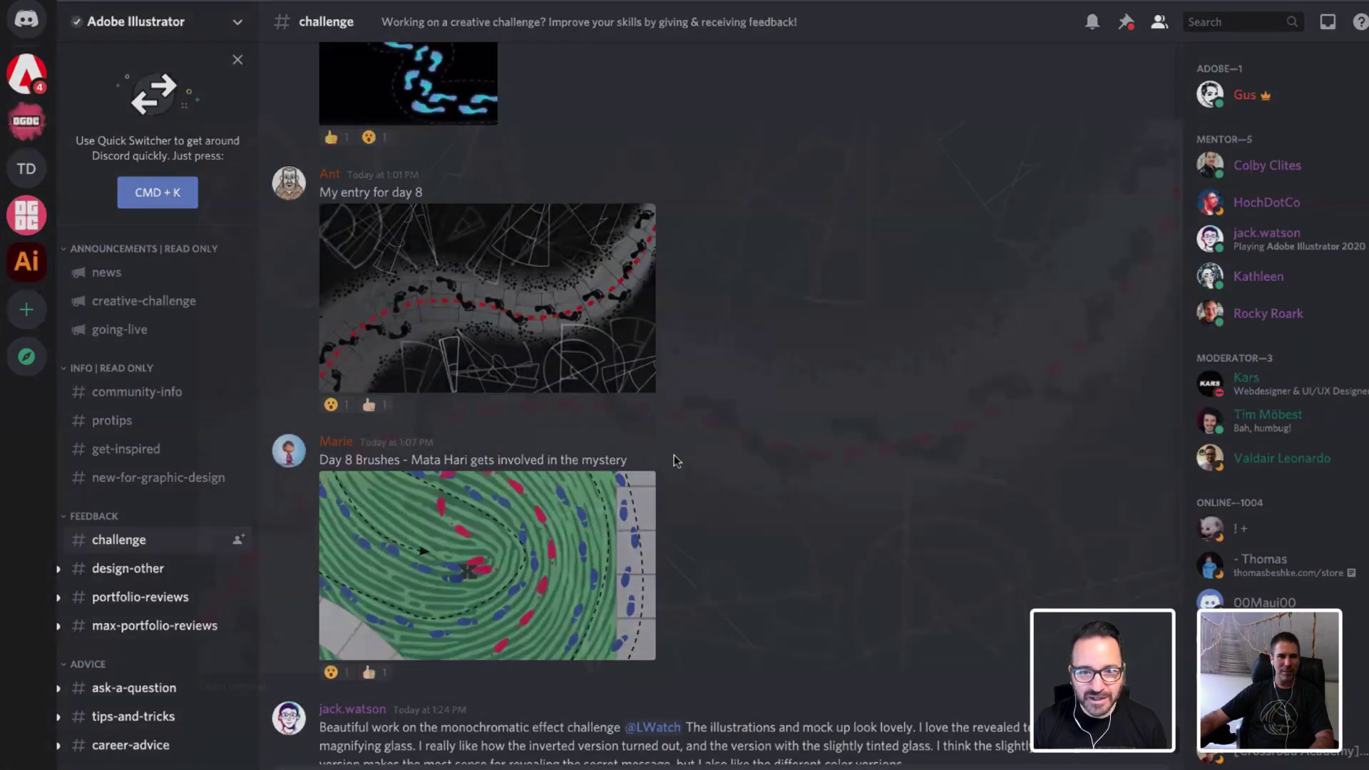
left_click(568, 718)
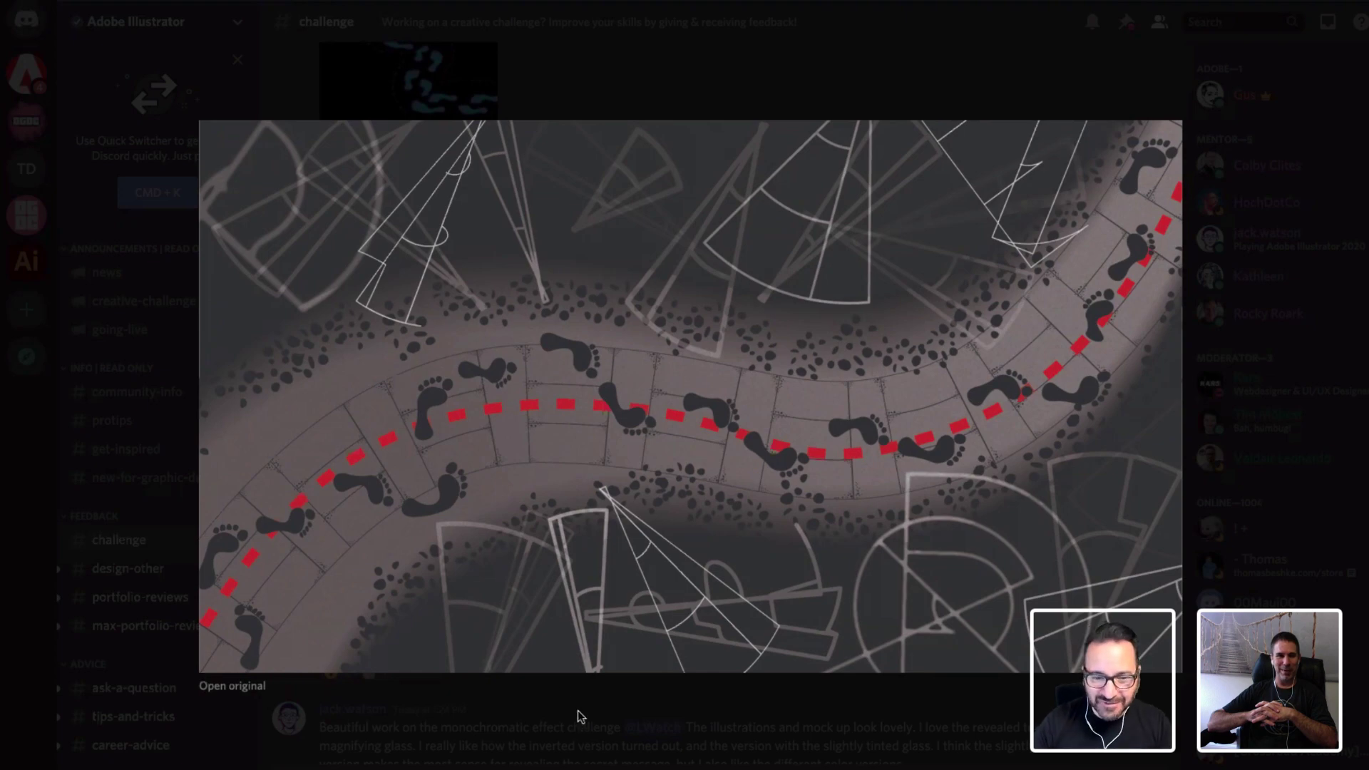
left_click(530, 709)
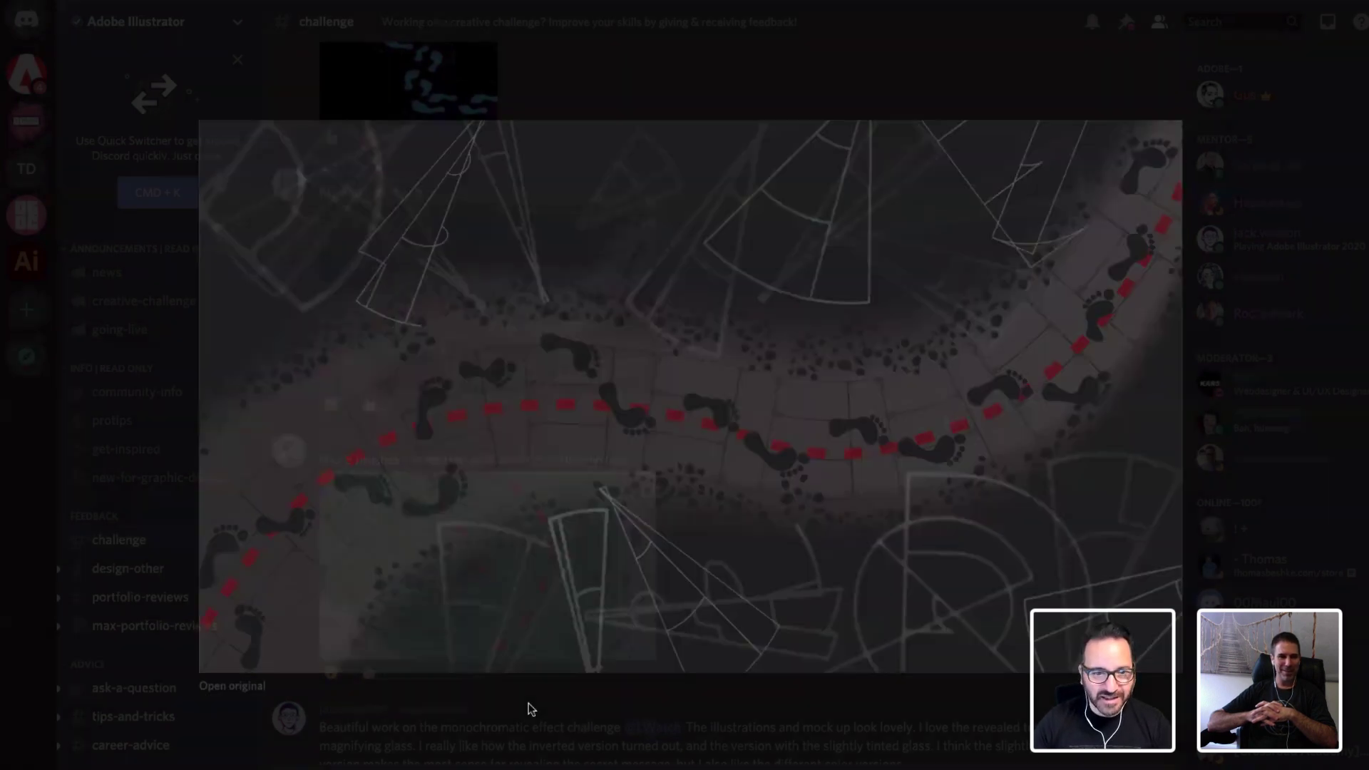
View the glowing blue footprints "Ultra Light Mode" entry for Day 8 enlarged, and close the preview
scroll(530, 709, "up", 3)
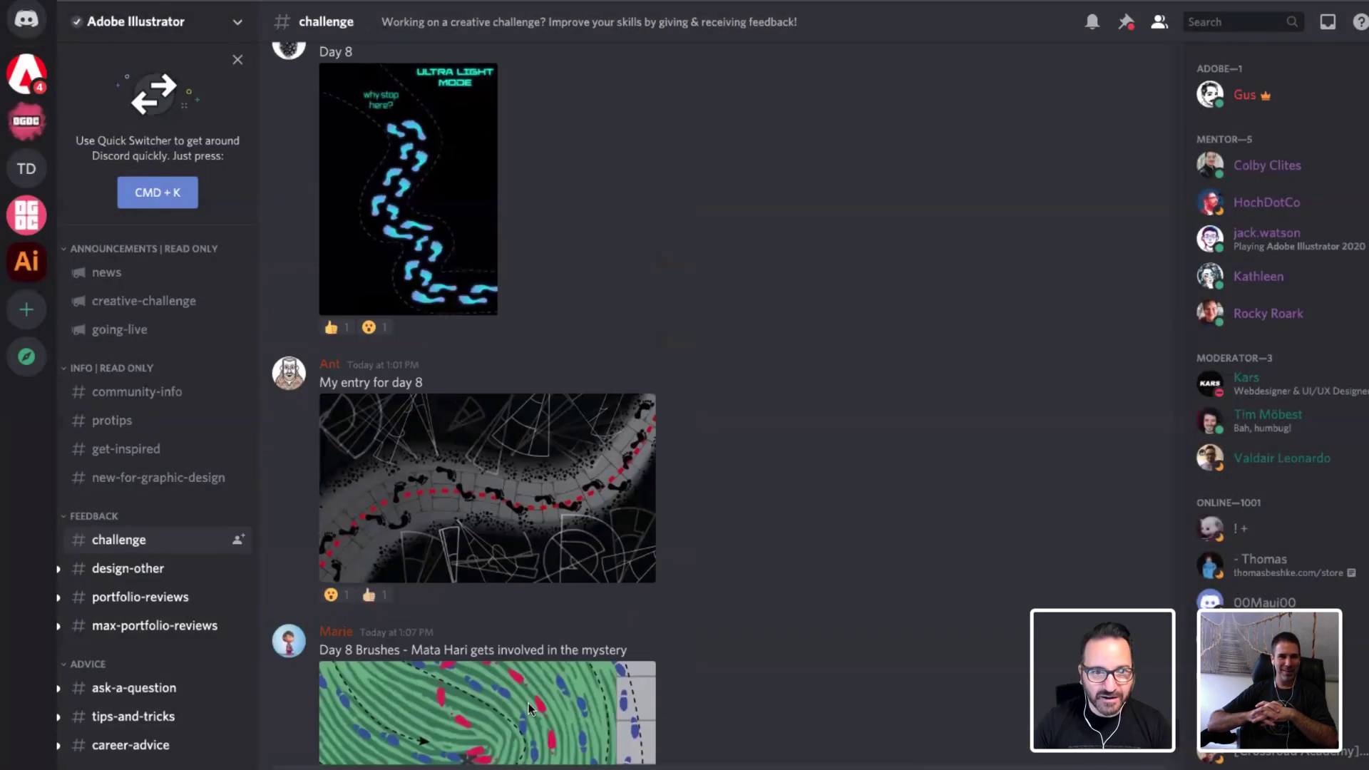
left_click(436, 222)
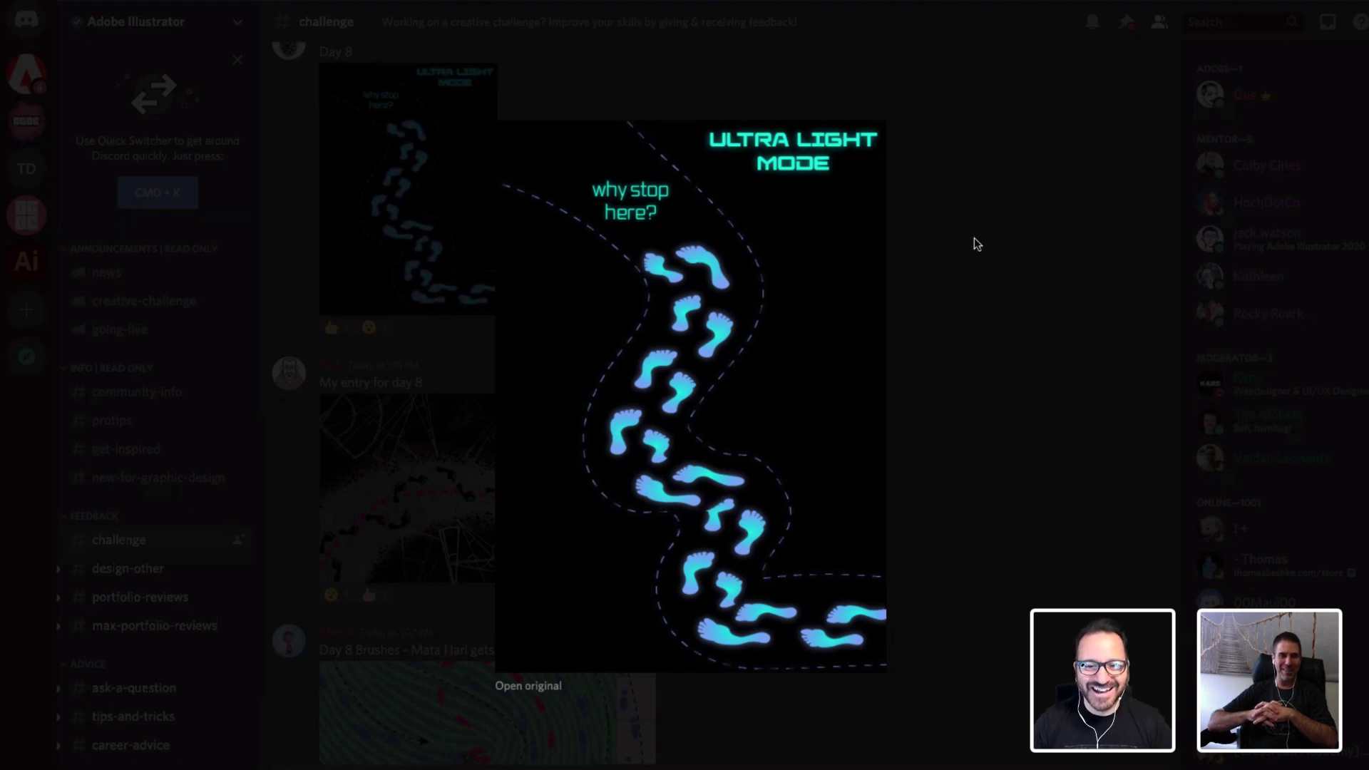
left_click(905, 259)
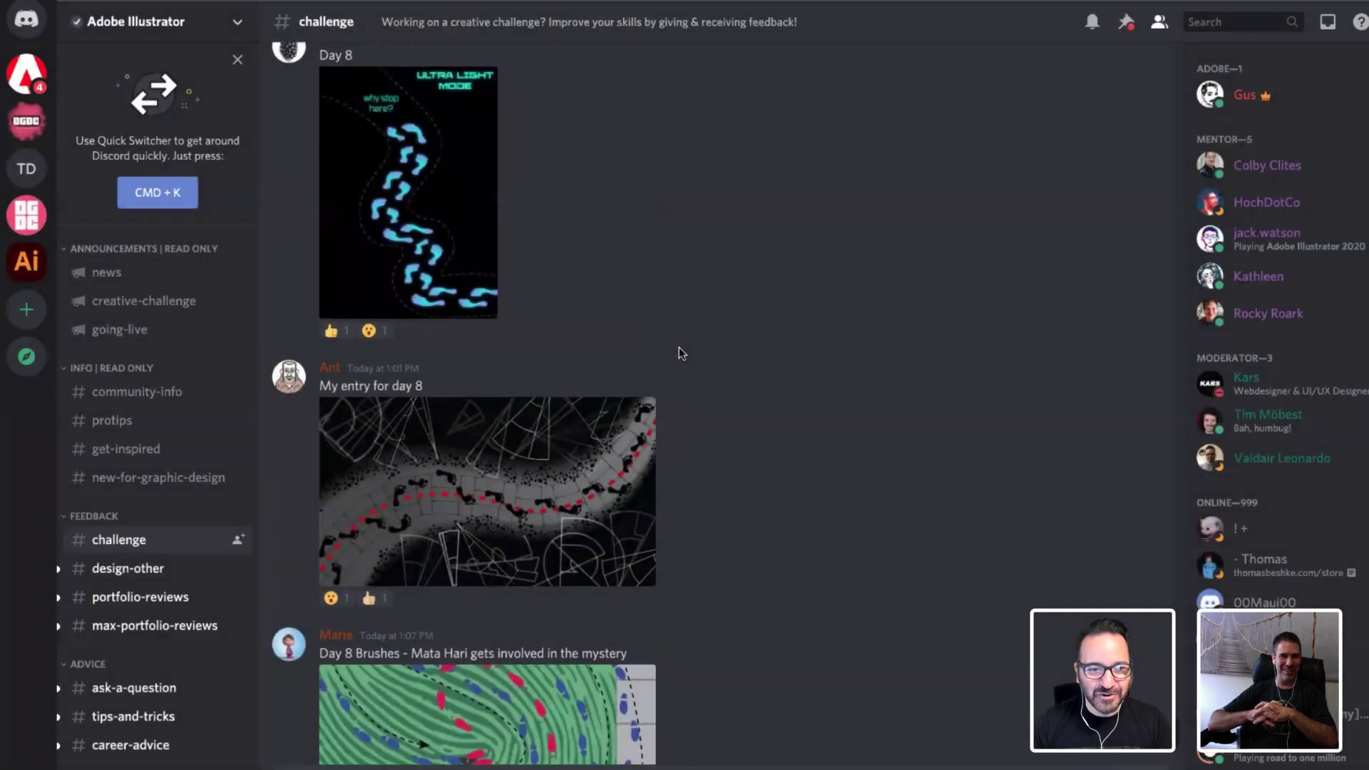
View the "AI DCC #7 Monochromatic Effect" magnifying-glass grid enlarged, and close the preview
scroll(678, 349, "up", 5)
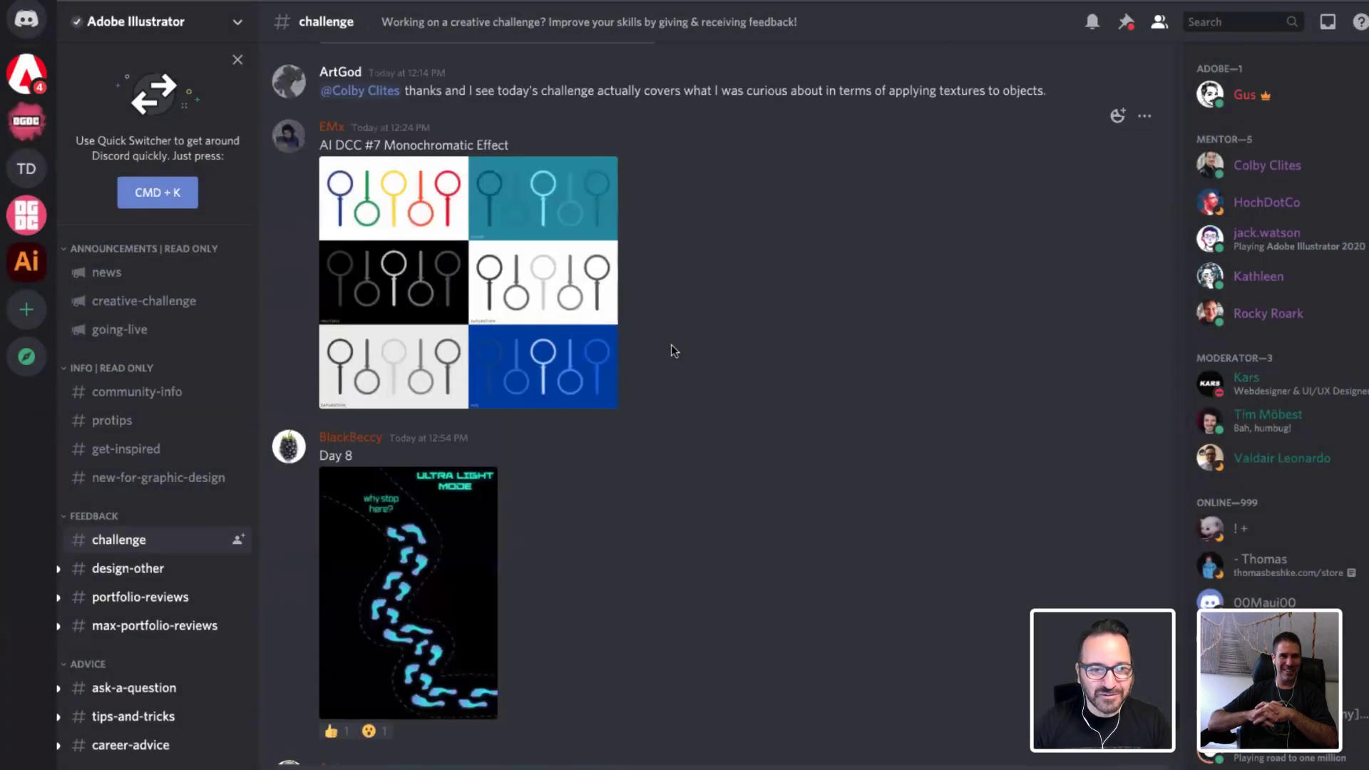
left_click(512, 302)
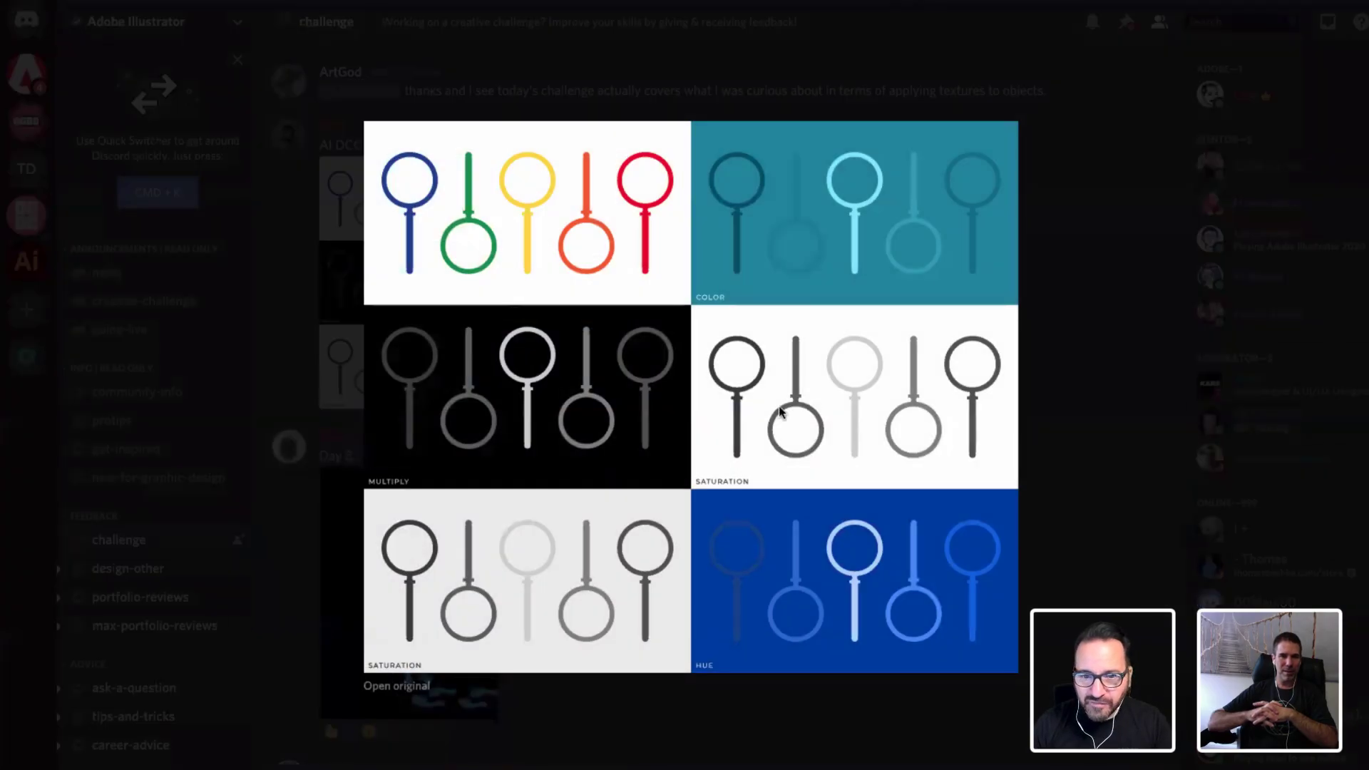
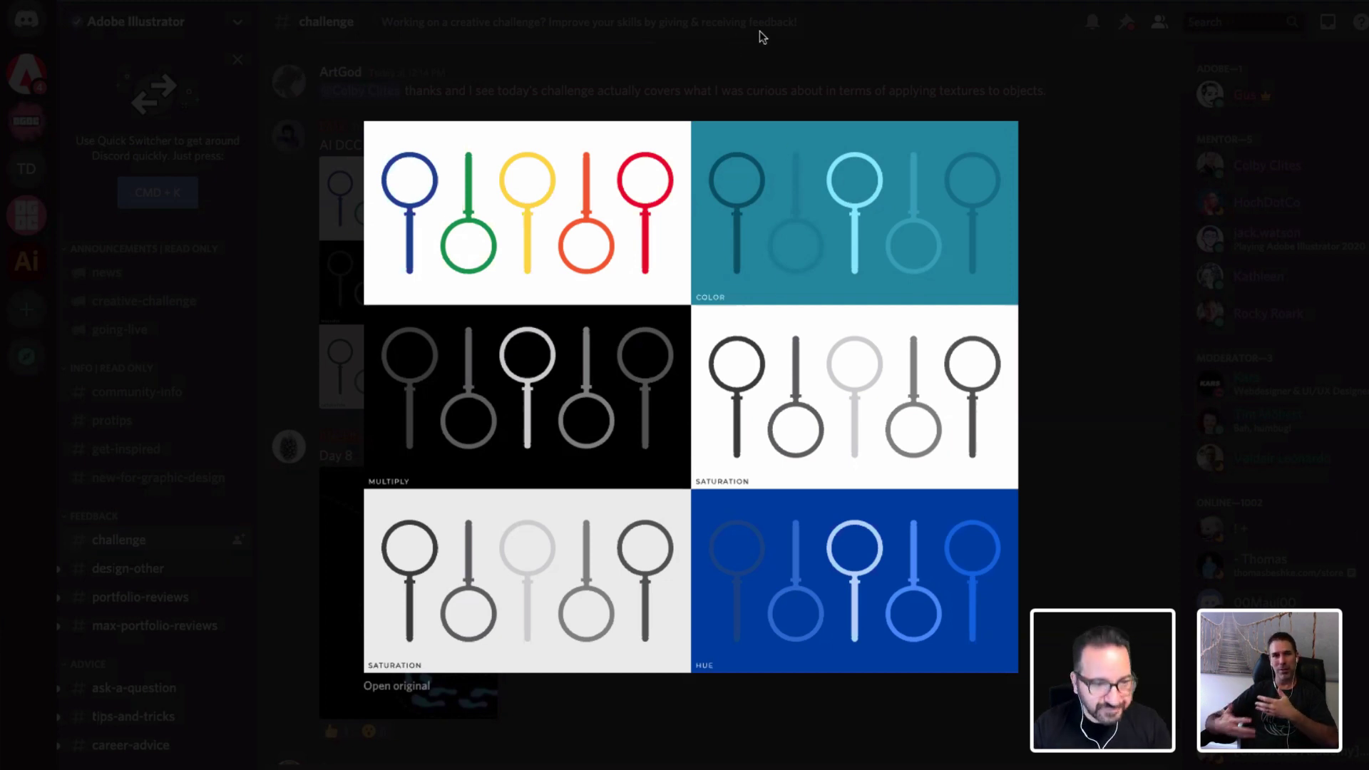
left_click(760, 85)
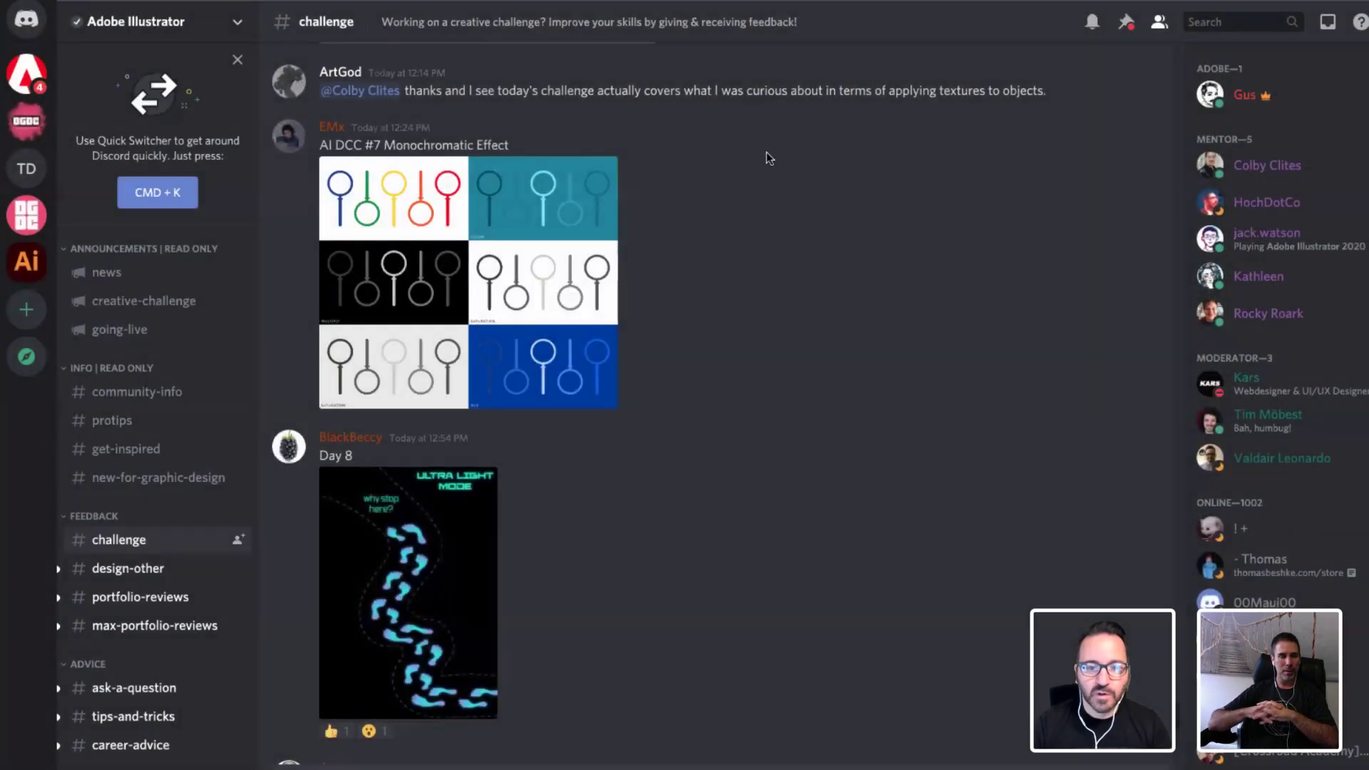
View the grey version of the "Table update!" detective office scene enlarged, and close it
scroll(721, 387, "up", 5)
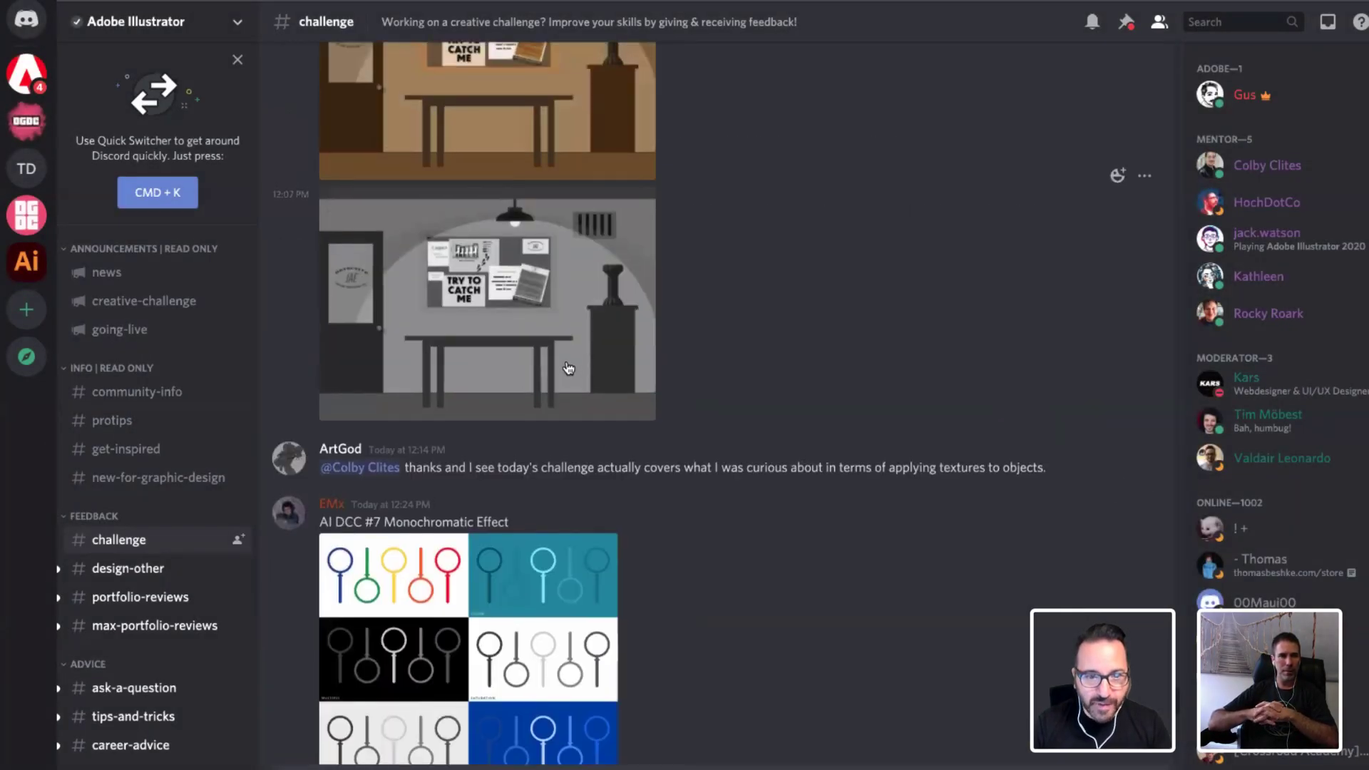
scroll(564, 385, "up", 2)
left_click(546, 396)
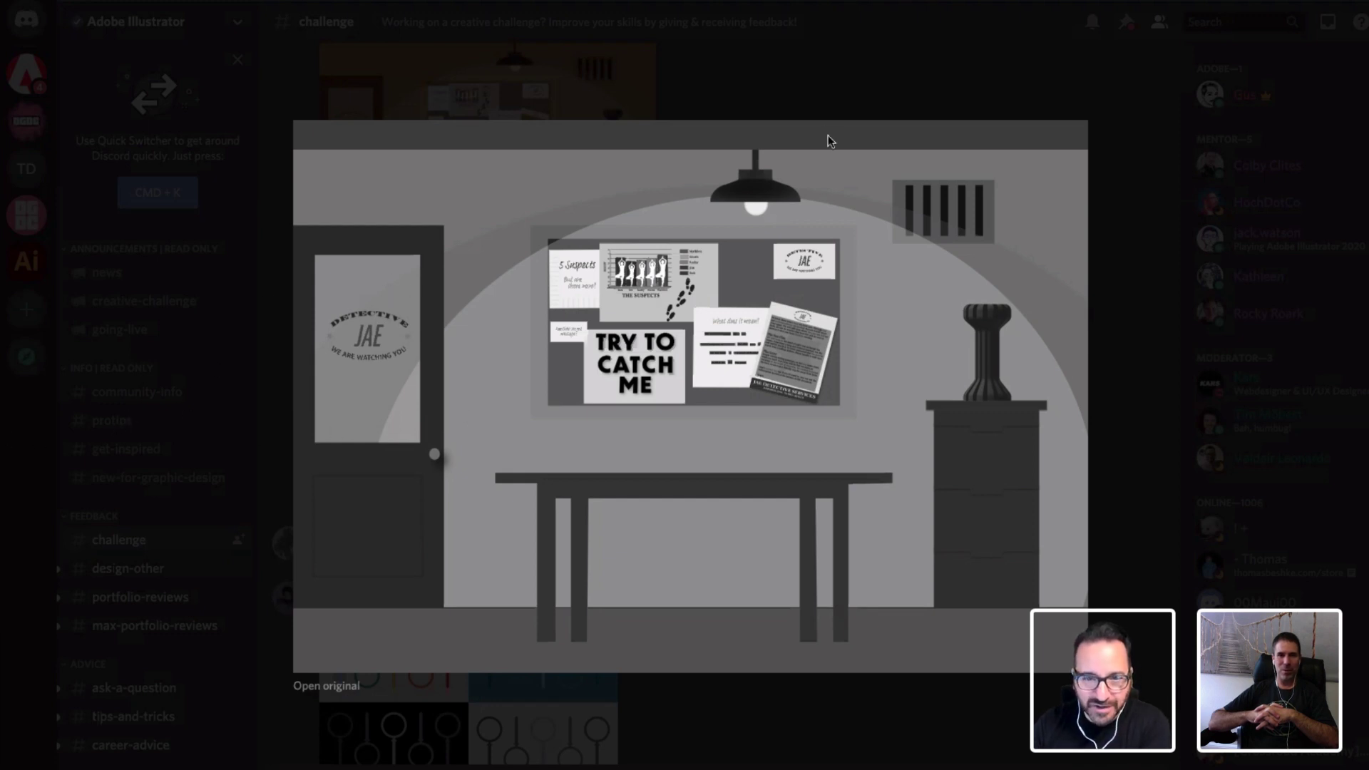
left_click(826, 87)
View the brown version of the detective office scene enlarged, and close the preview
scroll(563, 249, "up", 2)
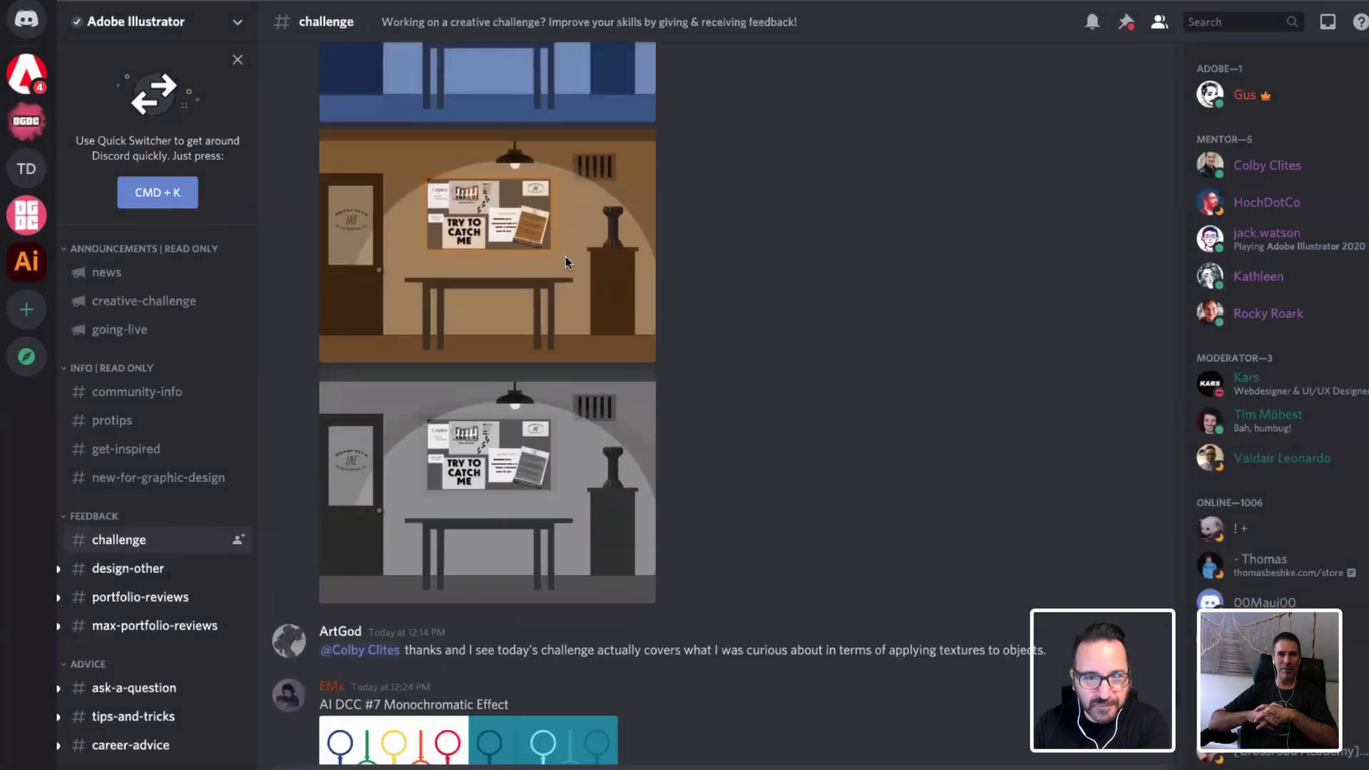
left_click(558, 278)
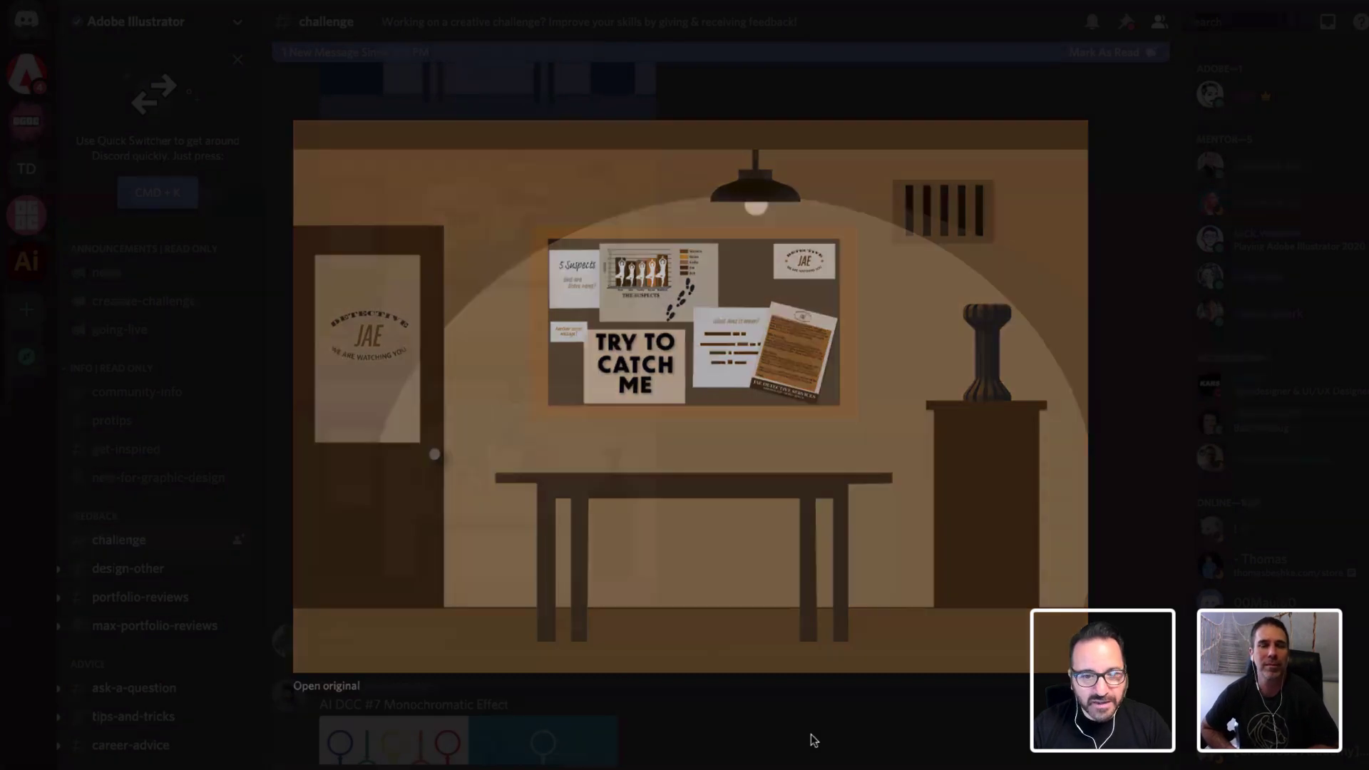
left_click(814, 741)
View the blue version of the detective office scene enlarged, and close the preview
scroll(813, 535, "up", 5)
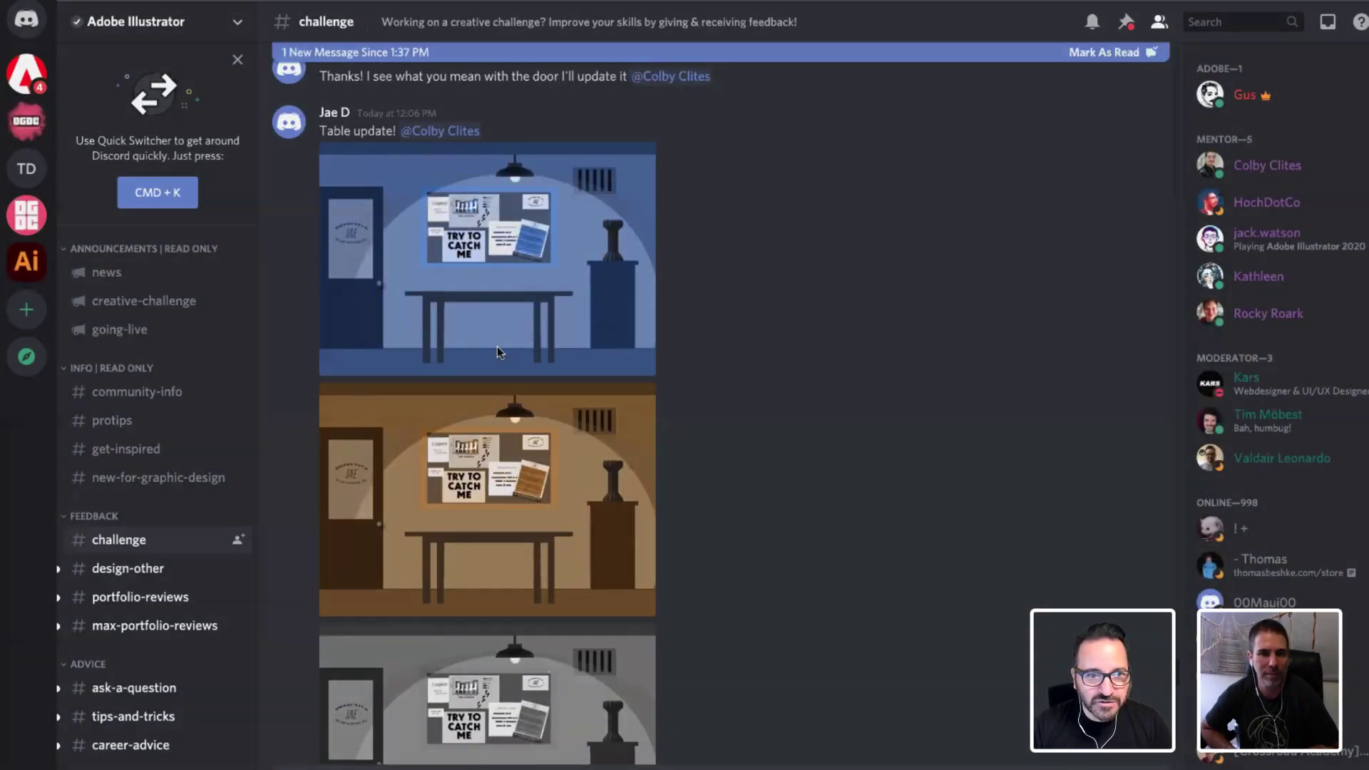
left_click(474, 310)
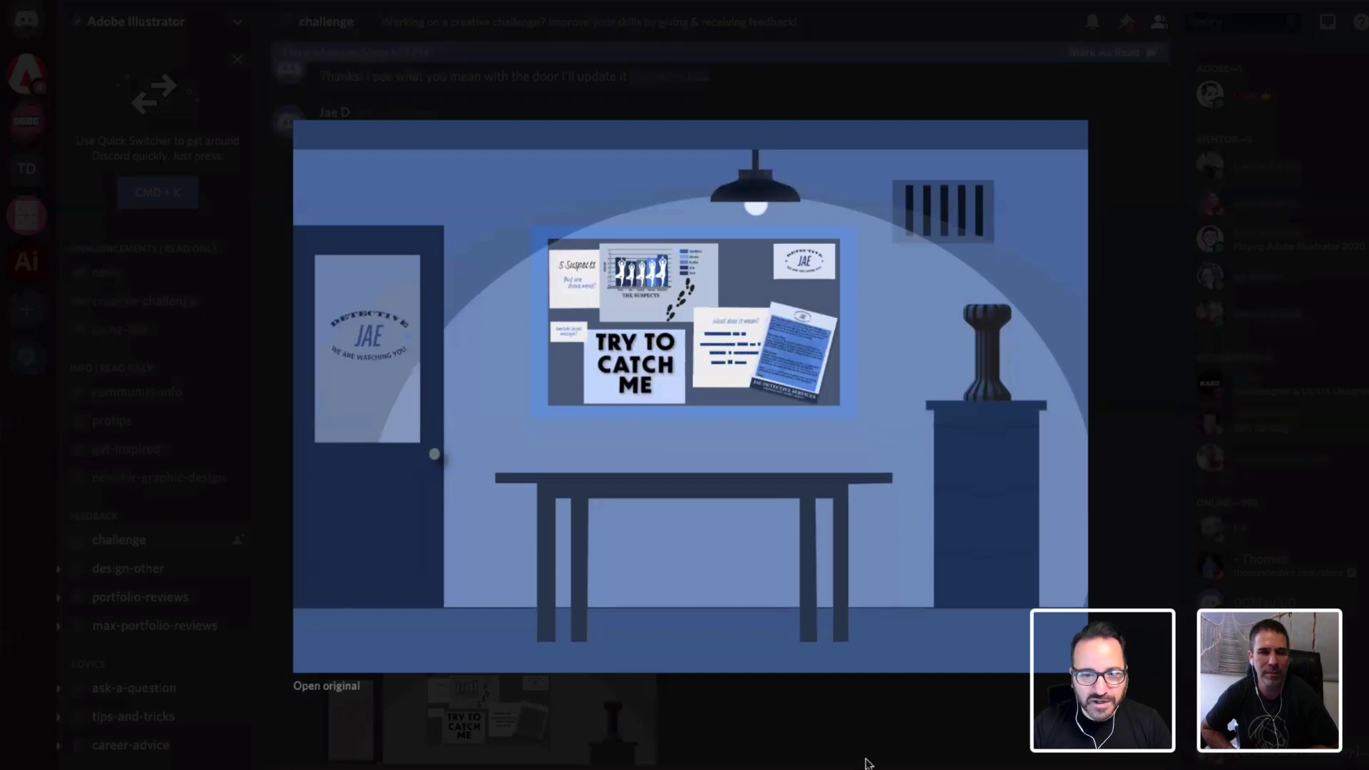
left_click(803, 766)
Compare the brown and blue detective office scenes again by enlarging and closing each in turn
left_click(590, 476)
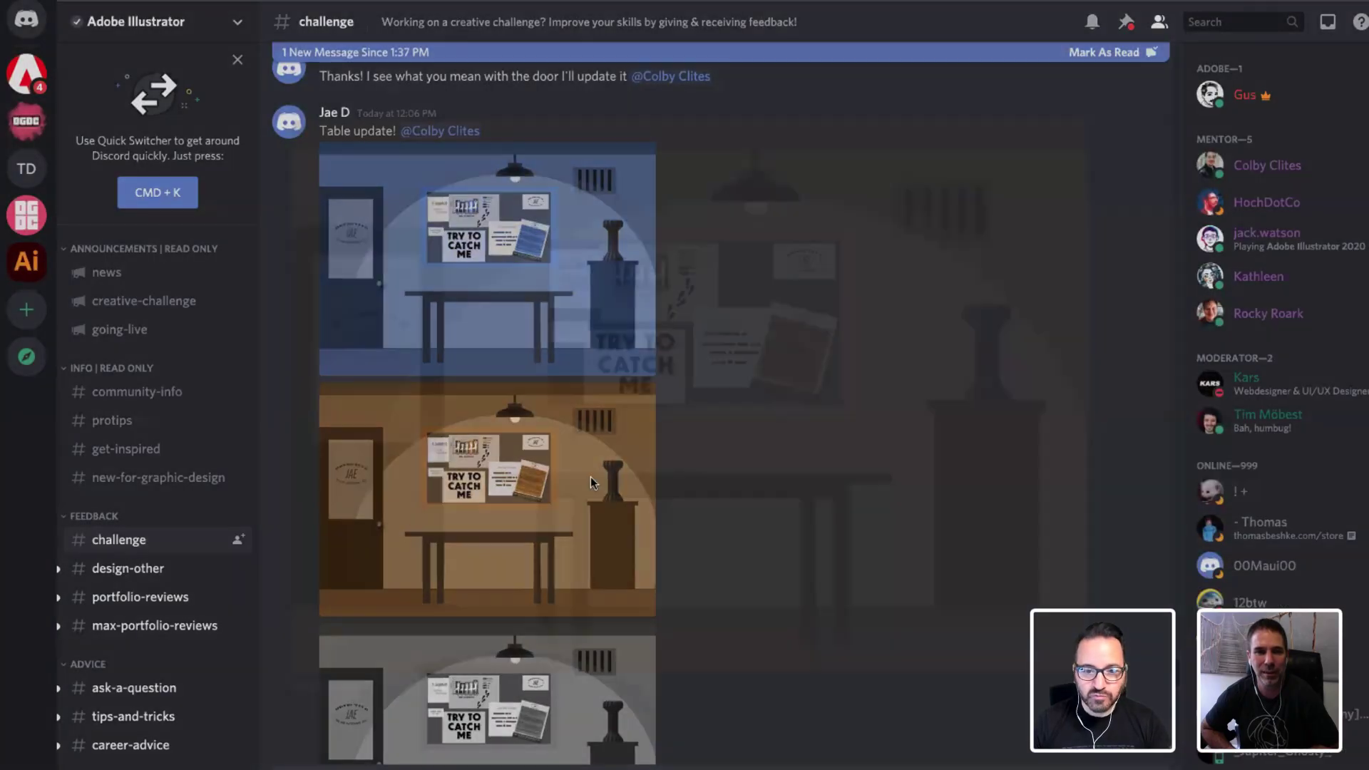
left_click(787, 749)
left_click(542, 314)
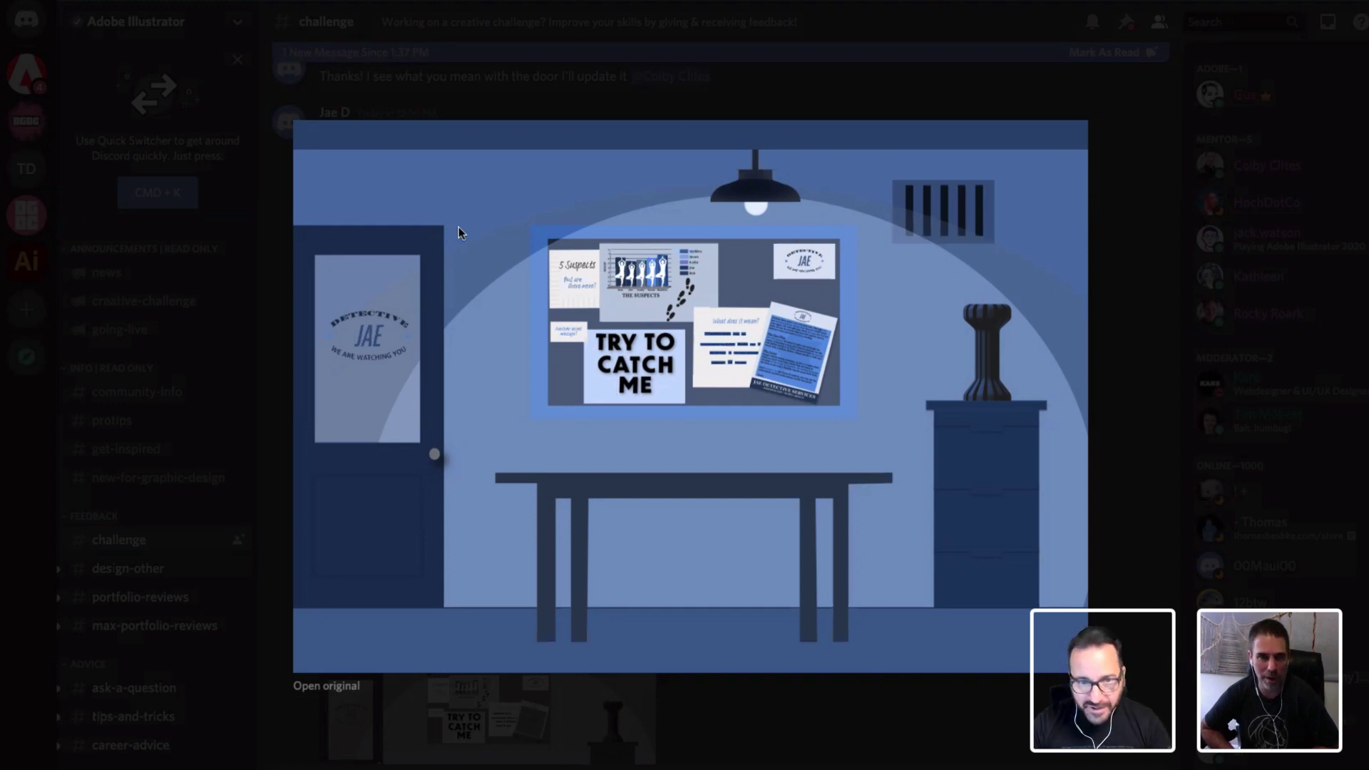
left_click(849, 725)
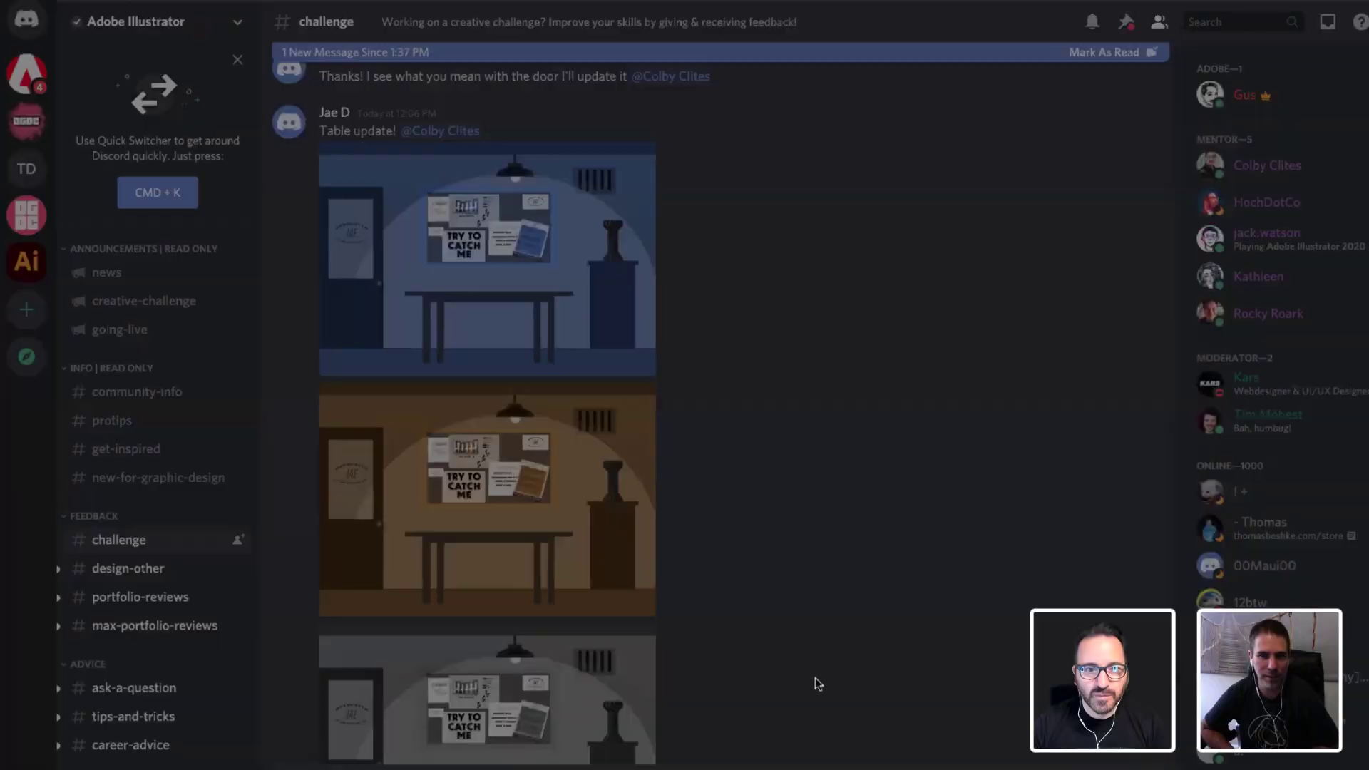
Find the earlier Day 6 and 7 combo post and view its red "The Trying Times" newspaper page enlarged, closing it when done
scroll(820, 563, "up", 5)
scroll(820, 570, "up", 15)
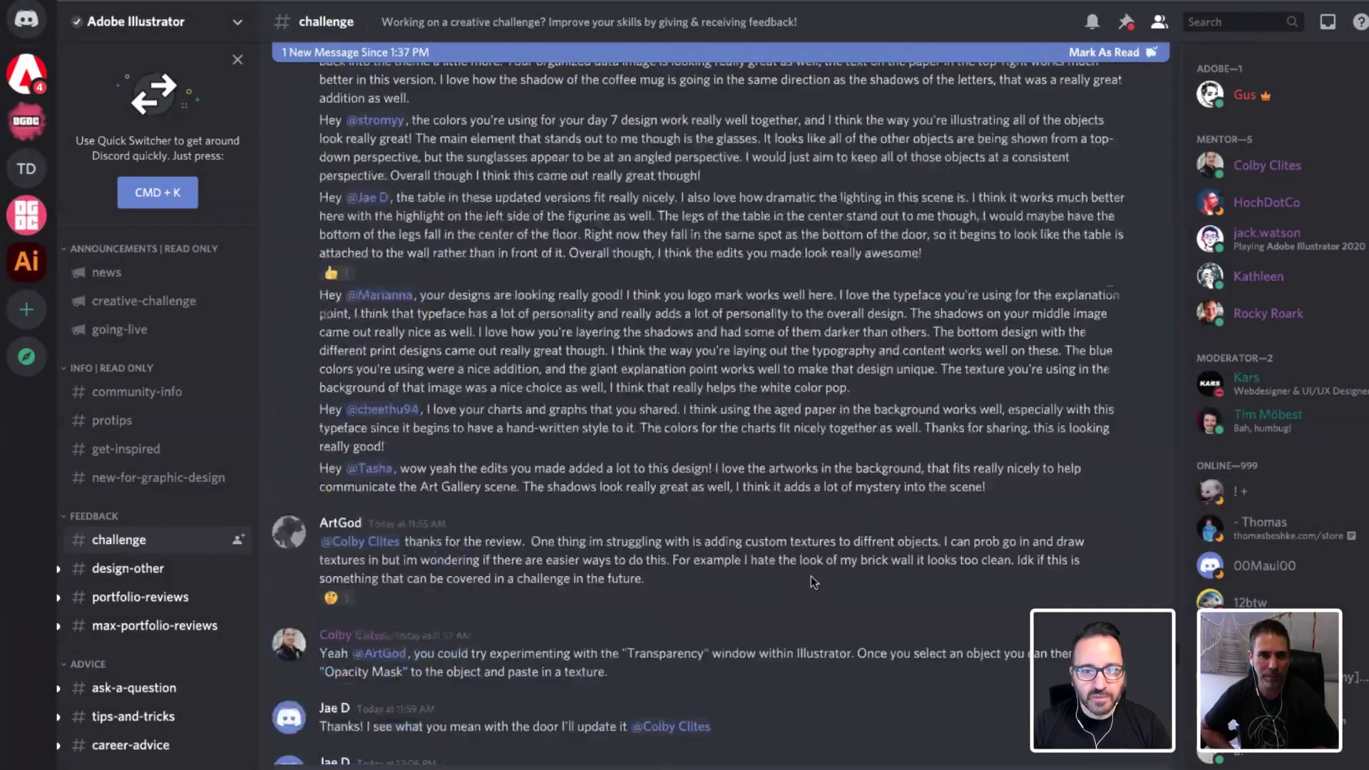
scroll(811, 575, "up", 9)
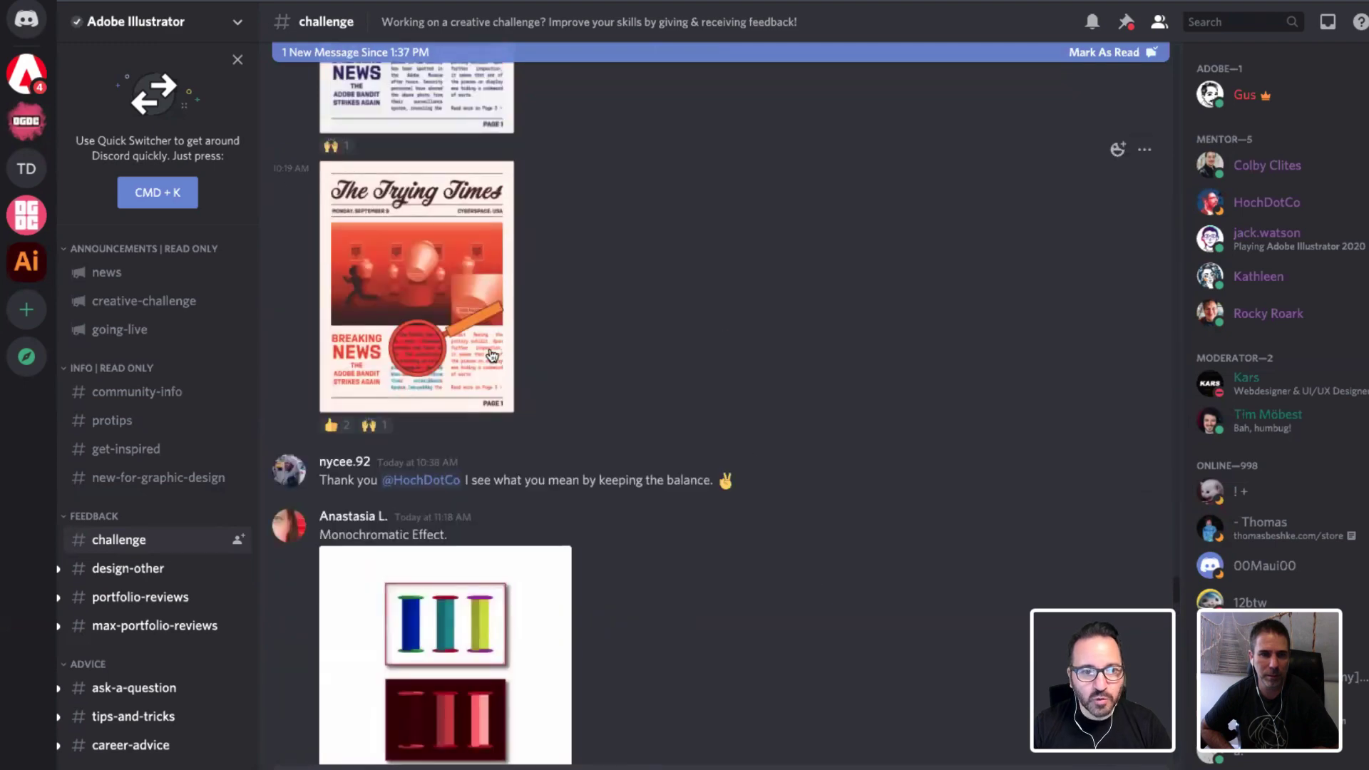
scroll(721, 390, "up", 5)
scroll(721, 383, "up", 2)
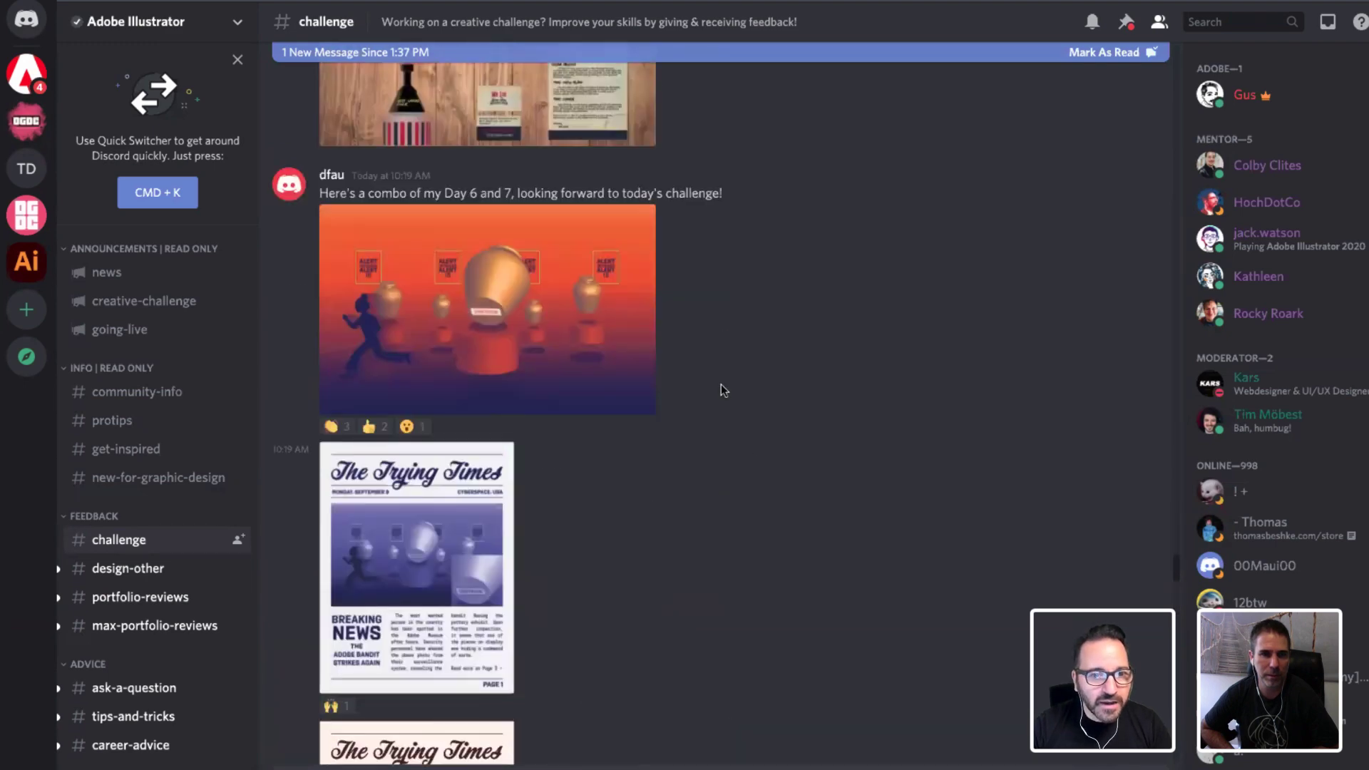
scroll(660, 460, "down", 3)
scroll(657, 468, "down", 1)
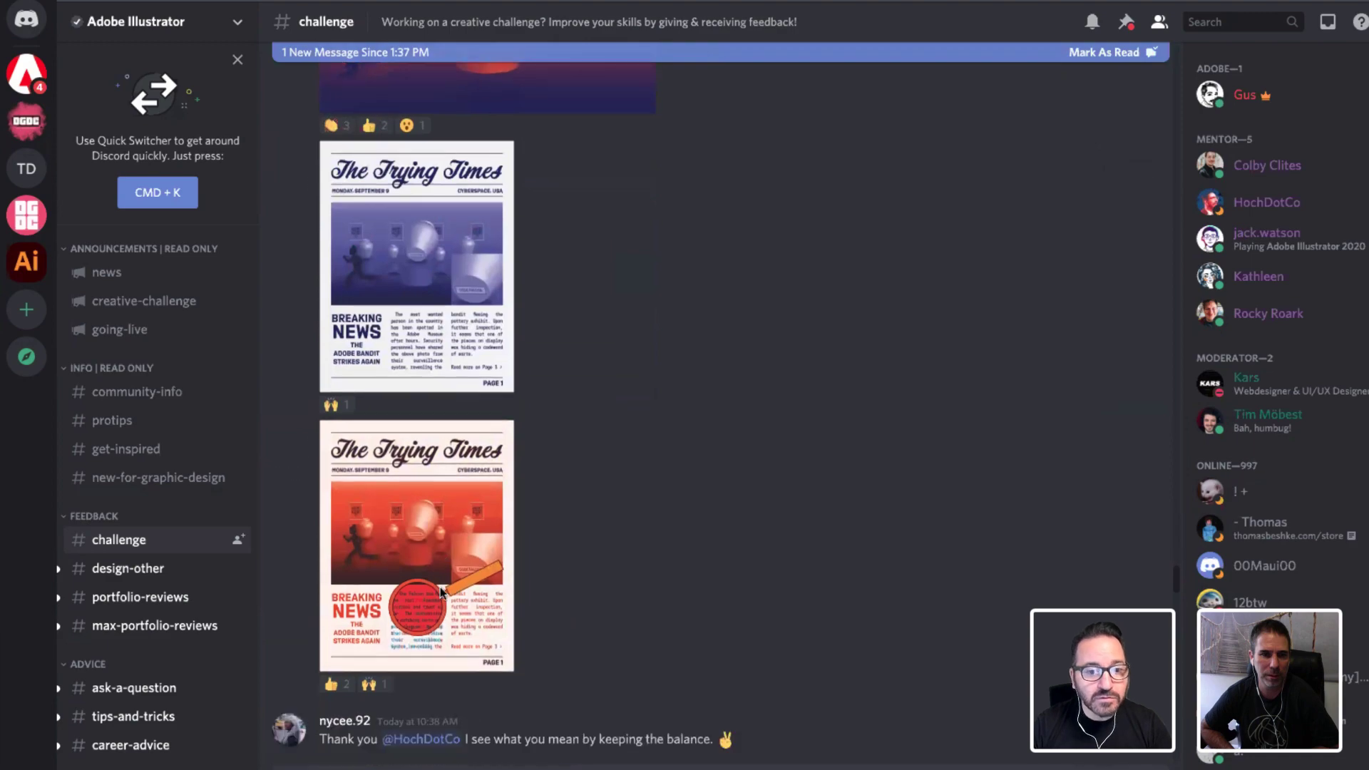
left_click(452, 490)
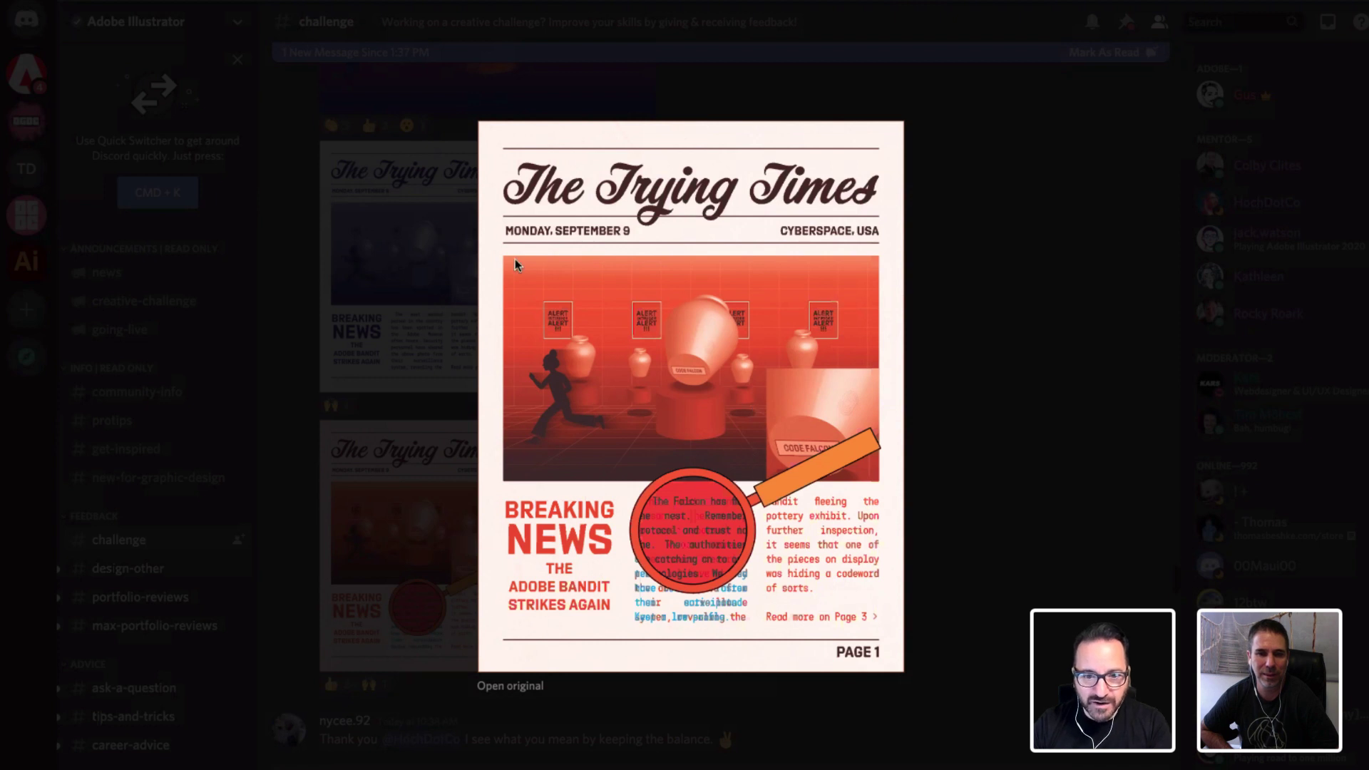
left_click(957, 490)
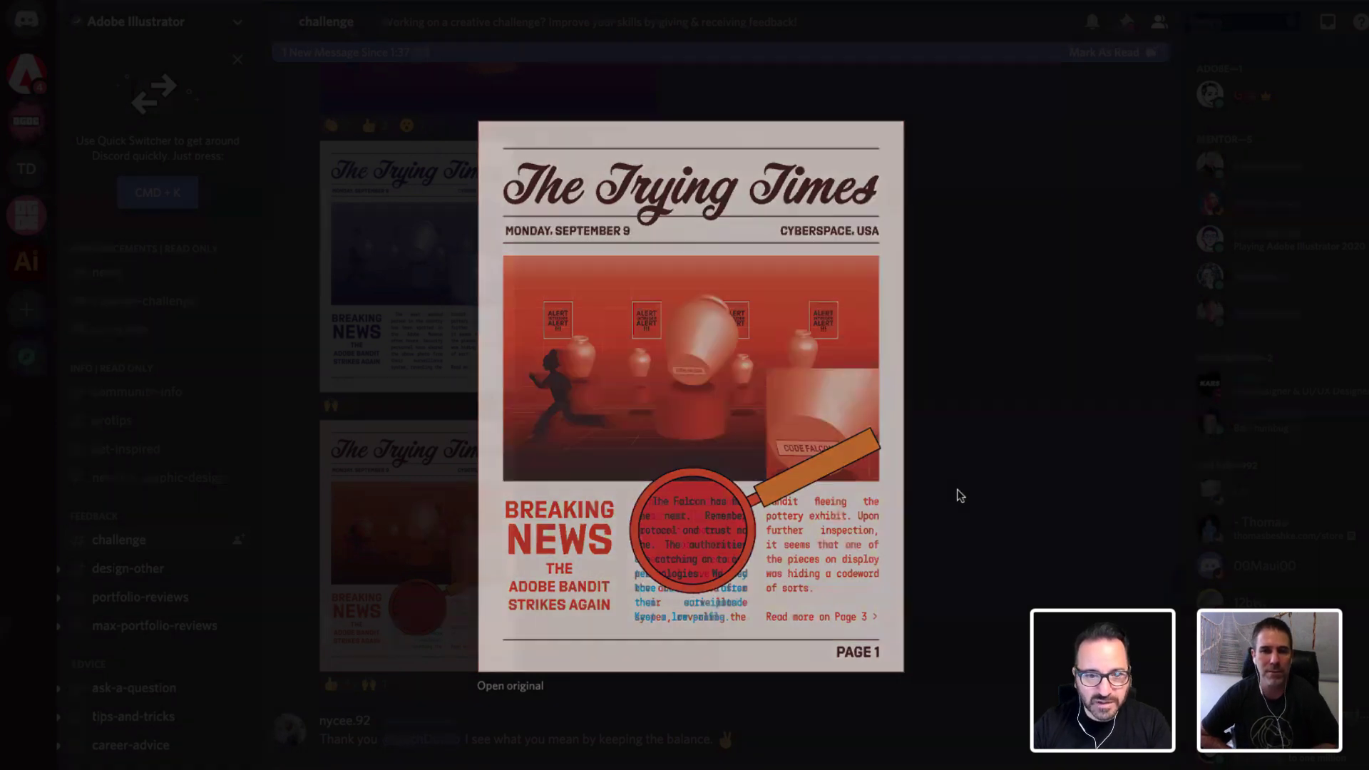
View the blue "The Trying Times" newspaper page enlarged, and close the preview
scroll(404, 388, "up", 3)
left_click(405, 388)
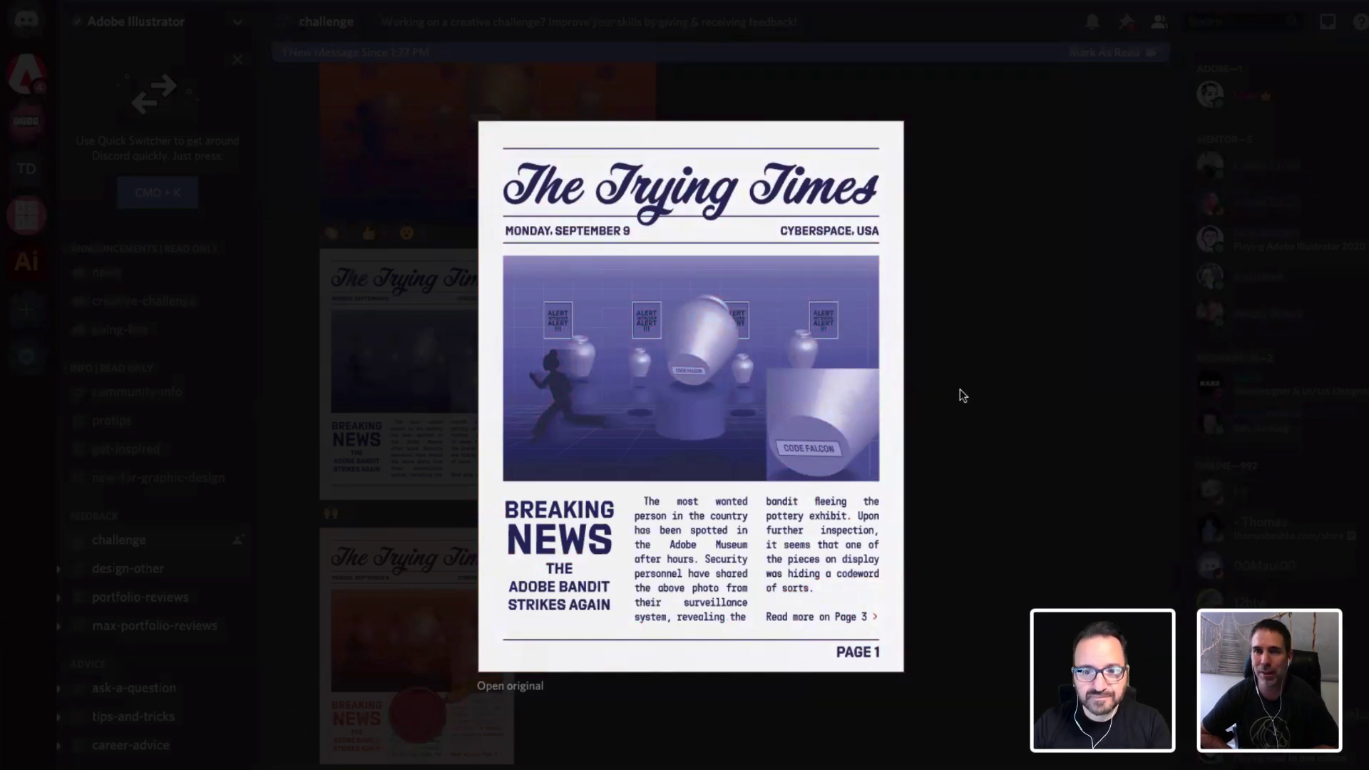
left_click(970, 448)
View the orange Code Falcon vase museum scene from the same combo post enlarged, and close it
scroll(946, 432, "up", 3)
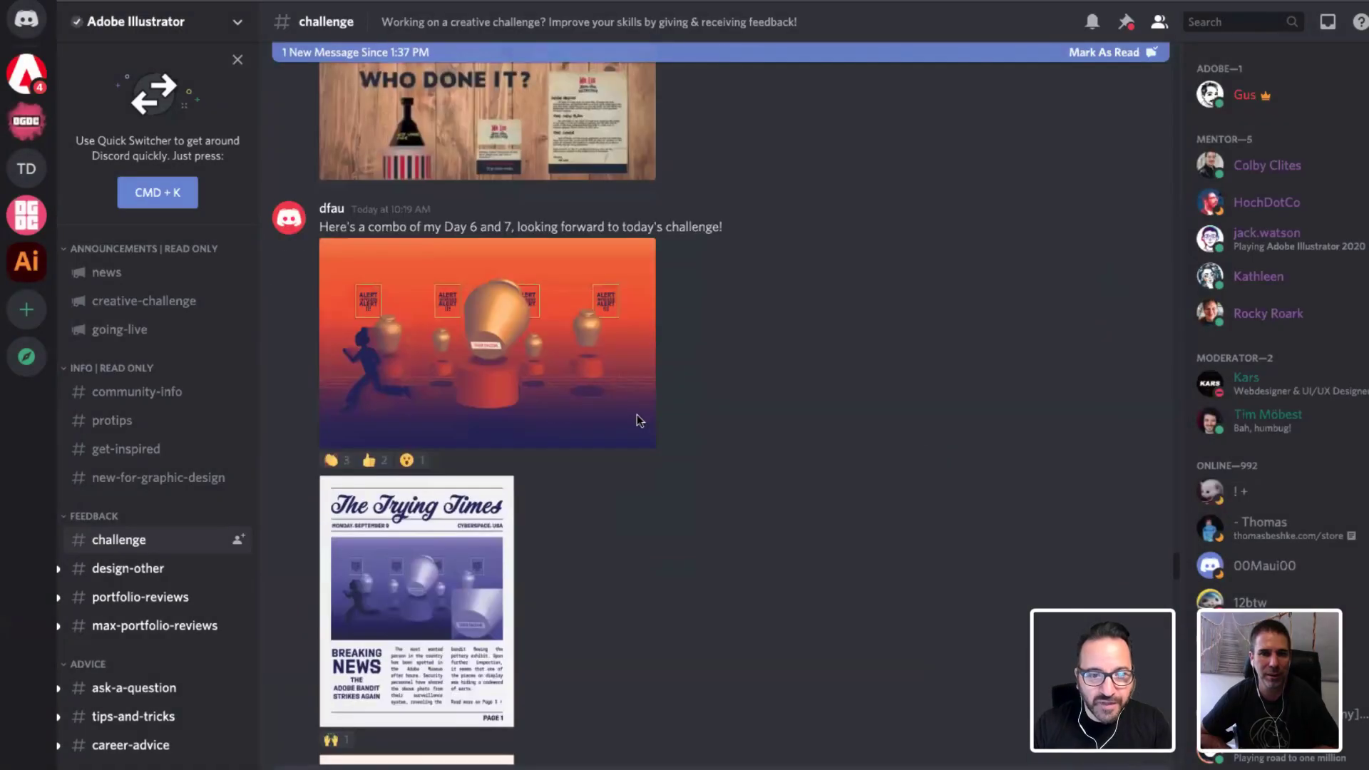
left_click(528, 367)
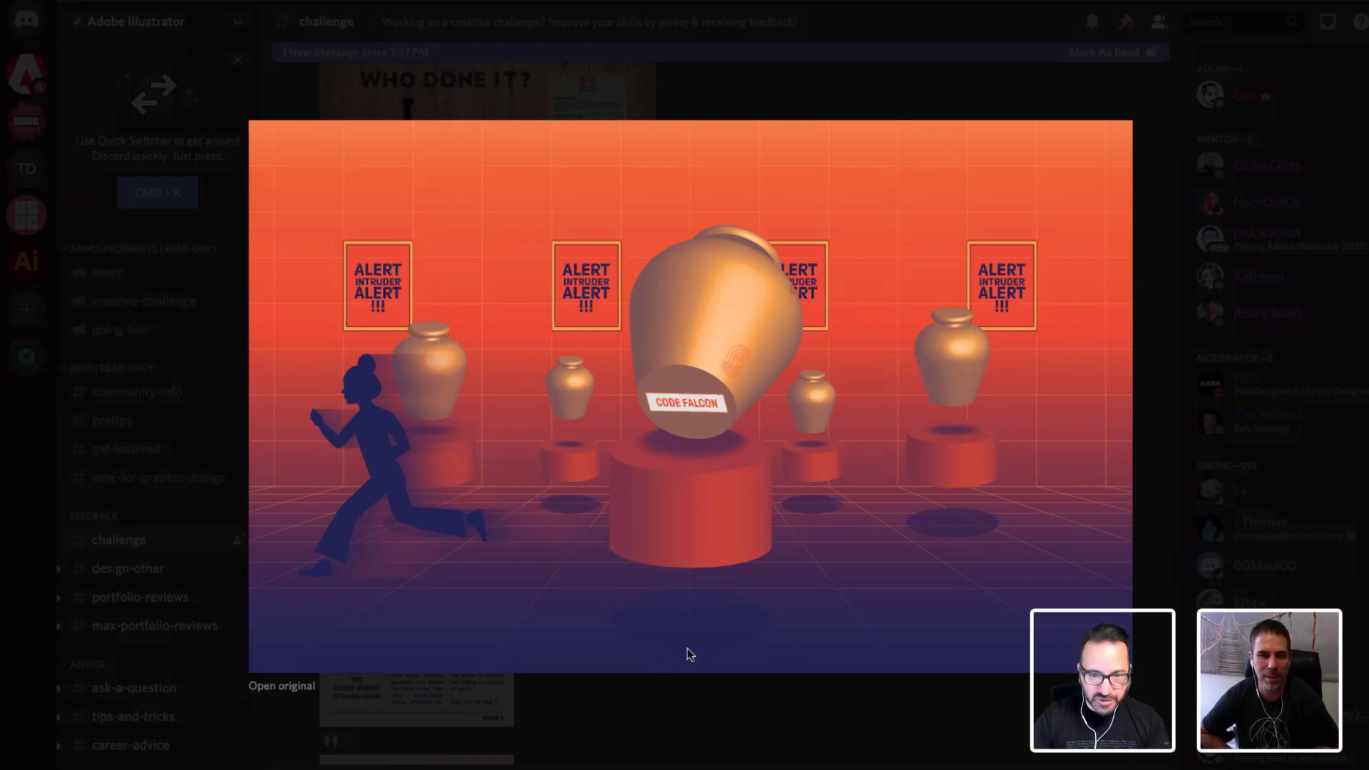
left_click(678, 733)
View the updated "Who Done It?" wooden board design enlarged, and close the preview
scroll(690, 629, "up", 3)
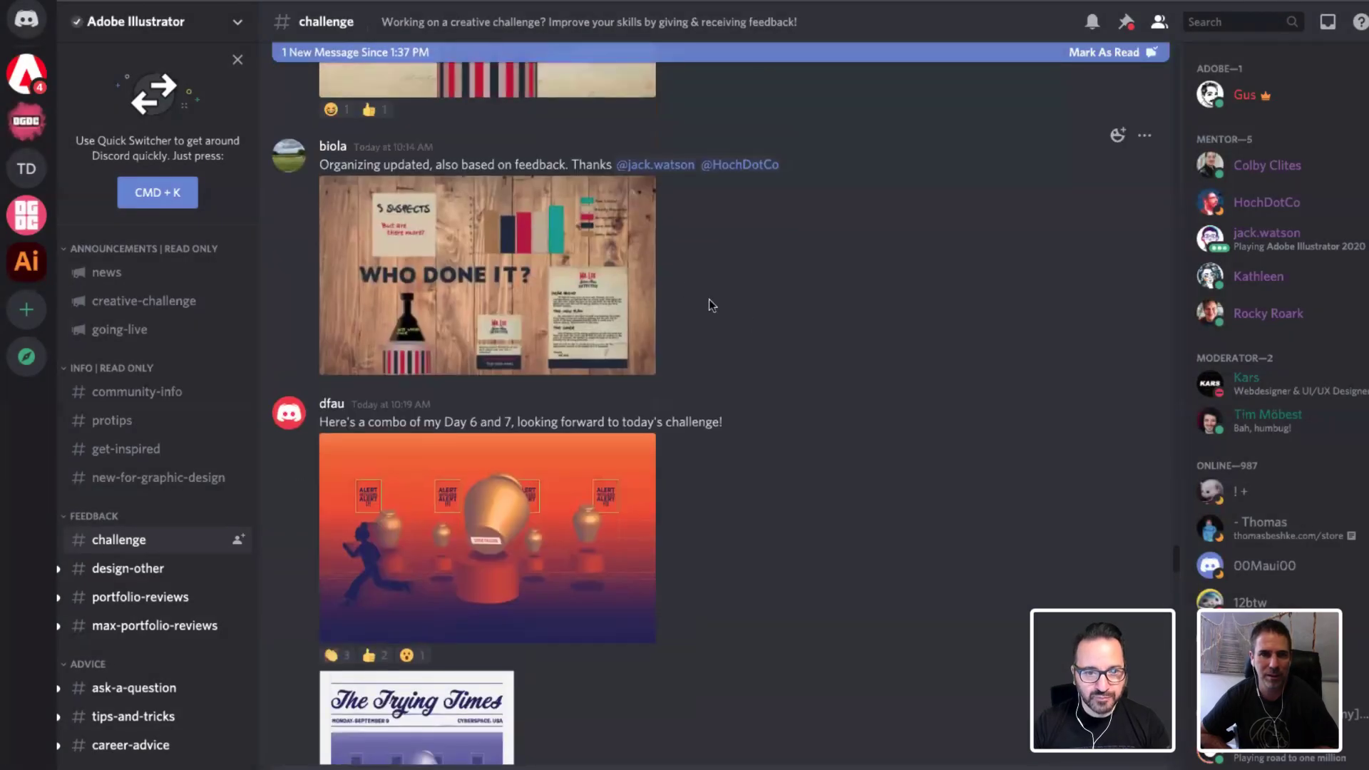
left_click(596, 283)
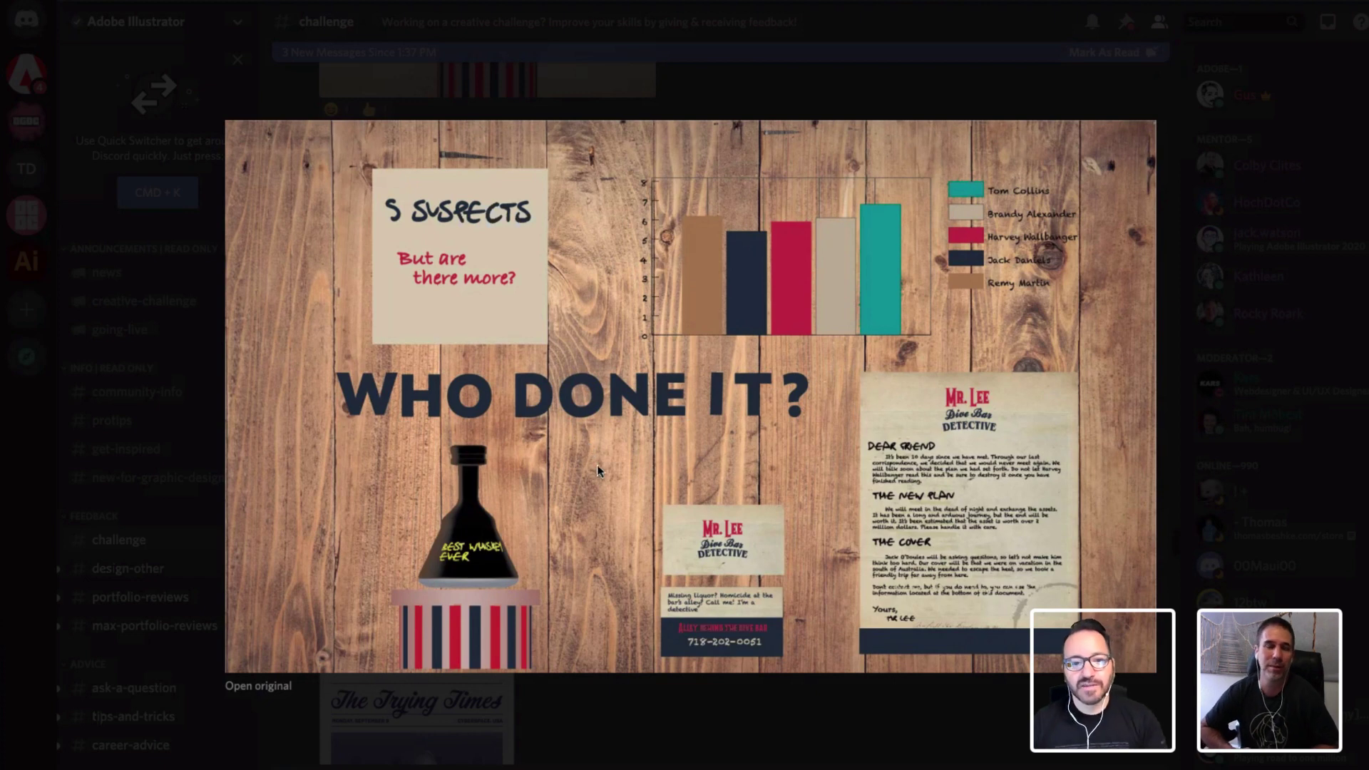
left_click(666, 729)
View the updated "Stolen Property Huge Reward" whiskey bottle poster enlarged, and close the preview
scroll(691, 456, "up", 2)
scroll(692, 456, "up", 3)
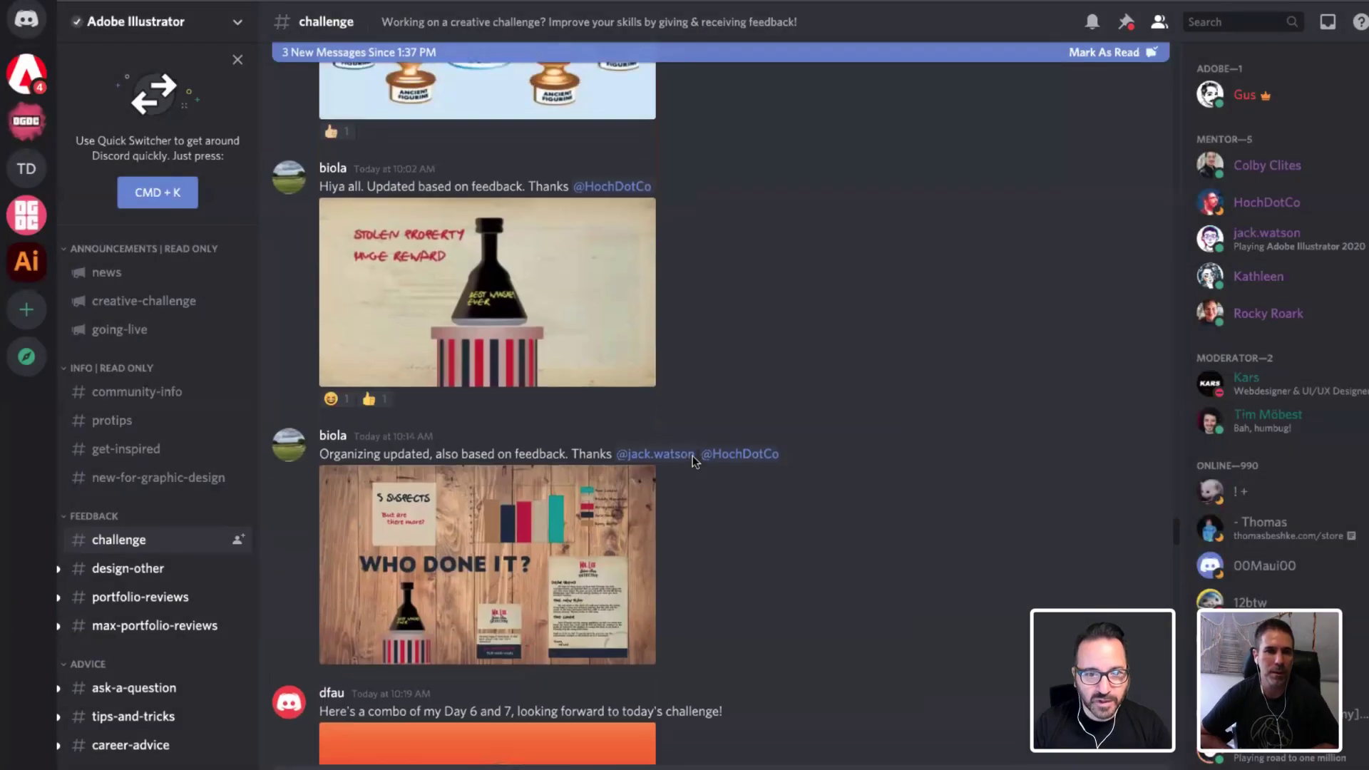
left_click(610, 425)
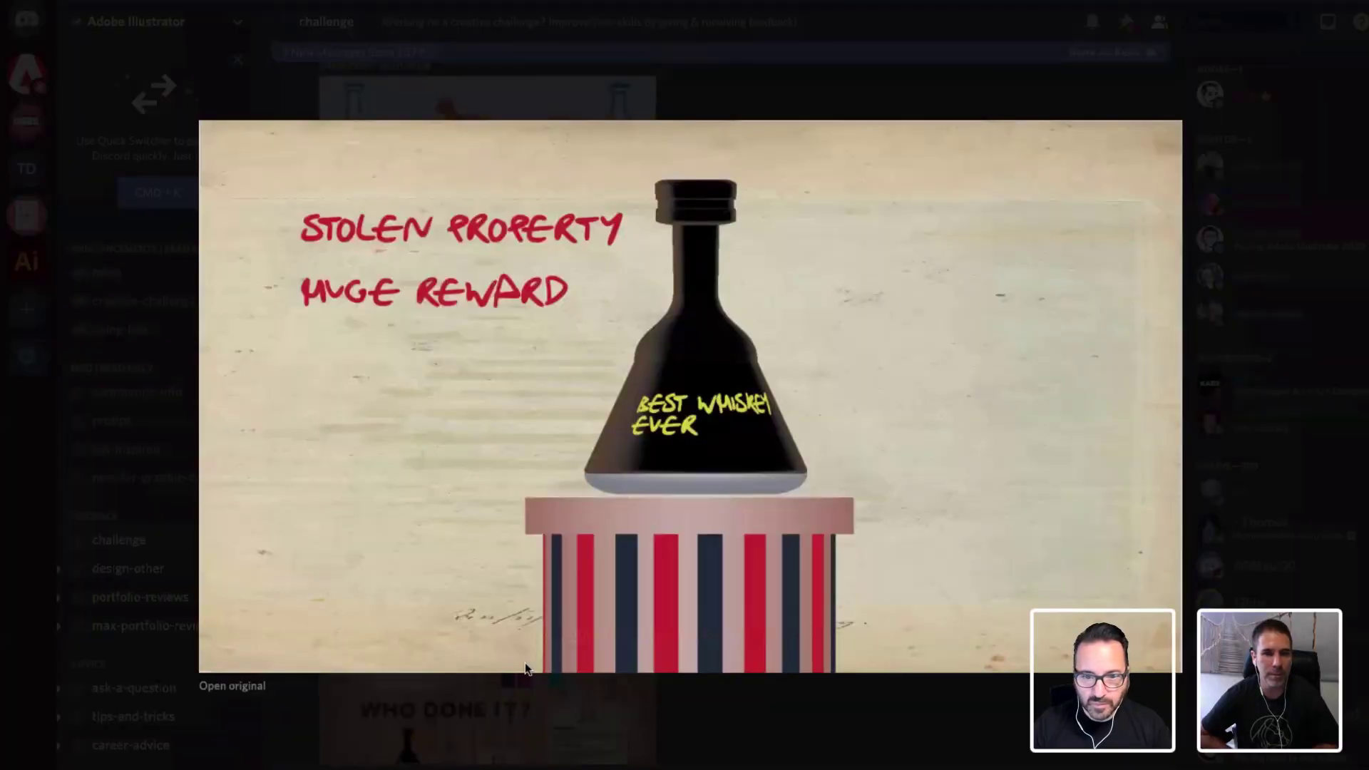
left_click(838, 742)
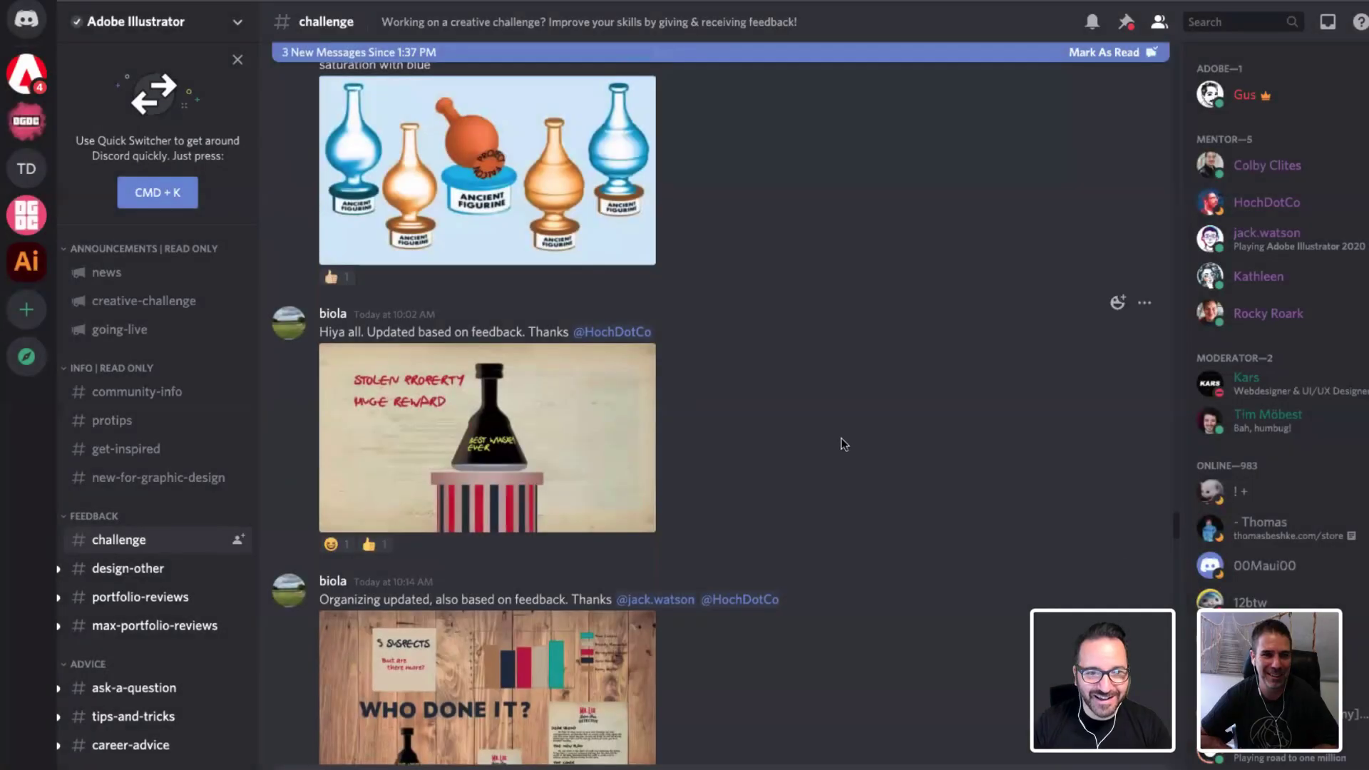
Find the Ancient Figurine vase entries in the earlier posts and open the "hue" version enlarged
scroll(439, 400, "up", 3)
scroll(517, 456, "down", 6)
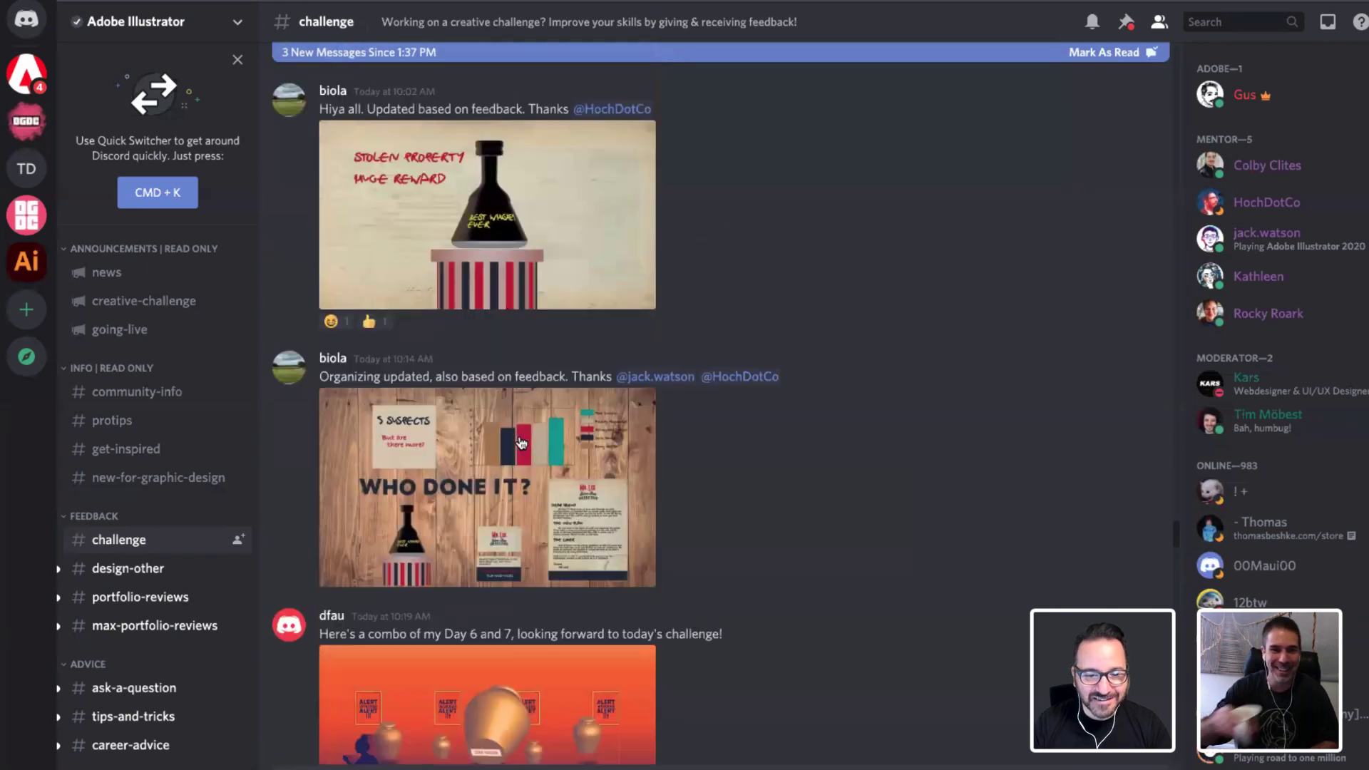
scroll(513, 474, "up", 4)
scroll(512, 478, "up", 5)
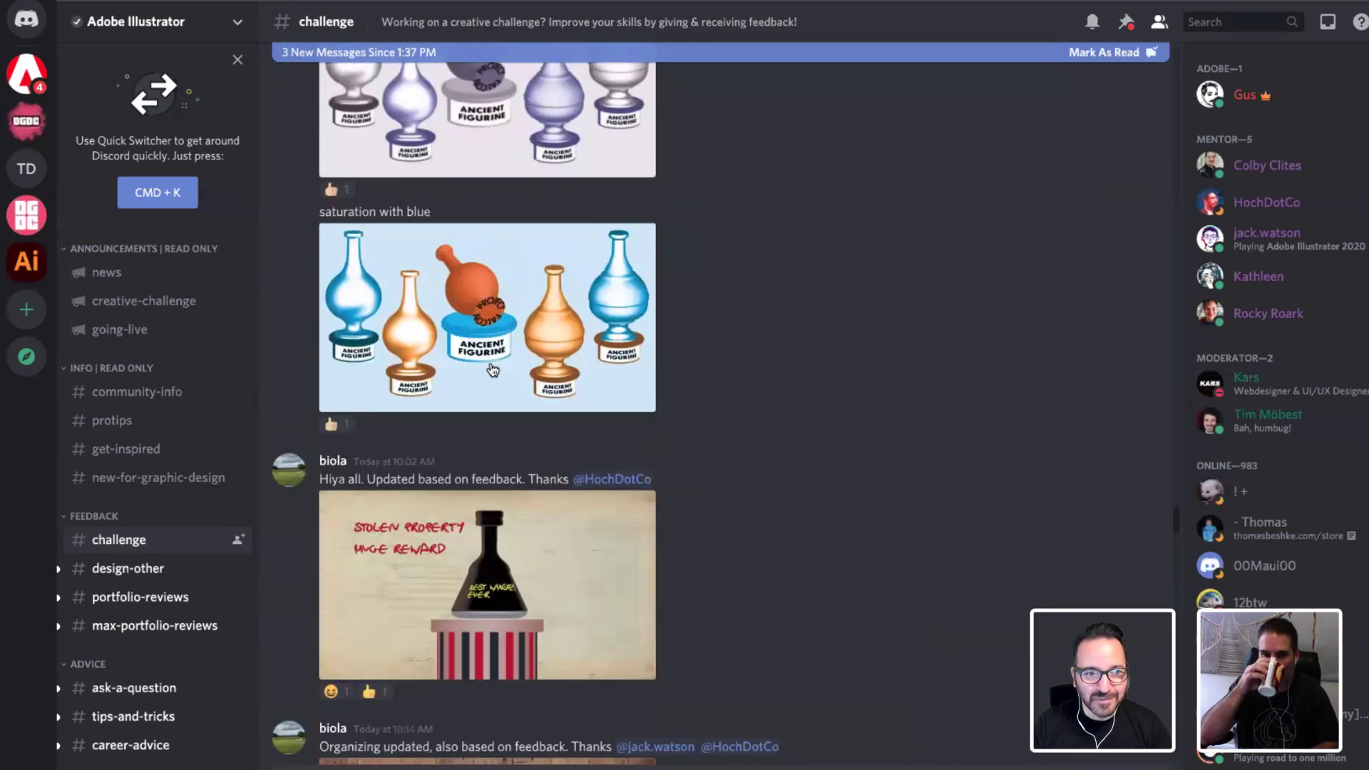
scroll(477, 395, "up", 2)
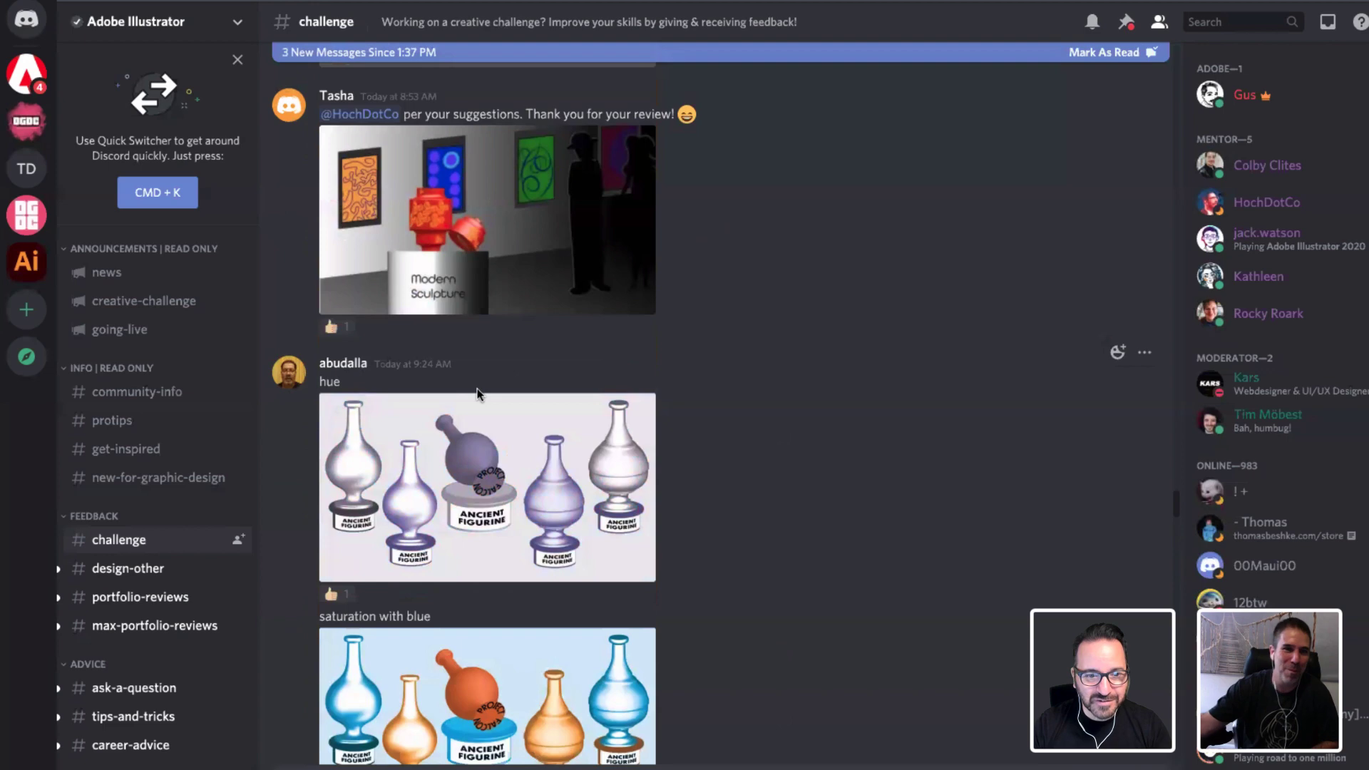
scroll(477, 395, "down", 4)
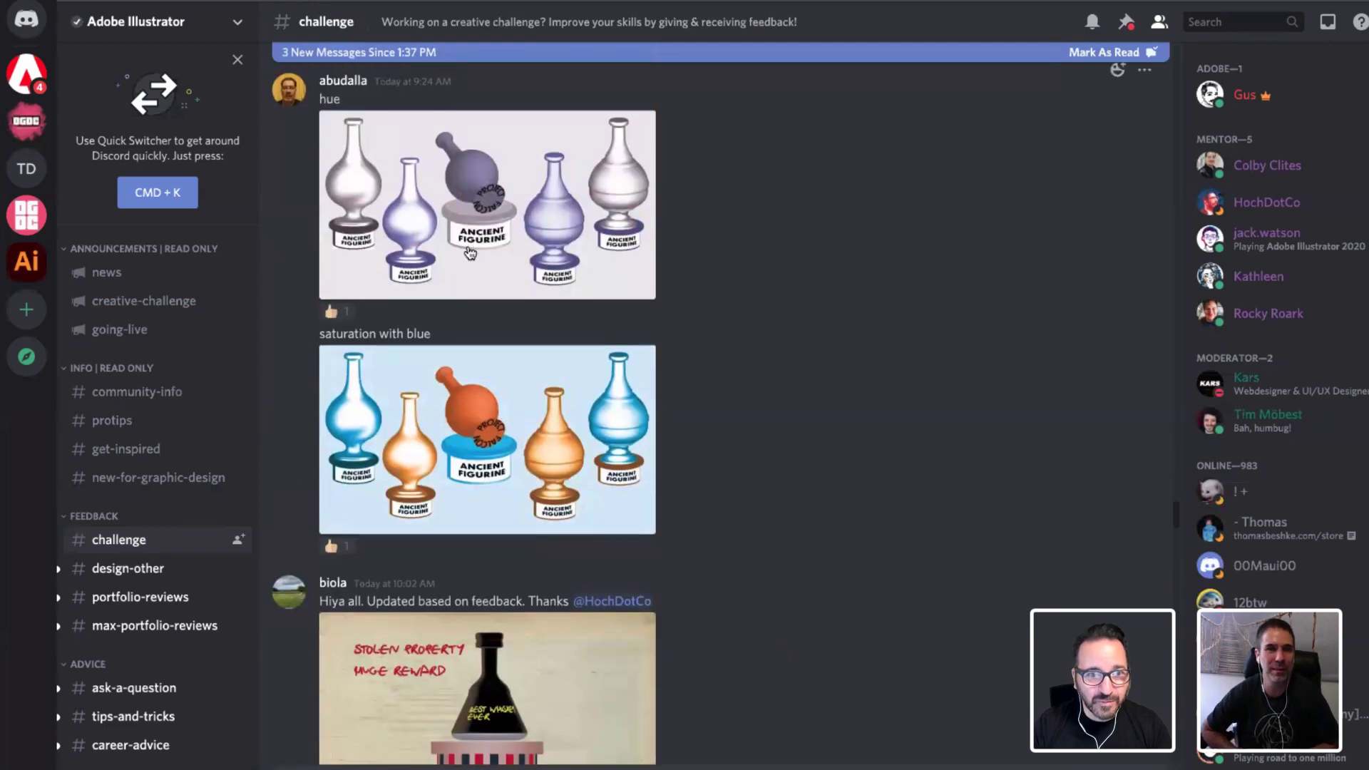
left_click(469, 252)
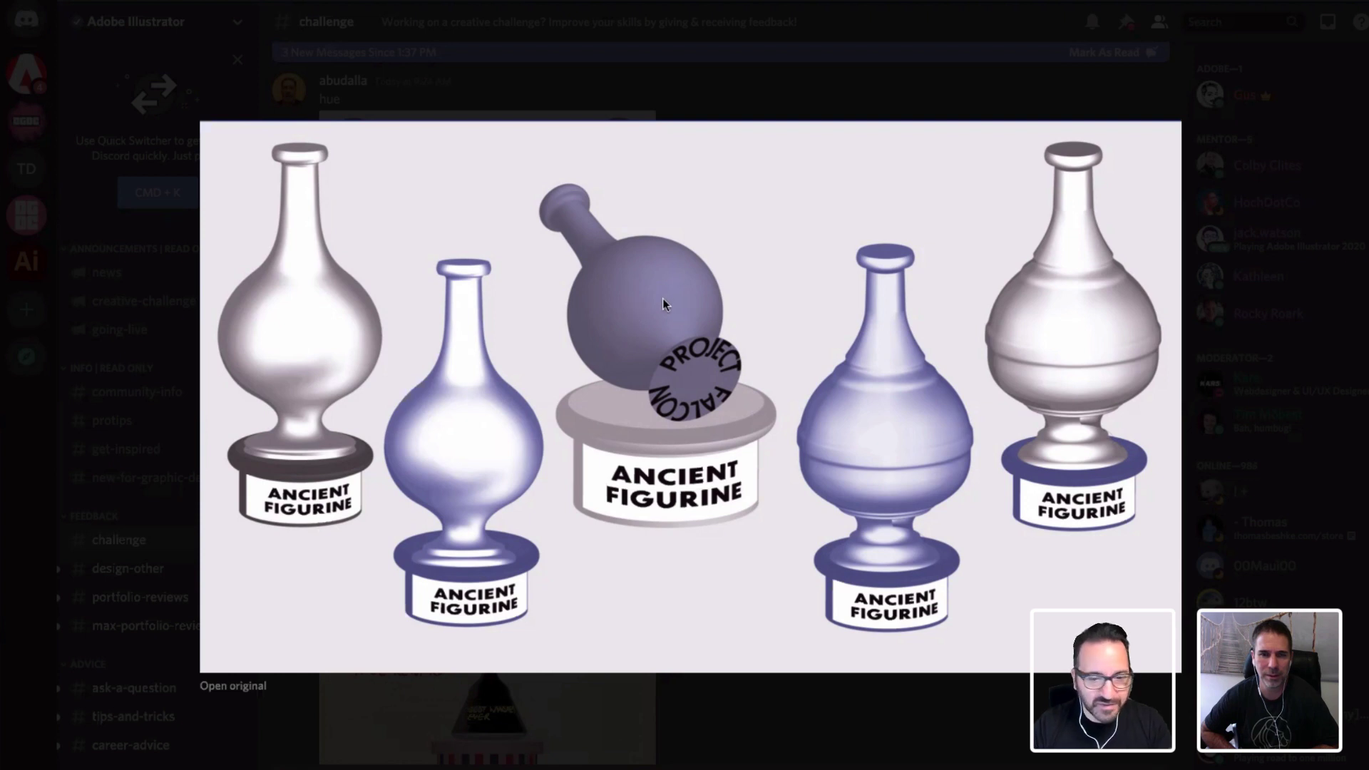
Close the vase preview, view the revised "Modern Sculpture" gallery scene in the earlier posts enlarged, and close it
left_click(822, 743)
scroll(798, 579, "up", 8)
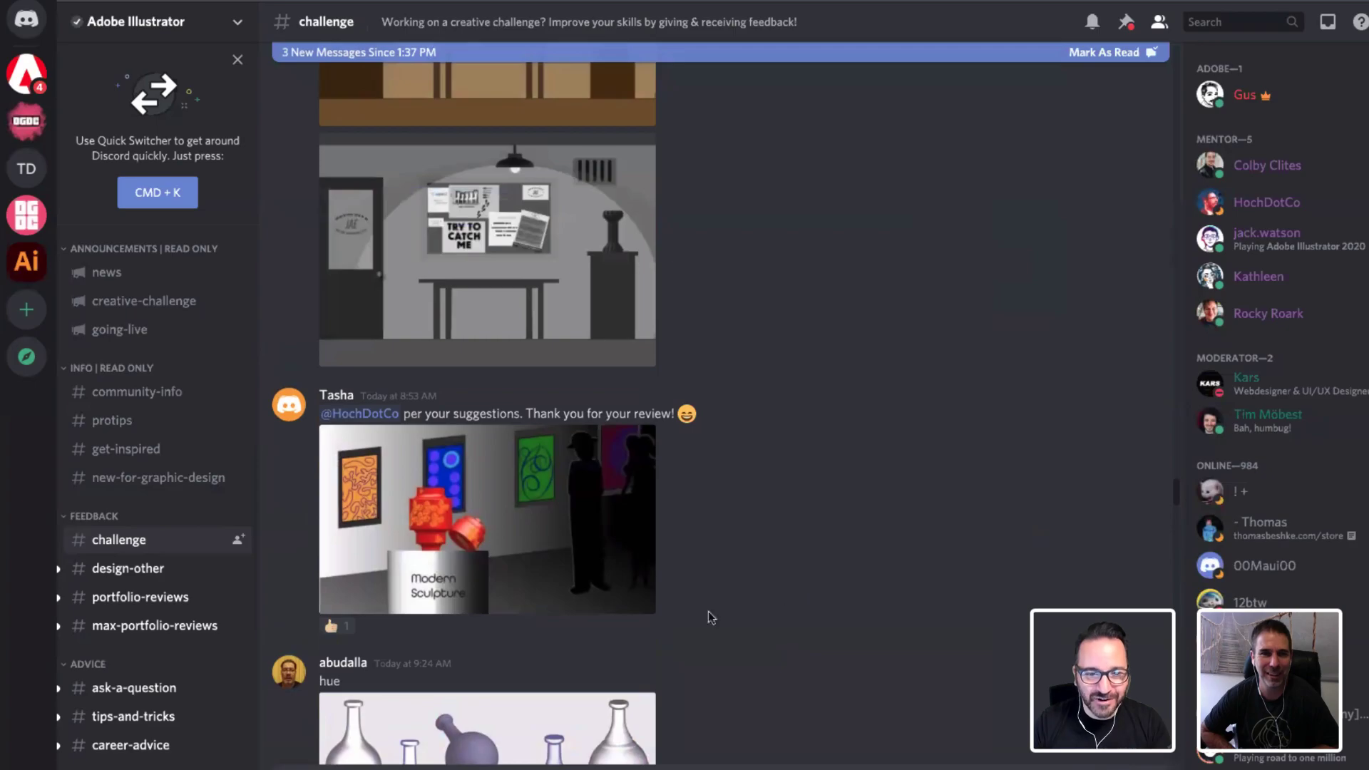
left_click(587, 549)
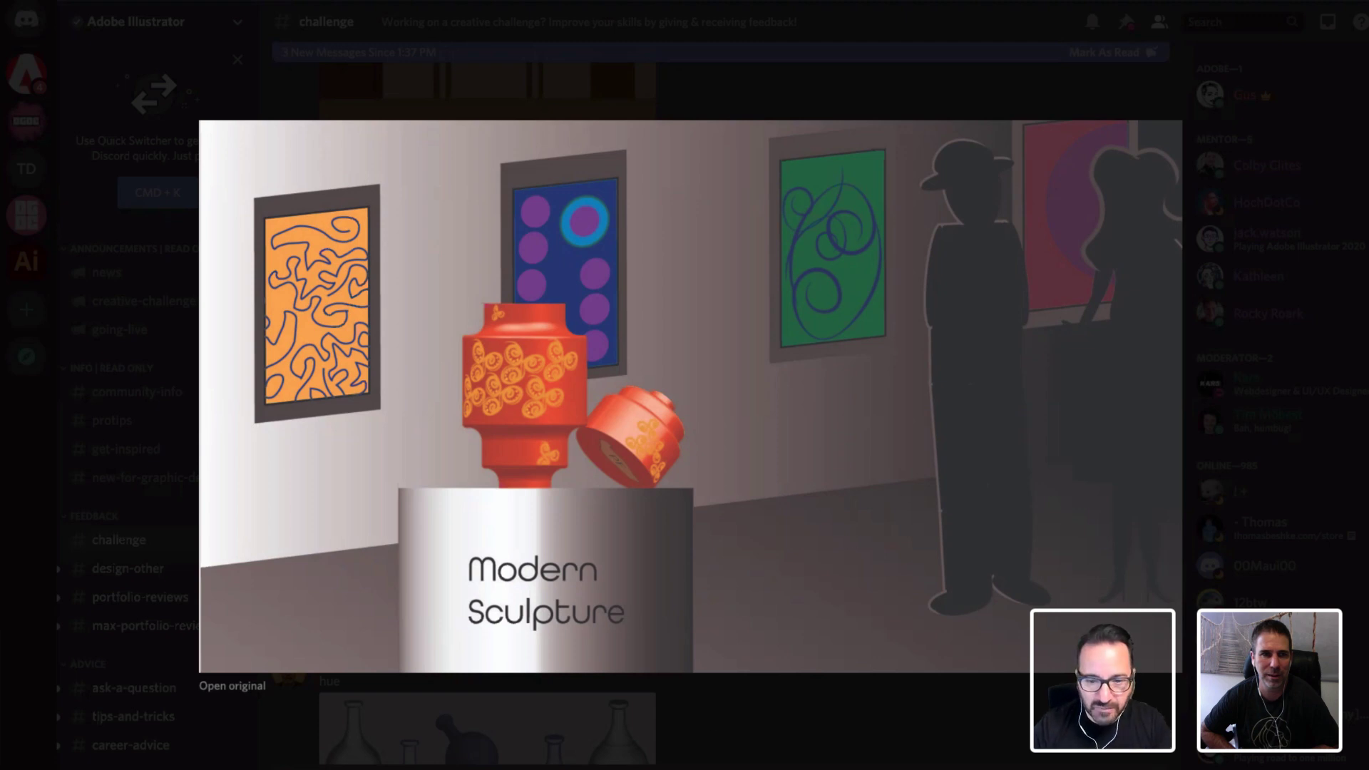
key("Escape")
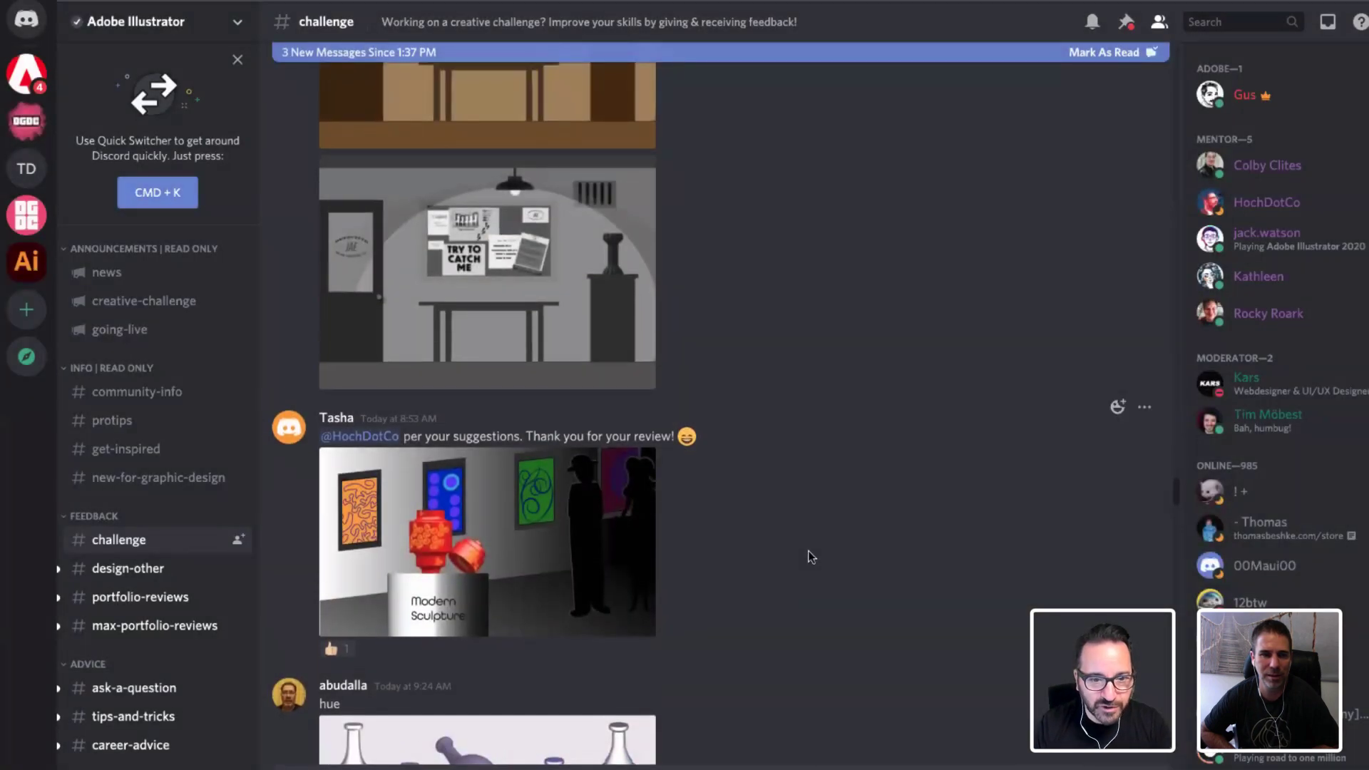
Find the "X-Ray Mode" vase entry with the hidden note in the earlier posts, view it enlarged, and close it
scroll(810, 550, "up", 10)
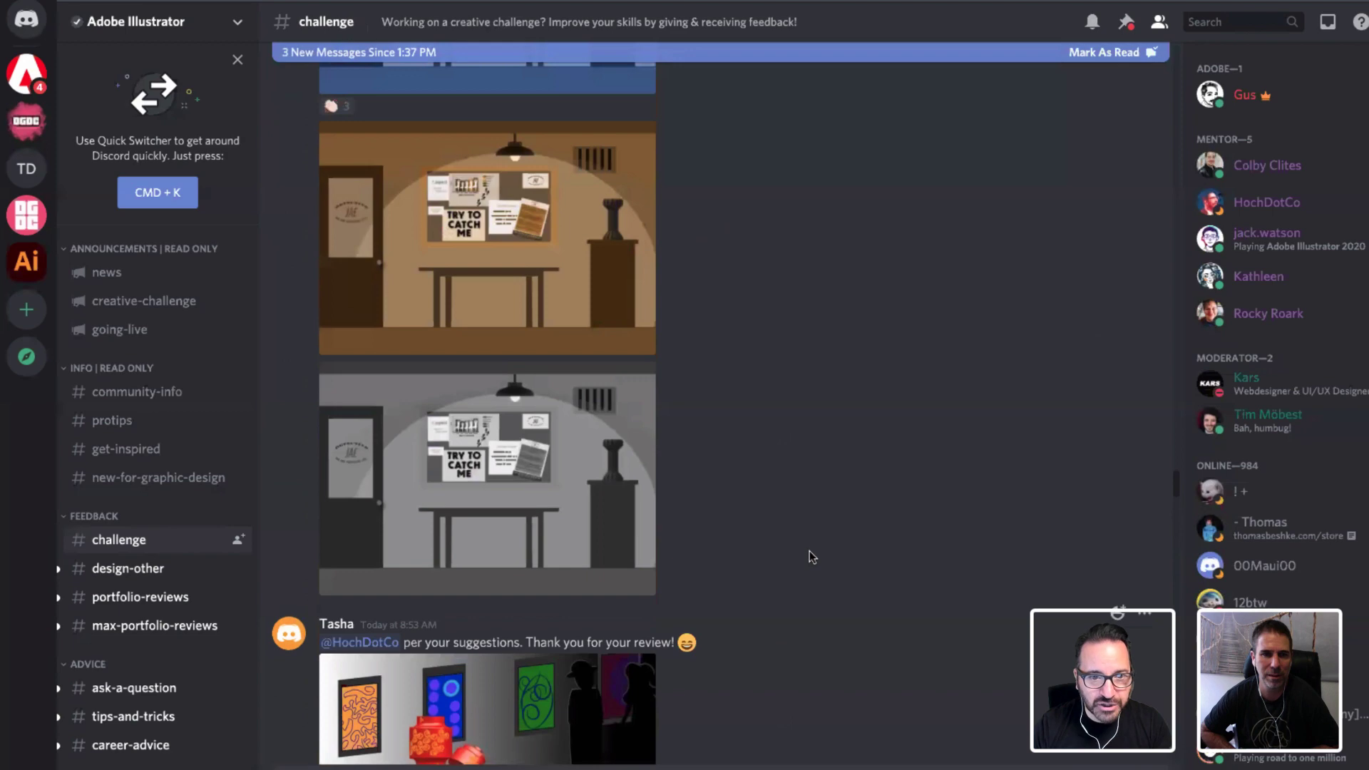
scroll(809, 552, "up", 2)
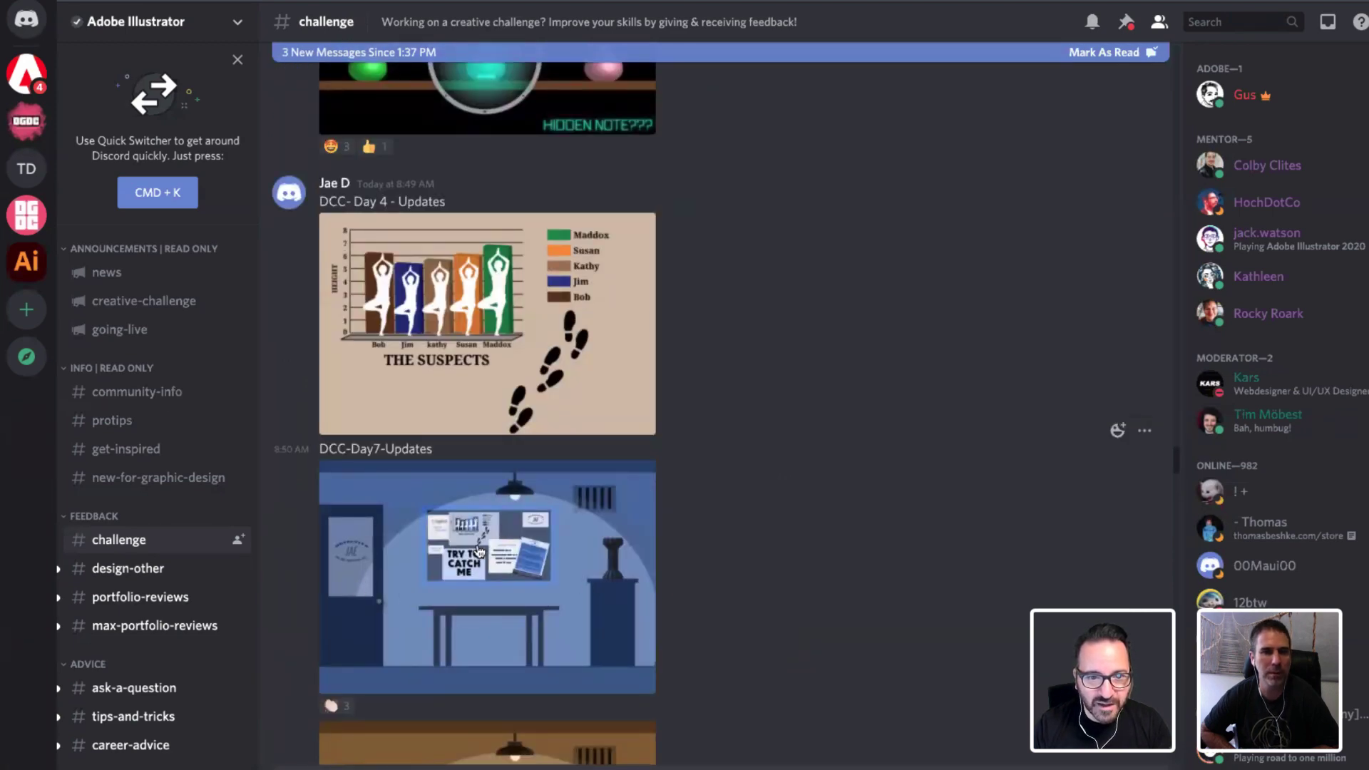
scroll(480, 552, "up", 8)
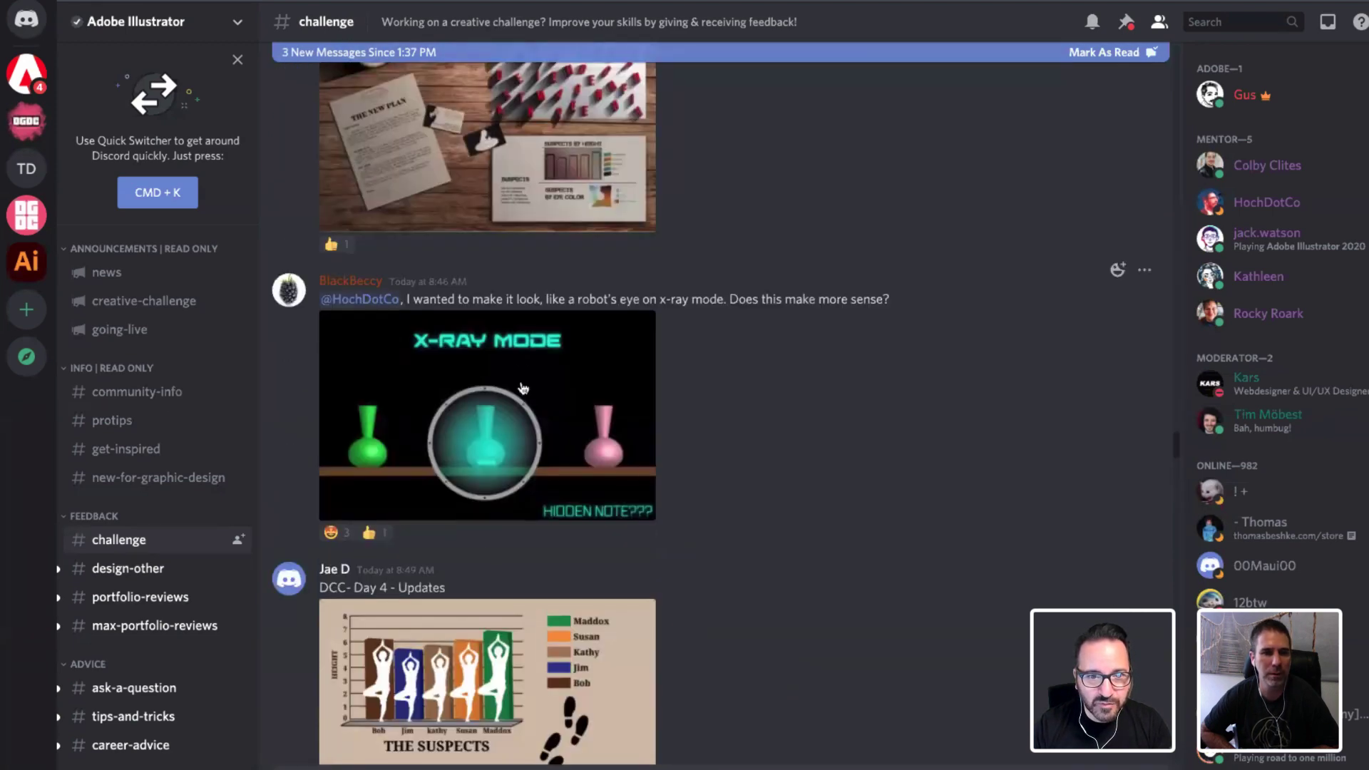
left_click(513, 444)
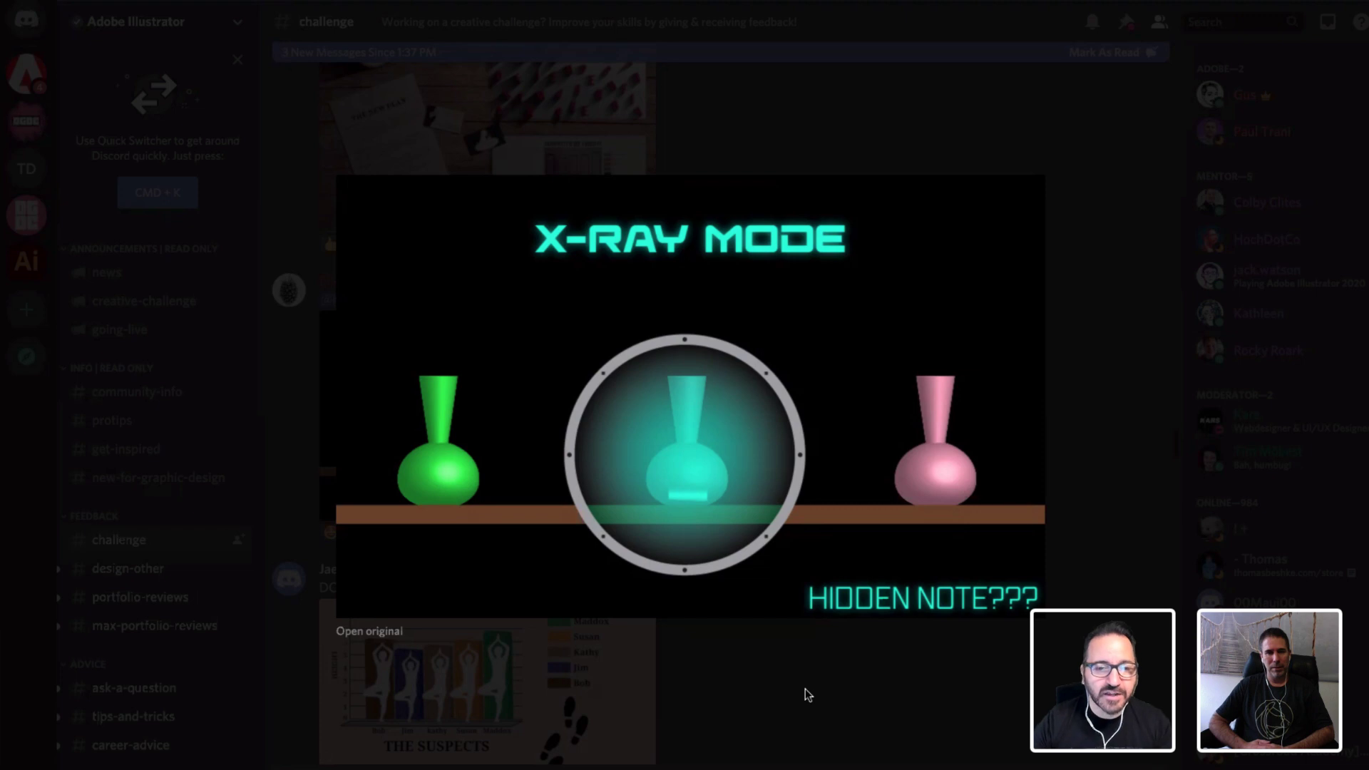
left_click(862, 707)
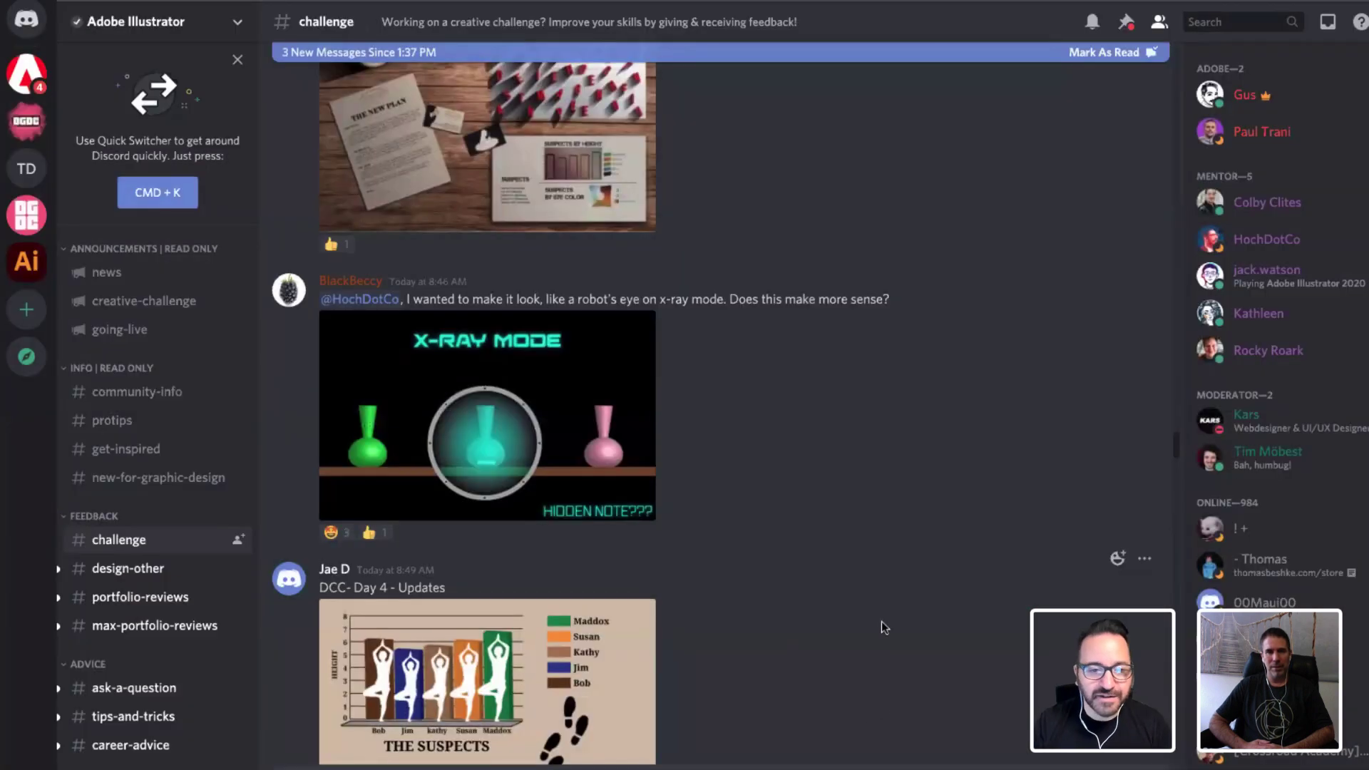
Find the journal and magnifying glass entries, view the last brown-toned version with the revealed clue enlarged, and close it
scroll(884, 617, "up", 15)
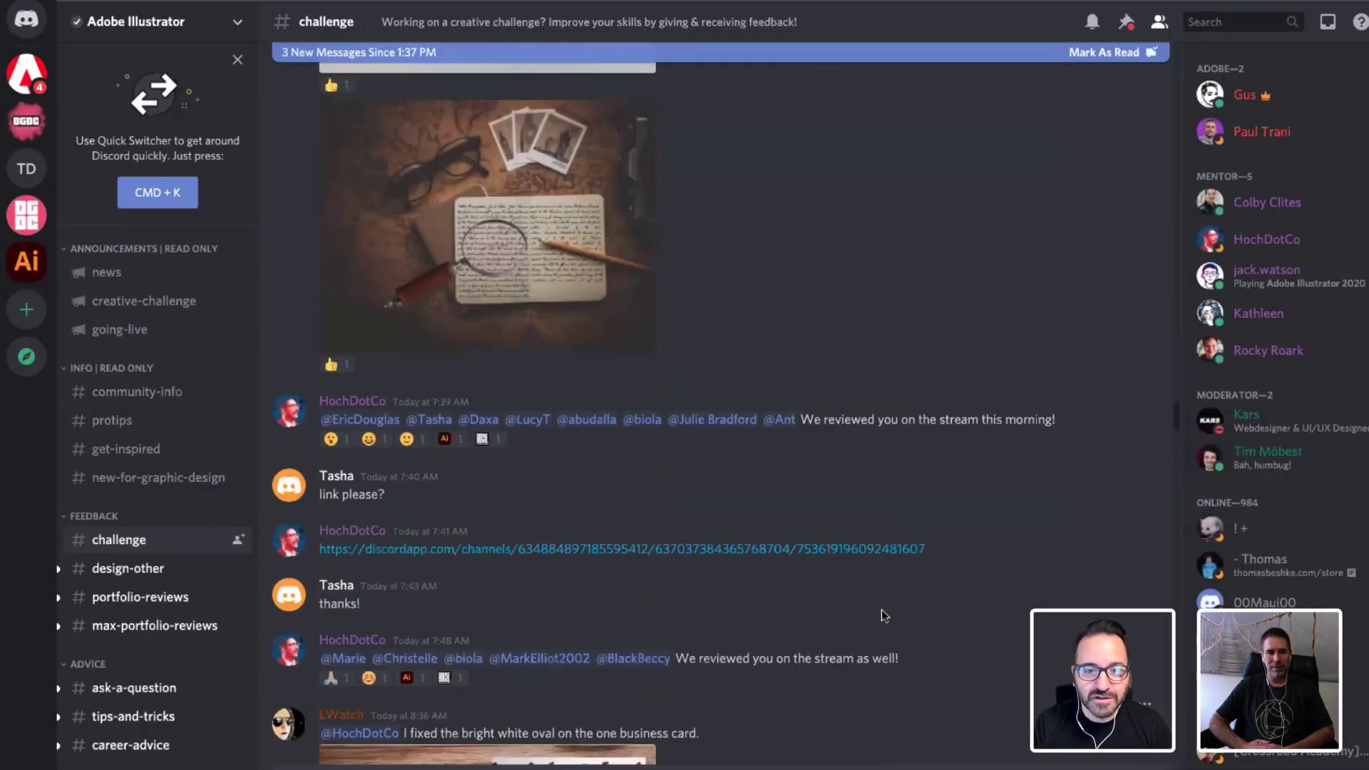
scroll(856, 599, "down", 3)
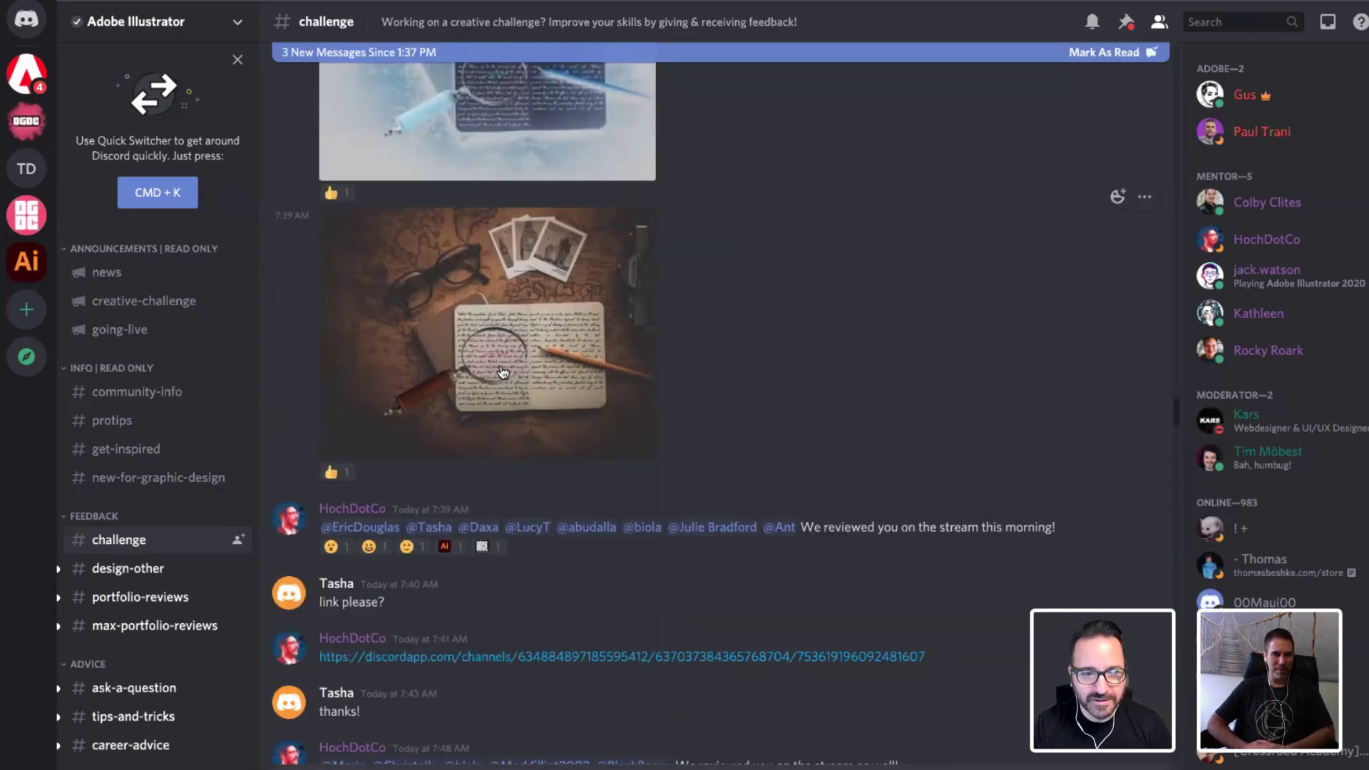
scroll(503, 371, "up", 8)
scroll(502, 367, "up", 9)
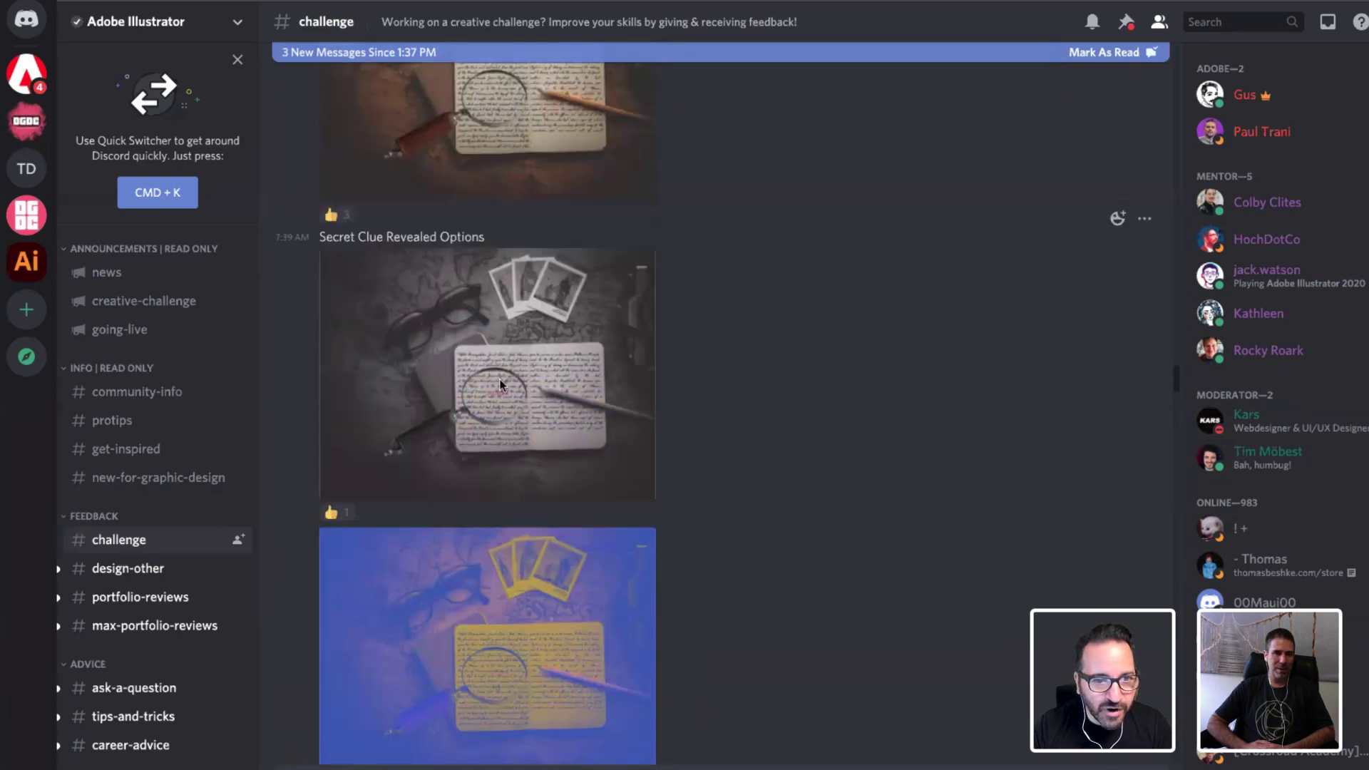
scroll(502, 387, "down", 15)
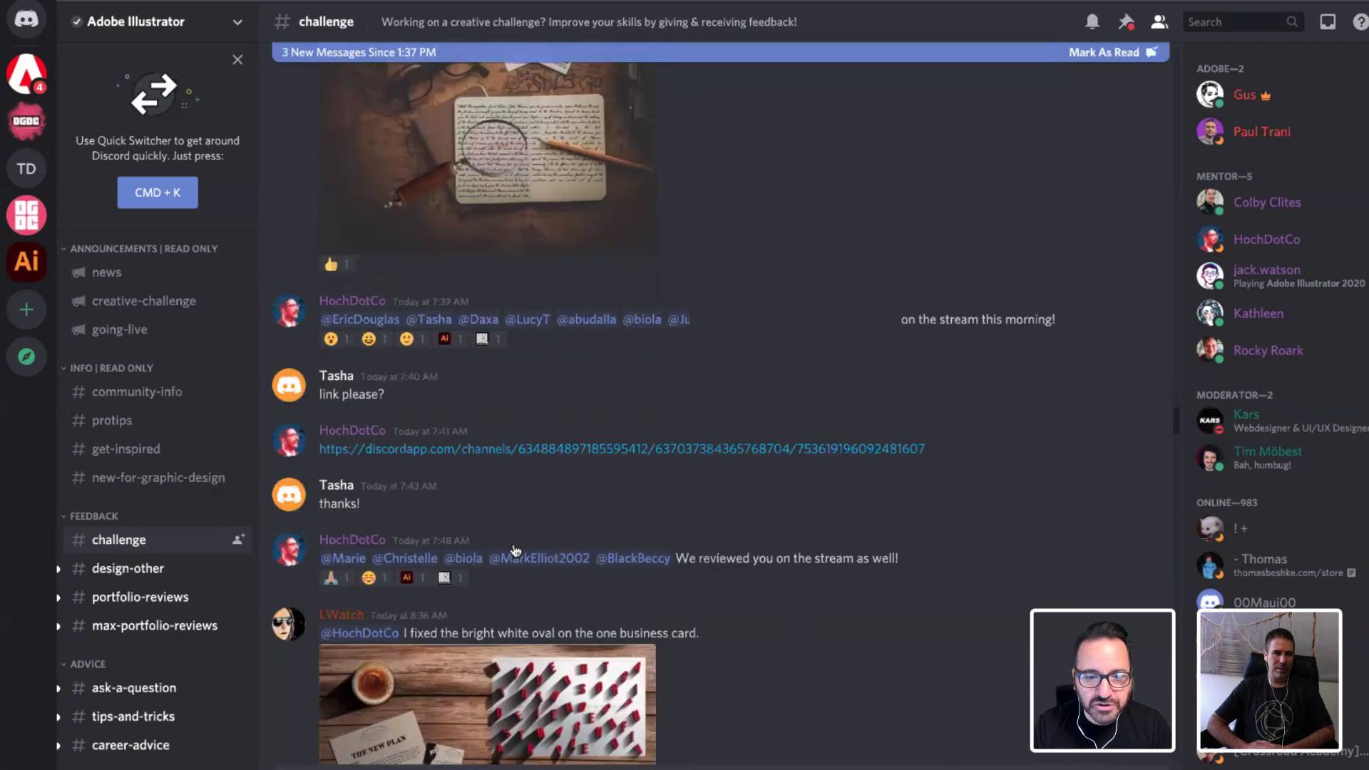
scroll(514, 528, "up", 5)
left_click(520, 517)
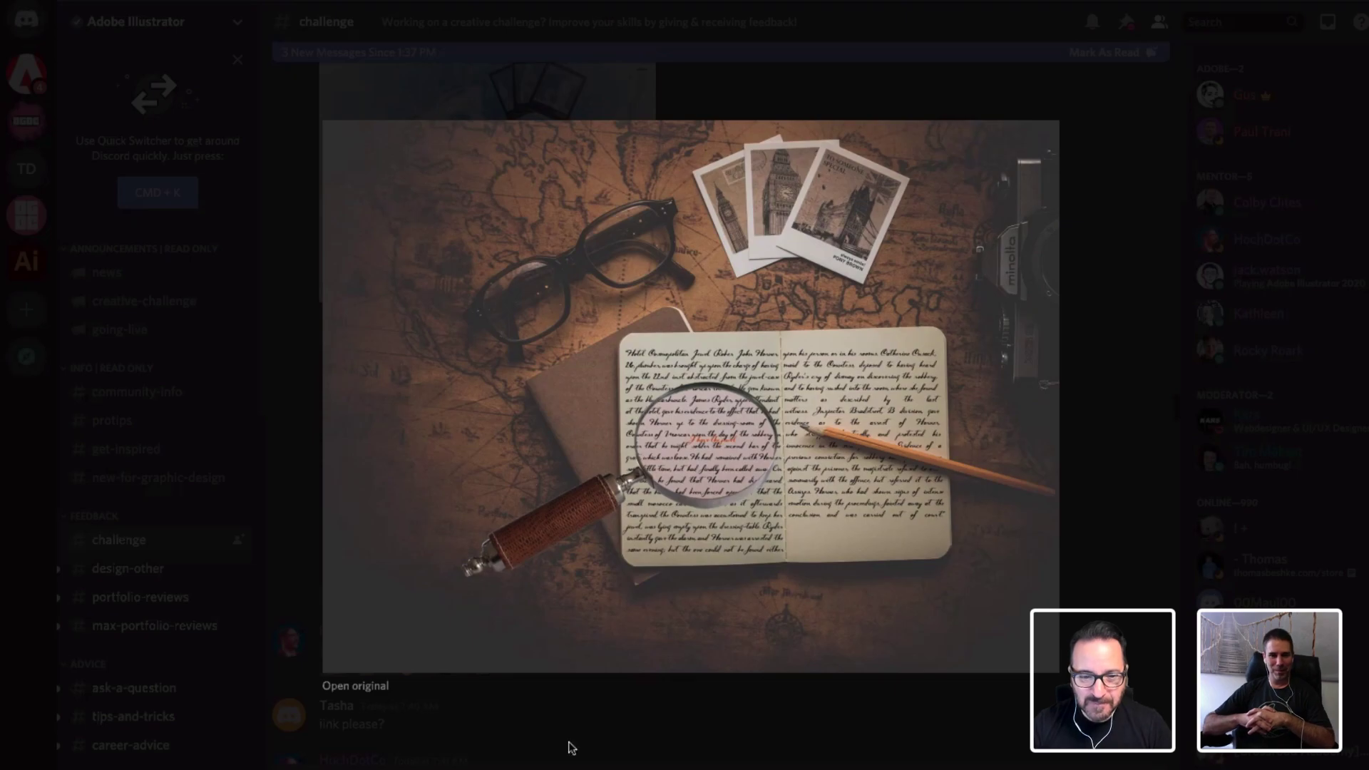
left_click(603, 720)
View the inverted light-blue and the blue-and-yellow versions of the journal scene enlarged, closing each preview
scroll(592, 663, "up", 4)
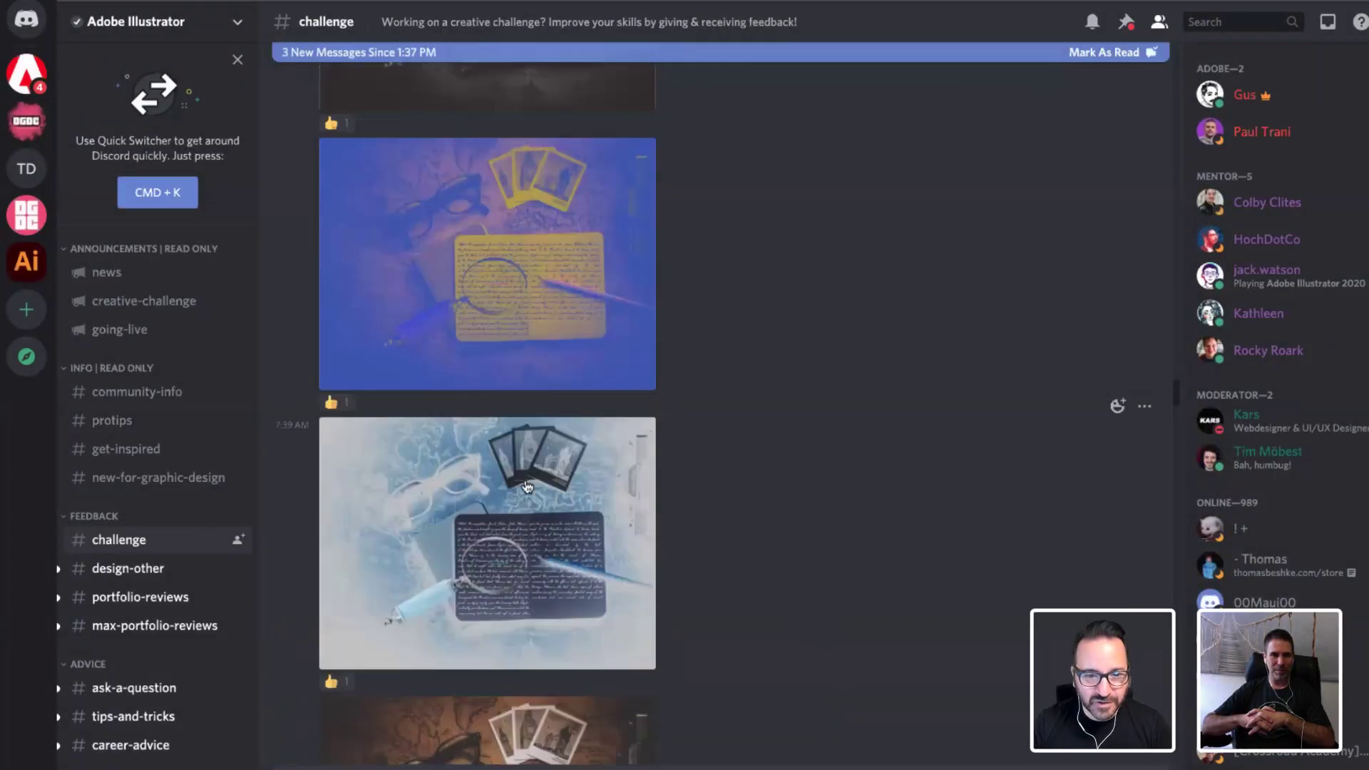
left_click(601, 627)
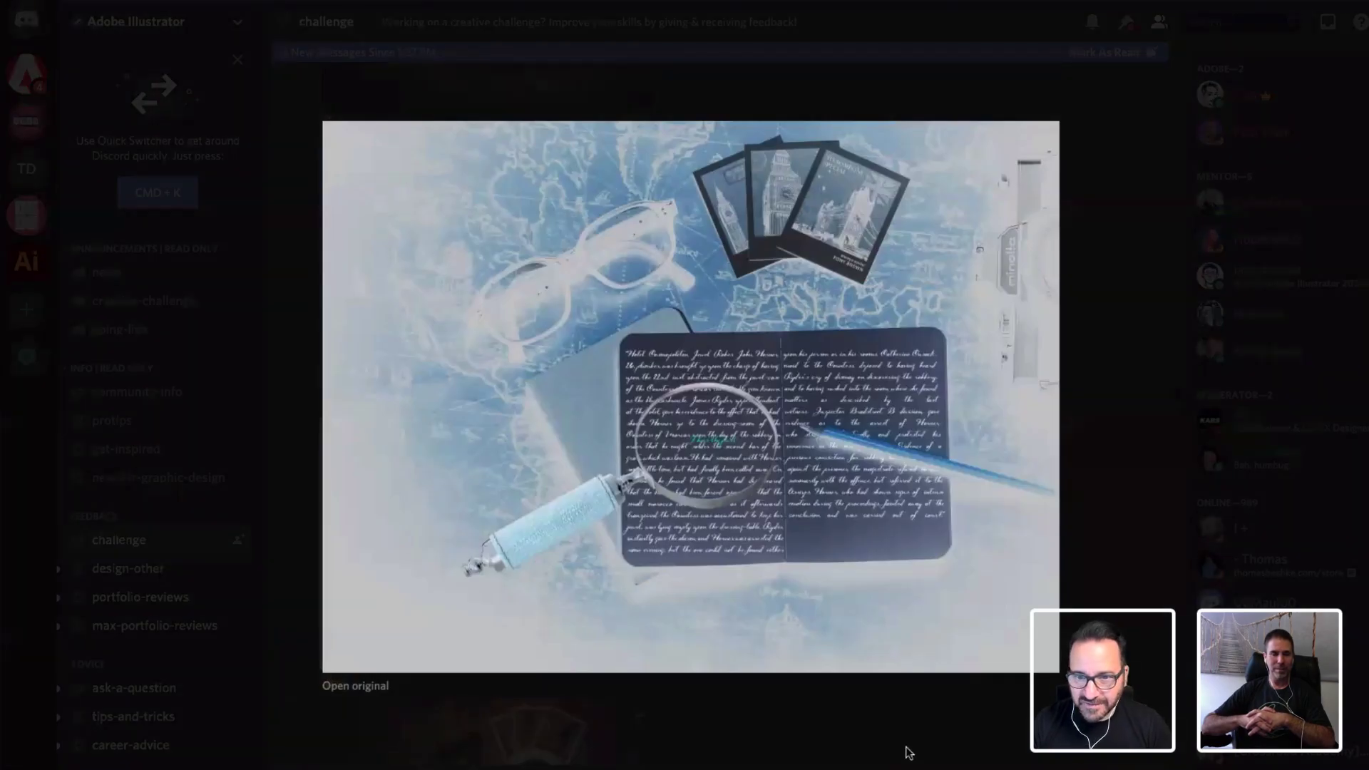
left_click(958, 744)
scroll(840, 621, "up", 2)
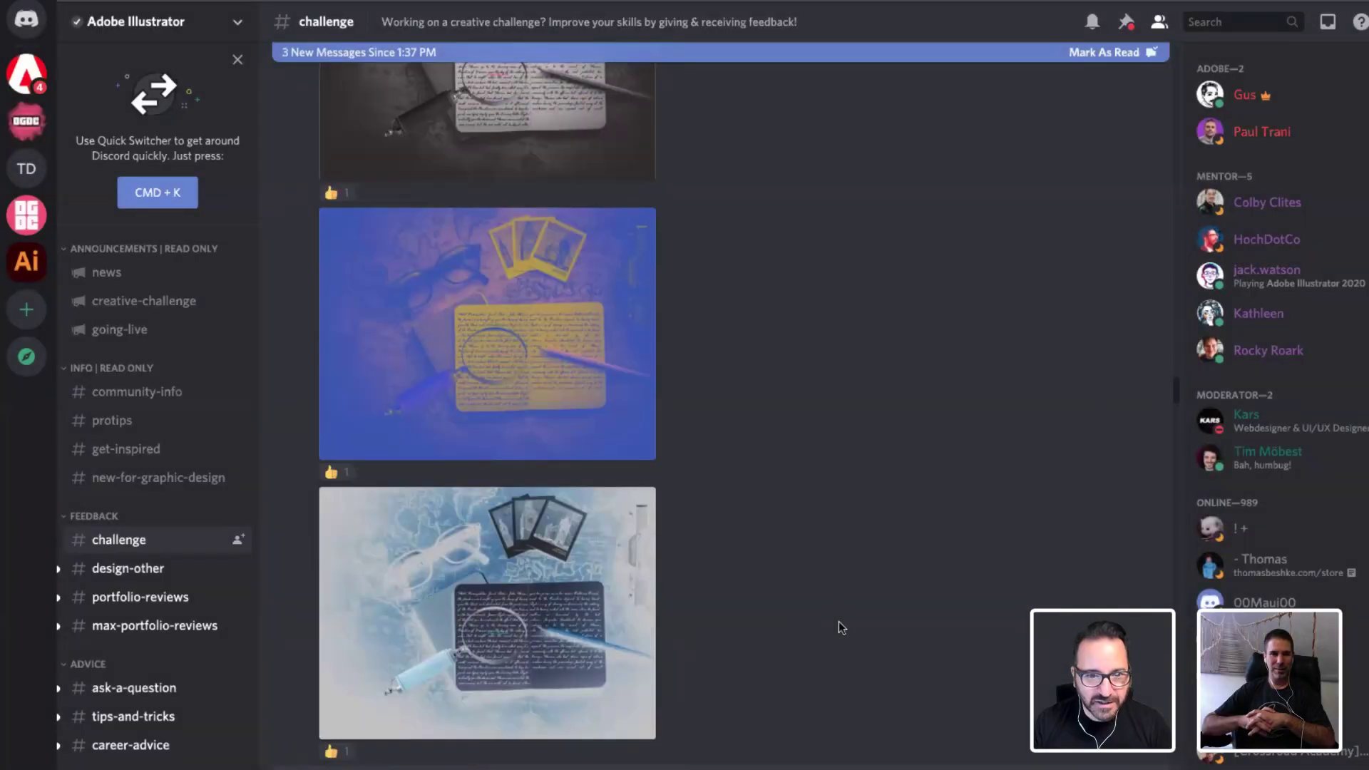
left_click(576, 351)
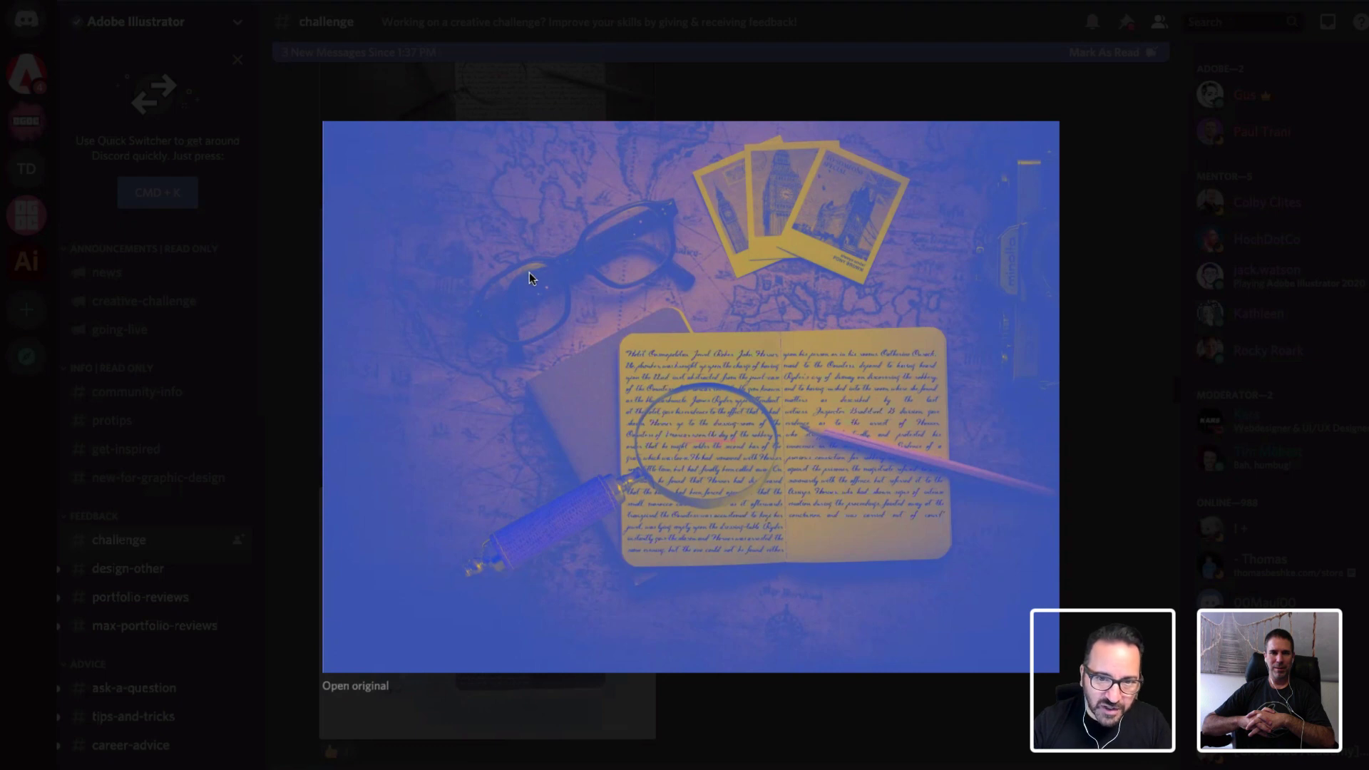
left_click(829, 737)
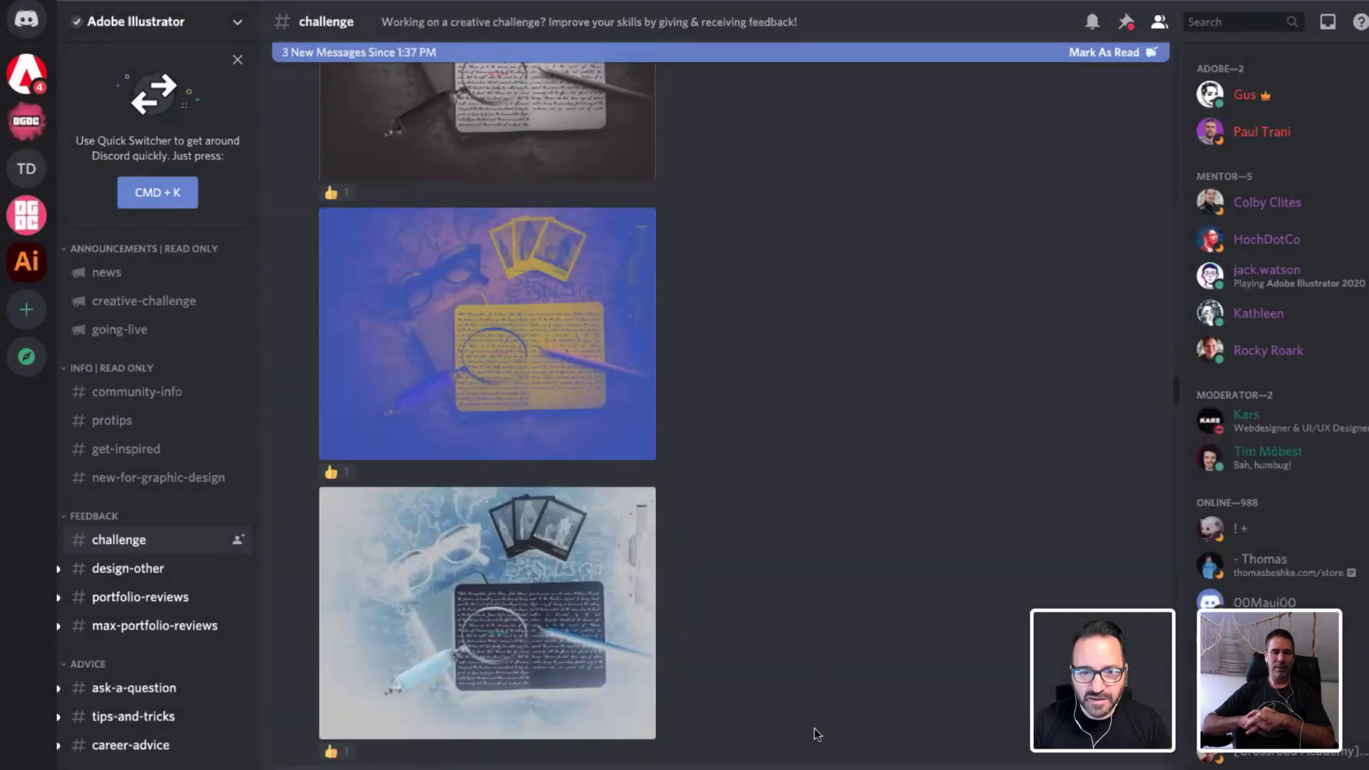
View the grayscale journal scene under "Secret Clue Revealed Options" enlarged, and close the preview
scroll(828, 427, "up", 2)
left_click(528, 343)
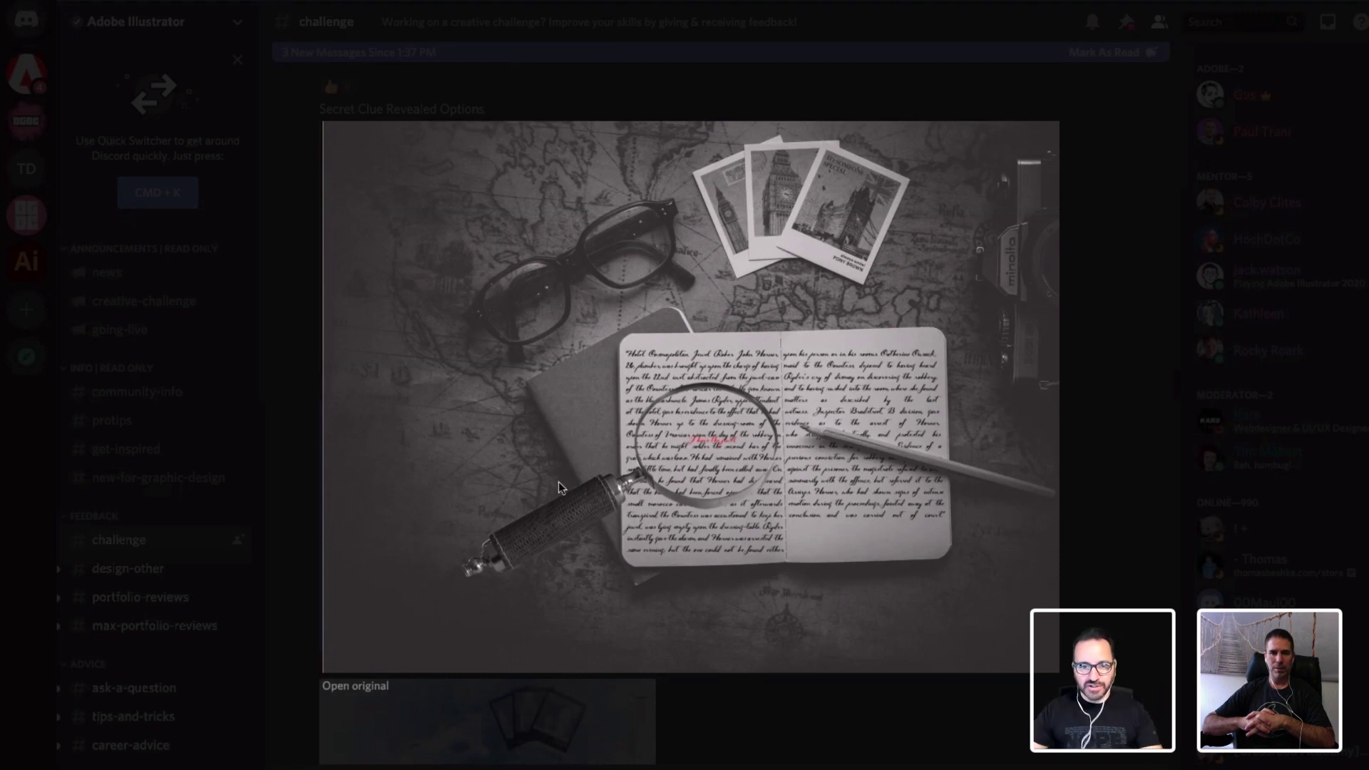
left_click(816, 734)
Browse the earlier posts up to the "Countess of Morcar's Blue Carbuncle" magnifying glass image, view it enlarged, and close it
scroll(773, 464, "up", 10)
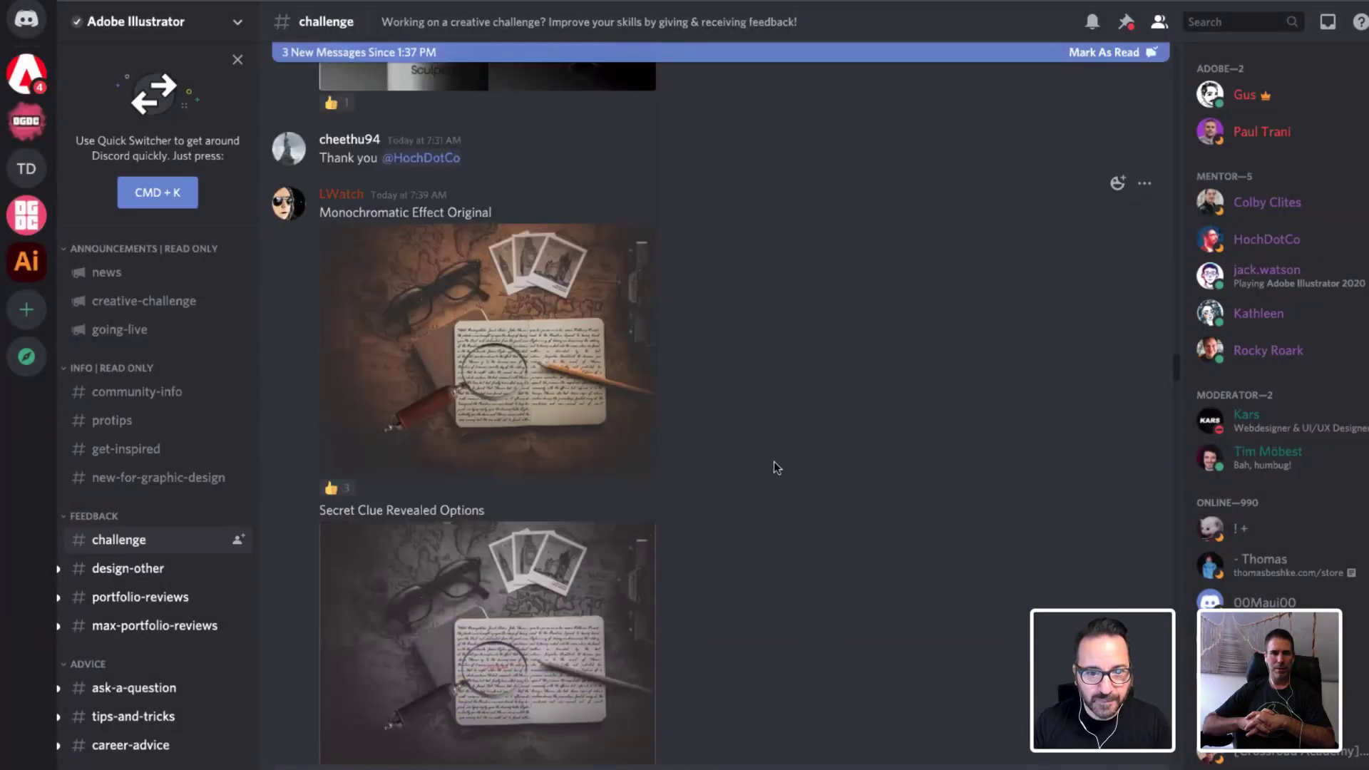
scroll(797, 514, "up", 8)
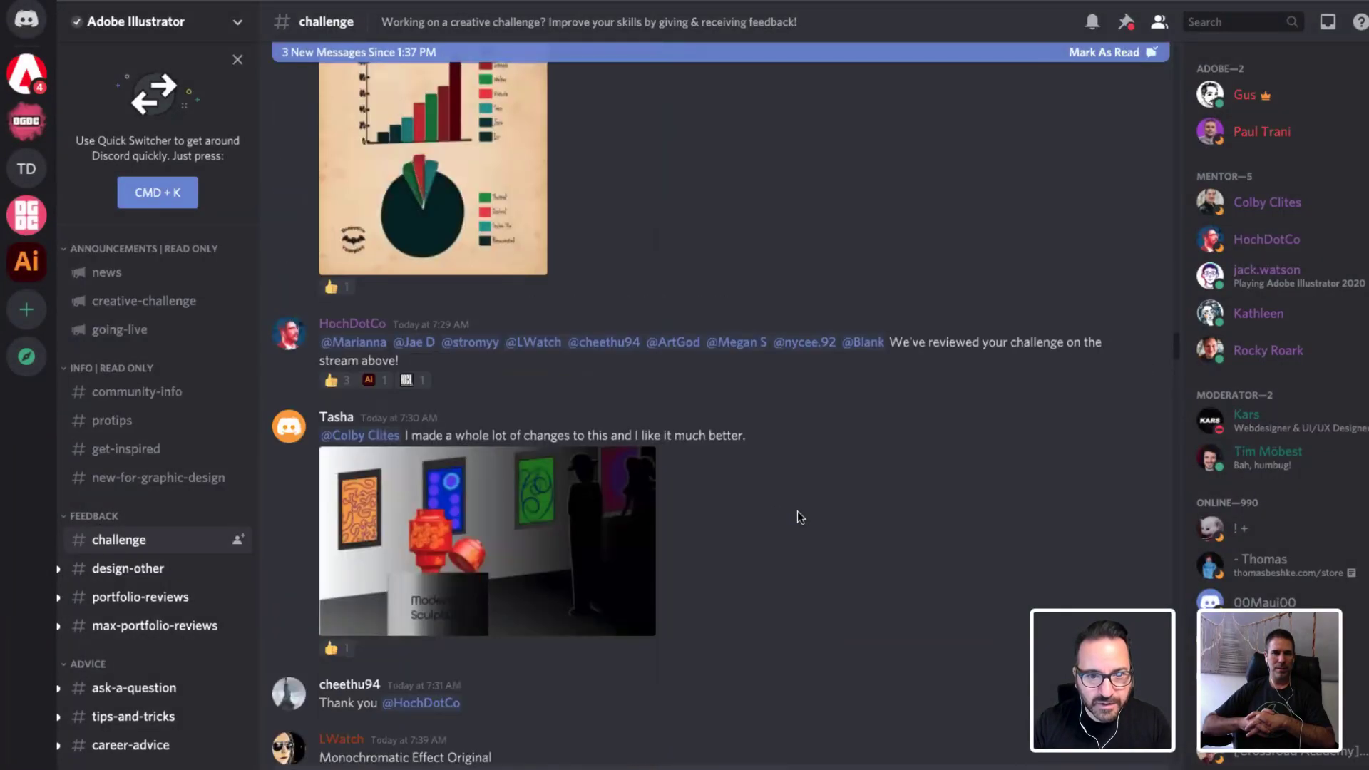
scroll(500, 563, "up", 7)
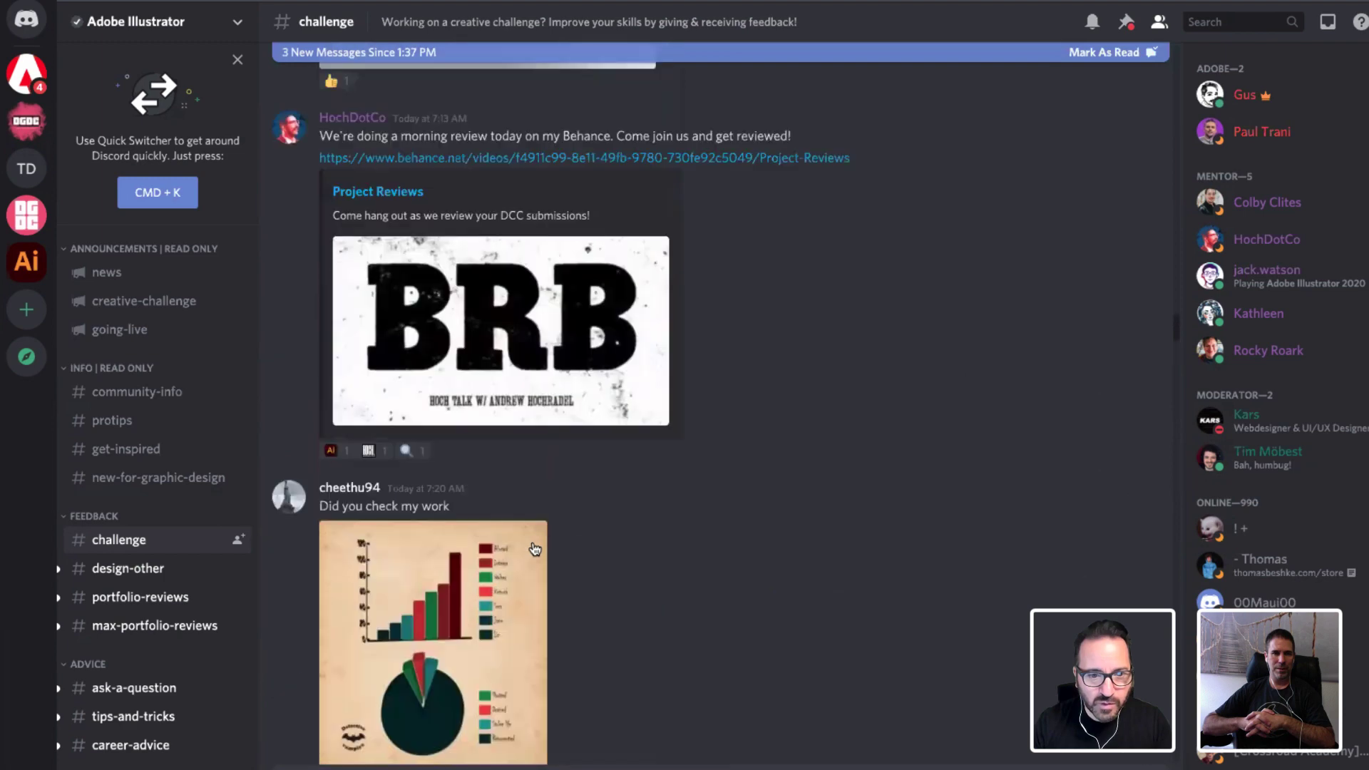
scroll(583, 389, "up", 8)
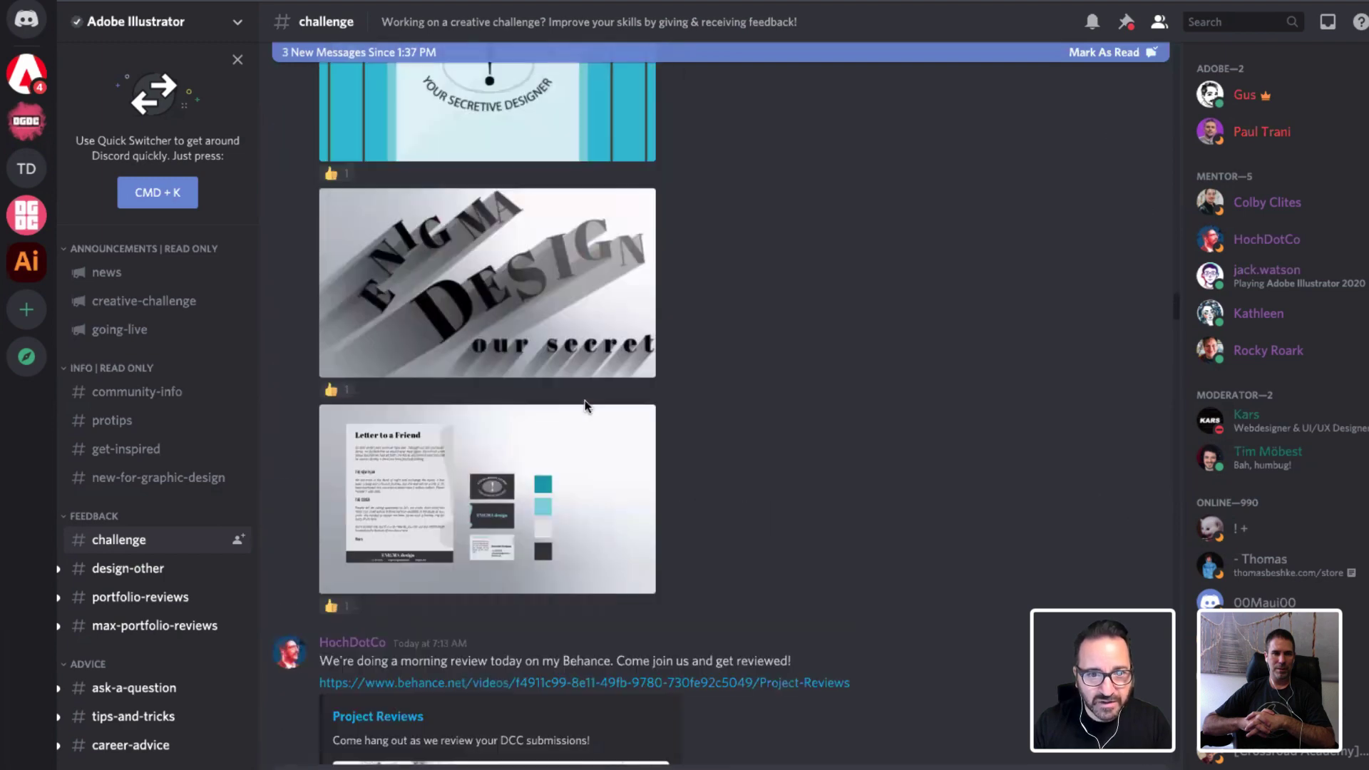
scroll(547, 518, "up", 10)
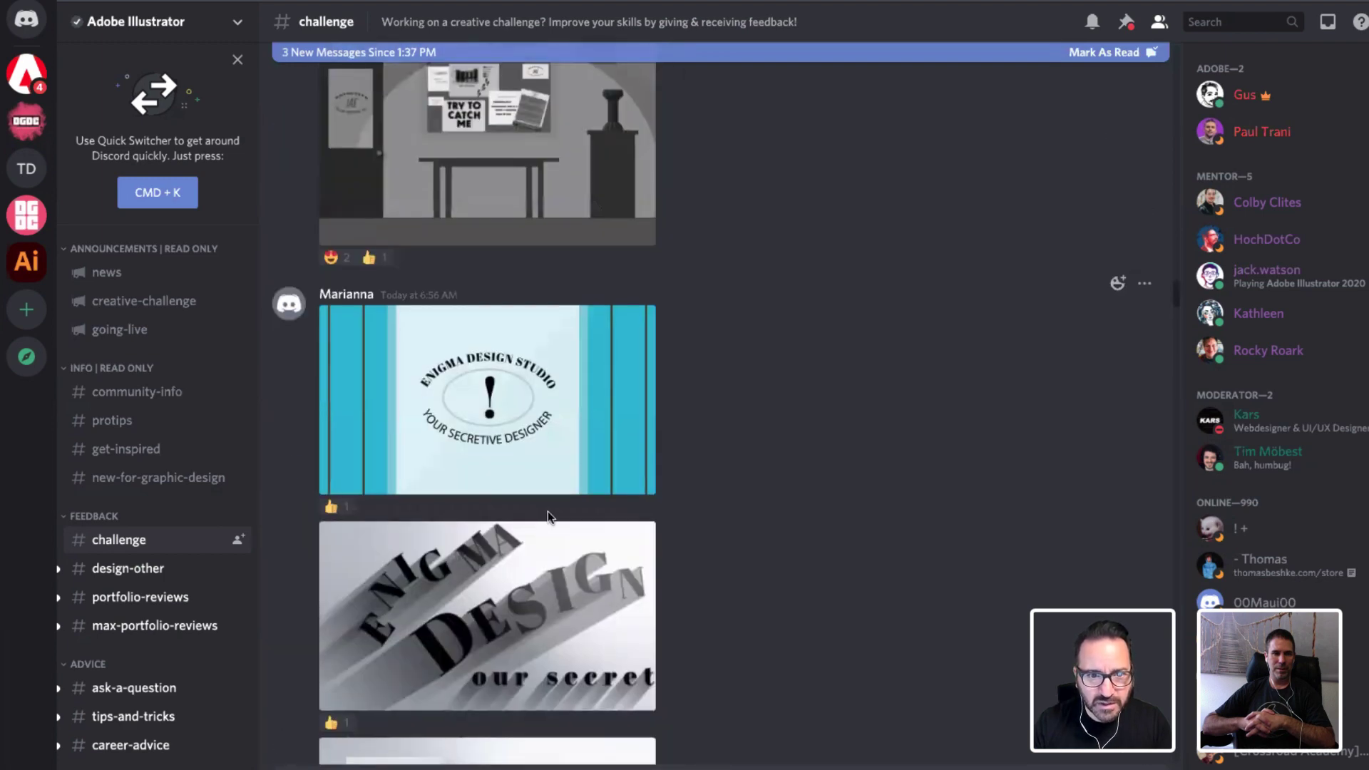
scroll(548, 512, "up", 10)
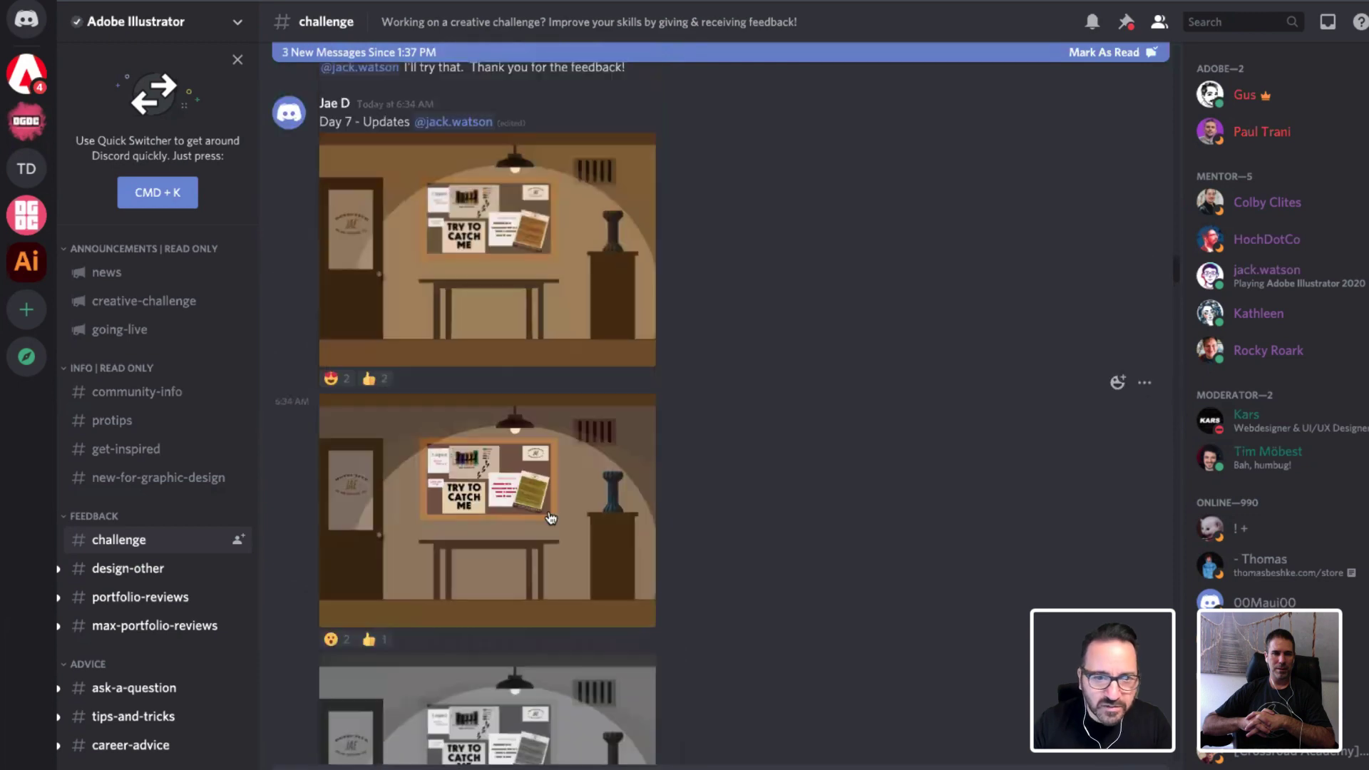
scroll(551, 518, "up", 5)
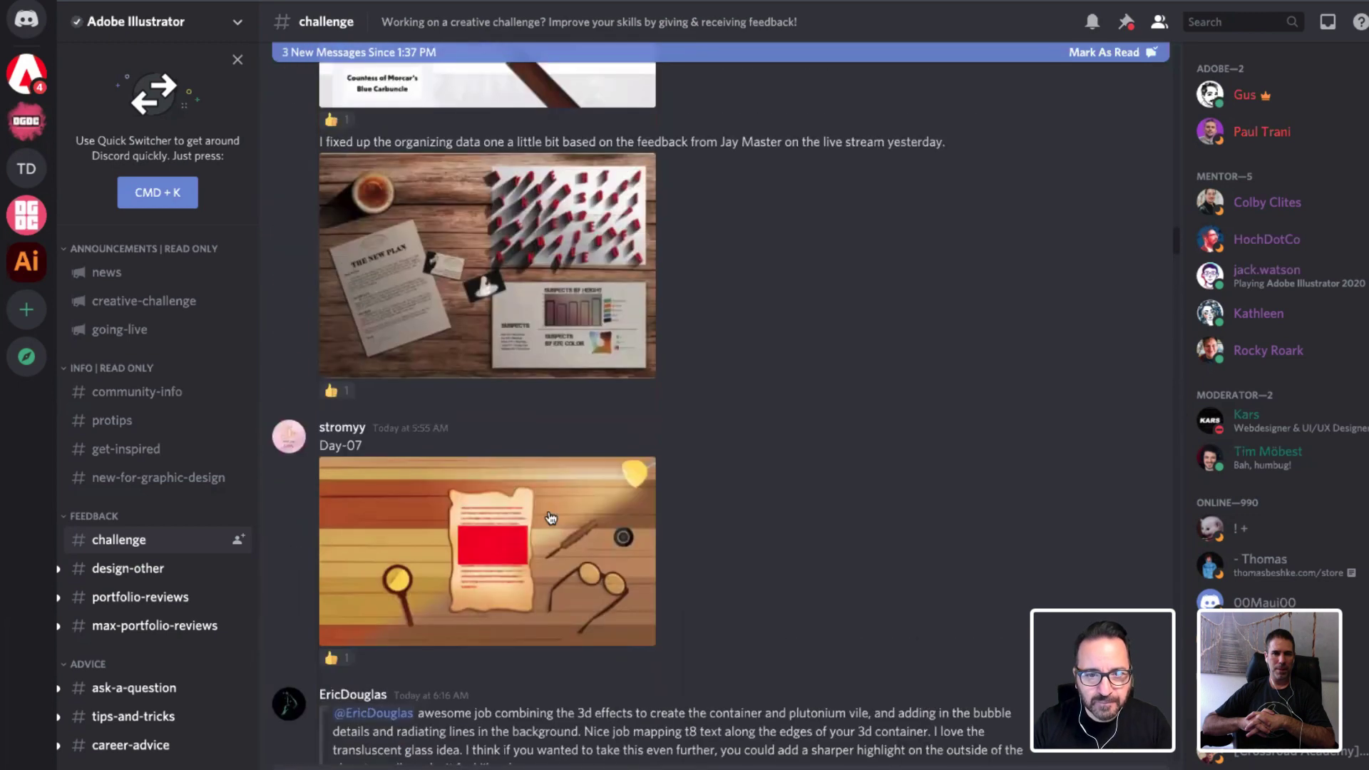
scroll(559, 310, "up", 3)
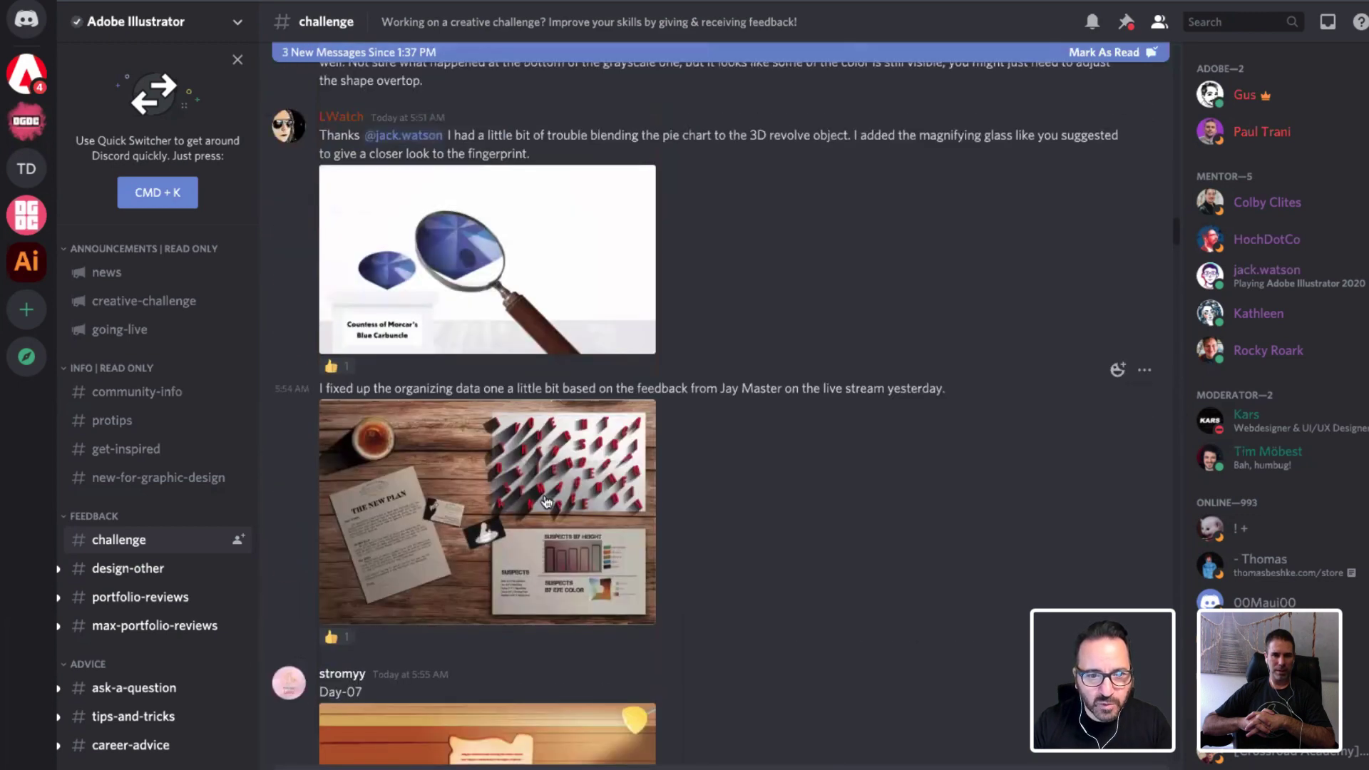
left_click(549, 253)
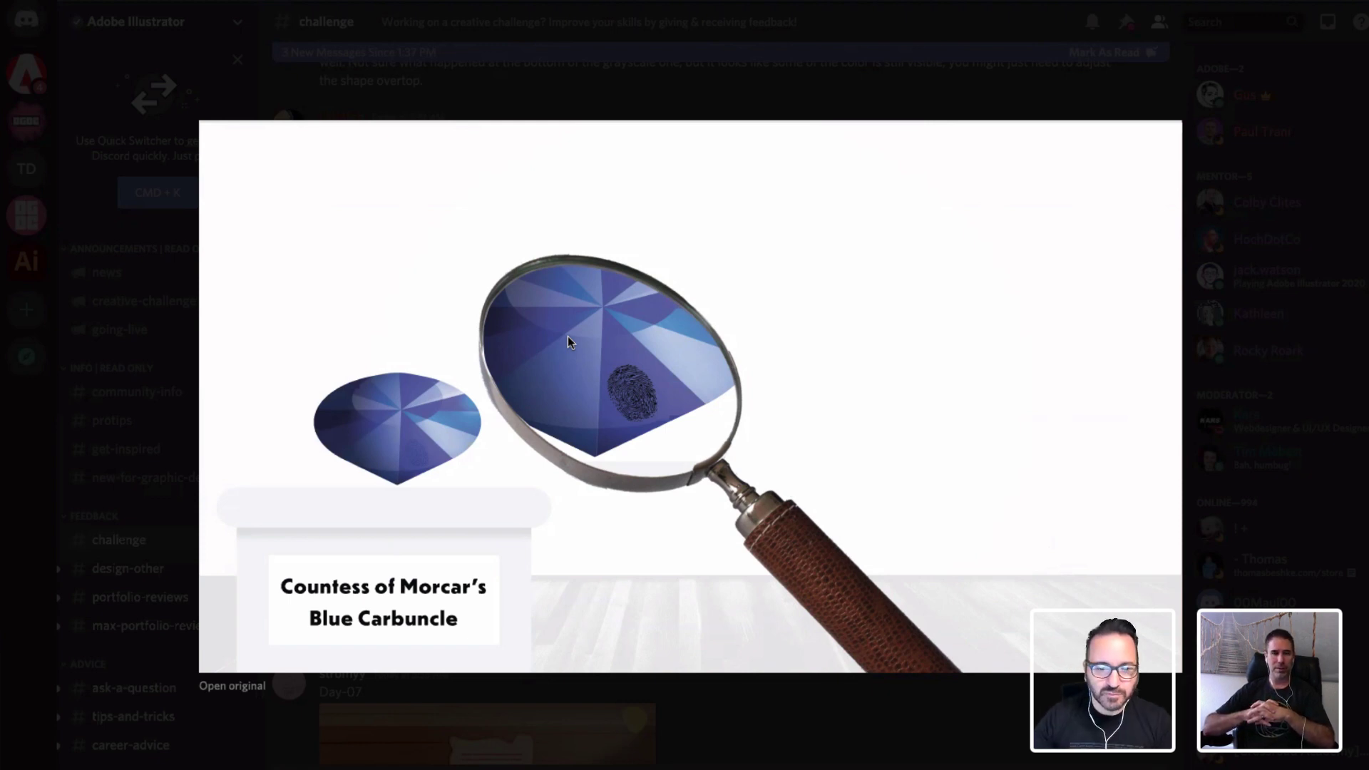
left_click(842, 761)
Find the "challenge 7" grayscale and green detective desk image in the earlier posts, view it enlarged, and close it
scroll(713, 538, "up", 4)
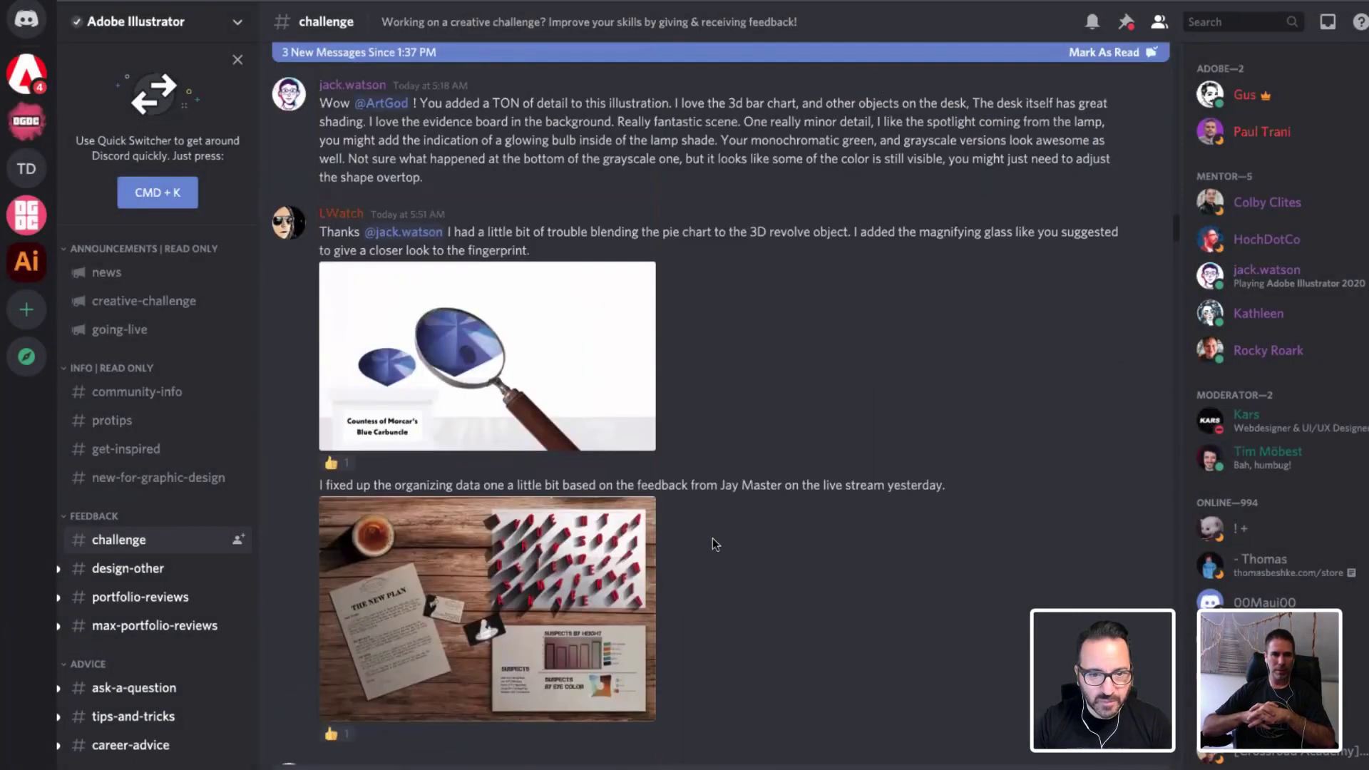
scroll(695, 491, "up", 15)
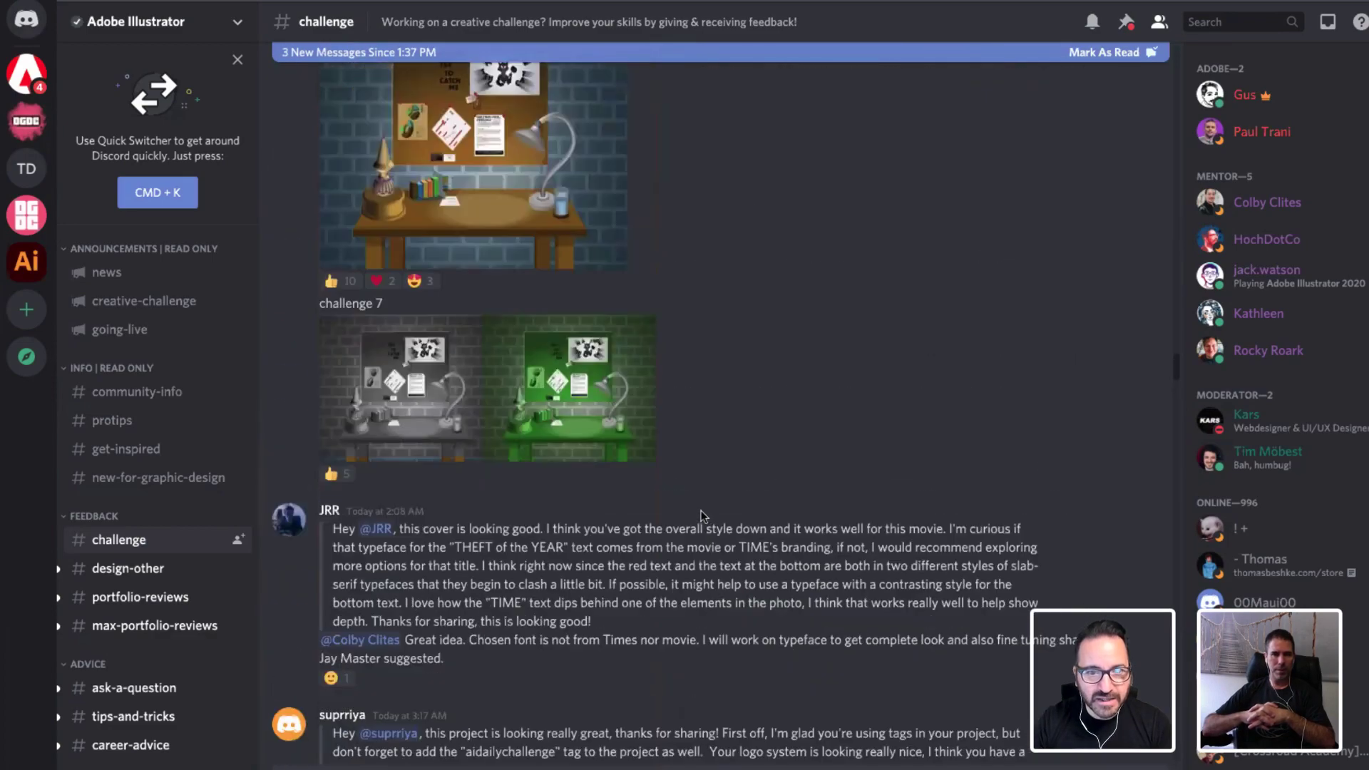
left_click(564, 389)
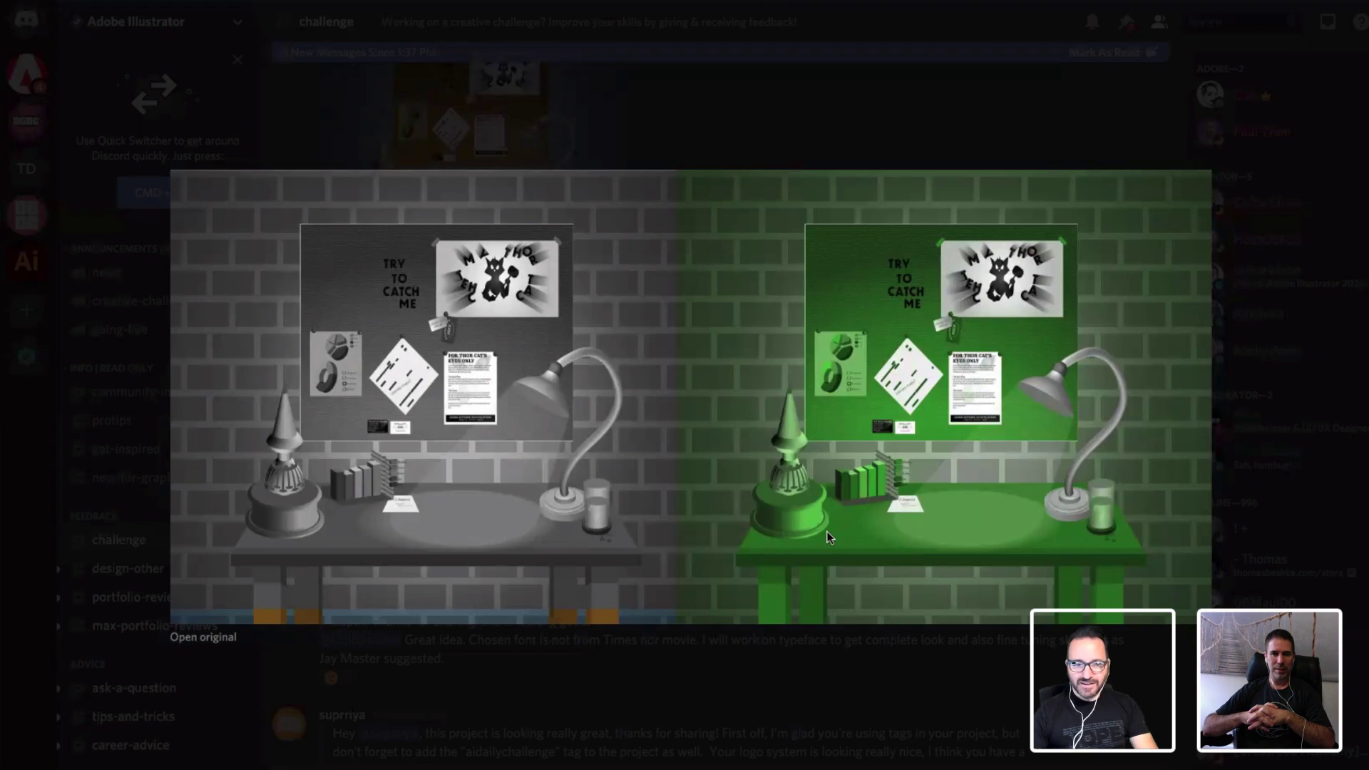
left_click(758, 717)
Check the posts above the detective desk entry, return to its grayscale and green versions, view them enlarged again, and close the preview
scroll(758, 571, "up", 8)
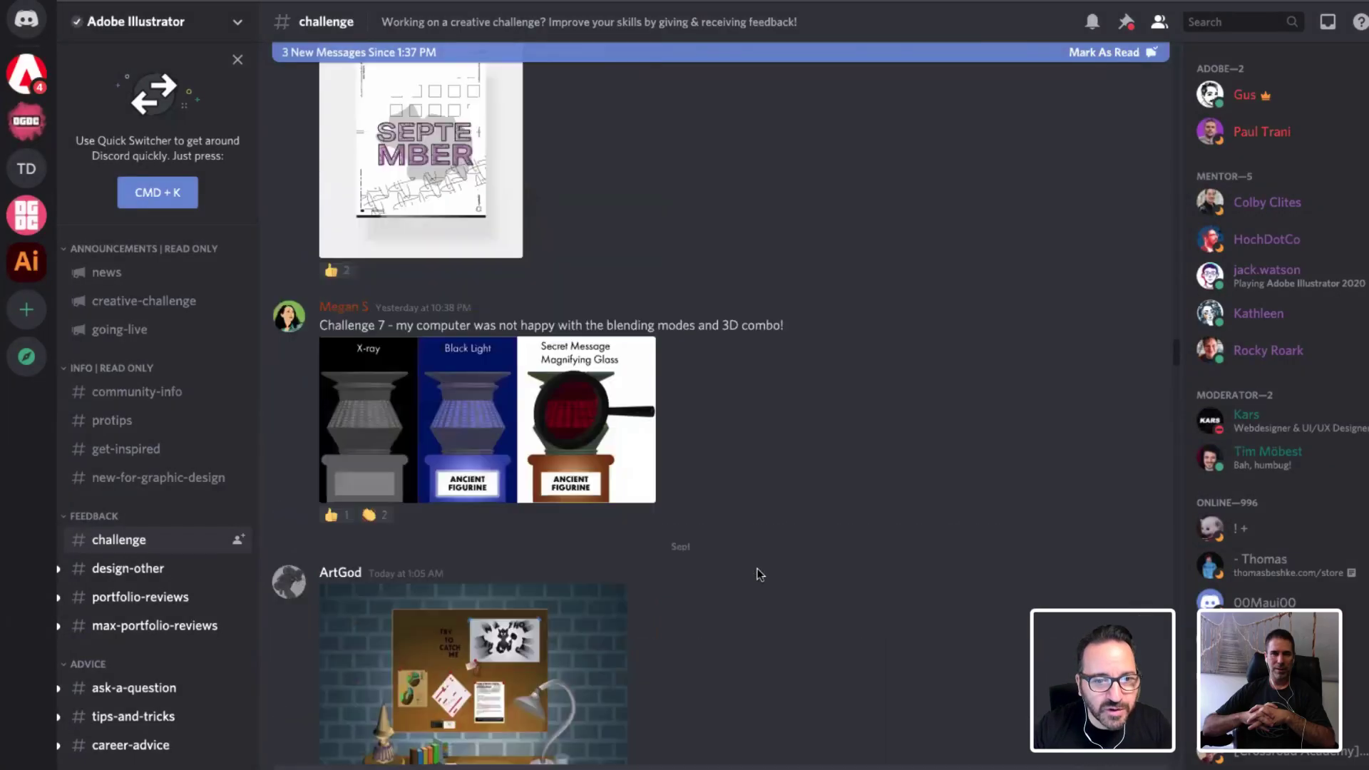
scroll(760, 575, "down", 7)
scroll(759, 576, "up", 1)
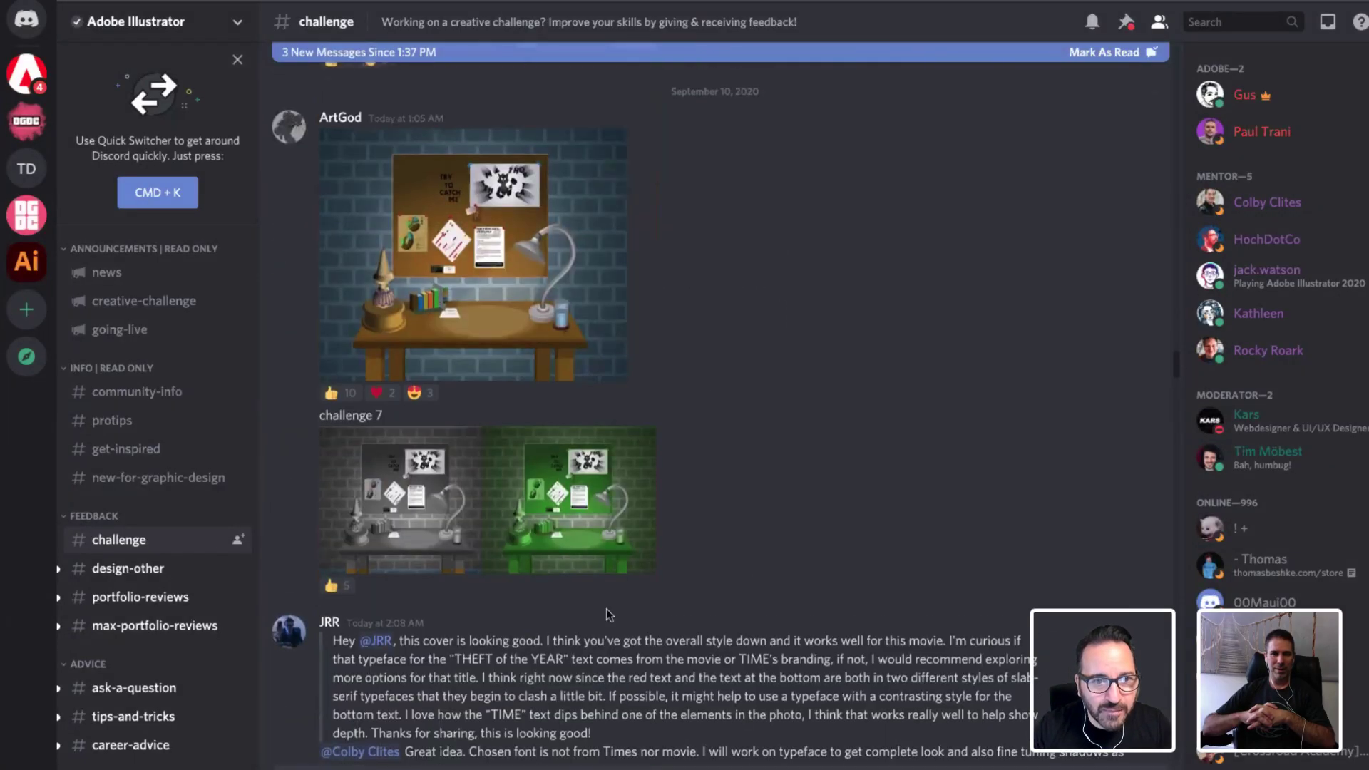
left_click(484, 525)
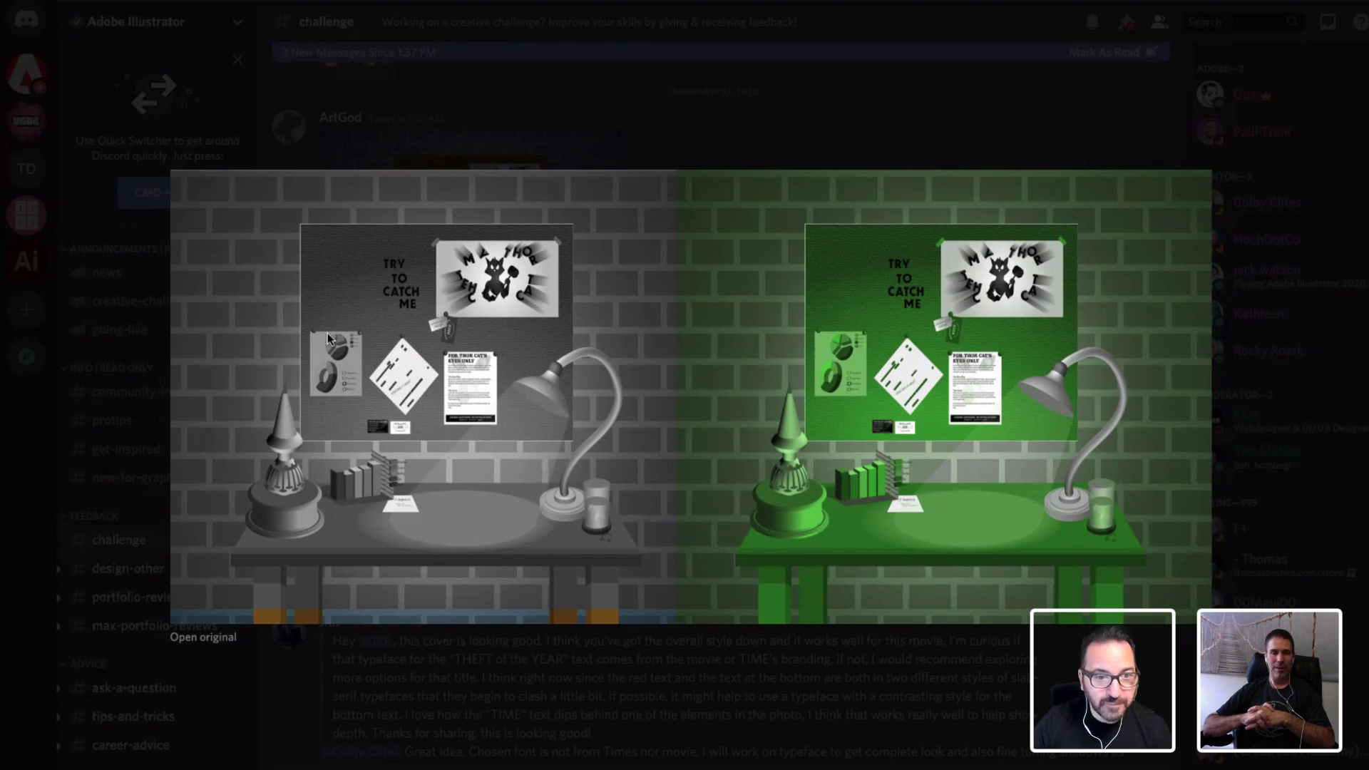
left_click(751, 671)
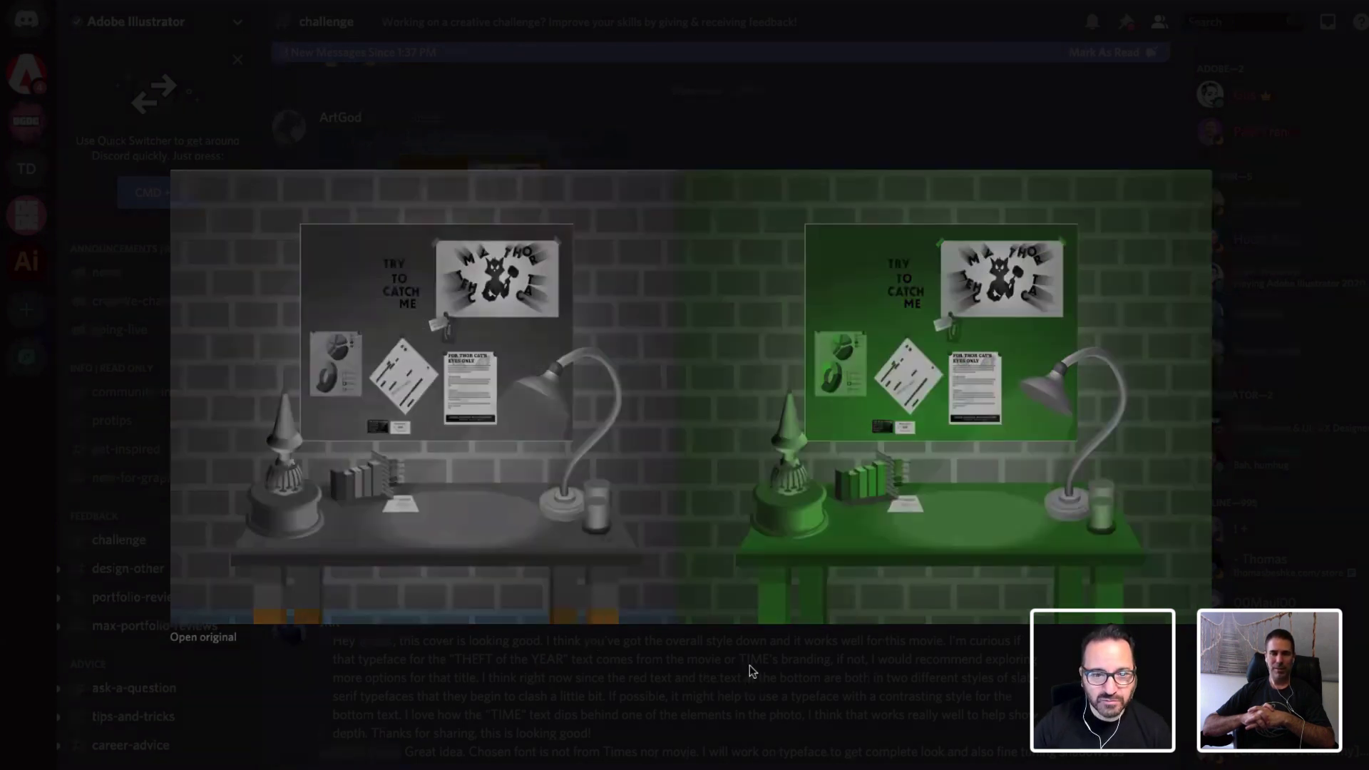
View the full-colour detective desk image enlarged, compare it with its grayscale and green versions, and close the preview
scroll(592, 378, "up", 2)
left_click(590, 375)
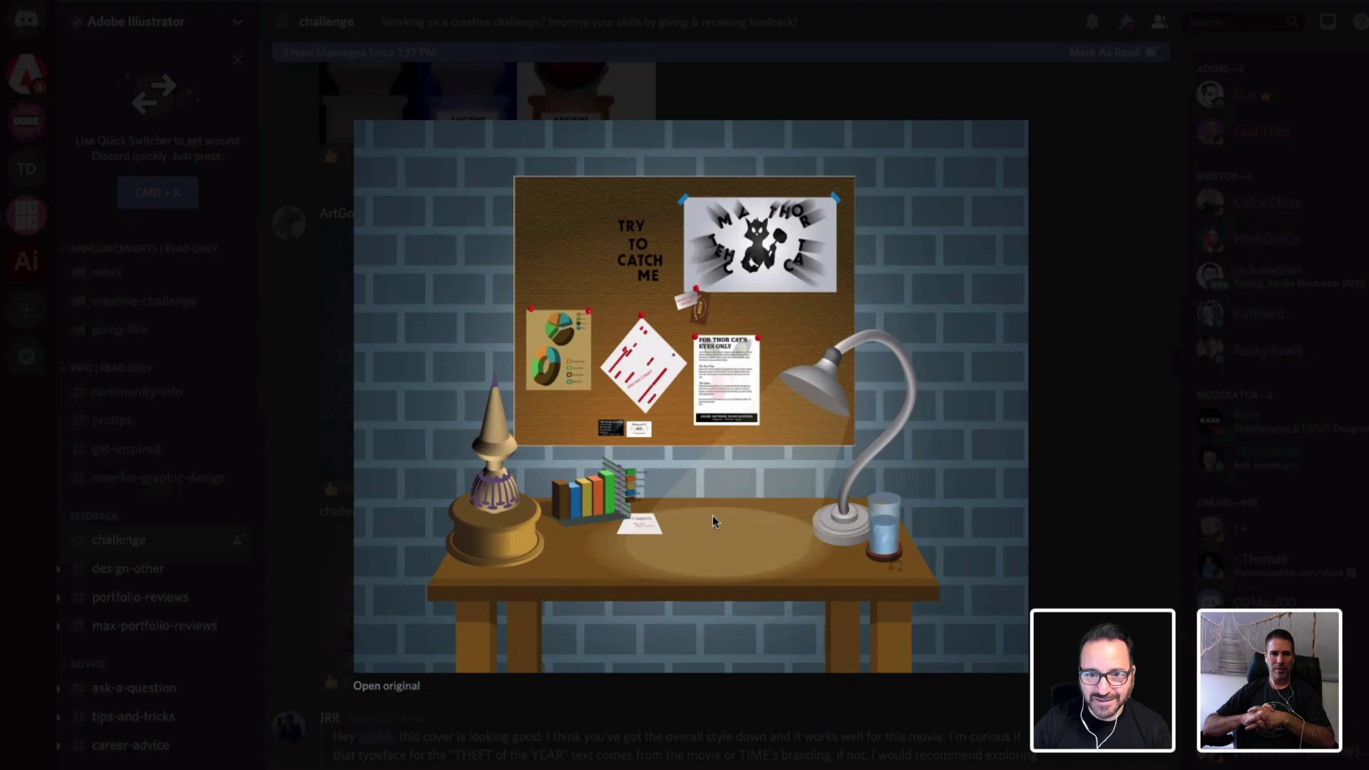
left_click(759, 743)
left_click(605, 558)
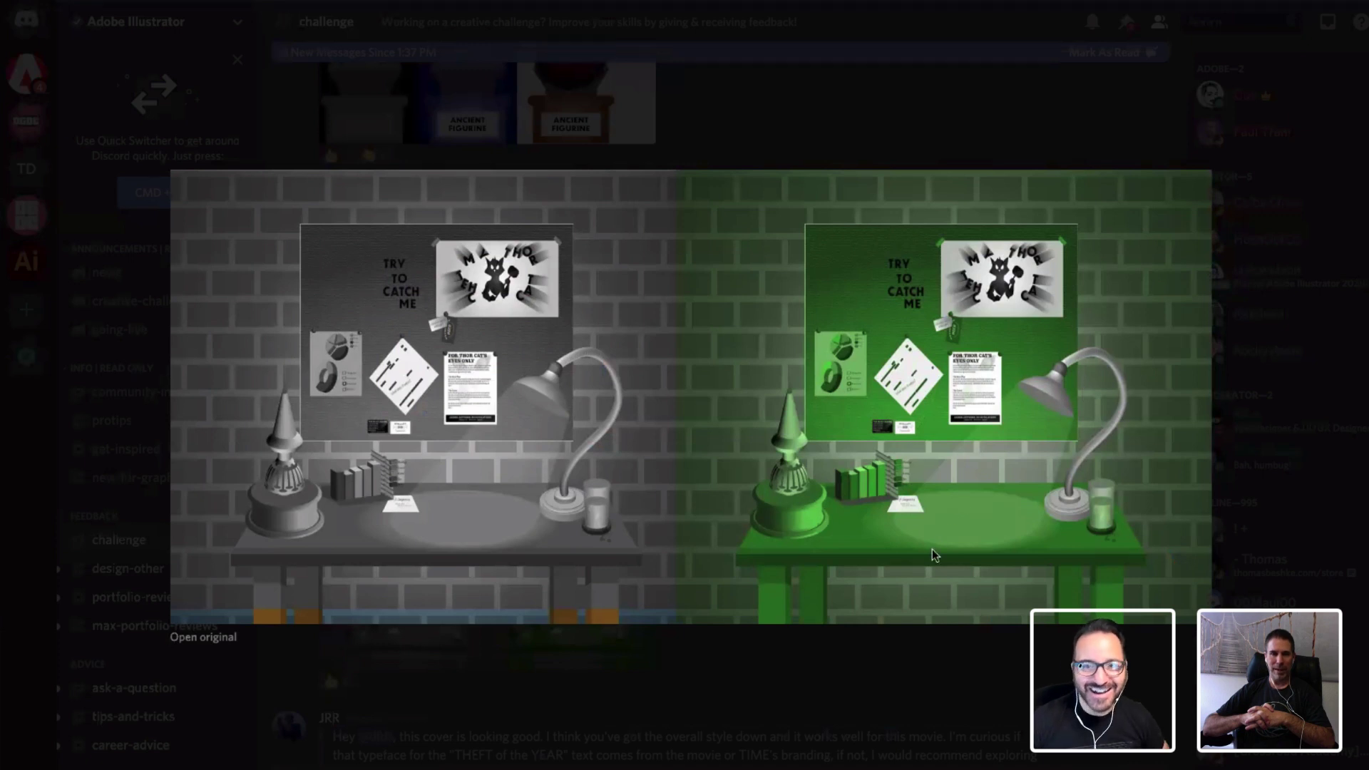
left_click(431, 711)
Find the Challenge 7 image with the X-ray, Black Light and Secret Message Magnifying Glass vases, view it enlarged, and close it
scroll(653, 481, "up", 5)
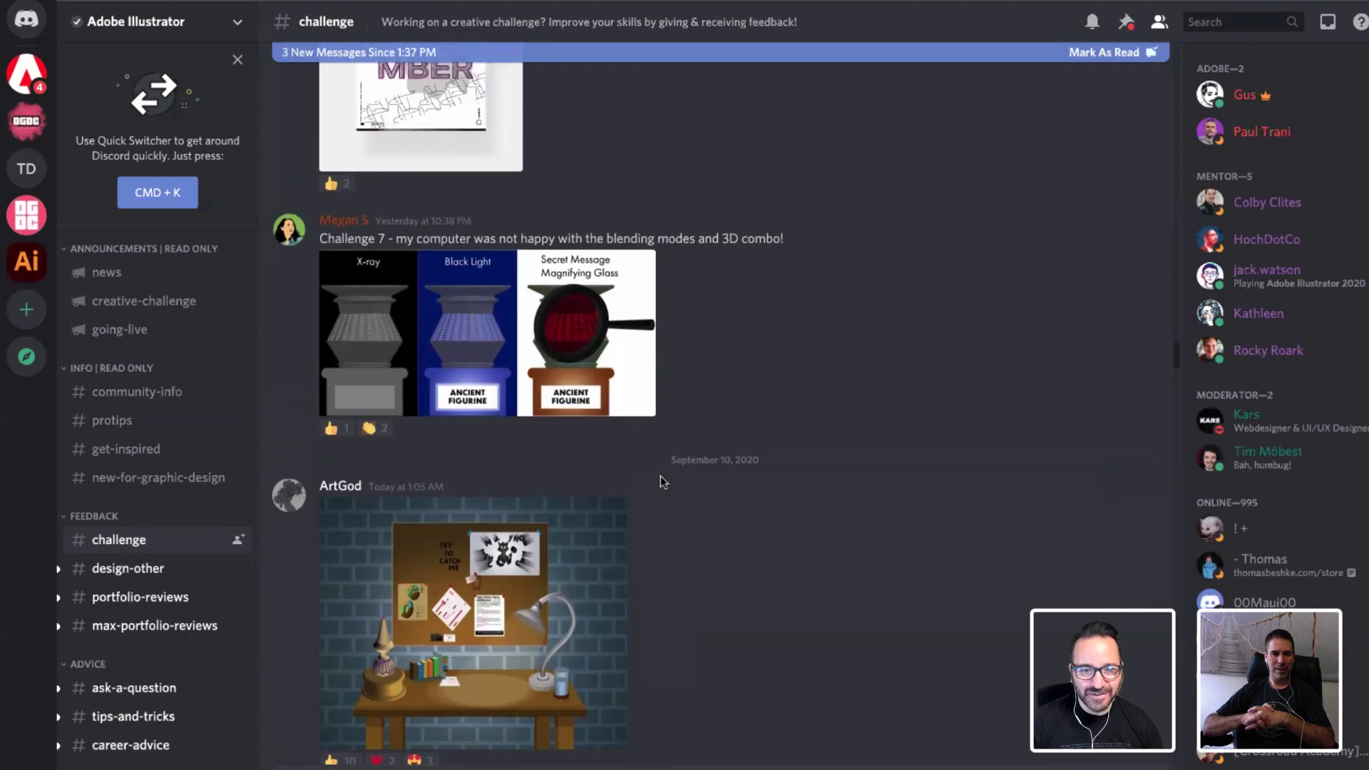
left_click(571, 362)
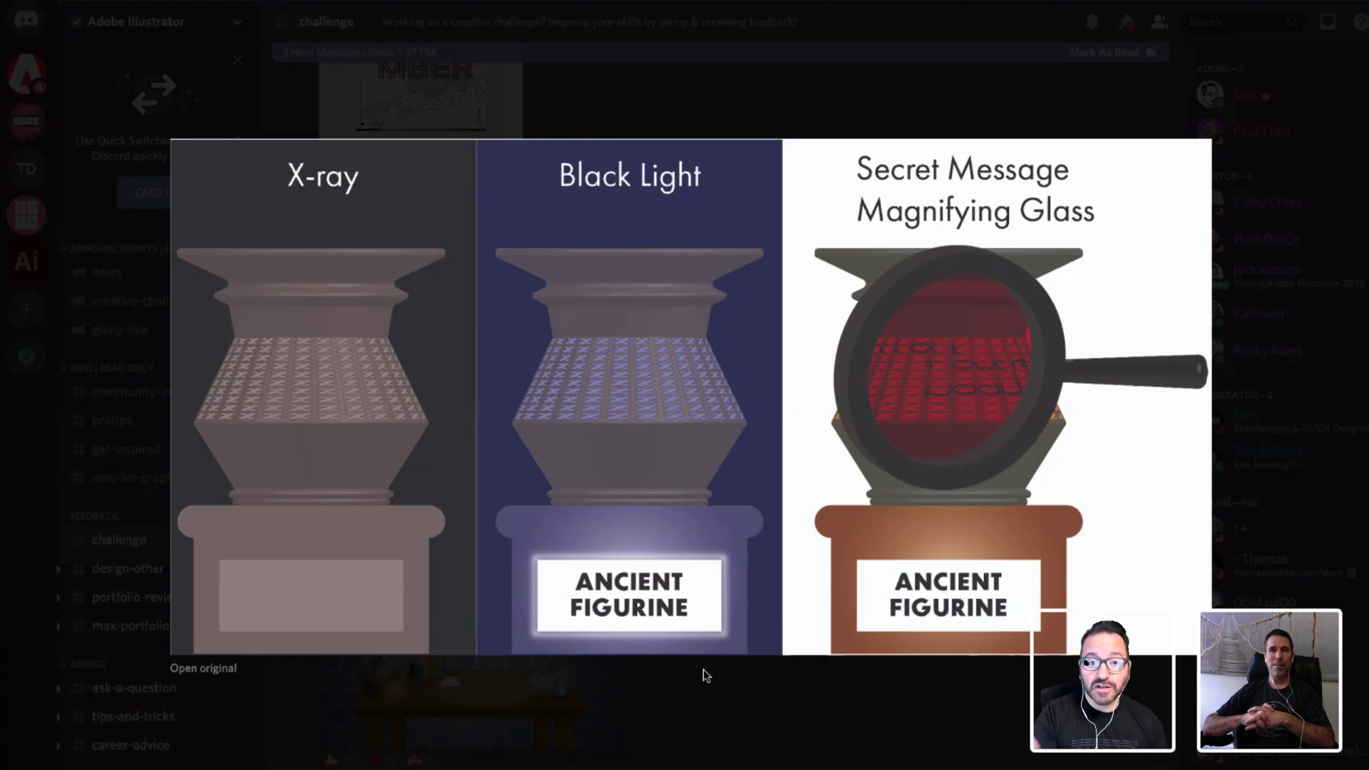
left_click(740, 712)
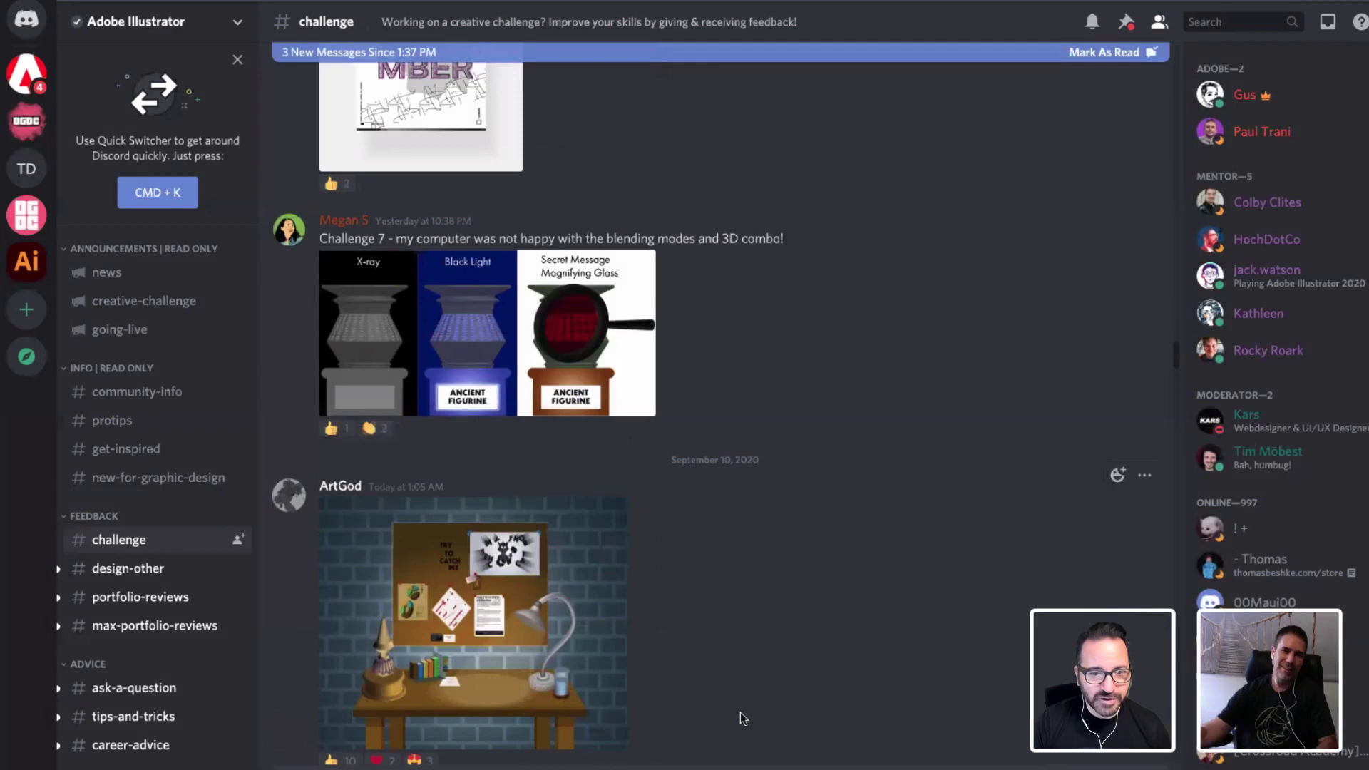
Browse the earlier posts up to the "3D Objects & Monochromatic Effect" desk image with the donut box, view it enlarged, and close it
scroll(721, 428, "up", 7)
scroll(704, 422, "down", 2)
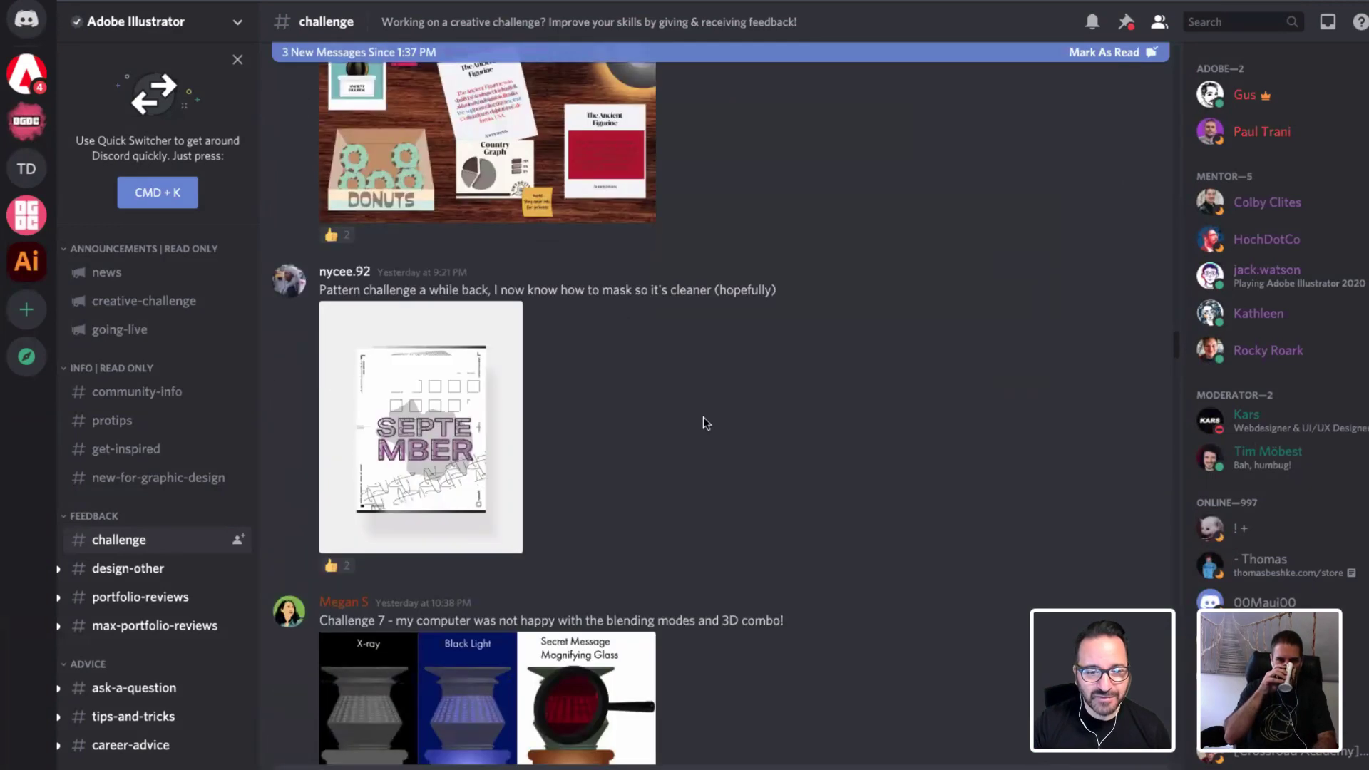
scroll(704, 422, "up", 2)
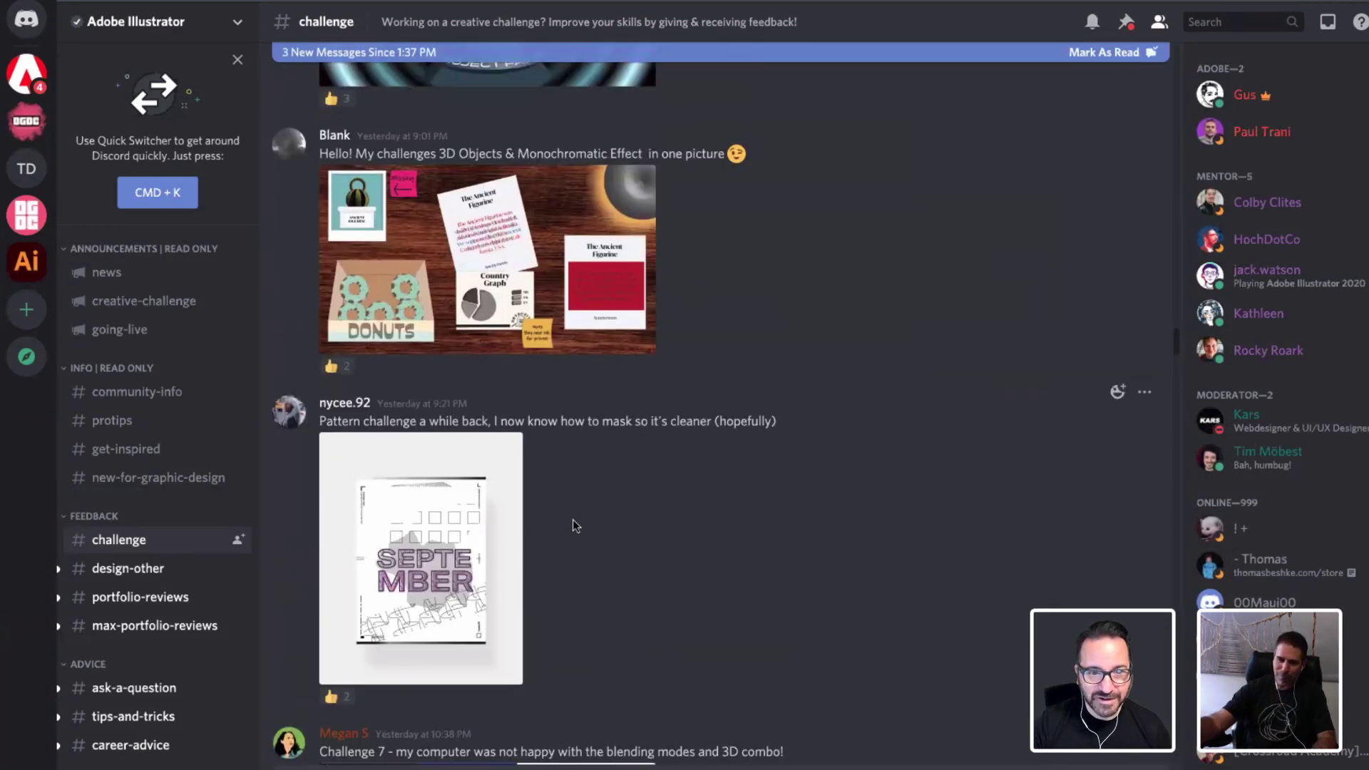
scroll(572, 520, "up", 1)
scroll(488, 556, "up", 1)
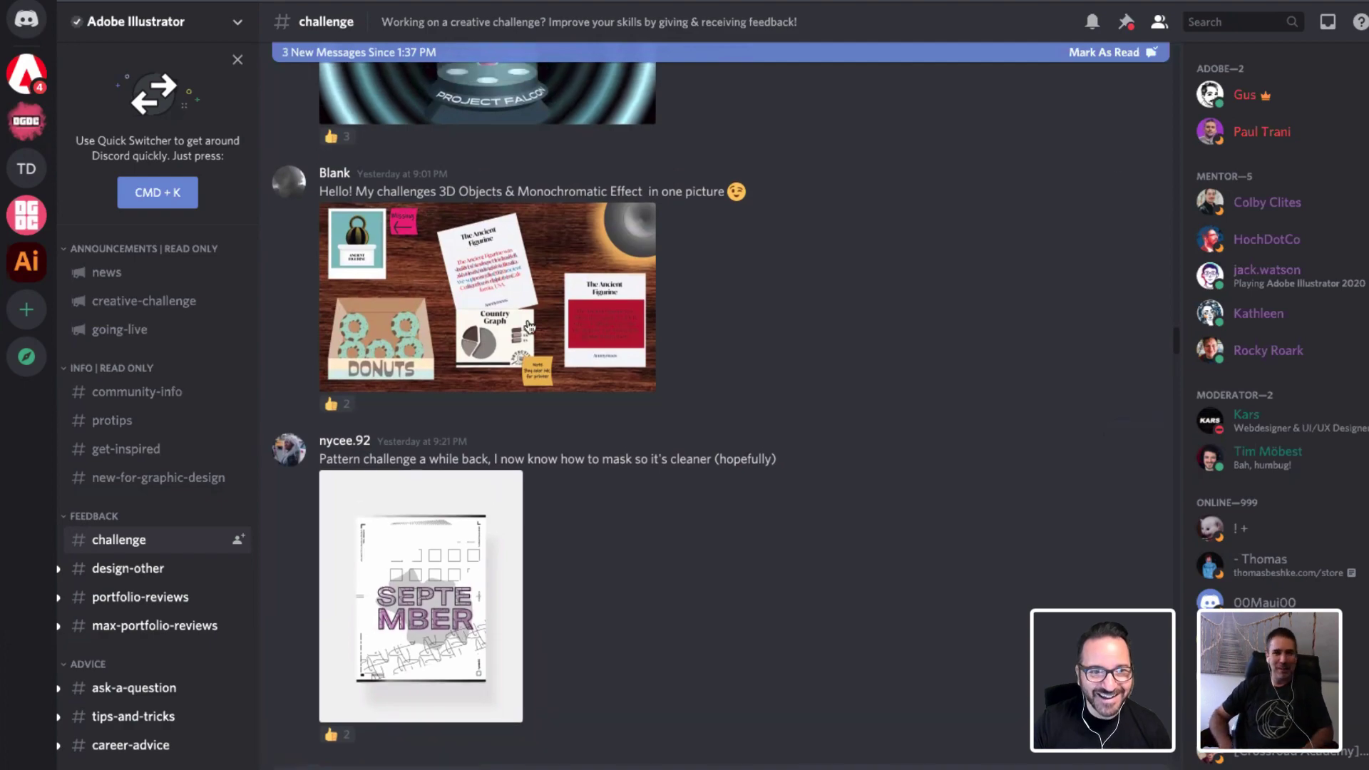
left_click(531, 289)
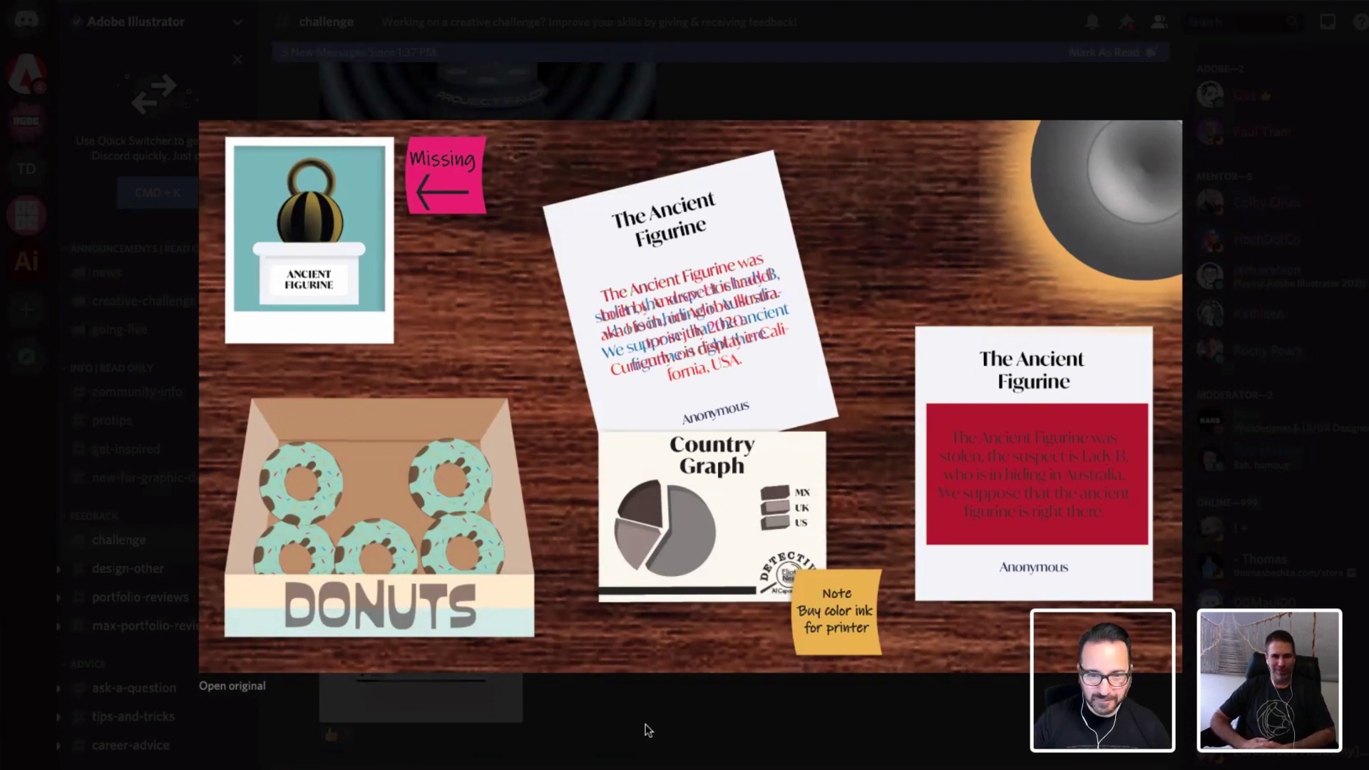
left_click(672, 709)
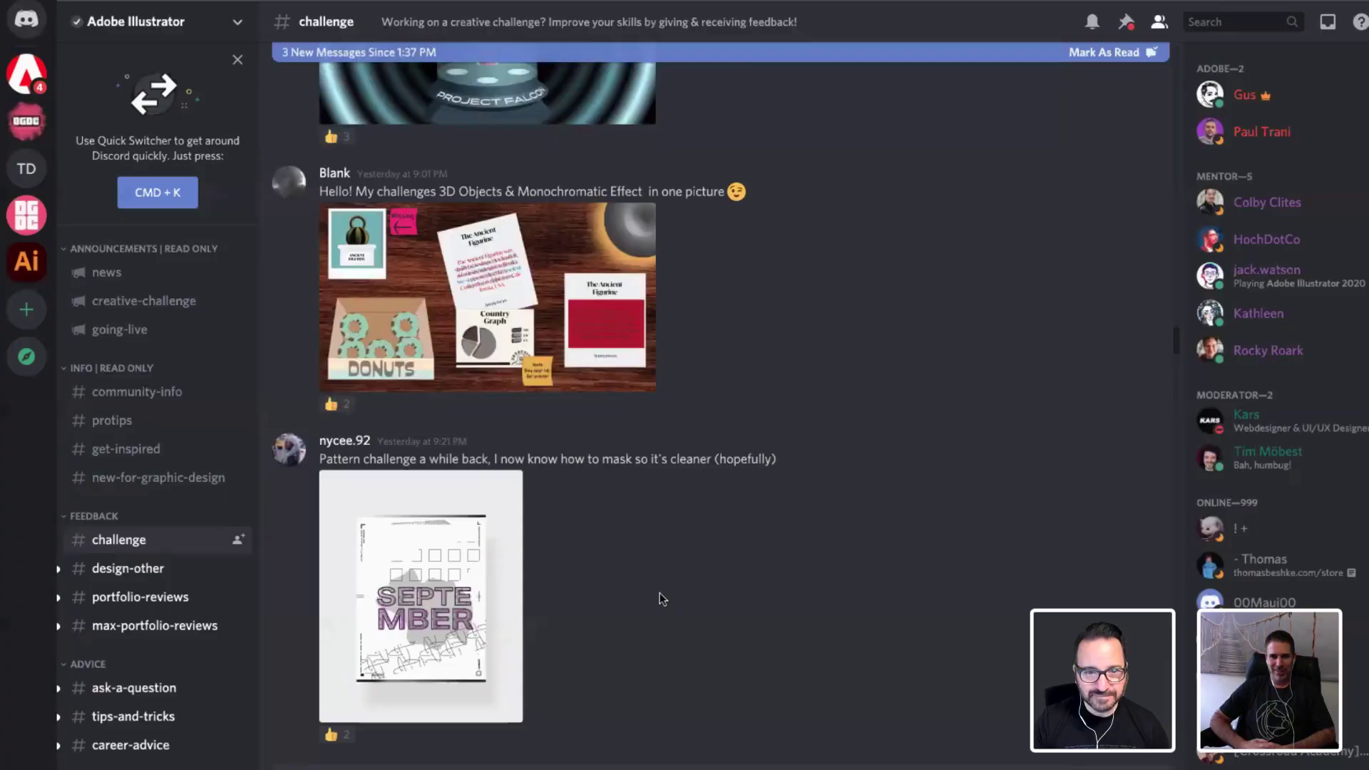
Find the Challenge 6 "Plutonium Project Falcon" image in the earlier posts, view it enlarged, and close it
scroll(660, 592, "up", 4)
left_click(597, 313)
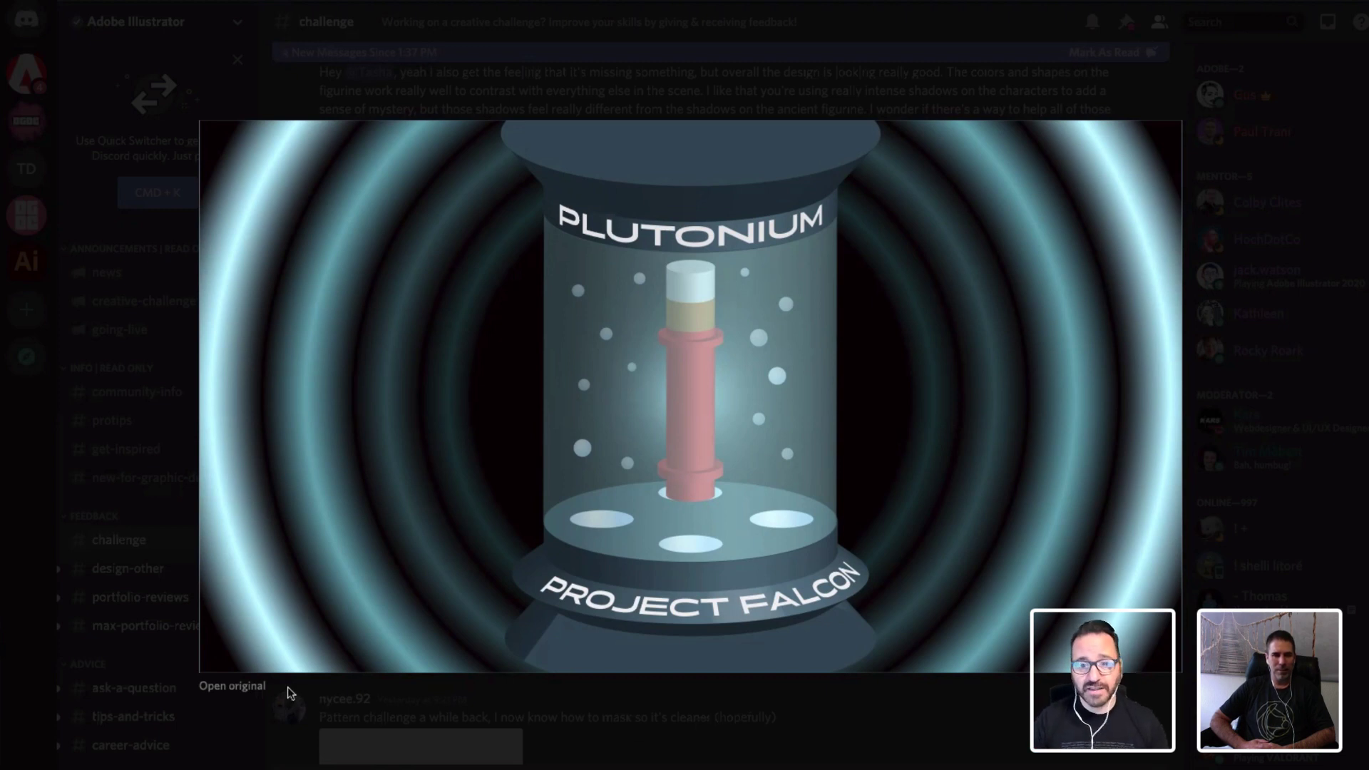
left_click(657, 709)
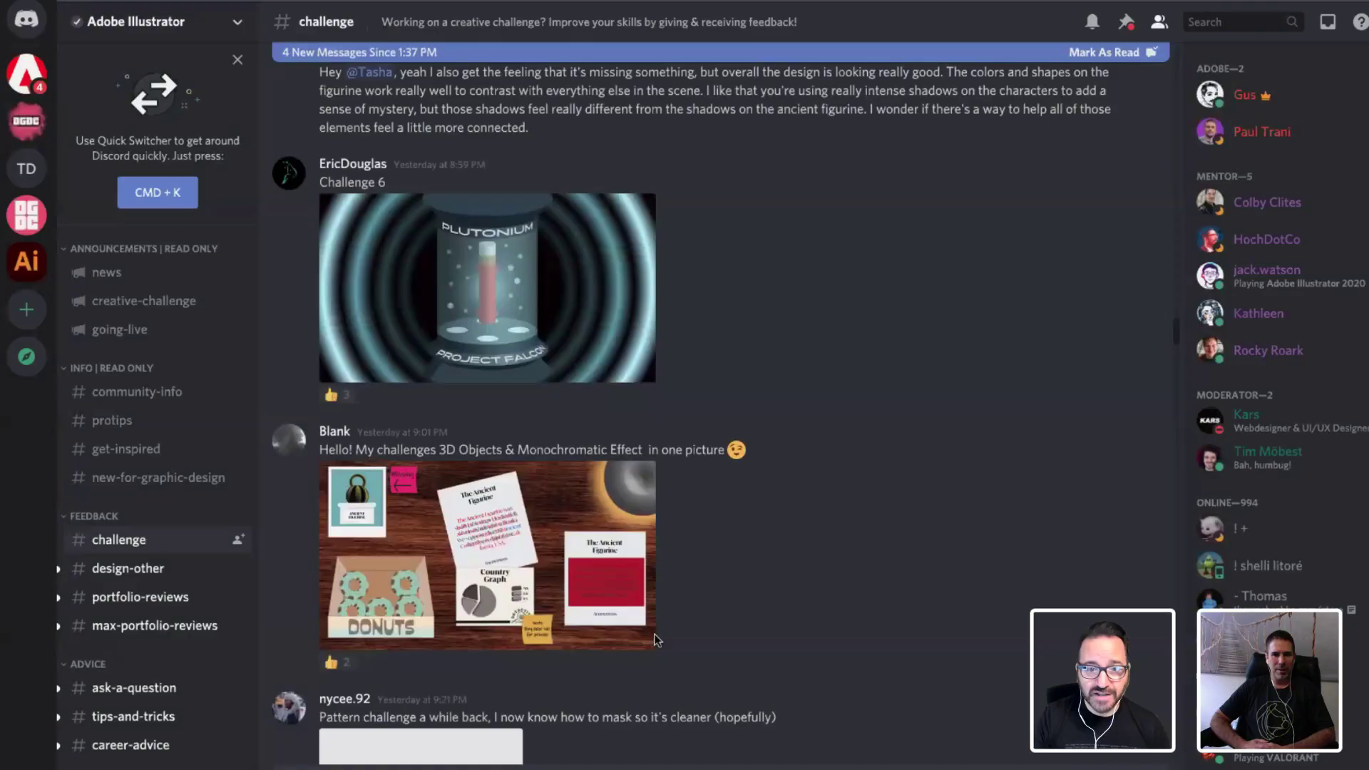
Browse the earlier posts up to the "Hidden message" diamond ring image, view it enlarged, and close it
scroll(648, 610, "up", 5)
scroll(650, 615, "up", 7)
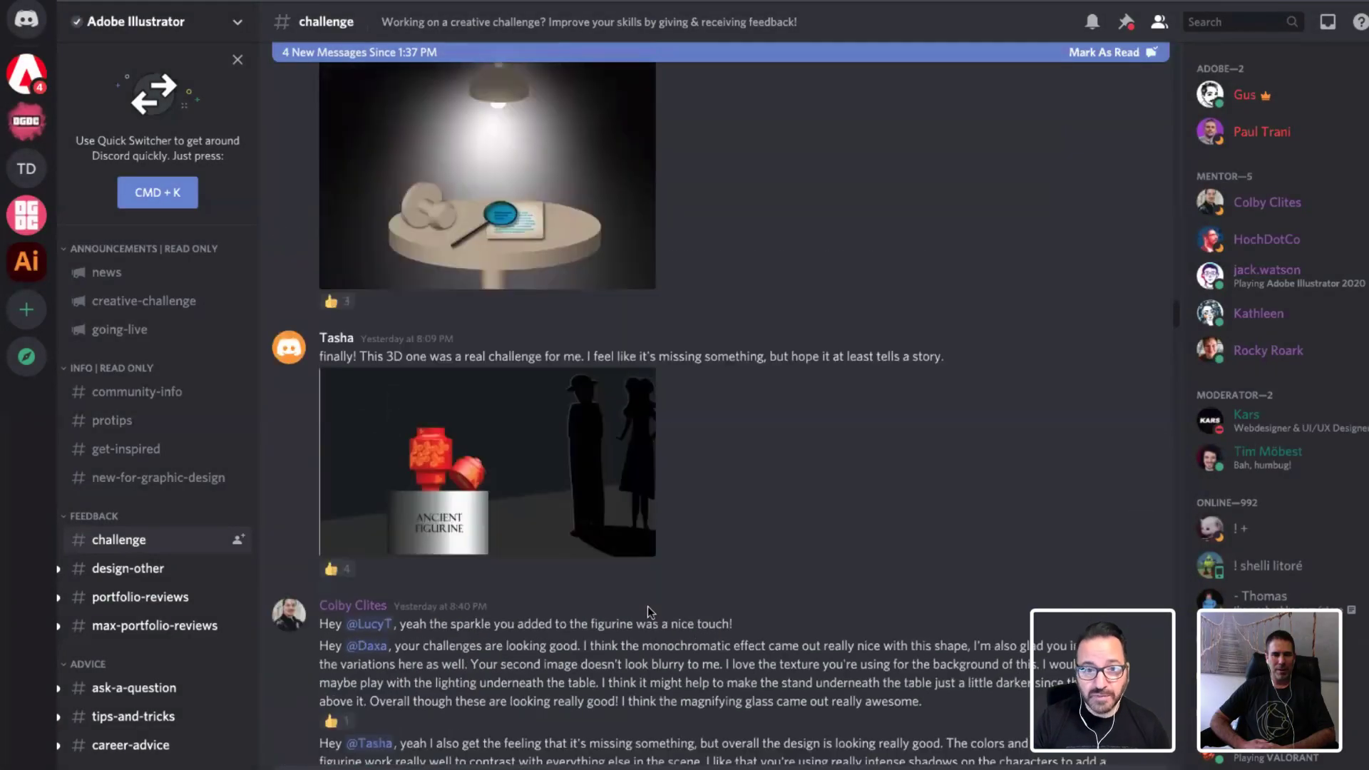
scroll(478, 361, "up", 10)
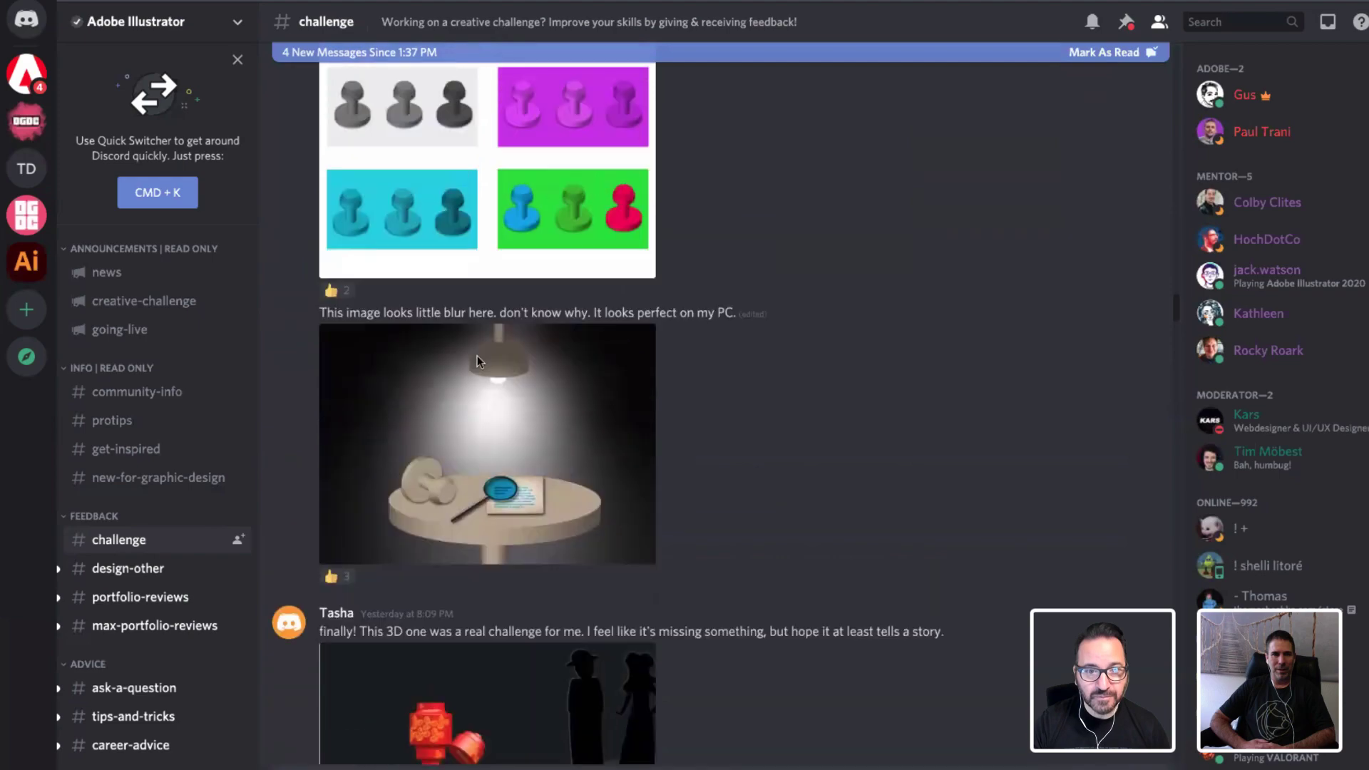
left_click(476, 361)
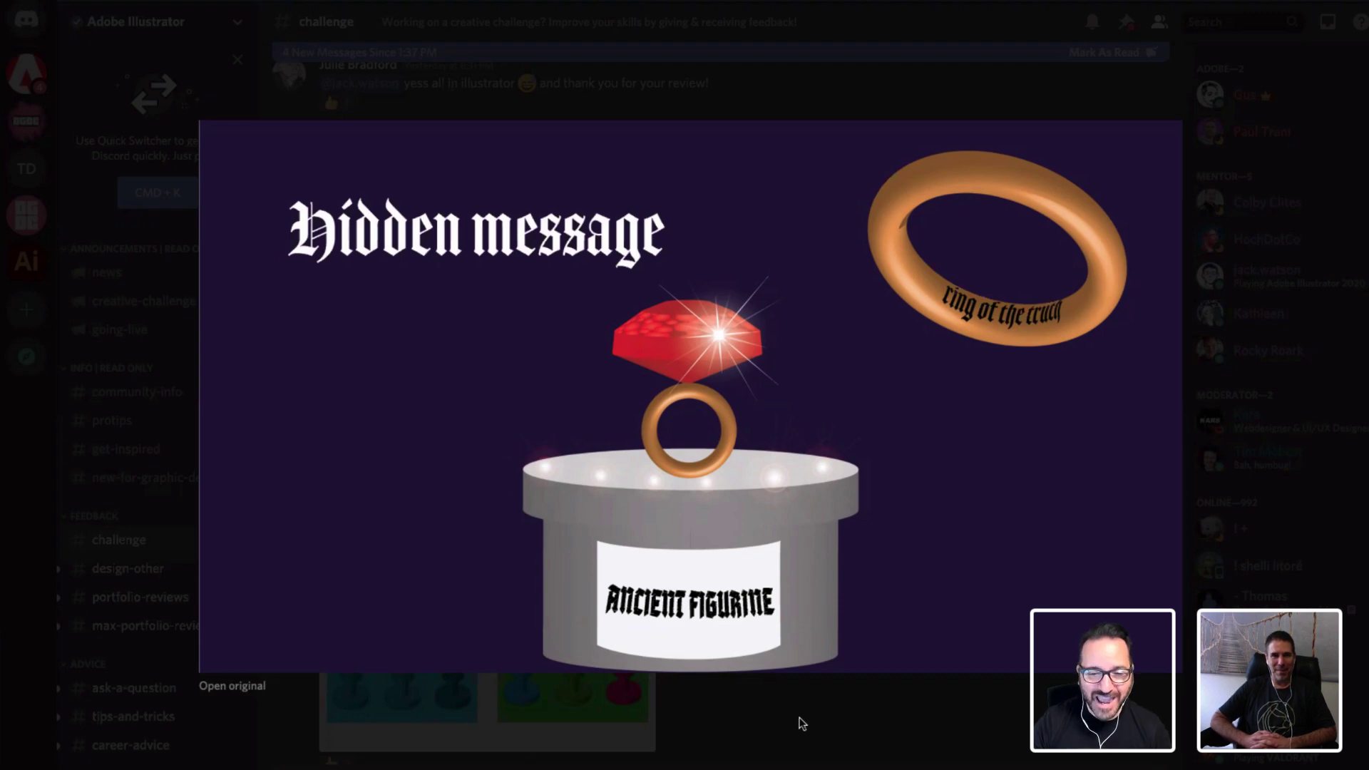
left_click(802, 724)
Find the revolve challenge post with the hovering saucer, view its "photograph" and plain shapes images enlarged, and close the preview
scroll(798, 713, "up", 8)
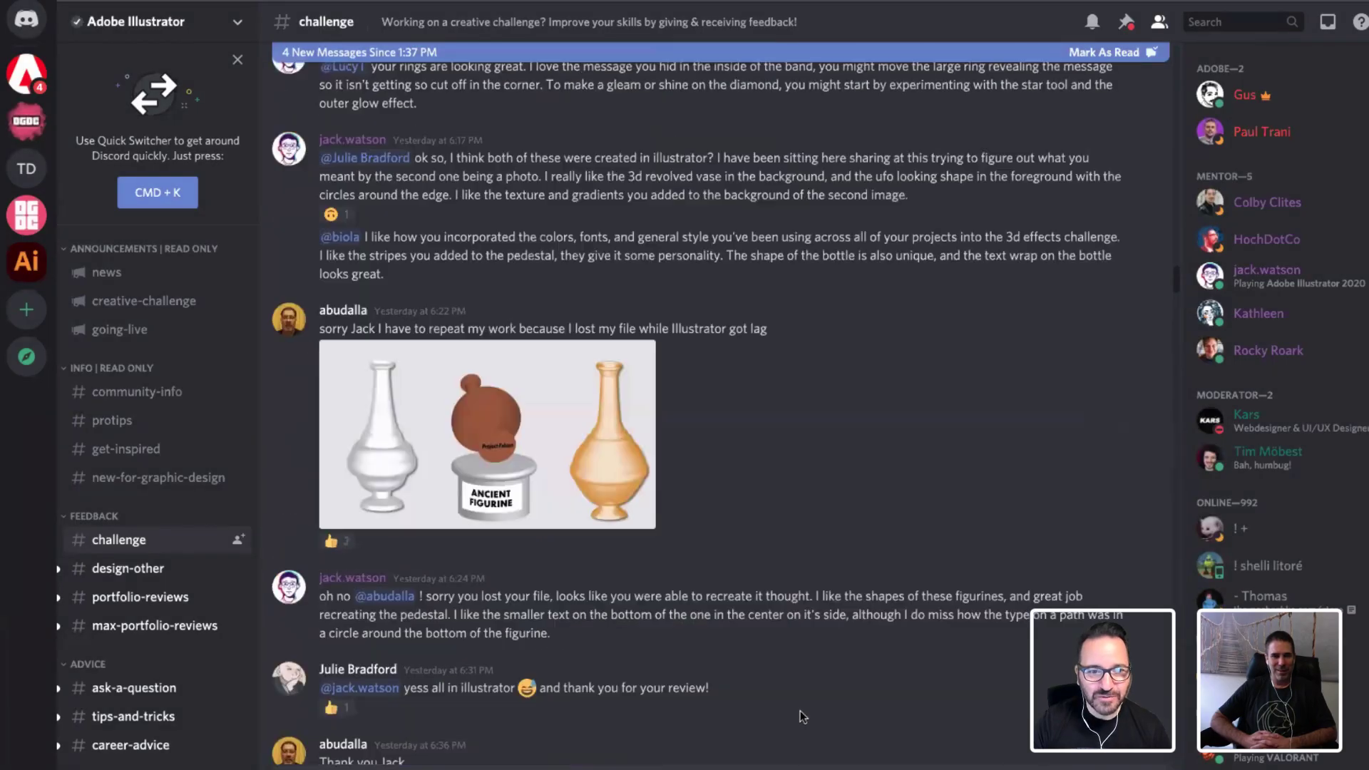
scroll(514, 533, "up", 12)
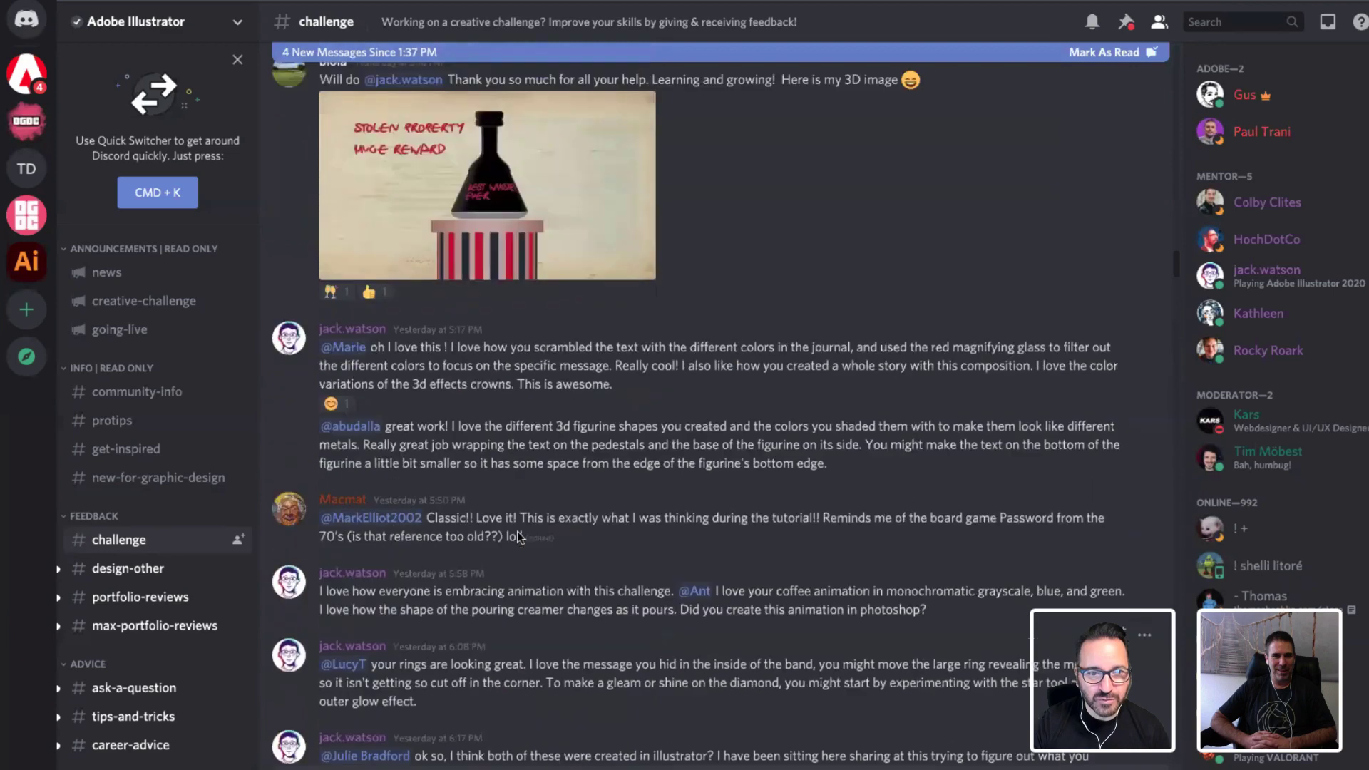
scroll(516, 532, "up", 5)
left_click(520, 533)
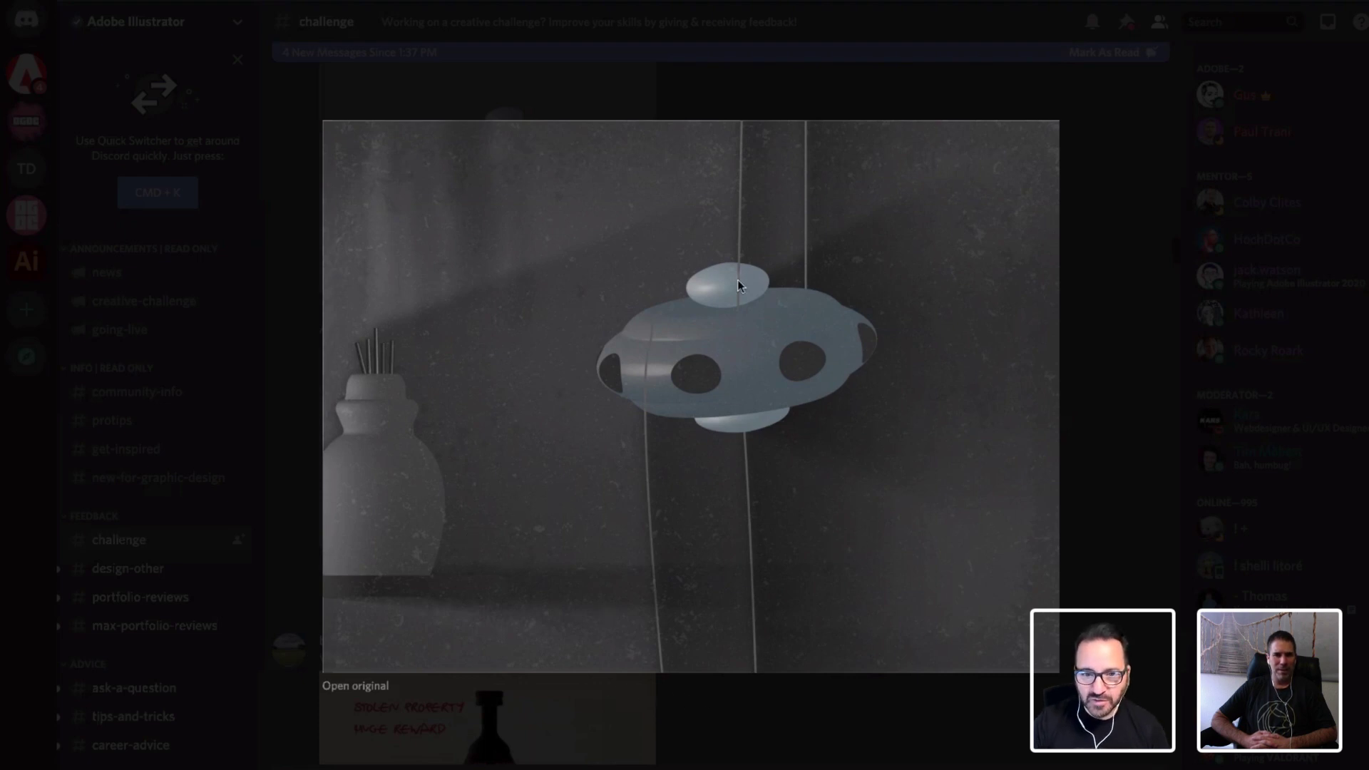
left_click(738, 722)
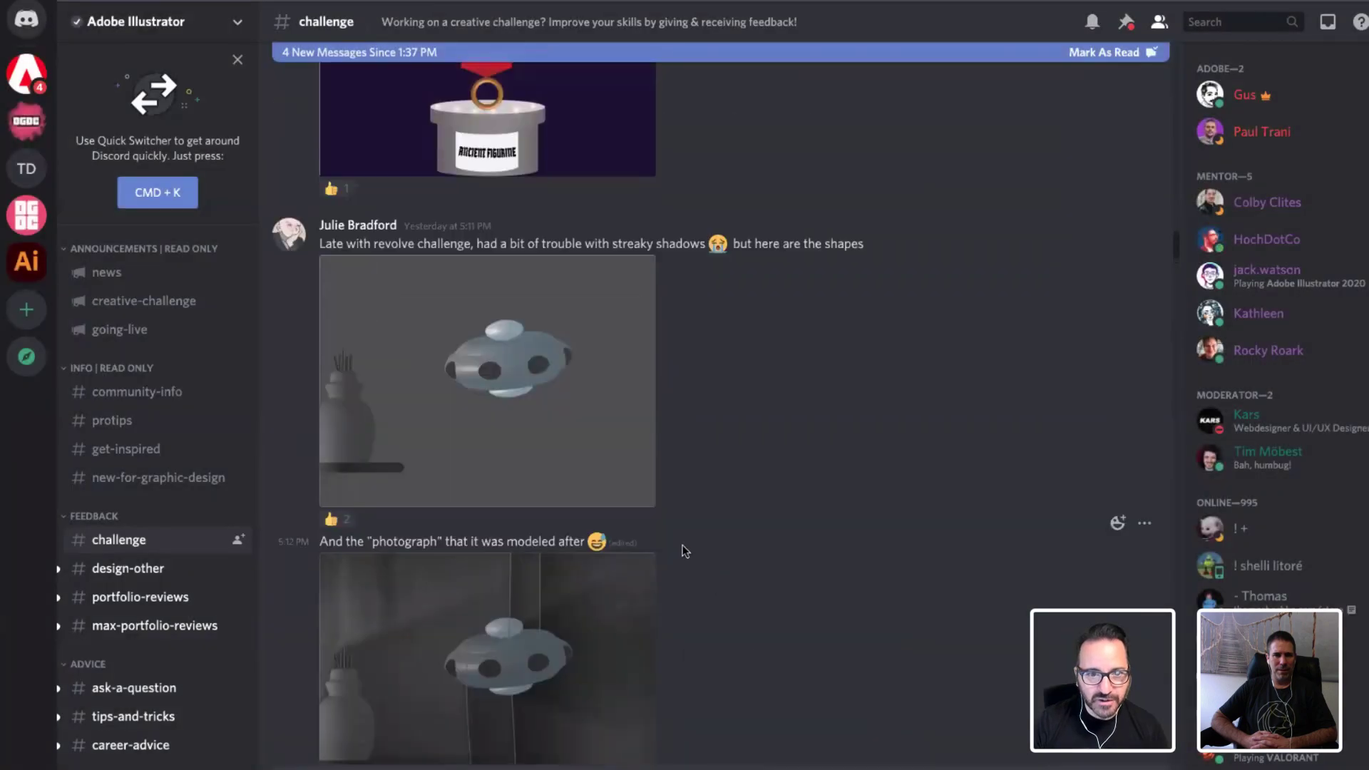
left_click(542, 429)
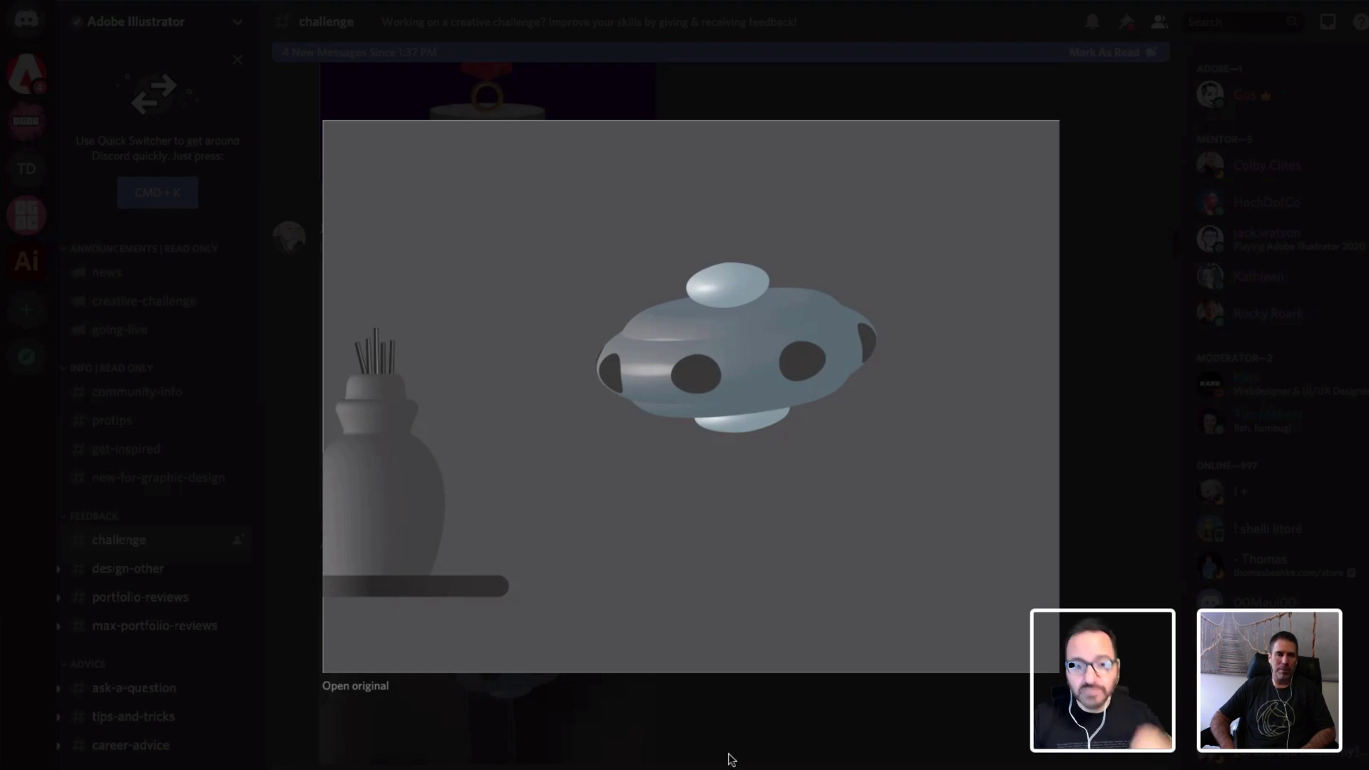
left_click(730, 759)
Browse the earlier posts up to the "My Day 7 Challenge" coffee-pouring animation, view it enlarged, and close it
scroll(746, 471, "up", 6)
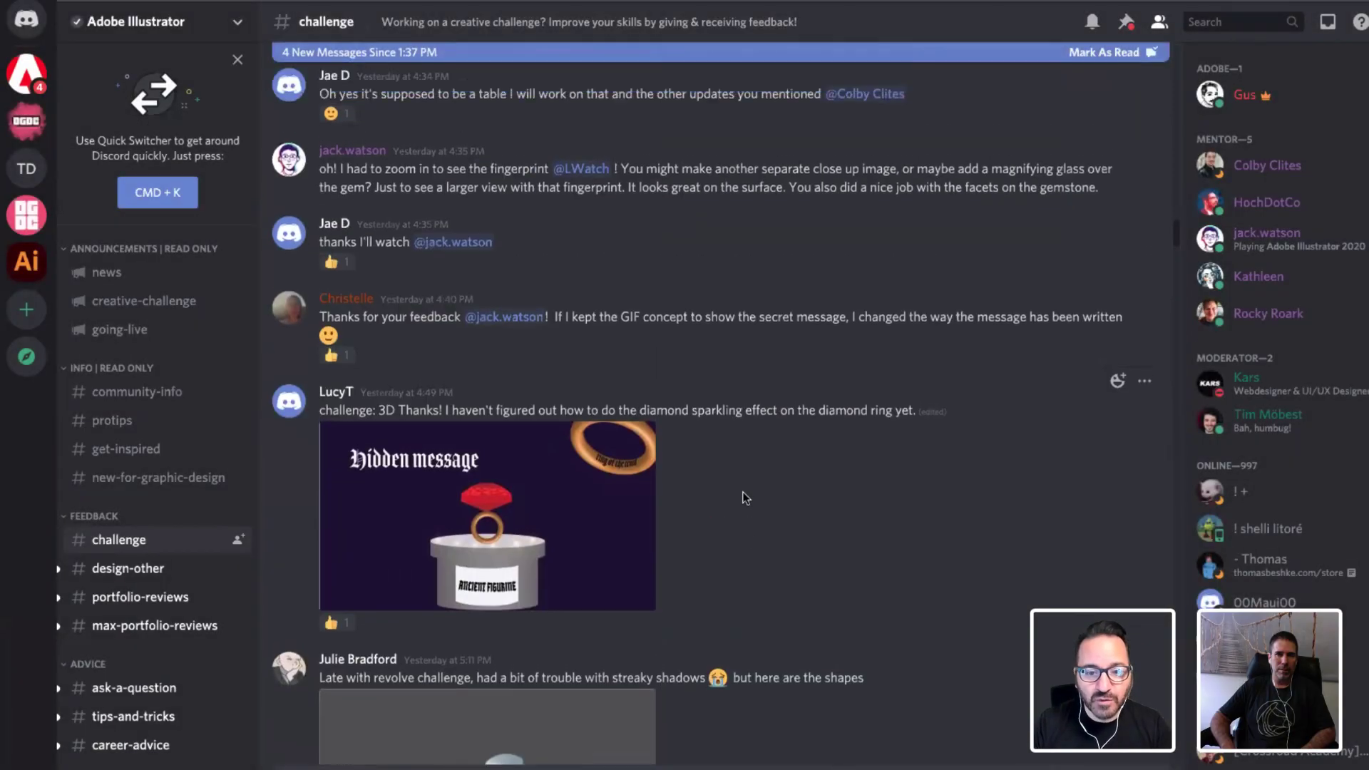
scroll(742, 491, "up", 5)
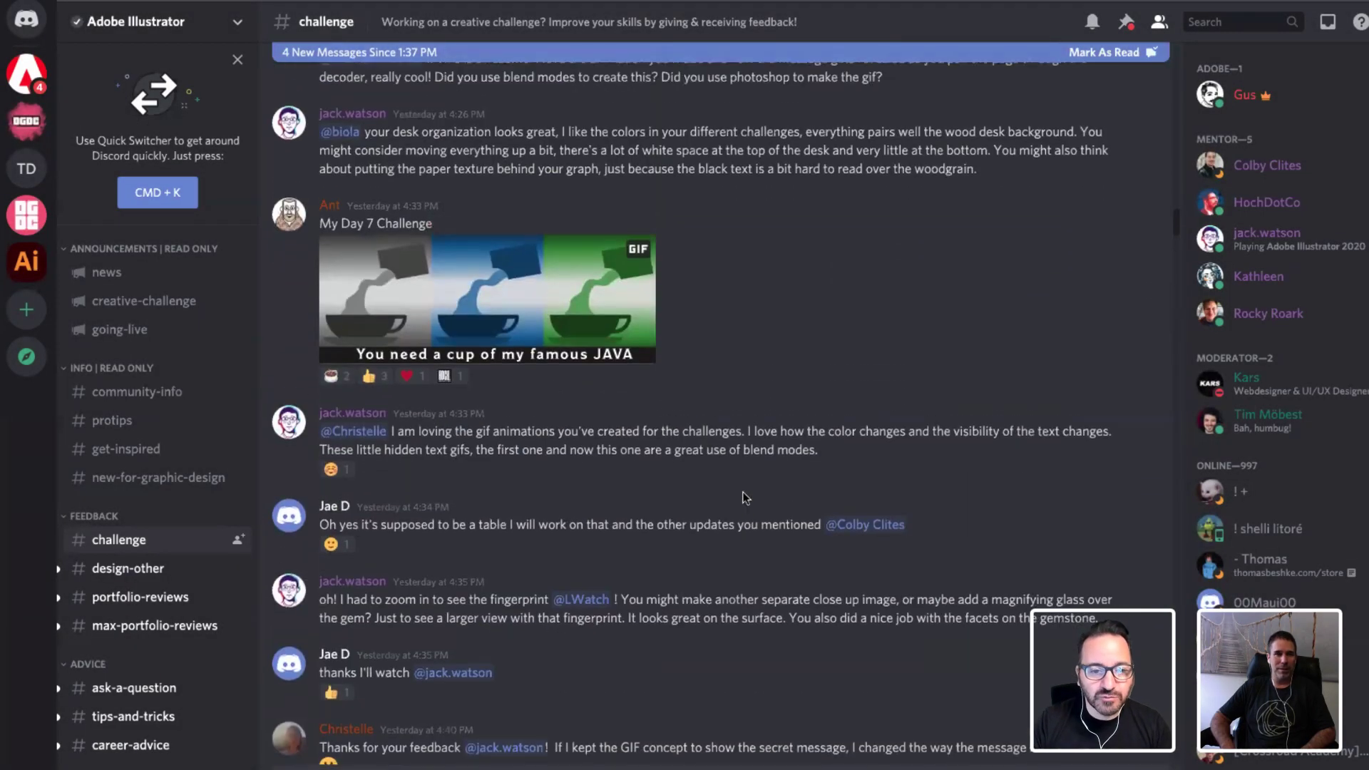
scroll(745, 497, "up", 2)
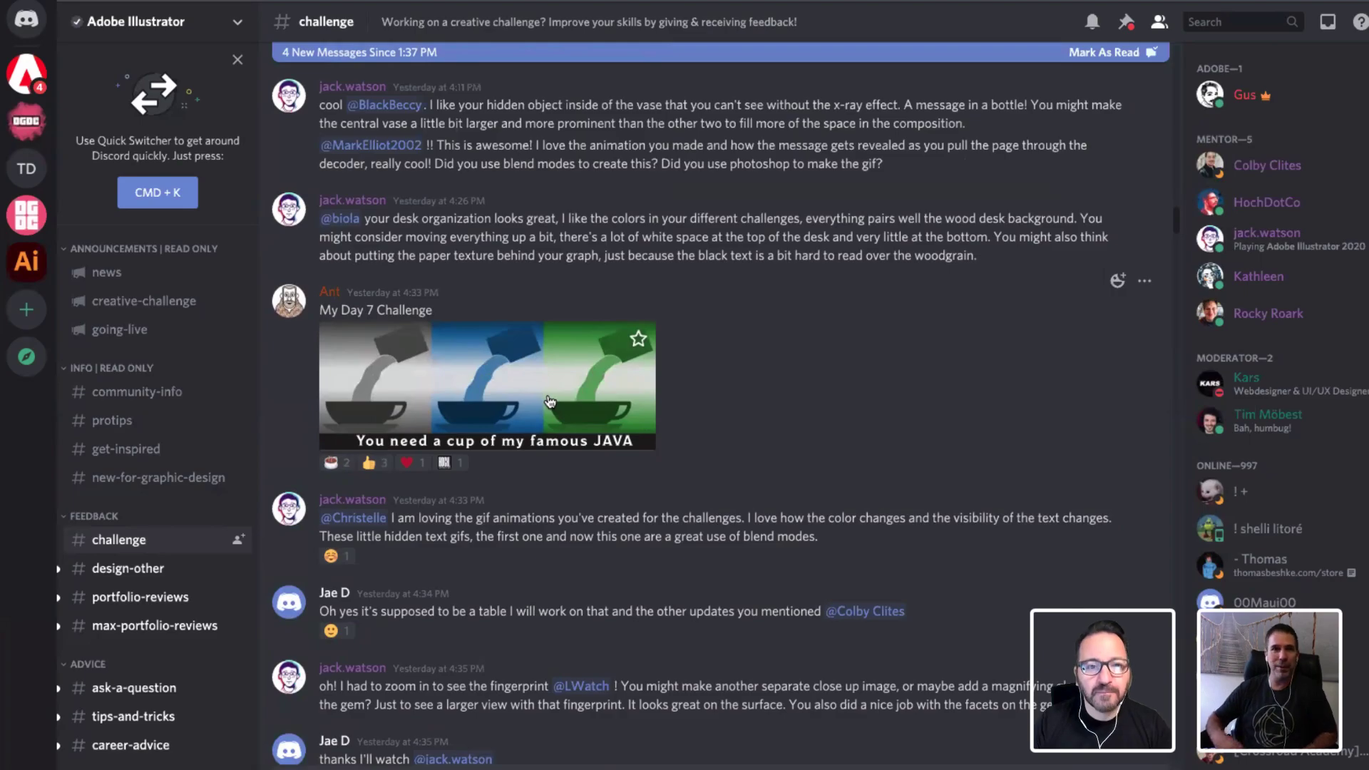
scroll(556, 472, "up", 2)
left_click(556, 472)
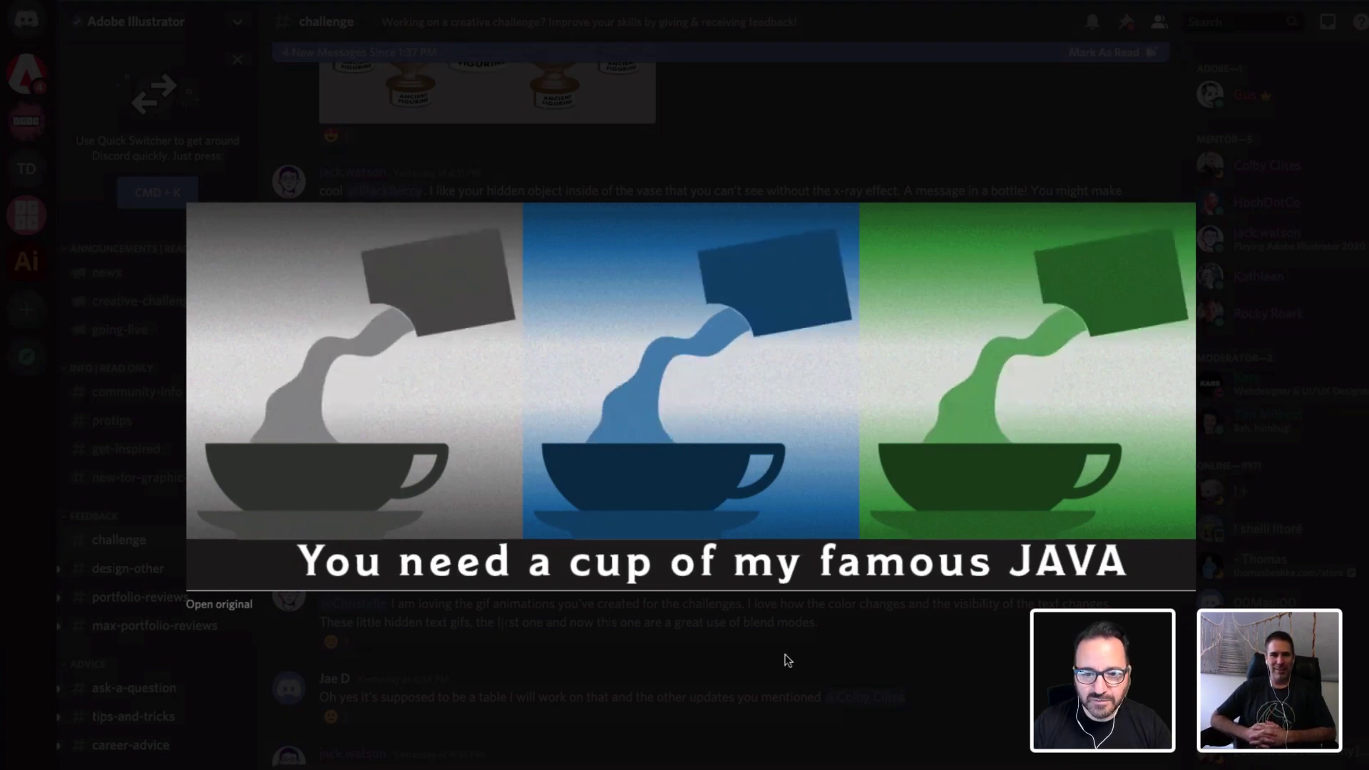
left_click(770, 683)
Find the "Day 7 Monochromatic Images & Secret Codes" notebook image with the three crowns, view it enlarged, and close it
scroll(728, 538, "up", 8)
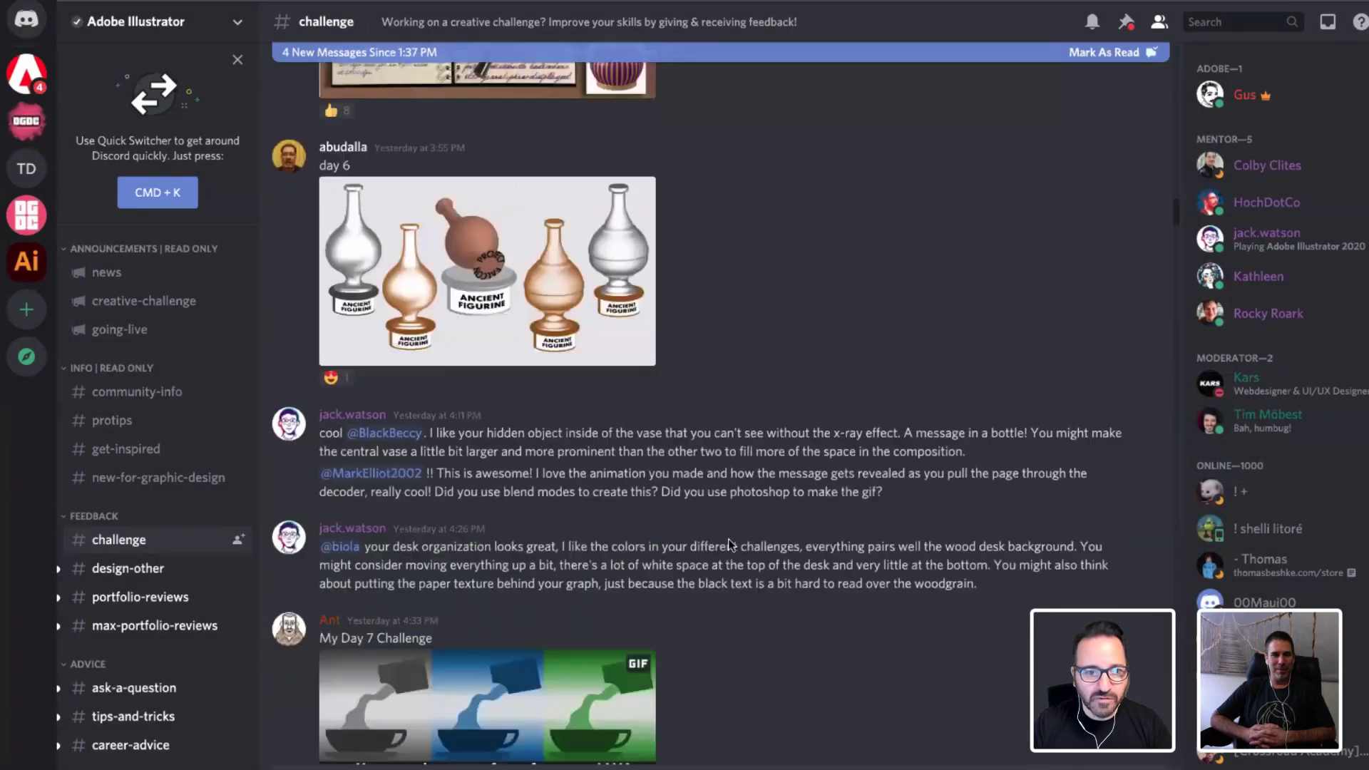
scroll(729, 537, "up", 1)
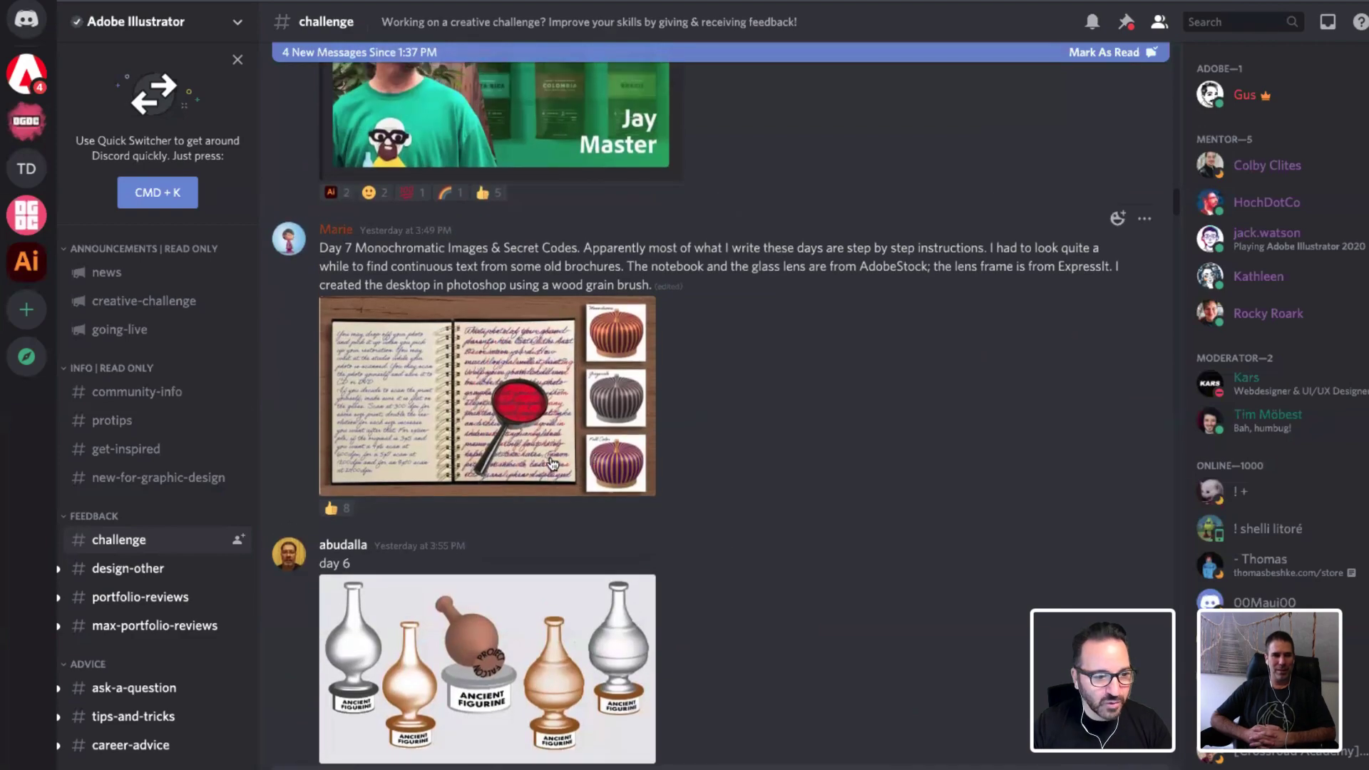
left_click(528, 413)
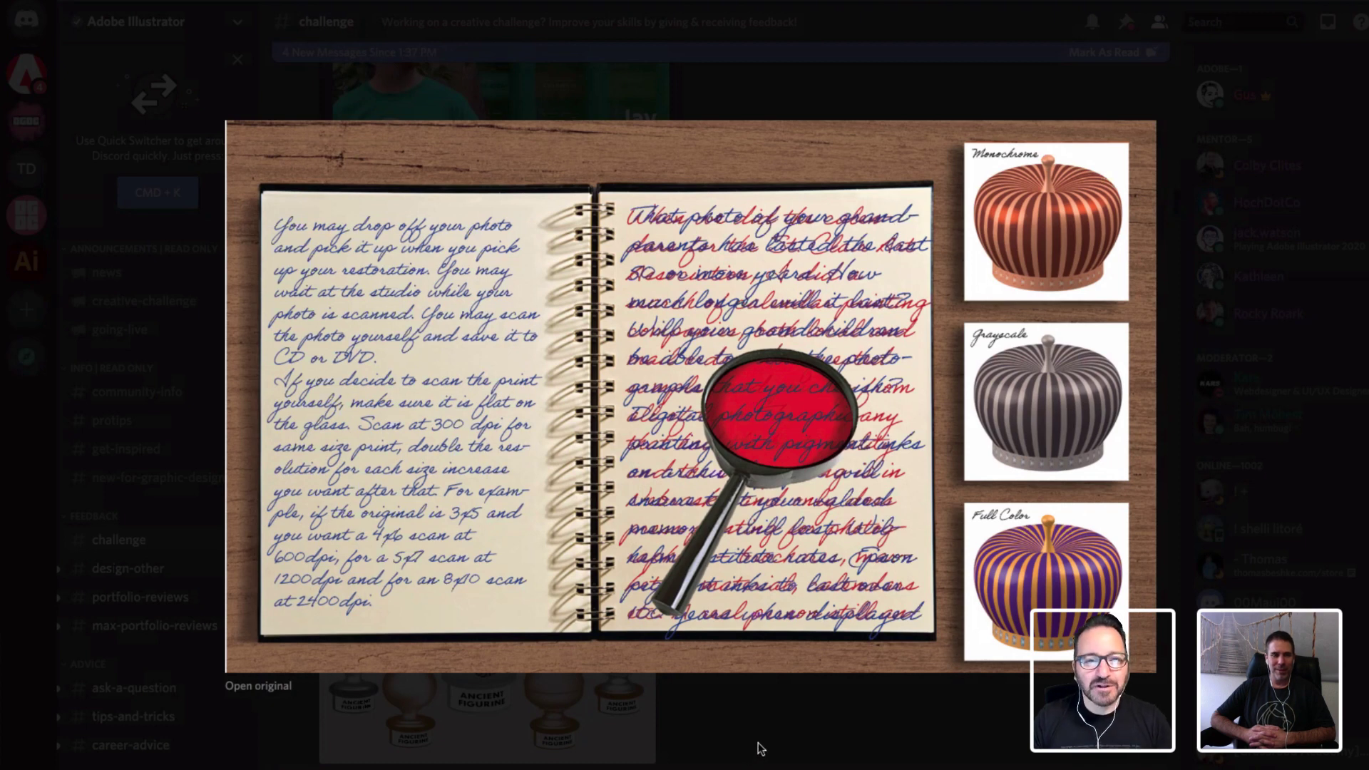
left_click(758, 718)
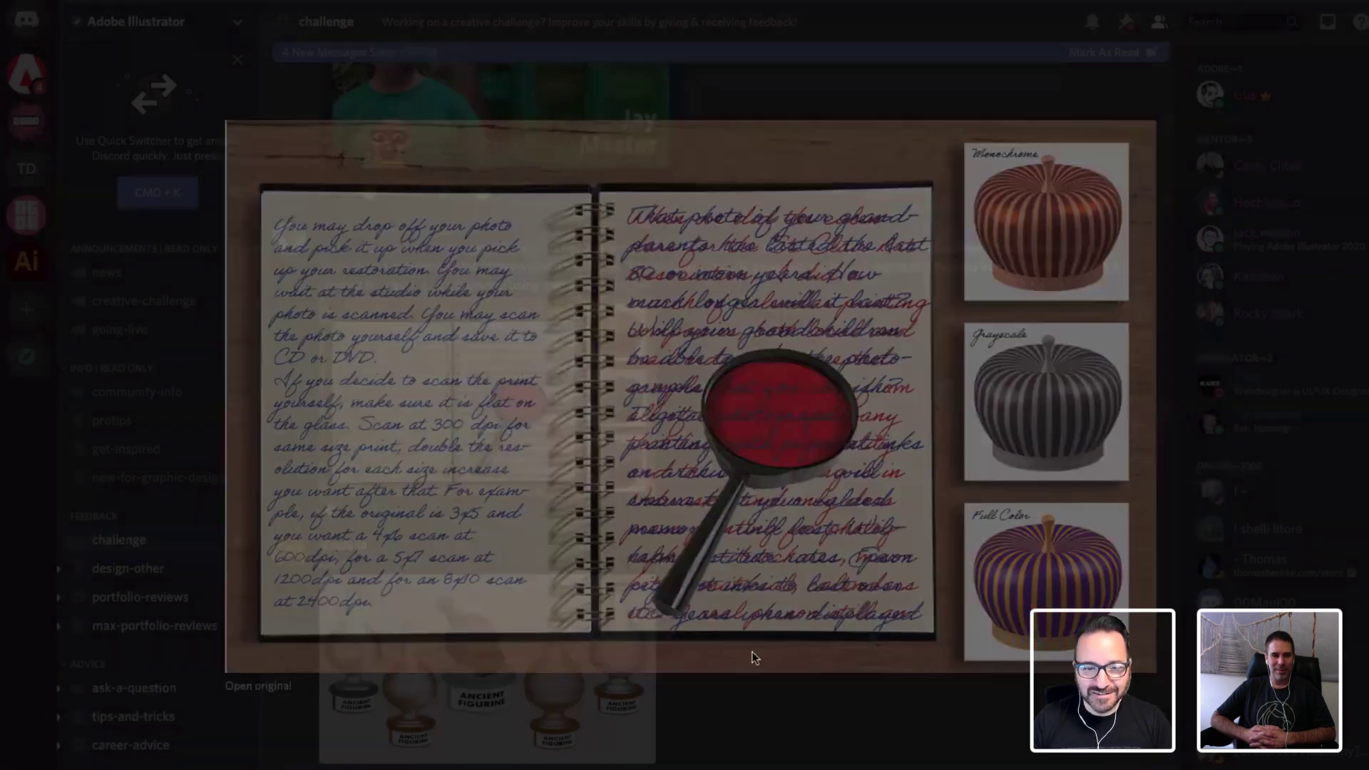
Browse the earlier posts up to the Challenge #7 lemon juice secret message postcard, view it enlarged, and close it
scroll(740, 554, "up", 4)
scroll(740, 563, "up", 15)
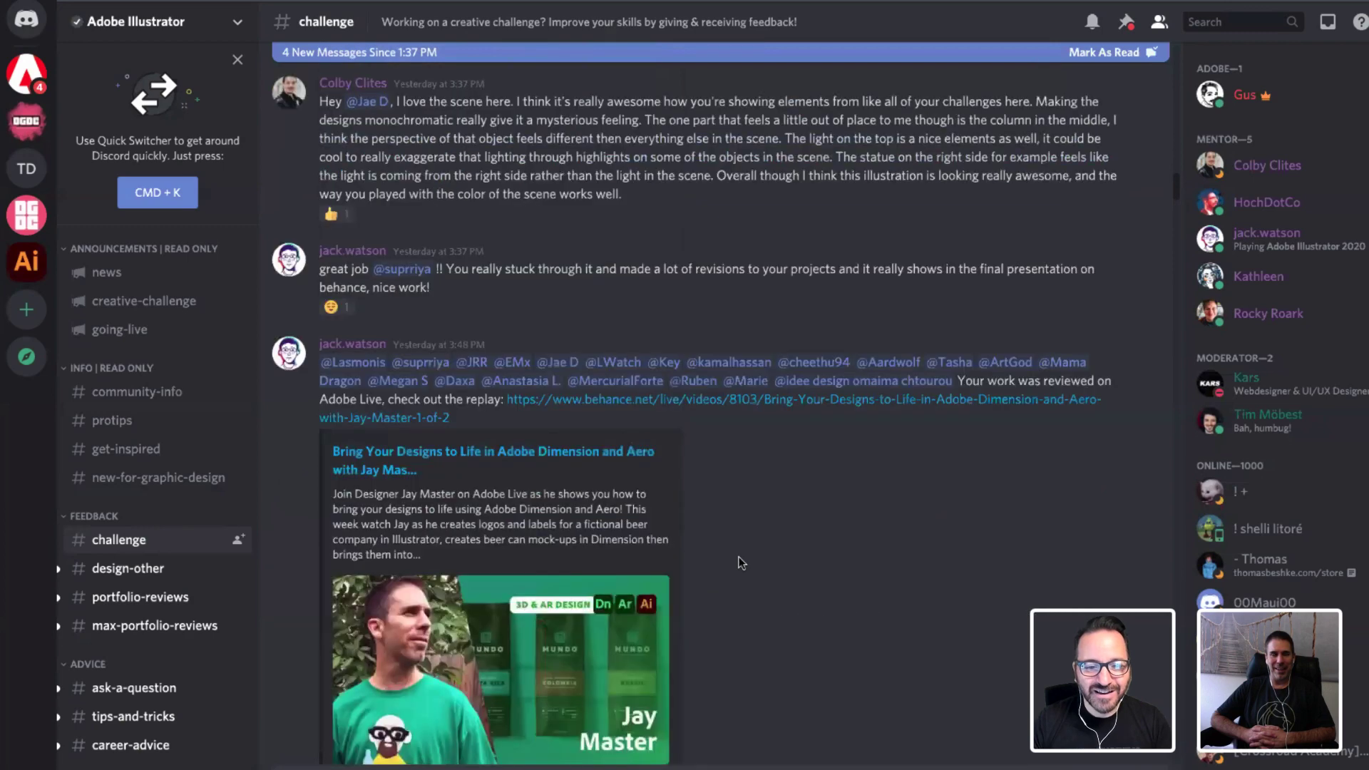
scroll(741, 561, "up", 5)
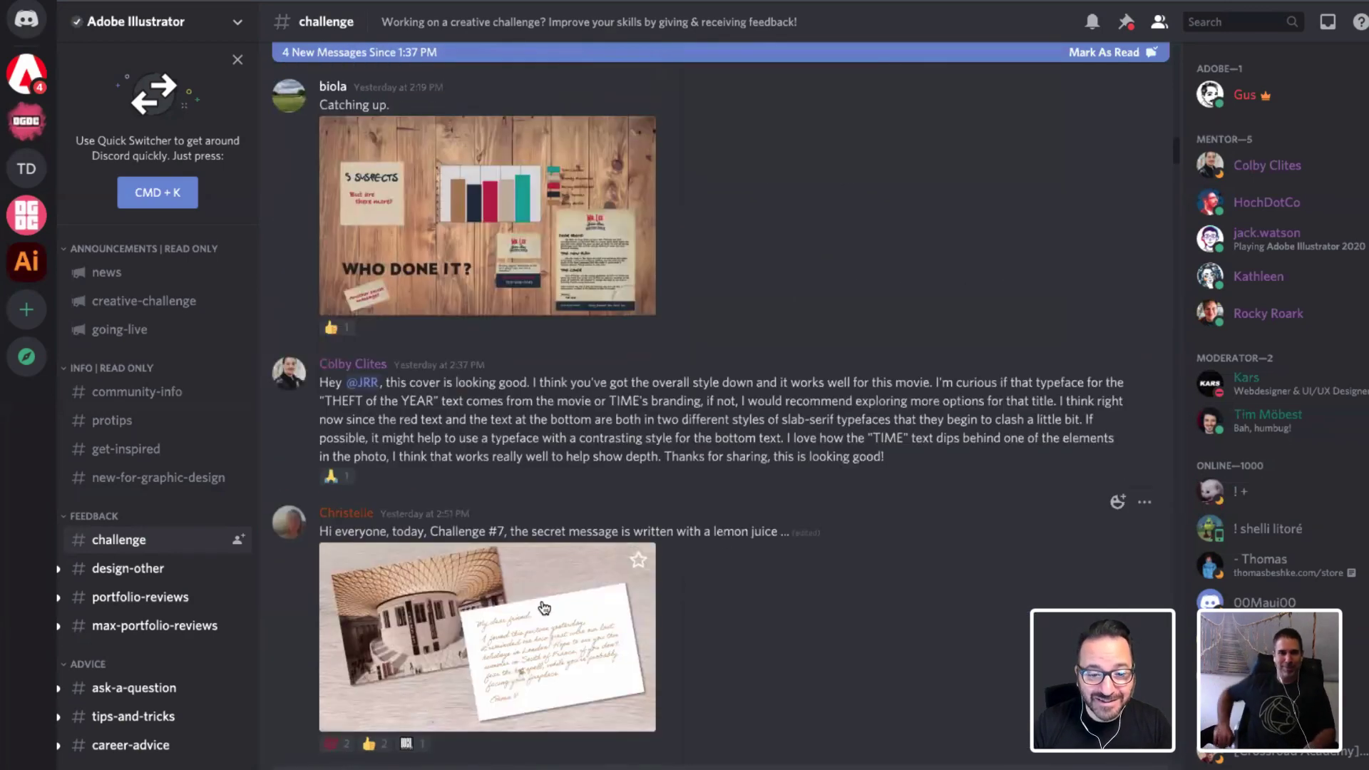
scroll(662, 551, "down", 1)
left_click(641, 585)
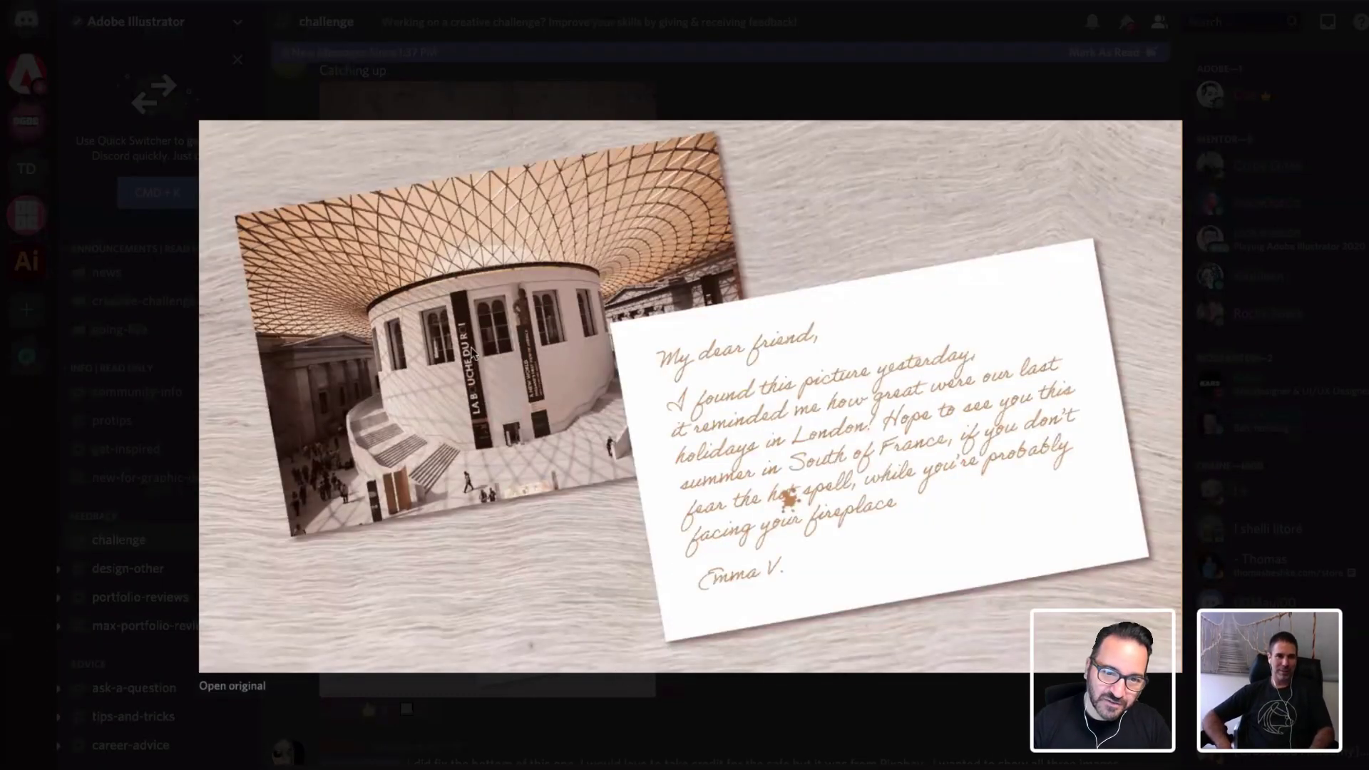
left_click(729, 722)
Browse the earlier posts up to "Daily challenge Nr.7 - monochromatic design" and compare its grey, green and multicoloured magnifying glass images
scroll(660, 679, "up", 12)
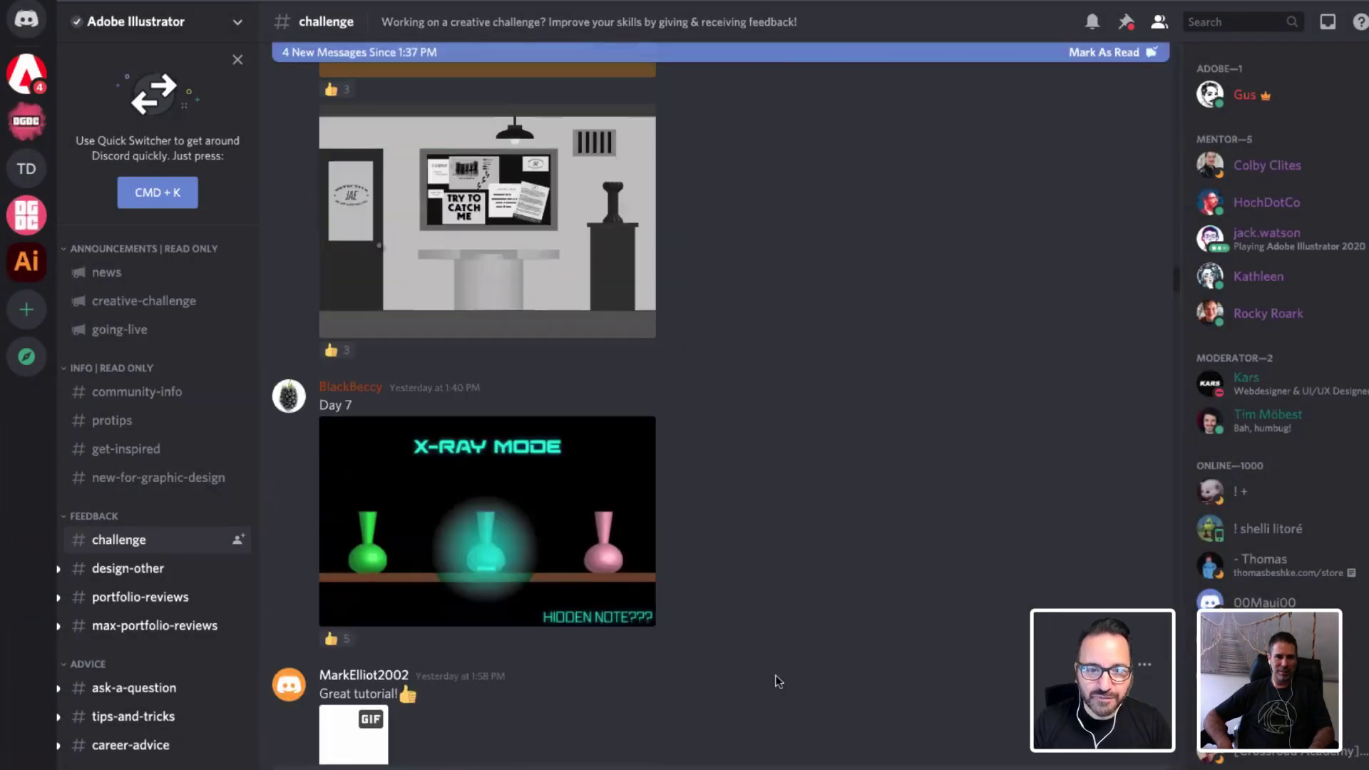
scroll(776, 679, "up", 8)
scroll(780, 671, "up", 10)
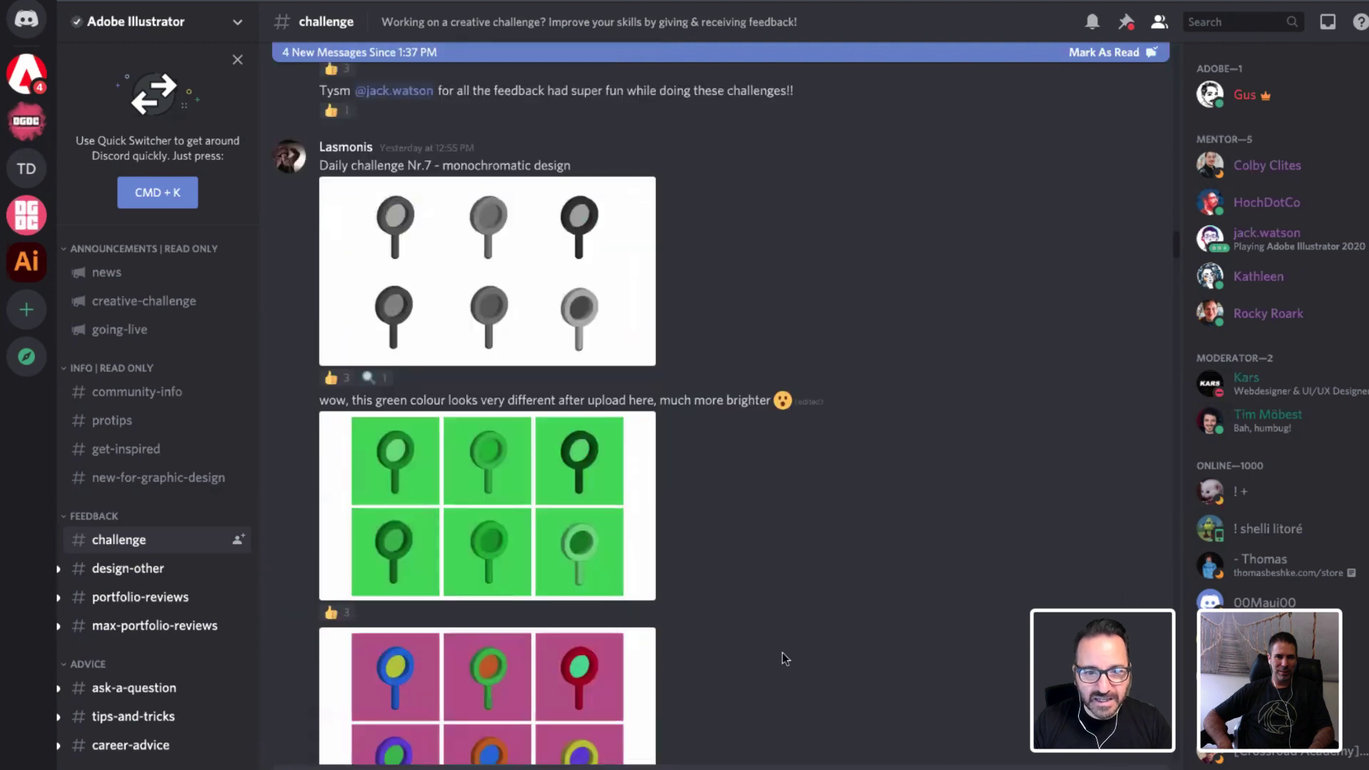
scroll(761, 651, "down", 4)
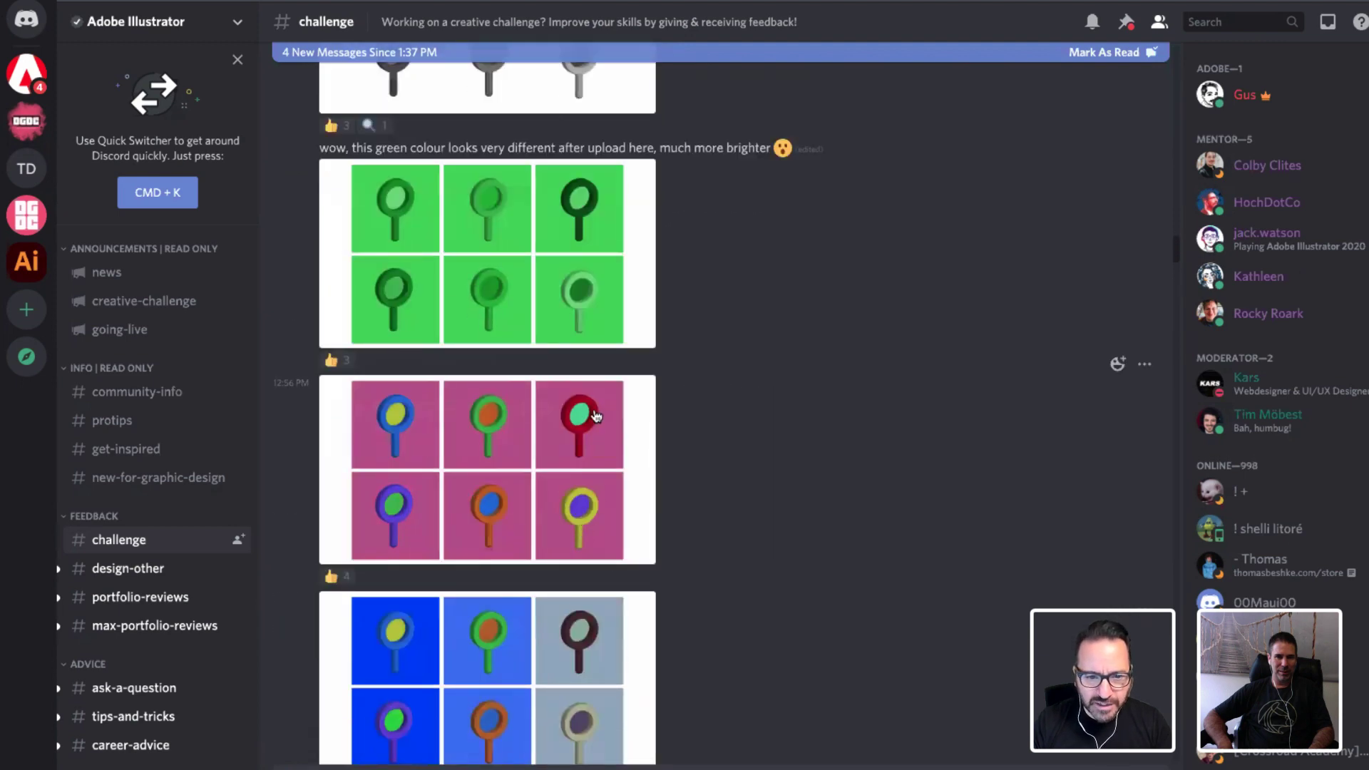
scroll(568, 540, "up", 5)
scroll(568, 539, "up", 4)
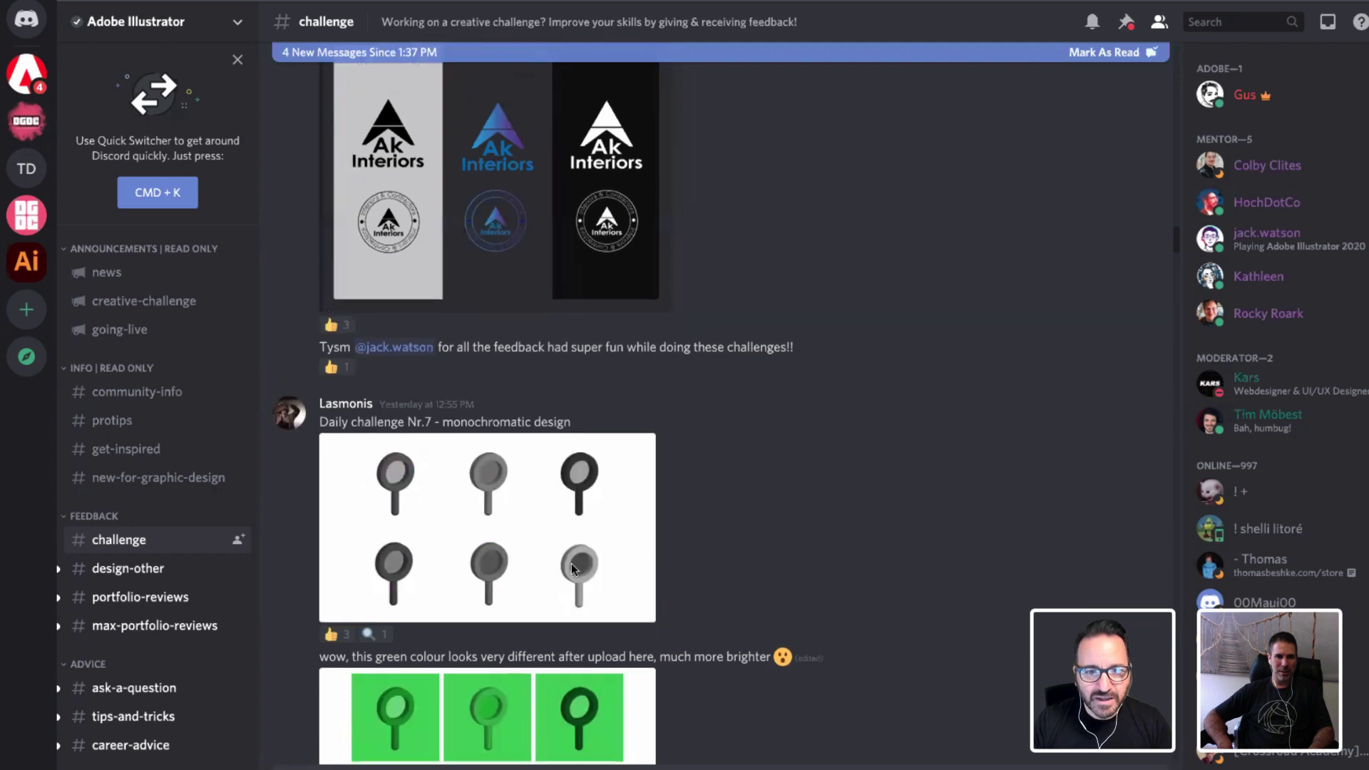
Return to the newest challenge posts, view the black T-shirt with the red panel and bicycle lettering enlarged, and close it
scroll(804, 633, "down", 20)
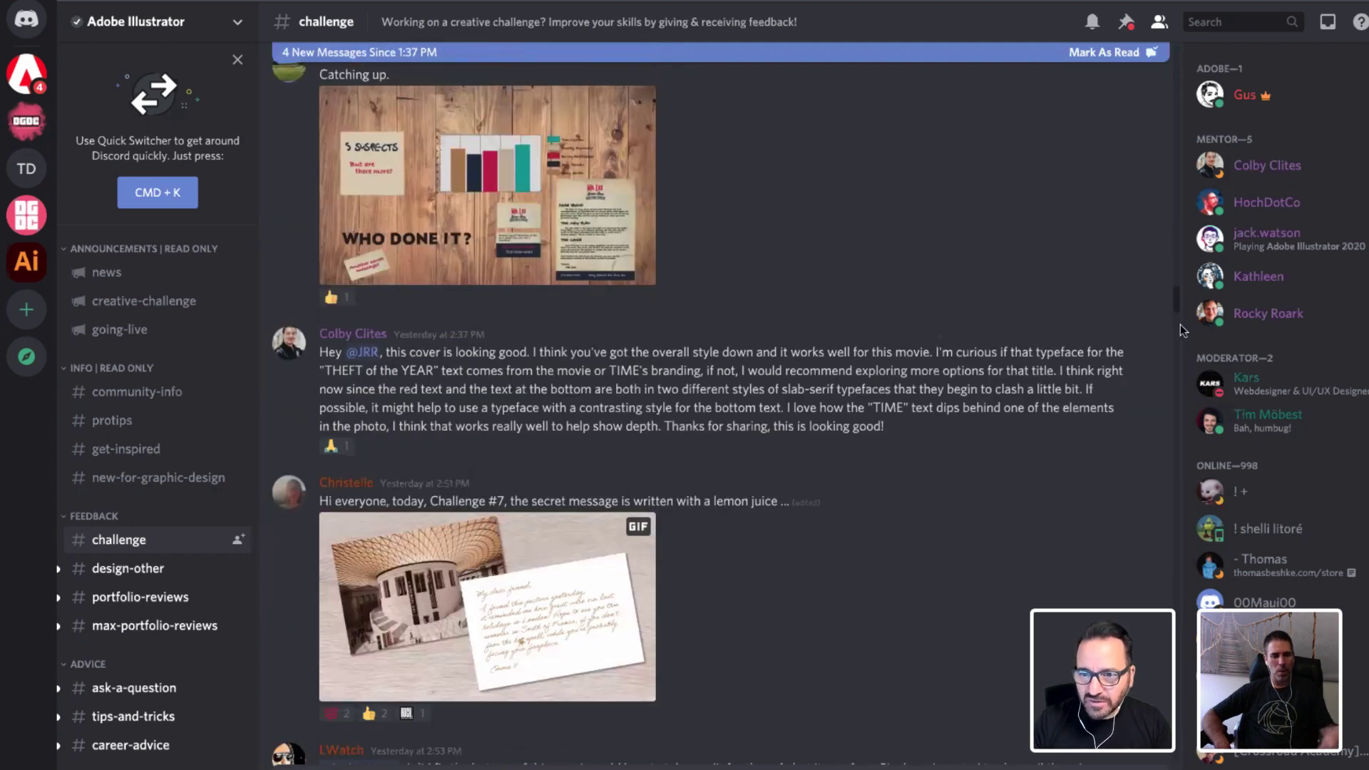
scroll(1178, 300, "down", 15)
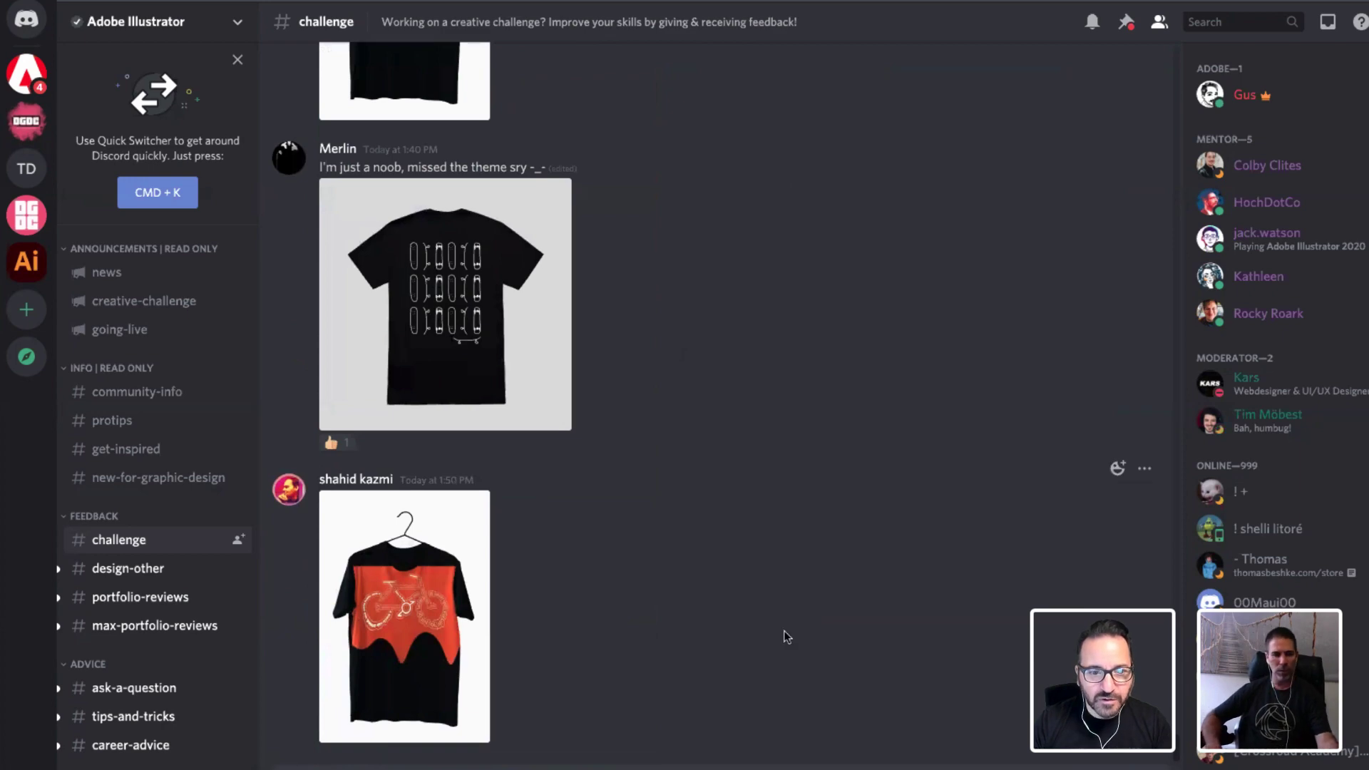
scroll(786, 637, "up", 6)
scroll(785, 635, "up", 5)
scroll(783, 633, "down", 10)
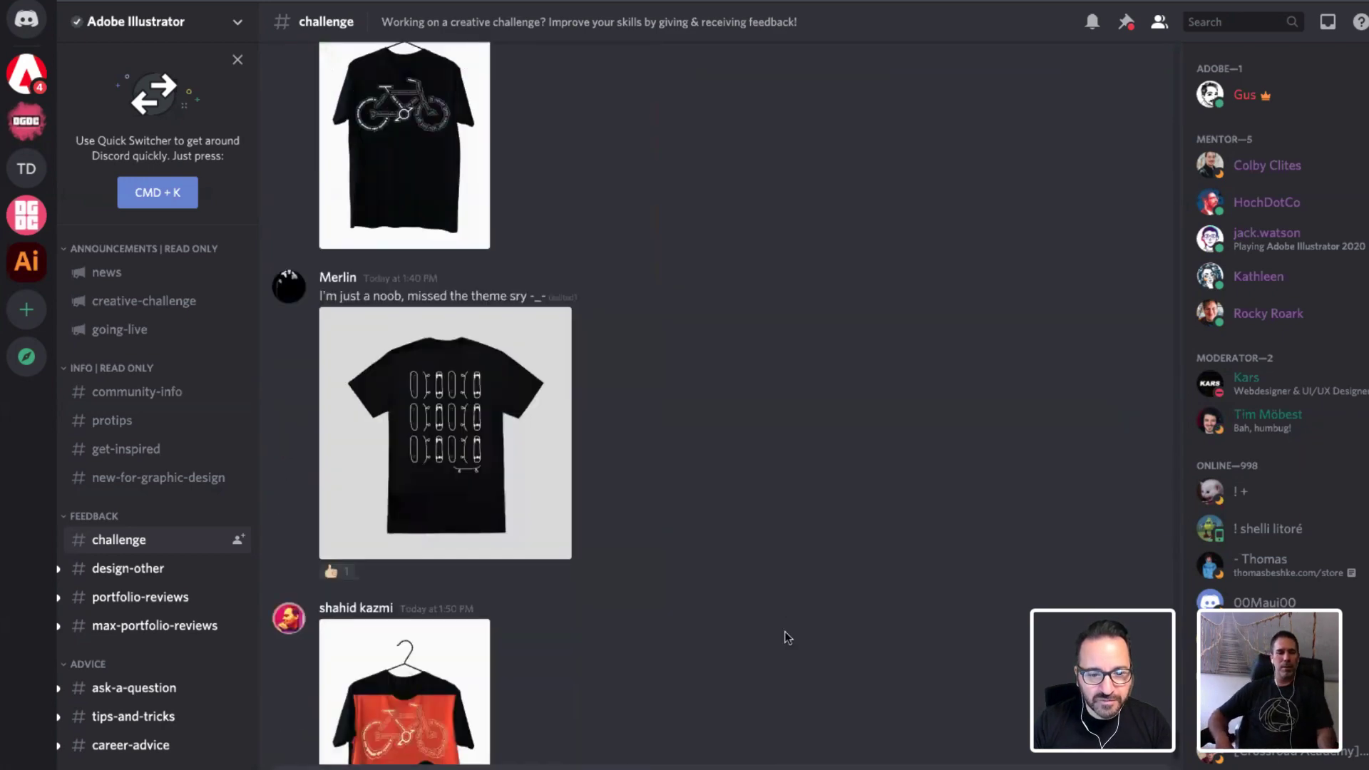
left_click(430, 611)
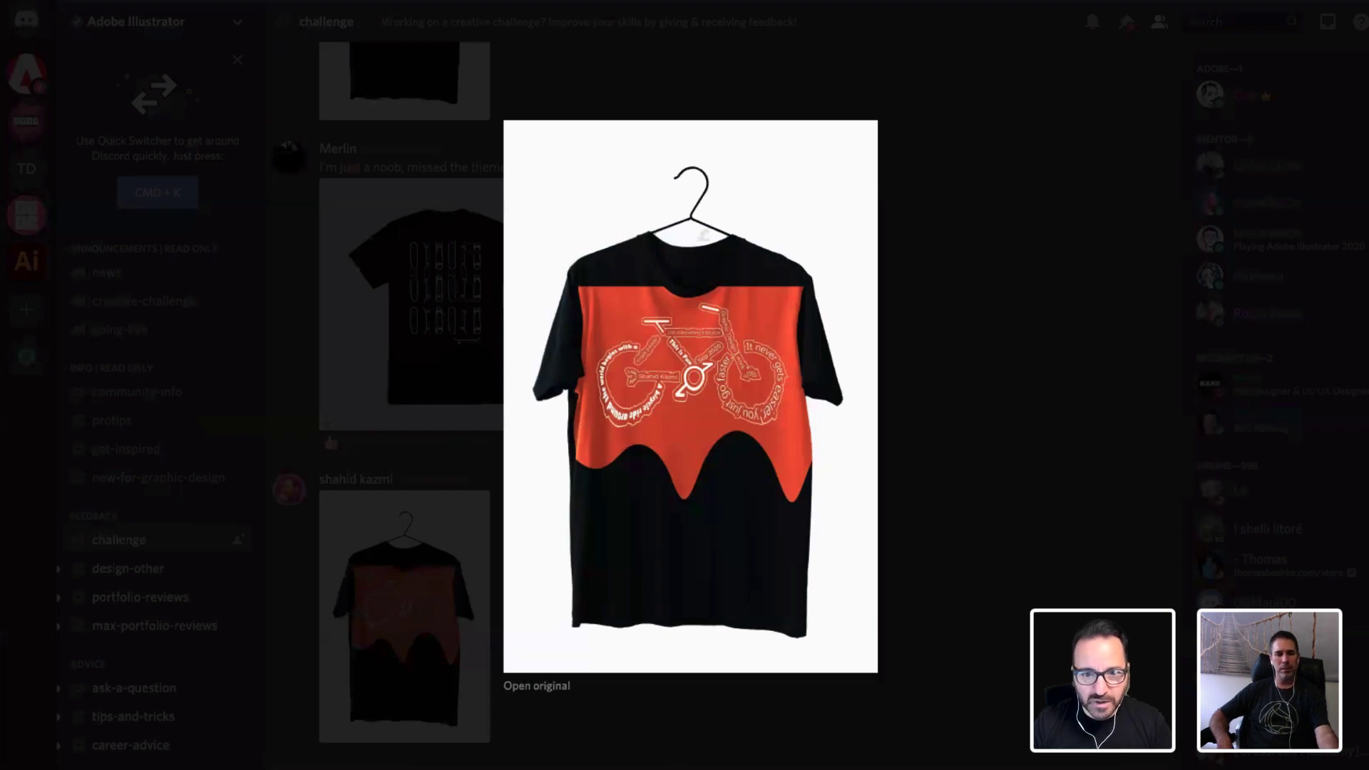
left_click(657, 763)
View the black skateboard-pattern T-shirt enlarged, close it, and look over the bicycle T-shirt variants posted just above it
scroll(654, 760, "up", 2)
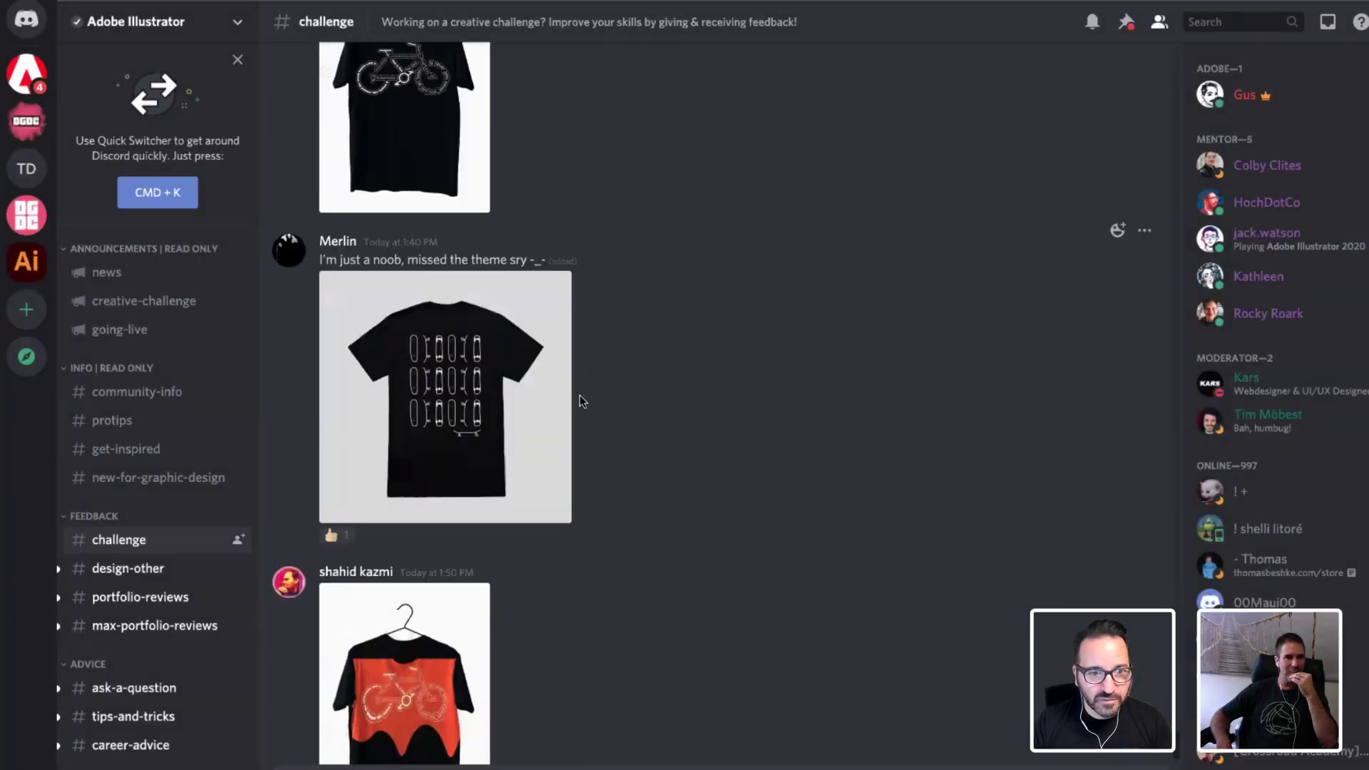
left_click(450, 417)
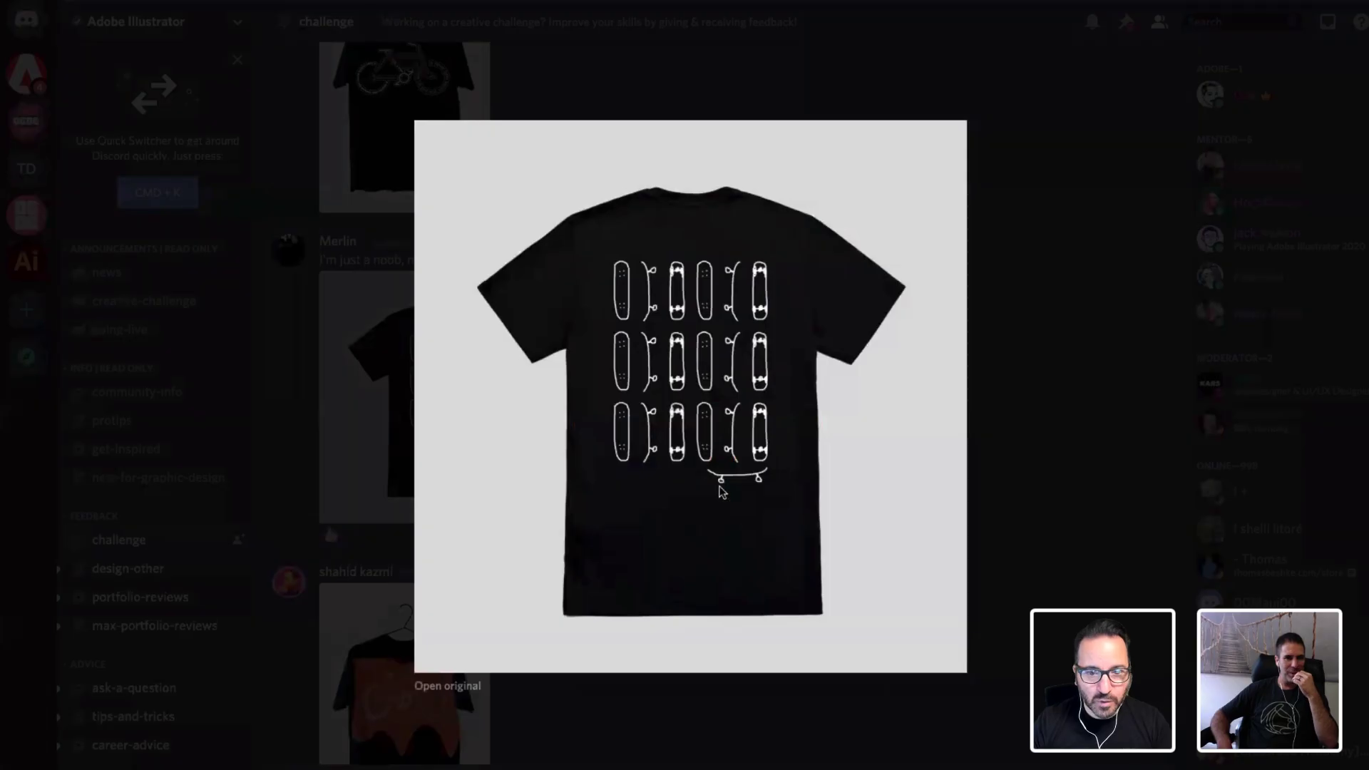
left_click(719, 711)
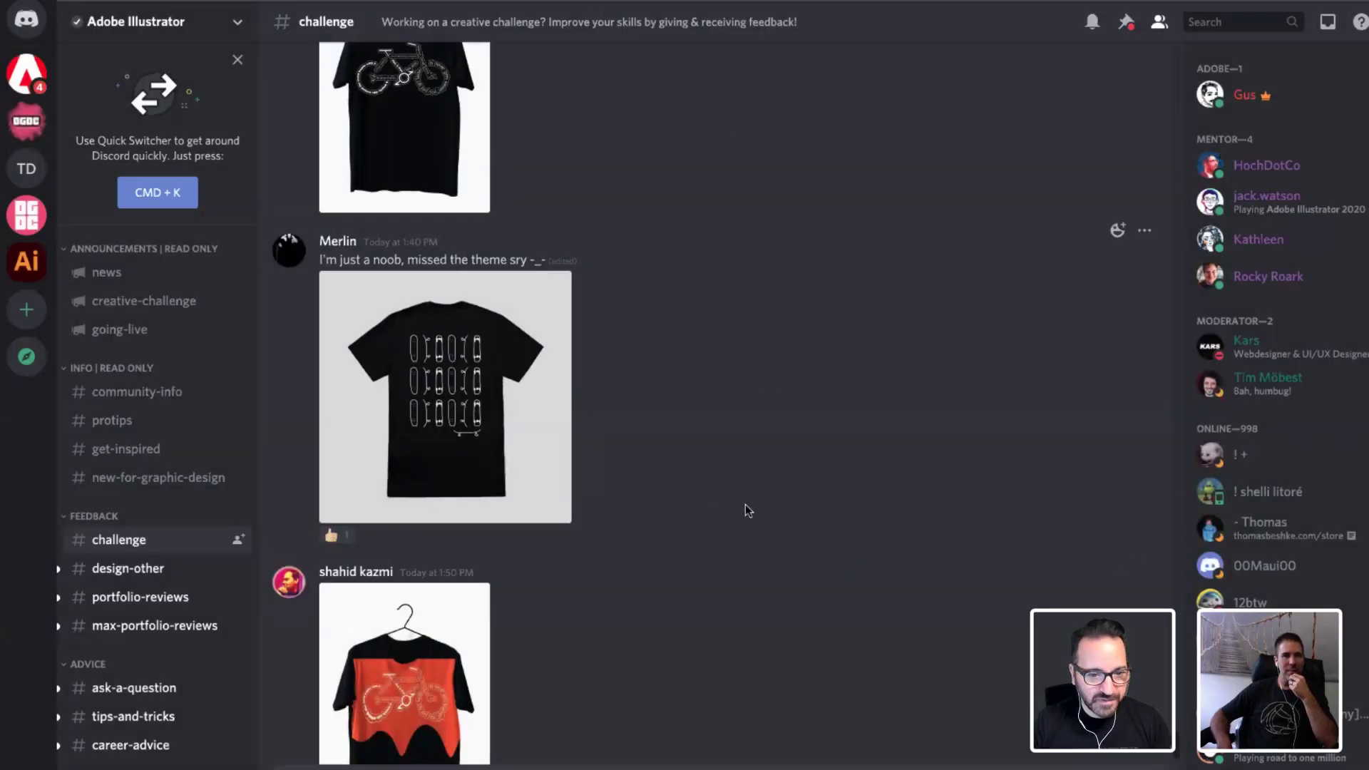
scroll(748, 511, "up", 4)
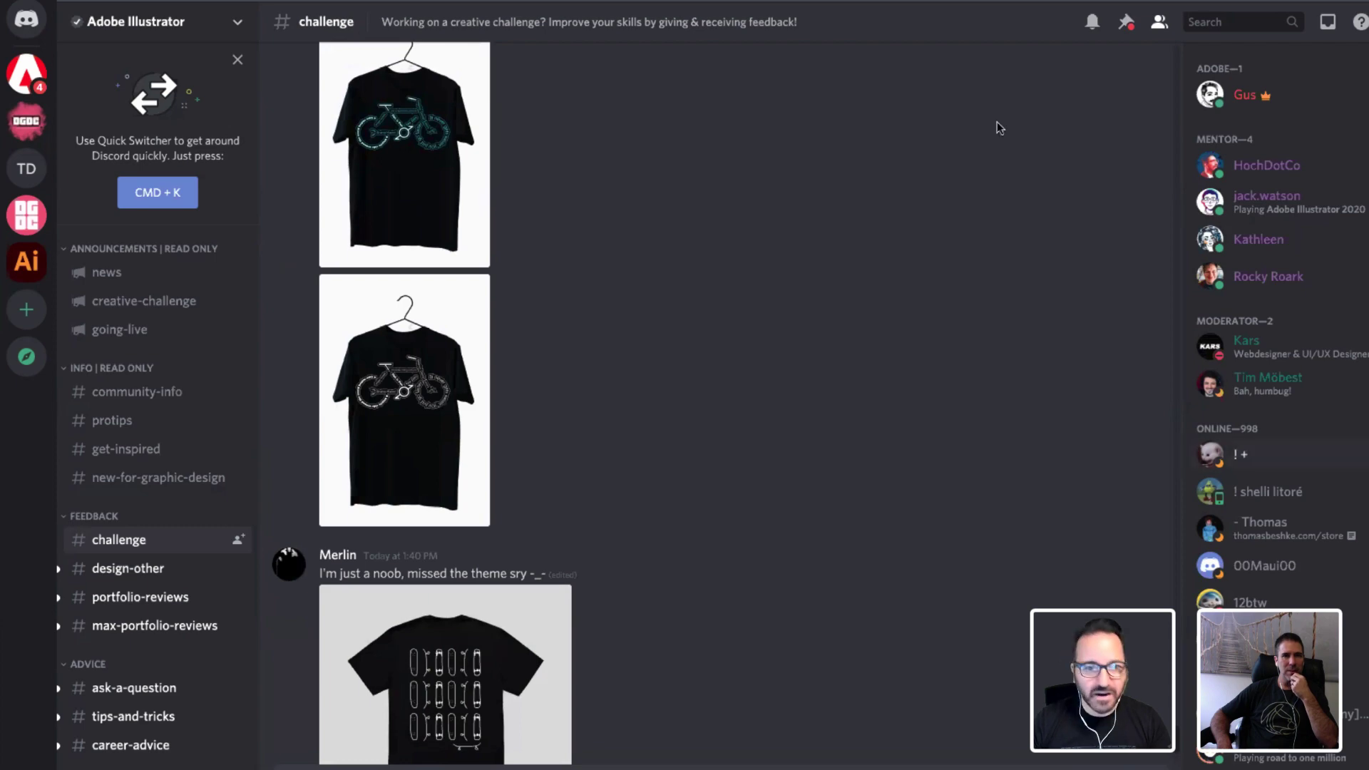